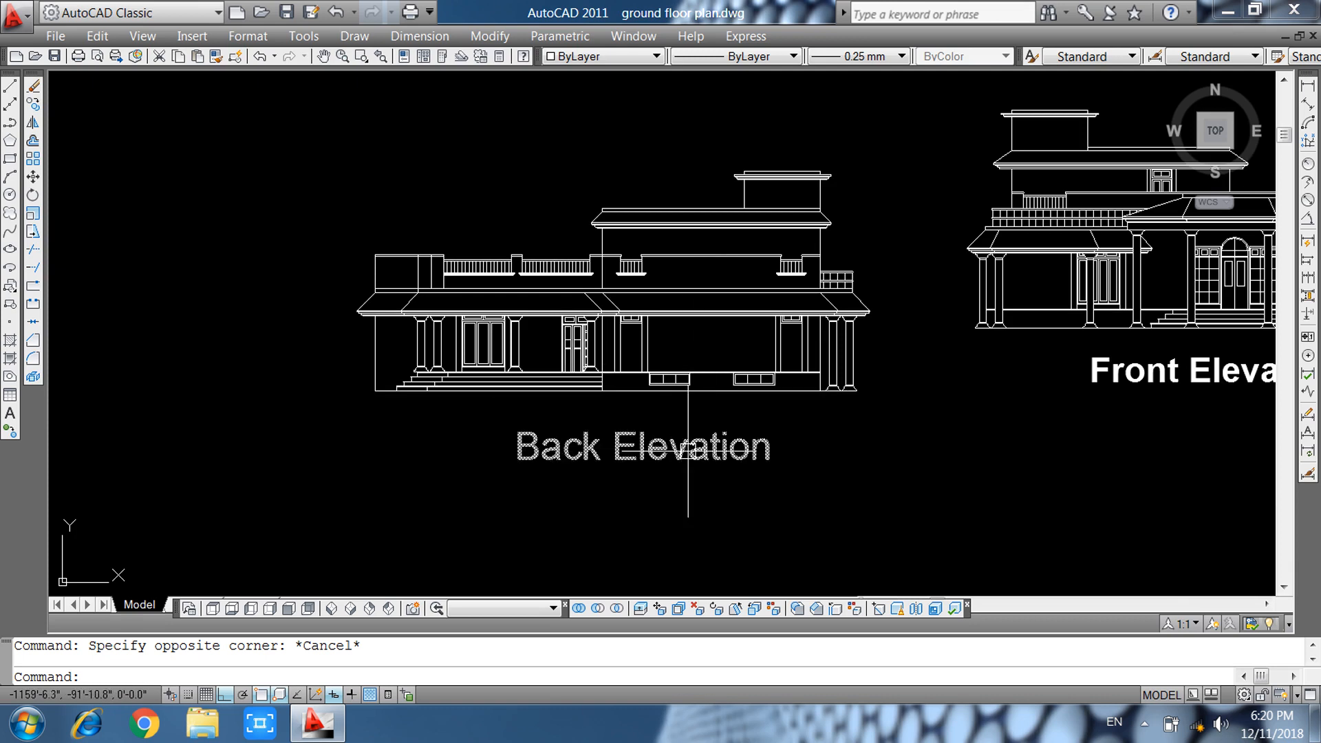
Examine the existing front, back and east side elevations and the three floor plans they were projected from.
mouse_move(818, 389)
middle_down()
mouse_move(667, 401)
mouse_move(365, 369)
middle_up()
middle_drag(631, 272, 508, 362)
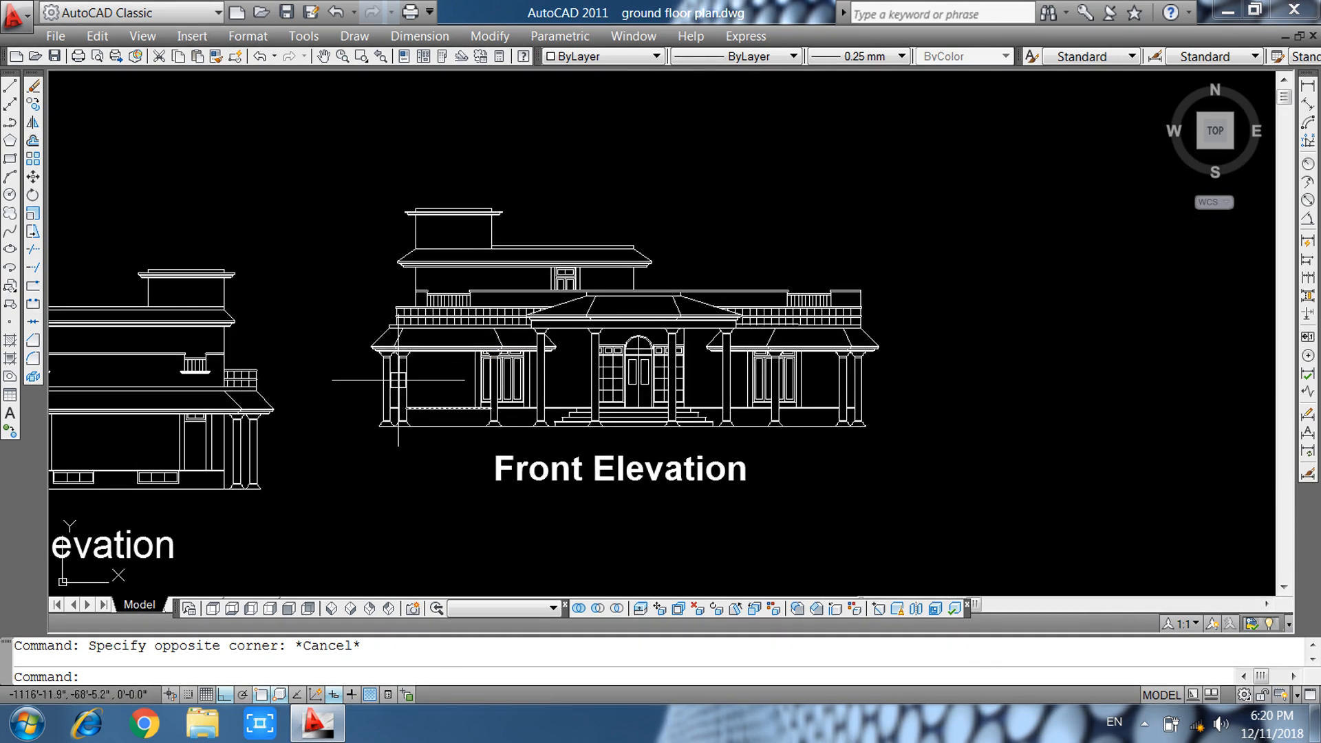
scroll(621, 342, down, 5)
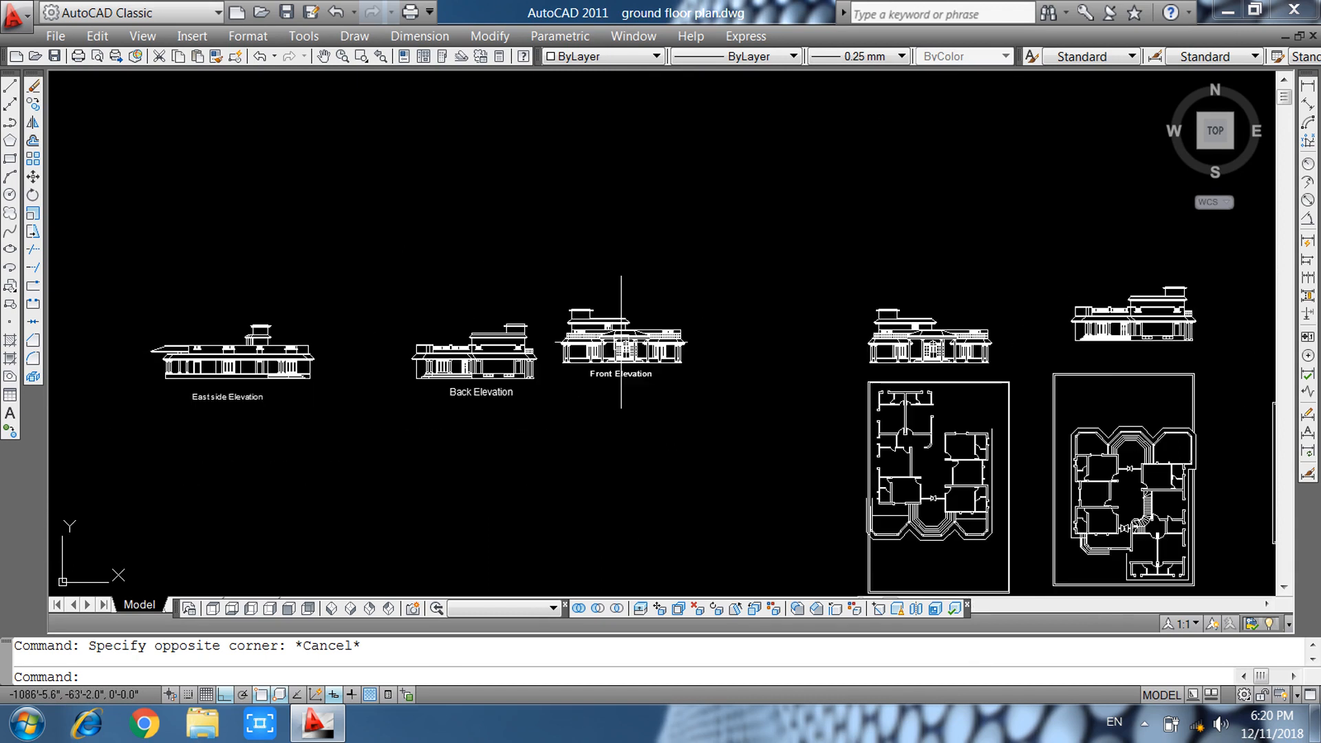
scroll(621, 358, down, 3)
mouse_move(688, 357)
middle_down()
mouse_move(540, 318)
mouse_move(384, 255)
middle_up()
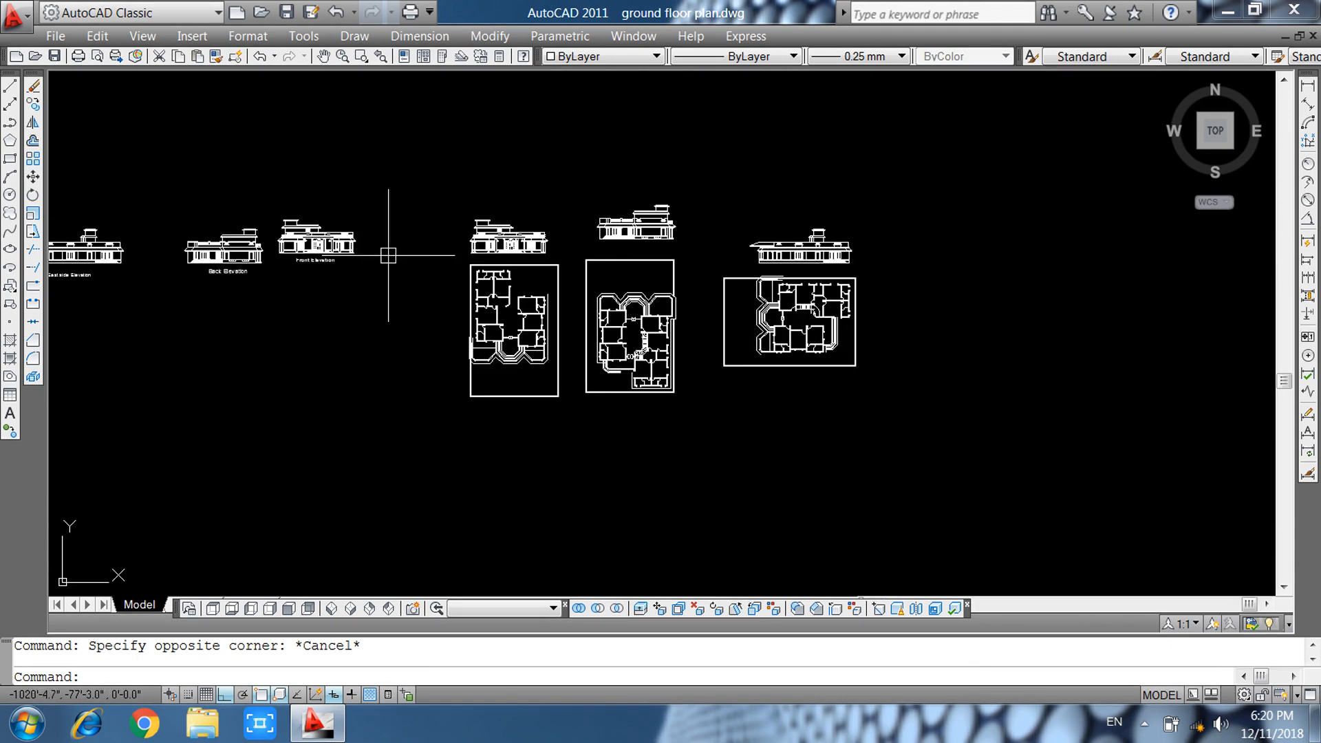
mouse_move(813, 264)
middle_down()
mouse_move(348, 269)
mouse_move(437, 230)
mouse_move(426, 212)
middle_up()
scroll(302, 298, up, 5)
scroll(444, 267, up, 2)
scroll(426, 207, down, 3)
middle_drag(510, 244, 702, 233)
middle_drag(616, 272, 904, 220)
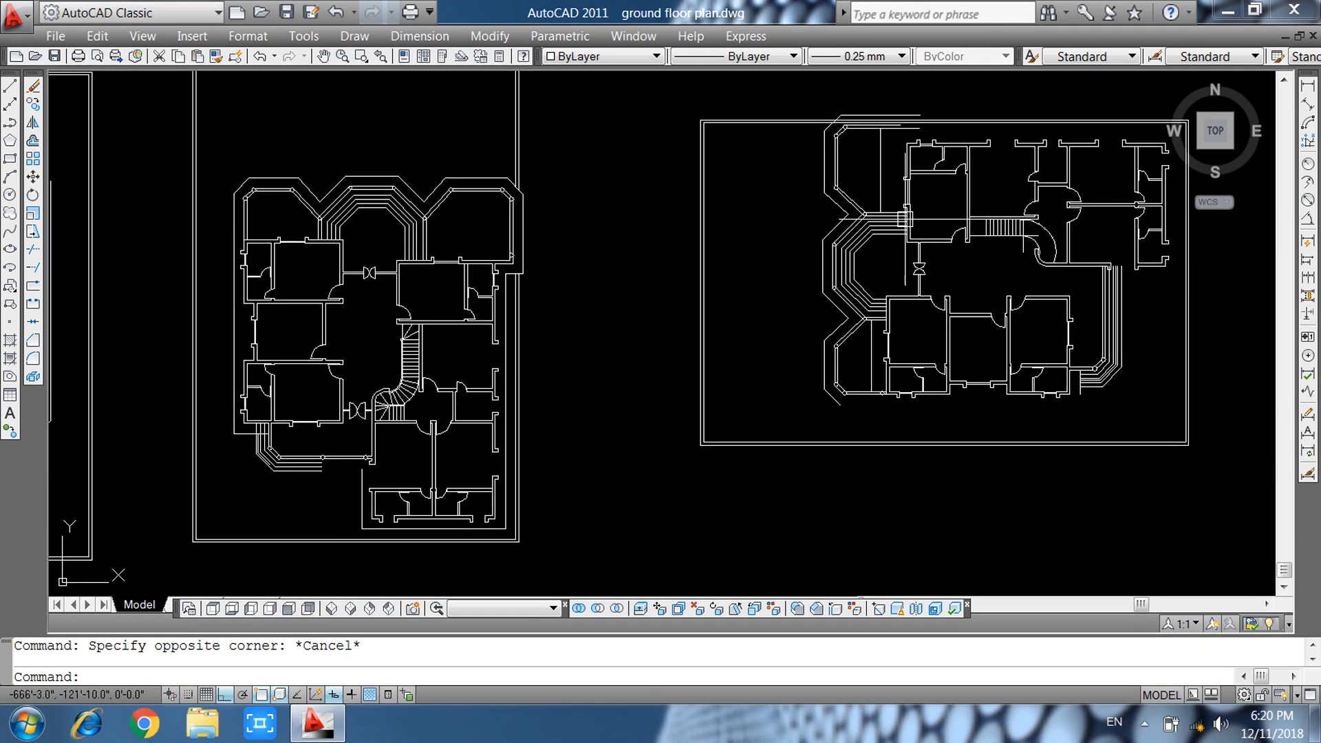
scroll(905, 219, down, 3)
scroll(494, 222, up, 3)
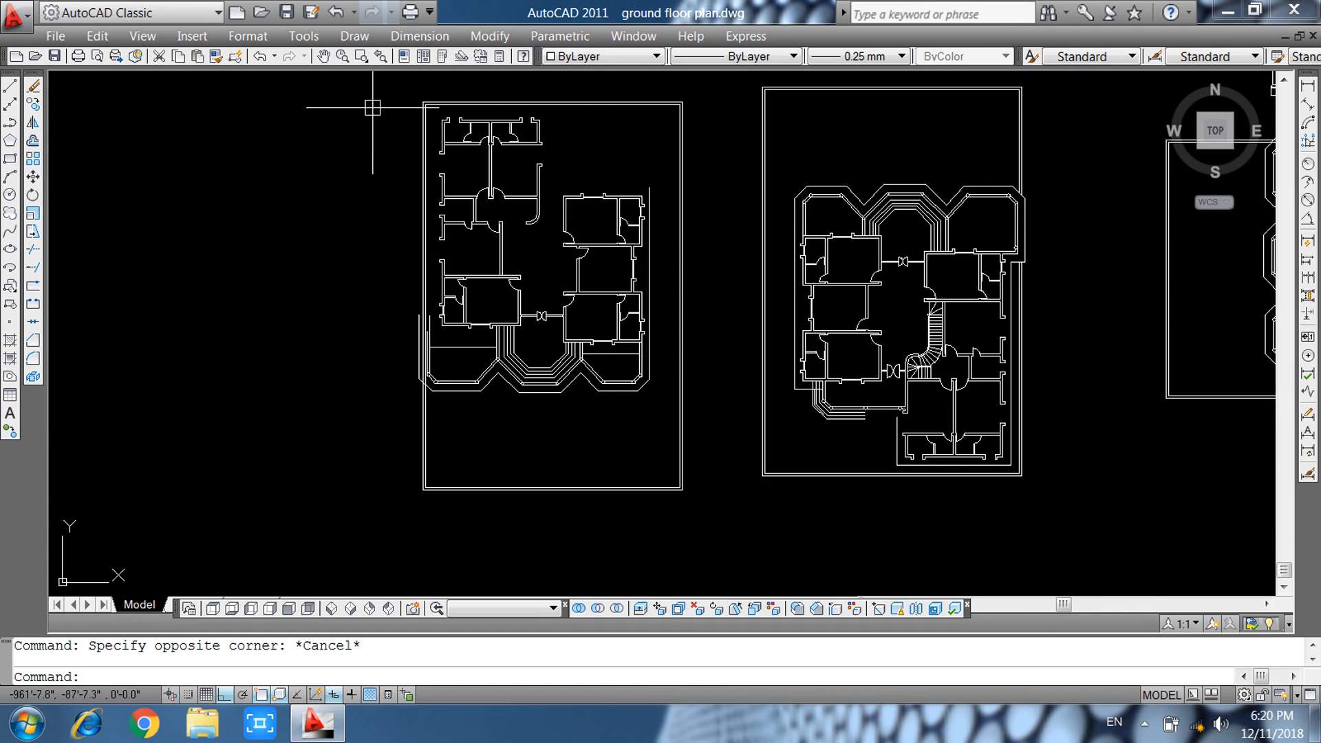
Copy the leftmost floor plan with its boundary, using its lower-right corner as base point, into the empty area right of all drawings.
click(377, 78)
click(710, 539)
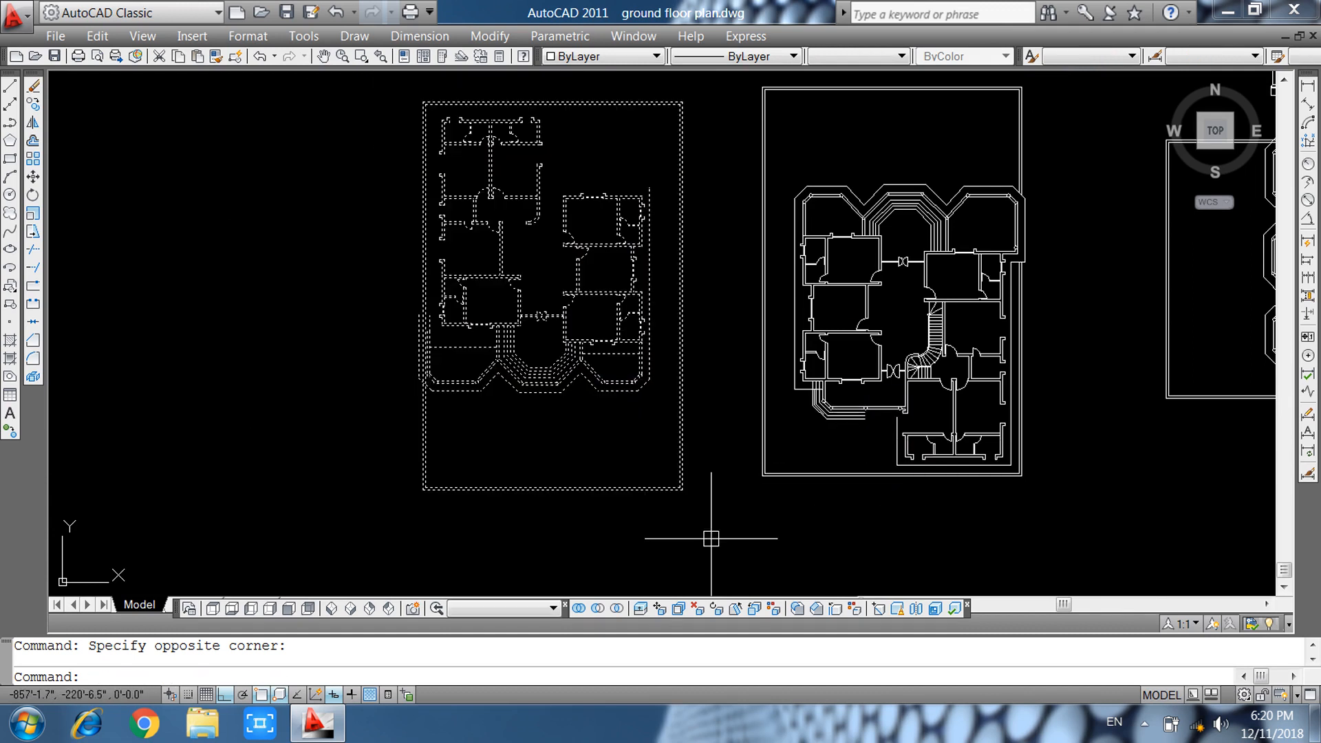
key(Return)
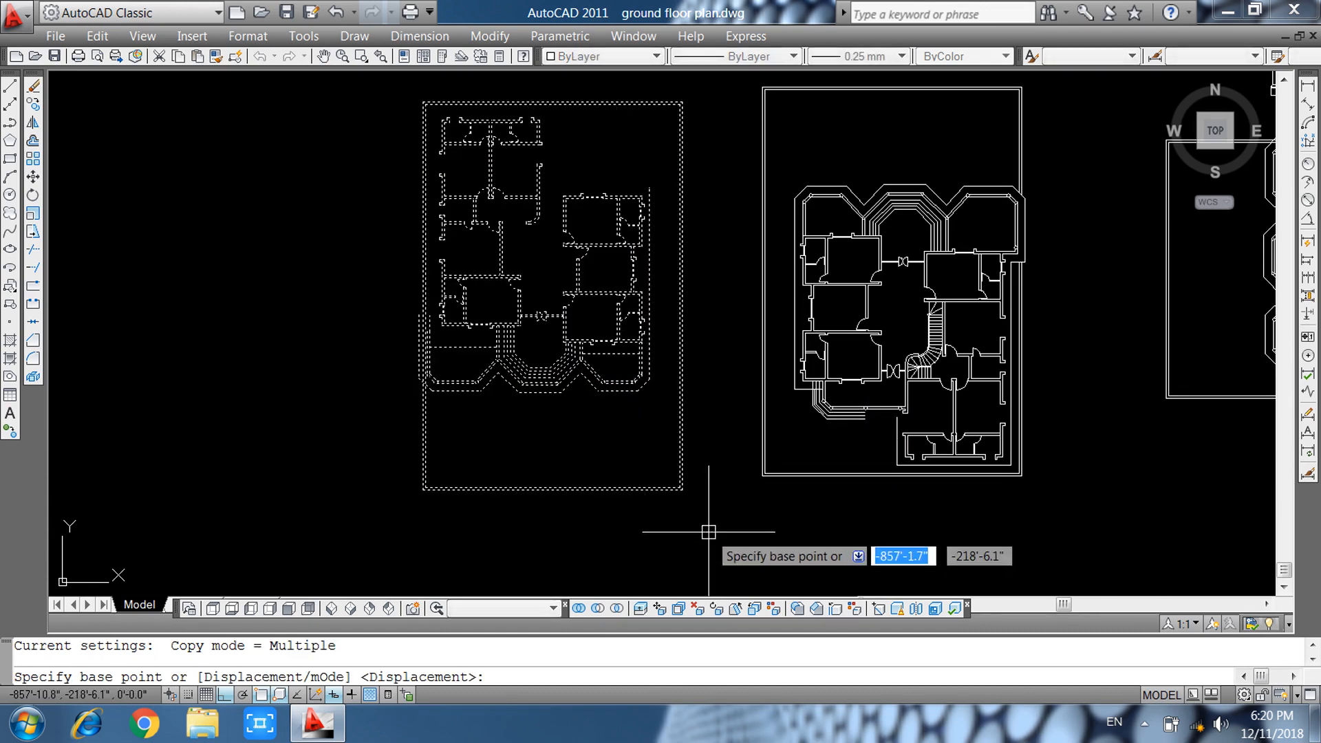
click(682, 489)
scroll(681, 482, down, 10)
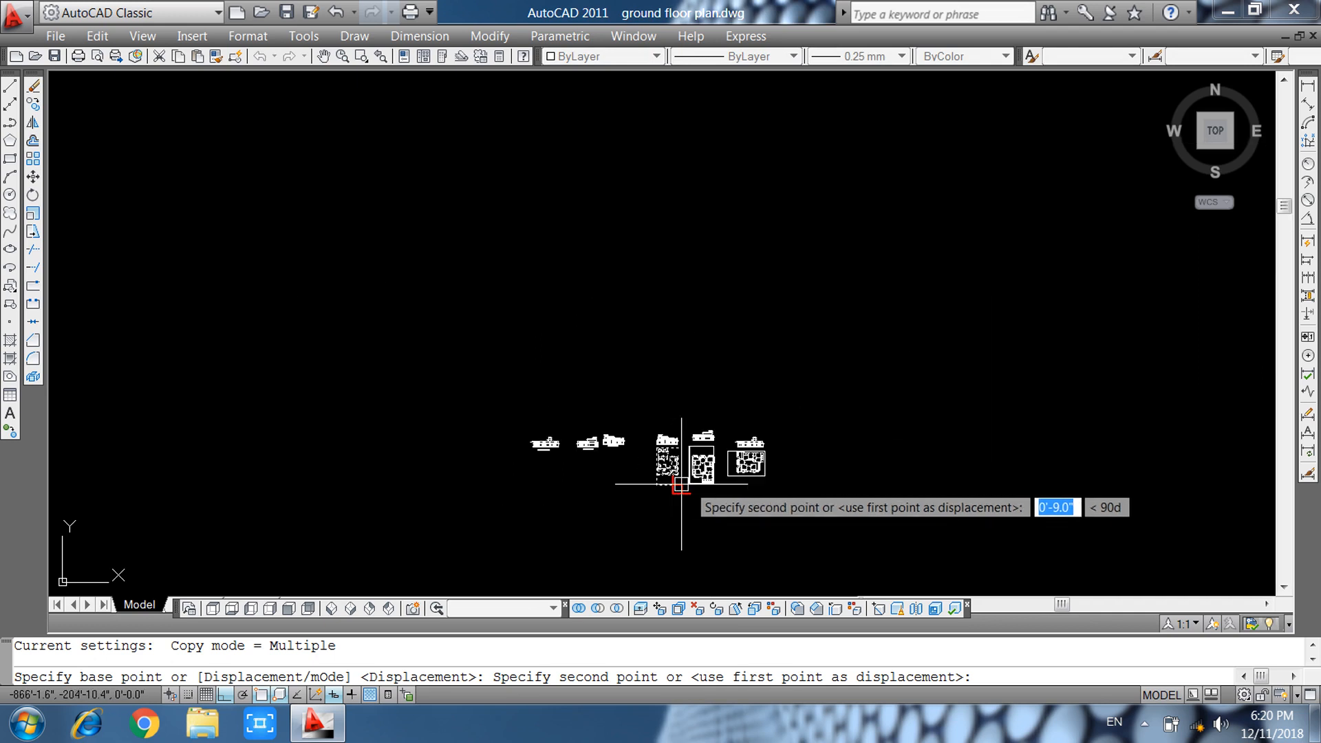
click(988, 484)
middle_drag(849, 463, 443, 408)
key(Escape)
scroll(569, 409, up, 7)
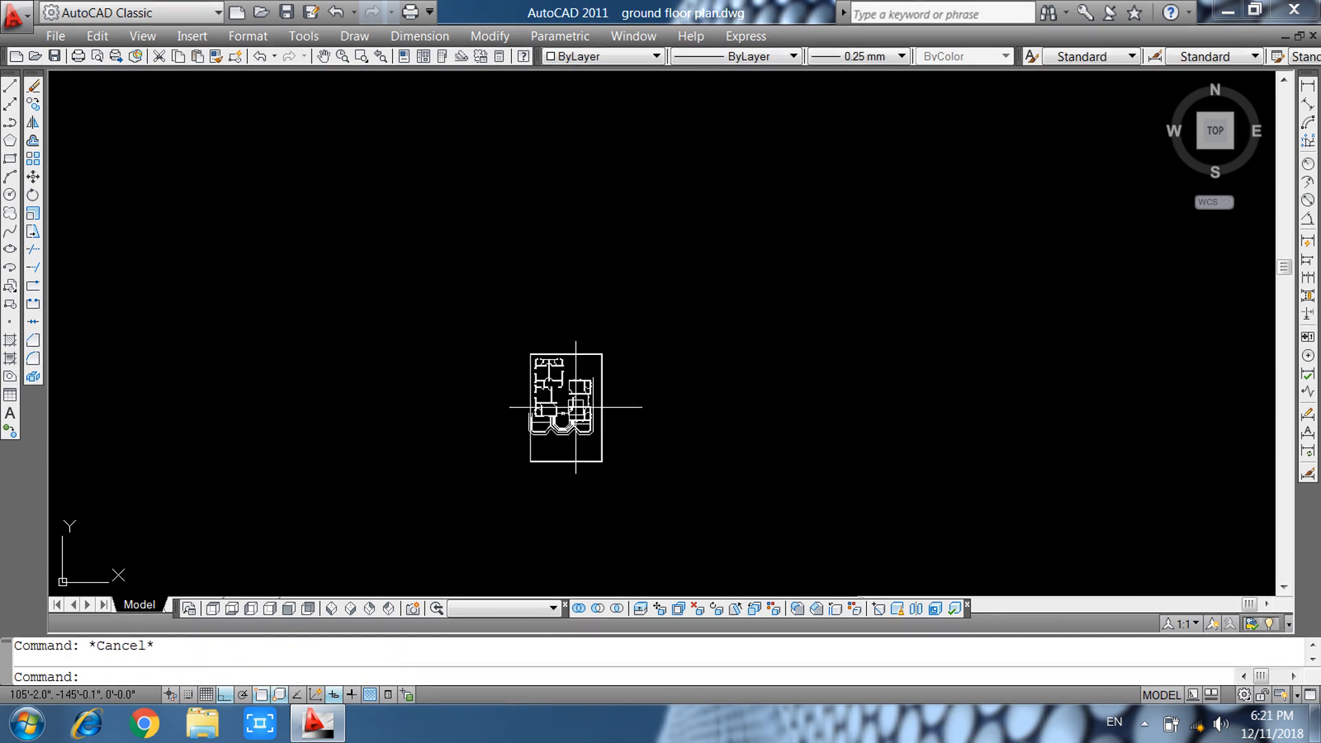
Rotate the copied floor plan 90 degrees clockwise so that its entrance steps face left.
middle_drag(596, 381, 604, 315)
text(r)
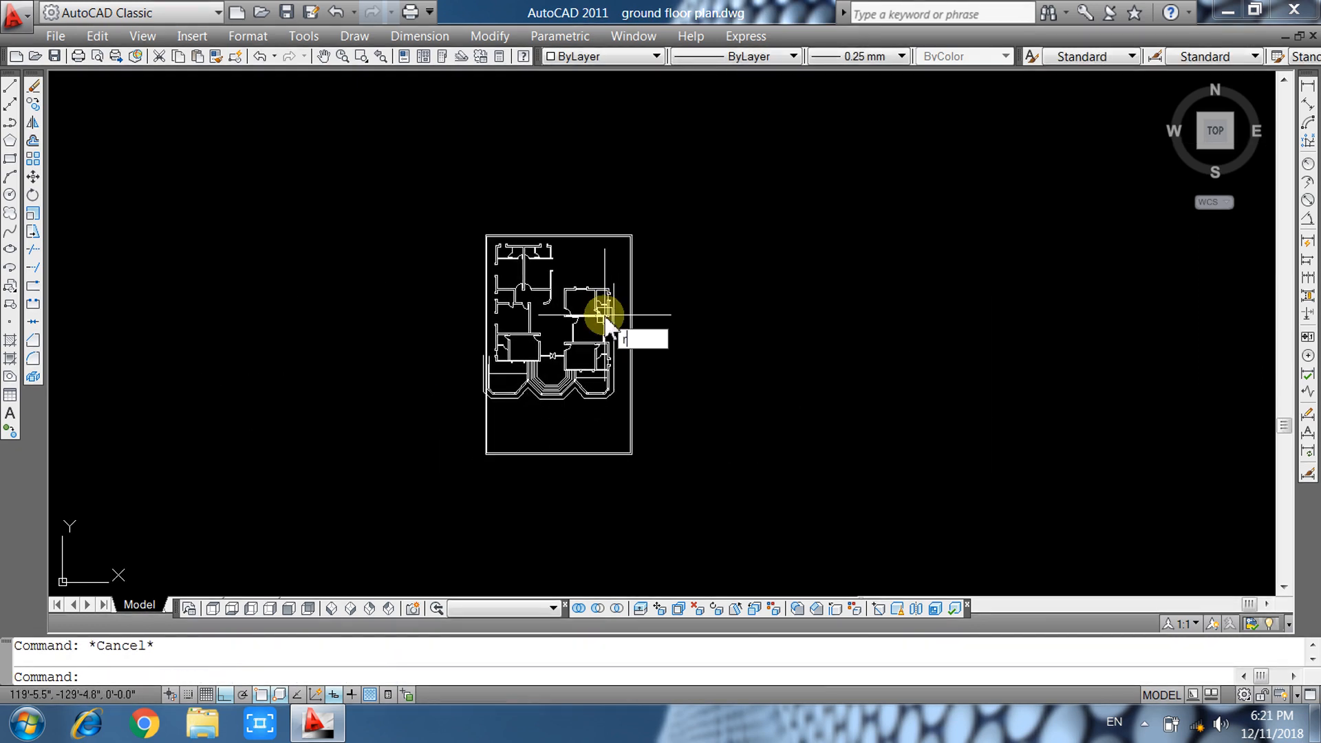
text(o)
key(Return)
click(734, 131)
click(437, 494)
key(Return)
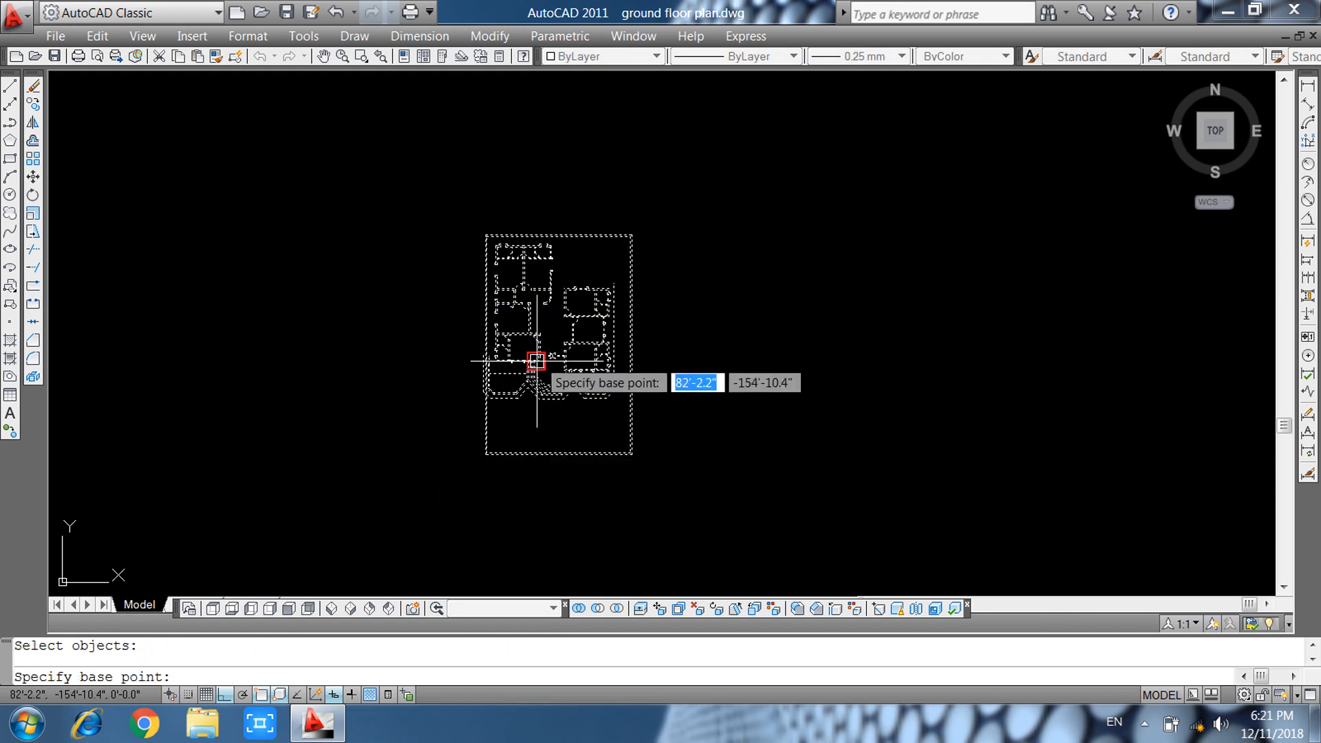
click(554, 325)
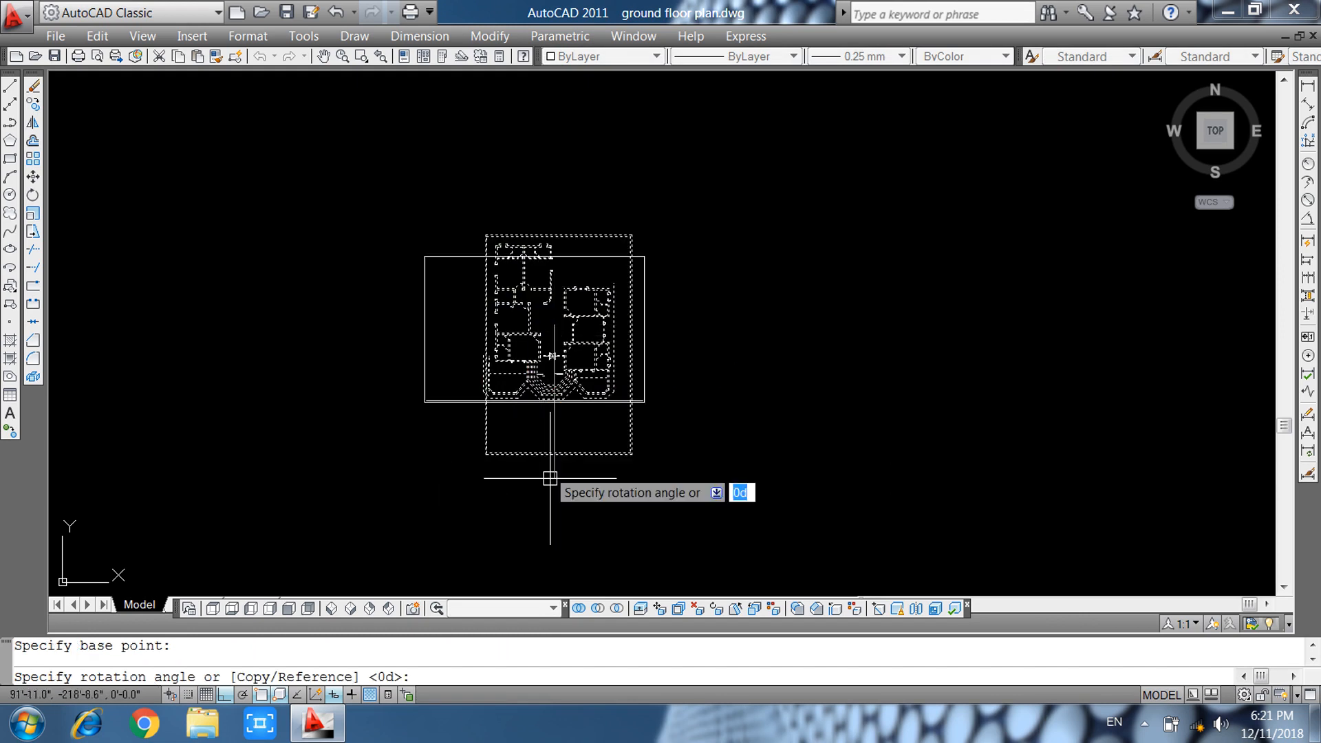
click(562, 518)
key(Return)
key(Escape)
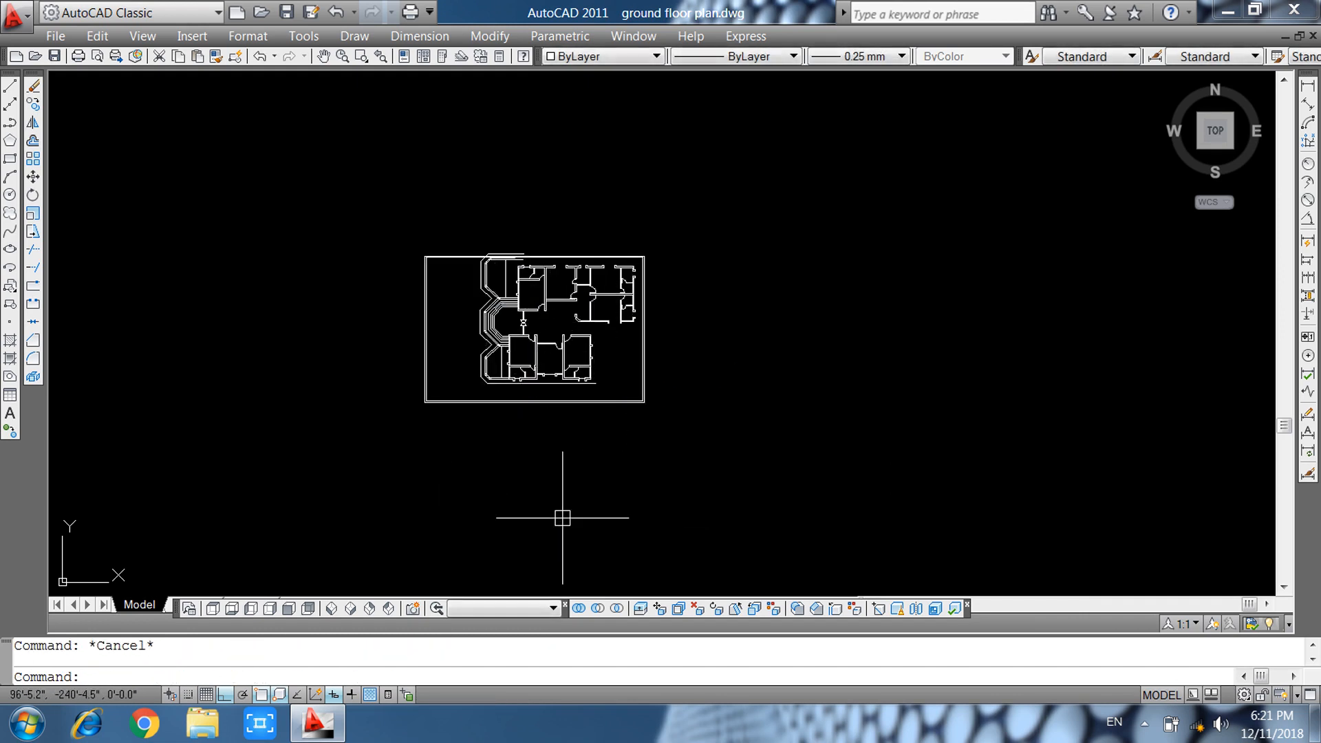
Draw a horizontal cutting line from the outer edge of the entrance porch through the double door past the right plot boundary.
text(l)
key(Return)
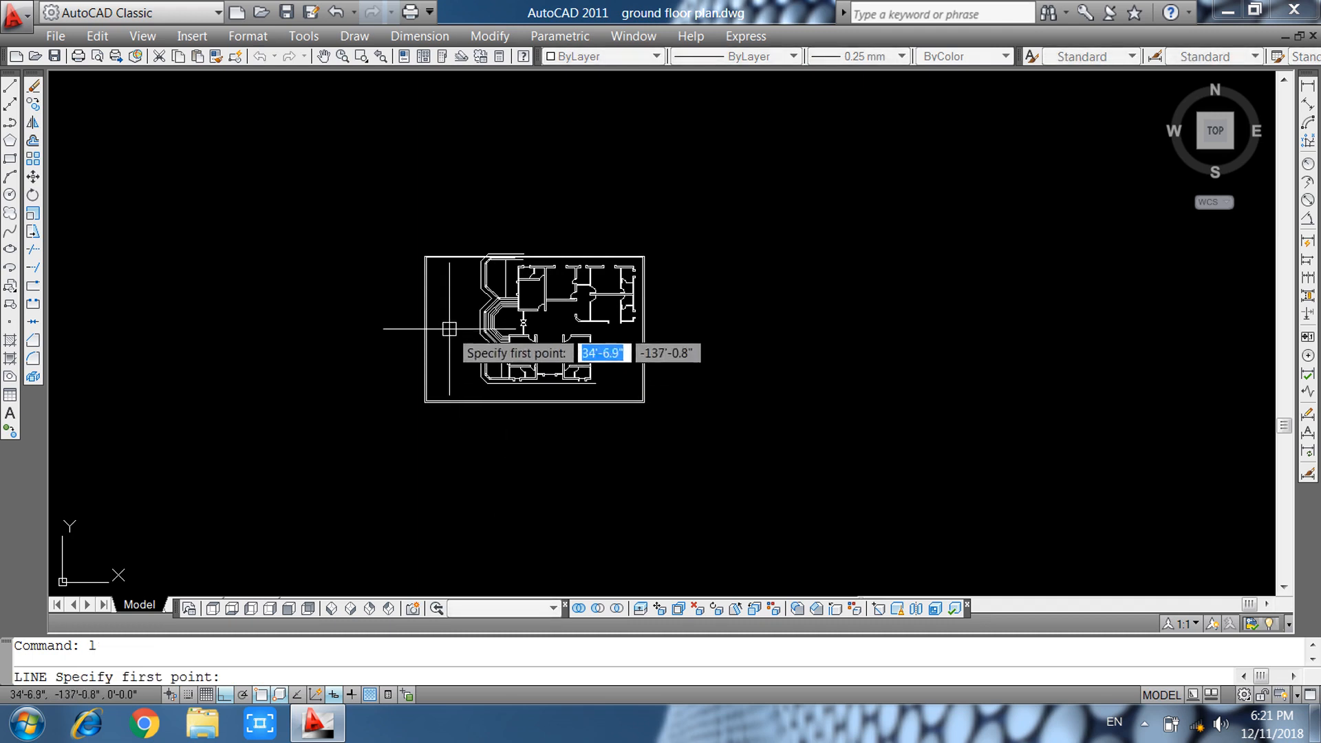
scroll(447, 331, up, 5)
click(525, 315)
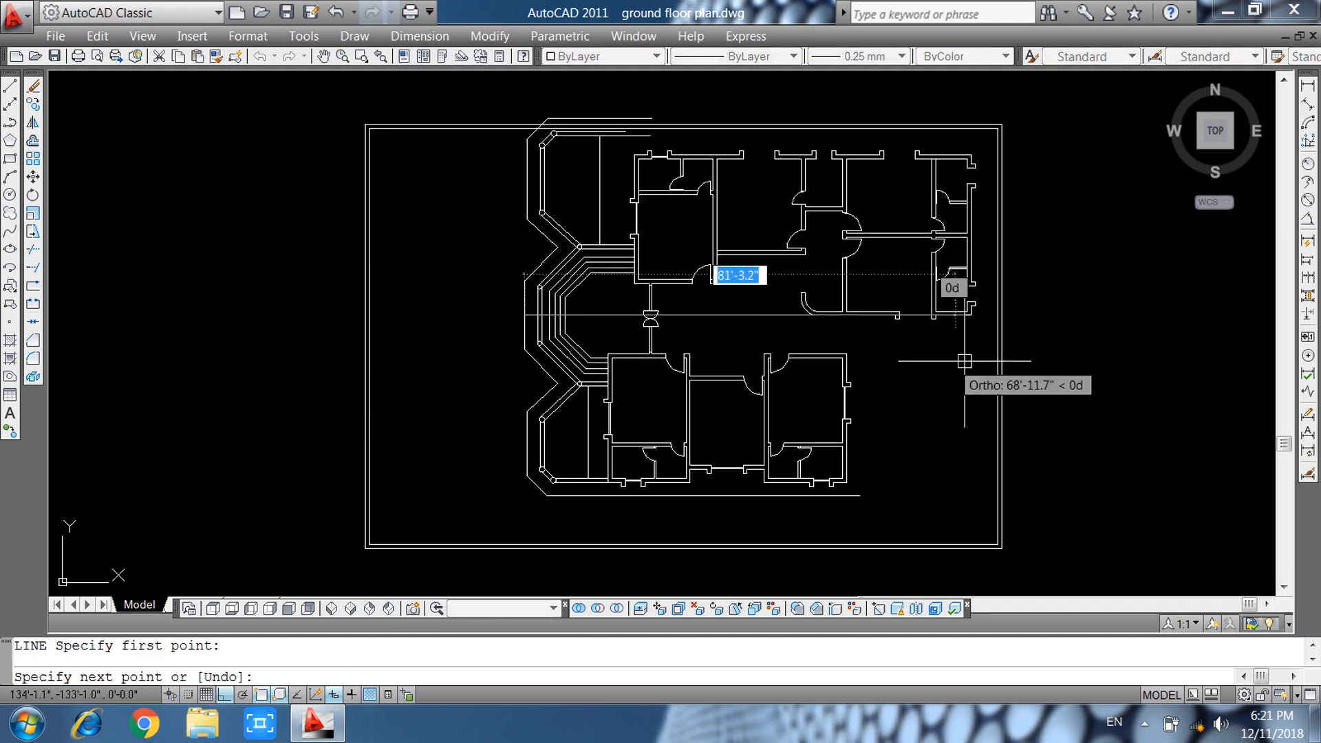
click(1068, 375)
key(Escape)
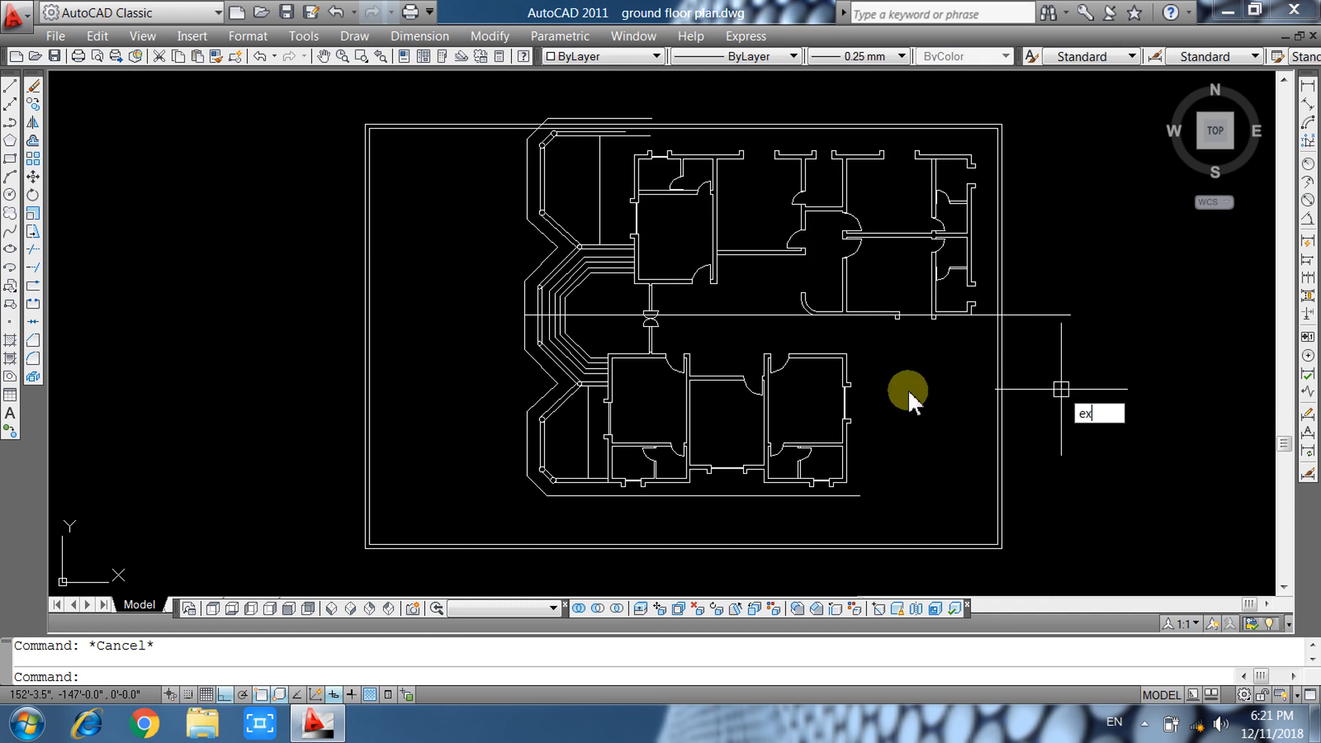
Extend the left end of the cutting line to the outer plot boundary.
key(Return)
key(Return)
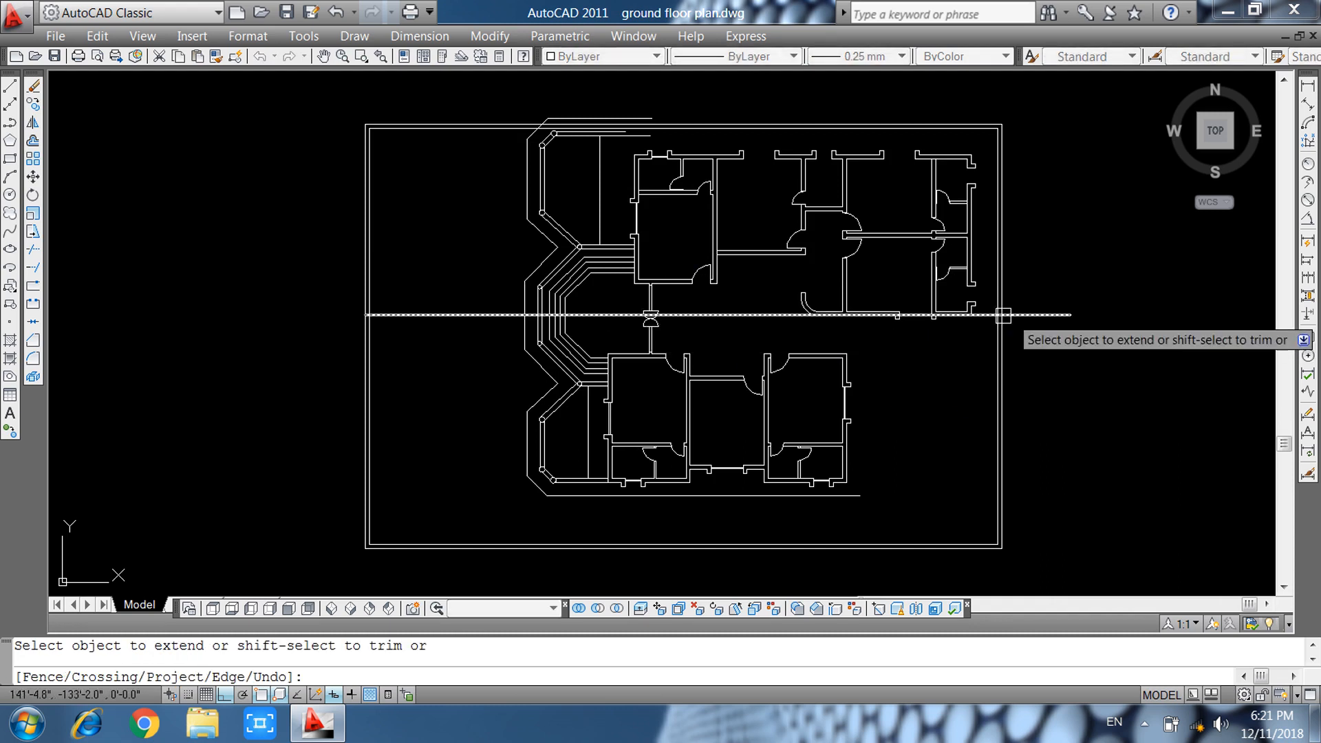
key(Escape)
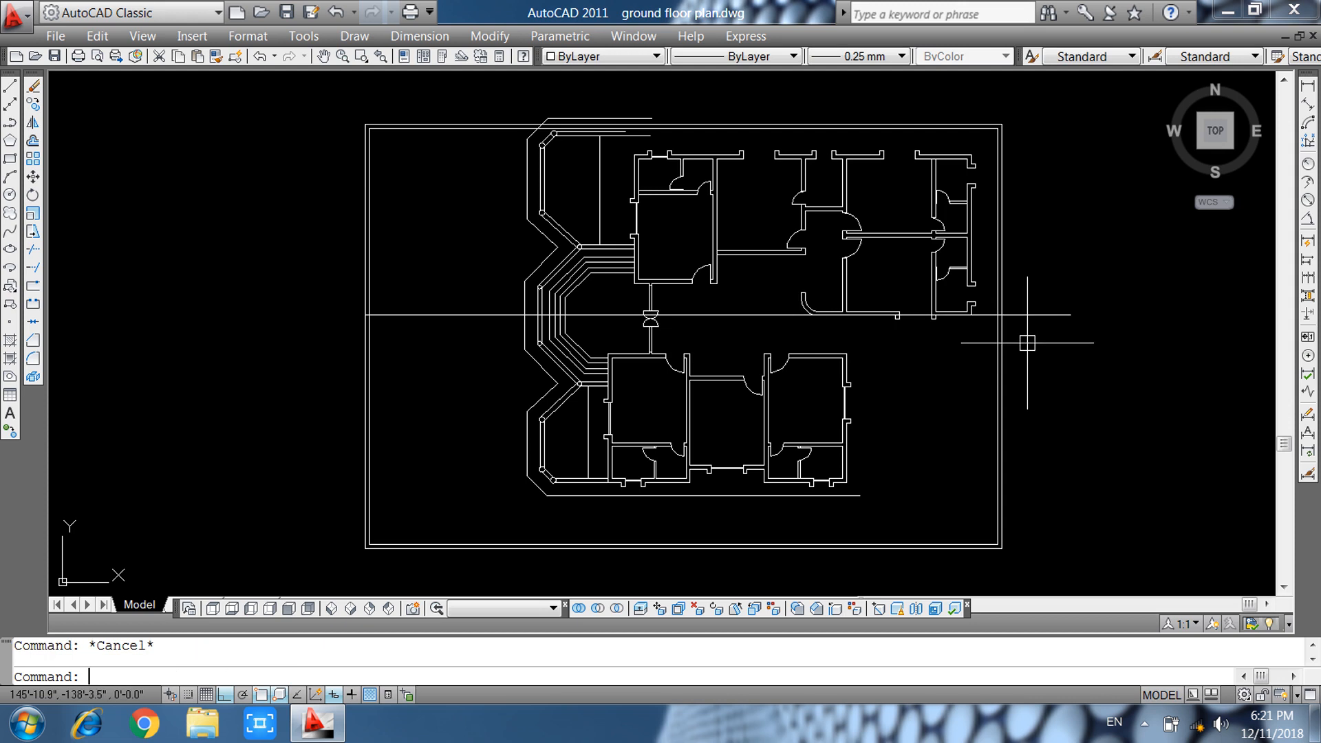
Trim the boundary, porch and step lines below the horizontal line, using that line as the cutting edge.
text(tr)
key(Return)
click(771, 316)
key(Return)
click(1096, 362)
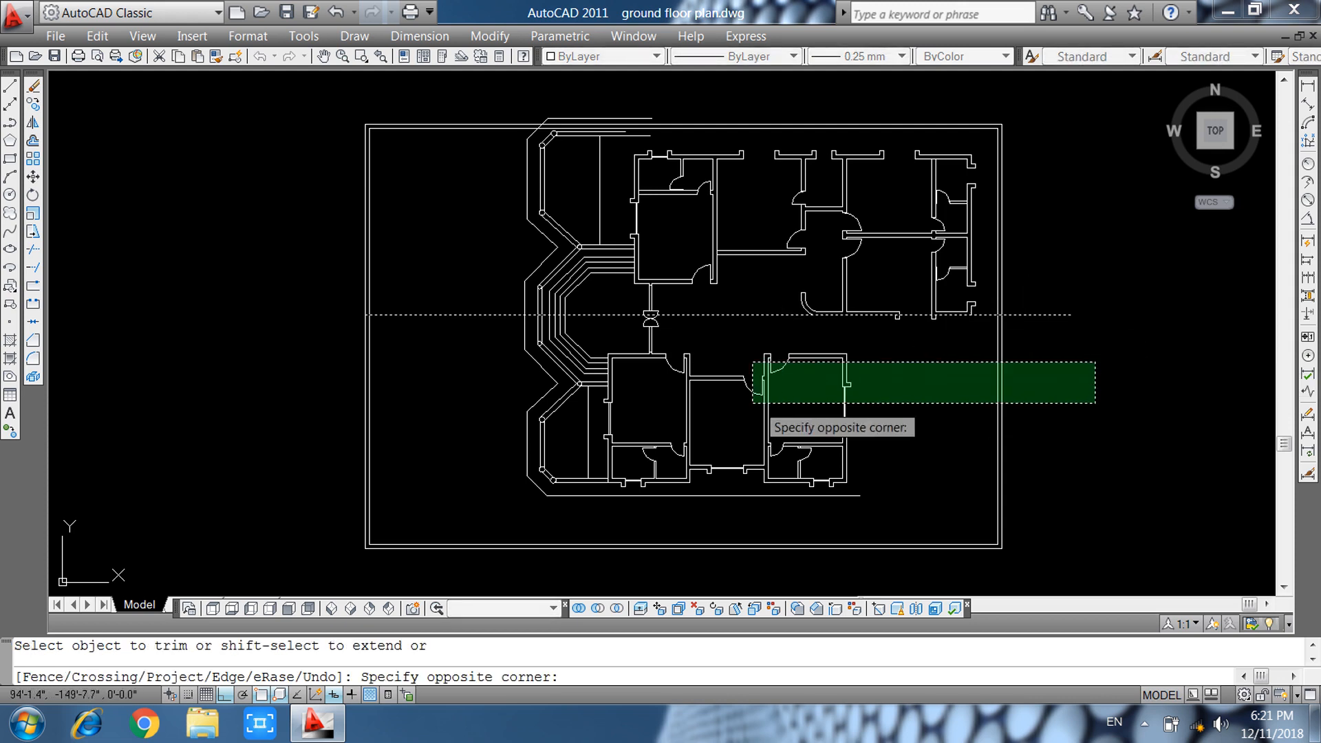
click(355, 550)
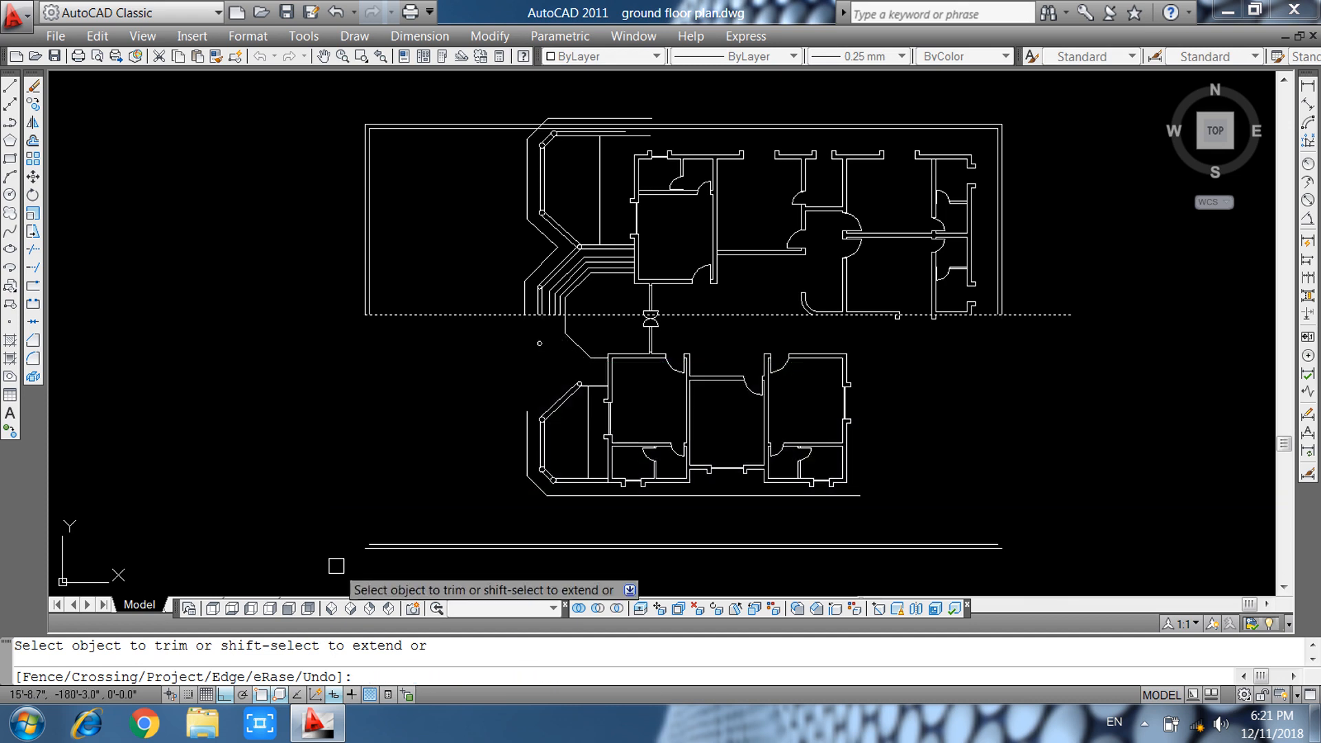
Trim the part of the upper double-door arc that hangs below the cutting line.
scroll(677, 329, up, 3)
scroll(677, 328, up, 4)
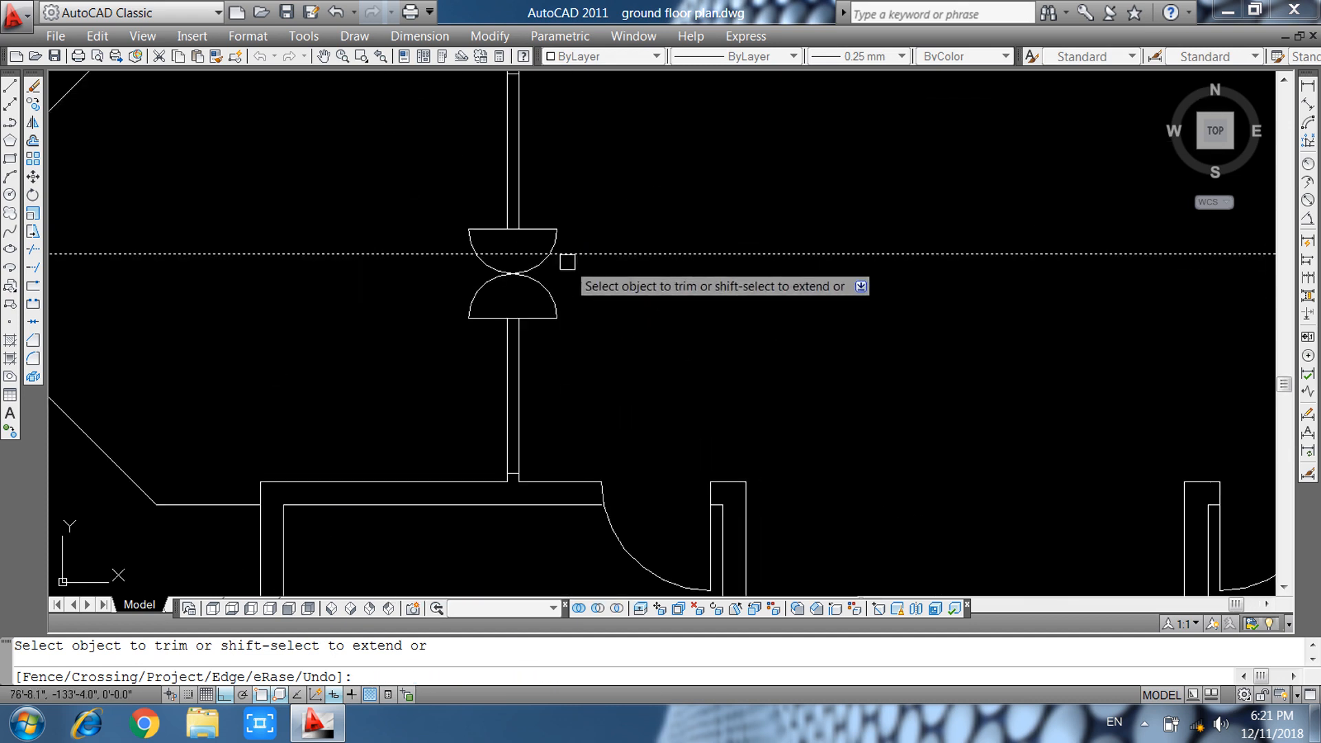
click(562, 264)
click(448, 340)
scroll(629, 289, down, 2)
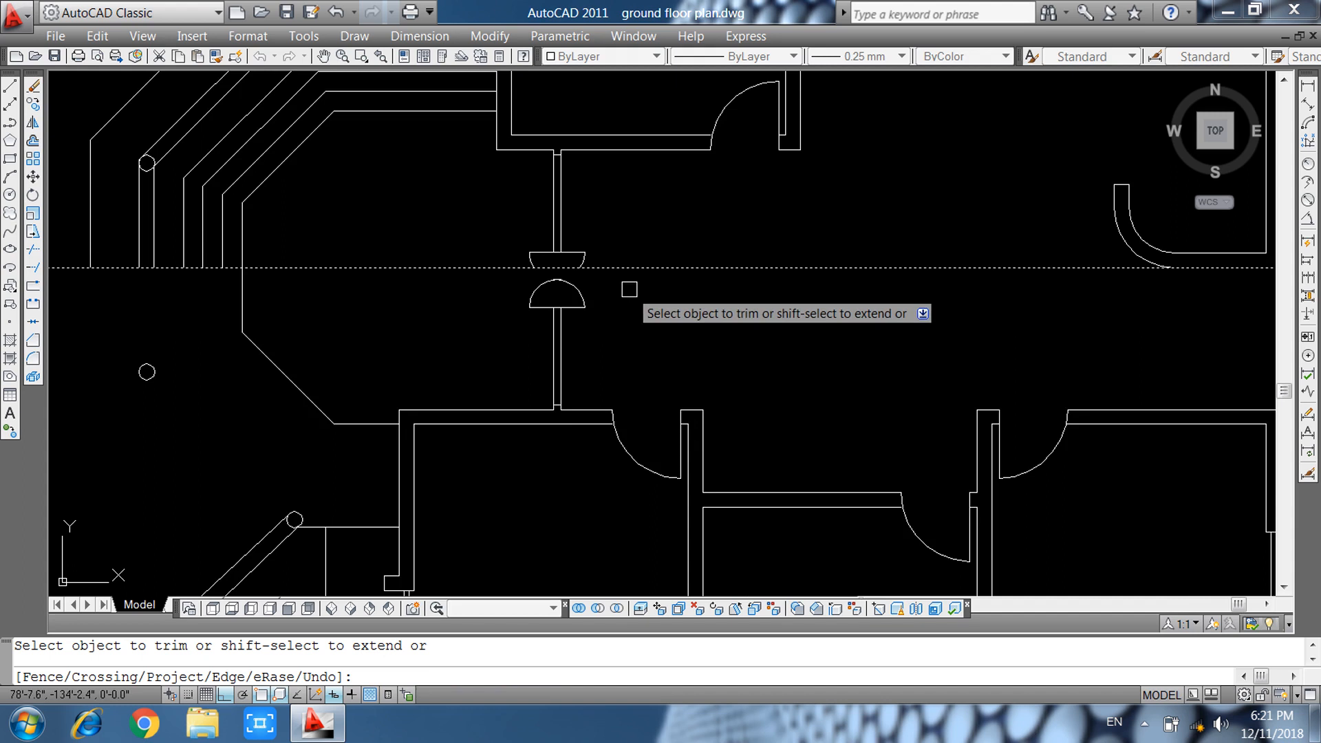
scroll(240, 278, down, 2)
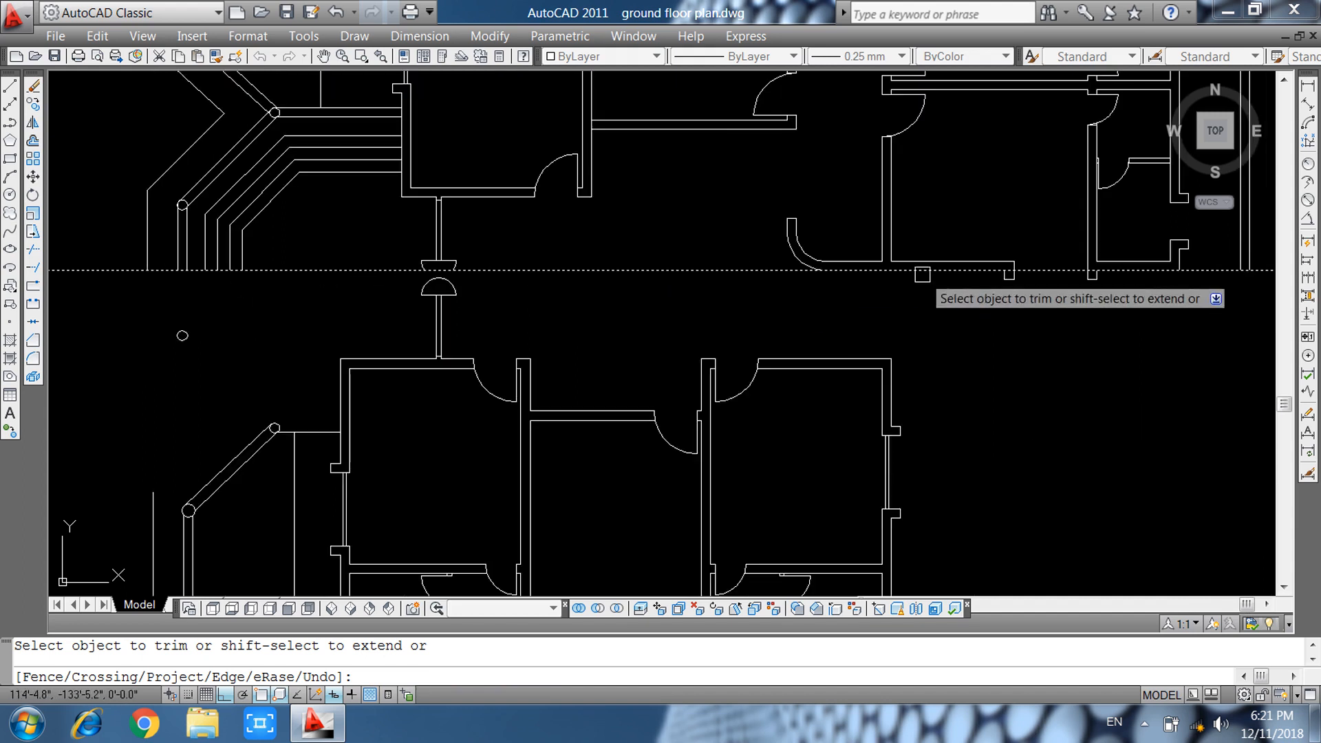
middle_drag(841, 272, 643, 203)
scroll(716, 210, down, 3)
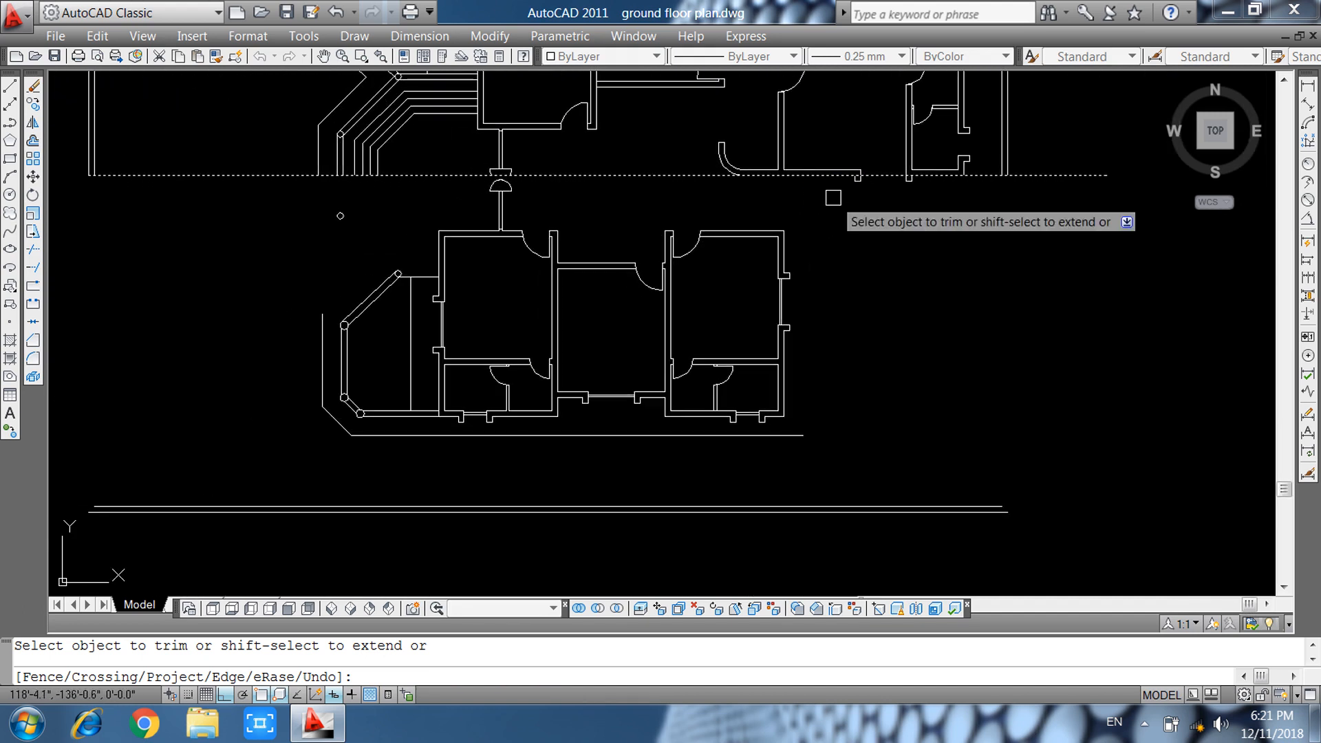
key(Escape)
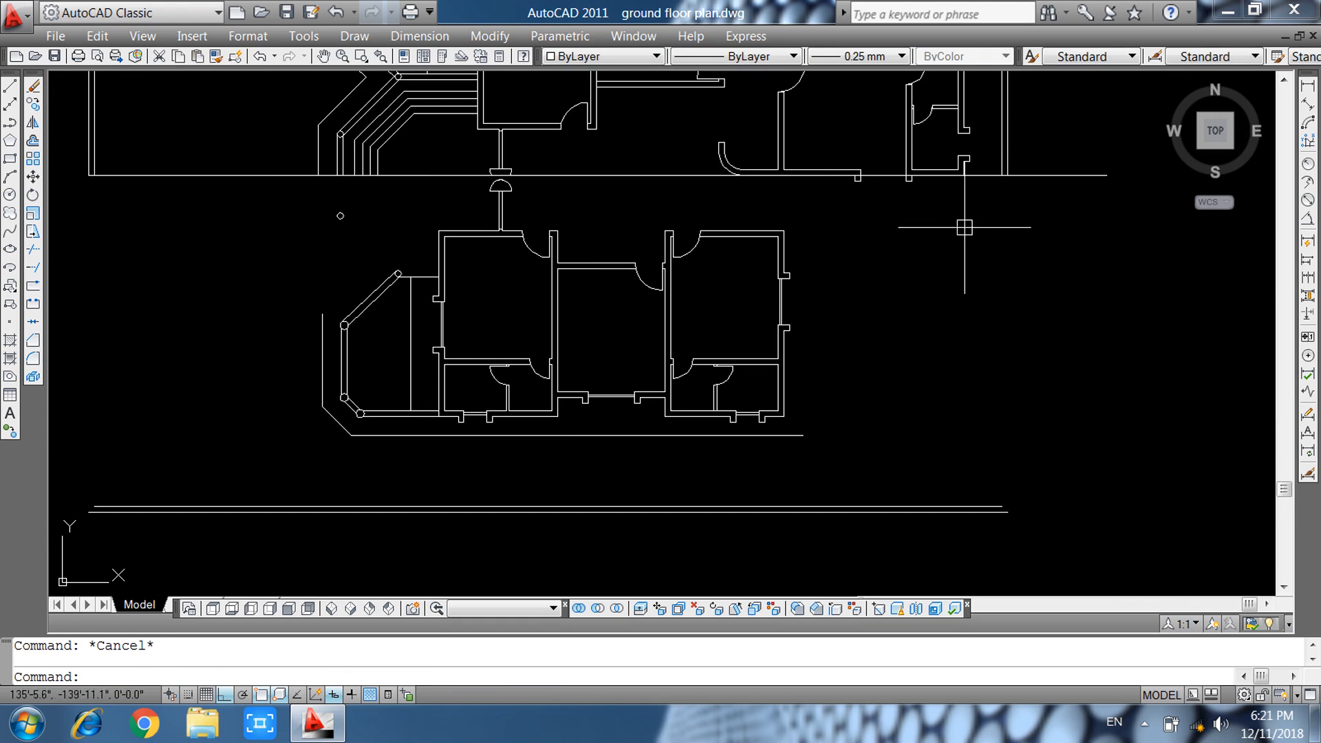
Erase the rooms, porch and lower boundary lines remaining below the cutting line.
click(963, 227)
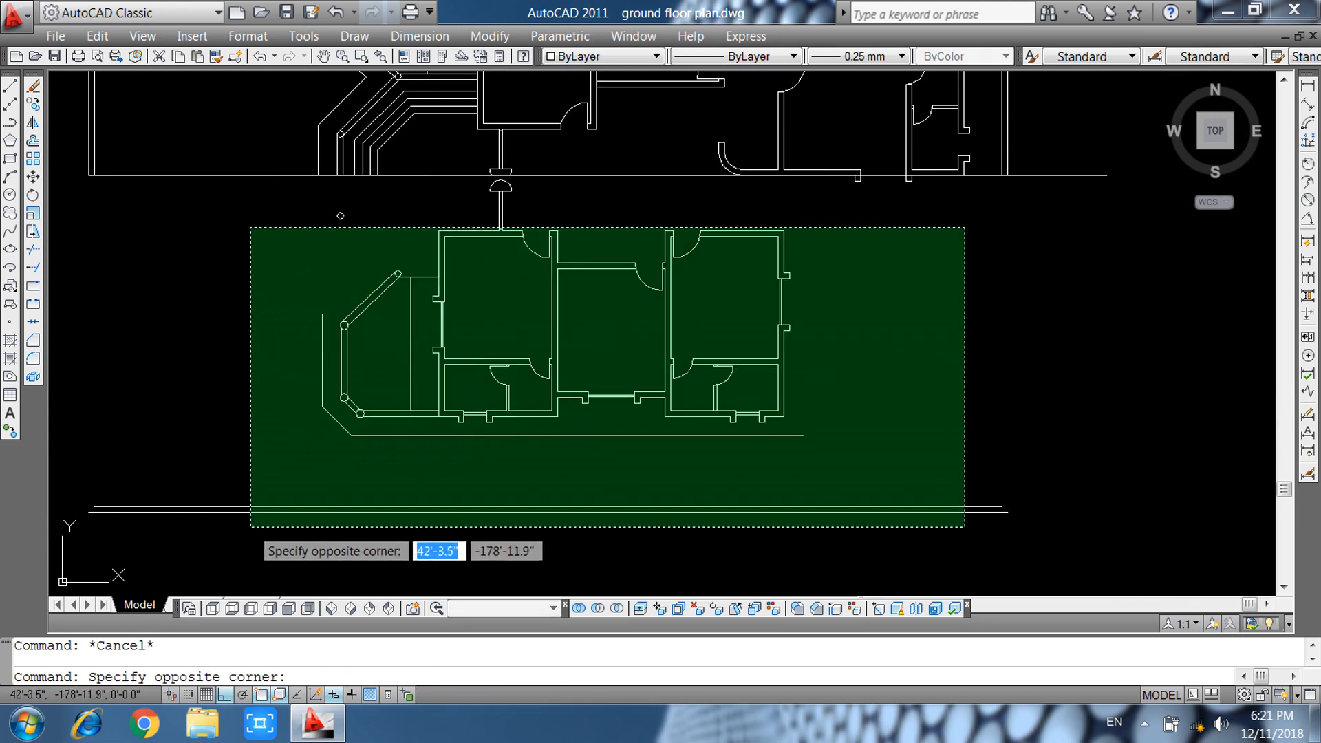
click(251, 527)
text(e)
key(Return)
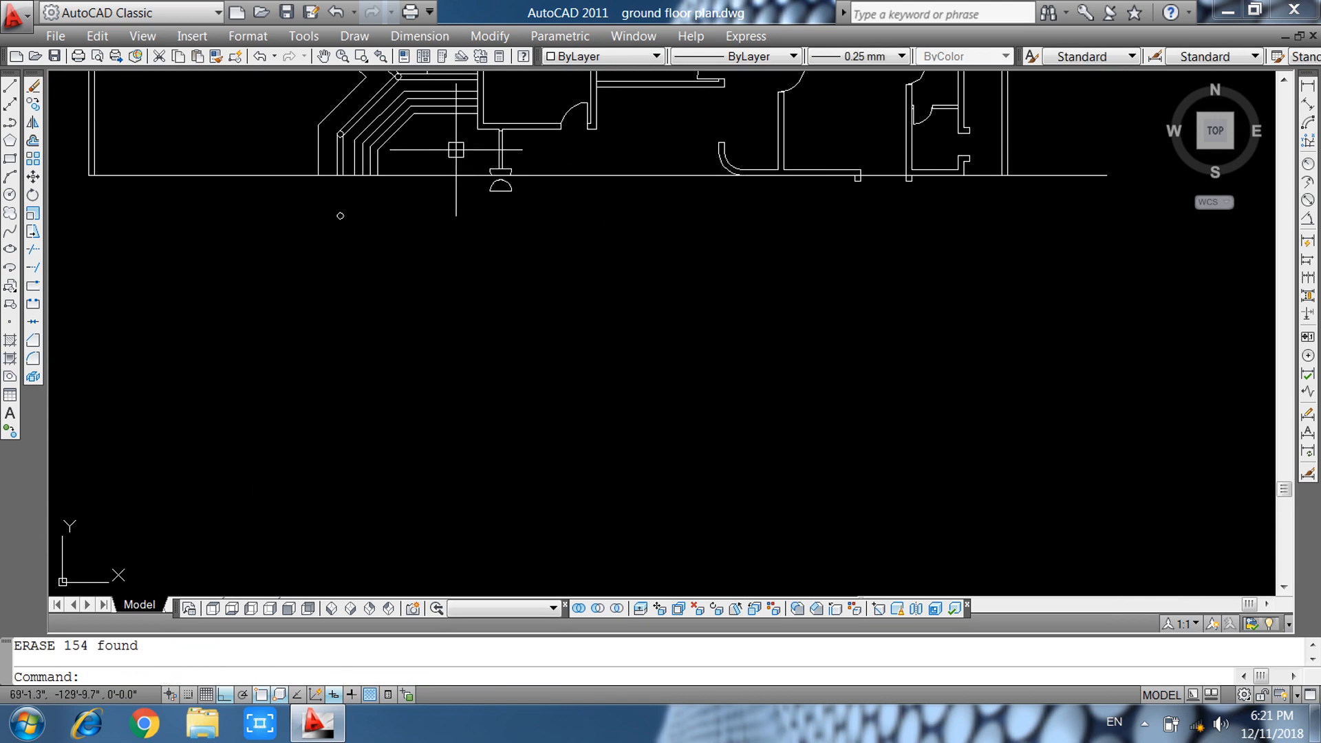
Erase the lower door leaf and the leftover column circle below the cutting line.
scroll(456, 150, up, 3)
click(447, 313)
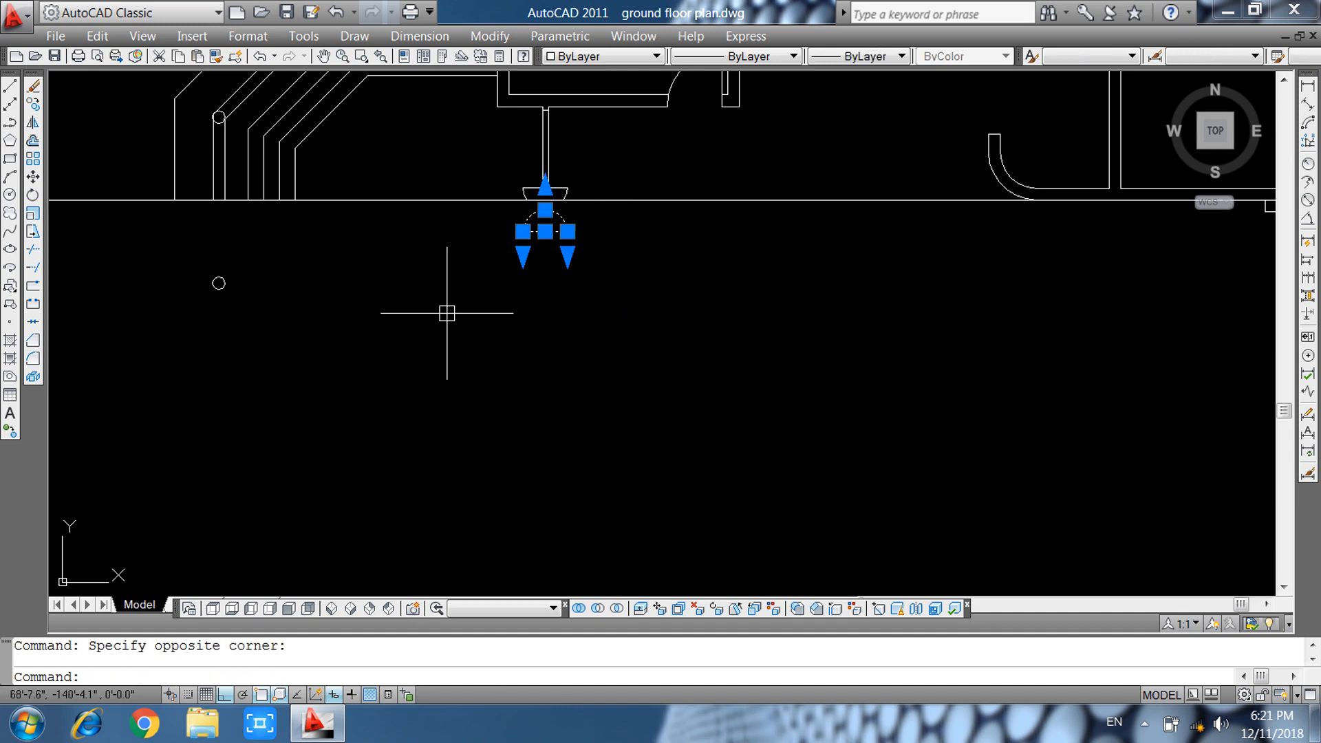
key(Return)
click(478, 243)
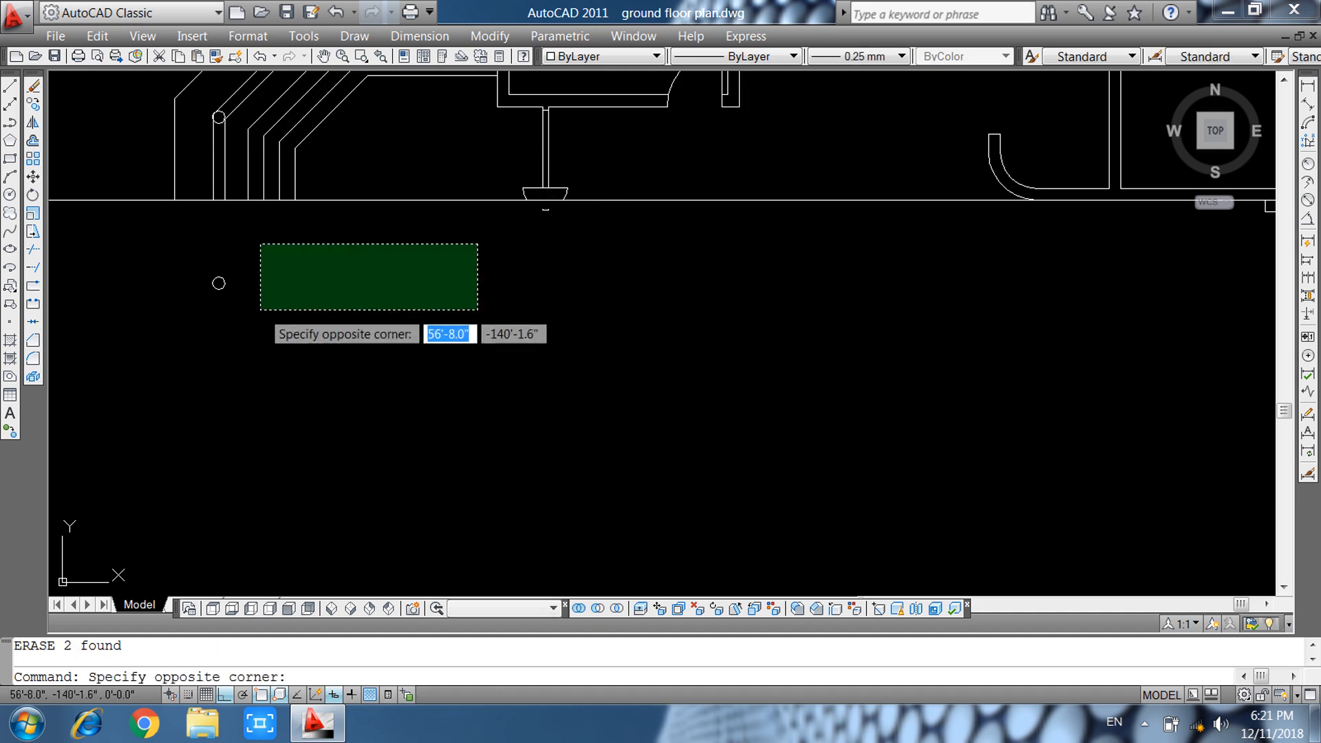
click(215, 338)
text(e)
key(Return)
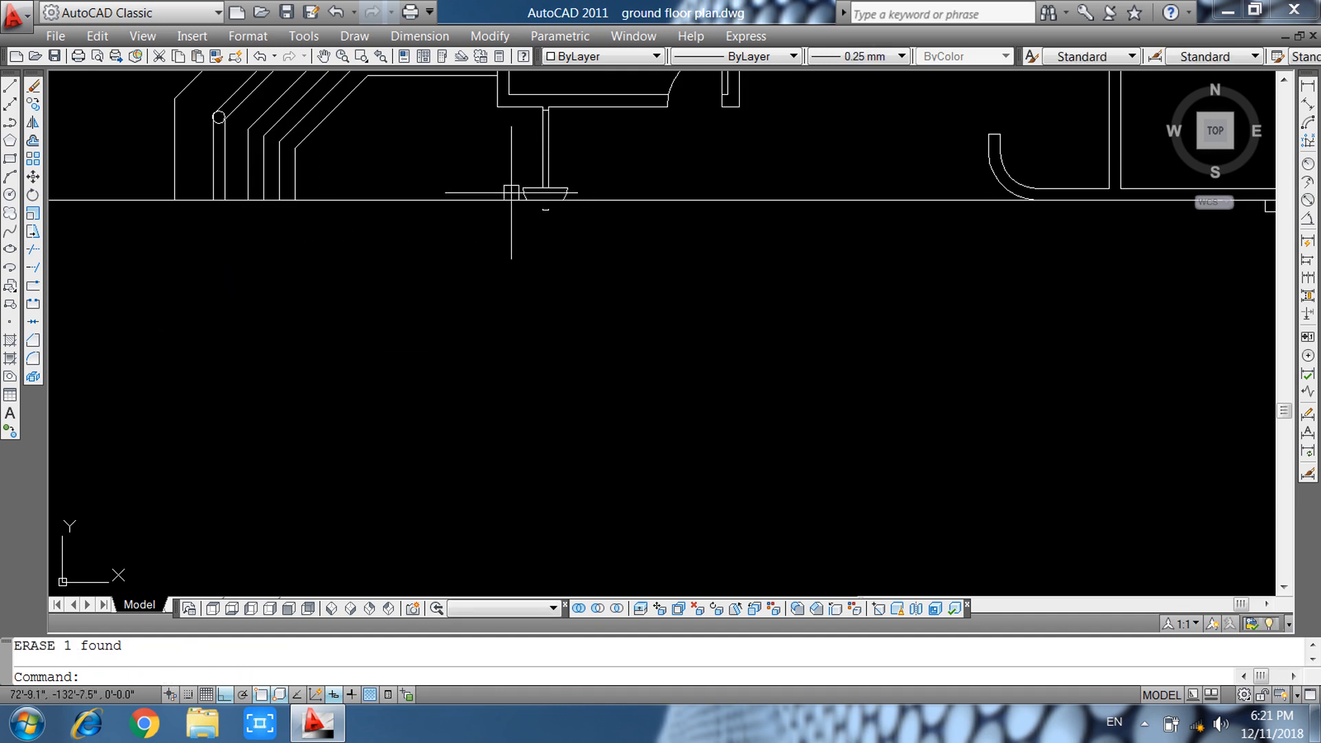
Erase the small leftover line fragment beneath the entrance door.
click(531, 200)
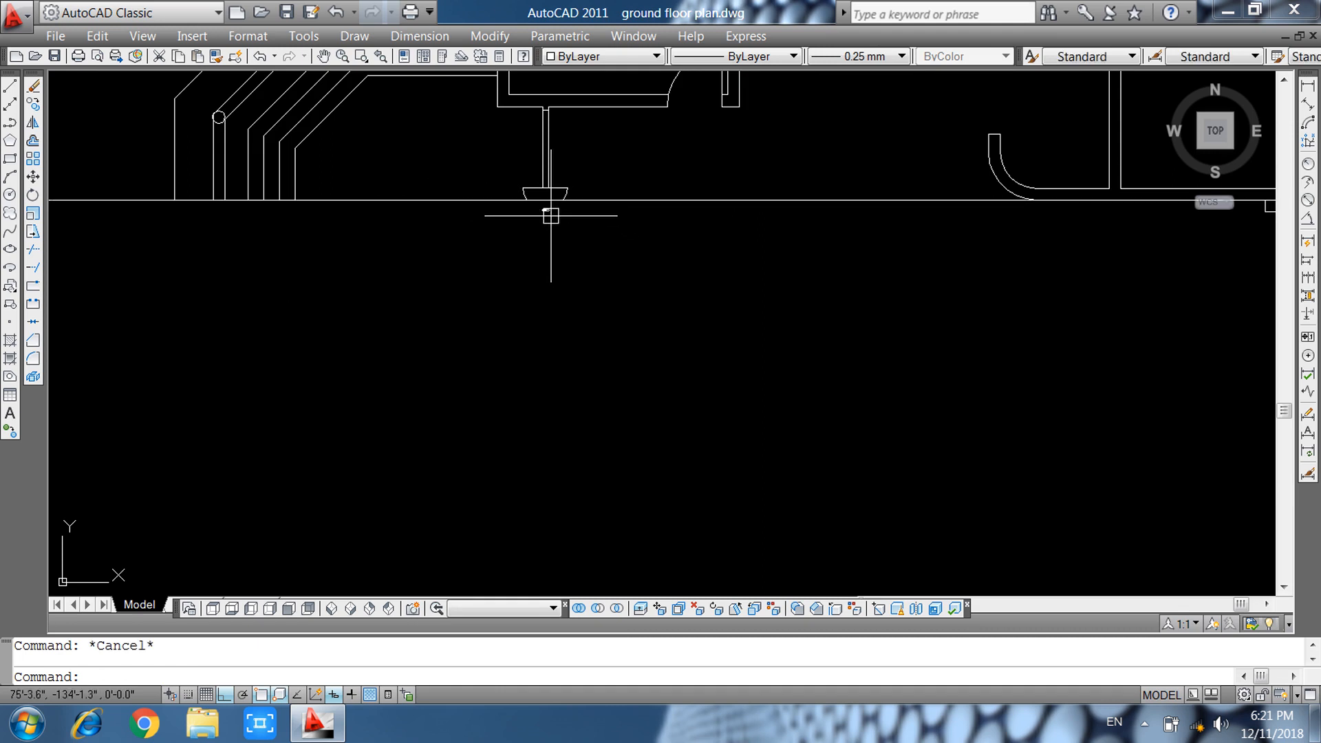
key(Return)
scroll(552, 190, up, 3)
click(504, 240)
click(597, 282)
text(e)
key(Return)
Trim the facing vertical edges of the two wall projections below the cutting line, using all objects as cutting edges.
scroll(773, 293, down, 3)
scroll(823, 236, up, 5)
text(tr)
key(Return)
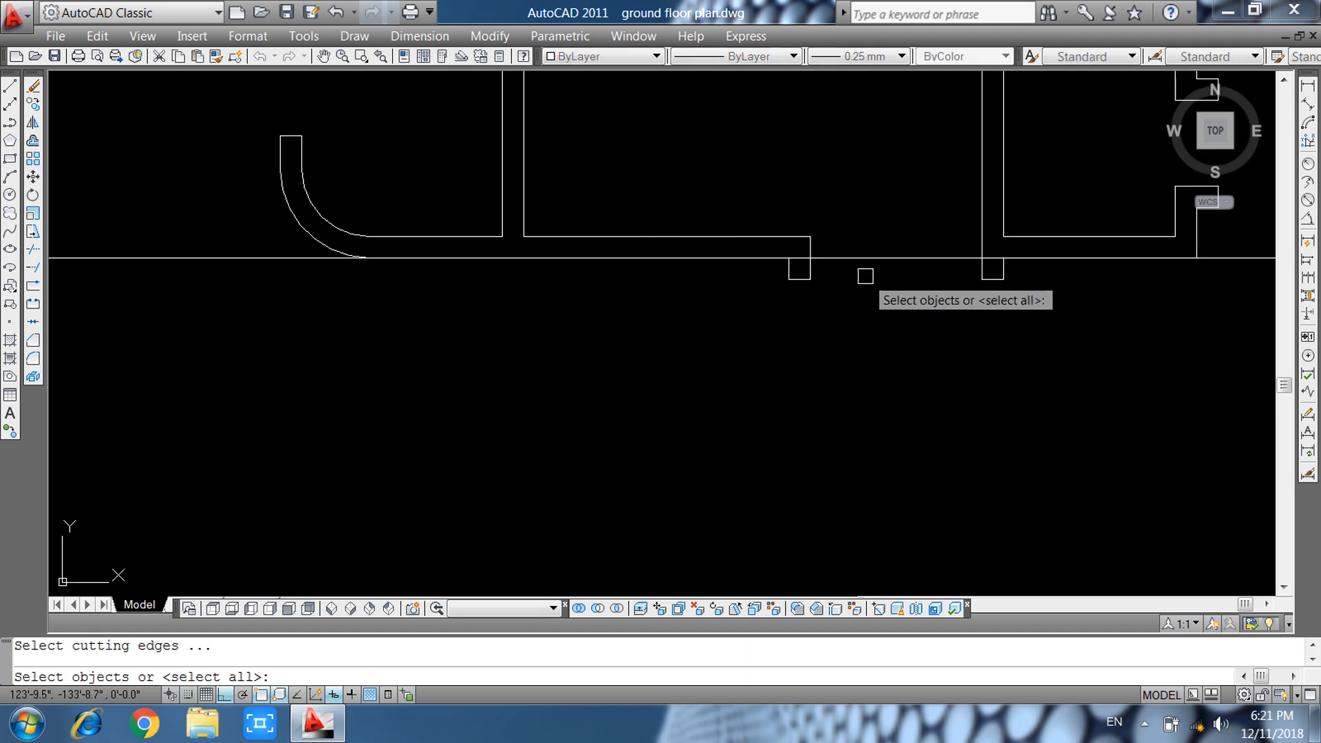
key(Return)
click(867, 273)
click(764, 297)
click(983, 271)
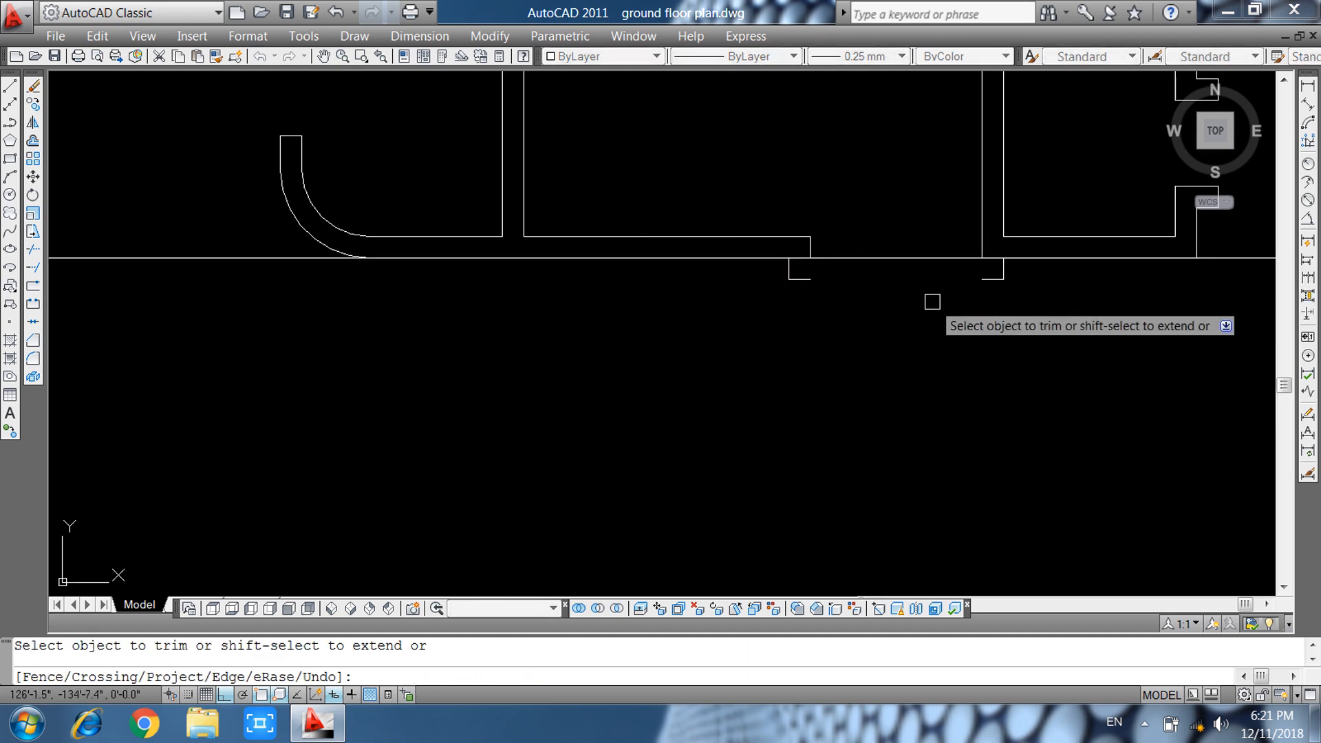
key(Escape)
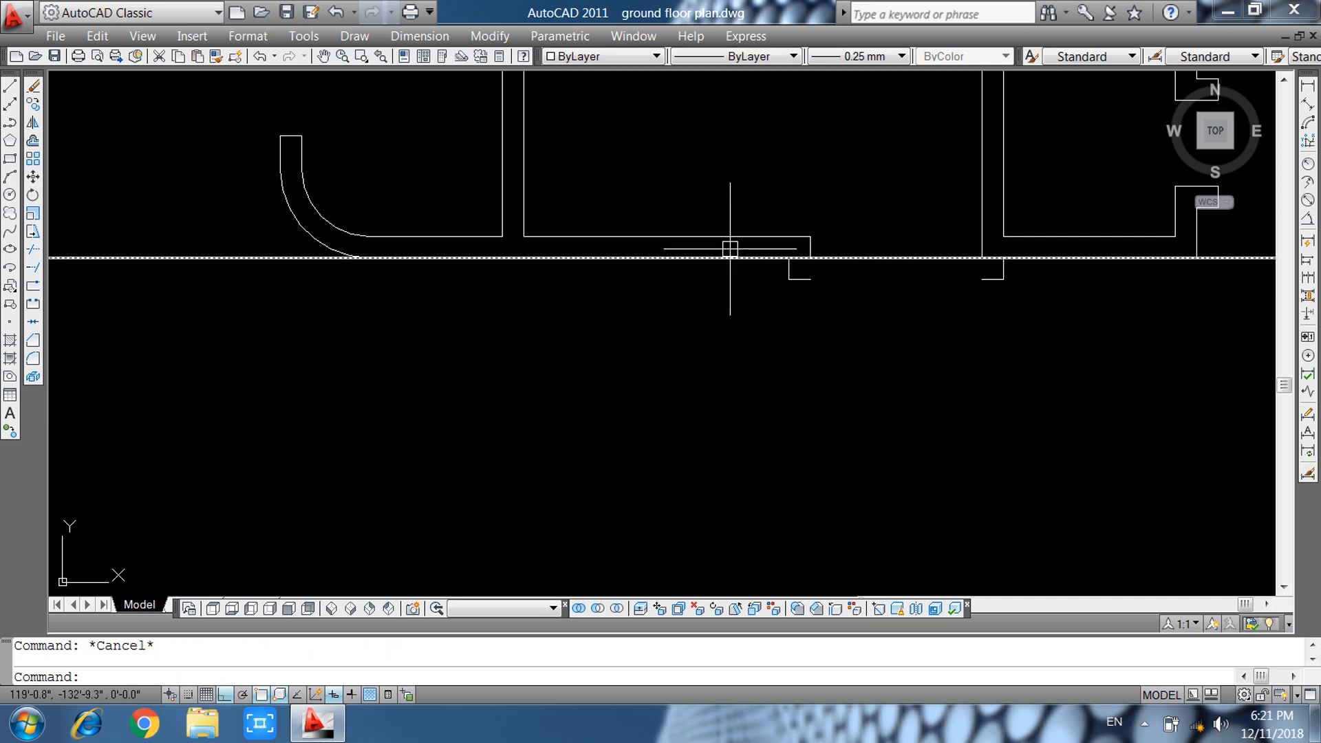
Erase the remaining fragments of the two wall projections below the cutting line.
click(740, 245)
click(1045, 375)
key(Delete)
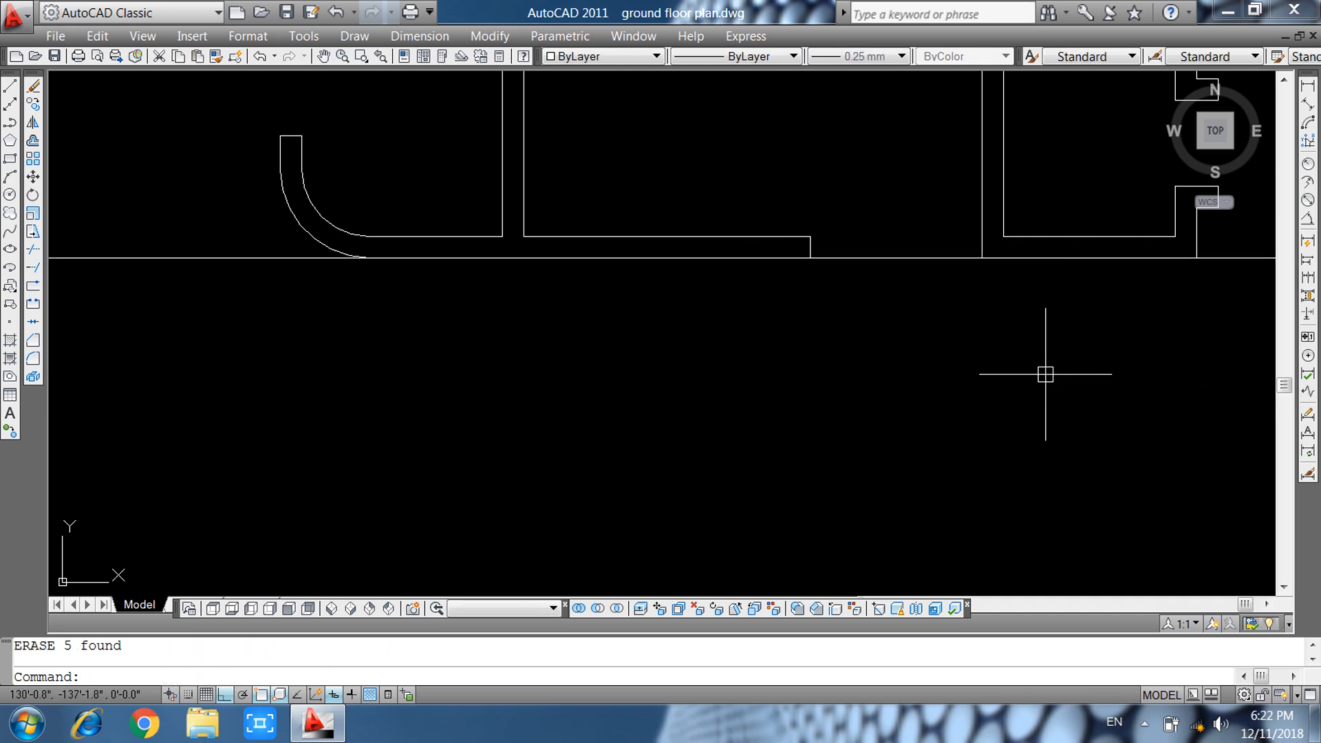
Try placing a horizontal construction line above the plan and erase it.
scroll(984, 366, down, 3)
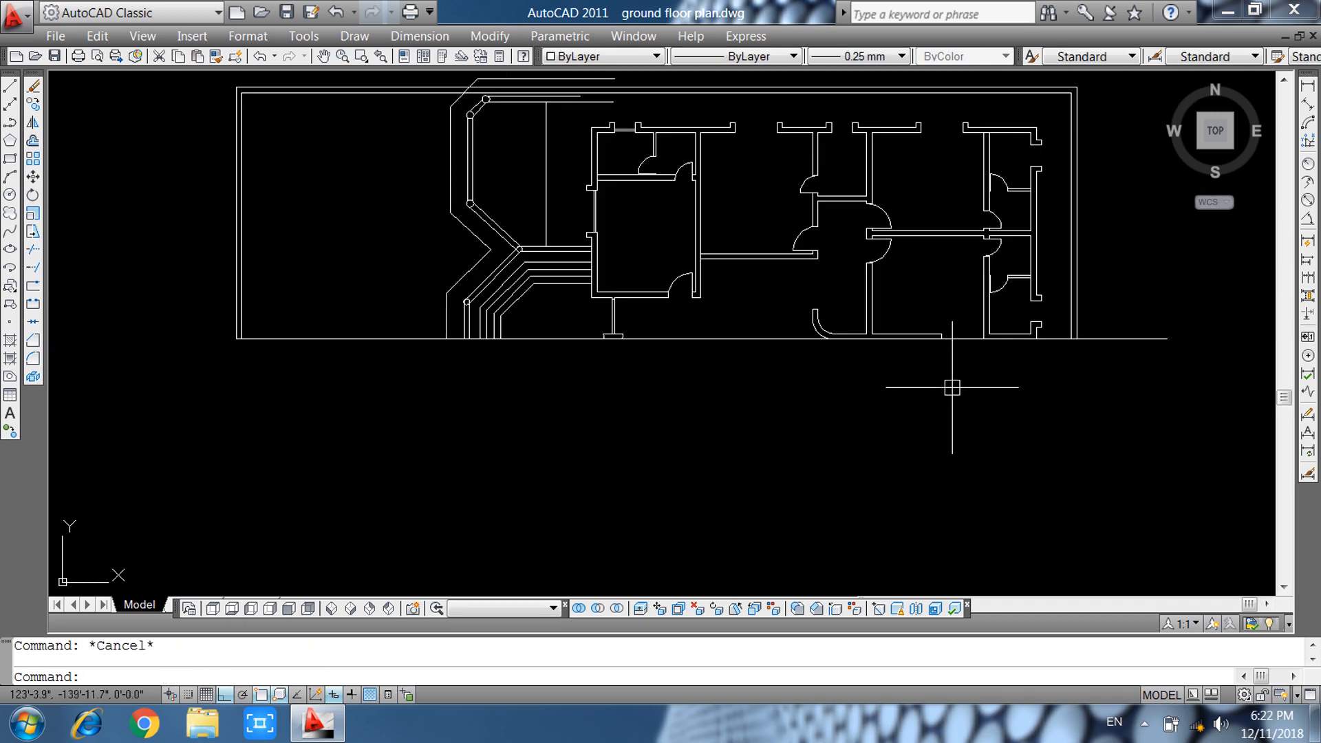
scroll(955, 387, down, 2)
middle_drag(952, 384, 879, 531)
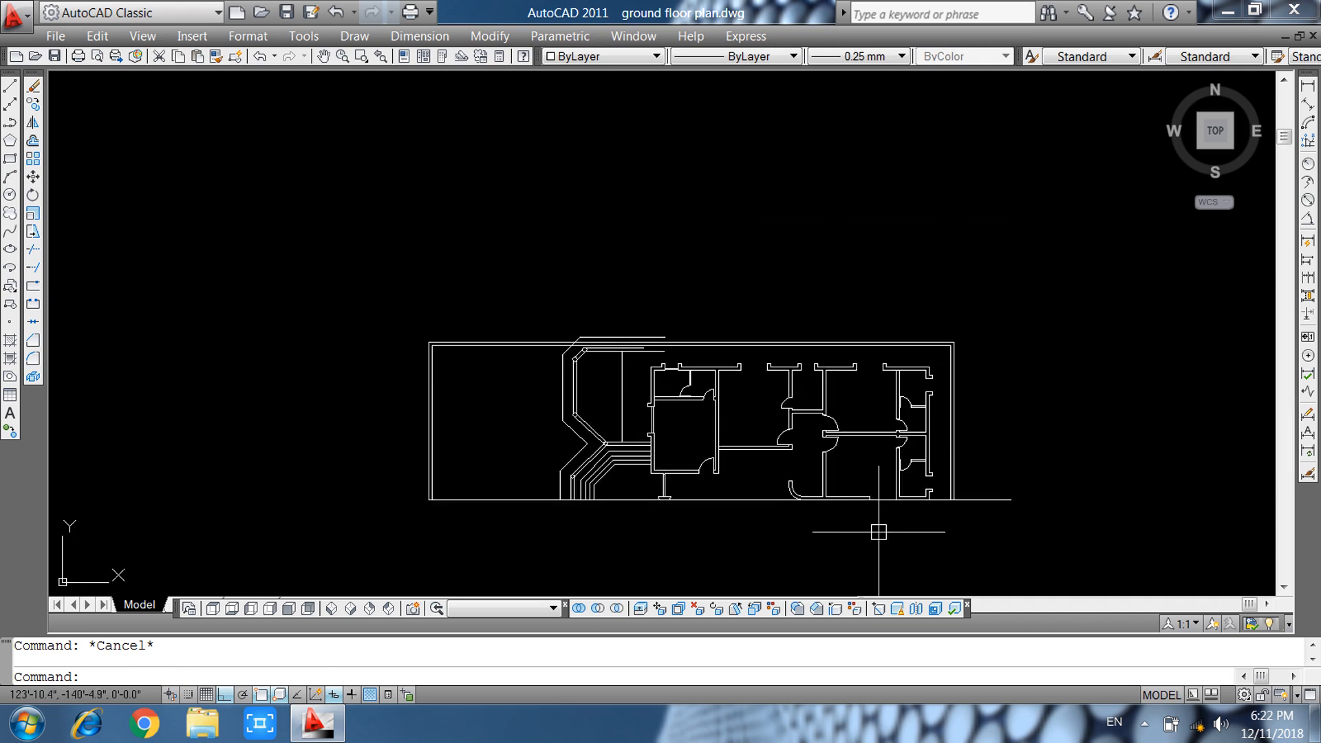
key(Return)
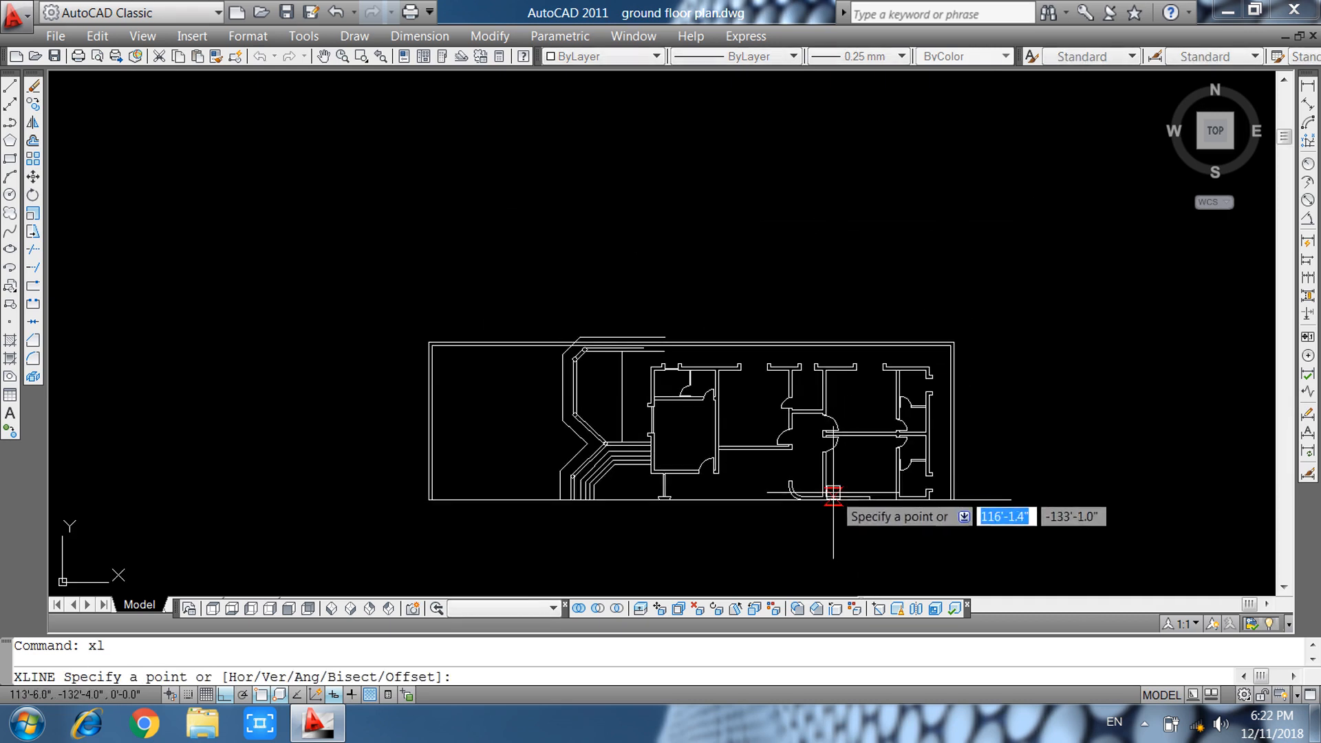
text(h)
key(Return)
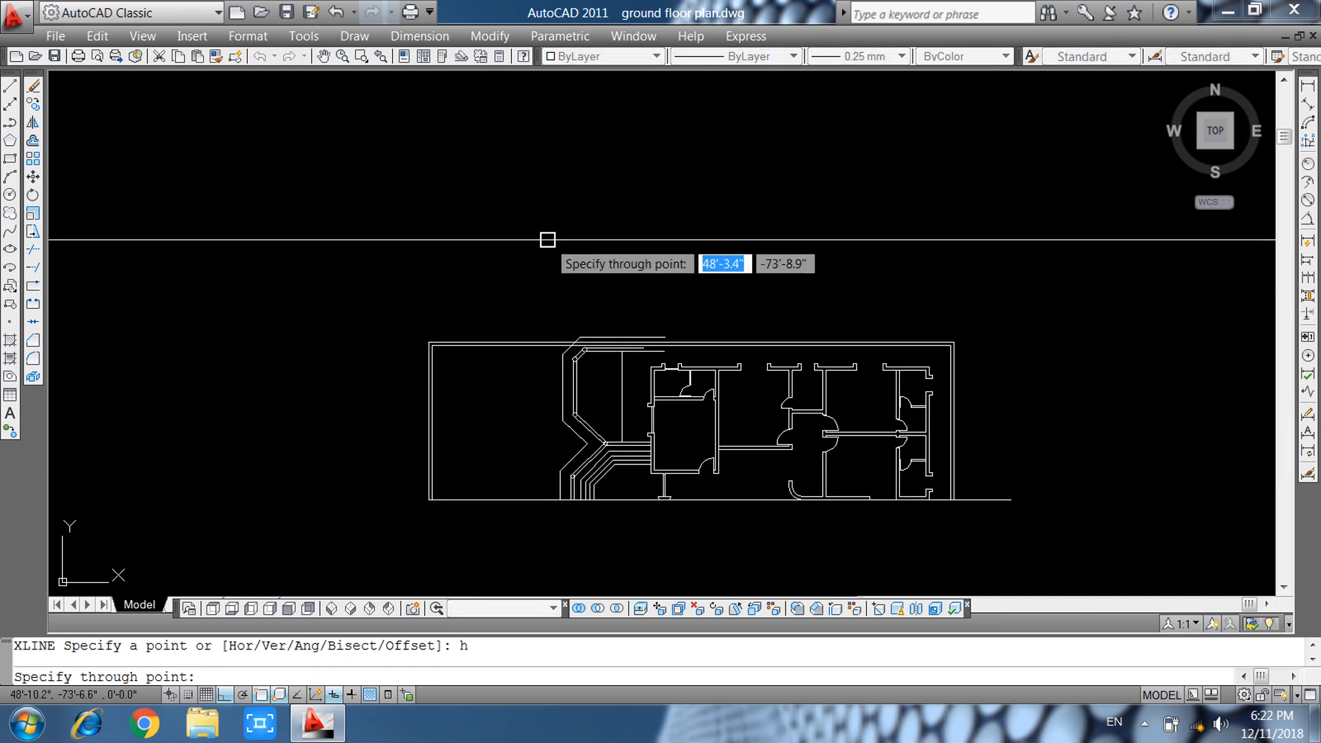
click(625, 265)
key(Escape)
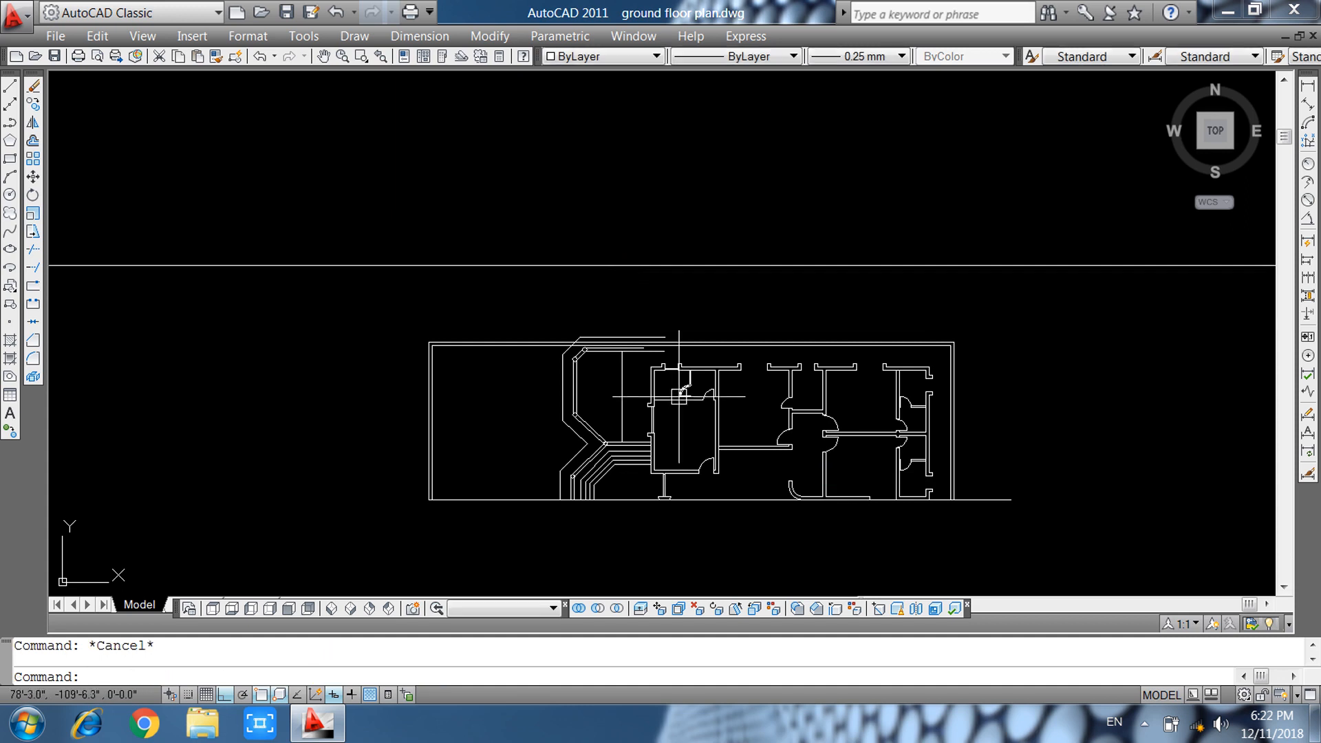
click(754, 210)
click(694, 280)
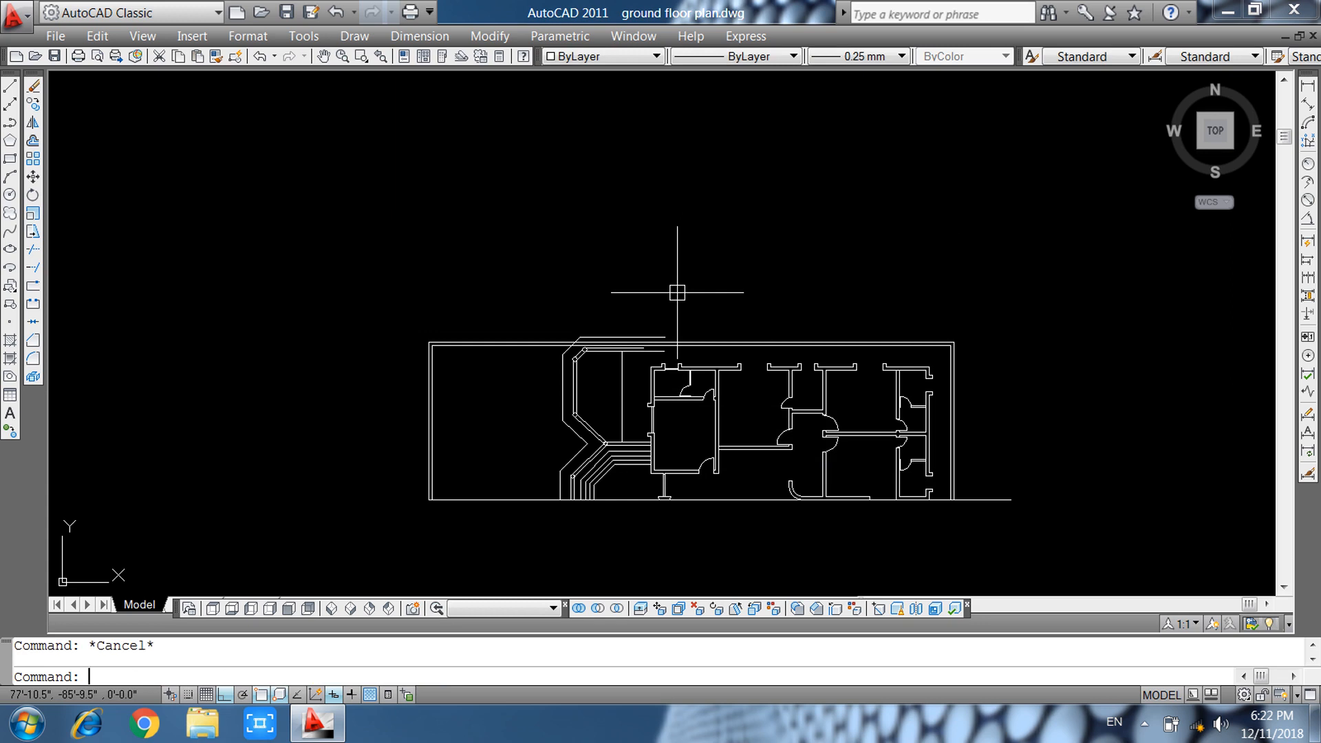
Draw a horizontal line above the plan, extending past both side boundary walls.
text(l)
key(Return)
click(352, 281)
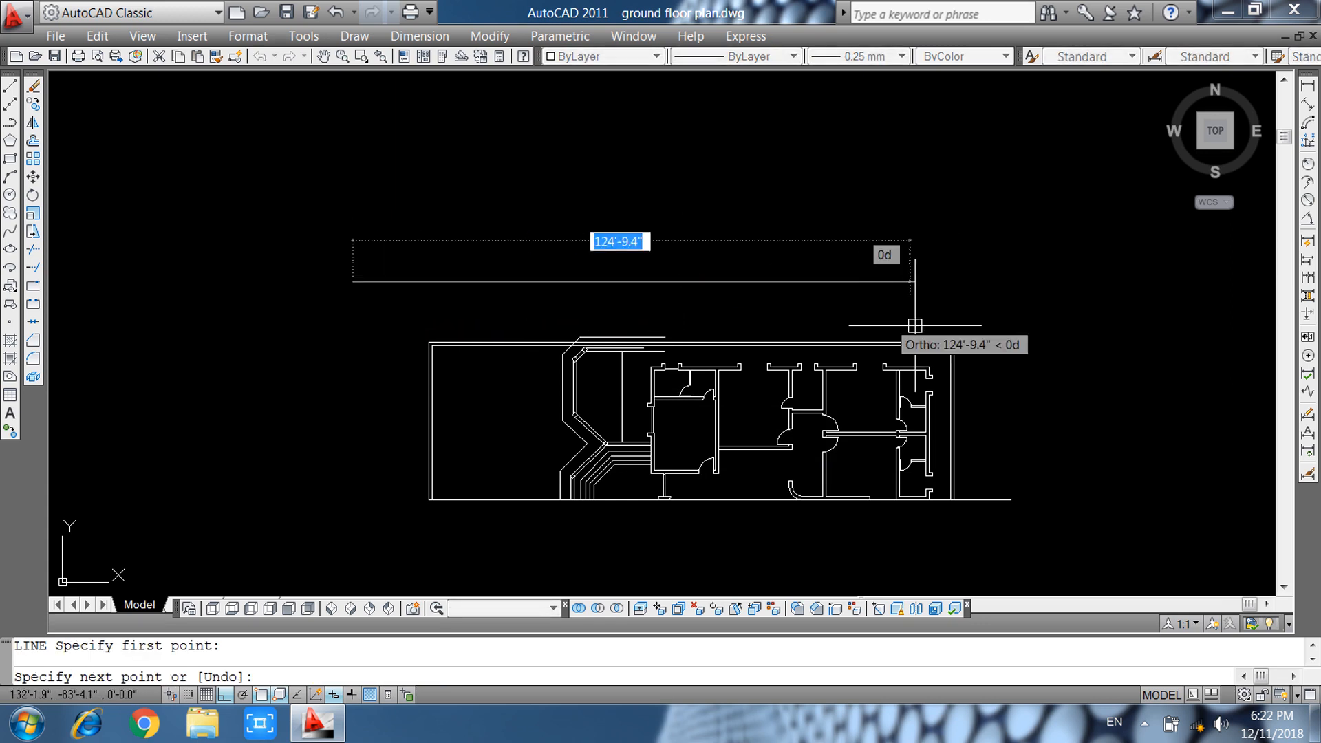
key(Escape)
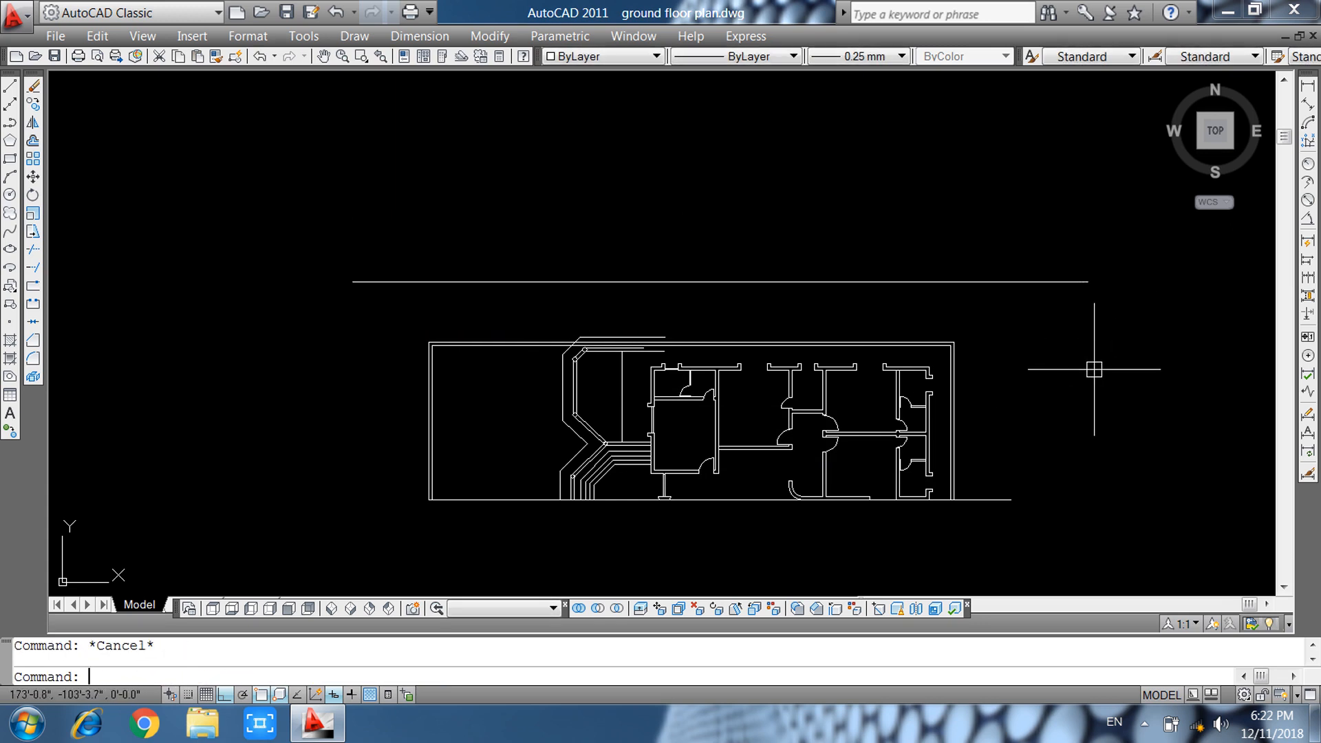
middle_drag(1099, 368, 1081, 316)
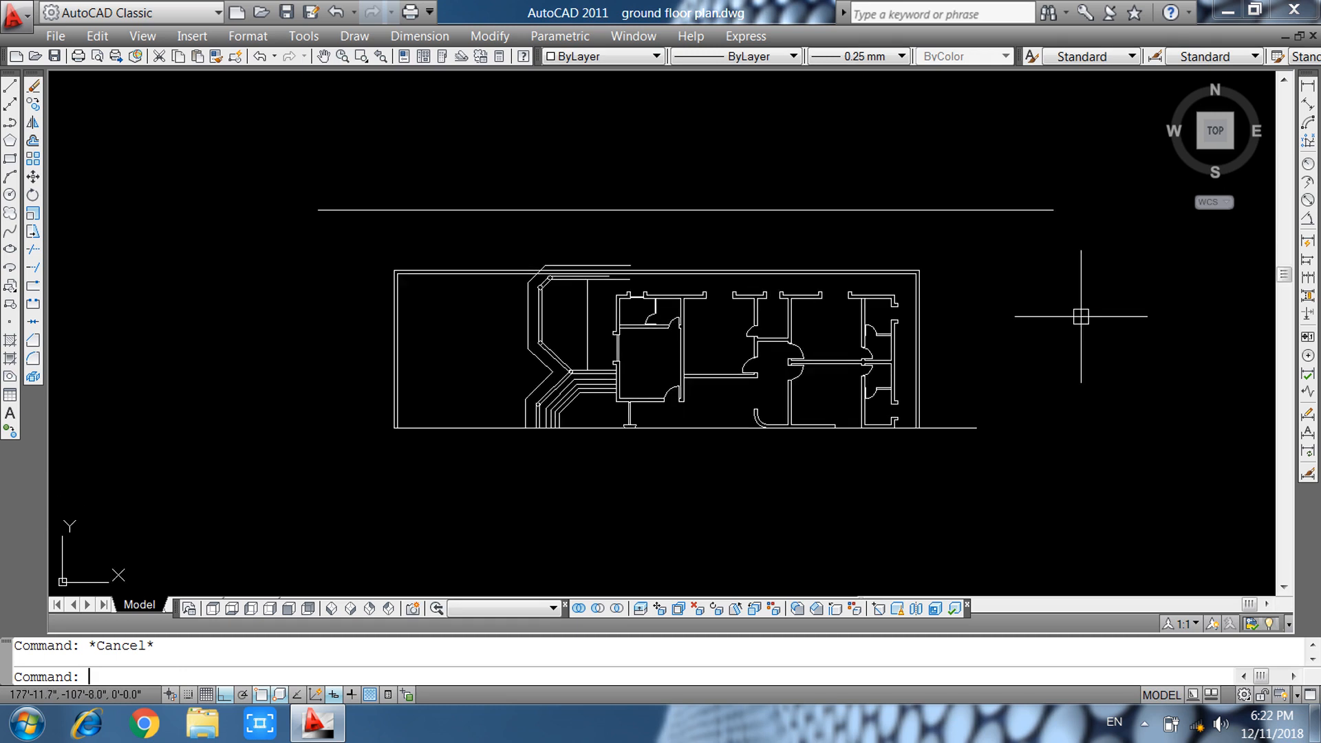
text(xl)
key(Return)
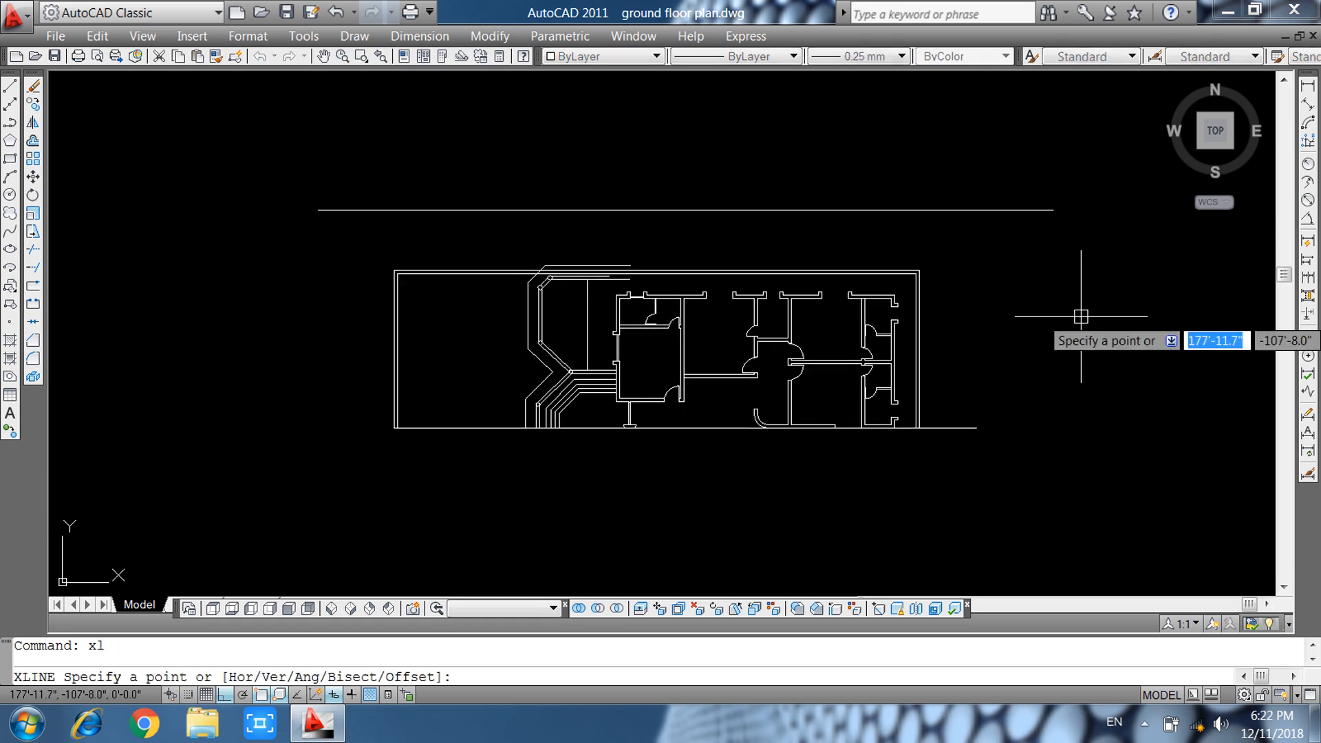
key(Escape)
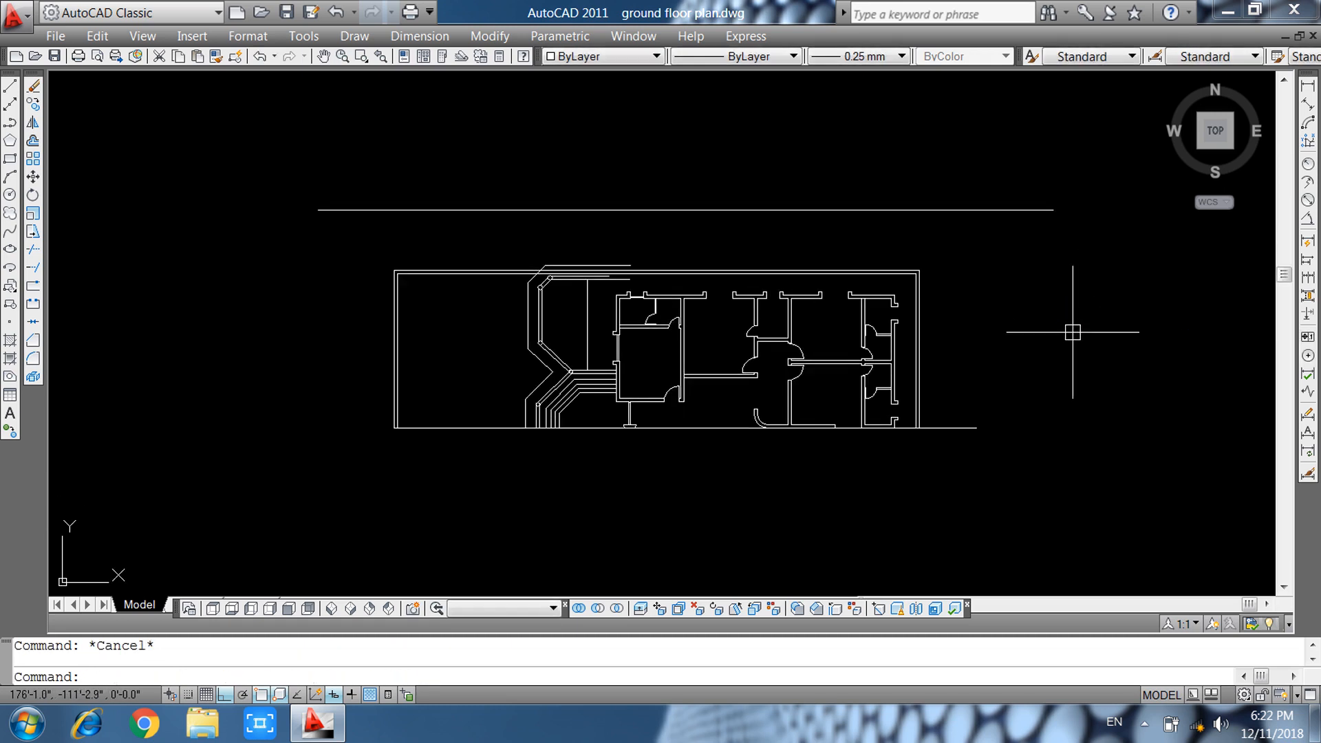
Place vertical construction lines through both faces of the two side walls of the small end room at the cutting line.
key(Return)
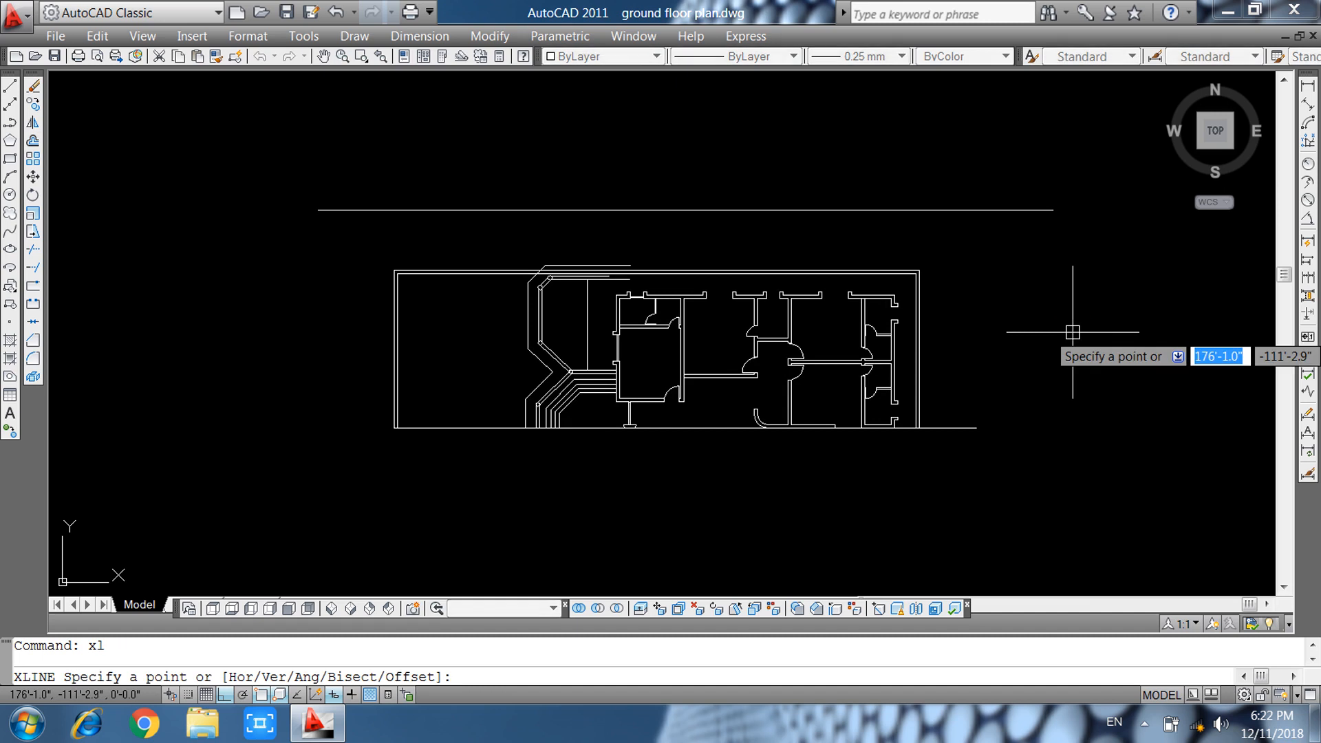
text(v)
key(Return)
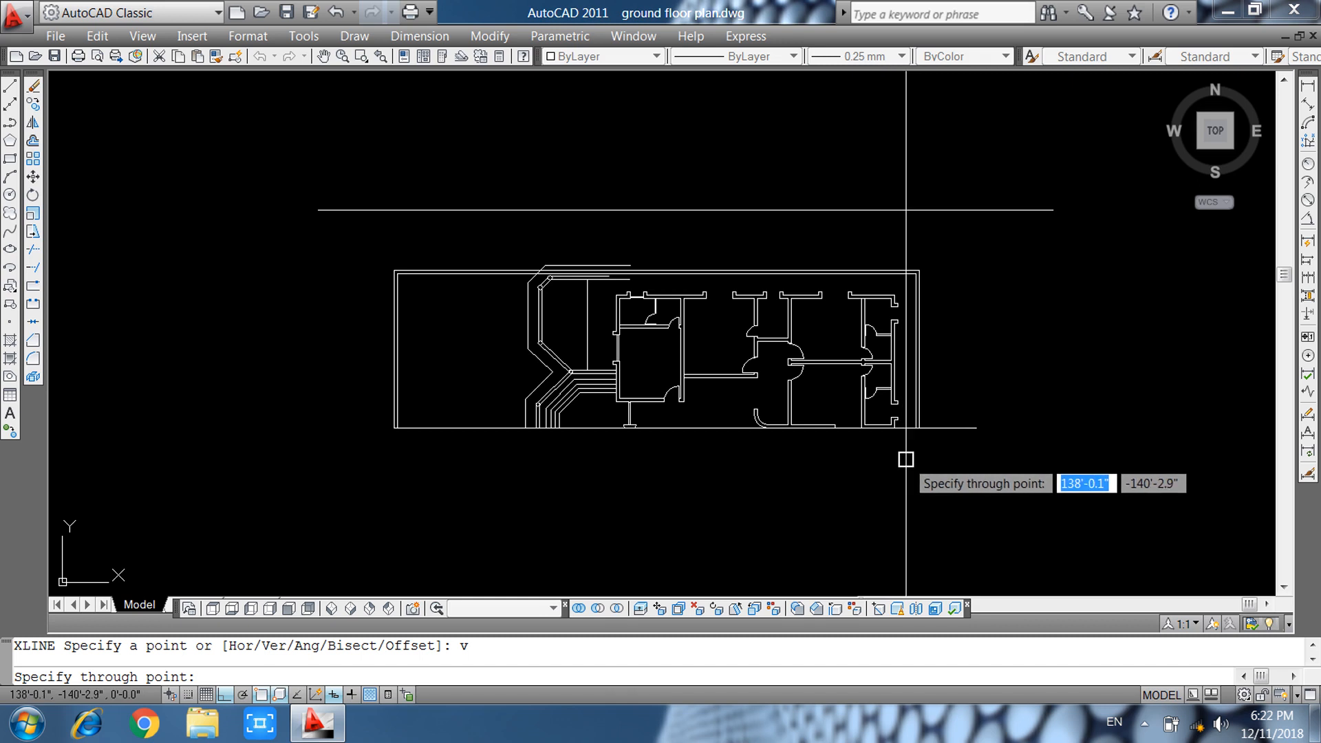
scroll(902, 461, up, 6)
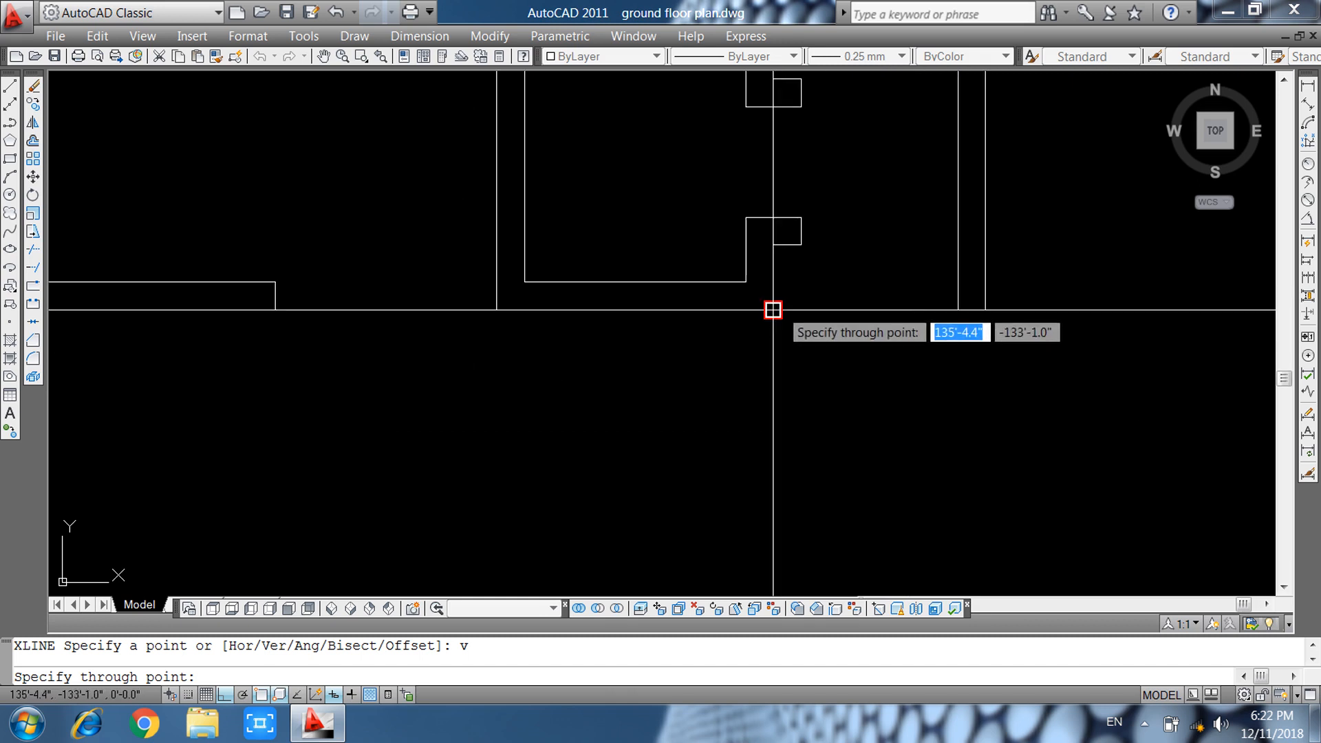
click(773, 310)
click(746, 282)
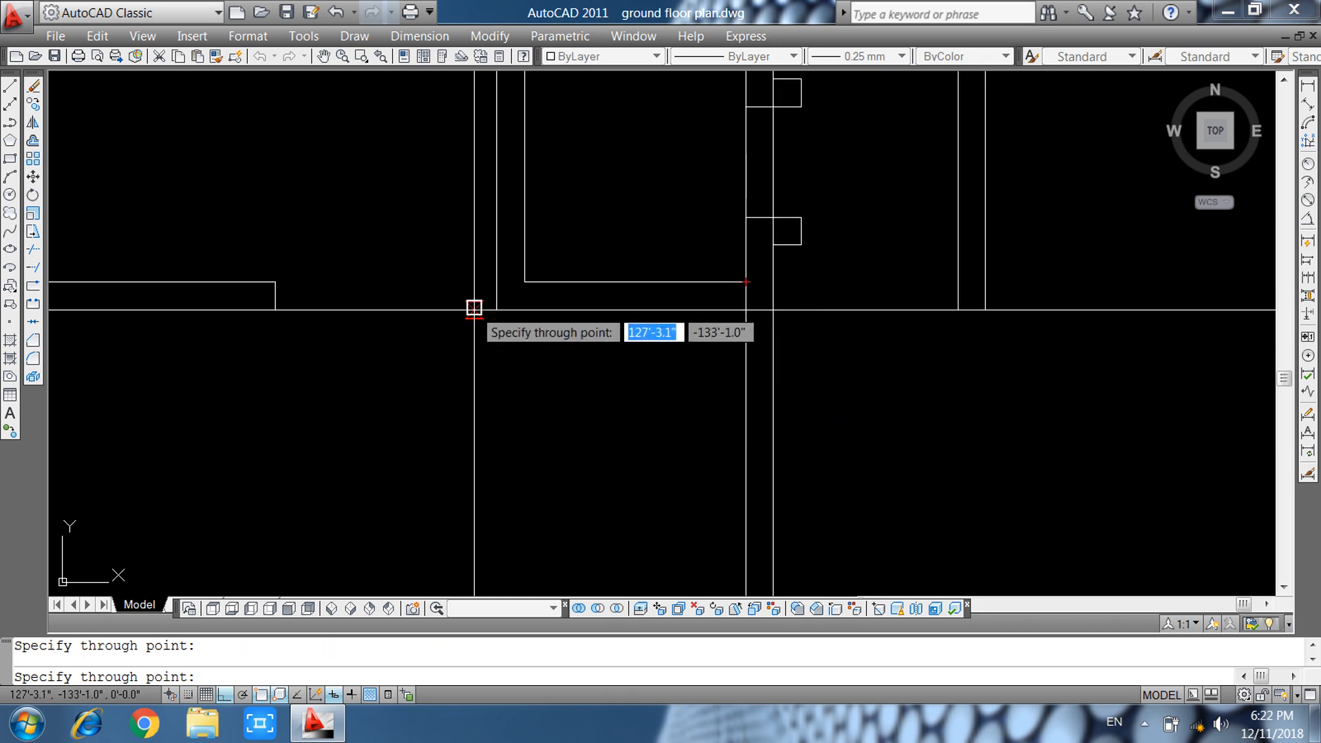
click(524, 283)
click(496, 310)
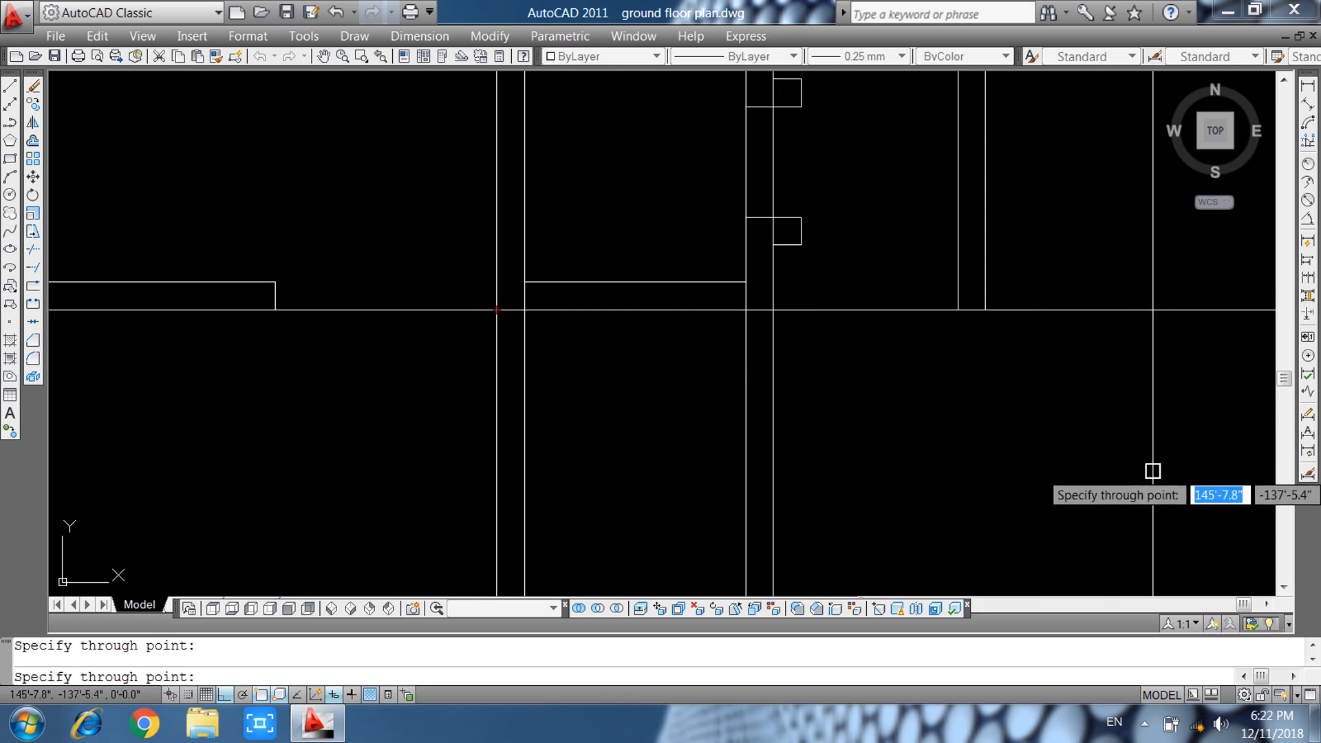
Add vertical construction lines through both faces of the partition wall beside the curved wall and through both corners of the curved wall's end.
scroll(1153, 470, down, 1)
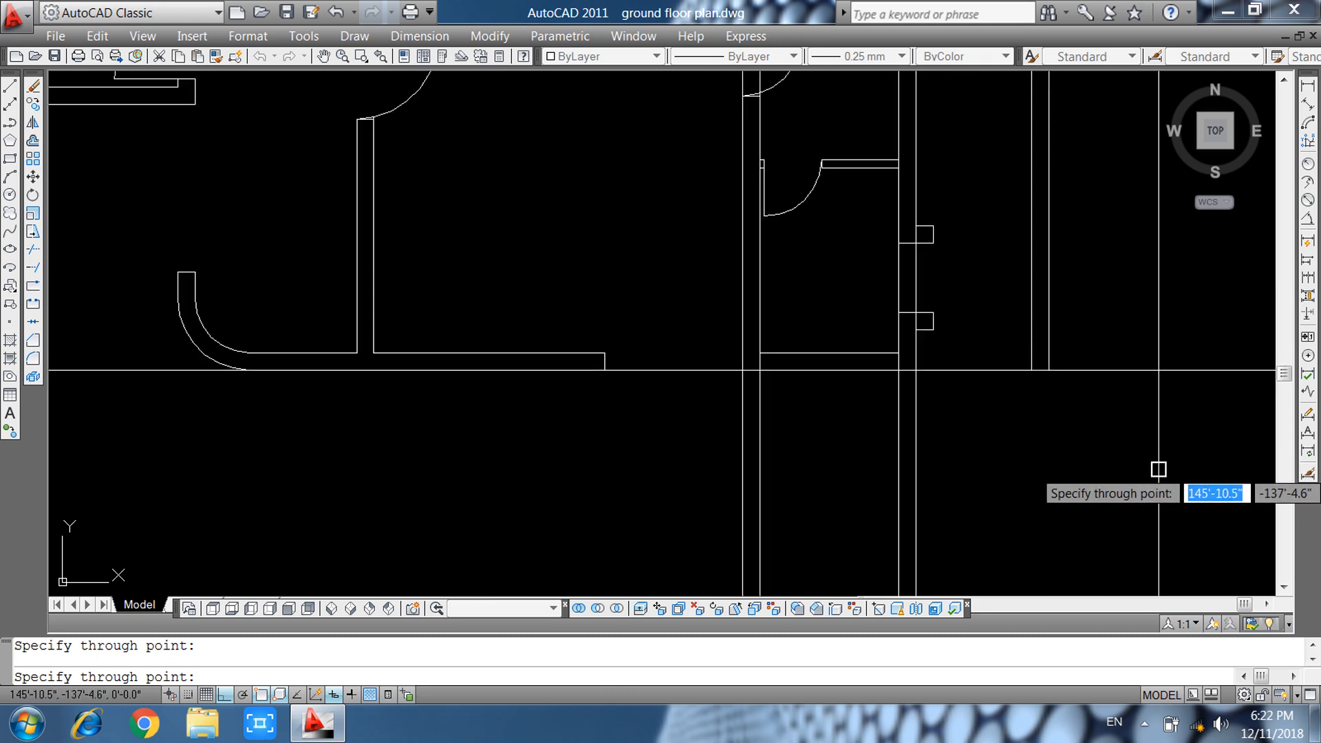
scroll(1156, 471, down, 1)
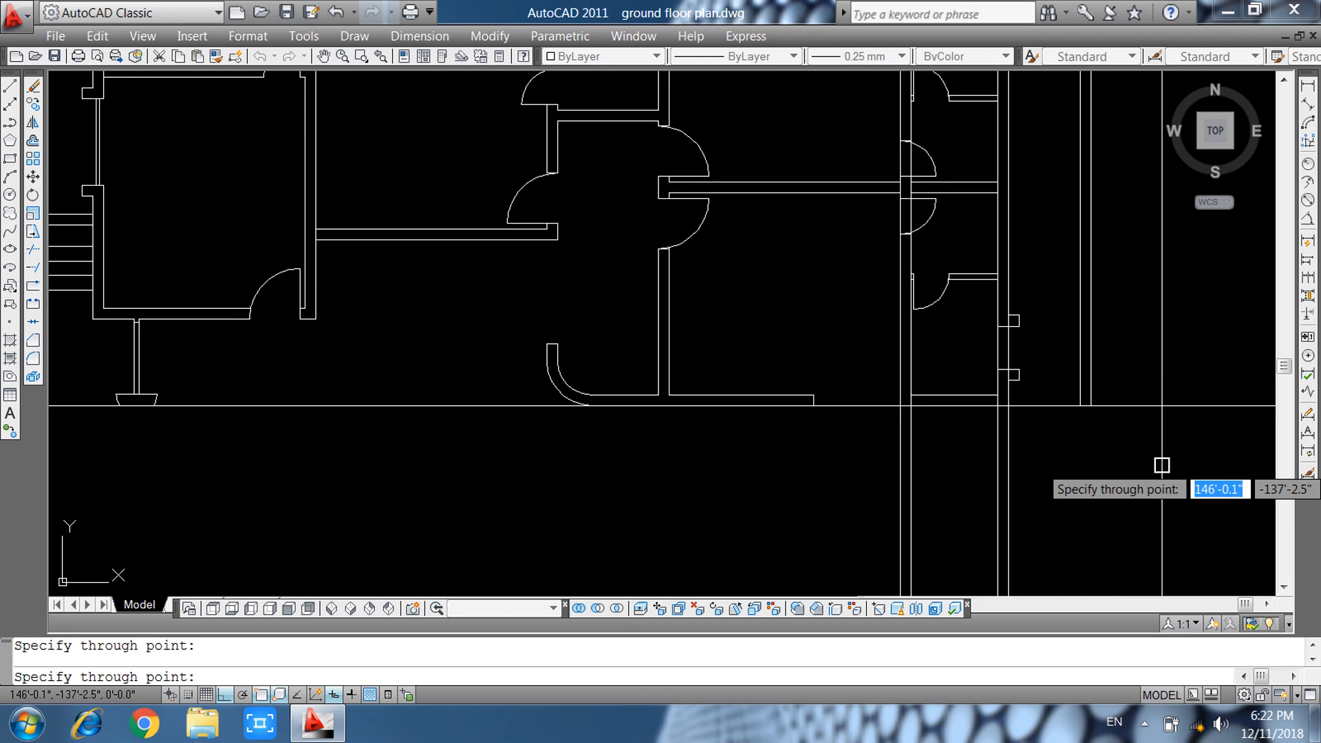
scroll(660, 398, up, 3)
click(667, 397)
click(698, 395)
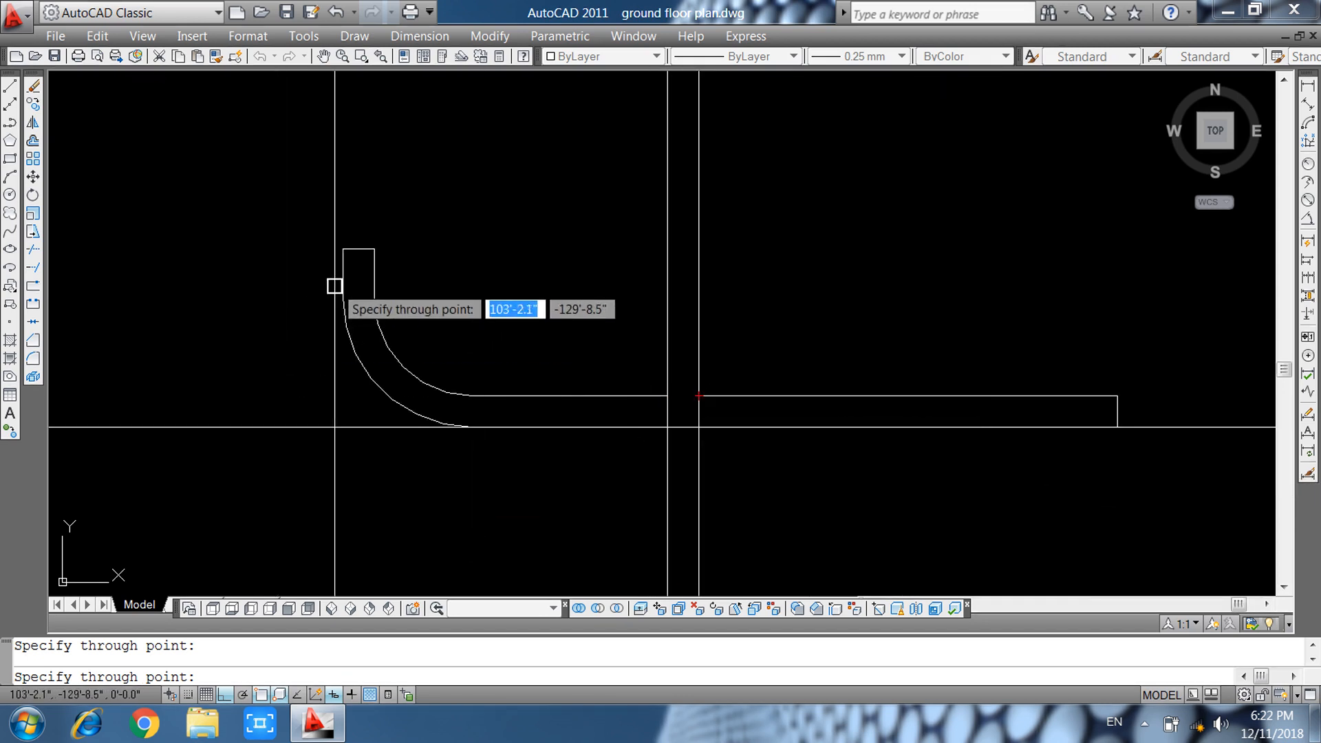
click(343, 249)
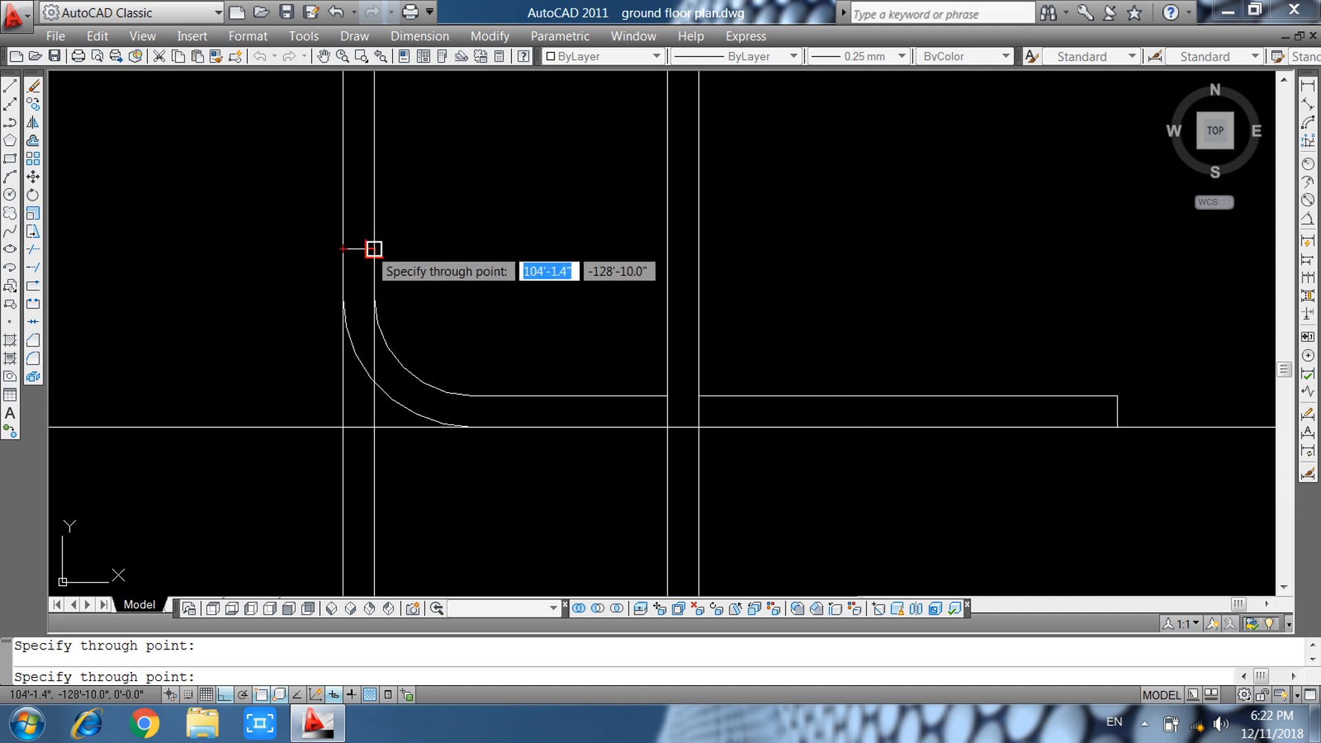
Add vertical construction lines through the outer wall corner and both jambs of the door opening in the room beside the entrance steps.
scroll(715, 375, down, 6)
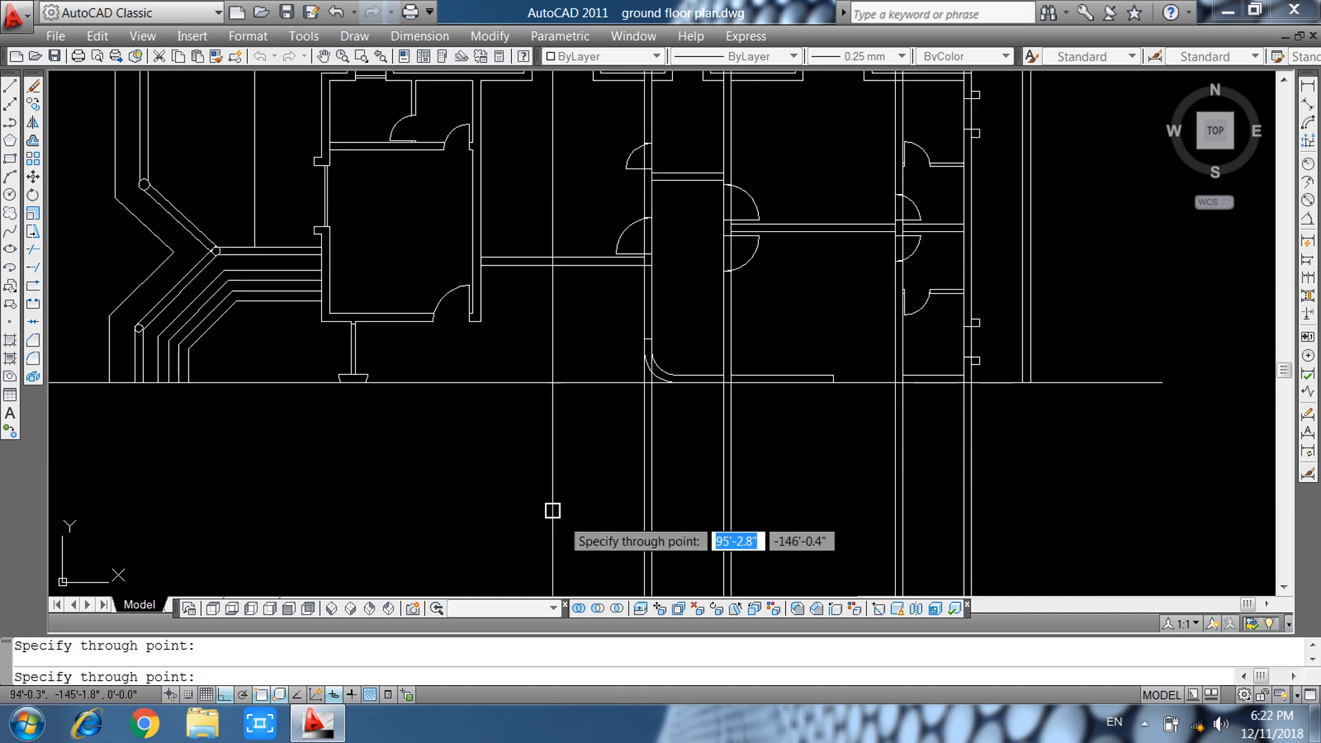
scroll(480, 311, up, 5)
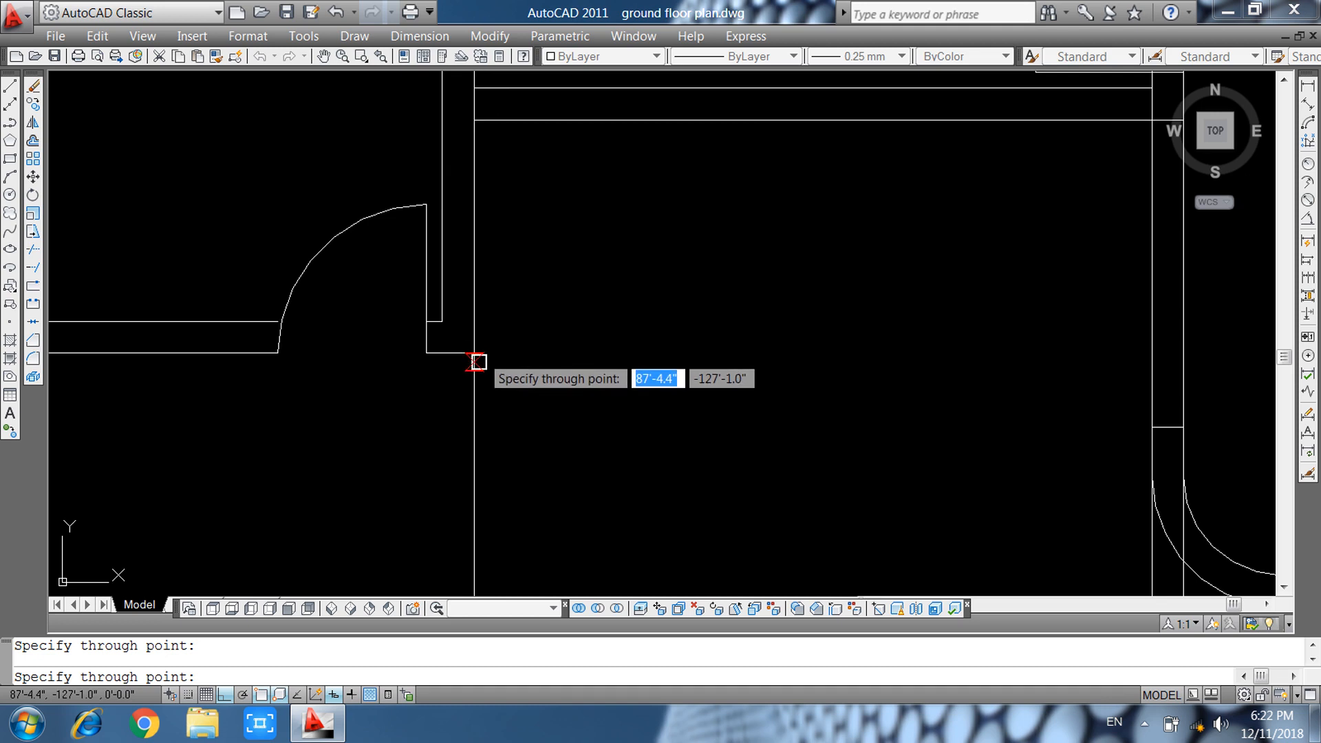
click(426, 353)
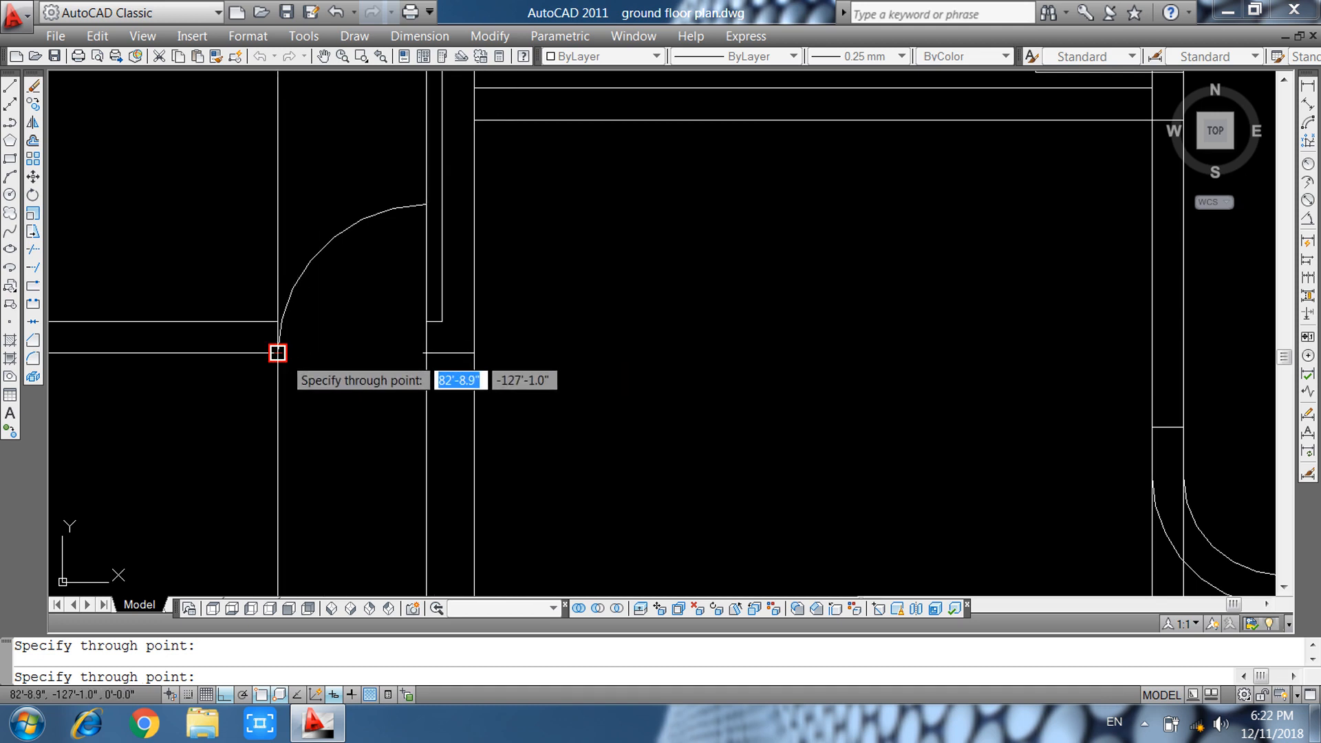
Add vertical construction lines through both faces of the thin wall above the half-round base and through the room's outer corner beside the steps.
scroll(459, 387, down, 4)
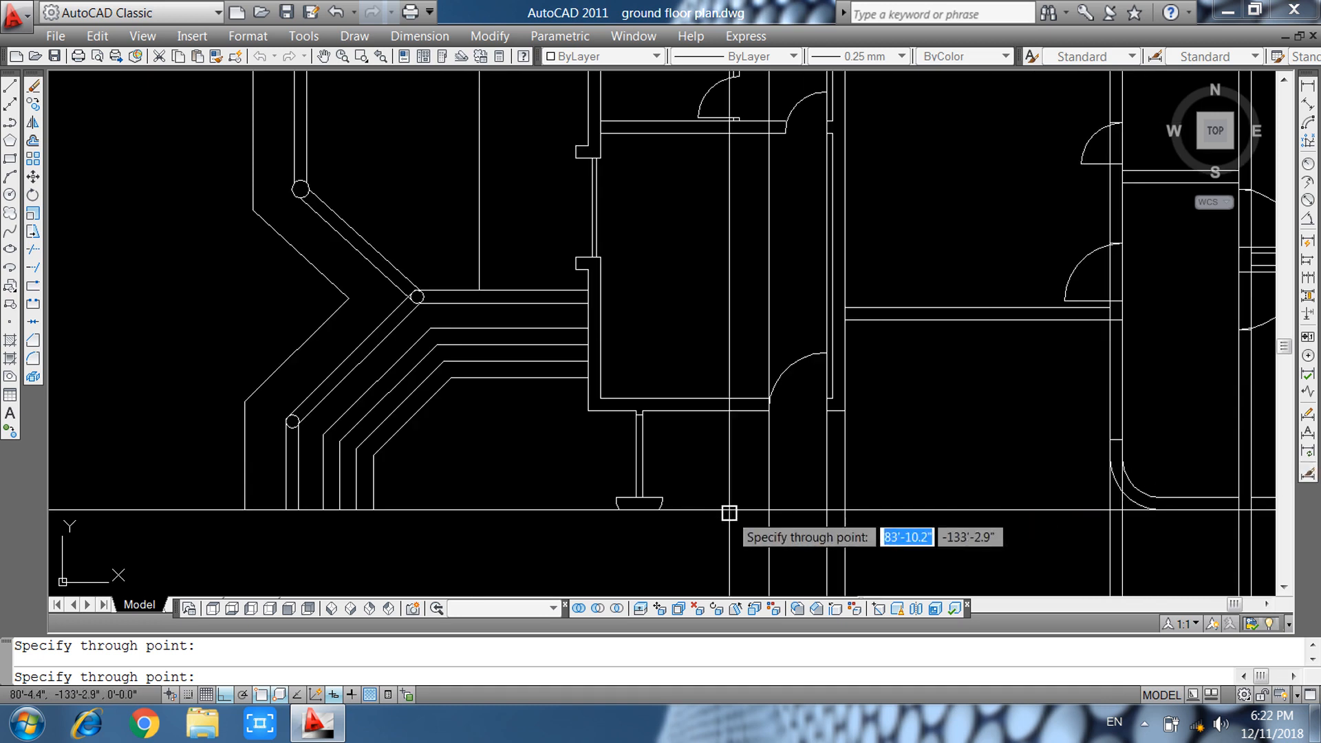
scroll(636, 540, up, 6)
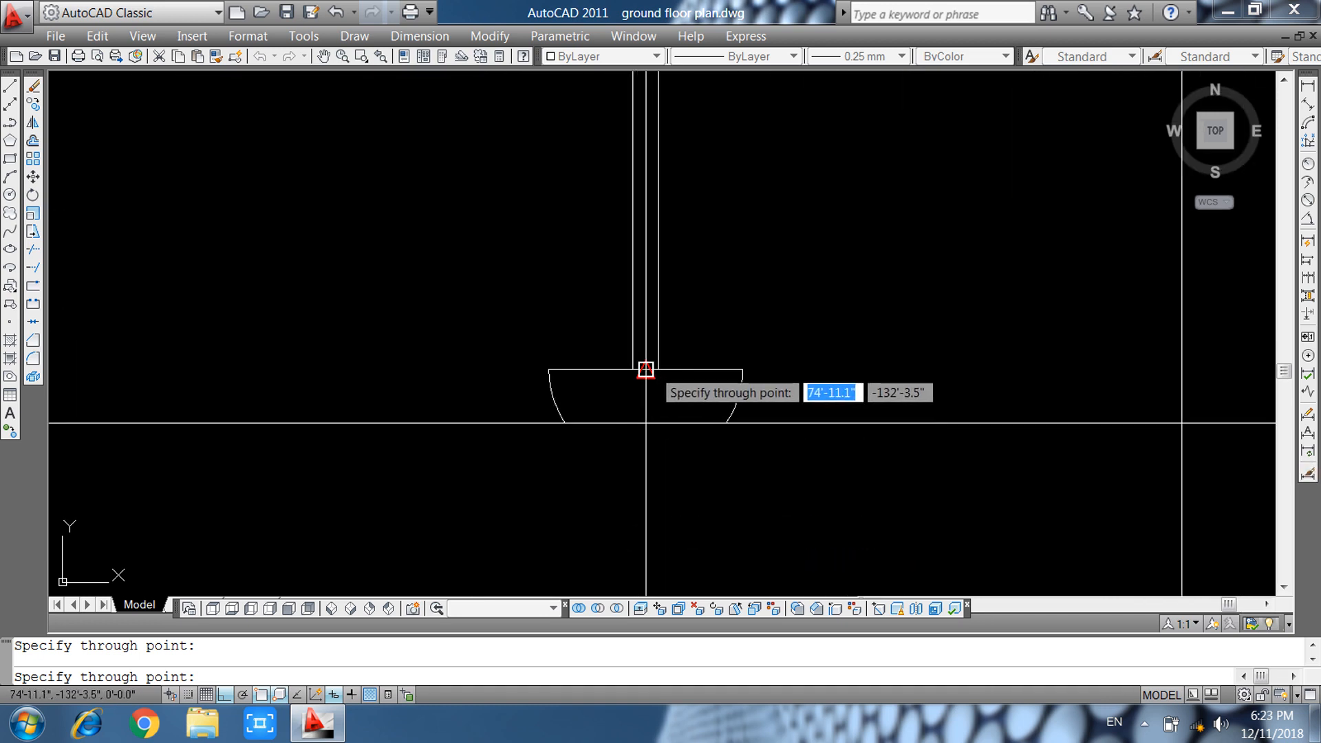
click(659, 369)
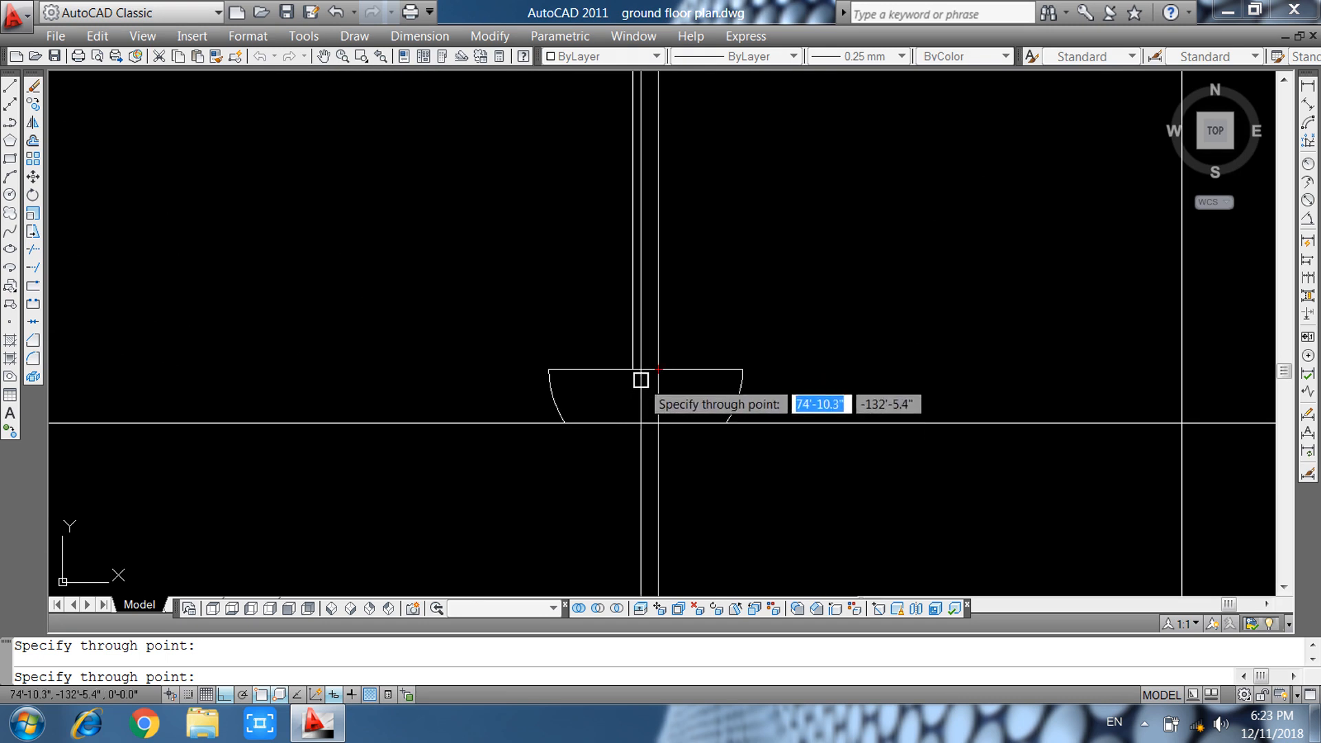
scroll(932, 432, down, 2)
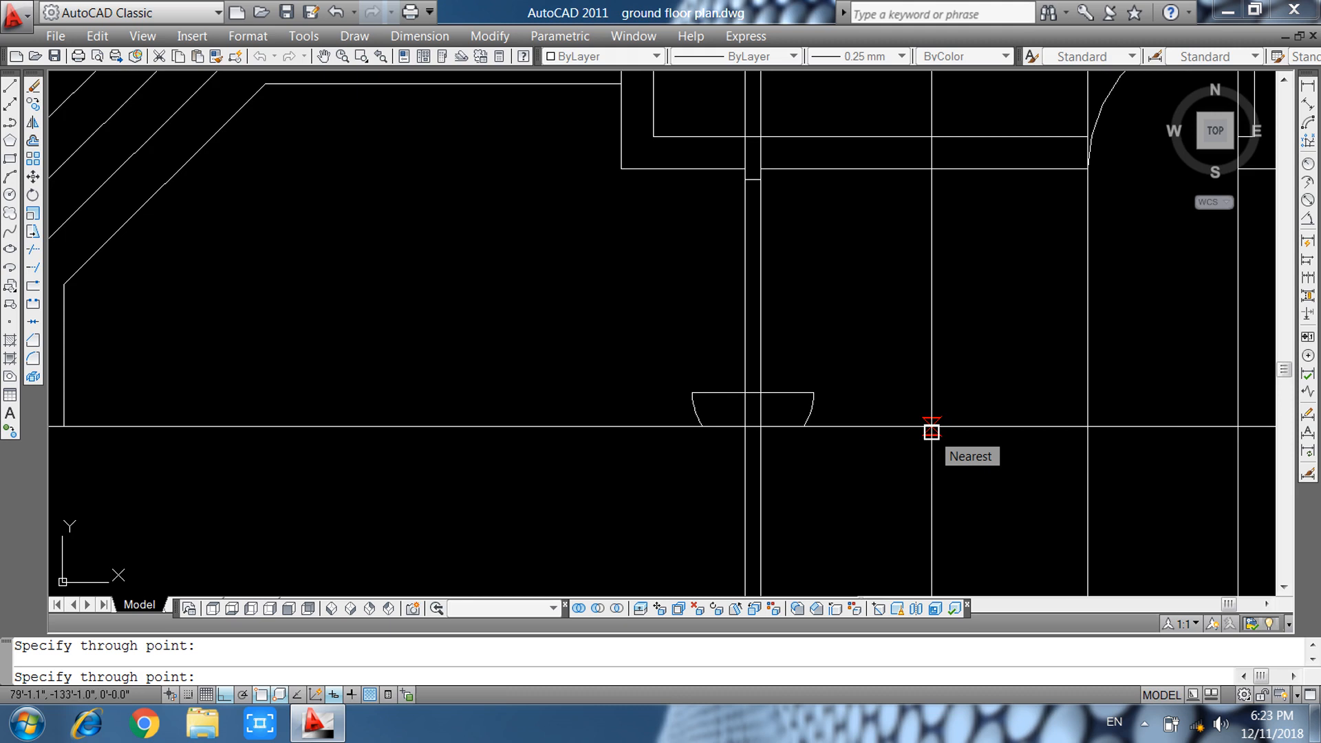
scroll(860, 431, down, 2)
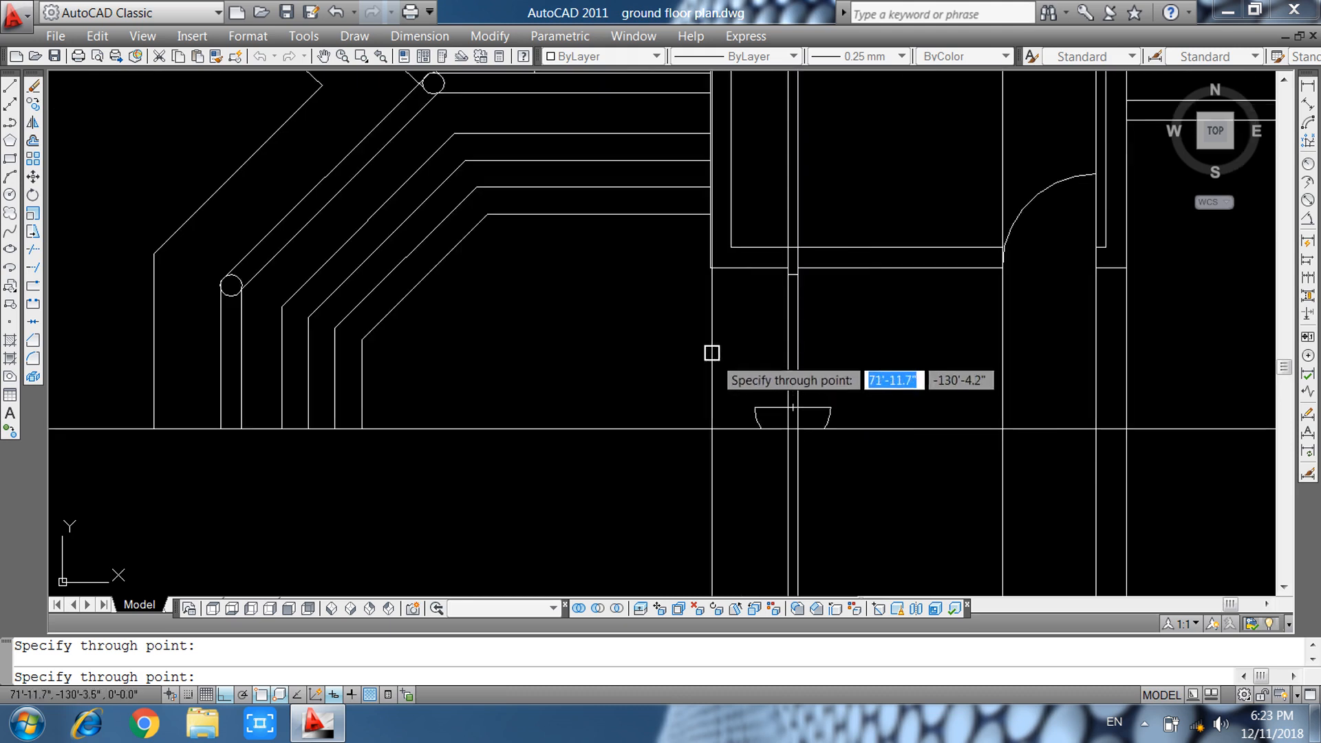
click(710, 267)
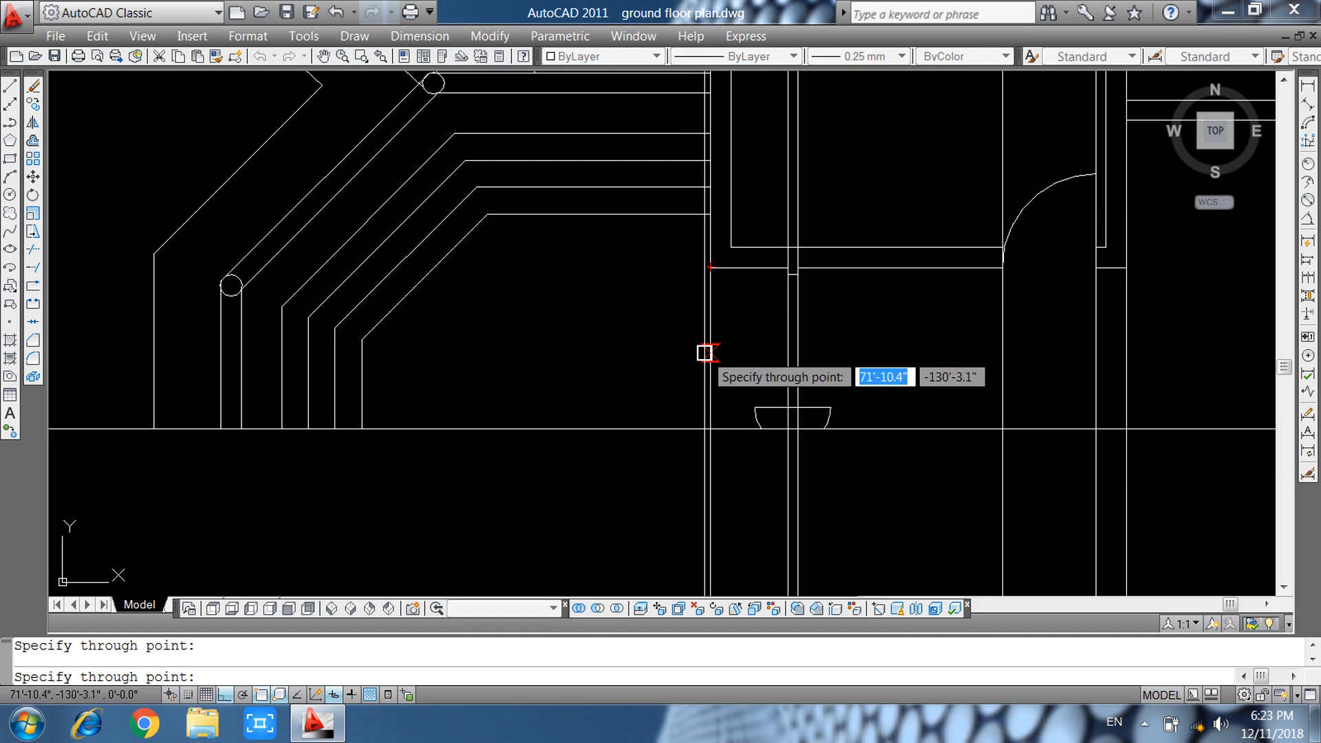
scroll(715, 370, down, 3)
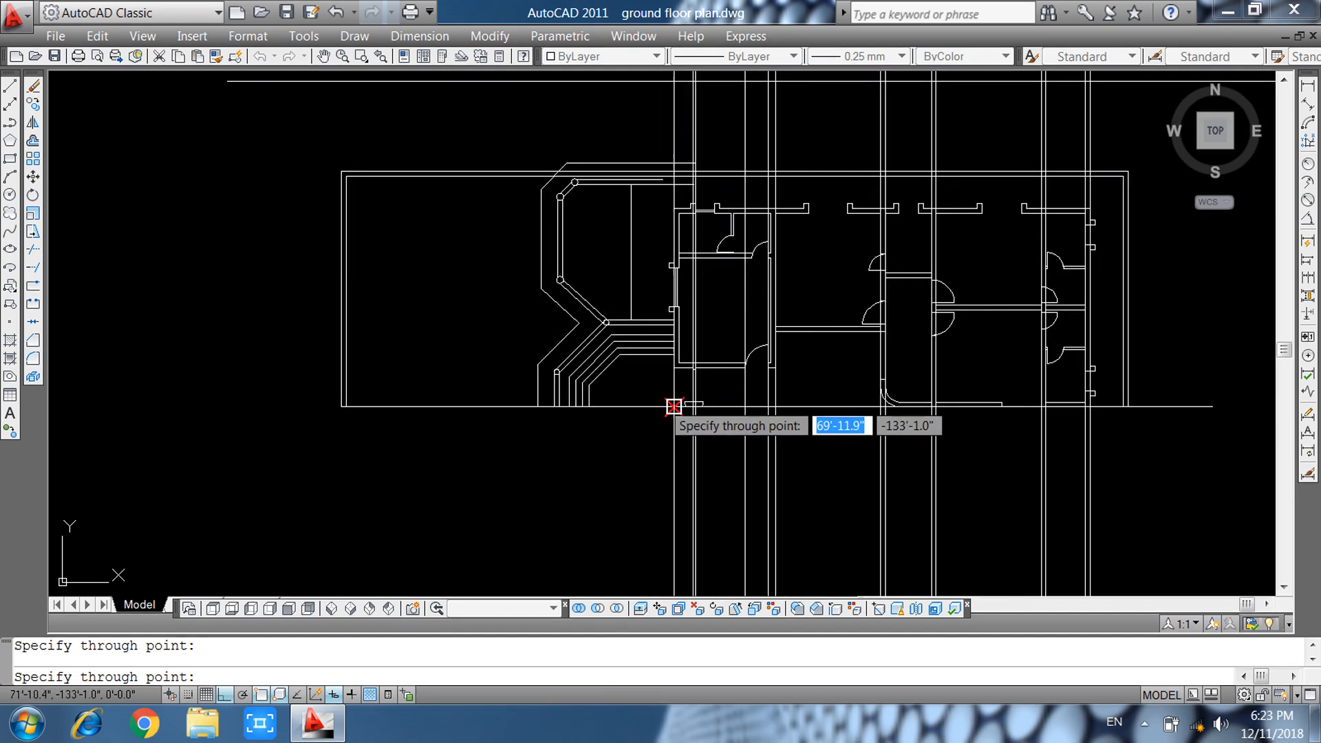
scroll(803, 406, down, 2)
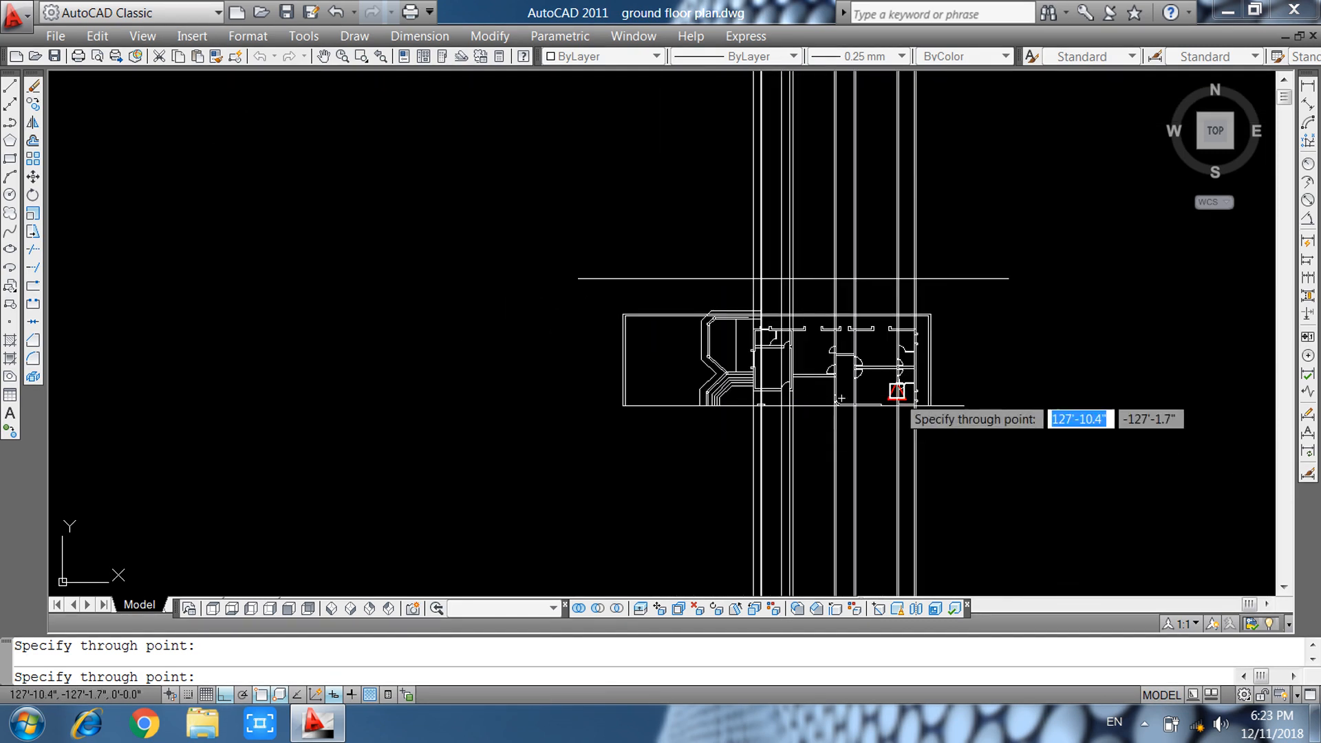
key(Escape)
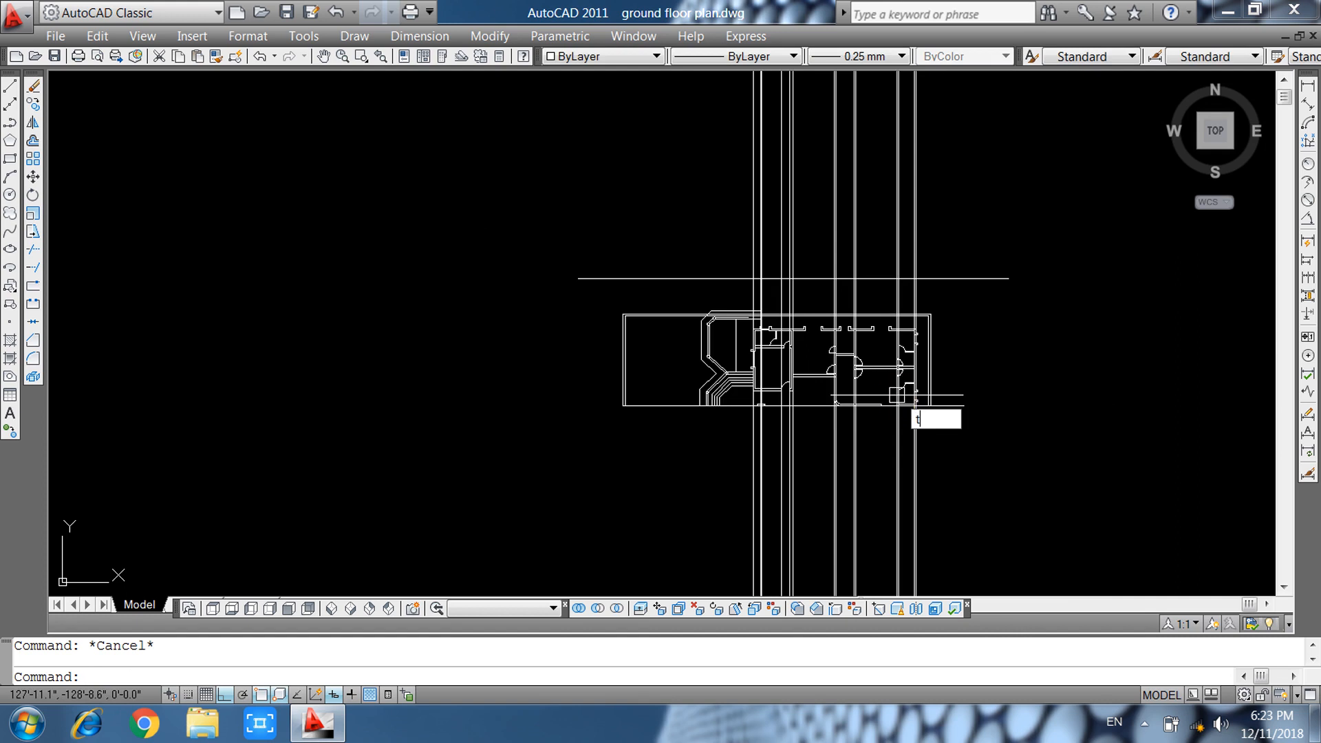
Trim the vertical construction lines below the horizontal line above the plan, using that line as the cutting edge.
key(Return)
click(947, 278)
key(Return)
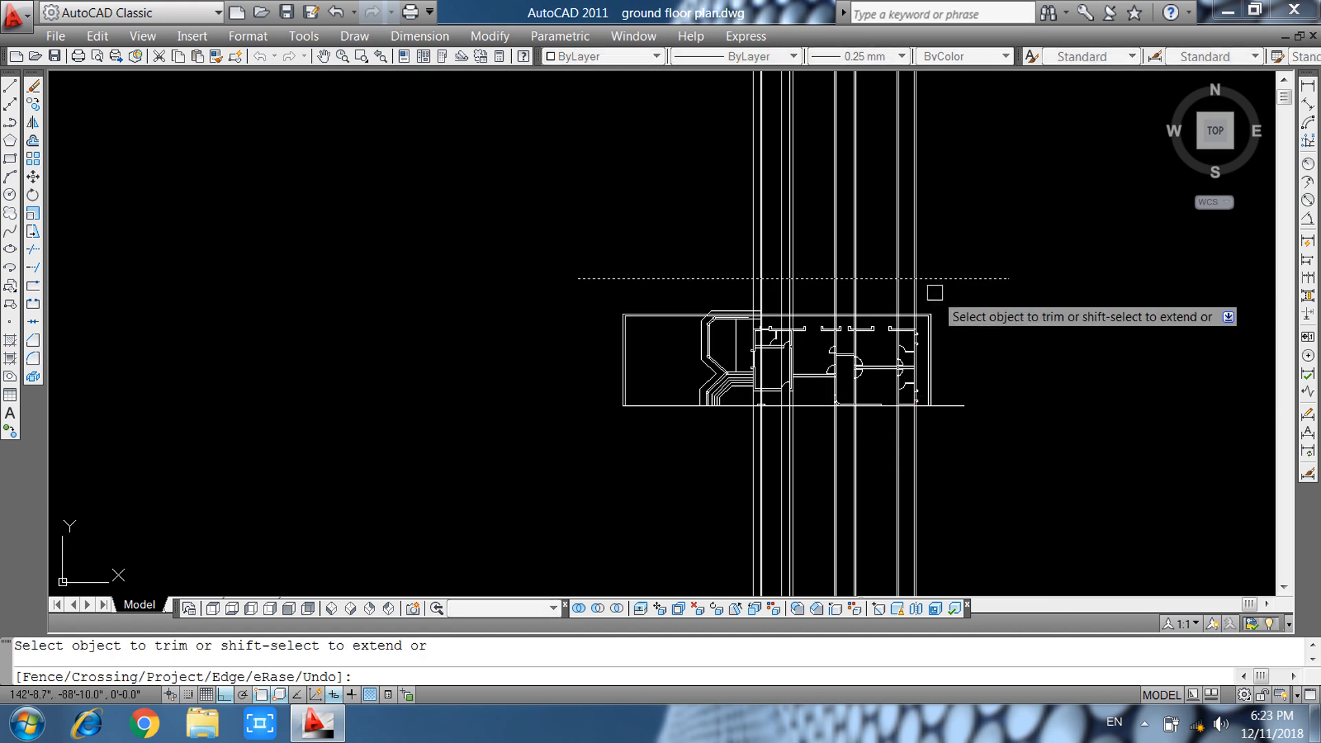
scroll(964, 286, up, 6)
click(1008, 289)
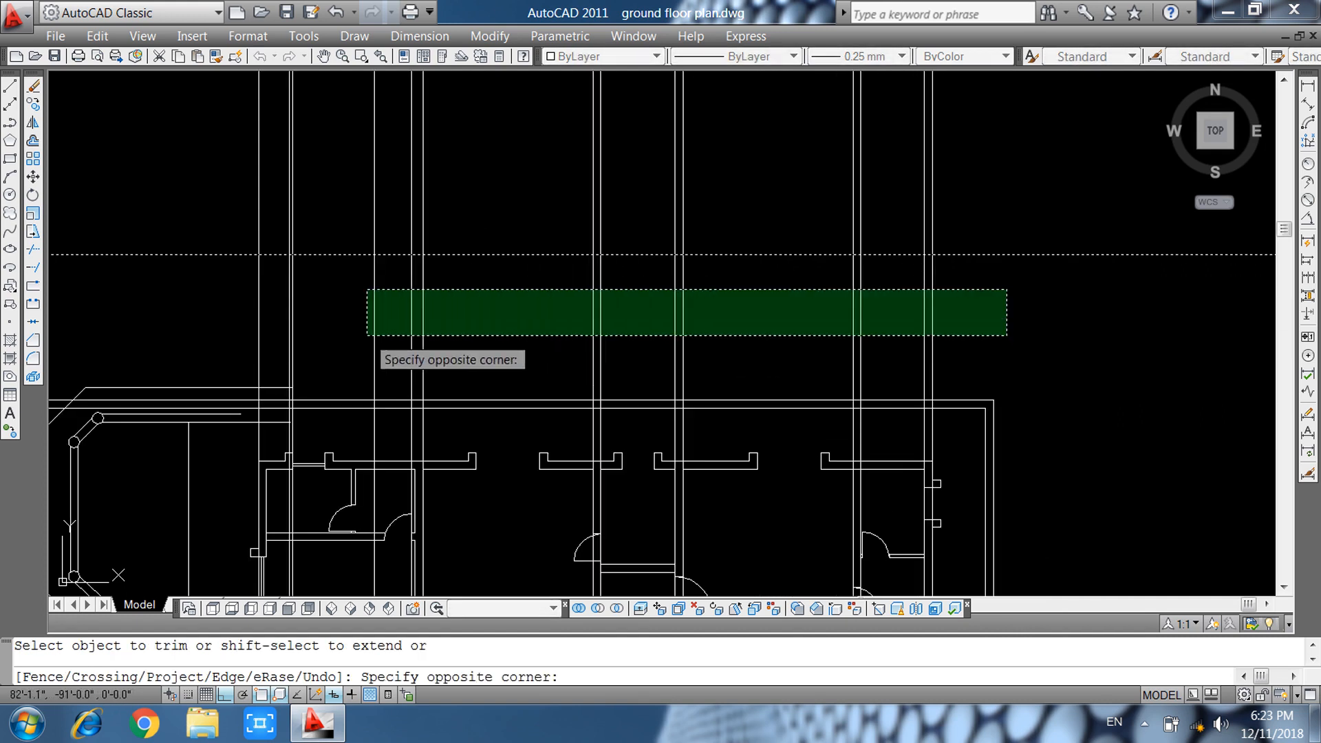
click(303, 326)
key(Escape)
middle_drag(463, 324, 573, 385)
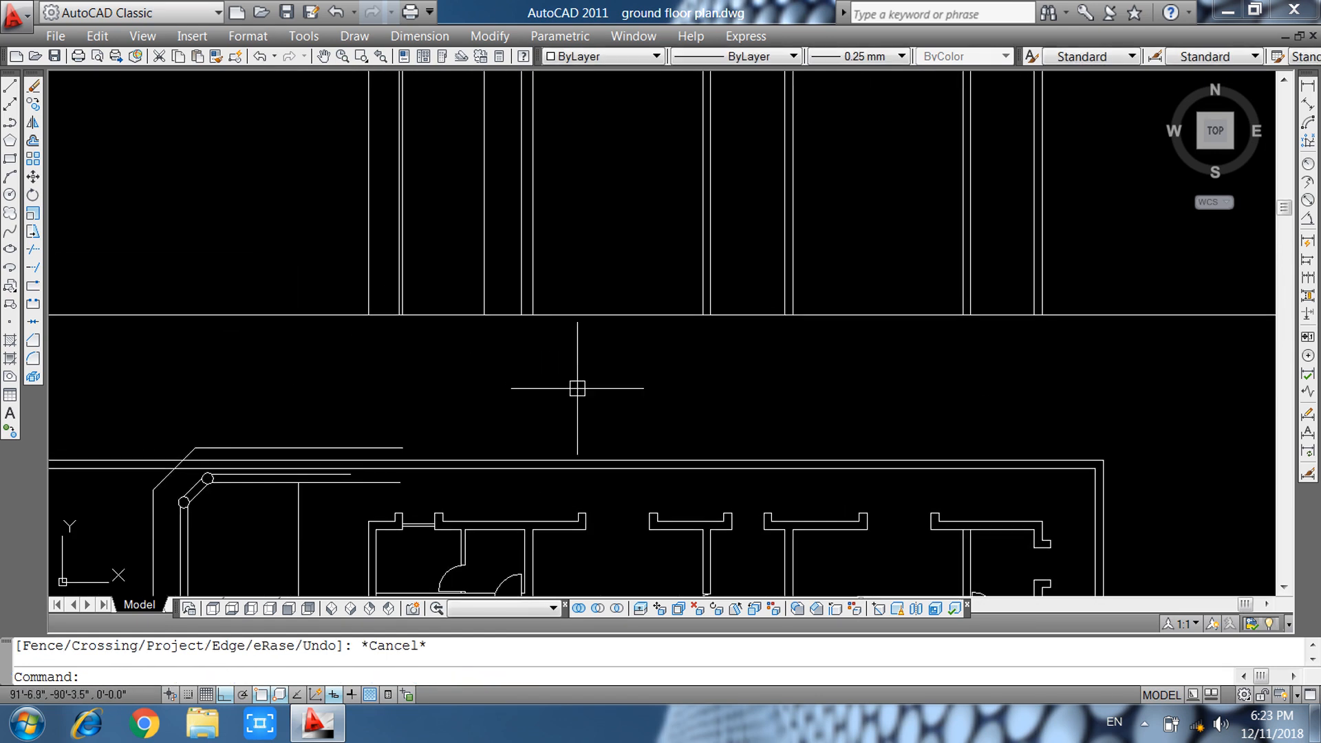
Offset the horizontal base line 2' upward to create the floor level line.
scroll(661, 372, down, 2)
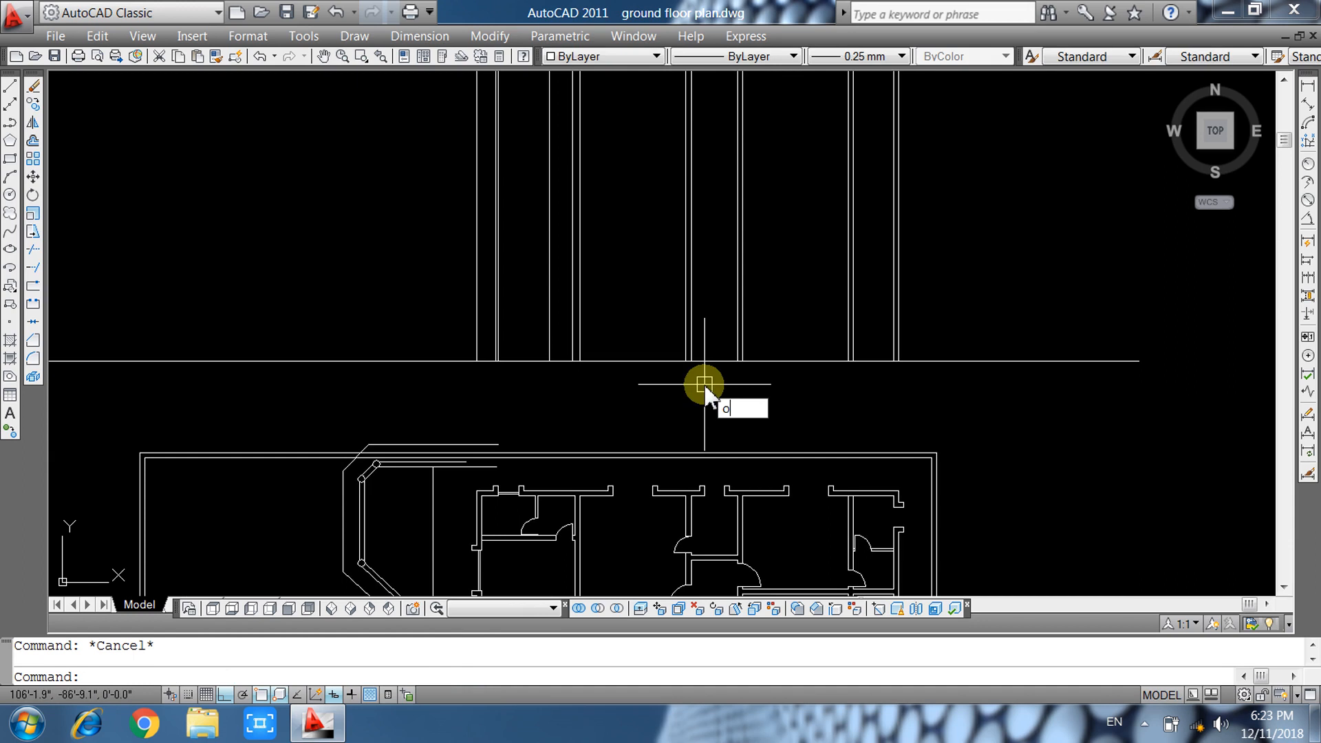
key(Return)
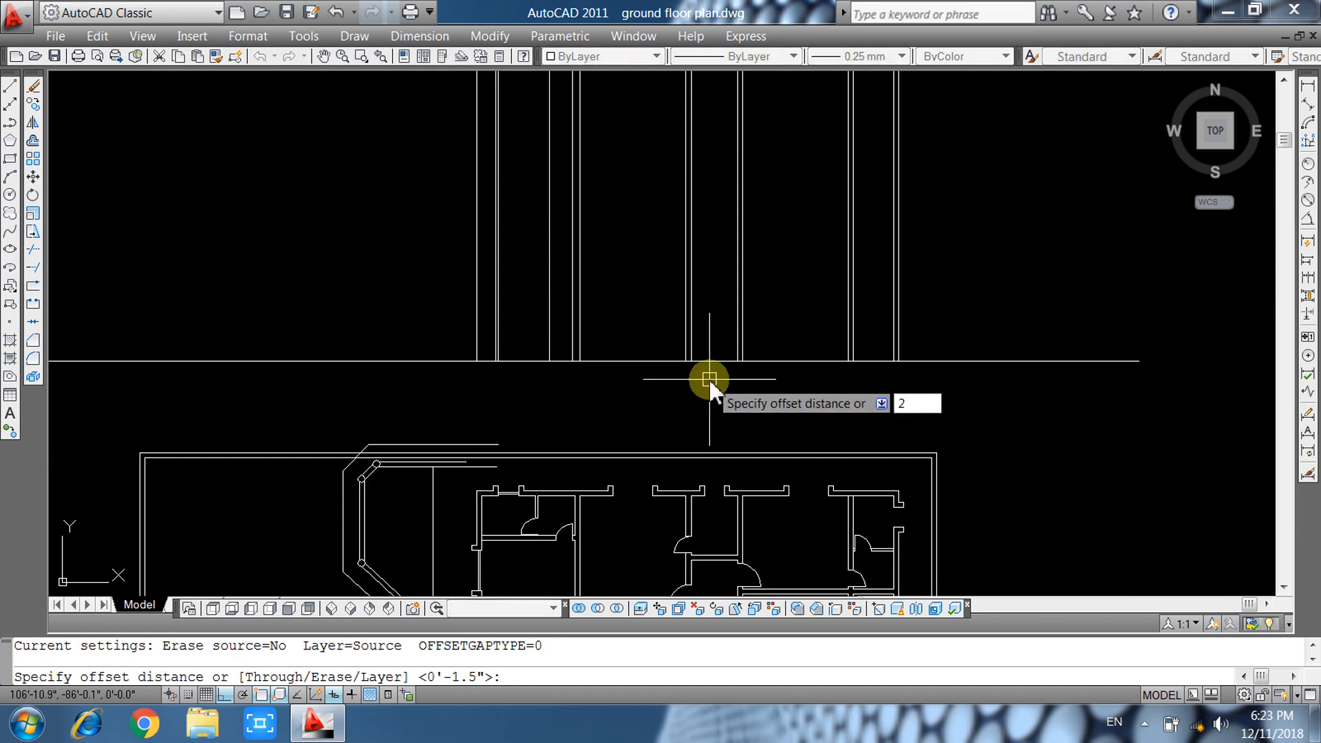
text(2)
key(Return)
click(776, 361)
click(789, 288)
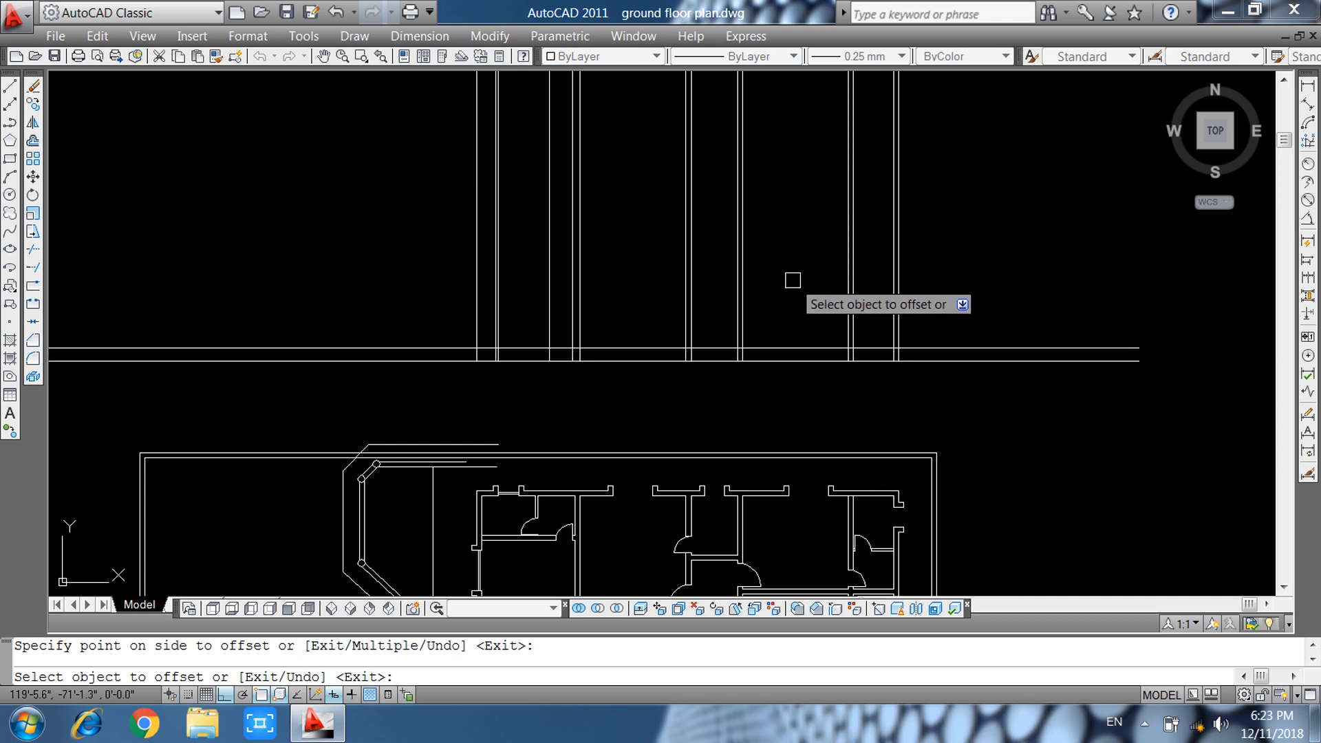
key(Escape)
key(Return)
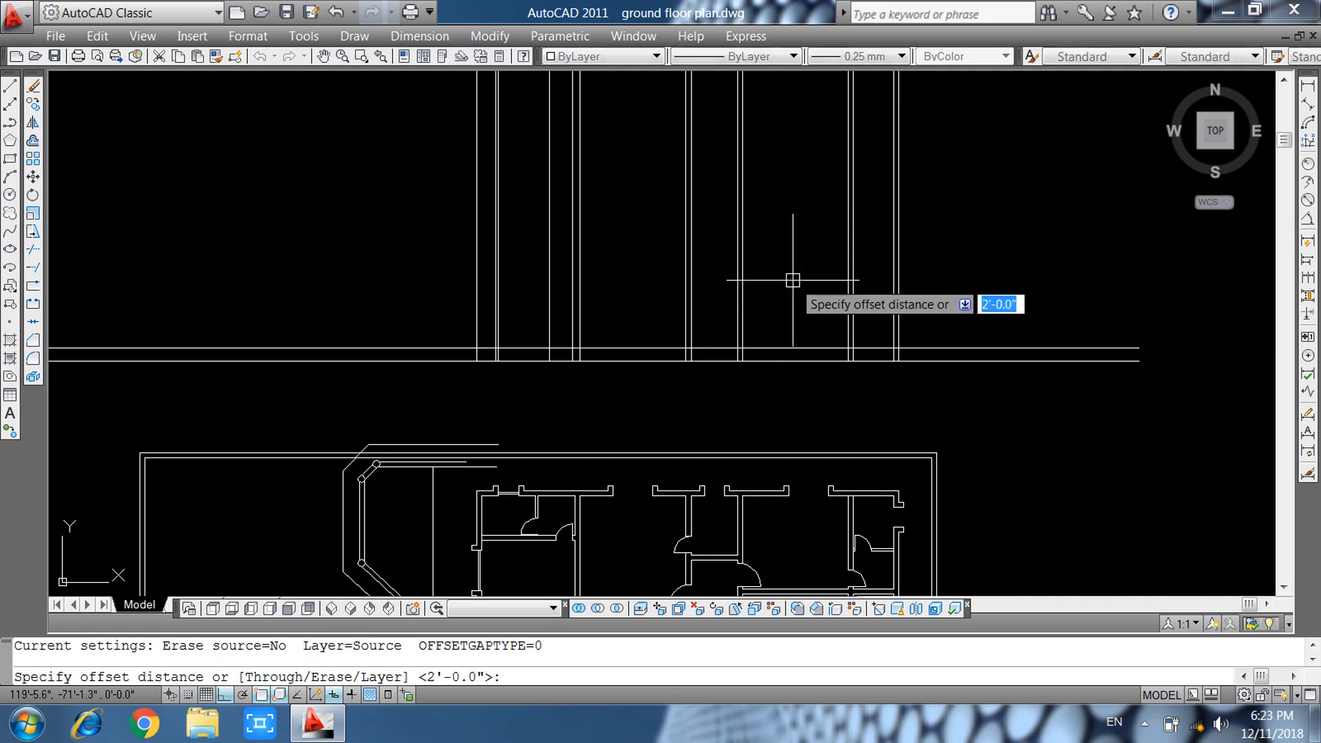
key(Return)
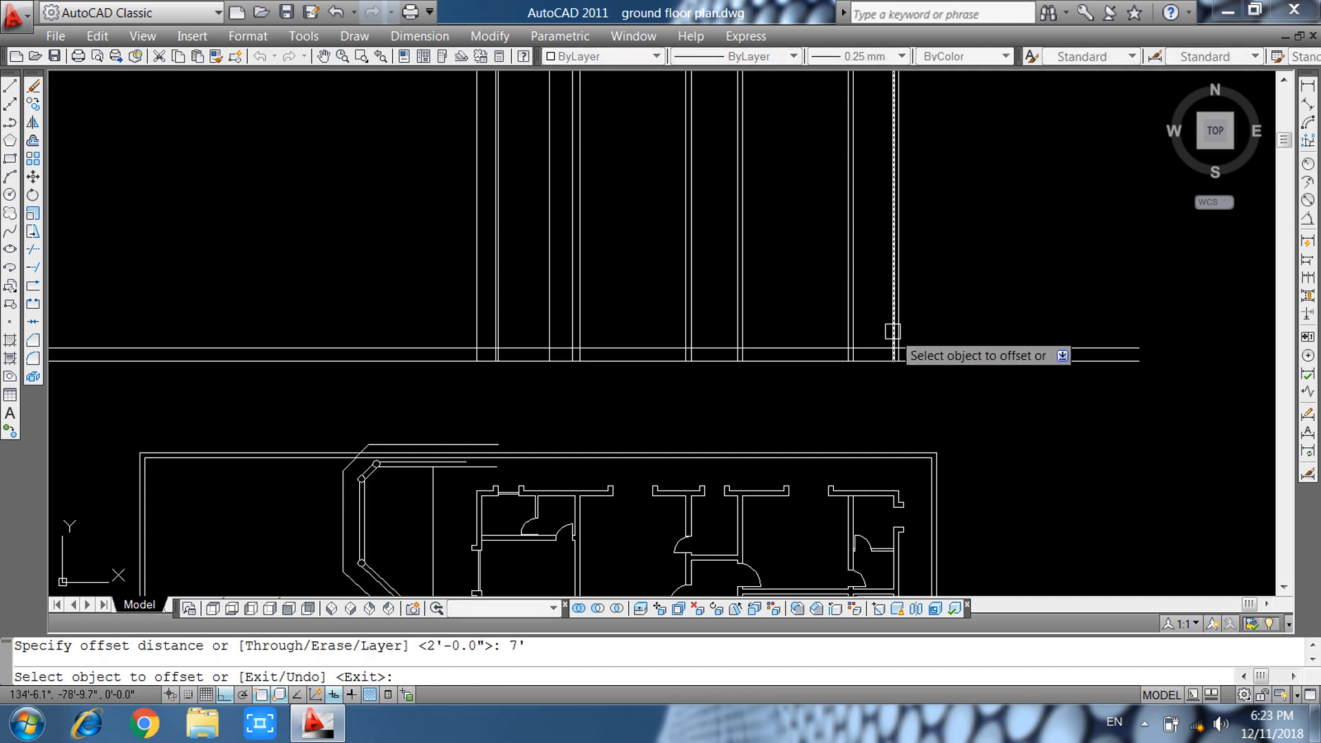
key(Escape)
Offset the line 2' above the base line by 7" upward to give the floor slab its thickness.
key(Return)
text(7)
key(Return)
click(935, 347)
click(940, 333)
key(Escape)
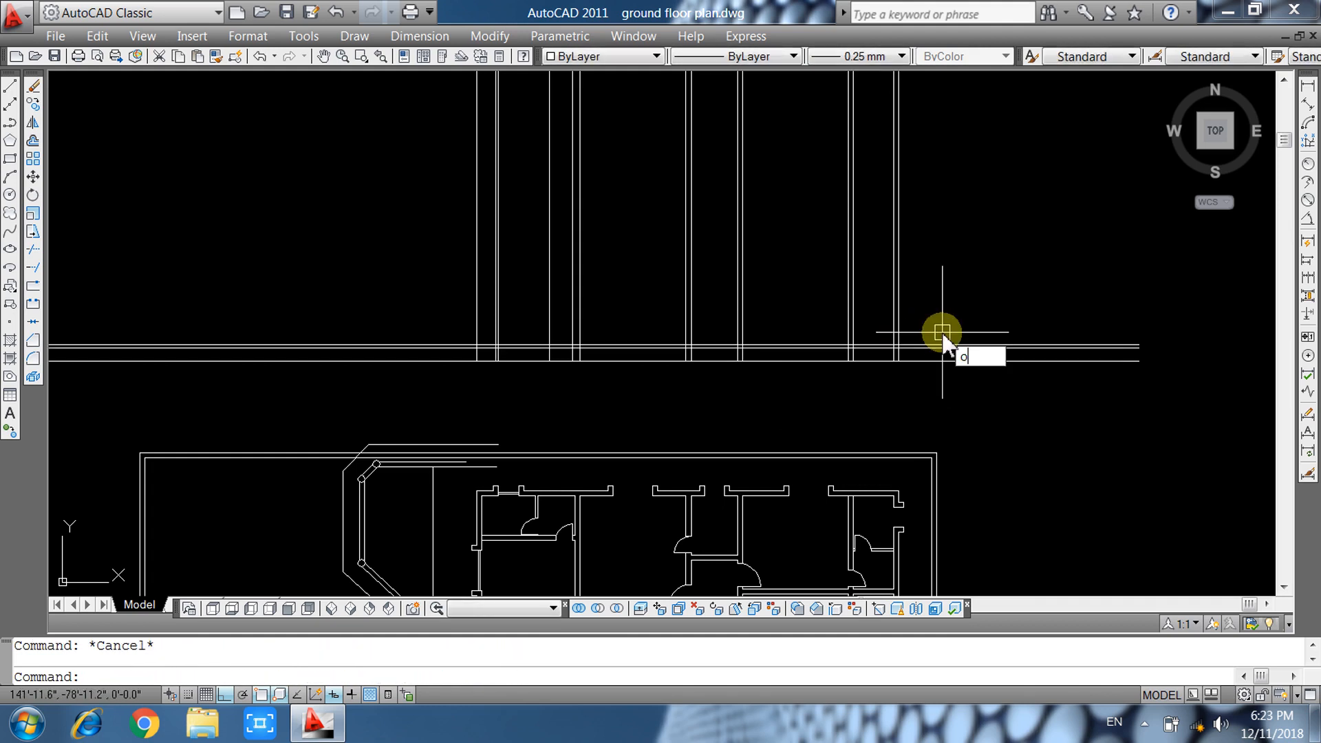
Offset the top line of the floor slab 10' upward to set the ceiling level.
text(o)
key(Return)
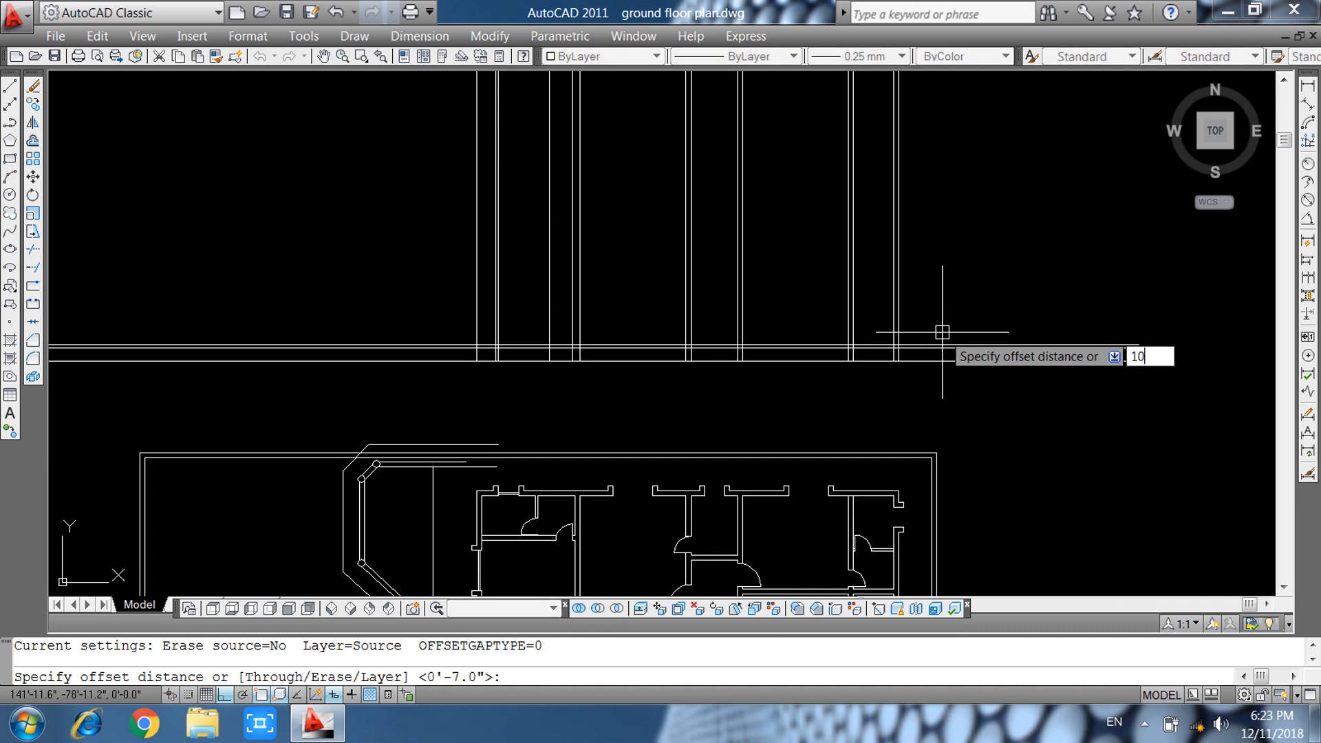
text(10)
key(Return)
scroll(938, 334, up, 3)
click(933, 359)
click(934, 300)
scroll(934, 299, down, 2)
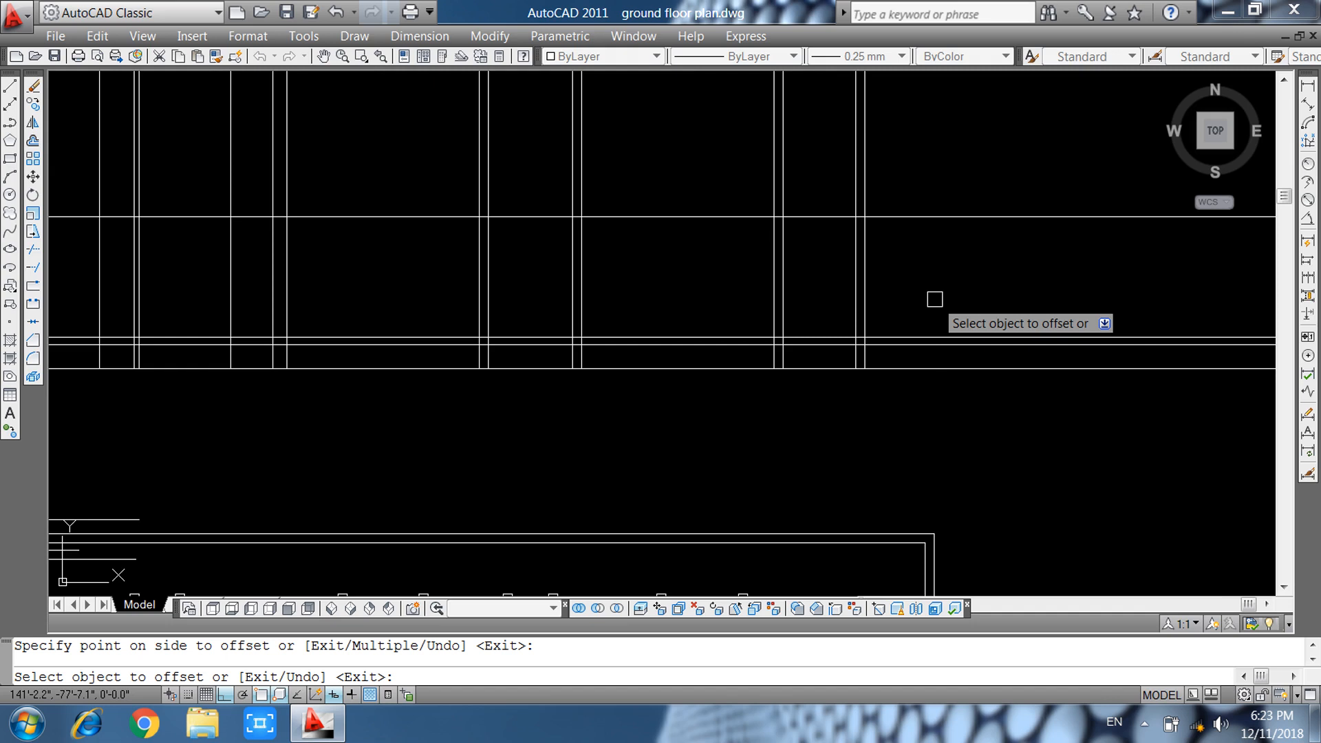
key(Escape)
Offset the ceiling level line 8" upward to form the upper slab.
key(Return)
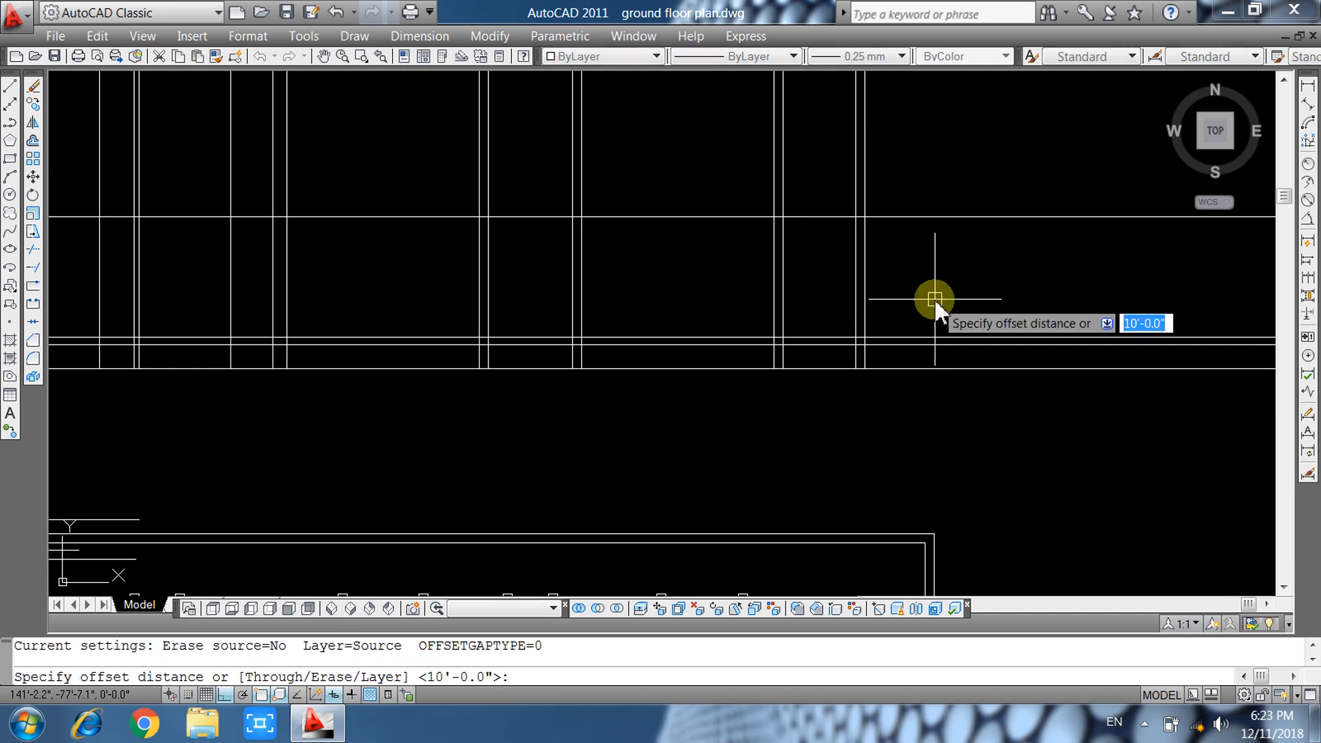
text(8)
key(Return)
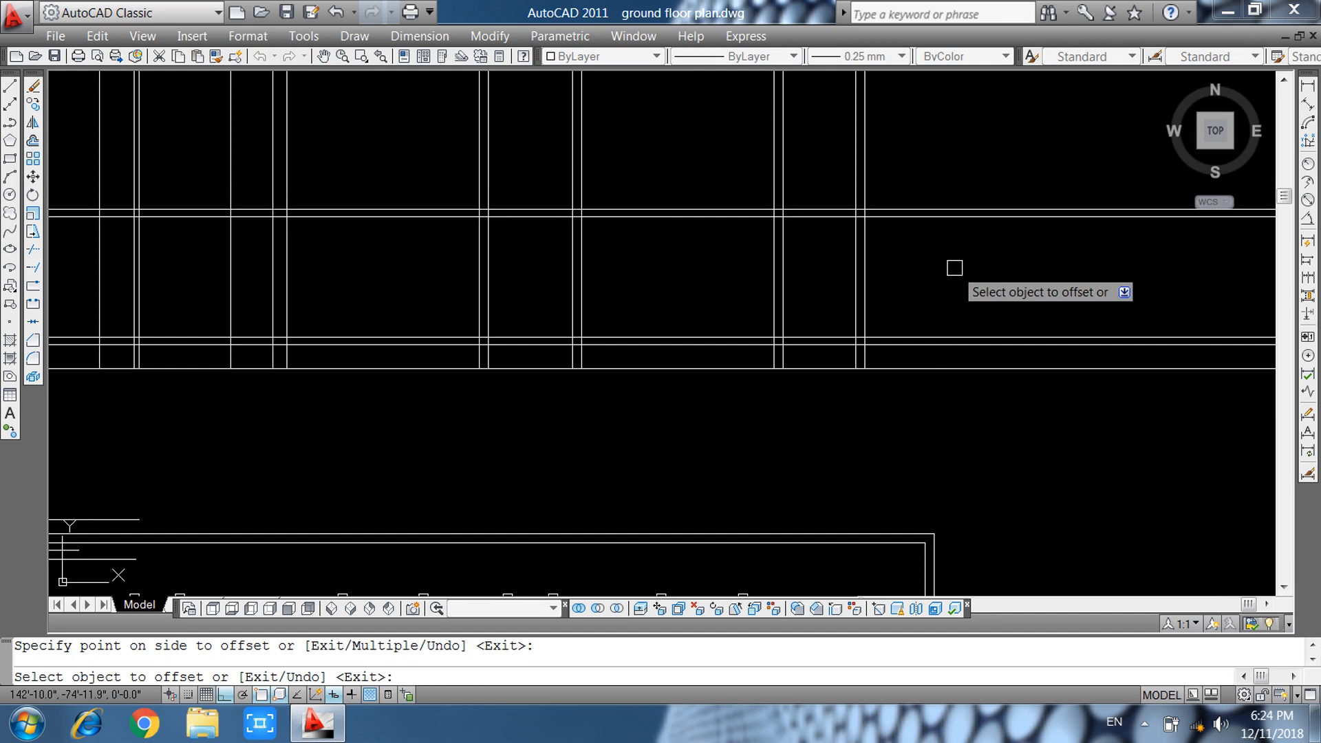
key(Escape)
Trim off all horizontal section lines that extend beyond the outer face of the right-hand end wall.
scroll(960, 269, down, 4)
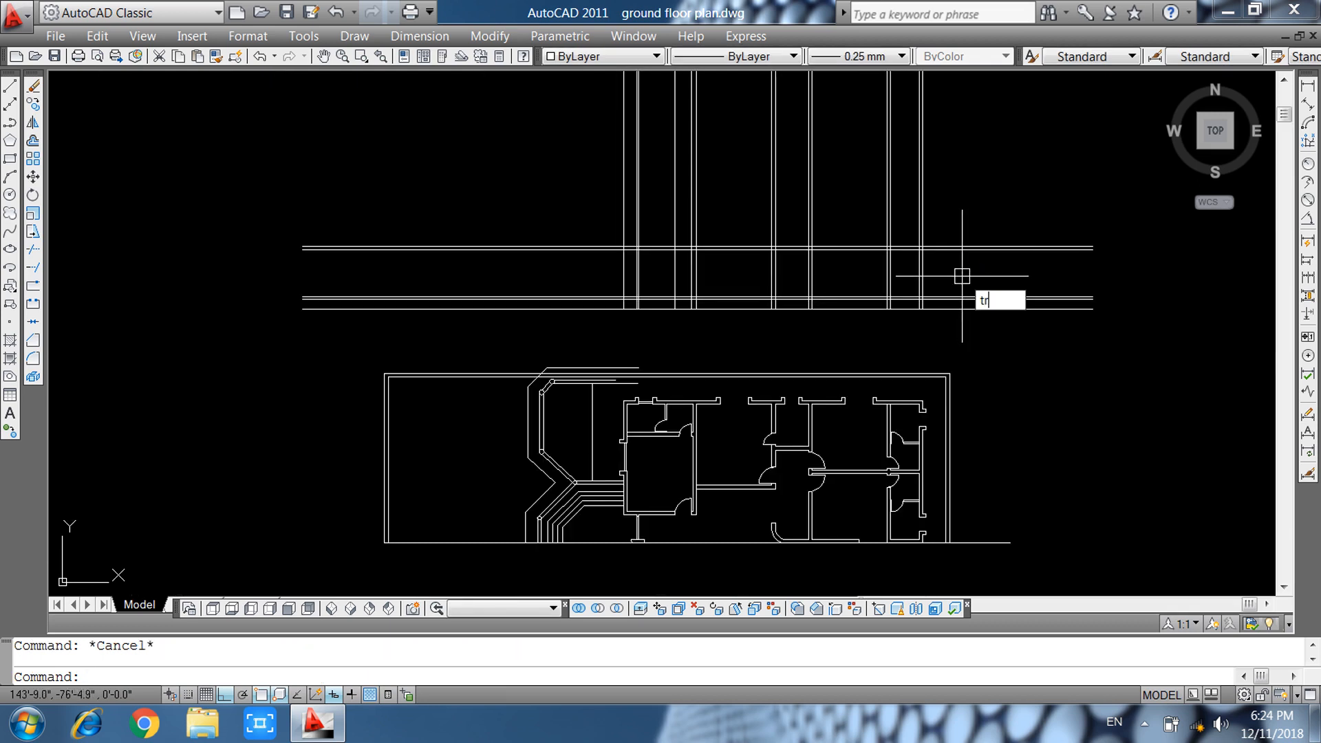
key(Return)
click(1011, 204)
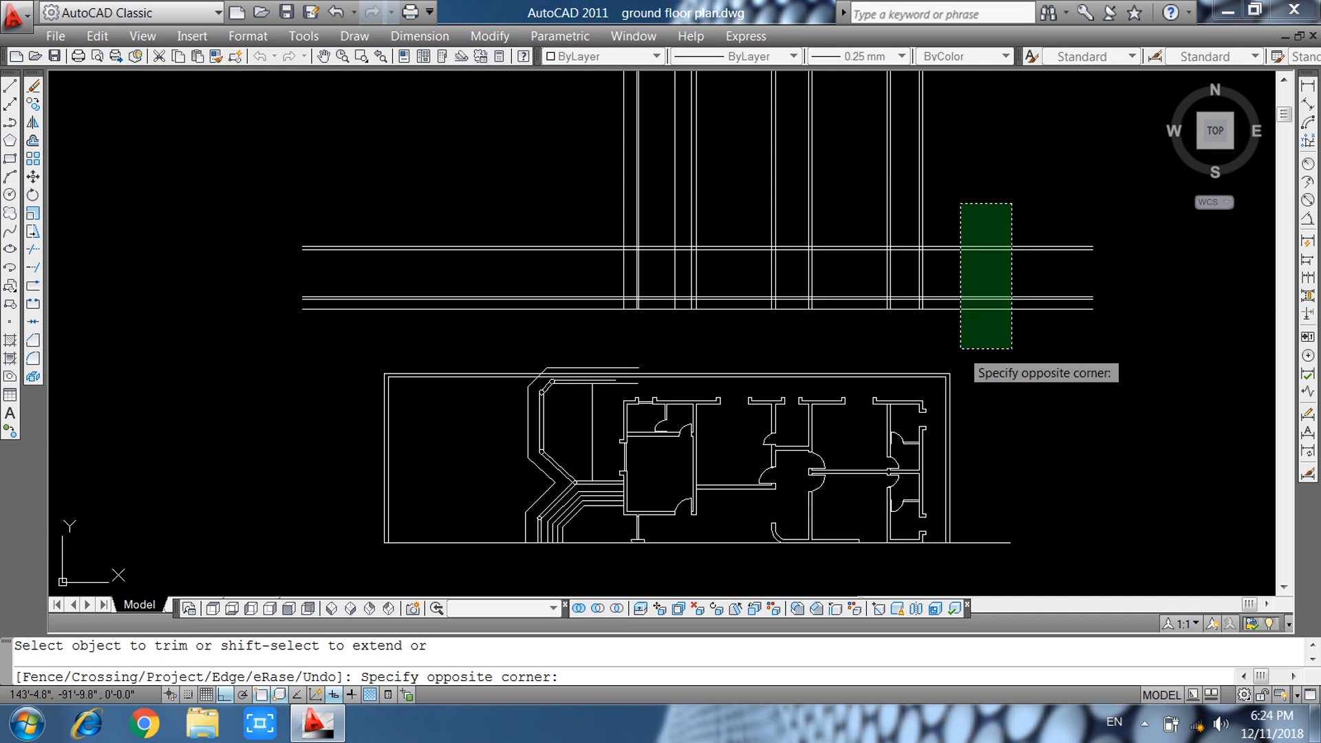
click(962, 348)
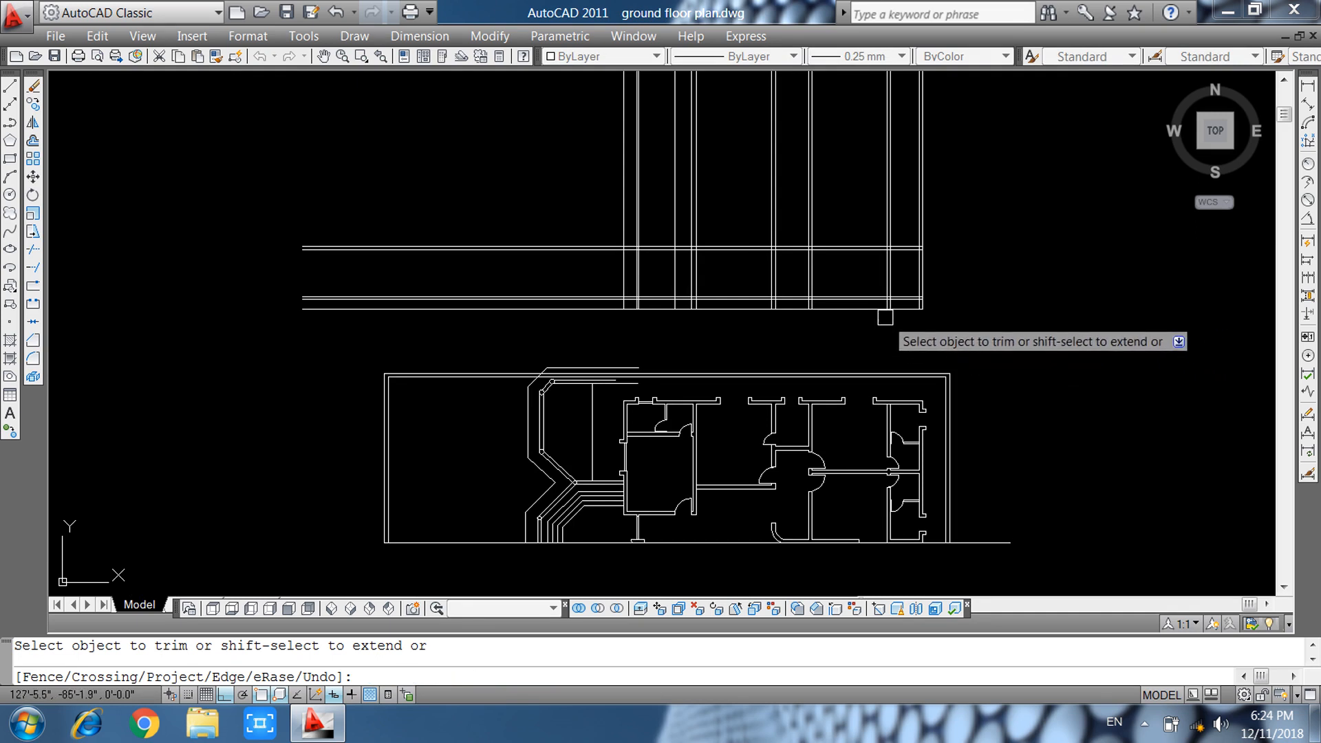
Trim away the base line between the partition nearest the right-hand end wall and the next partition.
scroll(883, 302, up, 3)
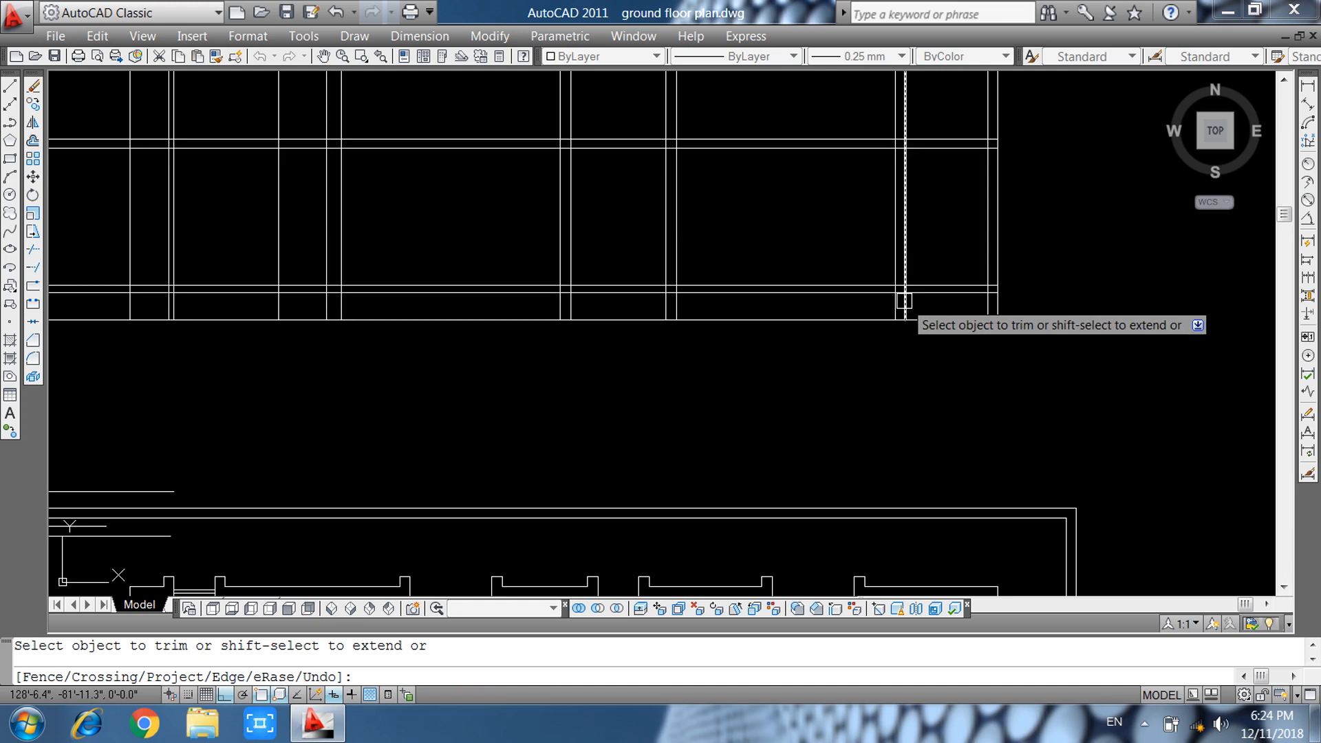
click(859, 316)
scroll(622, 376, up, 2)
middle_drag(623, 375, 740, 375)
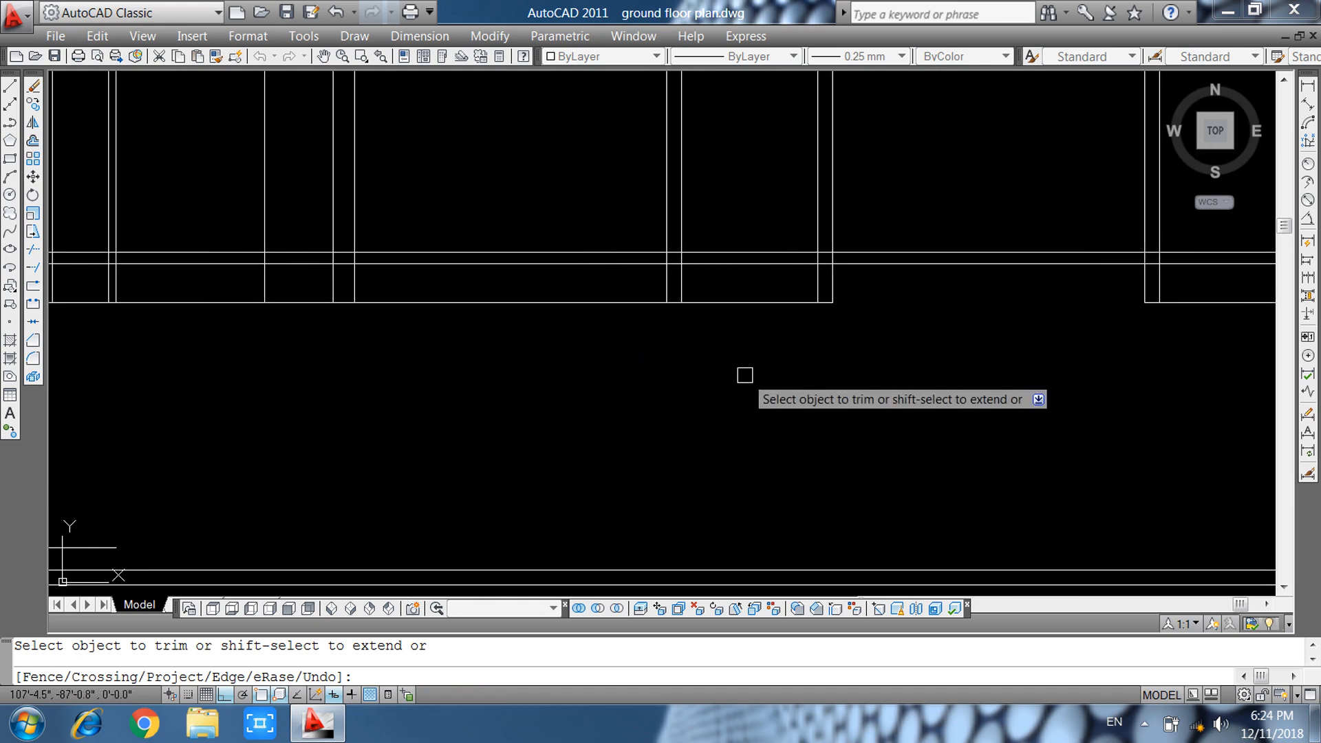
scroll(745, 375, down, 2)
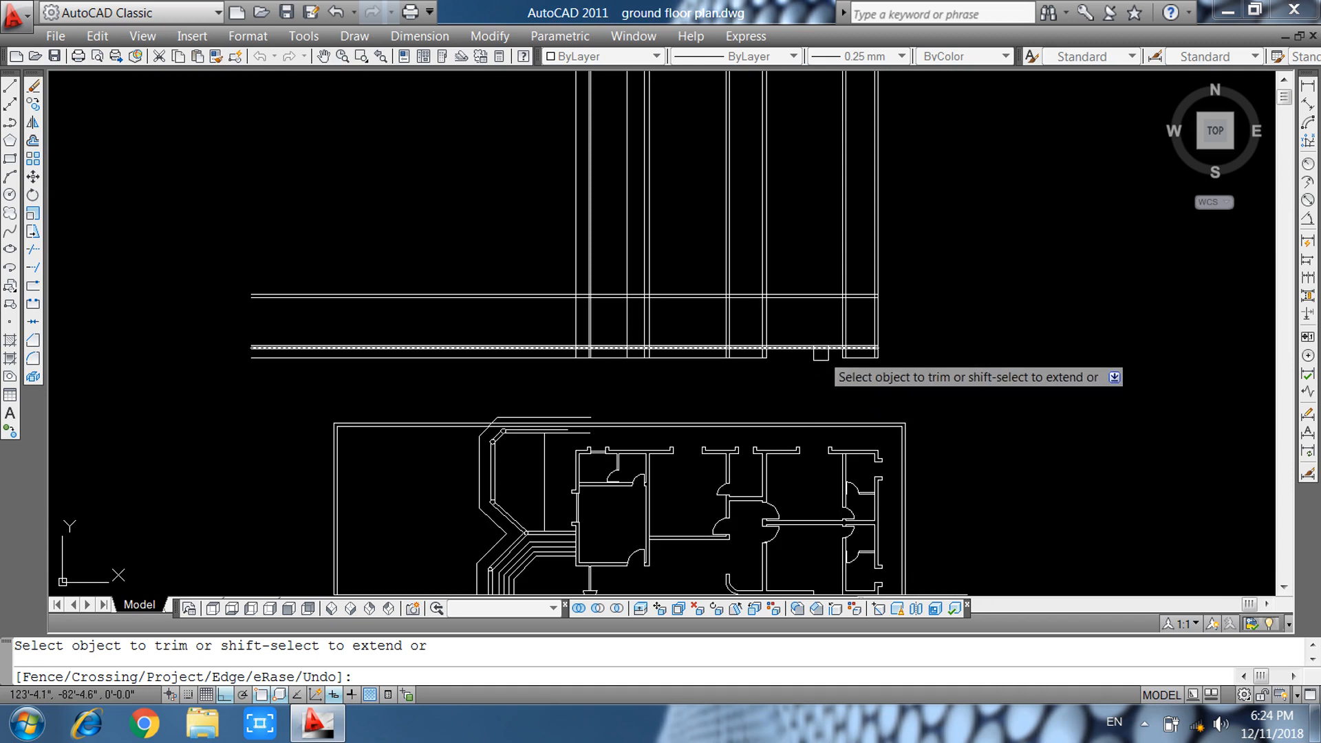
Trim both faces of the partition nearest the right-hand end wall between the floor slab and the upper slab.
scroll(841, 328, up, 5)
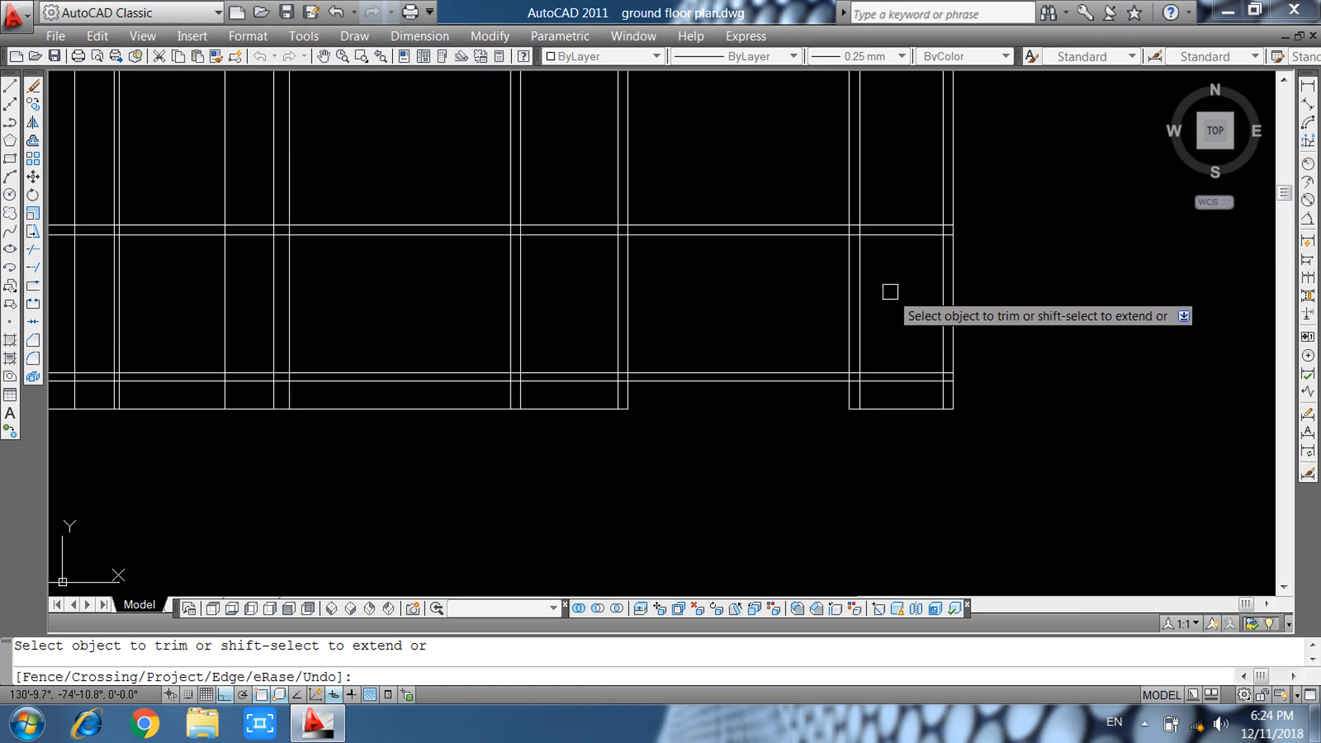
click(890, 292)
click(841, 305)
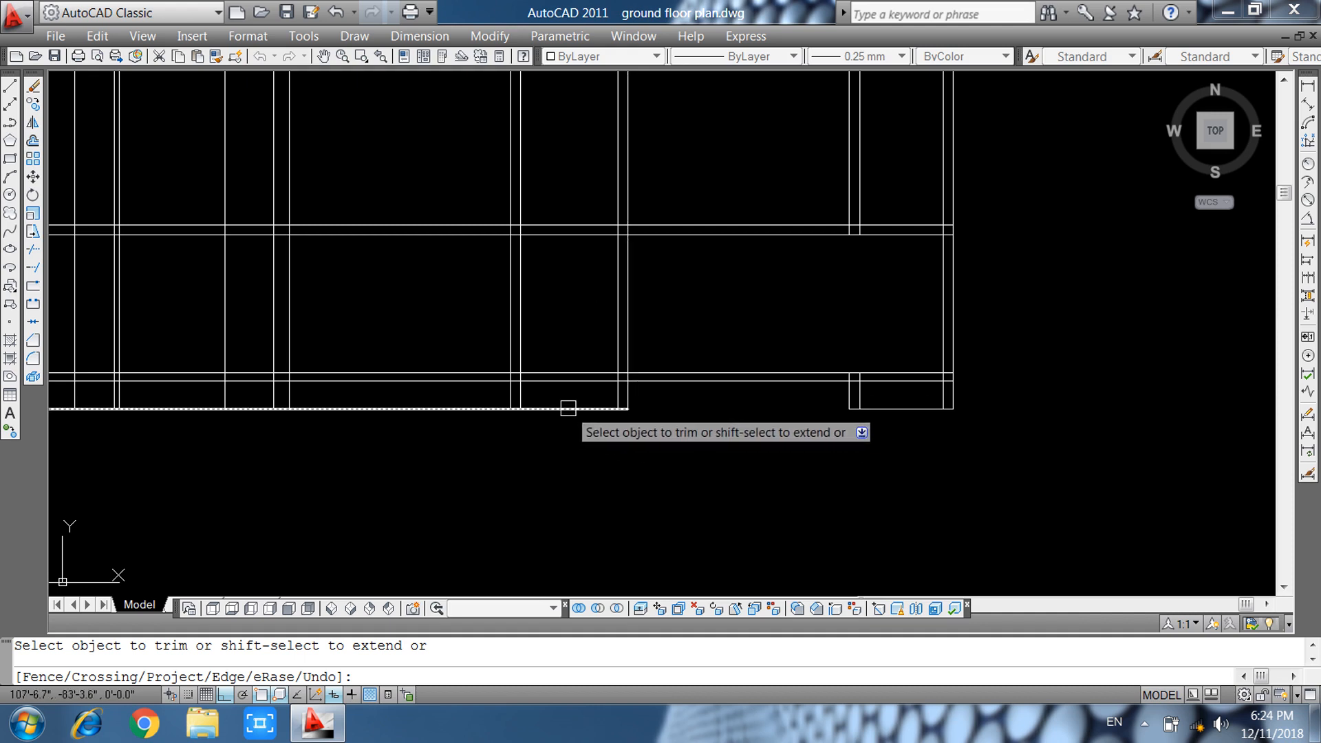
Trim the second partition from the right below the floor slab's top line and open that line between the partition's faces.
scroll(586, 400, up, 3)
click(695, 389)
click(609, 435)
scroll(665, 357, up, 3)
click(641, 358)
click(653, 349)
click(659, 342)
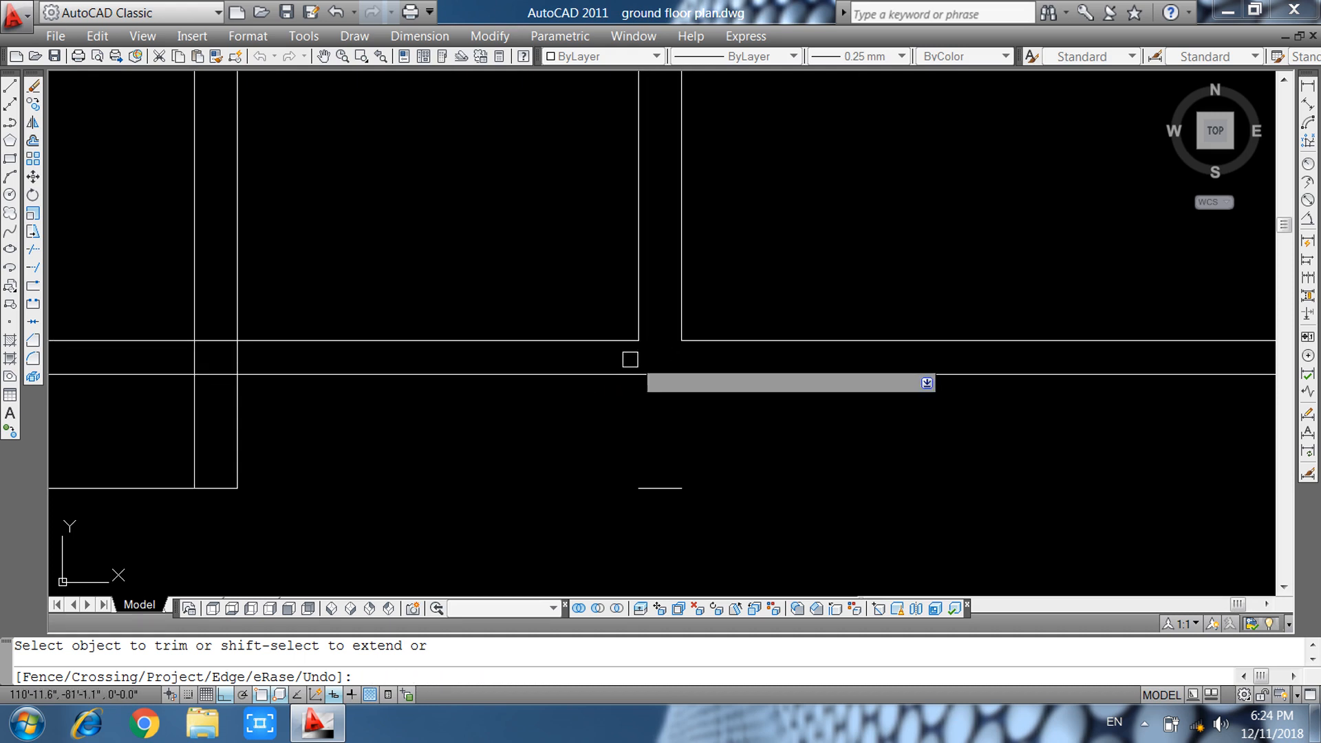
Clean up the floor slab's junctions with the footing wall below it and with the right-hand end wall by trimming the crossing lines.
scroll(569, 369, down, 4)
scroll(977, 368, up, 6)
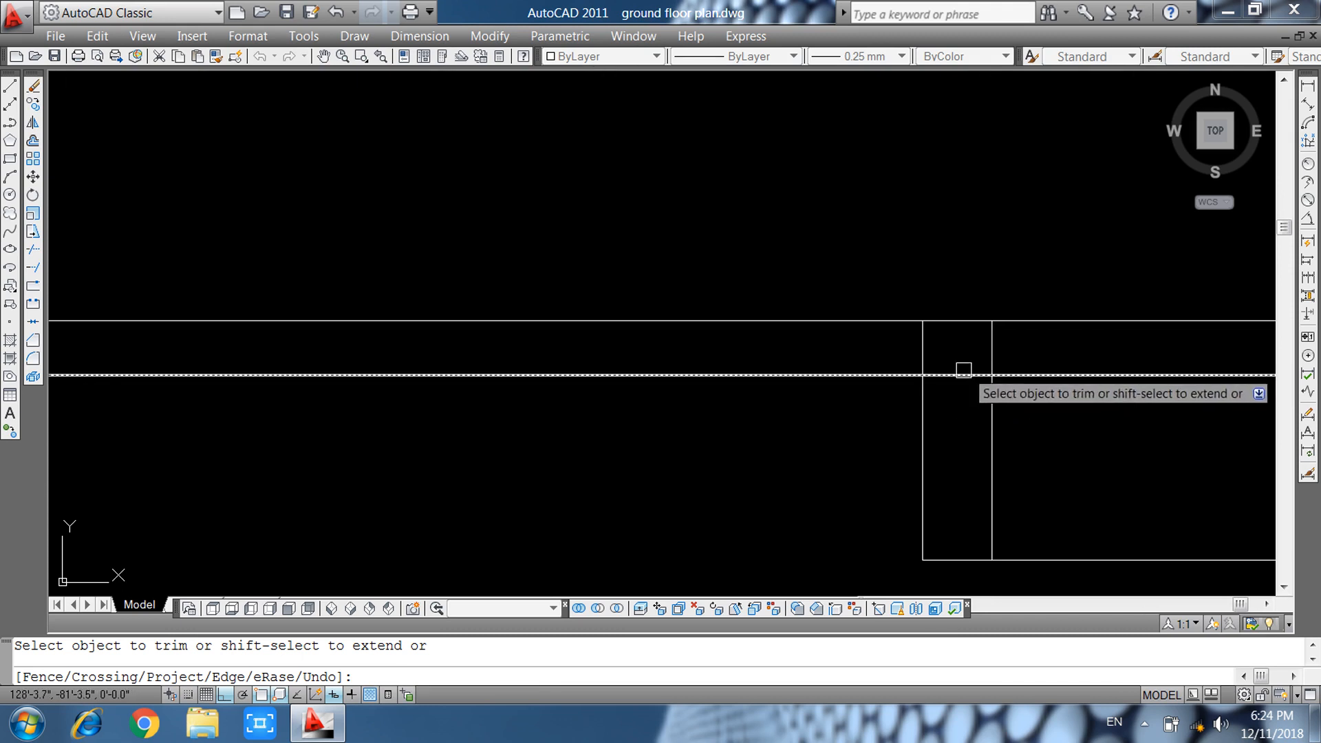
click(1019, 344)
click(905, 344)
scroll(776, 354, down, 4)
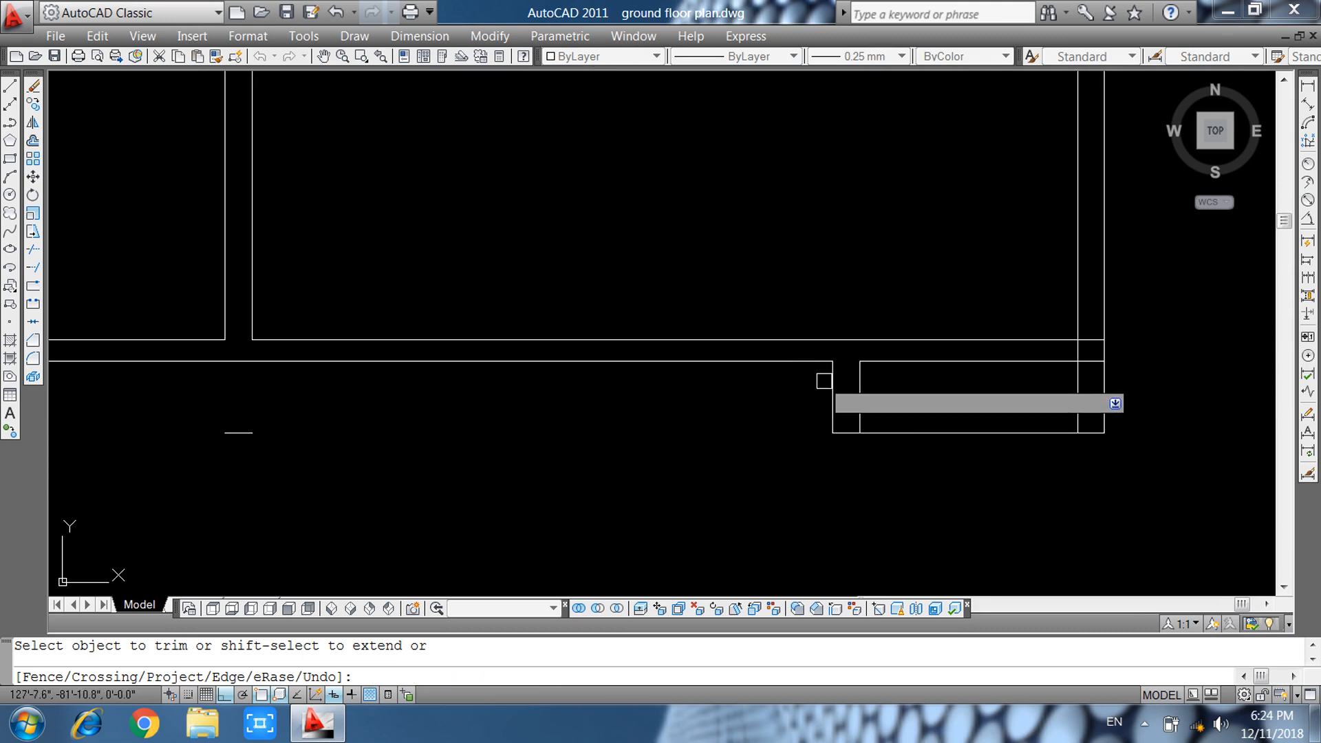
scroll(1073, 351, up, 5)
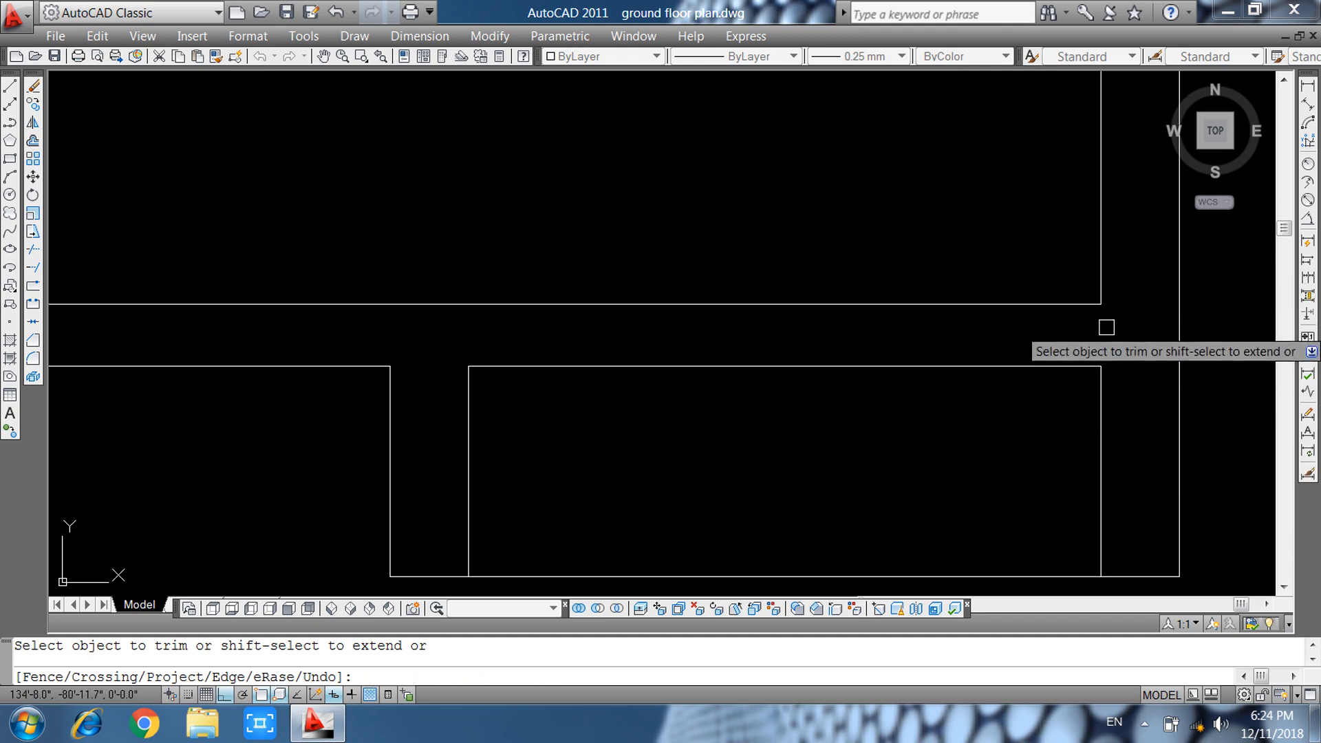
scroll(855, 336, down, 6)
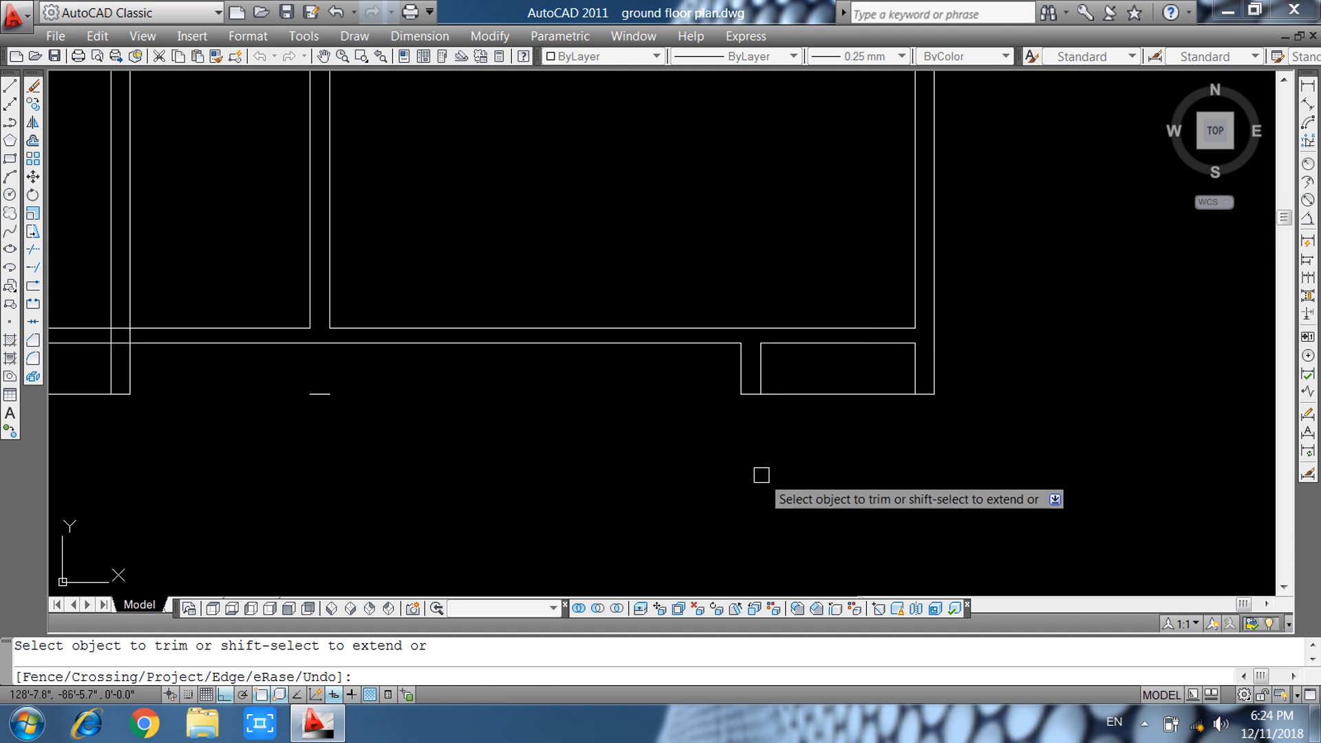
Trim the crossing lines where the upper slab meets the inner face of the right-hand end wall.
scroll(816, 439, down, 2)
middle_drag(421, 451, 596, 474)
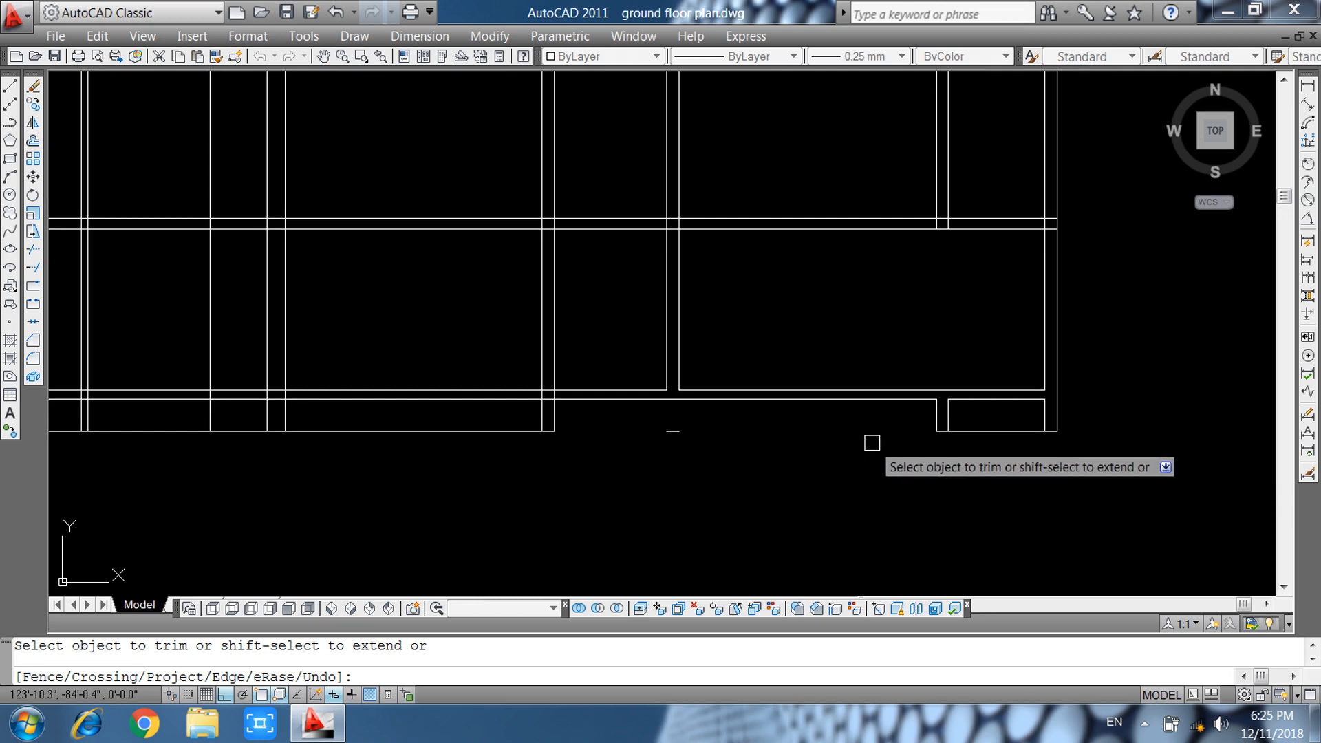
middle_drag(938, 257, 825, 495)
scroll(928, 464, up, 4)
click(967, 455)
click(929, 455)
click(991, 489)
click(997, 524)
click(975, 471)
Trim the partition nearest the right-hand end wall inside the upper slab and open the slab's top line between its faces.
scroll(974, 451, down, 2)
scroll(604, 451, up, 2)
click(622, 445)
click(499, 464)
click(549, 421)
Trim the faces of the second partition from the right where they run through the upper slab.
scroll(708, 421, down, 4)
middle_drag(473, 472, 966, 468)
scroll(653, 448, up, 1)
scroll(657, 446, up, 3)
click(820, 339)
click(663, 351)
scroll(785, 333, down, 5)
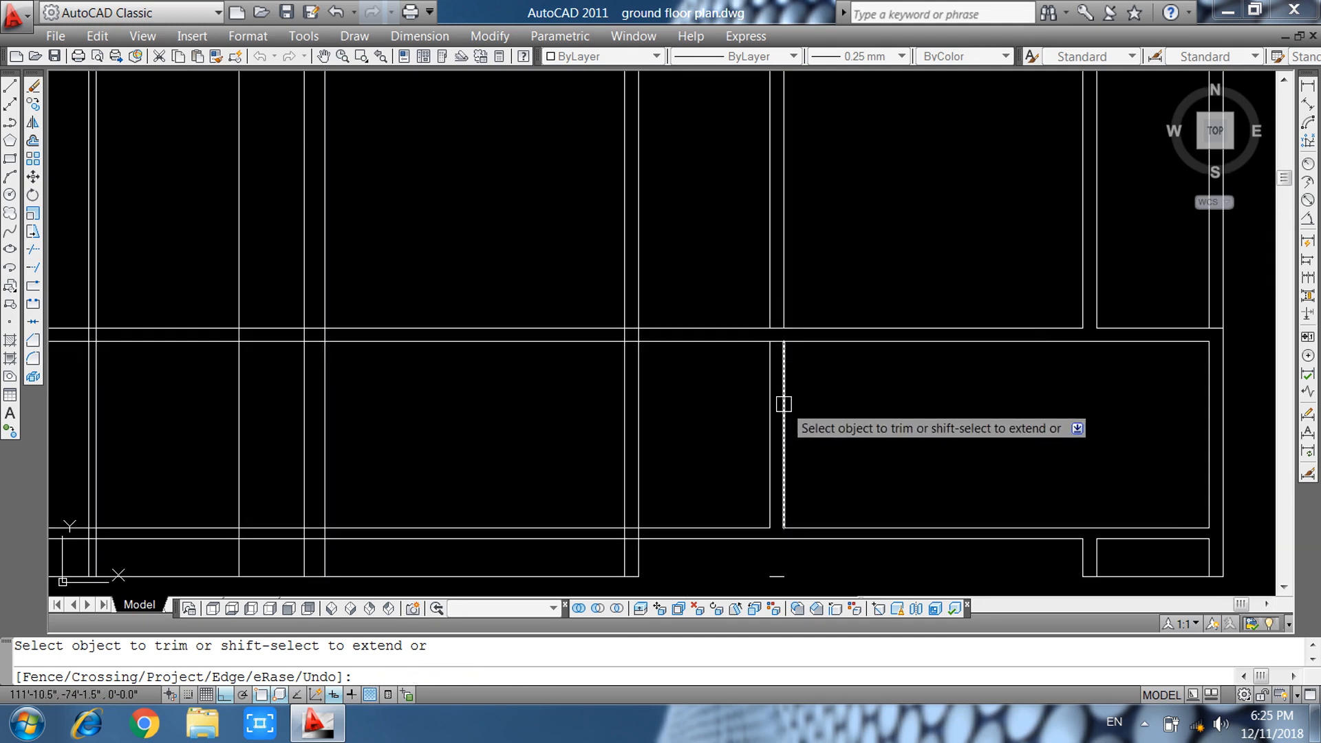
Trim out the floor slab lines between the two faces of the third partition from the right.
scroll(592, 351, up, 3)
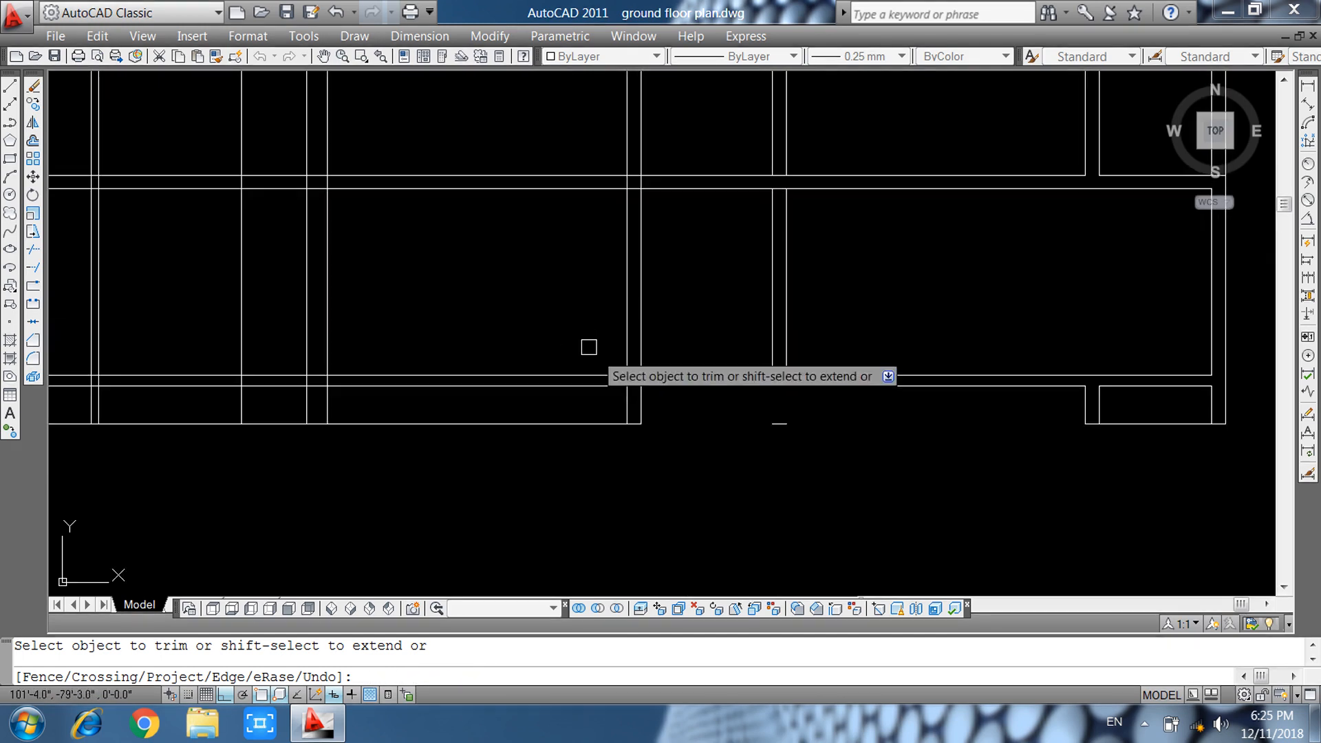
click(678, 375)
click(678, 418)
click(678, 400)
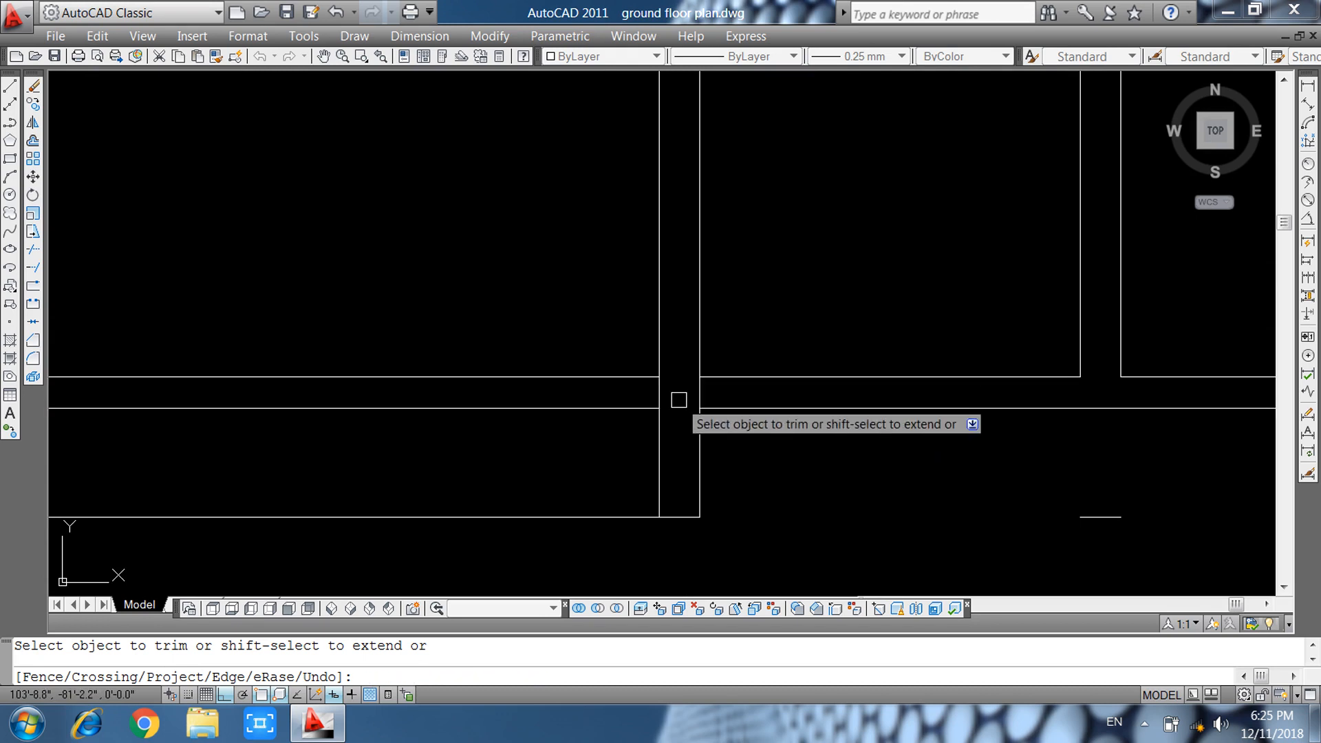
scroll(679, 413, down, 3)
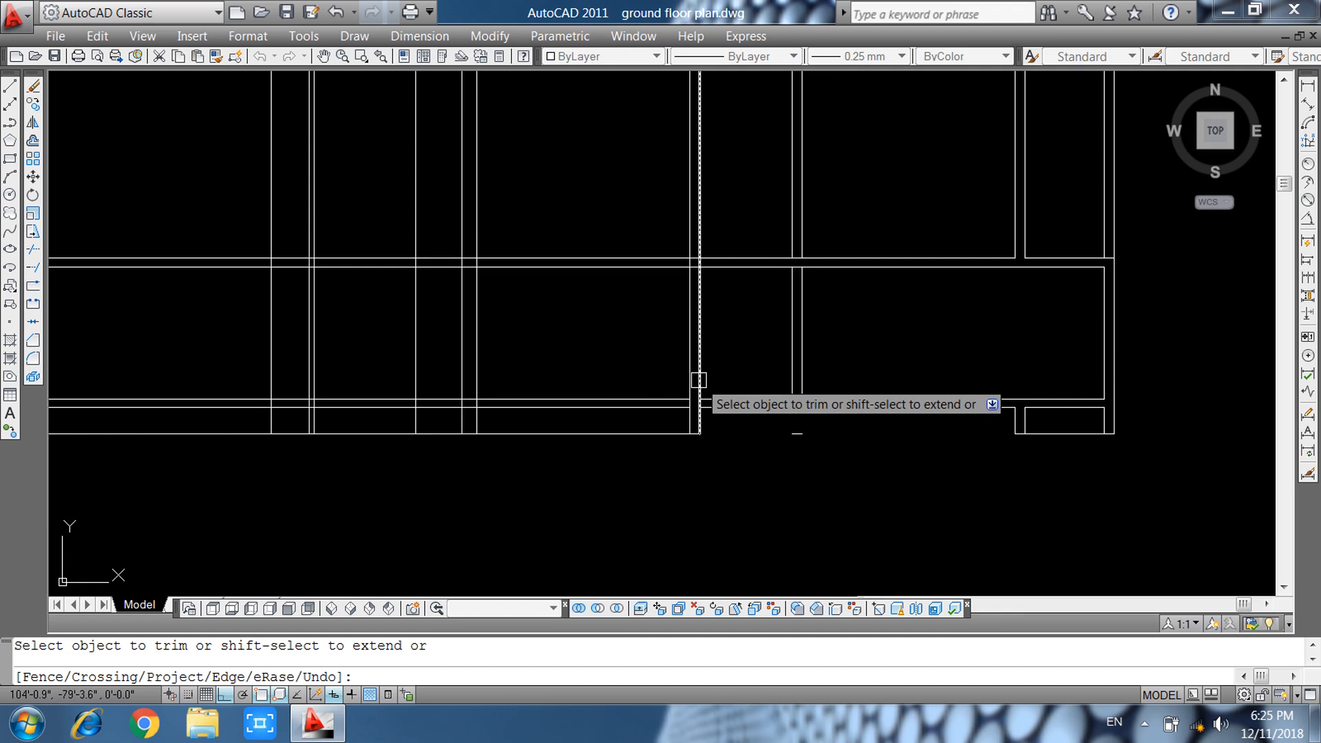
key(Escape)
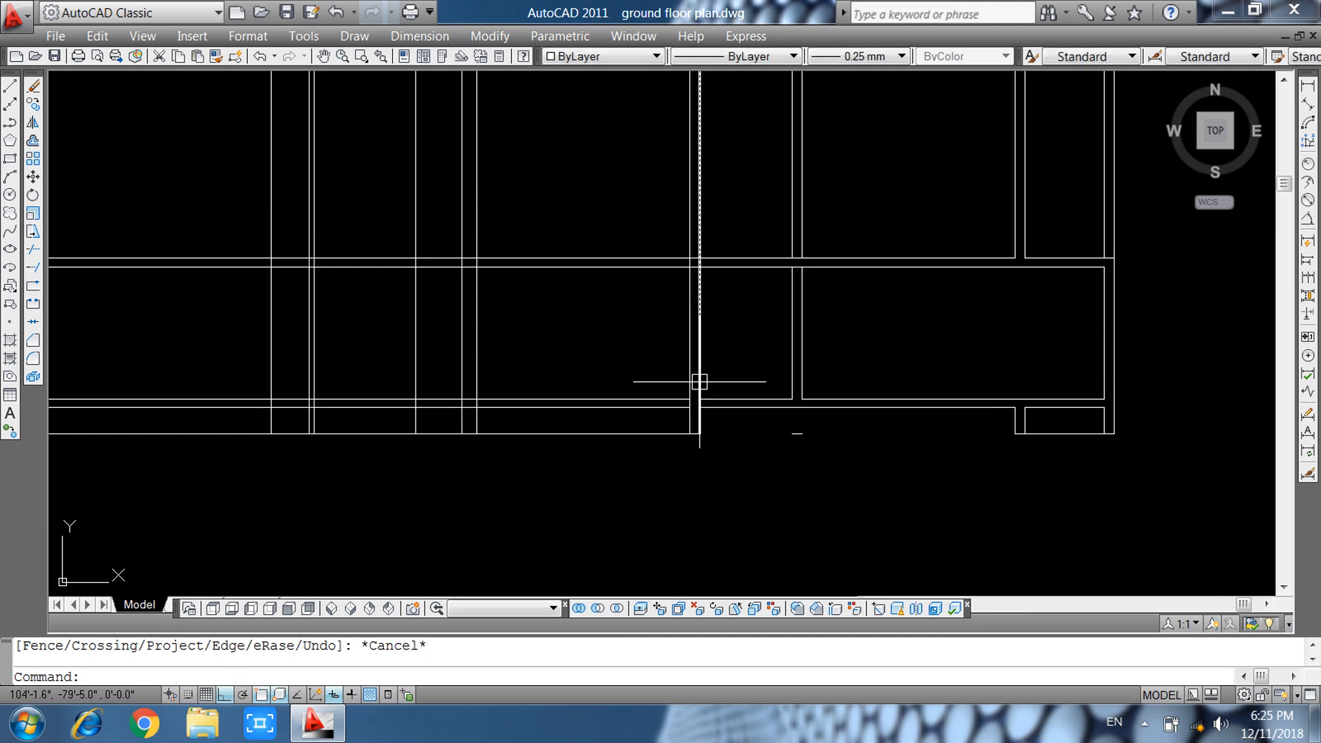
Trim away the base line between the third partition from the right and the next wall.
middle_drag(586, 384, 784, 385)
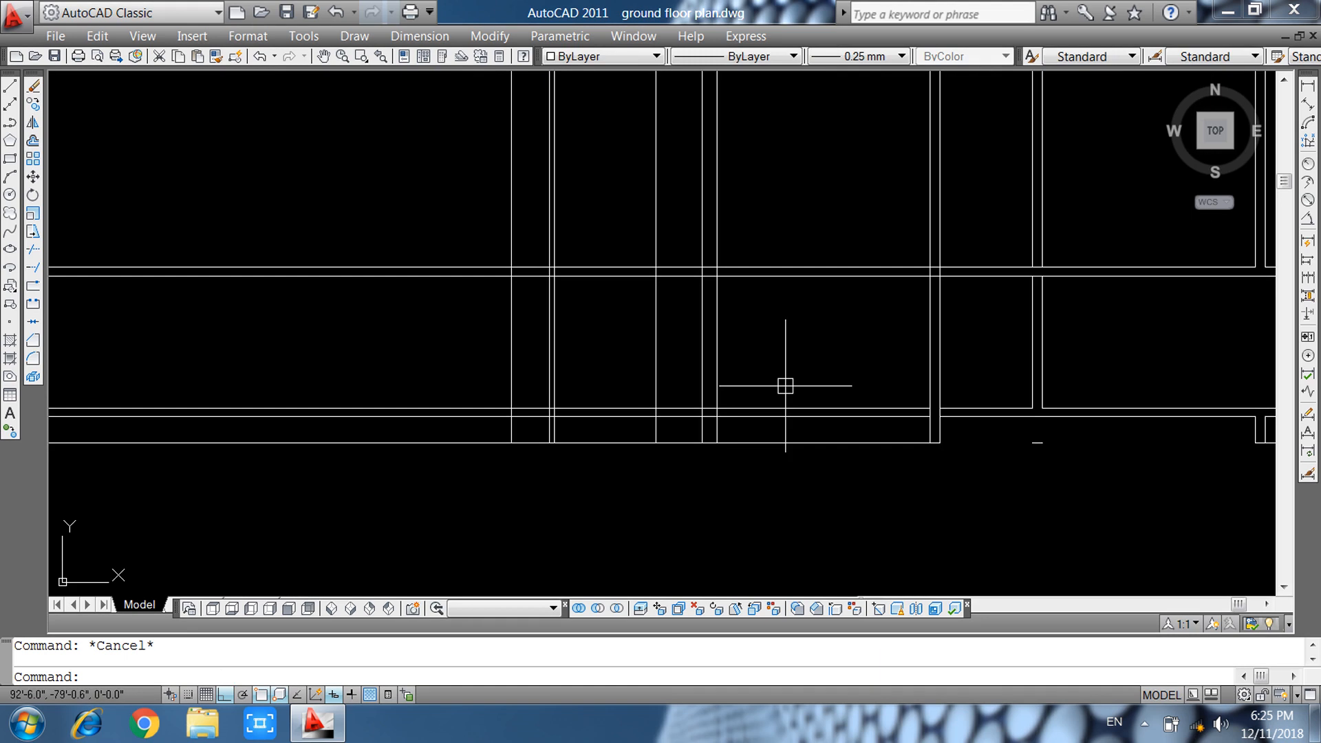
middle_drag(834, 363, 879, 347)
click(858, 429)
key(Escape)
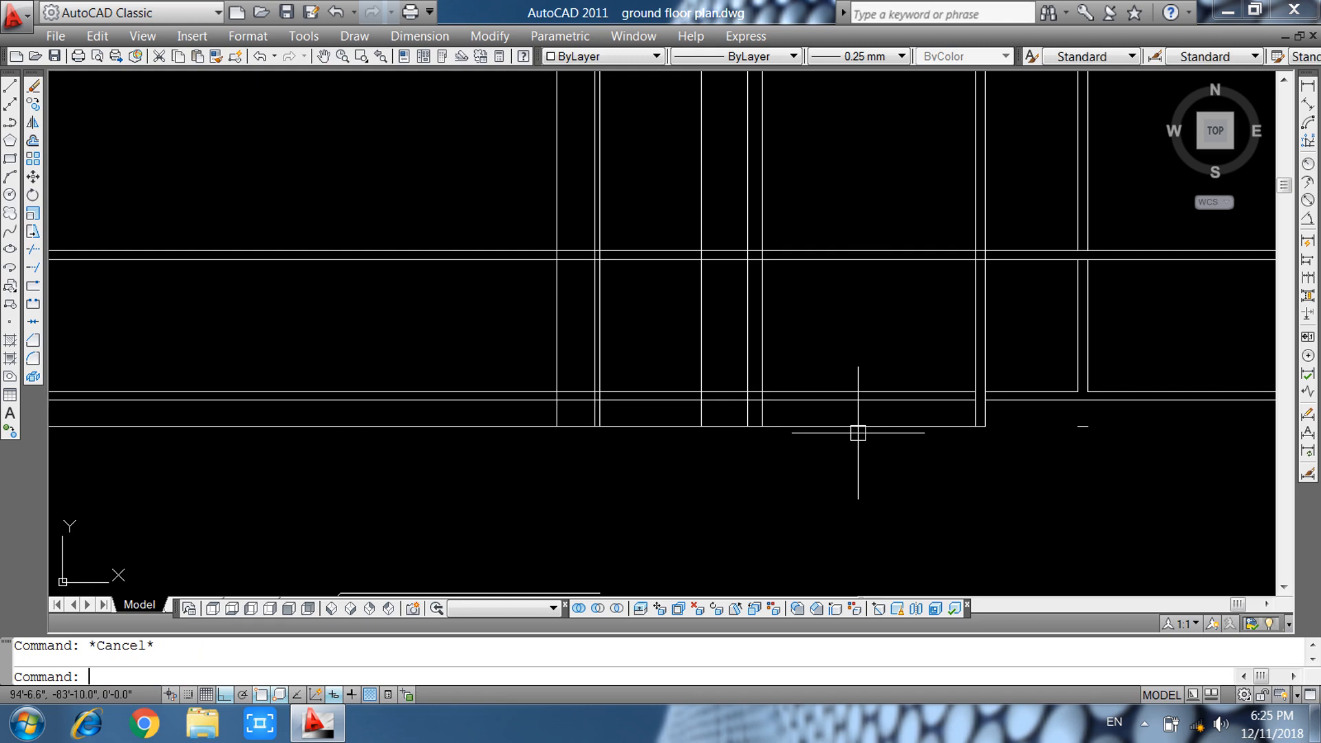
key(Return)
key(Return)
click(933, 426)
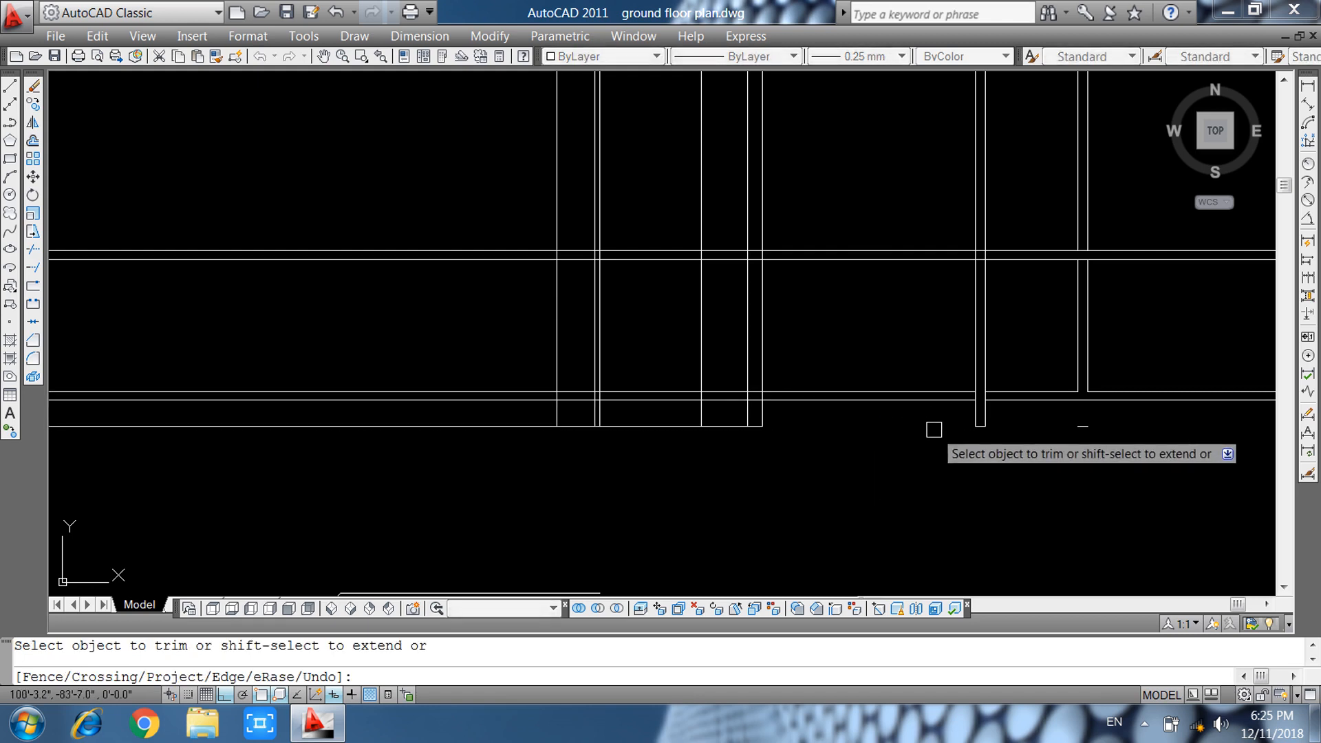
key(Escape)
Erase the two floor slab lines on the left side of the third partition from the right.
click(924, 361)
click(871, 438)
text(e)
key(Return)
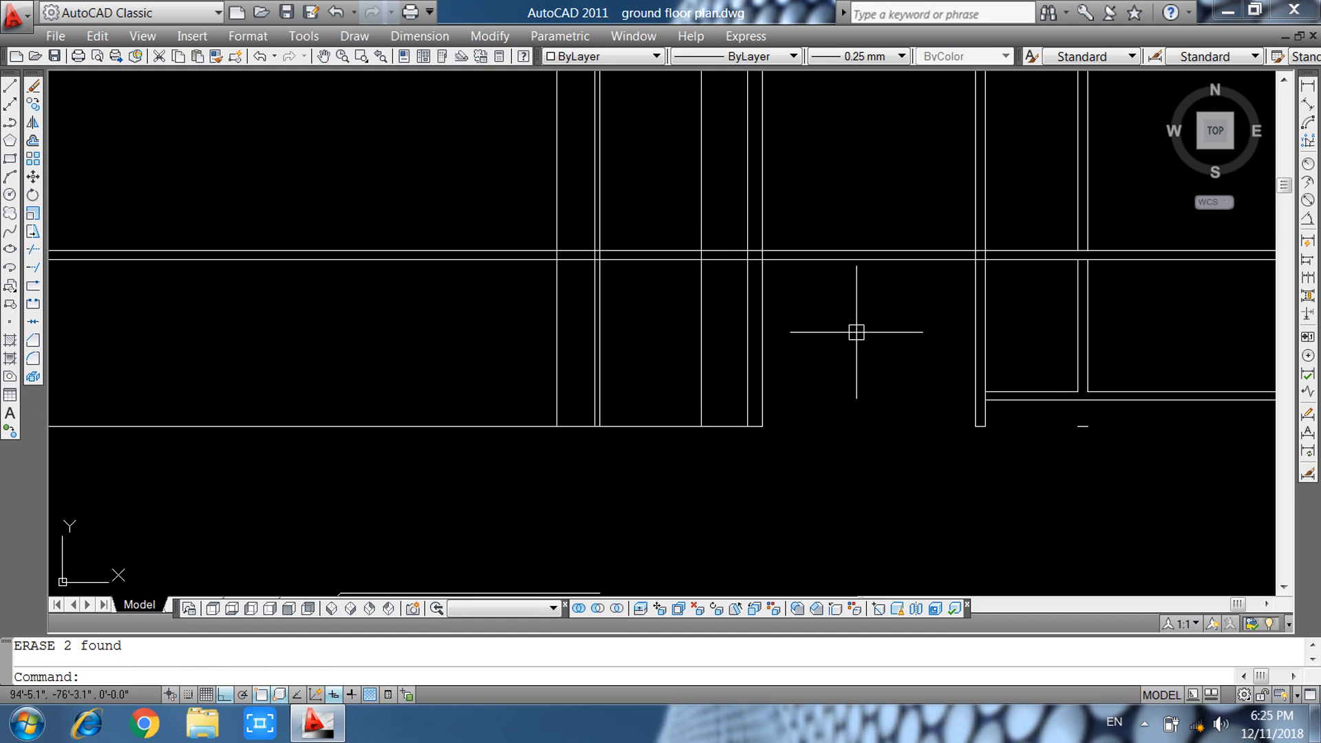
click(856, 316)
key(Escape)
Trim the six projected wall lines left of the third partition from the right where they cross the upper slab.
text(t)
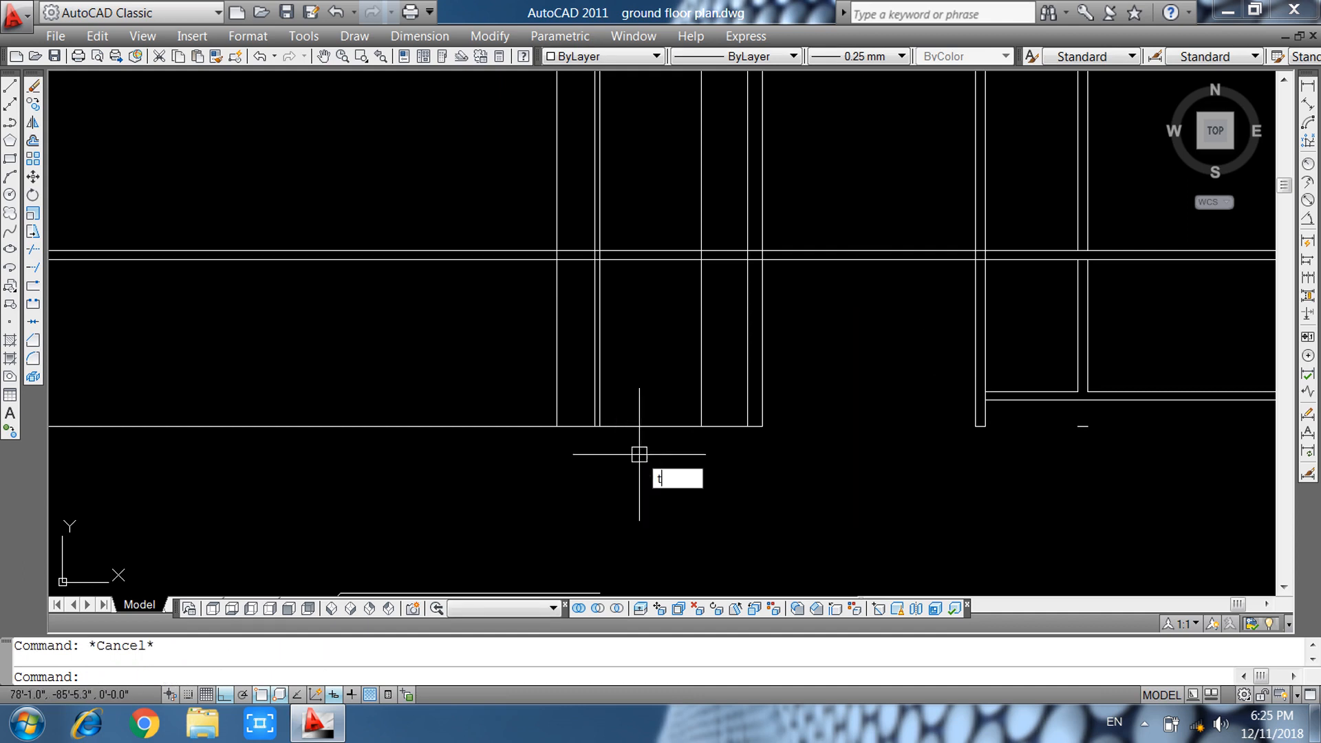
text(r)
key(Return)
key(Return)
scroll(716, 289, up, 5)
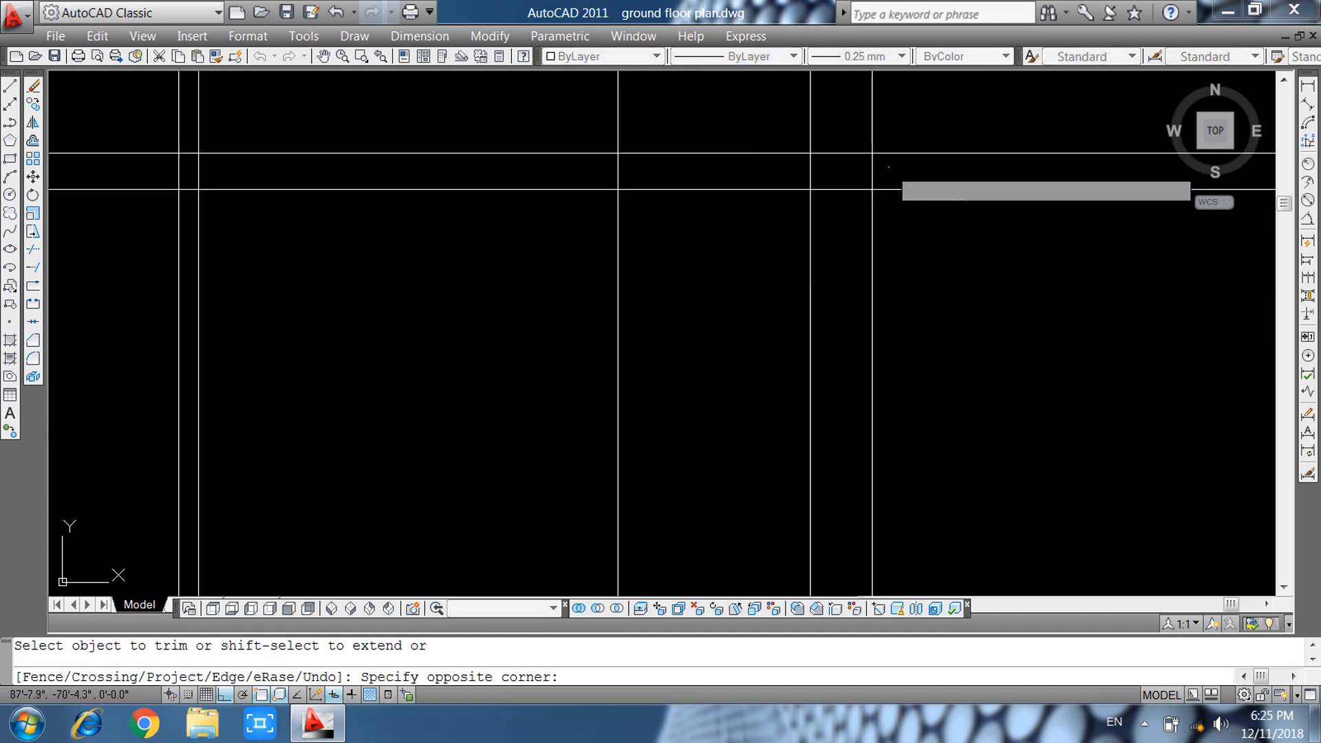
click(888, 168)
click(598, 176)
scroll(389, 197, down, 2)
scroll(251, 181, up, 3)
click(305, 177)
click(254, 180)
scroll(346, 174, down, 2)
scroll(206, 174, up, 2)
click(288, 181)
scroll(306, 196, down, 3)
key(Escape)
Erase the six wall lines below the upper slab on the left, together with the base line under them.
click(664, 256)
click(277, 489)
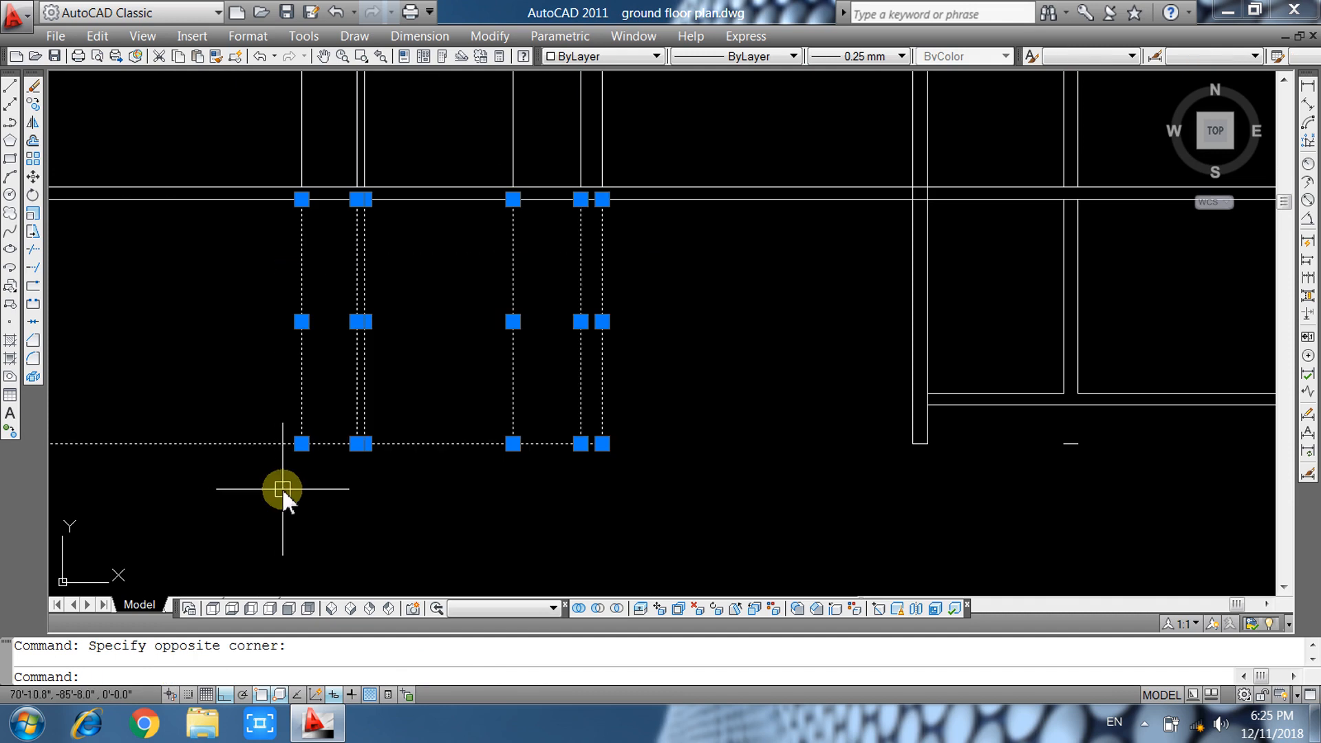
key(Delete)
scroll(619, 477, down, 4)
mouse_move(731, 448)
middle_down()
mouse_move(623, 437)
mouse_move(600, 411)
middle_up()
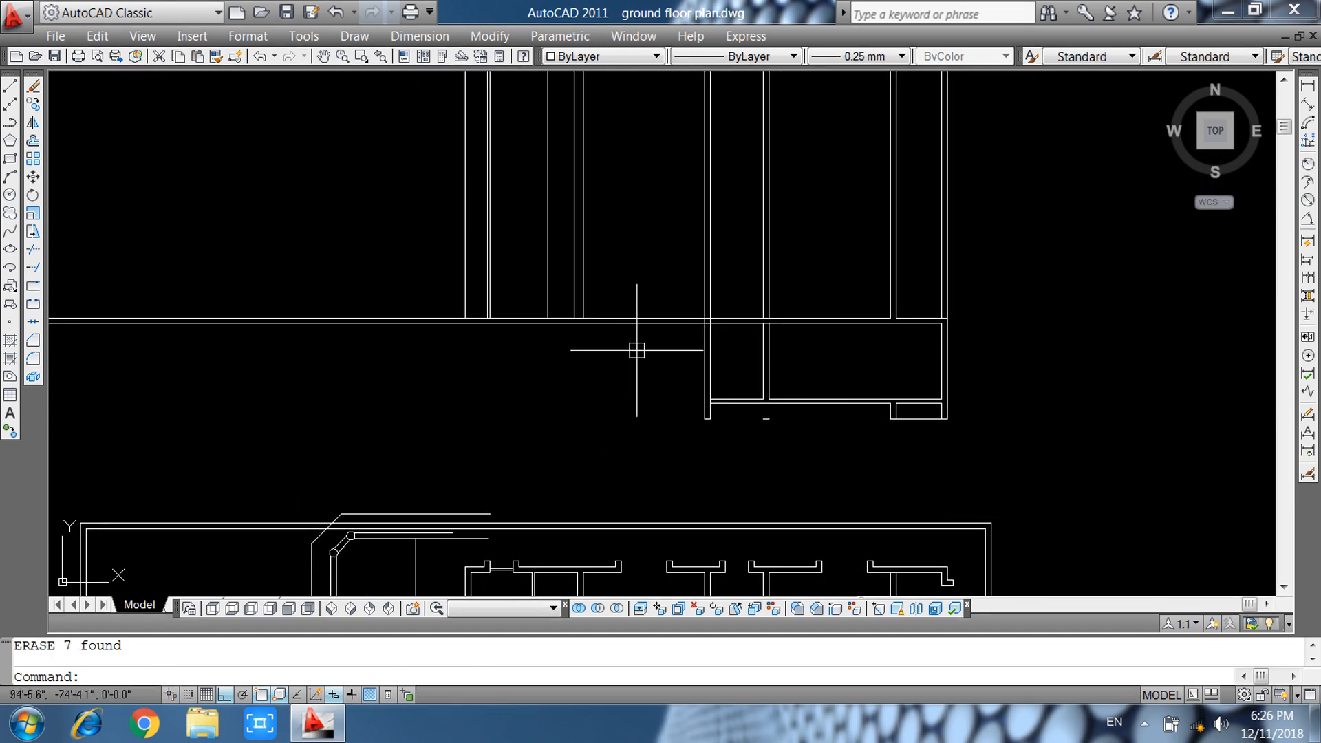
scroll(636, 350, up, 3)
key(Escape)
middle_drag(623, 375, 556, 426)
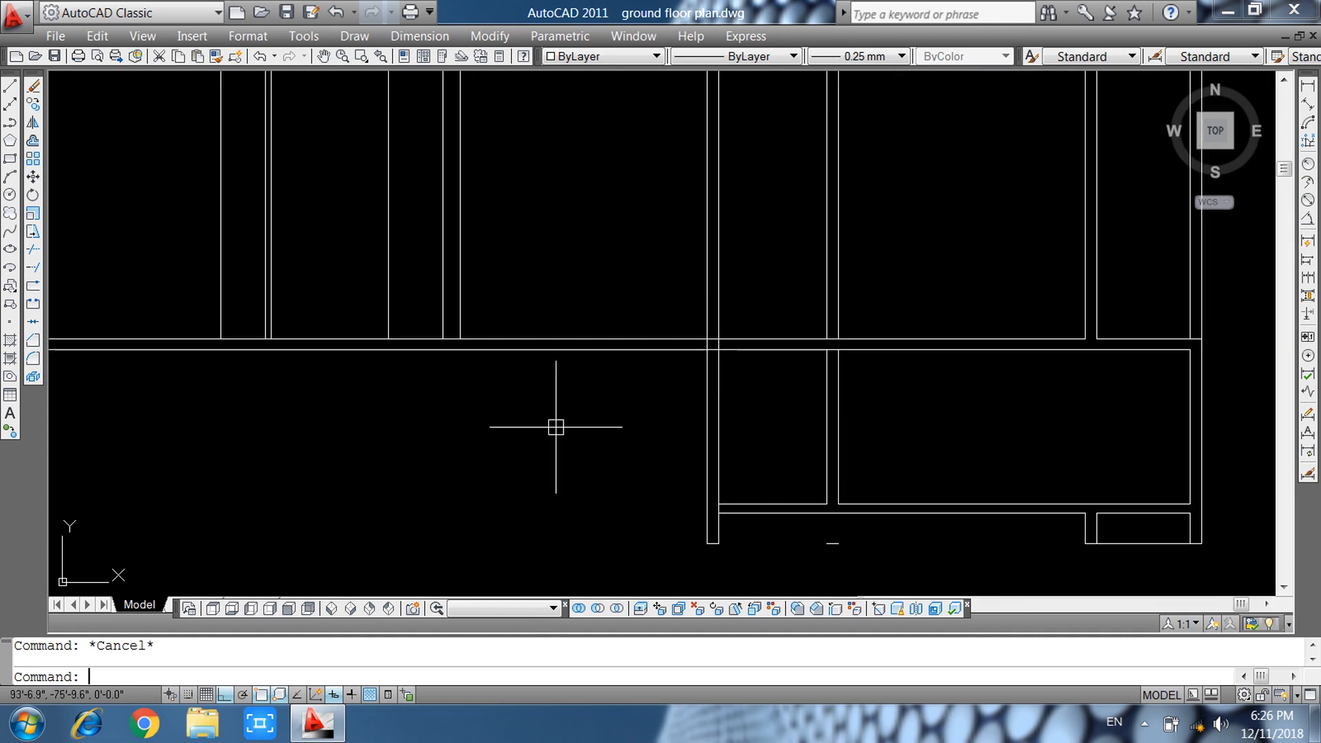
Trim away the overlapping lines where the upper slab crosses the second and third partitions from the right.
text(tr)
key(Return)
key(Return)
scroll(716, 355, up, 5)
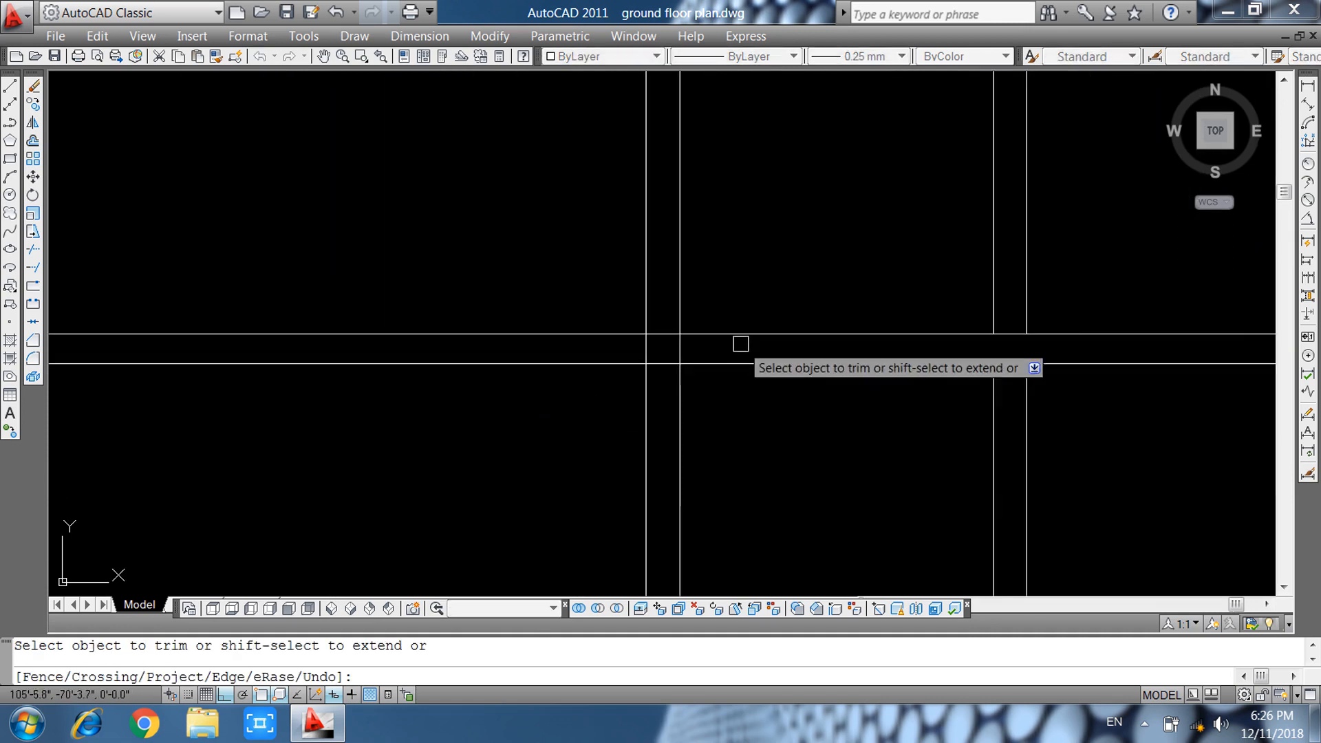
click(649, 354)
click(666, 335)
click(680, 349)
click(1009, 334)
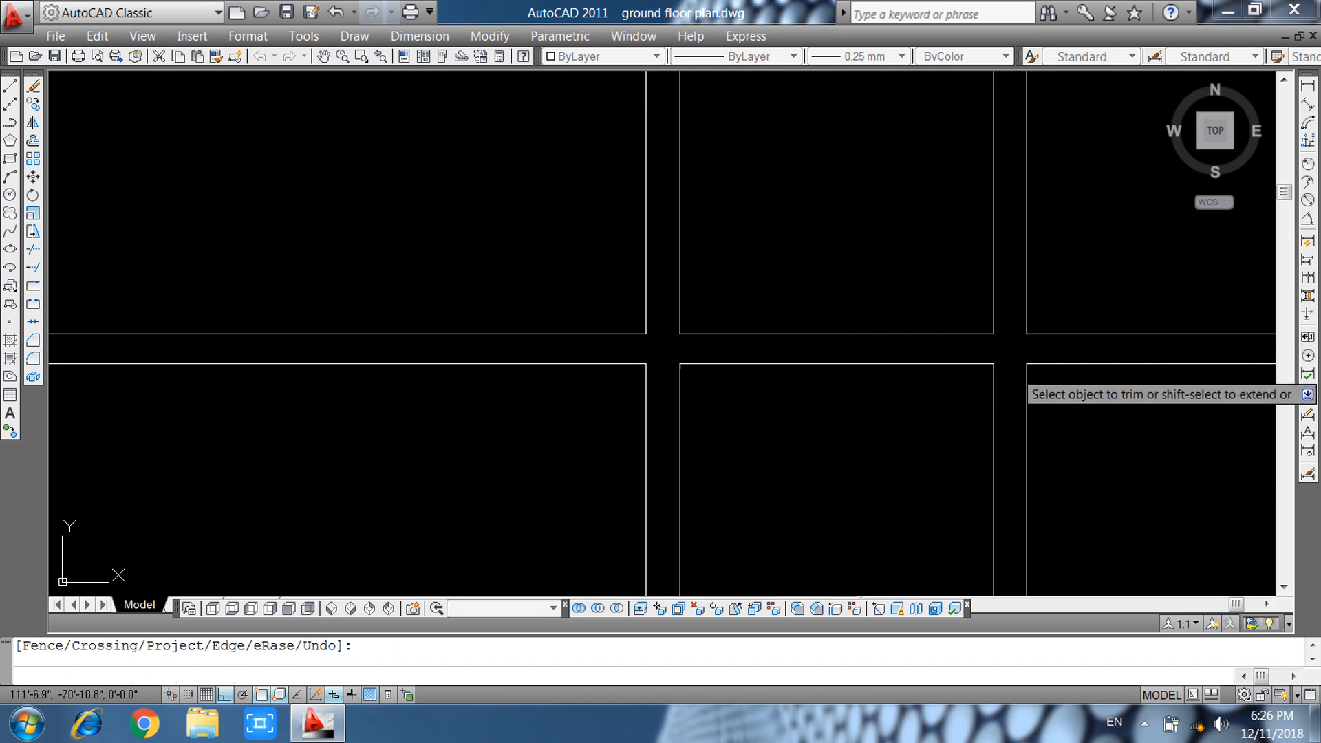
key(Escape)
scroll(671, 398, down, 6)
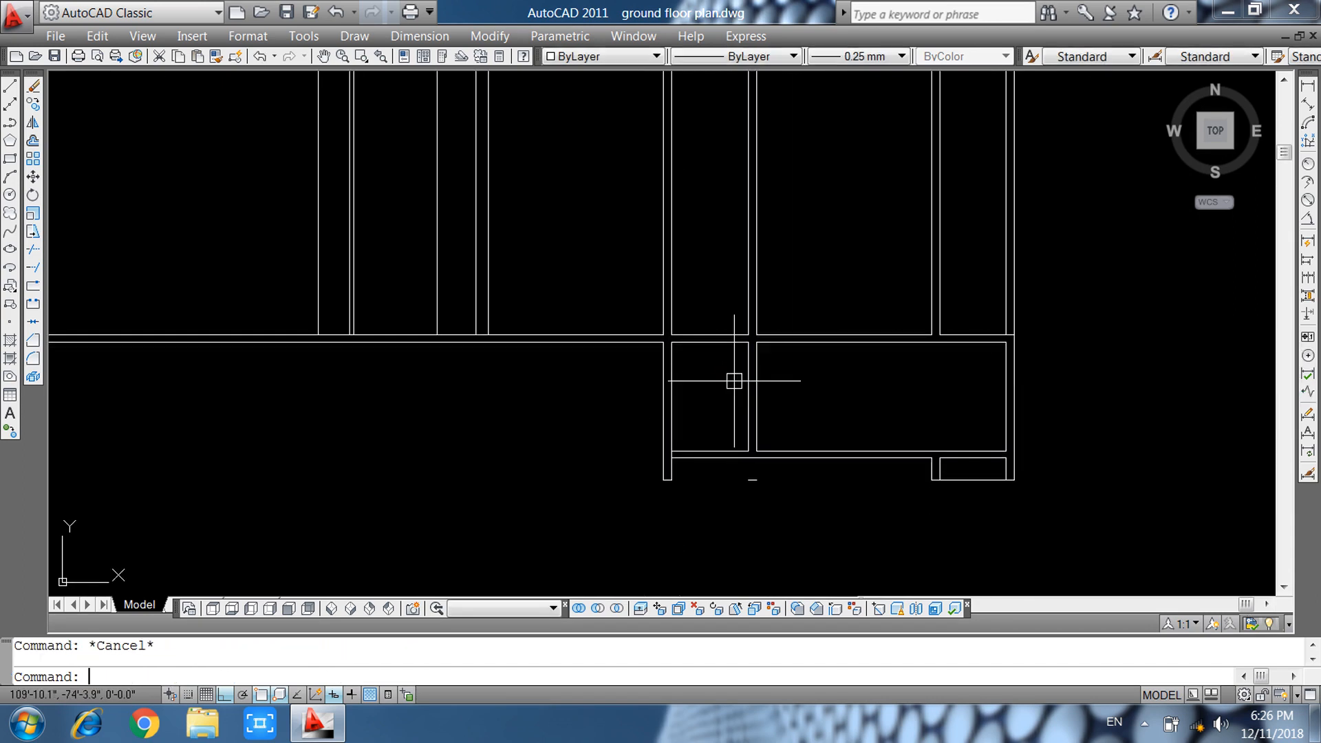
Try offsetting the underside of the left slab 1'6" downward and erase the resulting line.
text(o)
key(Return)
text(1'6)
key(Return)
click(609, 342)
click(607, 362)
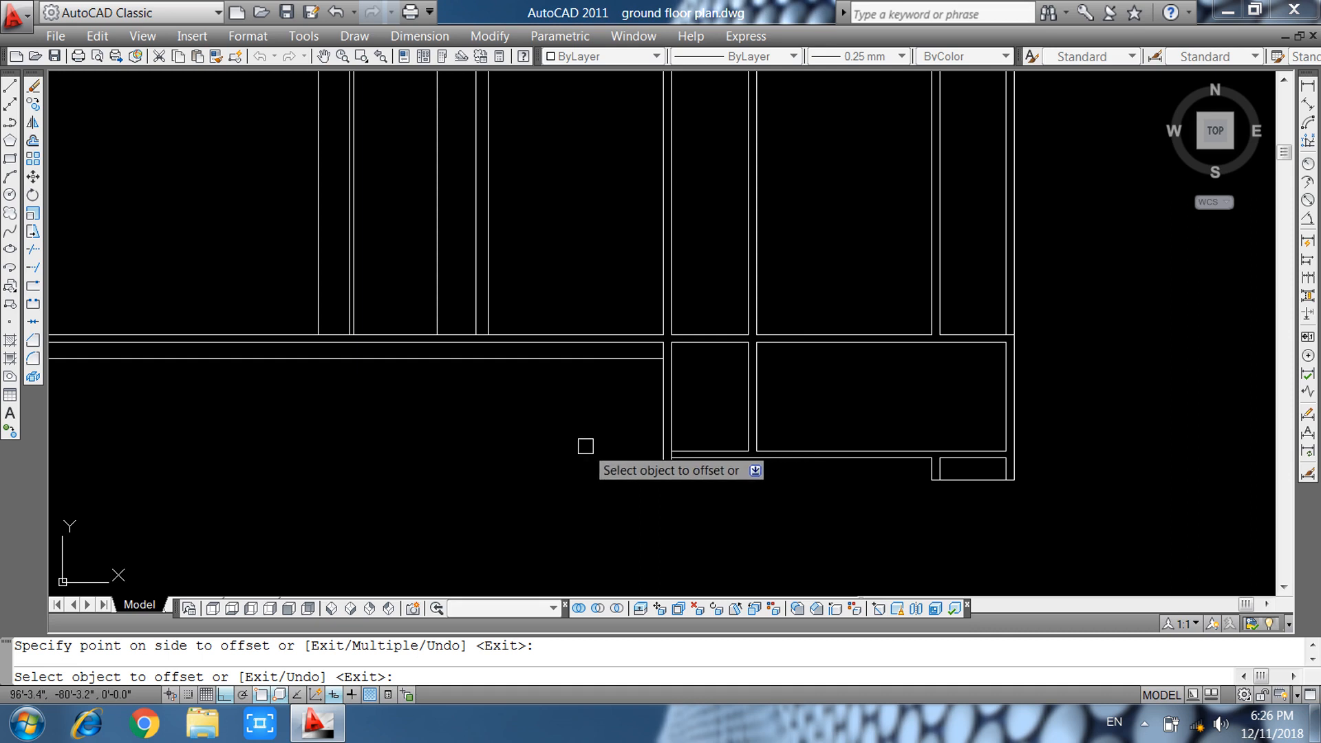
key(Escape)
click(606, 358)
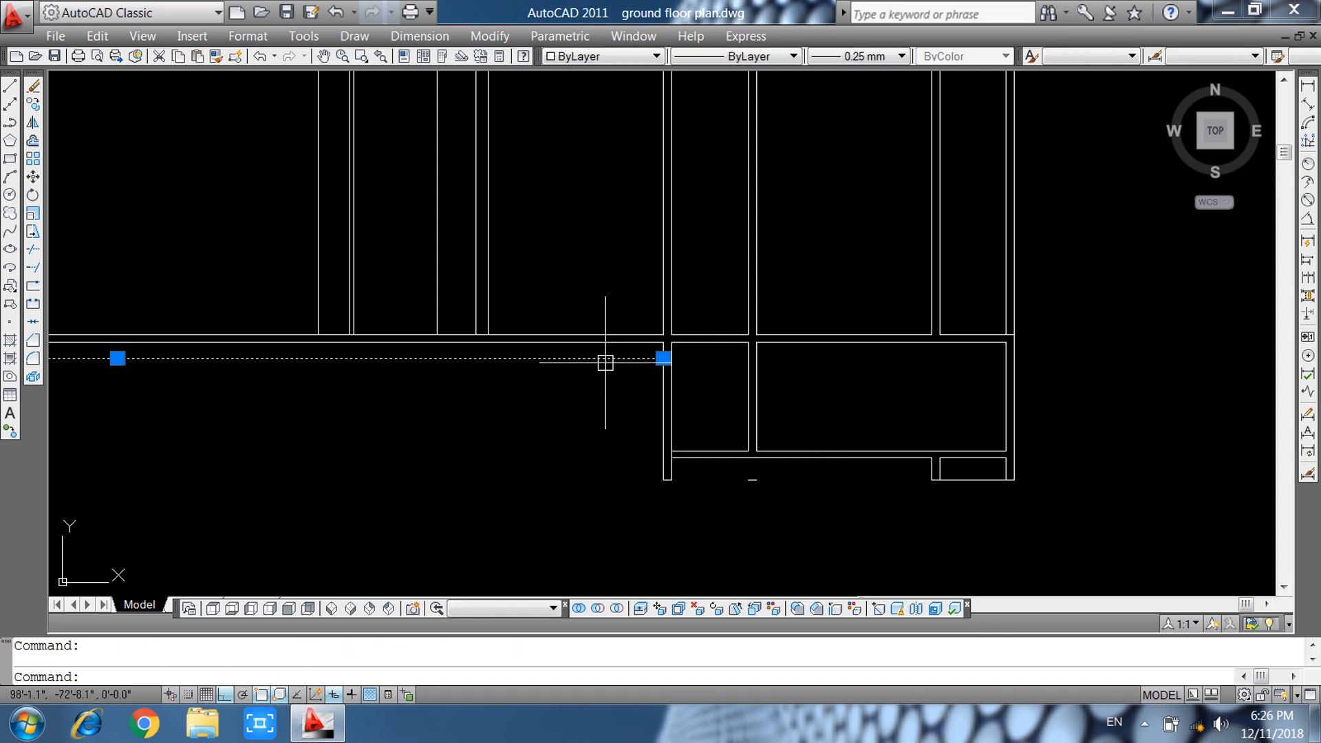
key(Delete)
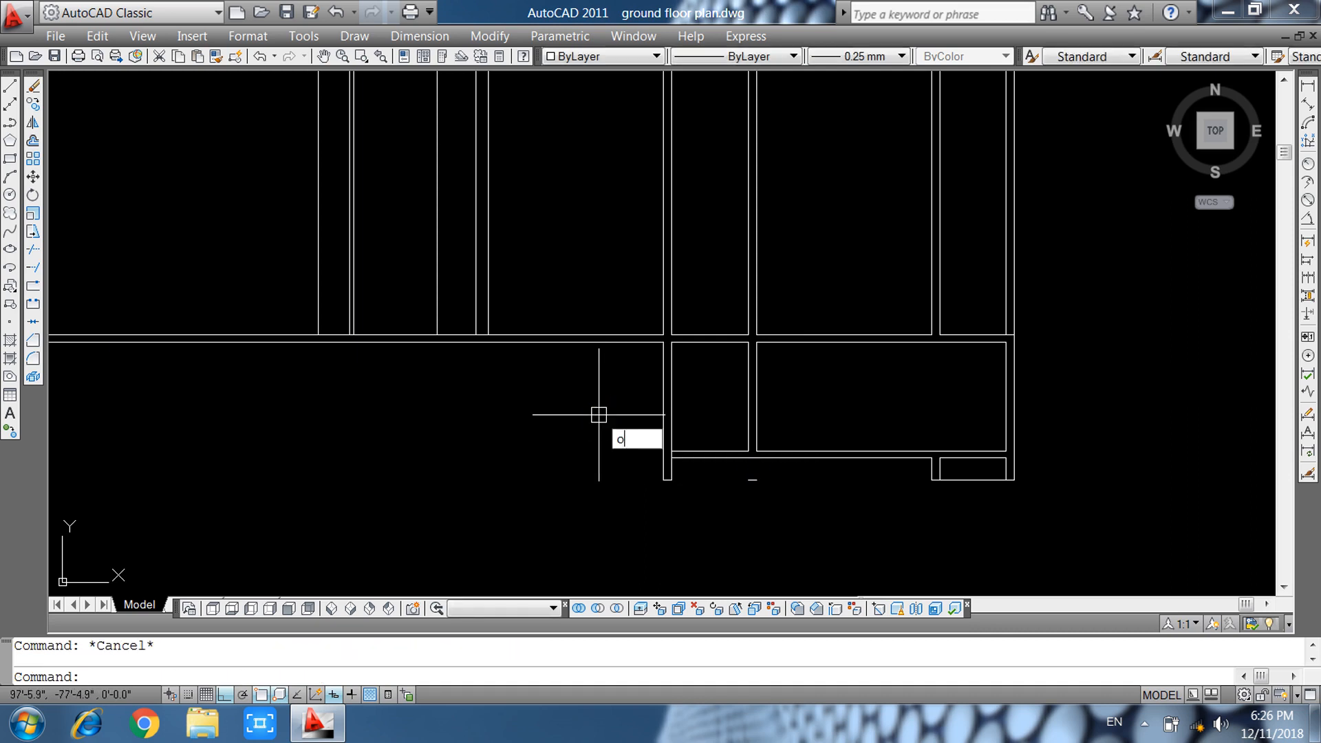
Offset the top line of the left slab 2'6" downward.
key(Return)
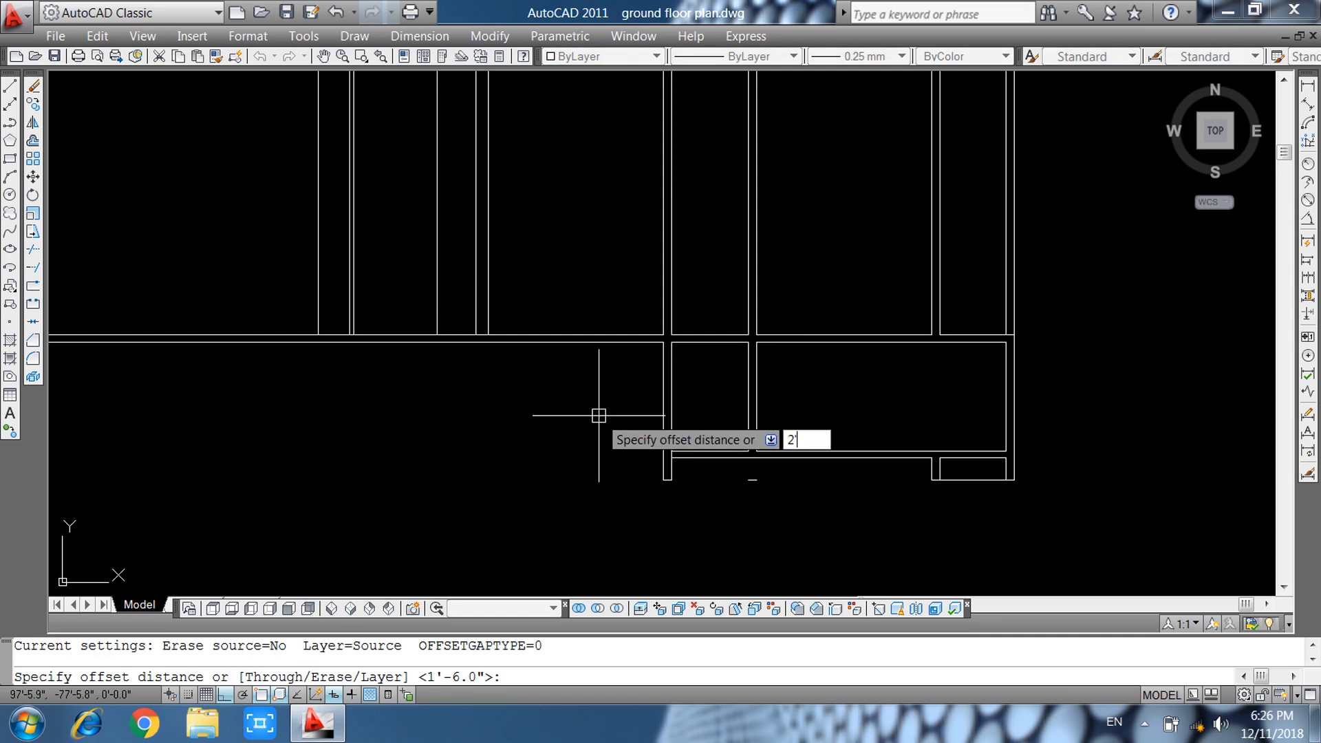
text(2'6)
key(Return)
click(604, 335)
click(603, 390)
key(Escape)
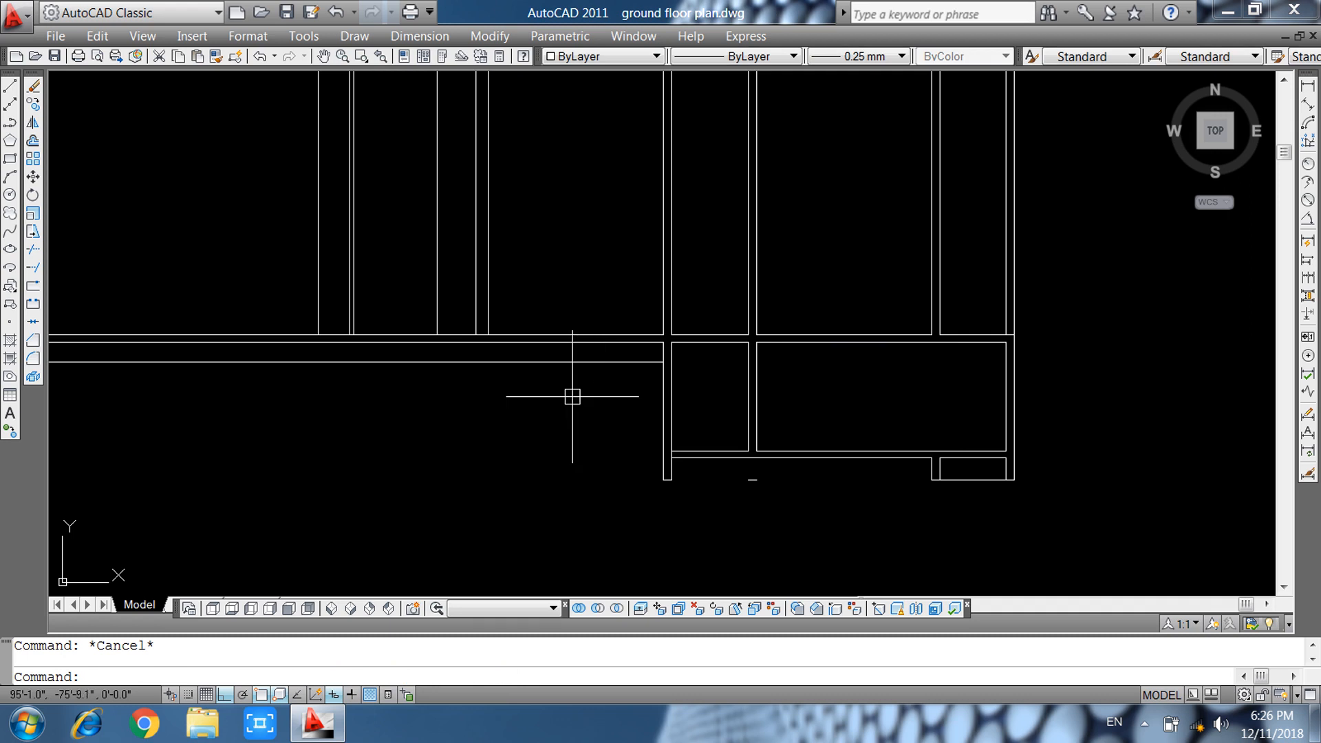
Erase the old underside line of the left slab, between its top line and the 2'6" offset line.
scroll(584, 359, up, 2)
click(610, 337)
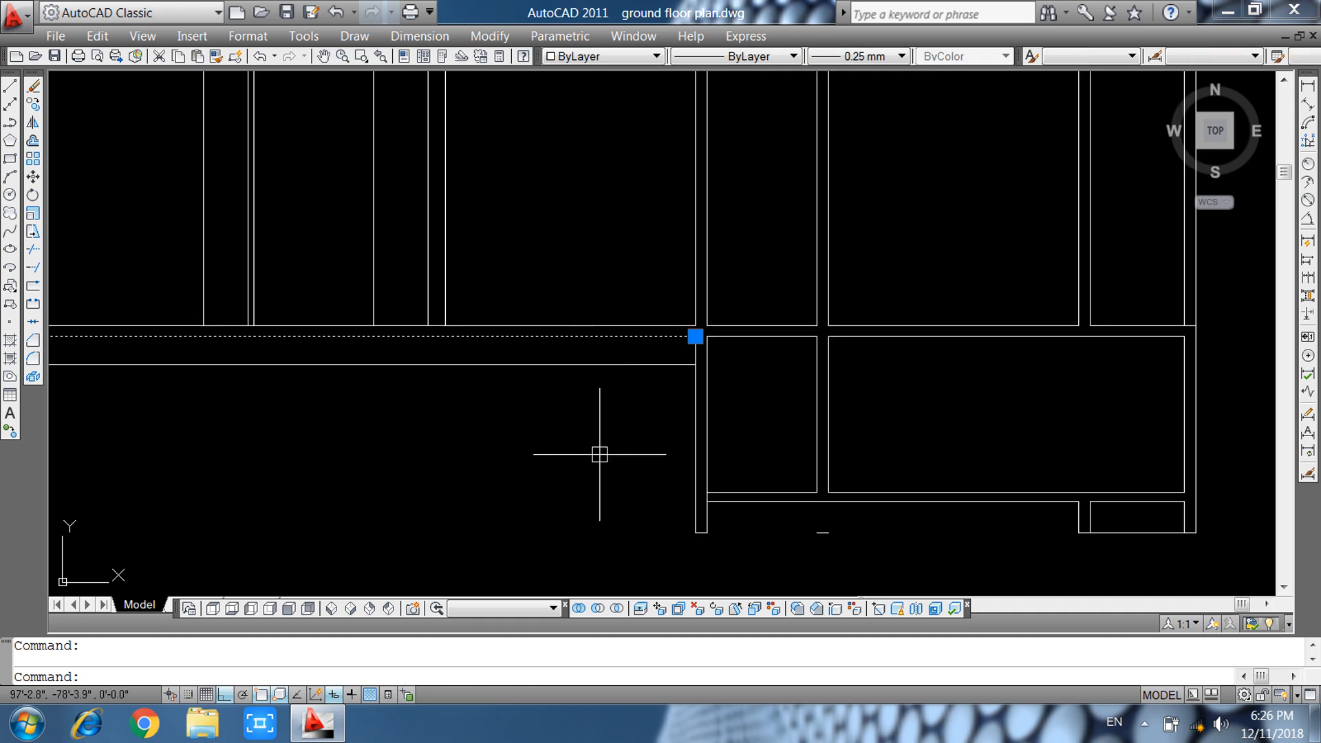
key(Delete)
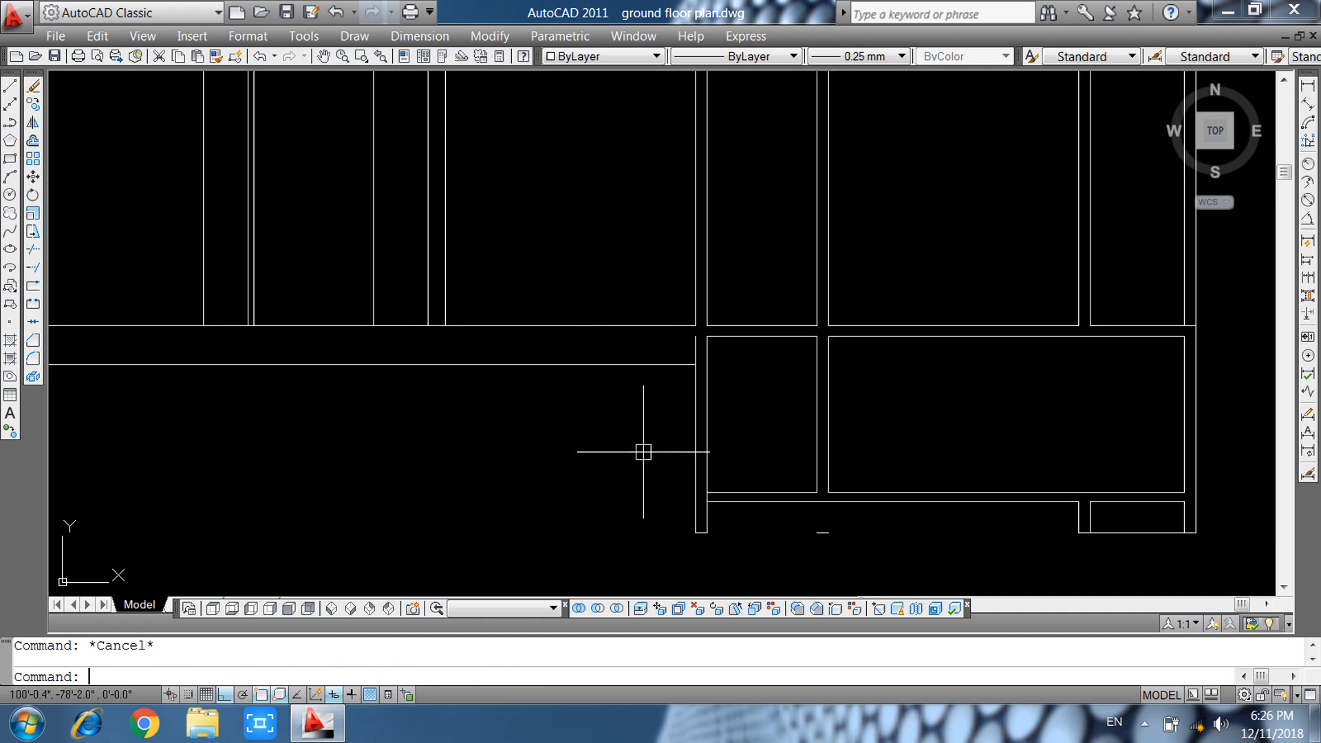
Extend the left face of the third partition from the right up to the slab's top line.
key(Return)
key(Return)
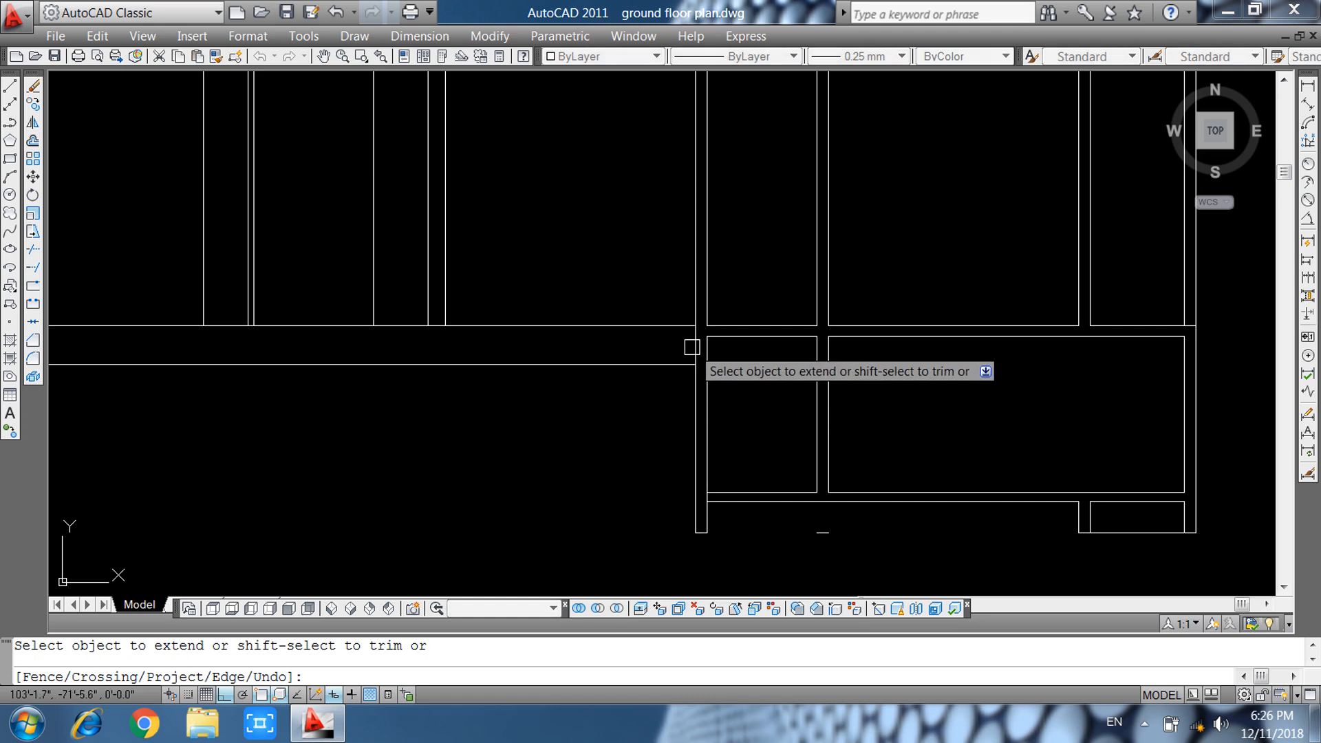
key(Escape)
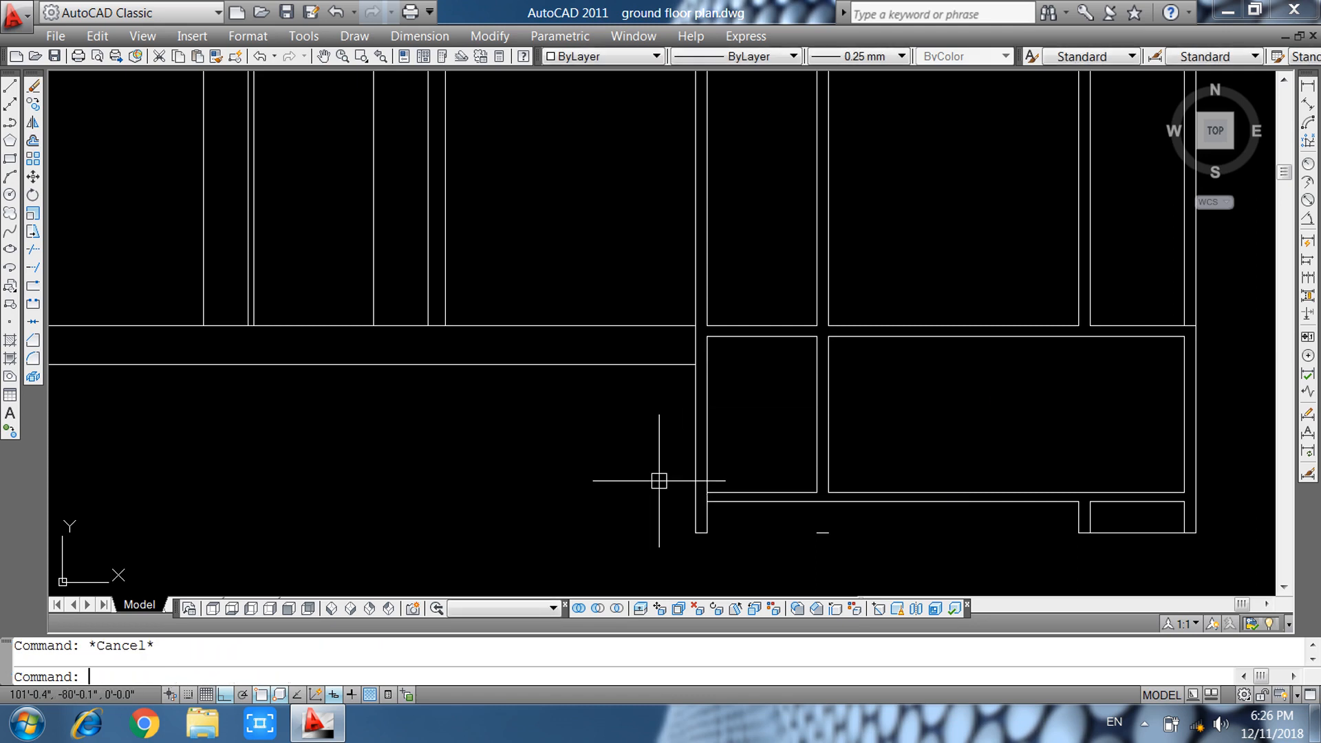
Offset the short floor line between the first partition from the right and the outer wall 7' upward.
scroll(485, 500, down, 3)
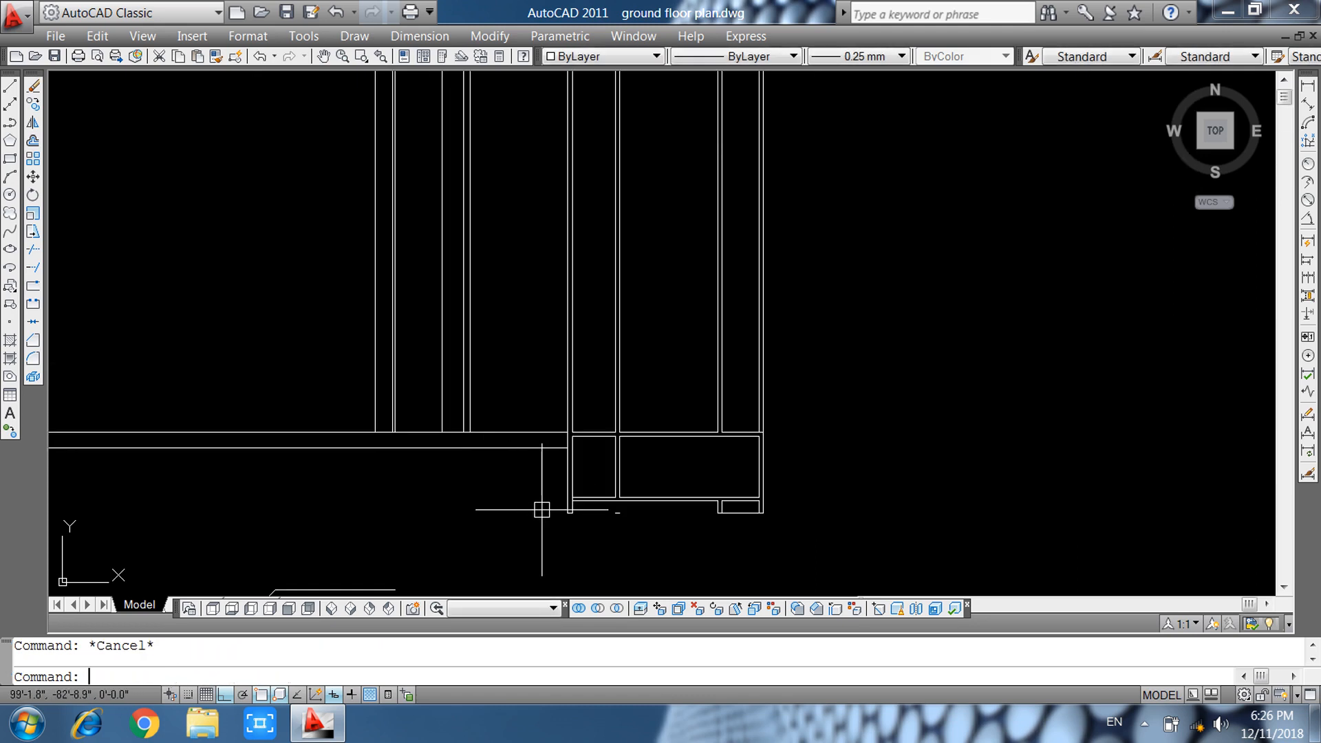
scroll(521, 501, down, 1)
scroll(701, 487, down, 1)
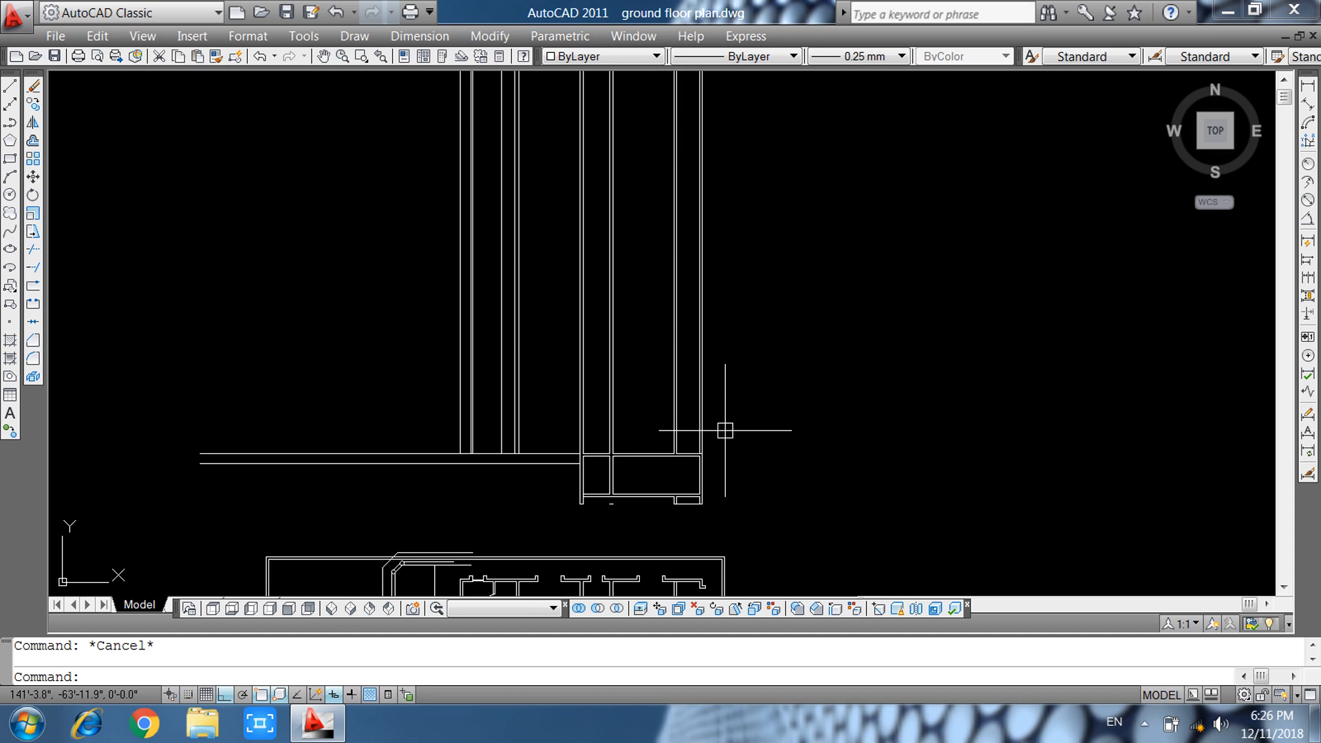
scroll(712, 429, up, 5)
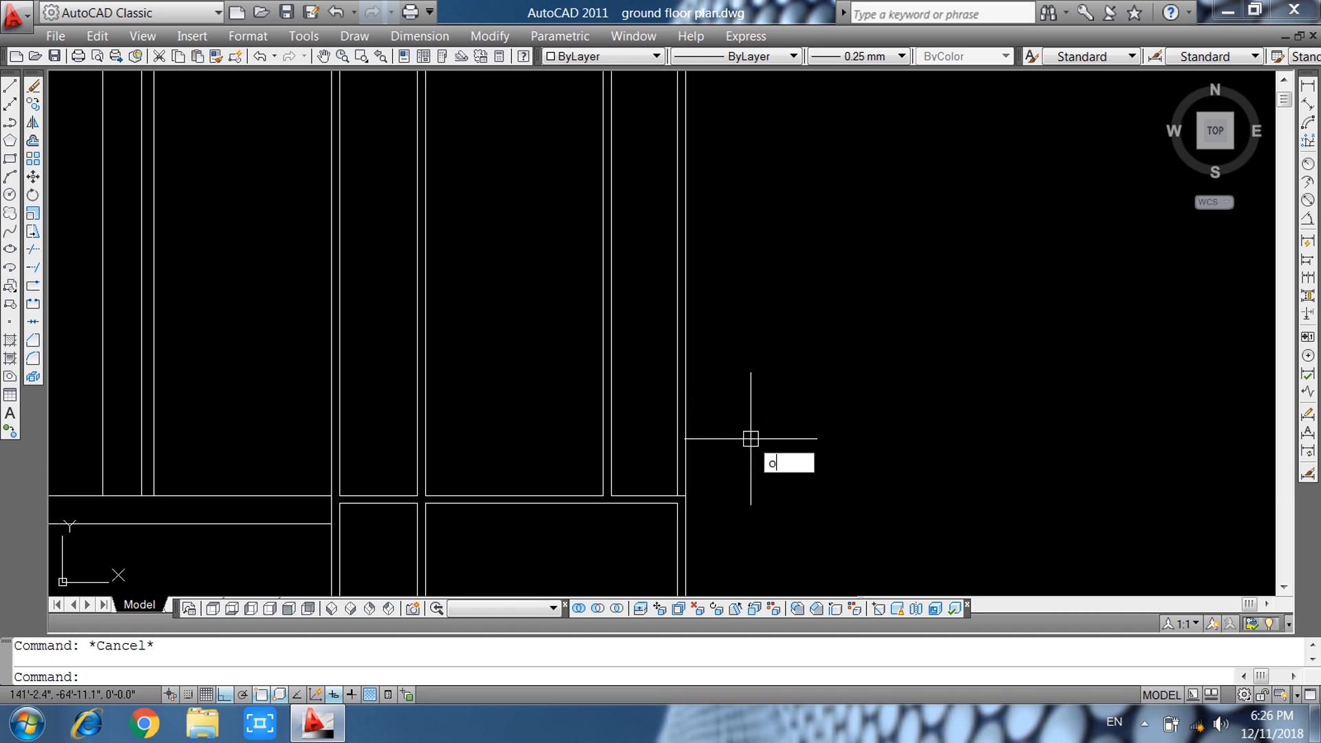
key(Return)
text(7)
key(Return)
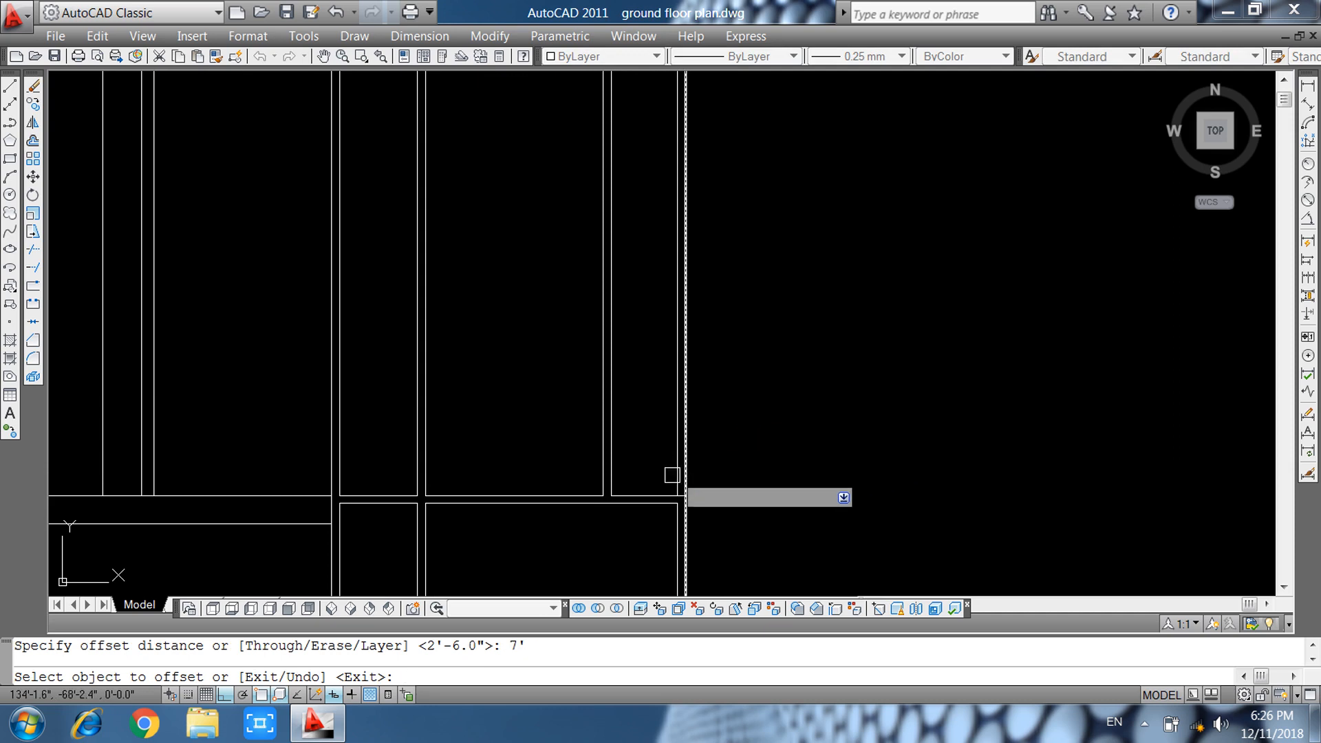
click(654, 494)
click(655, 463)
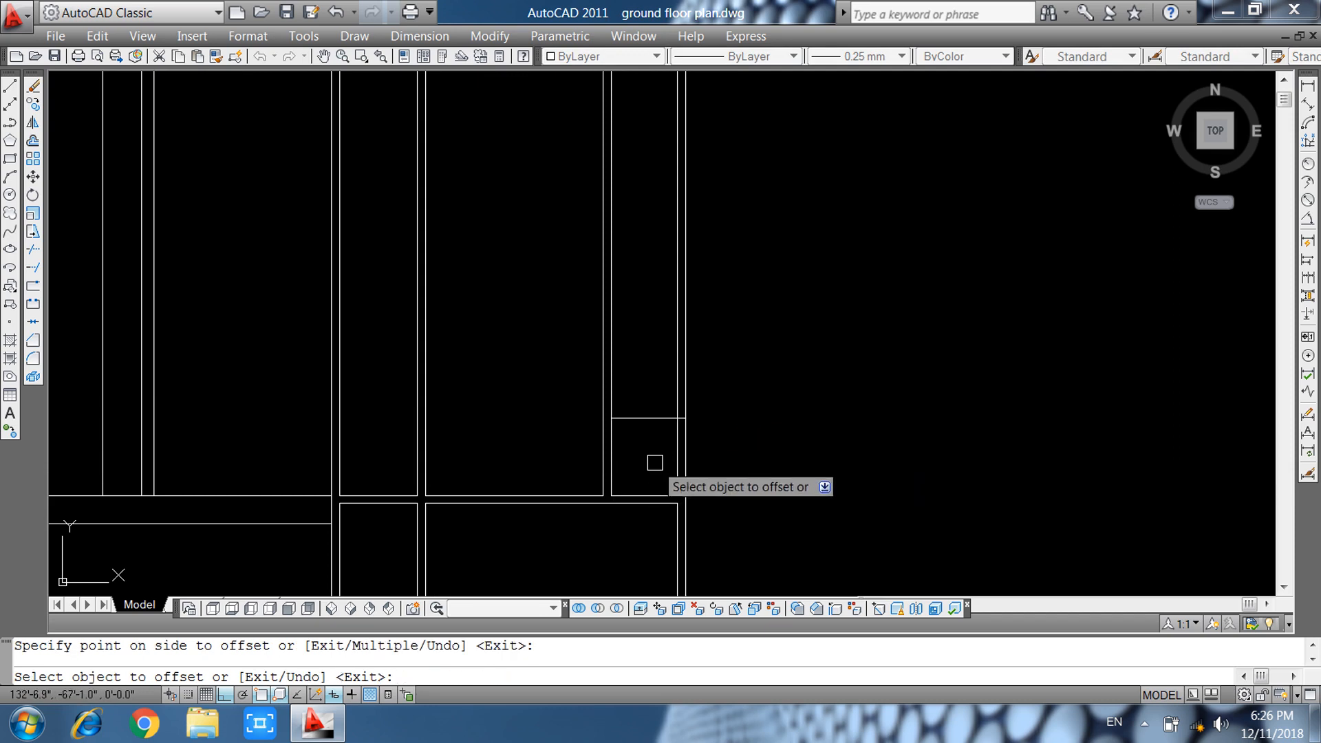
key(Escape)
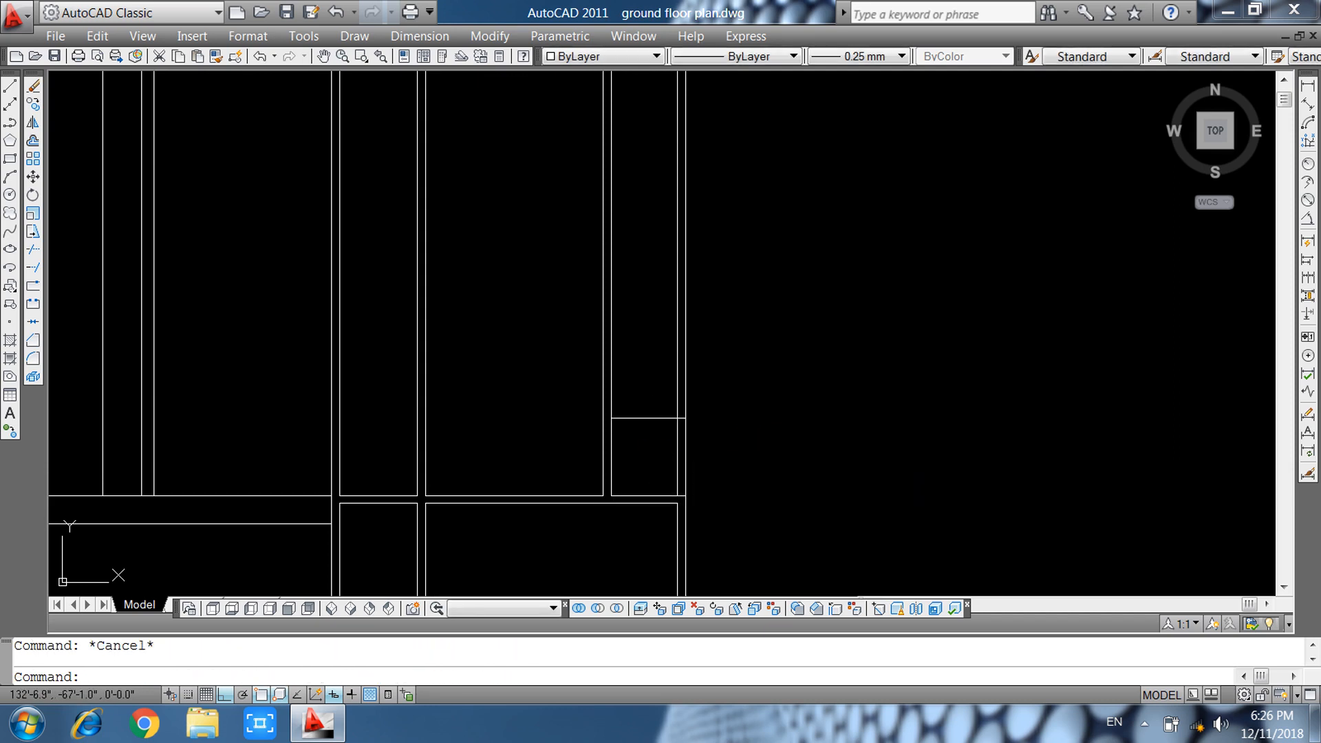
Offset the 7' level line 1'8" upward between the two rightmost walls.
key(Return)
text(1'6)
key(Return)
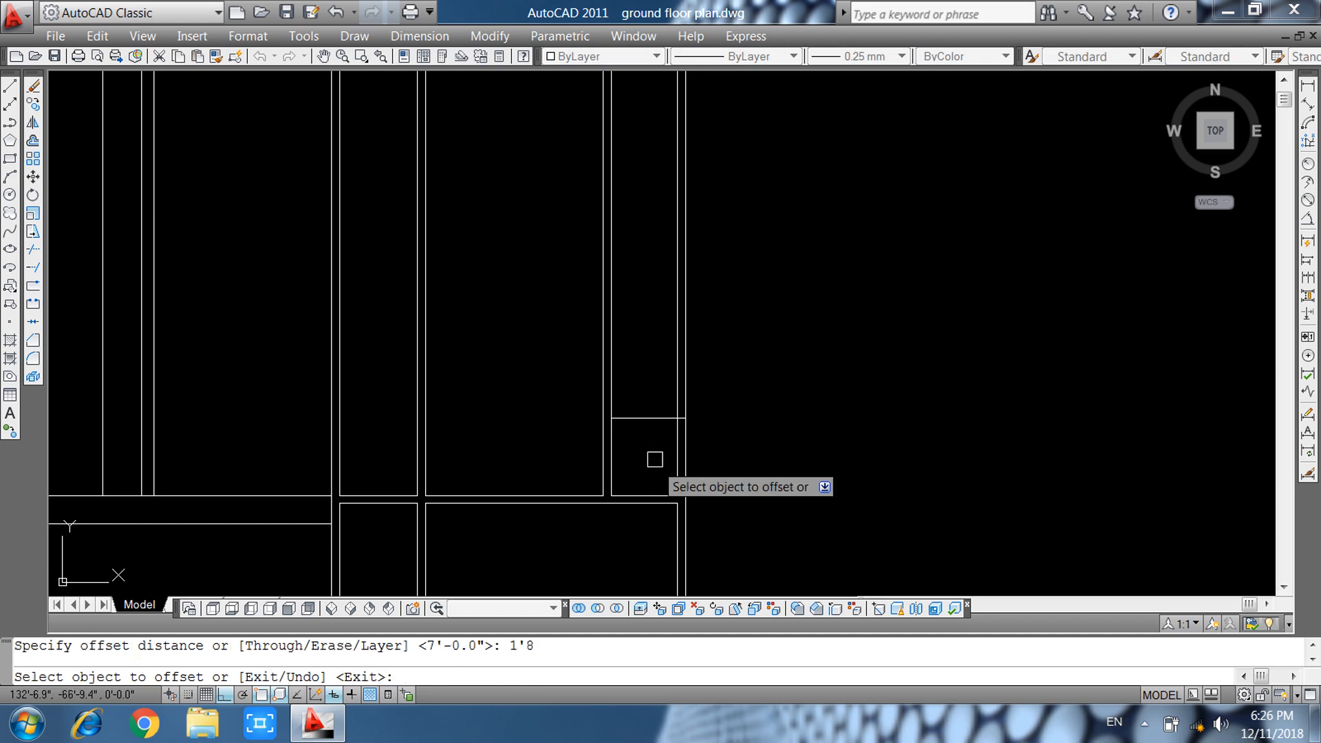
click(649, 419)
click(644, 380)
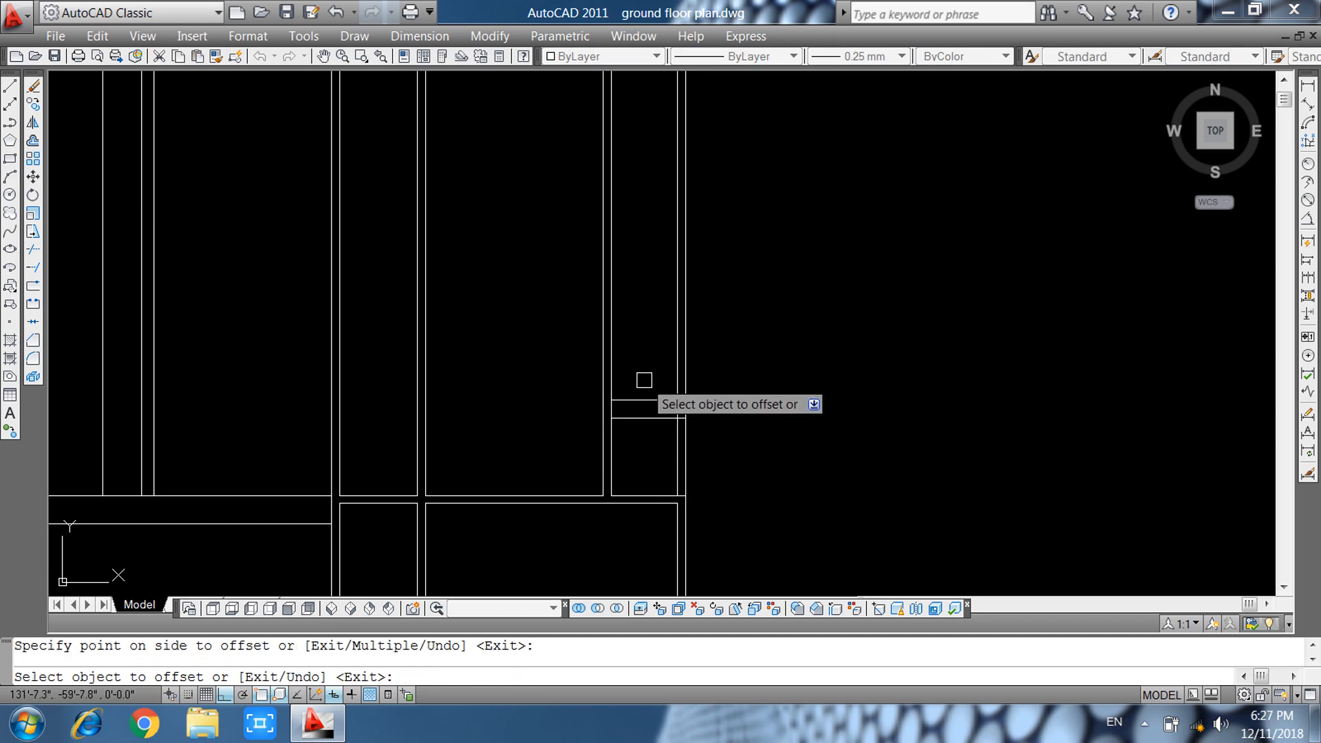
key(Escape)
Offset the uppermost level line between the two rightmost walls 2'4" upward.
key(Return)
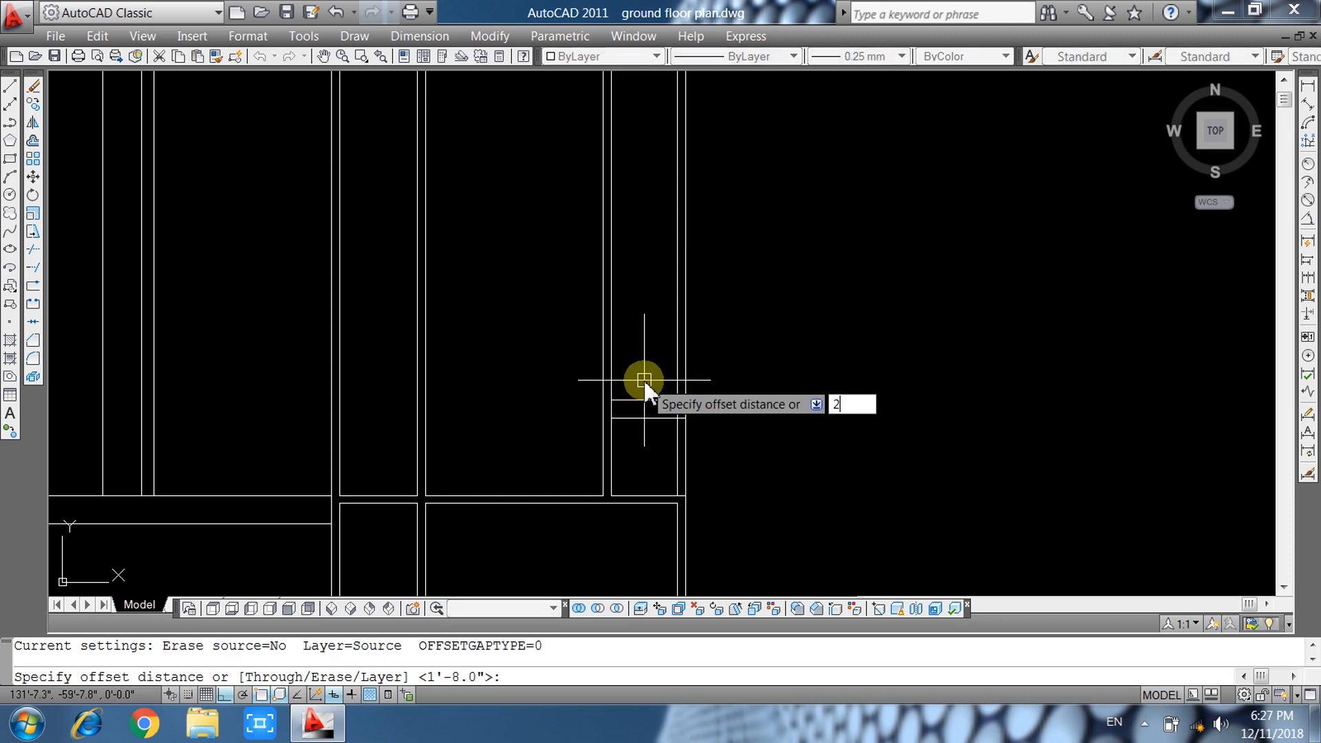
text(2')
key(Return)
click(644, 398)
click(644, 376)
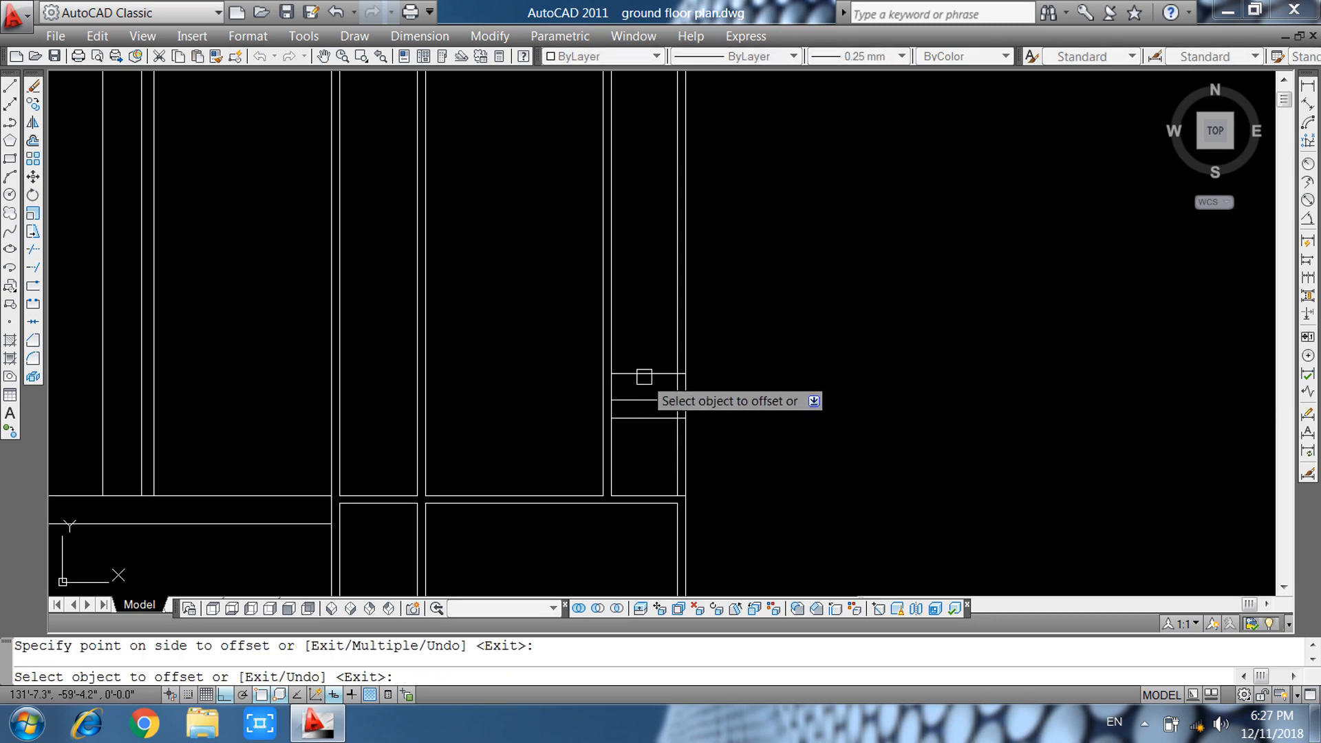
key(Escape)
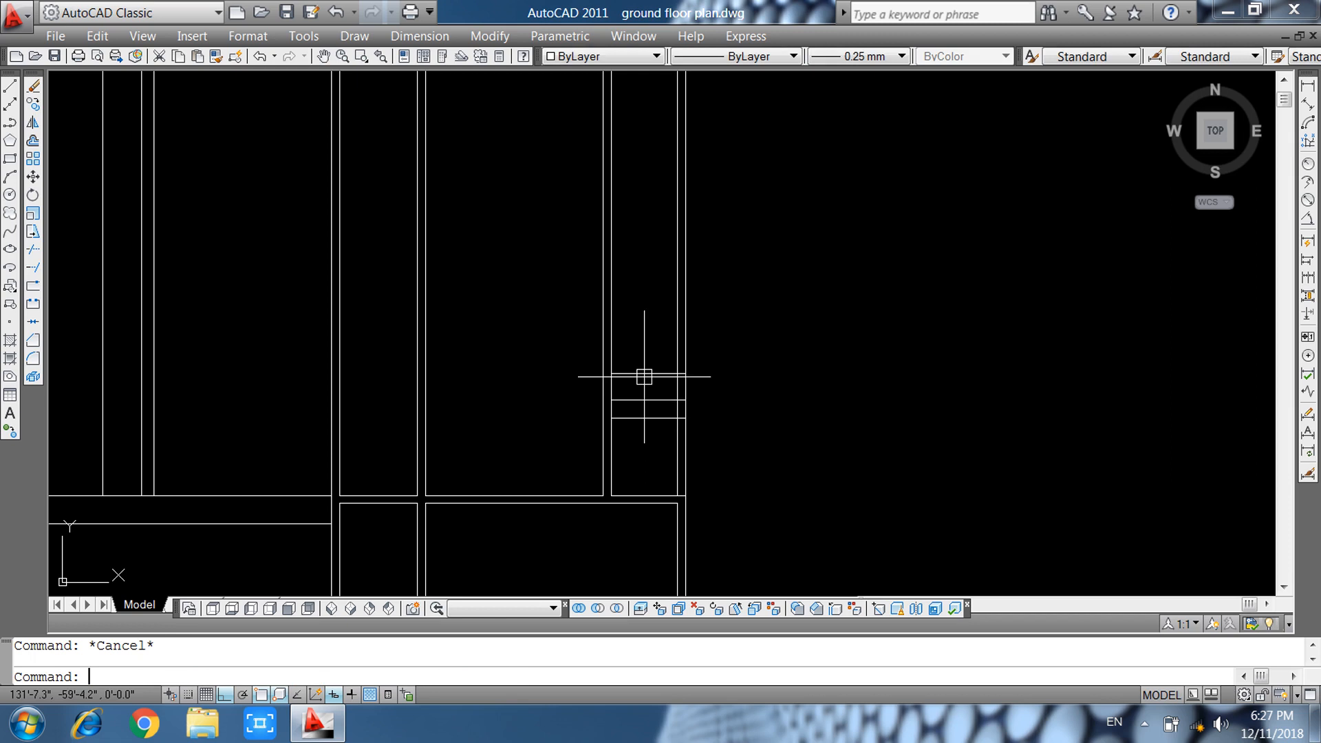
Offset the top level line between the two rightmost walls 9" upward.
key(Return)
text(9)
key(Return)
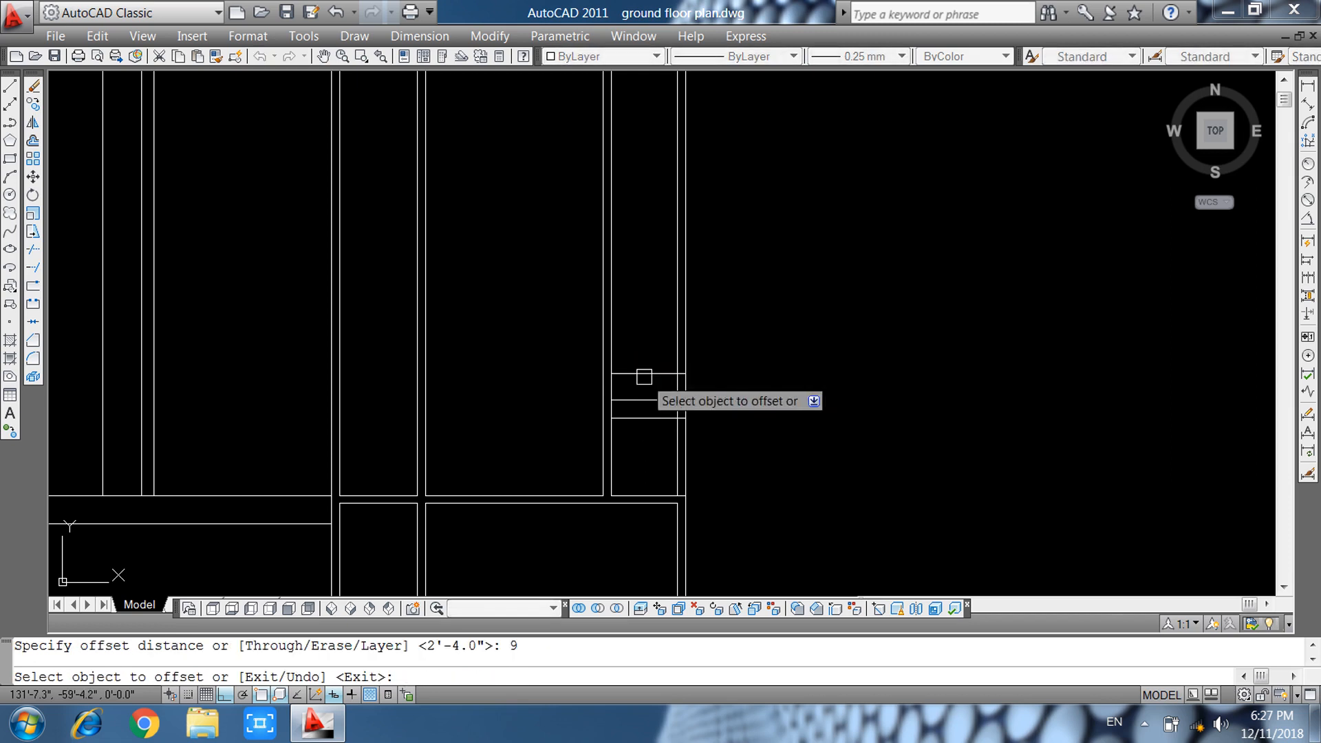
click(643, 374)
click(647, 351)
key(Escape)
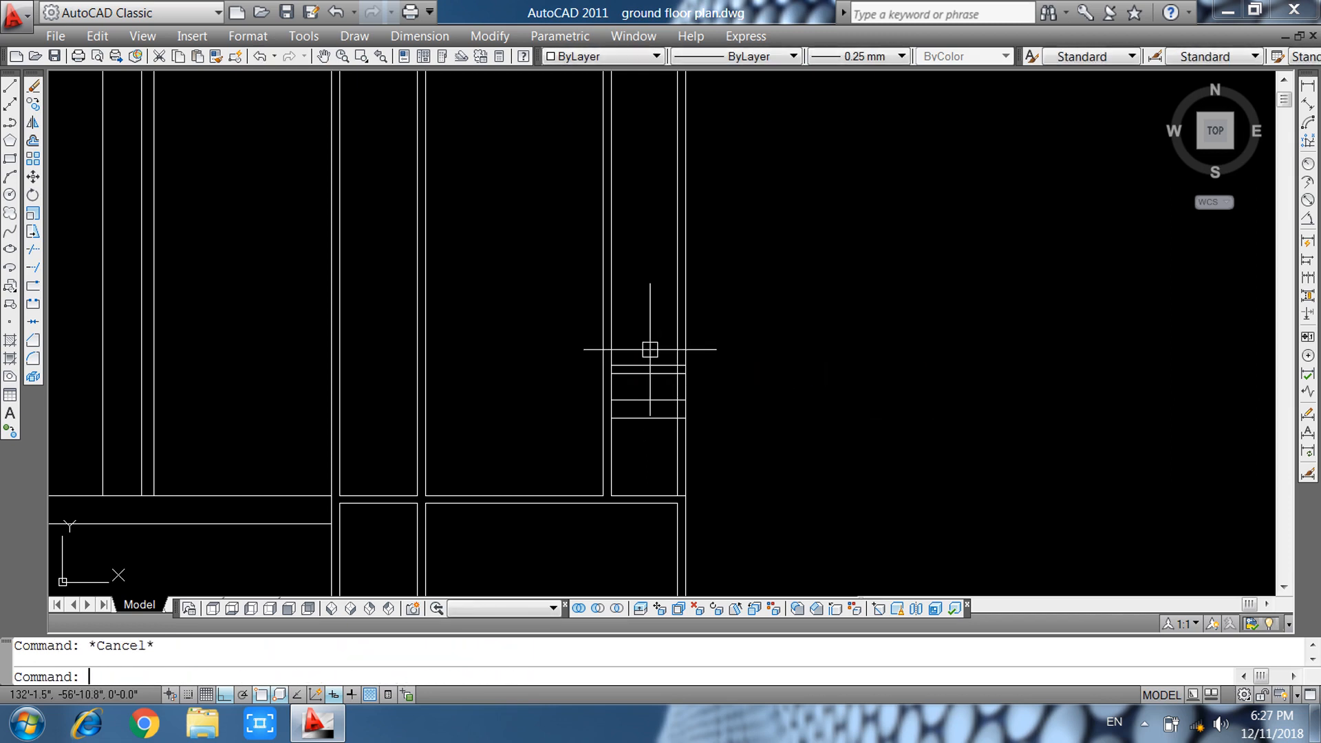
Add another level line 7" above the 9" offset line between the two rightmost walls.
key(Return)
text(7)
key(Return)
click(650, 366)
click(651, 346)
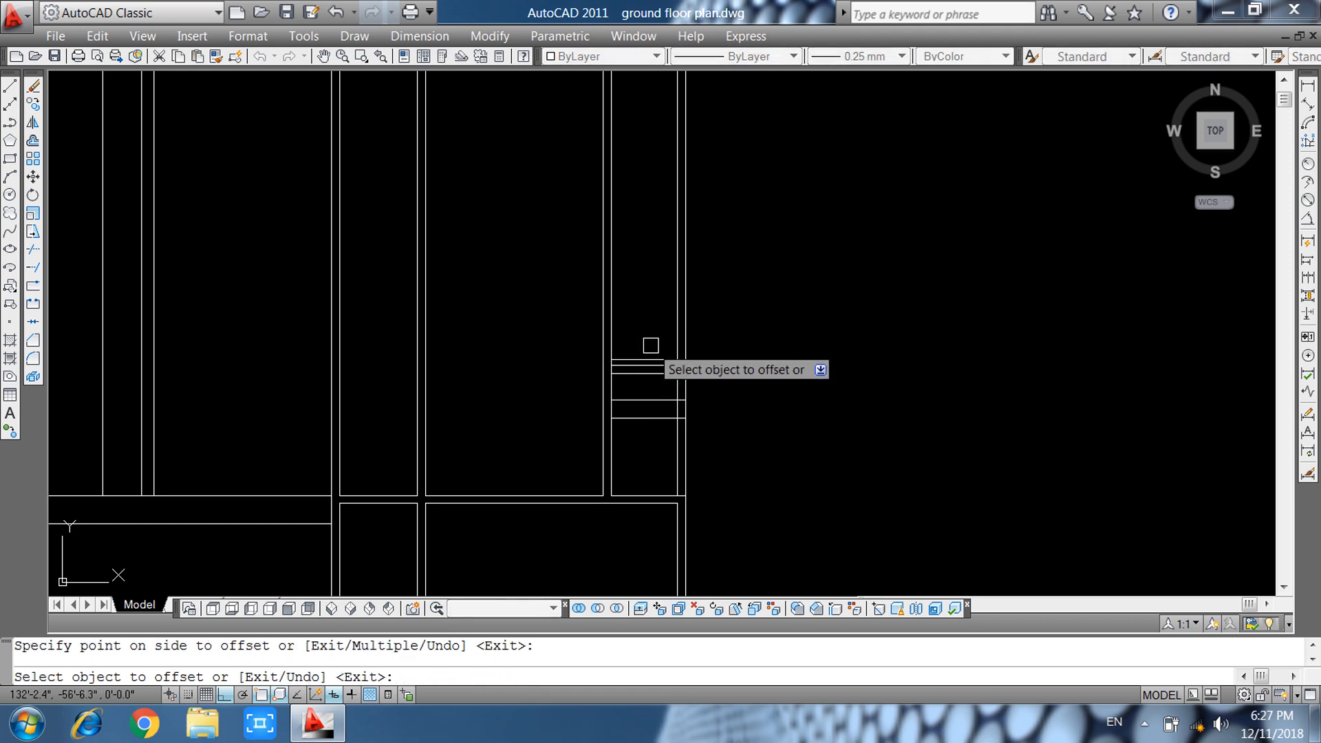
key(Escape)
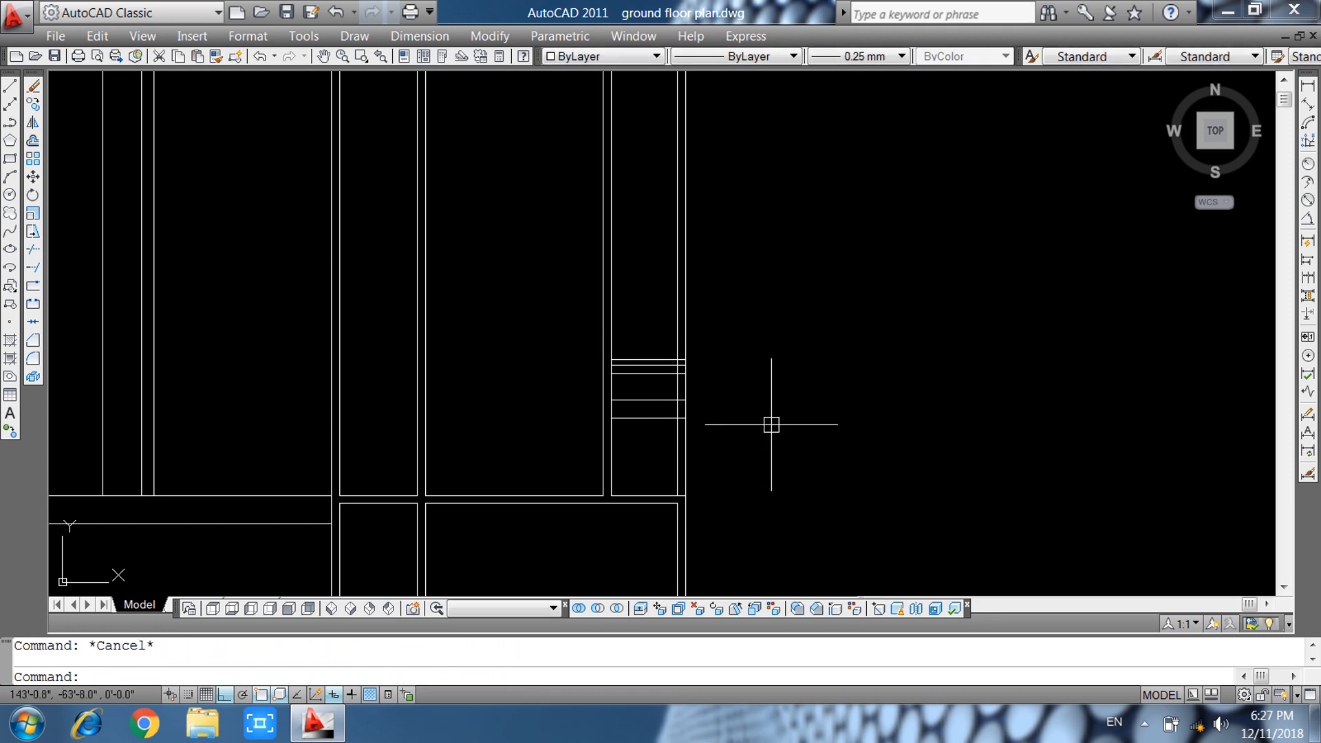
Extend the two uppermost level lines across the section to the leftmost projected wall line.
text(ex)
key(Return)
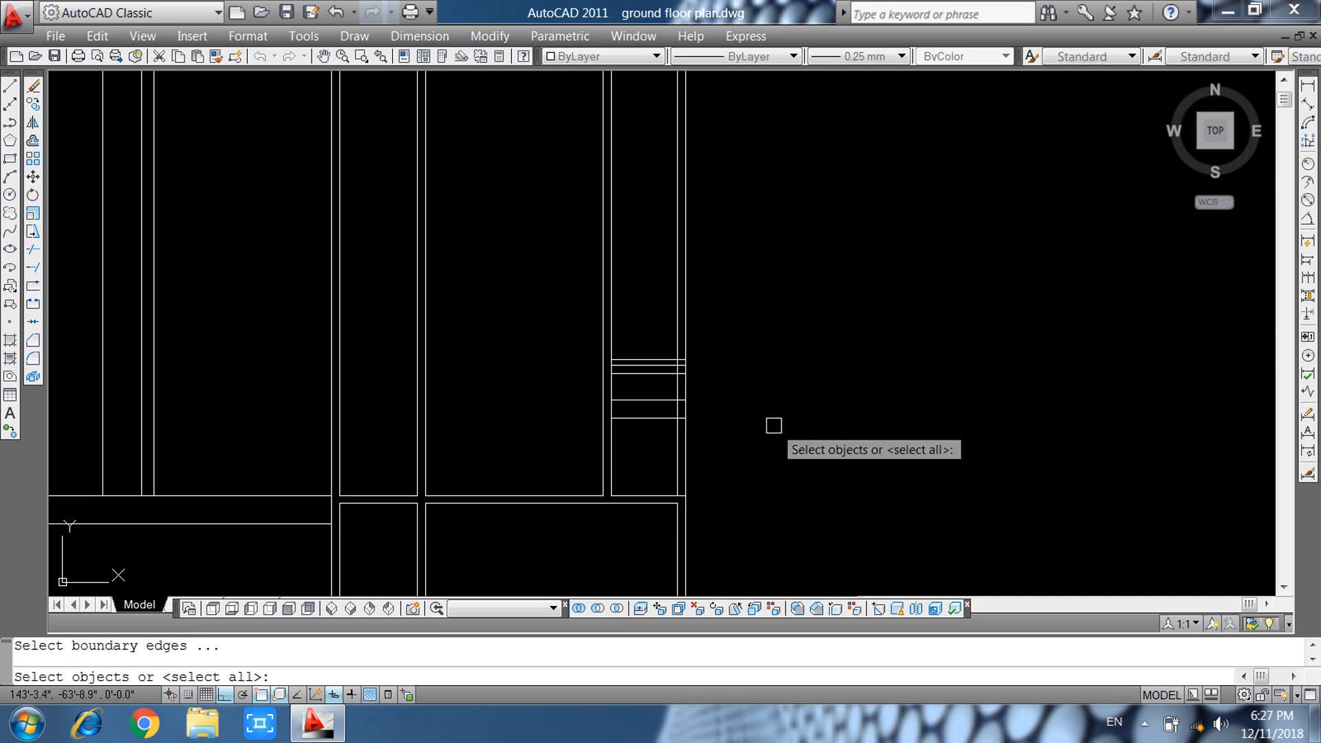
scroll(920, 434, down, 5)
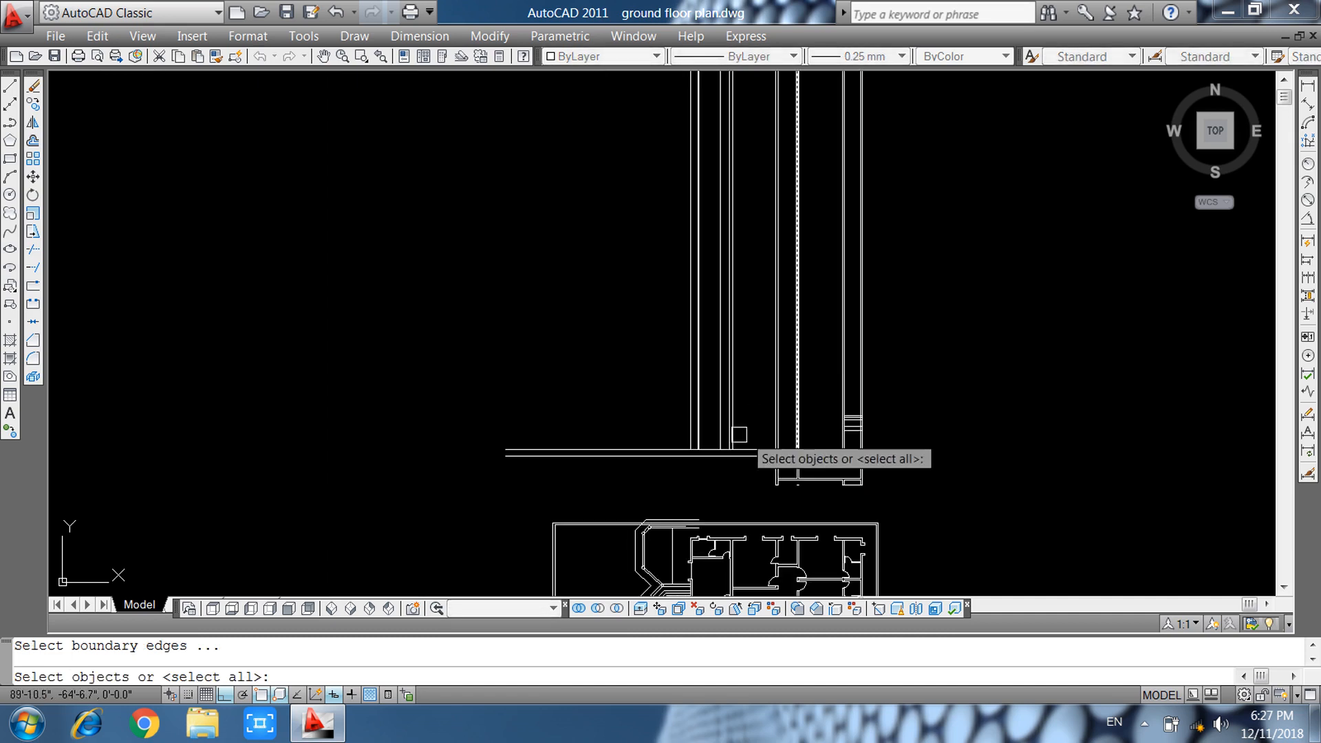
scroll(685, 421, up, 3)
click(711, 399)
key(Return)
middle_drag(937, 402, 737, 378)
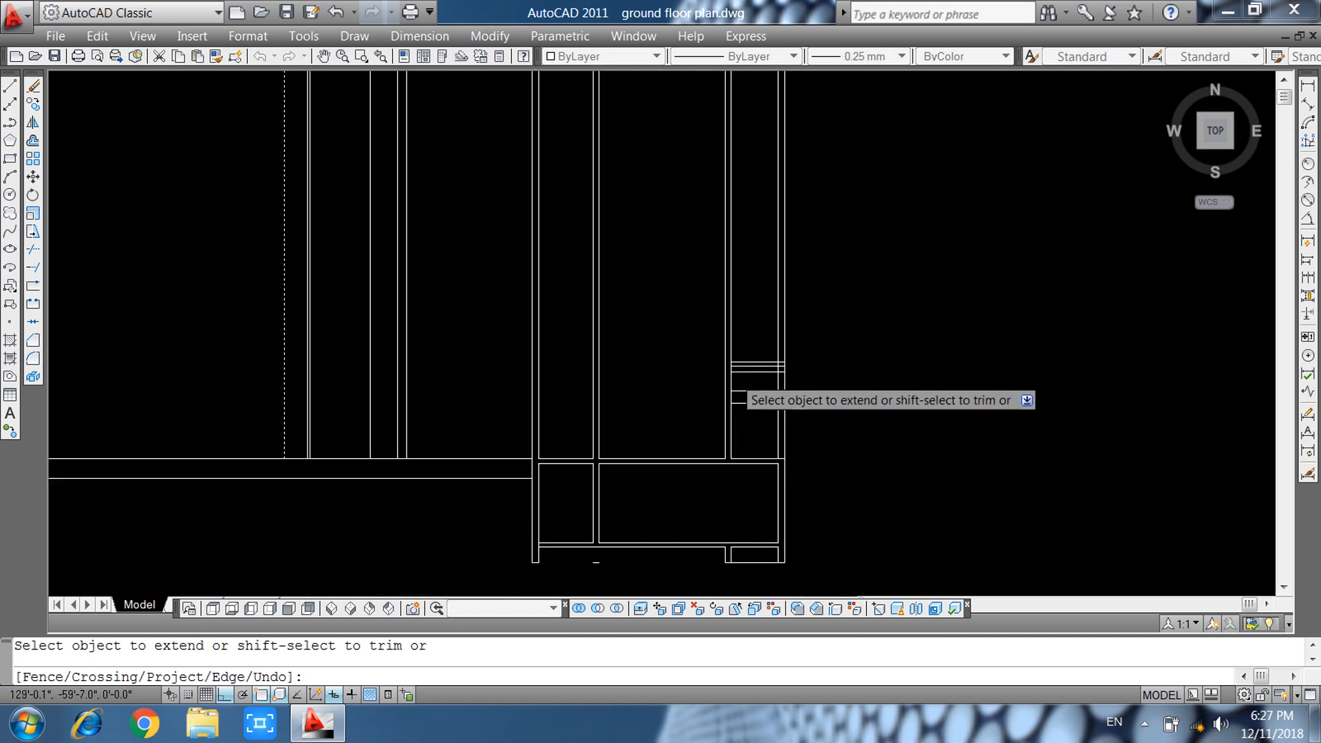
scroll(753, 355, up, 4)
click(764, 320)
click(753, 355)
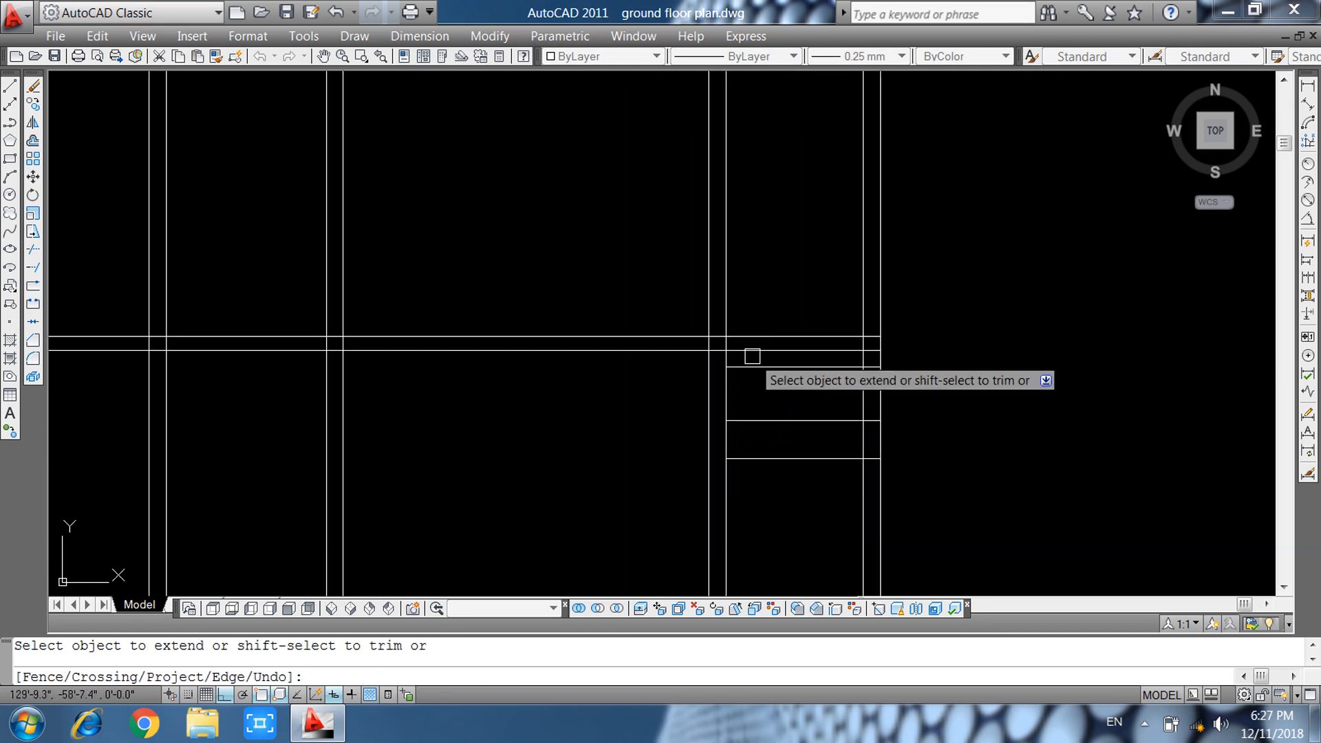
scroll(757, 343, down, 2)
middle_drag(792, 396, 792, 362)
key(Escape)
key(Escape)
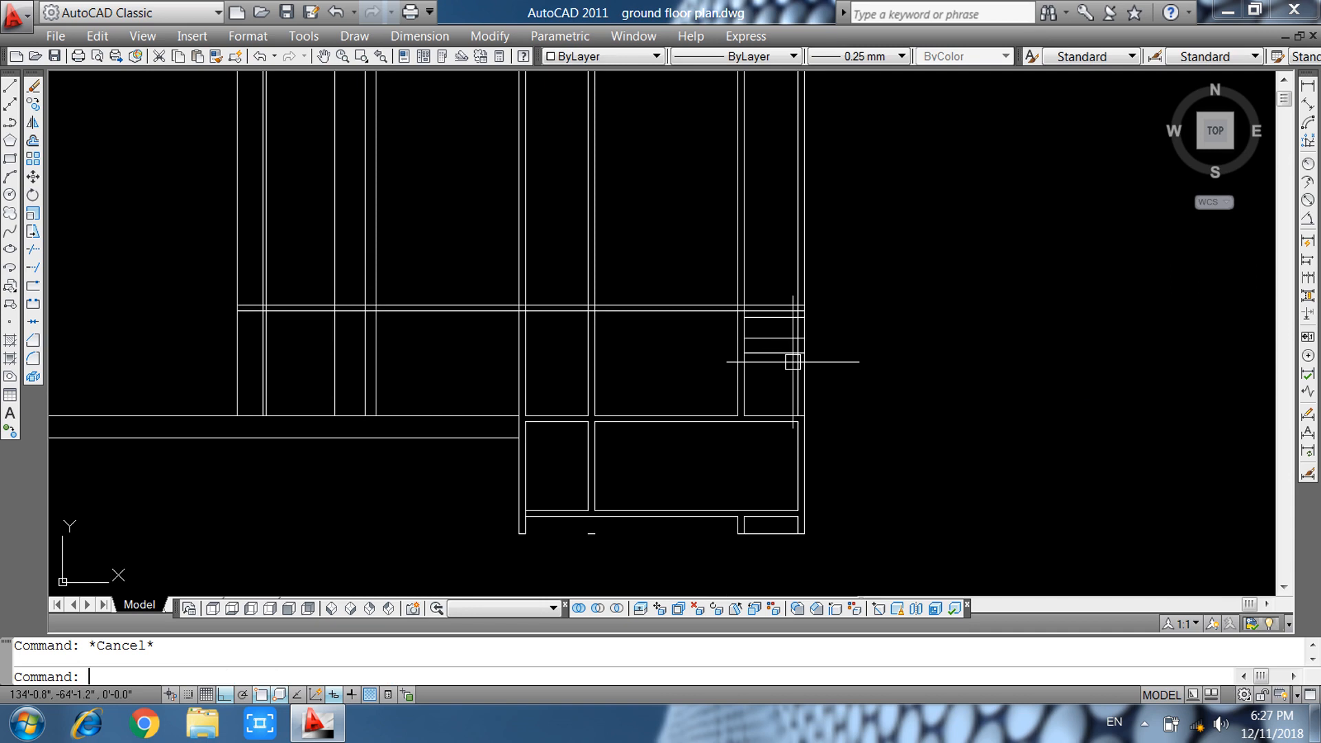
Trim the wall lines in the left half of the section where they pass between the two slab lines.
key(Return)
key(Return)
scroll(234, 311, up, 3)
scroll(244, 314, up, 5)
click(353, 279)
click(512, 282)
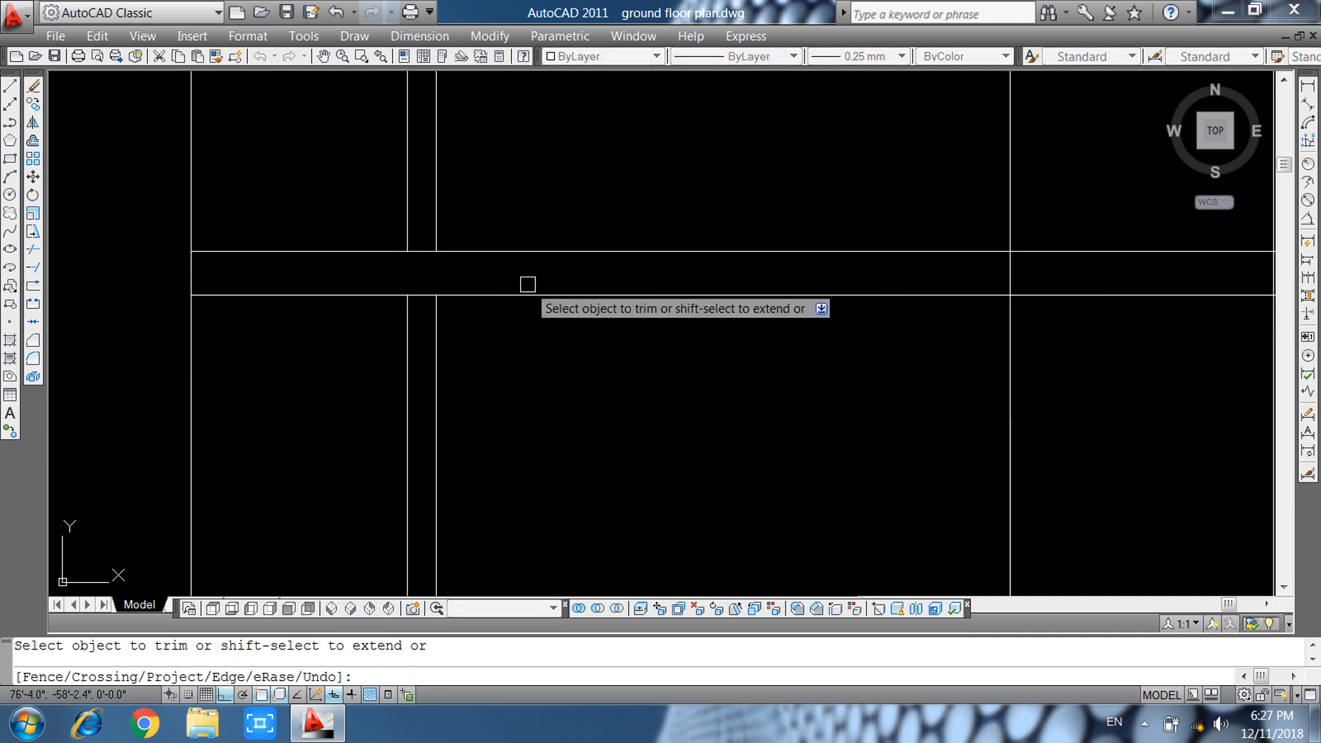
click(1055, 271)
click(979, 283)
scroll(449, 323, down, 2)
middle_drag(763, 311, 585, 350)
scroll(593, 345, up, 6)
click(785, 320)
click(490, 336)
scroll(348, 337, down, 6)
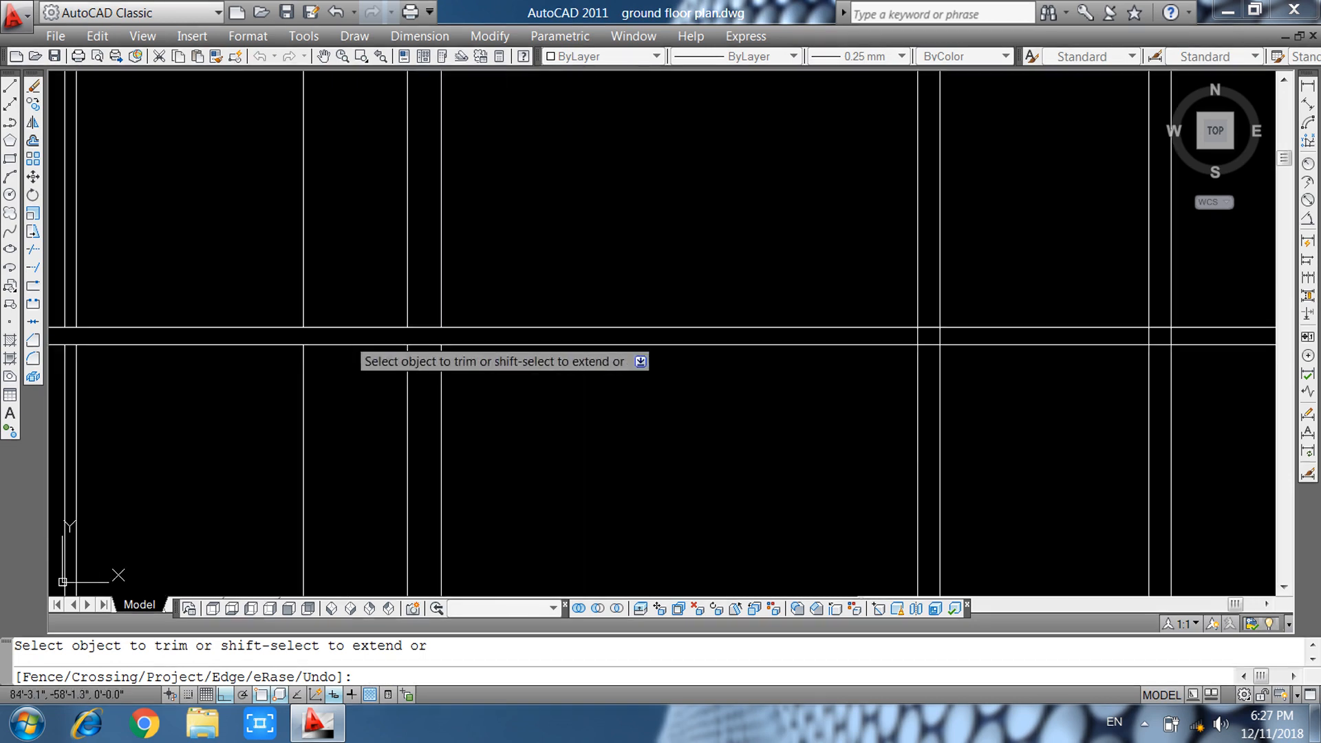
Trim the wall lines in the right half of the section where they cross the slab thickness.
middle_drag(855, 337, 348, 319)
scroll(461, 320, up, 6)
click(425, 313)
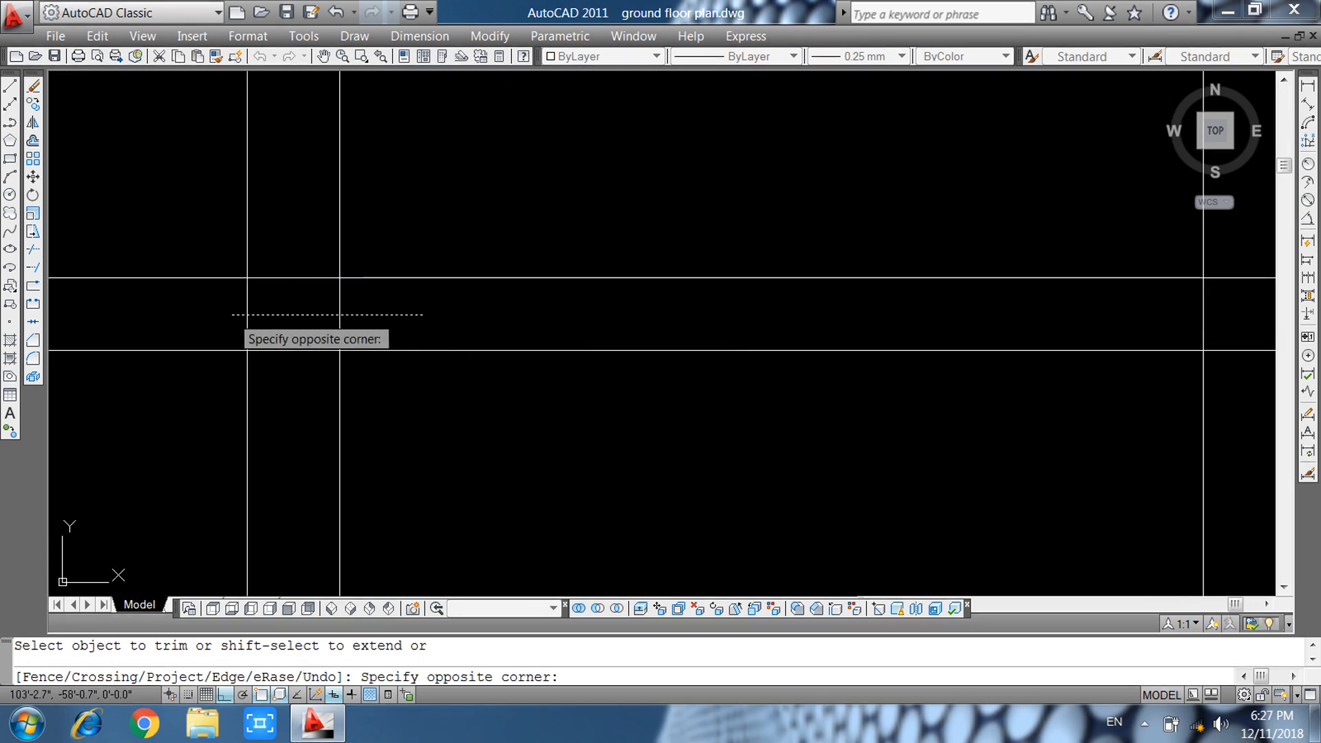
click(220, 314)
scroll(220, 312, down, 6)
scroll(476, 310, up, 3)
click(558, 307)
click(402, 326)
scroll(401, 323, down, 5)
scroll(629, 326, up, 5)
click(764, 310)
click(599, 327)
scroll(1004, 299, up, 3)
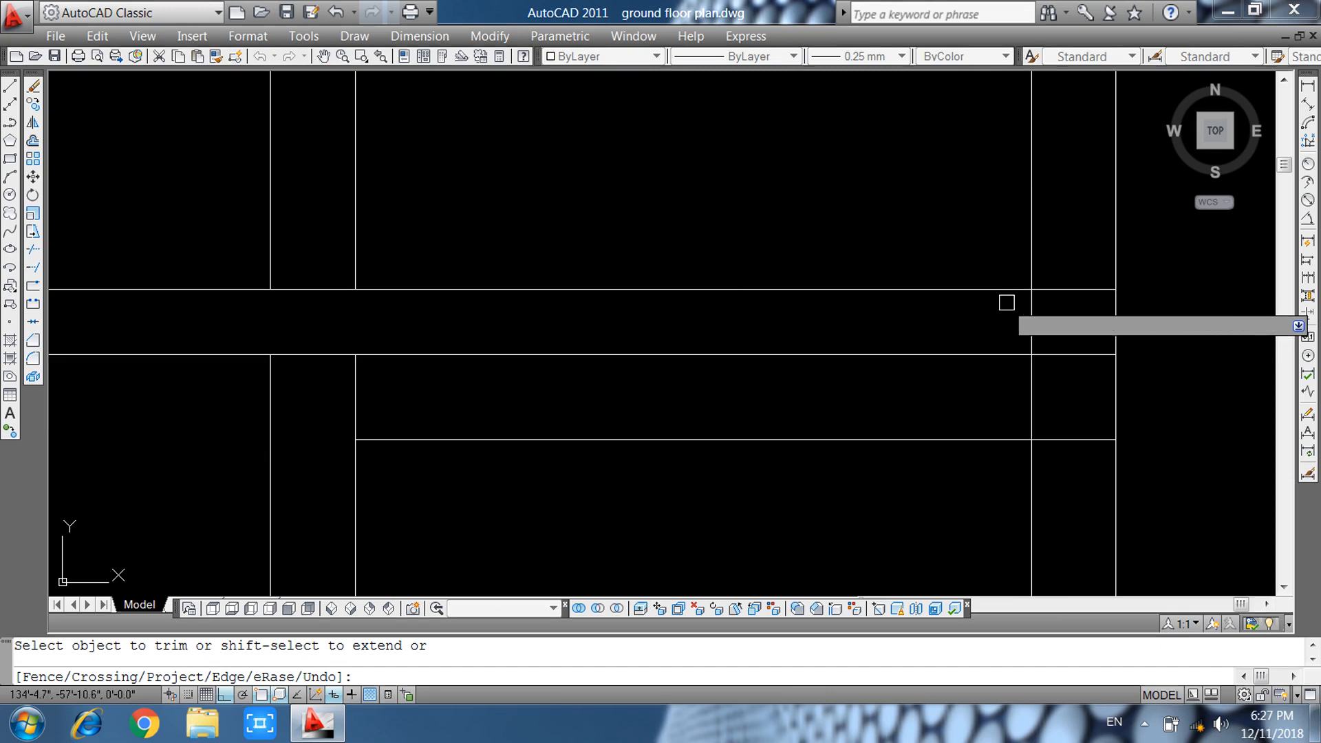
scroll(902, 319, down, 5)
Trim the outermost left and right wall lines above the top of the slab.
click(976, 274)
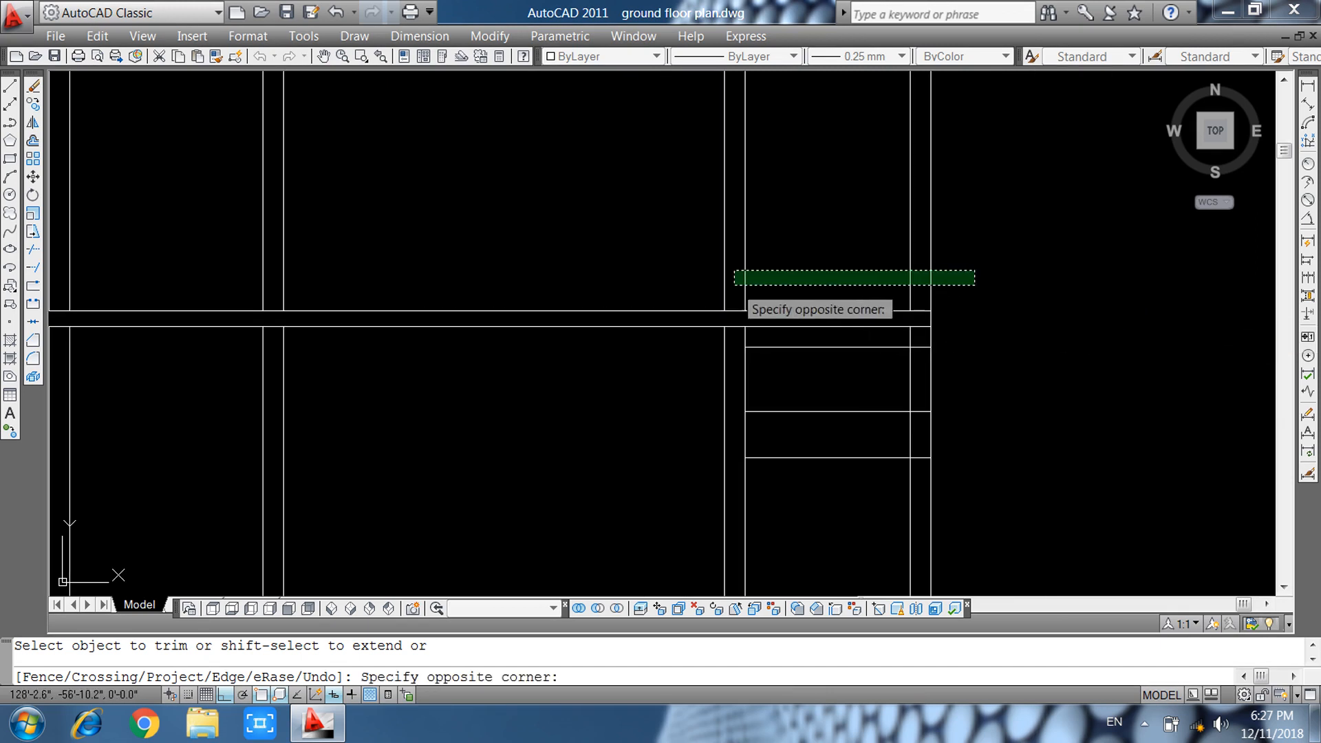
click(778, 288)
scroll(786, 289, down, 3)
click(283, 253)
click(415, 268)
key(Escape)
Erase all the remaining projected wall lines above the slab.
click(855, 209)
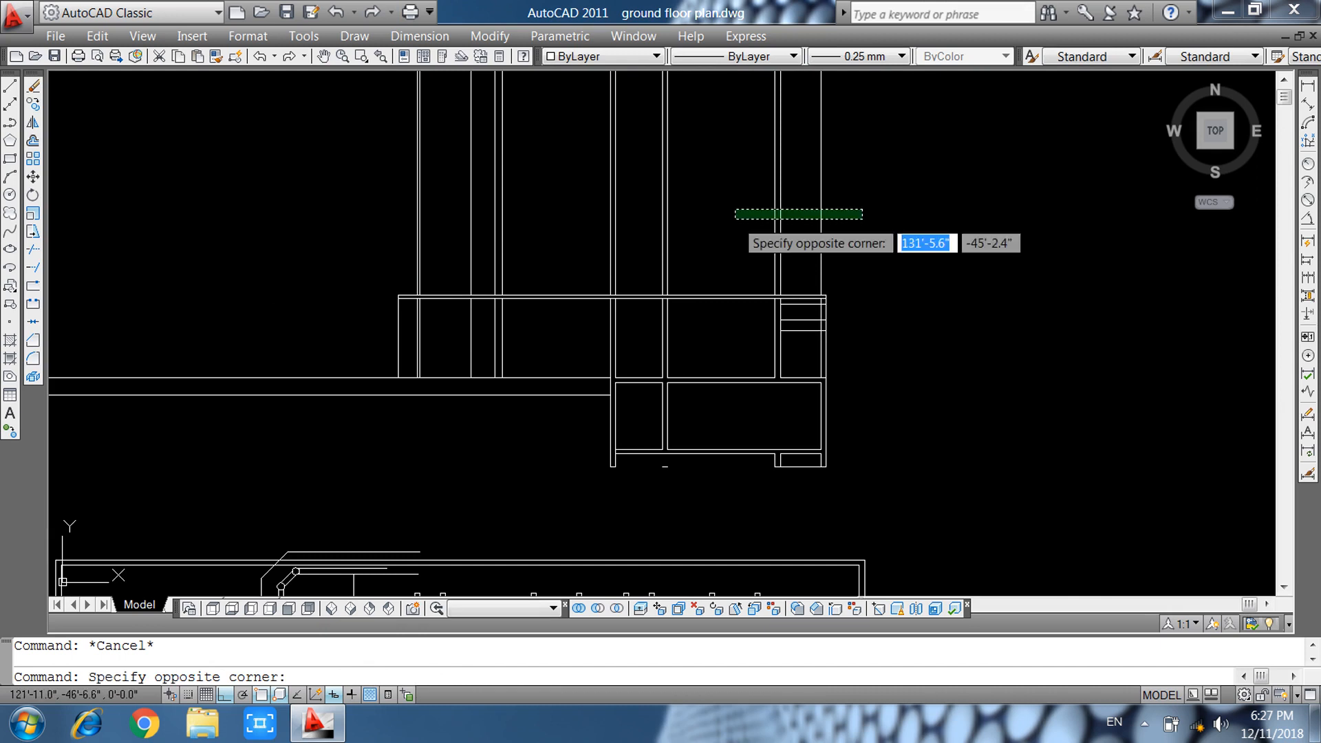
click(357, 231)
key(Return)
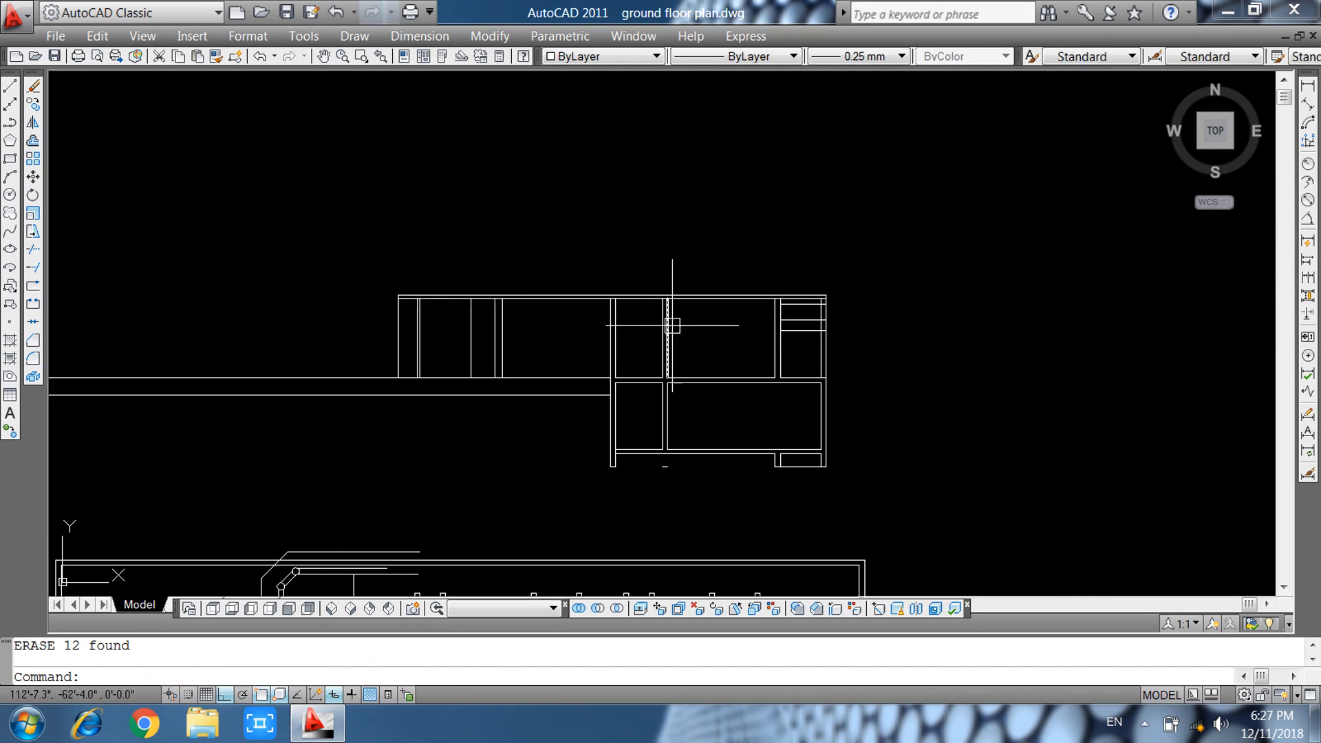
middle_drag(674, 328, 630, 294)
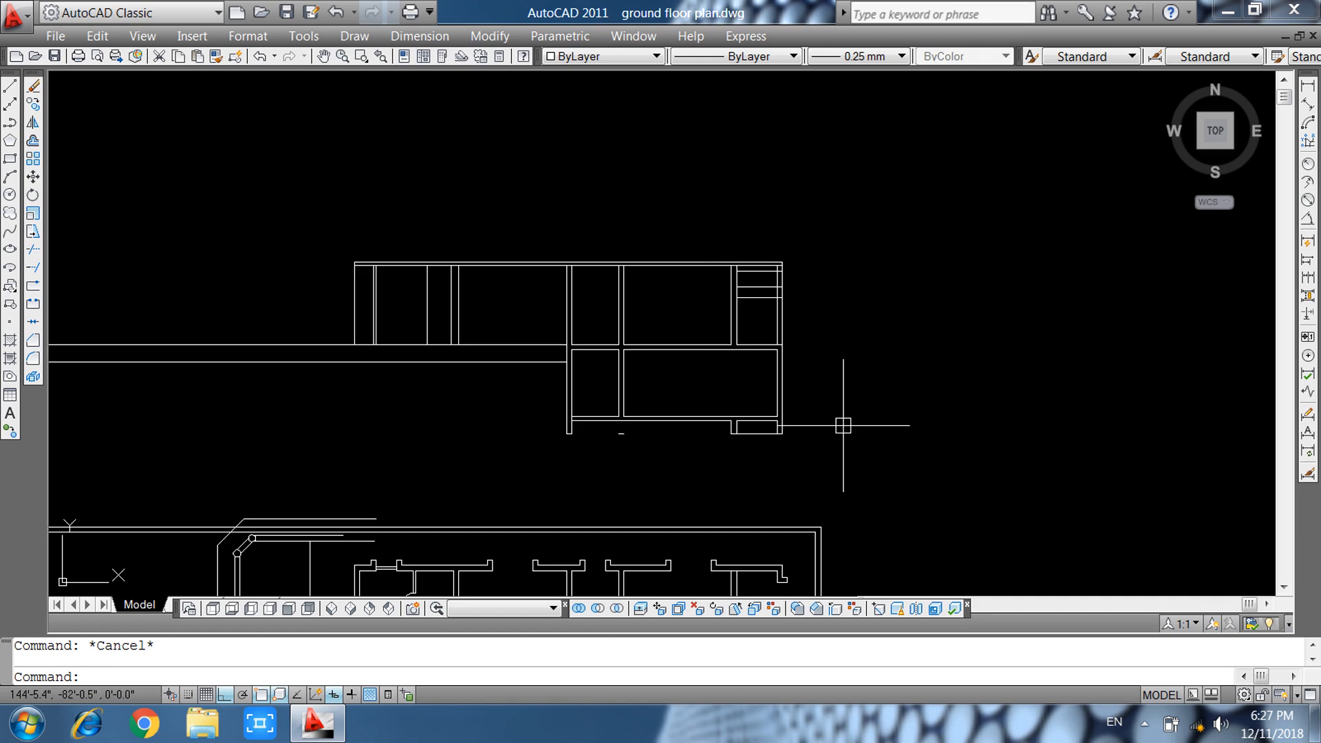
scroll(834, 361, up, 5)
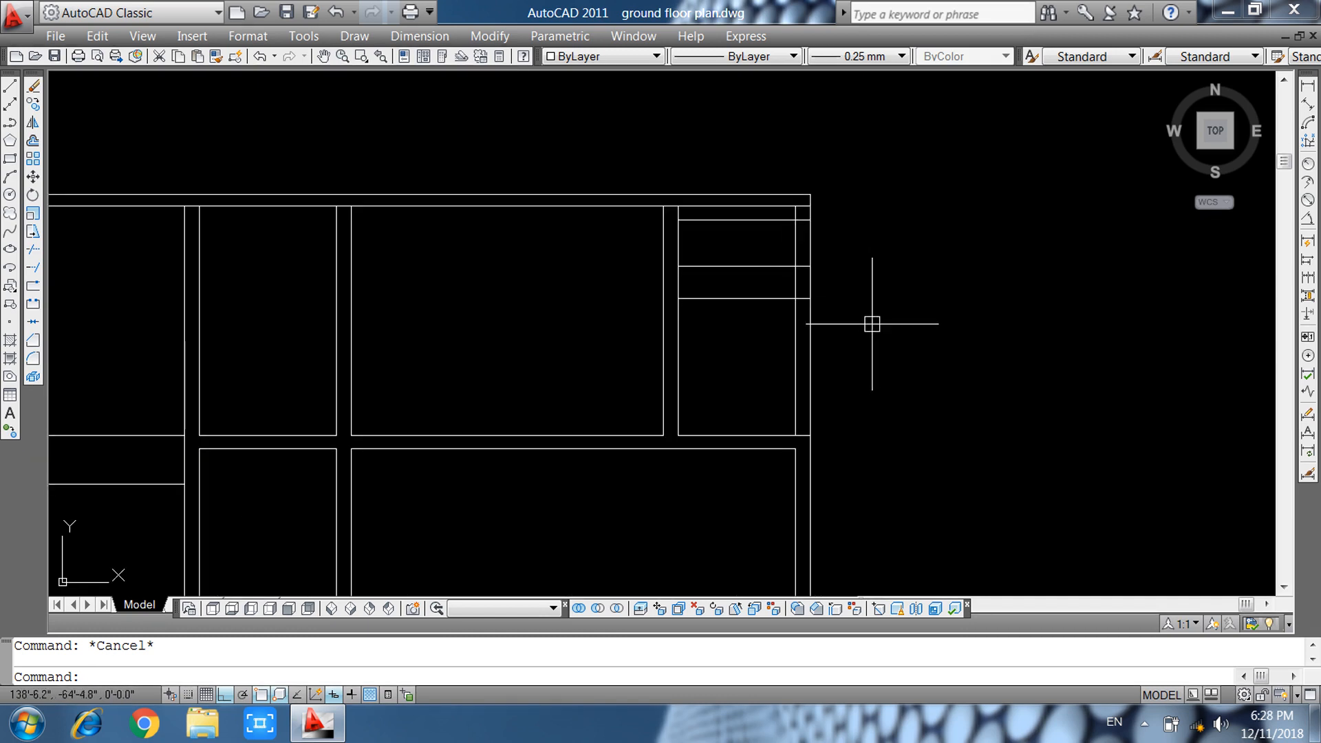
key(Return)
key(Return)
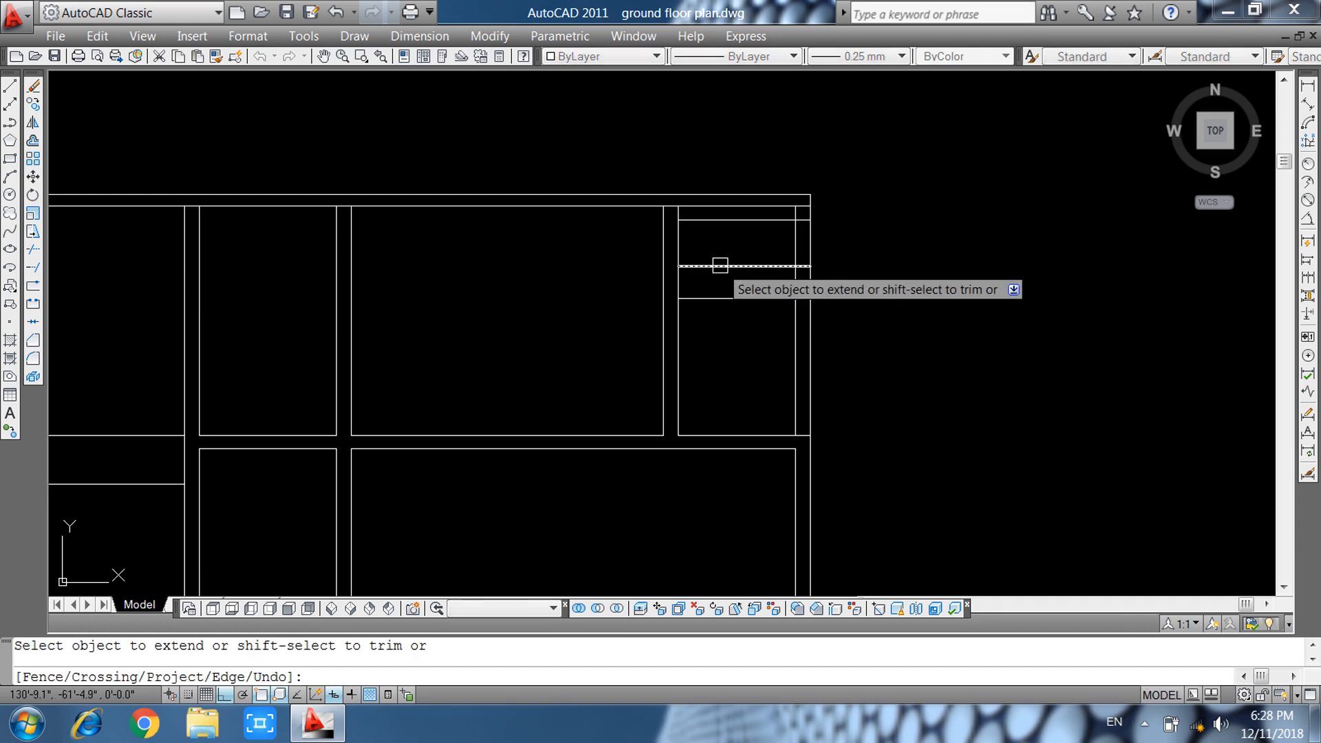
key(Escape)
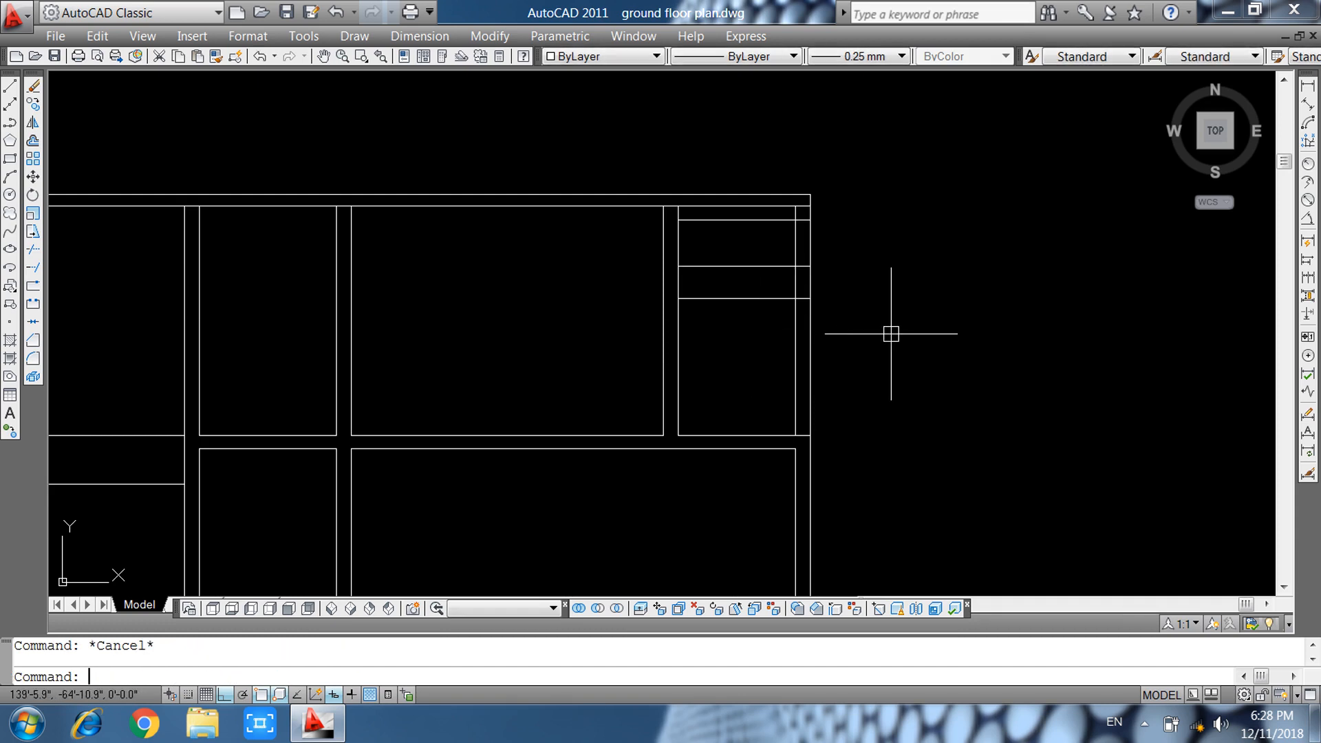
text(o)
key(Return)
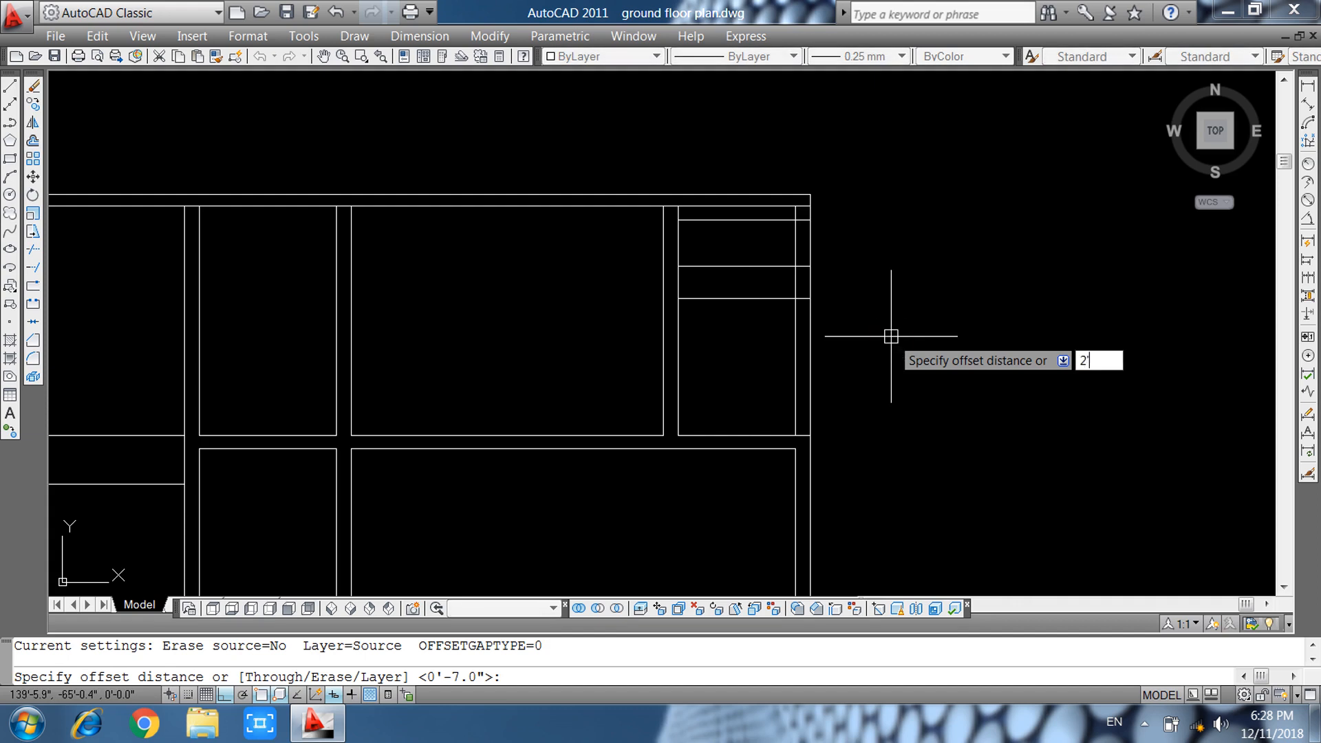
text(2'6)
key(Return)
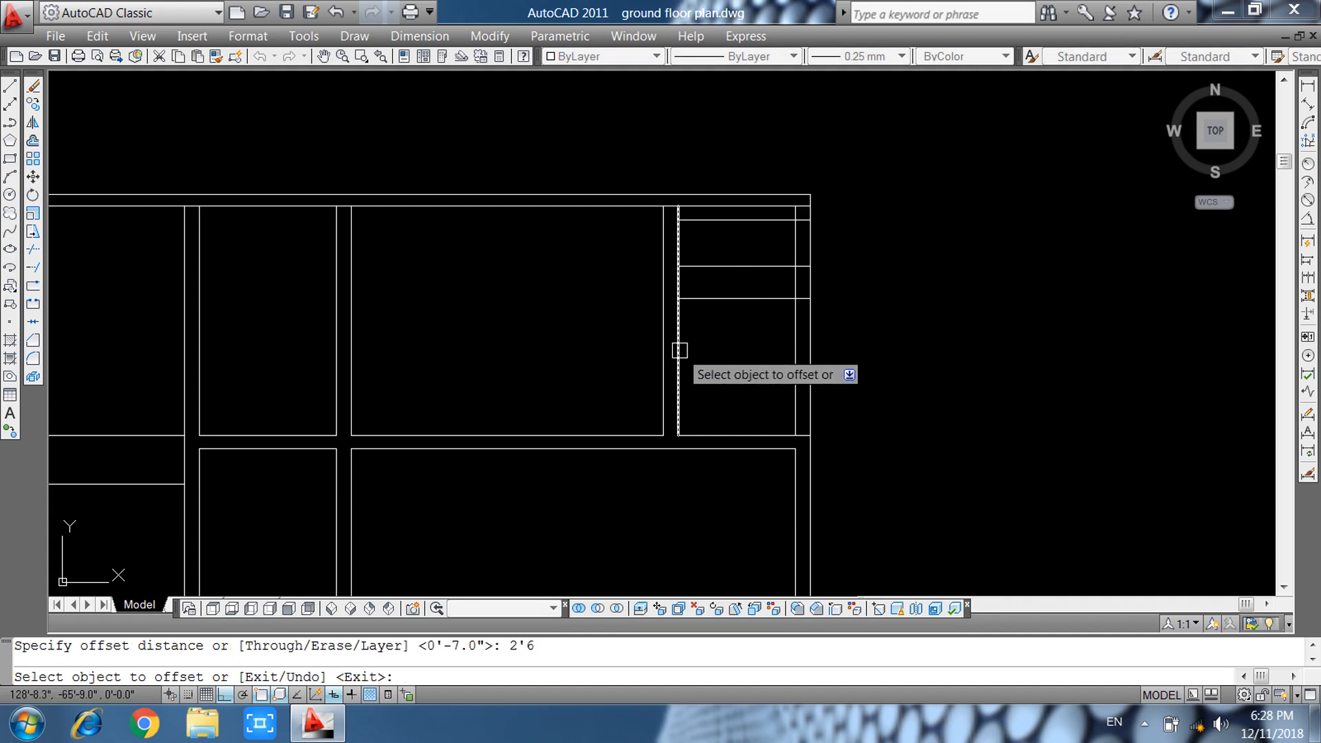
key(Escape)
Offset the inner wall line beside the rightmost room 2" to the right, into the room.
key(Return)
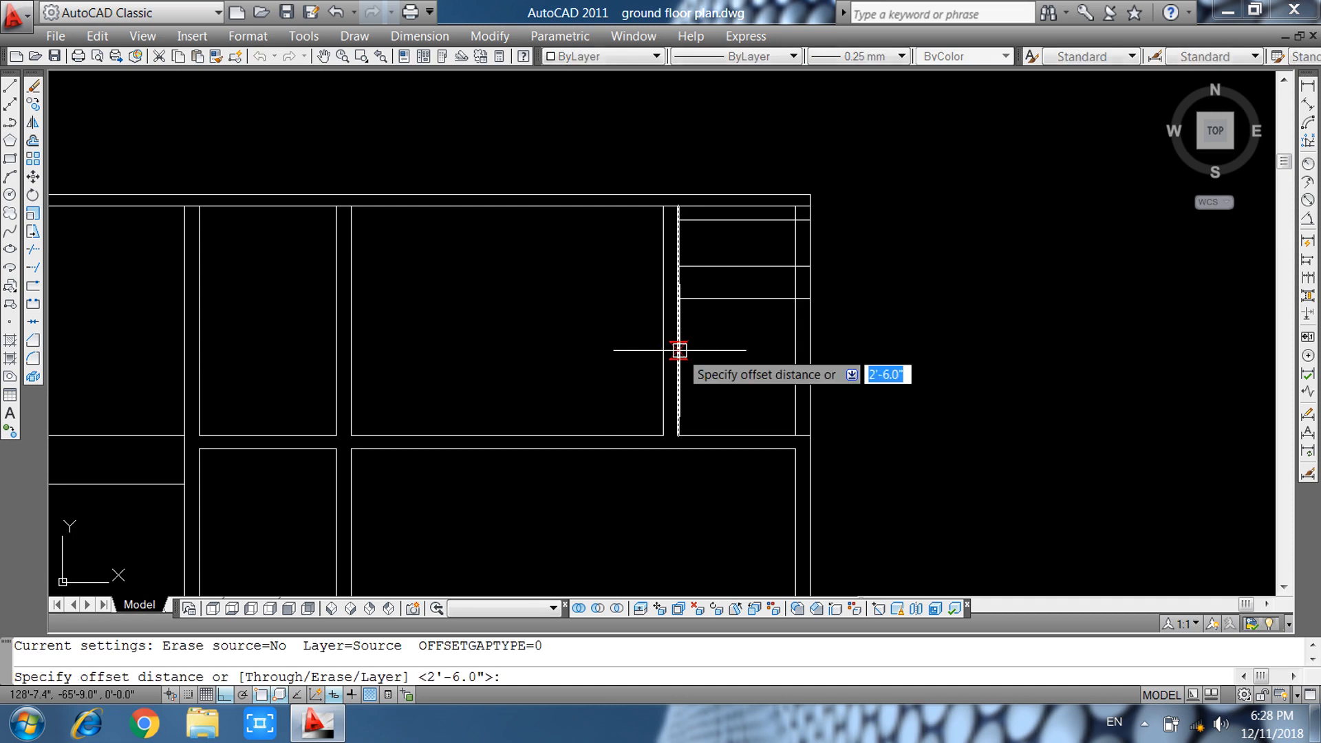
text(2)
key(Return)
click(678, 351)
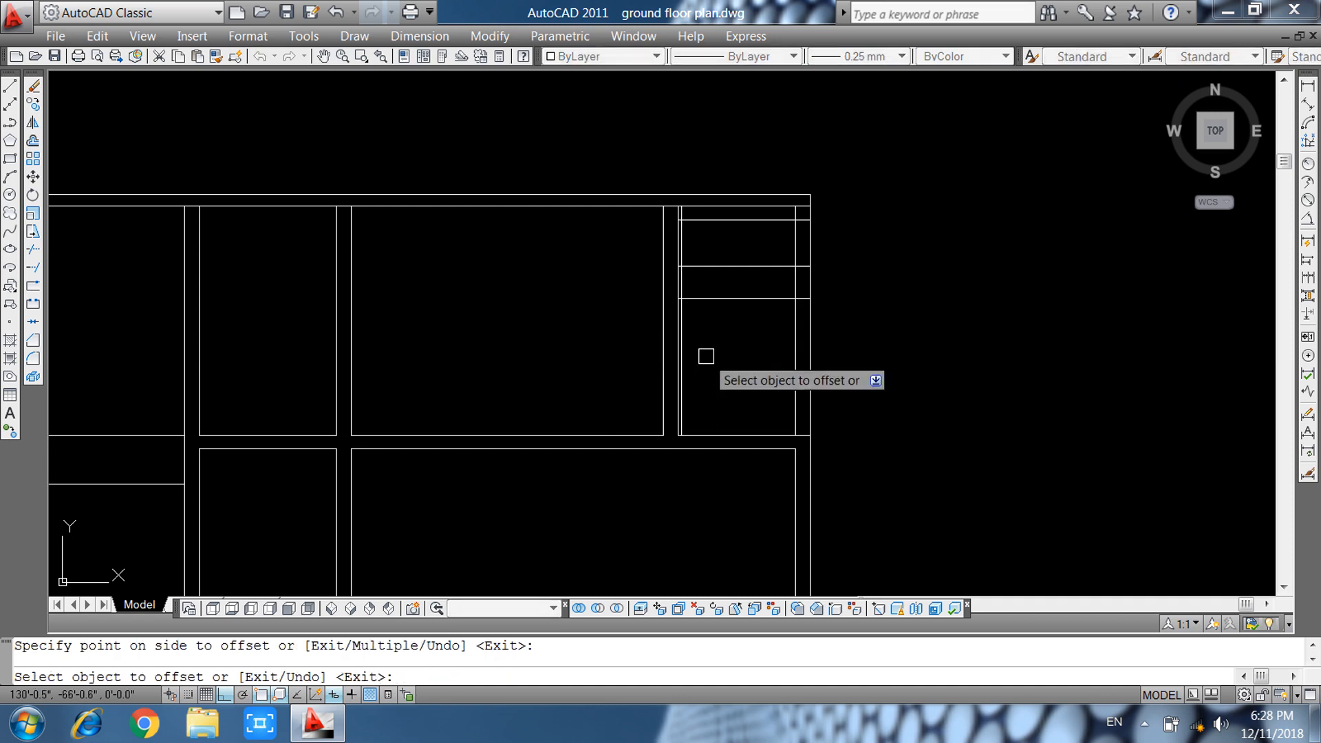
click(706, 356)
key(Escape)
Offset the new 2" line 2'6" to the right to mark the width of the door opening.
key(Return)
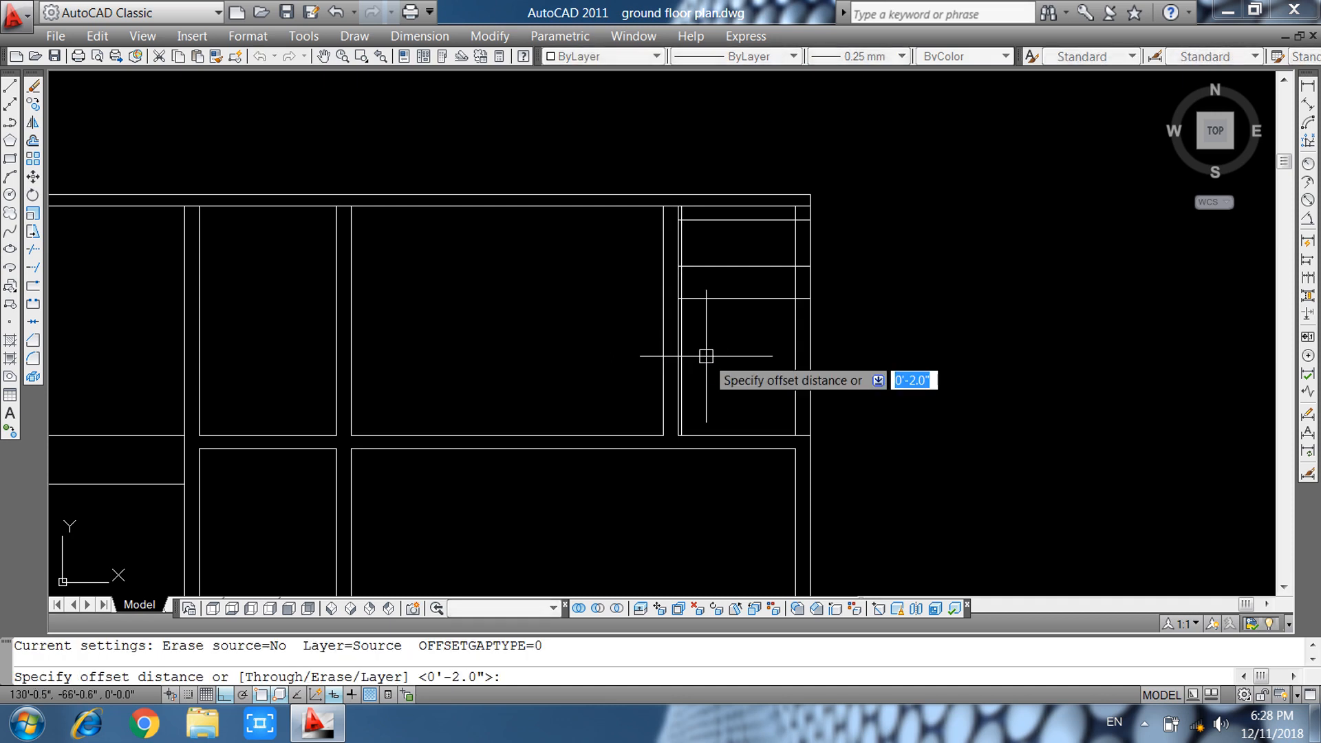
text(2'6)
key(Return)
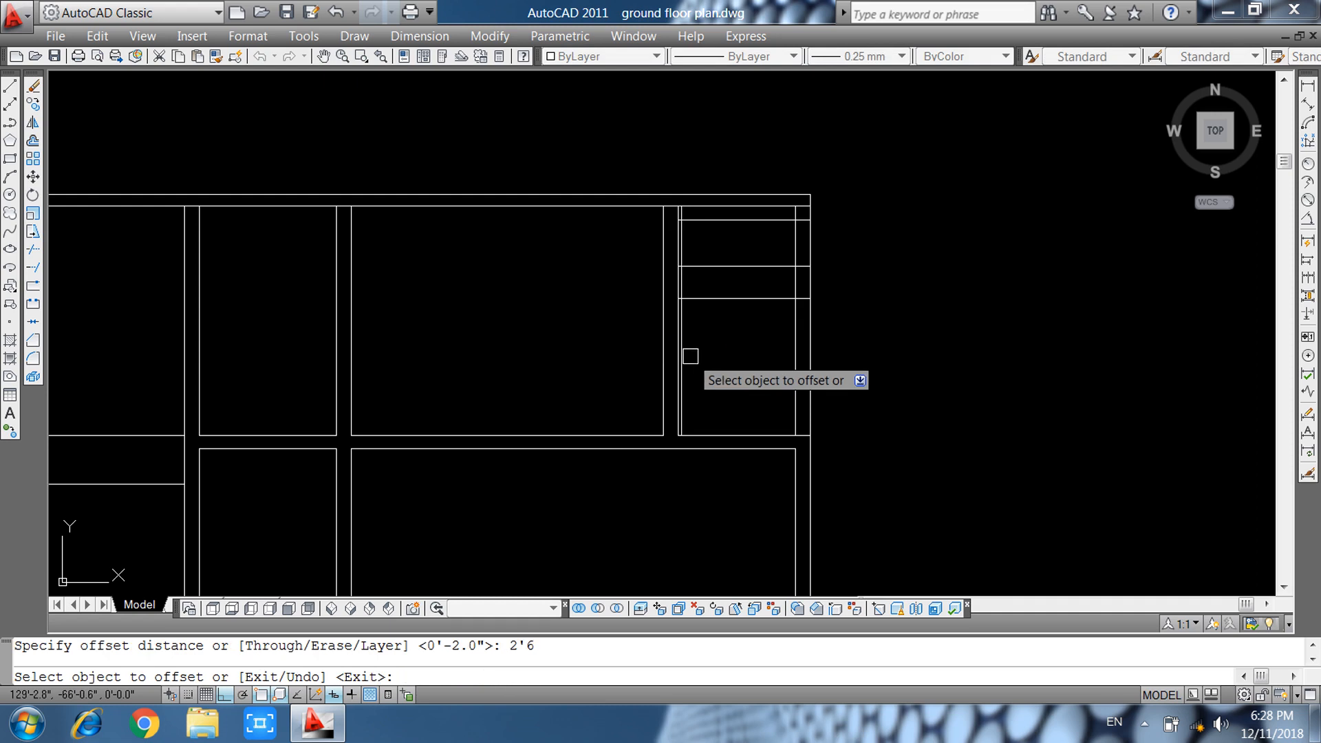
click(688, 355)
click(728, 361)
key(Escape)
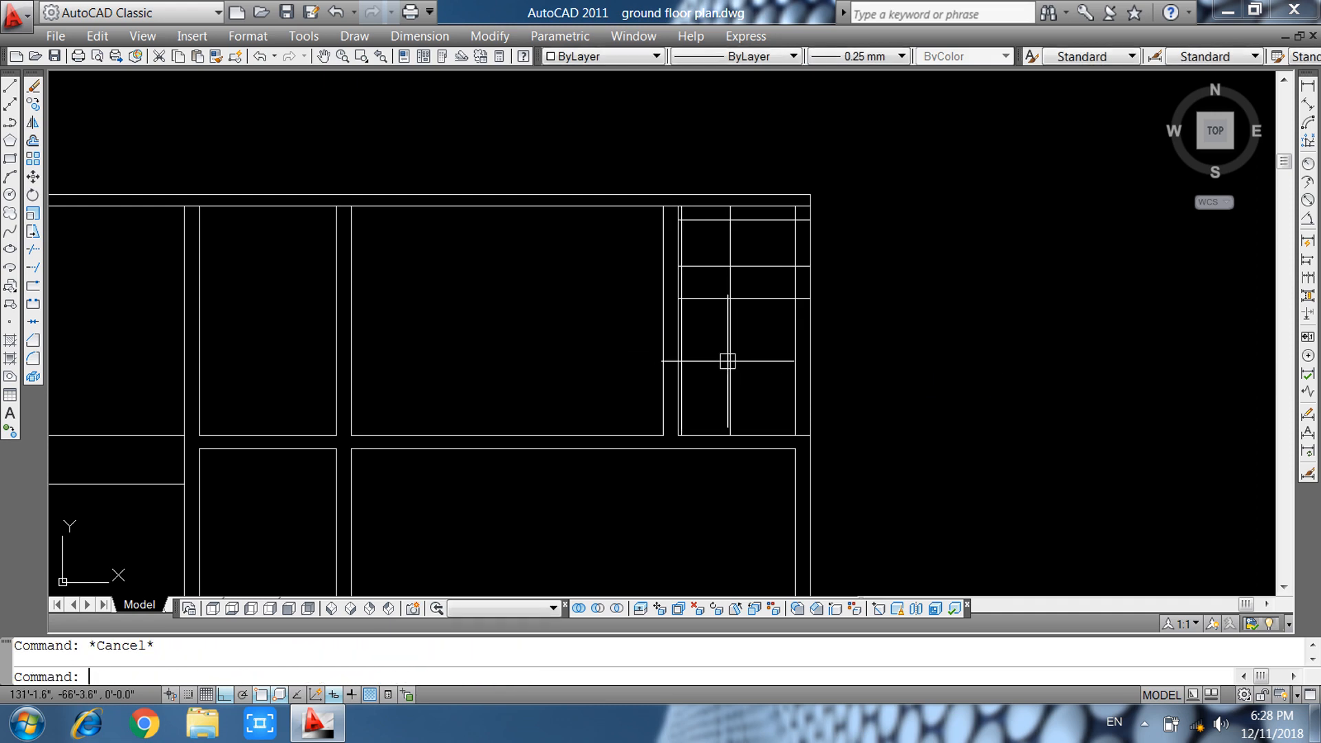
Trim the vertical door lines above the 7' level line and erase the leftover pieces.
text(tr)
key(Return)
key(Return)
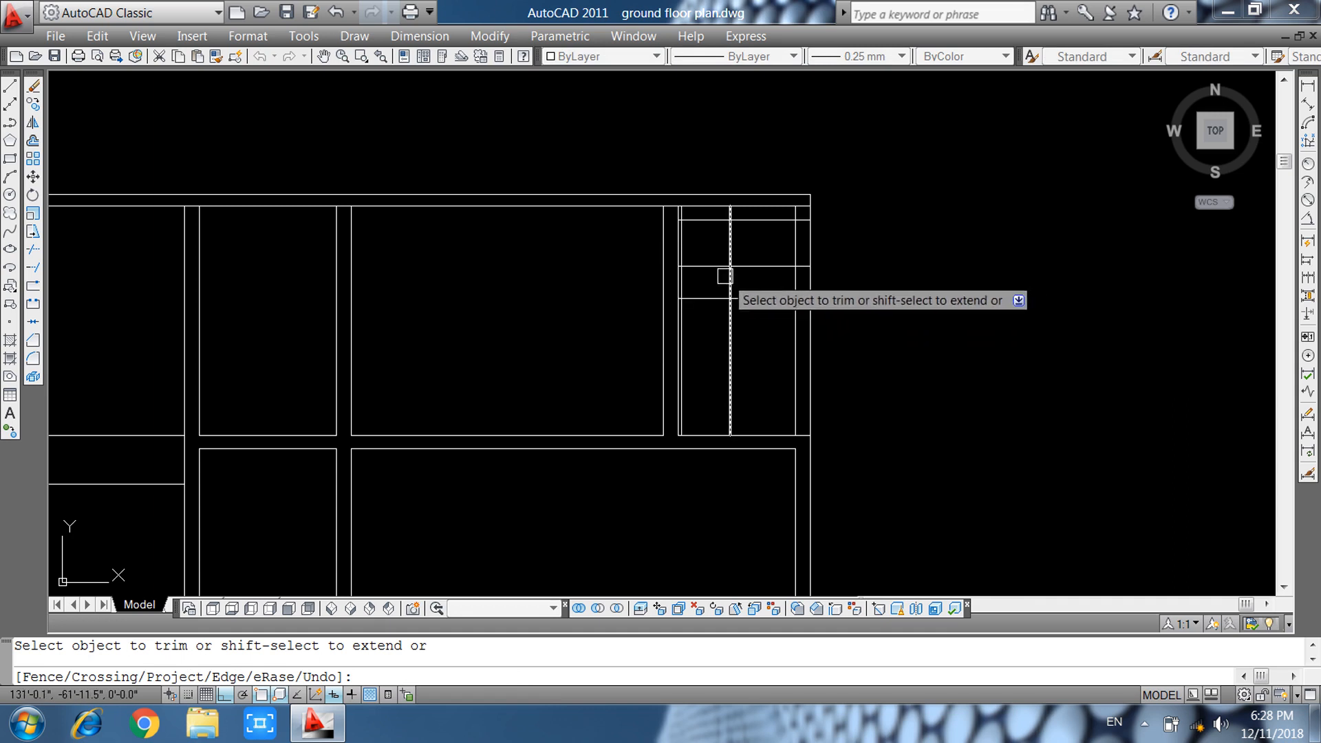
scroll(727, 276, up, 8)
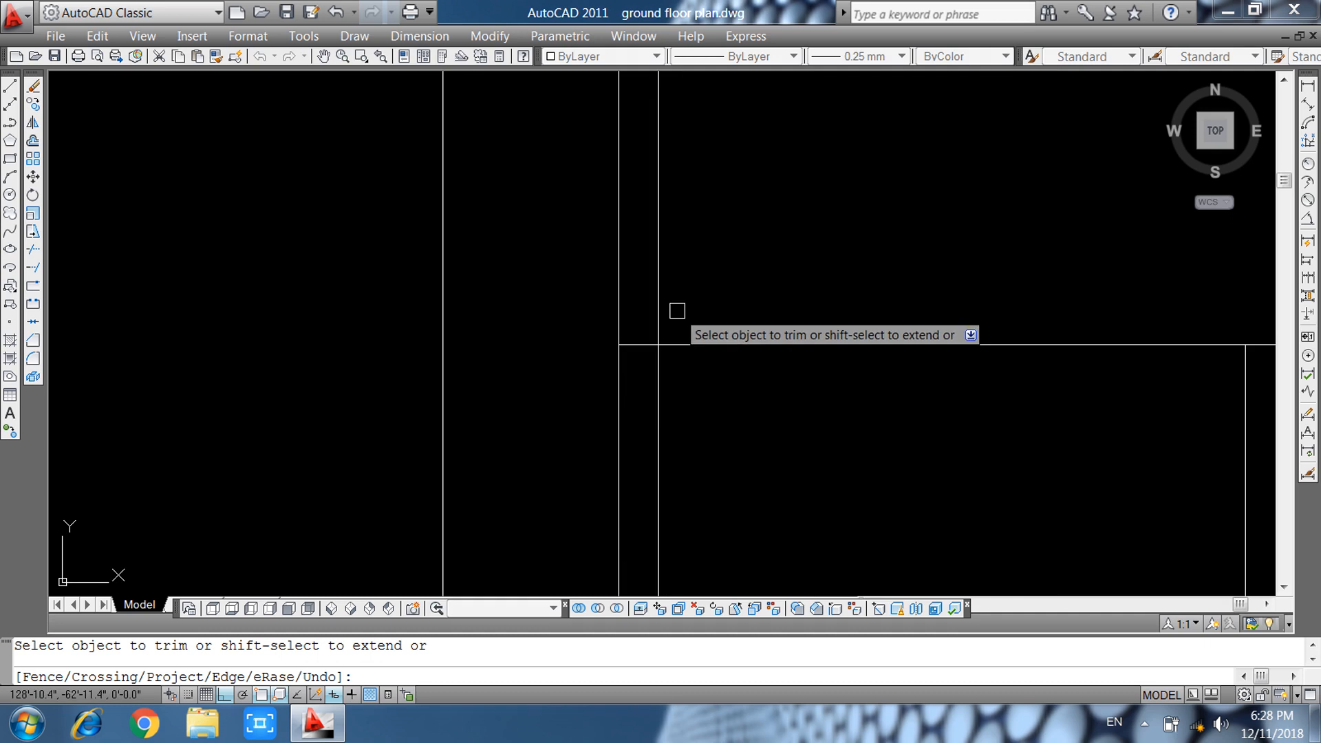
scroll(671, 309, down, 8)
key(Escape)
click(818, 225)
click(748, 272)
text(e)
key(Return)
middle_drag(808, 318, 755, 207)
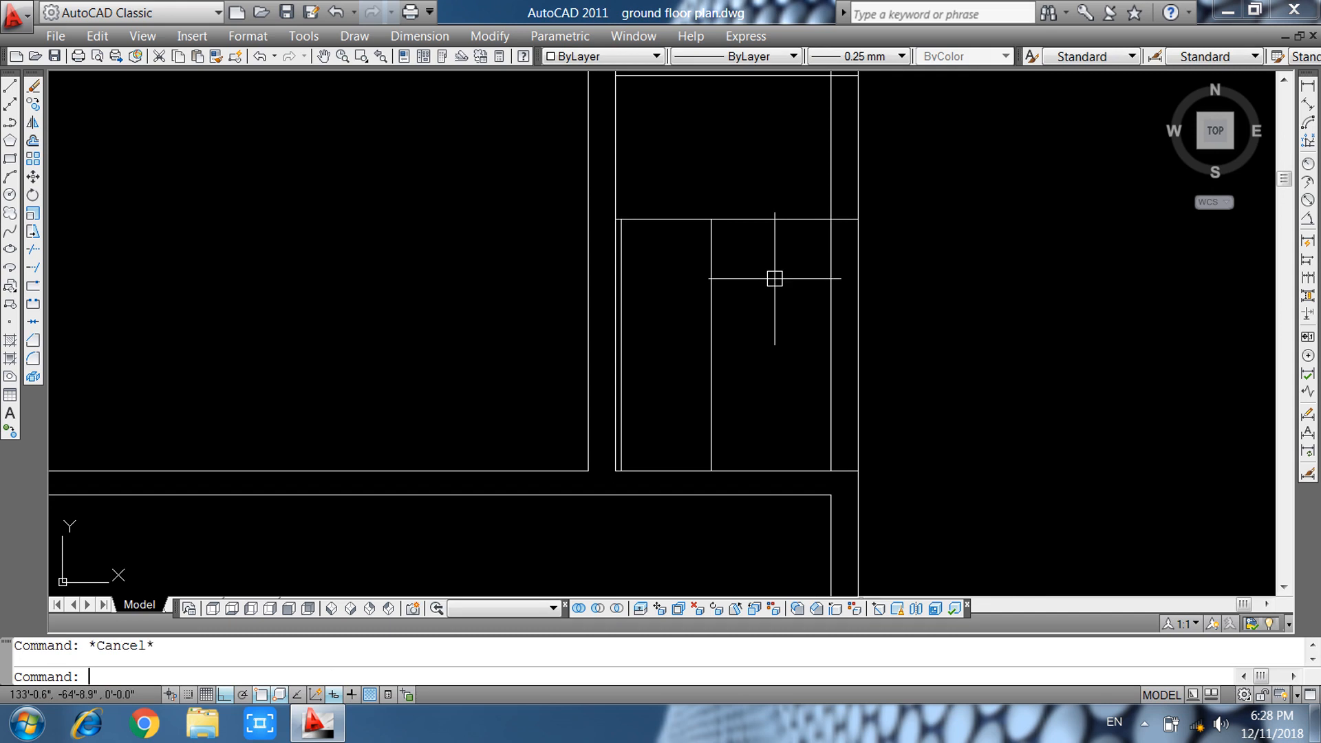
Offset the right door line 2" inward and the 7' level line 2" downward to form the door frame.
text(o)
key(Return)
text(2)
key(Return)
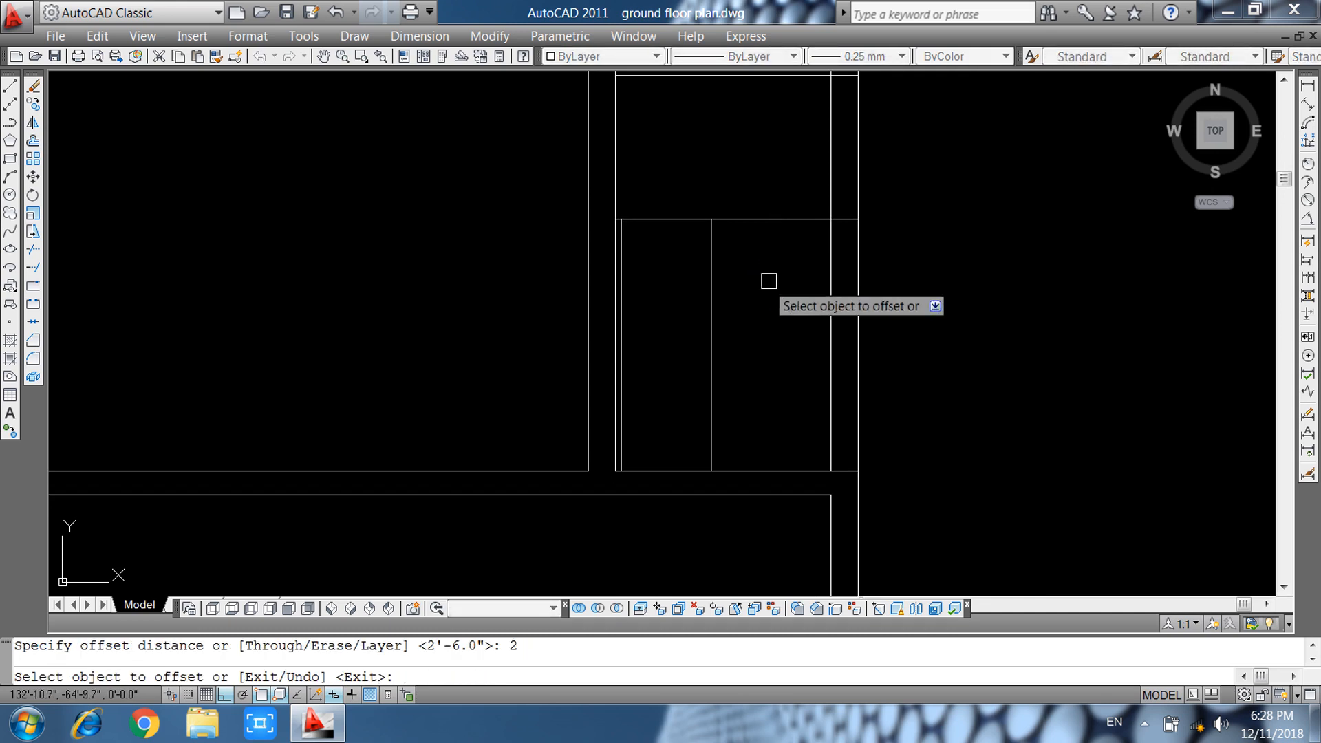
click(711, 297)
click(659, 277)
click(652, 219)
click(659, 302)
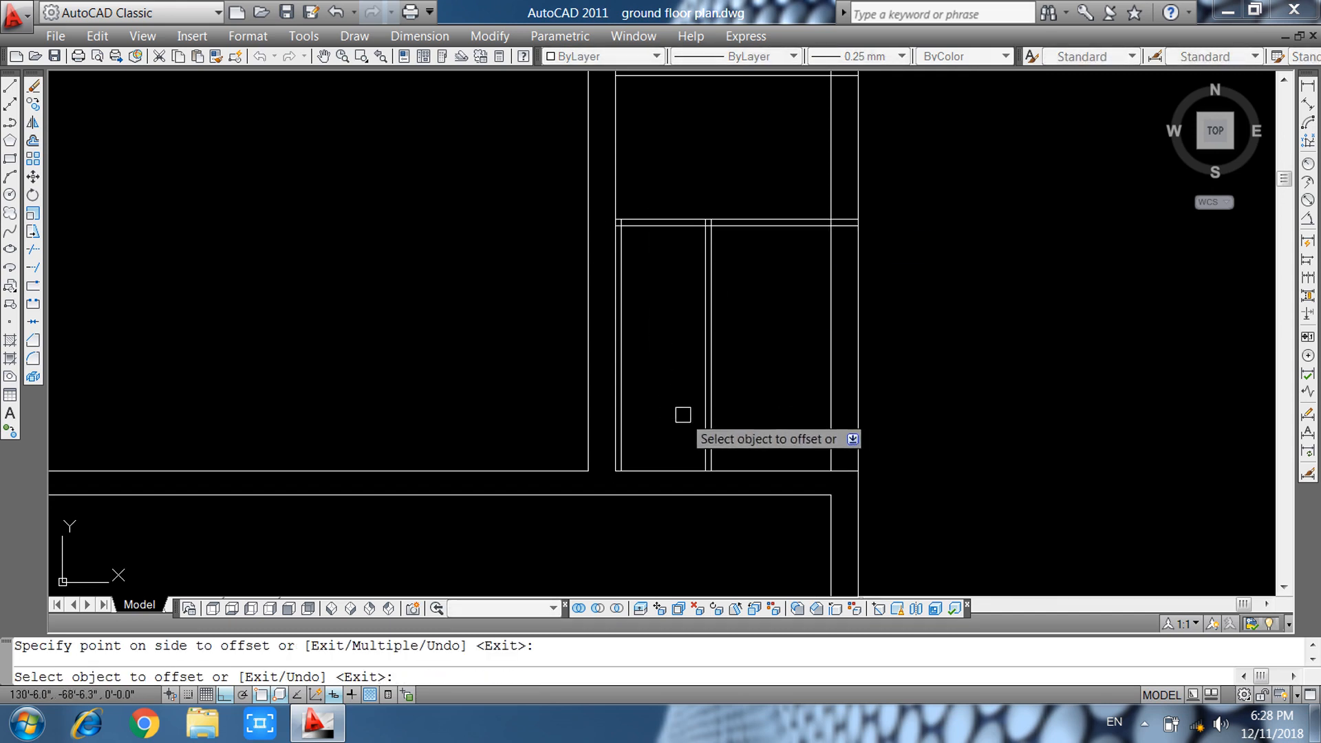
key(Escape)
Trim the overlapping frame lines at the upper corners of the door.
text(tr)
key(Return)
key(Return)
scroll(678, 162, up, 5)
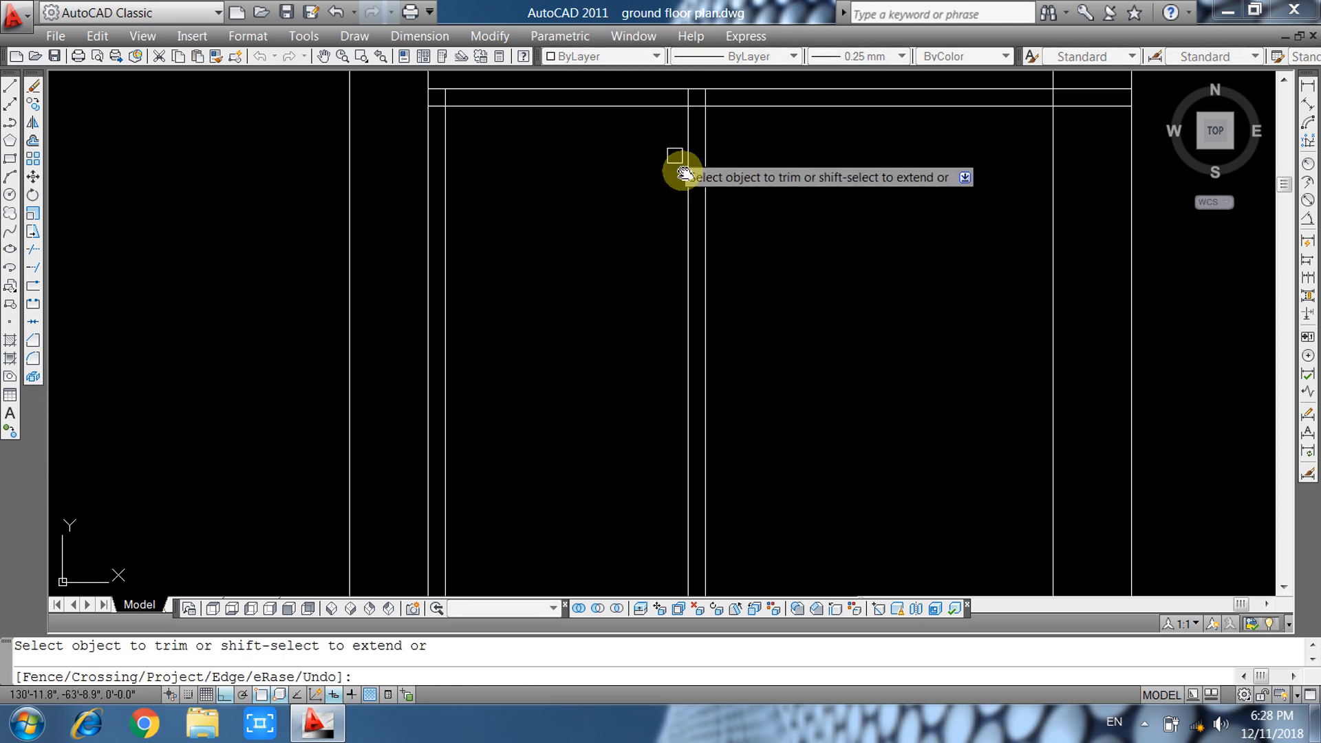
scroll(726, 277, up, 1)
scroll(719, 356, down, 6)
scroll(476, 360, up, 6)
click(438, 294)
click(585, 307)
scroll(686, 268, down, 5)
scroll(714, 366, up, 2)
scroll(678, 337, up, 2)
key(Escape)
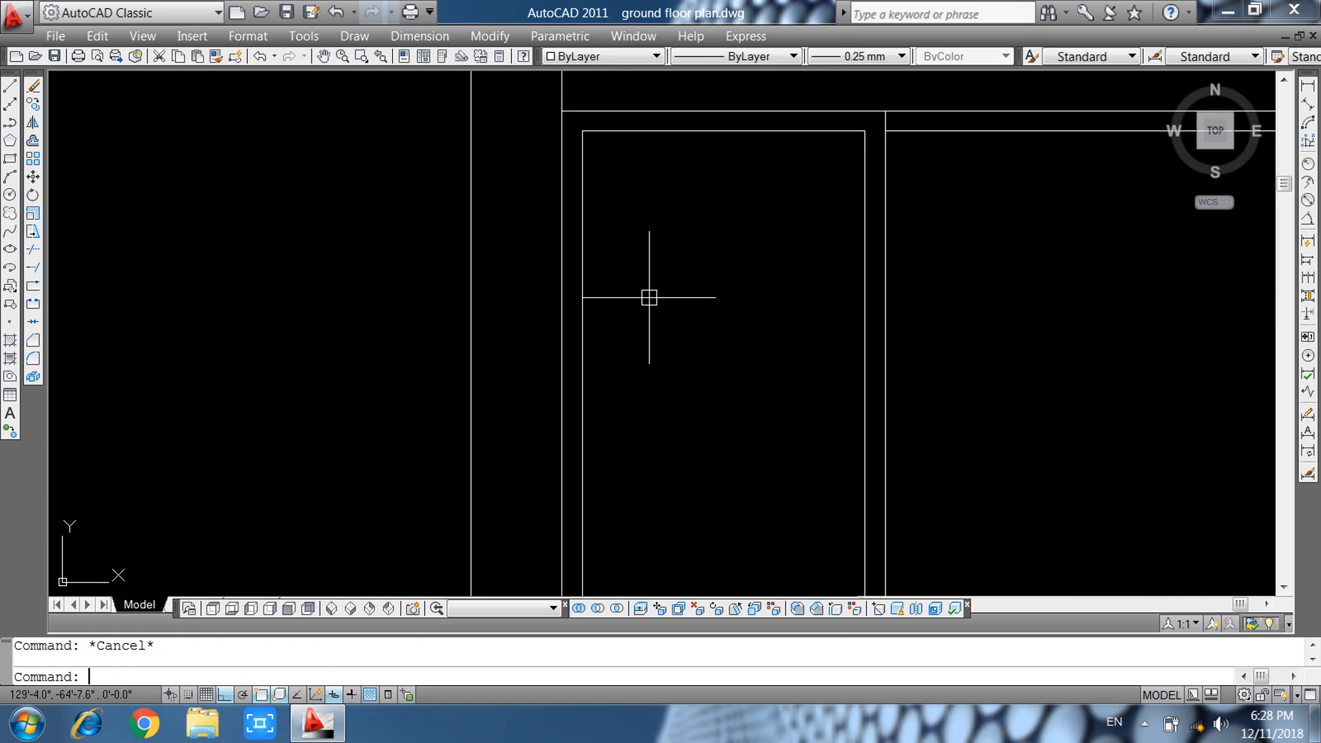
Offset the left vertical line of the door frame 2" to the right, into the opening.
text(o)
key(Return)
text(2)
key(Return)
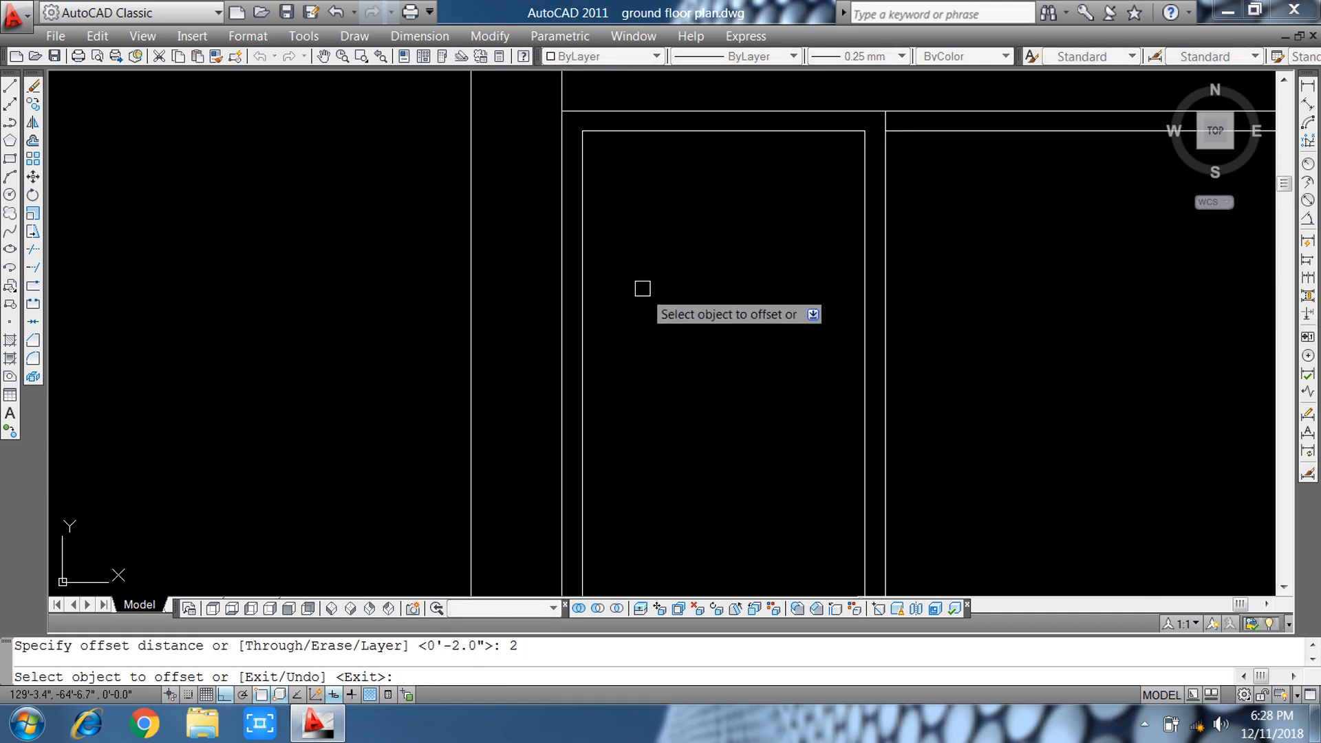
click(587, 234)
click(689, 252)
key(Escape)
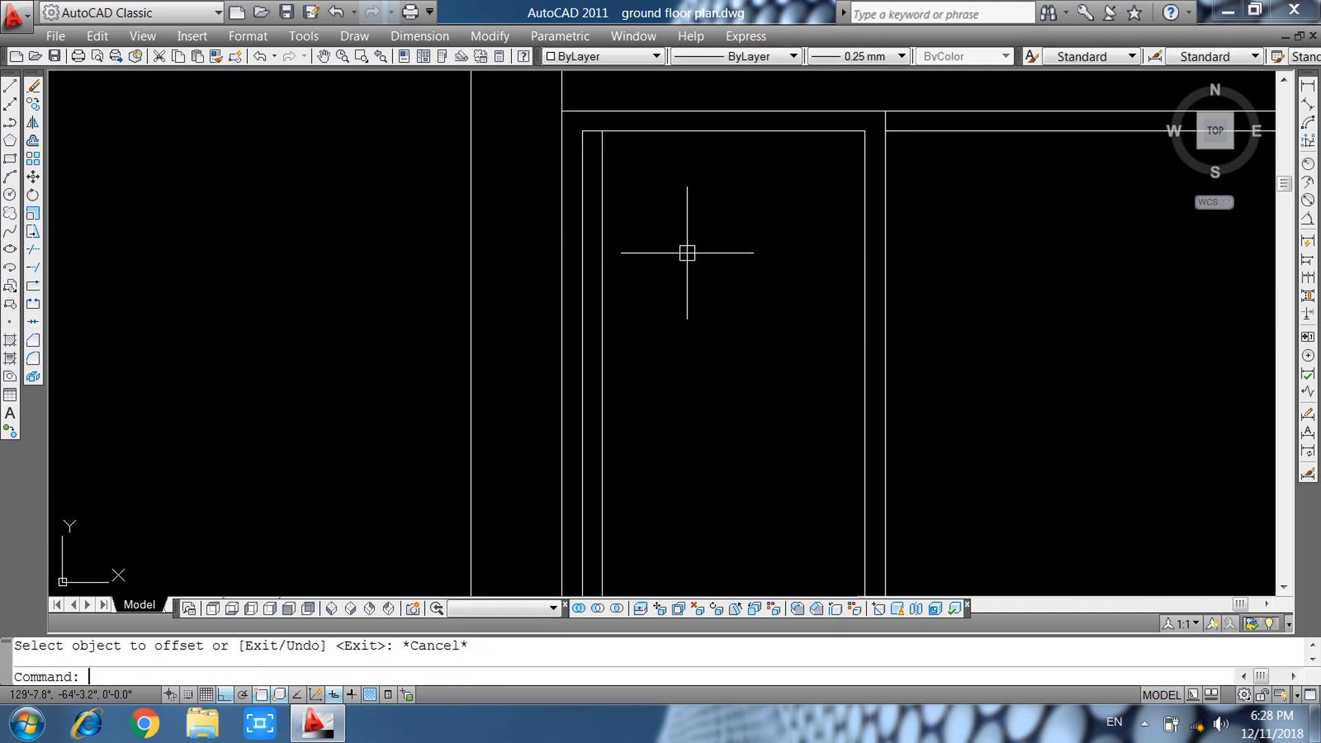
Extend the original left frame line up to the 7' level line.
text(ex)
key(Return)
key(Return)
key(Escape)
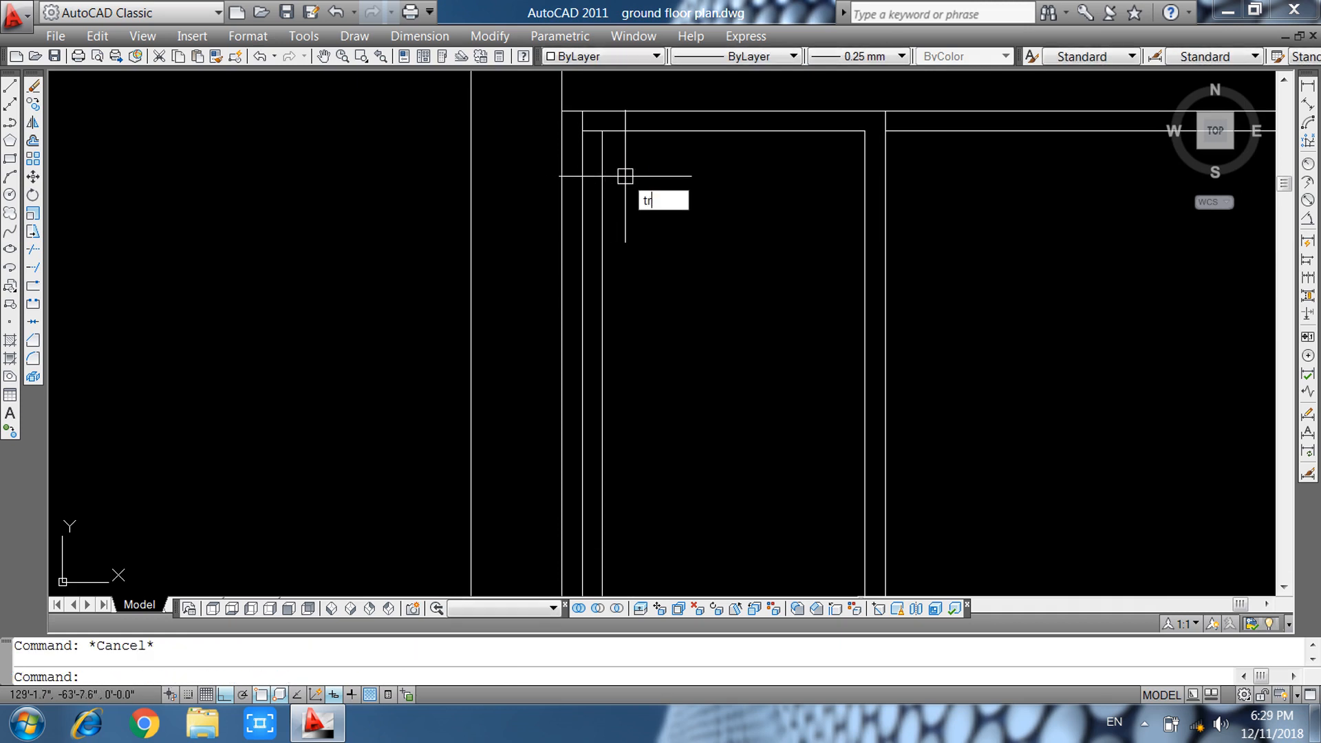
Trim the lower head line between the two left frame lines to clean up the door frame corner.
text(tr)
key(Return)
key(Return)
scroll(590, 130, up, 1)
scroll(661, 200, down, 1)
middle_drag(799, 347, 757, 231)
scroll(757, 231, down, 2)
scroll(692, 436, up, 4)
scroll(723, 442, down, 1)
middle_drag(781, 339, 664, 451)
key(Escape)
Offset the inner head line of the door frame 3" downward.
text(o)
key(Return)
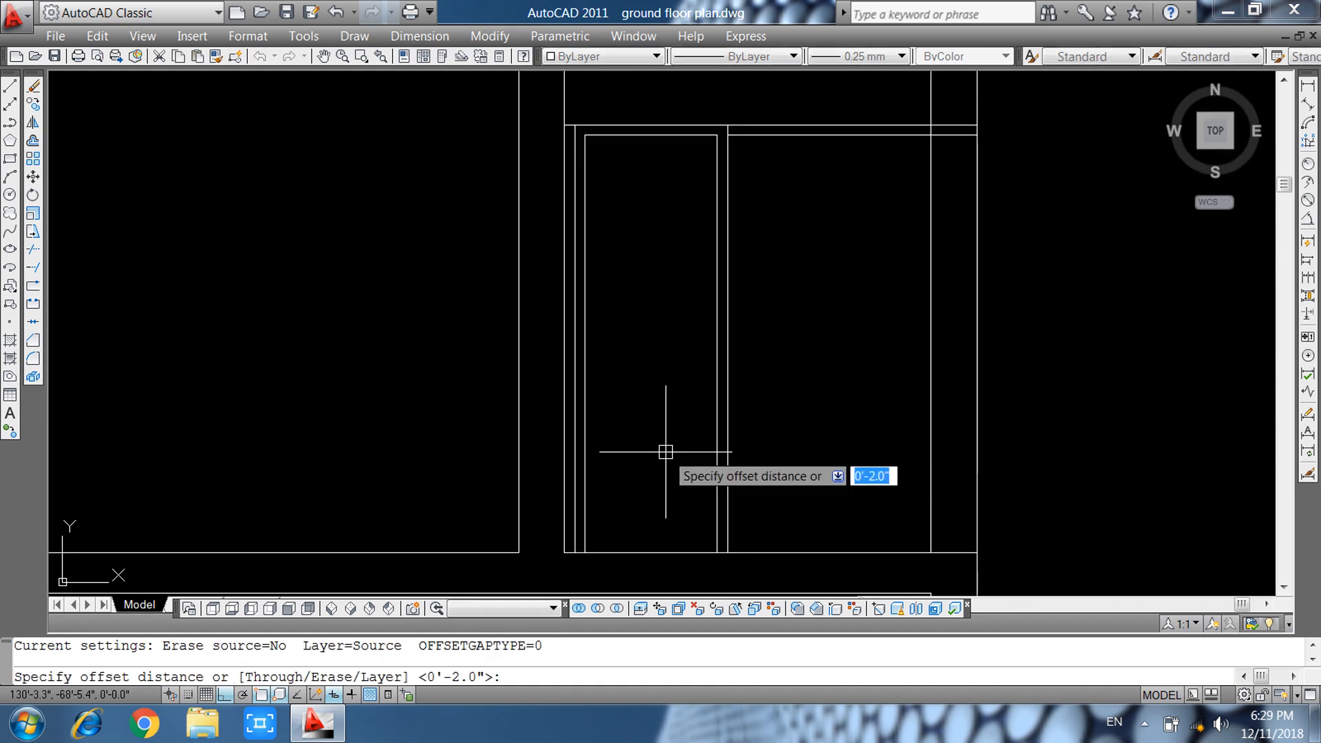
text(3)
key(Return)
click(637, 136)
click(661, 187)
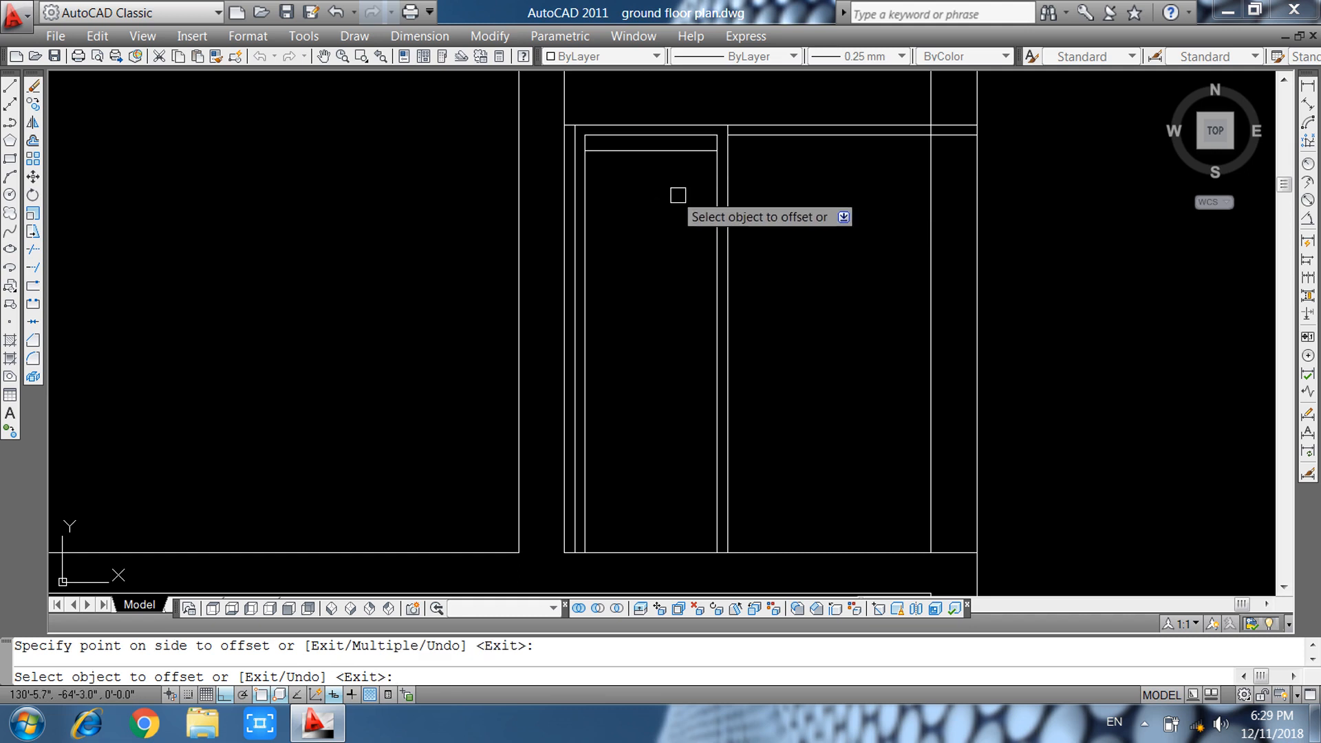
Offset both inner side lines of the door frame 3" inward to form the door panel's sides.
click(714, 214)
click(619, 221)
click(585, 207)
click(668, 233)
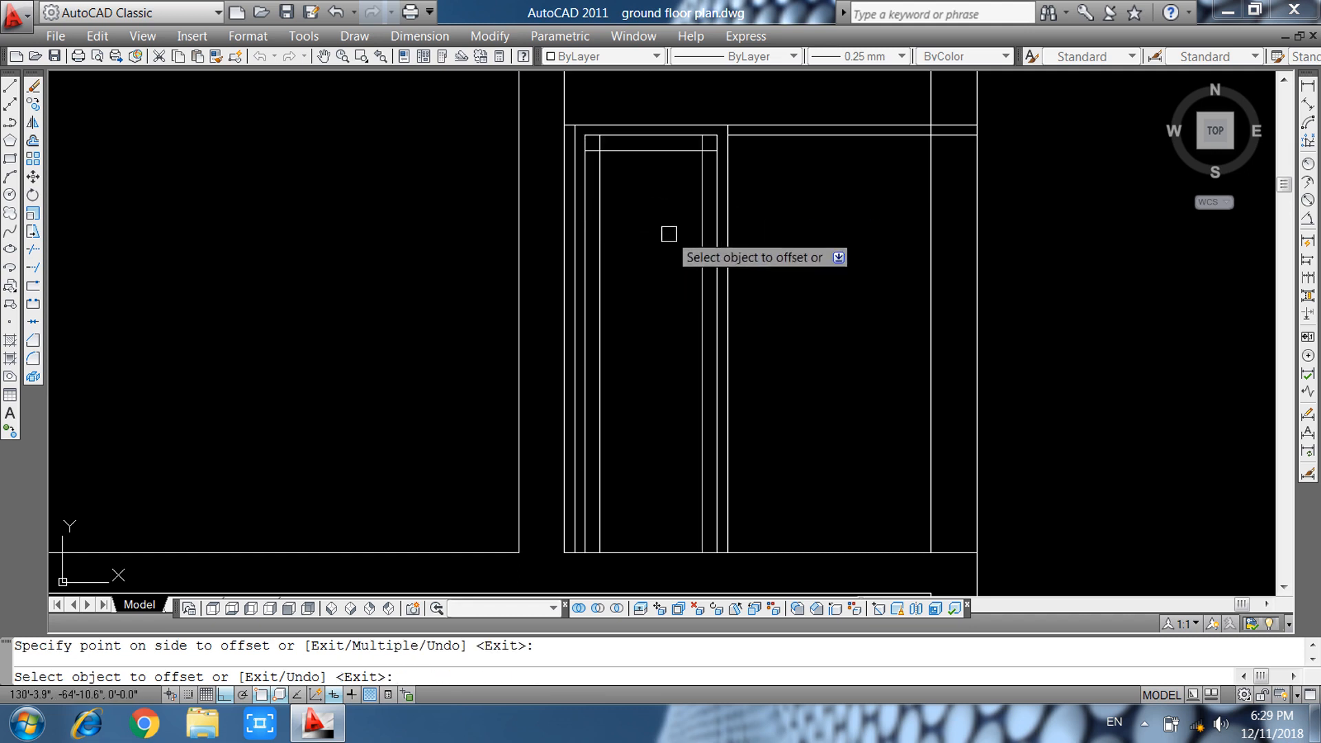
Trim the overlapping line ends at the upper corners of the inner door panel.
key(Escape)
text(tr)
key(Return)
key(Return)
scroll(620, 138, up, 5)
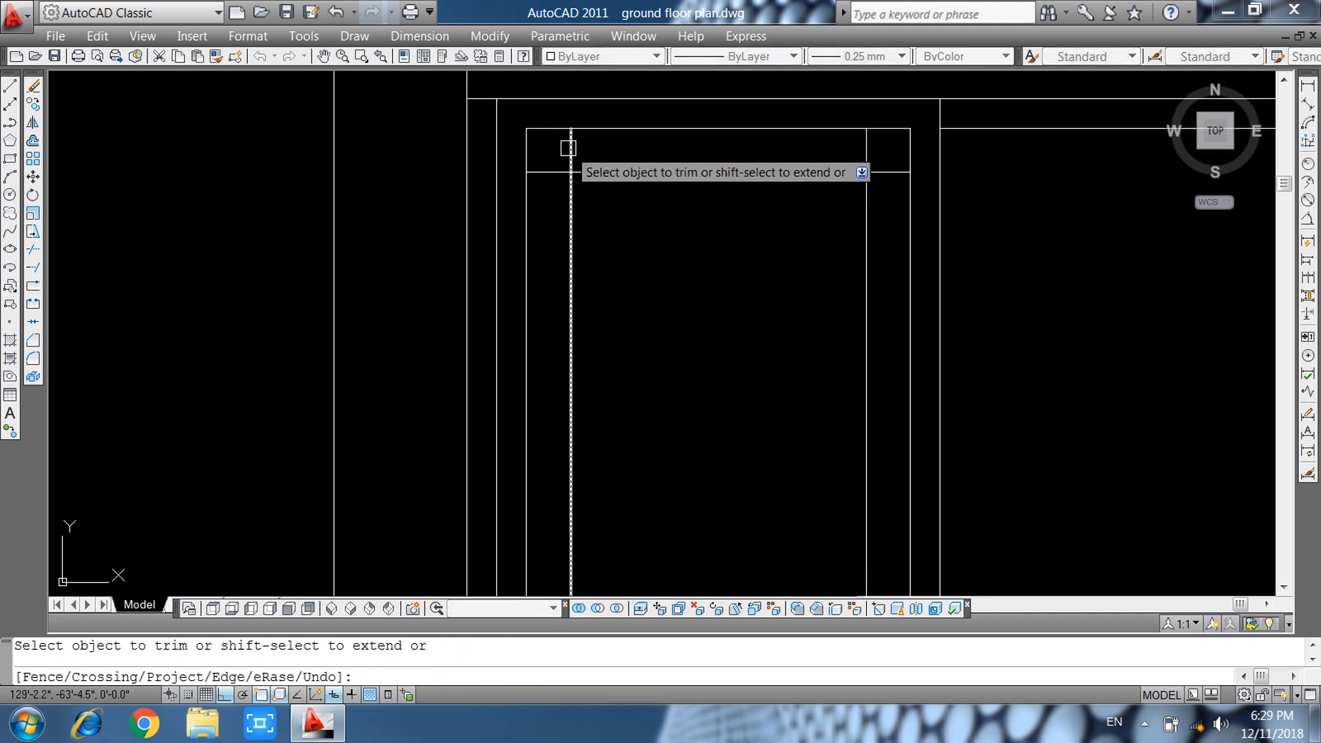
scroll(806, 241, down, 3)
key(Escape)
Draw a horizontal line across the inner door panel at about mid-height.
text(l)
key(Return)
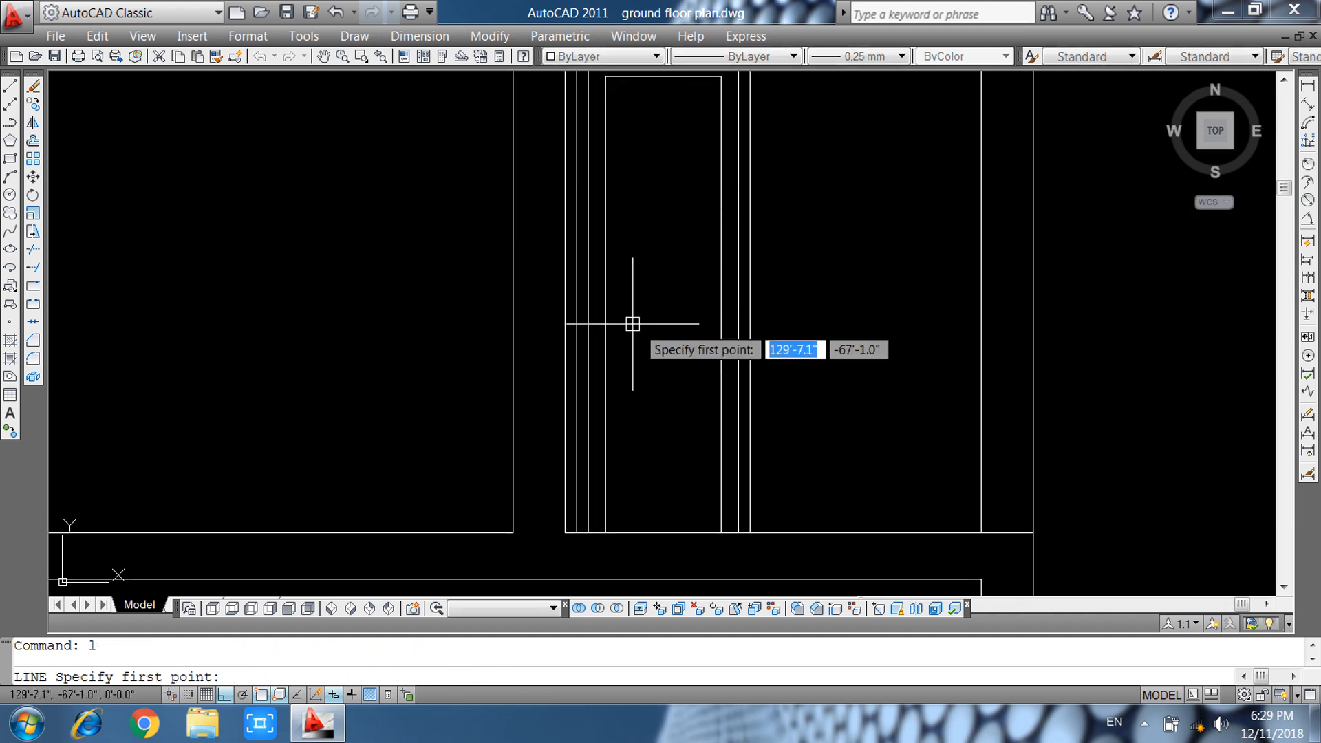
click(606, 304)
click(720, 304)
key(Escape)
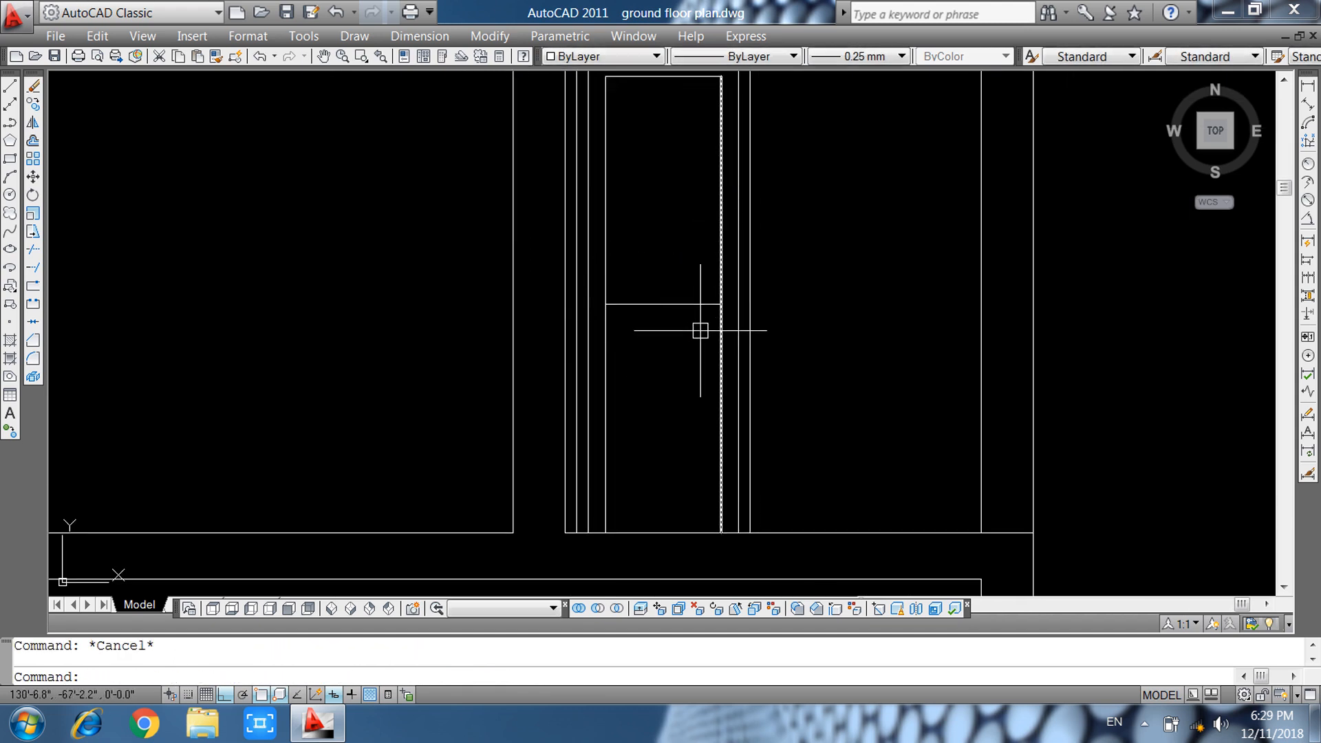
Offset the door panel's horizontal line 15" downward.
text(o)
key(Return)
text(1)
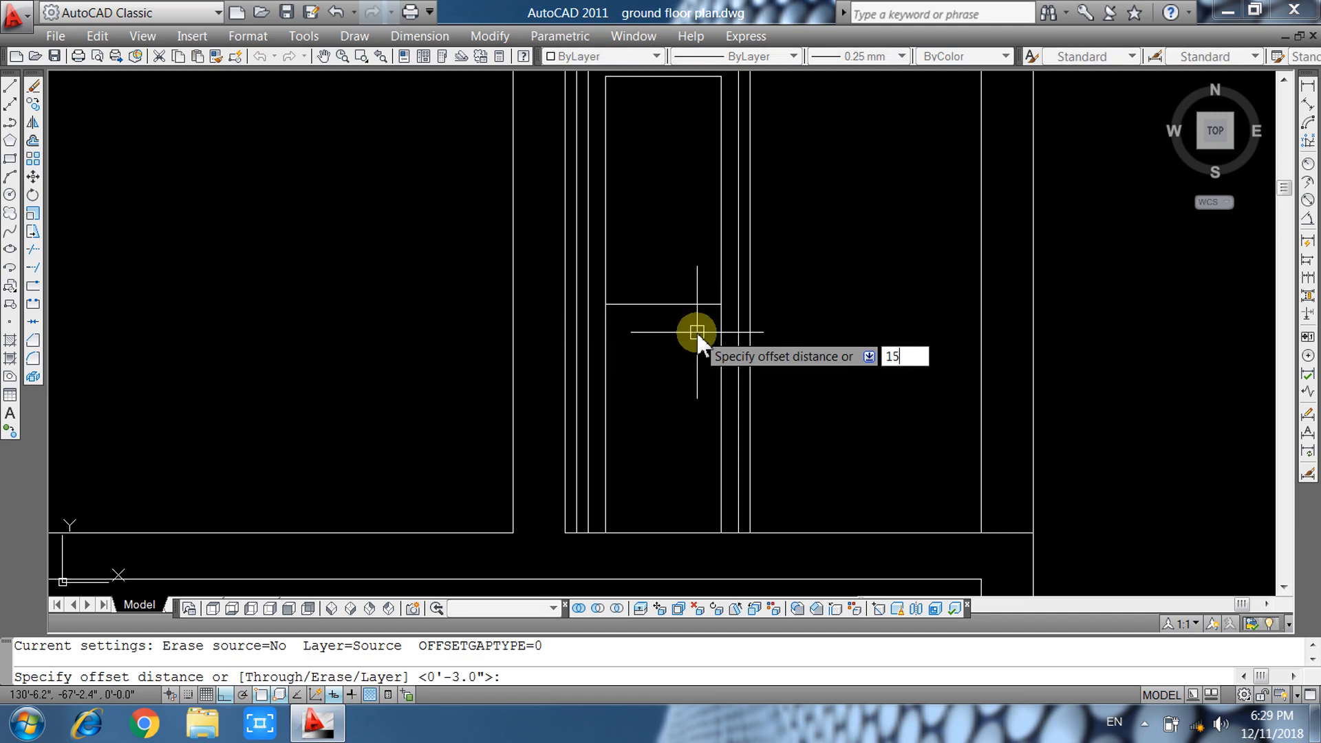
text(5)
key(Return)
click(695, 304)
click(692, 349)
key(Escape)
scroll(696, 452, down, 2)
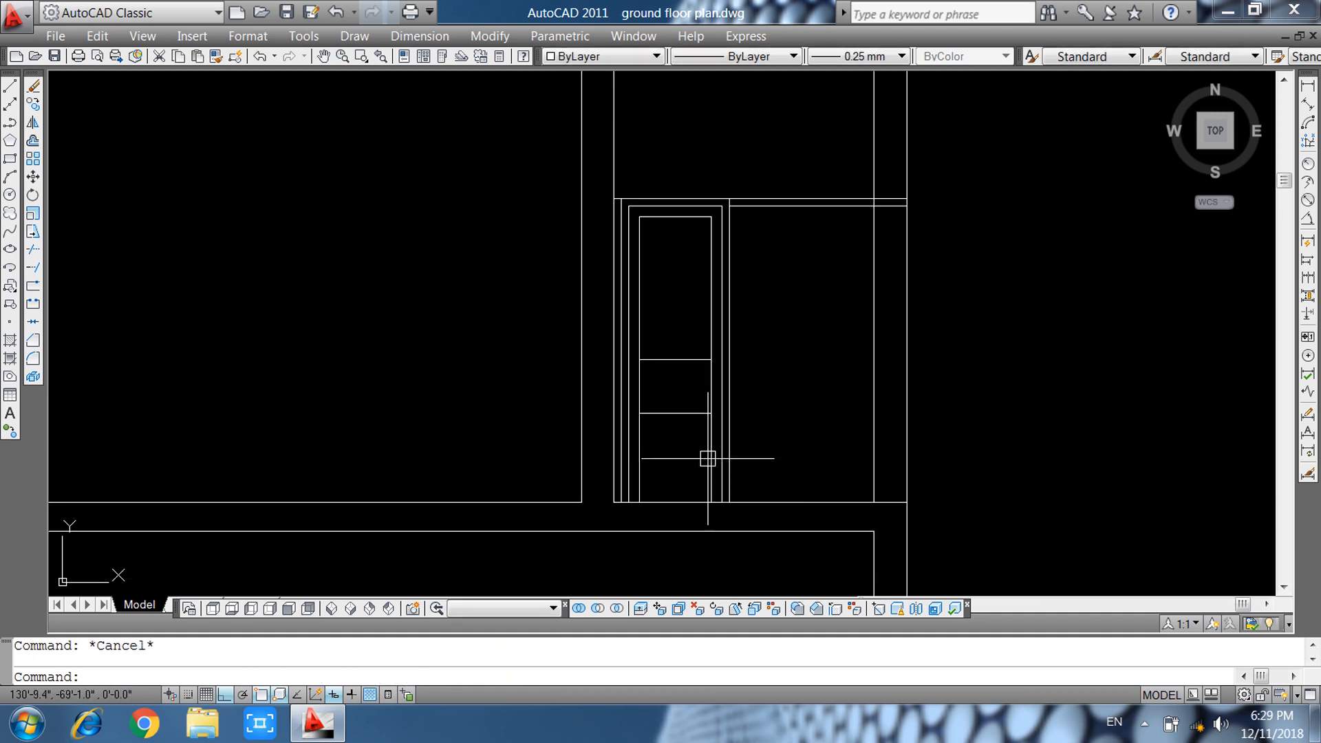
middle_drag(806, 460, 766, 440)
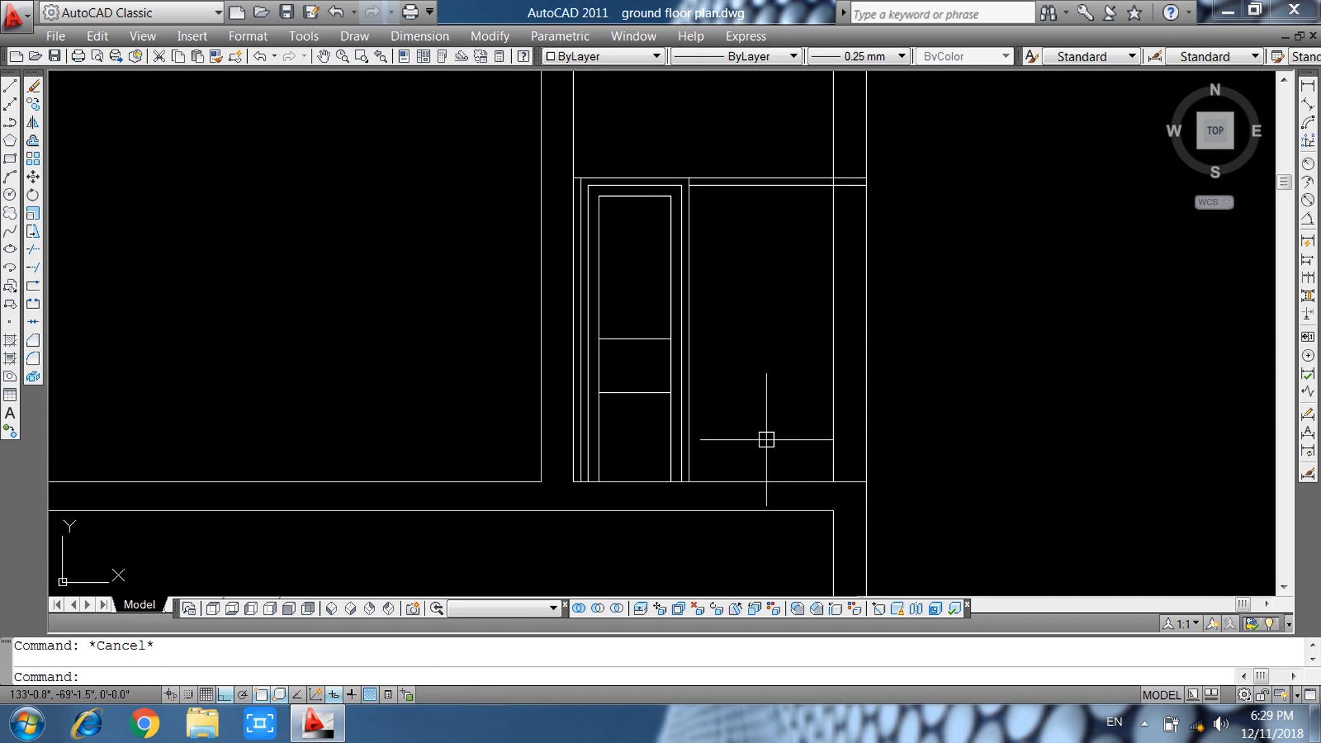
Draw a horizontal line from the door frame's outer right edge to the inner face of the right wall, below the lintel lines.
text(l)
key(Return)
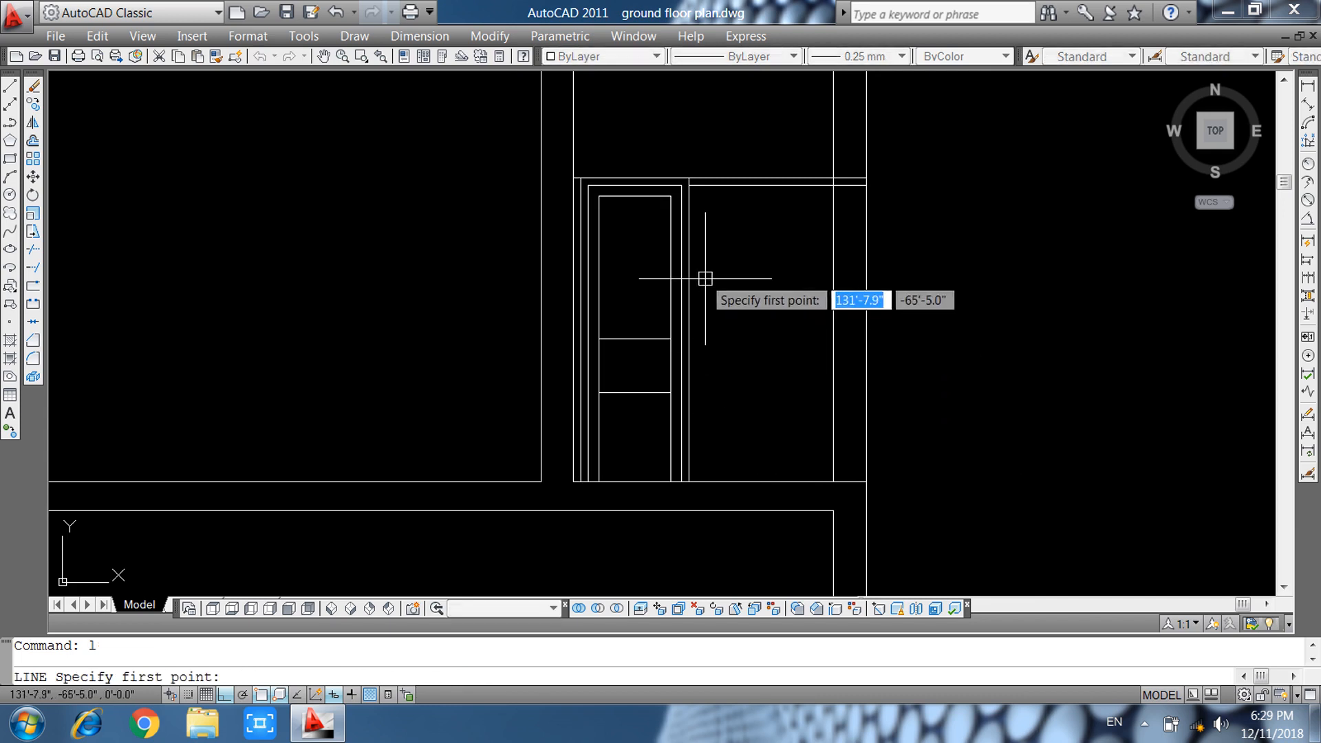
click(689, 284)
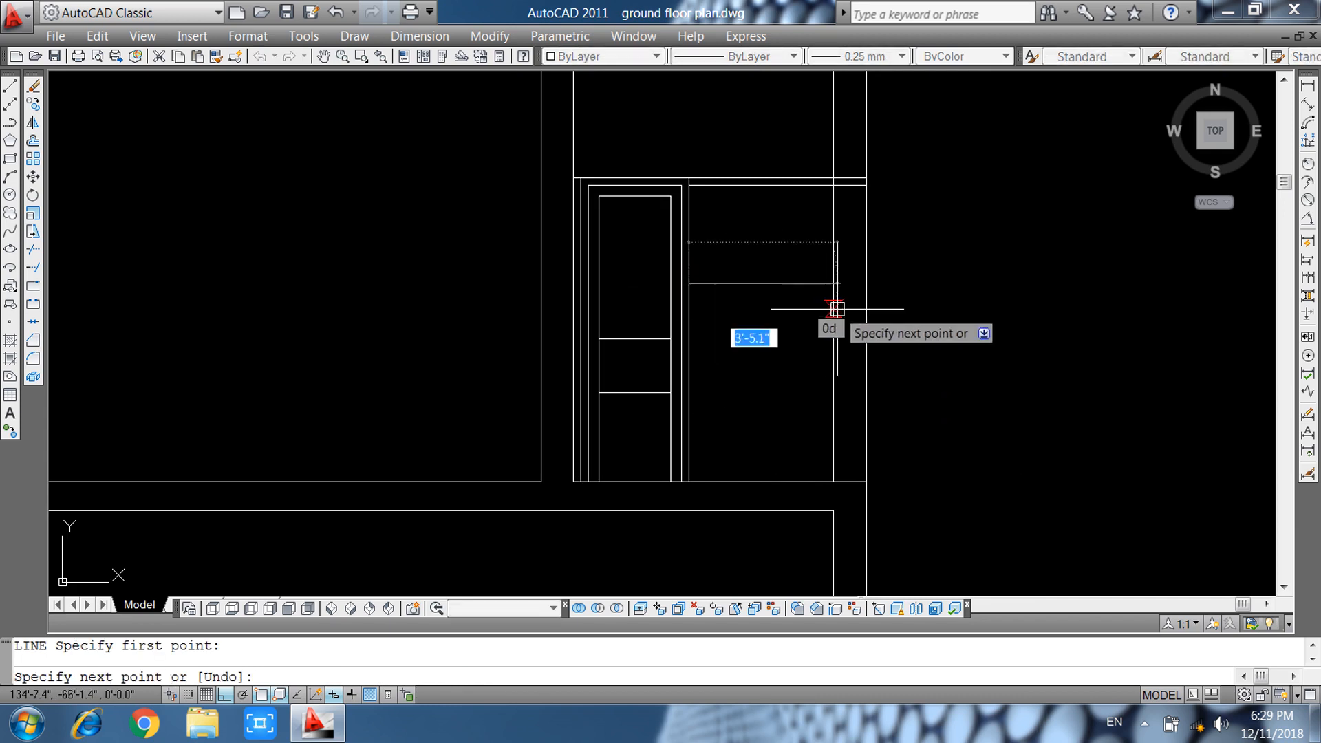
click(833, 282)
key(Return)
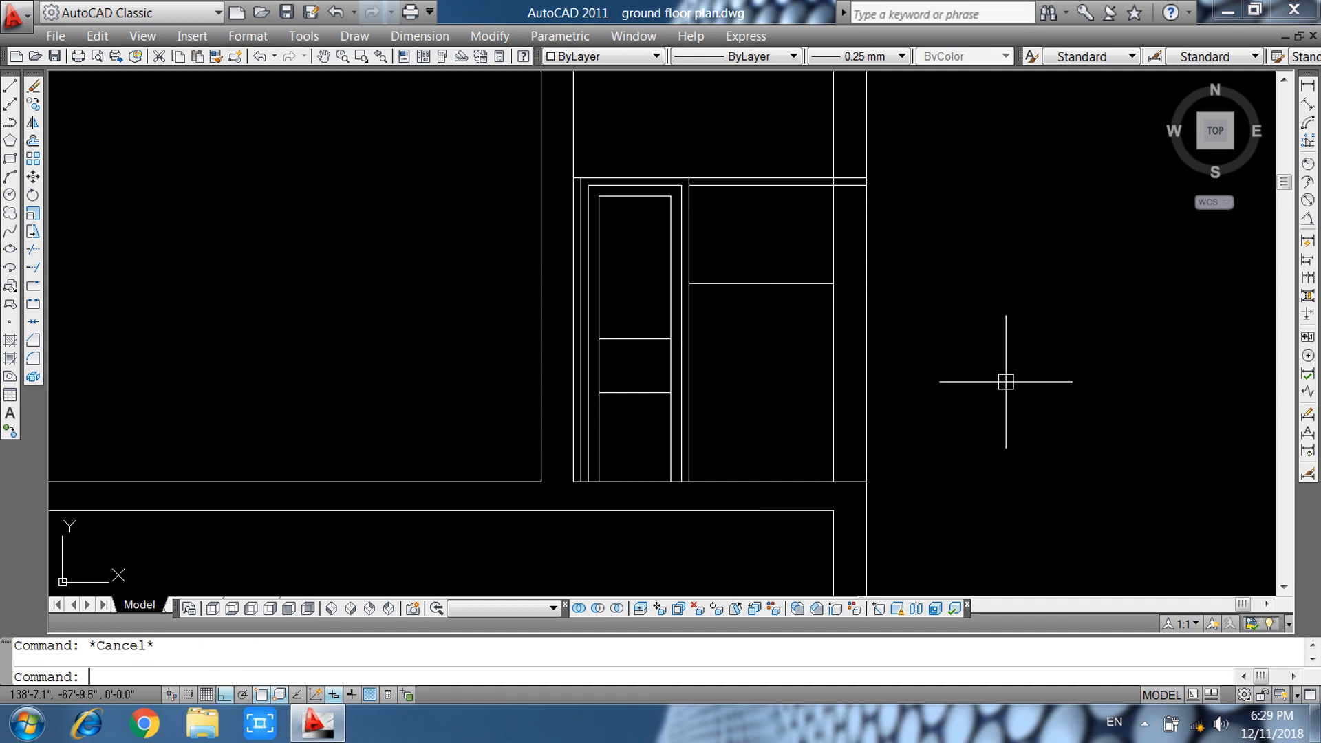
Draw seven small rectangles of varying sizes scattered on the wall area beside the door, below the horizontal line.
text(rec)
key(Return)
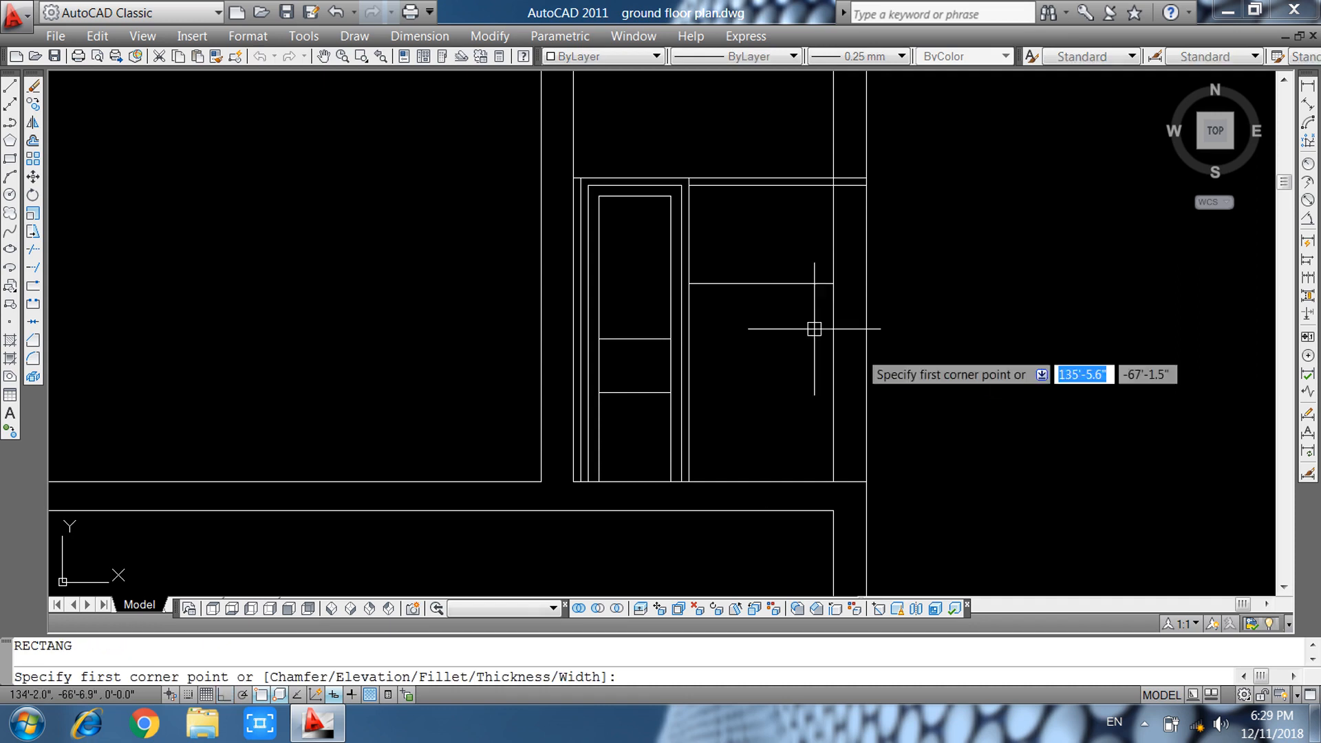
click(712, 303)
click(730, 312)
click(764, 307)
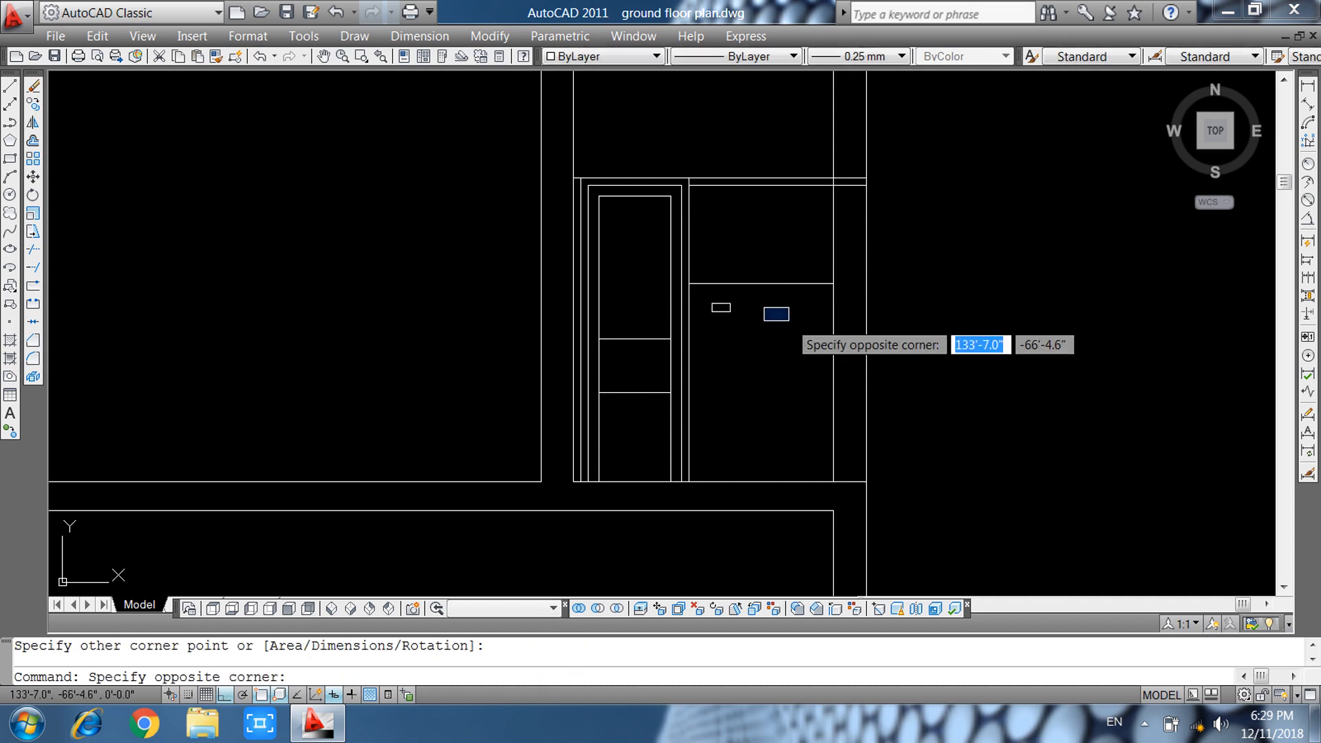
click(785, 336)
key(Return)
click(757, 307)
click(778, 316)
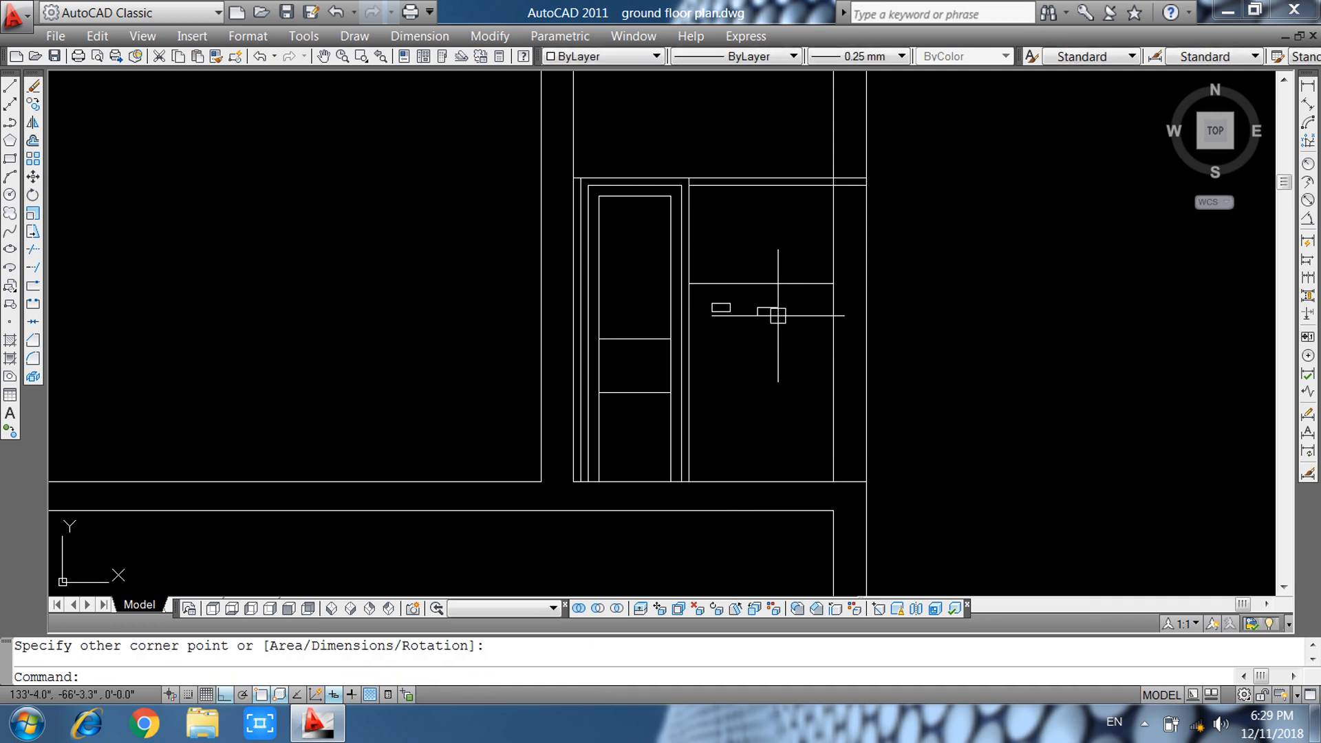
key(Return)
click(718, 334)
click(748, 348)
key(Return)
click(768, 347)
click(794, 374)
key(Return)
click(719, 385)
click(753, 405)
key(Return)
click(776, 401)
click(808, 417)
key(Return)
key(Return)
click(767, 455)
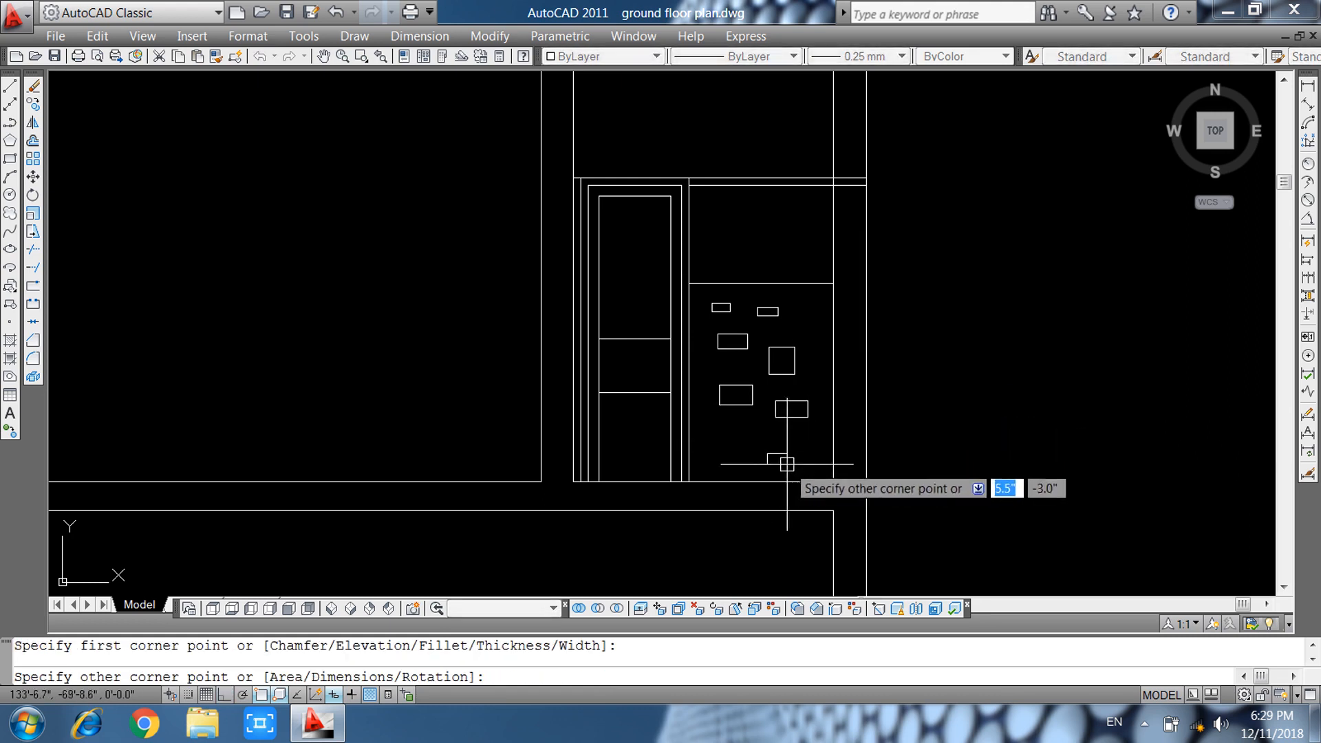
click(795, 468)
key(Return)
key(Escape)
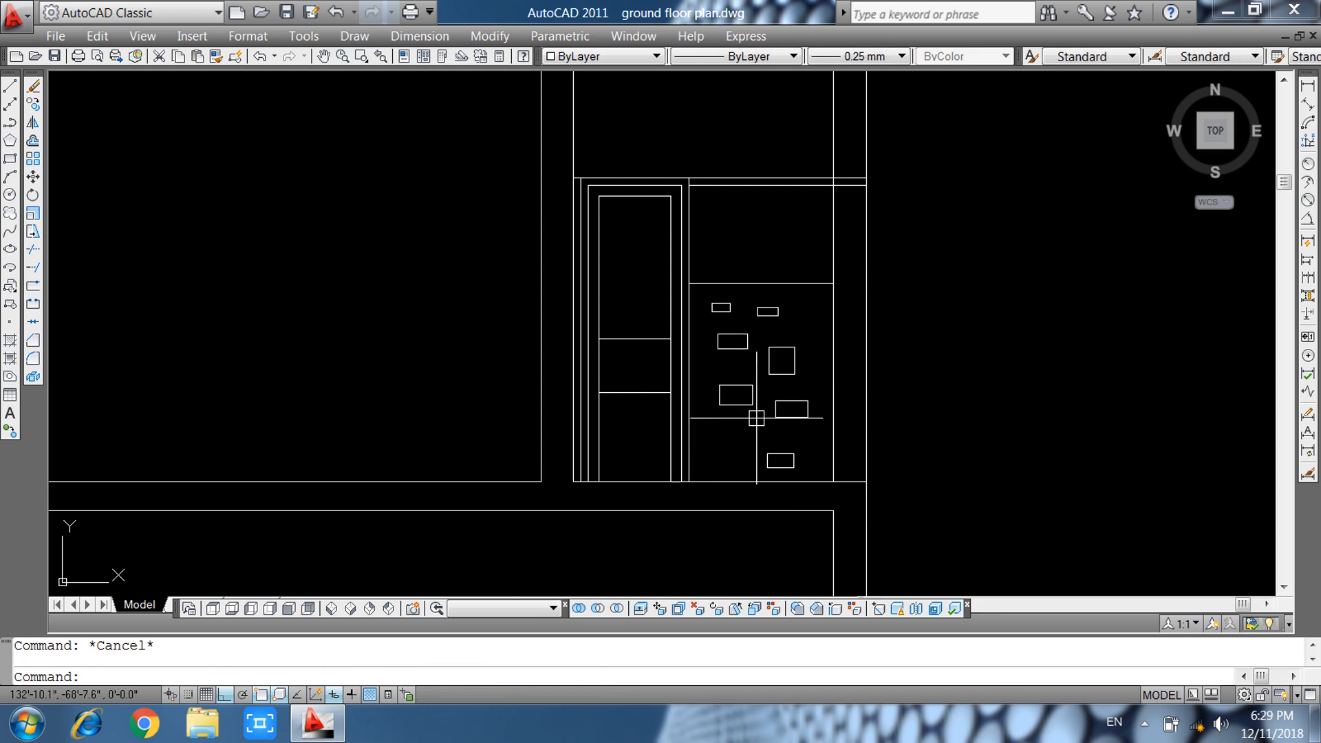
Delete the horizontal line just below the ceiling slab in the rightmost upper room.
scroll(754, 418, down, 2)
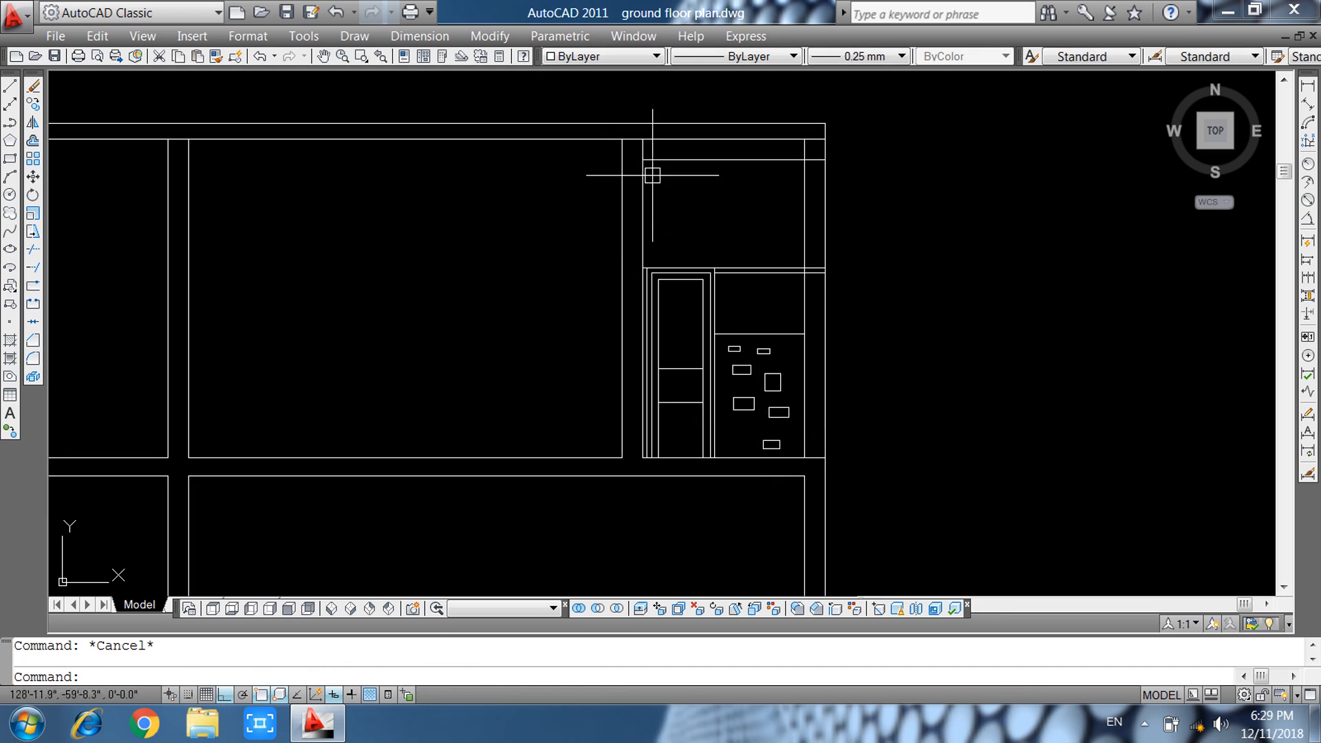
scroll(721, 159, up, 2)
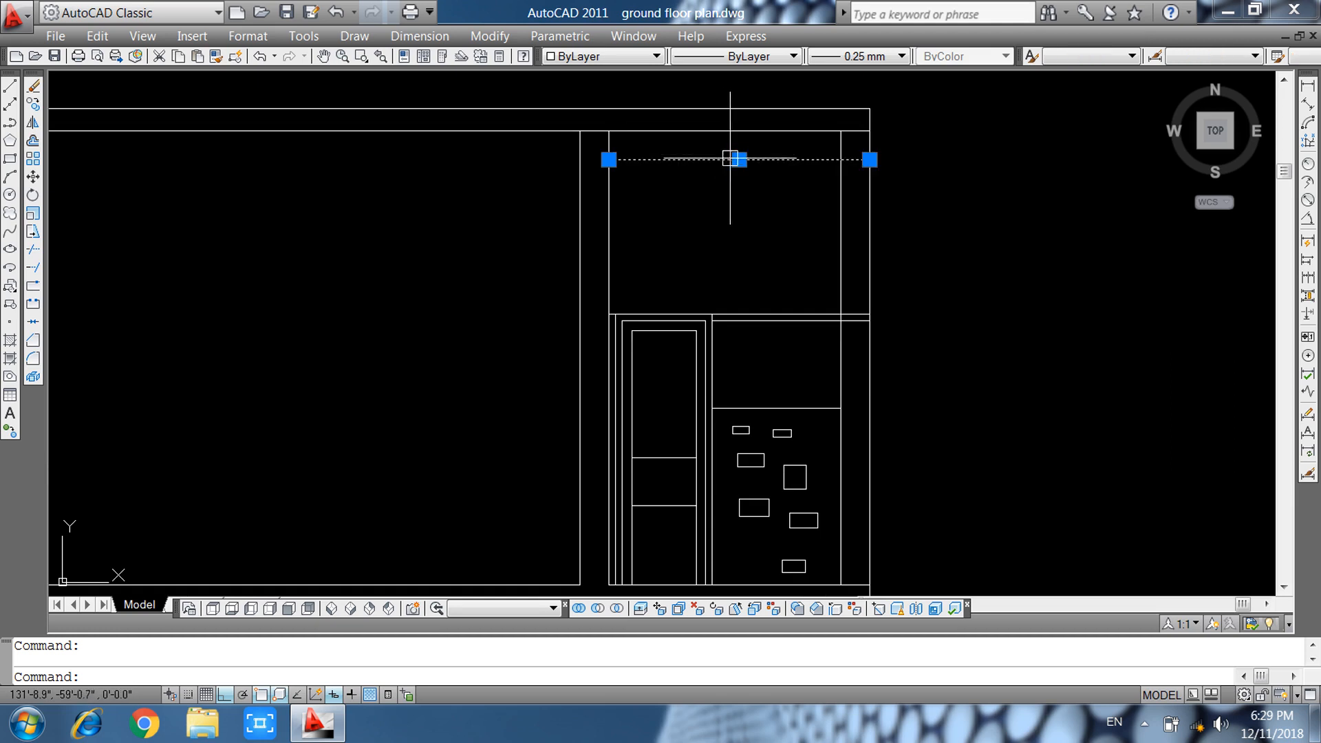
key(Return)
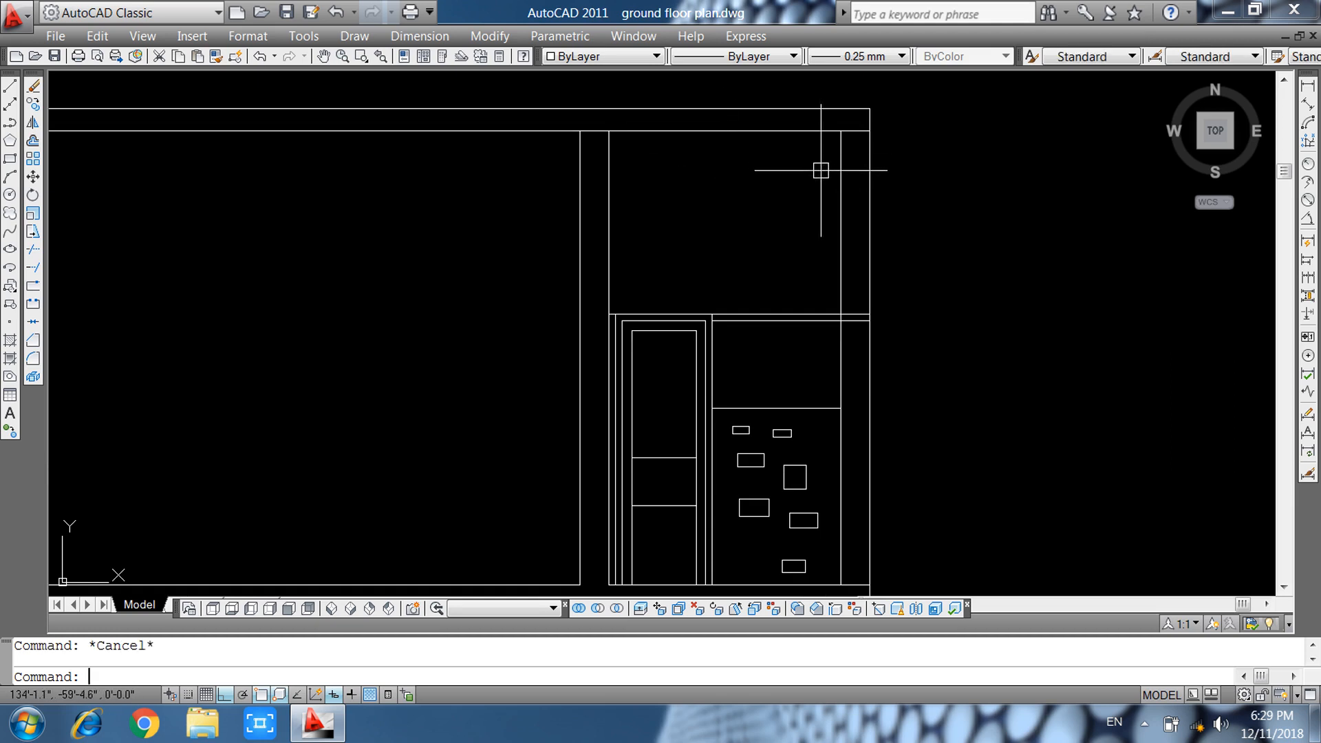
Offset the ceiling line of the large lower room 1'6" downward and delete the misplaced copy above the floor line.
scroll(829, 187, down, 5)
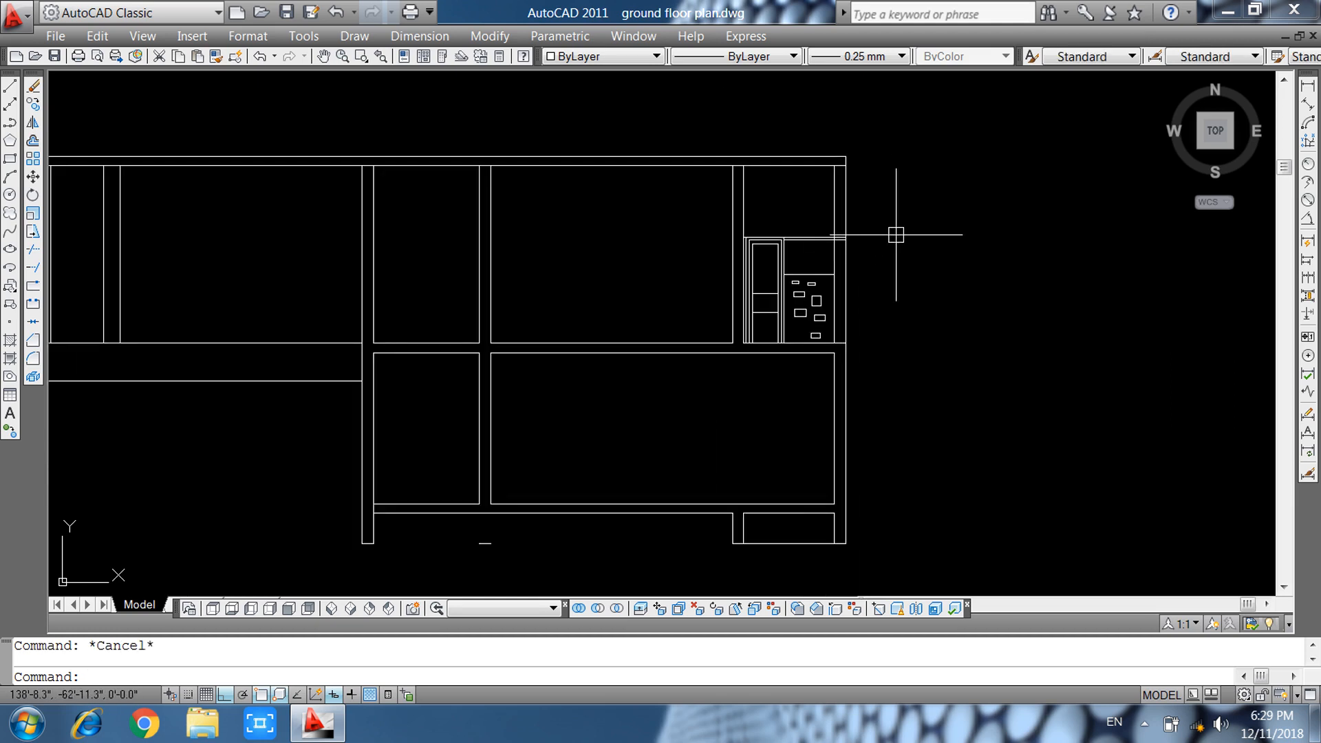
middle_drag(671, 316, 783, 319)
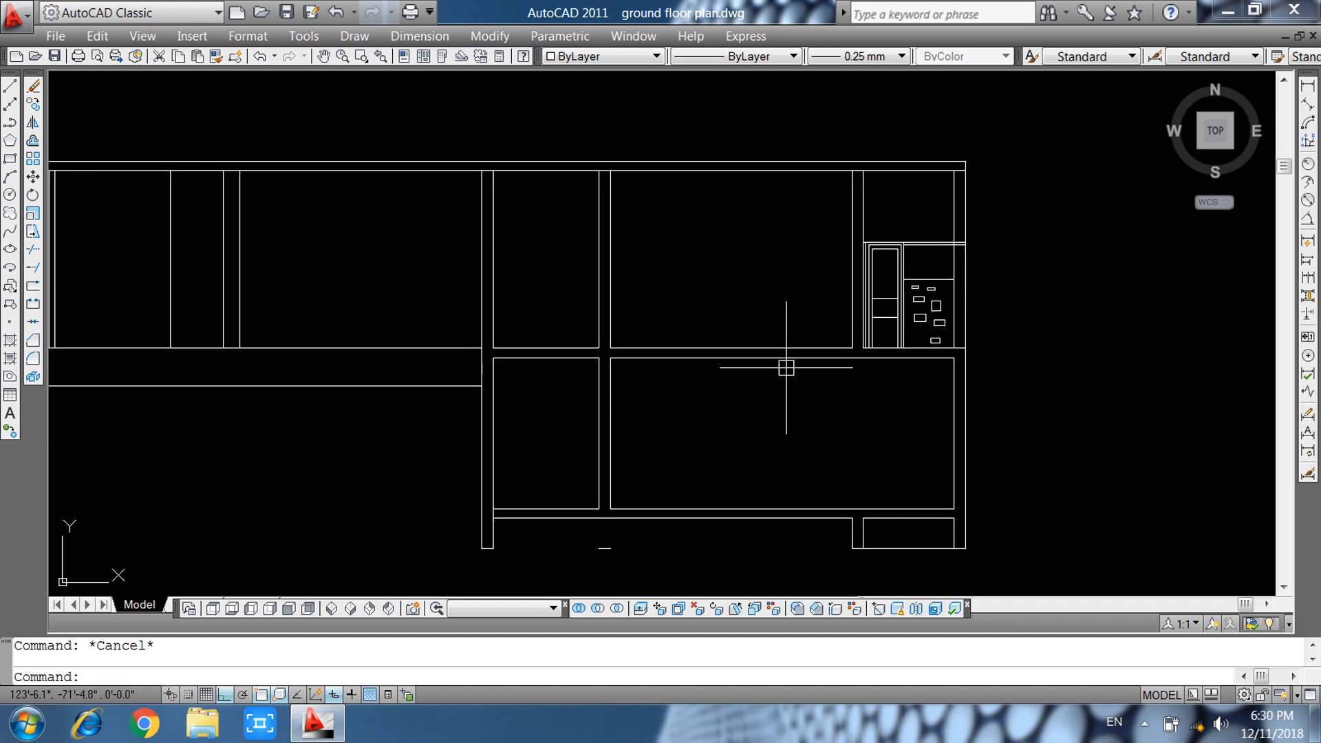
middle_drag(786, 368, 723, 227)
key(Return)
text(1'6)
key(Return)
click(746, 275)
click(748, 269)
click(737, 276)
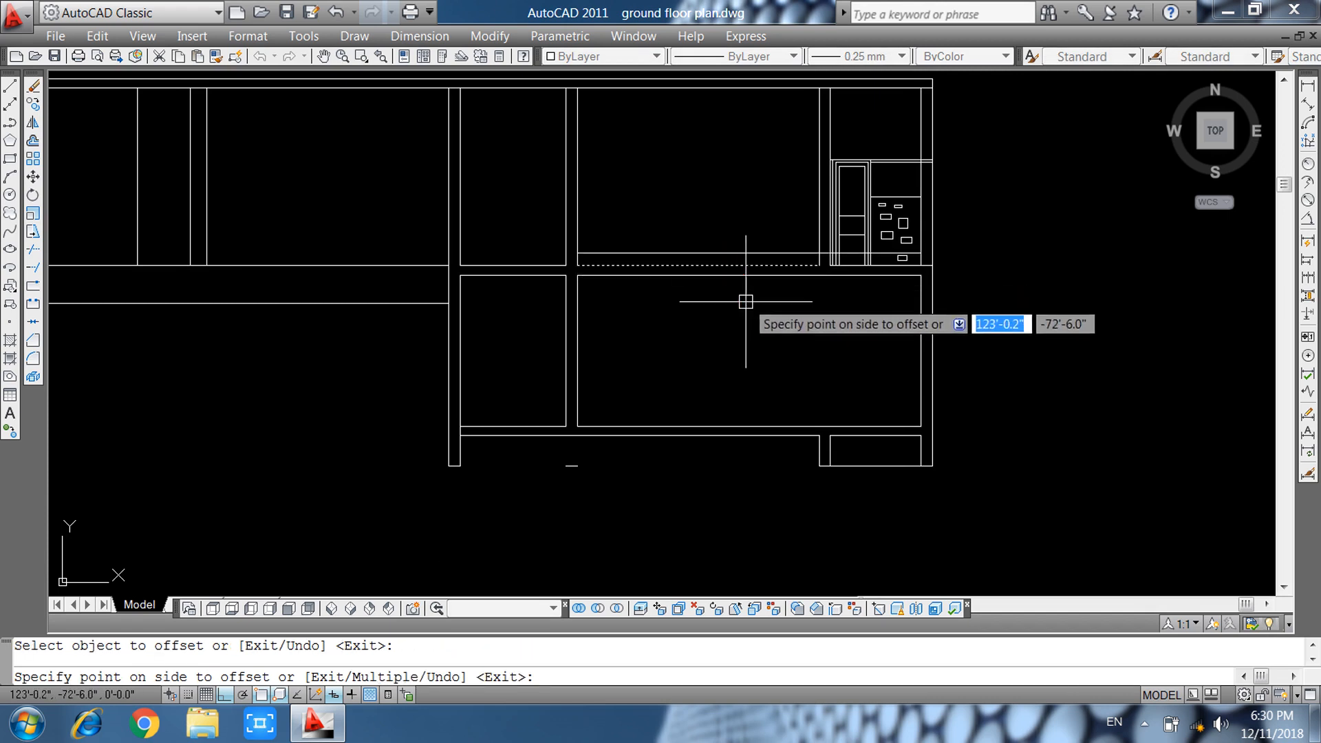
key(Escape)
key(Return)
click(730, 276)
key(Escape)
key(Return)
key(Return)
click(732, 276)
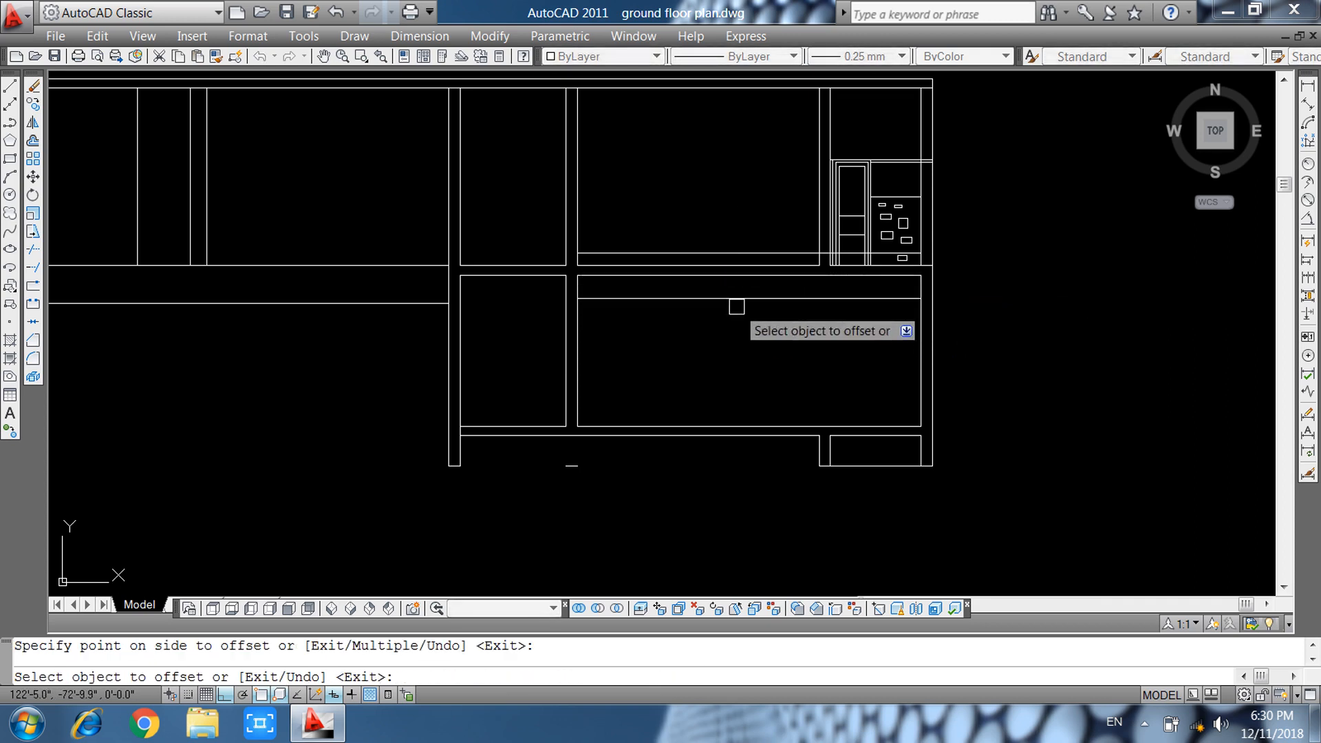
click(733, 304)
key(Escape)
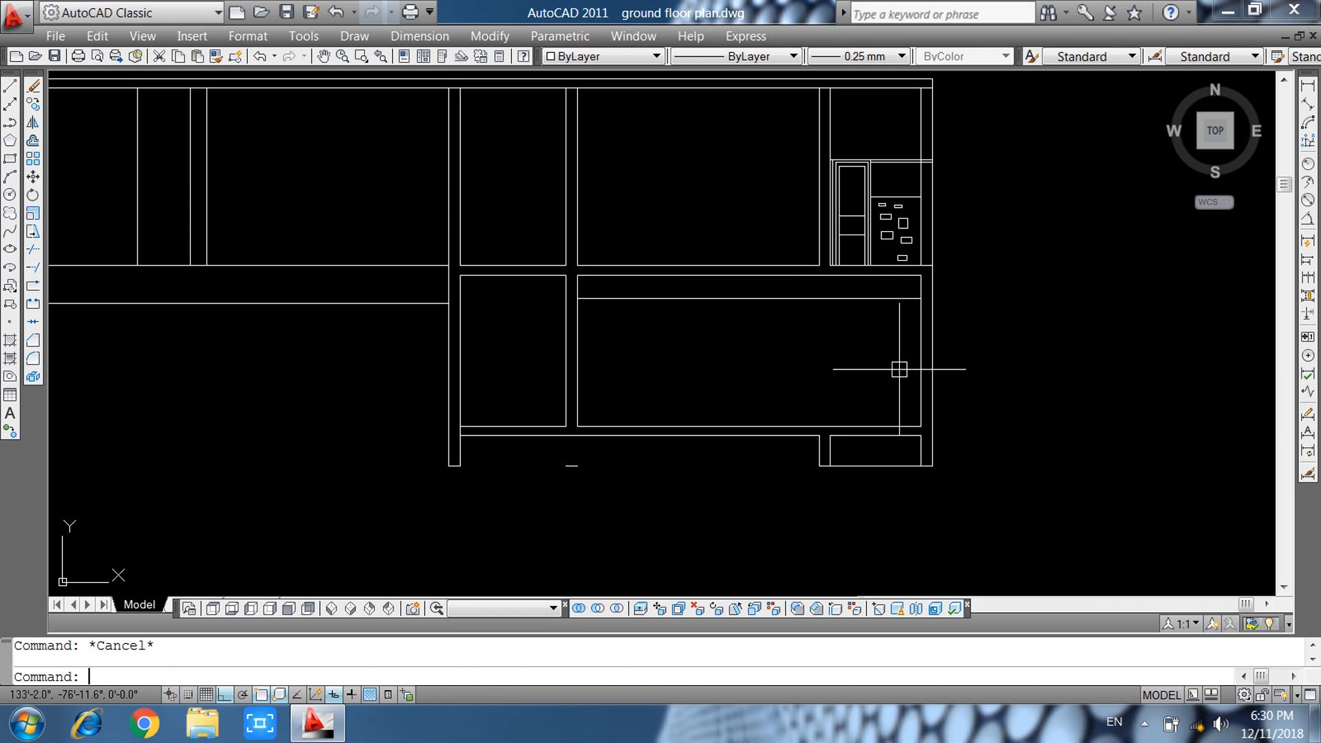
Extend both lines of the wall beside the door room down to the lowered ceiling line.
key(Return)
key(Return)
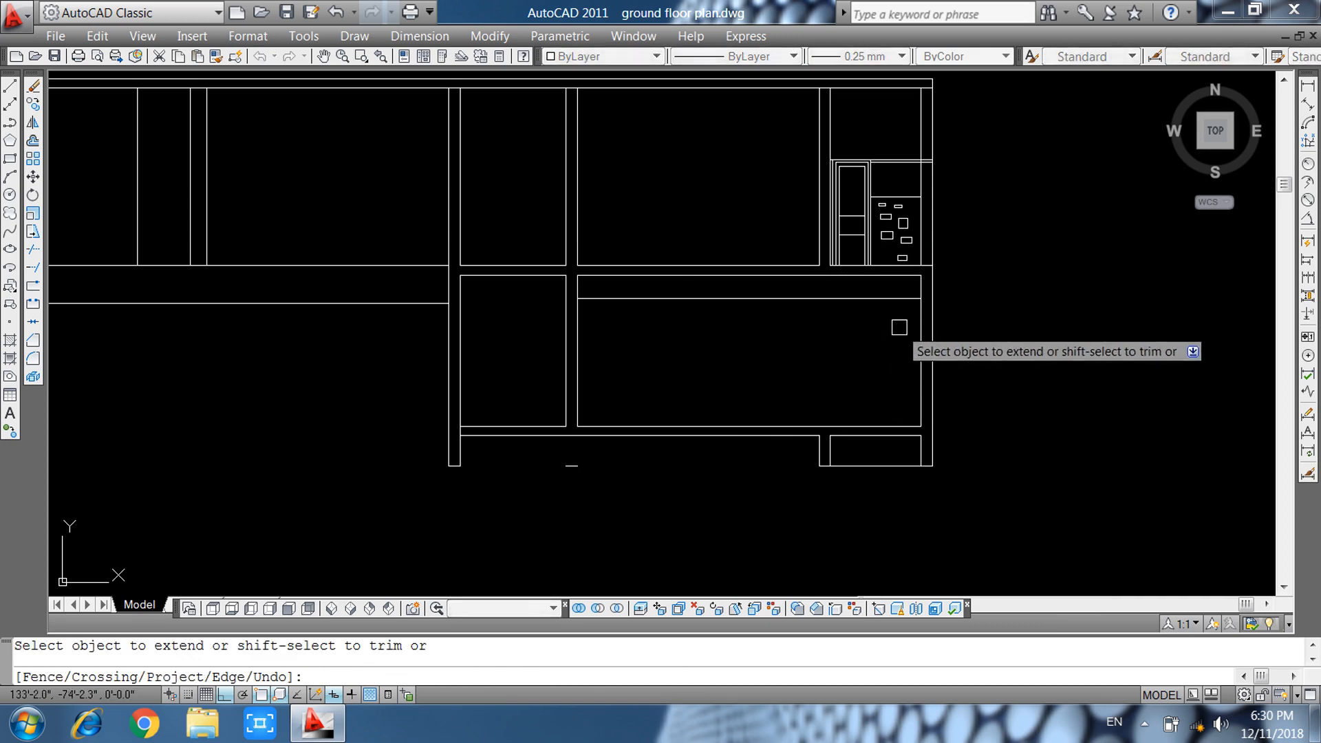
scroll(861, 296, up, 3)
click(677, 215)
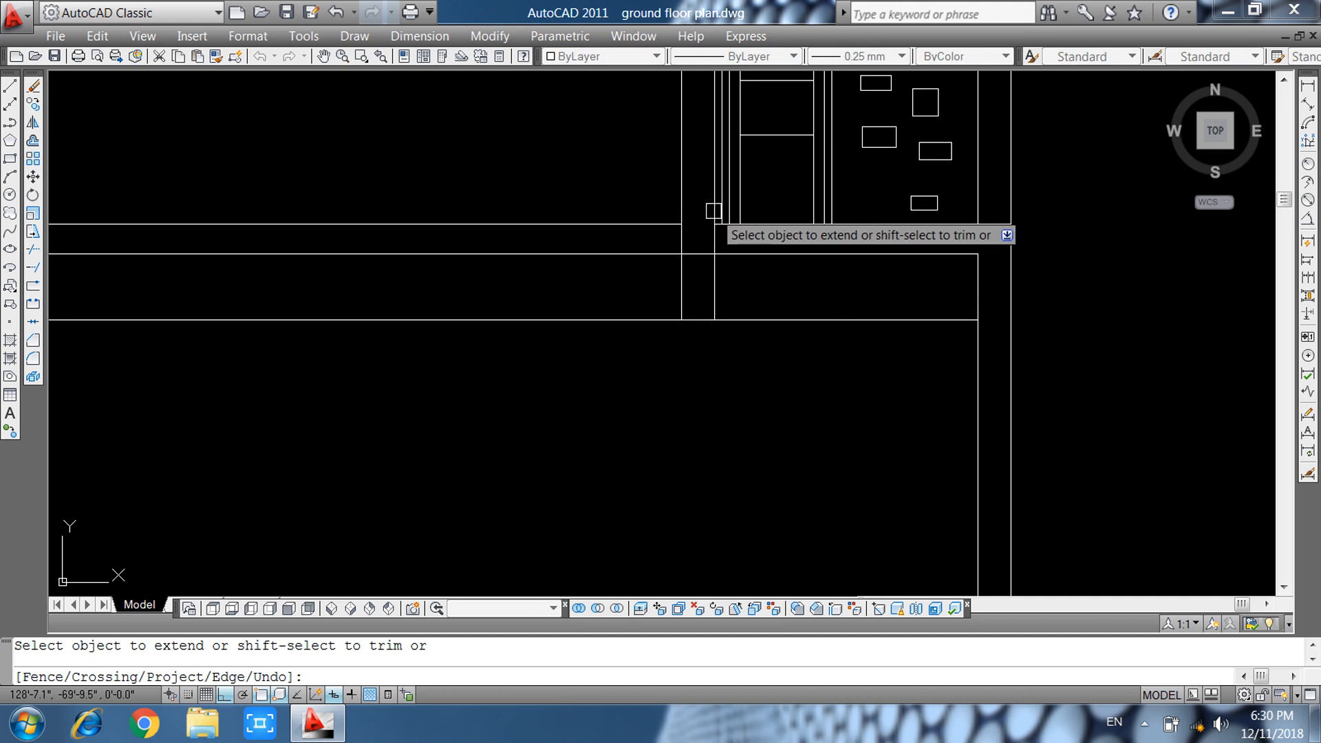
click(713, 211)
key(Escape)
Trim the old ceiling line between the extended wall lines and delete its remaining segment below the door room.
text(tr)
key(Return)
key(Return)
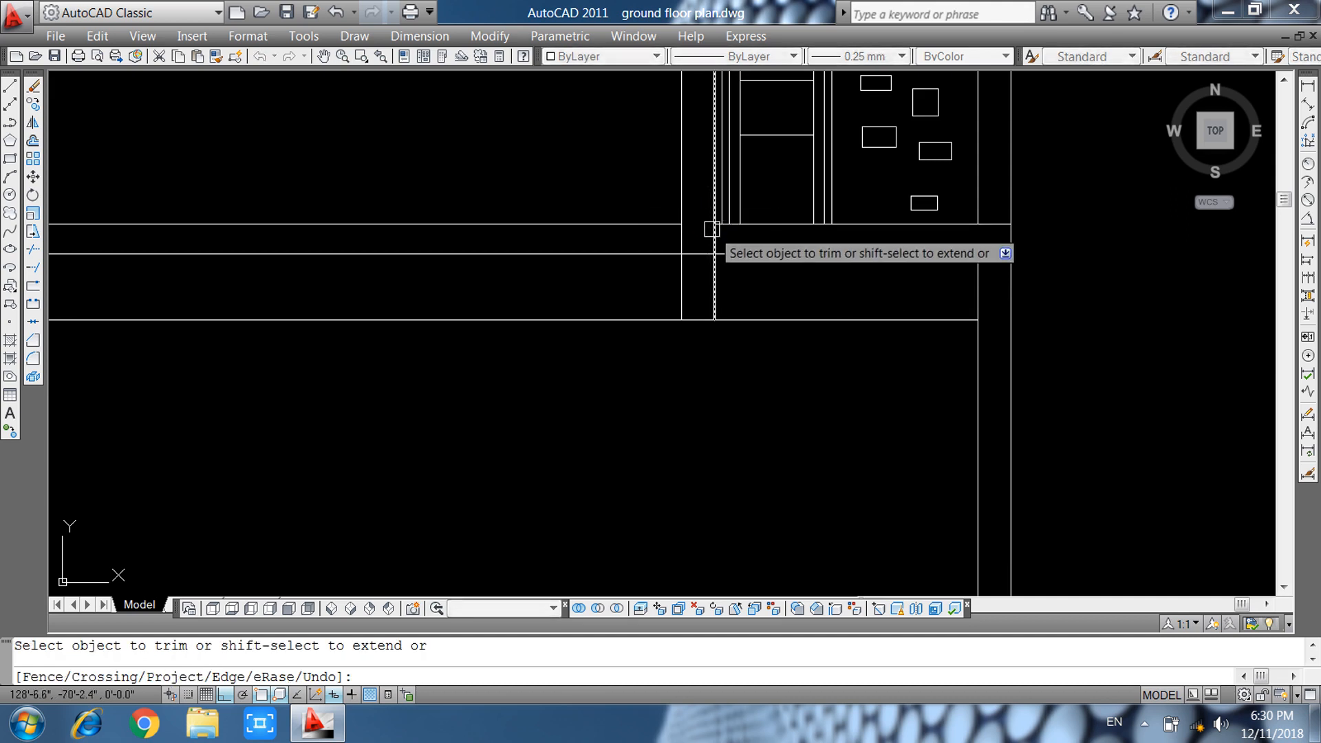
click(698, 254)
click(686, 244)
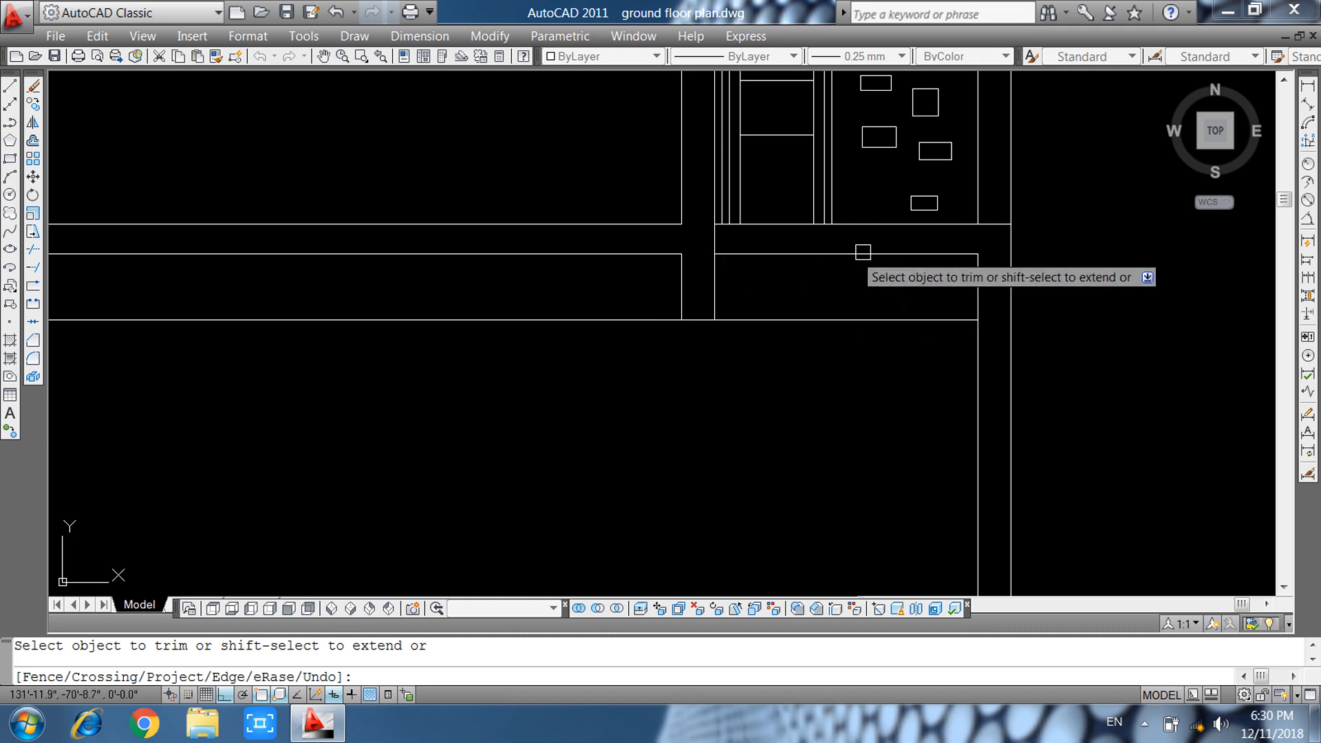
key(Escape)
click(892, 254)
key(Delete)
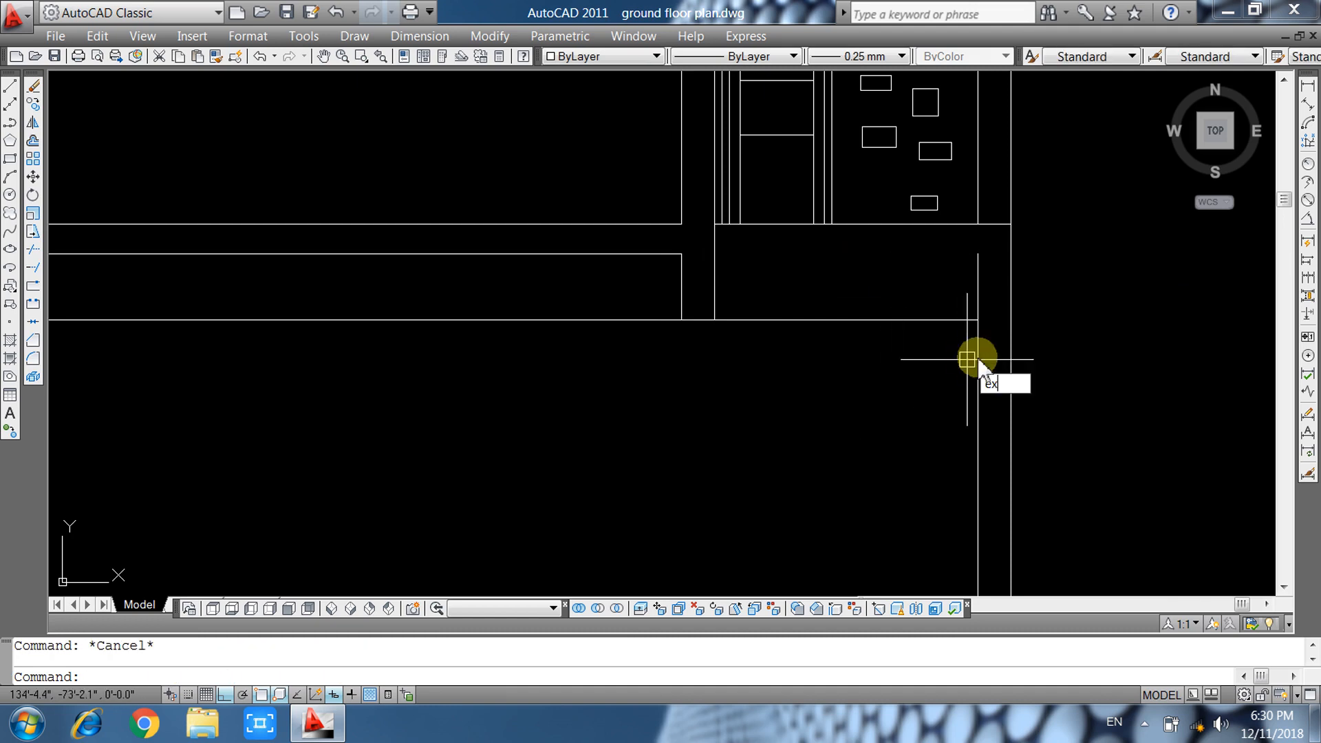
Extend the right outer wall's inner line up to the door room's floor line.
text(ex)
key(Return)
key(Return)
click(977, 276)
key(Escape)
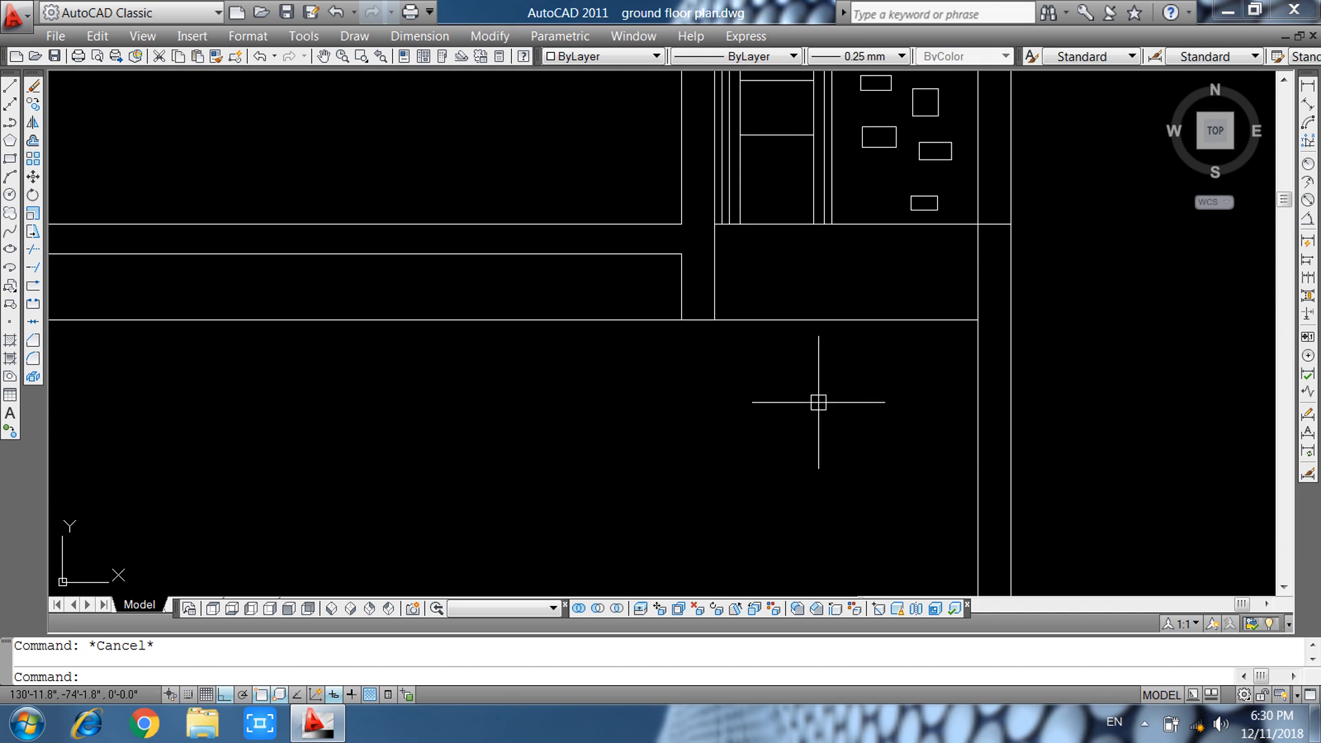
Offset the lowered ceiling line 9" upward to form the sunken slab below the door room.
text(o)
key(Return)
text(9)
key(Return)
click(797, 319)
click(792, 306)
key(Escape)
Trim the wall line below the new slab line and the slab line inside the wall, and delete its leftover part over the large room.
text(tr)
key(Return)
key(Return)
click(715, 301)
click(699, 287)
key(Escape)
click(634, 286)
key(Delete)
Draw a vertical line through the middle of the small lower room, from floor to ceiling.
scroll(780, 343, down, 2)
middle_drag(797, 406, 826, 380)
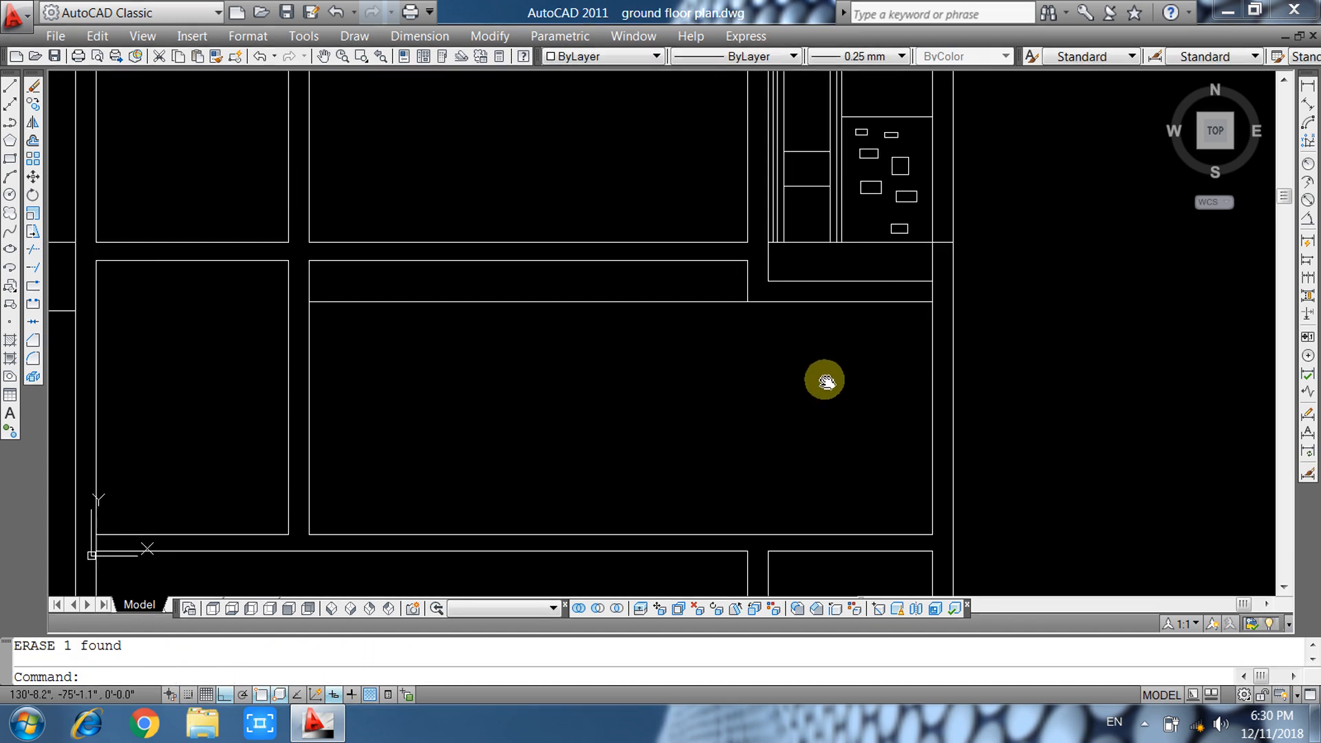
mouse_move(624, 393)
middle_down()
mouse_move(666, 389)
mouse_move(760, 417)
mouse_move(899, 408)
middle_up()
key(Escape)
text(l)
key(Return)
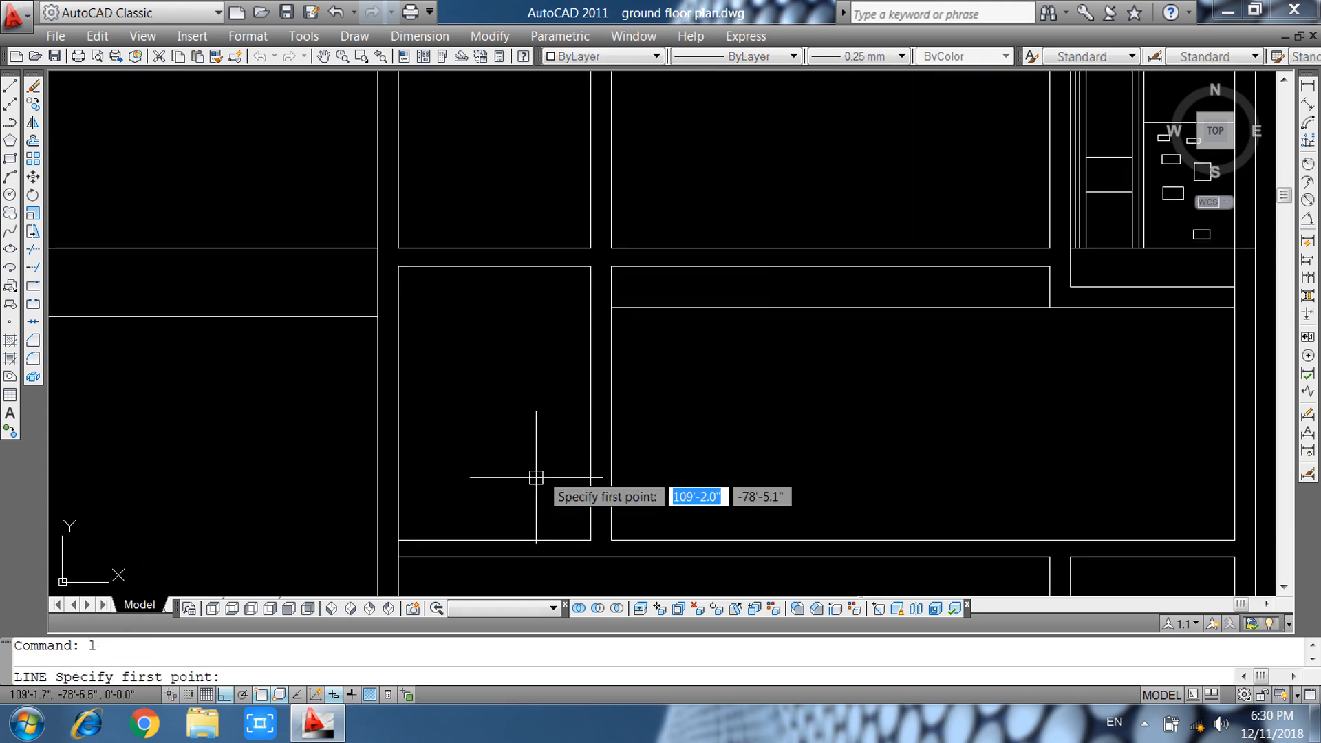
click(494, 540)
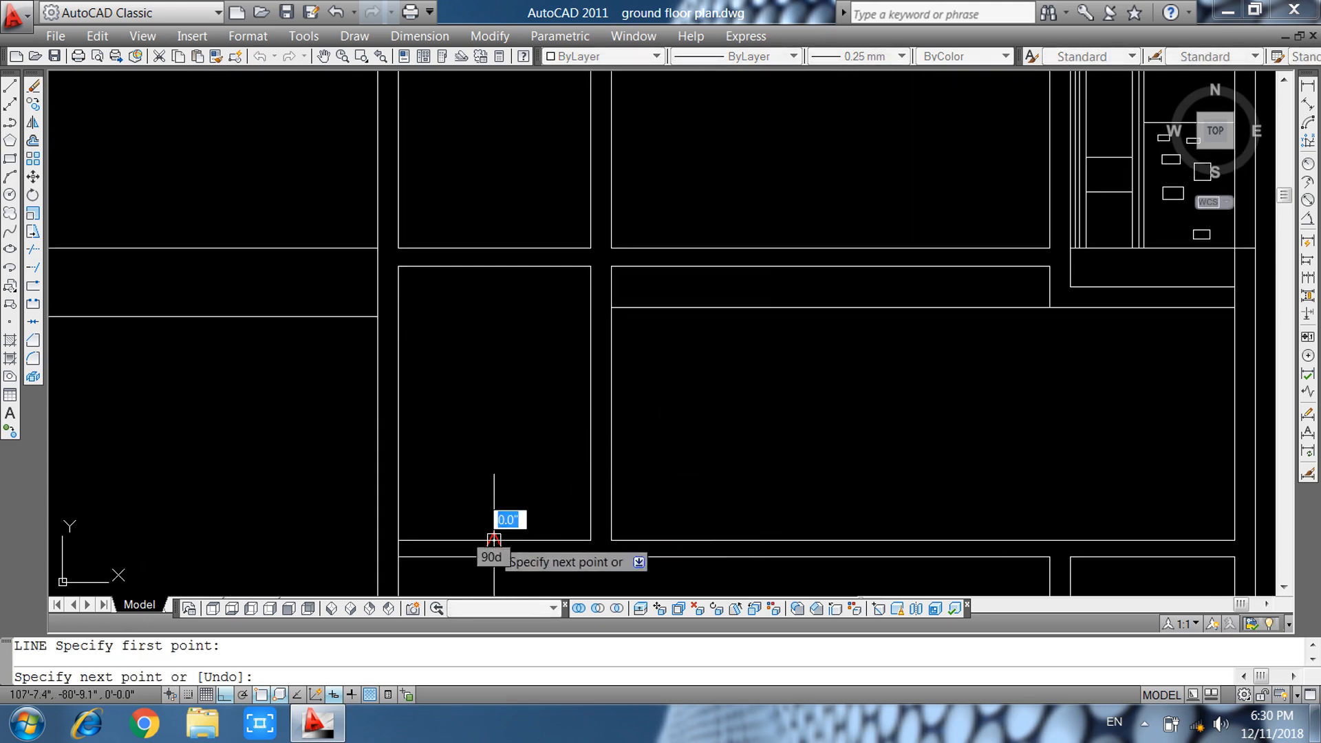
click(494, 267)
key(Return)
middle_drag(565, 348, 651, 274)
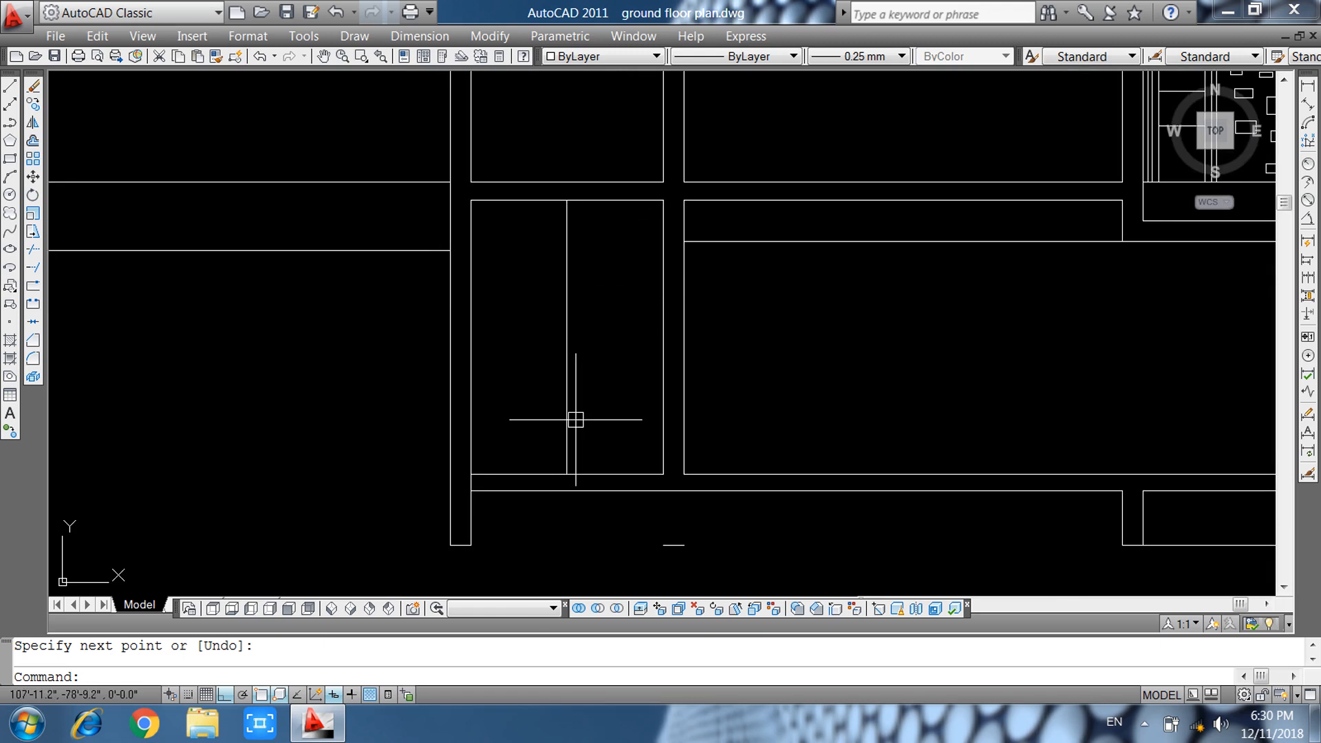
middle_drag(581, 478, 553, 366)
key(Escape)
middle_drag(640, 427, 359, 391)
middle_drag(1010, 471, 754, 528)
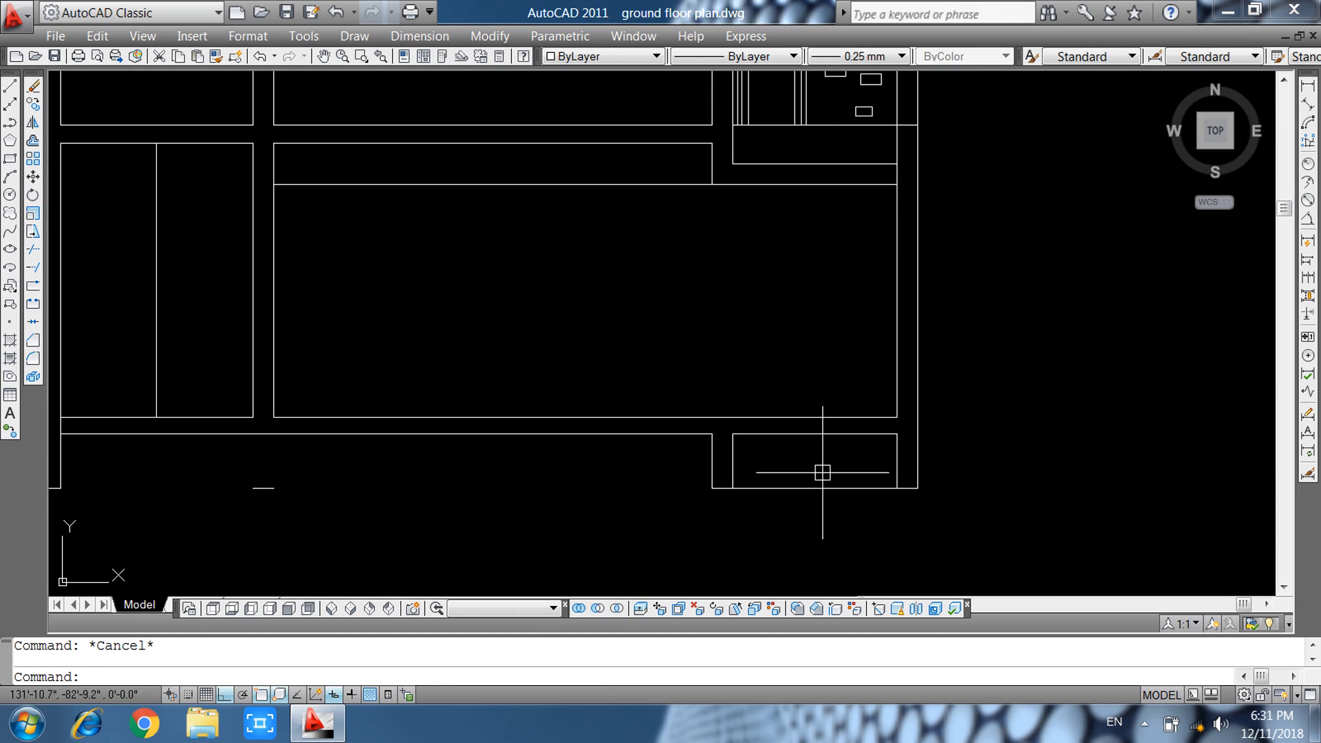
click(841, 461)
click(670, 523)
click(975, 460)
click(863, 491)
key(Escape)
Move the five foundation lines below the right outer wall horizontally outward, beyond the wall.
click(605, 354)
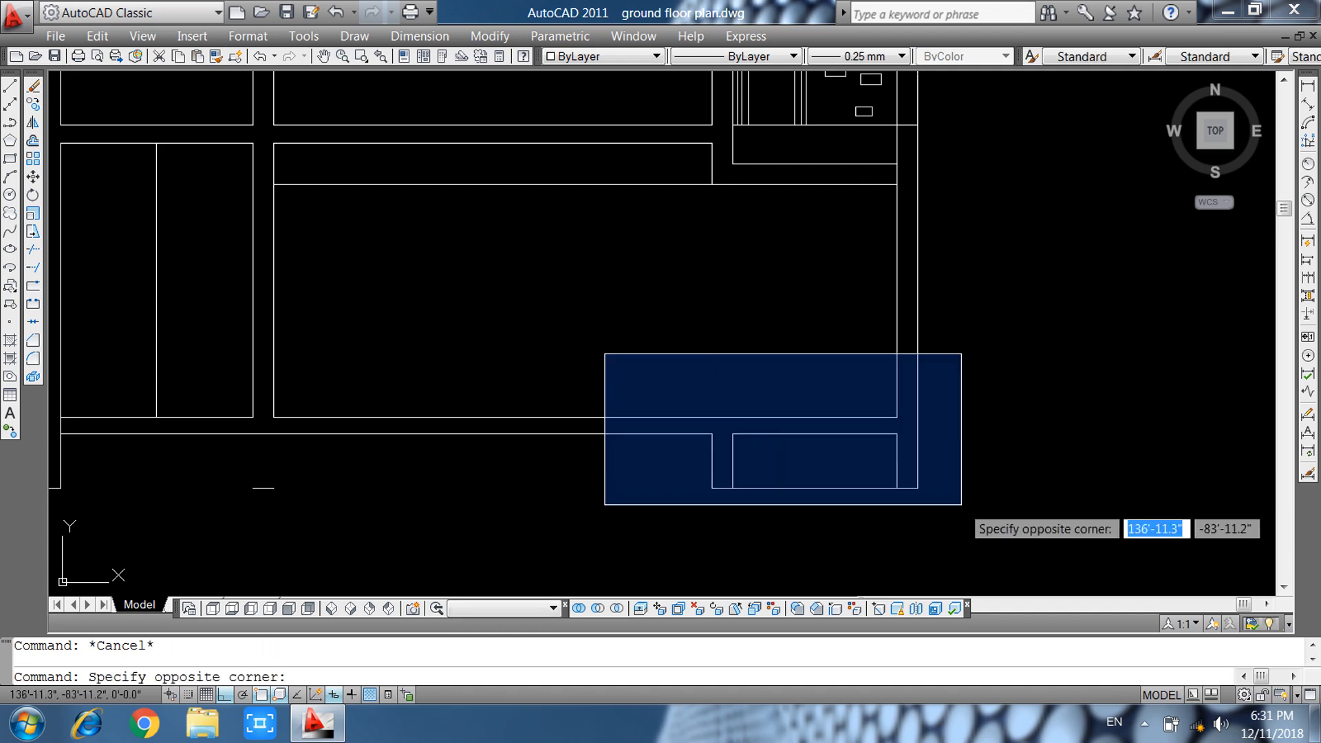
click(1023, 527)
text(m)
key(Return)
click(1023, 528)
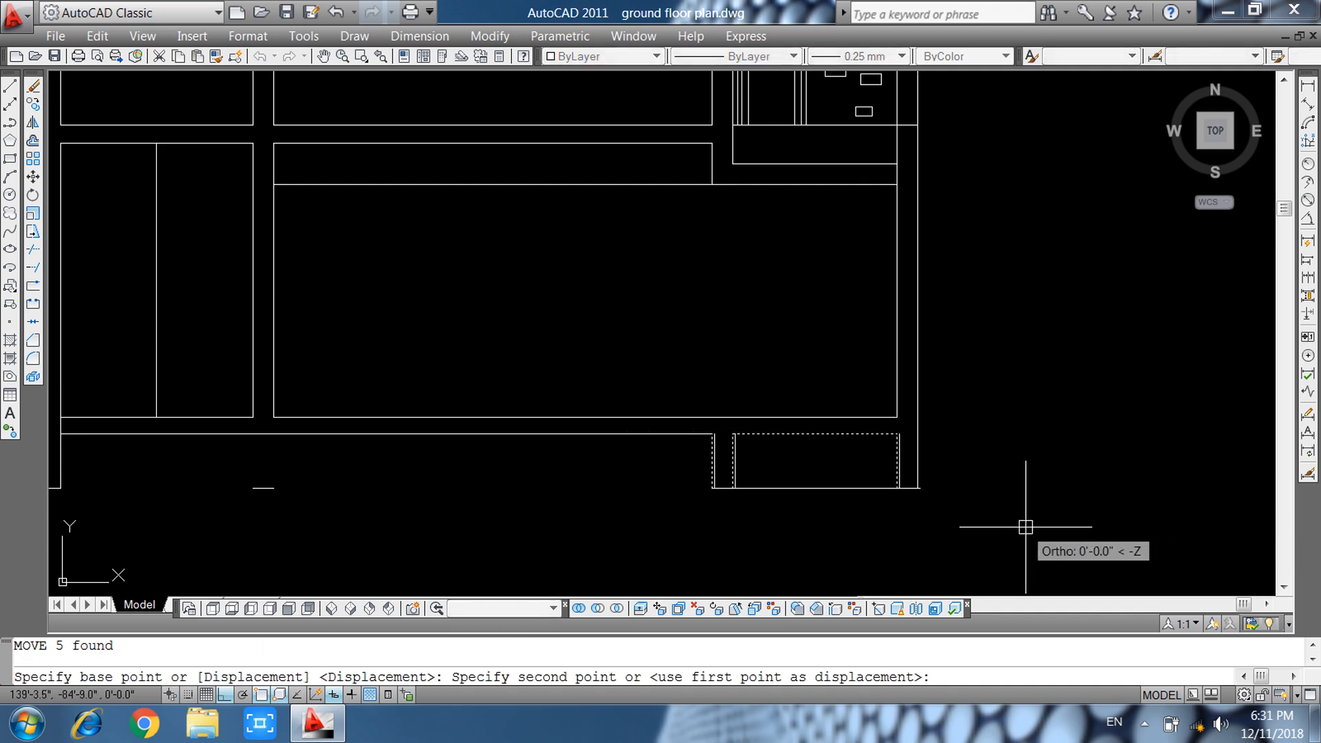
click(1090, 528)
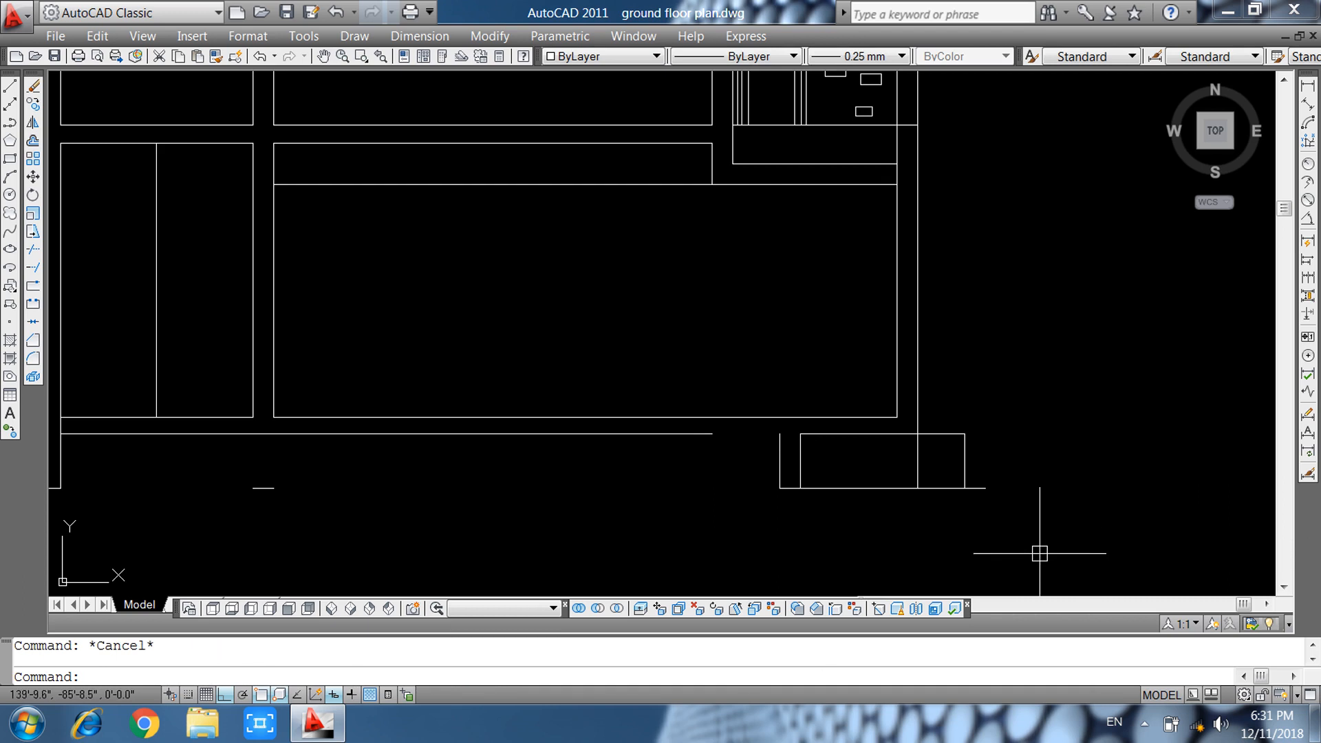
Extend the bottom floor slab's lower line to the moved foundation outline and trim the outer wall line inside the outline.
text(ex)
key(Return)
key(Return)
click(714, 434)
key(Escape)
text(tr)
key(Return)
key(Return)
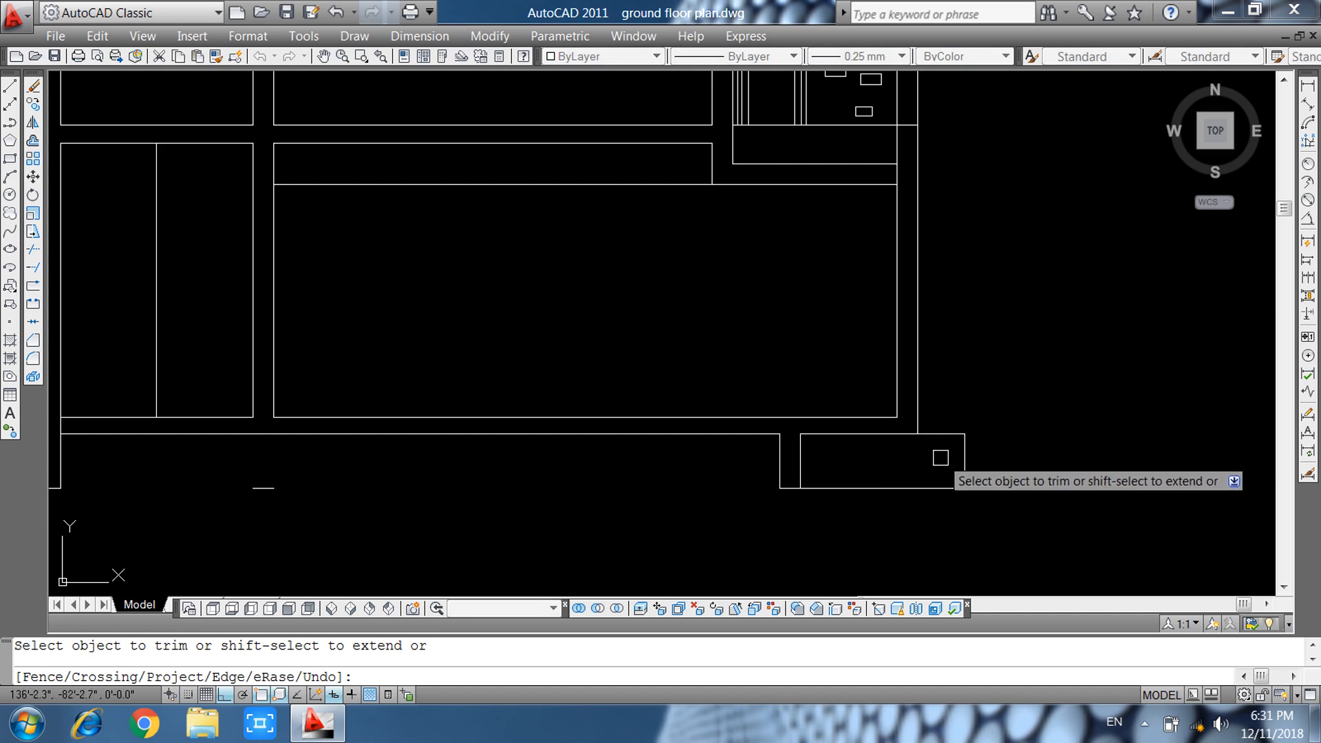
key(Escape)
Move the foundation lines further right, taking their top line's midpoint to the outer wall's outer line.
click(705, 387)
click(1099, 548)
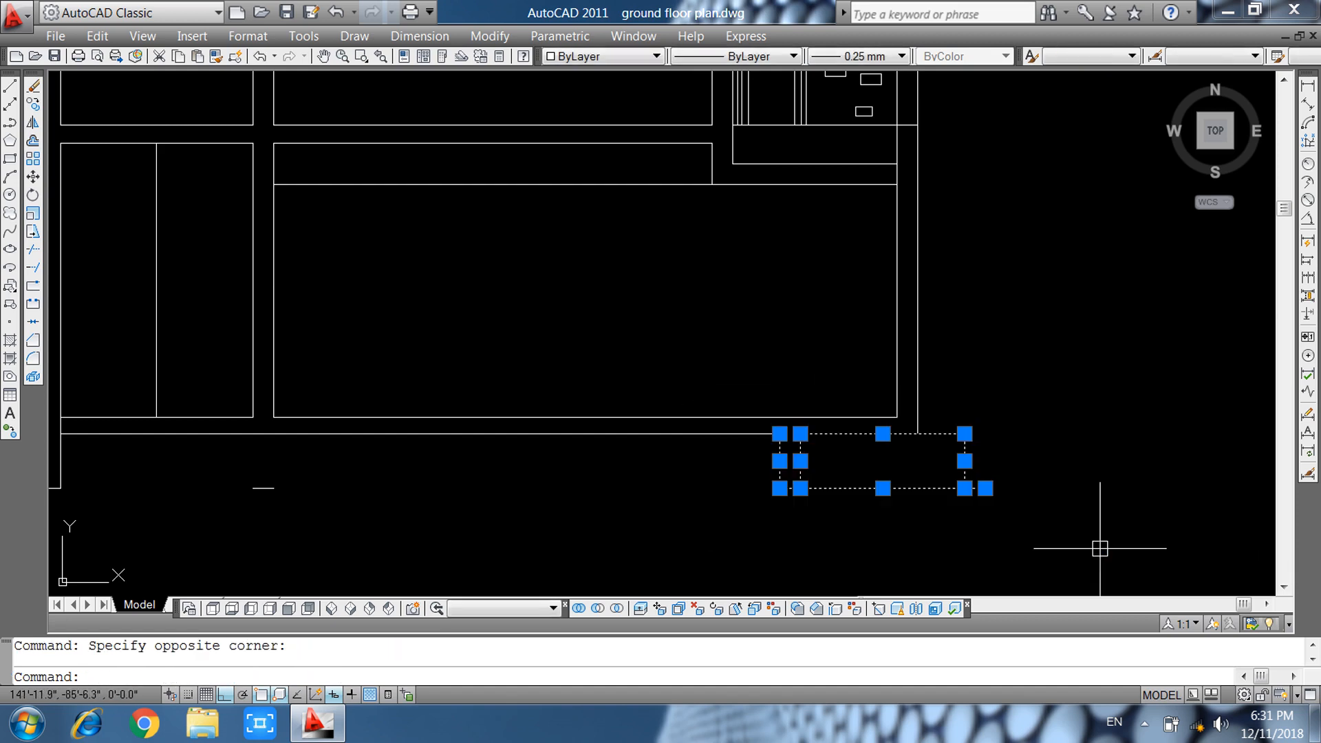
text(m)
key(Return)
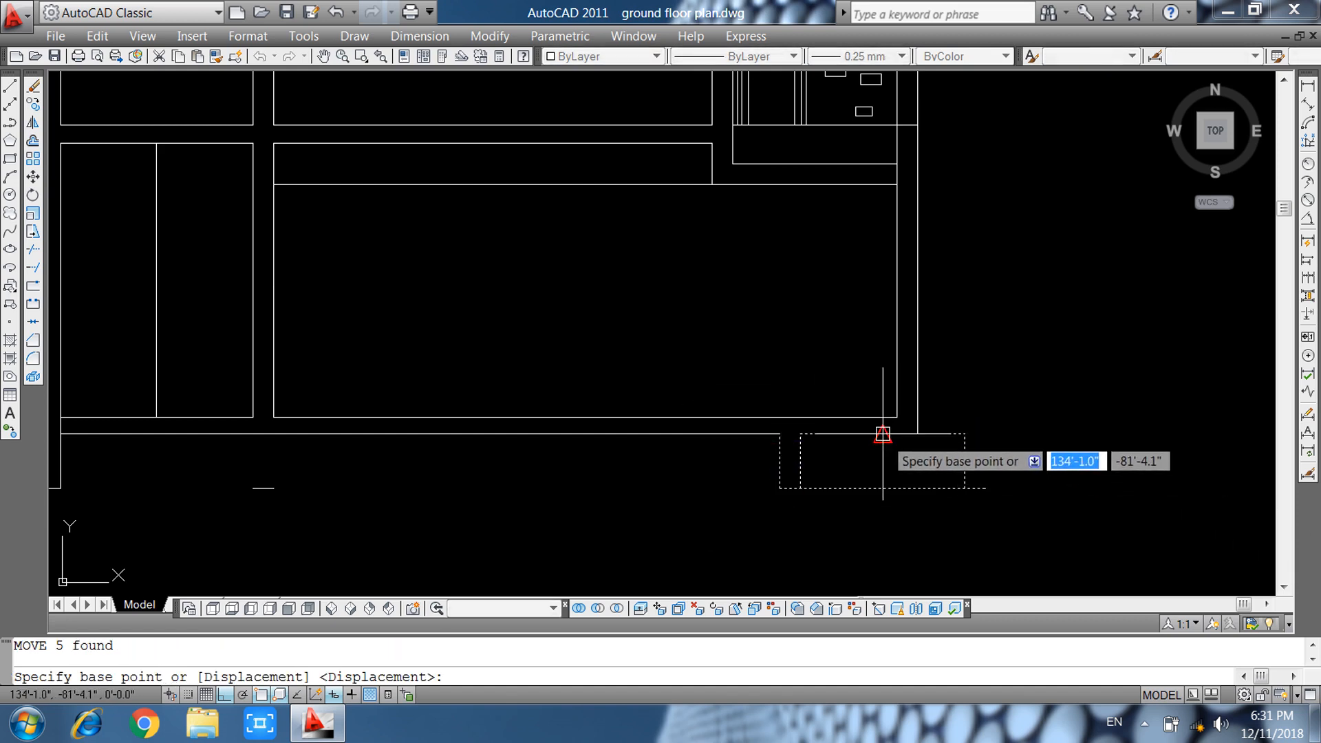
click(883, 433)
click(919, 437)
key(Escape)
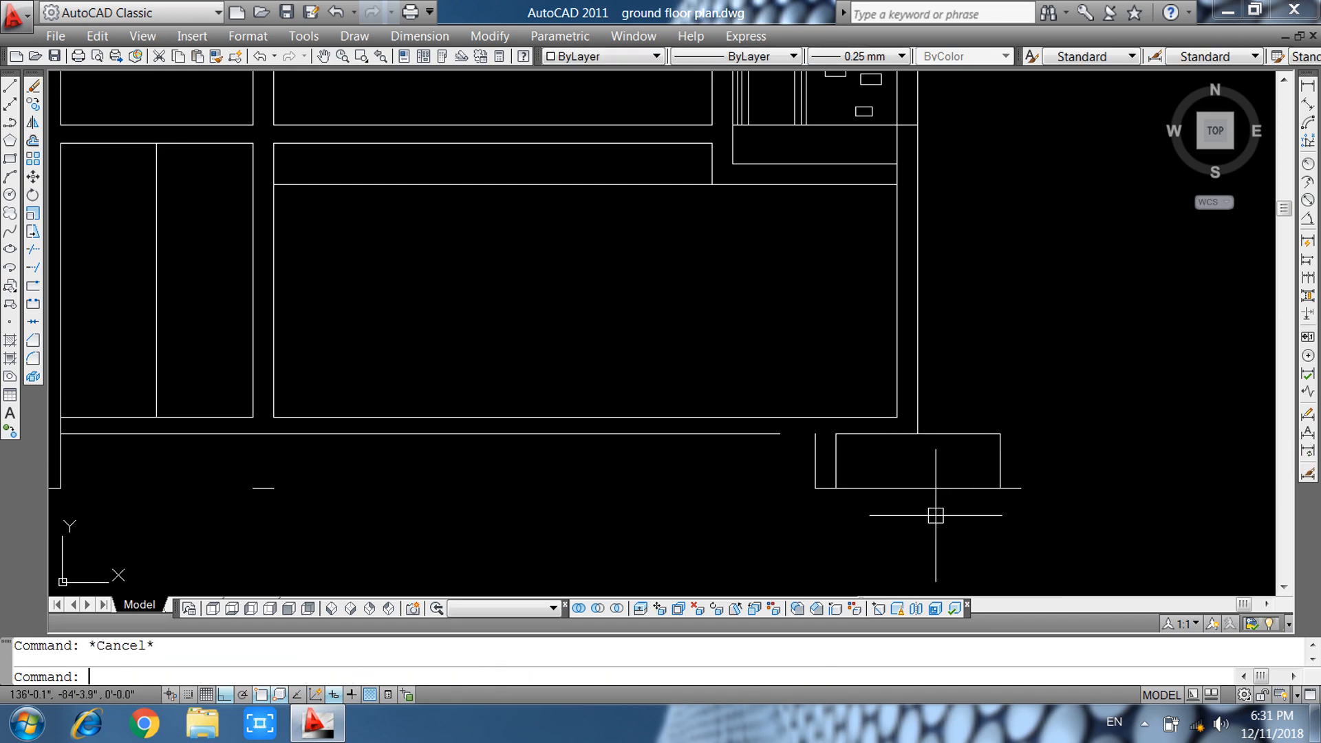
Extend the bottom floor slab's lower line to the left edge of the moved foundation outline.
text(ex)
key(Return)
key(Return)
click(774, 434)
key(Escape)
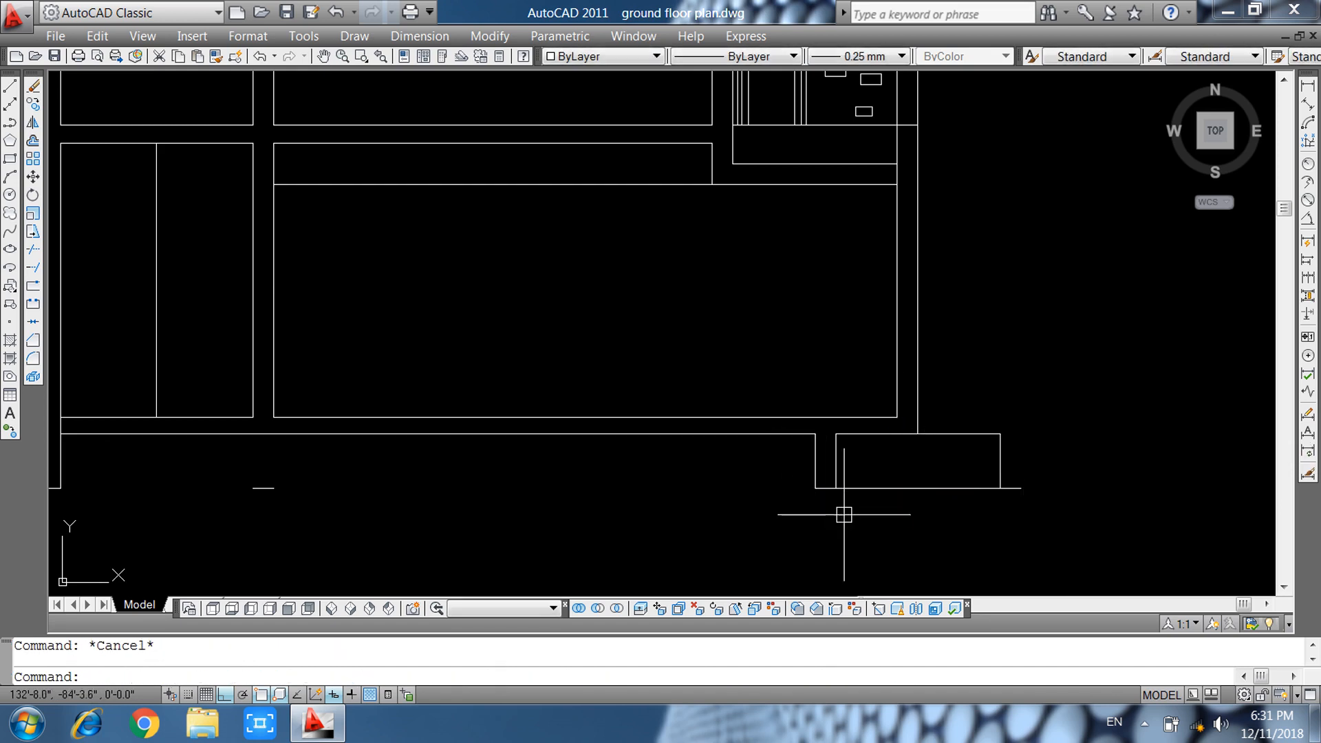
Delete the foundation outline's bottom line and draw a short horizontal line joining the lower ends of its two left verticals.
key(Delete)
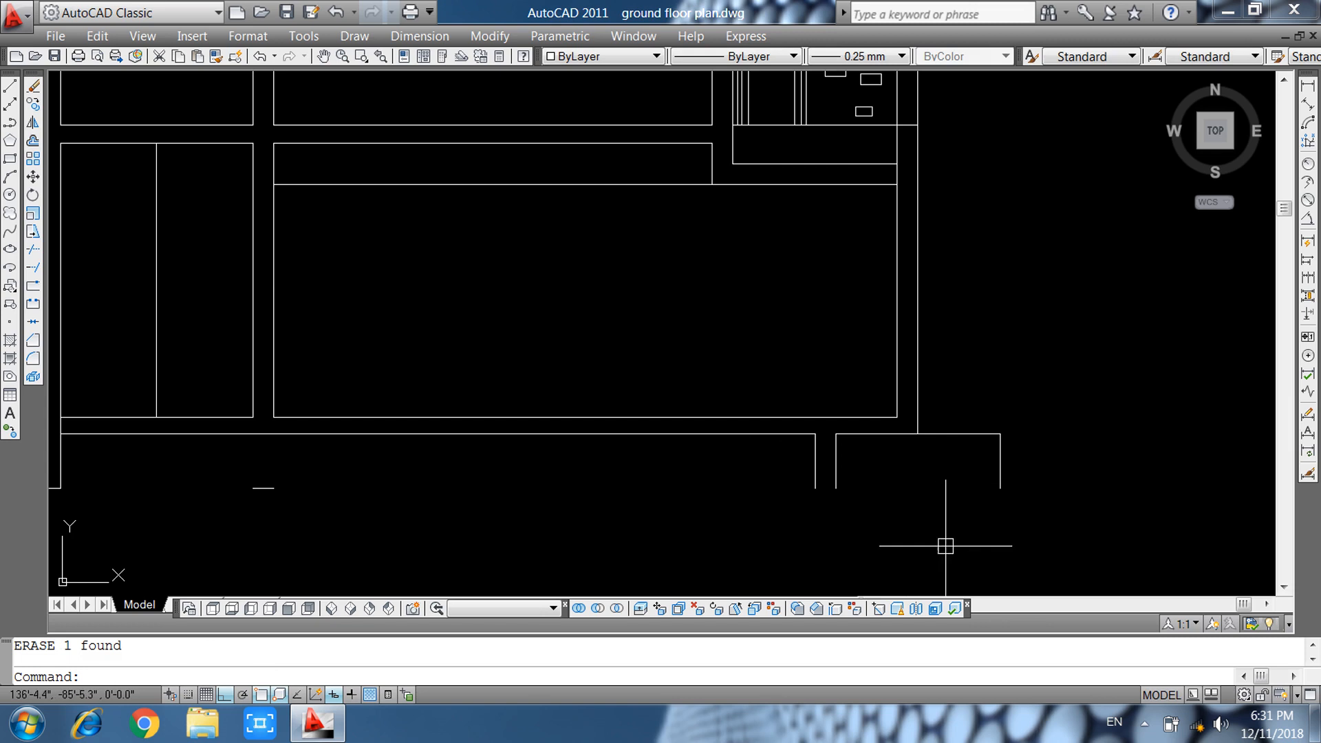
text(l)
key(Return)
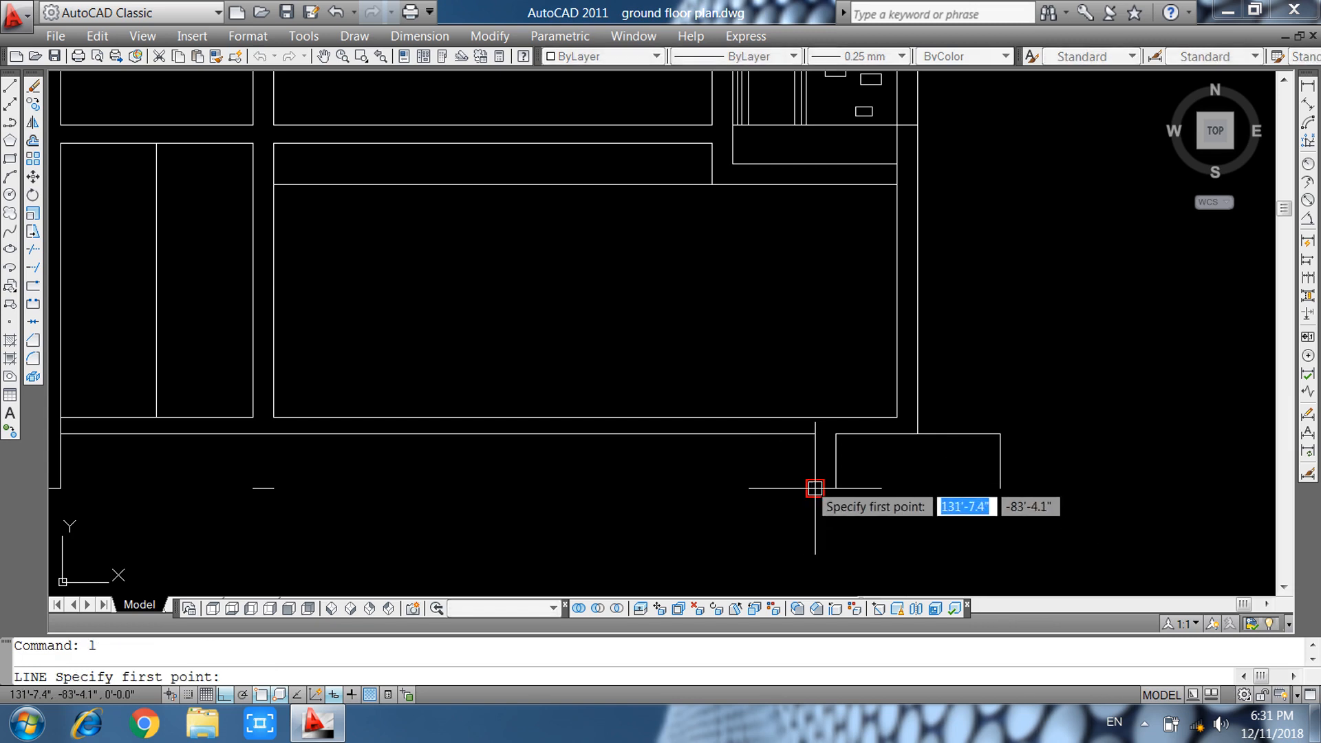
click(816, 487)
click(835, 488)
key(Return)
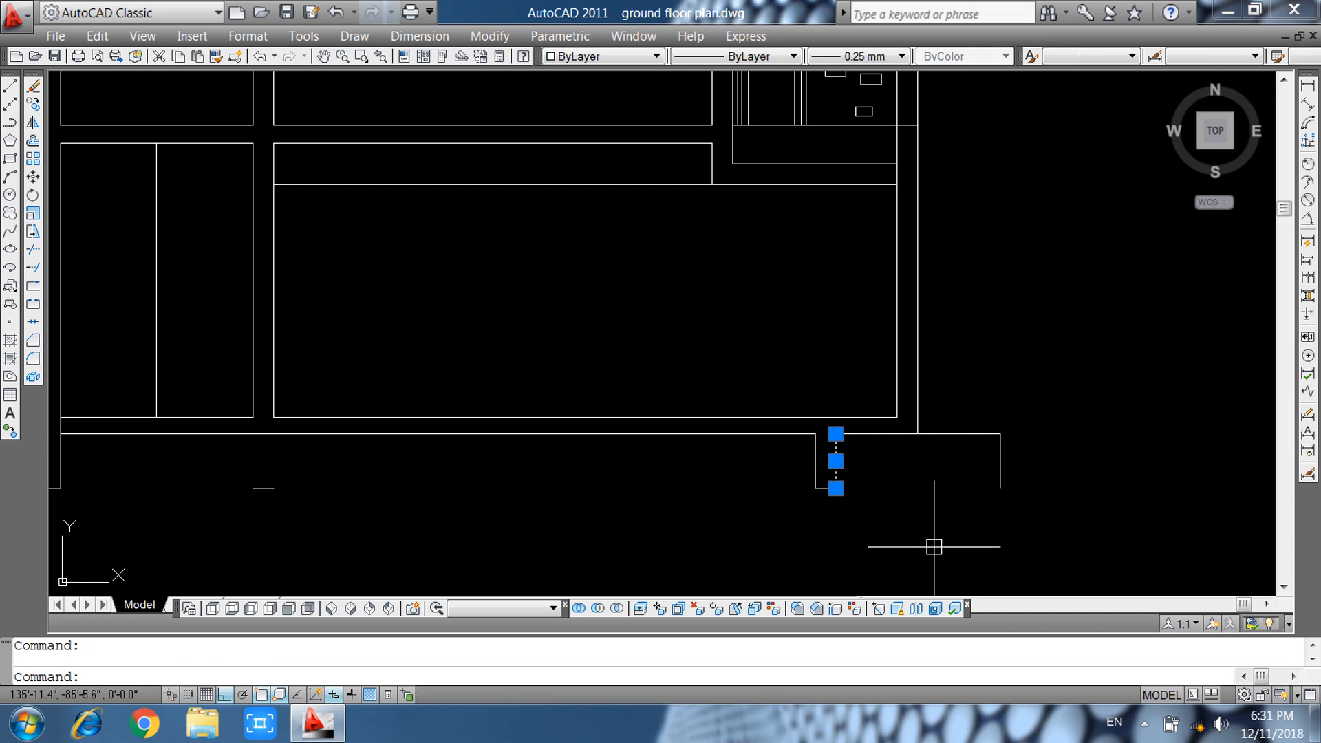
Delete the inner left vertical of the foundation outline and extend the short bottom line to its right edge.
key(Delete)
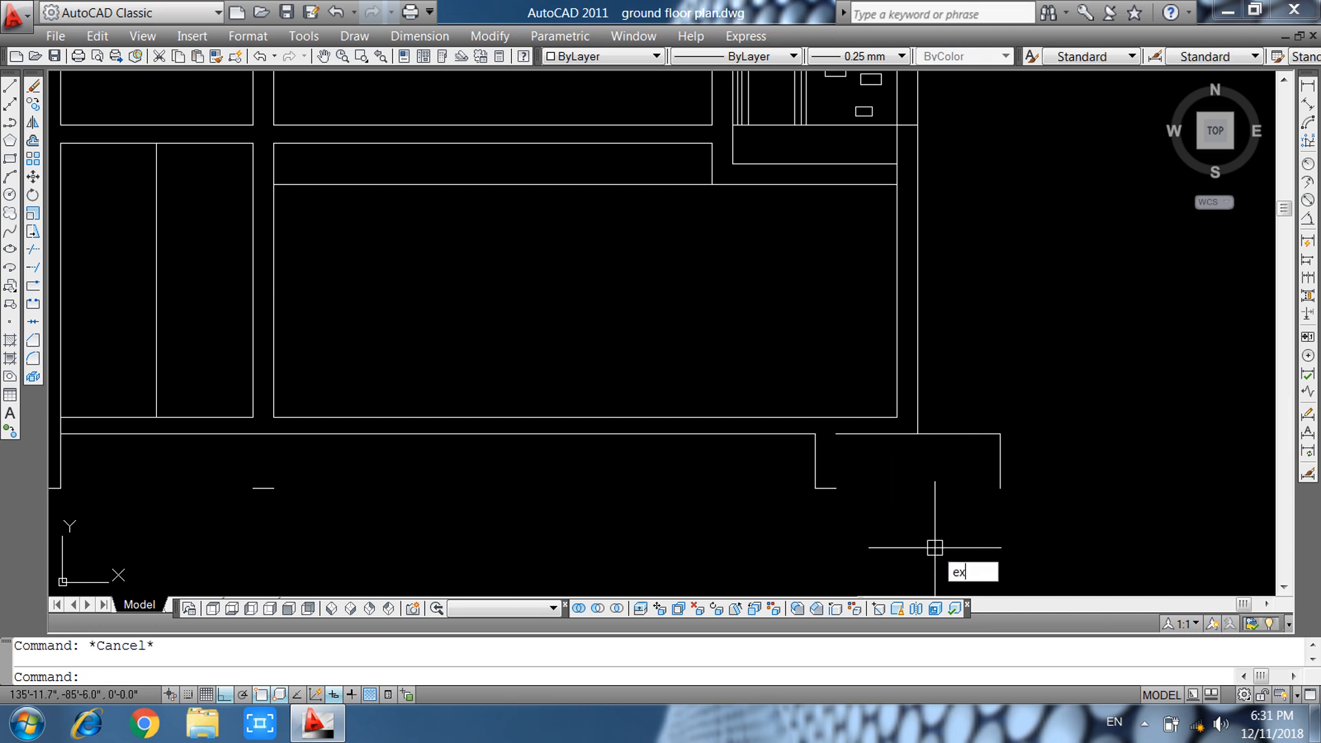
text(ex)
key(Return)
key(Return)
click(829, 488)
key(Escape)
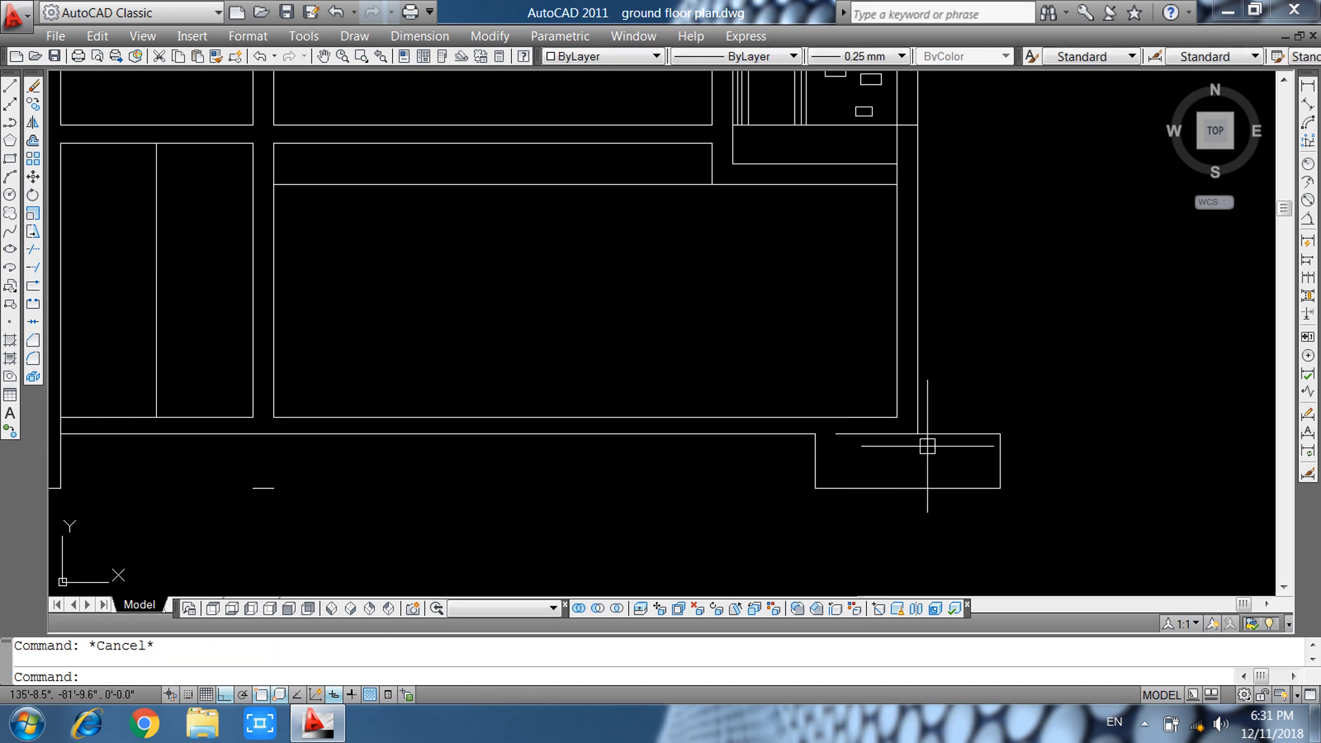
Extend the right outer wall's inner line down to the foundation outline's top line.
text(ex)
key(Return)
key(Return)
click(897, 401)
key(Escape)
Try a 1" outward offset of the right outer wall's outer line and erase the copy.
text(o)
key(Return)
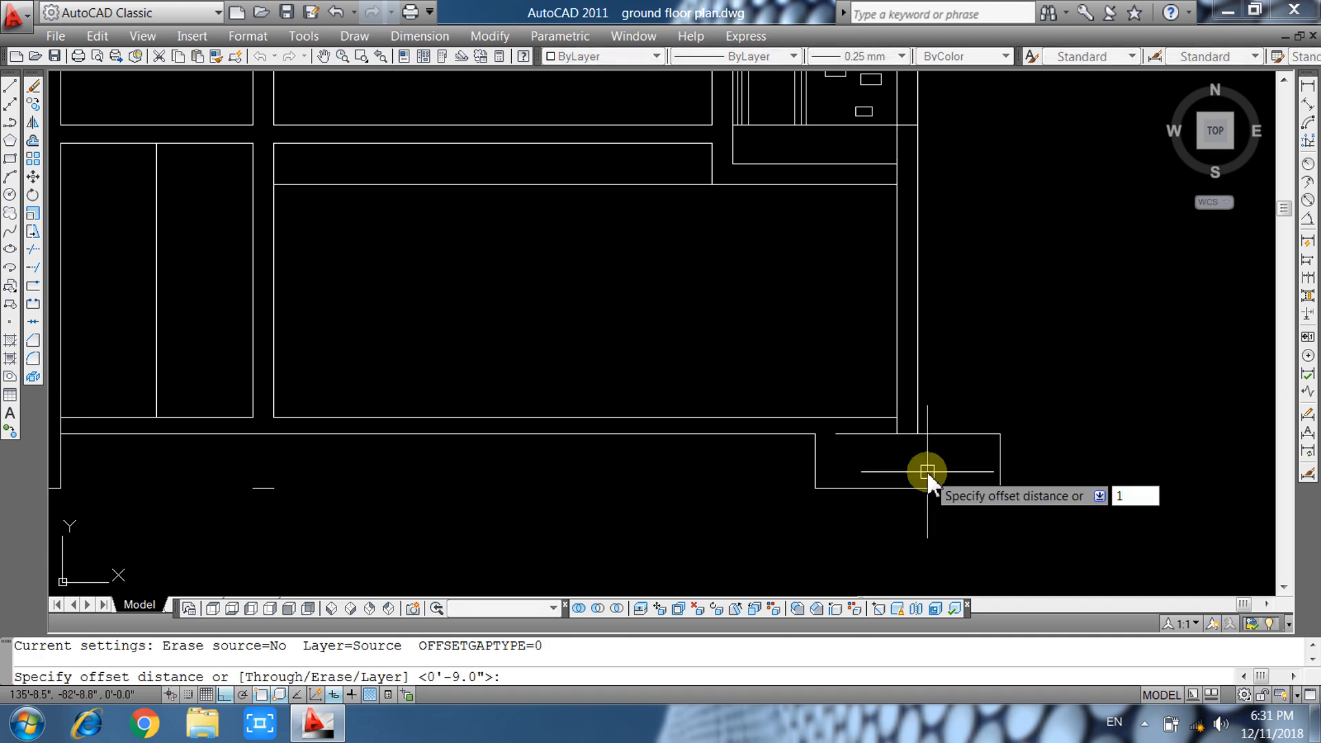
key(Return)
click(919, 421)
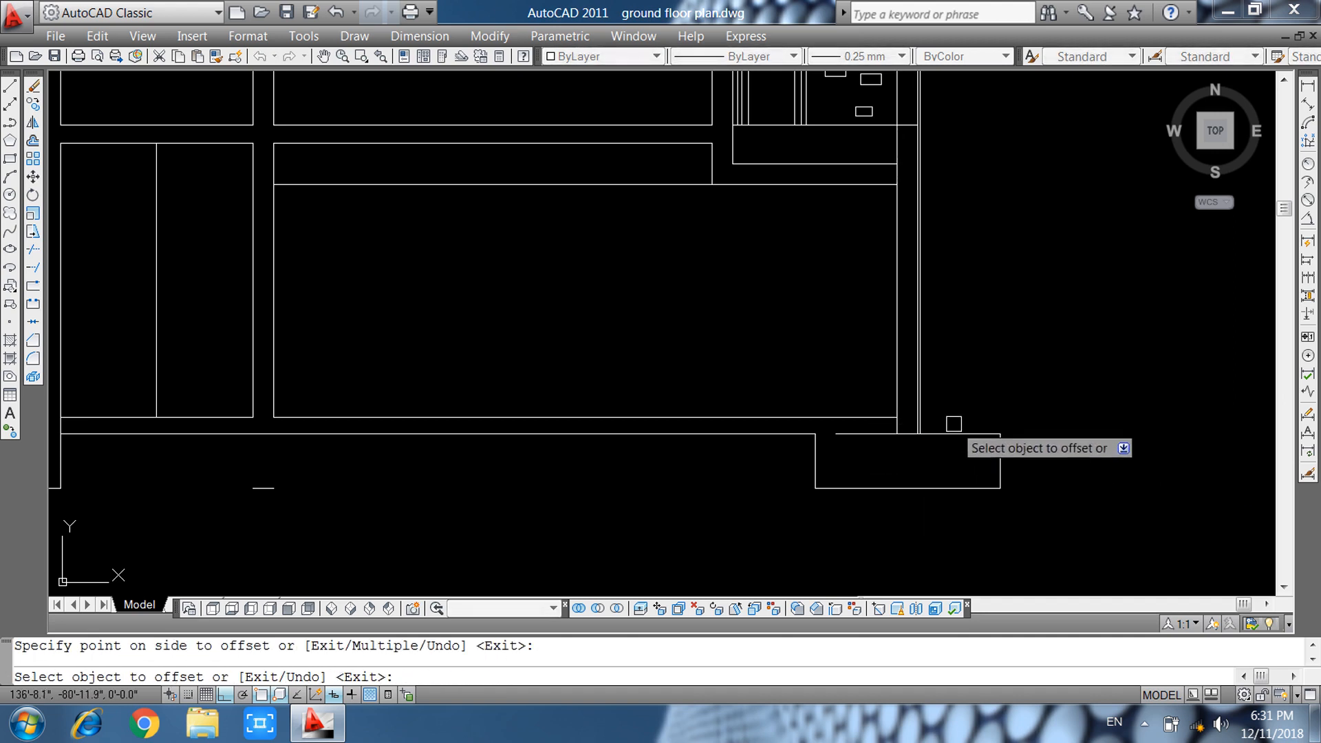
key(Escape)
scroll(932, 423, up, 4)
click(927, 450)
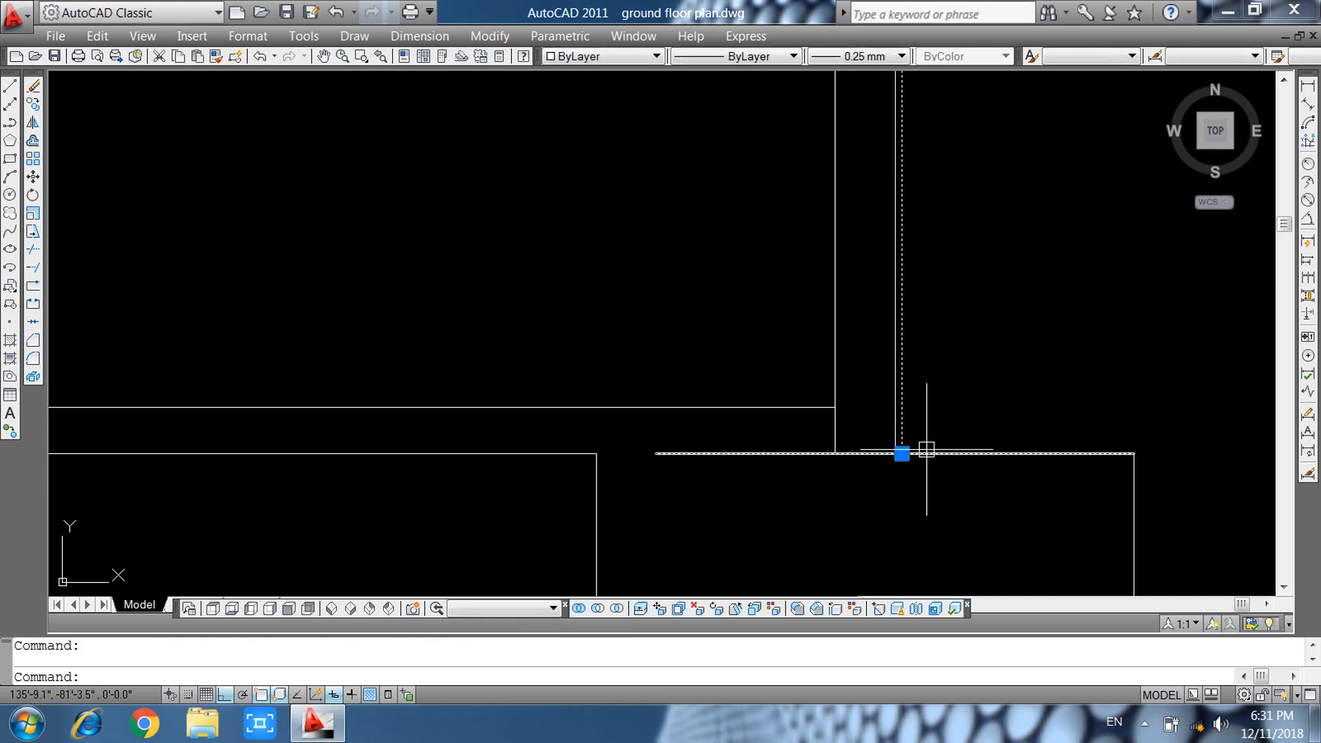
key(Return)
Offset the right outer wall's two lines 9" away from the wall, one to each side.
scroll(888, 489, down, 2)
text(o)
key(Return)
text(9)
key(Return)
click(893, 436)
click(982, 434)
click(808, 395)
middle_drag(932, 504, 893, 460)
key(Escape)
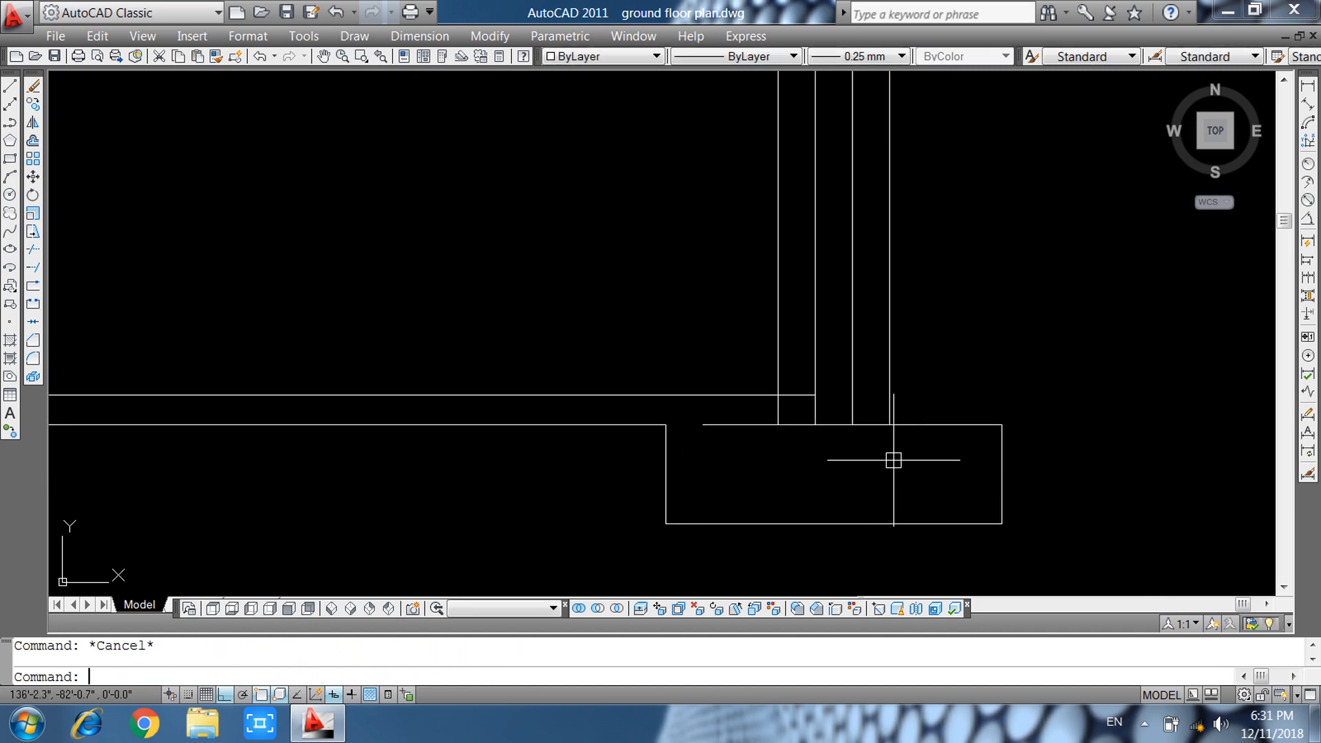
Offset the foundation outline's top line 9" downward.
text(o)
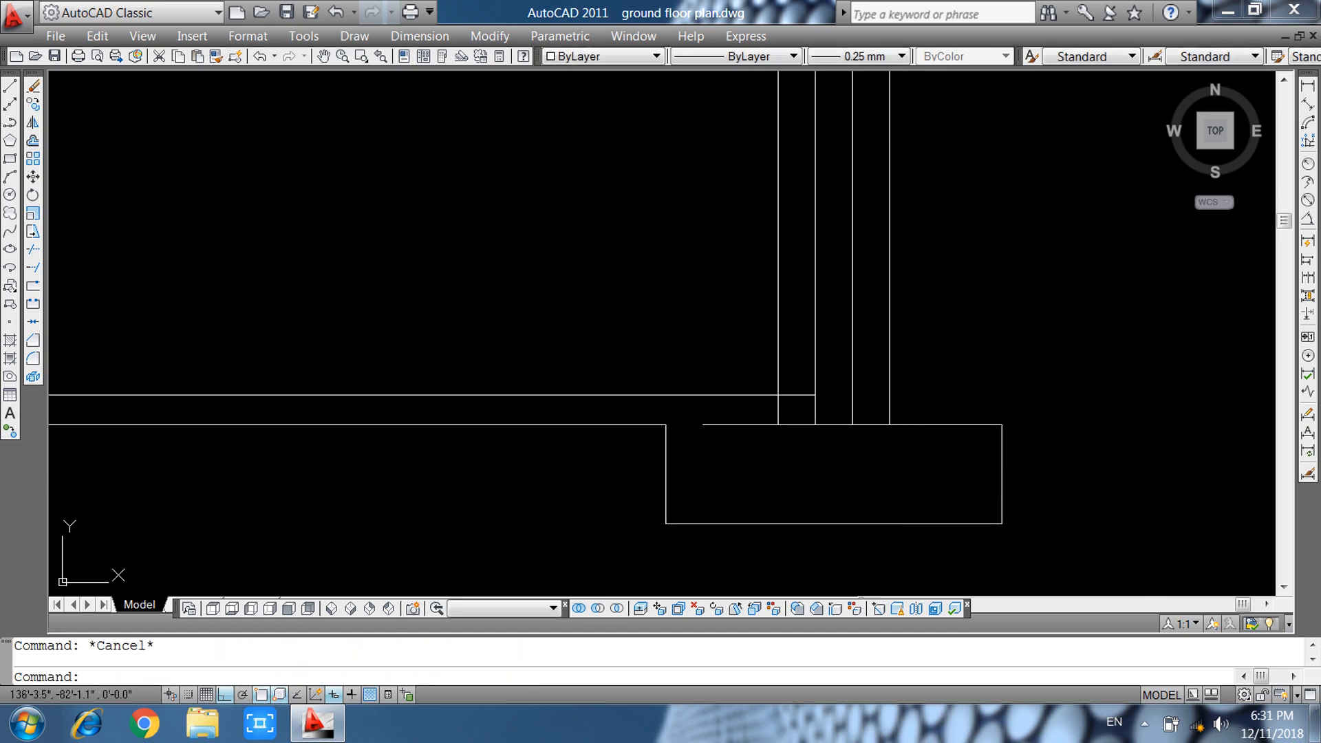
key(Return)
text(9)
key(Return)
click(877, 425)
click(888, 460)
key(Escape)
Extend the two outer offset wall lines down to the new horizontal line in the foundation.
text(ex)
key(Return)
key(Return)
click(779, 378)
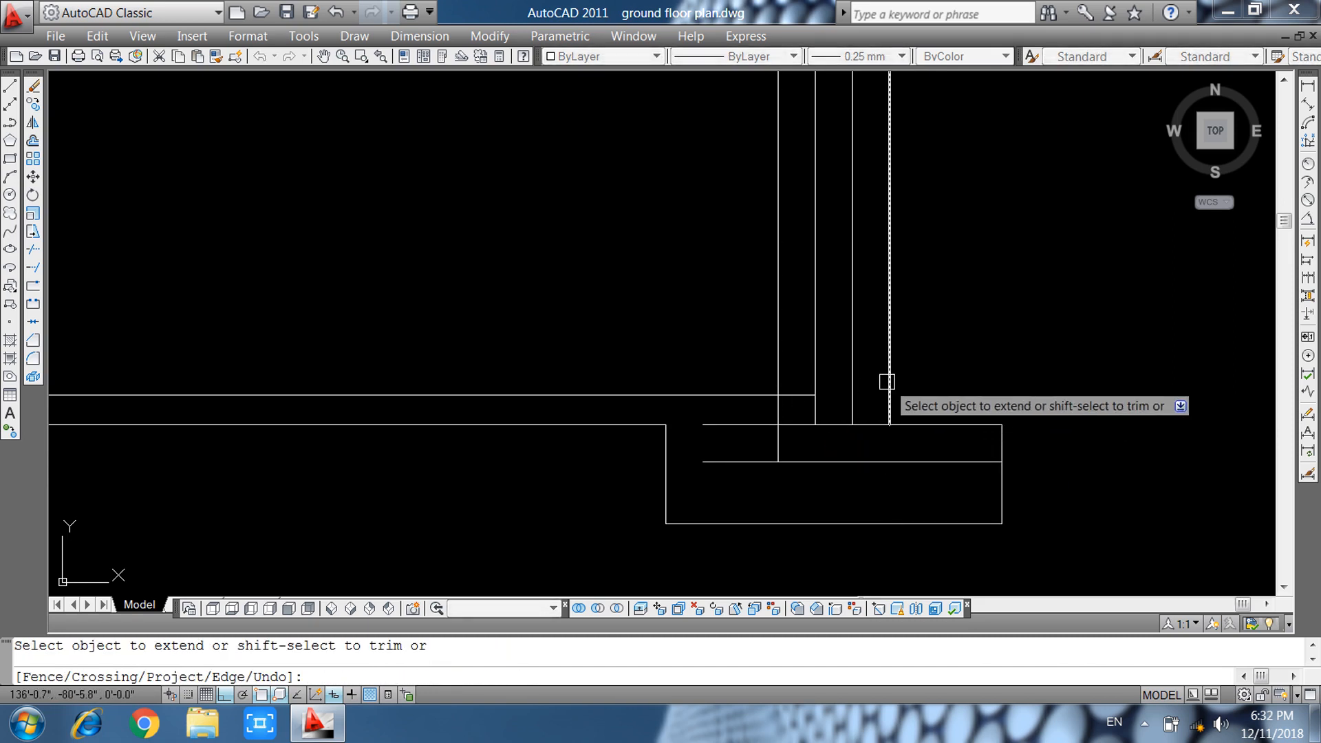
click(891, 382)
key(Escape)
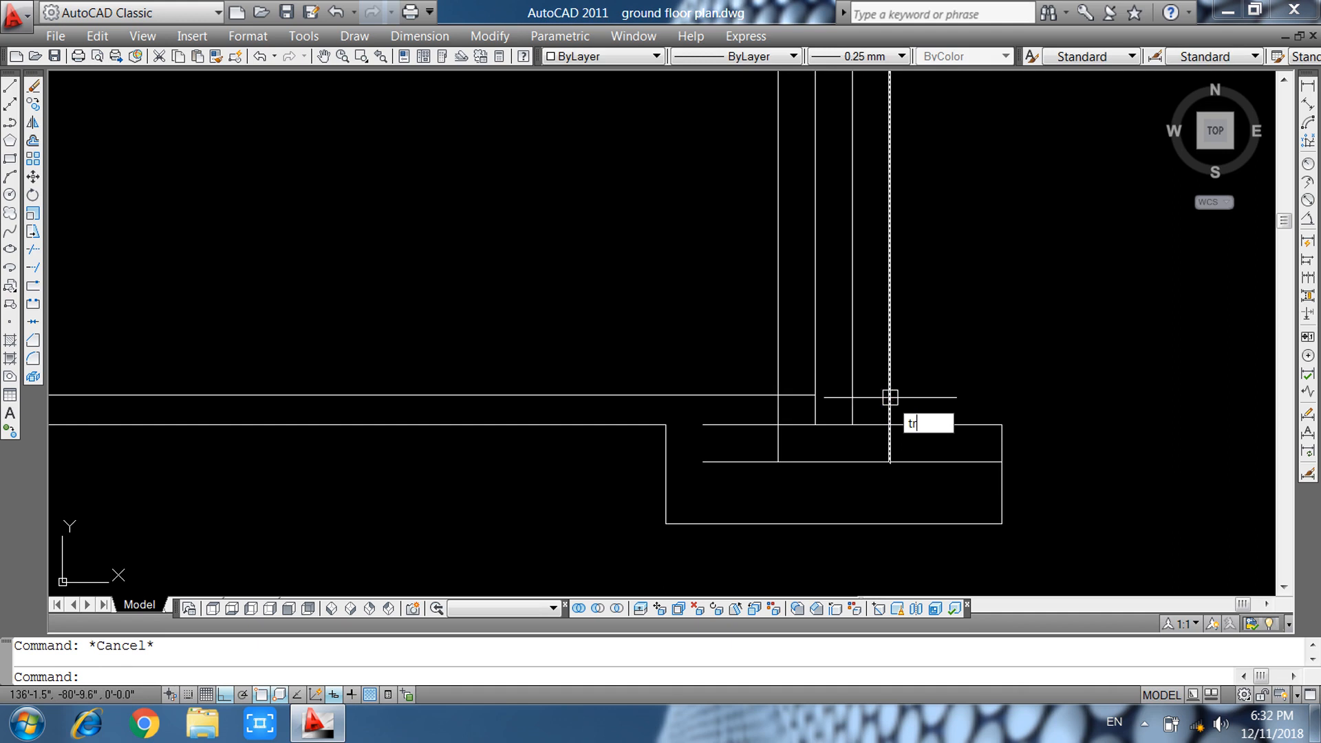
Trim the two offset wall lines above the foundation's top line, and the floor line between the inner one and the wall.
key(Return)
key(Return)
click(803, 392)
click(780, 378)
click(872, 377)
click(890, 385)
click(777, 407)
key(Escape)
Offset the upper footing step's side lines 9" outward and its bottom line 9" downward.
text(o)
key(Return)
text(9)
key(Return)
click(889, 448)
click(908, 446)
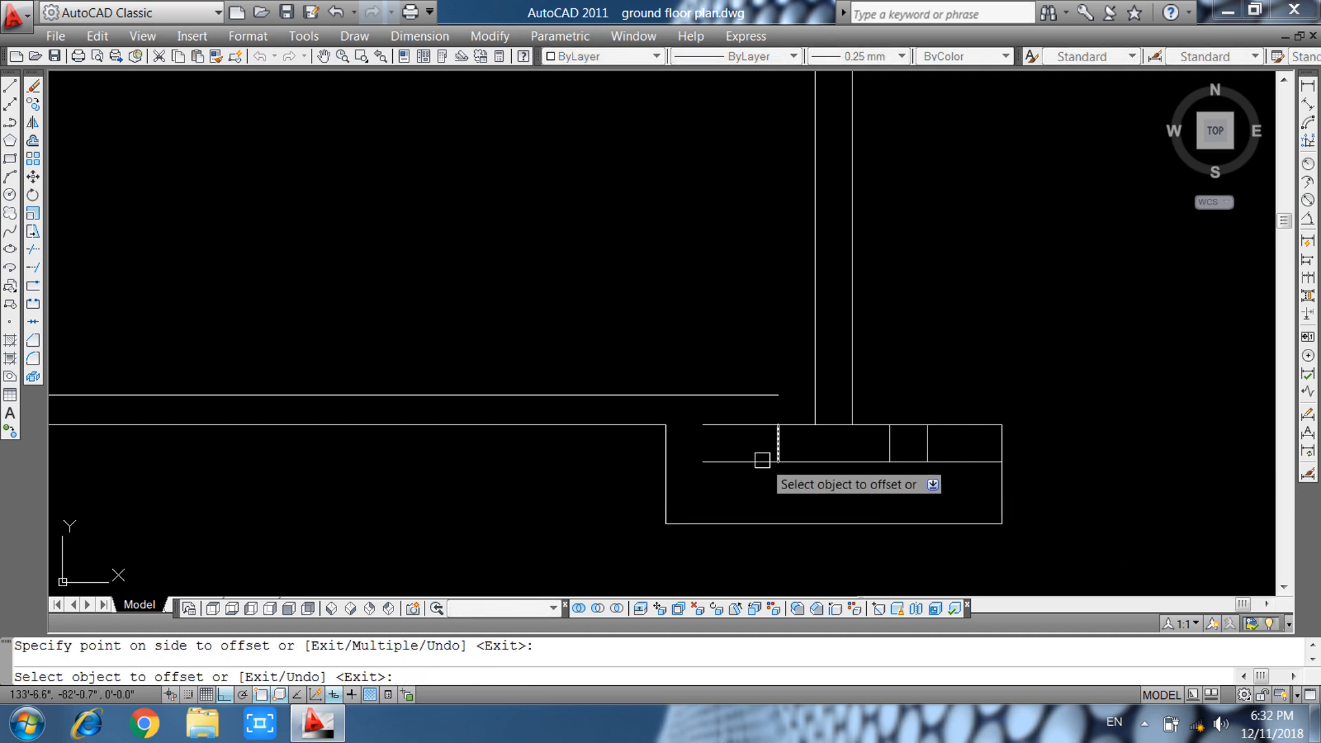
click(774, 442)
click(746, 446)
click(749, 461)
click(774, 484)
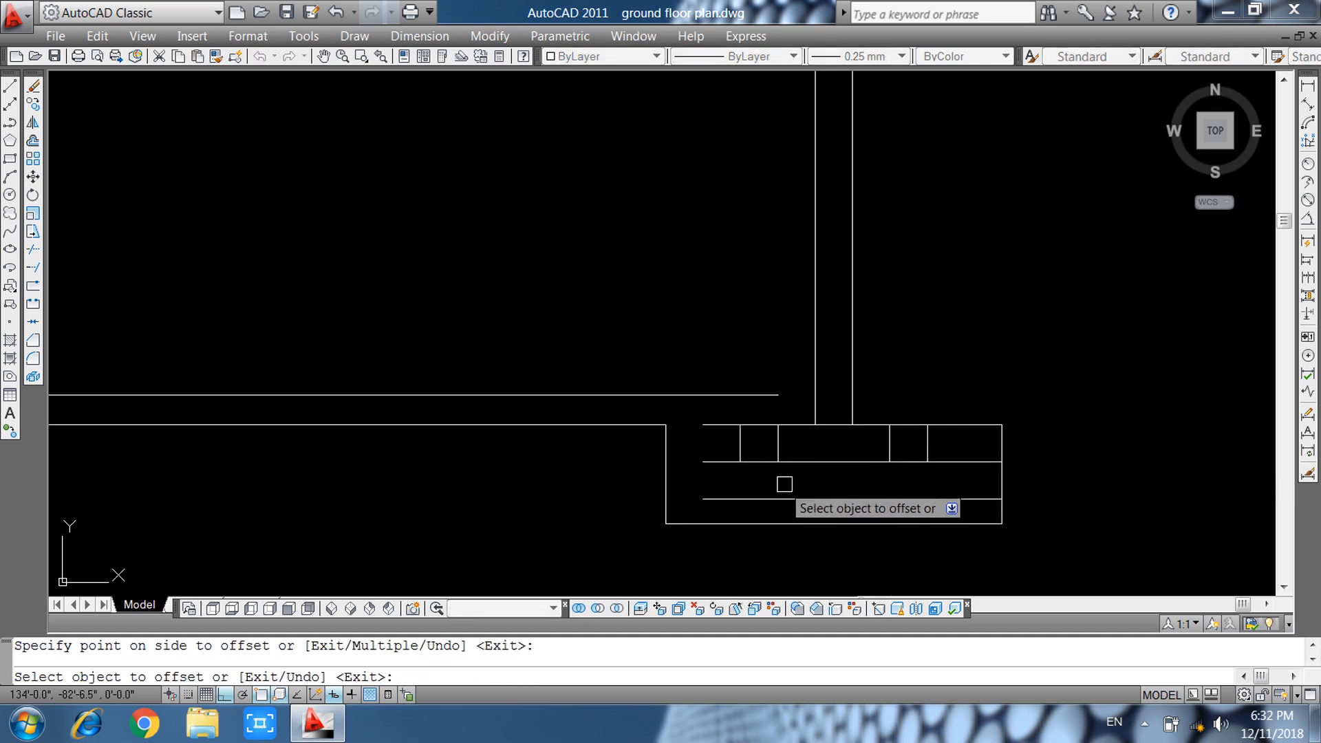
key(Escape)
Extend the footing's side lines down to the lowest offset line.
text(ex)
key(Return)
key(Return)
click(742, 439)
click(742, 451)
click(781, 456)
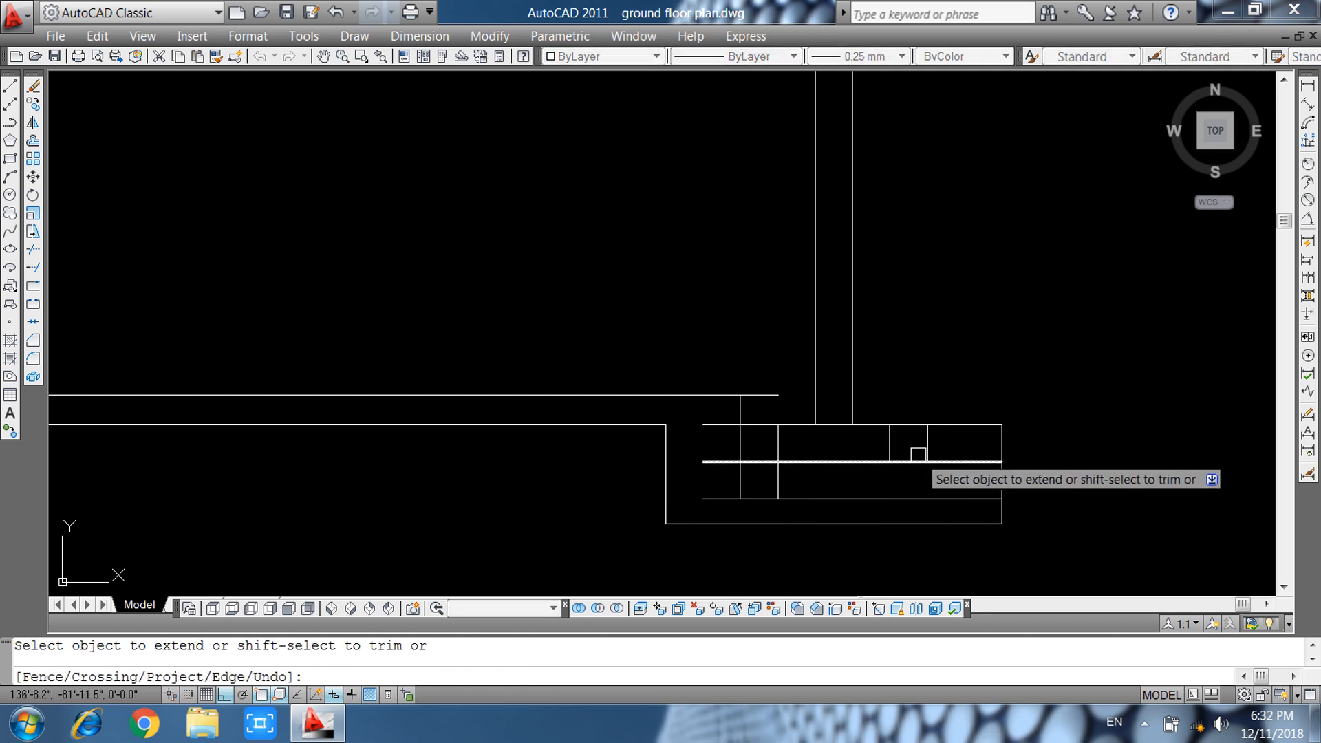
key(Escape)
Trim the footing's side lines so the narrow pair bounds the upper step and the wide pair the lower step.
key(Return)
click(785, 474)
click(777, 479)
click(928, 446)
click(746, 447)
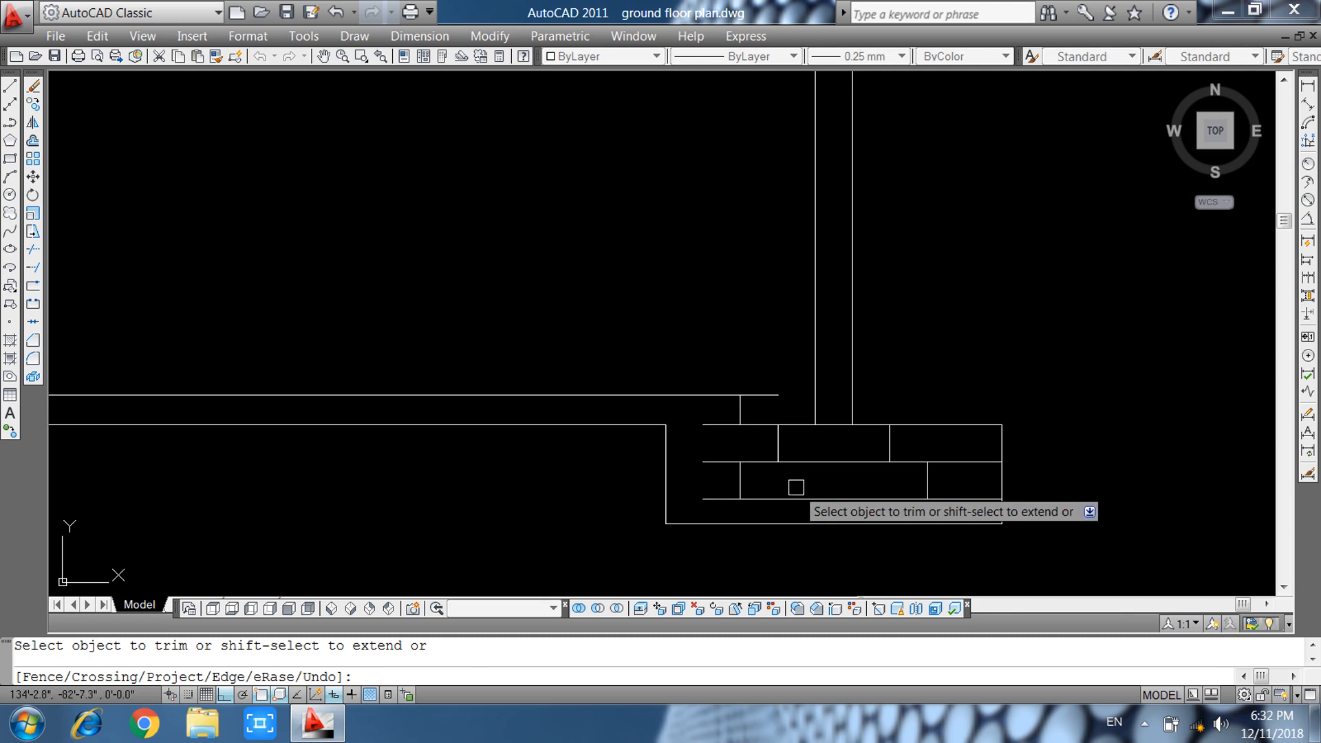
Trim the horizontal lines projecting beyond the sides of the two footing steps.
click(710, 460)
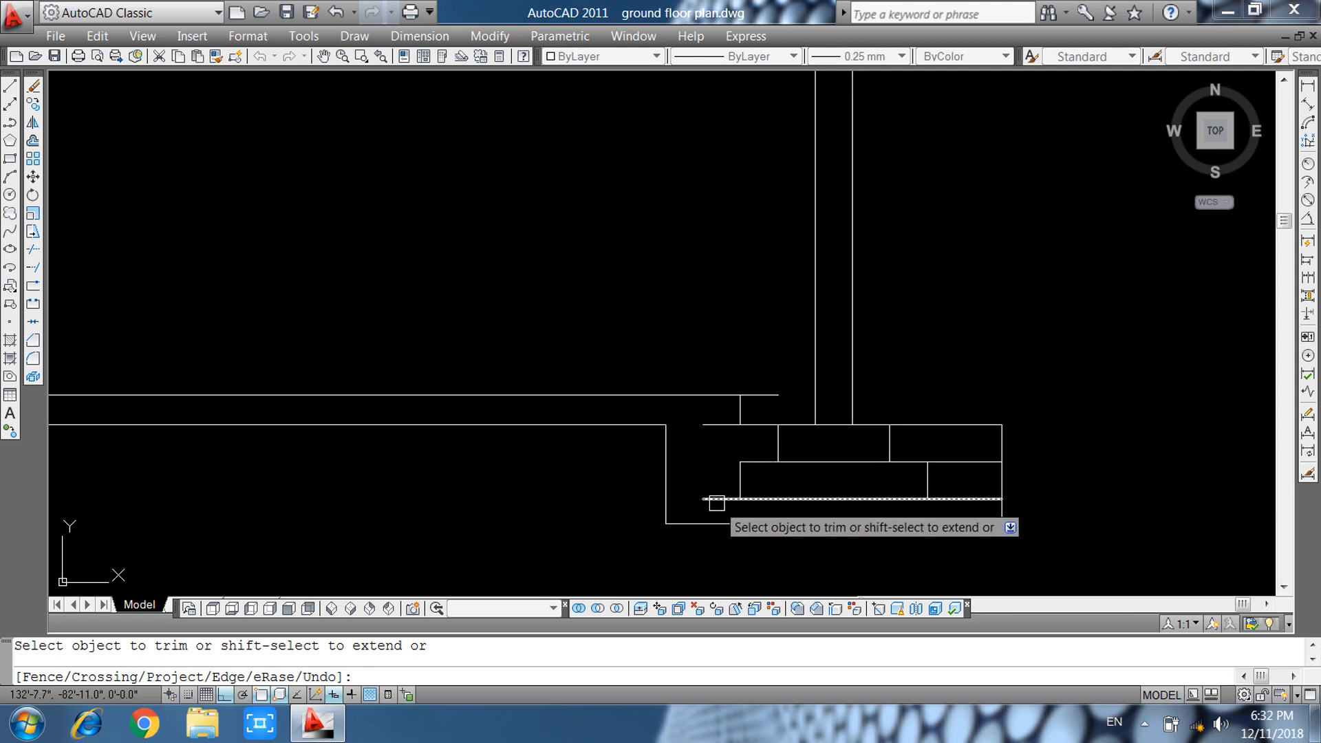
click(936, 432)
click(877, 438)
click(761, 430)
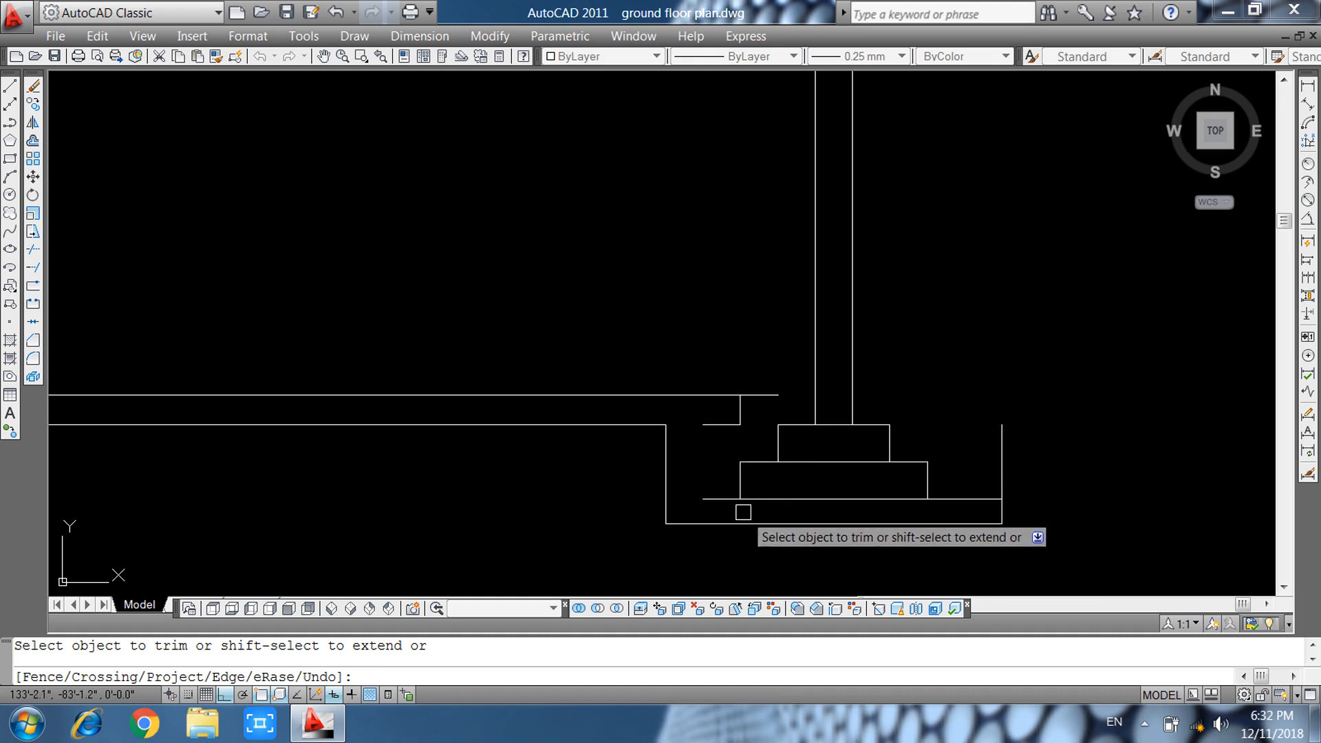
key(Escape)
Delete the leftover pieces left of the footing's upper step and extend the upper floor line to the wall's inner line.
click(688, 370)
click(761, 439)
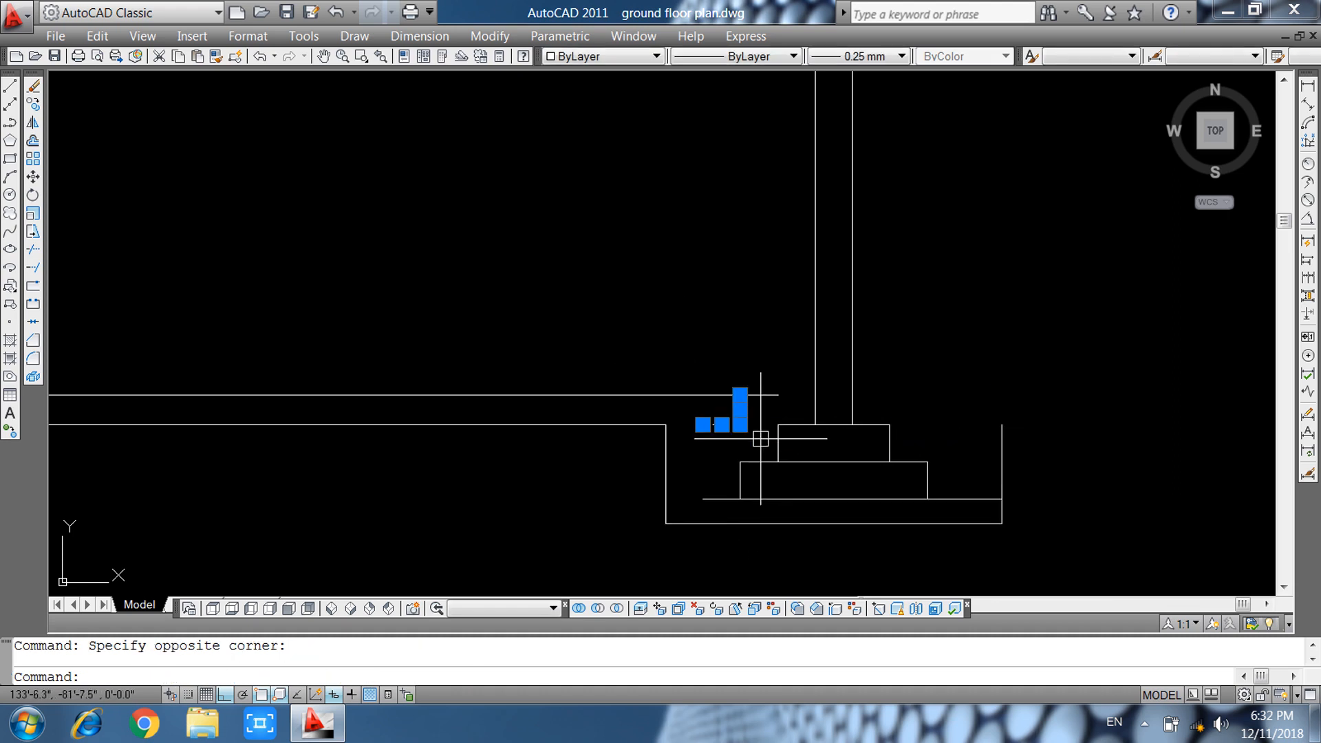
key(Delete)
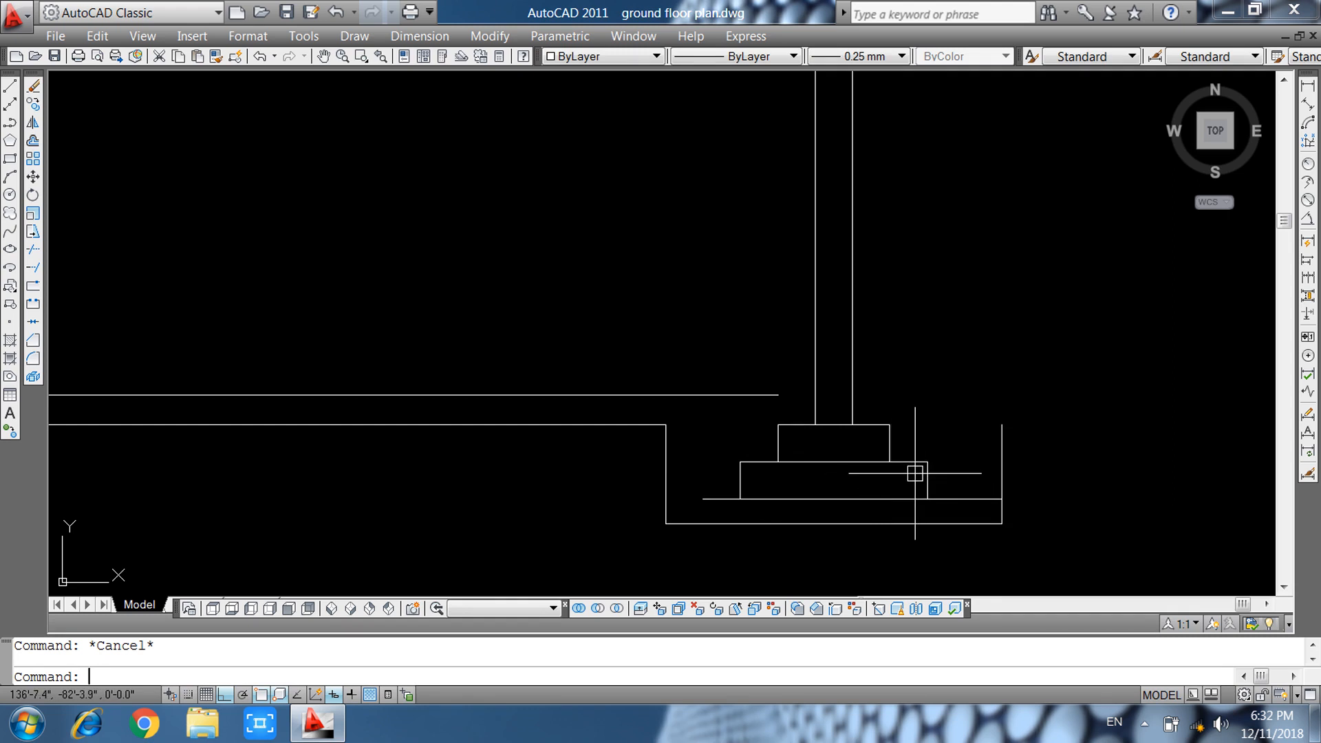
key(Return)
click(765, 397)
click(748, 386)
key(Escape)
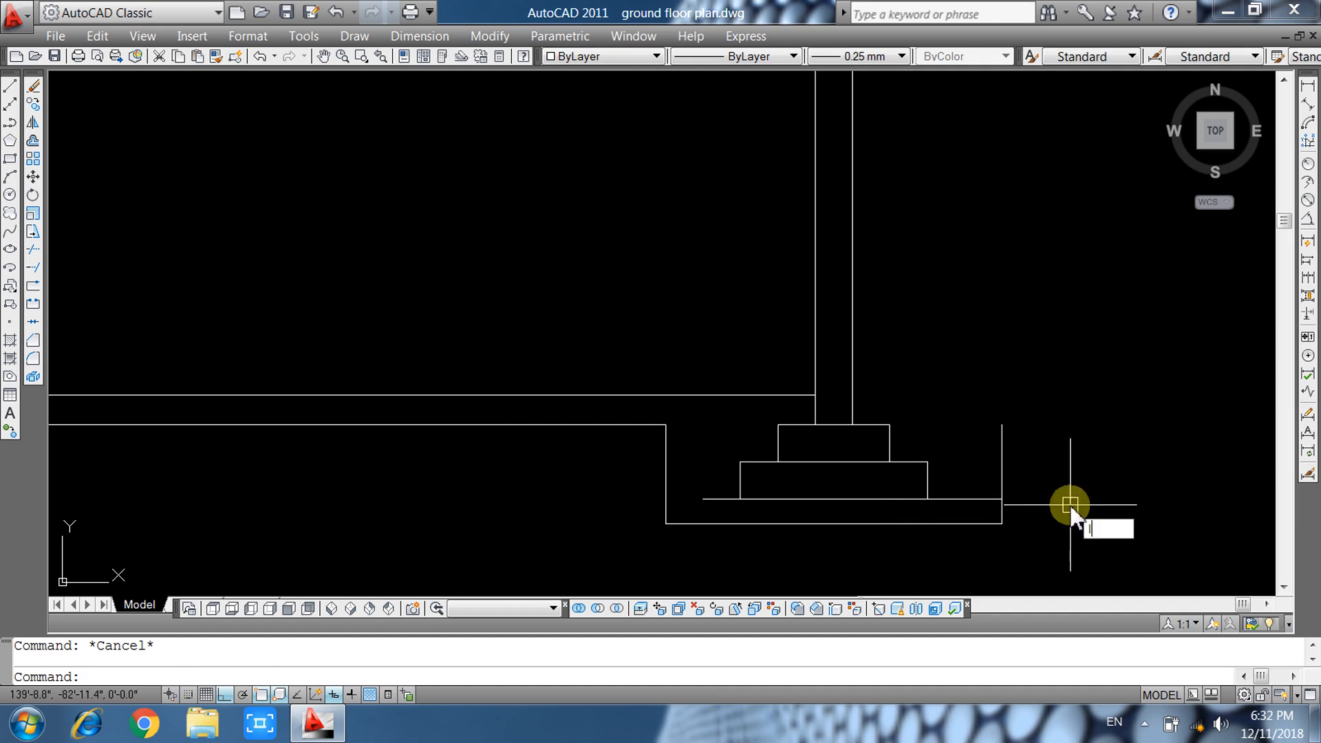
Draw a short vertical line upward from the top end of the foundation outline's right edge.
text(l)
key(Return)
click(1002, 425)
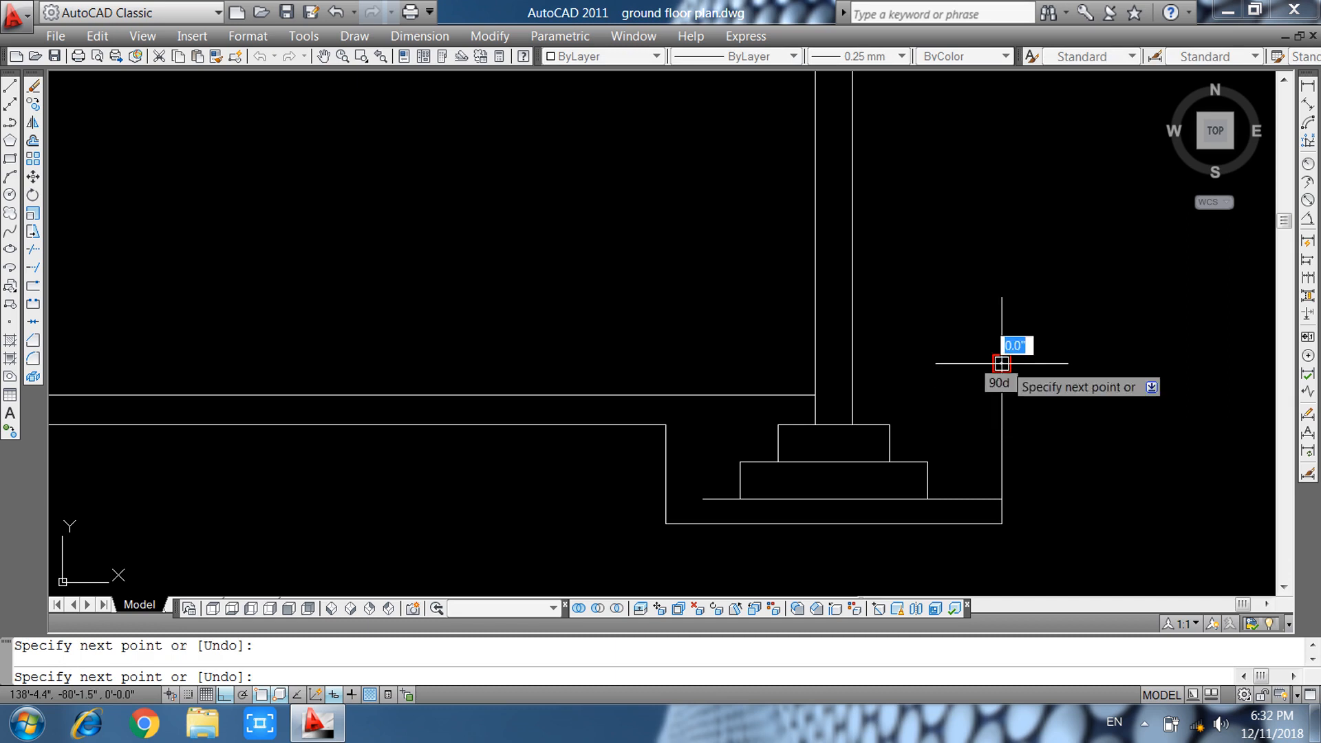
key(Escape)
Extend the upper floor line to the new vertical line and trim its part inside the wall and the excess above.
text(ex)
key(Return)
key(Return)
click(755, 395)
key(Escape)
text(tr)
key(Return)
key(Return)
click(835, 395)
key(Escape)
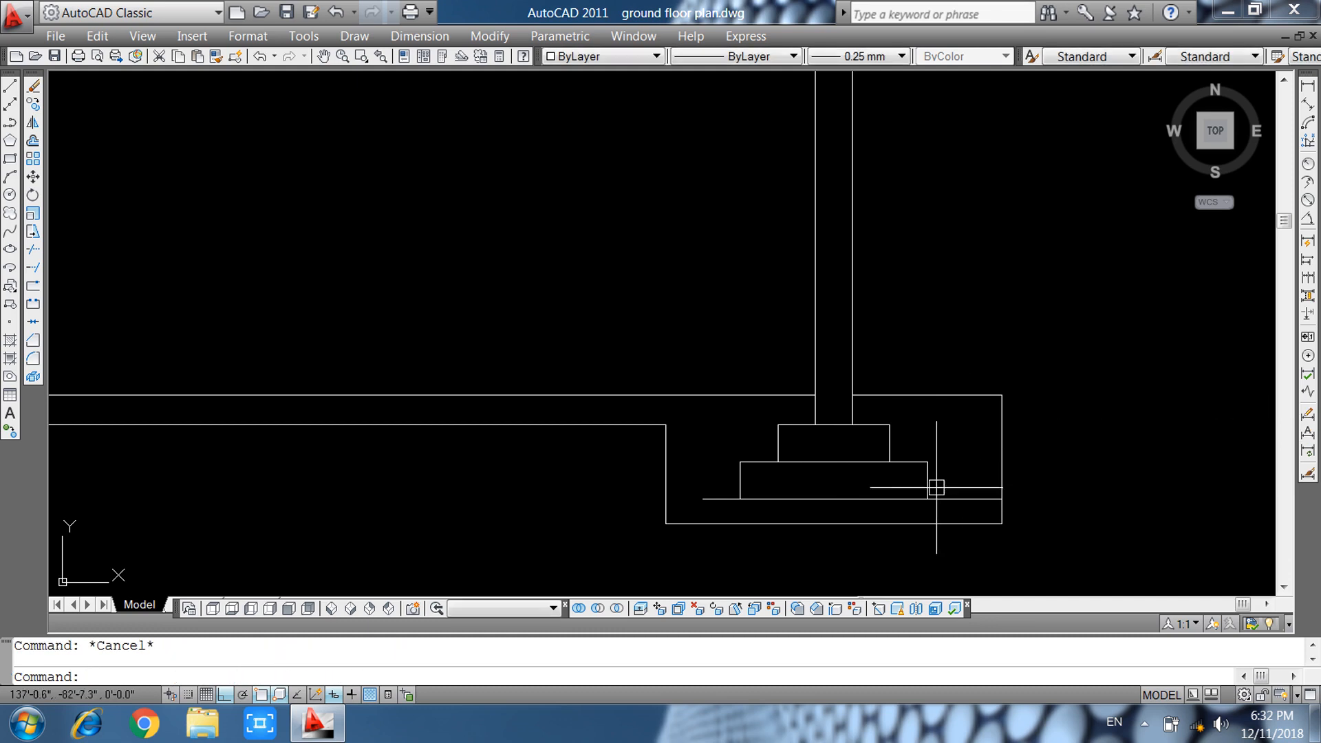
Extend the line beneath the footing's lower step to the foundation outline's left edge.
text(ex)
key(Return)
key(Return)
click(722, 496)
key(Escape)
scroll(864, 568, down, 2)
scroll(962, 487, down, 3)
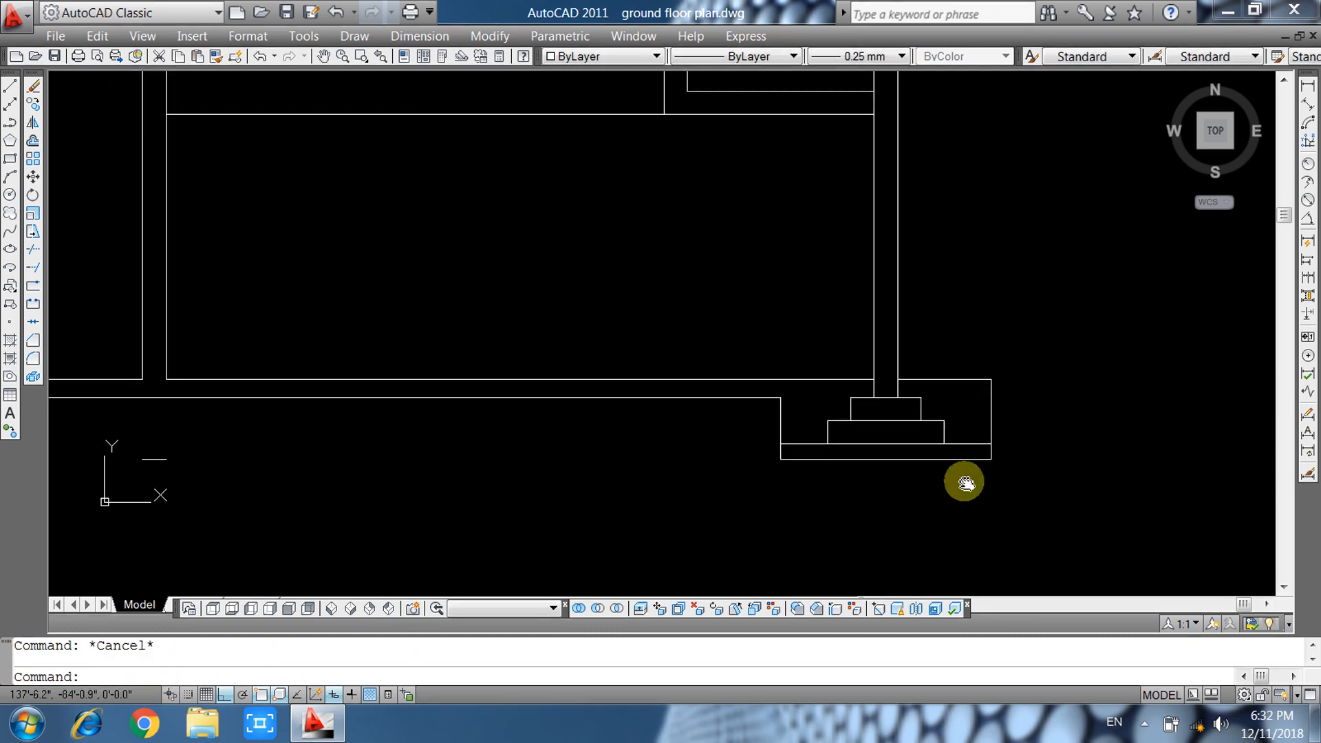
middle_drag(1029, 533, 1042, 500)
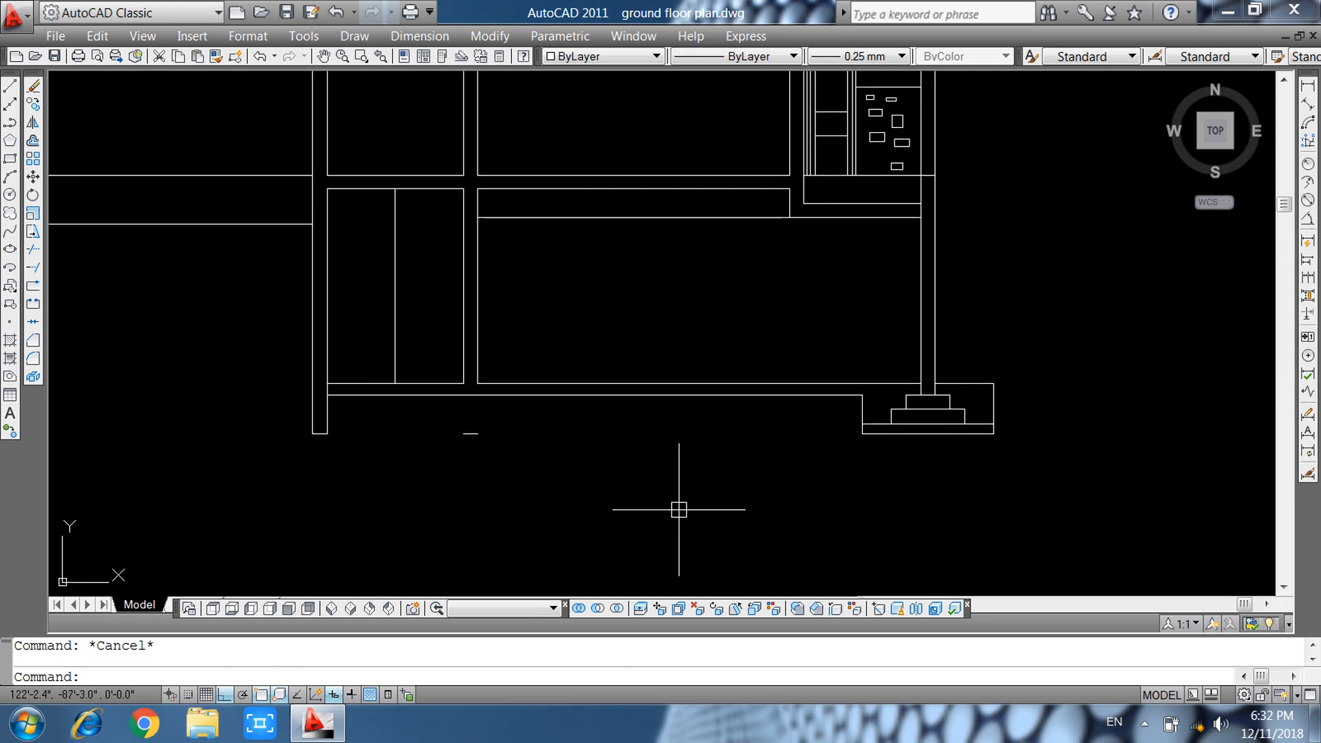
Delete the stray short line below the floor and mirror the right footing with its foundation outline about a vertical axis through the floor's middle.
click(605, 481)
key(Delete)
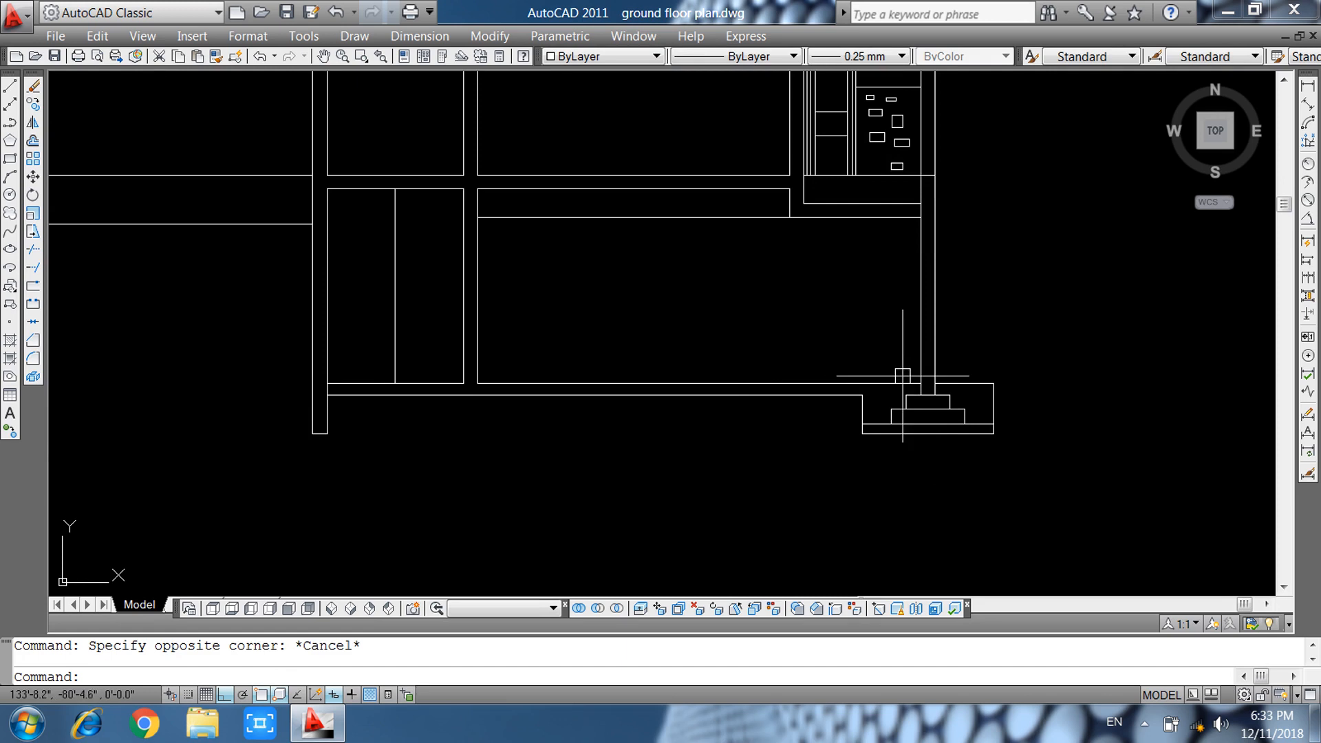
click(803, 334)
click(1074, 475)
text(m)
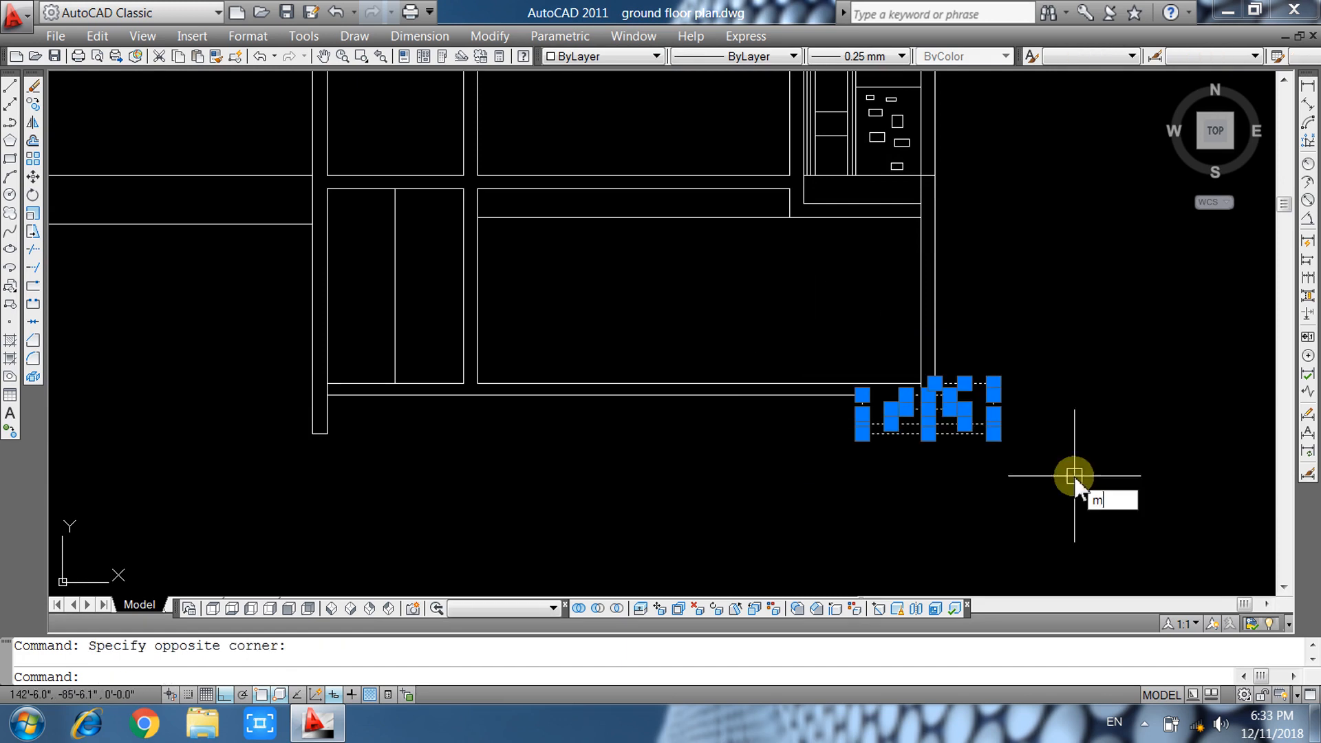
text(i)
key(Return)
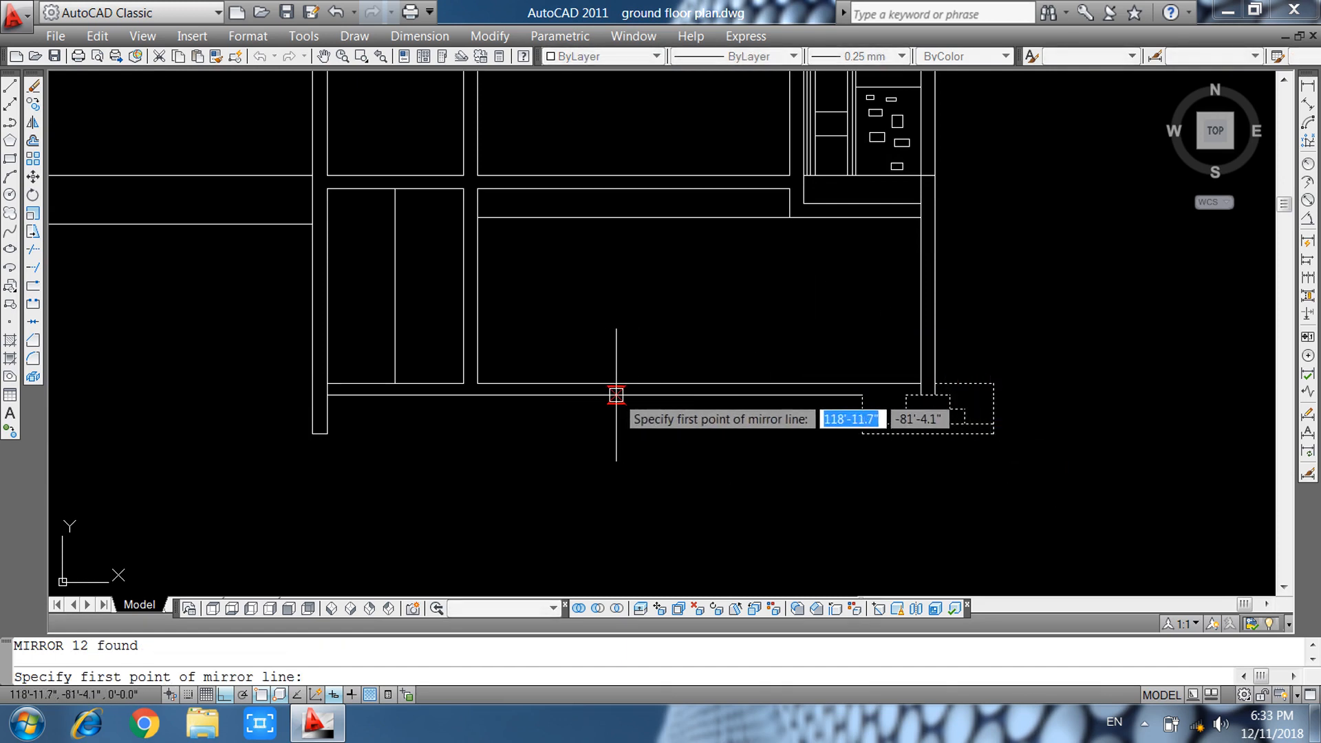
click(595, 395)
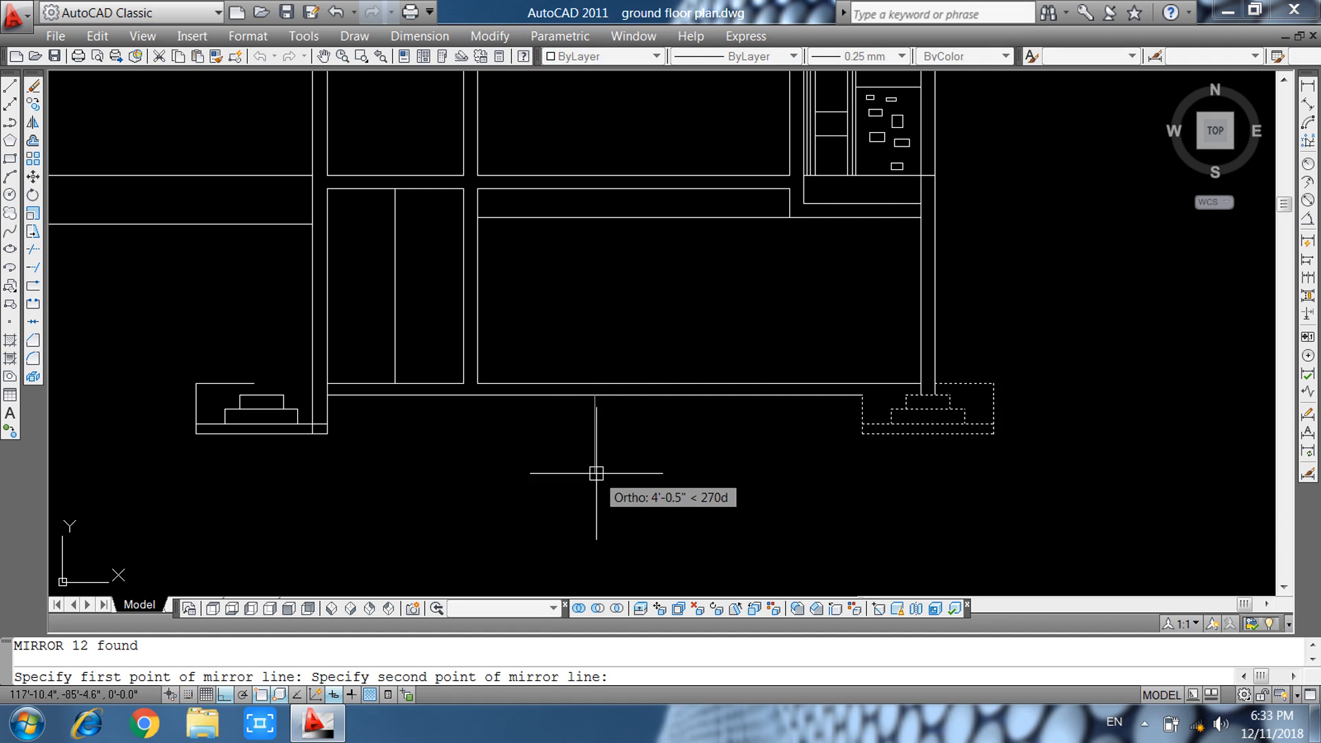
click(595, 473)
key(Return)
key(Escape)
Move the mirrored footing by its base line's midpoint so that it is centred under the left wall.
middle_drag(404, 506, 516, 504)
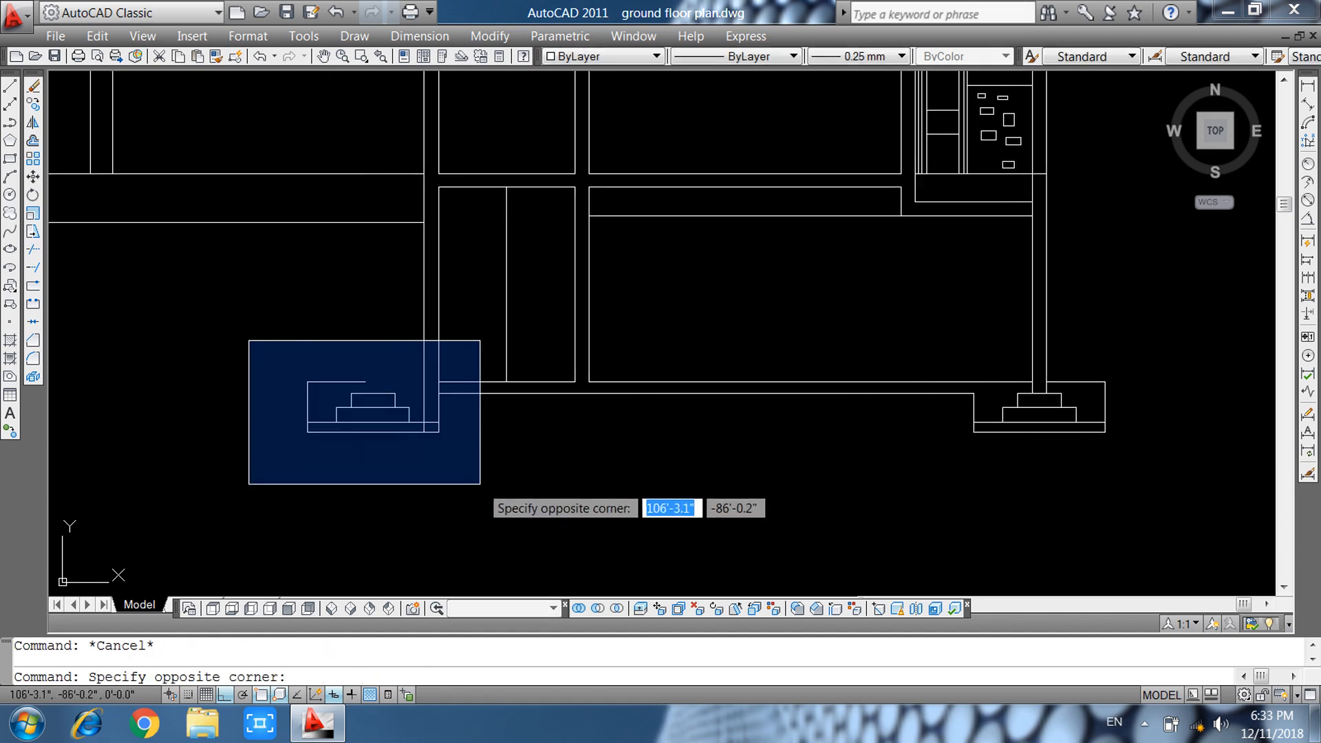
click(480, 484)
text(m)
key(Return)
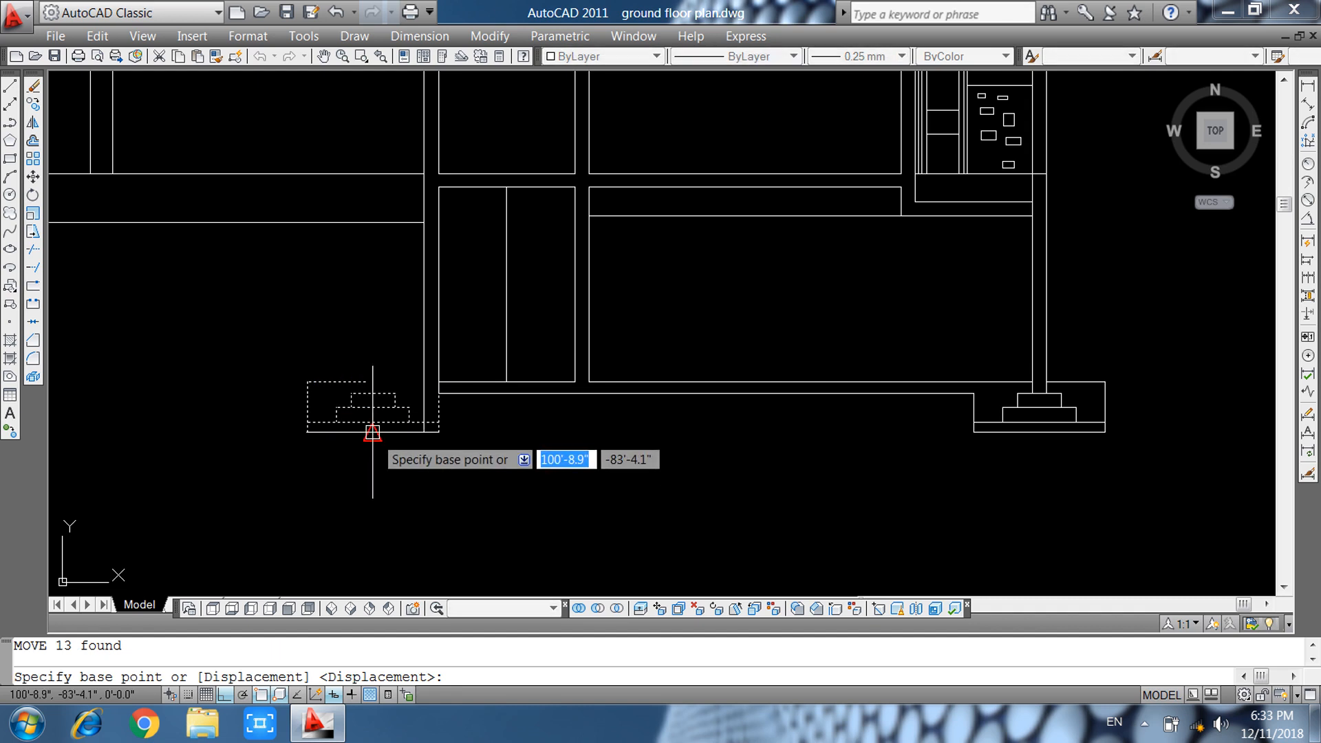
click(374, 431)
click(436, 433)
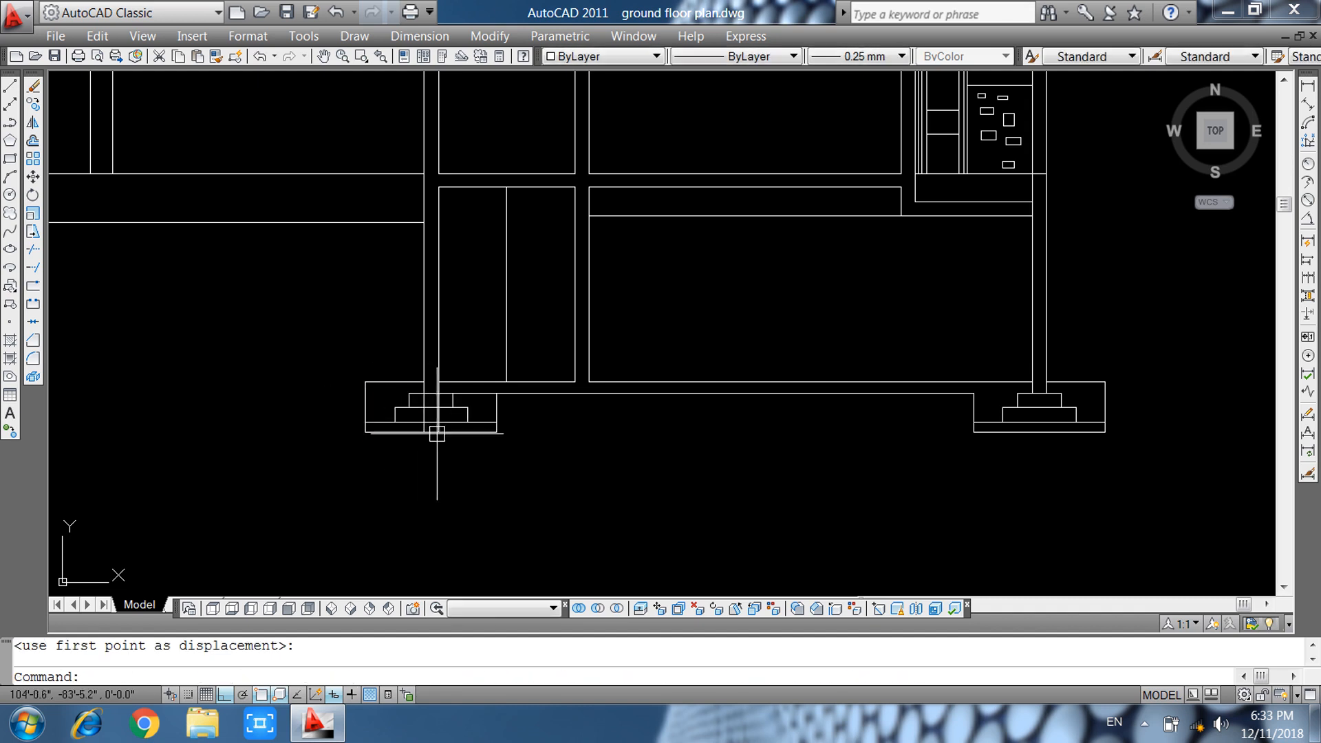
Trim the left wall's lines inside the footing's upper step and delete their remaining pieces below.
text(tr)
key(Return)
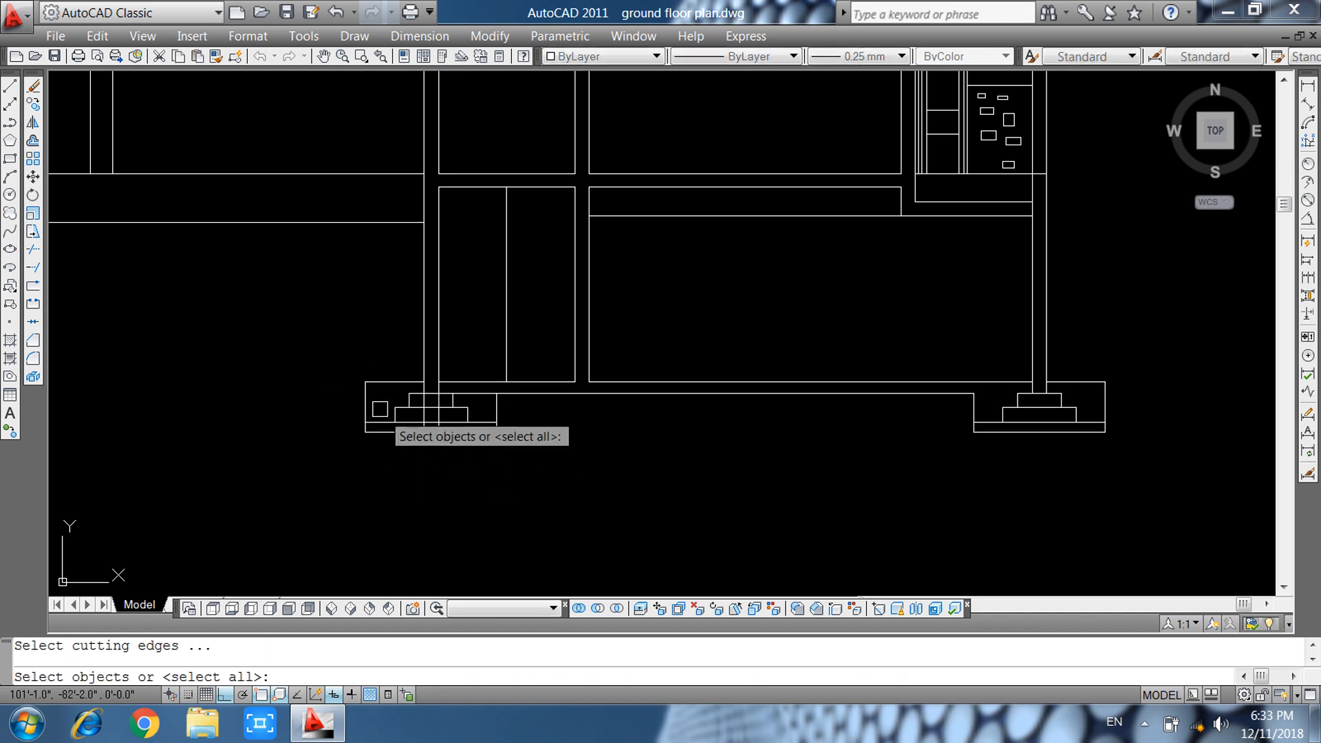
key(Return)
scroll(419, 383, up, 6)
click(512, 454)
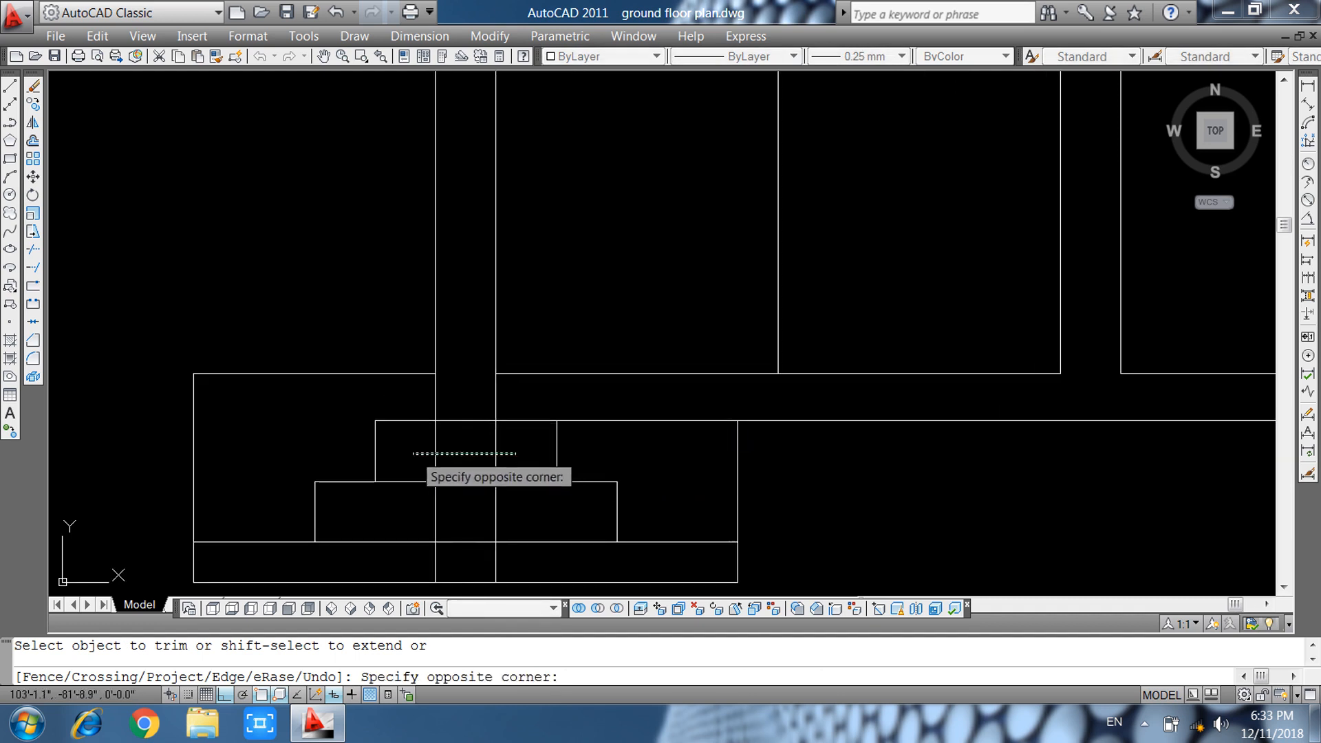
click(413, 456)
key(Escape)
click(533, 507)
click(423, 515)
key(Delete)
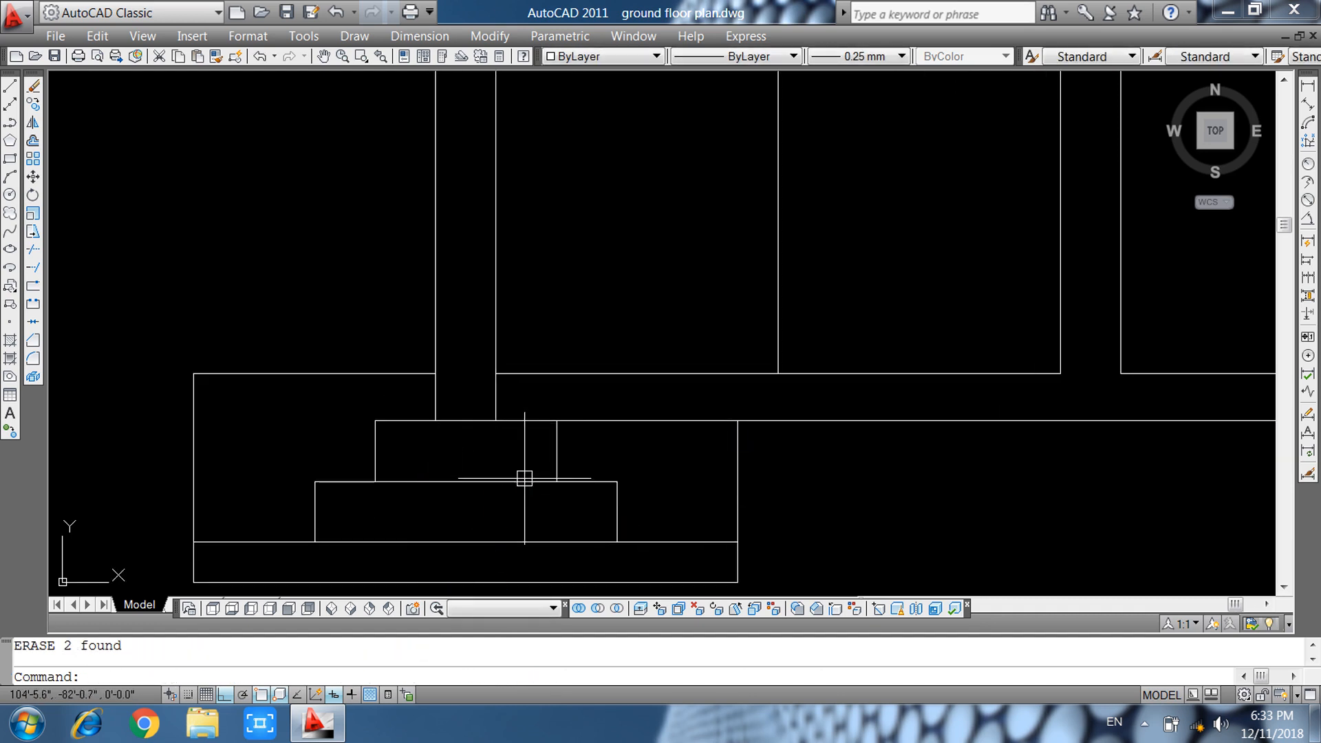
Trim the outer walls' inner lines between the two floor lines and the lower floor line inside the left foundation outline.
text(tr)
key(Return)
key(Return)
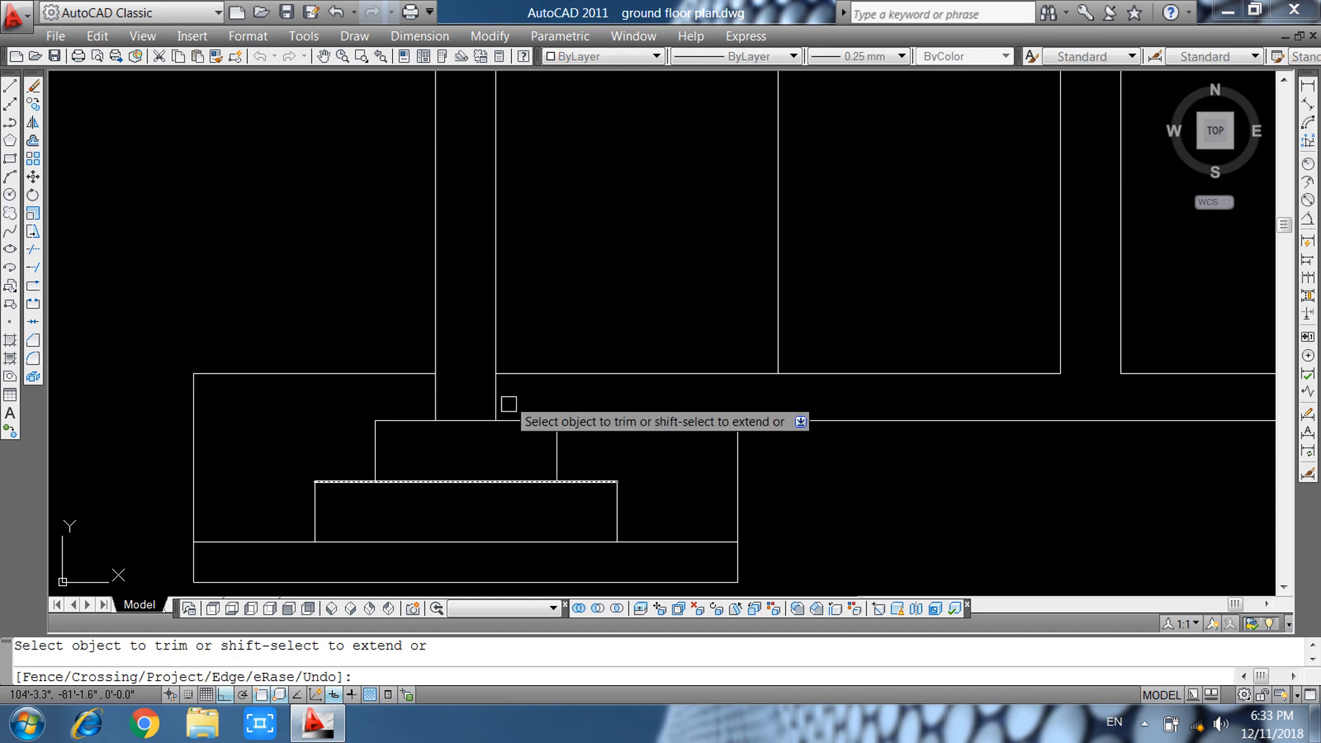
scroll(502, 413, down, 5)
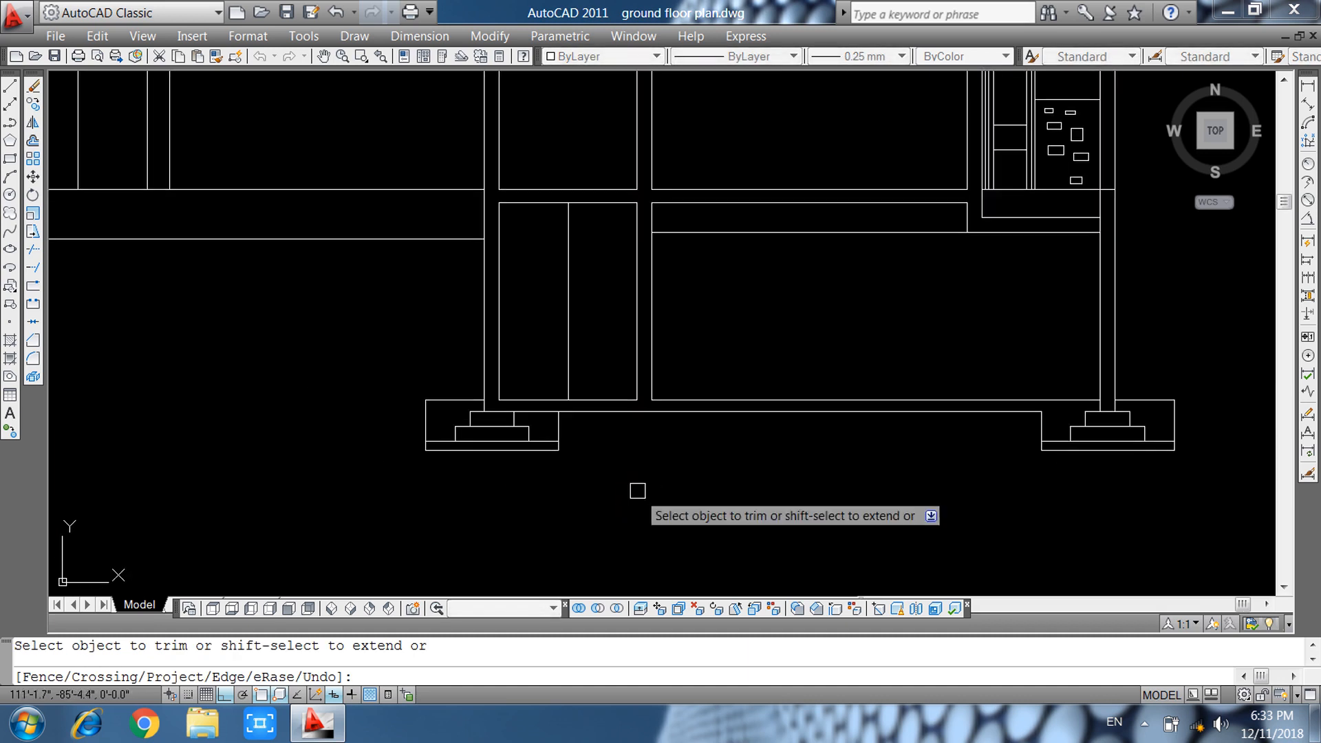
scroll(1101, 413, up, 5)
click(1085, 391)
click(1039, 407)
scroll(908, 474, down, 5)
scroll(693, 477, up, 5)
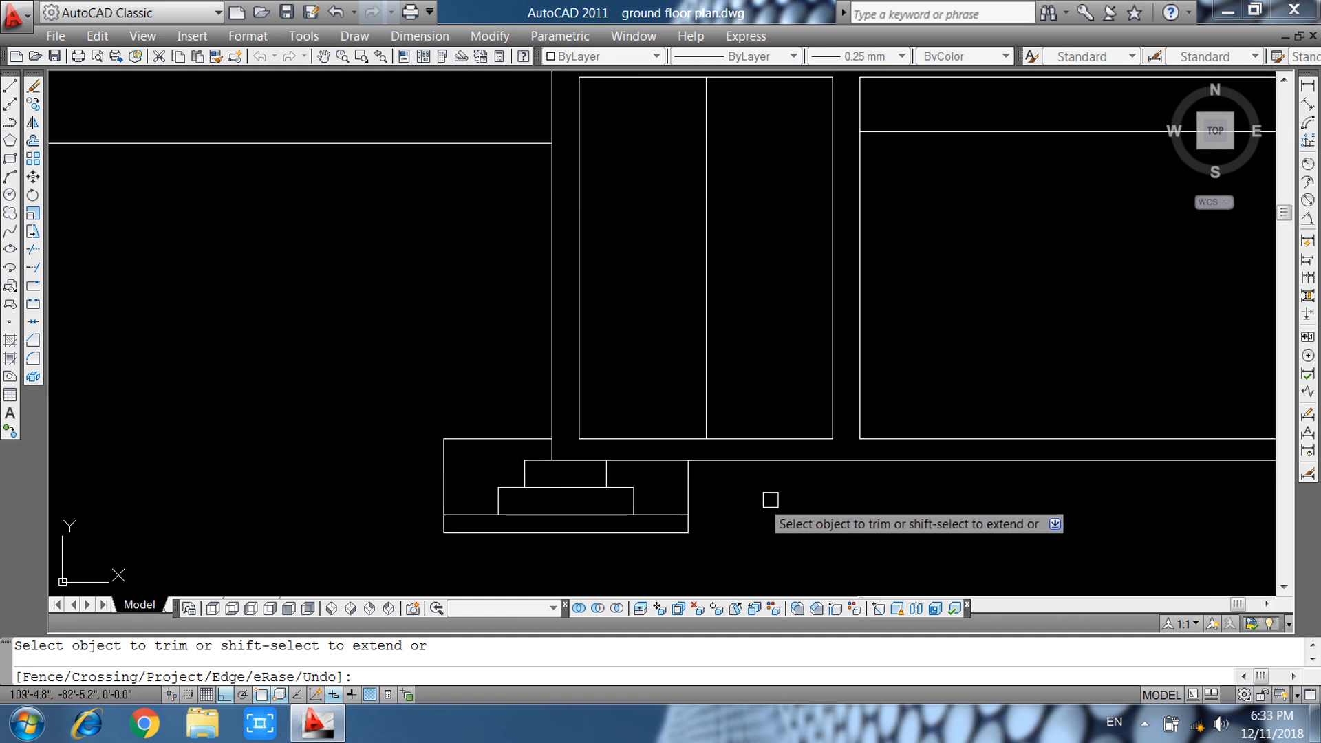
key(Escape)
click(502, 422)
click(461, 442)
key(Escape)
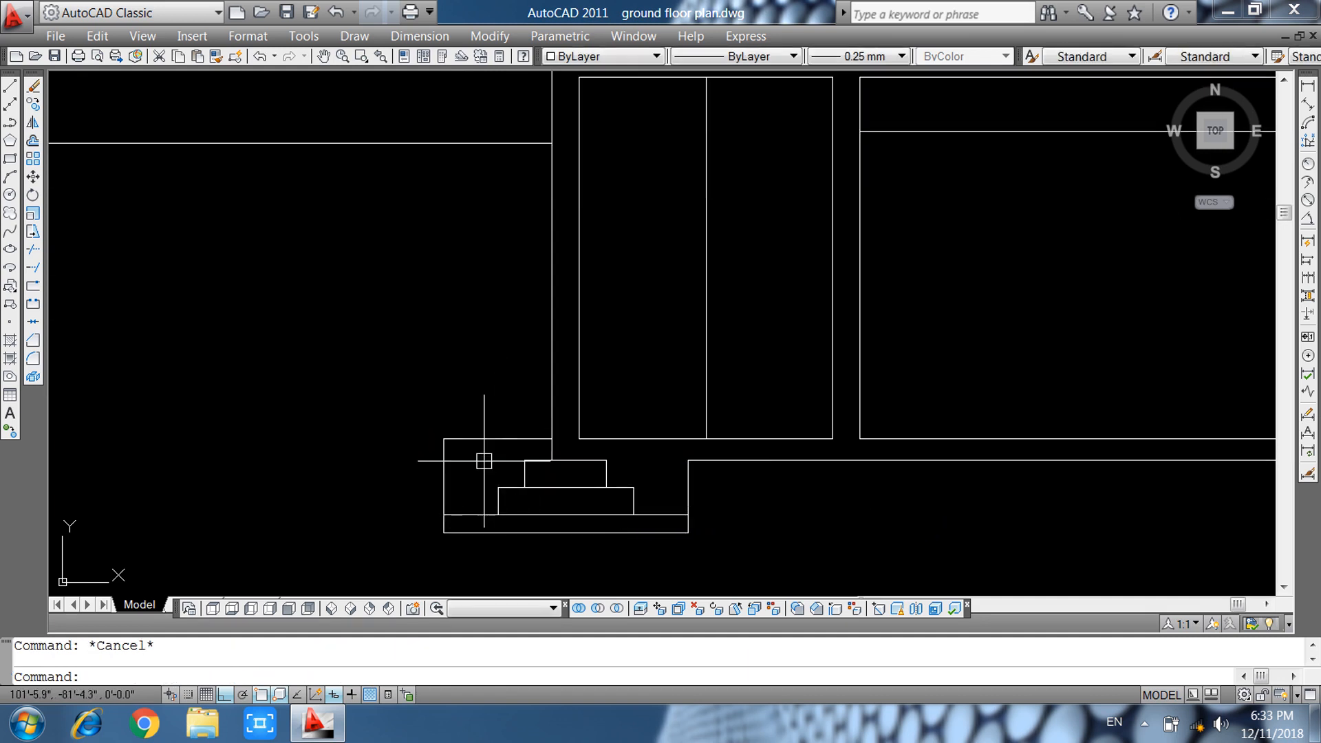
Extend the upper floor line across the bases of the partition and outer walls to close the gaps.
scroll(557, 548, down, 6)
middle_drag(713, 567, 693, 482)
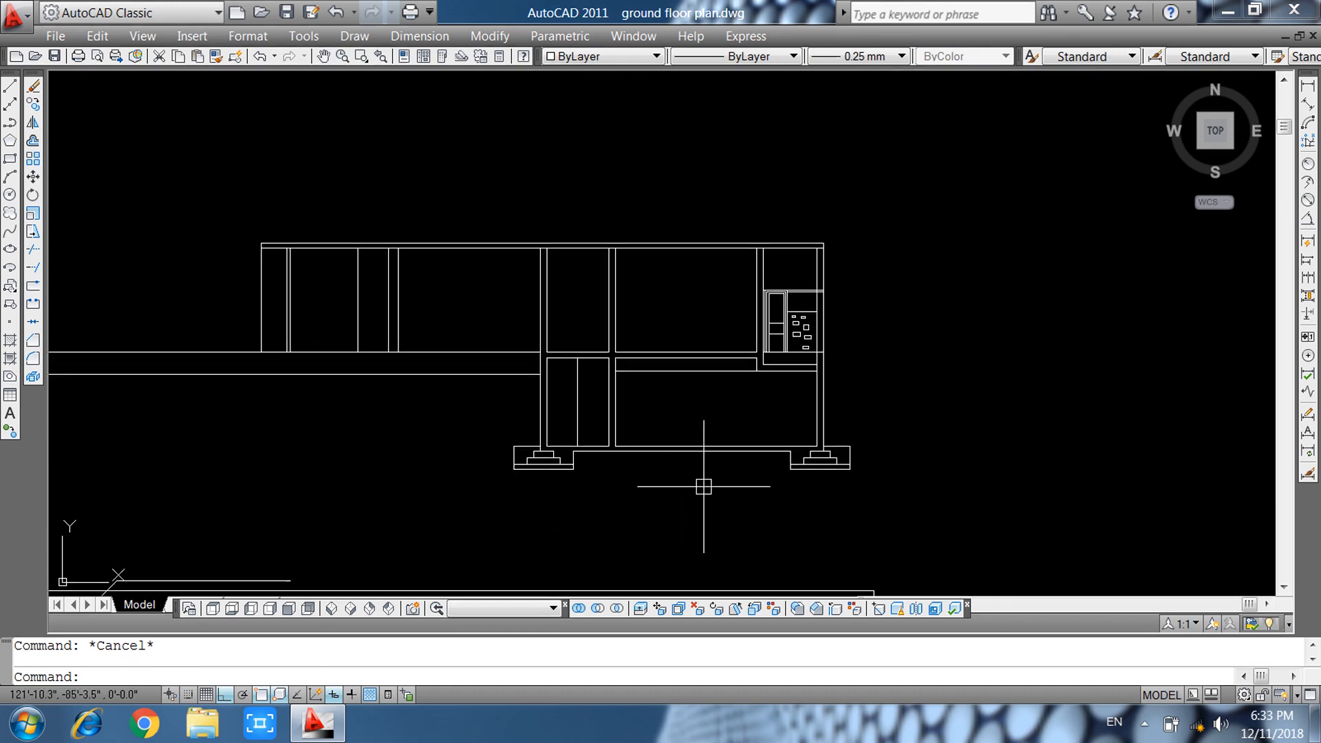
scroll(639, 485, up, 5)
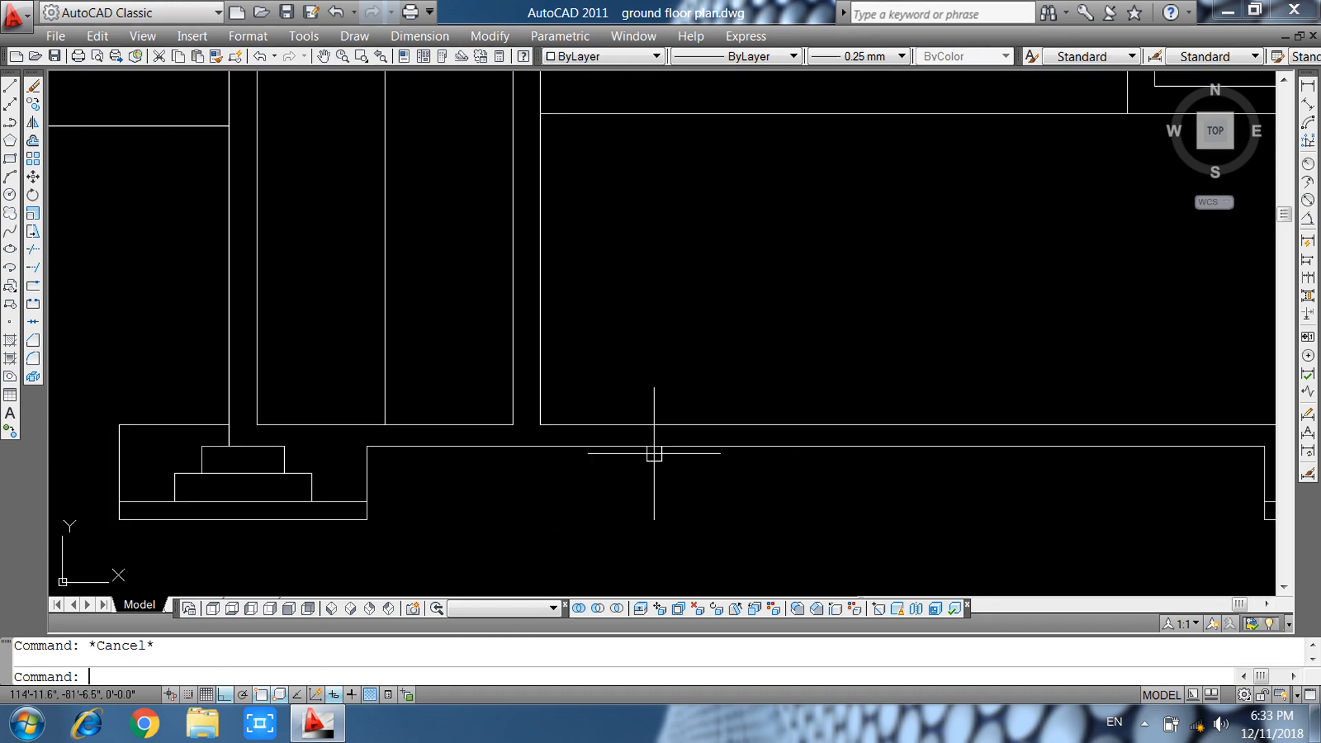
key(Return)
key(Return)
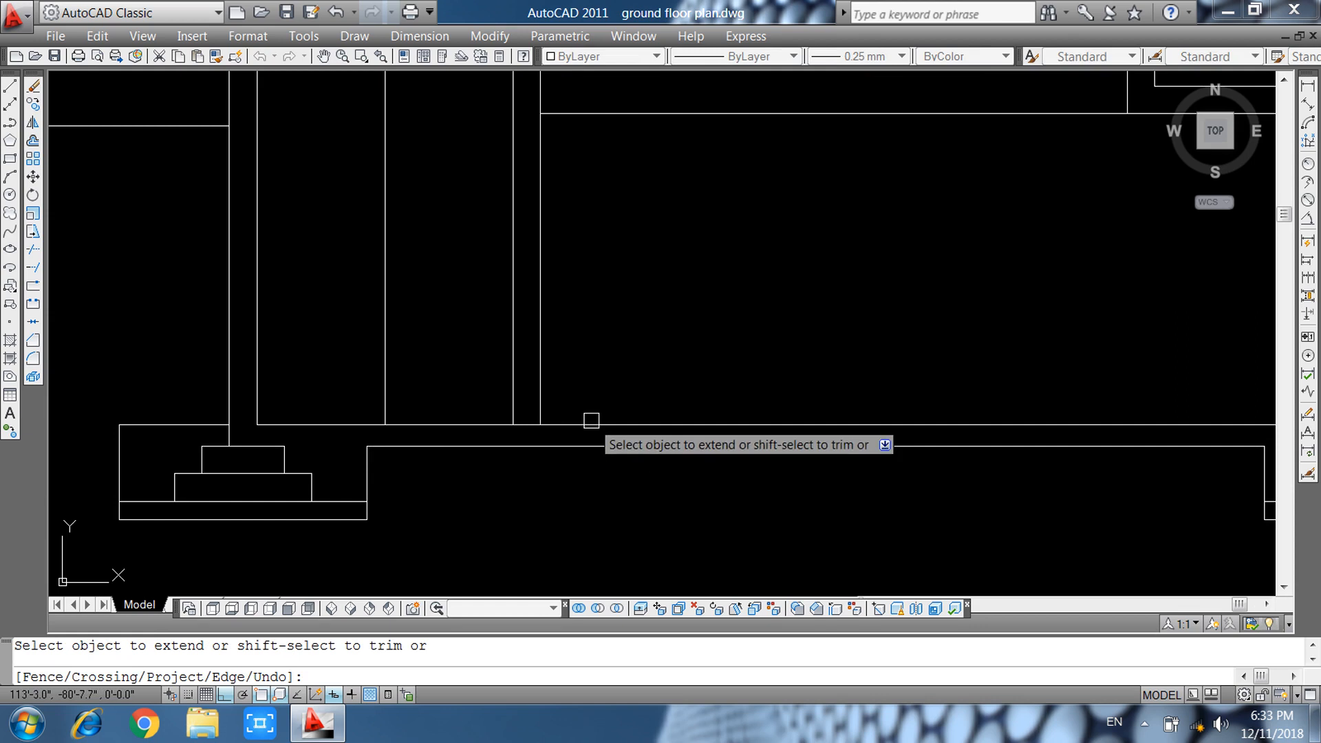
scroll(339, 430, down, 4)
scroll(587, 448, up, 4)
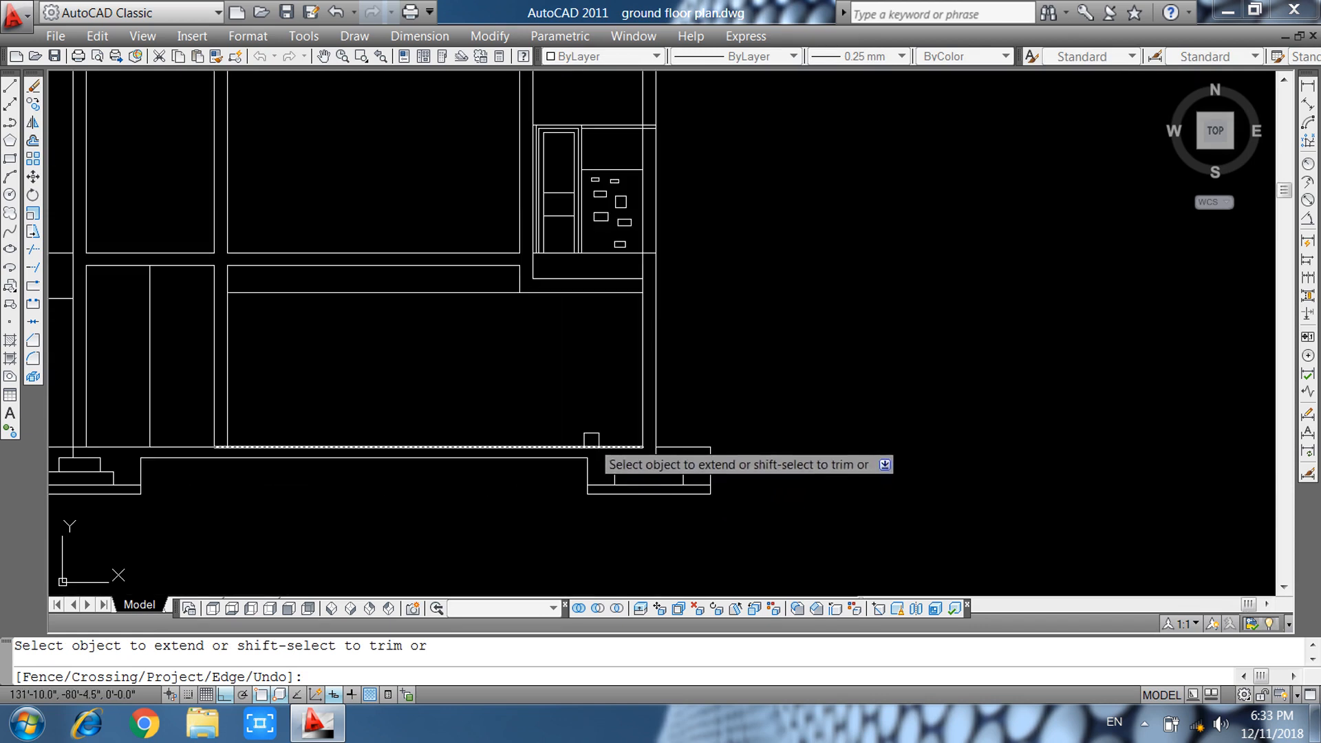
key(Escape)
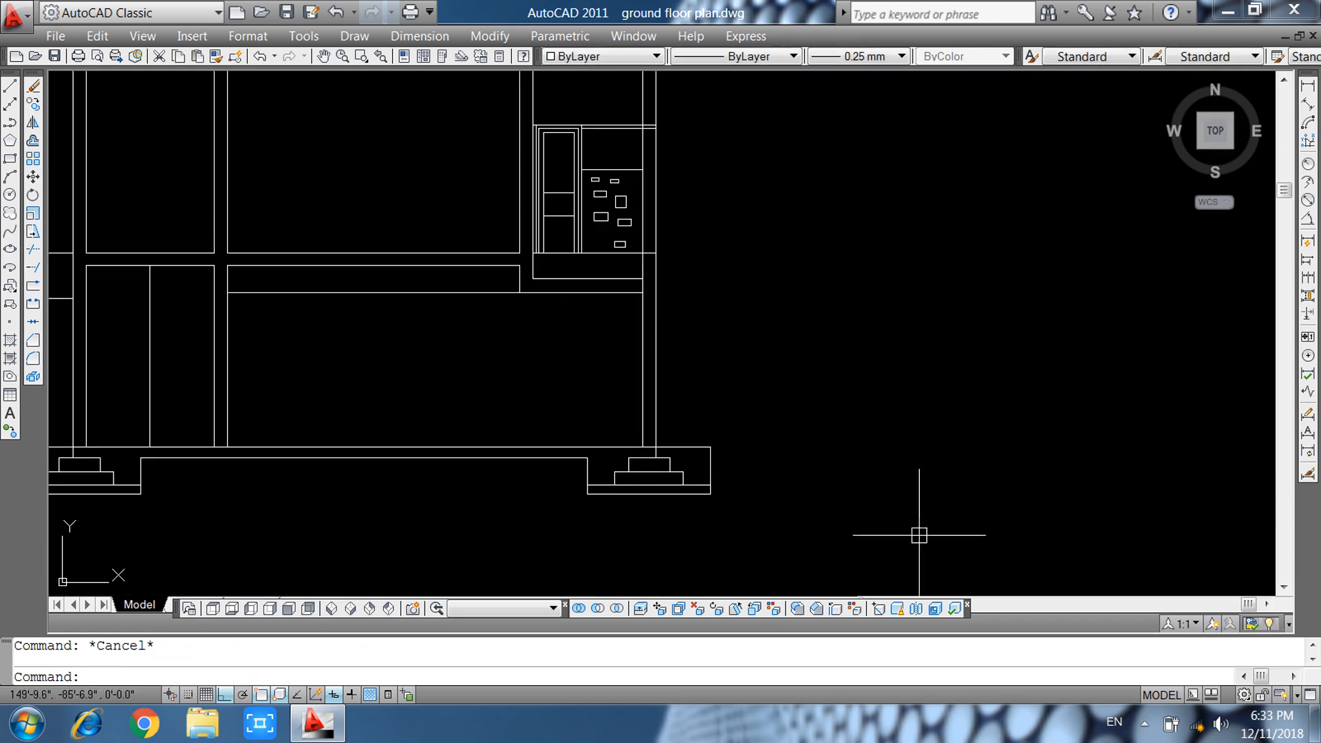
Offset the floor line upward ten times at a distance of 11 to lay out step lines in the narrow lower room beside the left wall.
scroll(938, 524, down, 3)
scroll(527, 482, up, 3)
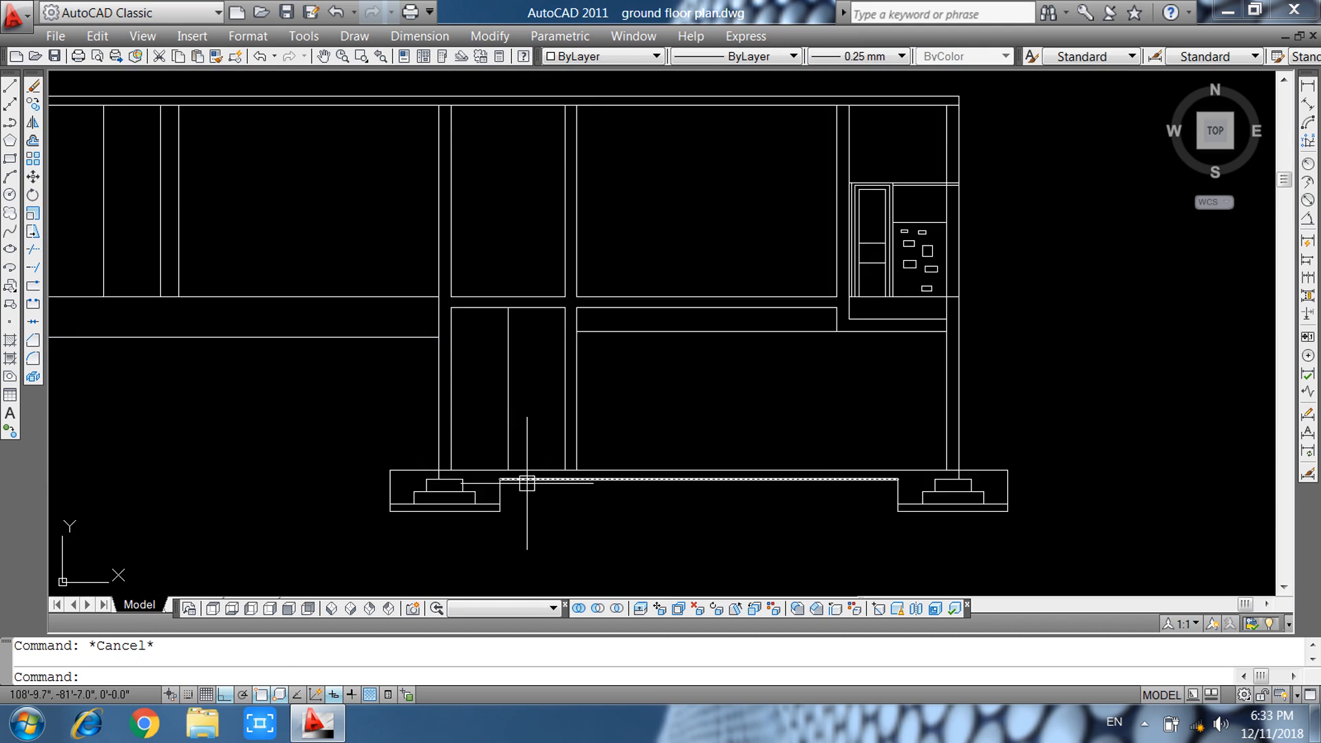
scroll(487, 489, up, 3)
text(o)
key(Return)
text(11)
key(Return)
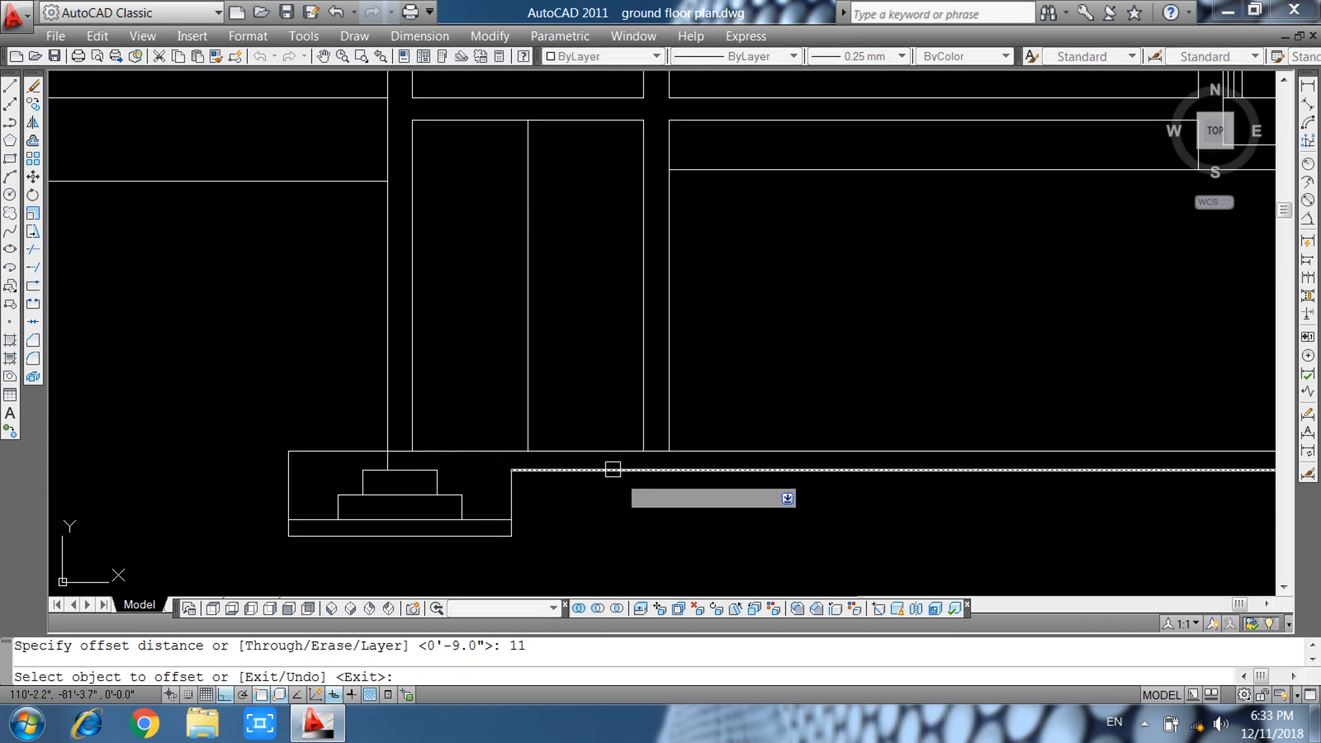
click(468, 452)
click(472, 404)
click(466, 421)
click(466, 383)
click(472, 391)
click(472, 366)
click(472, 366)
click(472, 333)
click(474, 331)
click(475, 279)
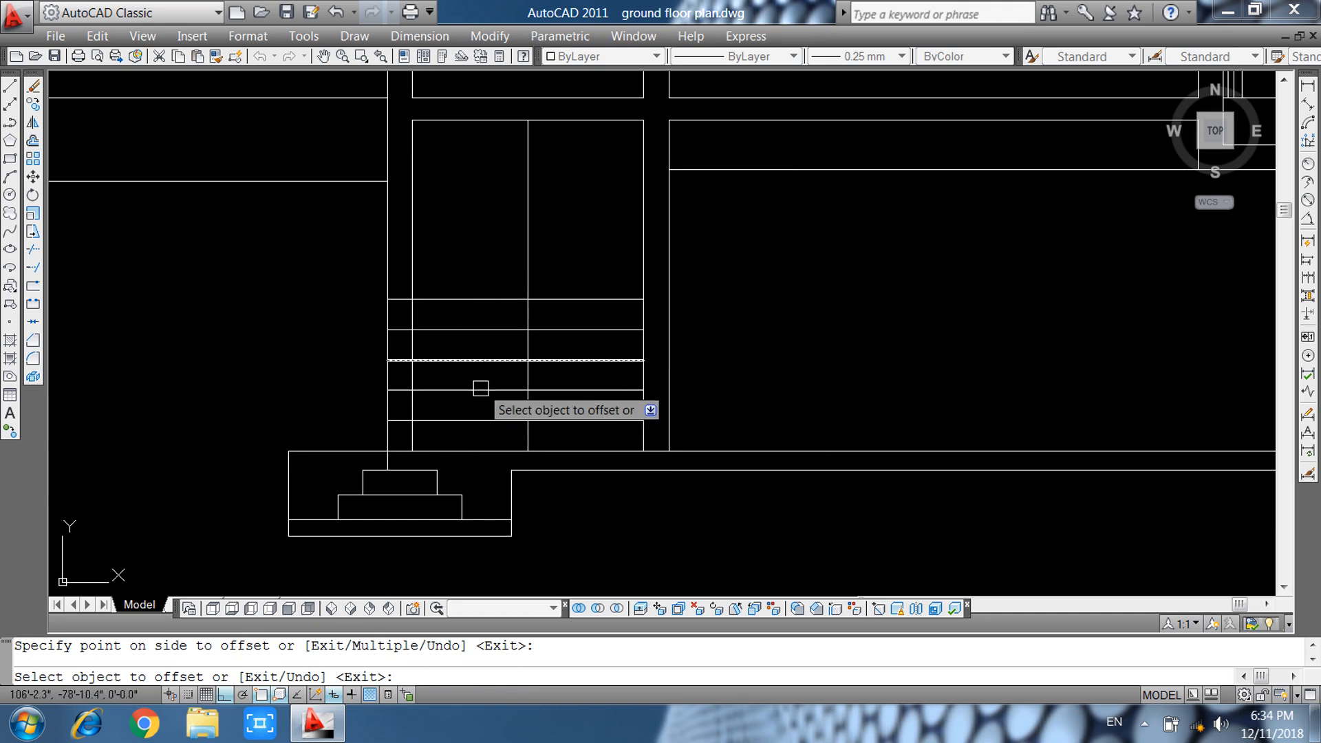
click(466, 299)
click(468, 274)
click(468, 267)
click(471, 242)
click(472, 239)
click(469, 212)
click(471, 208)
click(472, 186)
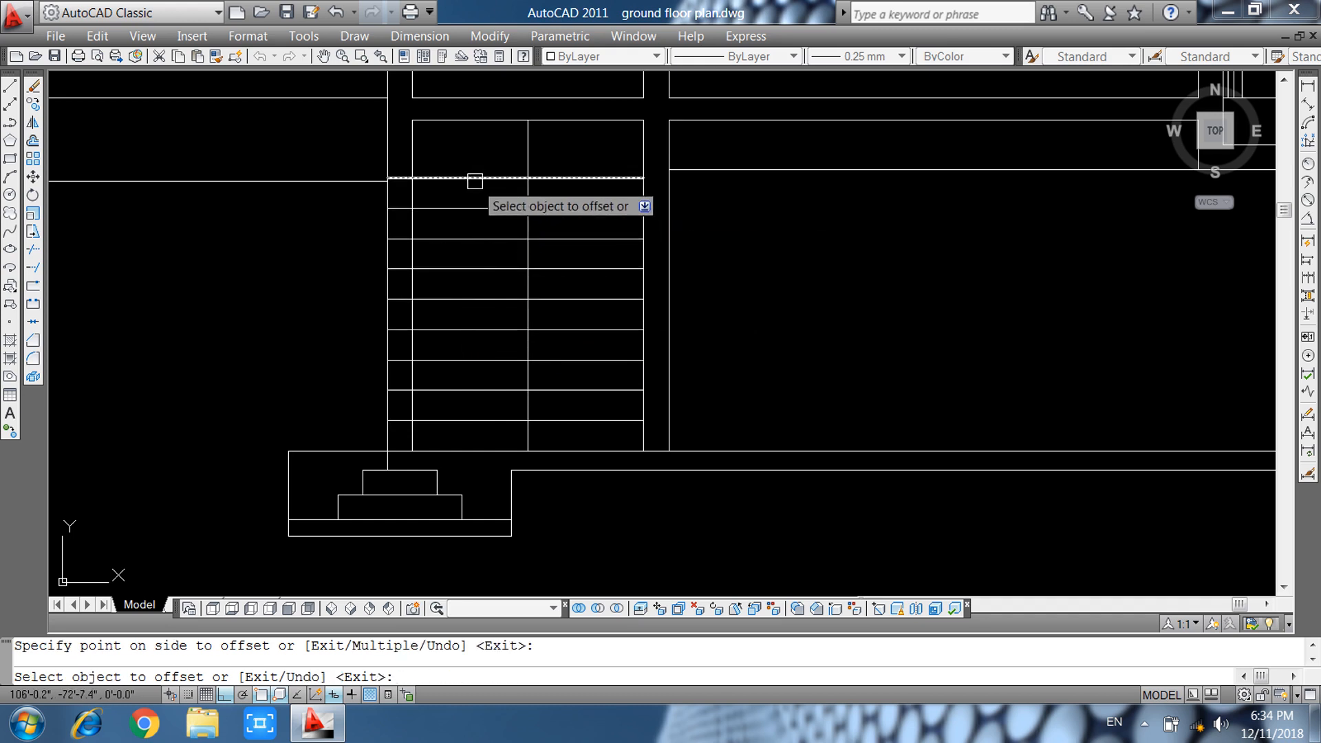
click(473, 177)
click(474, 161)
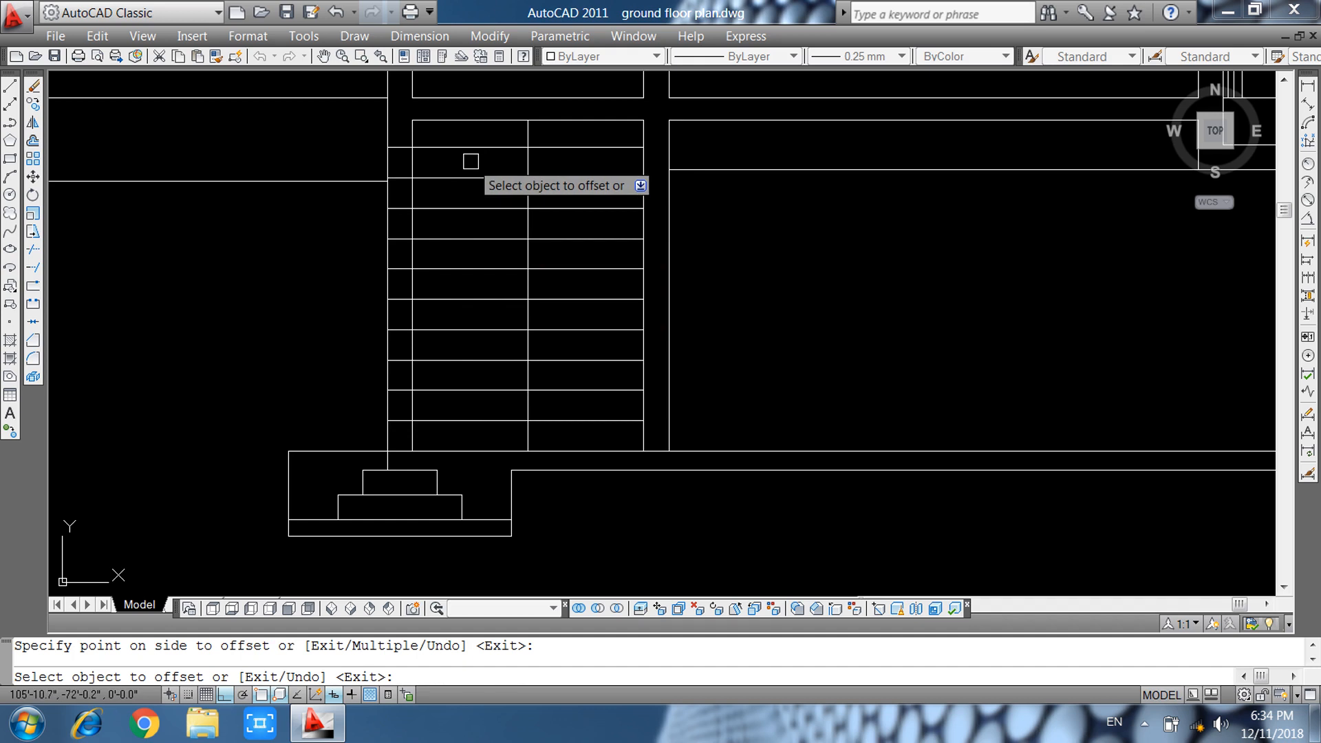
key(Escape)
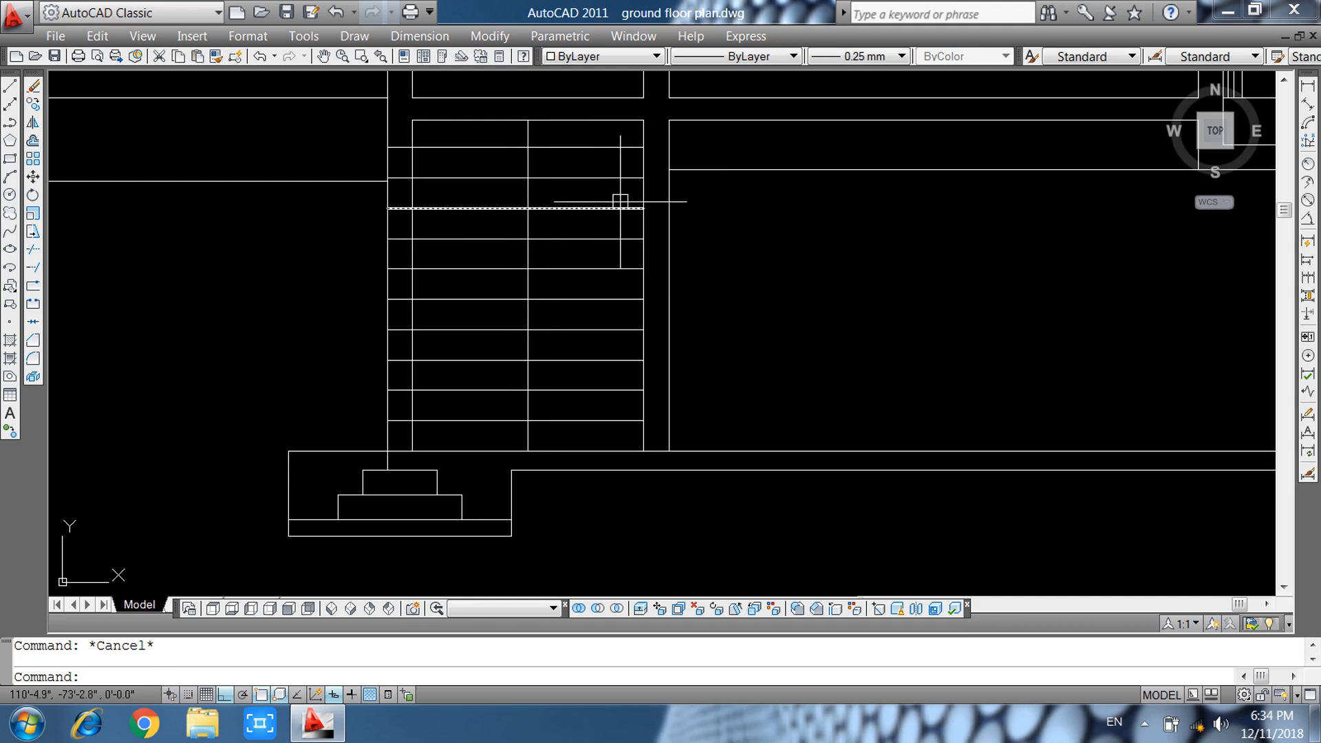
mouse_move(612, 210)
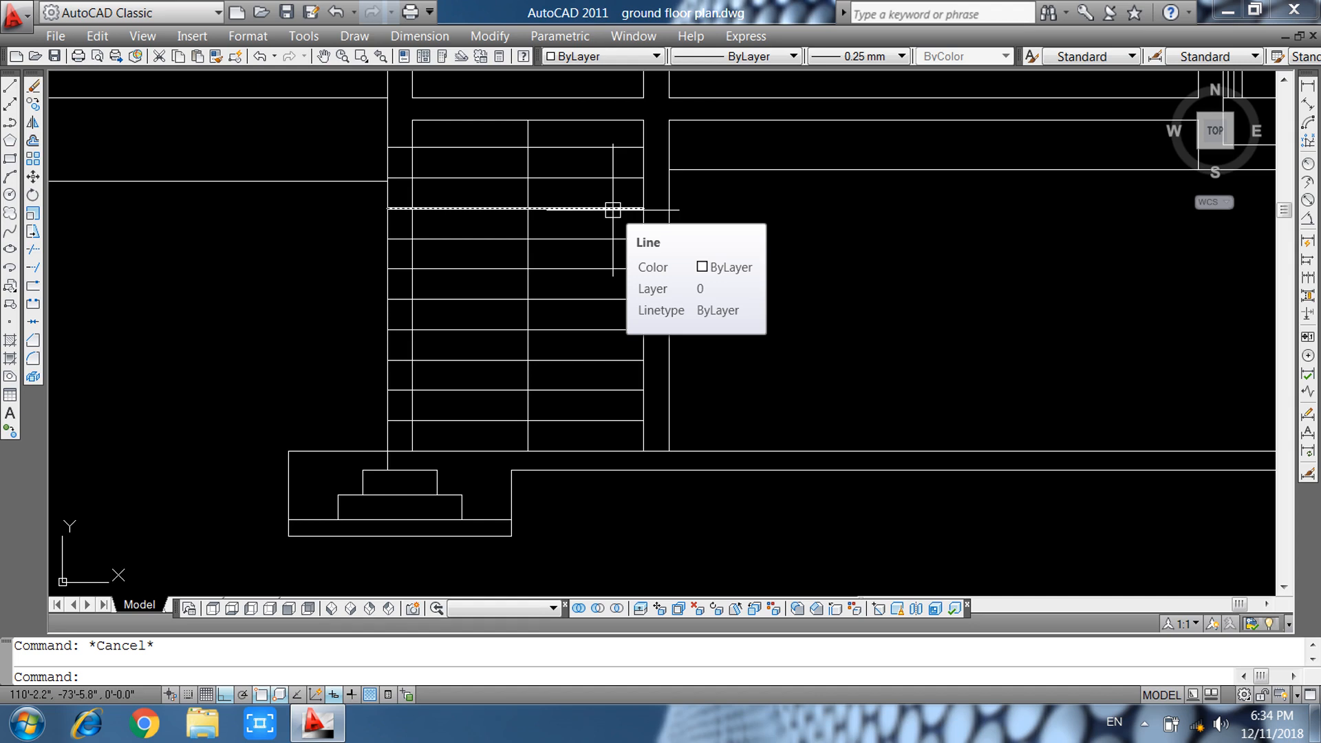
text(r)
key(Return)
key(Return)
key(Return)
key(Return)
click(467, 146)
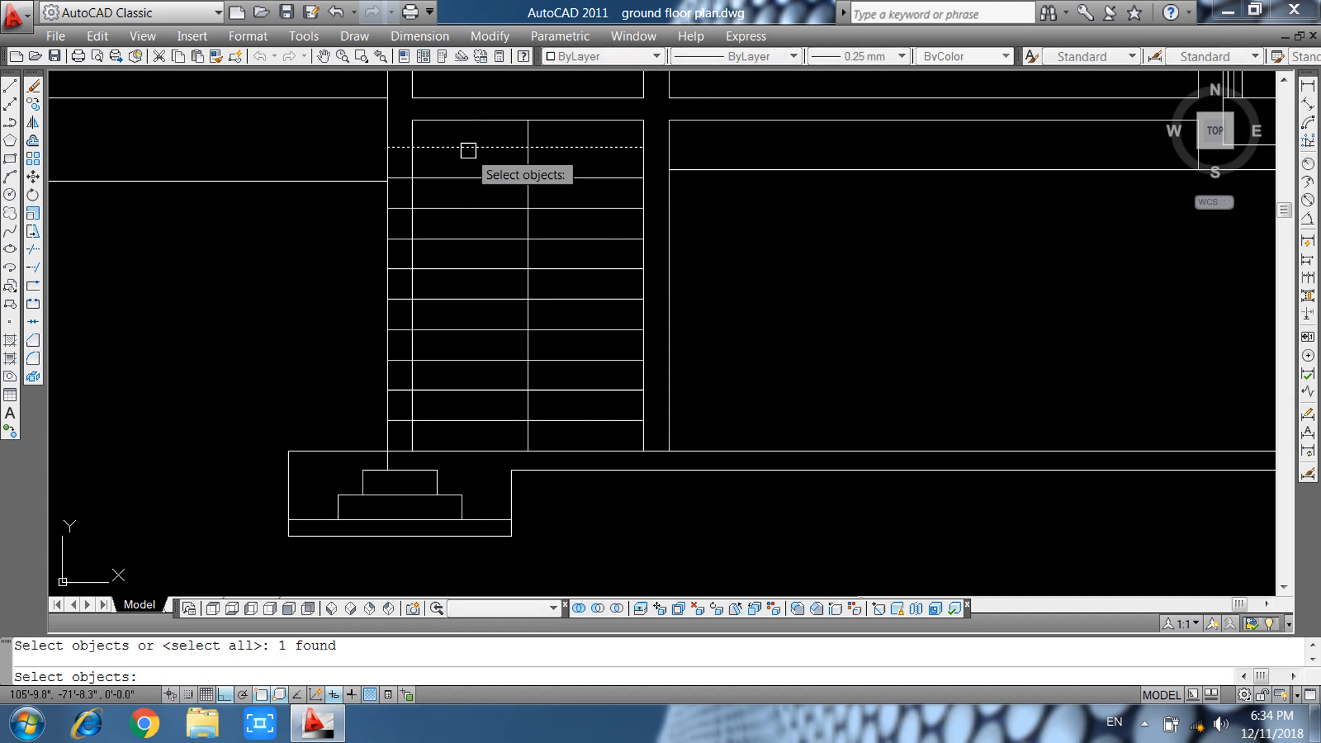
key(Escape)
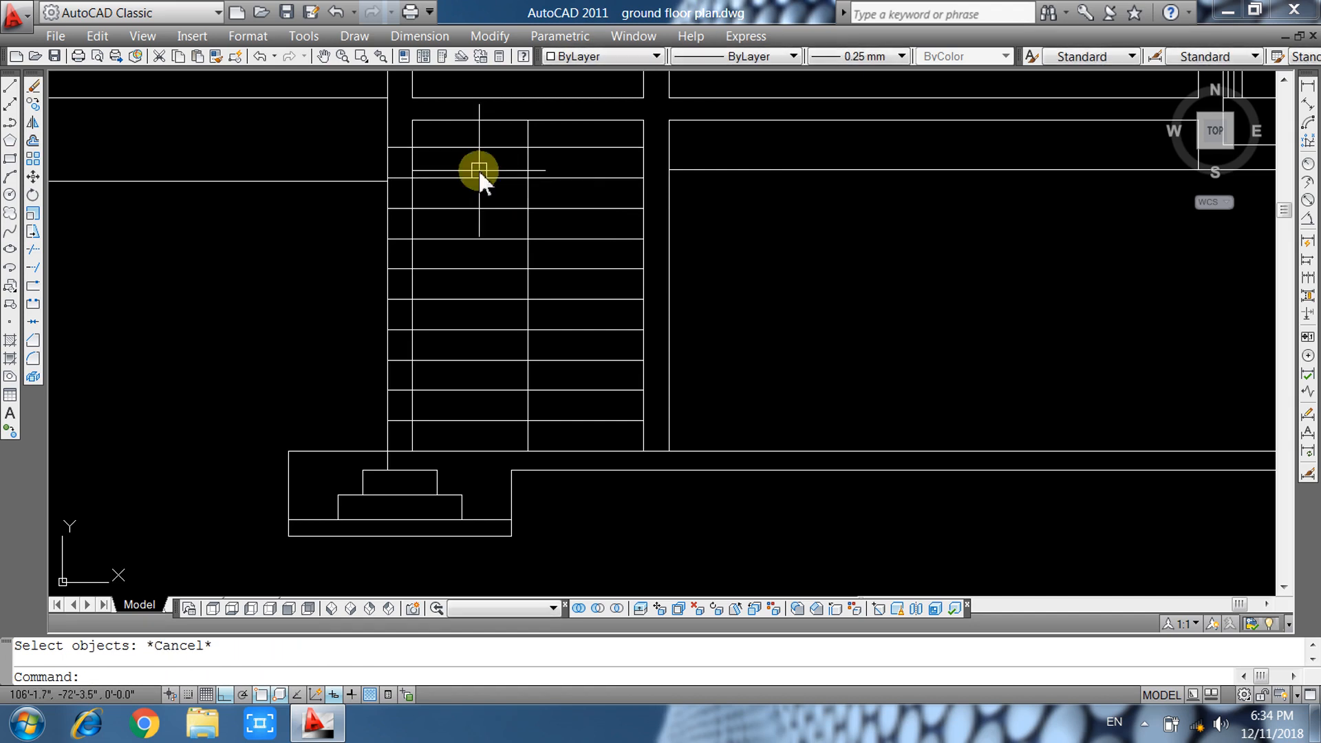
Trim the top four step lines out of the left half of the narrow lower room.
text(tr)
key(Return)
key(Return)
click(471, 145)
click(481, 177)
click(492, 208)
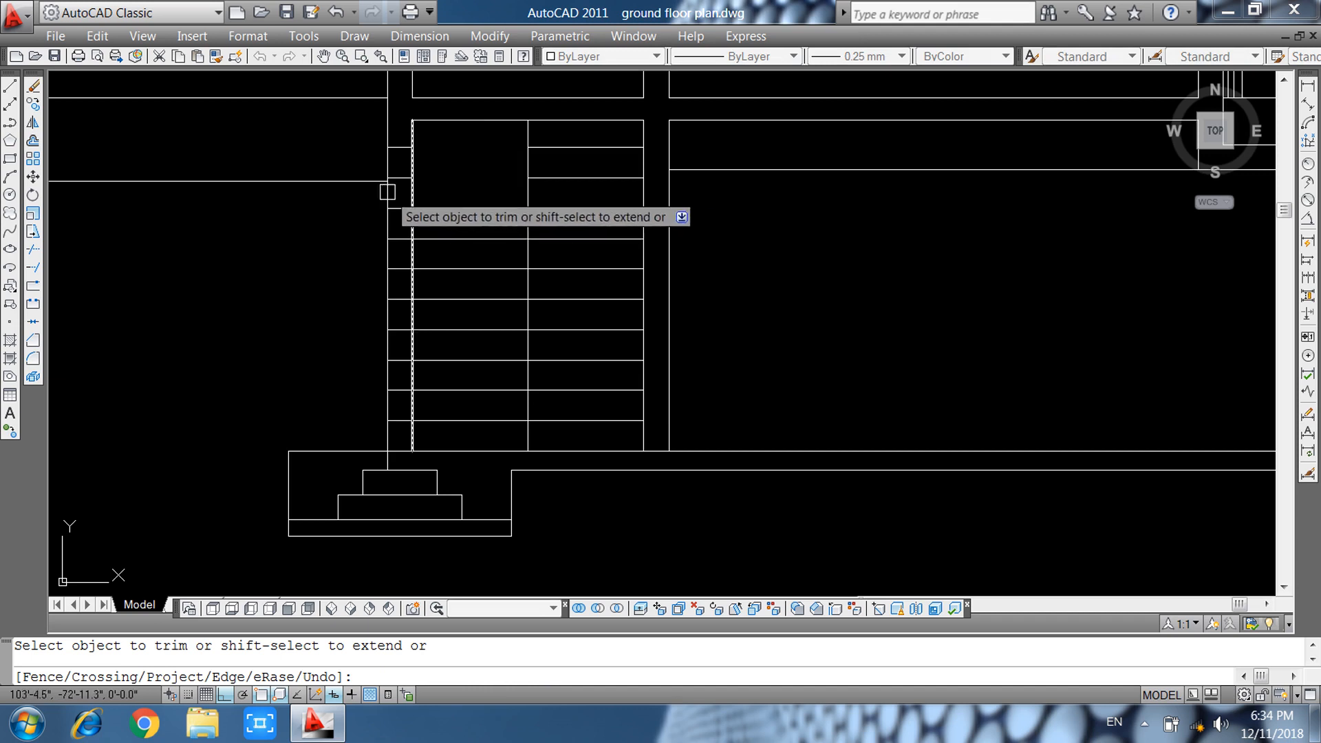
scroll(391, 180, up, 2)
click(399, 118)
click(416, 247)
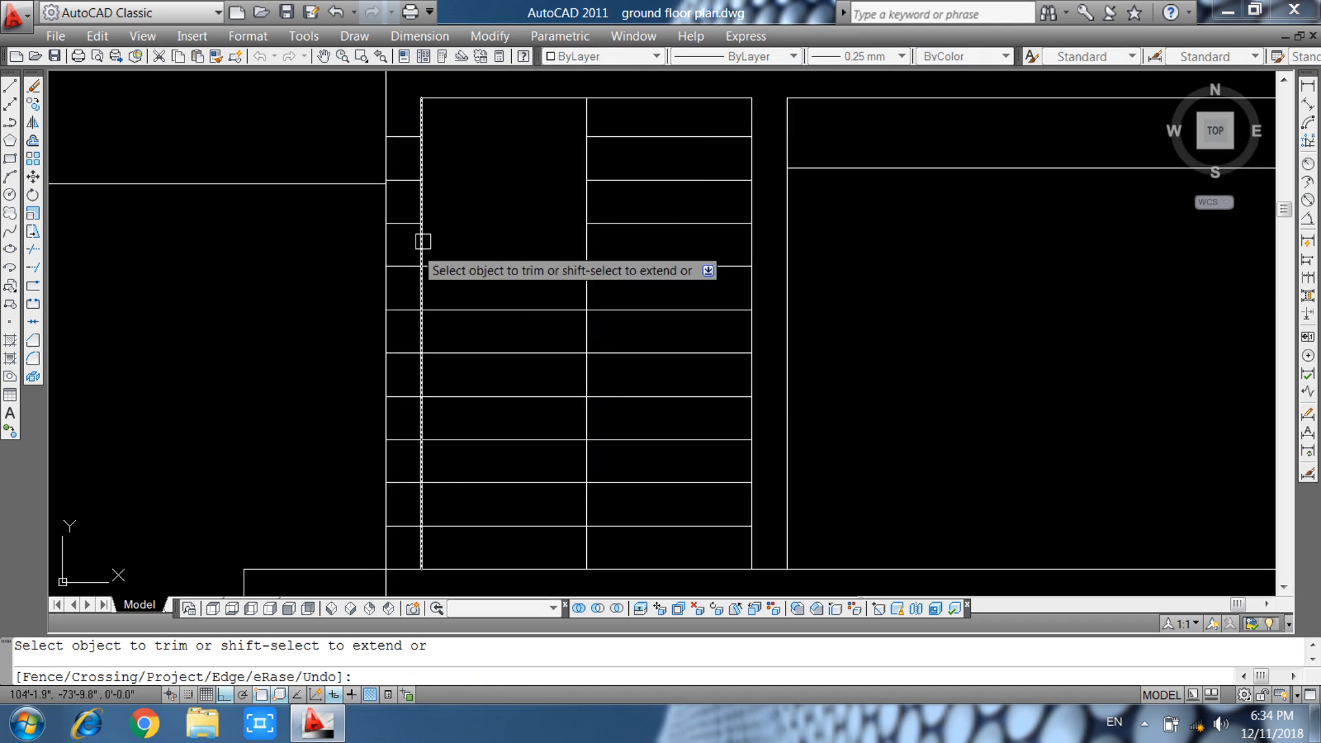
click(662, 141)
click(646, 134)
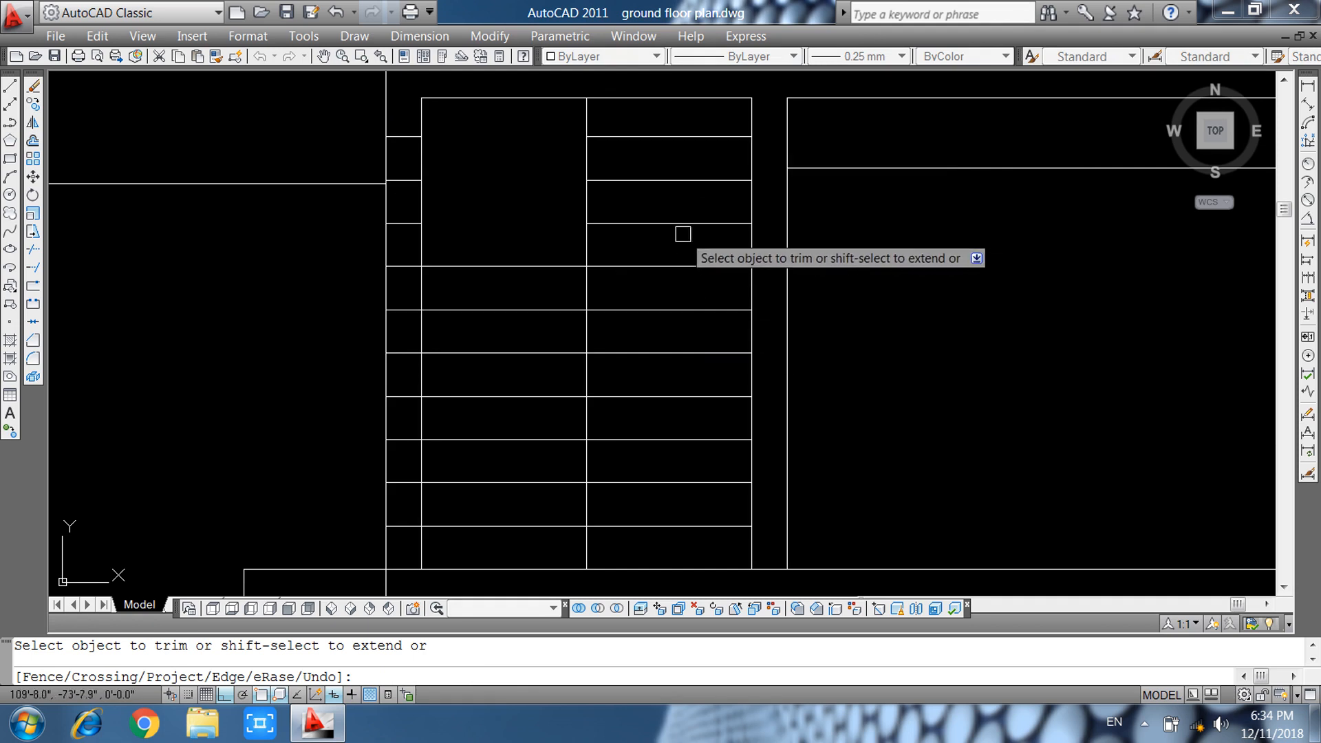
click(544, 266)
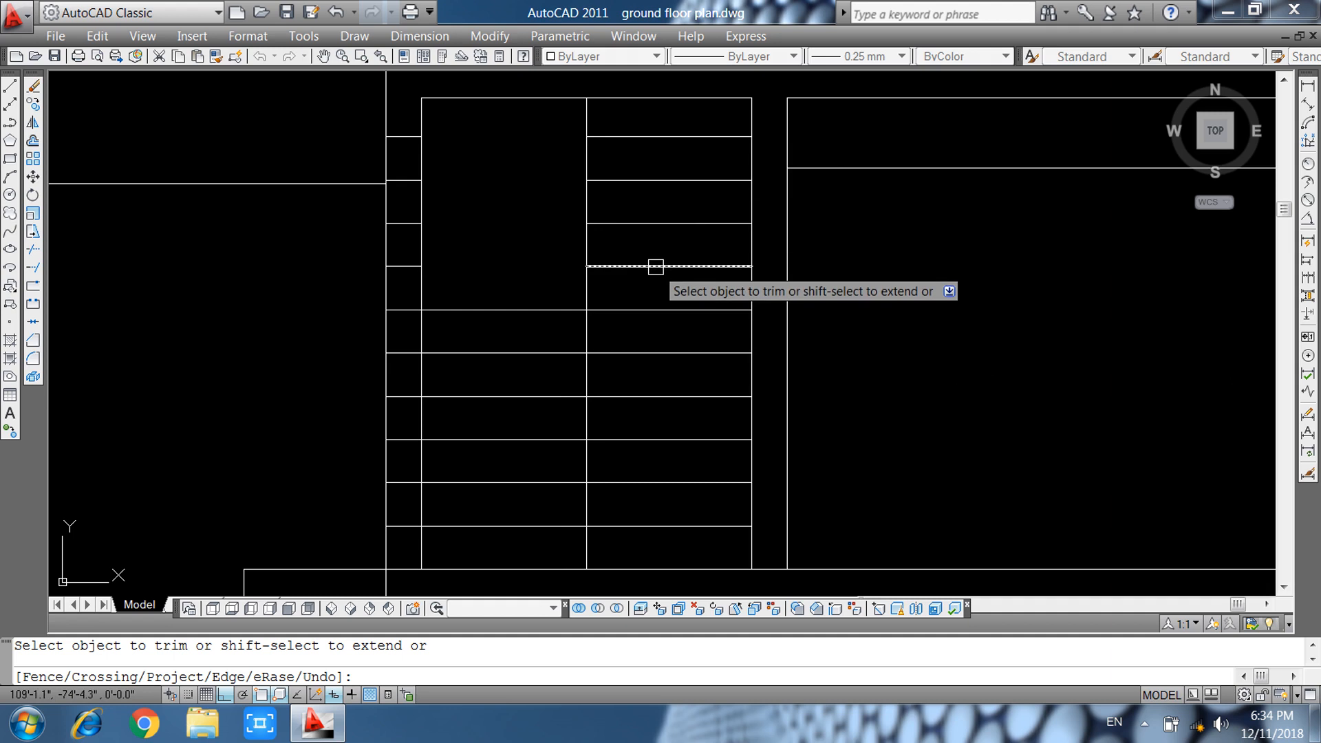
Delete the right-half pieces of the third and fourth step lines from the top.
key(Escape)
click(655, 266)
key(Delete)
click(648, 236)
click(640, 213)
key(Delete)
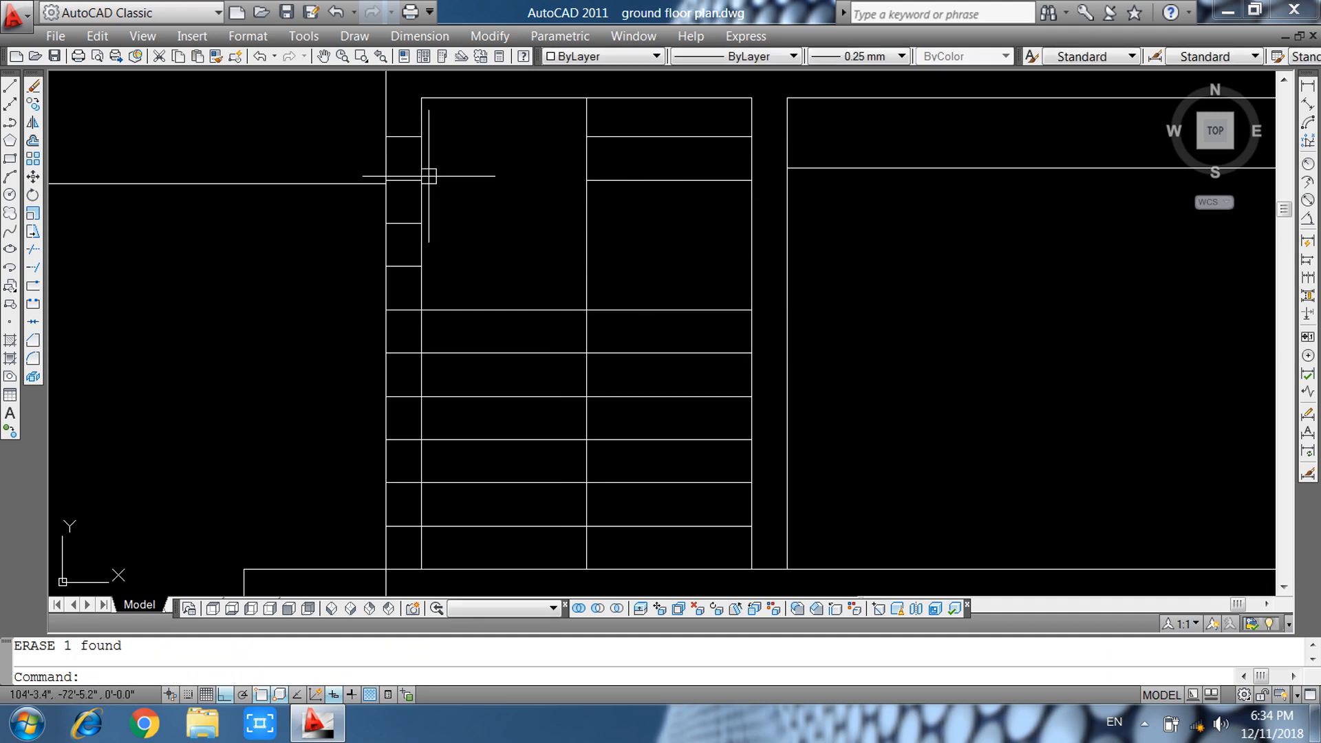
Delete the four leftover short pieces of the upper step lines inside the left wall.
click(399, 104)
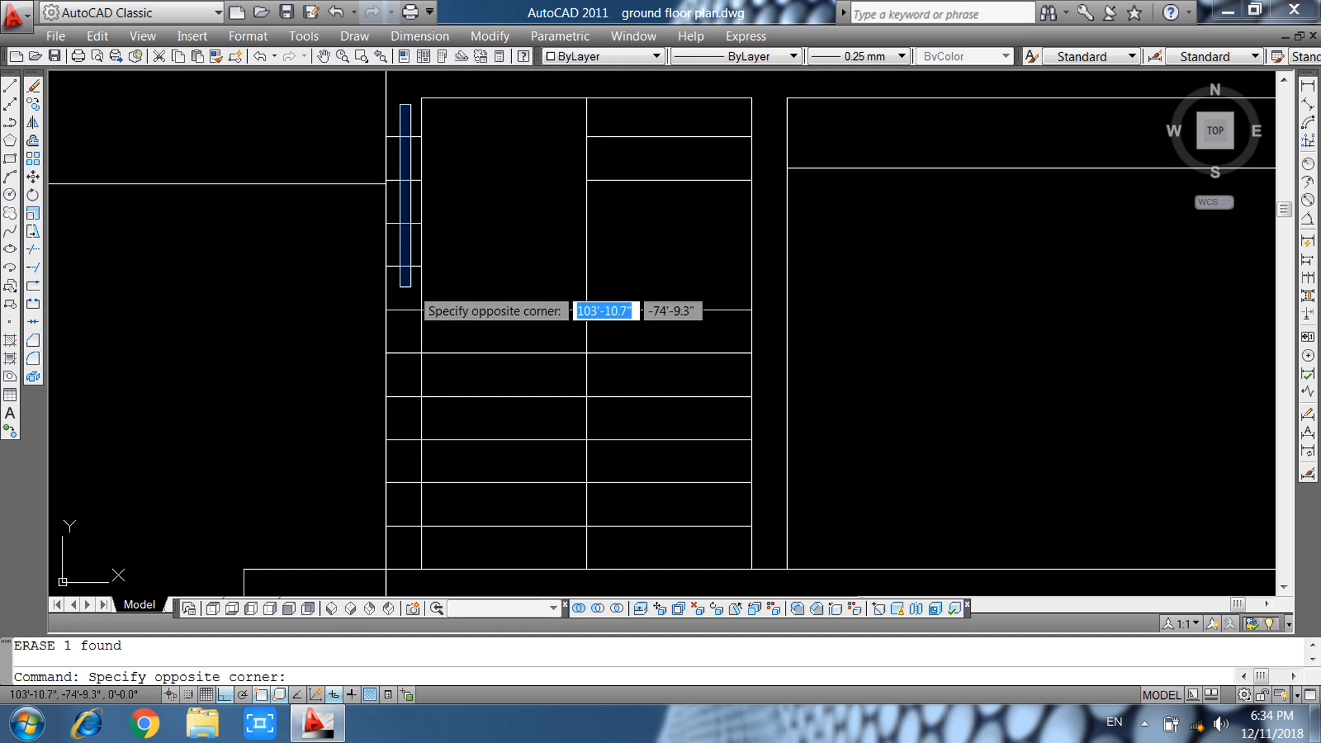
click(410, 288)
click(376, 260)
click(432, 274)
key(Delete)
click(426, 212)
click(398, 232)
key(Delete)
click(400, 181)
key(Delete)
click(401, 137)
key(Delete)
key(Escape)
Trim the remaining lower step lines out of the left wall thickness beside the narrow lower room.
text(tr)
key(Return)
key(Return)
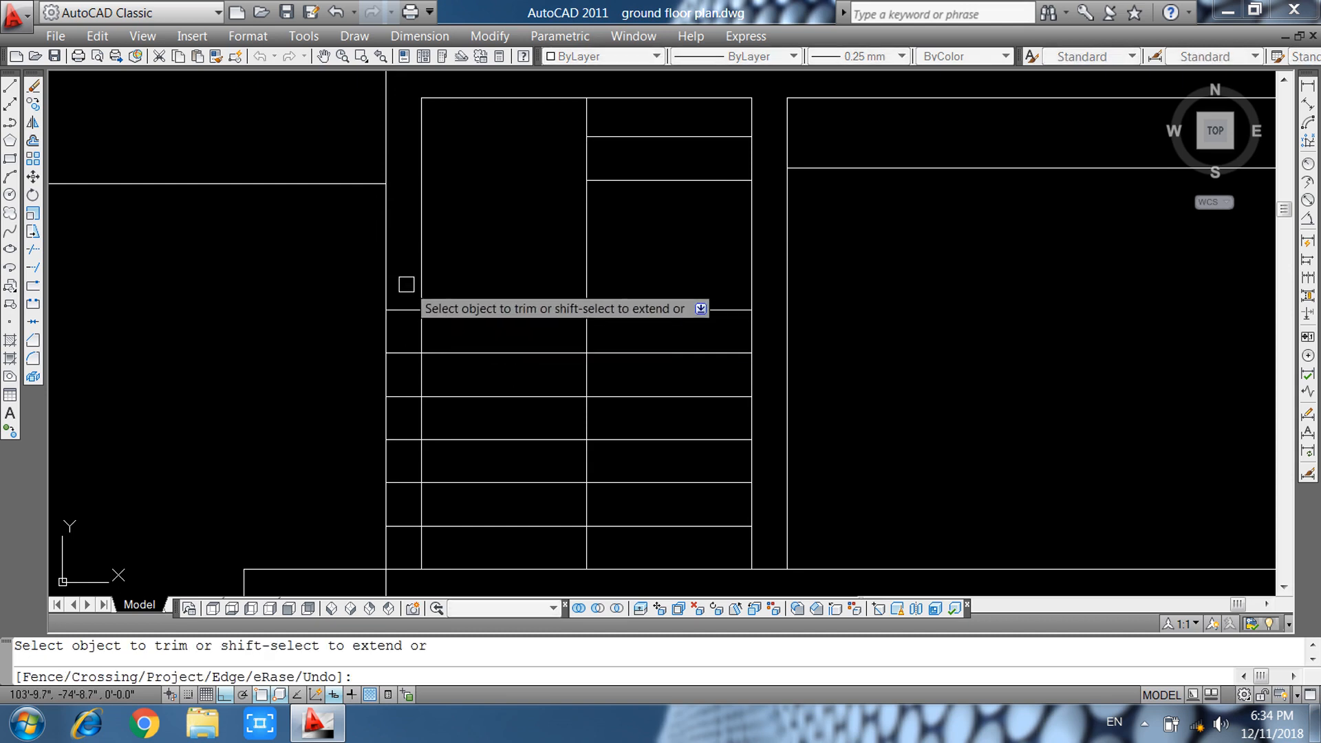
click(410, 283)
click(406, 544)
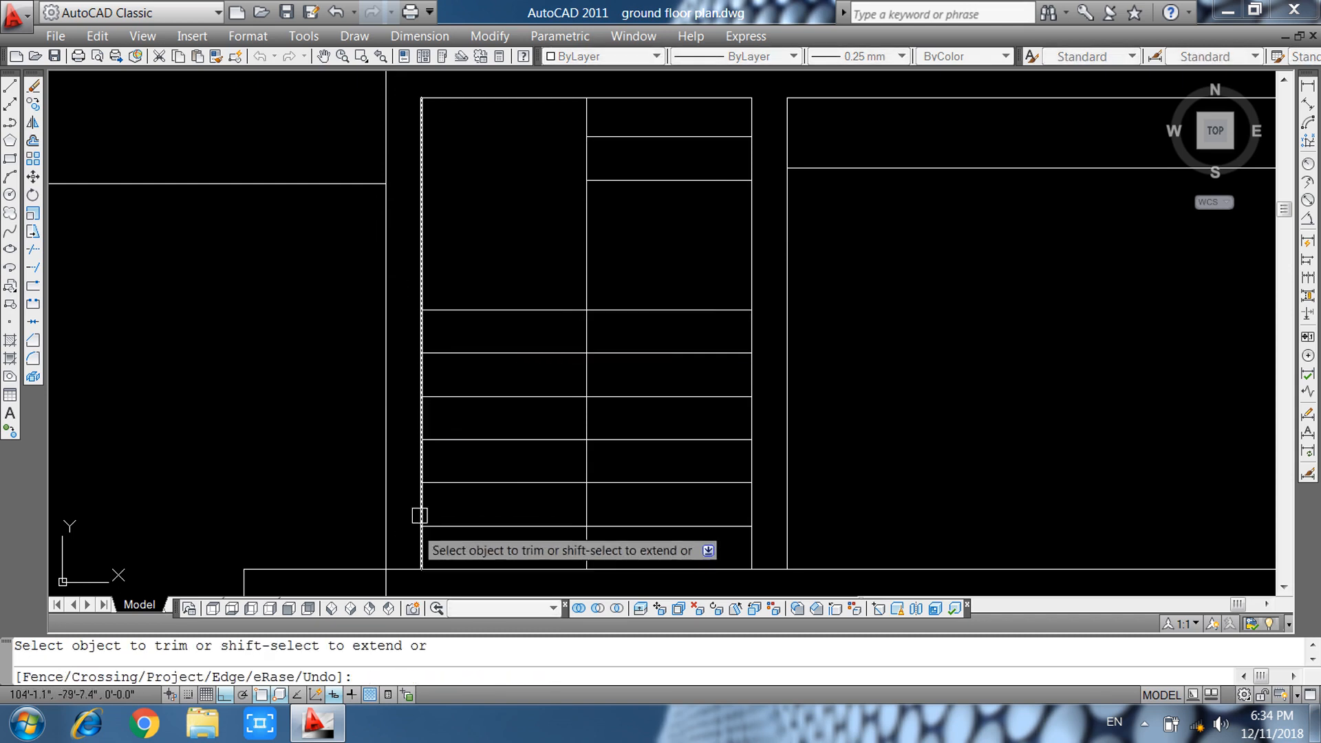
key(Escape)
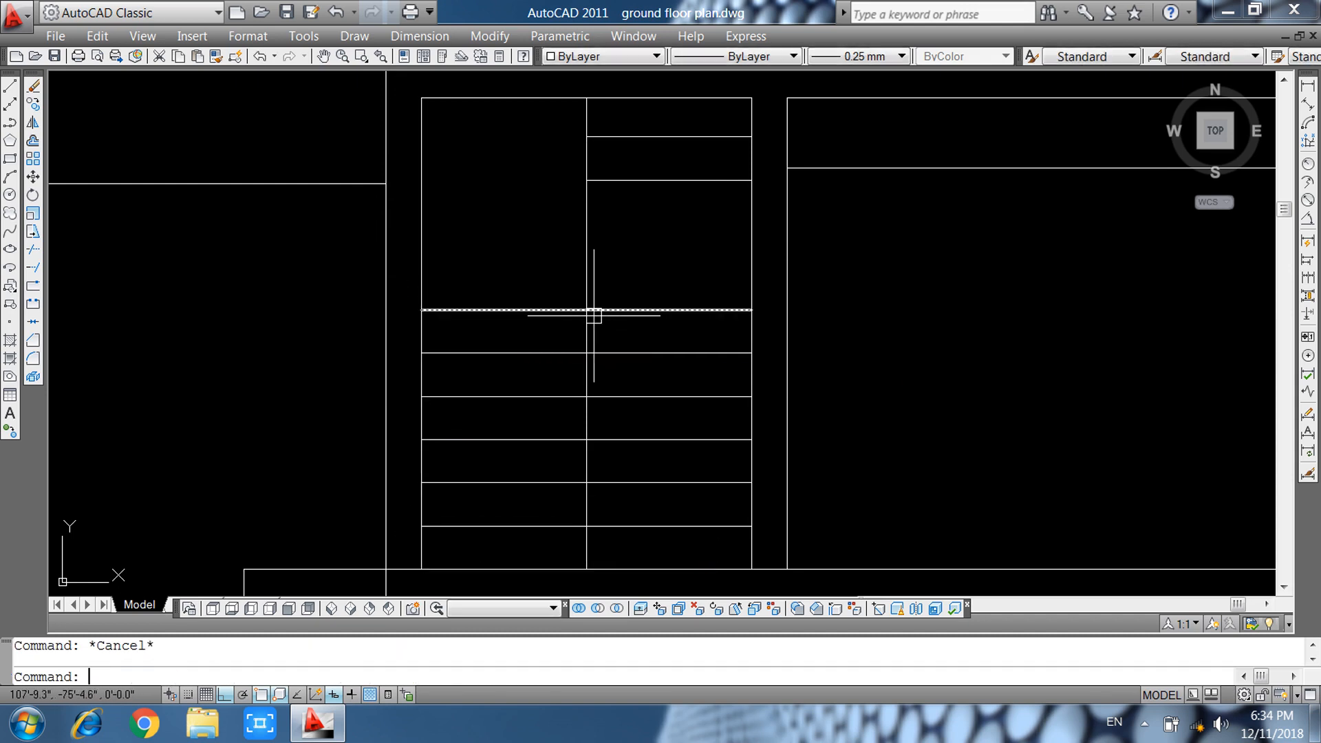
text(l)
key(Return)
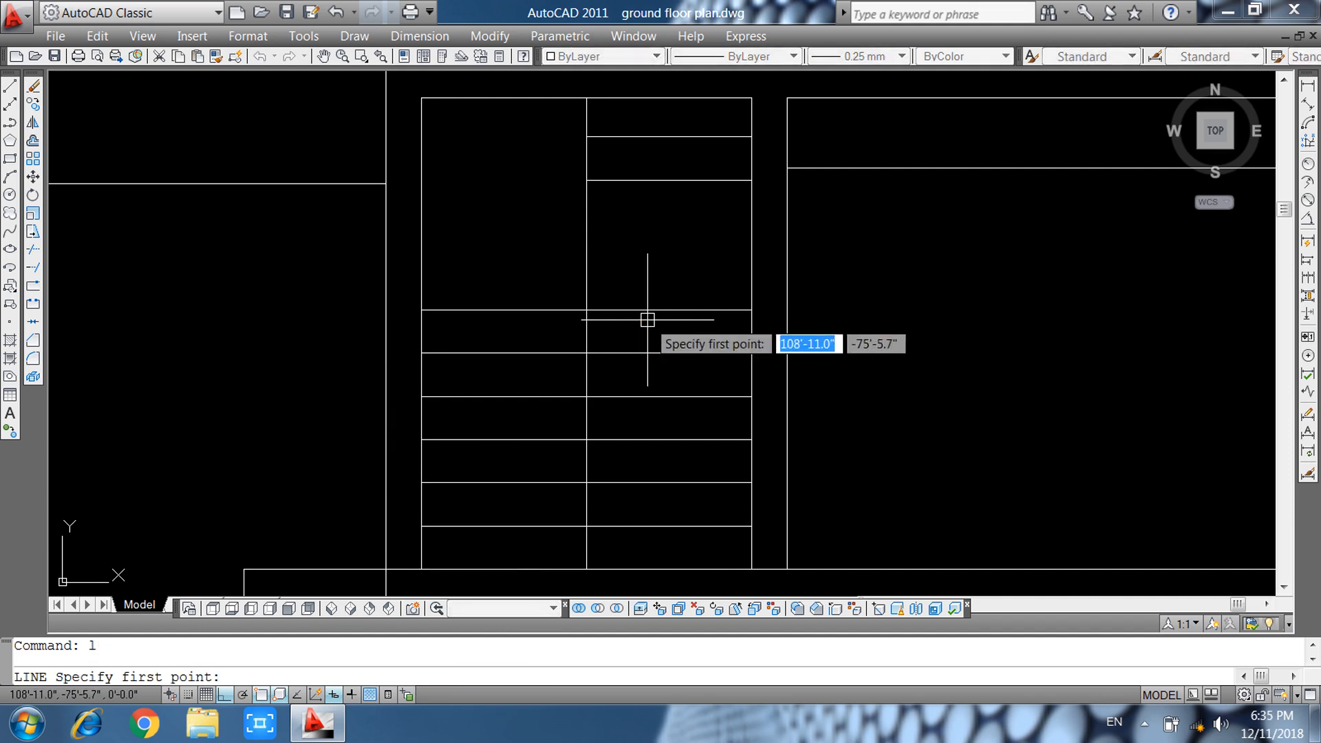
key(Escape)
Offset the second right-half step line from the top downward by 11 to add a third step line.
text(o)
key(Return)
text(1)
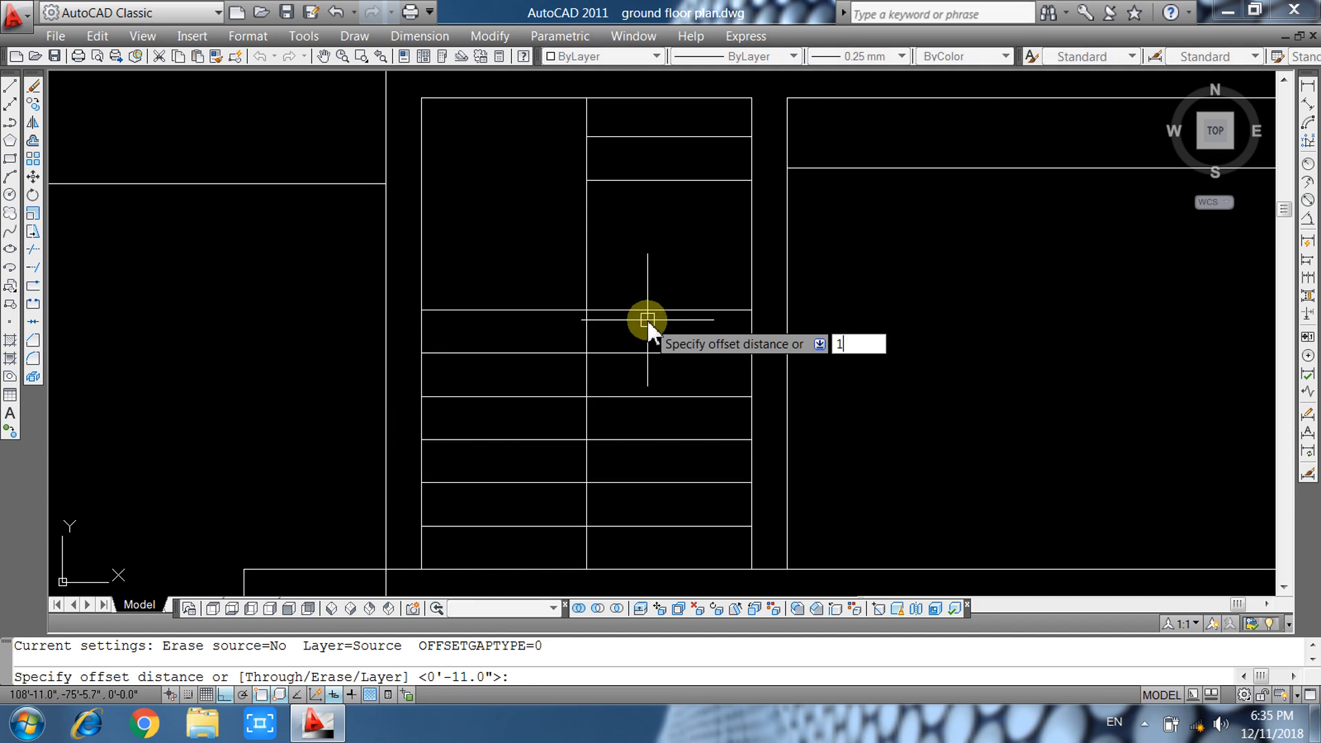
key(Return)
click(647, 180)
click(641, 256)
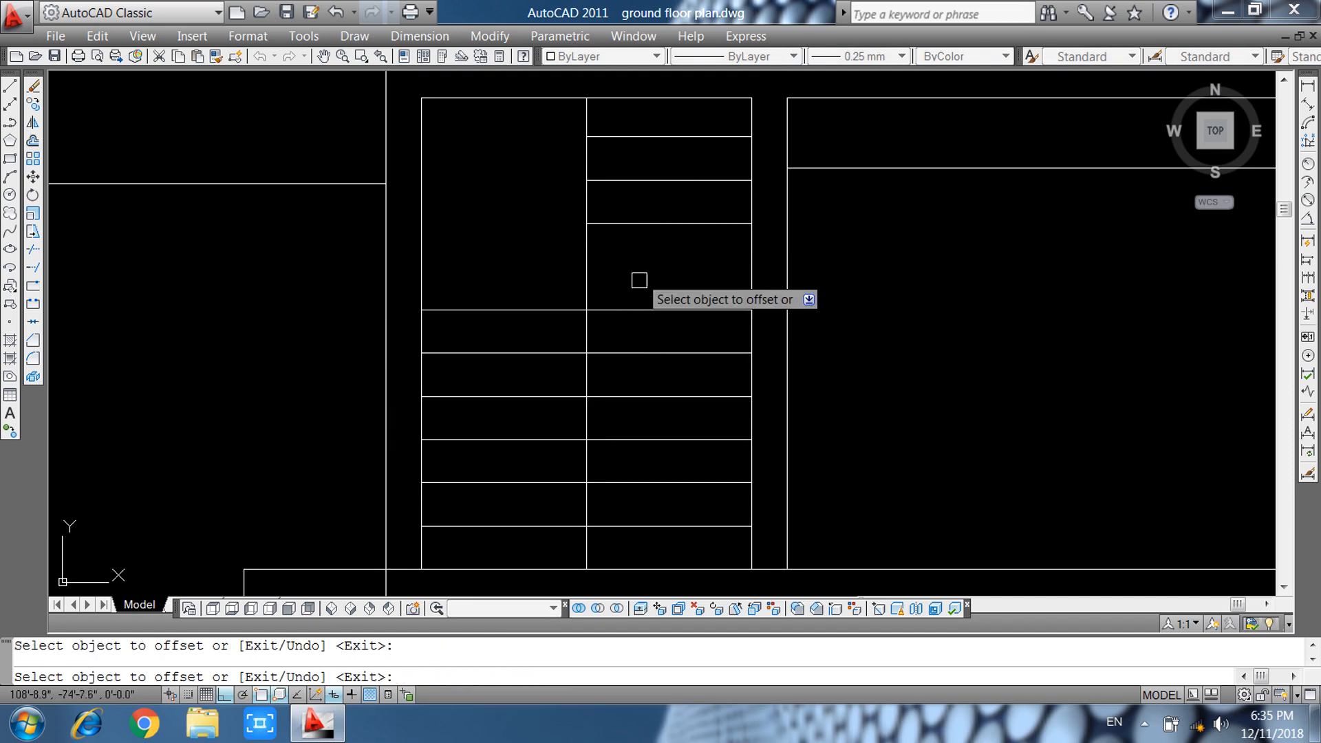
key(Escape)
text(l)
key(Return)
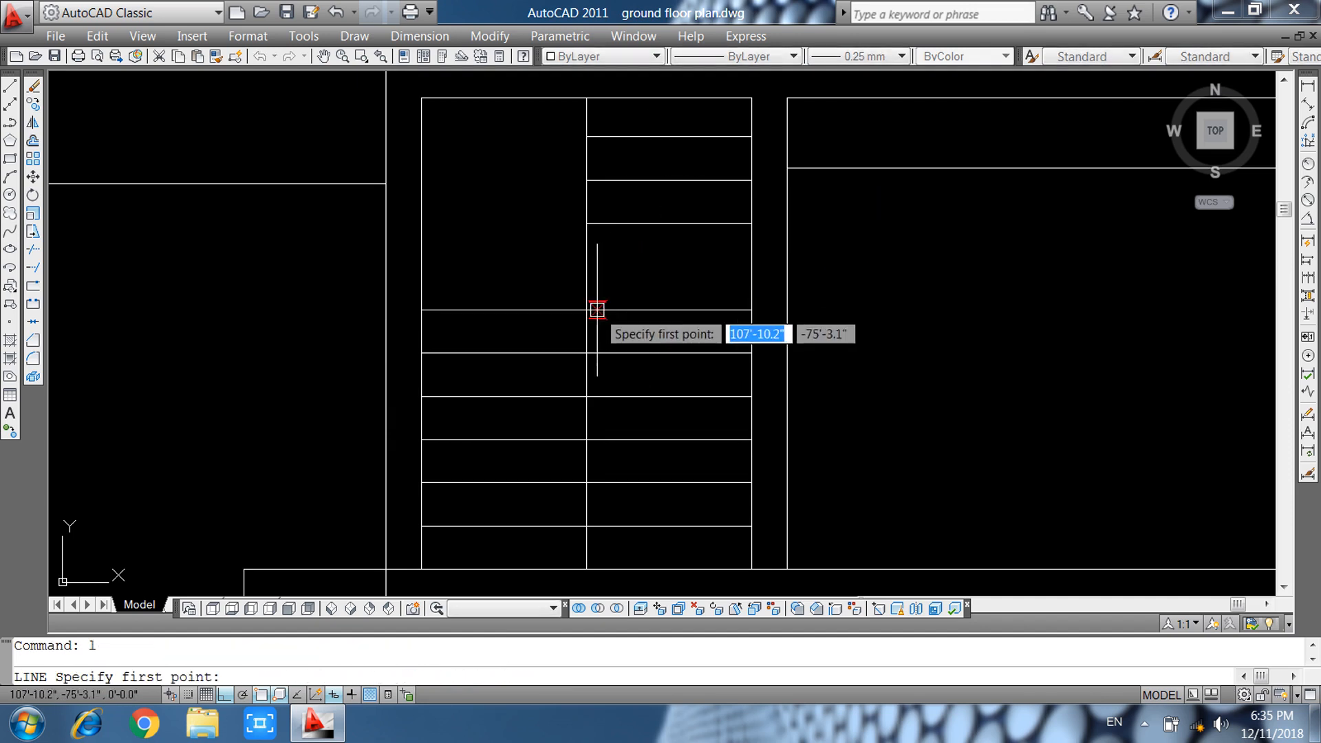
click(587, 310)
click(757, 221)
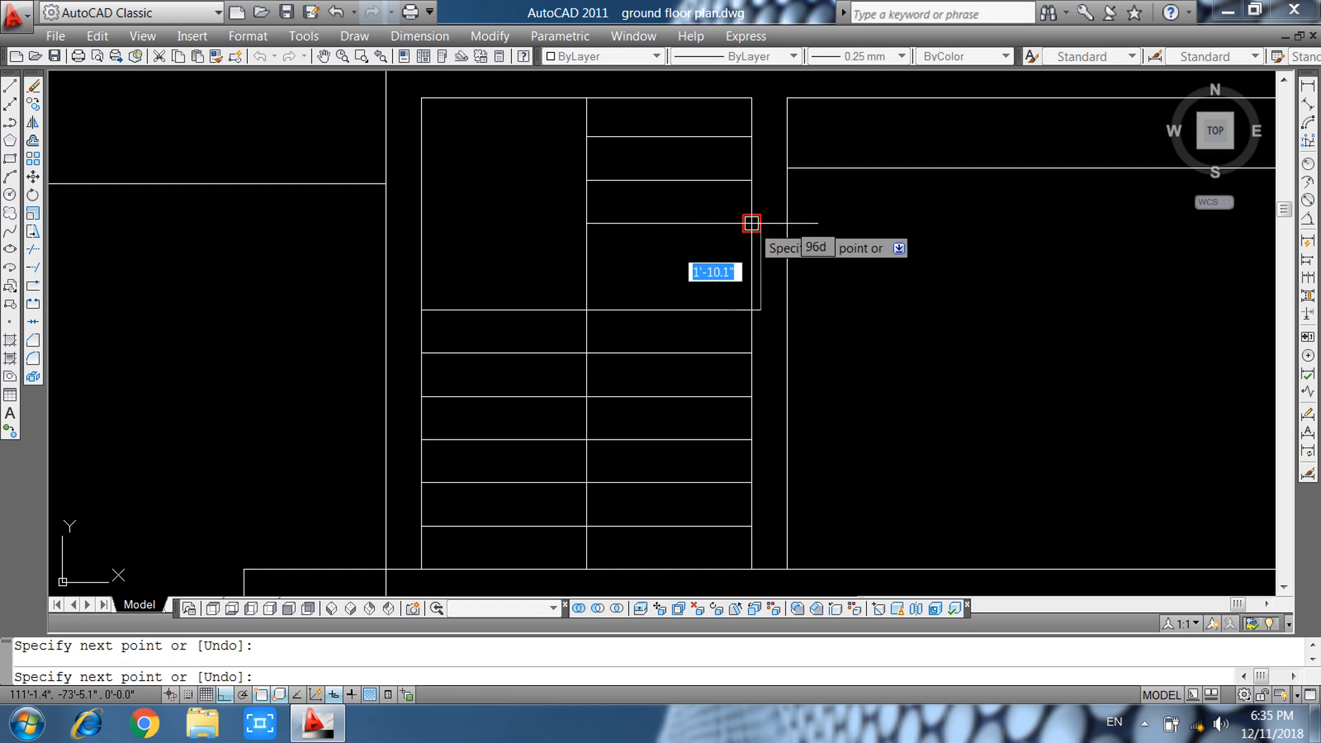
click(752, 223)
key(Escape)
key(Escape)
click(759, 265)
key(Delete)
click(728, 274)
click(797, 322)
text(e)
key(Escape)
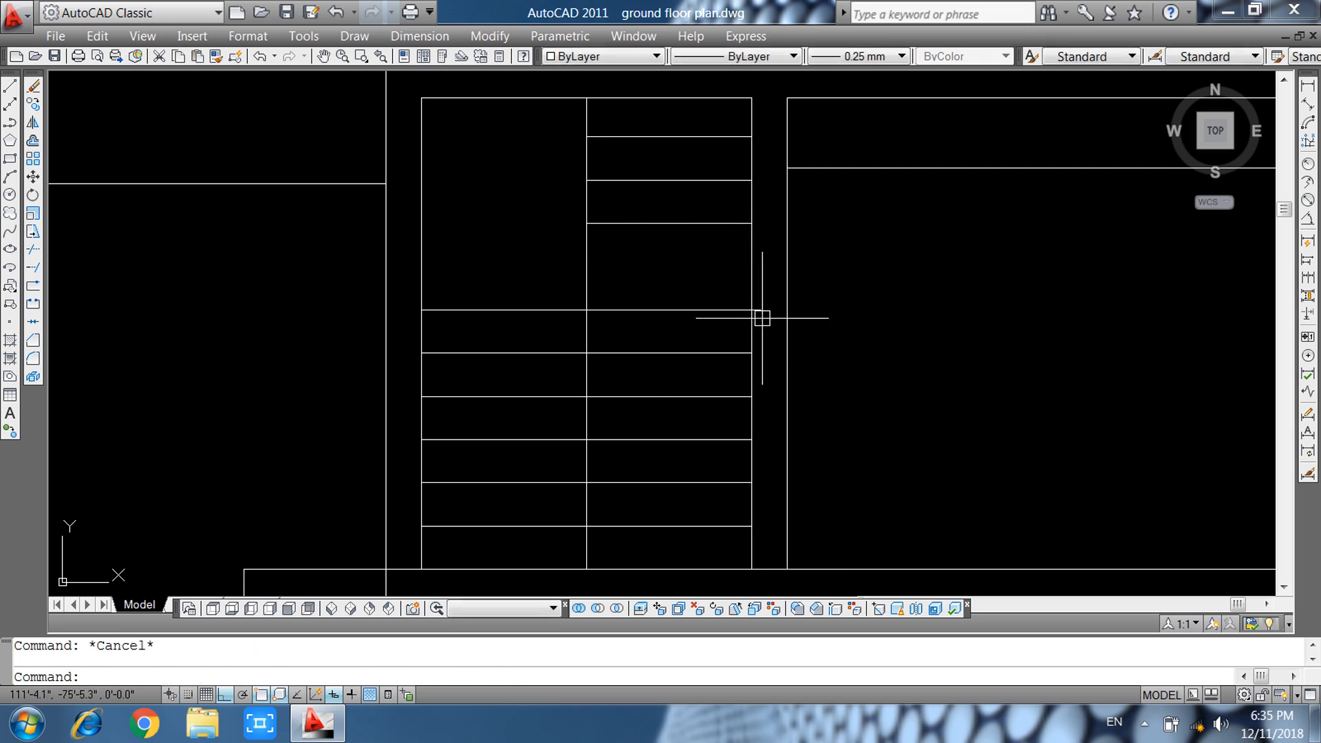
text(tr)
key(Return)
key(Return)
key(Escape)
Draw a diagonal line from the centre divider at the uppermost full-width step line to the right wall end of the third step line.
text(l)
key(Return)
click(586, 309)
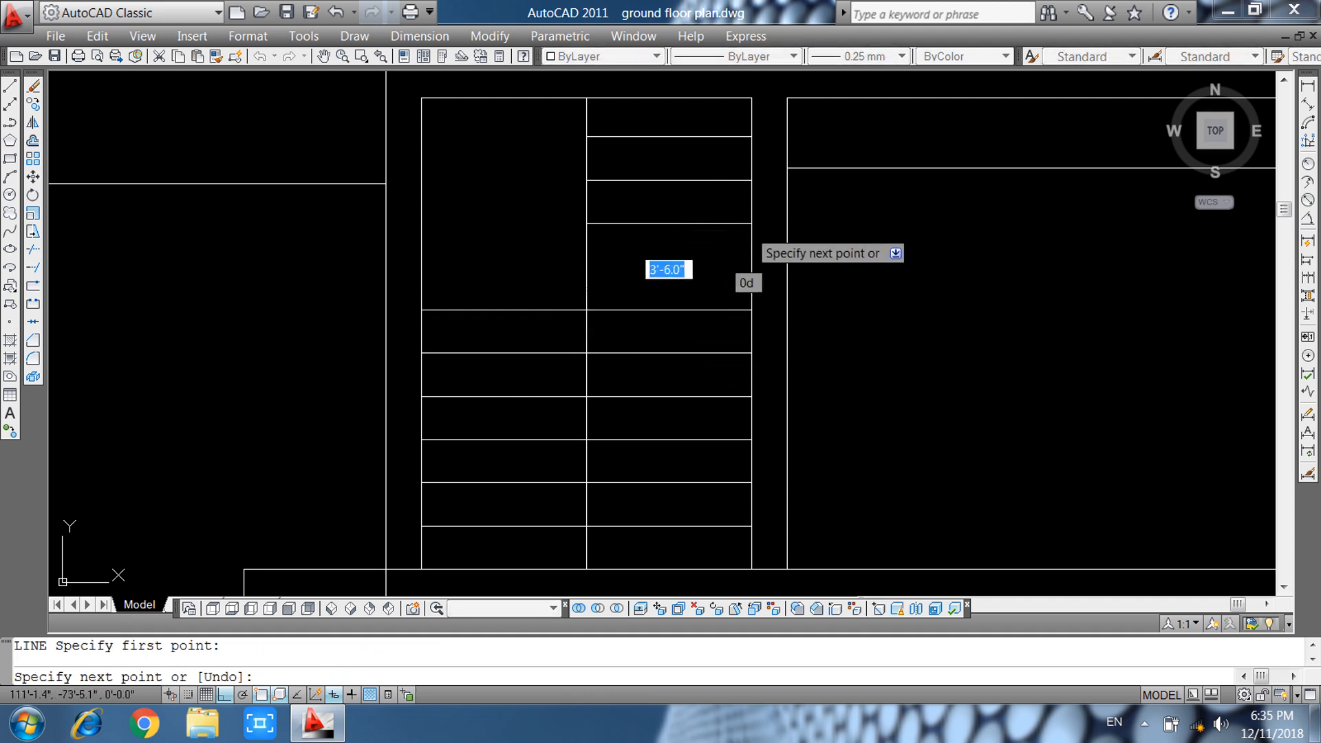
click(748, 229)
key(Return)
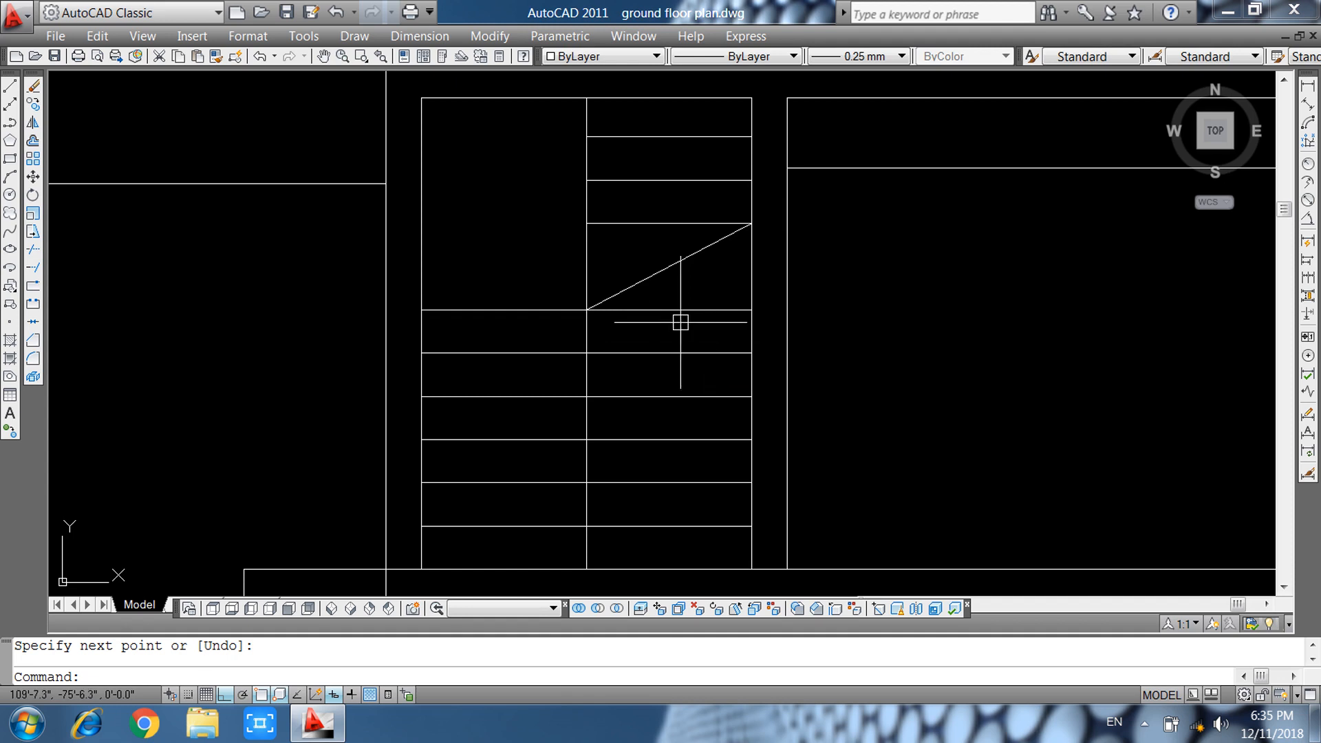
Offset the third right-half step line downward by 11 to place another step line across the diagonal.
text(o)
key(Return)
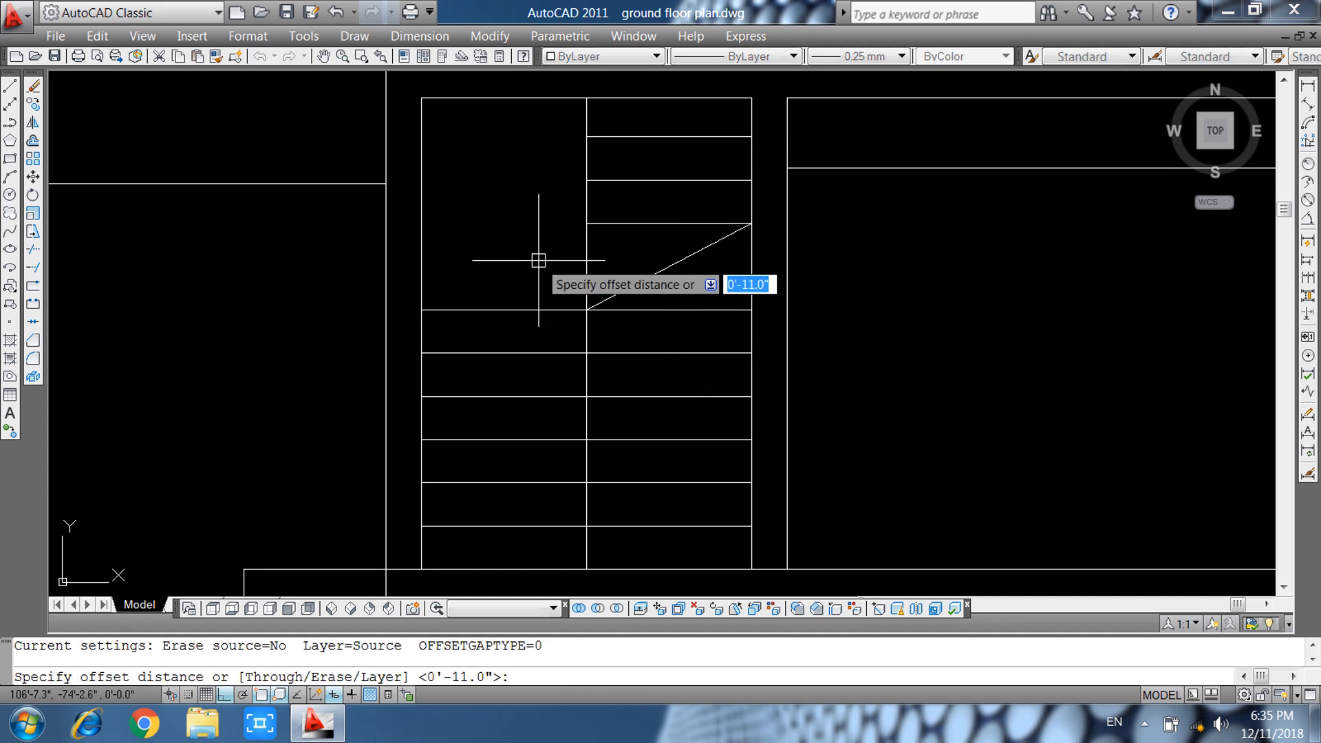
text(11)
key(Return)
click(619, 226)
click(630, 255)
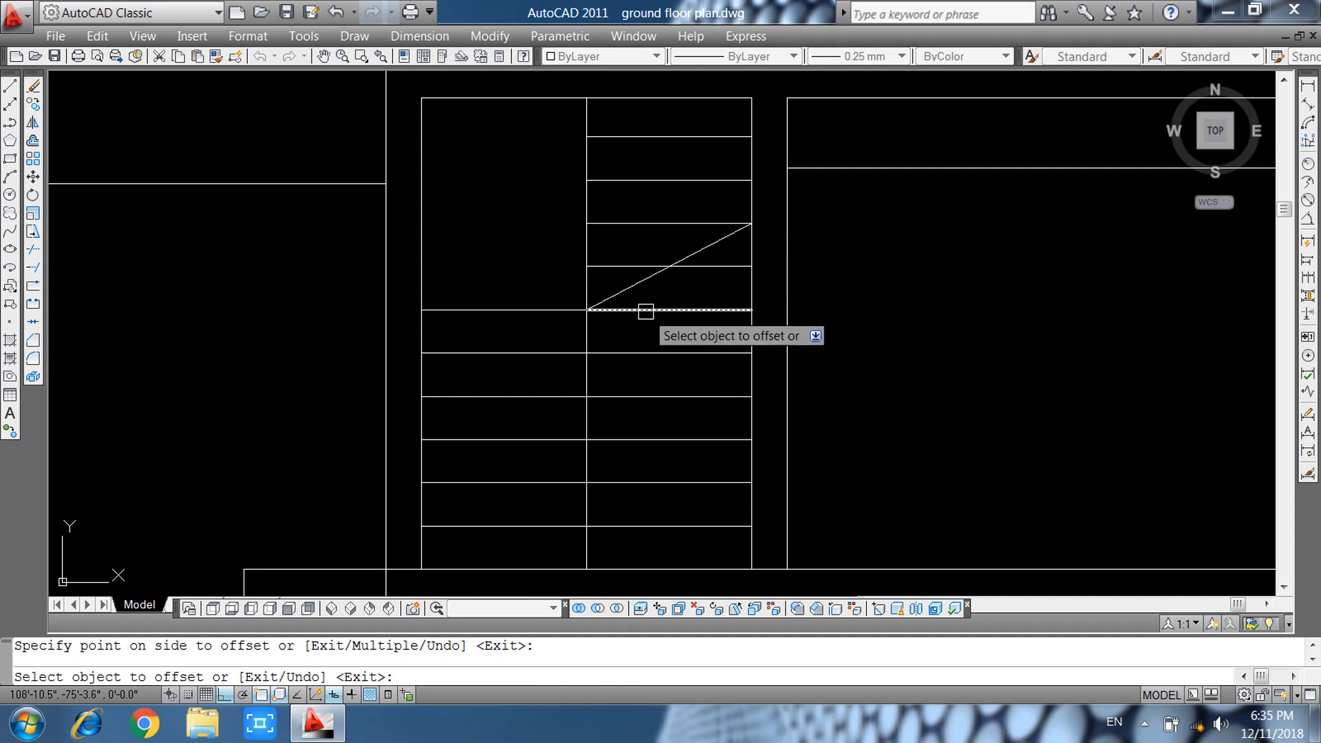
key(Escape)
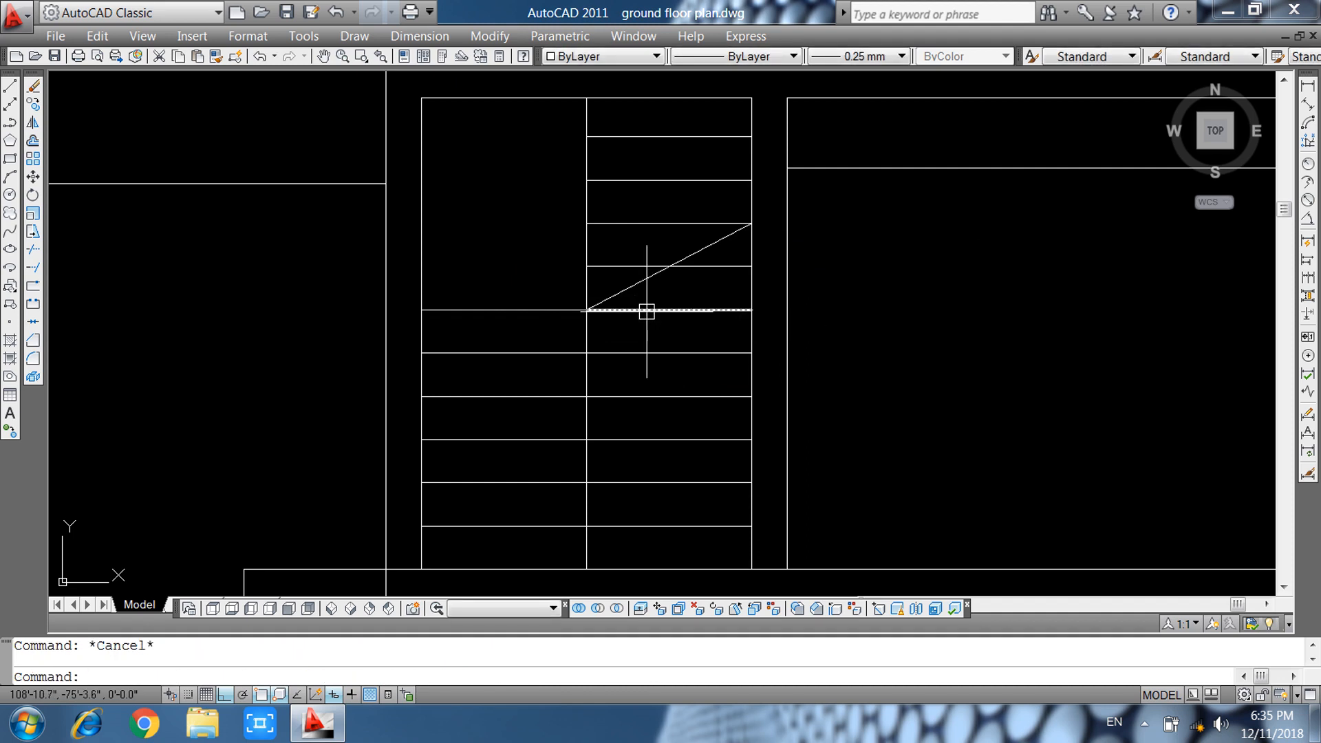
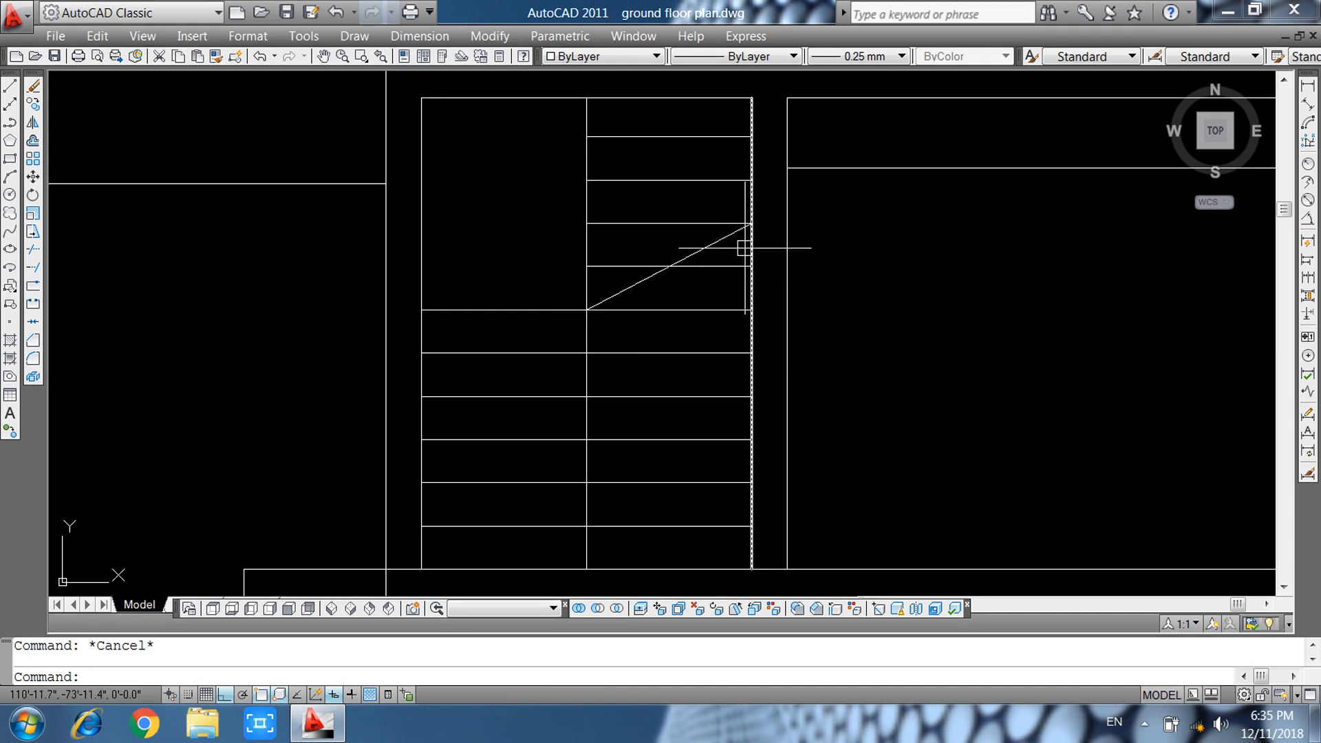
Trim the new step line's portion between the diagonal and the right wall.
text(tr)
key(Return)
key(Return)
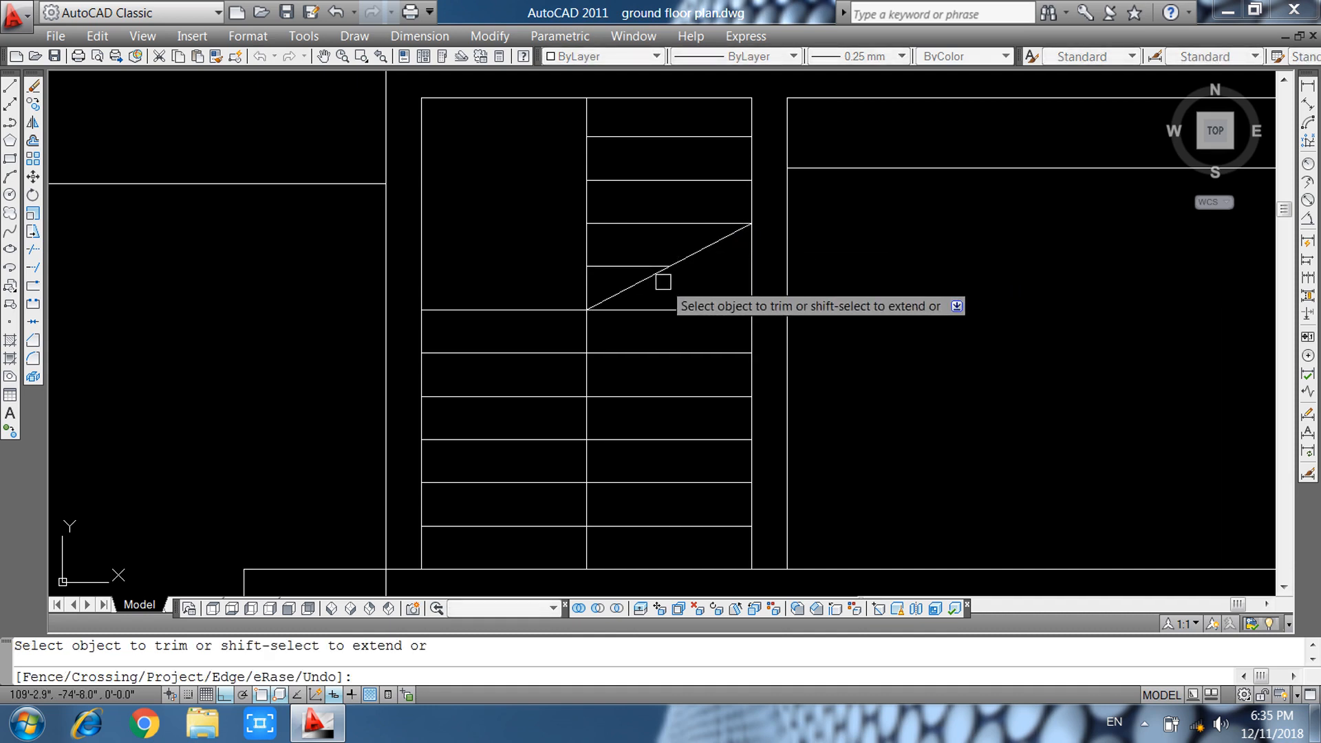
key(Escape)
Draw a short vertical line from the trimmed step line's end on the diagonal up to the step line above.
text(l)
key(Return)
click(669, 265)
click(669, 224)
key(Return)
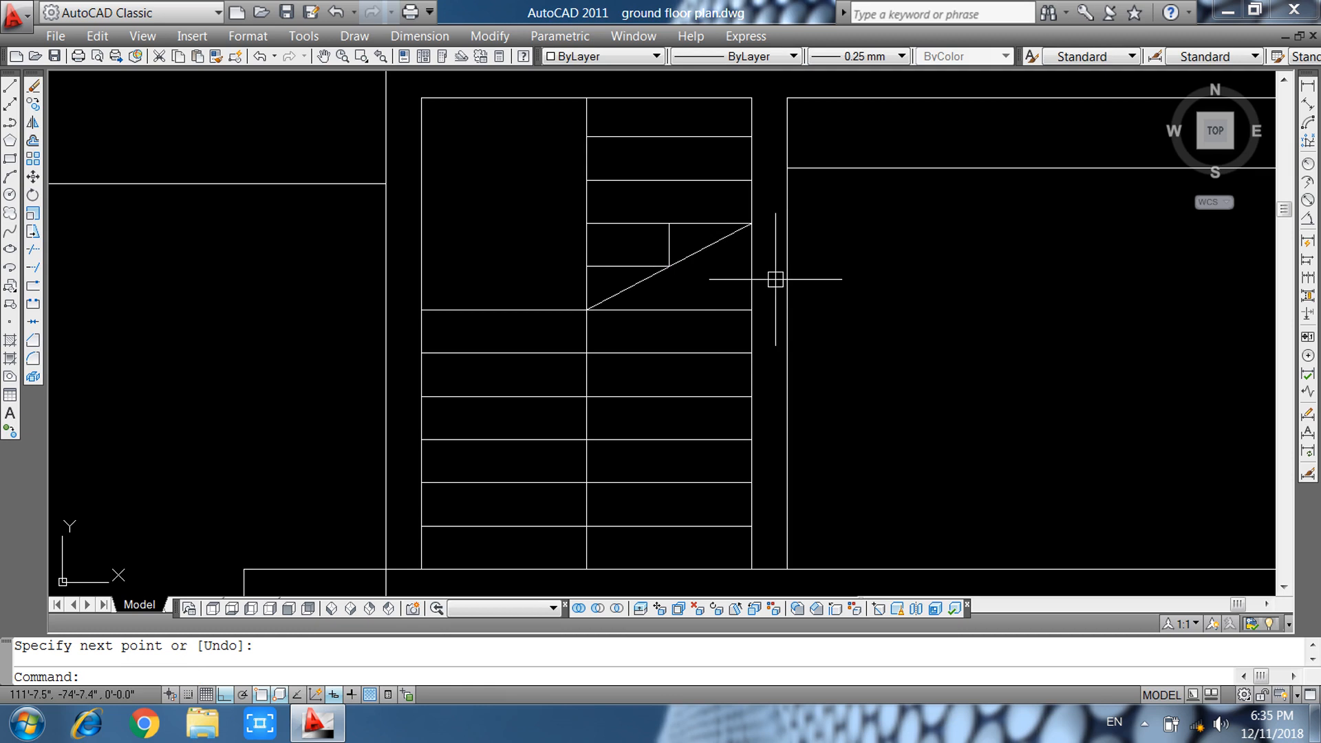
Stretch the diagonal's upper end down along the right wall to just below the third step line.
click(726, 238)
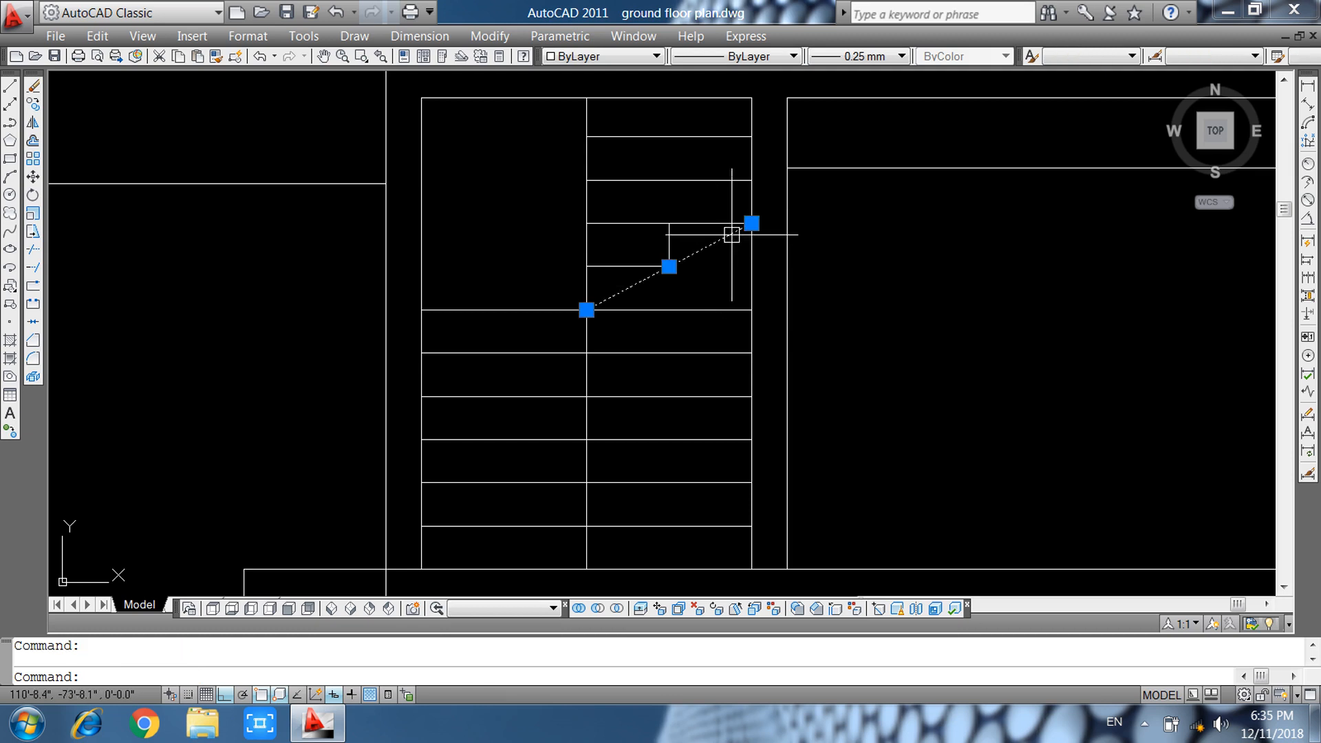
click(751, 223)
click(771, 250)
key(Escape)
Trim the right-half pieces of the five step lines below the line where the diagonal starts.
scroll(566, 371, down, 2)
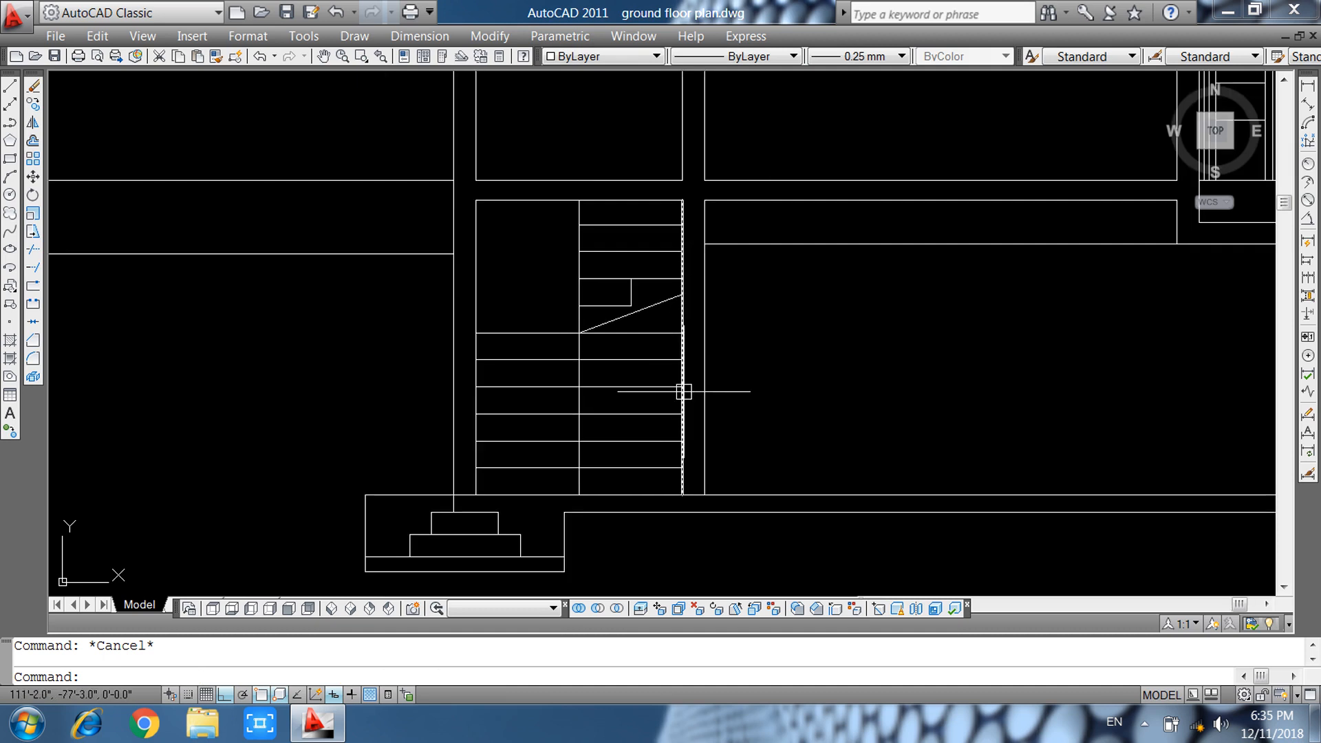
mouse_move(684, 391)
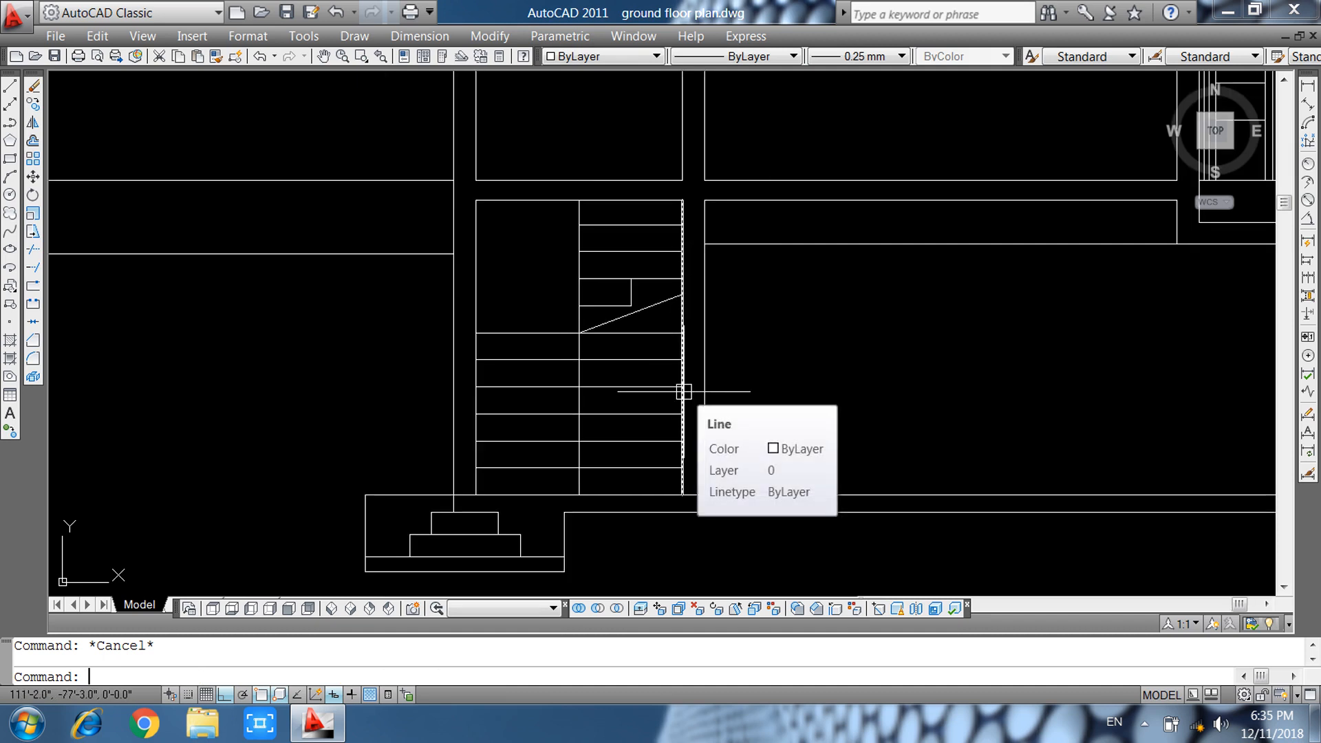
text(r)
key(Return)
key(Return)
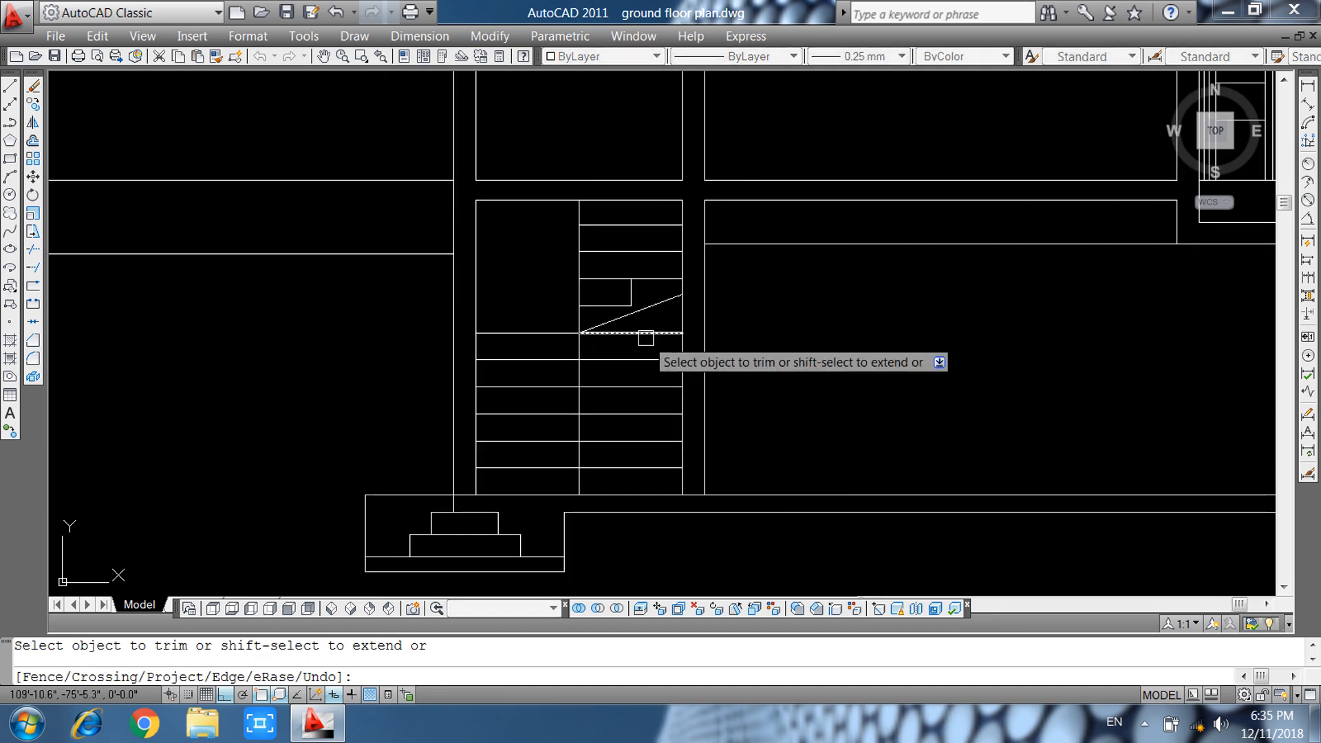
click(622, 396)
click(608, 445)
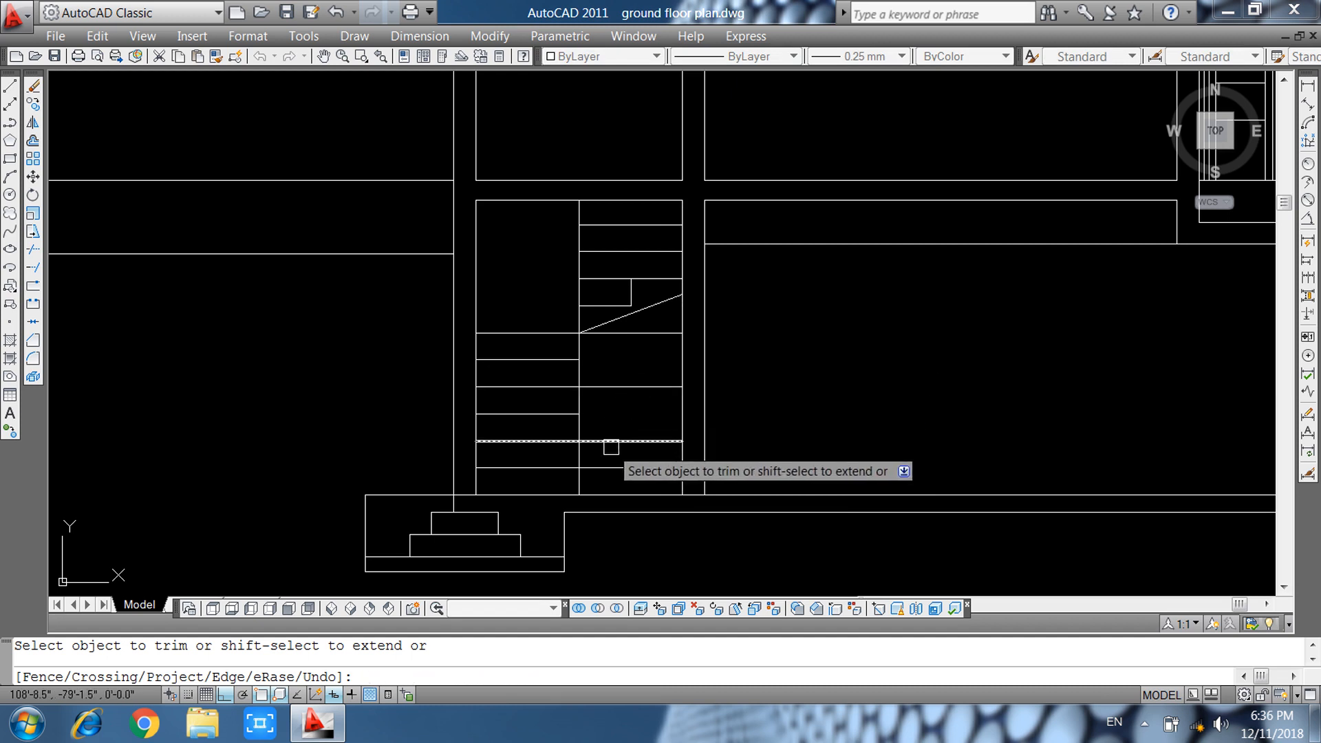
click(605, 381)
click(604, 428)
click(612, 453)
click(617, 481)
key(Escape)
Offset the right line of the narrow wall pair in the upper-floor room 4' to the right.
scroll(706, 409, down, 4)
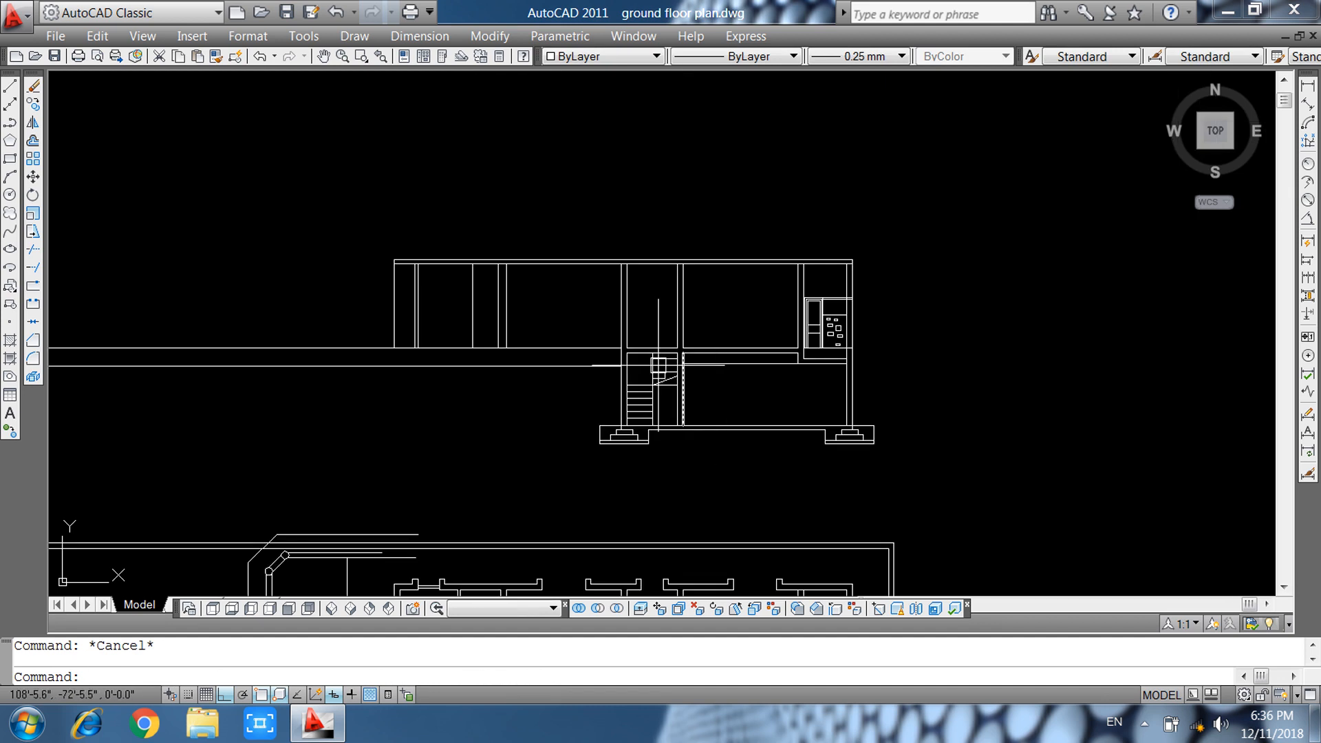
scroll(476, 358, up, 5)
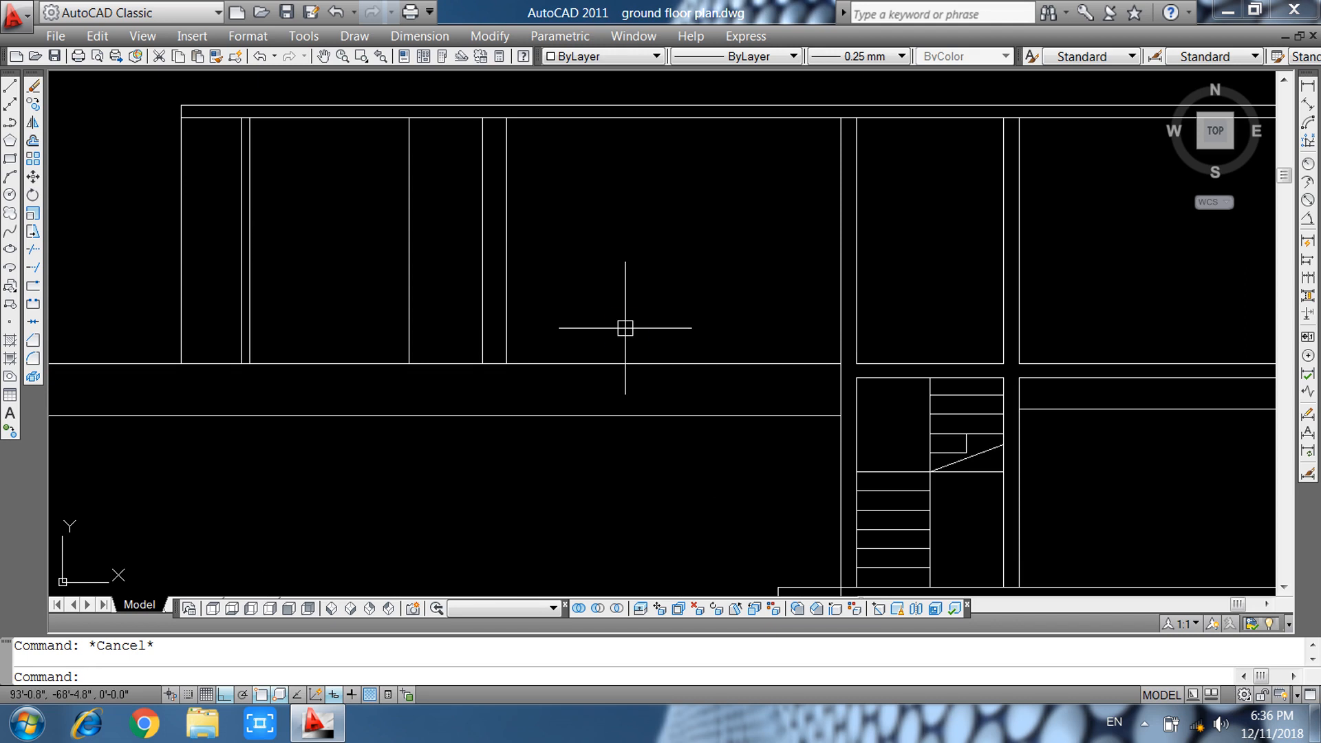
text(o)
key(Return)
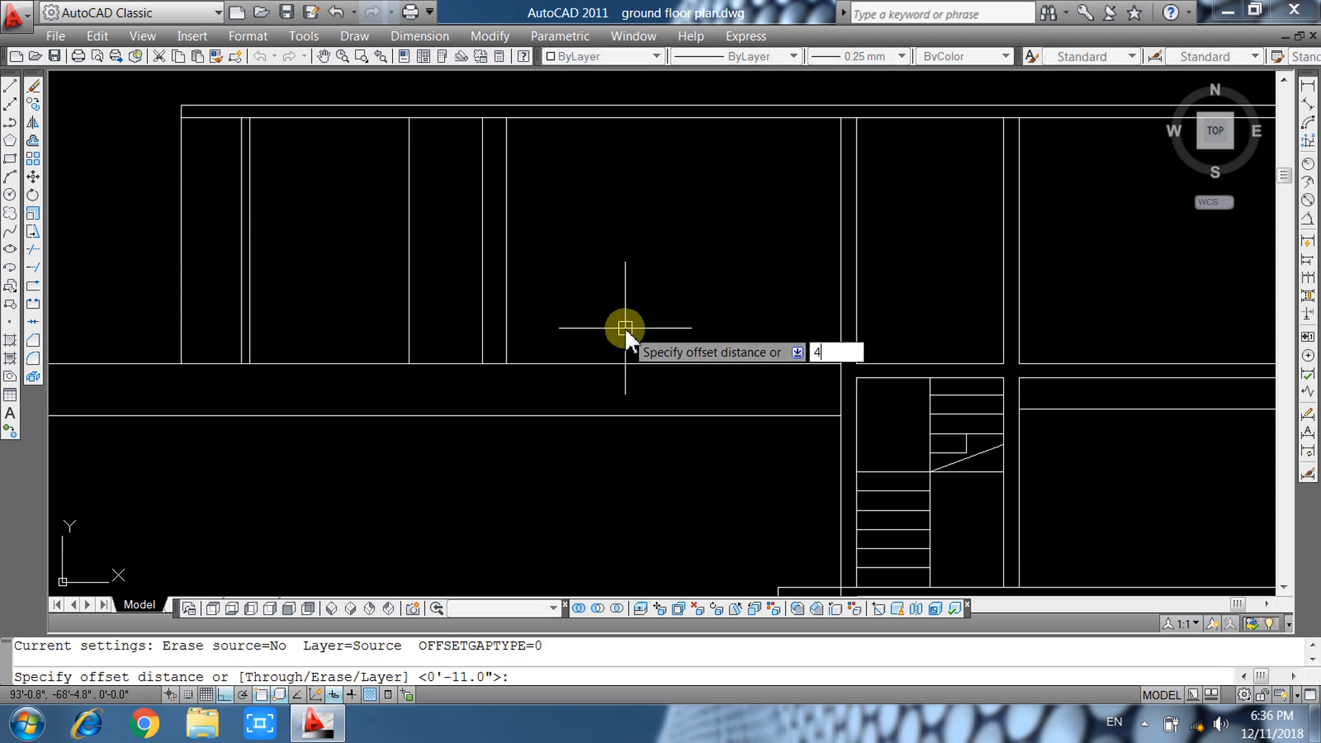
key(Return)
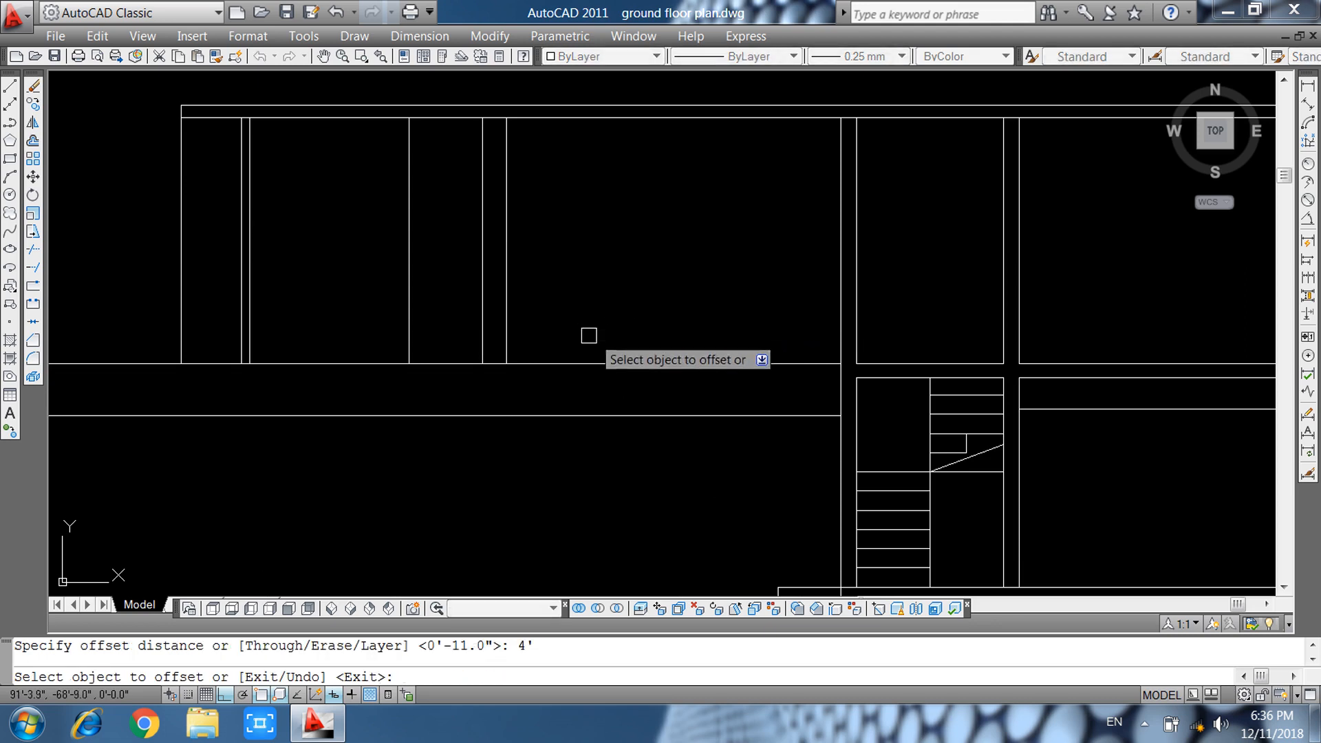
click(506, 313)
click(580, 328)
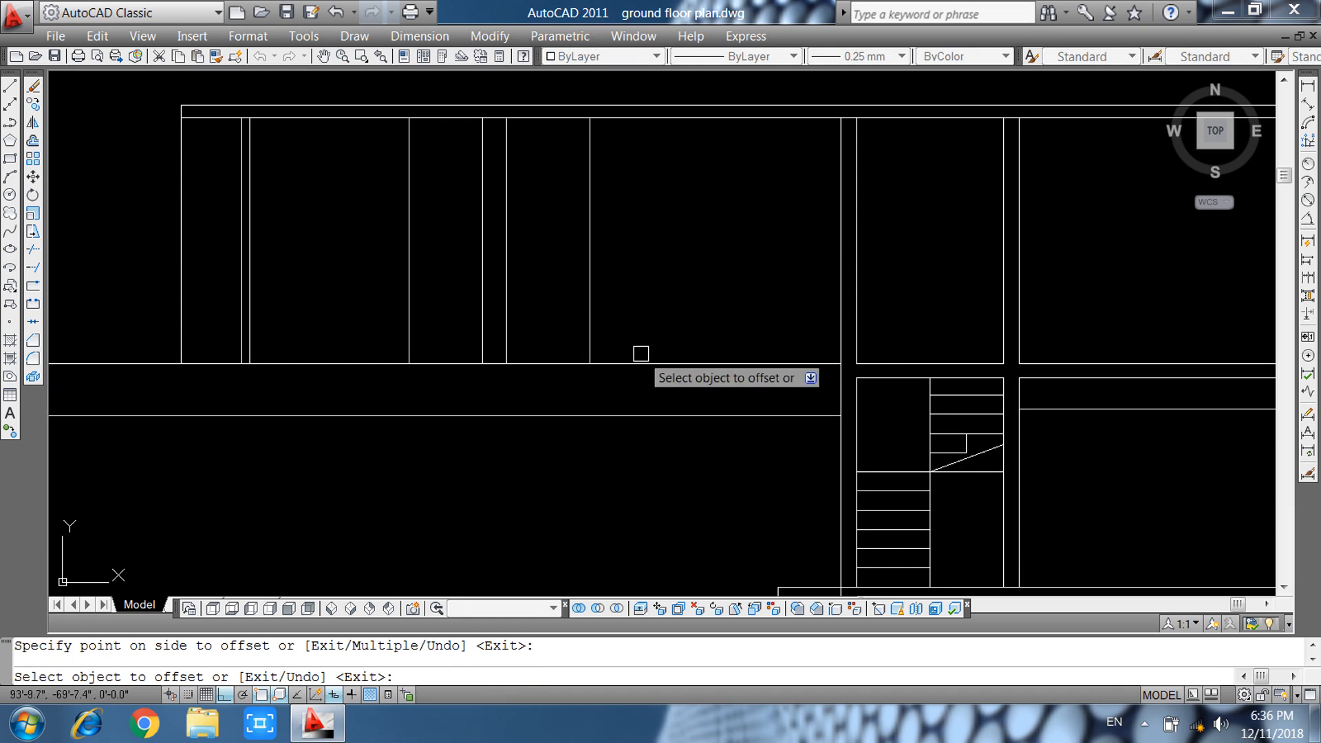
key(Escape)
Offset the upper room's floor line upward three times at a distance of 11 for new step lines.
text(o)
key(Return)
text(11)
key(Return)
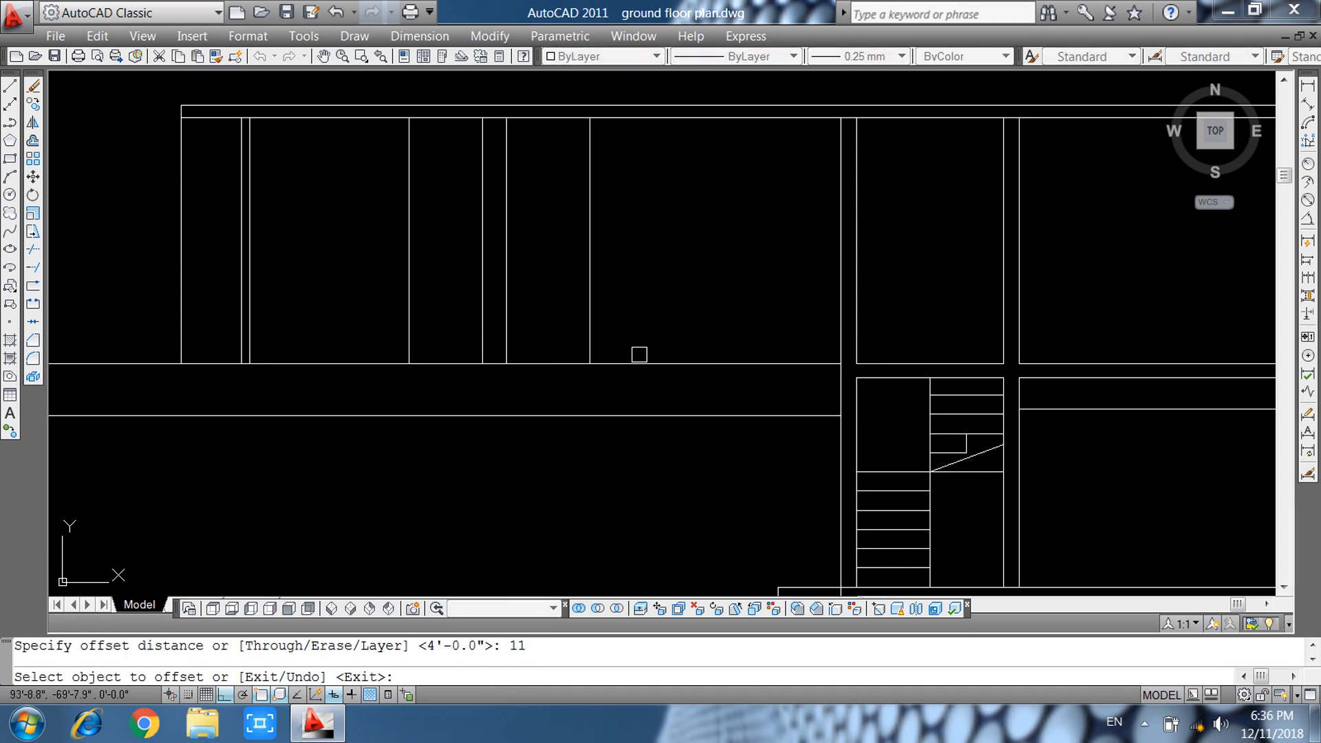
click(567, 368)
click(556, 329)
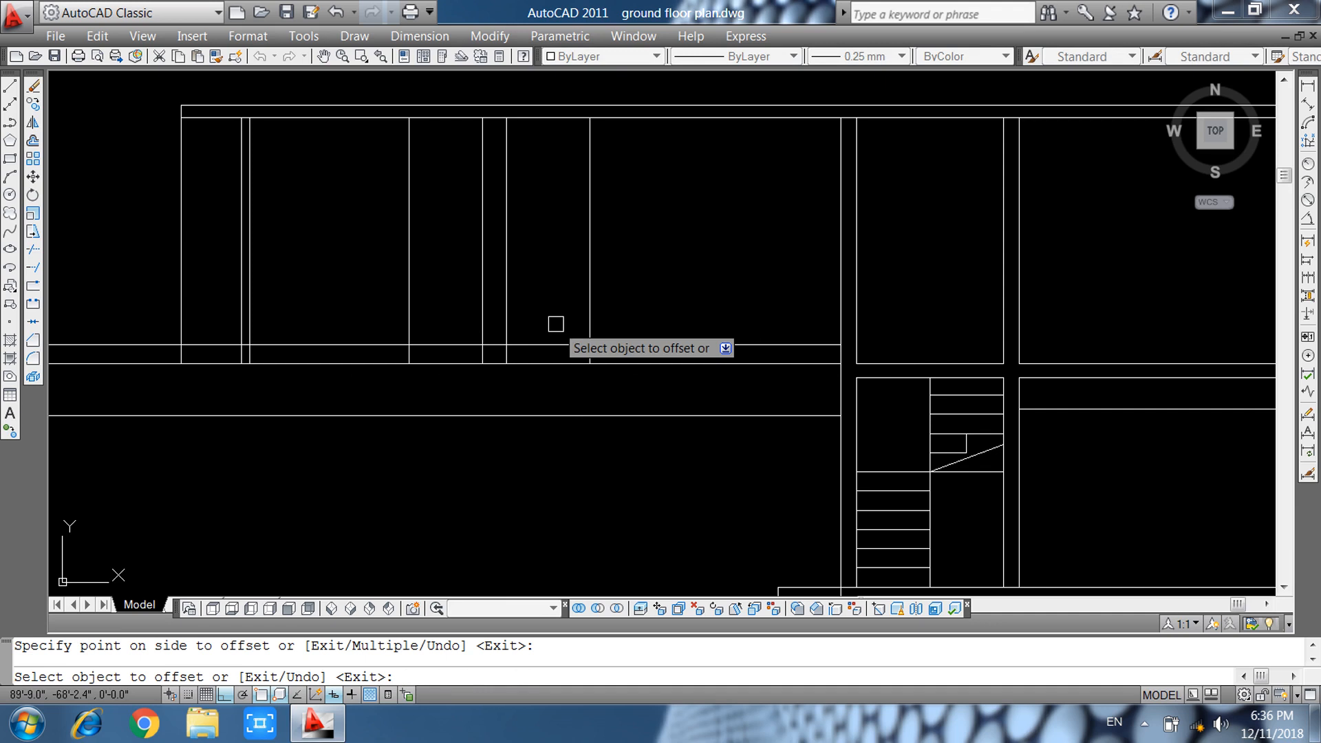
click(546, 349)
click(555, 331)
click(554, 326)
click(560, 304)
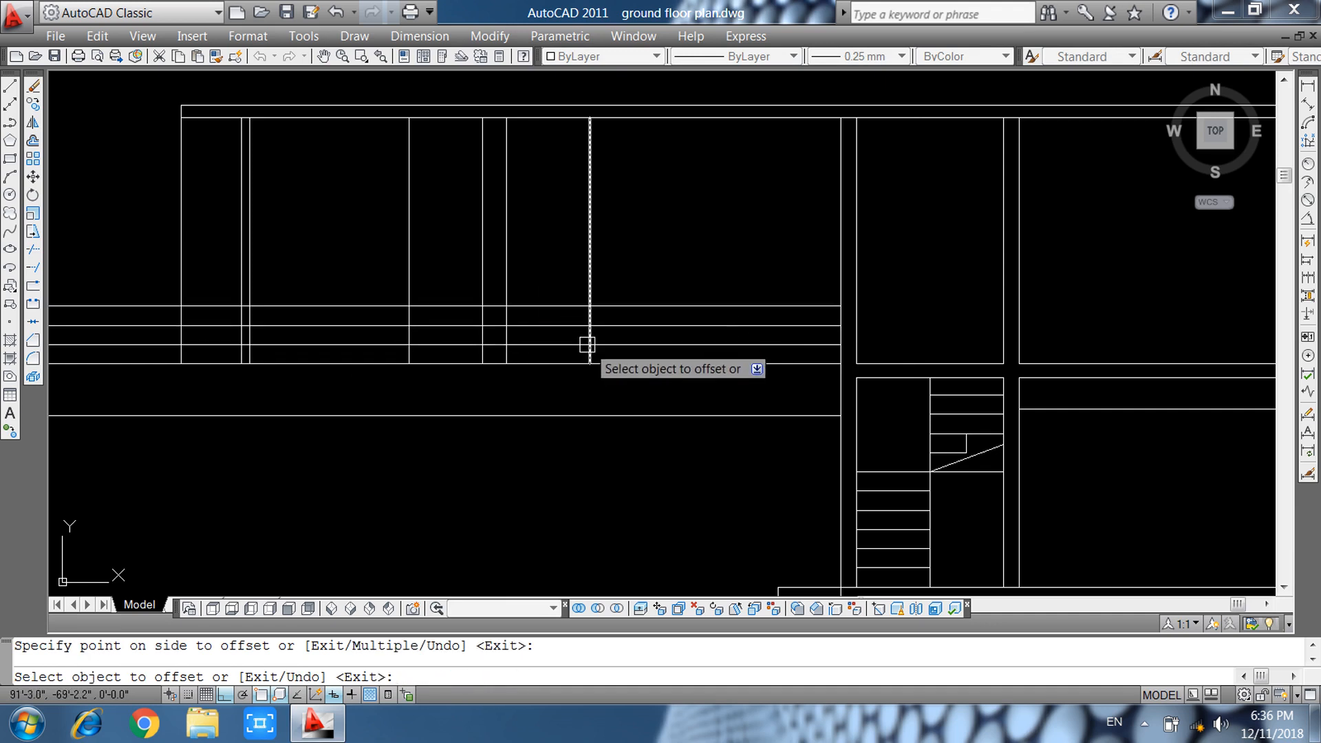
key(Escape)
Trim the three new step lines to the 4' bay and delete their leftover pieces on the left.
text(tr)
key(Return)
key(Return)
click(663, 277)
click(619, 358)
scroll(483, 329, up, 3)
click(498, 283)
key(Escape)
click(420, 262)
click(399, 409)
key(Delete)
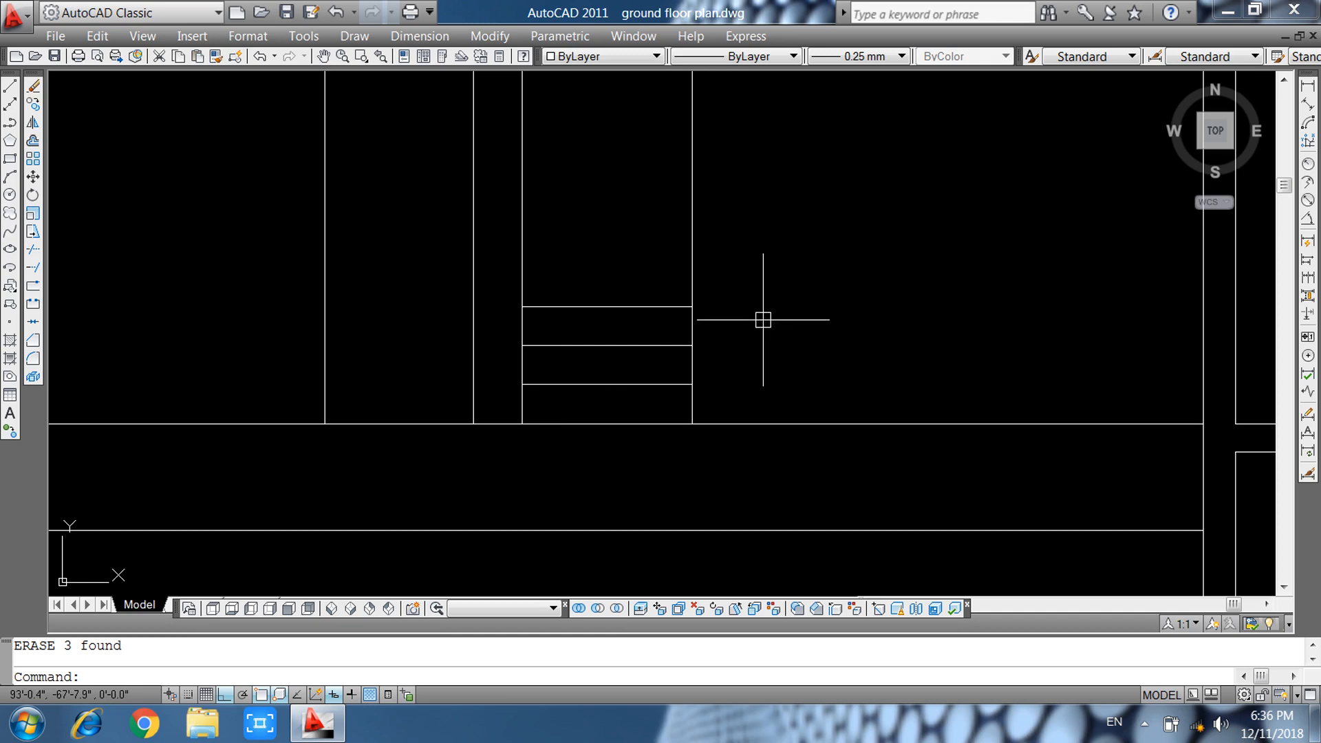
middle_drag(773, 325, 705, 415)
key(Escape)
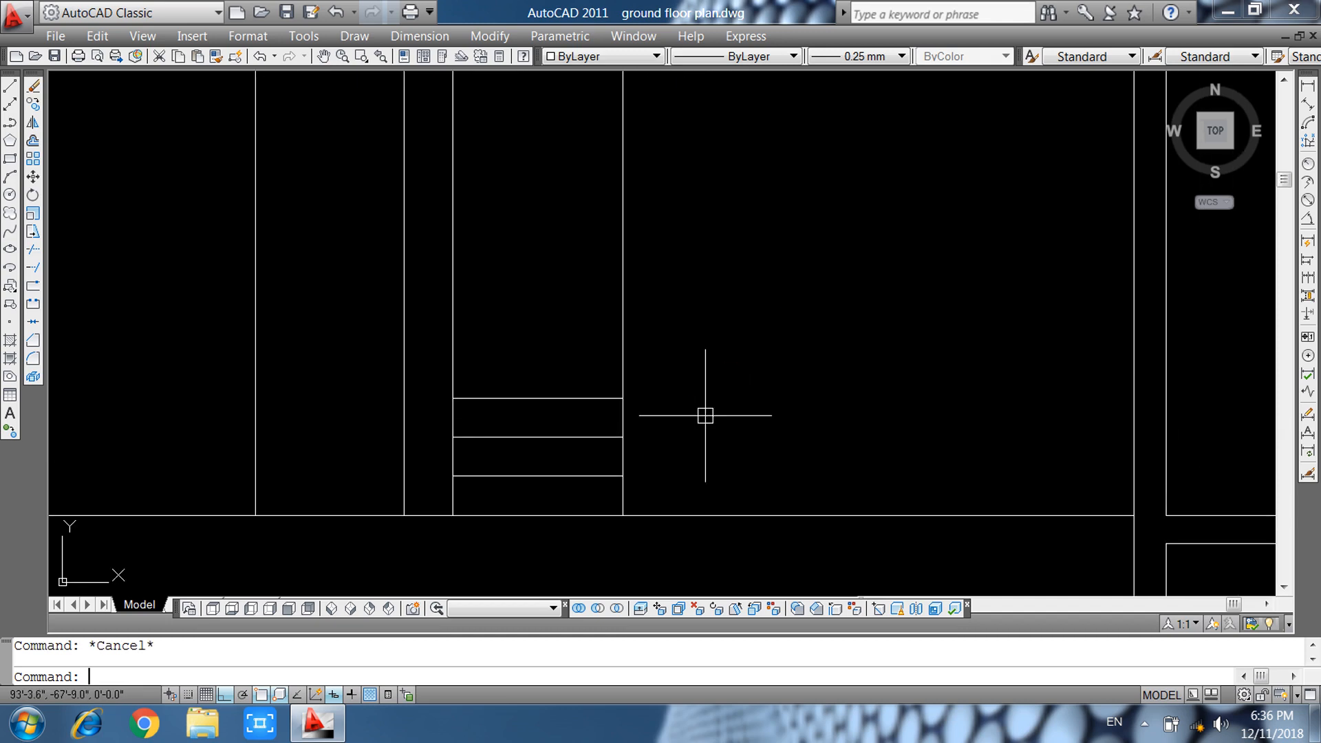
text(o)
key(Return)
key(Escape)
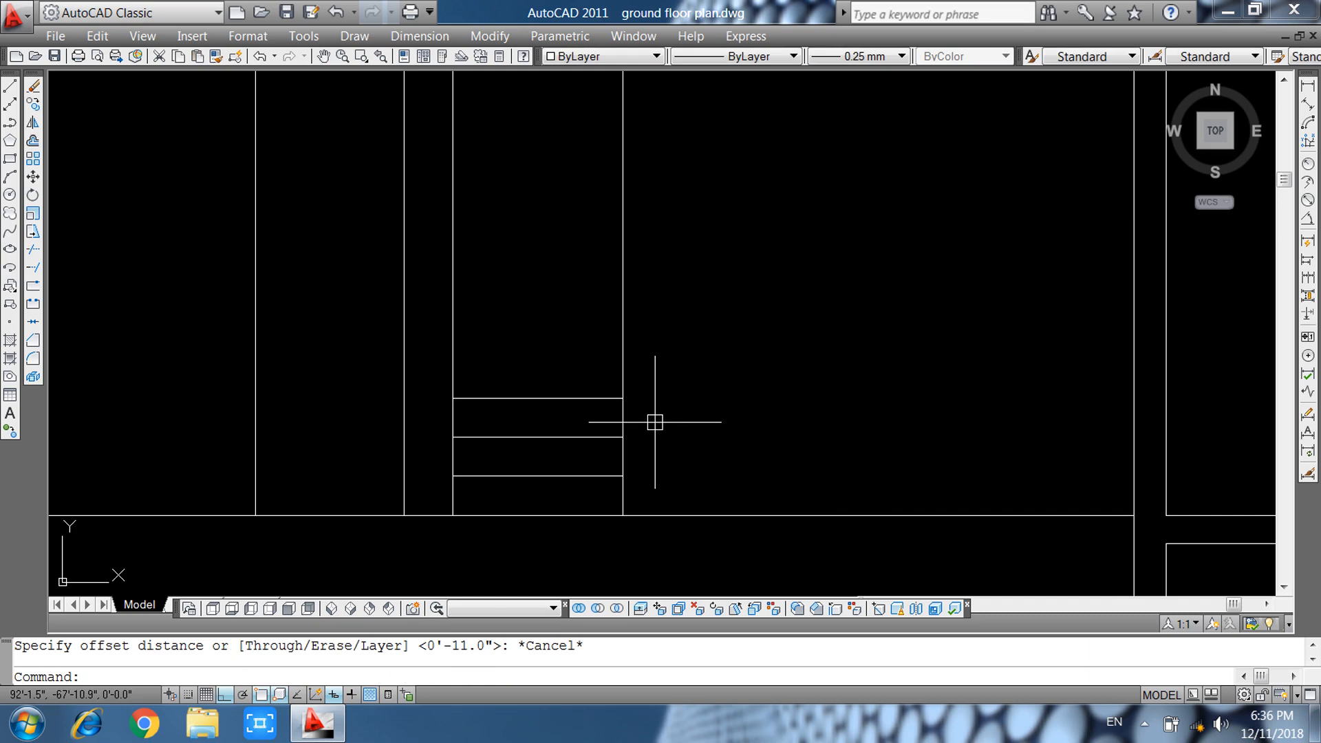
Draw a horizontal line from the right end of the top step in the 4' bay to the wall on the right.
text(l)
key(Return)
click(623, 398)
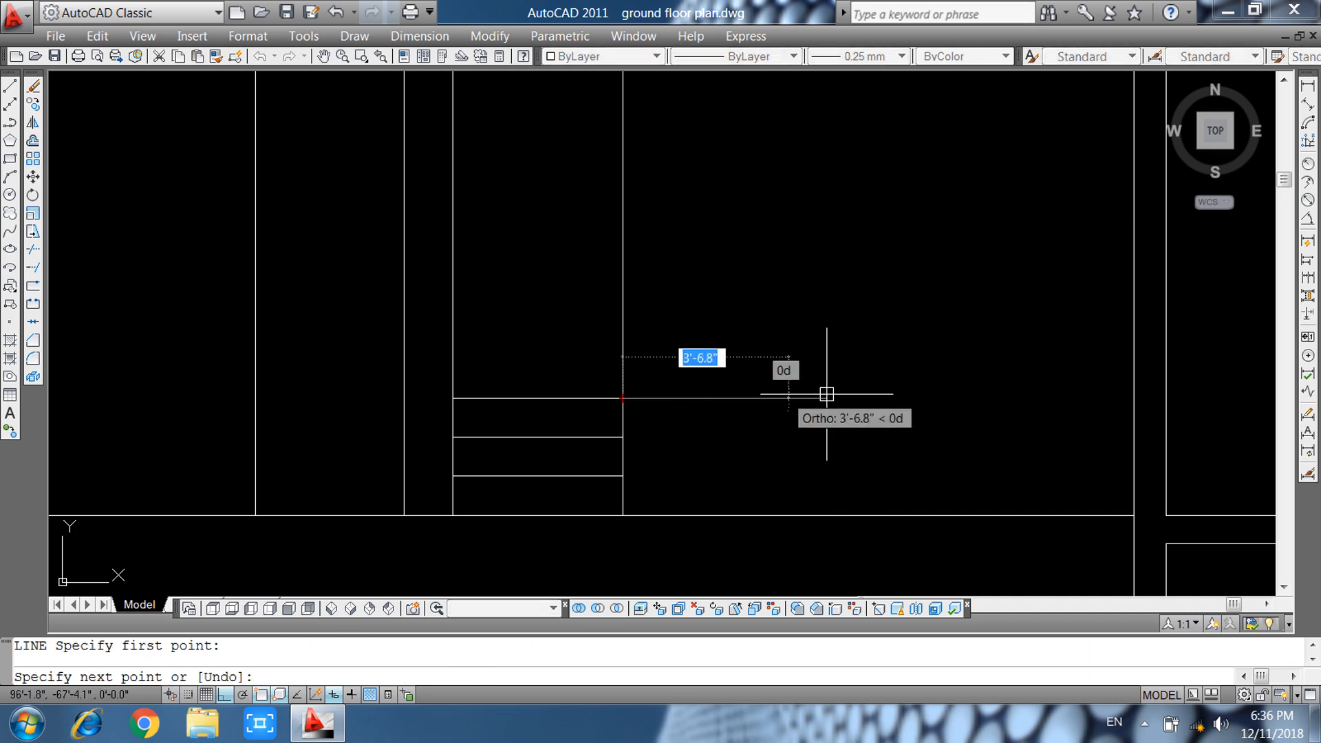
click(1134, 397)
key(Escape)
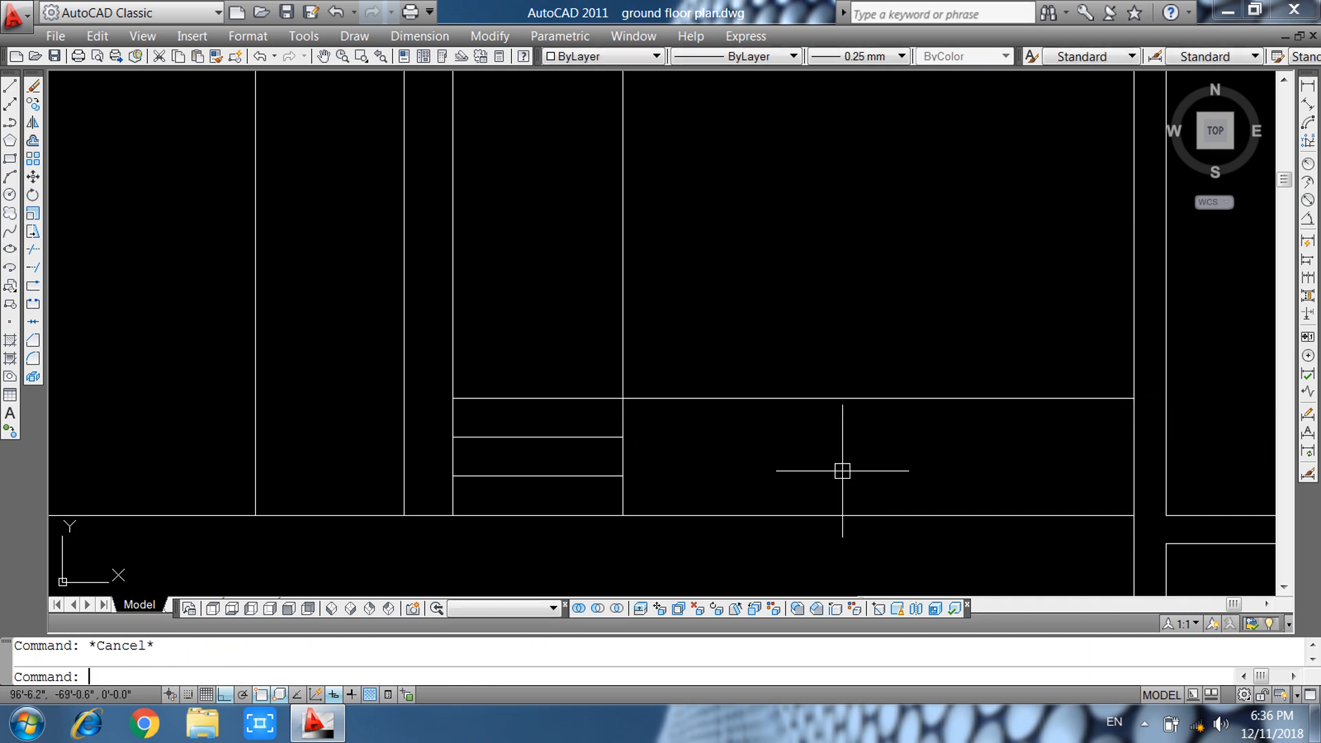
Offset the horizontal line running from the top step to the right wall upward nine times at a distance of 7.
text(o)
key(Return)
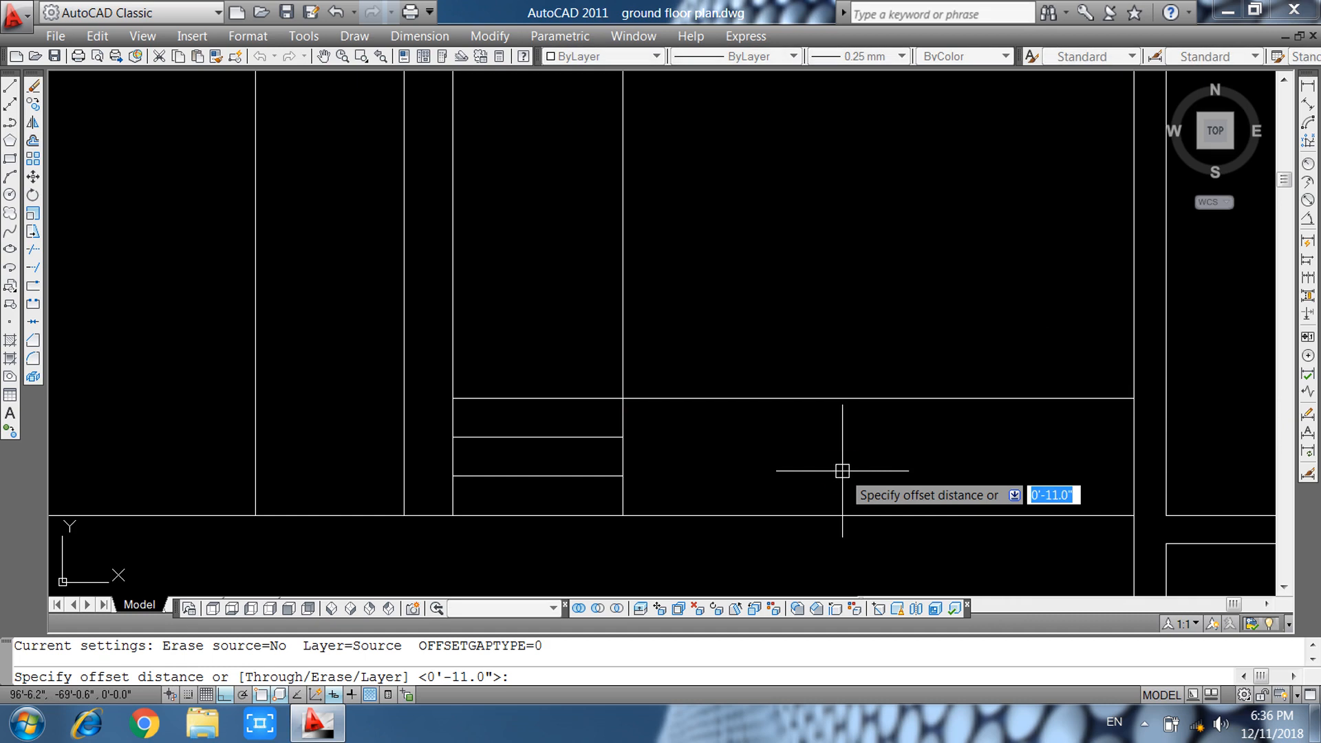
text(7)
key(Return)
click(734, 398)
click(717, 366)
click(716, 373)
click(716, 341)
click(702, 349)
click(692, 320)
click(685, 323)
click(685, 295)
click(686, 299)
click(691, 275)
click(691, 273)
click(695, 262)
click(693, 249)
click(693, 233)
click(693, 224)
click(702, 214)
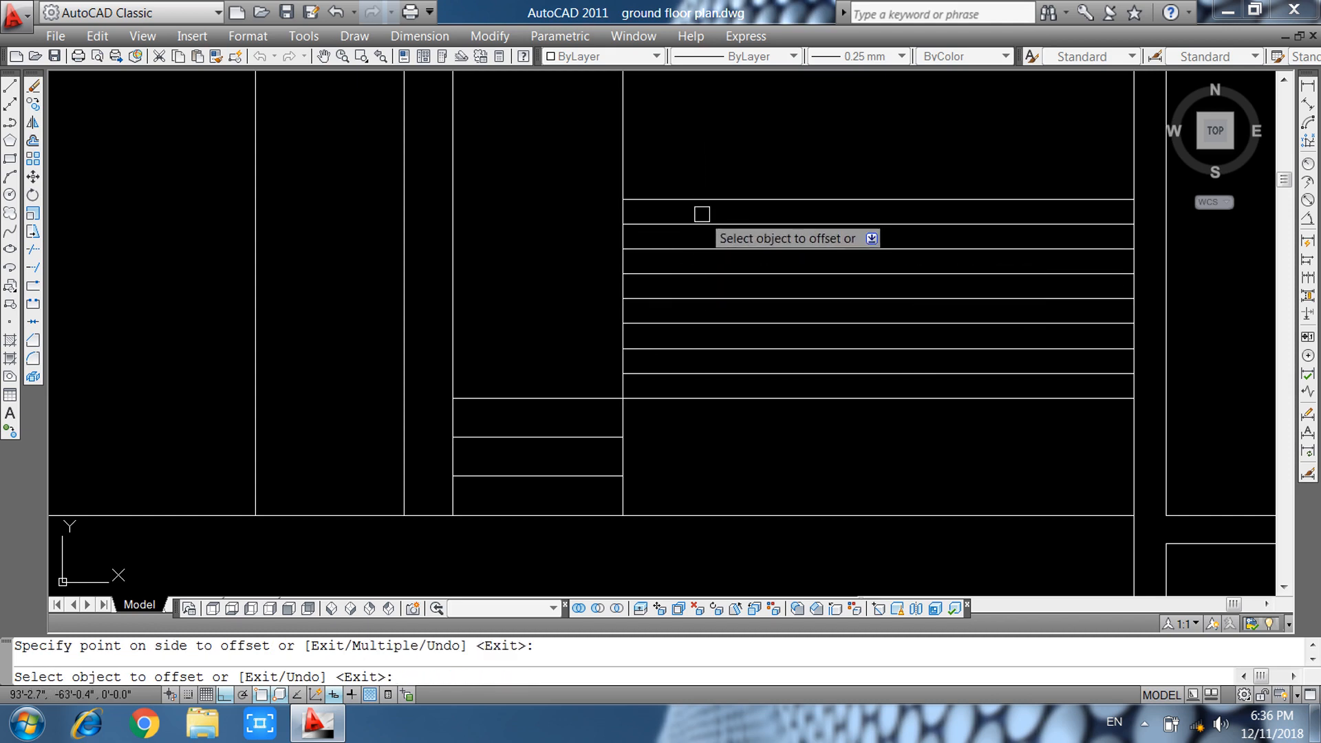
click(702, 199)
click(702, 180)
scroll(705, 272, down, 2)
middle_drag(703, 274, 678, 335)
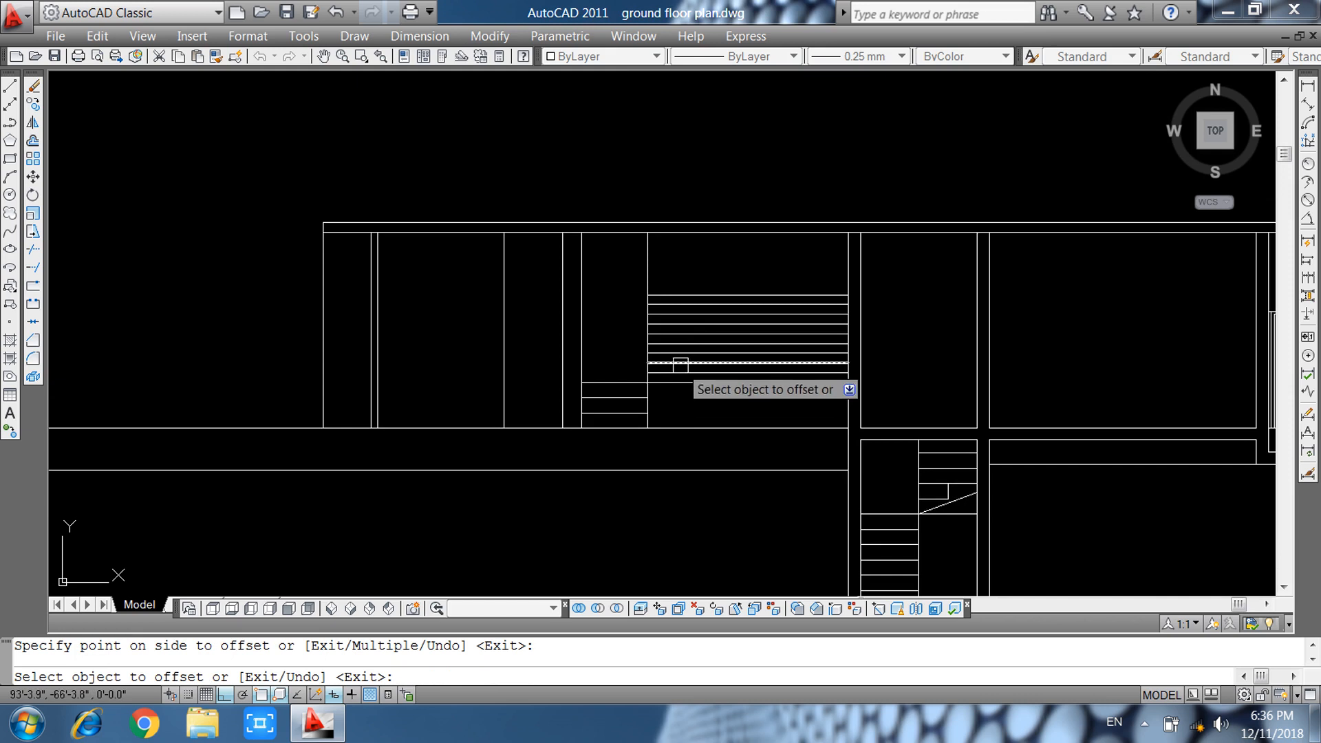
key(Escape)
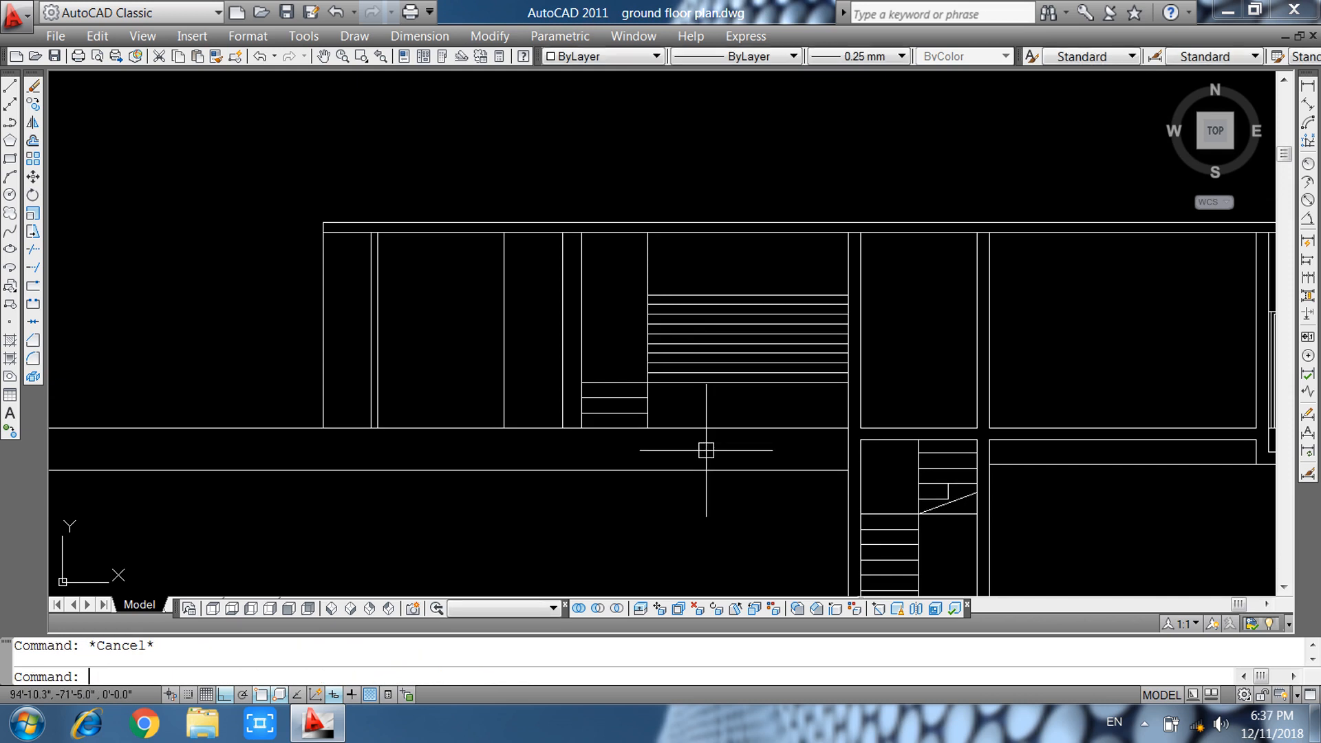
Offset the right line of the 4' bay to the right nine times at a distance of 12 for tread lines.
key(Return)
text(12)
key(Return)
scroll(639, 310, up, 3)
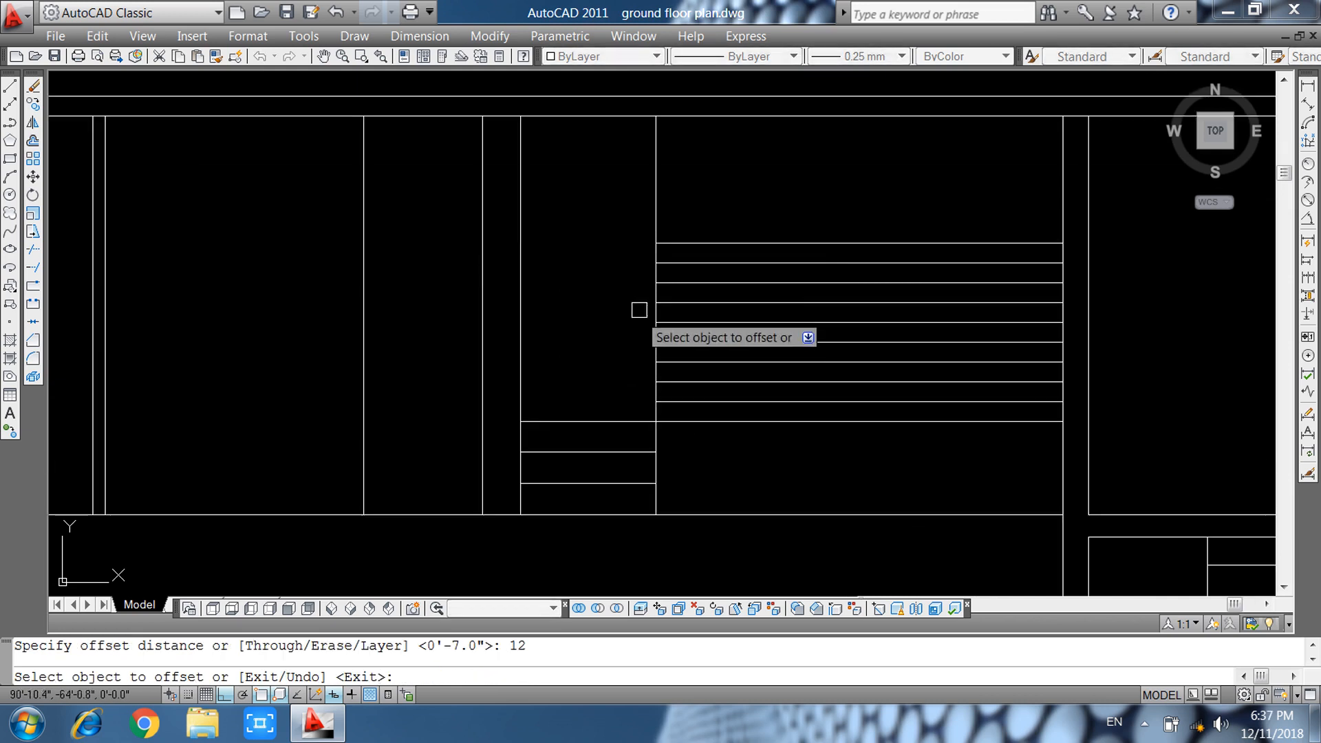
click(658, 224)
click(729, 200)
click(691, 200)
click(738, 204)
click(726, 201)
click(785, 196)
click(760, 200)
click(807, 198)
click(794, 199)
click(822, 202)
click(826, 206)
click(848, 203)
click(860, 203)
click(882, 203)
click(896, 202)
click(922, 200)
click(932, 200)
click(958, 206)
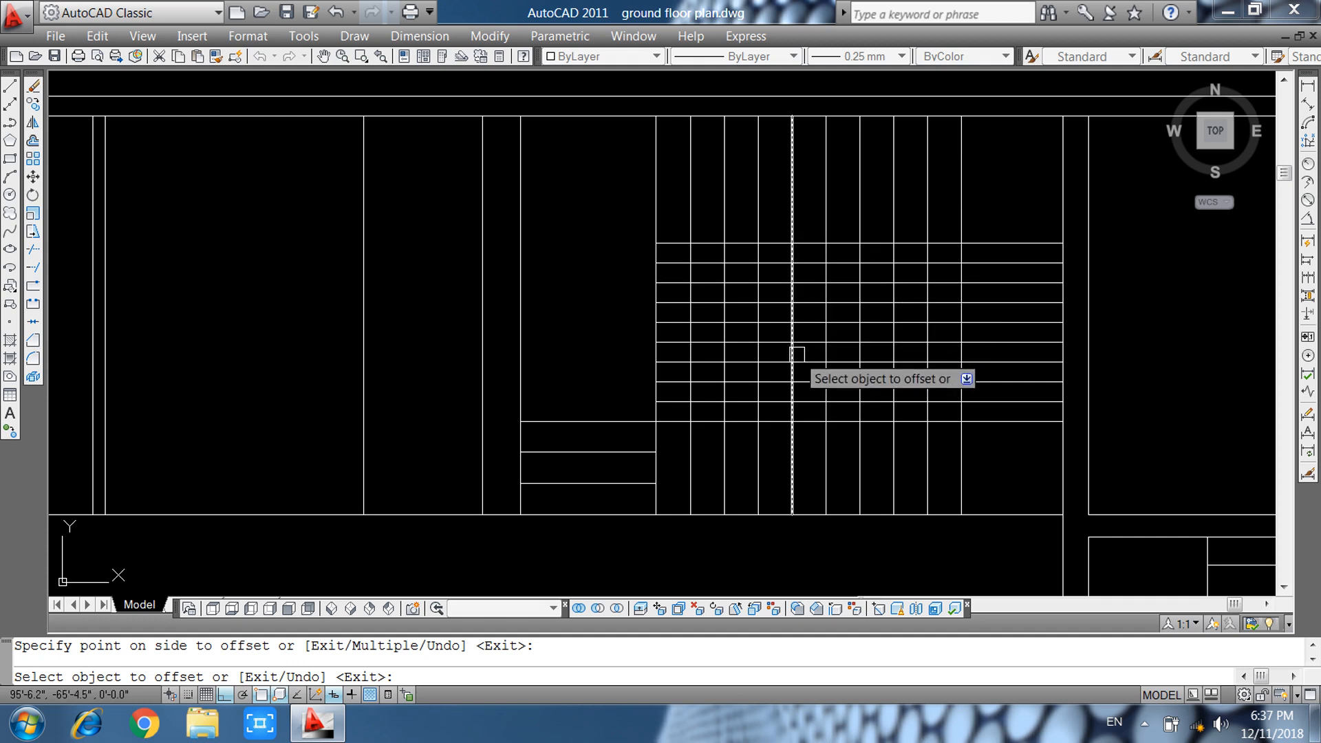
key(Escape)
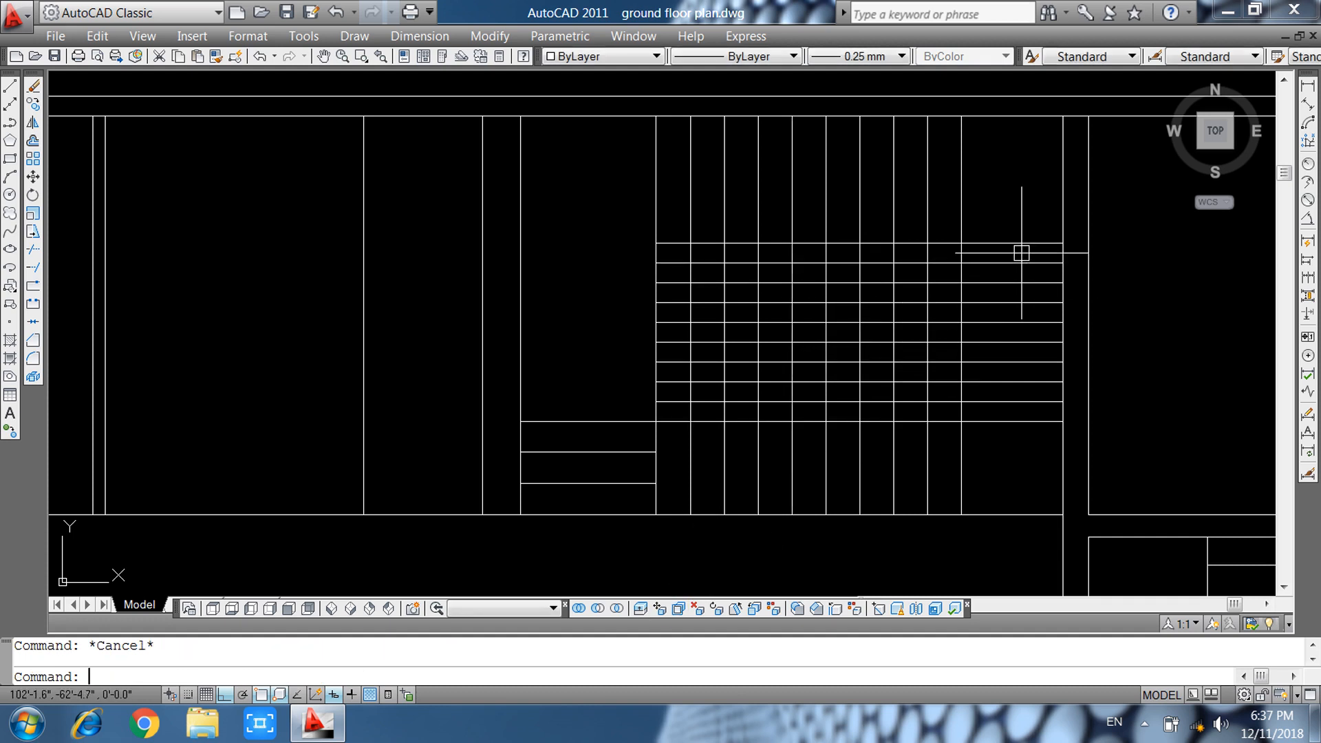
Delete all the vertical tread lines together with the right line of the 4' bay.
click(1006, 202)
click(640, 187)
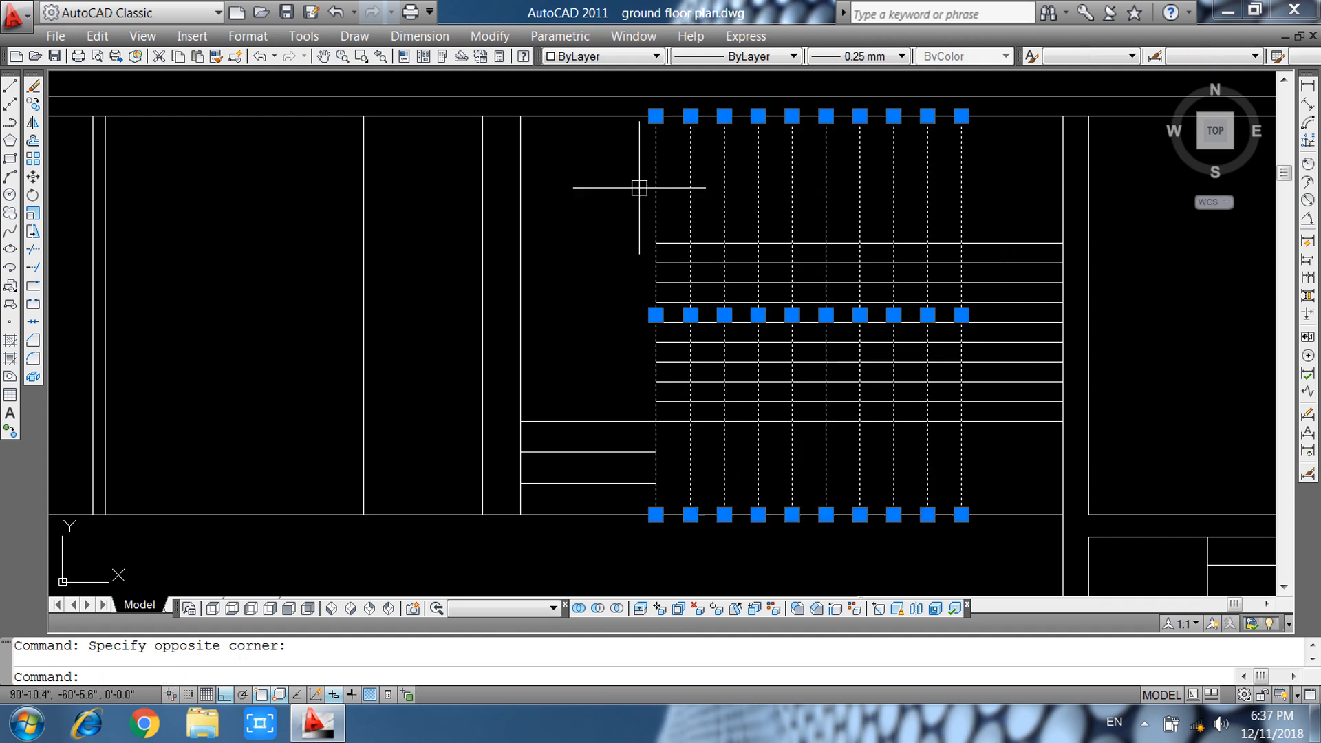
key(Delete)
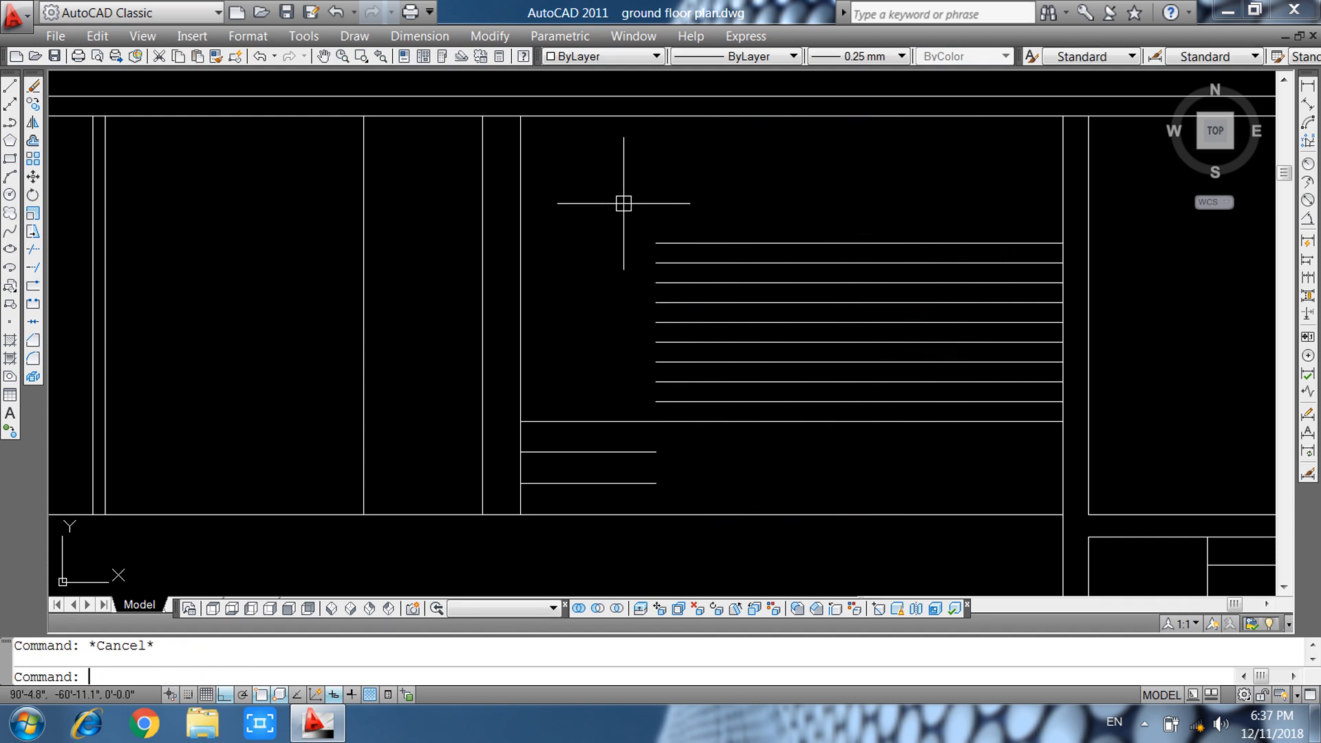
text(l)
key(Return)
text(v)
key(Return)
scroll(620, 276, down, 8)
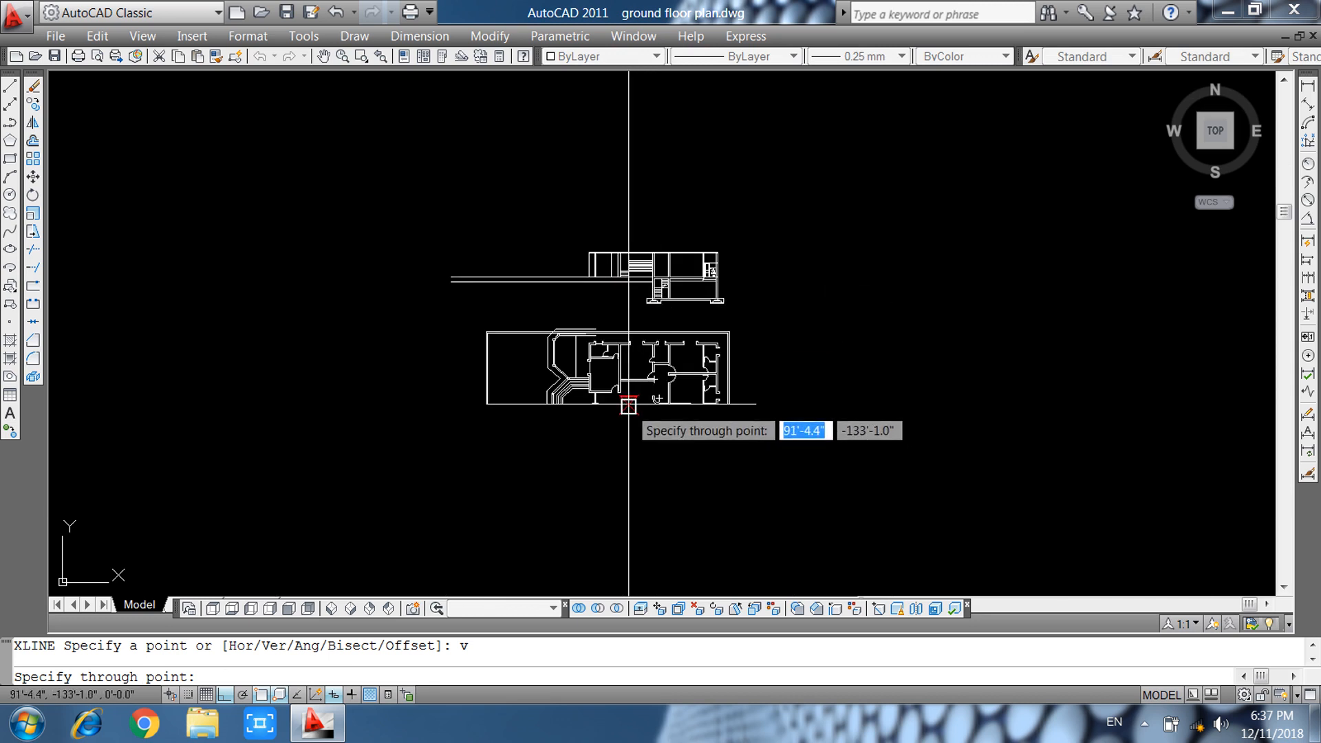
scroll(628, 406, up, 5)
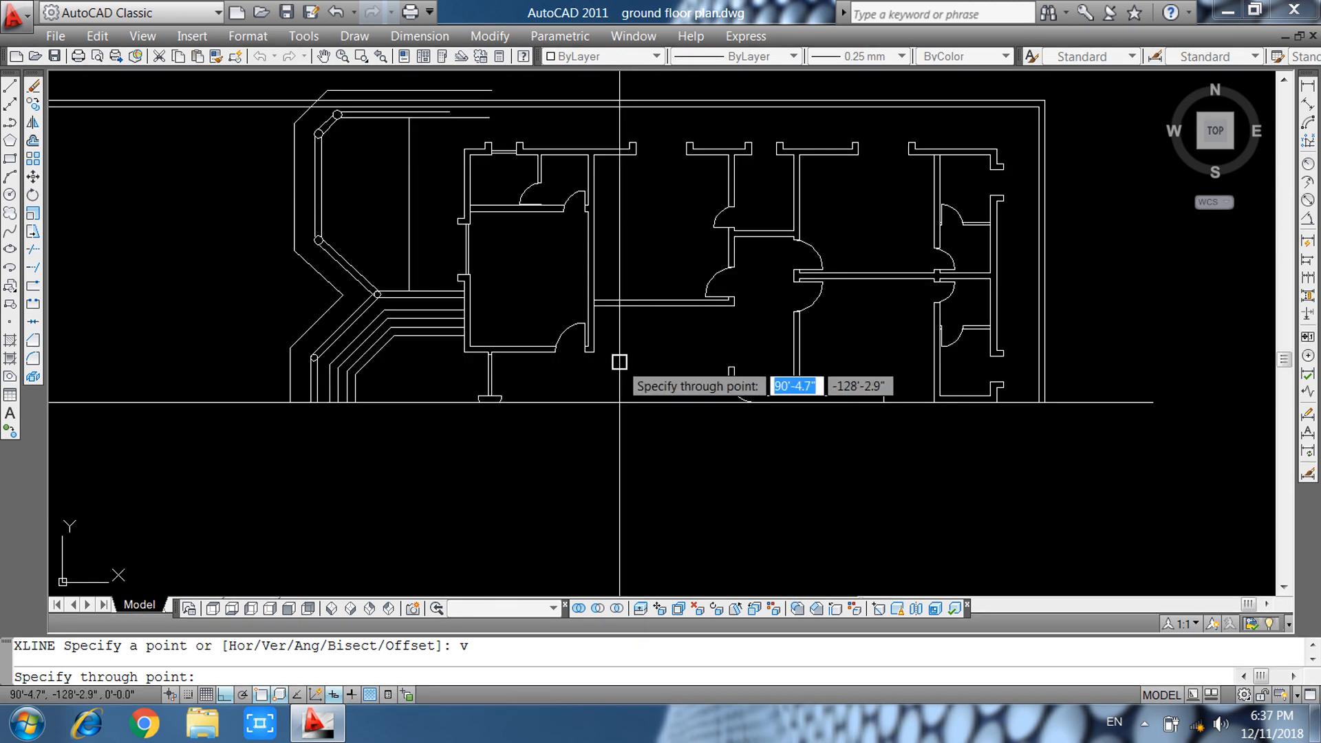
key(Escape)
Copy the curved staircase from the full floor plan into the cut plan, using the door-opening wall corner as the matching base point.
scroll(688, 392, down, 8)
scroll(522, 394, up, 10)
middle_drag(599, 372, 569, 275)
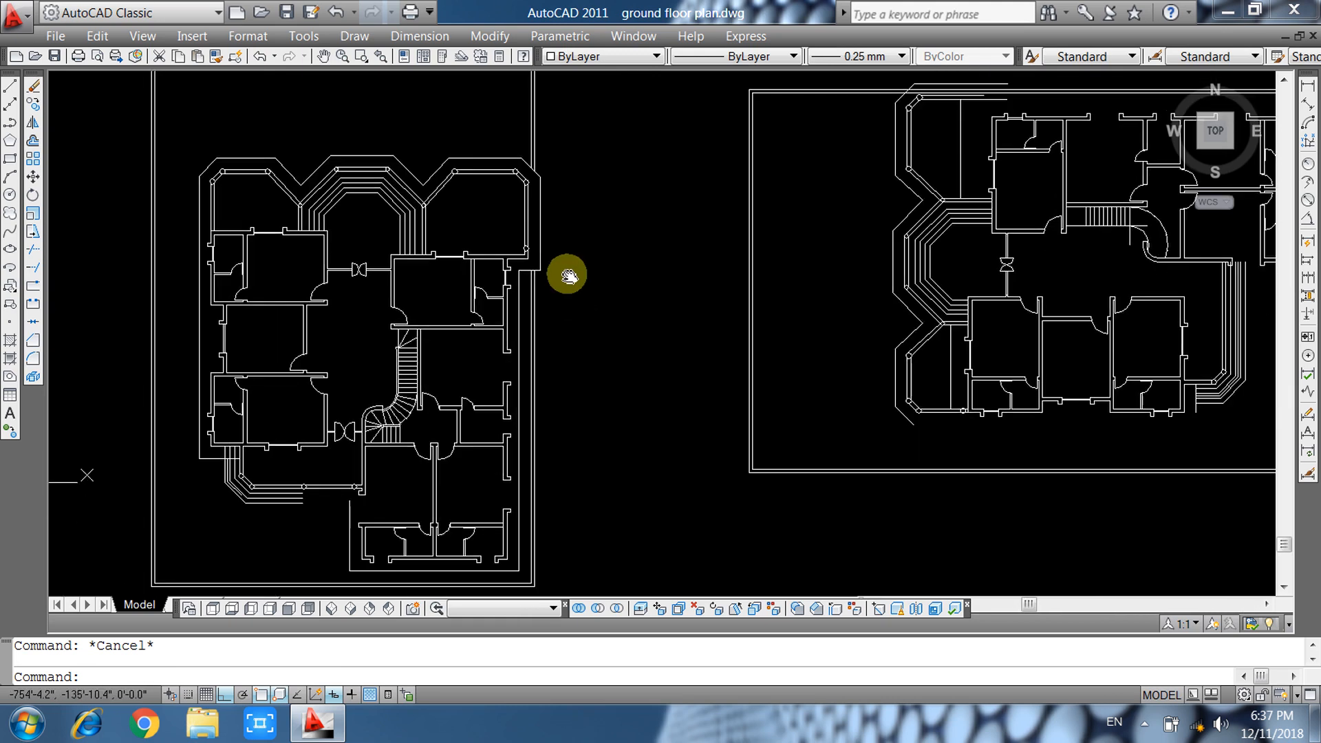
scroll(565, 278, down, 5)
scroll(654, 309, up, 8)
middle_drag(655, 310, 562, 426)
click(402, 288)
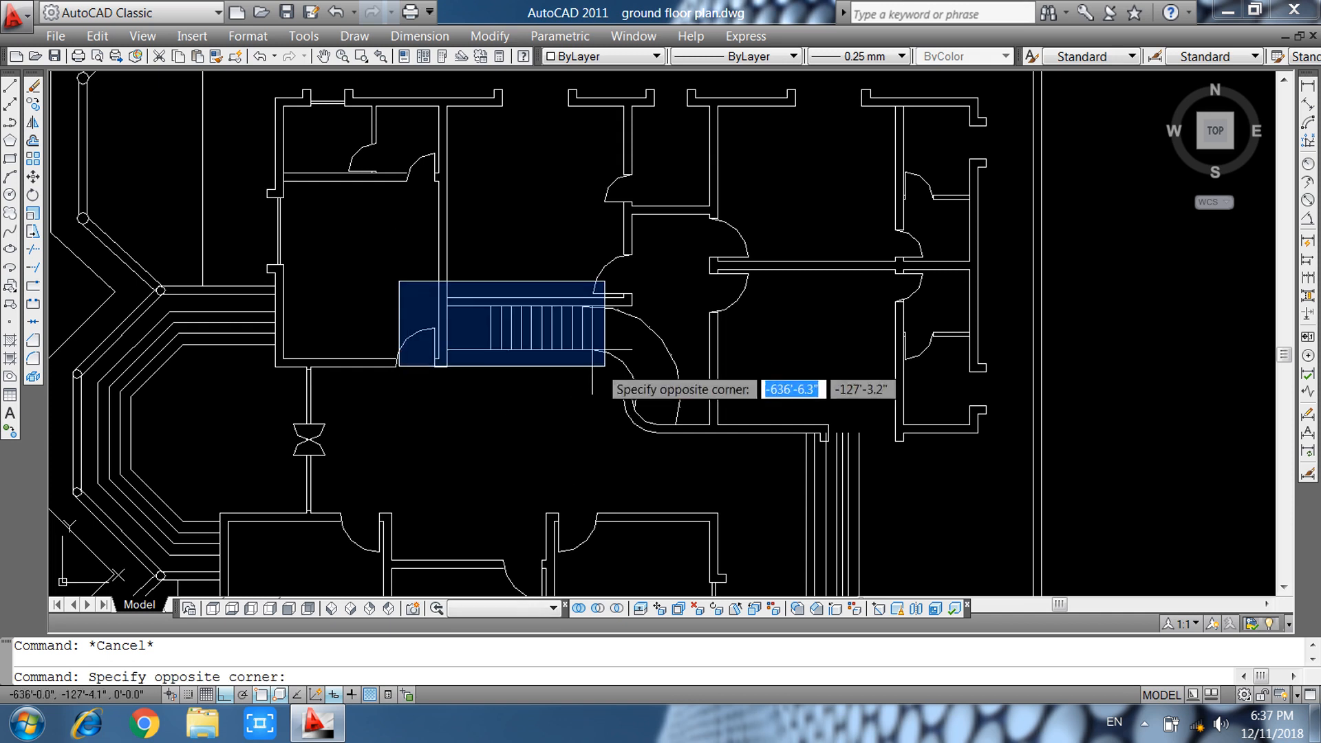
click(692, 460)
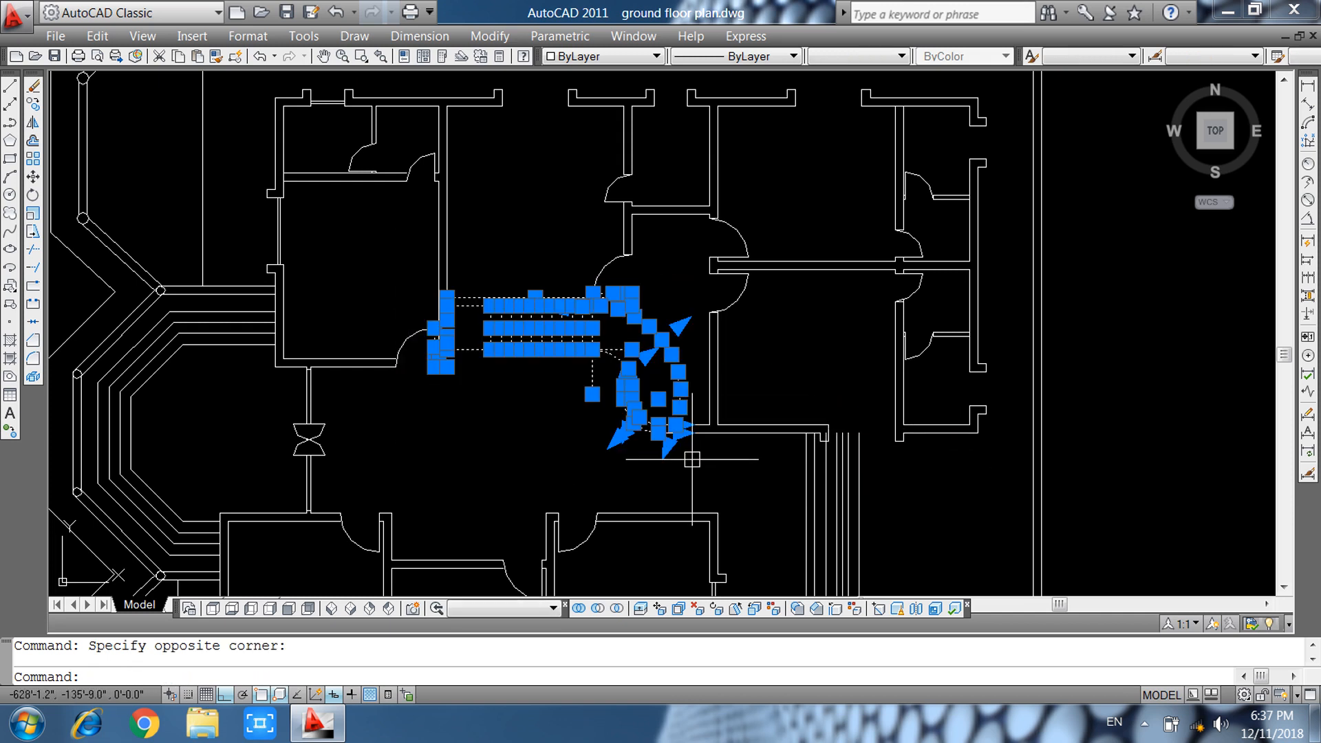
text(co)
key(Return)
scroll(420, 365, up, 6)
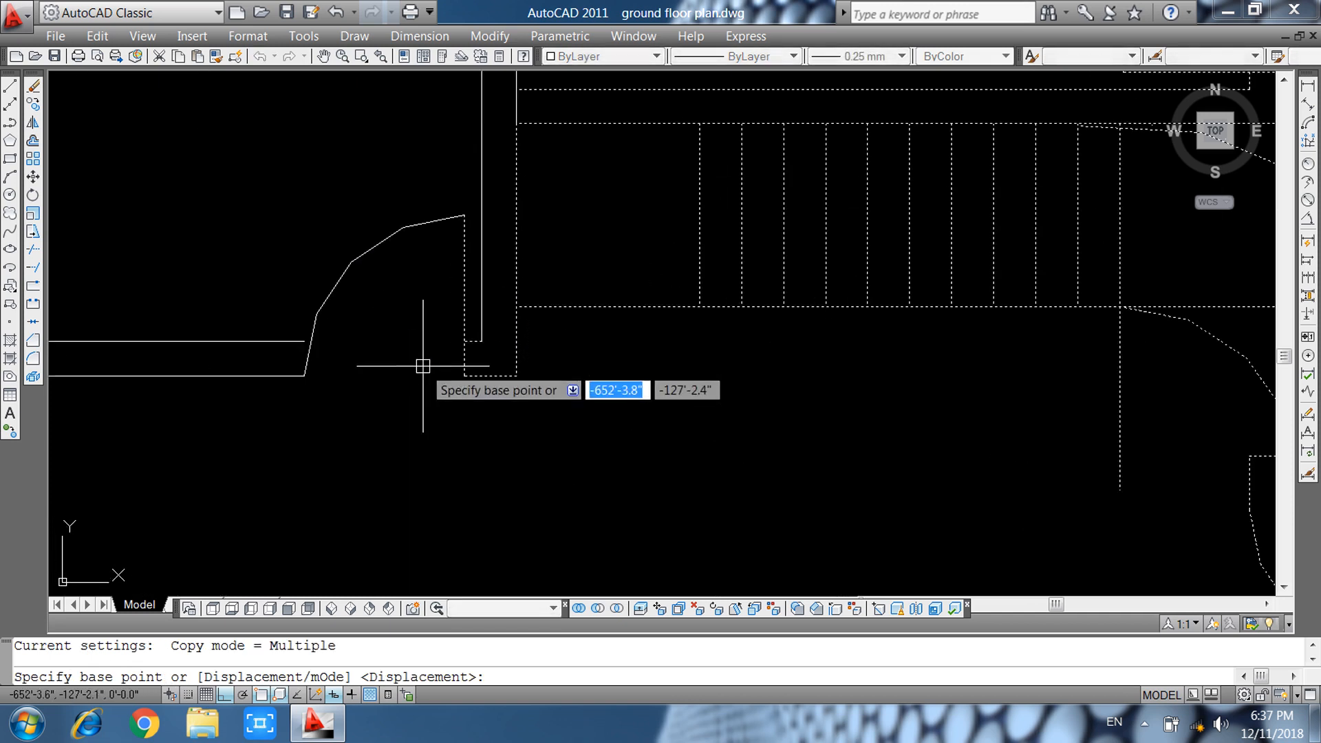
click(304, 375)
scroll(333, 381, down, 8)
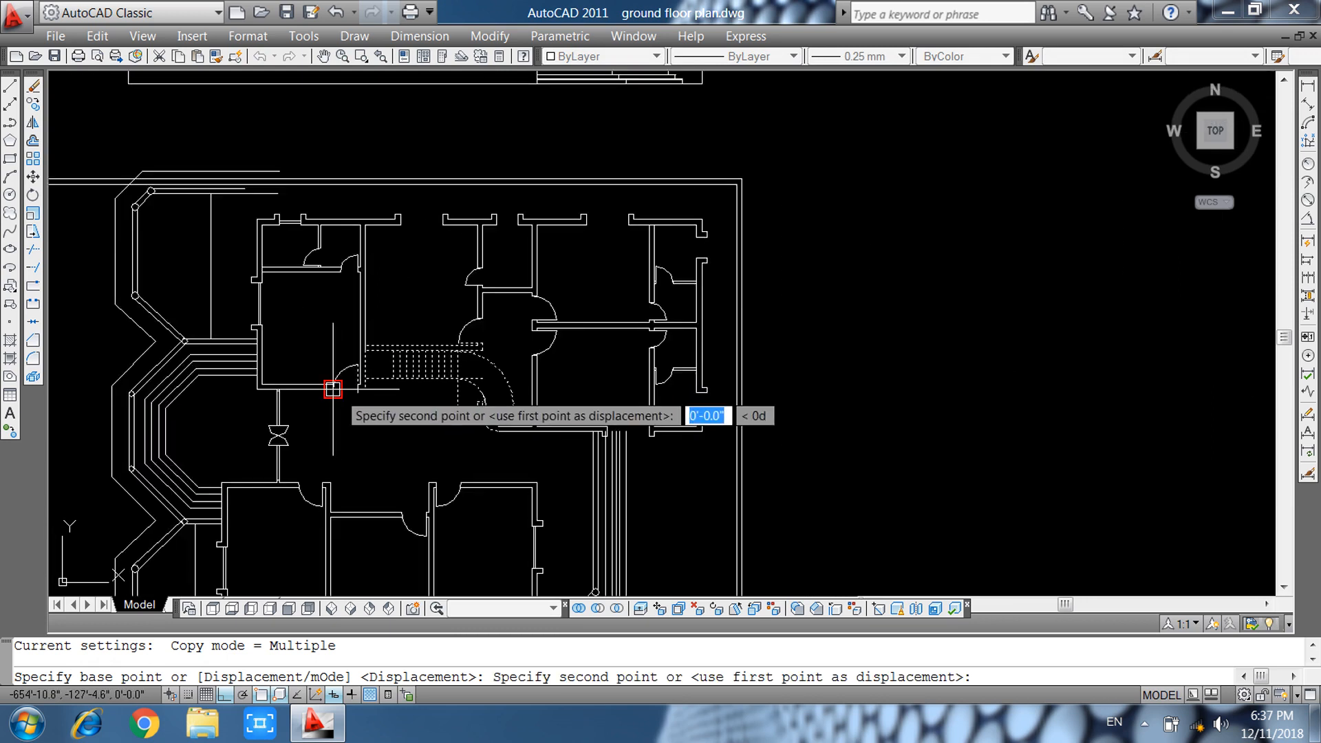
middle_drag(929, 404, 467, 416)
scroll(688, 403, up, 10)
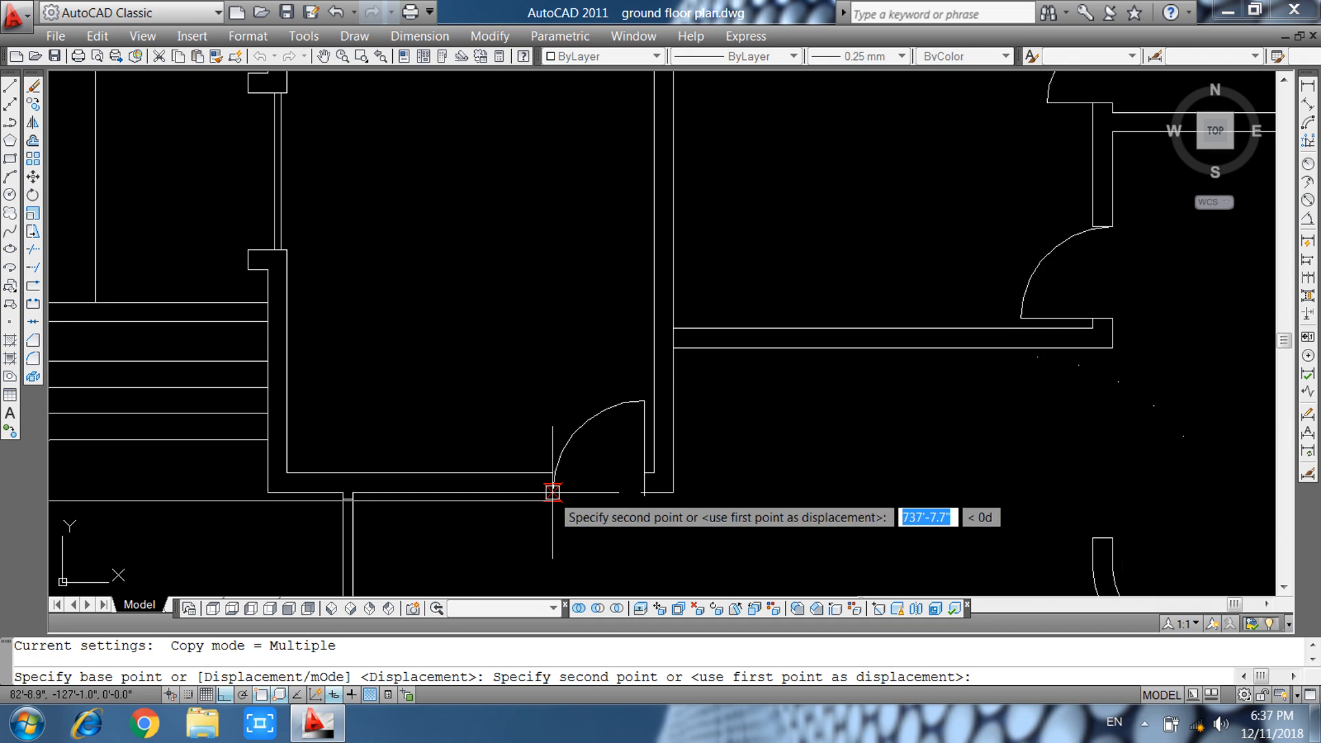
click(553, 493)
scroll(481, 437, down, 2)
key(Escape)
scroll(543, 439, down, 5)
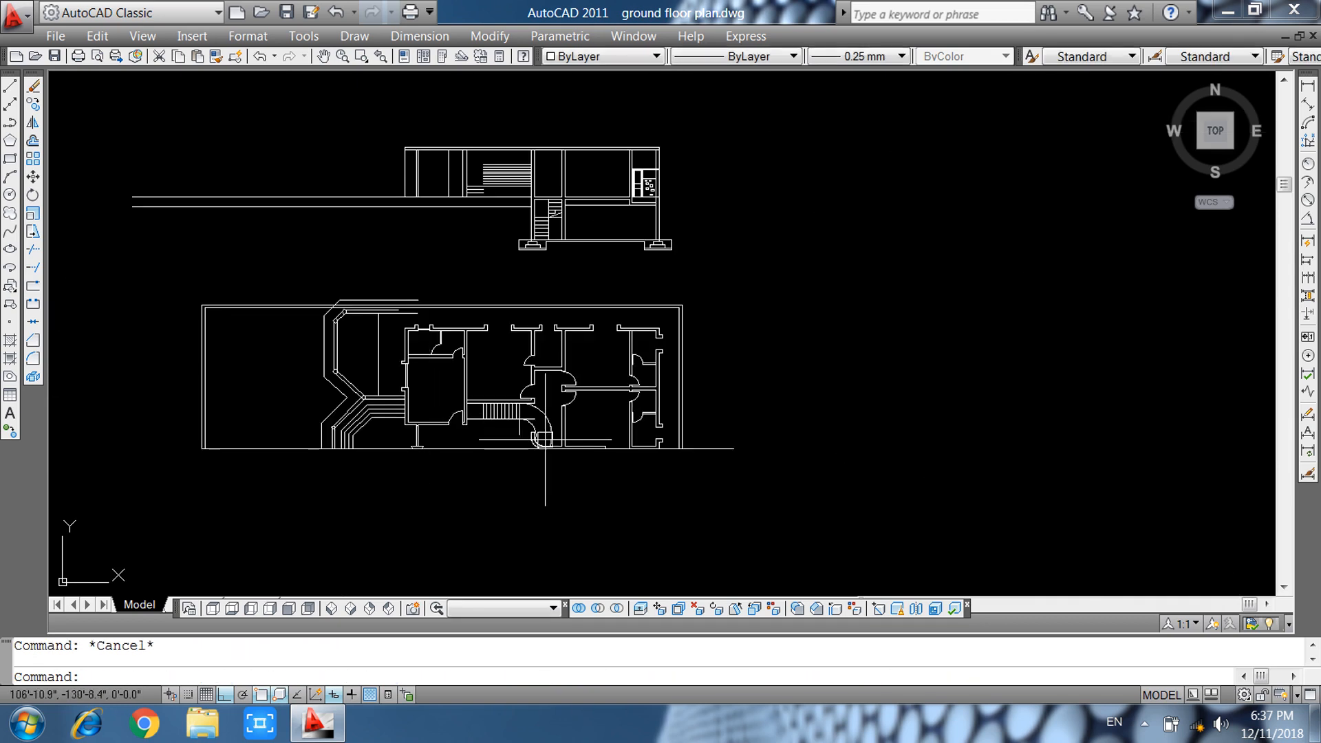
Draw ten vertical construction lines through the lower ends of the straight-flight riser lines in the cut plan.
key(Return)
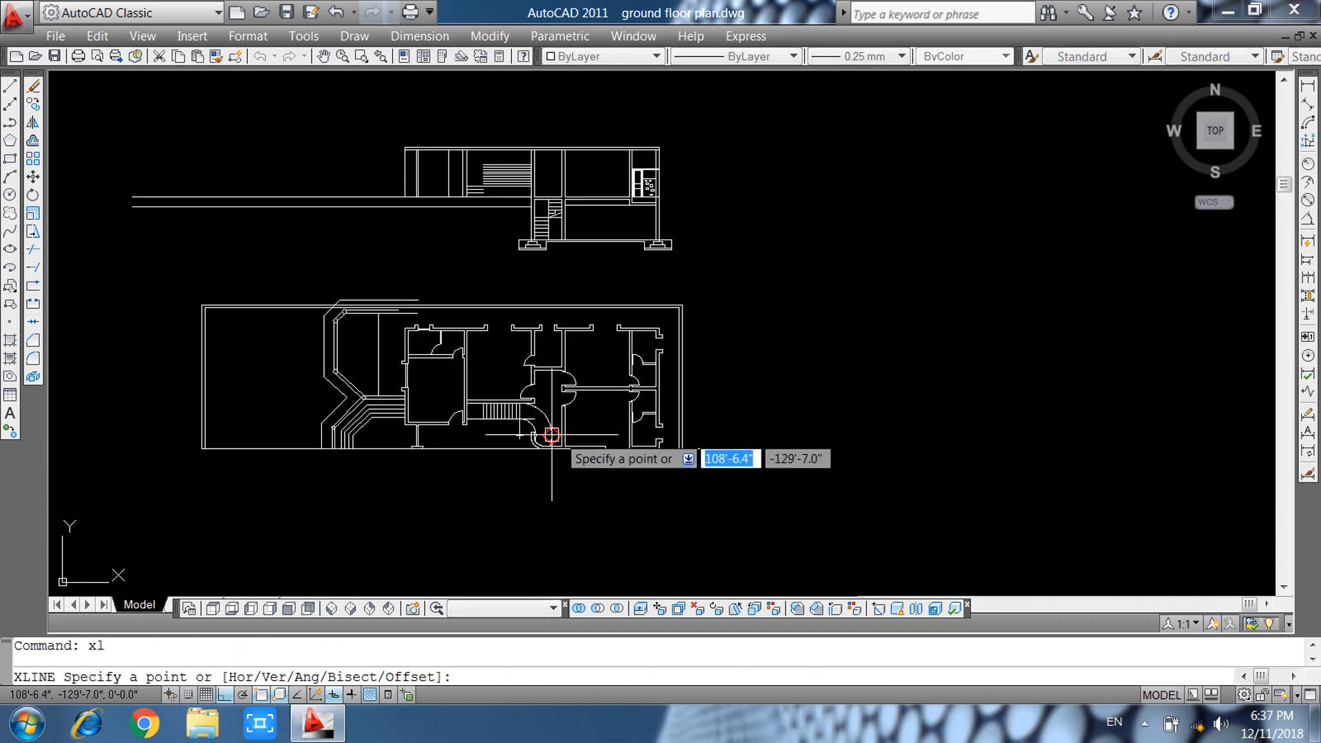
key(Return)
scroll(464, 440, up, 7)
scroll(523, 413, up, 2)
click(625, 393)
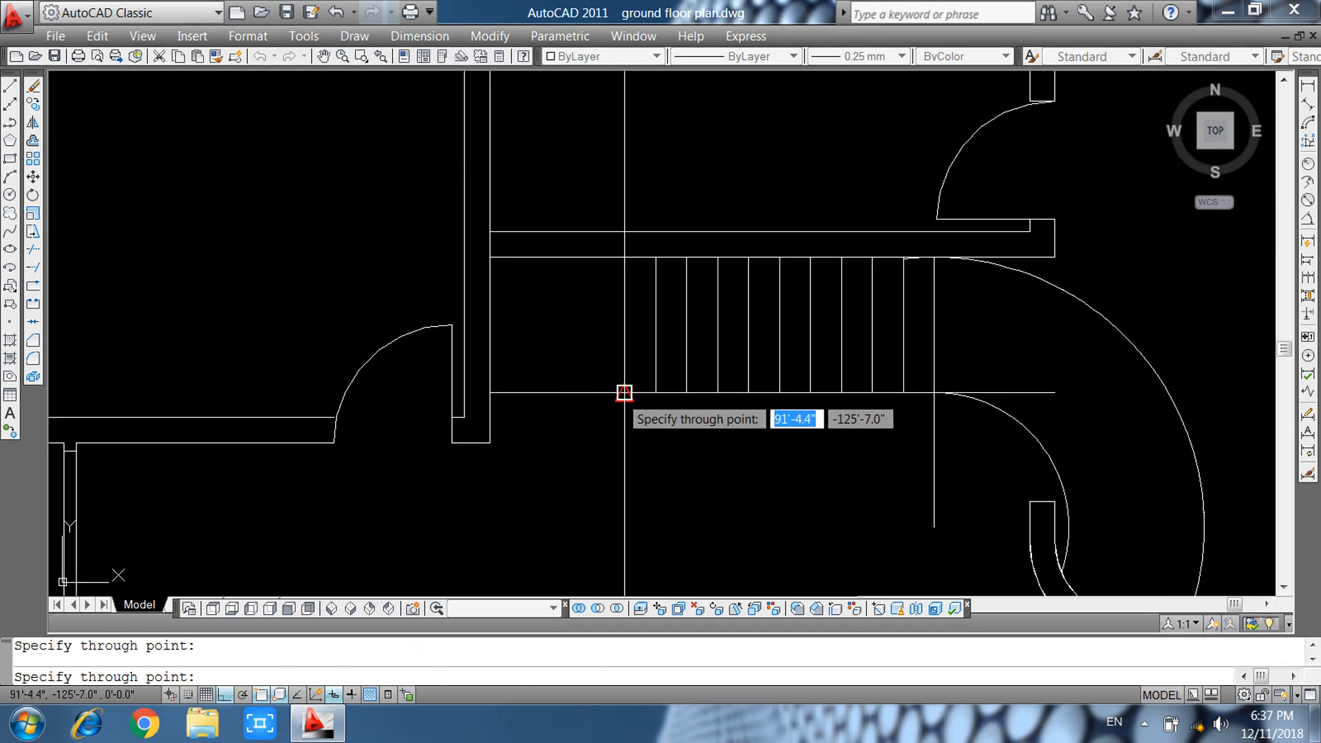
click(656, 393)
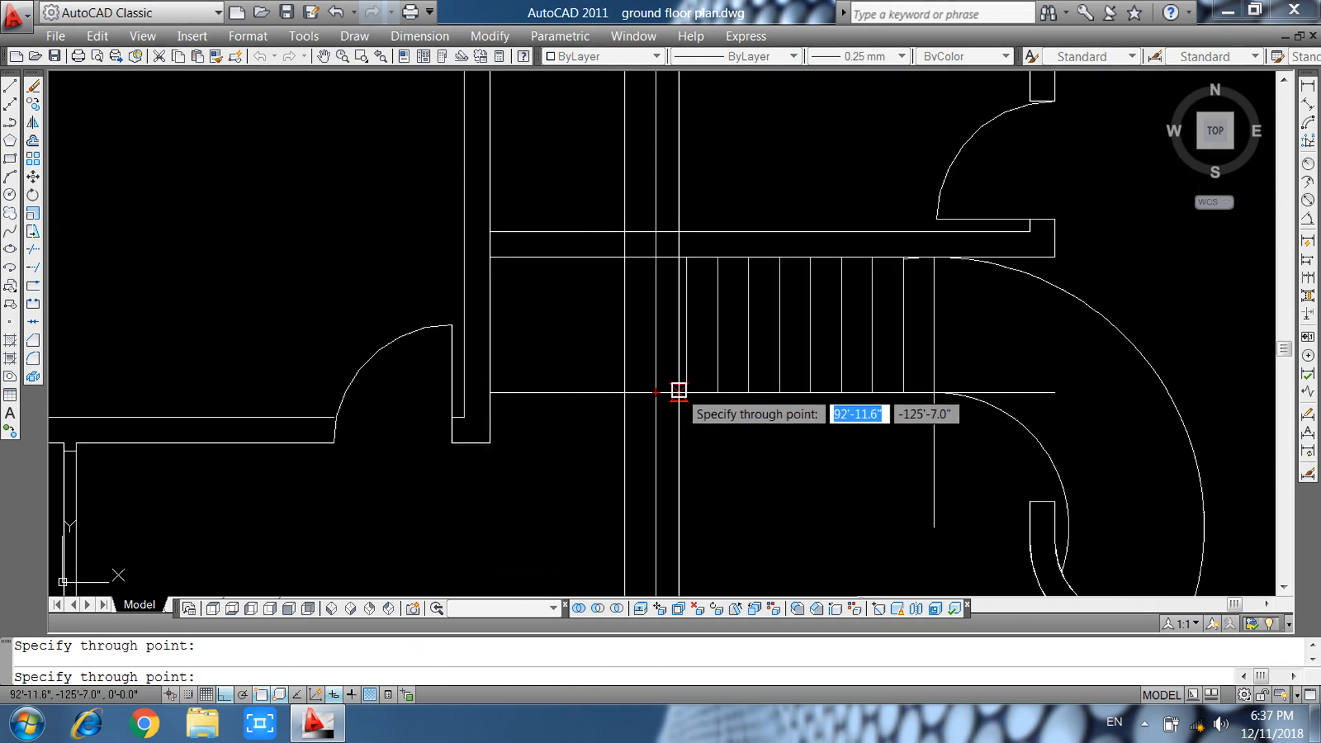
click(687, 393)
click(718, 393)
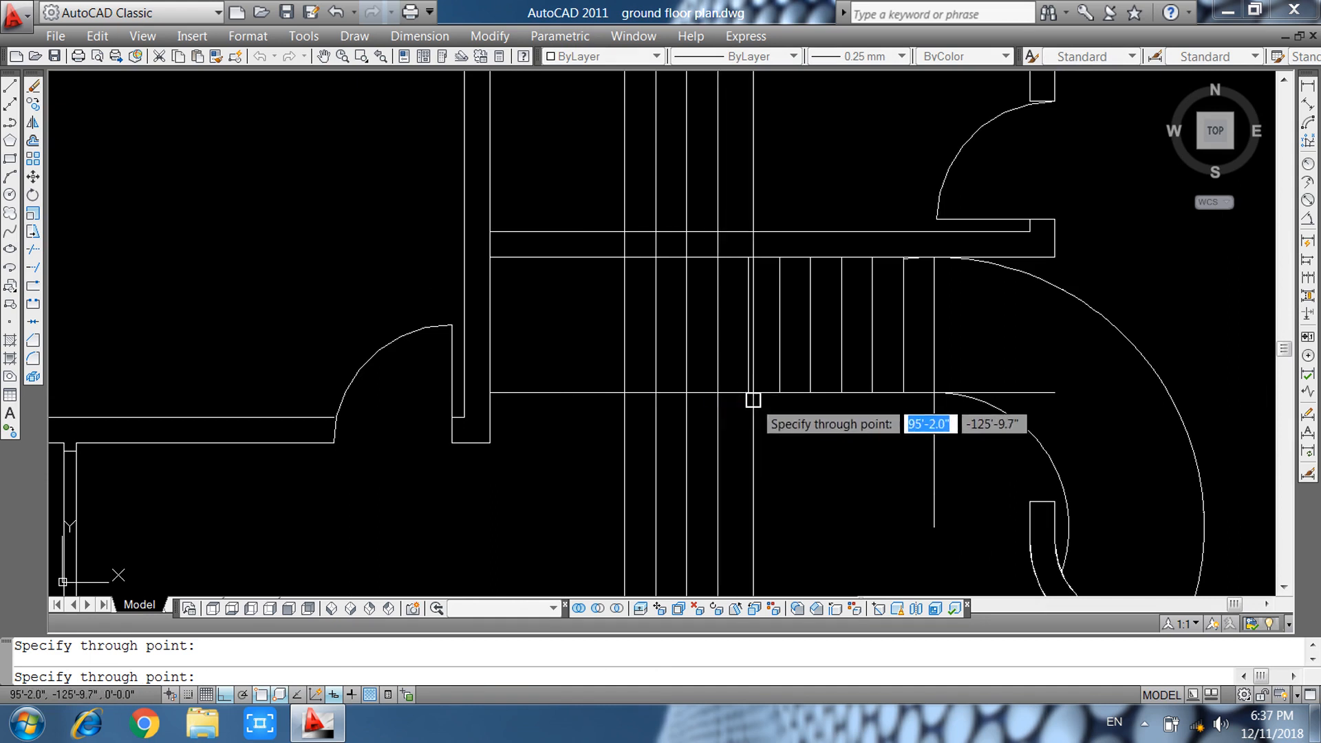
click(748, 393)
click(780, 393)
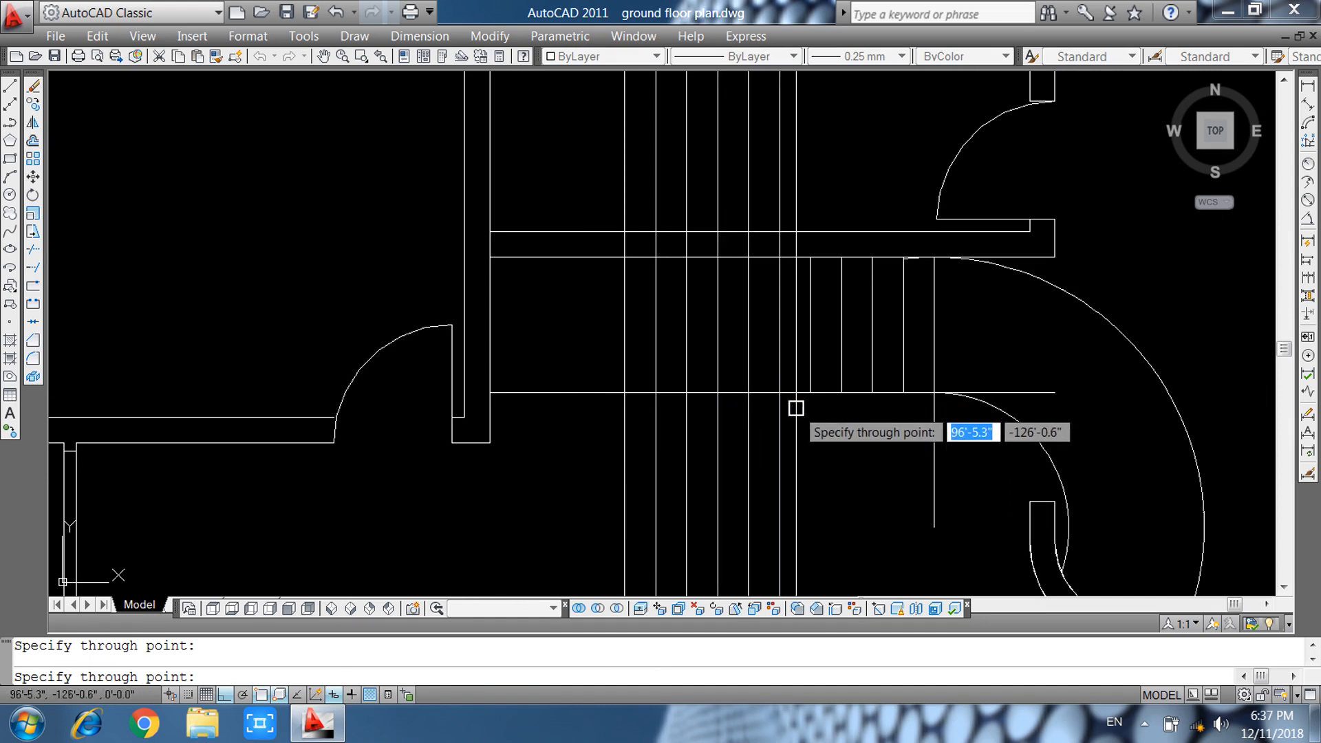
click(810, 393)
click(841, 393)
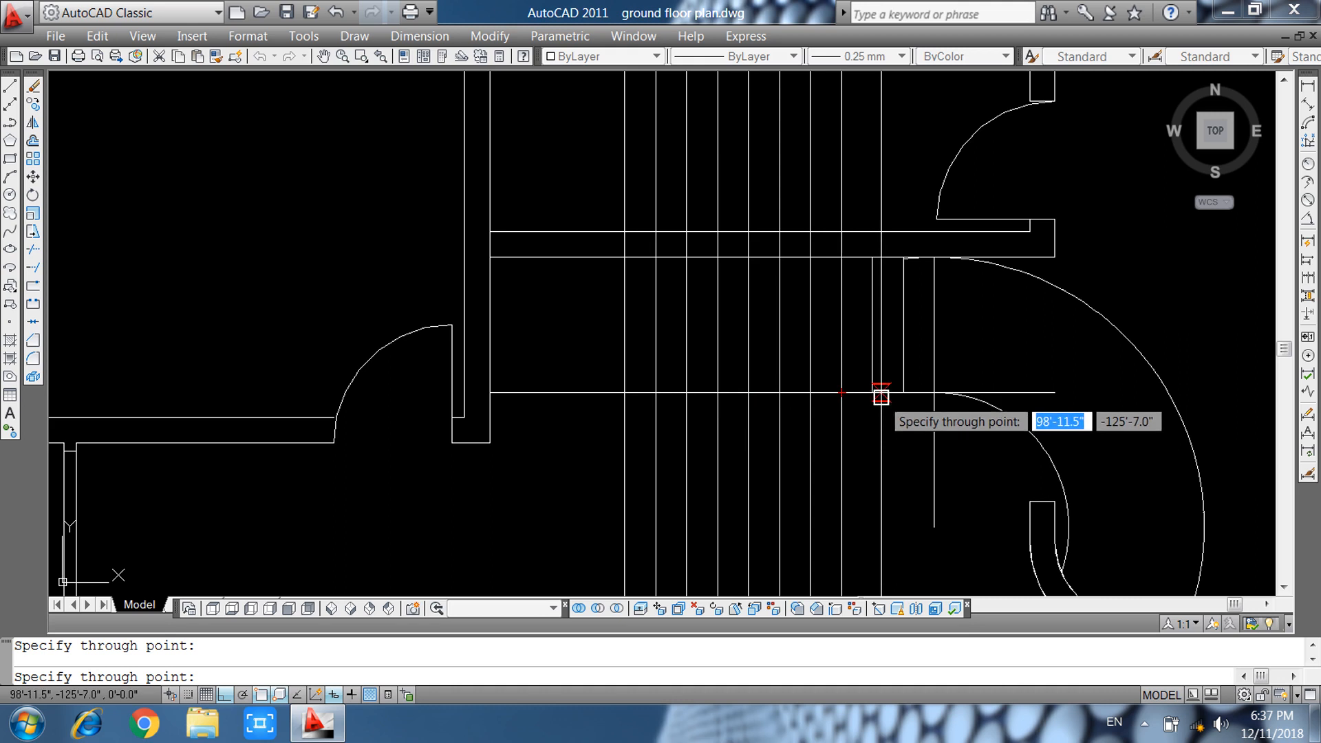
click(872, 393)
click(903, 393)
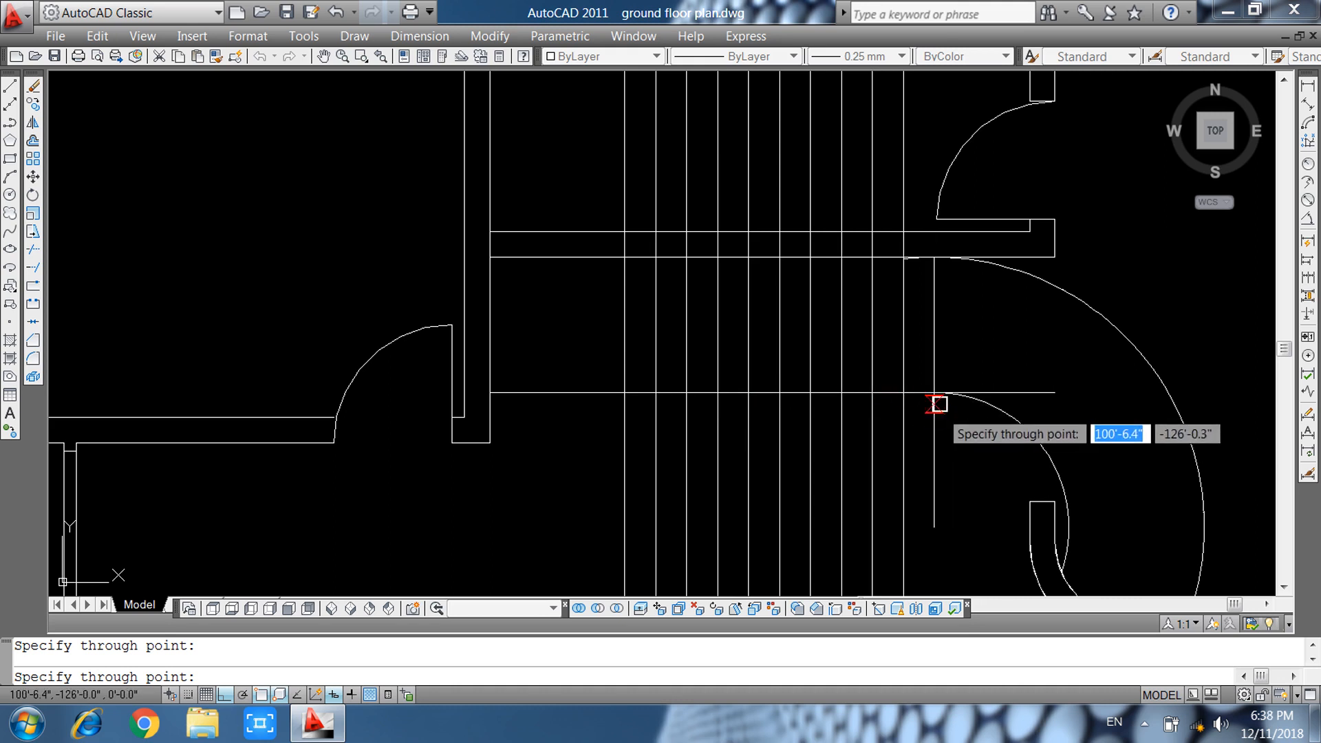
scroll(660, 463, down, 5)
key(Escape)
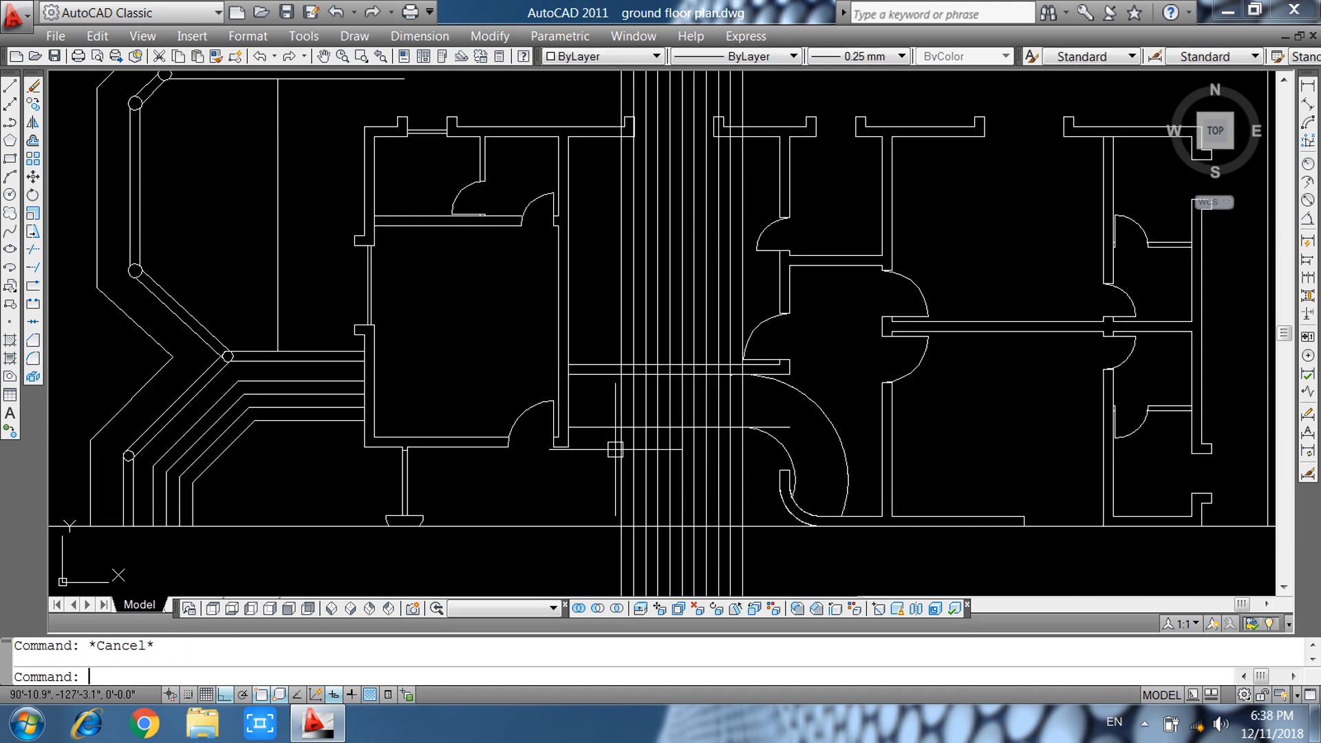
Trim the construction lines right of the 4' bay between the top step's horizontal line and the upper floor line, leaving the leftmost one.
scroll(636, 455, down, 4)
scroll(717, 488, up, 5)
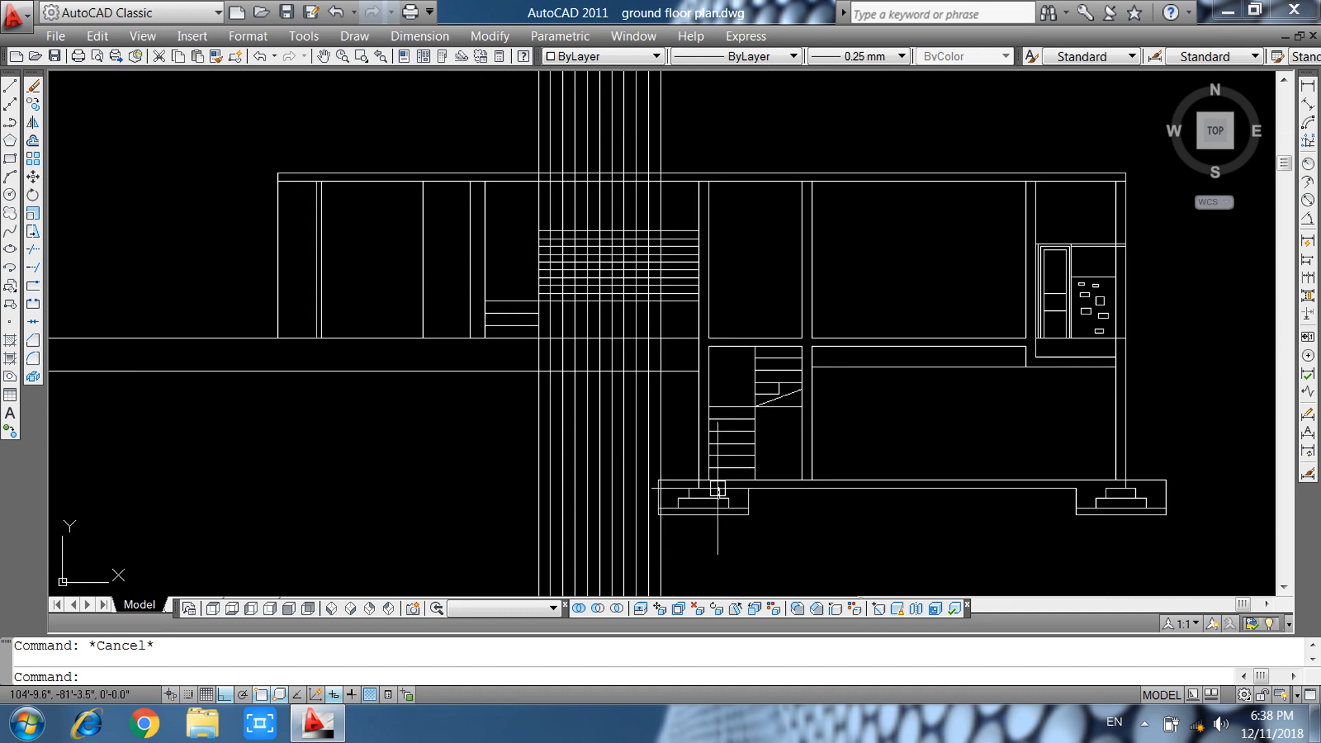
scroll(547, 329, up, 3)
middle_drag(547, 376, 503, 432)
text(tr)
key(Return)
key(Return)
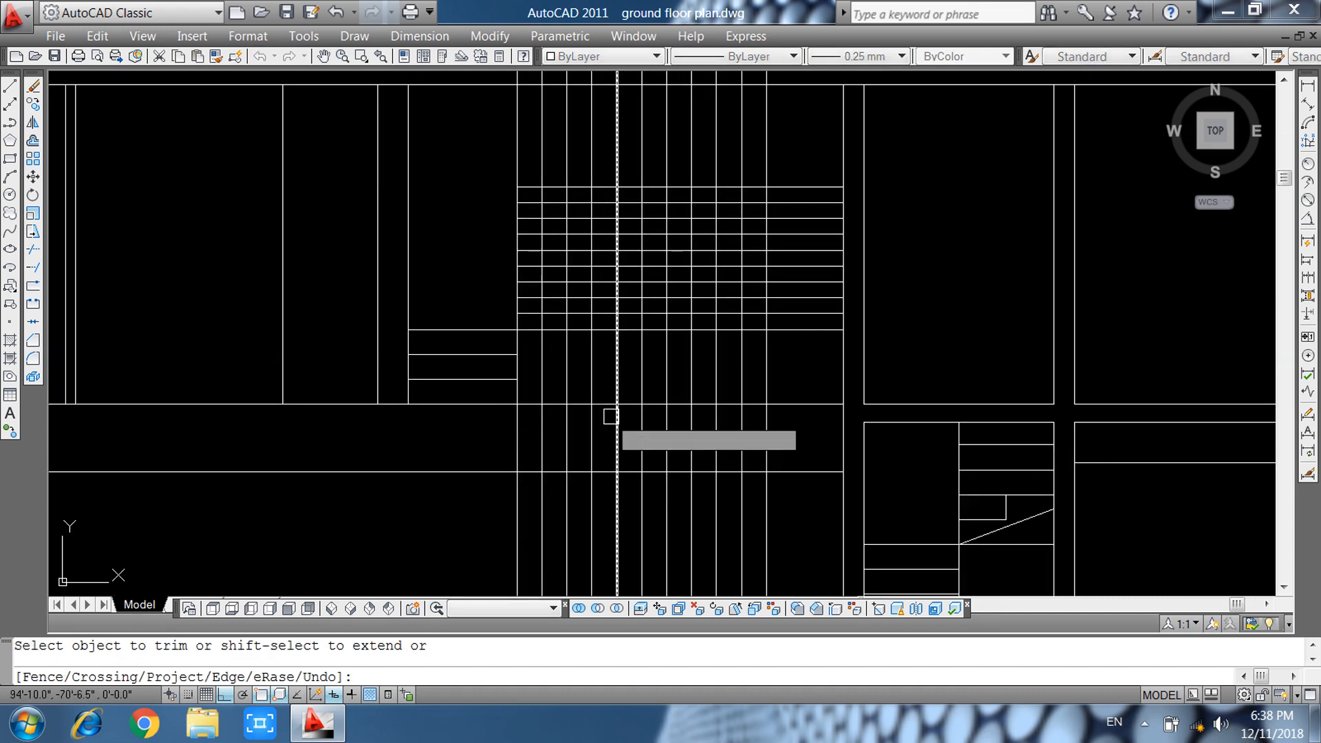
click(780, 353)
click(526, 380)
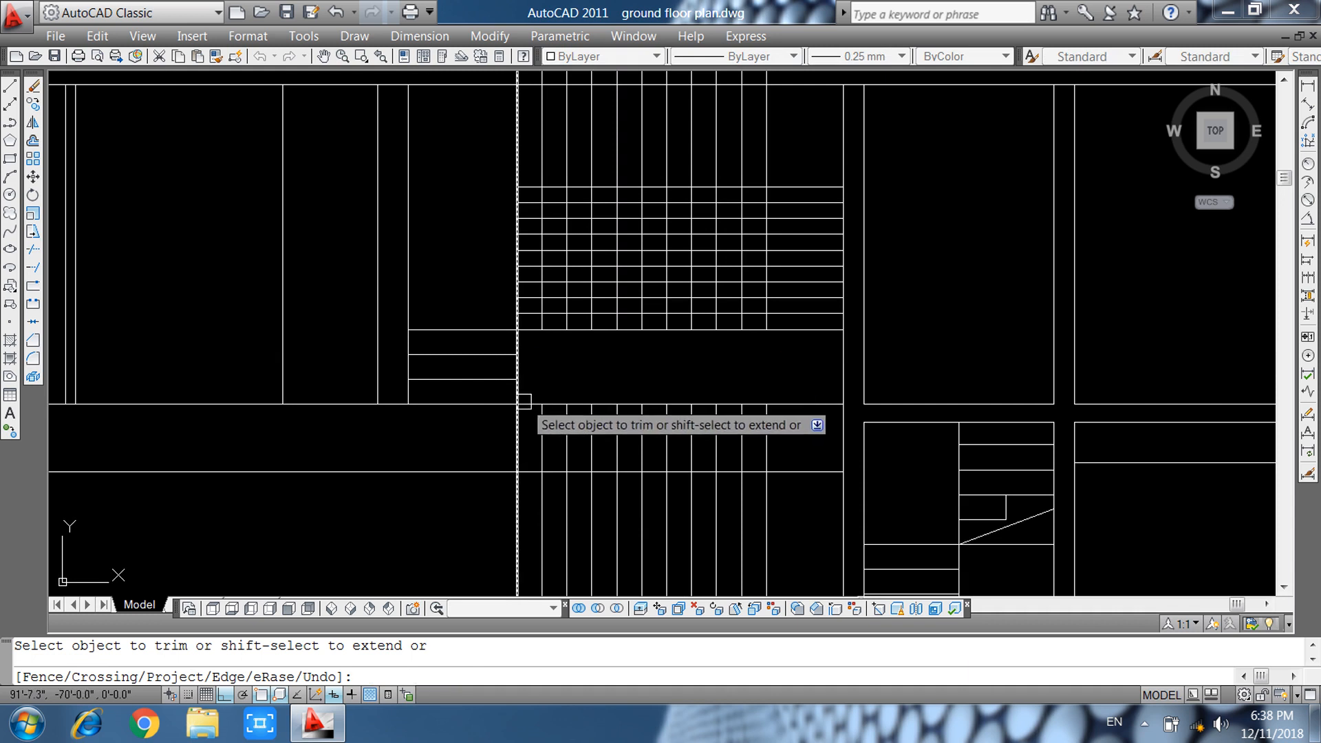
key(Escape)
Remove the construction-line pieces below the upper floor line, keeping the leftmost line down to the floor.
click(532, 434)
key(Delete)
click(508, 534)
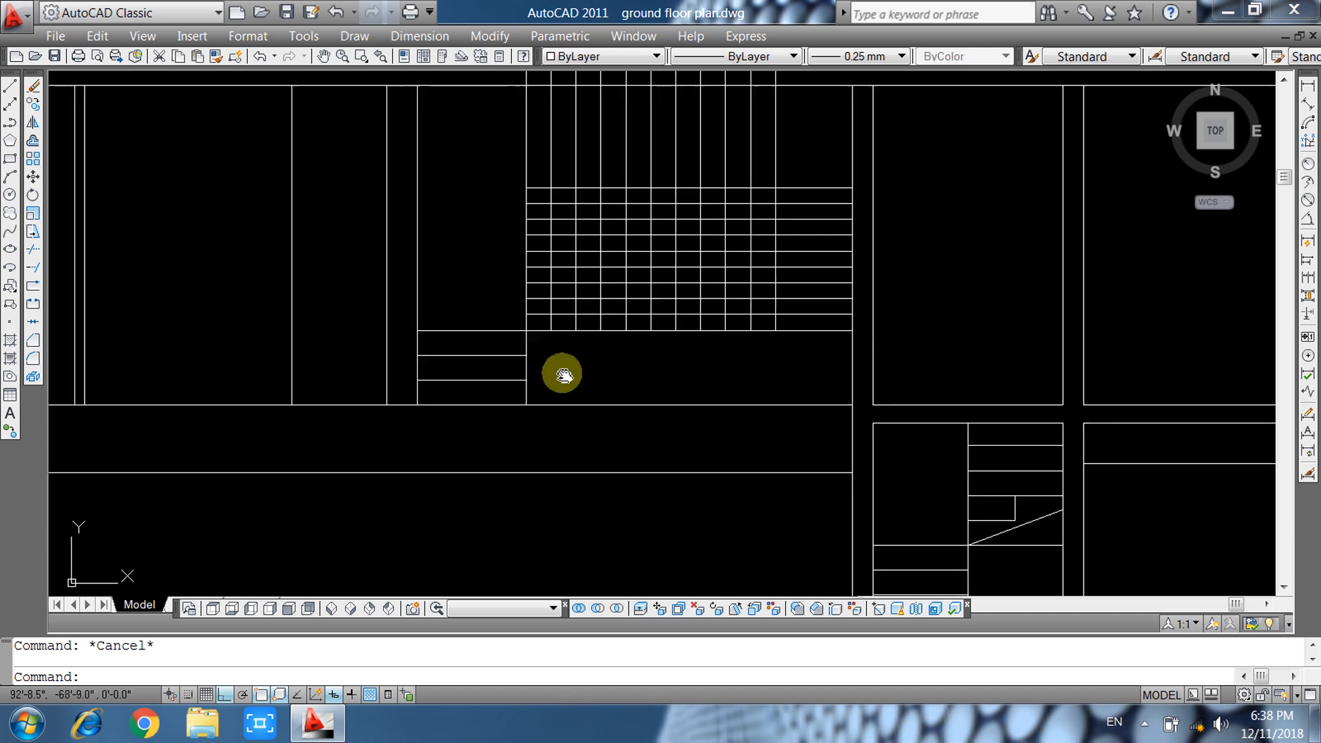
middle_drag(558, 374, 535, 475)
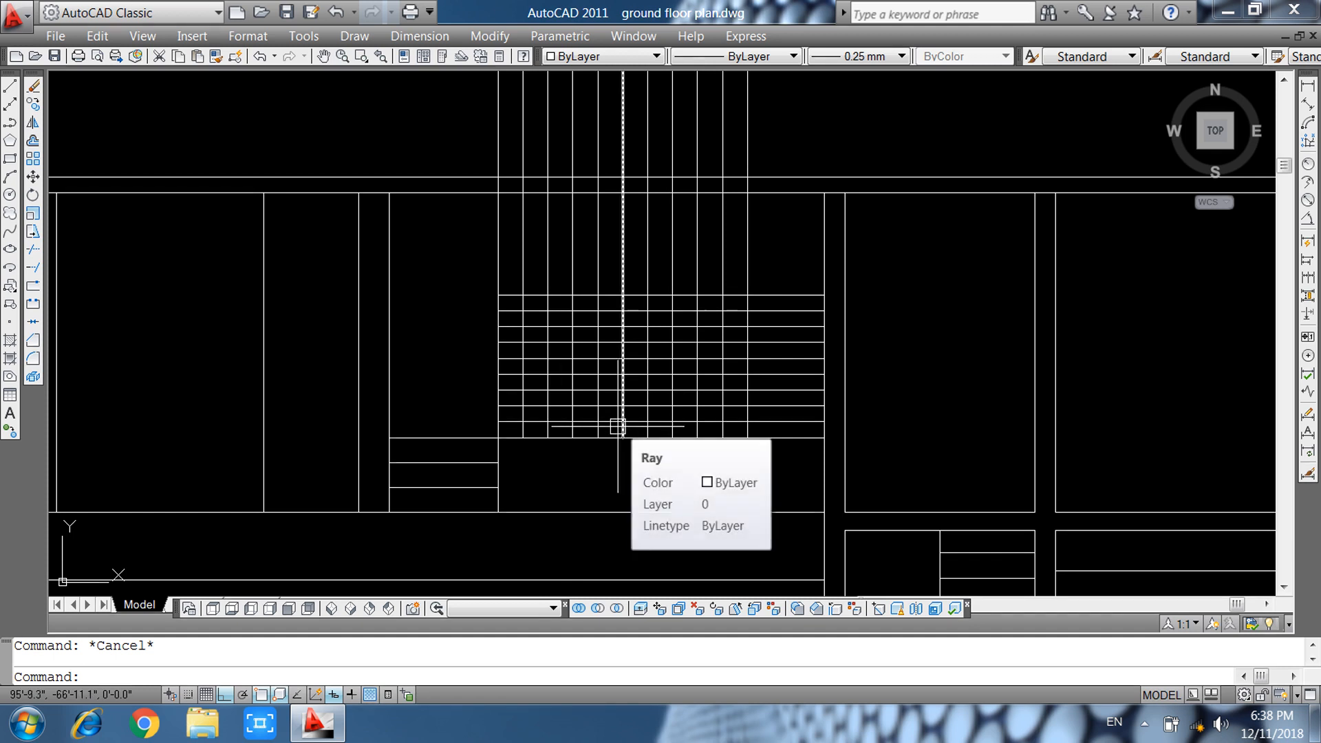
scroll(504, 448, up, 3)
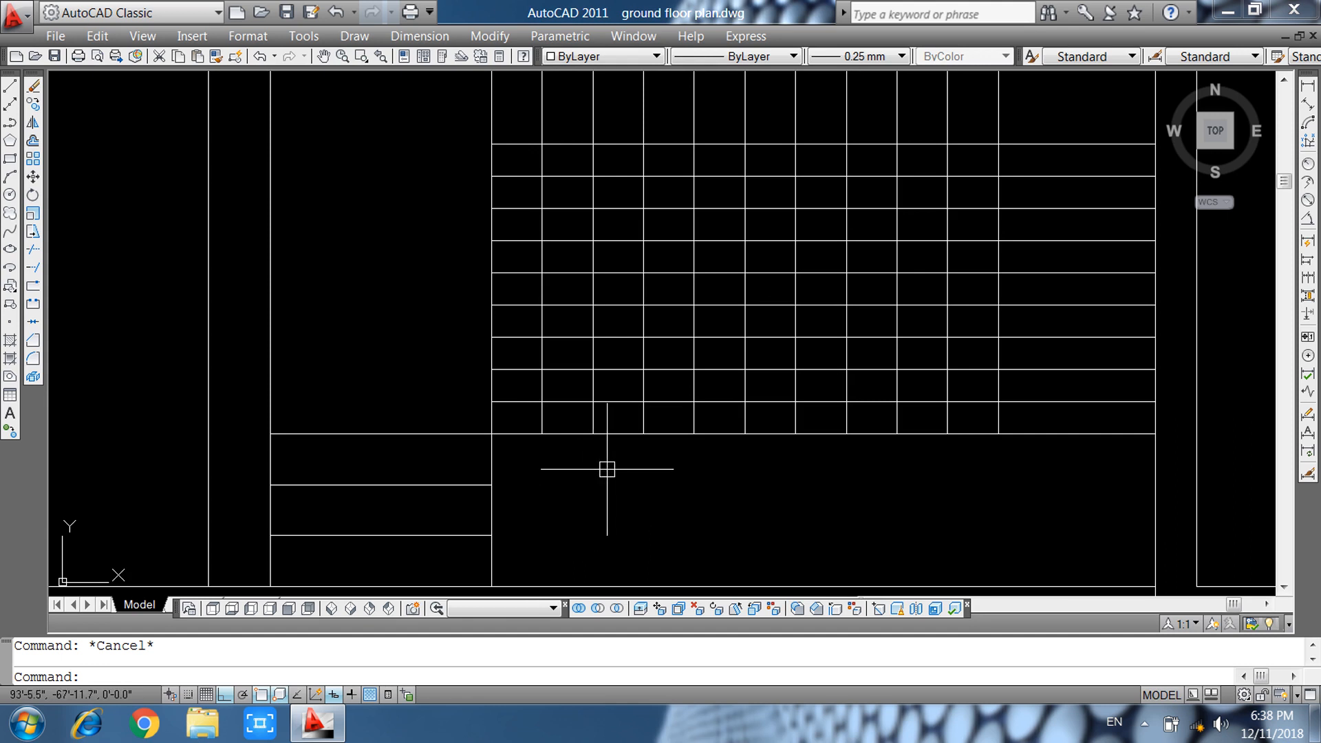
Offset the vertical line at the left edge of the stair grid by 1 inch to the left.
scroll(471, 394, up, 3)
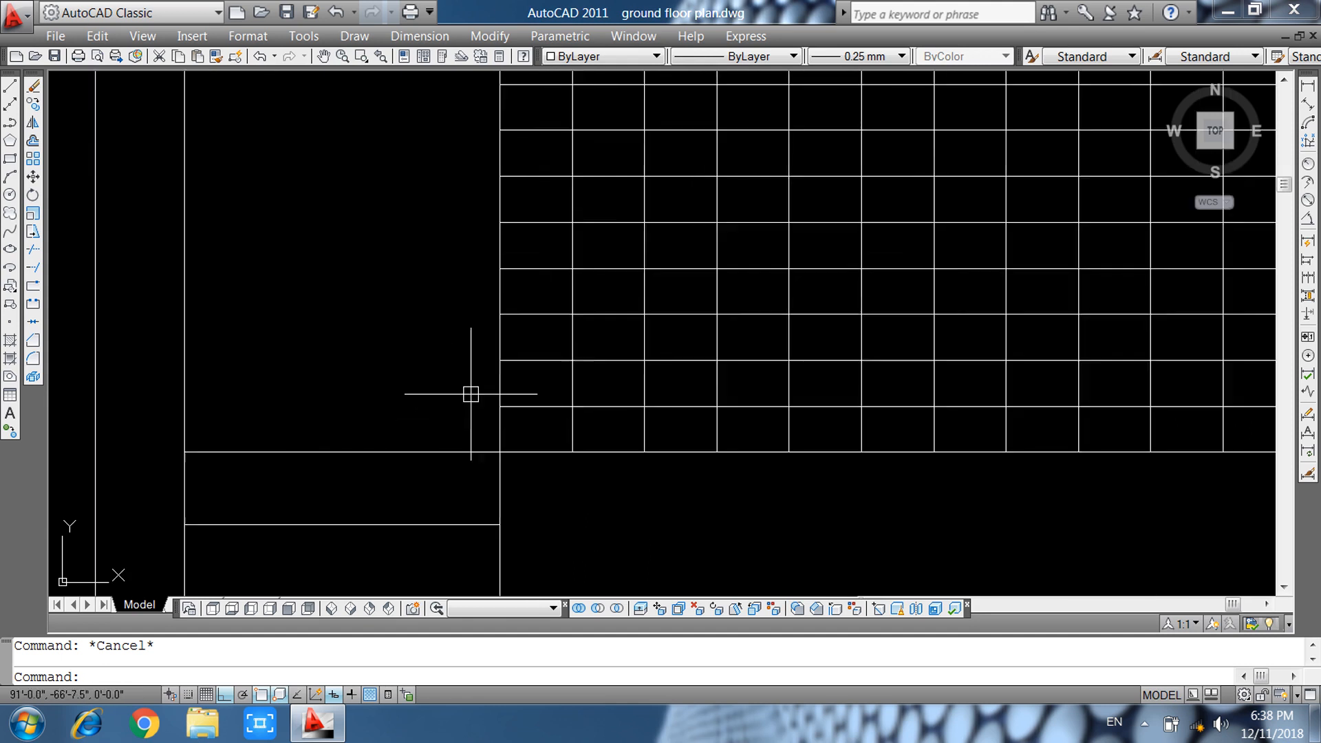
middle_drag(472, 395, 413, 424)
text(o)
key(Return)
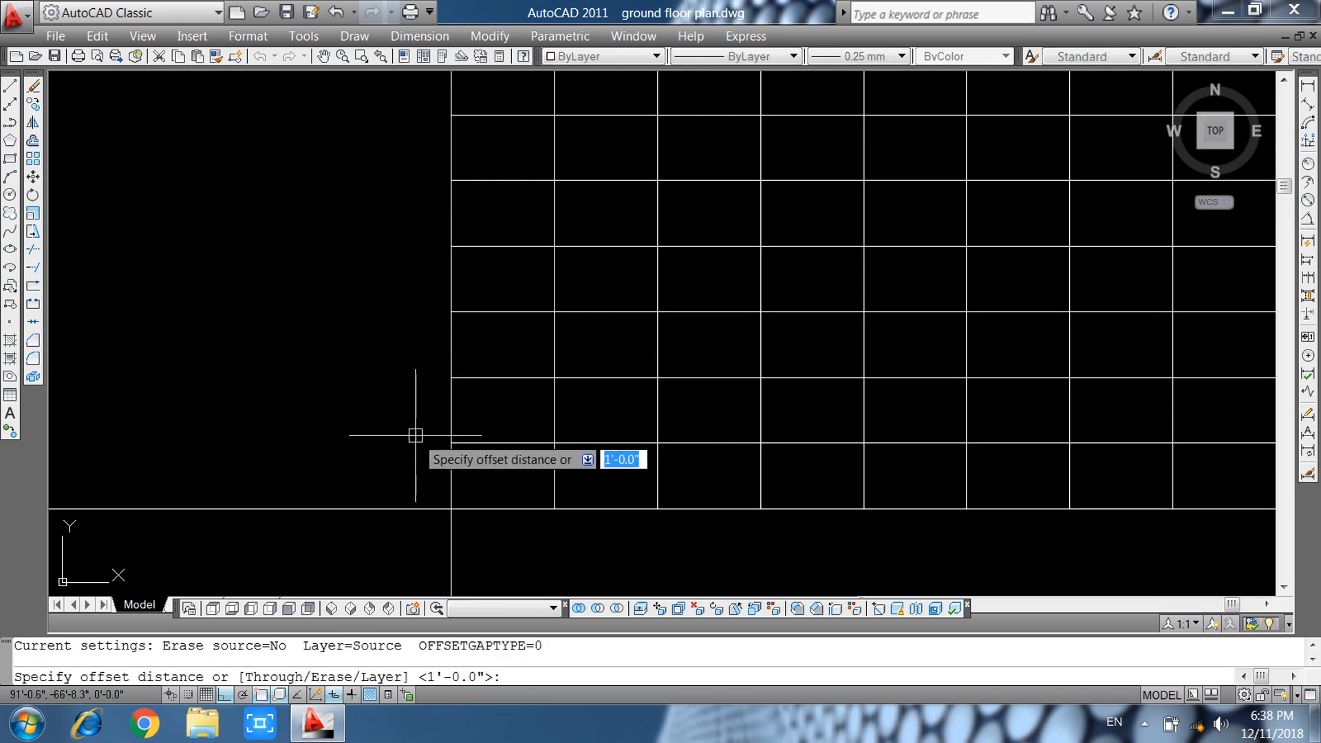
text(1)
key(Return)
click(450, 471)
click(447, 472)
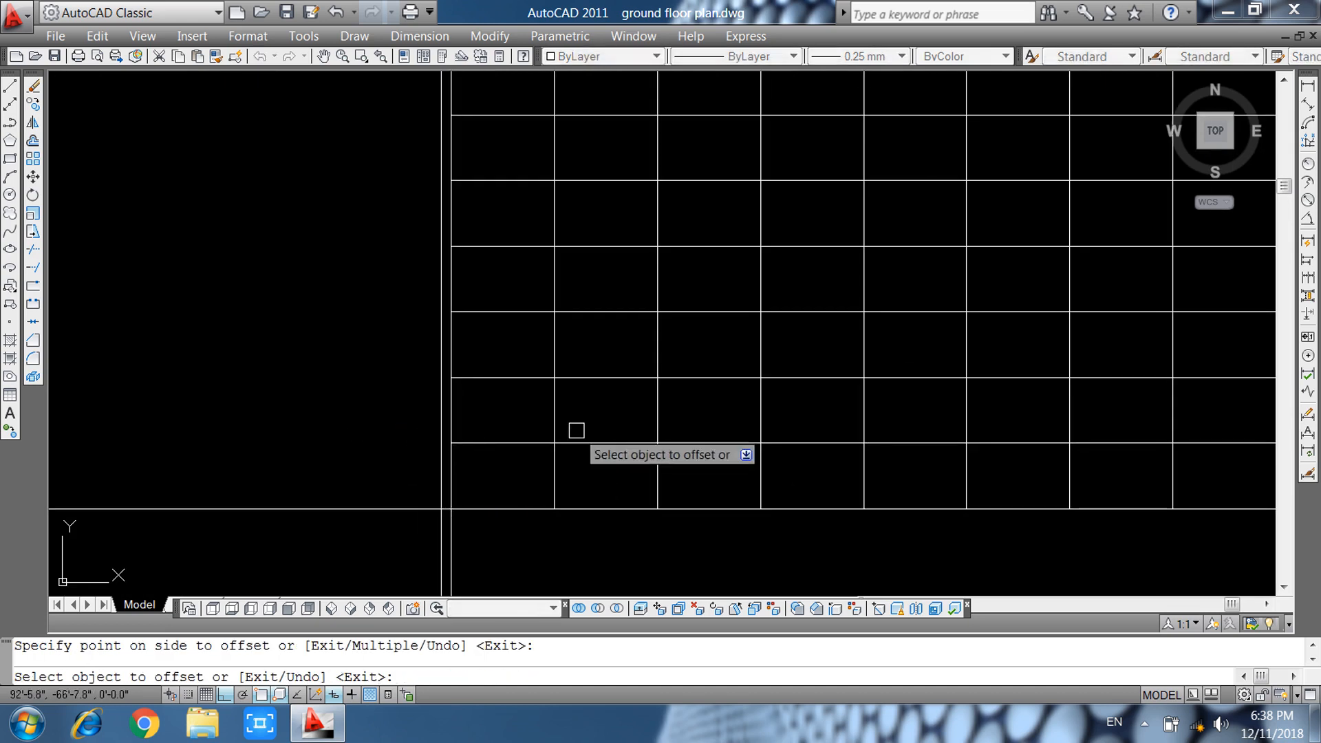
Offset the second to fifth vertical riser lines of the stair grid 1 inch to the left.
click(555, 413)
click(531, 417)
click(657, 345)
click(569, 355)
click(759, 268)
click(725, 280)
middle_drag(725, 281, 494, 419)
click(632, 350)
click(627, 350)
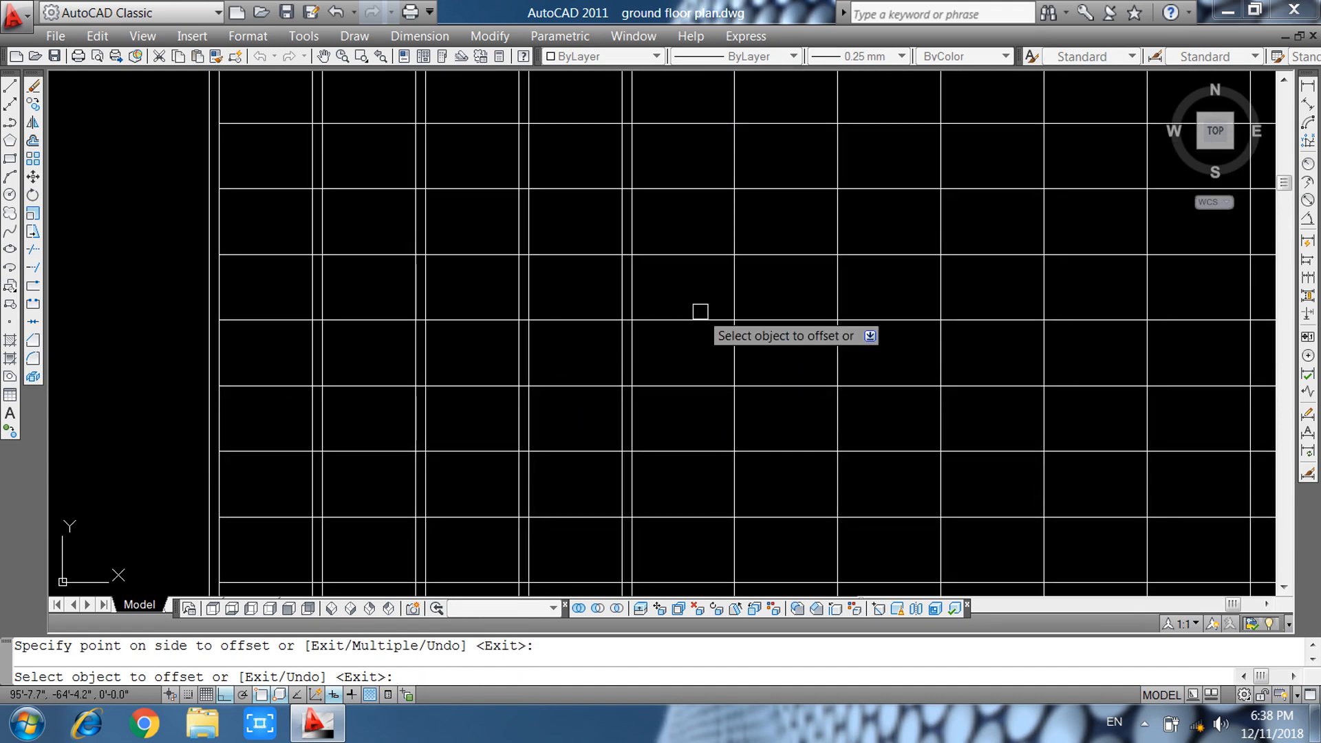
Offset the sixth to tenth vertical riser lines of the stair grid 1 inch to the left.
click(734, 266)
click(681, 296)
click(837, 209)
click(822, 207)
middle_drag(888, 204, 661, 431)
click(691, 372)
click(646, 388)
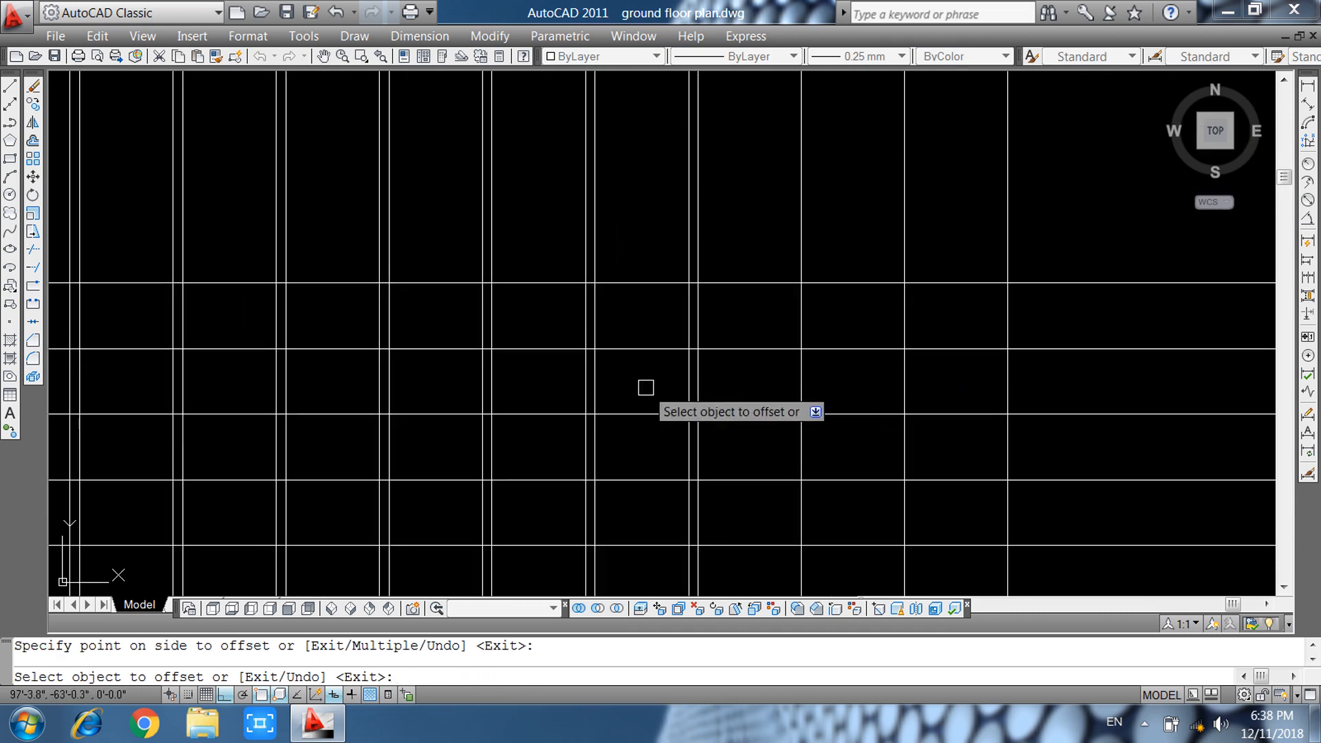
click(799, 313)
click(740, 325)
click(903, 310)
click(845, 321)
scroll(844, 324, down, 3)
middle_drag(723, 436, 723, 390)
scroll(645, 412, up, 8)
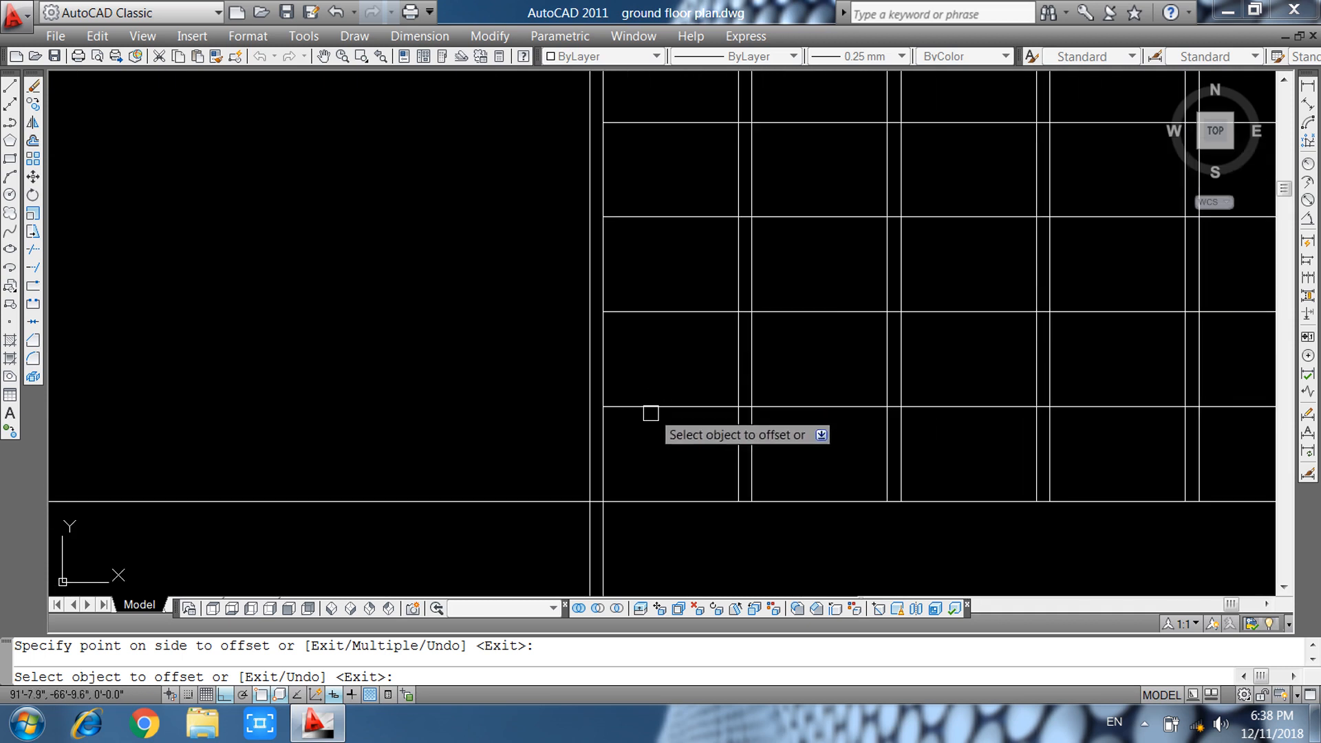
key(Escape)
text(ex)
key(Return)
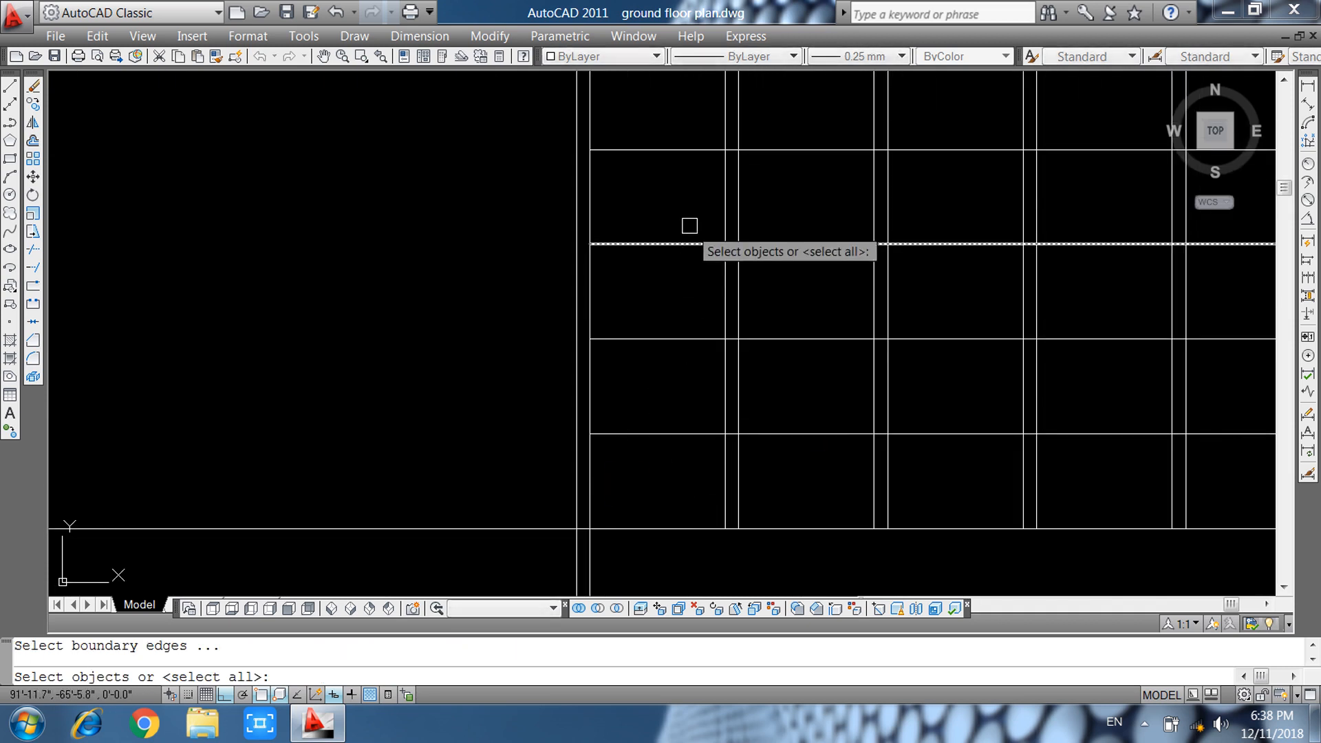
click(691, 203)
click(633, 469)
key(Escape)
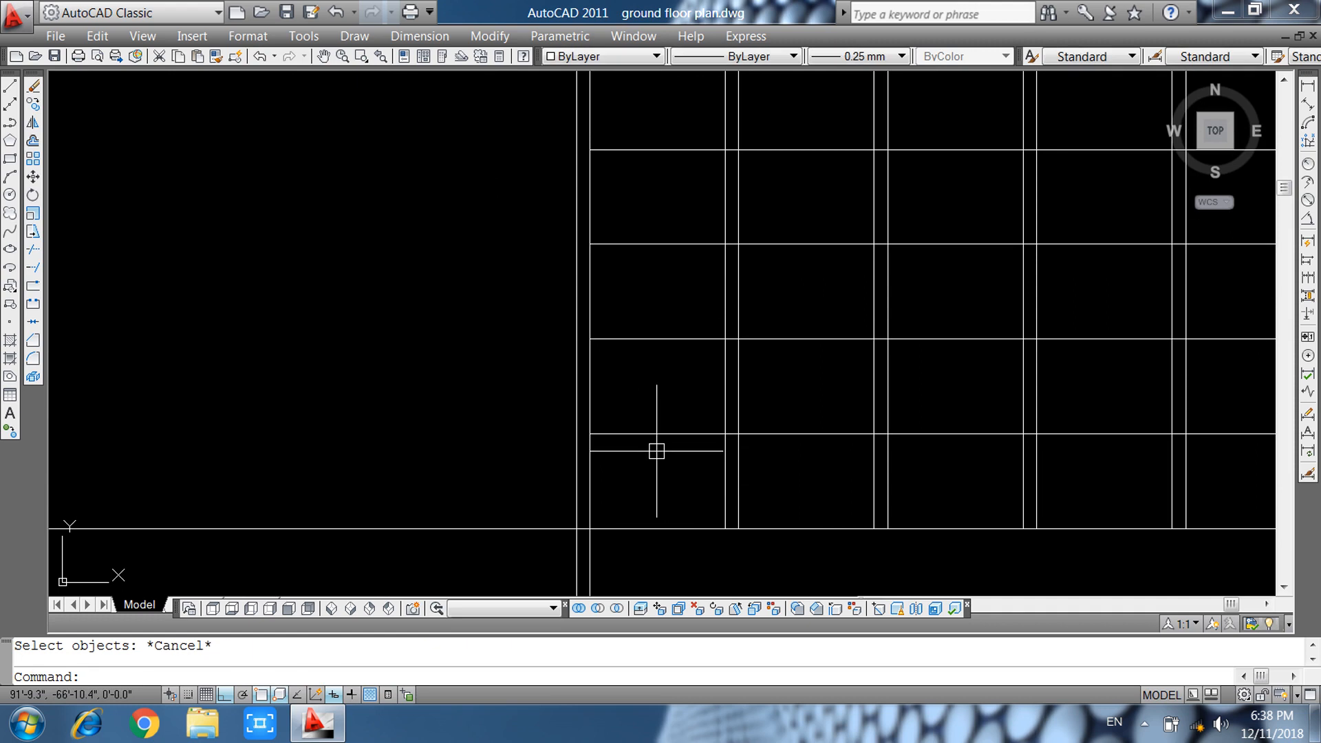
Extend the lowest horizontal tread line to the offset line left of the first riser.
text(ex)
key(Return)
key(Return)
key(Escape)
key(Return)
key(Return)
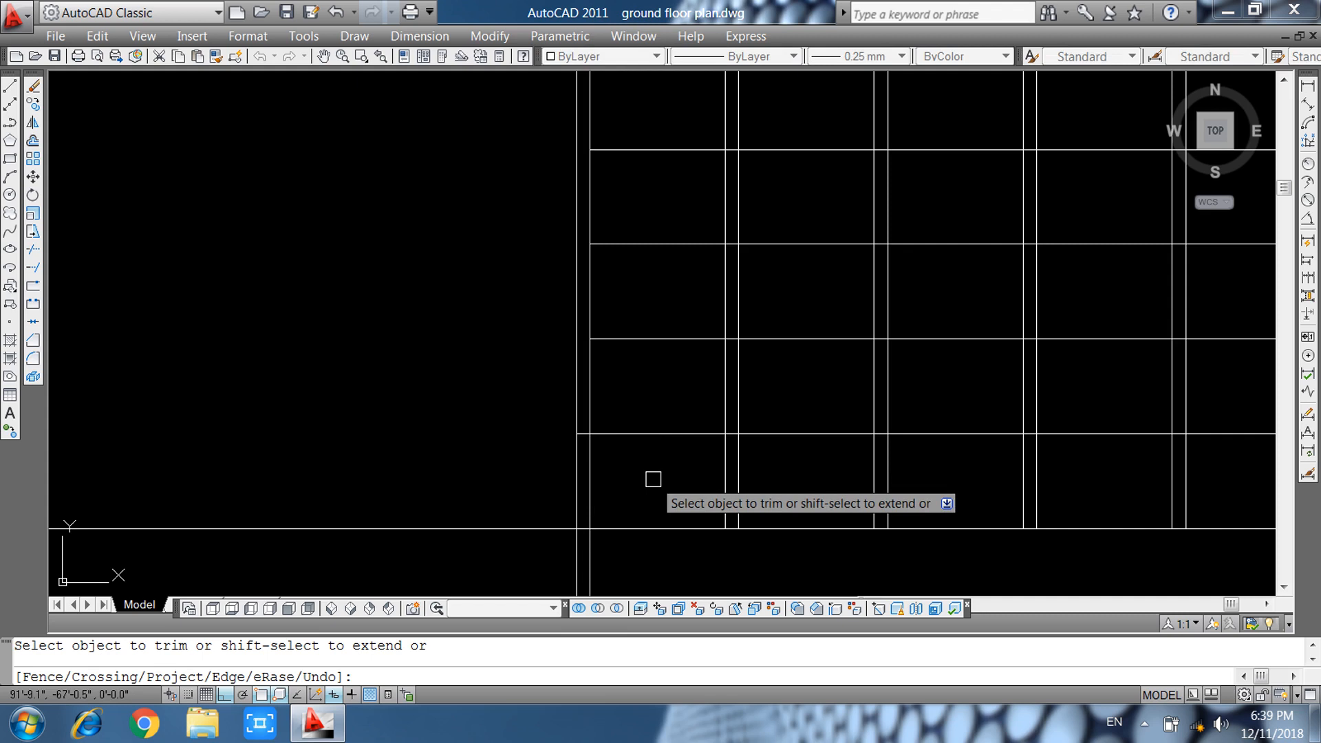
key(Escape)
Offset the three lowest horizontal tread lines 1 inch downward.
key(Return)
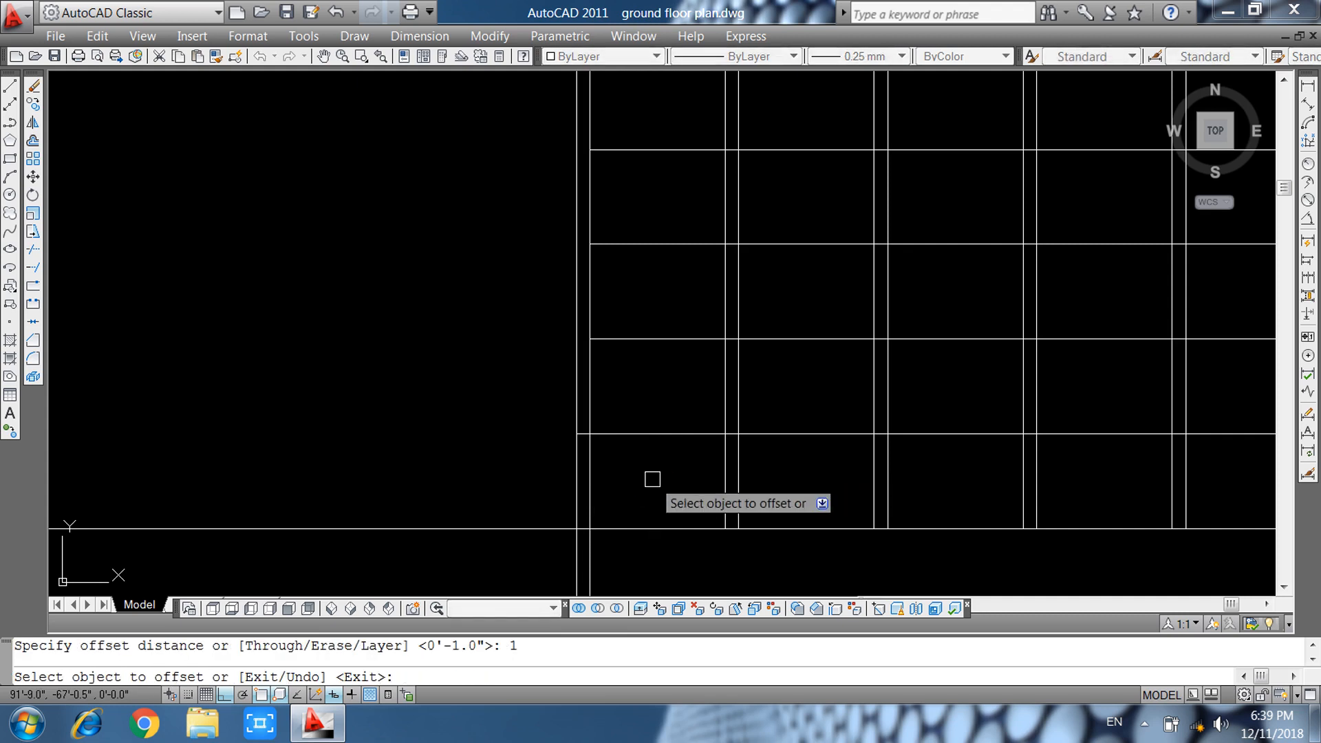
click(654, 437)
click(646, 477)
click(845, 339)
click(825, 378)
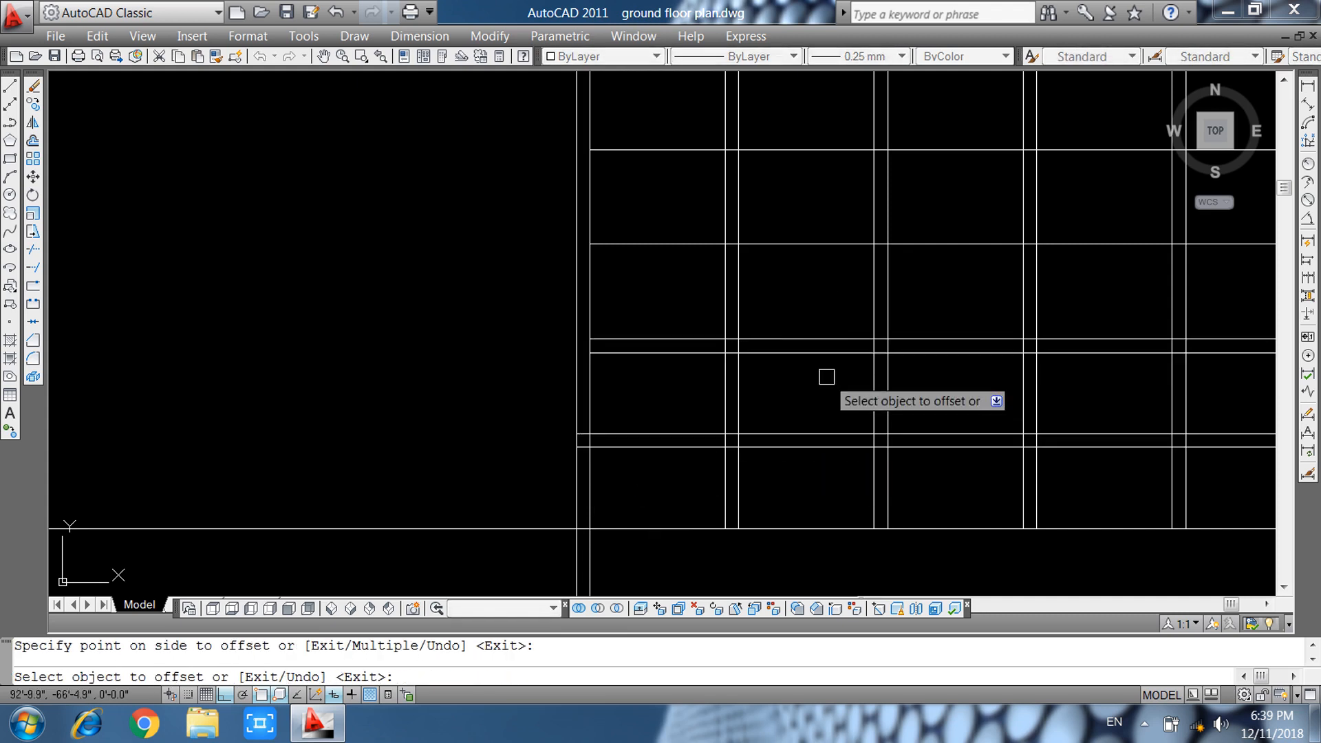
click(954, 245)
click(953, 280)
Offset the fourth to sixth horizontal tread lines 1 inch downward.
middle_drag(952, 282, 436, 463)
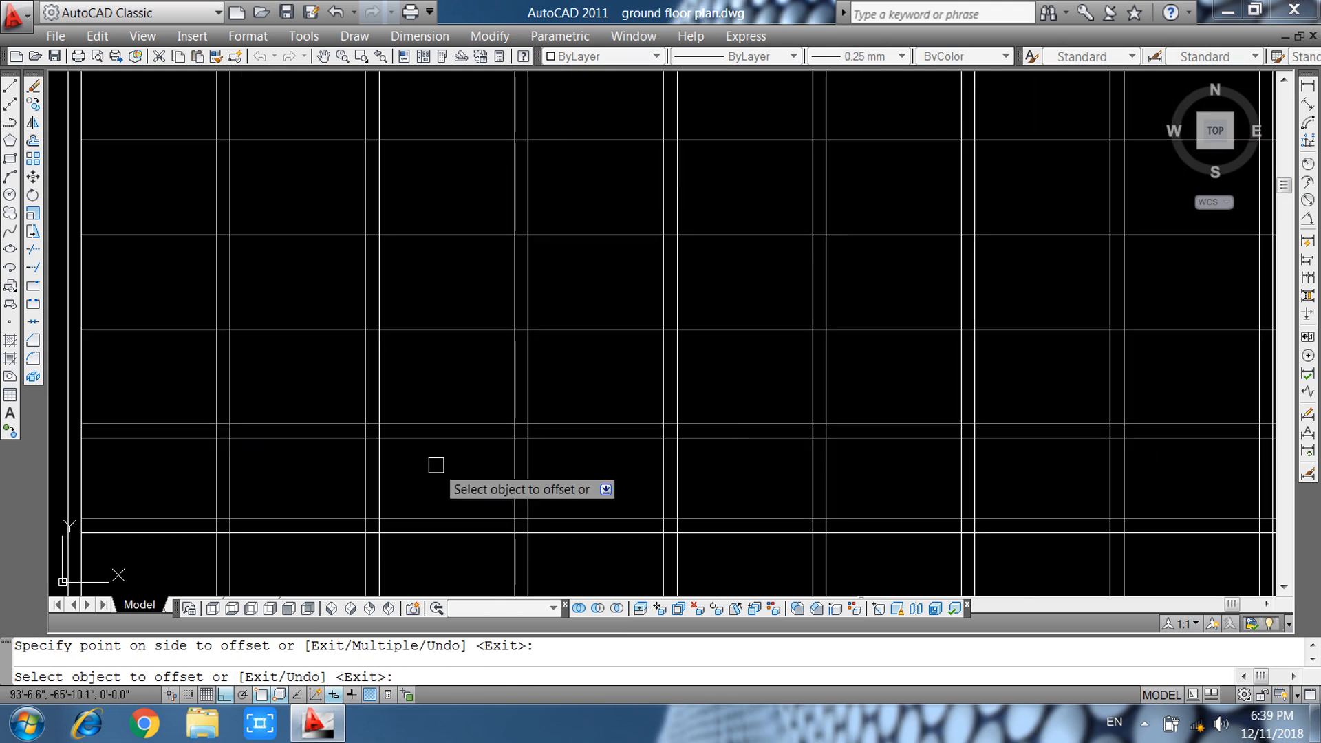
click(581, 331)
click(592, 365)
click(730, 236)
click(767, 260)
click(891, 139)
click(895, 186)
Offset the three remaining upper horizontal tread lines 1 inch downward and finish the Offset command.
mouse_move(897, 200)
middle_down()
mouse_move(419, 507)
mouse_move(451, 448)
middle_up()
click(600, 310)
click(612, 371)
click(728, 215)
click(731, 268)
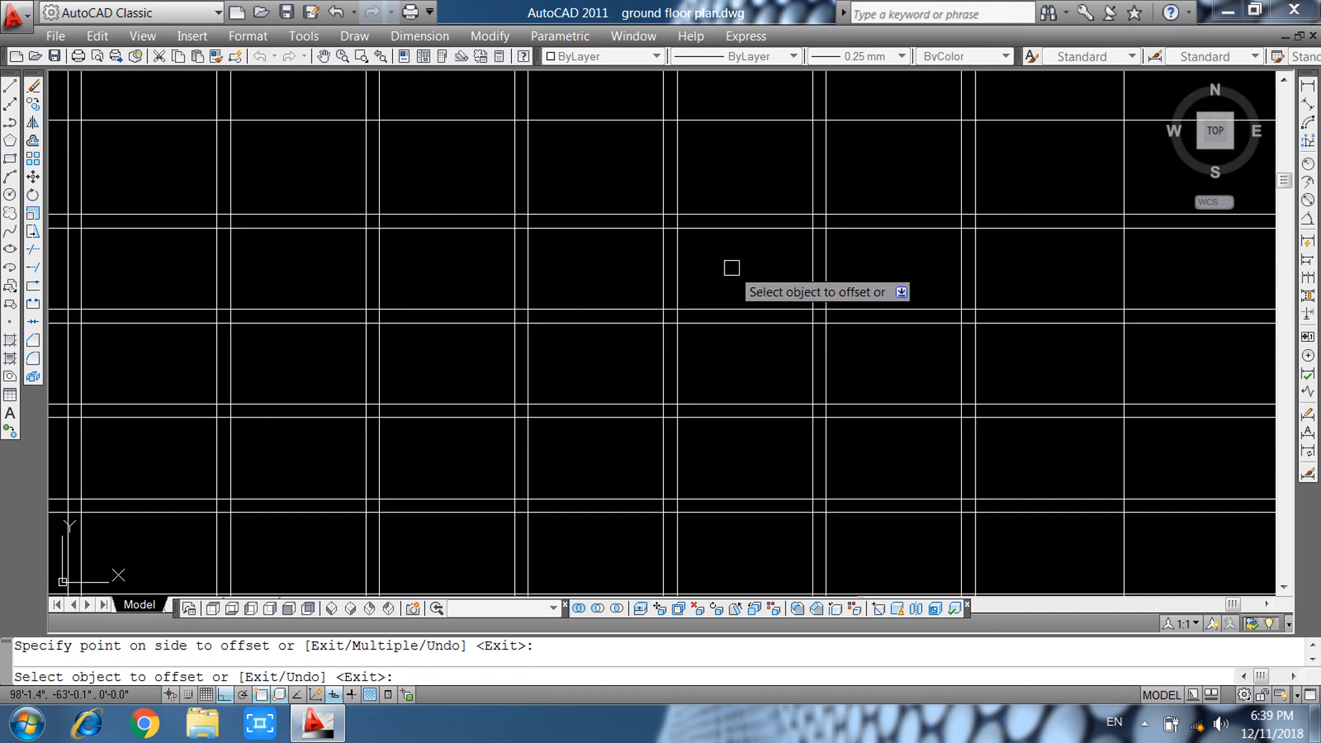
click(882, 120)
click(884, 157)
mouse_move(860, 225)
middle_down()
mouse_move(704, 413)
mouse_move(644, 521)
middle_up()
scroll(671, 468, down, 5)
middle_drag(607, 415, 673, 291)
scroll(656, 369, up, 3)
scroll(659, 369, up, 3)
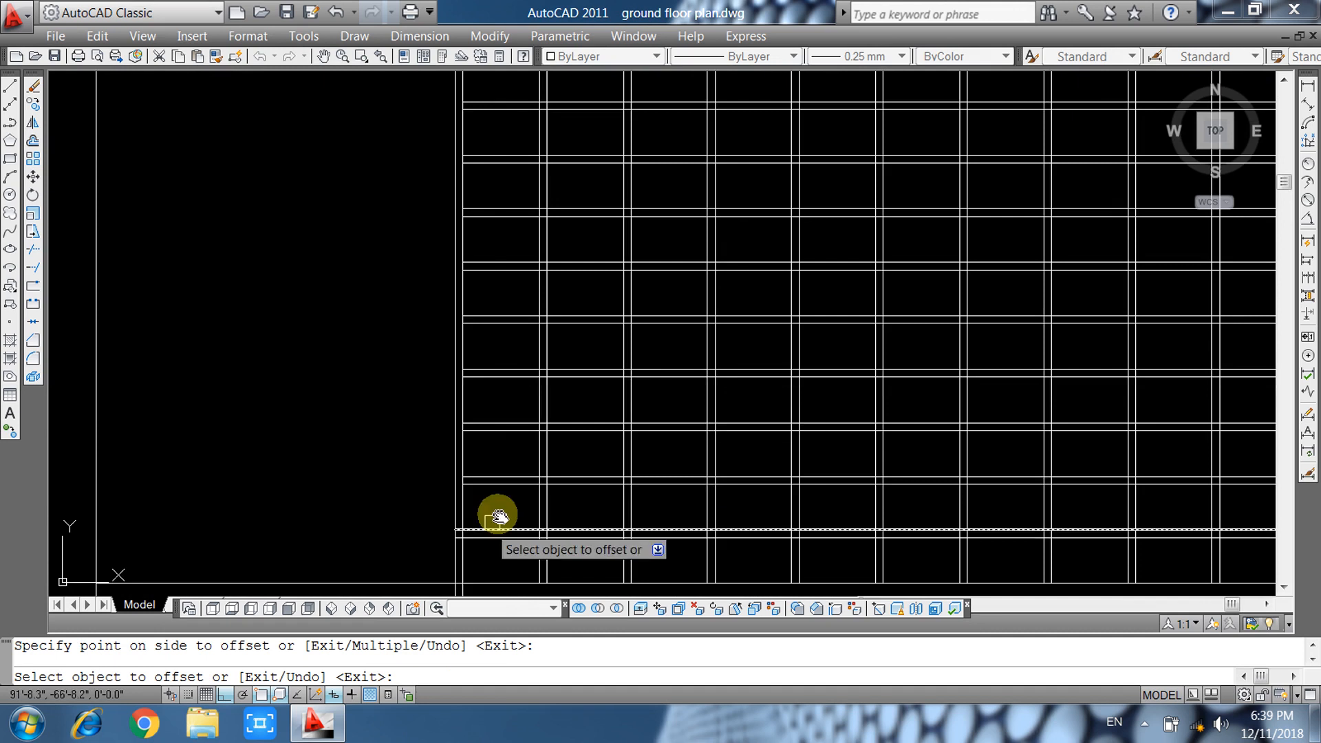
middle_drag(498, 516, 658, 286)
scroll(657, 344, up, 2)
middle_drag(672, 384, 664, 391)
key(Escape)
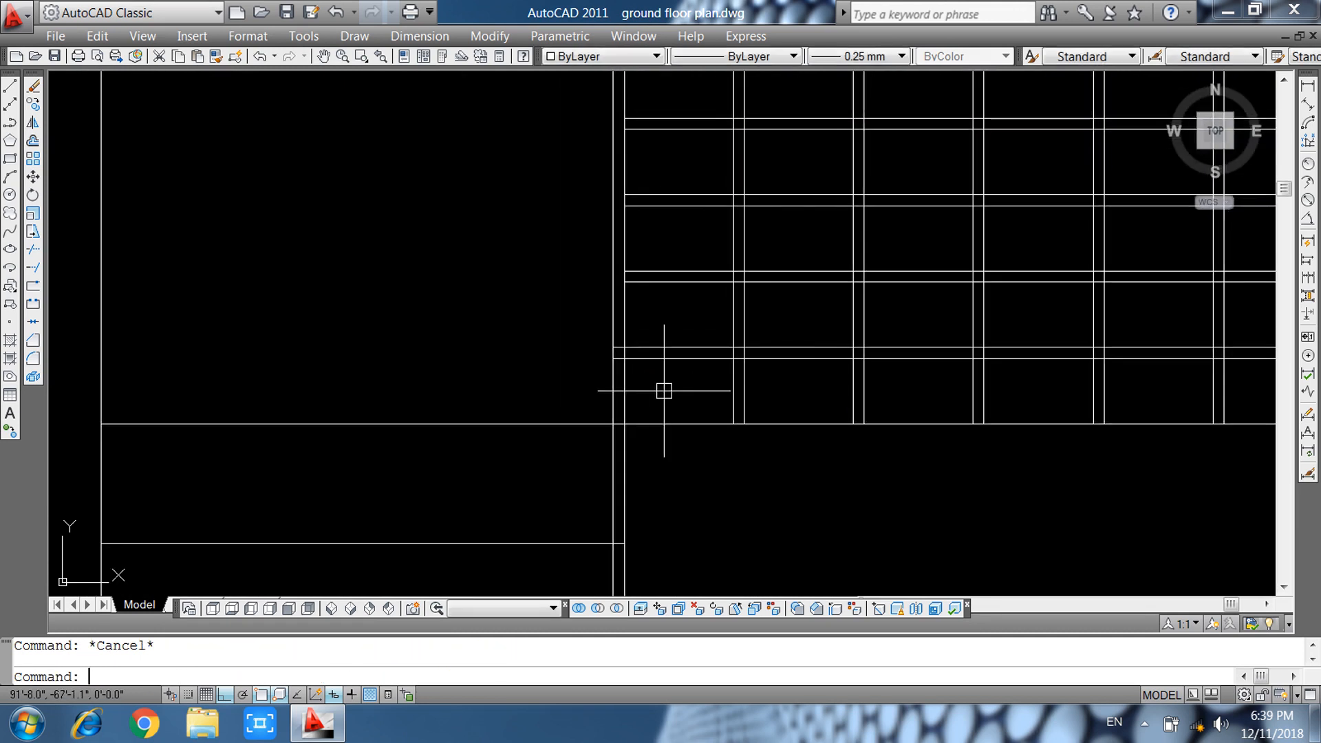
Trim the base line between the first pair of verticals and the first riser's offset line below the lowest tread.
text(tr)
key(Return)
key(Return)
scroll(652, 389, up, 5)
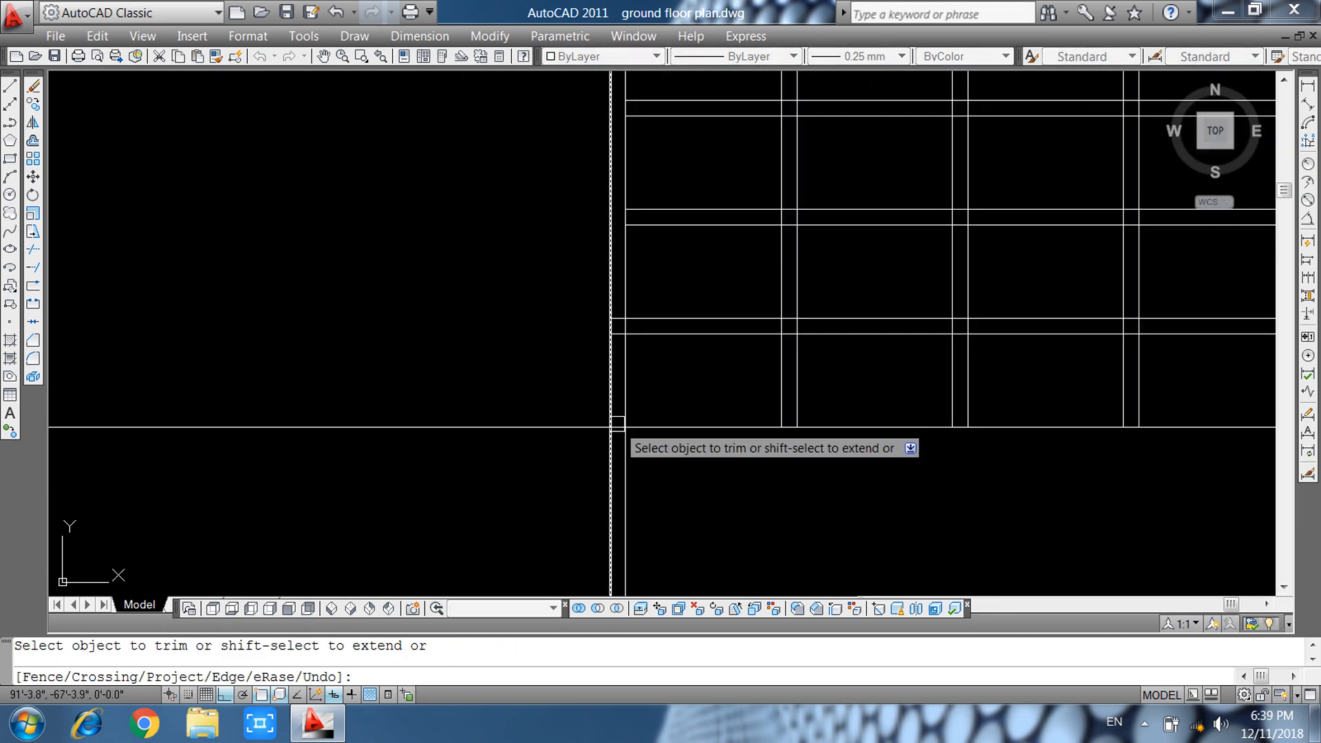
click(618, 432)
click(603, 413)
key(Escape)
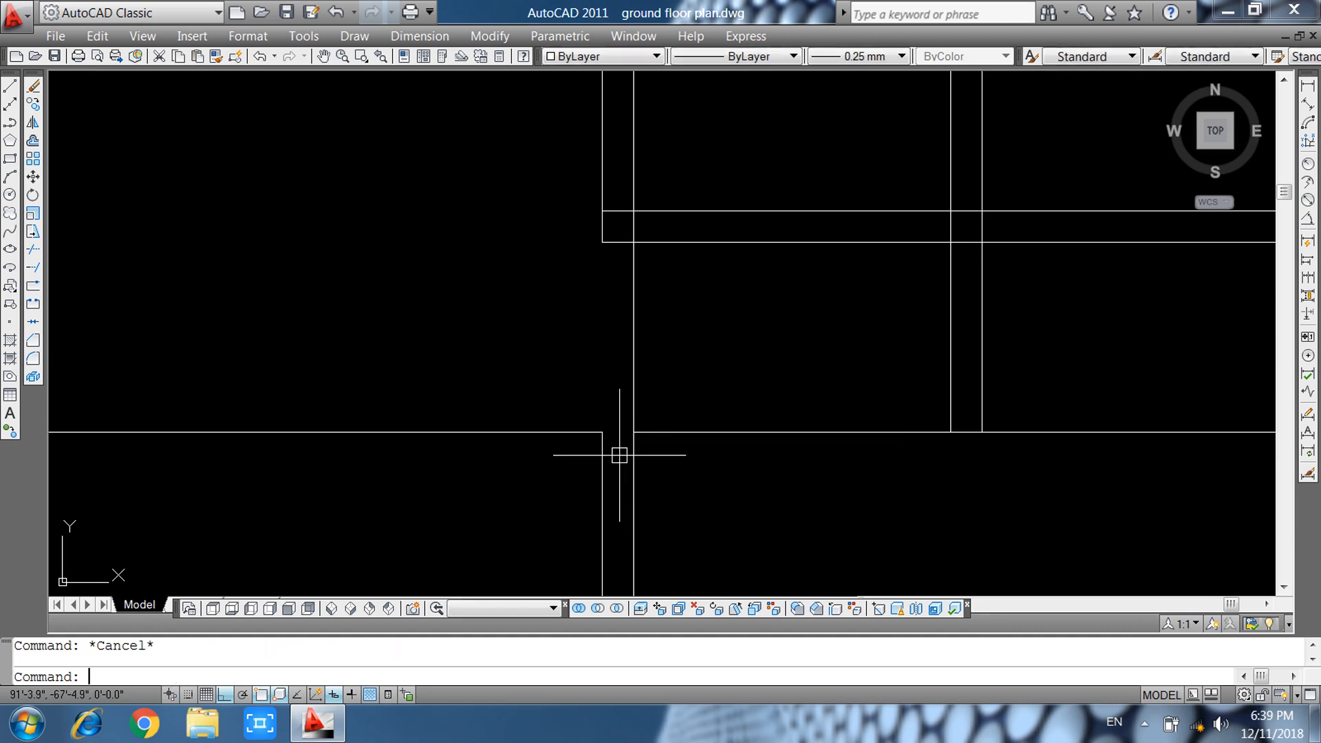
Extend the base line to the left to close the gap at the first riser.
text(ex)
key(Return)
key(Return)
click(688, 429)
key(Escape)
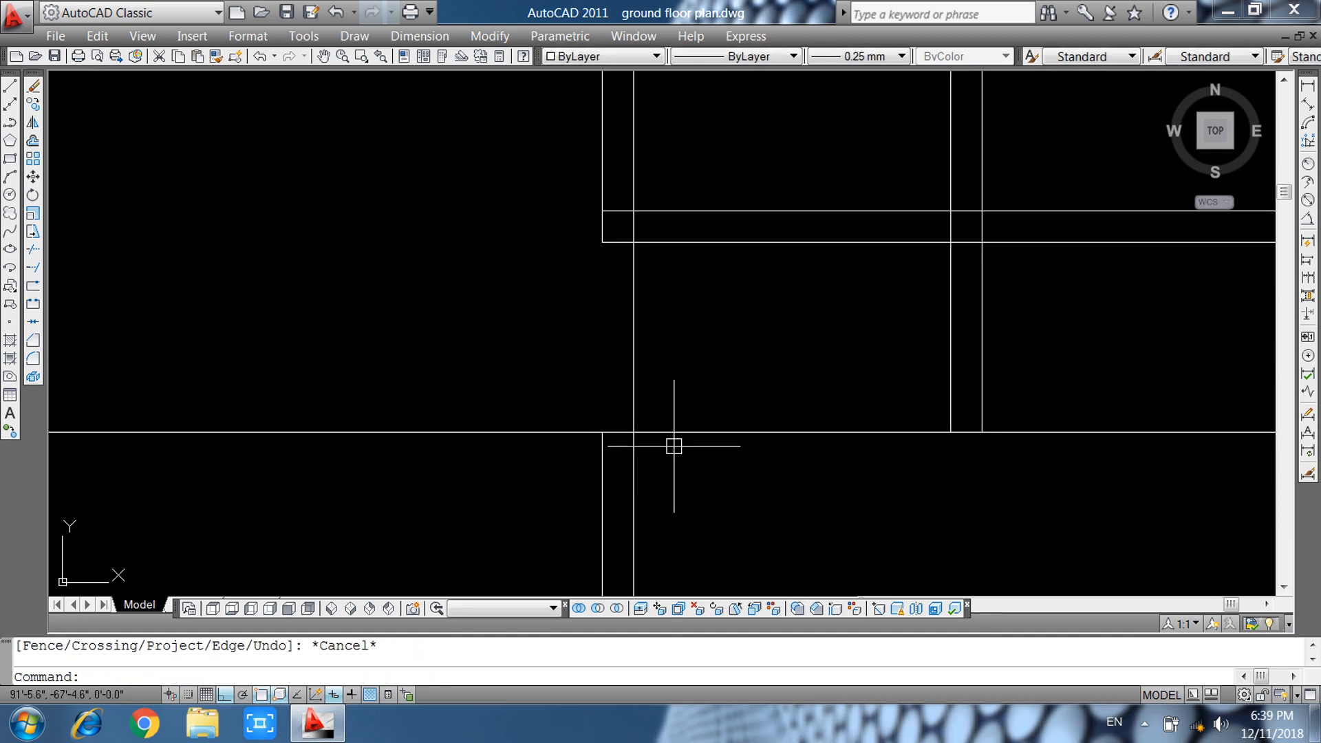
Trim the first riser inside the lowest tread and up to the second tread, and its offset line above the lowest tread.
text(tr)
key(Return)
key(Return)
middle_drag(670, 322, 646, 559)
click(615, 465)
scroll(484, 487, down, 2)
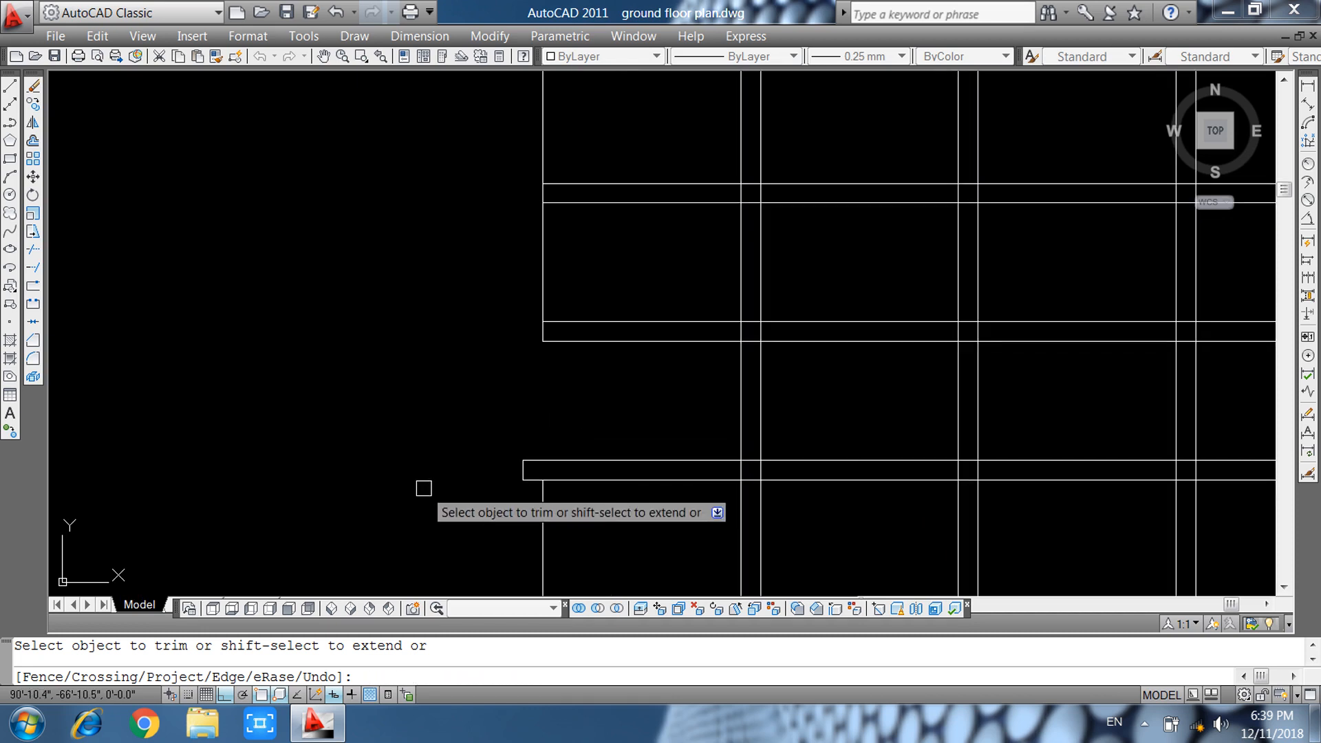
Trim the second tread left of the second riser's offset line, and the riser lines crossing the lowest two treads.
middle_drag(707, 427, 591, 478)
click(621, 475)
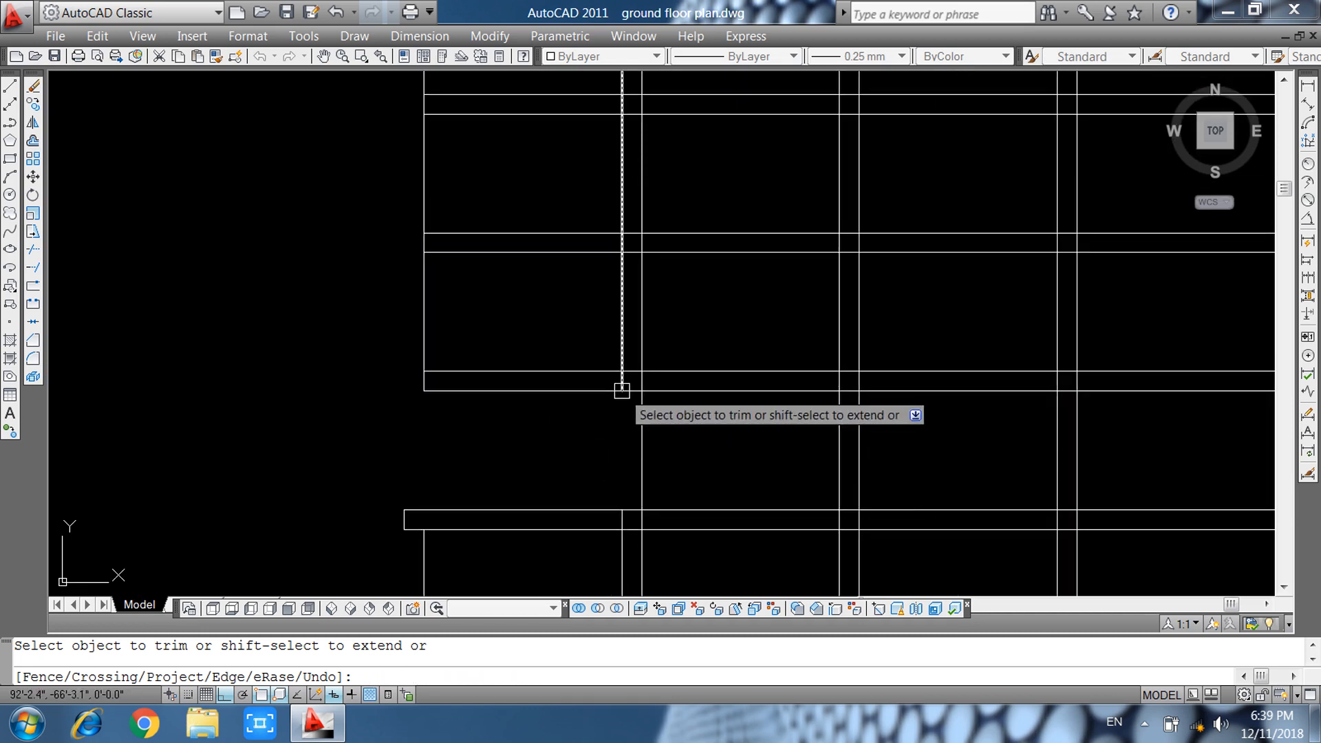
scroll(623, 384, up, 4)
click(770, 260)
click(558, 275)
click(558, 300)
click(565, 417)
scroll(541, 393, down, 3)
scroll(534, 487, up, 4)
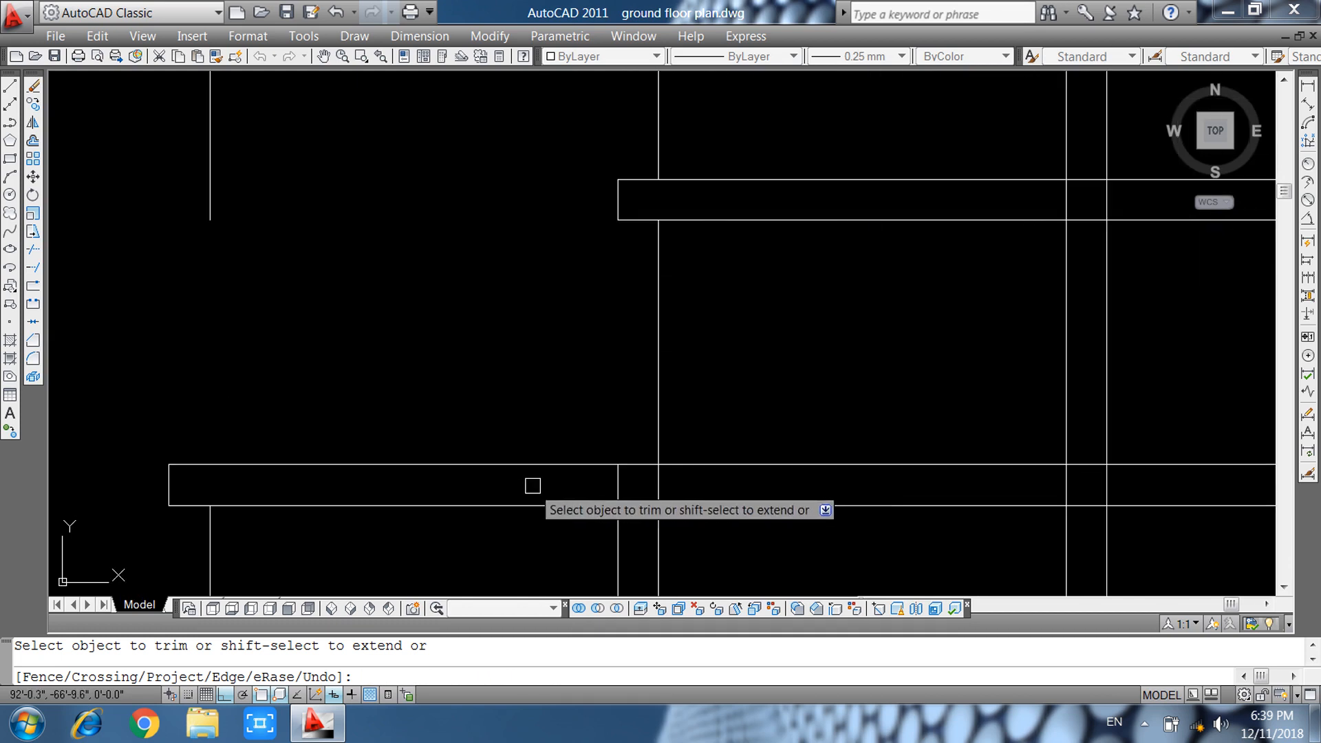
scroll(608, 478, down, 4)
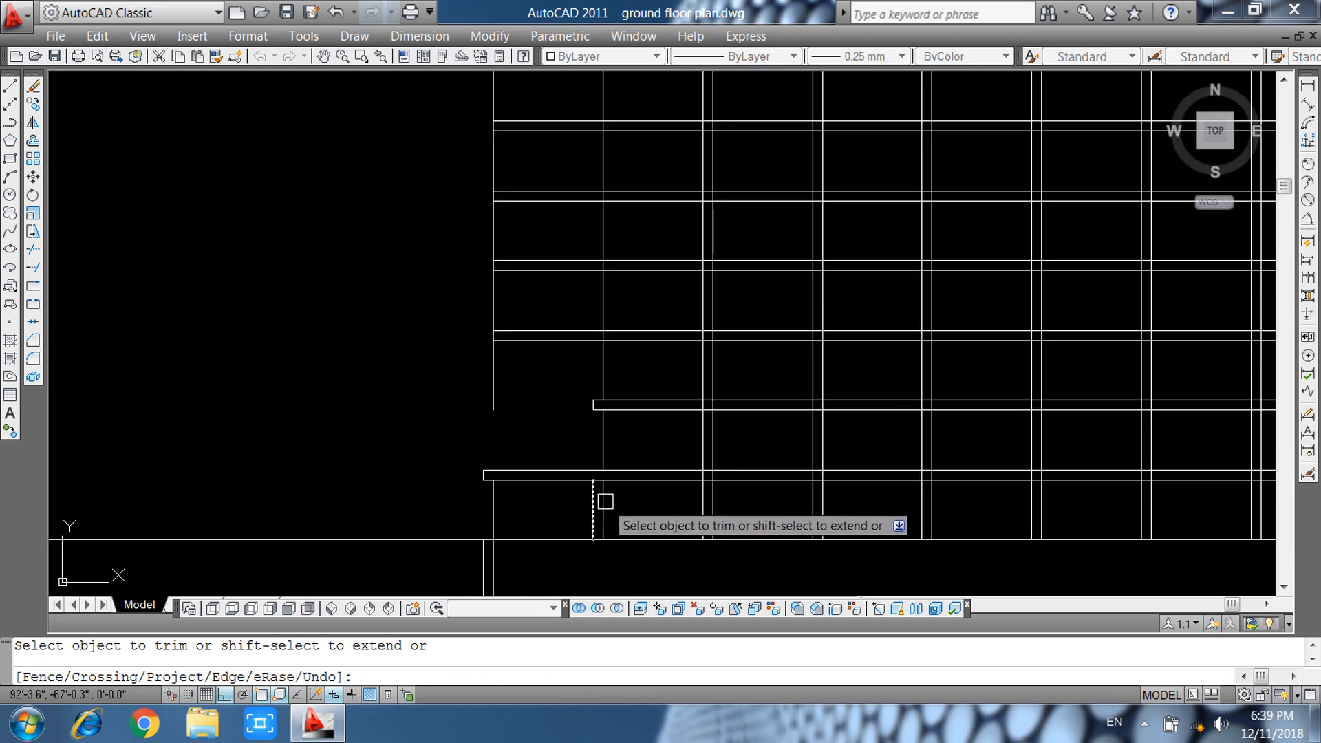
Erase the two leftover vertical lines of the second riser between the base line and the lowest tread.
key(Escape)
click(634, 501)
click(558, 506)
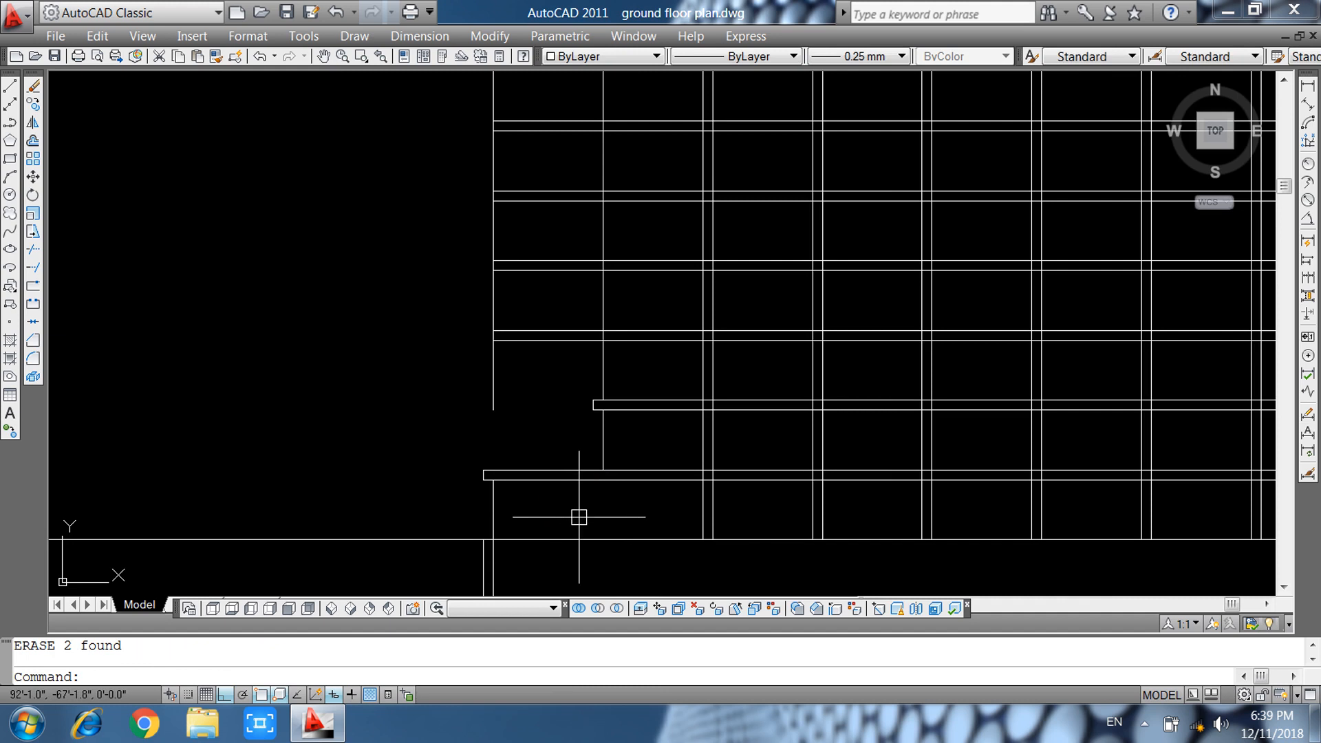
mouse_move(690, 480)
middle_down()
mouse_move(661, 534)
mouse_move(631, 434)
middle_up()
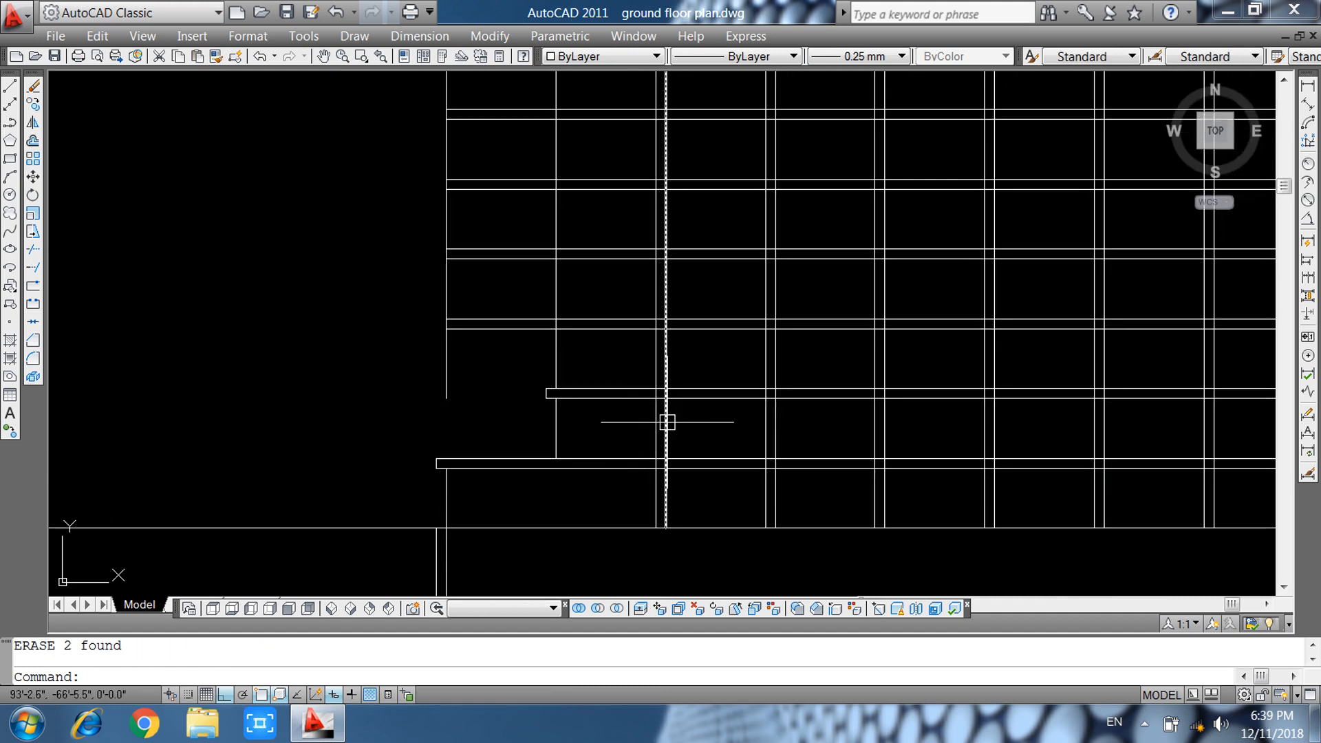
key(Return)
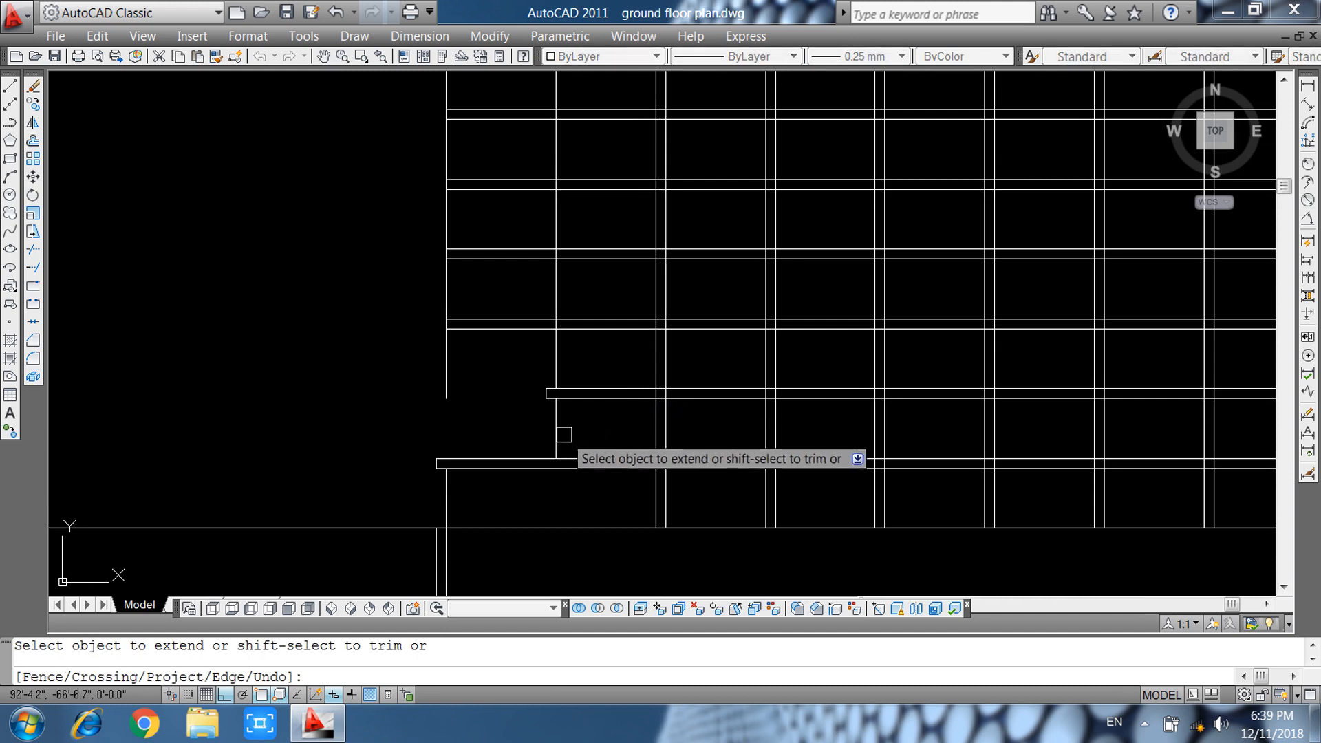
key(Escape)
Trim the lowest tread's two lines between the second riser and the third riser's offset line.
text(tr)
key(Return)
key(Return)
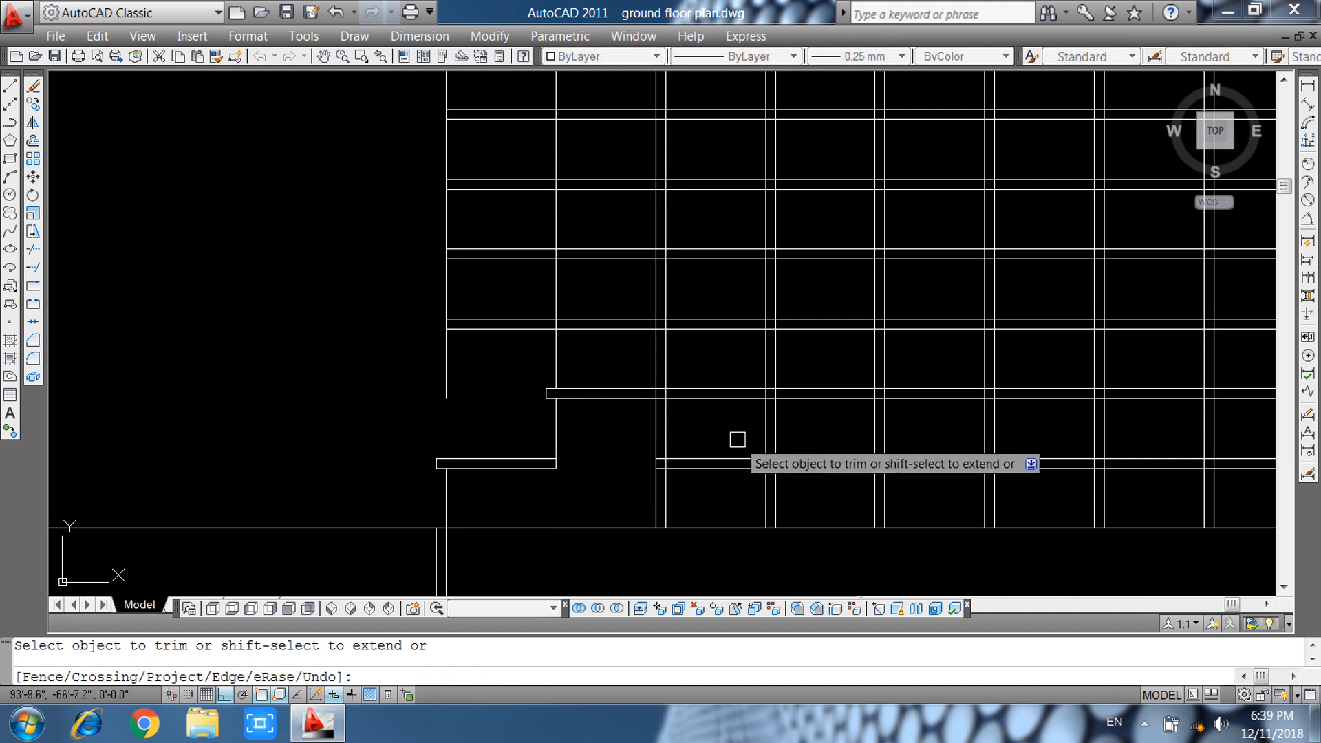
Trim the third riser's lines around the third tread and cut that tread's lines left of the riser's offset line.
middle_drag(639, 433, 563, 552)
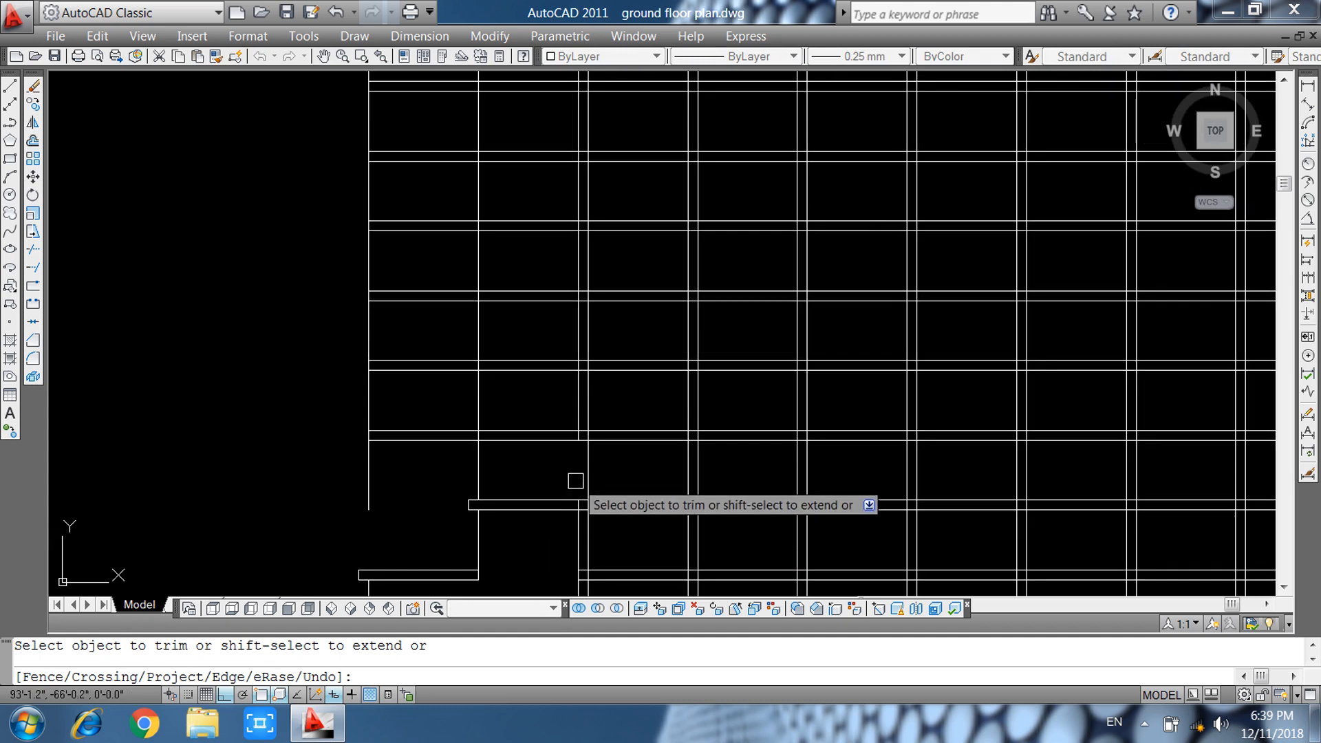
scroll(578, 443, up, 8)
click(571, 366)
click(515, 517)
click(515, 516)
click(513, 374)
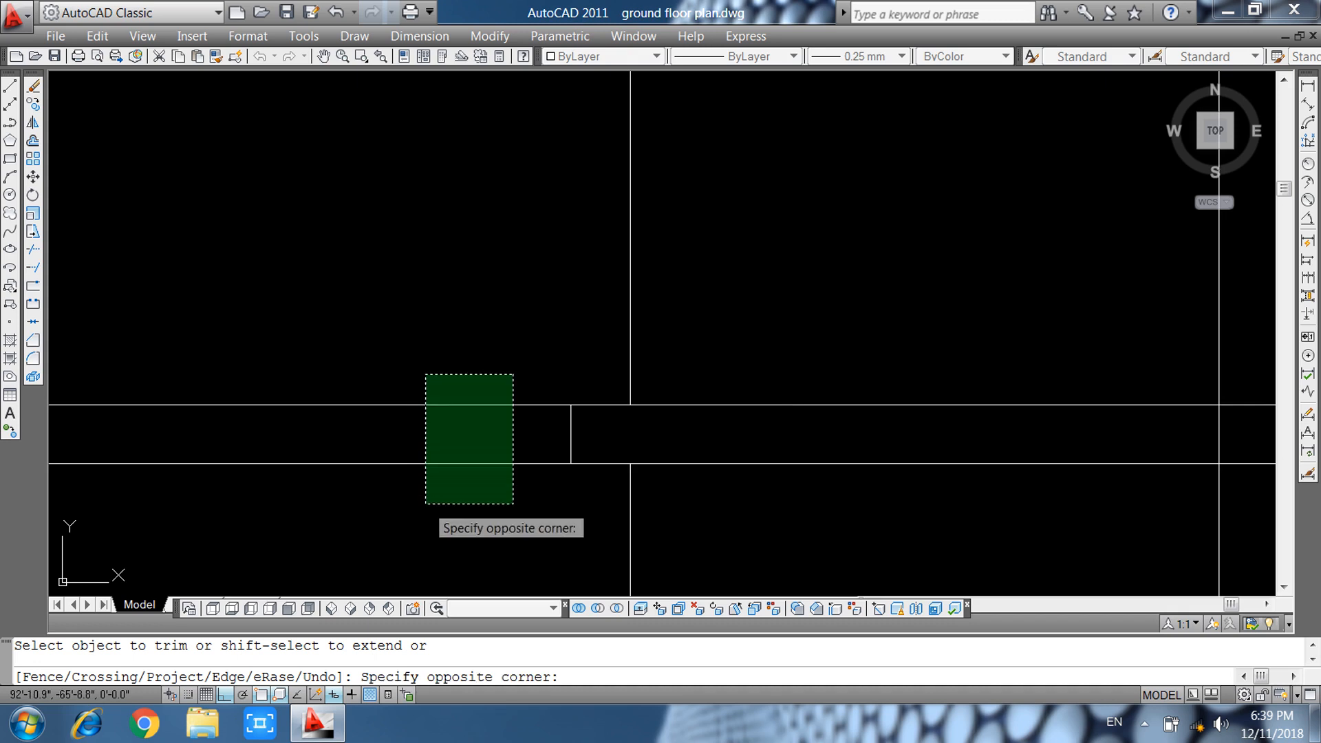
click(426, 503)
Trim the third riser's offset line out of the second tread and cut that tread's lines beyond the third riser.
scroll(433, 435, down, 8)
middle_drag(500, 502, 507, 403)
scroll(463, 449, up, 5)
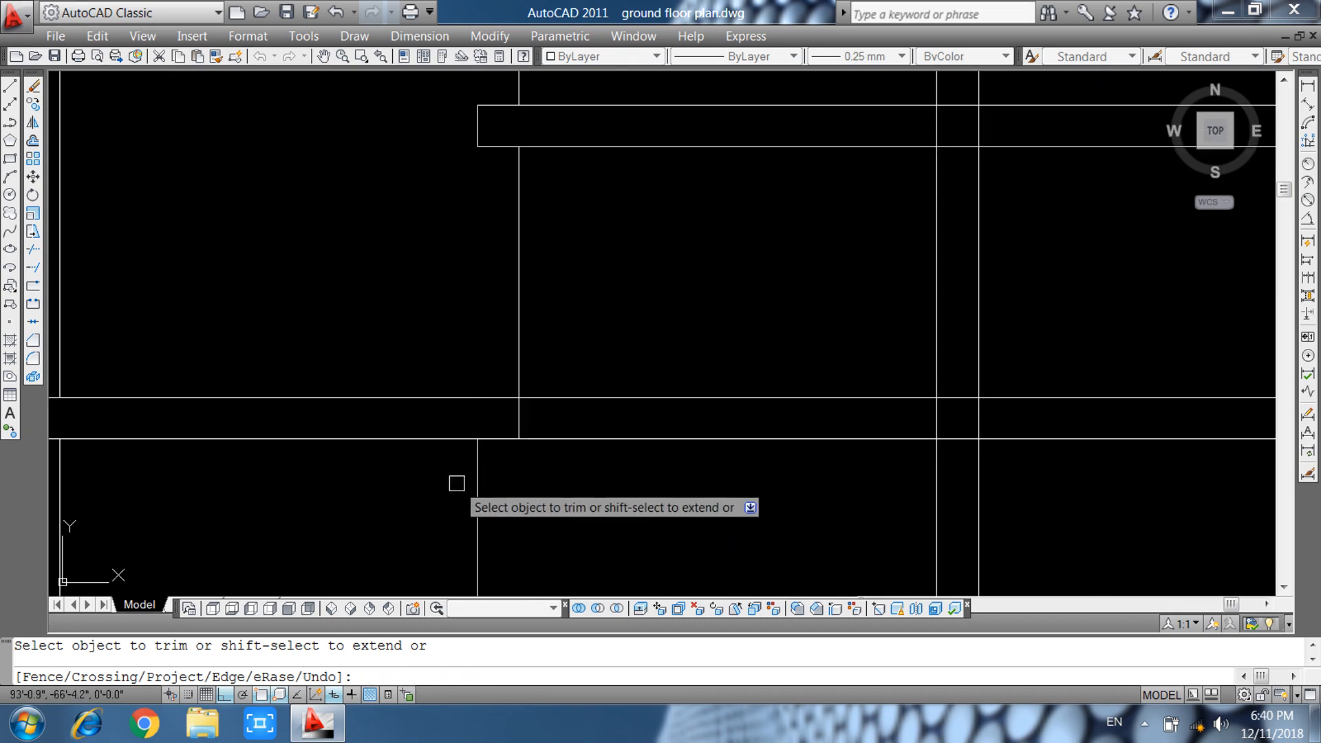
scroll(447, 479, down, 4)
middle_drag(537, 484, 561, 525)
scroll(560, 525, up, 3)
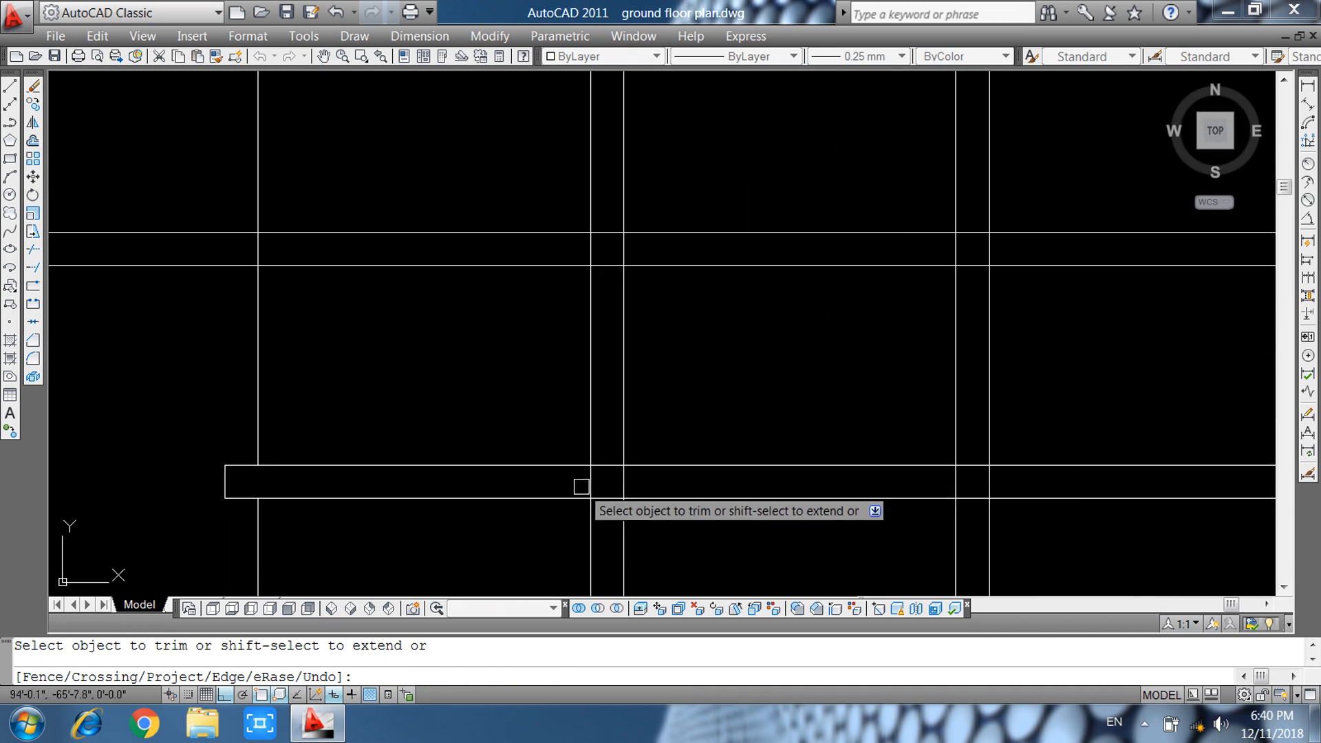
Trim the fourth riser's offset line above and below the fourth tread, and that tread's lines back to the third riser.
click(590, 483)
click(591, 358)
click(556, 219)
click(483, 349)
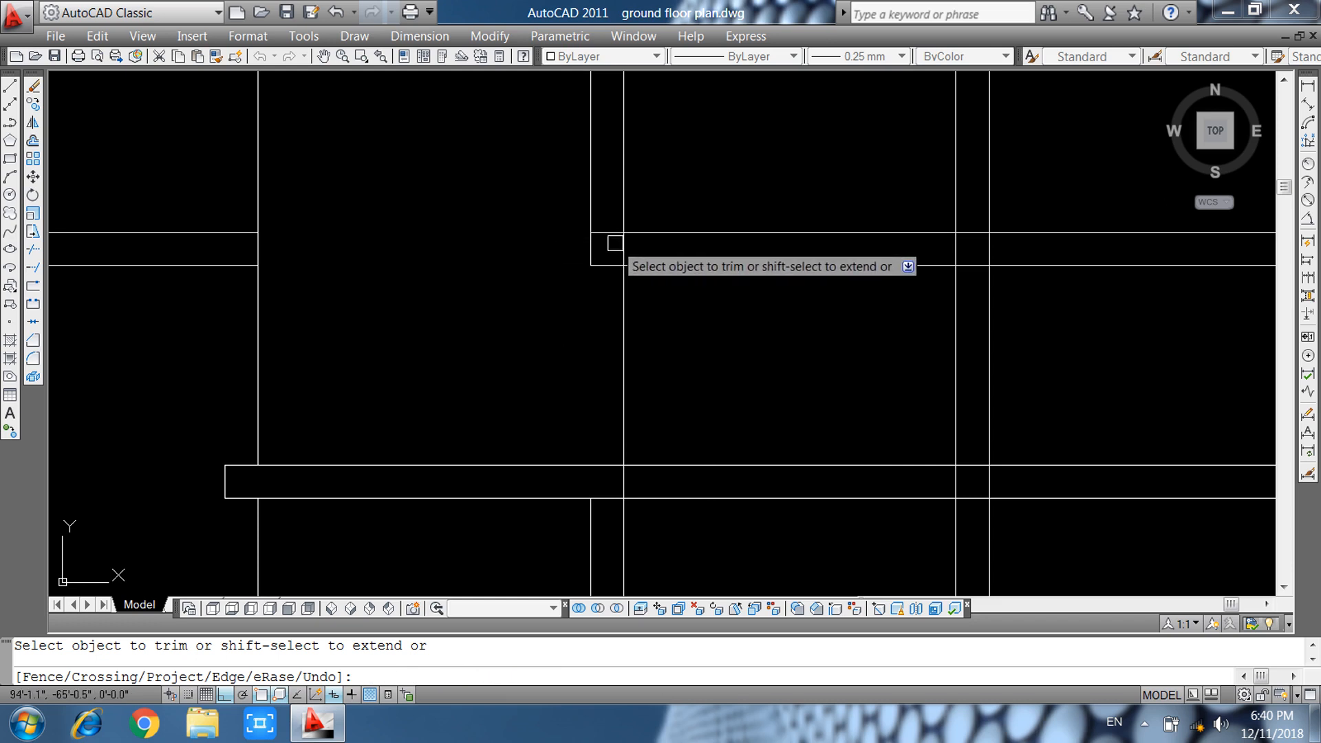
click(707, 182)
click(593, 170)
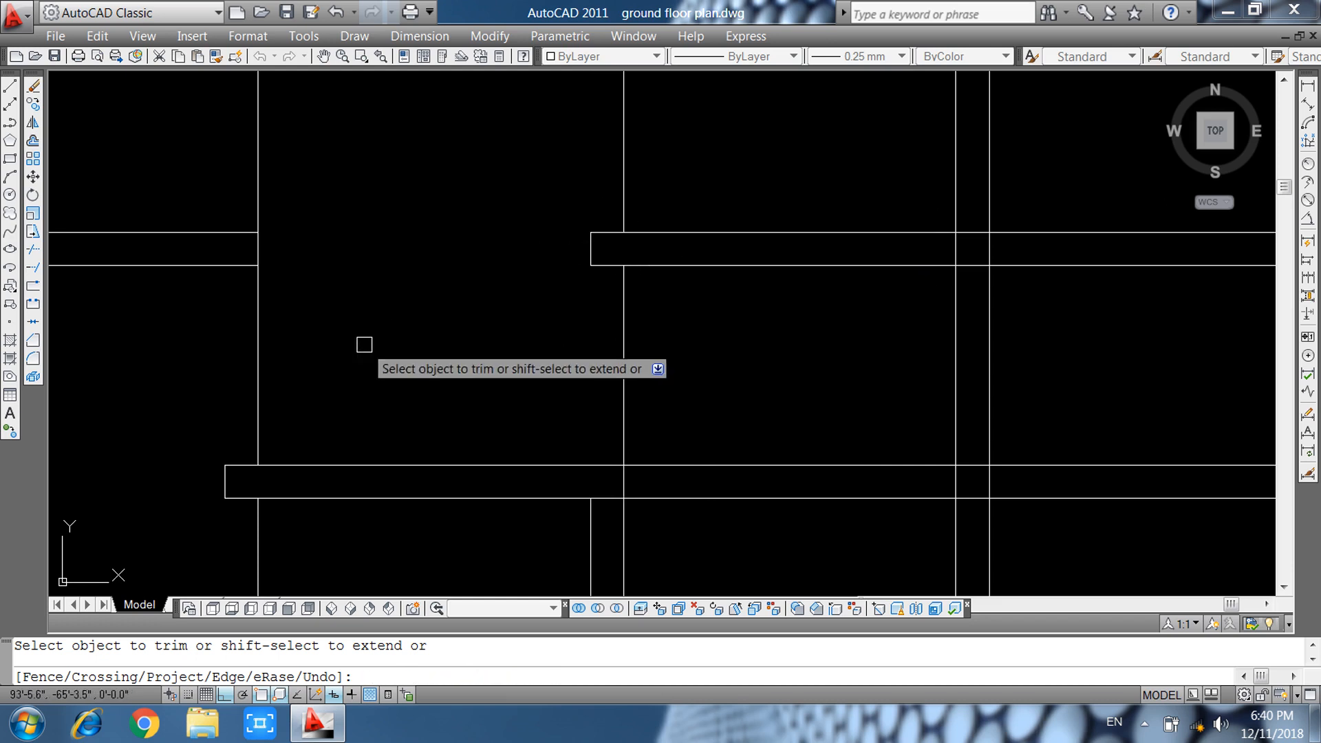
Trim the fourth tread's lines beyond the fifth riser and the fifth riser's offset line inside and below that tread.
scroll(426, 385, down, 3)
click(666, 283)
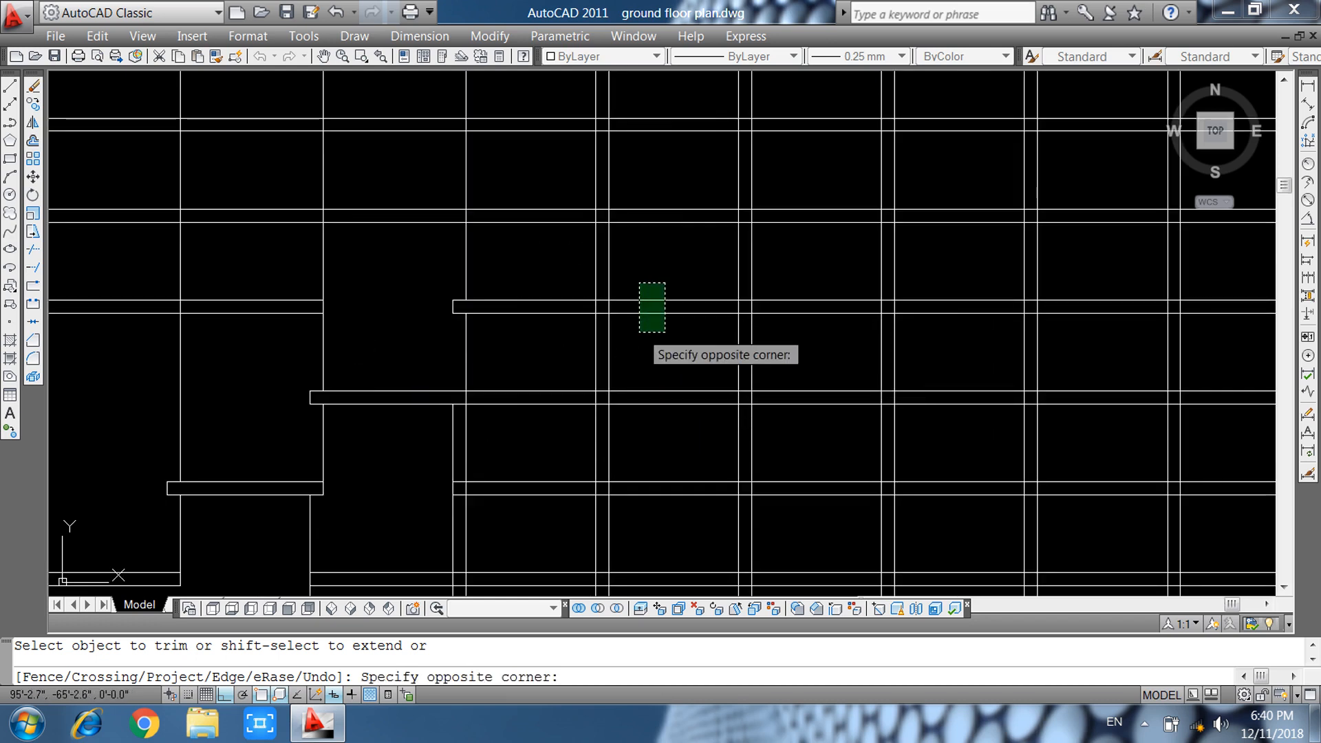
scroll(633, 342, up, 3)
click(570, 391)
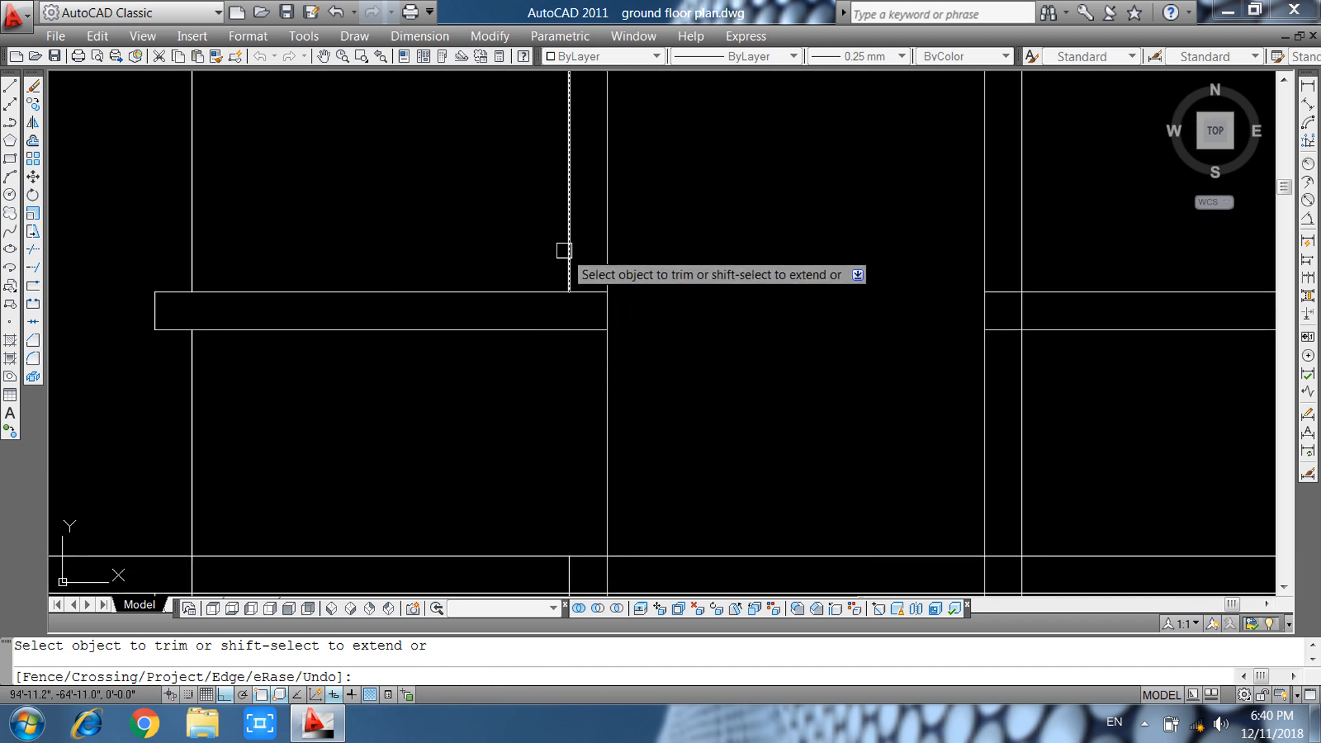
scroll(501, 386, down, 3)
scroll(510, 330, up, 3)
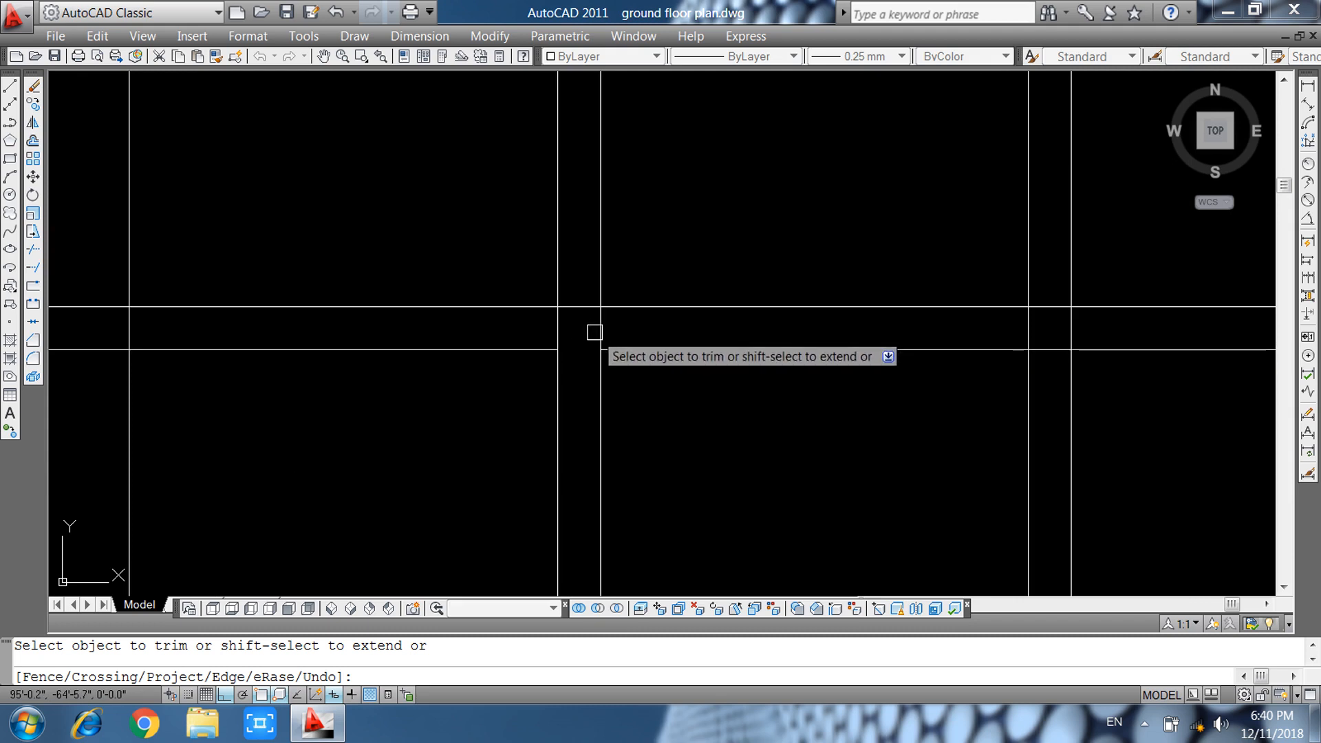
scroll(595, 332, down, 2)
scroll(579, 358, down, 2)
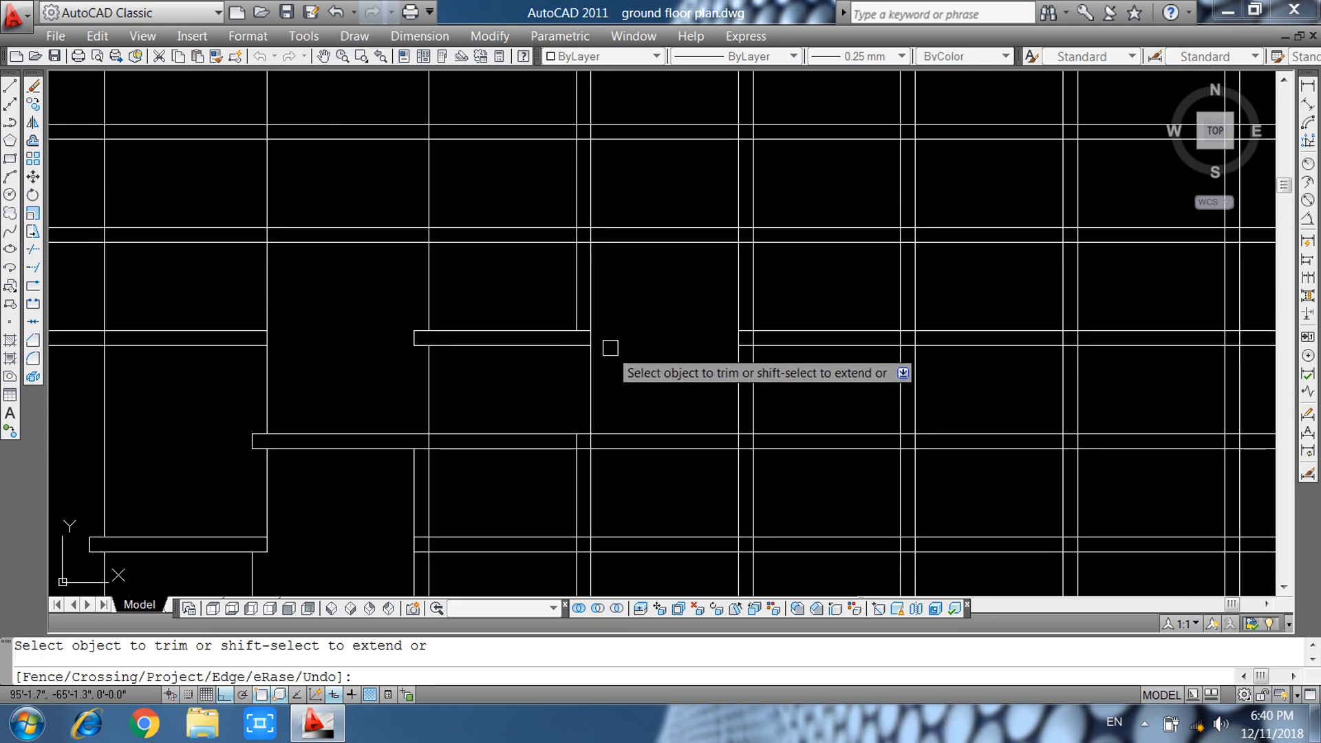
scroll(647, 454, down, 2)
Trim the fifth tread's lines back from the fifth riser's offset line to the fourth riser, and cut the riser and offset lines around that tread.
scroll(580, 323, up, 5)
scroll(647, 303, up, 5)
click(596, 259)
click(537, 419)
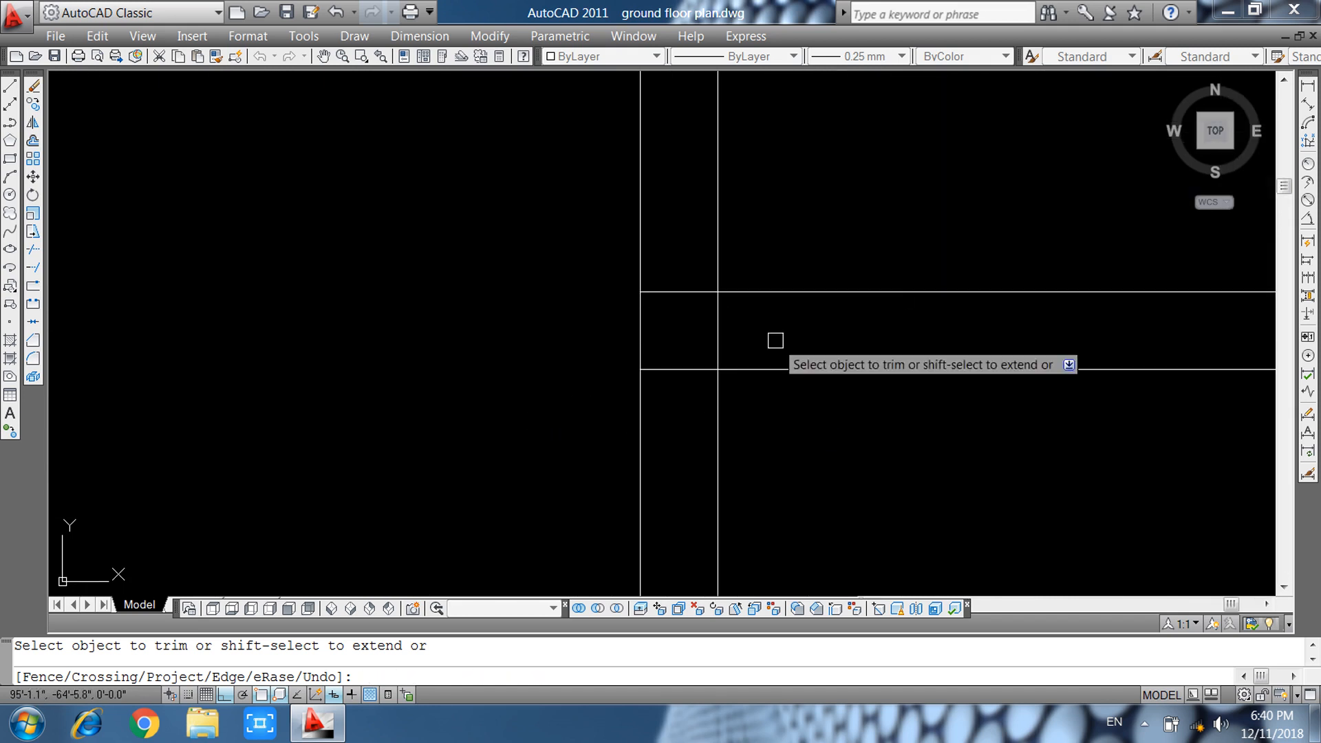
click(696, 401)
click(592, 456)
scroll(623, 390, down, 2)
click(461, 298)
scroll(443, 347, down, 2)
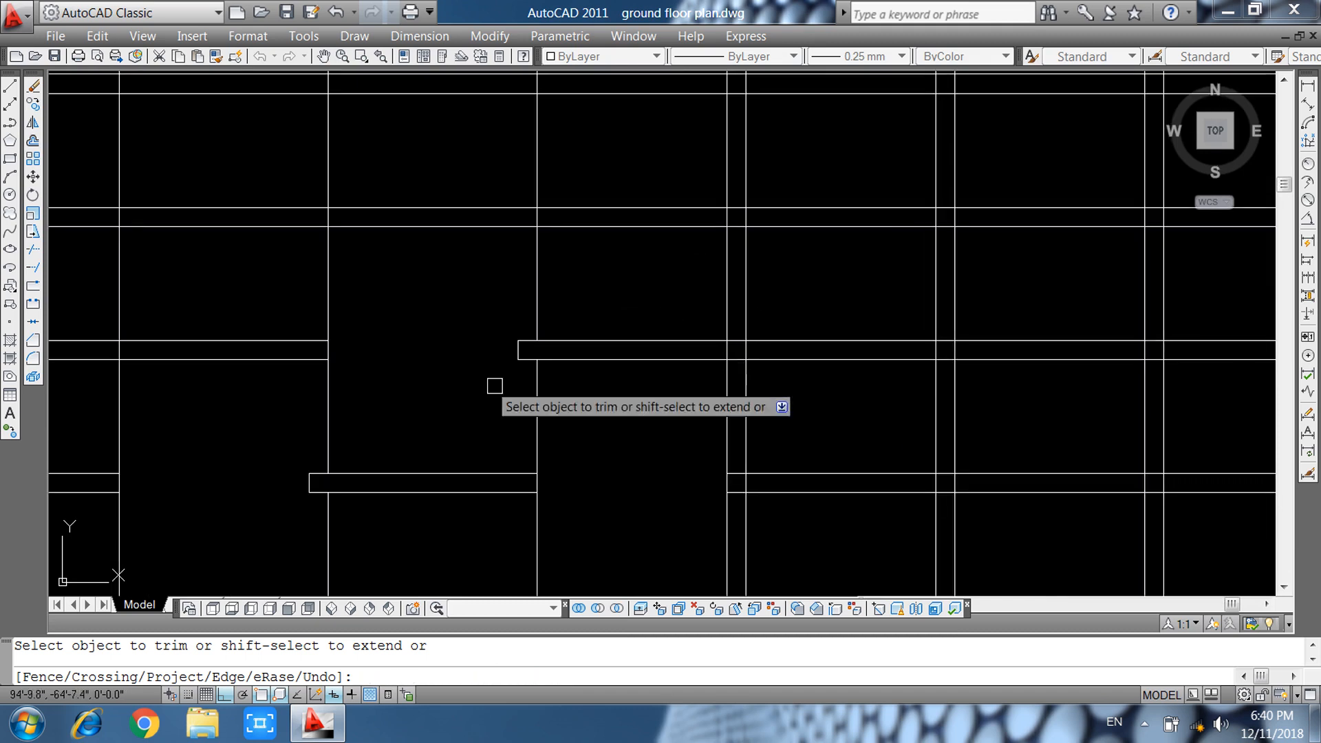
Trim the fifth tread's lines beyond the sixth riser and cut the sixth riser's line out of the sixth tread.
click(845, 291)
click(809, 375)
scroll(735, 330, up, 4)
scroll(688, 399, down, 6)
scroll(640, 385, up, 2)
scroll(656, 319, up, 2)
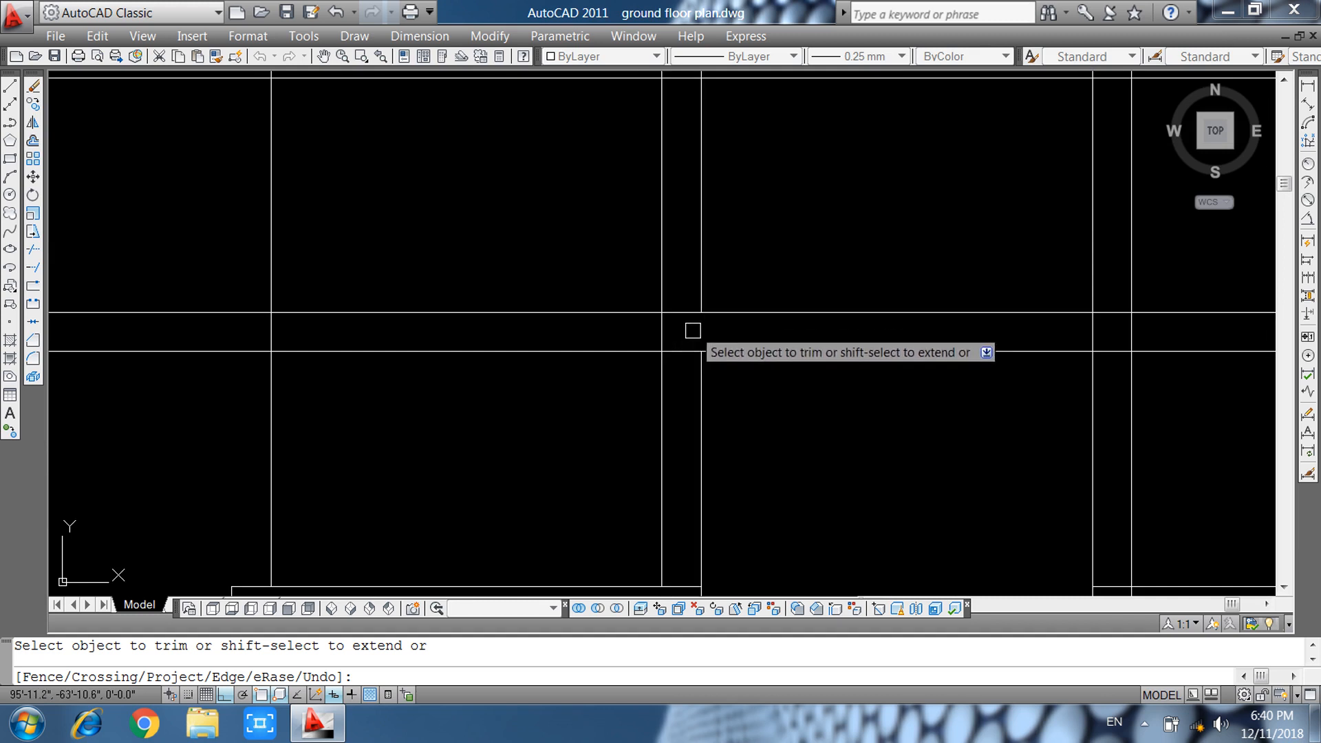
Trim the sixth tread's lines left of the sixth riser's offset line, plus the riser and offset lines directly above and the offset line below.
click(646, 295)
click(578, 401)
click(760, 276)
click(604, 276)
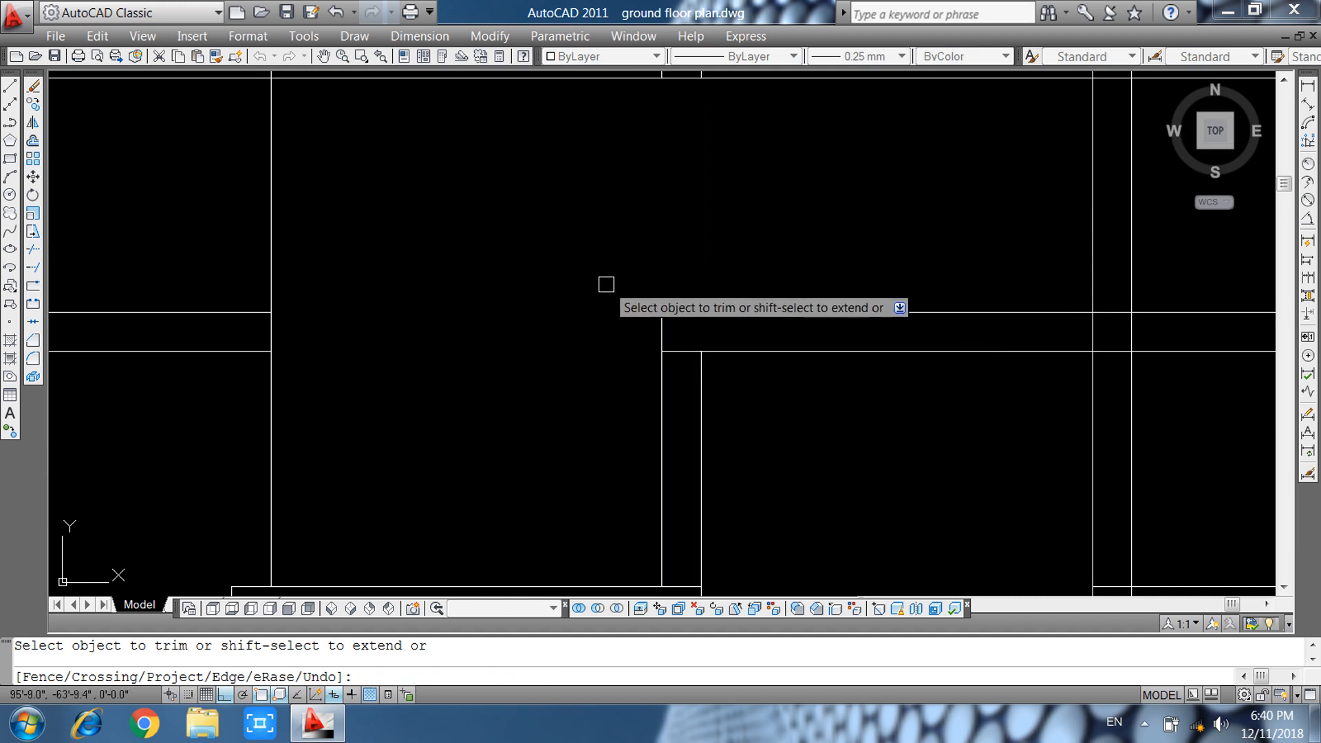
scroll(487, 404, down, 3)
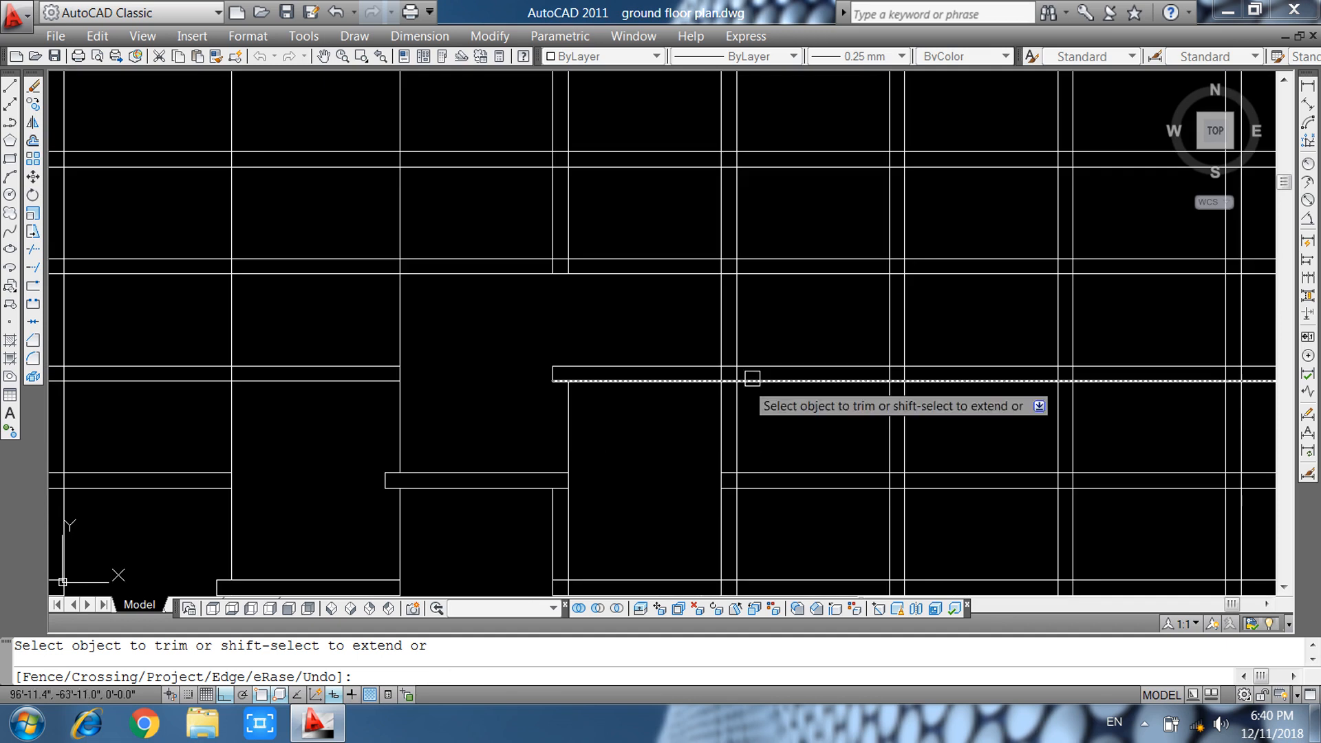
Trim the sixth tread's lines beyond the seventh riser's offset line.
scroll(770, 342, up, 3)
click(769, 342)
click(727, 482)
click(708, 479)
click(613, 524)
click(611, 527)
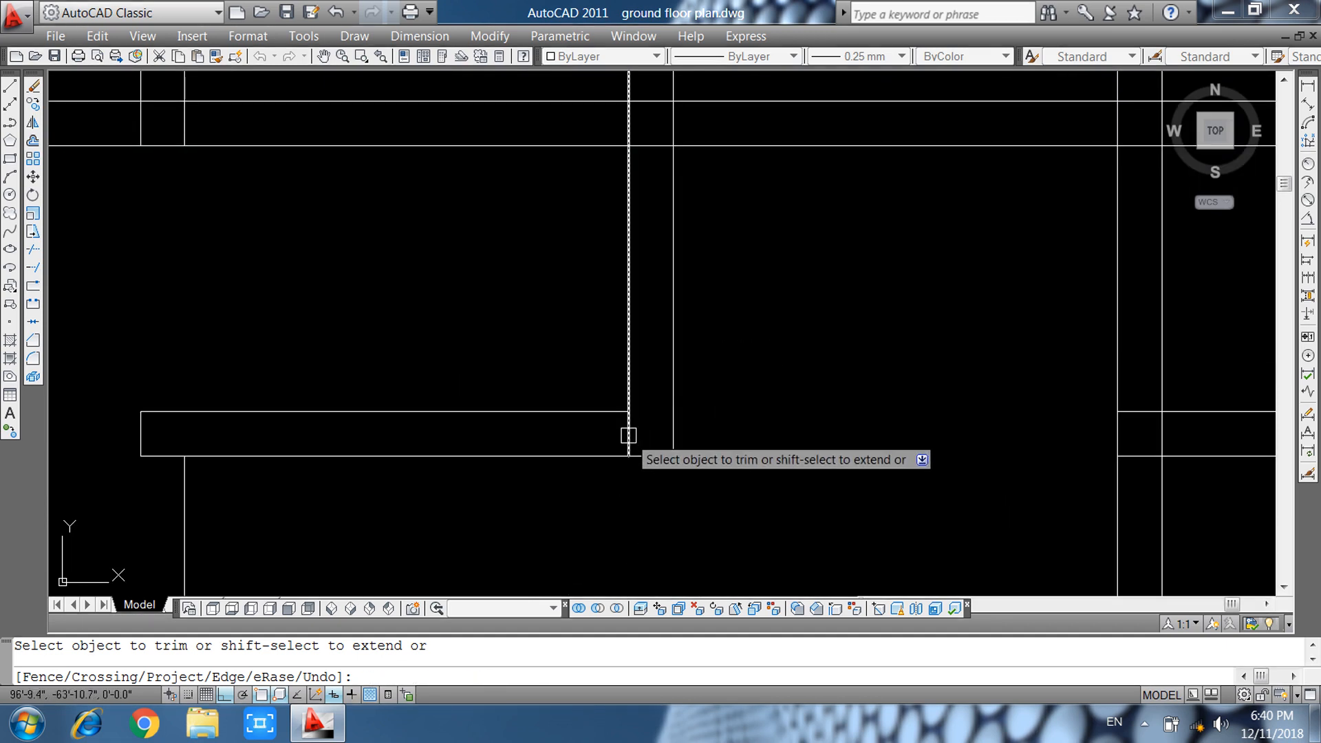
scroll(653, 434, down, 5)
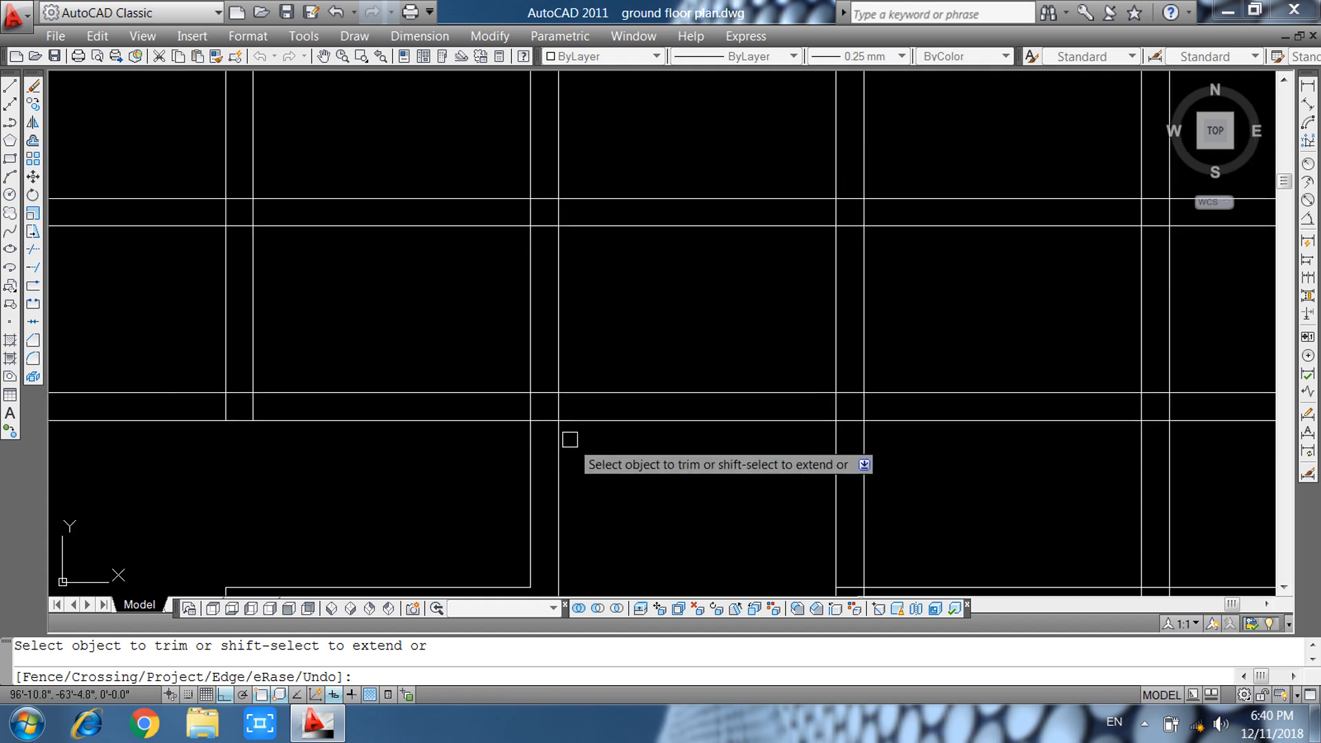
Trim the seventh tread's lines left of the seventh riser's offset line, the offset line below it, and both vertical lines above it.
click(470, 383)
click(427, 483)
click(547, 464)
click(524, 466)
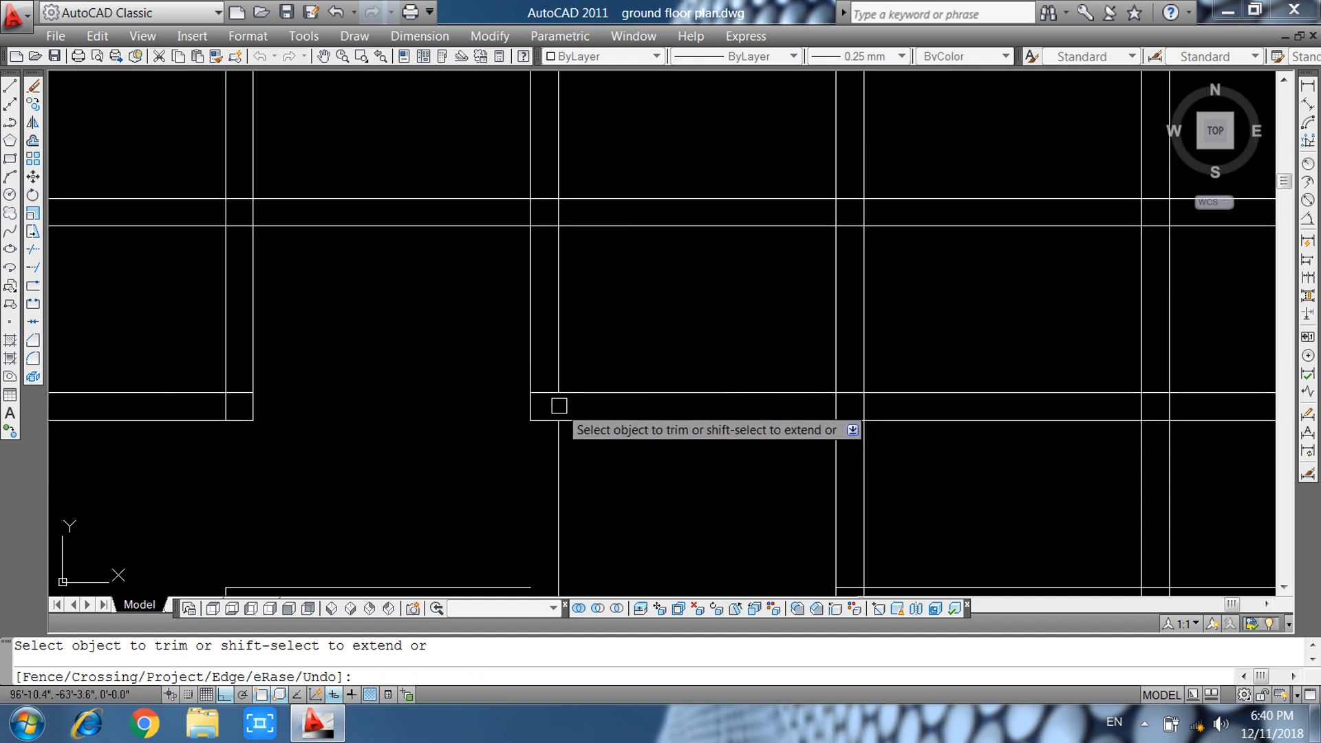
click(640, 328)
click(463, 355)
Trim the seventh tread's lines beyond the eighth riser and remove the eighth riser's offset line from inside that tread.
scroll(853, 400, up, 3)
click(888, 379)
click(926, 458)
click(937, 460)
click(753, 540)
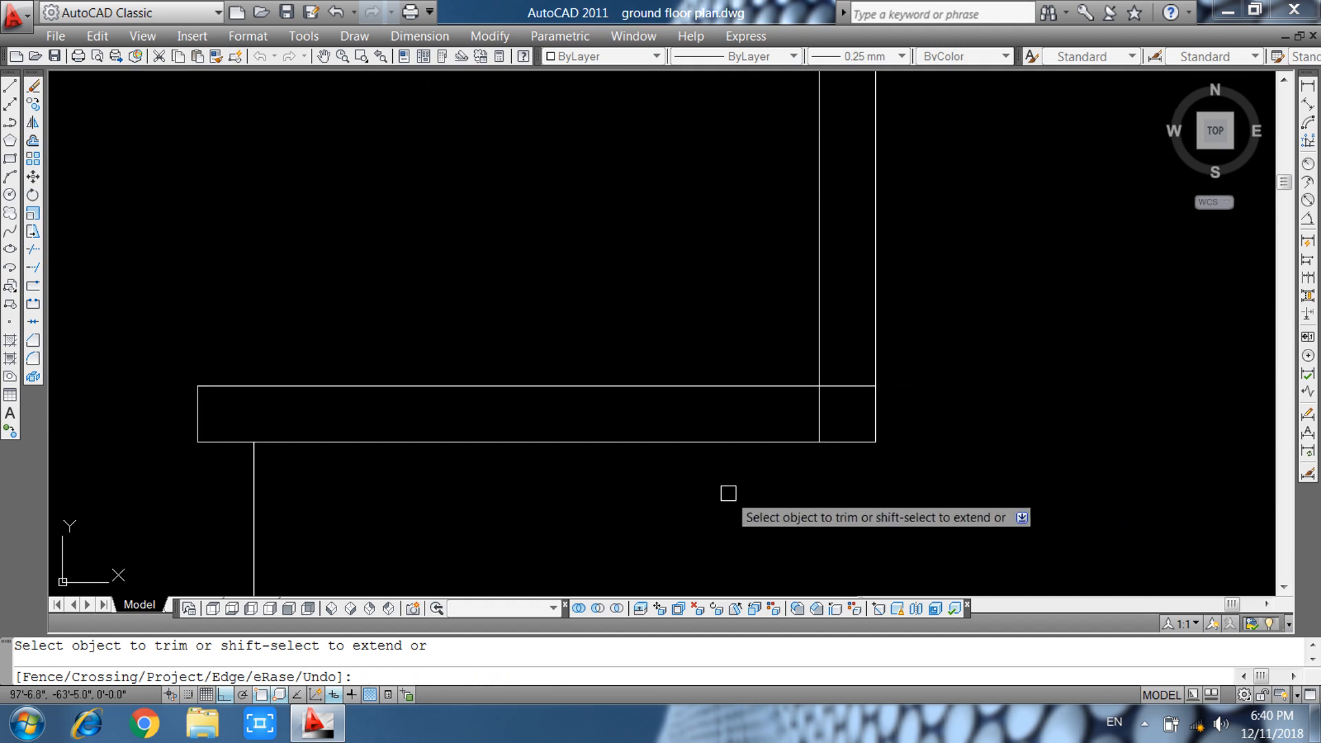
click(820, 409)
click(841, 386)
scroll(640, 442, down, 1)
Trim the eighth tread's lines left of the eighth riser's offset line, the offset line below it, and both vertical lines above it.
click(748, 299)
click(702, 152)
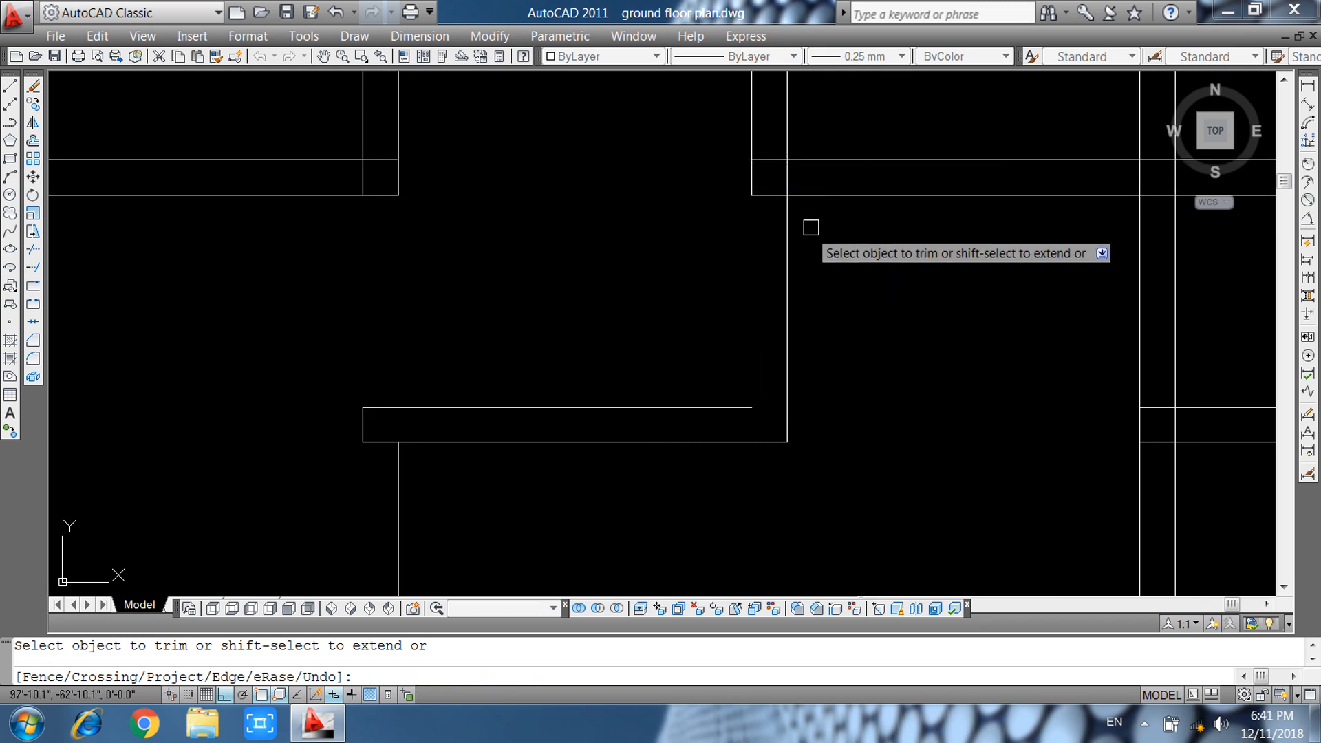
click(852, 121)
click(719, 147)
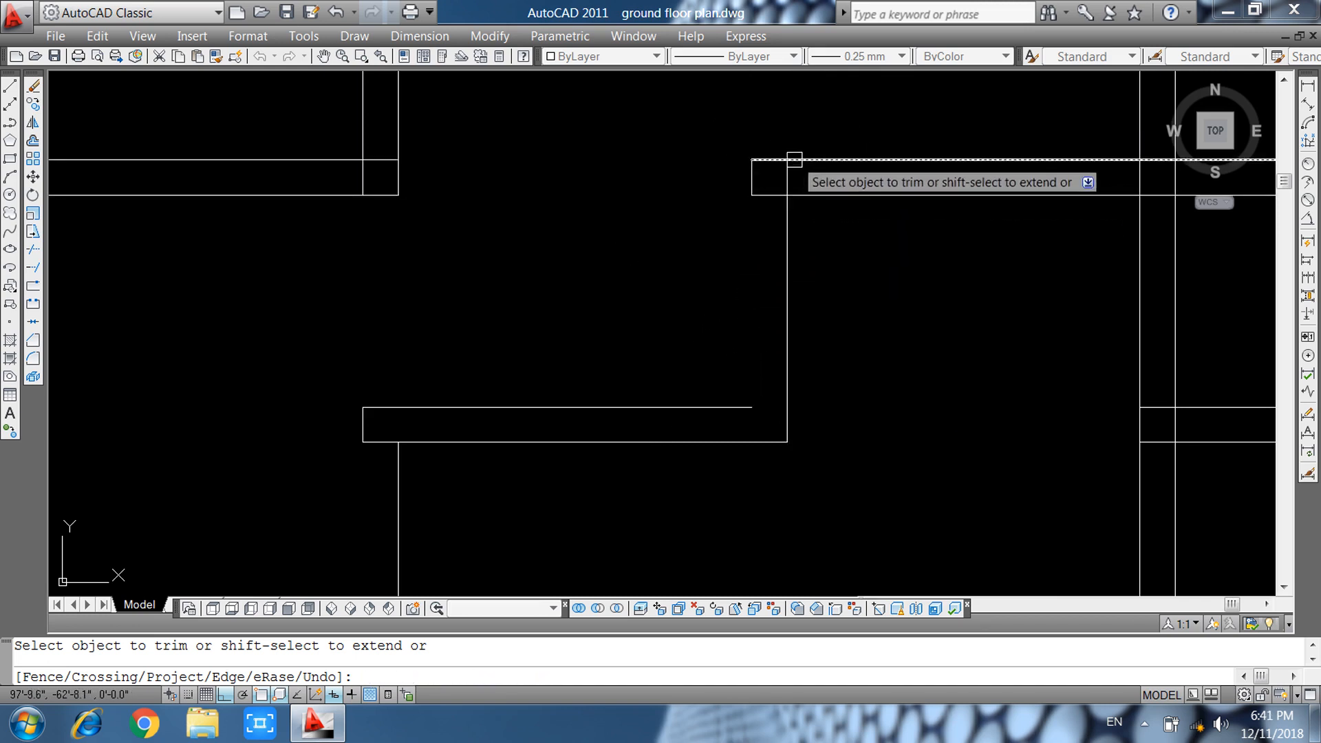
Extend the top lines of the seventh and sixth treads to the risers at their right ends.
key(Escape)
scroll(576, 311, down, 1)
text(ex)
key(Return)
key(Return)
scroll(552, 416, down, 2)
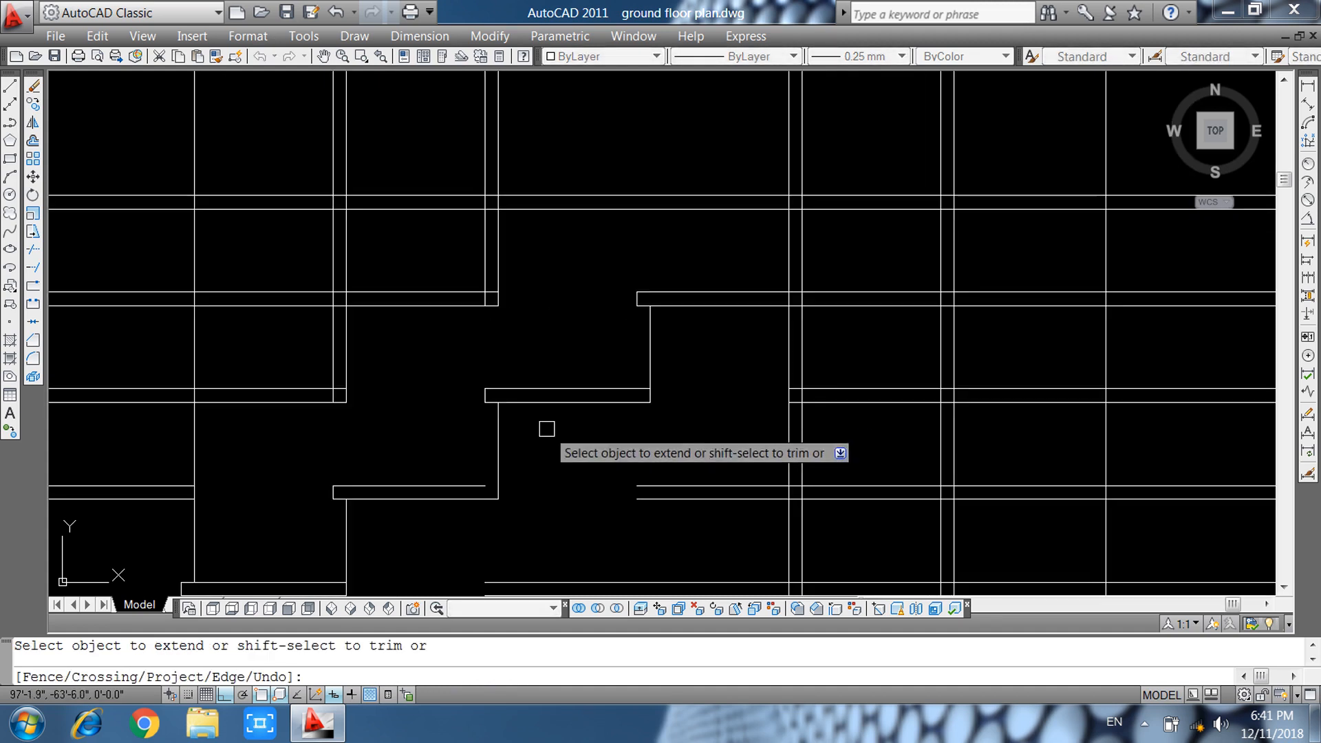
scroll(601, 456, down, 2)
middle_drag(614, 498, 631, 369)
scroll(457, 393, up, 1)
key(Escape)
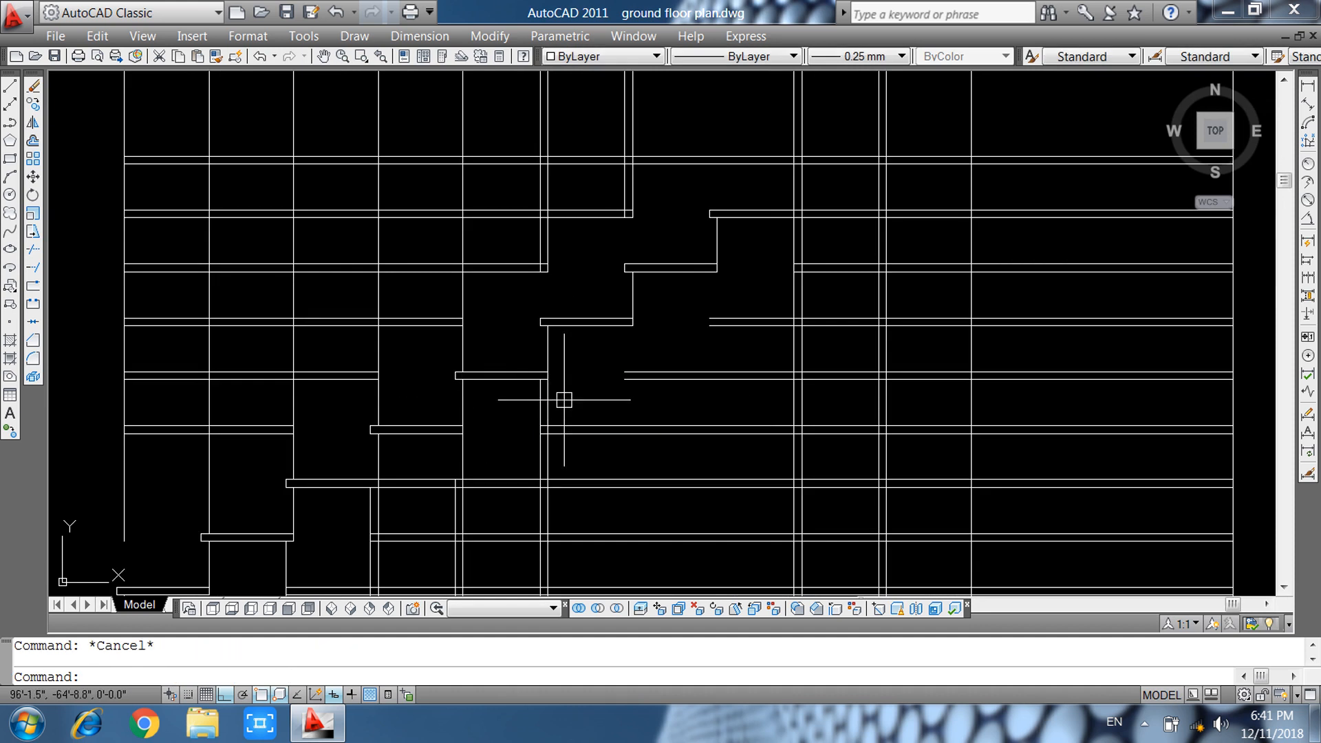
Trim the third tread's lines beyond the fourth riser, and the surplus riser lines below the third and fourth treads.
text(tr)
key(Return)
key(Return)
click(489, 453)
click(457, 463)
scroll(522, 401, up, 2)
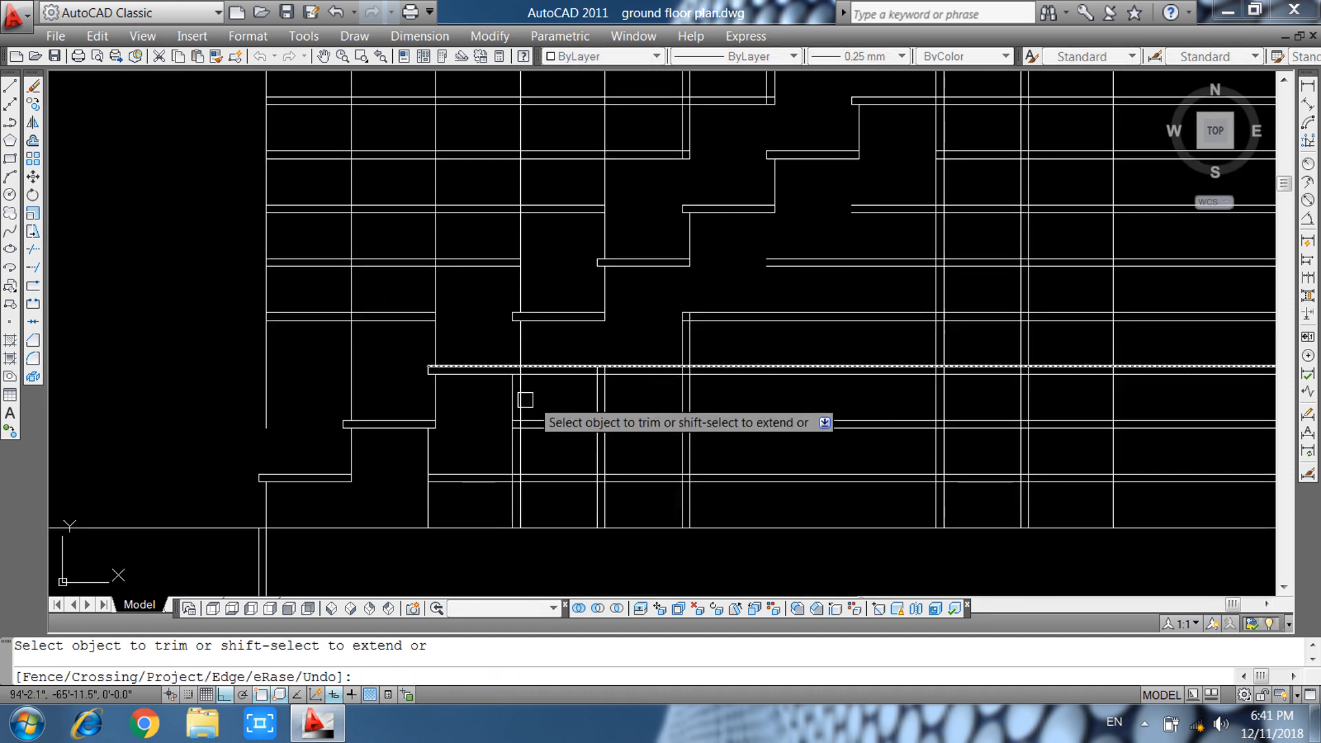
scroll(557, 387, up, 5)
click(495, 333)
click(510, 392)
click(541, 393)
click(573, 279)
click(590, 353)
click(375, 473)
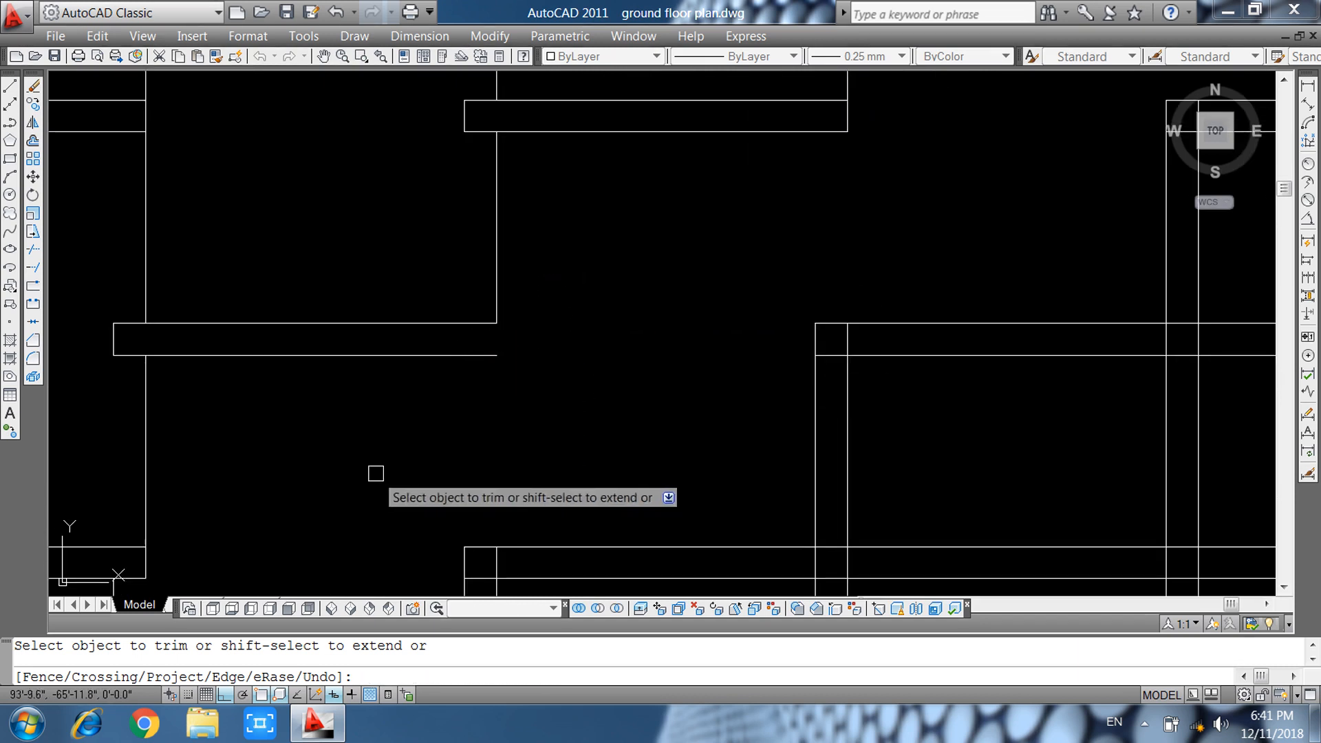
Extend the fourth riser down to the third tread's bottom line to close that tread's end.
key(Escape)
text(ex)
key(Return)
scroll(588, 375, down, 5)
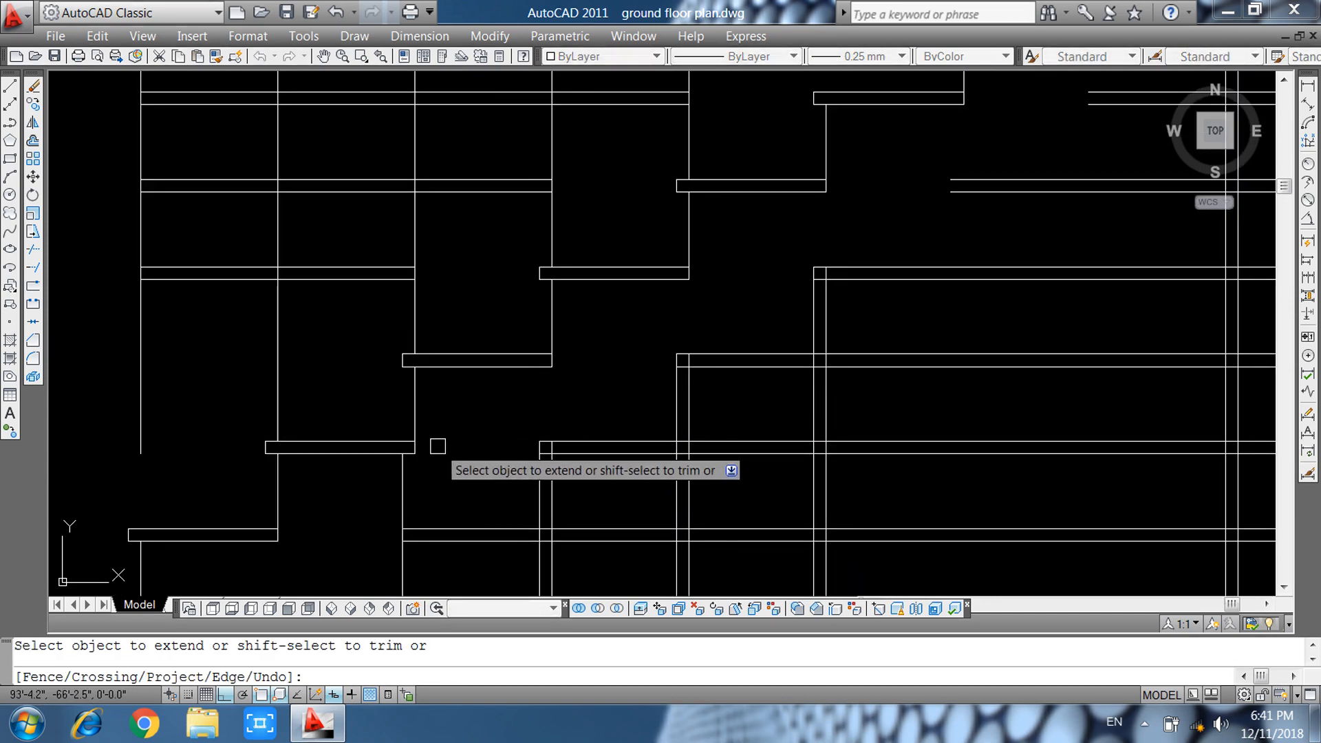
key(Escape)
key(Escape)
Erase the ten leftover horizontal tread lines to the right of the lowest five treads.
click(411, 498)
click(425, 515)
middle_drag(551, 428, 540, 363)
scroll(539, 375, down, 2)
middle_drag(703, 359, 688, 390)
click(726, 278)
click(643, 450)
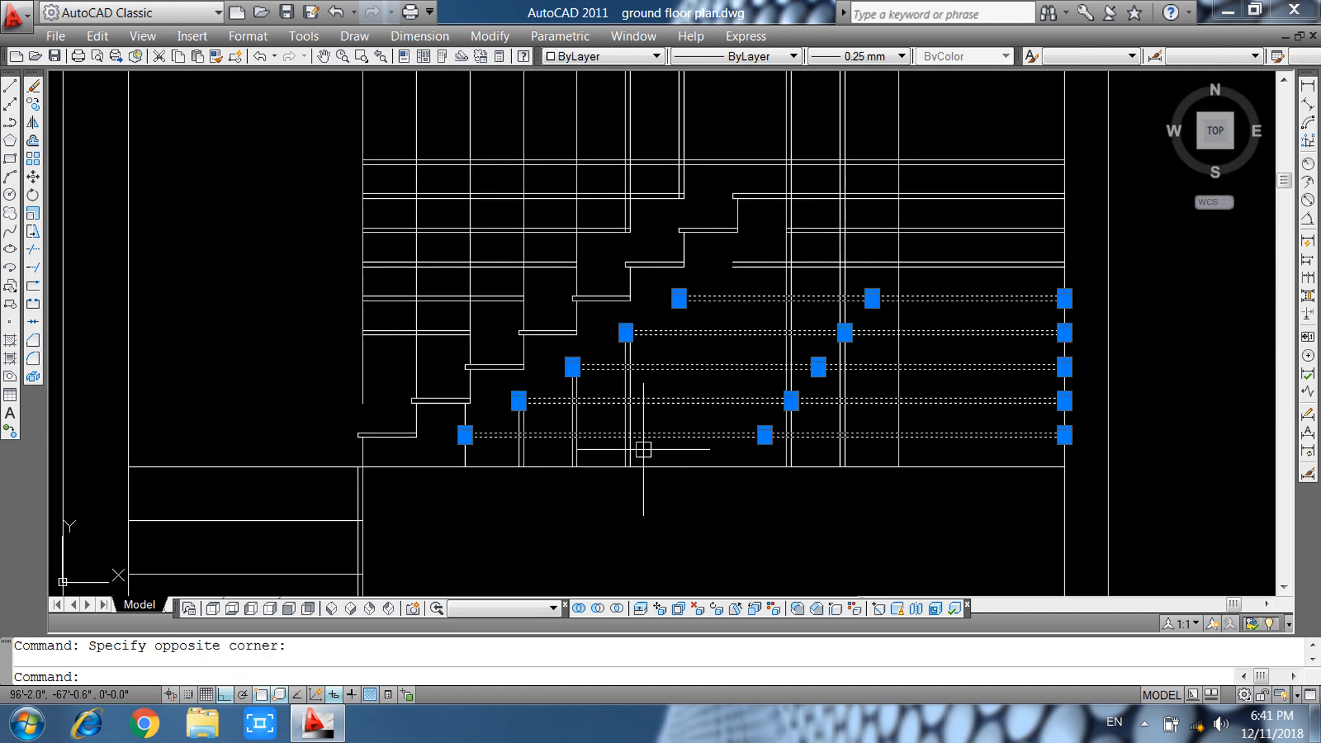
key(Delete)
Erase the leftover vertical riser and offset lines underneath the lower steps.
click(670, 361)
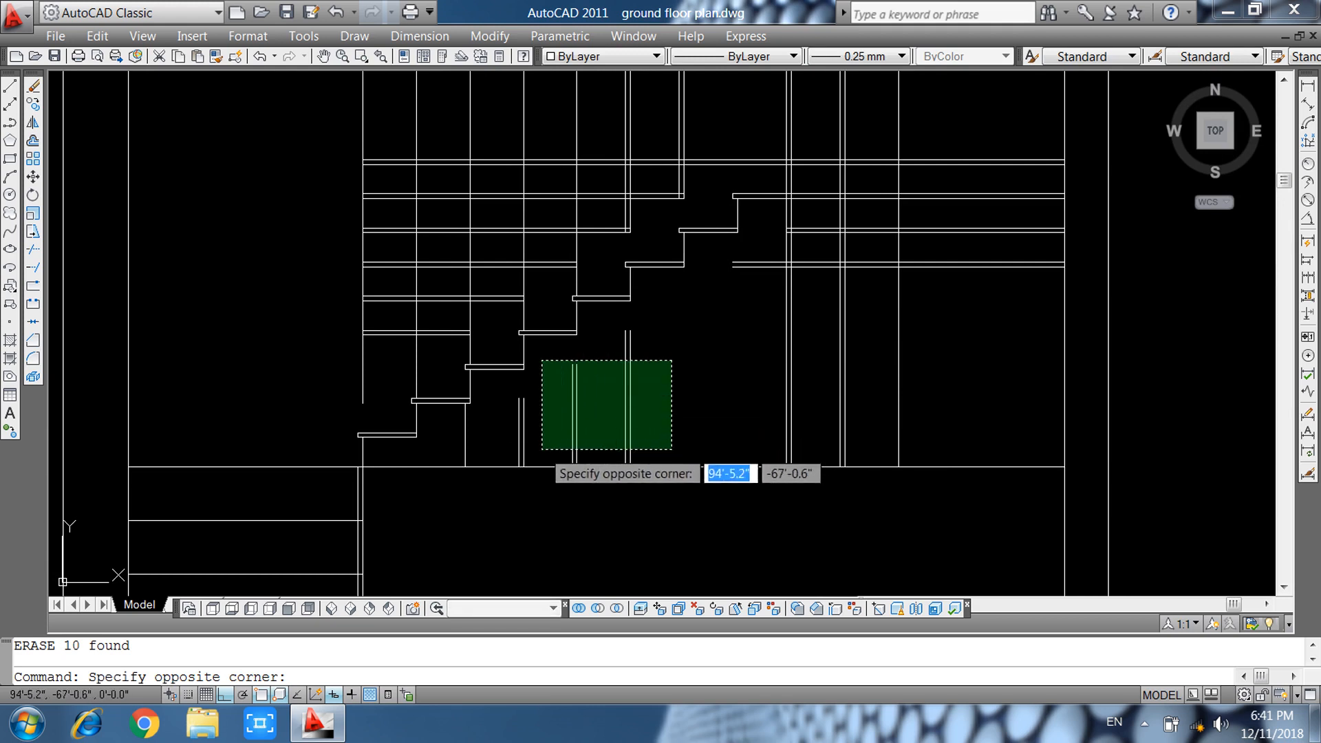
click(539, 448)
key(Delete)
click(545, 428)
click(461, 454)
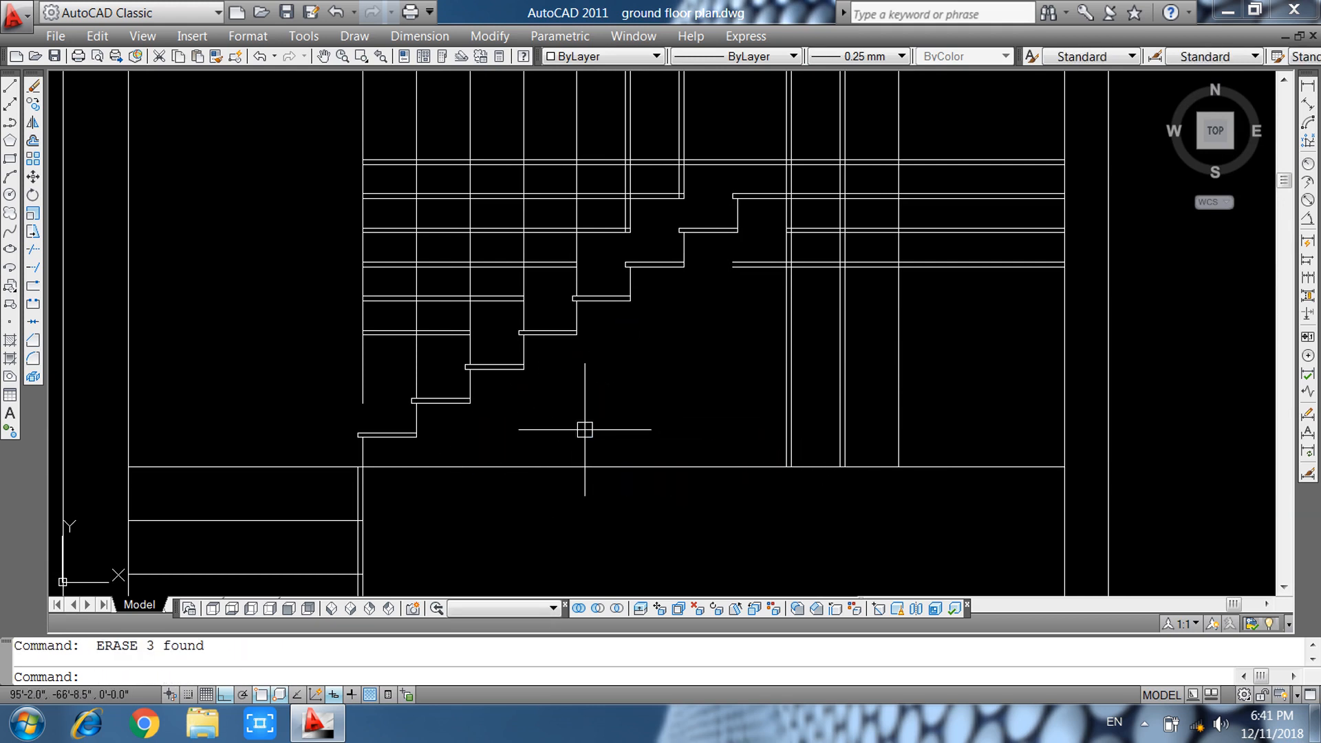
Trim the surplus riser segments standing directly above the third, fourth, fifth and sixth treads.
middle_drag(576, 435, 603, 494)
text(tr)
key(Return)
key(Return)
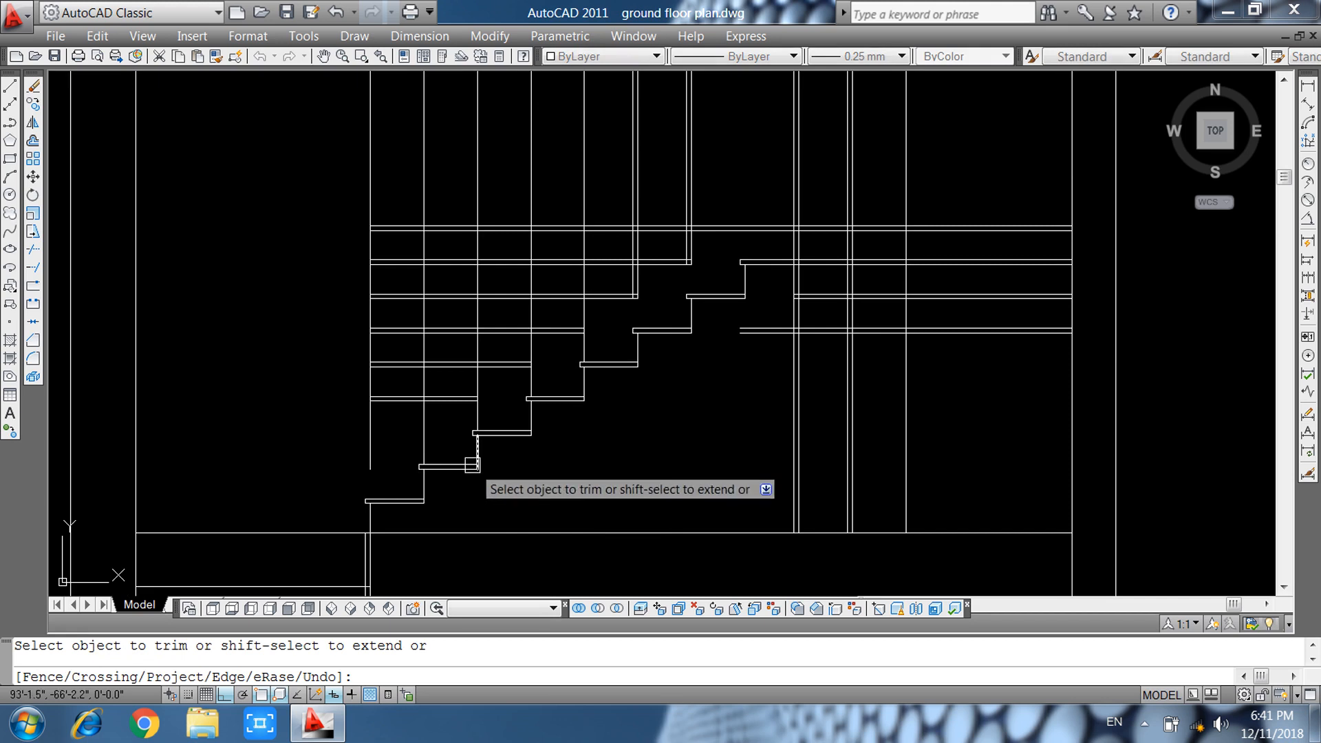
click(478, 414)
click(534, 380)
click(585, 348)
click(638, 312)
key(Escape)
Trim the ninth tread's lines left of the ninth riser's offset line, and cut the riser and offset lines around that tread.
scroll(486, 418, down, 1)
scroll(525, 398, up, 4)
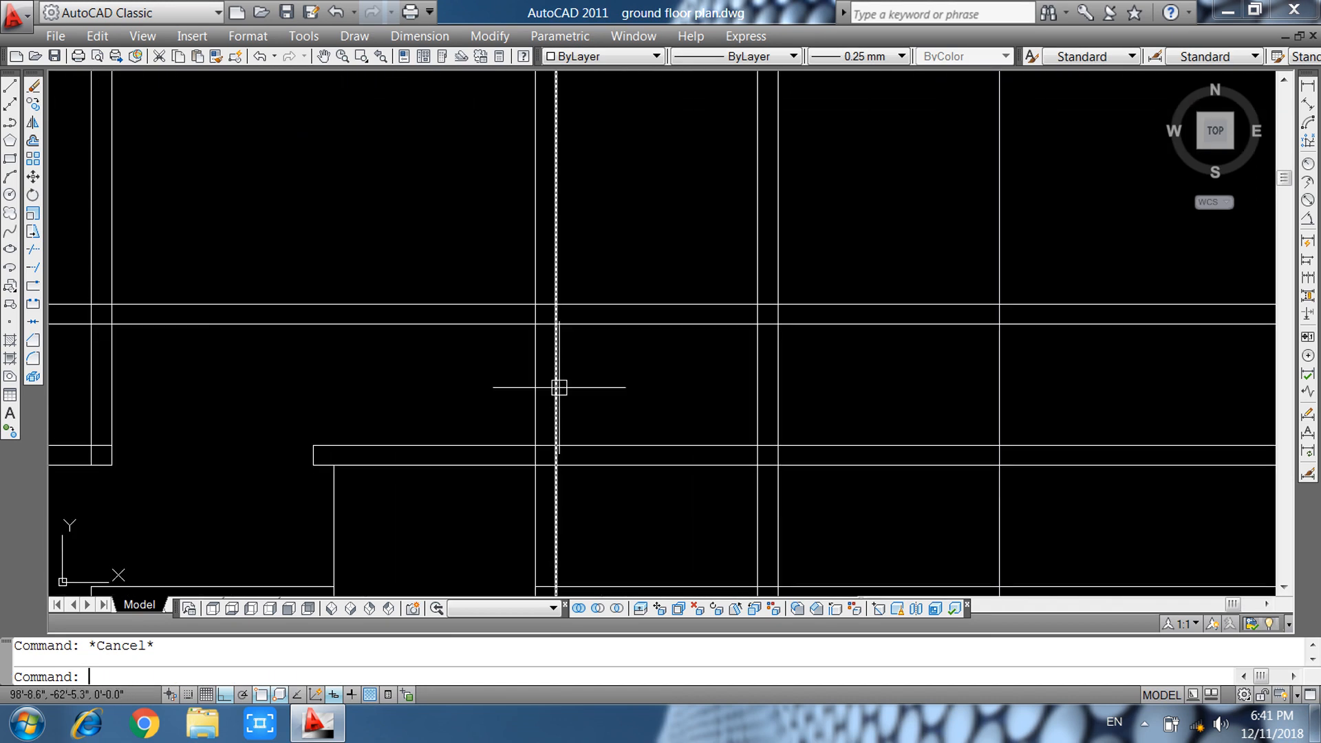
key(Return)
scroll(553, 306, up, 4)
click(562, 321)
click(537, 278)
click(474, 262)
click(472, 265)
click(430, 380)
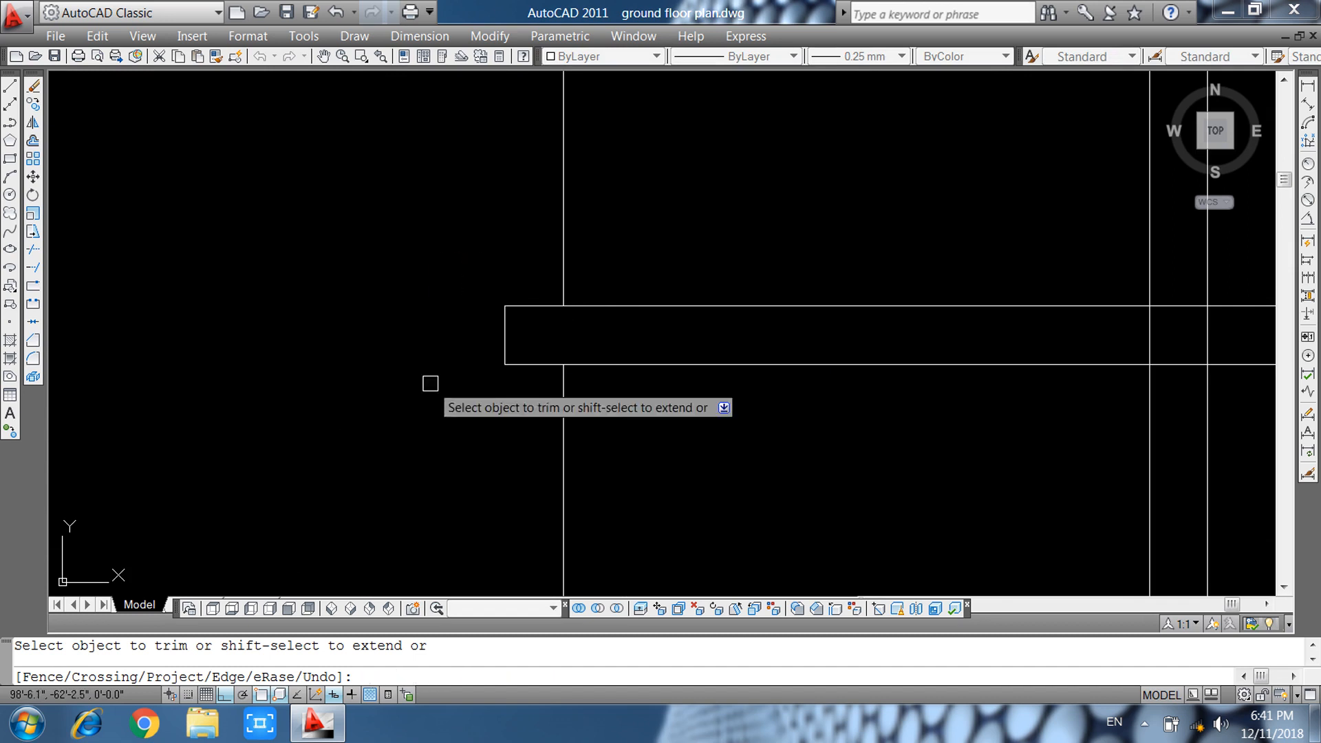
Trim the tenth riser's offset line above and below the ninth tread.
scroll(613, 448, down, 2)
middle_drag(613, 448, 540, 404)
scroll(681, 340, up, 4)
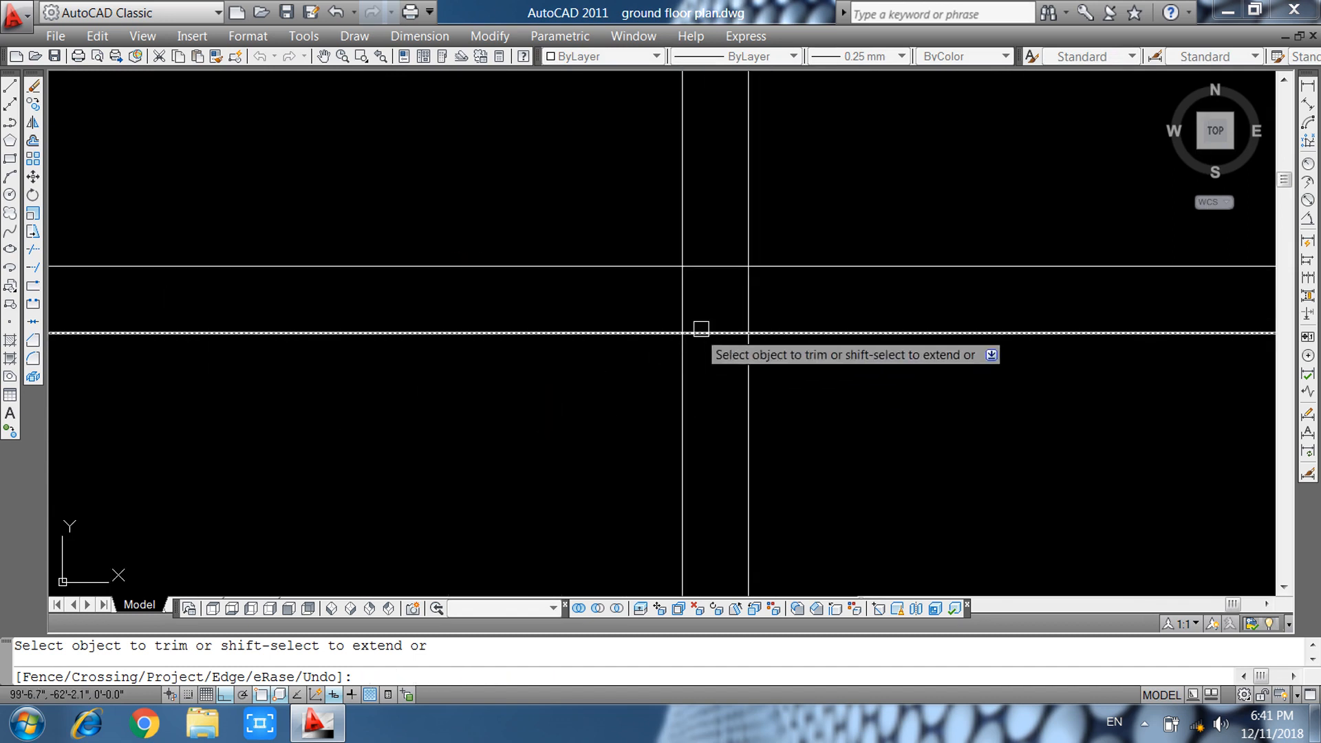
scroll(657, 410, down, 3)
scroll(667, 394, up, 4)
click(671, 419)
scroll(634, 427, down, 1)
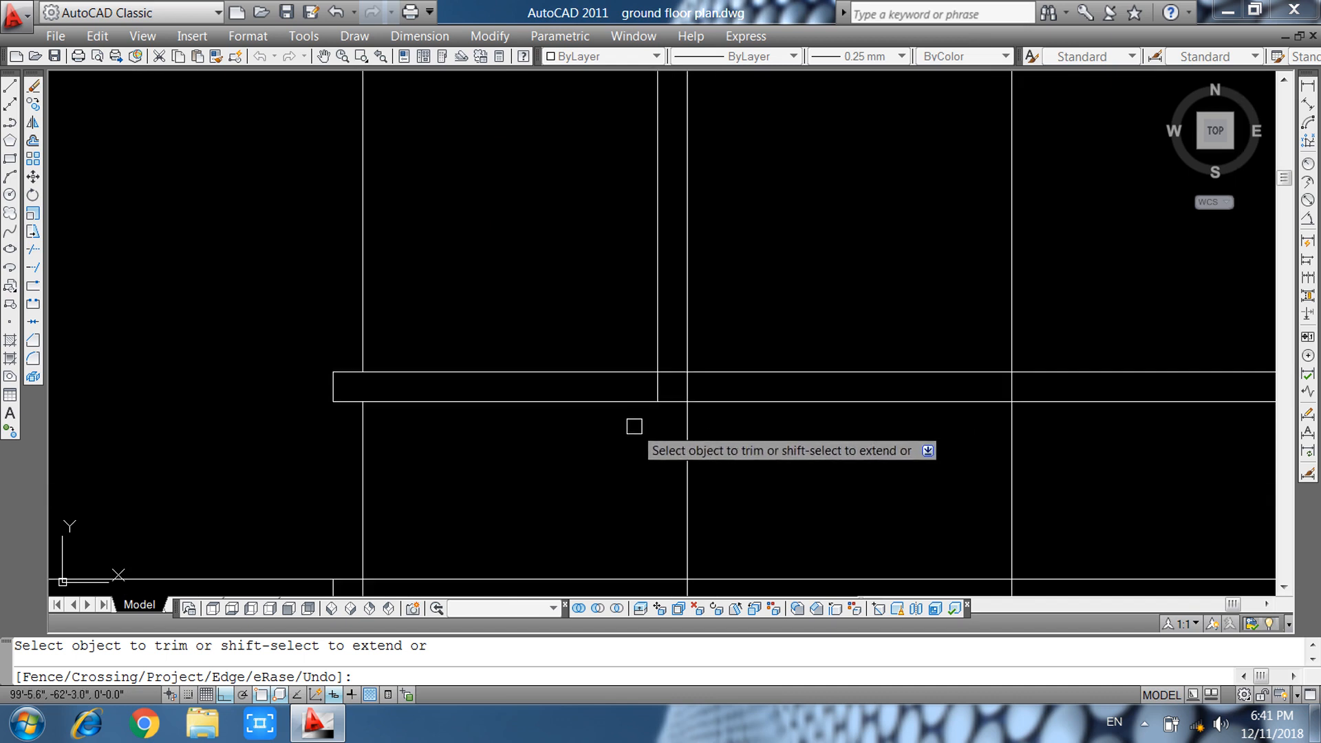
click(657, 302)
Trim the ninth tread's lines between the tenth riser and the next vertical line.
scroll(590, 354, down, 2)
middle_drag(680, 344, 609, 286)
click(617, 279)
click(606, 370)
scroll(564, 329, up, 5)
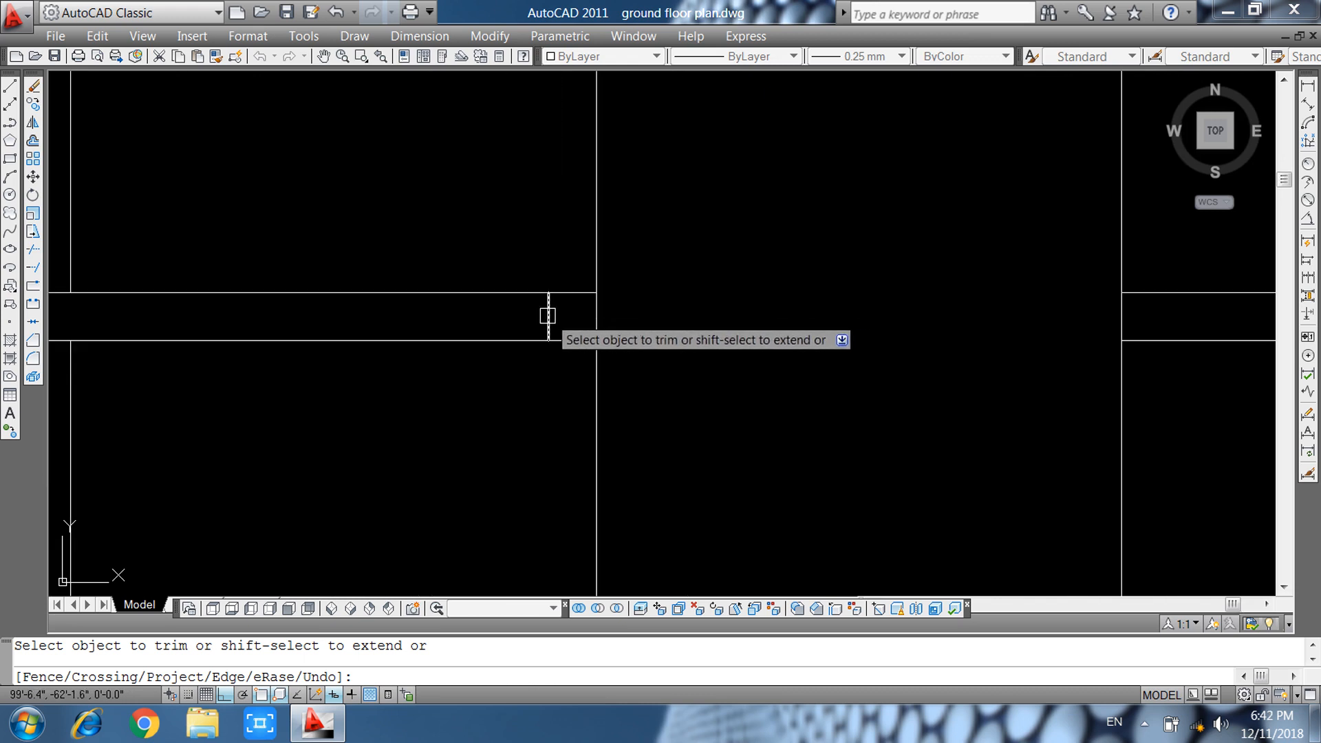
Trim the eighth tread's lines beyond the ninth riser and the ninth riser's line below that tread.
scroll(549, 316, down, 7)
click(577, 379)
click(532, 406)
click(512, 384)
click(481, 422)
scroll(475, 406, up, 5)
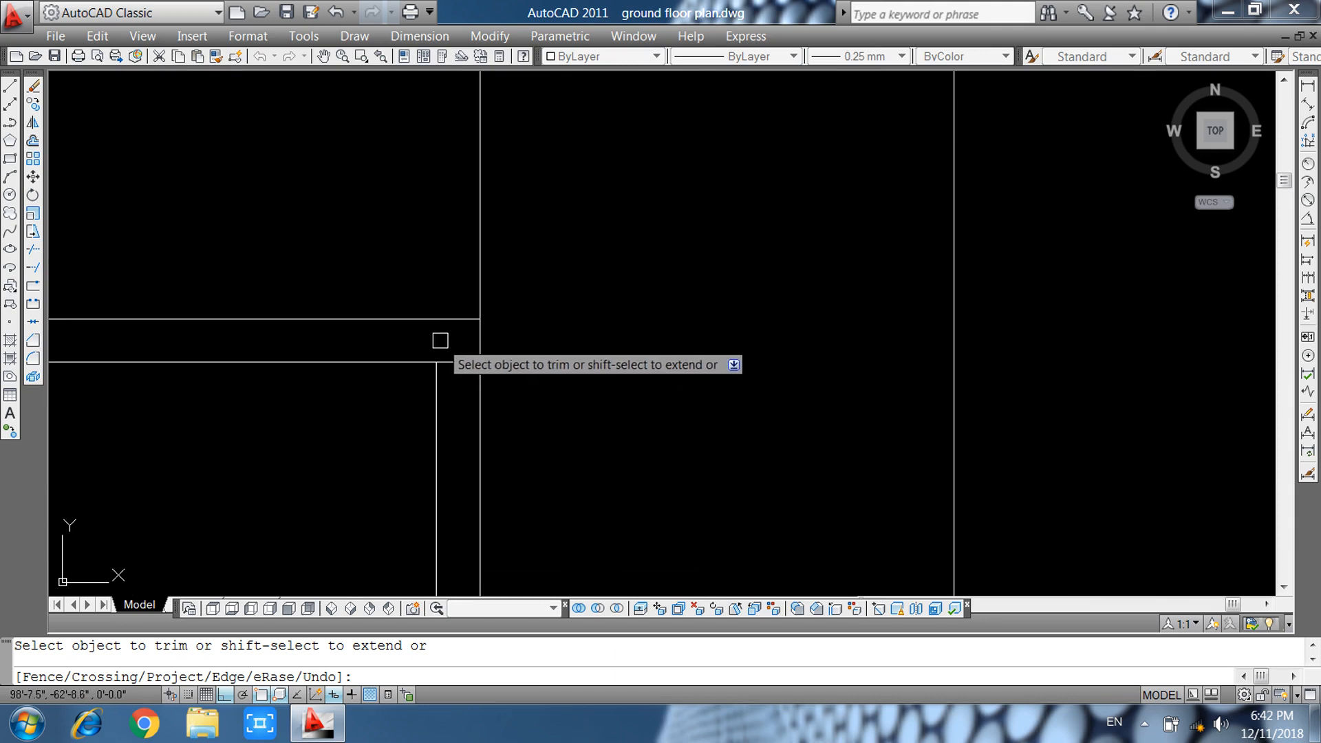
scroll(587, 431, down, 5)
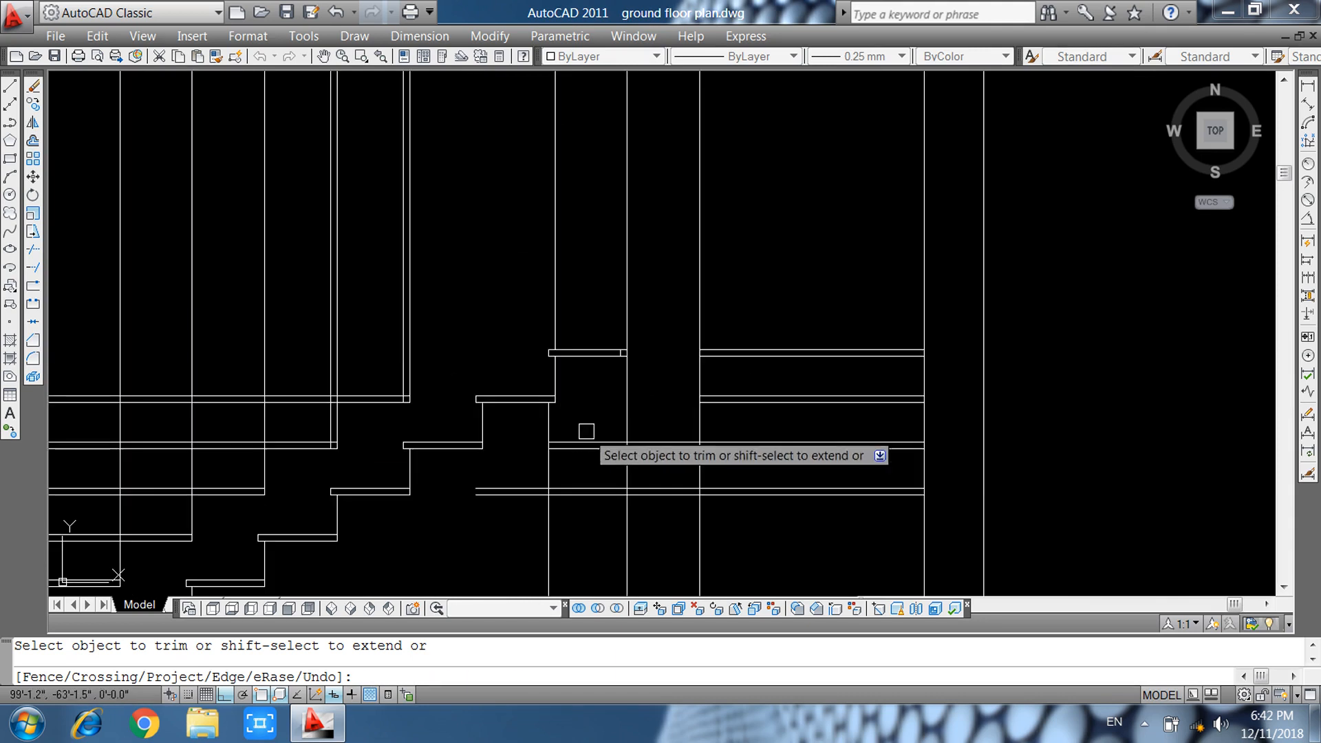
Erase the leftover horizontal tread lines and vertical riser lines beneath and beyond the eighth and ninth treads.
middle_drag(586, 431, 563, 360)
key(Escape)
click(580, 348)
click(500, 464)
key(Delete)
click(640, 383)
click(542, 446)
key(Delete)
Erase the leftover vertical riser lines and horizontal tread lines above the lower part of the stair flight.
scroll(551, 447, down, 4)
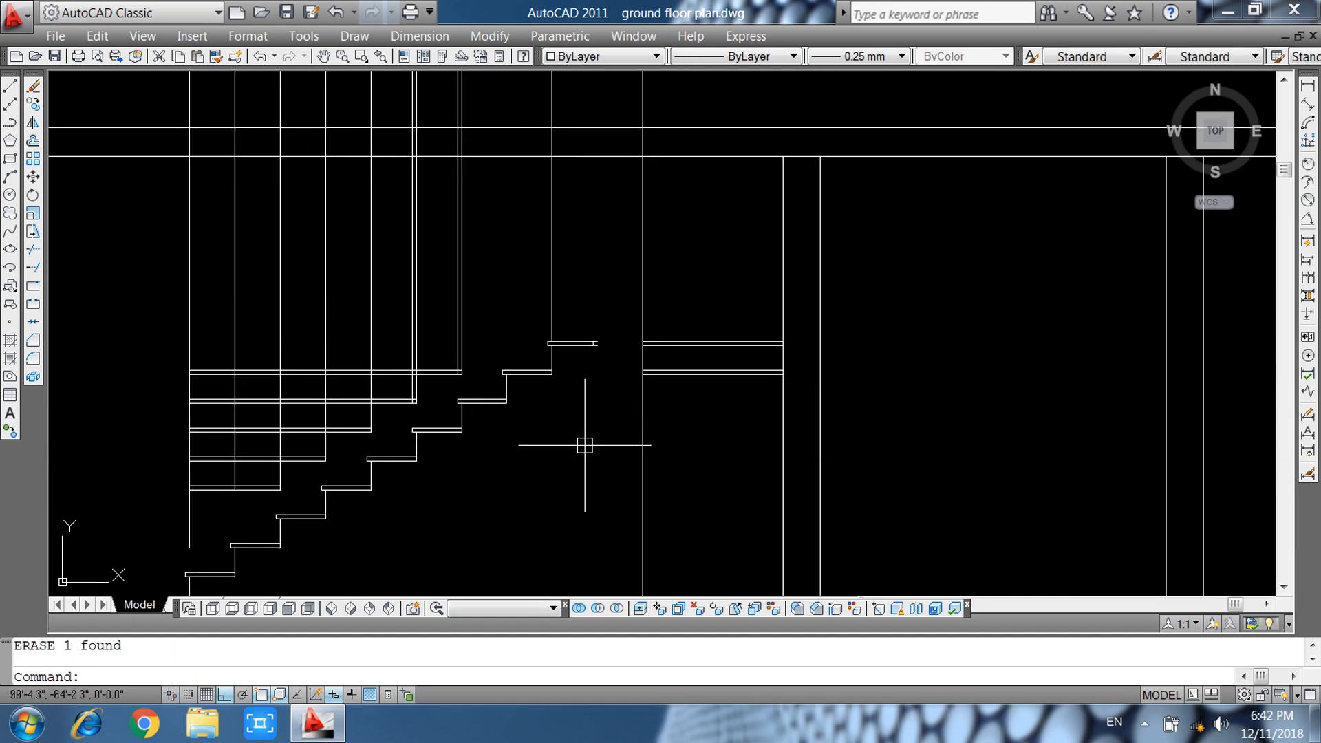
click(518, 357)
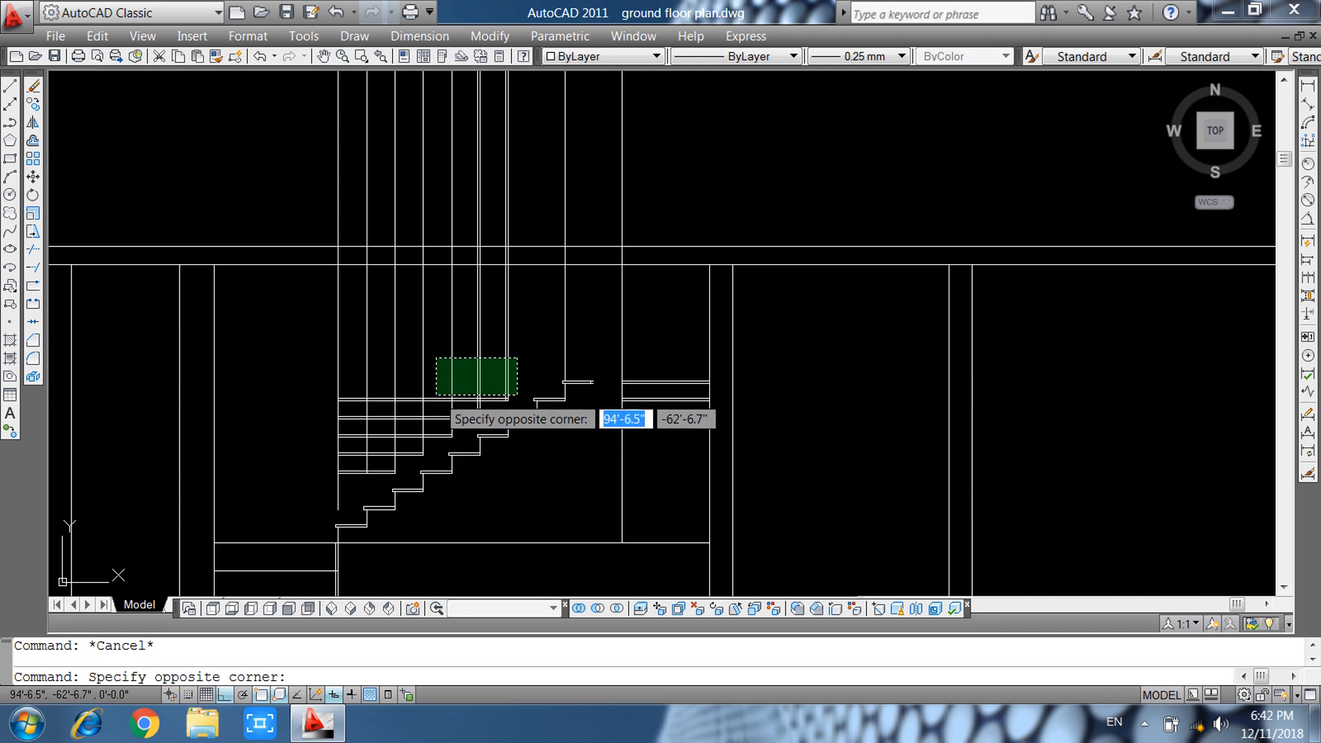
click(367, 411)
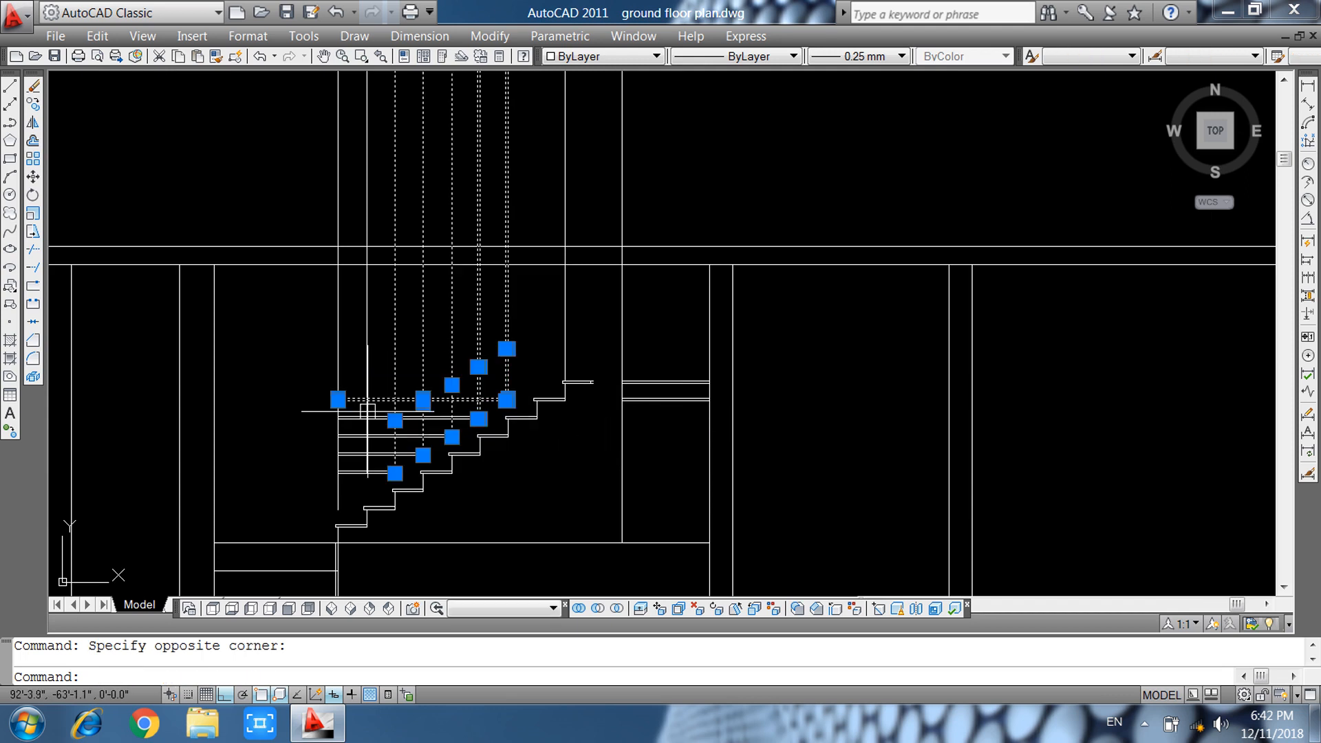
key(Delete)
click(414, 393)
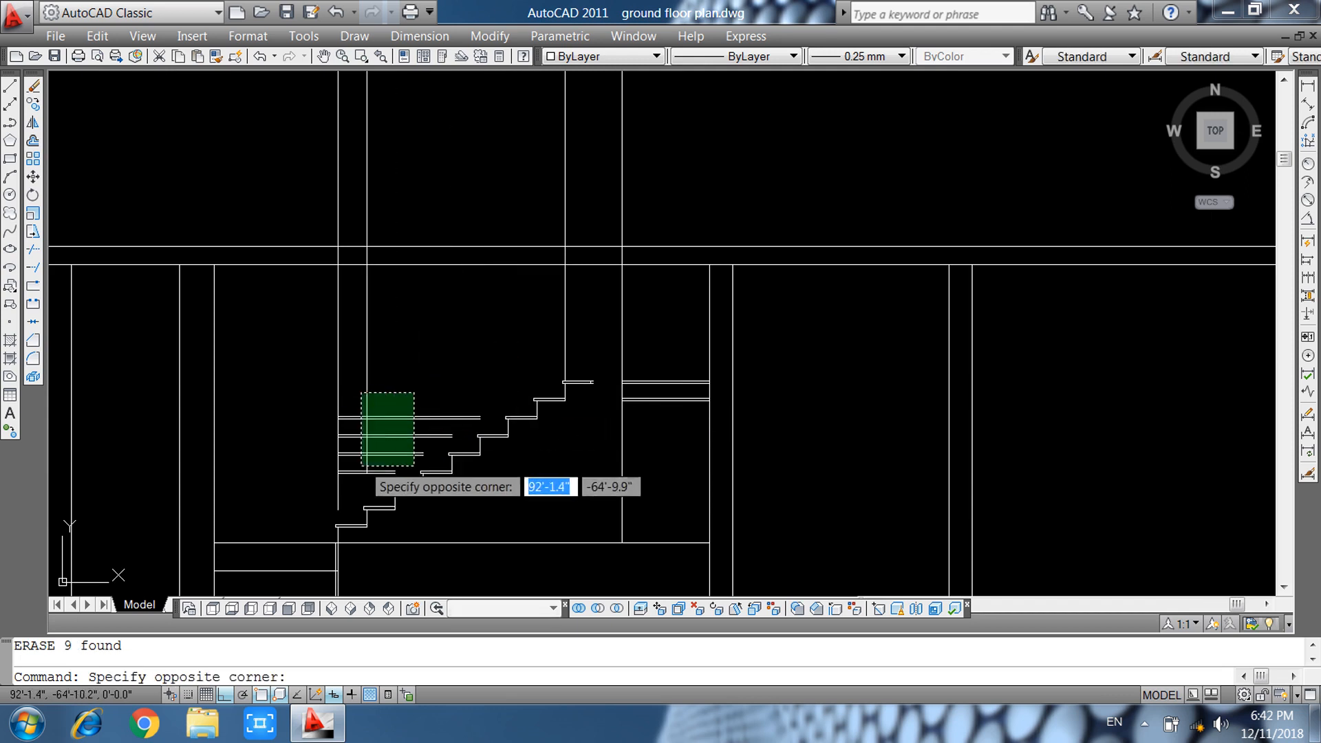
click(353, 485)
key(Delete)
Erase the vertical construction line rising above the topmost tread.
middle_drag(536, 490, 537, 468)
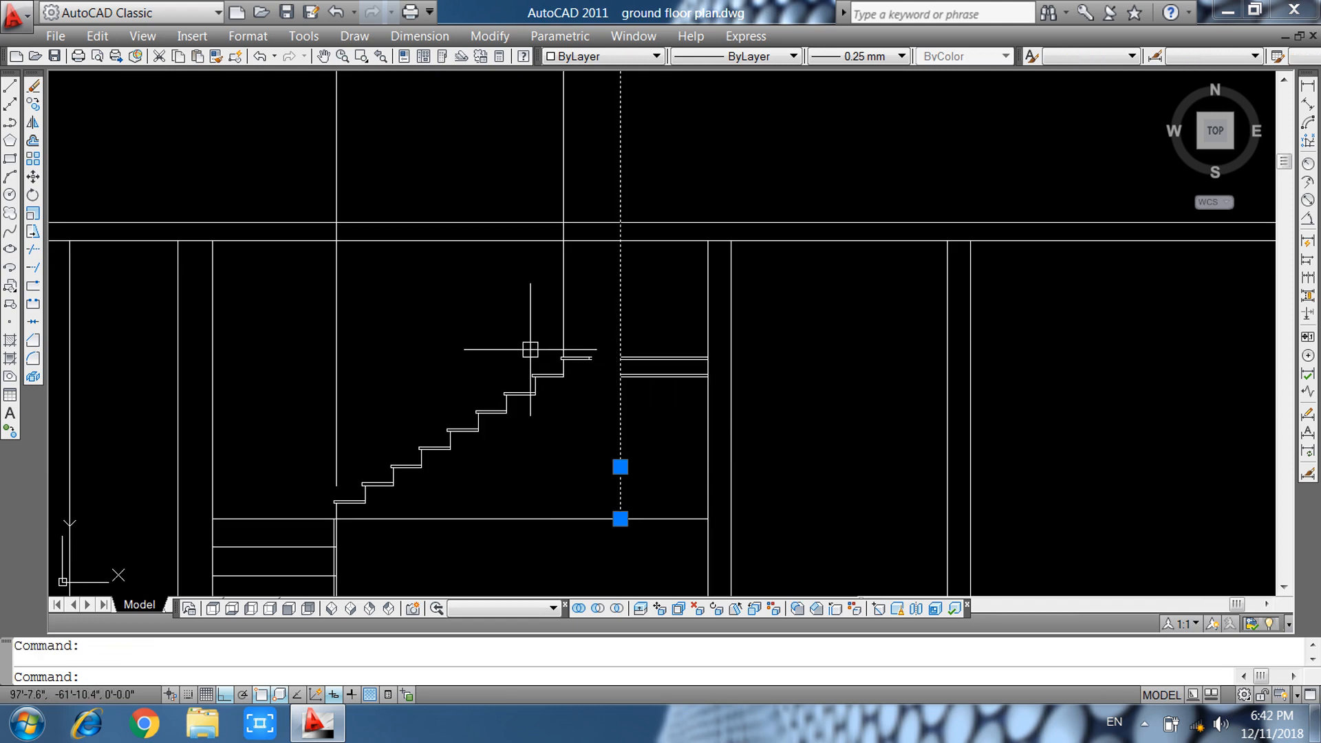
click(603, 330)
click(552, 338)
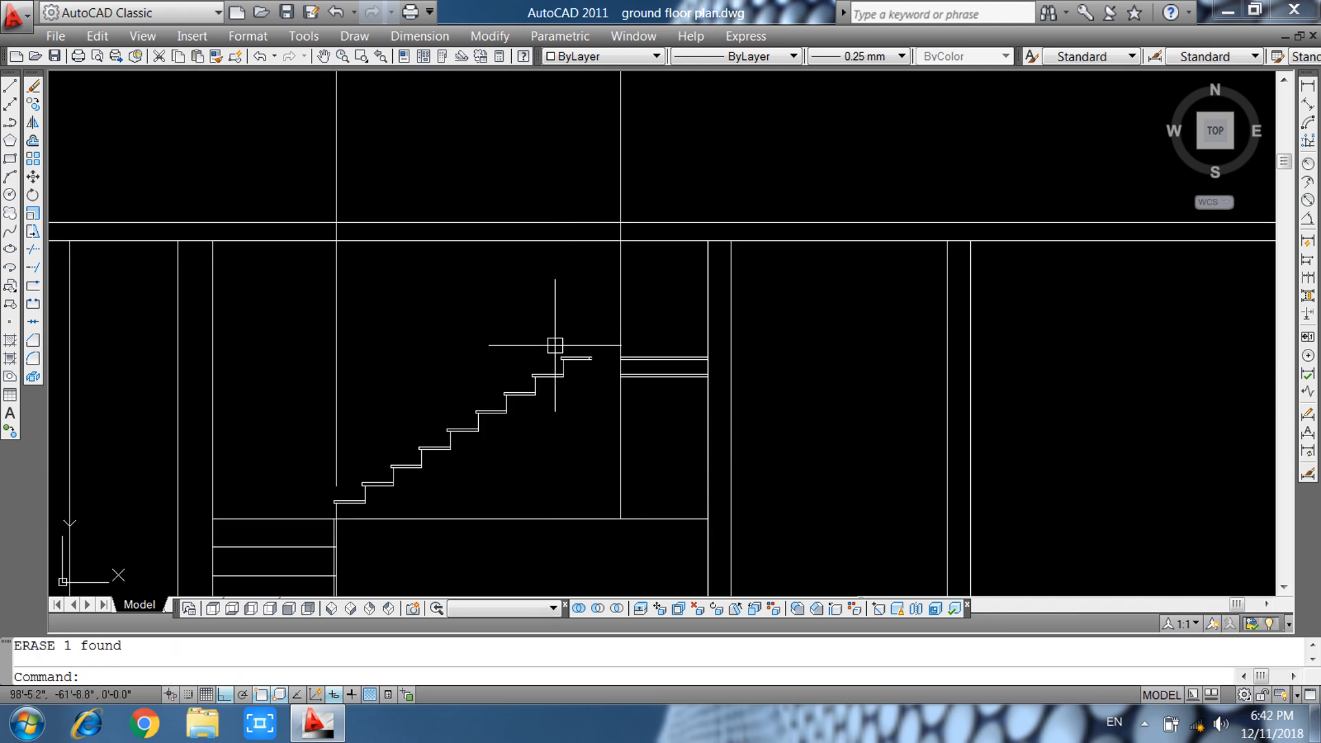
text(ex)
key(Return)
key(Return)
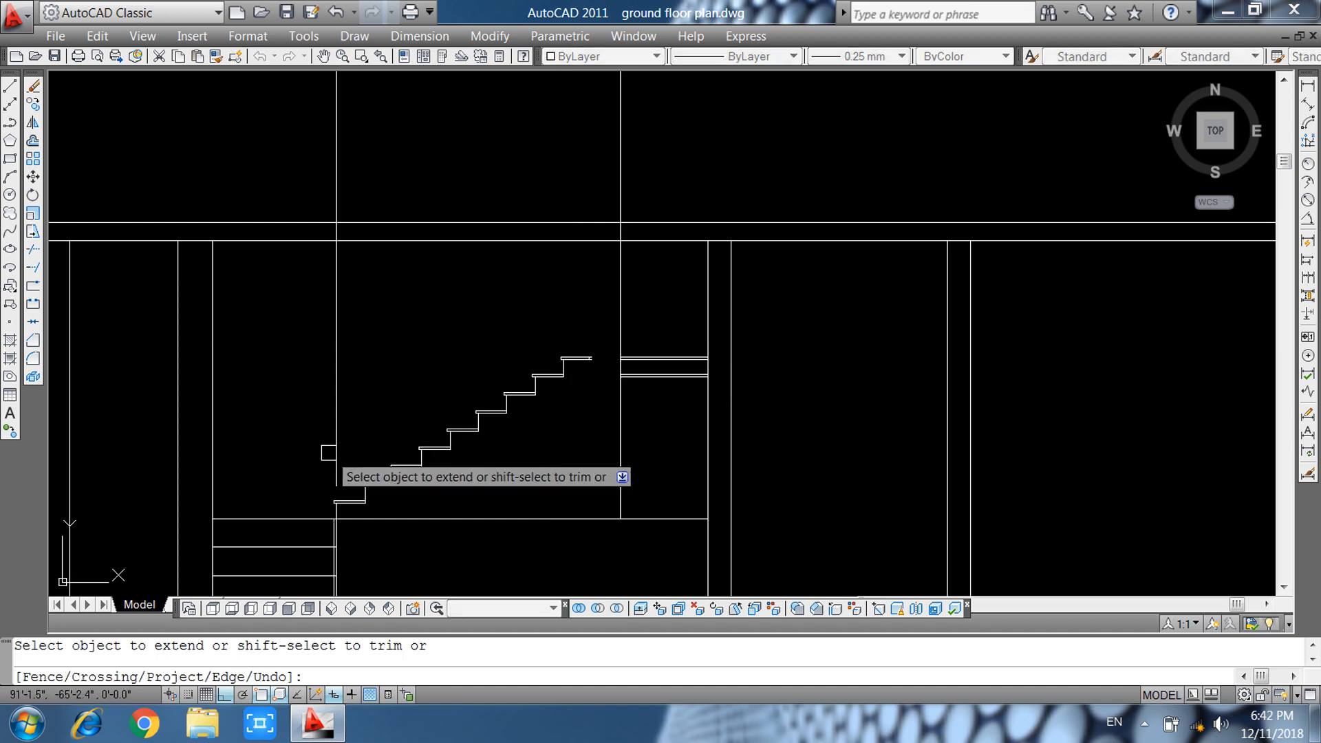
key(Escape)
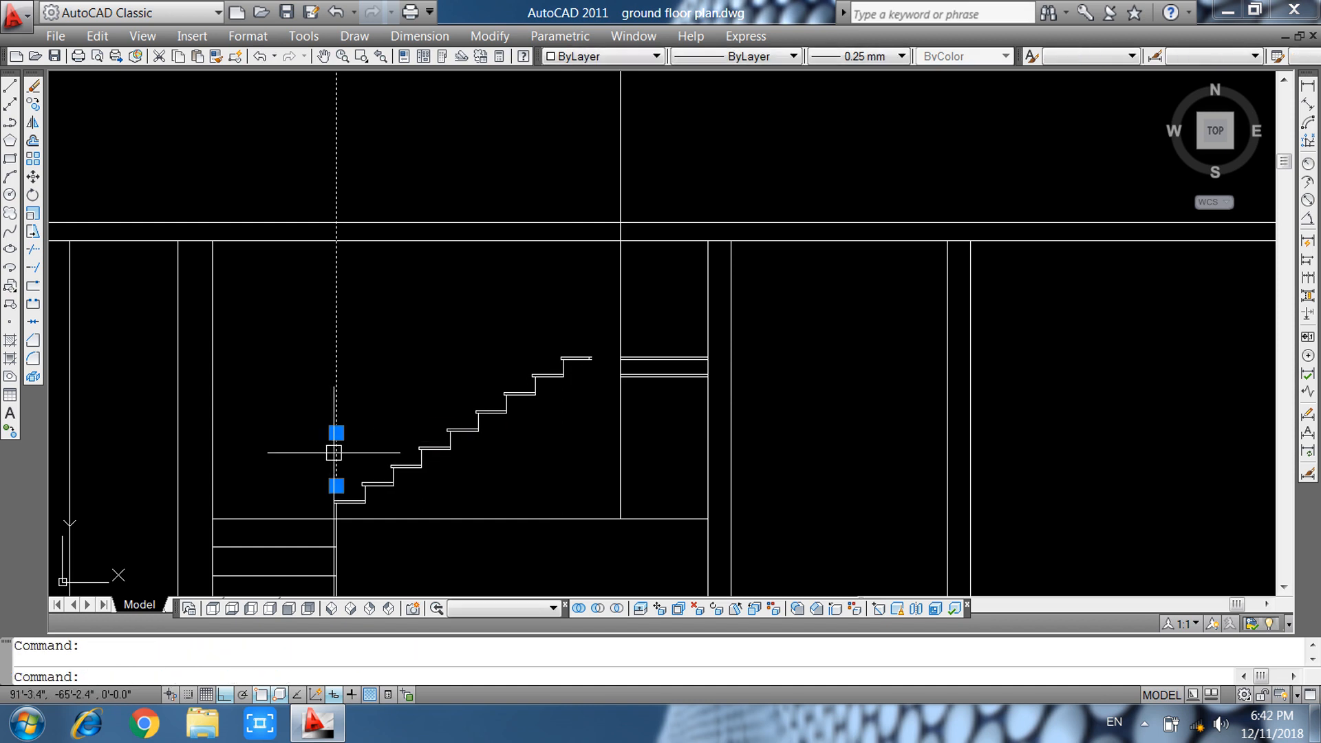
Erase the vertical line above the lowest tread and the long horizontal line beneath the flight.
click(535, 491)
click(509, 544)
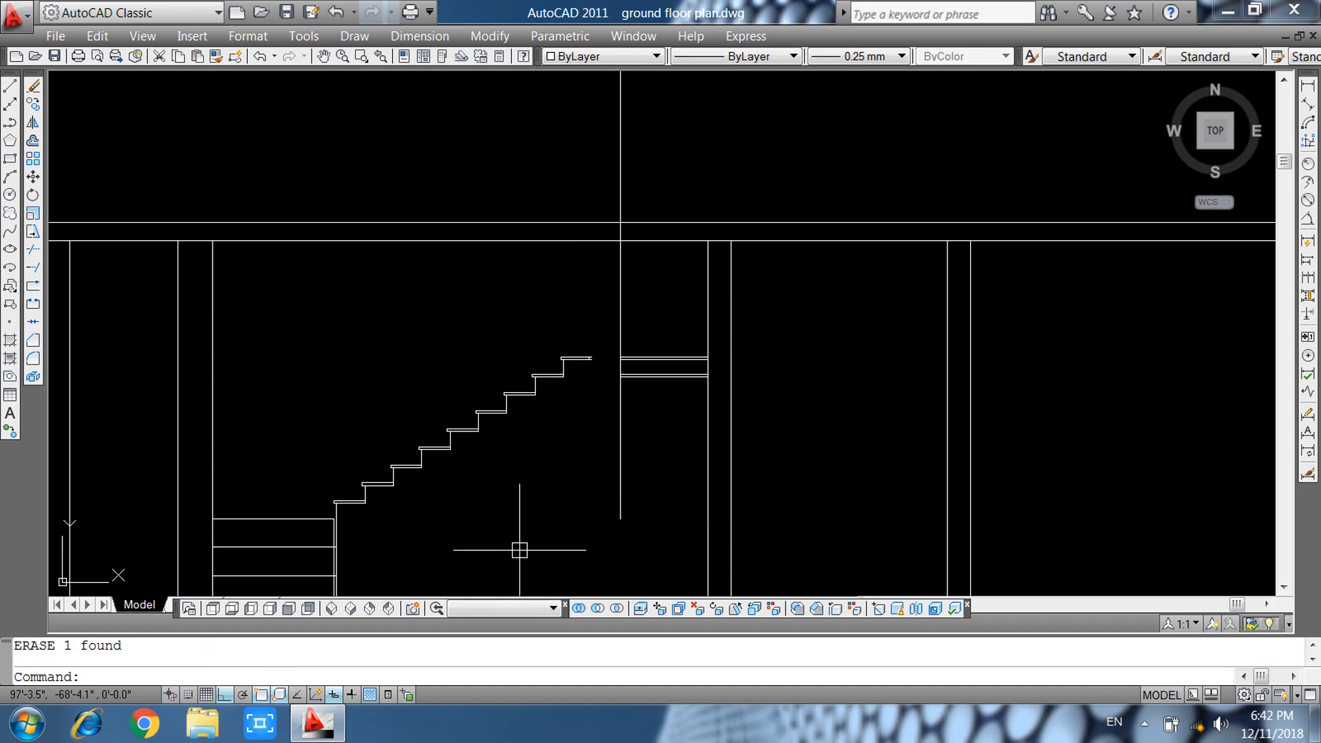
Erase the three horizontal lines between the wall and the lowest riser.
scroll(682, 537, down, 2)
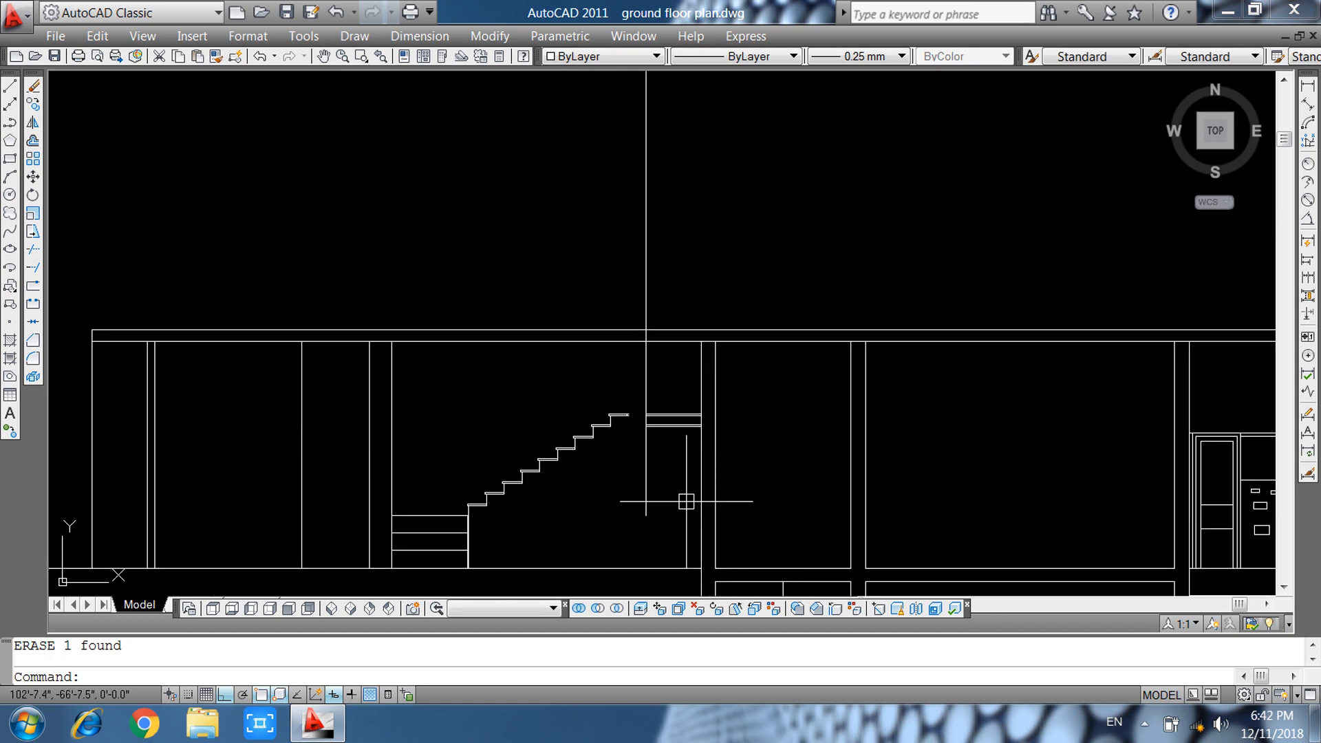
middle_drag(684, 502, 676, 472)
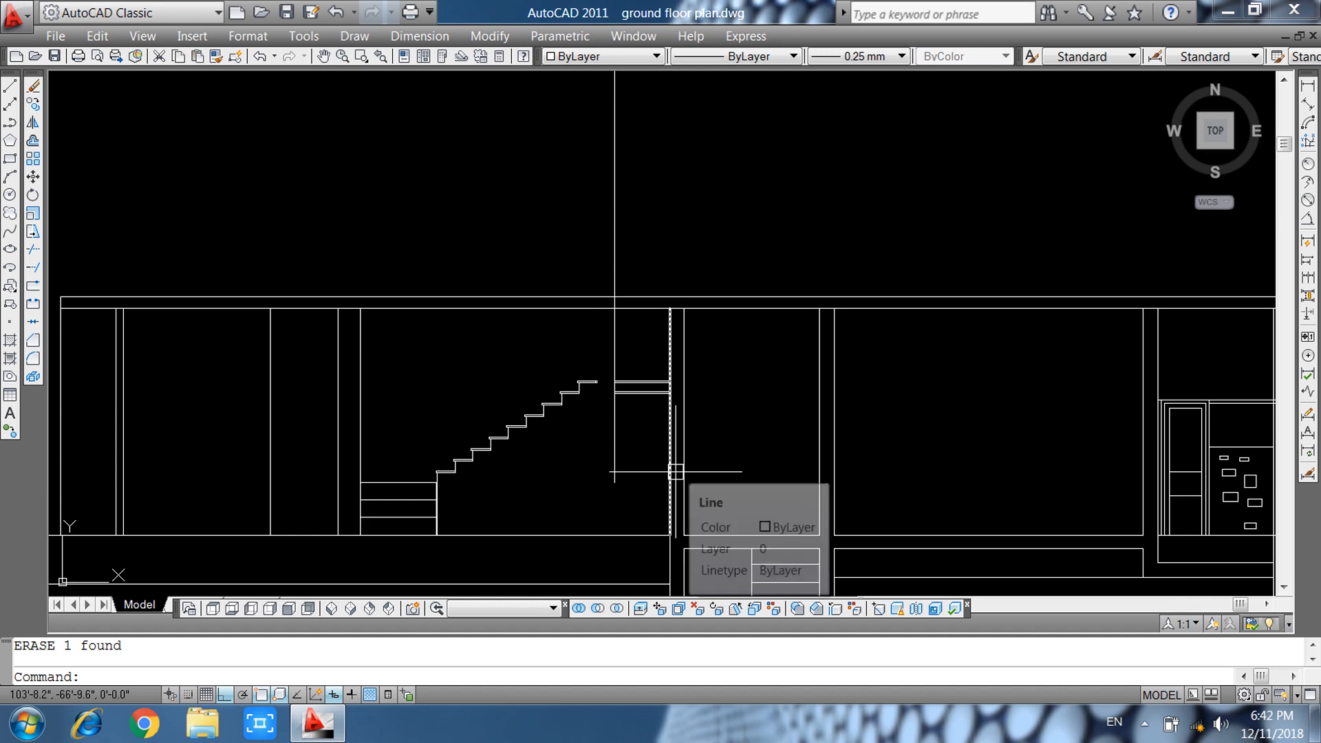
scroll(400, 527, up, 3)
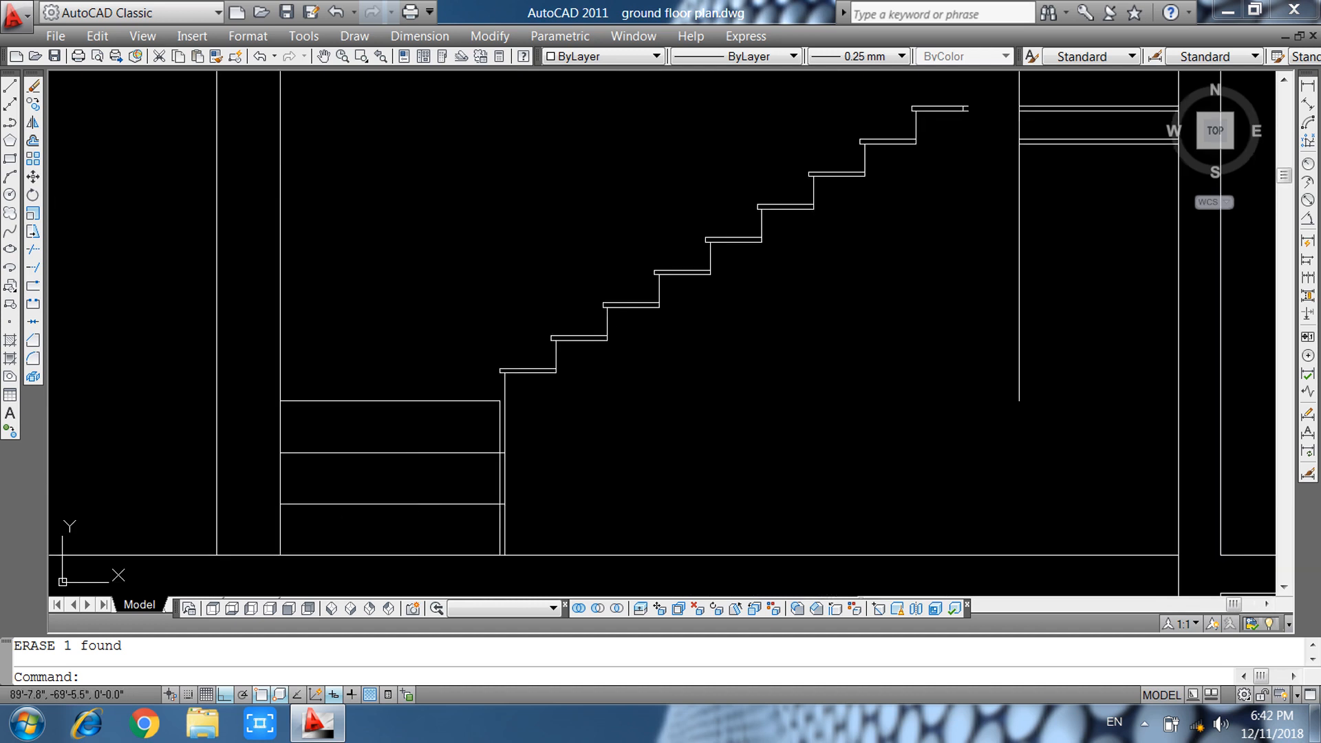
scroll(436, 522, up, 3)
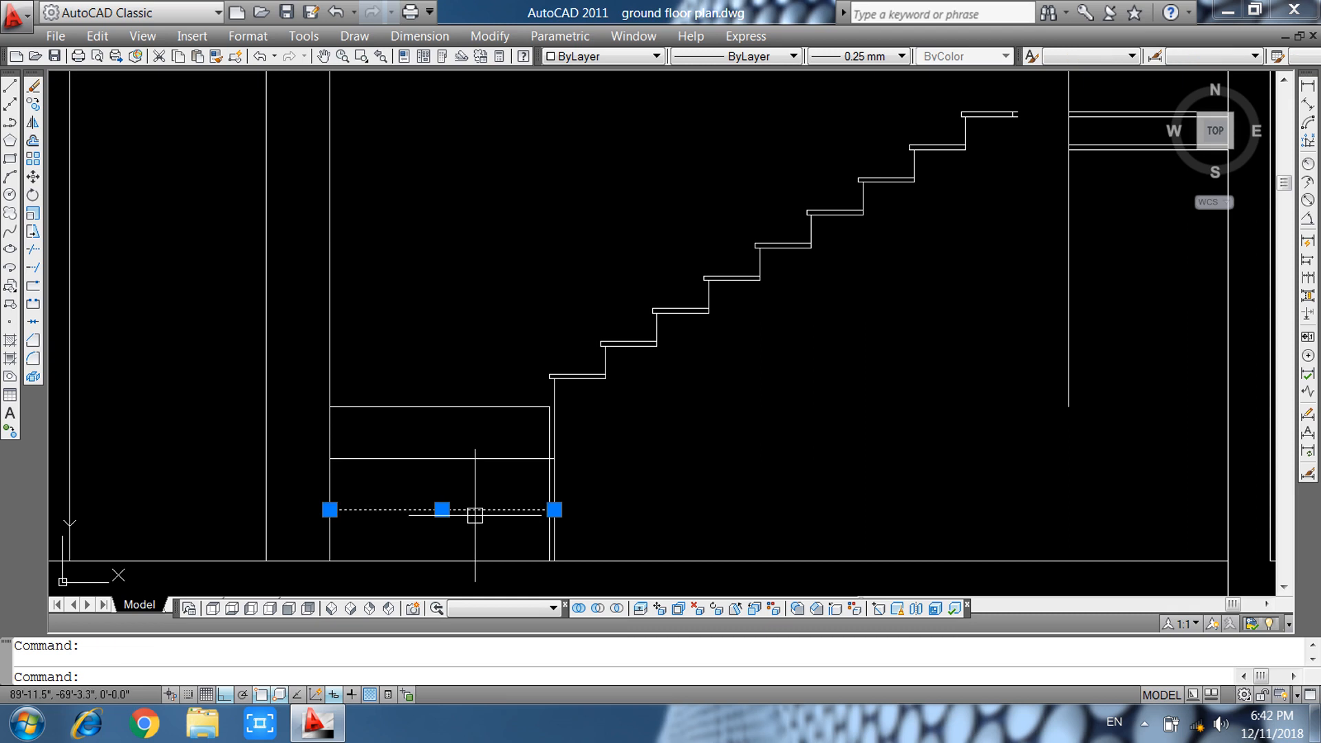
click(454, 391)
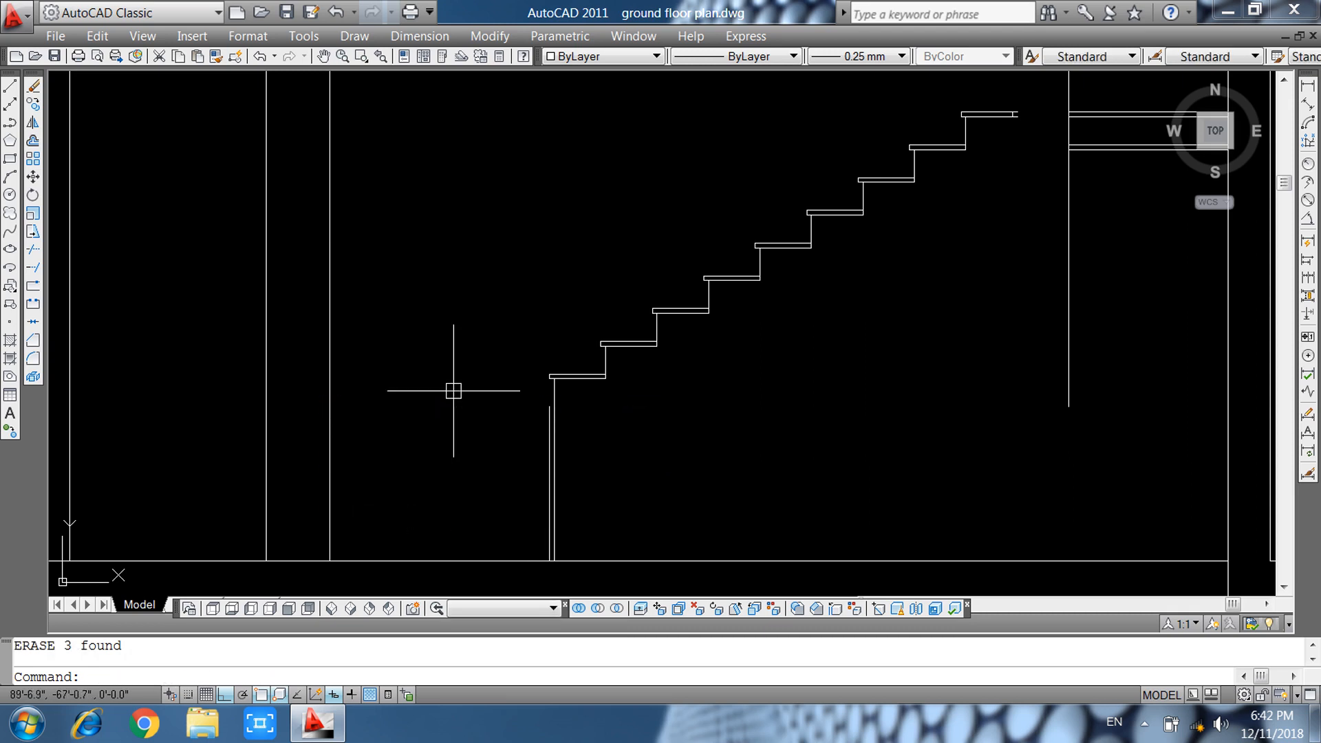
text(o)
key(Return)
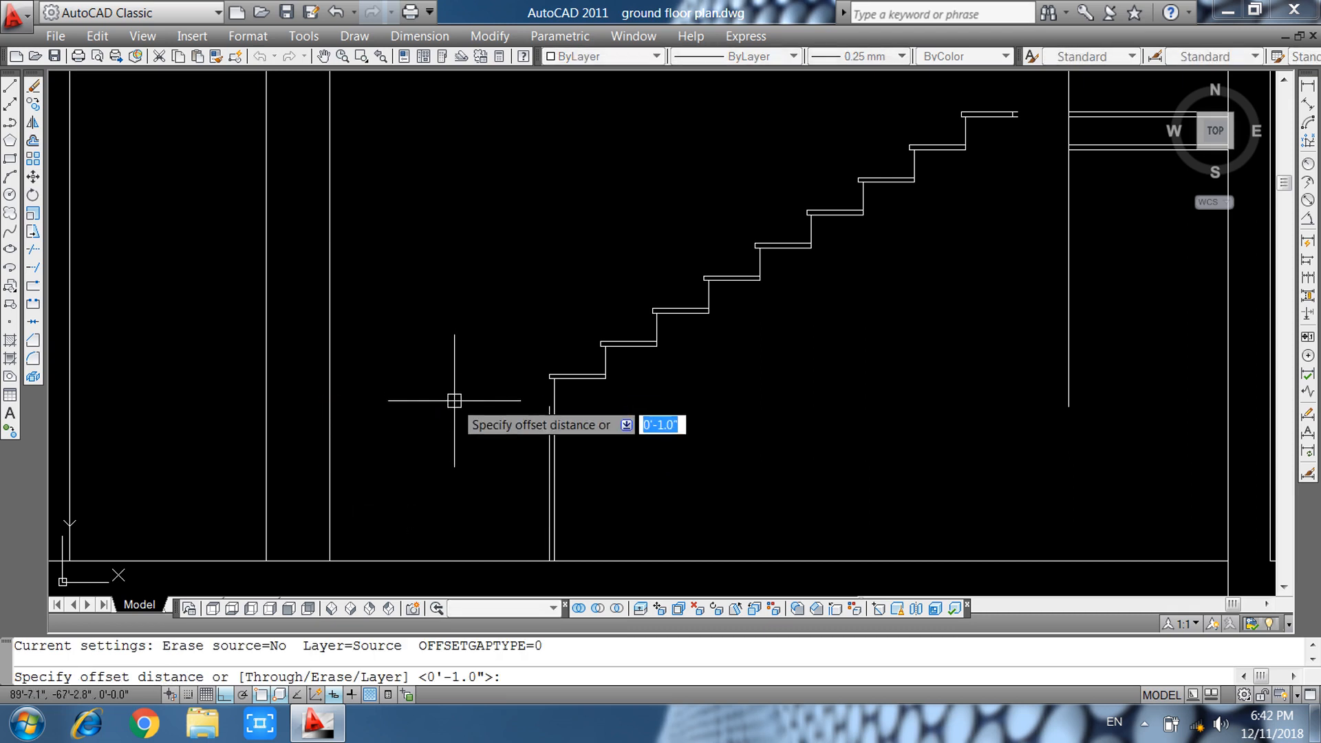
text(7)
key(Return)
key(Escape)
key(Escape)
Offset the floor line upward three times in succession at 8 inches.
text(o)
key(Return)
text(8)
key(Return)
click(468, 557)
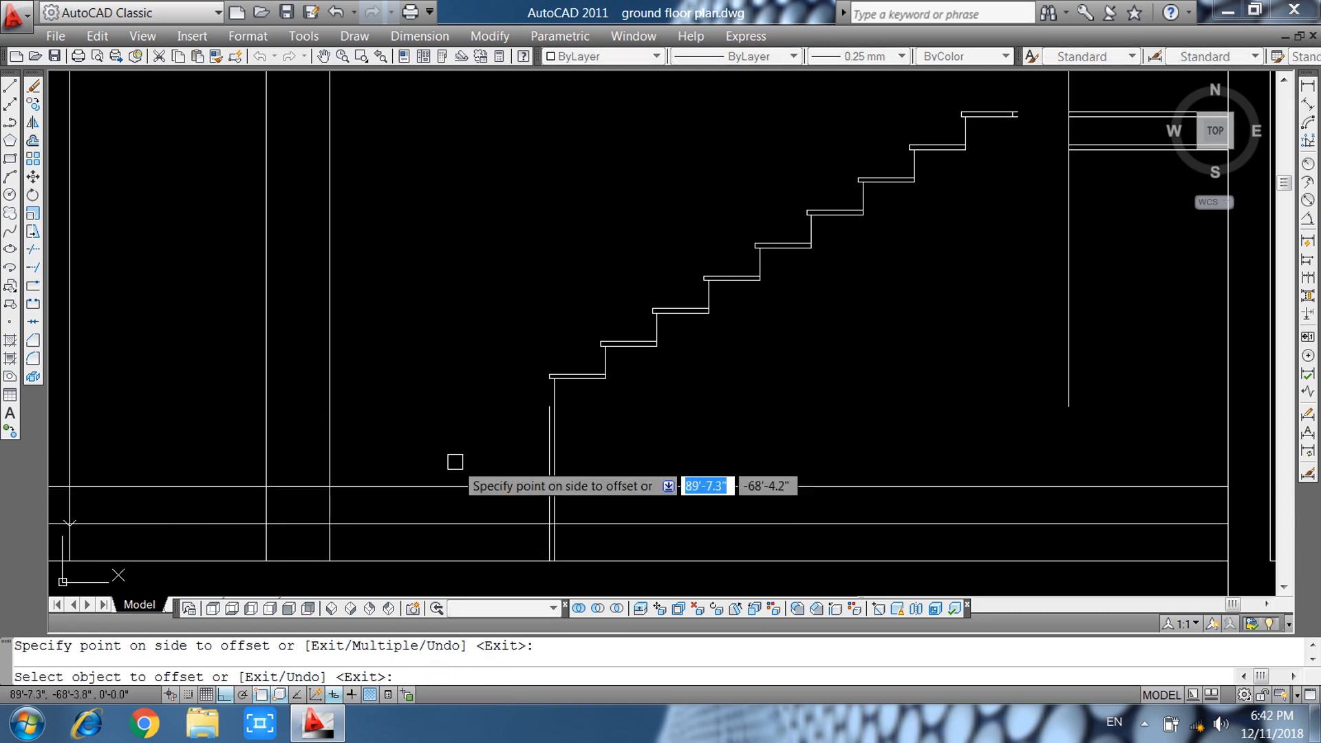
key(Escape)
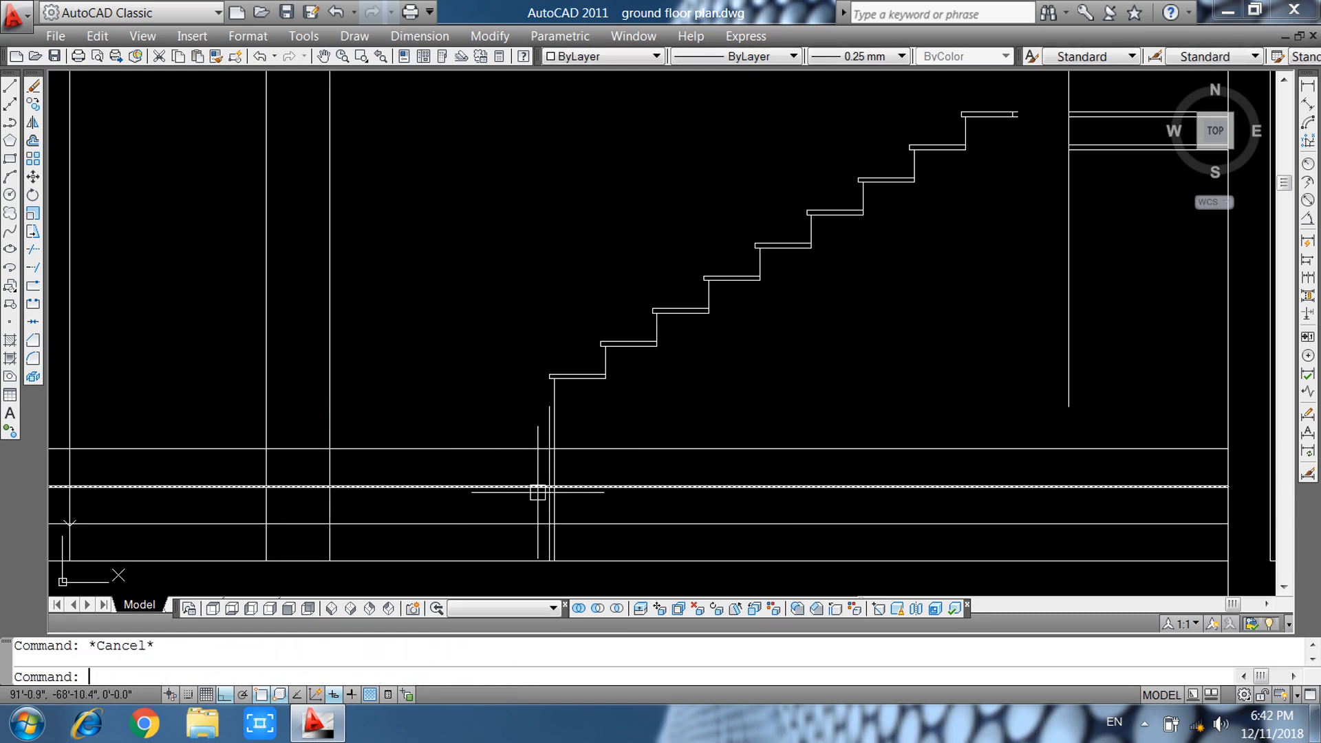
Trim the three offset floor lines beyond the lowest riser and between the two wall lines.
text(tr)
key(Return)
key(Return)
click(607, 430)
click(585, 547)
click(314, 434)
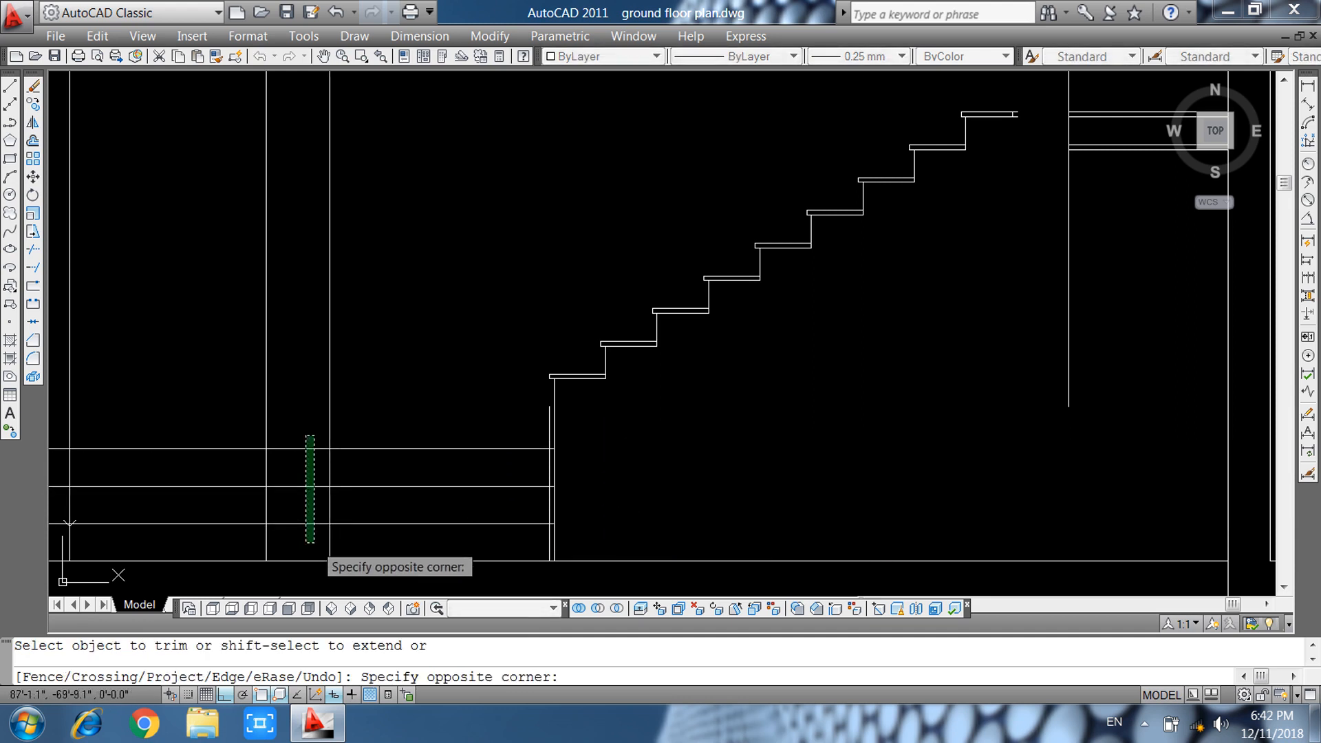
click(305, 539)
key(Escape)
Erase the leftover horizontal segments beyond the wall and the short vertical line beside the lowest riser.
click(214, 413)
click(205, 515)
key(Delete)
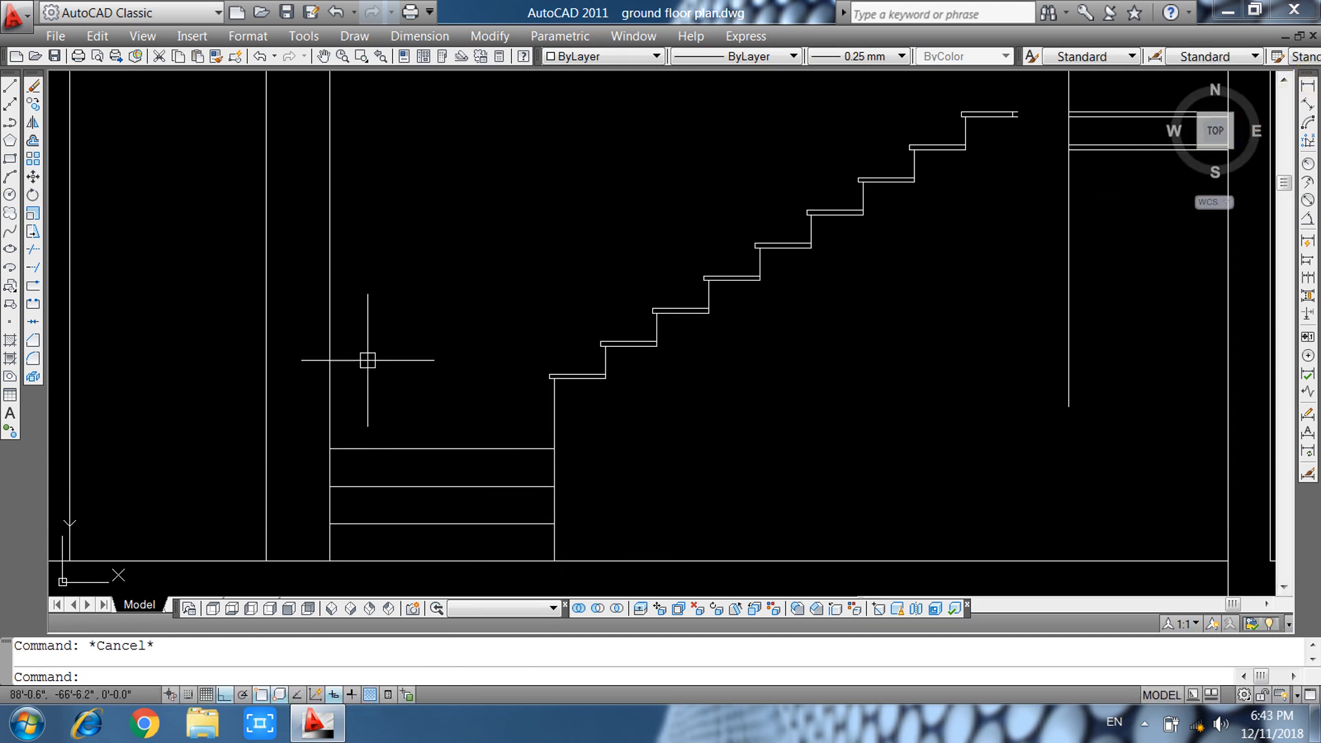
key(Escape)
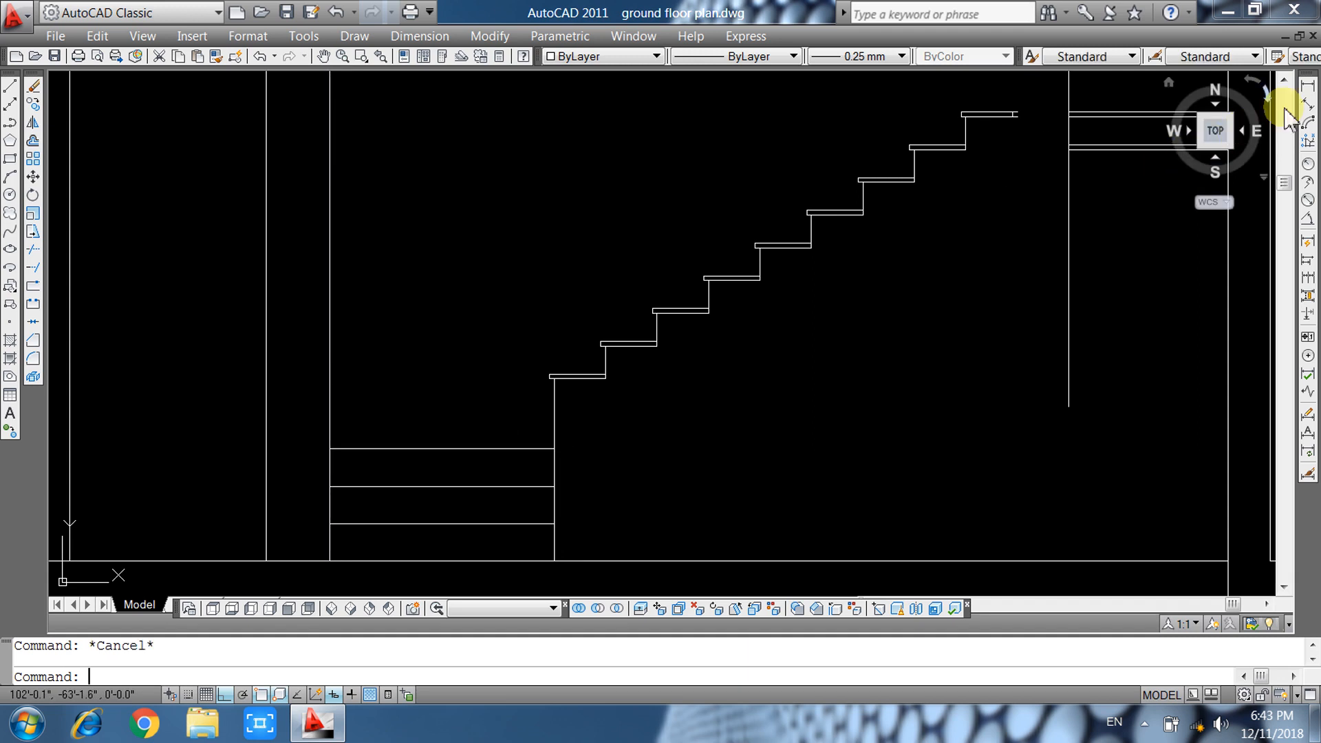
Measure the length of the highest offset line from the wall to the lowest riser.
click(1308, 85)
click(330, 449)
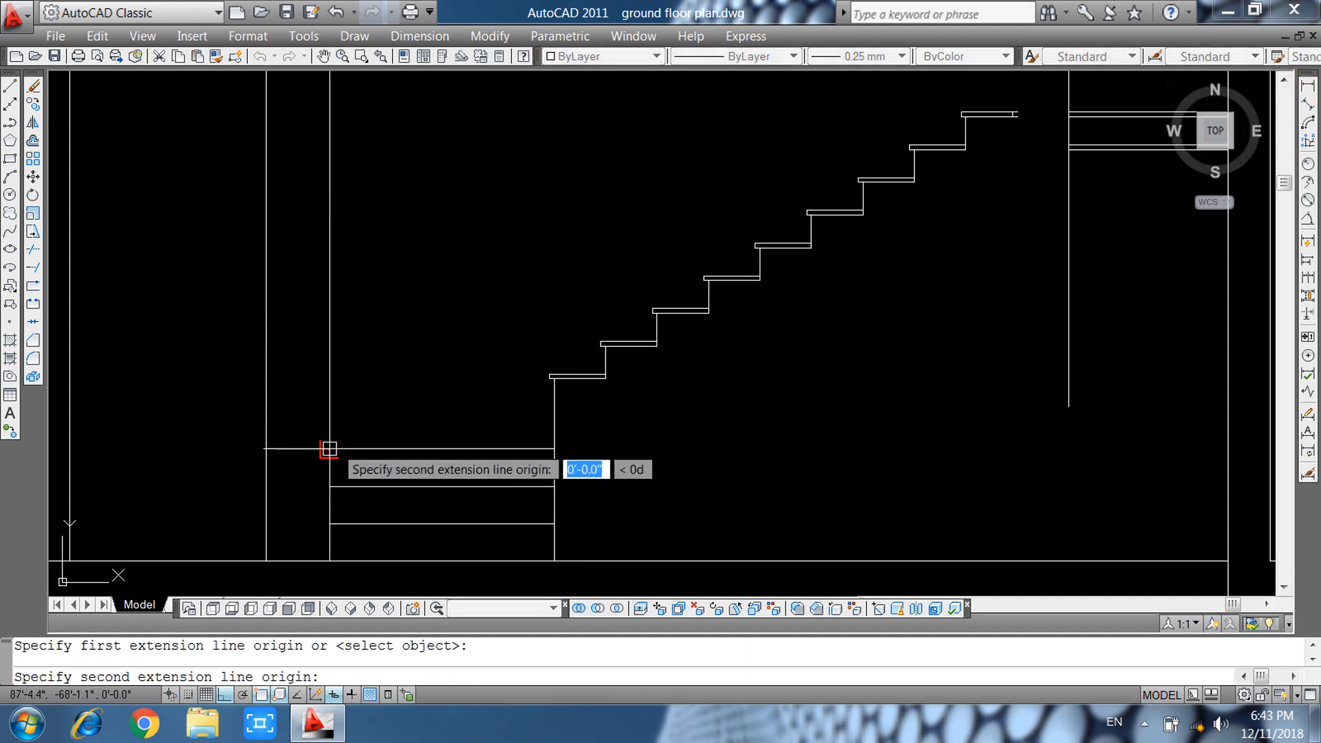
click(549, 450)
key(Escape)
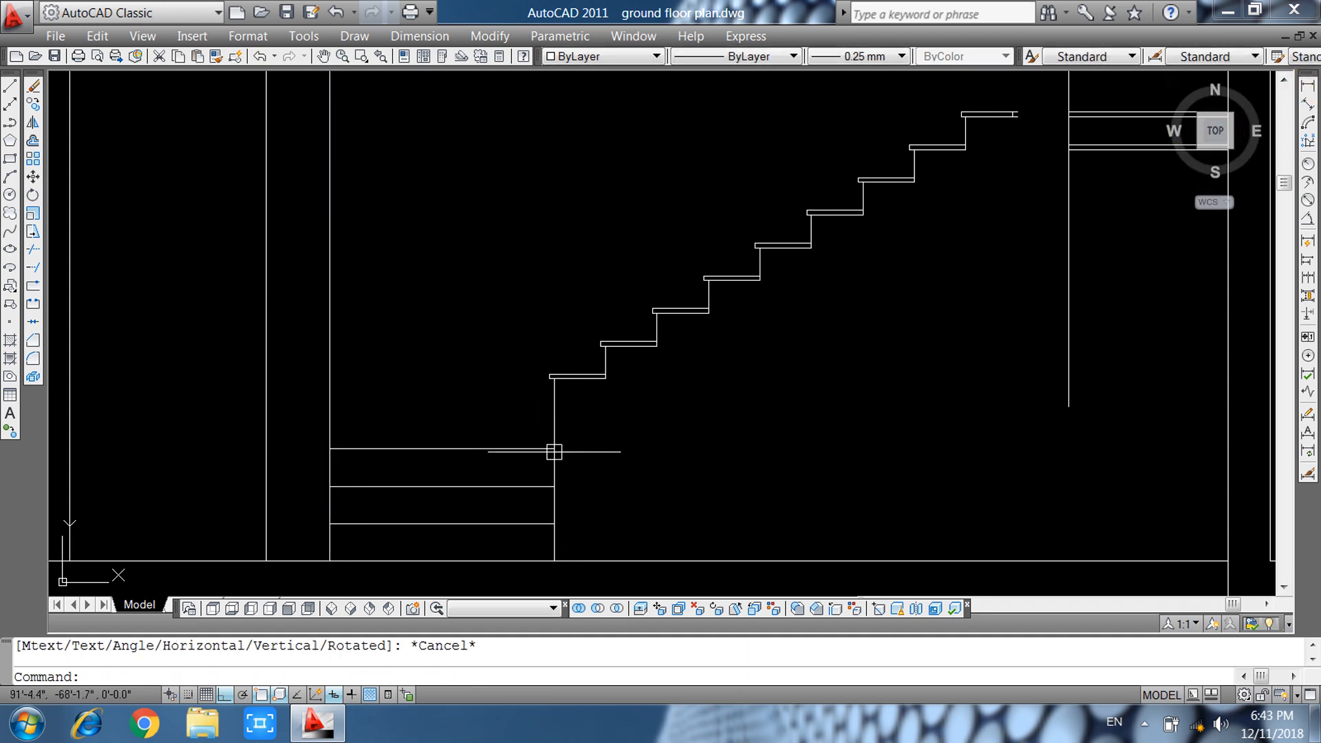
middle_drag(679, 451, 561, 512)
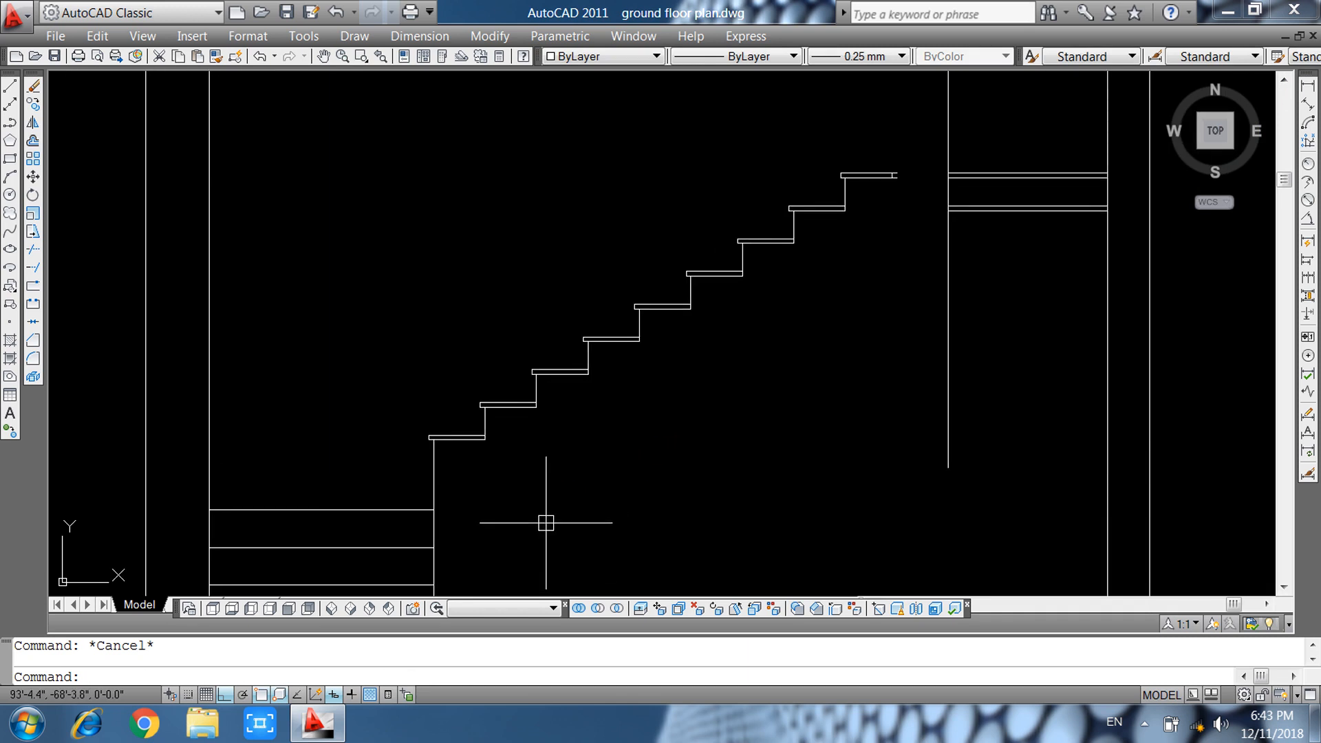
key(Return)
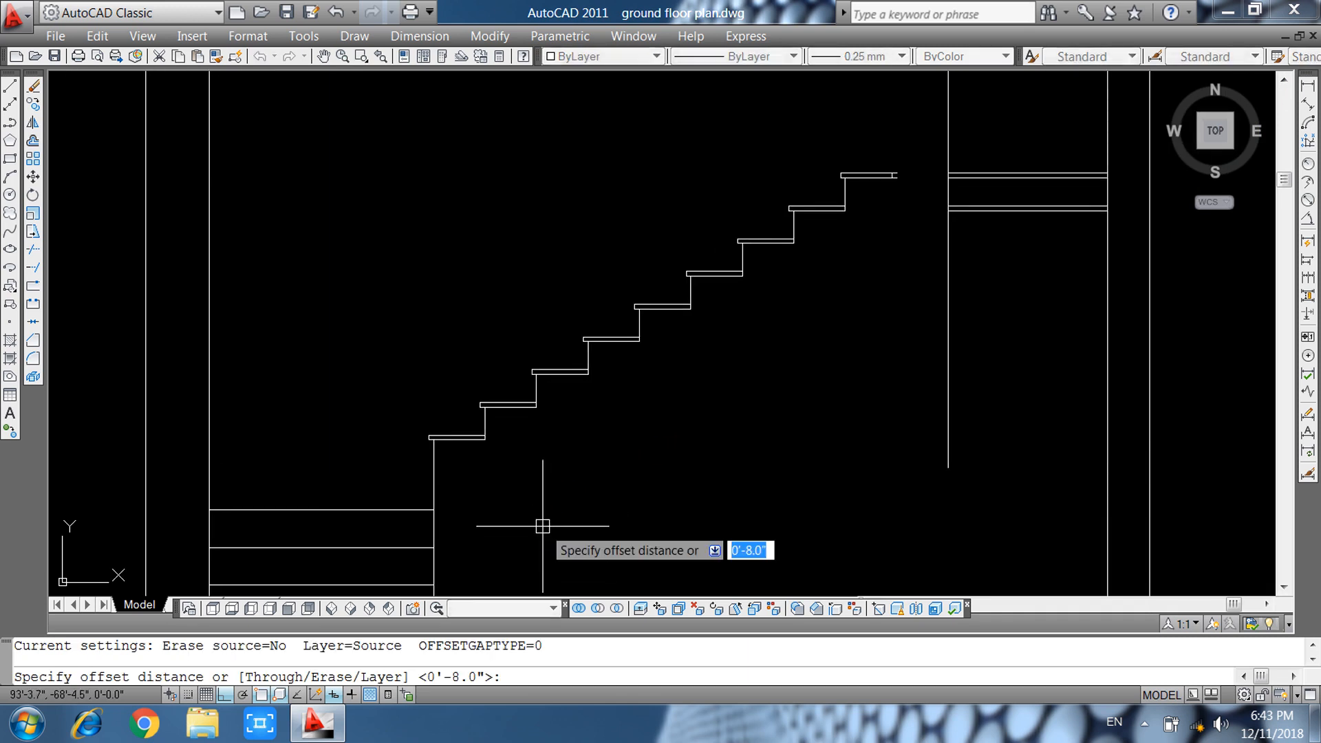
text(7)
key(Return)
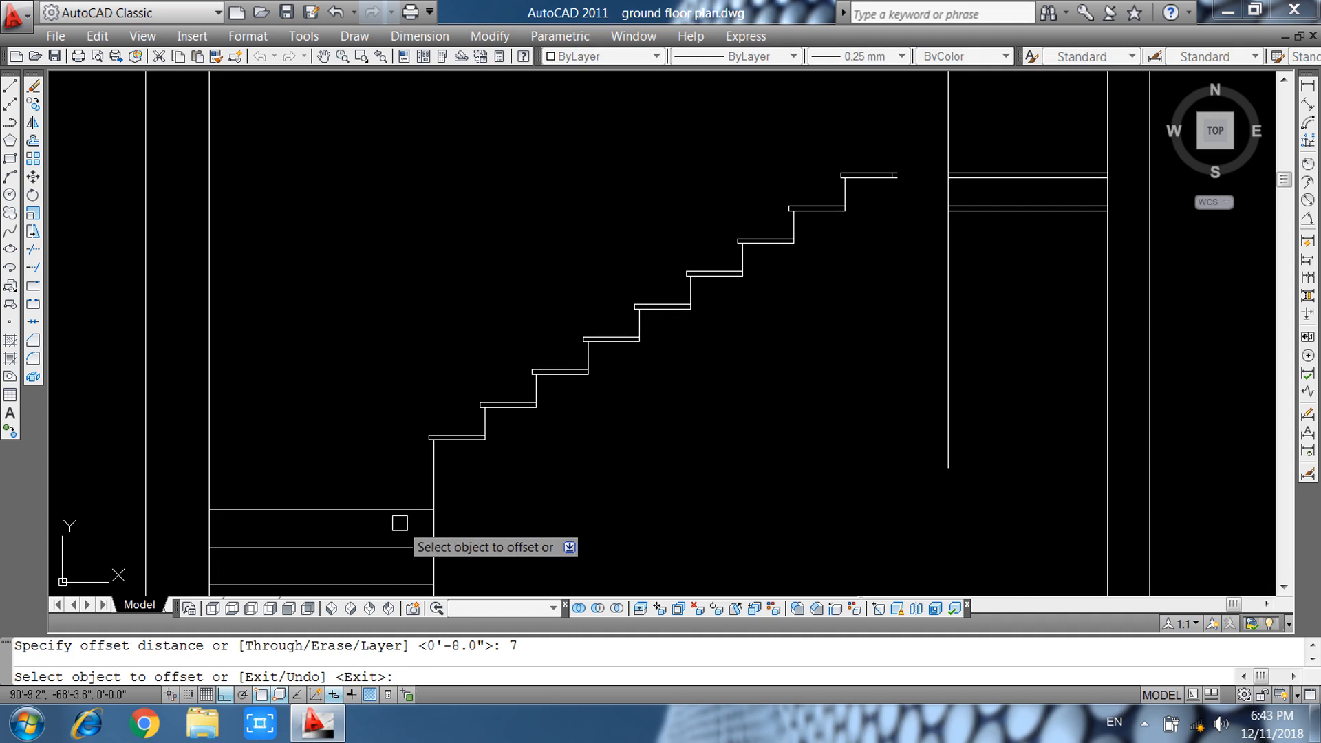
key(Escape)
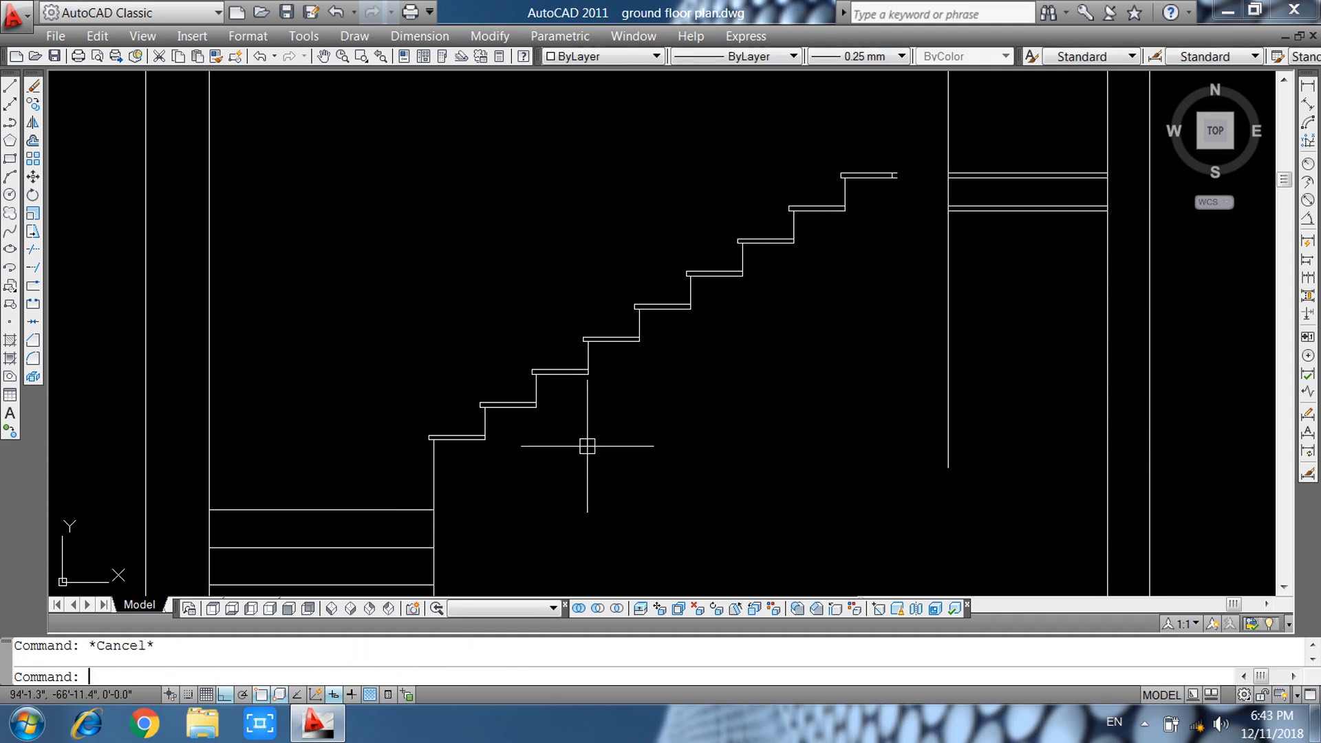
Offset the highest of the three horizontal lines upward by 7 inches.
key(Return)
text(7)
key(Return)
click(408, 507)
click(381, 448)
key(Escape)
Offset the new upper landing line downward by 1 inch to form the slab thickness.
text(o)
key(Return)
text(1)
key(Return)
click(414, 484)
click(440, 499)
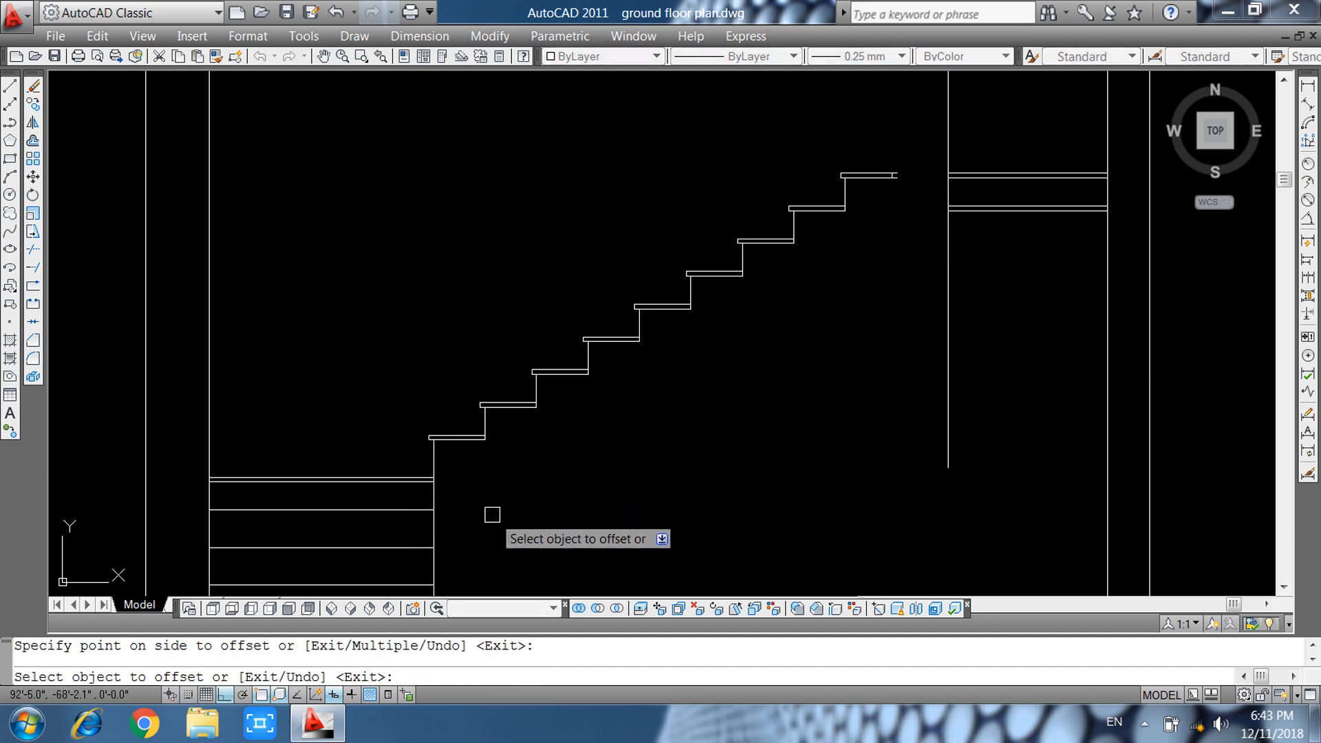
key(Escape)
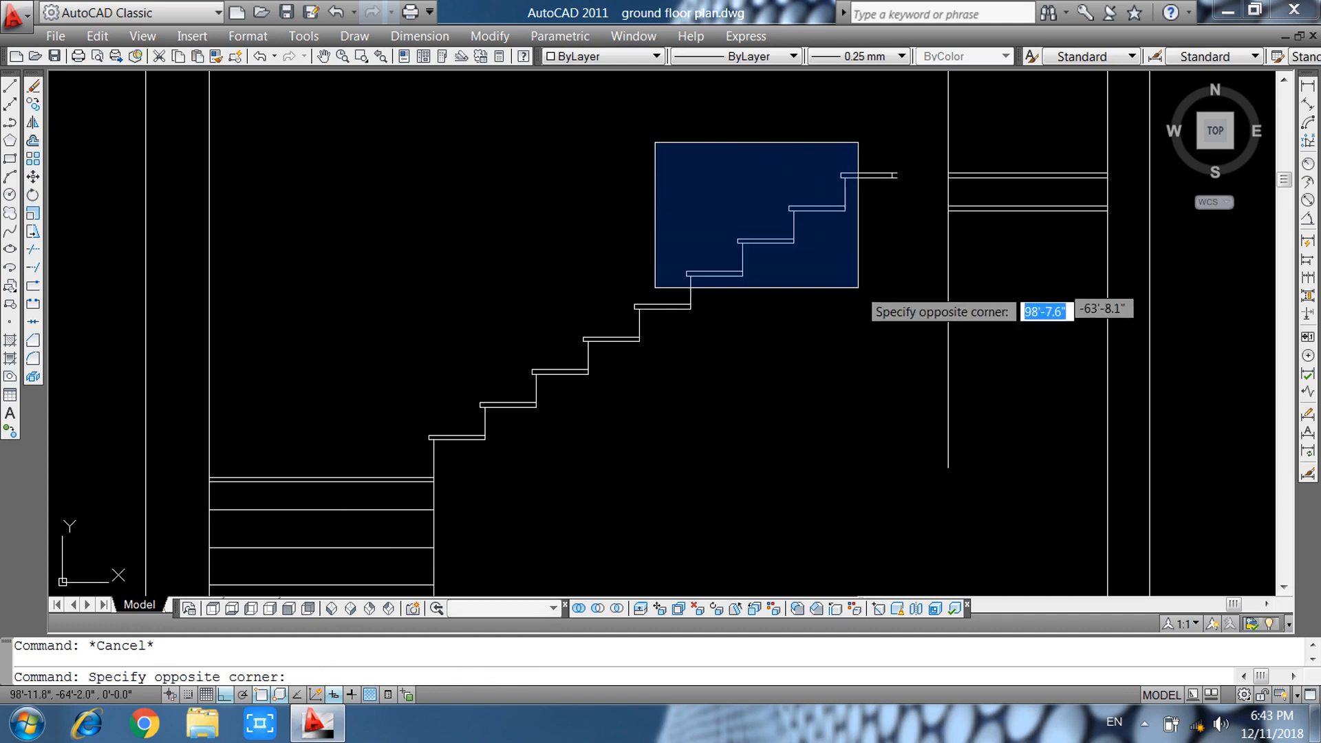
Move the whole stair flight from its lowest tread's upper nosing corner to the end of the upper landing line.
click(923, 396)
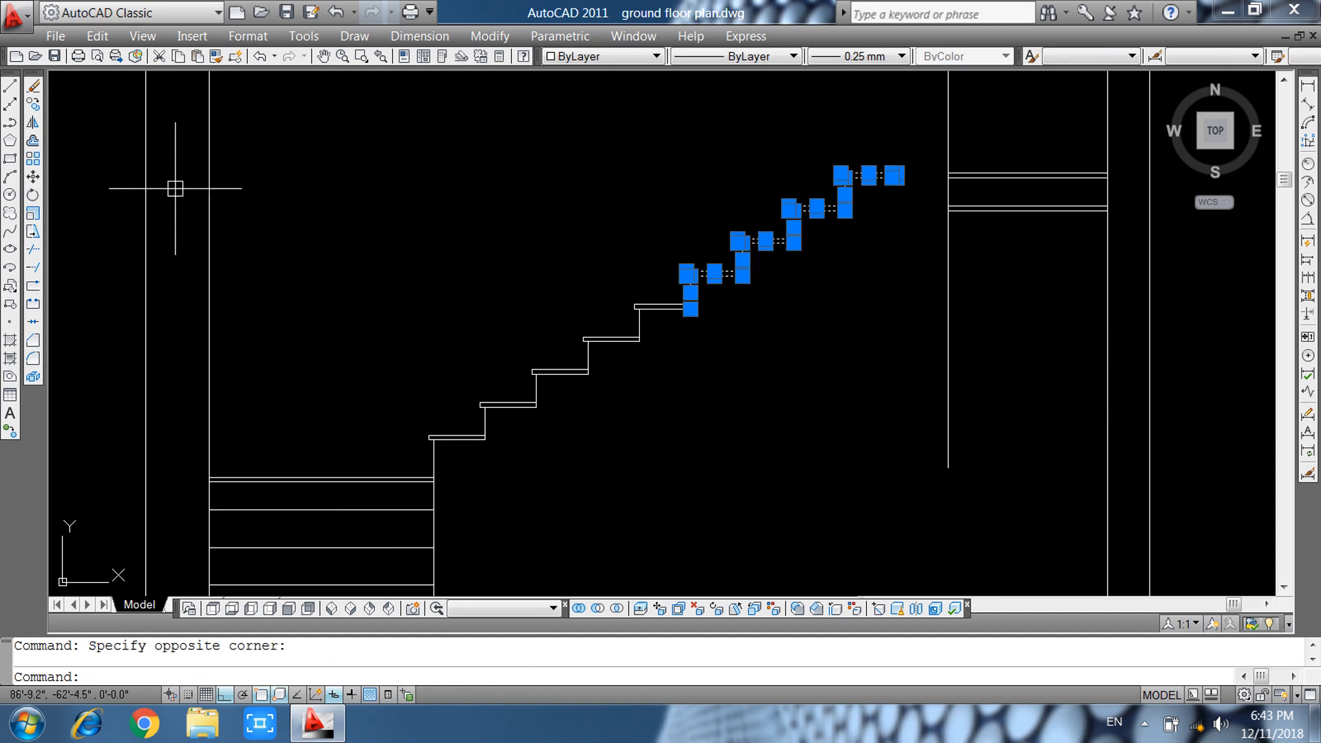
click(375, 163)
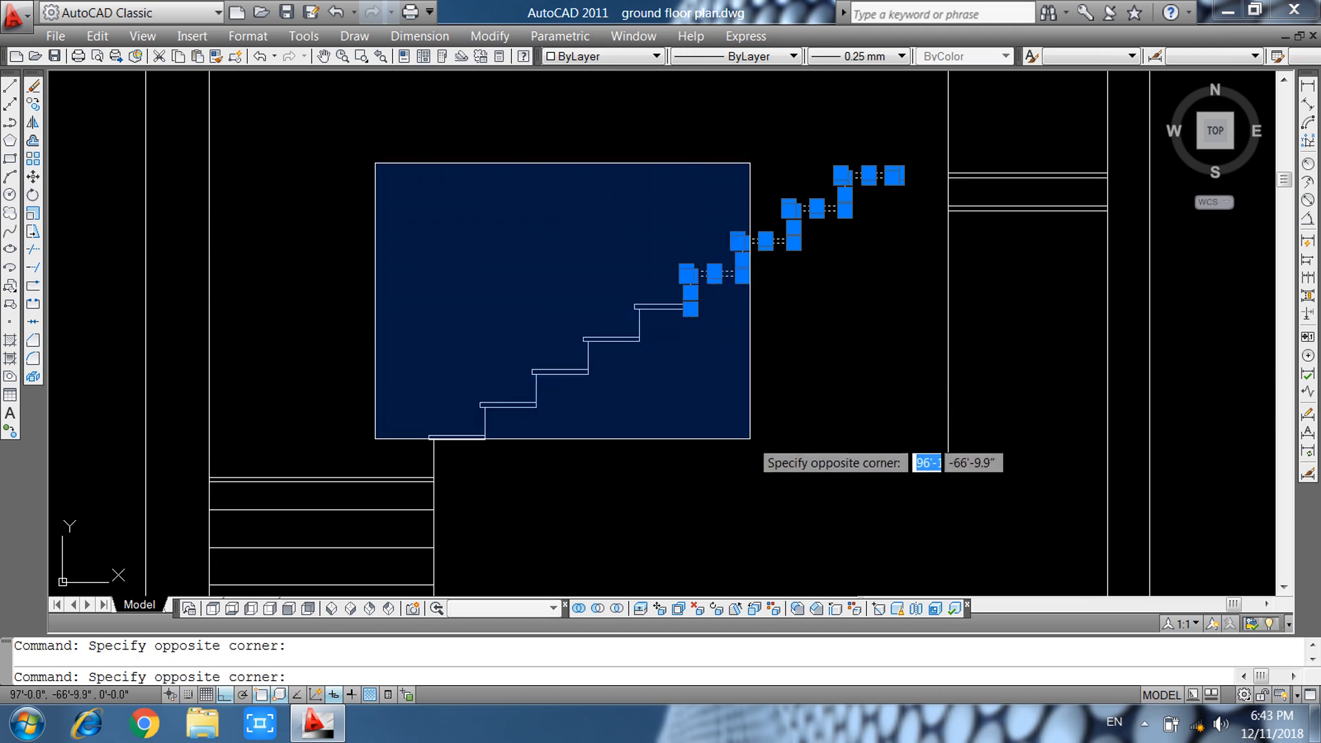
click(753, 449)
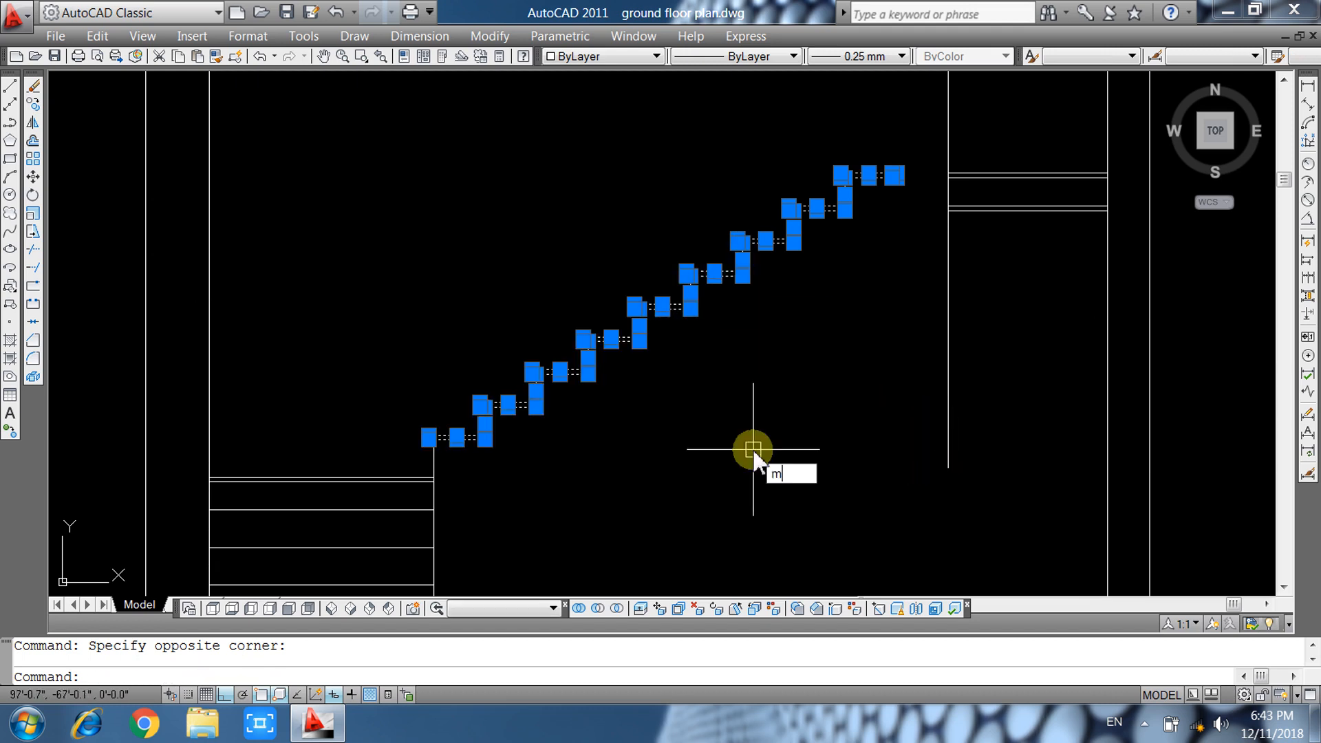
key(Return)
scroll(426, 446, up, 5)
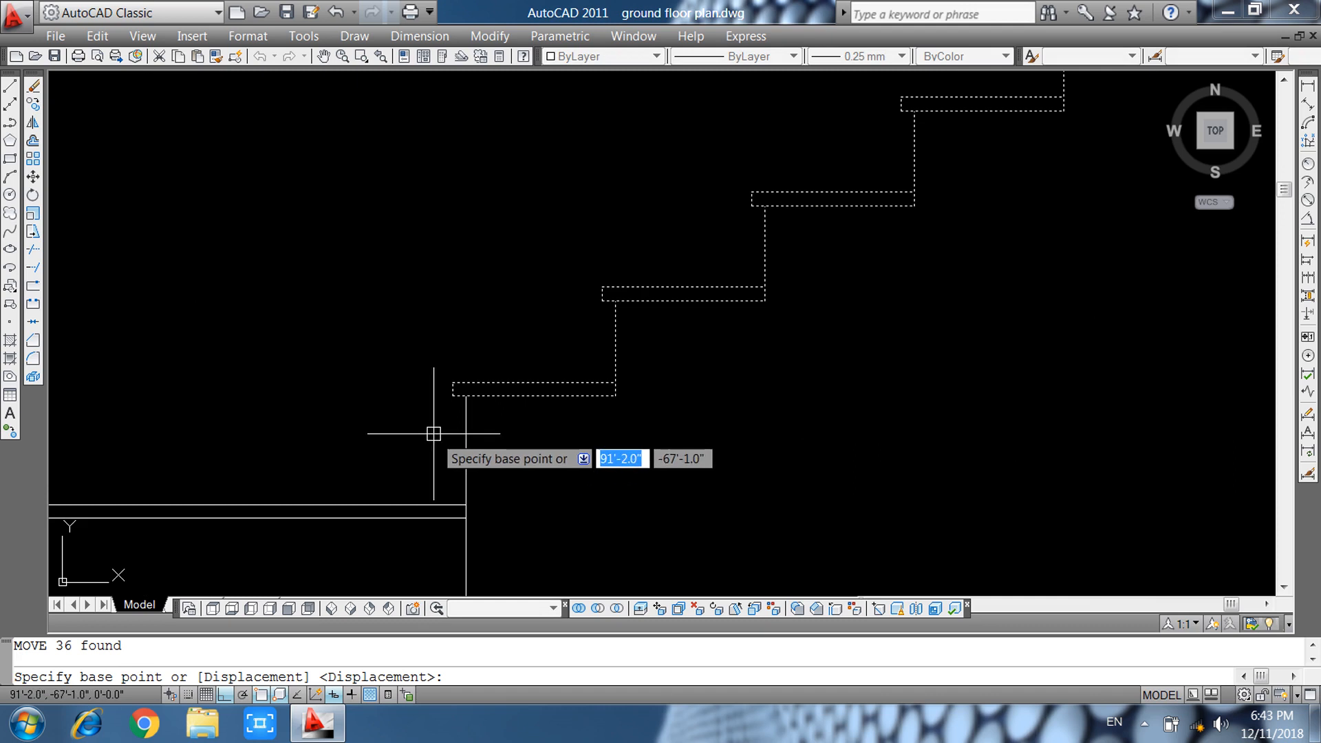
click(452, 383)
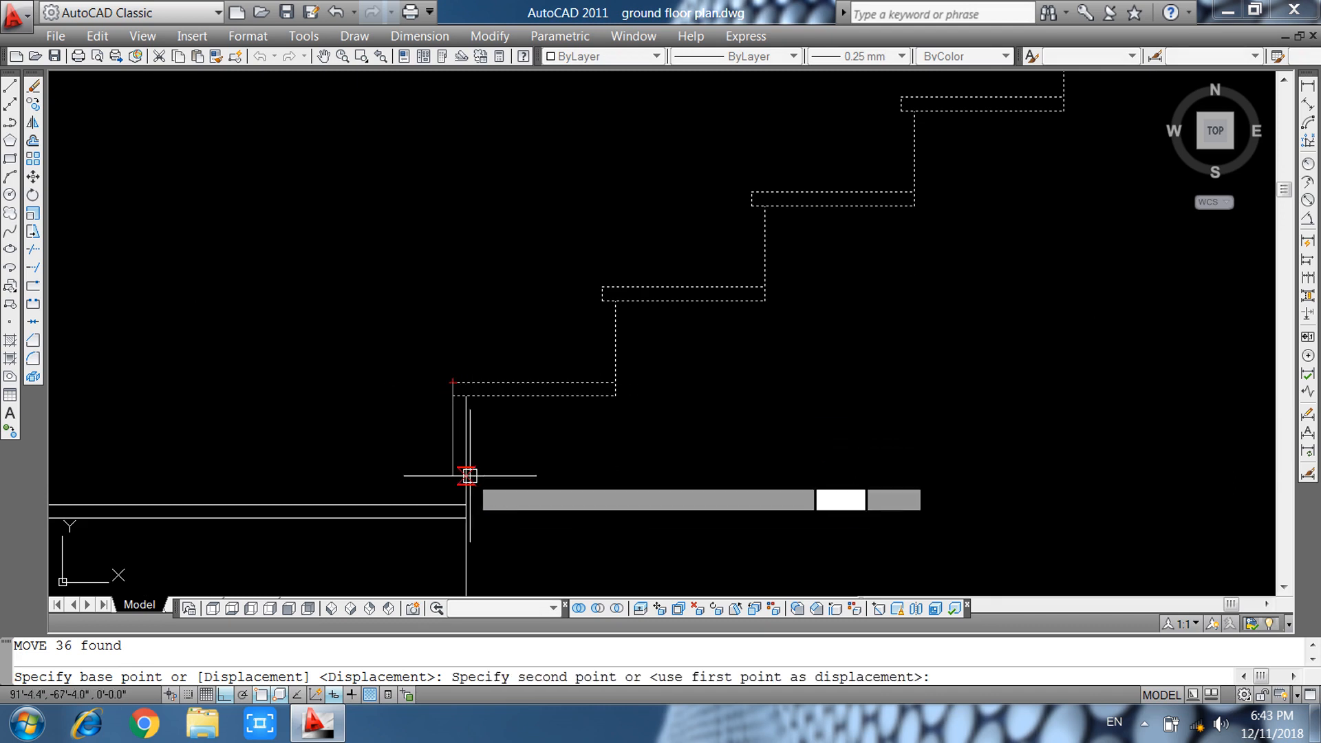
click(466, 504)
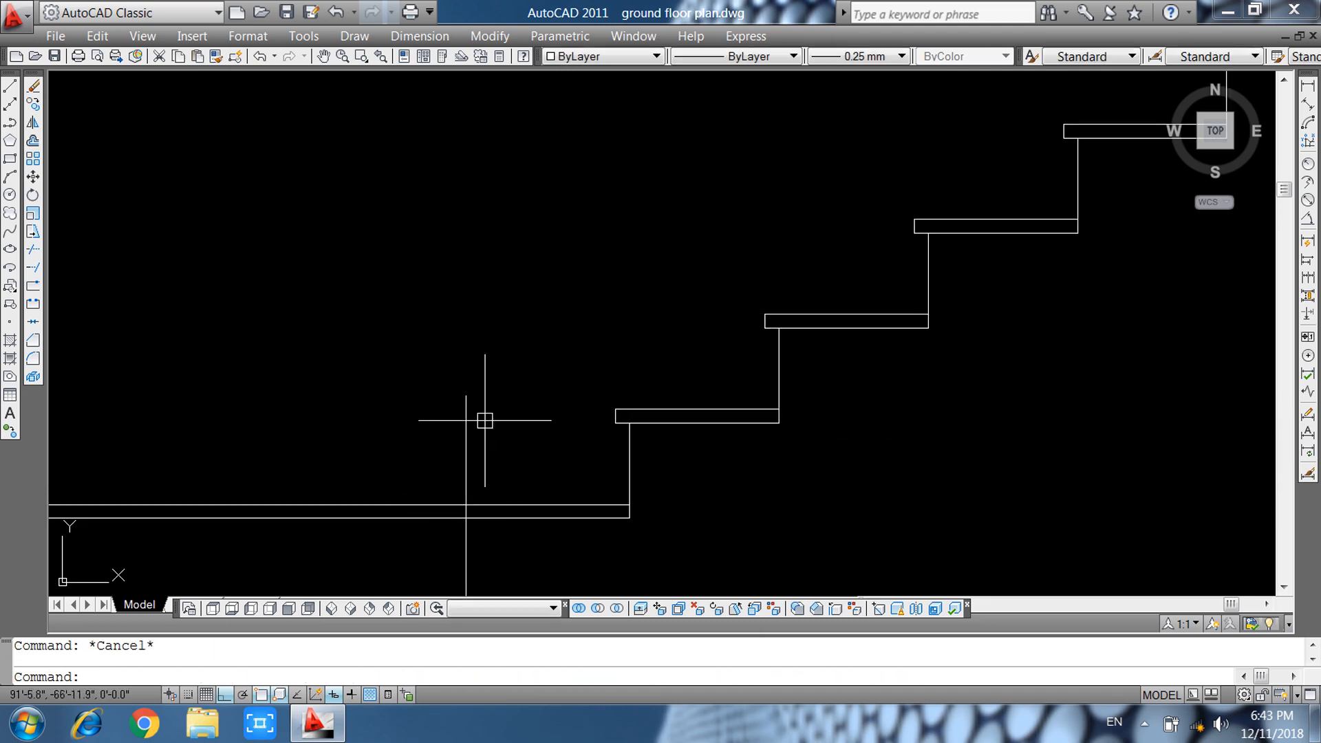
Erase the old vertical riser line and the pair of landing lines beside the lowest tread.
scroll(486, 421, down, 4)
click(427, 418)
click(387, 469)
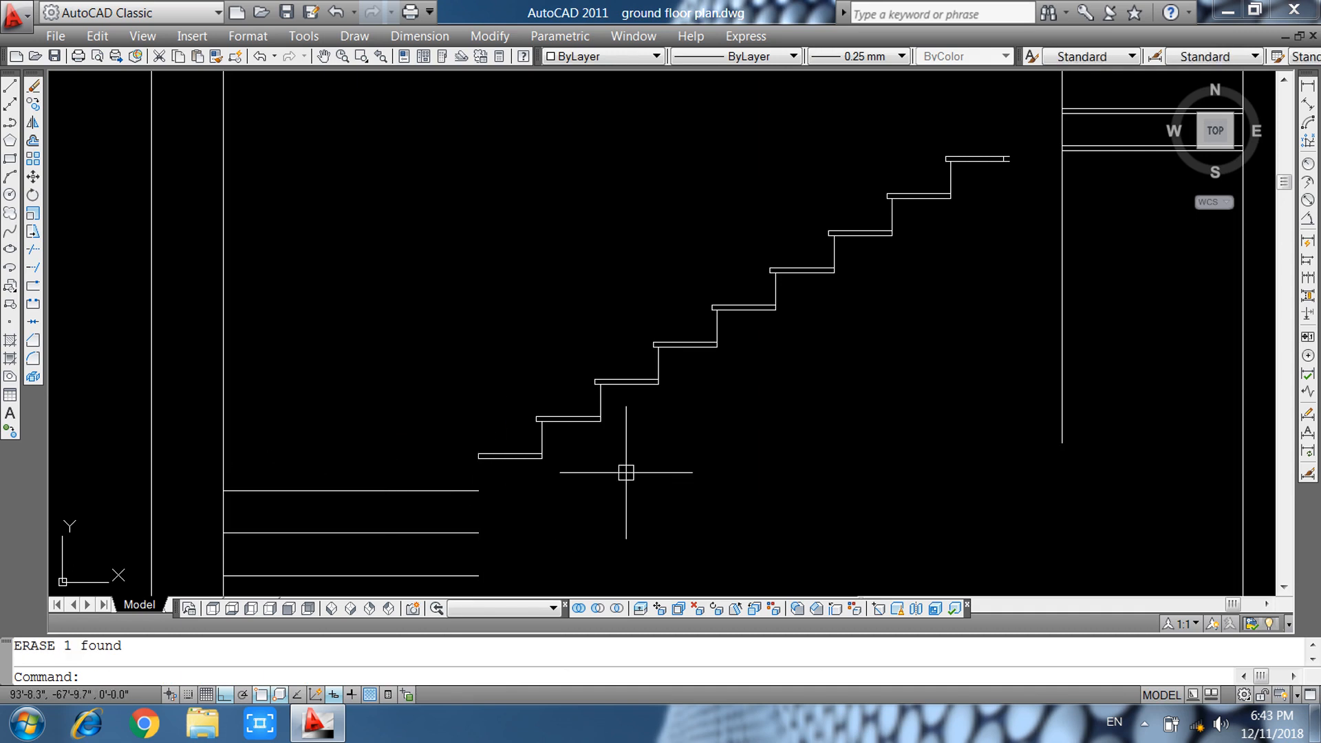
text(tr)
key(Return)
key(Return)
scroll(481, 431, down, 4)
middle_drag(644, 430, 609, 490)
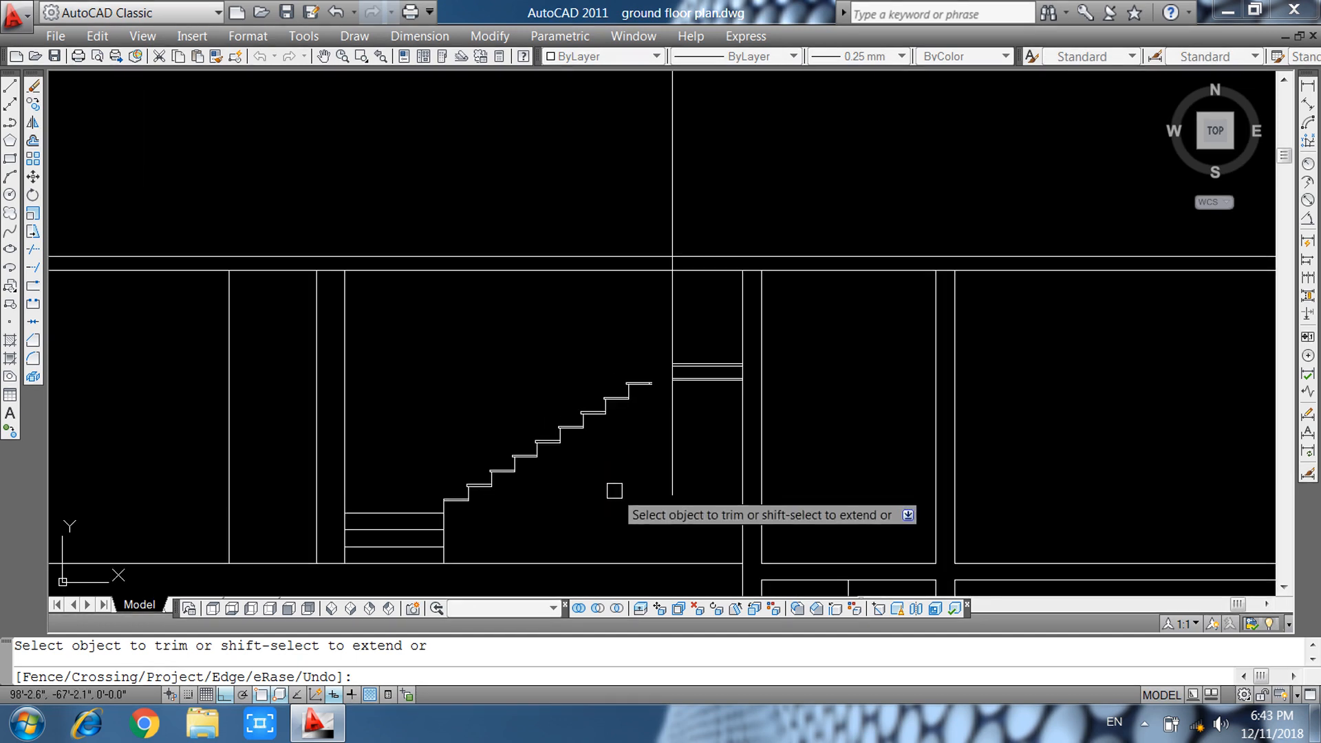
key(Escape)
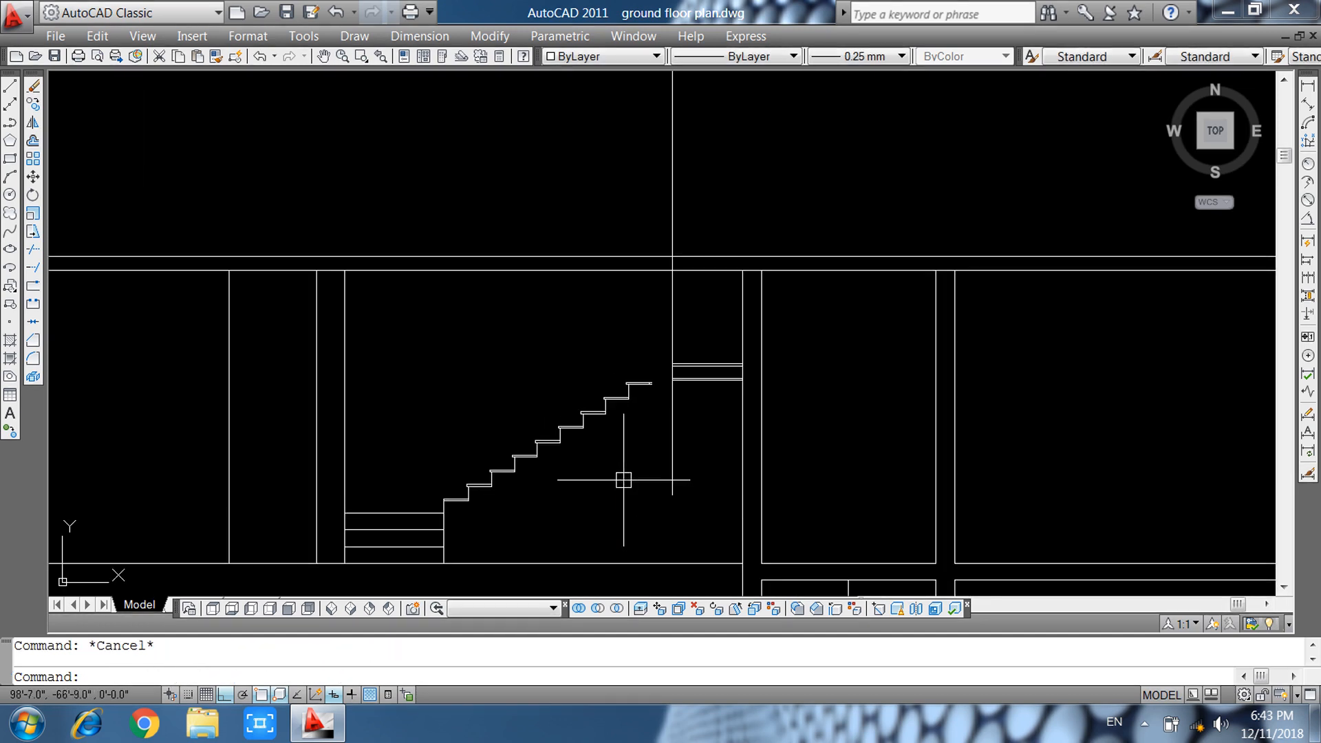
Draw the first slanted winder line from the outer to the inner curve of the plan staircase, just past the straight flight.
scroll(624, 348, down, 2)
middle_drag(692, 475, 650, 223)
scroll(662, 230, down, 1)
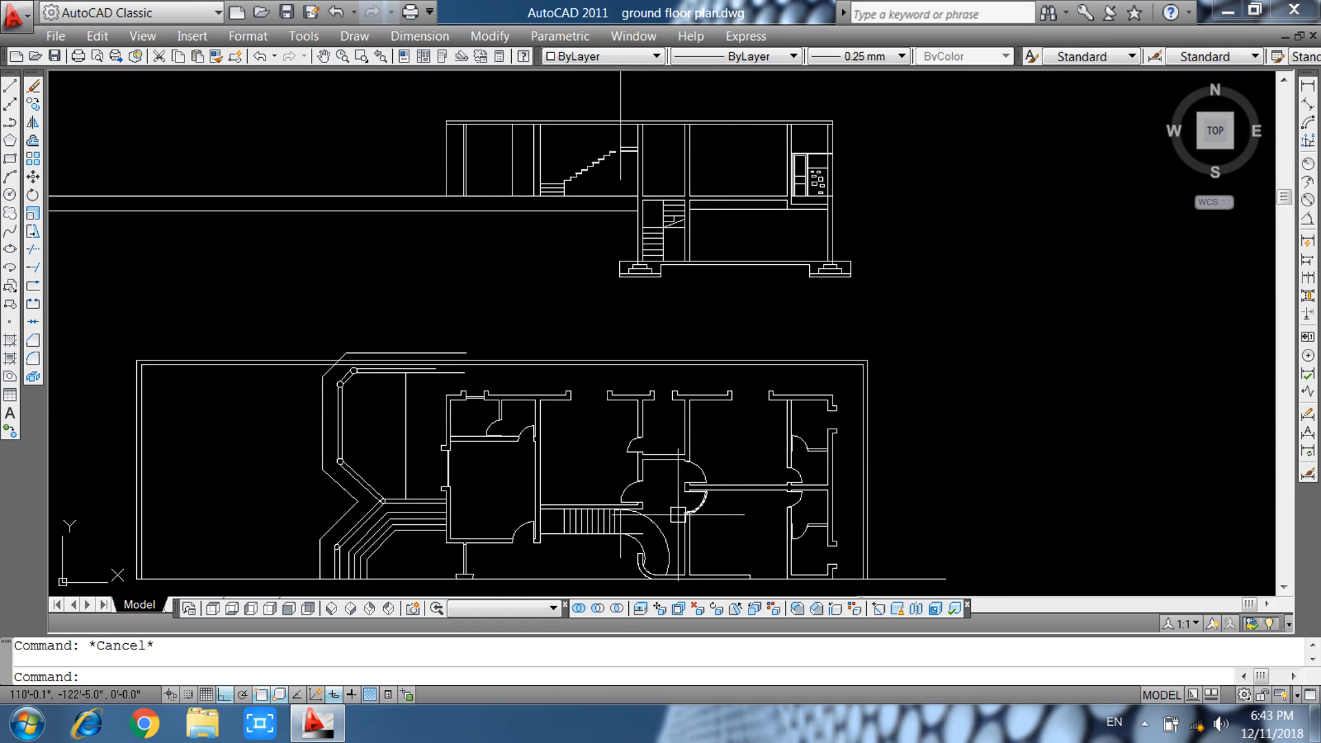
middle_drag(687, 509, 622, 427)
text(l)
key(Return)
scroll(560, 451, up, 5)
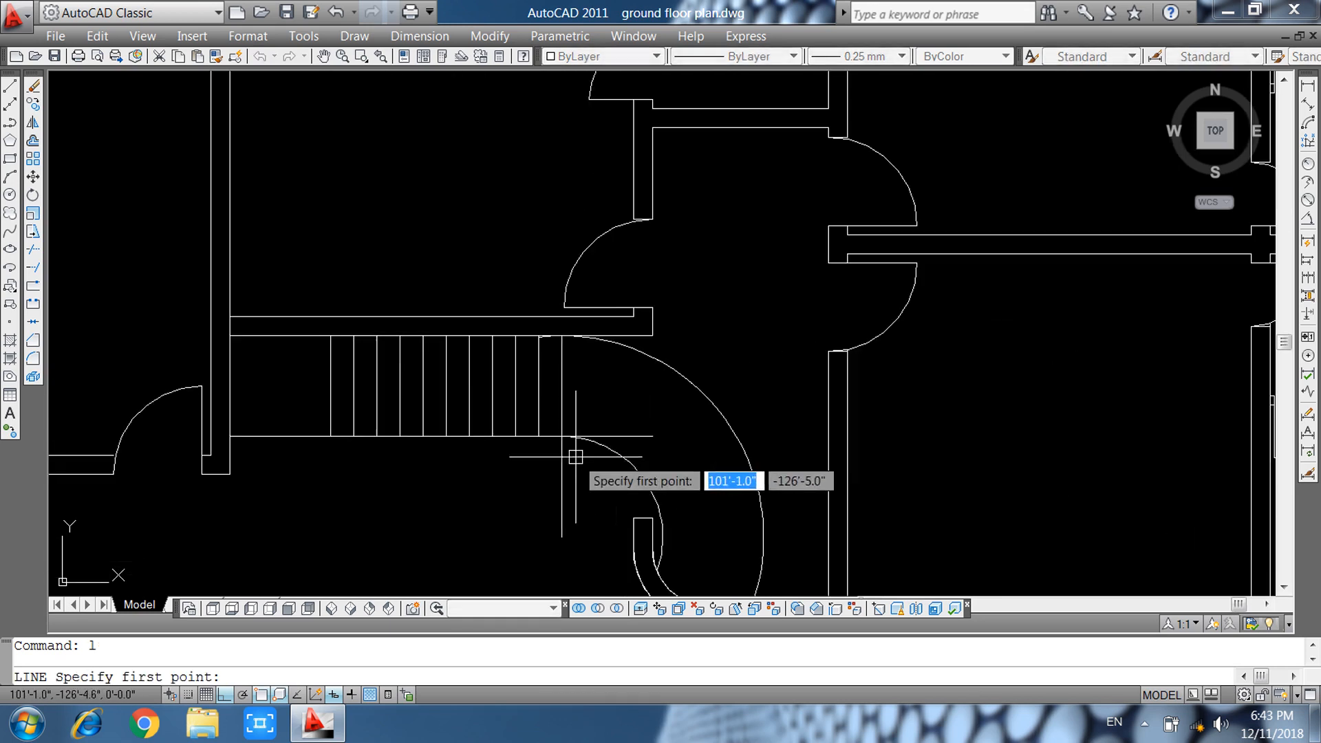
click(620, 344)
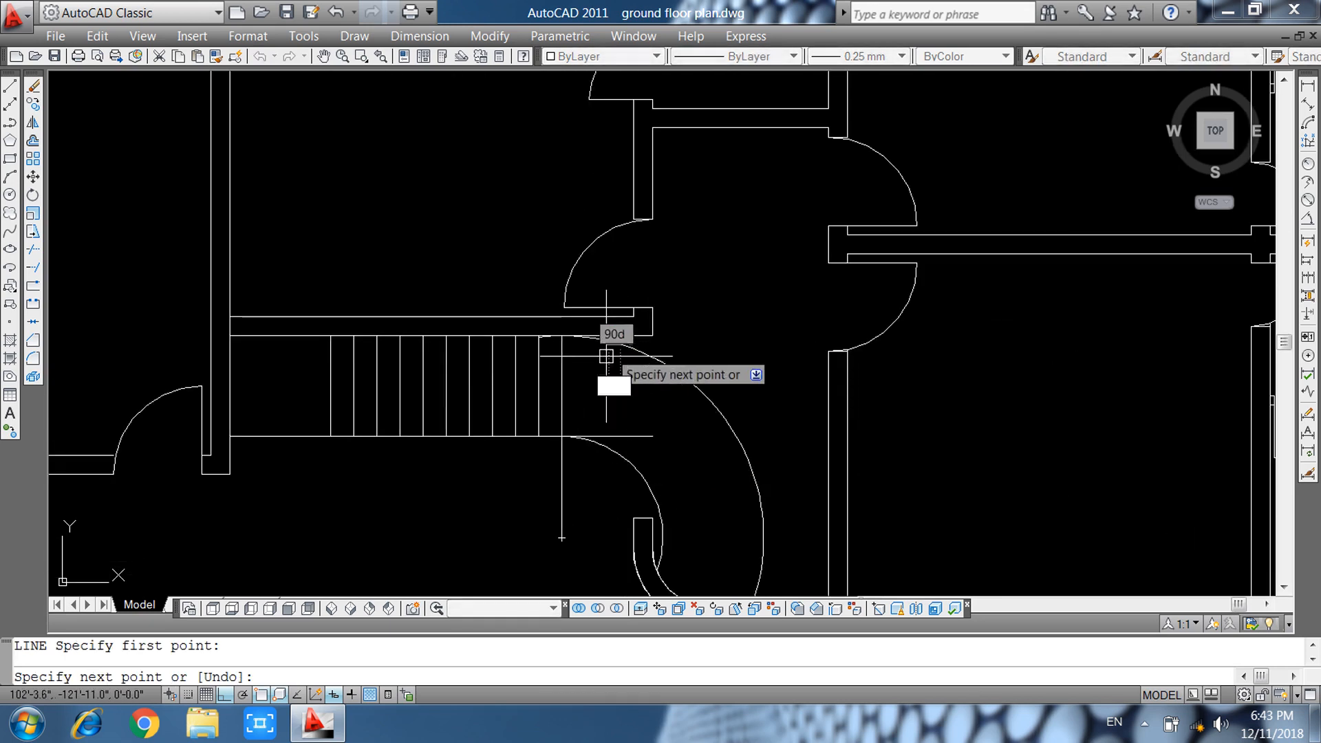
scroll(590, 420, up, 5)
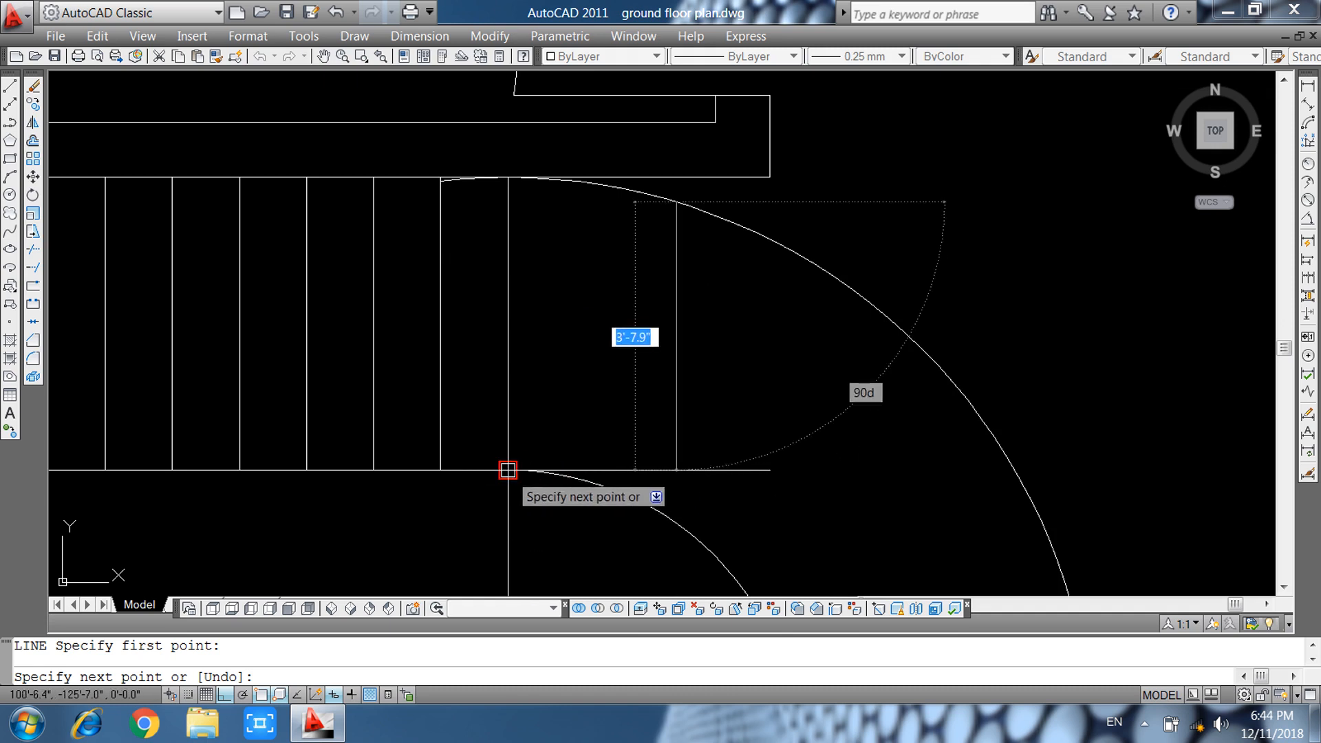
click(598, 470)
key(Escape)
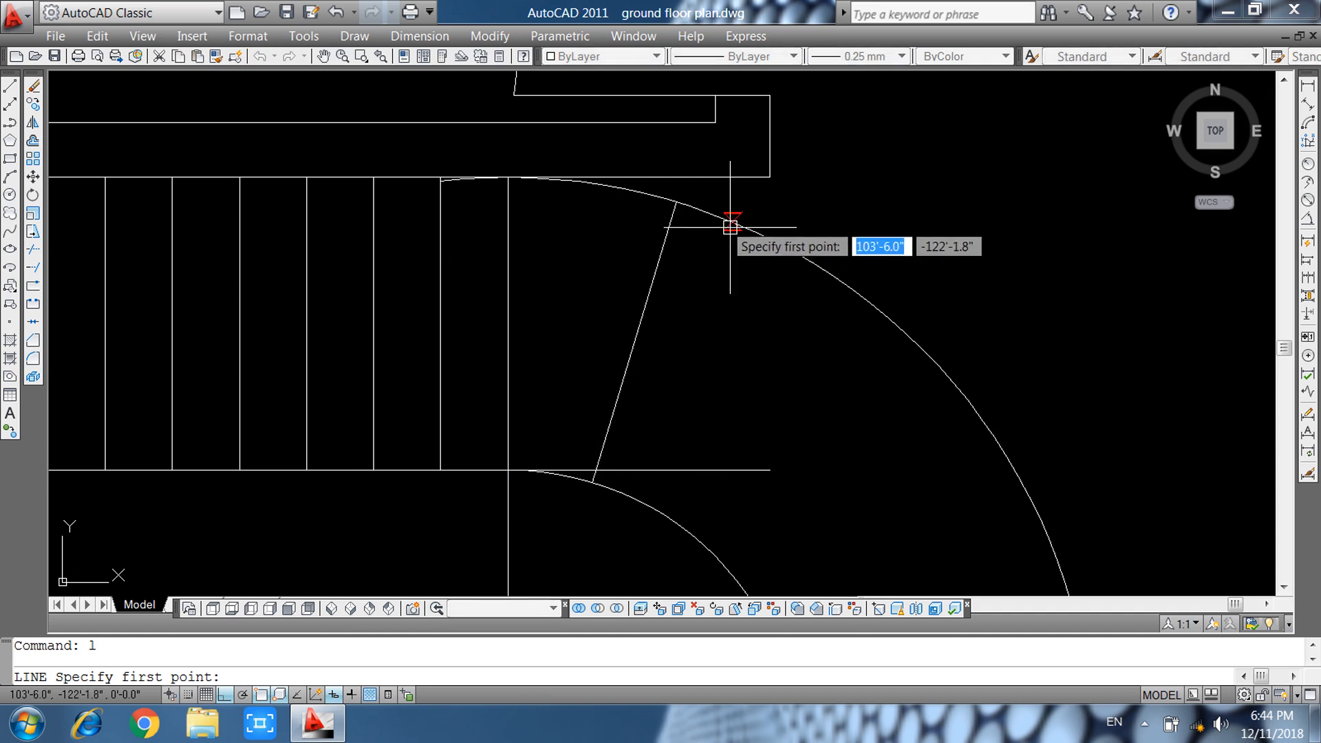
Draw the second and third winder lines between the outer and inner stair curves, each fanned further around the bend.
click(787, 248)
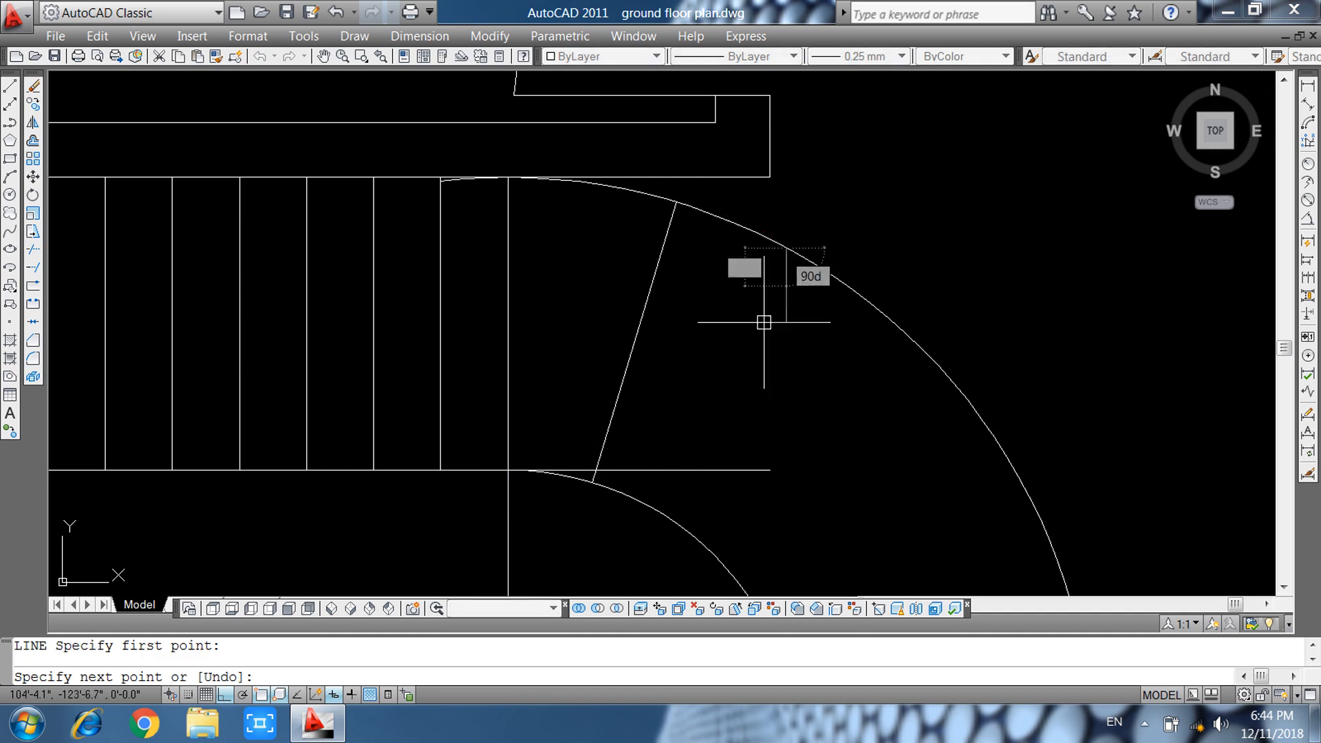
click(648, 505)
key(Return)
key(Escape)
mouse_move(783, 472)
middle_down()
mouse_move(613, 346)
mouse_move(576, 386)
middle_up()
scroll(609, 345, down, 2)
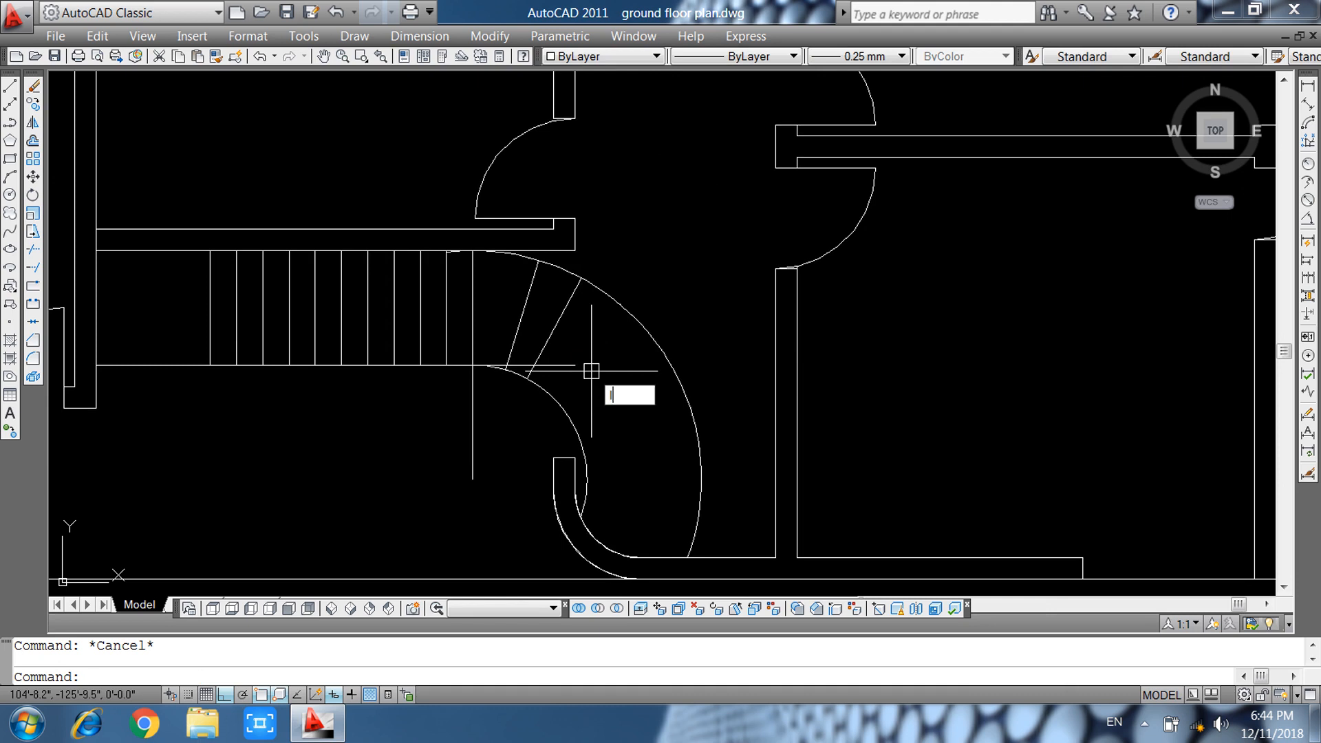
key(Return)
click(602, 304)
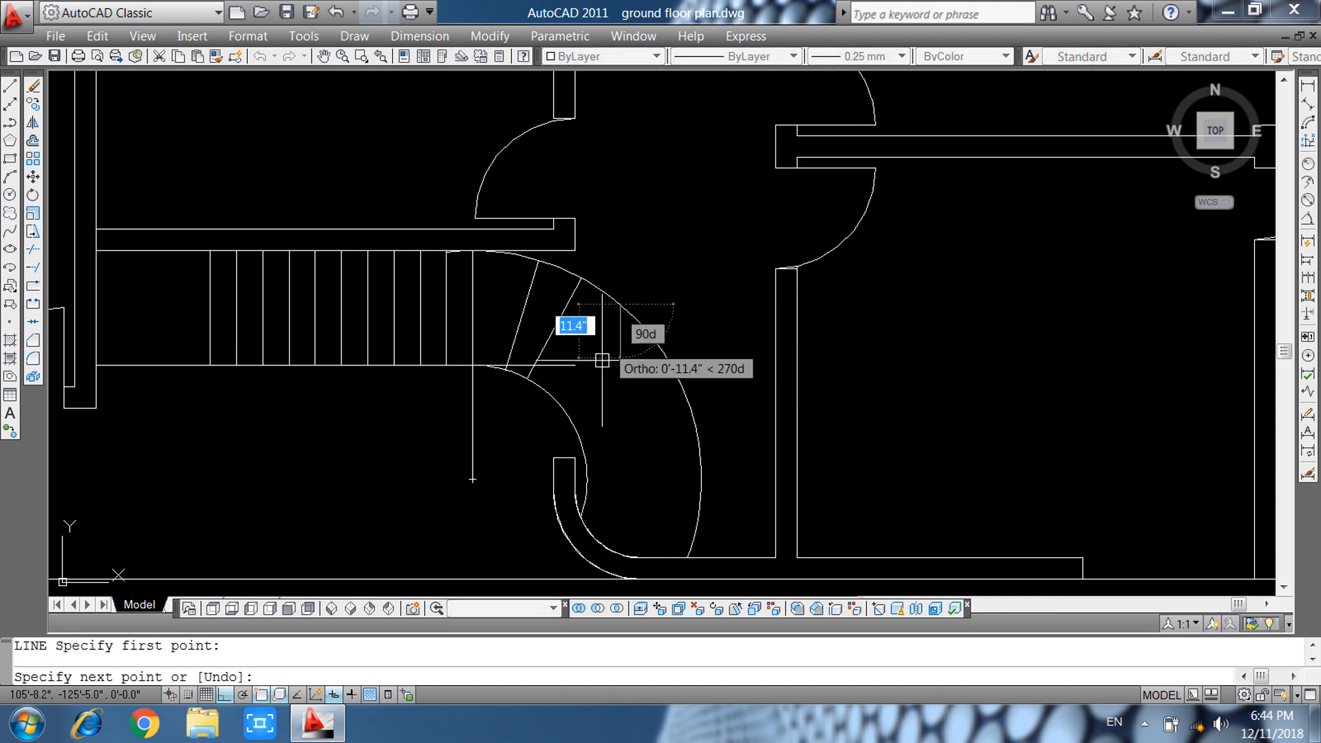
click(547, 392)
key(Escape)
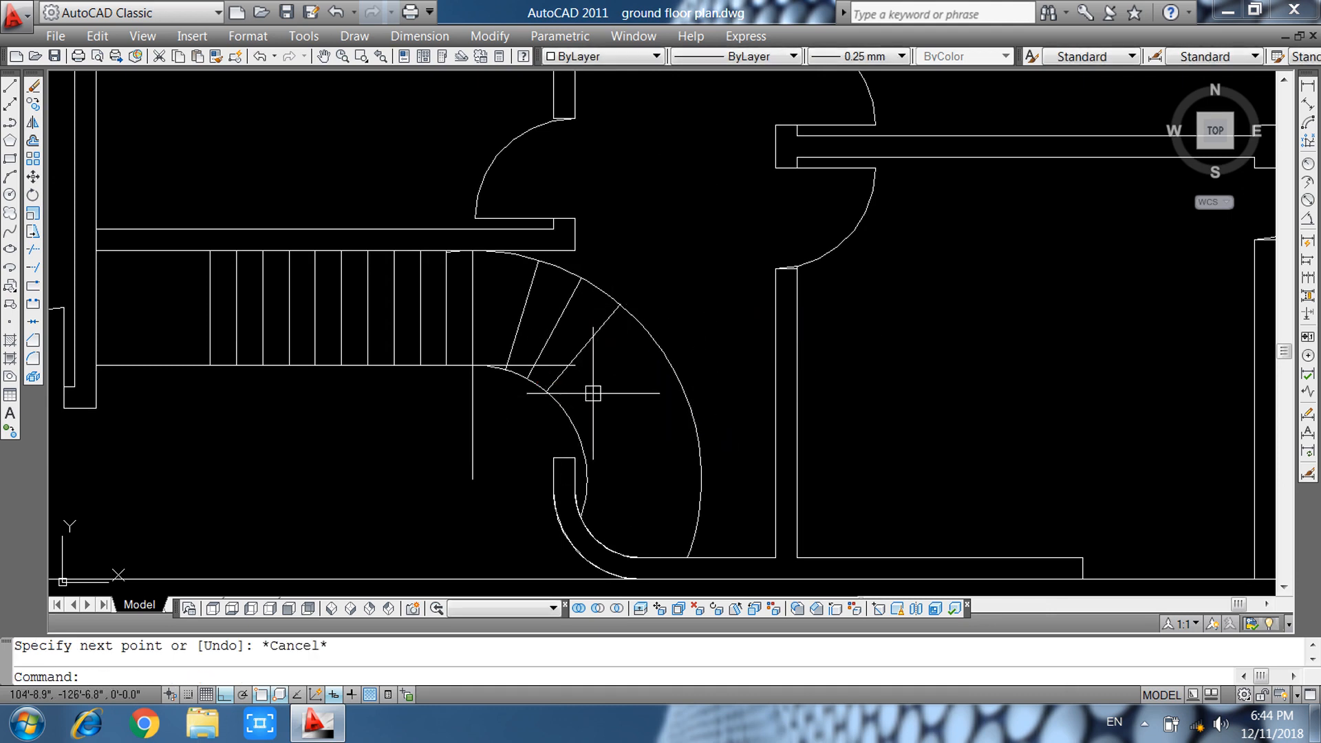
Draw the fourth and fifth winder lines across the middle of the bend, from outer curve to inner curve.
text(l)
key(Return)
click(652, 337)
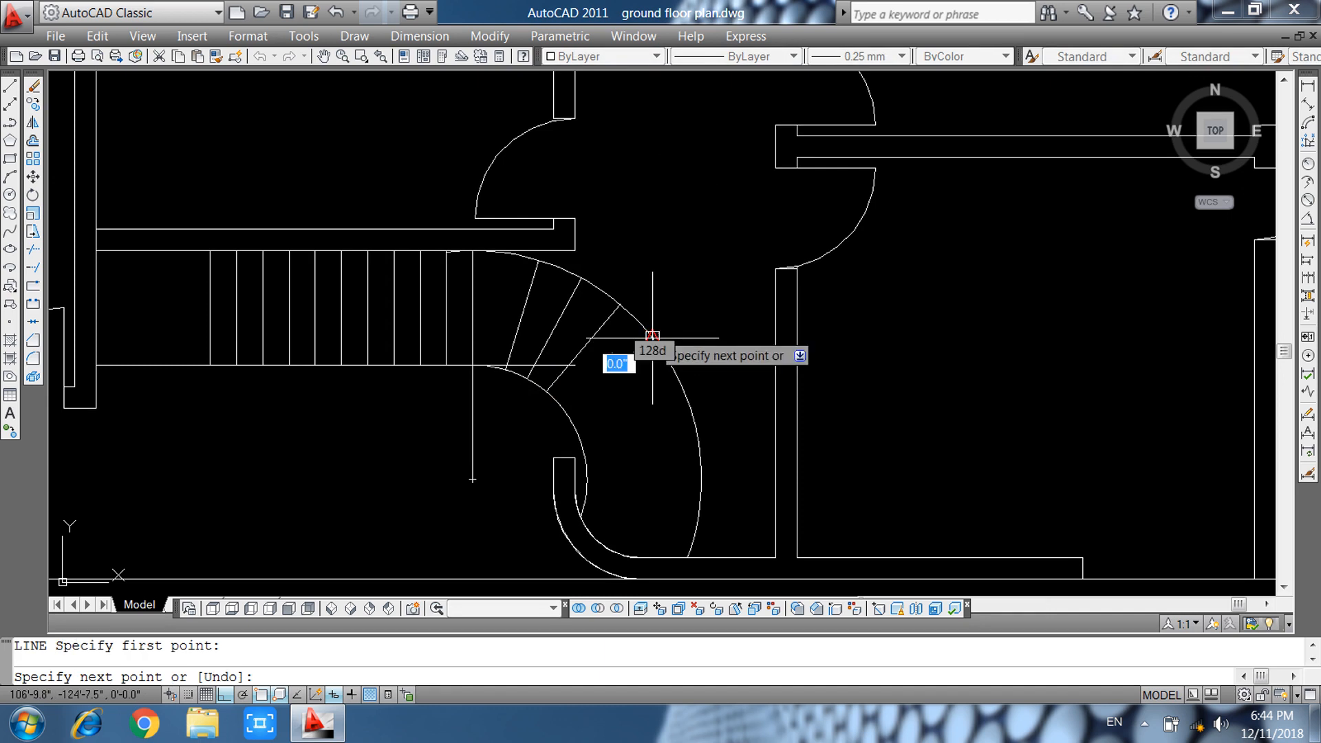
click(560, 405)
key(Return)
text(l)
key(Return)
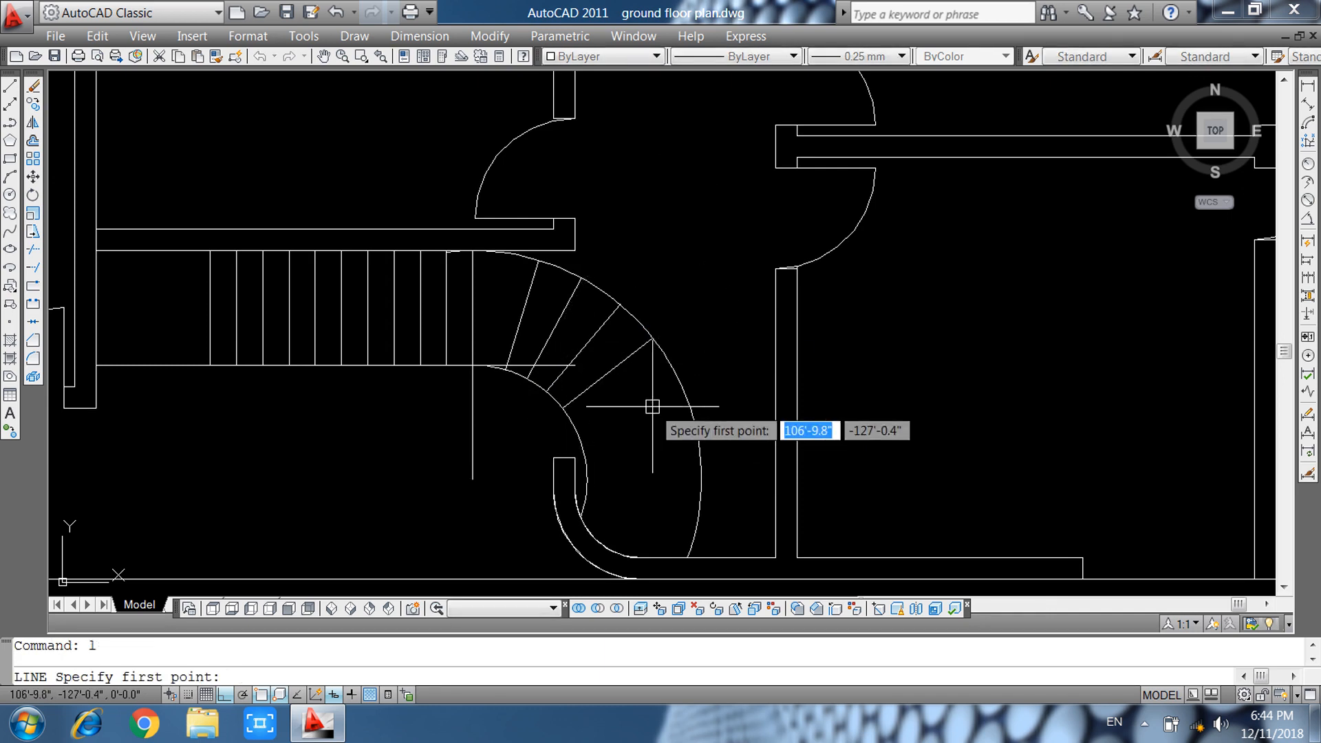
click(678, 377)
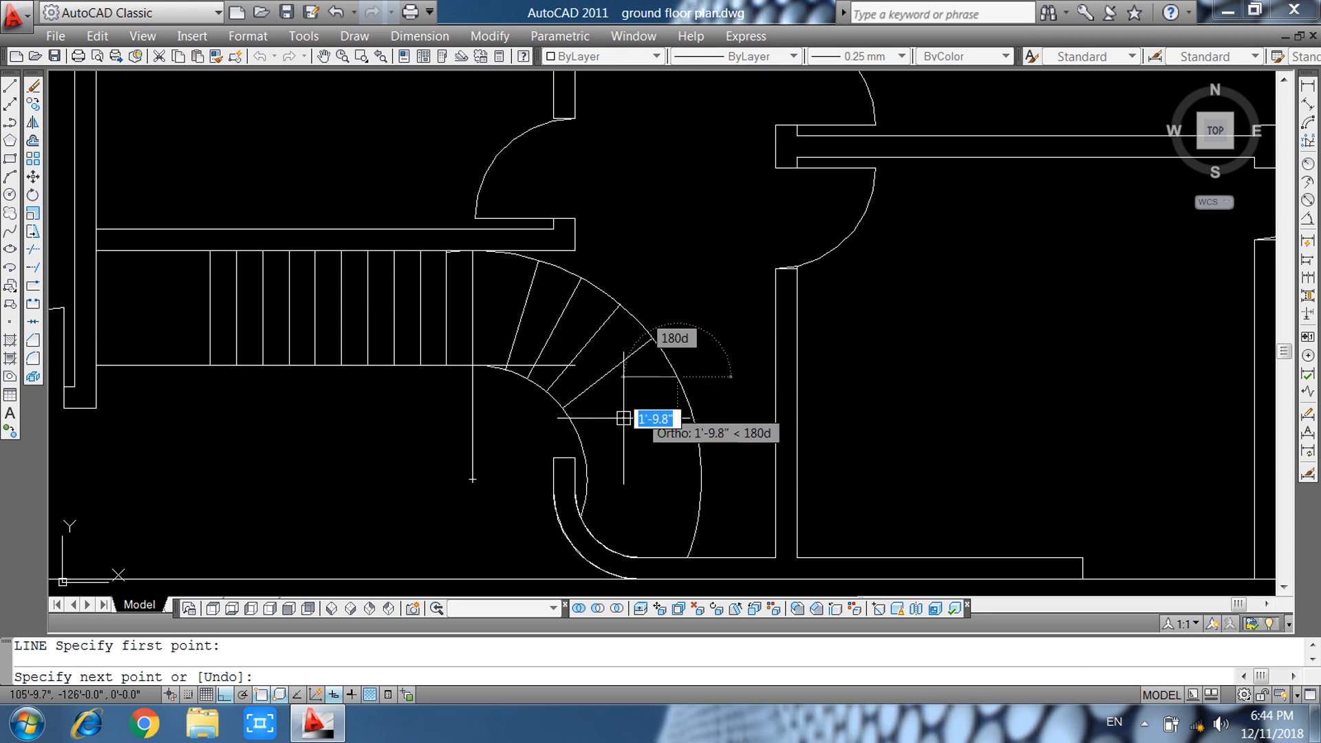
click(575, 428)
key(Escape)
Draw the sixth winder line from the outer curve to the inner curve, just above the curved wall's end.
text(l)
key(Return)
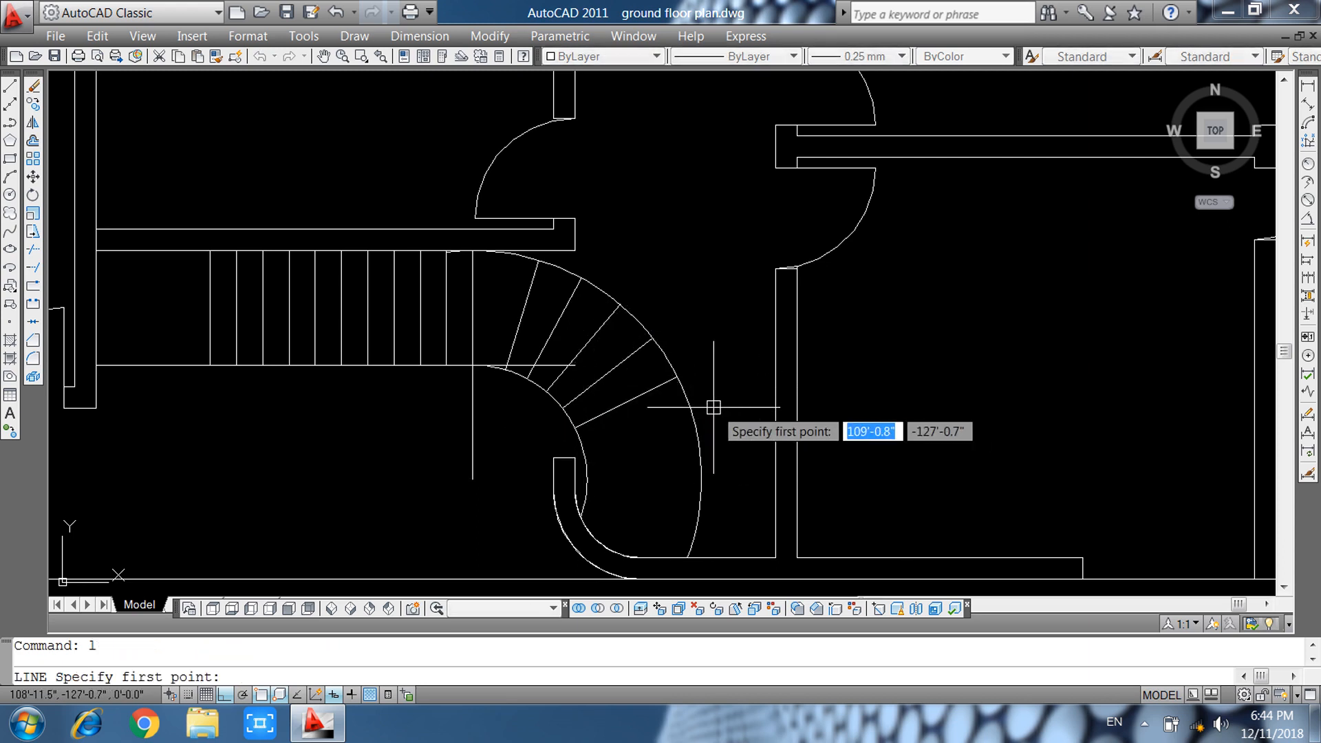
click(693, 419)
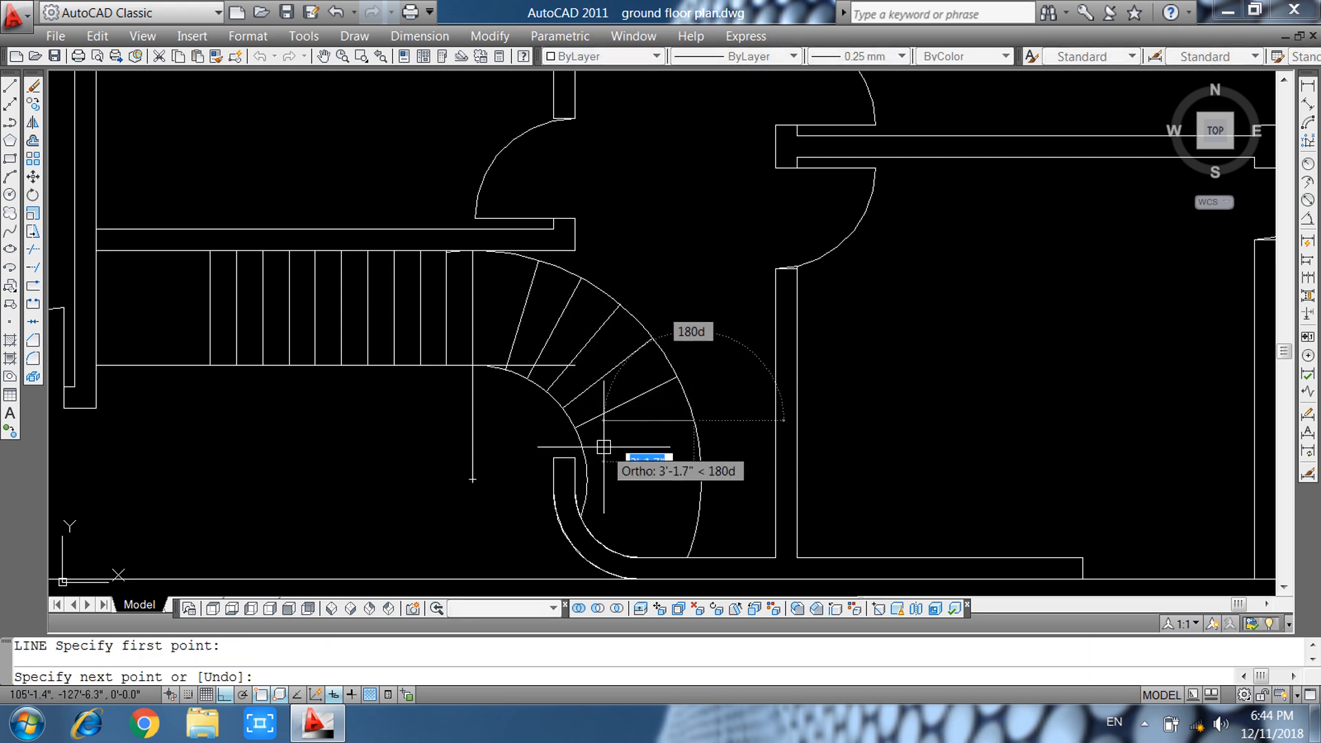
click(582, 450)
key(Return)
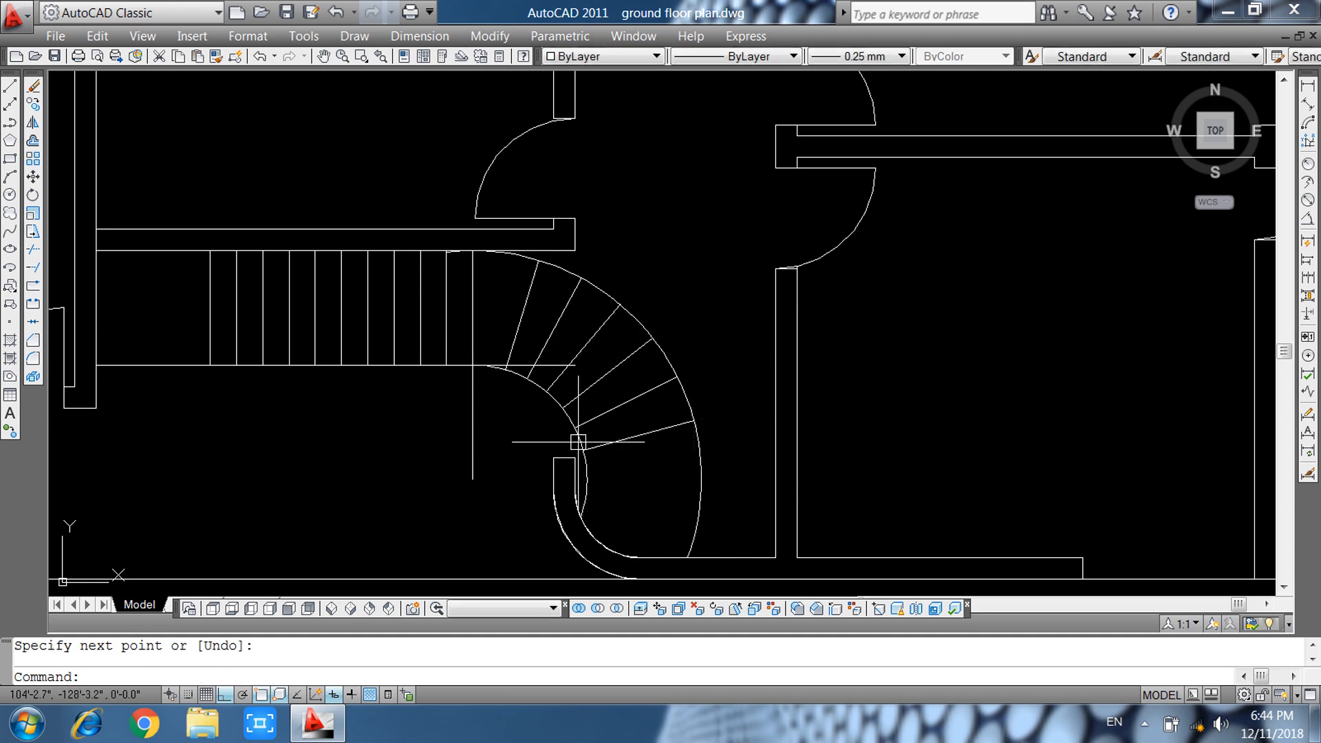
Try a seventh winder line across the stair curves below the sixth one.
text(l)
key(Return)
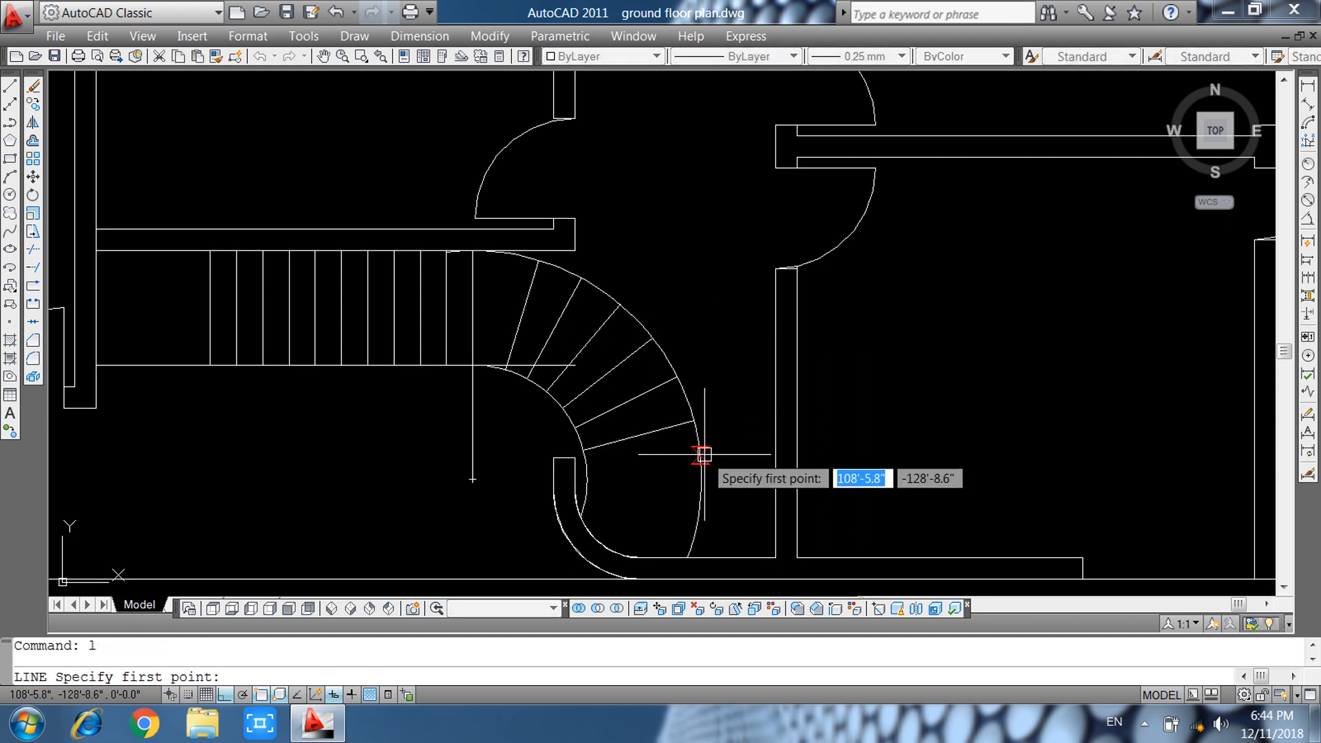
click(701, 467)
click(587, 479)
key(Return)
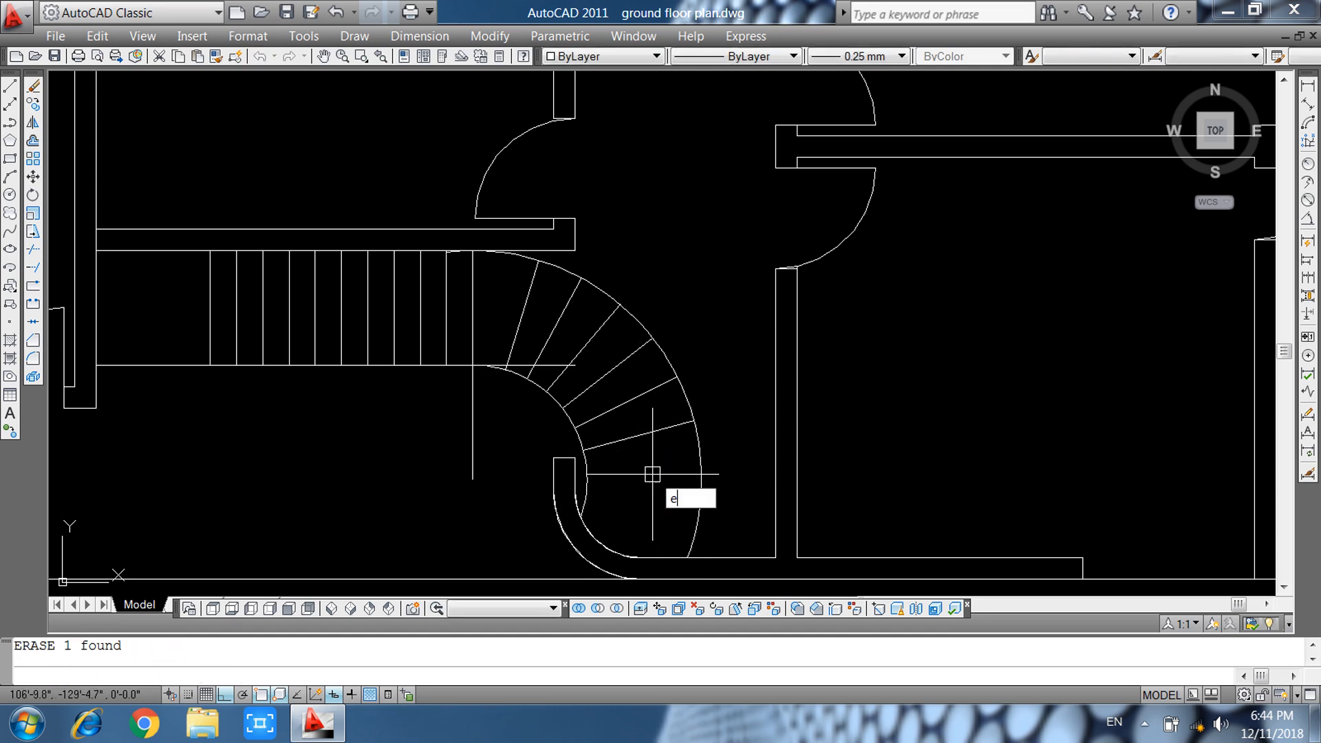
Draw the seventh and eighth winder lines across the lower part of the bend, ending on the inner curve.
text(l)
key(Return)
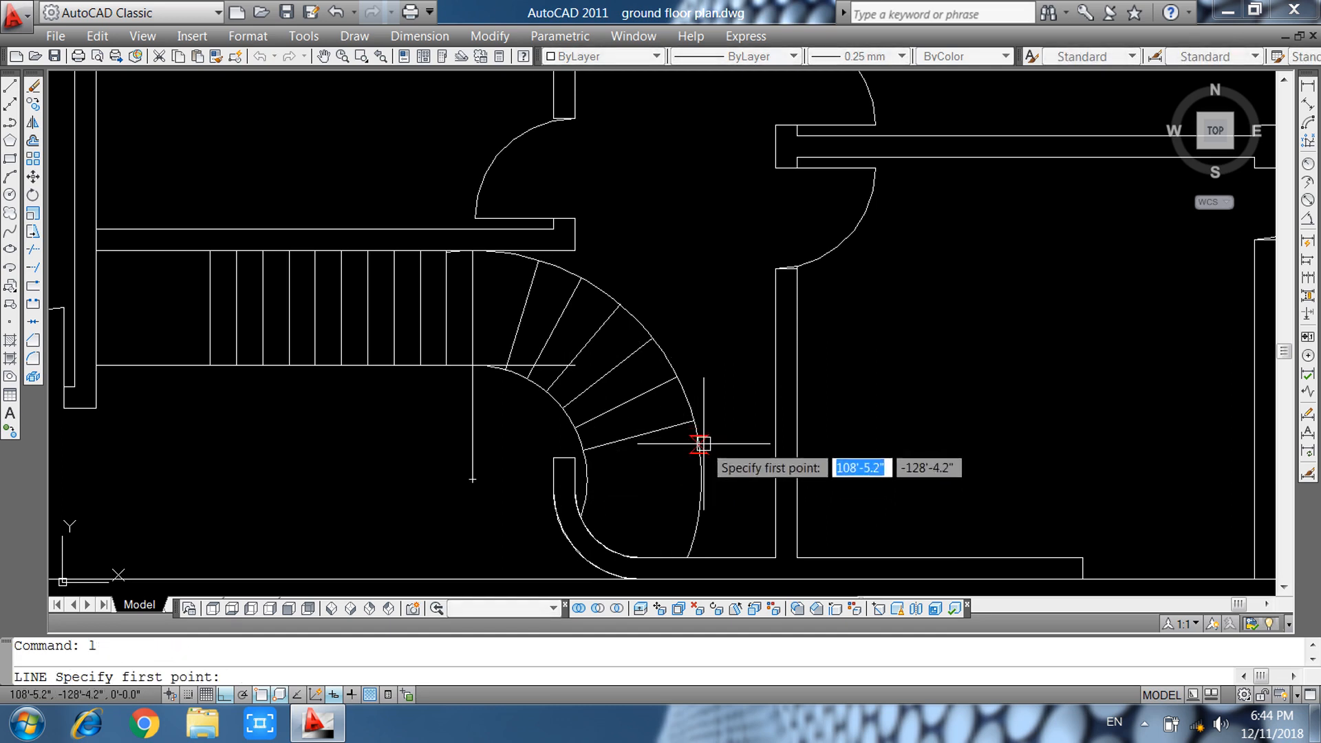
click(701, 466)
click(584, 470)
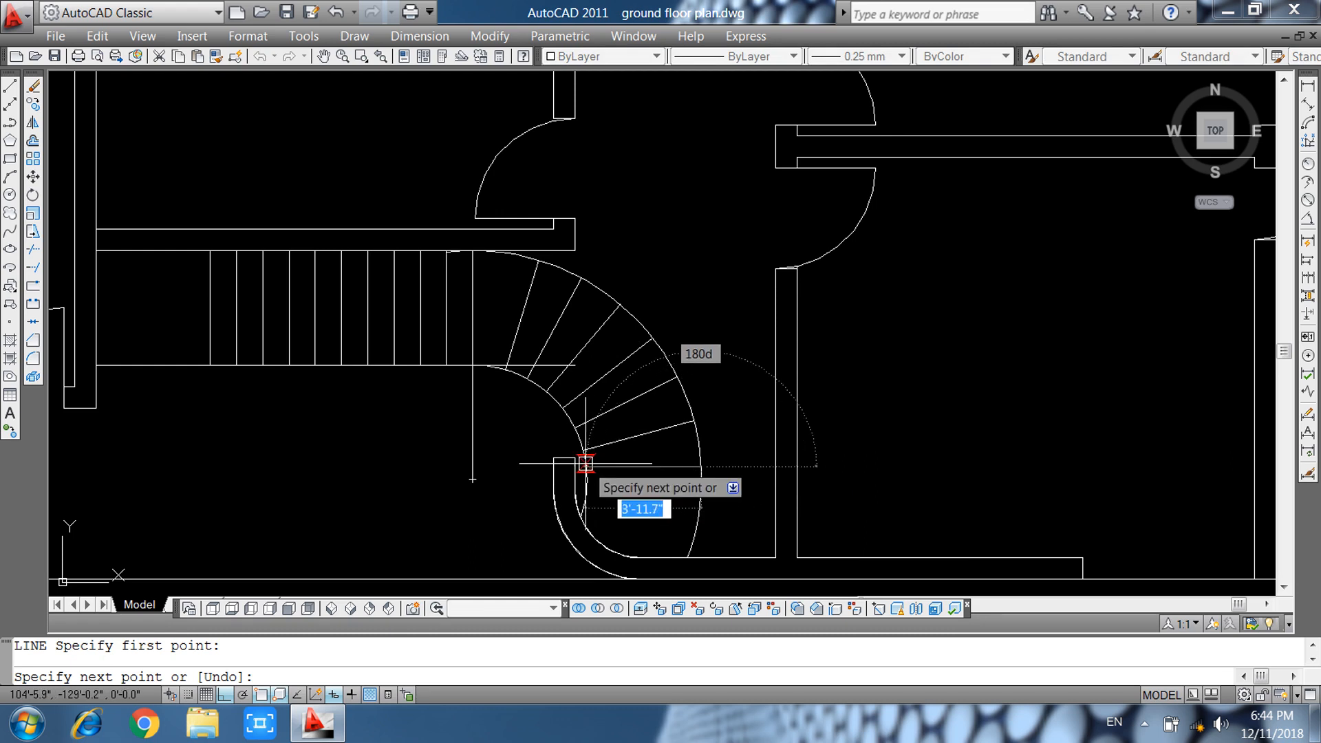
key(Return)
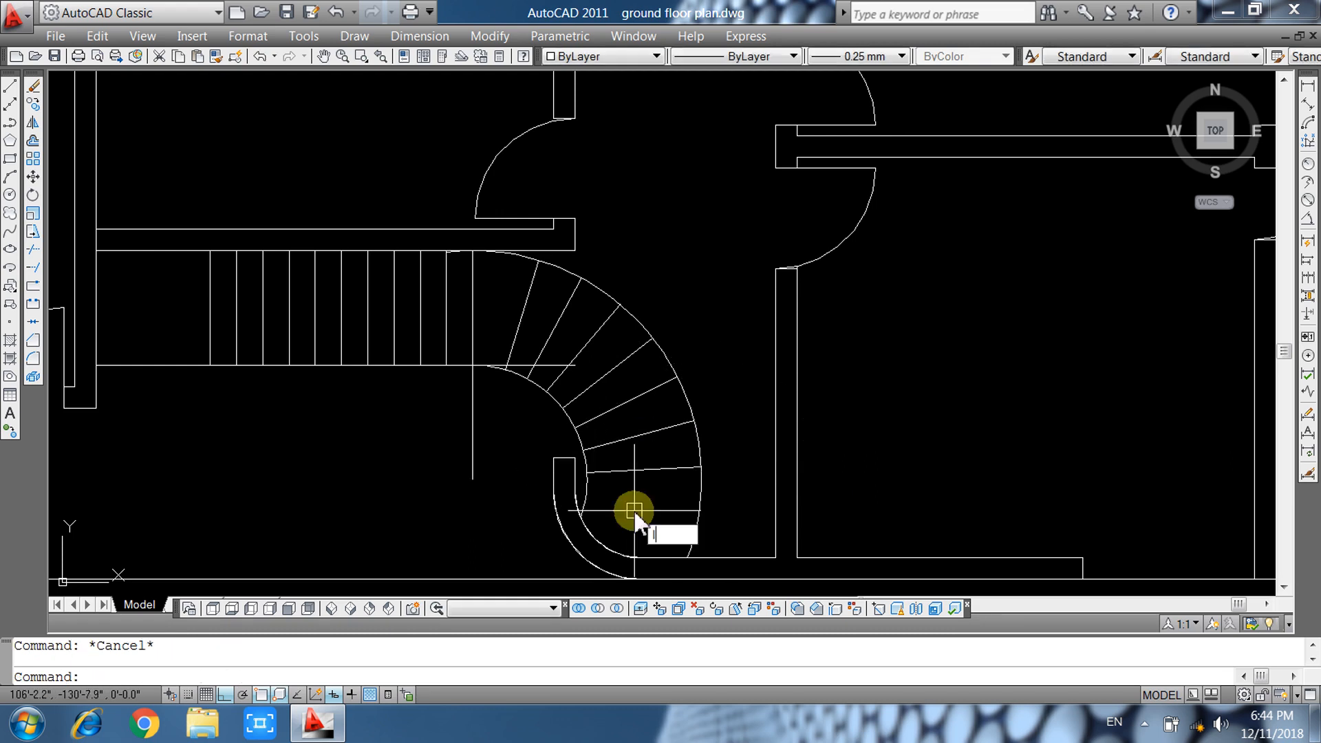
text(l)
key(Return)
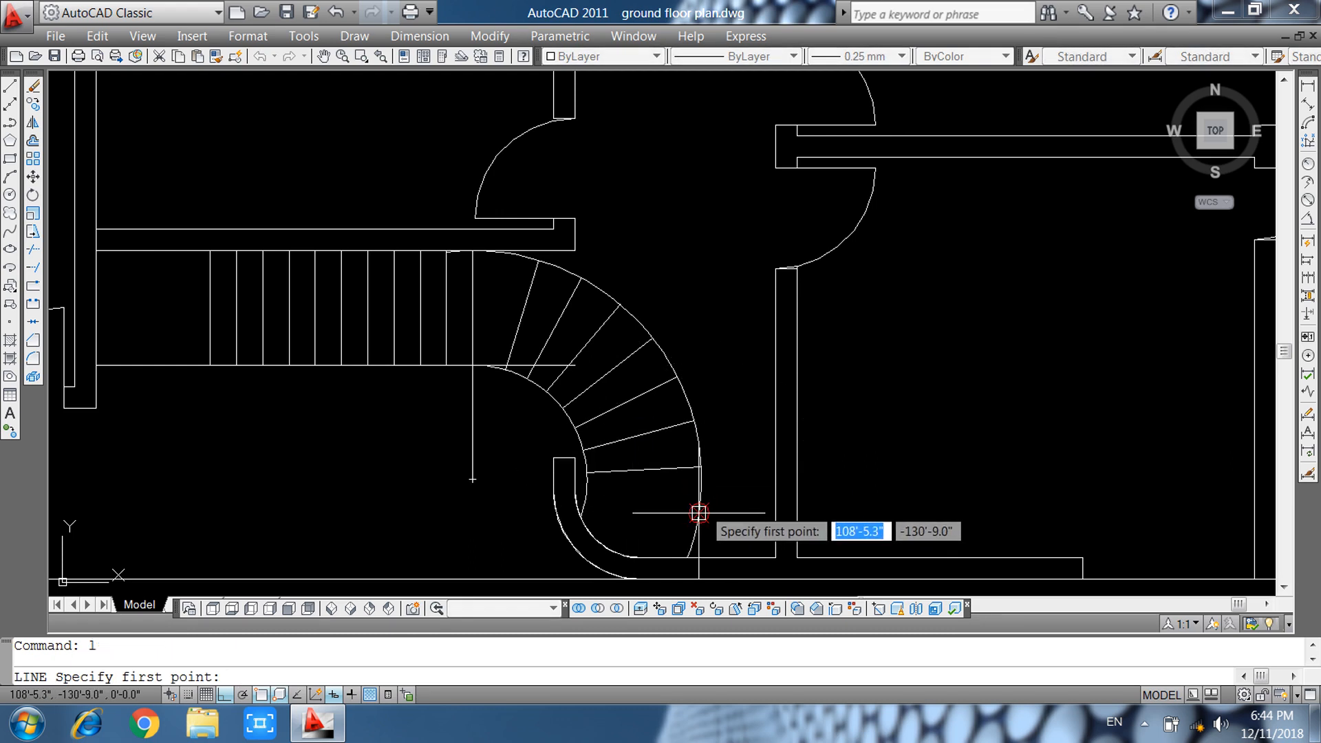
click(699, 513)
click(585, 496)
key(Escape)
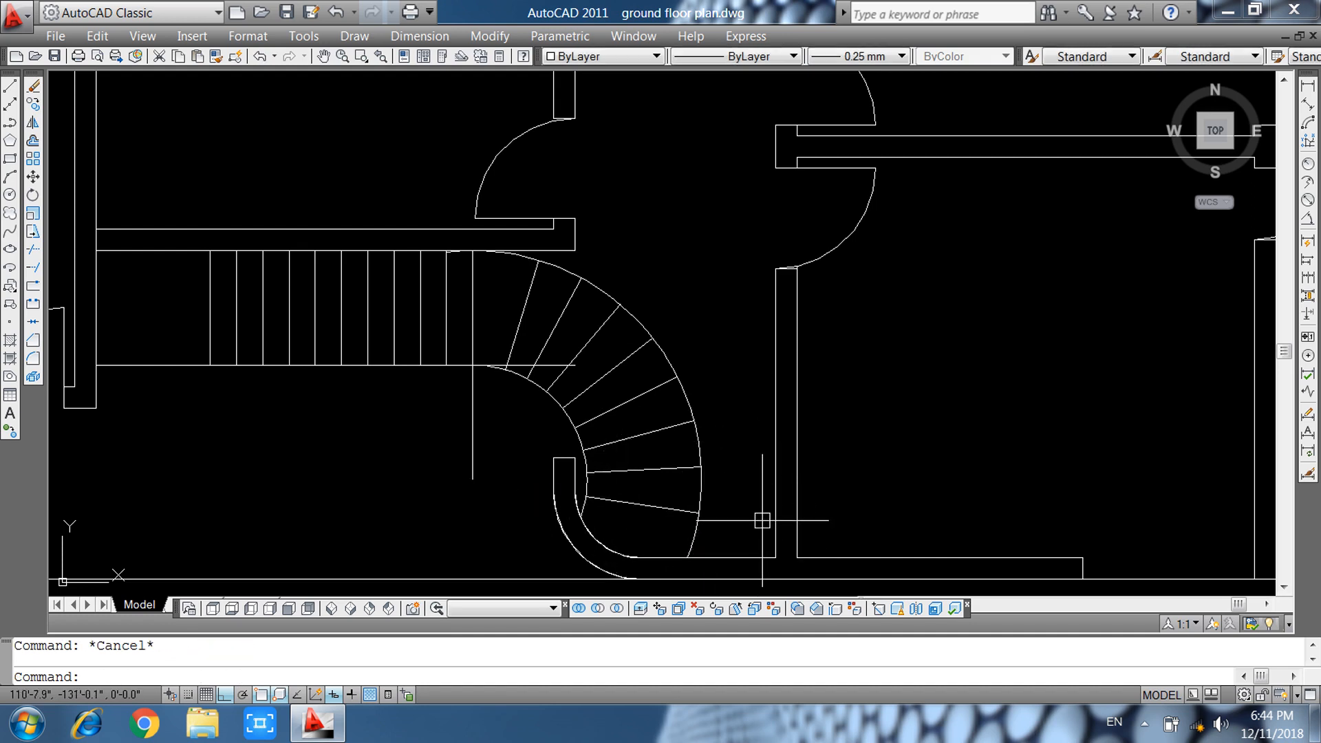
Place vertical construction lines (XLINE, Ver) through the outer endpoints of the winder lines to project them to the section.
text(xl)
key(Return)
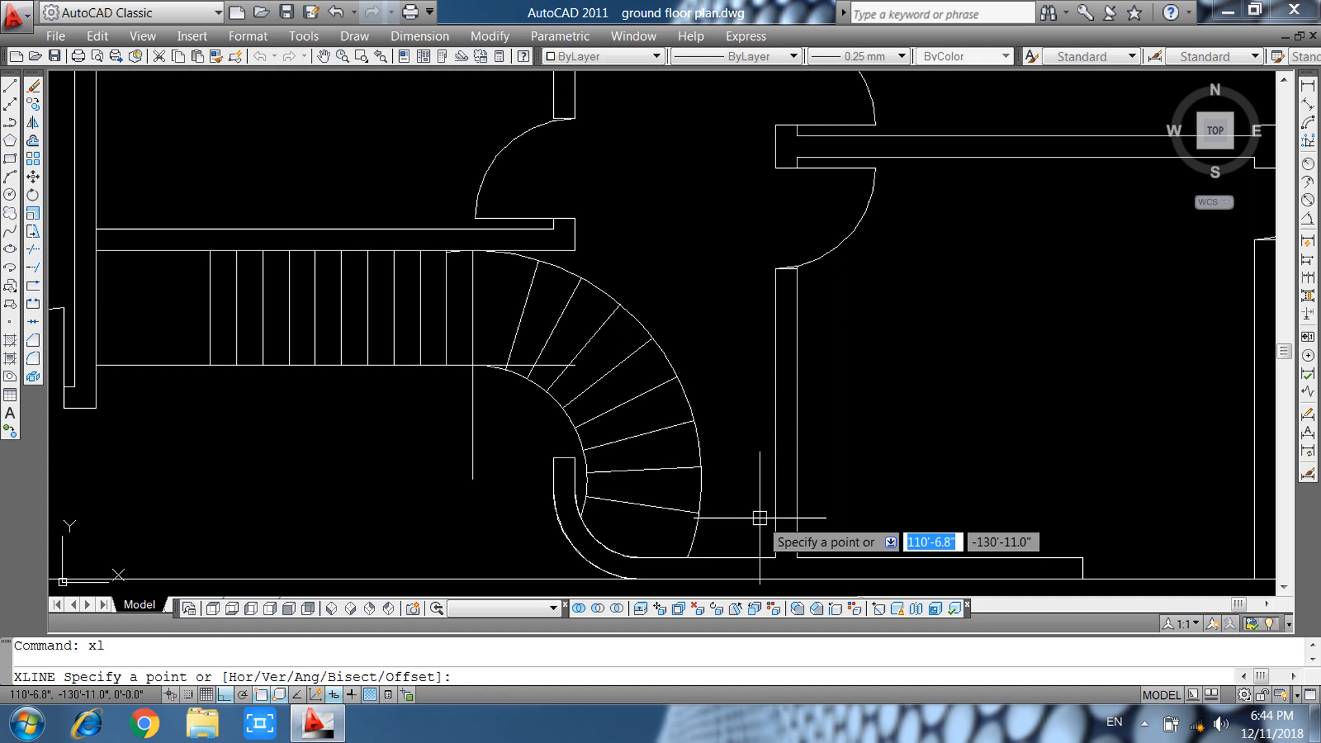
text(v)
key(Return)
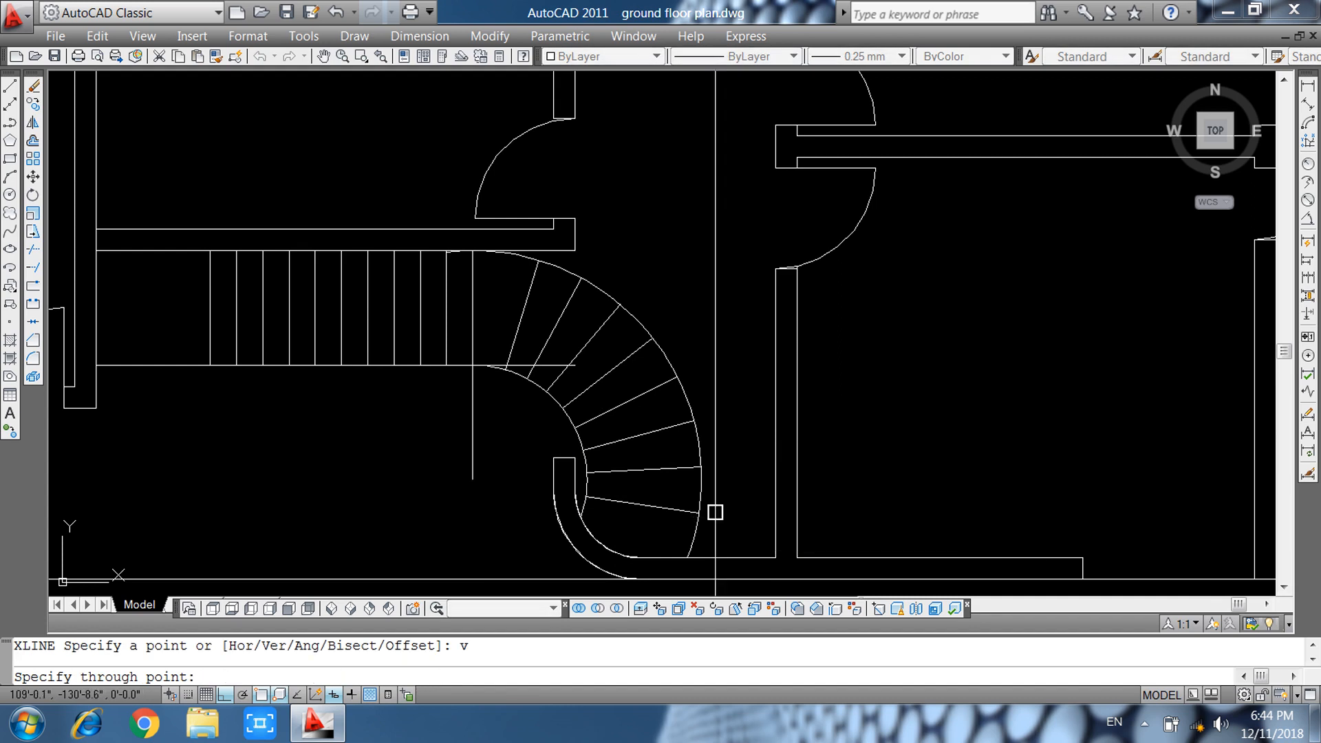
click(538, 260)
click(579, 282)
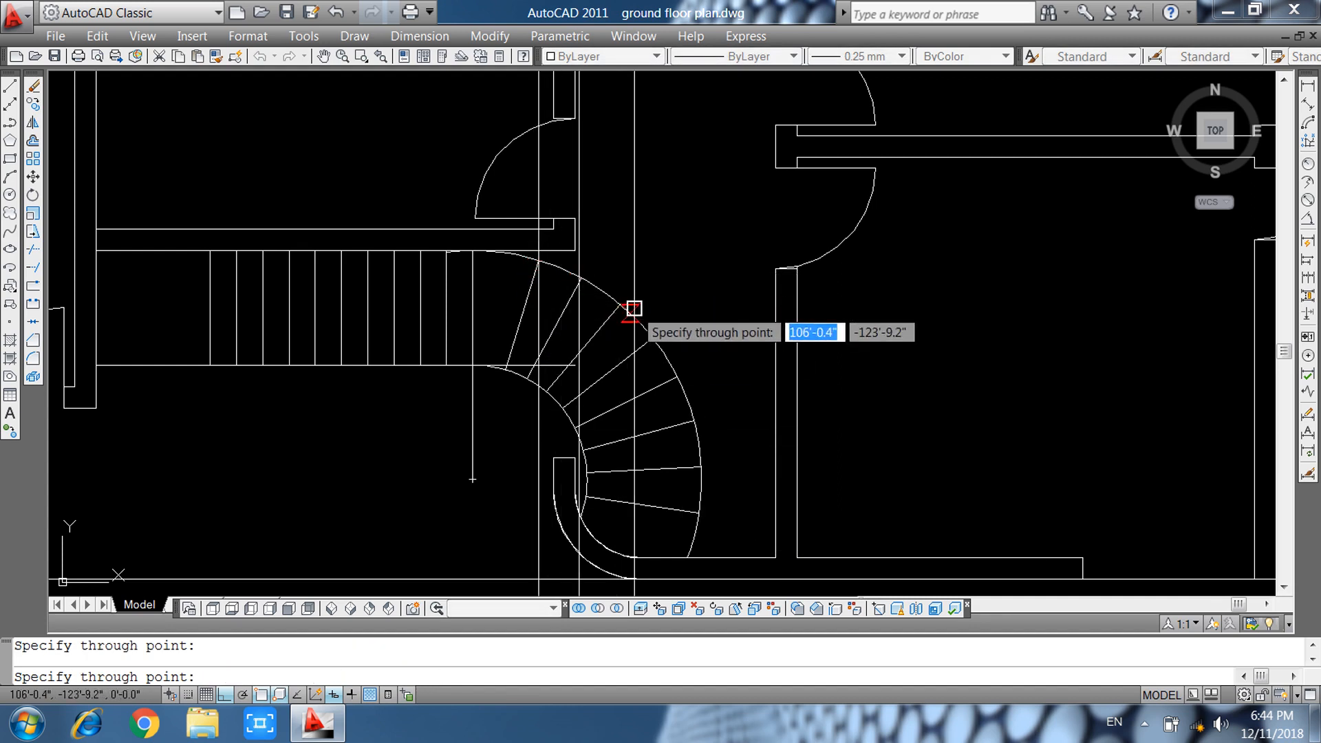
click(621, 304)
click(652, 338)
click(677, 377)
click(688, 421)
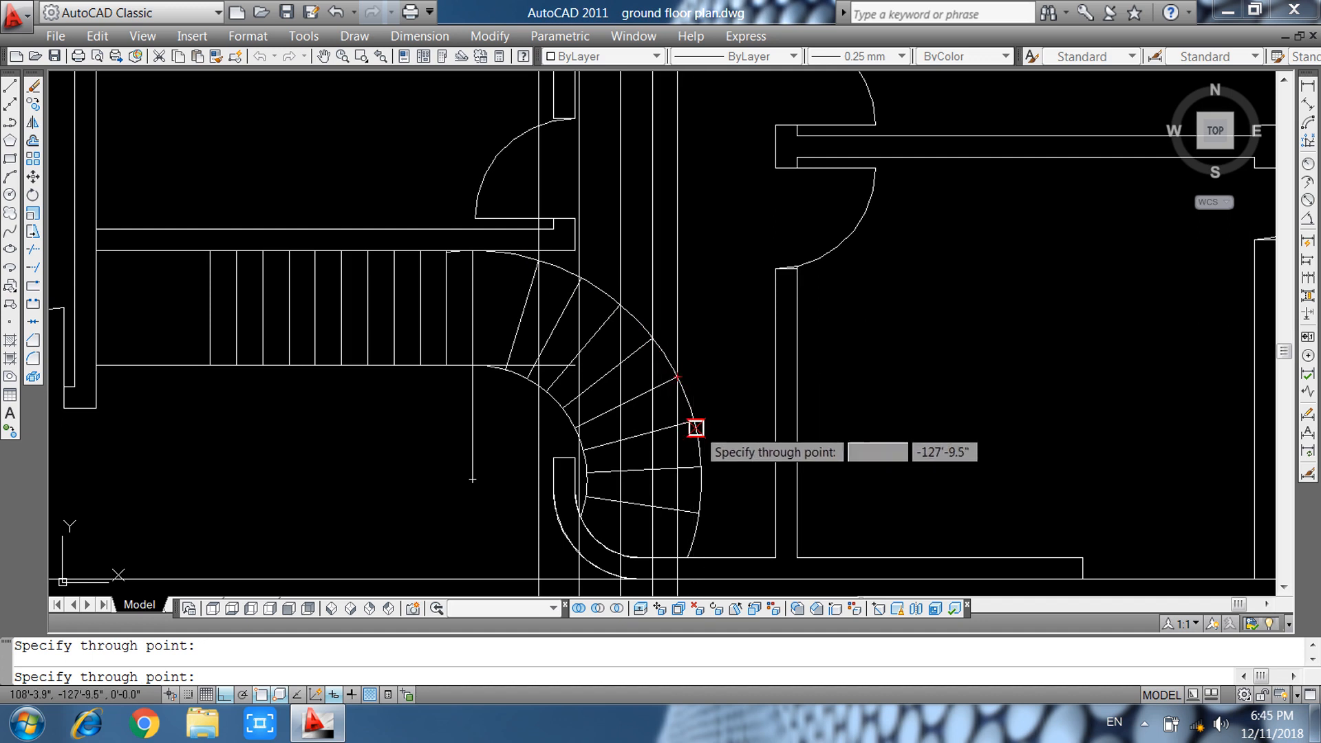
click(699, 509)
key(Escape)
Examine where the projected vertical construction lines cross the staircase section and compare them with the plan.
scroll(769, 524, down, 4)
middle_drag(773, 372, 660, 572)
scroll(619, 454, up, 3)
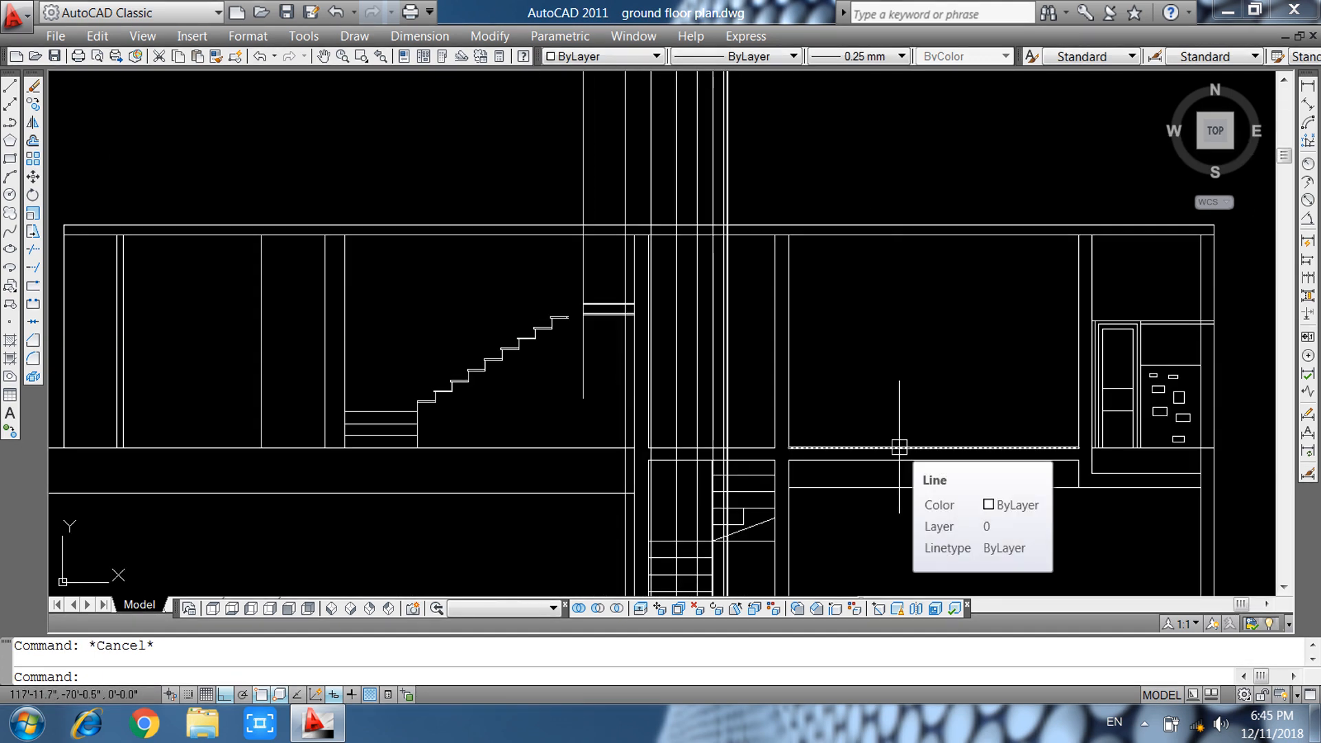
scroll(895, 446, down, 2)
middle_drag(879, 443, 709, 221)
scroll(710, 221, down, 2)
middle_drag(758, 298, 742, 184)
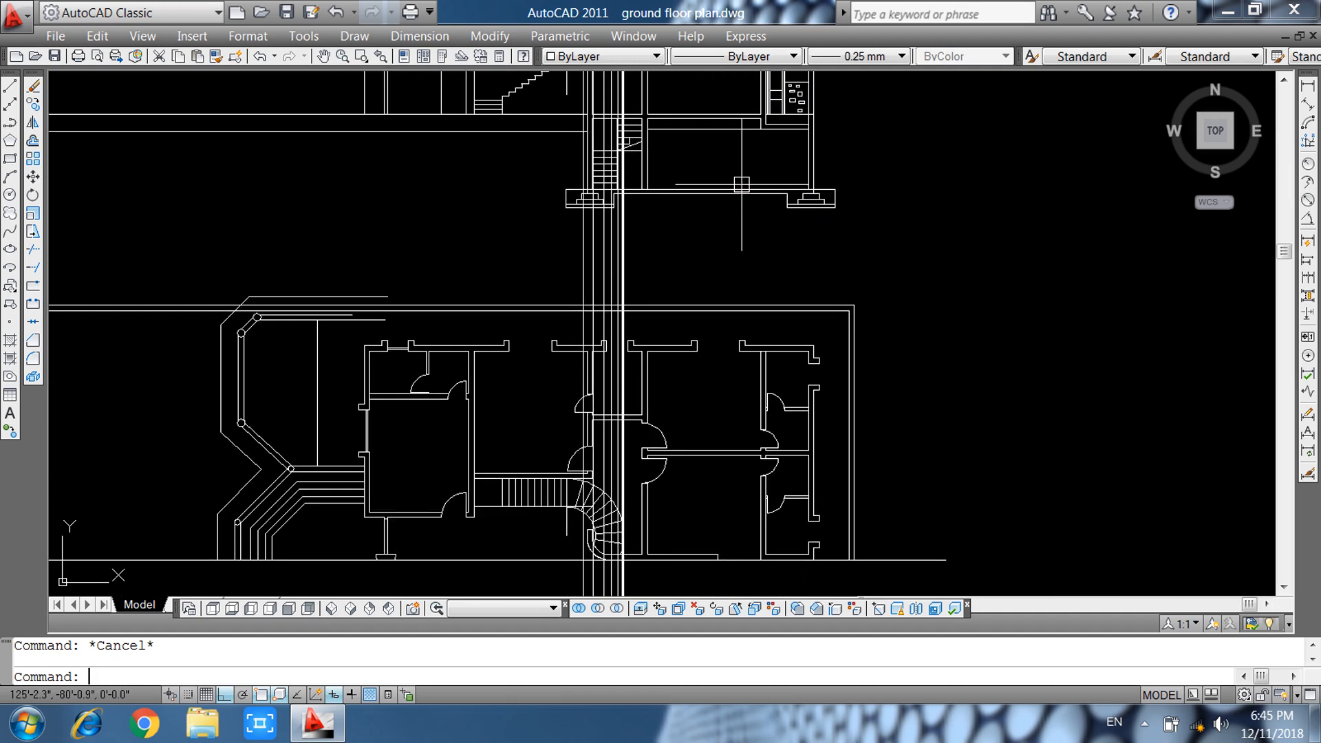
Add a vertical construction line through the point where the straight flight meets the inner stair curve.
text(l)
key(Return)
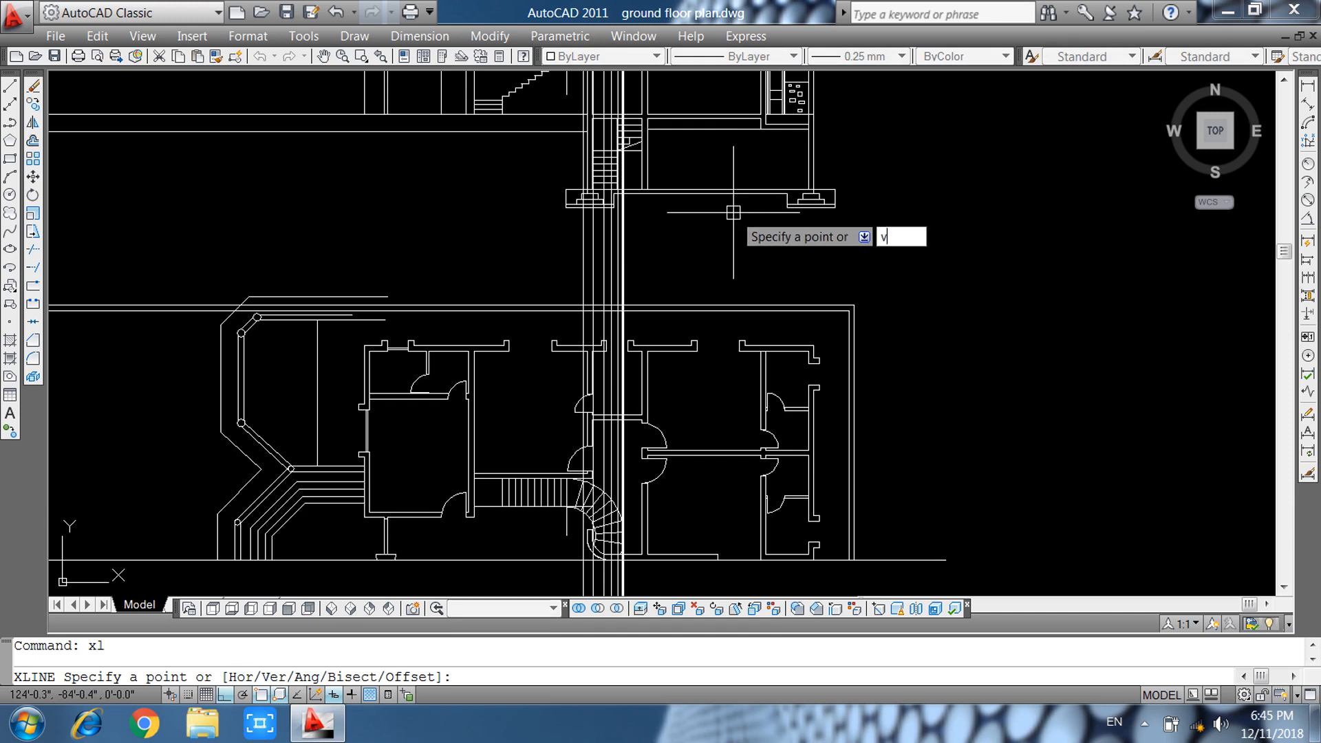
text(v)
key(Return)
scroll(537, 539, up, 3)
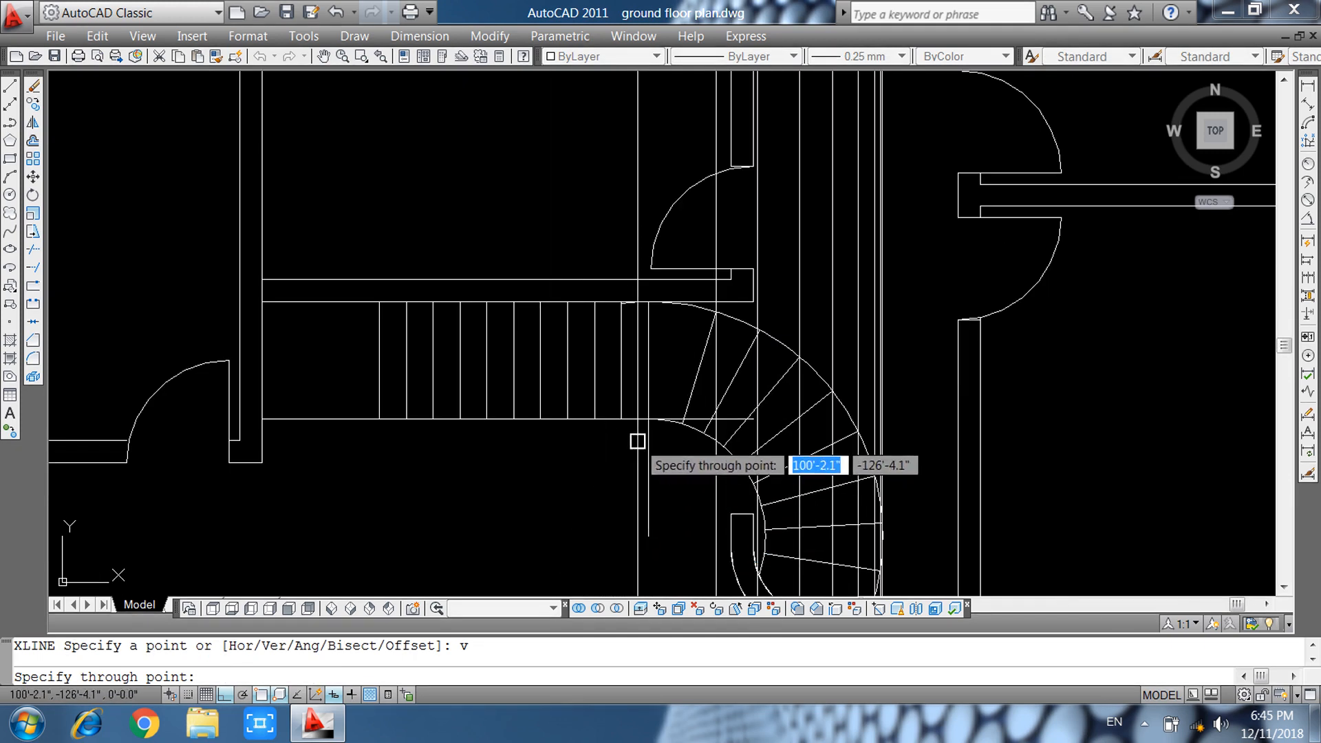
click(653, 419)
scroll(675, 460, up, 4)
scroll(675, 461, down, 4)
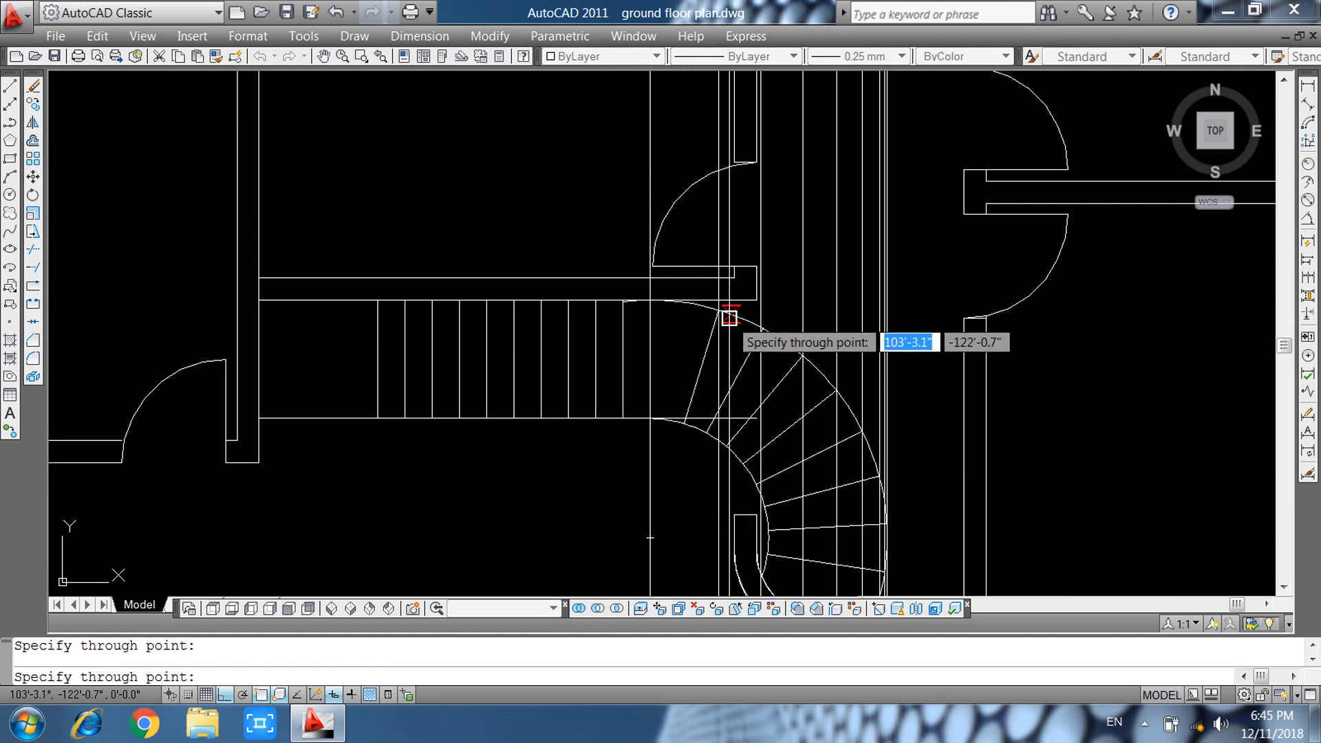
scroll(727, 314, up, 3)
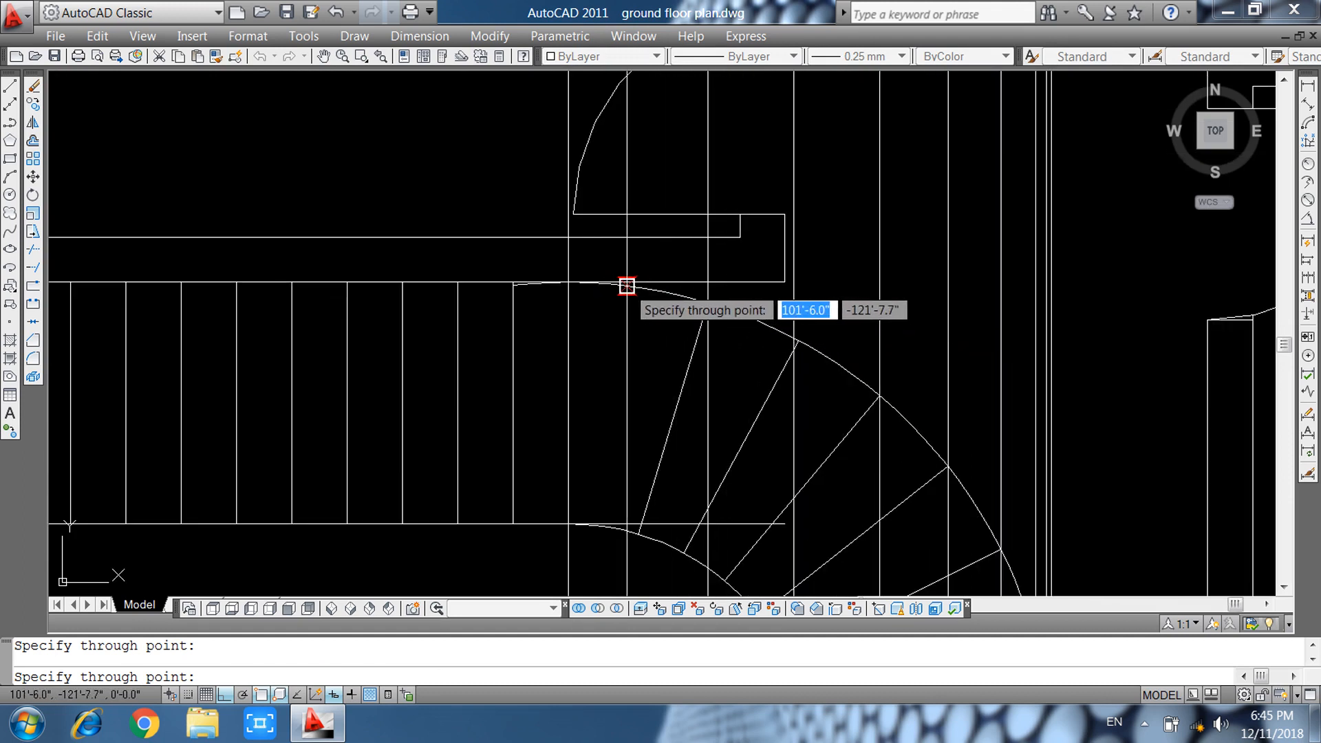
key(Escape)
Offset the vertical construction line at the start of the bend by 11 inches toward the winders.
text(o)
key(Return)
text(1)
key(Return)
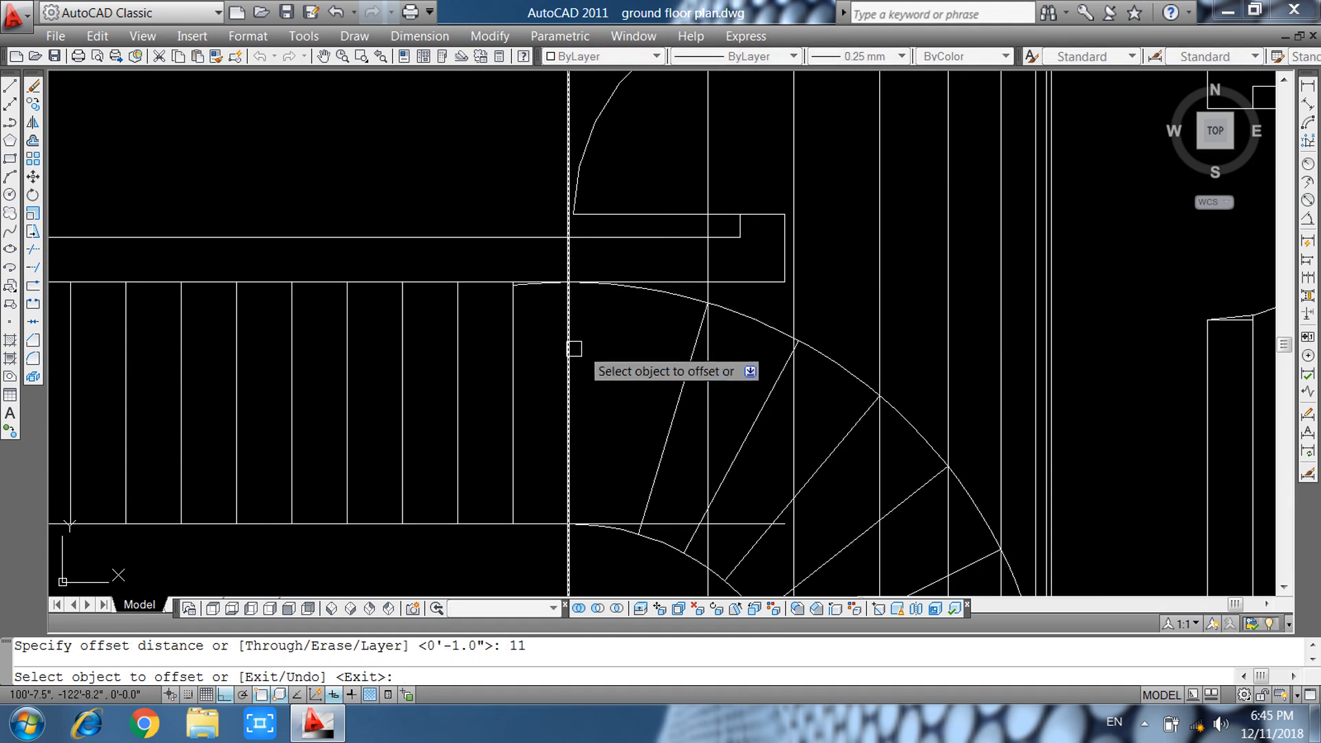
click(571, 358)
click(608, 368)
key(Escape)
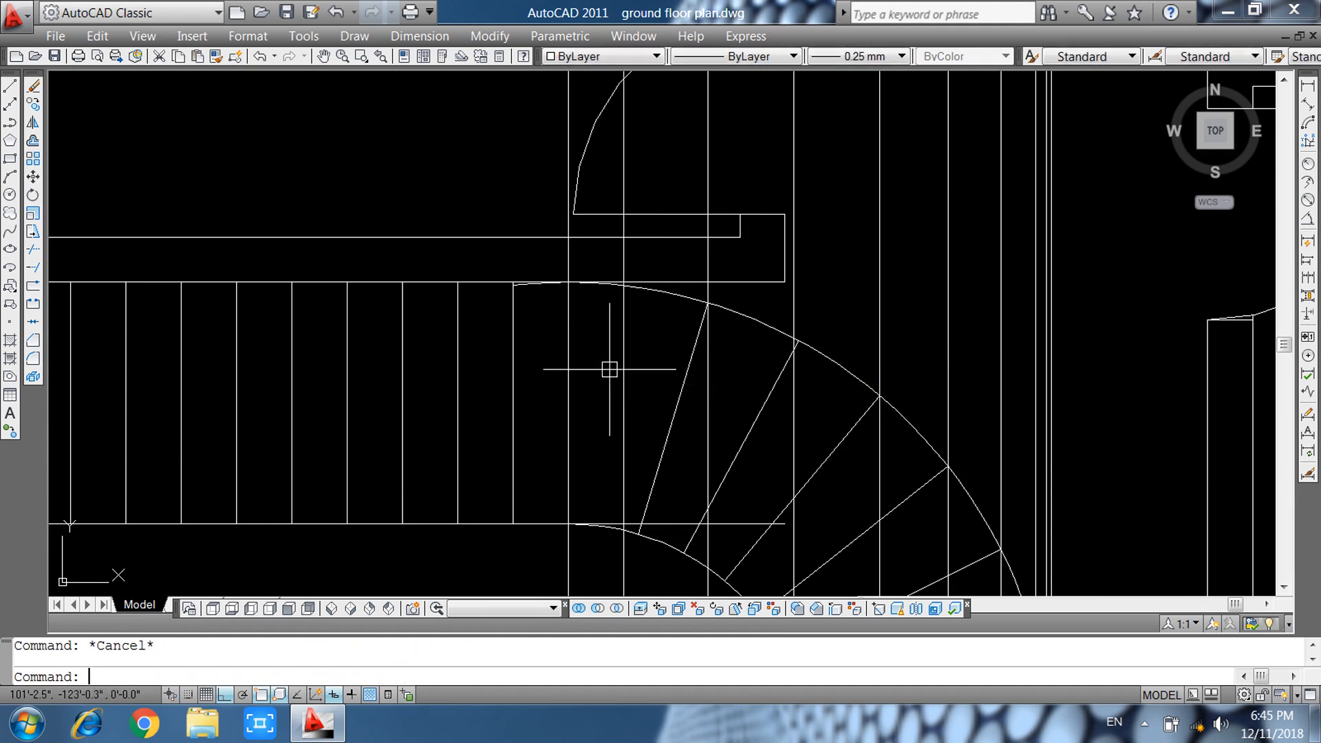
Add a vertical construction line (XLINE, Ver) where the offset line crosses the straight flight's lower edge line.
text(xl)
key(Return)
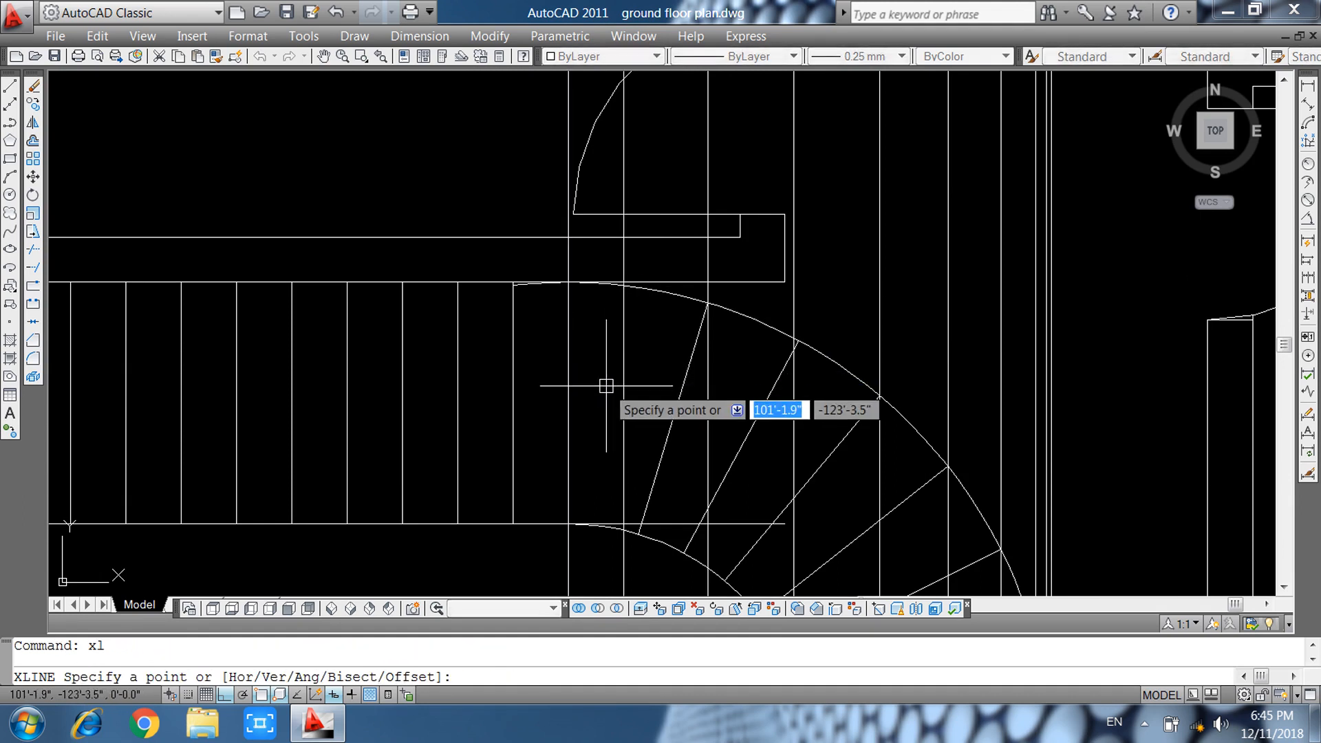
text(v)
key(Return)
click(624, 499)
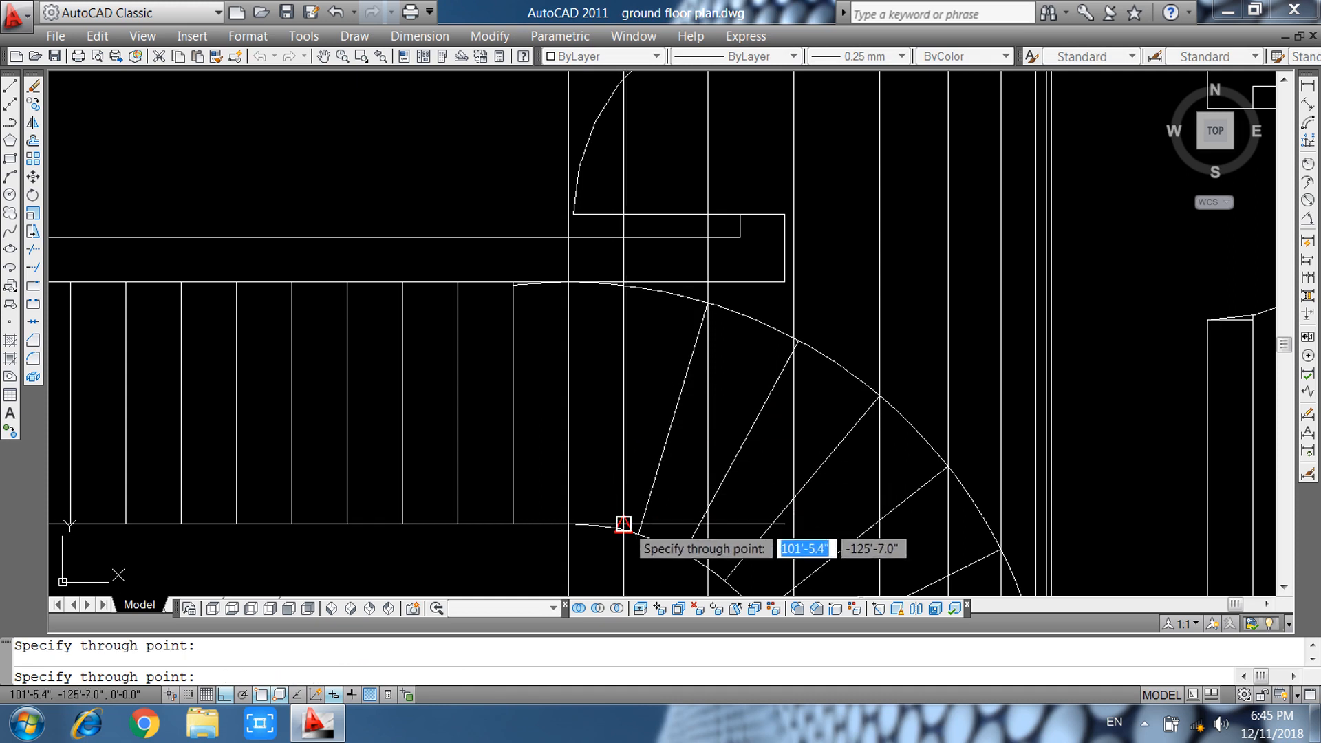
key(Escape)
Draw a sloping soffit line in the section from the lowest riser to the first projection line, and stretch its upper end slightly higher.
scroll(624, 499, down, 5)
mouse_move(822, 275)
middle_down()
mouse_move(741, 434)
mouse_move(735, 555)
middle_up()
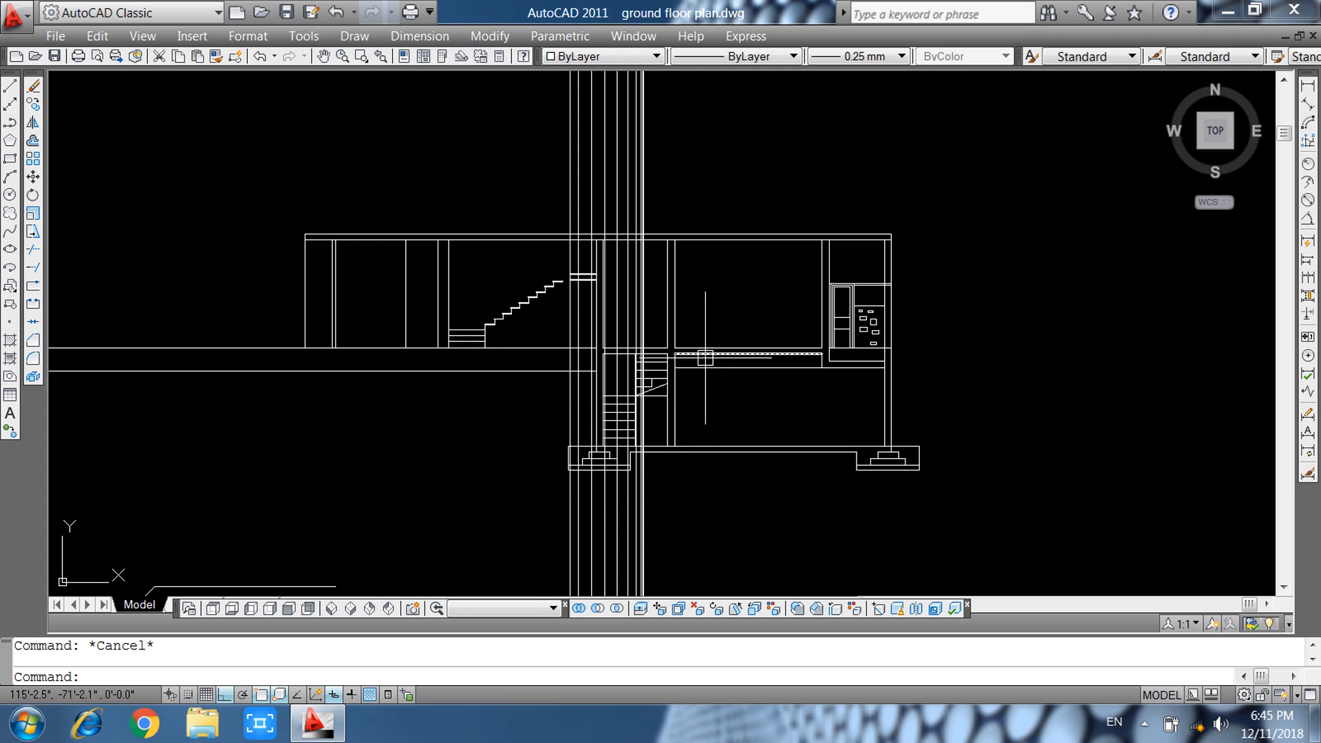
scroll(544, 310, up, 6)
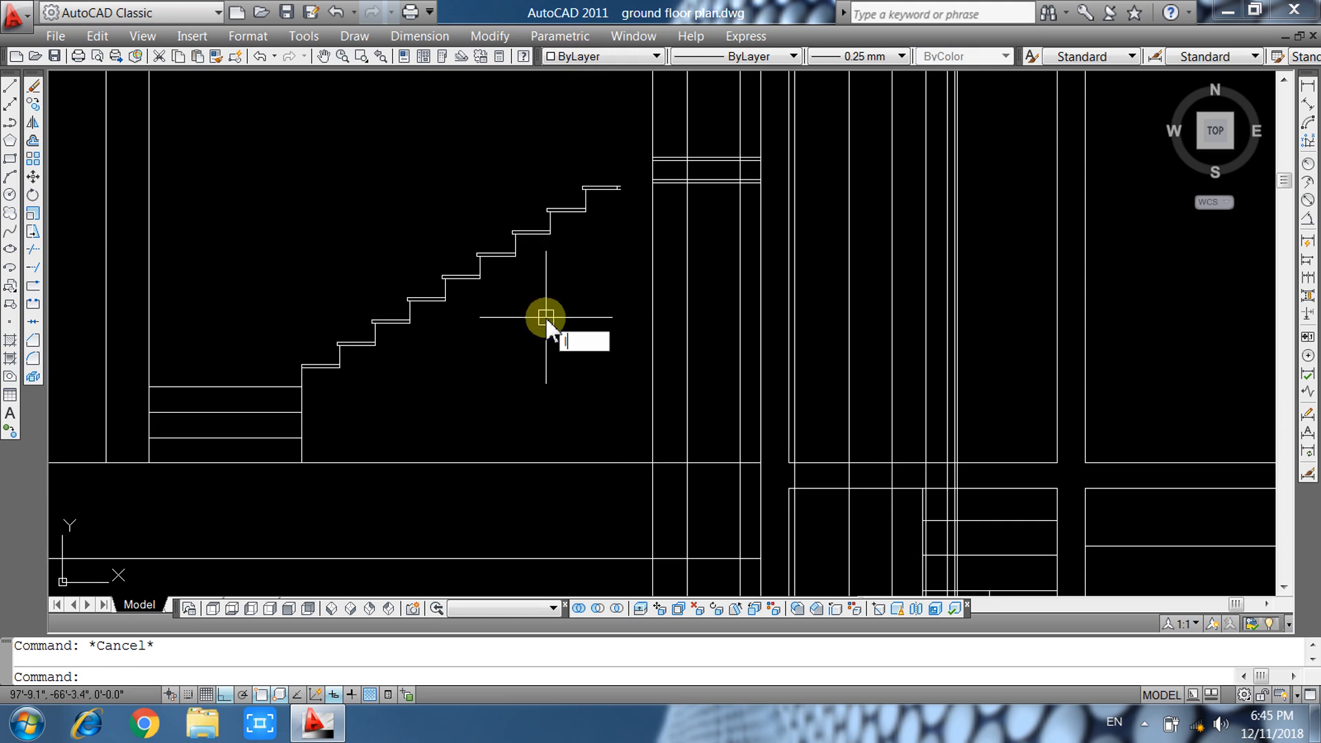
text(l)
key(Return)
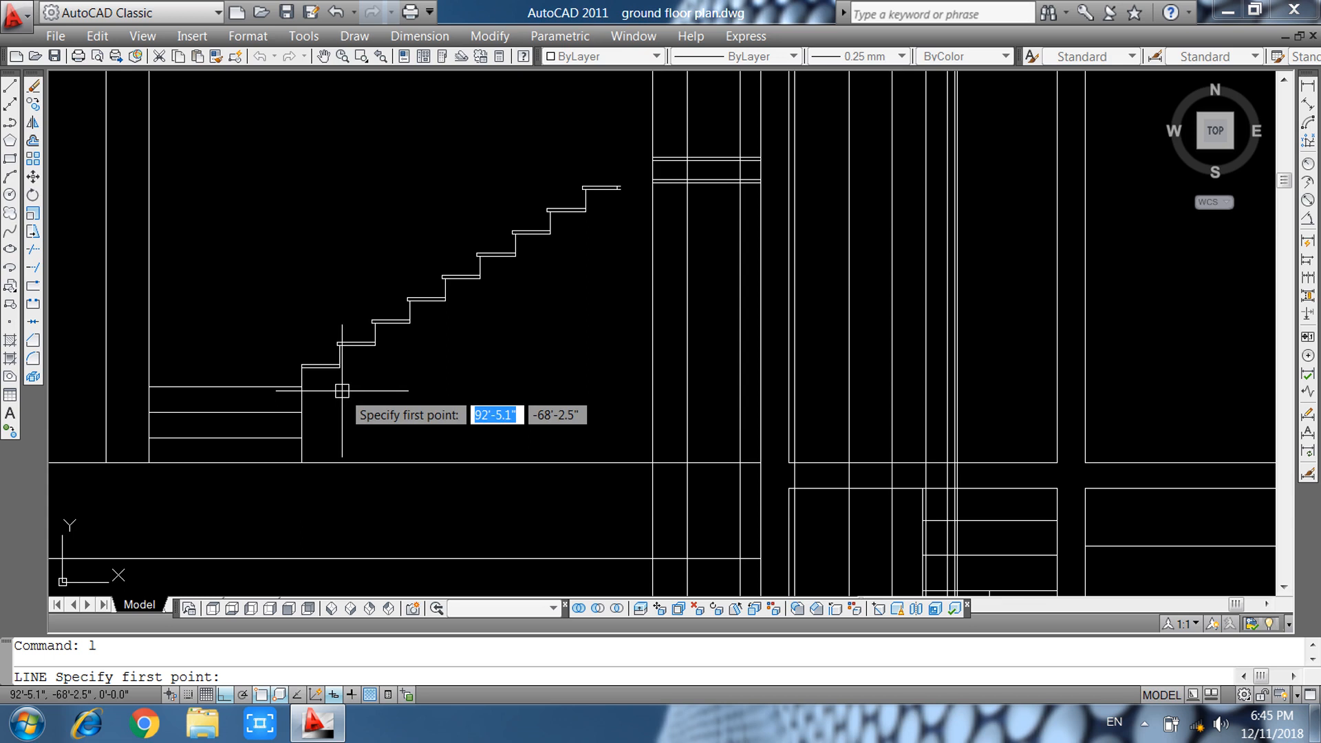
scroll(304, 412, up, 2)
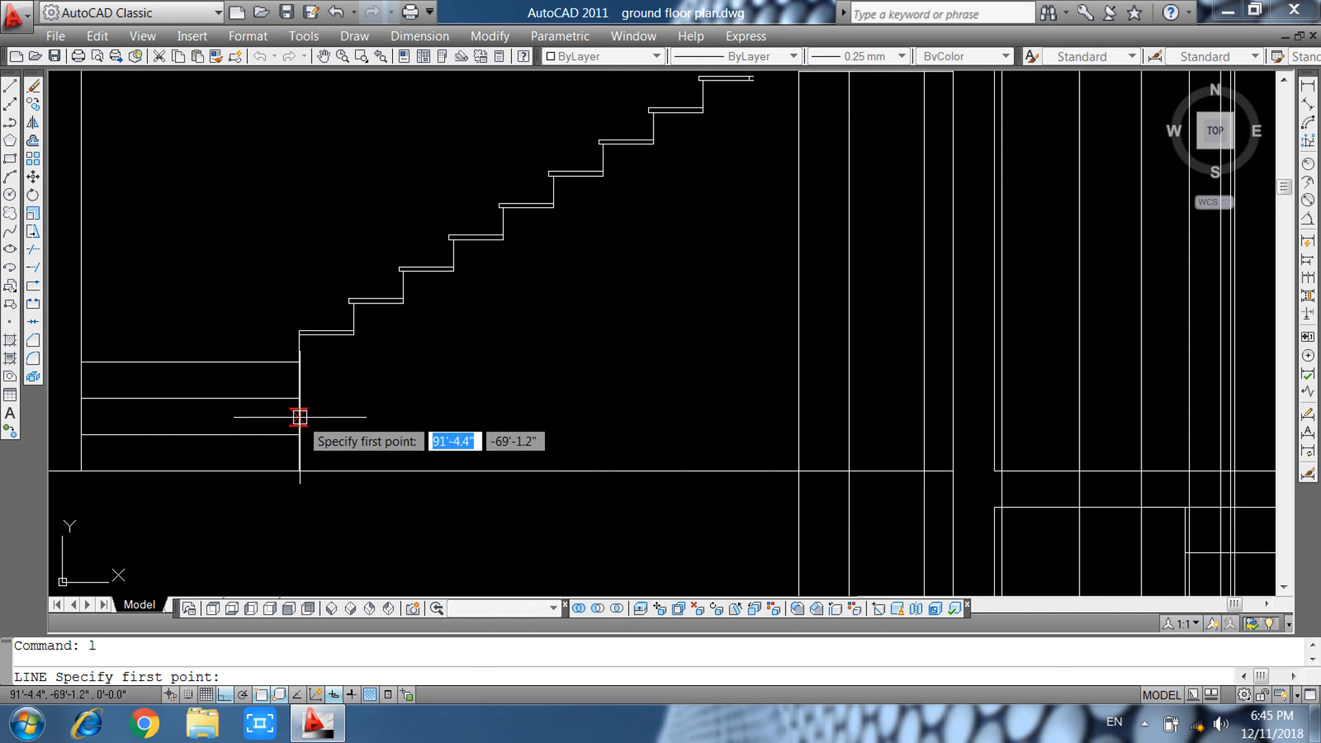
click(298, 415)
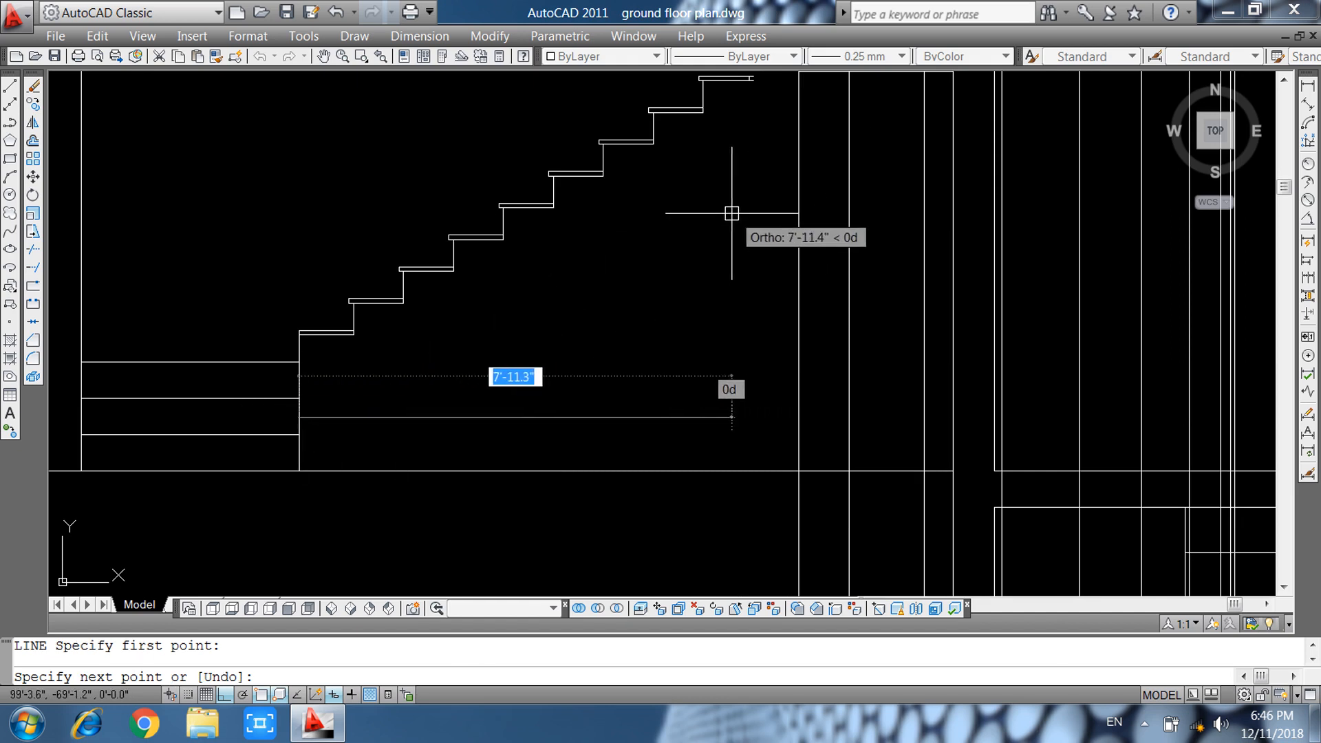
middle_drag(728, 219, 644, 392)
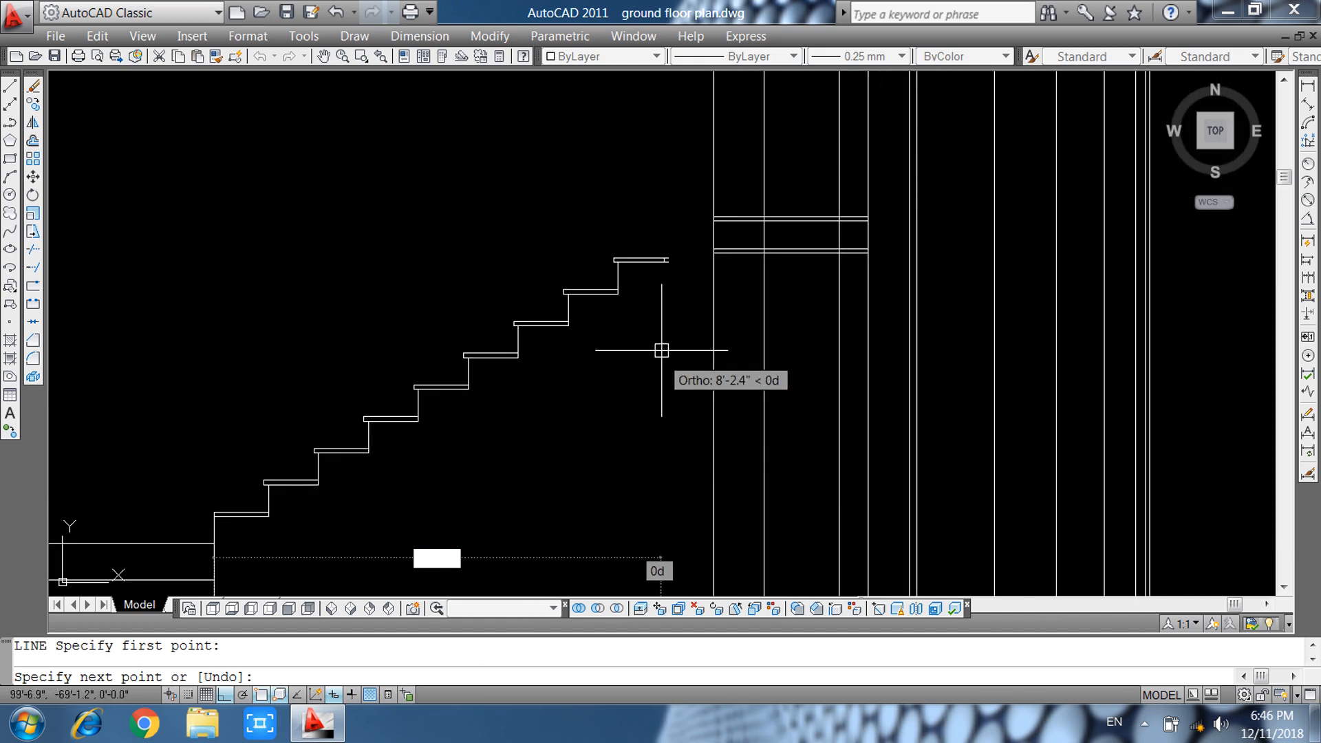
click(714, 289)
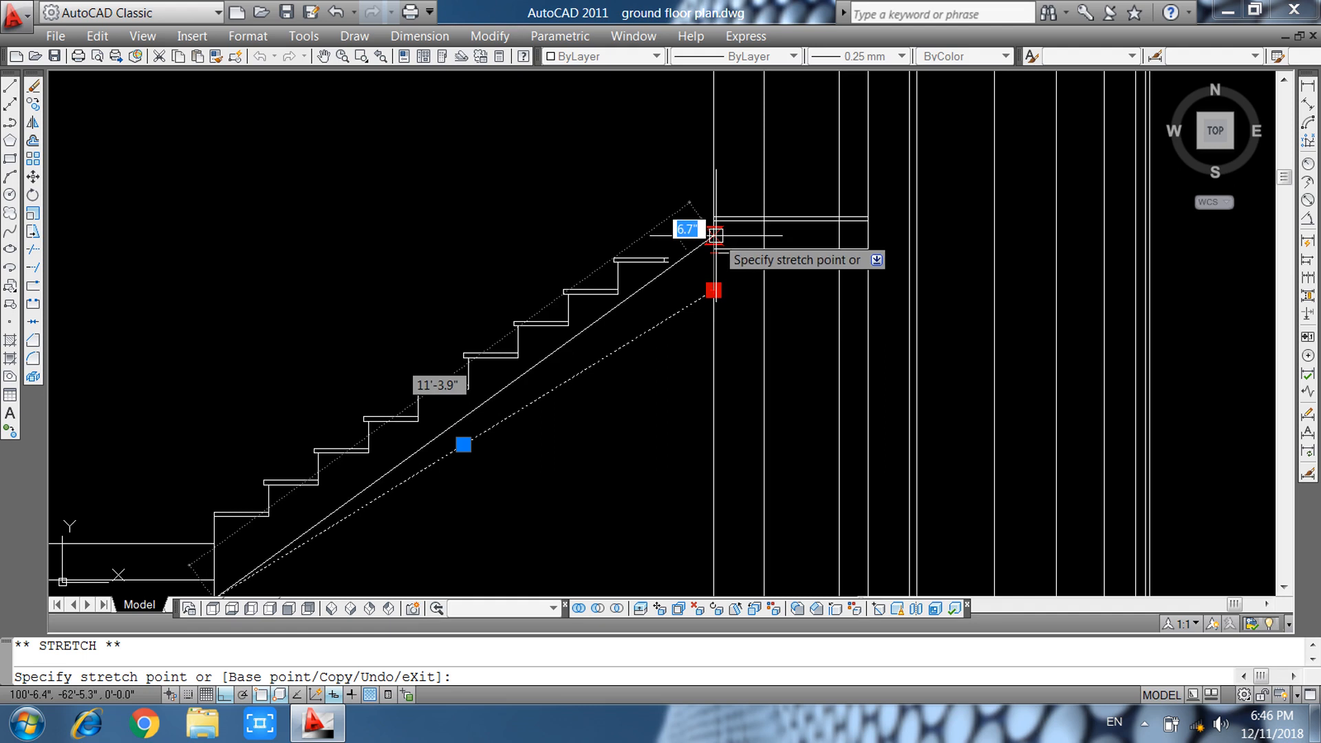
click(713, 269)
key(Escape)
text(tr)
key(Return)
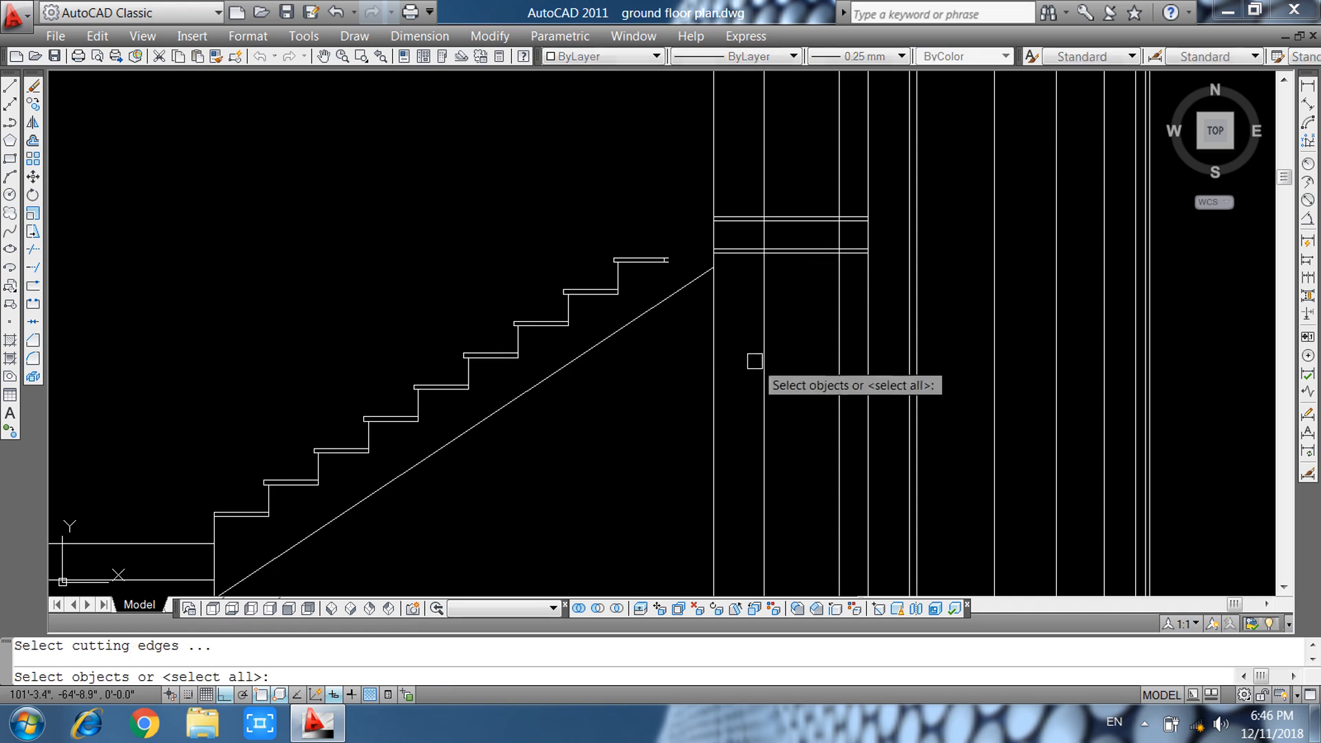
key(Return)
click(737, 348)
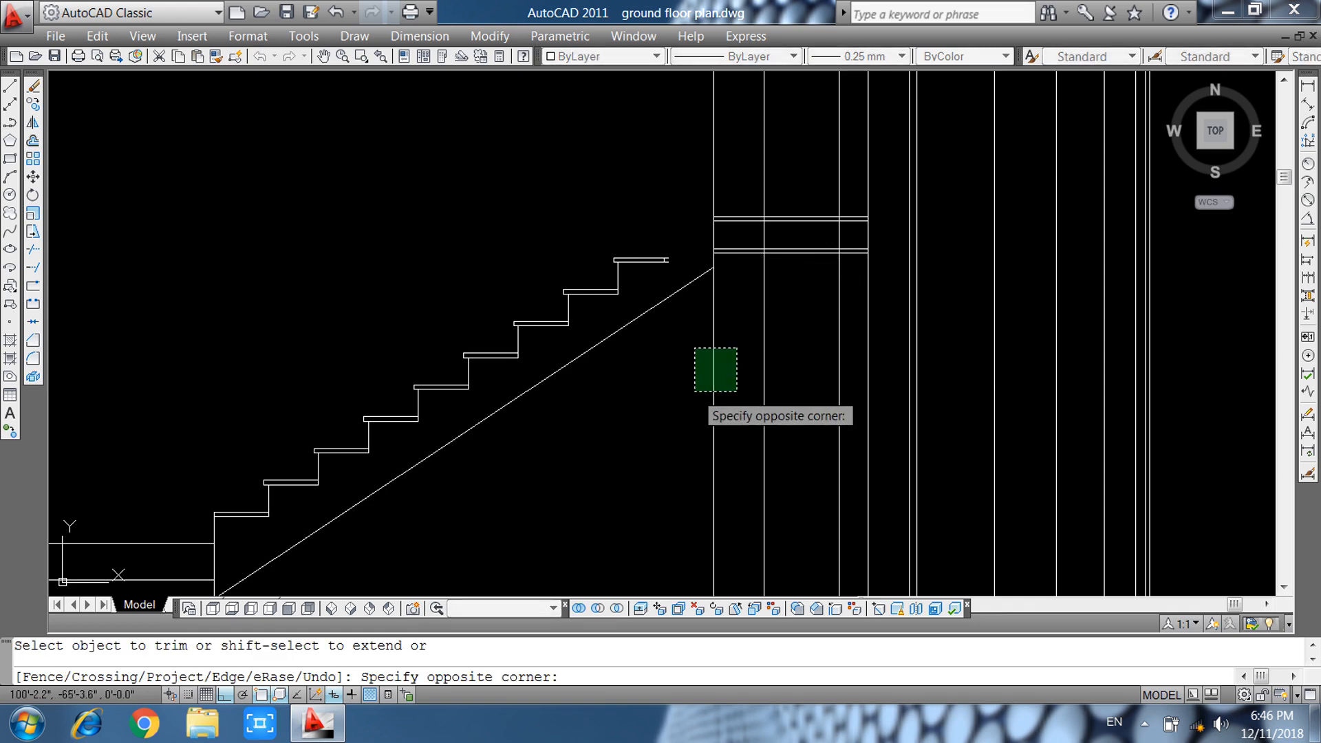
key(Escape)
Copy the flight's top tread and riser, using the riser's foot as base point, onto the end of the top tread.
middle_drag(647, 369, 561, 493)
scroll(561, 493, up, 3)
click(431, 327)
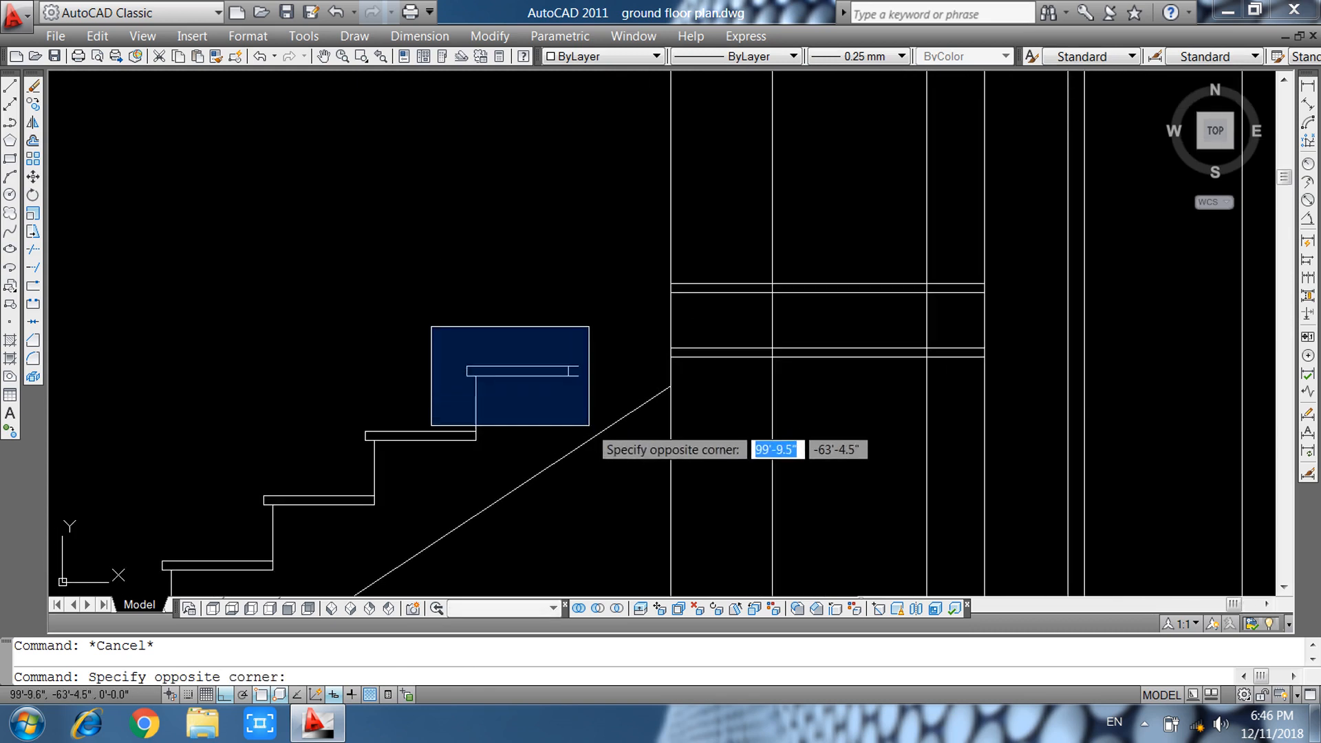
click(610, 468)
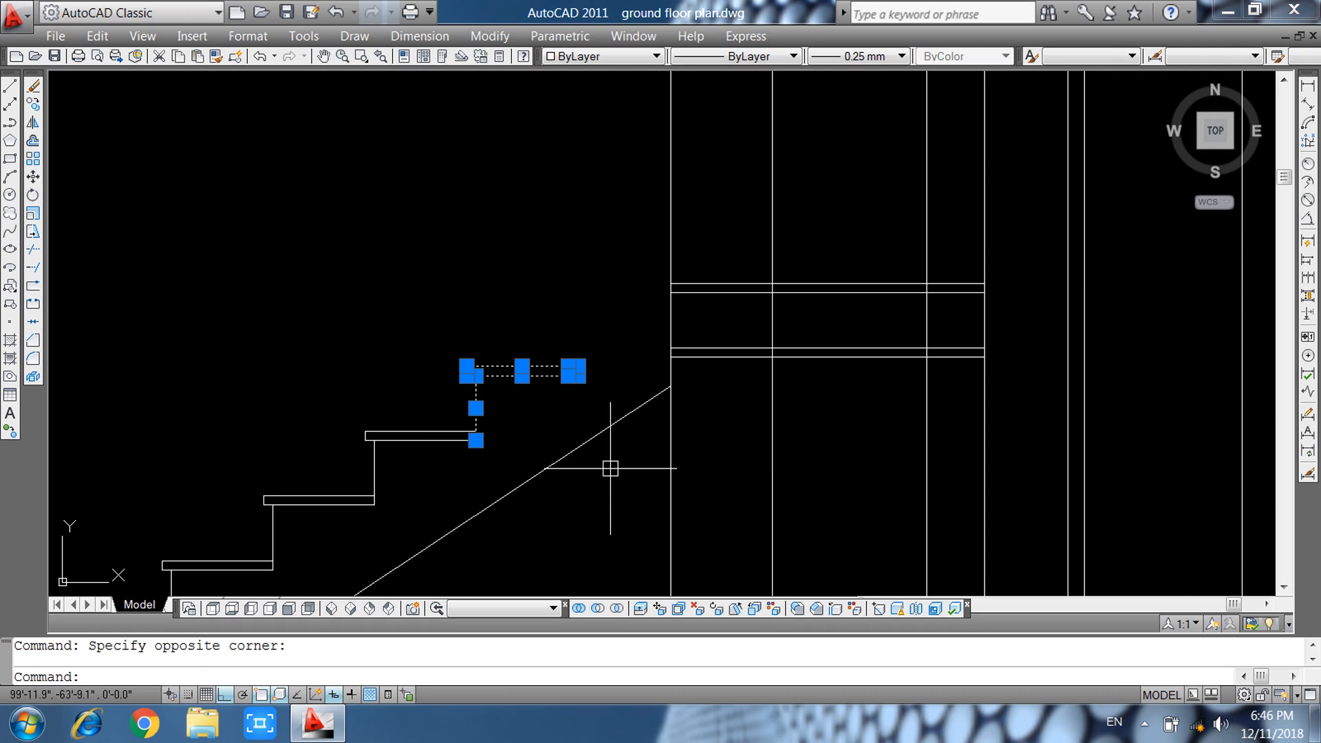
text(co)
key(Return)
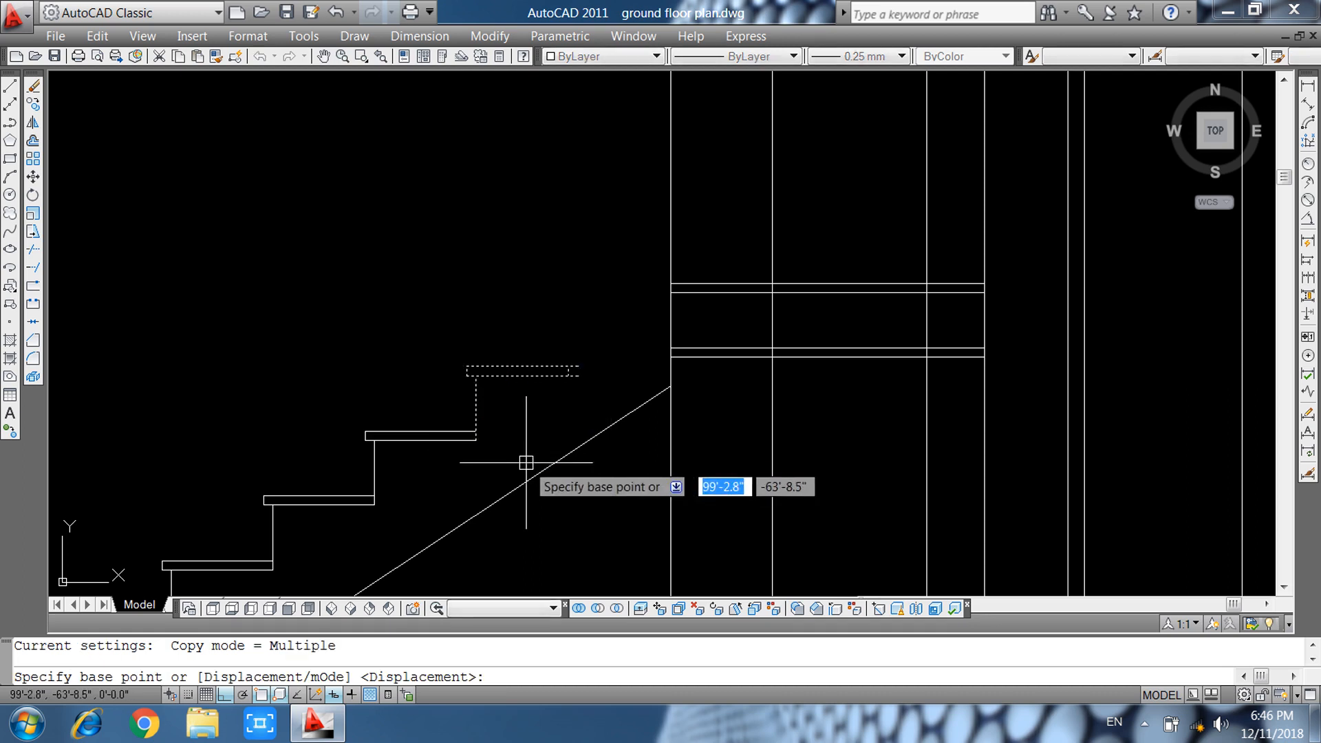
click(476, 440)
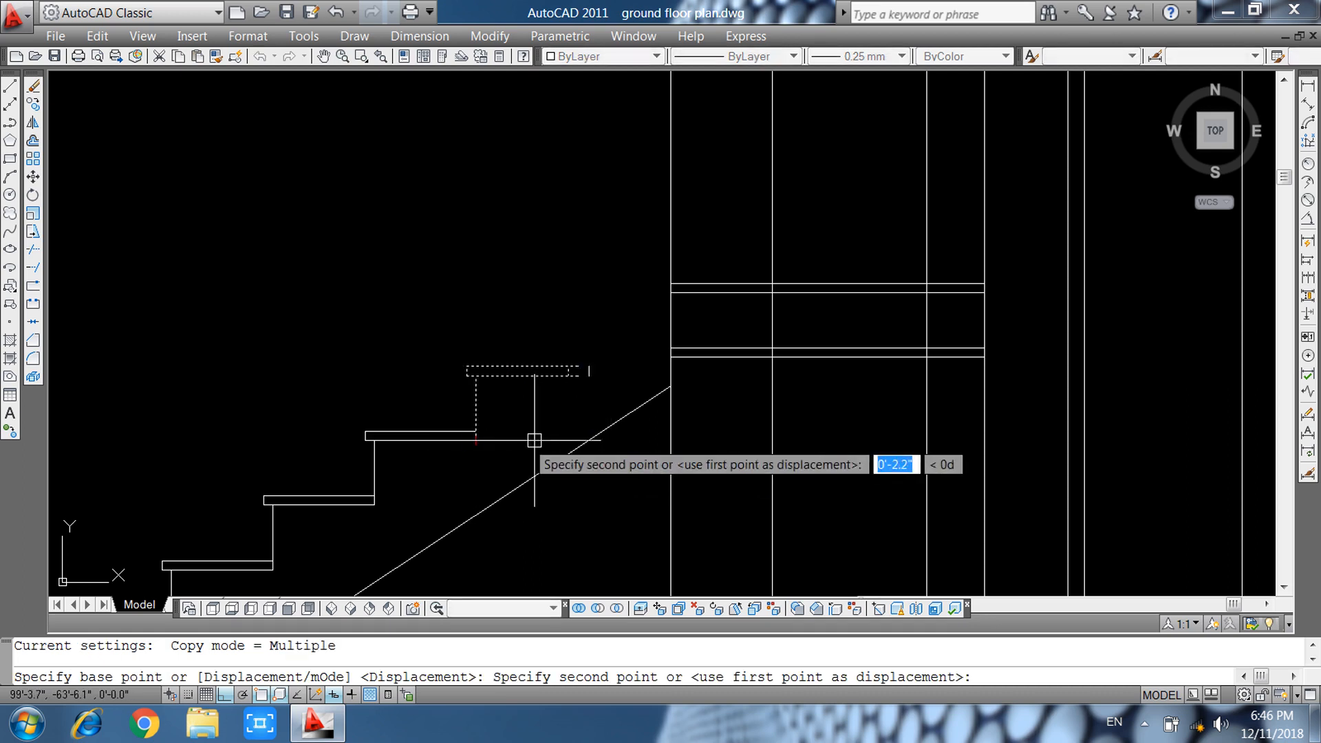
click(578, 376)
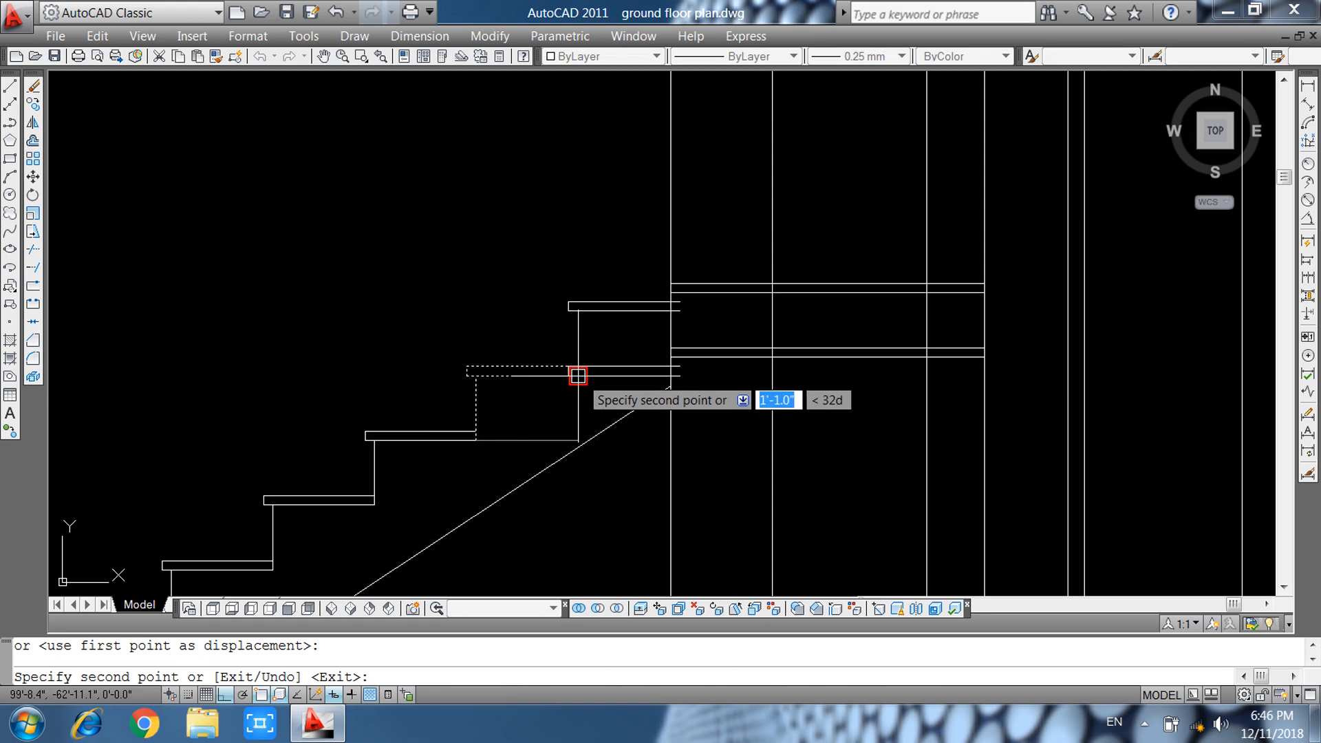
Place further copies of the tread and riser with ortho off, continuing the flight up toward the third projection line.
scroll(679, 320, up, 4)
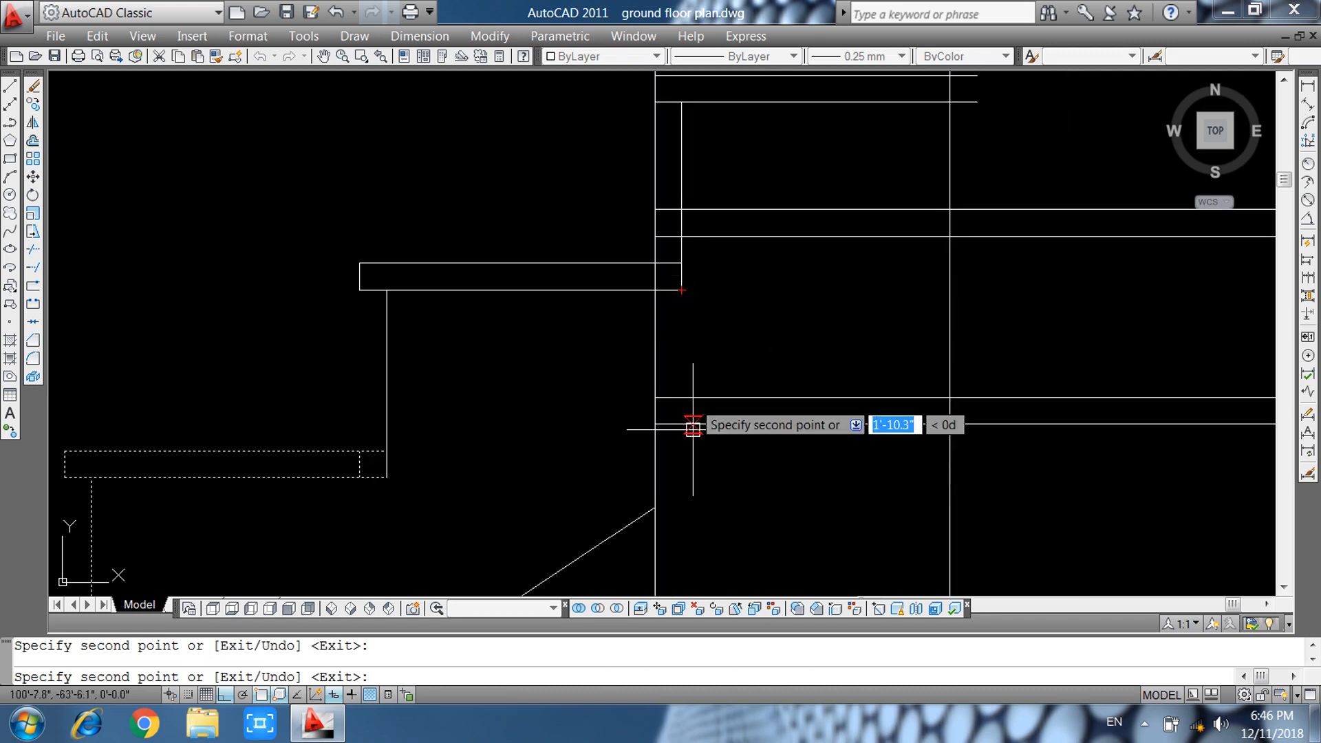
scroll(693, 435, down, 2)
middle_drag(826, 353, 647, 487)
scroll(722, 361, up, 3)
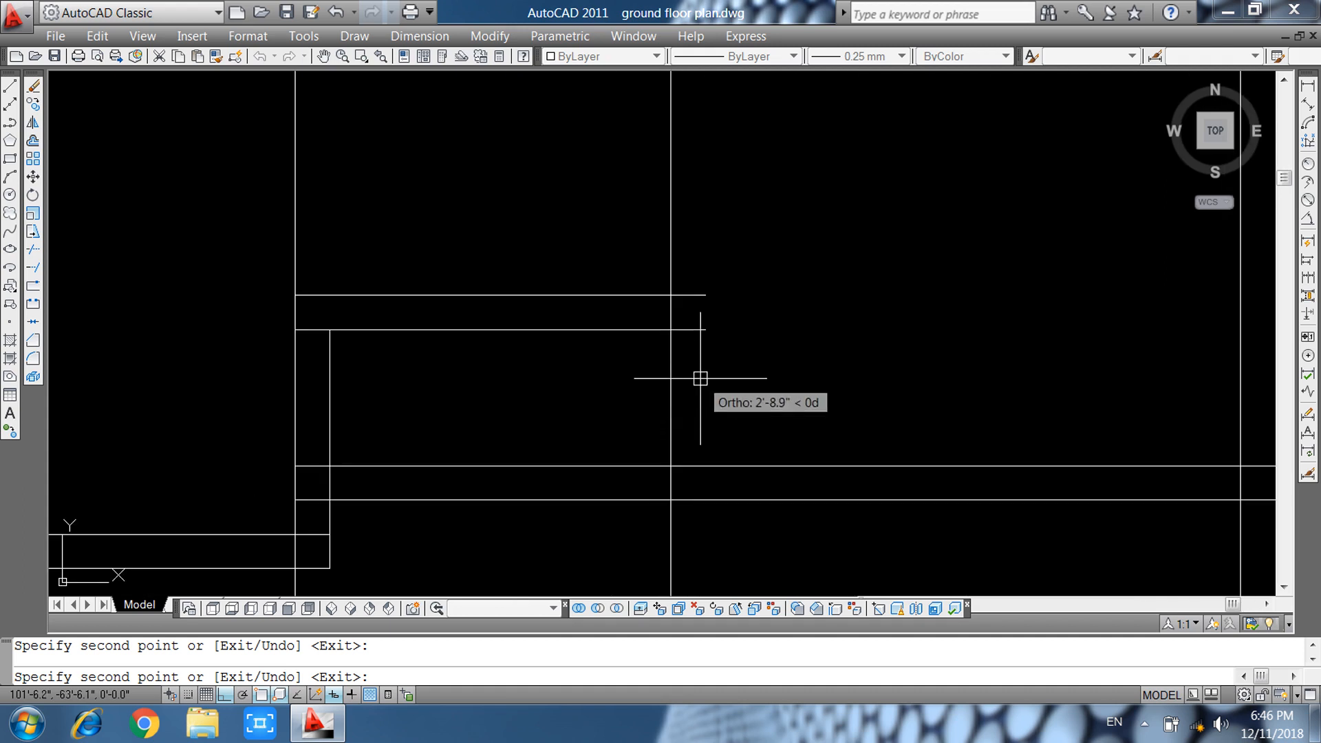
scroll(761, 383, down, 2)
key(F8)
scroll(808, 330, up, 4)
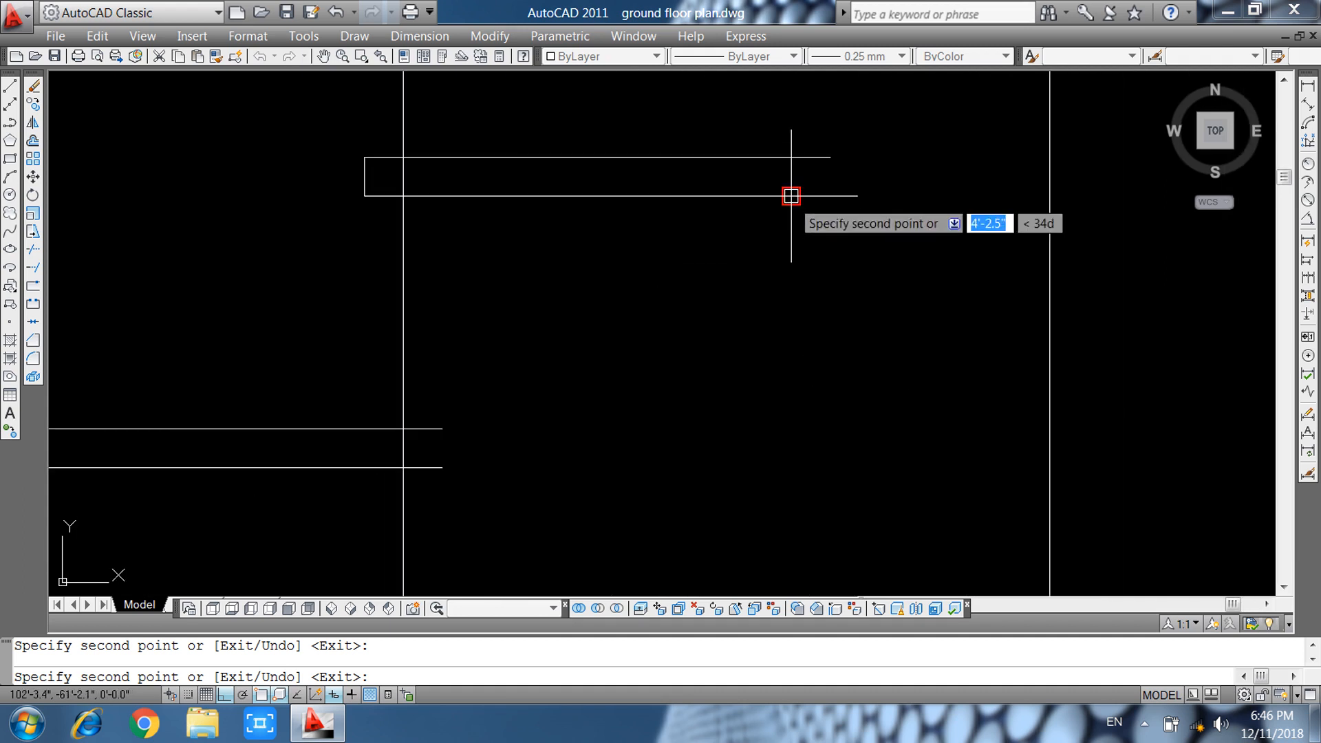
scroll(677, 364, down, 5)
key(Escape)
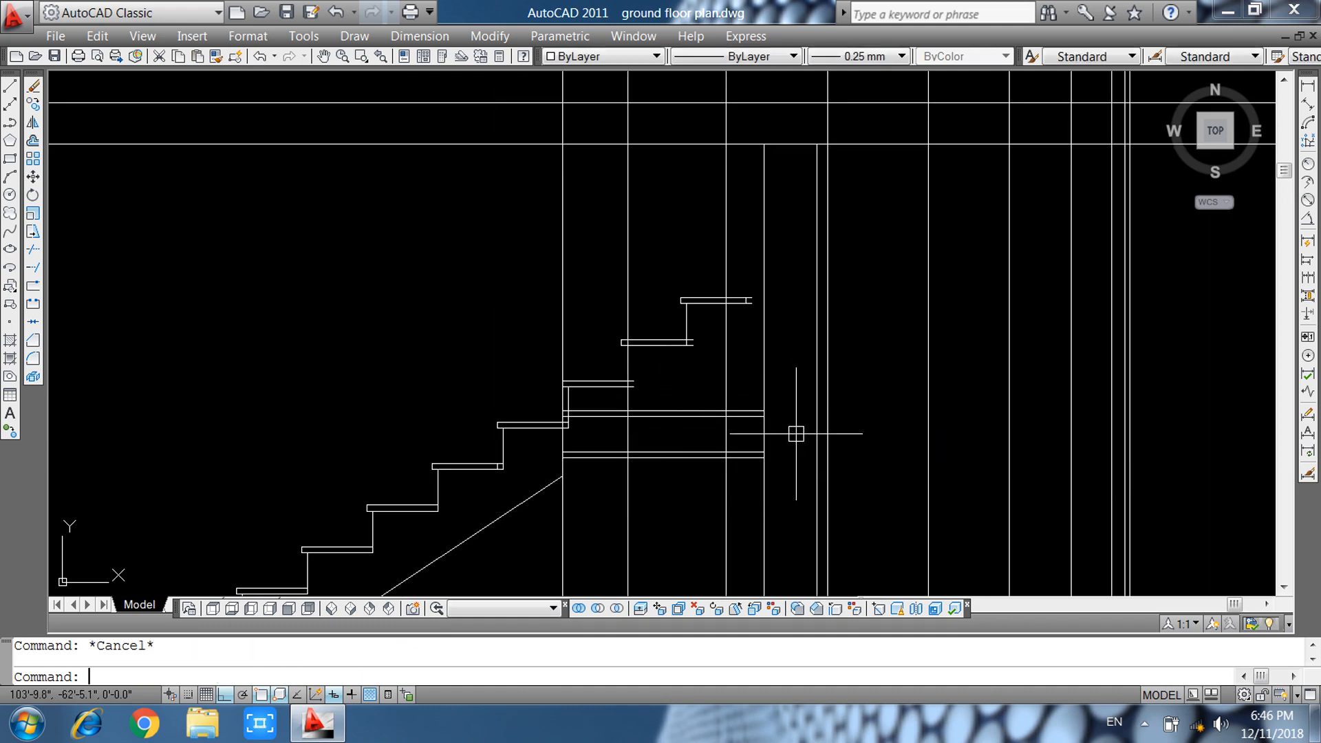
Trim the overlapping tread ends, the landing line ends and the riser's lower piece around the first projection line.
text(tr)
key(Return)
key(Return)
scroll(569, 430, up, 3)
scroll(546, 401, up, 5)
click(453, 295)
click(456, 380)
scroll(456, 381, down, 3)
click(467, 403)
click(465, 443)
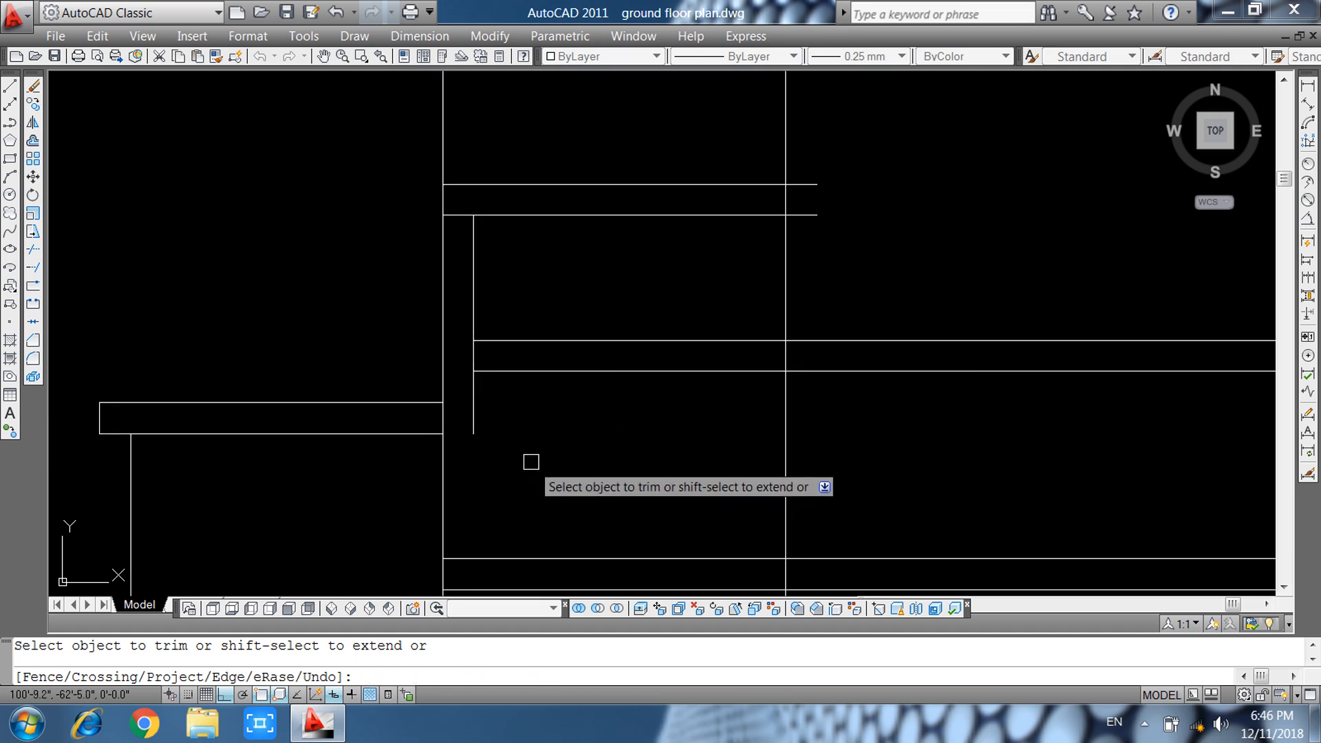
click(475, 407)
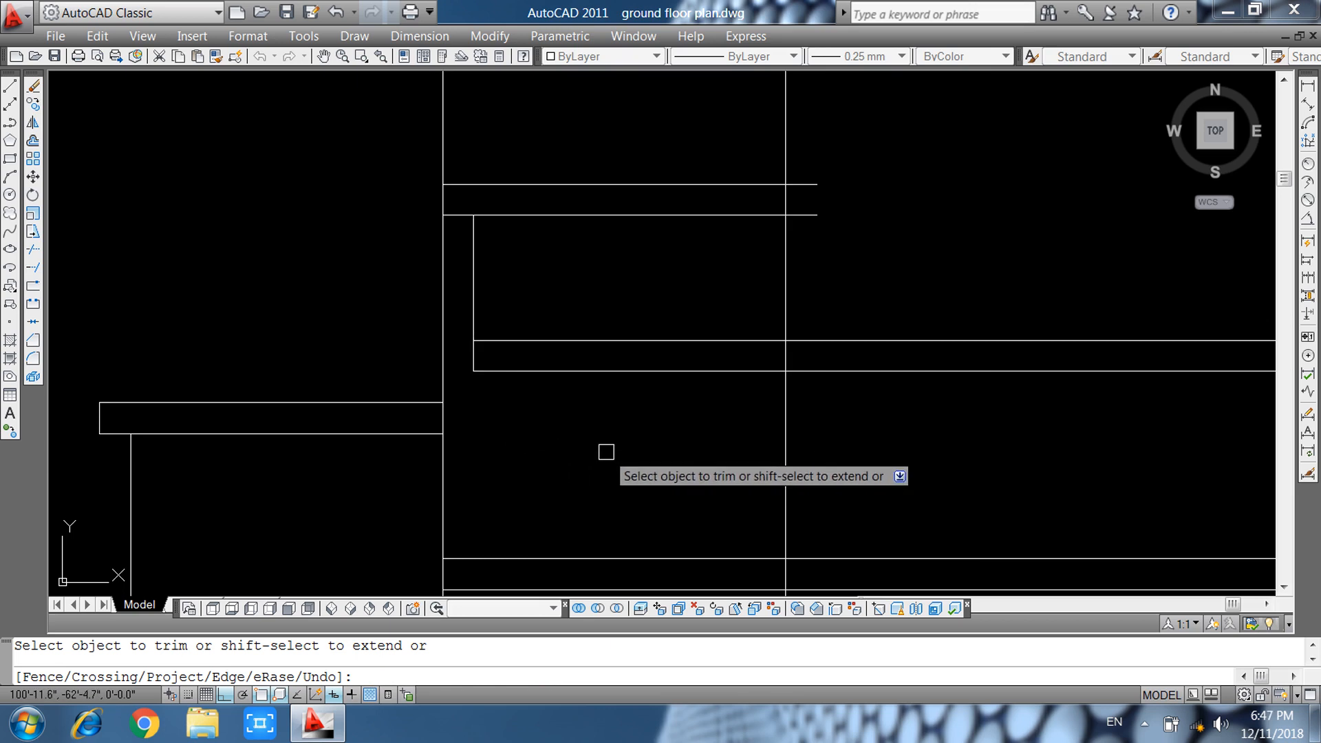
Trim the upper landing lines between the second and third projection lines, and the tread ends extending past the second projection line.
scroll(606, 452, down, 3)
scroll(643, 472, up, 1)
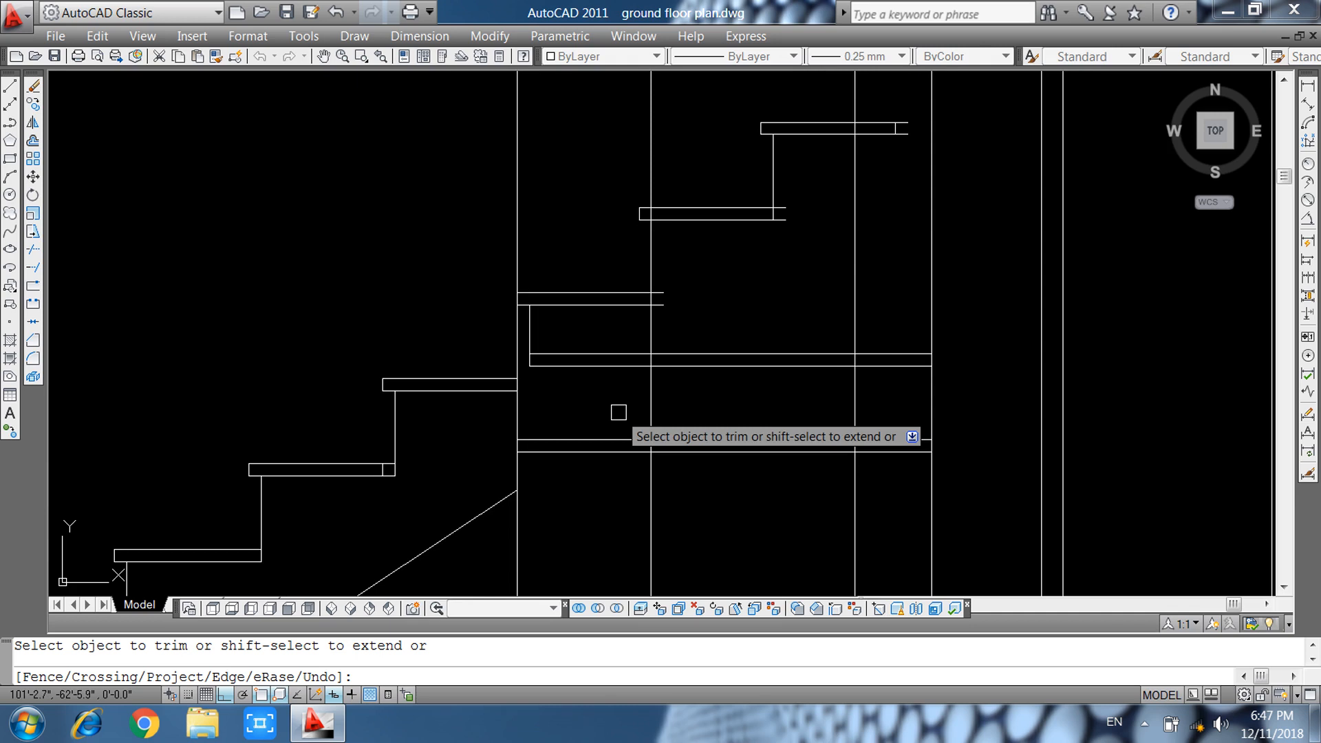
click(700, 333)
click(672, 402)
scroll(644, 244, up, 1)
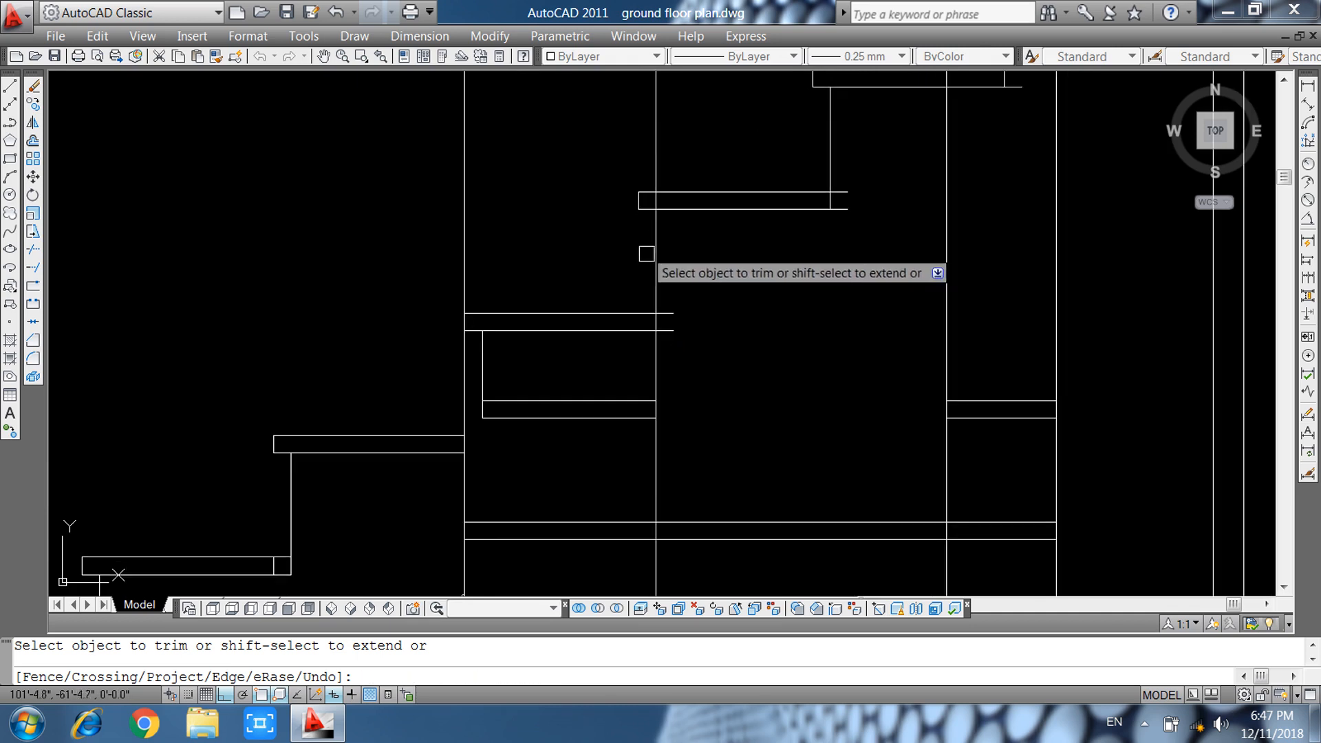
click(689, 283)
click(673, 342)
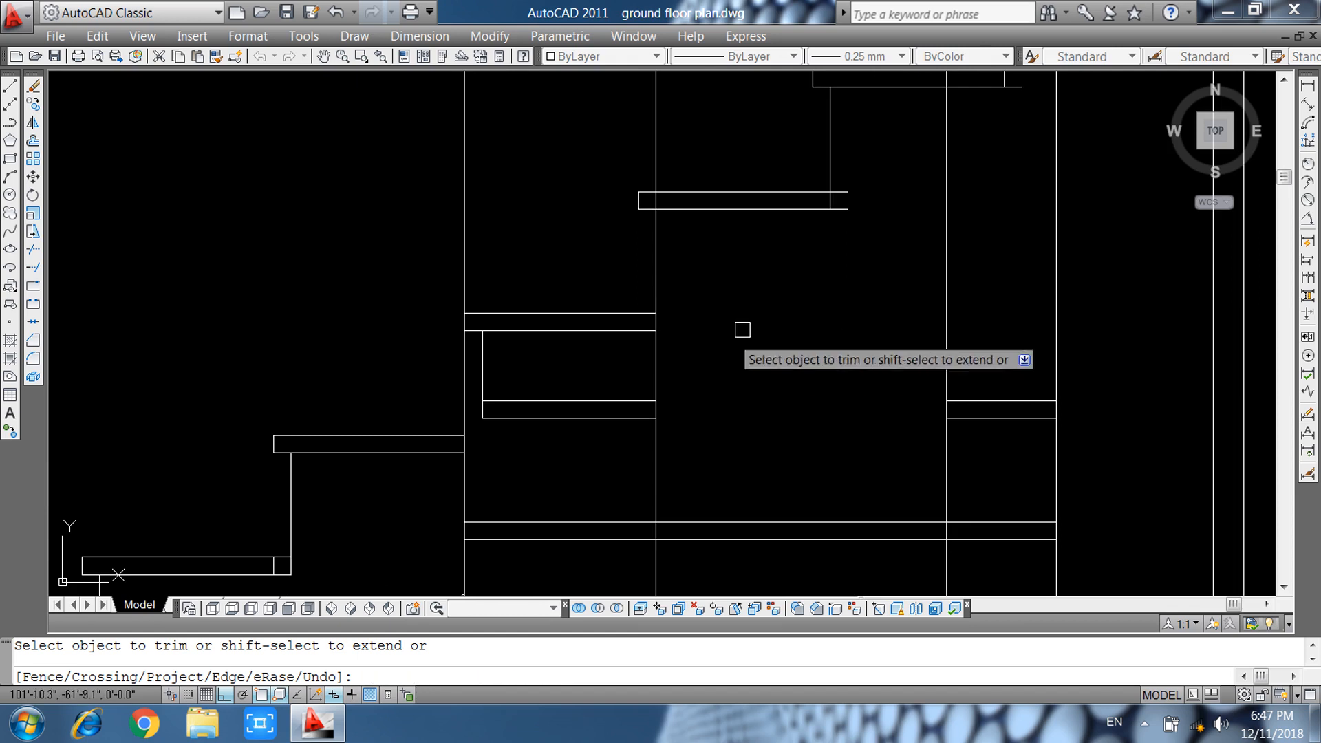
Trim the overhanging ends of the two uppermost treads and erase the leftover pieces beyond the third projection line.
click(867, 172)
click(843, 267)
middle_drag(823, 304, 668, 515)
click(828, 241)
click(810, 321)
key(Escape)
click(822, 256)
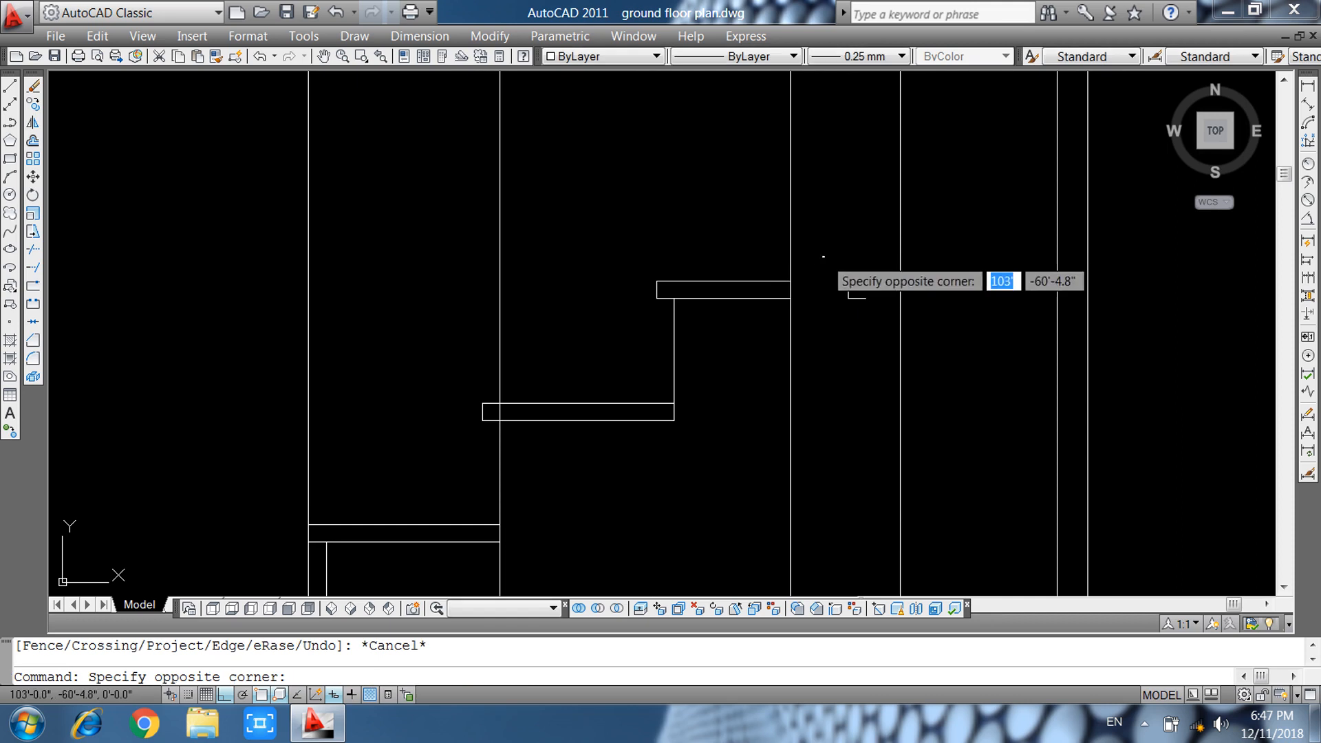
click(880, 335)
scroll(754, 316, down, 2)
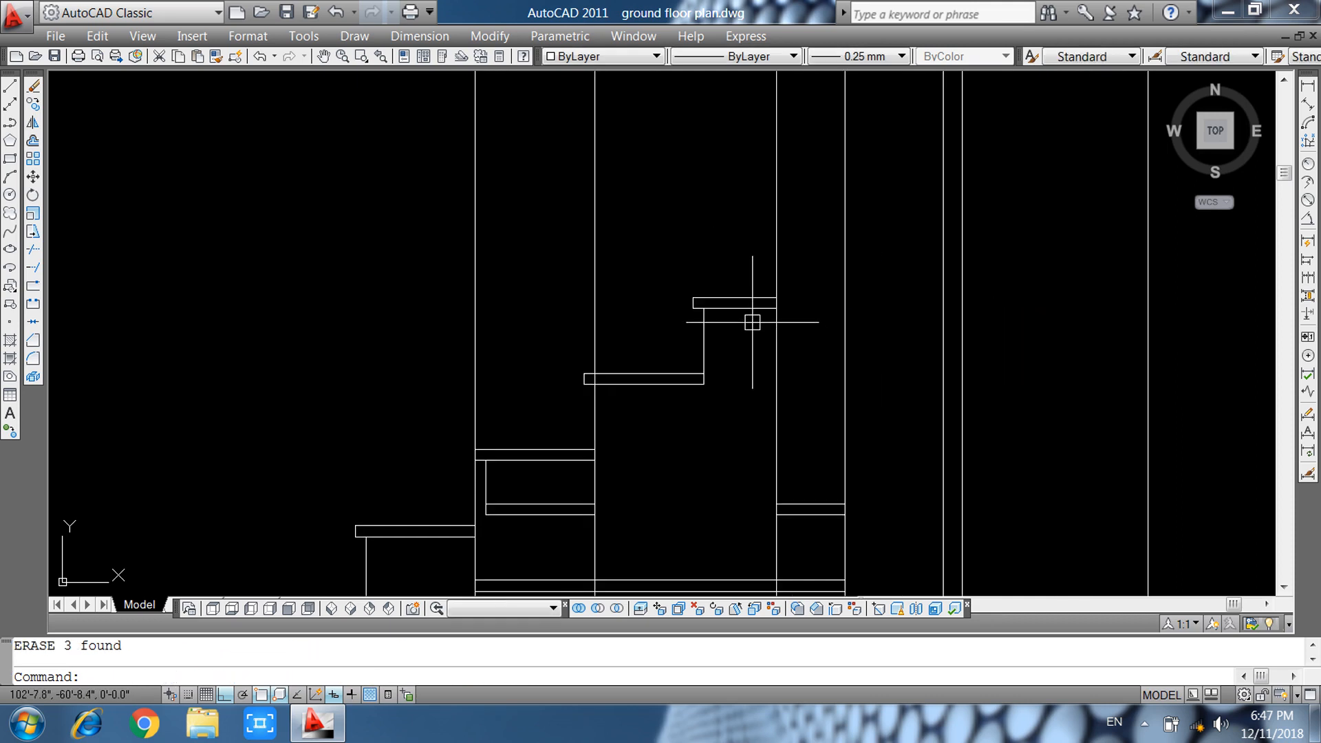
Erase the first and second vertical projection lines passing through the new steps.
middle_drag(667, 375, 655, 310)
key(Escape)
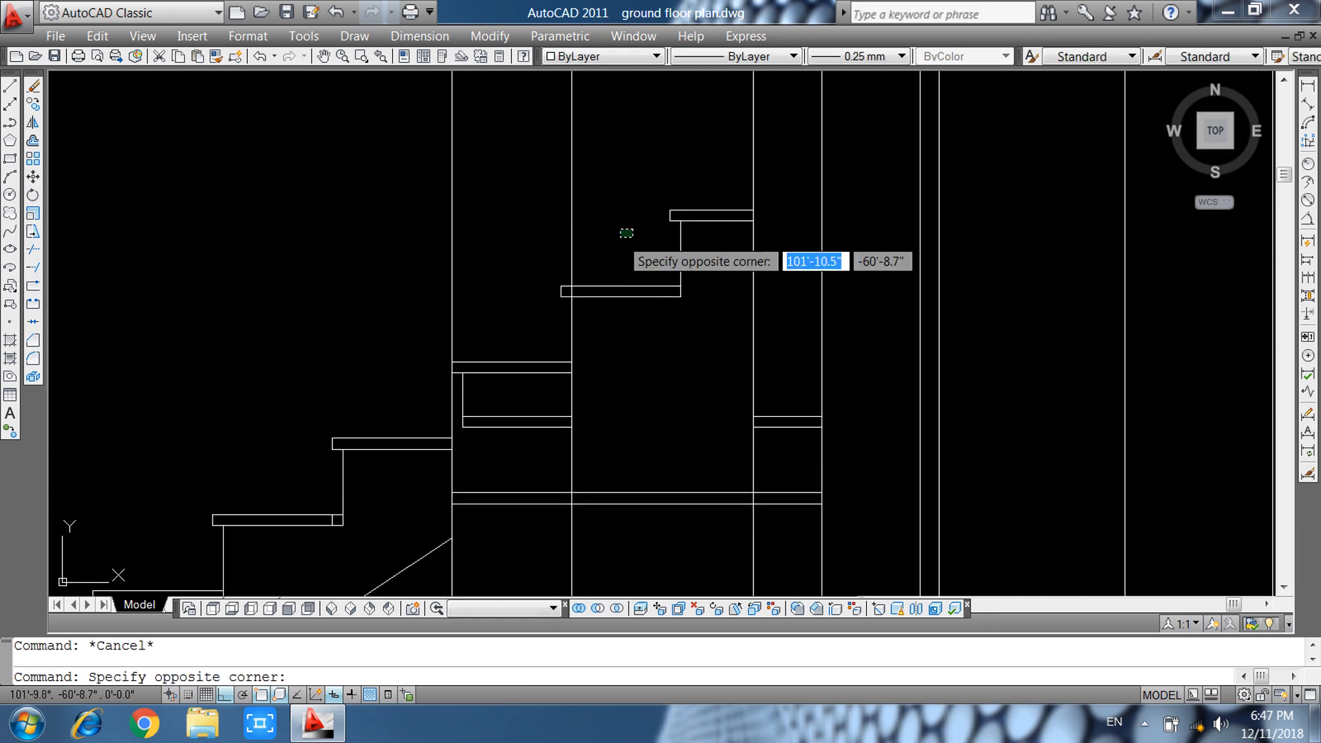
click(544, 250)
key(Delete)
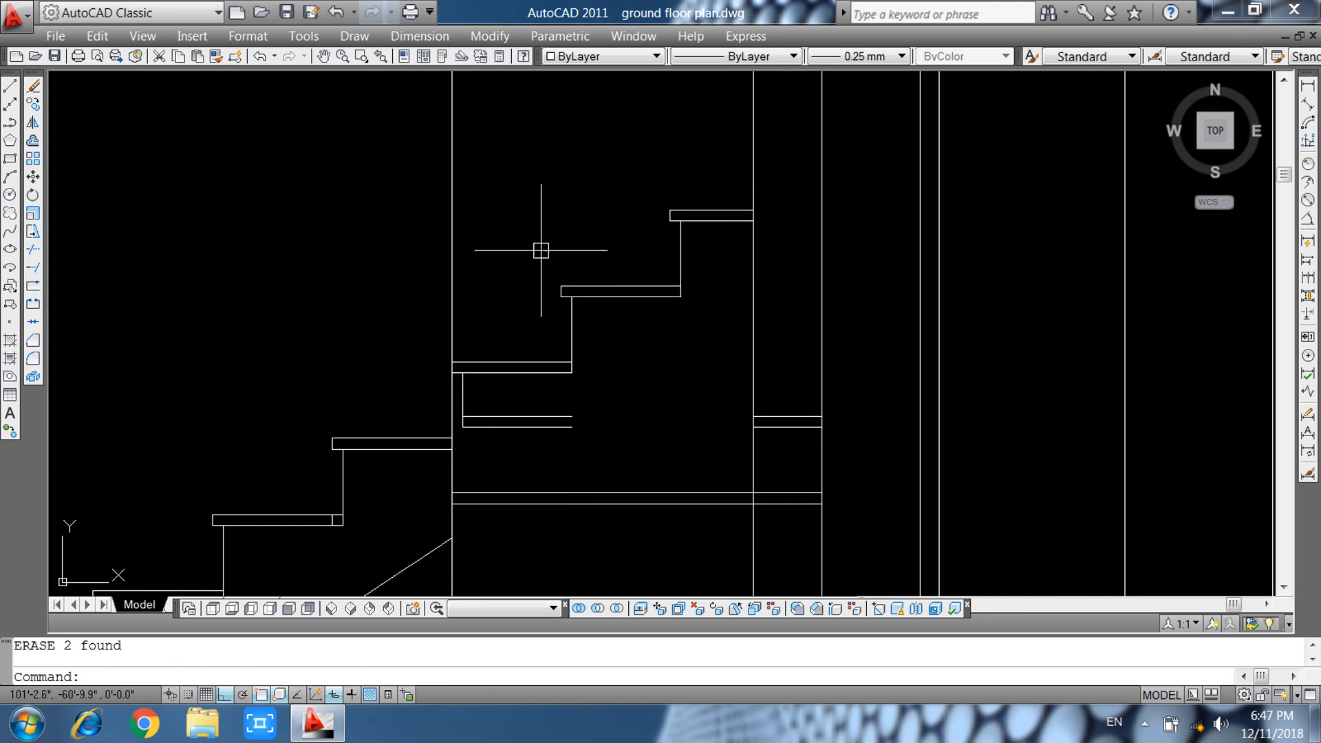
click(541, 250)
click(433, 295)
key(Delete)
Erase the lower pair of horizontal landing lines beside the sloping soffit line.
middle_drag(584, 311, 570, 173)
click(690, 312)
click(615, 431)
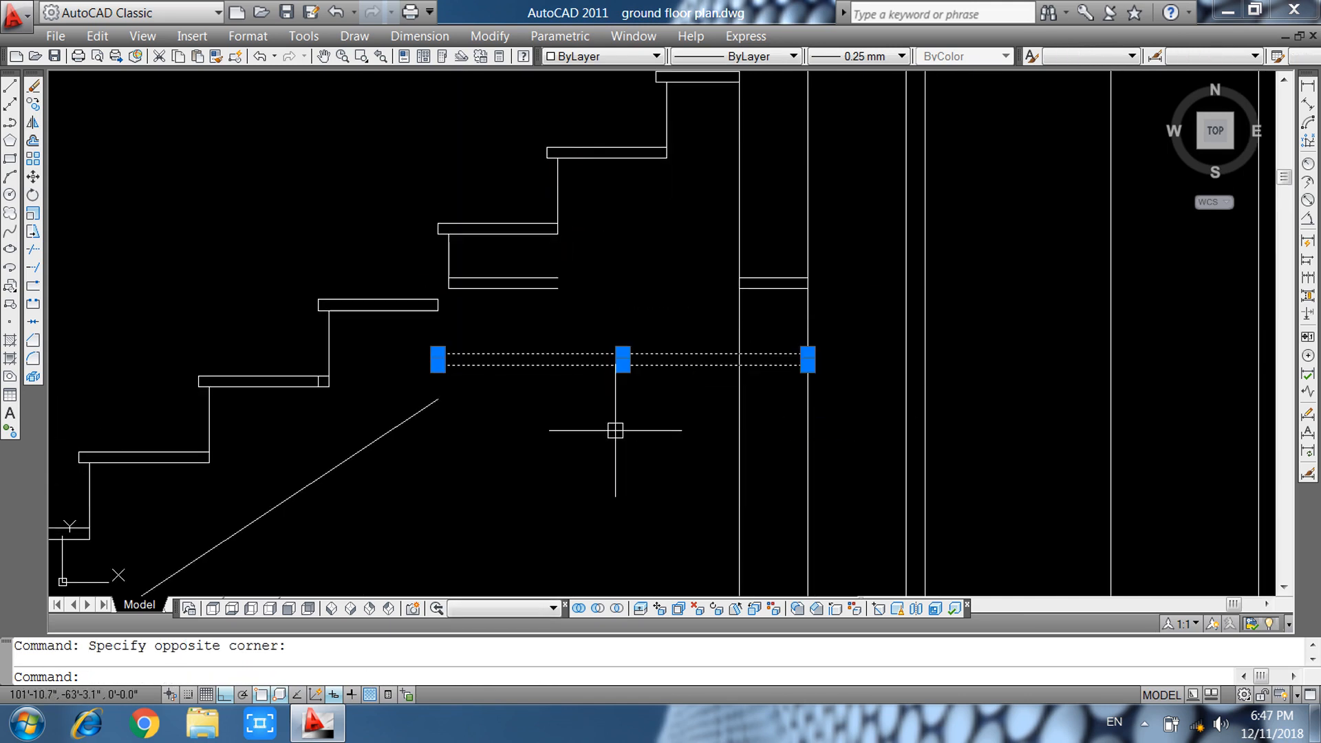
key(Delete)
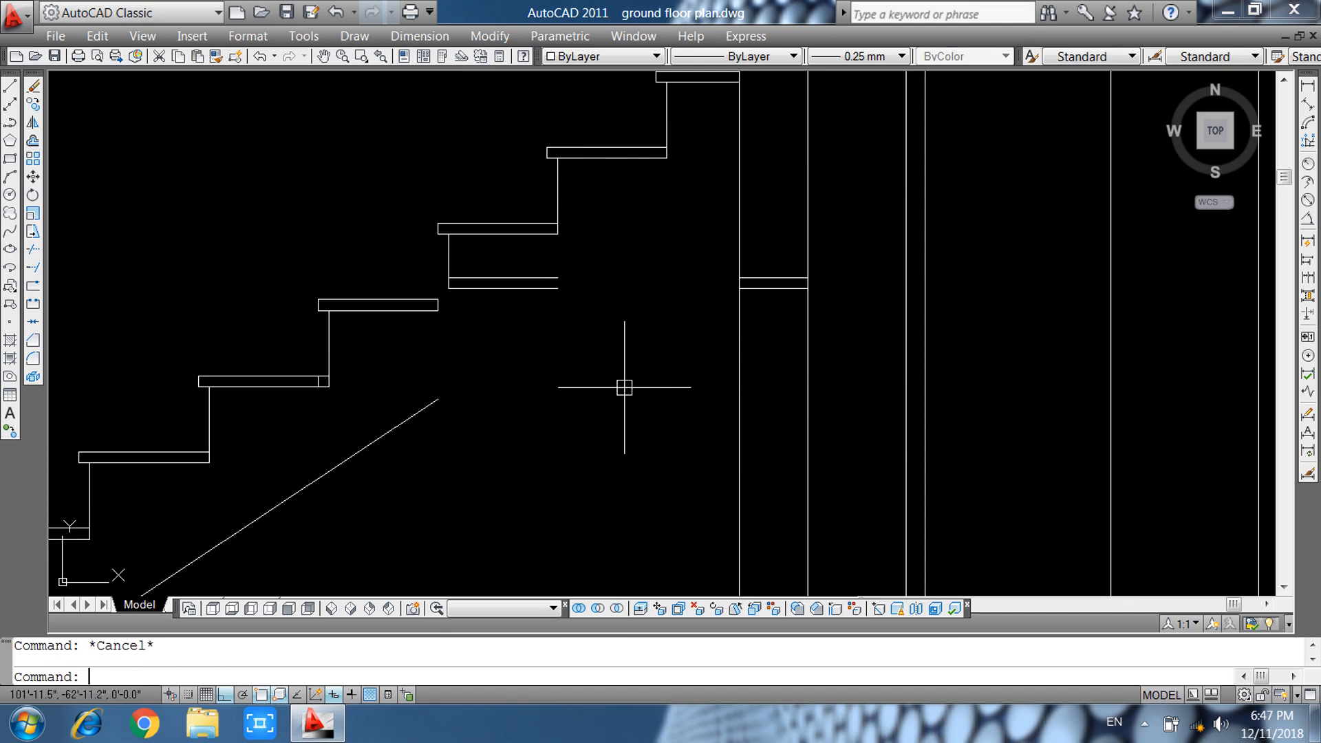
Erase the upper of the two short landing lines beneath the new step's tread.
key(Return)
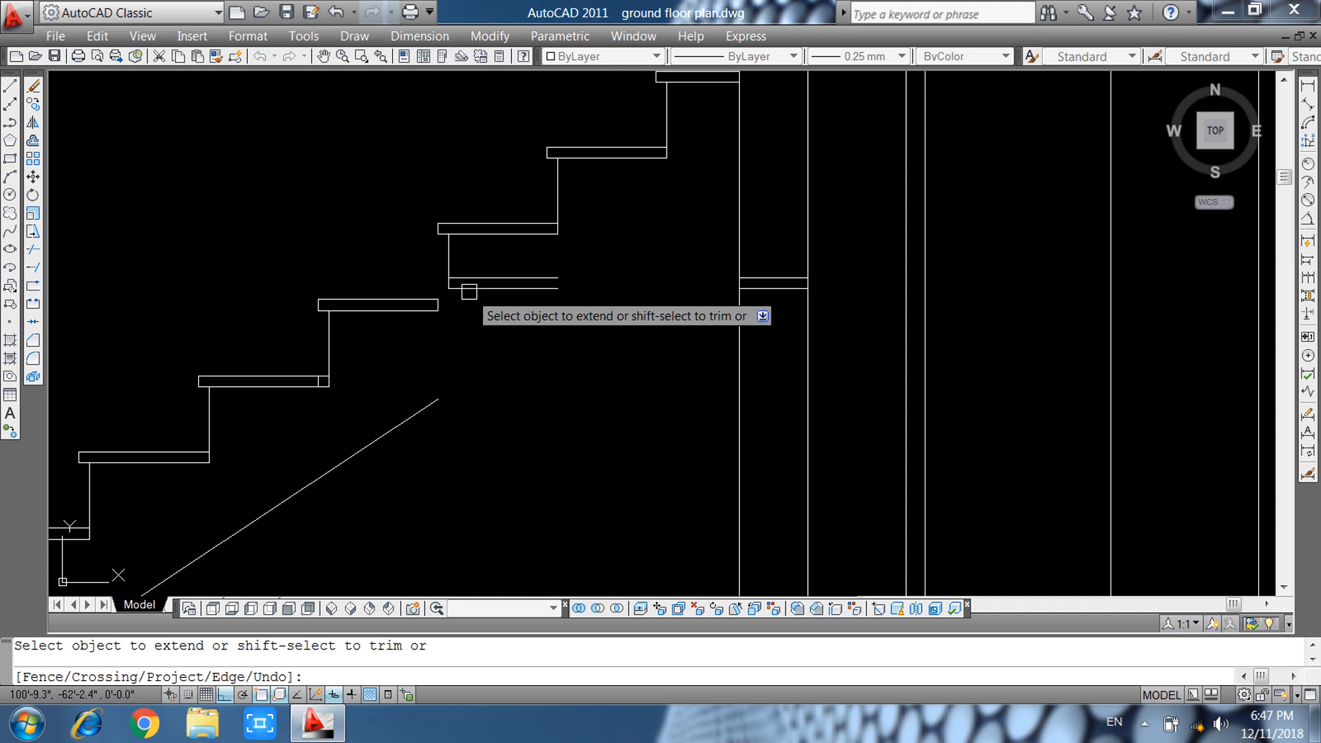
key(Escape)
click(485, 277)
scroll(543, 372, up, 3)
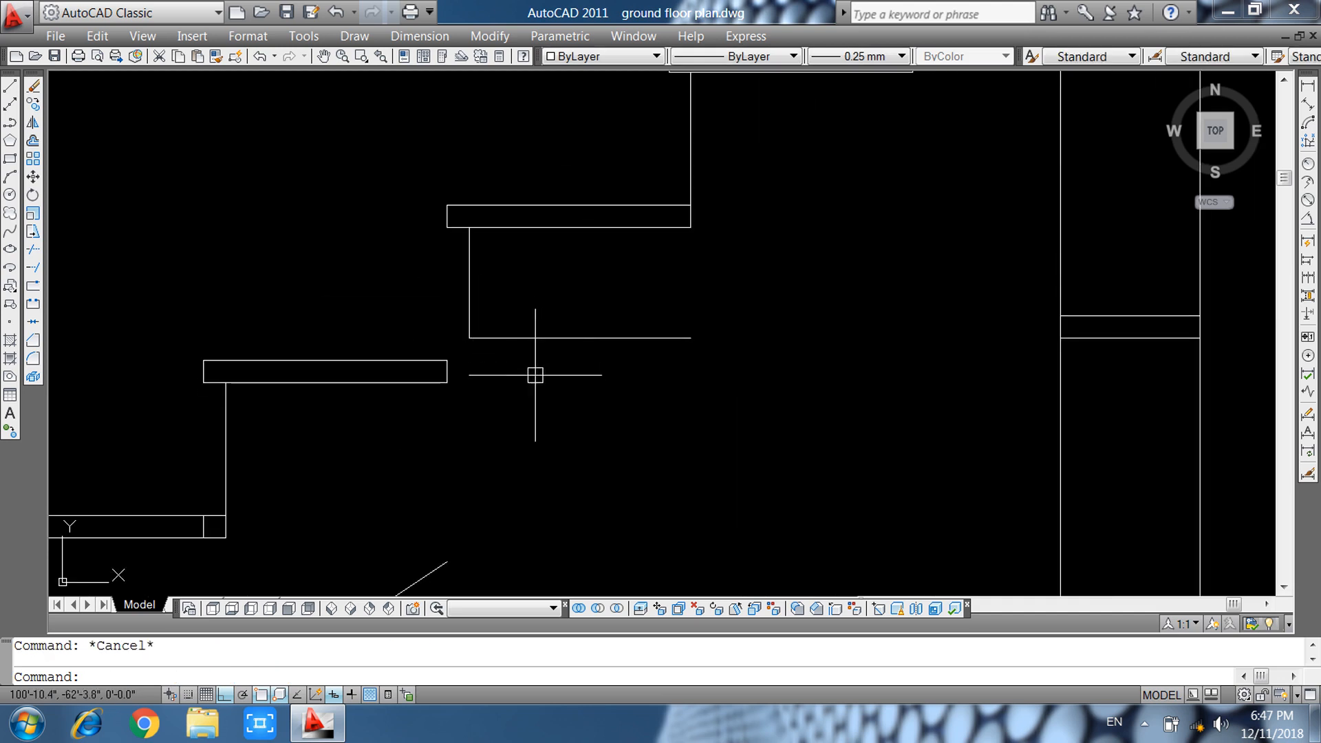
Move the detached step, with its riser and landing line, so the riser's foot meets the upper end corner of the tread below.
click(416, 174)
click(751, 375)
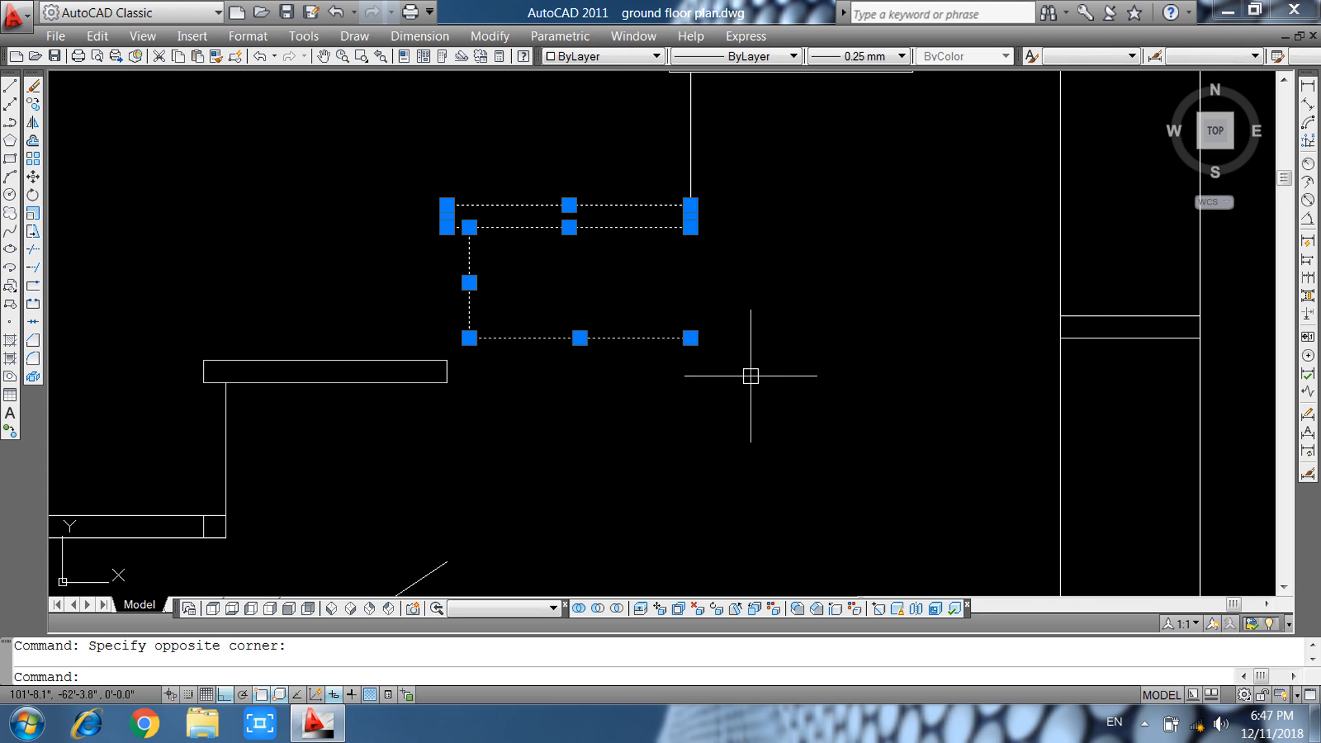
text(m)
key(Return)
click(470, 338)
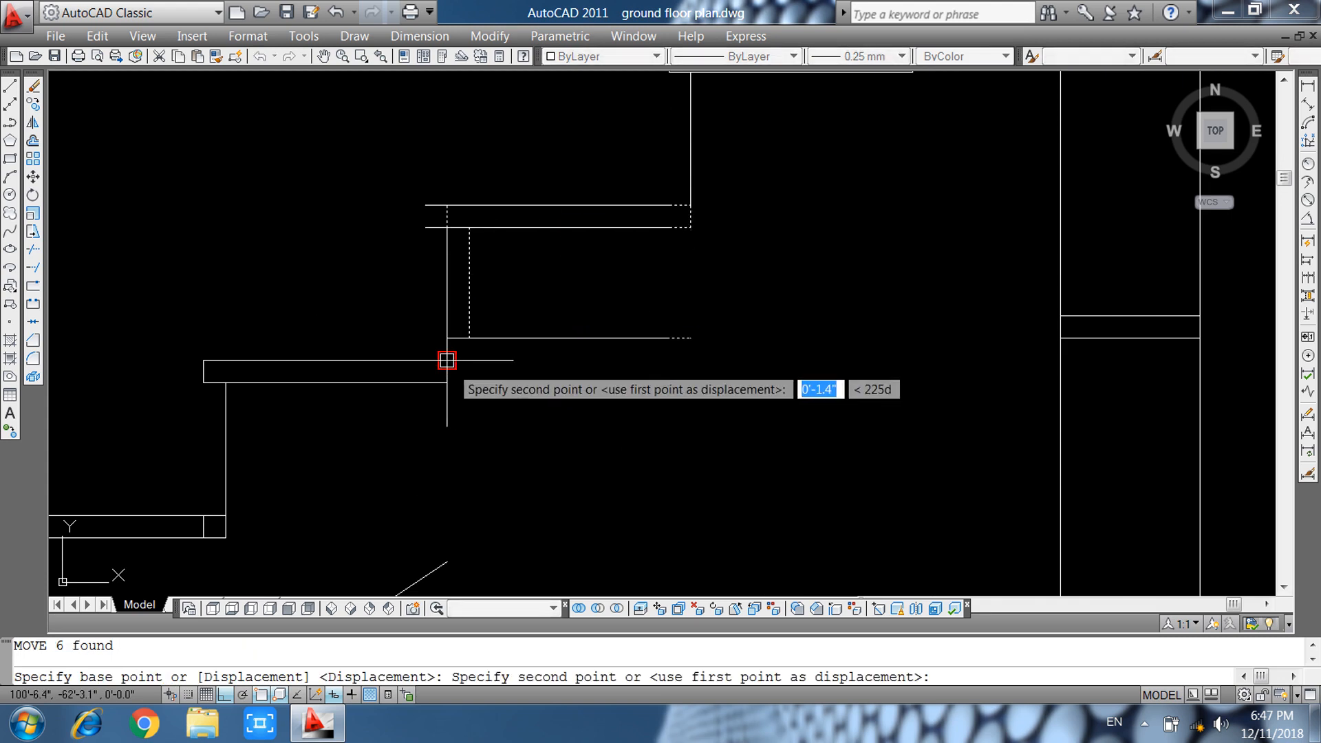
click(448, 361)
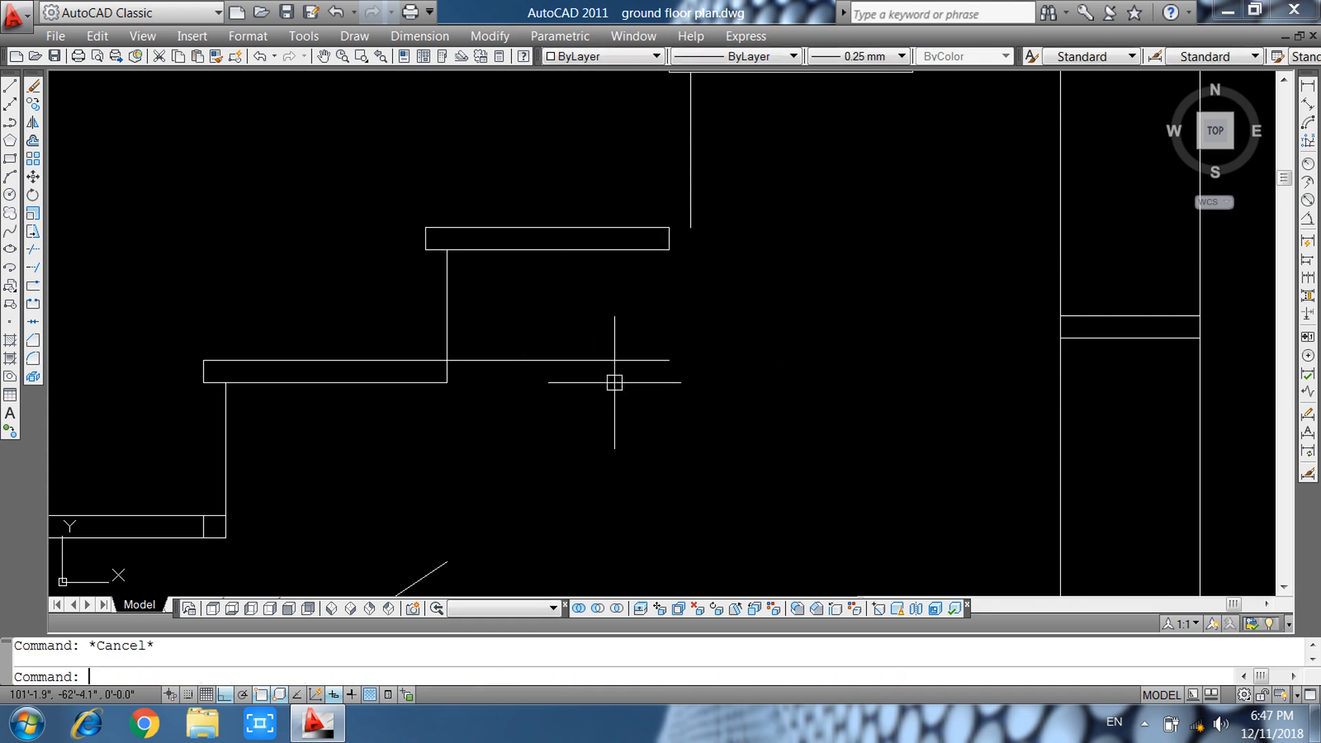
Erase the leftover horizontal line extending beyond the lower tread at the moved riser's foot.
click(722, 312)
click(633, 395)
text(e)
key(Return)
scroll(640, 398, down, 2)
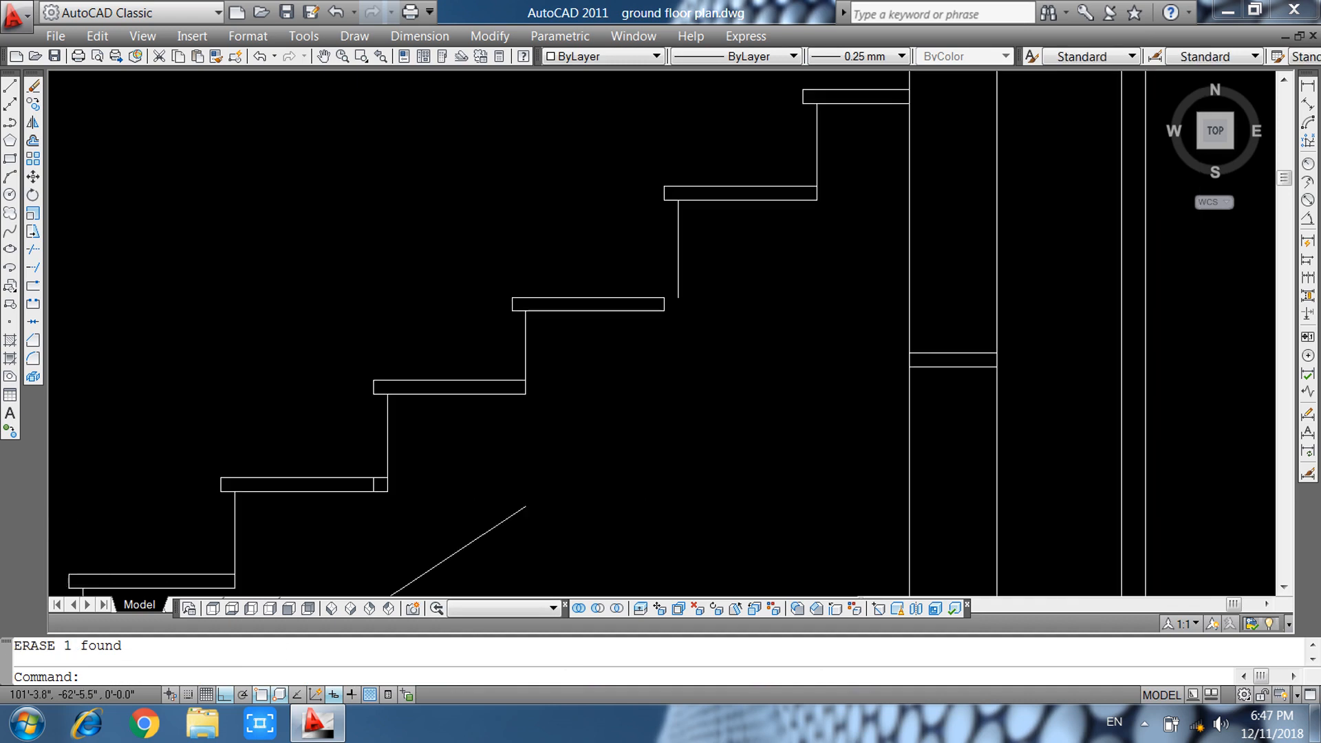
middle_drag(756, 398, 601, 520)
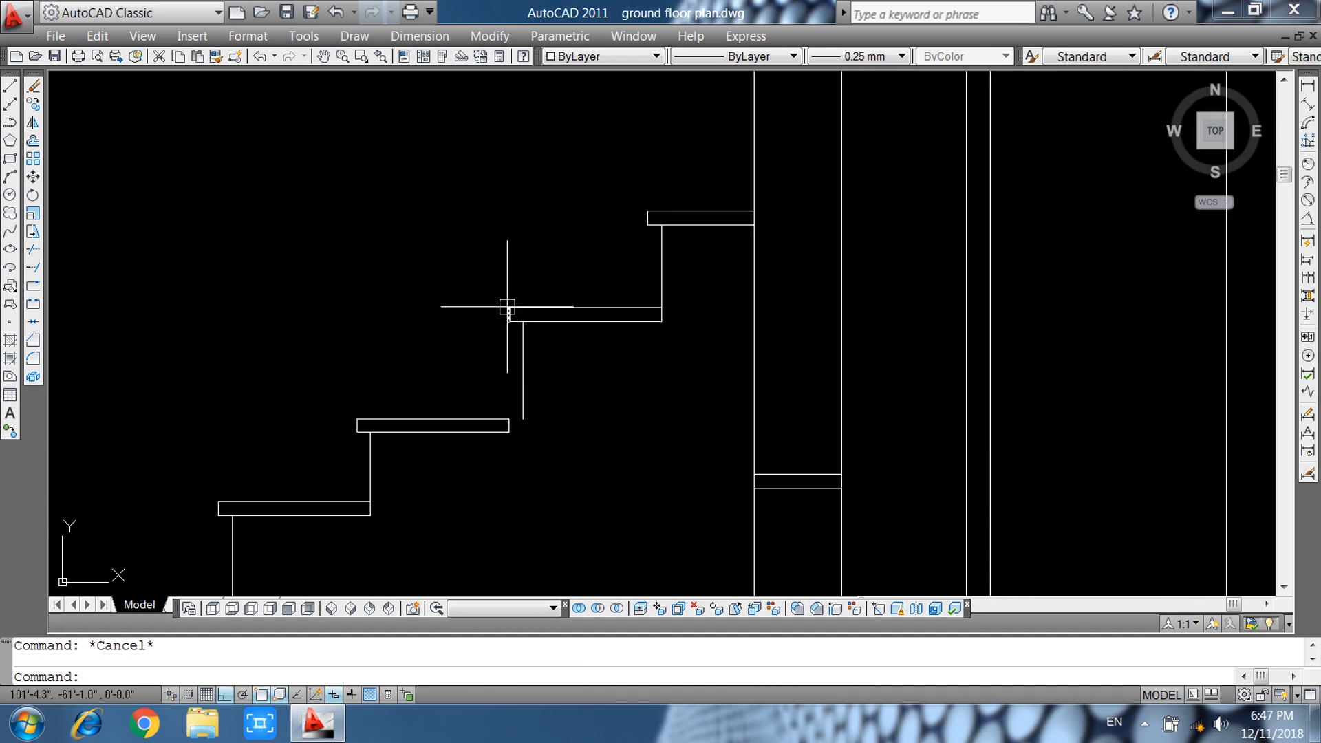
click(493, 279)
click(694, 441)
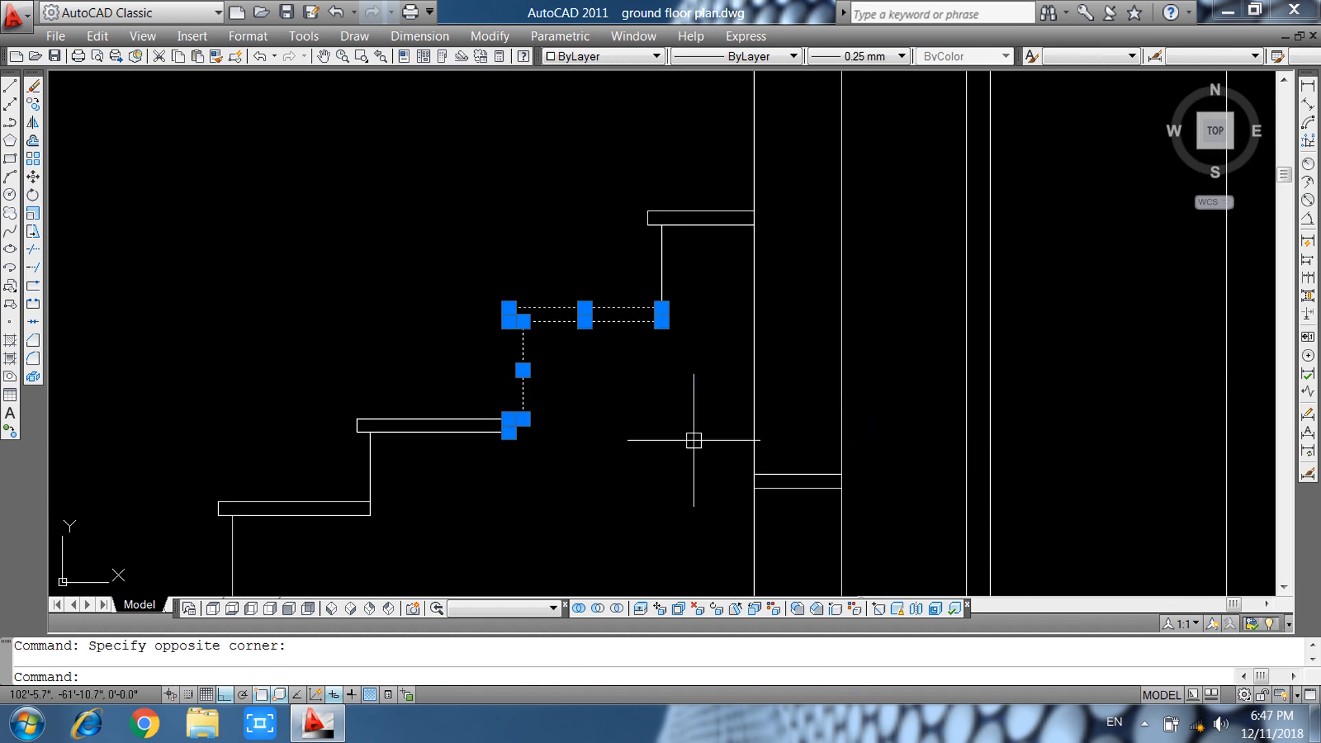
key(Escape)
click(489, 279)
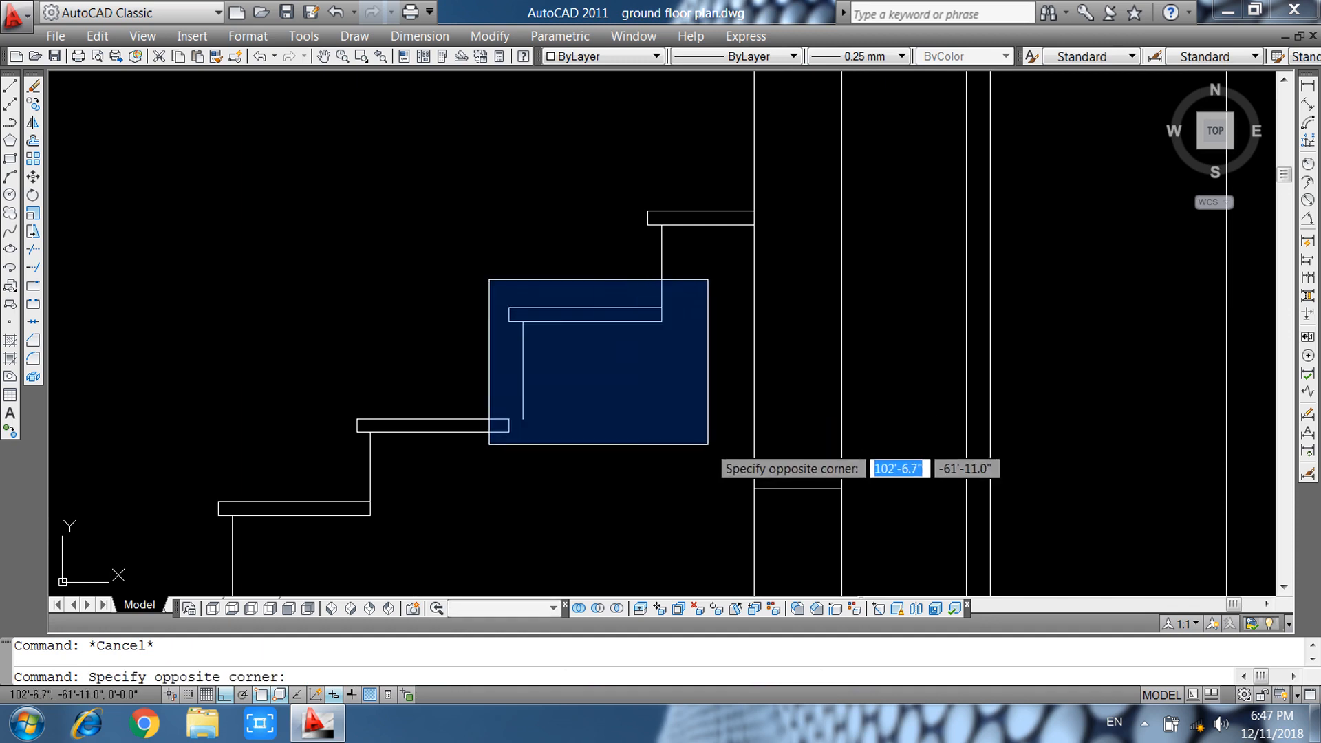
click(708, 443)
key(Escape)
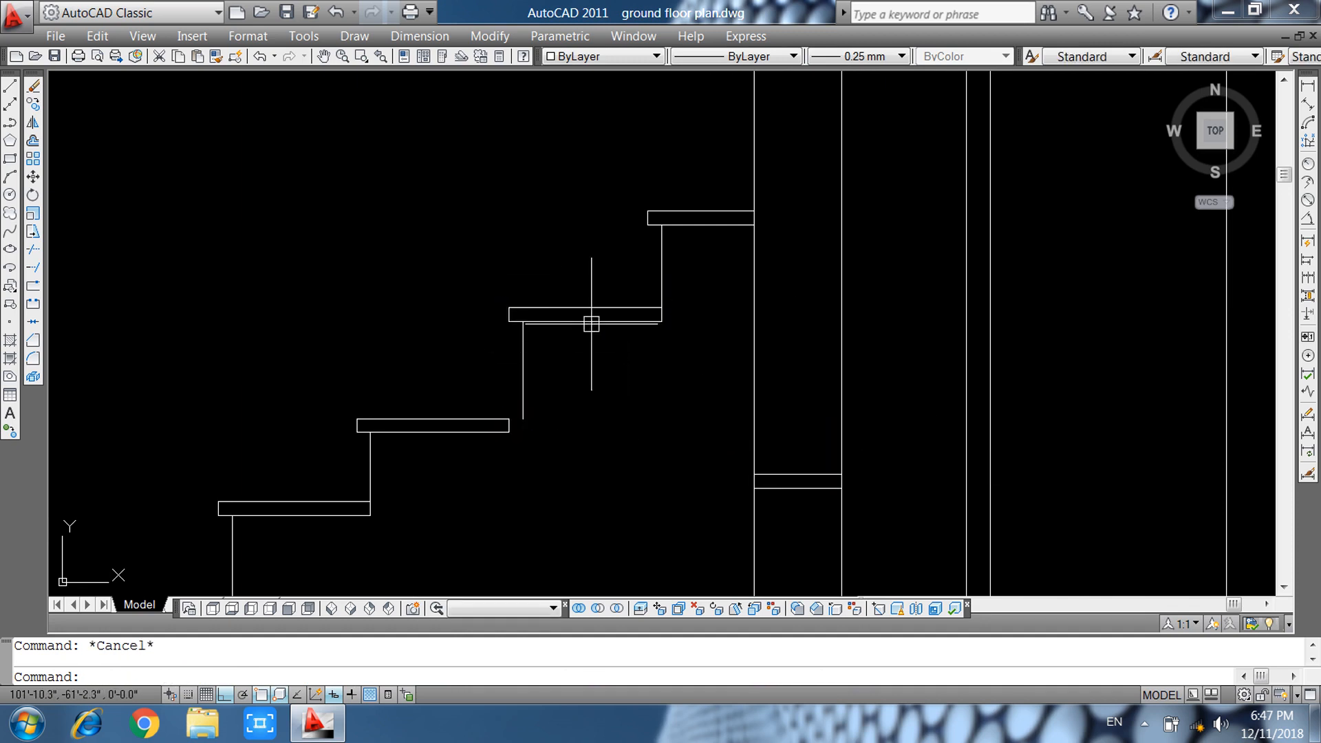
Move the next tread and riser so the riser's foot meets the lower end corner of the tread below.
click(609, 283)
click(503, 369)
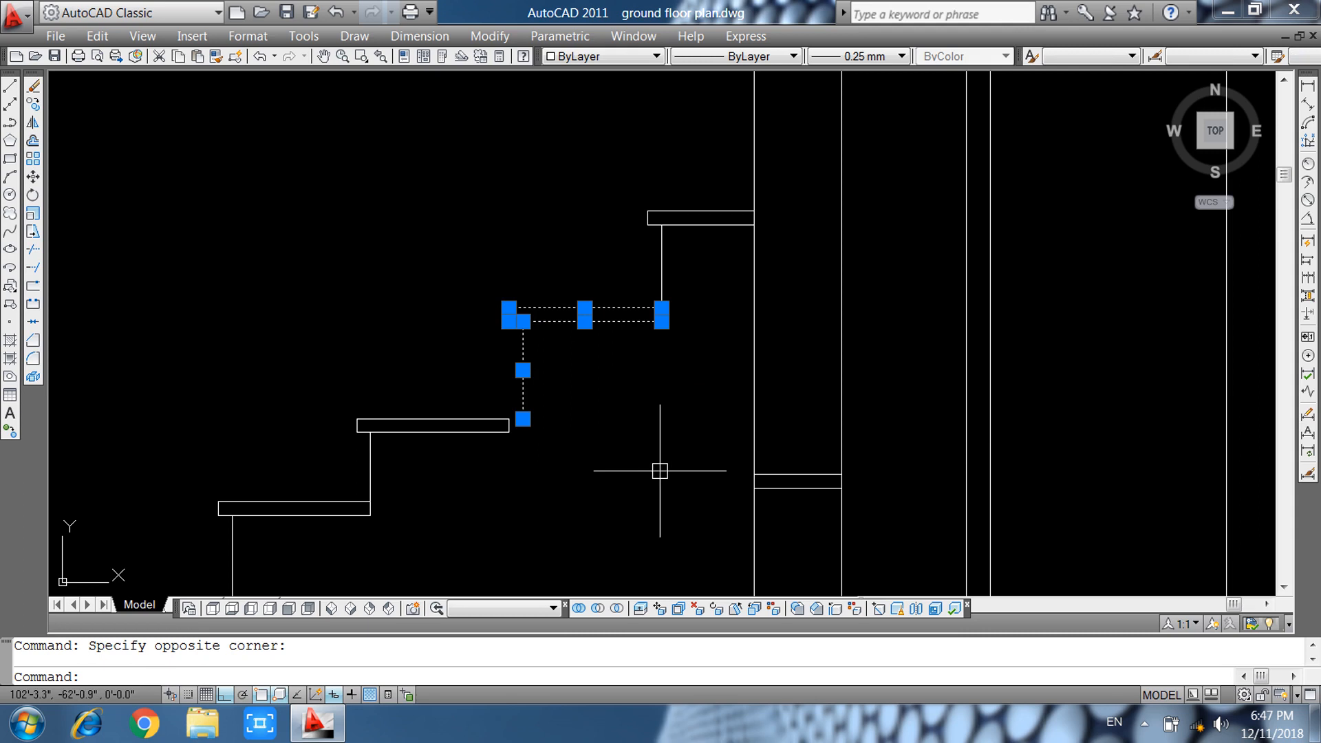
text(m)
key(Return)
click(523, 419)
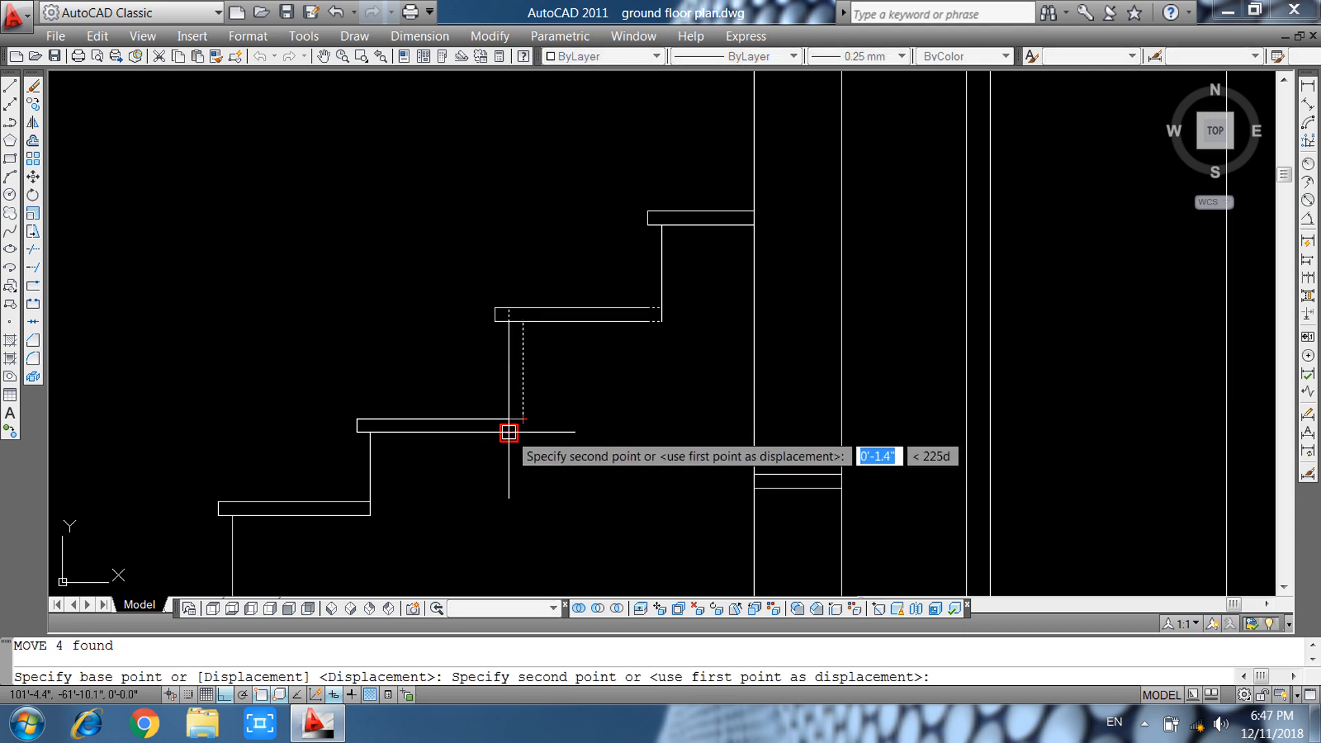
click(509, 432)
Move the topmost step so its riser's foot meets the lower end corner of the tread beneath it.
middle_drag(655, 389, 613, 457)
click(590, 241)
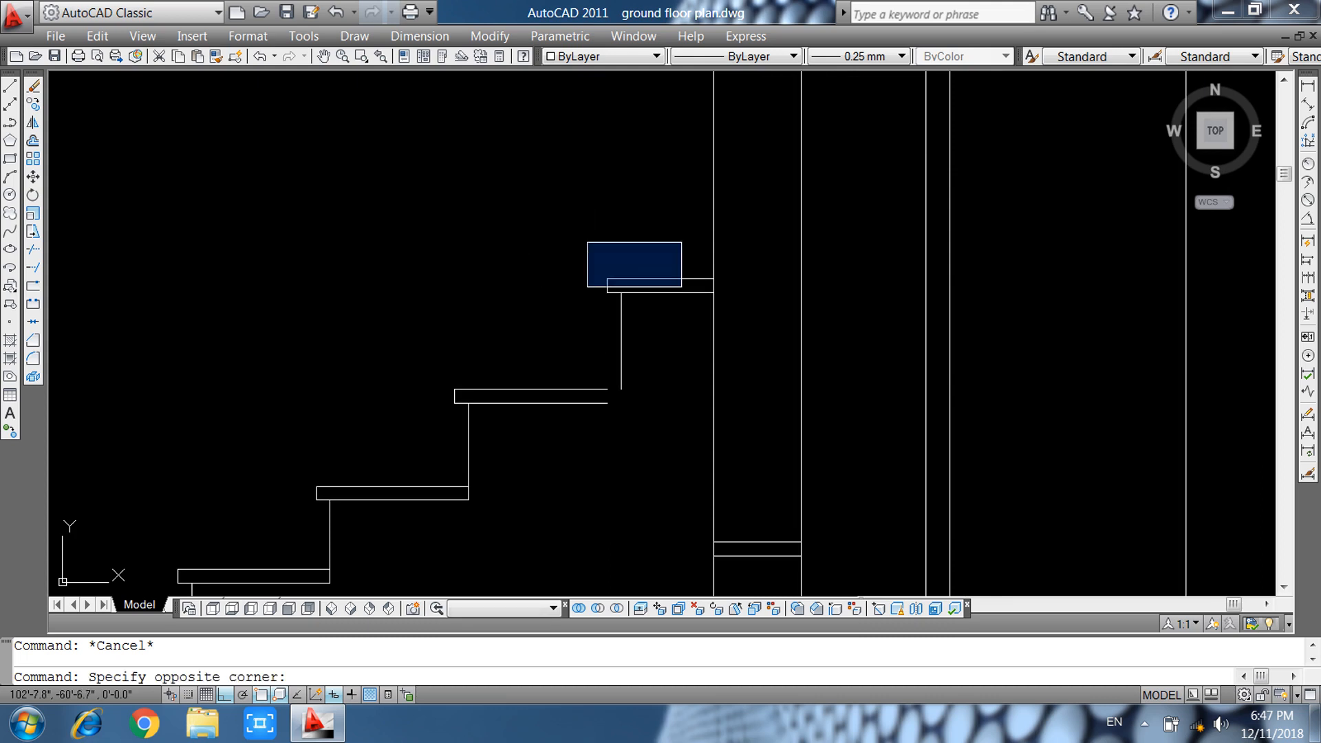
click(781, 428)
key(Return)
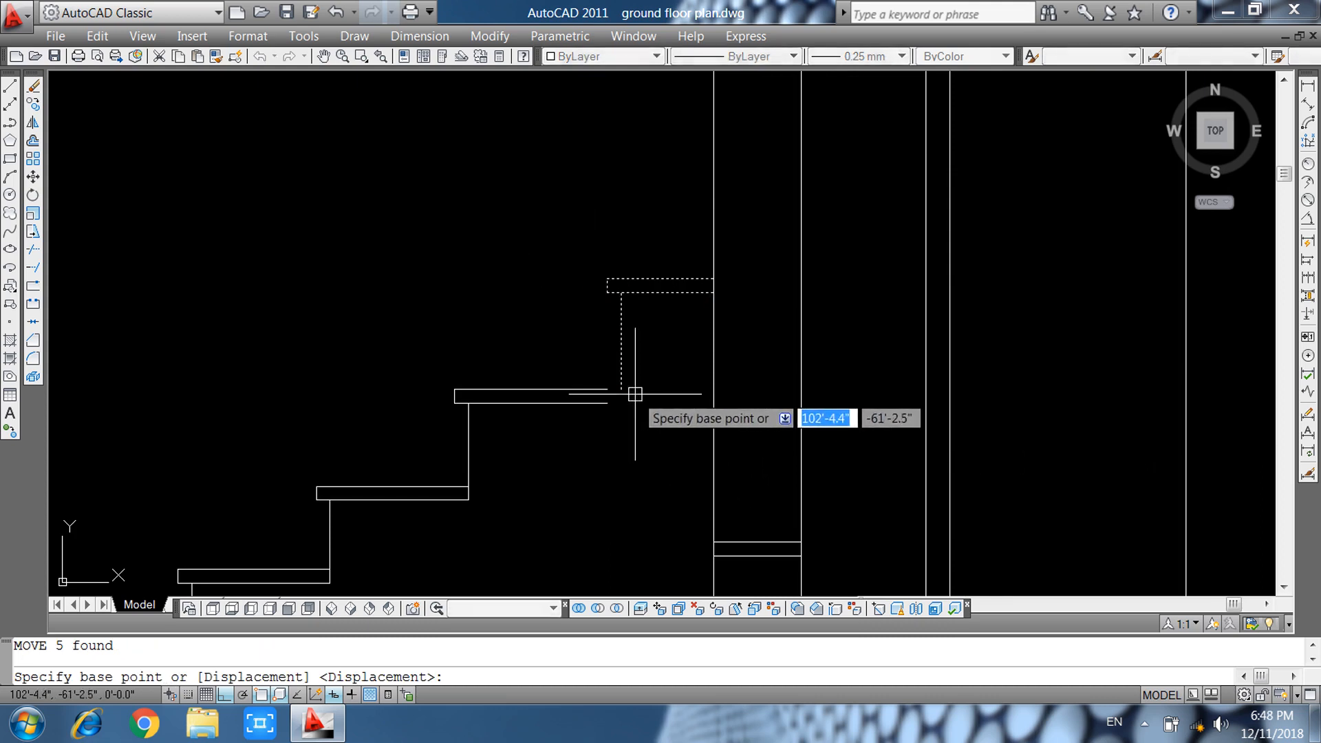
click(621, 388)
click(608, 404)
key(Escape)
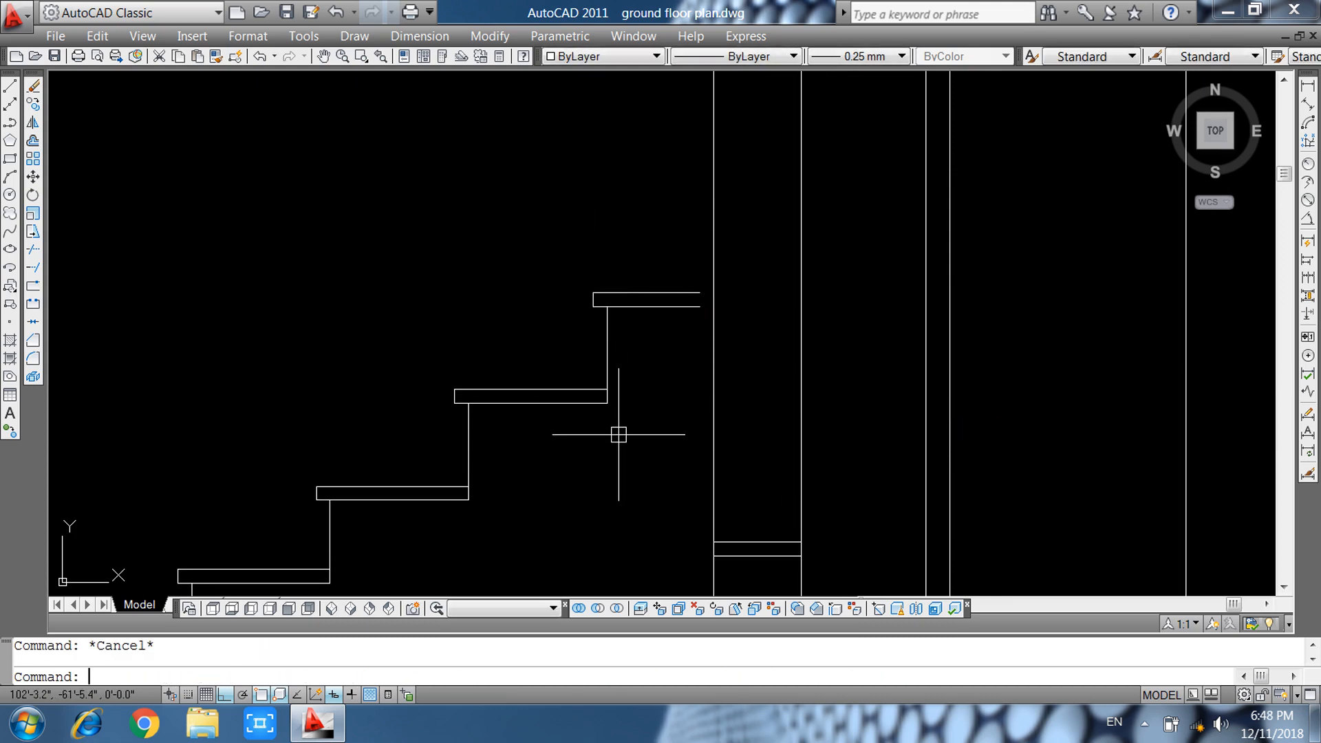
key(Return)
click(662, 264)
click(676, 354)
key(Escape)
text(co)
key(Return)
click(512, 251)
click(760, 441)
key(Return)
click(607, 403)
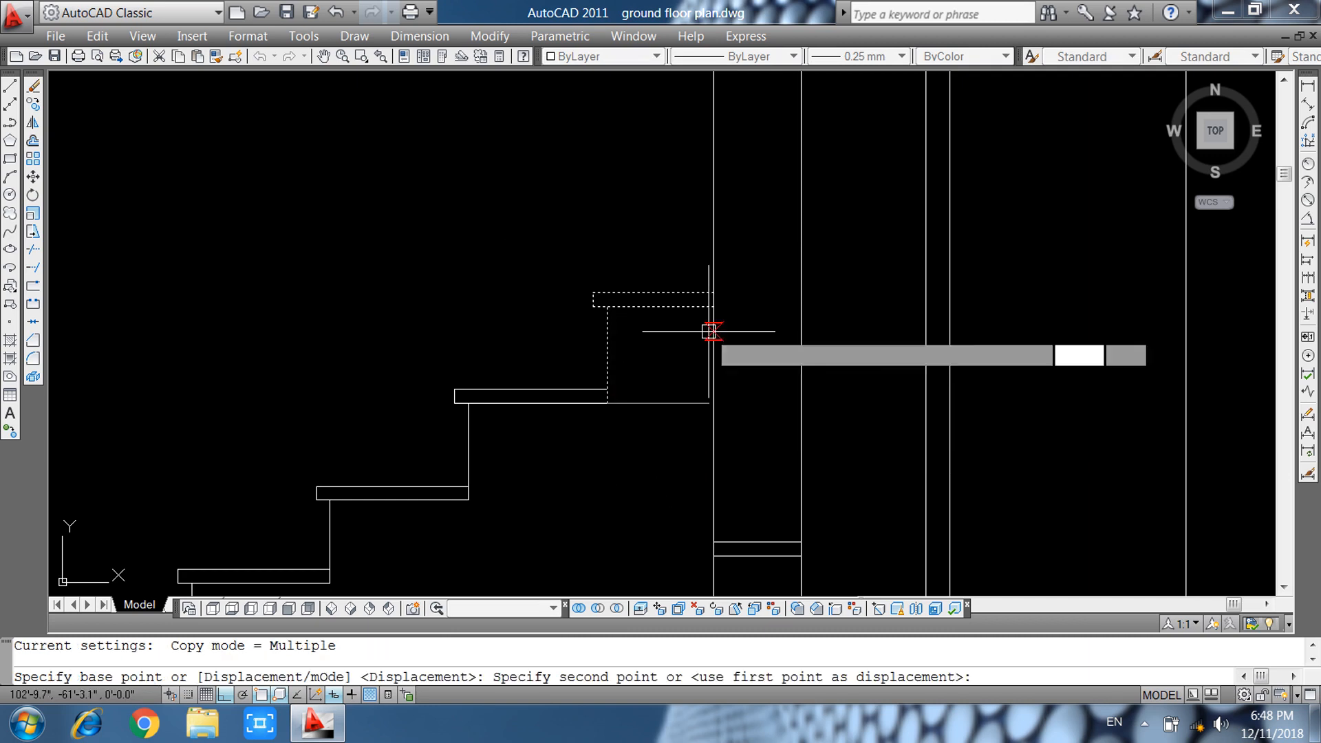
key(Escape)
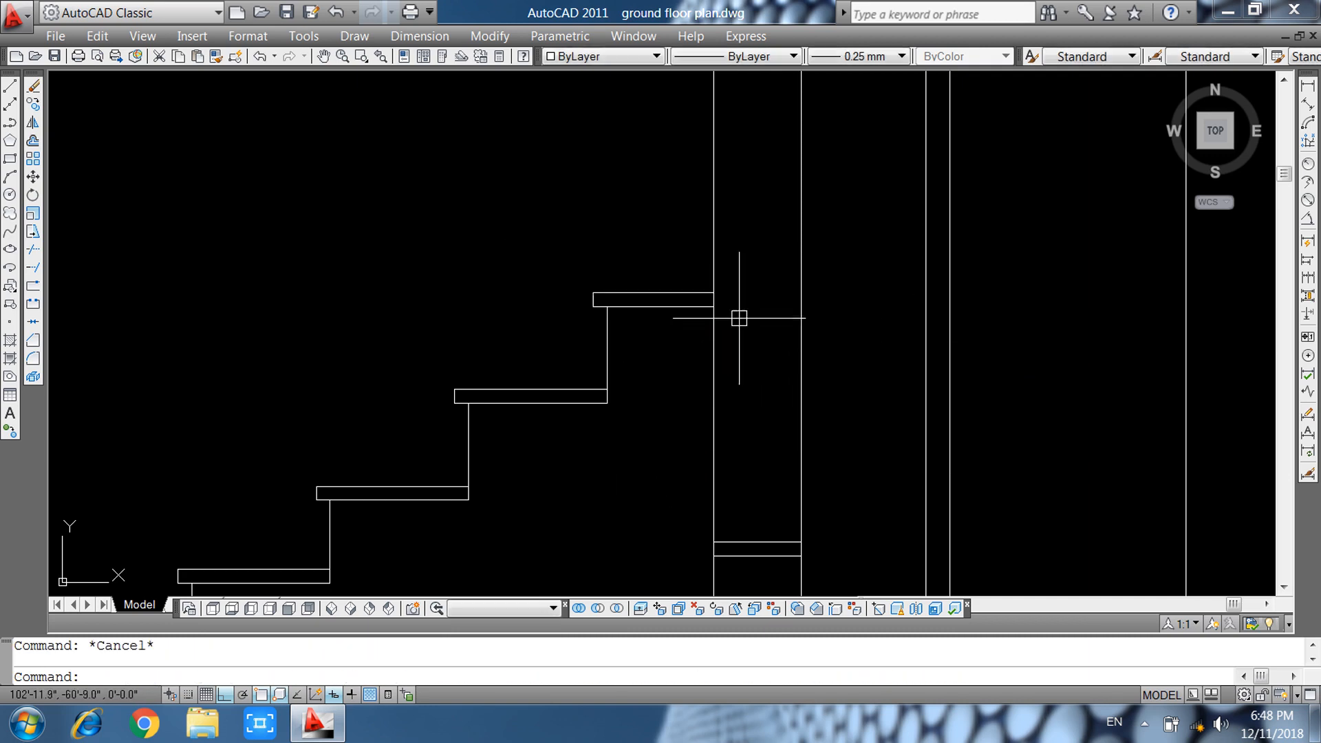
click(560, 273)
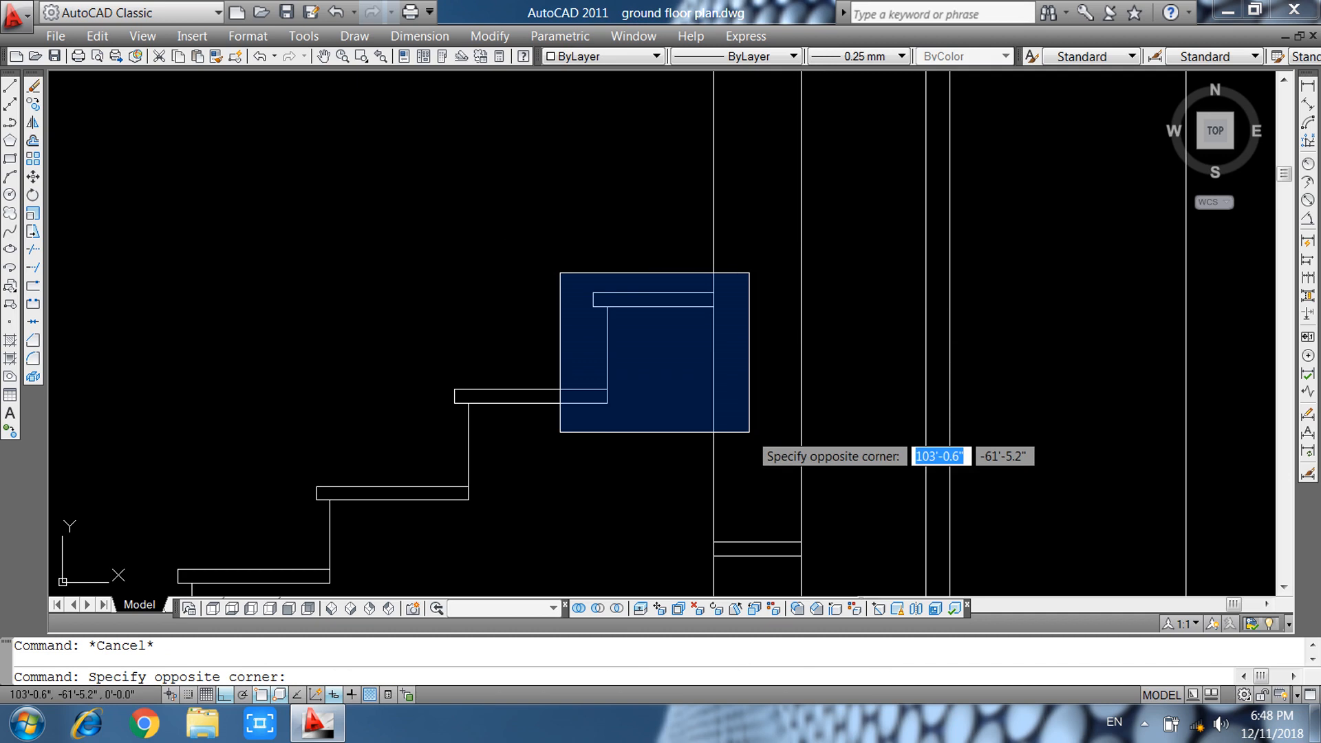
key(Escape)
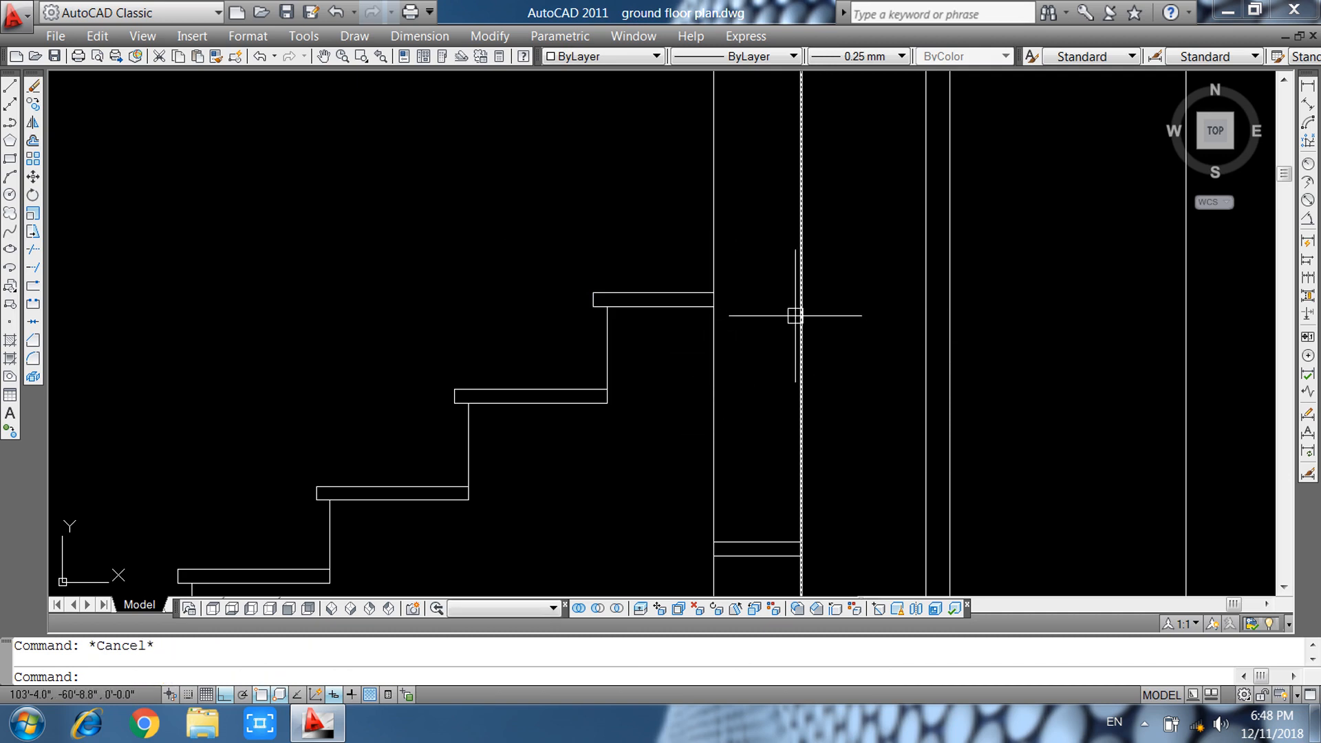
Try to copy the topmost step from its riser's foot onto the second vertical projection line.
middle_drag(688, 373, 555, 459)
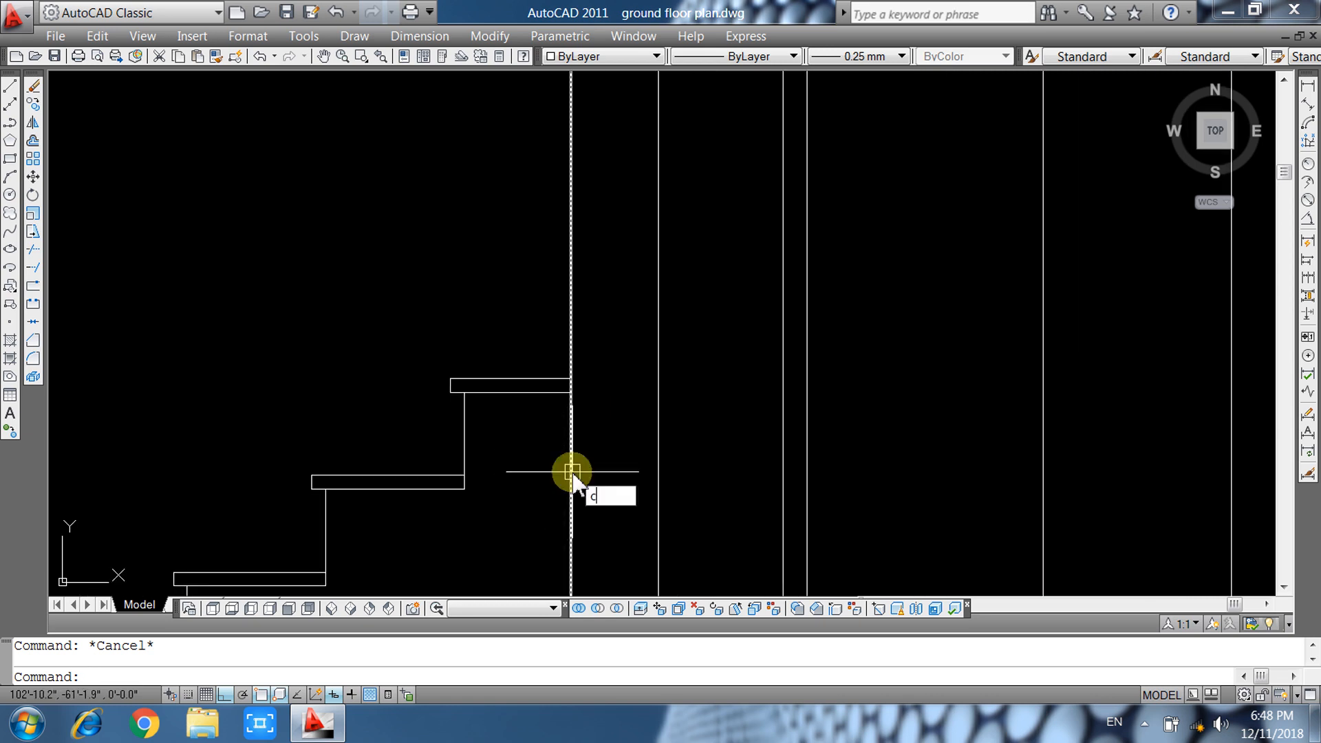
key(Return)
click(389, 331)
click(657, 509)
key(Return)
click(464, 488)
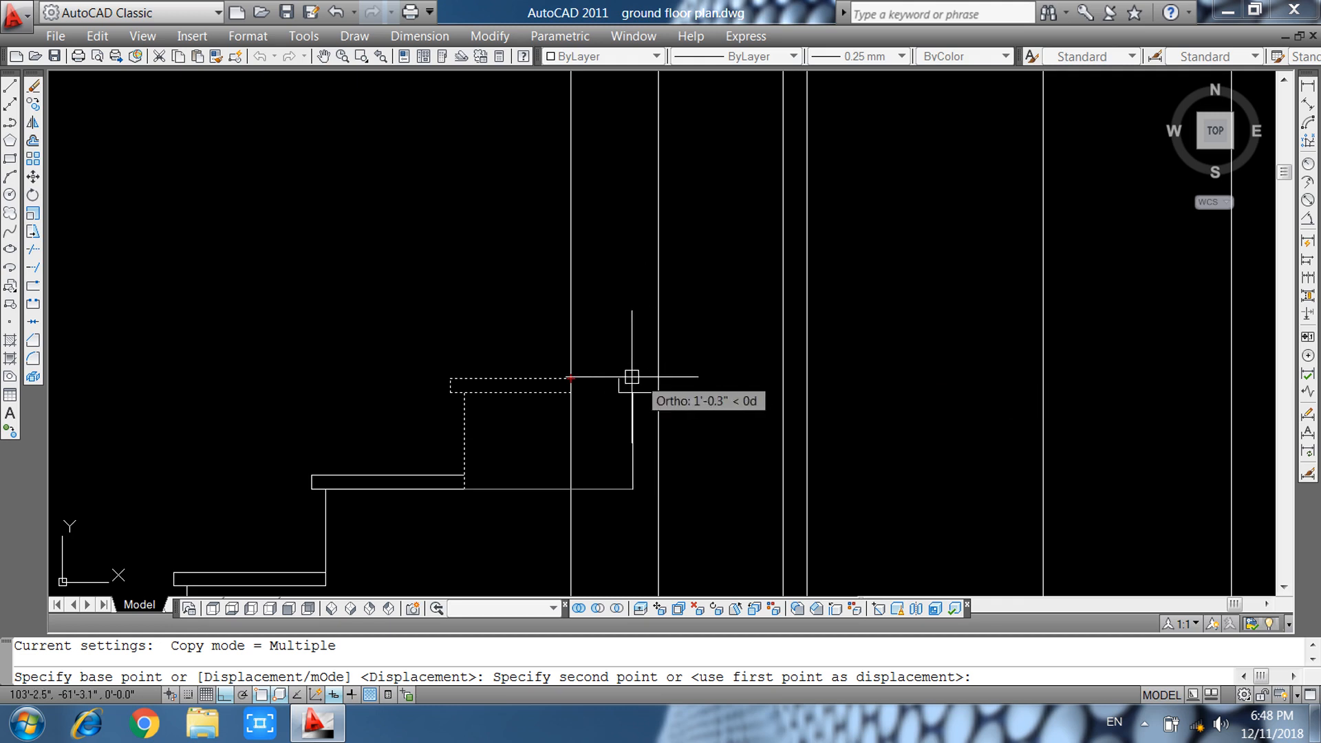
key(Return)
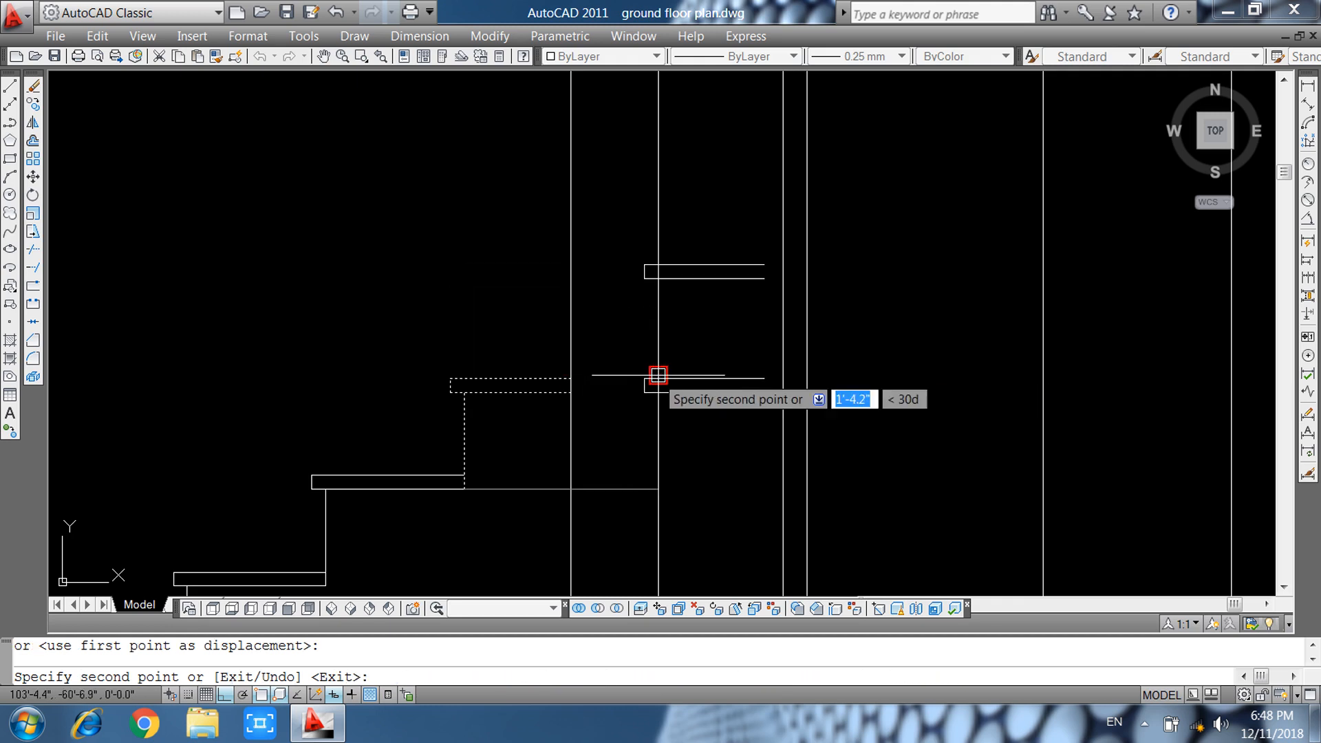
key(Escape)
Erase the copied tread at the second vertical projection line.
click(612, 230)
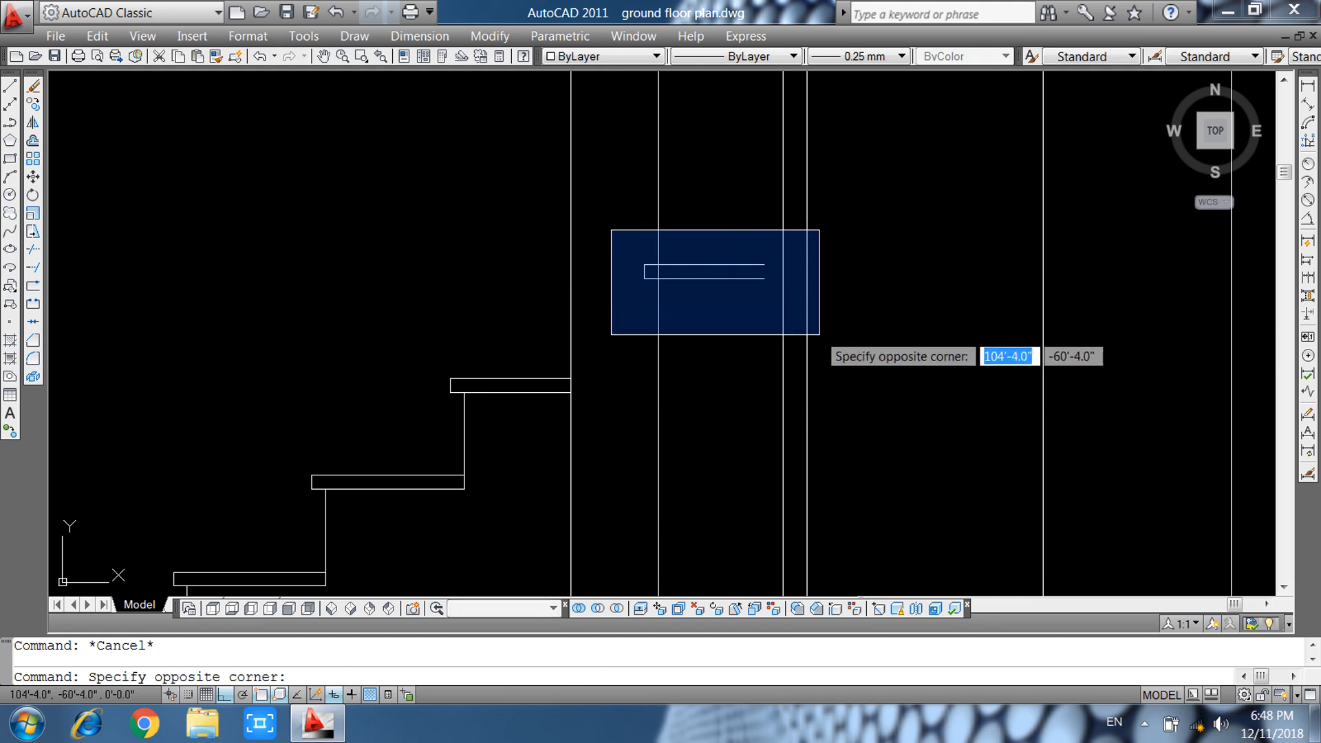
click(822, 336)
key(Delete)
scroll(529, 334, down, 4)
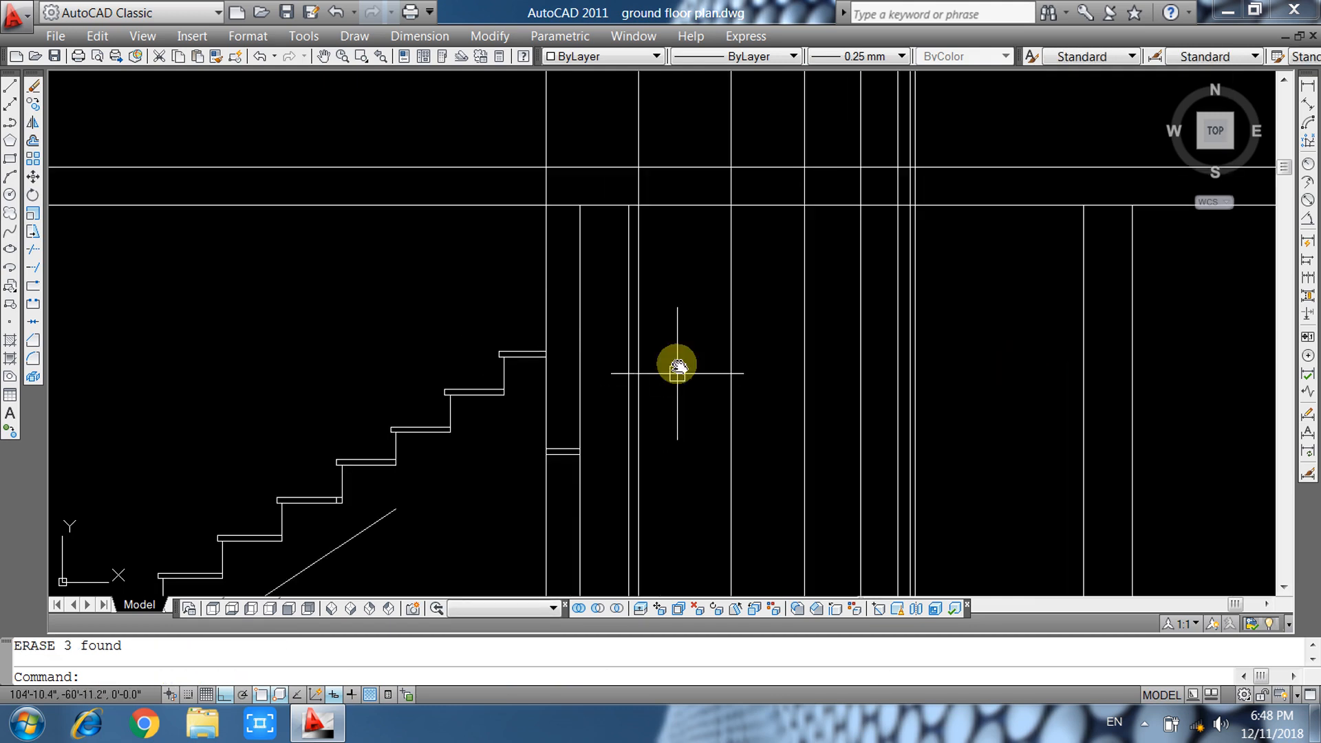
click(469, 269)
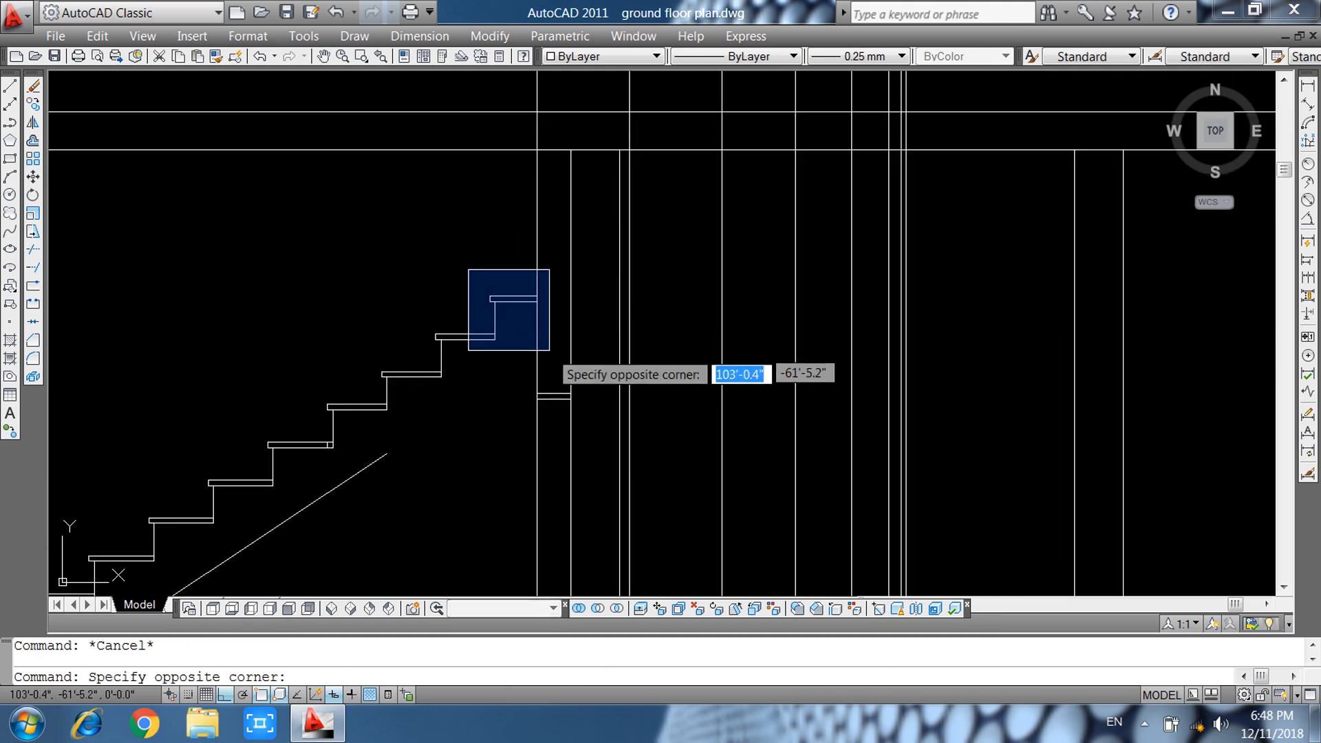
click(550, 346)
key(Escape)
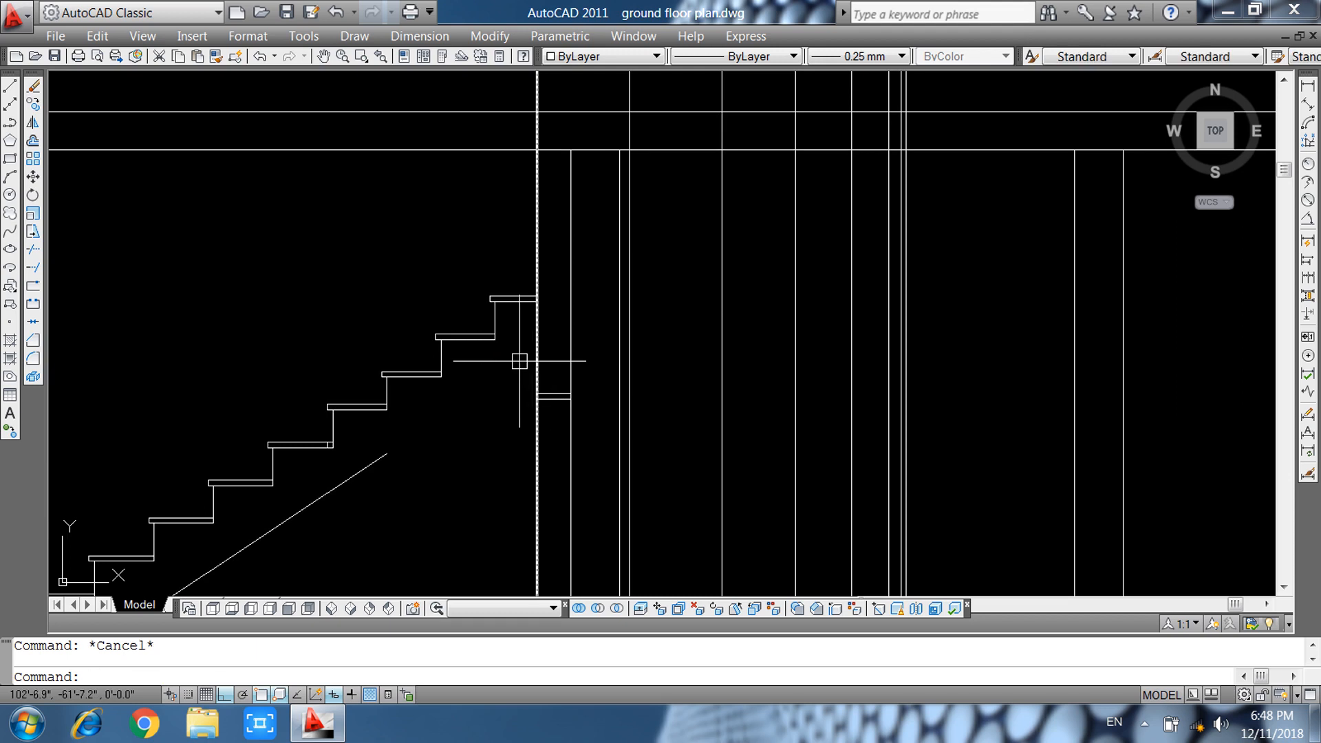
Copy the topmost step three times up the section, seating the risers on the first two projection lines and the last copied tread's end.
click(459, 289)
click(547, 359)
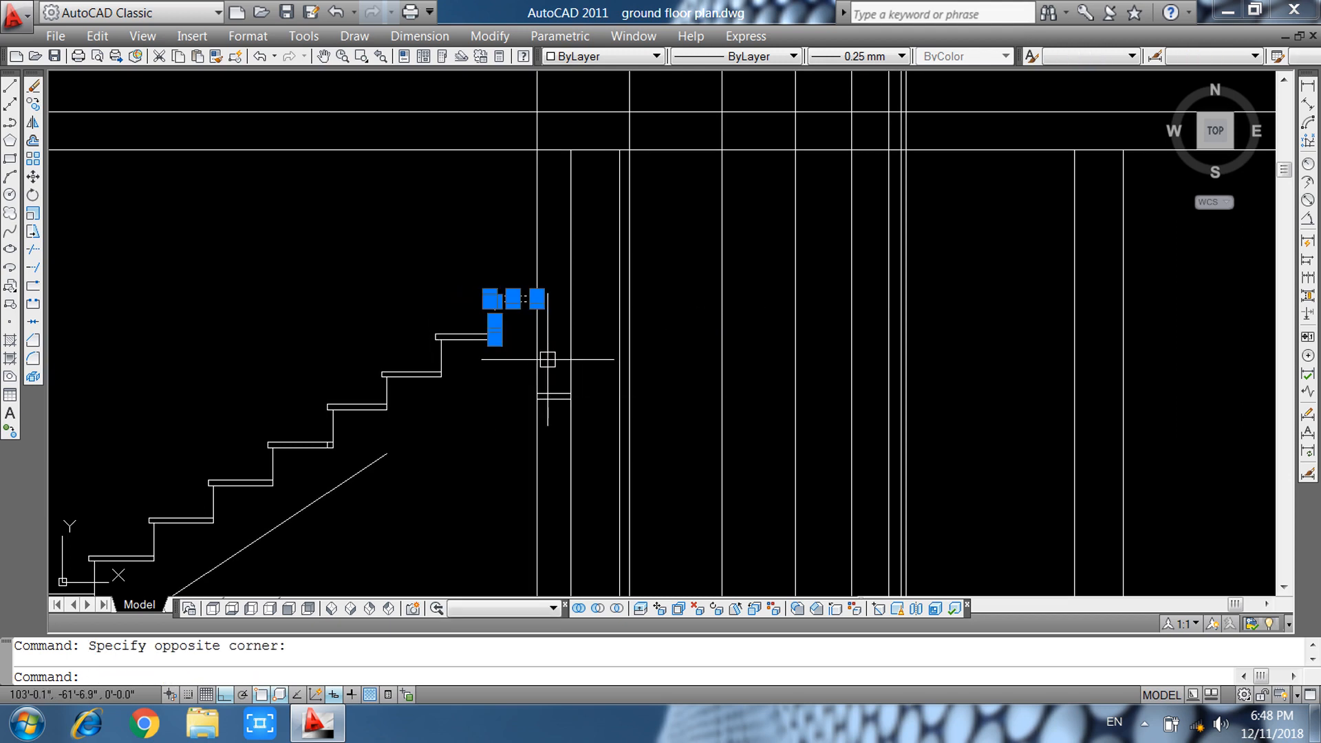
text(o)
key(Return)
scroll(520, 336, up, 2)
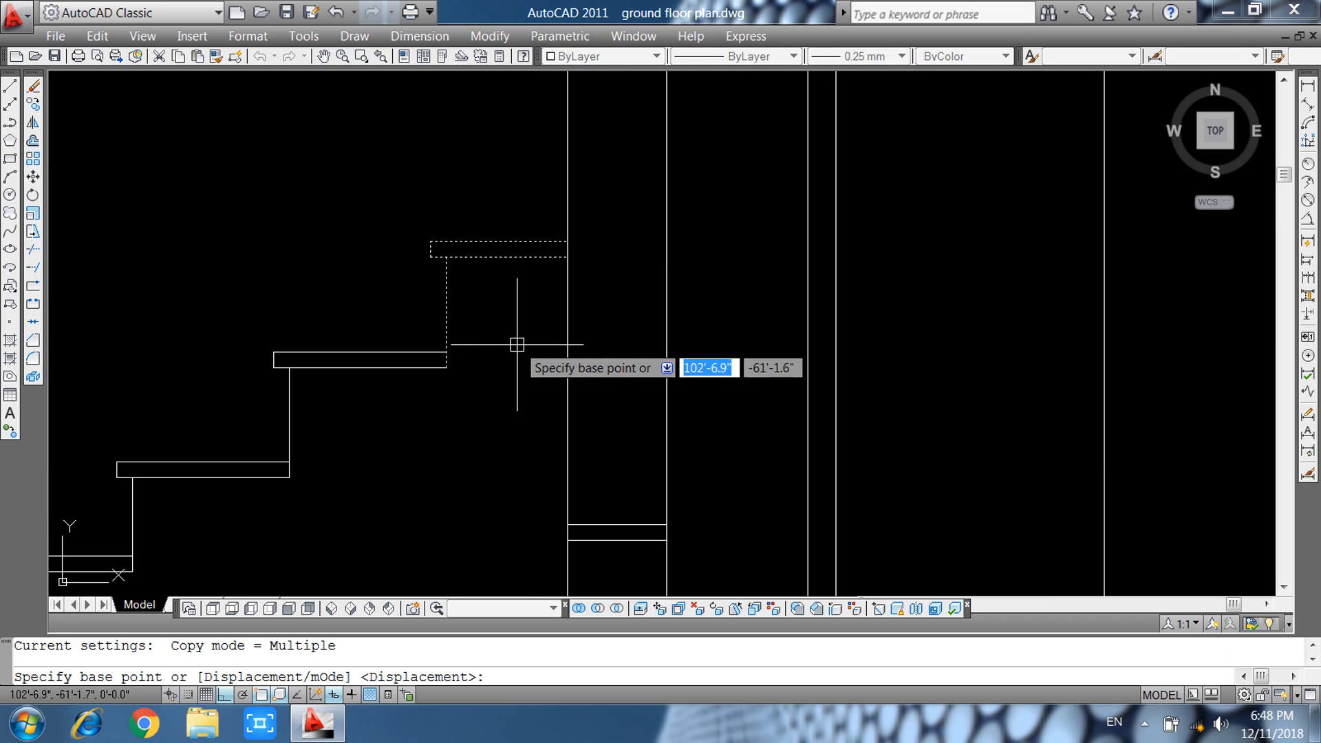
click(446, 368)
click(567, 250)
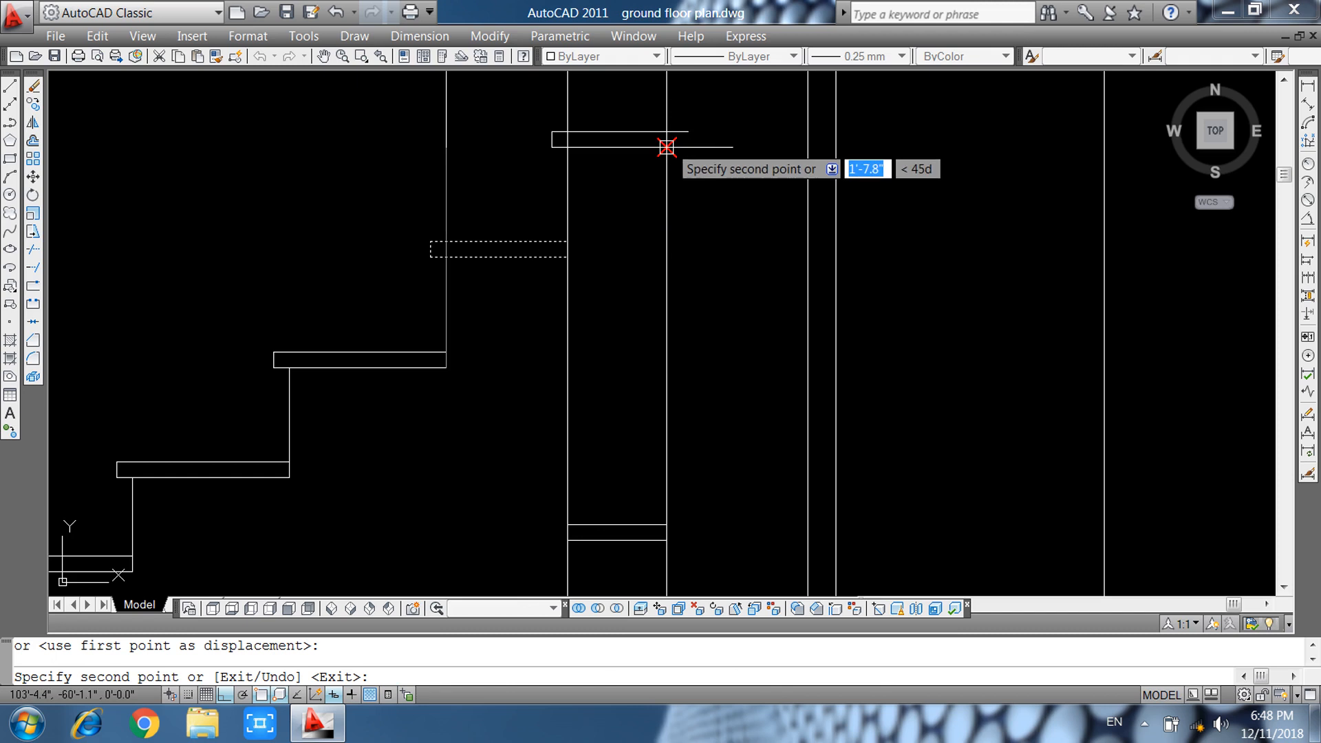
click(666, 147)
middle_drag(690, 256, 633, 508)
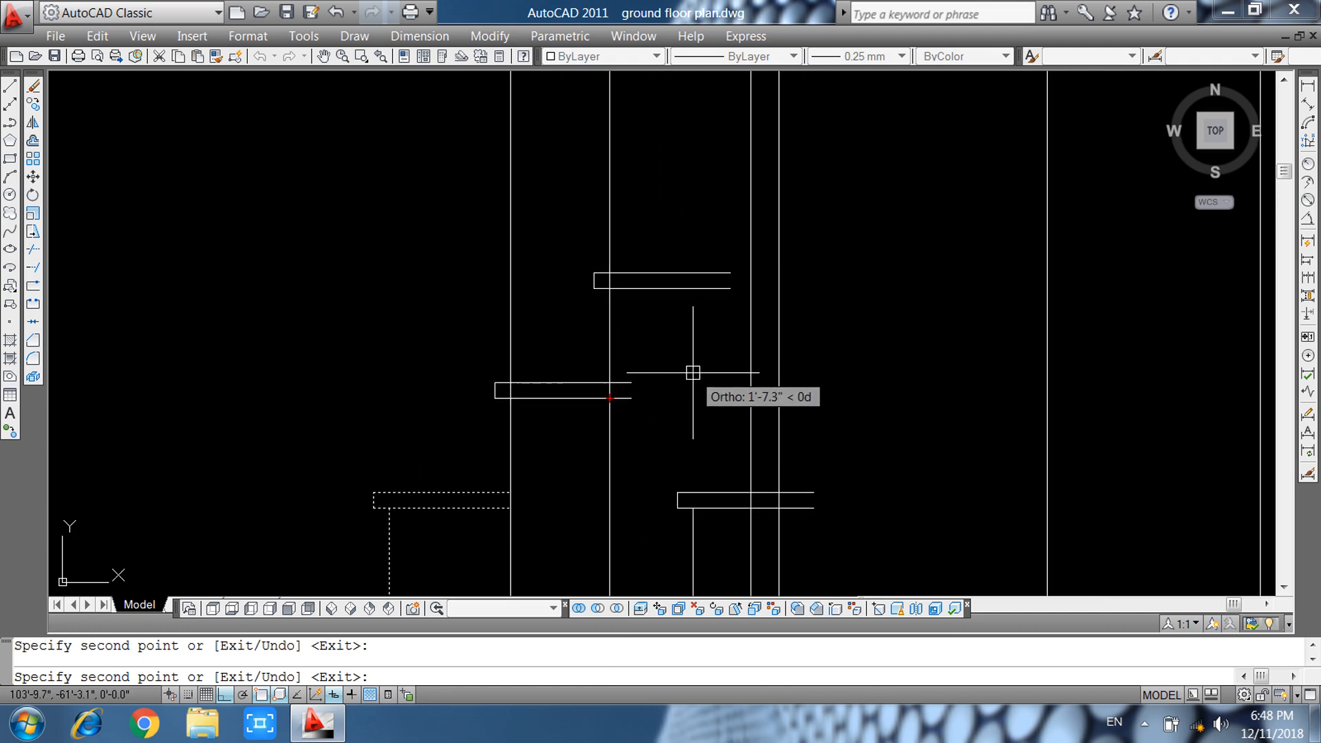
click(730, 288)
key(Escape)
Trim the overhanging ends of the first copied tread at the second vertical projection line.
text(t)
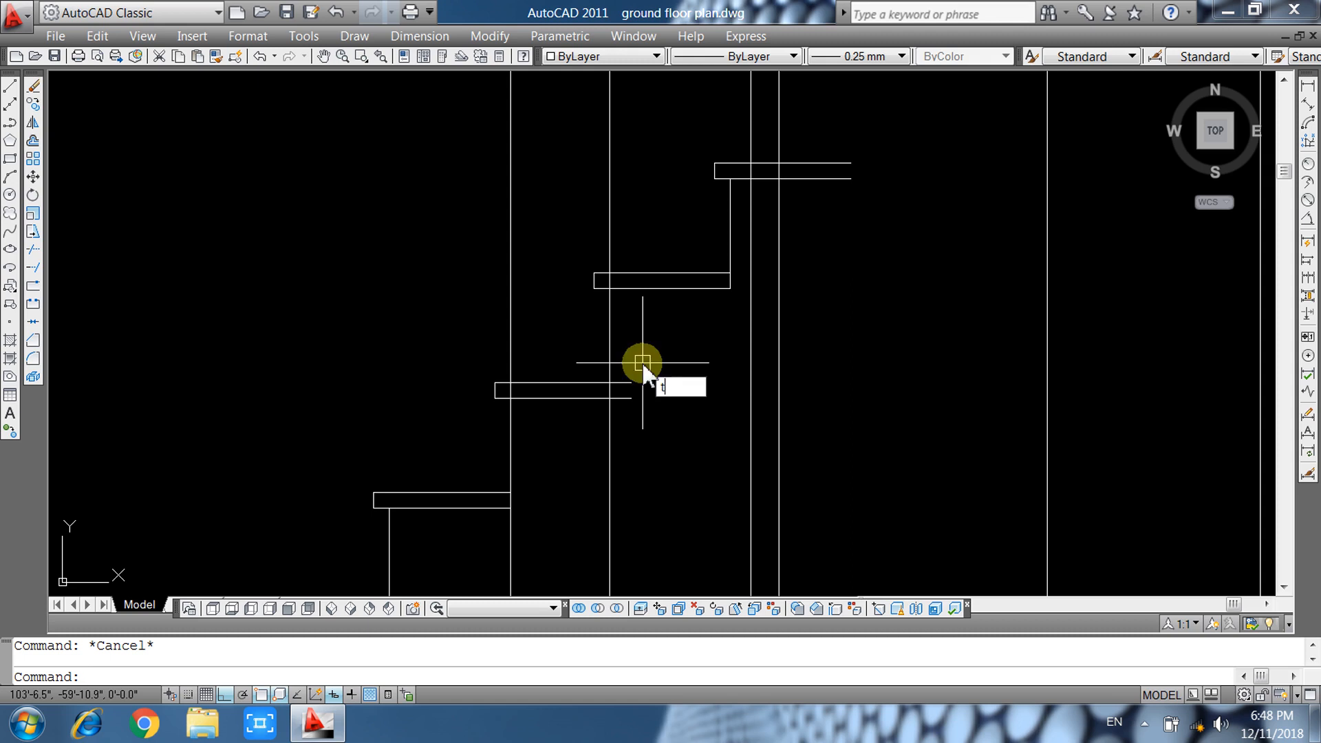
text(r)
key(Return)
key(Return)
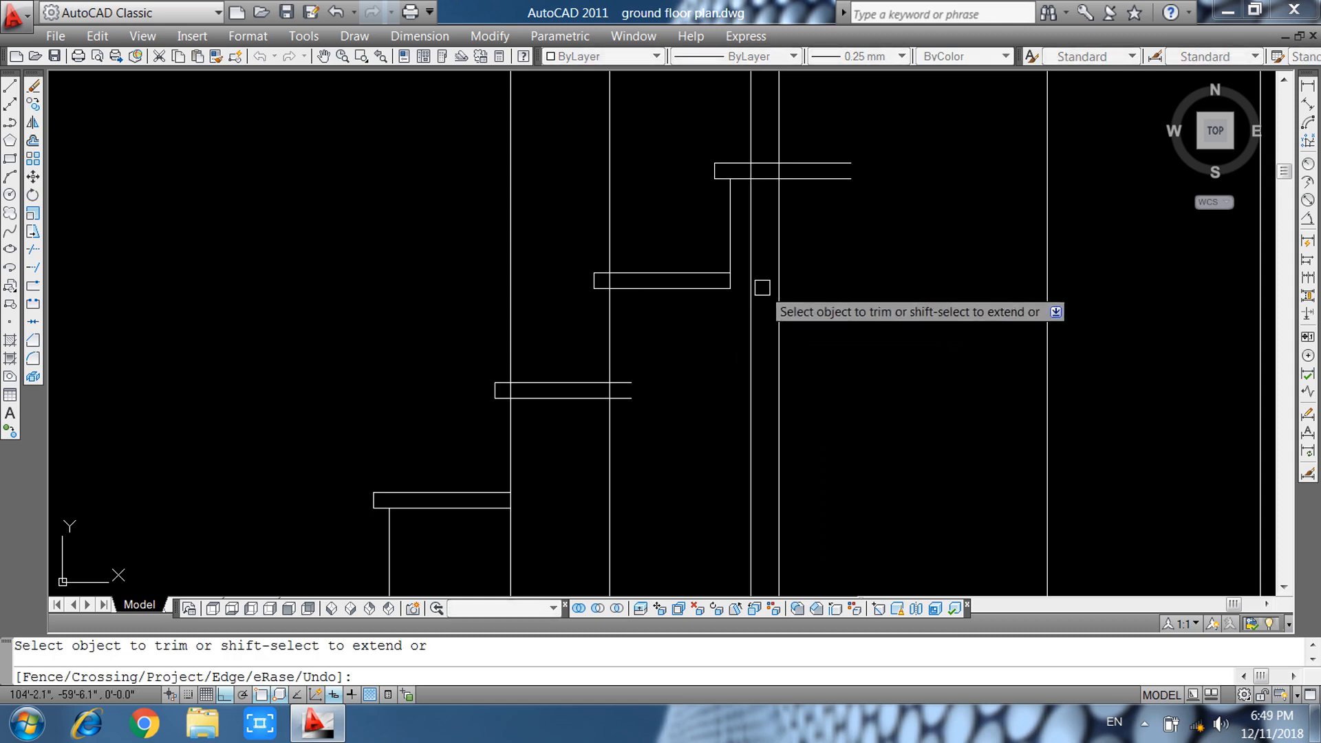
click(622, 372)
click(625, 418)
click(540, 436)
click(483, 454)
middle_drag(584, 436, 595, 359)
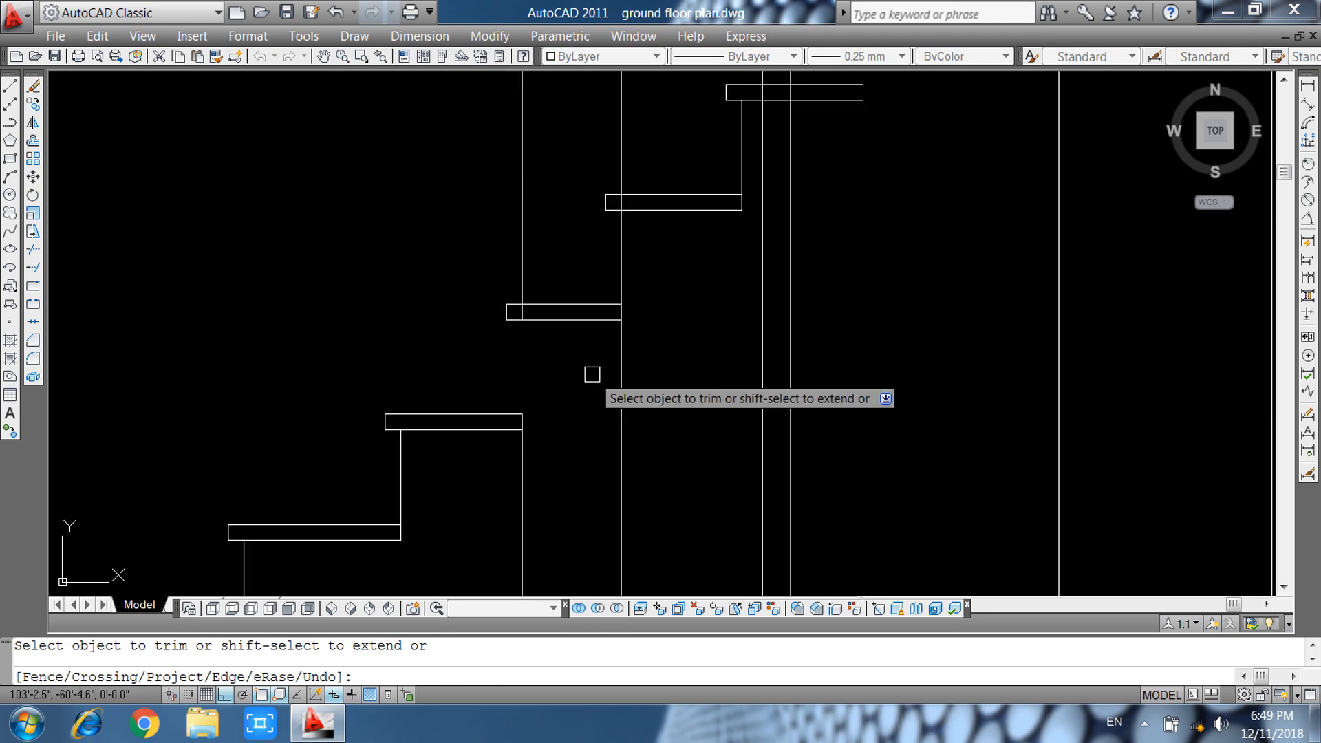
scroll(592, 375, down, 1)
scroll(605, 401, down, 2)
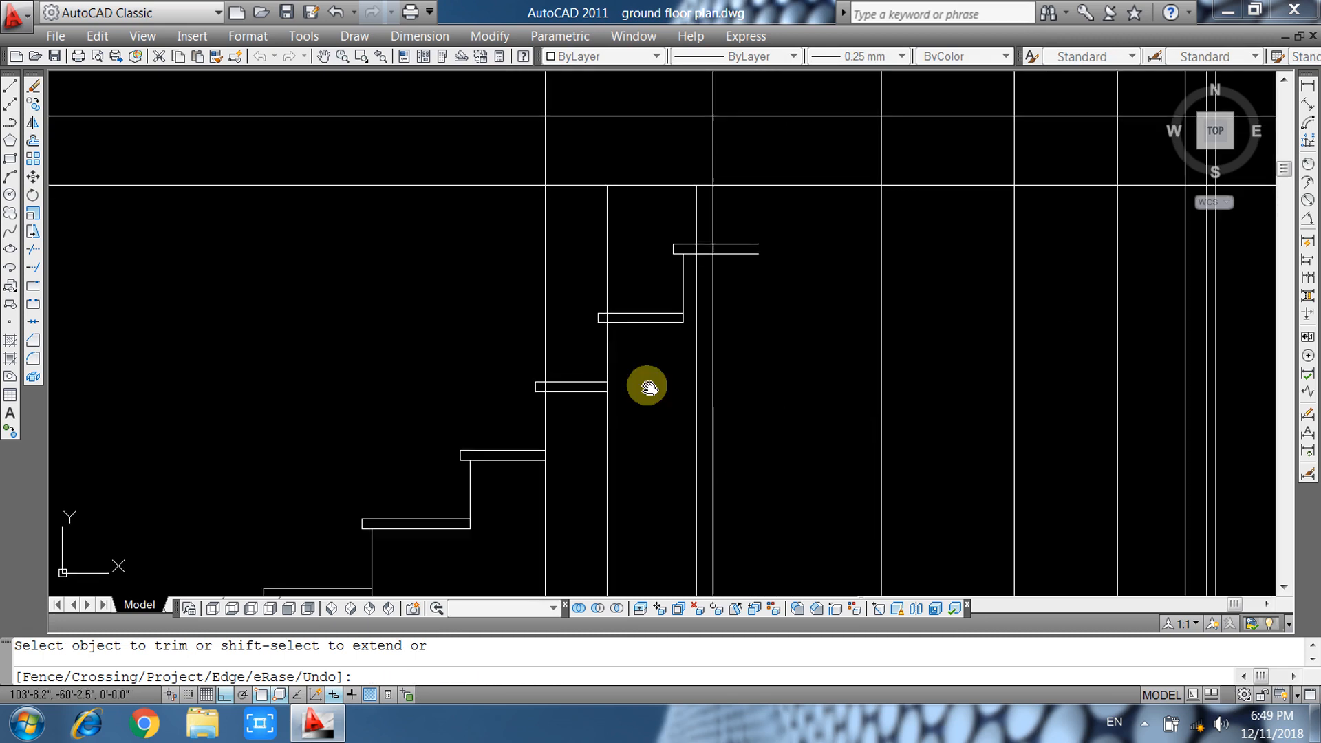
key(Escape)
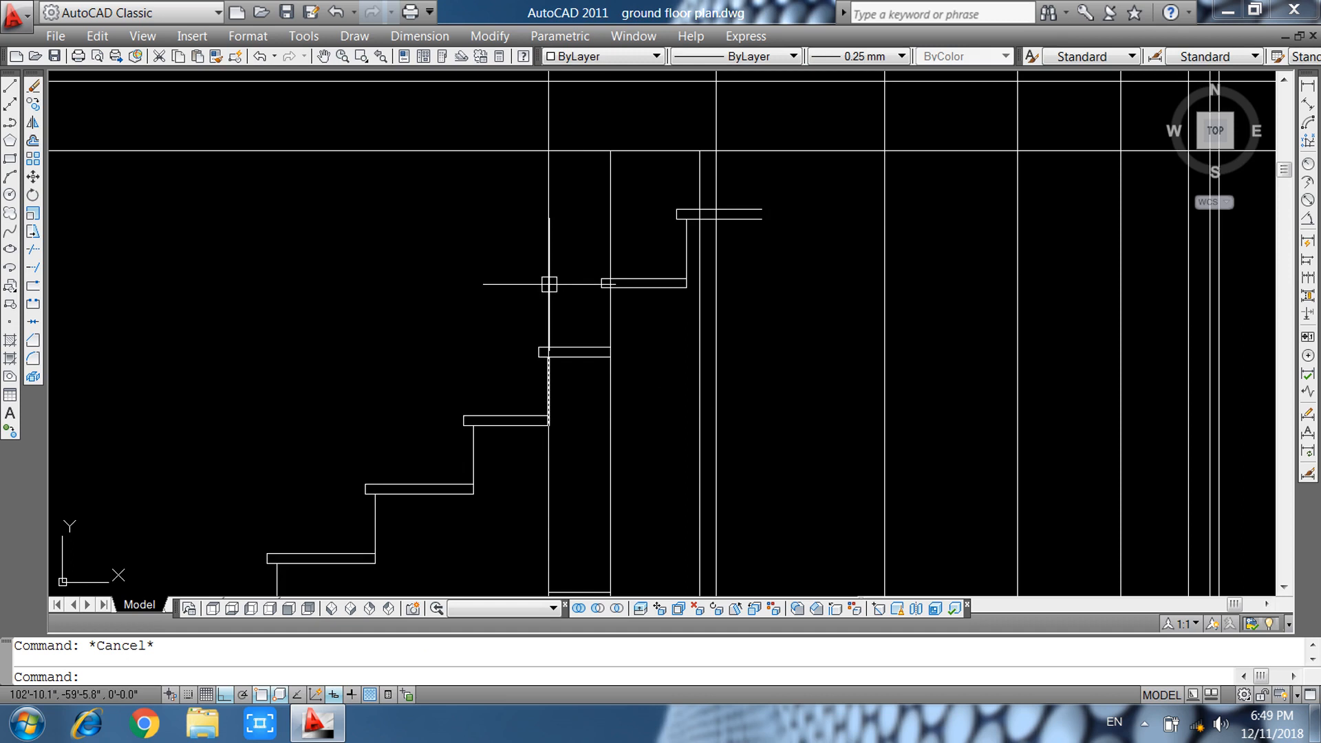
Erase the two vertical projection lines running along the risers of the newly copied steps.
click(548, 257)
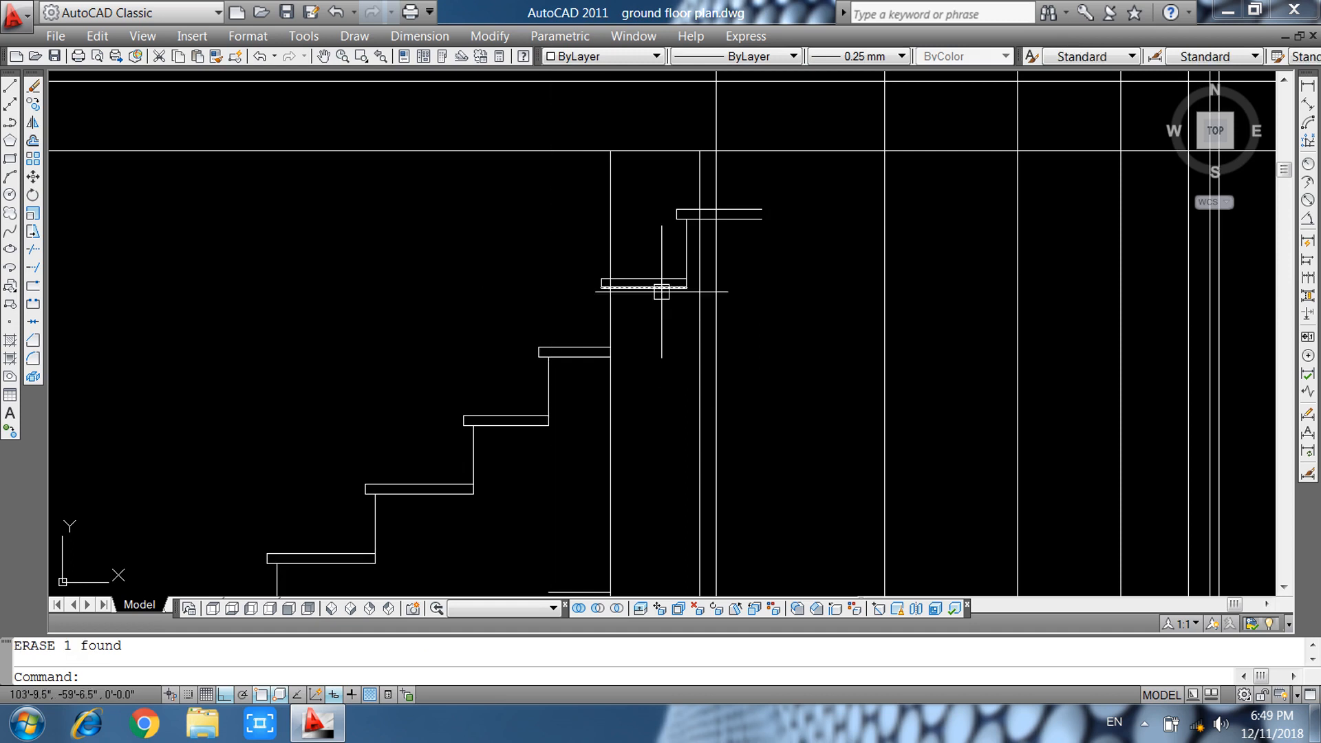
click(612, 230)
key(Delete)
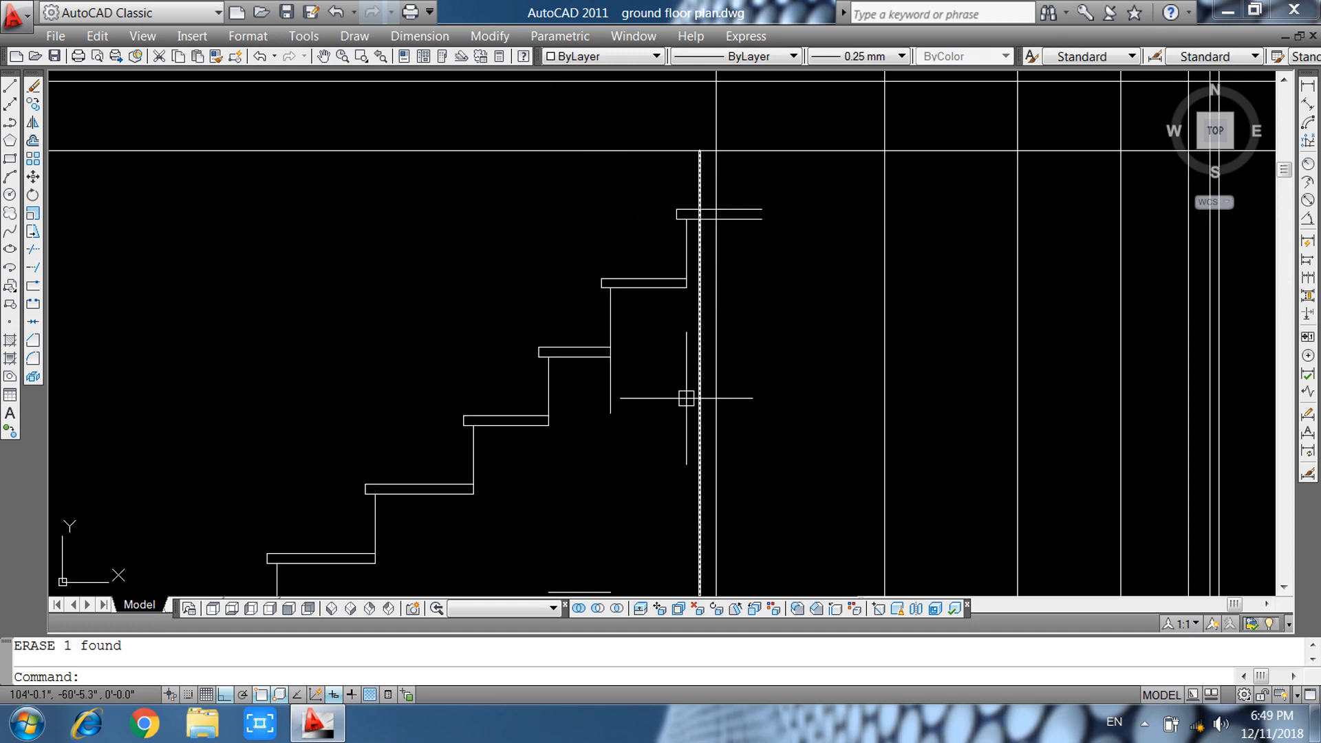
Trim the riser extending below the third tread from the top and erase its leftover stub.
text(tr)
key(Return)
key(Return)
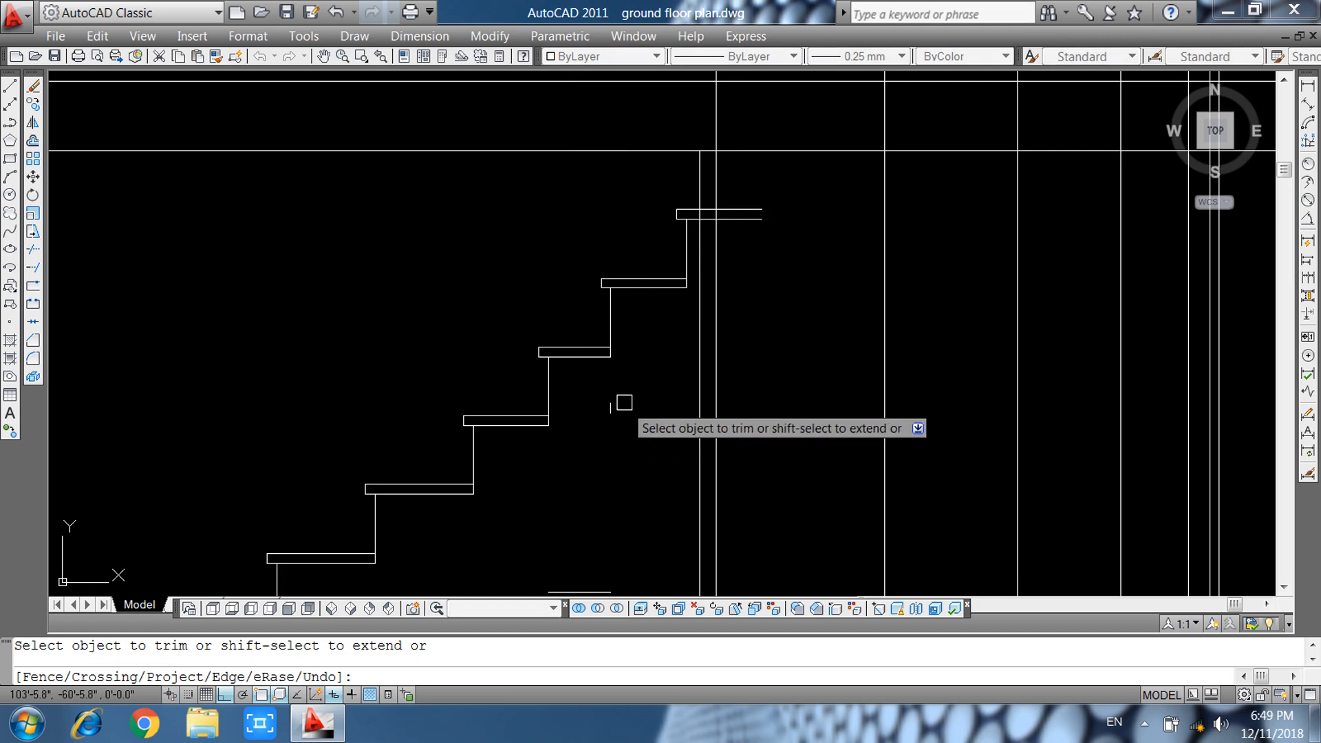
key(Escape)
click(625, 391)
click(593, 427)
key(Delete)
Trim the topmost tread at the vertical wall line and erase the leftover pieces beyond the neighbouring projection line.
scroll(606, 445, down, 2)
scroll(656, 442, down, 1)
scroll(715, 442, up, 4)
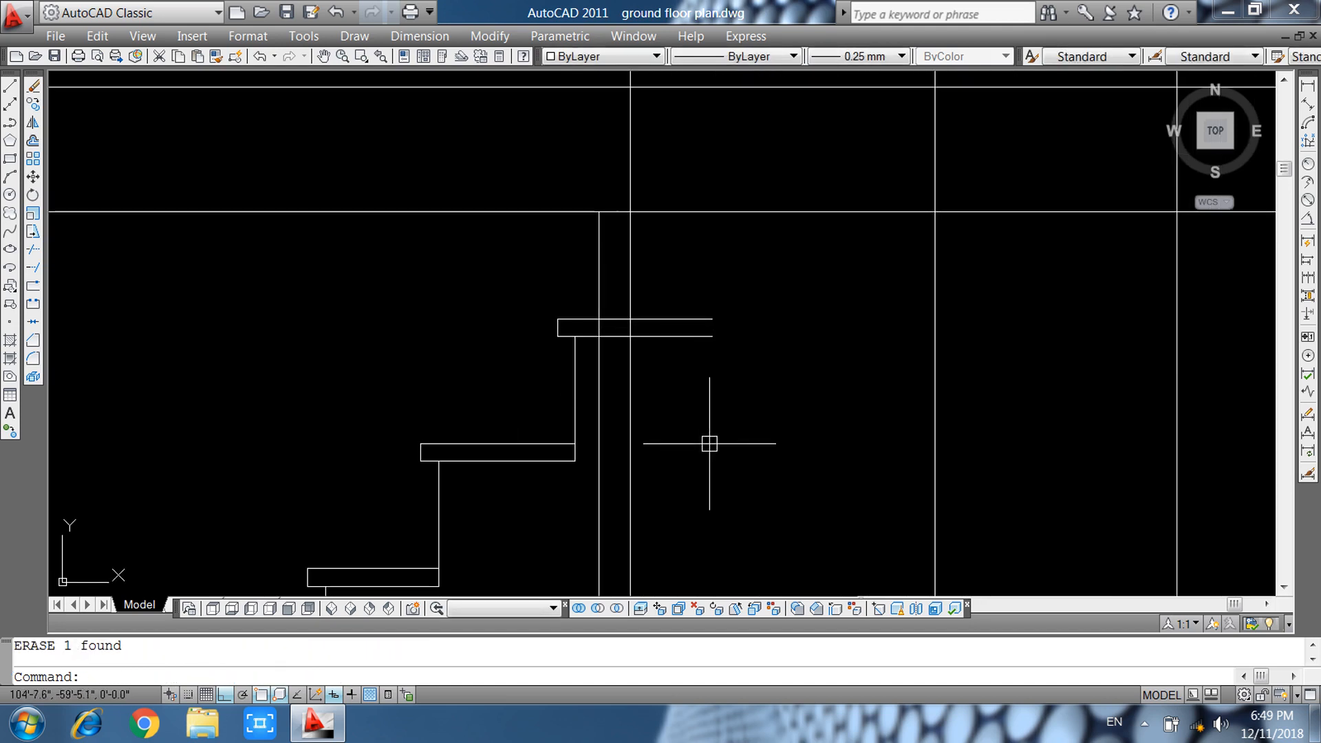
text(tr)
key(Return)
key(Return)
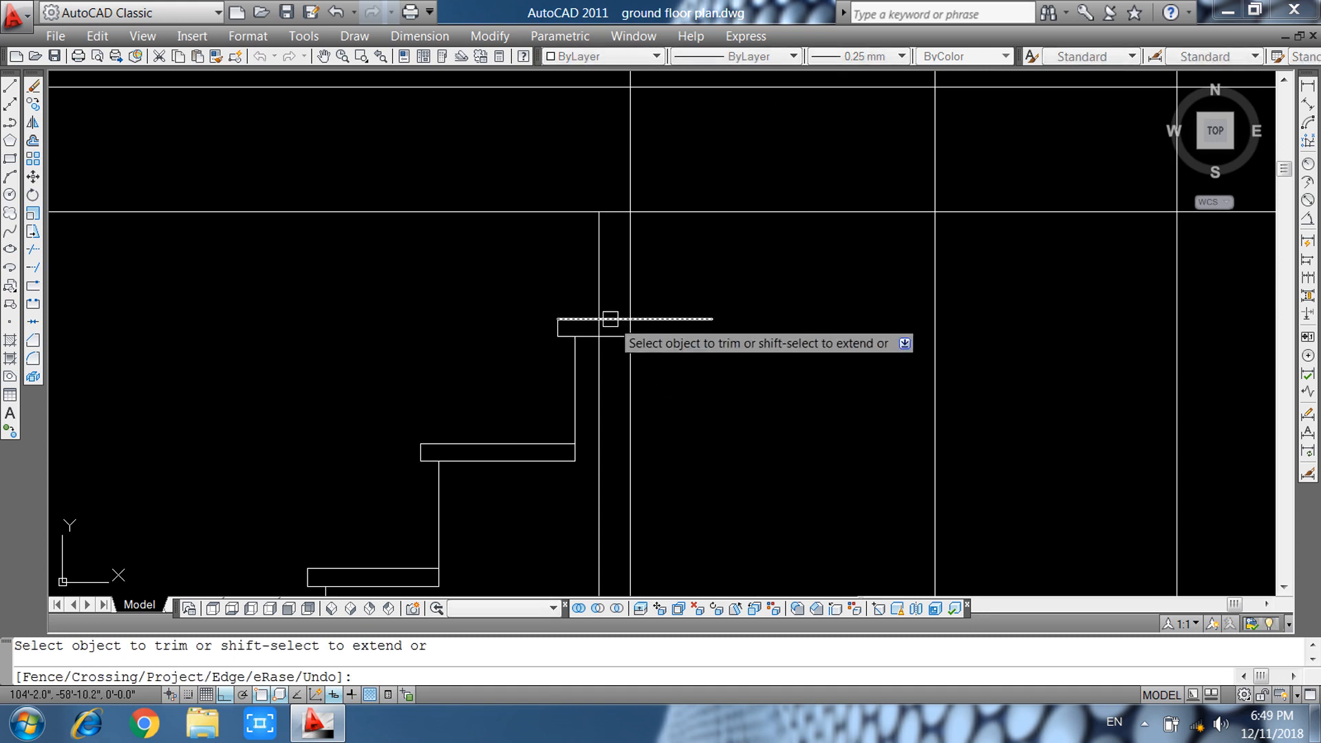
scroll(612, 319, up, 2)
click(617, 300)
click(620, 368)
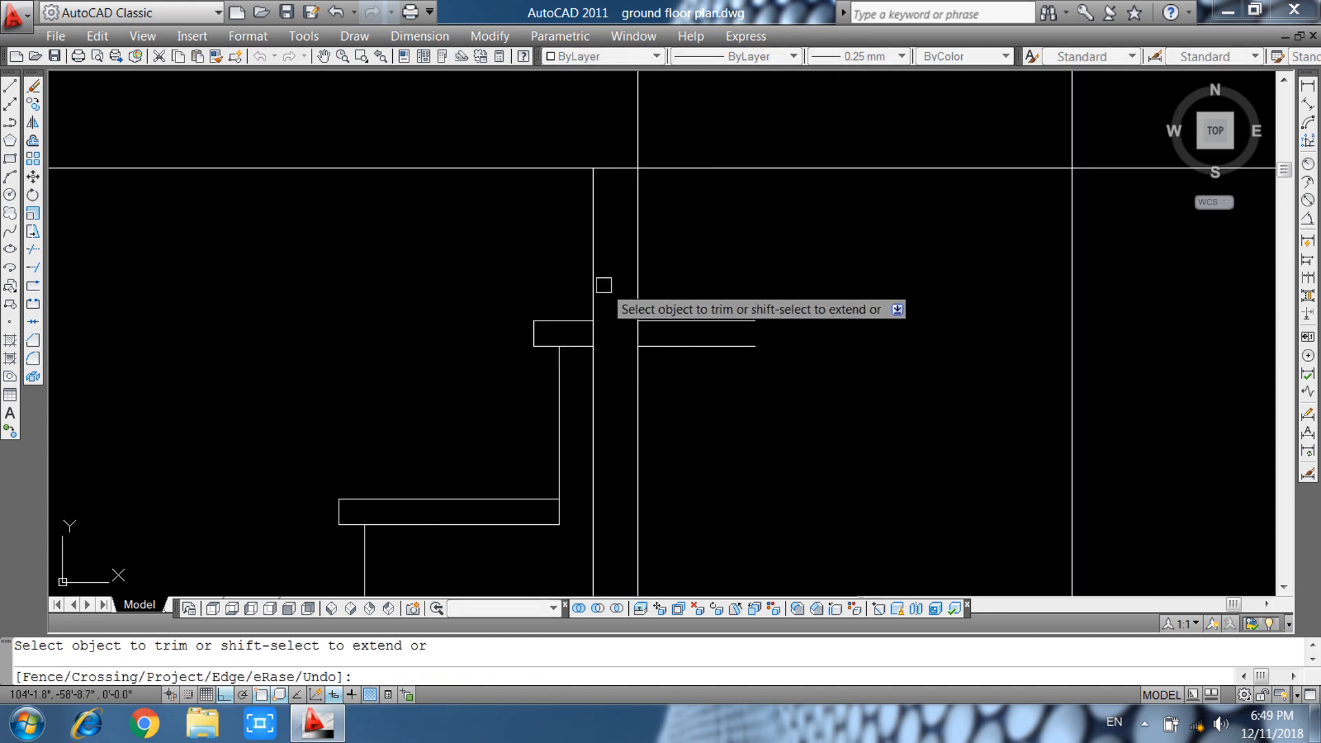
click(598, 382)
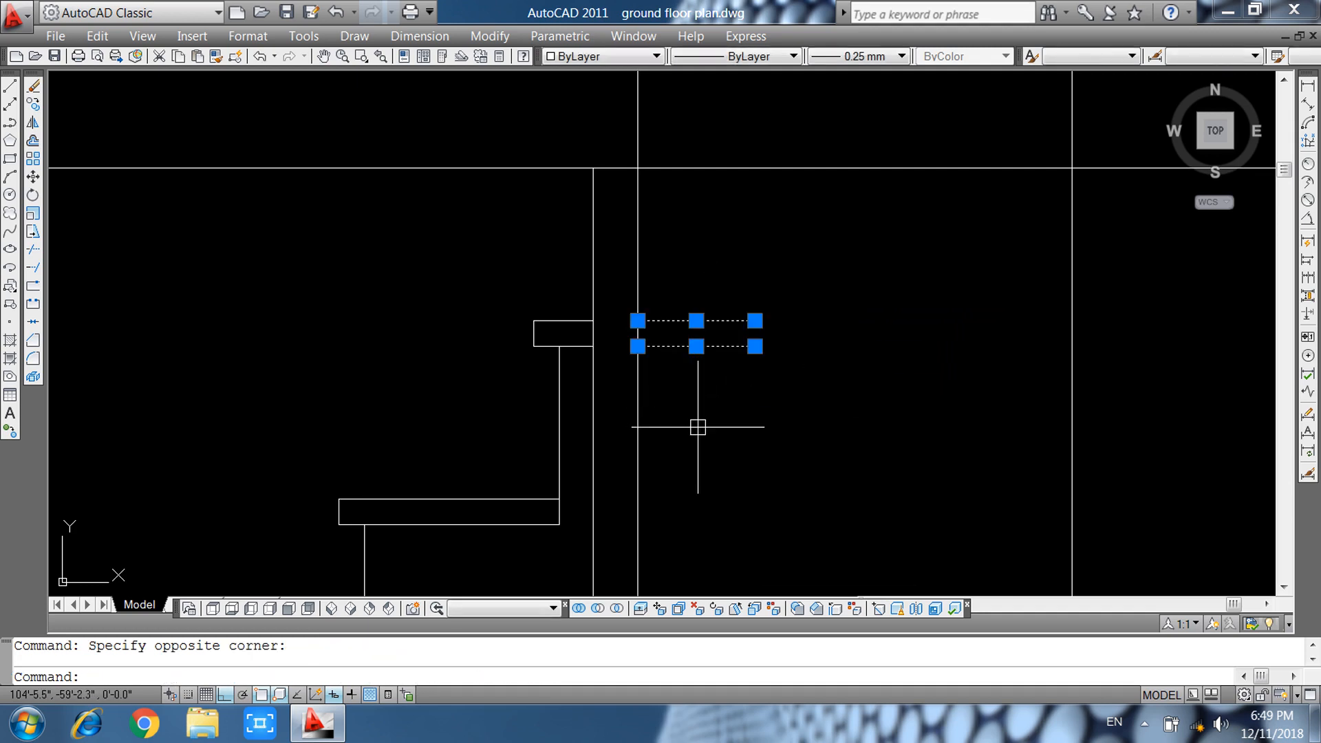
key(Delete)
scroll(735, 436, down, 5)
middle_drag(864, 494, 762, 269)
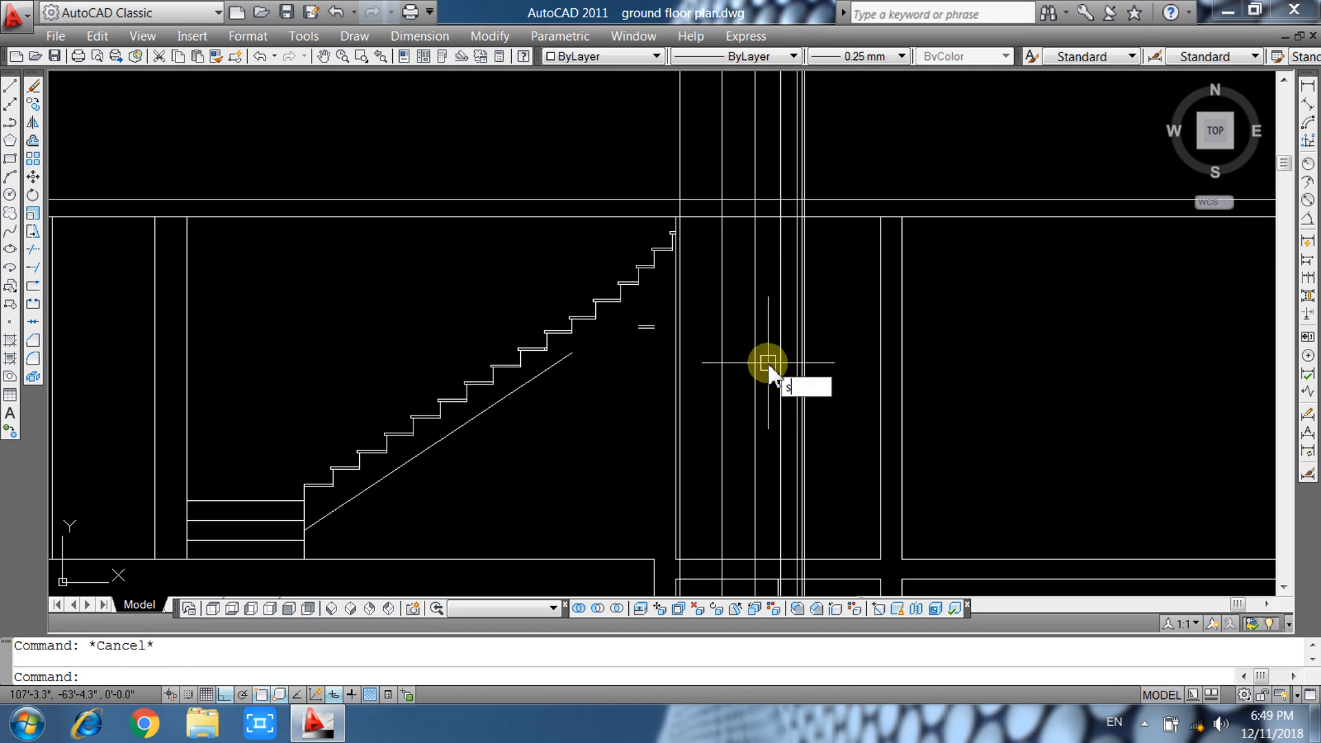
key(Return)
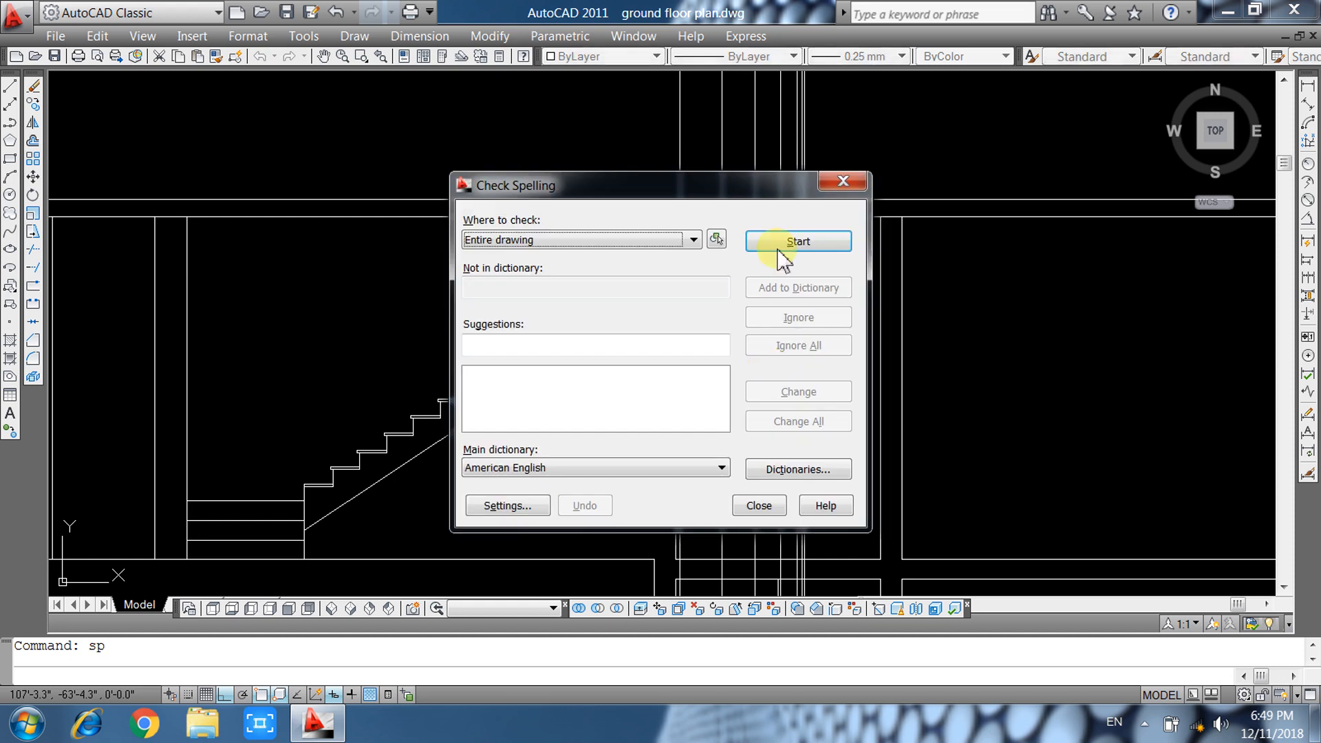
click(842, 182)
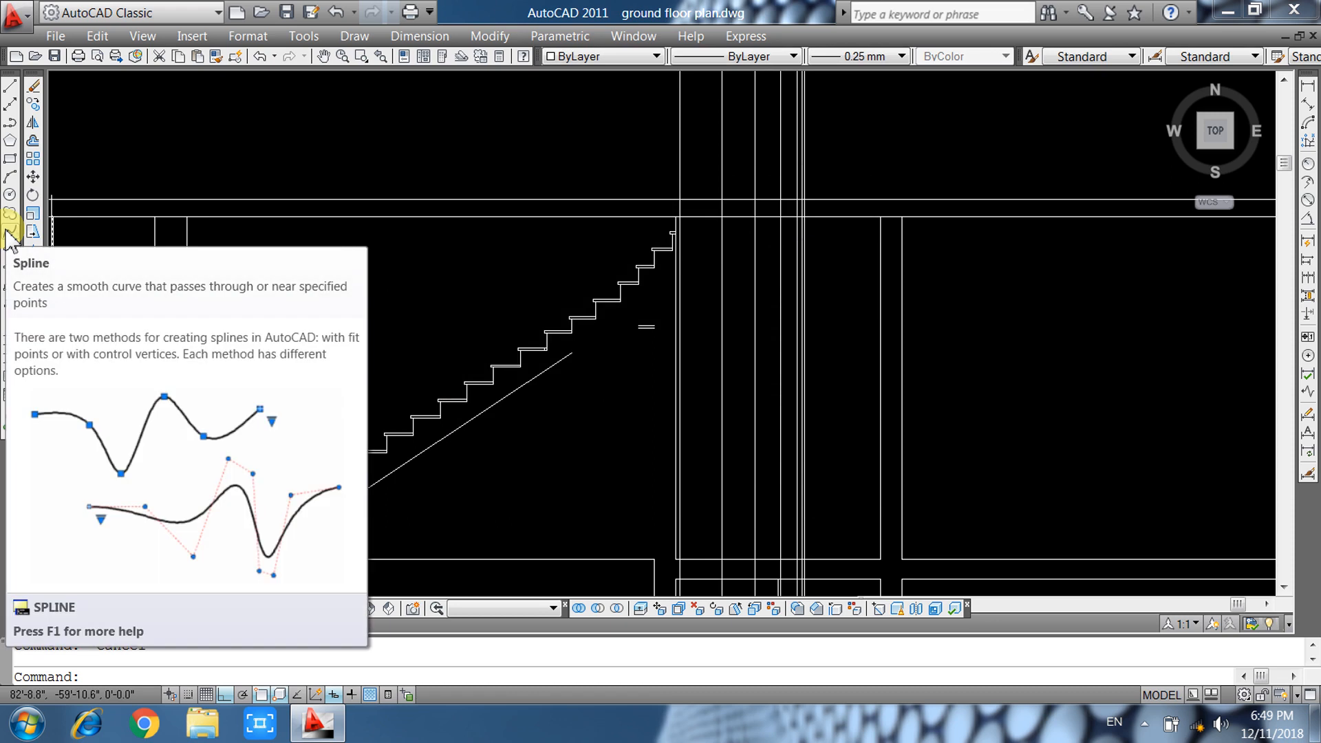
click(9, 232)
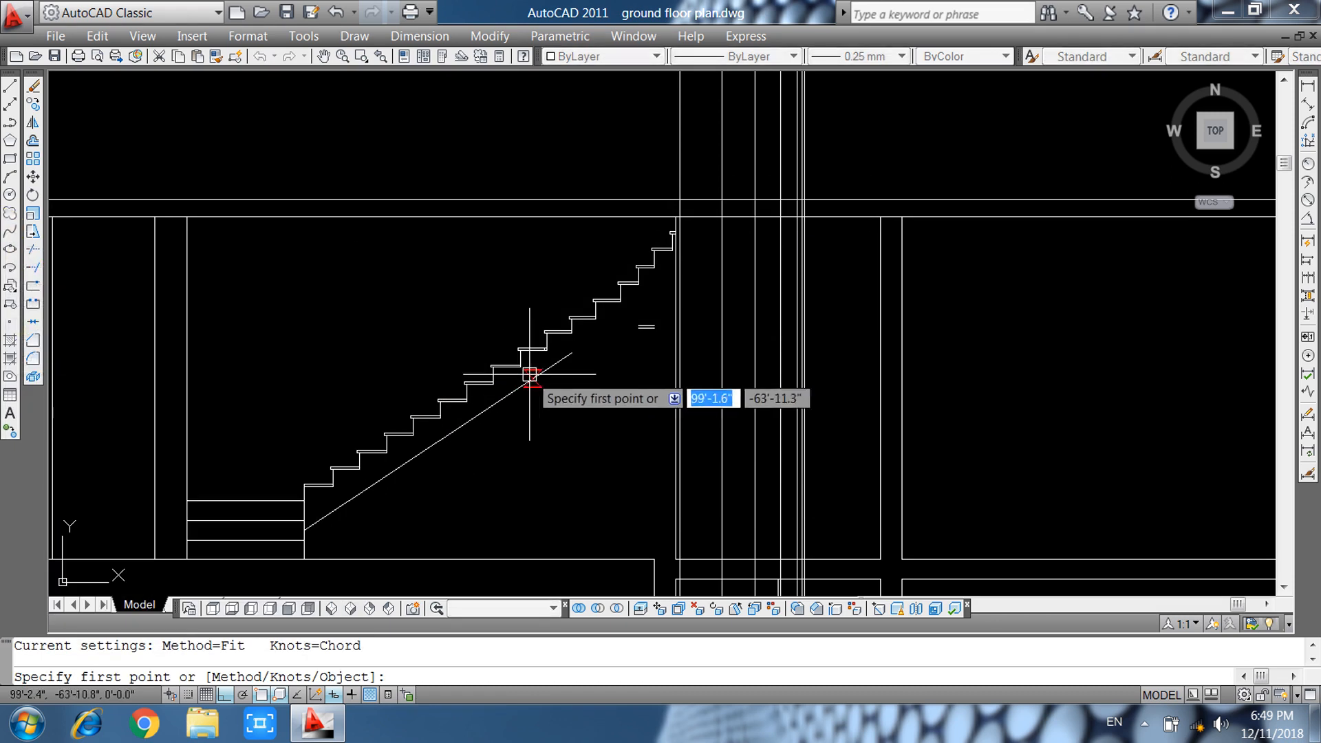
click(571, 353)
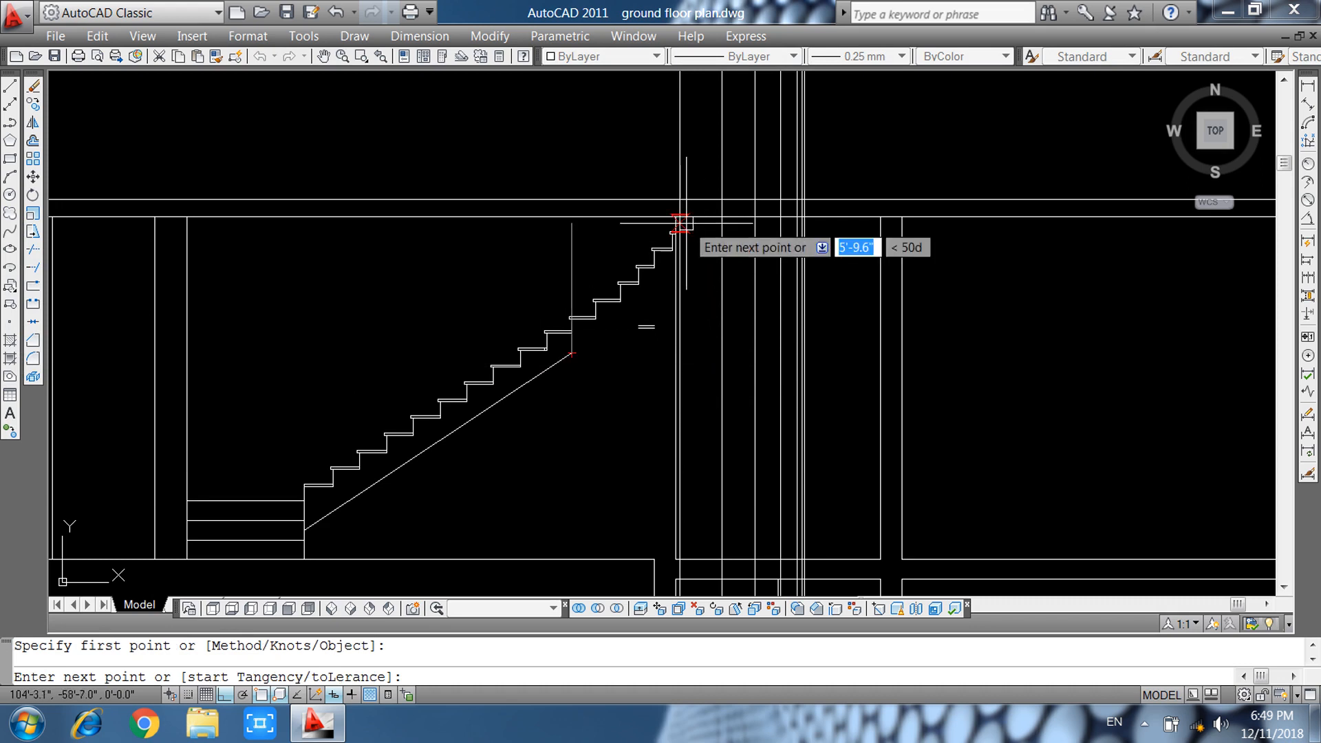
scroll(640, 299, up, 3)
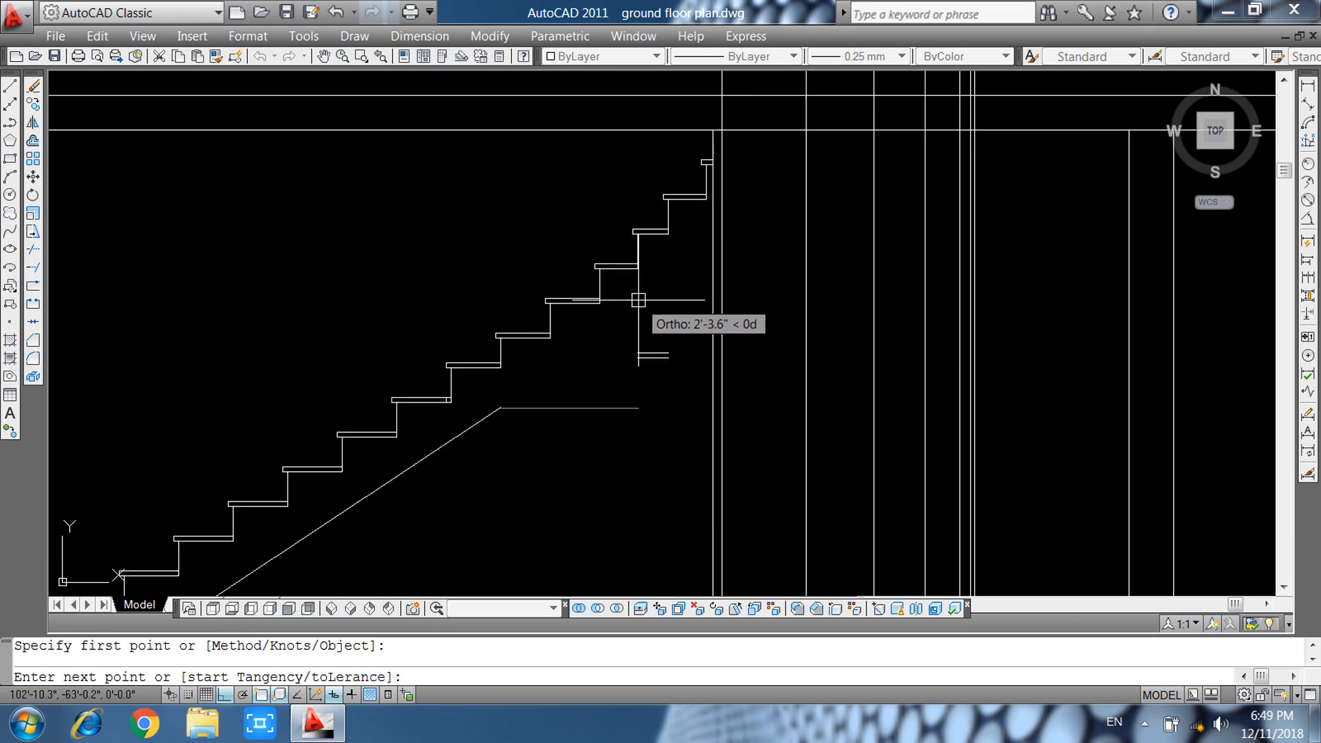
scroll(647, 302, up, 3)
click(637, 268)
scroll(782, 186, down, 4)
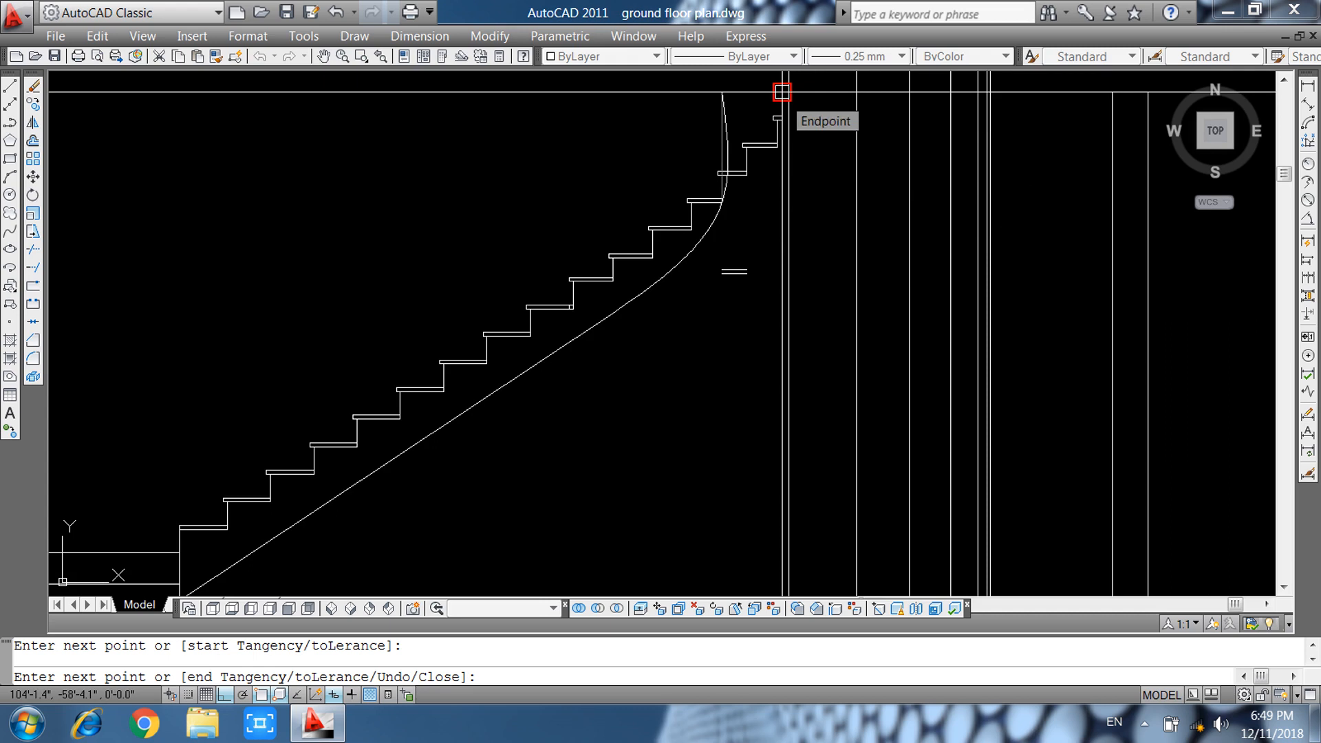
scroll(786, 310, down, 2)
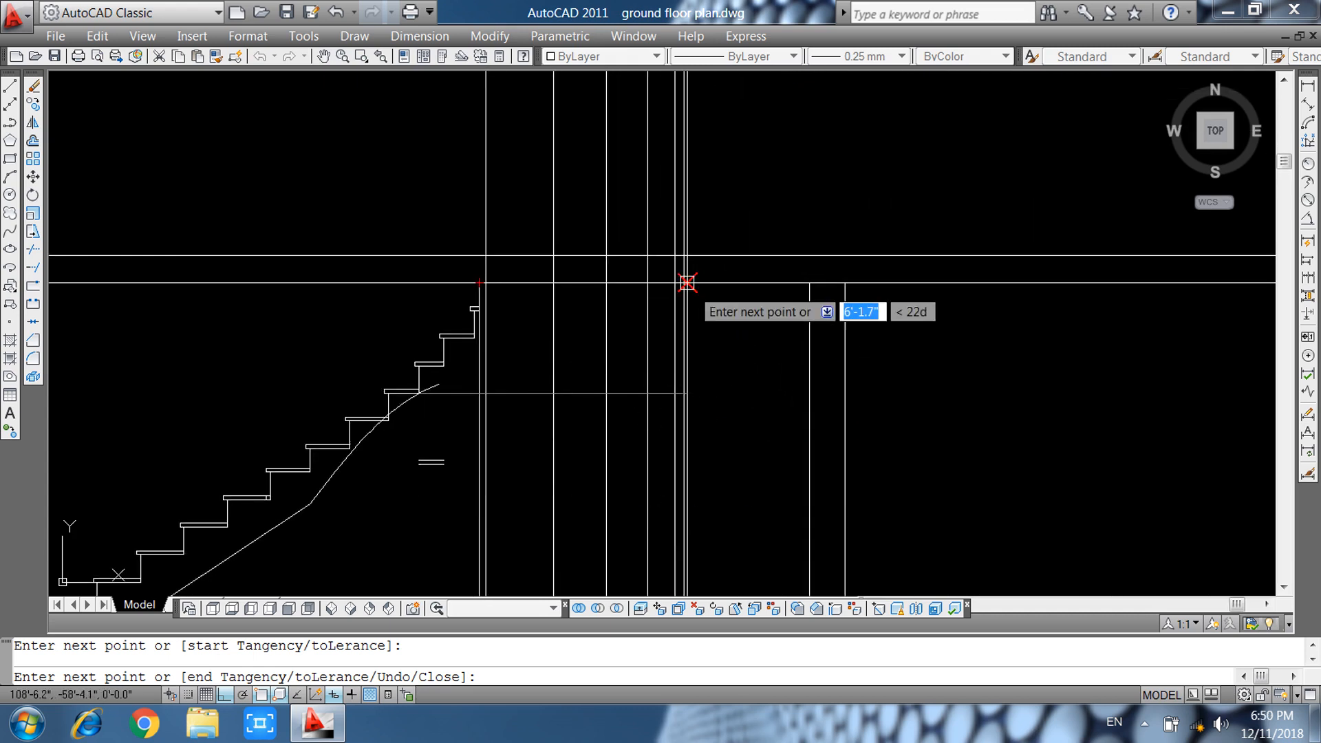
scroll(712, 313, down, 2)
scroll(715, 318, down, 3)
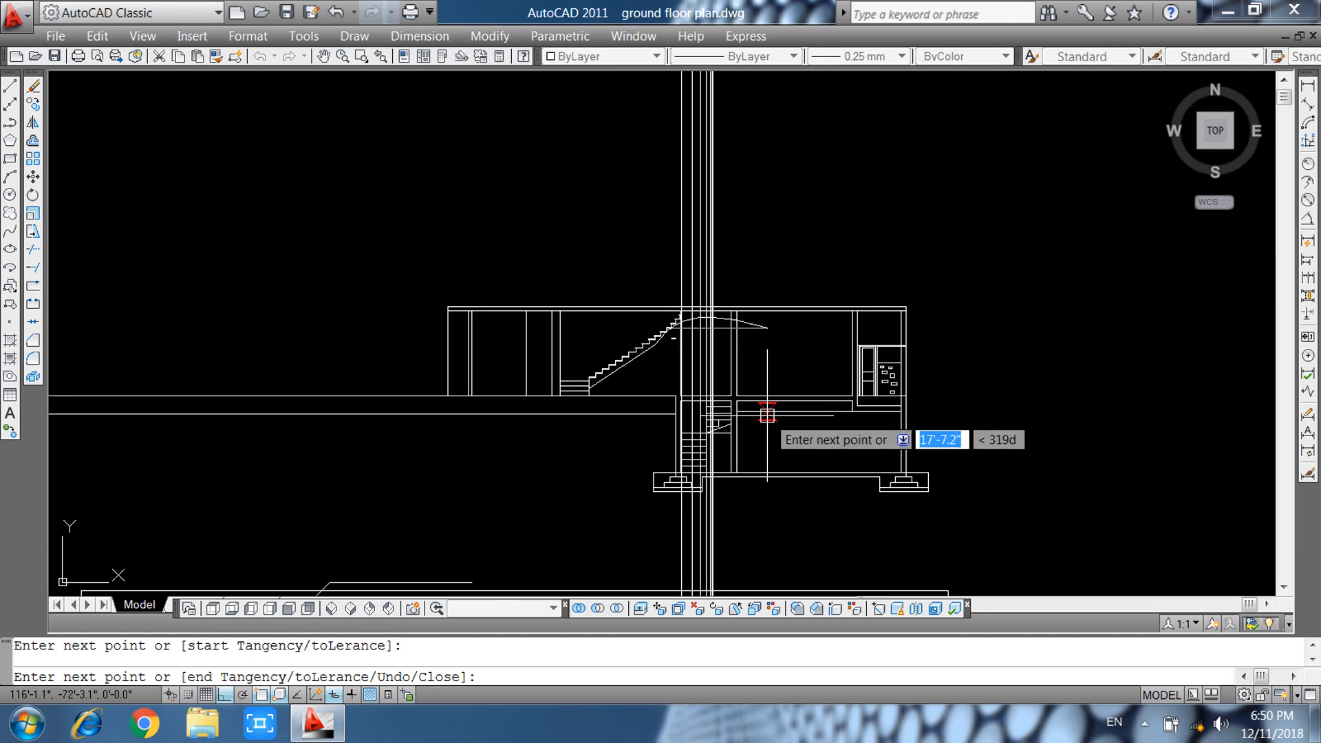
key(Escape)
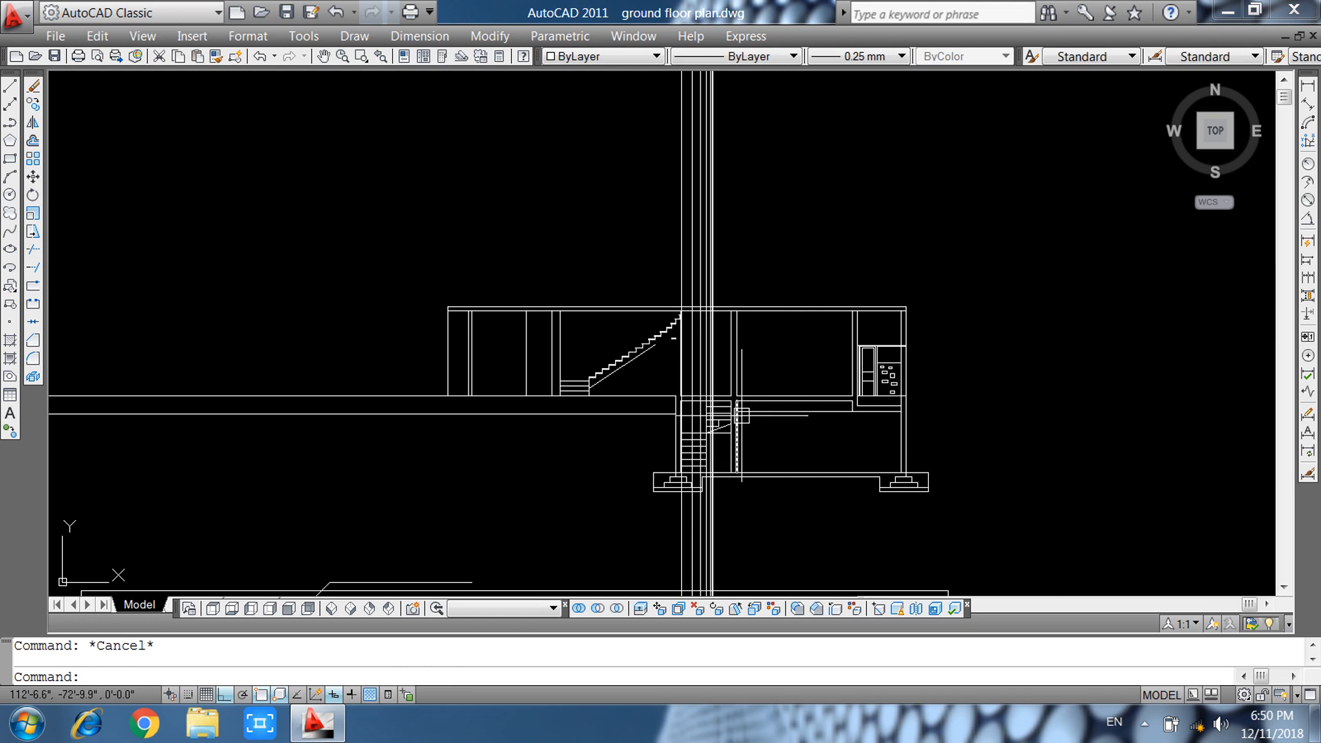
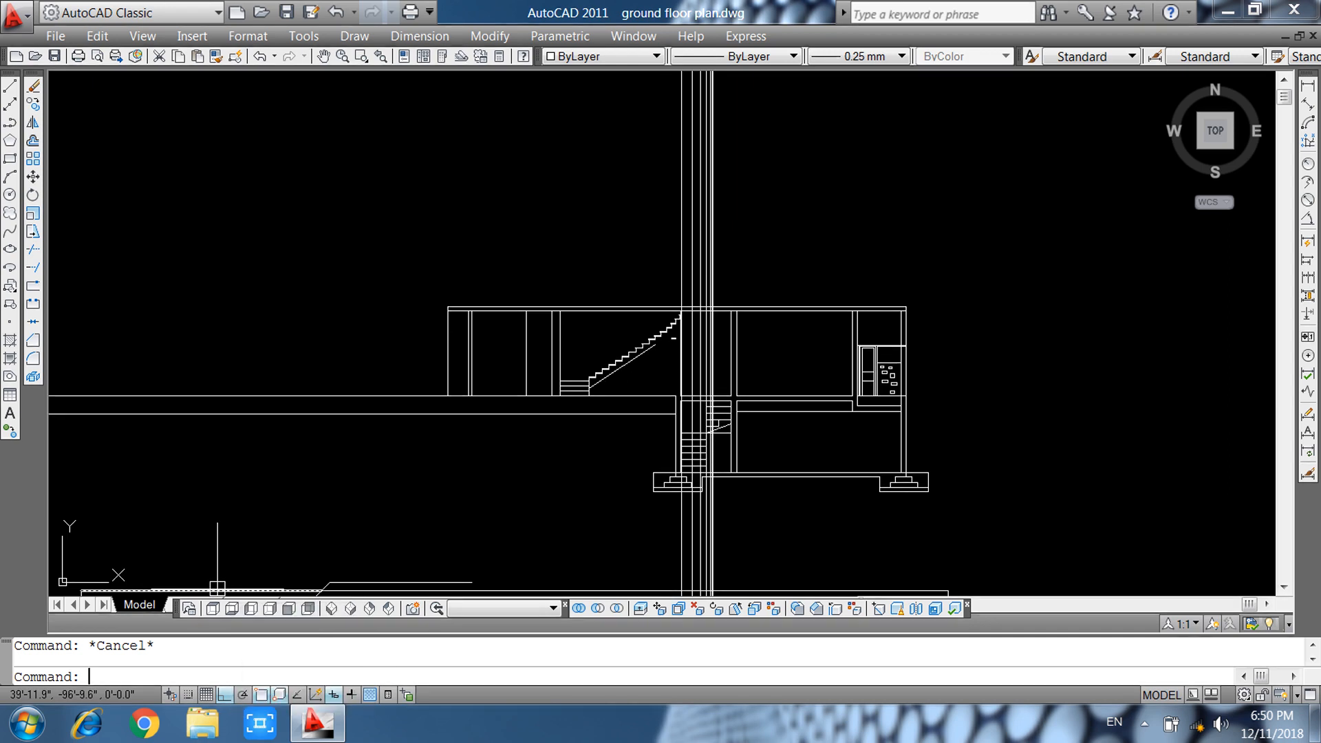
text(l)
key(Return)
key(Escape)
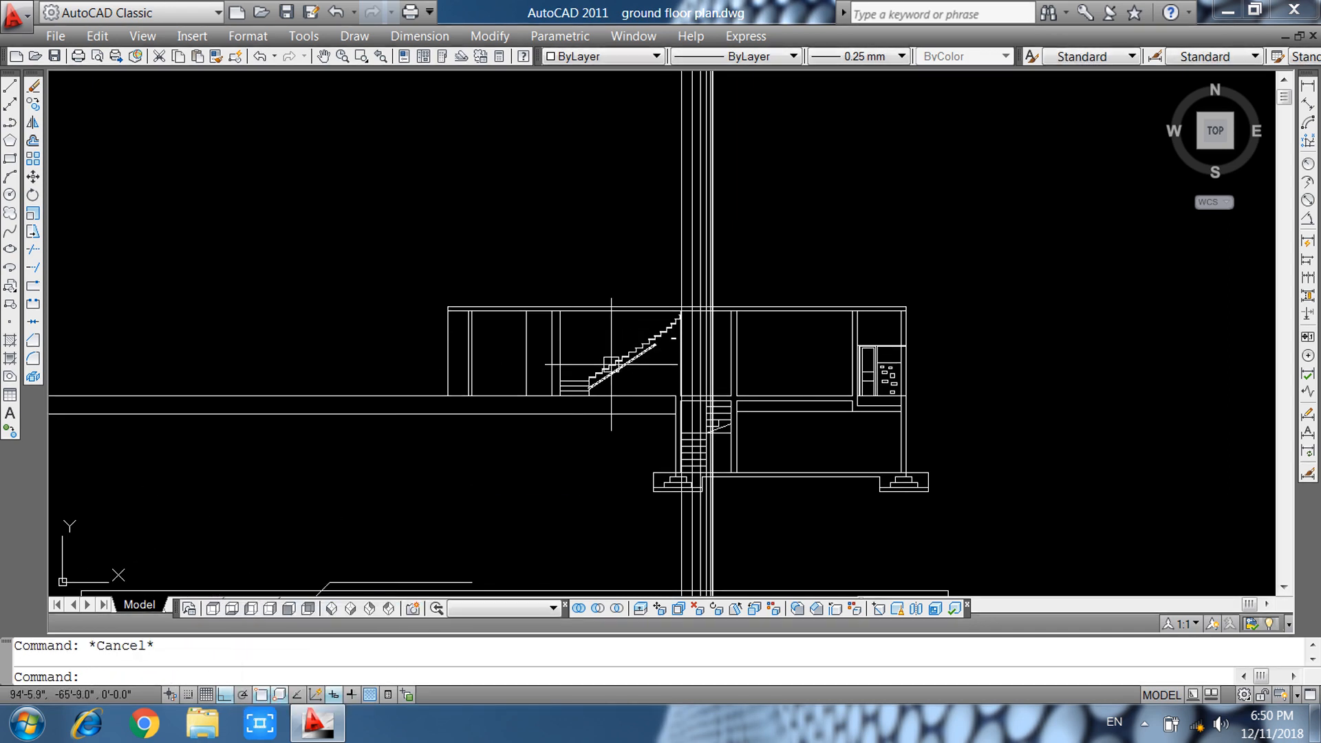
Draw a vertical line from the end of the eighth tread from the top down to the floor line.
text(l)
key(Return)
scroll(611, 372, up, 5)
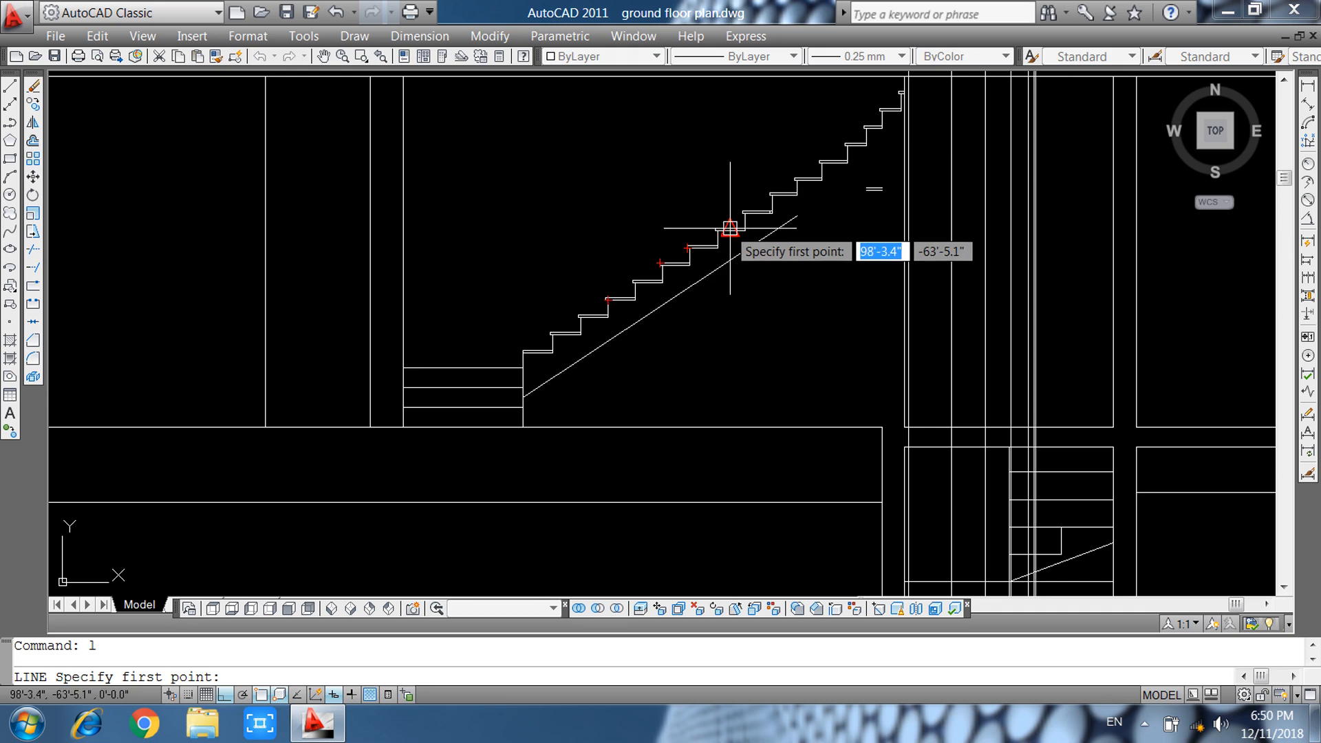
click(767, 213)
scroll(798, 351, down, 2)
middle_drag(809, 501, 733, 228)
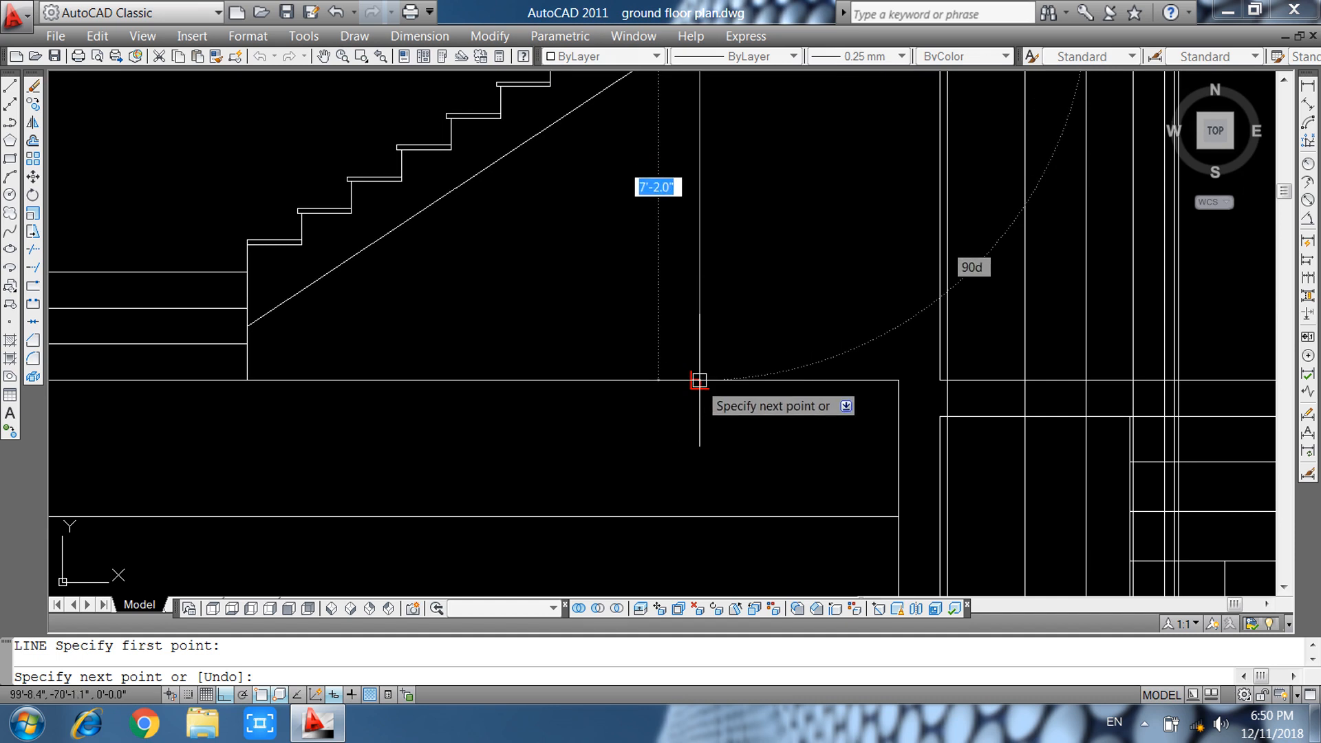
key(Escape)
Trim the end of the sloping soffit line where it extends past the new vertical line.
mouse_move(591, 220)
middle_down()
mouse_move(725, 262)
mouse_move(689, 498)
middle_up()
text(tr)
key(Return)
key(Return)
middle_drag(672, 390, 594, 530)
key(Escape)
key(Escape)
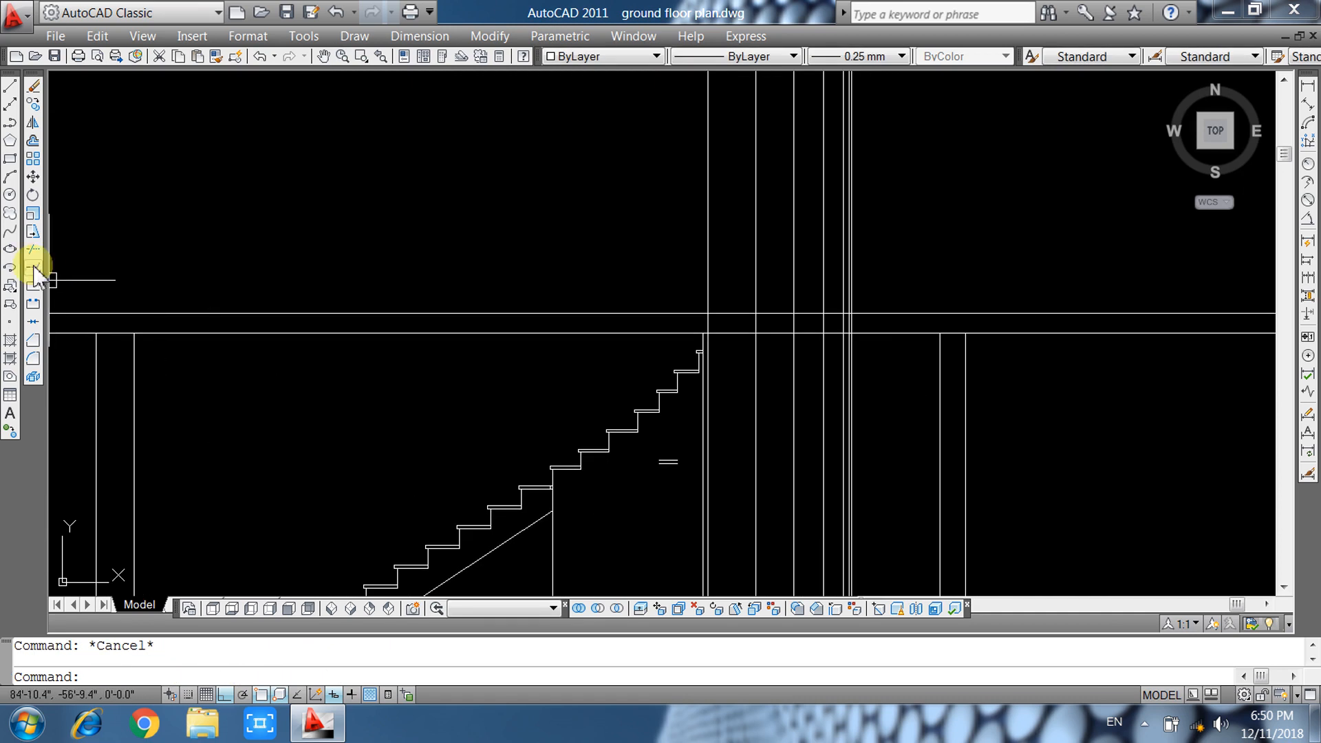
Draw a fit spline from the sloping soffit line's upper end through a tread's lower corner to the slab underside at the fourth projection line.
click(9, 232)
scroll(548, 507, up, 4)
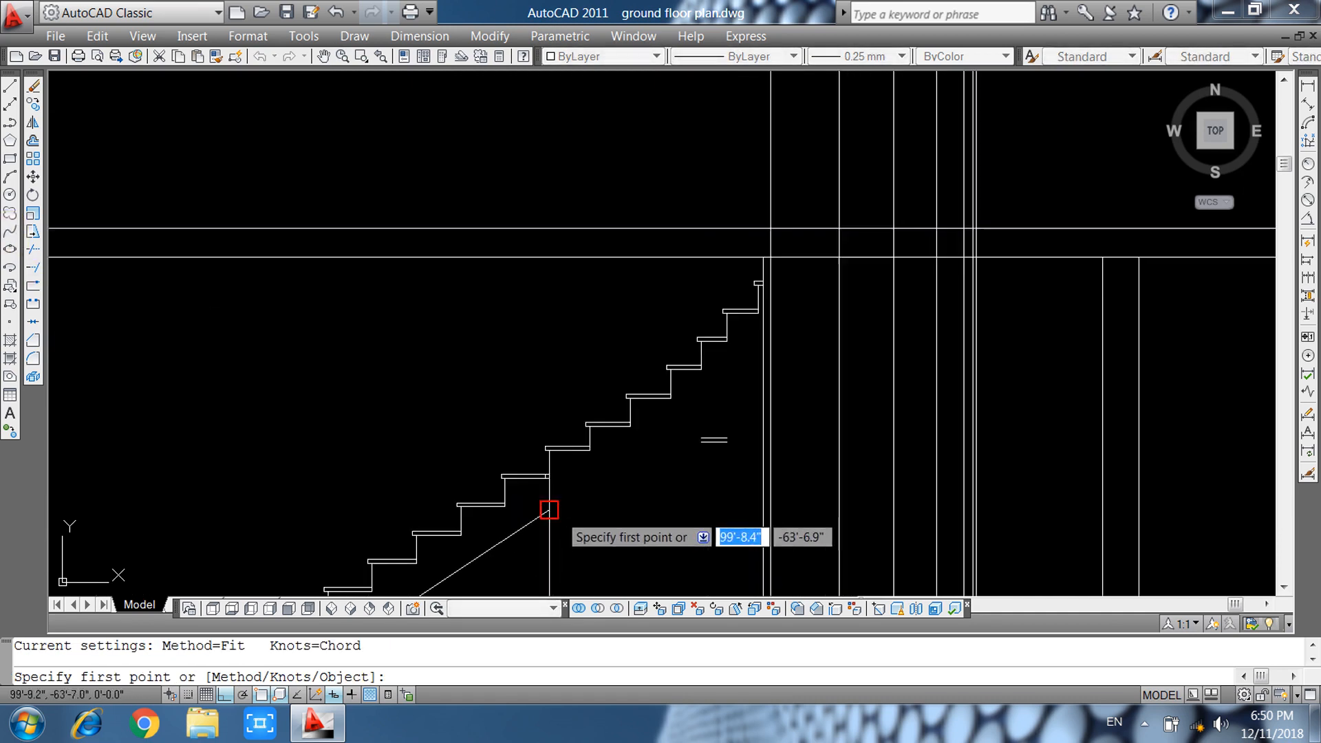
scroll(572, 498, up, 2)
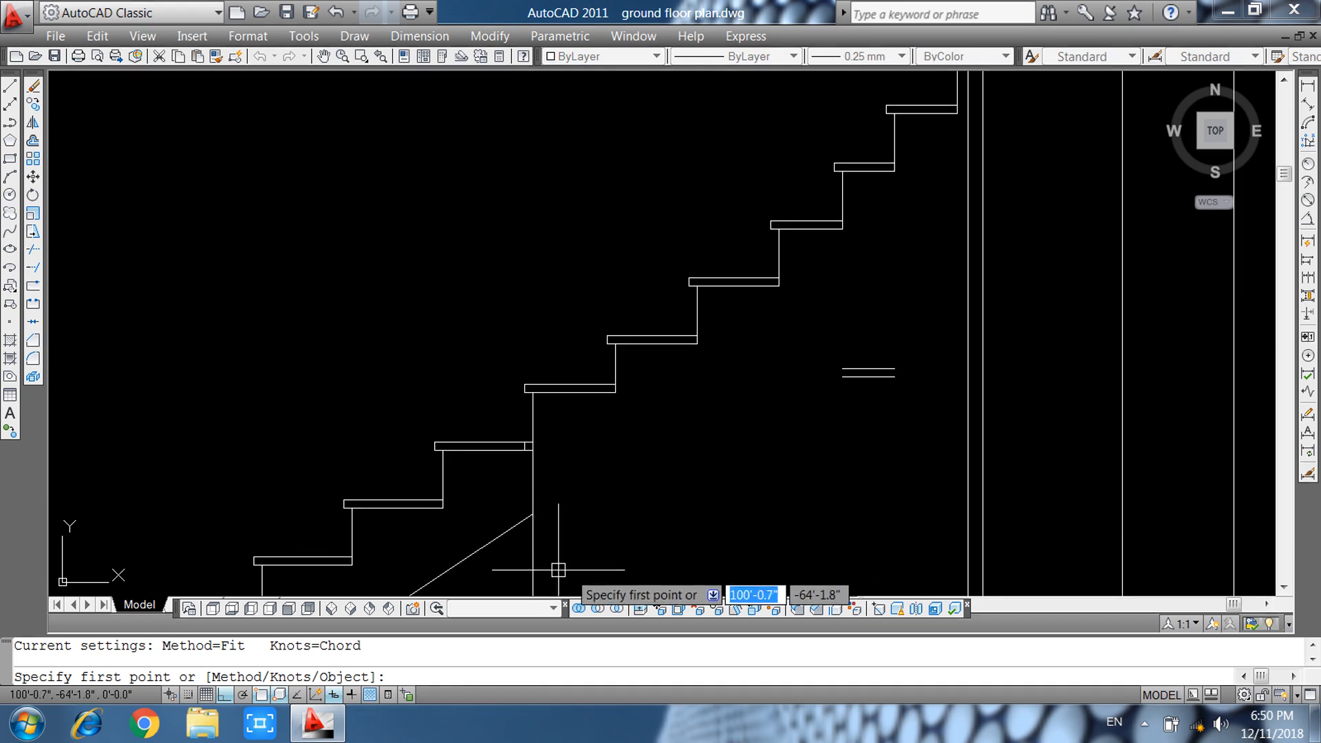
click(532, 514)
scroll(531, 513, down, 2)
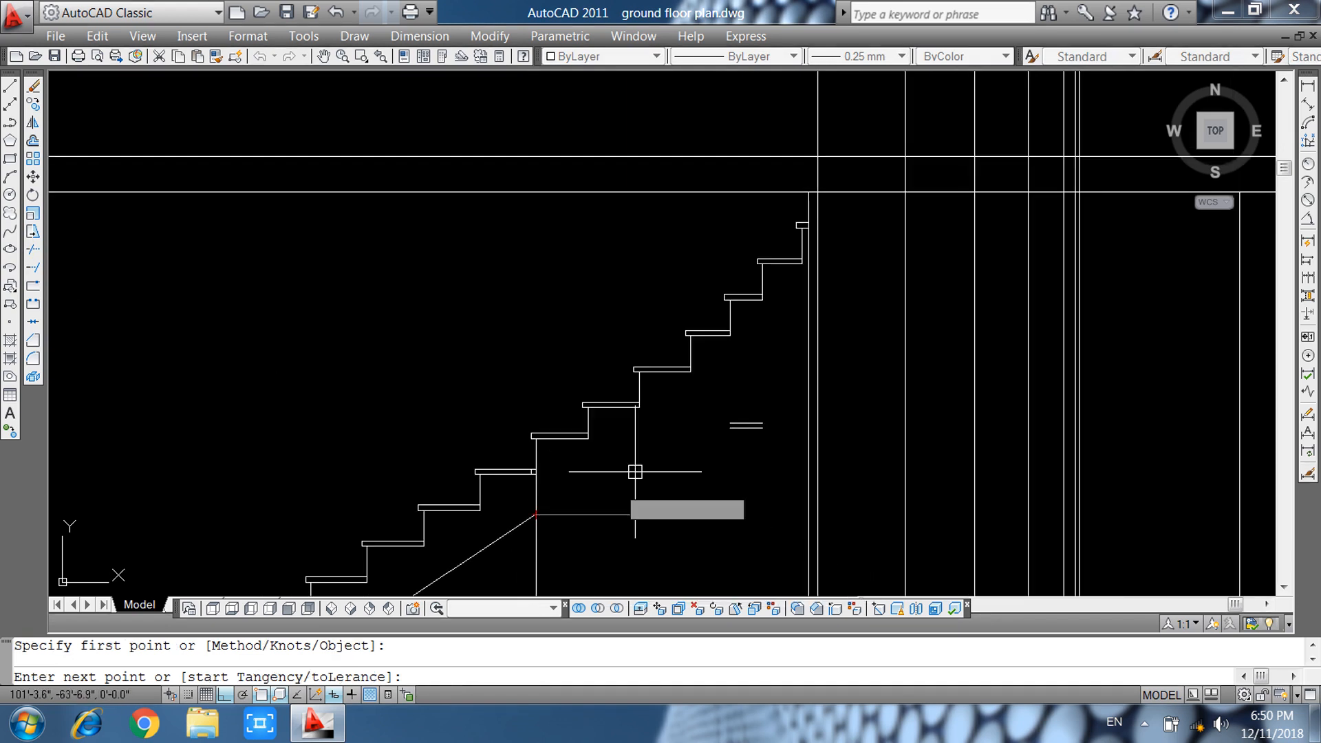
click(690, 371)
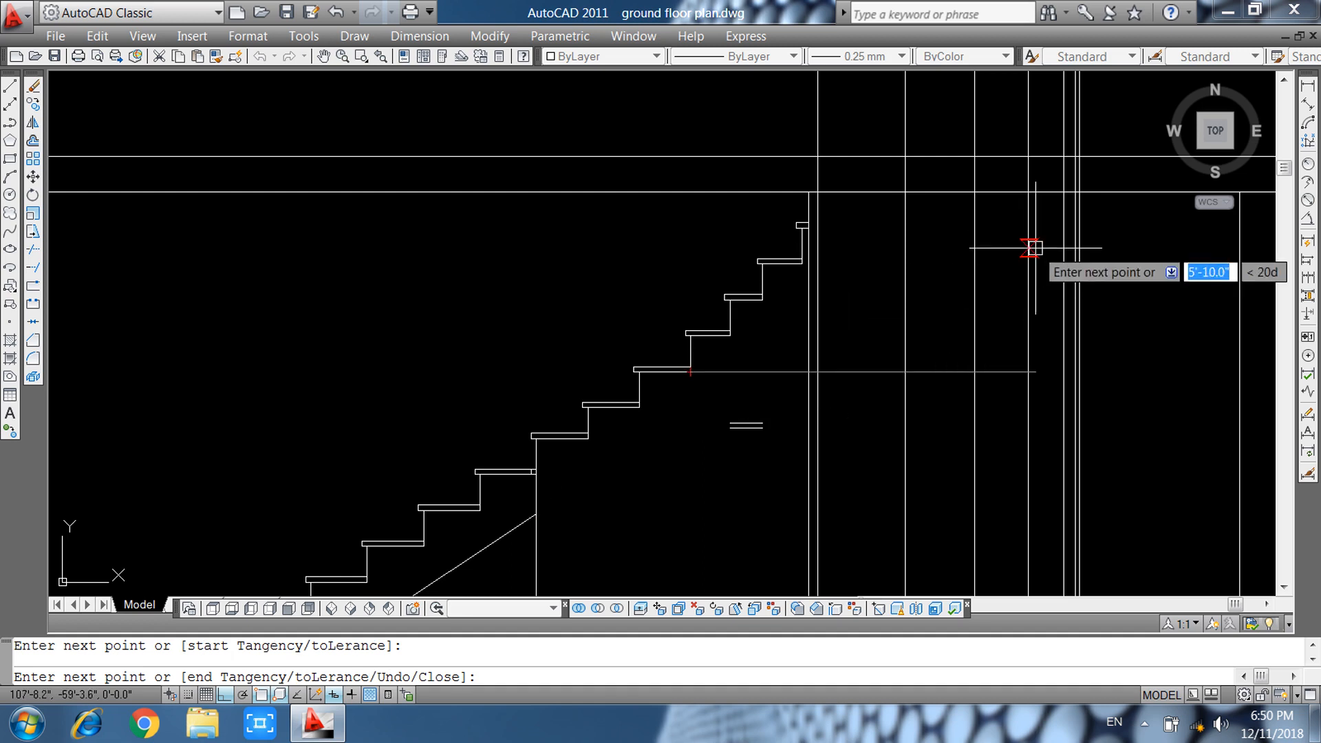
scroll(991, 248, down, 5)
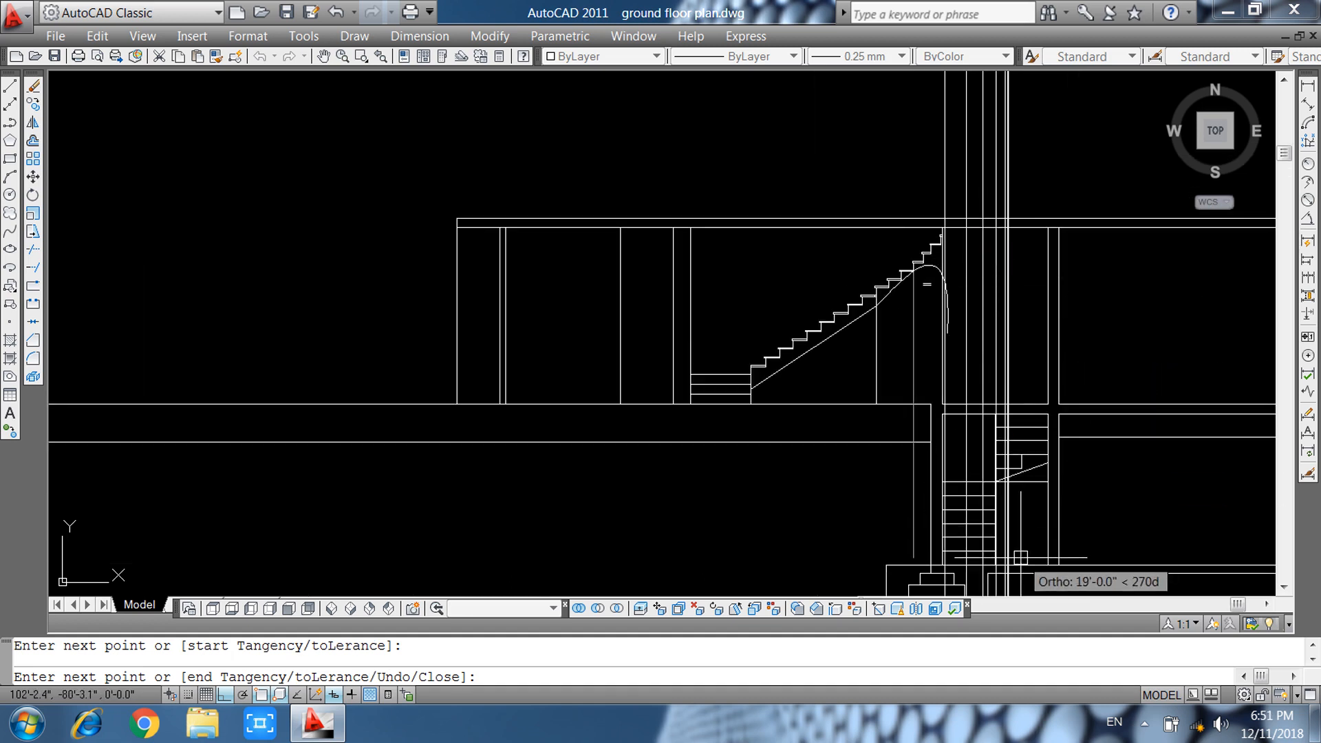
scroll(1018, 554, up, 5)
scroll(964, 571, up, 3)
middle_drag(917, 427, 889, 595)
middle_drag(939, 272, 900, 627)
middle_drag(950, 295, 932, 601)
scroll(914, 404, down, 2)
middle_drag(928, 214, 887, 589)
middle_drag(875, 227, 854, 376)
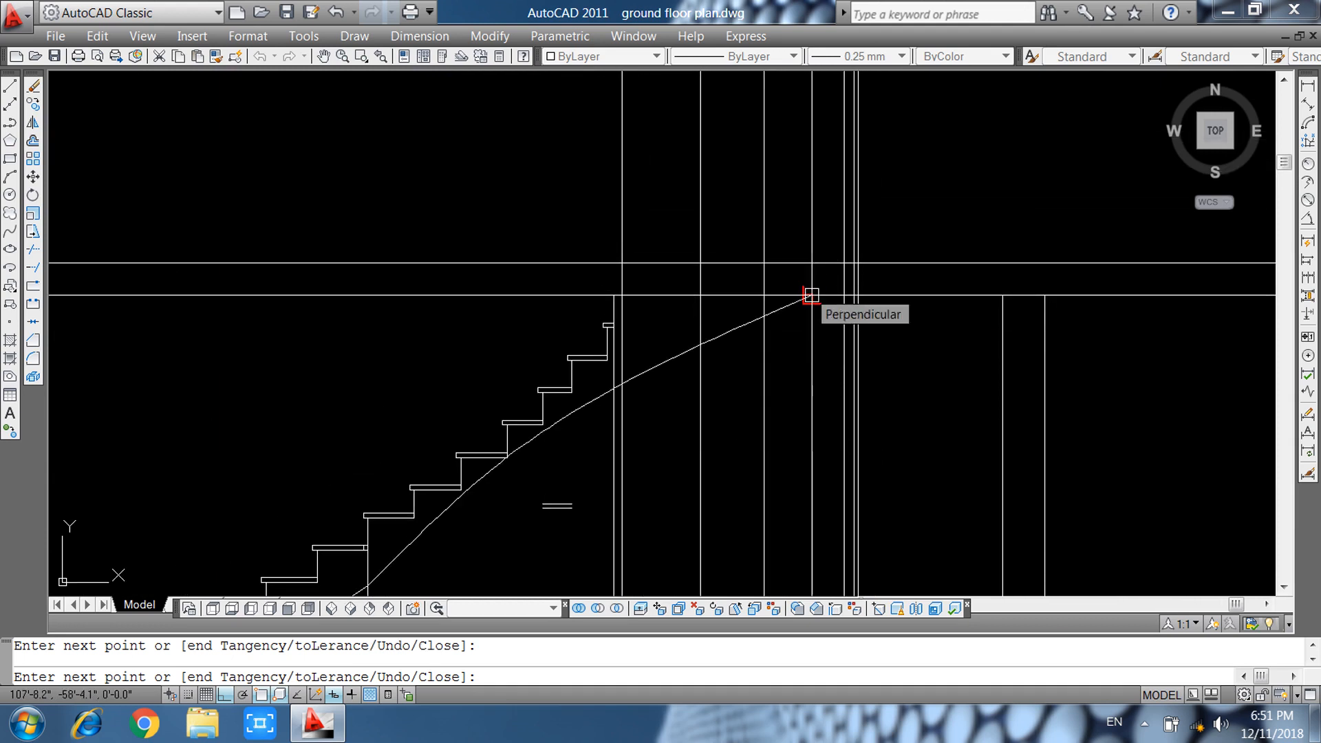
key(Return)
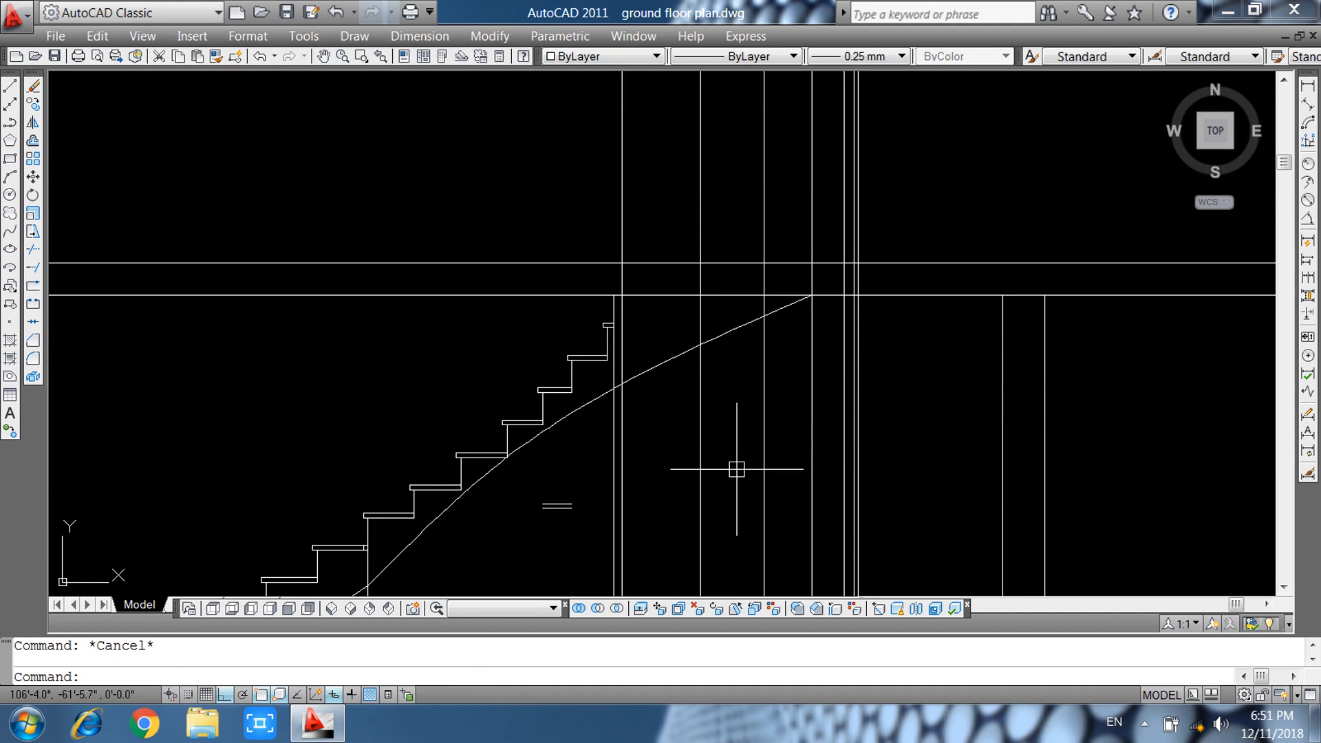
Stretch the spline's middle fit point onto the vertical wall line so the soffit curves below the upper steps.
click(508, 458)
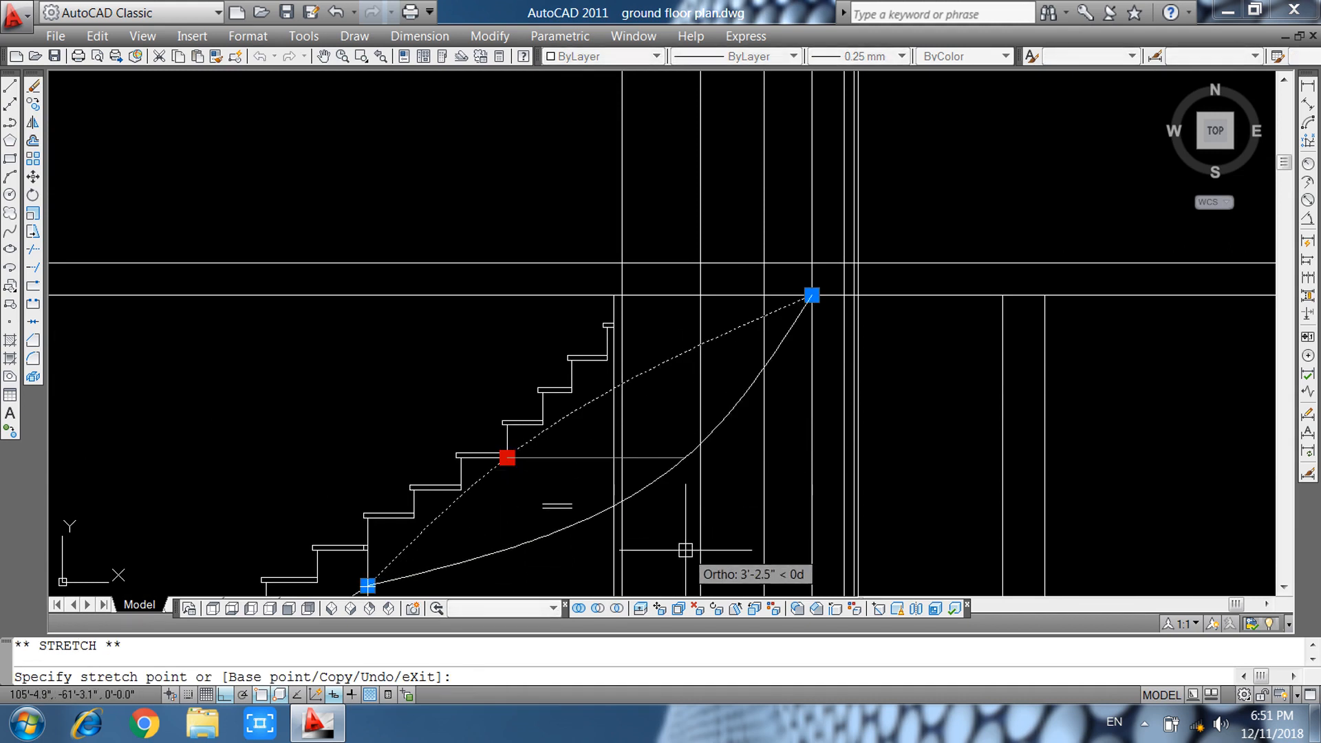
click(623, 521)
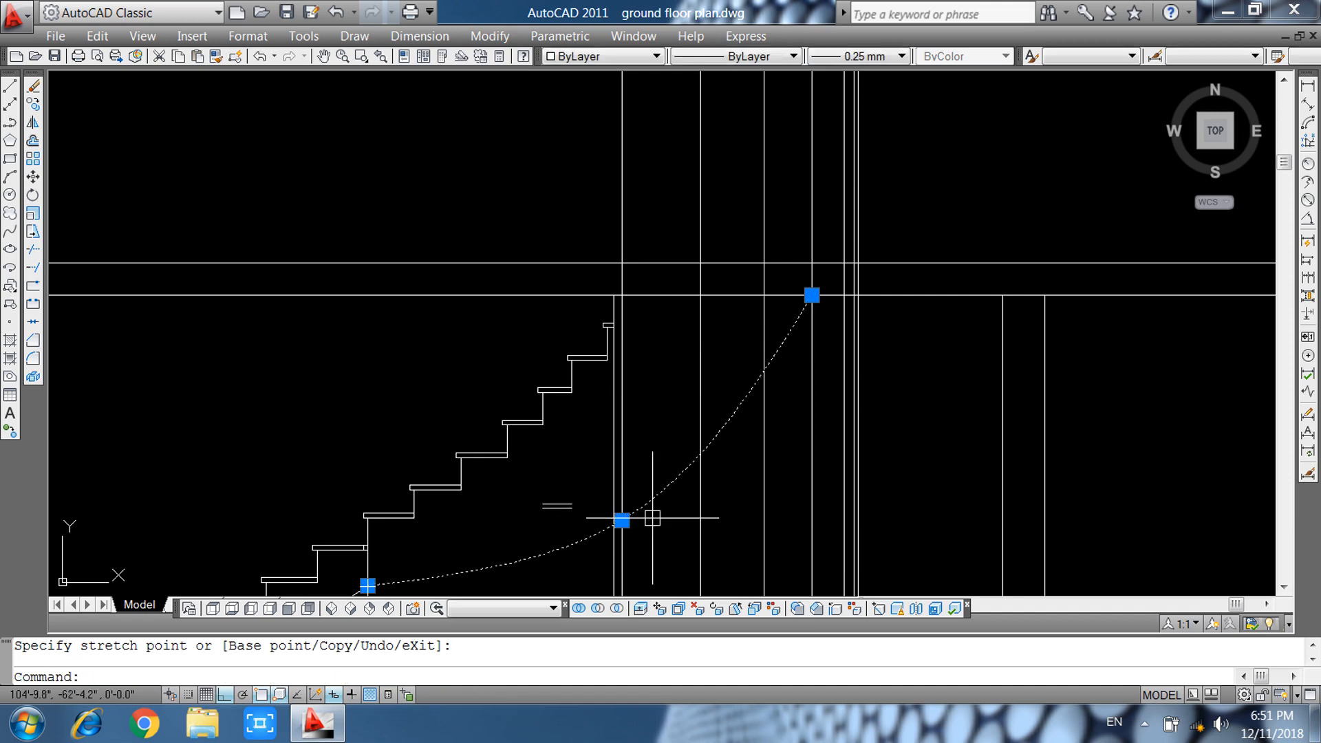
middle_drag(724, 459, 700, 333)
key(Escape)
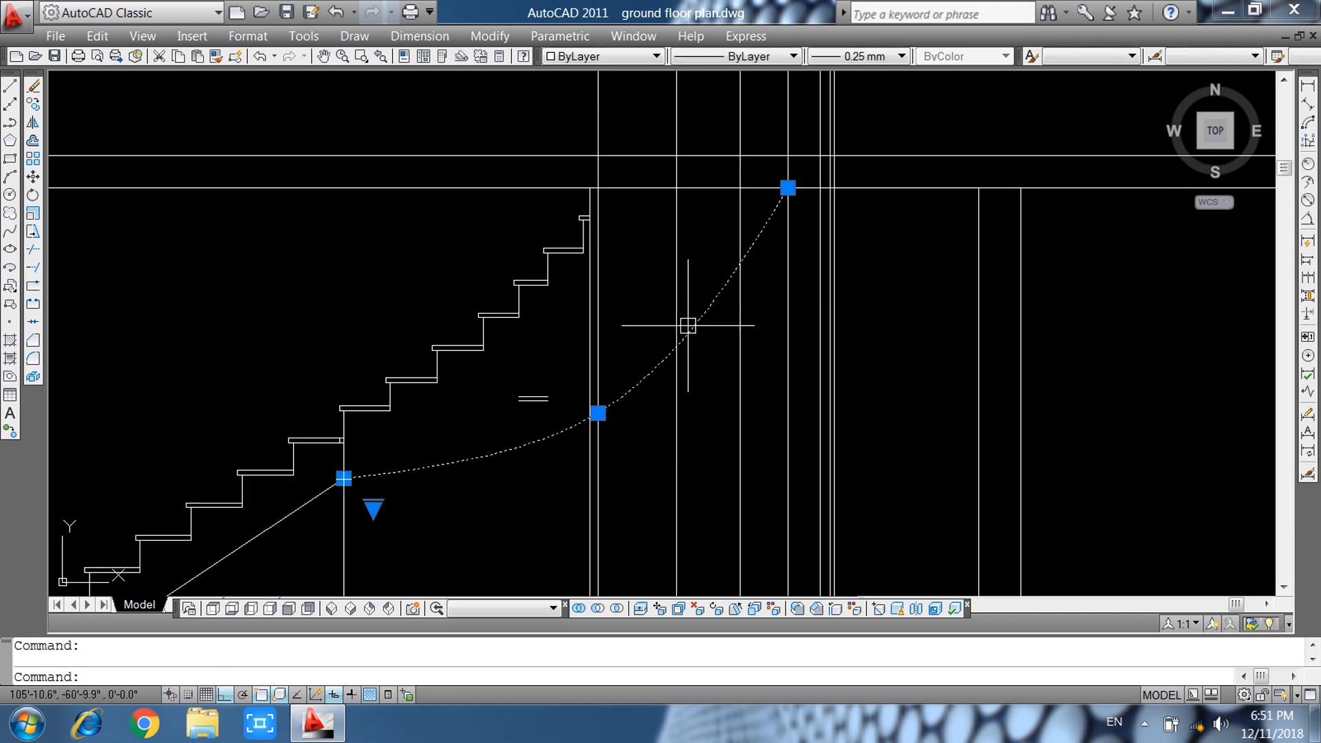
click(598, 413)
click(590, 375)
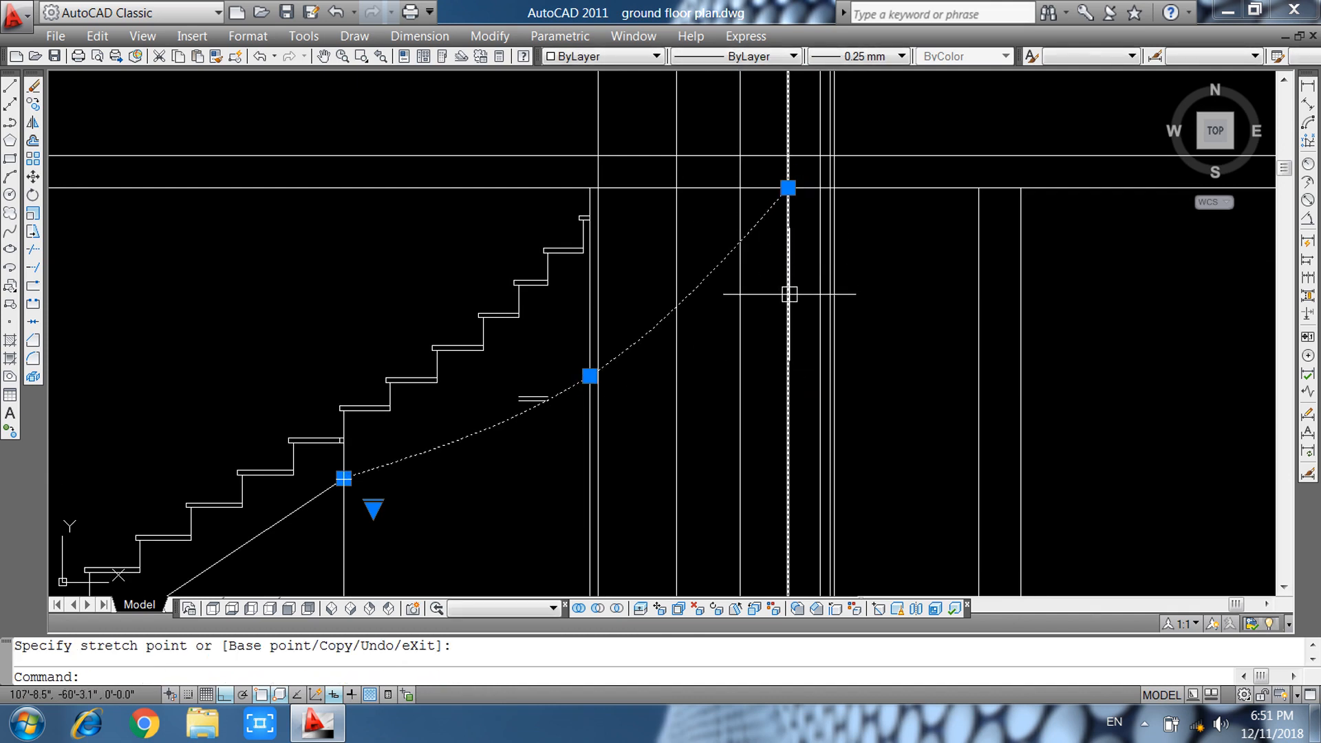
Trim the vertical projection lines within the slab thickness and between the slab underside and the curved soffit.
text(r)
key(Return)
key(Return)
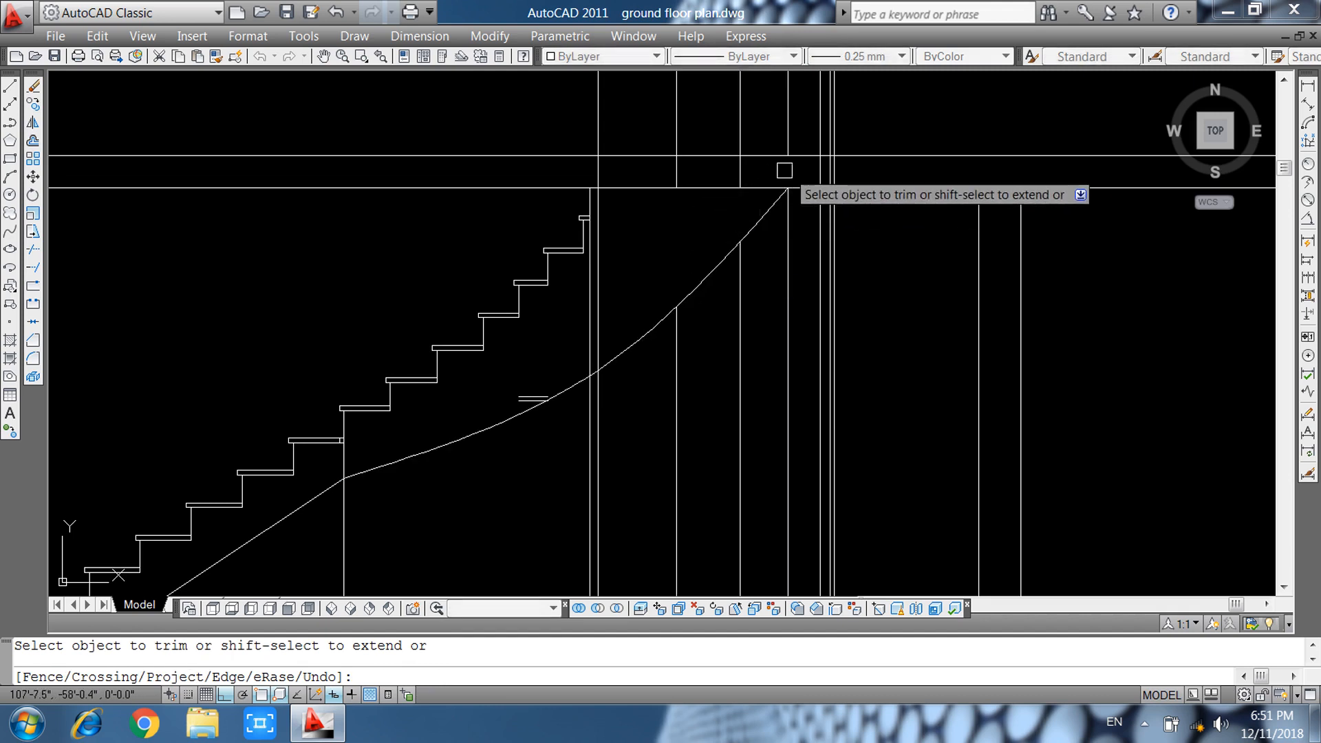
middle_drag(725, 190, 652, 245)
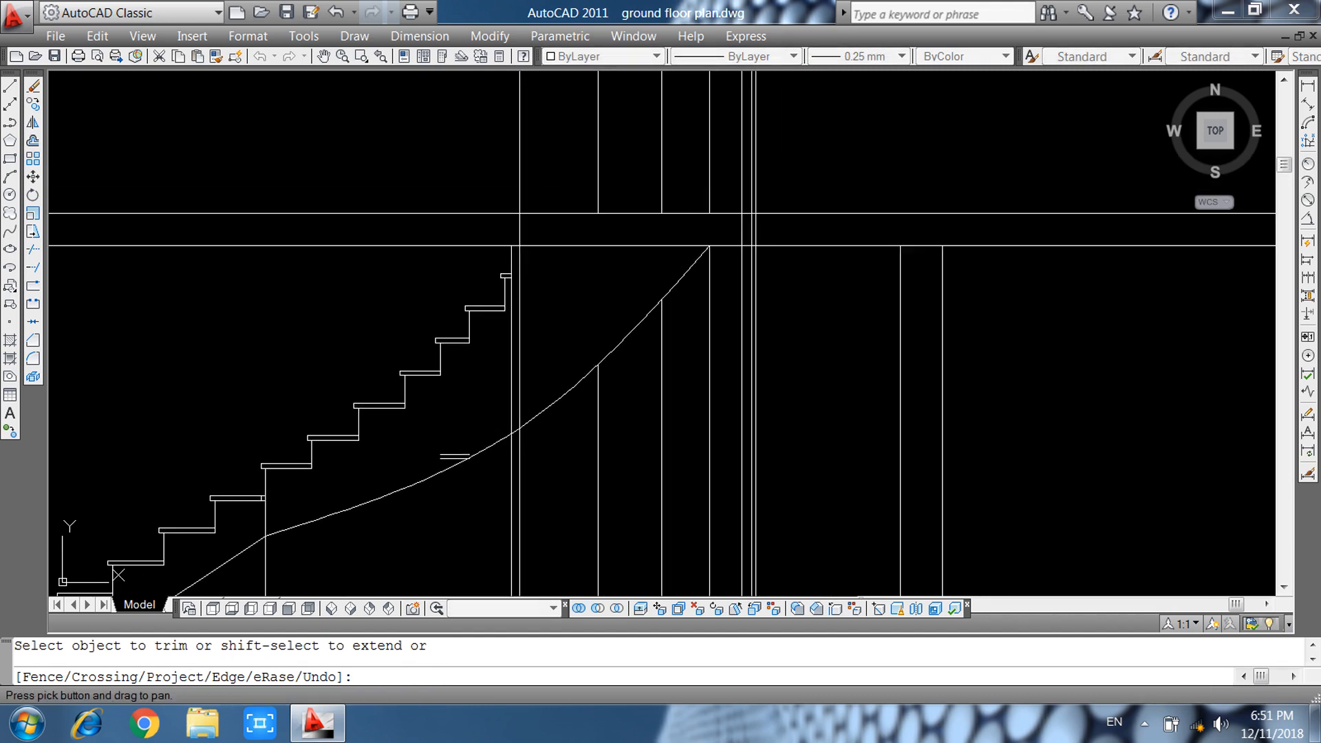
scroll(760, 216, up, 2)
click(829, 227)
key(Escape)
key(Escape)
Erase the remaining vertical projection lines running down from the upper-floor staircase through the lower level and footings.
scroll(762, 217, down, 1)
scroll(757, 217, down, 4)
middle_drag(781, 352, 692, 34)
click(791, 313)
click(580, 410)
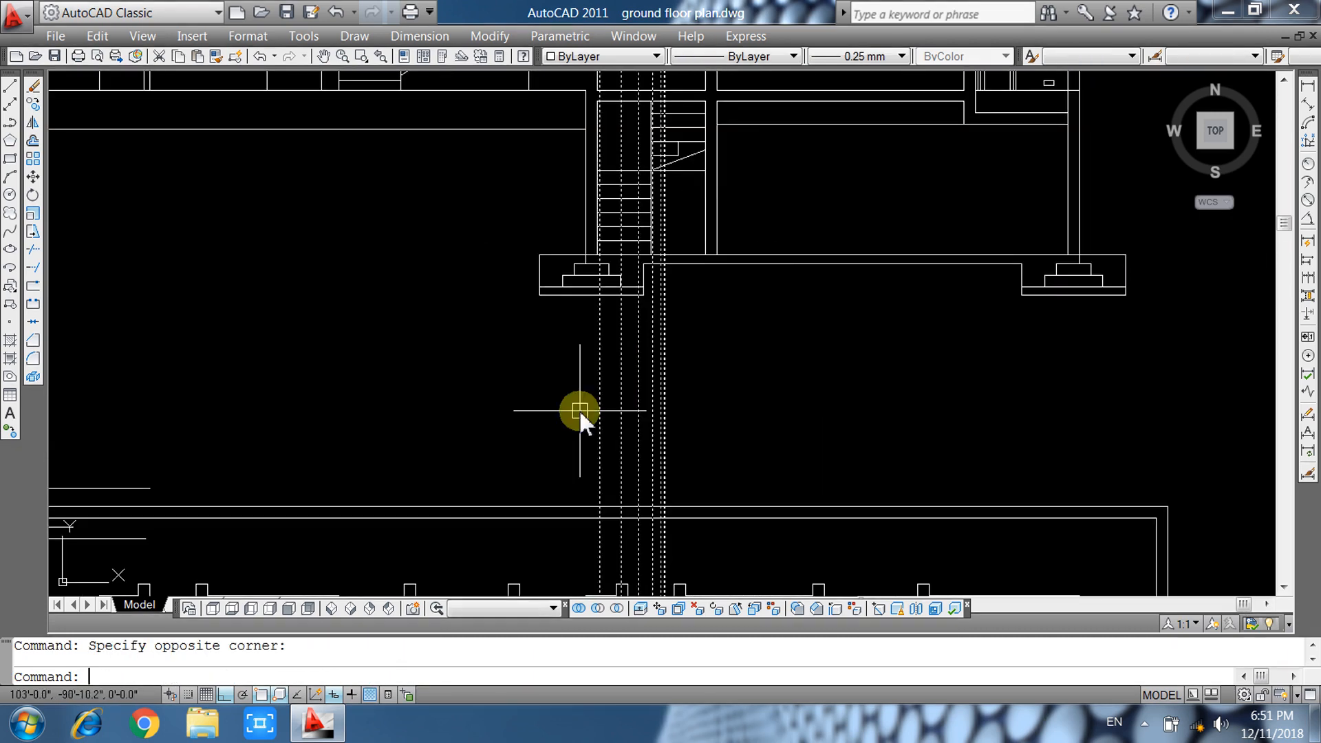
key(Delete)
scroll(625, 419, down, 3)
mouse_move(626, 419)
middle_down()
mouse_move(732, 454)
mouse_move(690, 488)
middle_up()
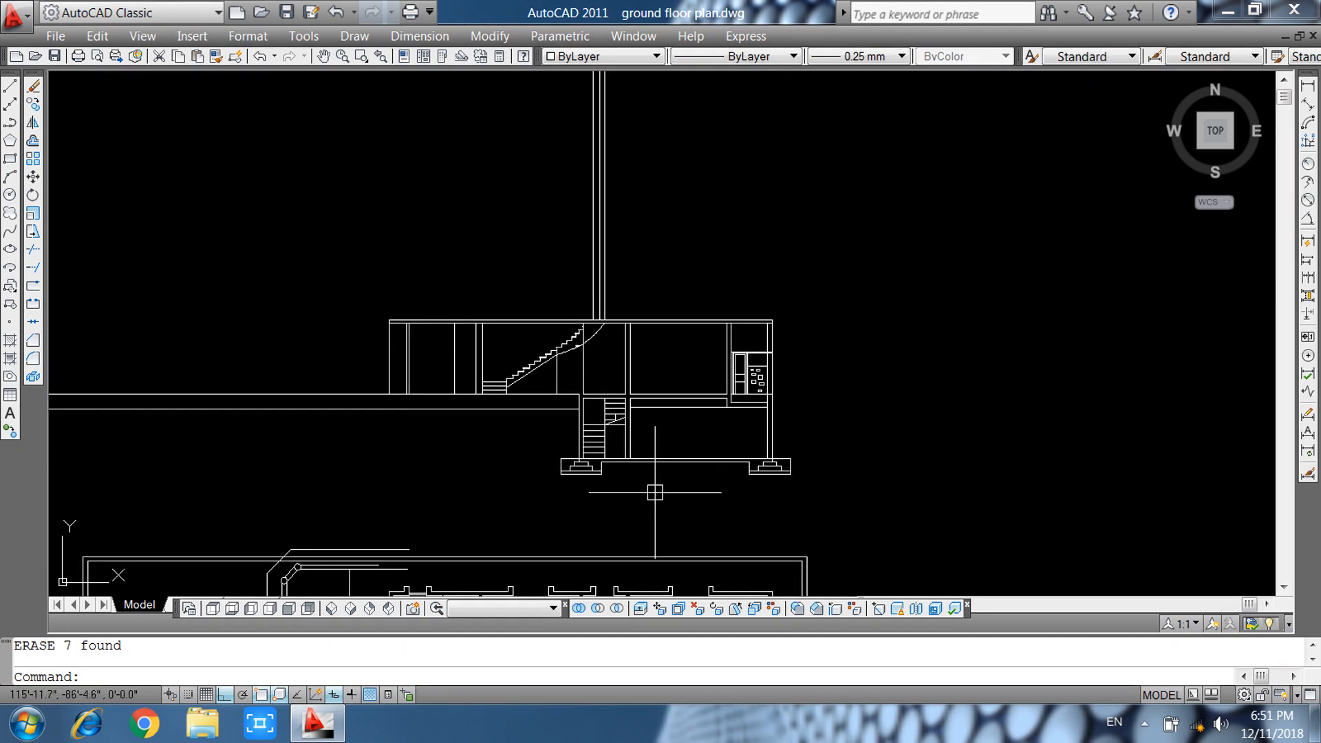
Draw a vertical line from the upper corner of the lower stair flight up past the slab.
scroll(609, 437, up, 1)
scroll(619, 380, up, 4)
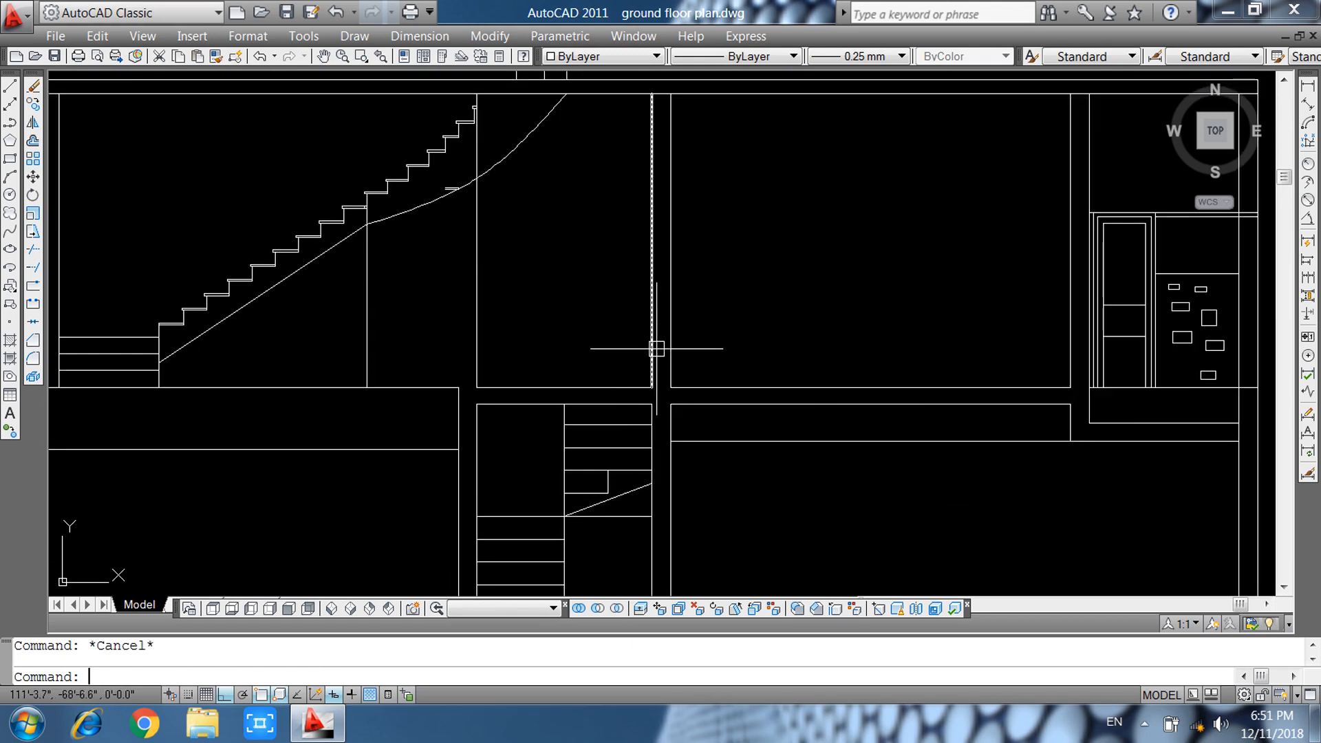
text(l)
key(Return)
click(562, 407)
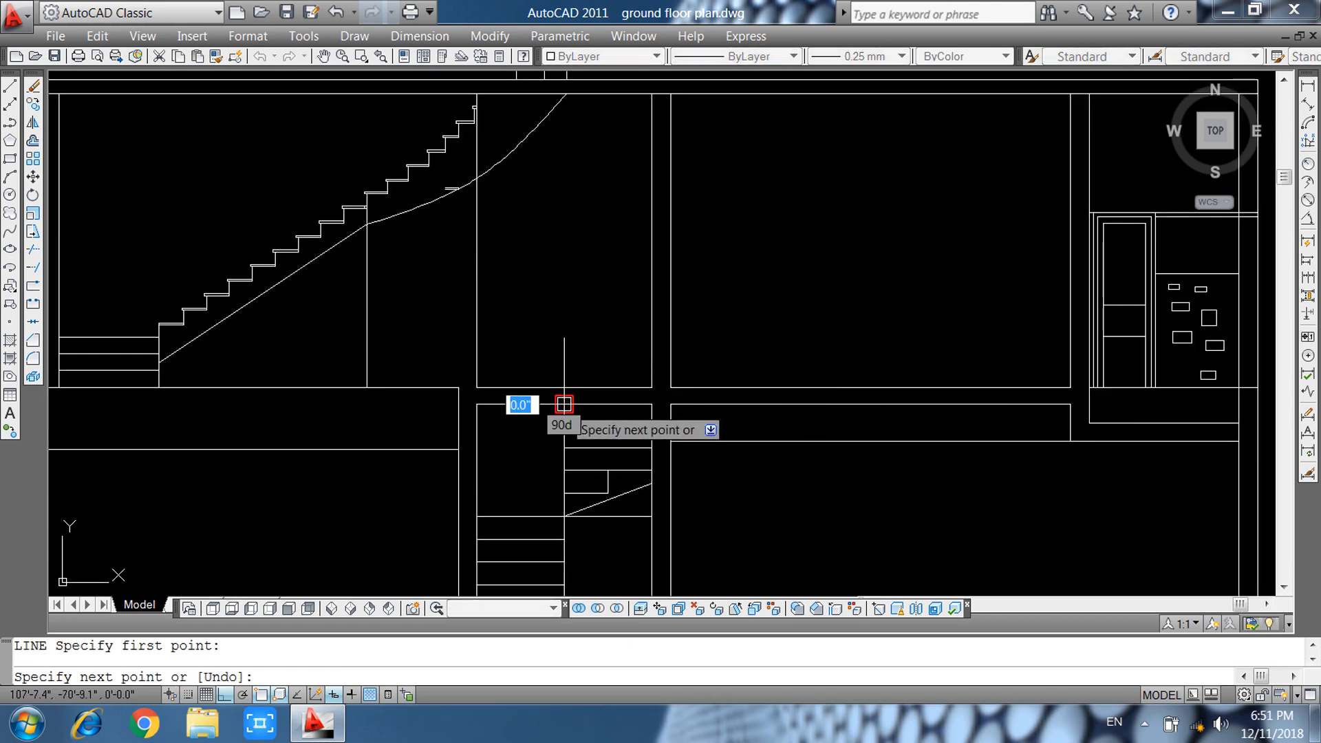
scroll(568, 406, down, 5)
key(Escape)
Stretch the soffit spline's upper end to where the new vertical line meets the slab underside.
scroll(581, 239, up, 3)
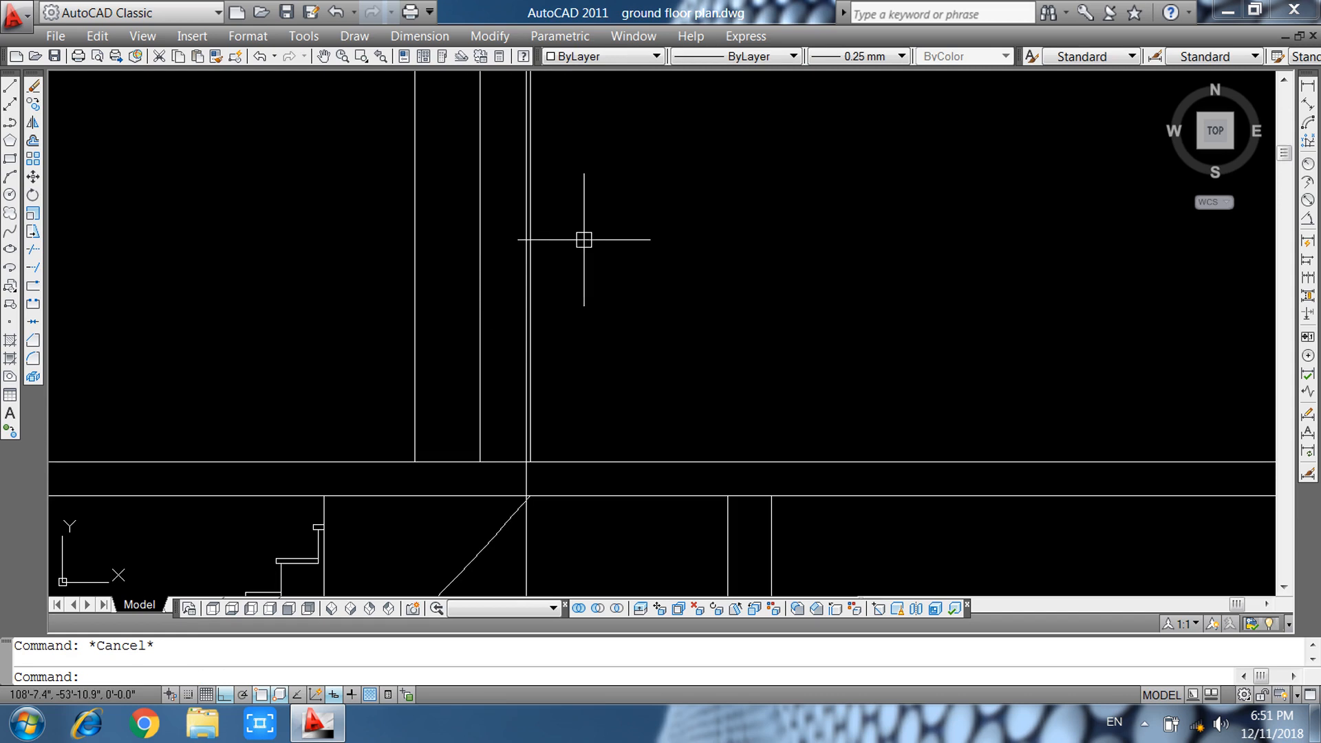
middle_drag(631, 362, 661, 222)
click(561, 356)
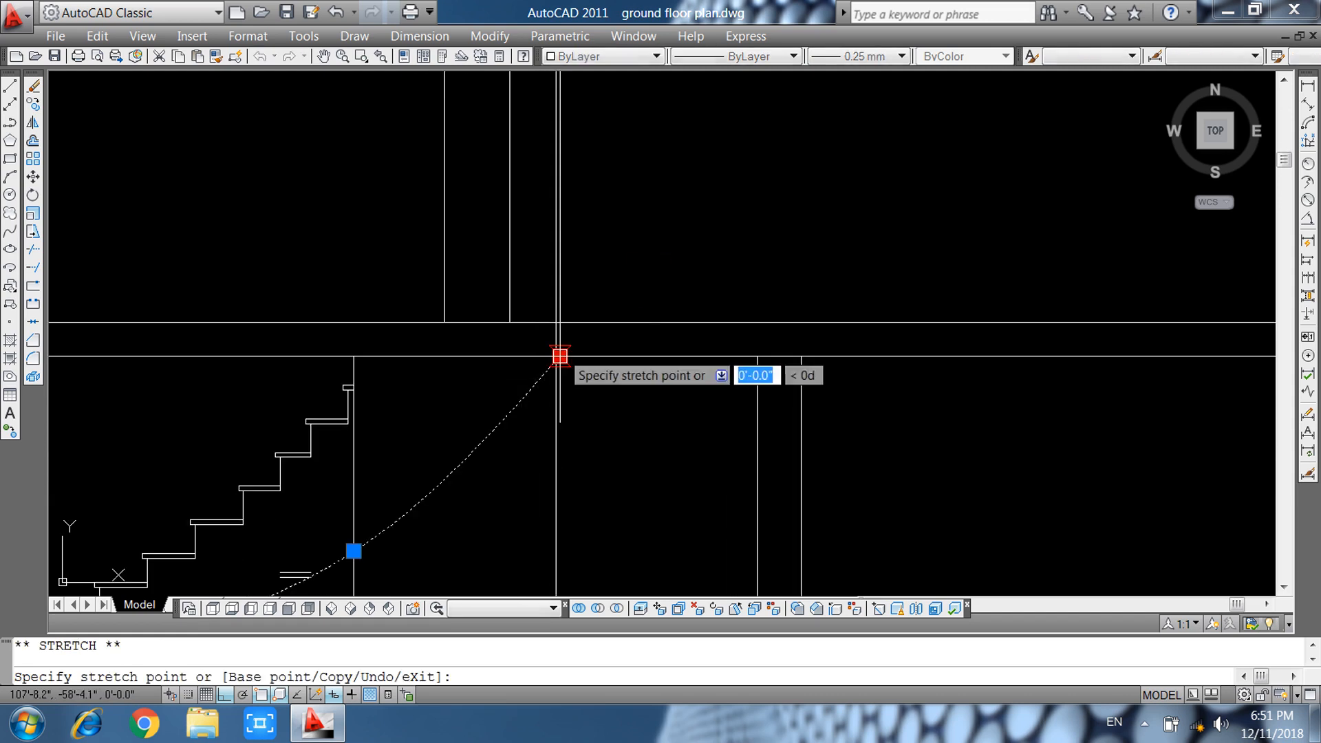
scroll(540, 403, up, 3)
click(506, 405)
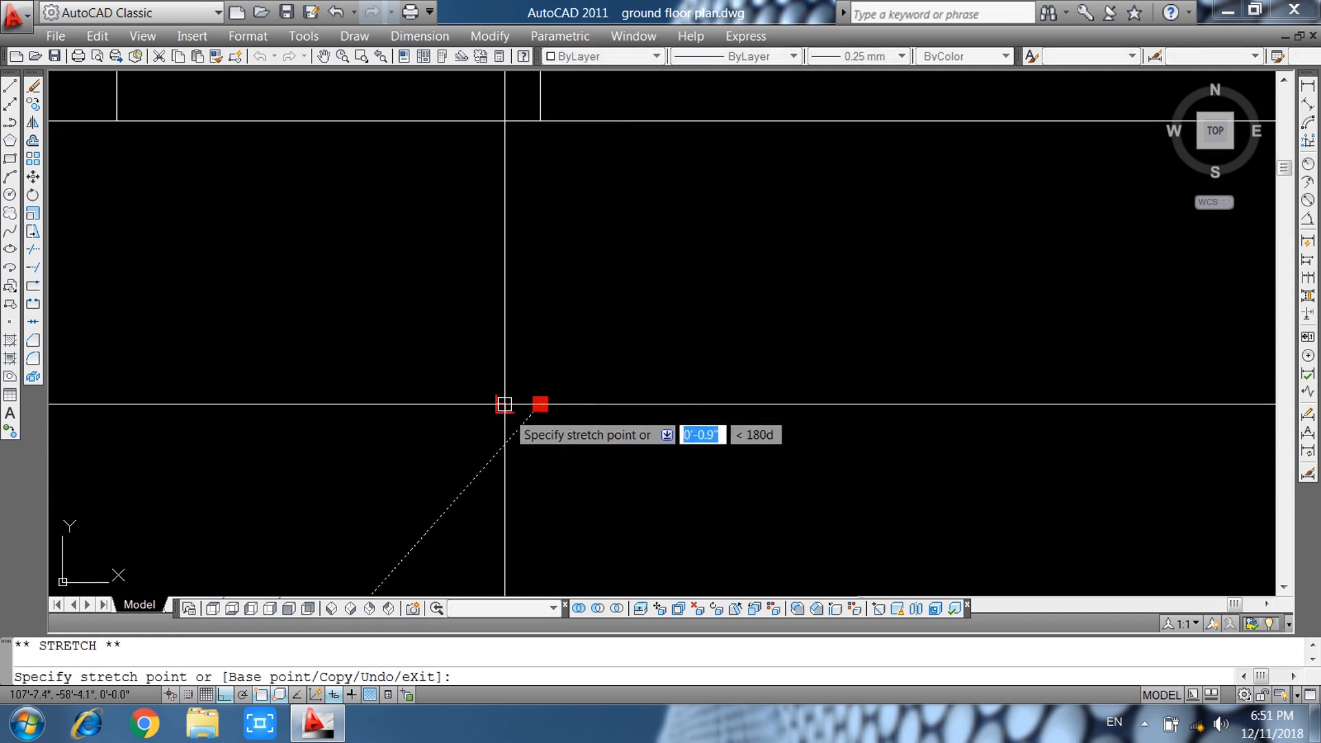
scroll(653, 337, down, 3)
key(Escape)
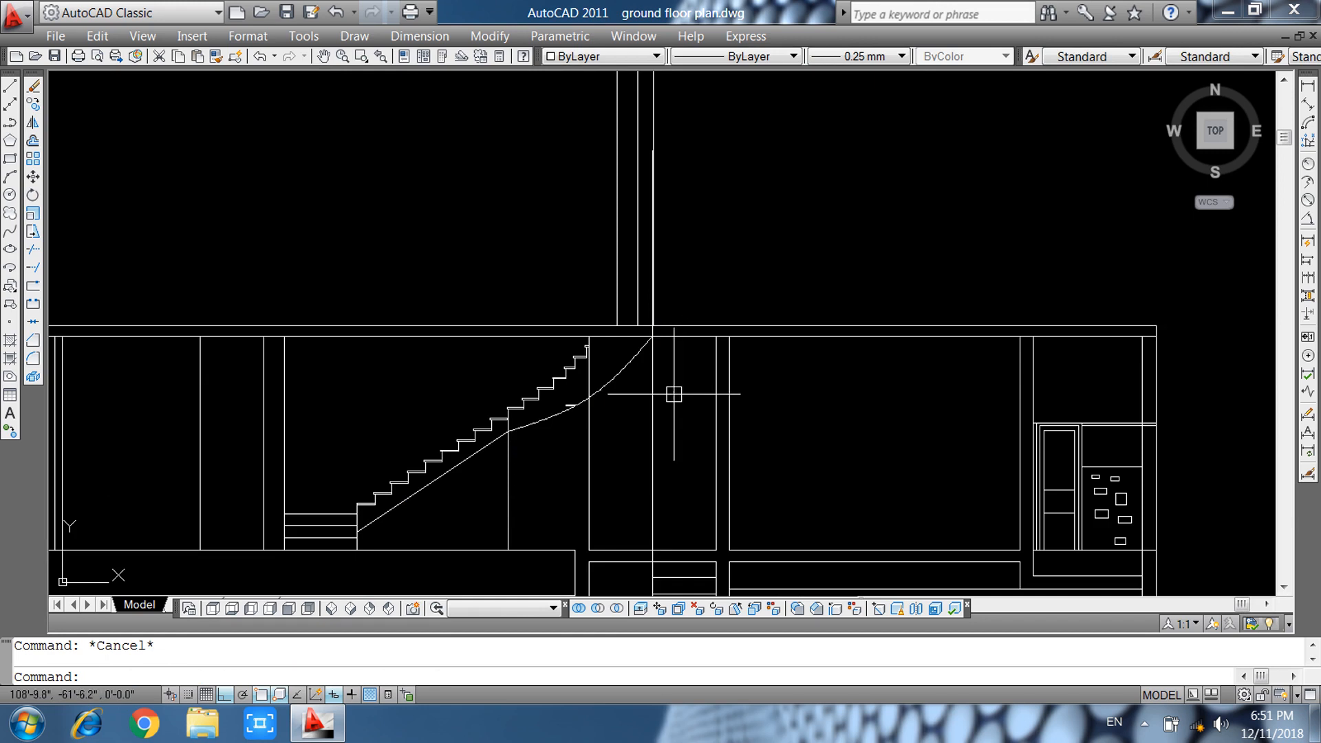
Stretch the soffit spline's middle fit point slightly upward and erase the two short stray lines beside the curve.
scroll(623, 392, up, 5)
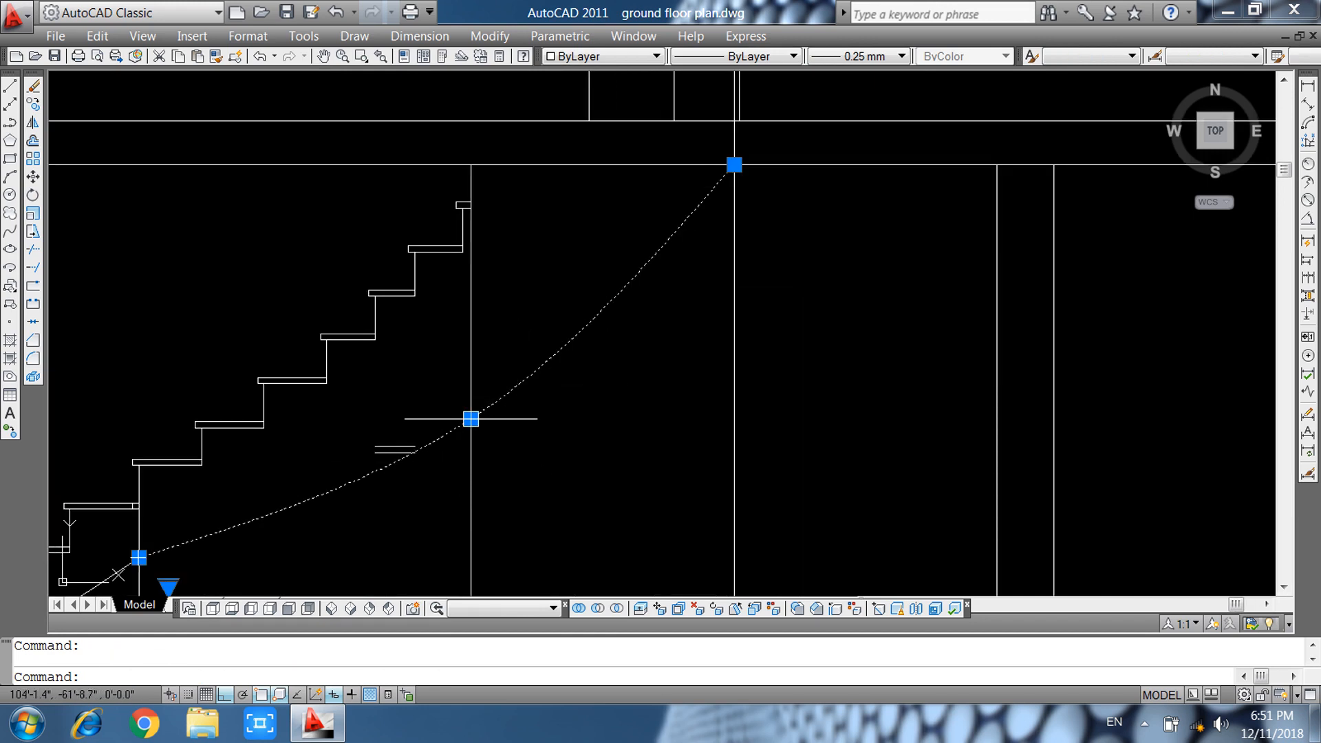
click(471, 418)
click(455, 400)
key(Escape)
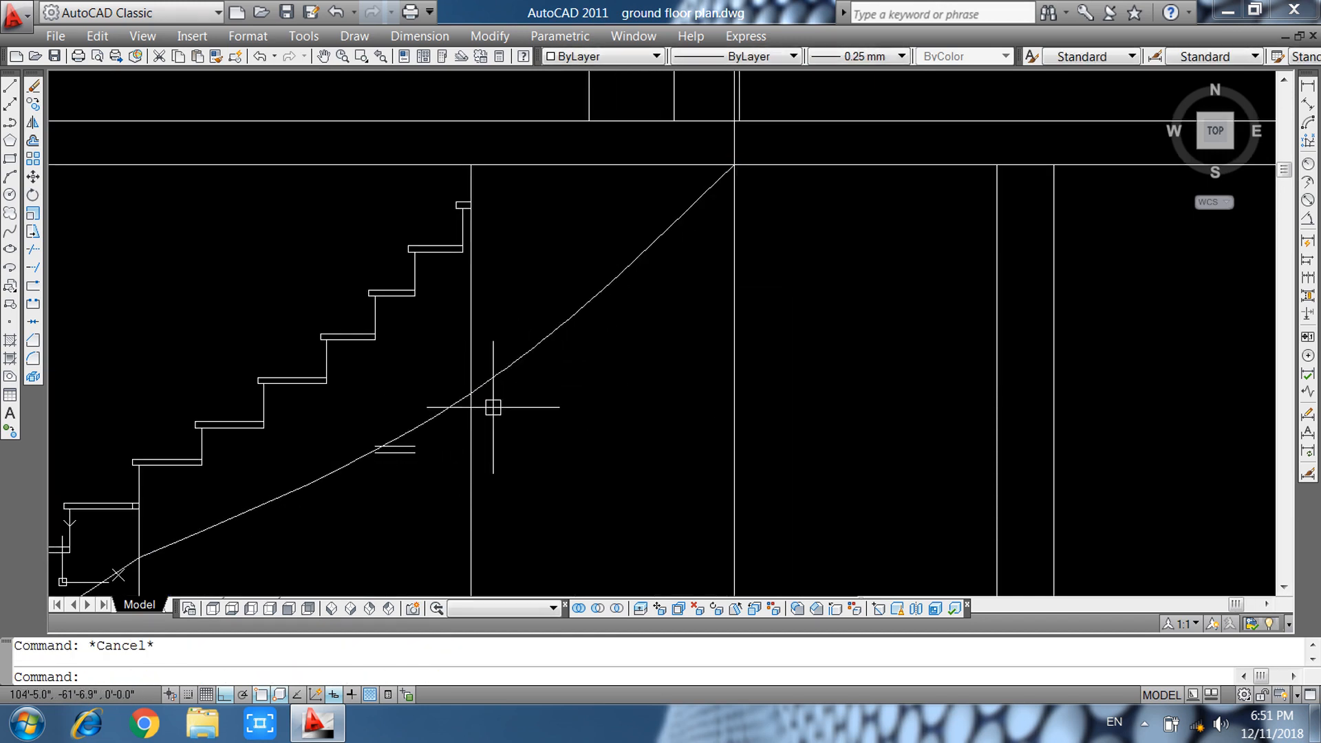
scroll(582, 410, down, 2)
click(444, 428)
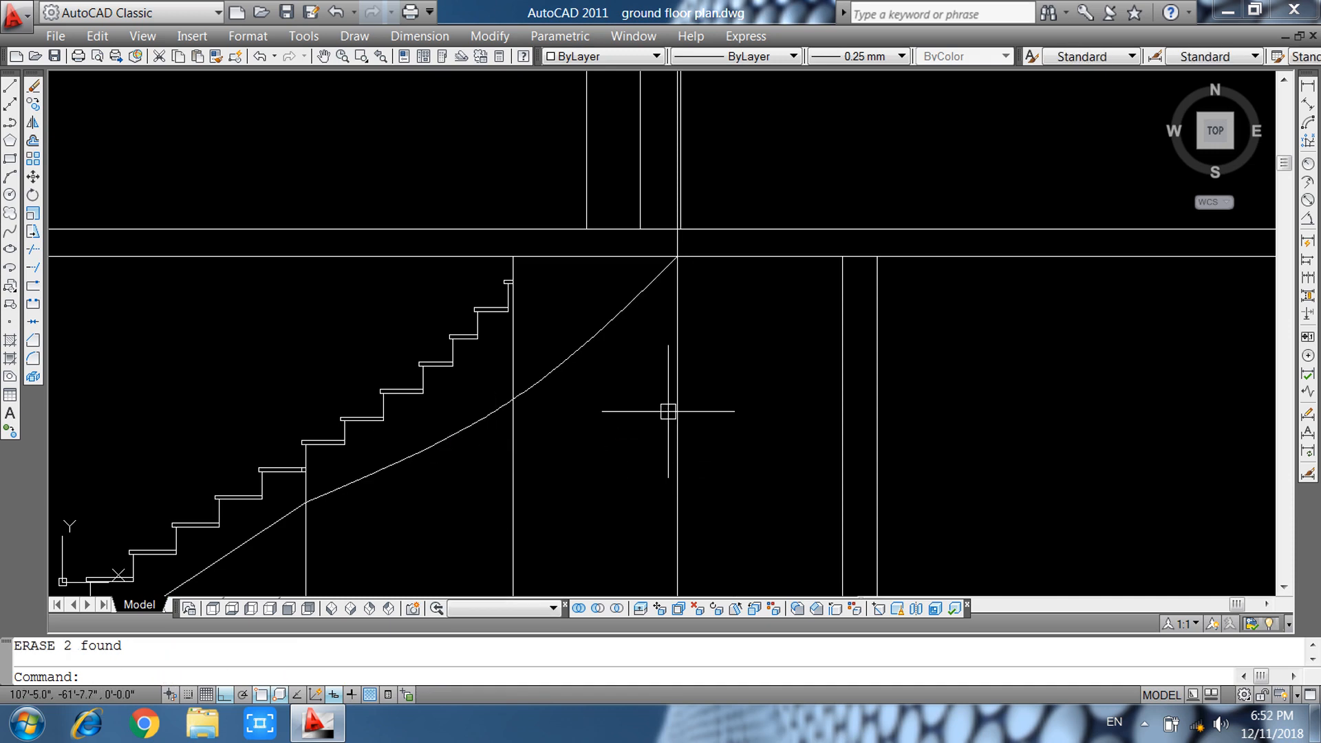
Offset the vertical wall line below the upper steps toward the stair, using the default distance.
scroll(662, 414, down, 2)
middle_drag(649, 413, 667, 219)
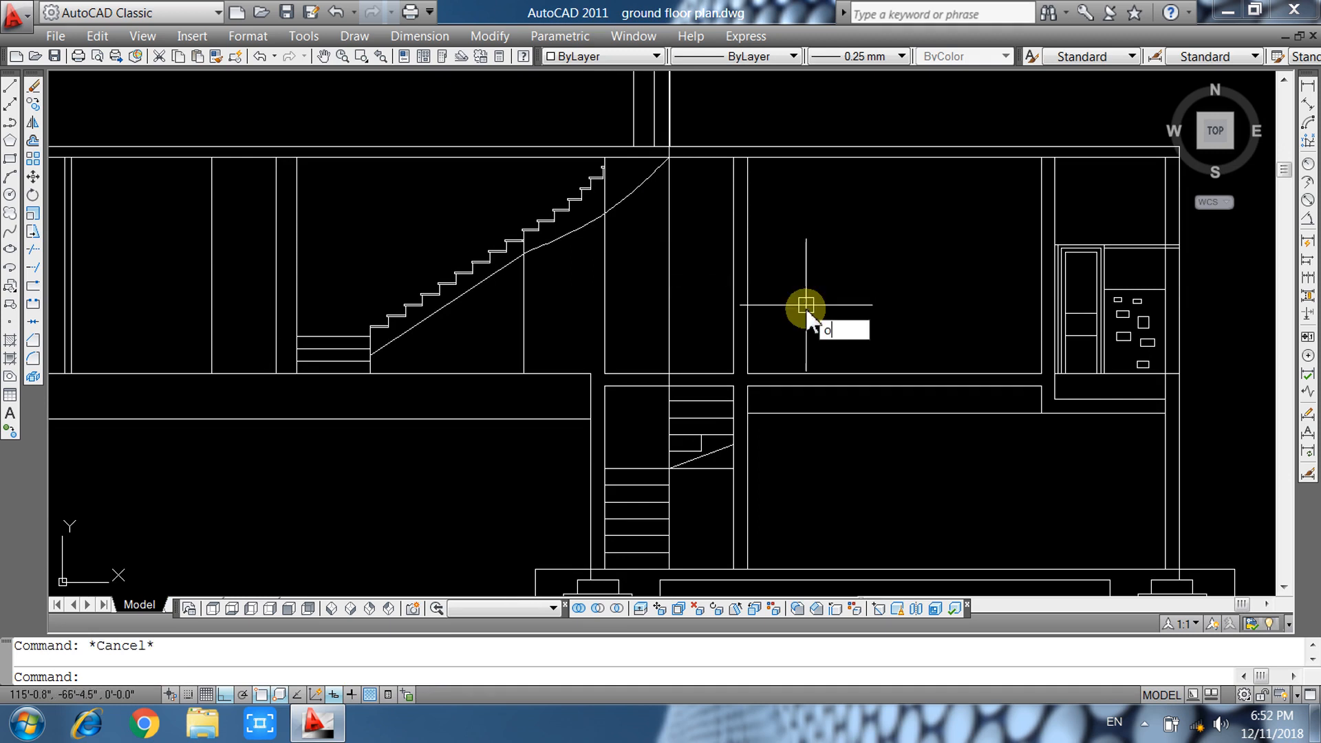
text(o)
key(Return)
key(Return)
click(604, 279)
click(567, 298)
key(Escape)
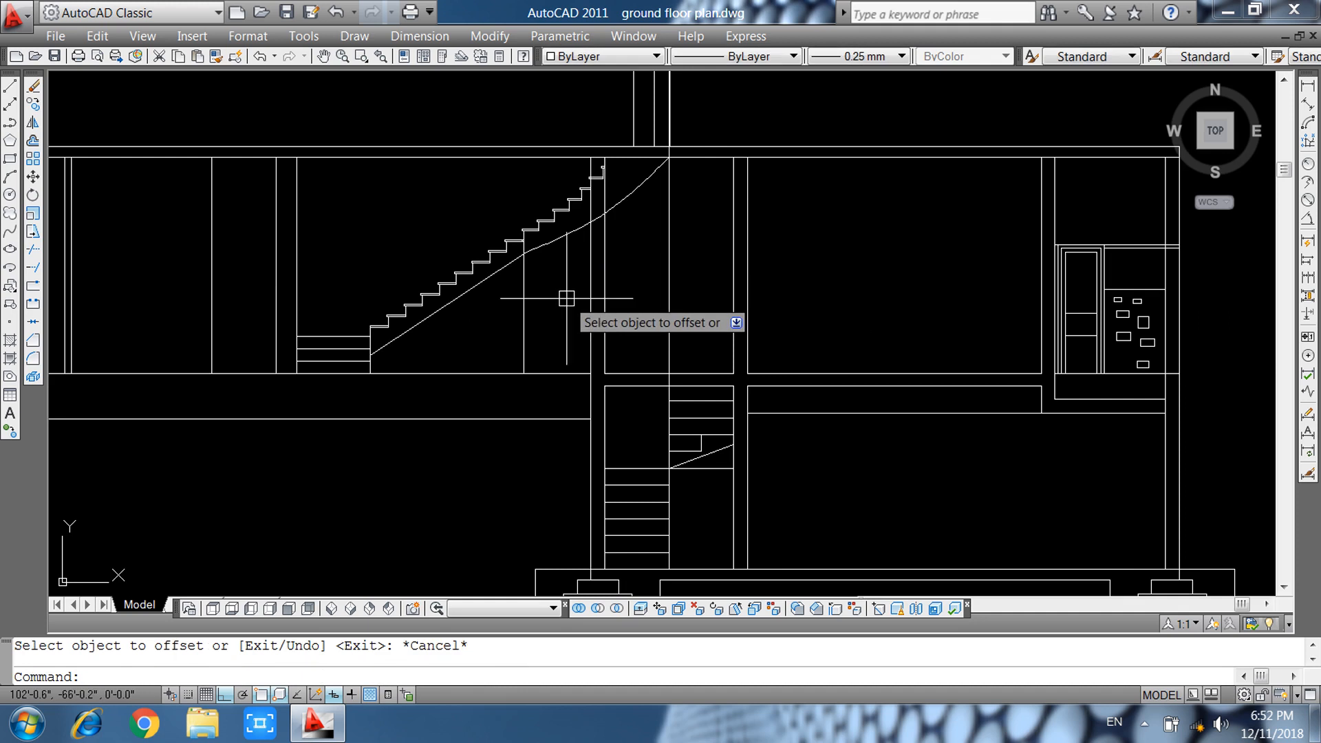
Trim both wall lines between the steps and the curved soffit, and clear their remaining pieces above the steps.
text(tr)
key(Return)
key(Return)
scroll(602, 170, up, 4)
click(599, 259)
click(566, 294)
click(604, 268)
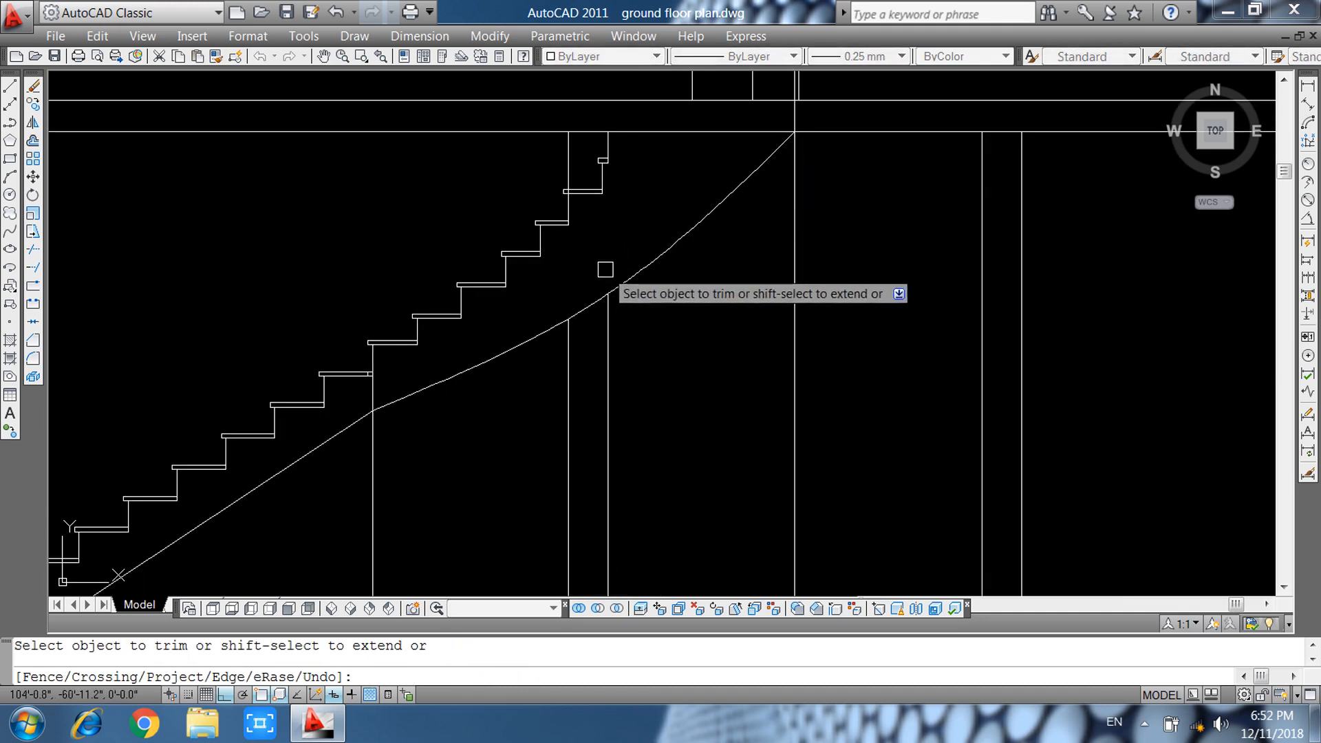
key(Escape)
key(Escape)
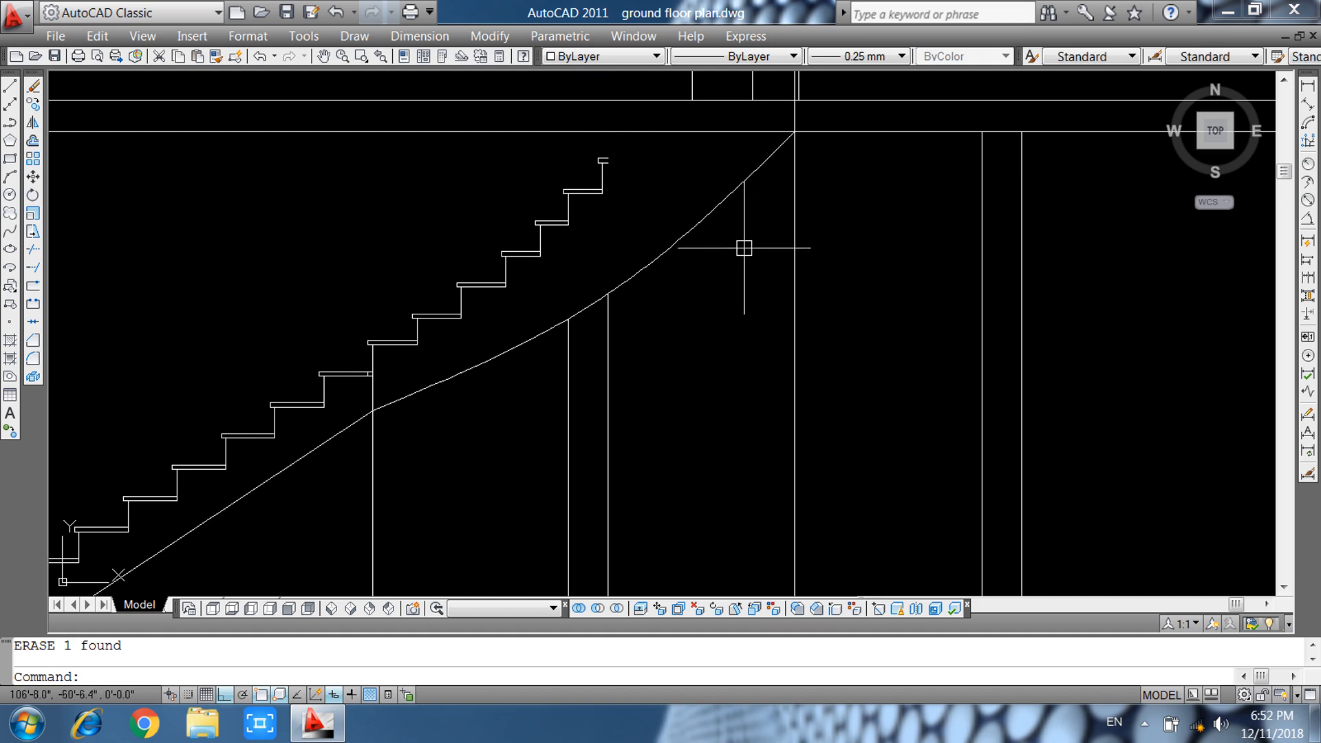
Draw a vertical line from the top tread's outer lower corner up to the slab underside.
text(l)
key(Return)
scroll(684, 207, up, 3)
click(560, 177)
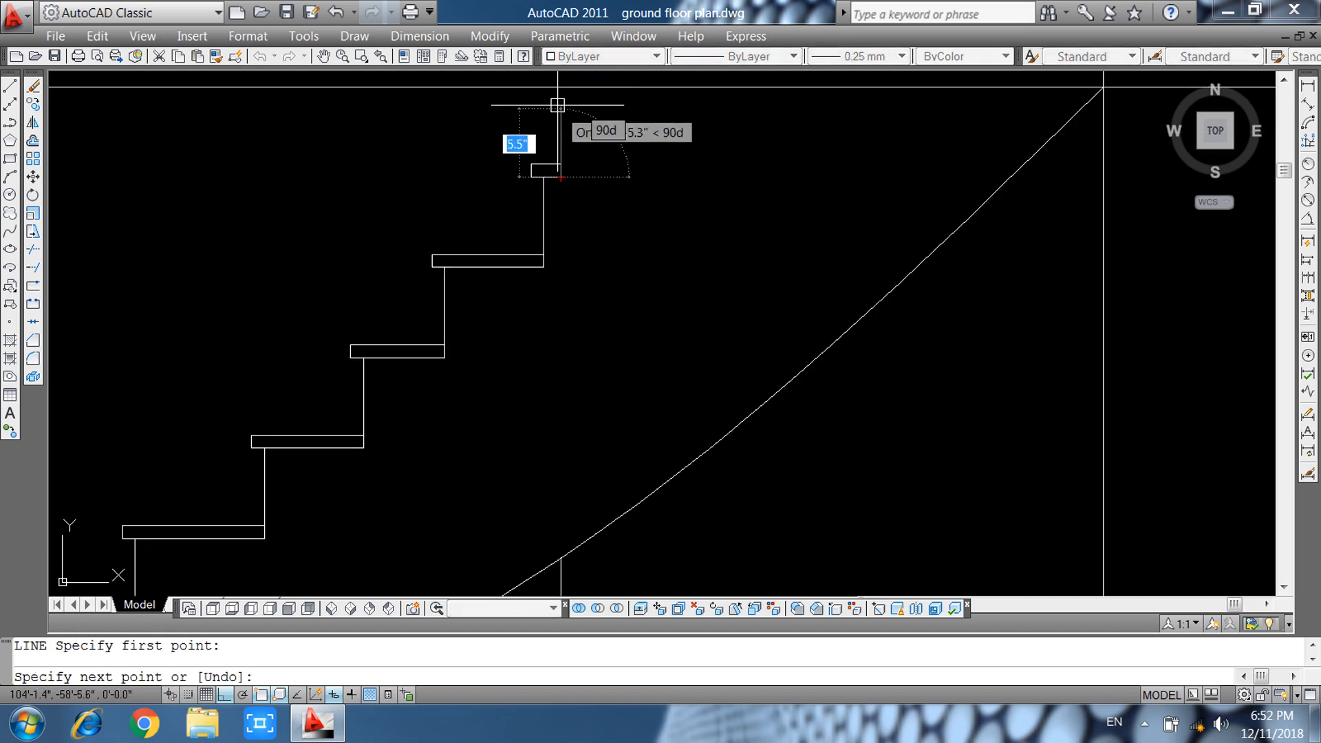
click(560, 87)
key(Return)
scroll(640, 283, down, 3)
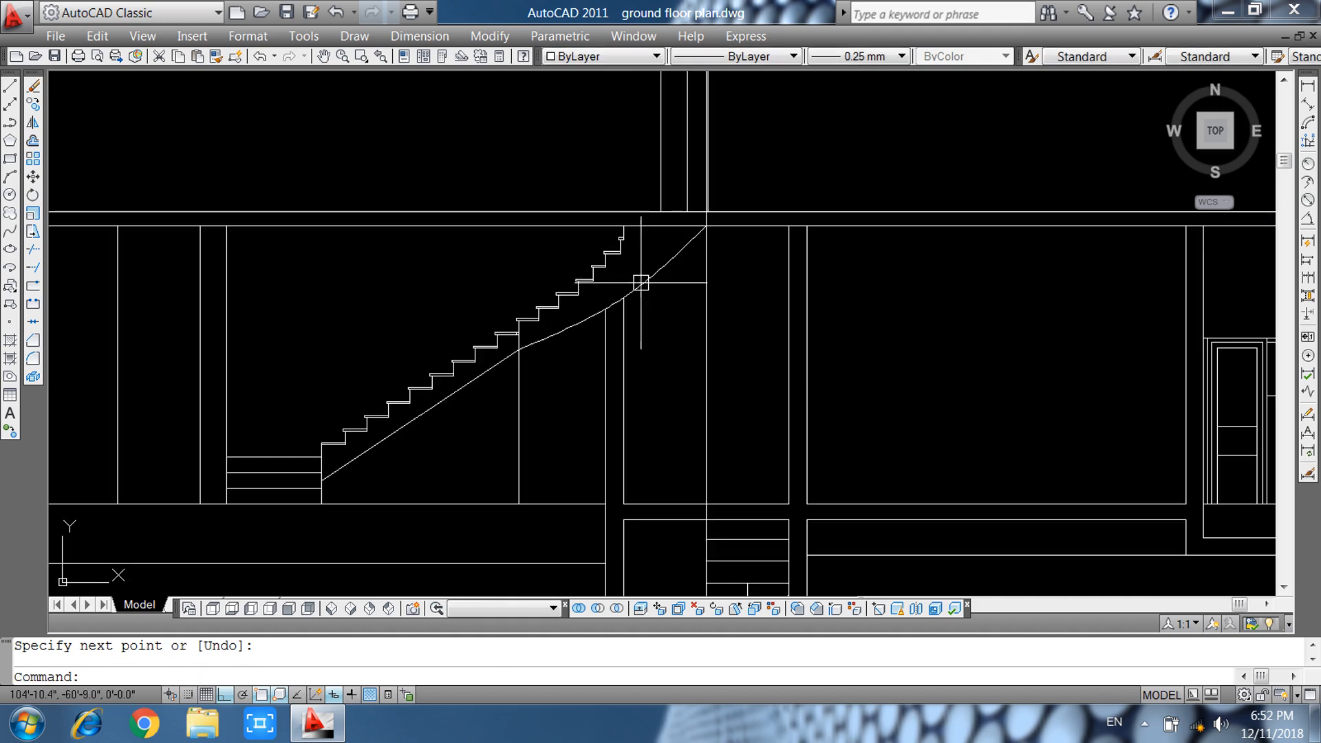
Draw a vertical construction line through the wall's inner corner at the base of the lower stair.
scroll(768, 311, down, 3)
mouse_move(826, 333)
middle_down()
mouse_move(796, 348)
mouse_move(765, 425)
middle_up()
text(x)
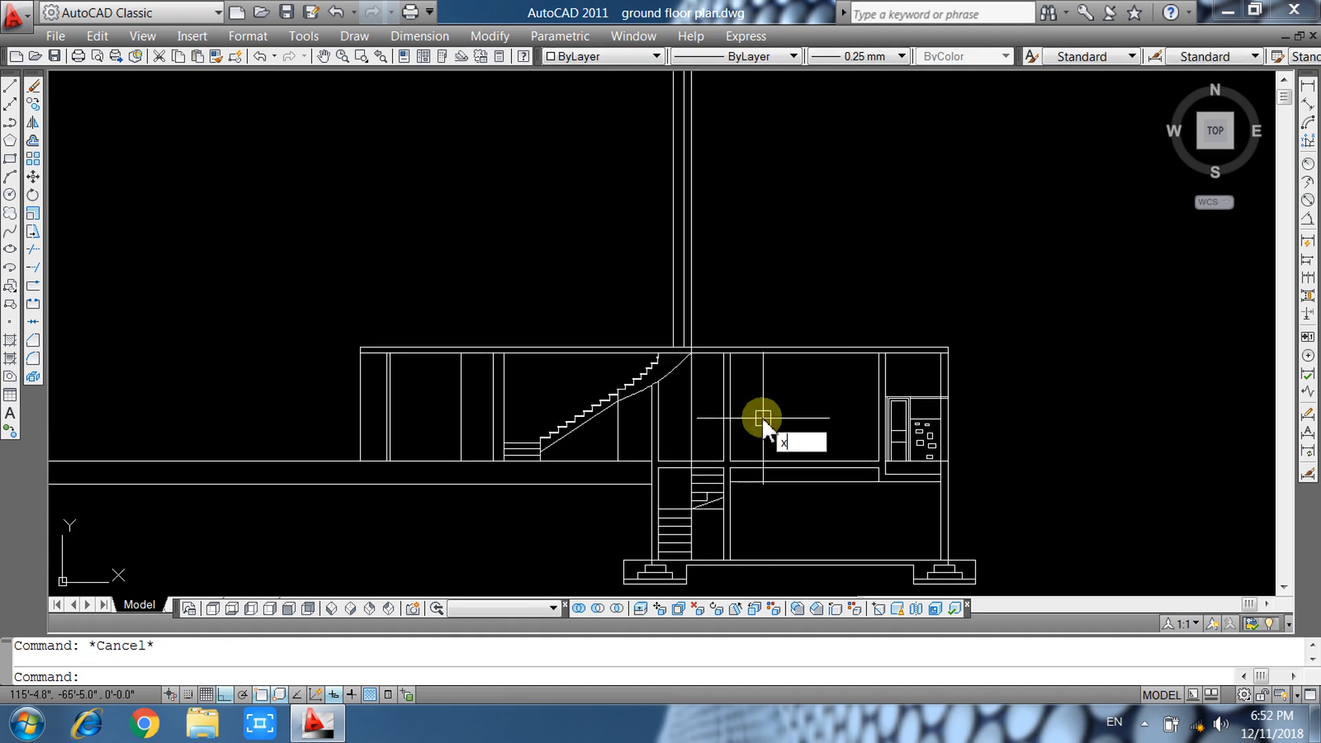
text(l)
key(Return)
text(v)
key(Return)
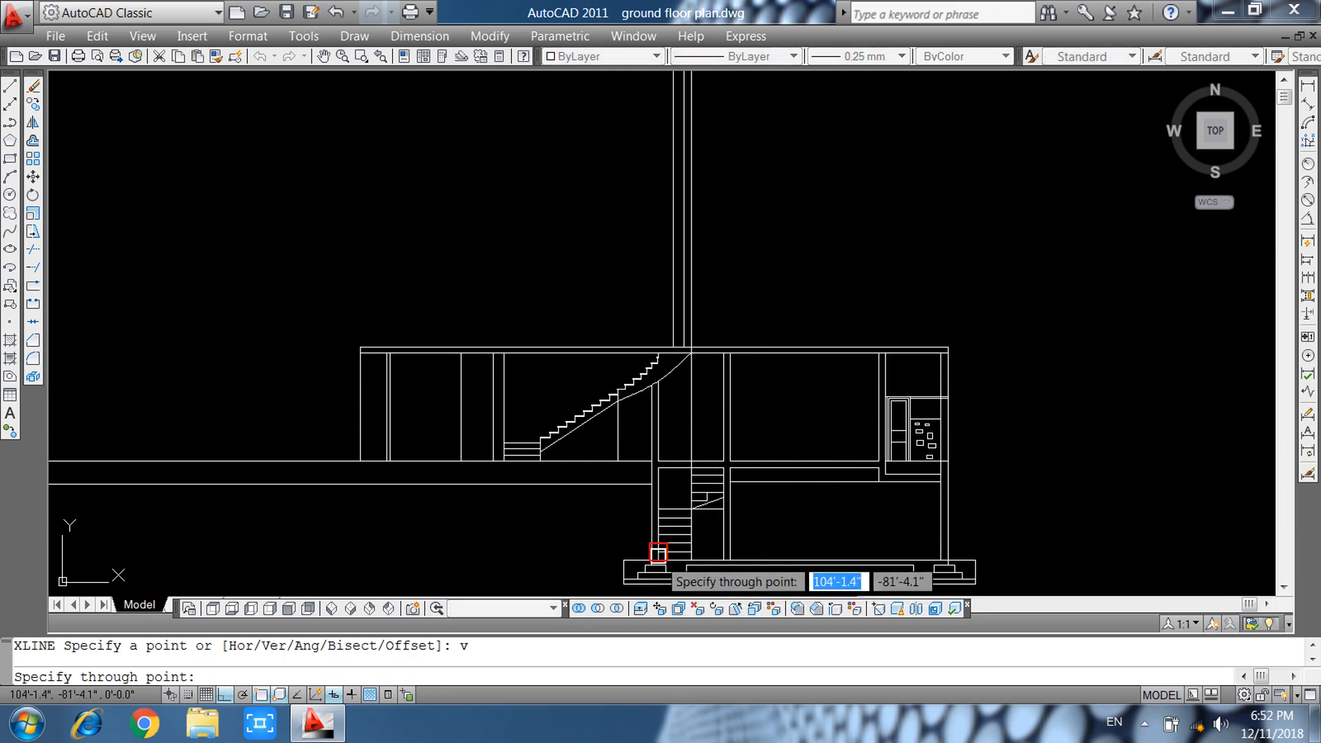
scroll(658, 552, up, 5)
click(664, 601)
scroll(657, 592, down, 5)
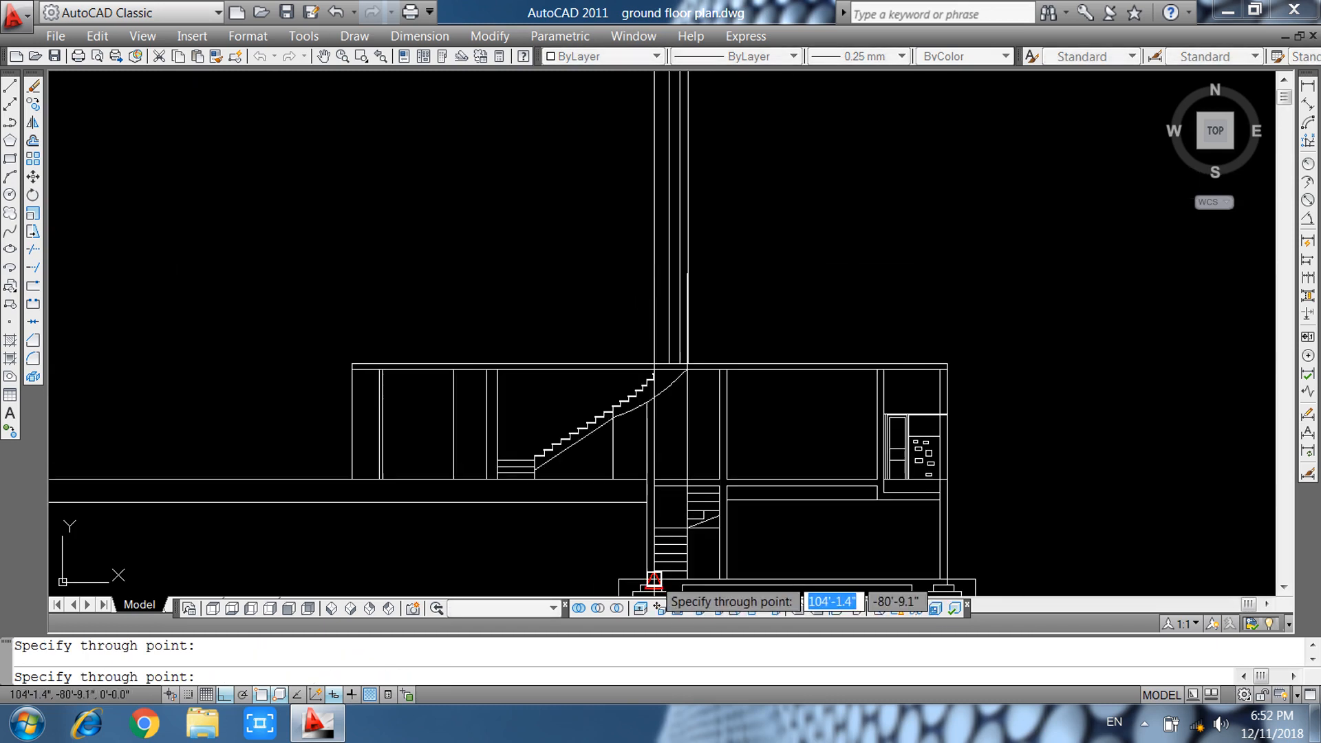
key(Escape)
Extend the lines of the tread just below the topmost one to the vertical construction line.
scroll(720, 338, up, 5)
middle_drag(600, 420, 679, 245)
scroll(544, 317, up, 6)
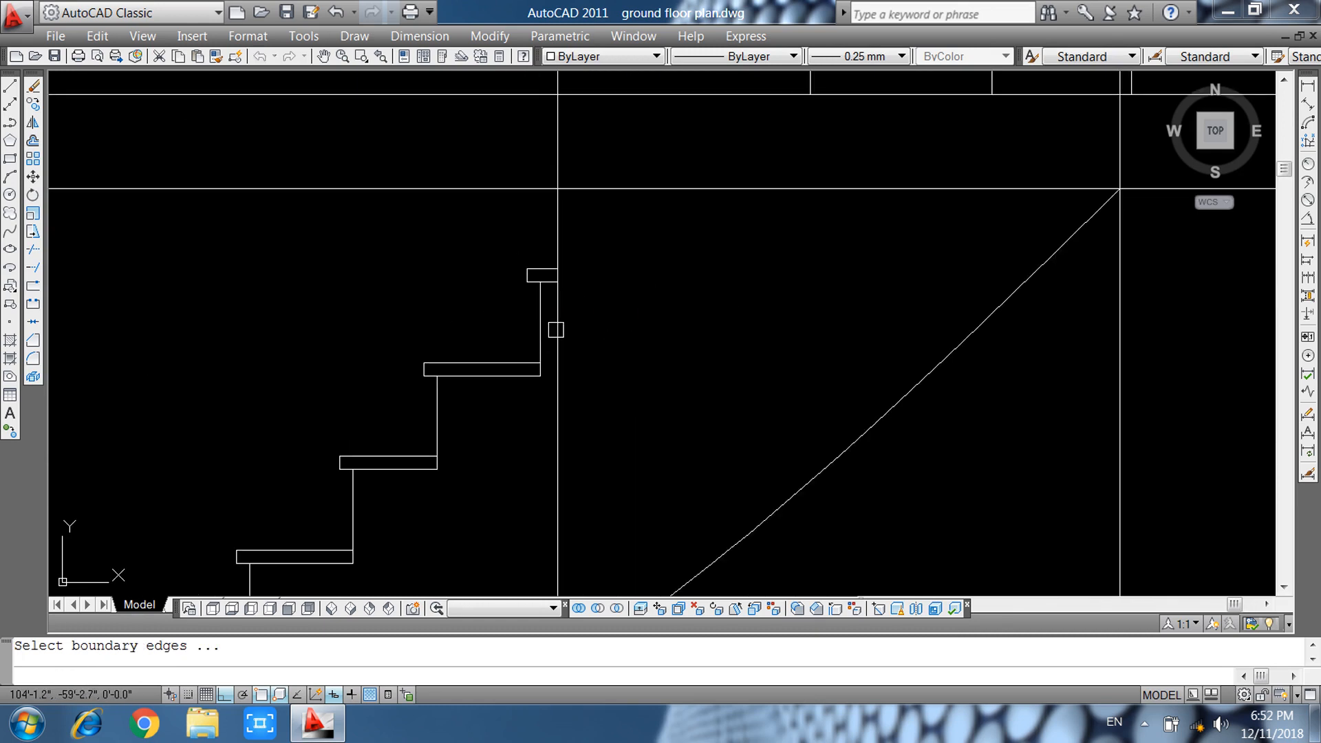
key(Return)
click(519, 336)
click(527, 448)
key(Escape)
key(Escape)
Trim the top riser's line where it crosses the thickness of the tread below.
text(tr)
key(Return)
key(Return)
scroll(540, 375, up, 5)
key(Escape)
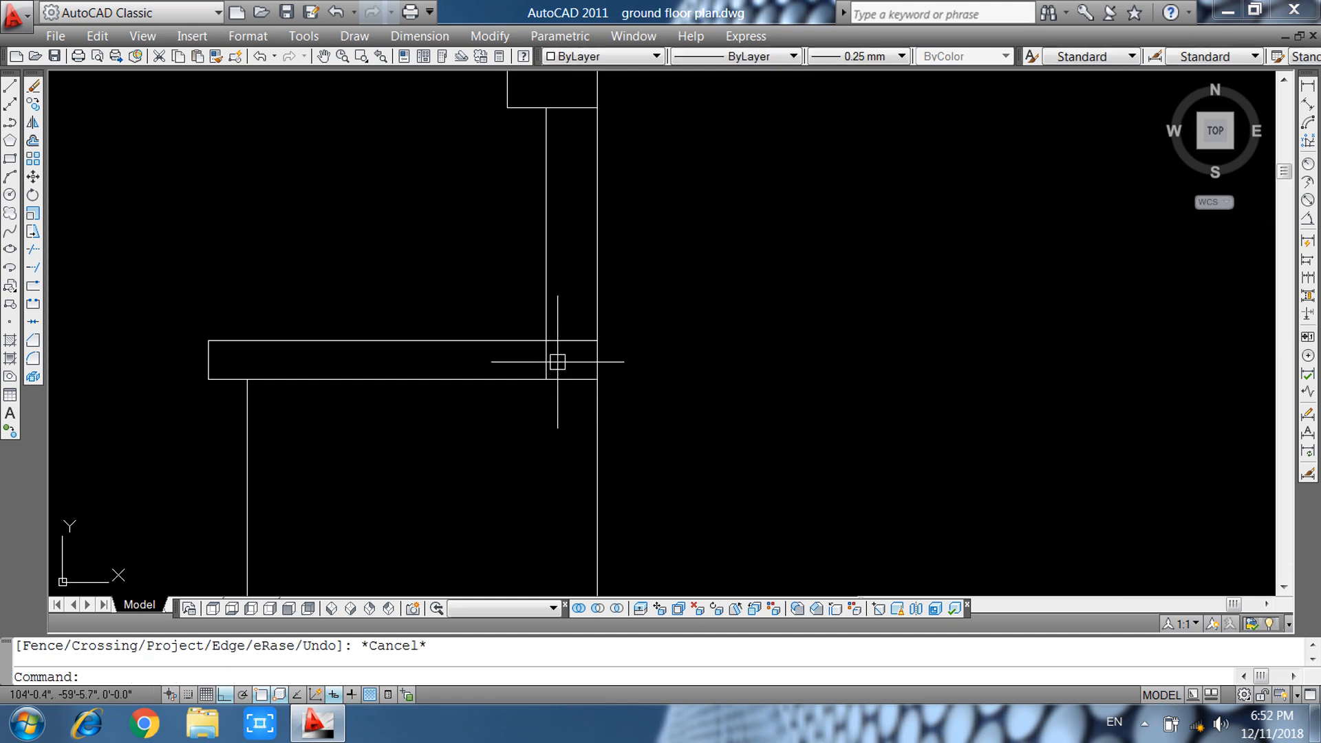
text(tr)
key(Return)
key(Return)
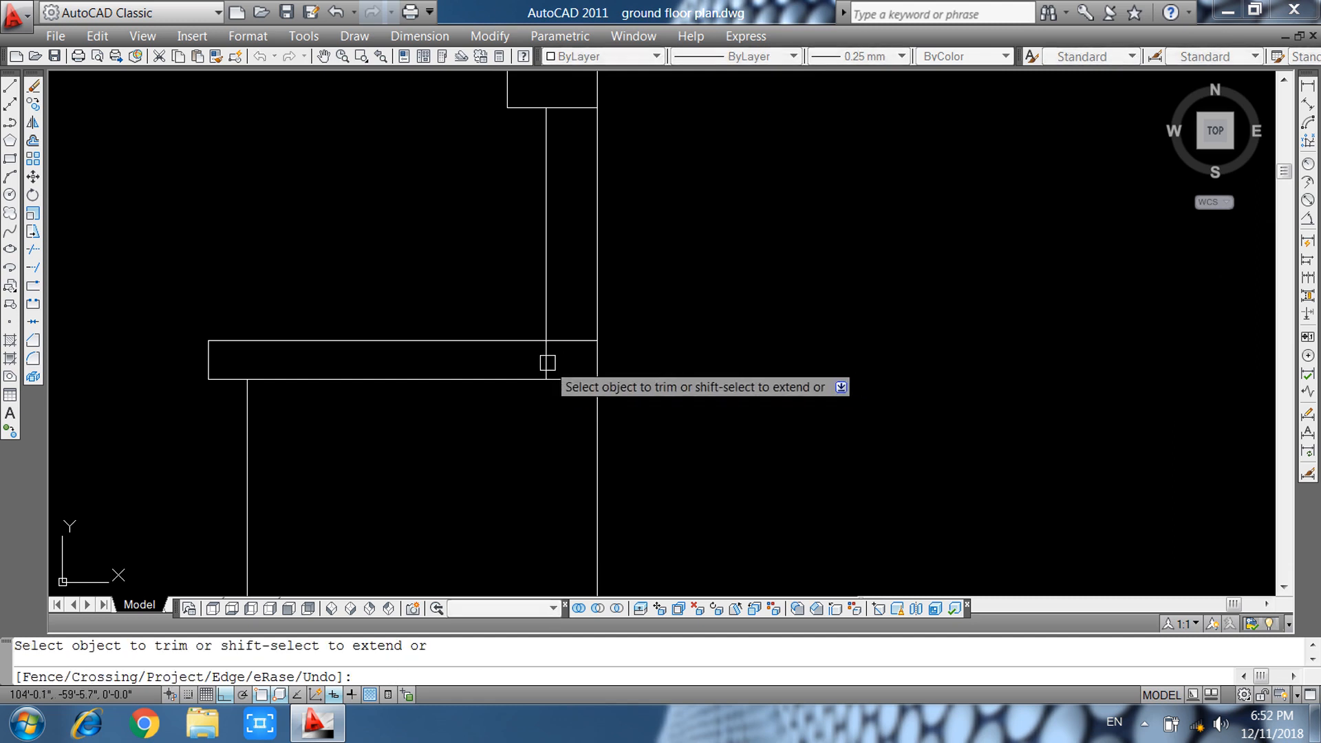
key(Escape)
click(546, 360)
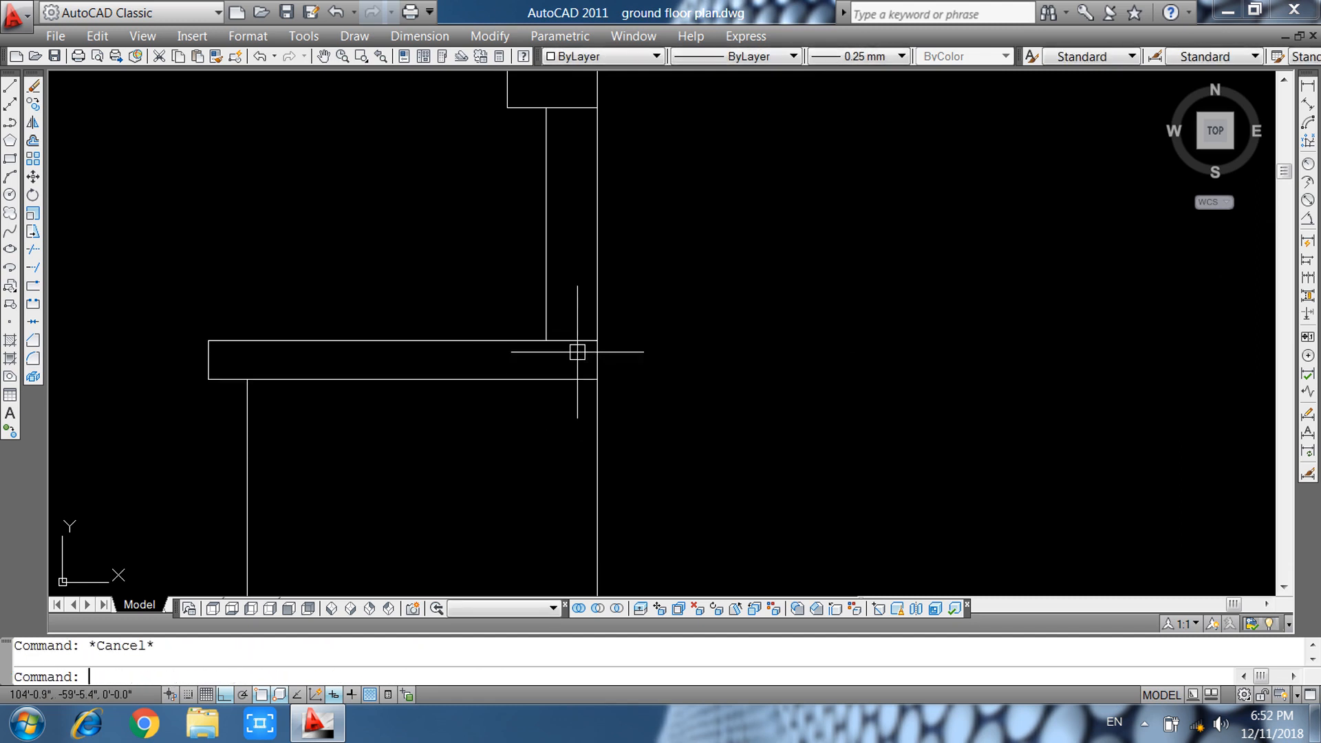
Trim the vertical construction lines within the slab thickness and between the upper tread and the curved soffit.
scroll(612, 398, down, 6)
middle_drag(796, 417, 704, 287)
text(tr)
key(Return)
key(Return)
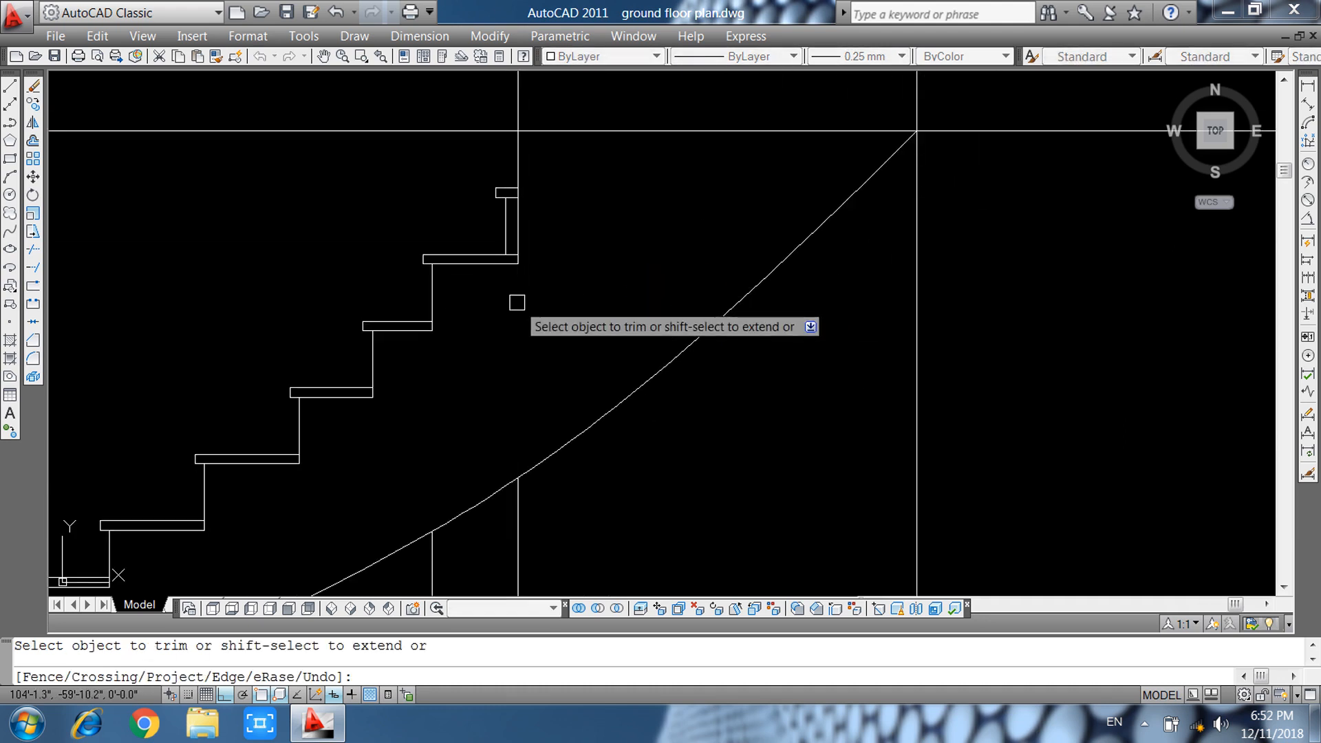
scroll(562, 252, down, 4)
scroll(539, 199, up, 6)
click(605, 189)
click(540, 200)
scroll(592, 202, down, 5)
scroll(591, 201, down, 2)
scroll(605, 195, up, 6)
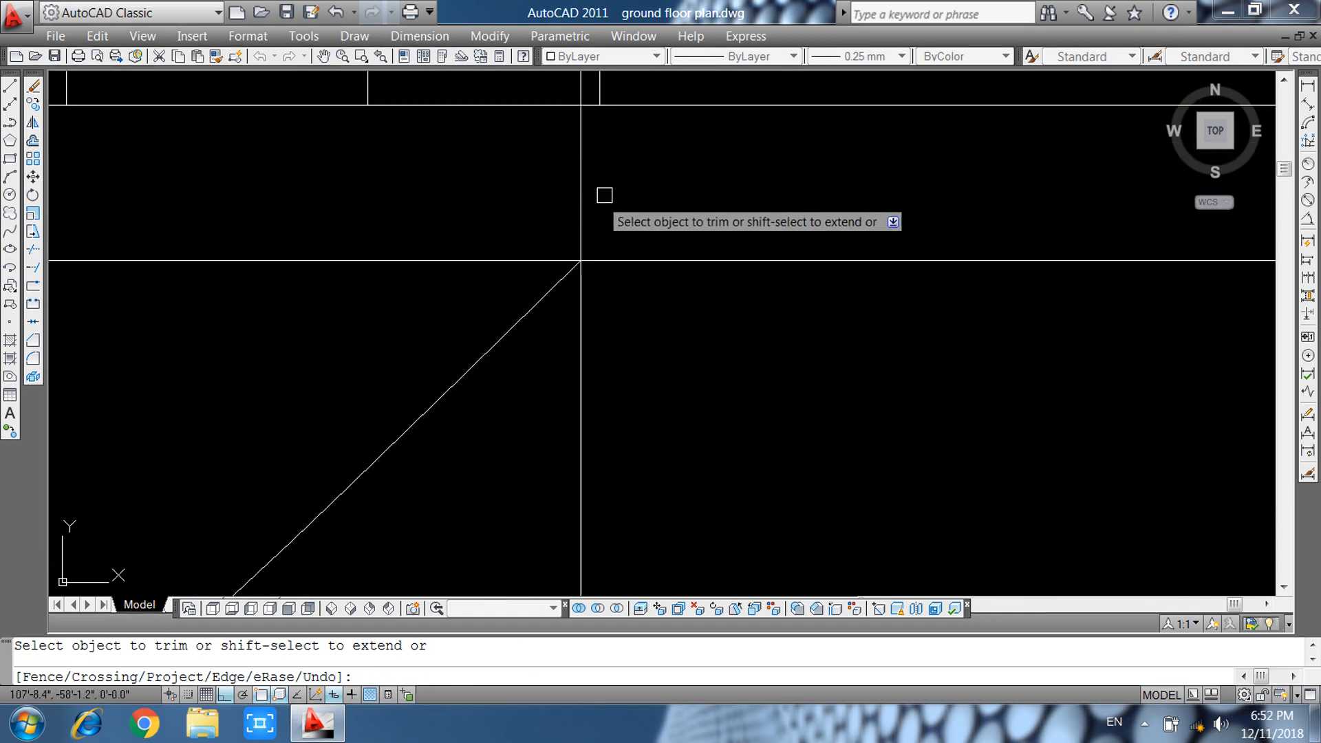
scroll(614, 268, down, 5)
scroll(615, 268, down, 5)
middle_drag(698, 83, 720, 296)
key(Escape)
key(Escape)
Erase the surplus vertical projection lines above the slab over the staircase.
click(743, 233)
key(Escape)
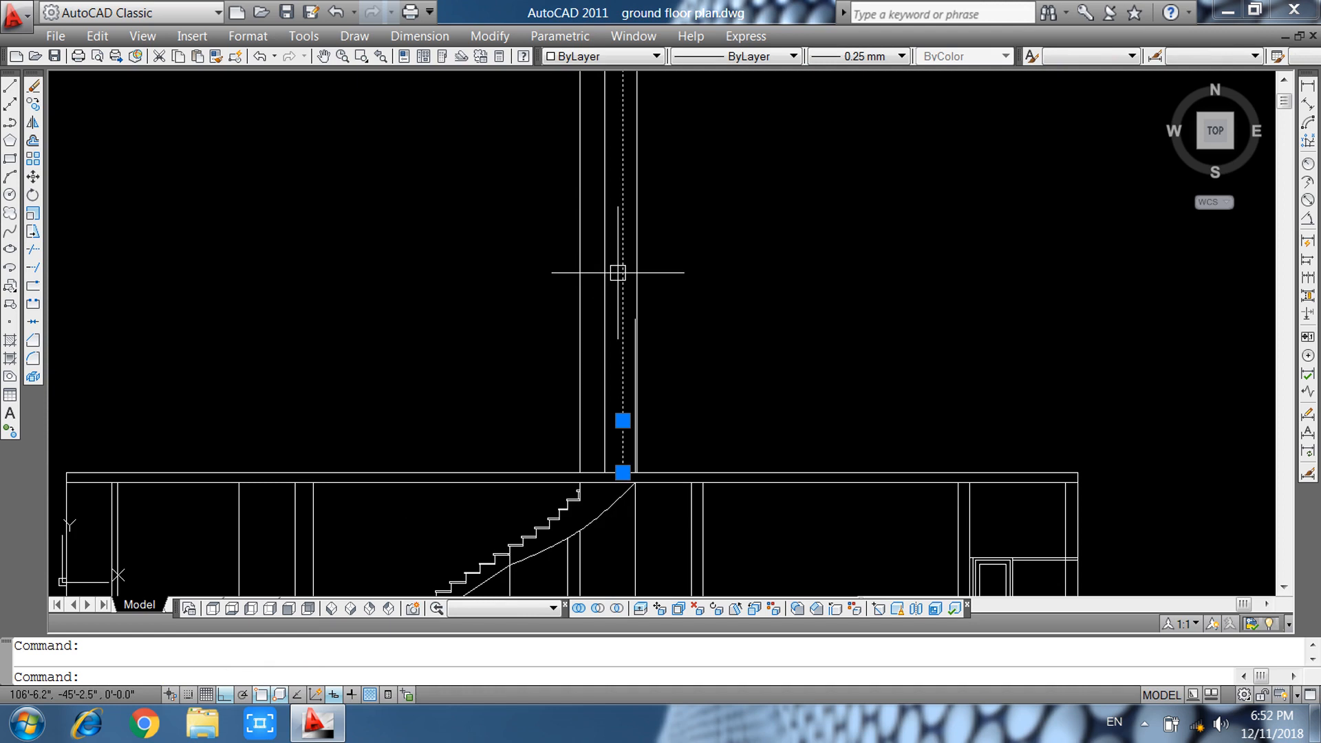
key(Delete)
scroll(617, 273, up, 5)
scroll(673, 424, up, 3)
key(Delete)
scroll(622, 412, down, 4)
scroll(553, 433, up, 2)
scroll(582, 430, down, 6)
scroll(590, 323, up, 5)
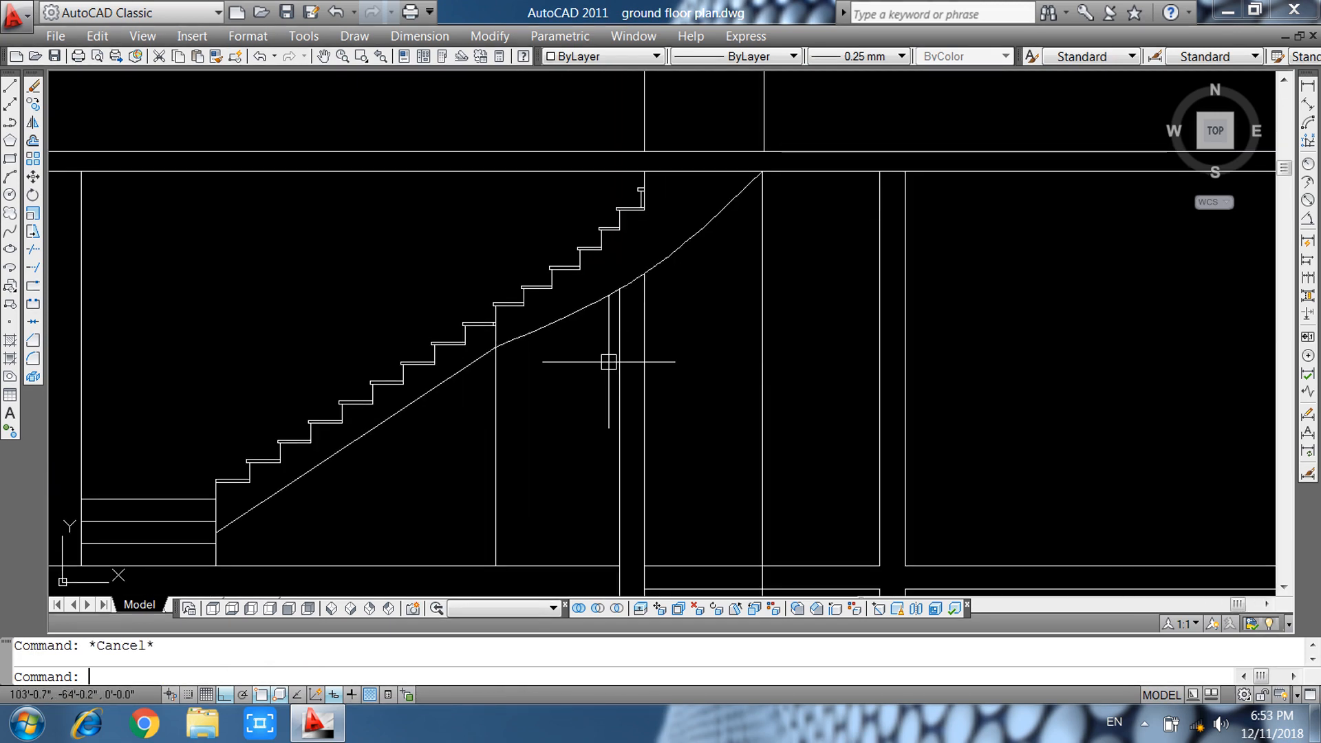
scroll(702, 330, down, 2)
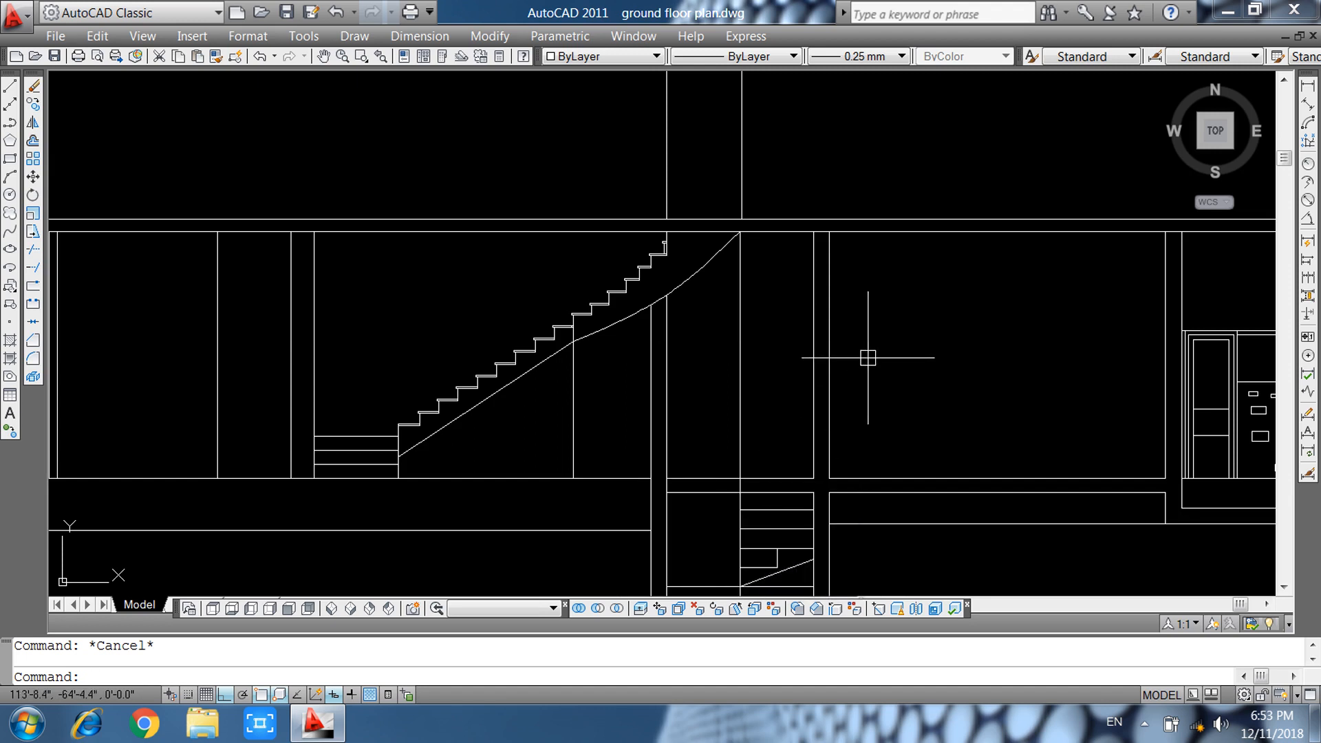
Try to trim the floor line between the wall and the vertical line above the lower stair flight.
key(Return)
key(Return)
click(699, 480)
key(Escape)
click(1146, 725)
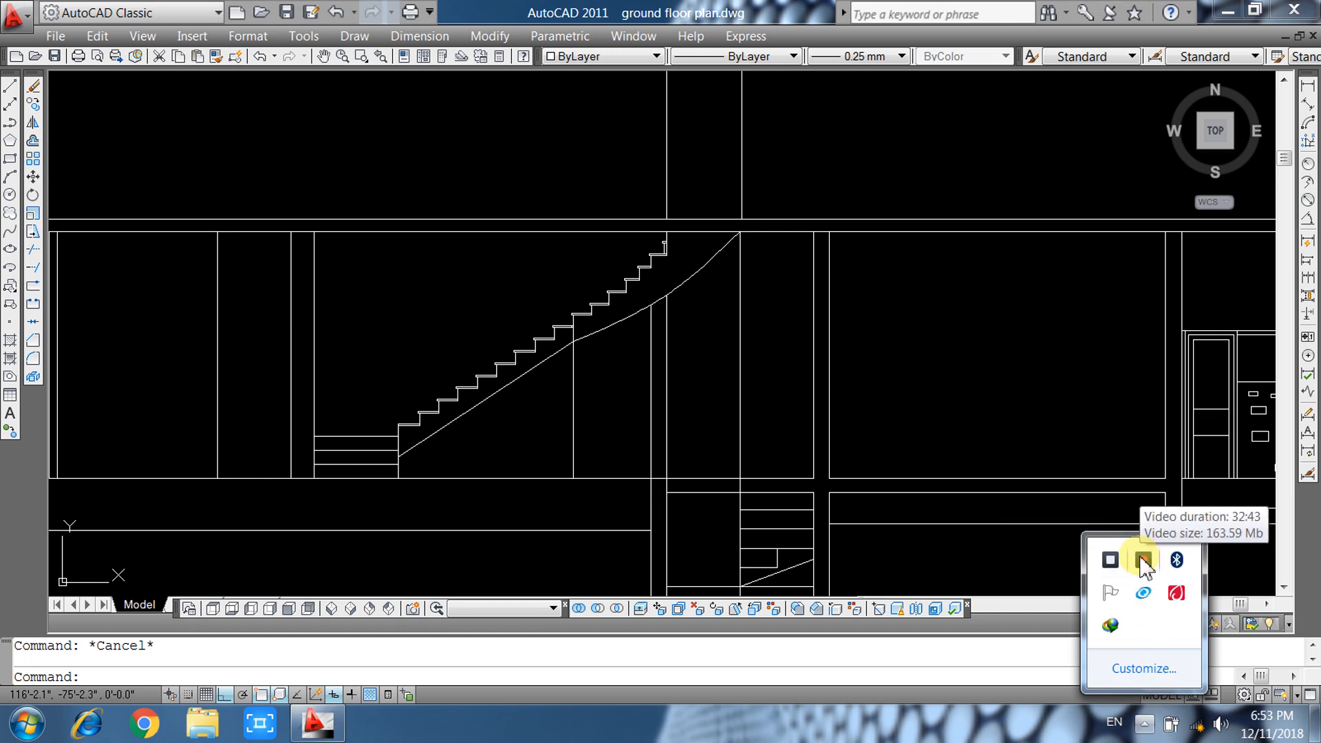
click(1144, 562)
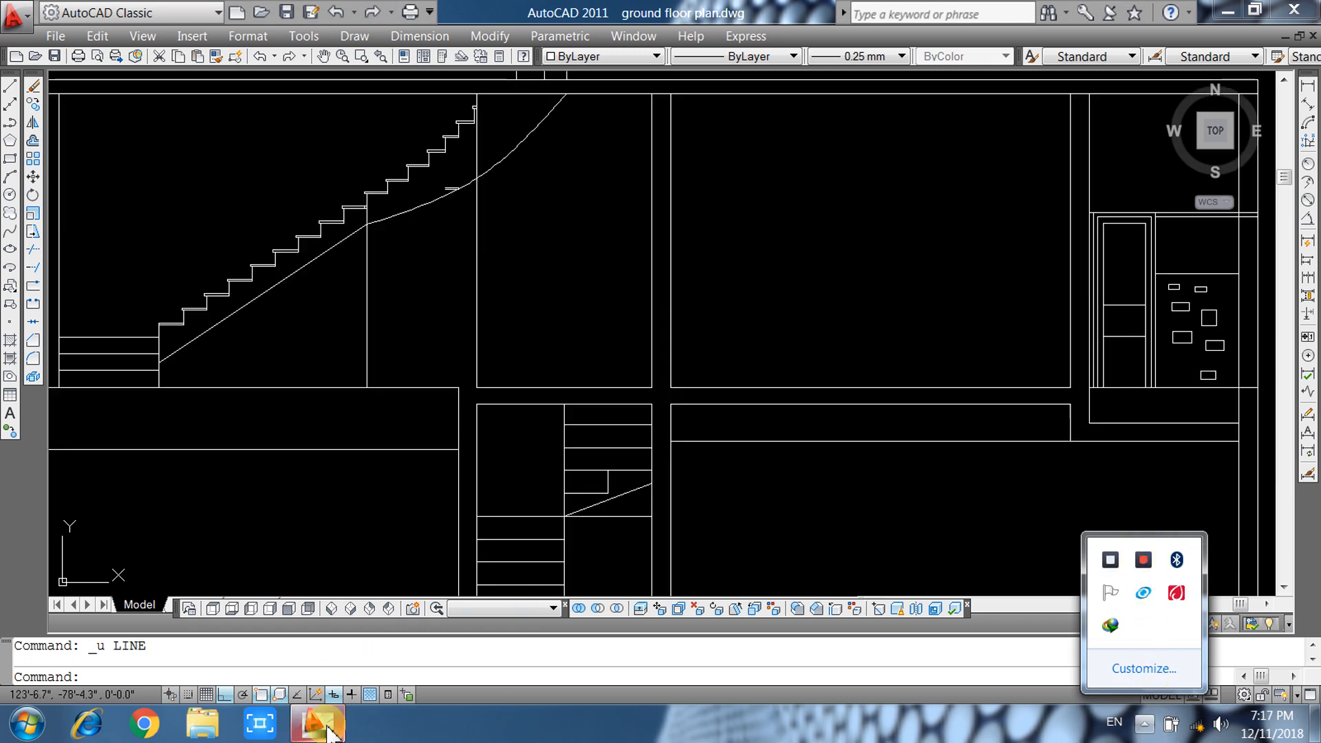
click(327, 726)
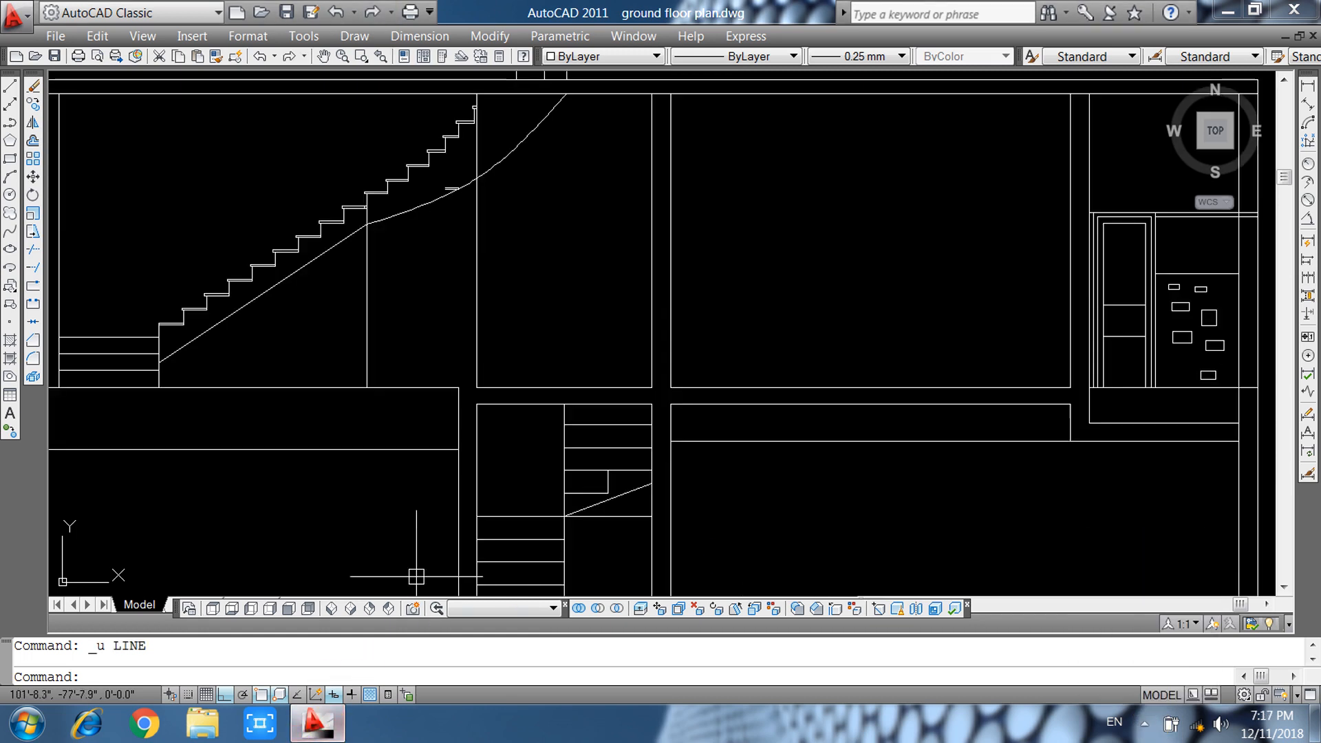
click(401, 543)
click(407, 512)
Erase the curved soffit spline below the upper steps and the short stray lines beside it.
middle_drag(459, 353, 459, 588)
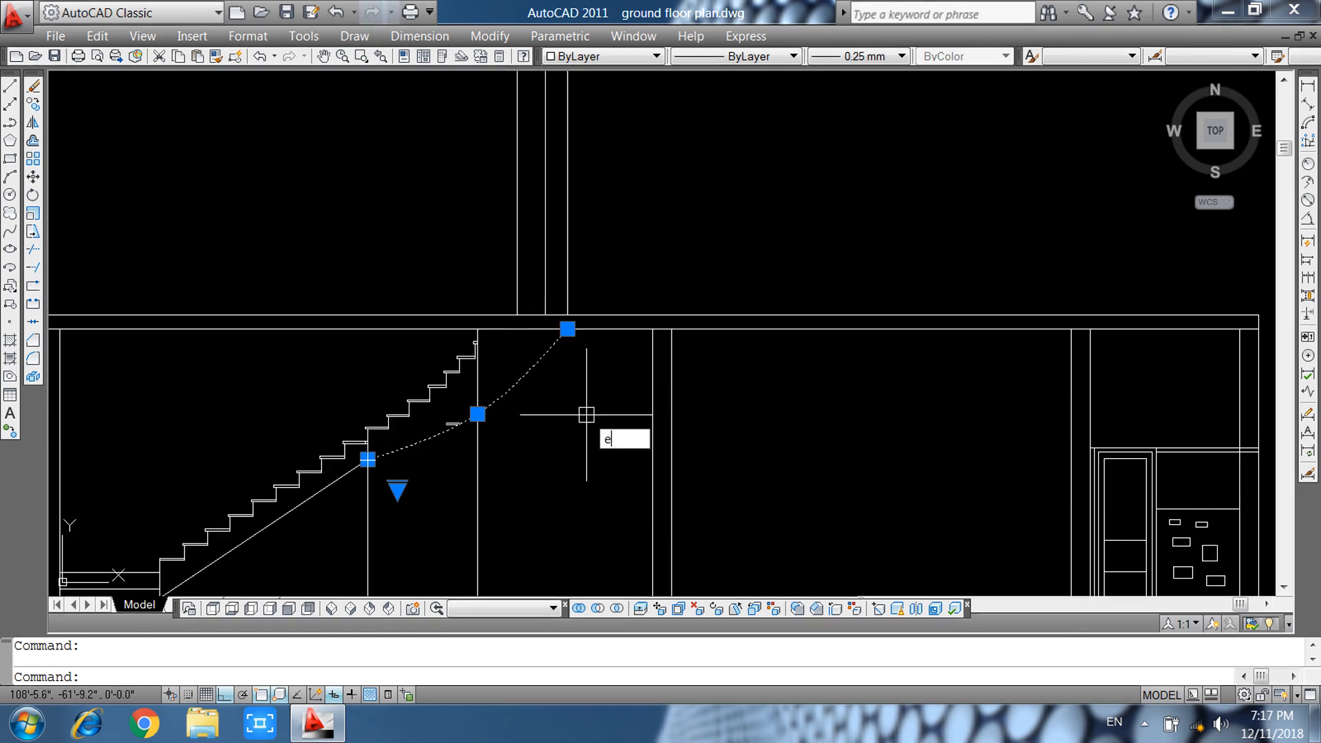
key(Return)
scroll(586, 415, down, 5)
scroll(675, 333, up, 1)
scroll(675, 333, up, 3)
scroll(554, 339, up, 5)
click(534, 351)
click(589, 375)
key(Delete)
mouse_move(520, 396)
middle_down()
mouse_move(533, 472)
mouse_move(528, 374)
middle_up()
scroll(532, 471, down, 2)
click(10, 232)
scroll(487, 304, up, 1)
scroll(558, 375, down, 3)
middle_drag(647, 432, 579, 313)
key(Escape)
Draw vertical construction lines through the lower stair flight's two bottom corners, and erase the two projection lines between them above the slab.
text(xl)
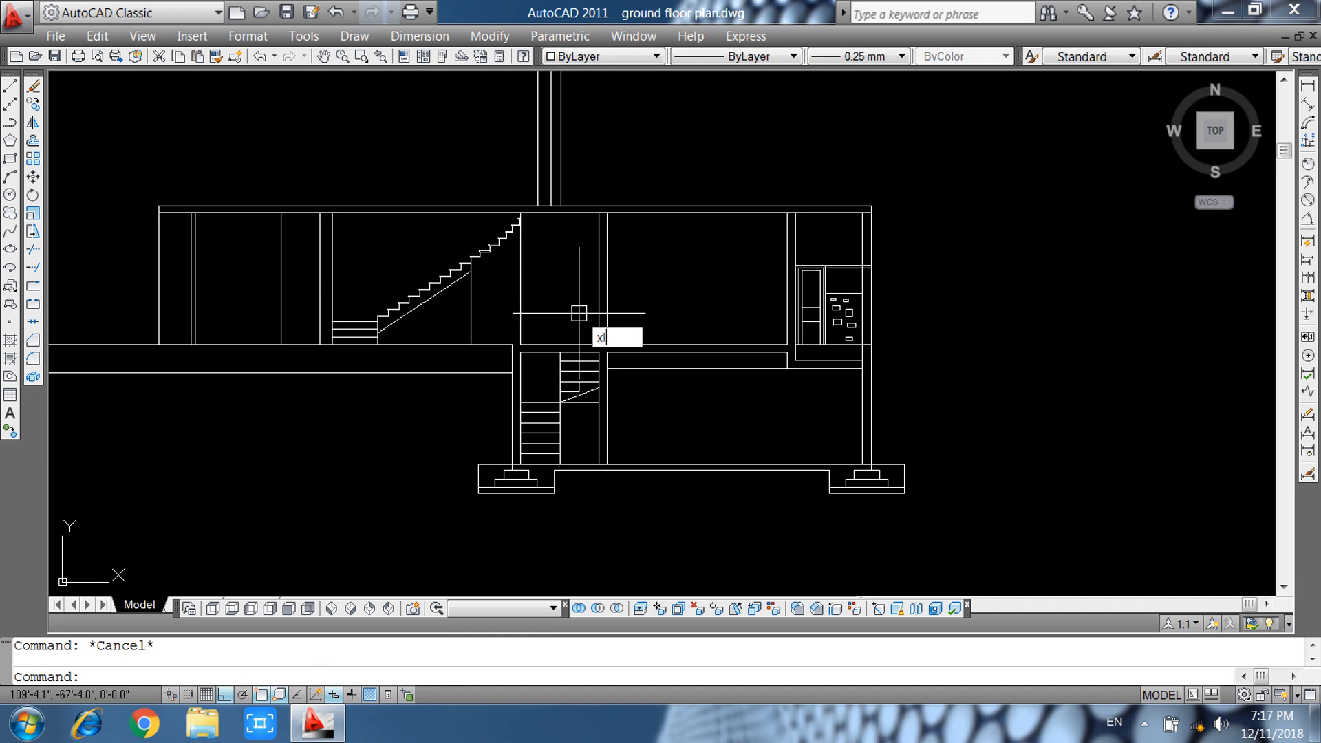
key(Return)
text(v)
key(Return)
scroll(562, 474, up, 4)
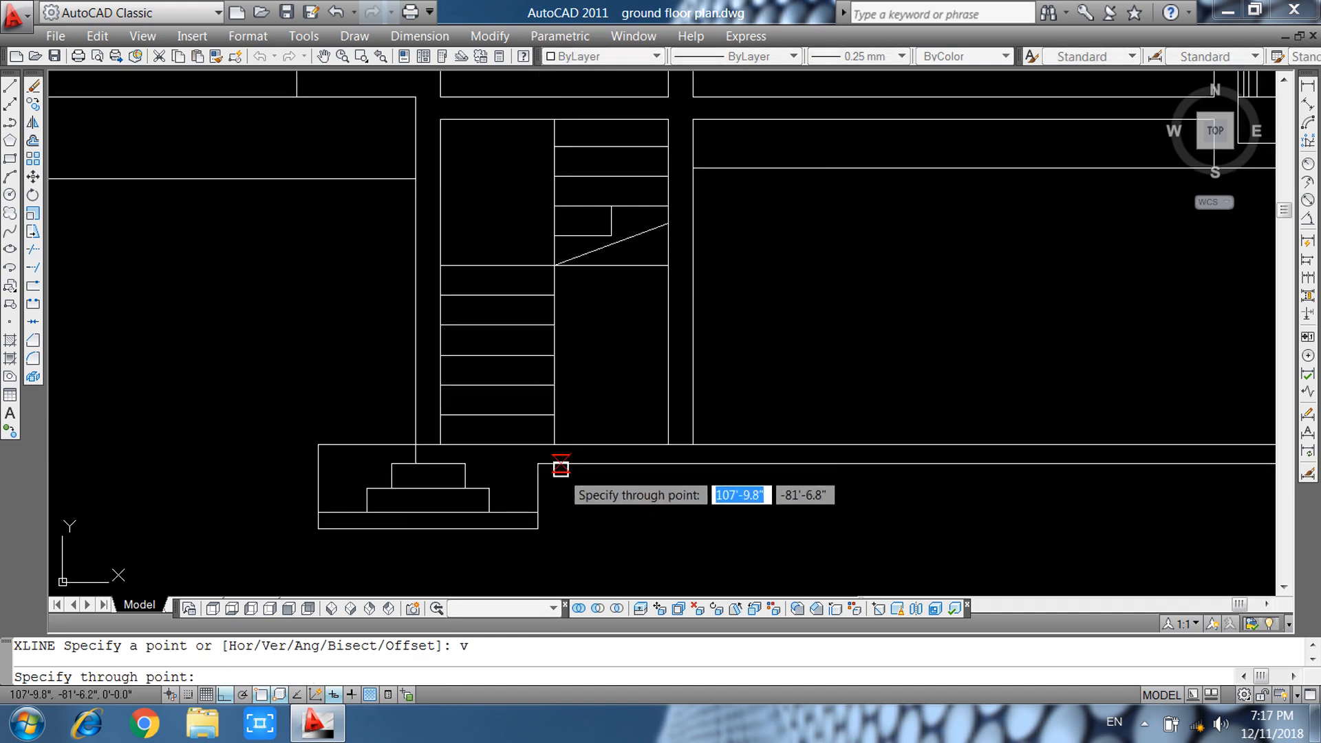
click(554, 445)
click(440, 444)
scroll(570, 566, down, 1)
scroll(773, 421, down, 2)
middle_drag(773, 392, 702, 516)
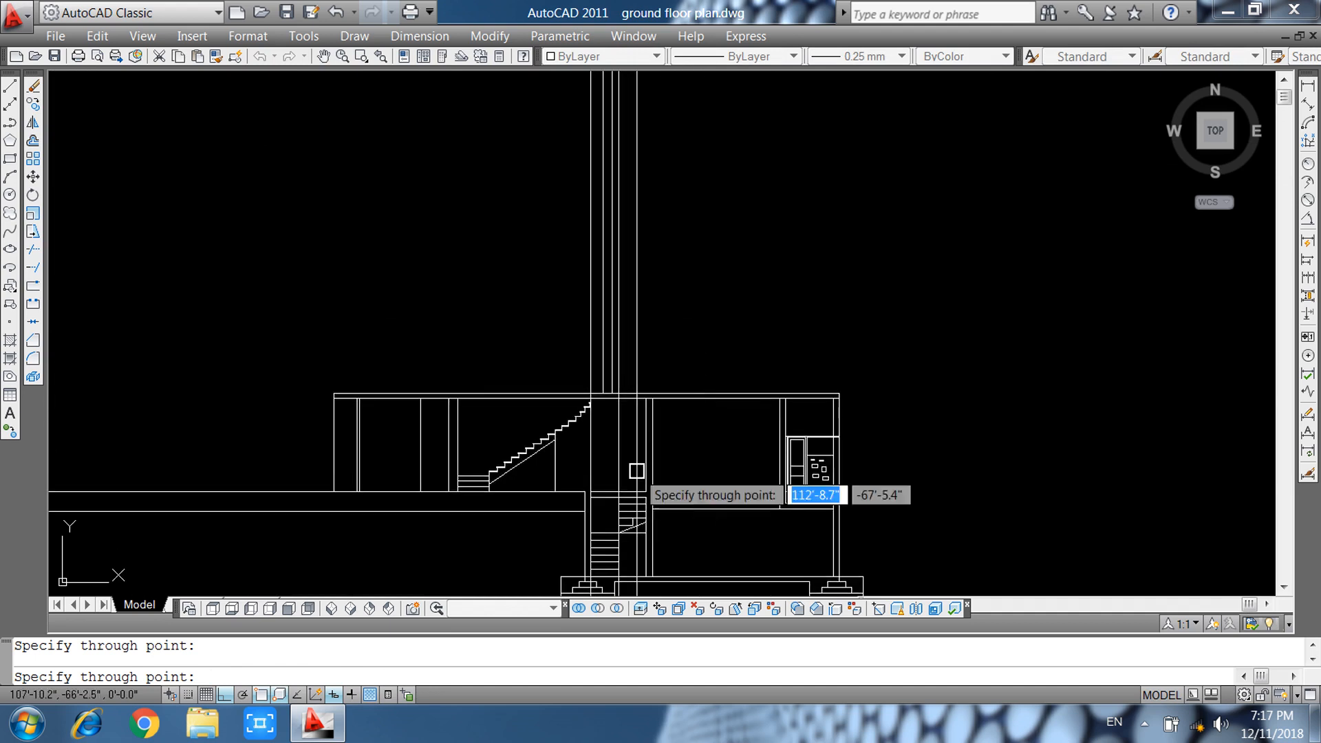
scroll(589, 418, up, 4)
key(Escape)
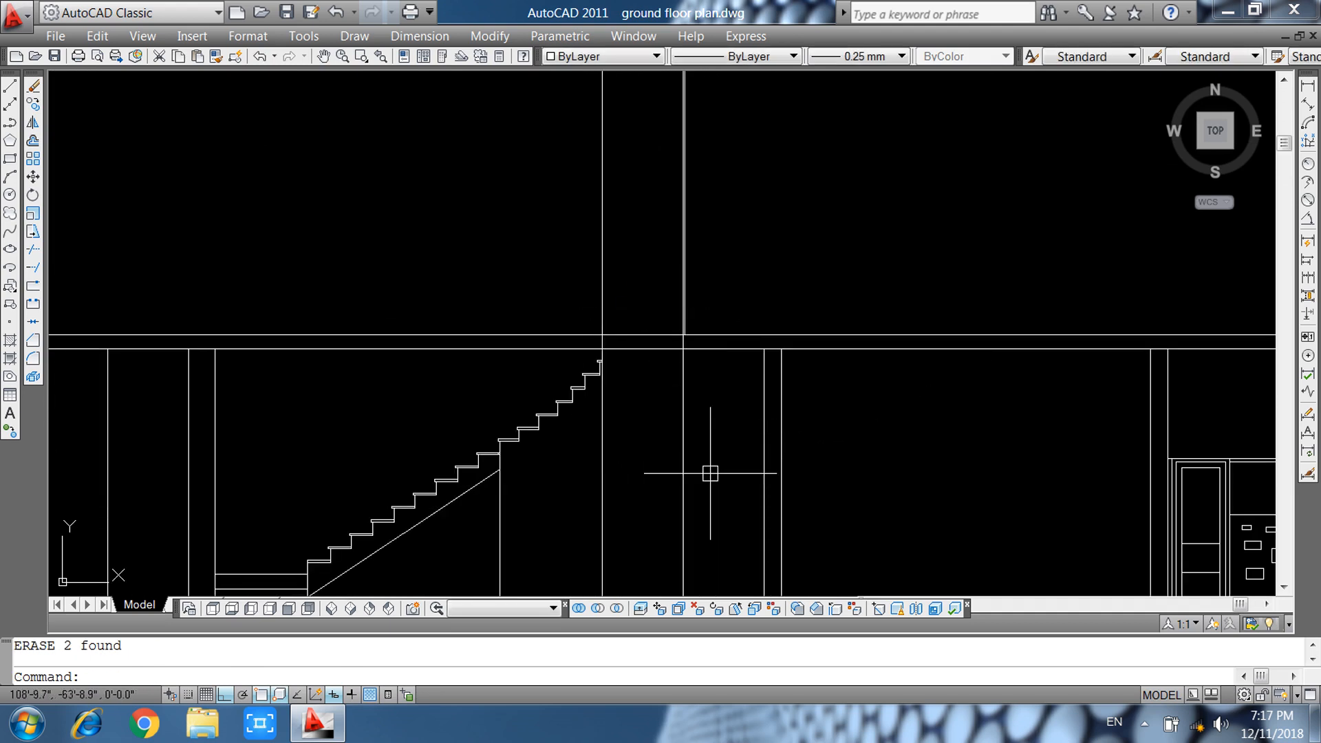
Draw a fit-point spline along the upper steps' bottom corners, from the lower flight's top corner up to the slab underside.
middle_drag(710, 473, 648, 437)
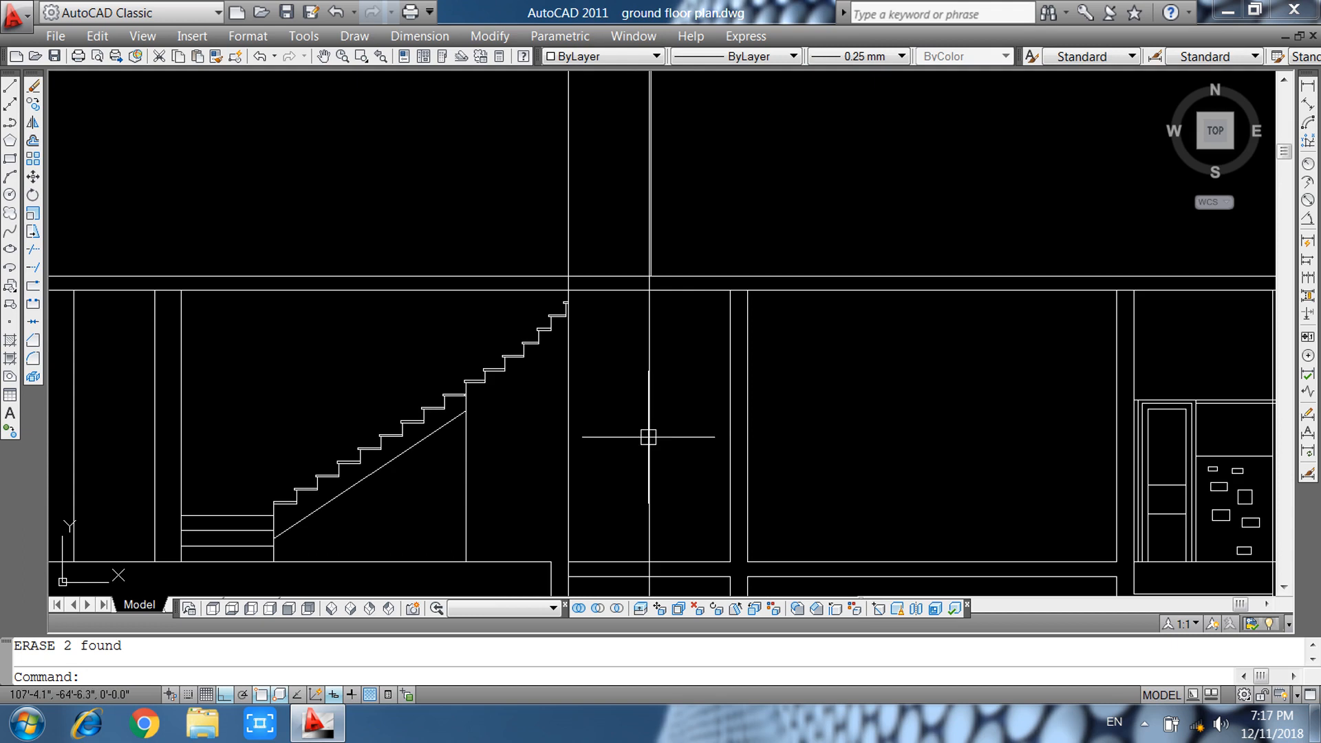
click(11, 234)
scroll(555, 403, up, 4)
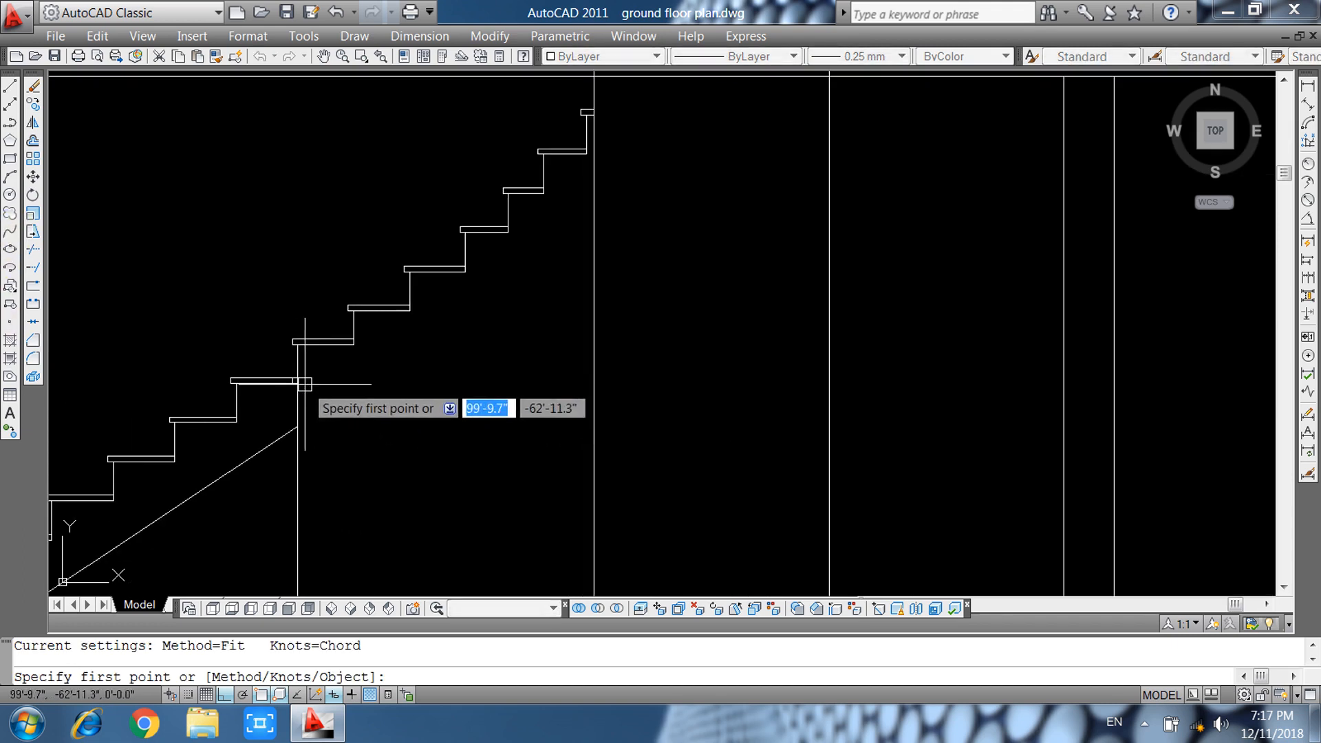
click(297, 380)
click(410, 309)
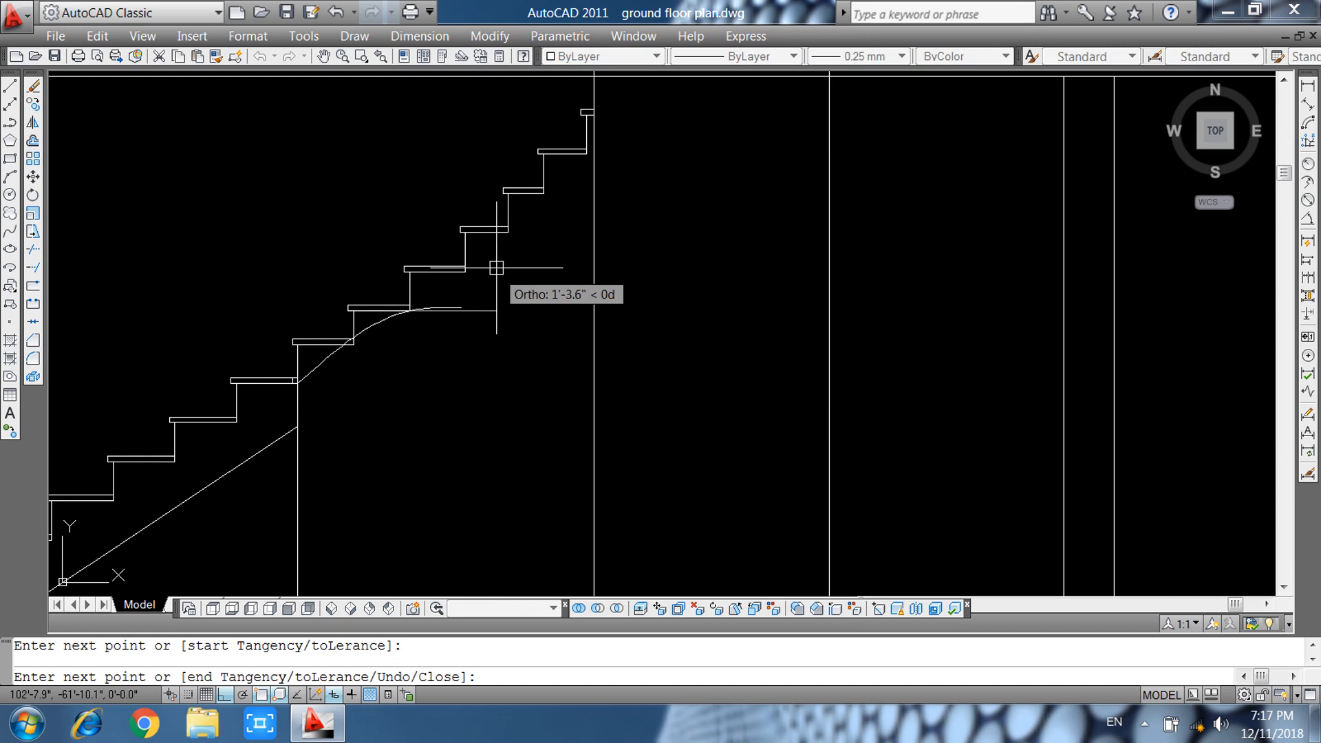
click(509, 233)
middle_drag(658, 301, 628, 511)
scroll(558, 392, up, 2)
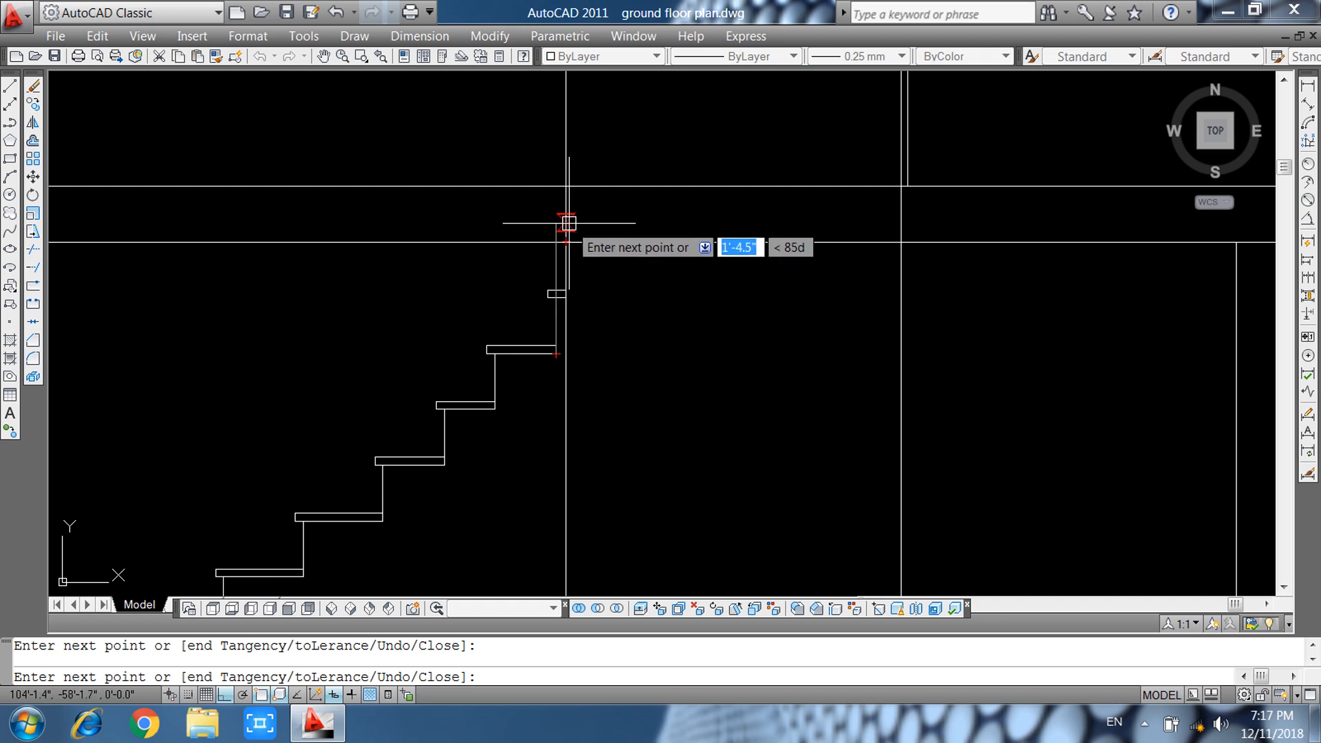
click(566, 253)
key(Escape)
scroll(609, 410, down, 2)
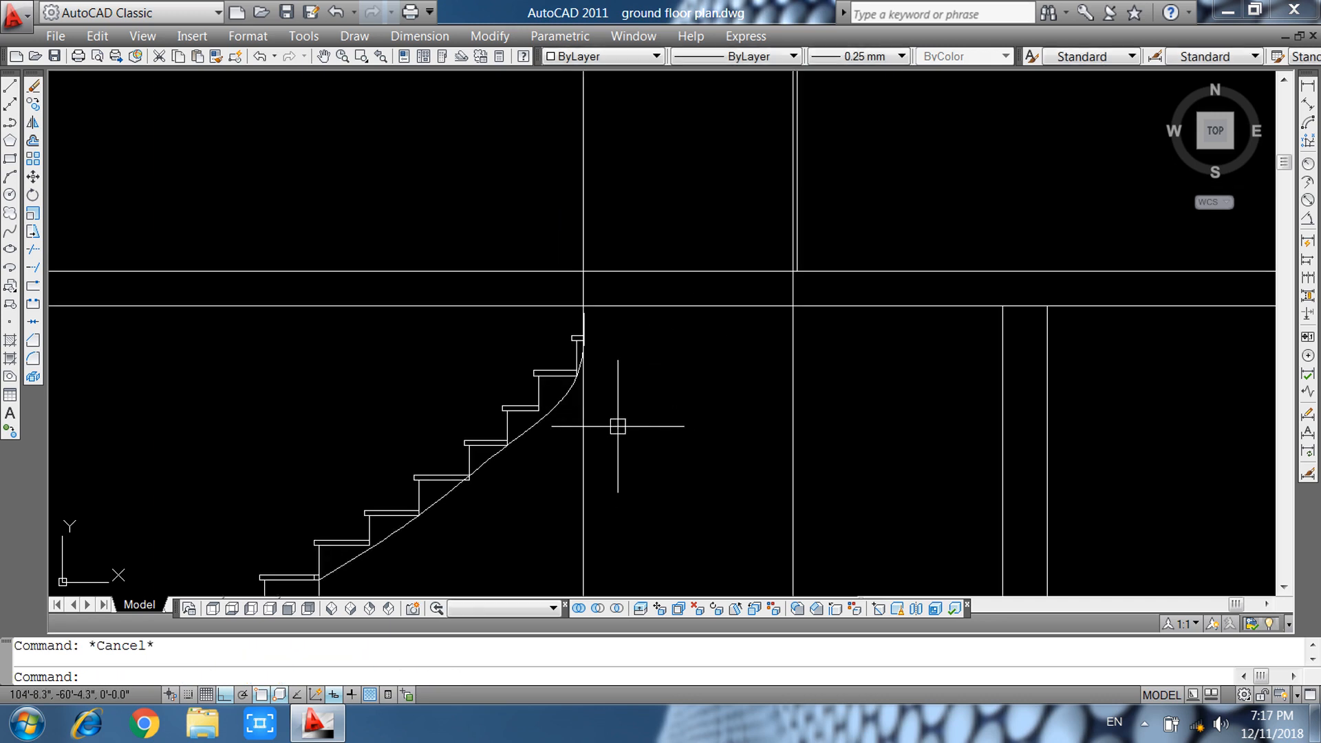
Reshape the soffit spline by moving its upper fit point out to the vertical line and the next two slightly below the steps.
click(577, 376)
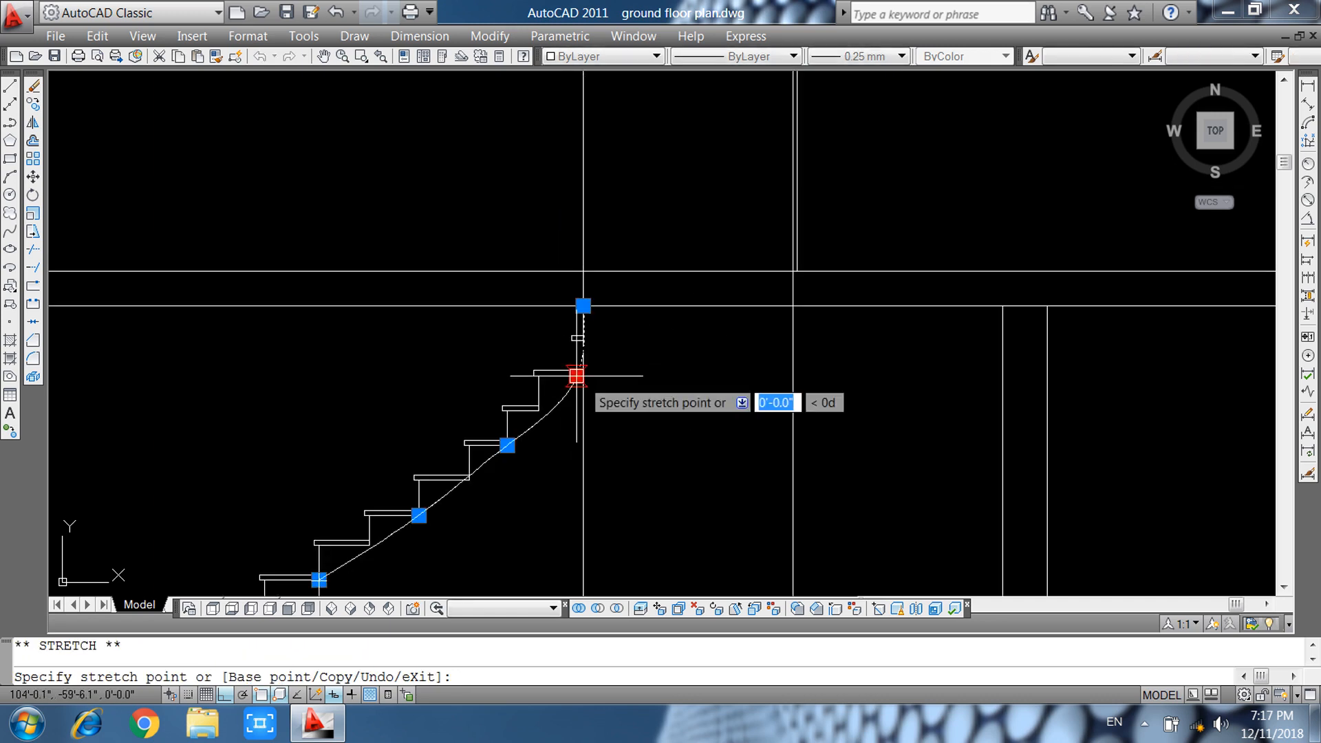
click(507, 445)
click(510, 454)
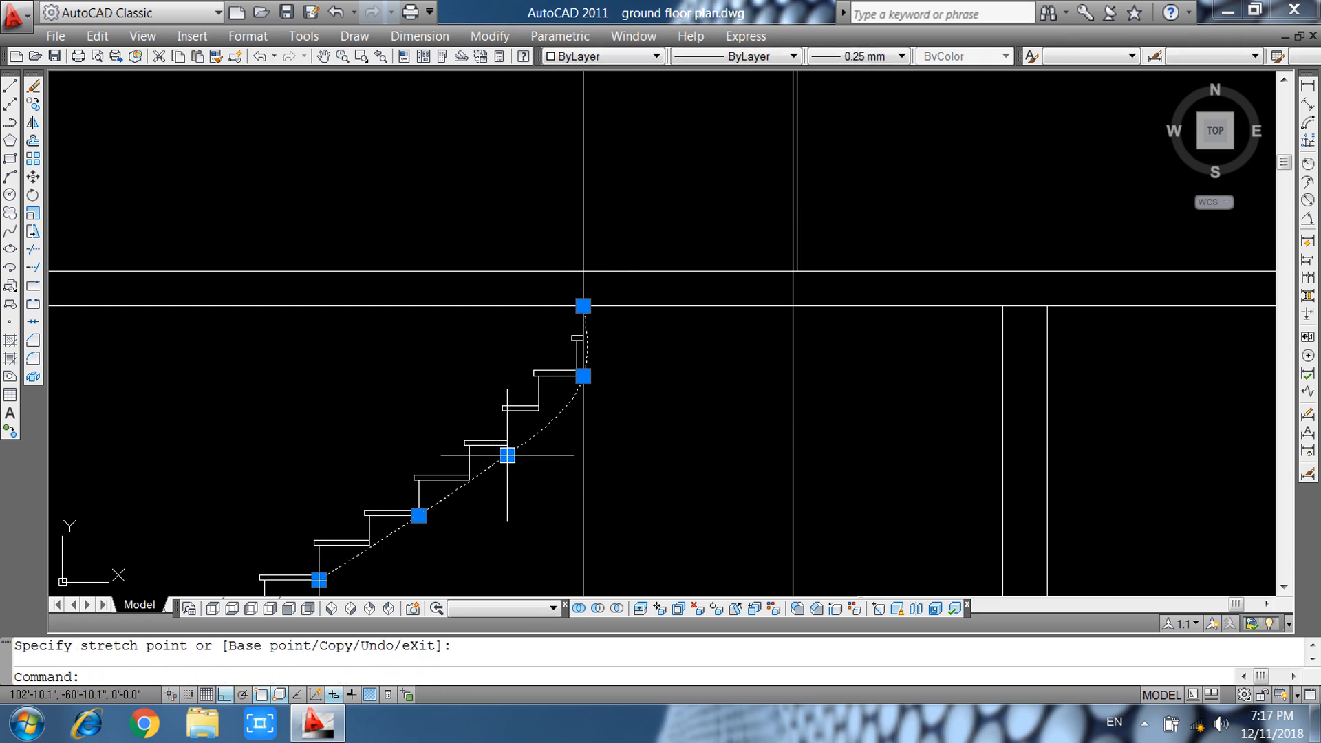
click(419, 515)
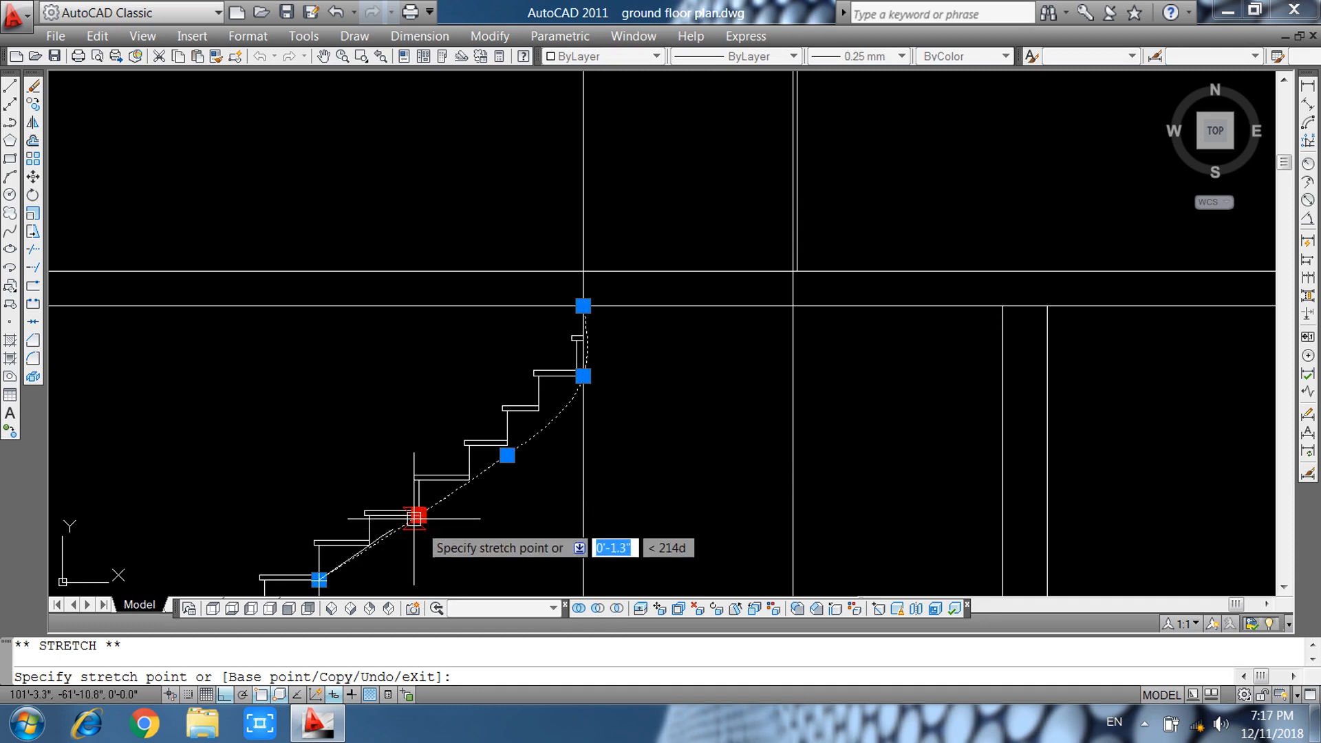
scroll(420, 528, up, 3)
middle_drag(432, 516, 428, 472)
scroll(434, 451, up, 3)
click(424, 414)
scroll(440, 493, down, 5)
middle_drag(663, 296, 553, 449)
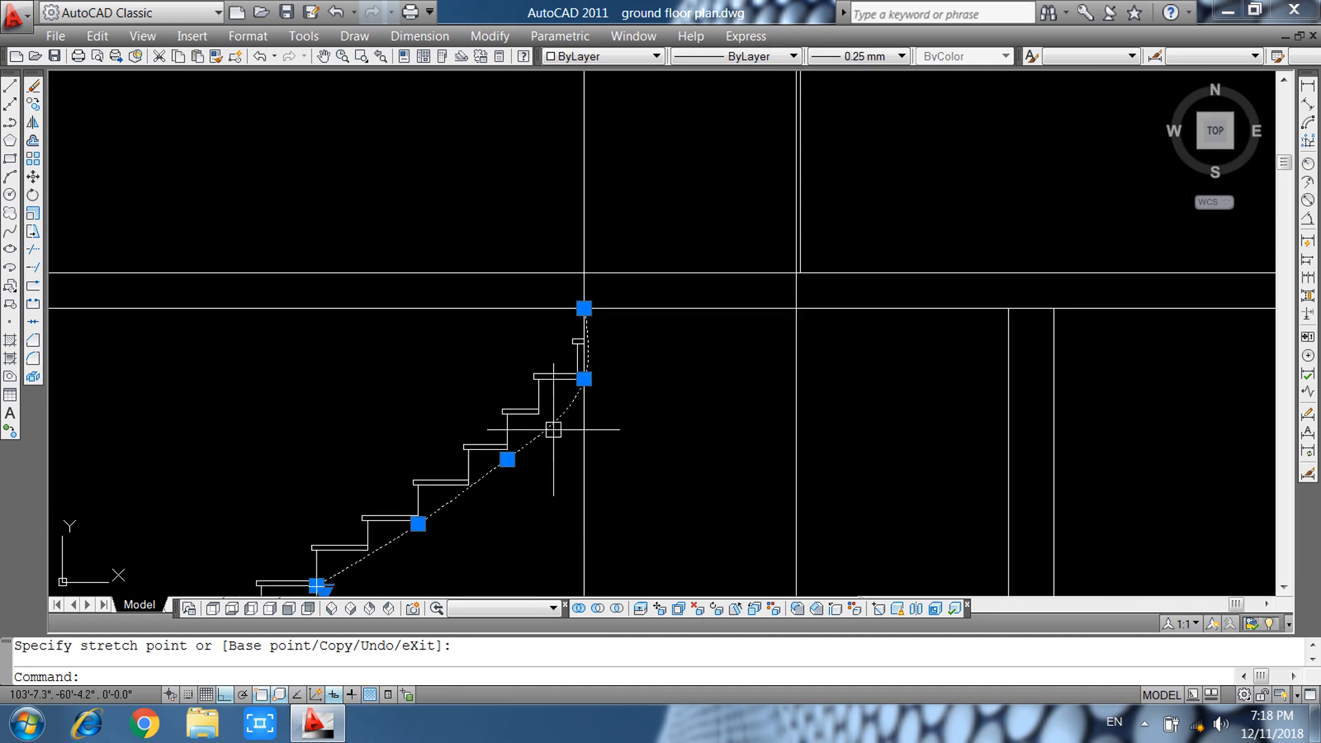
key(Escape)
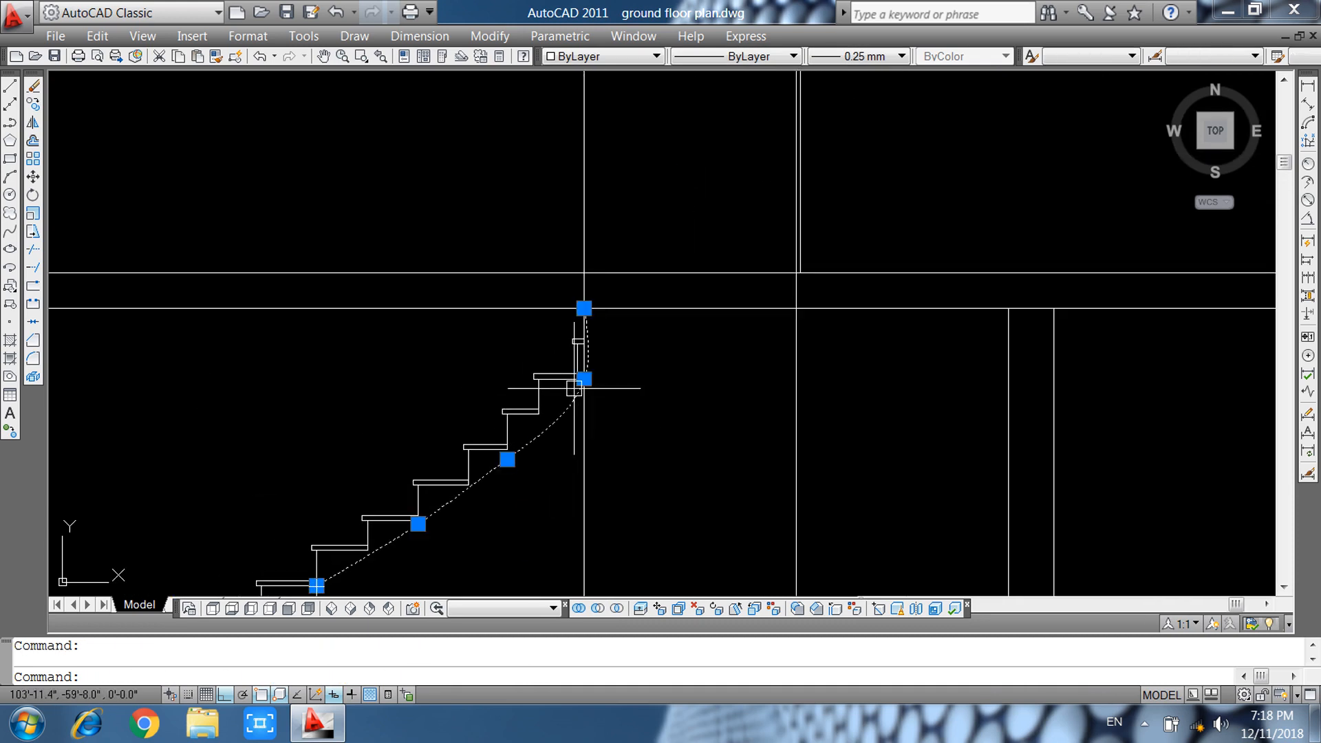
Move the soffit spline's upper fit point back toward the second-highest step, just inside the vertical line.
click(582, 380)
scroll(579, 369, up, 4)
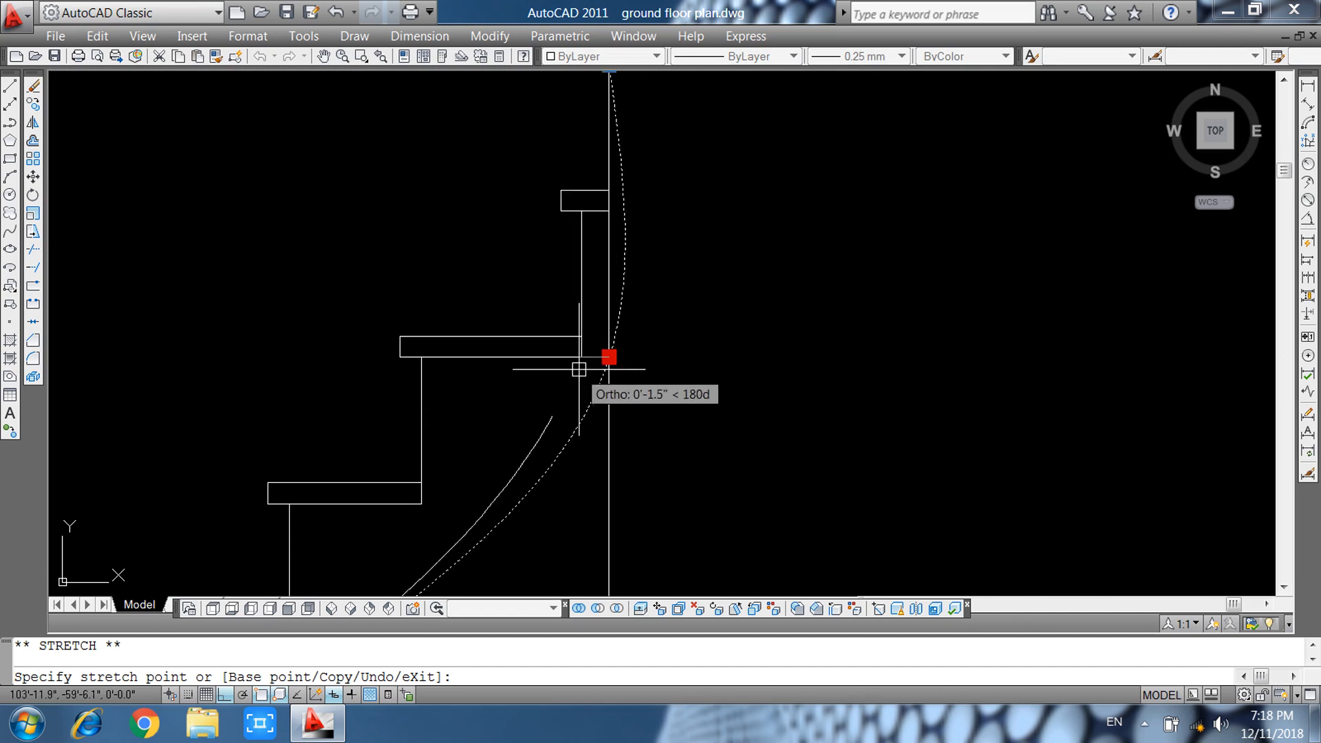
click(593, 366)
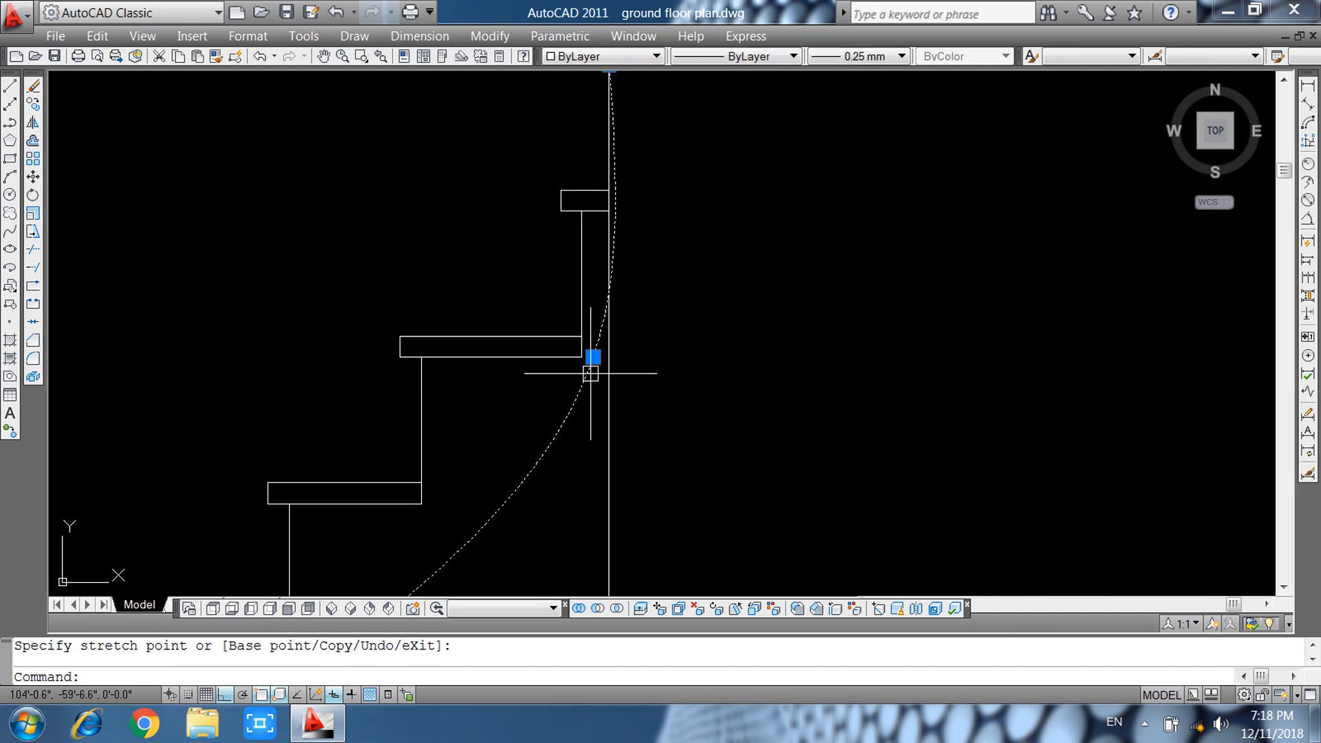
scroll(534, 456, down, 2)
key(Escape)
scroll(641, 472, down, 4)
middle_drag(698, 481, 565, 324)
scroll(471, 357, up, 3)
middle_drag(516, 363, 523, 398)
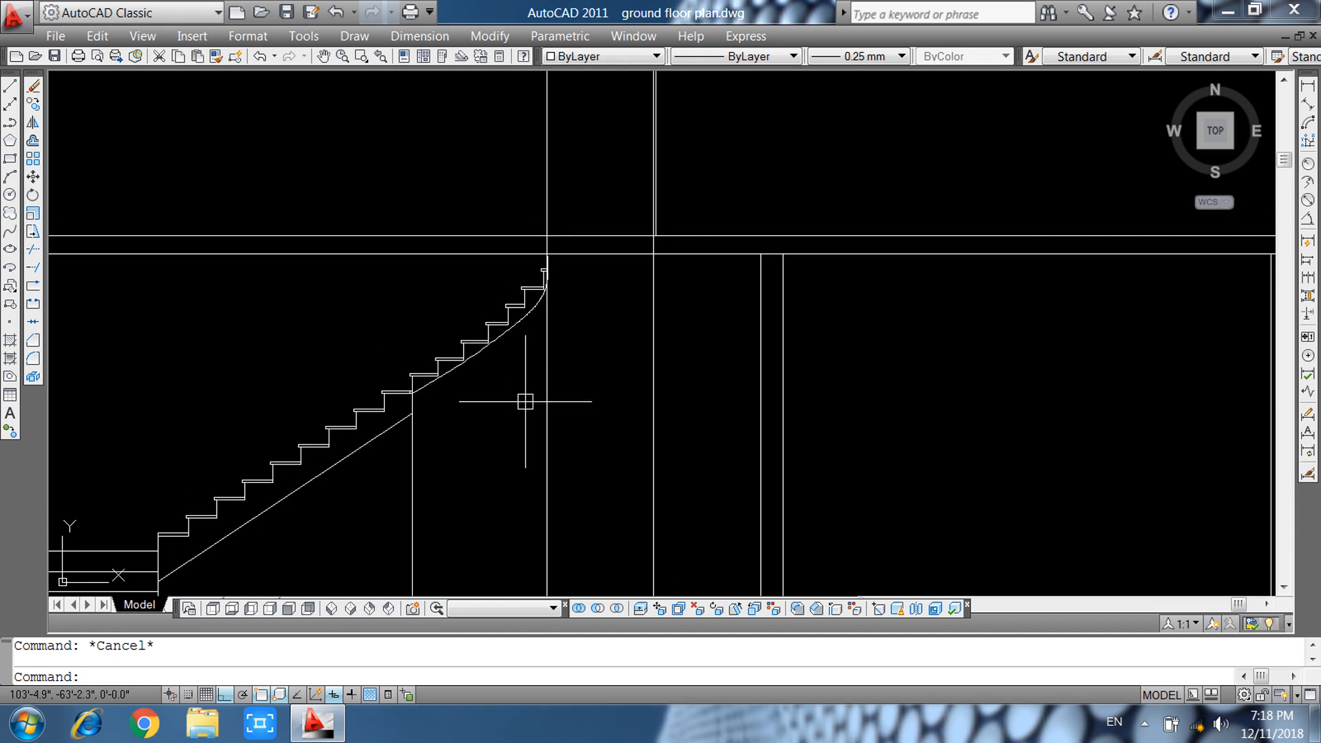
text(o)
key(Return)
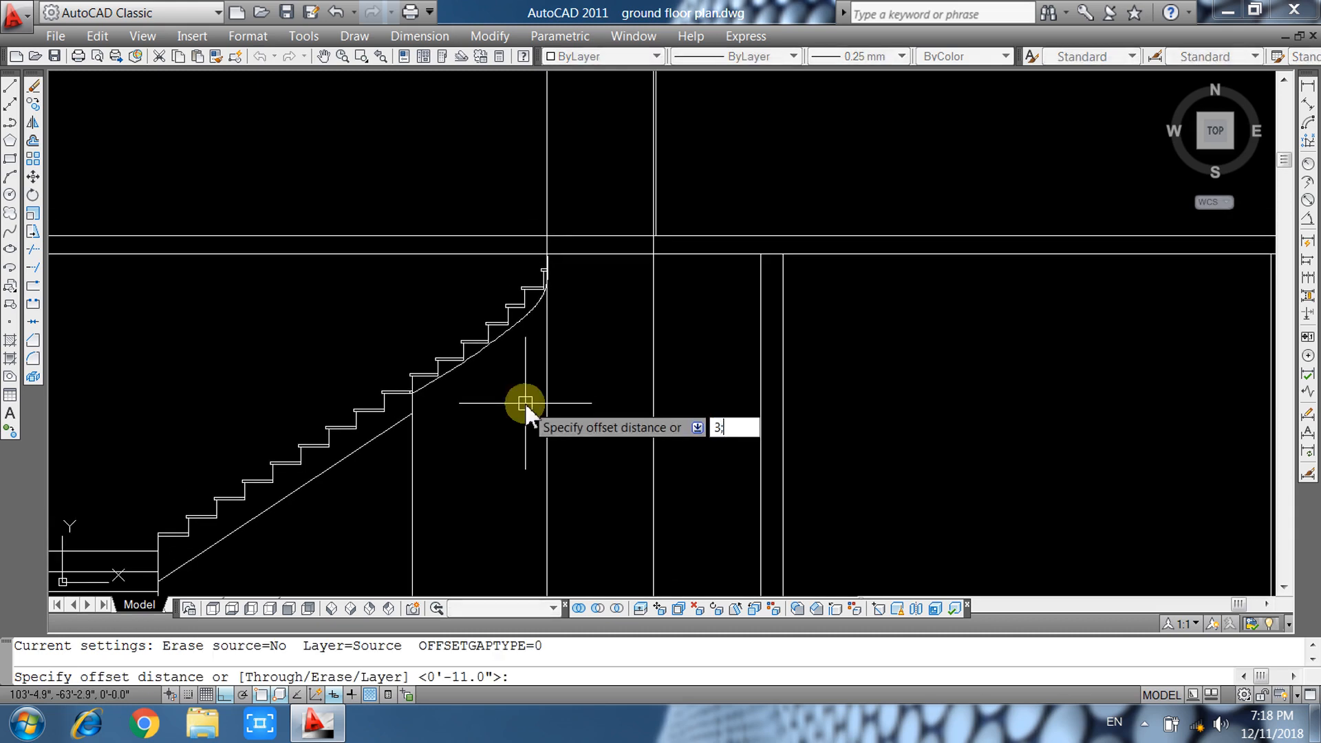
text(3;6)
key(Return)
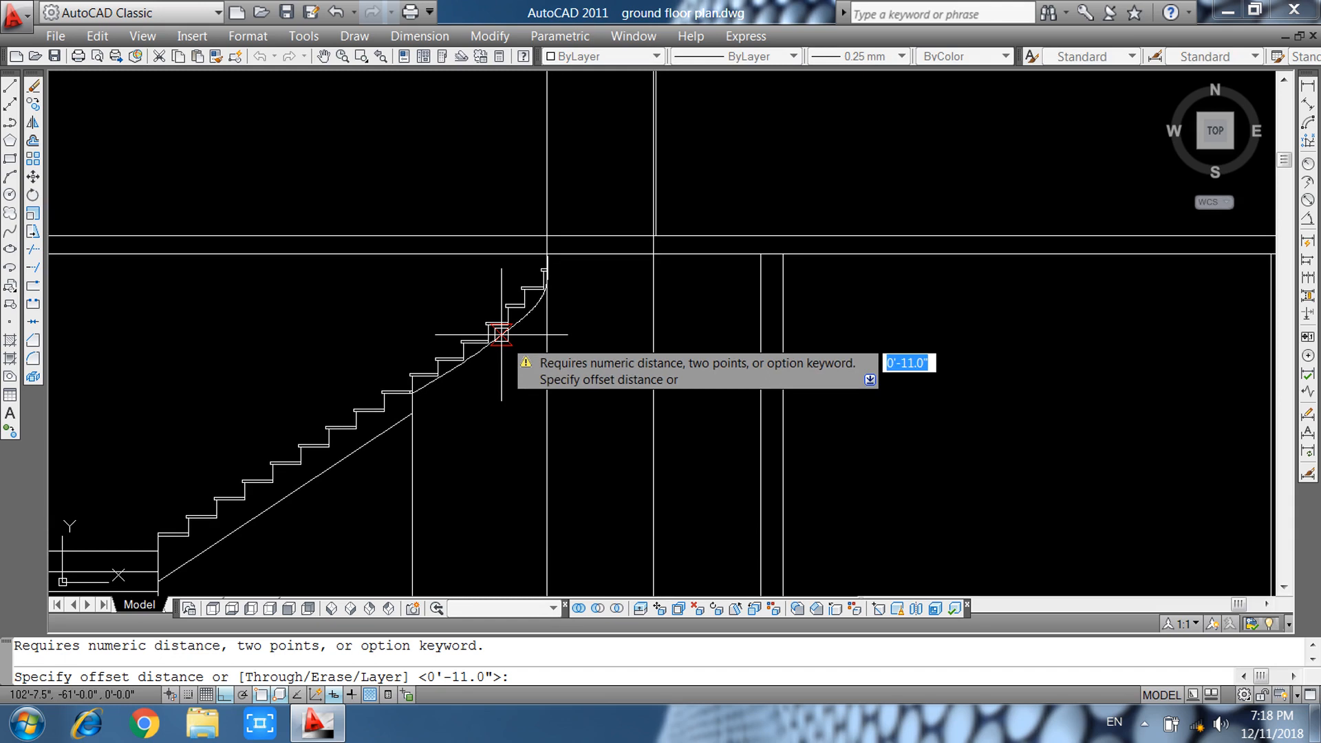
key(Escape)
Offset the curved soffit spline 3'6" outward, away from the steps.
text(o)
key(Return)
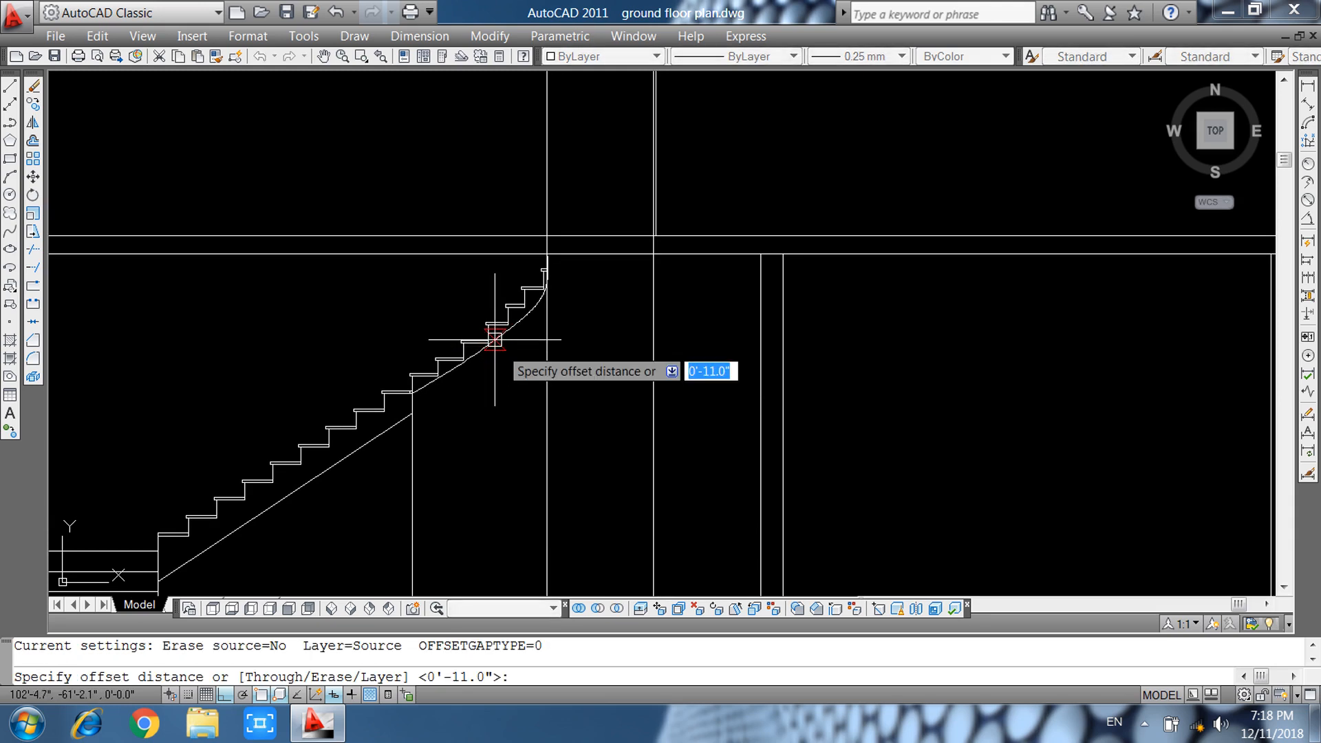
text(3'6)
key(Return)
click(495, 334)
click(516, 363)
mouse_move(538, 387)
middle_down()
mouse_move(528, 371)
mouse_move(539, 326)
middle_up()
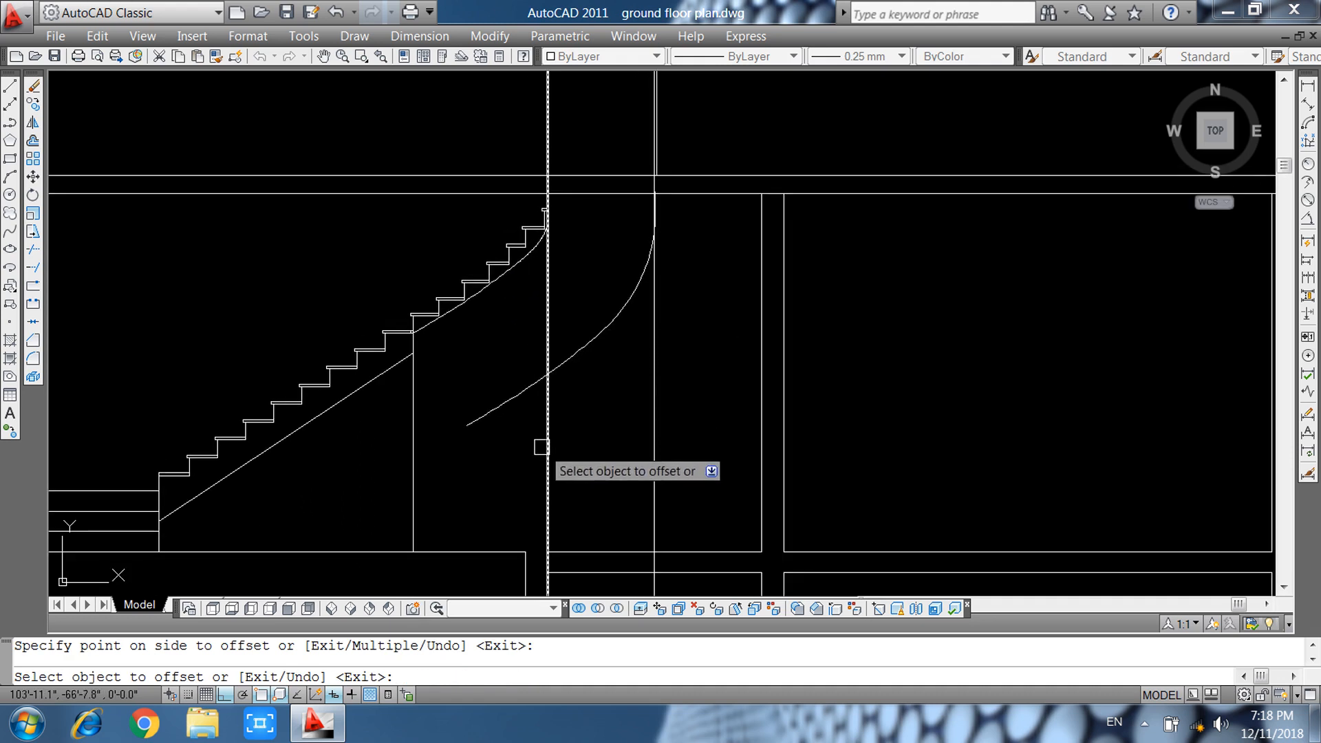
Try to stretch the offset curve's lower end to the top of the lower flight's soffit line, and erase the curve.
key(Escape)
click(481, 432)
click(467, 425)
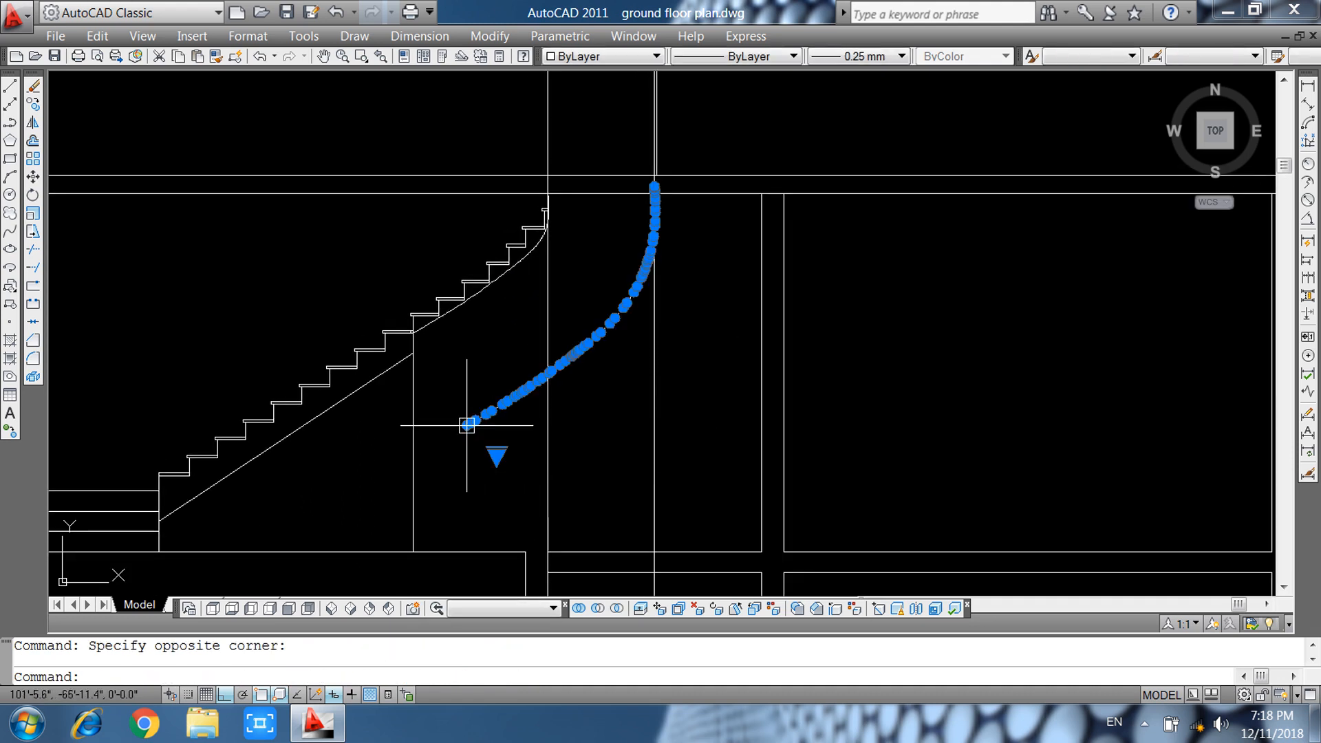
key(Escape)
click(466, 425)
click(467, 425)
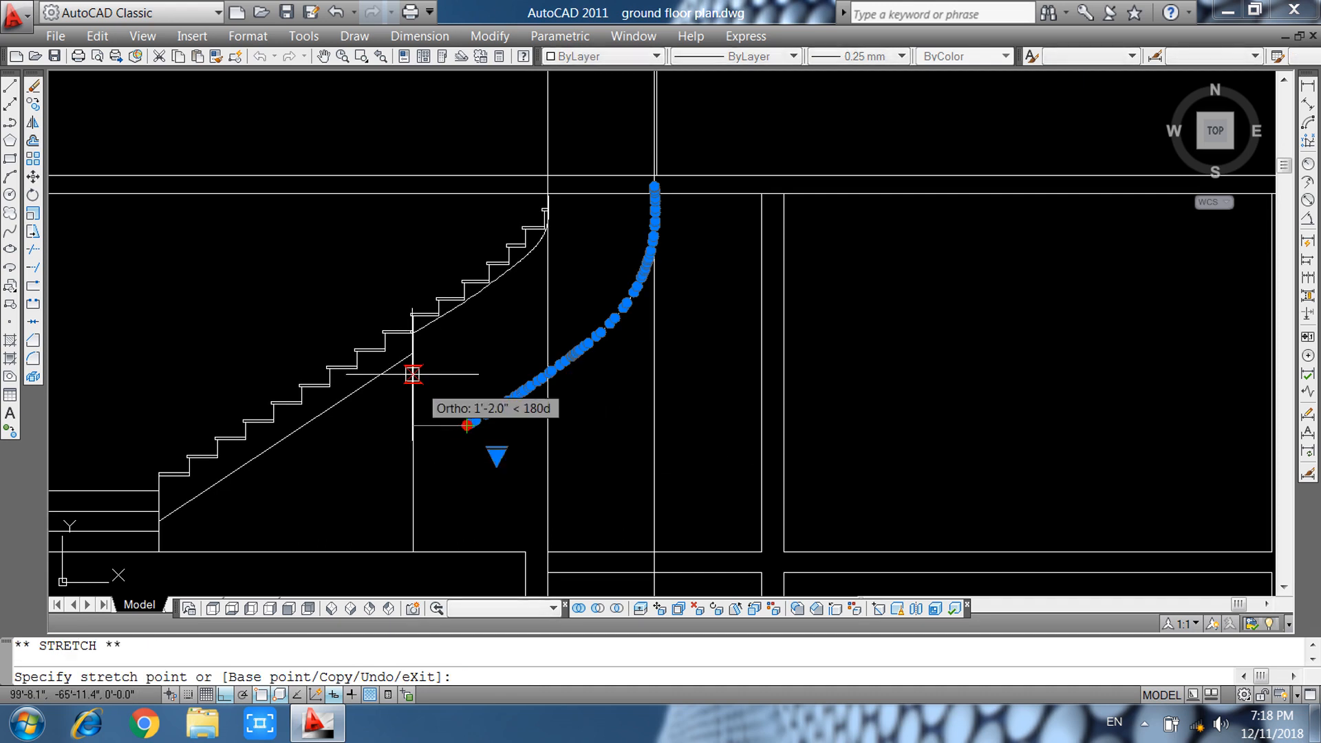
click(413, 353)
key(Escape)
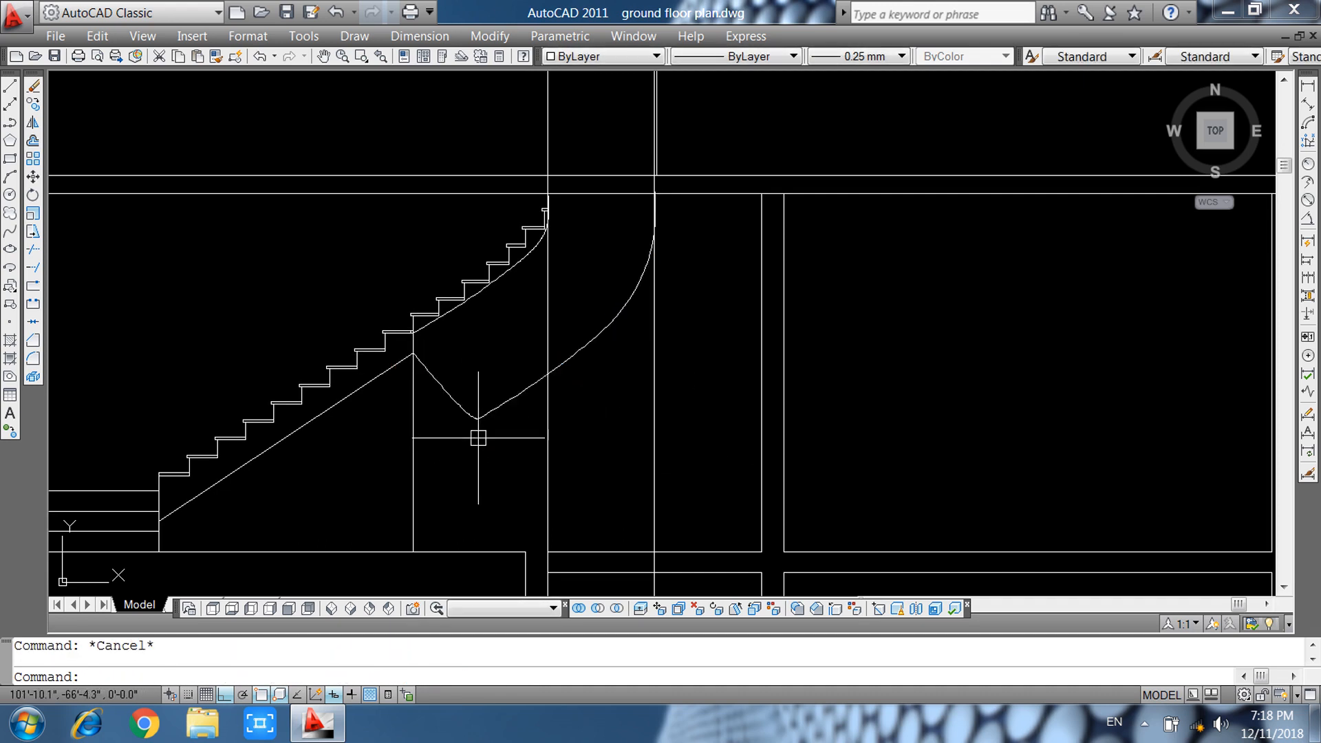
click(475, 415)
key(Delete)
Draw a two-point spline from the top of the lower flight's soffit line to the outer vertical line at the slab underside.
middle_drag(505, 435, 494, 474)
click(9, 233)
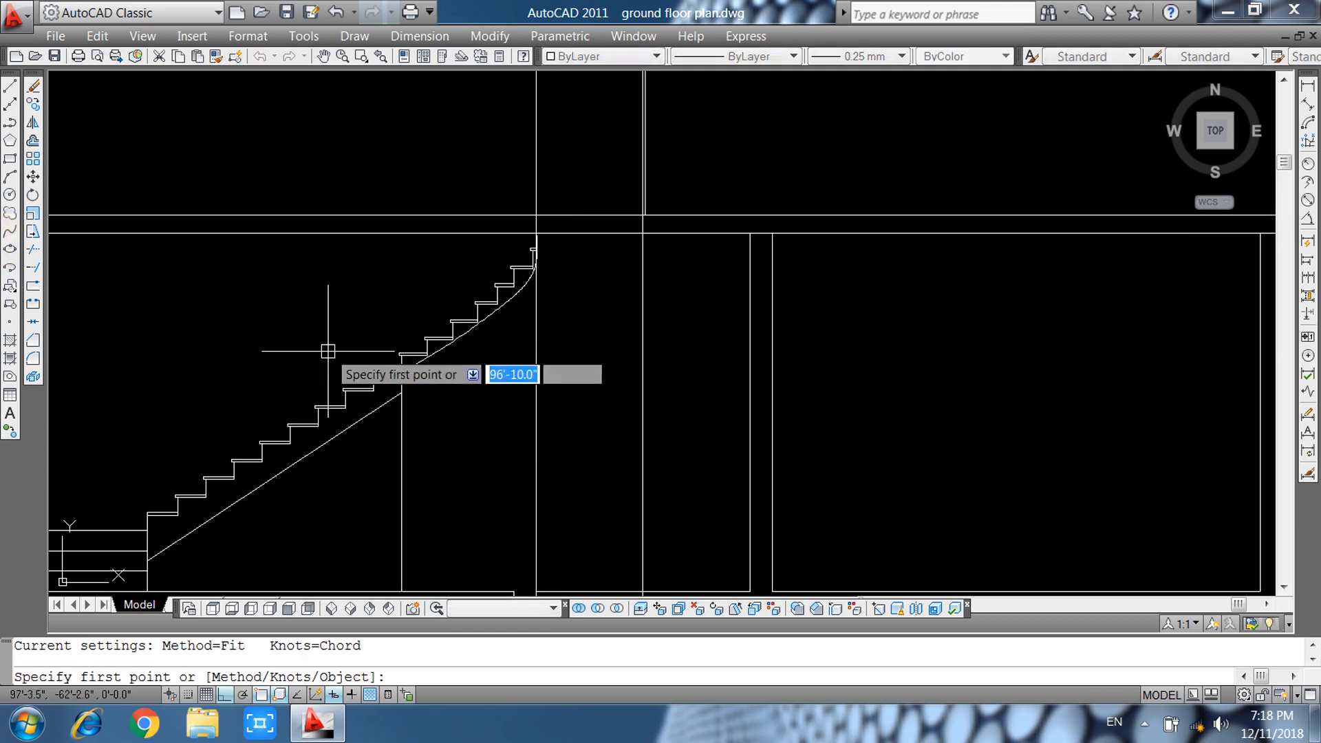
click(401, 392)
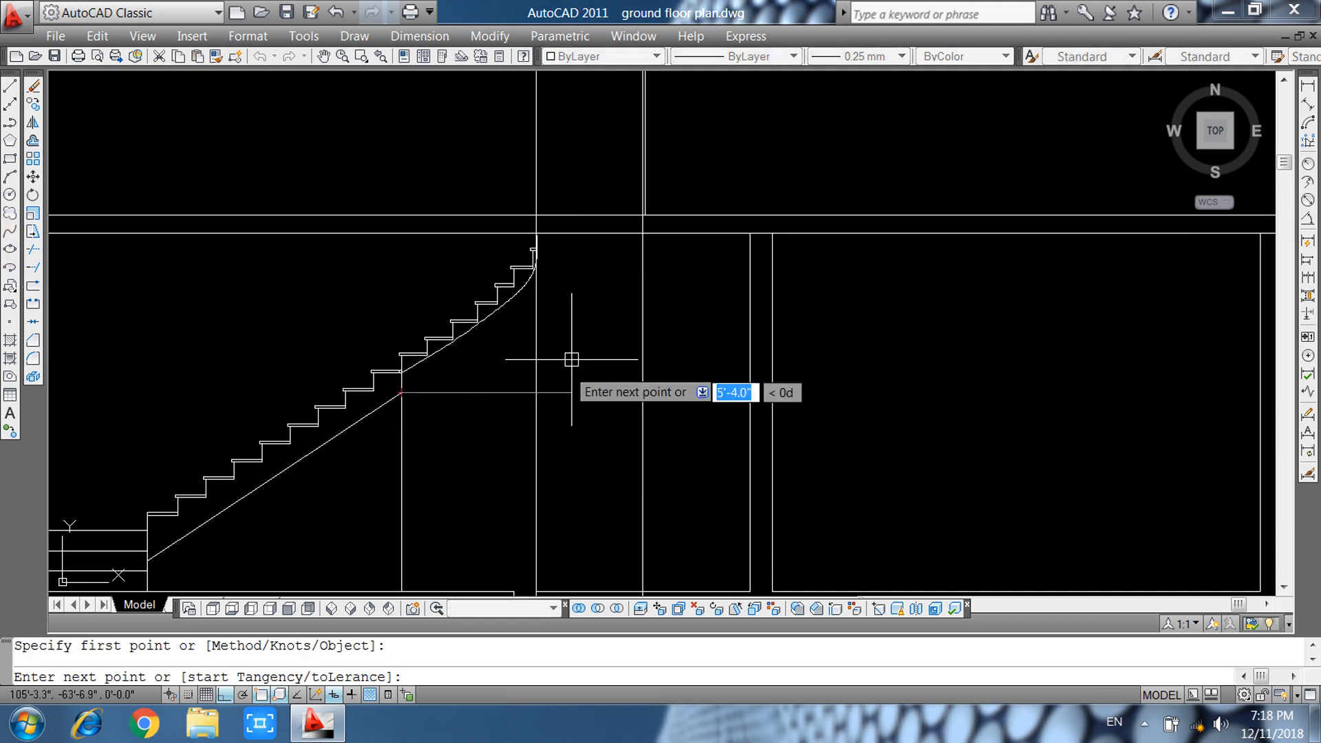
click(643, 233)
key(Return)
Check the fit-point and control-vertex display options of the straight two-point spline.
click(613, 259)
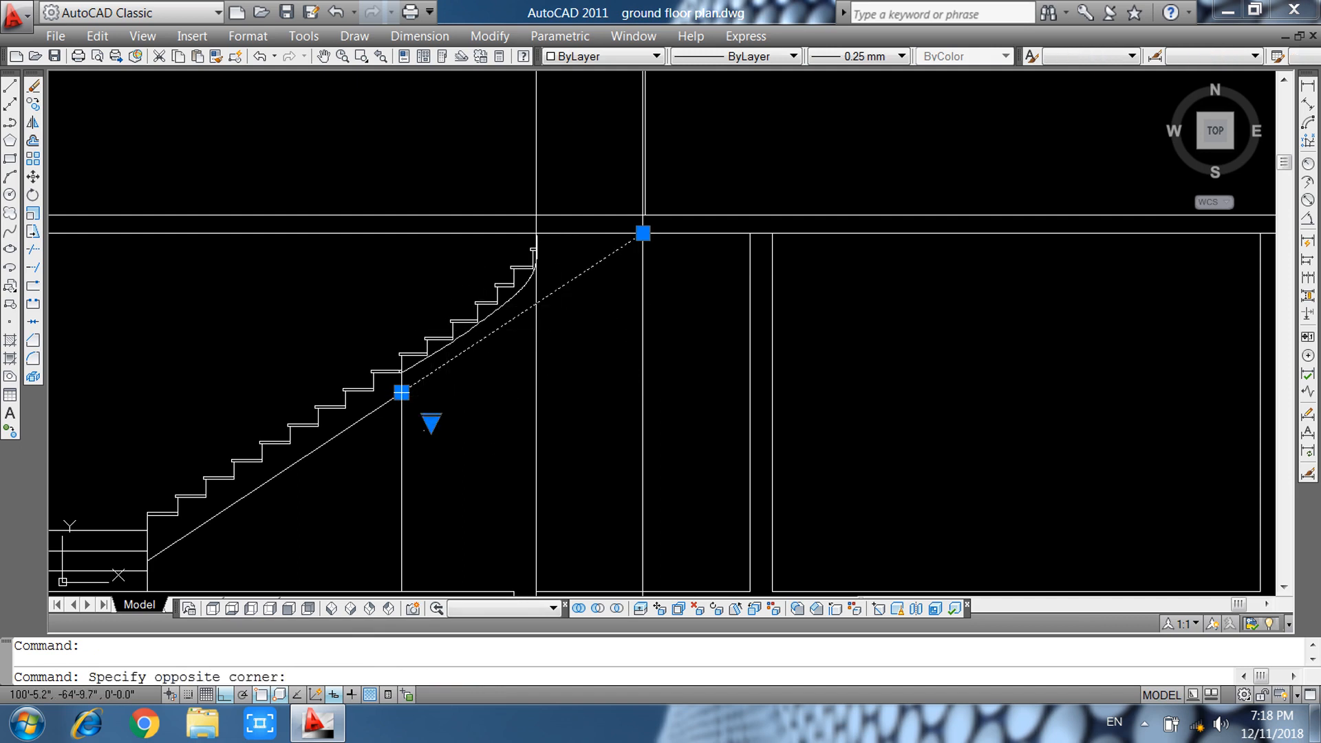
key(Escape)
click(430, 422)
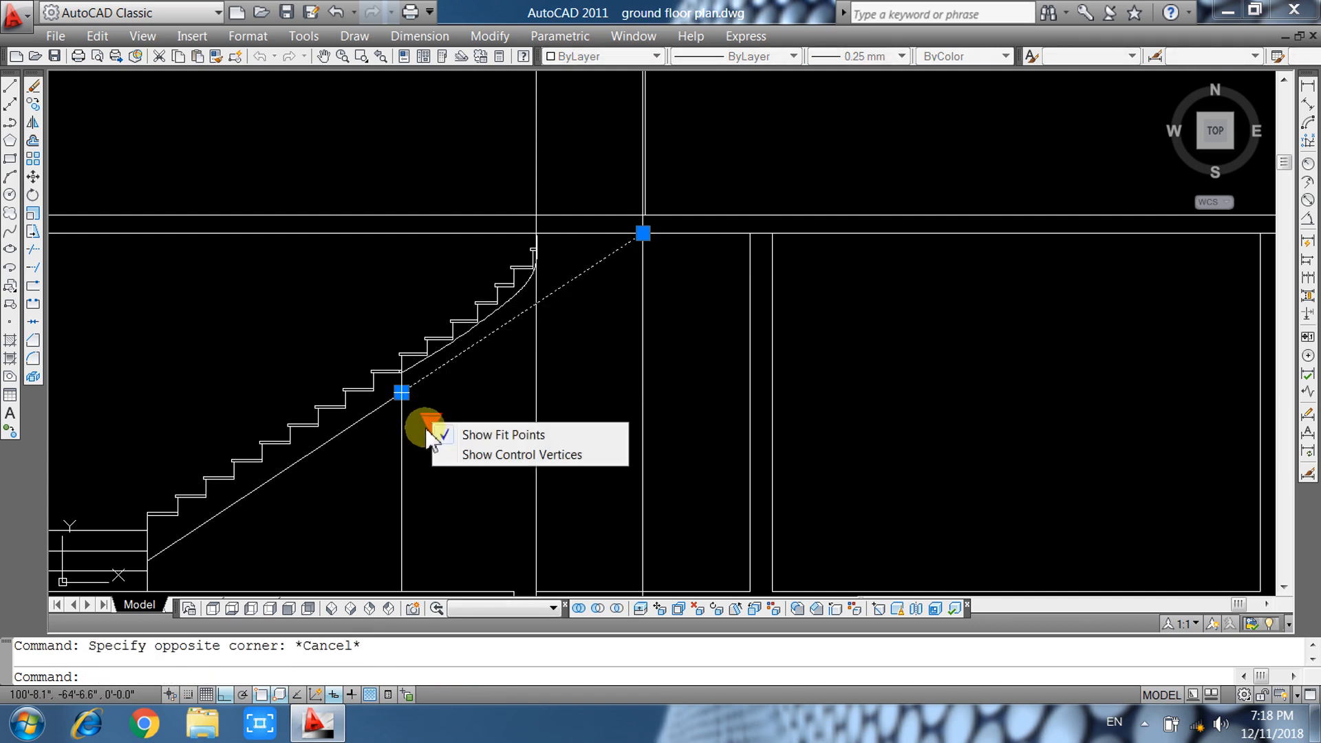
click(426, 428)
click(431, 421)
click(426, 428)
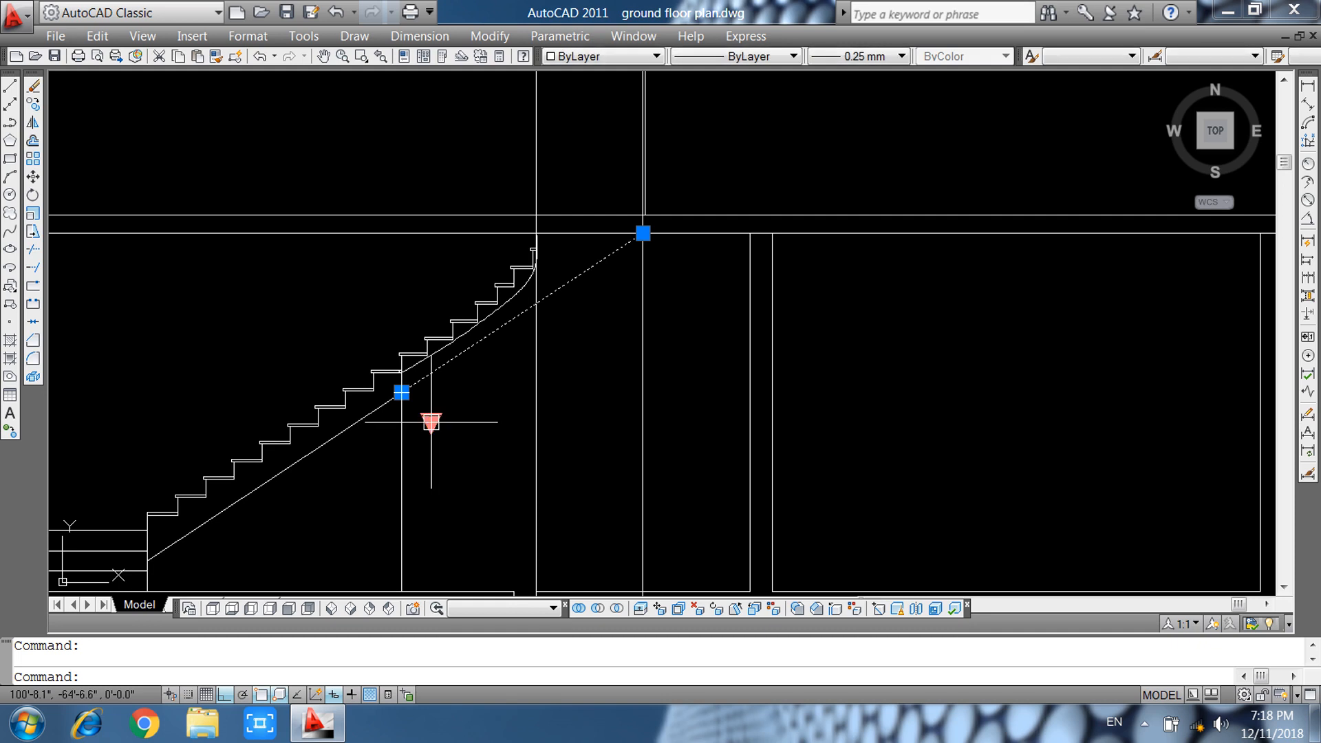
click(428, 425)
click(431, 422)
key(Escape)
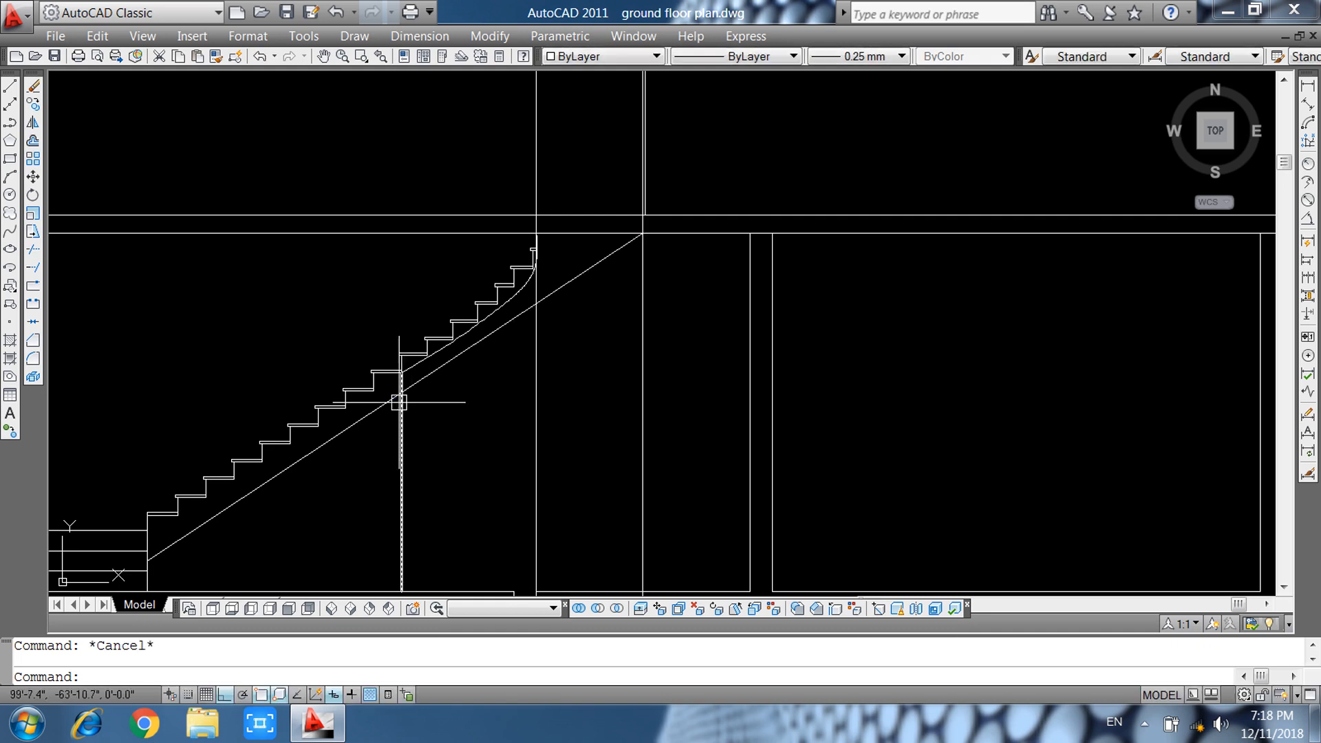
Try to reshape the straight two-point spline from its lower end point, and erase it.
click(465, 372)
click(454, 359)
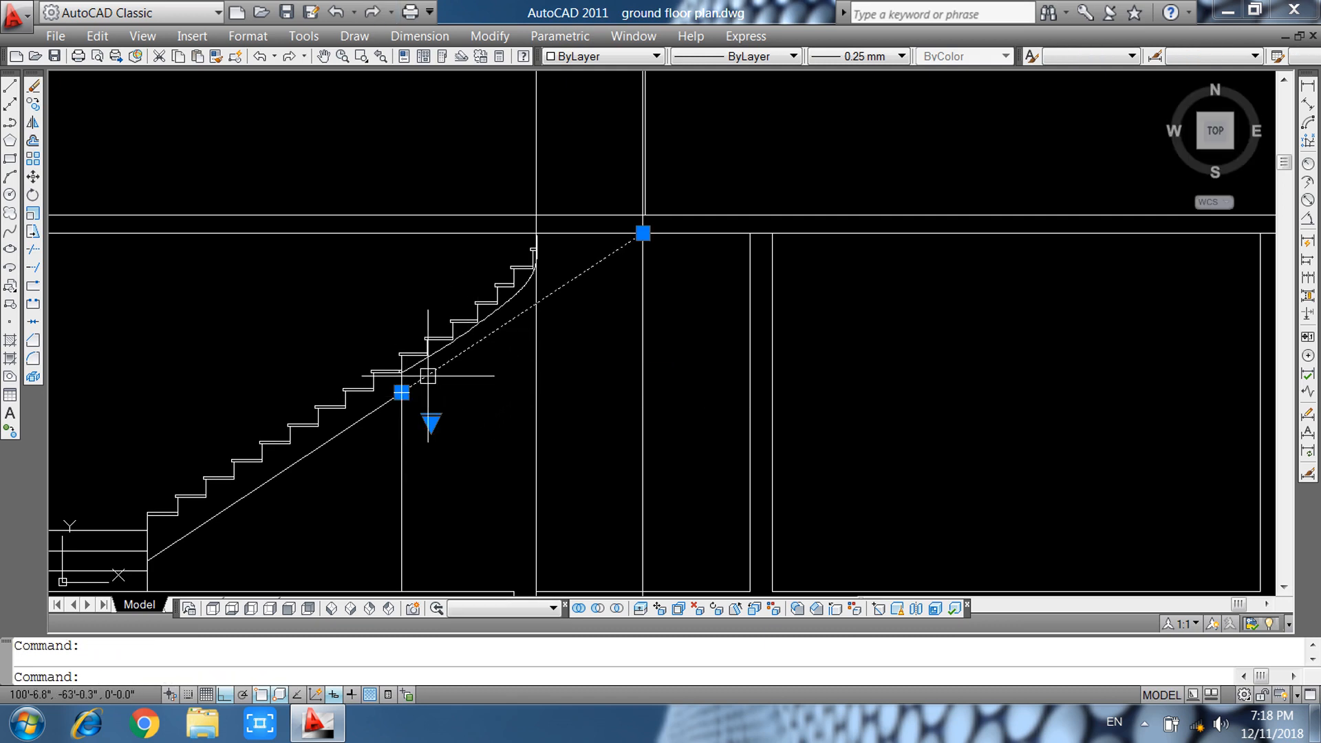
click(401, 393)
key(Escape)
click(454, 369)
click(441, 365)
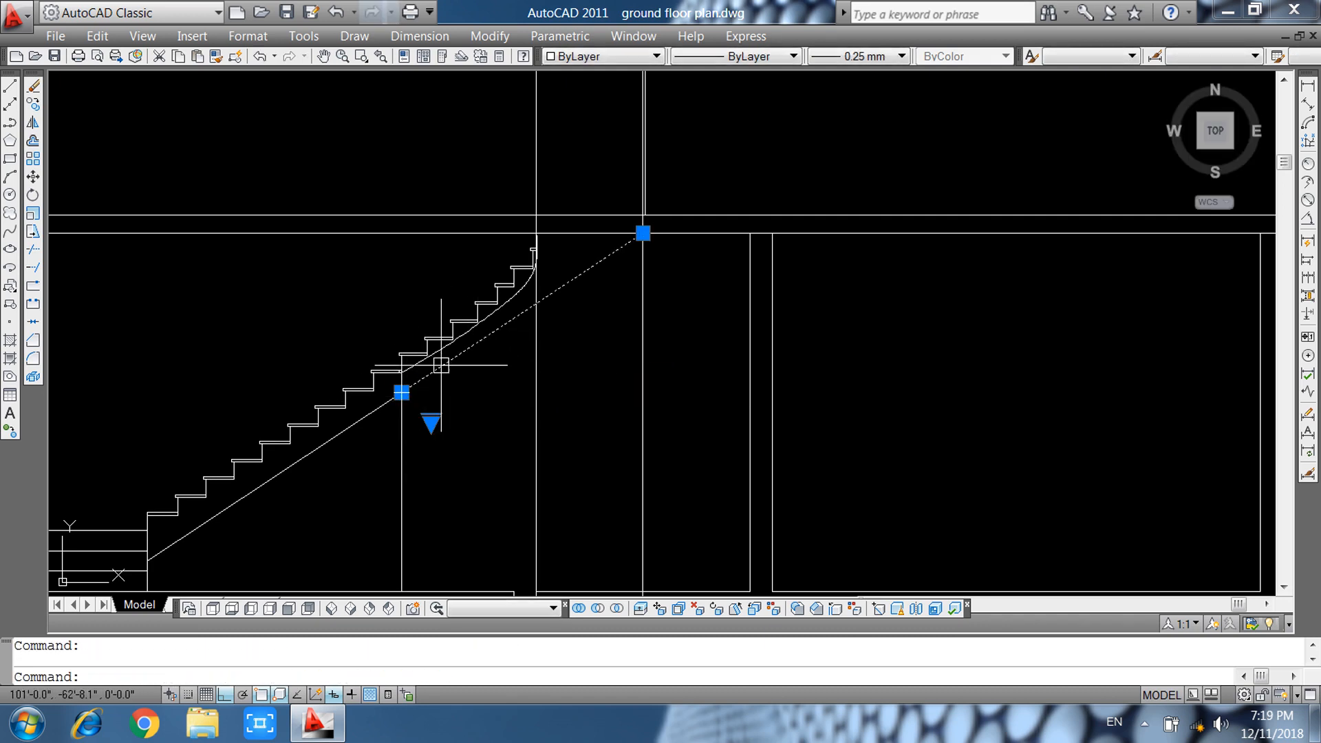
click(10, 234)
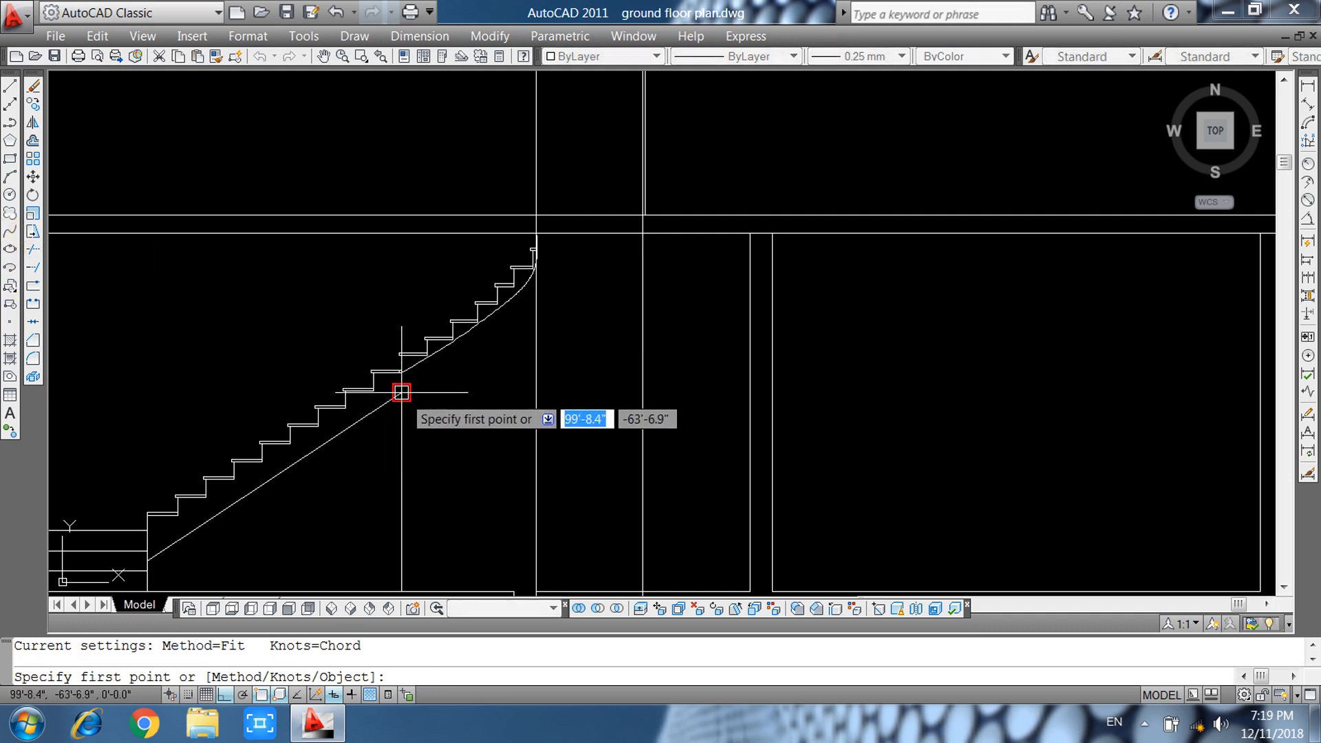
click(401, 392)
click(618, 320)
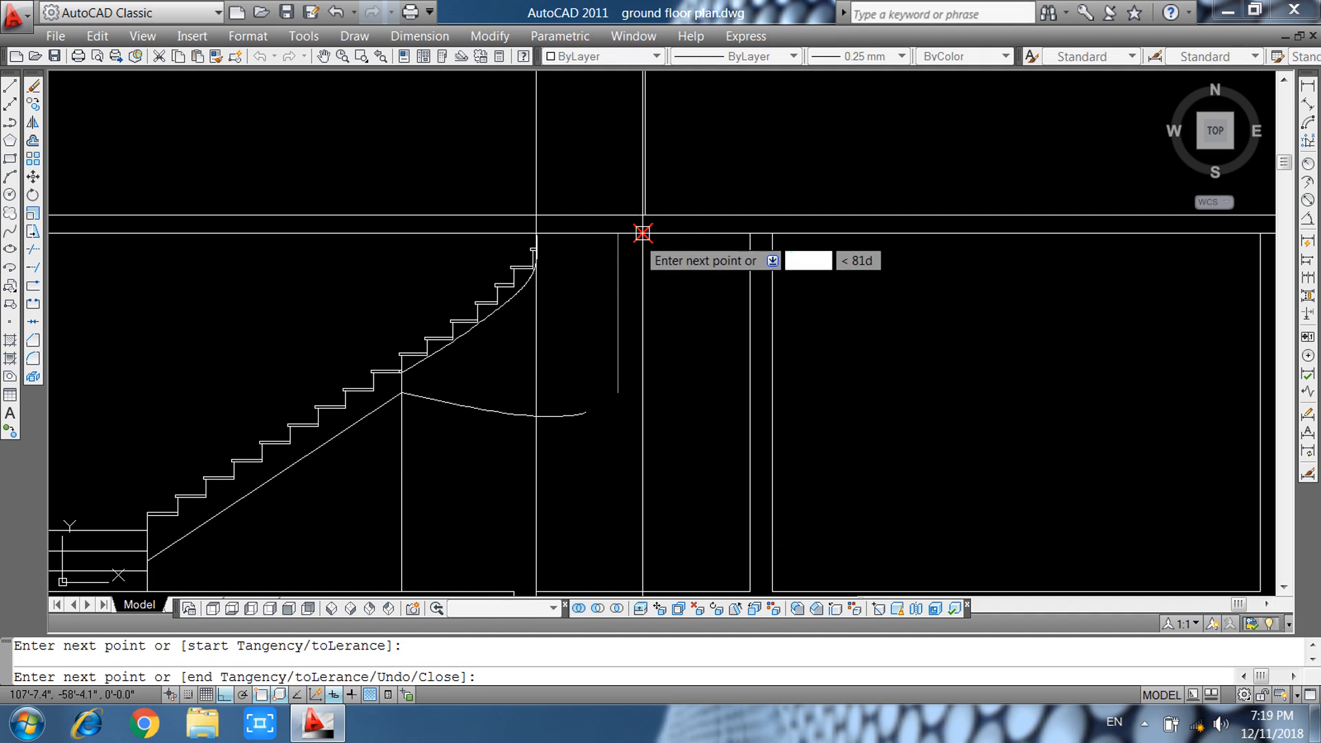
key(Escape)
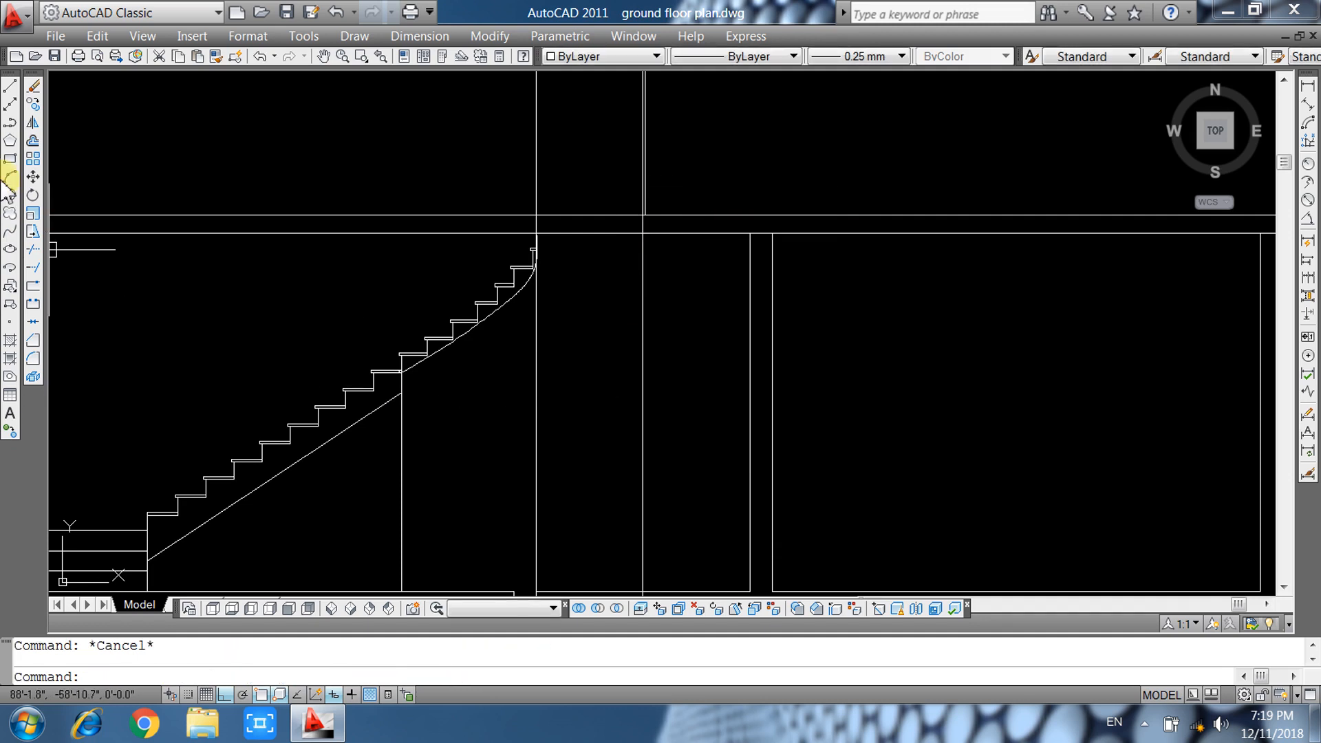
Draw a three-point spline from the lower soffit line's top end, past the inner vertical line, to the outer vertical at the slab underside.
click(10, 232)
click(402, 392)
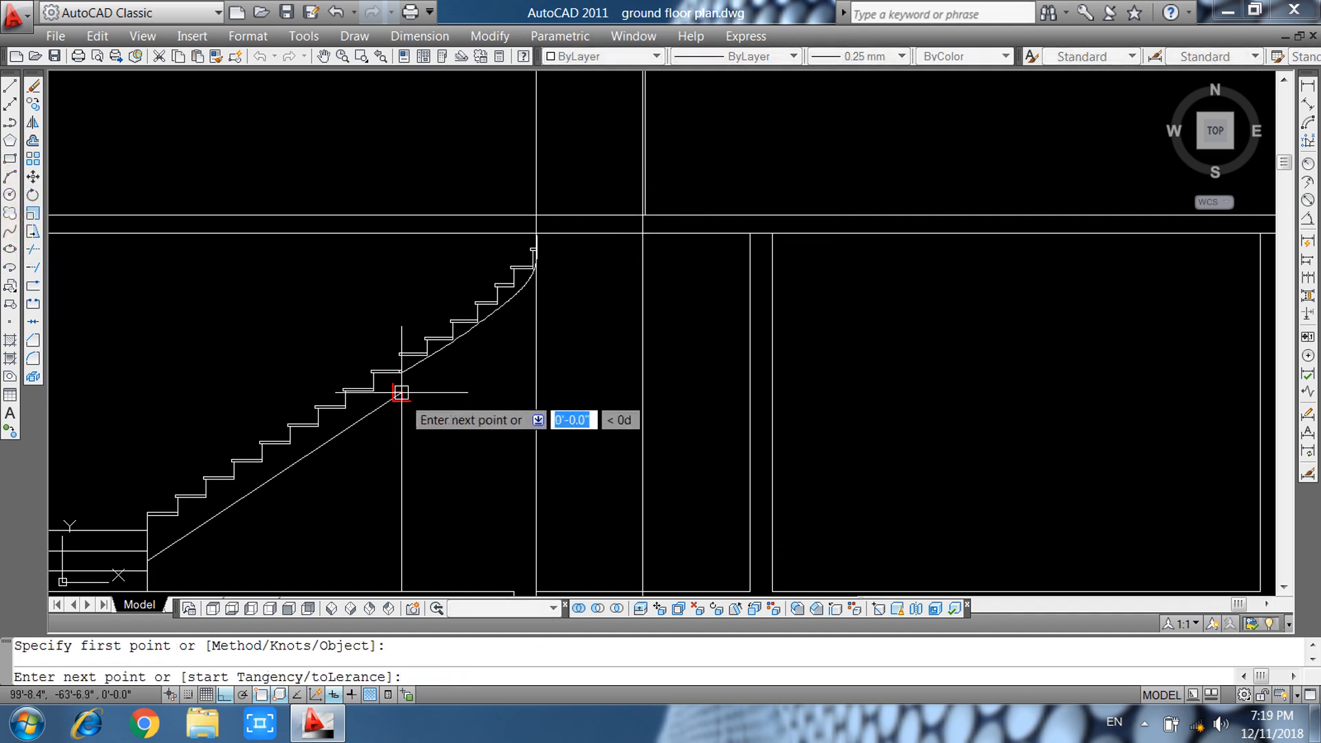
click(532, 331)
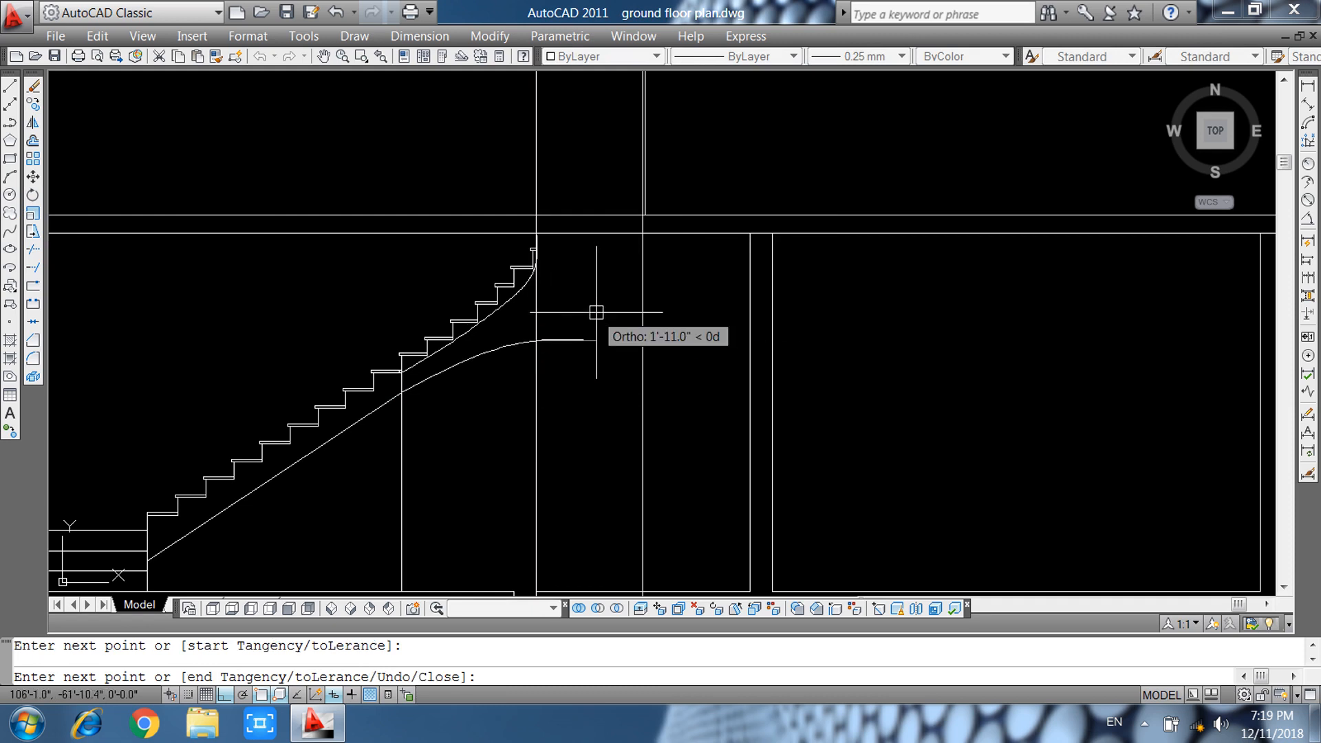
click(642, 234)
key(Return)
key(Escape)
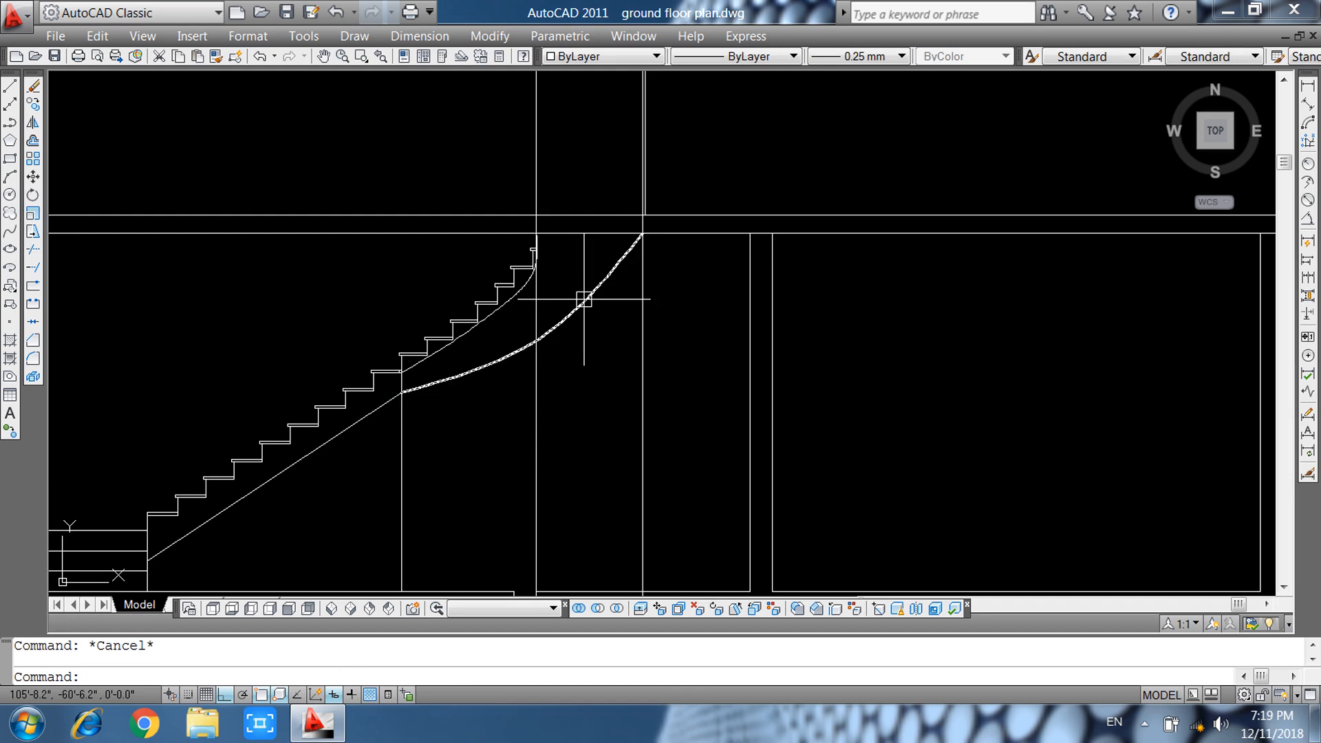
Move the new outer spline's middle fit point slightly outward, just beyond the inner vertical line, to deepen its curve.
click(555, 332)
click(537, 340)
click(552, 346)
key(Escape)
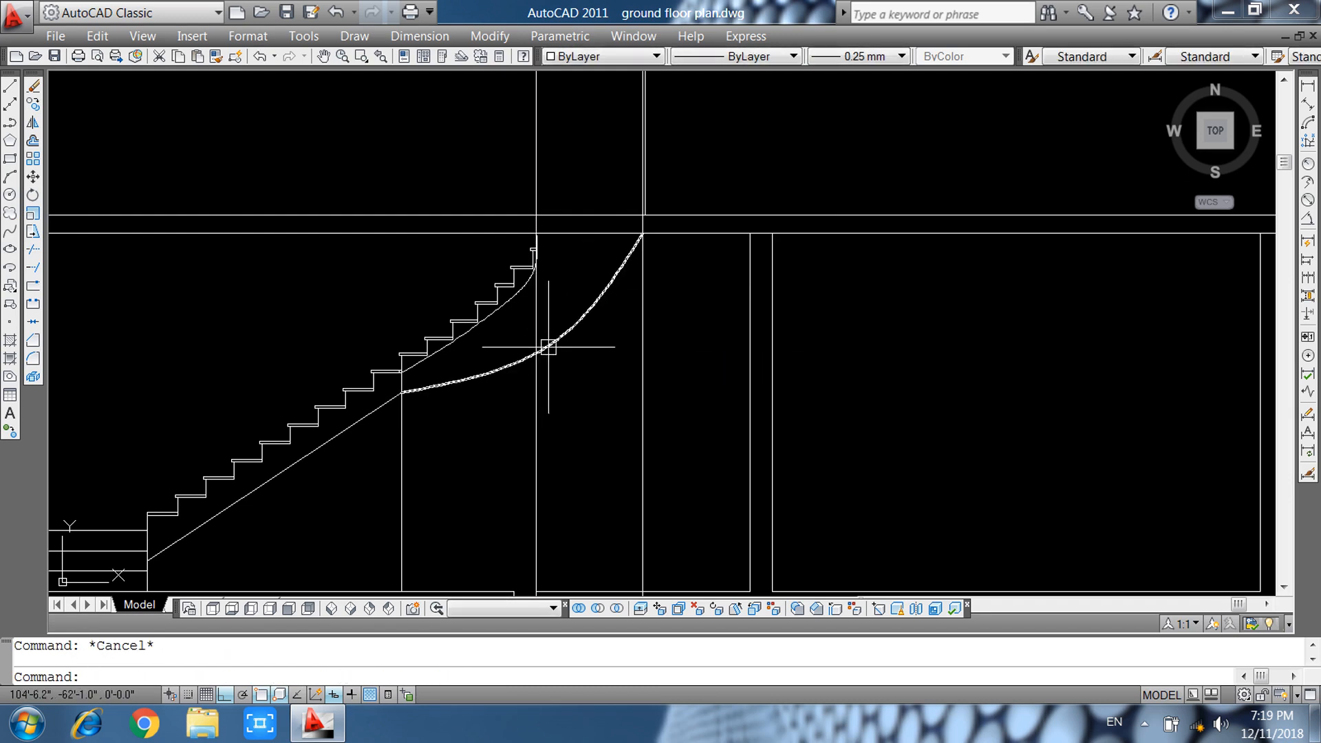
Trim the inner vertical line between the two curved soffits, and erase its lower remainder and the vertical below the soffit bend.
key(Return)
key(Return)
click(526, 318)
click(543, 307)
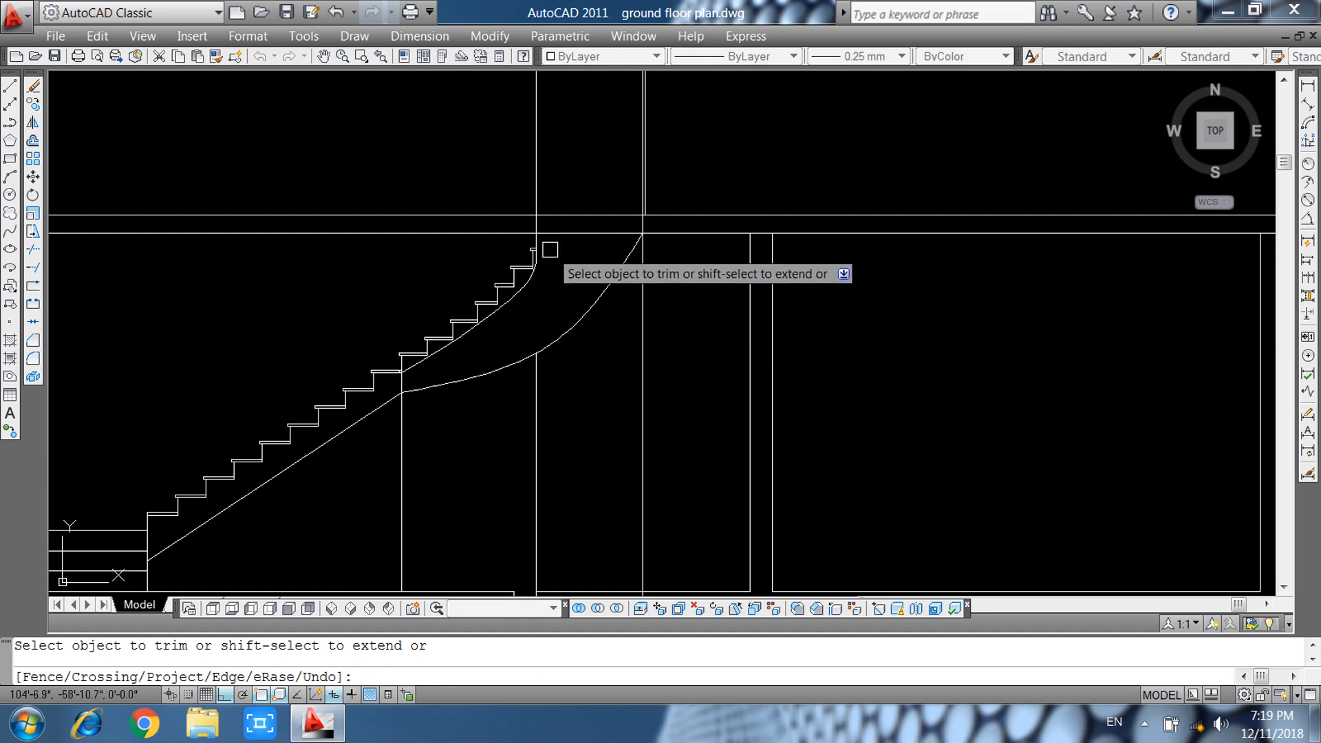
key(Escape)
click(555, 371)
click(531, 393)
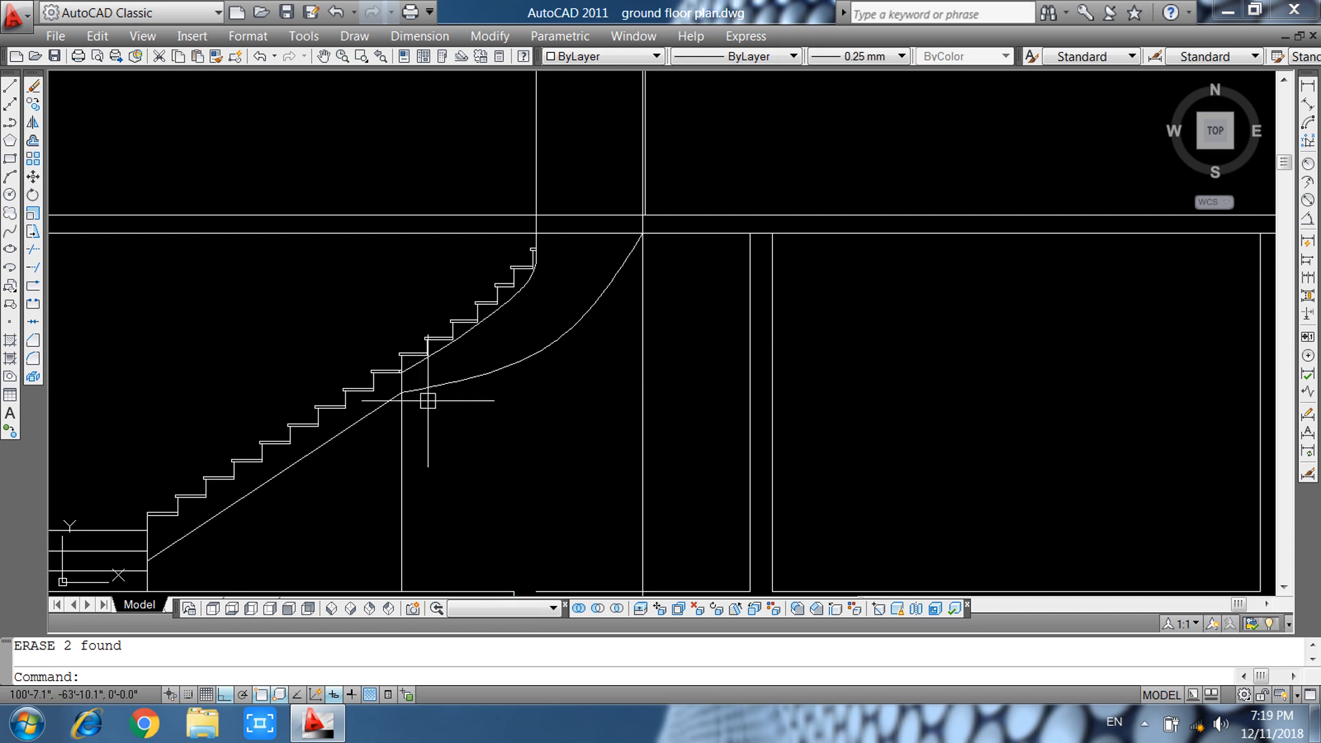
scroll(428, 401, up, 3)
scroll(470, 424, down, 4)
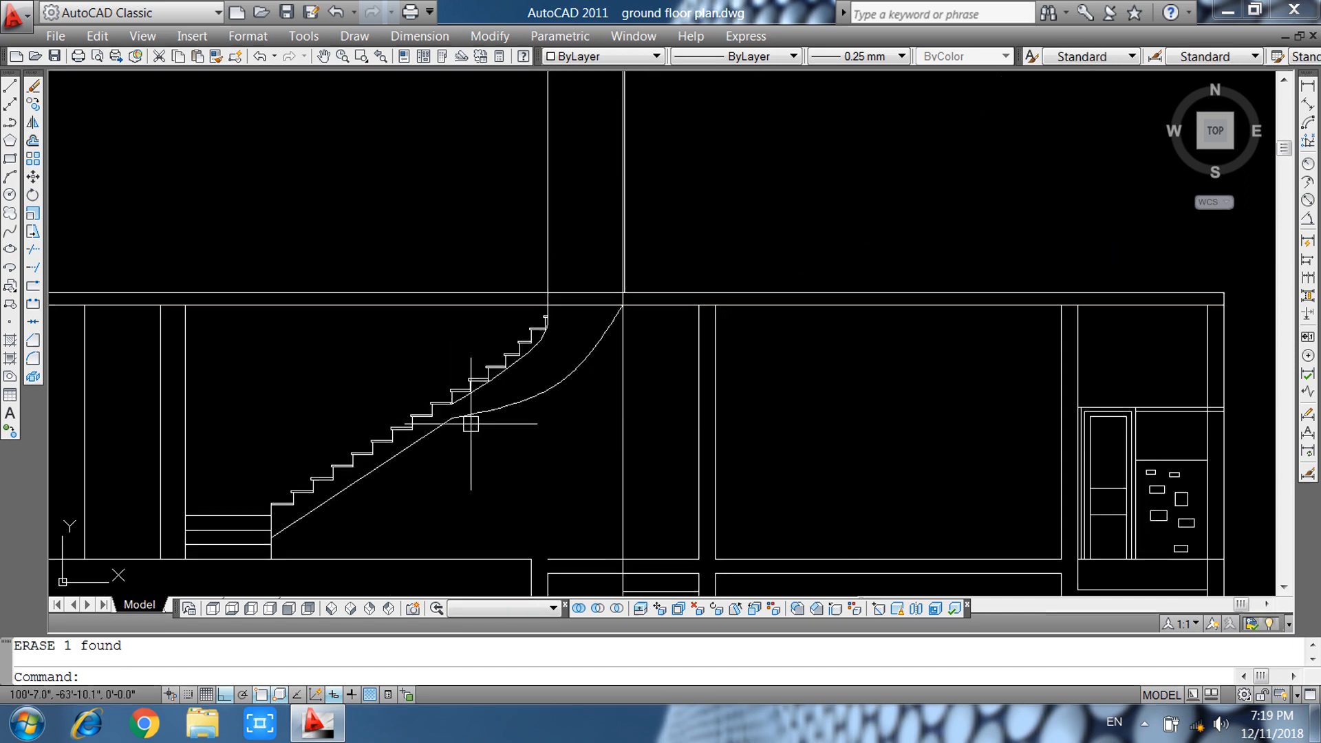
middle_drag(652, 428, 619, 442)
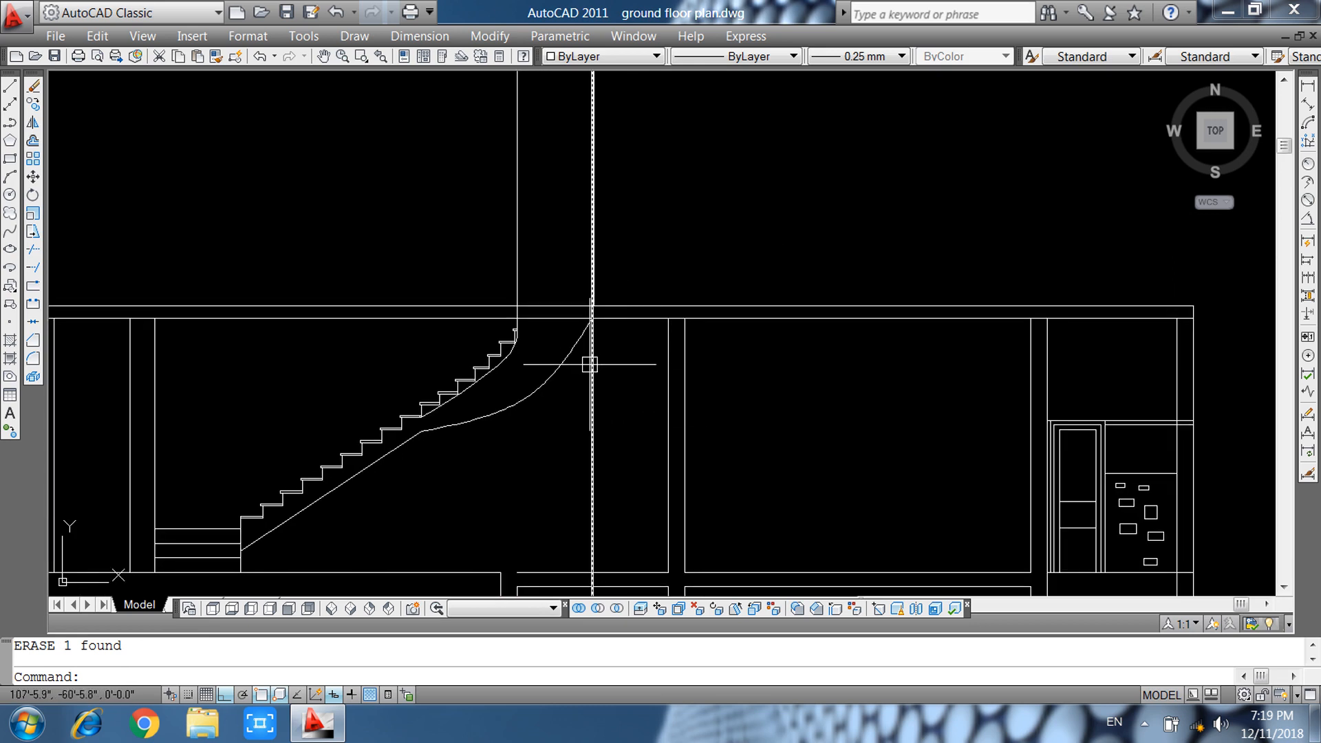
Trim the outer vertical line below the slab underside, where the outer curve ends.
key(Return)
key(Return)
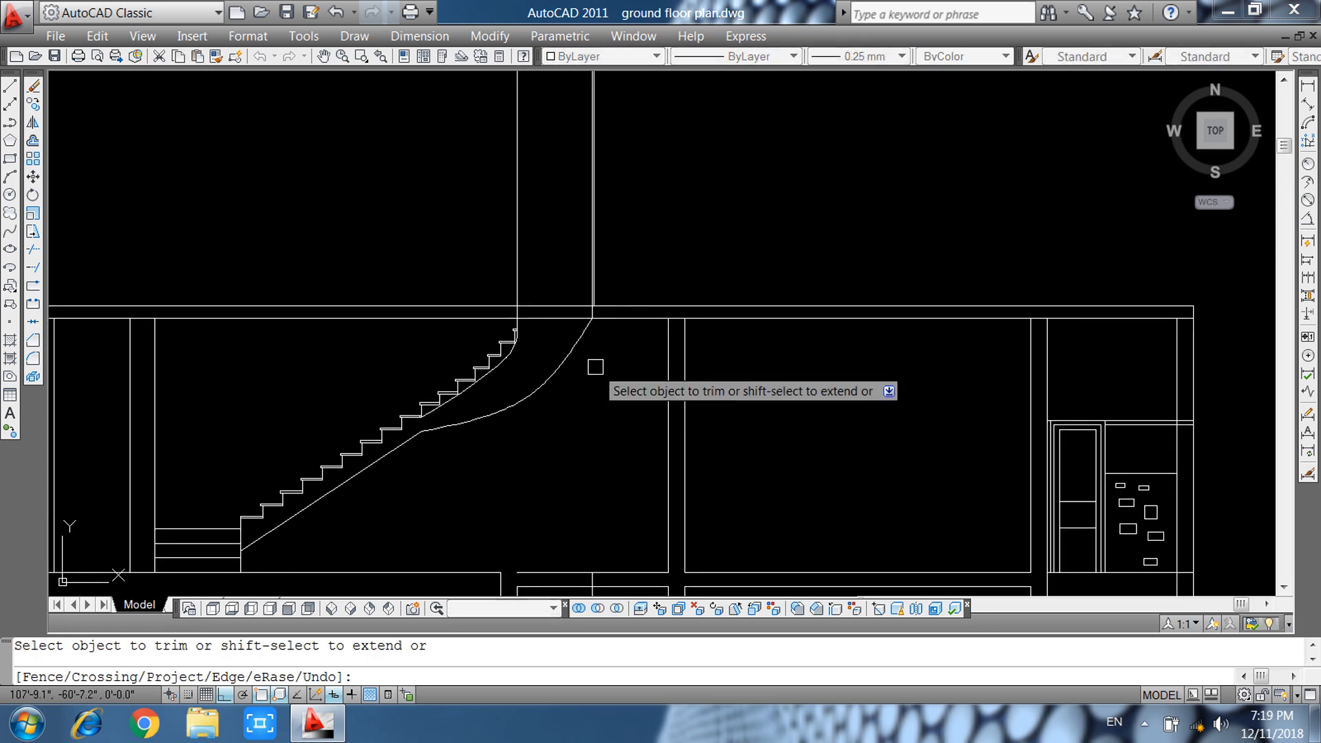
scroll(605, 372, down, 2)
scroll(681, 447, up, 6)
middle_drag(682, 447, 222, 233)
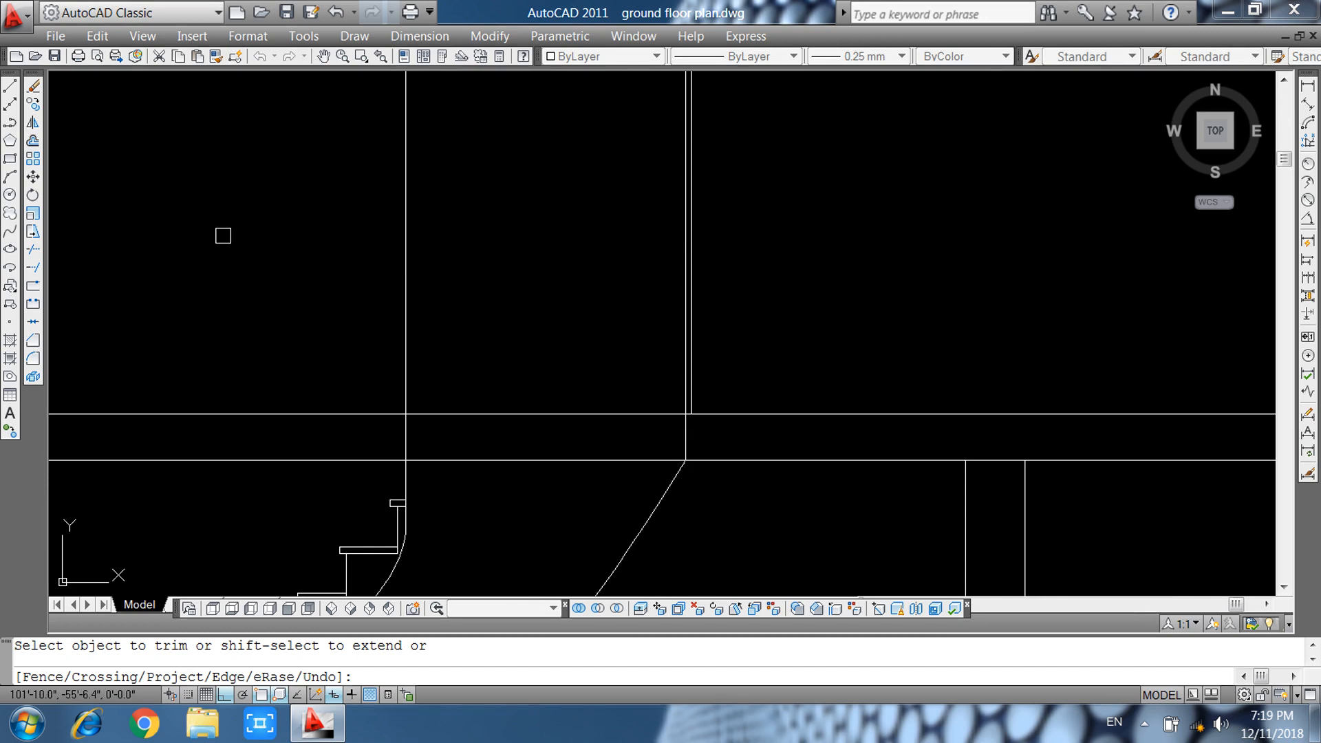
key(Escape)
scroll(417, 334, down, 2)
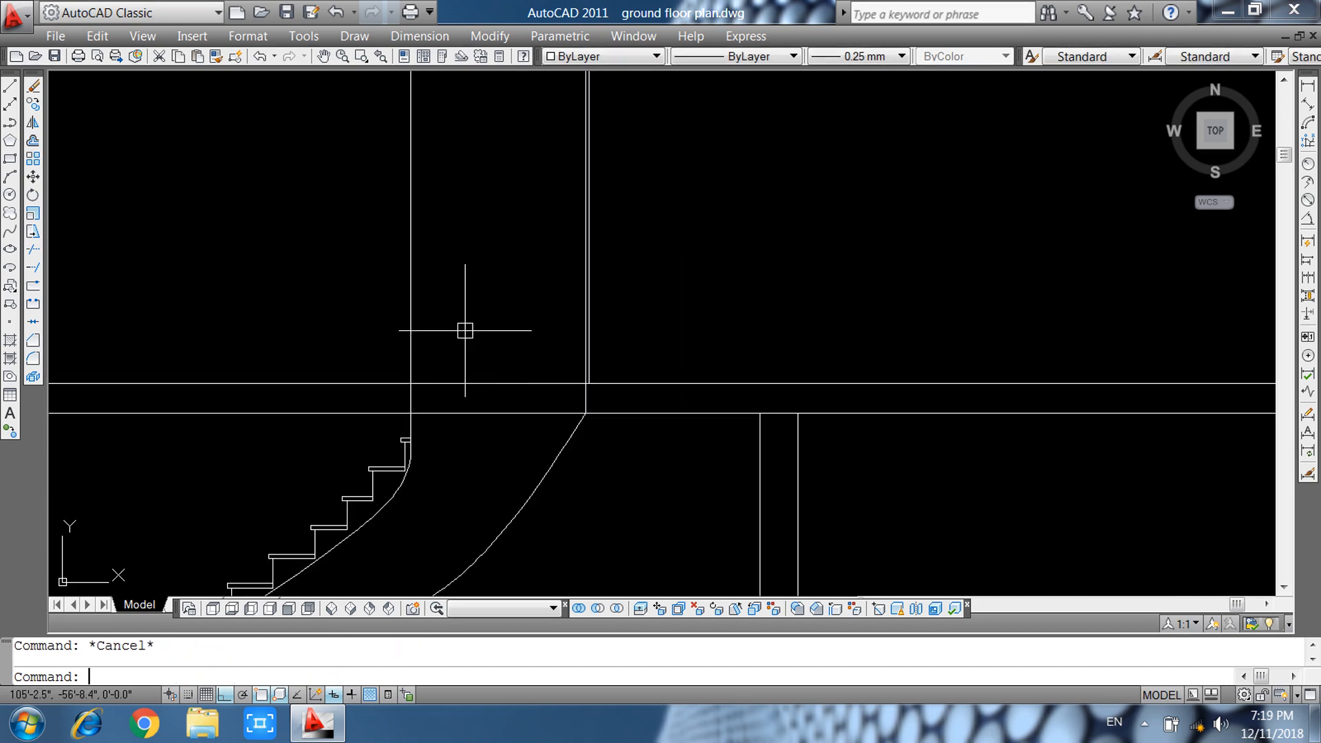
Offset the slab's top line 7' upward across the stair opening's vertical lines.
text(o)
key(Return)
text(7)
key(Return)
click(469, 383)
click(463, 345)
scroll(470, 347, down, 2)
key(Escape)
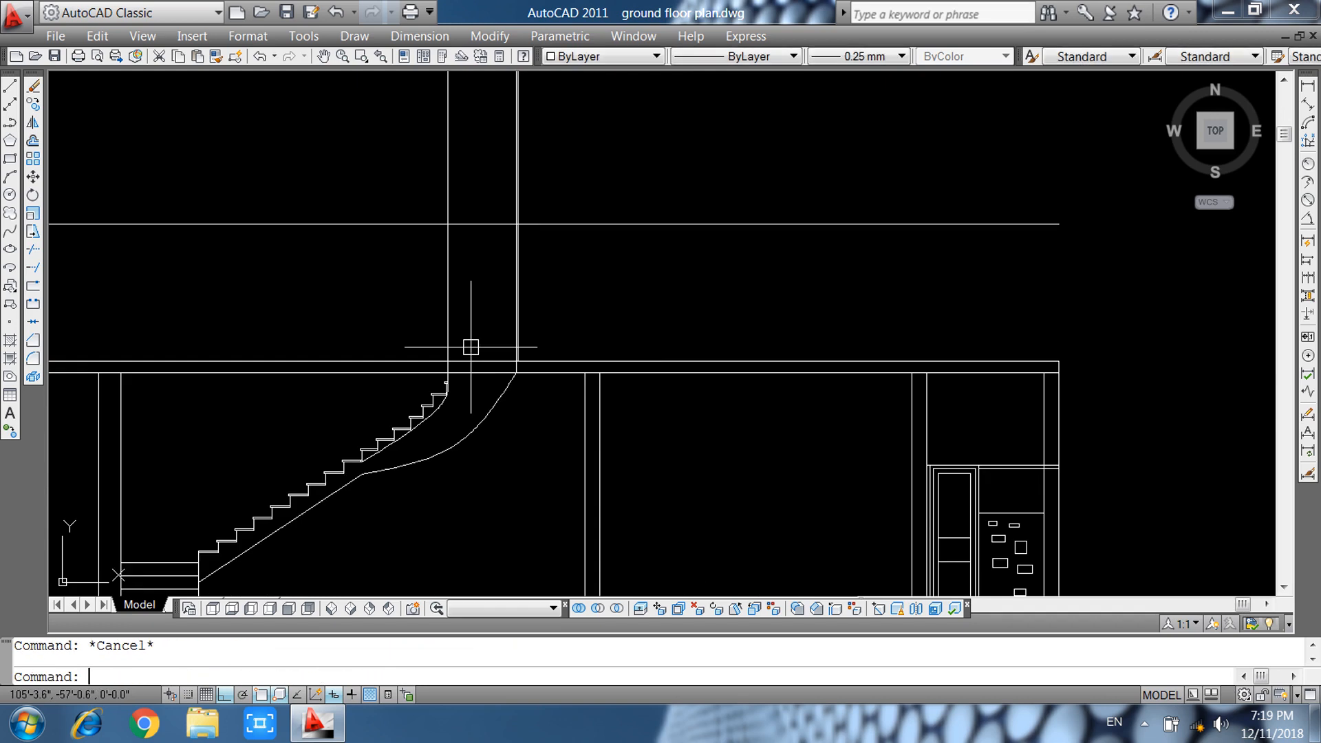
Offset the inner vertical line above the stairs 4.5" toward the outer vertical.
key(Return)
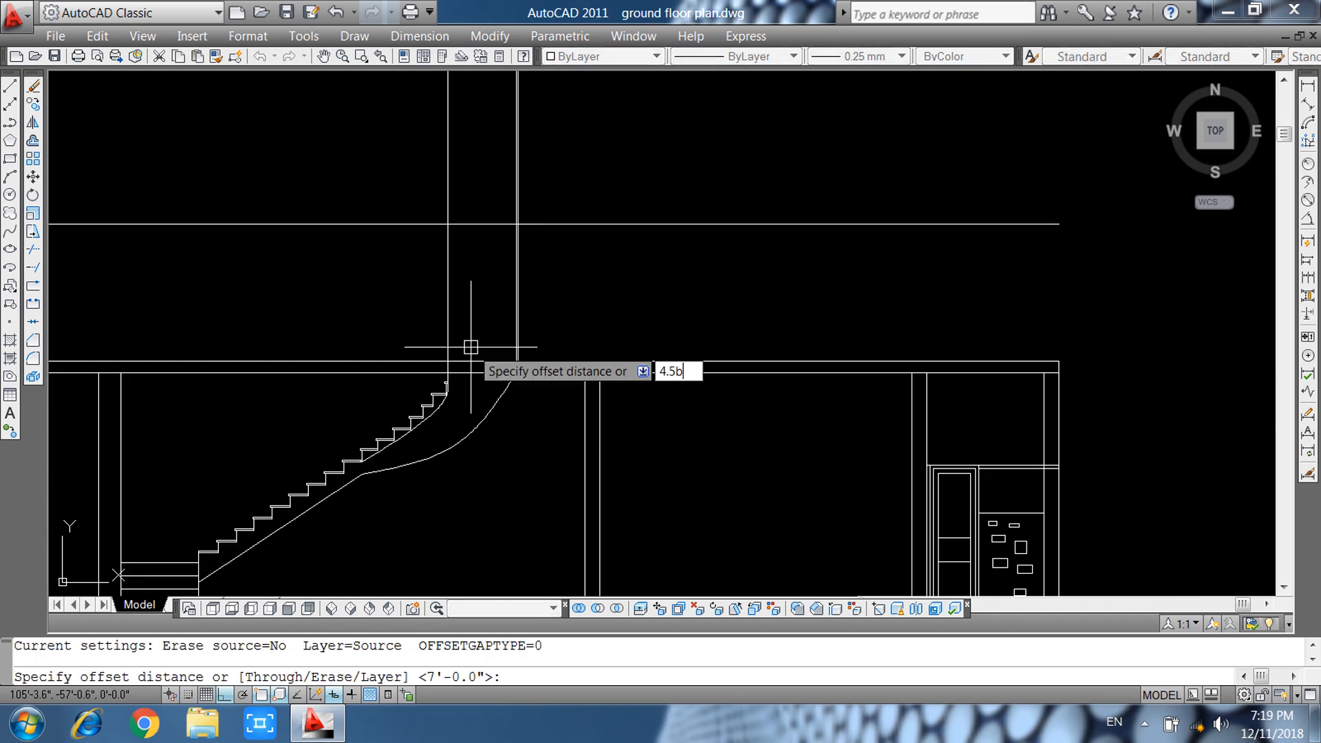
key(Escape)
key(Return)
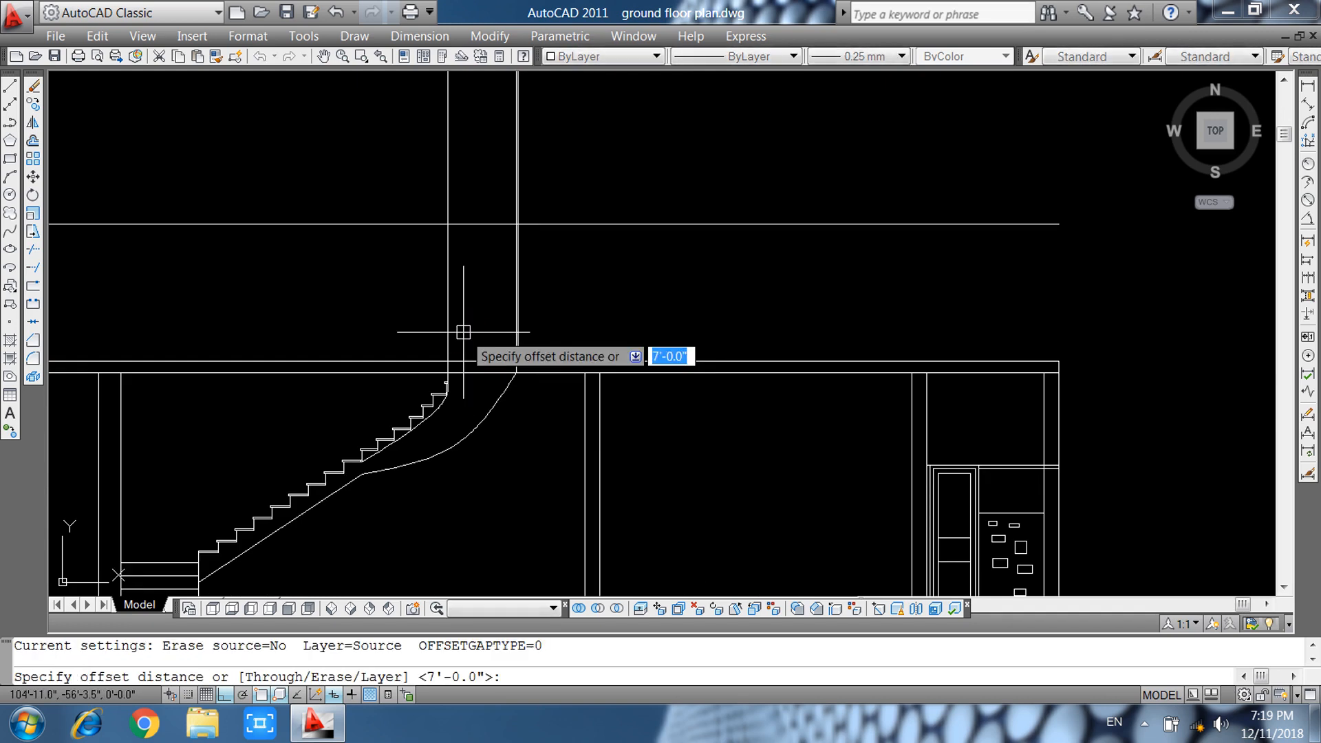
text(4.5)
key(Return)
click(448, 314)
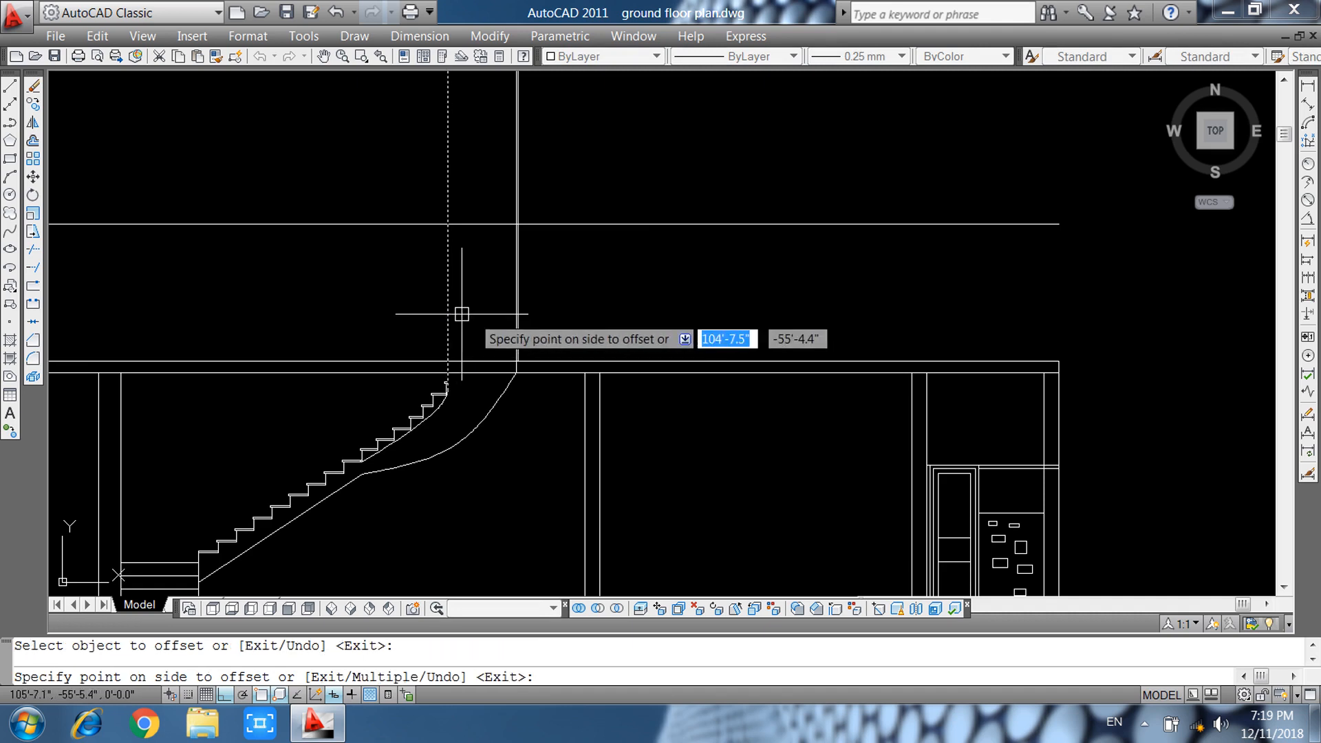
click(484, 317)
key(Escape)
Offset the 4.5" wall line a further 2'6" toward the outer vertical, and erase both trial offset lines.
key(Return)
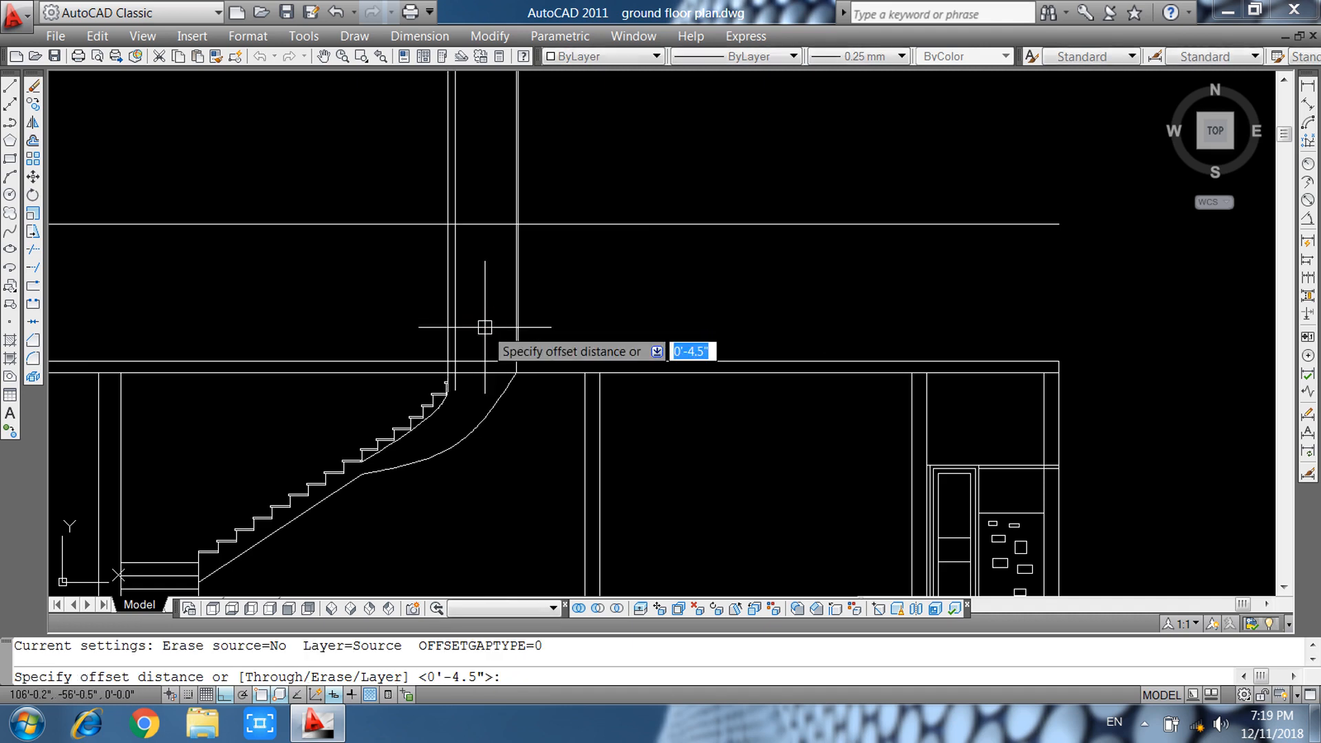
text(2'6)
key(Return)
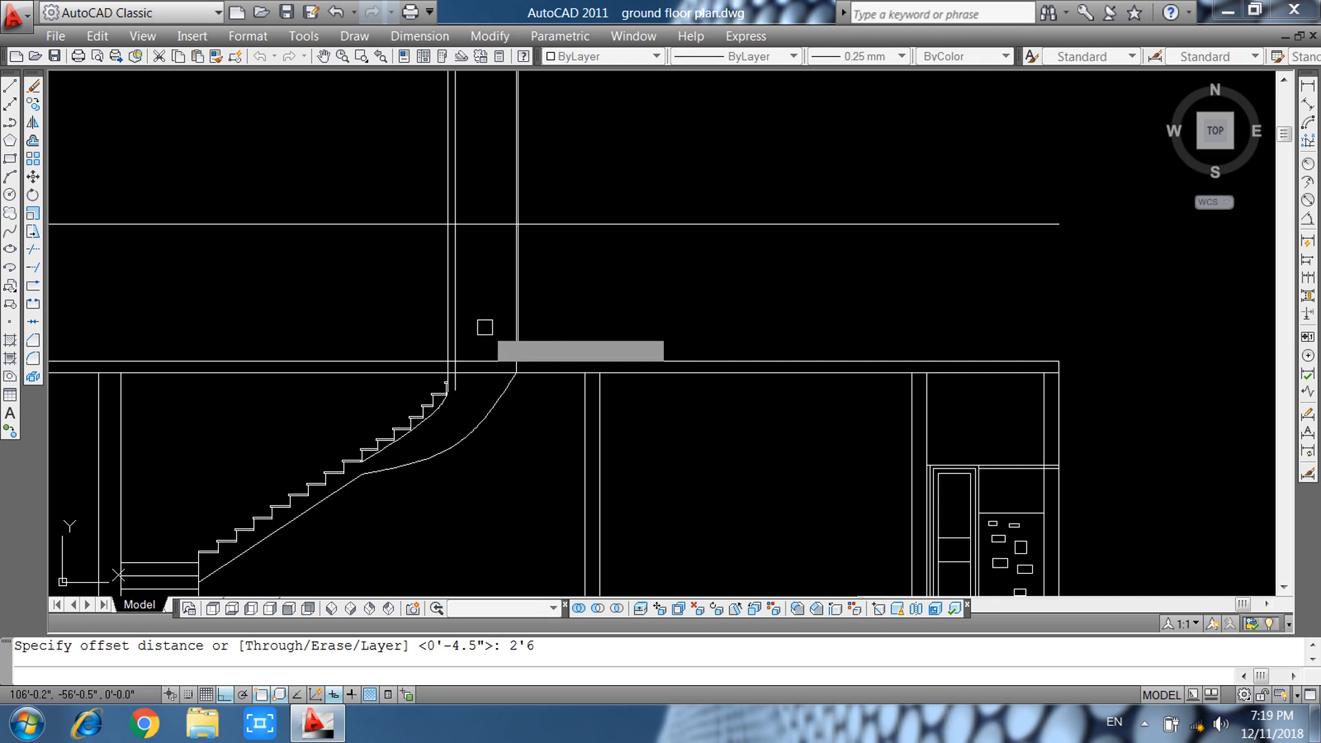
click(461, 324)
click(502, 330)
middle_drag(489, 330, 509, 332)
key(Escape)
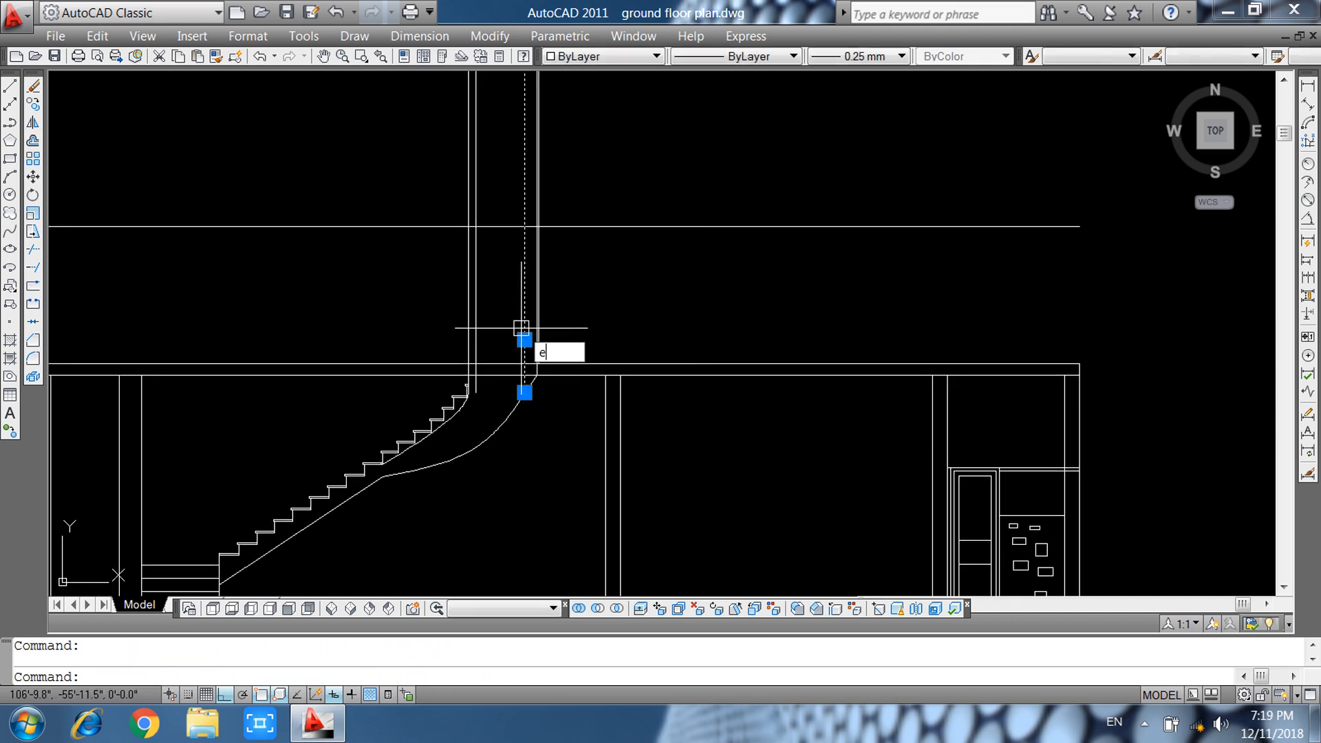
key(Return)
Offset the inner vertical line above the stairs 2" toward the outer vertical.
text(o)
key(Return)
text(2)
key(Return)
scroll(490, 316, up, 5)
click(436, 297)
click(478, 317)
key(Escape)
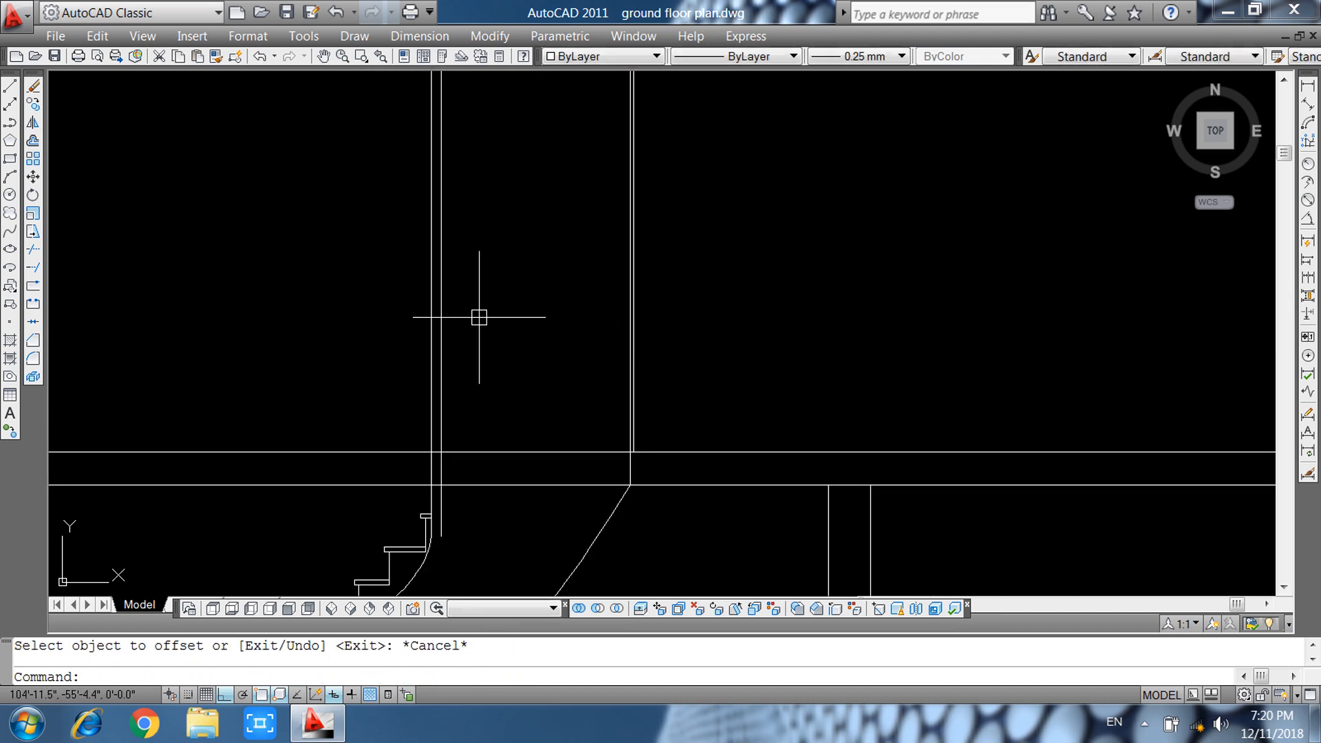
Offset the 2" line a further 2'6" toward the outer vertical to set the door width.
text(o)
key(Return)
text(2'6)
key(Return)
click(446, 305)
click(493, 319)
key(Escape)
Offset both door side lines 2" inward to form the frame's jambs.
text(o)
key(Return)
text(2)
key(Return)
click(582, 344)
click(513, 347)
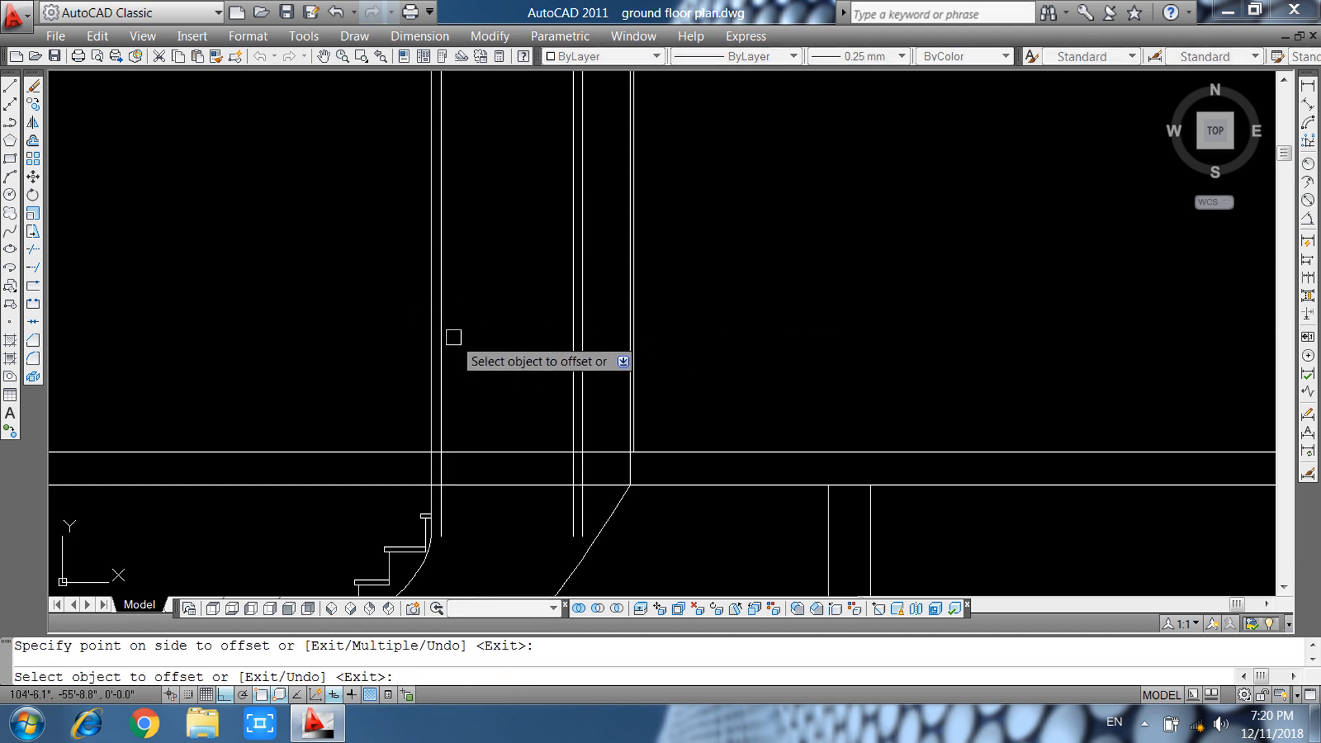
click(444, 336)
click(481, 342)
Offset the horizontal line 7' above the slab 2" downward to form the door frame's head.
scroll(521, 383, down, 3)
scroll(521, 256, up, 3)
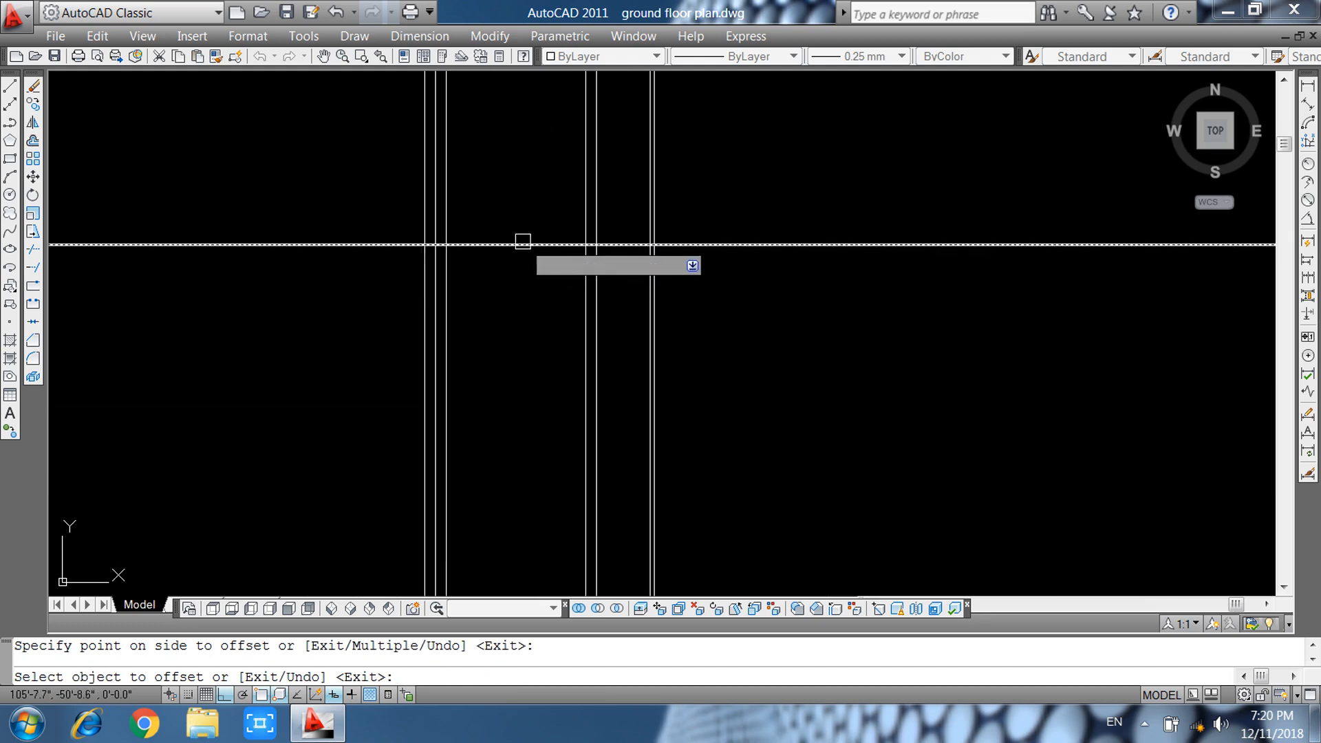
click(522, 249)
click(526, 291)
key(Escape)
Trim the verticals above the door's top line and the horizontal lines extending beyond the outermost verticals.
text(tr)
key(Return)
key(Return)
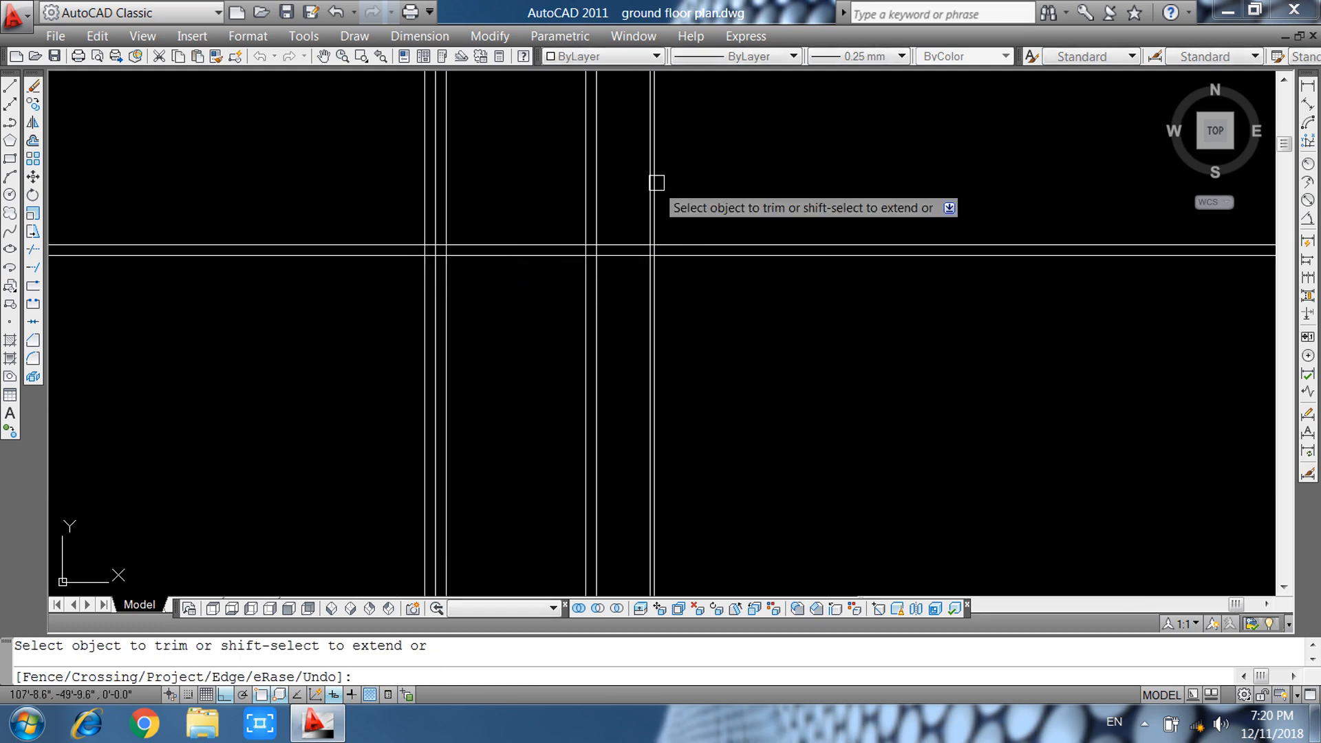
click(686, 175)
click(386, 237)
click(382, 235)
click(372, 290)
Trim the overlapping lines at both upper corners of the door frame to leave a clean inner outline.
scroll(585, 261, up, 3)
click(563, 227)
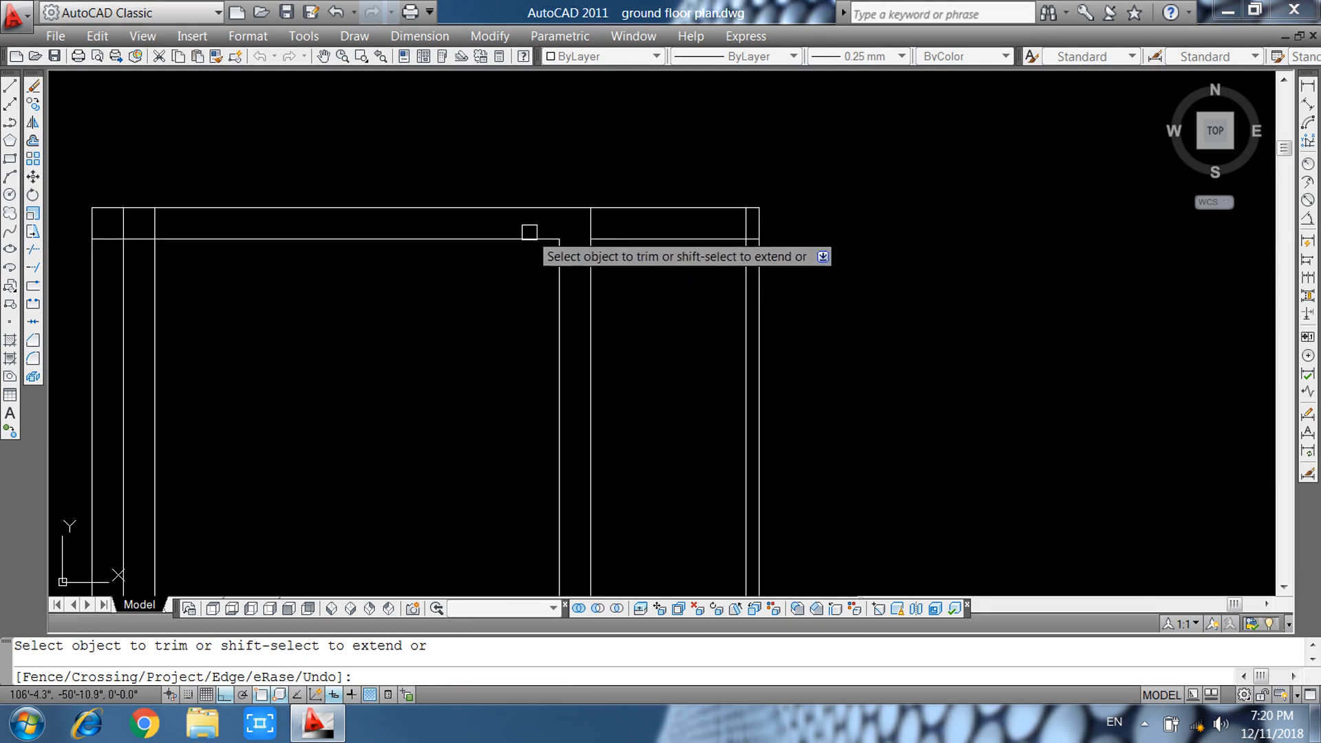
click(138, 239)
click(158, 227)
scroll(447, 300, down, 2)
middle_drag(523, 485, 589, 168)
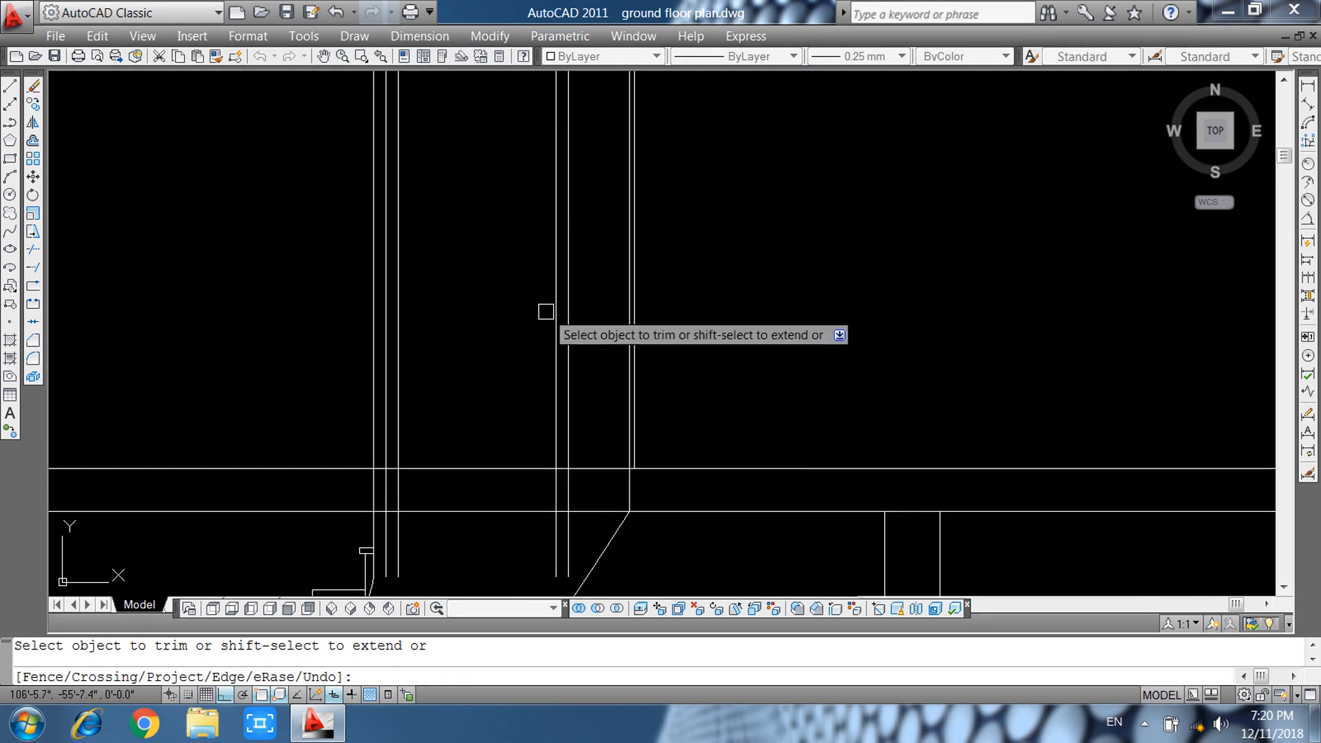
Trim the door frame lines and both stair opening verticals out of the slab thickness.
click(378, 491)
click(400, 482)
click(348, 488)
click(580, 483)
click(540, 489)
click(647, 490)
click(590, 493)
scroll(551, 451, down, 3)
scroll(523, 413, up, 4)
Erase the leftover door jamb stubs hanging below the slab underside on both sides.
key(Escape)
click(504, 406)
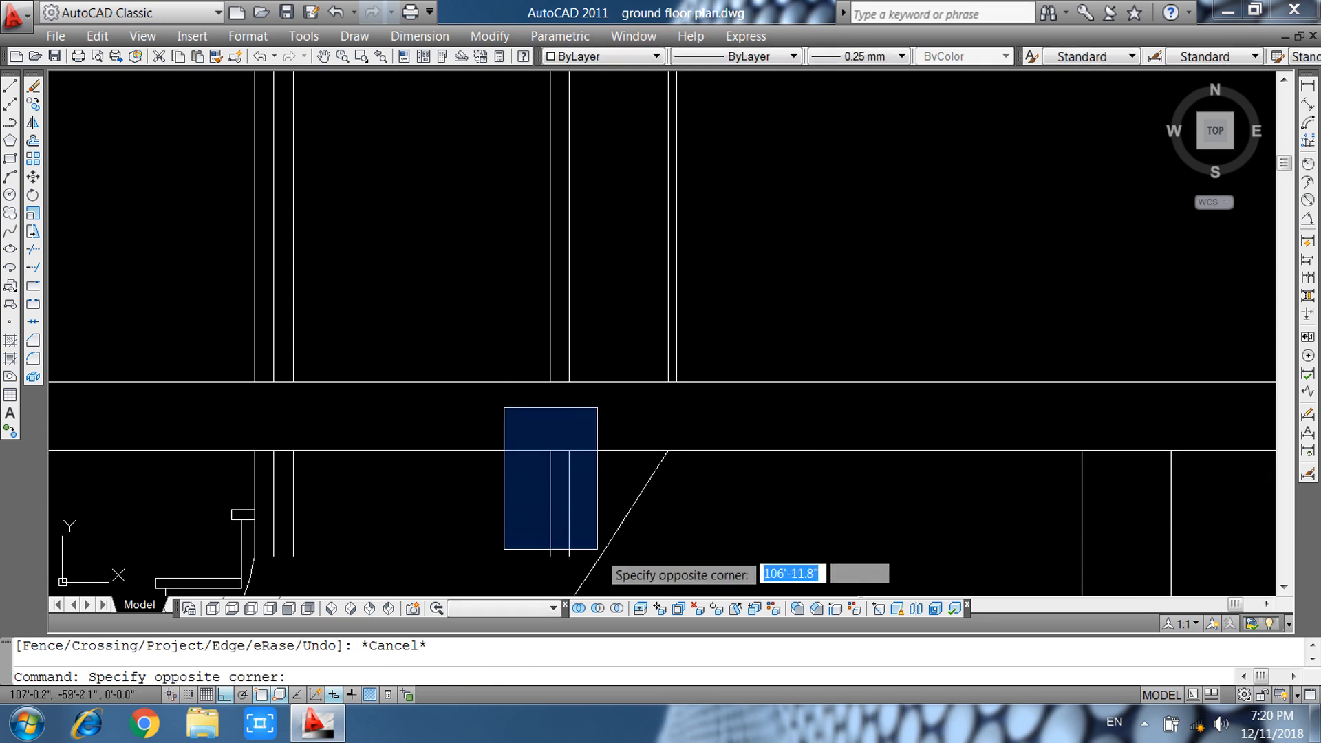
click(613, 568)
key(Delete)
middle_drag(326, 447, 349, 350)
click(284, 328)
click(359, 487)
key(Delete)
Erase the leftover pieces of the door head's lower line outside the frame on both sides.
scroll(406, 495, down, 4)
middle_drag(551, 439, 562, 533)
scroll(351, 169, up, 3)
click(350, 169)
click(404, 235)
key(Delete)
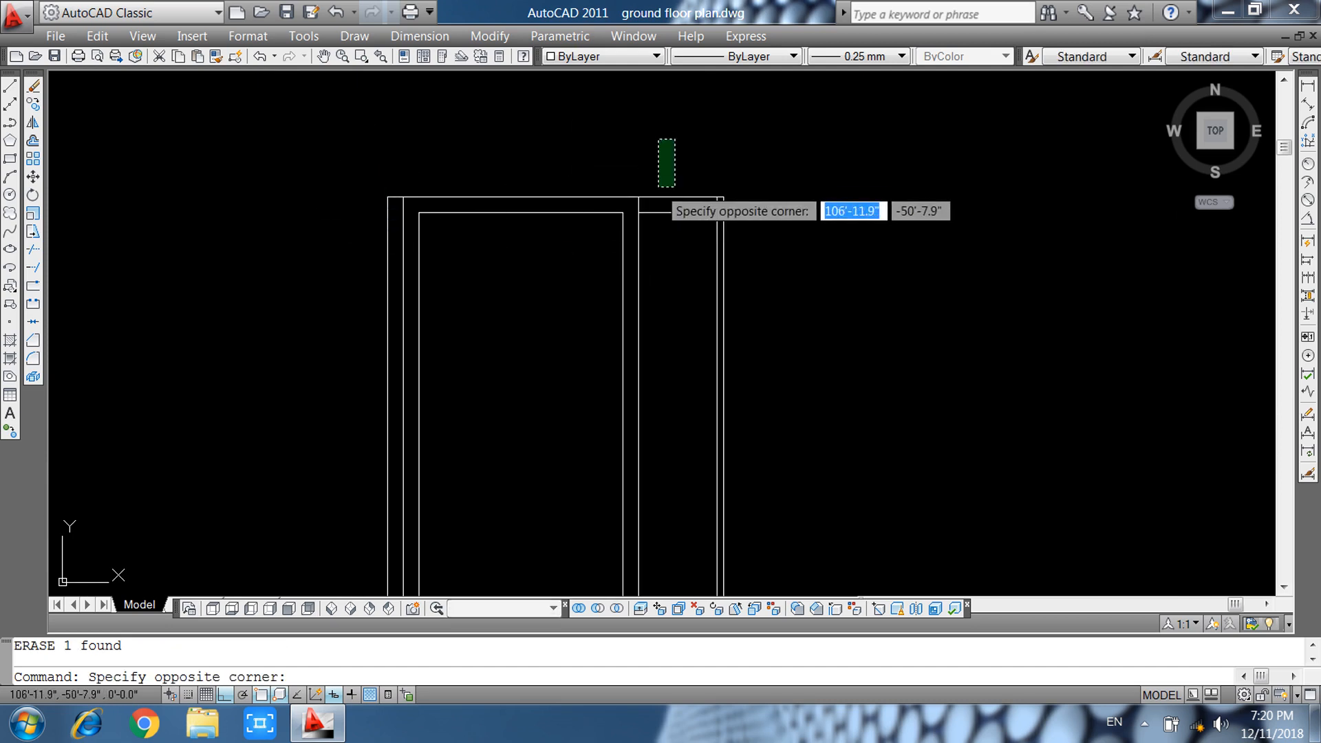
key(Escape)
click(628, 148)
click(763, 247)
key(Delete)
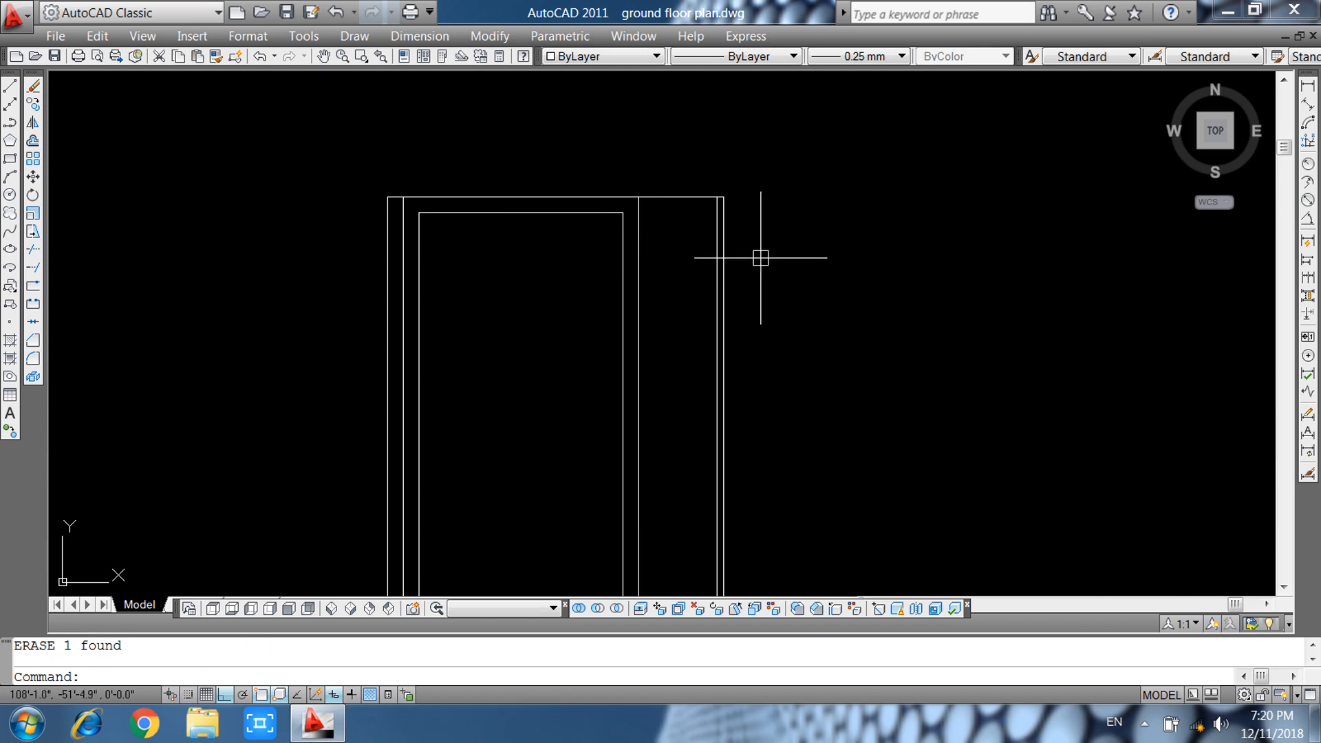
Erase the outermost of the two closely spaced verticals on the door panel's outer edge.
scroll(753, 266, down, 2)
middle_drag(752, 266, 572, 215)
scroll(577, 217, down, 2)
middle_drag(736, 271, 605, 345)
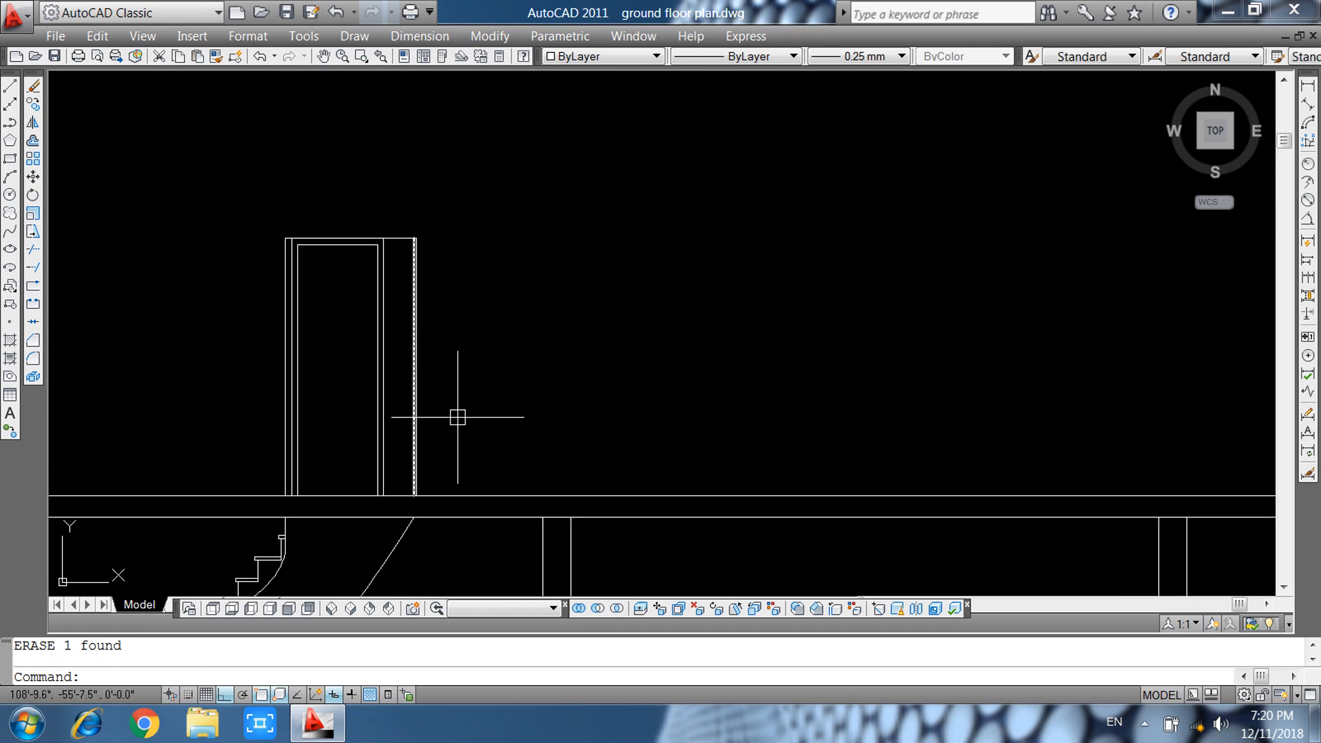
middle_drag(525, 428, 528, 339)
scroll(457, 410, up, 3)
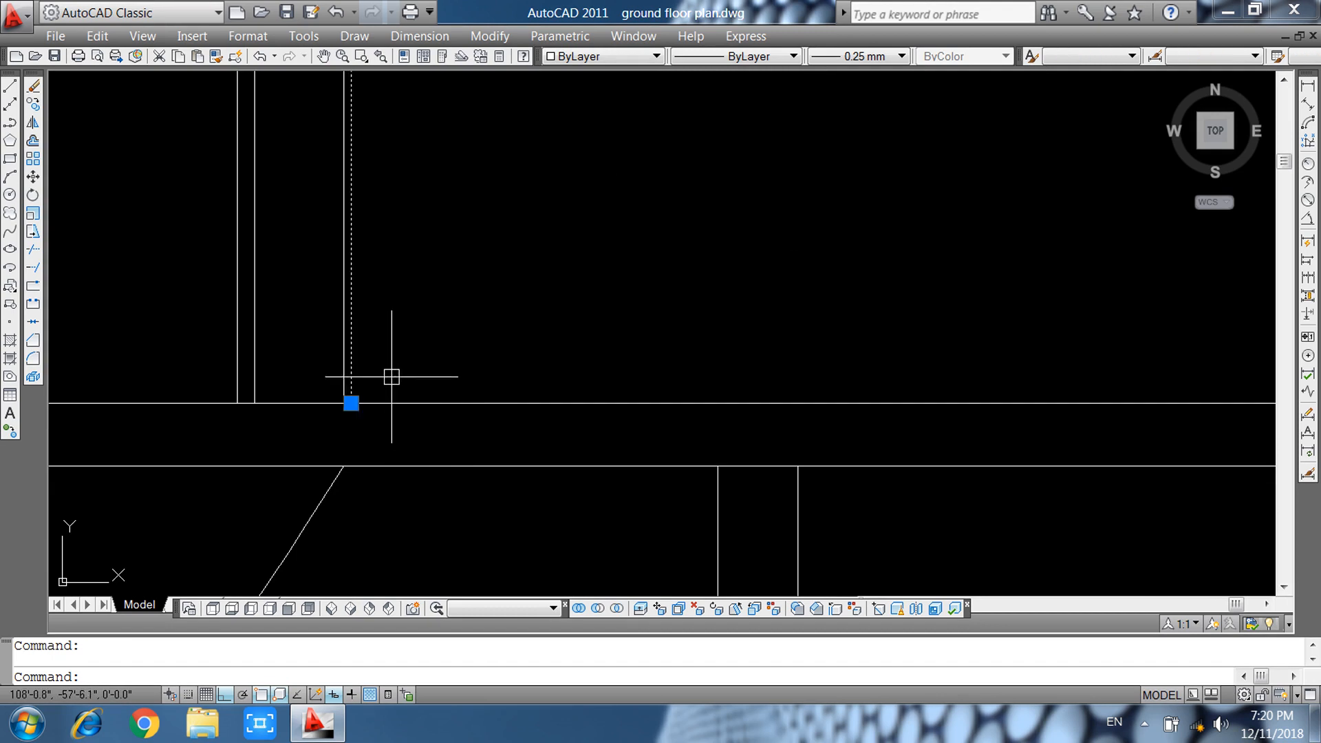
scroll(523, 363, down, 1)
middle_drag(515, 245, 498, 556)
key(Escape)
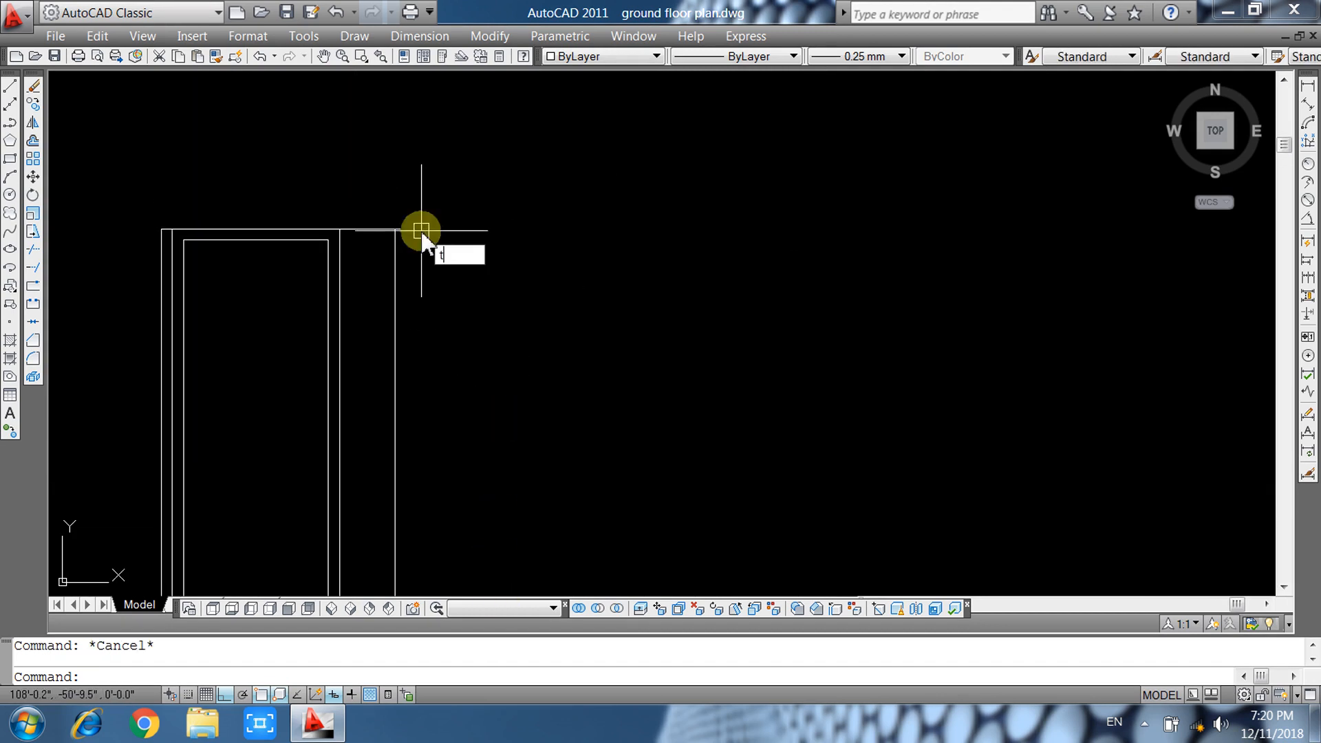
Trim the short overhang of the door's top line beyond the remaining outer vertical.
text(r)
key(Return)
key(Return)
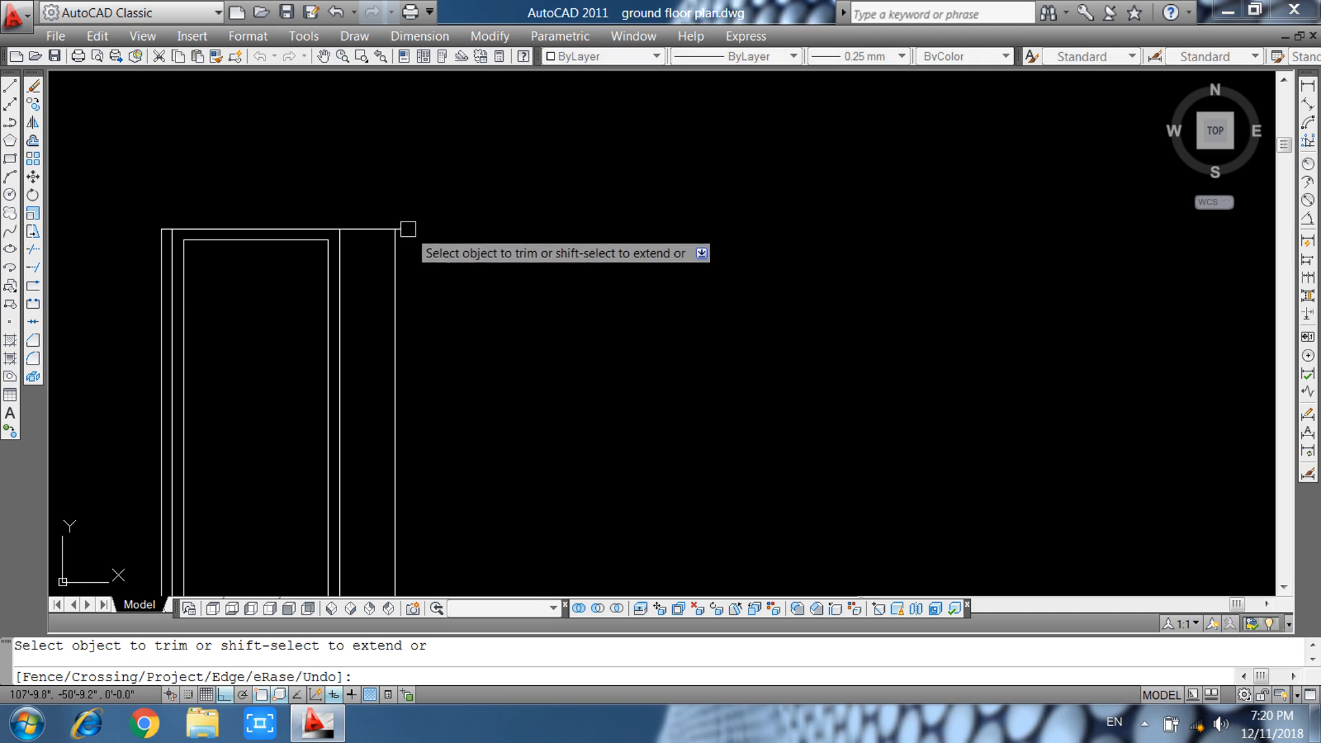
key(Escape)
scroll(593, 280, down, 3)
middle_drag(593, 280, 566, 168)
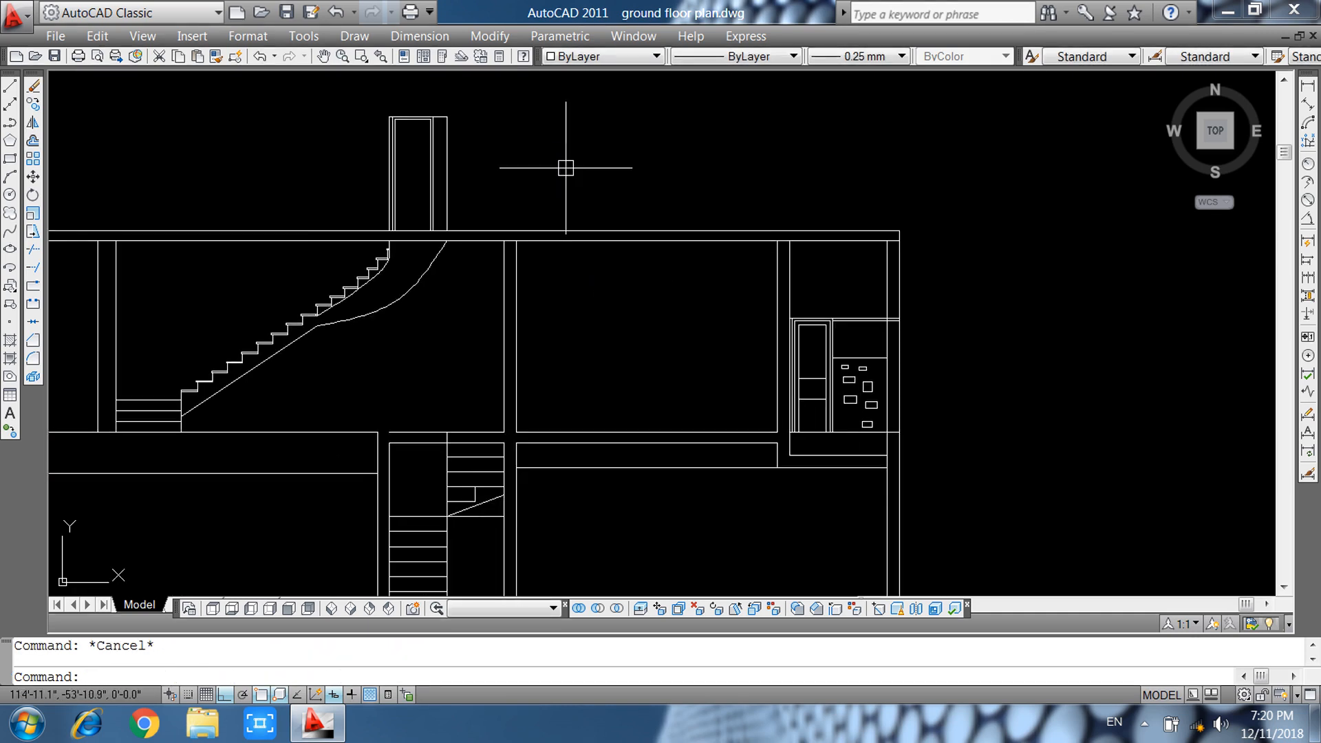
Offset the slab's top line by 4'9".
scroll(566, 172, down, 2)
middle_drag(634, 221, 549, 414)
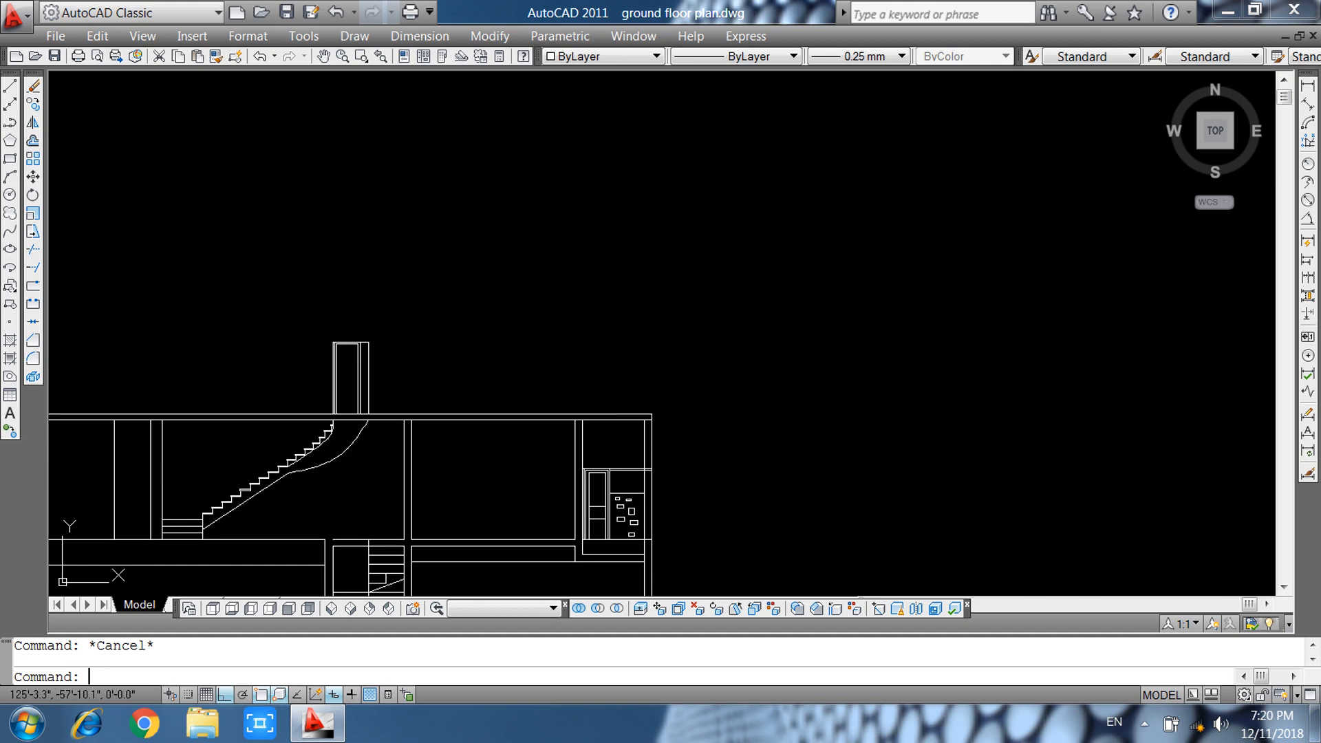
text(o)
key(Return)
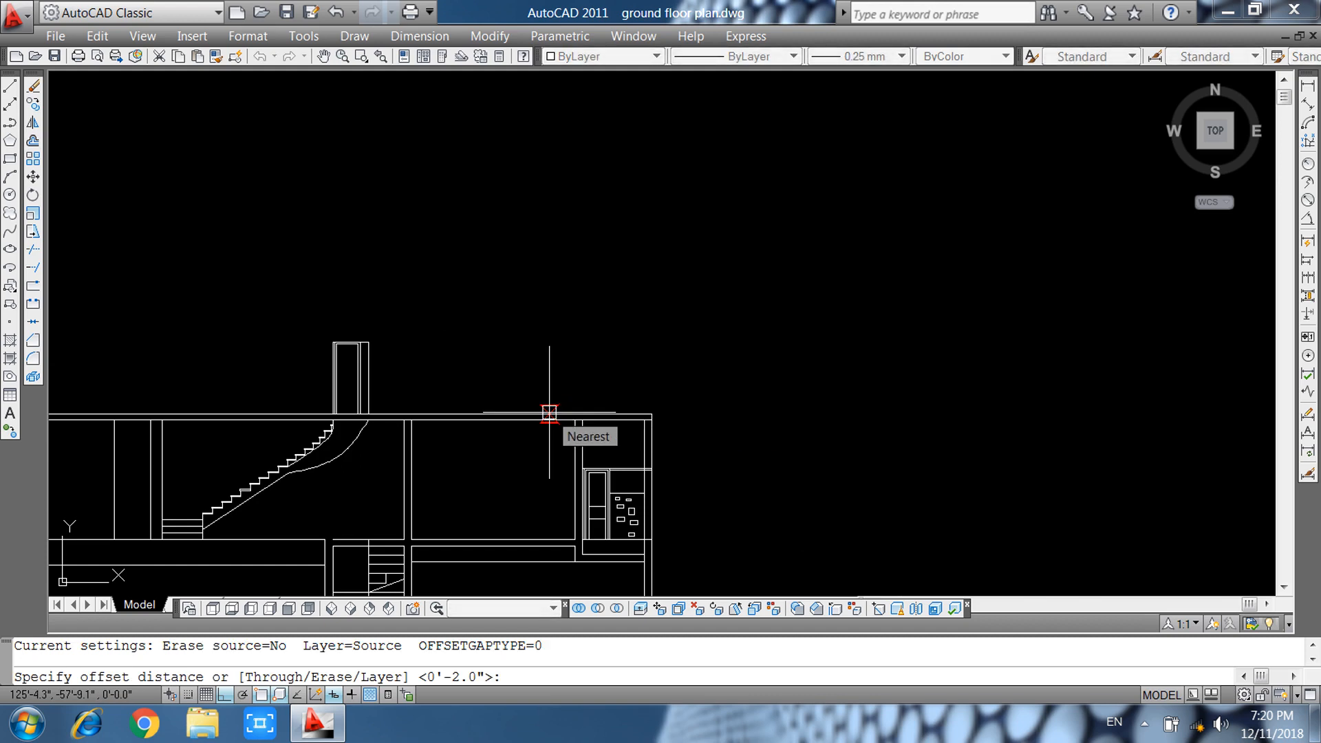
text(4'9)
key(Return)
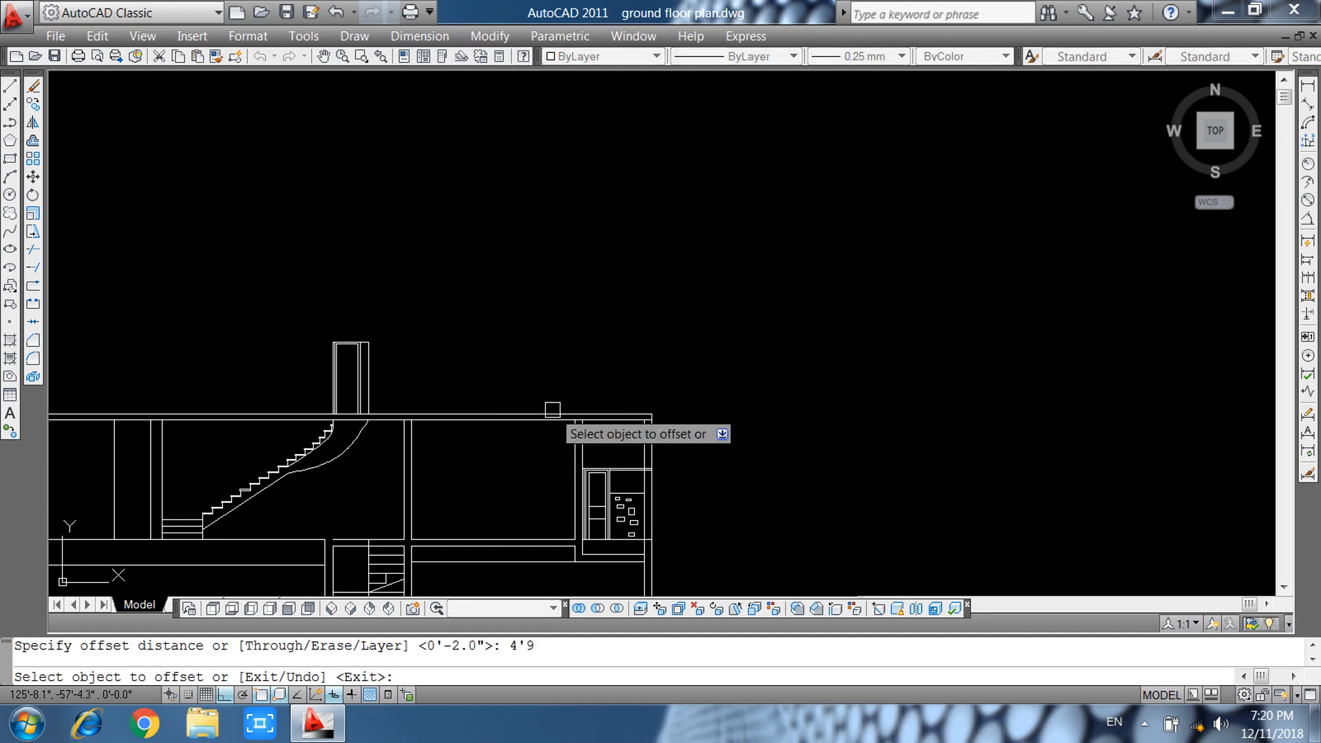
Offset the top line of the upper slab 4'9" upward in the section.
scroll(525, 410, up, 3)
click(581, 432)
click(567, 366)
key(Escape)
Offset the new line above the slab 3" downward to make a double line.
key(Return)
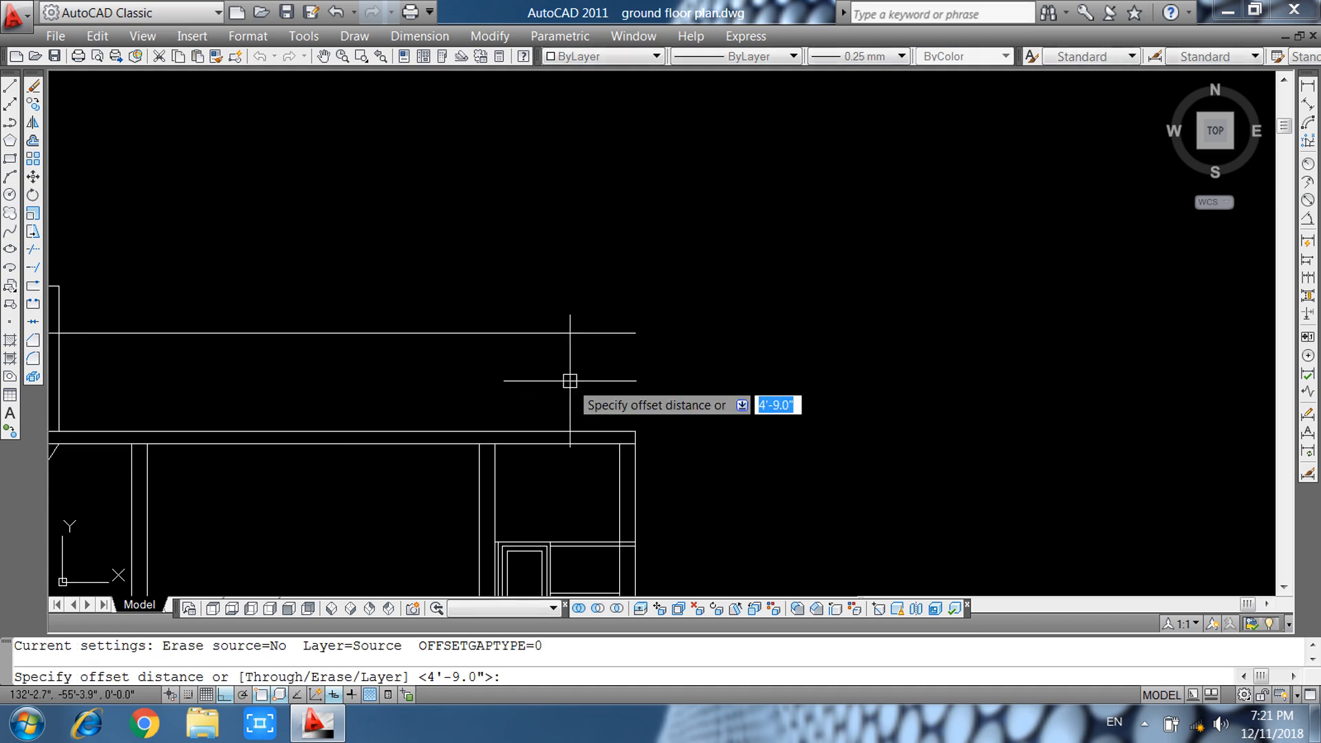
text(3)
key(Return)
click(566, 333)
click(585, 382)
key(Escape)
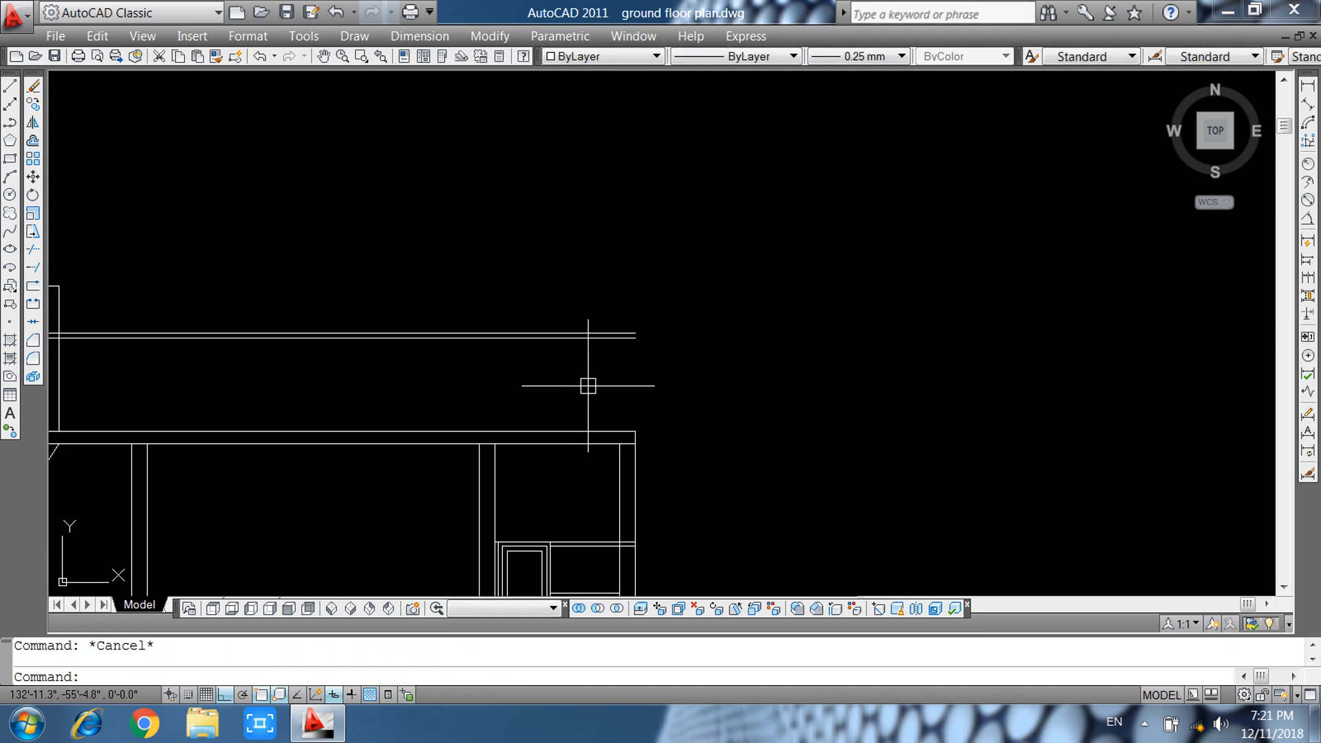
Draw a vertical line at the right end, from the upper line of the 3" pair down to the slab's corner.
text(l)
key(Return)
click(635, 333)
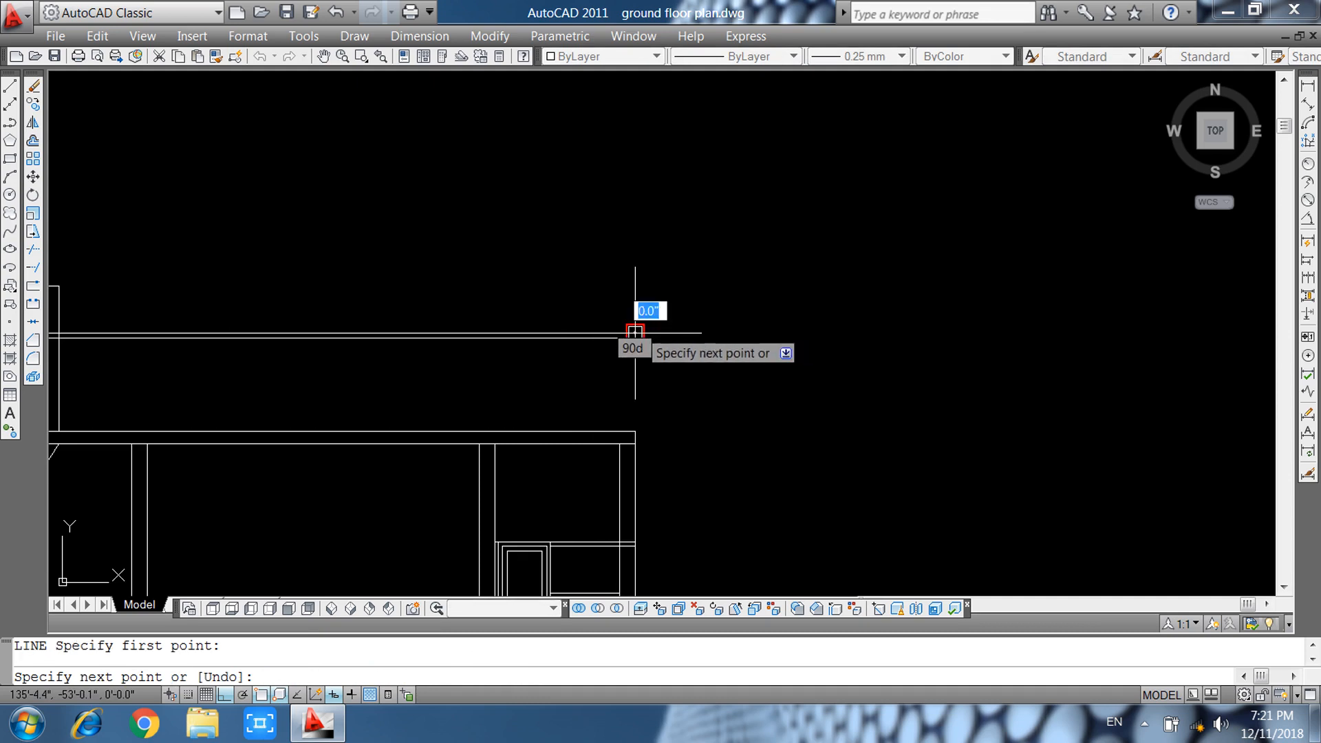
click(639, 436)
key(Return)
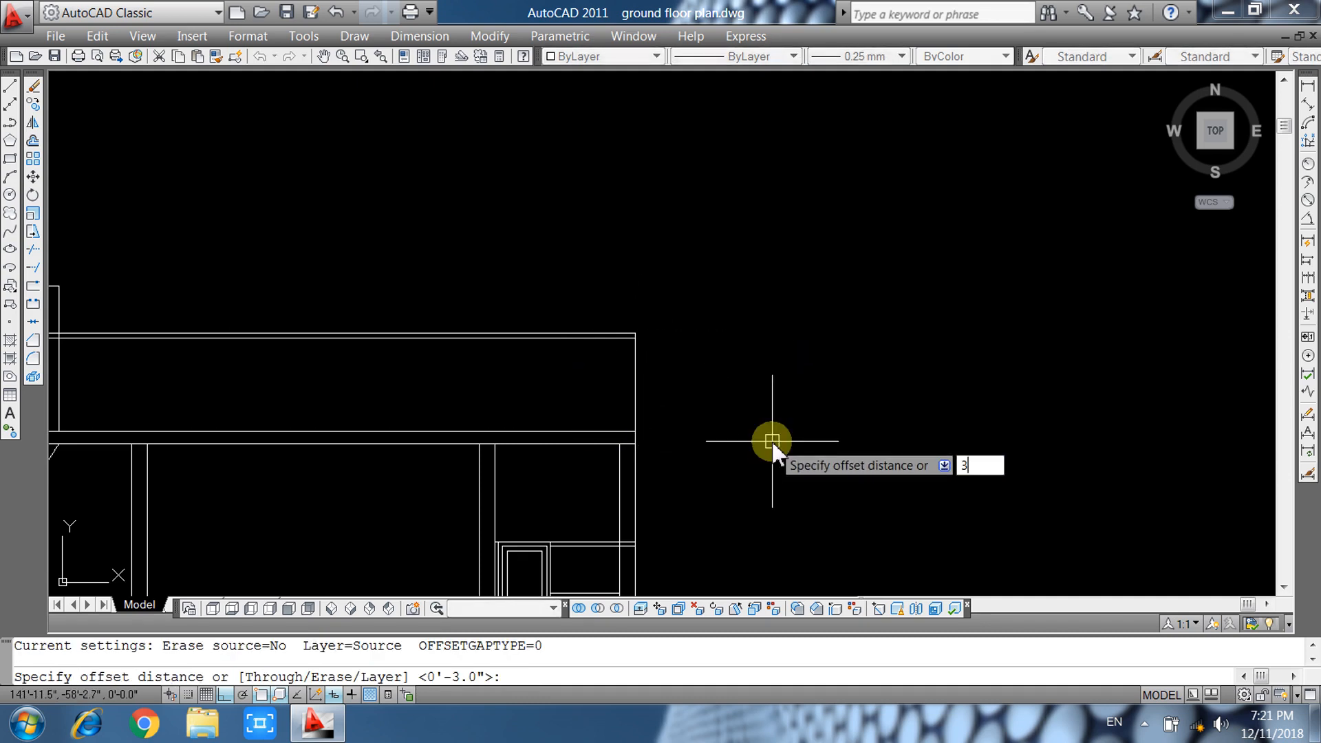
Offset the upper line of the 3" pair 3'5" upward.
text(5)
key(Return)
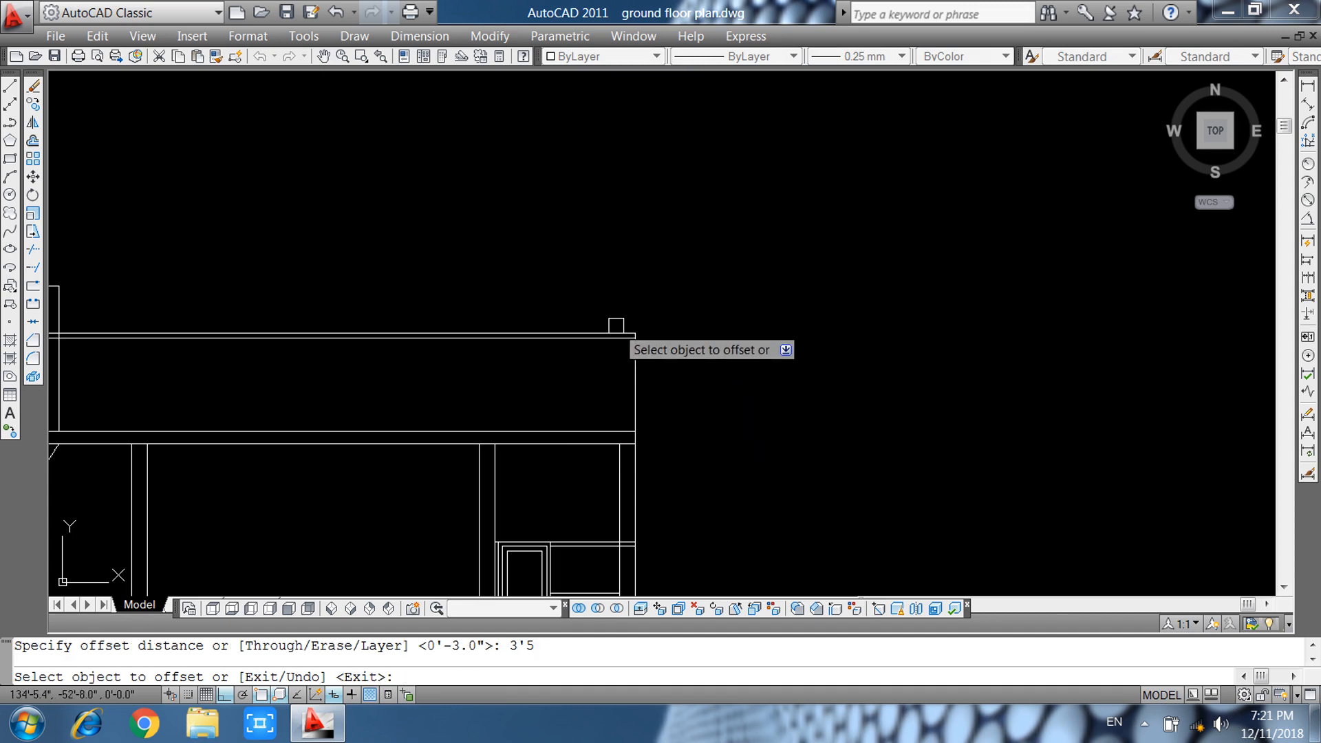
click(615, 331)
key(Escape)
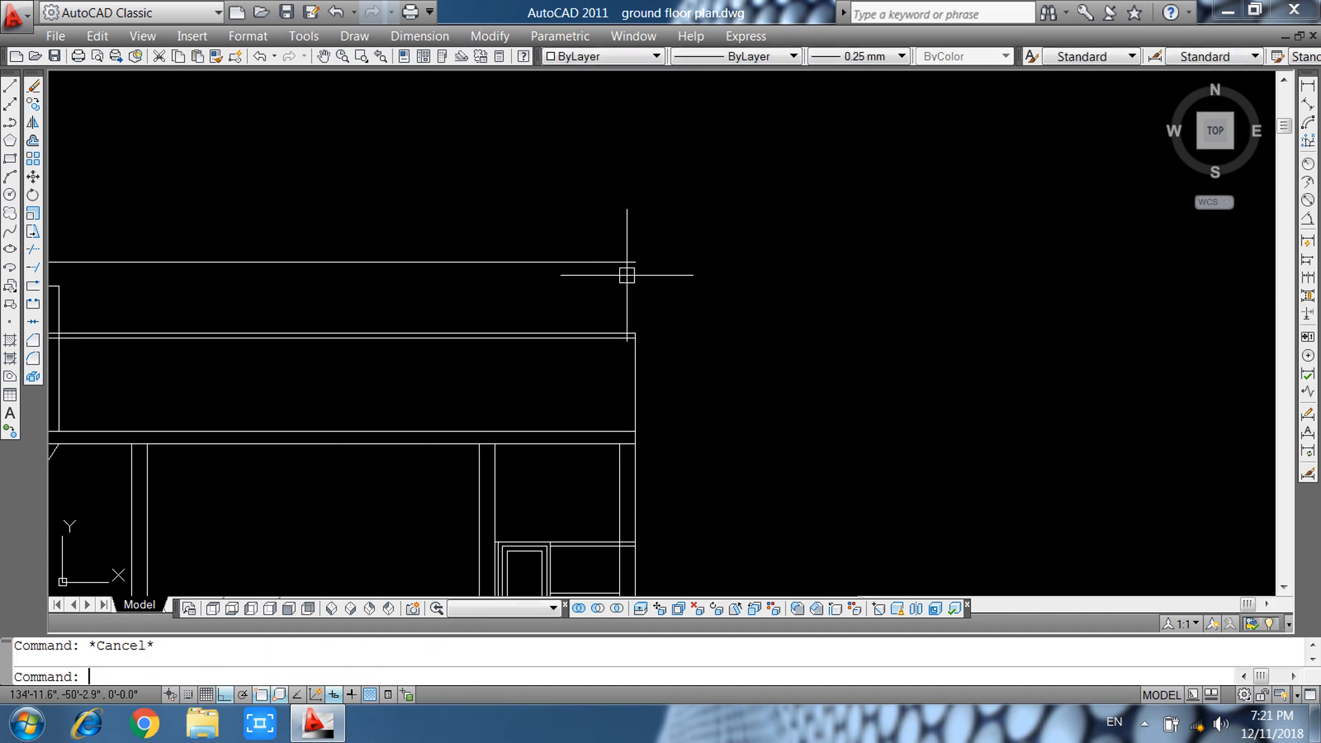
Offset the highest horizontal line 1'11" upward to form the top of the section.
text(o)
key(Return)
text(1'11)
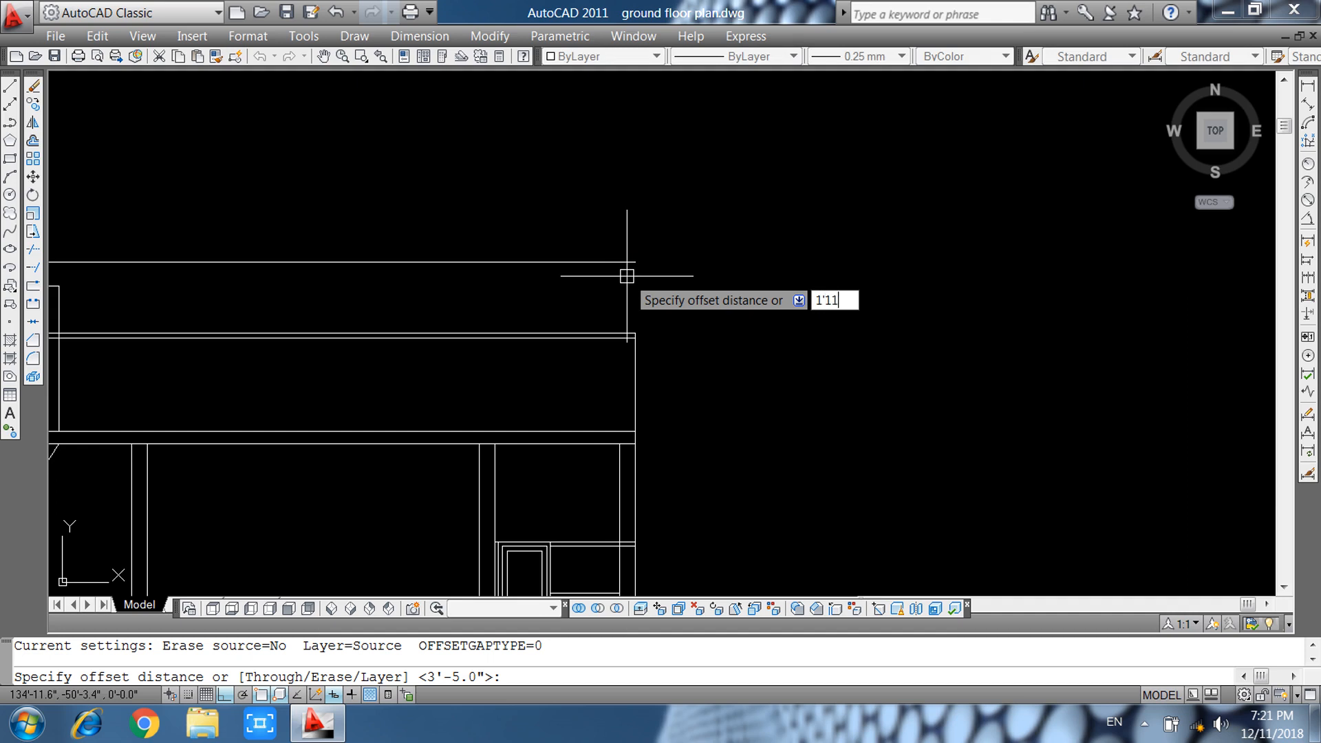
key(Return)
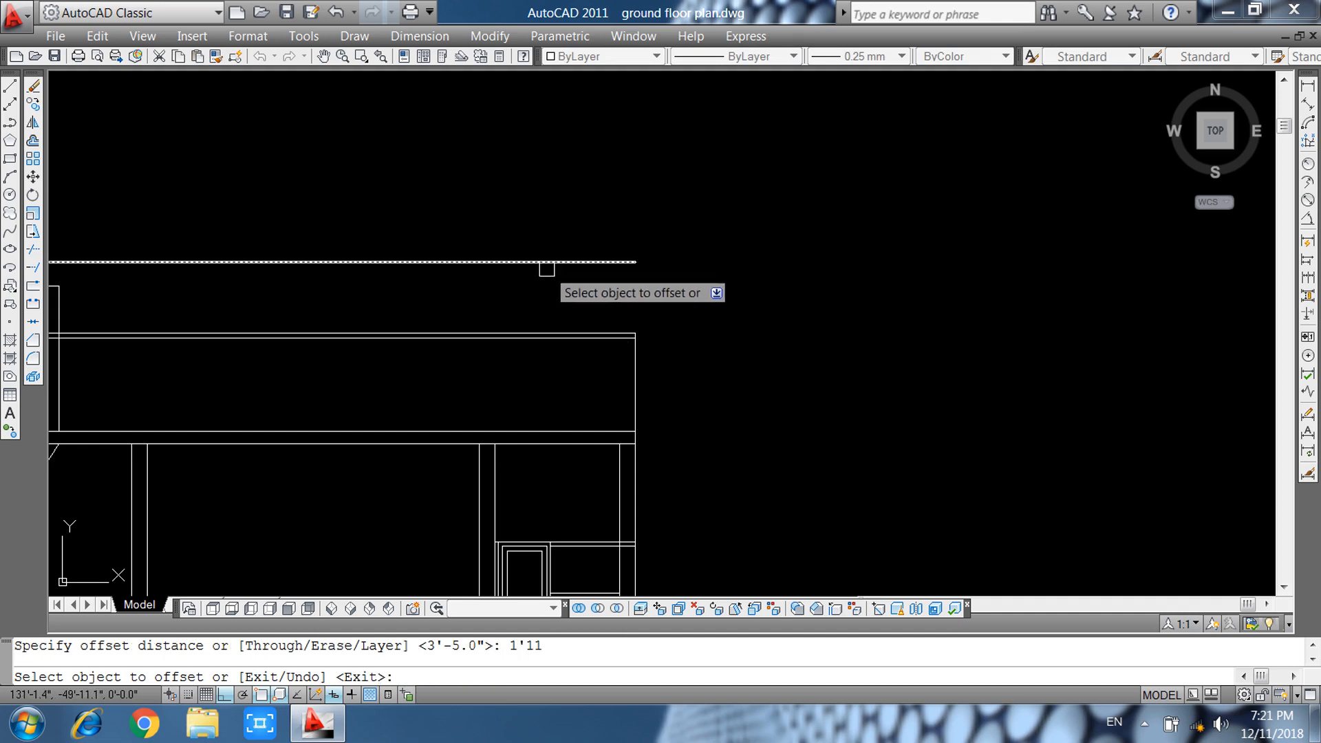
click(548, 262)
click(569, 221)
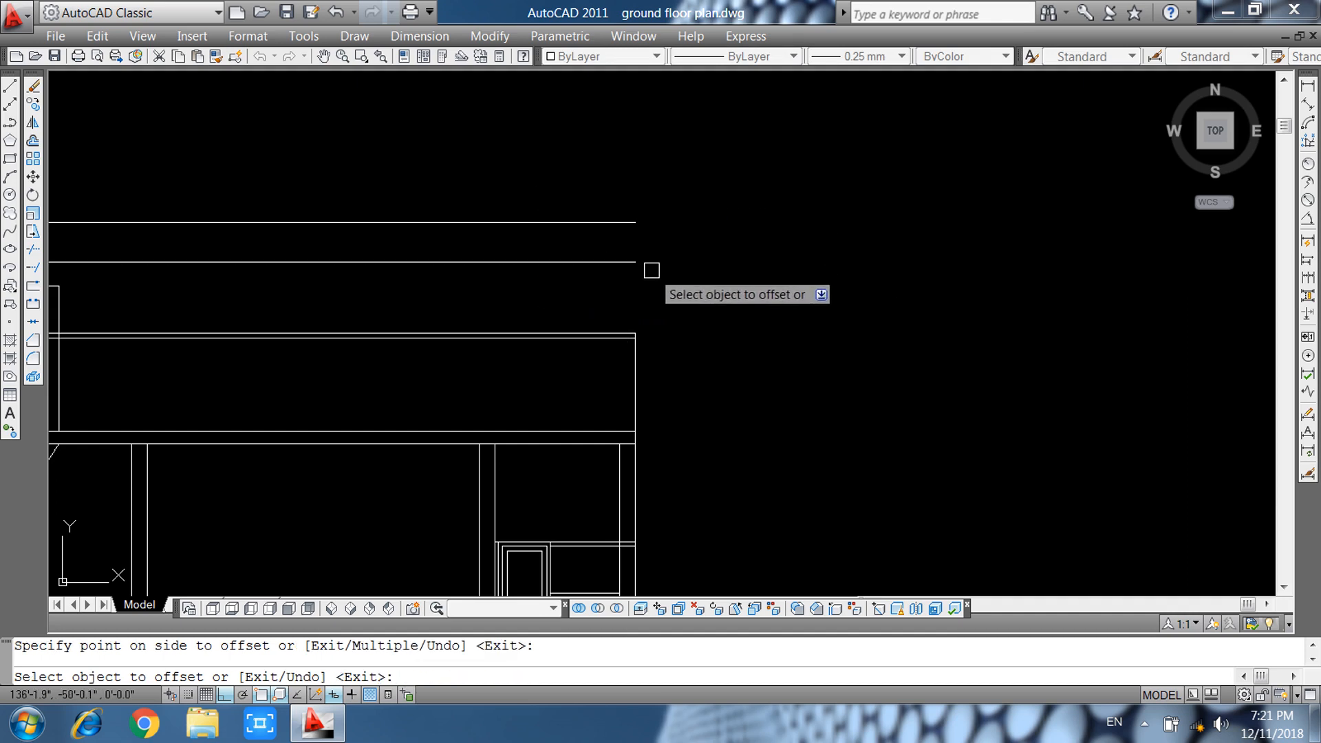
key(Escape)
Extend the vertical line at the section's right end up to the topmost horizontal line.
middle_drag(732, 298, 757, 337)
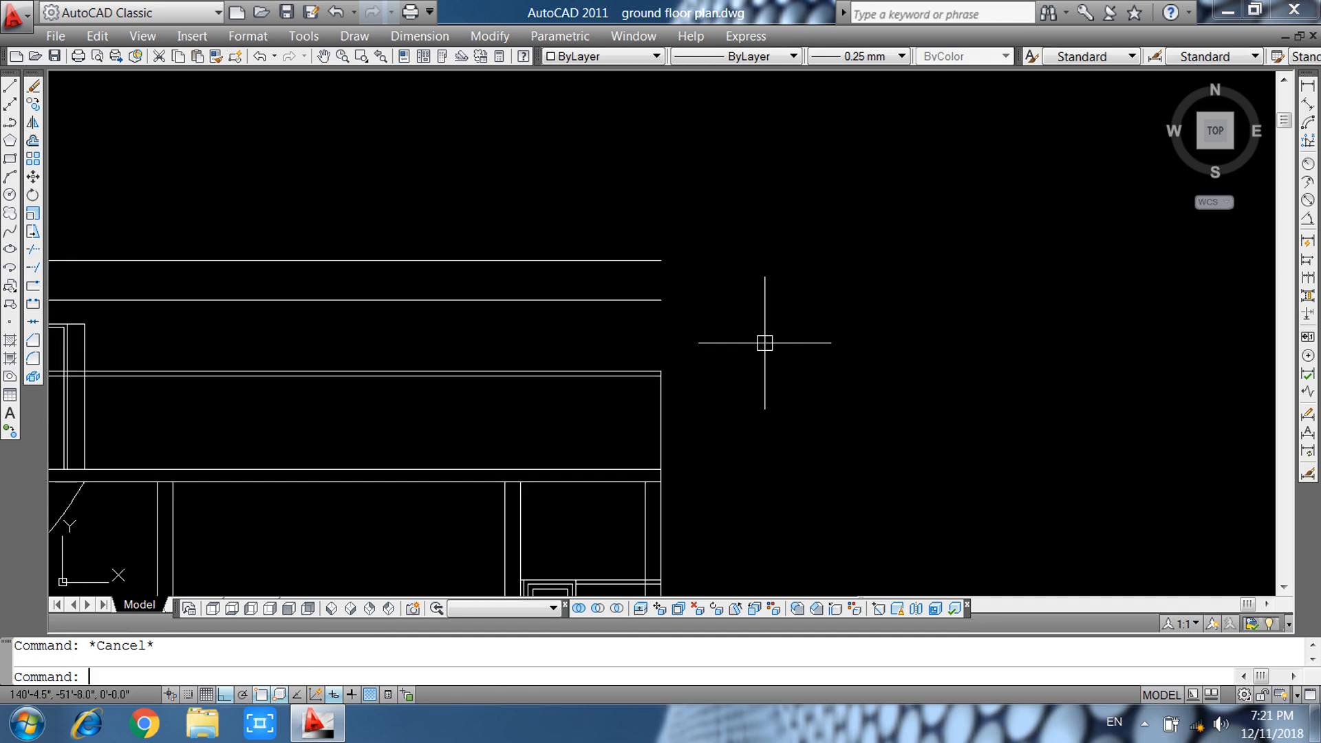
text(ex)
key(Return)
key(Return)
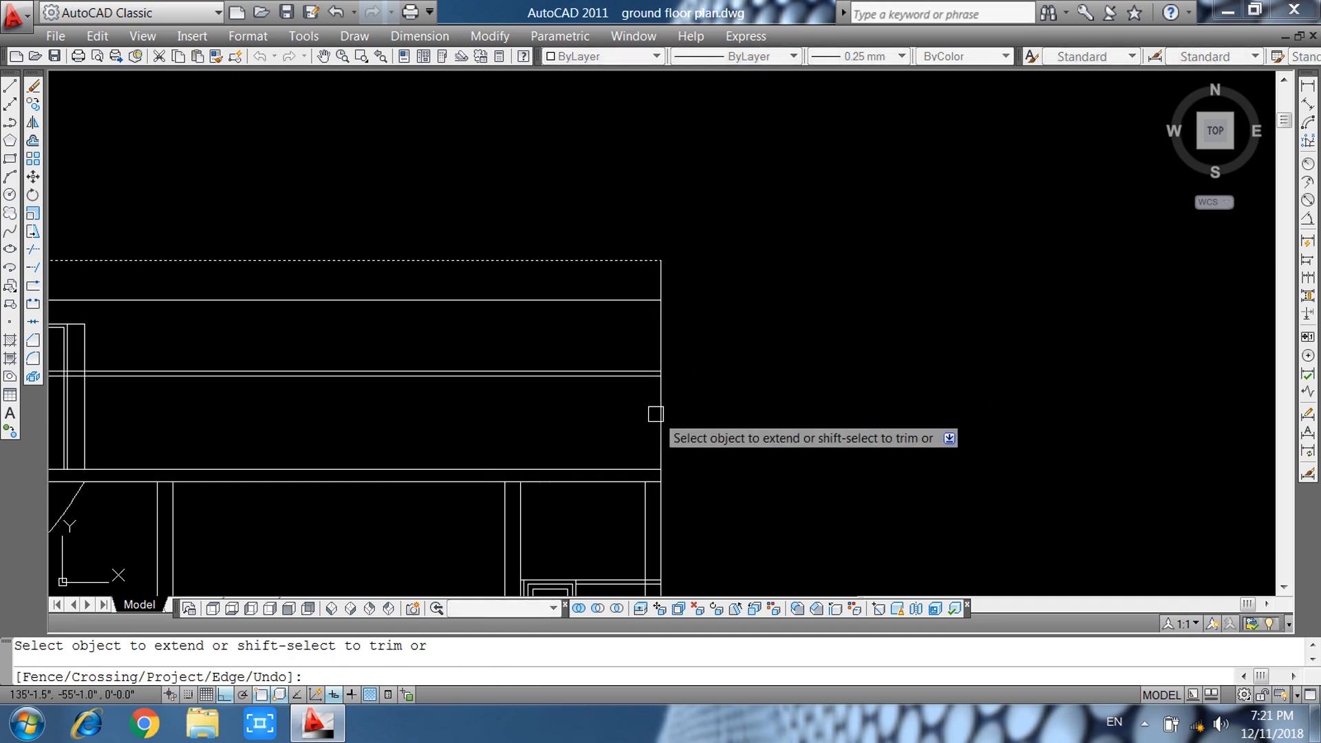
scroll(792, 326, down, 4)
key(Escape)
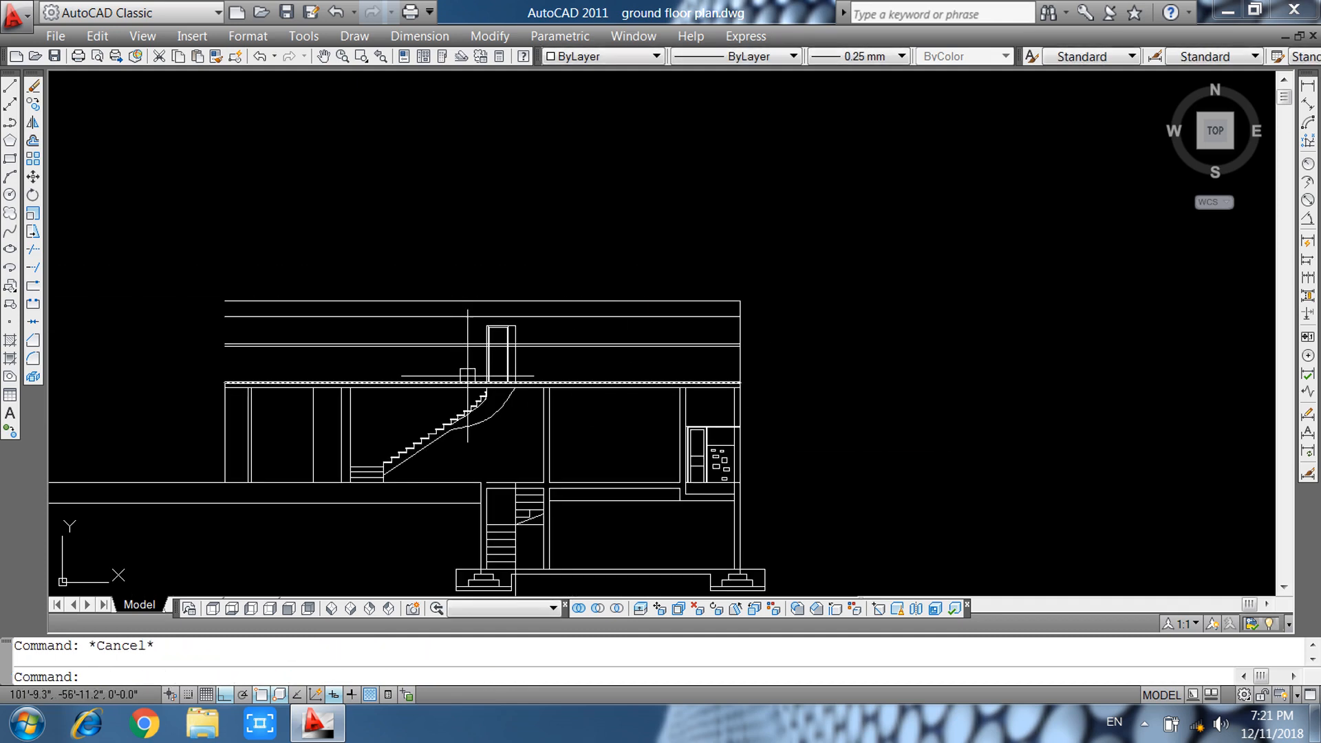
Draw two vertical construction lines one tread apart through the plan's stair, where the straight flight meets the curve.
middle_drag(461, 377, 420, 239)
text(xl)
key(Return)
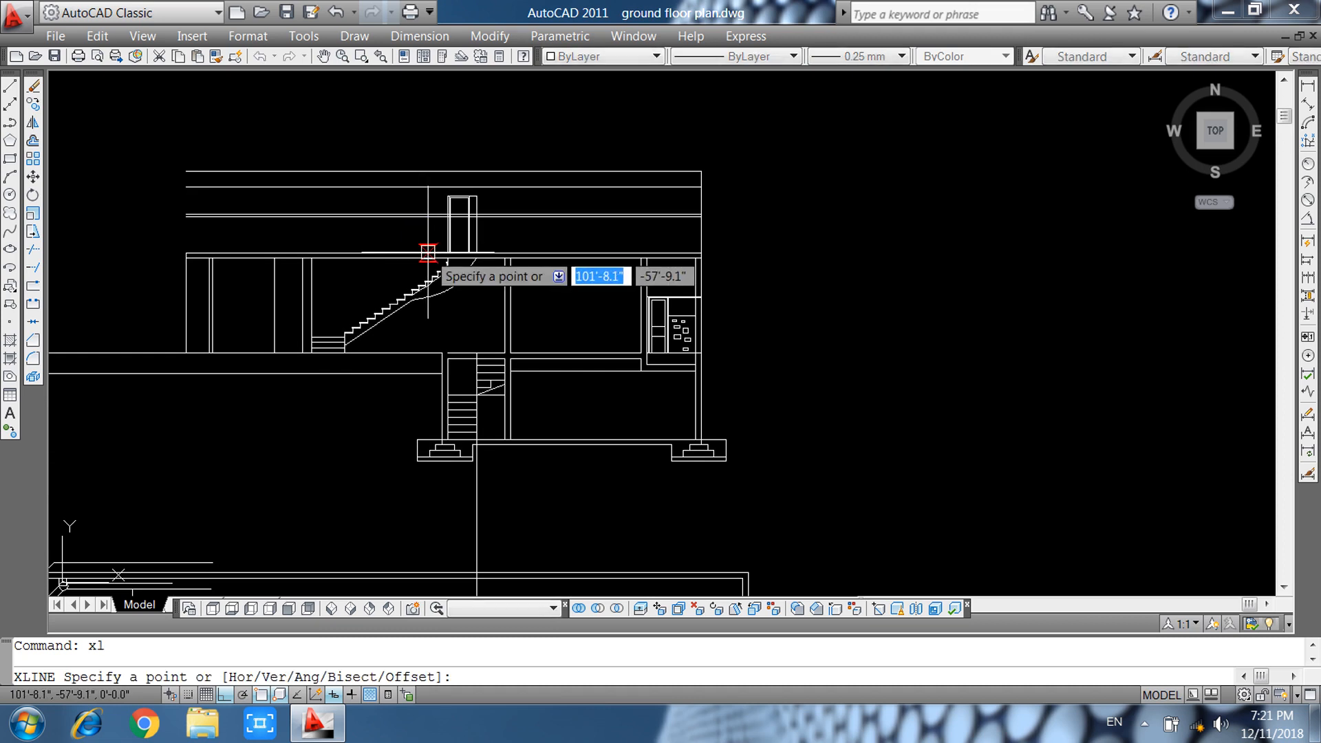
text(v)
key(Return)
middle_drag(537, 362, 570, 304)
scroll(508, 212, down, 3)
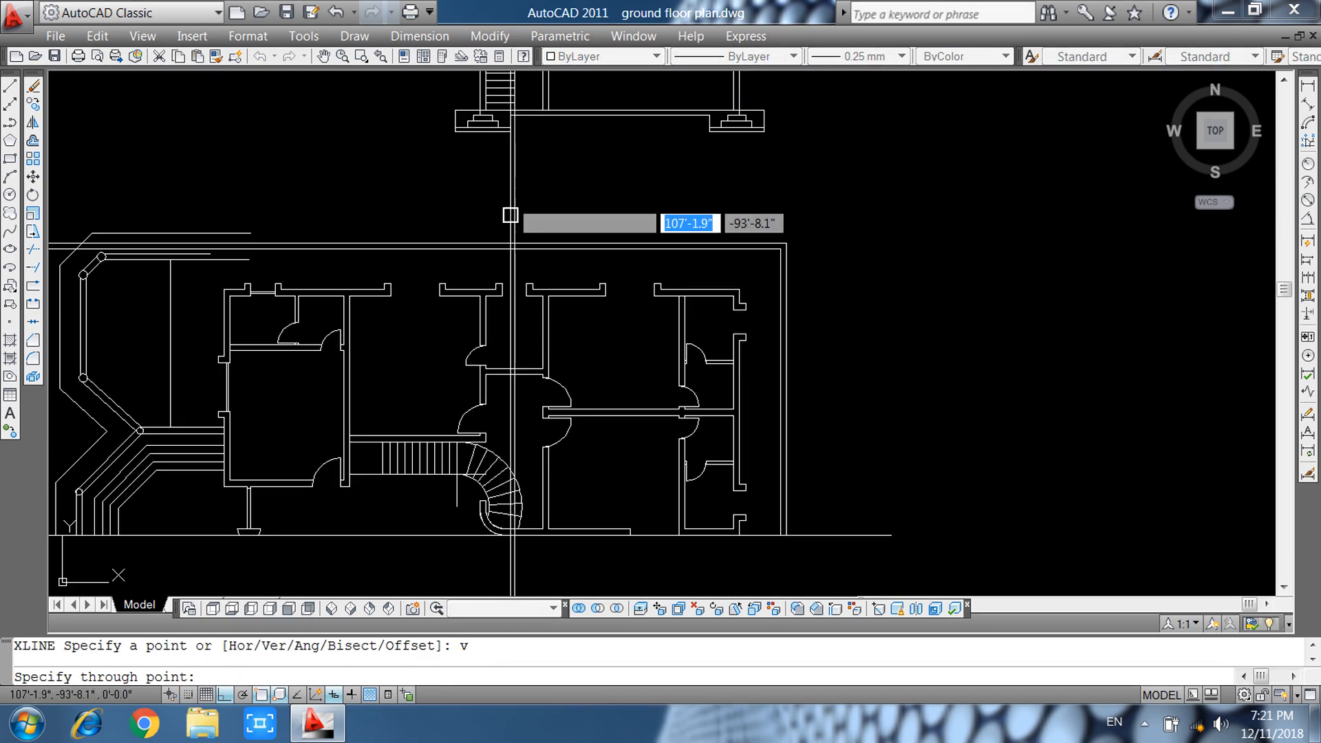
scroll(466, 475, up, 3)
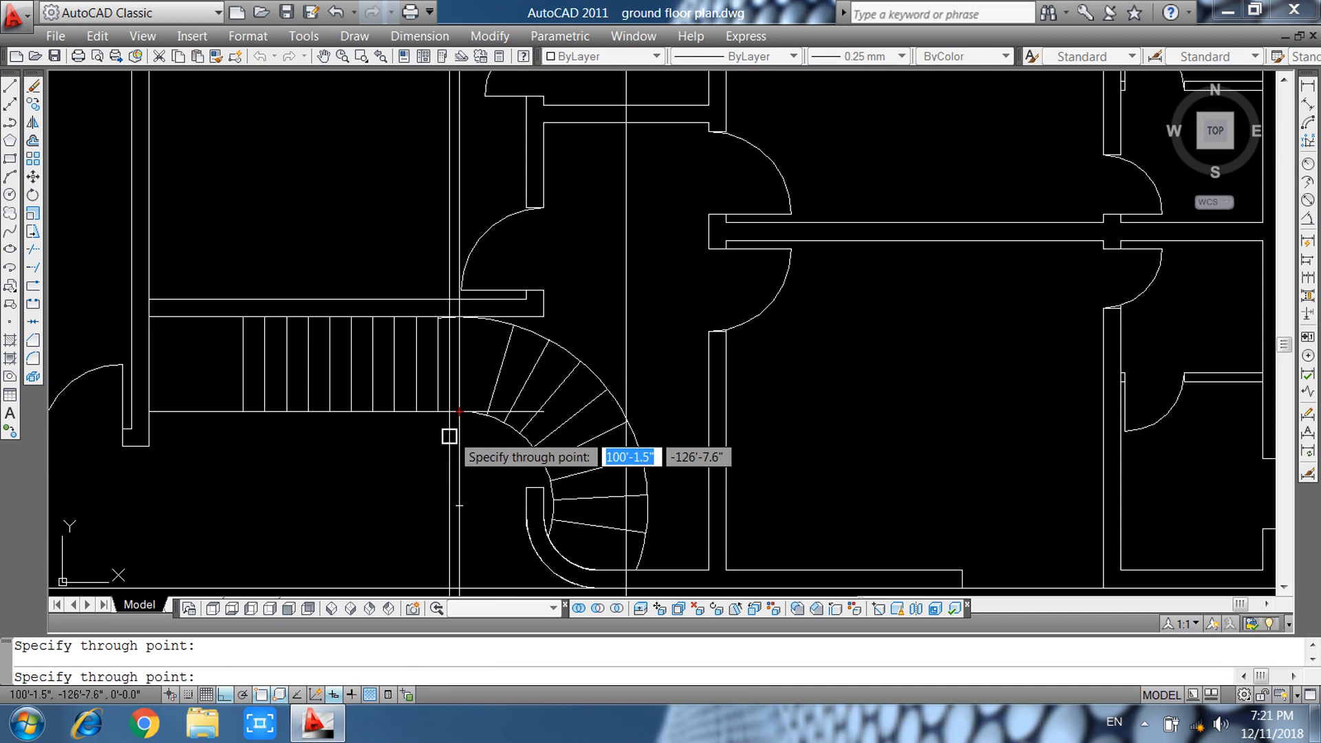
key(Escape)
Trim the two construction lines where they cross the slab below the new storey.
scroll(437, 486, down, 5)
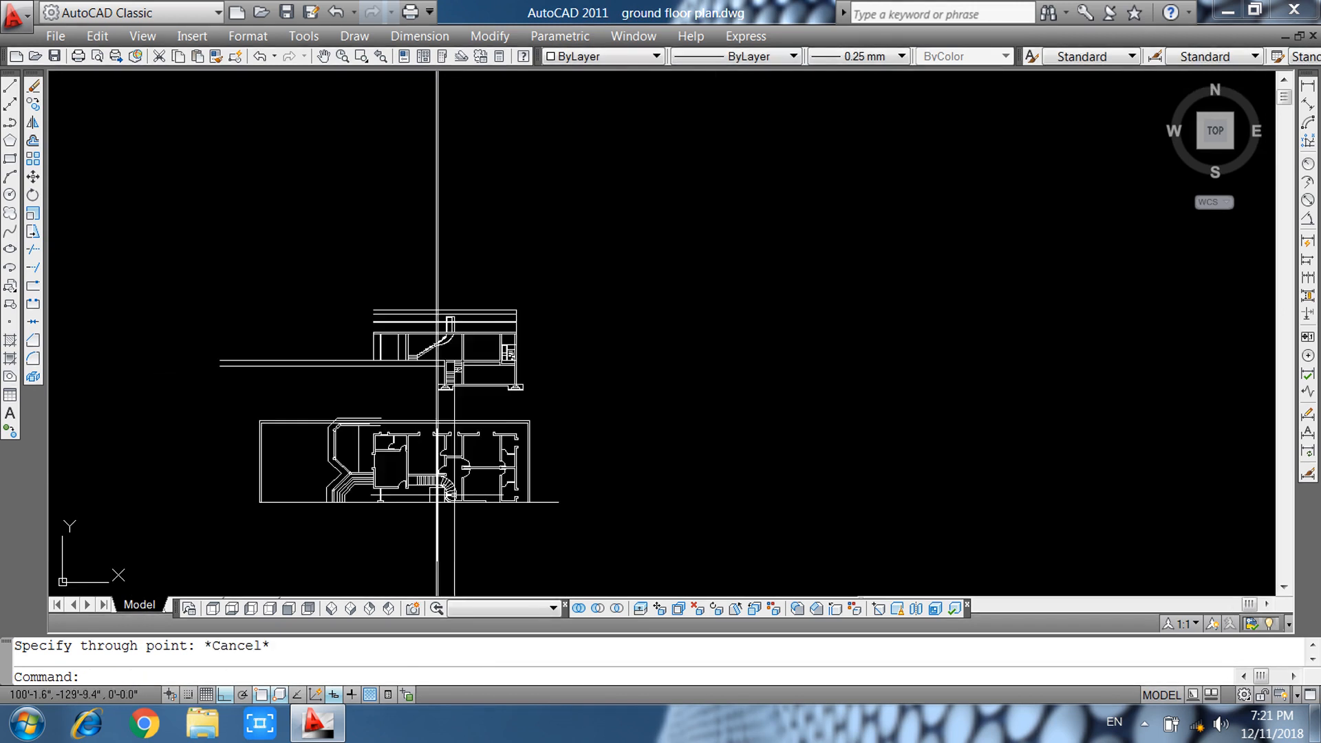
scroll(516, 487, up, 6)
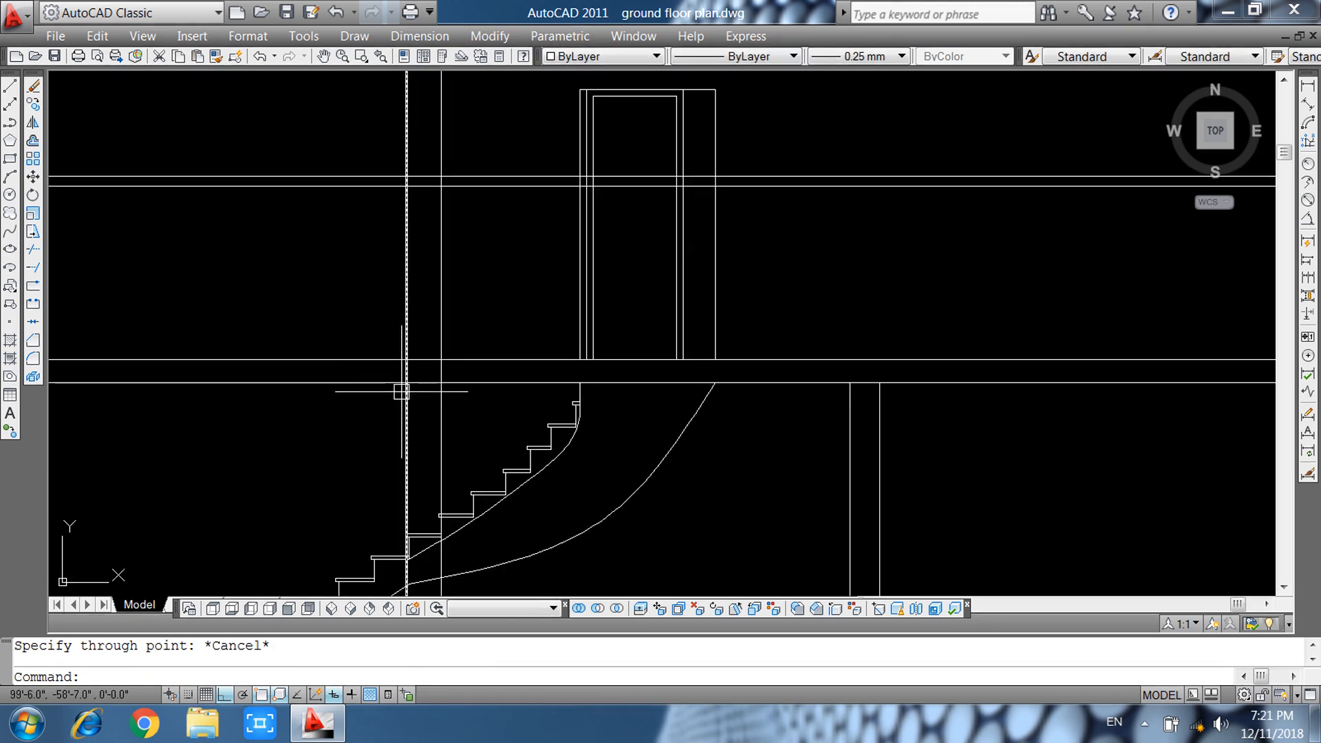
key(Return)
scroll(419, 369, up, 1)
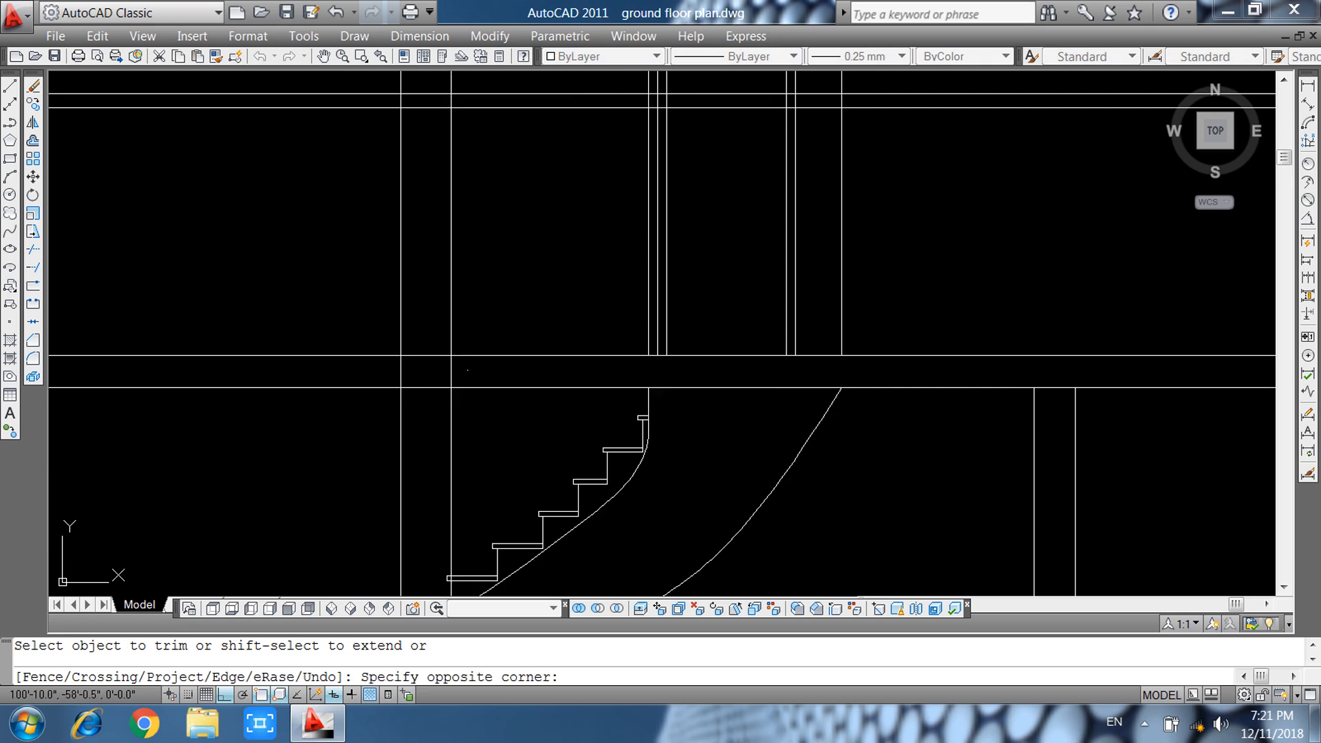
click(392, 371)
scroll(436, 397, down, 5)
scroll(421, 227, up, 6)
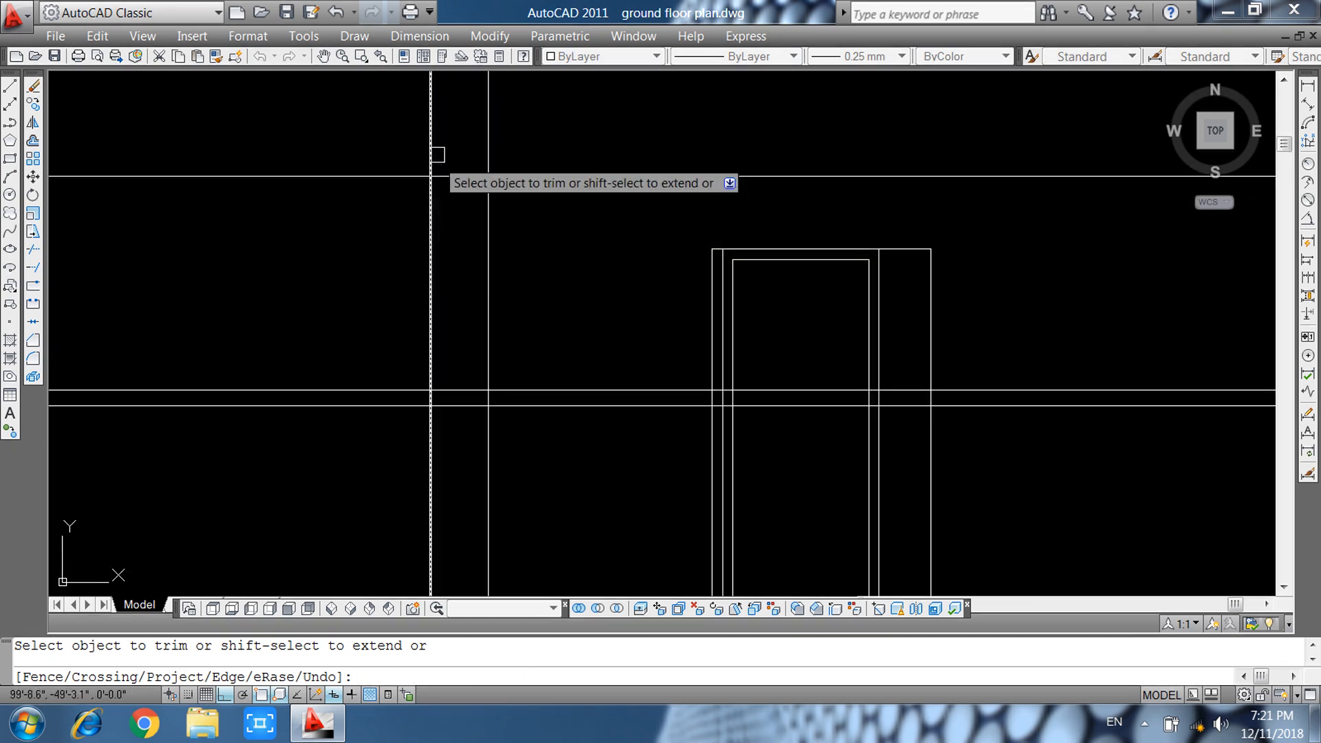
Trim the upper storey's horizontal lines between the two construction lines, and cut those lines off above the topmost line.
click(450, 132)
click(456, 416)
scroll(416, 434, down, 4)
scroll(419, 303, up, 3)
click(498, 267)
click(378, 277)
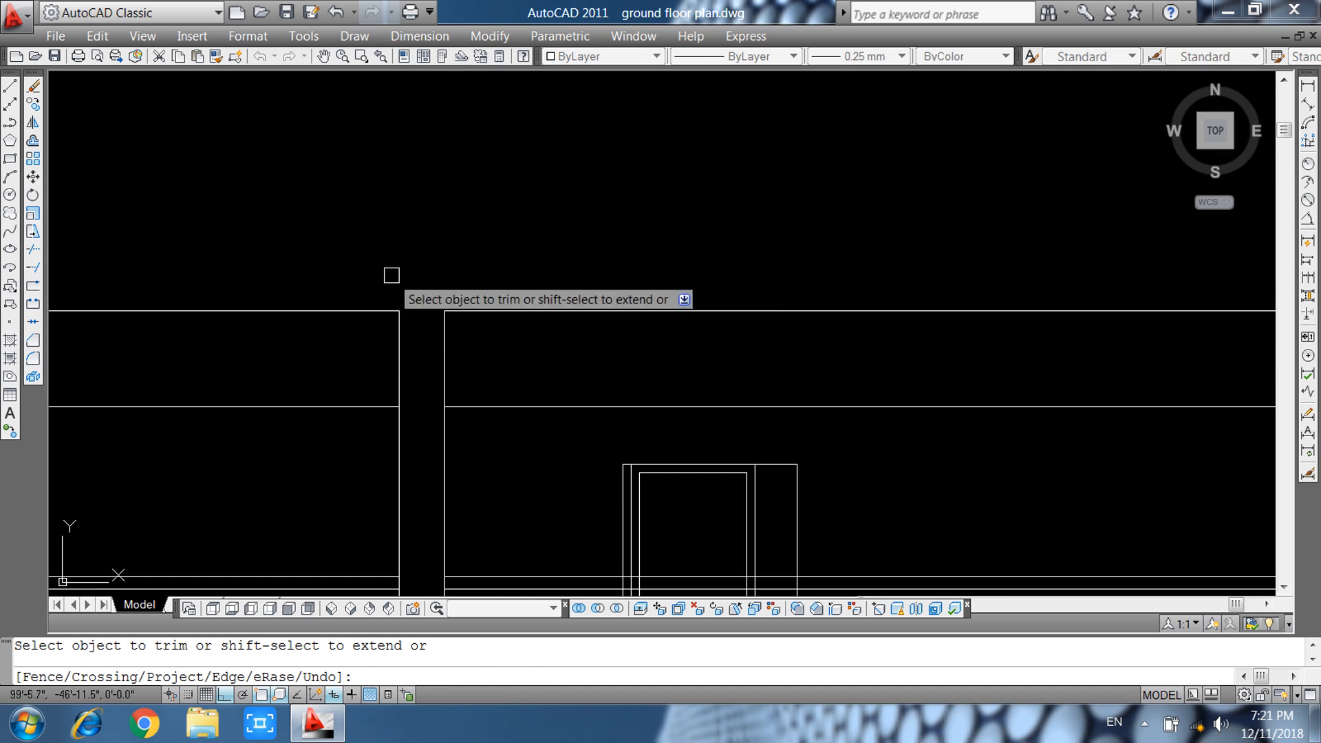
scroll(410, 265, down, 2)
key(Escape)
Erase the upper storey's leftover lines left of the new wall and extend the topmost line to the wall's outer face.
click(314, 234)
click(274, 512)
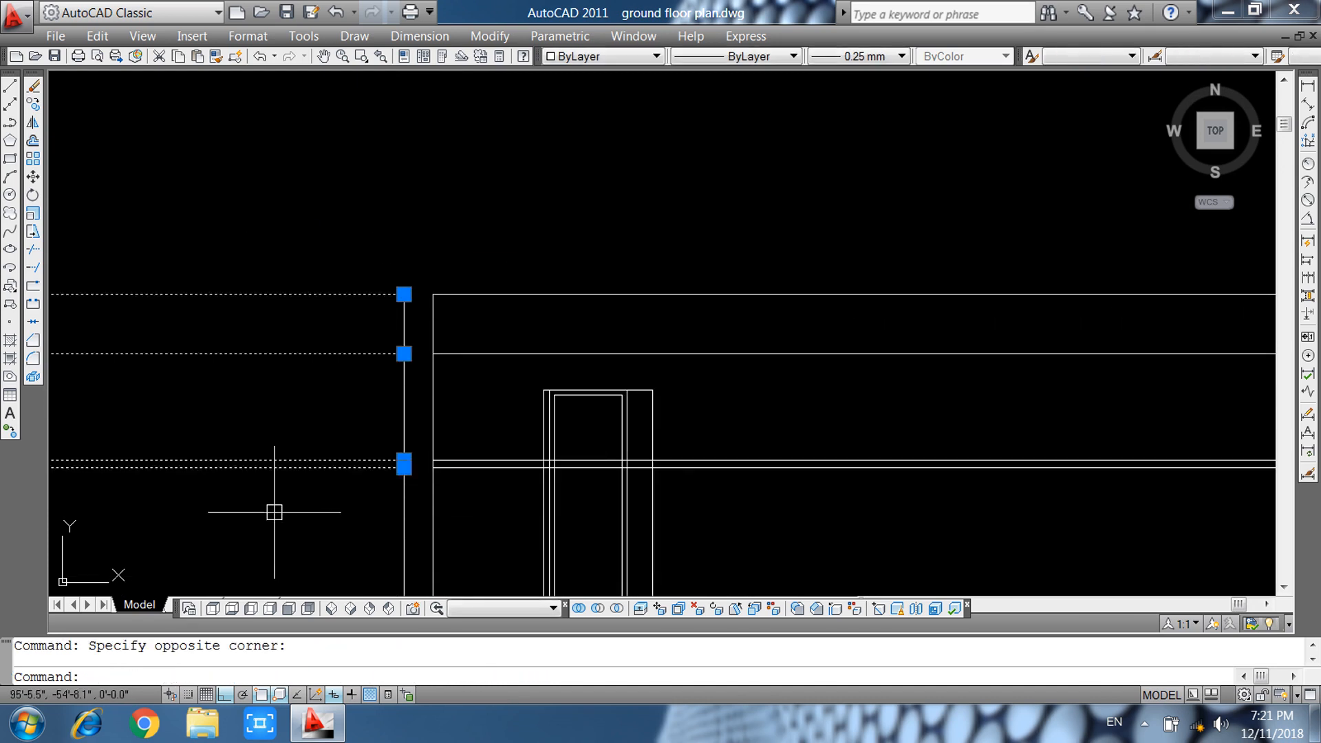
text(x)
key(Return)
key(Return)
scroll(495, 287, down, 3)
middle_drag(655, 415, 626, 381)
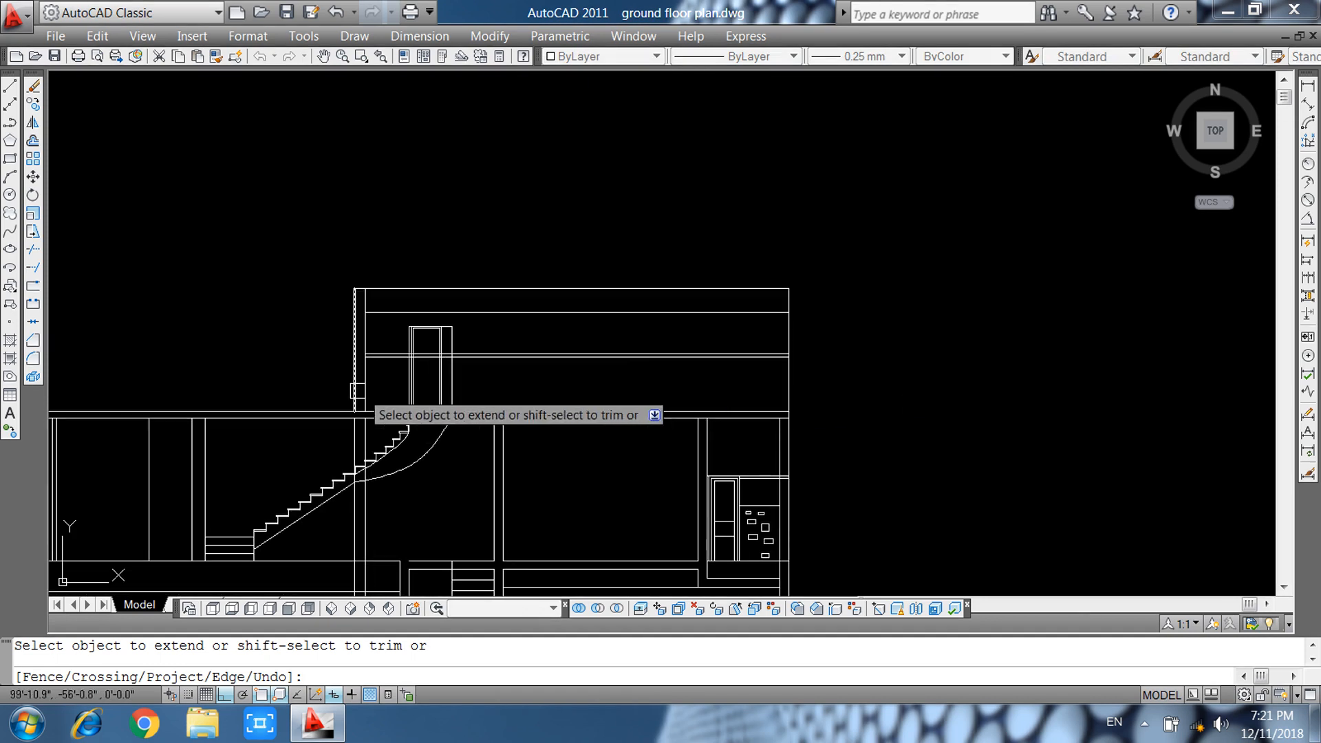
scroll(427, 355, up, 6)
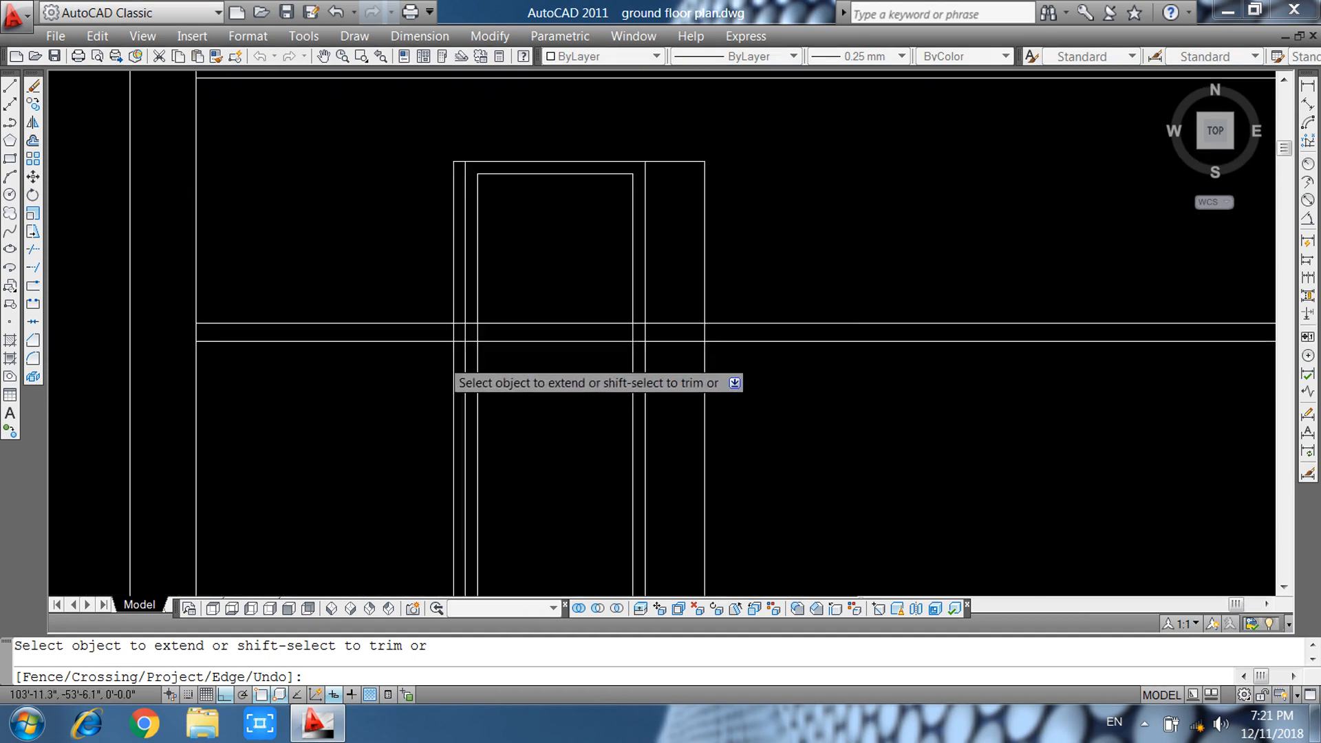
click(490, 218)
click(481, 489)
scroll(296, 336, down, 4)
scroll(315, 334, up, 3)
click(341, 405)
key(Escape)
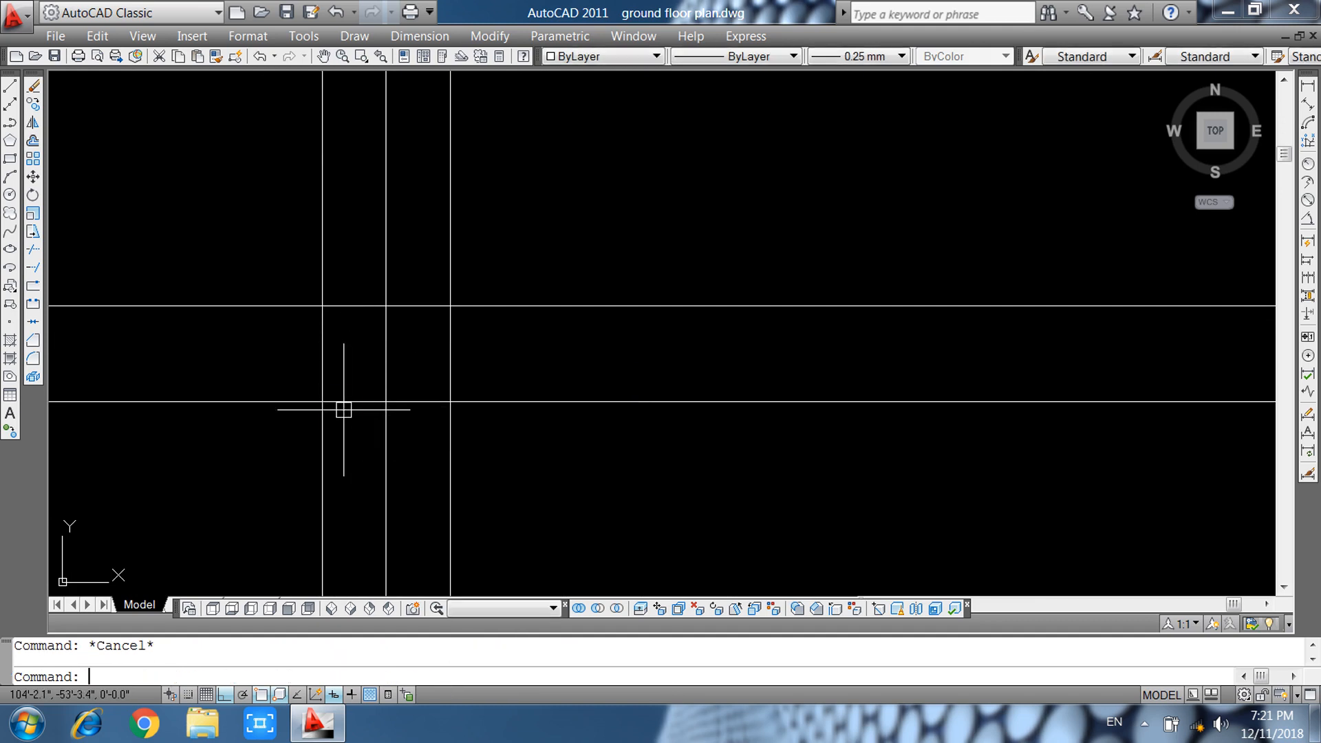
Trim the 3" pair of horizontal lines where it crosses the door frame at the head of the stairs.
key(Return)
key(Return)
click(348, 404)
click(358, 311)
click(355, 321)
scroll(359, 368, down, 3)
scroll(687, 359, up, 3)
click(612, 310)
click(596, 435)
key(Escape)
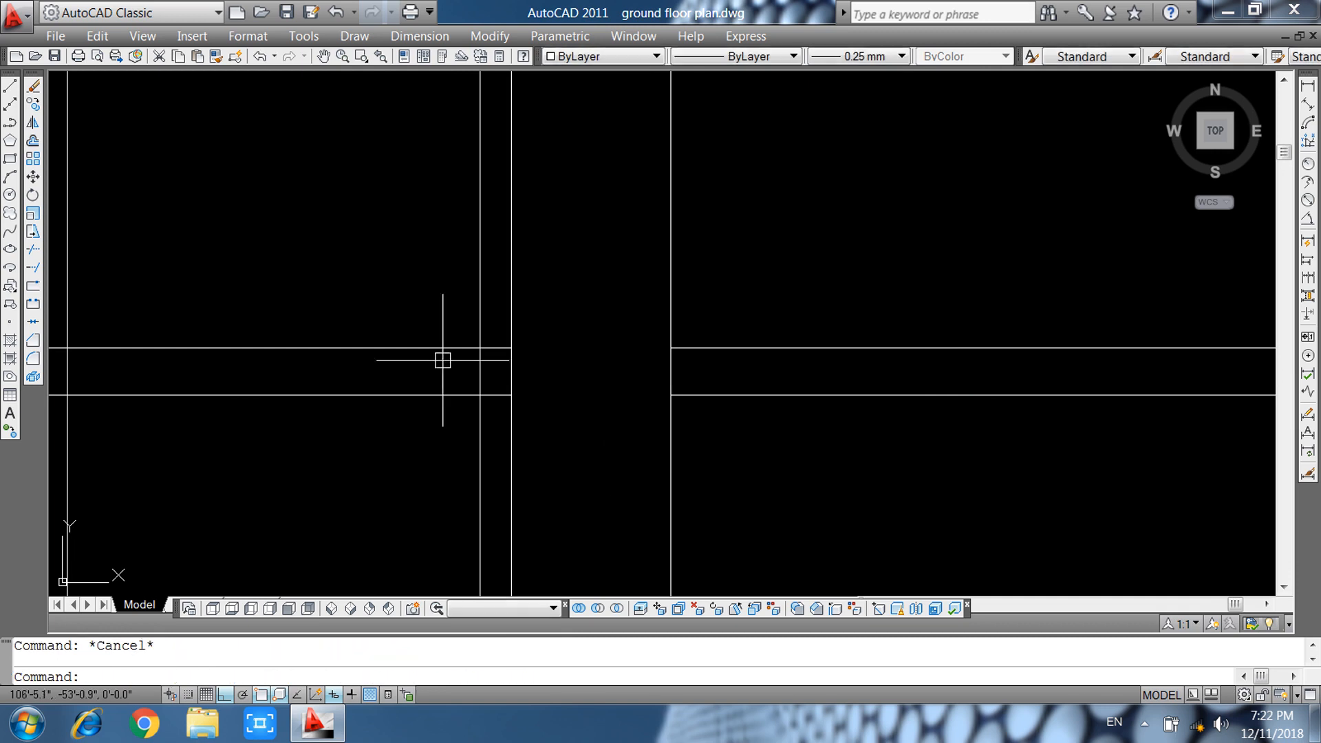
Erase the two leftover horizontal line pieces inside the door opening.
click(397, 331)
click(272, 509)
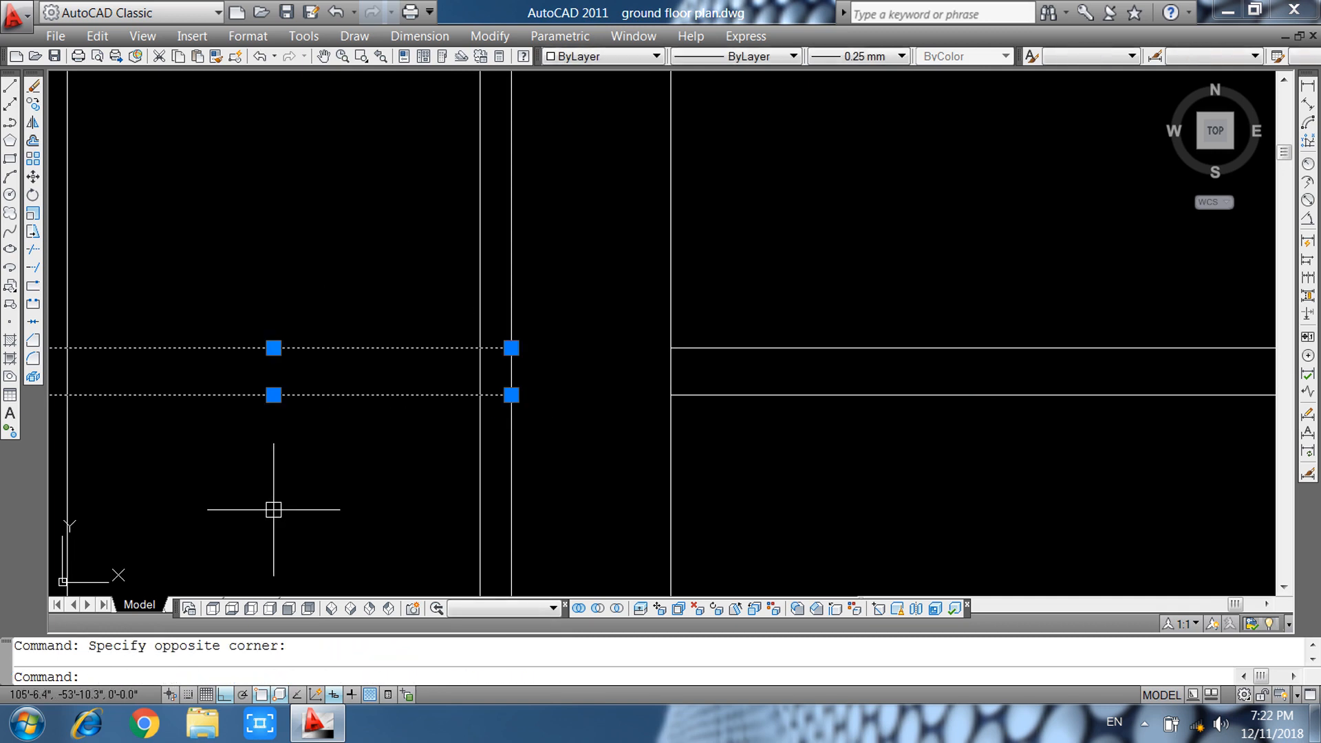
text(e)
key(Return)
scroll(428, 501, down, 3)
middle_drag(534, 528, 529, 446)
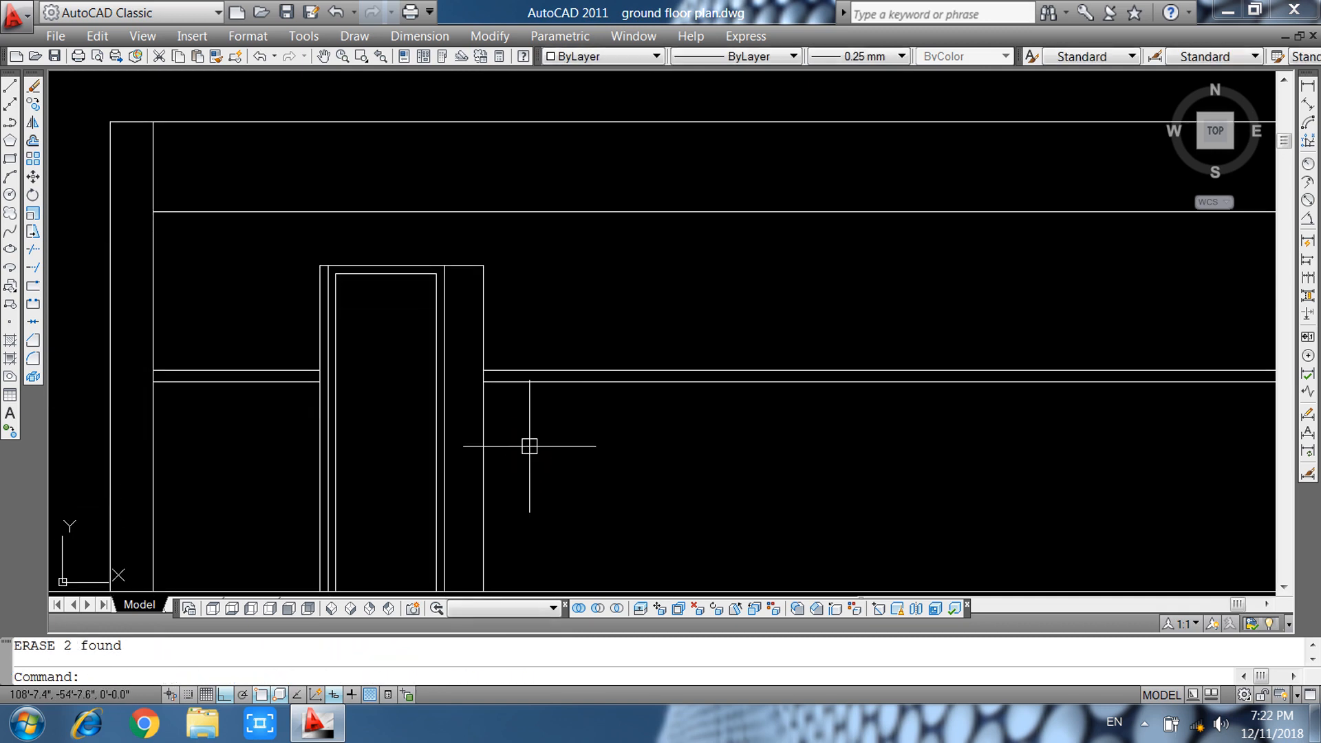
Extend both lines of the interior wall right of the stairs up through the slab to the topmost line.
scroll(593, 440, down, 4)
middle_drag(706, 445, 668, 283)
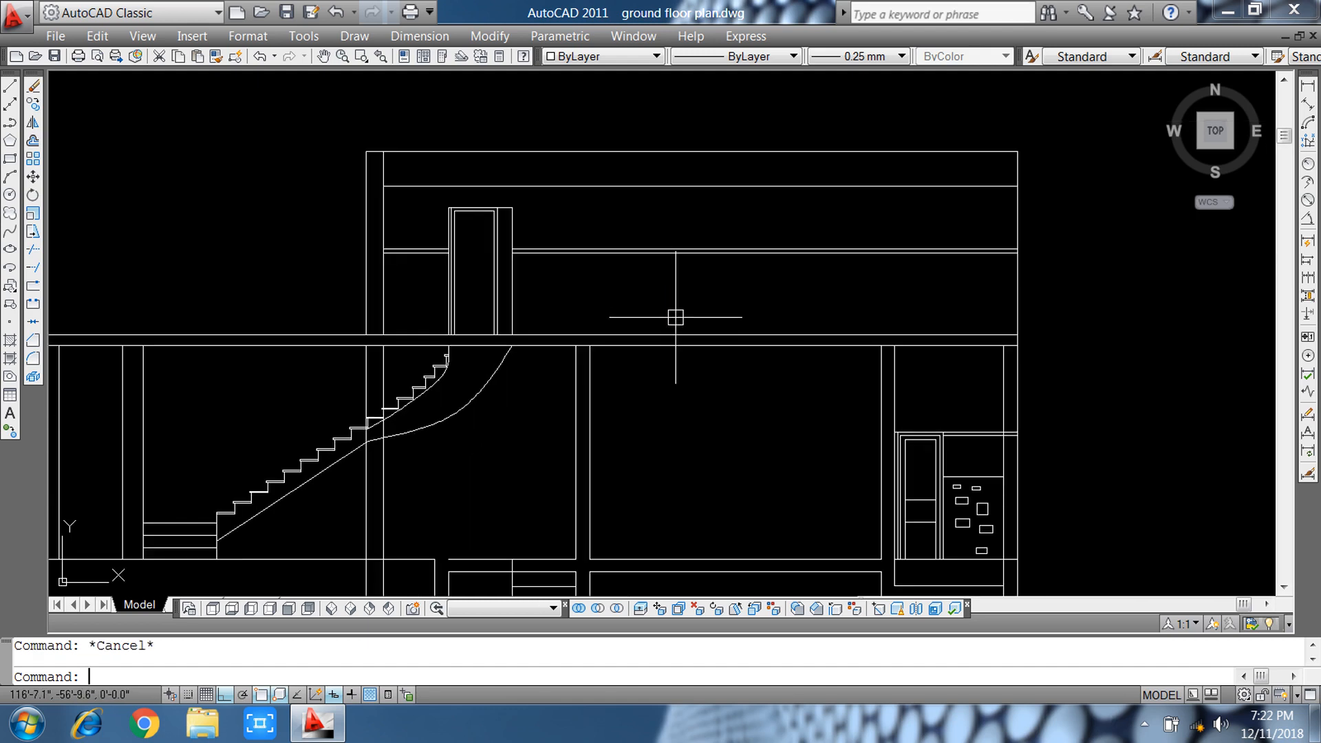
key(Return)
key(Return)
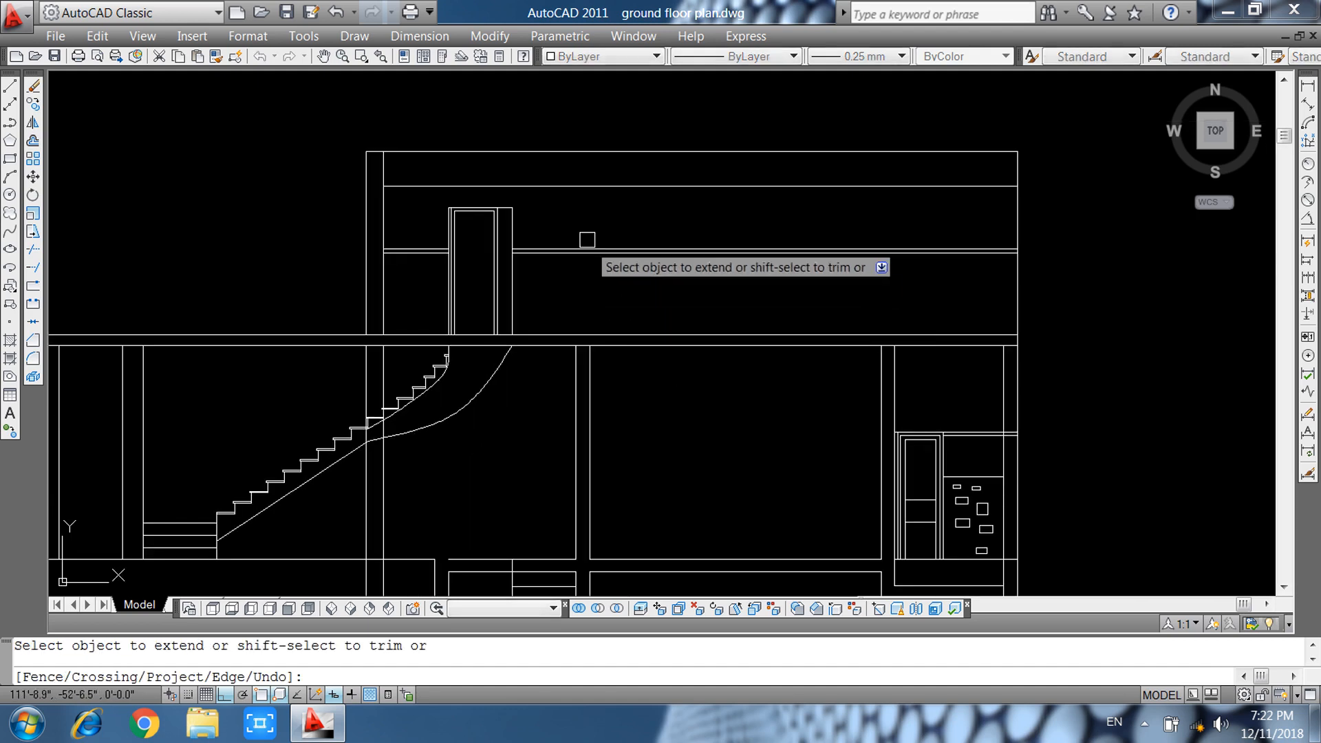
click(593, 406)
click(573, 415)
click(596, 357)
click(578, 371)
click(597, 320)
click(540, 299)
click(589, 263)
click(578, 270)
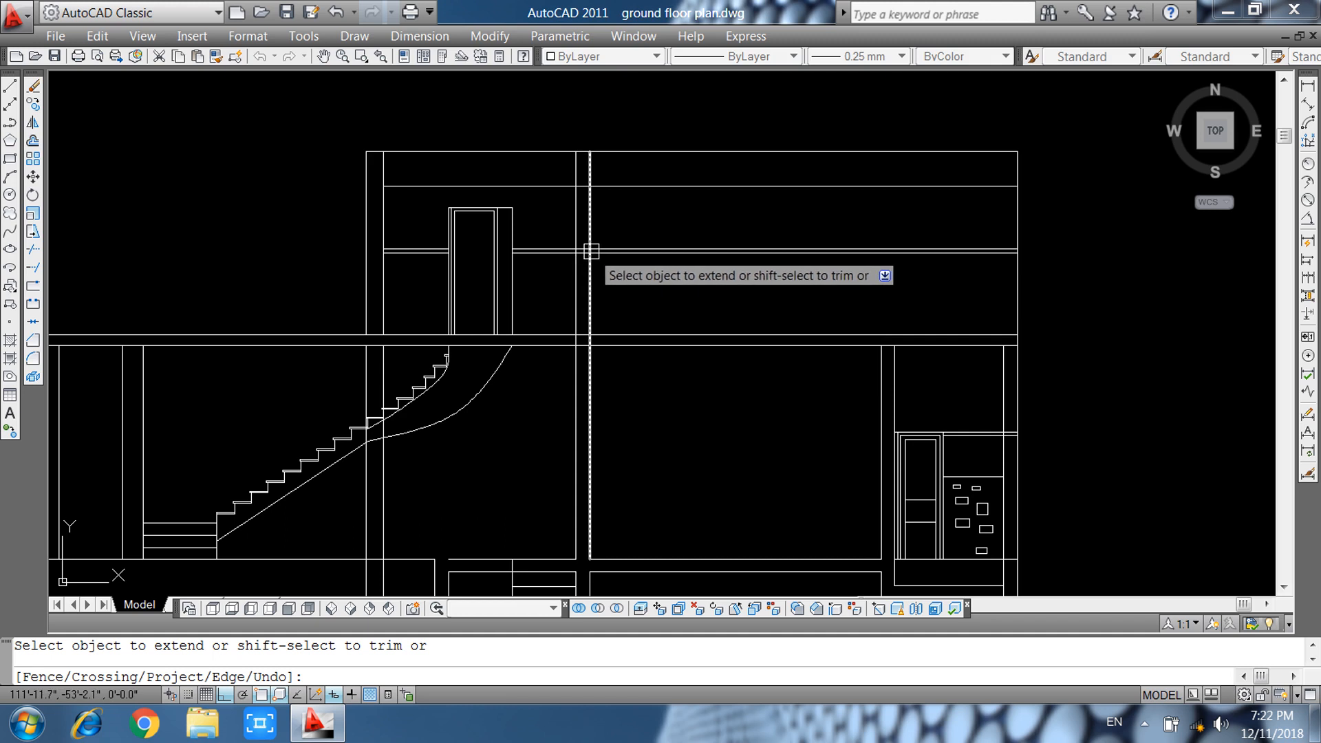
key(Escape)
Trim the horizontal lines inside the extended interior wall and the wall lines crossing the slab.
text(tr)
key(Return)
key(Return)
scroll(578, 258, up, 3)
click(586, 224)
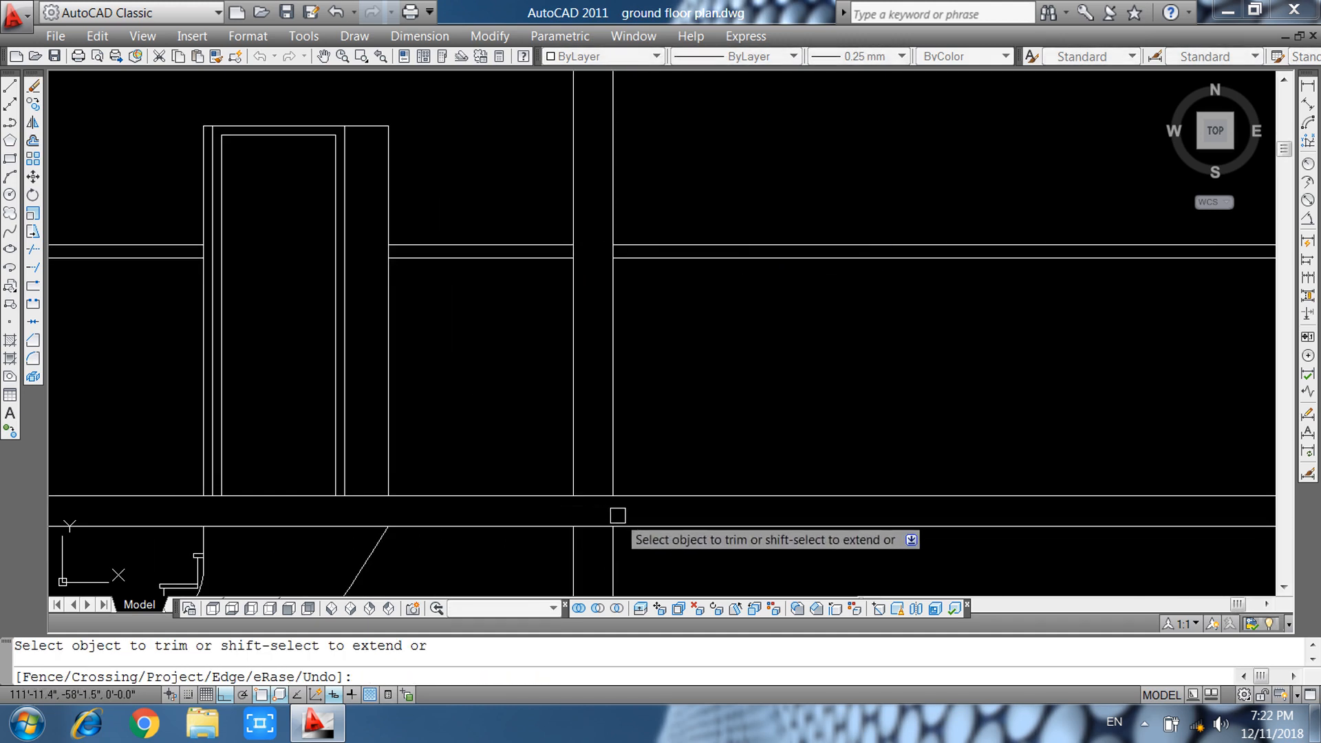
scroll(599, 163, down, 3)
scroll(578, 209, up, 4)
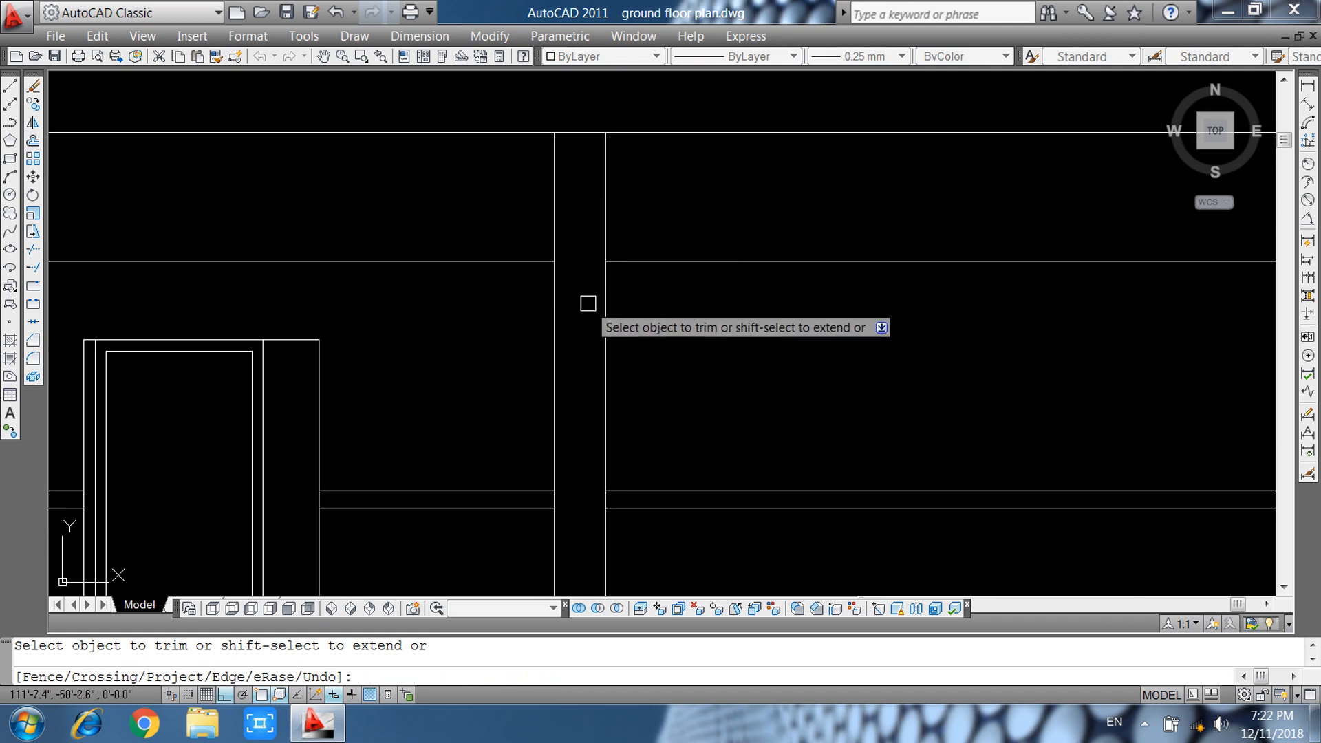
scroll(628, 306, down, 2)
key(Escape)
Erase the horizontal line above the door between the left wall and the interior wall.
click(542, 282)
click(525, 295)
key(Delete)
Erase the door's right jamb lines, inner head line and innermost left line, leaving the outline and one left jamb line.
mouse_move(584, 384)
middle_down()
mouse_move(590, 331)
mouse_move(660, 193)
middle_up()
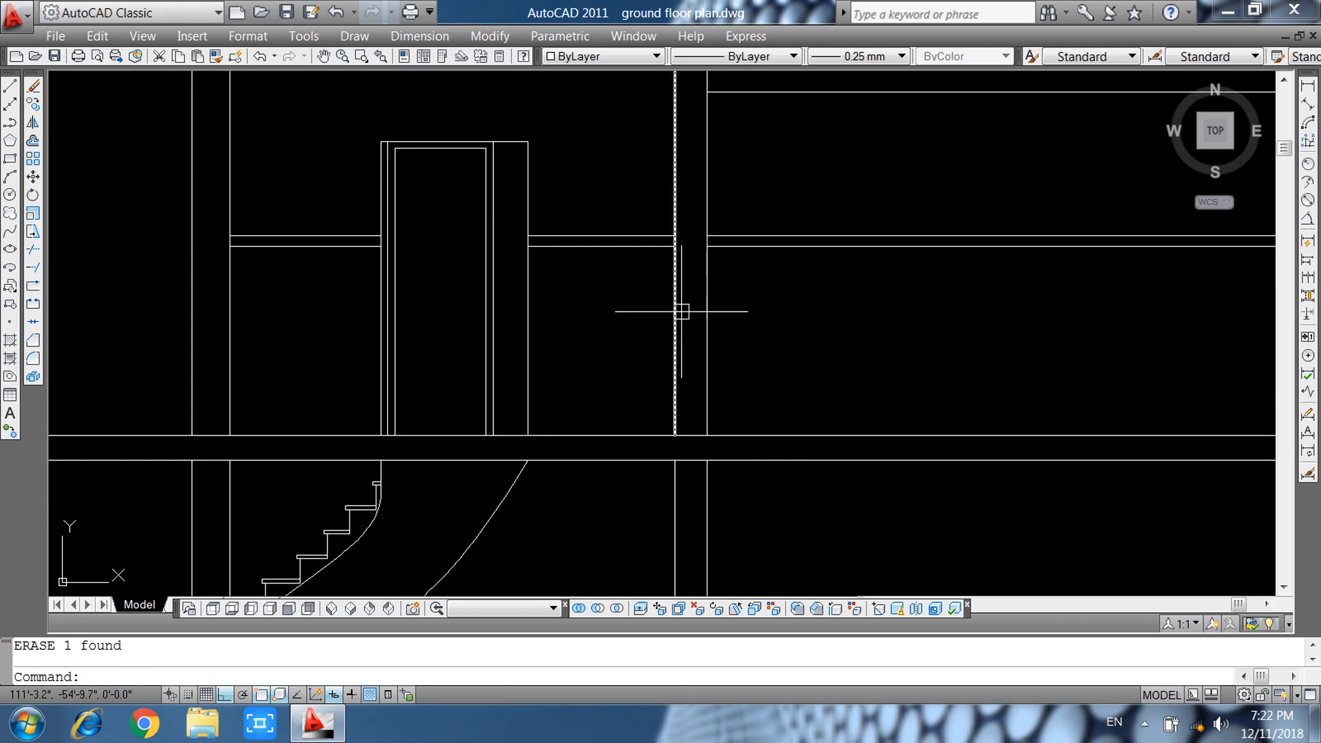
click(503, 262)
click(462, 294)
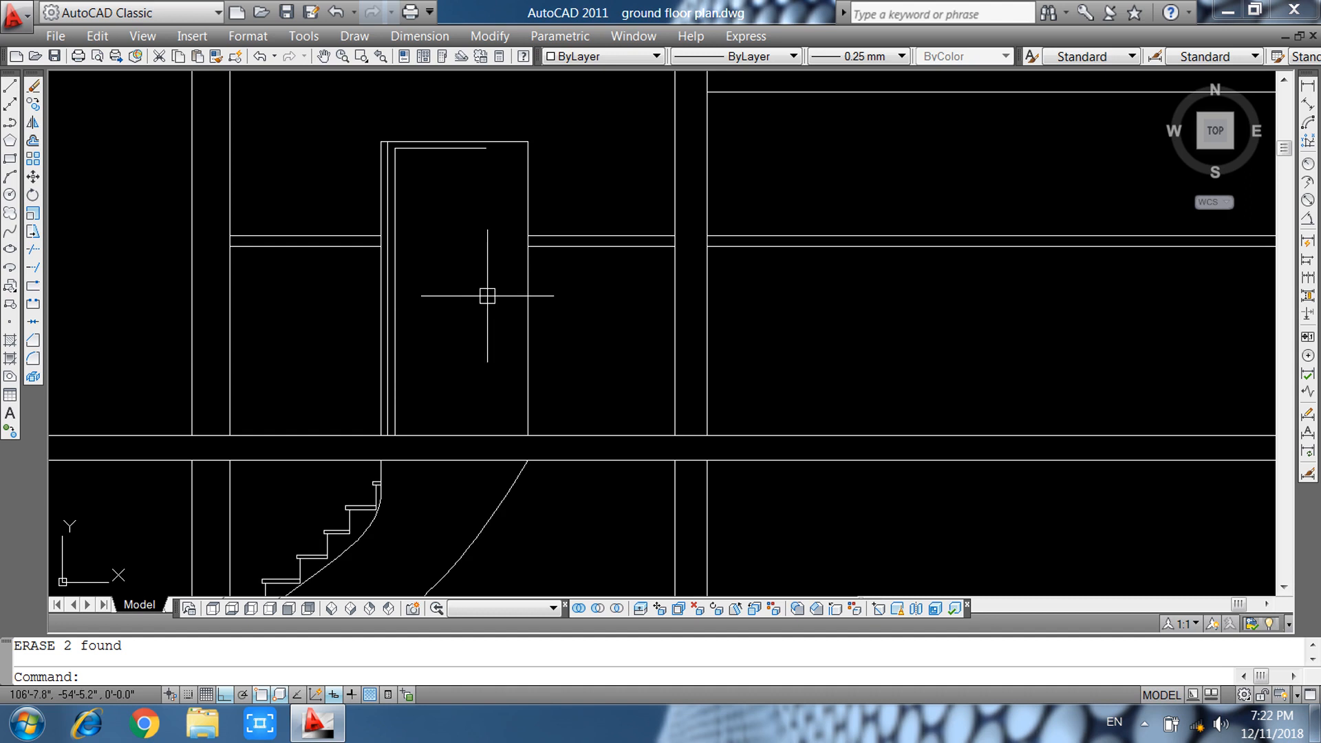
scroll(451, 155, up, 3)
click(362, 203)
click(335, 251)
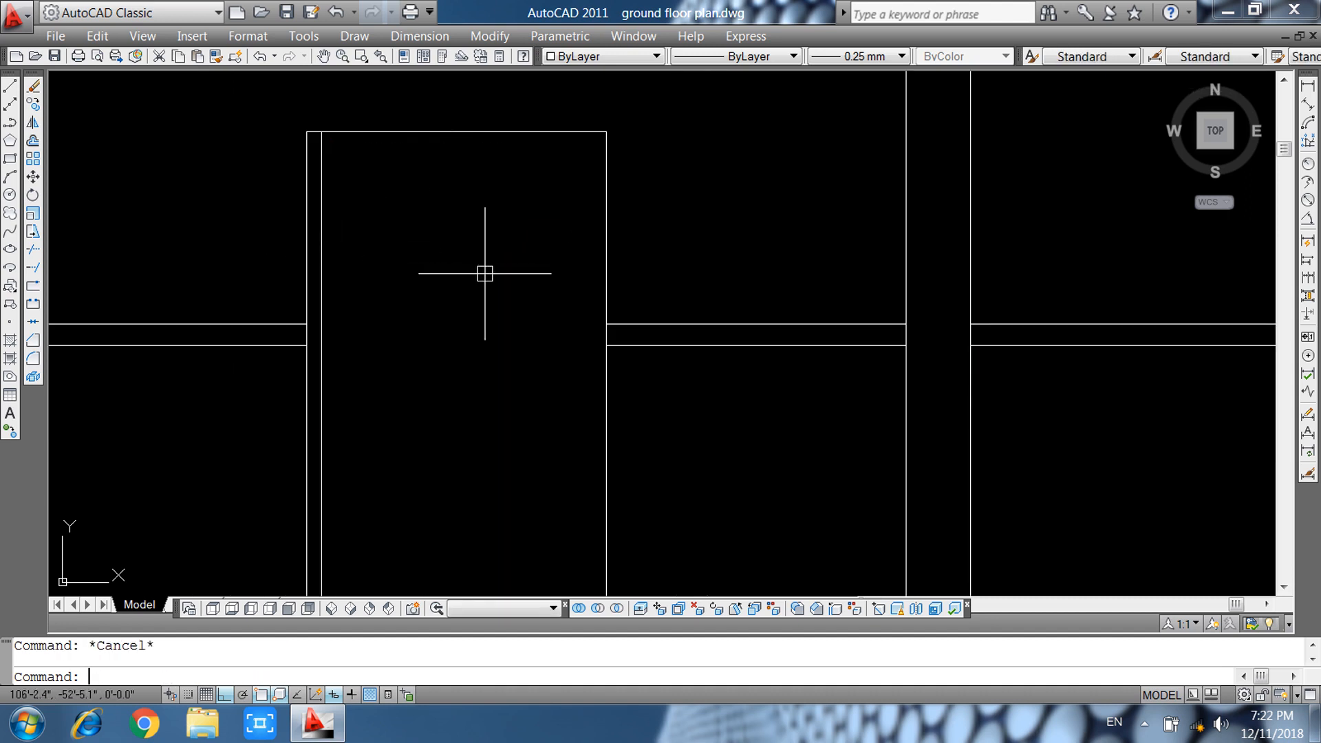
Offset the door's head line, left jamb line and right outline 2 inches inward to form the frame.
scroll(481, 289, down, 3)
middle_drag(481, 289, 480, 236)
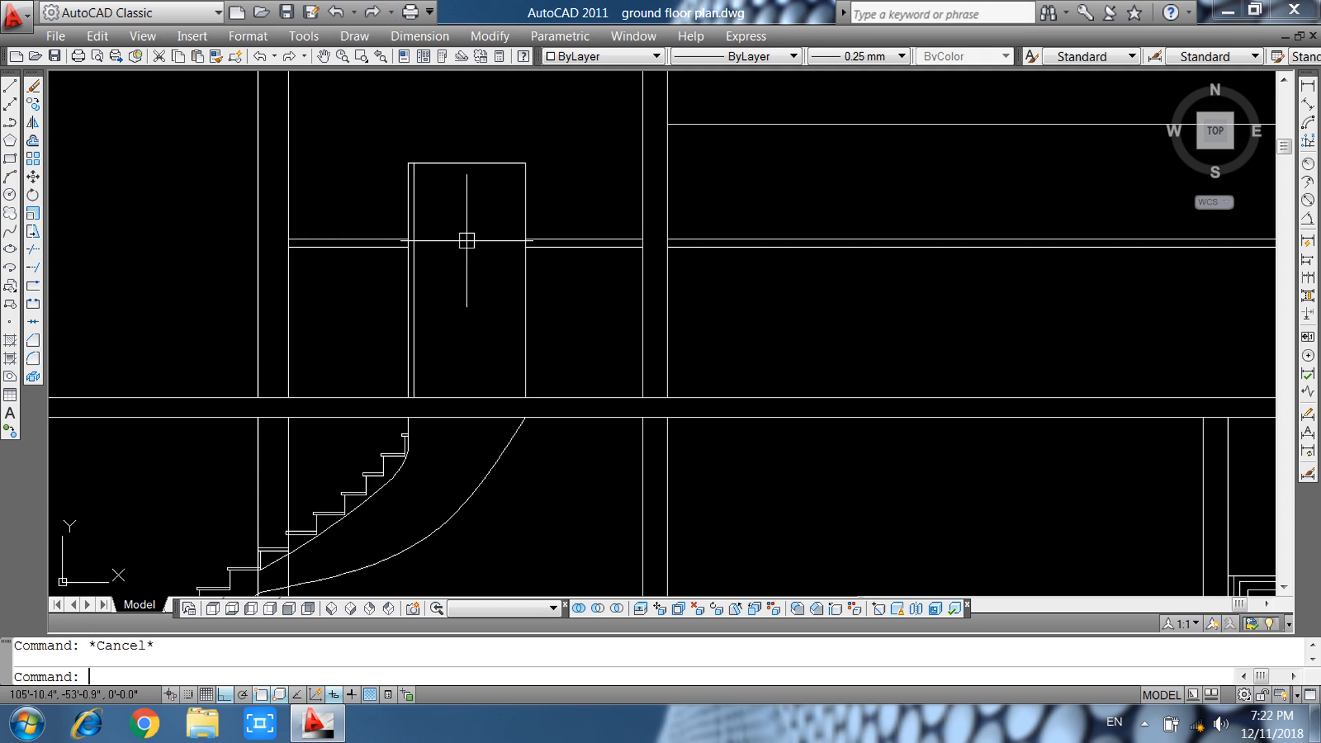
key(Return)
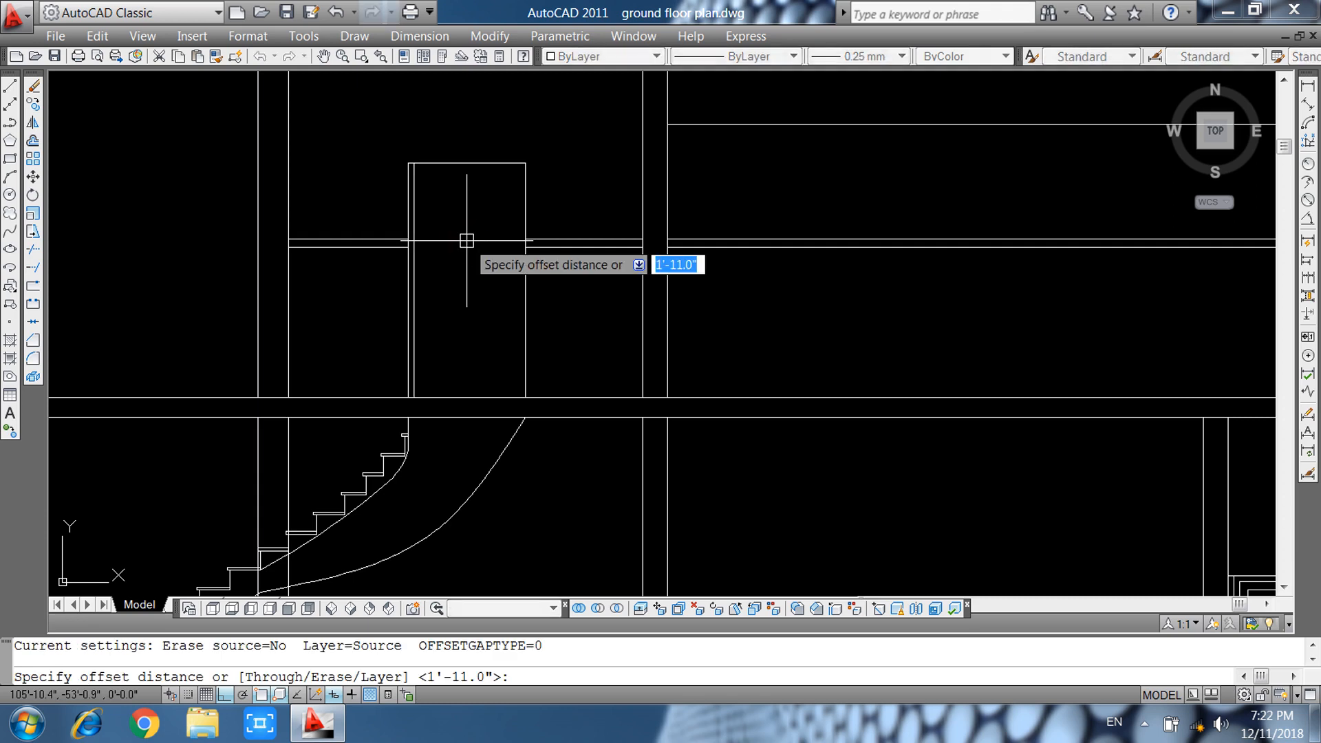
key(Return)
click(463, 200)
click(508, 254)
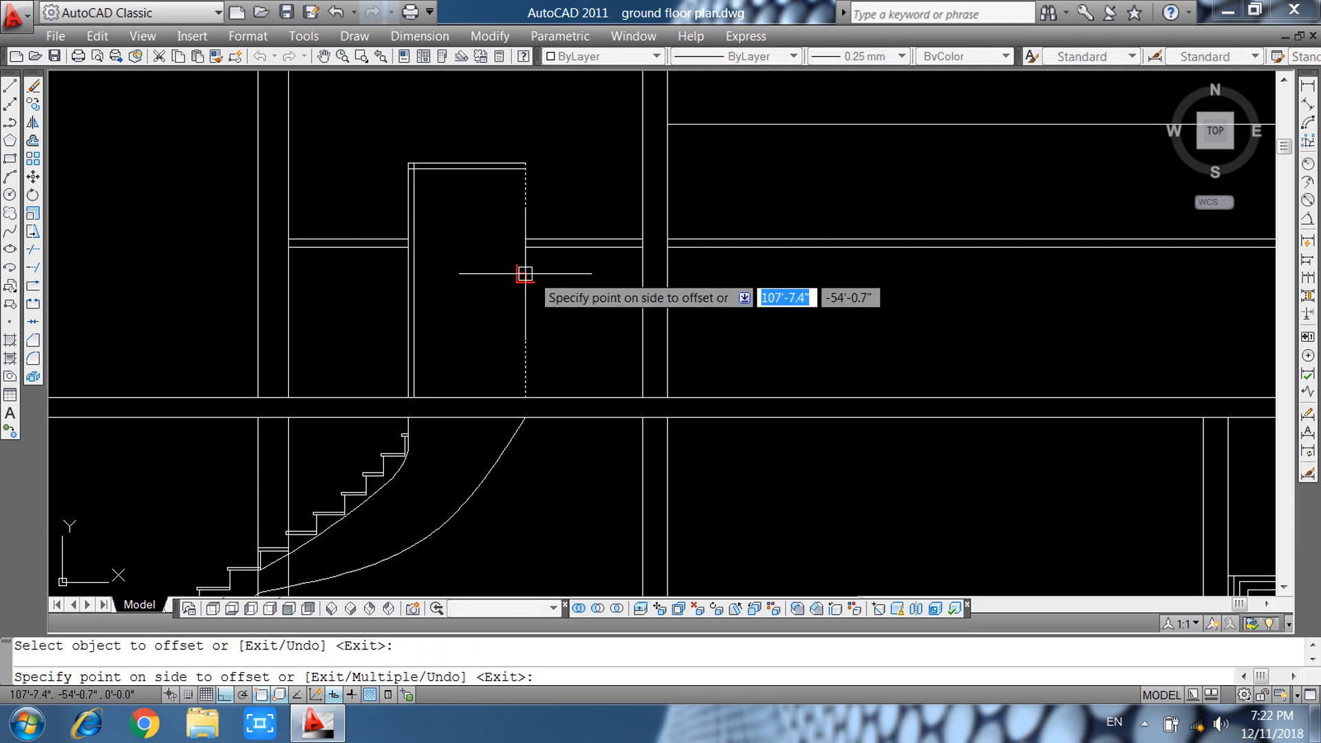
key(Escape)
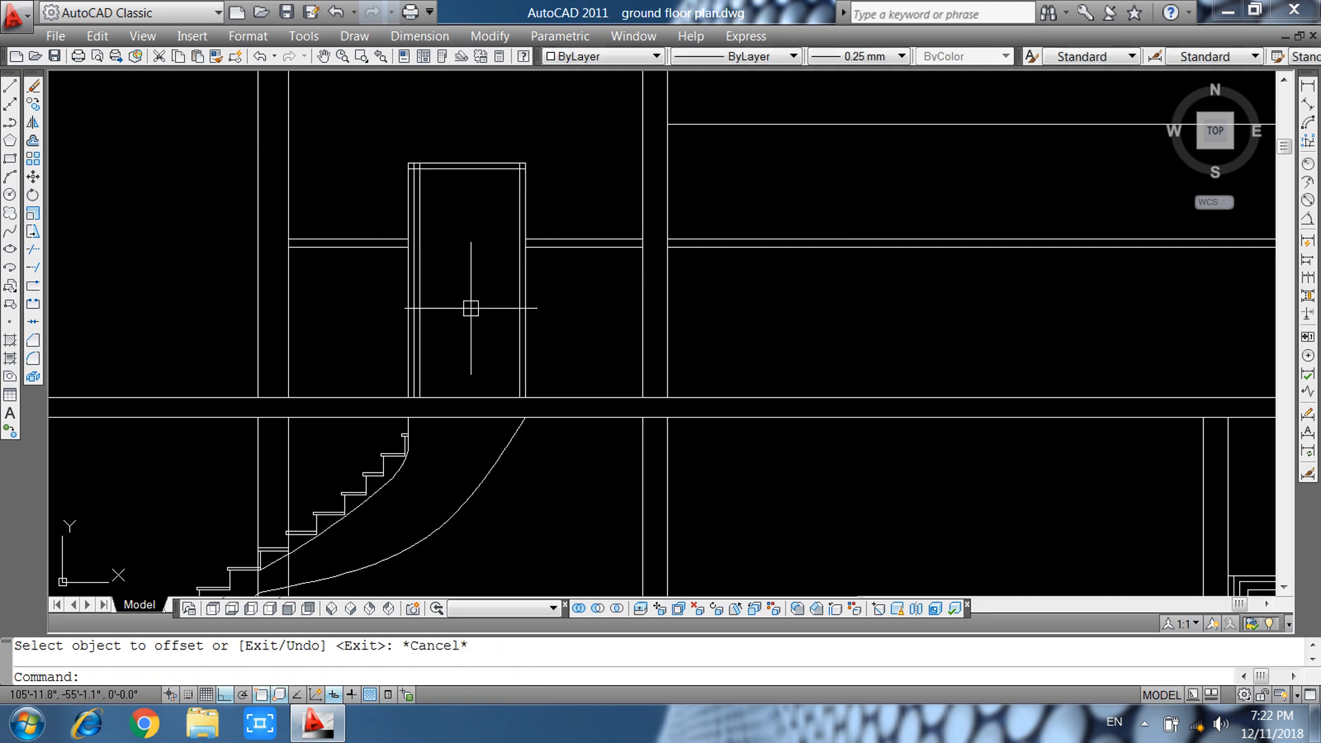
Trim the overlapping ends of the inner frame lines at both upper corners of the door.
text(tr)
key(Return)
key(Return)
scroll(416, 169, up, 5)
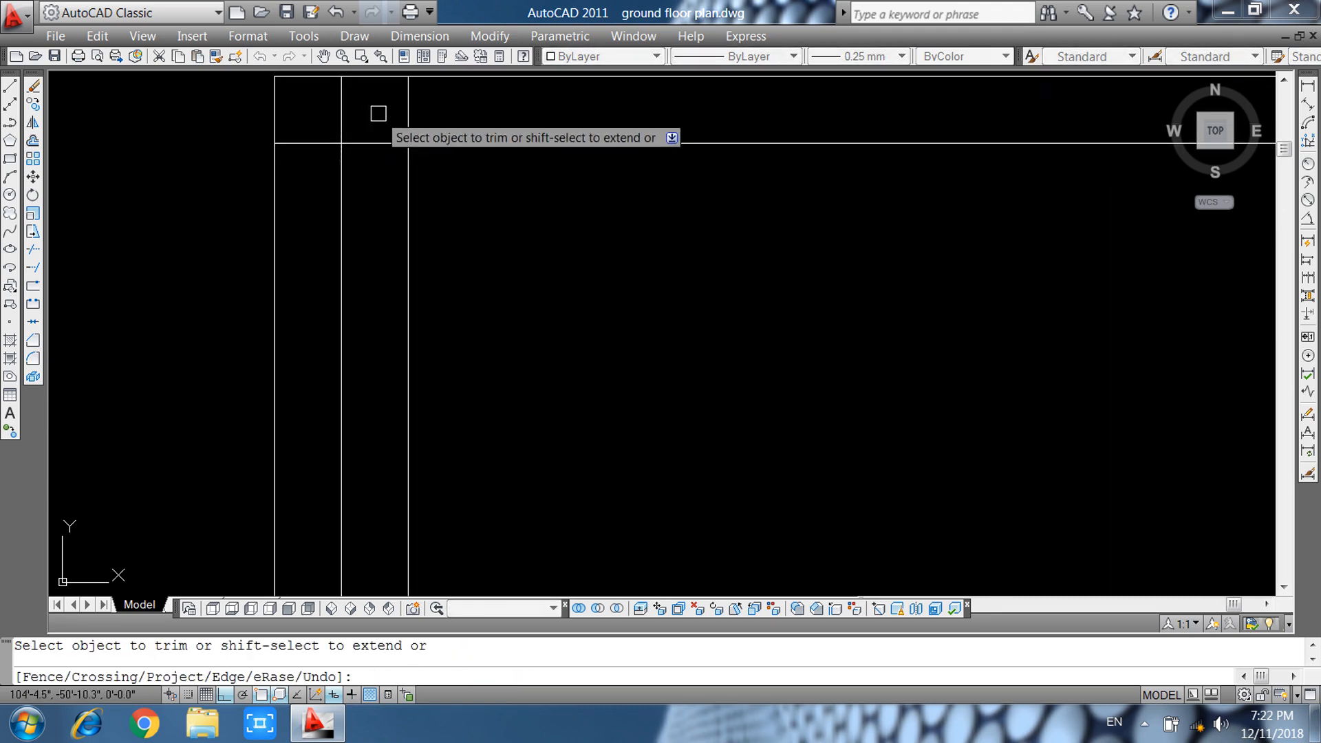
click(359, 139)
mouse_move(360, 139)
middle_down()
mouse_move(378, 186)
mouse_move(805, 186)
mouse_move(995, 110)
middle_up()
scroll(715, 200, down, 2)
scroll(296, 173, up, 2)
key(Escape)
text(e)
key(Return)
scroll(229, 184, down, 4)
middle_drag(457, 232, 422, 211)
key(Escape)
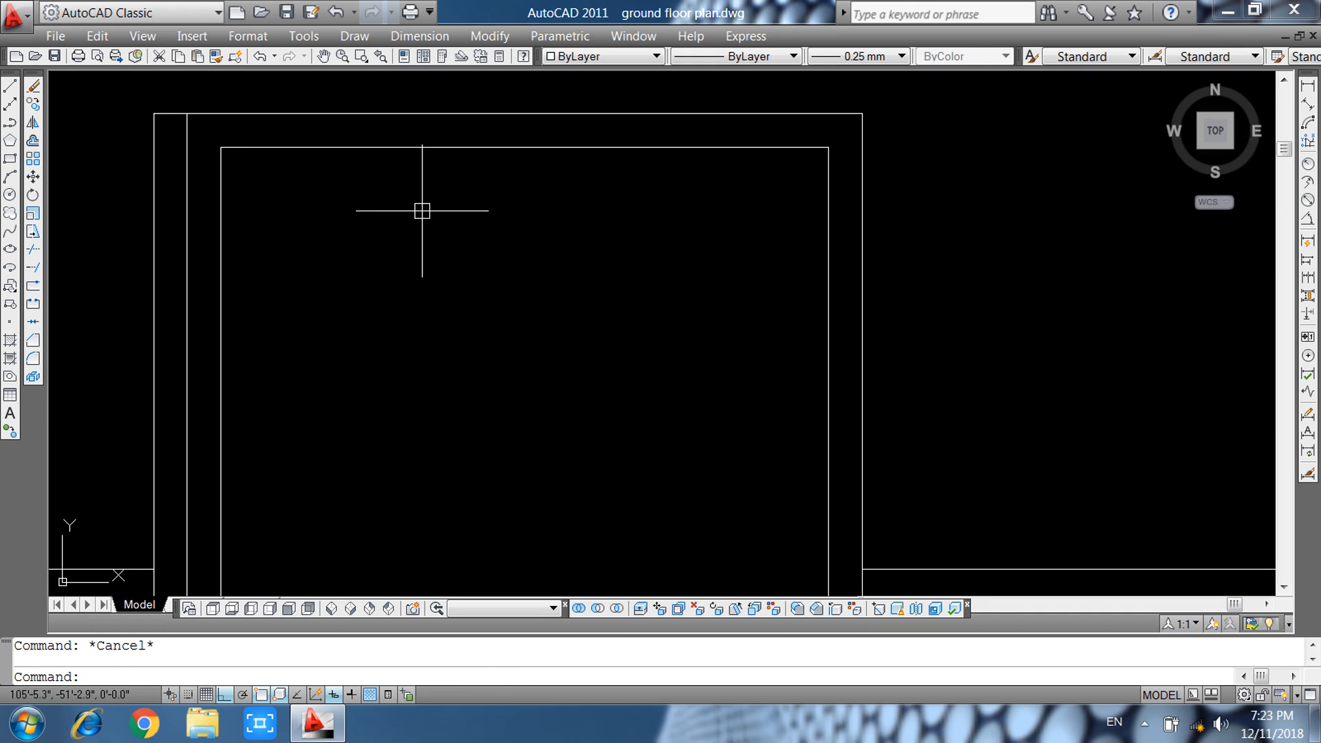
Offset the door's top outline downward to place the lower line of the transom rail.
text(o)
key(Return)
text(1)
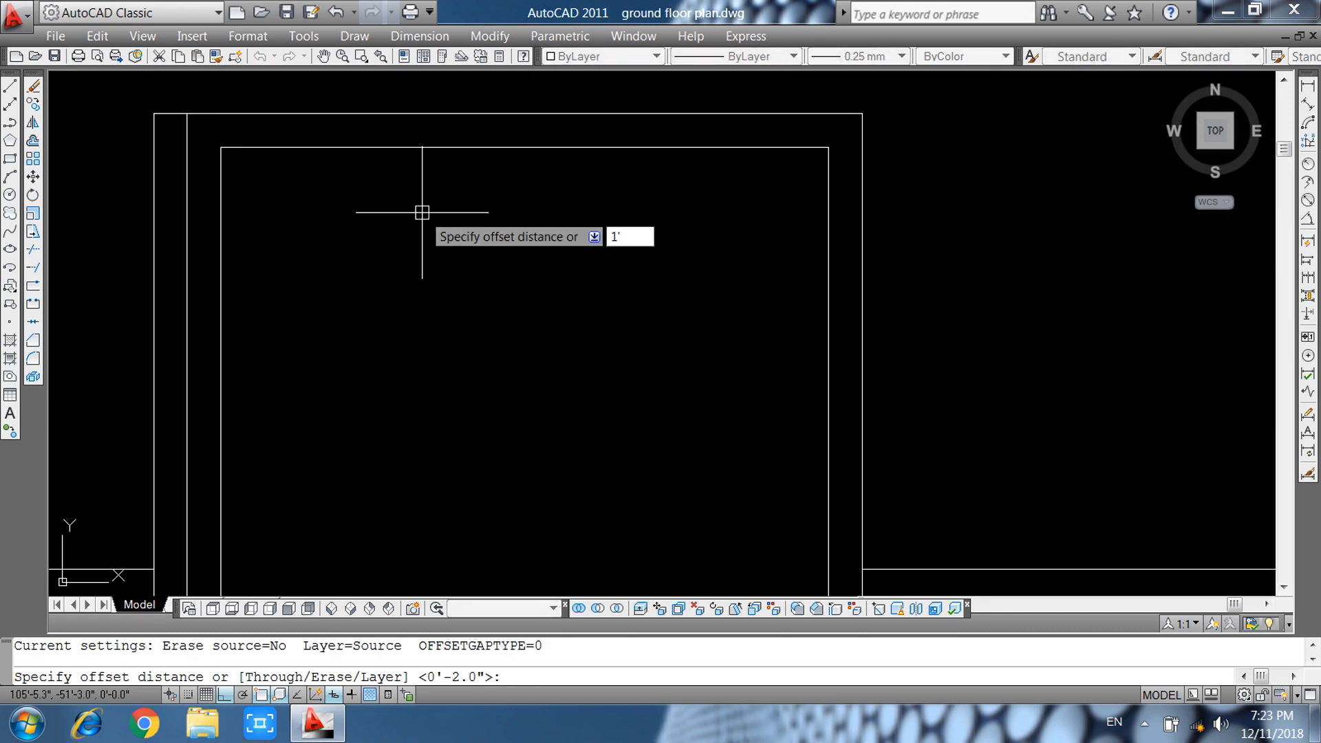
text(')
key(Return)
click(466, 114)
click(463, 124)
scroll(472, 230, up, 5)
key(Escape)
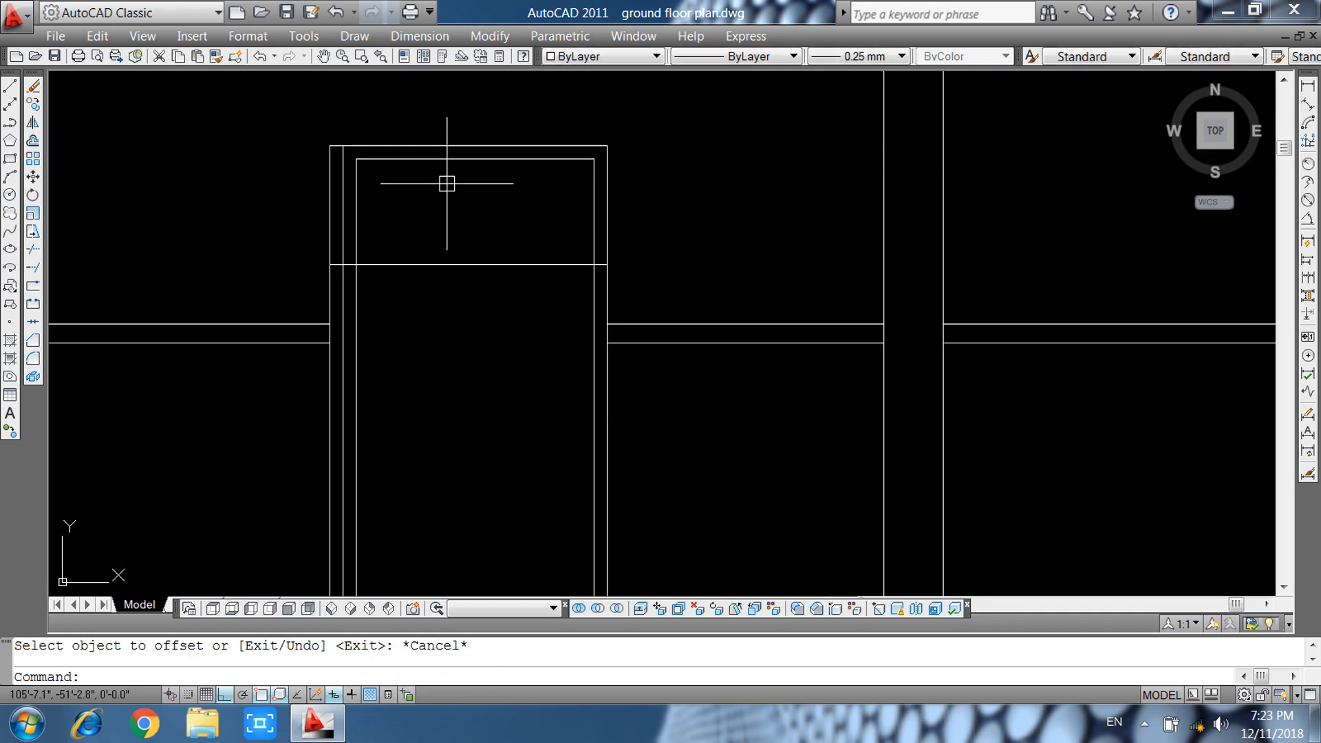
Offset the transom rail's lower line 2 inches upward.
key(Return)
text(2)
key(Return)
click(485, 262)
click(484, 242)
key(Escape)
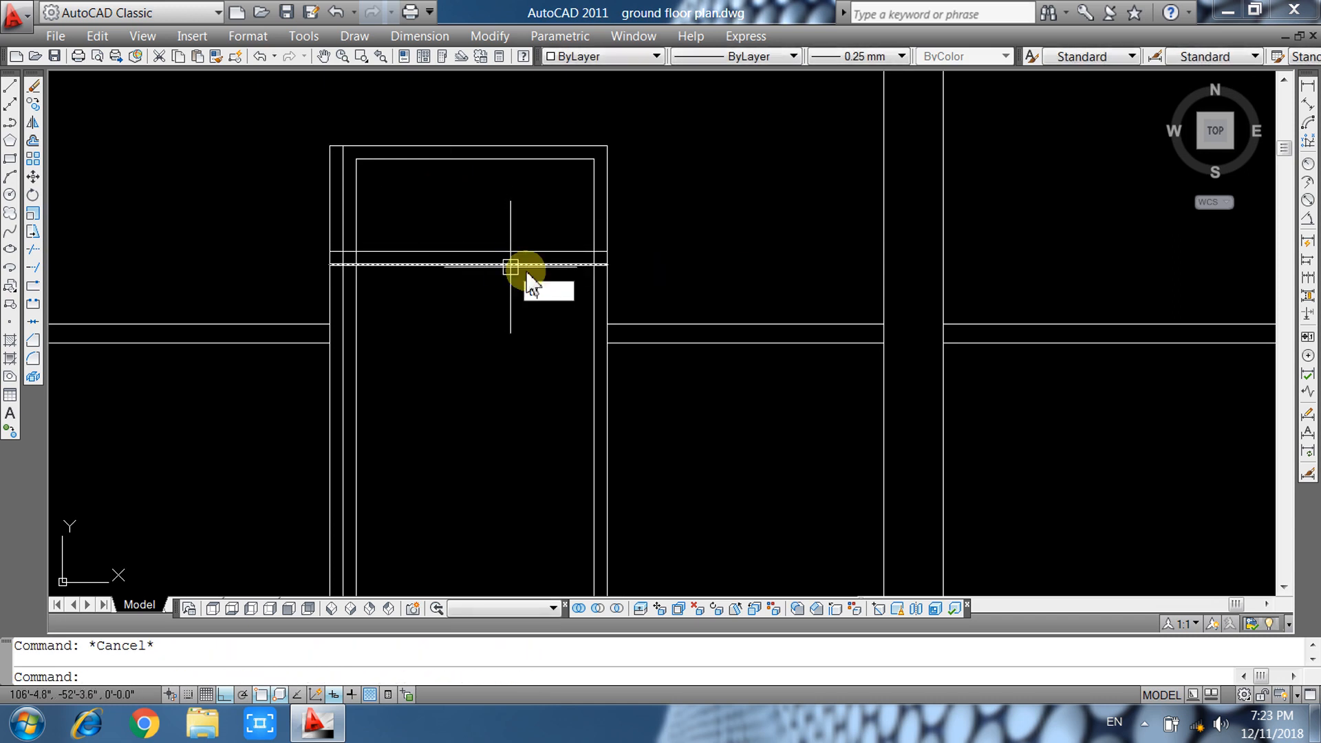
Trim the transom rail and inner frame lines where they cross, leaving separate transom and door openings.
text(tr)
key(Return)
key(Return)
scroll(610, 263, up, 5)
click(582, 254)
click(569, 251)
click(589, 228)
click(577, 274)
scroll(605, 274, down, 5)
scroll(400, 259, up, 5)
click(528, 271)
click(517, 358)
click(542, 323)
key(Escape)
click(363, 262)
click(508, 379)
scroll(480, 356, down, 4)
middle_drag(540, 386, 519, 296)
middle_drag(557, 362, 556, 346)
key(Escape)
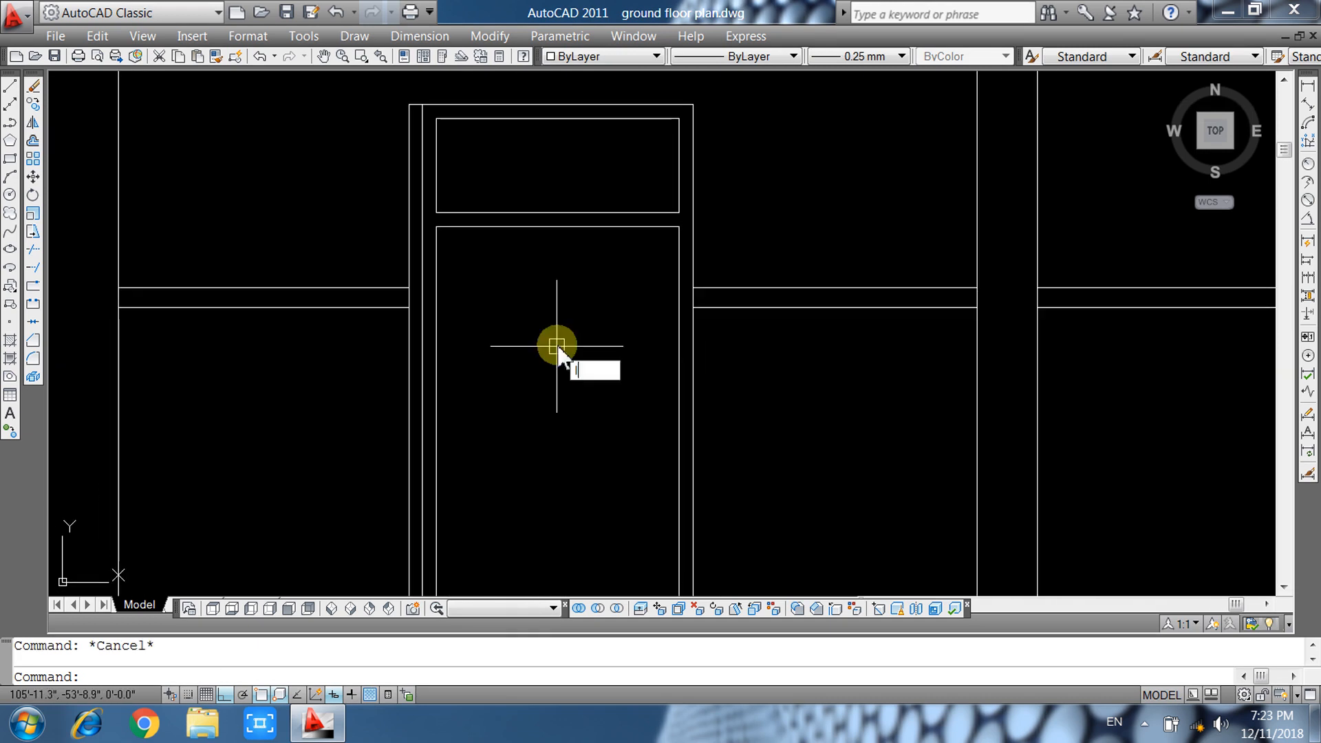
Draw vertical centre lines through the transom opening and the door opening down to the slab.
text(l)
key(Return)
click(561, 119)
click(561, 207)
key(Escape)
text(l)
key(Return)
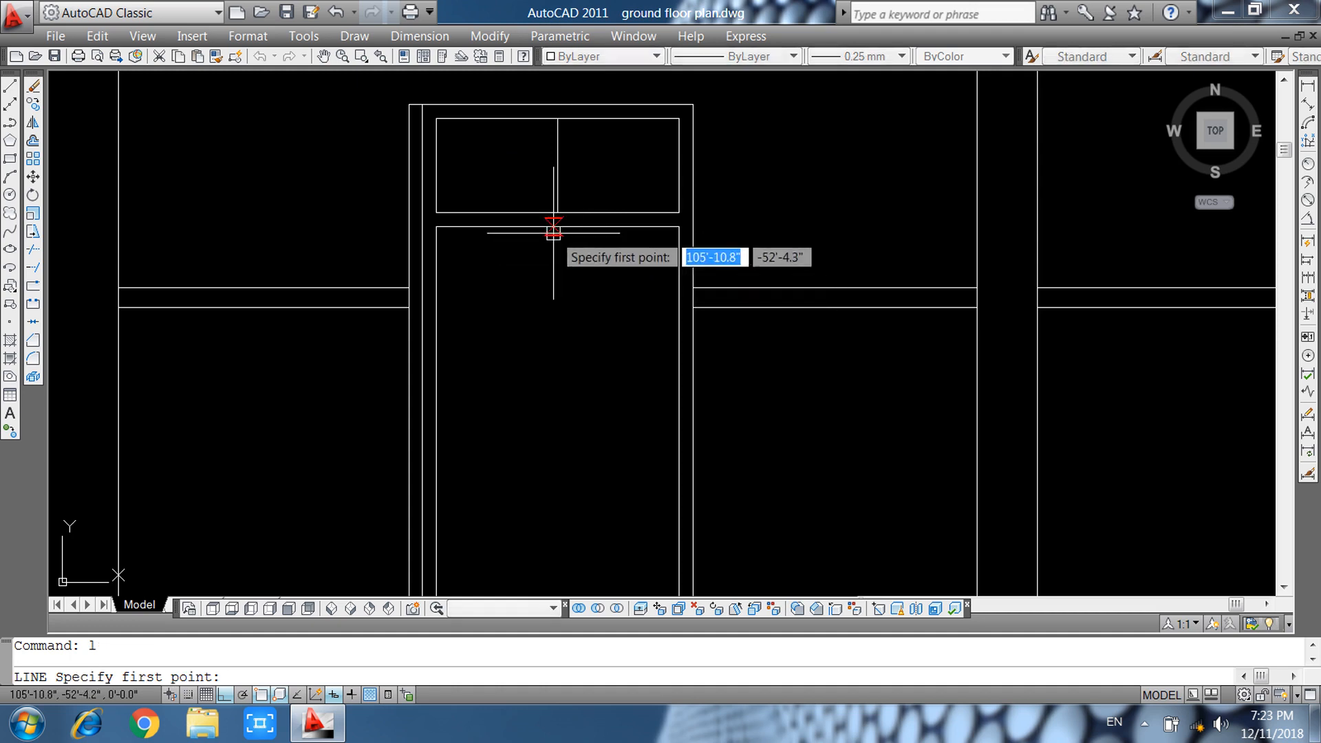
scroll(564, 310, down, 3)
scroll(566, 393, up, 5)
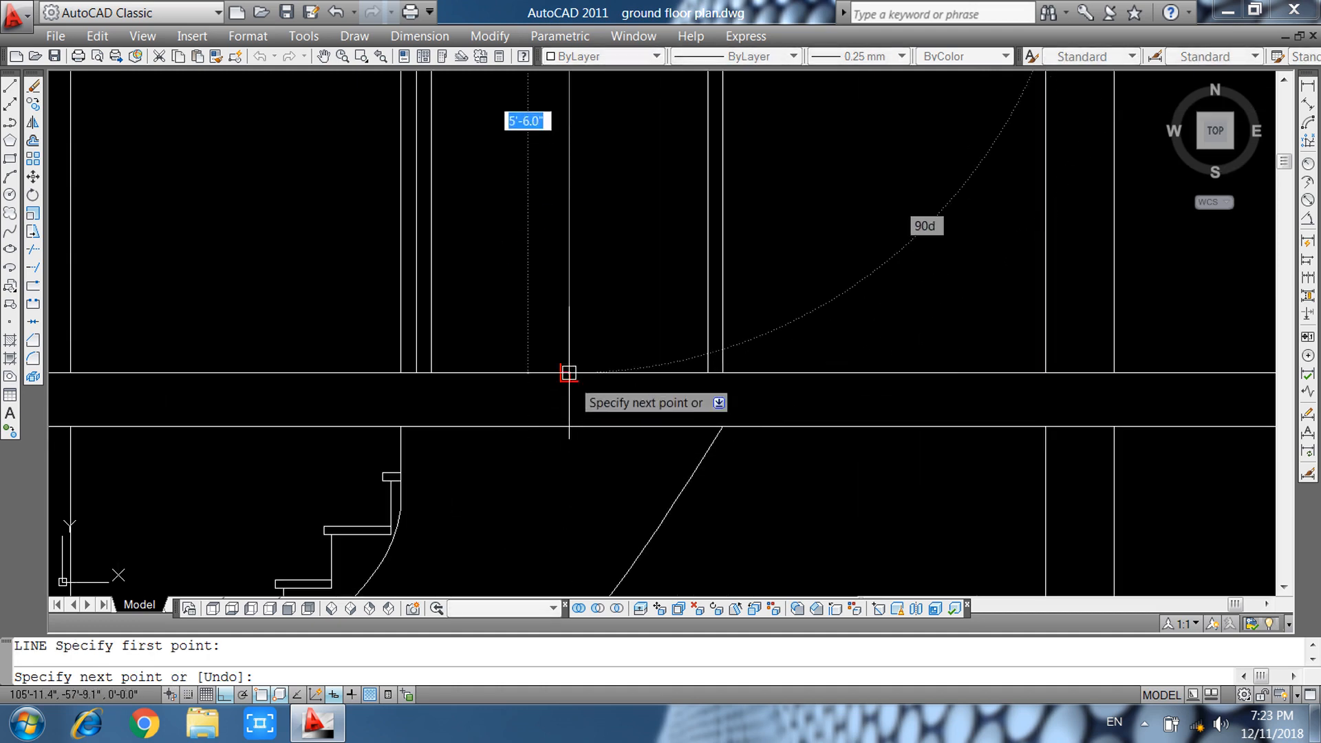
key(Escape)
Offset the door opening's side lines and head line 3 inches inward and its centre line 3 inches to both sides.
text(o)
key(Return)
text(3)
key(Return)
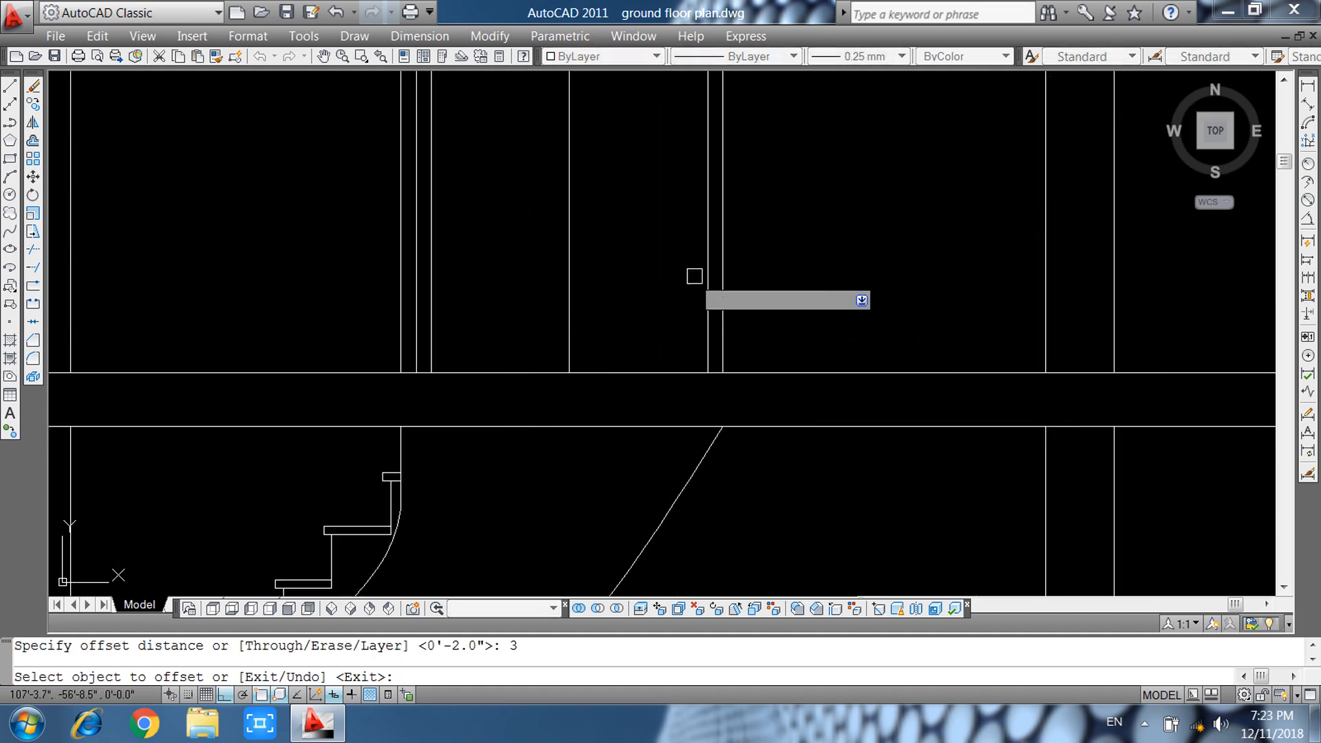
click(707, 276)
click(570, 275)
click(609, 247)
click(569, 280)
click(523, 283)
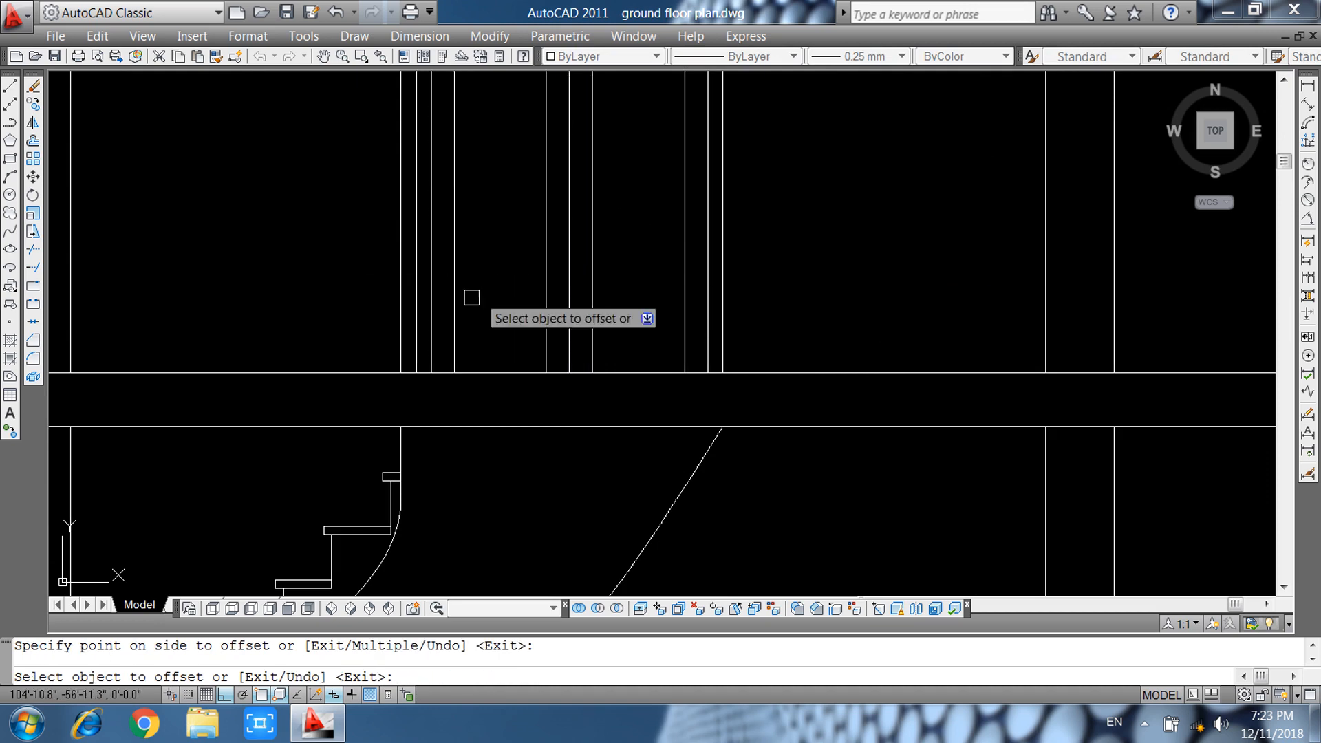
scroll(478, 303, down, 5)
scroll(527, 344, up, 3)
click(506, 284)
click(507, 331)
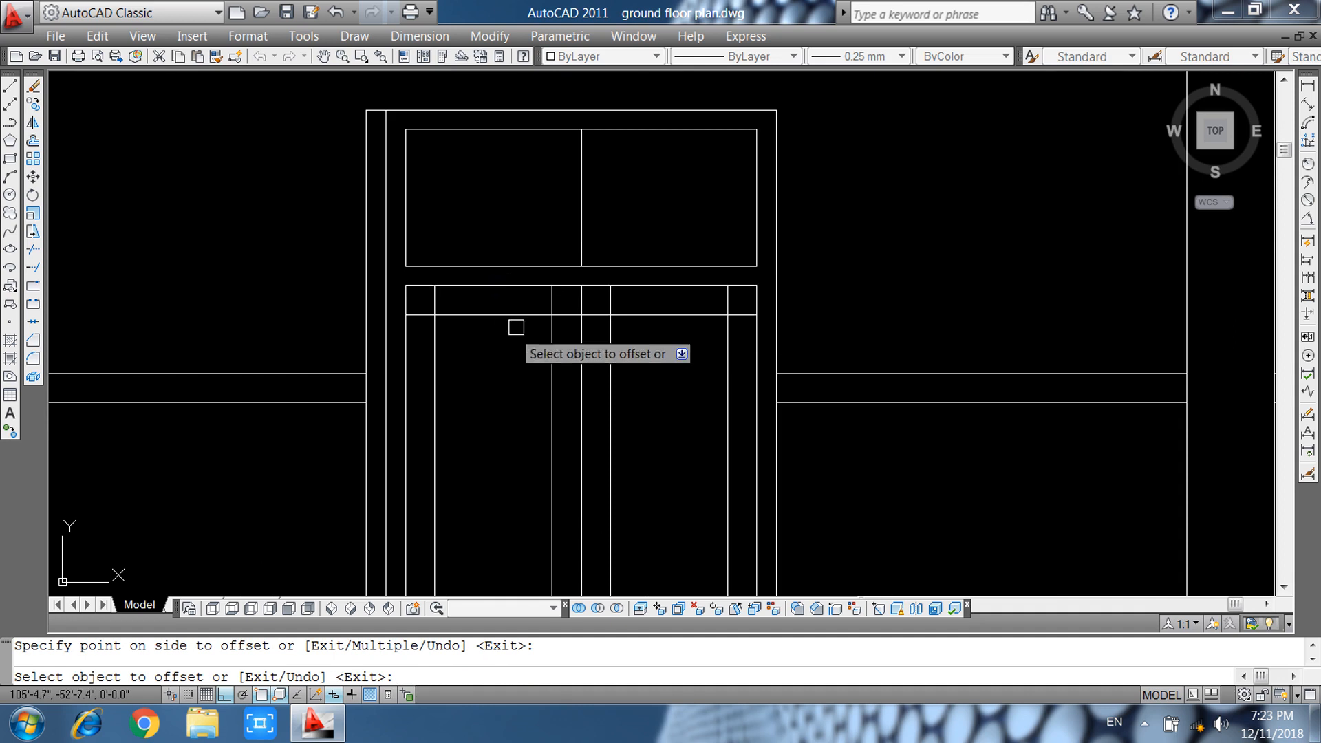
Offset the transom opening's four edges 3 inches inward and its centre line 3 inches to both sides.
click(545, 130)
click(558, 173)
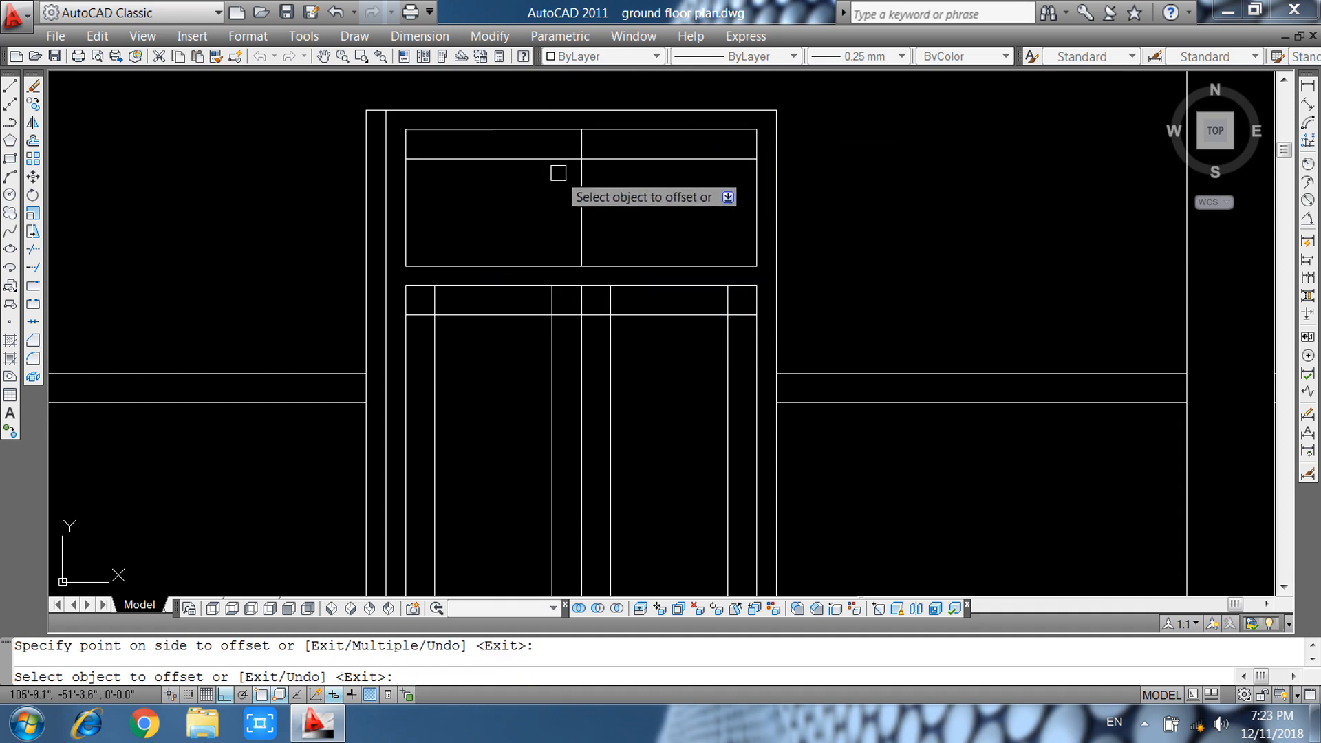
click(582, 200)
click(443, 215)
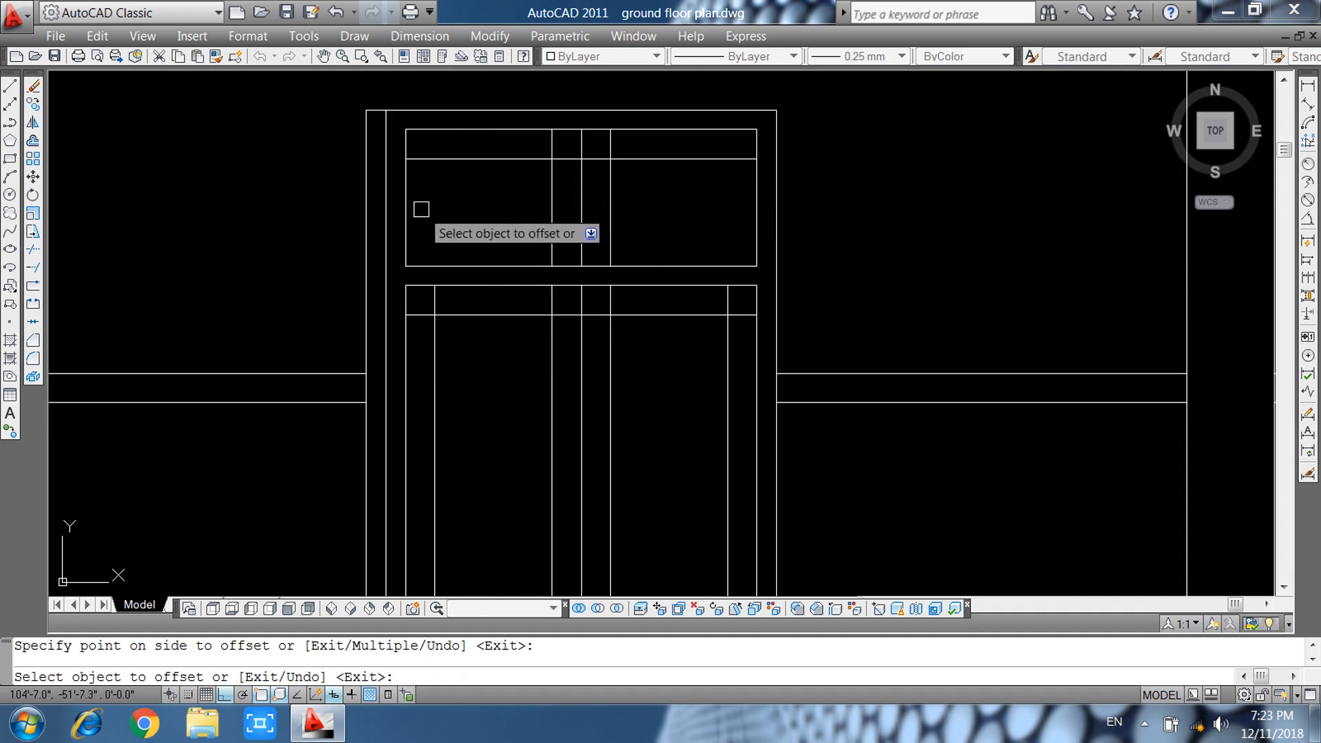
click(407, 199)
click(441, 220)
click(481, 266)
click(585, 248)
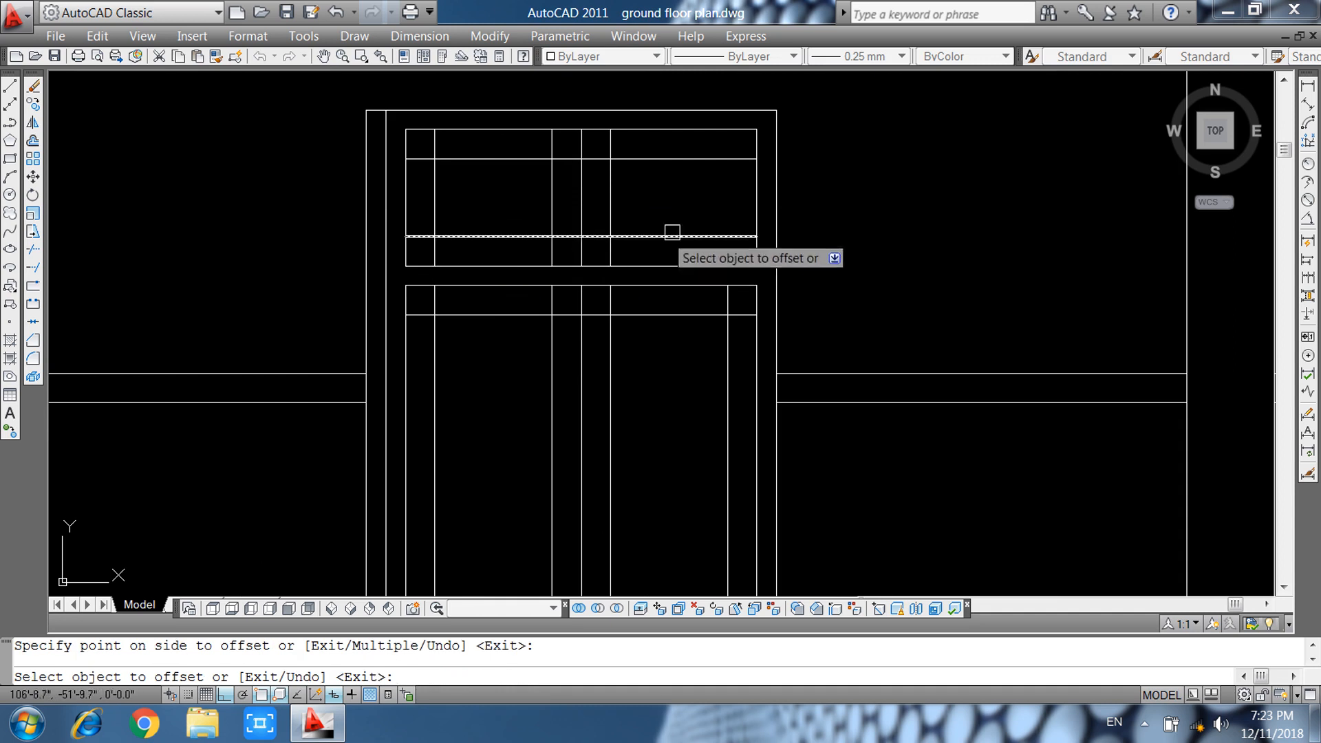
click(756, 182)
click(688, 200)
key(Escape)
Trim the offset line ends overlapping around the transom's centre line.
text(r)
key(Return)
key(Return)
scroll(597, 159, up, 3)
click(624, 141)
click(606, 328)
click(625, 336)
click(530, 319)
click(515, 331)
click(498, 350)
click(537, 142)
click(526, 182)
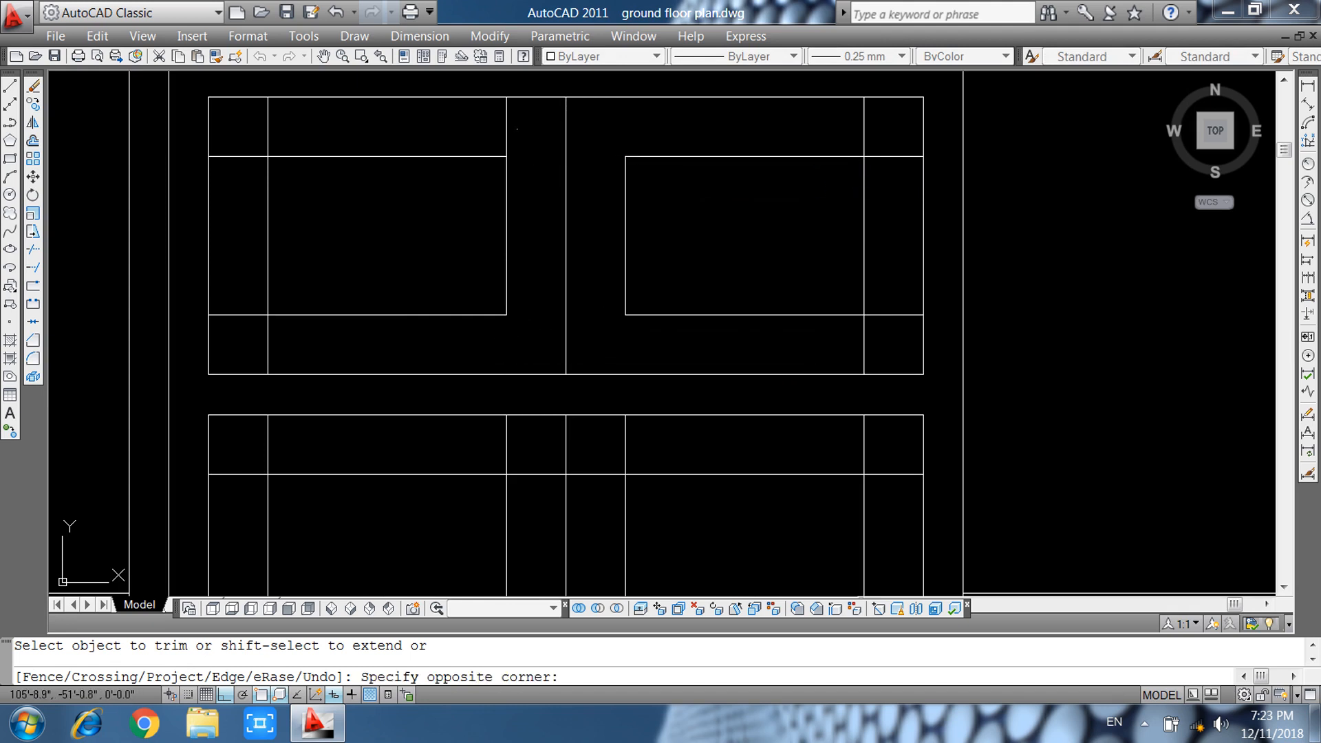
Trim the offset line ends at the transom's left and right edges, leaving two rectangular panels.
click(253, 132)
click(236, 200)
click(268, 146)
click(230, 297)
click(238, 333)
click(269, 331)
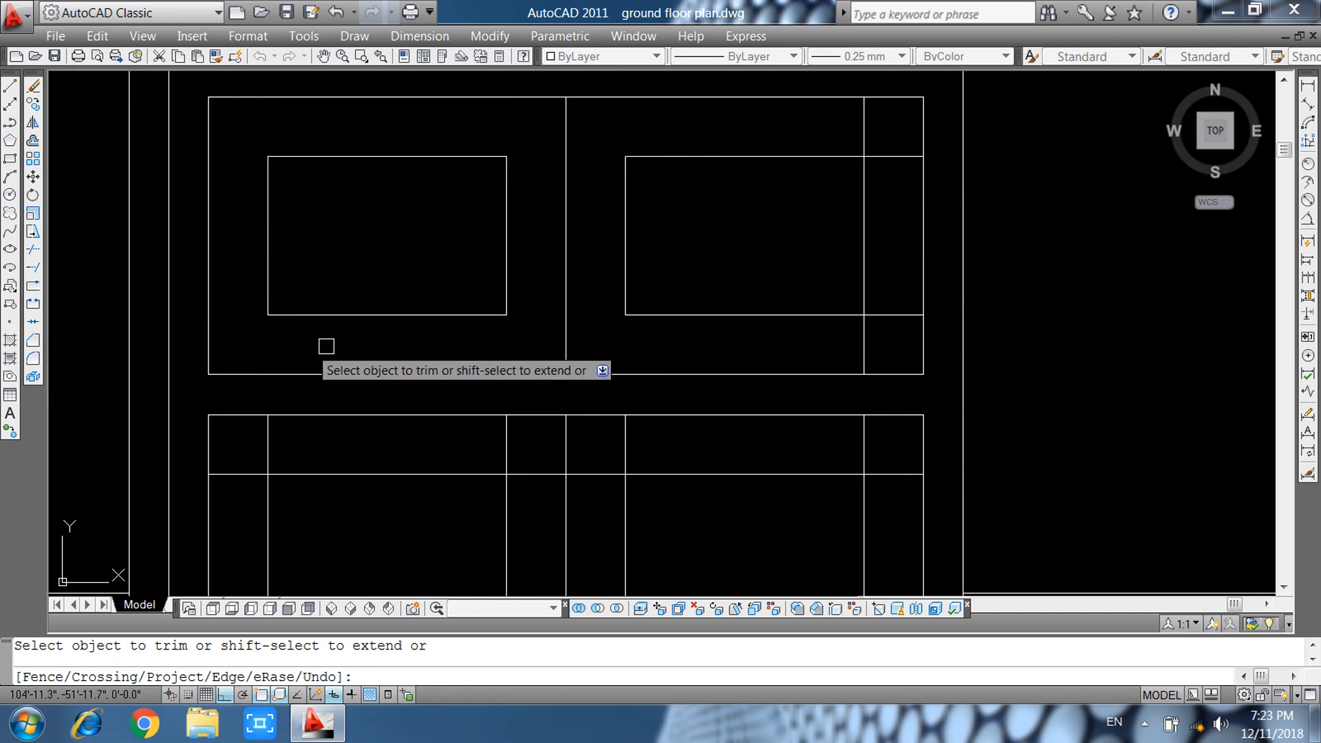
click(892, 129)
click(820, 134)
click(885, 135)
click(887, 203)
click(890, 289)
click(888, 336)
Trim the overlapping offset line ends at the upper corners of the right door leaf's panel.
scroll(681, 268, down, 2)
scroll(814, 395, up, 3)
click(842, 342)
click(480, 340)
click(539, 405)
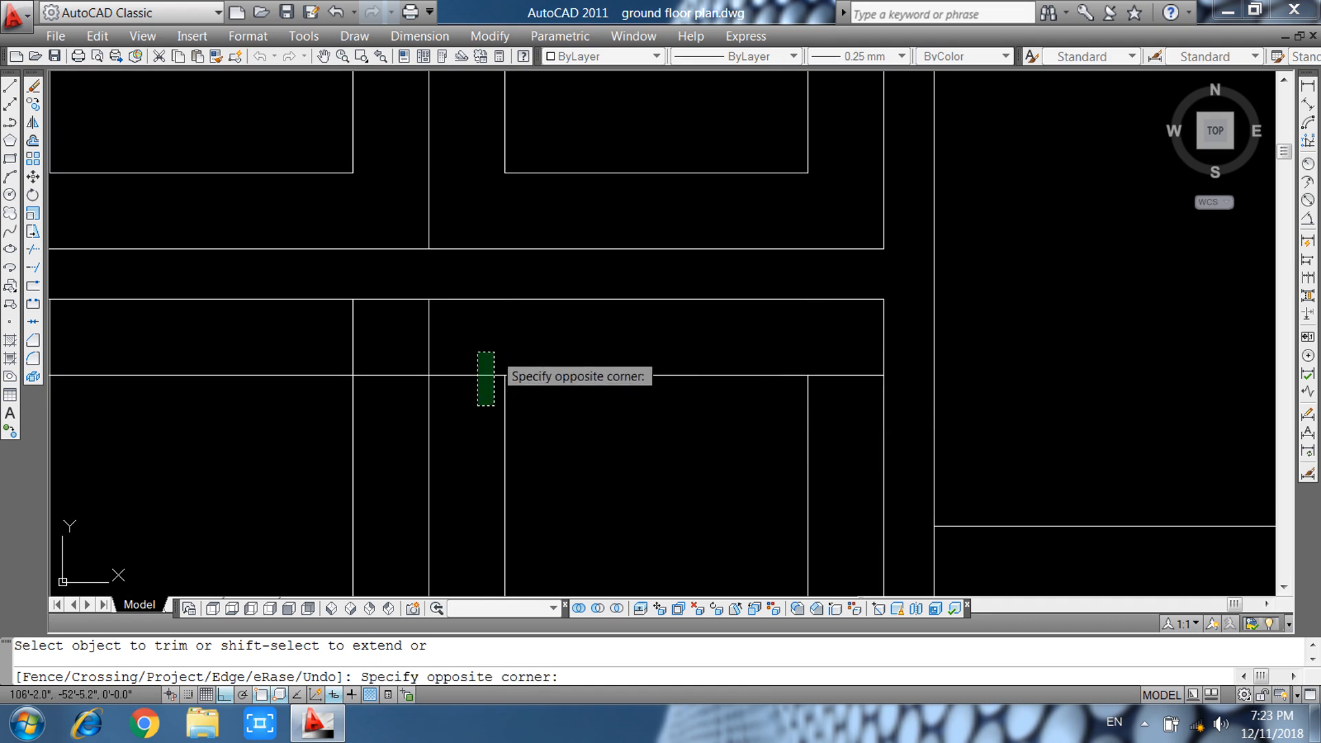
click(477, 353)
Trim the overlapping offset line ends at the upper corners of the left door leaf's panel.
middle_drag(808, 319, 849, 147)
click(421, 164)
click(364, 172)
click(413, 175)
click(406, 239)
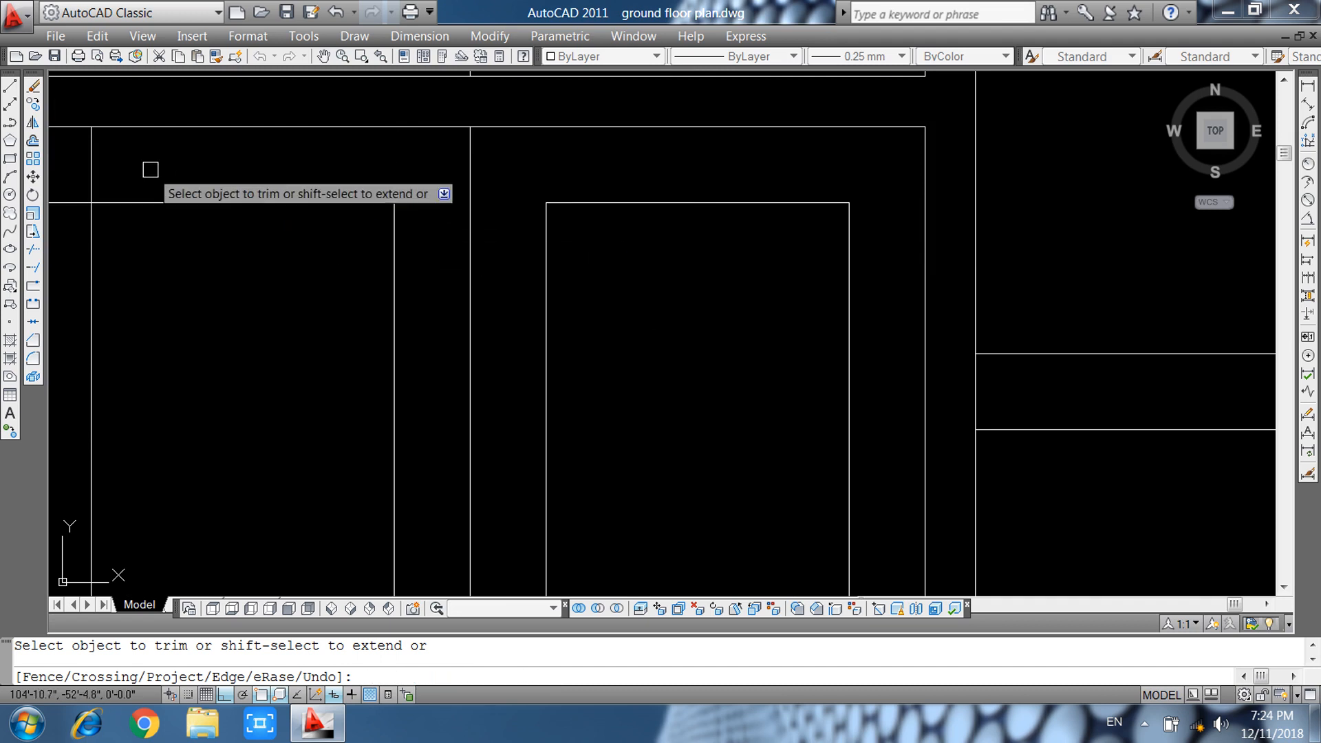
click(66, 170)
click(74, 173)
click(64, 212)
scroll(518, 195, down, 2)
middle_drag(594, 444, 581, 247)
scroll(584, 248, down, 2)
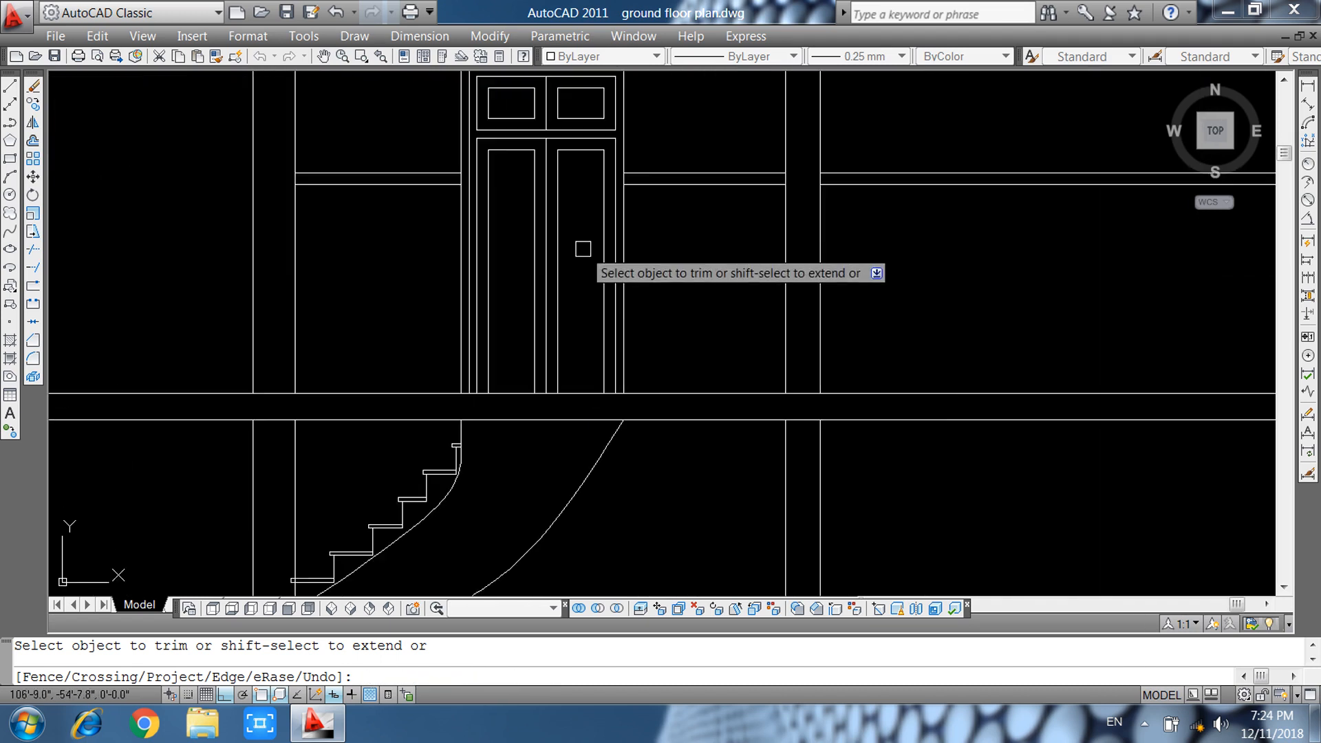
middle_drag(655, 308, 678, 410)
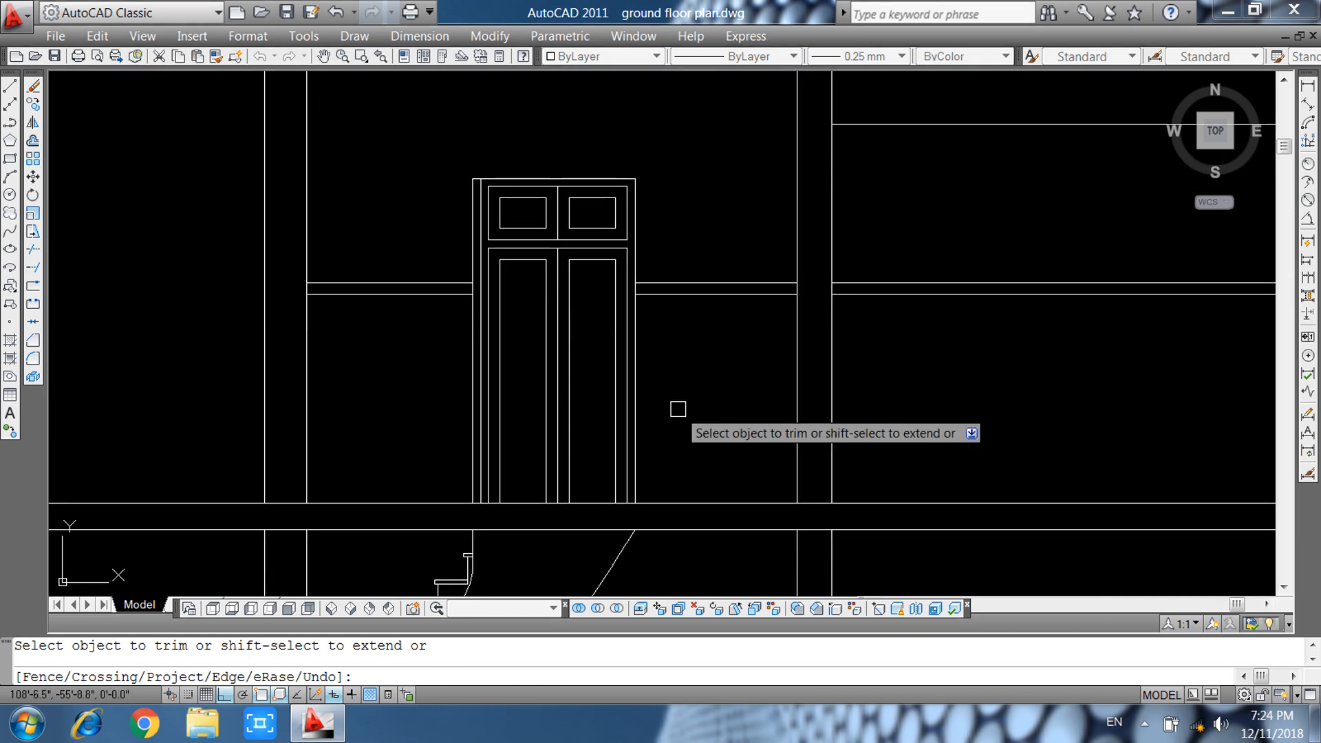
key(Escape)
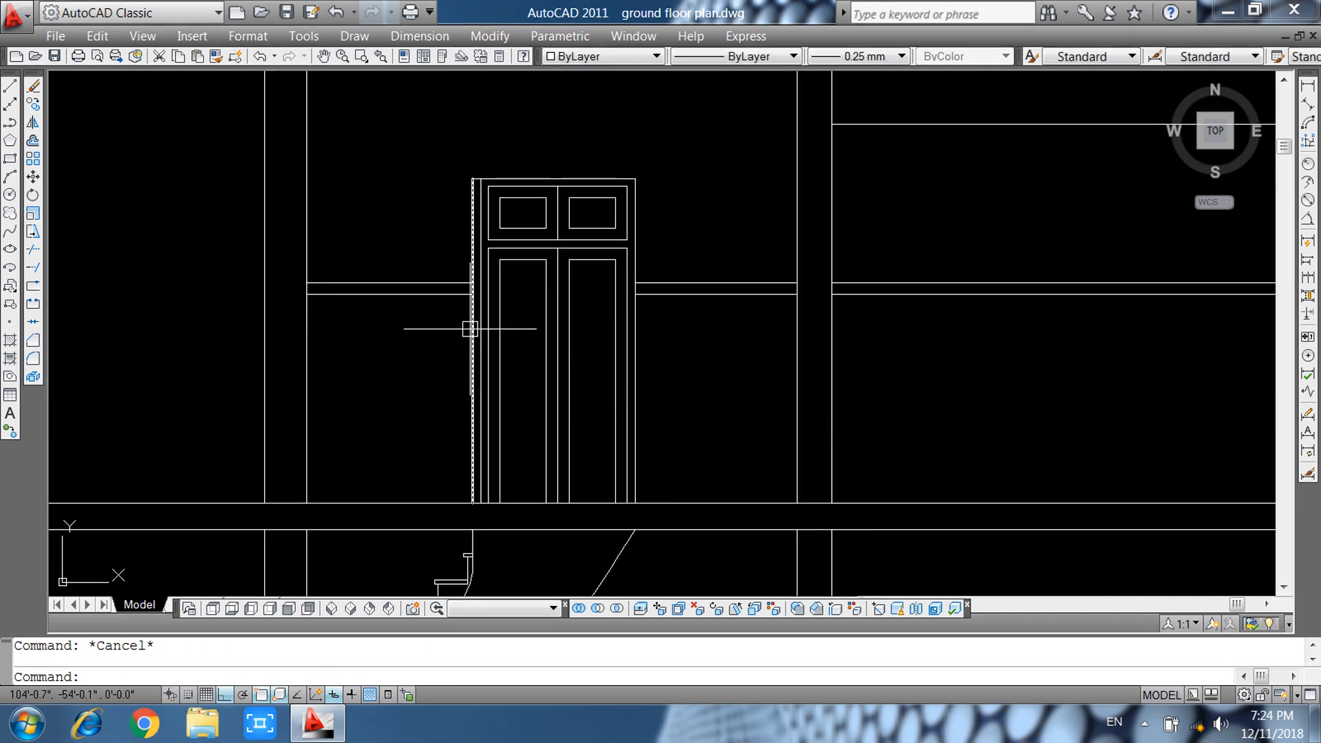
Trim the door's top line between the leftmost vertical line and the adjacent jamb line.
scroll(477, 142, up, 4)
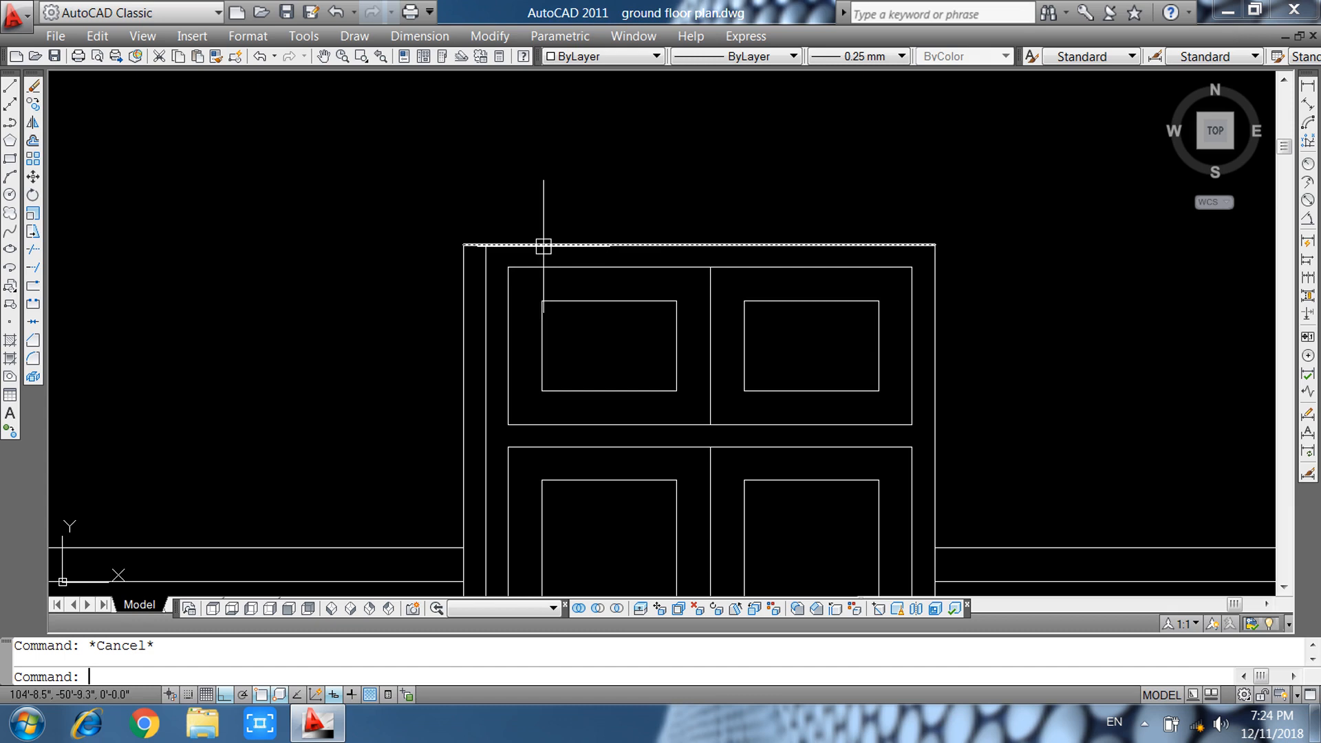
key(Return)
key(Return)
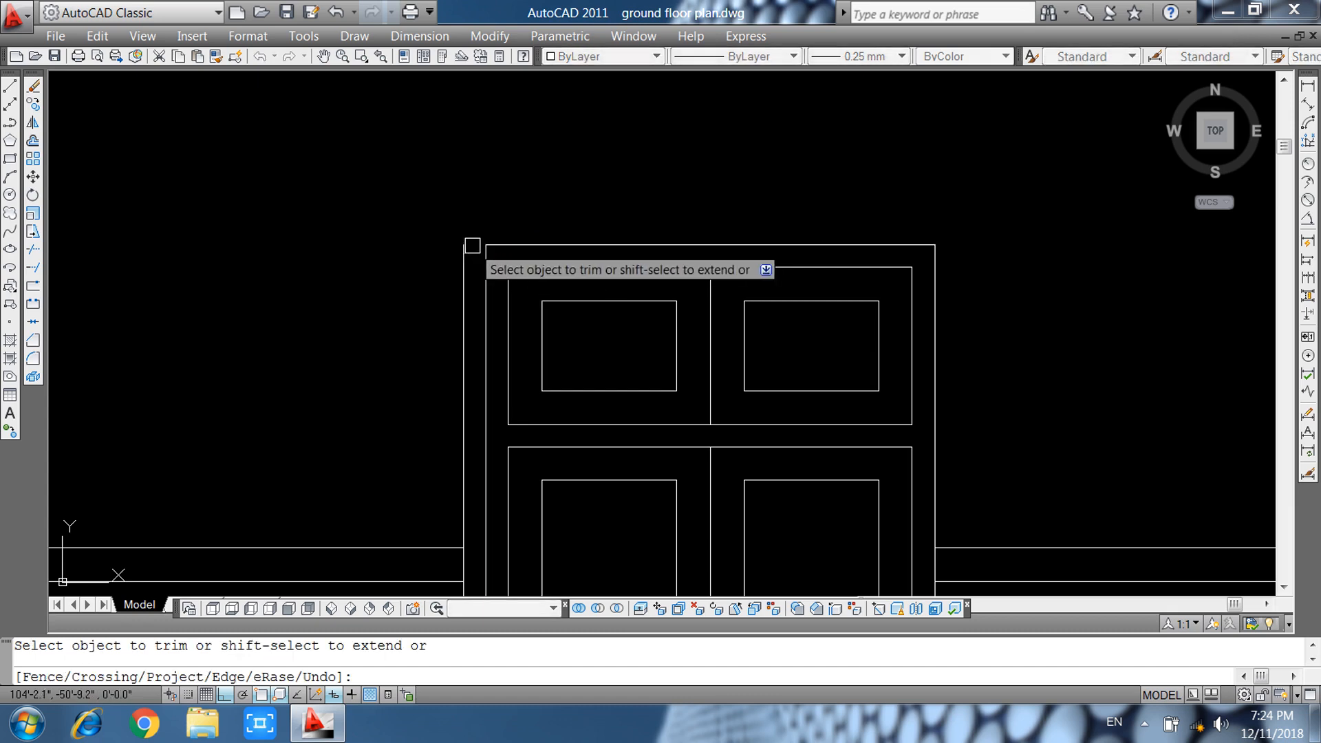
scroll(514, 267, down, 2)
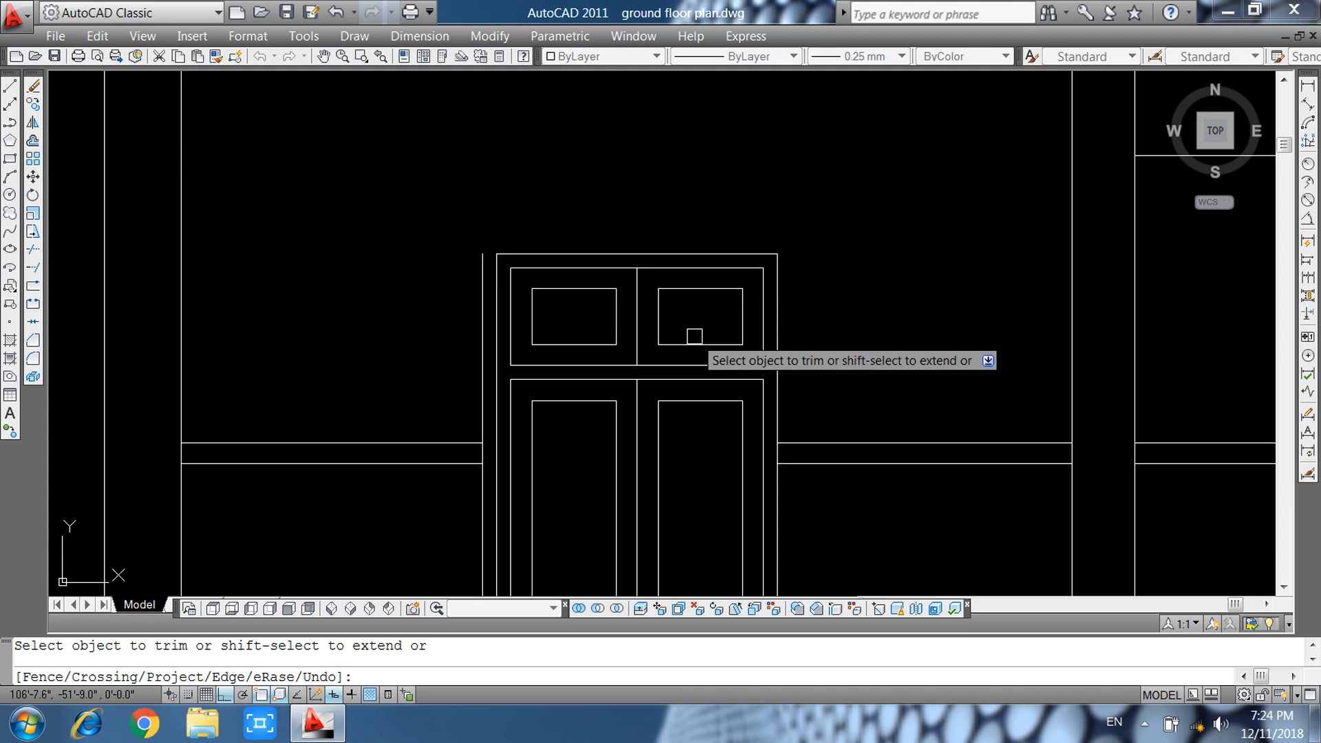
scroll(695, 336, down, 5)
scroll(773, 260, up, 3)
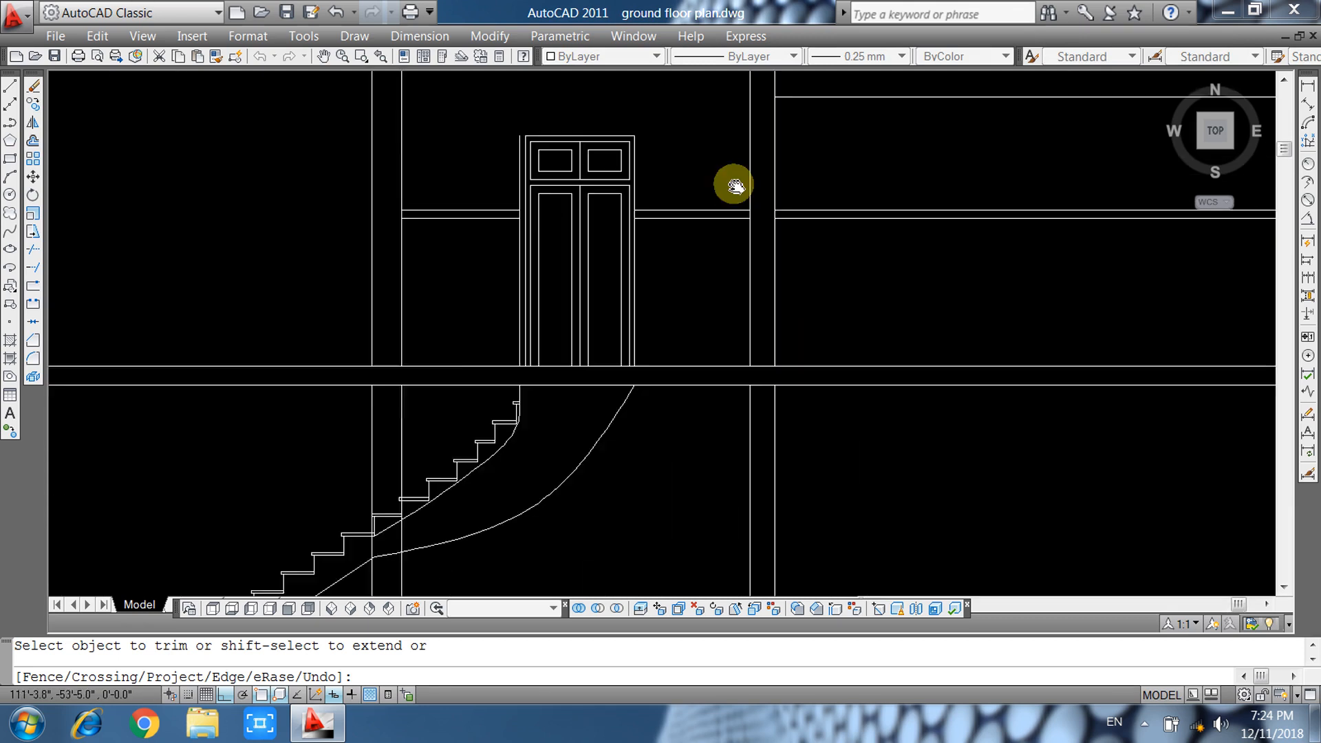
middle_drag(693, 255, 713, 471)
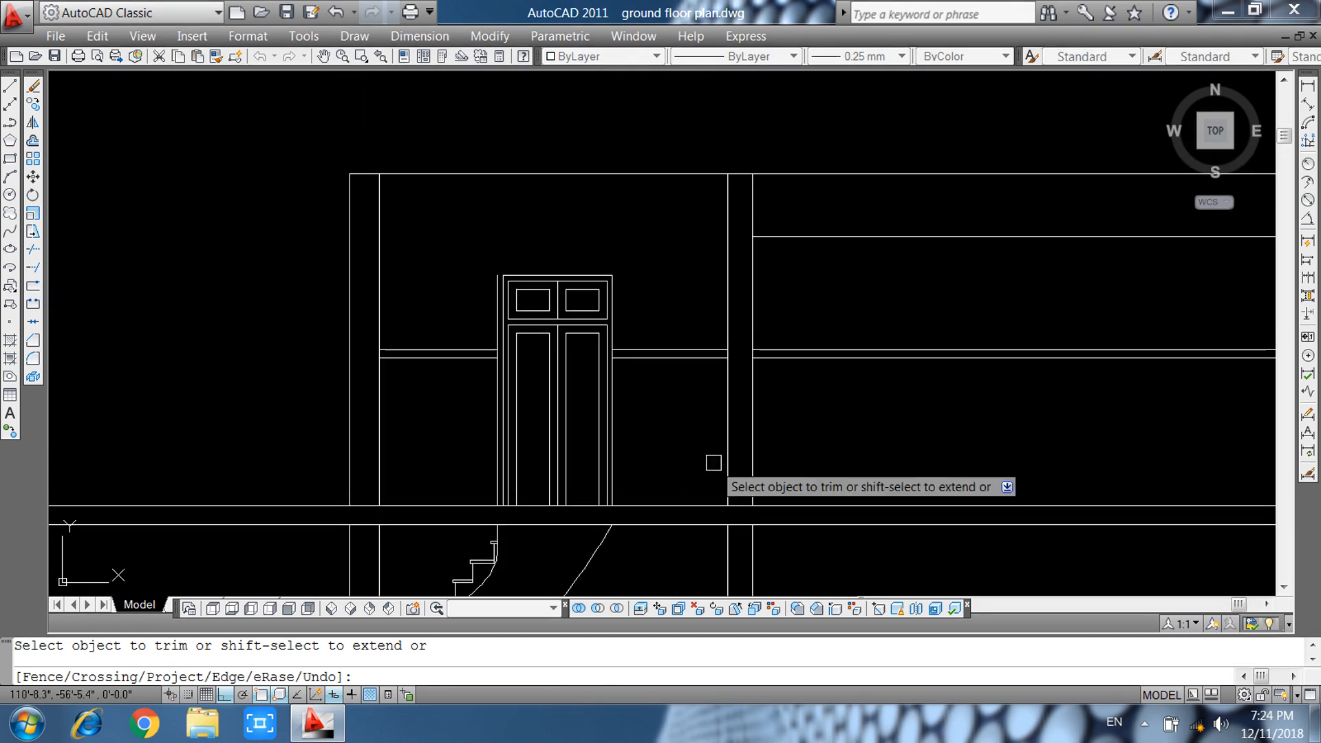
key(Escape)
key(Escape)
Extend the vertical line just left of the door up to the topmost line.
text(ex)
key(Return)
scroll(496, 286, up, 2)
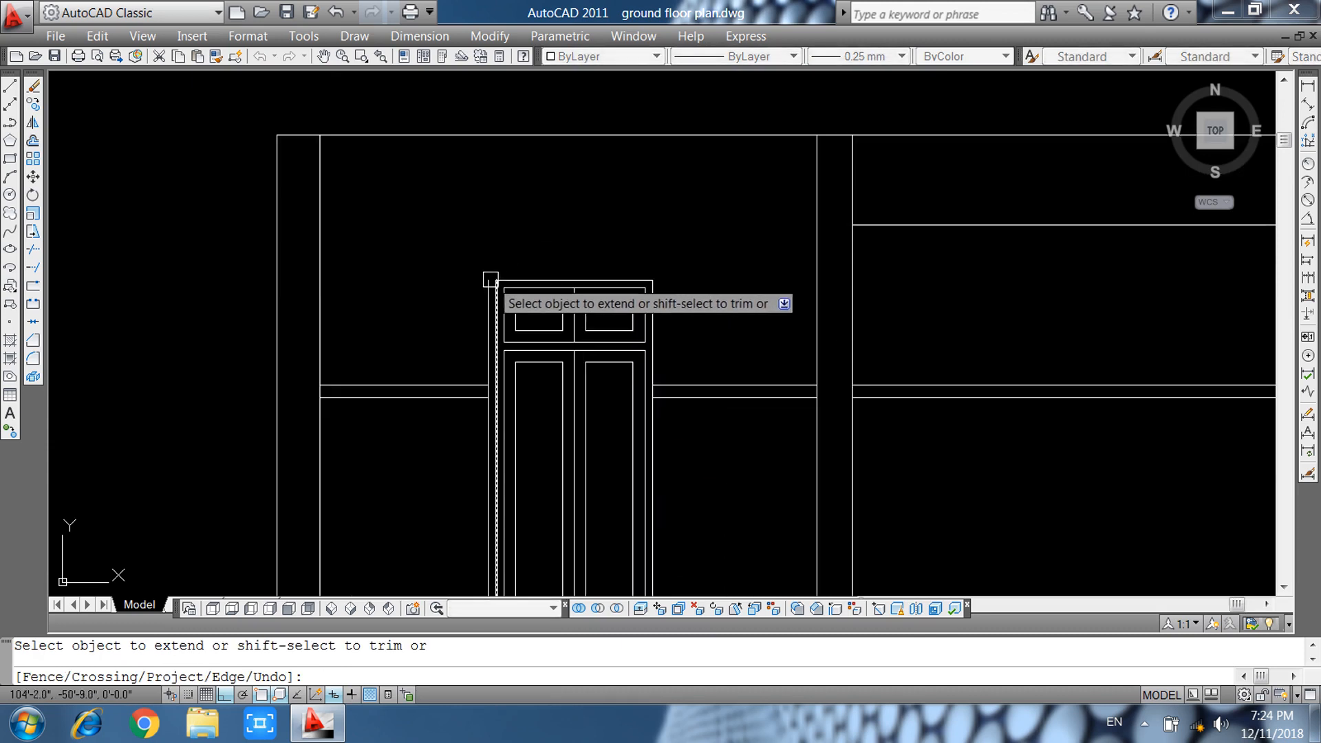
key(Escape)
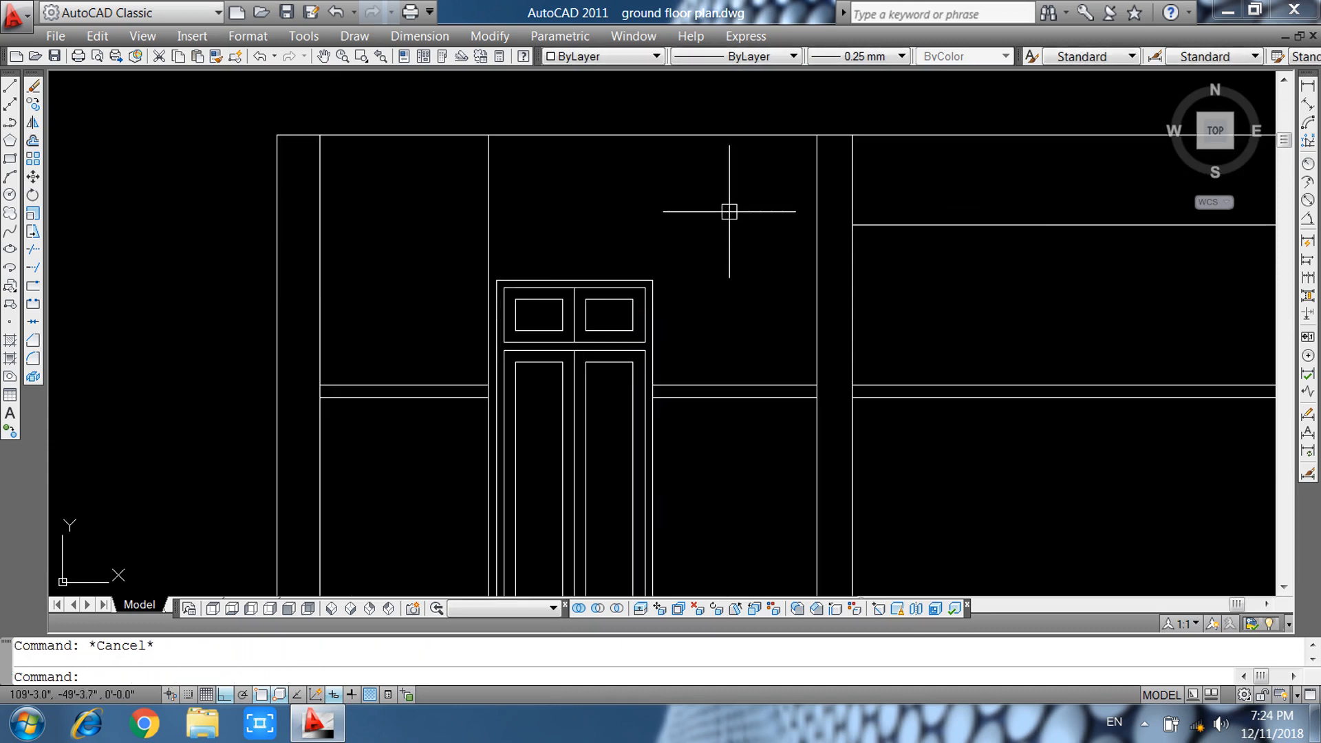
Erase the double horizontal lines on both sides of the door, between the left wall and the interior wall.
scroll(533, 286, down, 5)
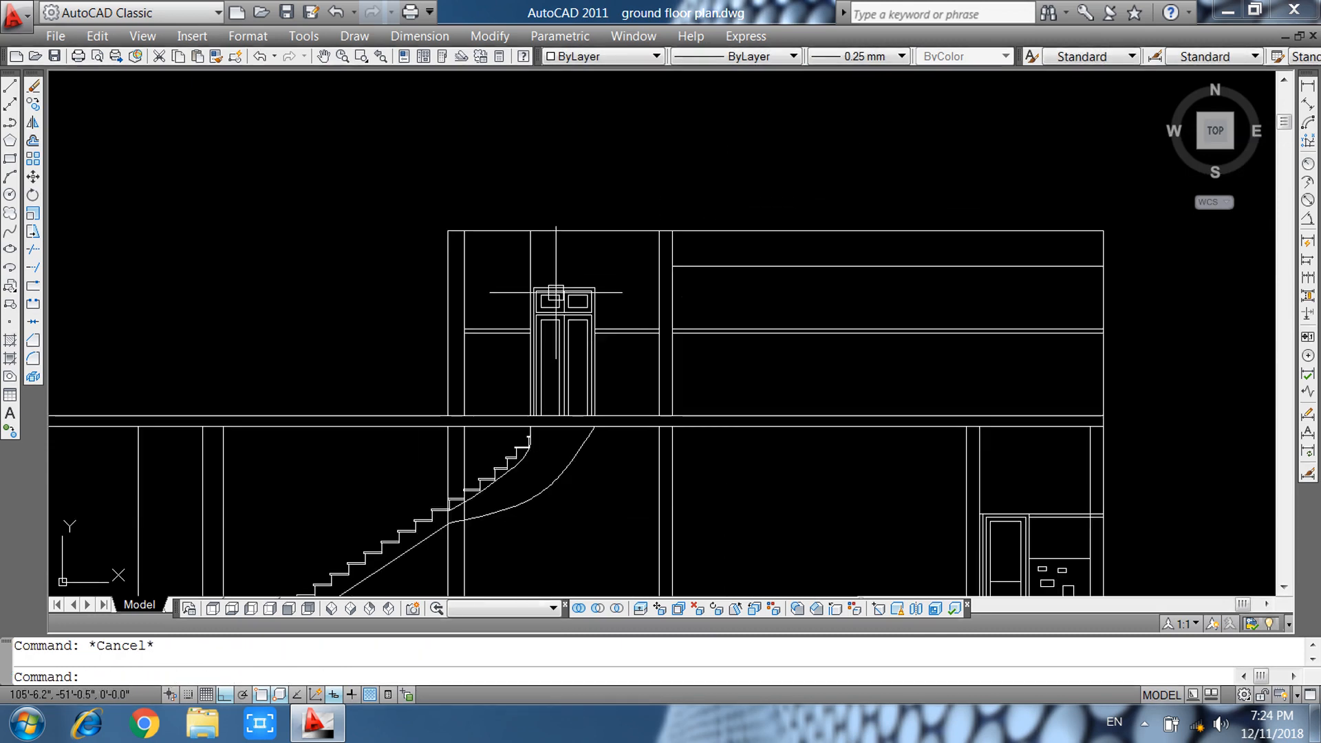
scroll(829, 301, up, 1)
scroll(662, 311, up, 3)
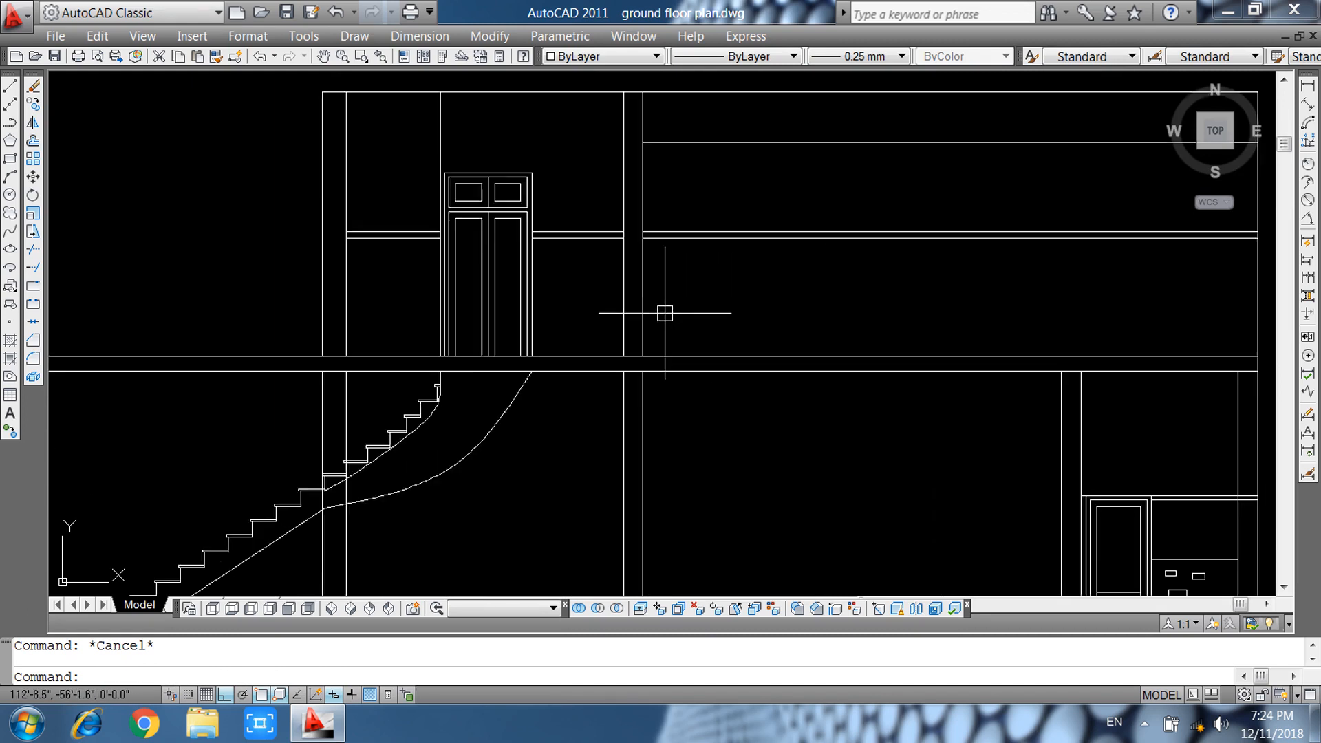
click(581, 171)
click(552, 281)
text(e)
key(space)
click(289, 179)
click(281, 289)
text(e)
key(space)
scroll(396, 318, down, 1)
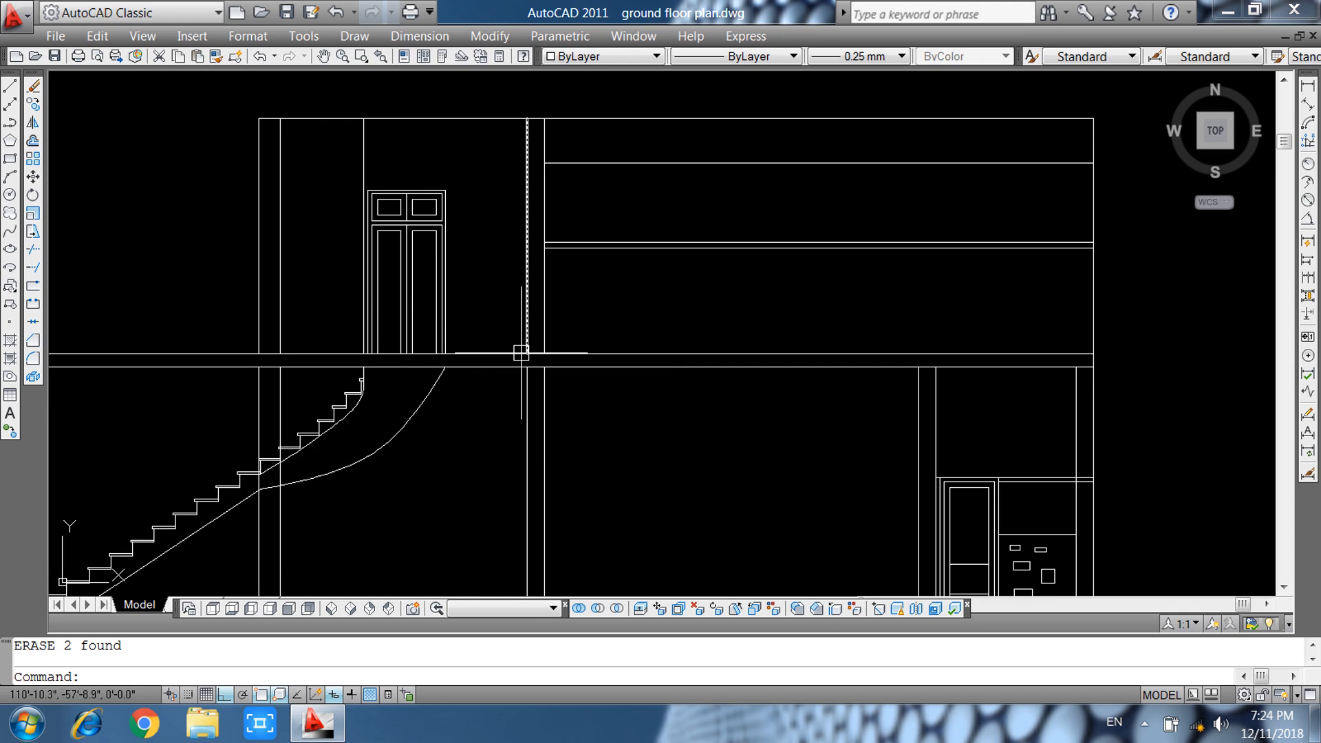
Measure the vertical distance between the top two horizontal lines at the upper storey's right end.
scroll(524, 353, down, 1)
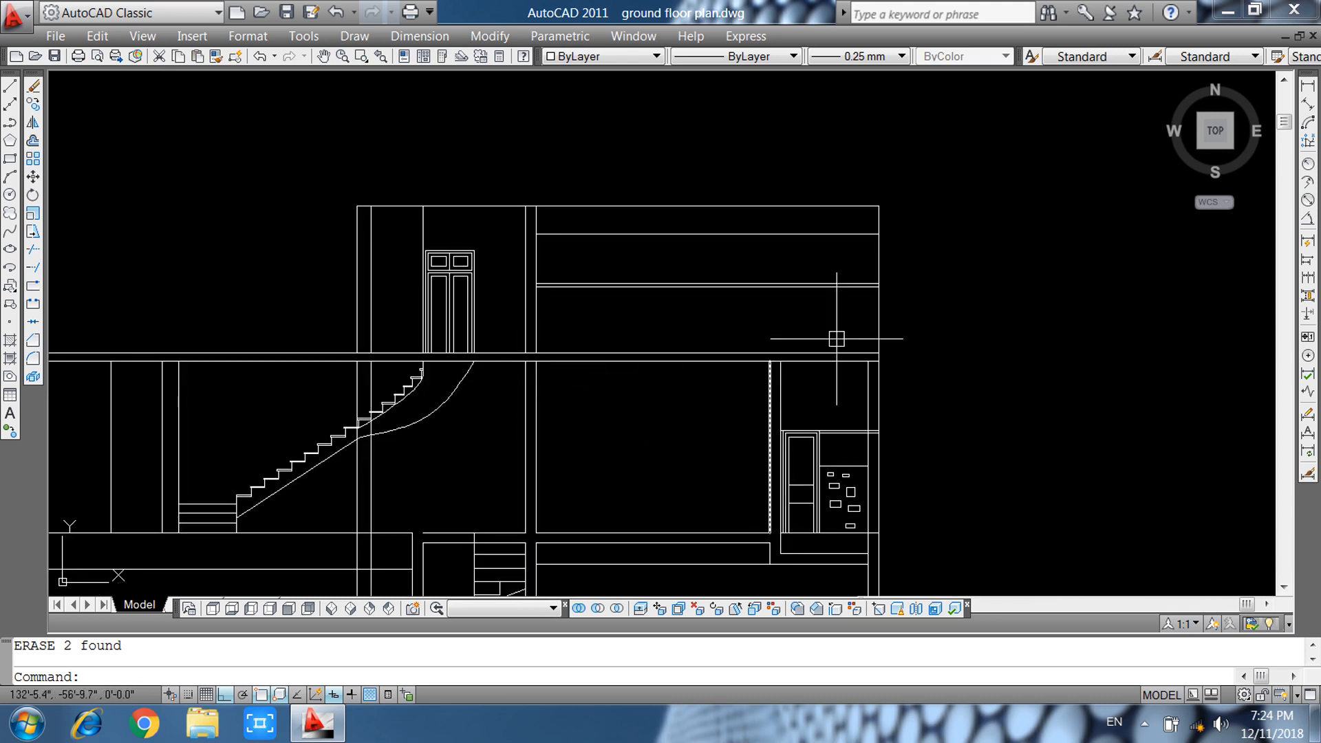
middle_drag(770, 358, 564, 369)
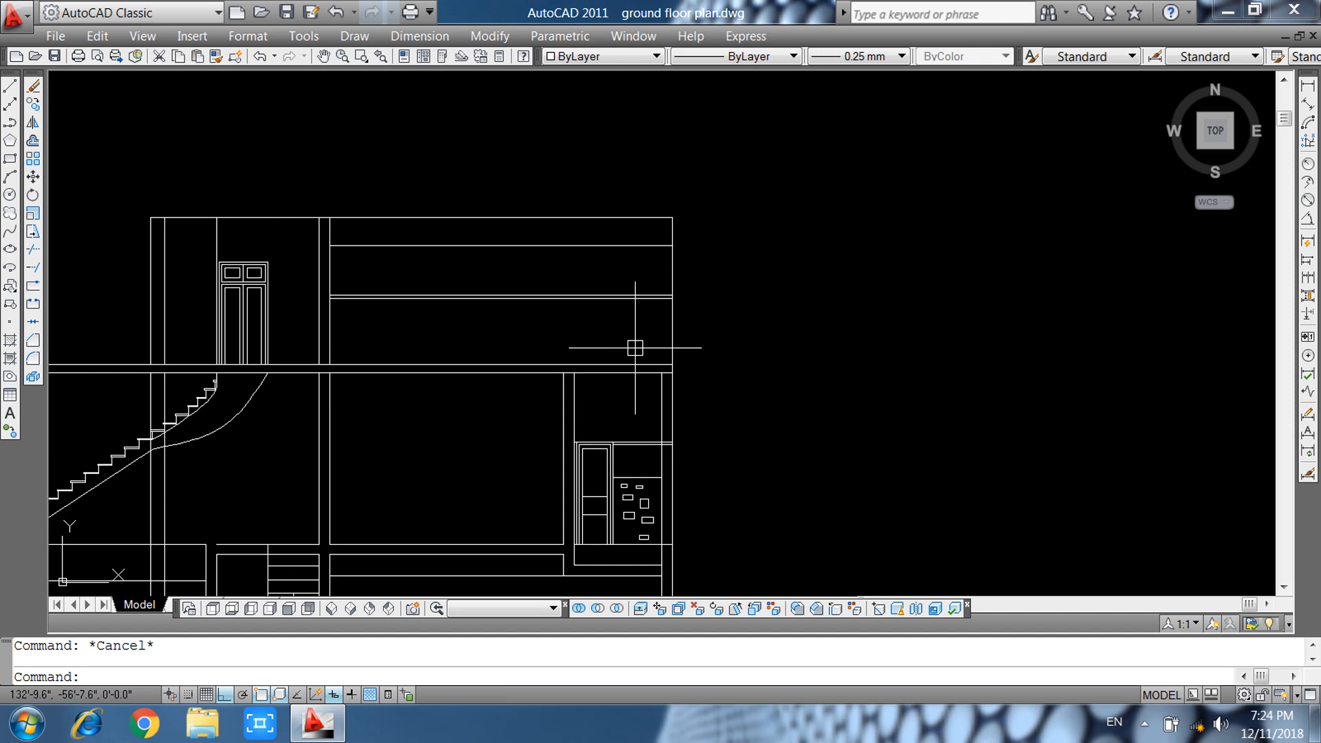
scroll(716, 330, down, 5)
scroll(640, 306, up, 10)
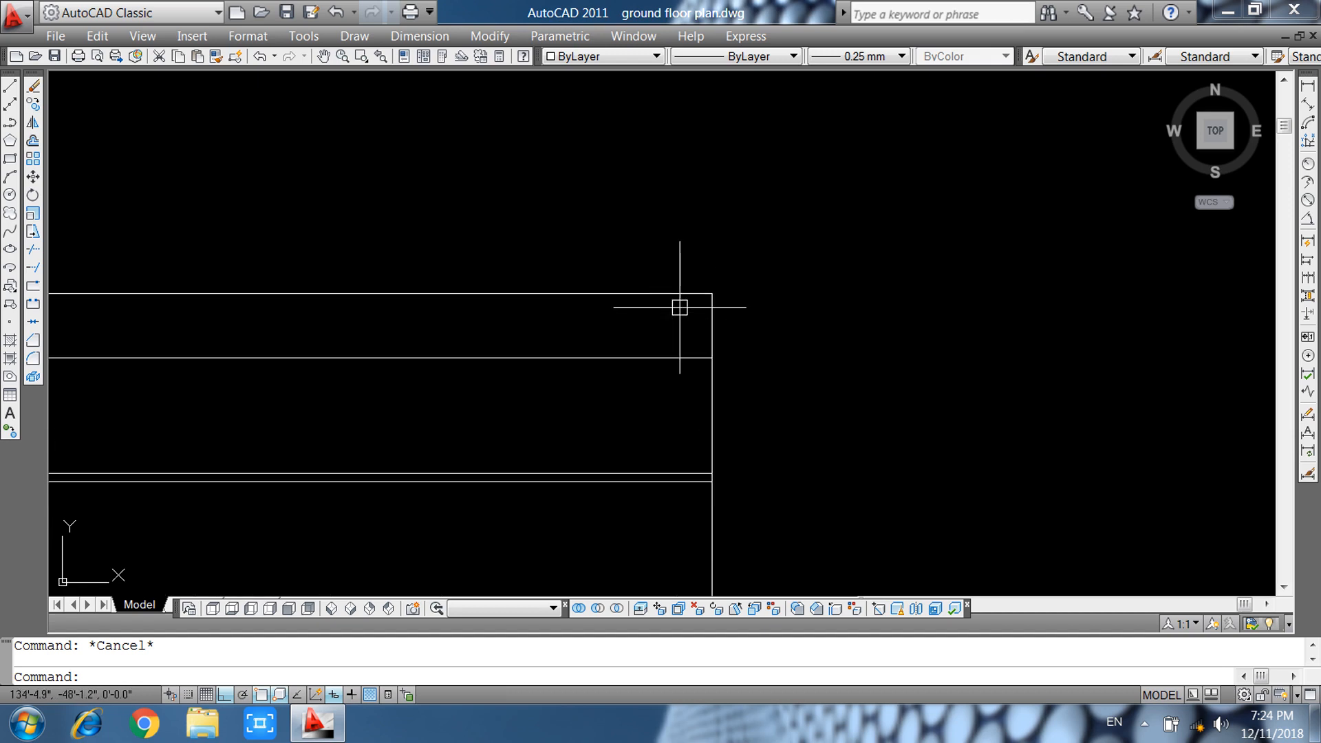
click(1308, 86)
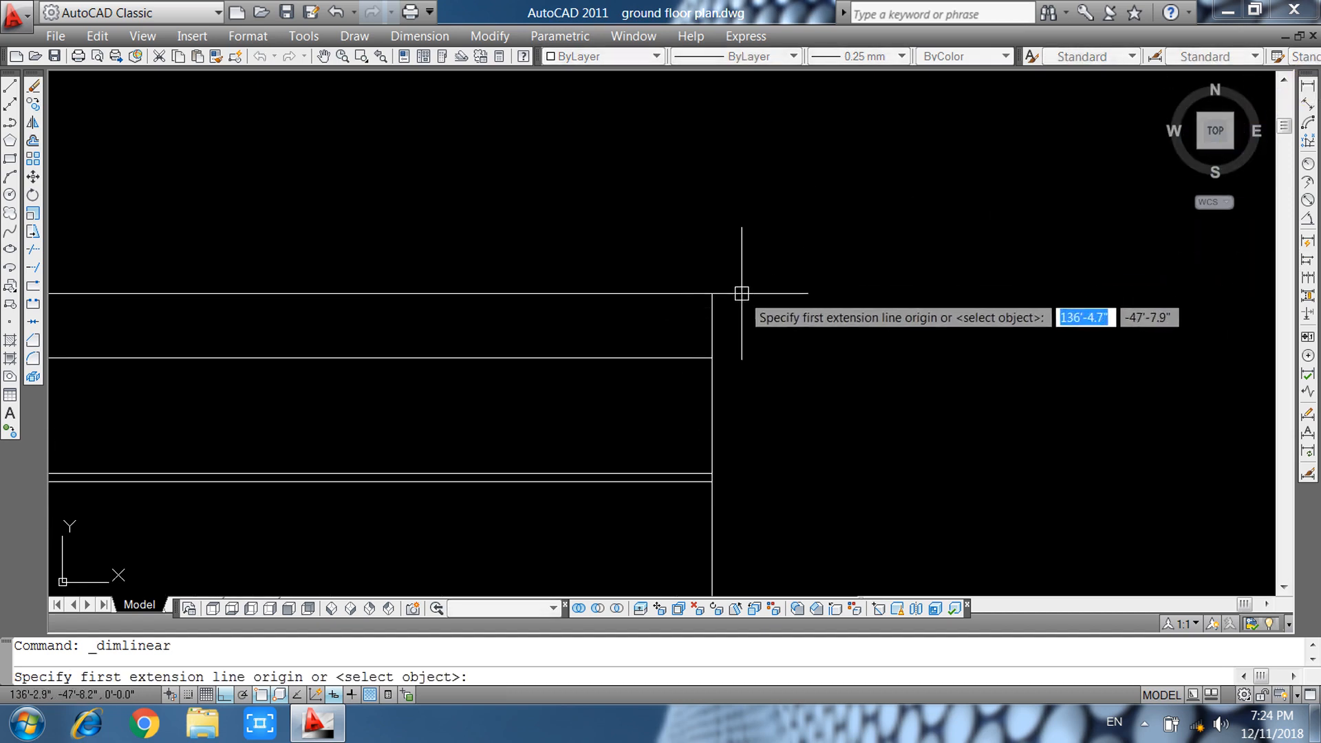
click(712, 293)
click(712, 358)
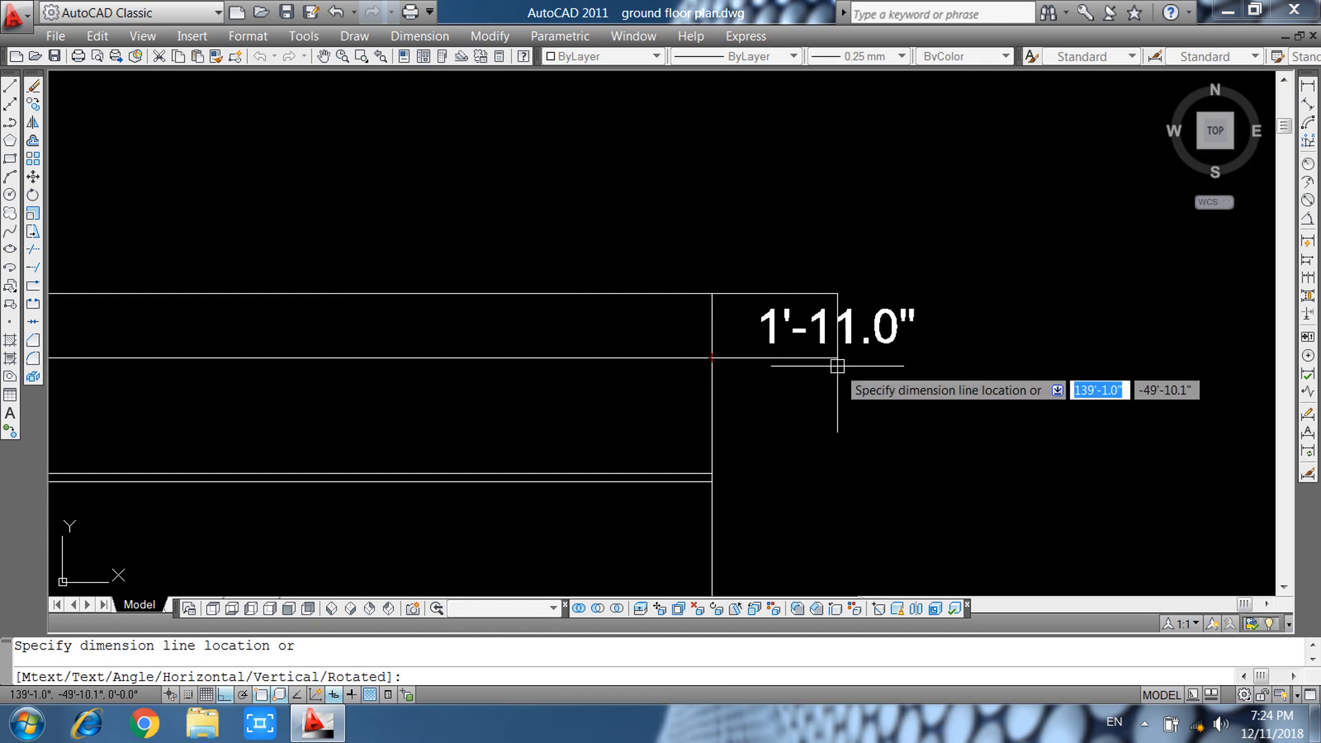
key(Escape)
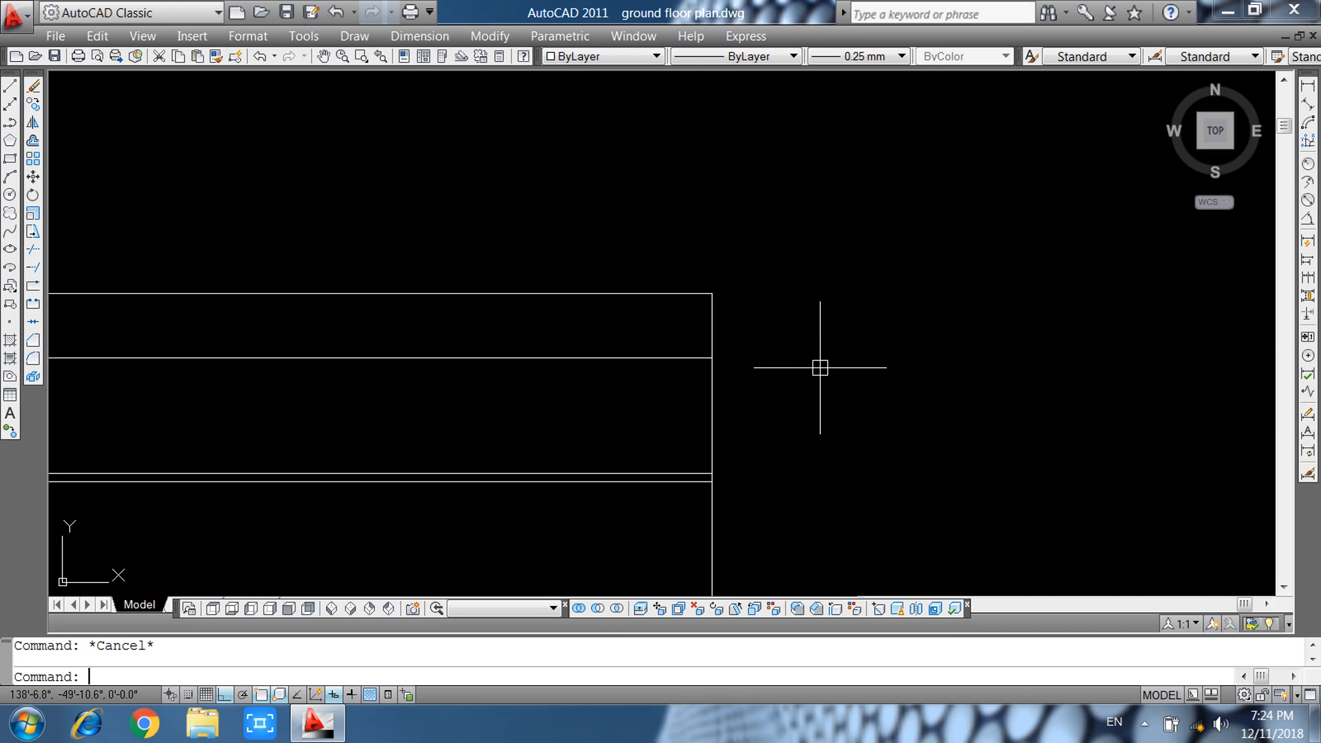
Offset the upper storey's topmost horizontal line 9 inches upward.
text(o)
key(Return)
text(8)
key(Escape)
key(Return)
text(9)
key(Return)
click(623, 294)
click(621, 275)
scroll(791, 458, down, 2)
Offset the new topmost line another 3 inches upward.
key(Escape)
key(Return)
text(2)
key(Escape)
key(Return)
text(3)
key(Return)
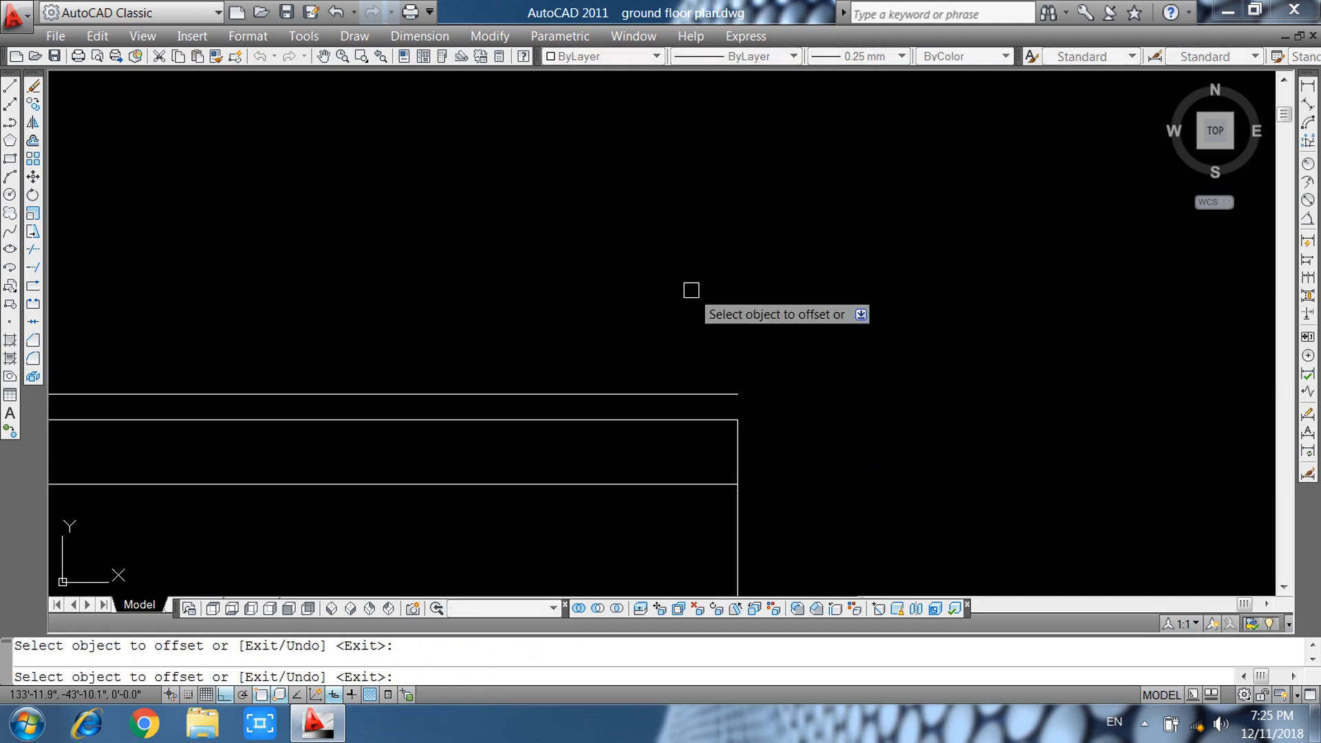
click(678, 394)
click(764, 380)
key(Escape)
Extend the right vertical wall line up to the topmost roof line.
text(ex)
key(Return)
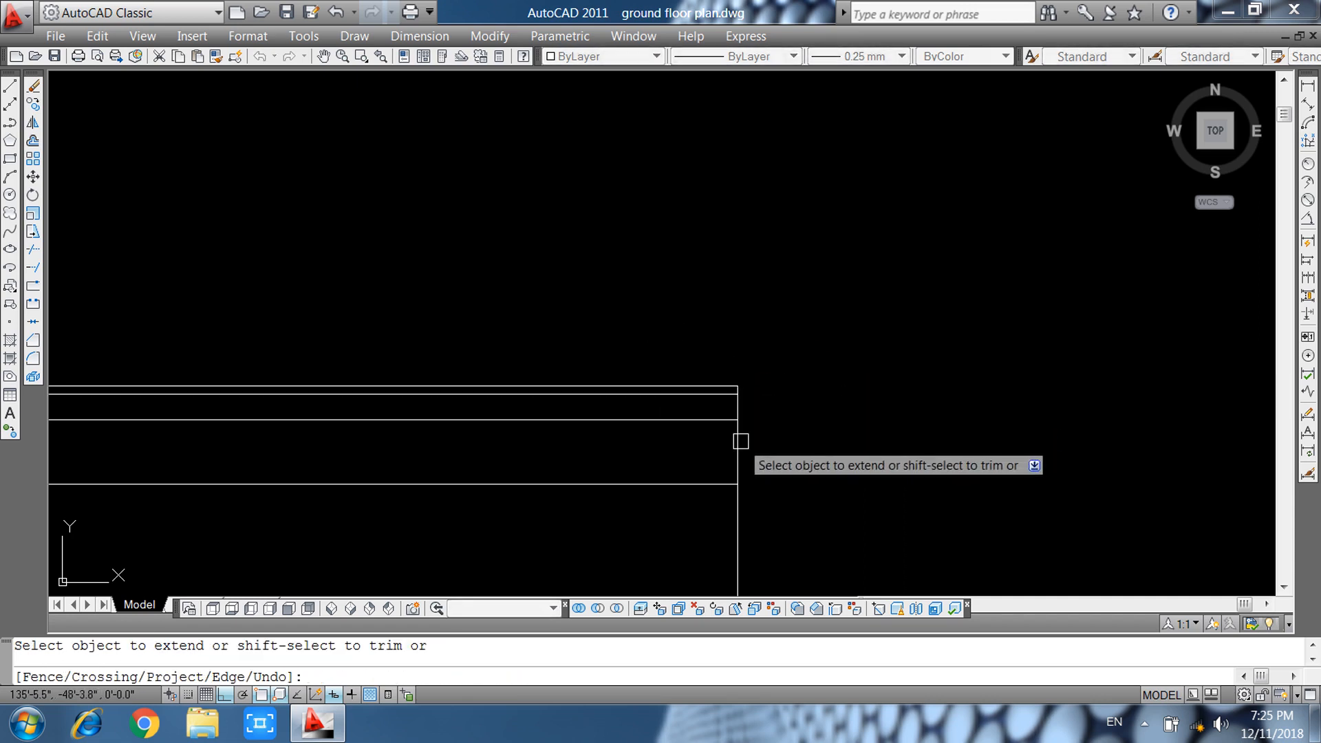
key(Escape)
Draw a 1'6" line at -45° from the right end of the second roof line from the top.
text(l)
key(Return)
middle_drag(753, 433, 723, 375)
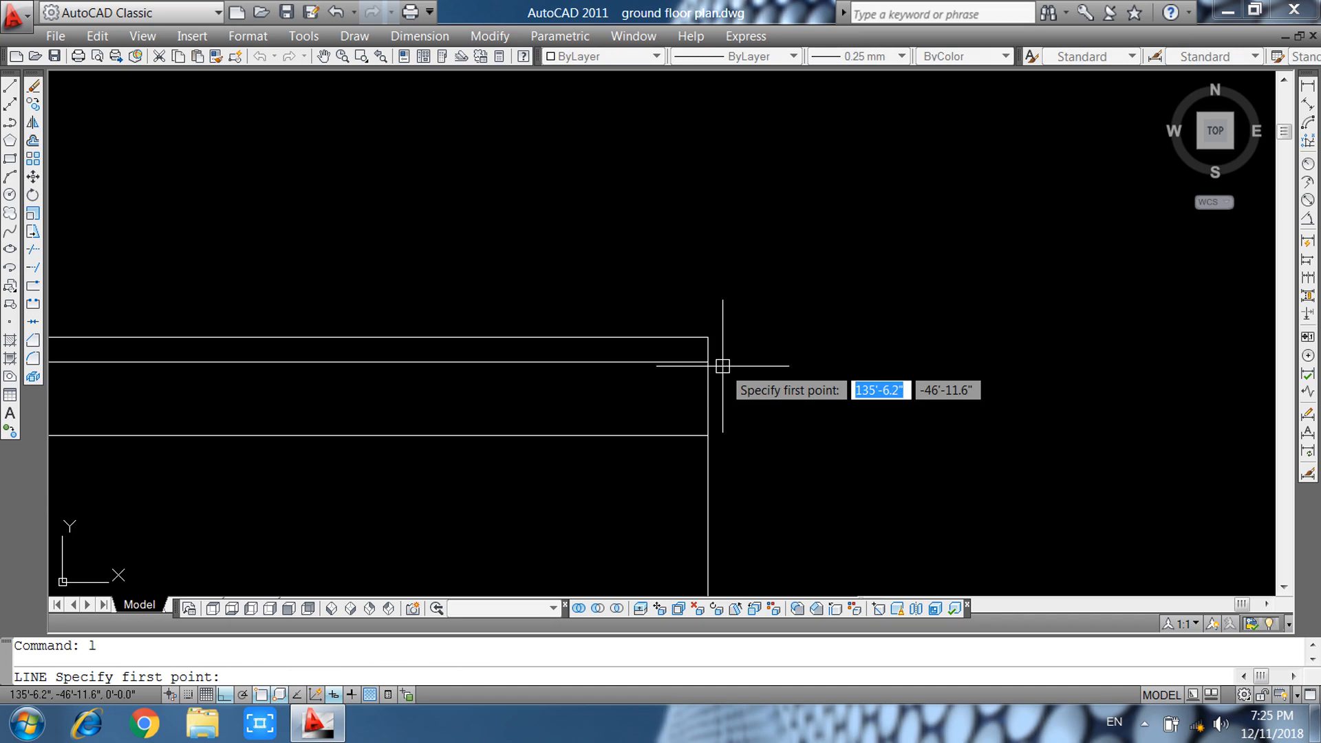
click(708, 362)
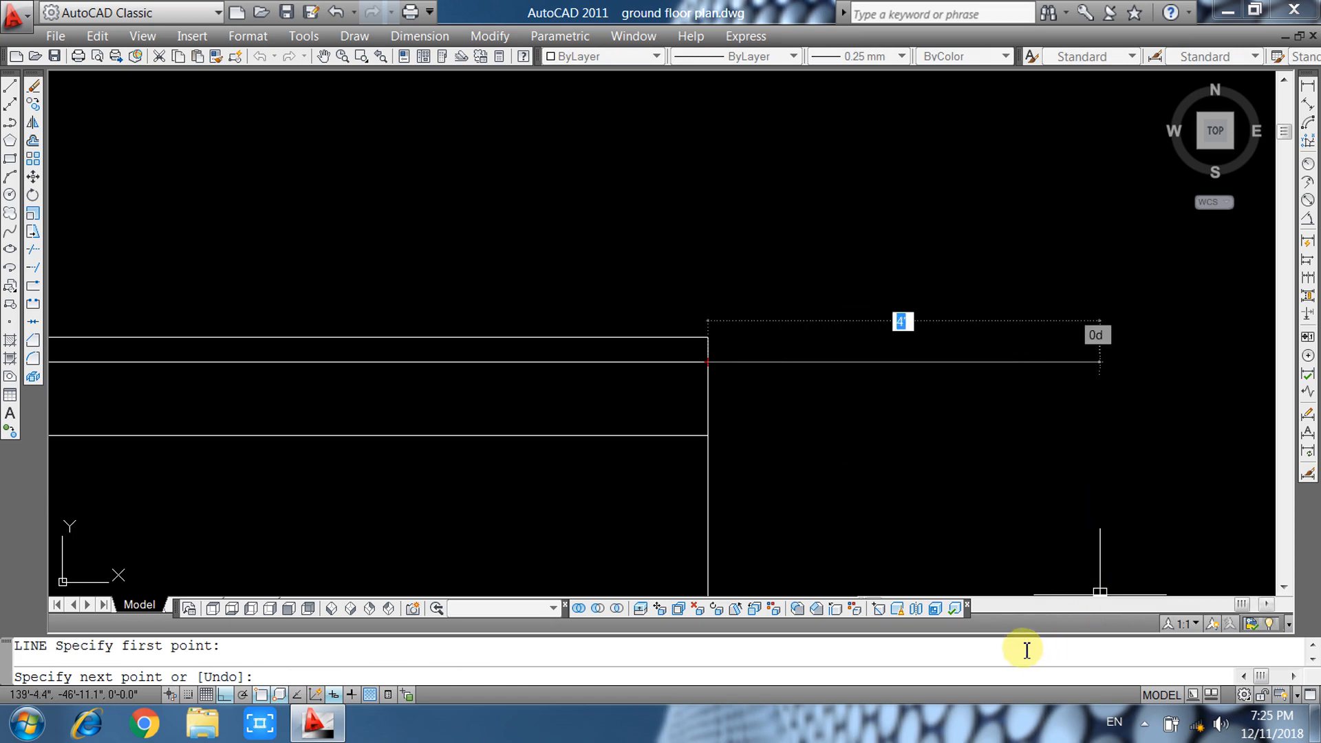
scroll(882, 445, down, 3)
mouse_move(923, 485)
middle_down()
mouse_move(867, 449)
mouse_move(723, 399)
middle_up()
text(@1'6)
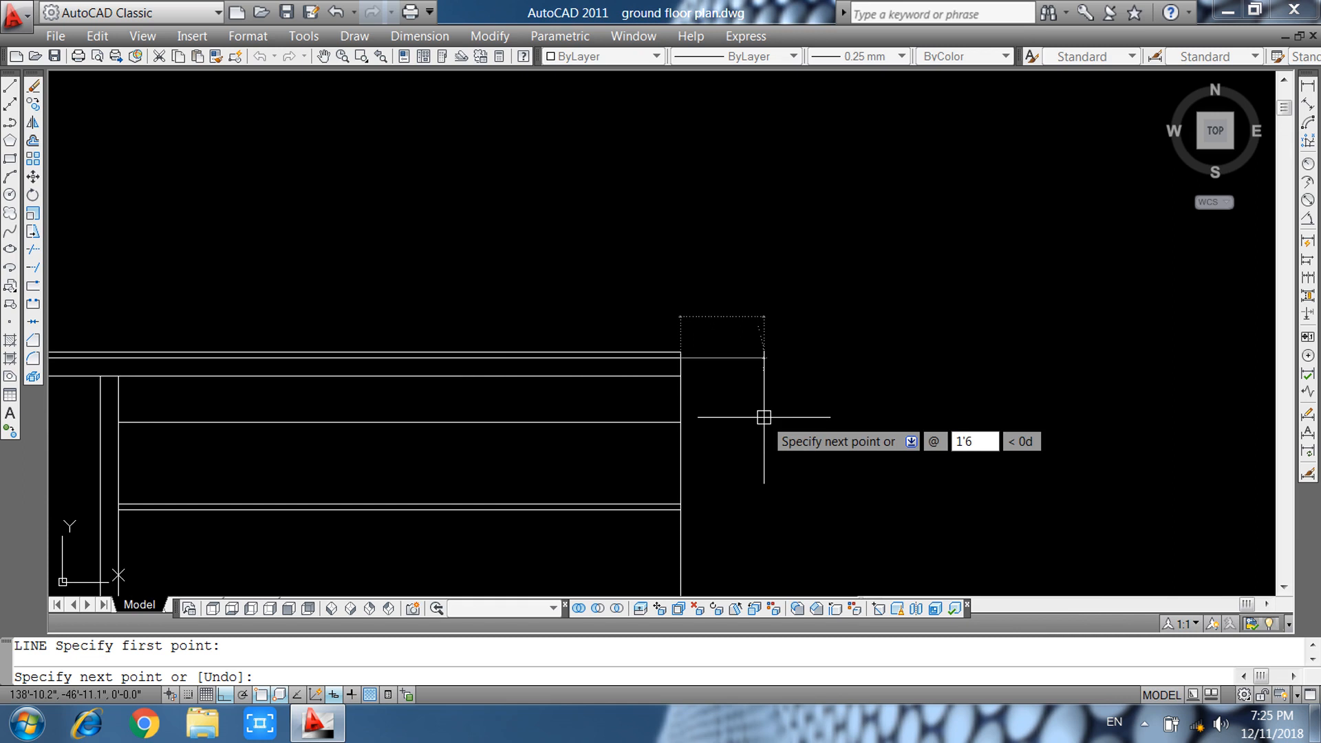
text(-45)
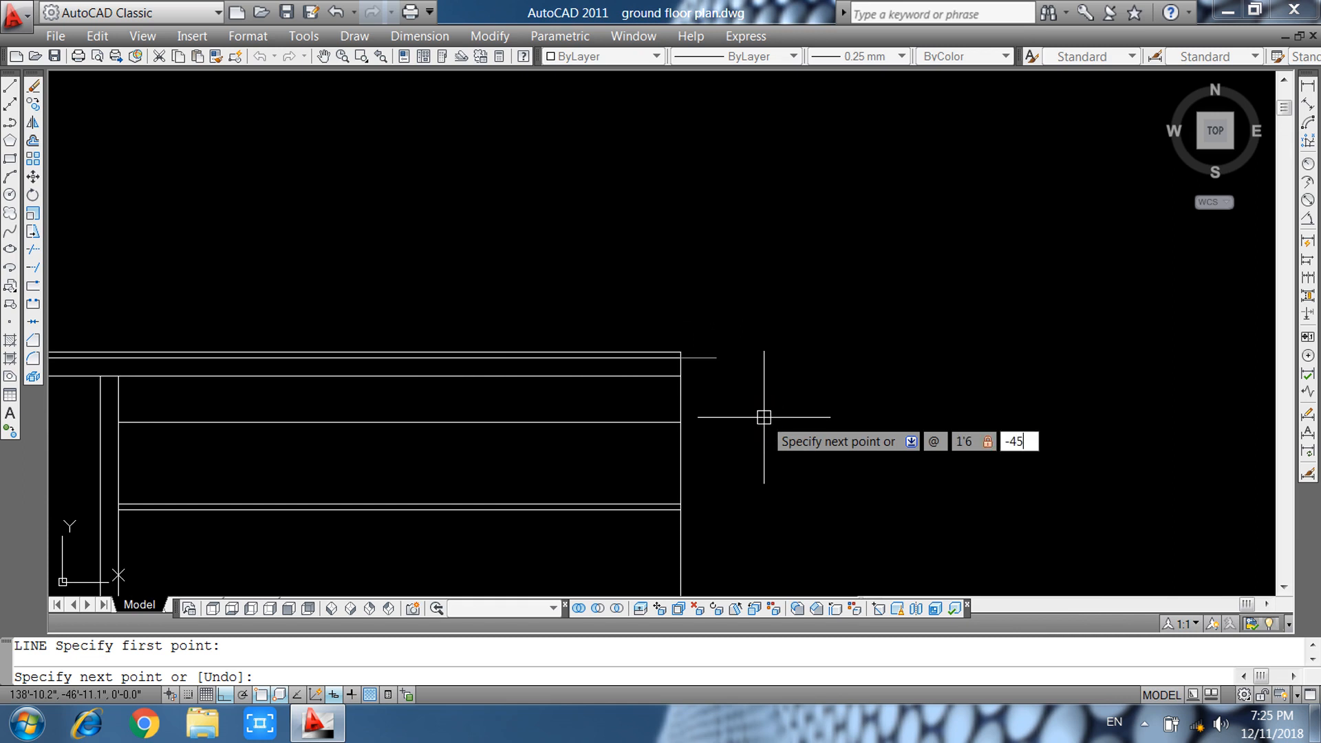
key(Return)
key(Return)
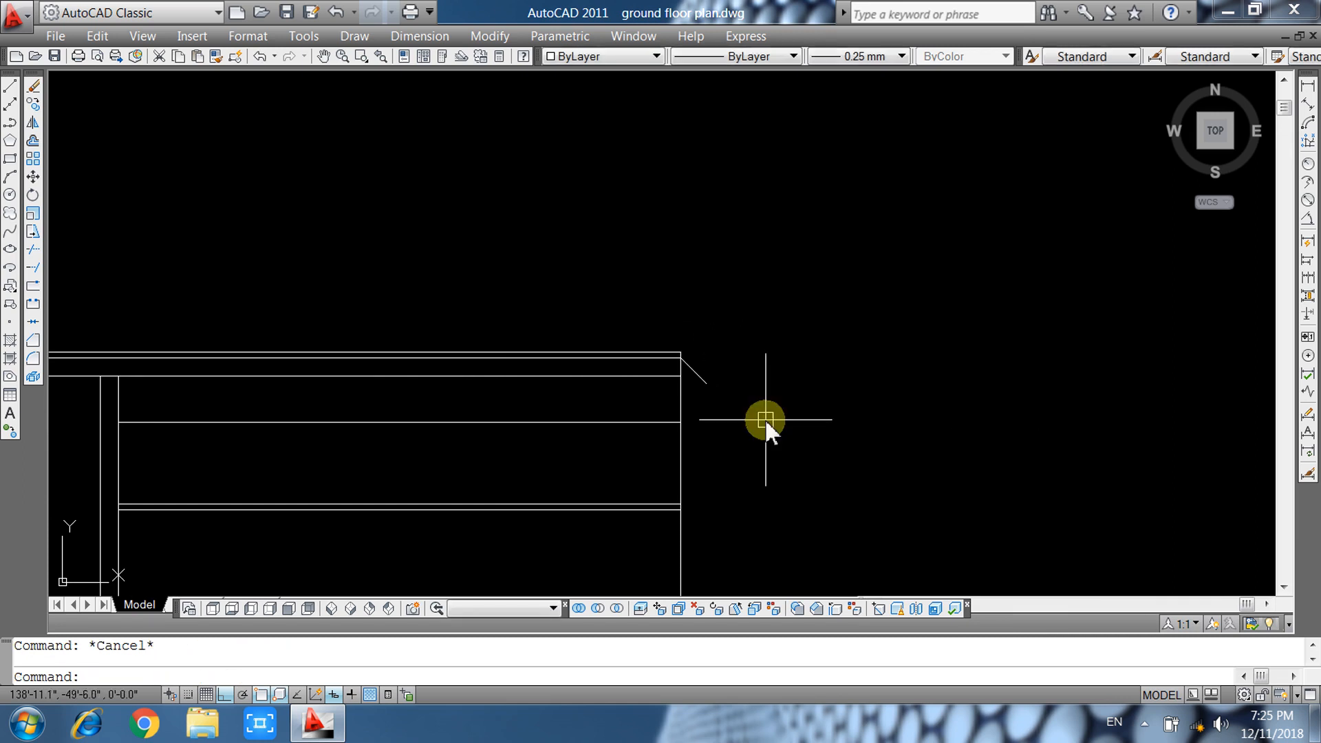
Offset the right vertical wall line 1'8" outward.
text(o)
key(Return)
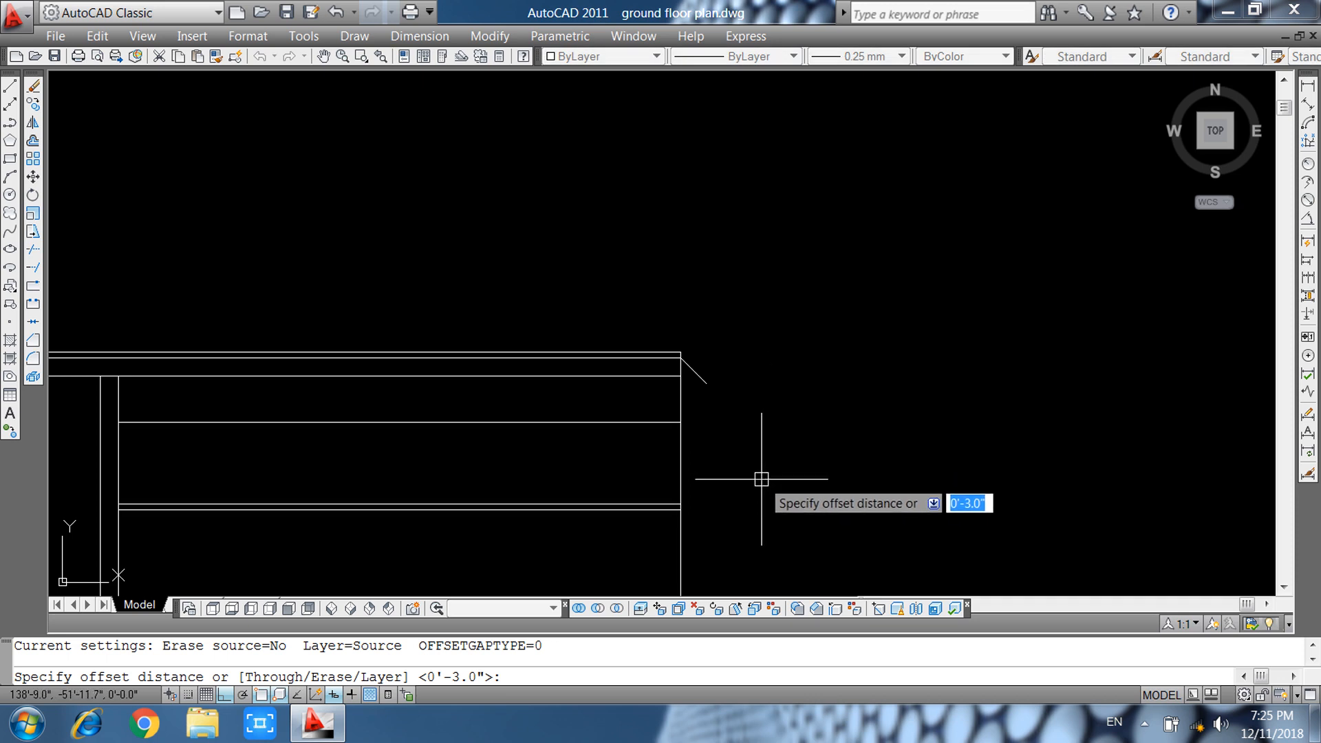
text(1'6)
key(Return)
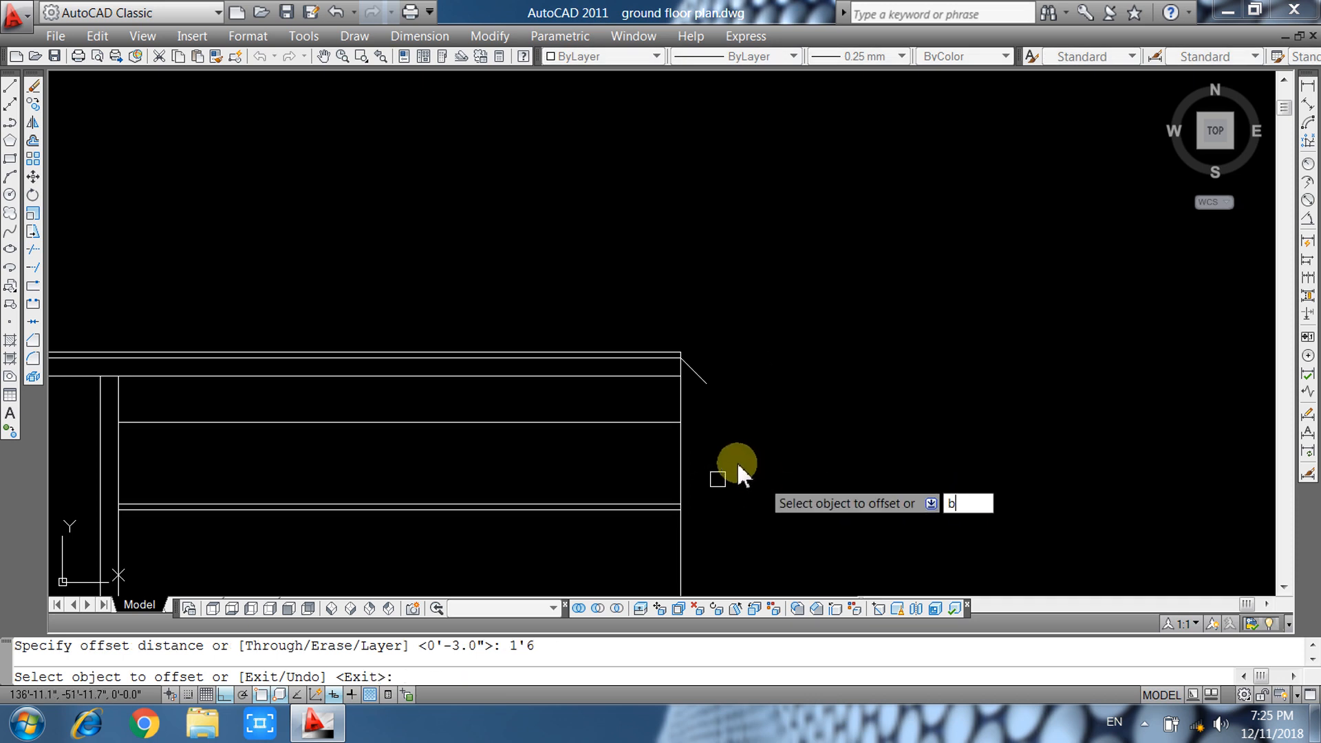
key(Escape)
key(Return)
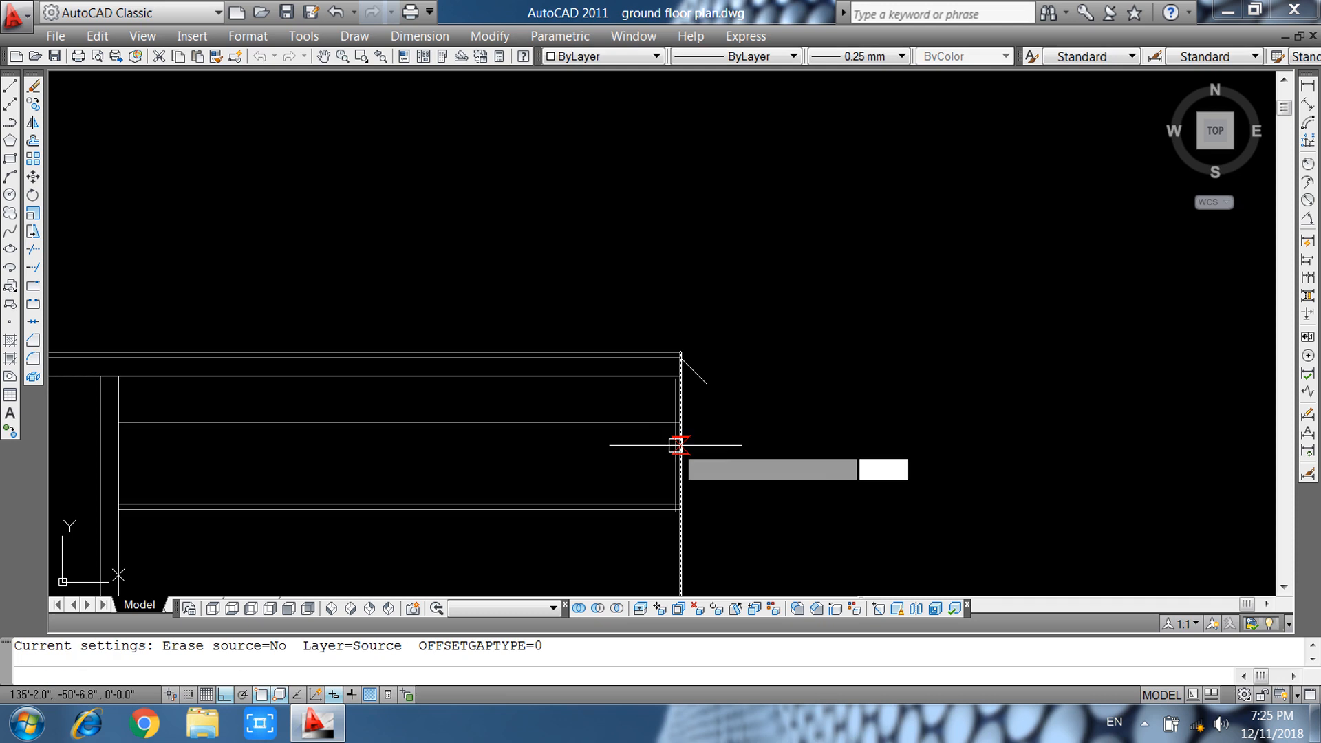
text(1'8)
key(Return)
click(677, 441)
click(747, 453)
key(Escape)
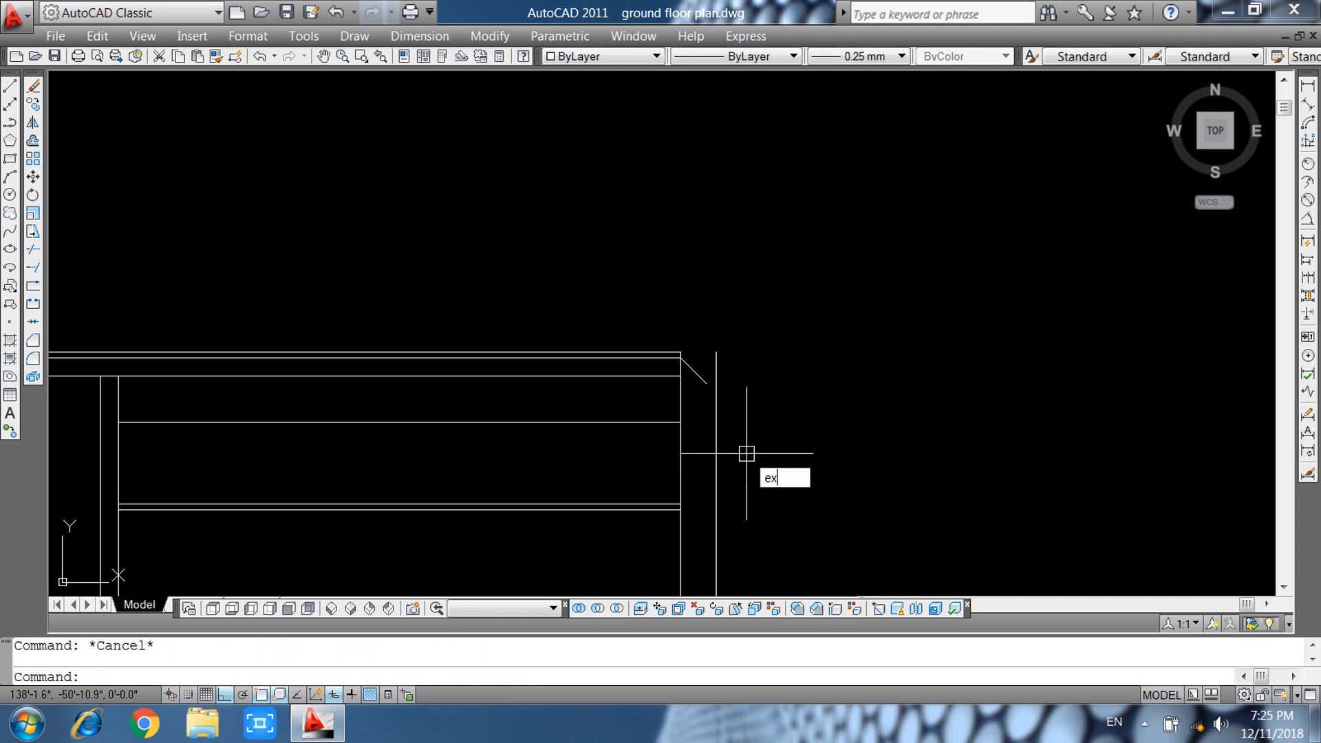
Extend the short sloped line to the offset vertical line.
text(ex)
key(Return)
key(Return)
click(699, 375)
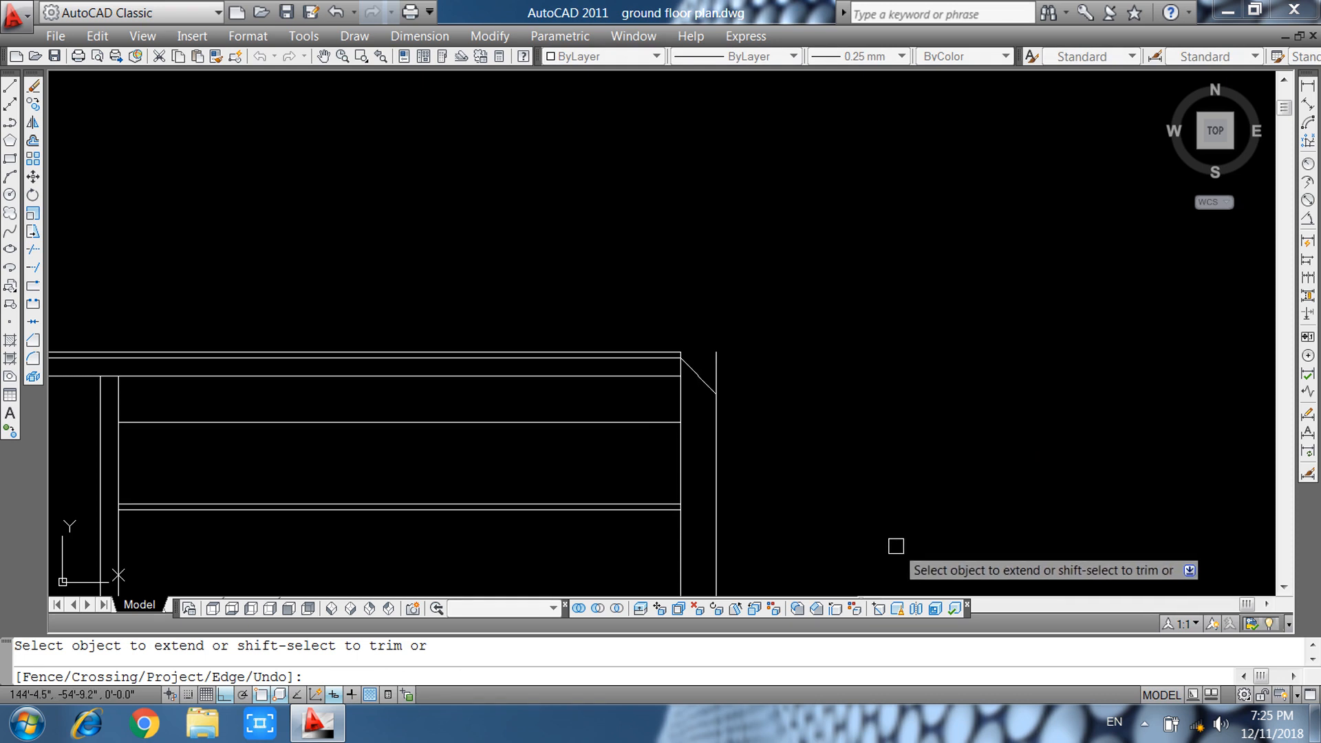
key(Escape)
Erase the offset vertical line and the sloped line outside the right wall.
click(715, 447)
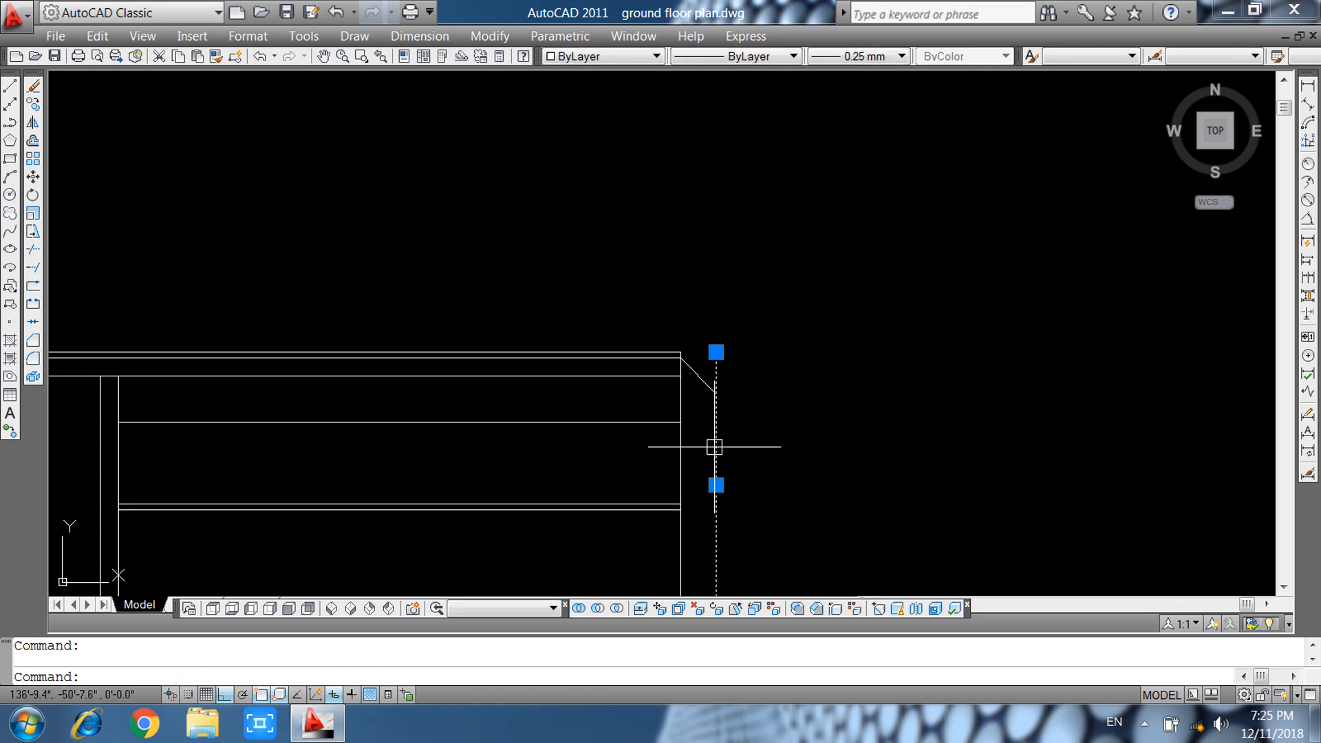
text(e)
key(Return)
click(715, 391)
text(e)
key(Return)
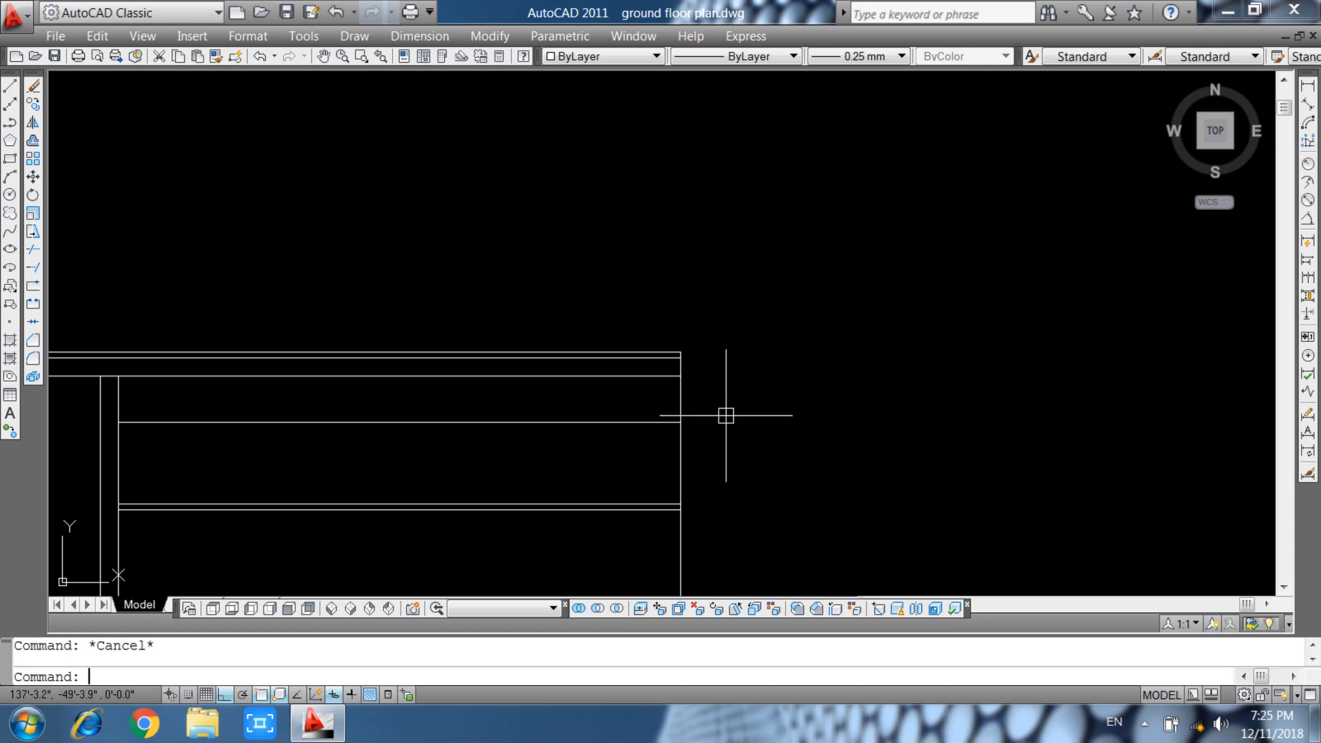
Draw a 2'6" line at -45° from the right end of the second roof line from the top.
text(l)
key(Return)
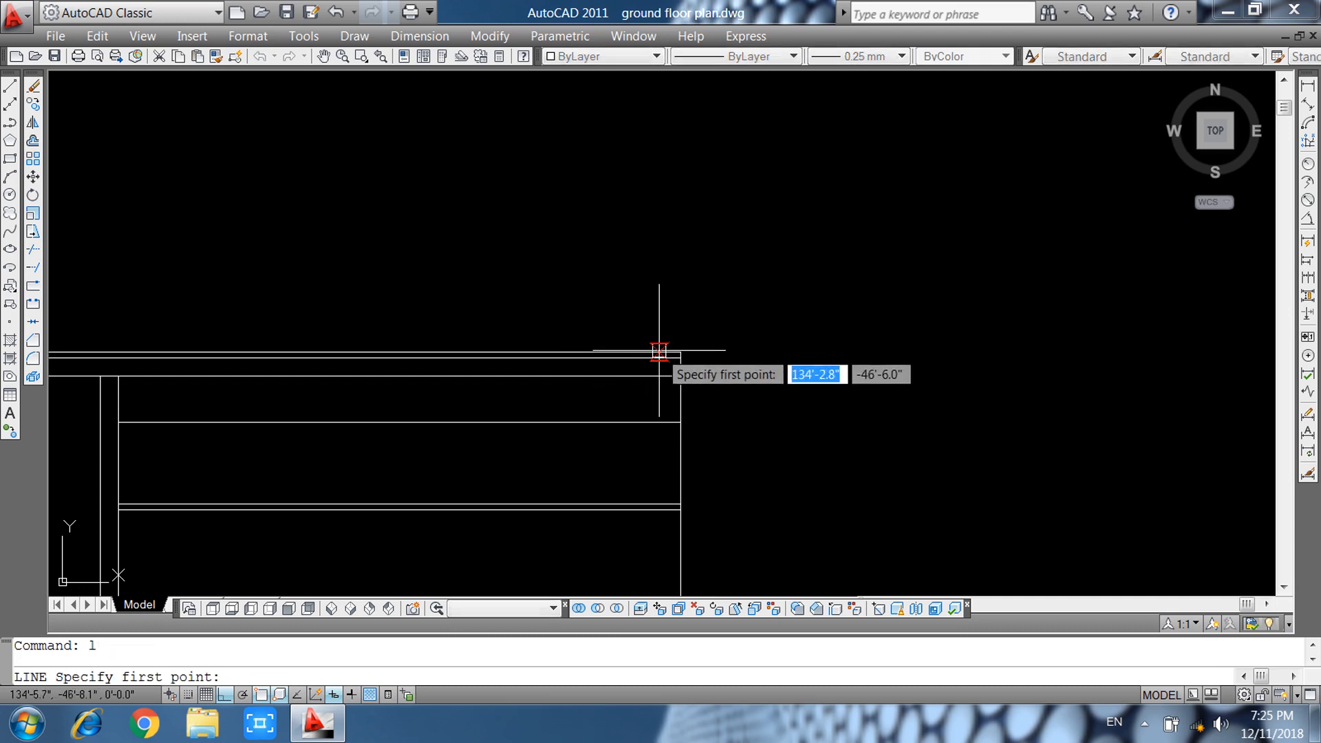
scroll(681, 358, up, 2)
click(695, 349)
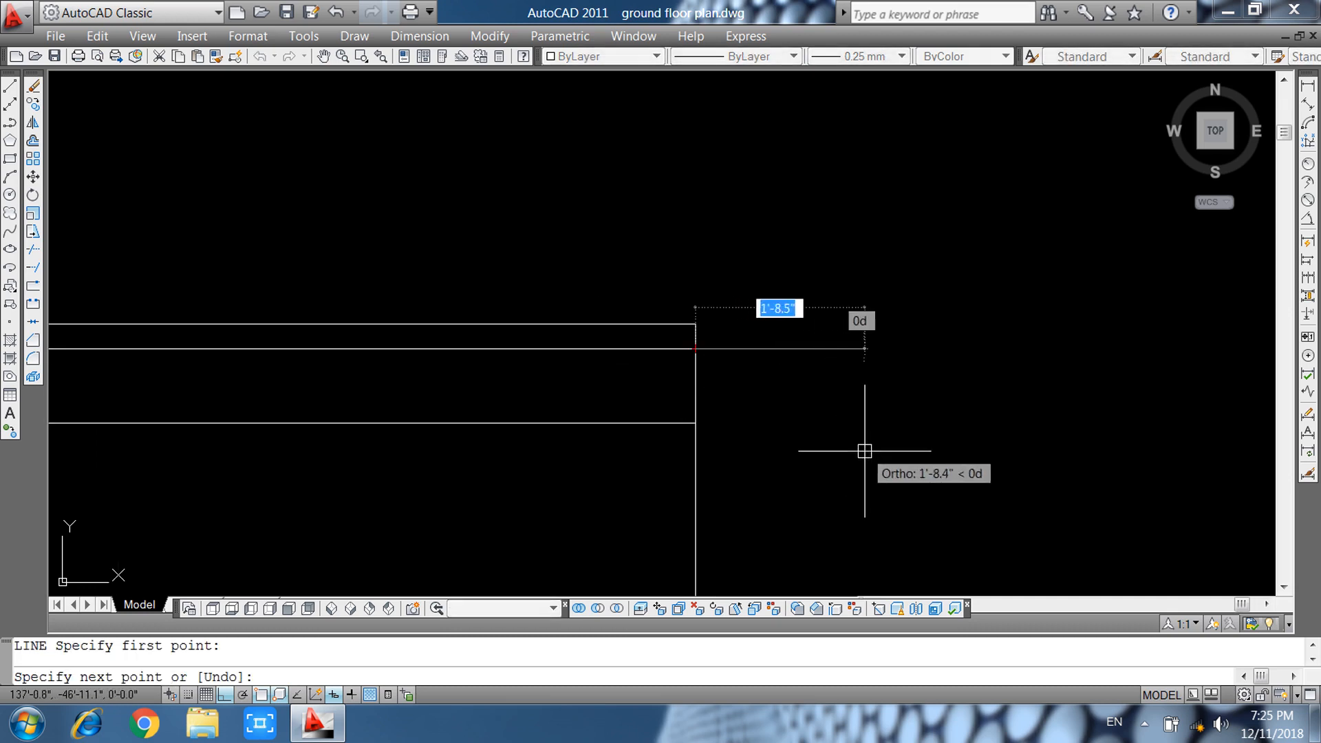
text(2'6)
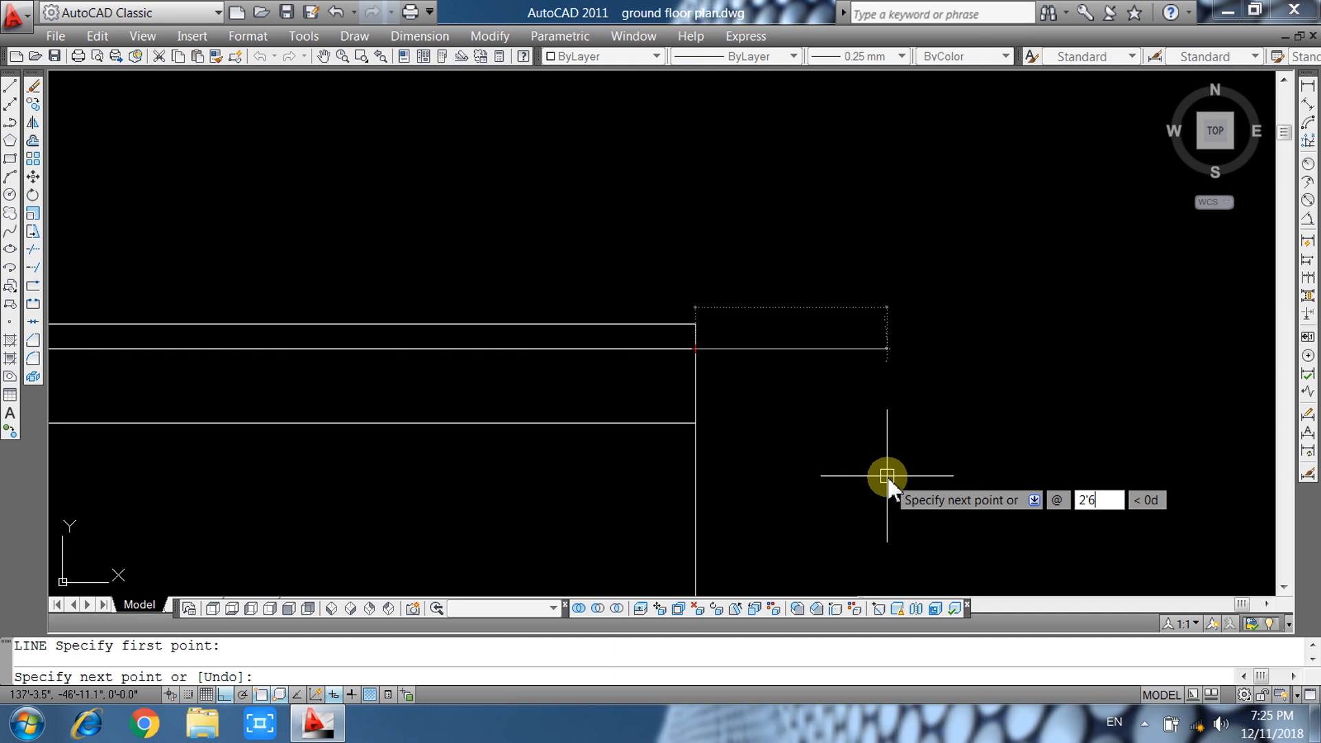
key(Return)
key(Return)
Offset the right vertical wall line 2'6" outward.
scroll(887, 476, down, 3)
middle_drag(959, 421, 847, 336)
text(o)
key(Return)
text(2'6)
key(Return)
click(680, 462)
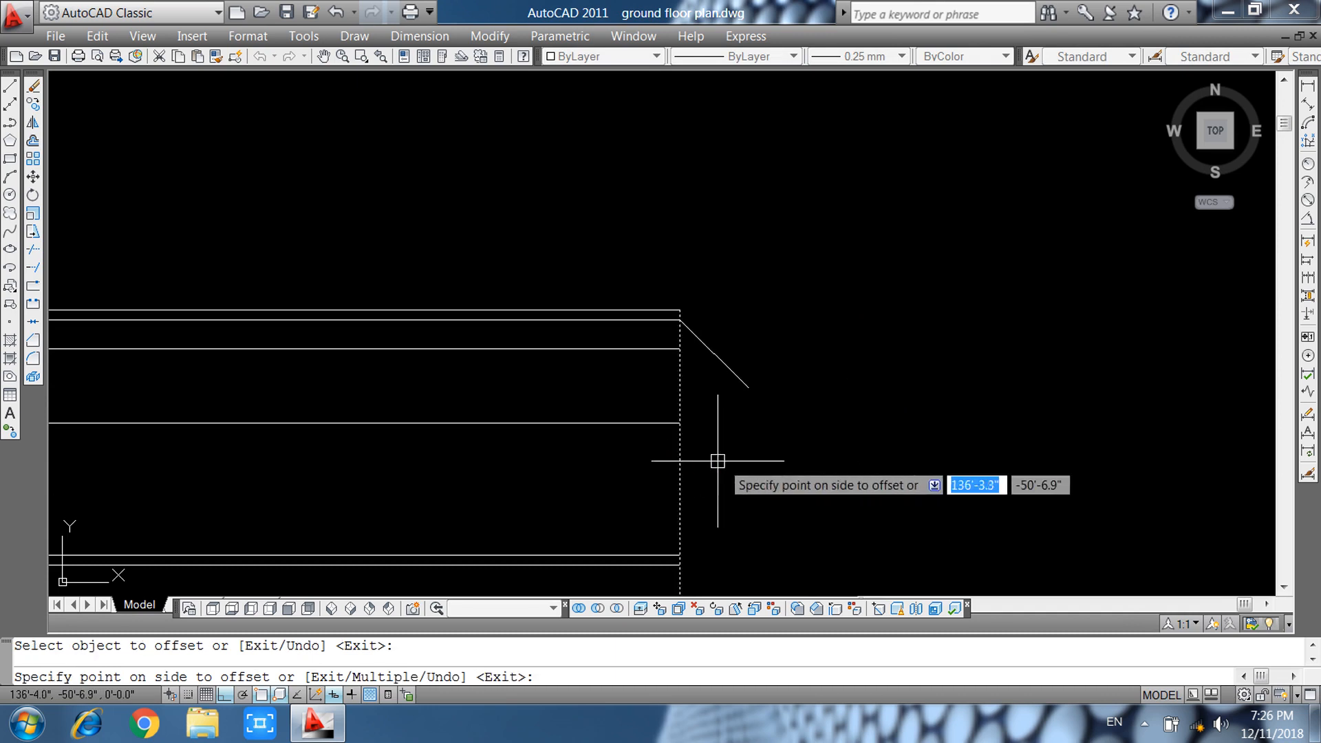
click(738, 461)
key(Escape)
Extend the sloped roof line to the vertical line offset outside the wall.
text(ex)
key(Return)
key(Return)
click(732, 371)
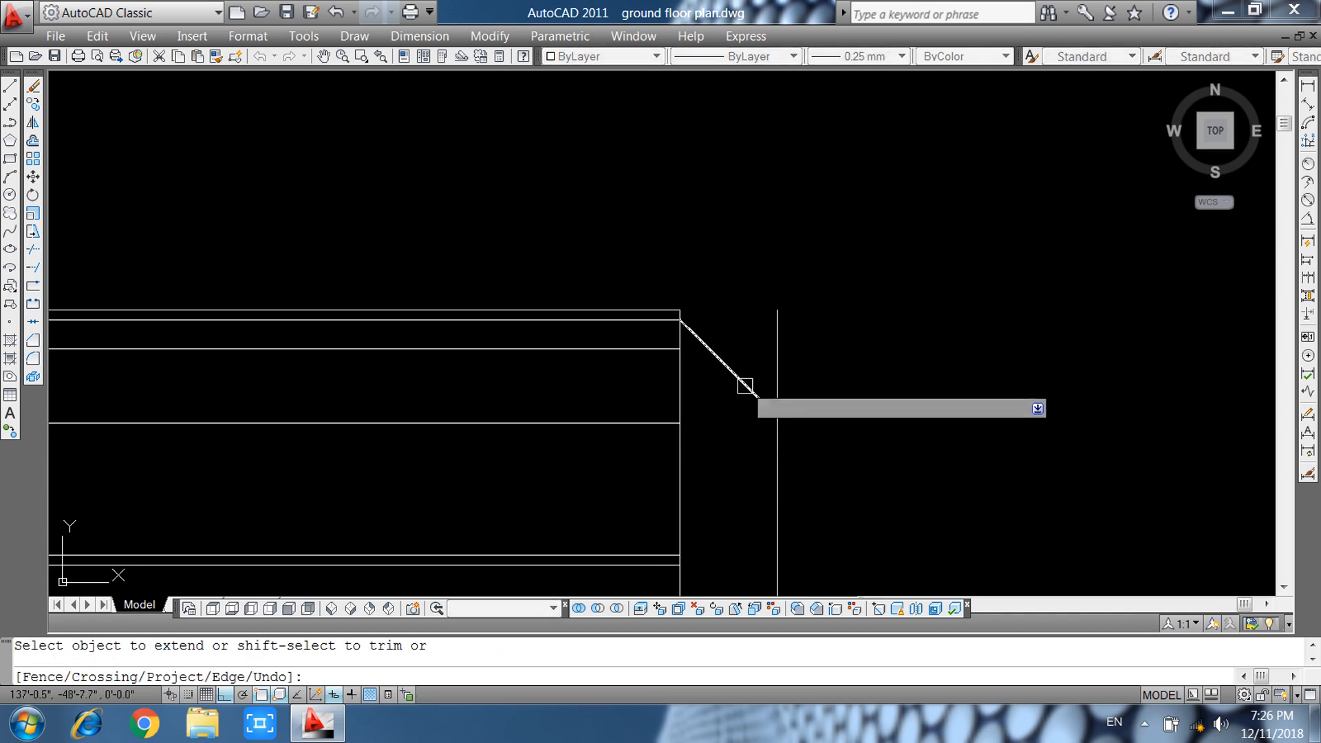
key(Escape)
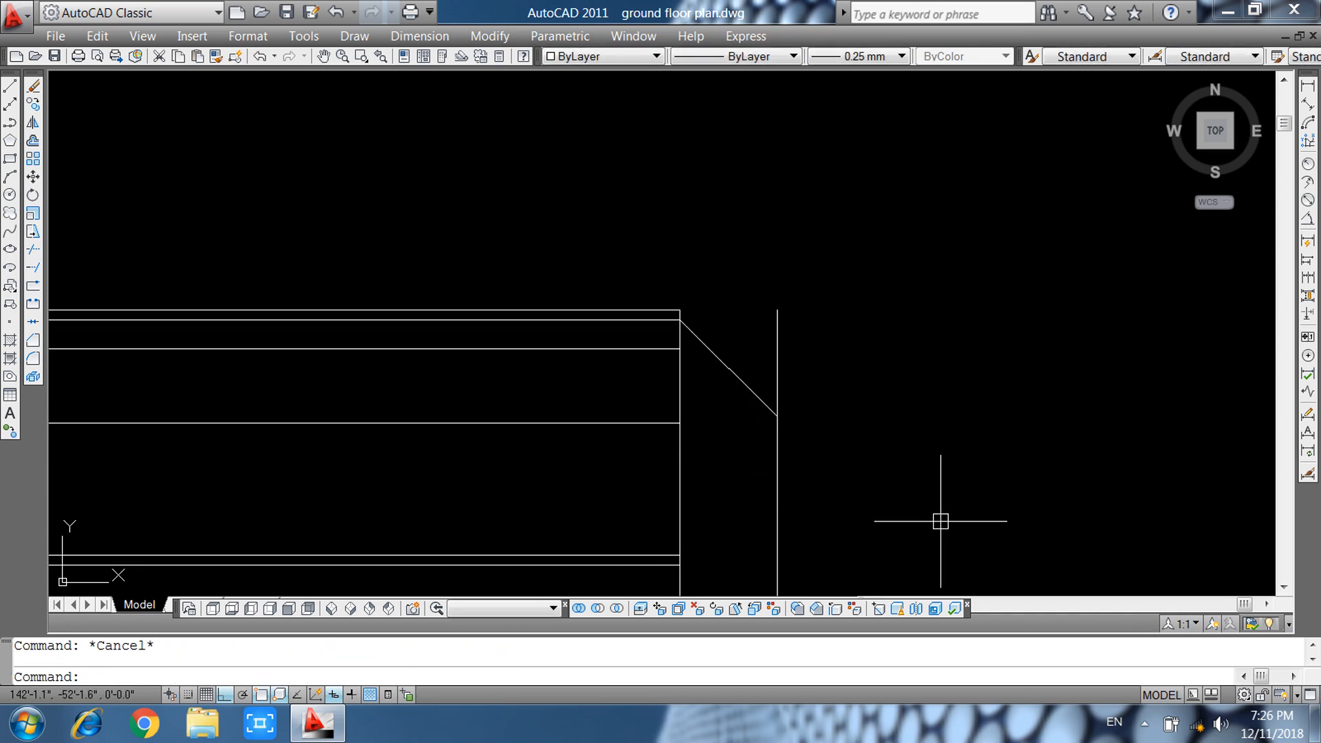
Extend the horizontal line just below the slope's lower end to the outer vertical line.
scroll(779, 427, up, 2)
middle_drag(838, 418, 807, 455)
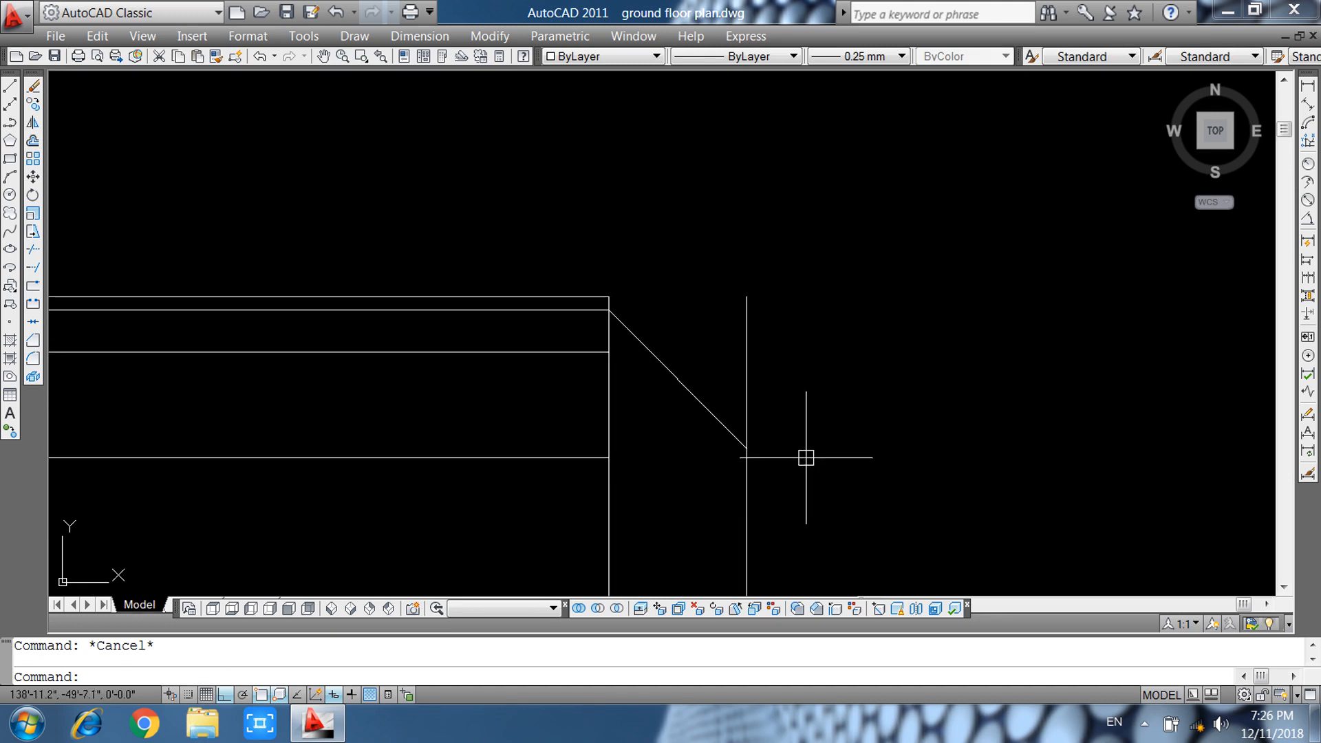
text(e)
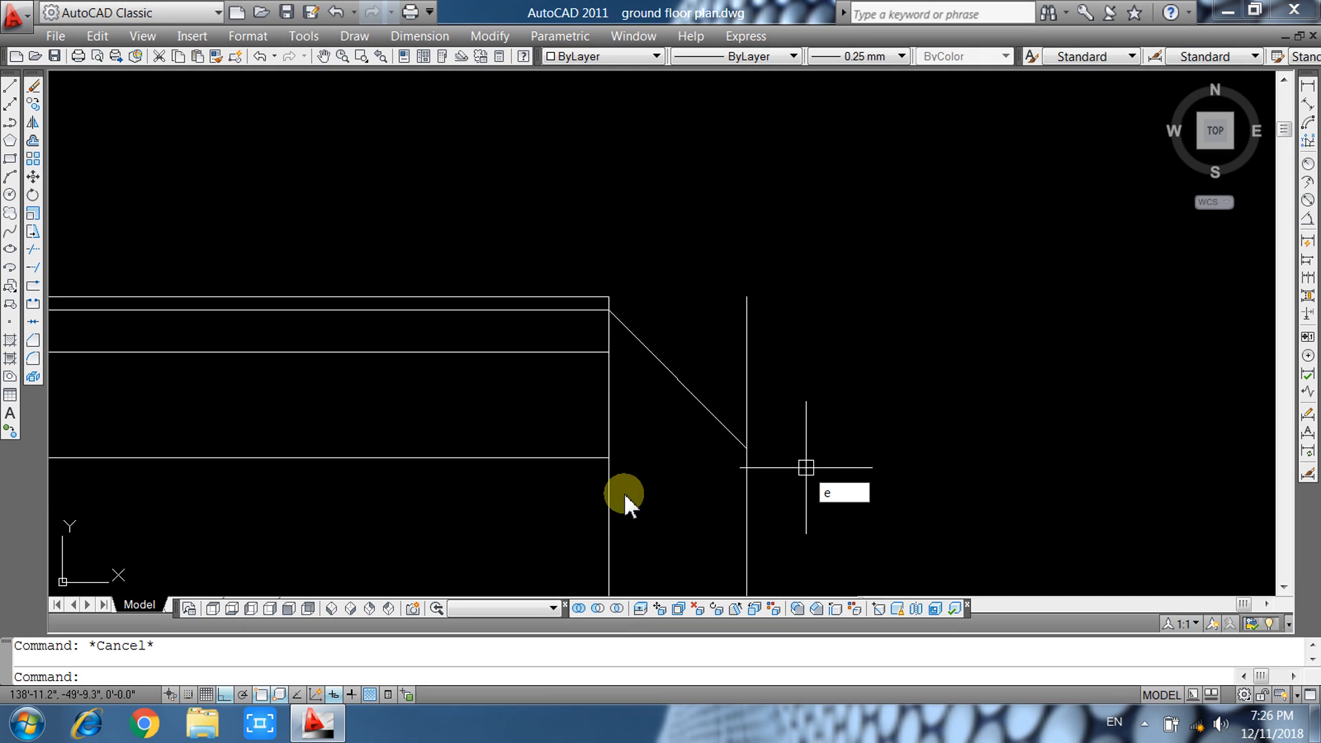
text(x)
key(Return)
key(Return)
click(589, 463)
key(Escape)
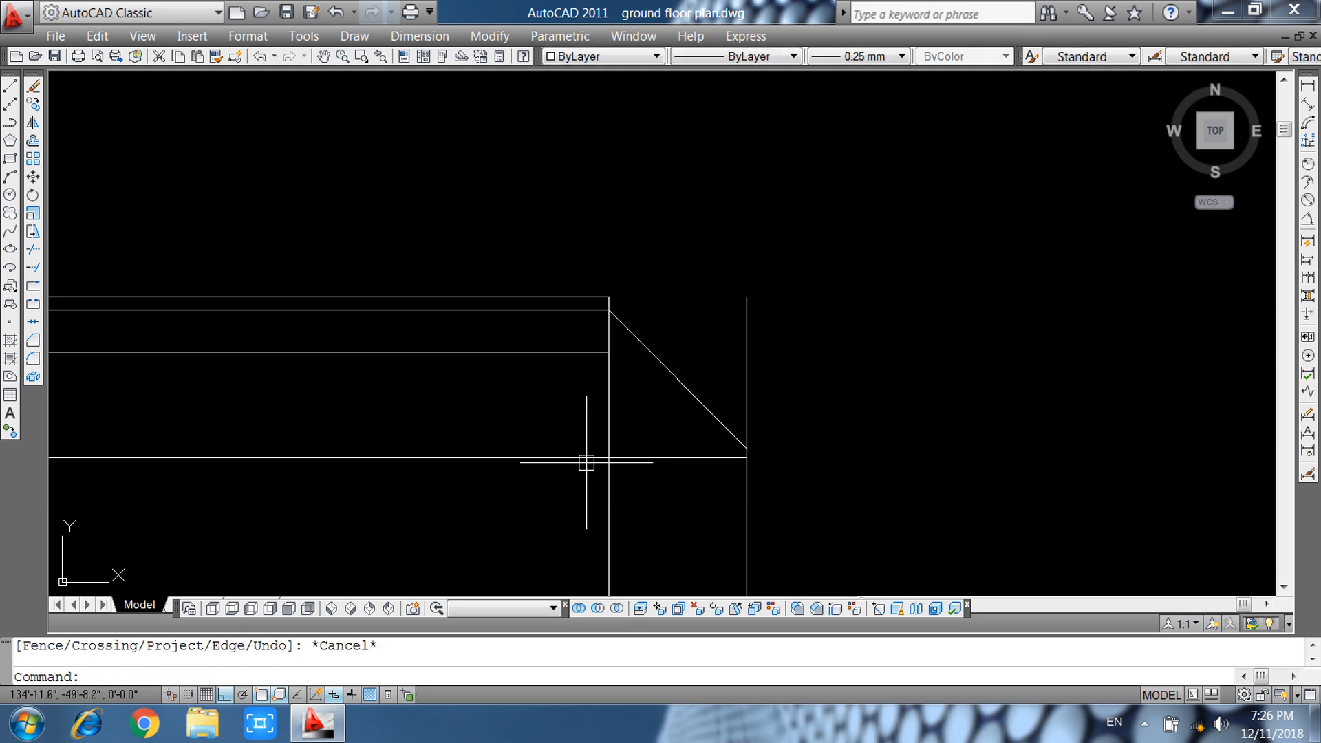
Offset the extended horizontal line 9 inches upward.
text(o)
key(Return)
text(9)
key(Return)
click(611, 459)
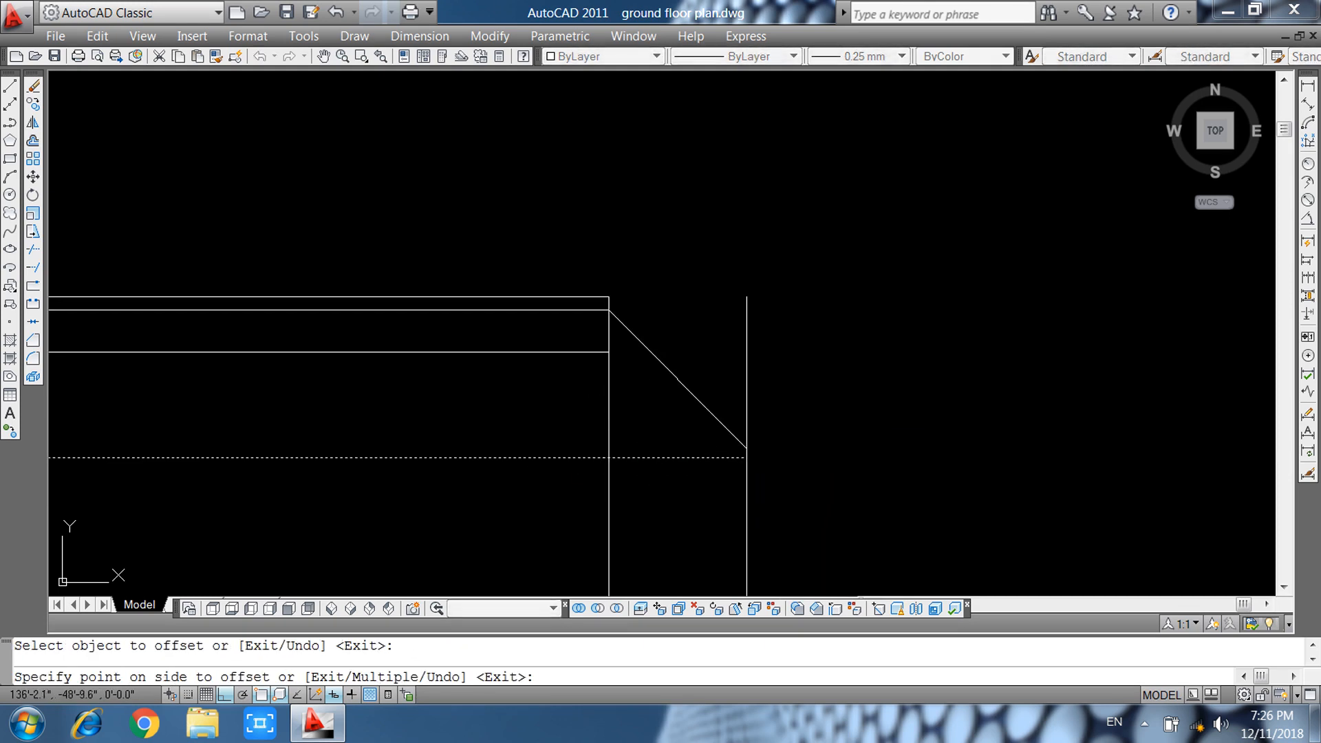
click(675, 436)
key(Escape)
Trim the sloped line below the new horizontal line and that horizontal line's end beyond the slope.
text(tr)
key(Return)
key(Return)
click(728, 428)
key(Escape)
click(733, 417)
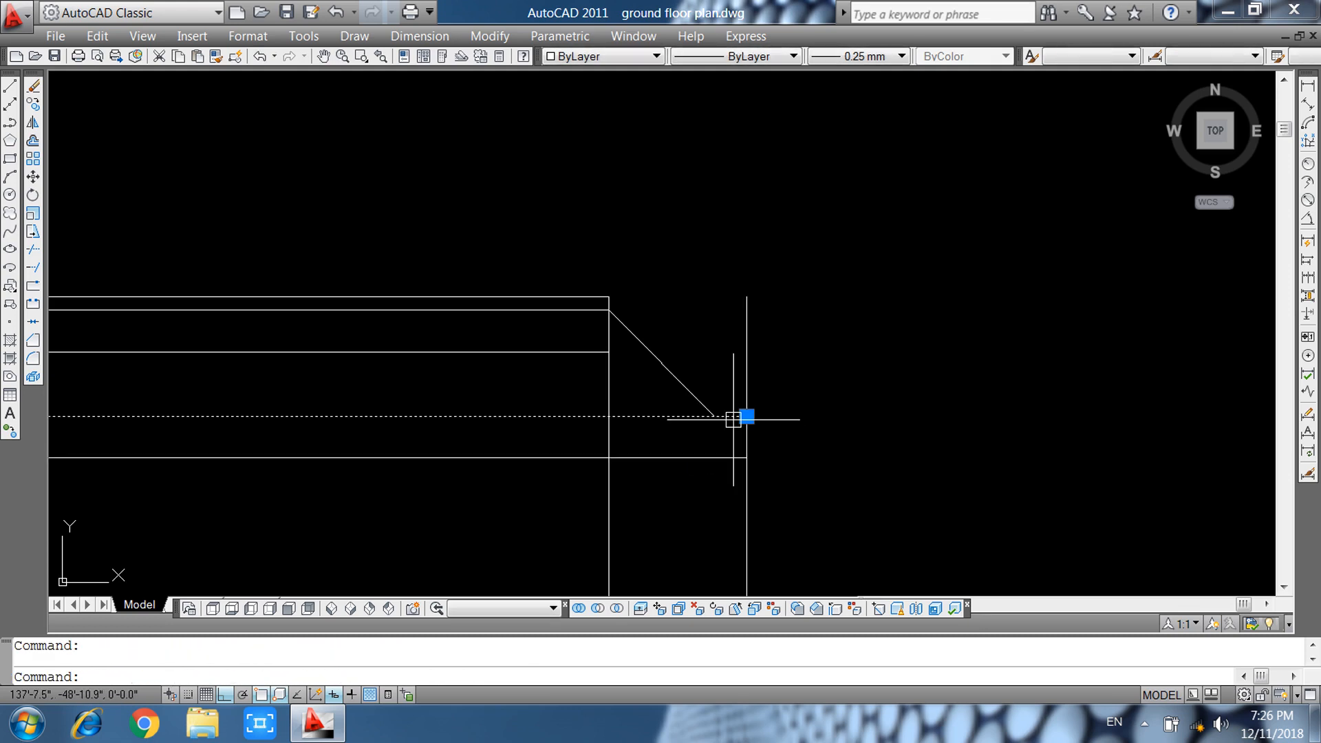
text(tr)
key(Return)
key(Return)
click(729, 416)
click(744, 433)
key(Escape)
Erase the vertical construction line outside the right wall.
click(767, 485)
click(732, 495)
key(Delete)
Draw a stepped eave profile from the slope's lower end, using 2 and 3 inch segments.
text(l)
key(Return)
scroll(722, 437, up, 3)
click(706, 387)
text(2)
key(Return)
text(2)
key(Return)
text(2)
key(Return)
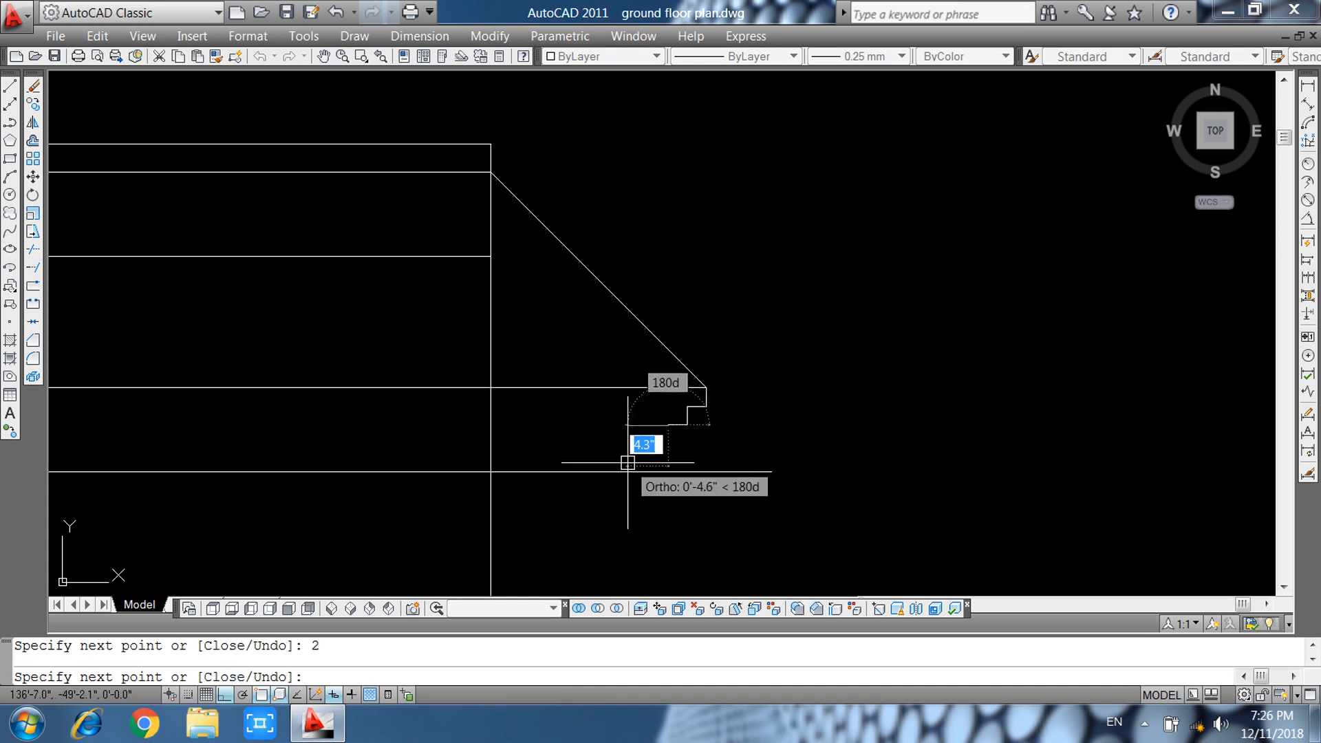
click(624, 463)
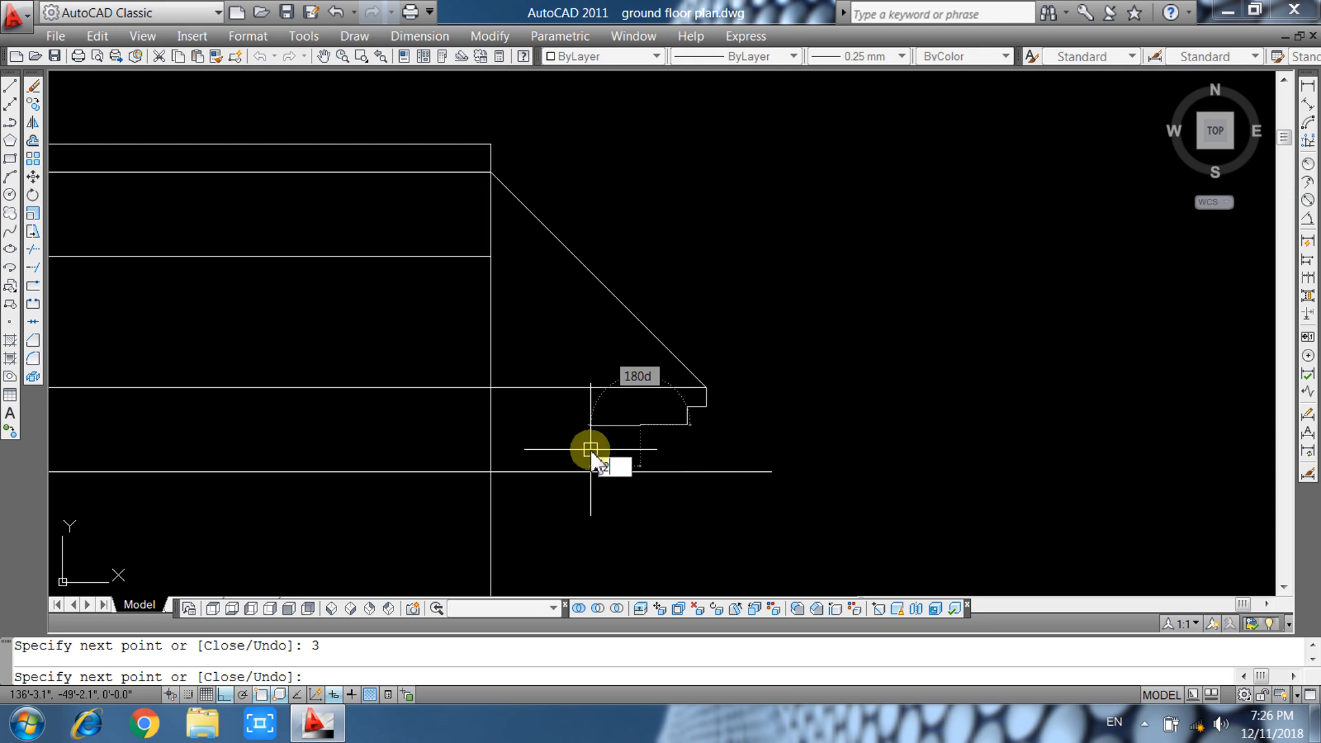
text(2)
key(Return)
click(491, 489)
key(Escape)
Erase the stepped eave profile below the slope's lower end.
click(584, 449)
key(Return)
click(526, 335)
click(750, 449)
text(e)
key(Return)
key(Escape)
Trim the lower horizontal line's projecting part back to the right vertical wall line.
text(tr)
key(Return)
key(Return)
click(763, 472)
key(Escape)
key(Escape)
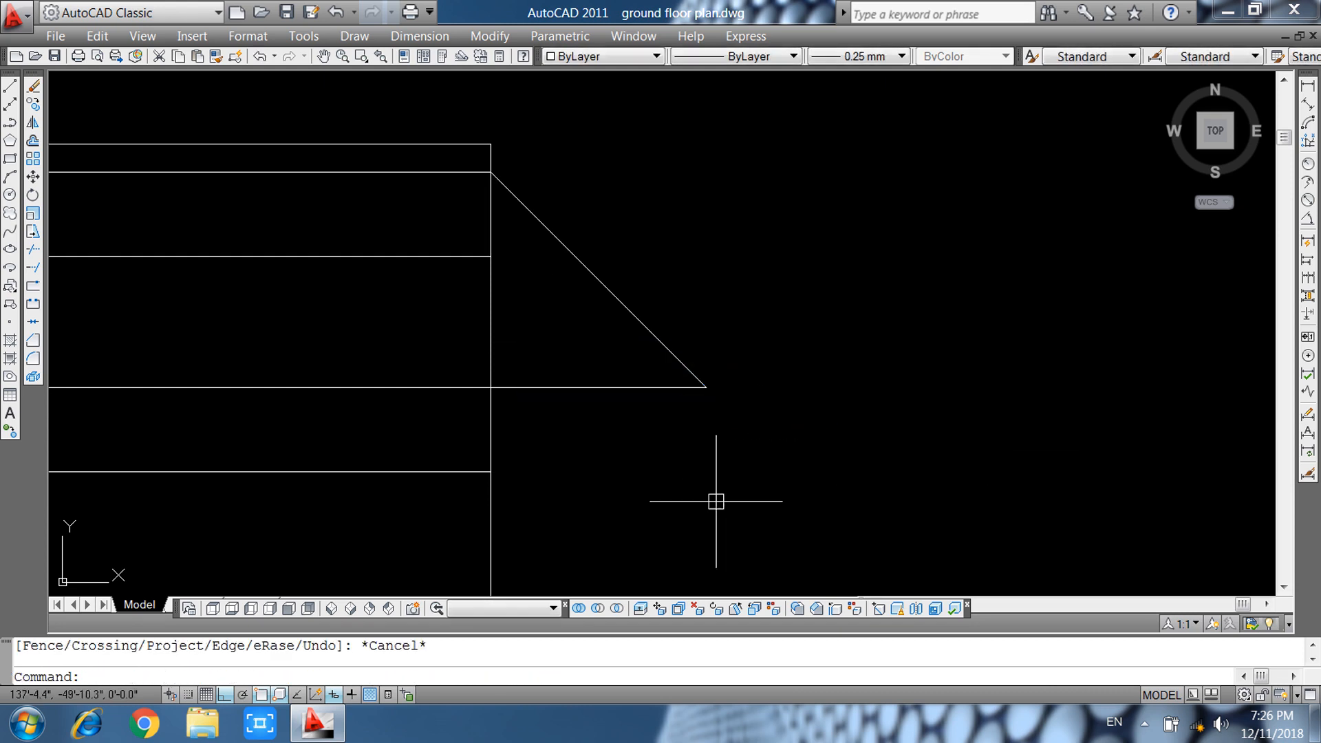
Draw a stepped eave profile from the slope's lower end with 2, 2, 2, 2, 3, 2 and 2 inch segments, then back to the wall line.
text(l)
key(Return)
click(707, 387)
text(2)
key(Return)
text(2)
key(Return)
text(2)
key(Return)
text(2)
key(Return)
text(3)
key(Return)
text(2)
key(Return)
text(2)
key(Return)
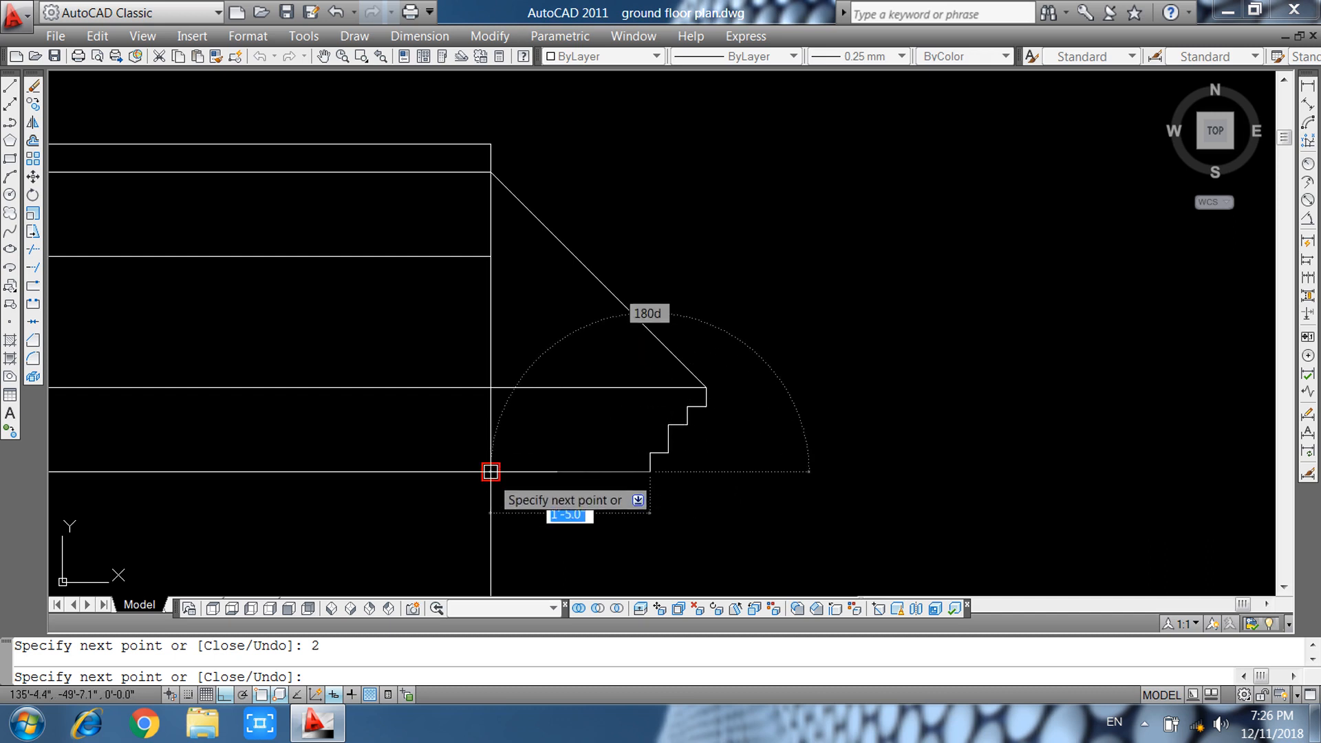
key(Return)
Draw a 3 inch radius circle centred on the inner corner of the profile's lower step.
text(c)
key(Return)
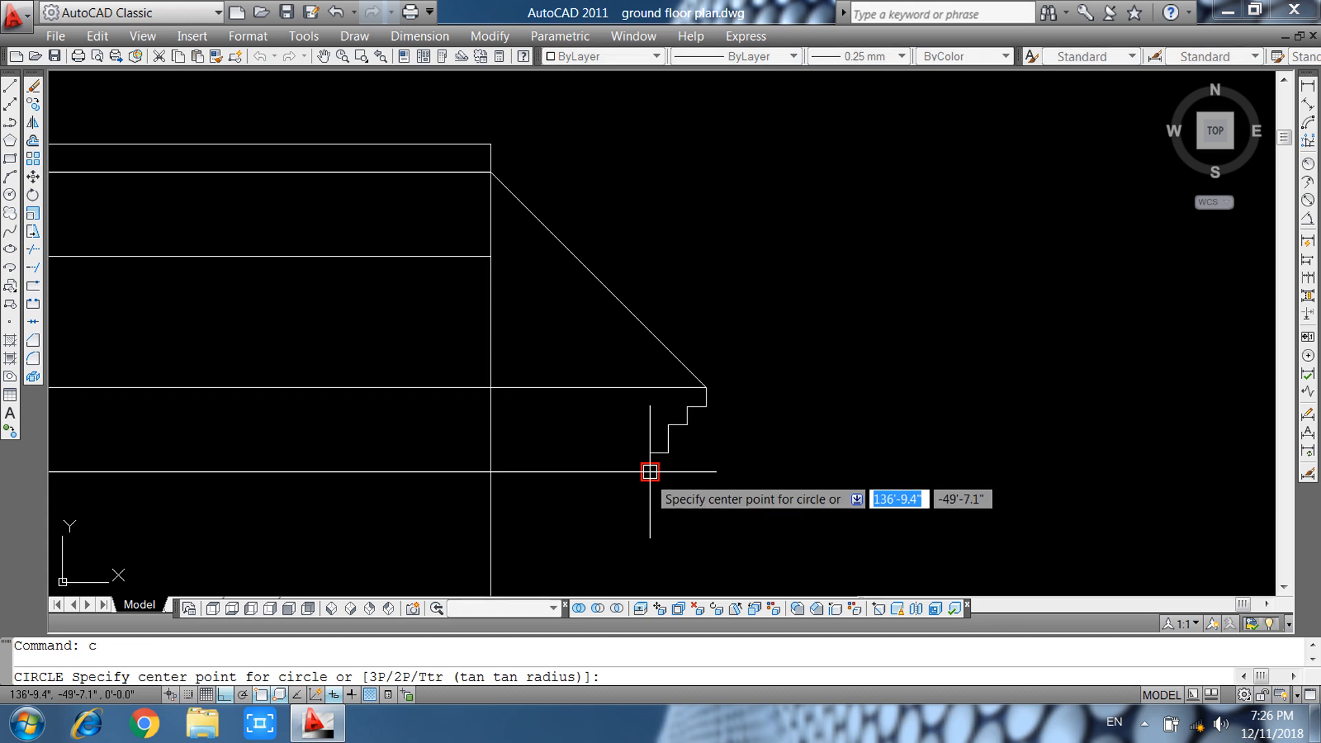
click(668, 453)
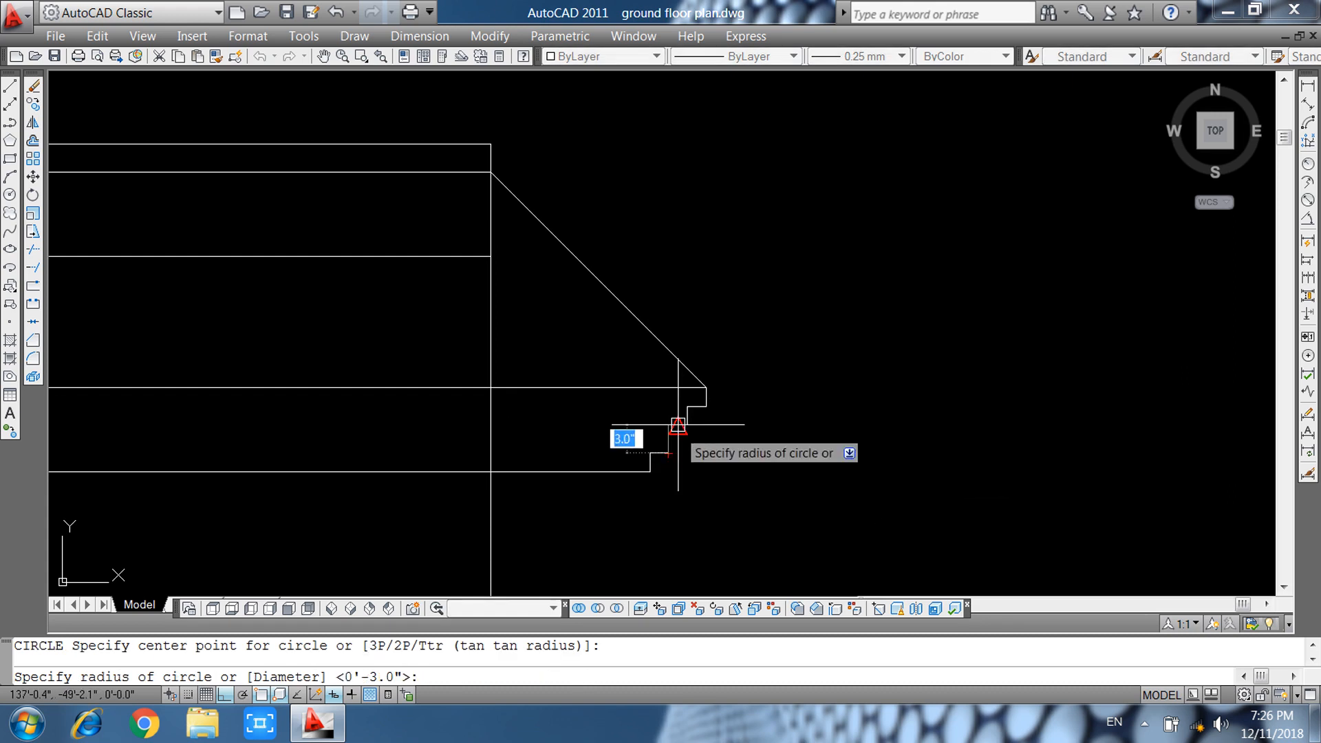
click(669, 425)
key(Return)
key(Escape)
Move the profile's lowest step segments inward from the circle's centre to its wall-side quadrant.
click(613, 442)
click(694, 508)
key(Return)
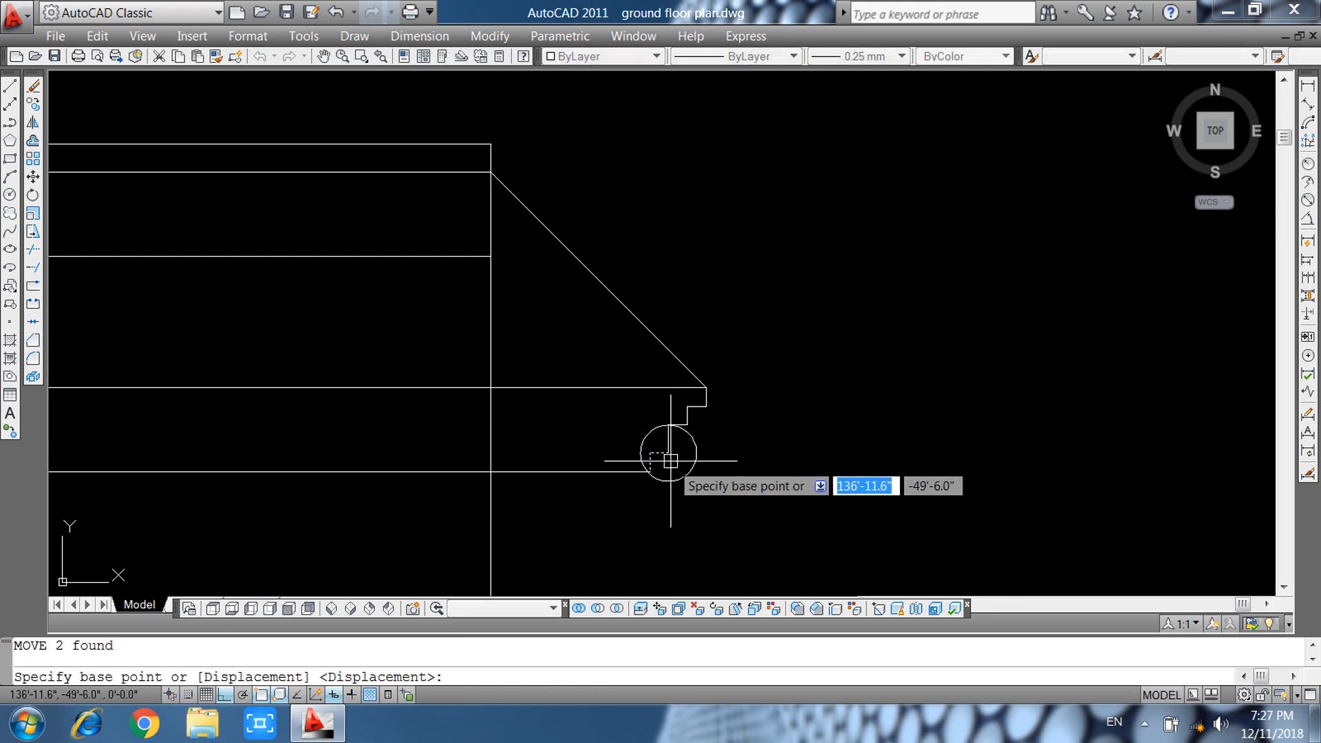
click(668, 453)
click(640, 452)
key(Escape)
Trim the circle to a quarter arc joining the steps and erase the leftover line pieces beside it.
text(tr)
key(Return)
key(Return)
click(667, 468)
click(628, 486)
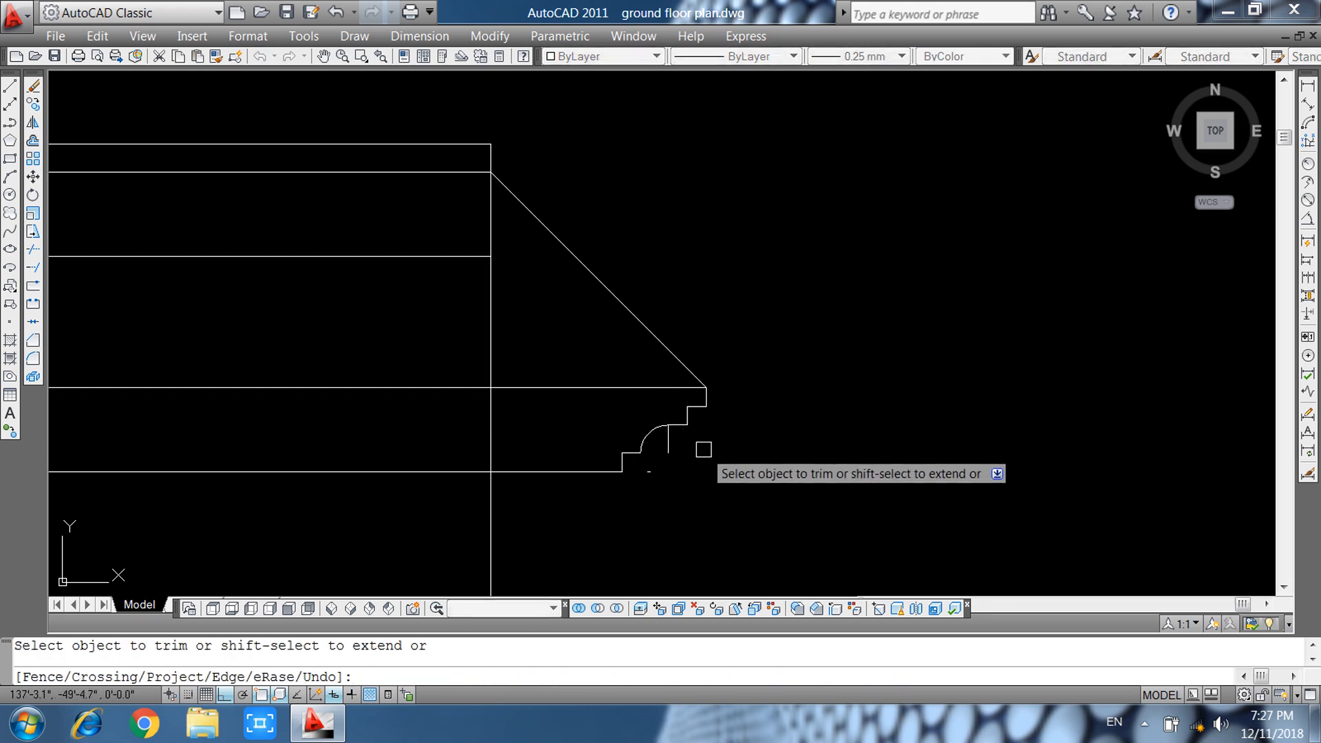
key(Escape)
click(643, 410)
click(686, 494)
text(e)
key(Return)
middle_drag(722, 502, 737, 528)
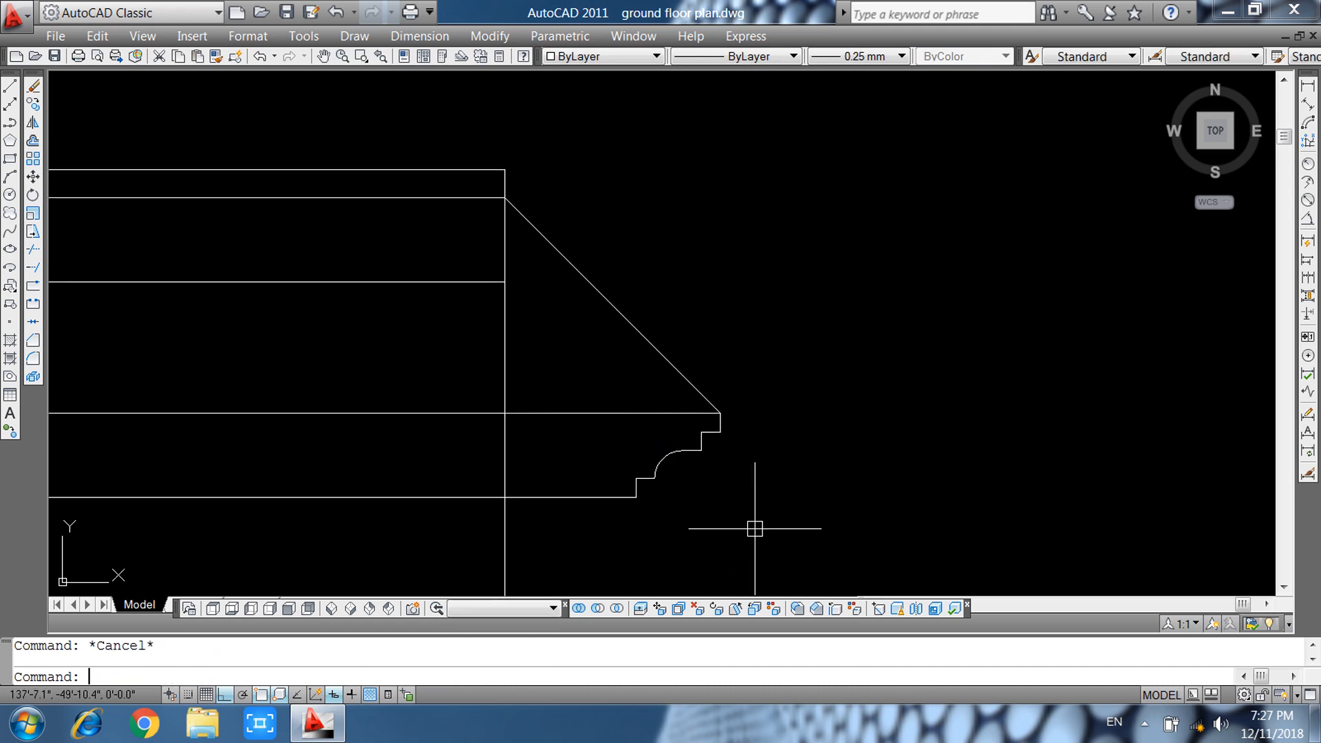
Draw a horizontal line from the inner corner of the eave's uppermost step to the wall line.
text(l)
key(Return)
click(701, 433)
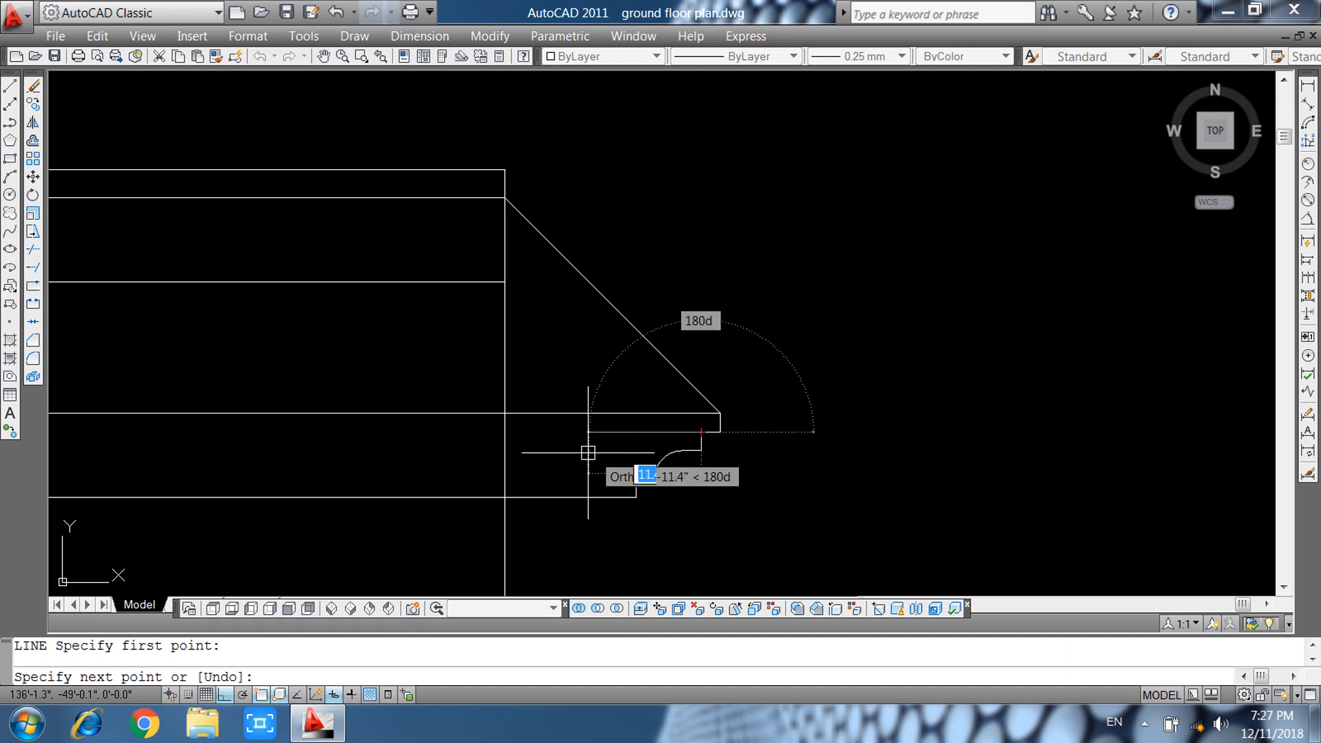
click(505, 434)
key(Return)
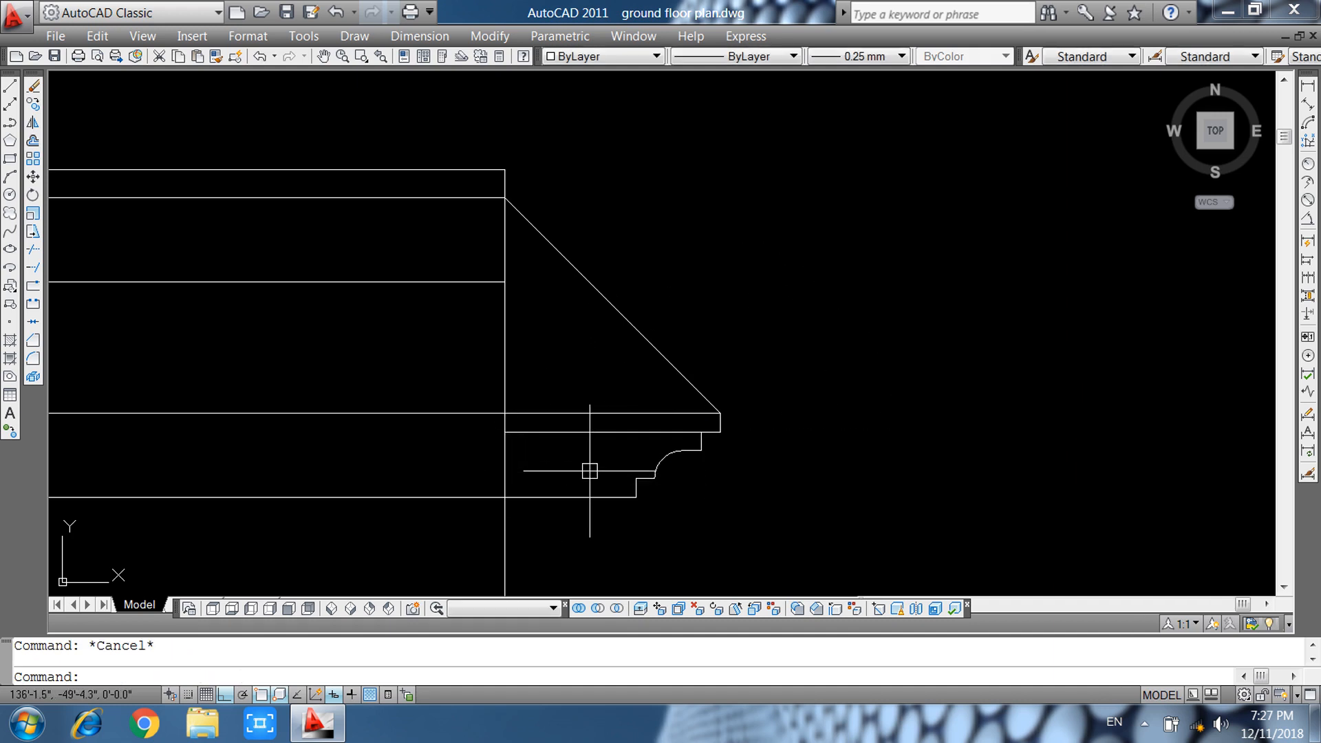
Draw a line from the arc's upper end to the wall and align its wall end so it runs horizontally.
text(l)
key(Return)
click(682, 451)
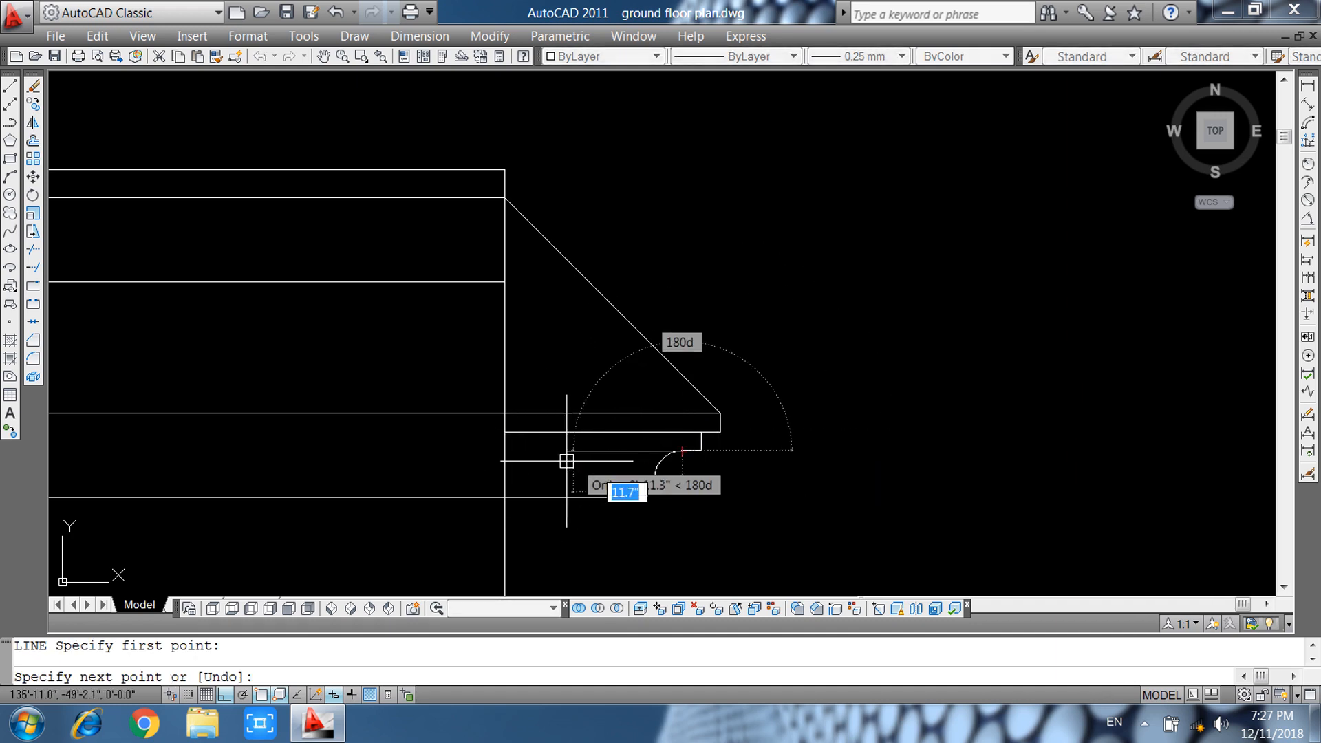
click(505, 457)
key(Escape)
click(505, 457)
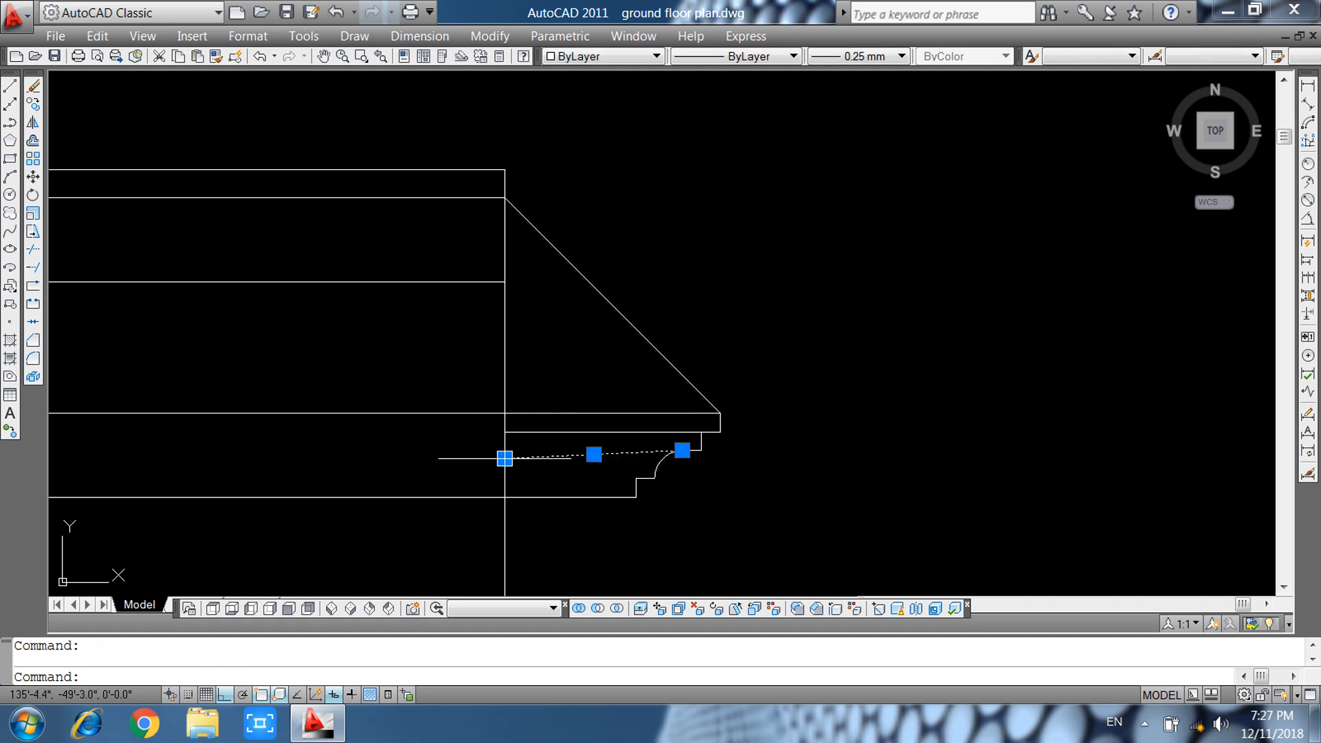
click(505, 459)
click(504, 450)
key(Escape)
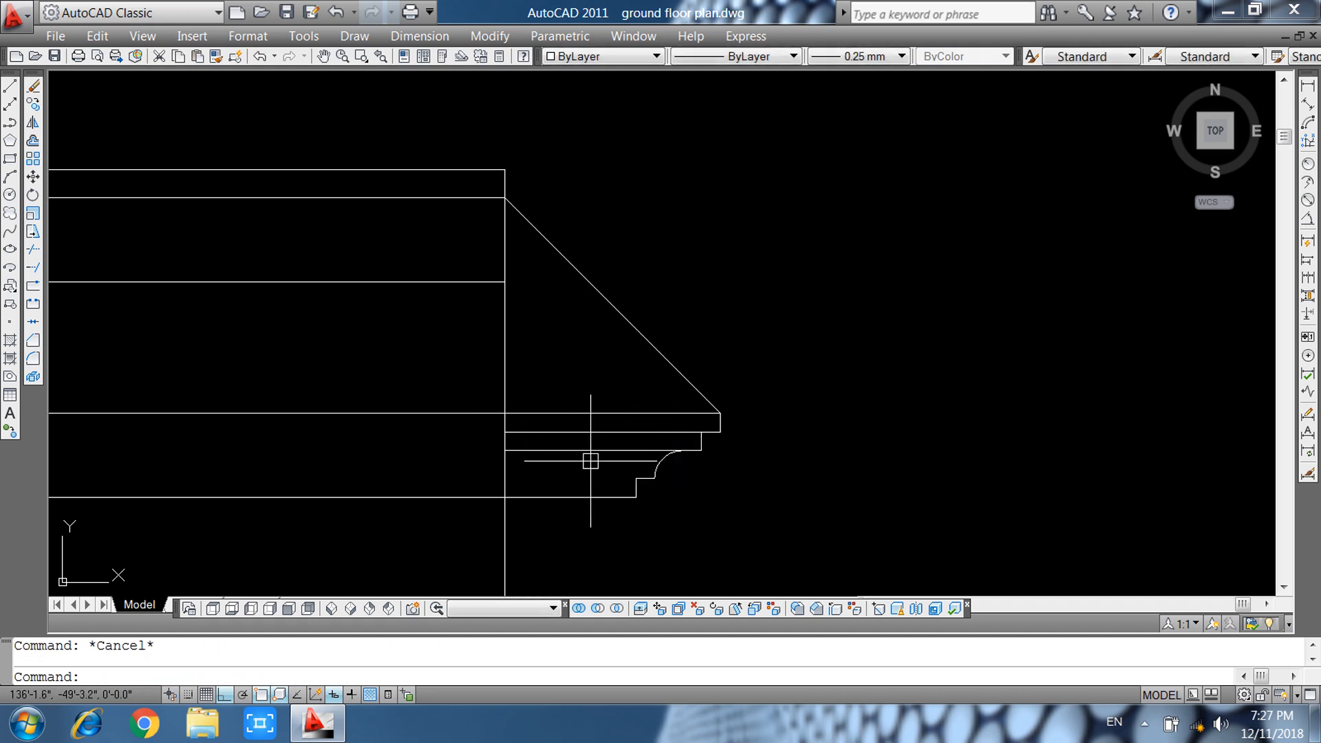
Draw a horizontal line from the top of the eave's lowest step to the wall line.
text(l)
key(Return)
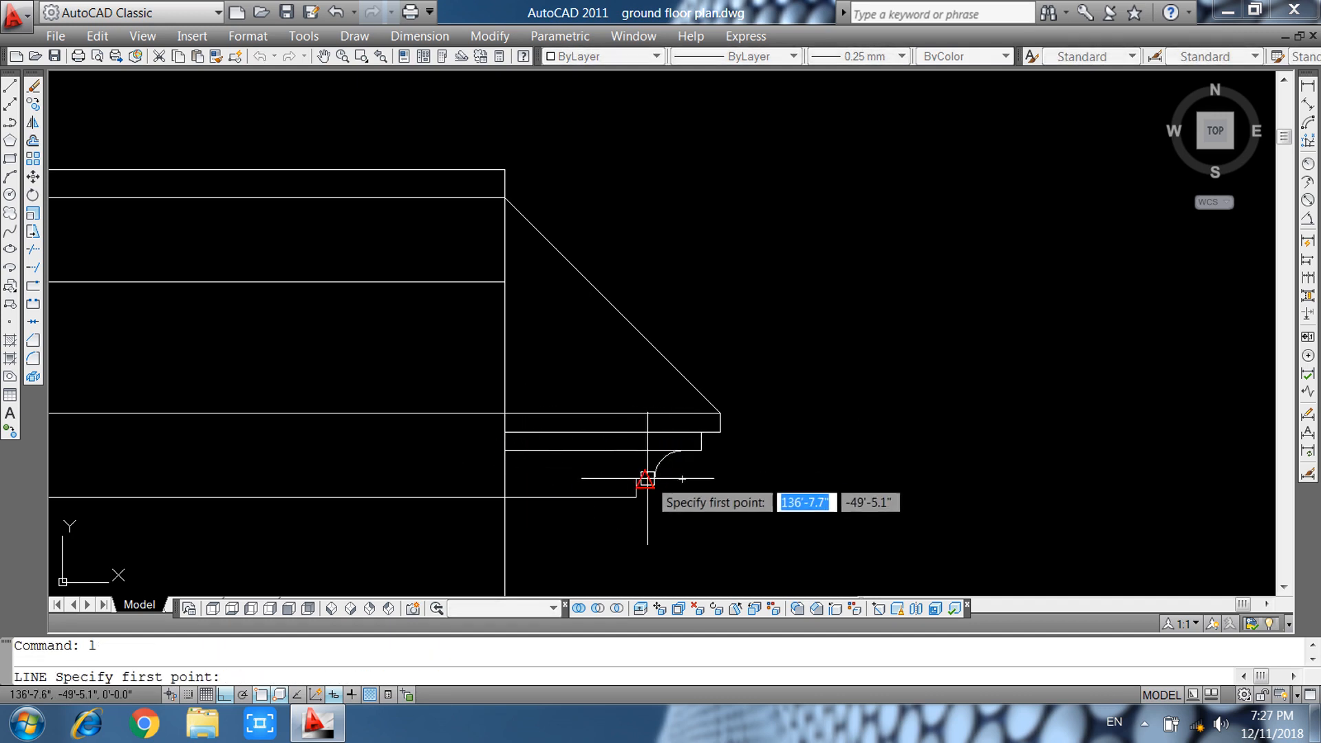
click(635, 478)
click(504, 480)
key(Return)
Move the whole eave projection from the right outer wall to the top corner of the stair room's right wall.
scroll(732, 483, down, 5)
middle_drag(761, 484, 946, 419)
scroll(909, 382, down, 1)
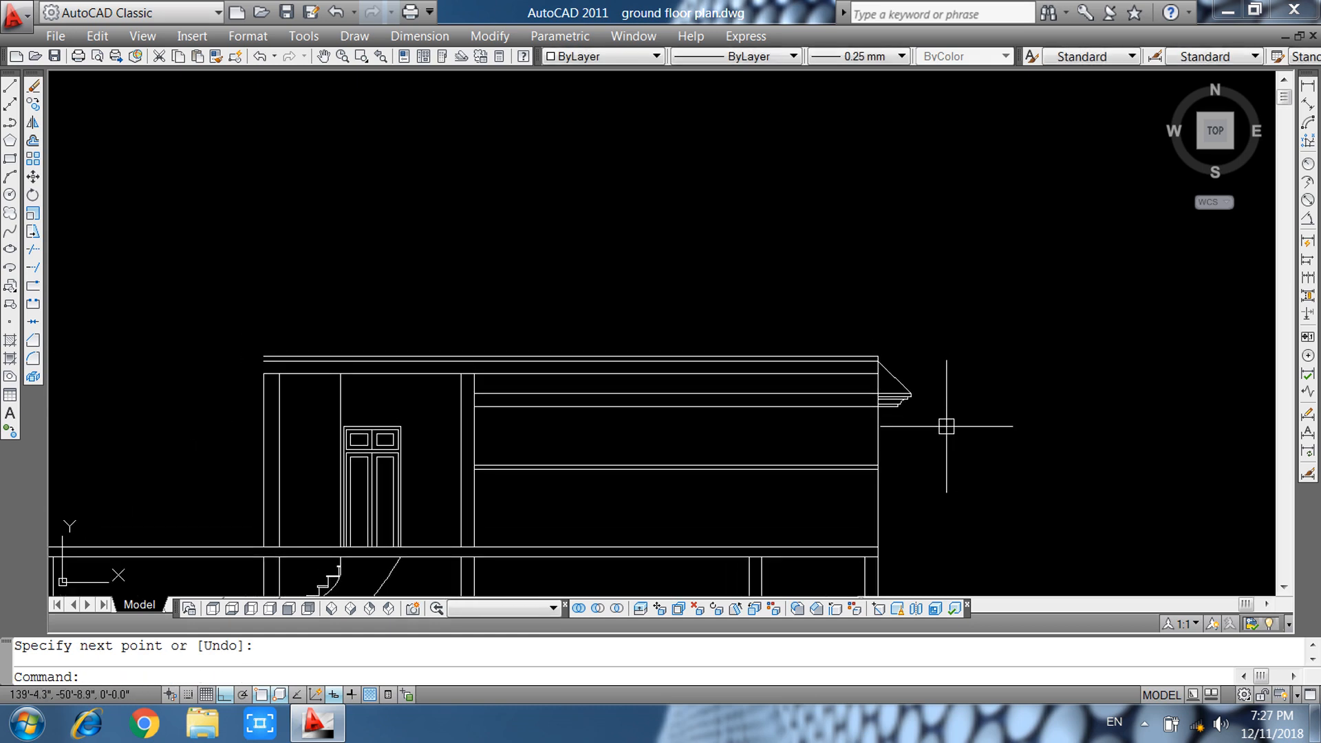
scroll(885, 375, up, 3)
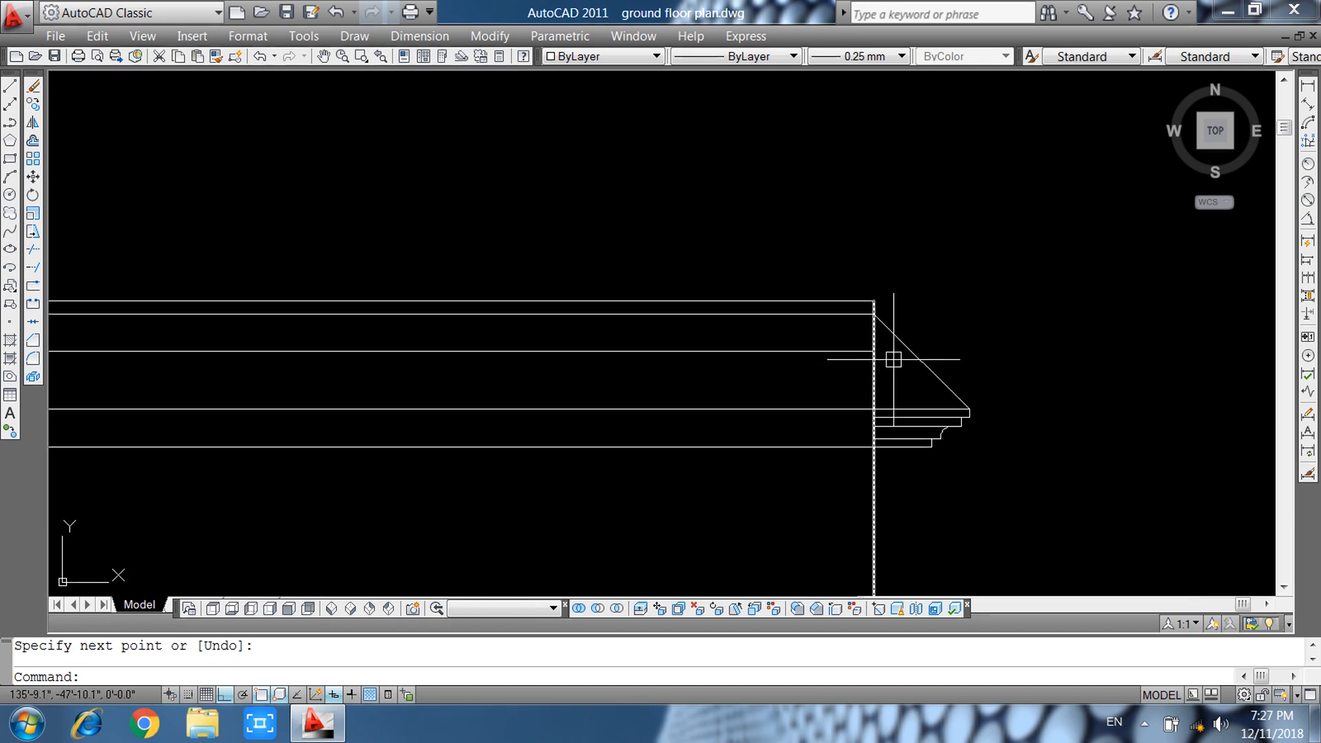
click(812, 236)
click(984, 457)
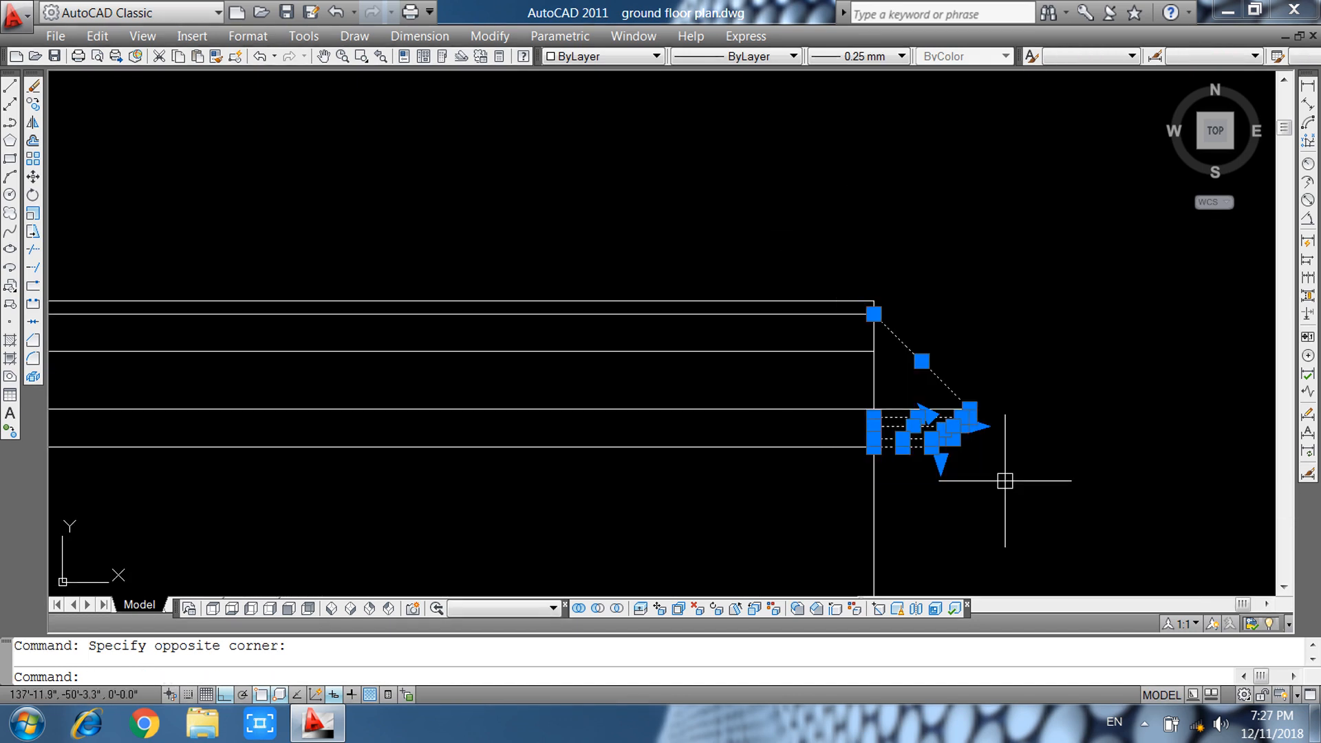
key(m)
key(Return)
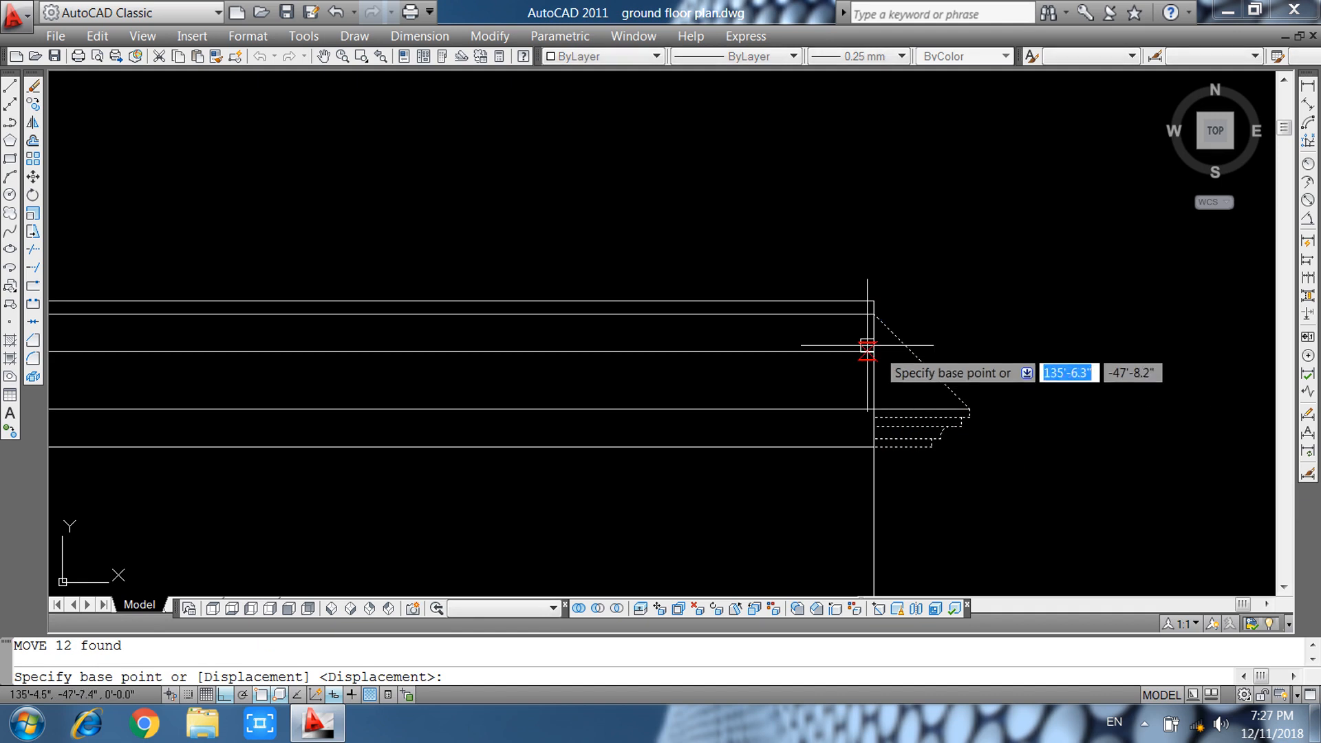
click(875, 314)
scroll(1006, 397, down, 3)
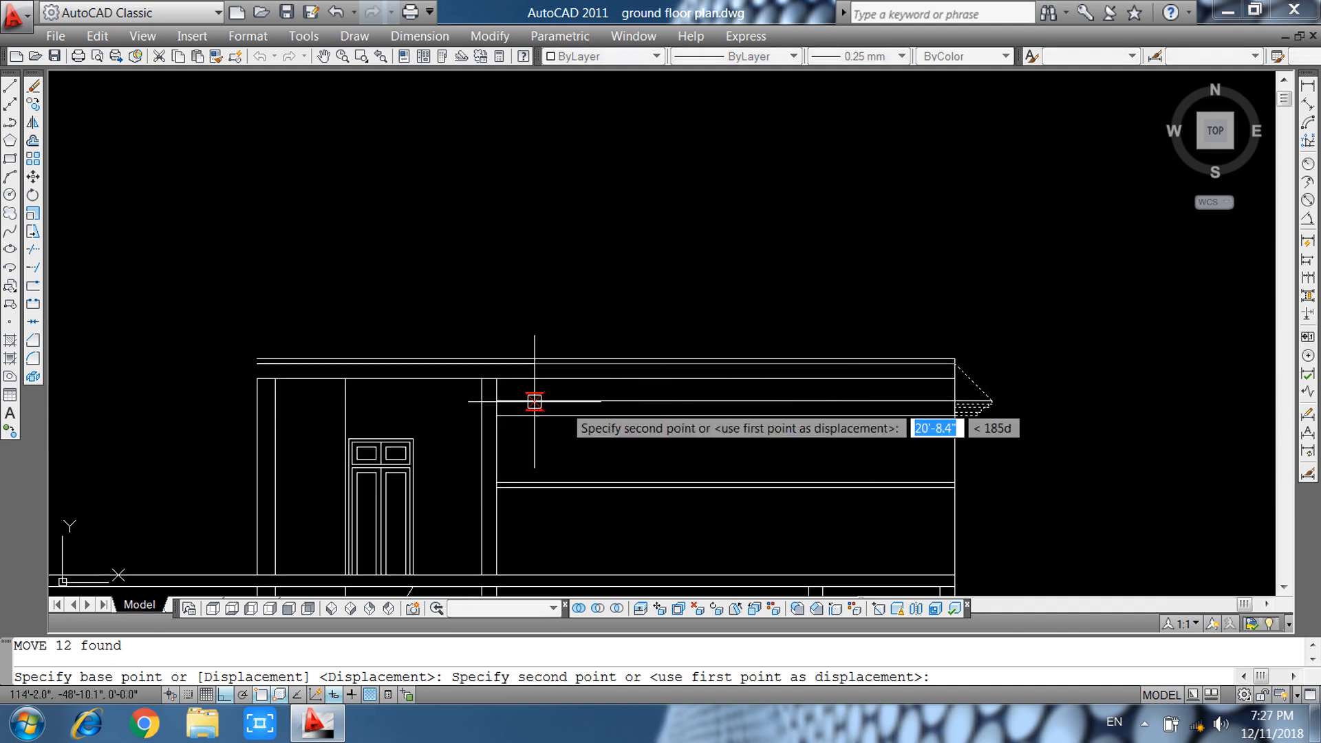
scroll(504, 379, up, 2)
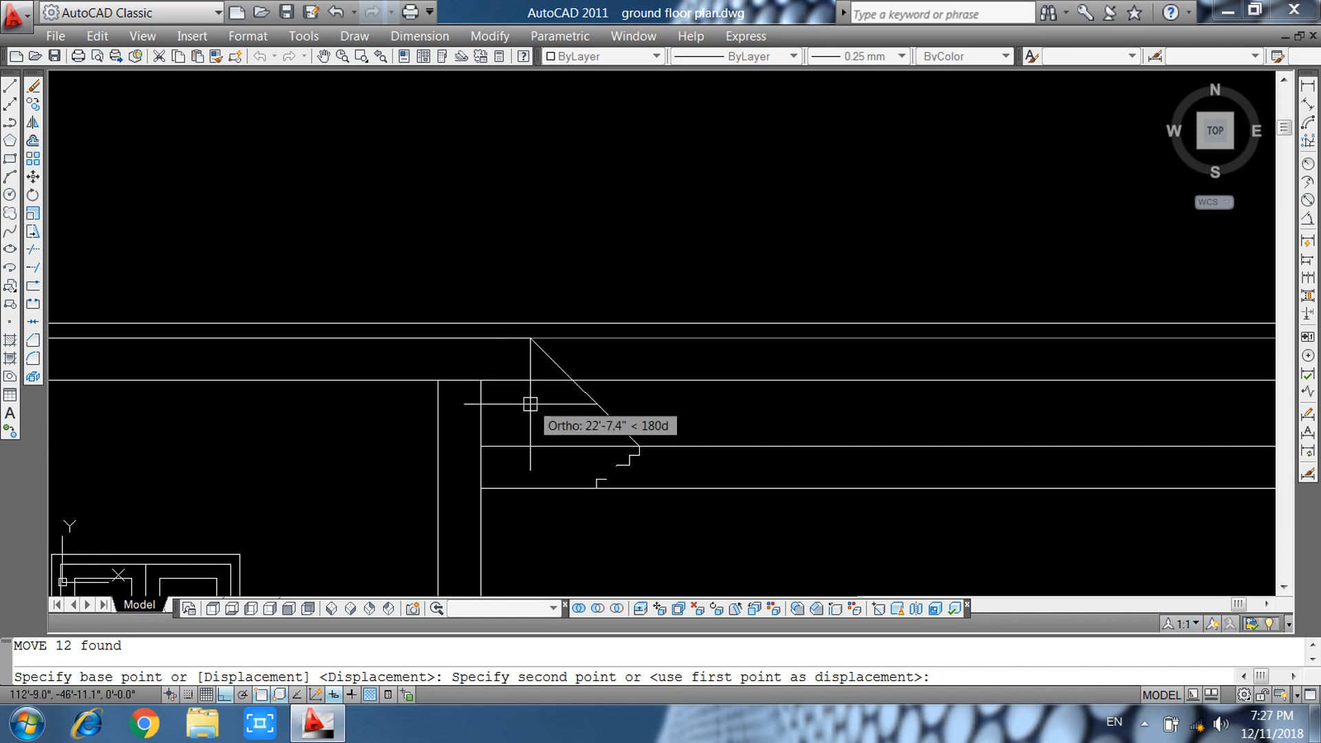
click(480, 380)
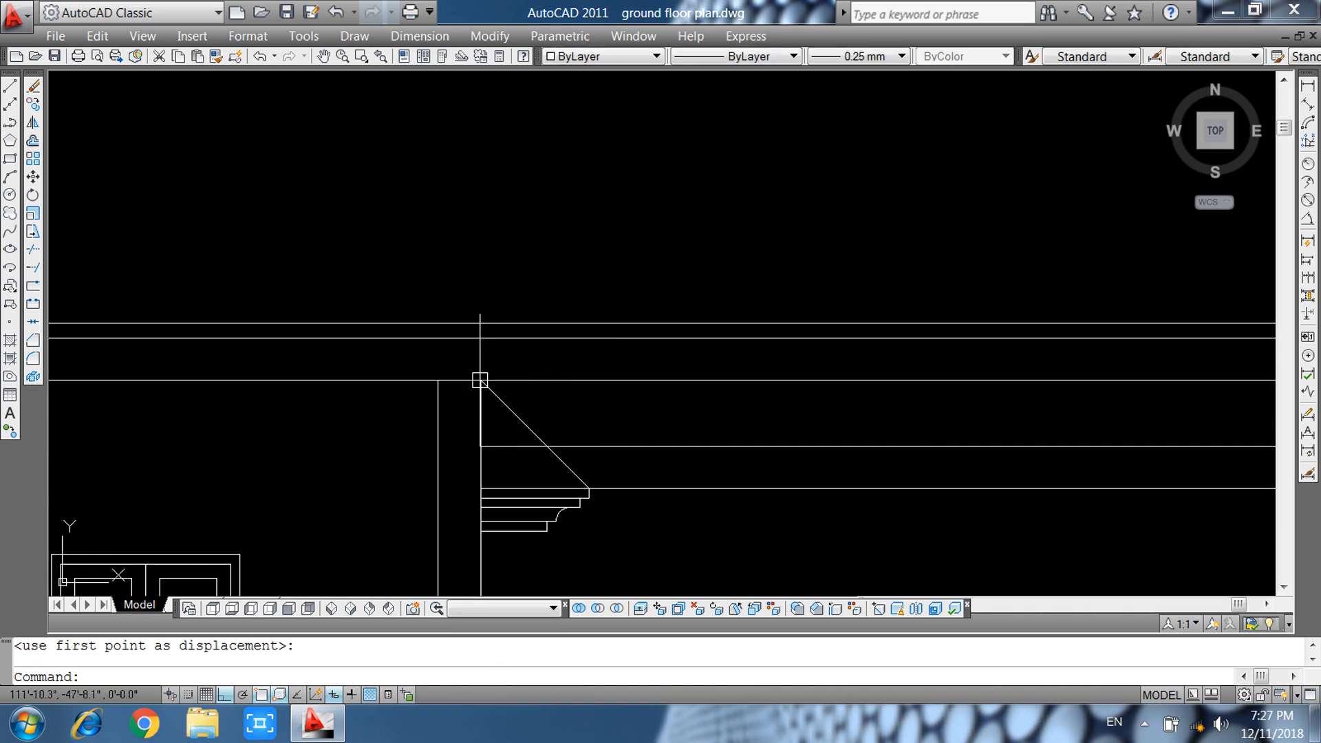
Move the eave projection up 9 inches so its base sits on the lower horizontal line.
middle_drag(666, 417, 683, 419)
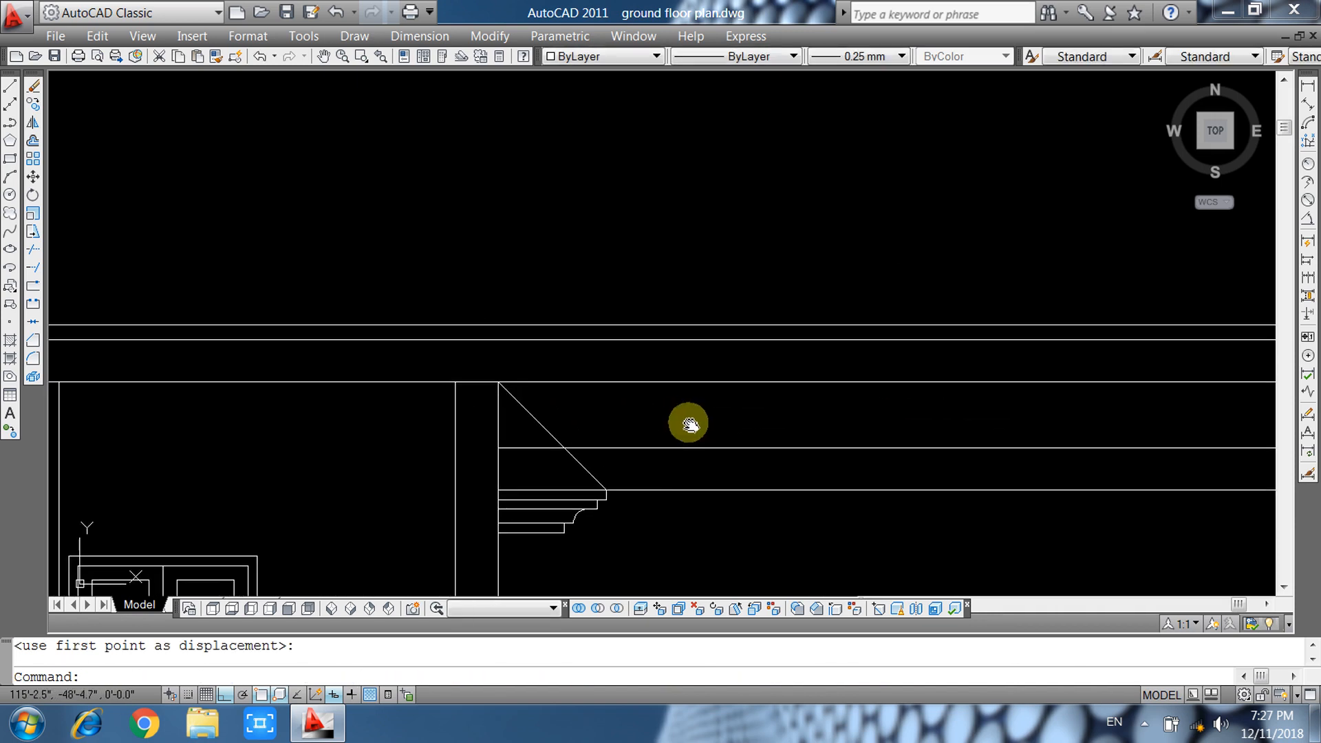
key(Escape)
click(662, 562)
text(m)
key(Return)
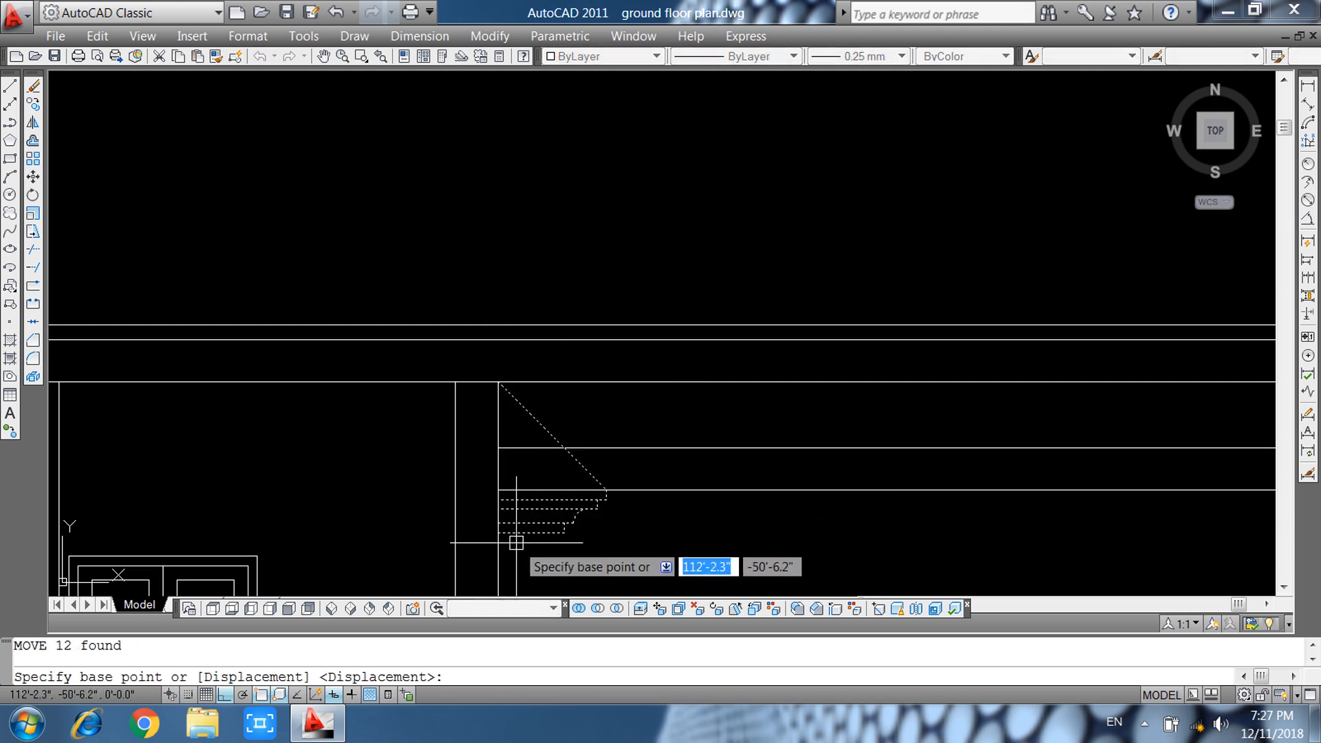
click(496, 530)
click(498, 489)
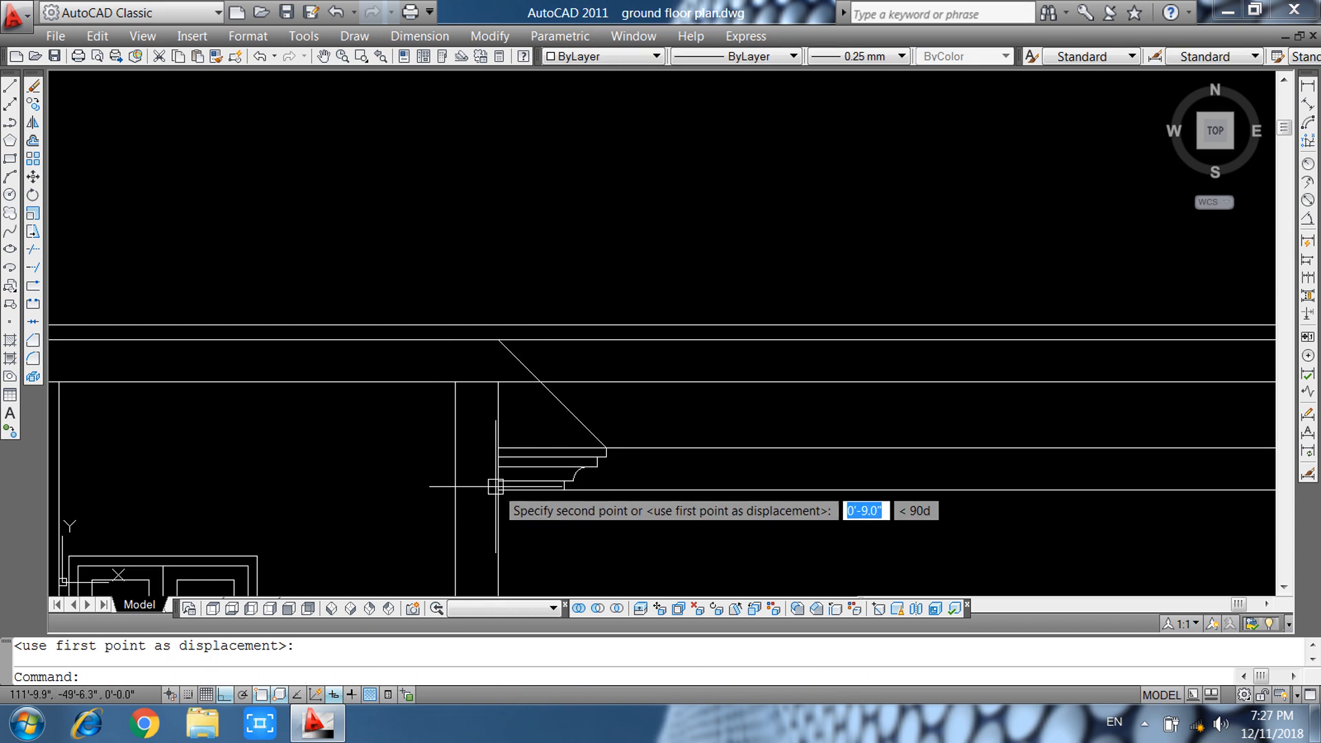
middle_drag(649, 518, 657, 519)
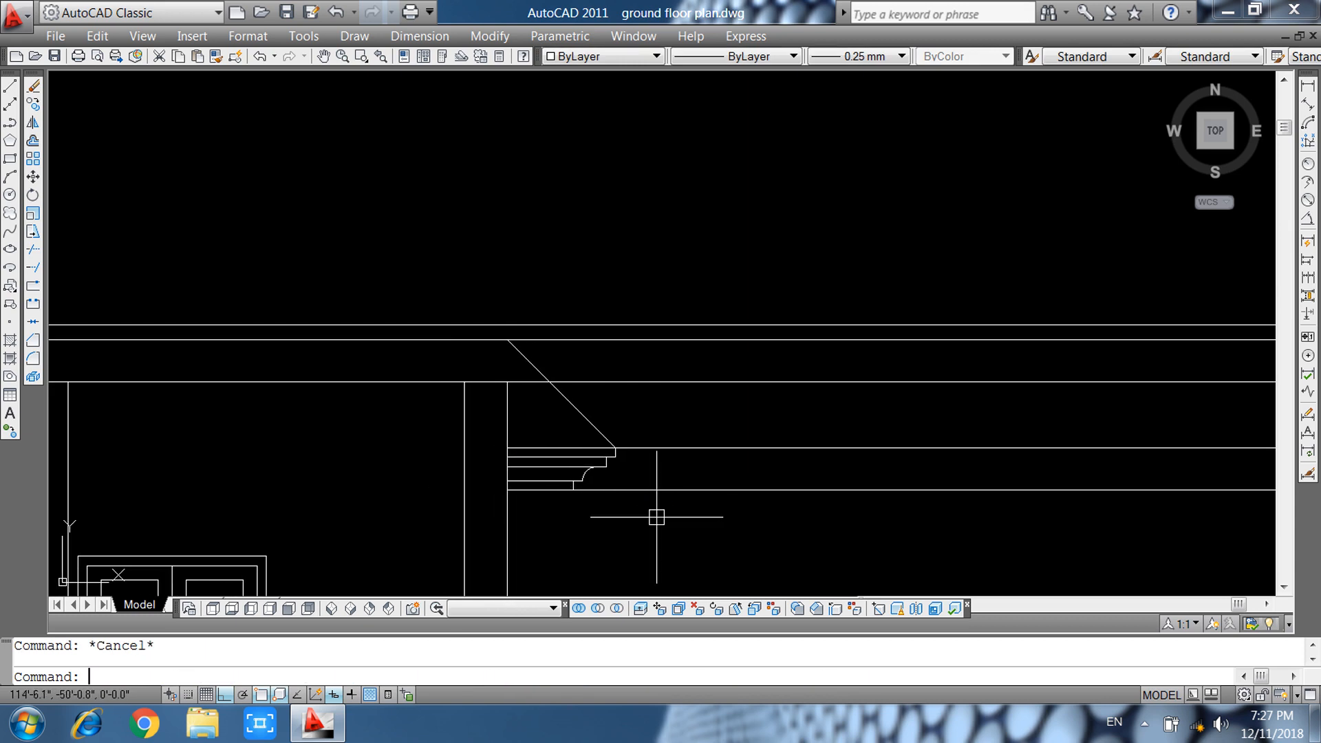
Extend the stair room's right wall lines up to the lower roof line.
key(Return)
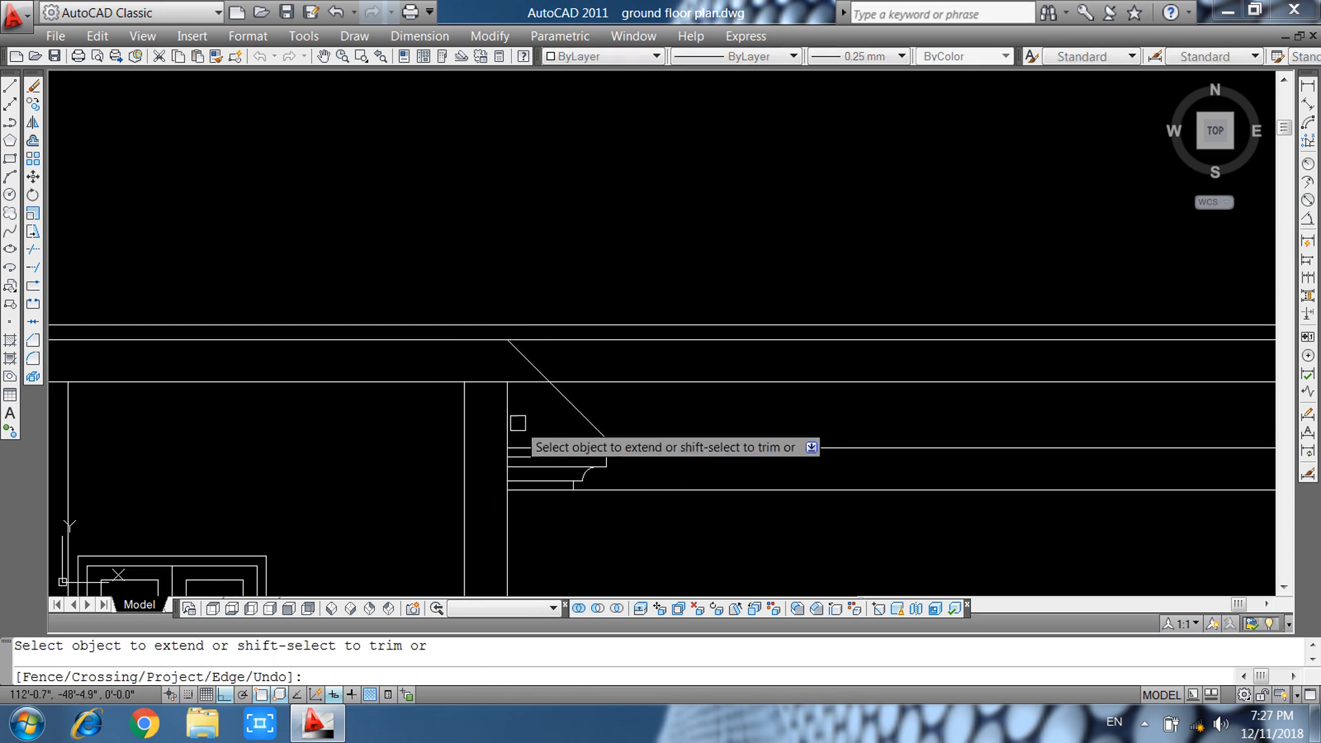
click(465, 413)
key(Escape)
Trim the ceiling line between the two stair room wall lines and the inner wall line's part above the ceiling.
text(t)
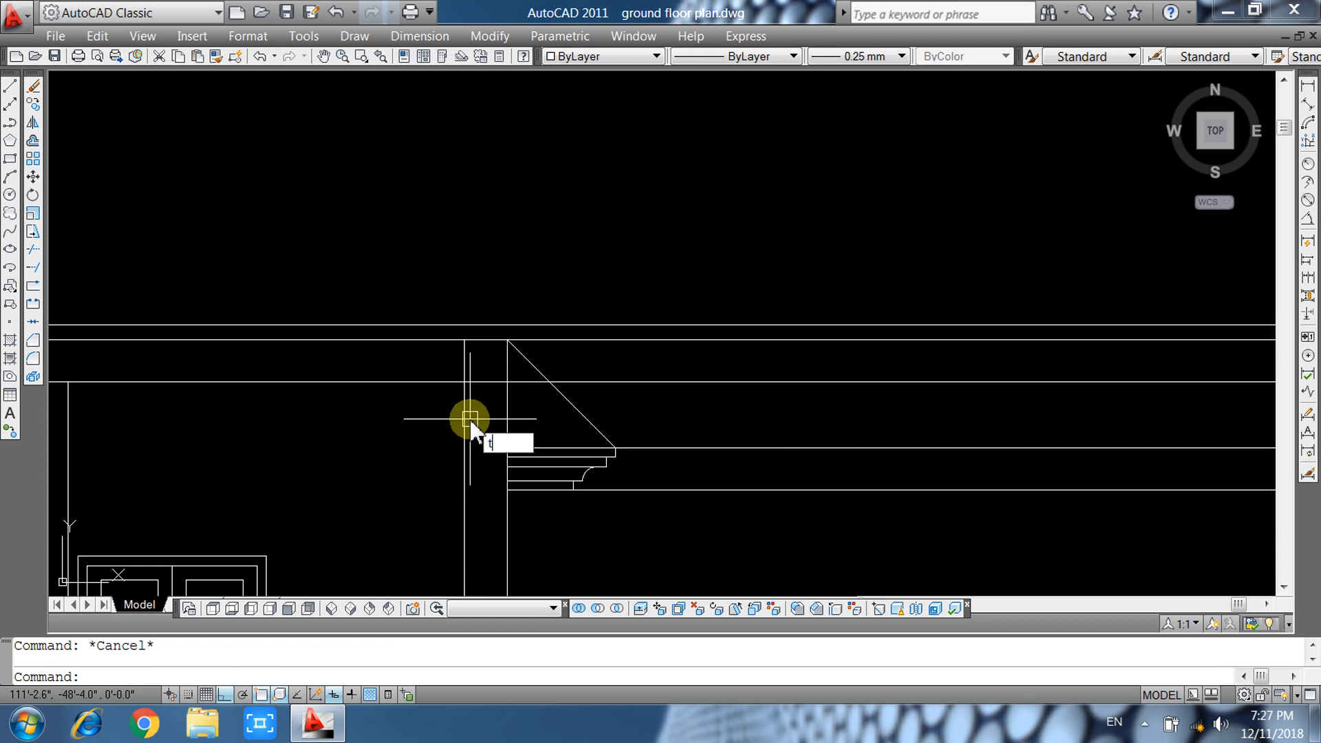
text(r)
key(Return)
key(Return)
click(486, 383)
click(477, 368)
click(463, 366)
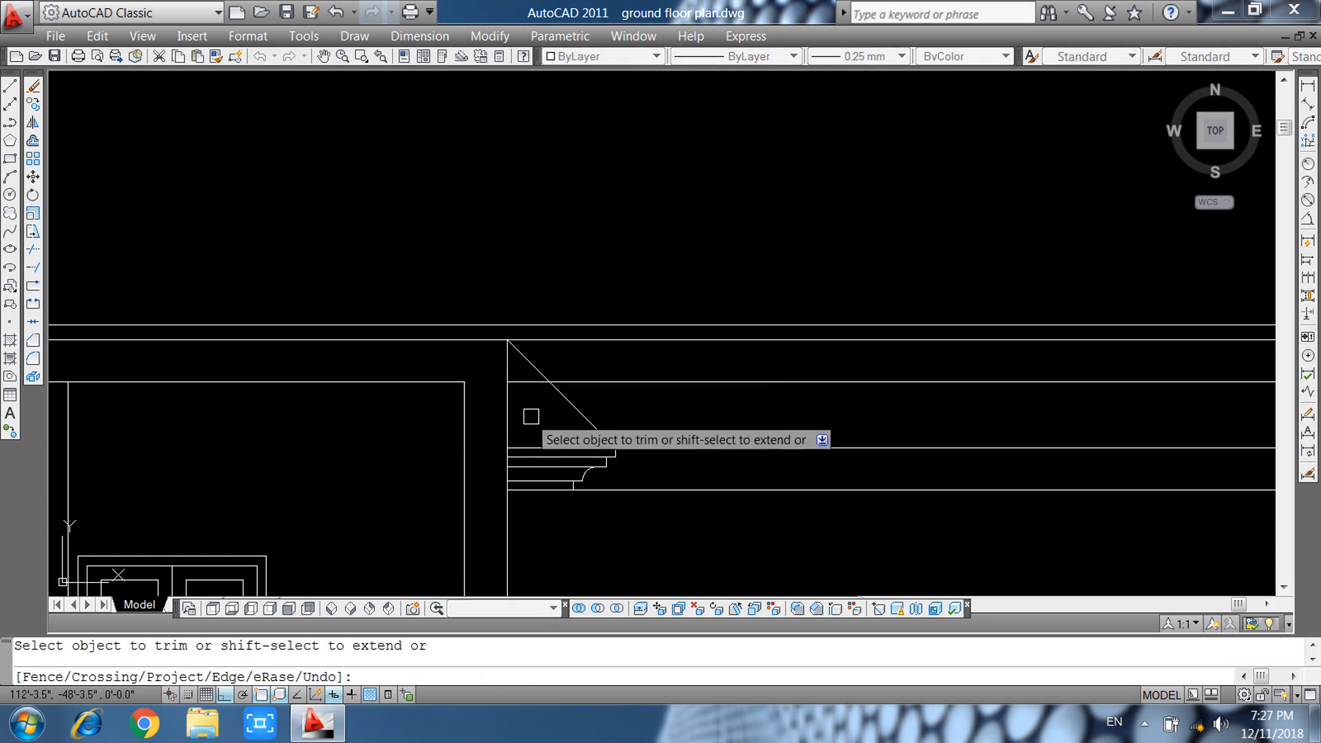
scroll(532, 417, down, 3)
scroll(522, 392, up, 3)
scroll(540, 410, down, 3)
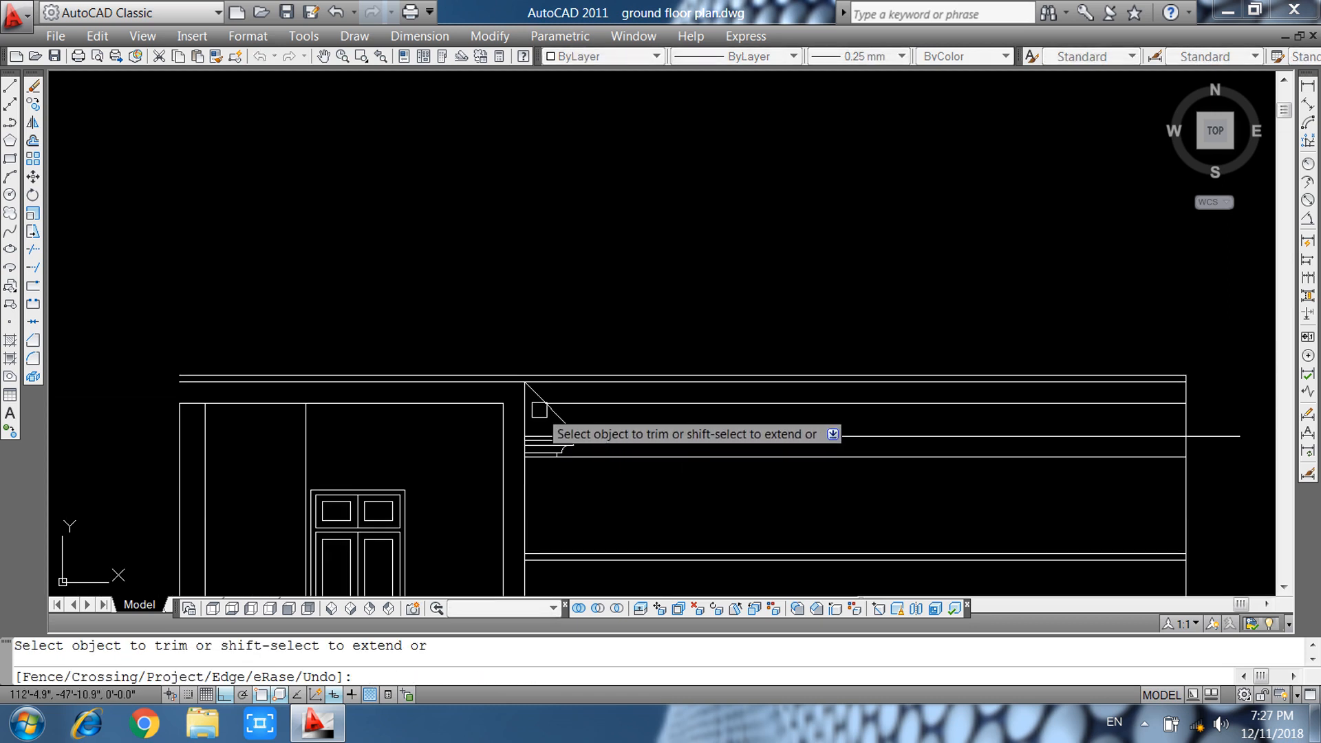
key(Escape)
Clear the space between the eave and the right wall by trimming the two lower horizontal lines and erasing the upper one.
key(Return)
key(Return)
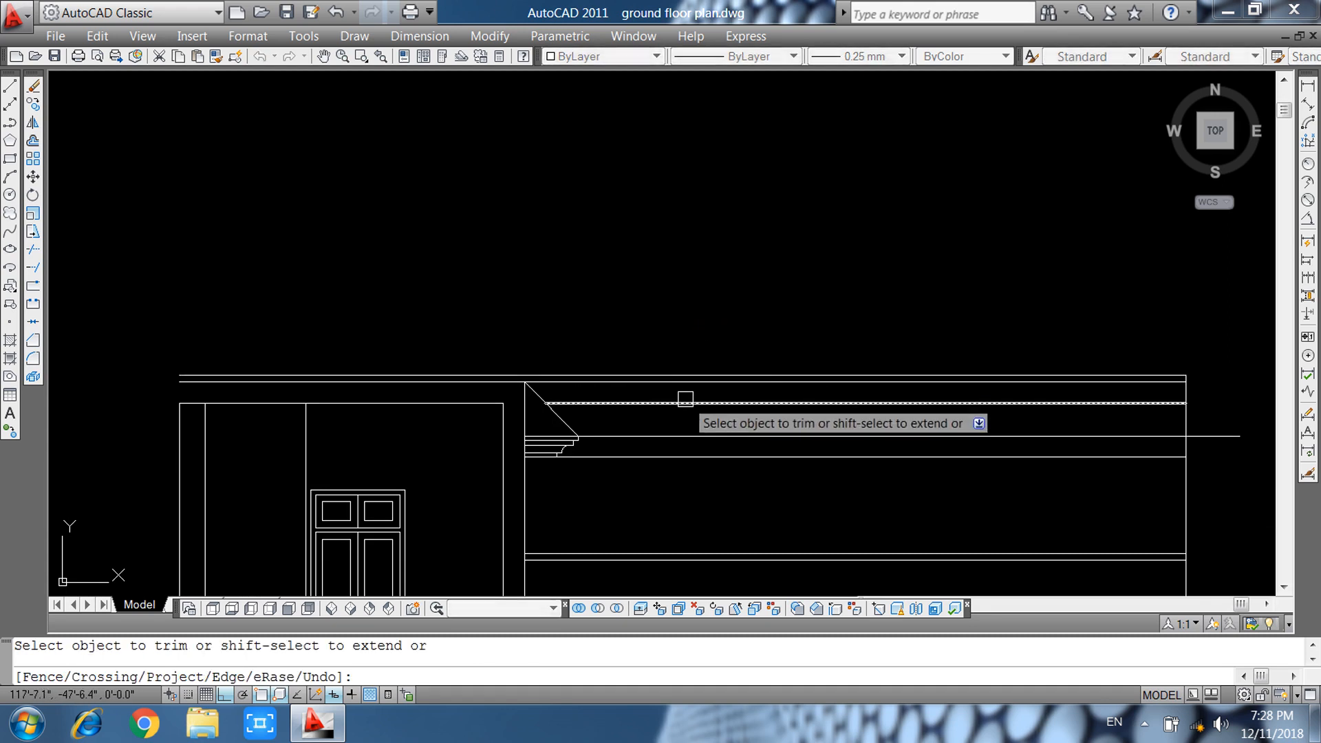
click(640, 436)
click(647, 456)
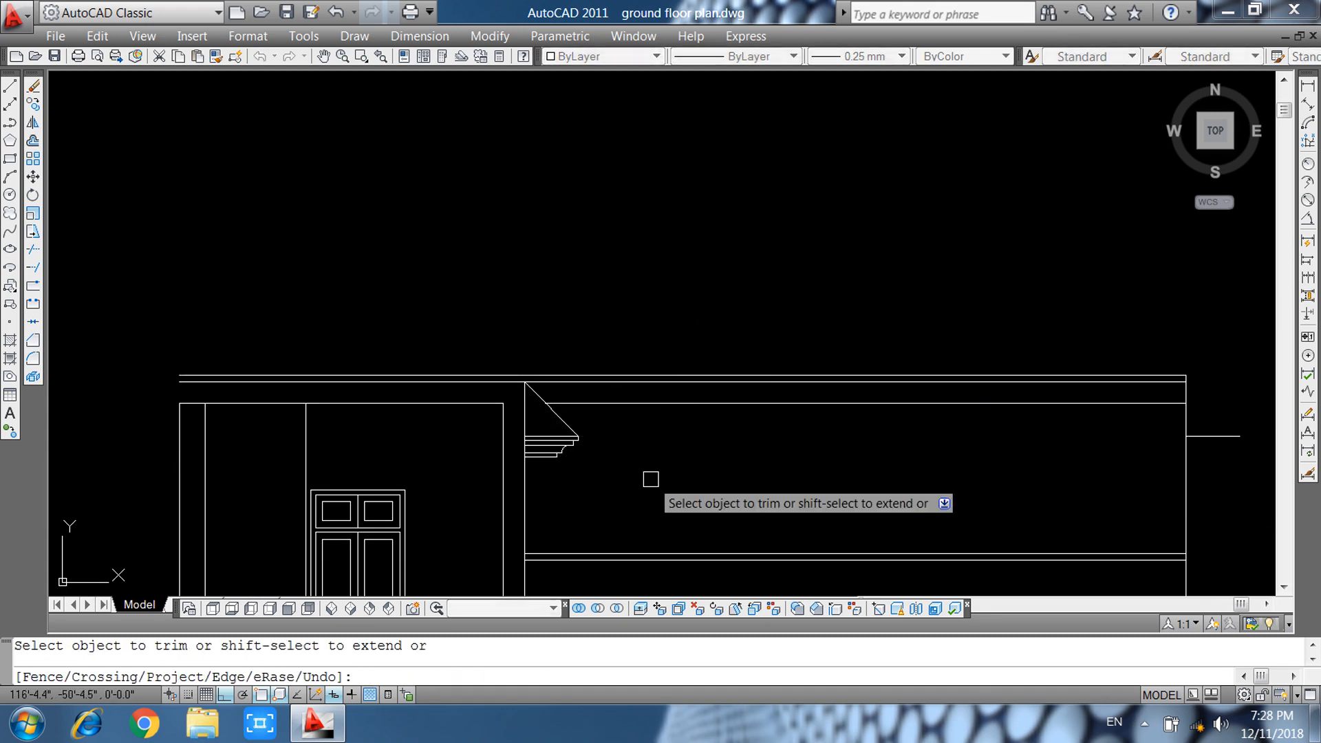
key(Escape)
click(747, 405)
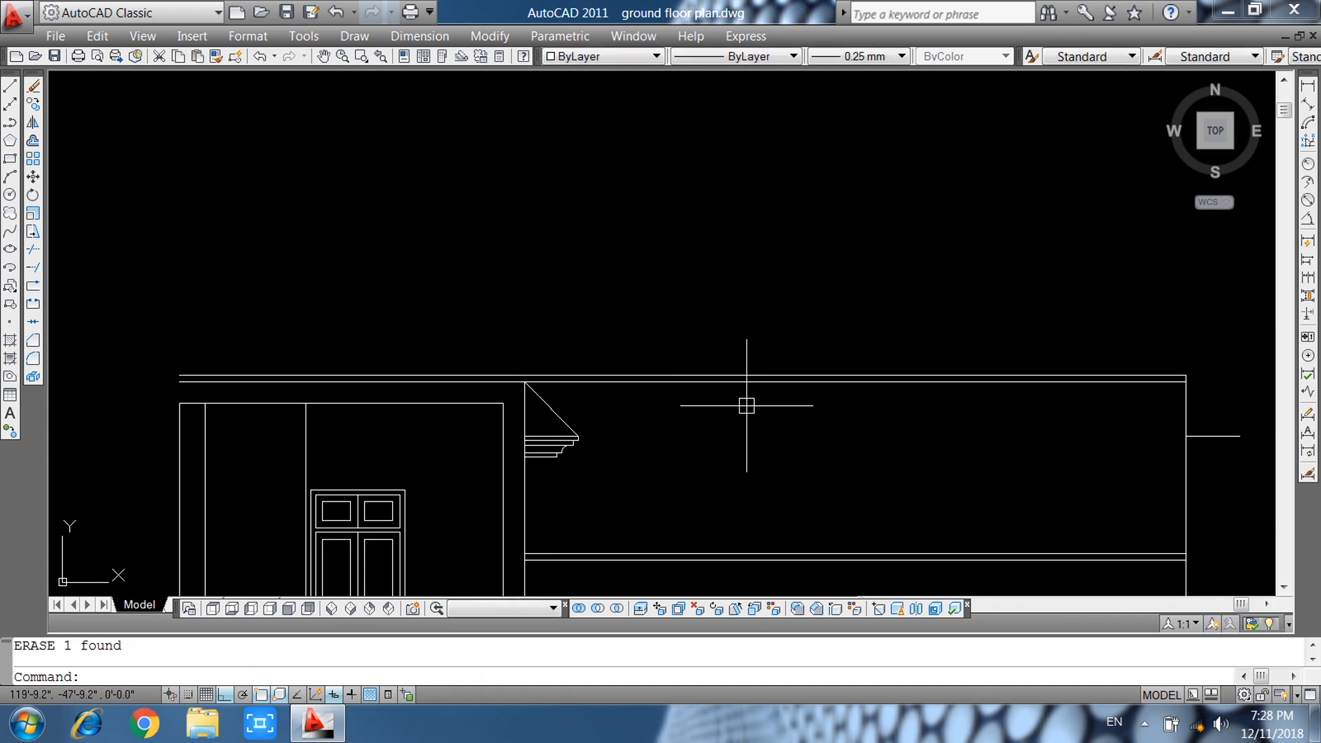
Draw a vertical line from the stair room's outer left wall top up to the lower roof line.
middle_drag(669, 467, 803, 449)
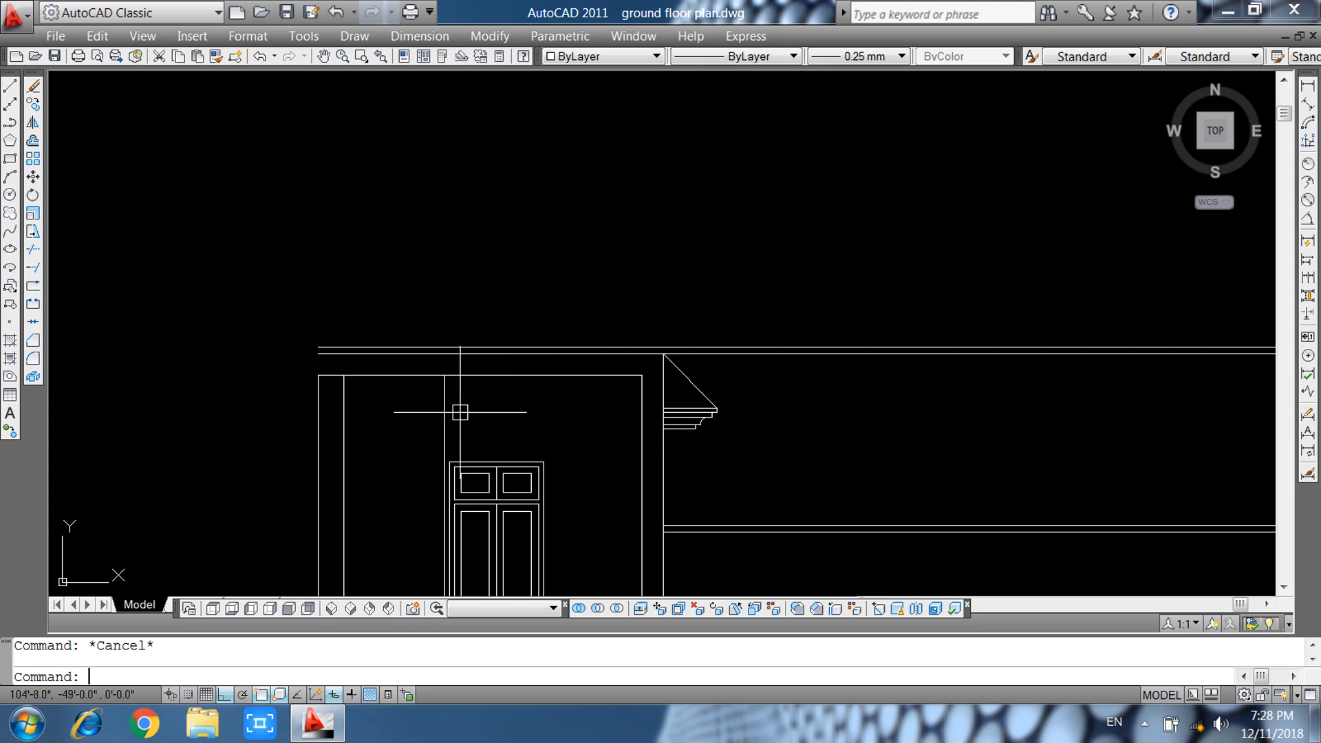
text(l)
key(Return)
click(319, 376)
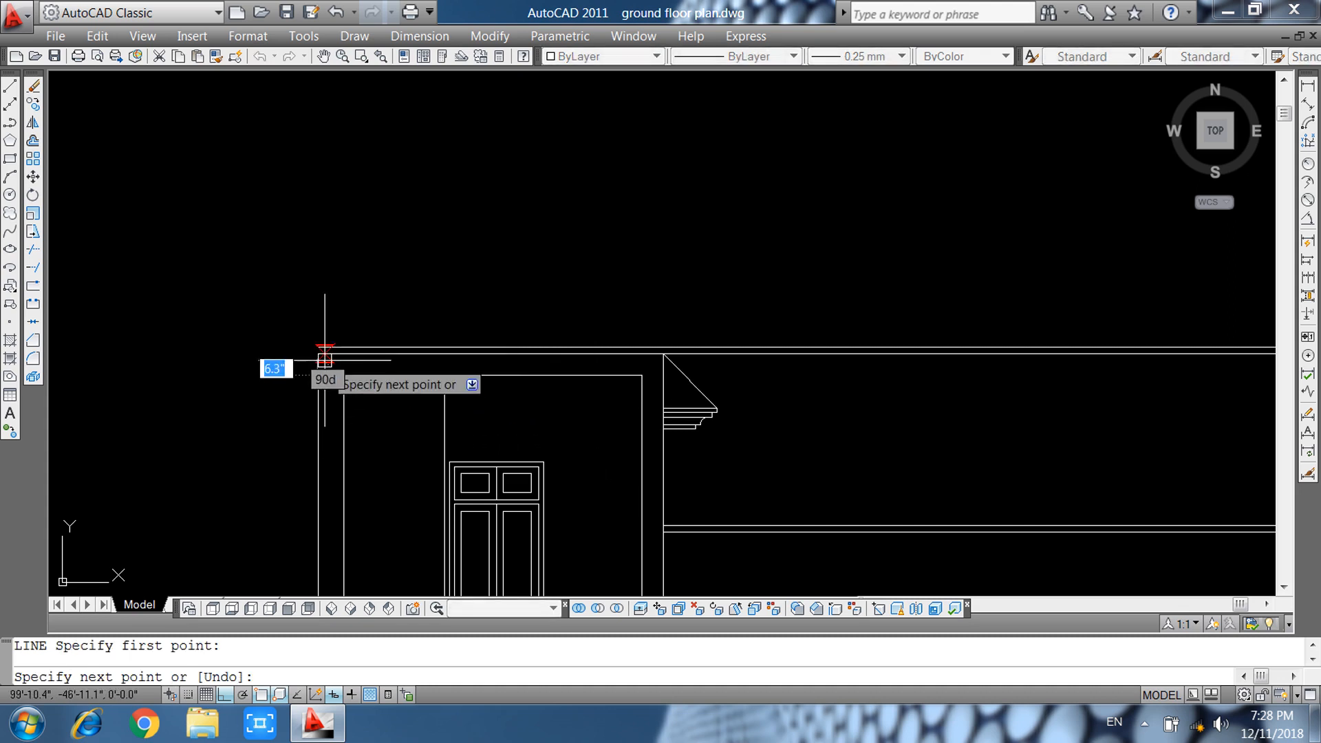
click(318, 354)
key(Return)
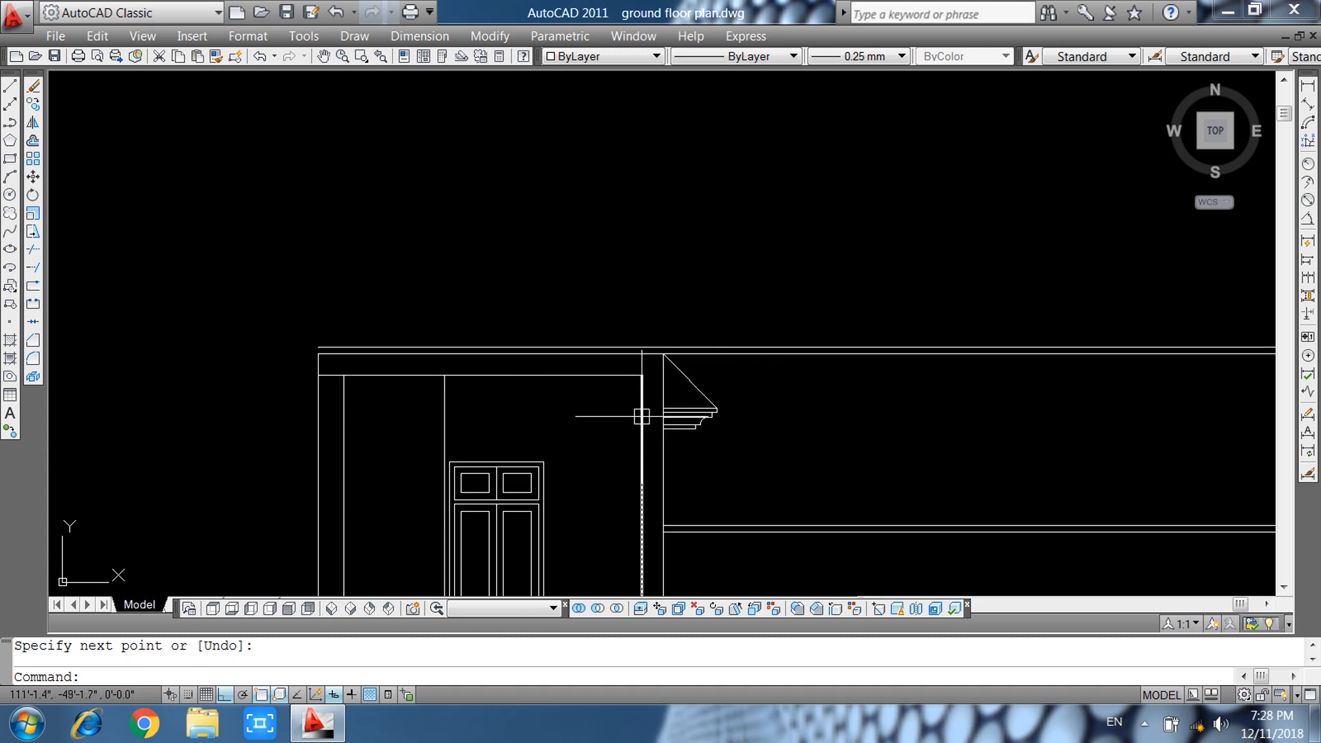
text(ex)
key(Return)
key(Return)
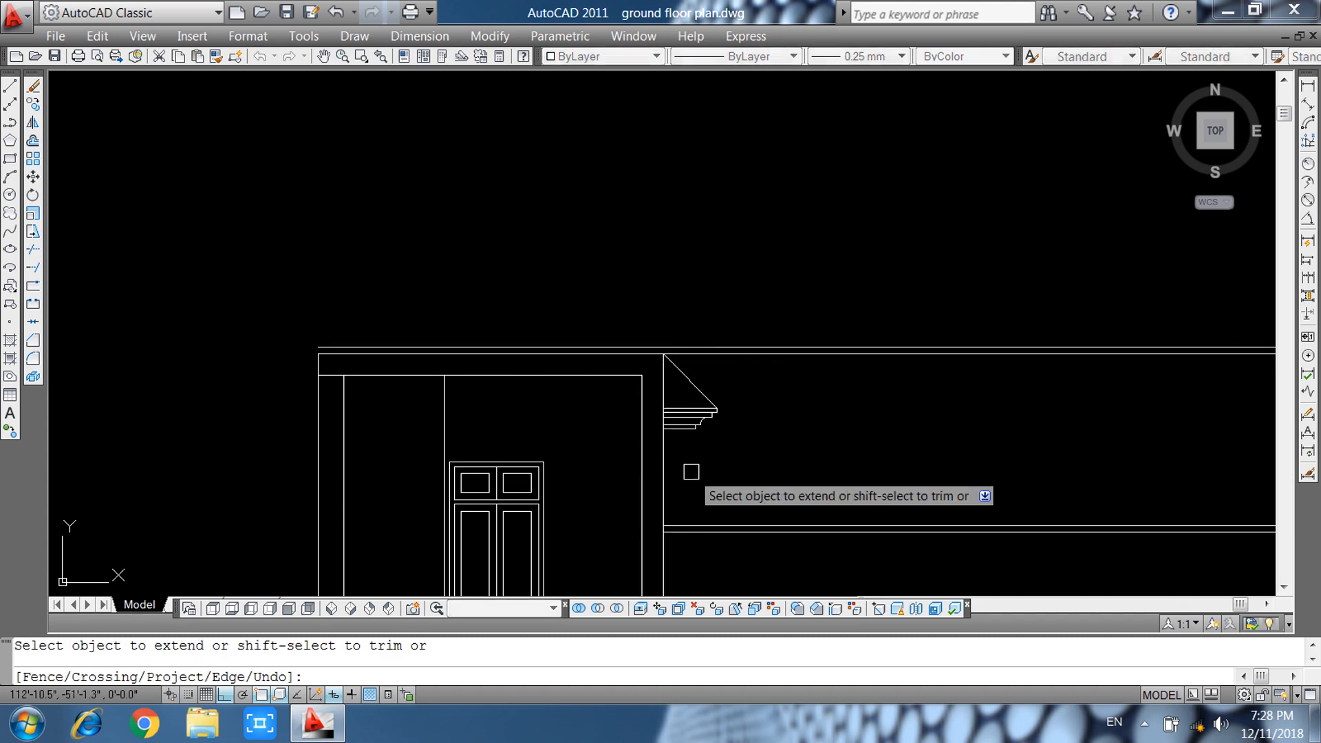
middle_drag(703, 458, 702, 488)
key(Escape)
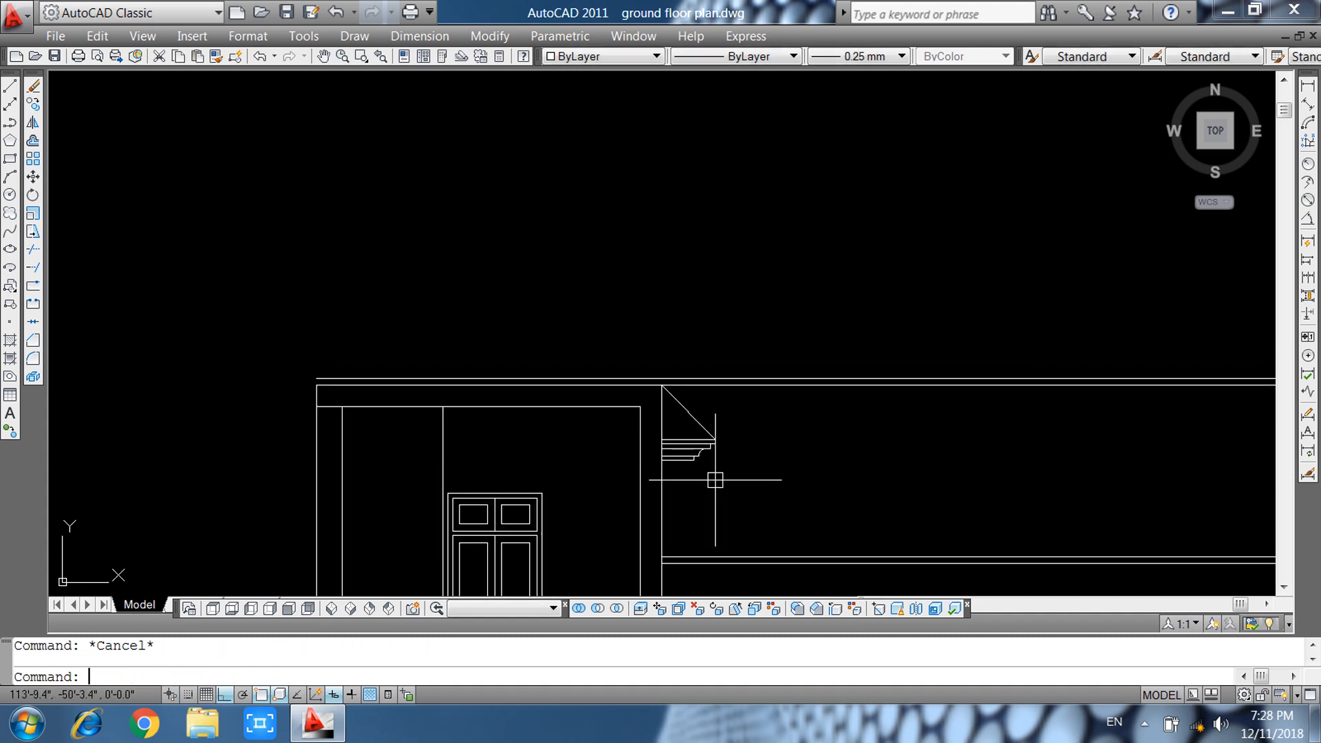
Trim the part of the lower roof line that runs past the stair room's right wall above the eave.
key(Return)
key(Return)
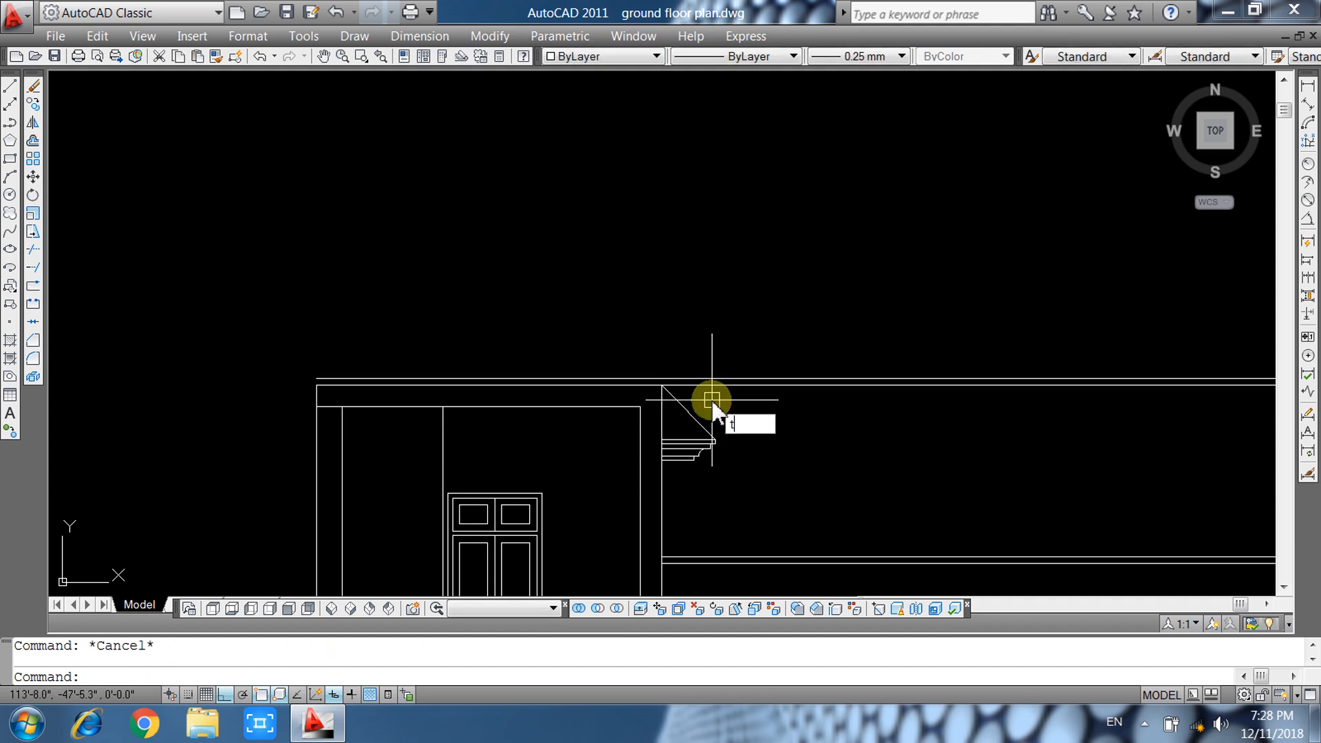
key(Return)
key(Return)
key(Escape)
Mirror the sloped, moulded eave about the stair room's vertical centreline onto its outer left wall, keeping the source objects.
click(630, 353)
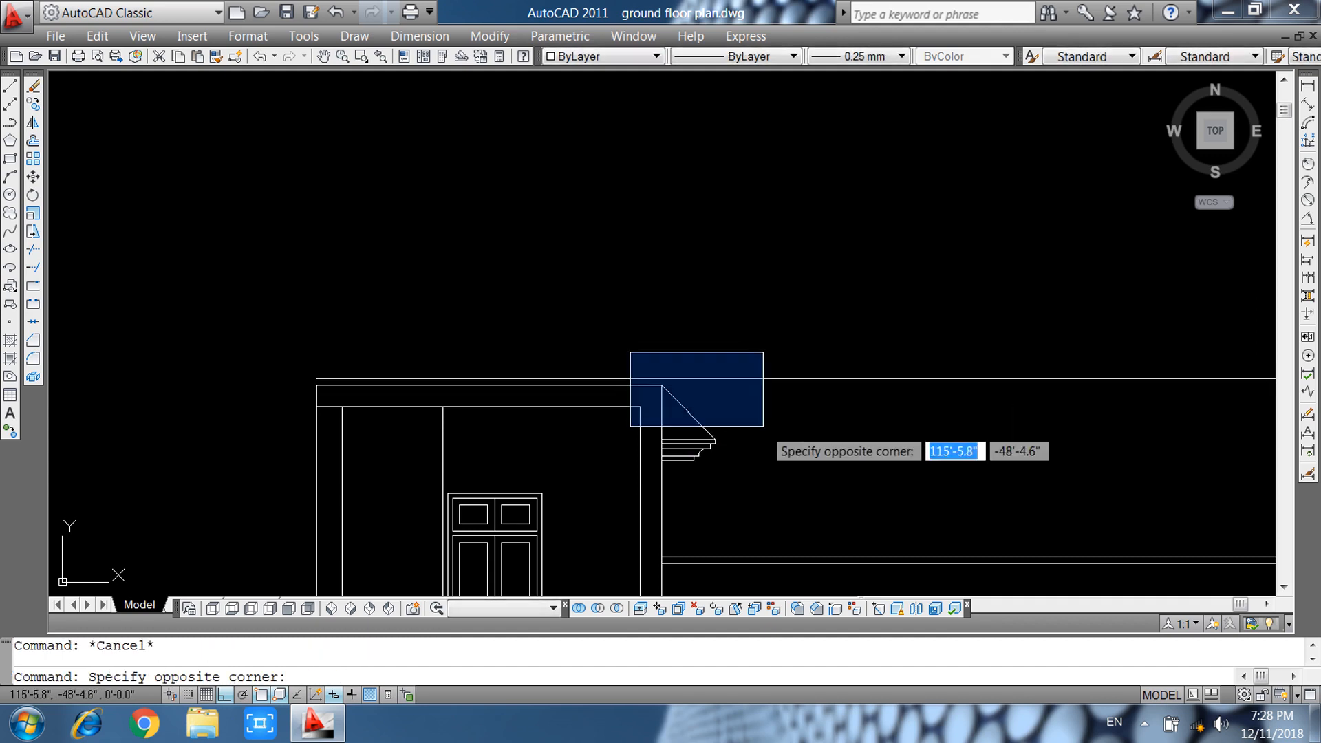
click(796, 479)
text(mi)
key(Return)
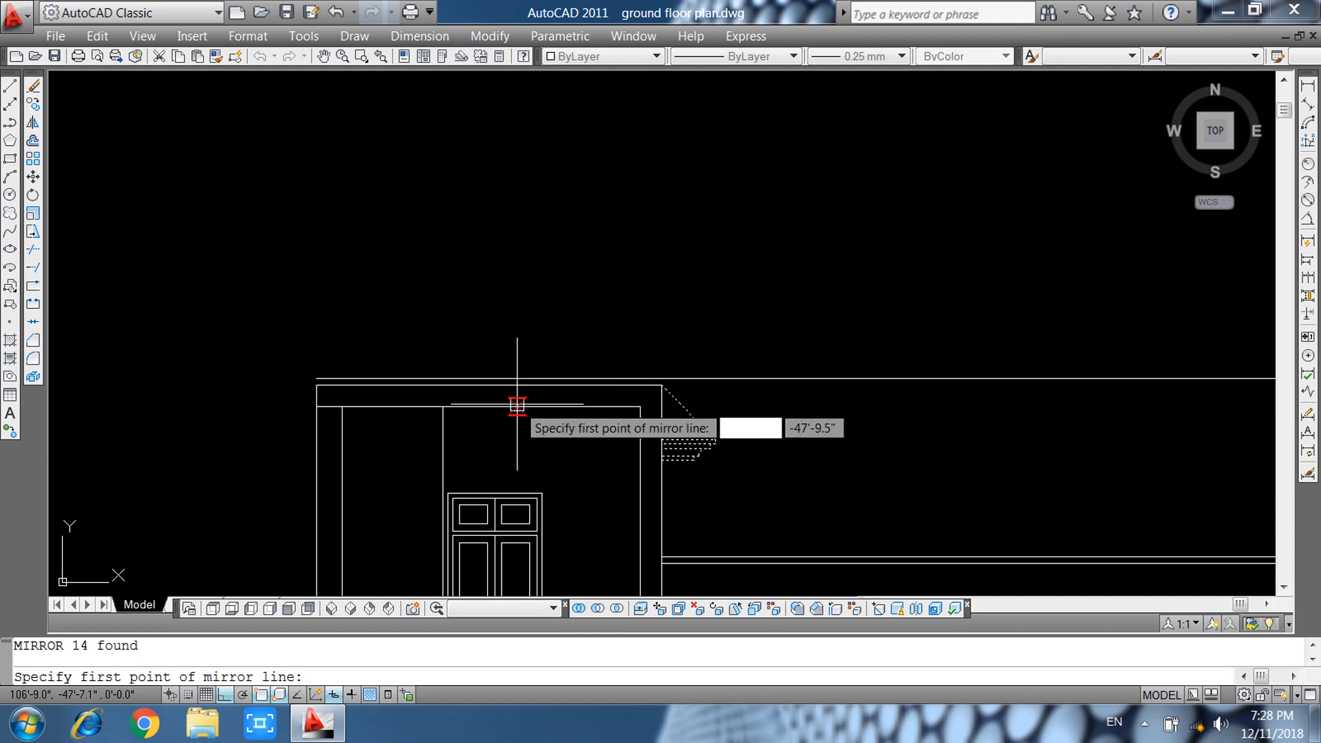
click(489, 386)
click(481, 283)
key(Return)
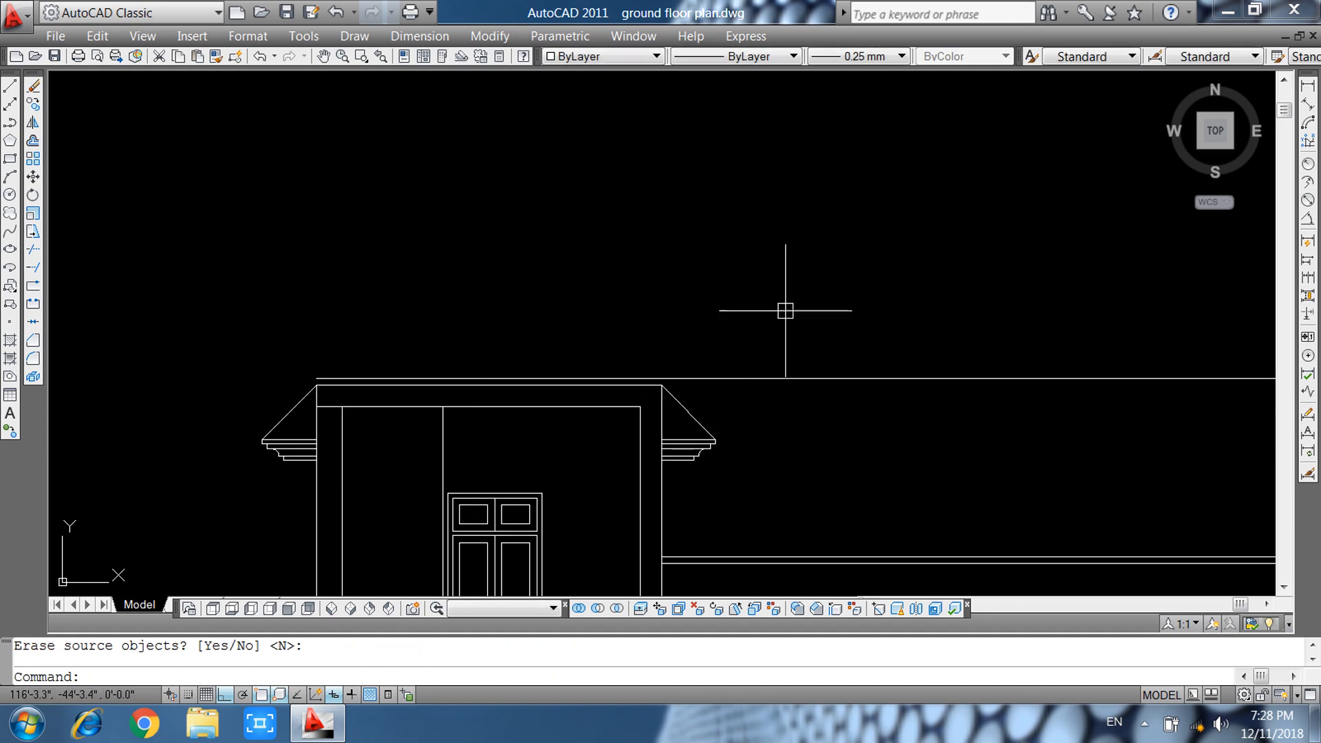
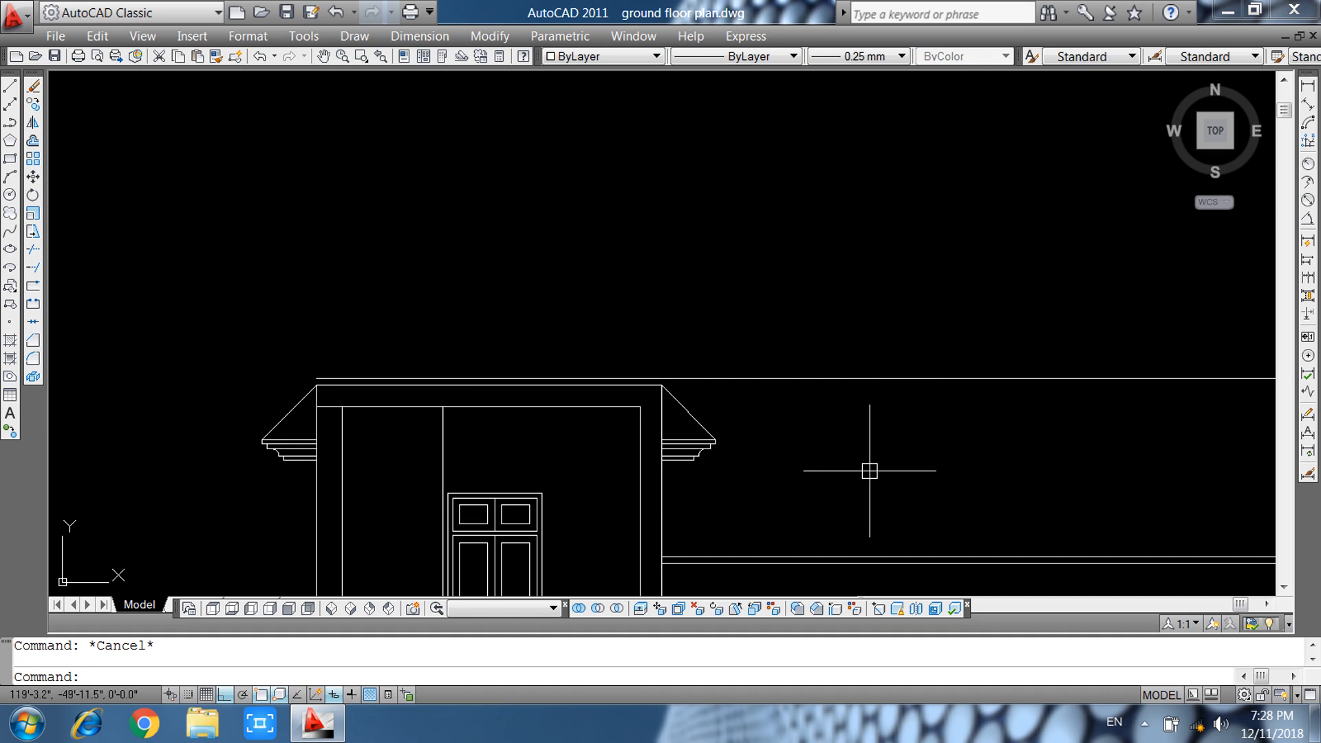
Extend the stair room's outer left and right wall lines up to the upper roof line.
key(Return)
key(Return)
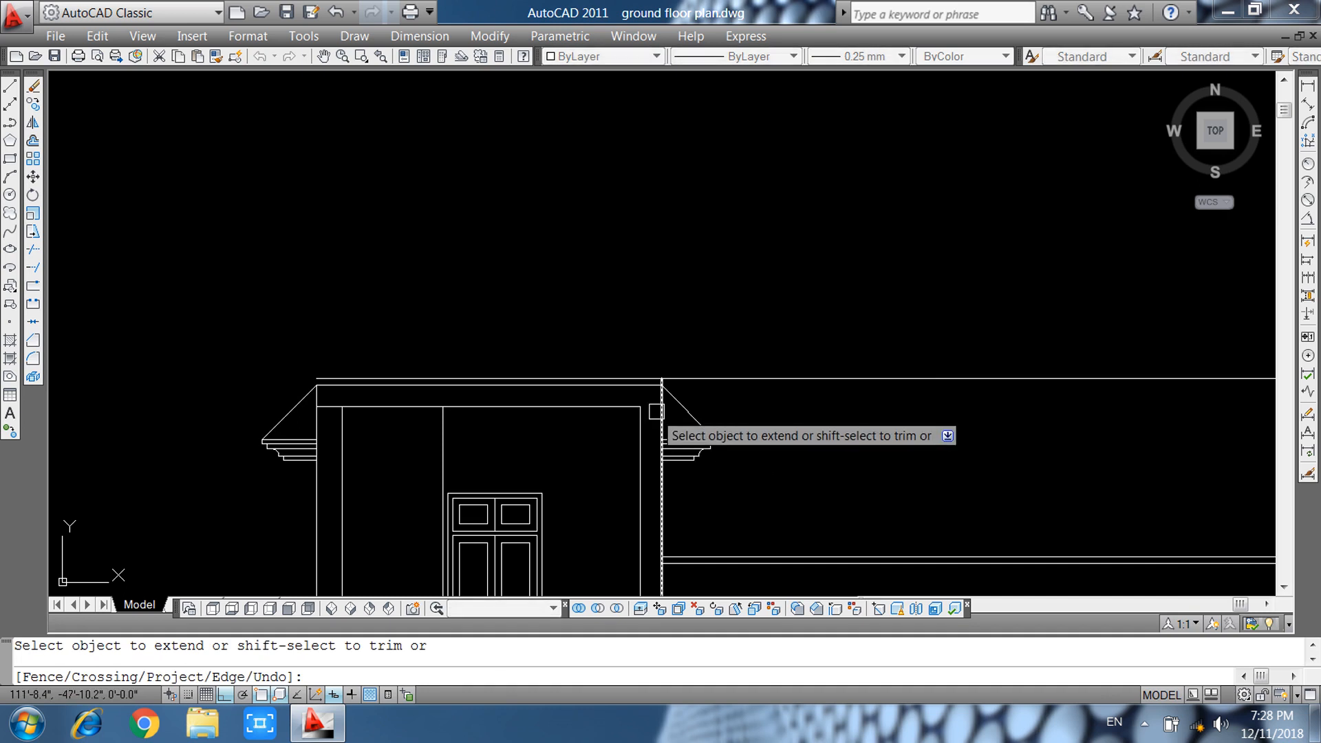
scroll(317, 399, up, 1)
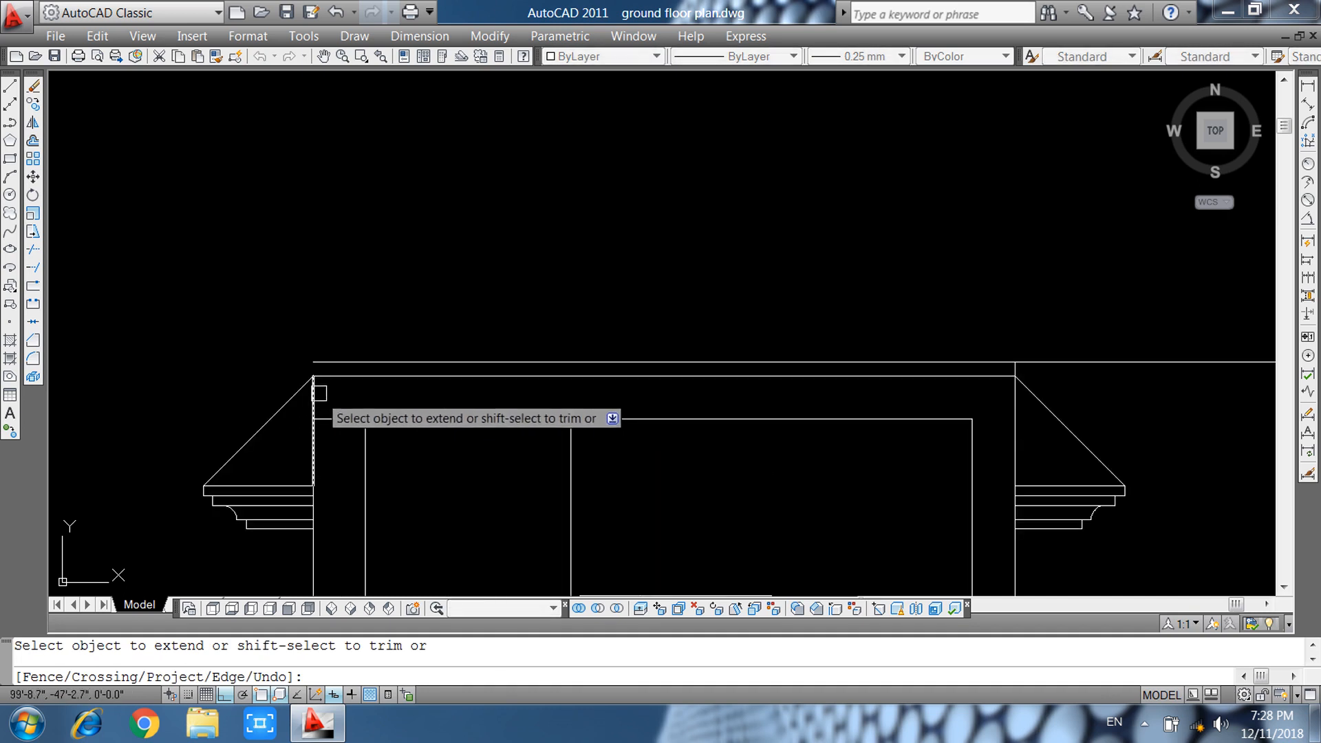
key(Escape)
key(Escape)
scroll(334, 389, down, 2)
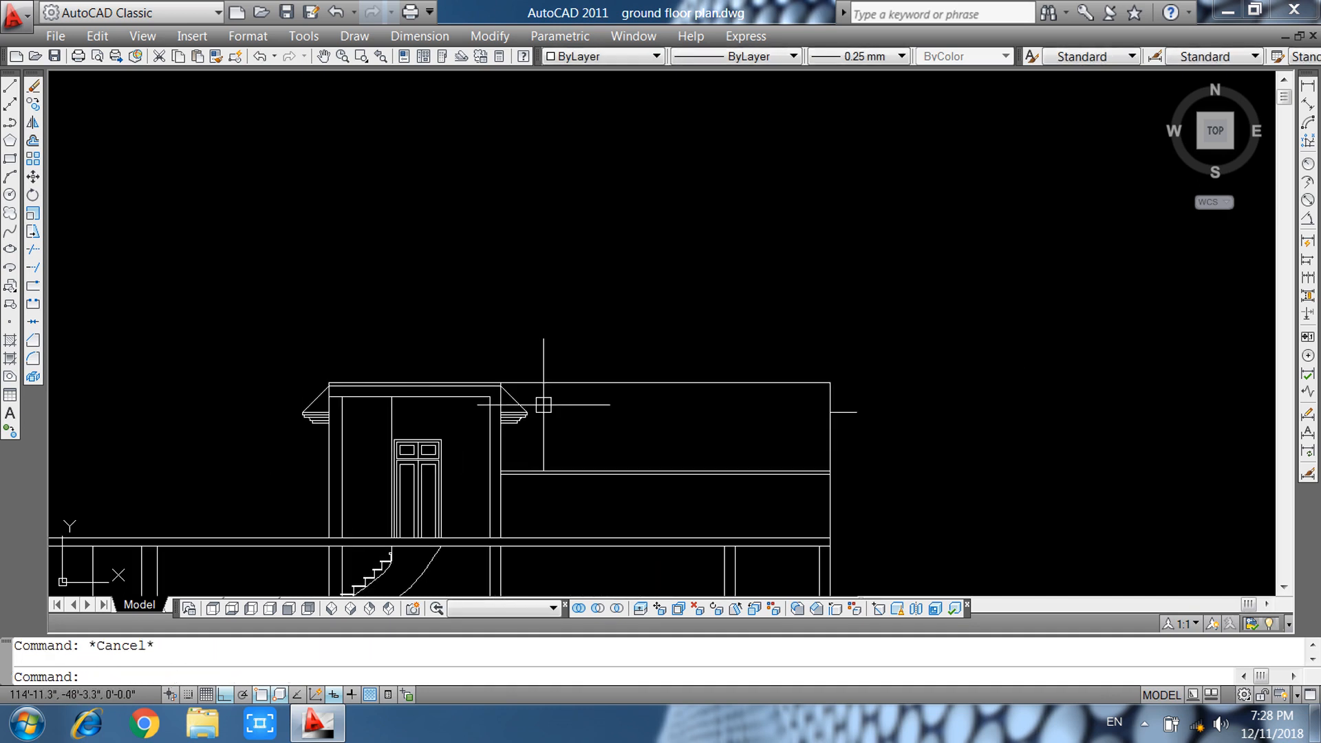
Trim the upper roof line beyond the stair room and the building's right wall line above the parapet.
text(tr)
key(Return)
key(Return)
click(696, 353)
click(674, 385)
click(919, 368)
click(783, 421)
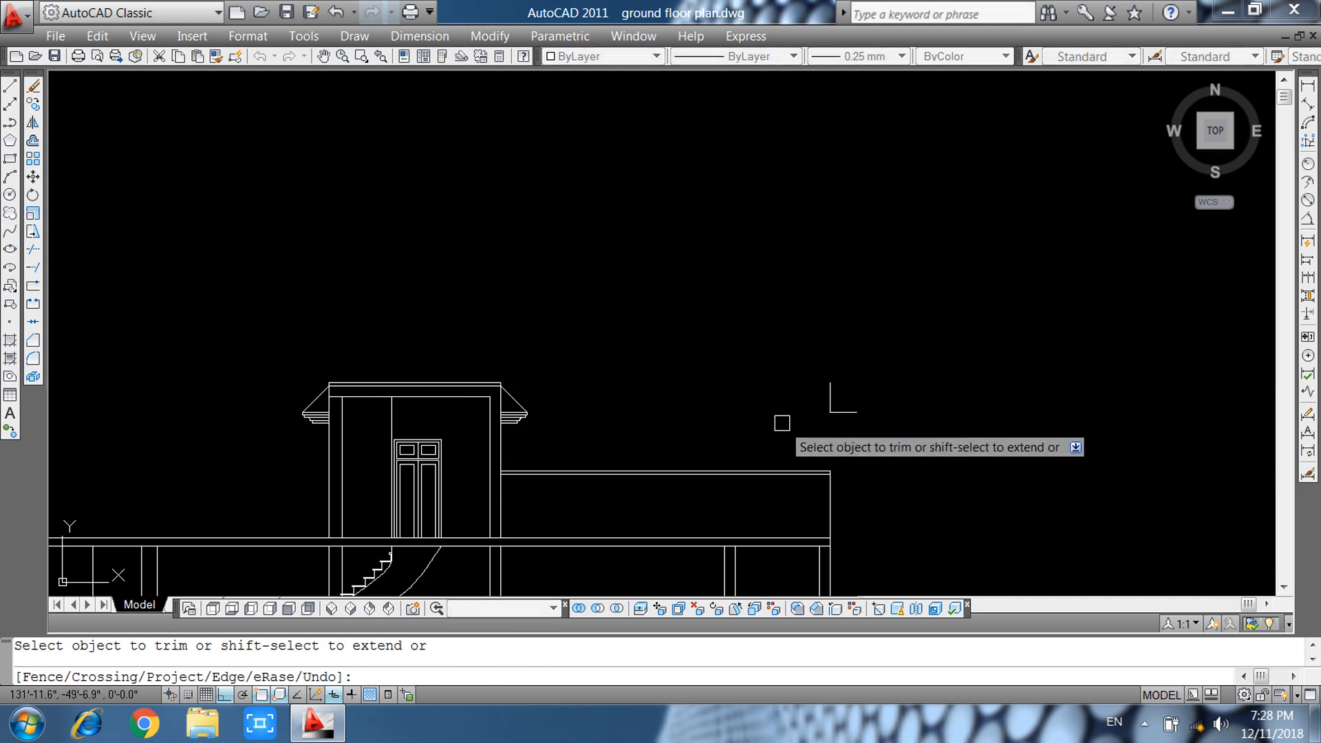
Erase the leftover vertical and short horizontal lines above the parapet at the building's right end.
key(Escape)
click(910, 355)
click(809, 403)
key(Delete)
click(937, 372)
click(739, 445)
scroll(828, 421, down, 1)
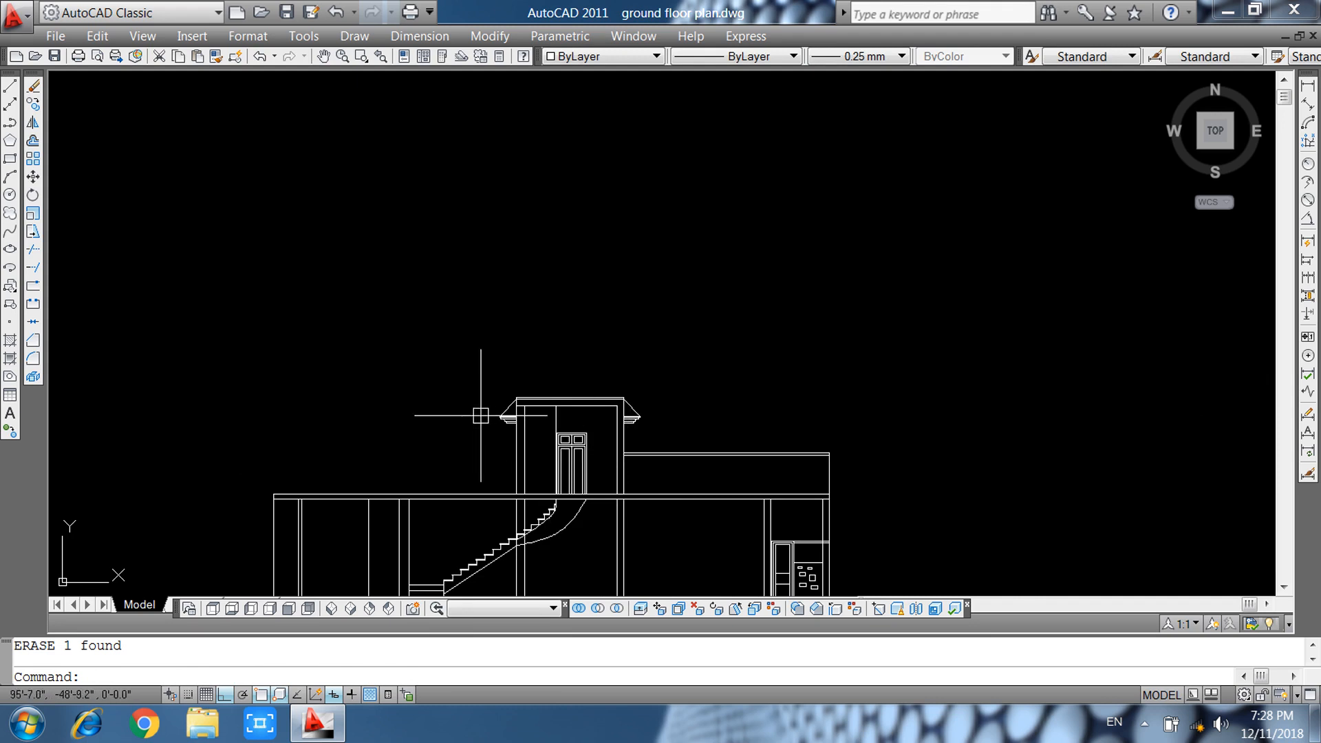
Offset the stair room's upper roof line 4' upward.
scroll(623, 401, up, 2)
scroll(672, 400, up, 2)
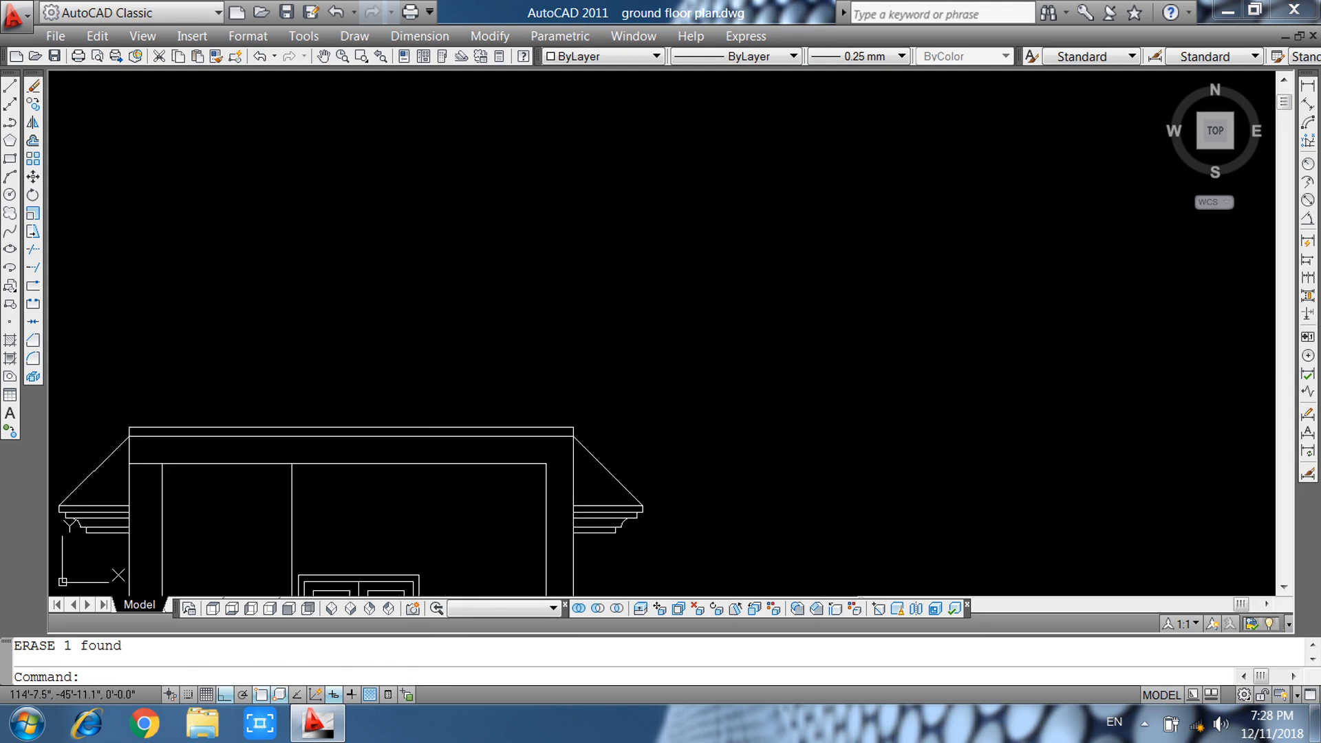
text(o)
key(Return)
text(4')
key(Return)
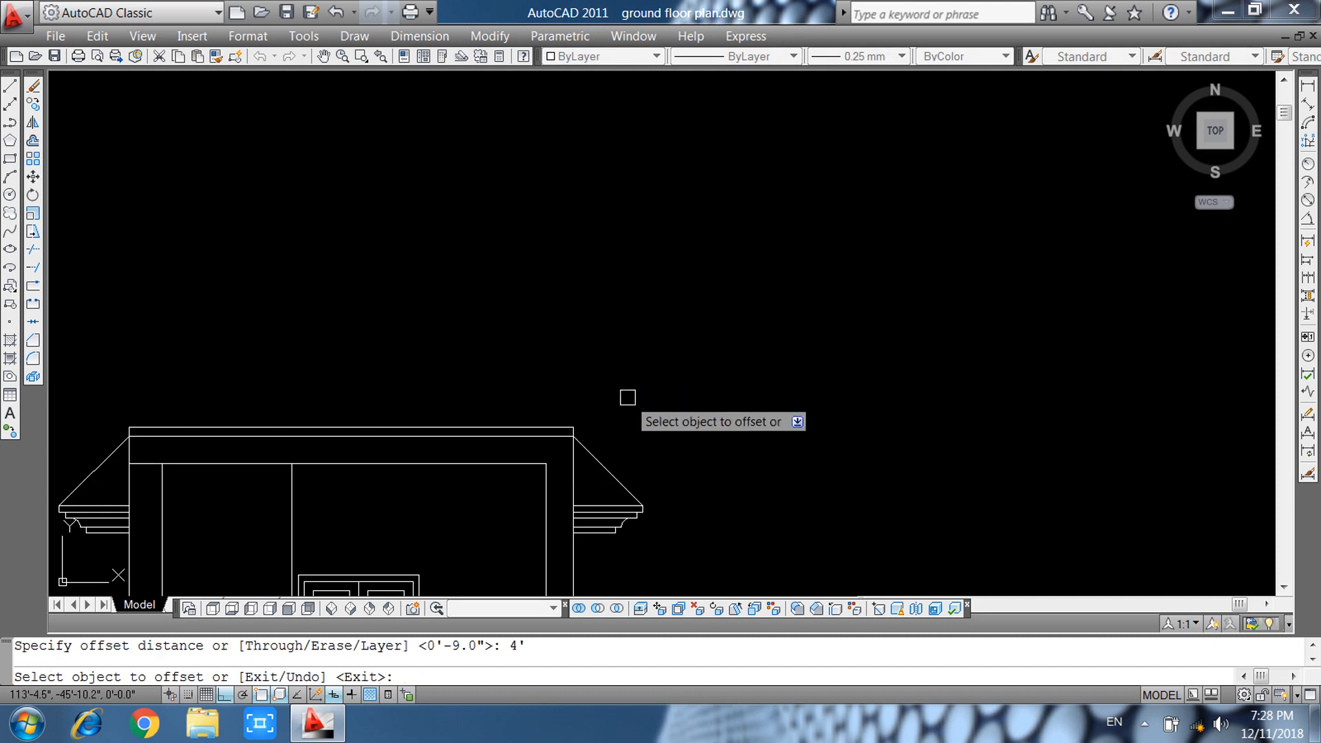
click(536, 425)
click(515, 370)
key(Escape)
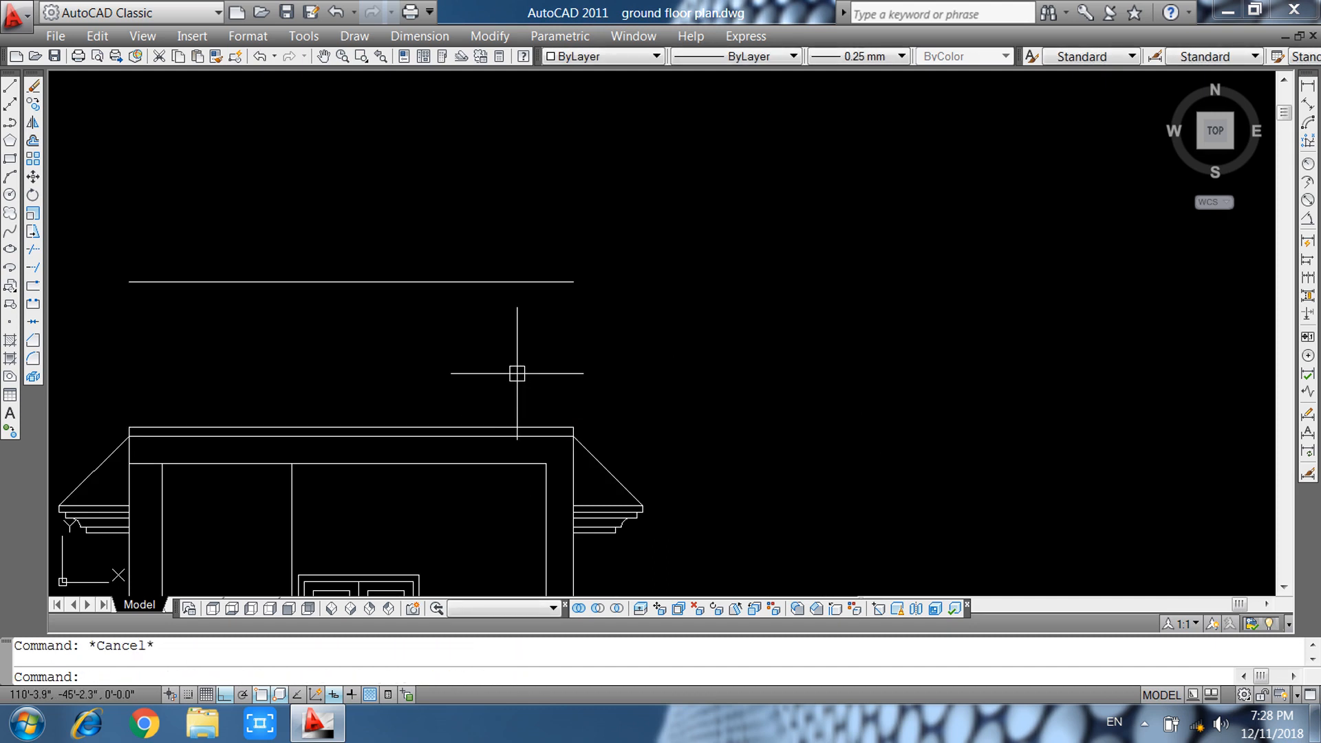
Offset the new horizontal line above the stair room roof 5" upward.
text(o)
key(Return)
text(5)
key(Return)
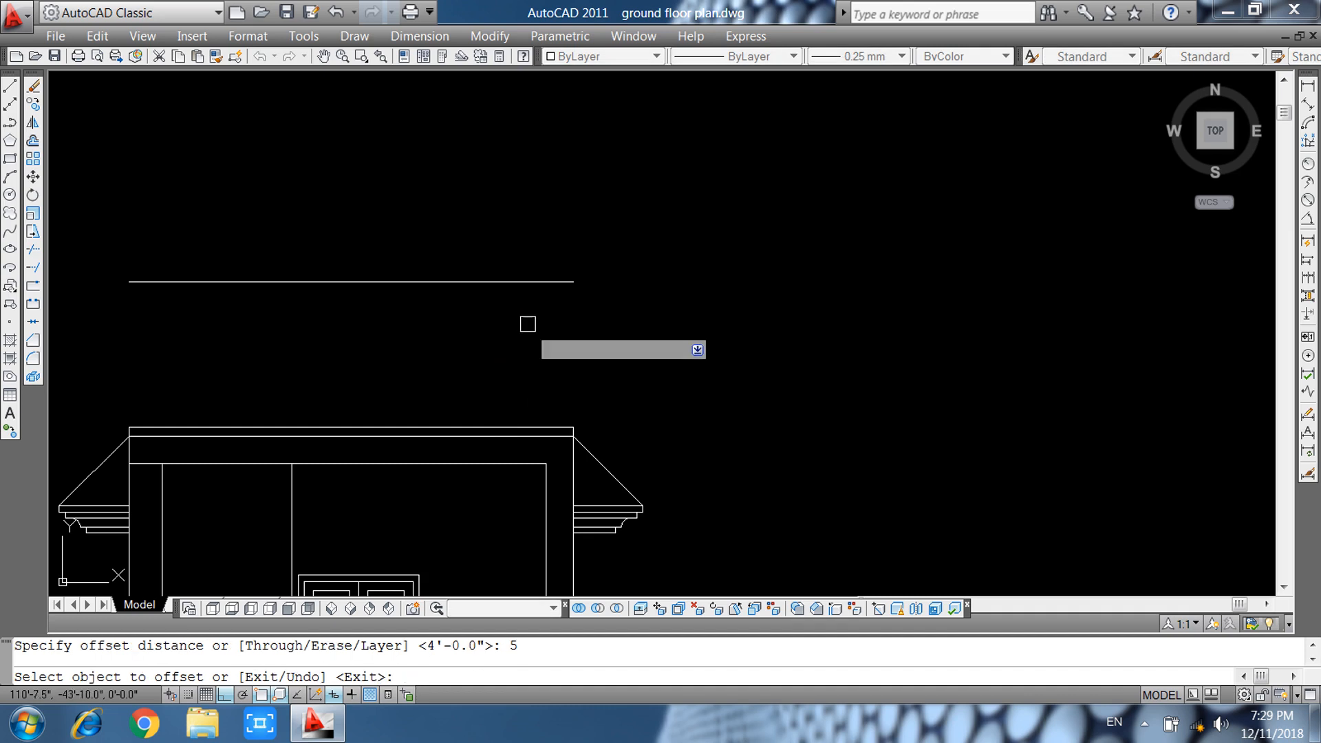
click(522, 281)
click(527, 226)
key(Escape)
Offset the topmost horizontal line 6" upward.
text(o)
key(Return)
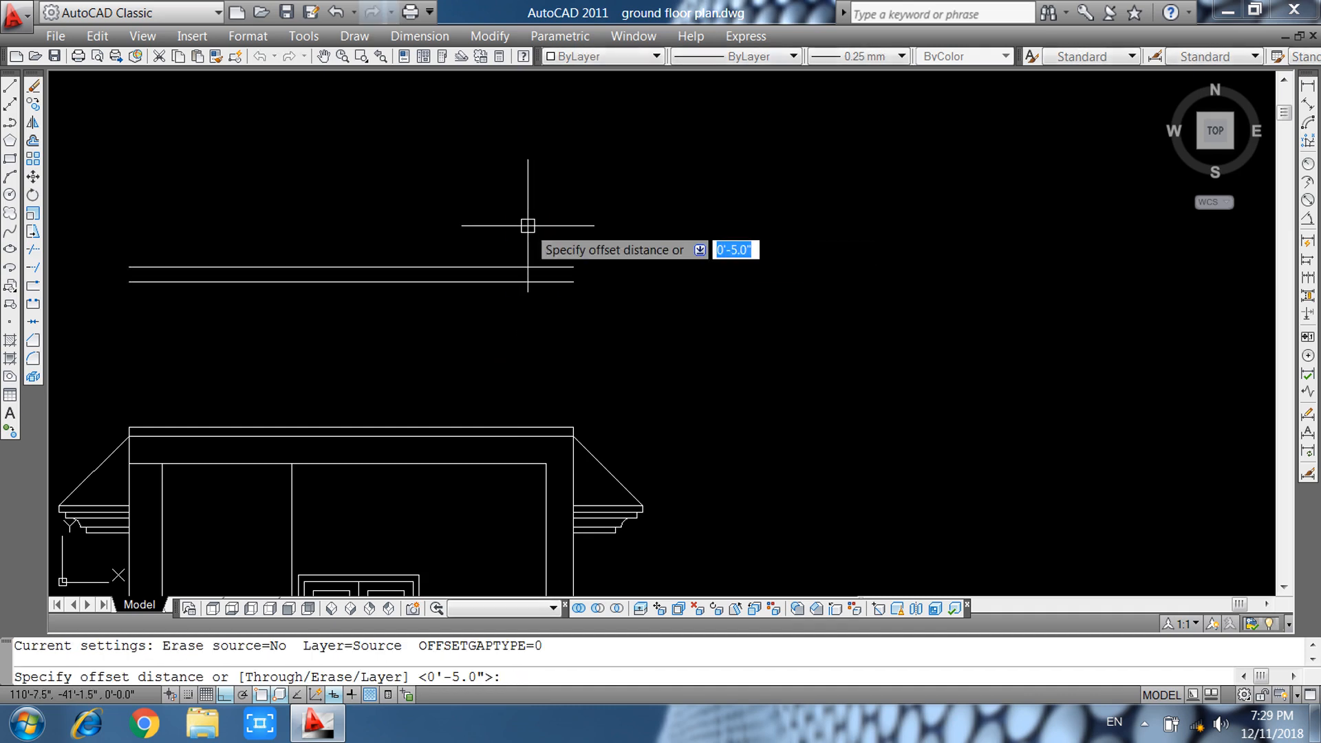
text(6)
key(Return)
click(527, 267)
click(528, 244)
key(Escape)
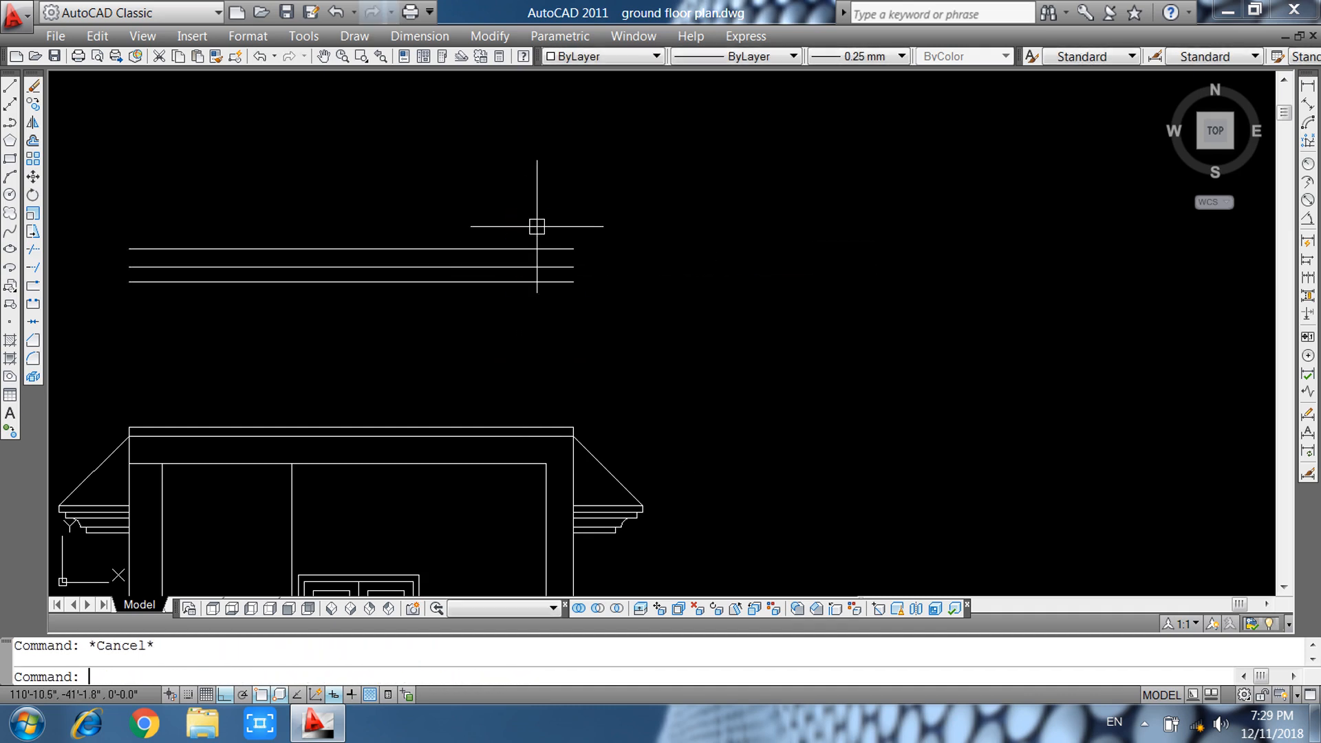
Draw a vertical line from the roof's upper right corner to the right end of the topmost horizontal line.
text(l)
key(Return)
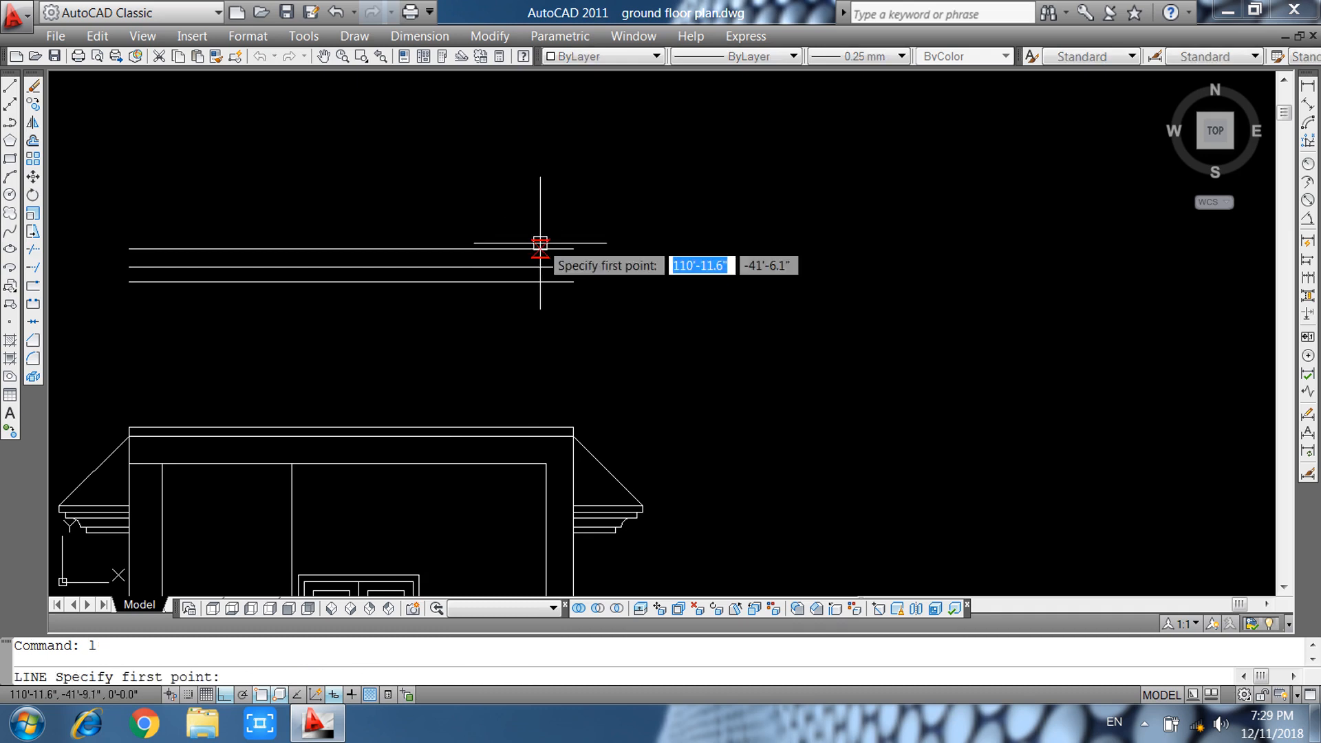
click(573, 427)
click(572, 248)
key(Escape)
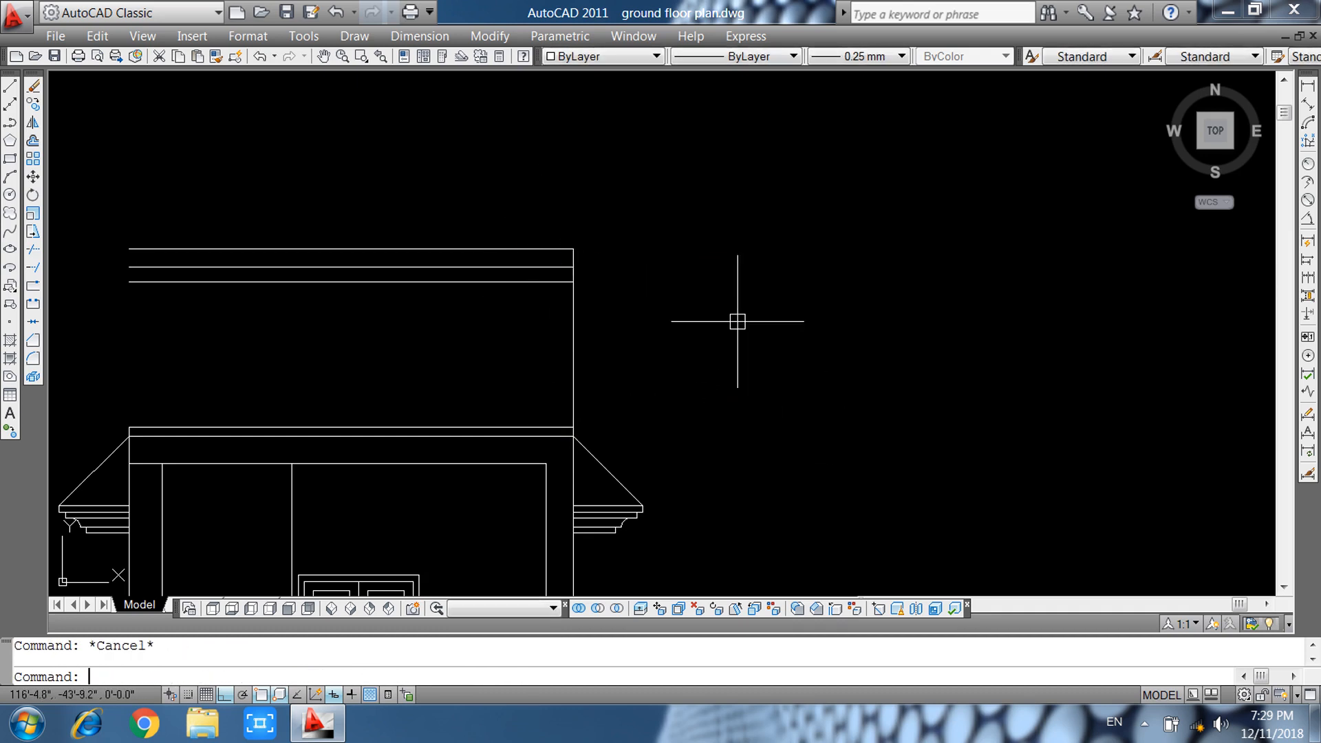
Place a vertical construction line through the left face of the wall above the curved stair in the floor plan.
scroll(743, 333, down, 3)
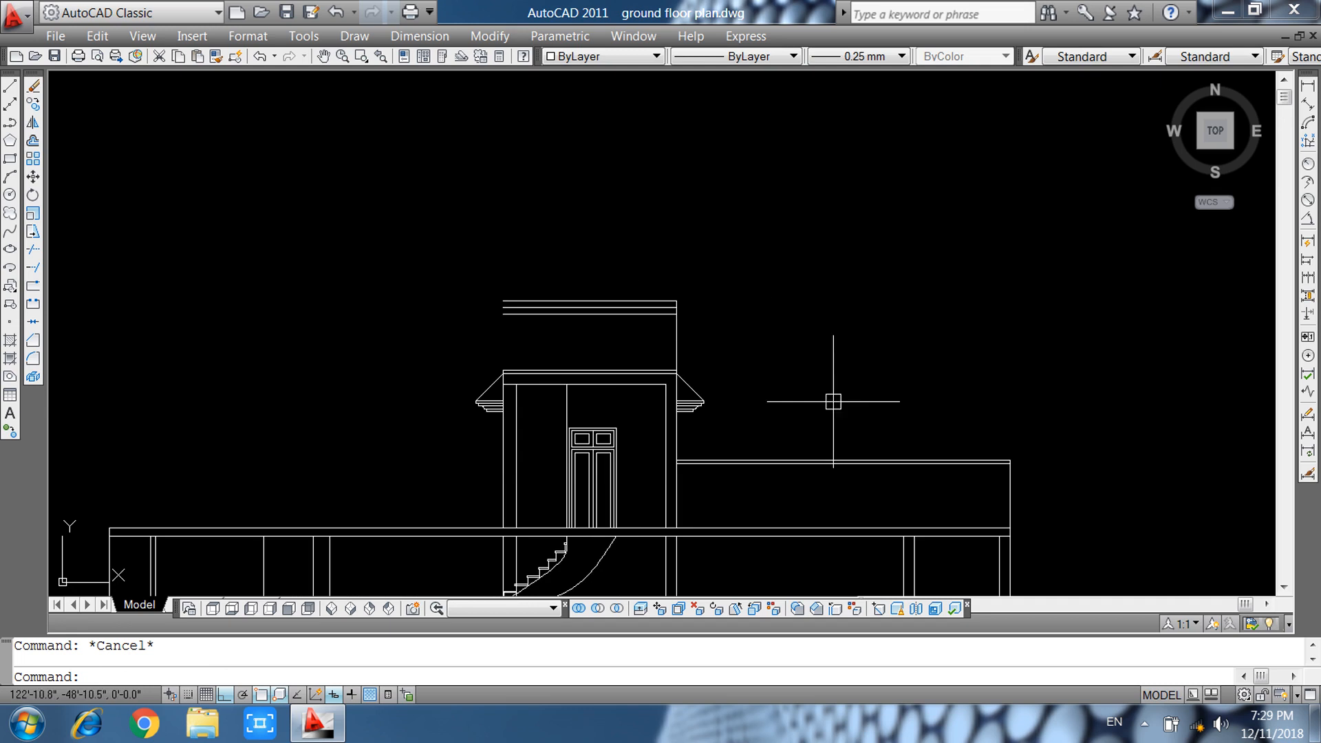
text(xl)
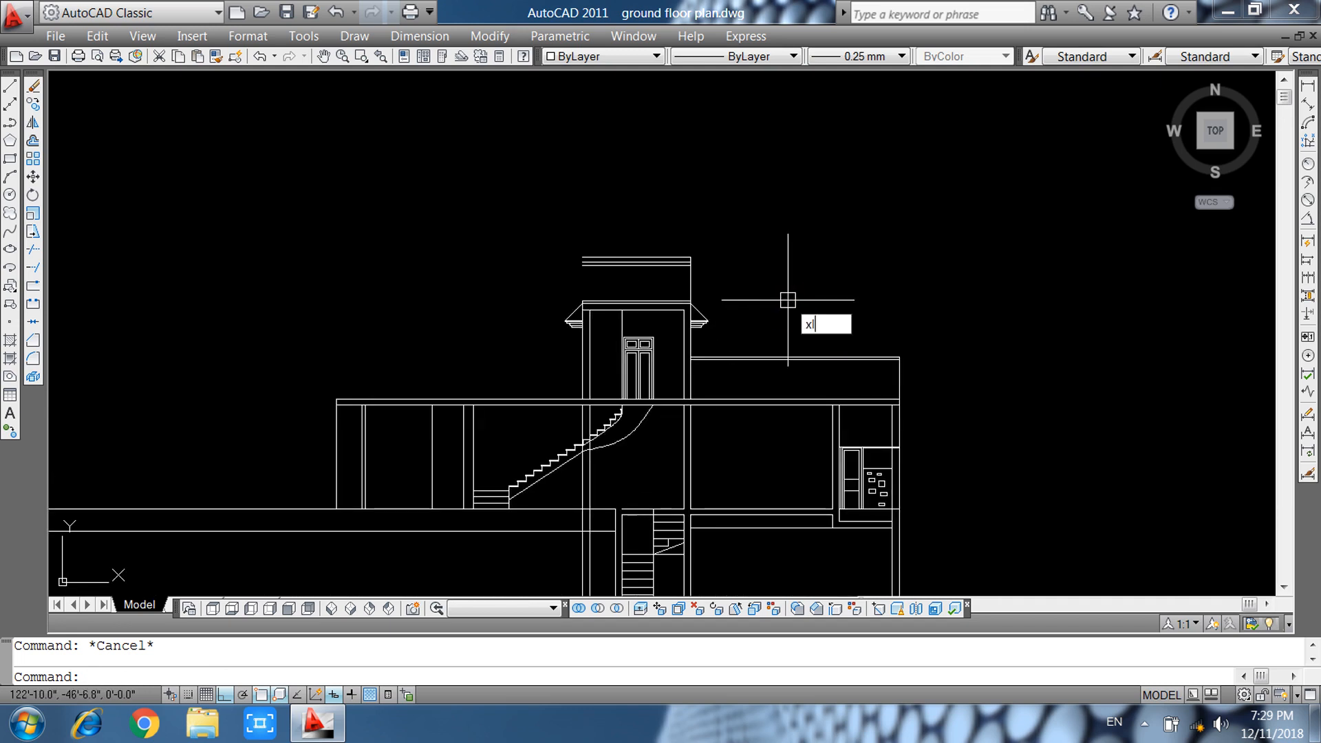
key(Return)
text(v)
key(Return)
scroll(784, 413, down, 5)
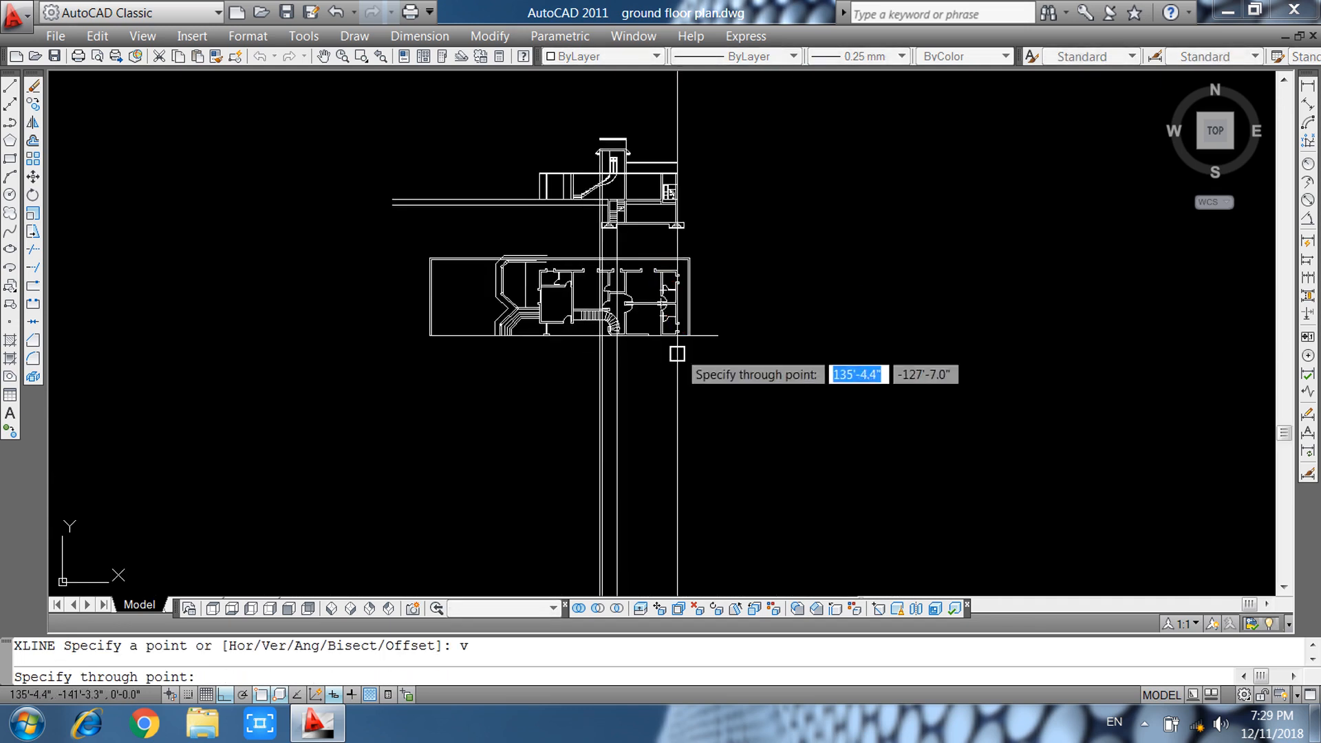
scroll(674, 323, down, 5)
scroll(664, 378, up, 15)
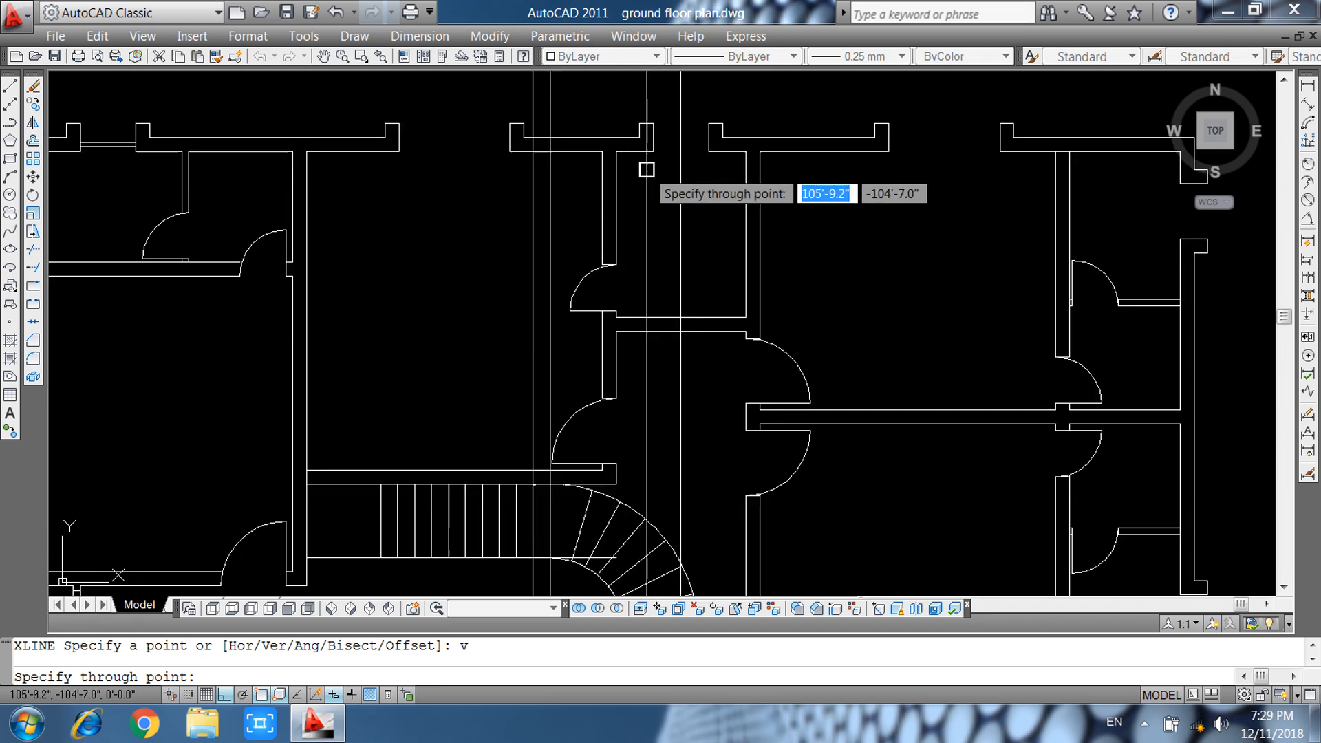
scroll(640, 192, up, 3)
click(554, 127)
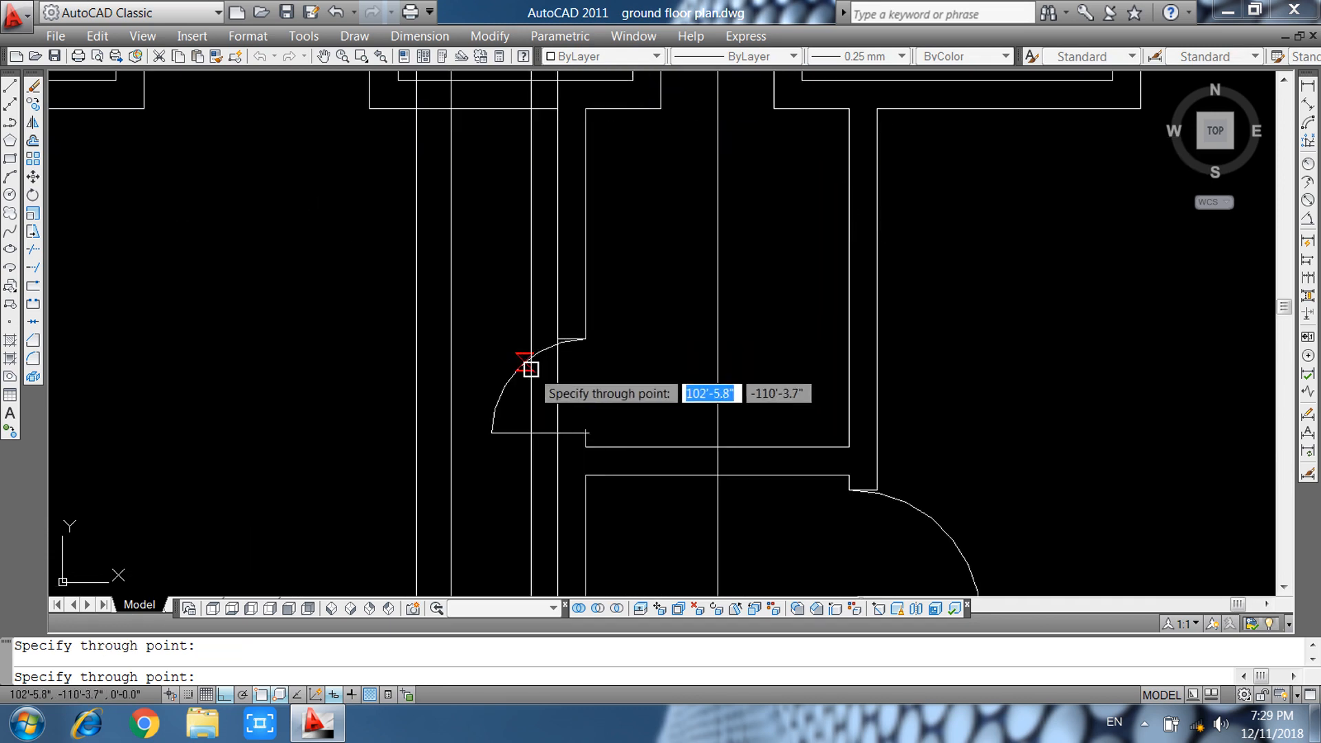
scroll(541, 380, down, 5)
scroll(601, 360, down, 5)
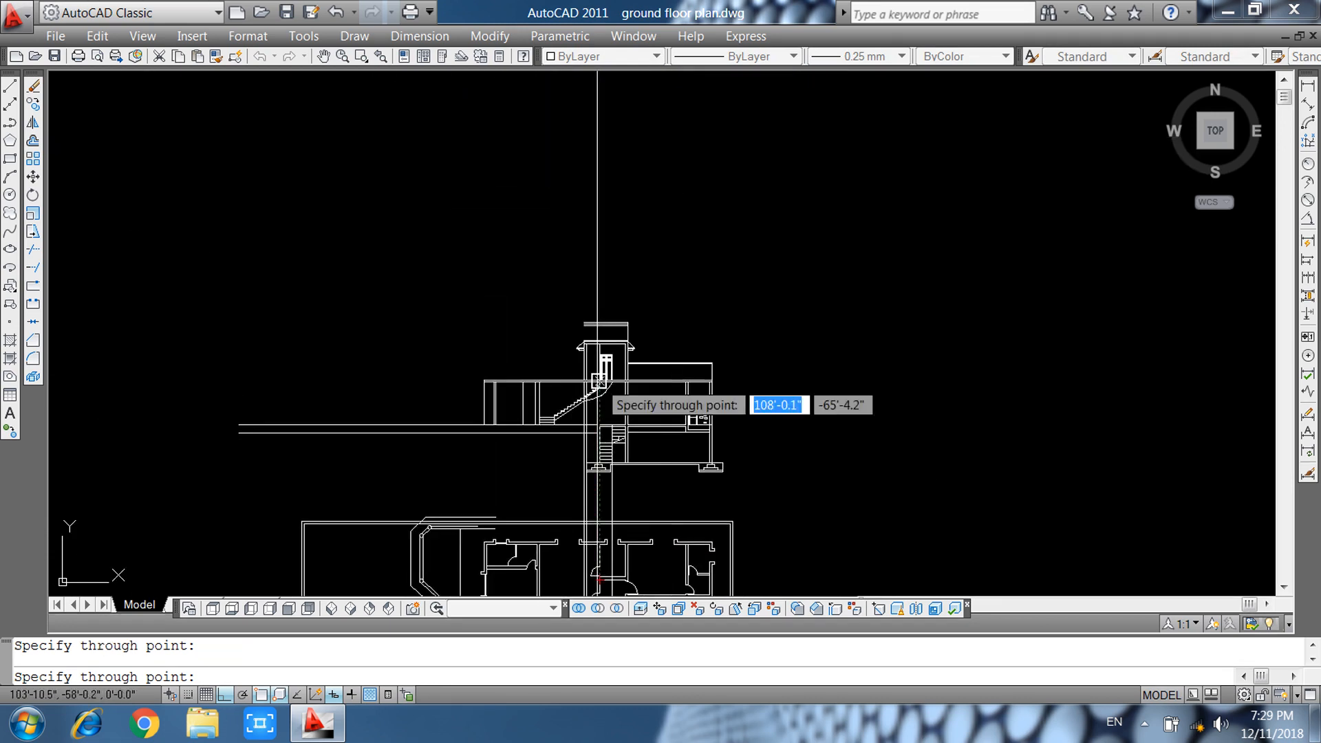
scroll(669, 476, up, 6)
key(Escape)
Trim the construction line and the three horizontal lines into a rectangular outline above the roof, clearing the construction line's remainder below.
text(tr)
key(Return)
key(Return)
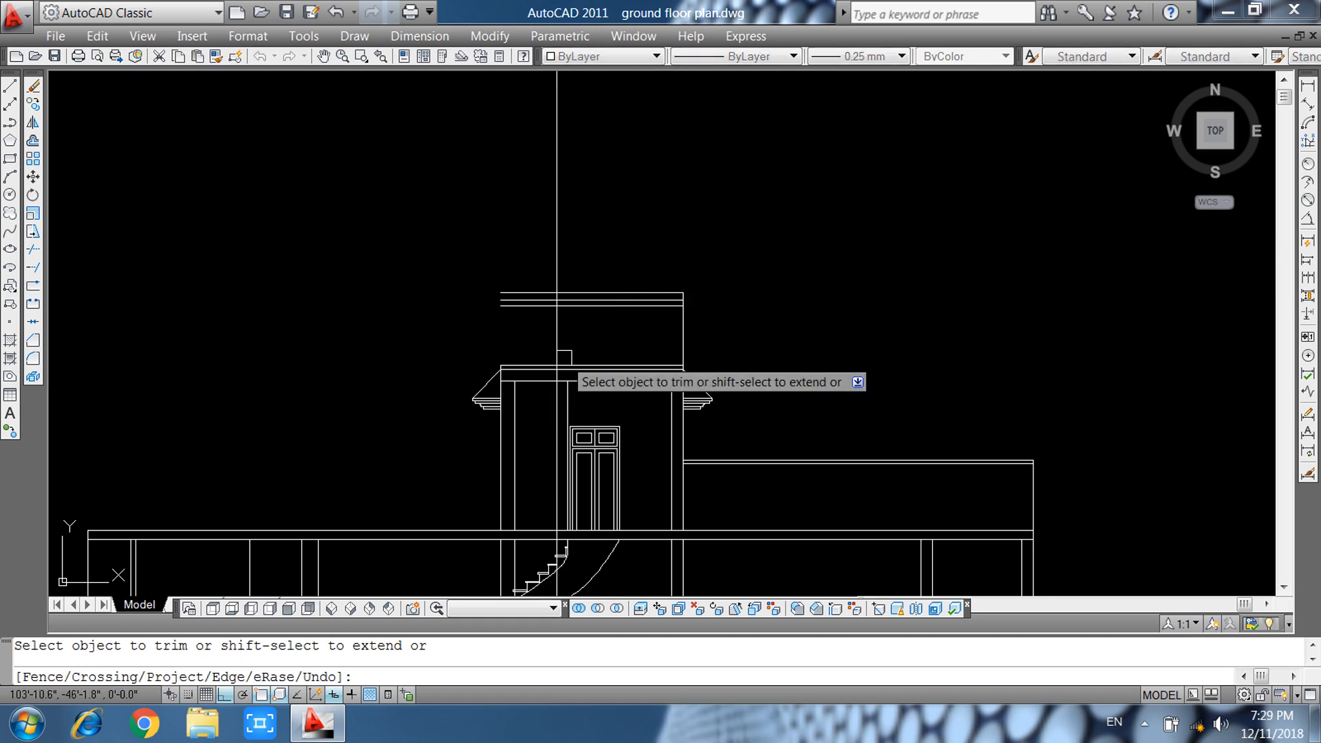
scroll(531, 378, up, 8)
scroll(517, 465, down, 5)
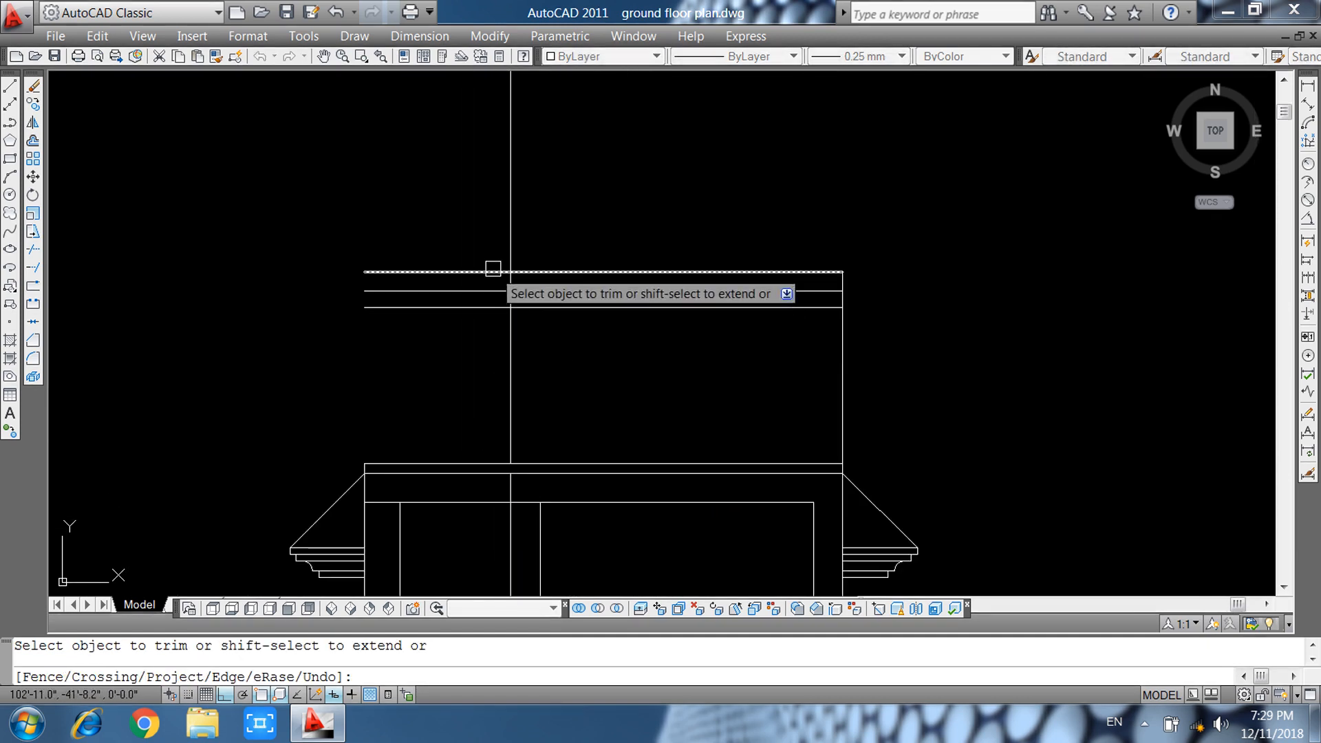
click(490, 239)
click(452, 373)
click(547, 224)
click(467, 239)
key(Escape)
key(Escape)
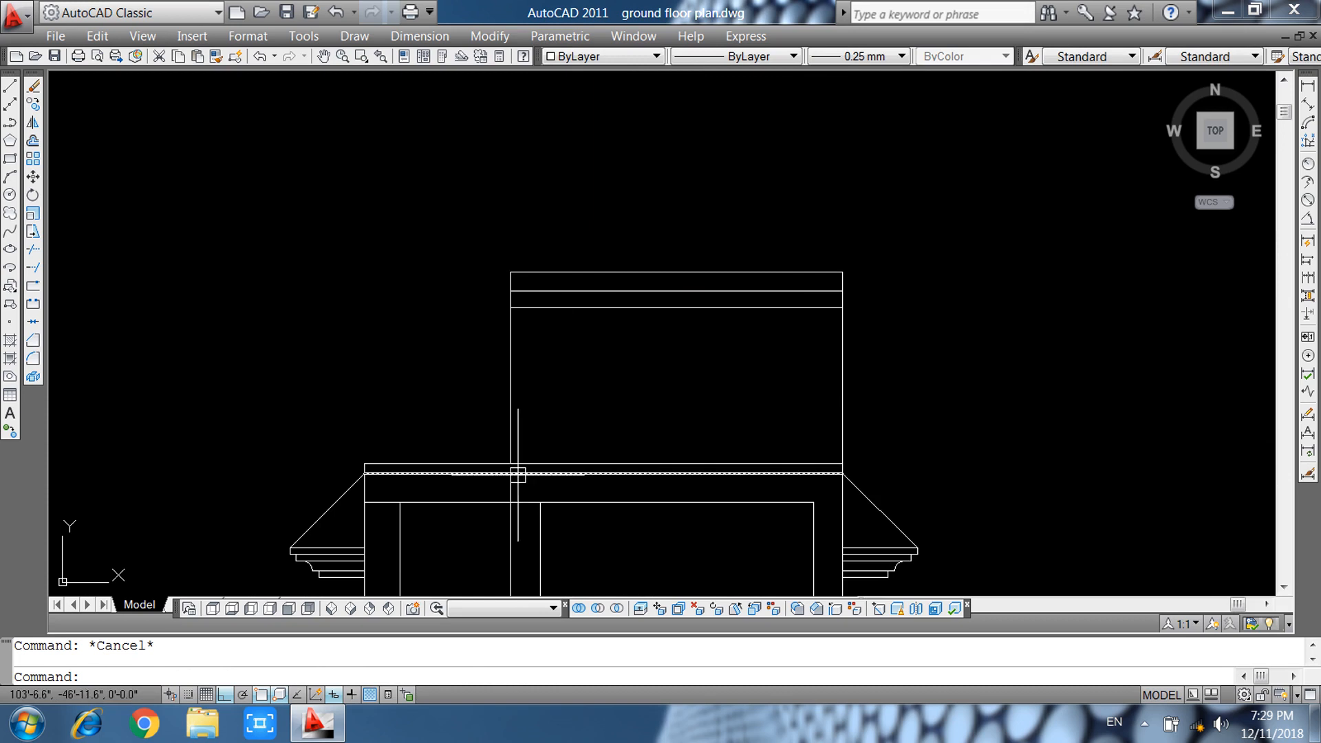
middle_drag(713, 378, 492, 430)
key(Escape)
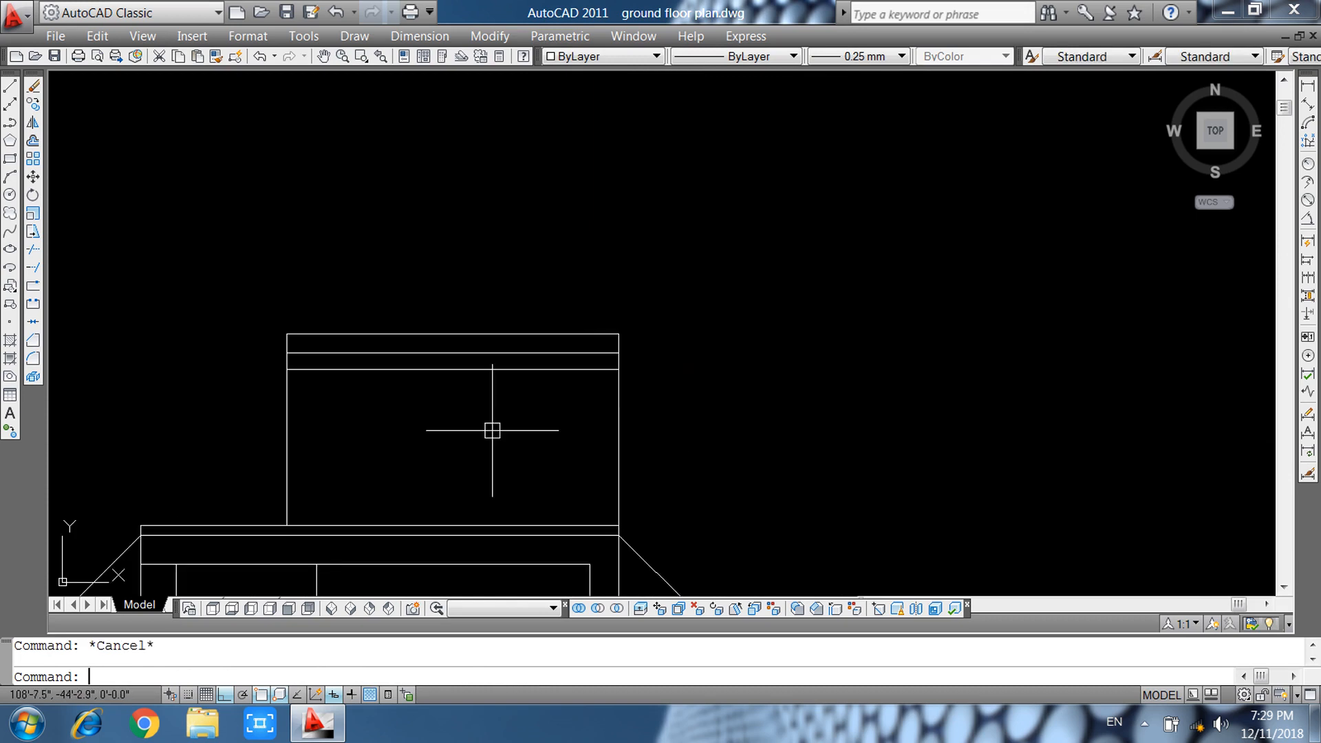
Draw a short horizontal line outward from the right end of the middle line in the outline above the roof.
text(l)
key(Return)
scroll(592, 353, up, 5)
click(650, 381)
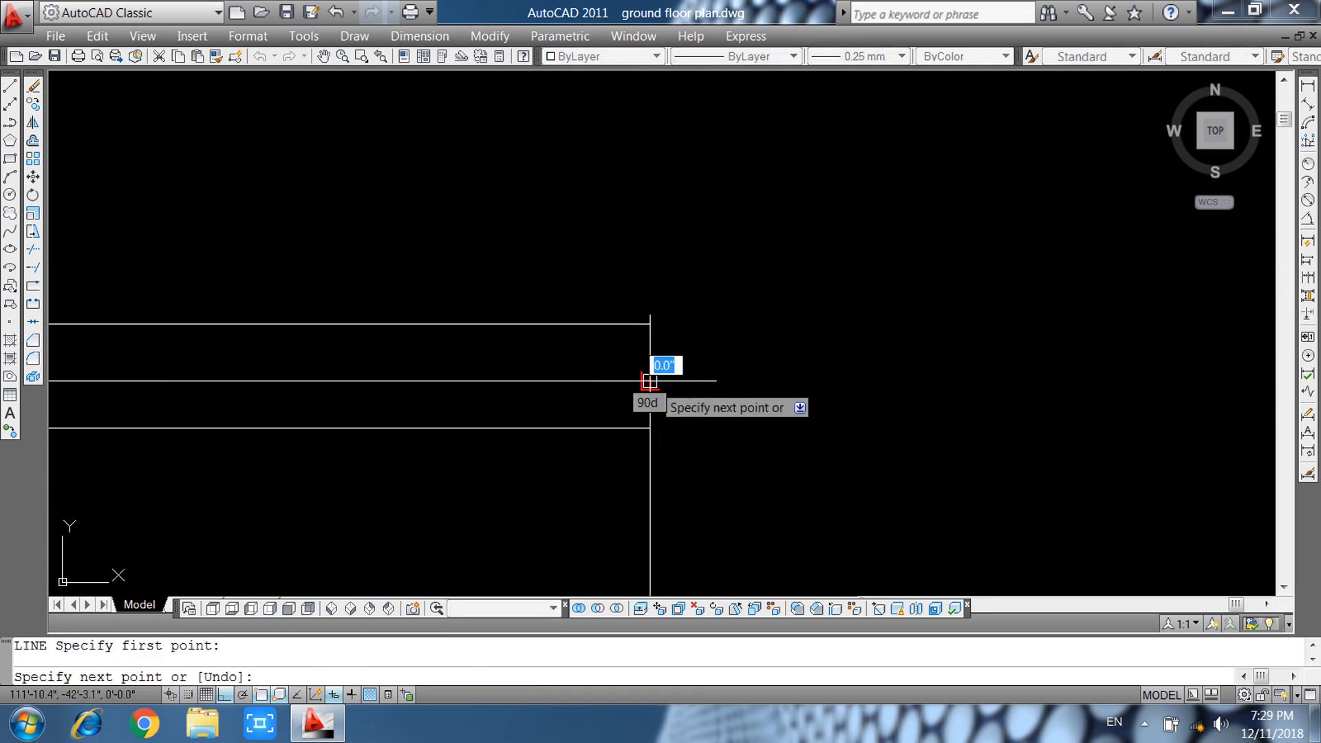
click(735, 392)
key(Escape)
Start the stepped moulding at the short line's outer end with segments of 1.5" down and 1.5" inward.
text(l)
key(Return)
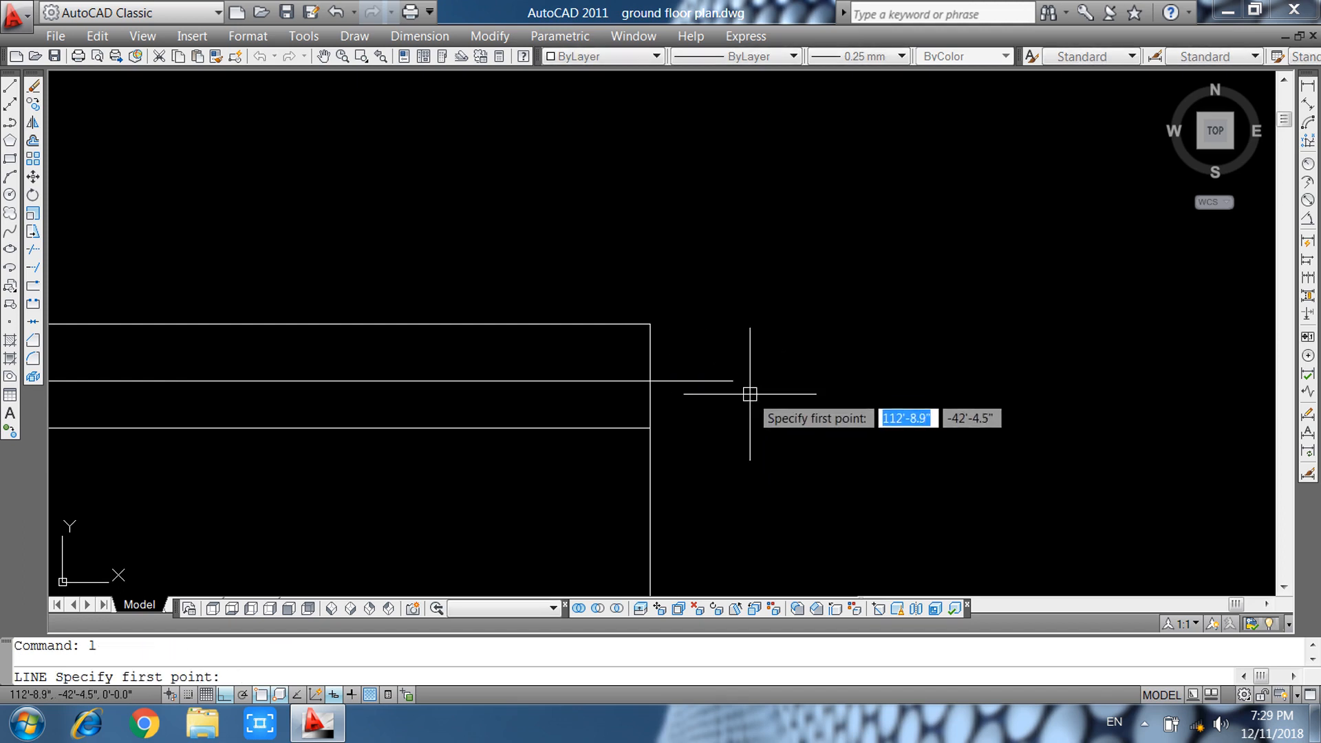
click(733, 380)
text(1.5)
key(Return)
scroll(705, 406, up, 5)
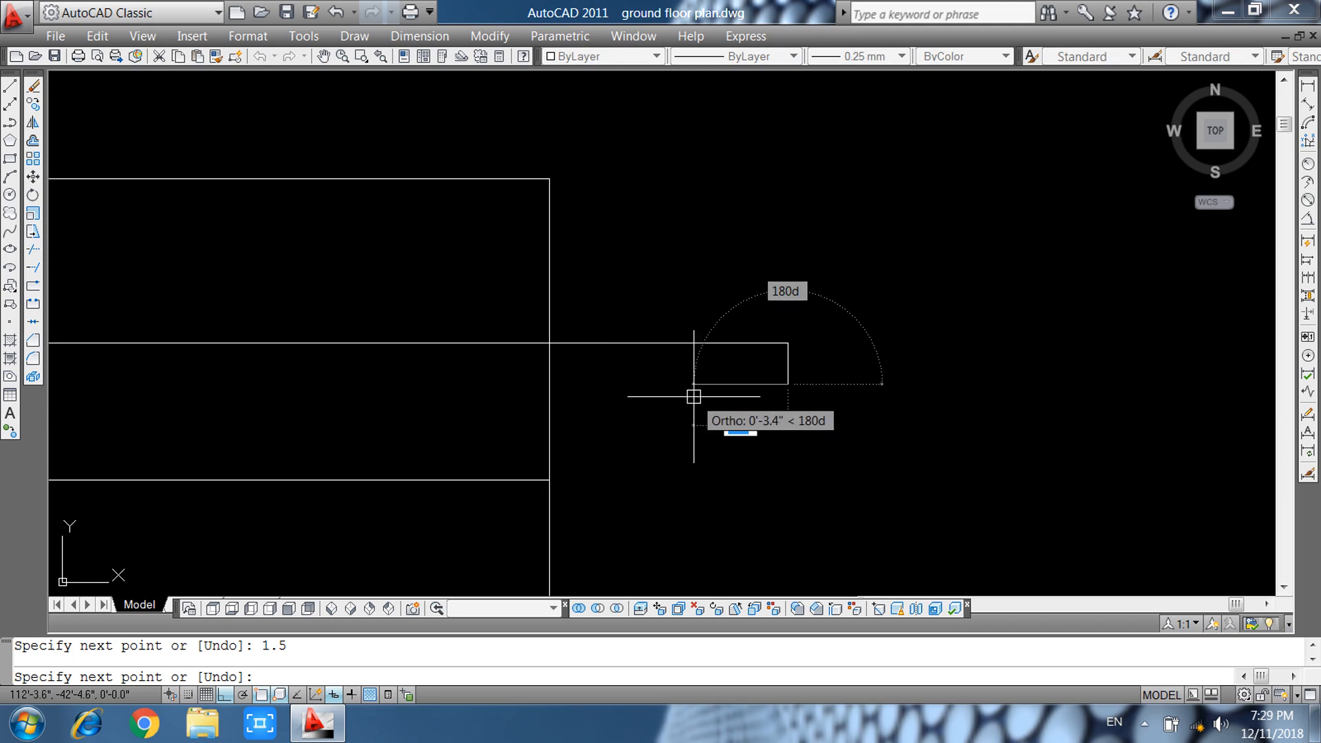
key(Return)
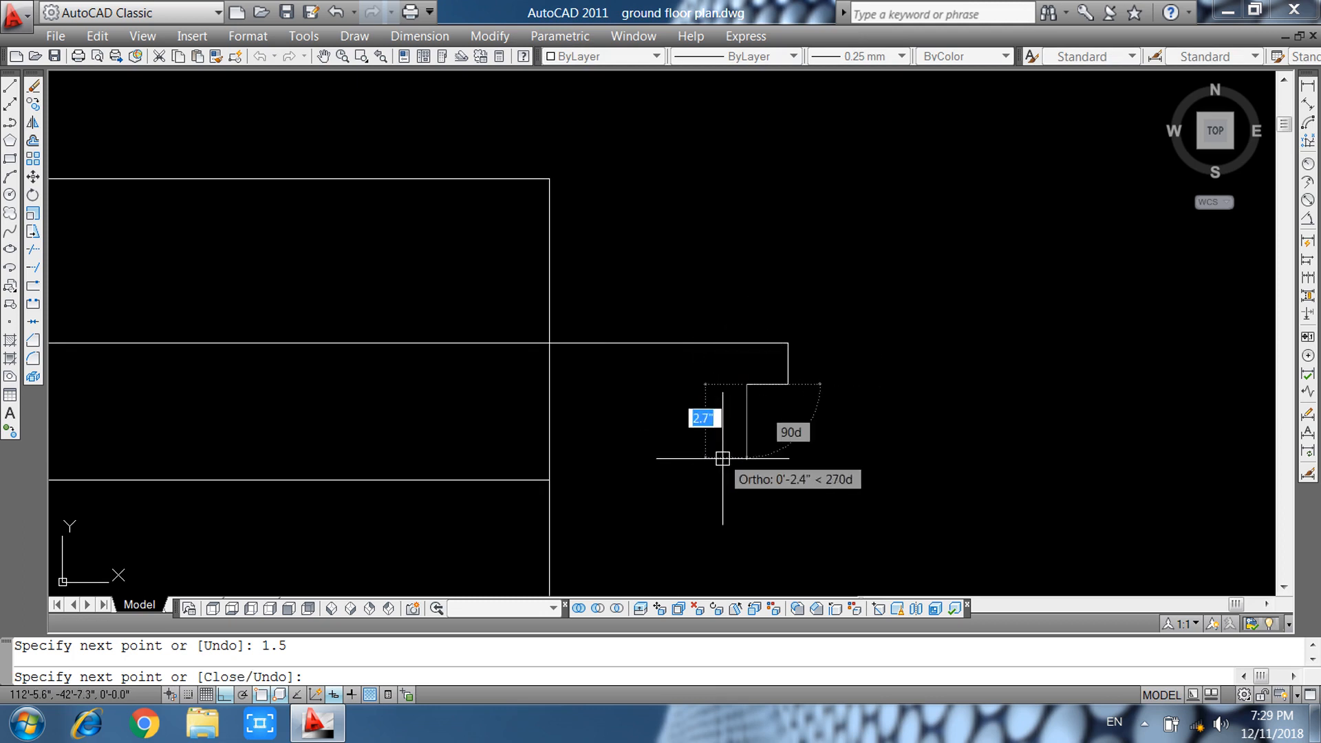
Continue the stepped moulding with alternating 1.5" down and inward segments, closing it horizontally against the outline's side edge.
text(1.)
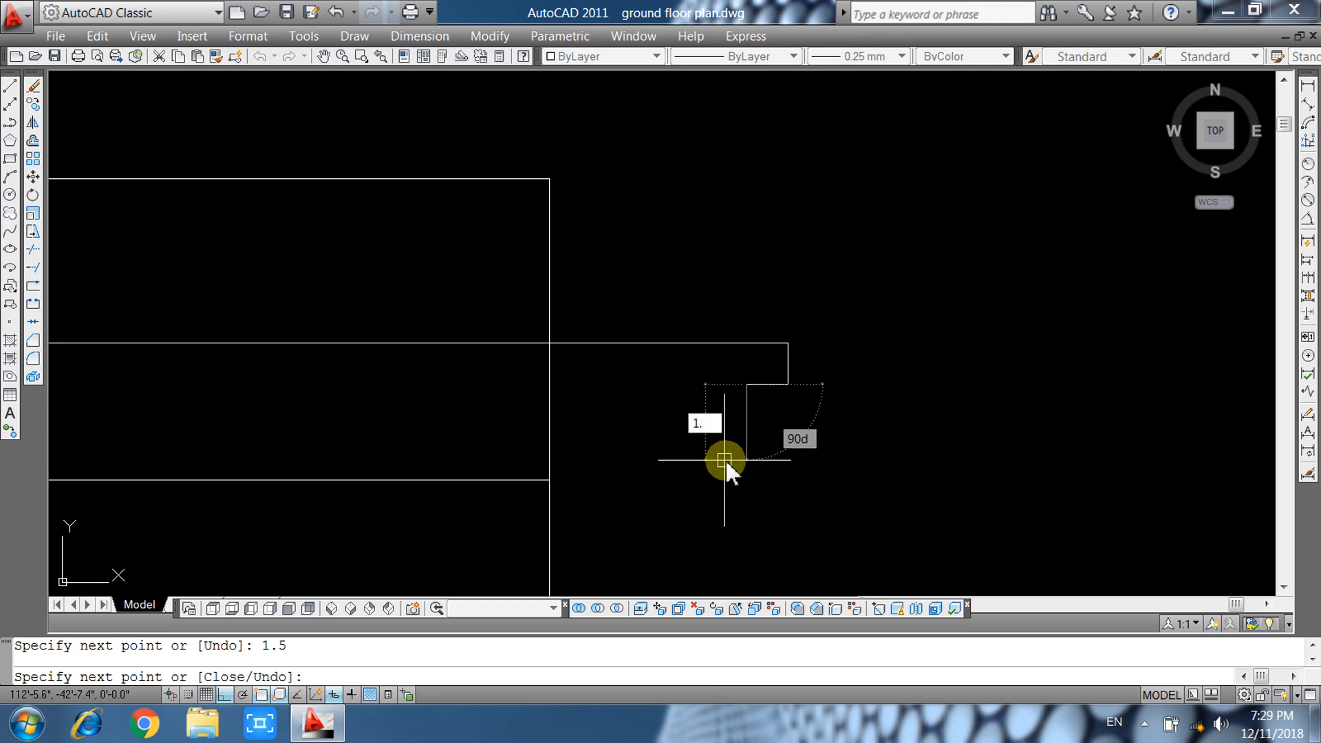
text(5)
key(Return)
text(1.5)
key(Return)
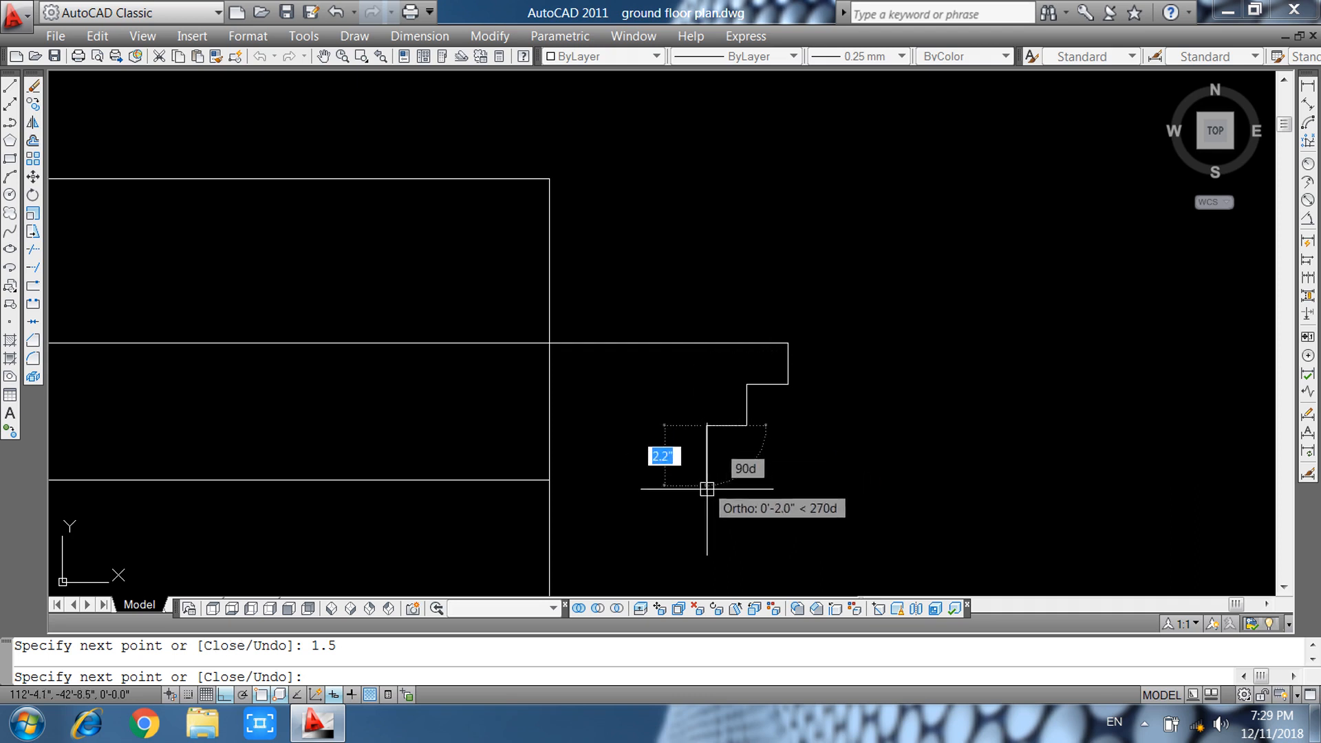
text(1.5)
key(Return)
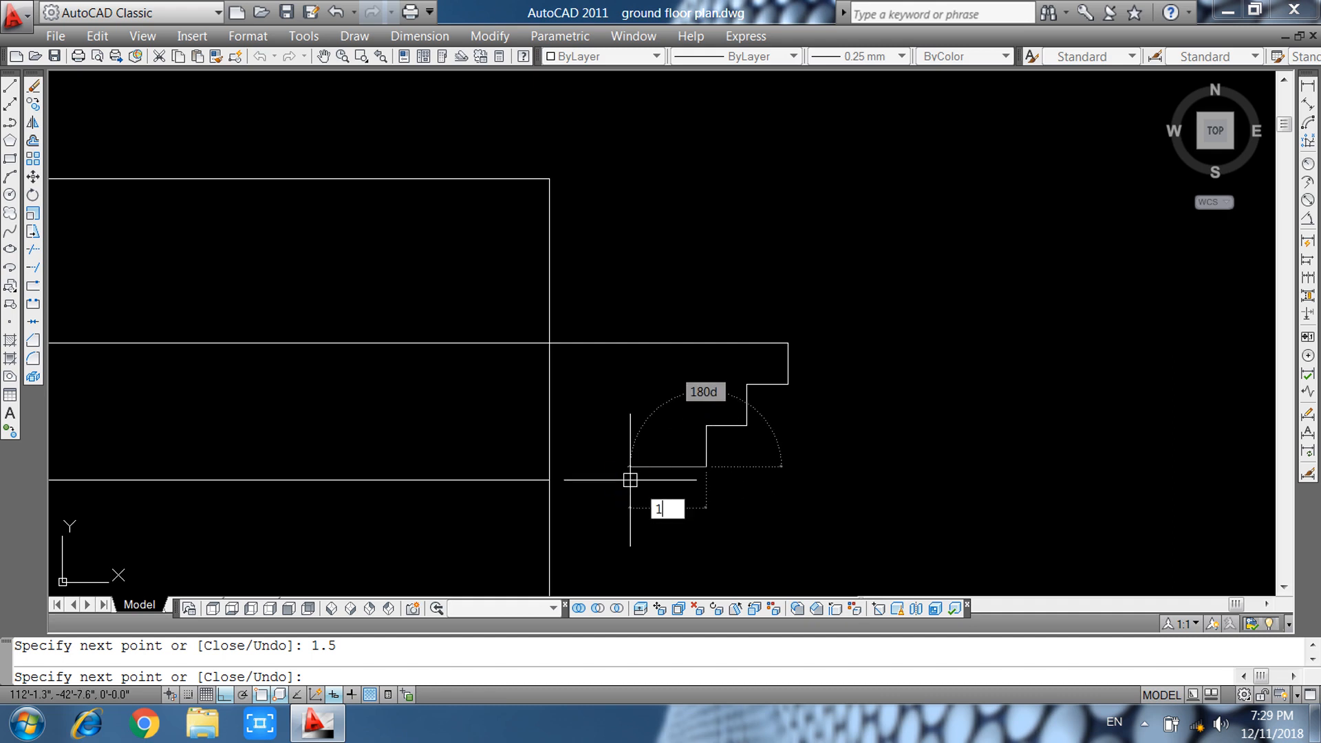
key(Return)
text(1)
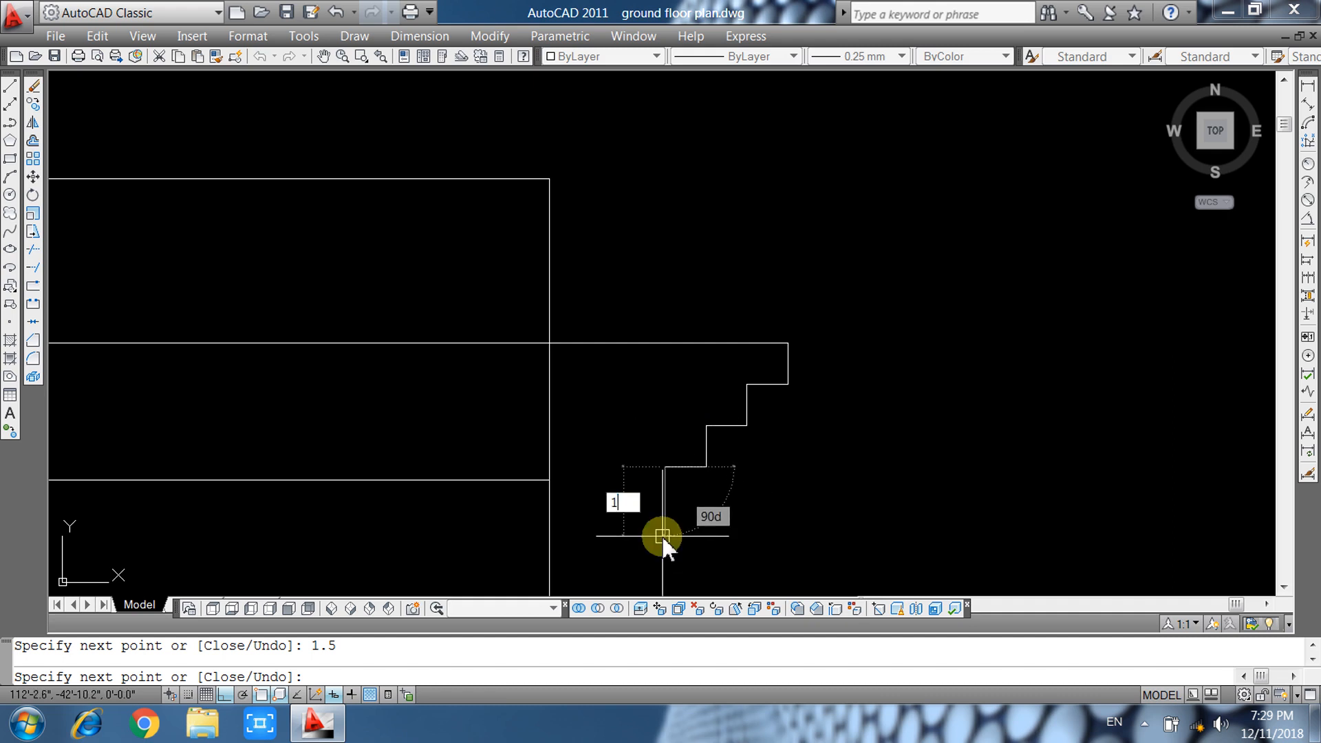
text(.5)
key(Return)
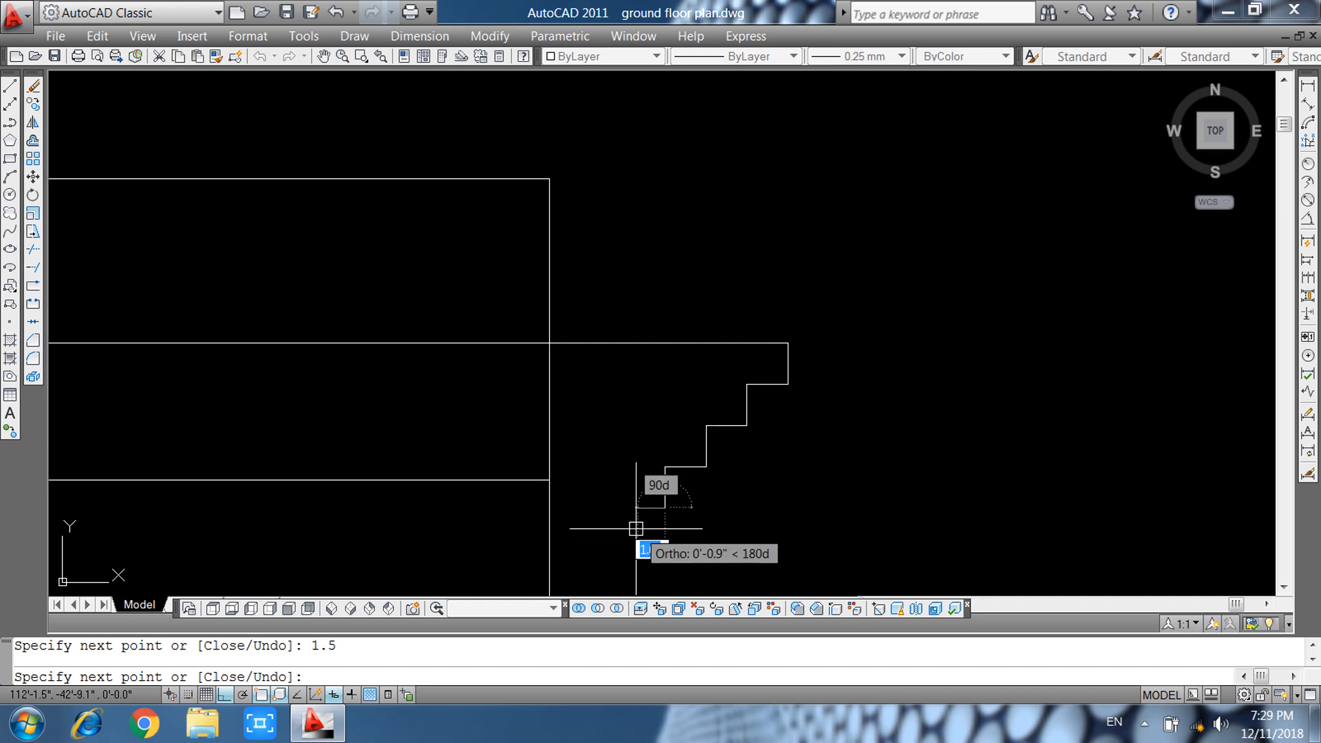
click(549, 507)
key(Return)
key(Escape)
Move the stepped part of the moulding horizontally outward, away from the rectangular outline.
scroll(707, 484, down, 4)
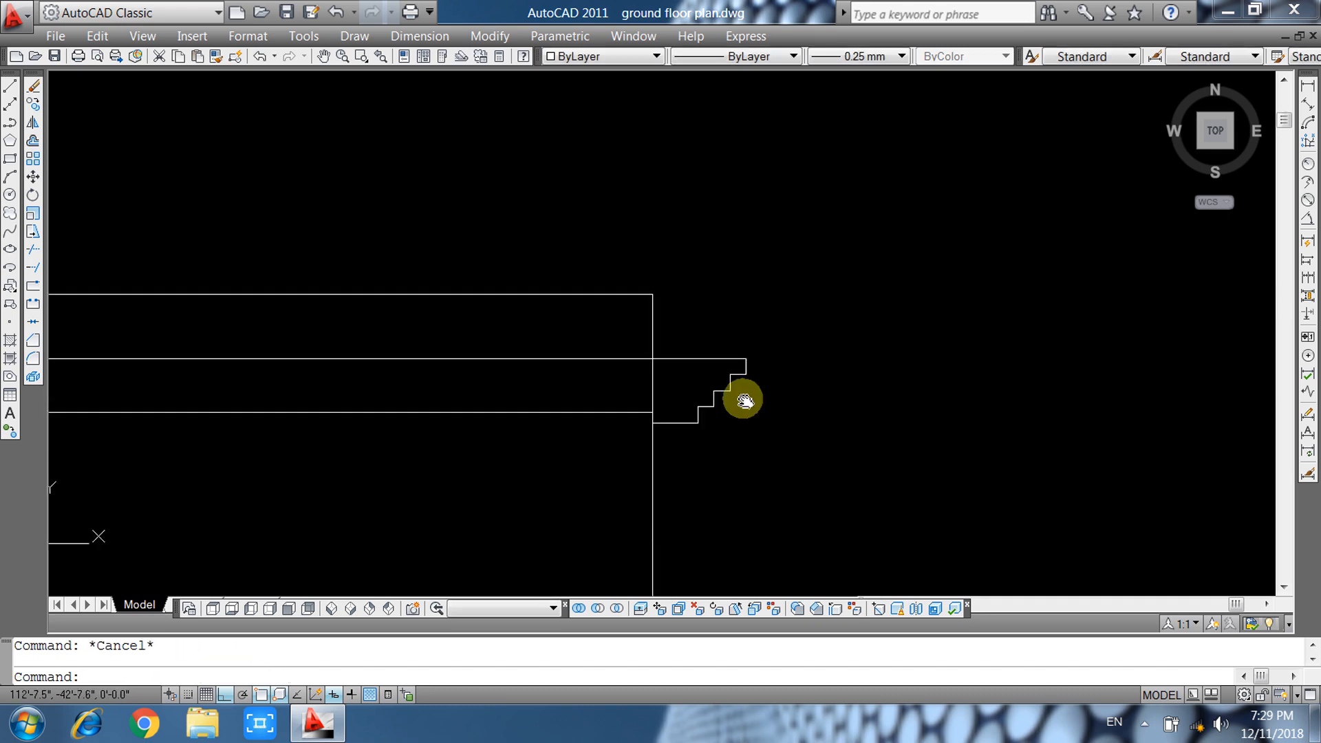
click(634, 257)
click(734, 365)
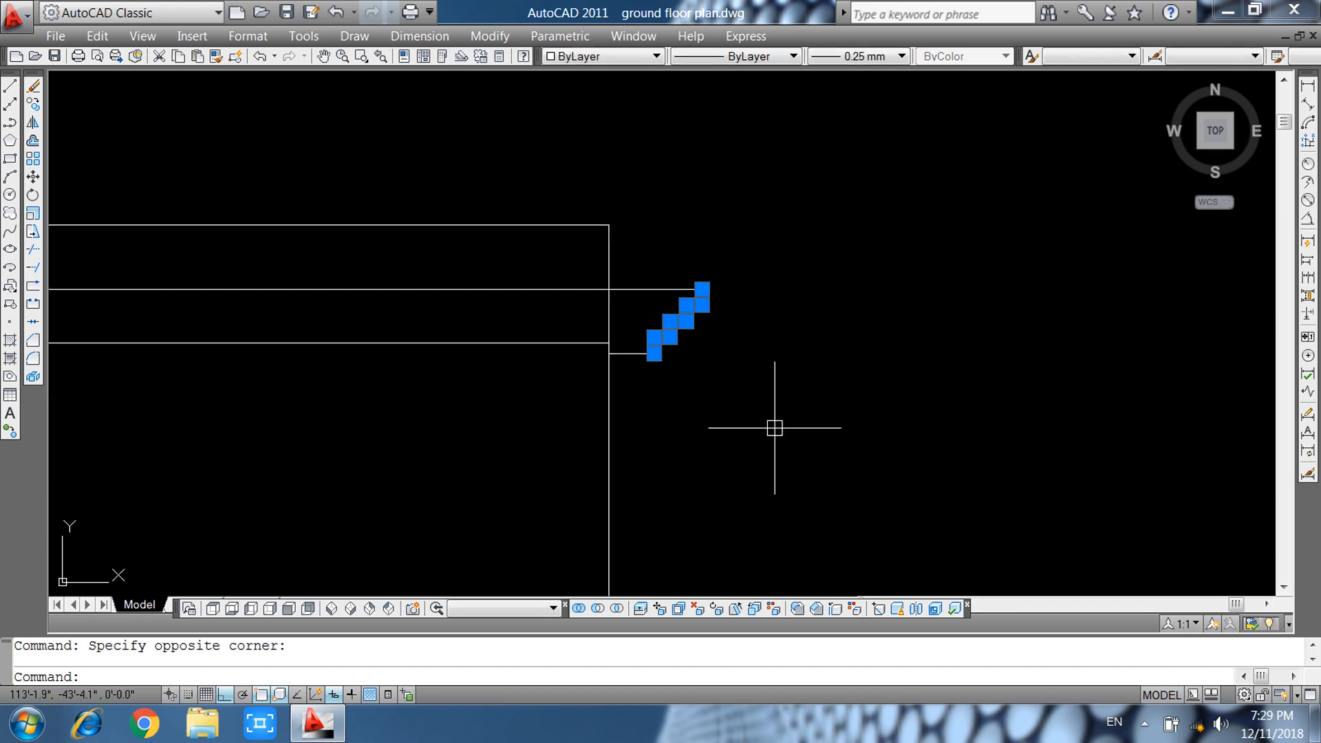
text(m)
key(Return)
click(776, 428)
click(824, 444)
key(Escape)
Extend the moulding's upper and lower horizontal lines to meet the relocated stepped profile.
text(ex)
key(Return)
key(Return)
click(652, 254)
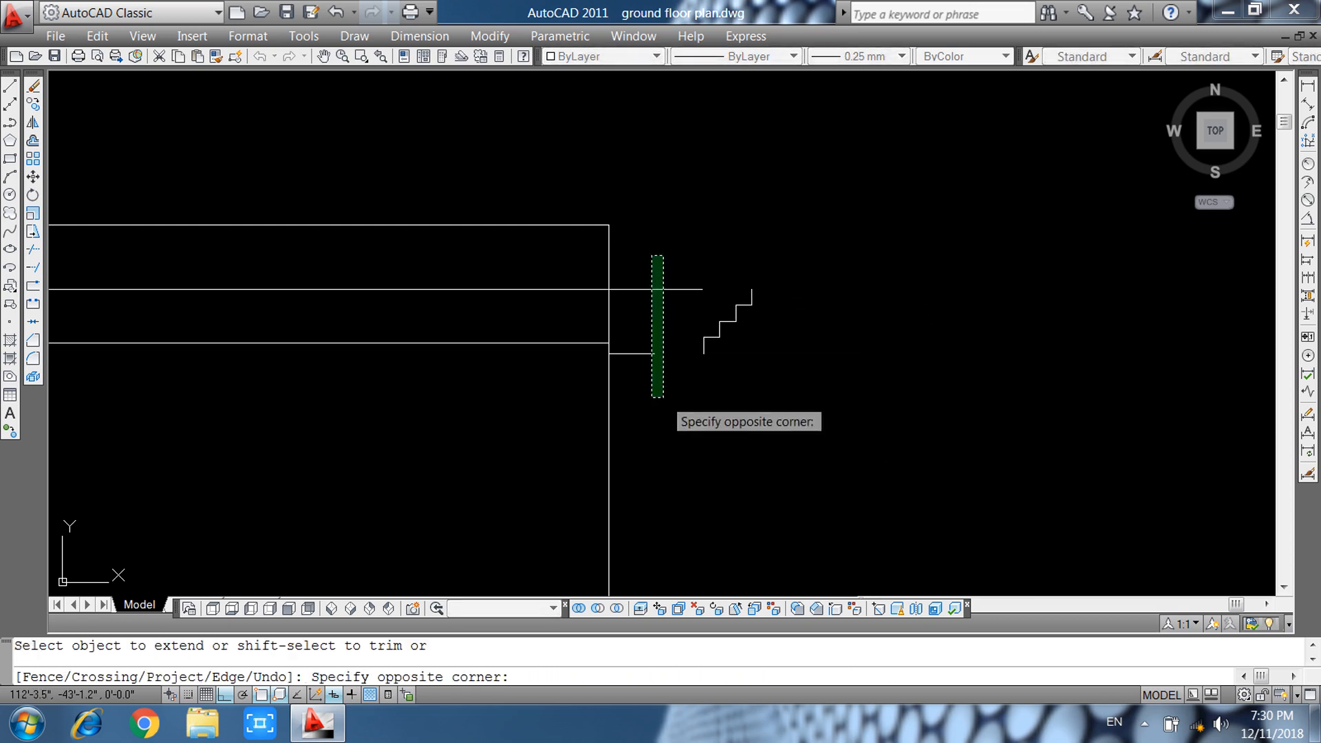
click(665, 397)
key(Escape)
click(677, 210)
key(Escape)
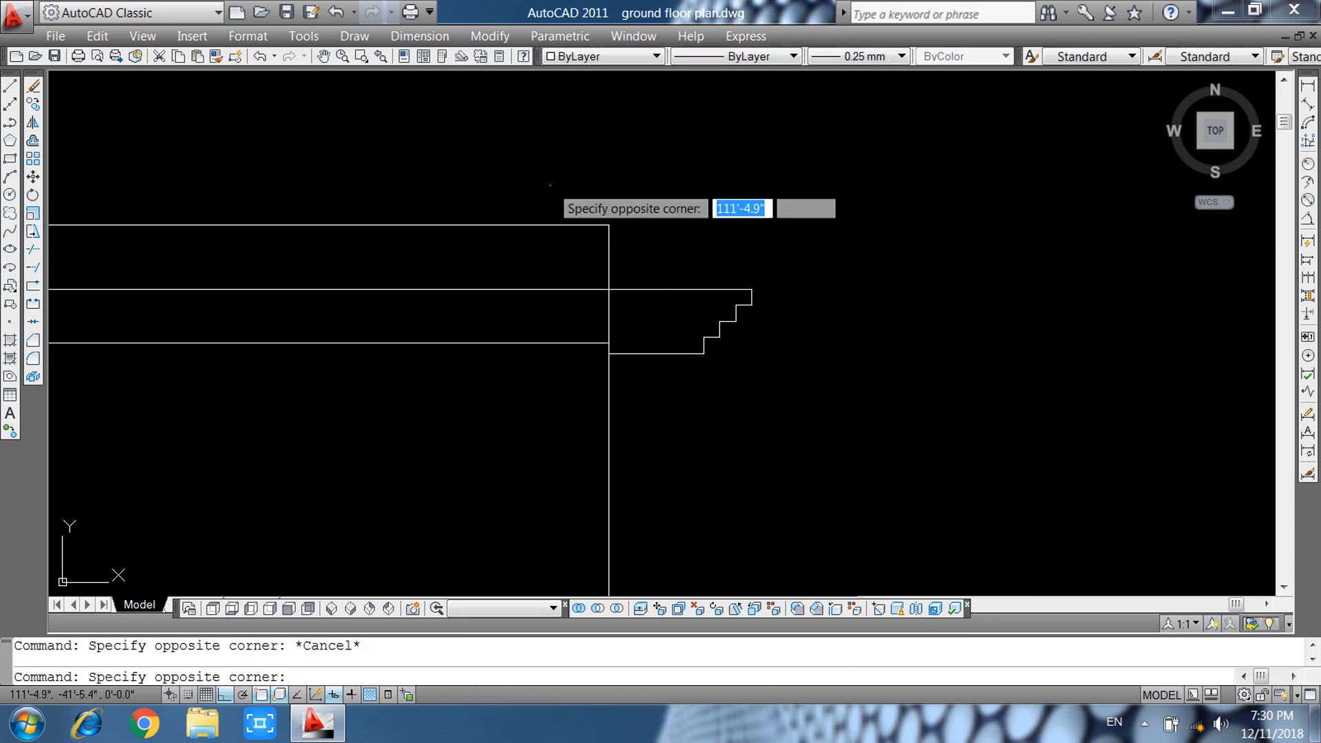
Mirror the whole moulding to the opposite side of the outline about its vertical centre line, keeping the original.
click(549, 183)
click(801, 419)
text(mi)
key(Return)
scroll(814, 427, down, 4)
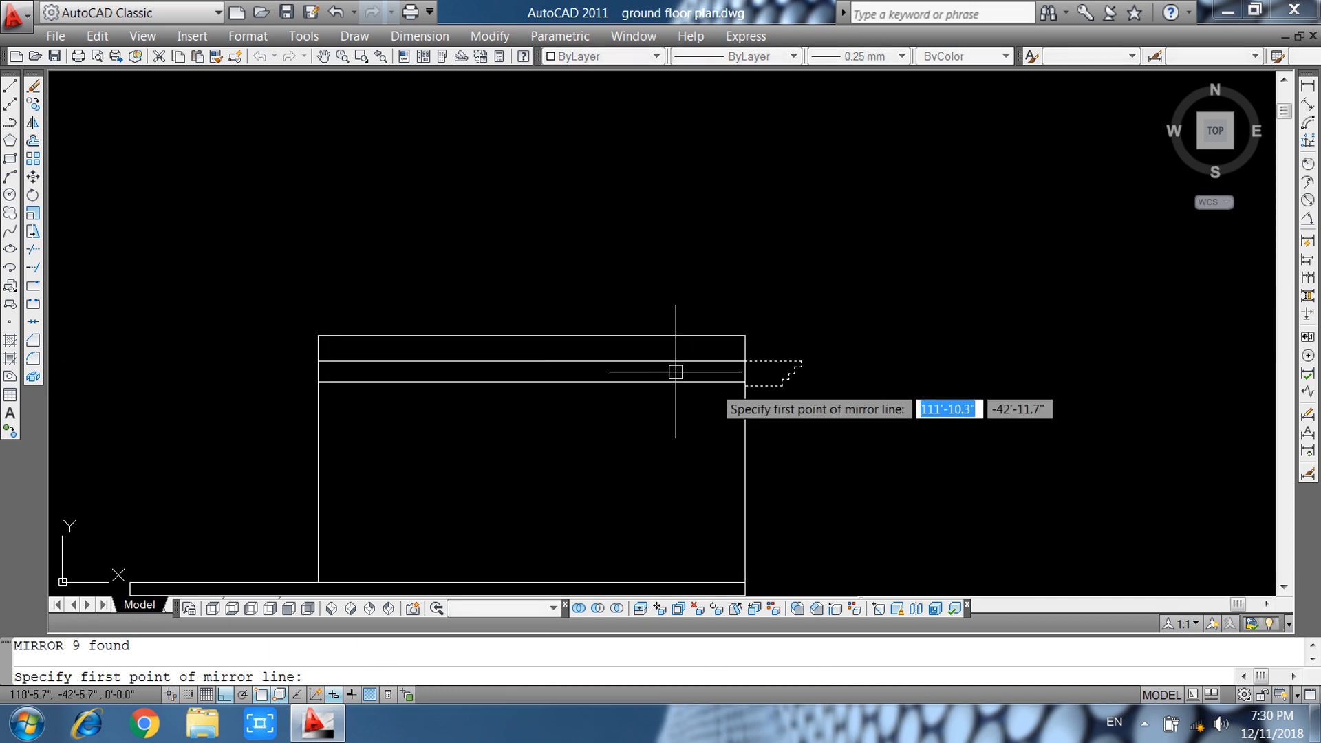
click(532, 336)
click(557, 496)
key(Return)
key(Escape)
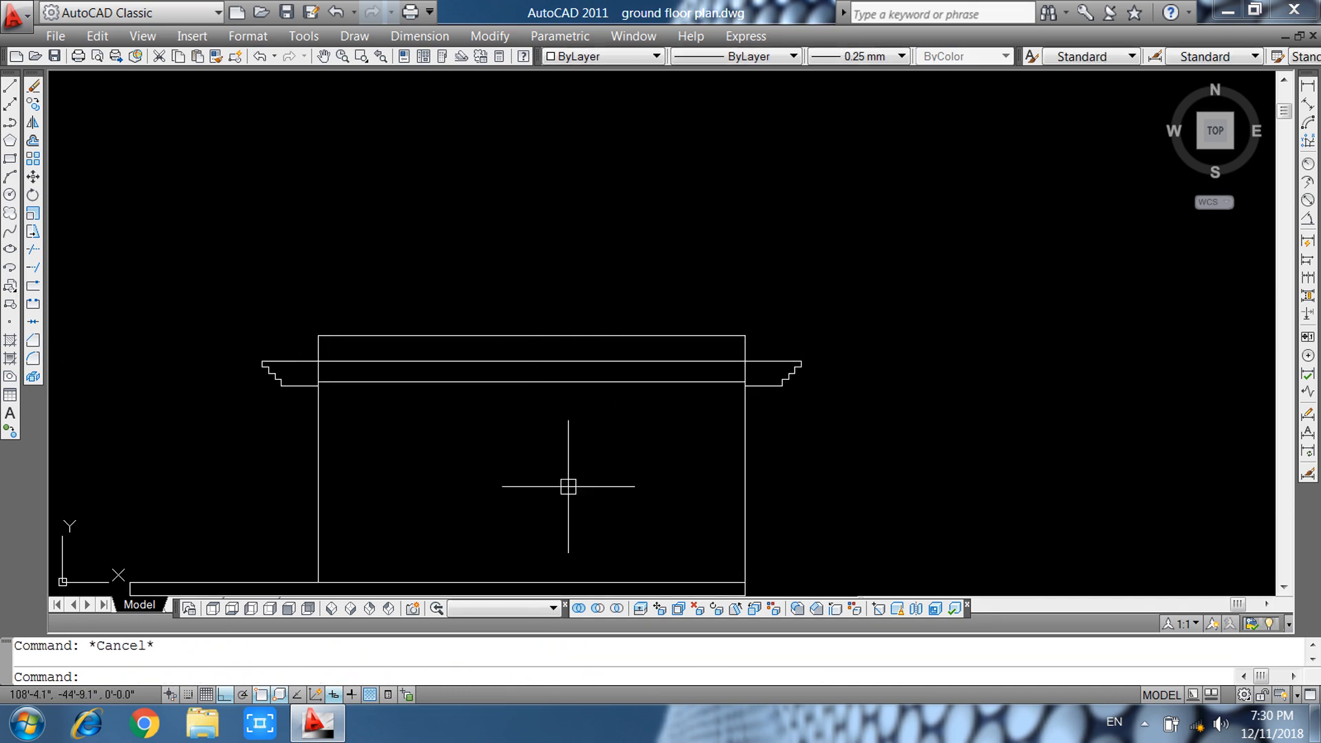
Erase the two horizontal lines inside the outline between the mirrored mouldings.
click(554, 348)
click(554, 448)
text(e)
key(Return)
key(Escape)
middle_drag(502, 451, 526, 454)
Trim both vertical edges of the outline between the mouldings' upper and lower lines.
text(tr)
key(Return)
key(Return)
scroll(755, 352, up, 3)
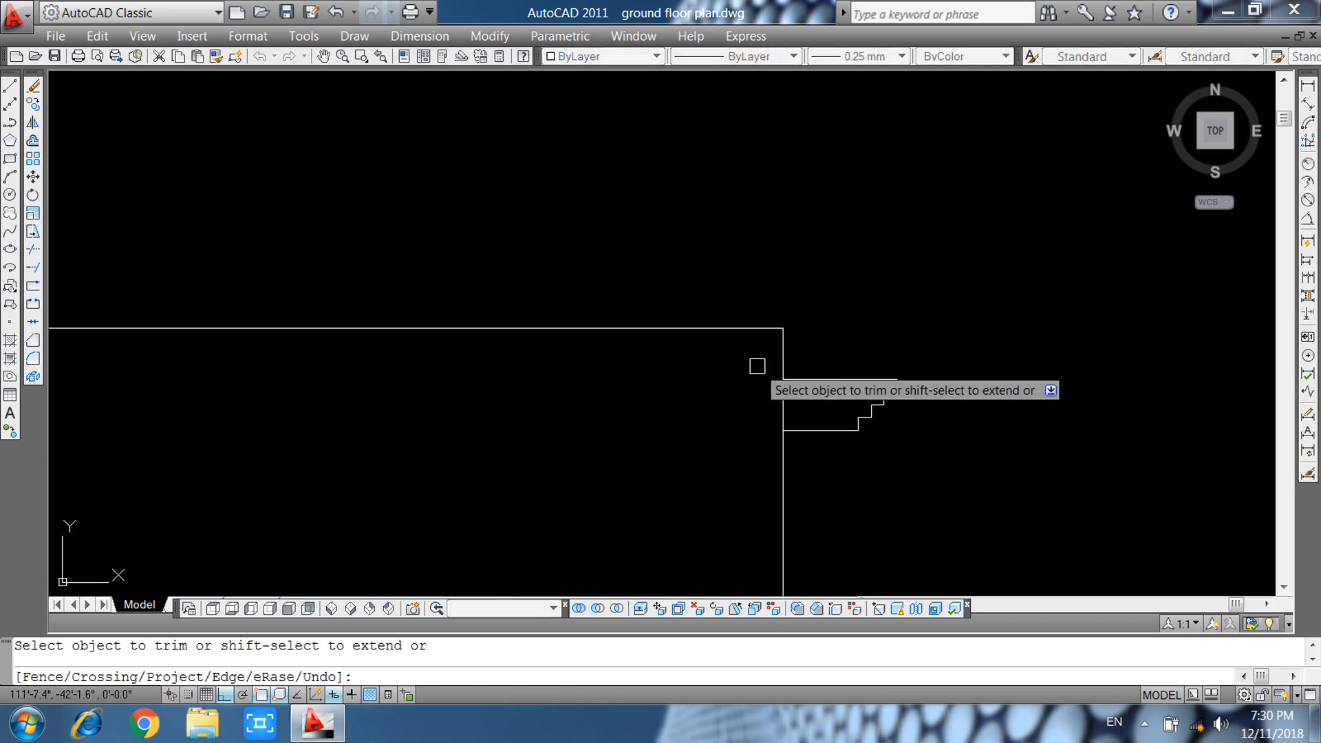
scroll(269, 410, down, 1)
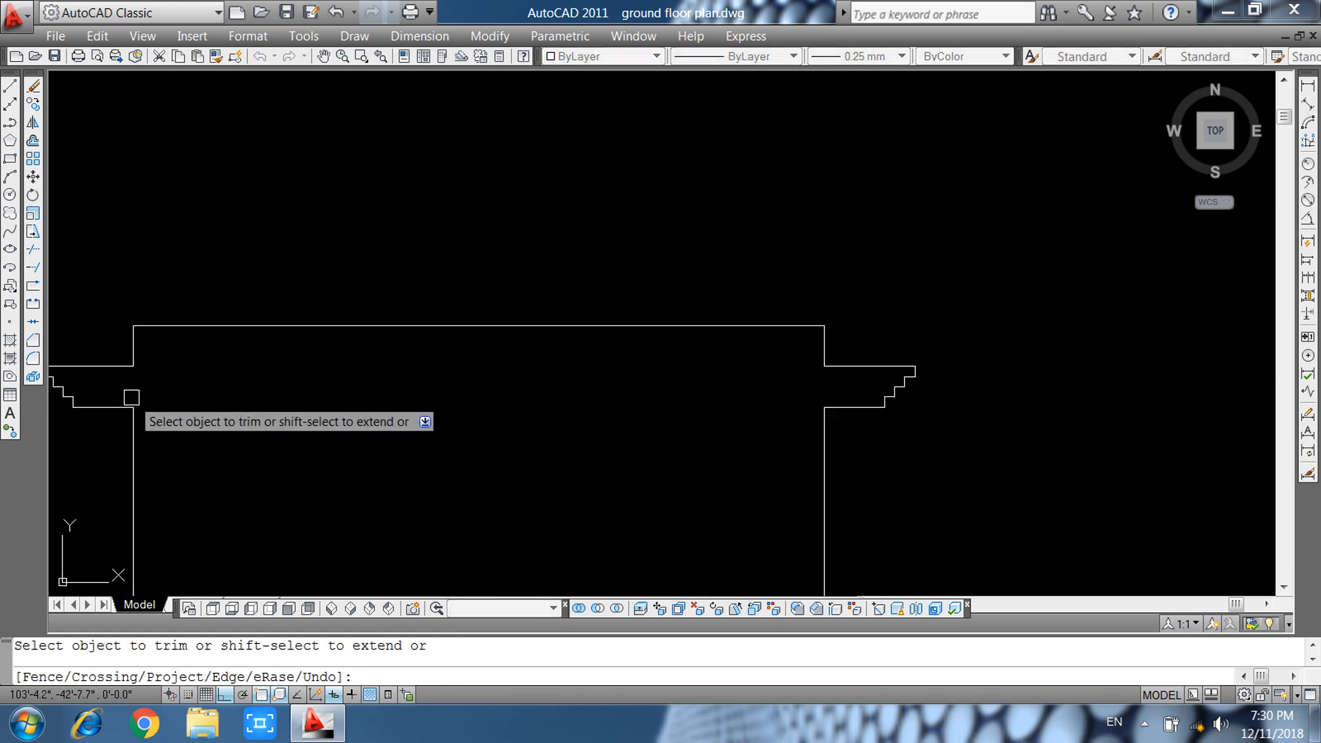
key(Escape)
Draw a short horizontal line inward from the uppermost inner corner of the right-hand stepped moulding.
text(l)
key(Return)
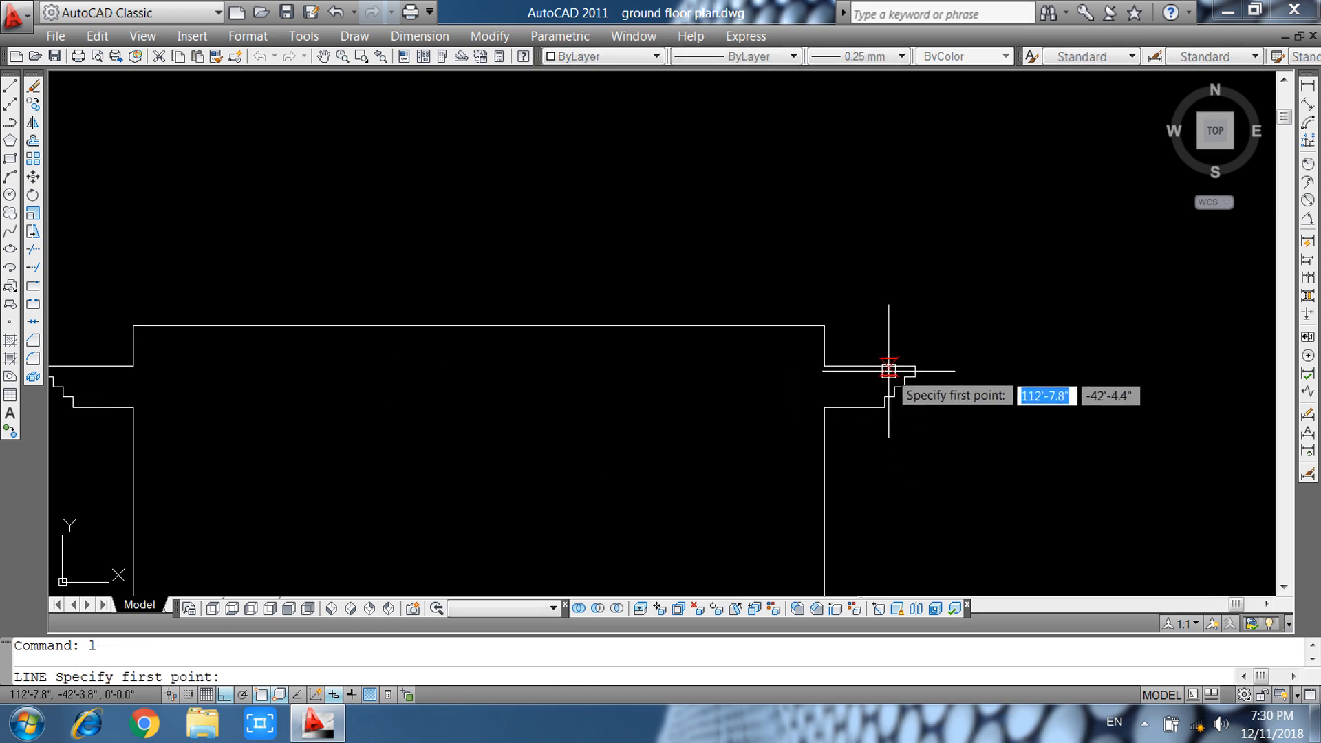
scroll(902, 379, up, 2)
click(814, 391)
click(911, 389)
key(Escape)
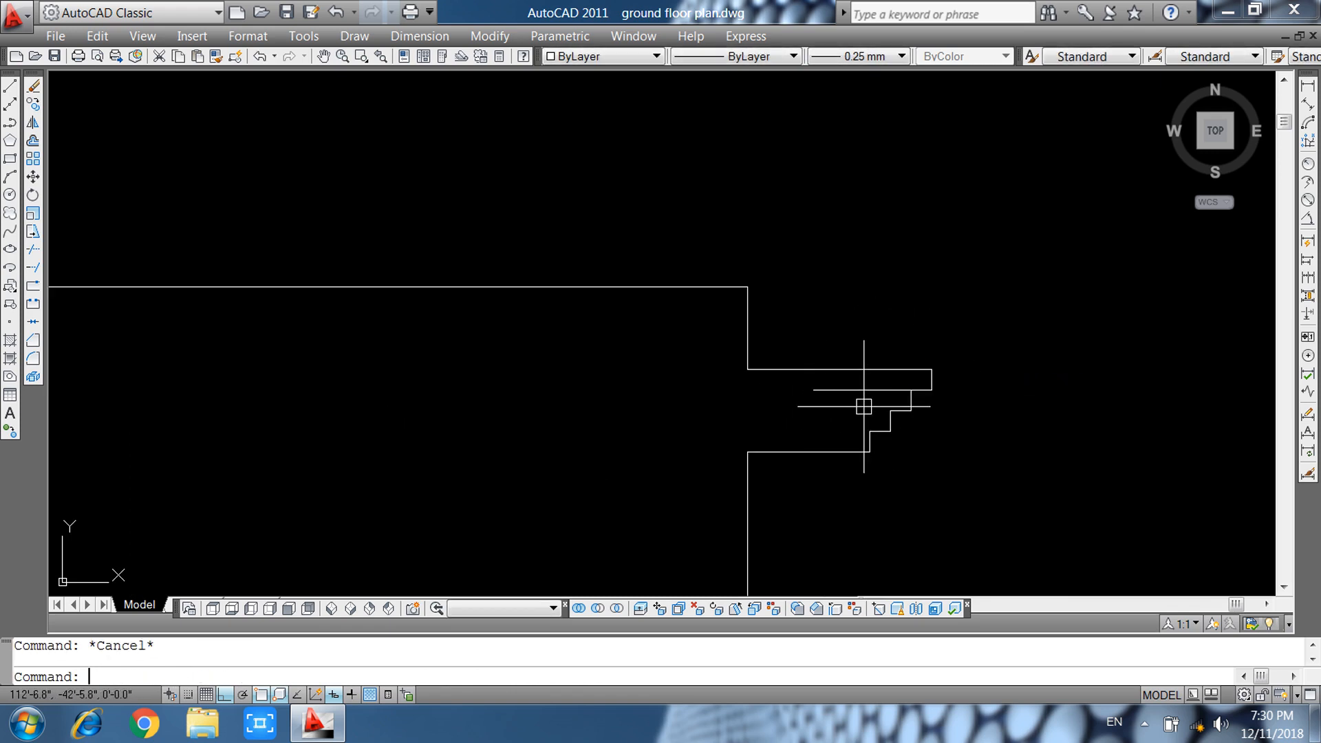
Draw short horizontal lines inward from the two lower inner corners of the right-hand stepped moulding.
text(l)
key(Return)
scroll(885, 413, up, 4)
click(915, 422)
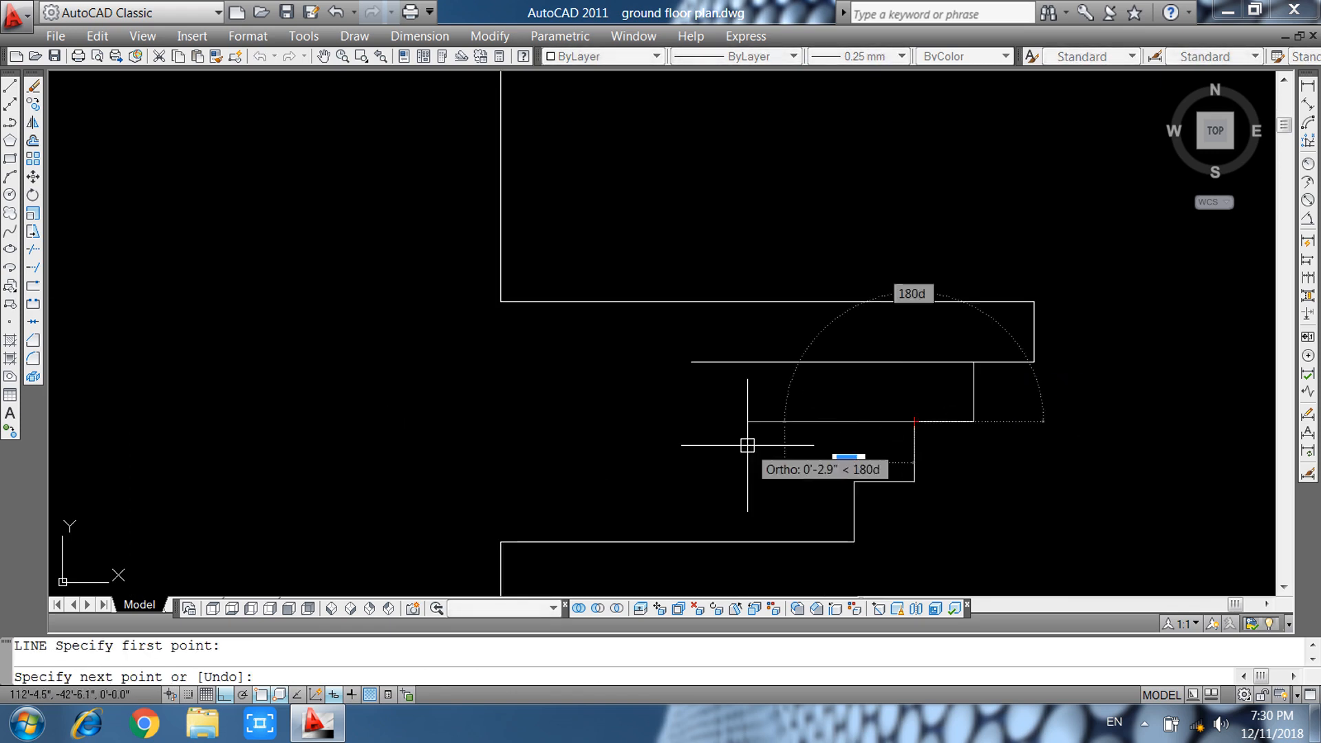
click(746, 433)
key(Escape)
text(l)
key(Return)
click(854, 482)
click(708, 481)
key(Escape)
Extend the right-hand moulding's horizontal lines across the structure to the left-hand stepped profile as boundary.
scroll(728, 391, down, 5)
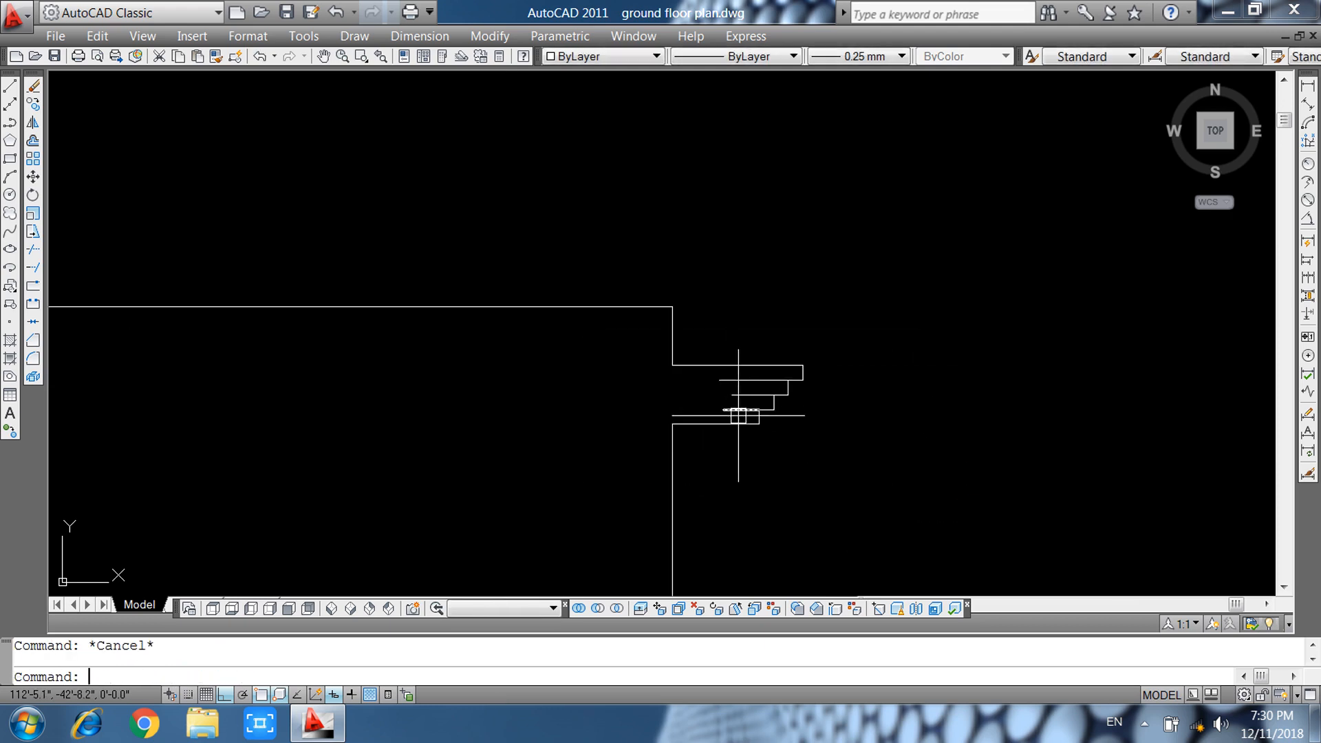
key(Return)
scroll(738, 415, down, 4)
scroll(572, 420, up, 3)
click(443, 321)
click(546, 444)
key(Return)
scroll(544, 447, down, 3)
scroll(729, 413, up, 4)
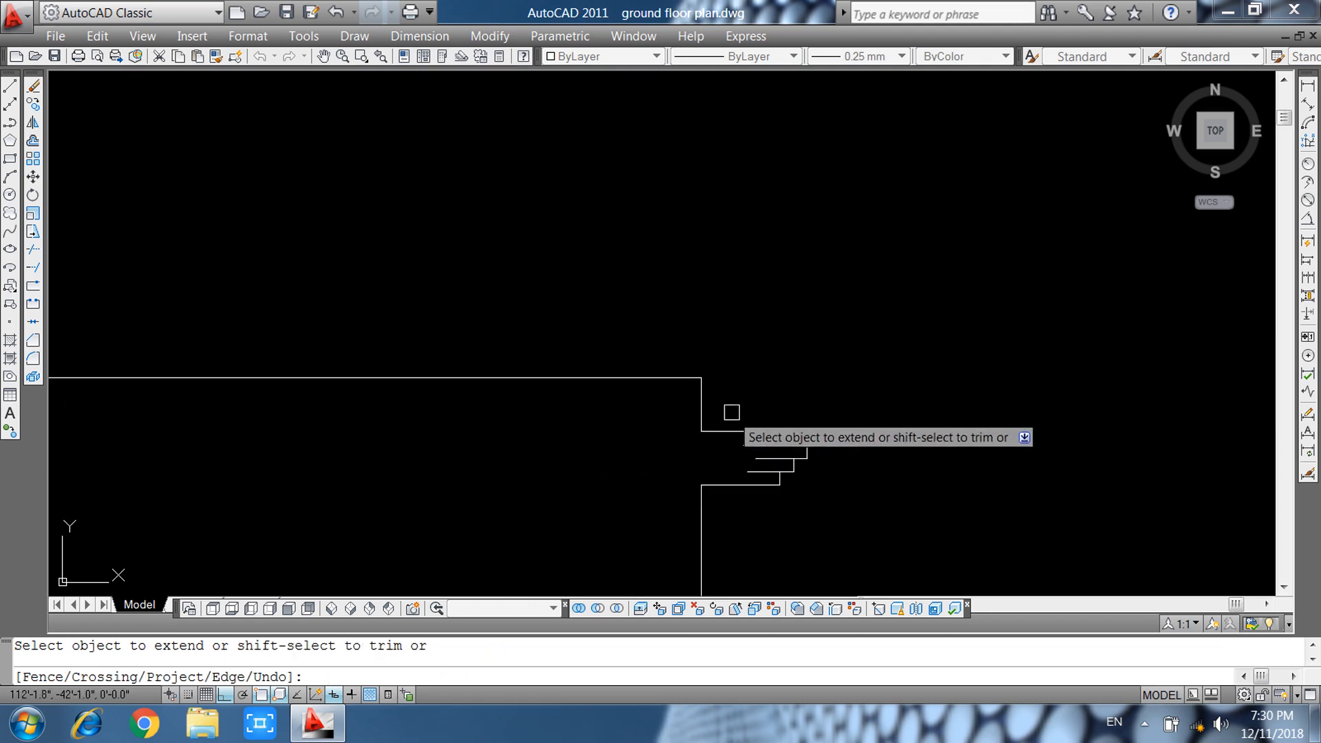
click(766, 445)
click(764, 458)
click(761, 473)
click(730, 485)
scroll(744, 440, down, 3)
scroll(661, 440, up, 6)
key(Escape)
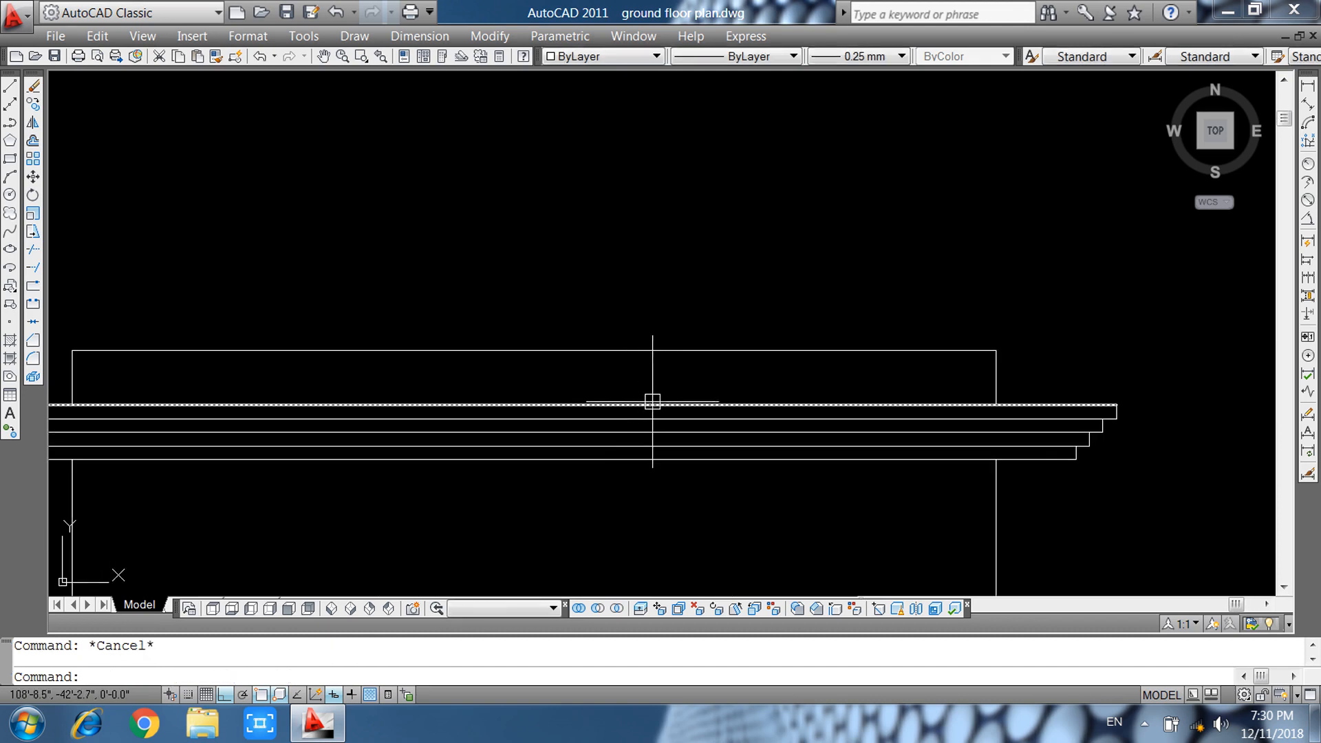
Offset the top line of the stair room roof 6" upward.
scroll(661, 402, down, 6)
mouse_move(664, 403)
middle_down()
mouse_move(691, 431)
mouse_move(666, 358)
middle_up()
scroll(681, 366, down, 2)
middle_drag(786, 410, 776, 375)
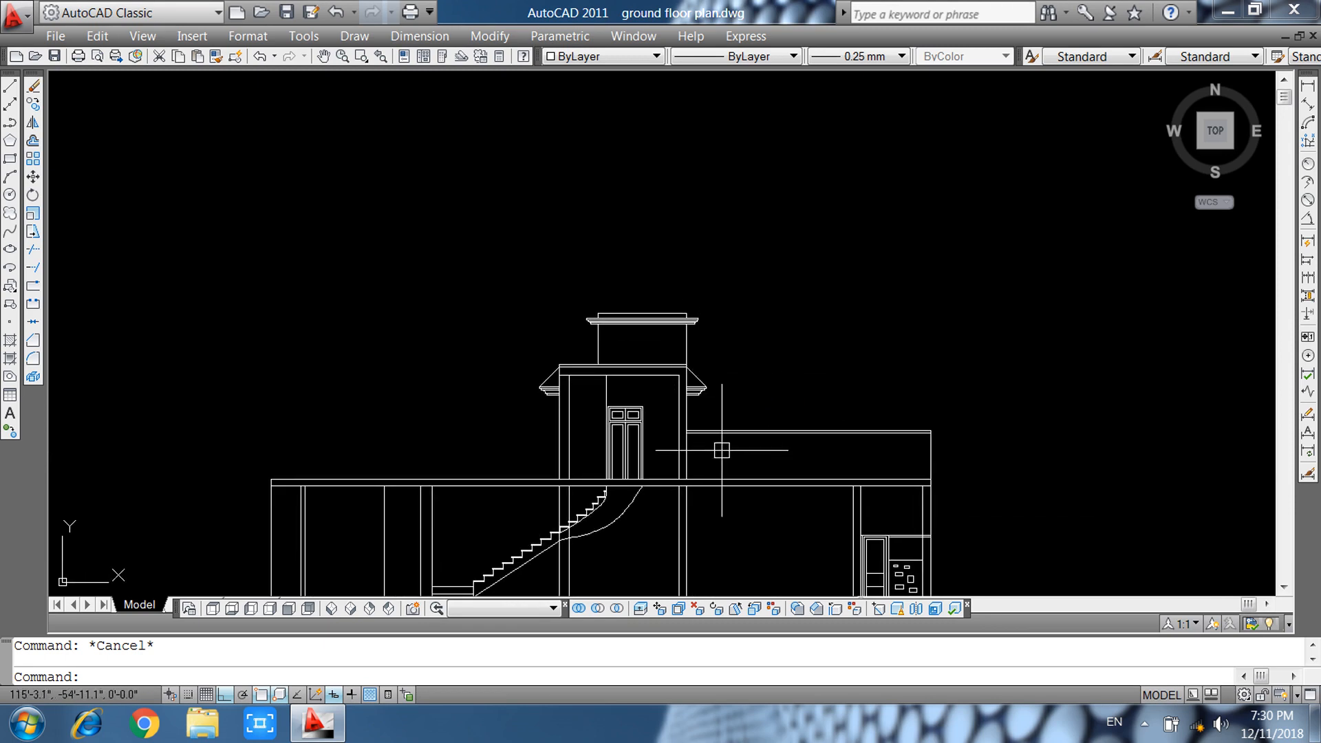
scroll(593, 388, up, 9)
middle_drag(587, 369, 585, 515)
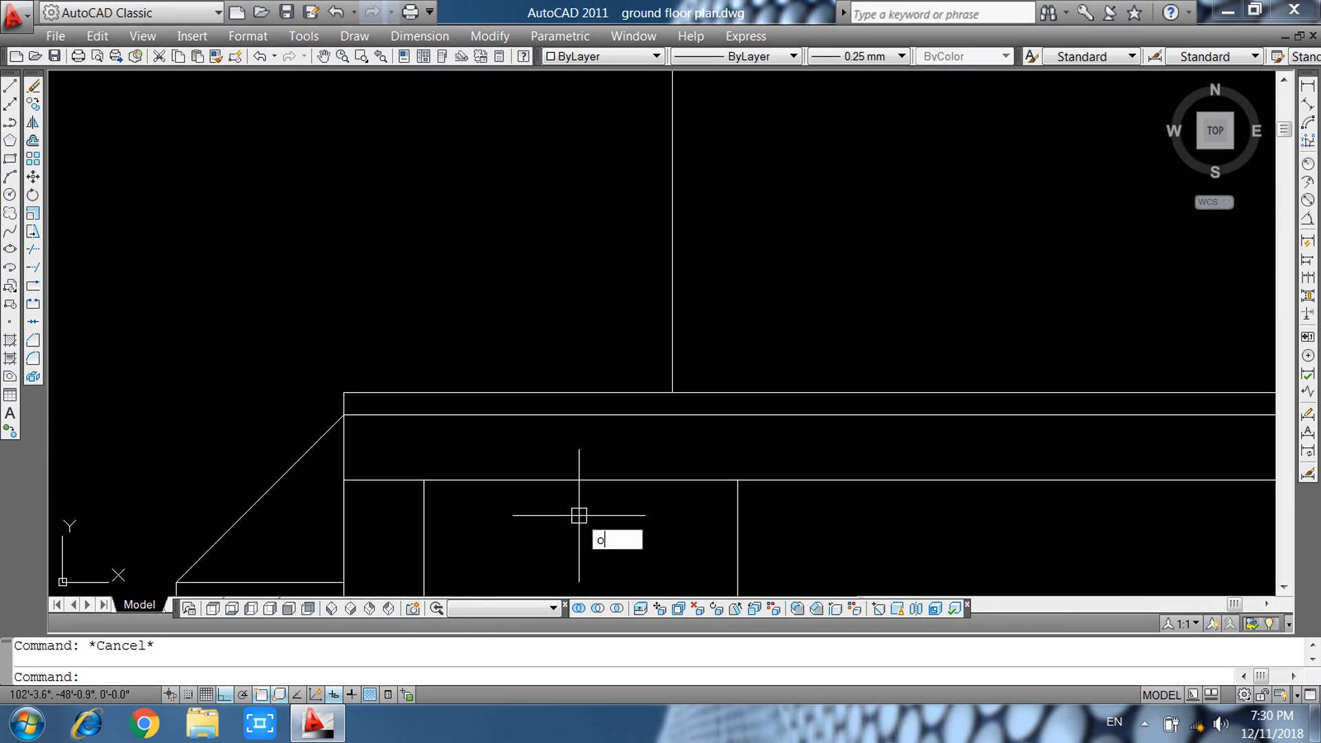
text(o)
key(Return)
text(6)
key(Return)
click(516, 392)
click(509, 347)
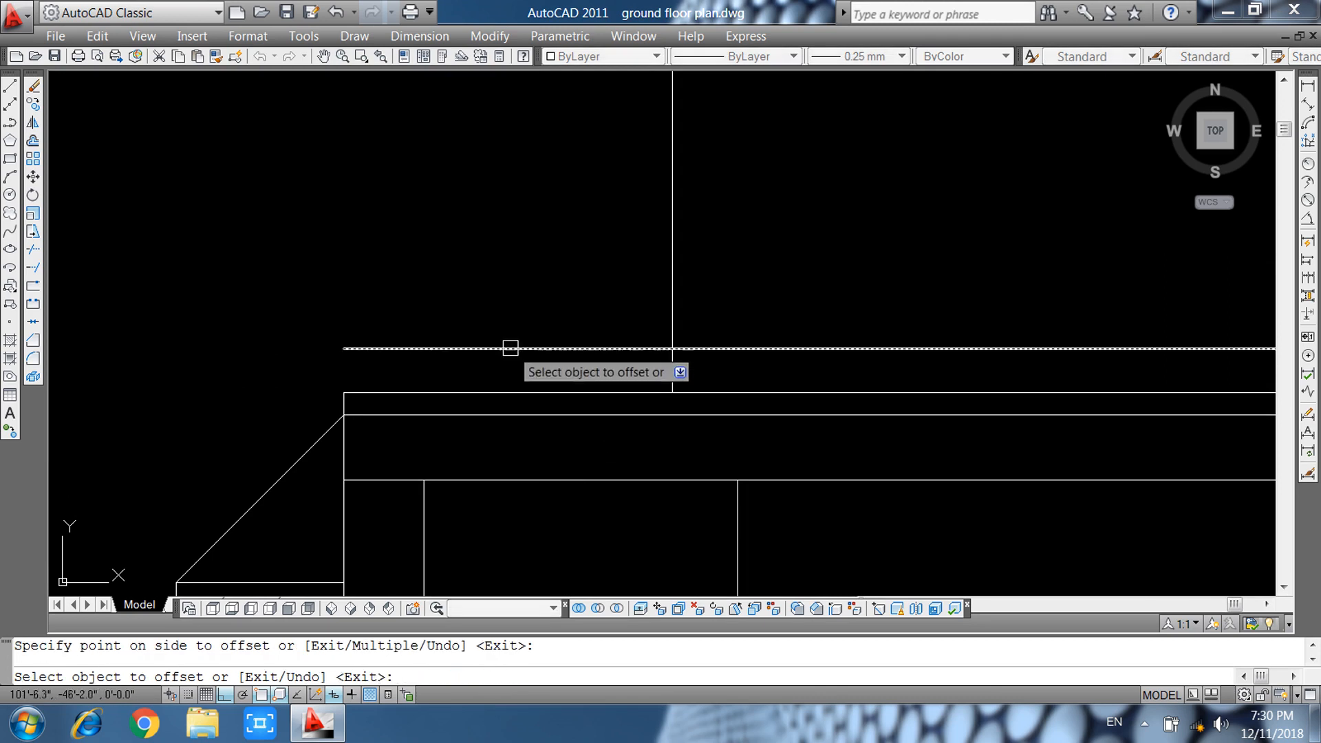
key(Escape)
Trim the offset roof line where it passes inside the rectangular structure's left edge.
text(tr)
key(Return)
key(Return)
click(722, 349)
key(Escape)
Close the raised roof strip's left end with a vertical line down to the roof's top line.
text(l)
key(Return)
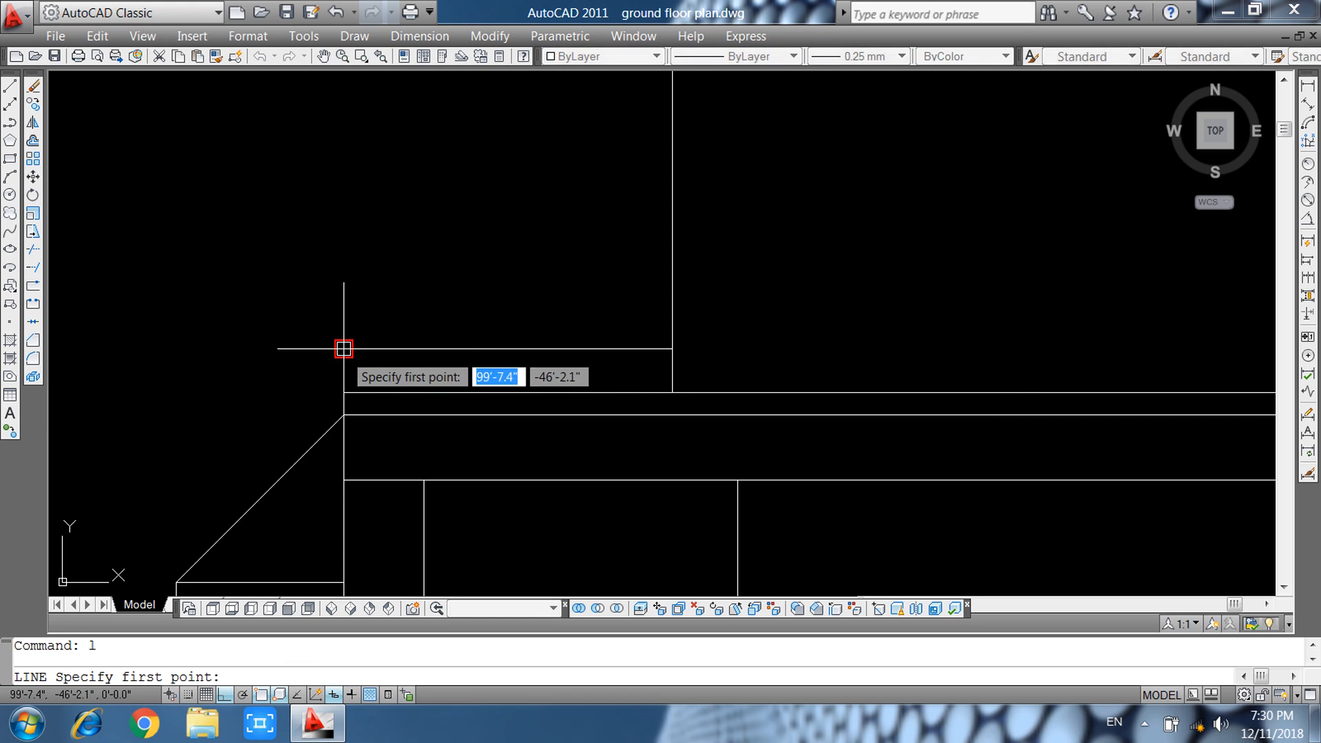
click(343, 349)
click(343, 393)
key(Return)
key(Escape)
Erase the two vertical construction lines running from the upper floor slab down into the floor plan.
scroll(497, 343, down, 4)
middle_drag(575, 382, 572, 286)
middle_drag(642, 457, 665, 341)
scroll(663, 349, down, 1)
middle_drag(738, 415, 755, 354)
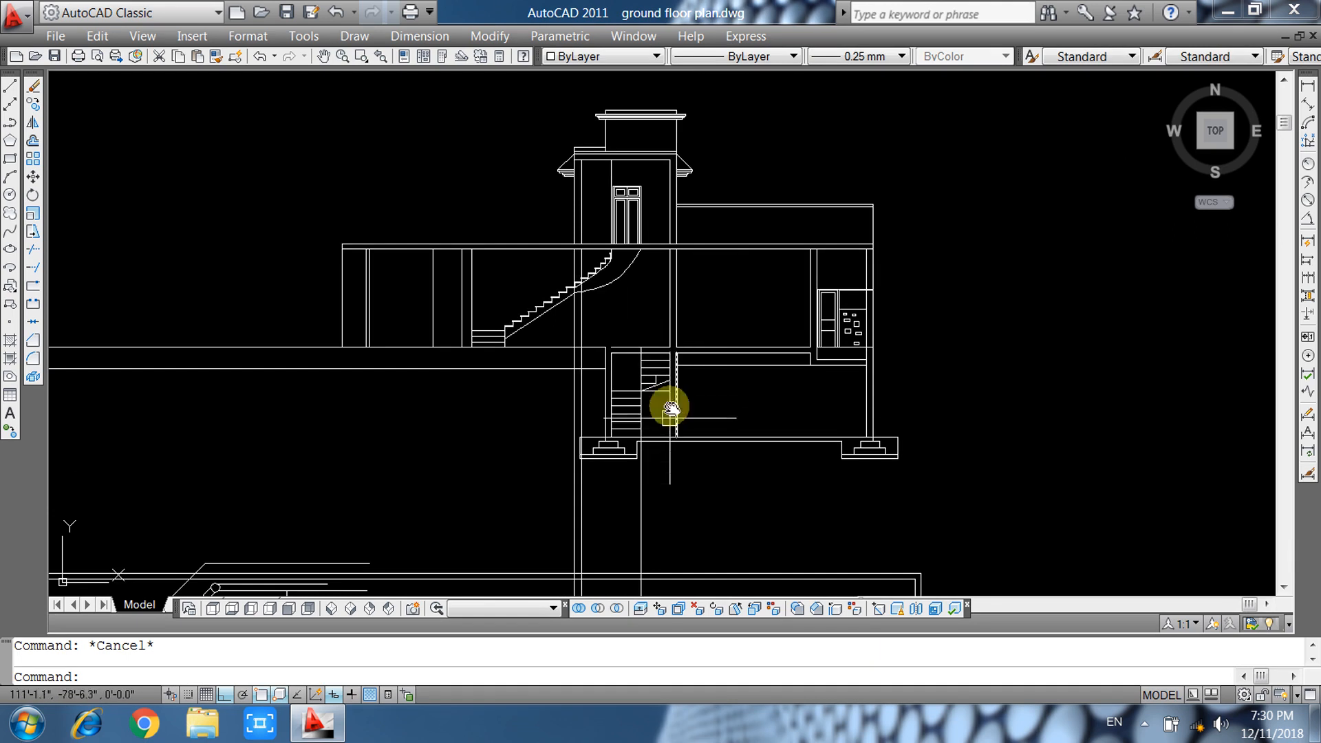
middle_drag(671, 409, 669, 336)
click(620, 405)
click(515, 439)
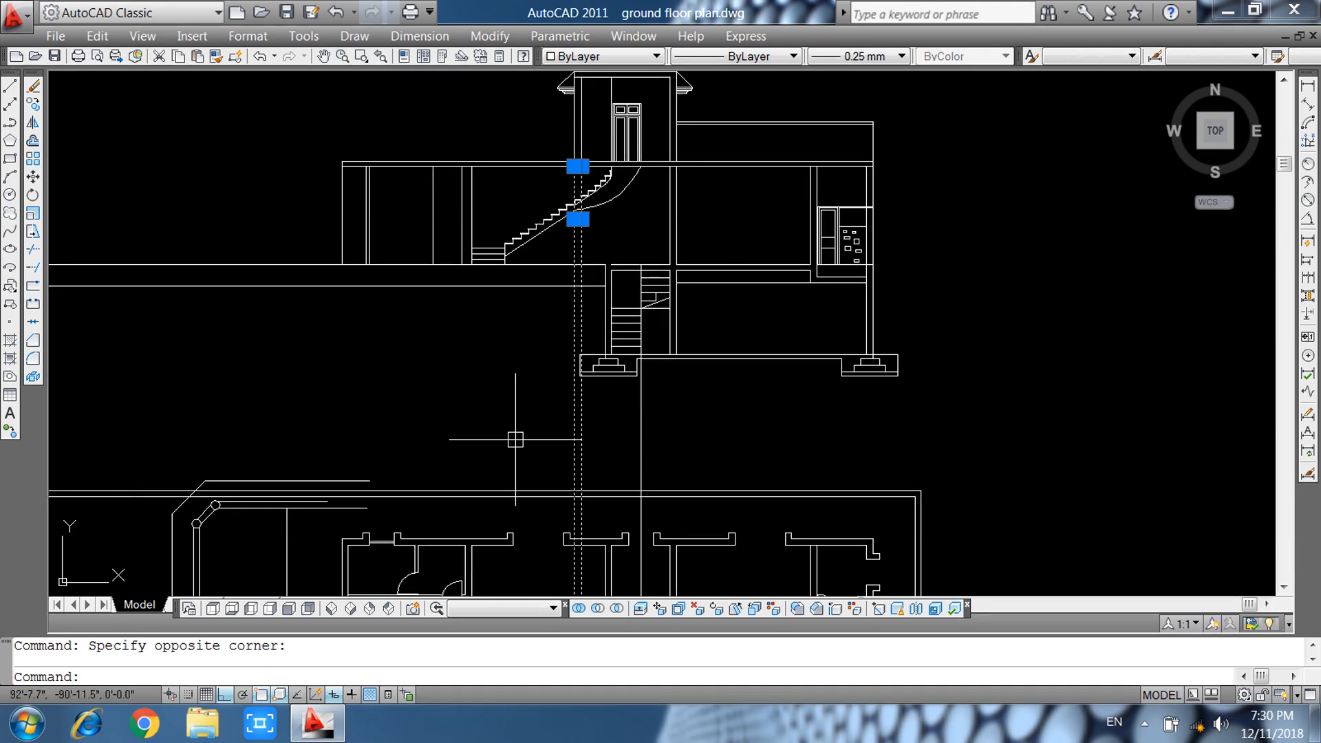
click(698, 428)
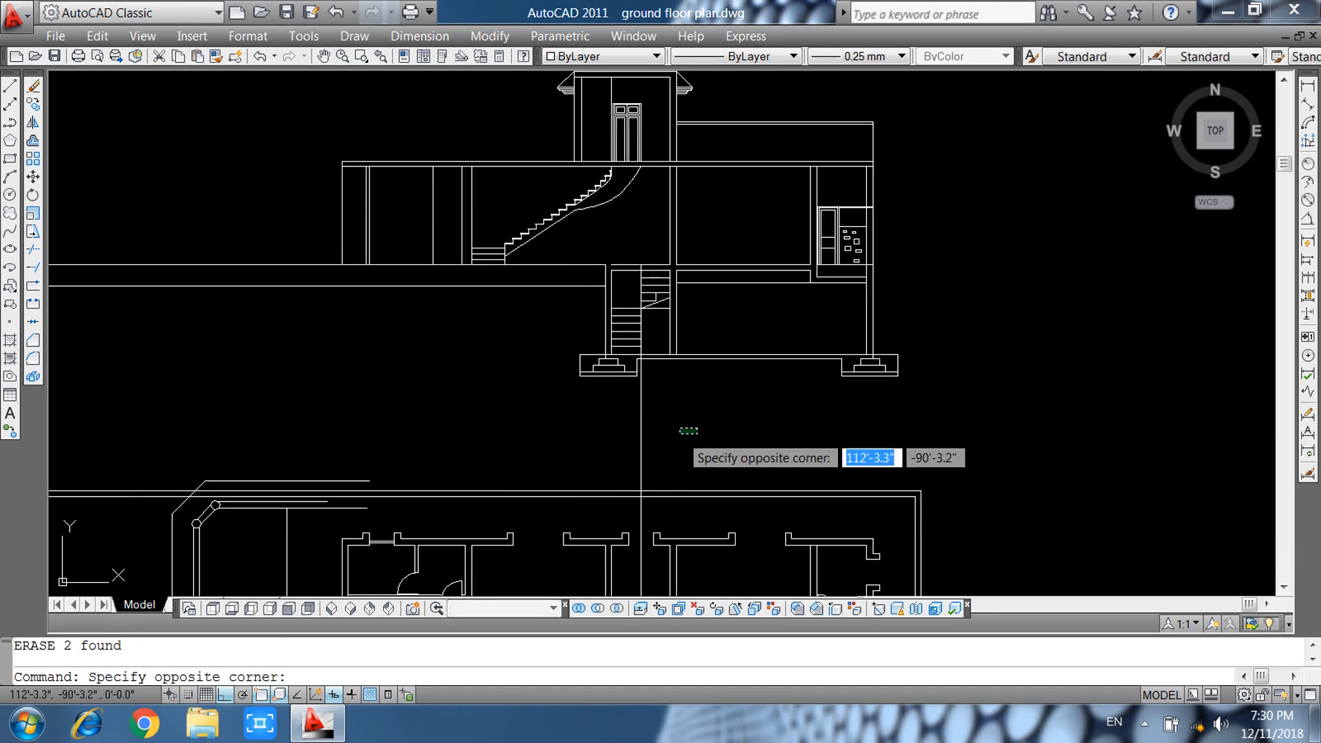
key(Escape)
Trim the remaining vertical construction line between the basement floor and the floor plan.
click(678, 433)
click(594, 449)
key(Escape)
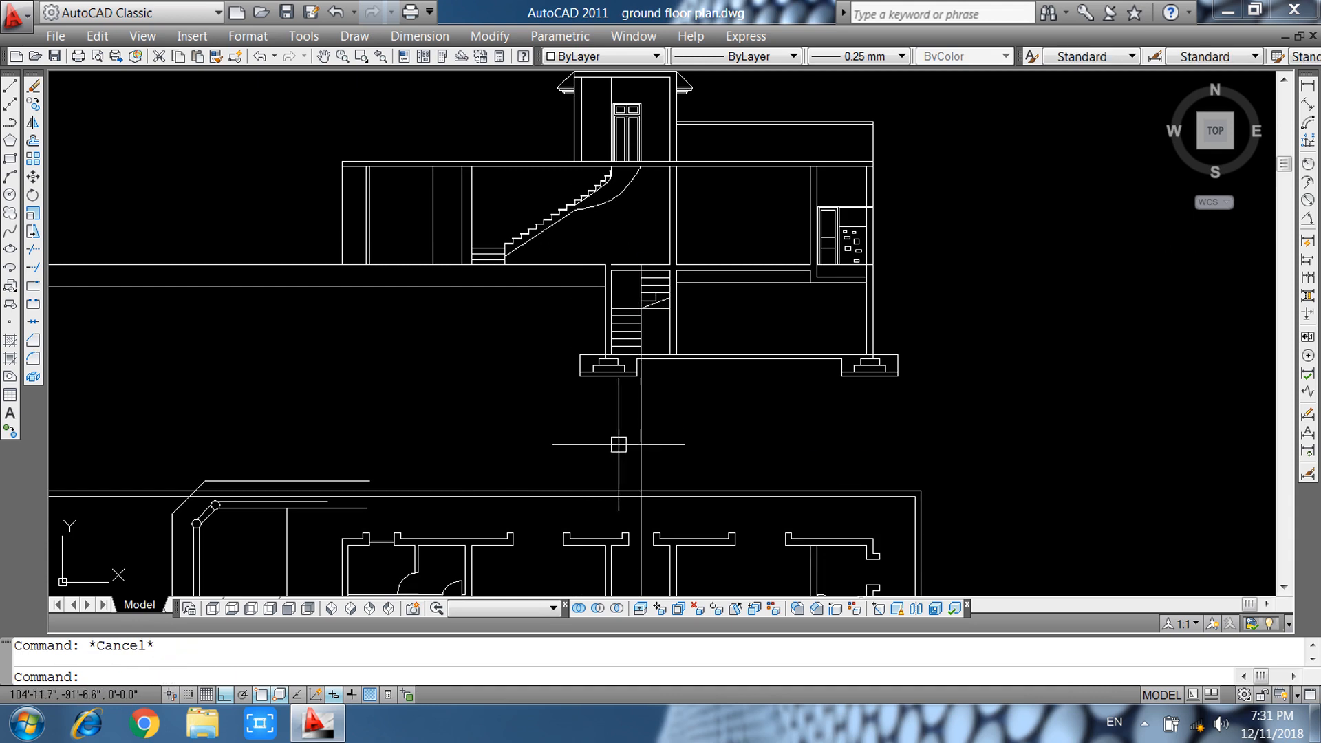
key(Return)
key(Return)
click(643, 423)
key(Escape)
scroll(669, 435, down, 2)
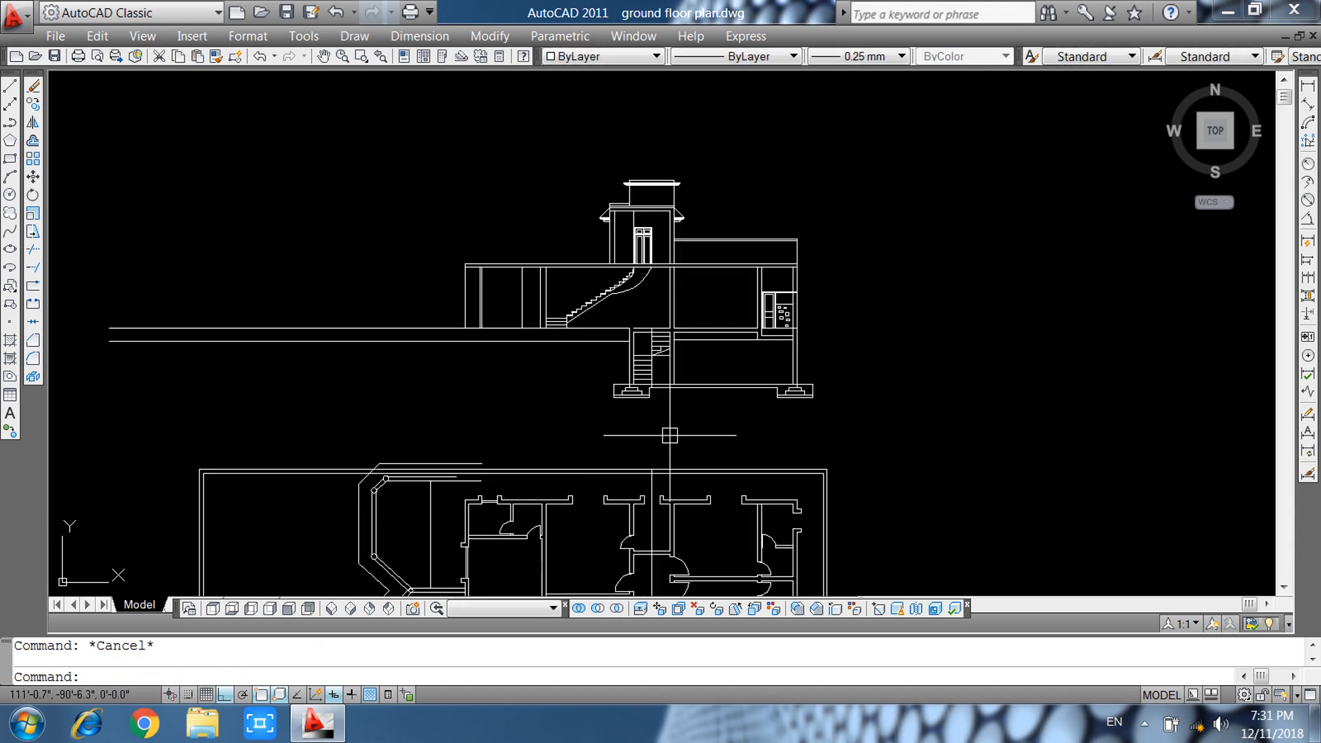
Extend the ground floor line beneath the curved stair across the gap above the basement wall.
scroll(666, 317, up, 6)
text(ex)
key(Return)
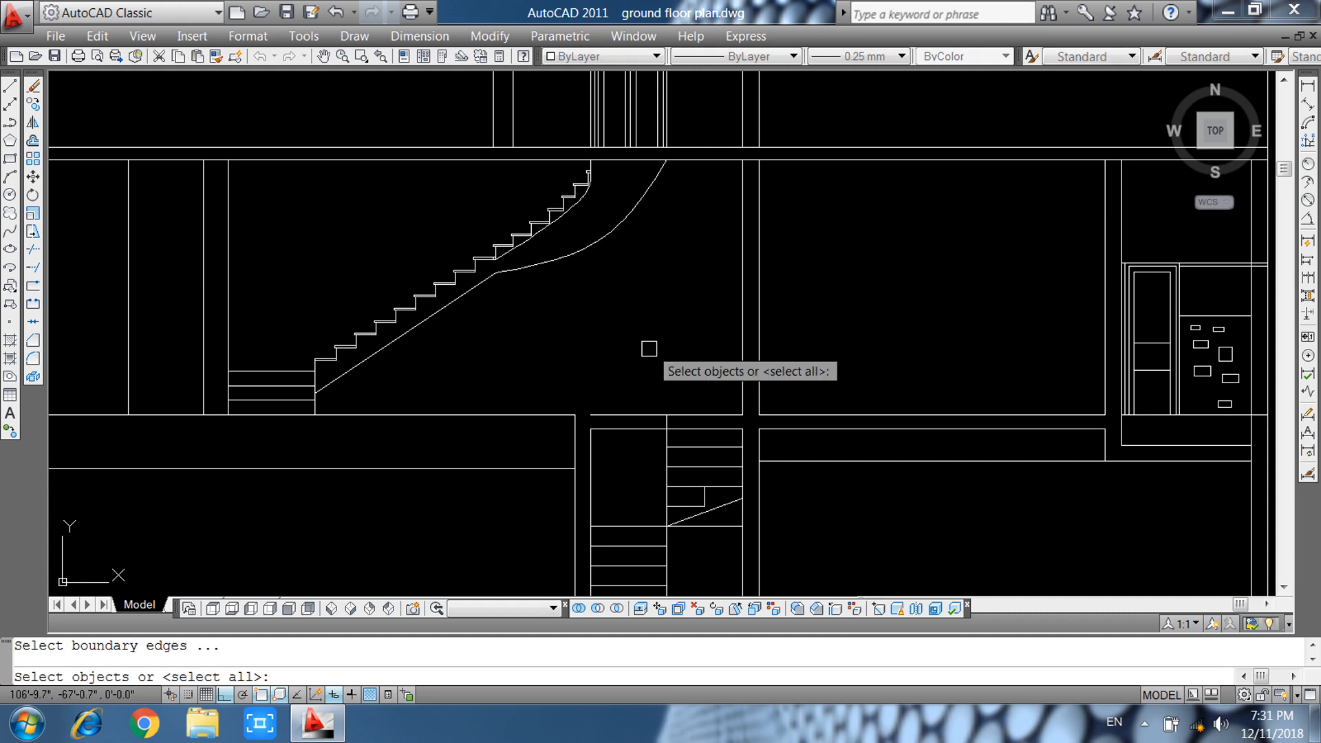
key(Return)
click(727, 414)
key(Escape)
Trim the basement stair's vertical line within the floor slab thickness and save the drawing.
scroll(692, 423, up, 5)
text(tr)
key(Return)
key(Return)
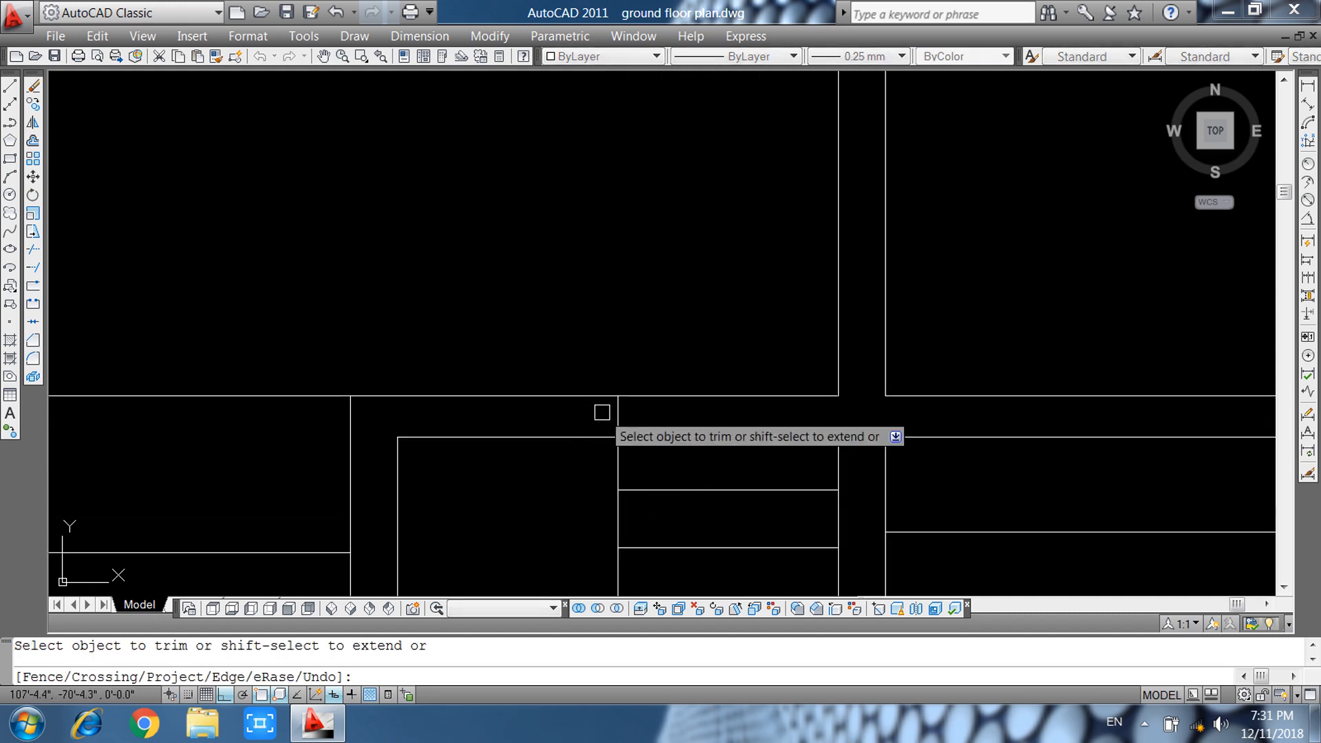
scroll(616, 426, down, 2)
scroll(740, 482, down, 3)
key(ctrl+s)
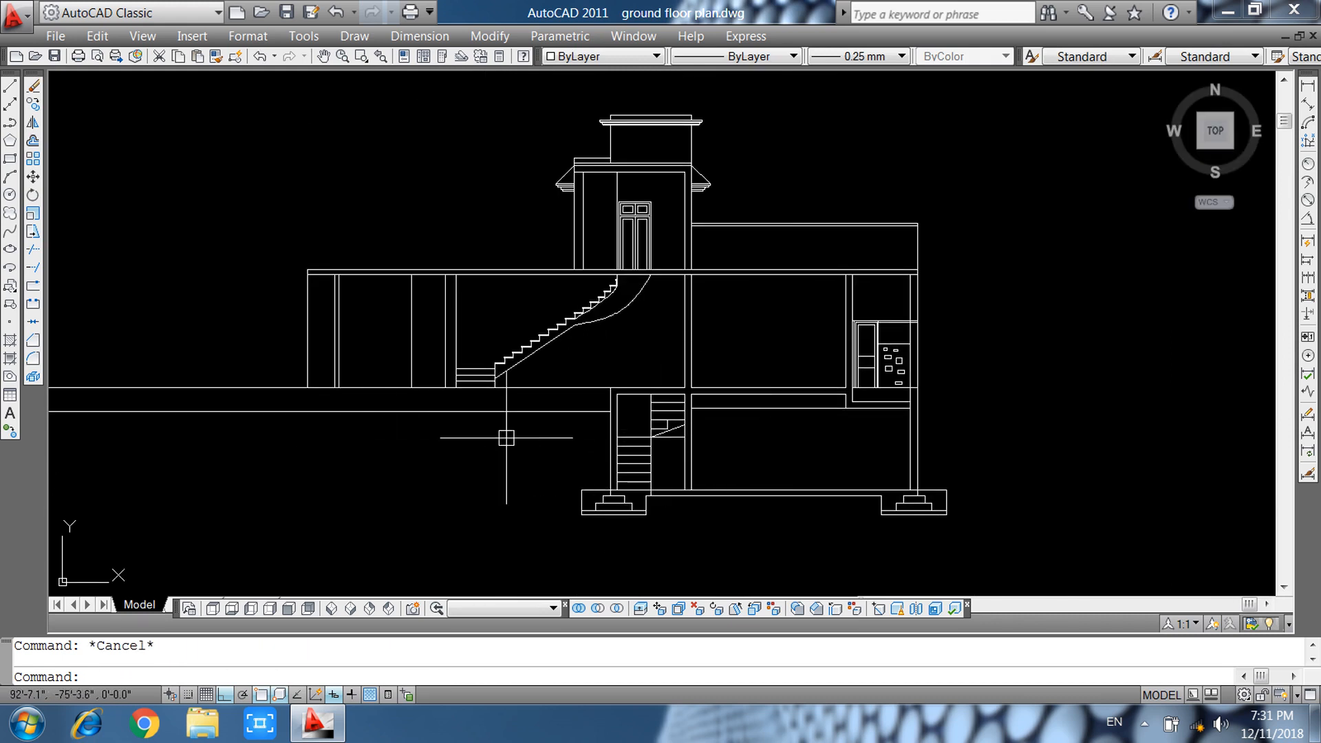
Offset the left line of the narrow wall beside the curved stair's base 4.5" to the left.
middle_drag(421, 450, 589, 501)
scroll(624, 448, up, 4)
text(o)
key(Return)
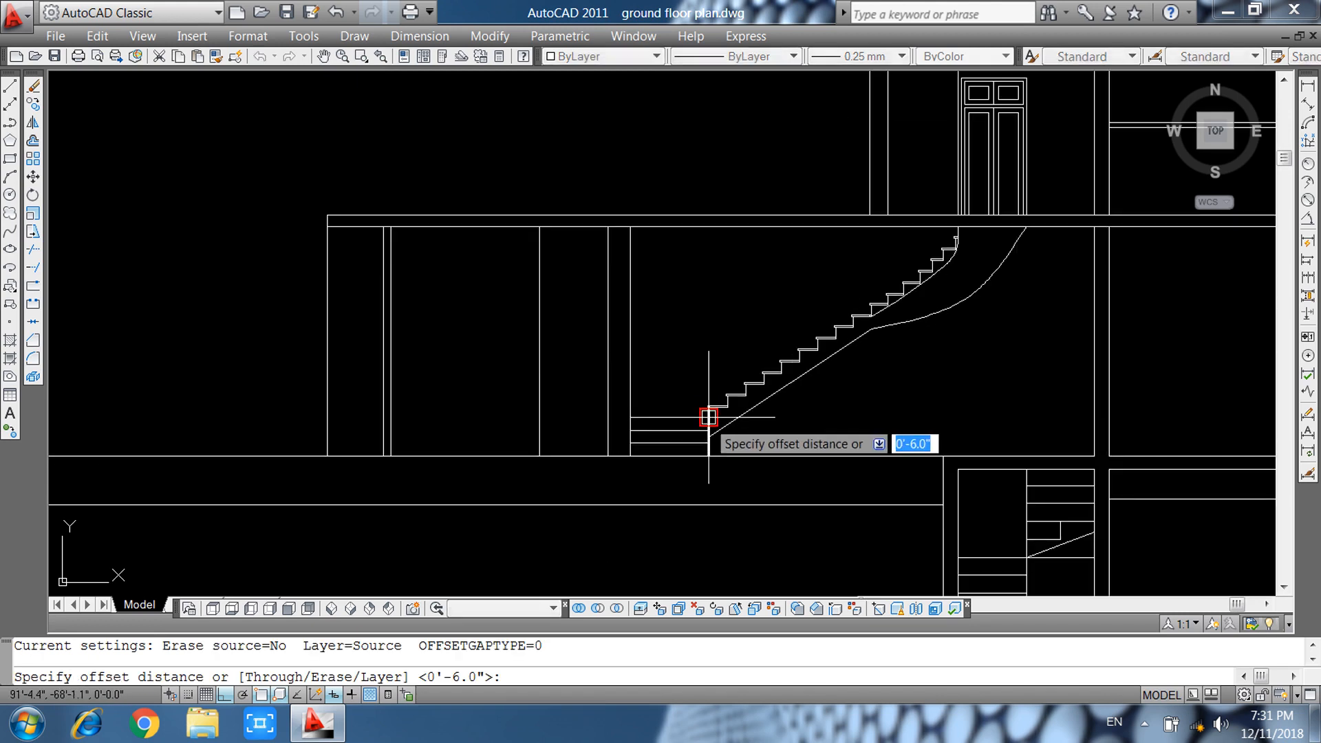
text(4.5)
key(Return)
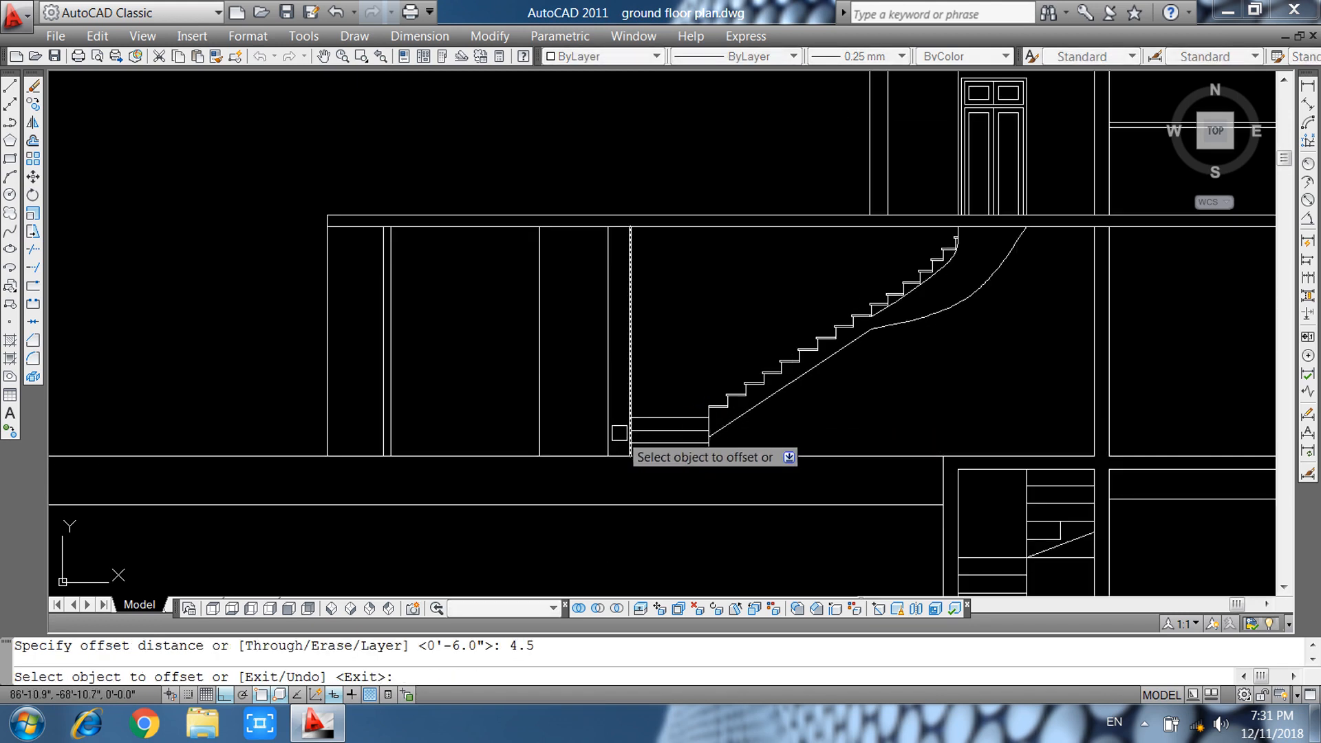
scroll(609, 435, up, 3)
click(606, 435)
click(594, 437)
key(Escape)
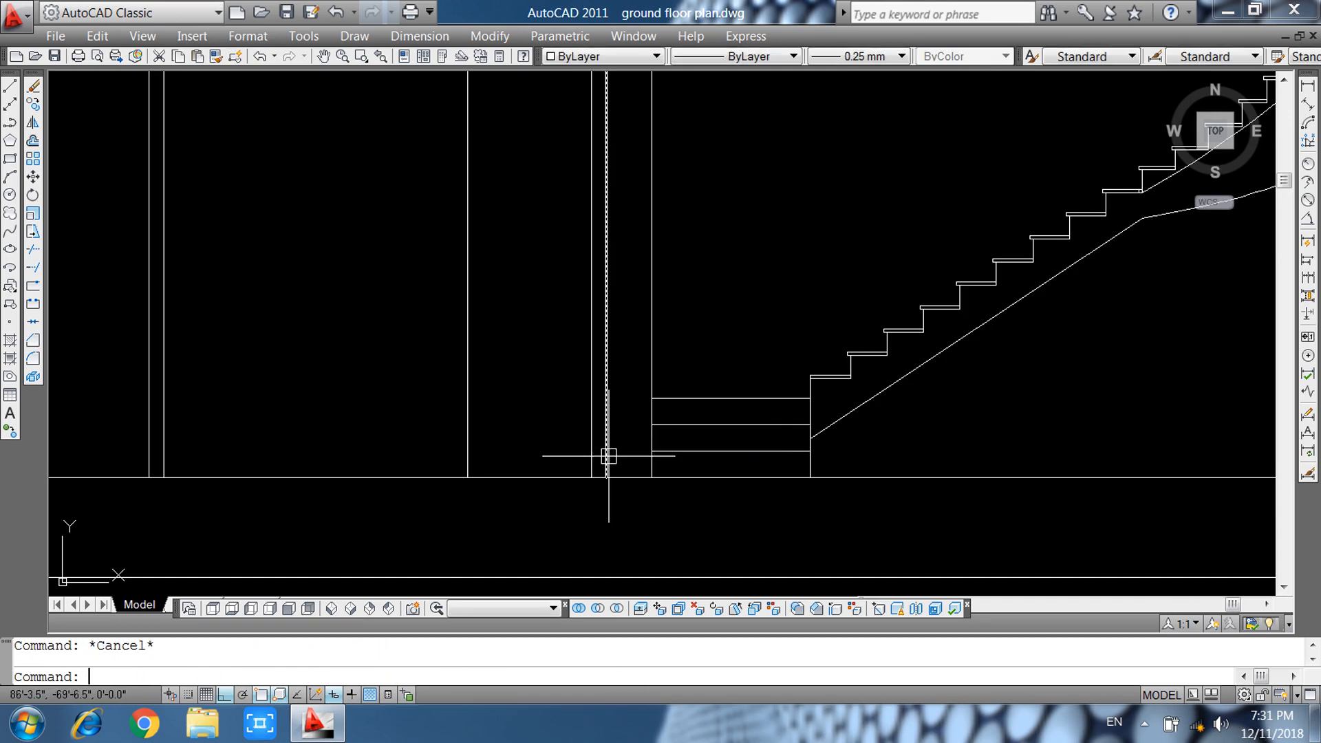
Measure the horizontal distance between the two vertical wall lines on the ground floor beside the curved stair's base.
click(1305, 87)
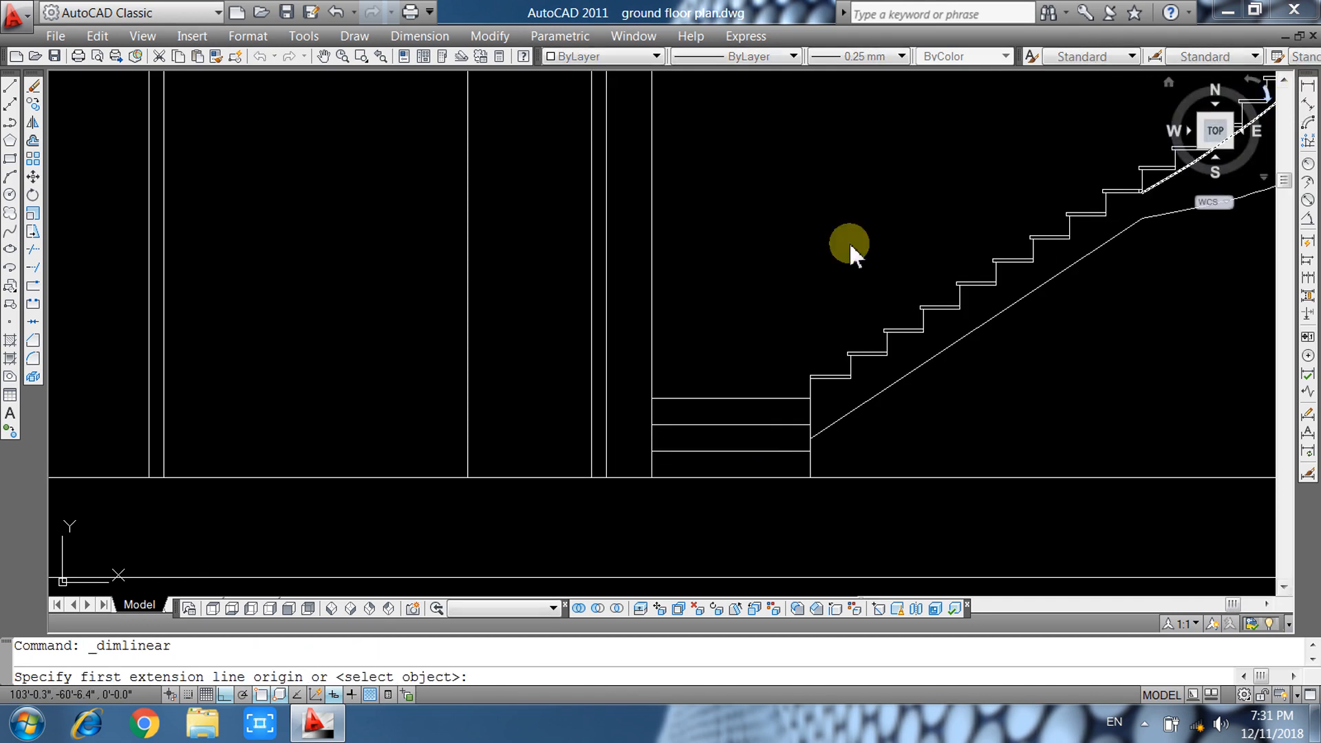
click(591, 418)
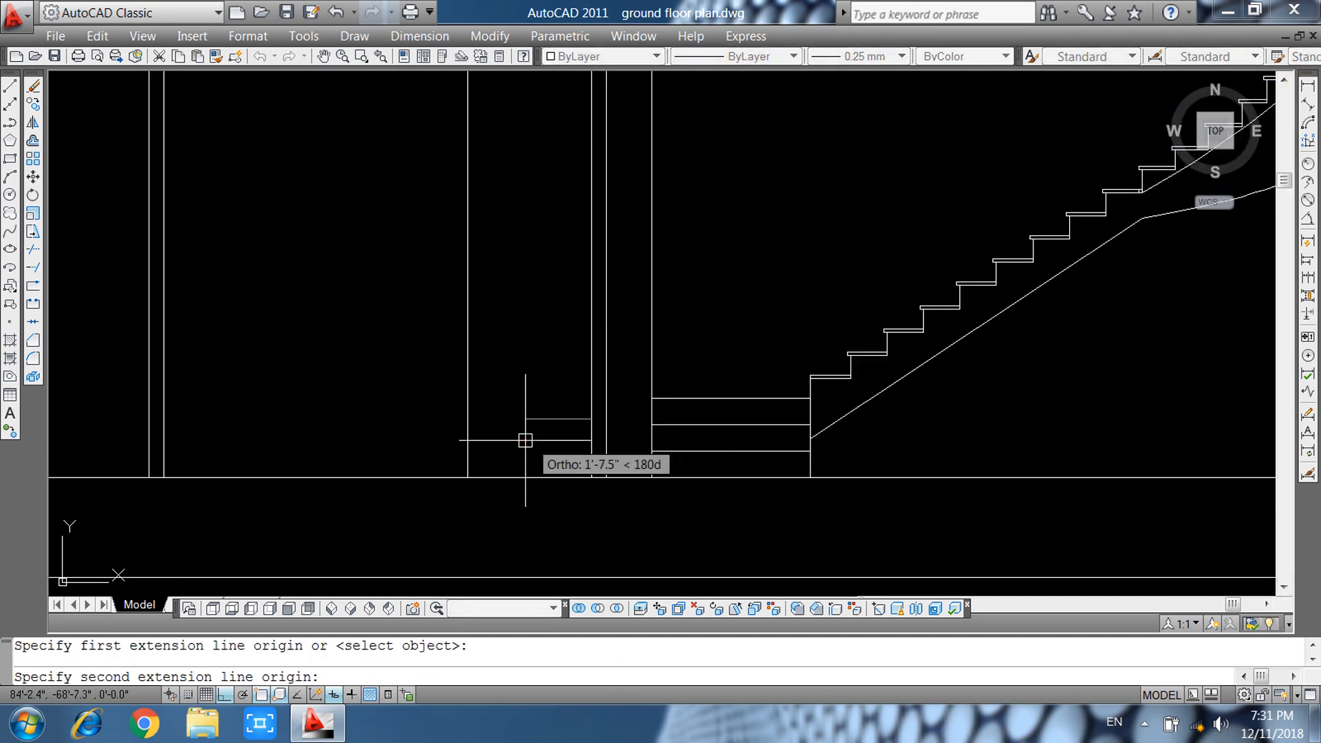
click(468, 419)
key(Escape)
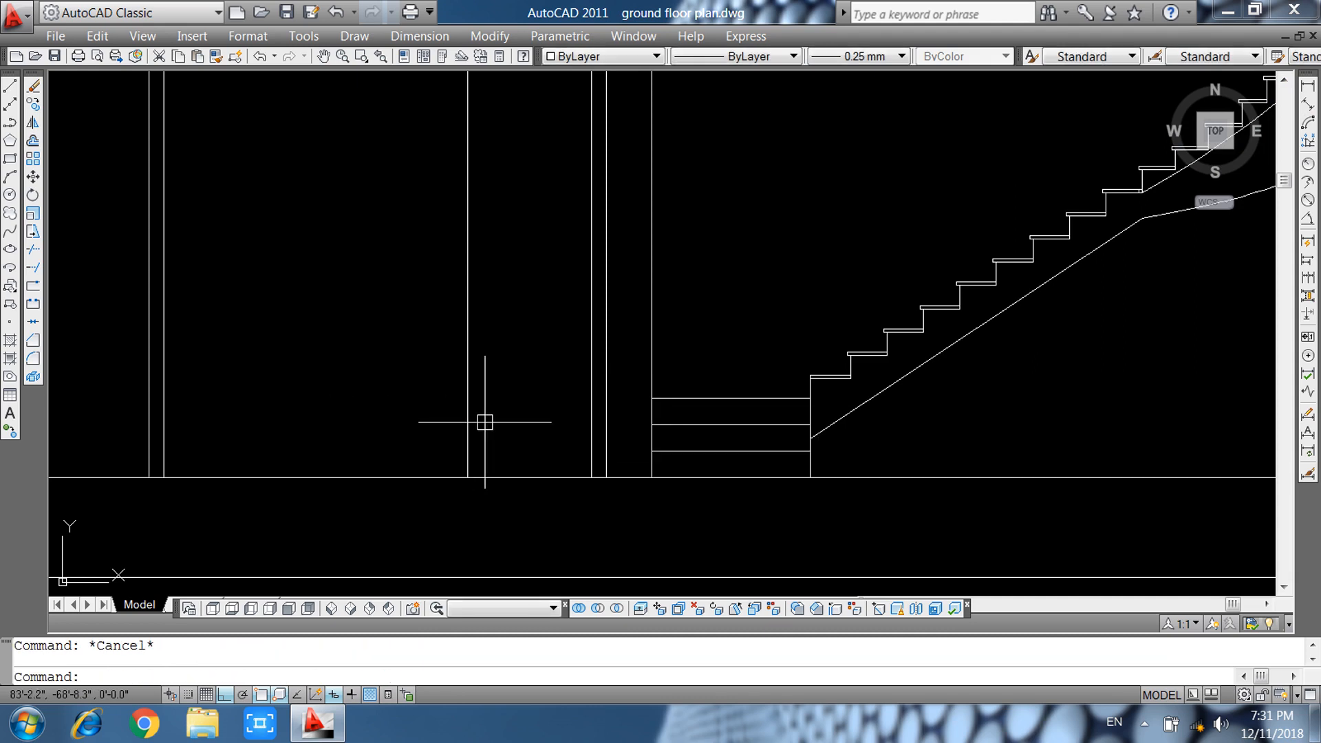
Offset the ground floor line 8' upward to set the head height of the door beside the curved stair.
scroll(517, 413, down, 4)
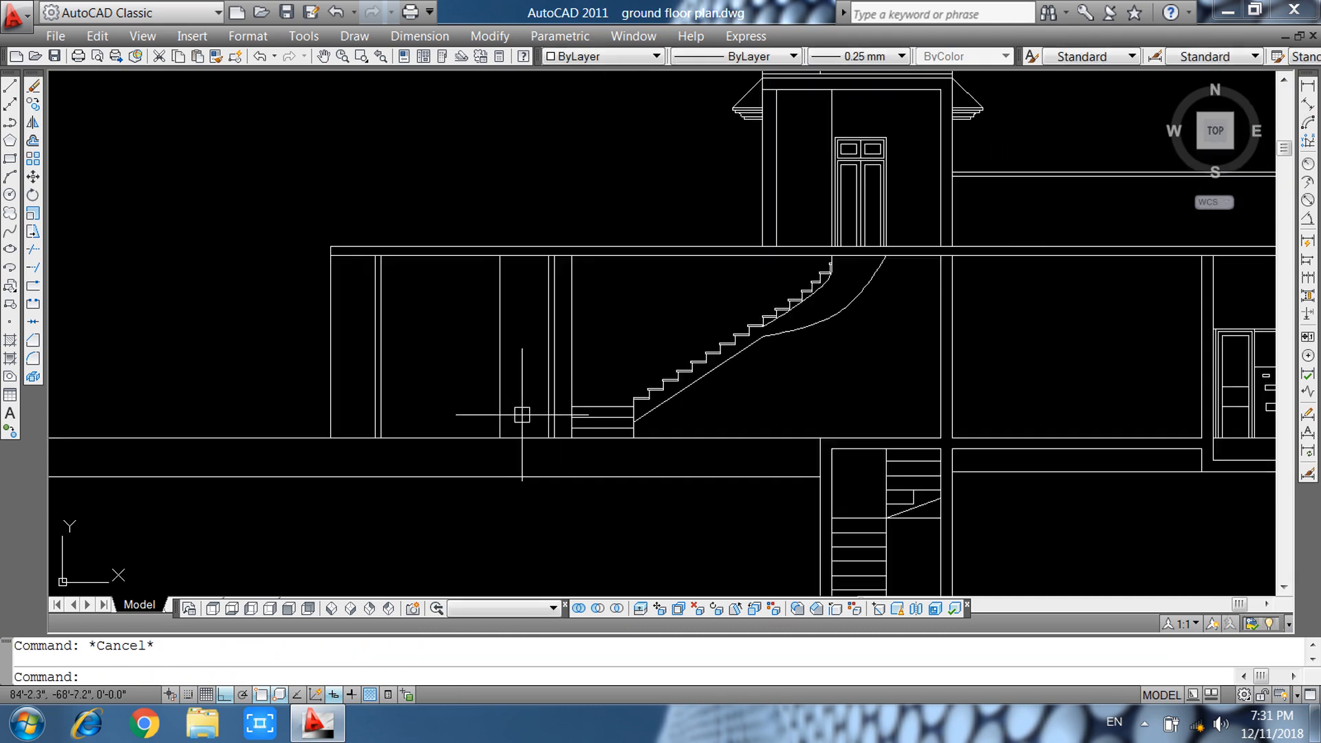
scroll(543, 420, up, 6)
text(o)
key(Return)
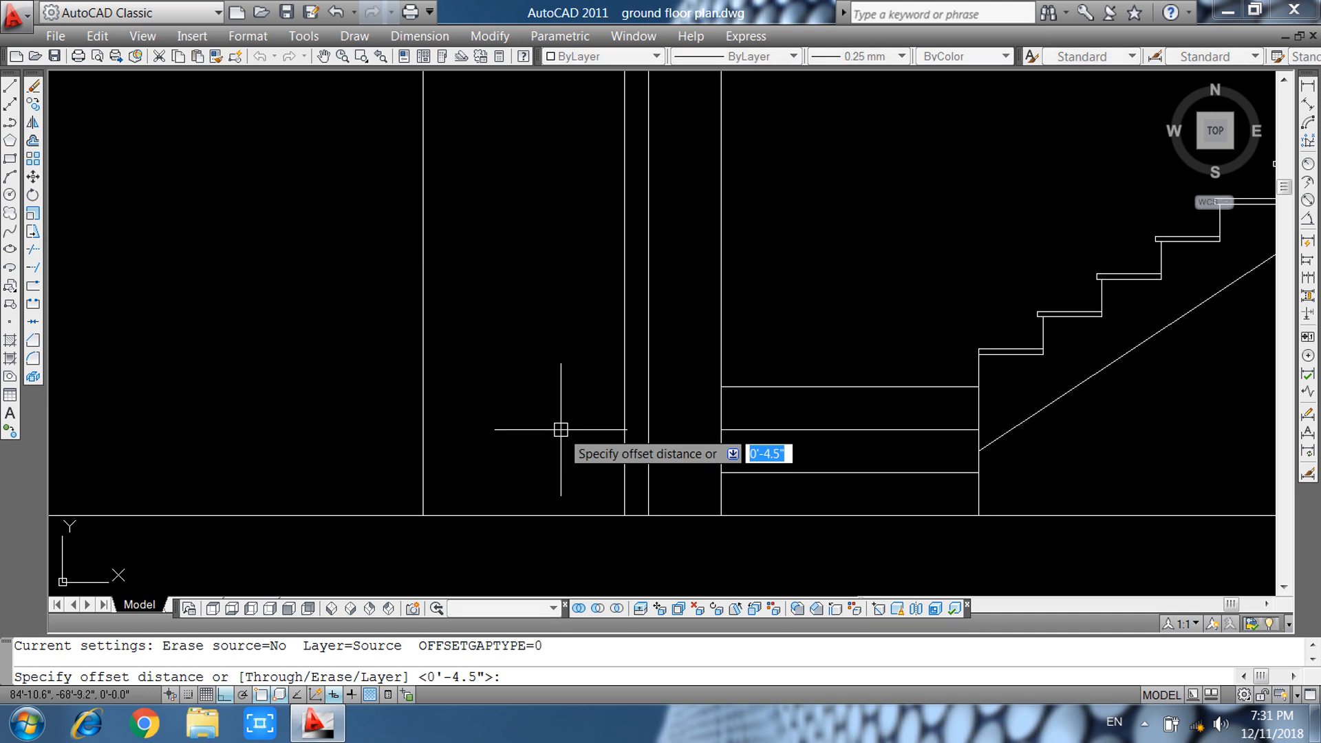
key(Escape)
text(o)
key(Return)
text(8)
key(Return)
click(551, 516)
click(536, 475)
key(Escape)
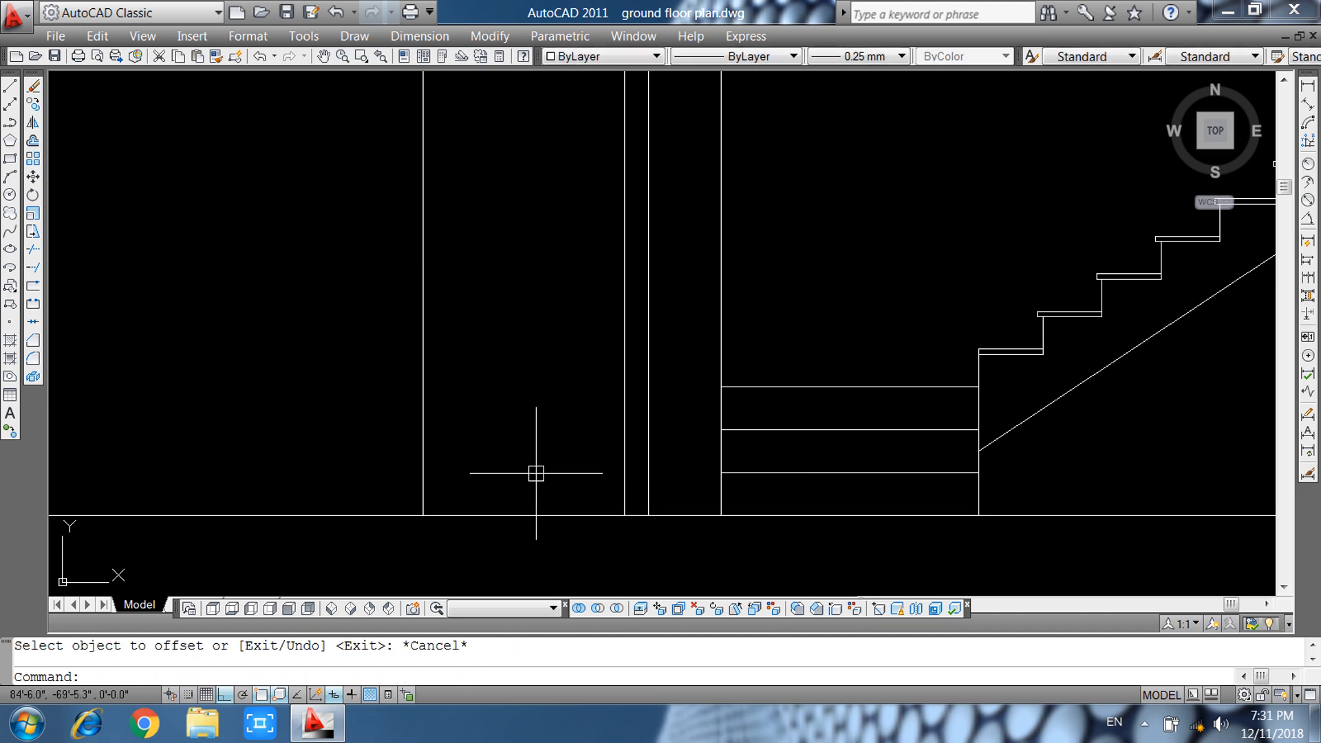
Offset both vertical side lines of the door opening beside the stair 2" inward for the frame.
scroll(540, 472, down, 4)
key(Return)
text(1)
key(Return)
scroll(547, 451, up, 5)
click(613, 441)
click(578, 445)
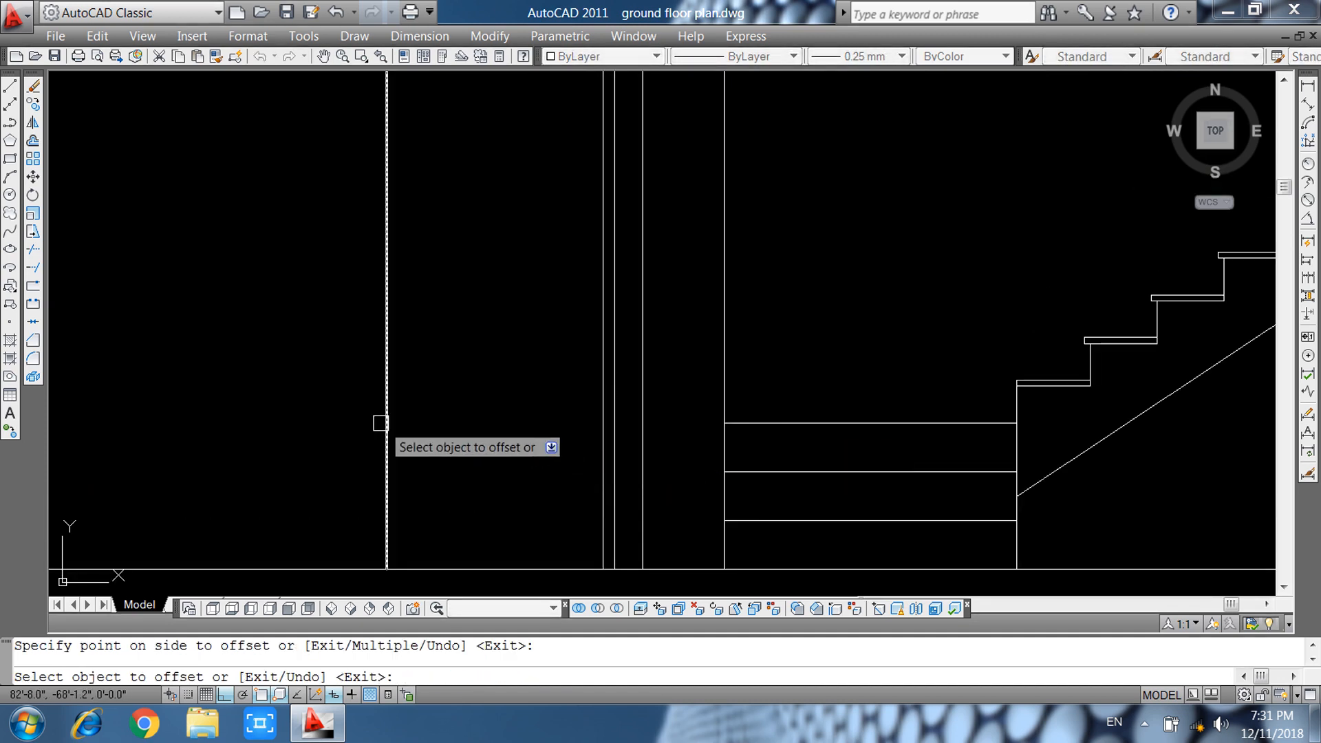
click(387, 427)
click(476, 456)
scroll(569, 271, down, 1)
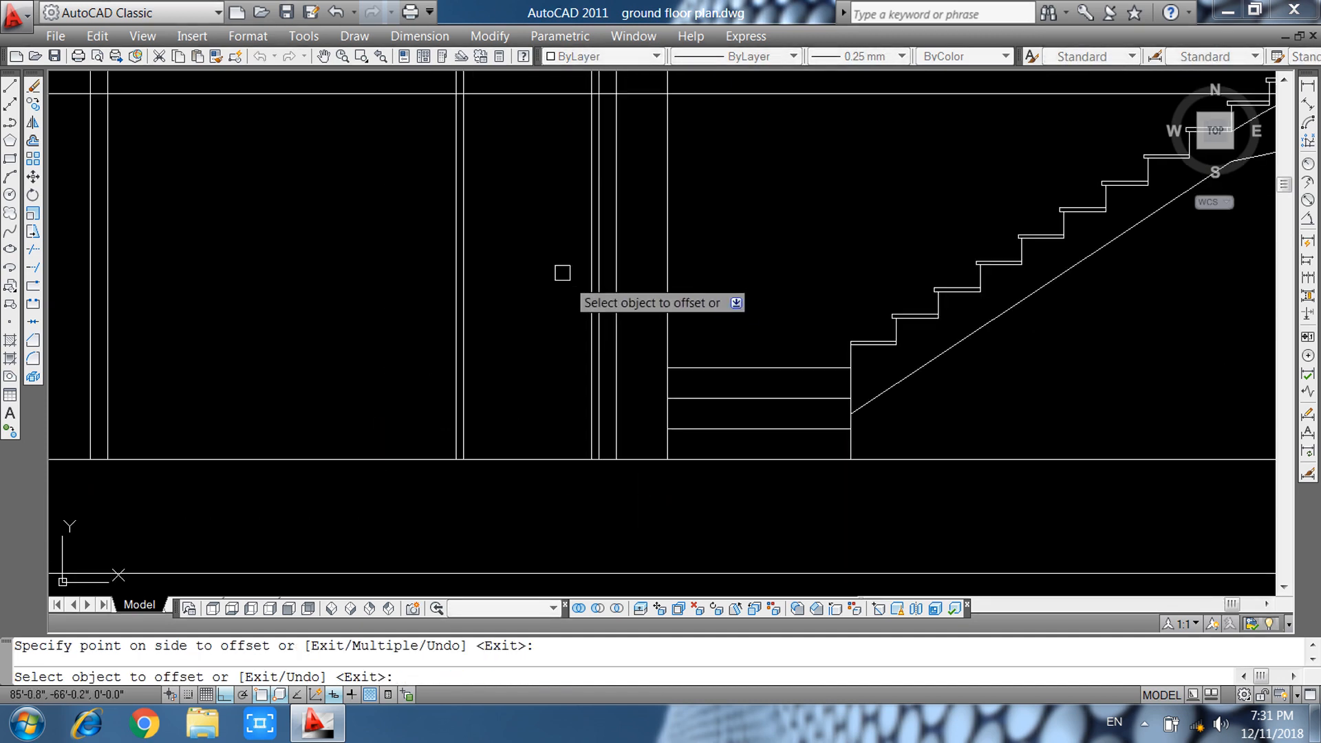
Offset the door head line 2" downward to give the frame its top thickness.
click(535, 92)
click(530, 155)
middle_drag(554, 296, 541, 410)
key(Escape)
Trim the head lines beside the door and the vertical frame lines that run above the door head.
text(tr)
key(Return)
key(Return)
click(372, 170)
click(363, 326)
click(472, 192)
click(406, 203)
scroll(551, 219, up, 5)
click(650, 214)
click(641, 309)
Trim the overlapping head line ends at both upper inner corners of the door frame.
scroll(612, 234, up, 3)
click(625, 234)
click(551, 252)
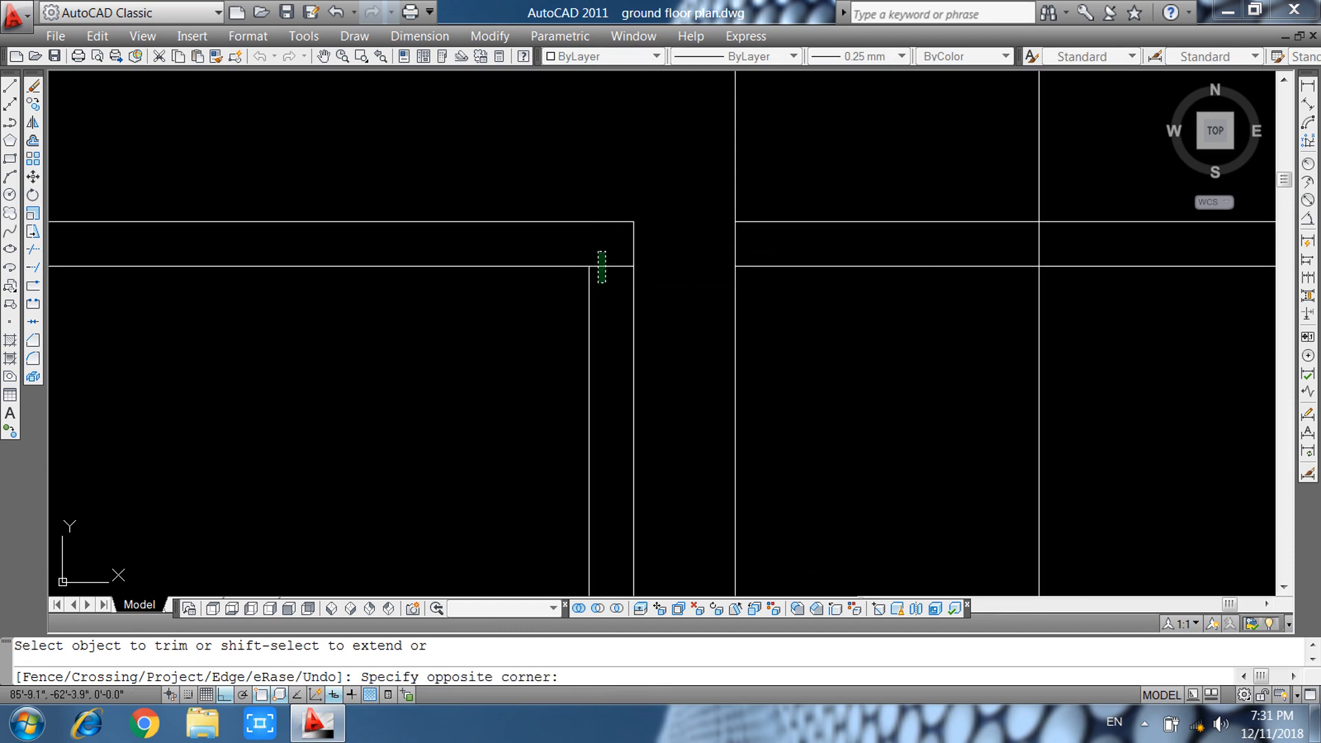
scroll(245, 285, down, 5)
scroll(183, 259, up, 3)
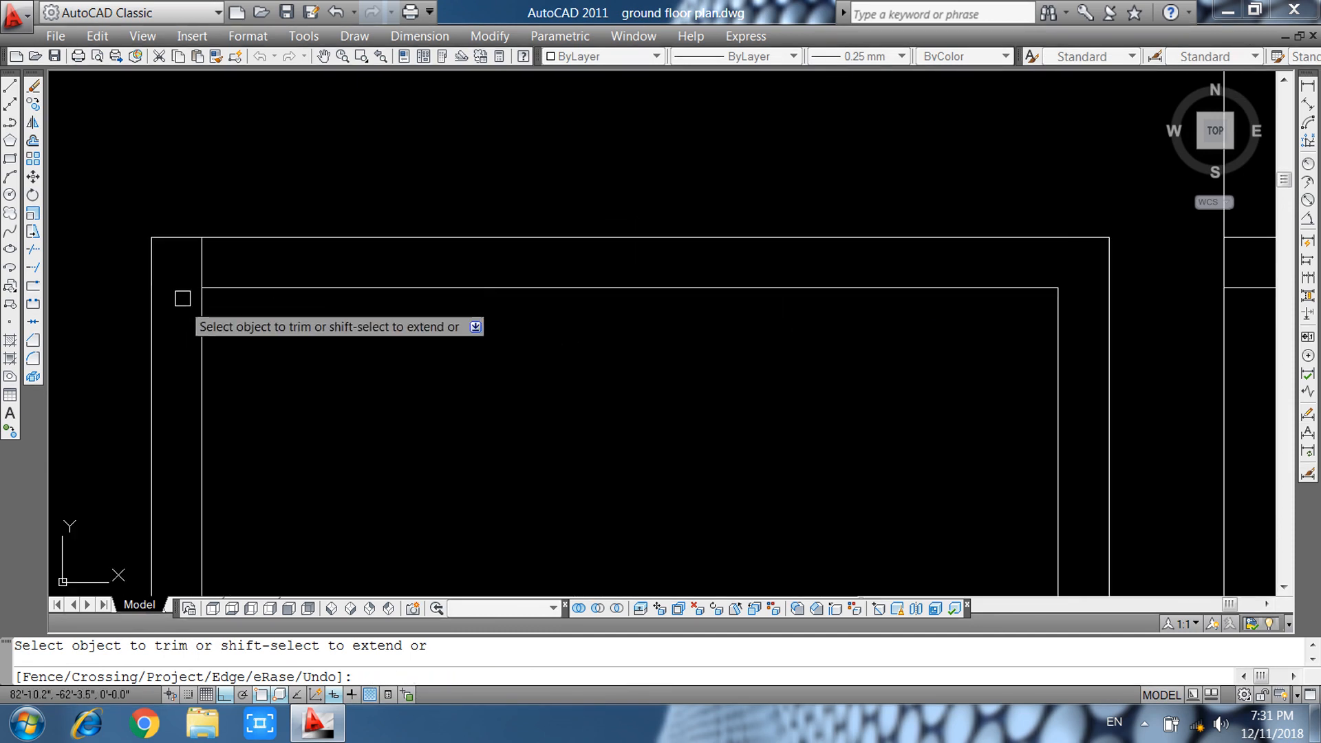
scroll(255, 268, down, 5)
middle_drag(466, 448, 582, 477)
key(Escape)
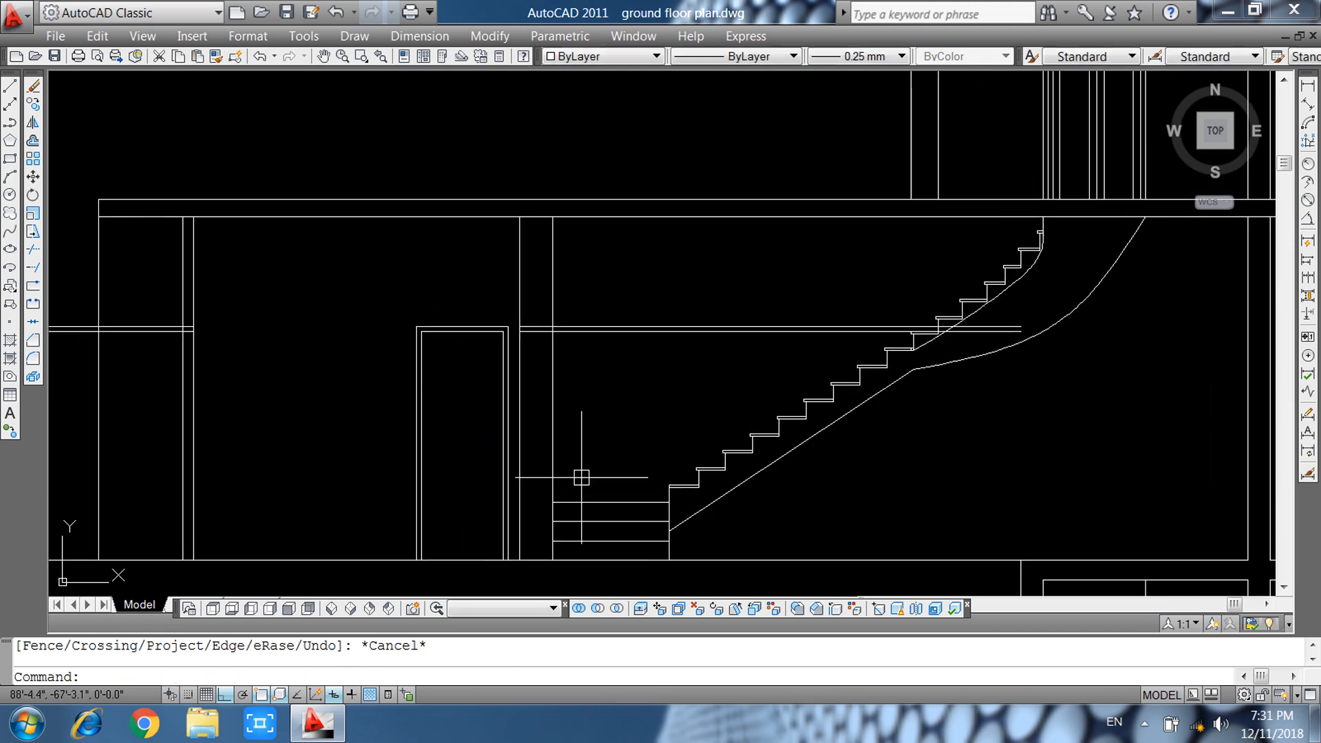
text(o)
key(Return)
text(3)
key(Return)
scroll(454, 330, up, 5)
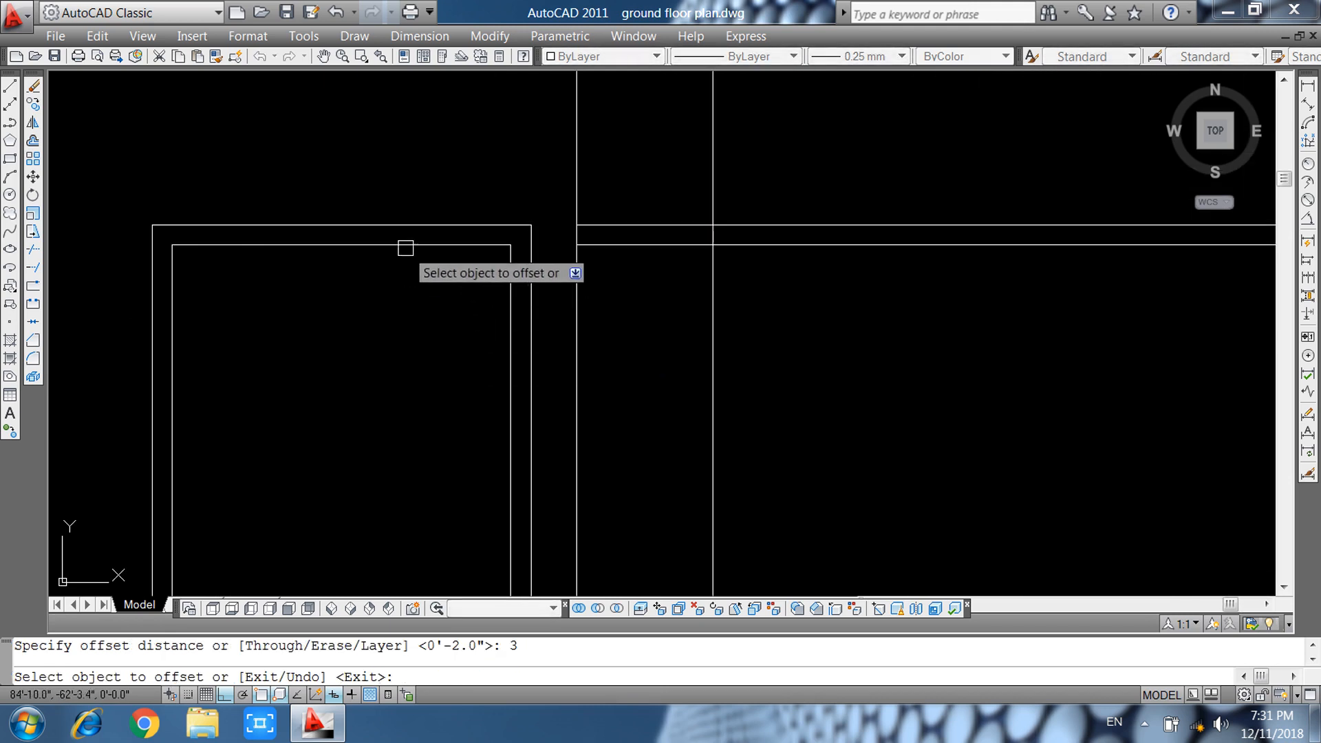
click(403, 242)
click(478, 318)
key(Escape)
click(504, 318)
click(421, 265)
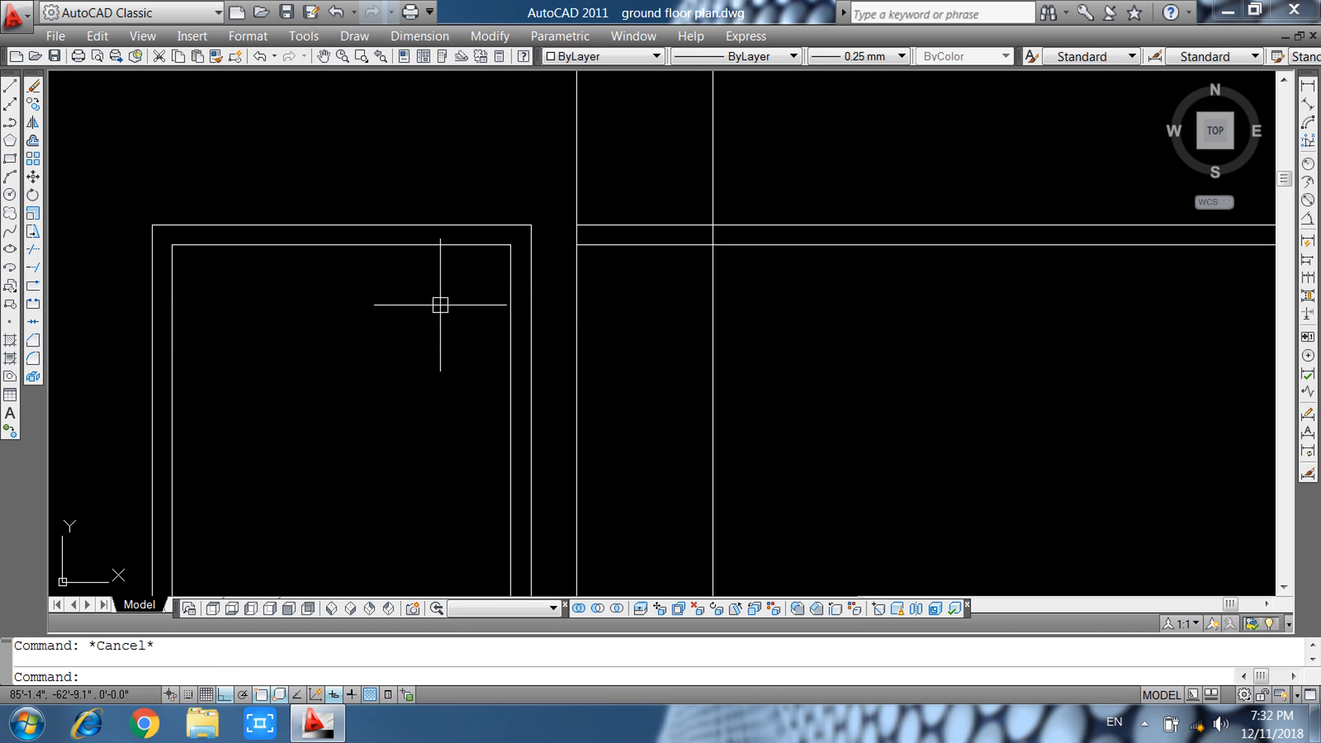
key(Return)
text(1'6)
key(Return)
click(400, 225)
key(Escape)
scroll(534, 350, down, 2)
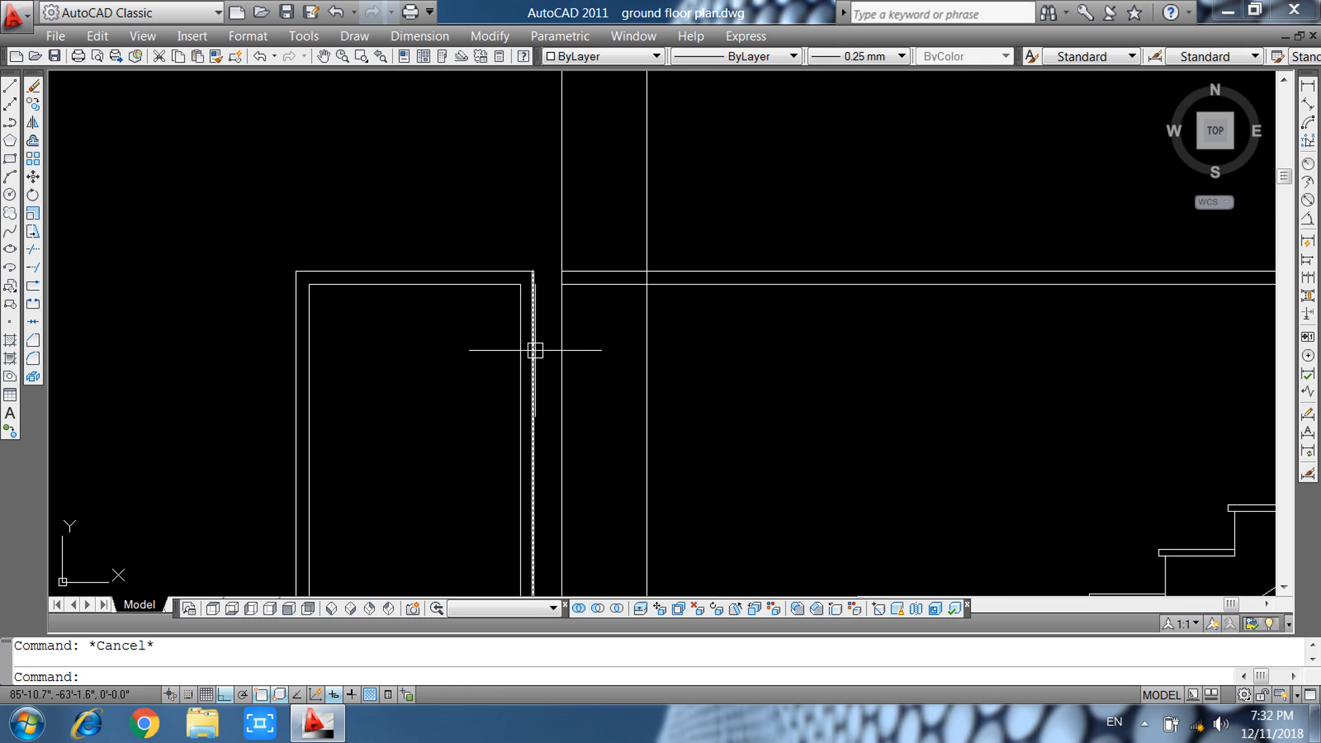
Offset the door frame's outer top line 1'4" downward to form the transom's upper edge.
scroll(537, 352, down, 4)
middle_drag(628, 411, 681, 378)
scroll(558, 365, up, 3)
middle_drag(555, 380, 549, 411)
key(Return)
text(1'4)
key(Return)
click(546, 220)
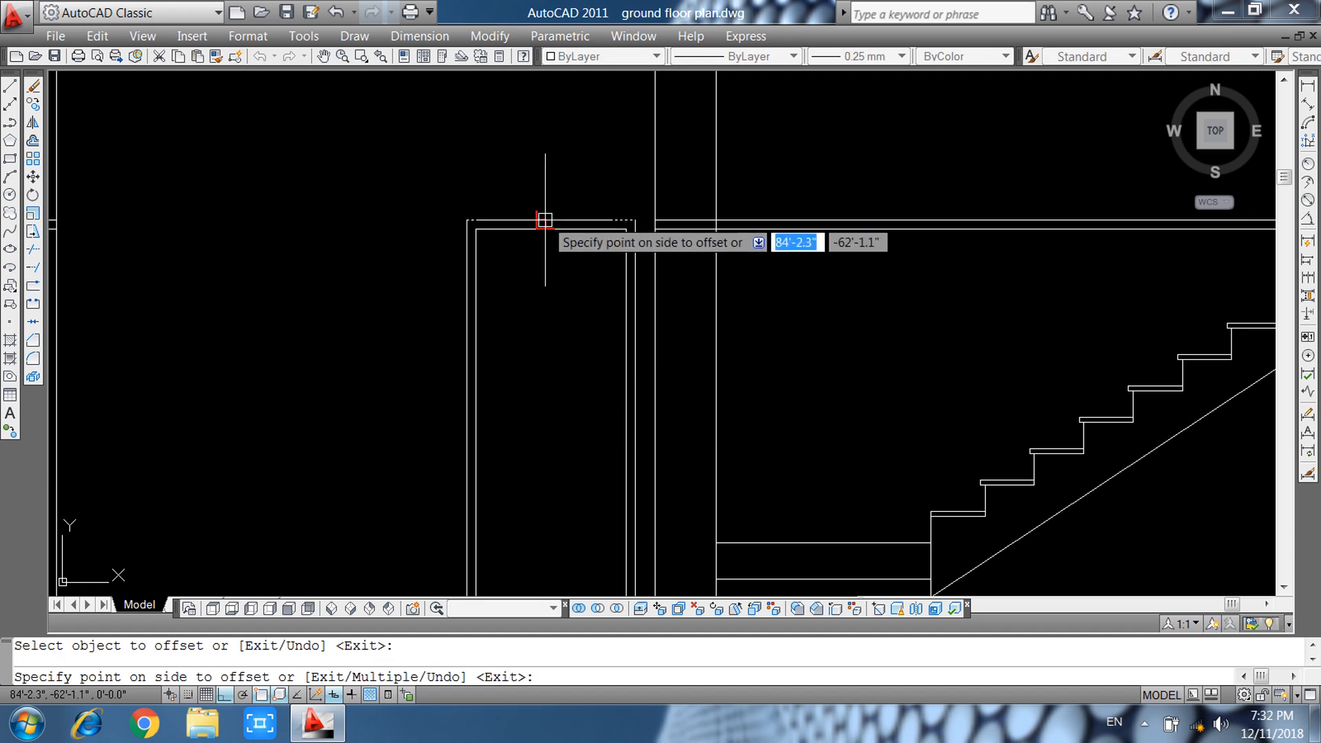
click(561, 265)
key(Escape)
Offset the transom's upper line 2" downward to give the transom its thickness.
key(Return)
text(2)
key(Return)
click(557, 301)
click(555, 344)
key(Escape)
Trim the ends of the two transom lines where they cross into the door frame's side members.
key(Return)
key(Return)
scroll(487, 287, up, 3)
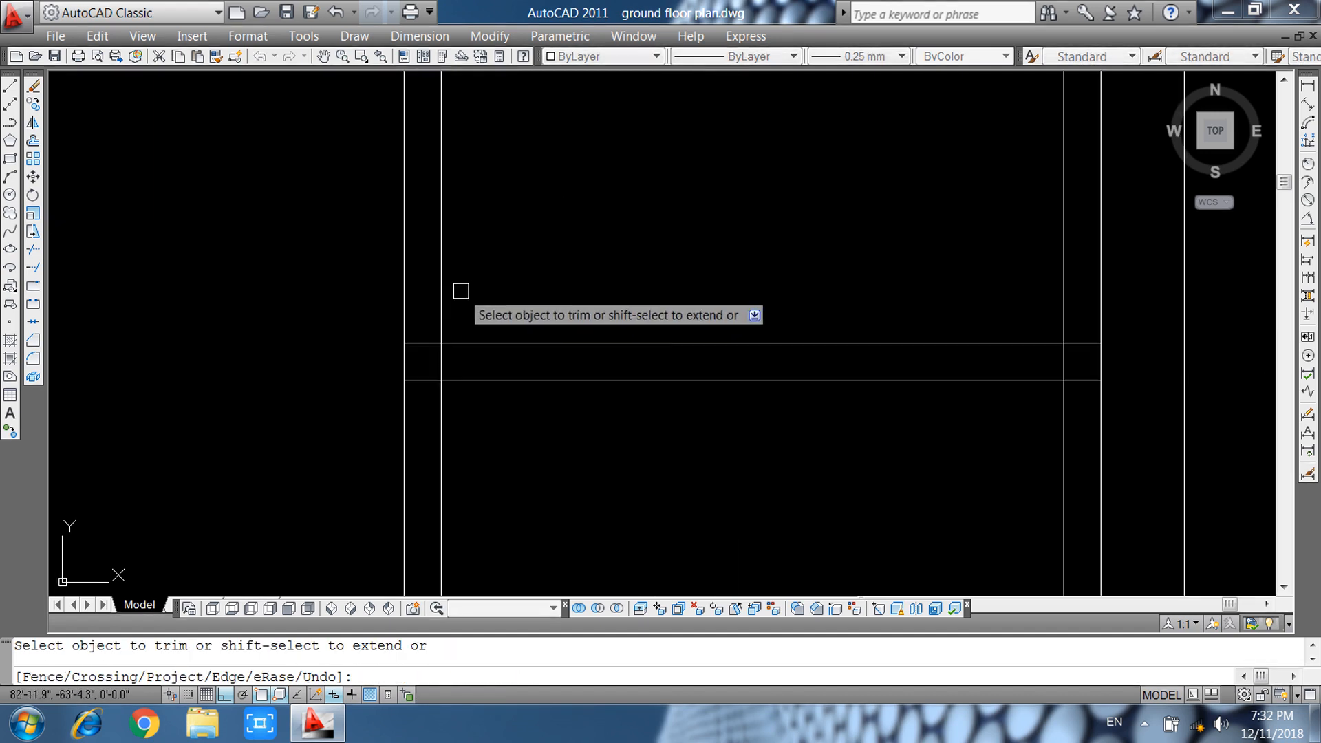
click(427, 333)
click(426, 389)
scroll(550, 352, down, 5)
scroll(757, 347, up, 7)
key(Escape)
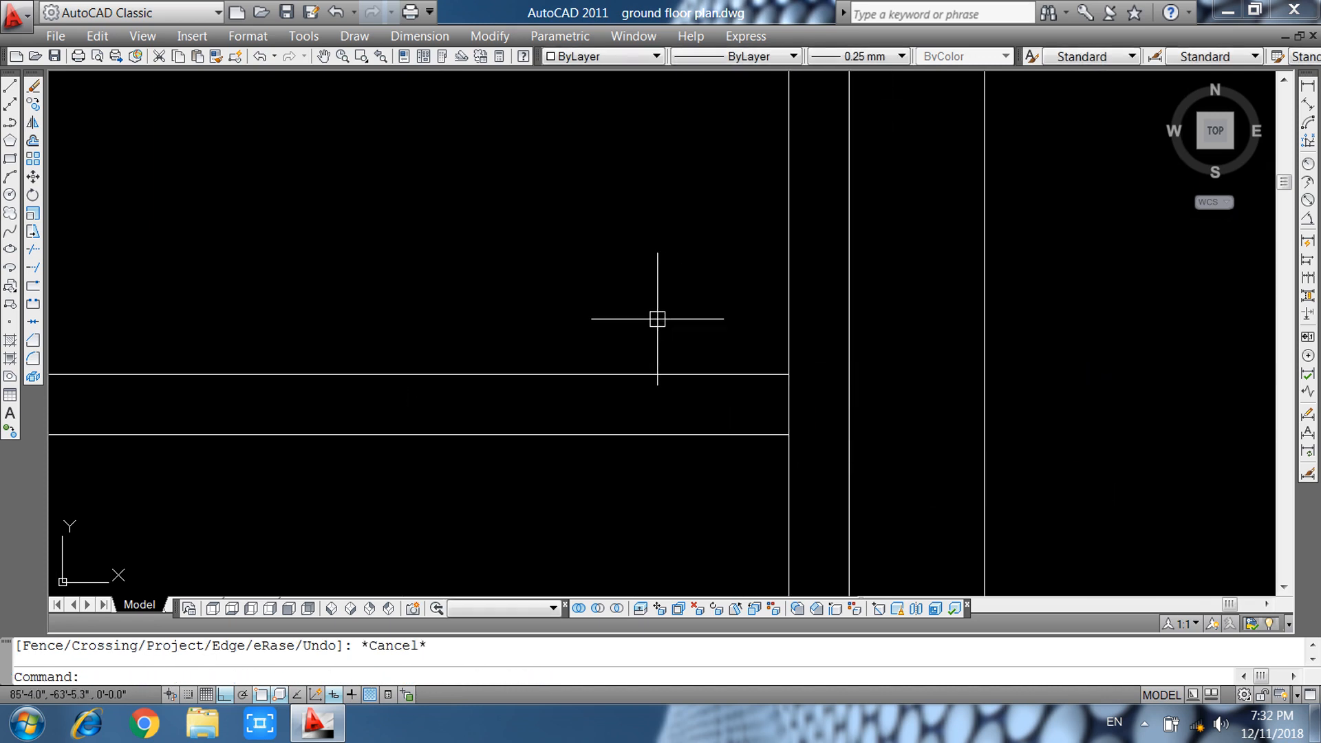
Trim the right inner frame line between the two transom lines.
scroll(660, 322, down, 3)
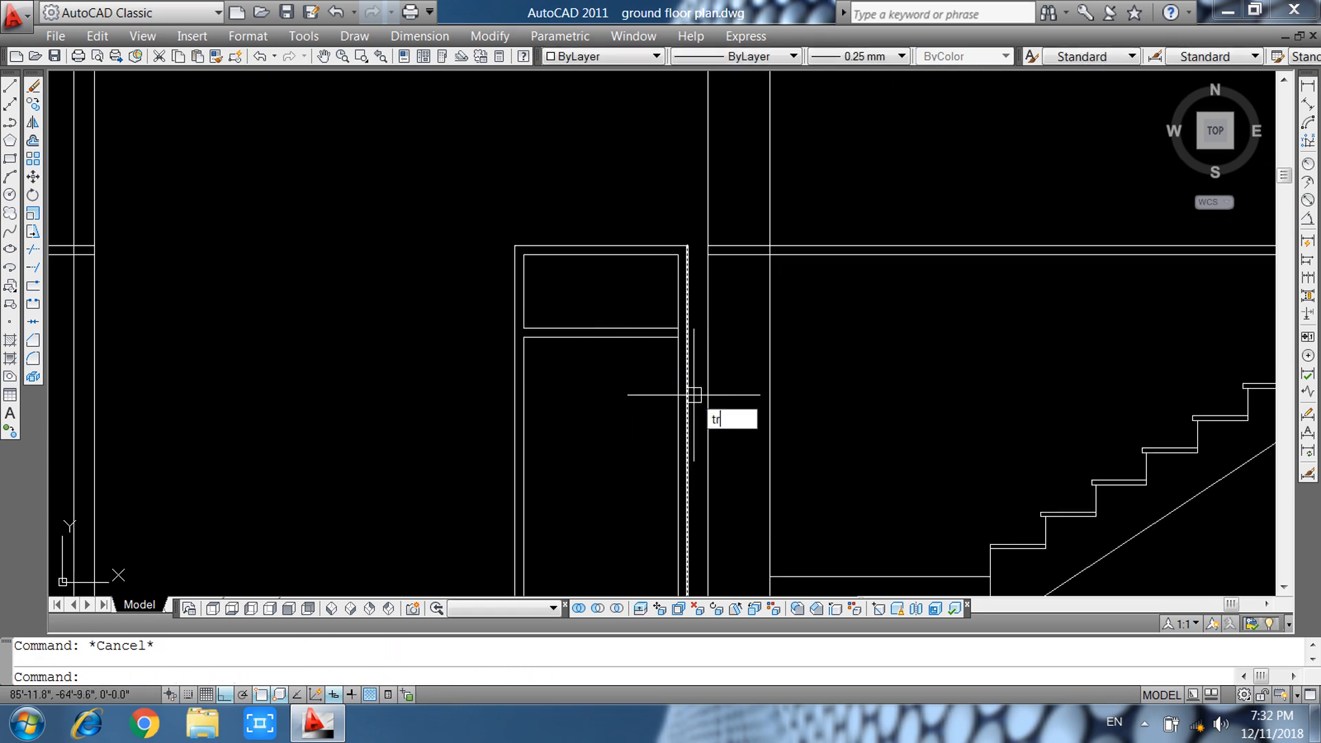
text(tr)
key(Return)
key(Return)
scroll(695, 371, up, 6)
key(Escape)
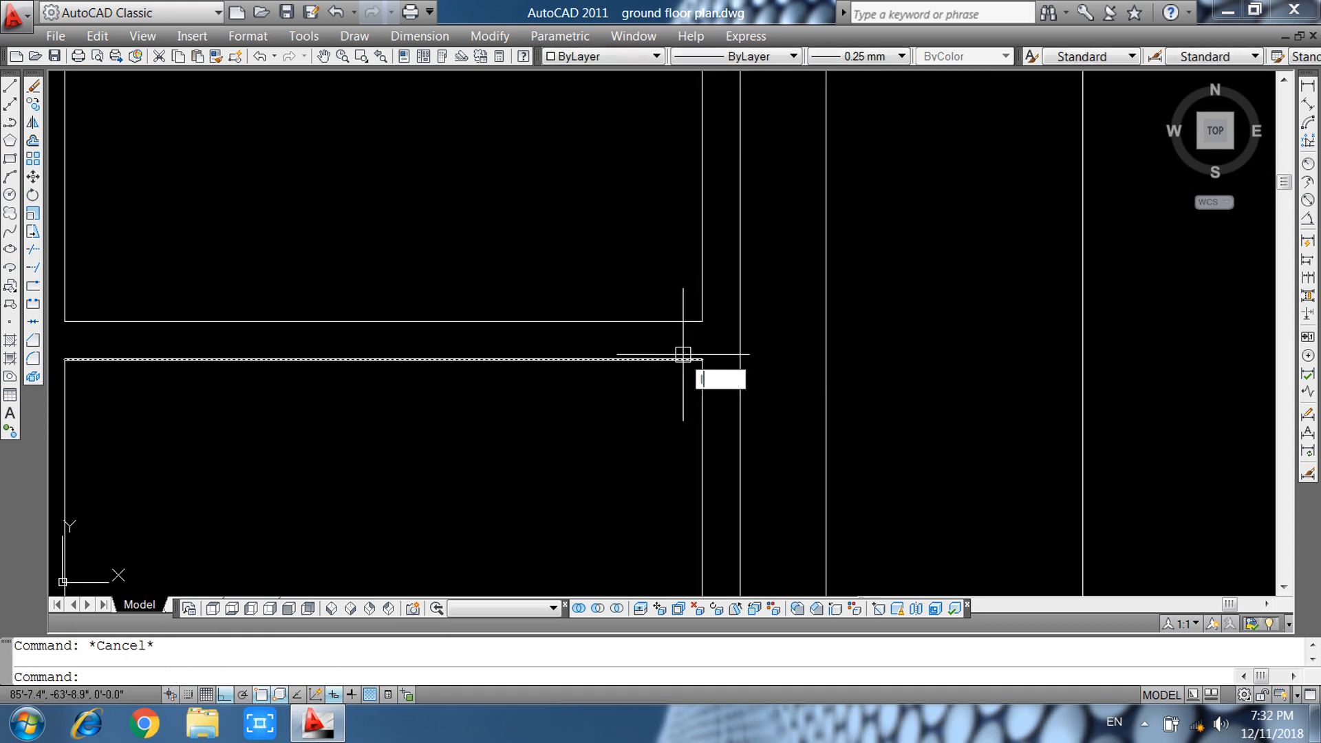
Draw a vertical line through the middle of the panel above the transom, from the inner head line to the transom.
text(l)
key(Return)
scroll(684, 356, down, 4)
click(600, 280)
click(599, 355)
key(Escape)
Offset the upper panel's top line 3" downward and its vertical centre line 3" to both sides.
middle_drag(497, 388, 392, 416)
text(o)
key(Return)
text(3)
key(Return)
scroll(466, 320, up, 3)
click(557, 300)
click(563, 338)
click(526, 385)
click(568, 404)
click(525, 393)
click(506, 396)
Offset the upper panel's left, bottom and right lines 3" inward.
click(367, 382)
click(430, 377)
click(433, 449)
click(451, 410)
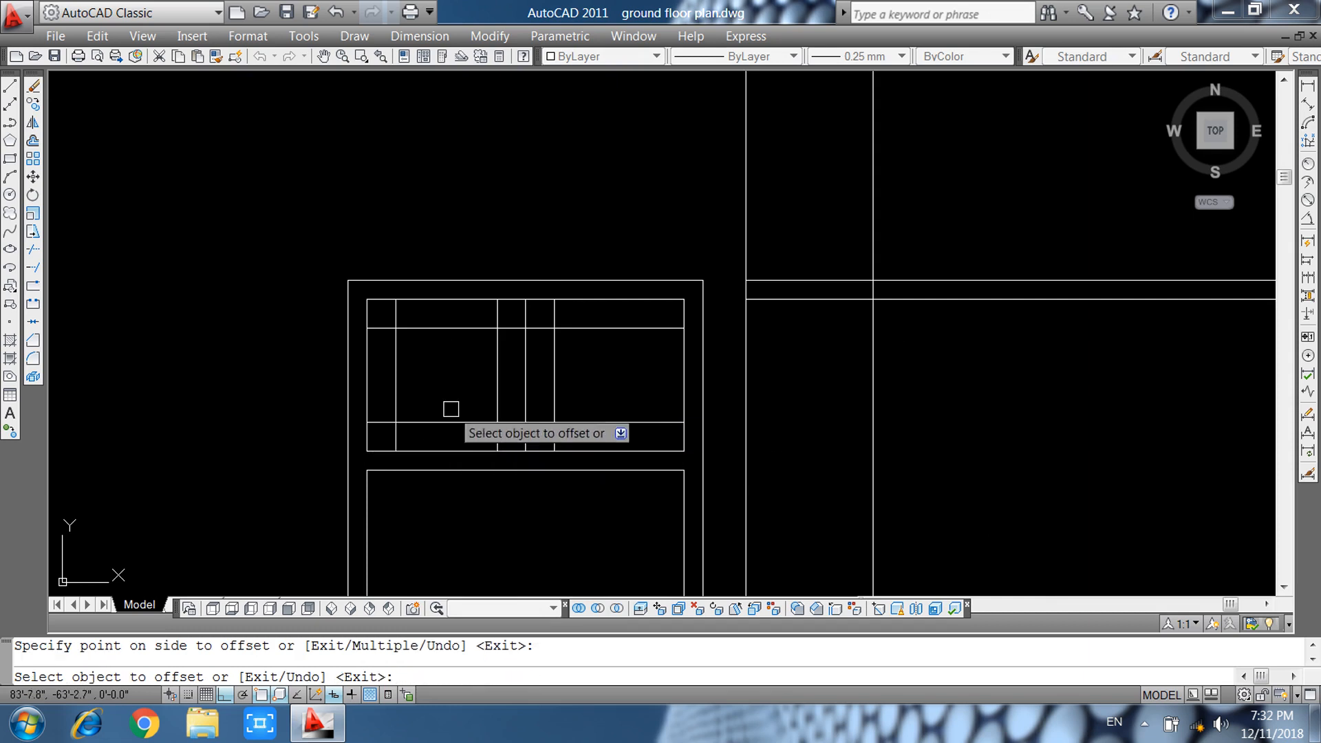
click(684, 363)
click(617, 380)
key(Escape)
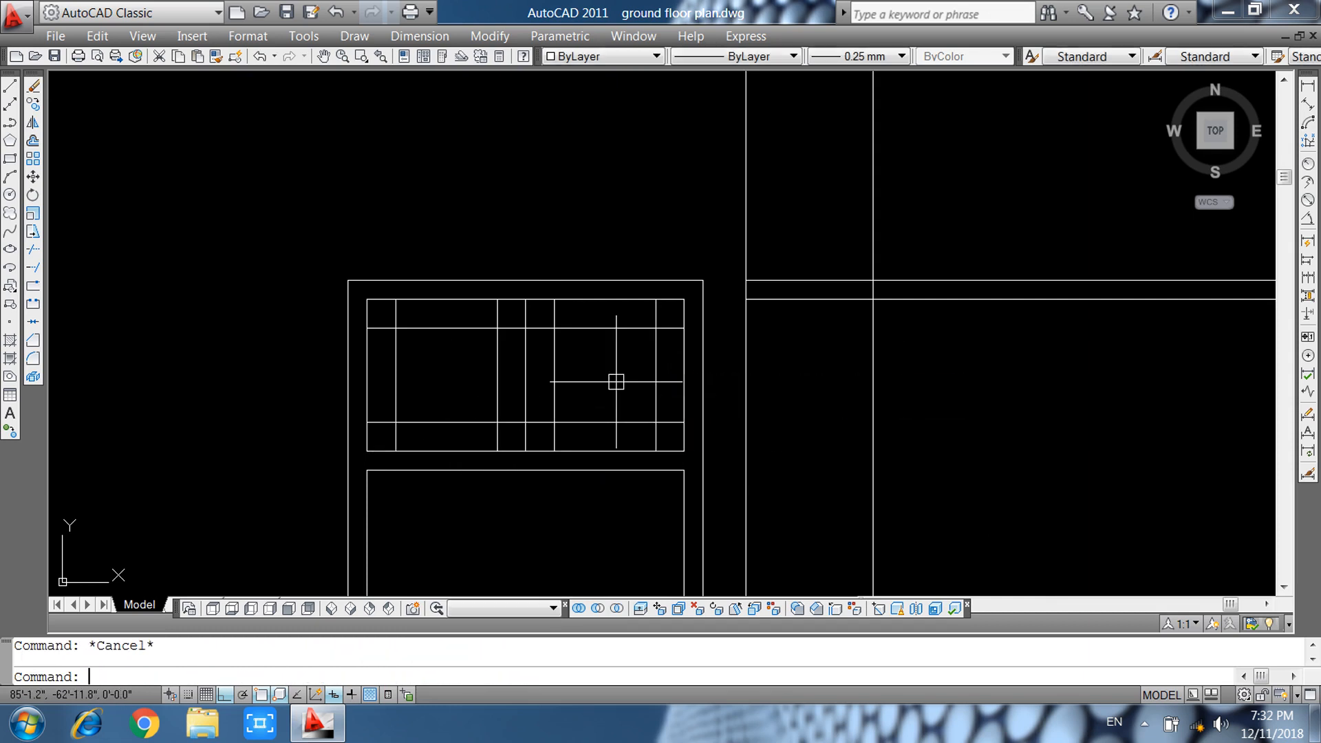
Trim the crossing lines around the centre line at the panel's top and at the right pane's upper outer corner.
key(Return)
key(Return)
scroll(551, 316, up, 5)
click(489, 392)
click(416, 348)
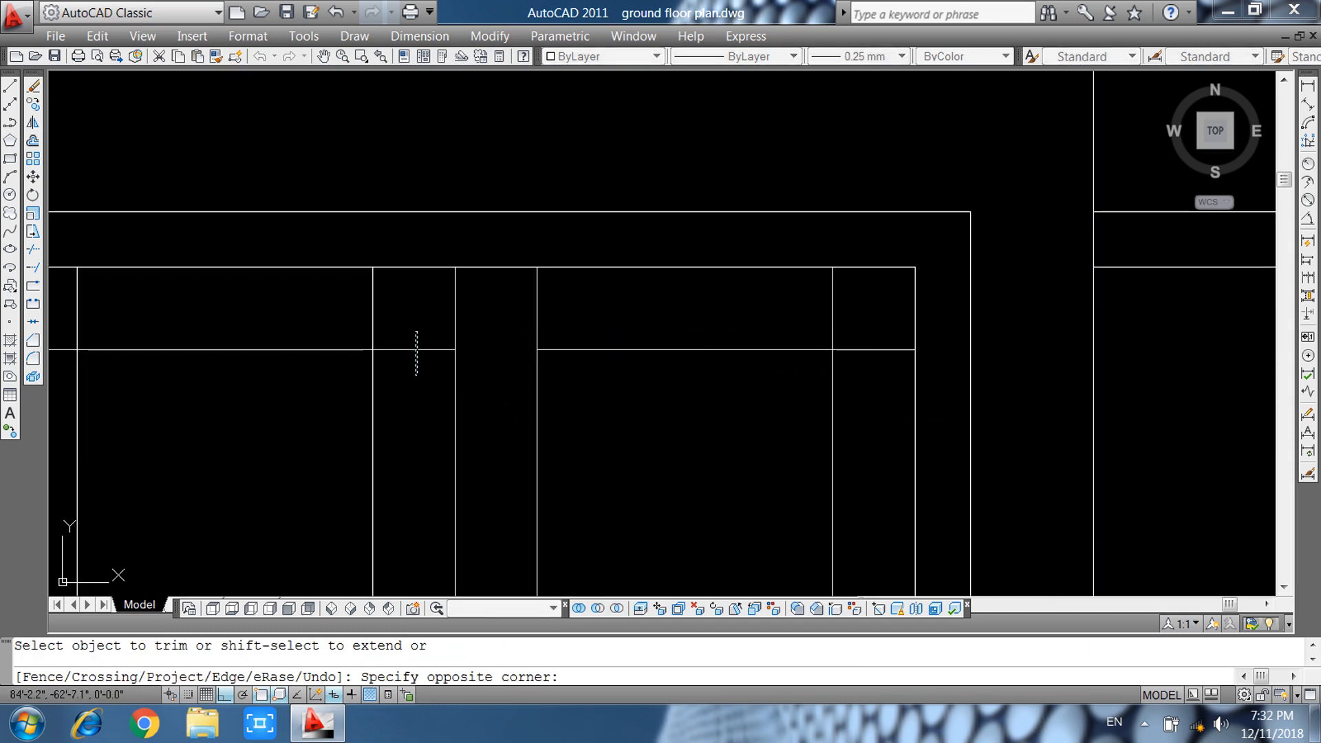
click(581, 283)
click(528, 307)
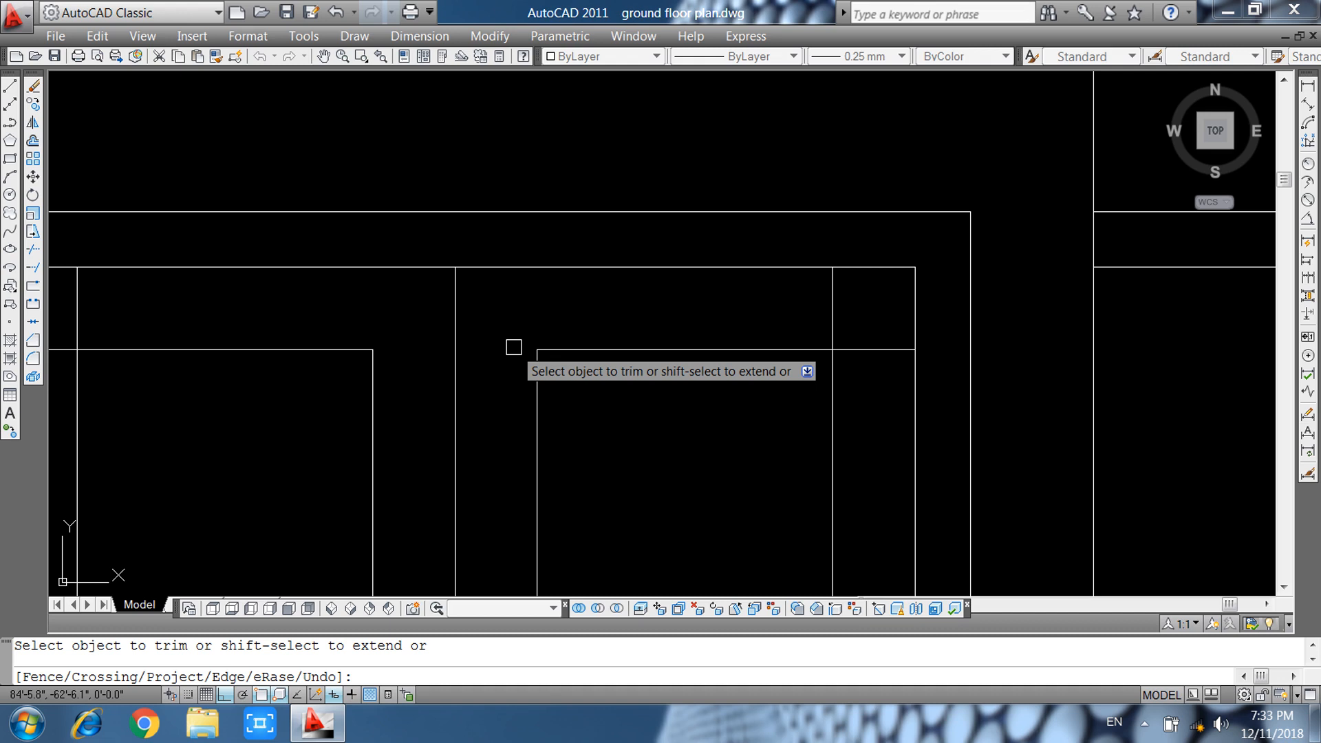
click(863, 312)
click(885, 398)
Trim the overshooting lines at both lower corners of the right pane above the transom.
scroll(734, 289, down, 7)
scroll(763, 384, up, 9)
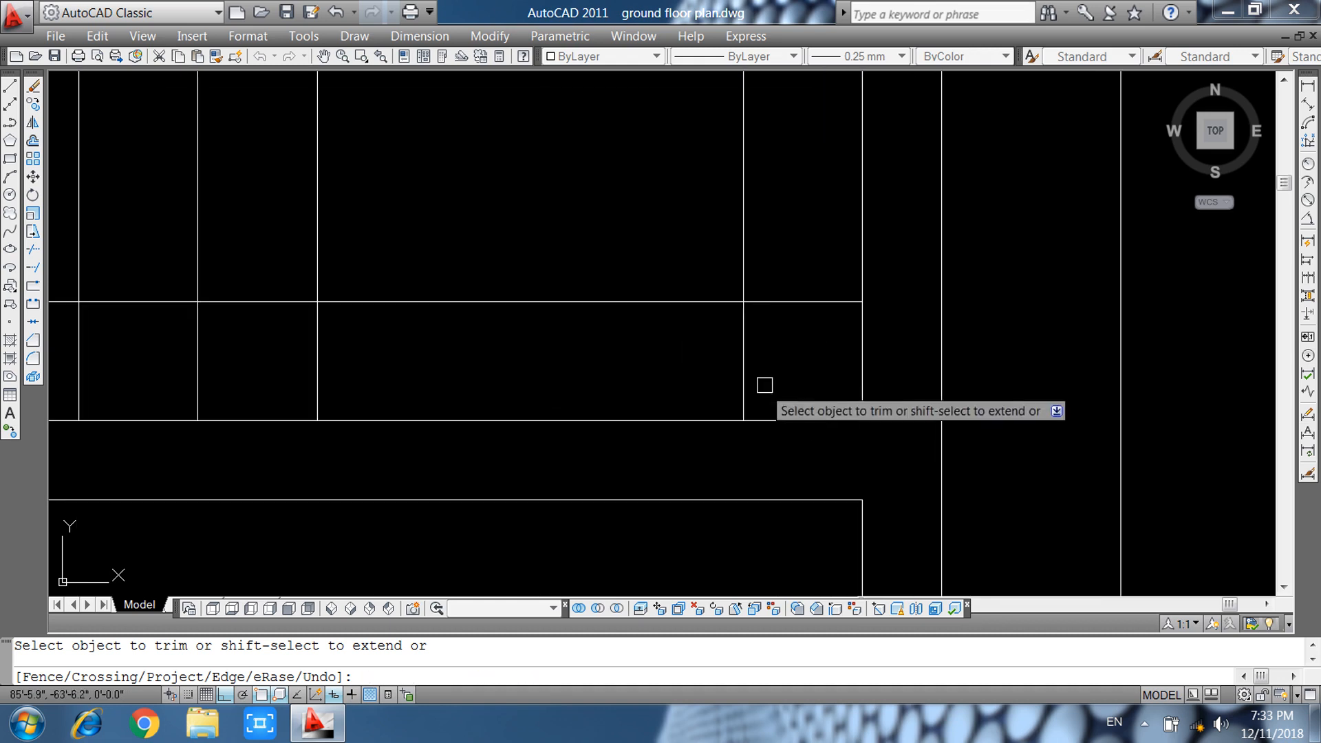
click(782, 268)
click(774, 322)
click(776, 349)
click(719, 350)
click(271, 282)
click(267, 322)
click(358, 351)
click(299, 360)
Trim the overshooting lines at the remaining lower and upper-left corners of the left pane above the transom.
scroll(626, 363, down, 4)
scroll(413, 342, up, 7)
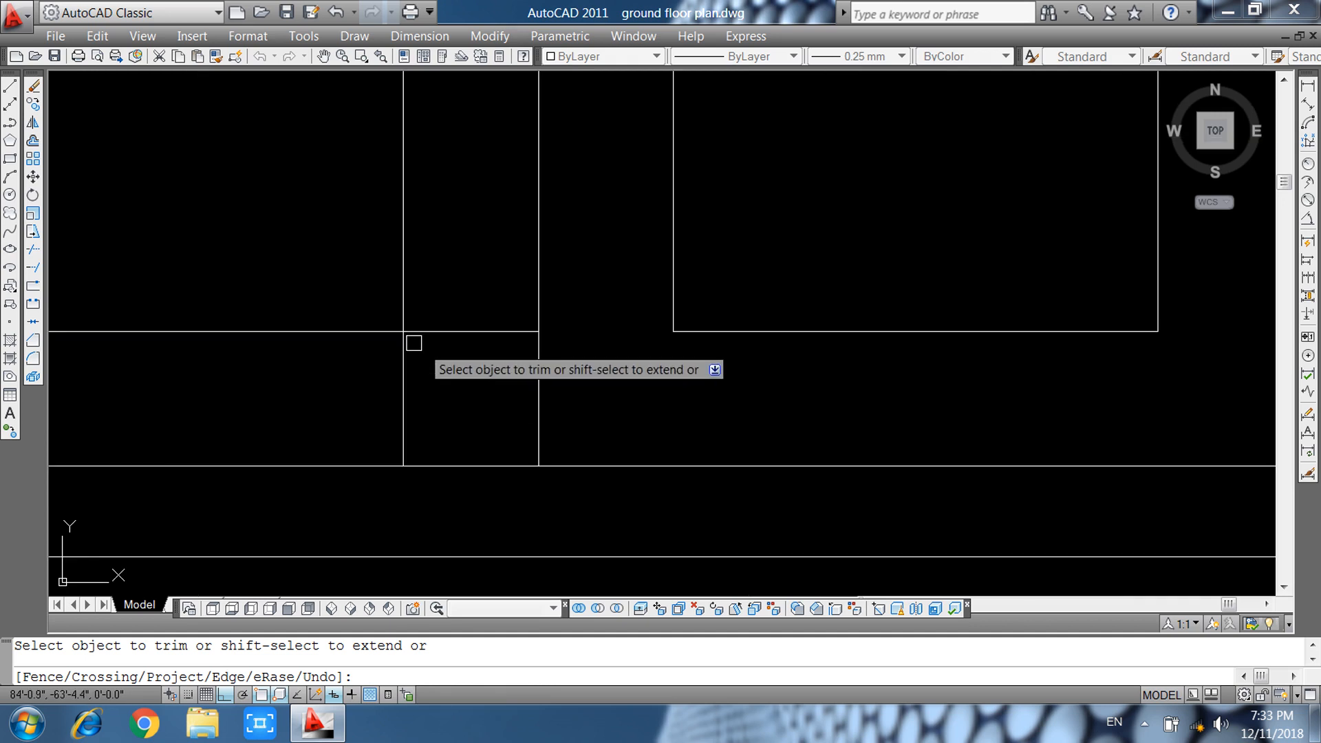
scroll(555, 386, down, 4)
scroll(401, 372, up, 6)
click(457, 375)
click(486, 447)
scroll(609, 457, down, 4)
scroll(519, 374, up, 6)
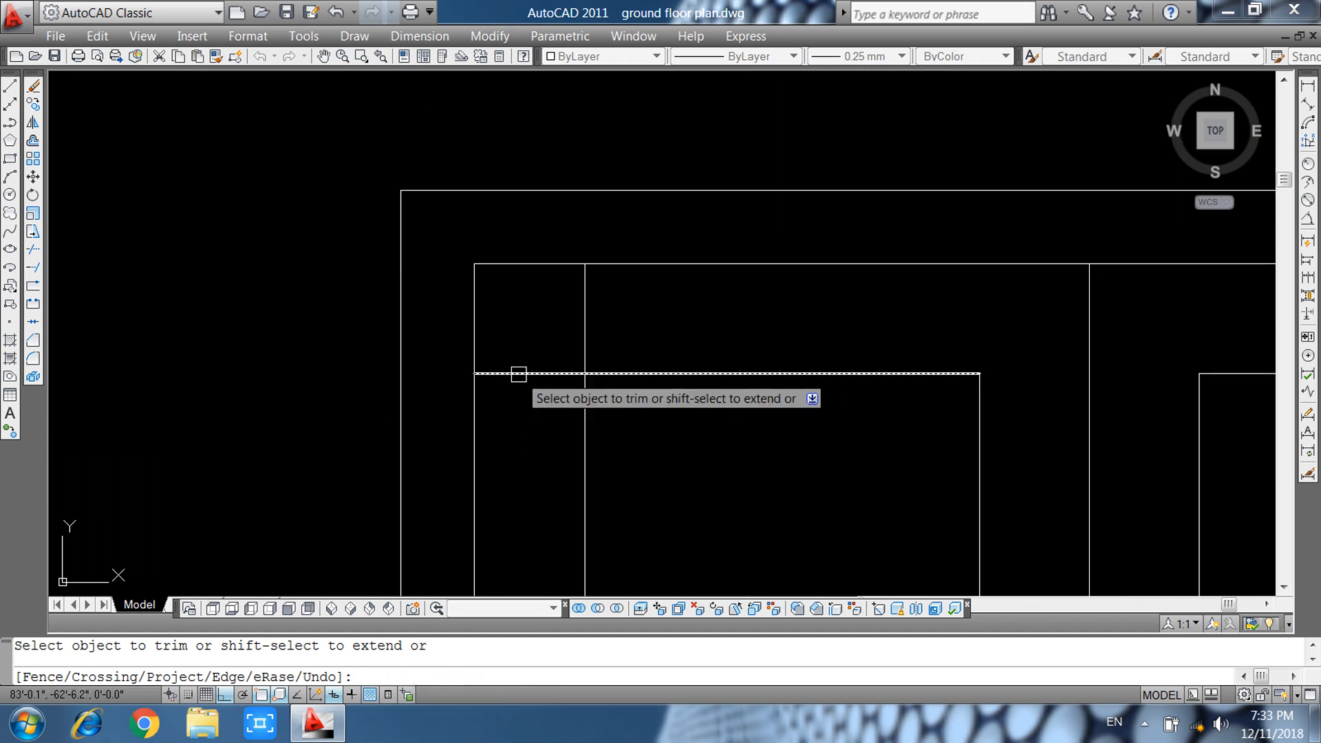
click(523, 414)
click(590, 310)
scroll(592, 307, down, 4)
scroll(522, 344, up, 6)
middle_drag(522, 344, 414, 200)
scroll(560, 318, down, 3)
middle_drag(560, 318, 531, 266)
key(Escape)
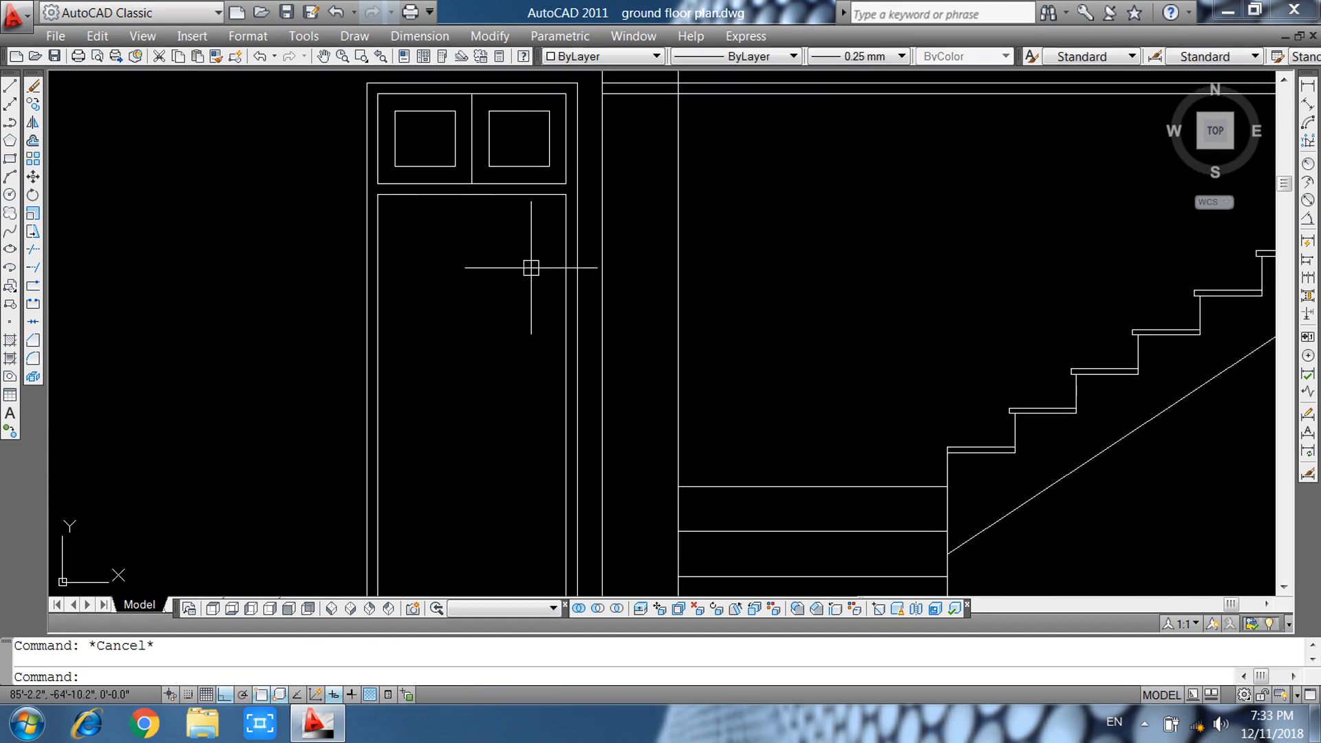
Draw a vertical centre line from the midpoint of the door's top line down to the floor line.
text(l)
key(Return)
click(472, 196)
scroll(502, 287, down, 3)
scroll(474, 364, up, 4)
click(512, 550)
key(Escape)
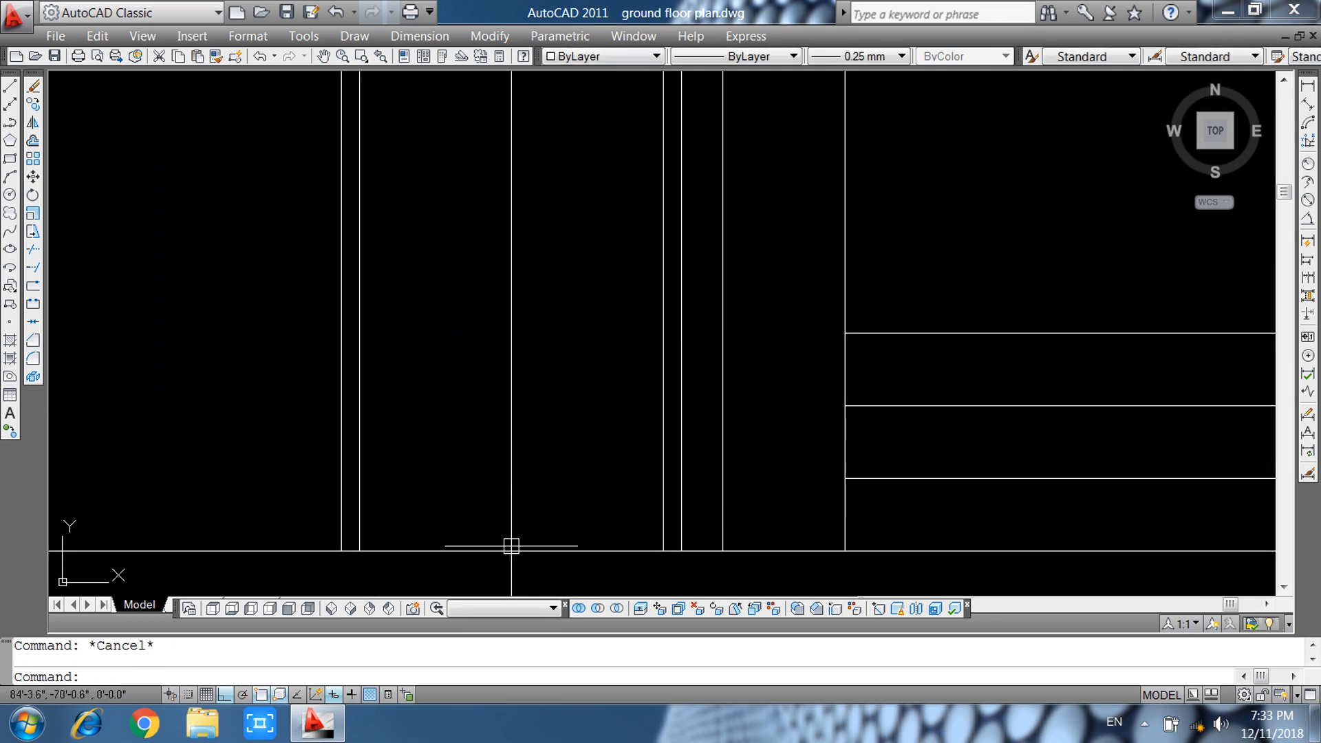
Offset the door's side lines 3" inward and its centre line 3" to both sides.
text(o)
key(Return)
text(3)
key(Return)
click(664, 410)
click(550, 412)
click(512, 413)
click(569, 422)
click(511, 407)
click(474, 425)
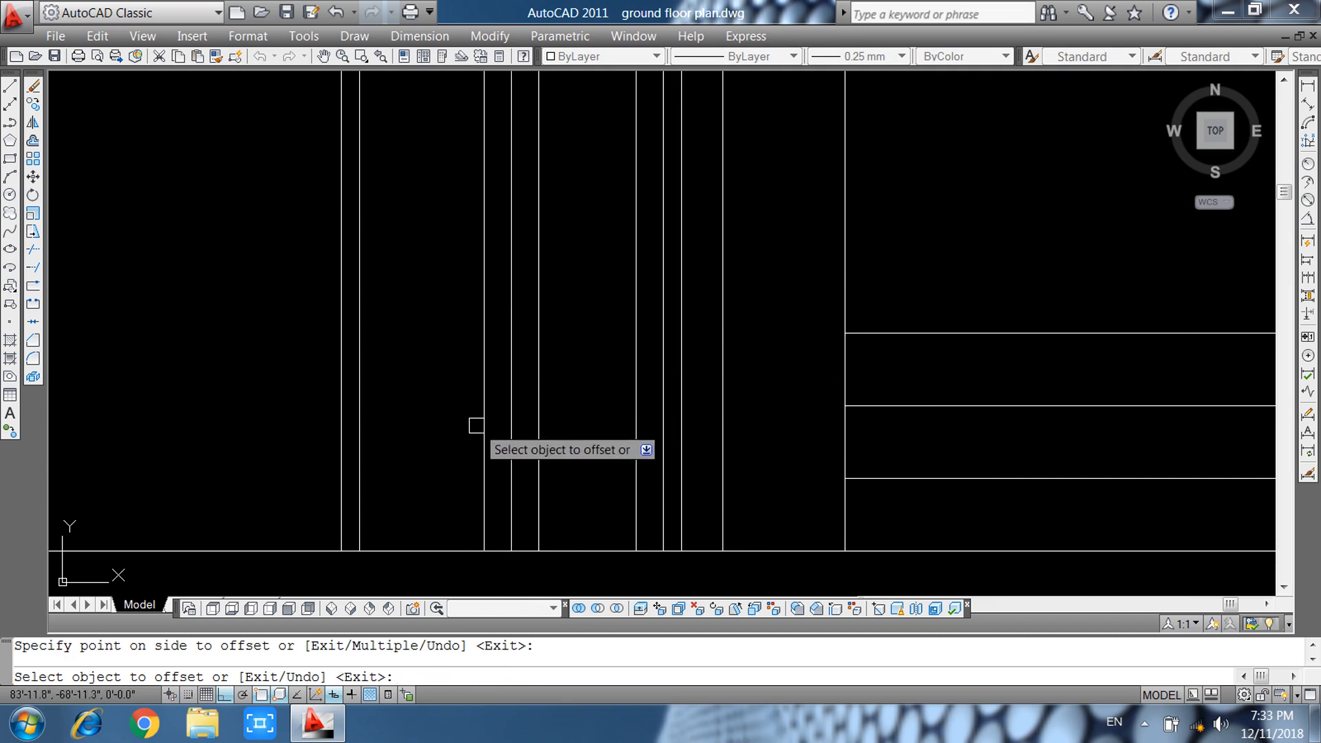
click(360, 404)
click(421, 434)
Offset the door's top line below the transom 3" downward.
middle_drag(533, 75, 540, 313)
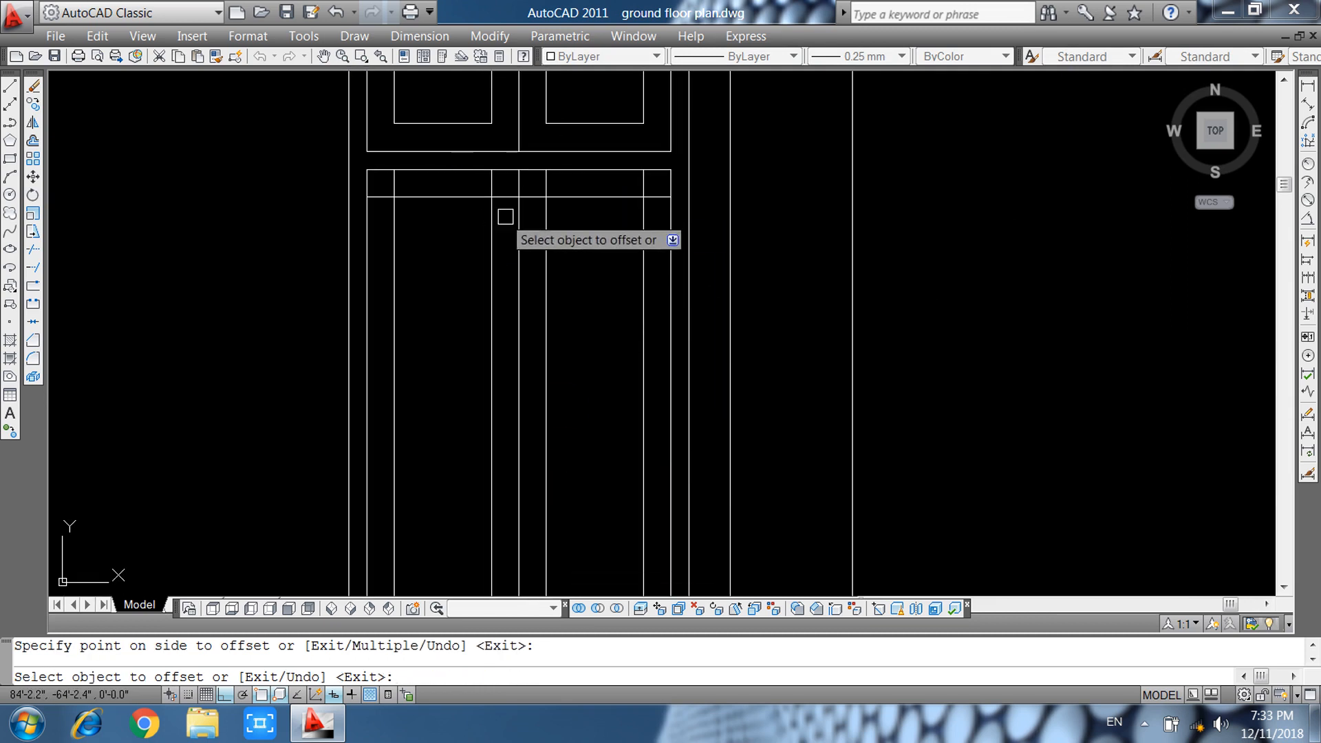
click(457, 171)
click(459, 266)
key(Escape)
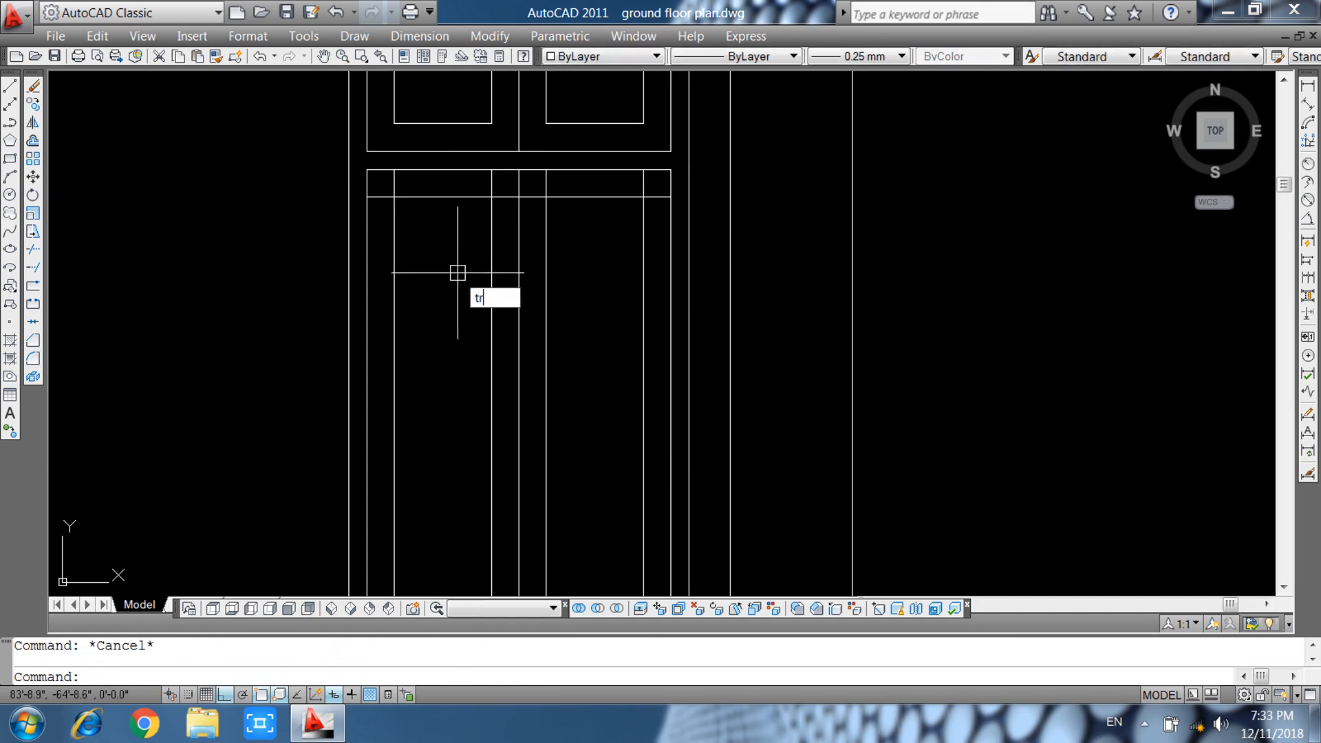
Trim the crossing line around the door's centre line and the overshooting lines at the left leaf's upper corners.
text(tr)
key(Return)
key(Return)
scroll(523, 200, up, 5)
click(491, 188)
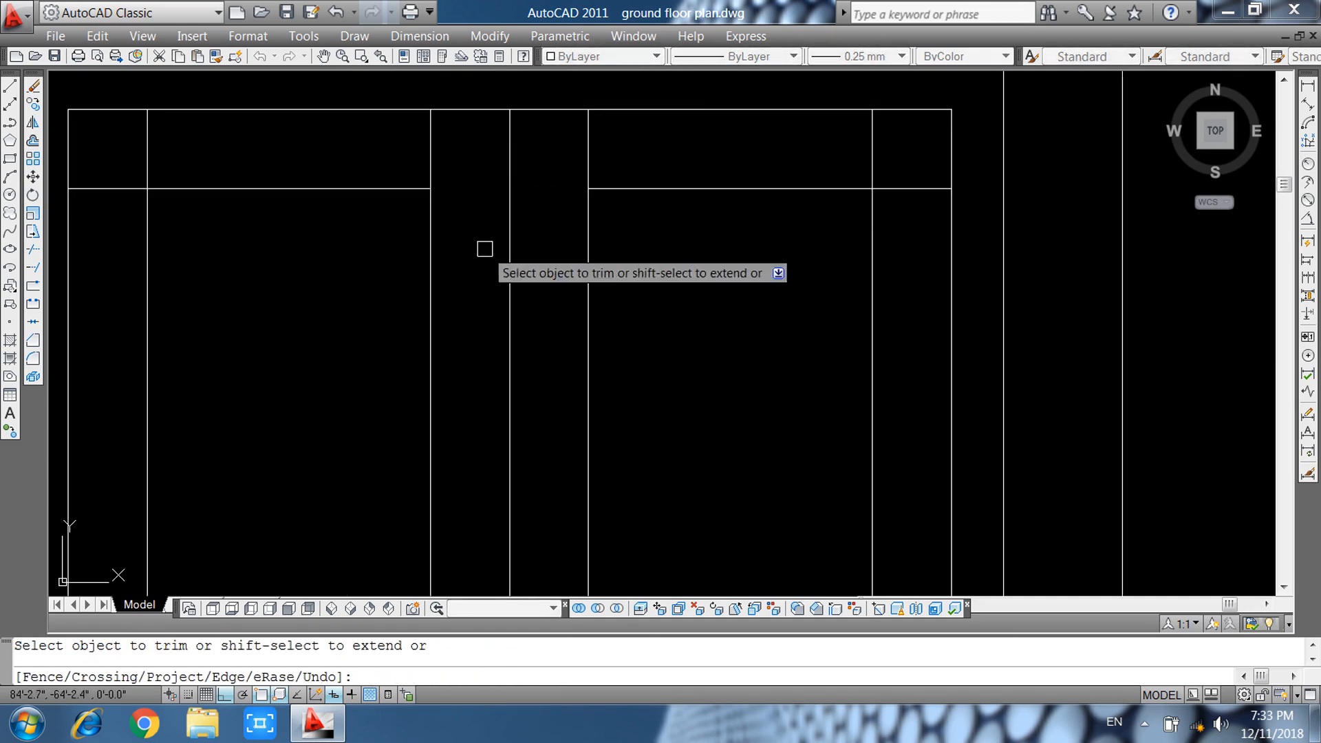
click(431, 148)
click(147, 160)
click(110, 188)
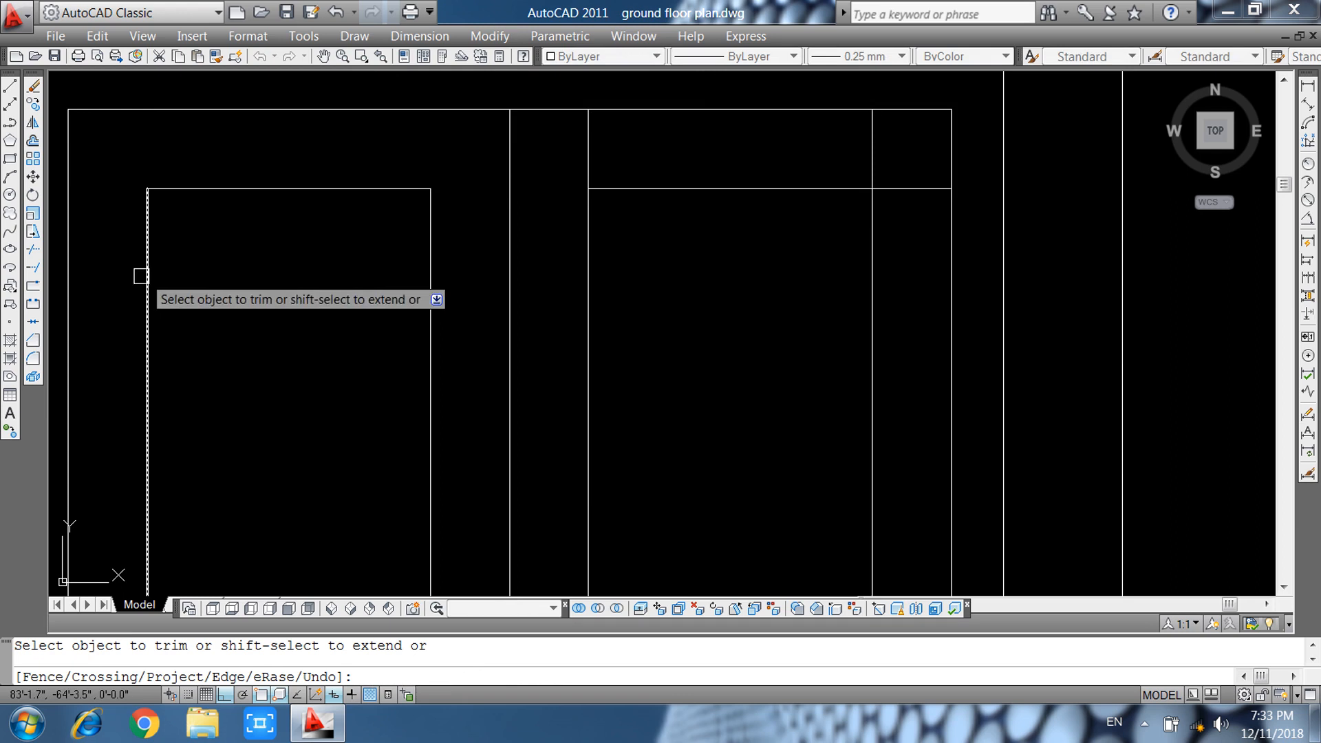
Trim the overshooting lines at both upper corners of the right door leaf's inner panel.
click(588, 166)
click(872, 163)
click(905, 188)
scroll(757, 214, down, 6)
middle_drag(786, 510, 631, 472)
scroll(677, 316, down, 5)
key(Escape)
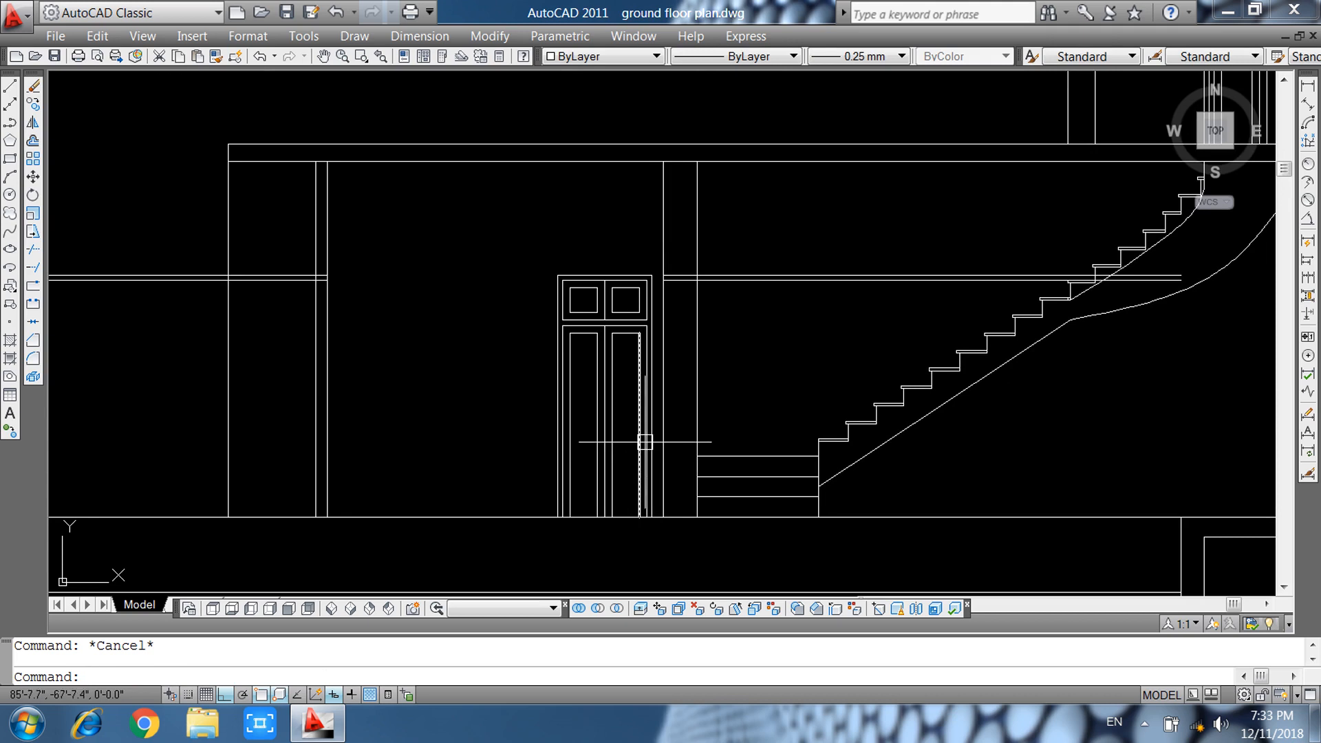
Trim the double horizontal lines between the outer wall line and the thin wall, and delete the leftover pieces inside the thin wall.
scroll(413, 325, down, 2)
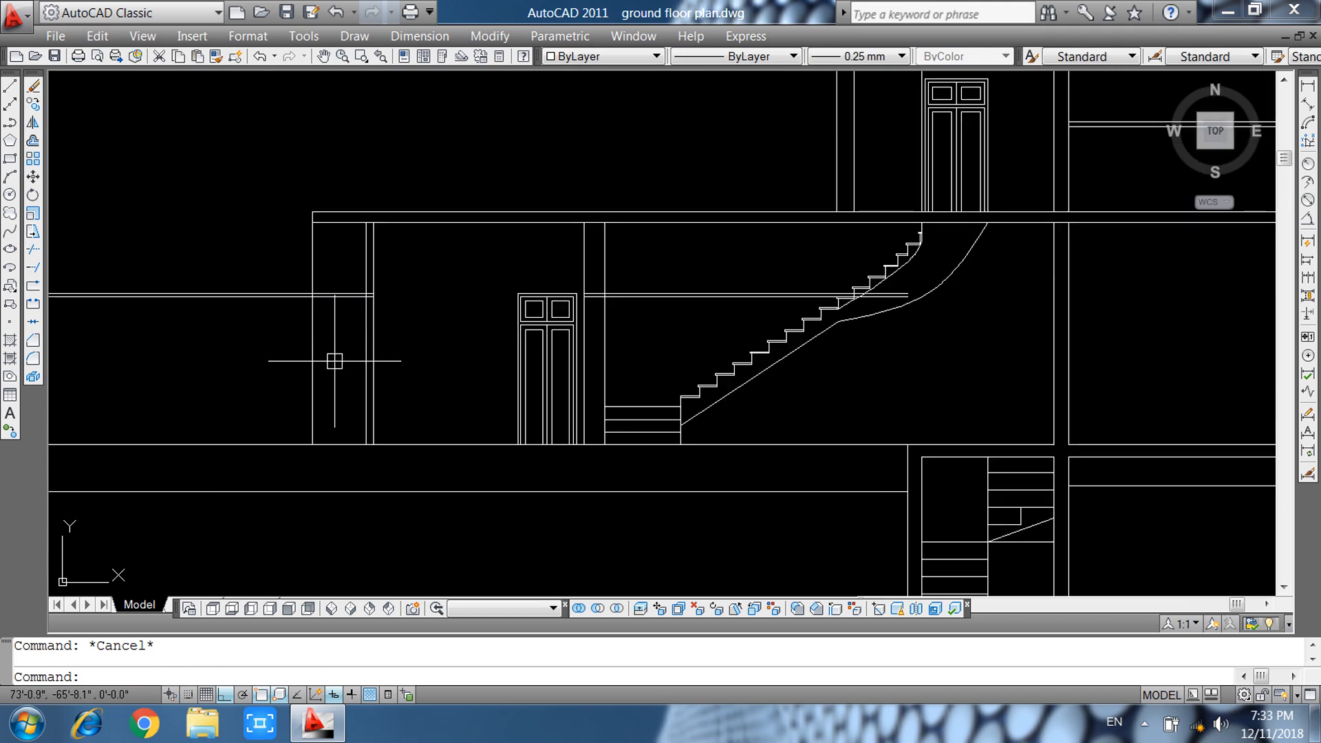
middle_drag(333, 359, 426, 376)
key(Return)
key(Return)
click(426, 297)
click(436, 325)
scroll(443, 307, up, 3)
key(Escape)
click(428, 267)
click(514, 324)
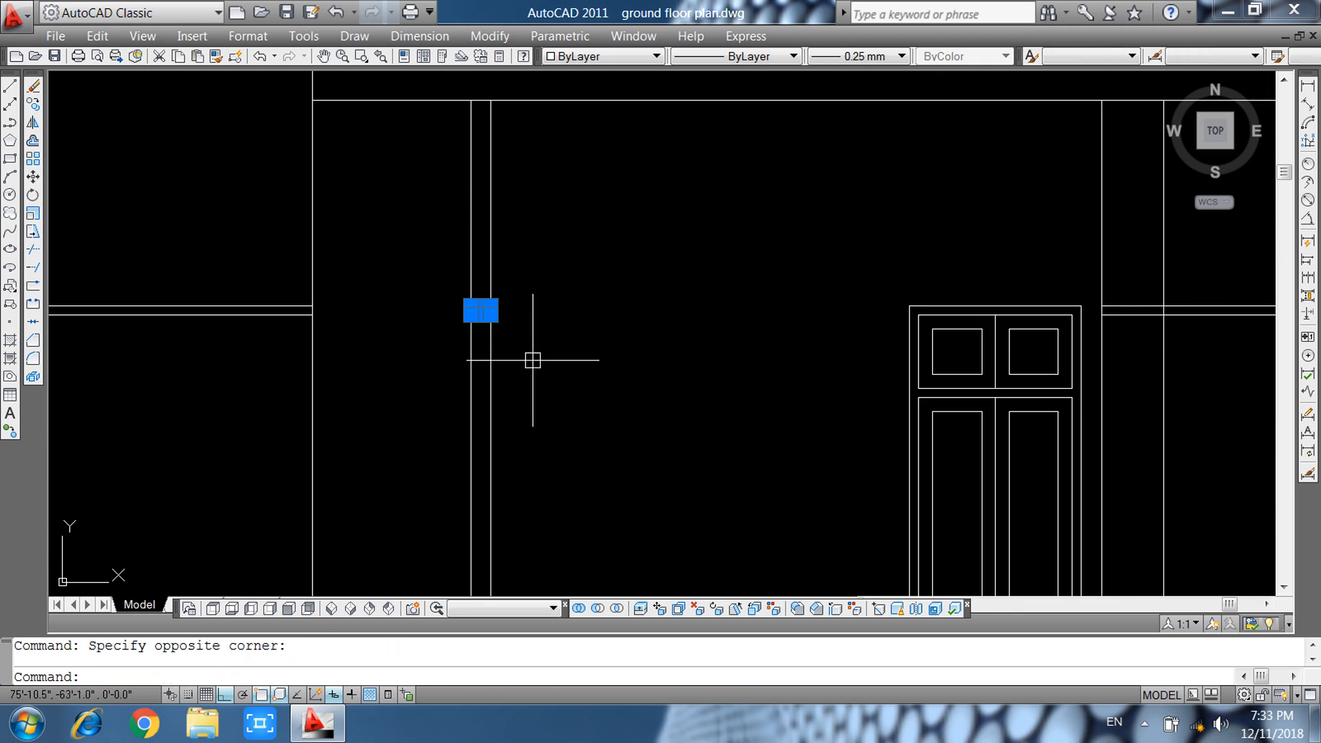
key(Escape)
middle_drag(540, 281, 560, 393)
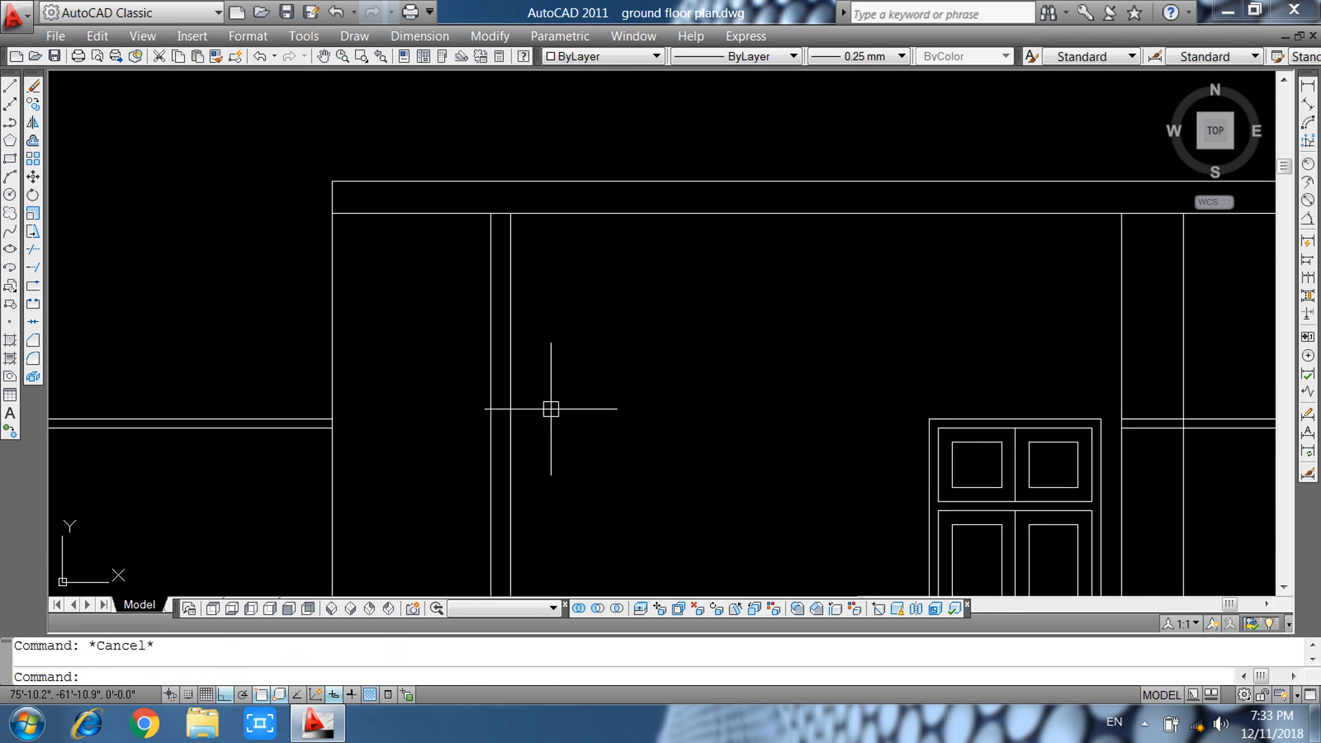
text(o)
key(Return)
key(Escape)
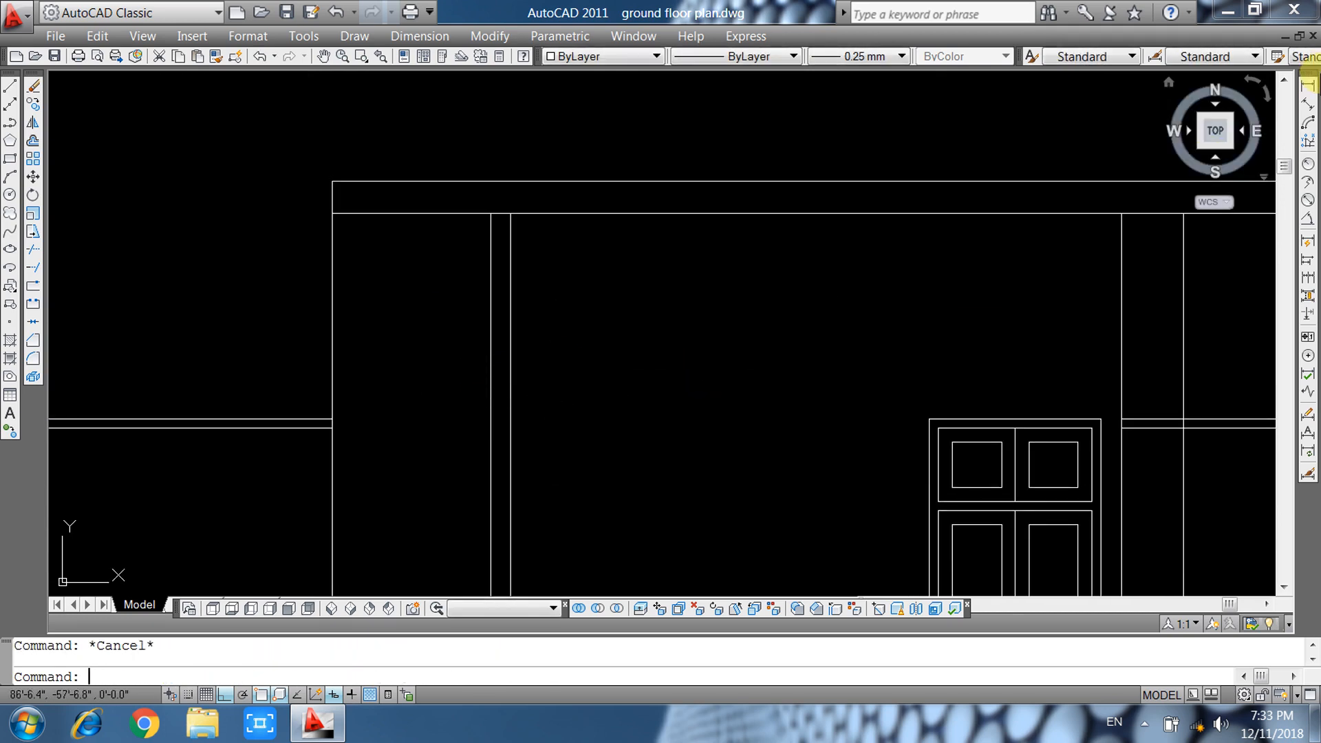
Measure the width between the thin wall's two vertical lines just below the slab.
click(1308, 84)
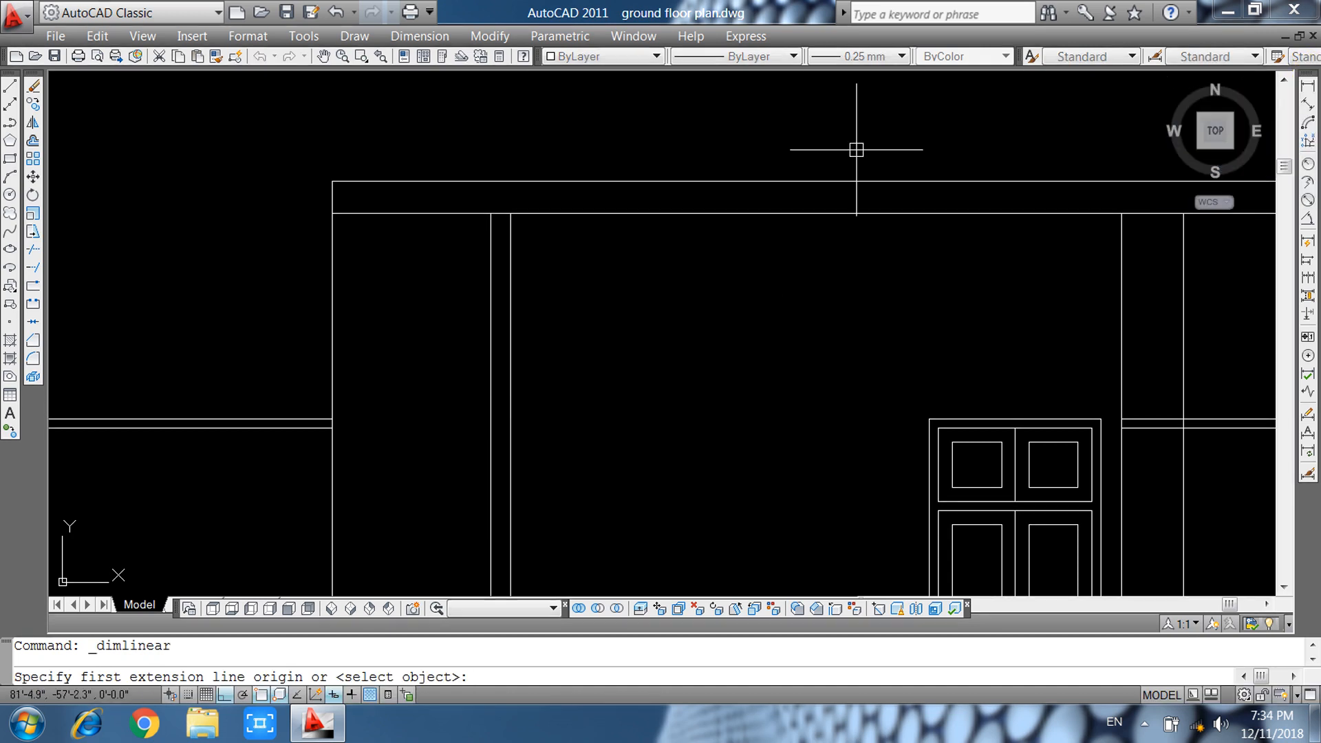
scroll(488, 214, up, 2)
click(488, 215)
click(518, 215)
key(Escape)
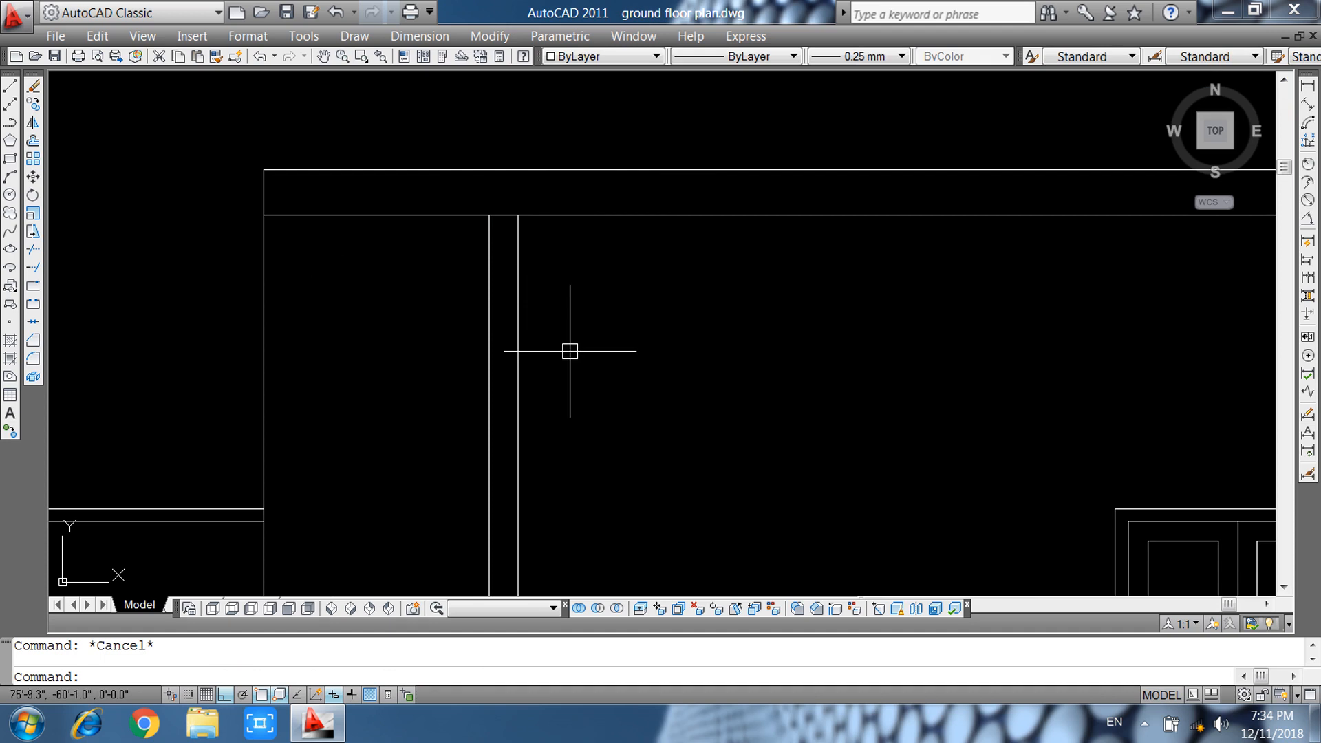
Offset both vertical lines of the thin wall 1" outward.
text(o)
key(Return)
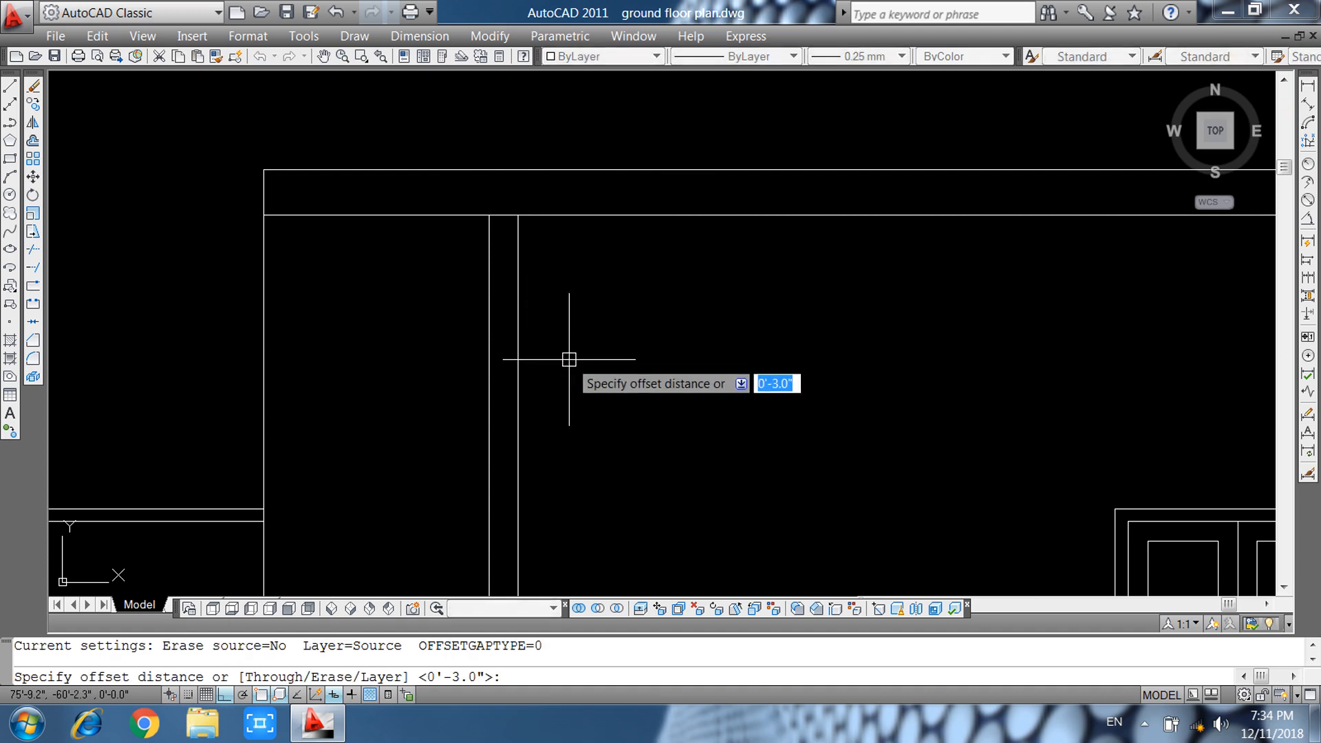
text(1)
key(Return)
click(518, 292)
click(527, 286)
click(486, 285)
click(451, 304)
key(Escape)
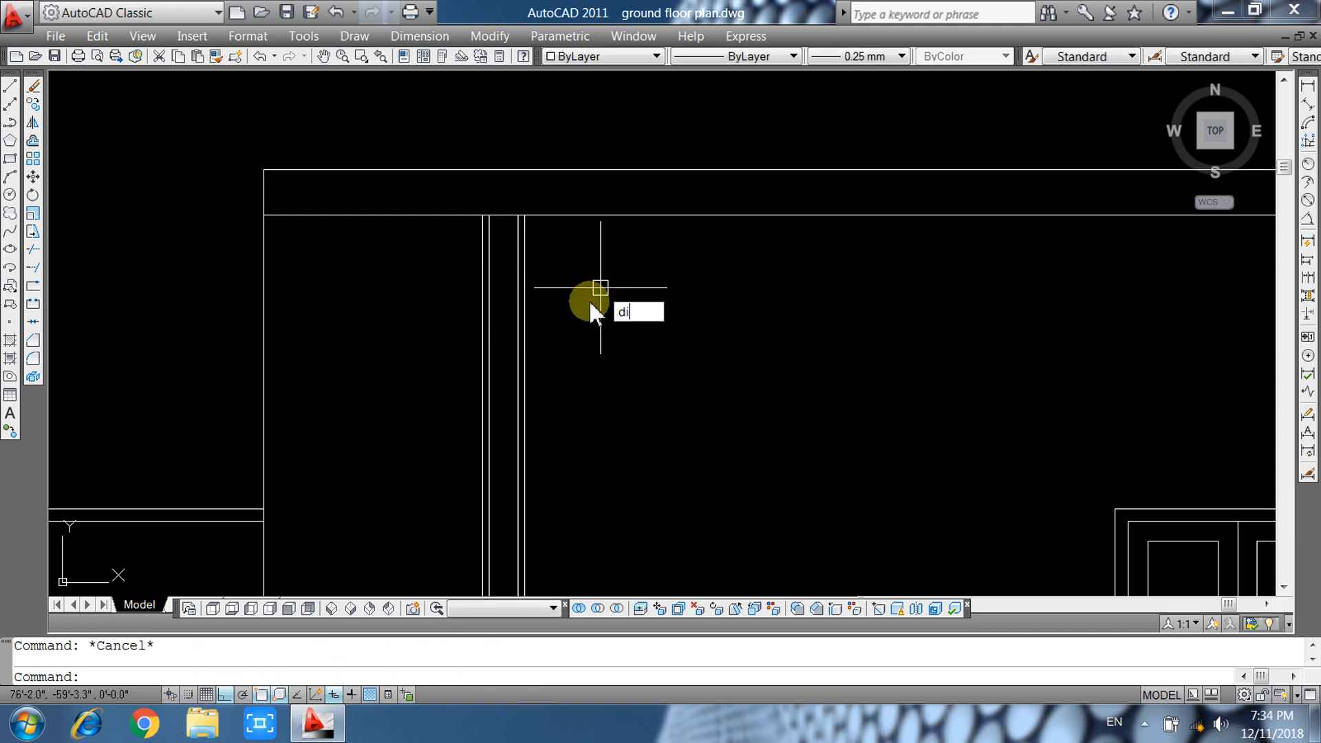
Measure the overall width across the thin wall's outer offset lines and delete those two lines.
text(di)
key(Return)
scroll(495, 236, up, 5)
click(439, 169)
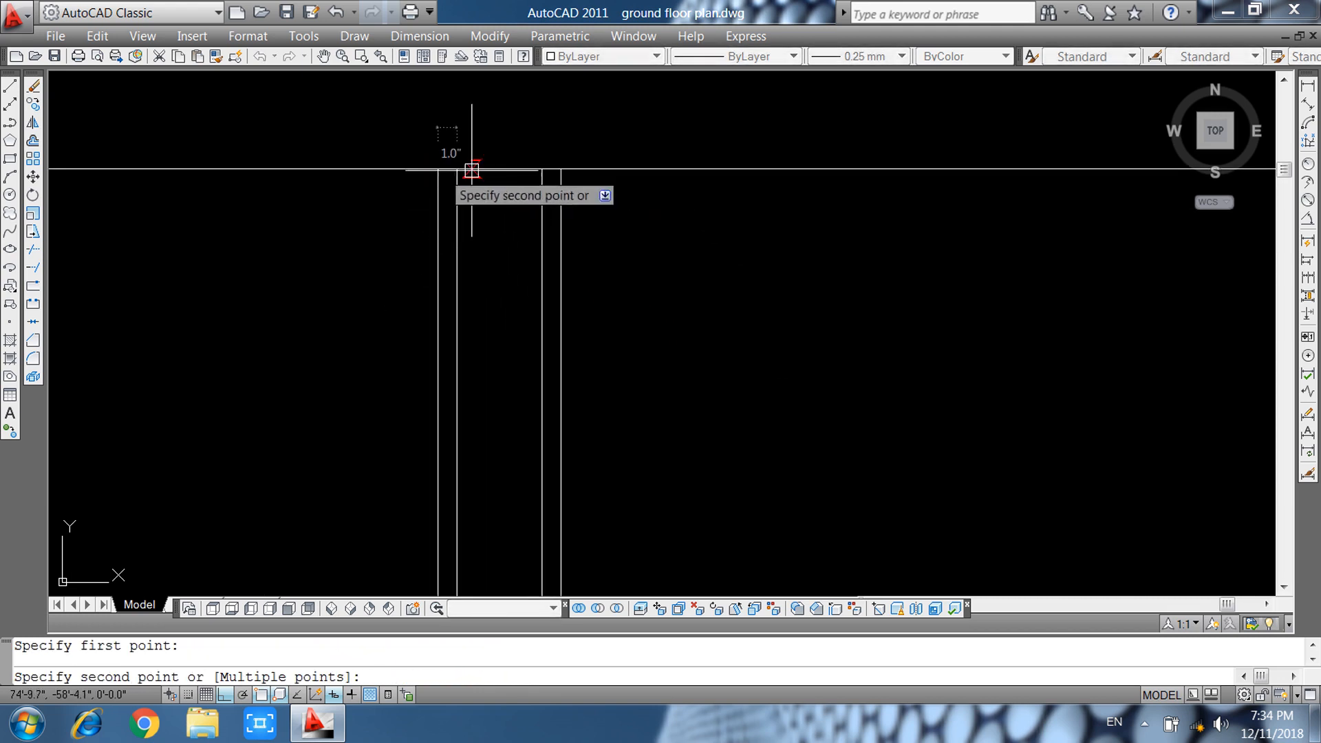
click(563, 172)
key(Escape)
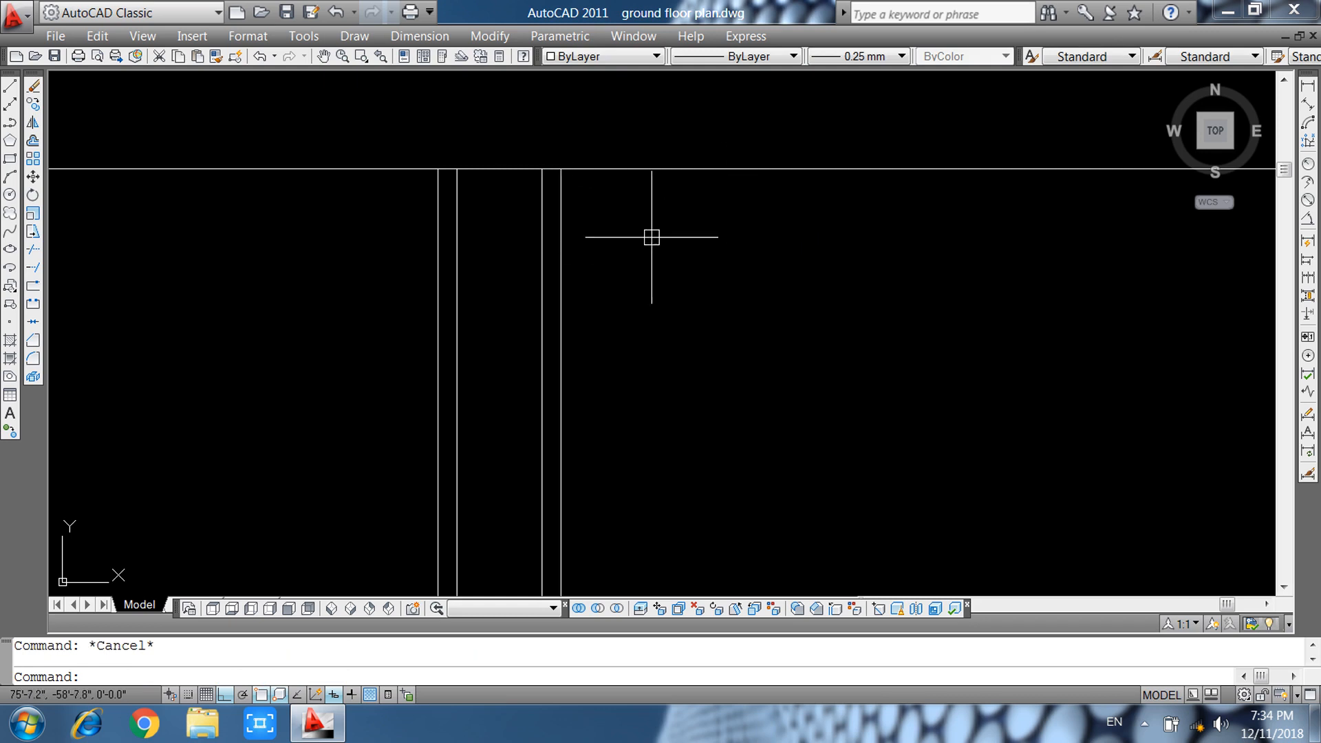
click(560, 234)
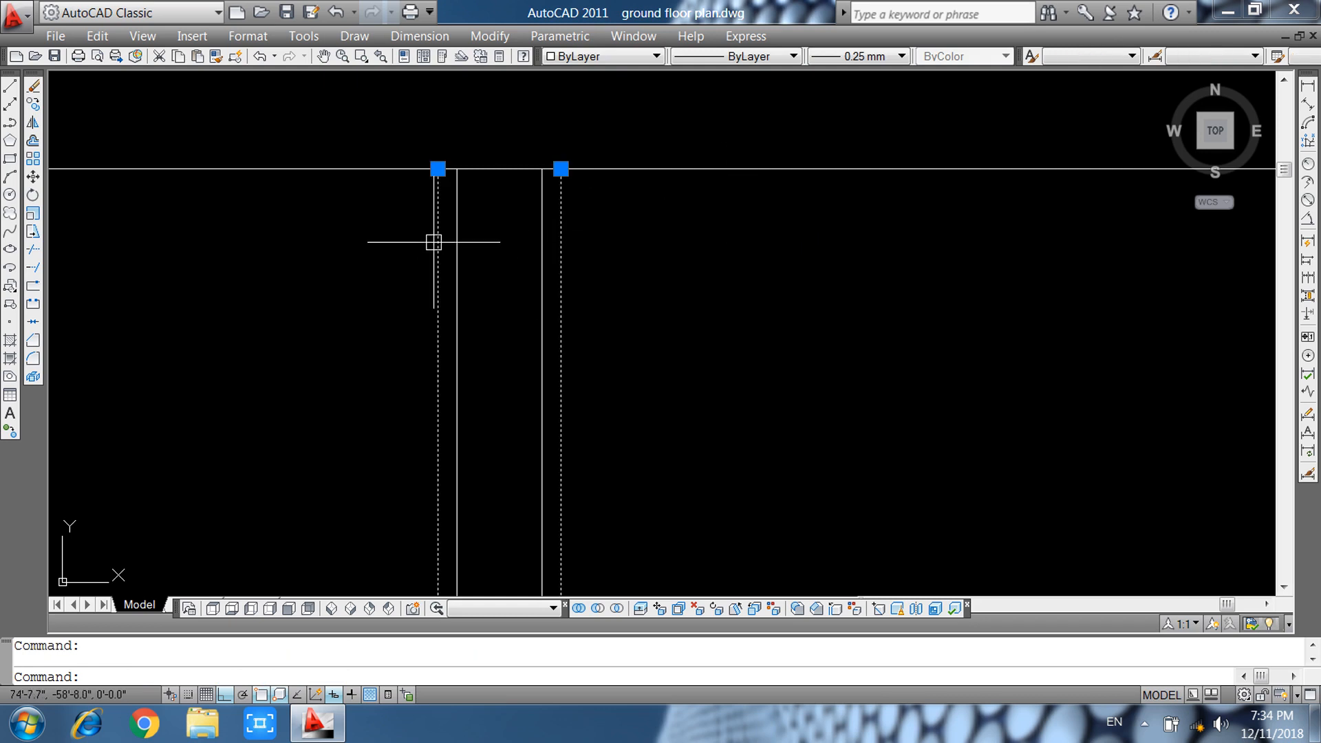
key(Delete)
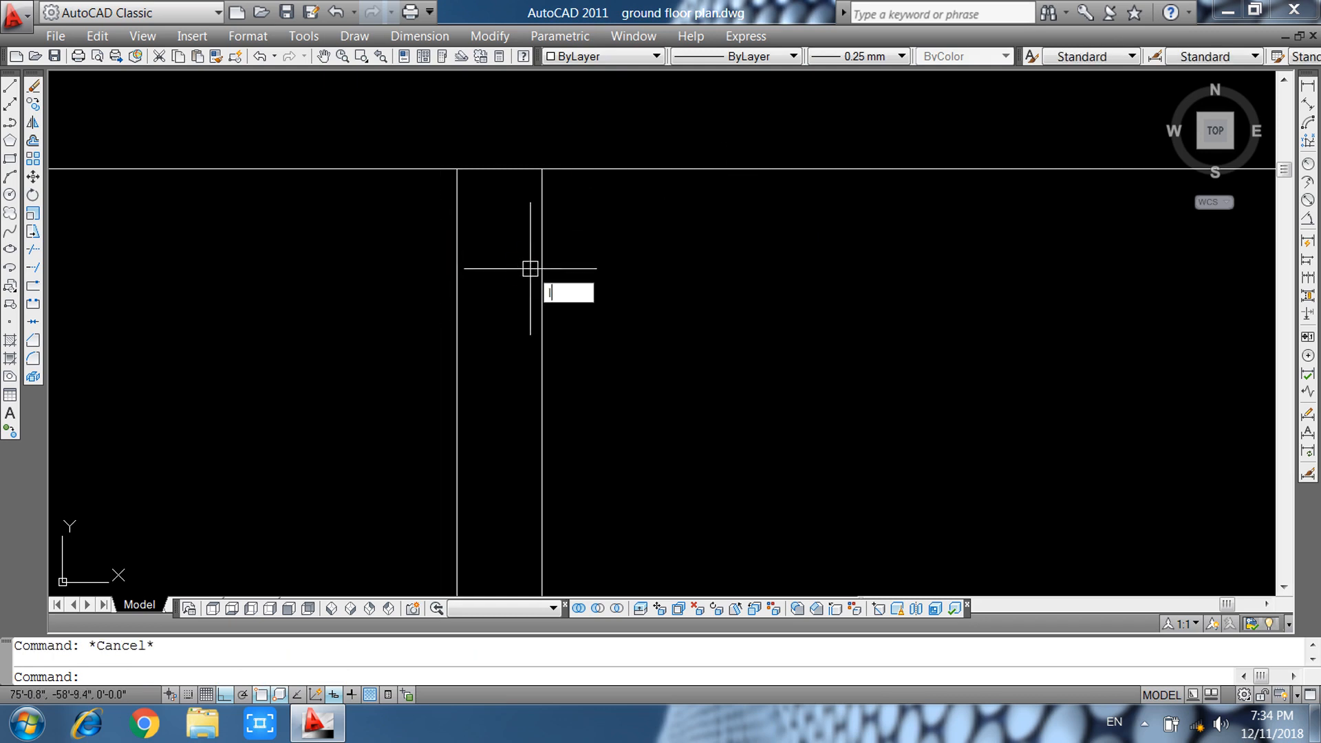
Draw a 4.5" horizontal line across the thin wall below the slab and a short vertical line down from its midpoint.
text(l)
key(Return)
click(457, 264)
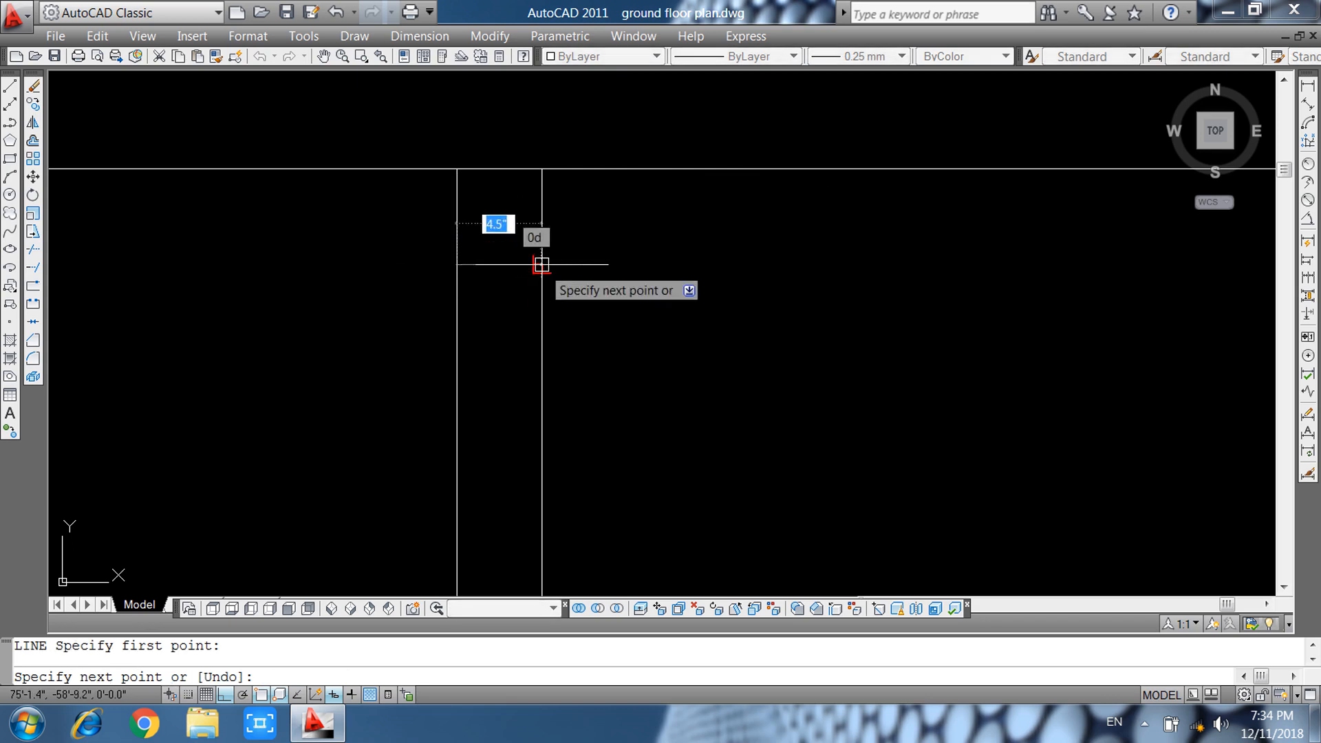
click(542, 265)
key(Return)
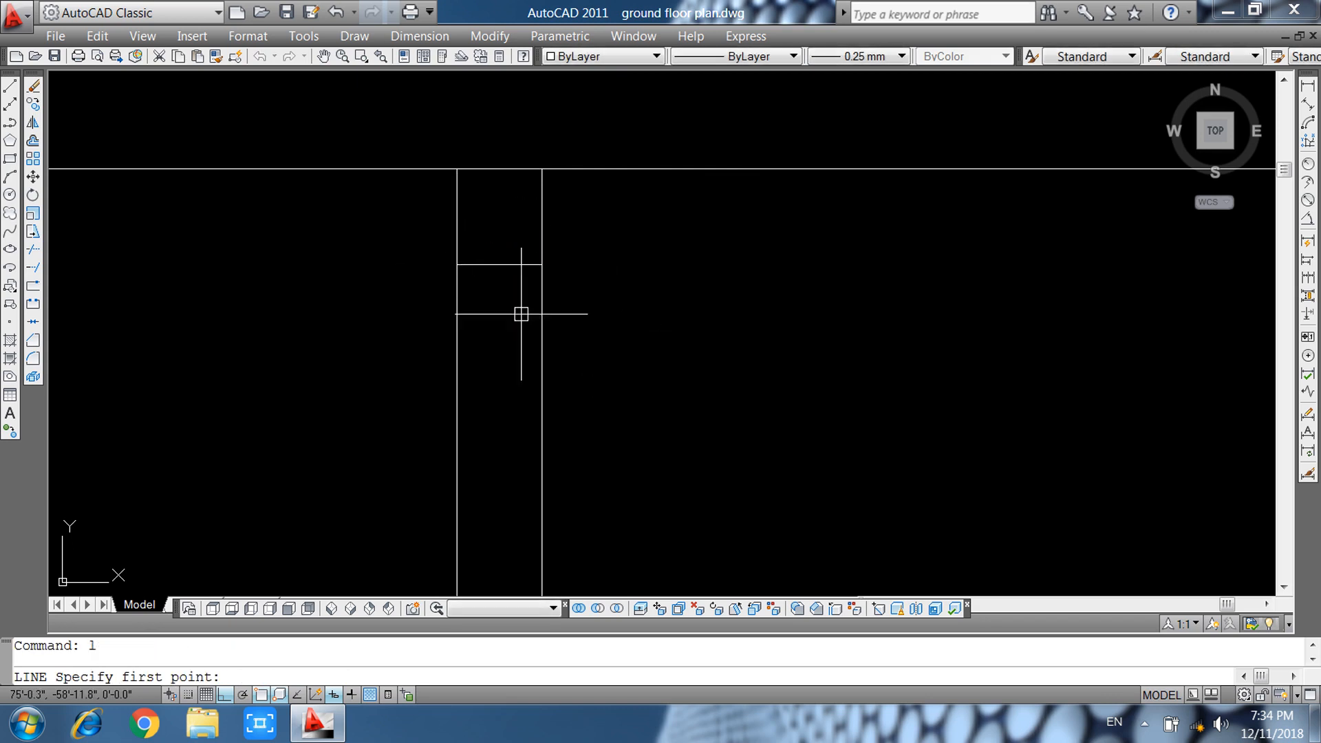
click(499, 264)
click(516, 310)
key(Return)
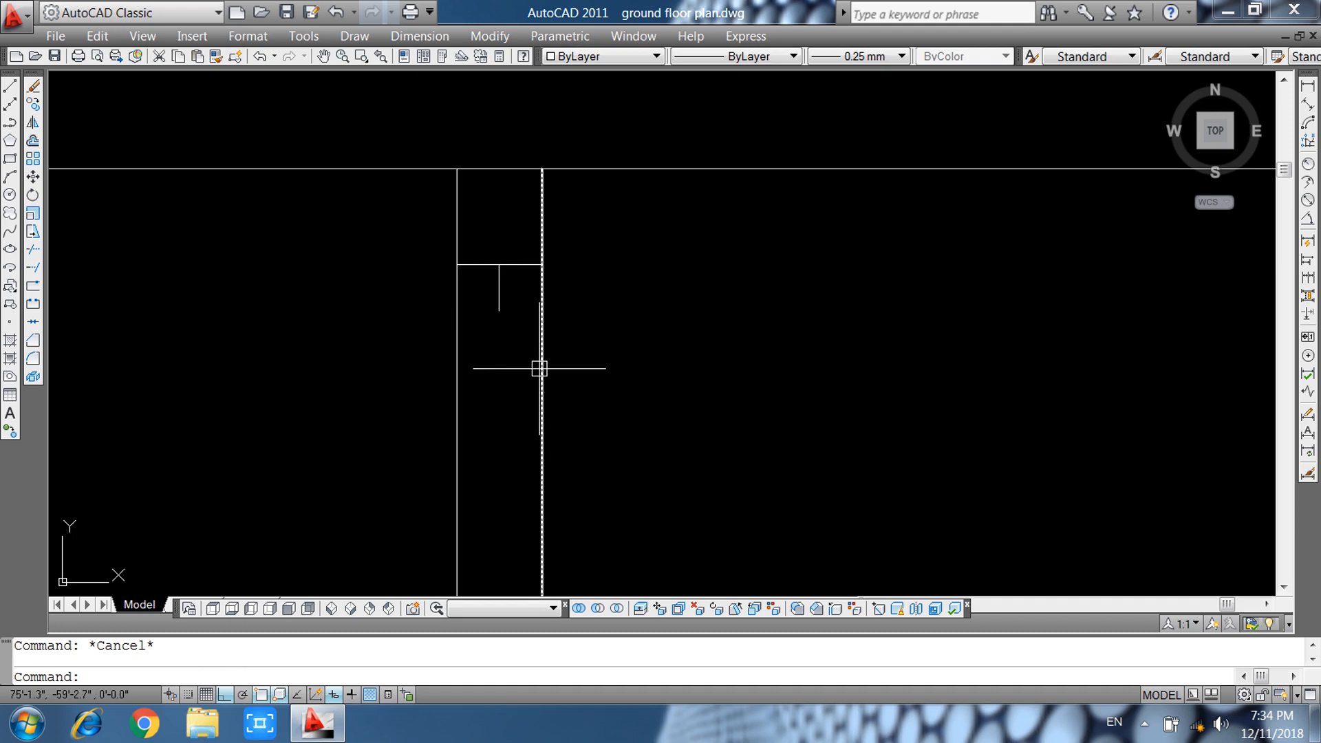
Offset the short vertical line 9" to the right and delete the copy.
text(o)
key(Return)
text(9)
key(Return)
click(498, 287)
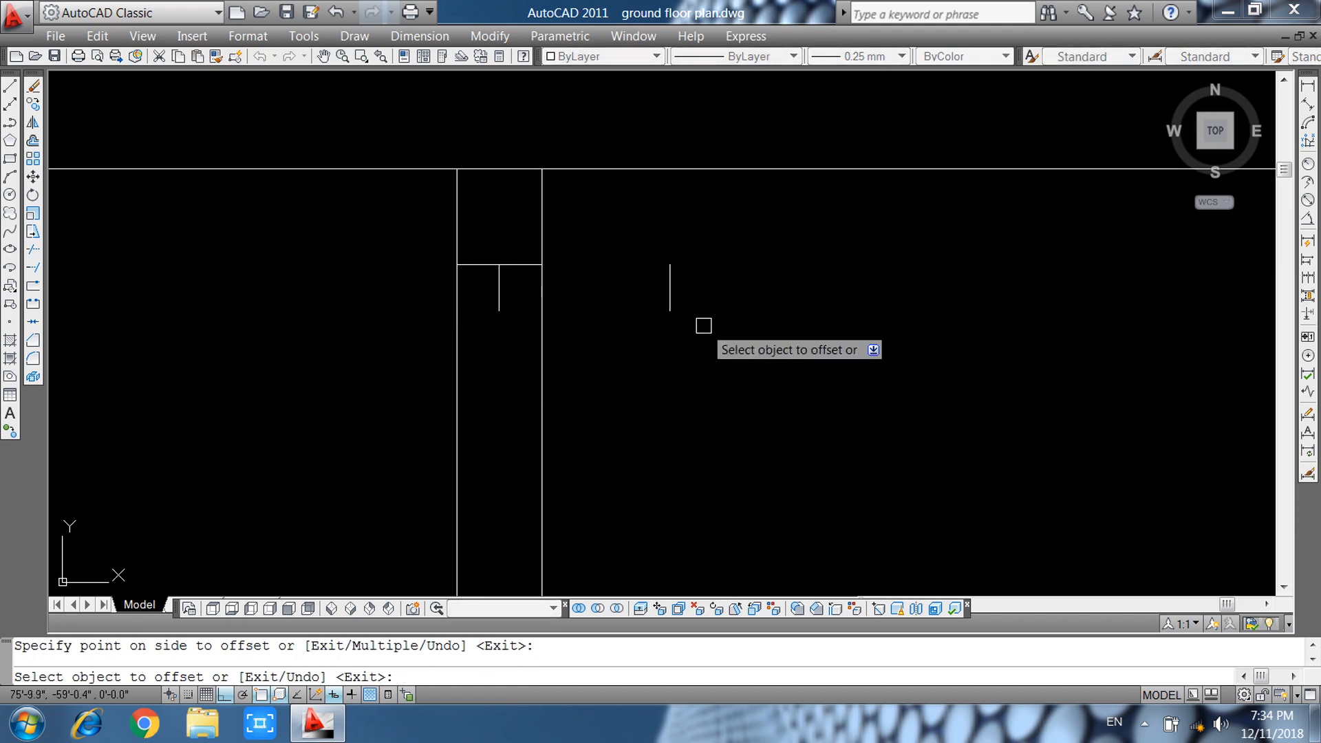
click(714, 341)
key(Escape)
click(709, 325)
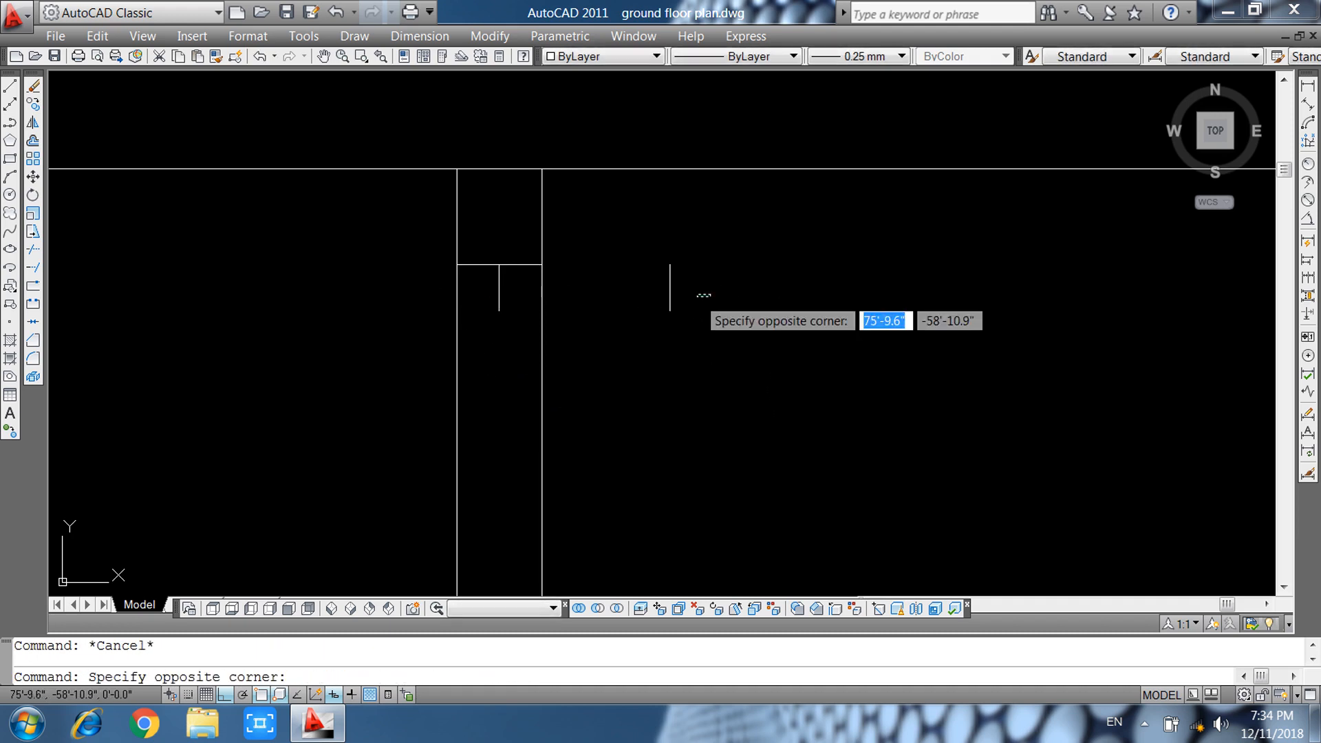
click(641, 308)
Offset the short vertical line inside the thin wall 9" to the right again.
text(o)
key(Return)
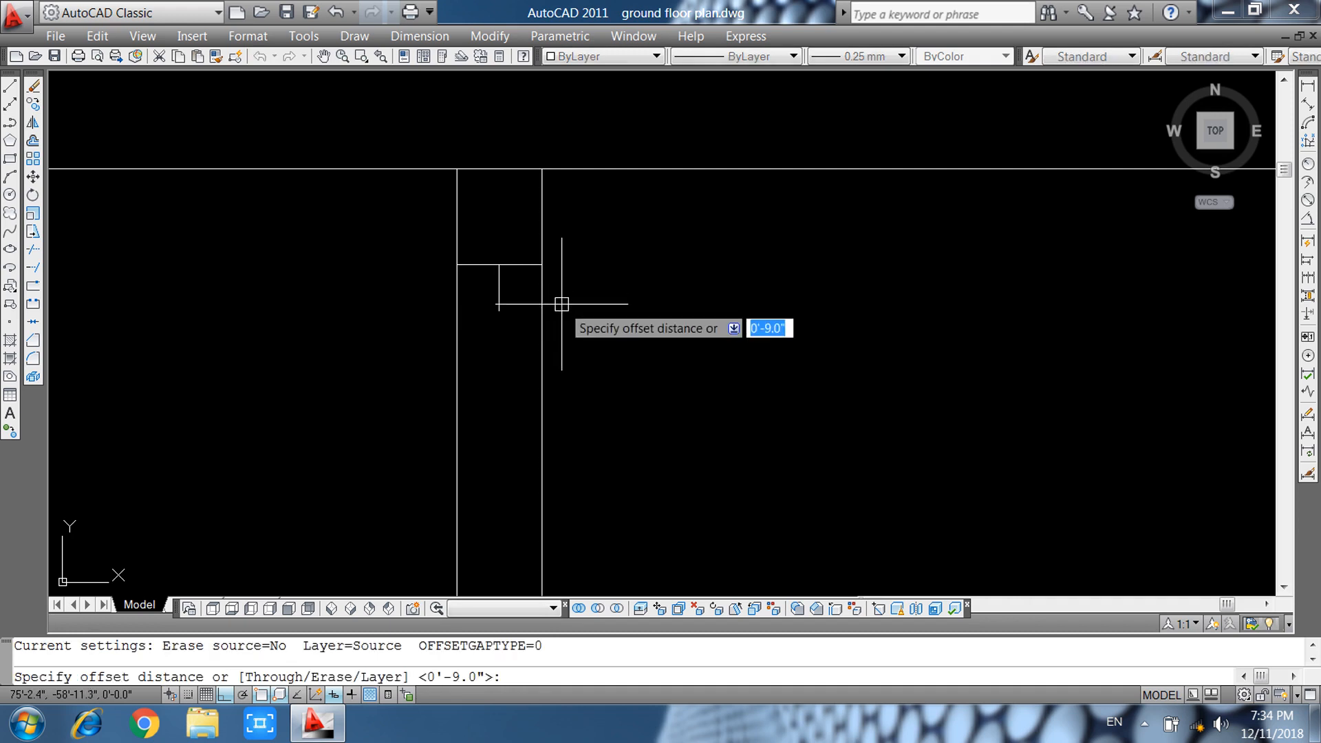
text(9)
key(Return)
click(501, 295)
key(Escape)
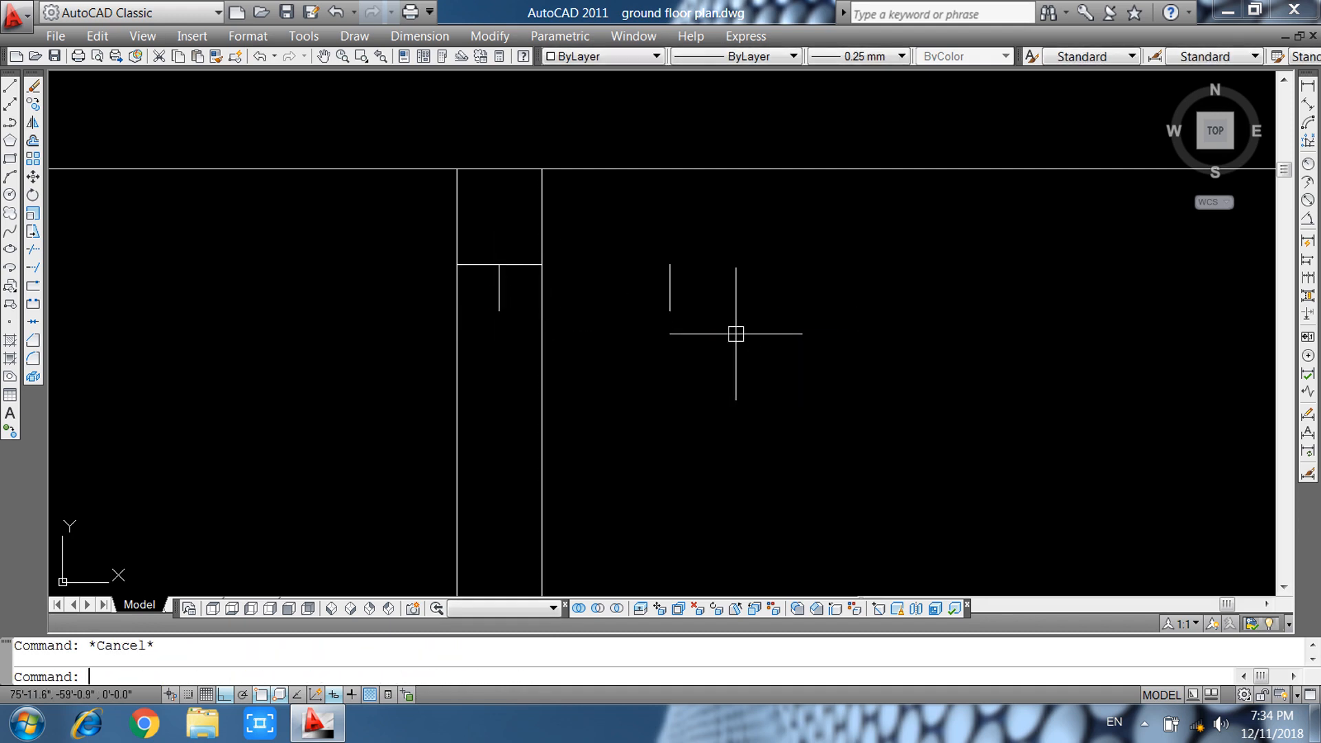
Draw a horizontal line joining the lower ends of the two short vertical lines.
text(l)
key(Return)
click(499, 310)
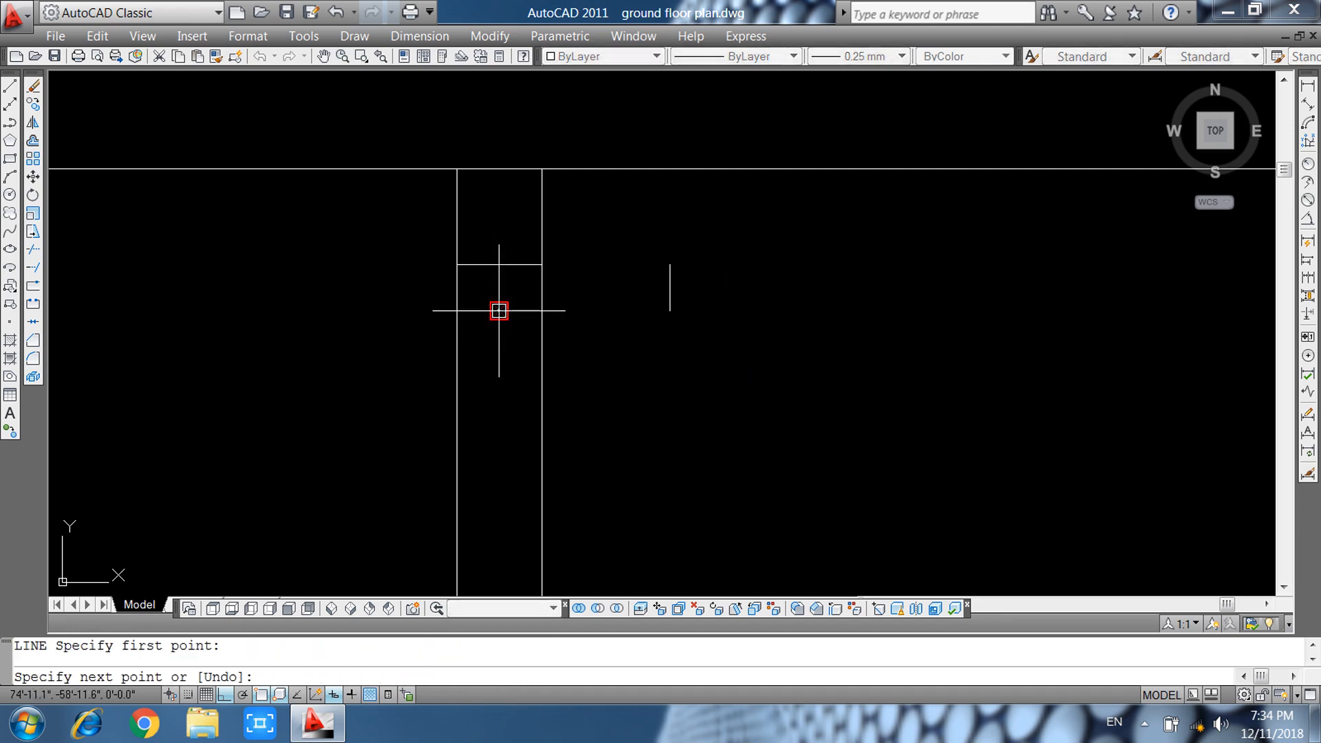
click(669, 311)
key(Escape)
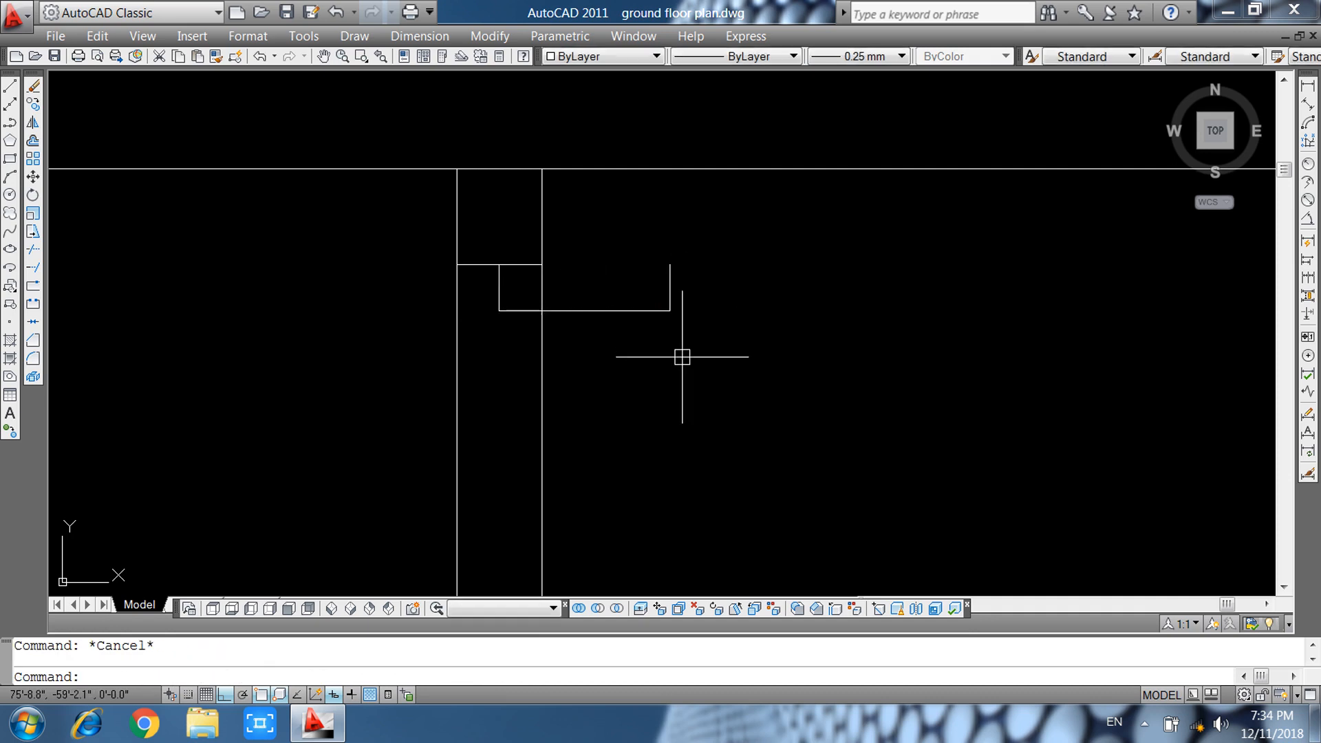
text(m)
key(Return)
click(596, 310)
key(Escape)
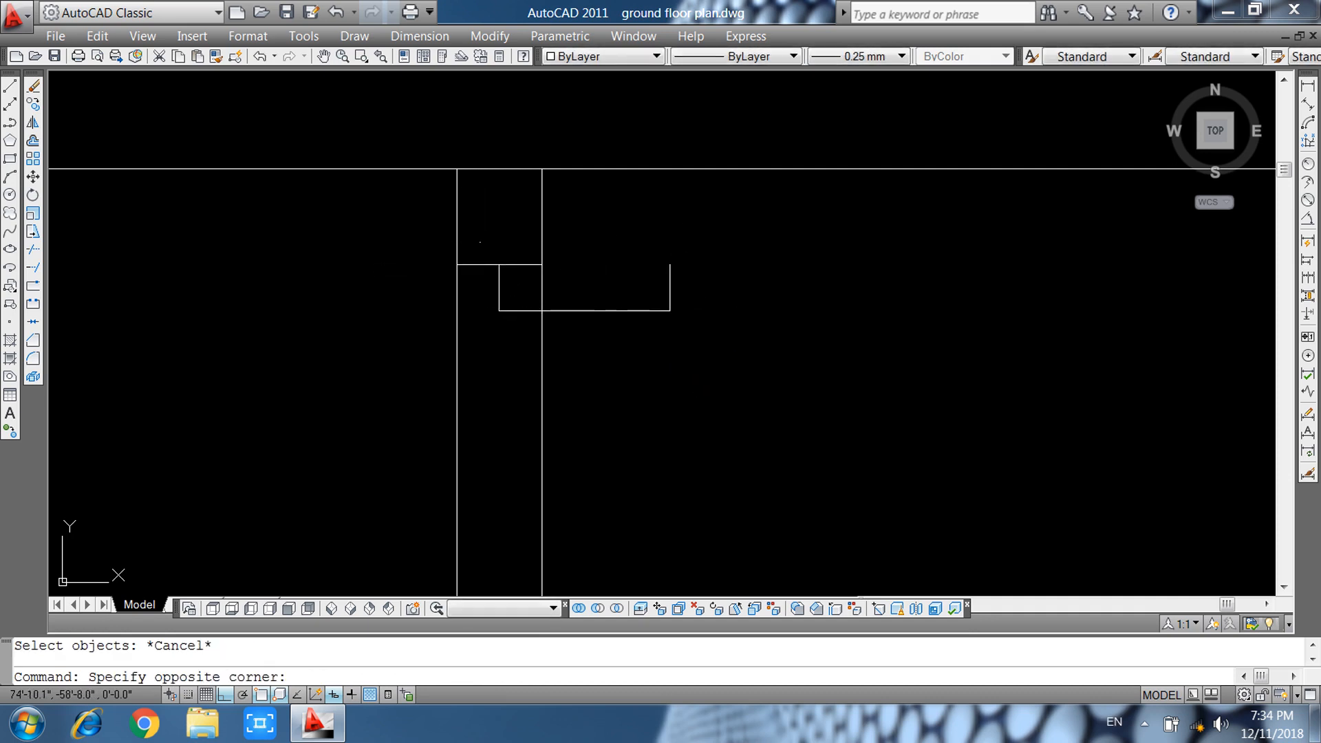
Move the U-shaped outline by its base midpoint onto the midpoint of the line crossing the thin wall.
click(772, 321)
text(m)
key(Return)
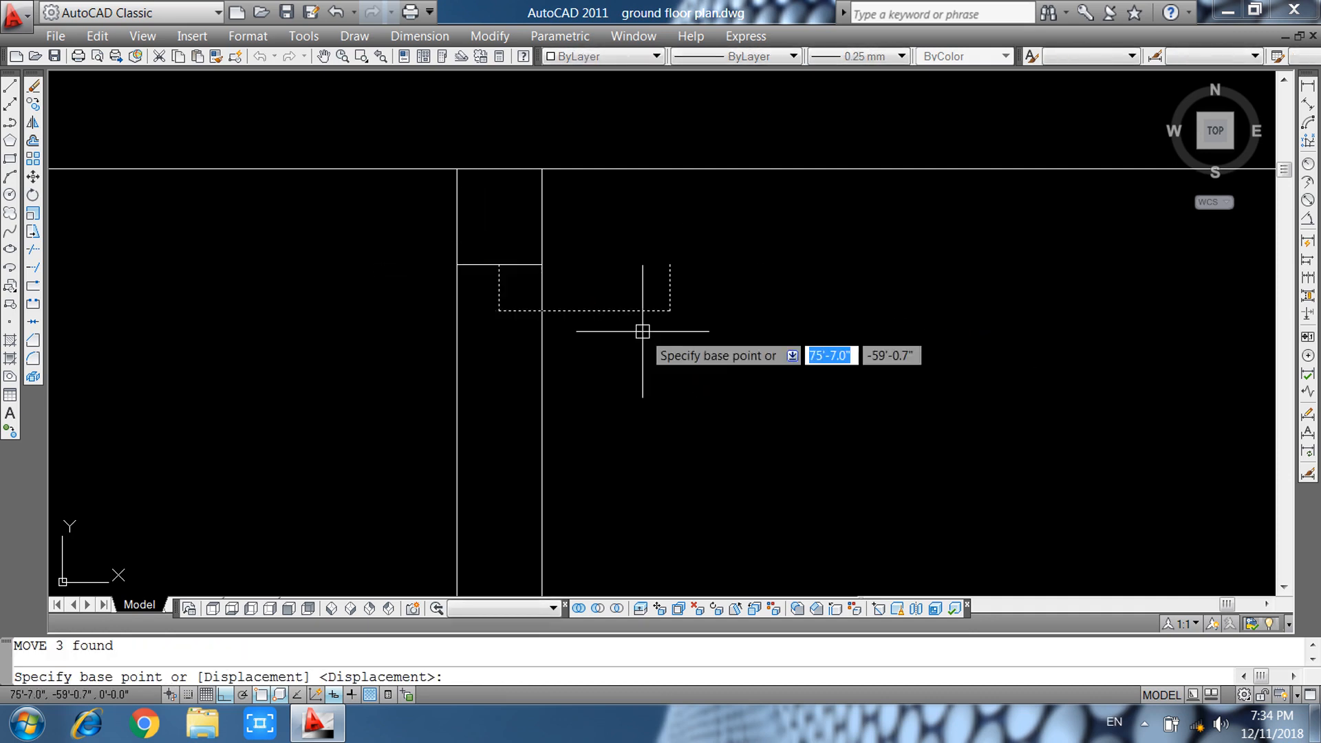
click(584, 311)
click(499, 264)
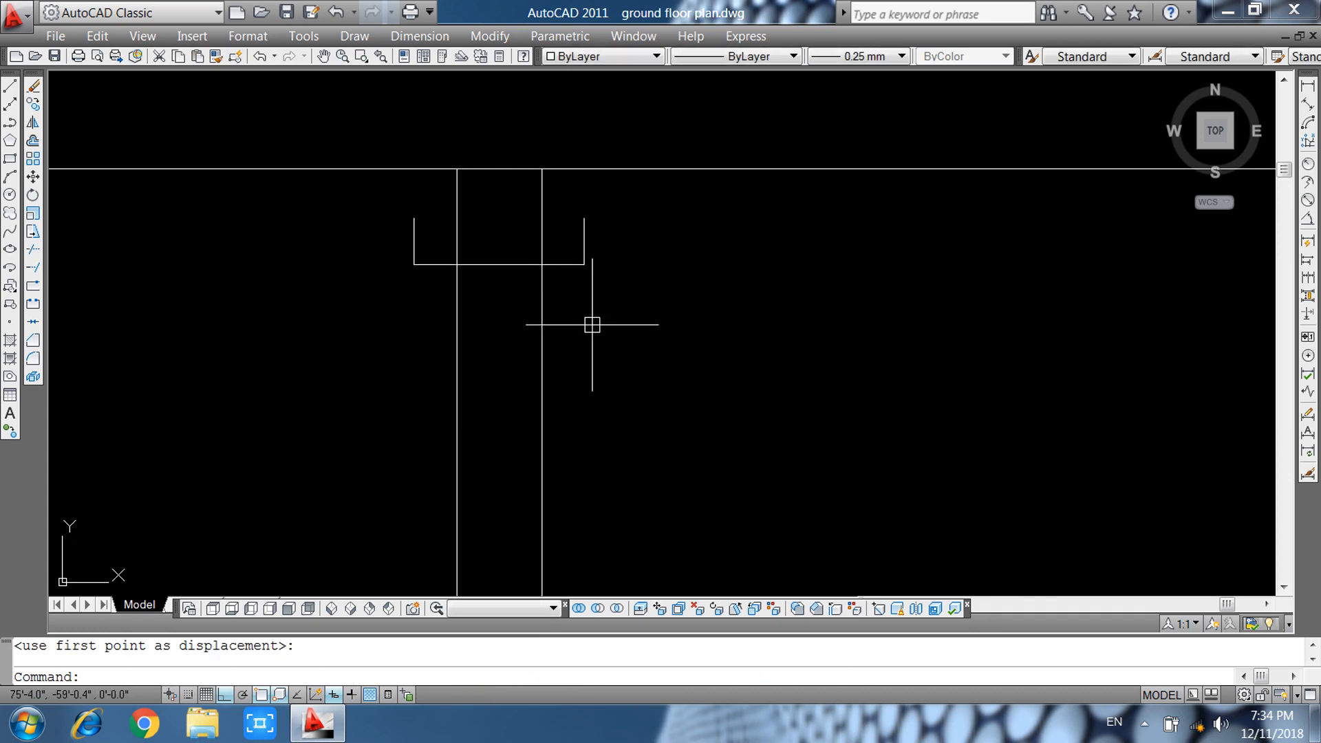
Move the U-shaped outline together with the crossing line straight down along the thin wall.
click(376, 212)
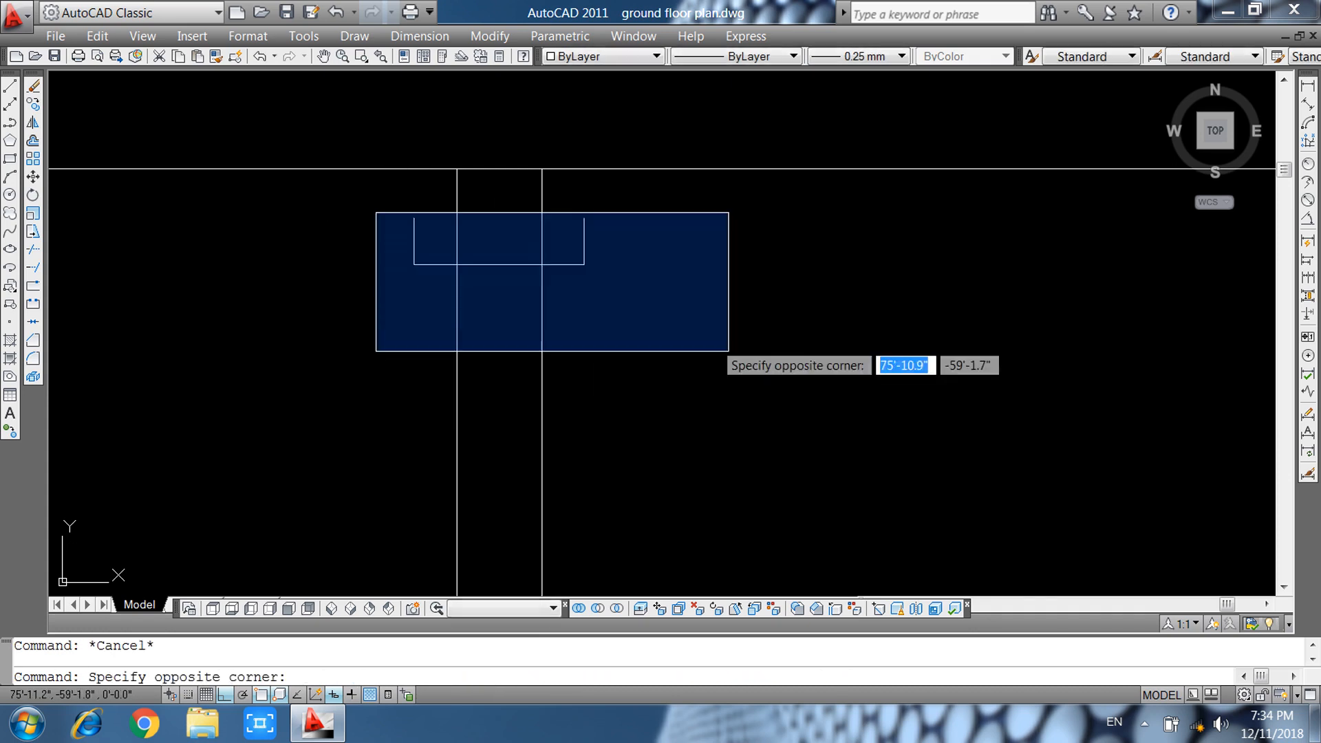
click(730, 353)
key(Return)
click(751, 367)
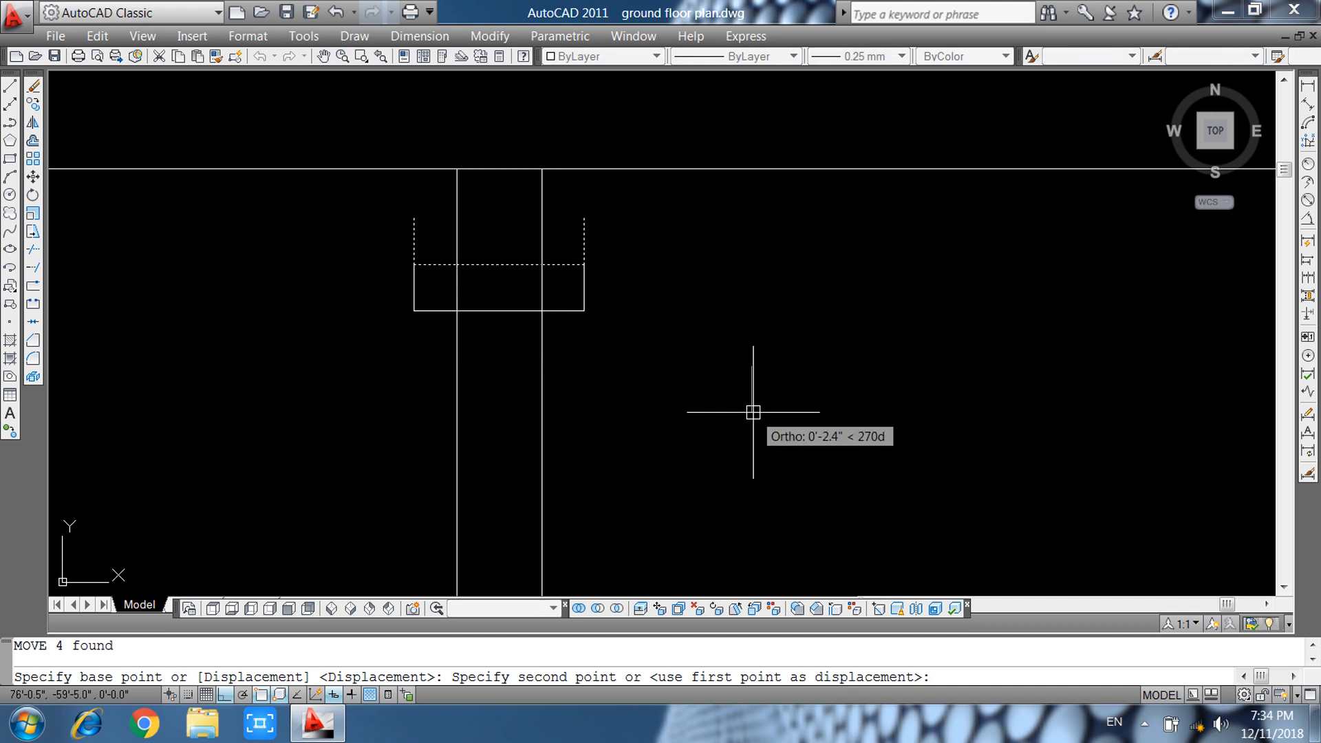
scroll(753, 411, down, 4)
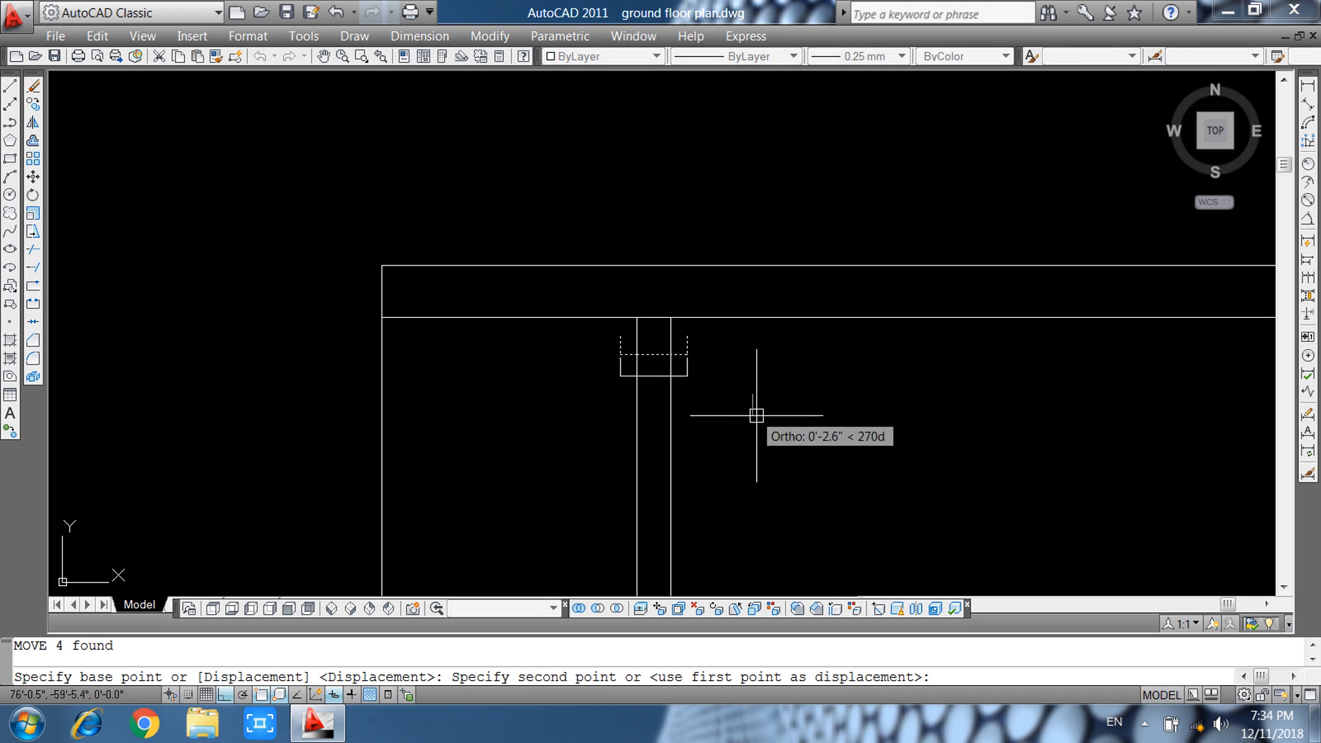
click(759, 460)
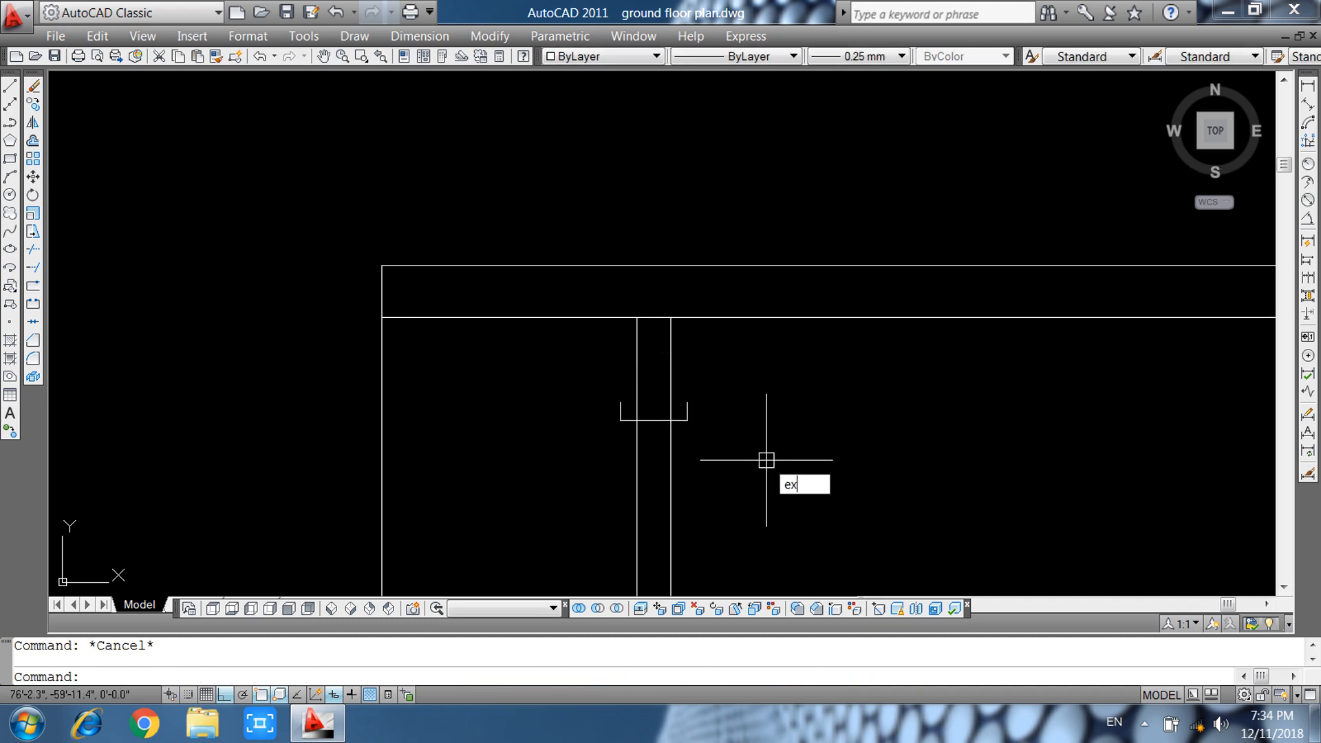
Extend both sides of the U-shaped outline on the thin wall up to the underside of the slab.
key(Return)
key(Return)
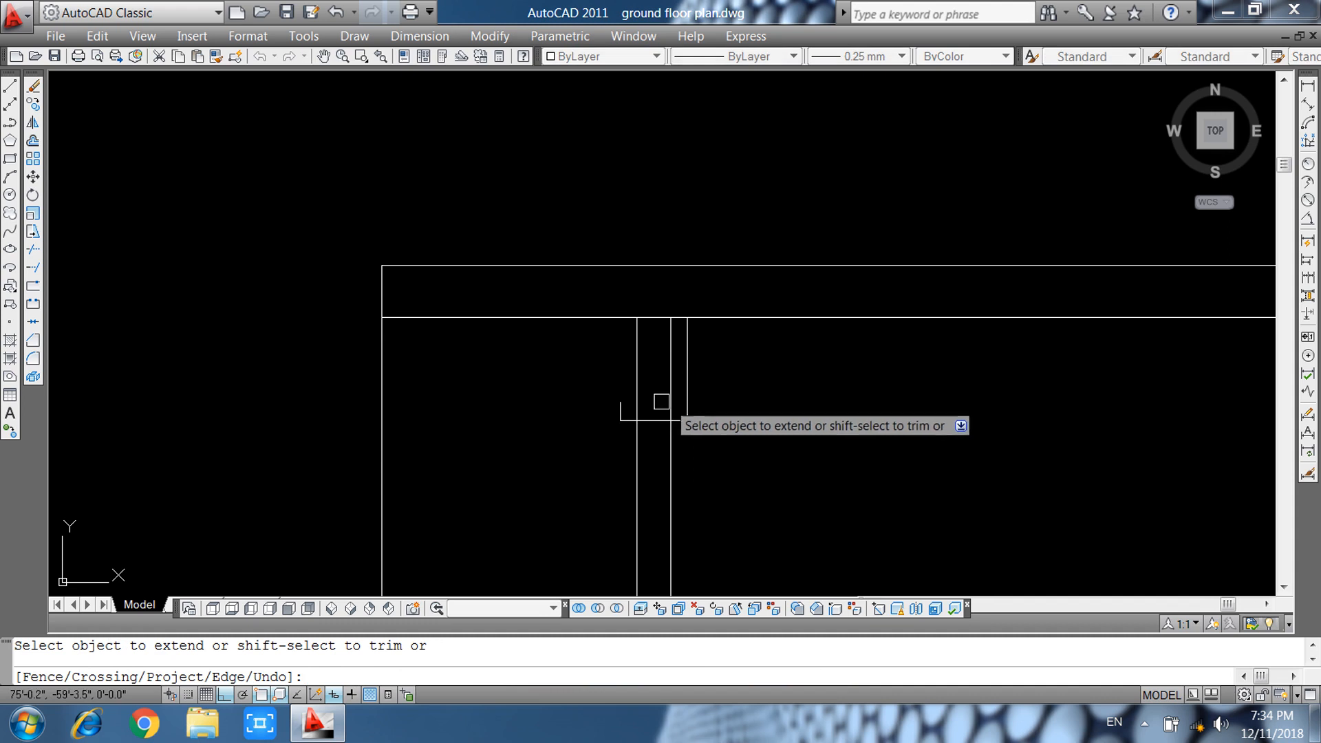
click(616, 397)
key(Escape)
Trim away the thin wall's lines inside the rectangular outline under the slab.
text(tr)
key(Return)
key(Return)
click(671, 410)
scroll(645, 411, down, 4)
middle_drag(755, 441, 702, 277)
scroll(703, 279, down, 4)
mouse_move(723, 337)
middle_down()
mouse_move(699, 390)
mouse_move(722, 337)
middle_up()
scroll(616, 330, up, 3)
key(Escape)
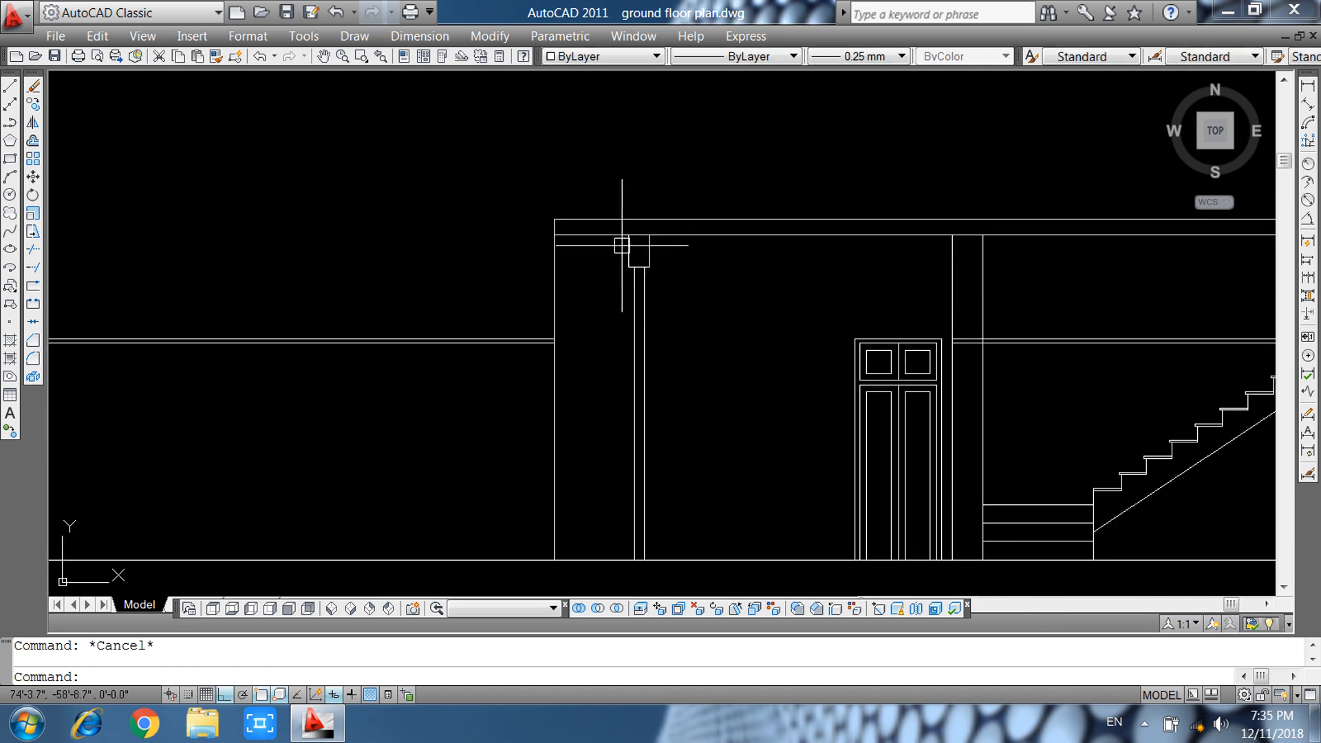
Mirror the rectangular outline vertically about the midpoint of the thin wall, keeping the original.
scroll(620, 227, up, 2)
click(618, 221)
click(680, 301)
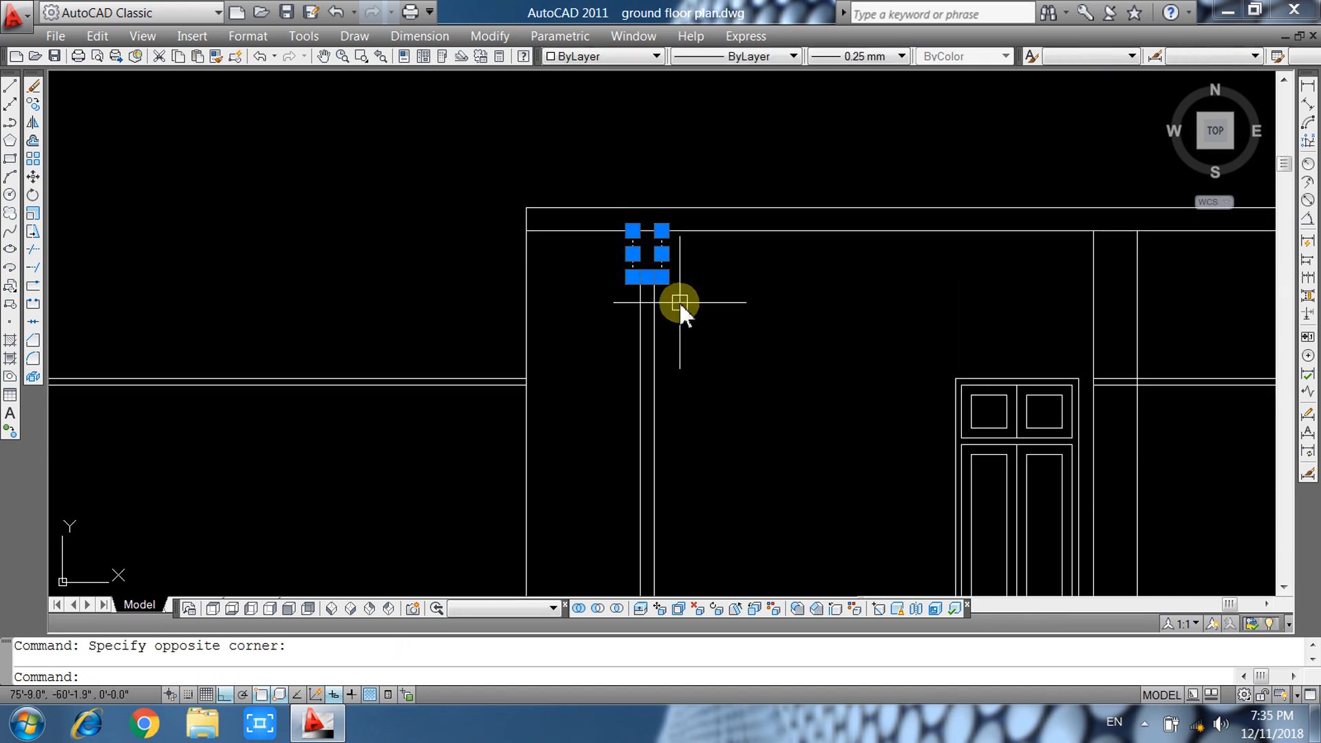
text(mi)
key(Return)
scroll(680, 301, down, 4)
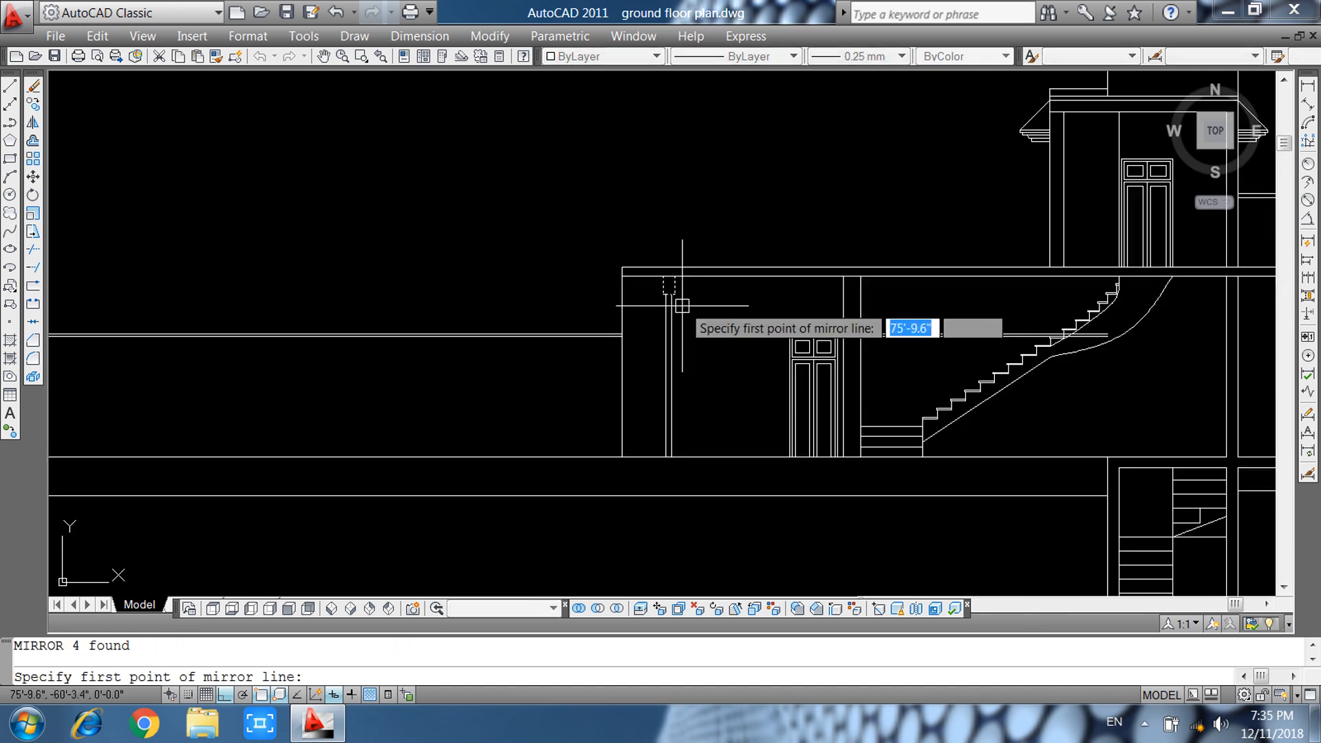
click(667, 375)
click(723, 380)
key(Return)
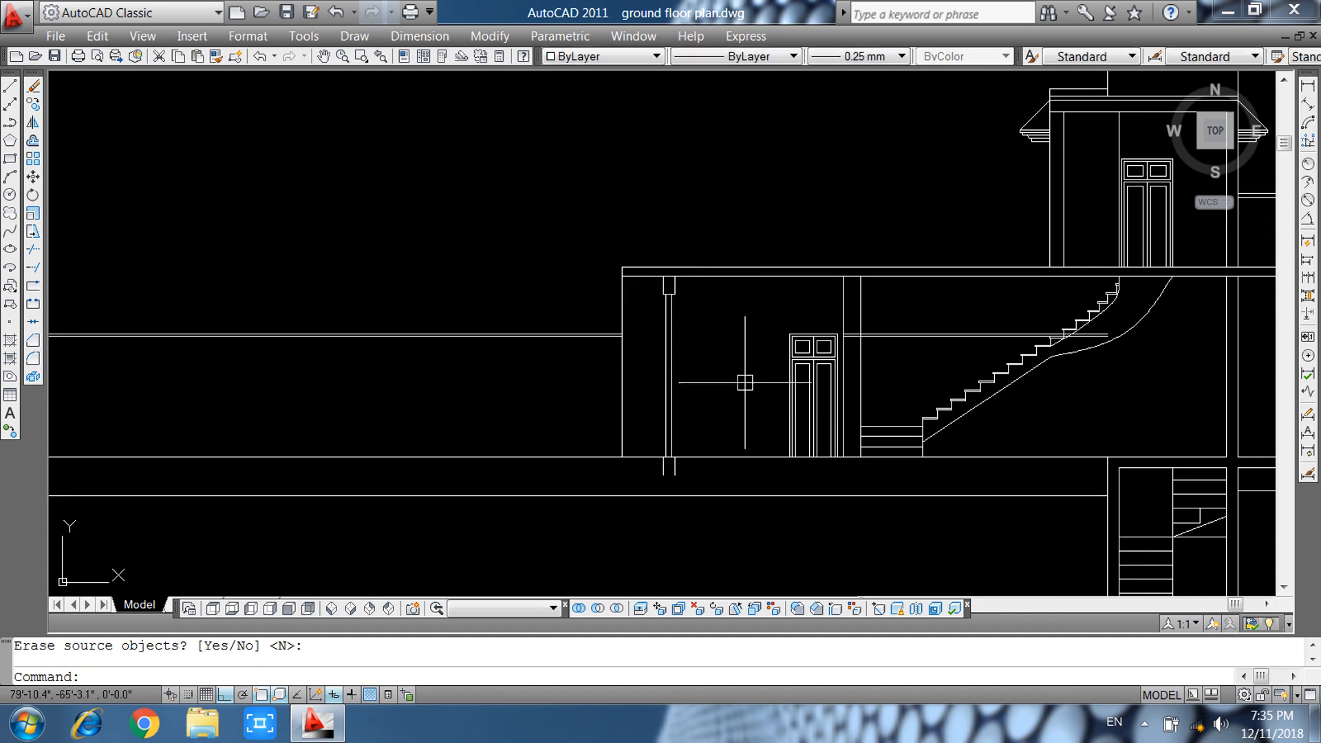
Move the mirrored outline straight up so its open lower ends sit on the floor line.
scroll(702, 467, up, 4)
click(550, 422)
click(681, 493)
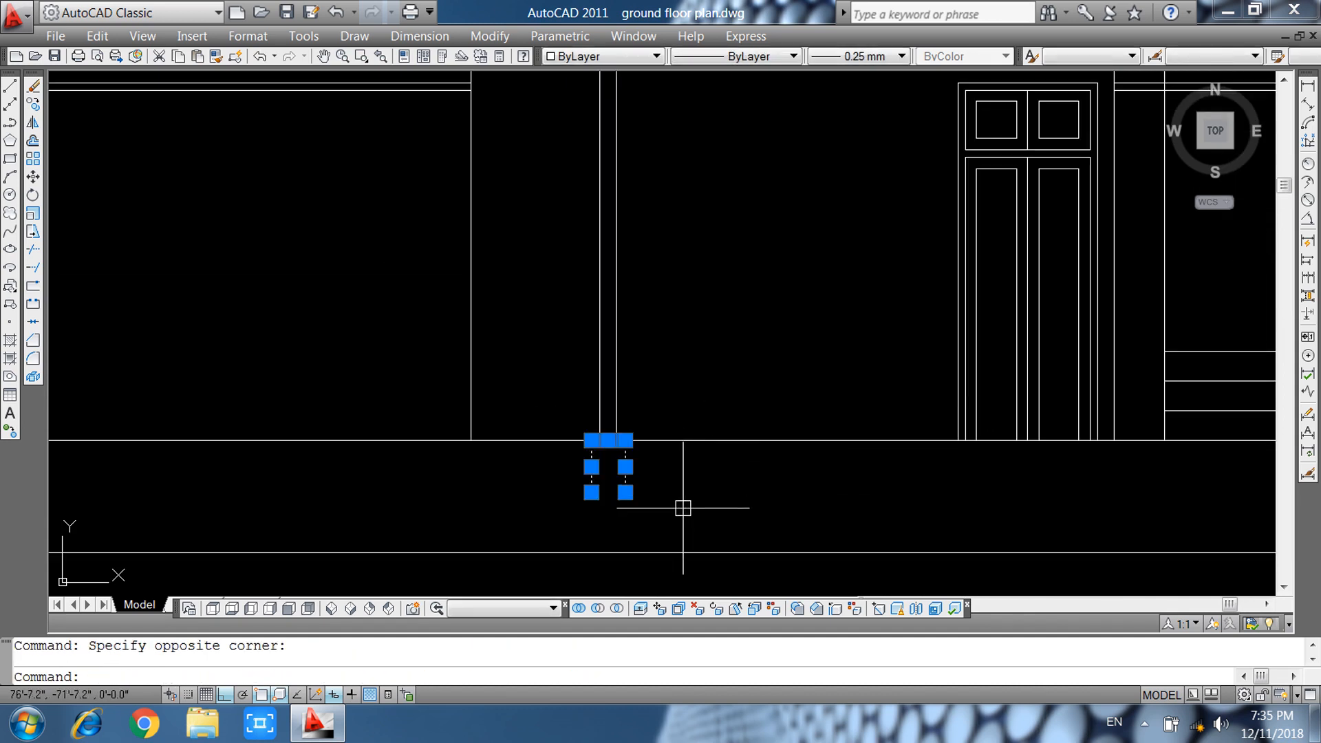
text(m)
key(Return)
click(625, 492)
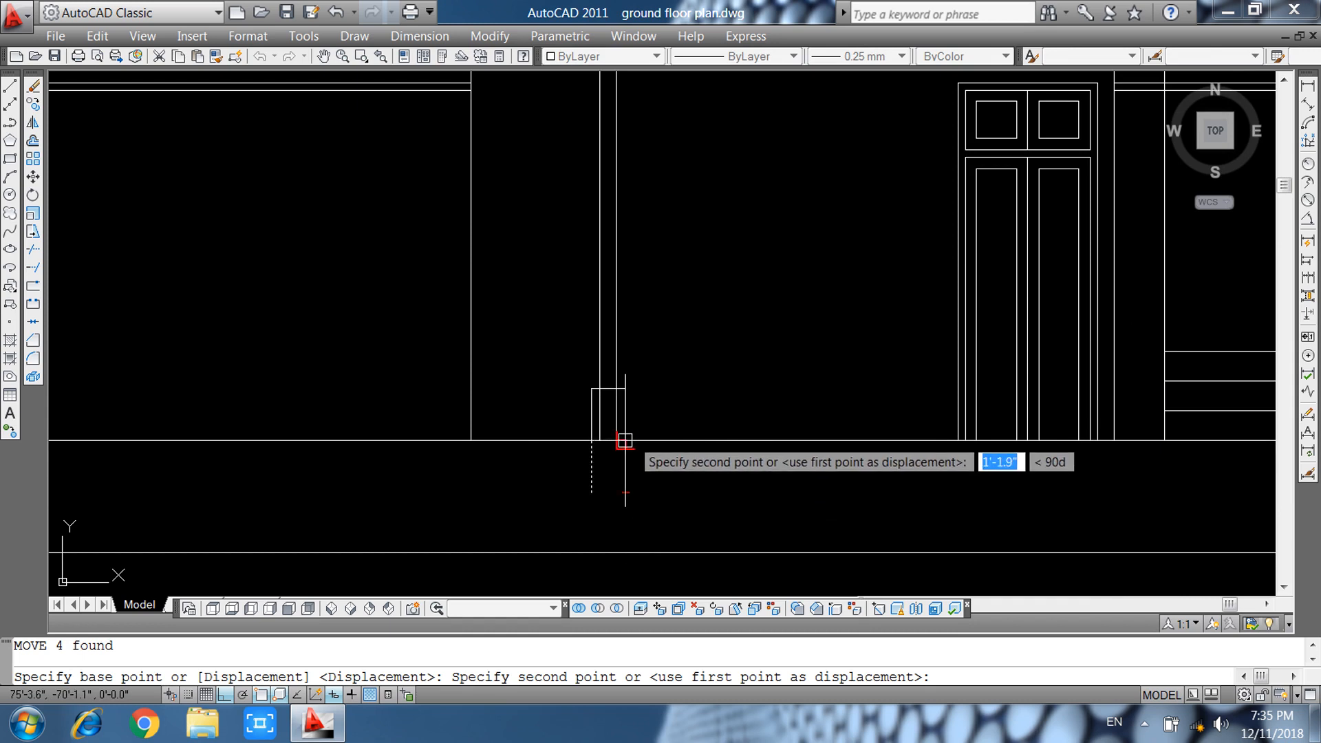
click(629, 438)
Trim away the thin wall's lines inside the outline at the wall's foot.
text(tr)
key(Return)
key(Return)
scroll(616, 430, up, 2)
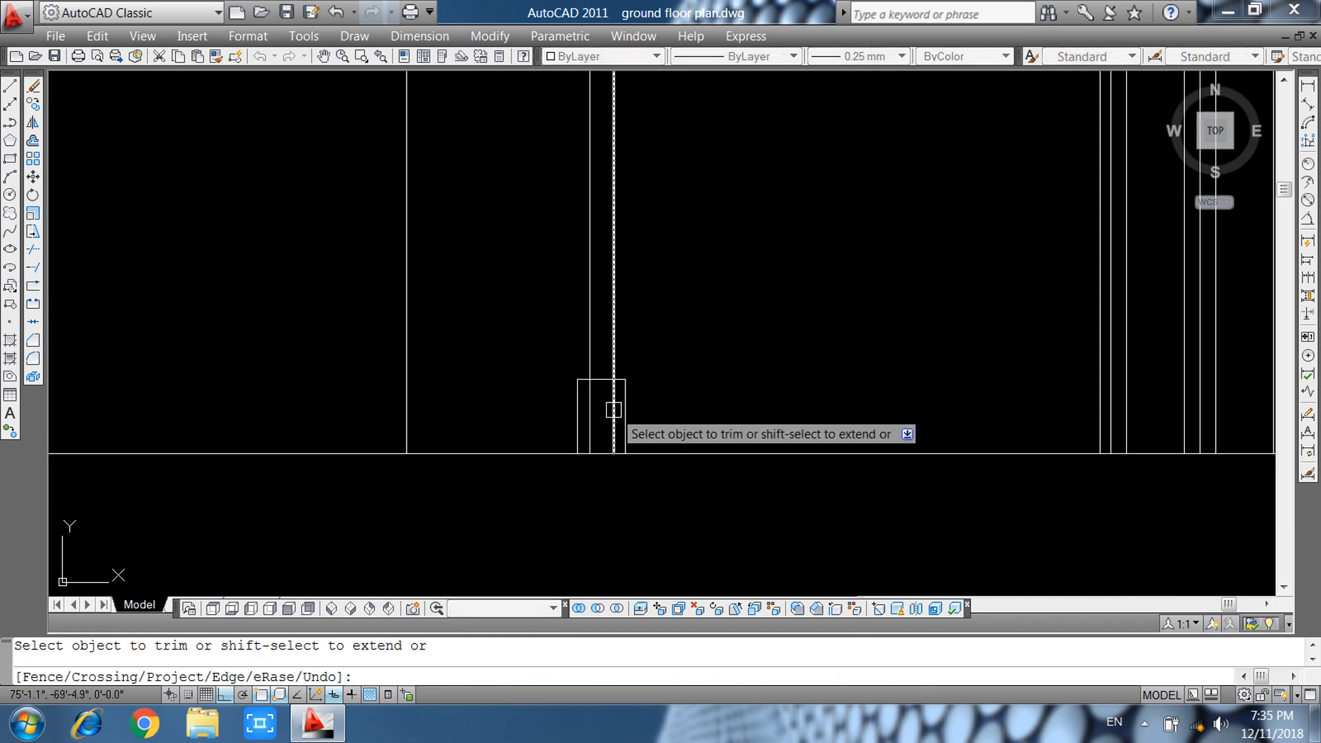
scroll(599, 417, down, 2)
key(Escape)
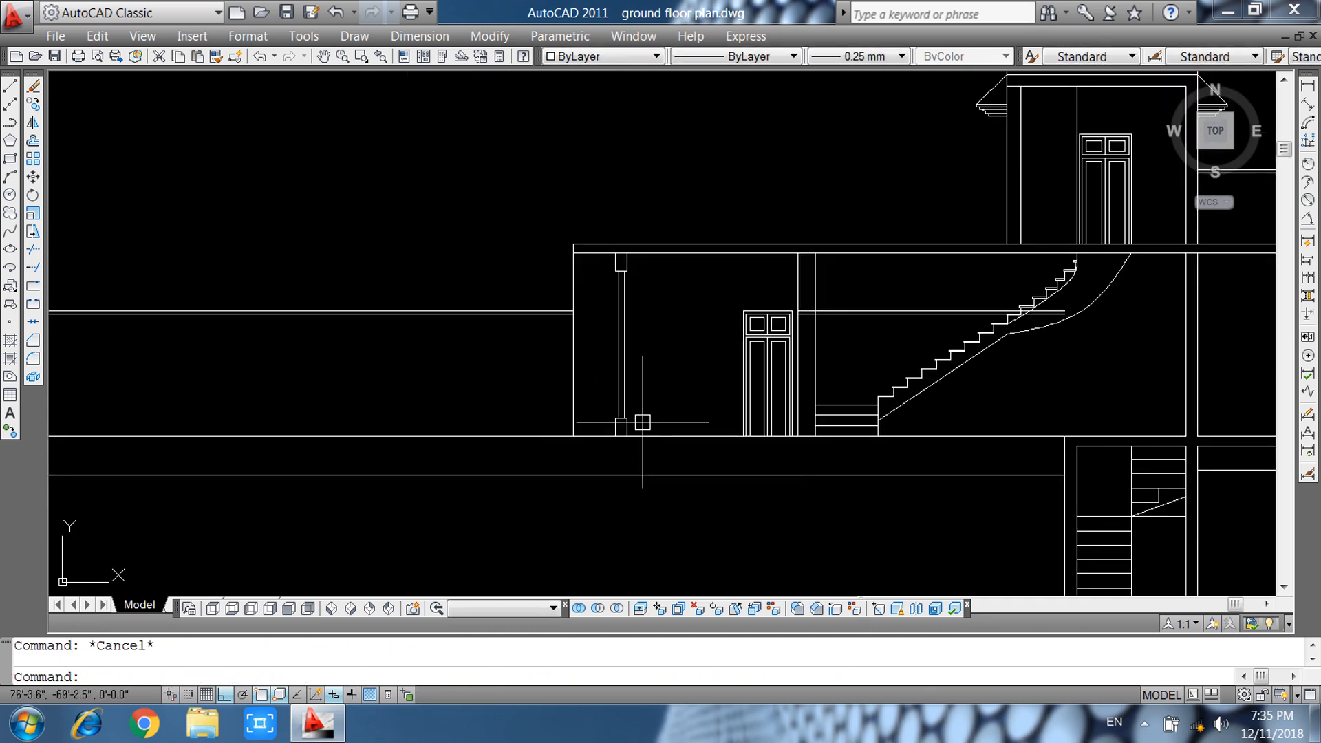
Extend both sides of the wall's foot outline down to the horizontal line below the floor.
scroll(606, 440, up, 4)
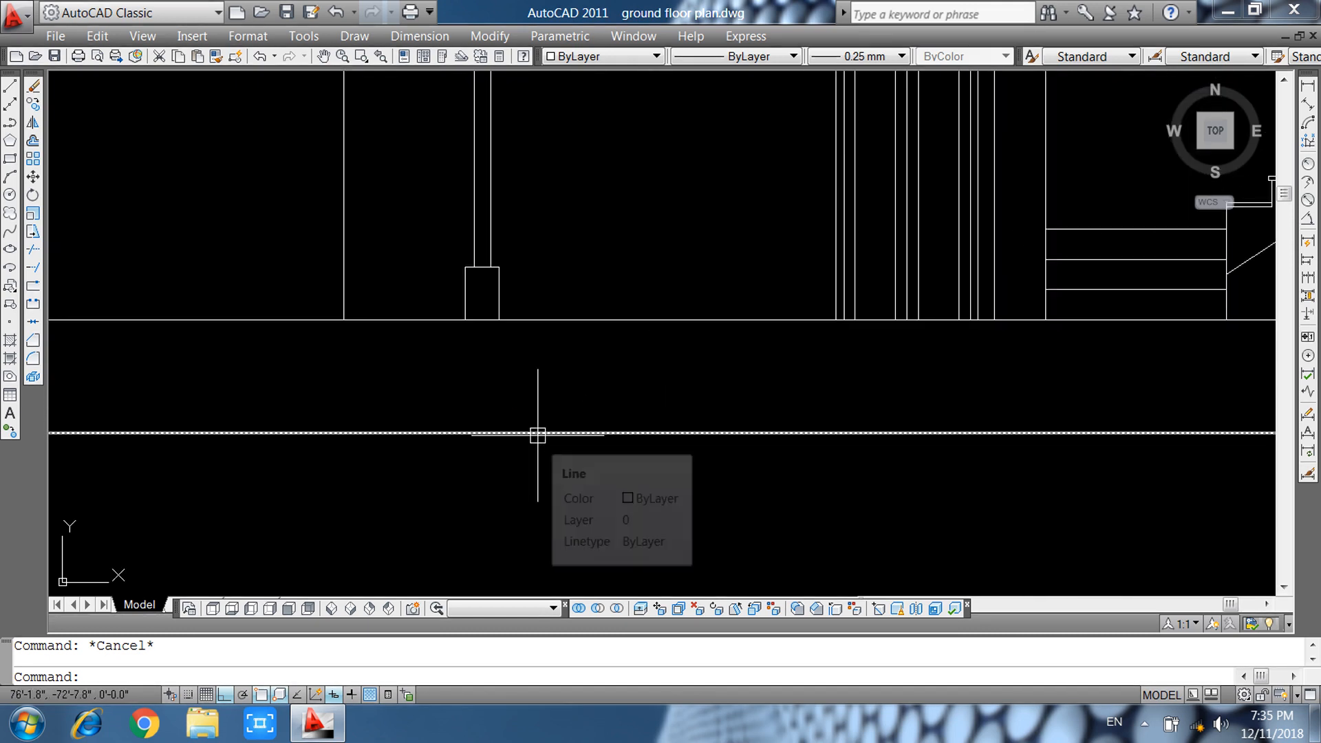
text(ex)
key(Return)
key(Return)
click(466, 301)
click(494, 306)
click(496, 306)
click(496, 305)
key(Escape)
Trim the floor line between the two sides of the foot outline.
text(t)
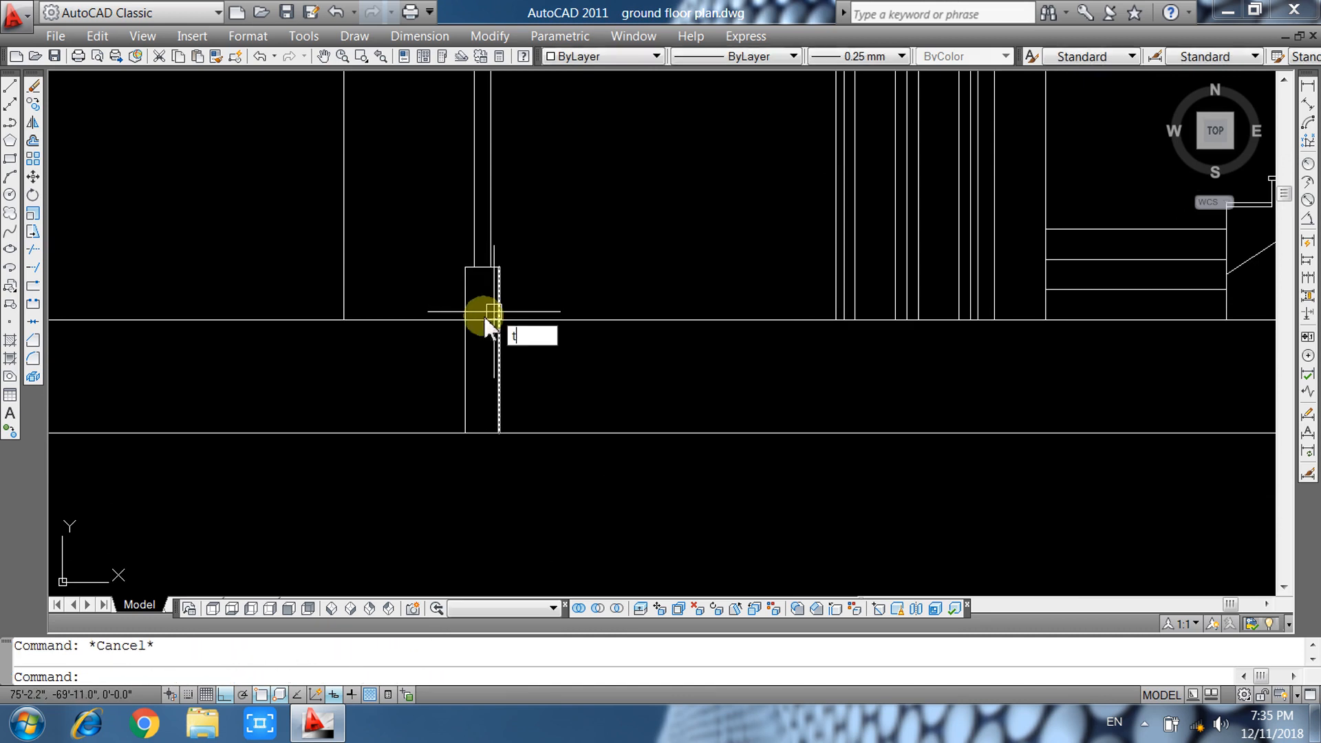
text(r)
key(Return)
key(Return)
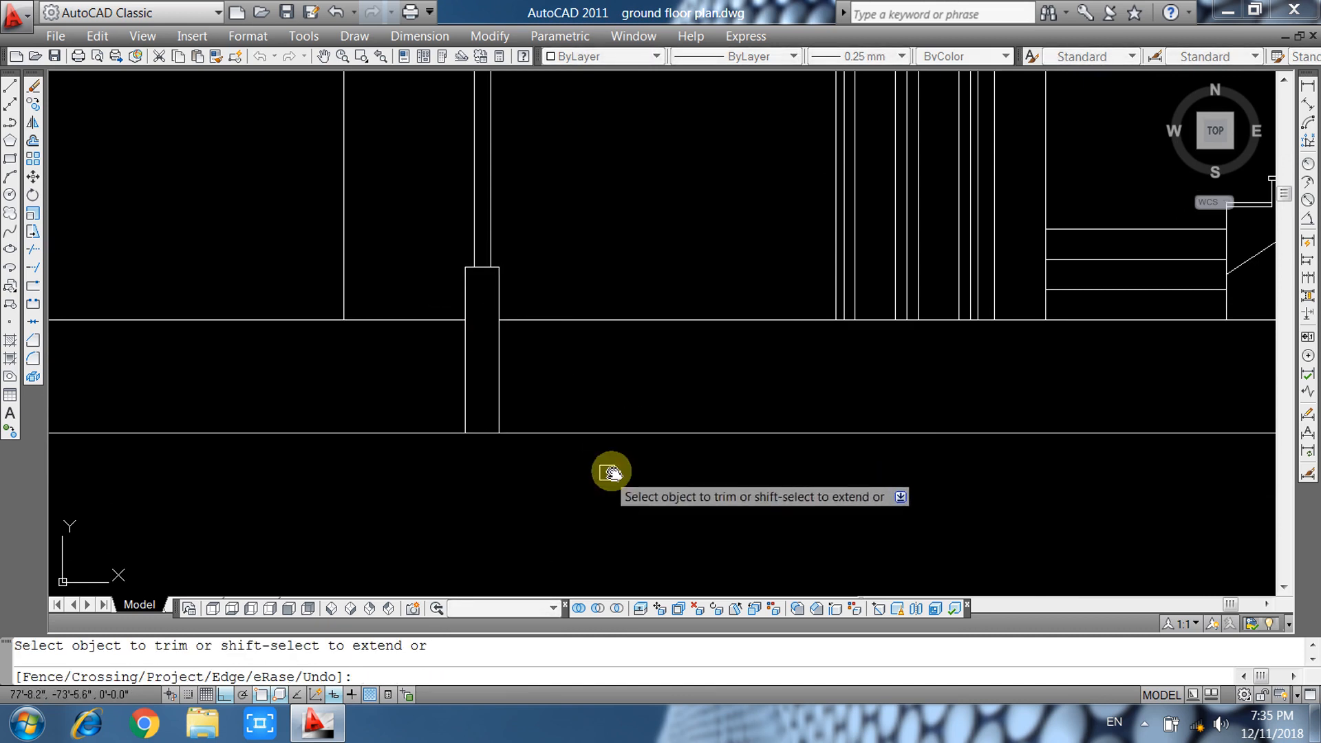
middle_drag(611, 473, 672, 412)
key(Escape)
Offset both sides of the foot outline 9" outward.
text(o)
key(Return)
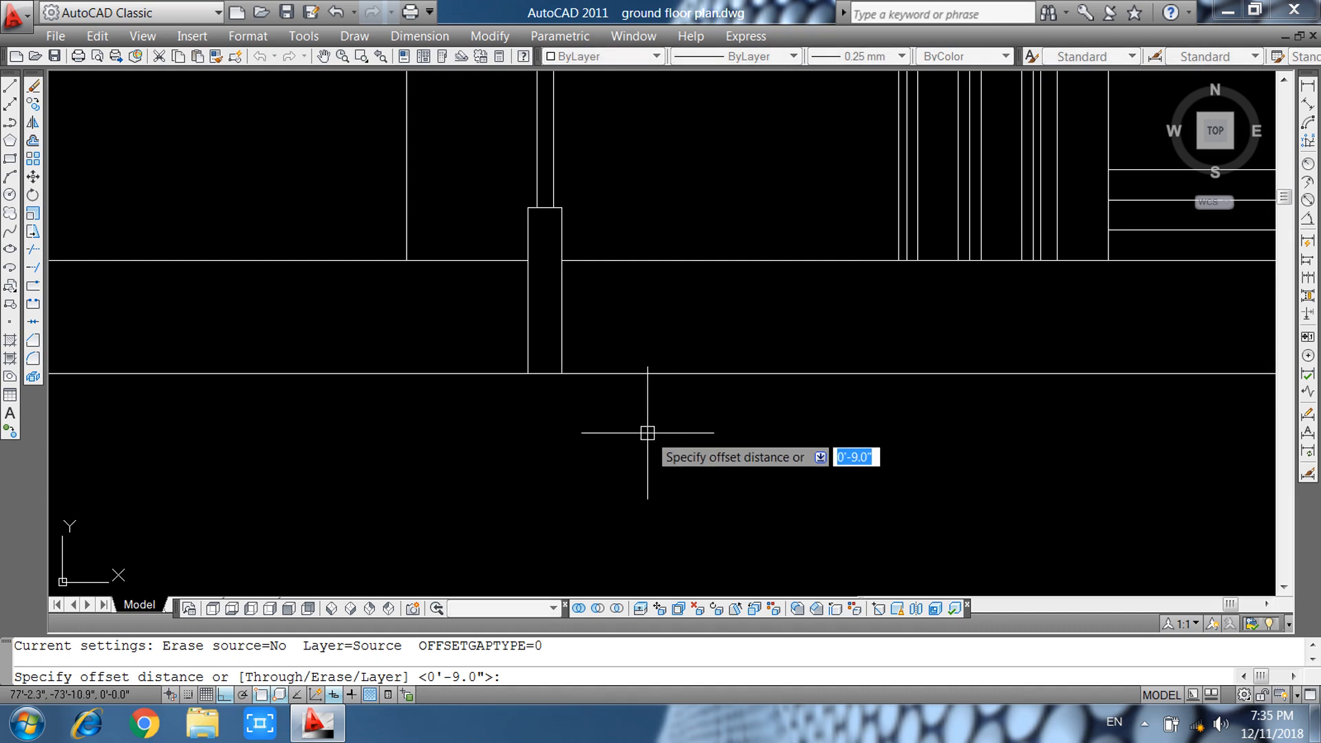
text(9)
key(Return)
click(562, 341)
click(628, 346)
click(532, 333)
click(481, 354)
key(Escape)
Offset the horizontal line at the base of the foot 9" downward.
key(Return)
key(Return)
click(625, 373)
click(637, 425)
key(Escape)
Extend the two outer vertical lines down to the lowest horizontal line.
text(ex)
key(Return)
key(Return)
click(497, 347)
click(598, 352)
Trim the surplus horizontal and vertical lines around the base, leaving a closed rectangular footing beneath the wall's foot.
text(tr)
key(Return)
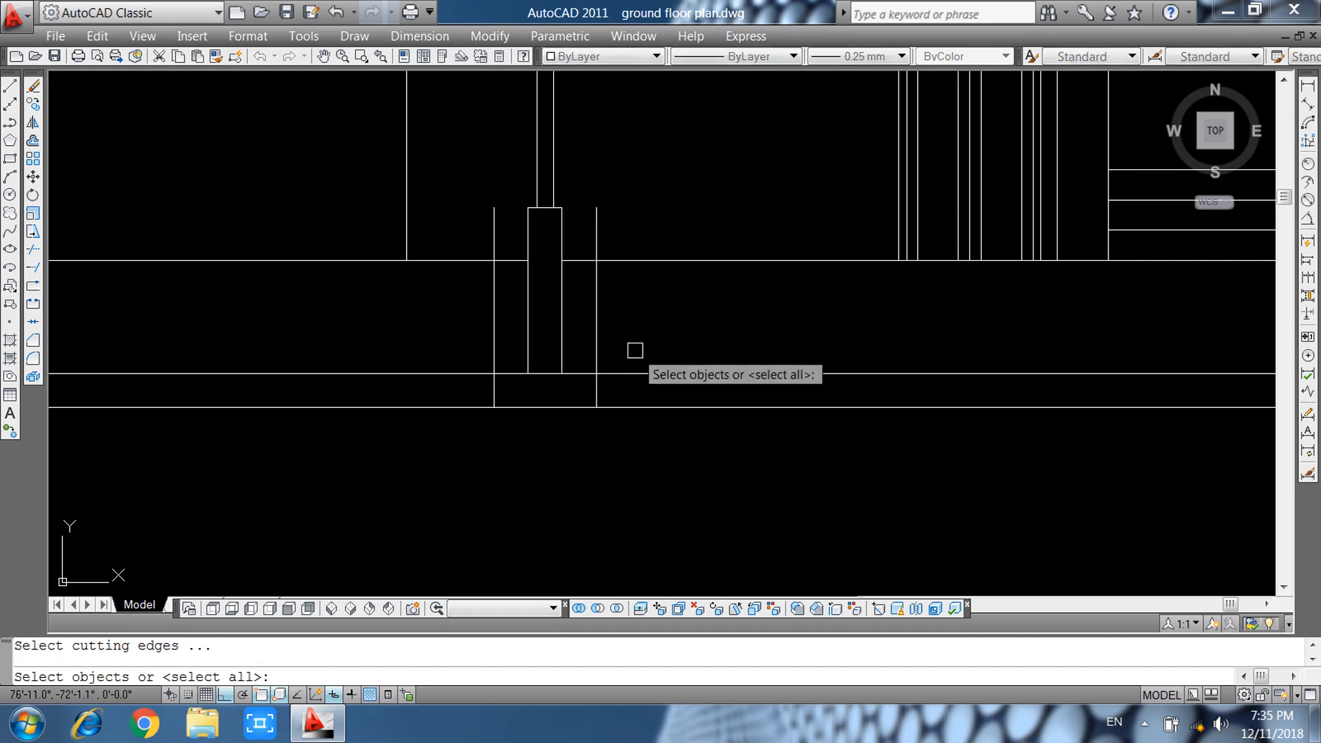
click(635, 349)
key(Return)
key(Escape)
text(tr)
key(Return)
key(Return)
click(669, 342)
click(653, 482)
click(383, 380)
click(410, 374)
click(497, 349)
click(599, 355)
key(Escape)
Erase the leftover short vertical lines beside the wall's foot above the floor line.
click(581, 183)
click(669, 309)
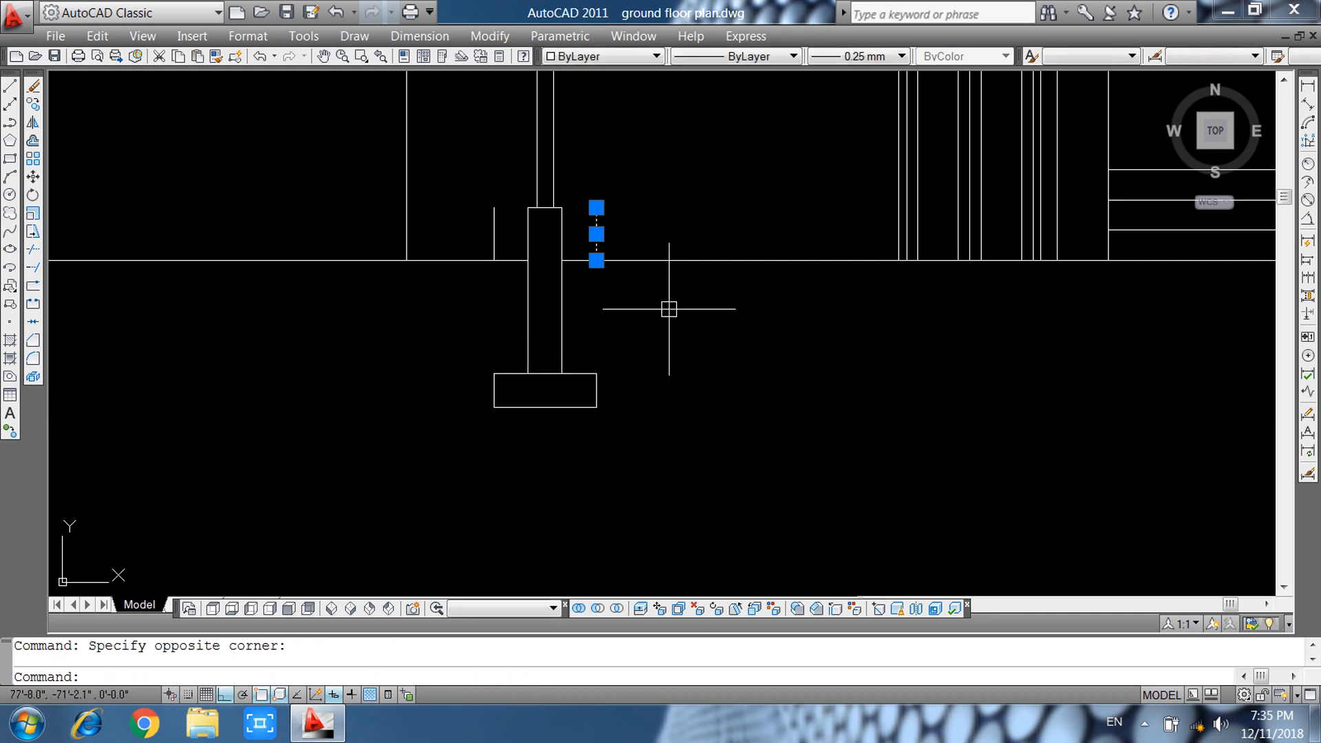
text(e)
key(Return)
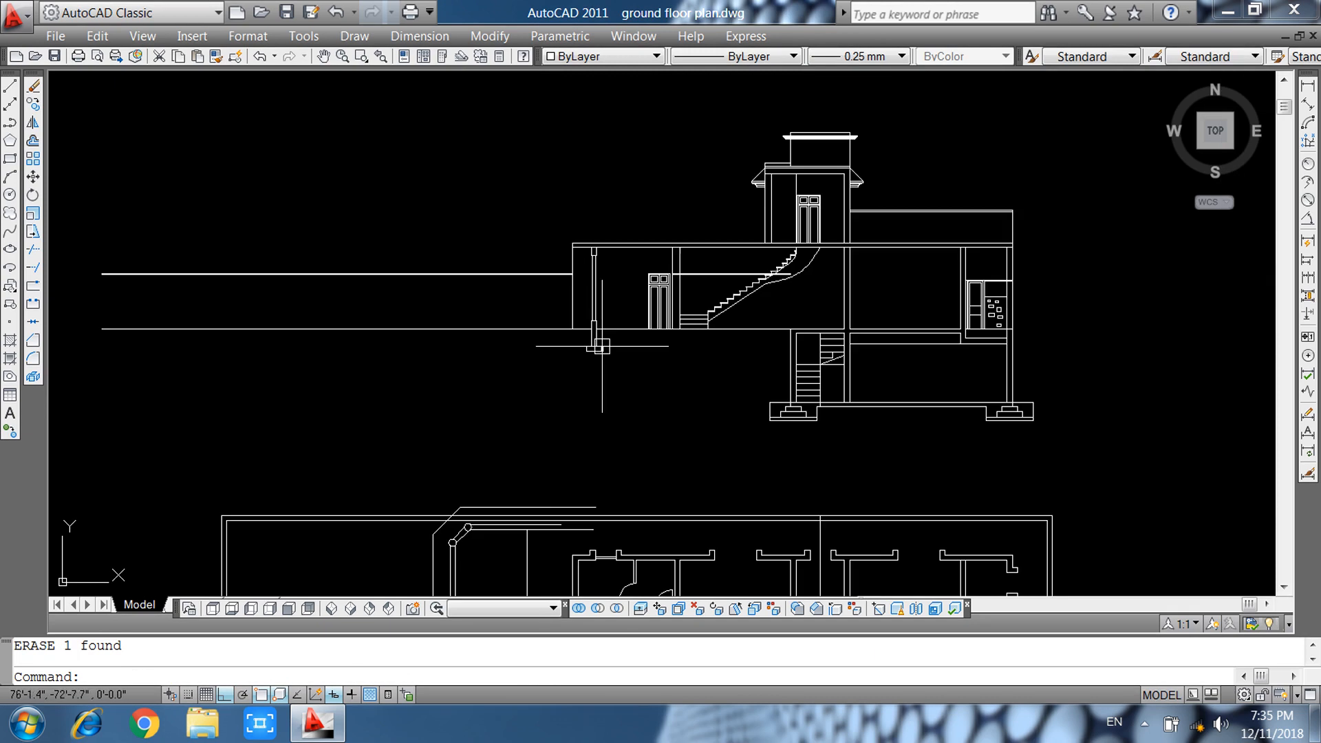
Offset the ground line outside the thin wall 2' downward.
middle_drag(684, 375, 709, 429)
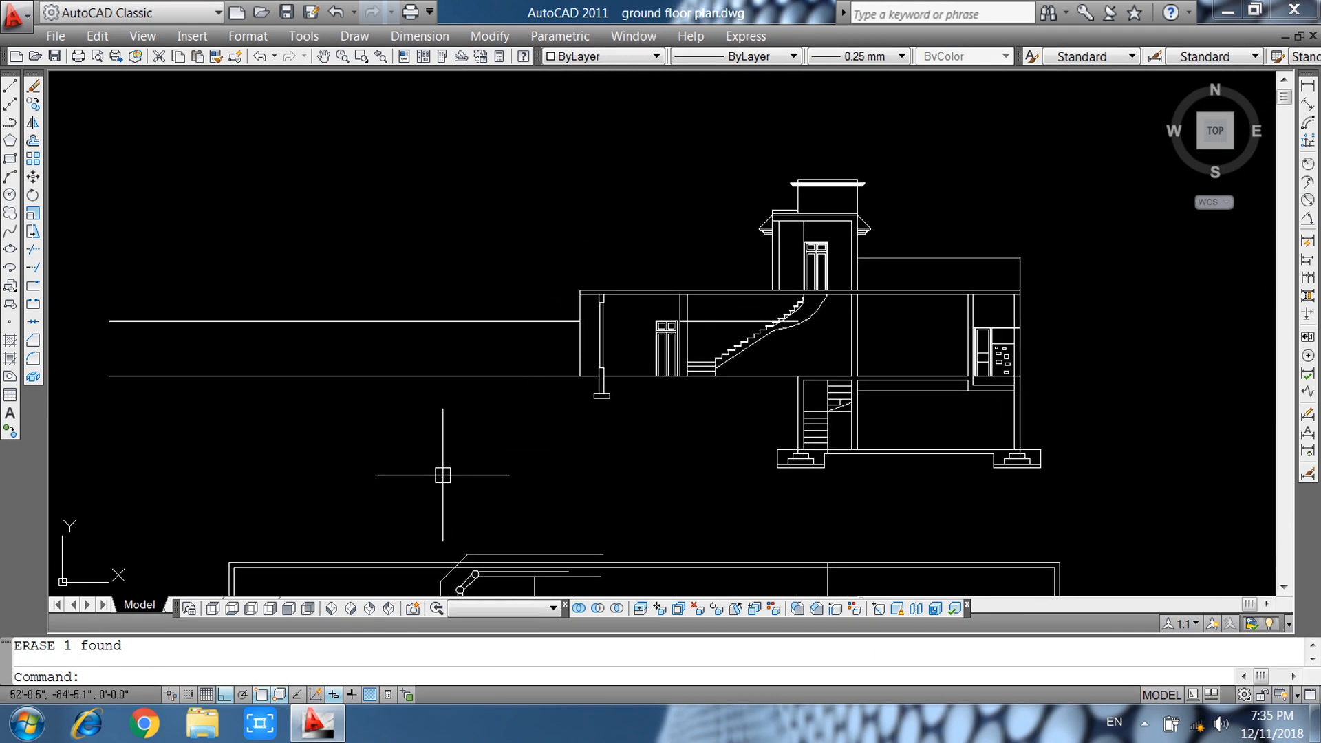
middle_drag(467, 485, 564, 505)
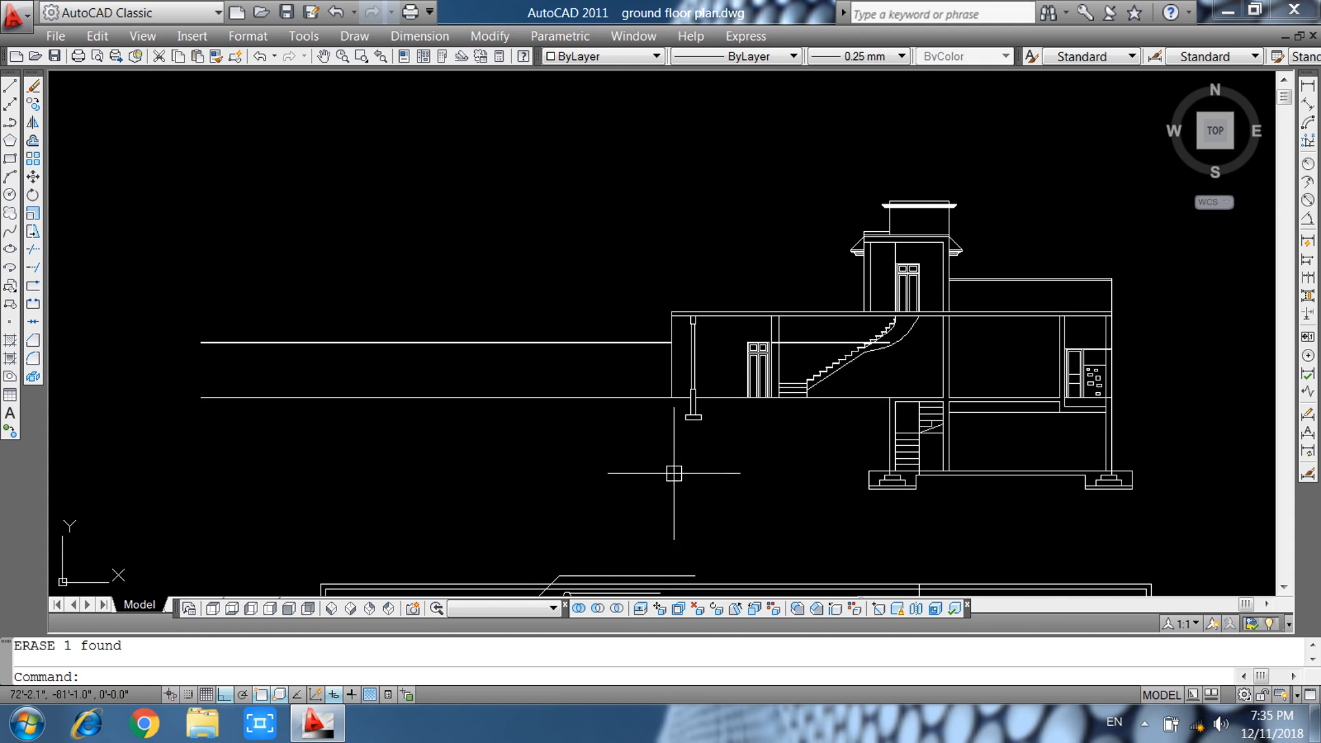
middle_drag(537, 442, 558, 456)
text(o)
key(Return)
text(2')
key(Return)
click(568, 412)
click(565, 446)
middle_drag(536, 473, 582, 478)
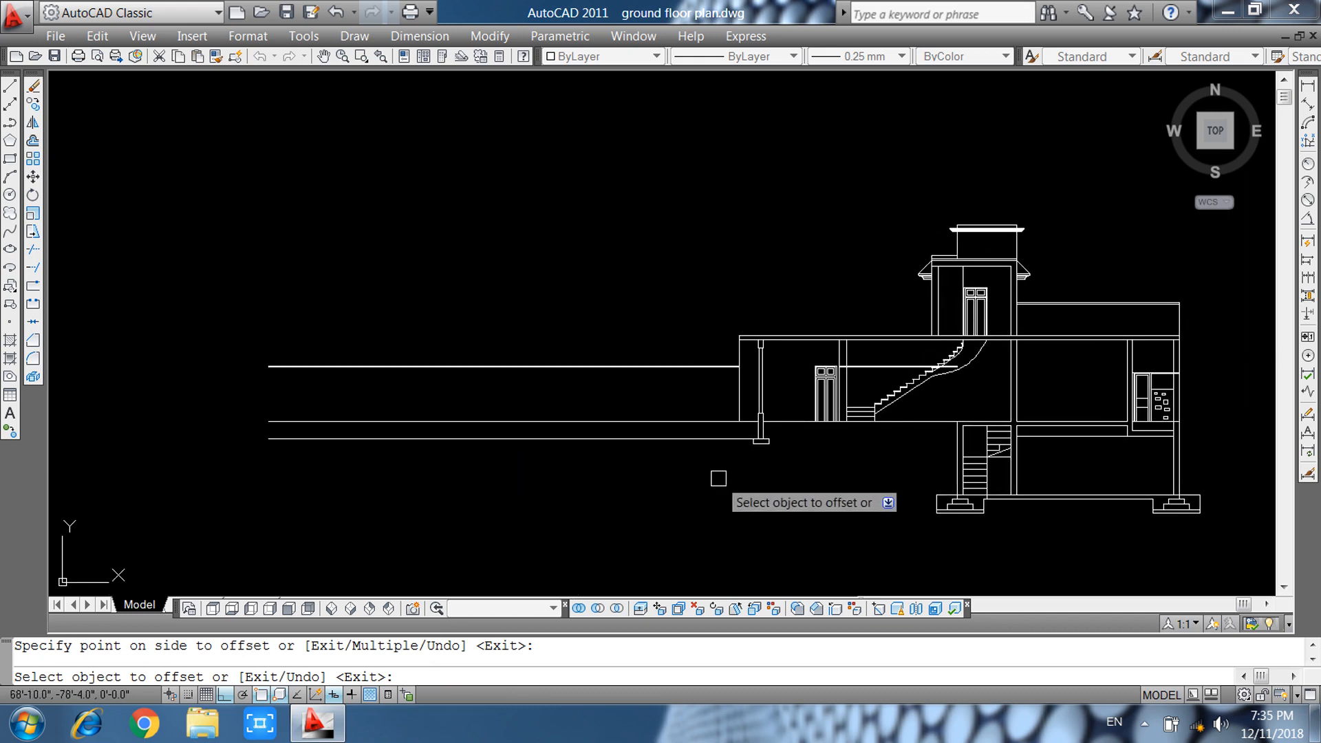
middle_drag(719, 478, 700, 490)
key(Escape)
Extend the vertical edge line outside the thin wall down to the lowered ground line.
text(ex)
key(Return)
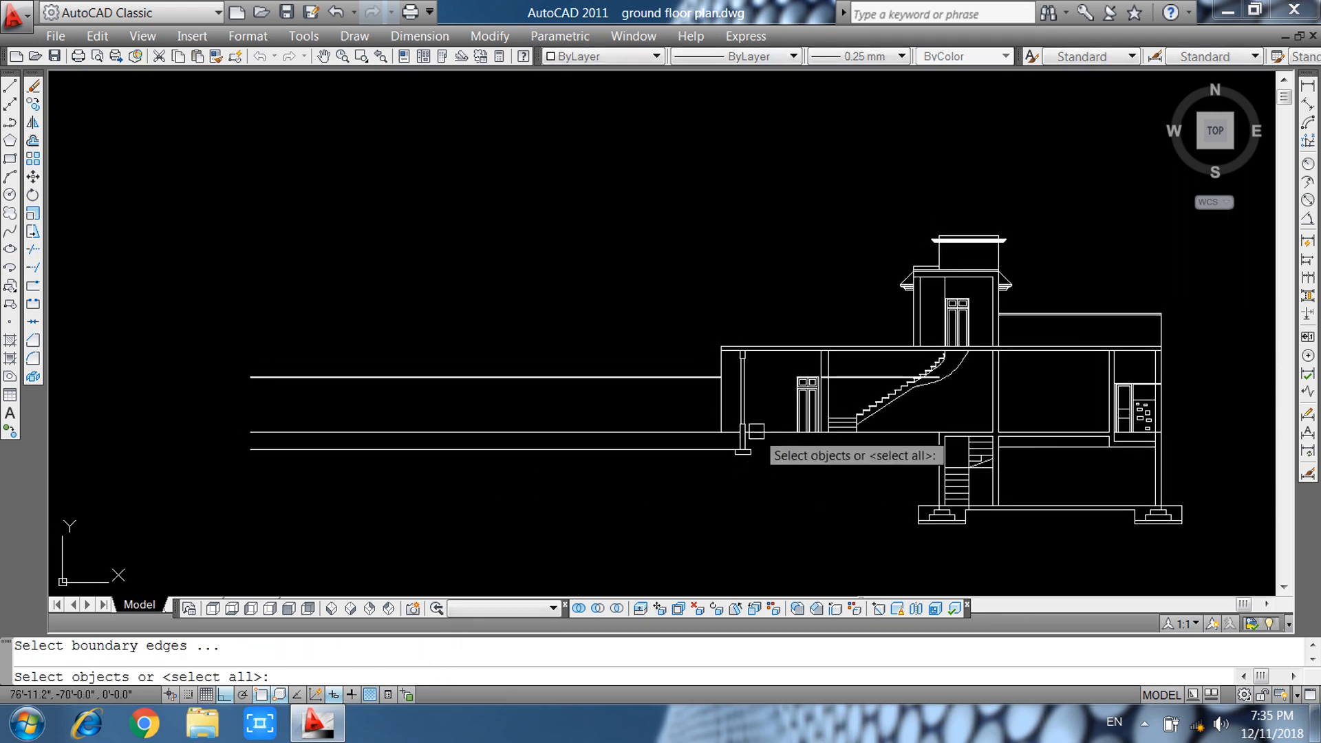
key(Return)
click(723, 414)
key(Escape)
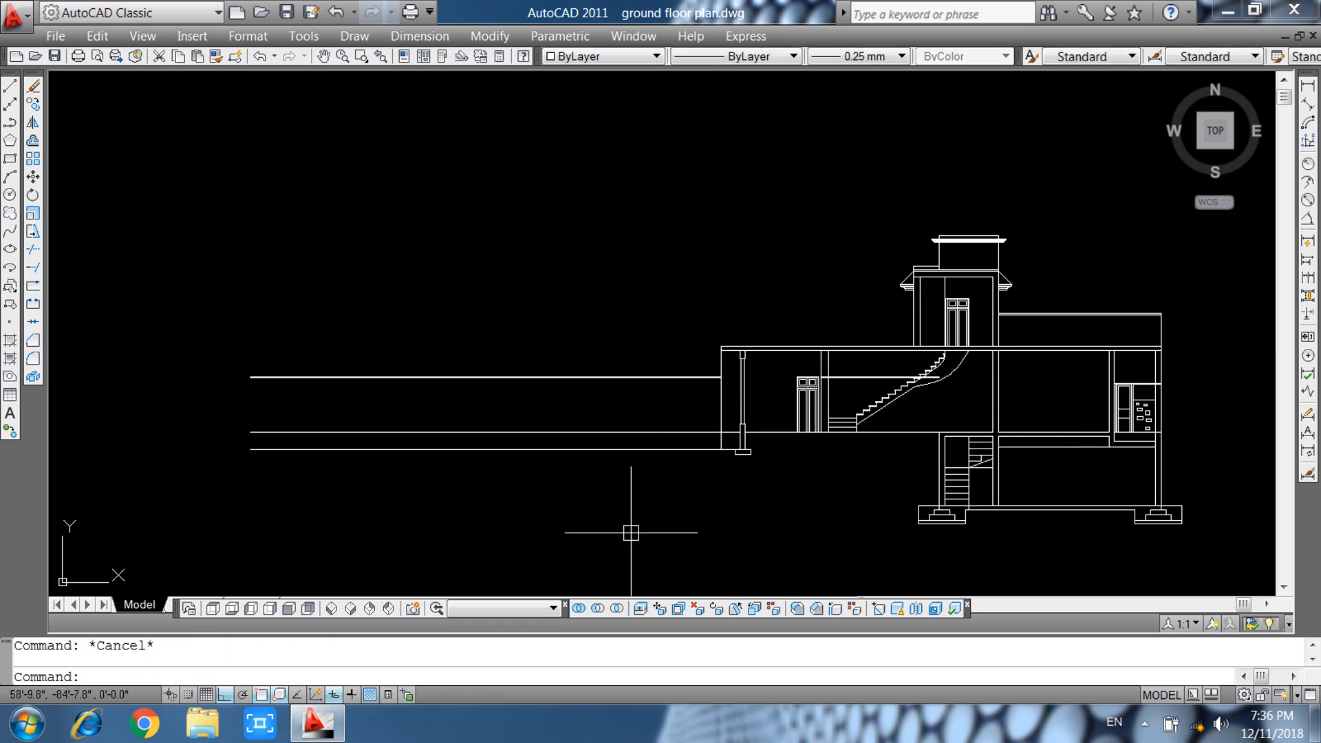
Offset the ground floor line 8" upward.
scroll(798, 454, up, 3)
middle_drag(796, 452, 693, 540)
key(o)
key(Return)
text(9)
key(Return)
click(655, 495)
click(649, 489)
middle_drag(668, 518, 613, 541)
scroll(502, 478, up, 5)
scroll(716, 516, down, 5)
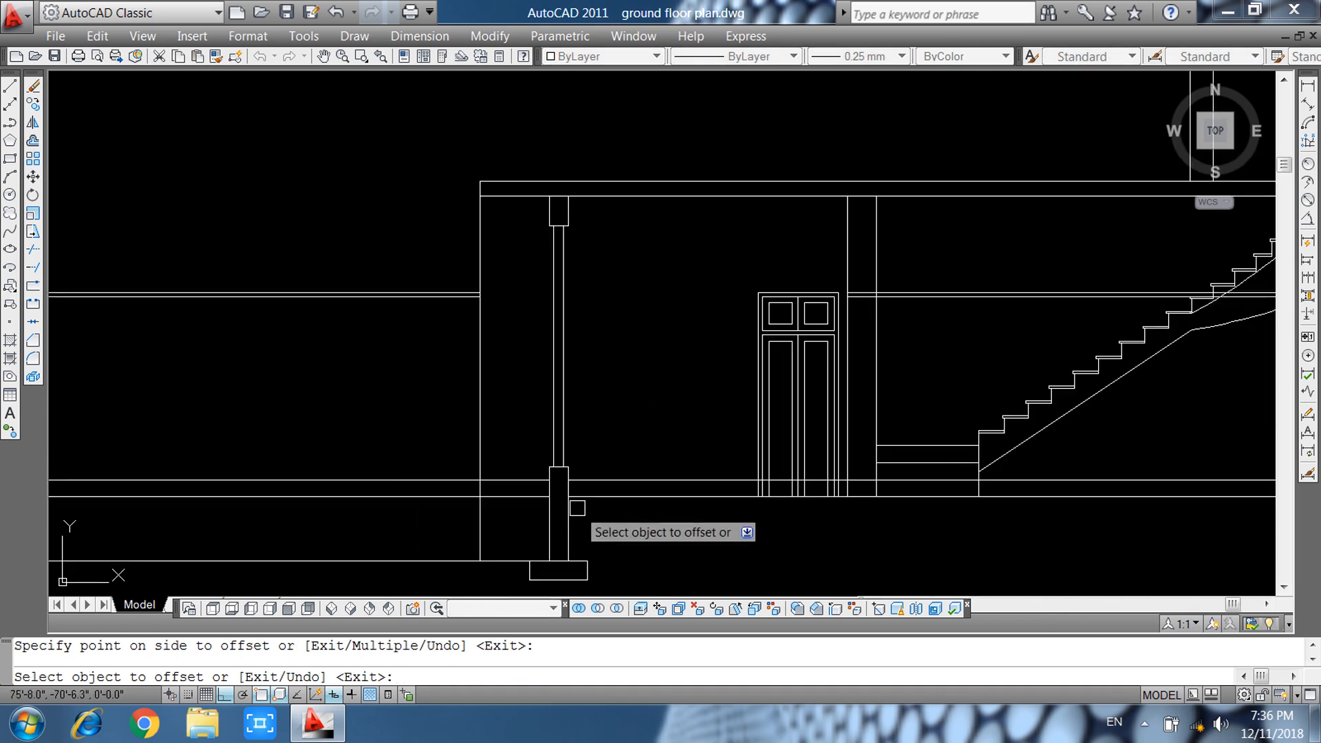
middle_drag(846, 525, 546, 543)
scroll(619, 543, up, 3)
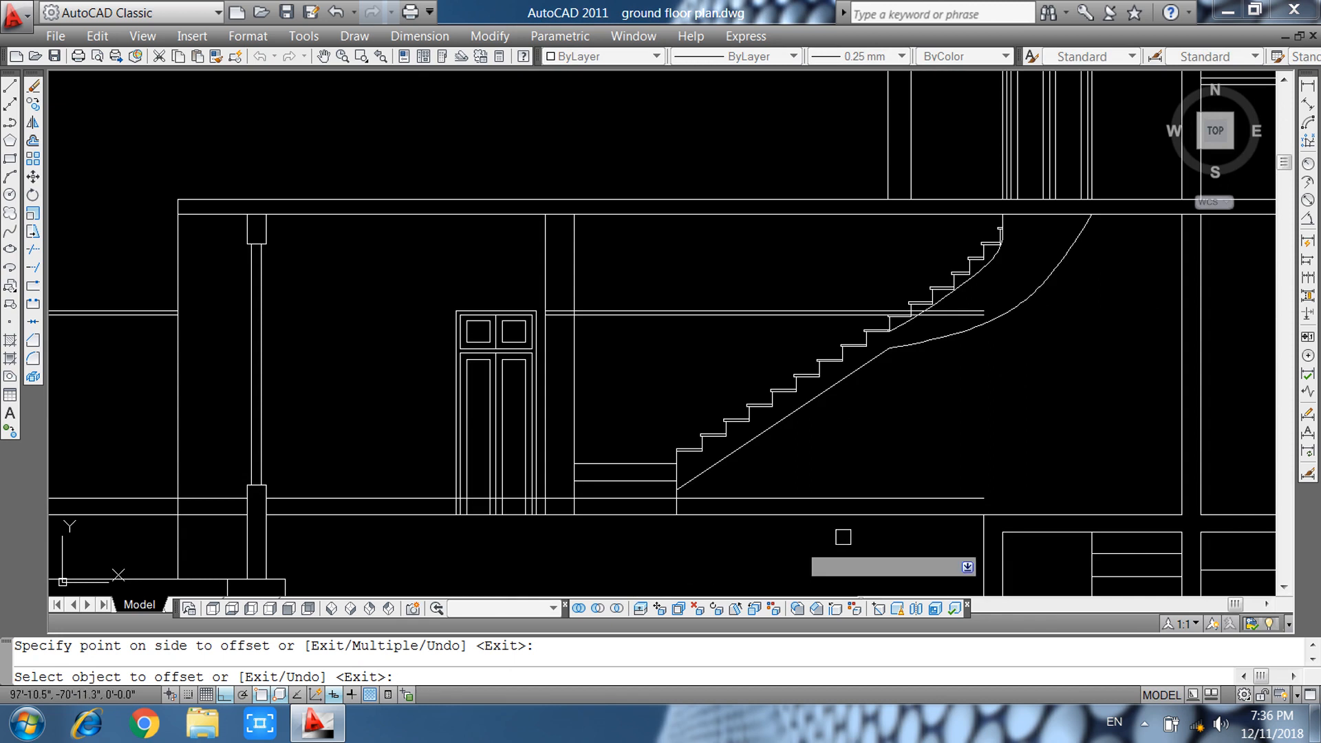
key(Escape)
Extend the offset floor line past the stair to the wall beside the textured panel room.
text(ex)
key(Return)
key(Return)
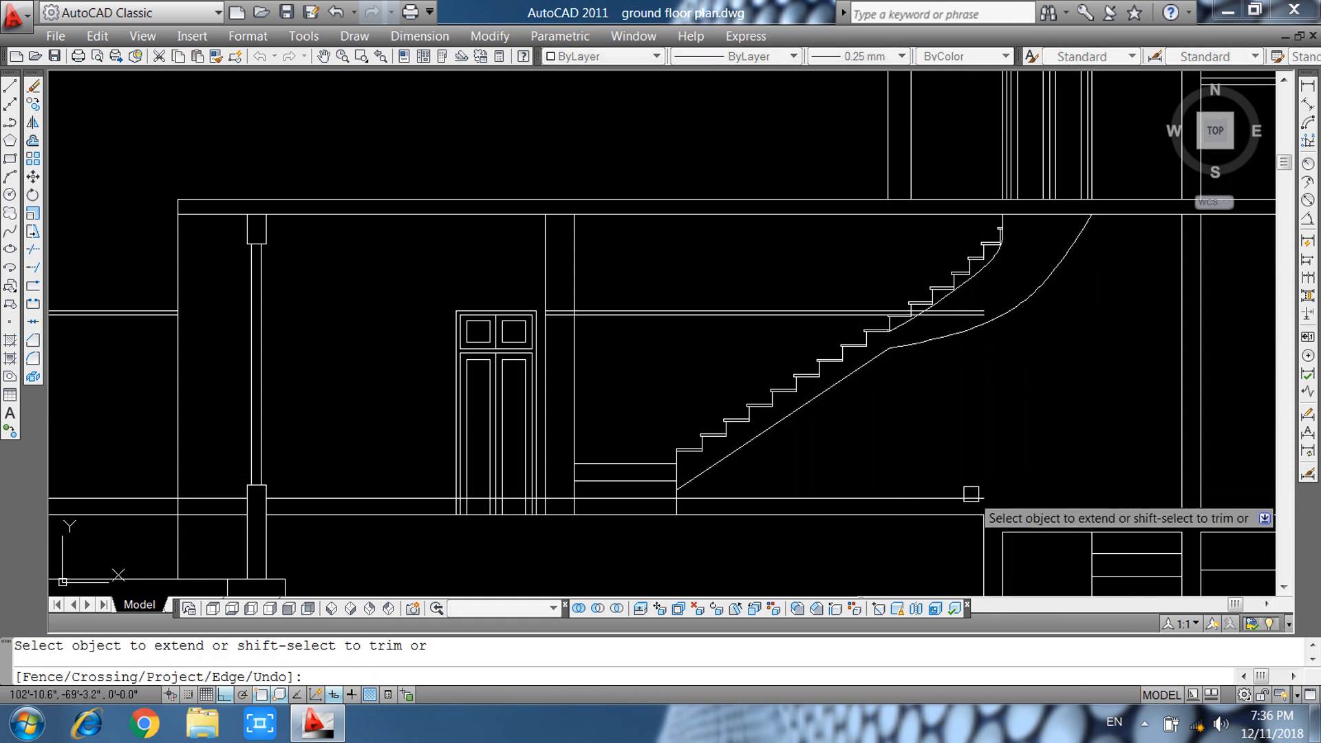
middle_drag(1087, 509, 640, 505)
click(699, 494)
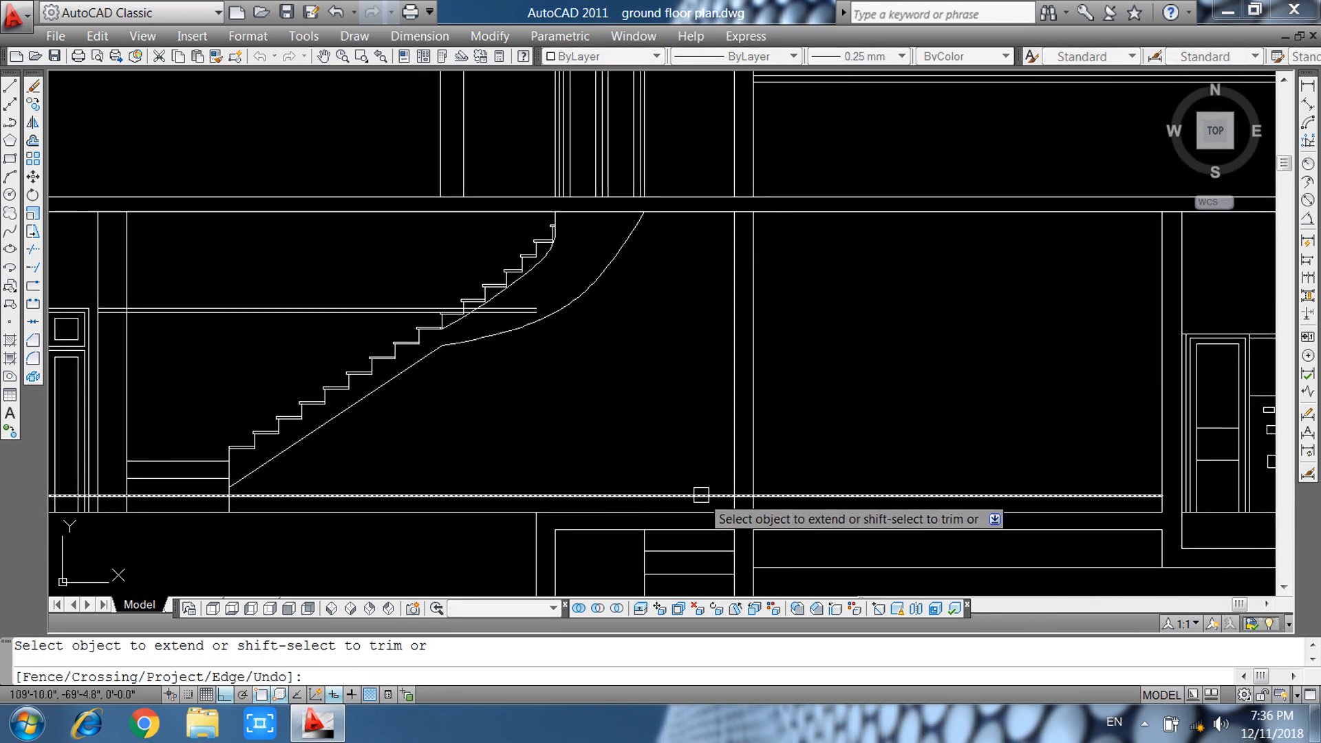
key(Escape)
Trim the raised floor line where it crosses the thickness of the wall behind the stair.
text(tr)
key(Return)
key(Return)
scroll(750, 509, up, 3)
click(743, 486)
scroll(620, 487, down, 8)
scroll(740, 491, up, 5)
scroll(749, 490, up, 2)
key(Escape)
text(l)
key(Return)
key(Escape)
text(o)
key(Return)
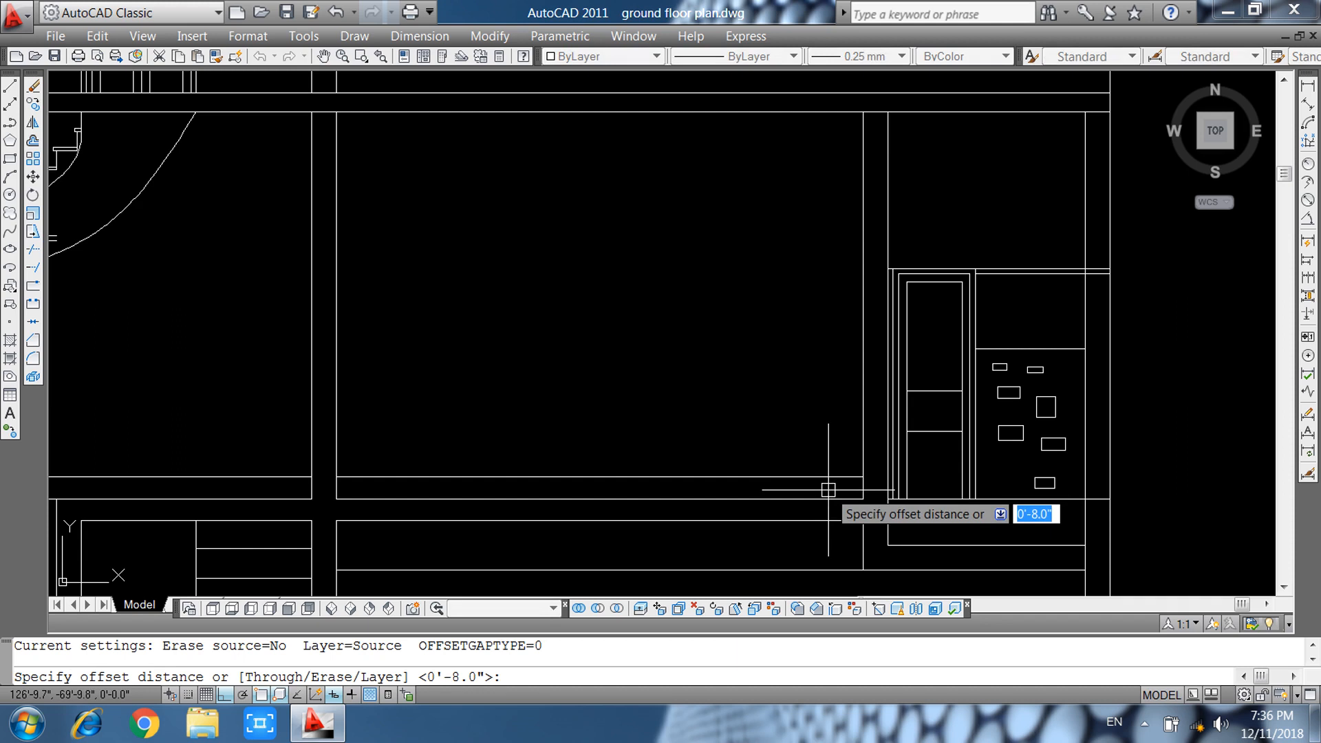
key(Escape)
Offset the room-side line of the wall beside the textured panel 9" into the room.
text(o)
key(Return)
text(9)
key(Return)
click(860, 435)
click(816, 439)
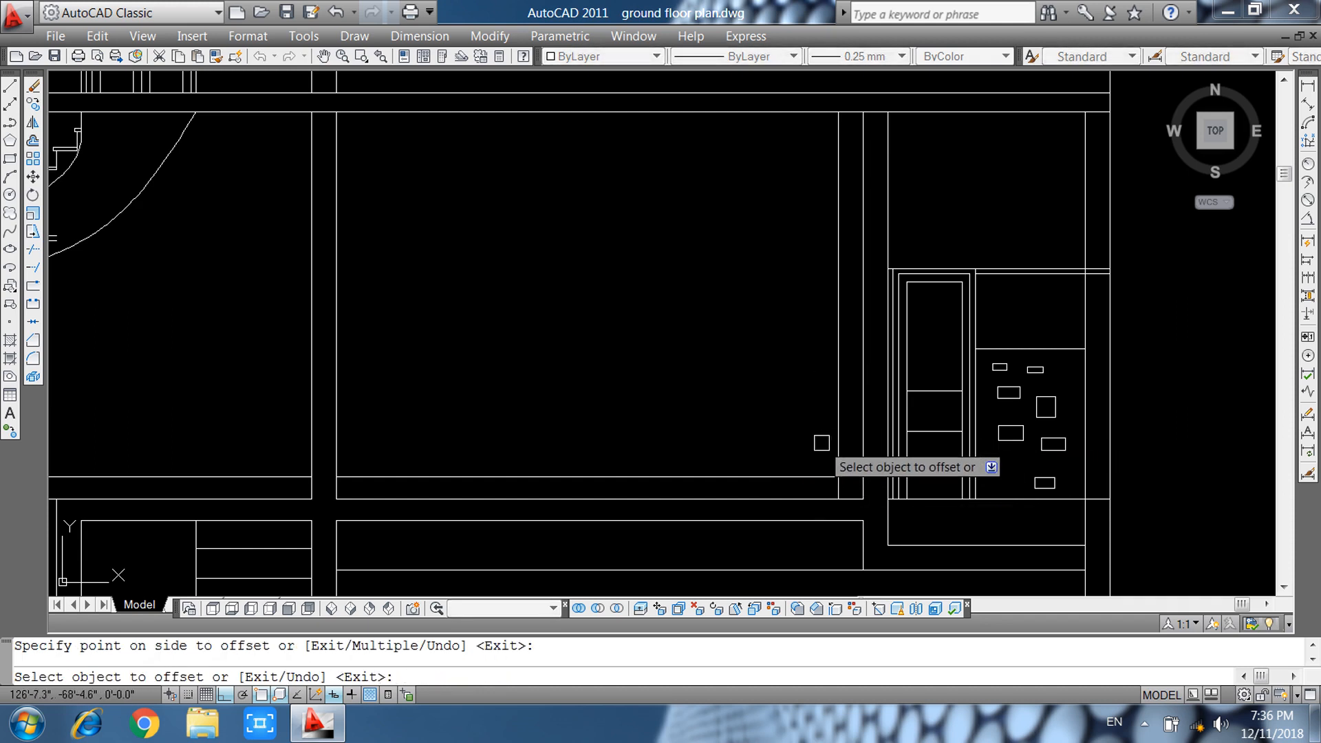
key(Escape)
Trim the offset vertical line above the raised floor line, keeping the short piece between the two floor lines.
key(Return)
key(Return)
click(830, 456)
click(847, 460)
middle_drag(805, 456, 664, 404)
key(Escape)
Copy the short vertical division line repeatedly at 9" spacing along the floor strip, away from the wall beside the textured panel.
click(677, 414)
click(695, 452)
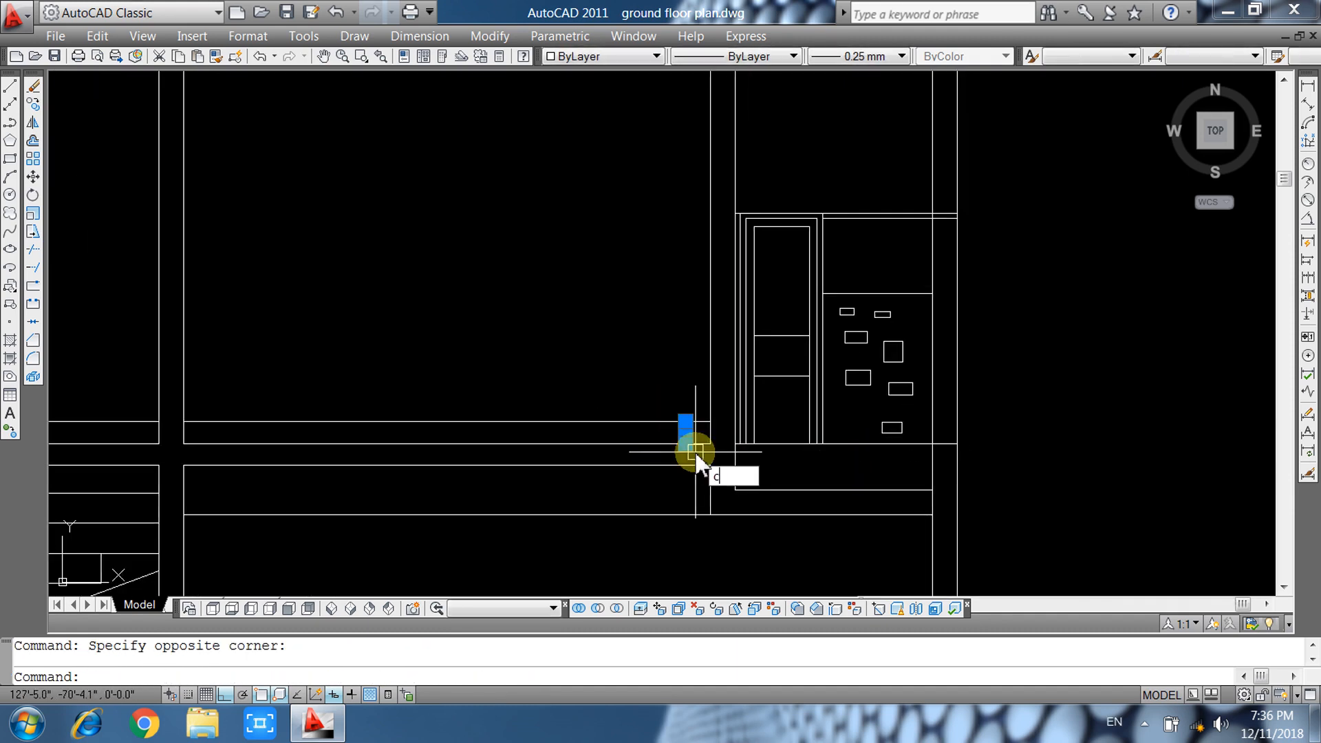
key(Return)
click(709, 443)
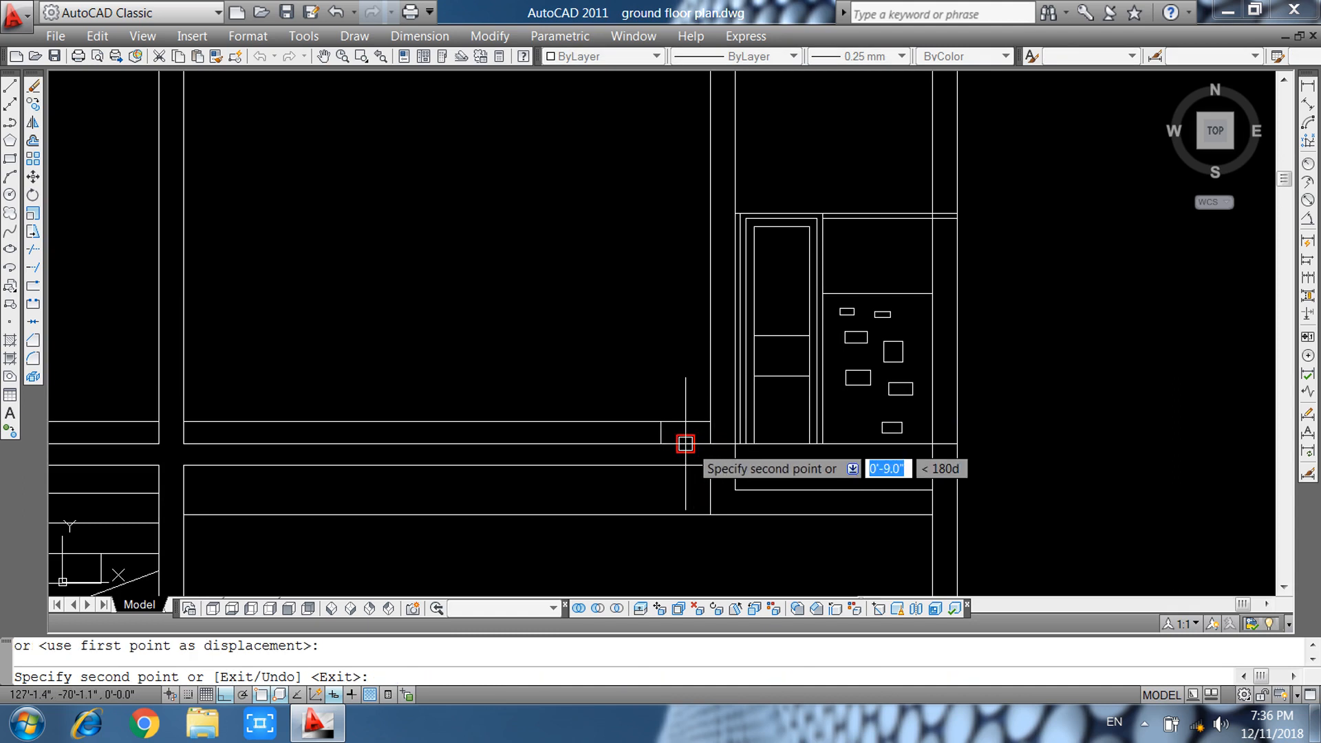
click(661, 443)
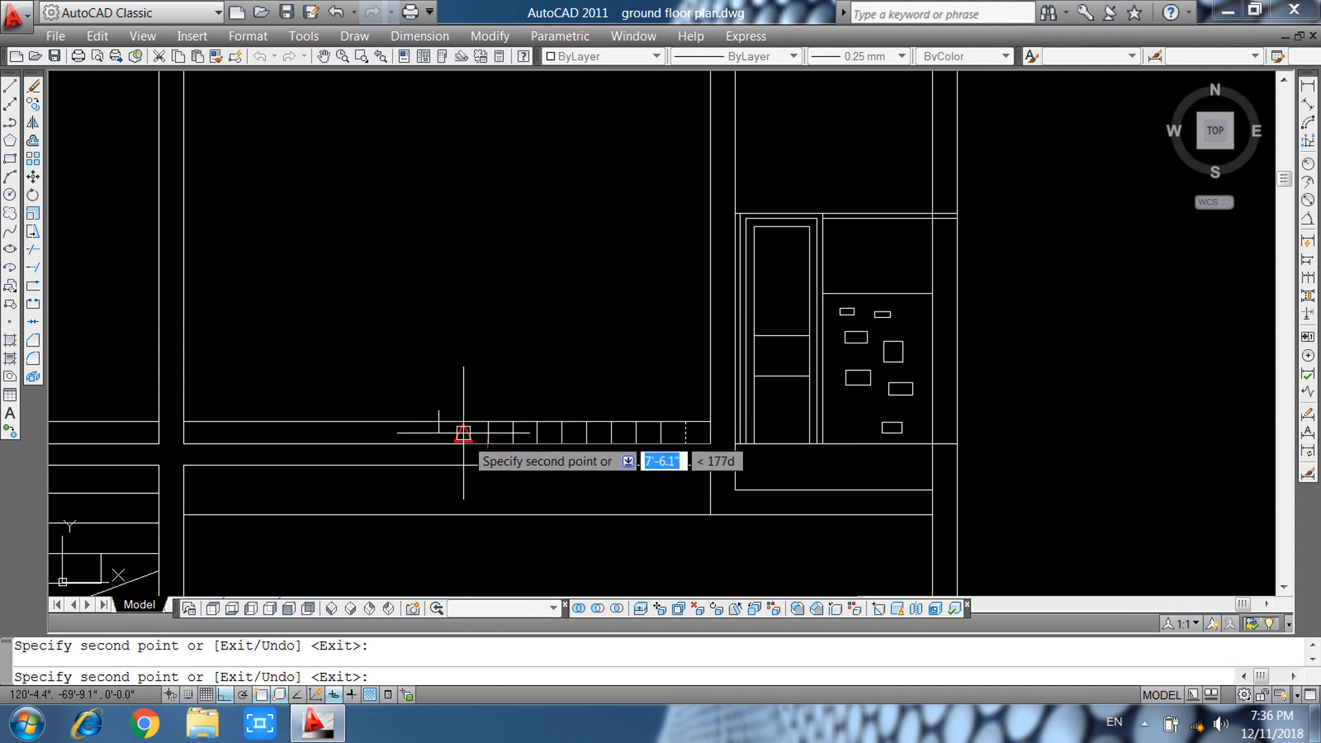
key(Escape)
Copy the row of division lines end to end along the floor strip, past the next wall.
click(387, 394)
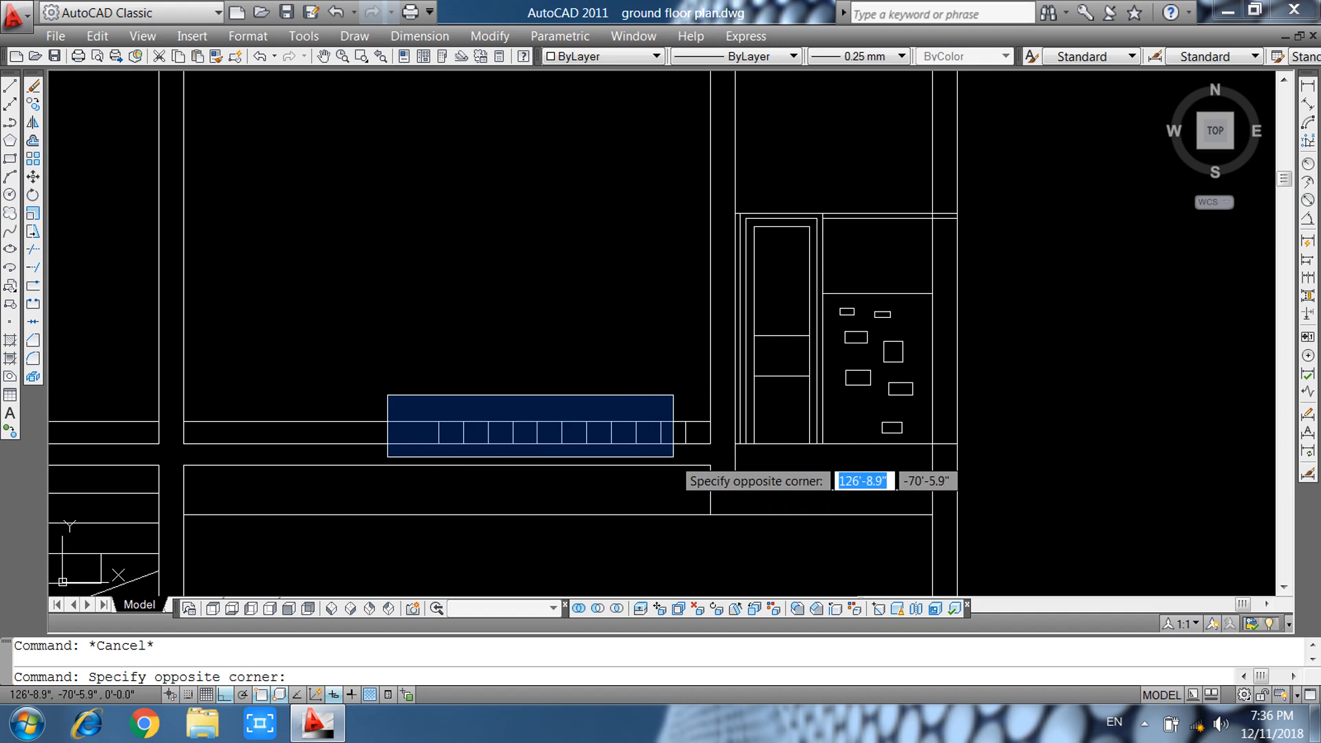
click(697, 453)
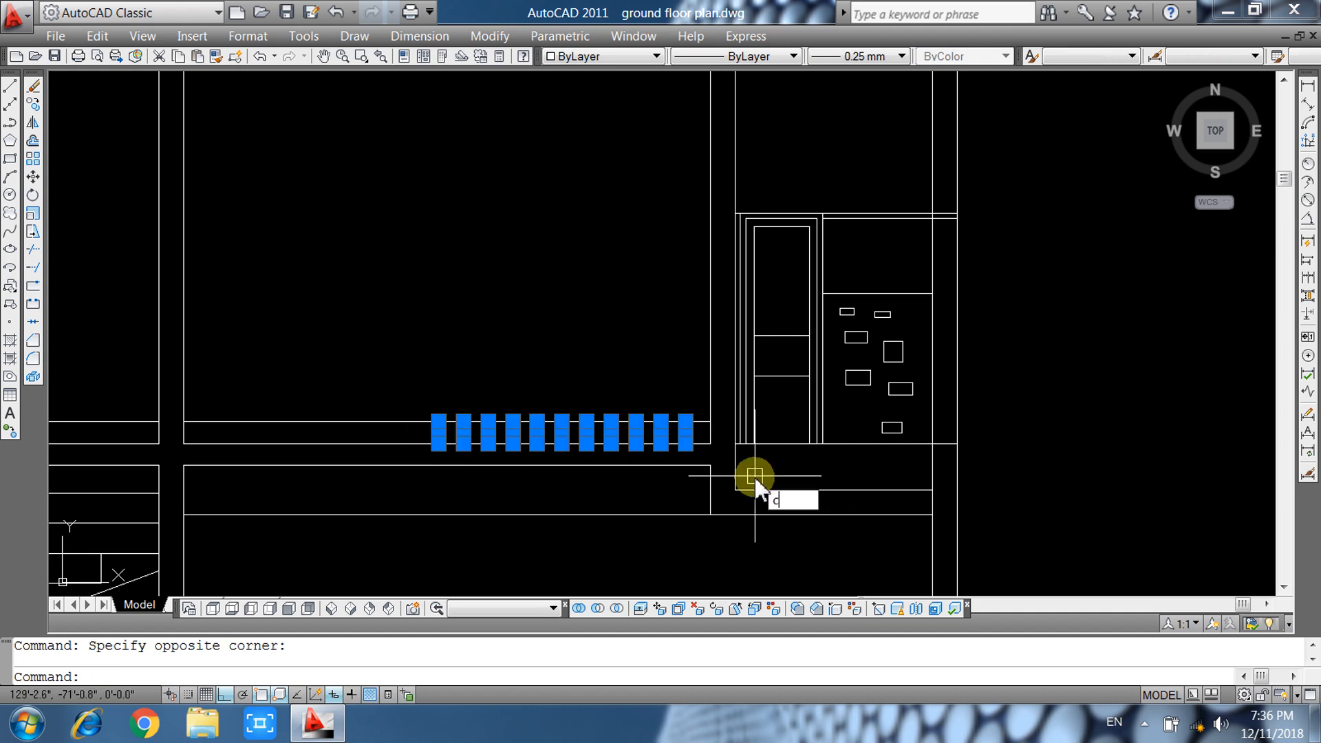
text(co)
key(Return)
click(711, 443)
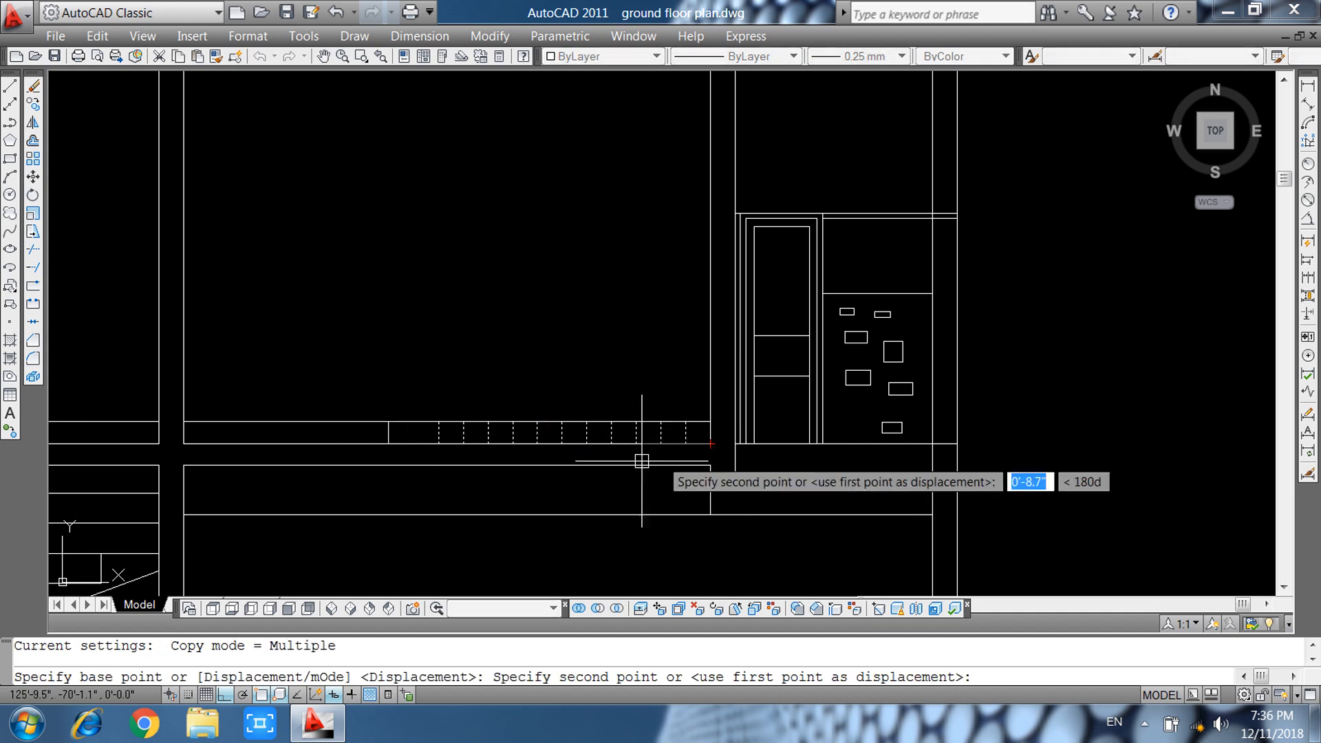
click(438, 444)
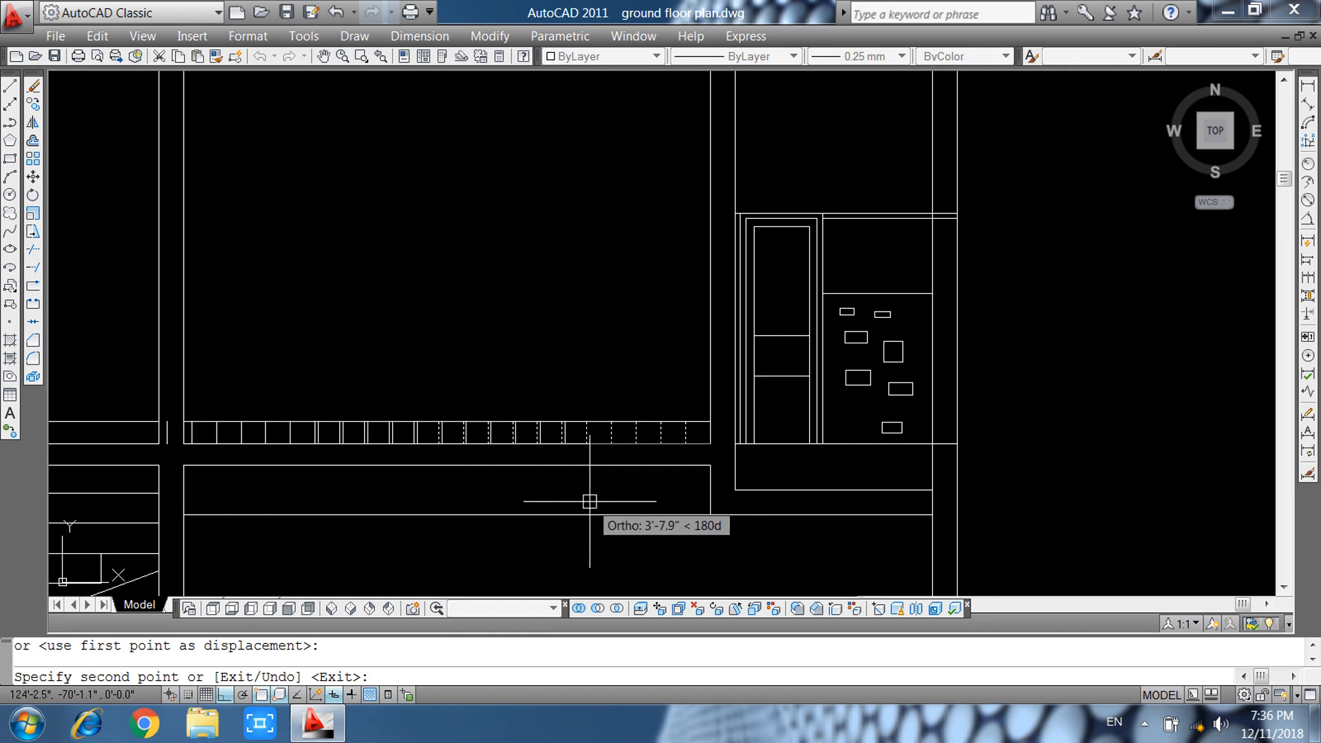
scroll(589, 502, down, 2)
scroll(294, 474, up, 6)
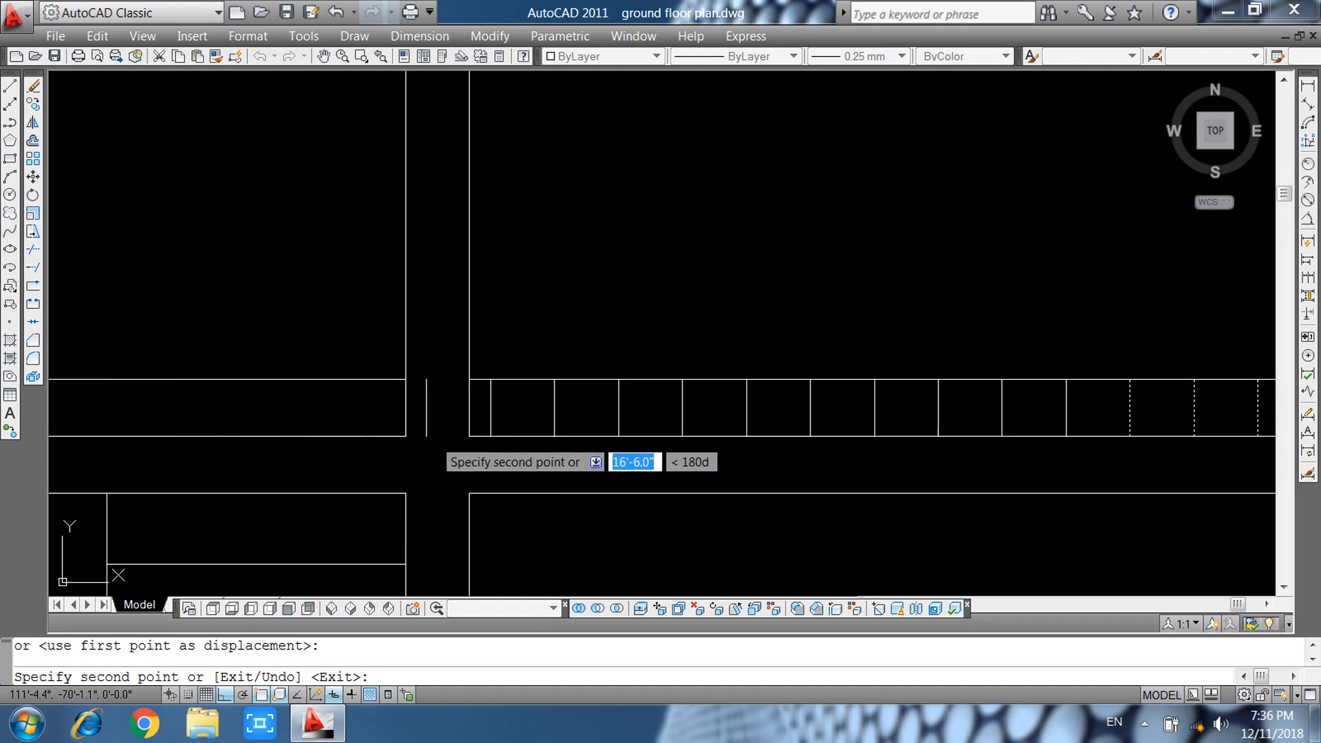
click(426, 436)
Continue copying the division-line group along the strip beneath the stair and door, past the thin wall with the footing.
scroll(493, 456, down, 4)
click(192, 447)
middle_drag(739, 469, 819, 457)
scroll(375, 472, down, 2)
scroll(386, 464, up, 5)
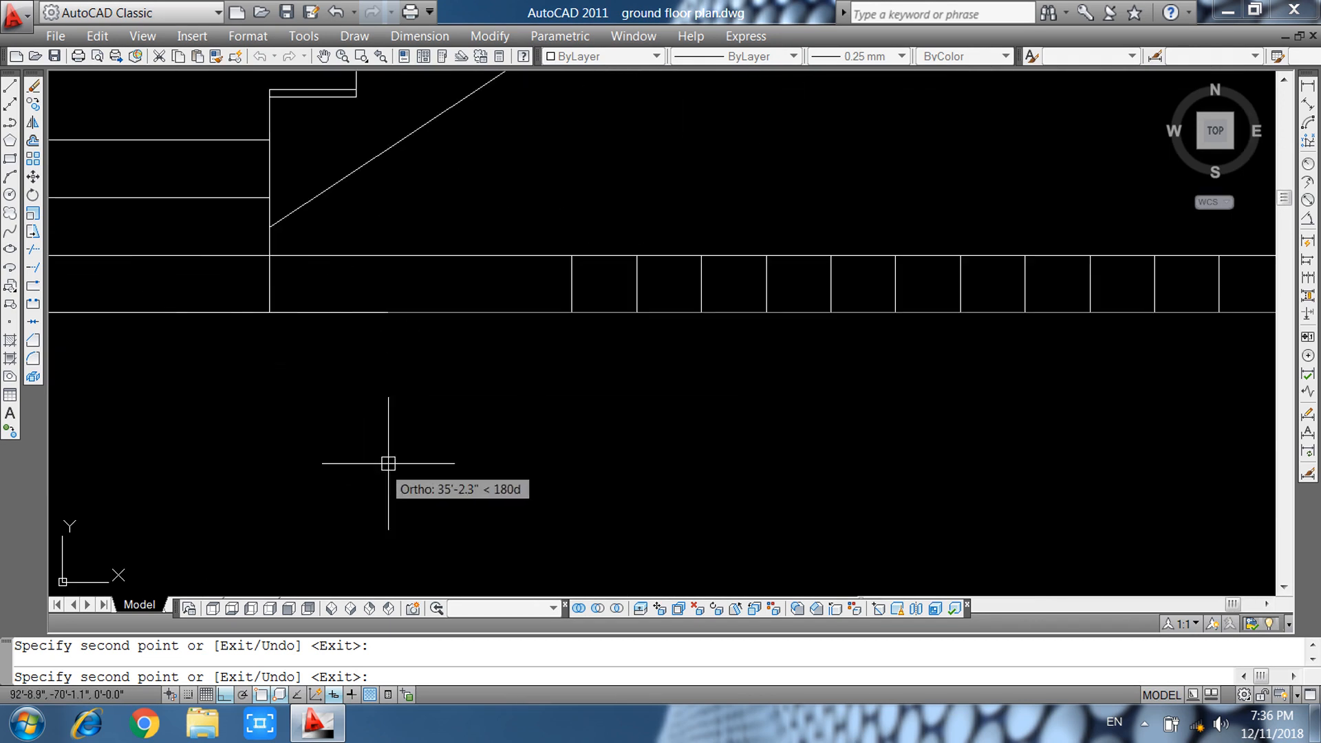
scroll(722, 443, down, 4)
scroll(415, 419, up, 6)
scroll(466, 451, down, 4)
scroll(620, 472, up, 6)
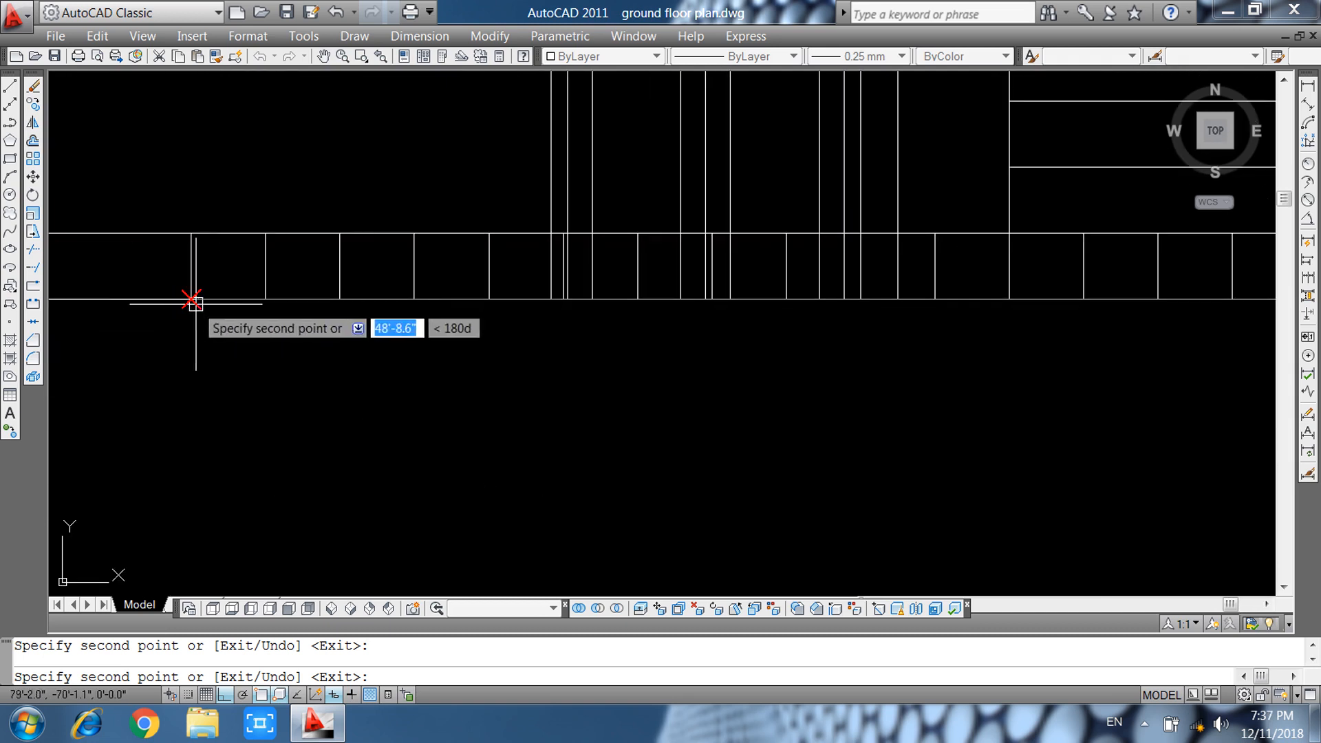
scroll(535, 473, down, 4)
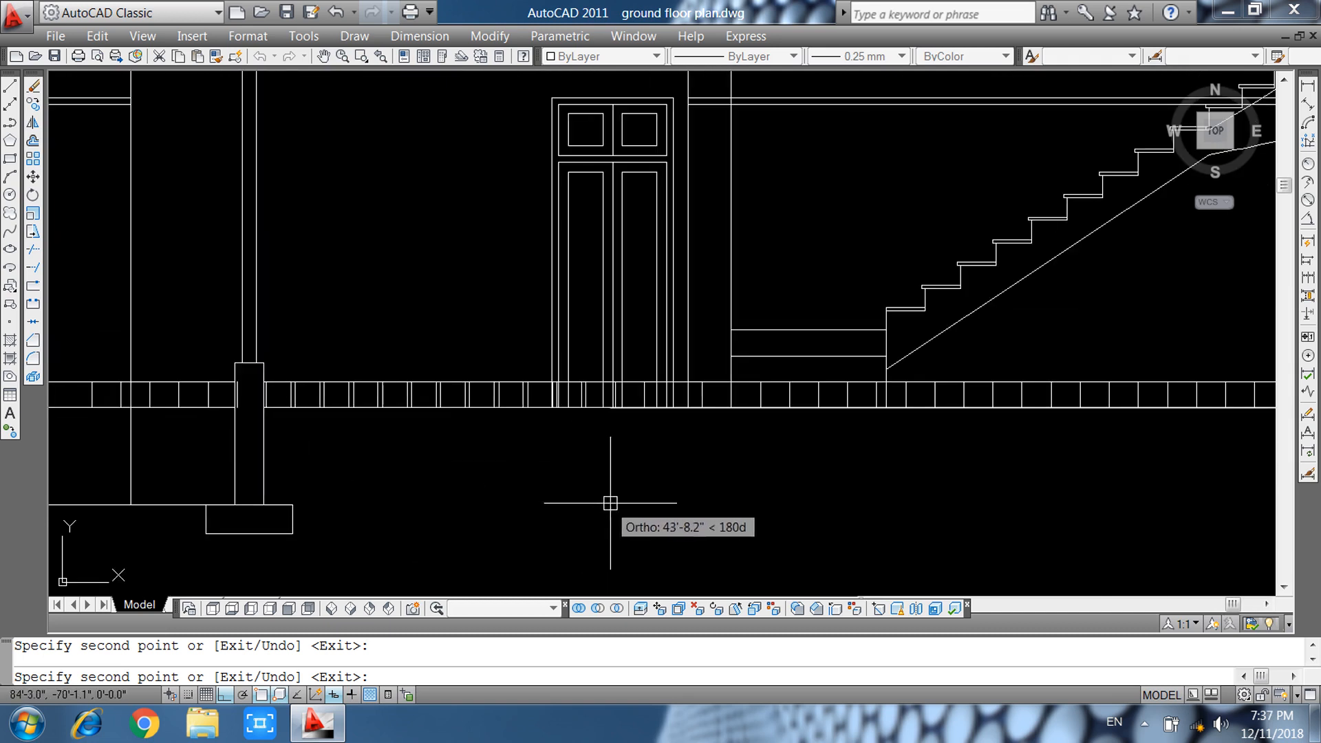
key(Escape)
Erase the division lines that fall within the width of the ground-floor double door.
scroll(628, 470, up, 3)
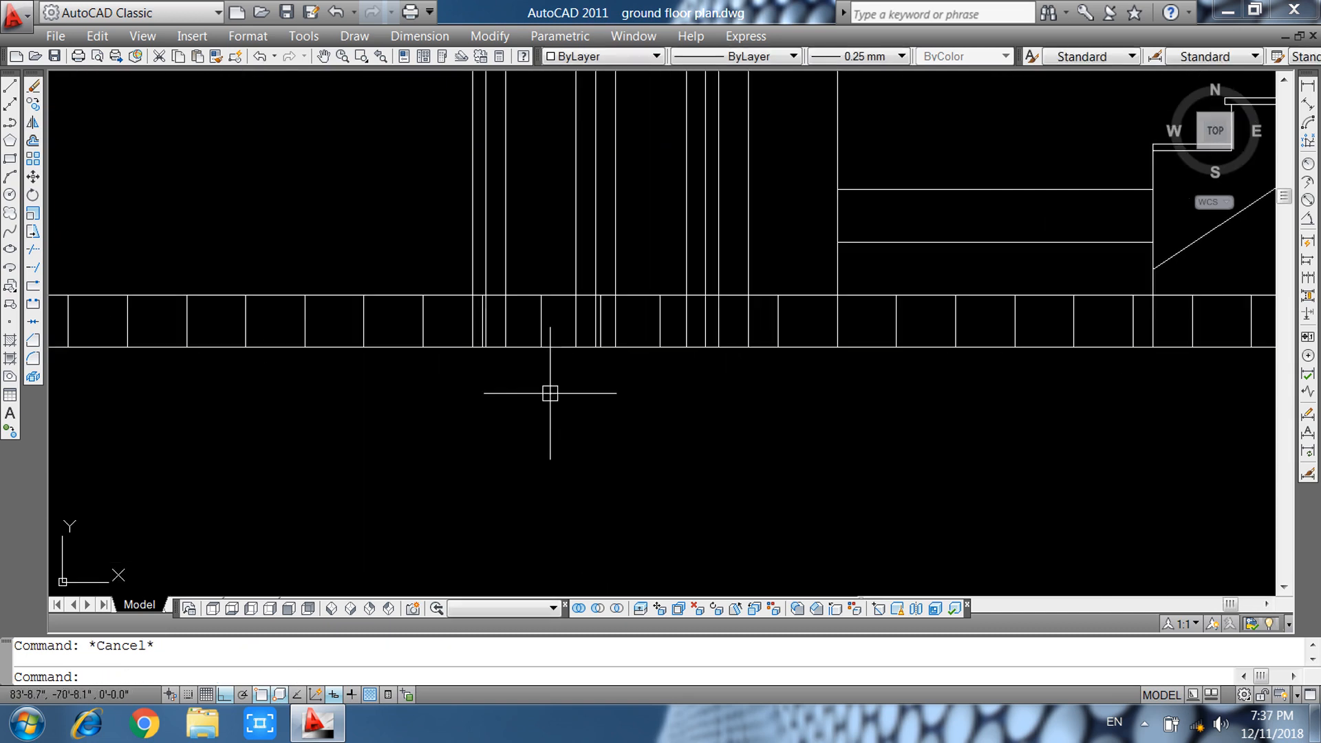
click(452, 254)
click(758, 466)
key(Delete)
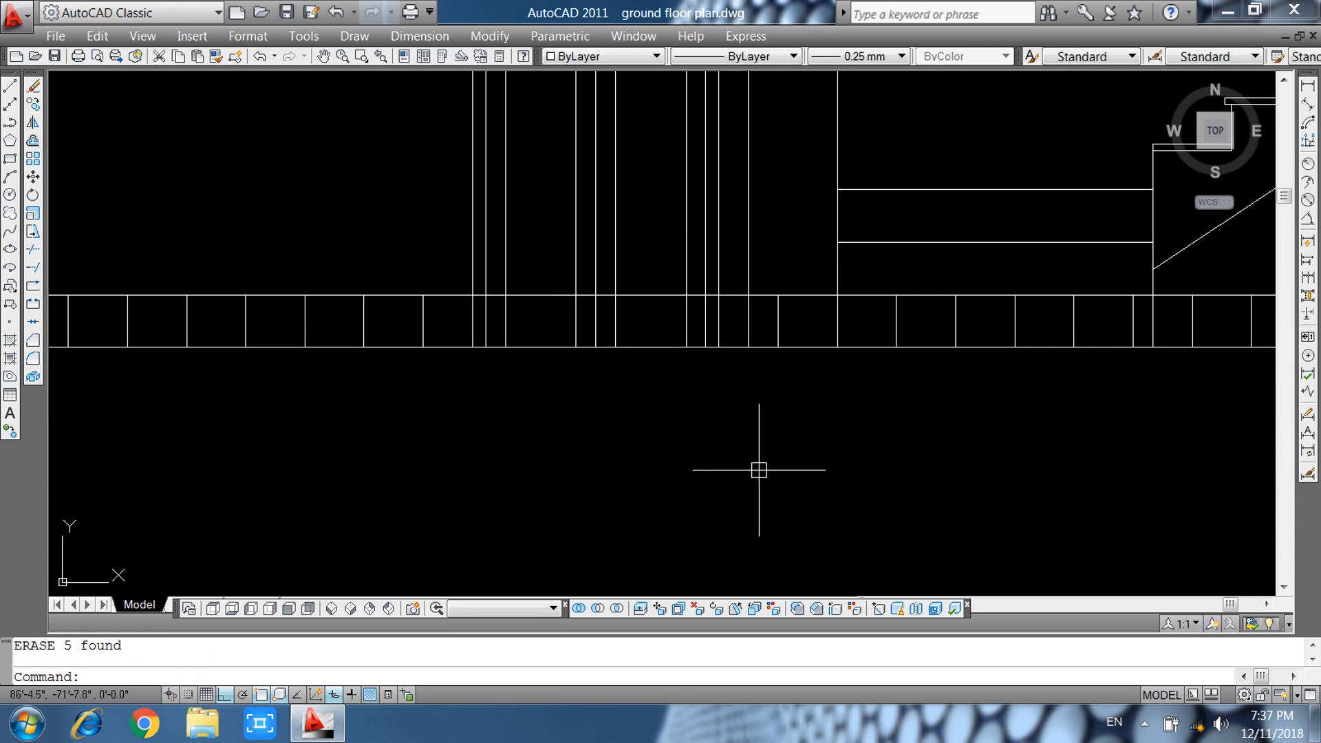
click(460, 231)
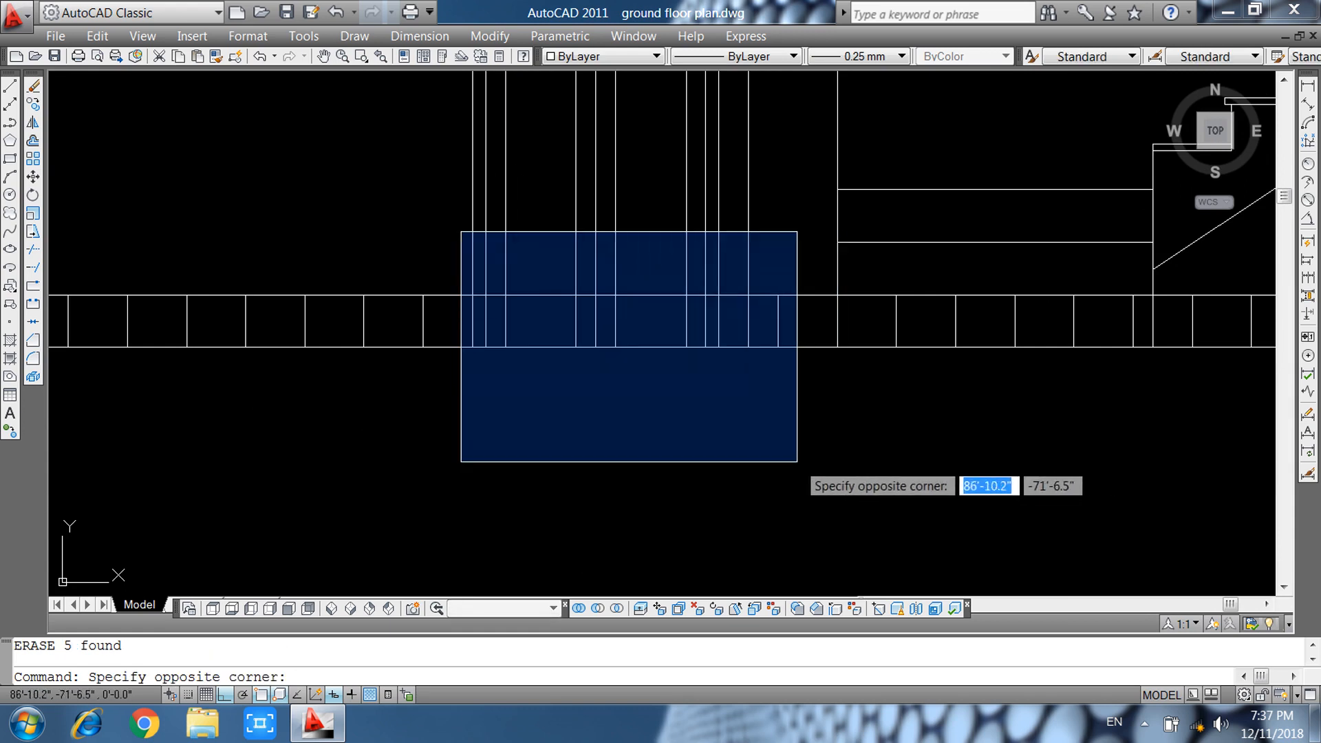
click(768, 464)
key(Delete)
key(Escape)
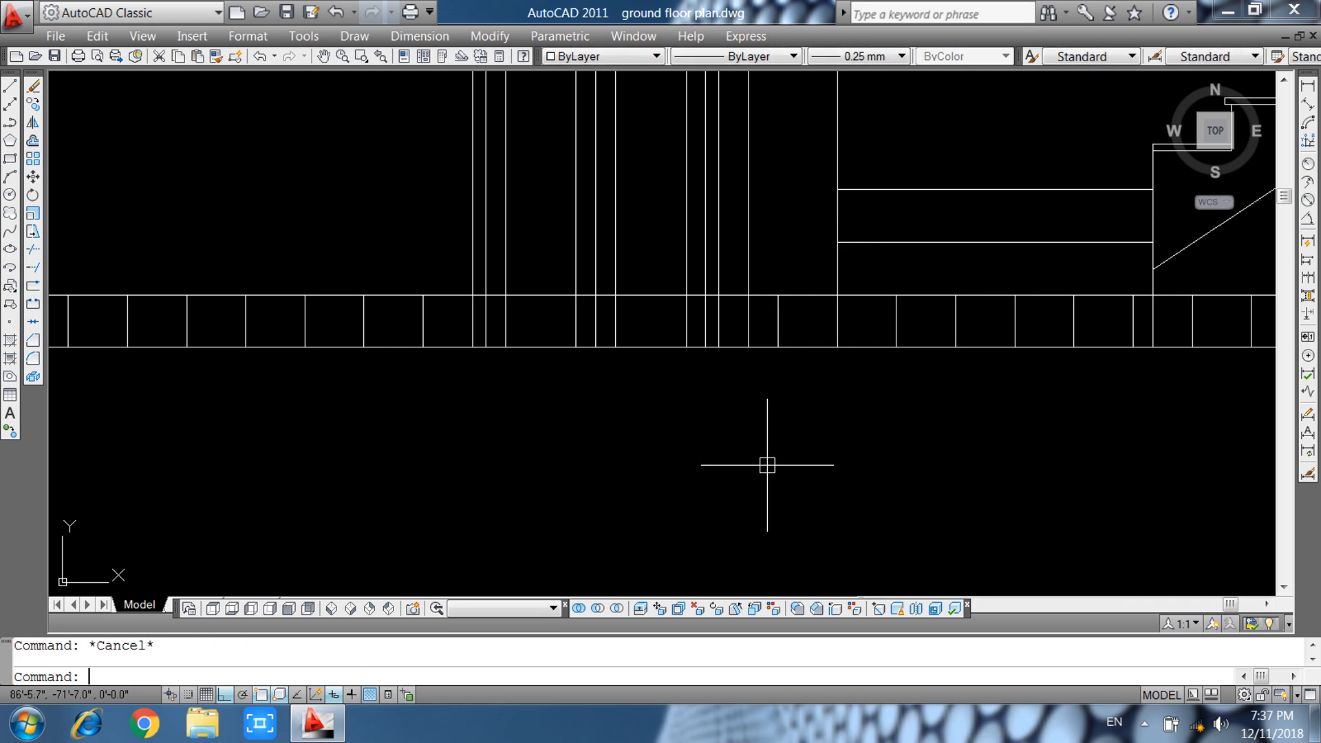
Trim the raised floor line across the ground-floor door and erase its leftover piece.
text(tr)
key(Return)
key(Return)
scroll(454, 278, up, 4)
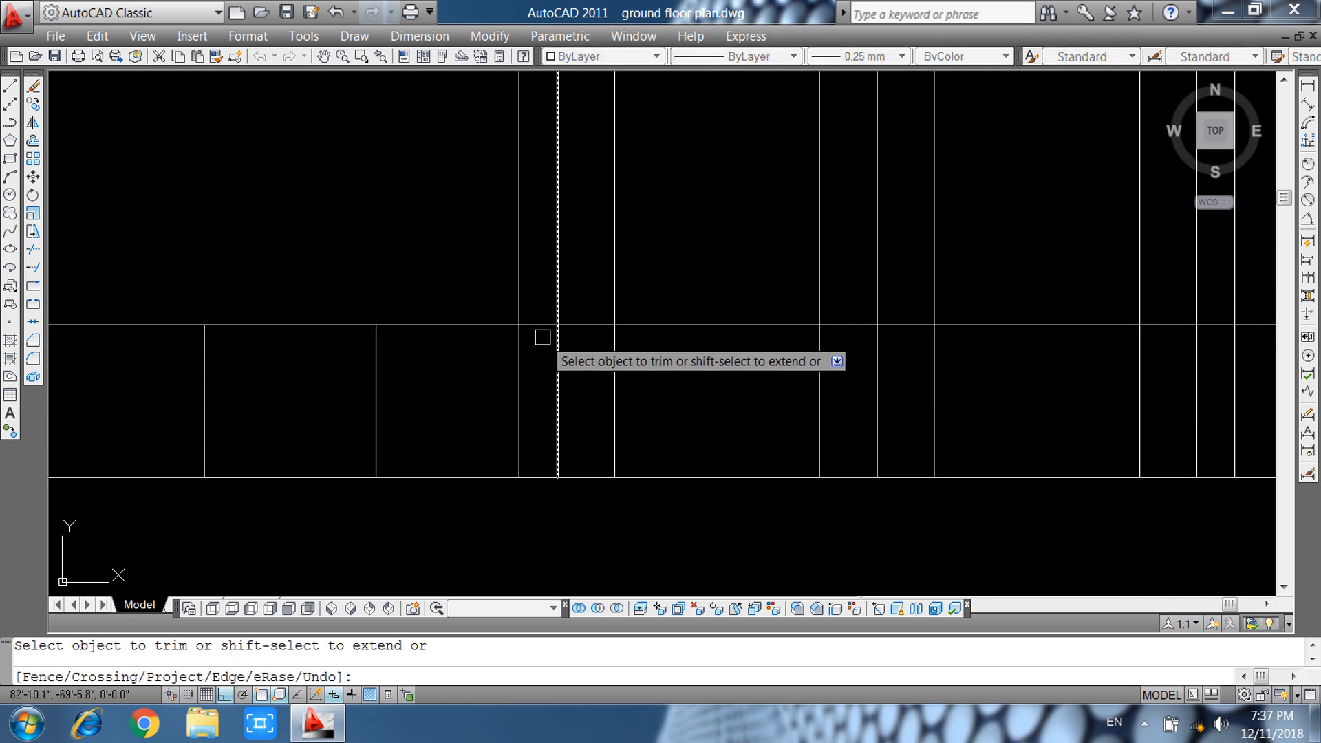
scroll(738, 378, down, 4)
scroll(826, 351, up, 6)
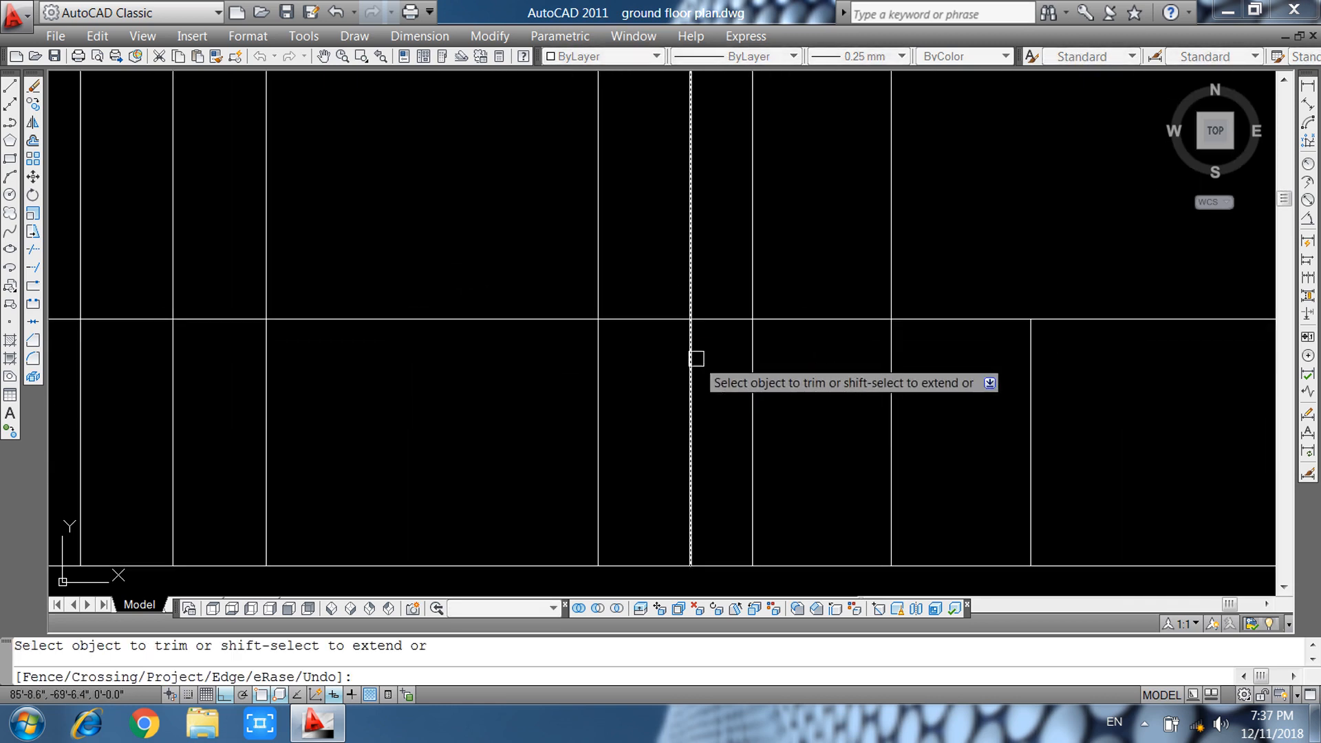
click(717, 313)
click(736, 368)
key(Escape)
click(525, 287)
click(493, 414)
key(Delete)
Erase the strip's division lines below the stair's bottom landing, between the wall line and the first riser.
scroll(493, 414, down, 3)
scroll(584, 525, up, 6)
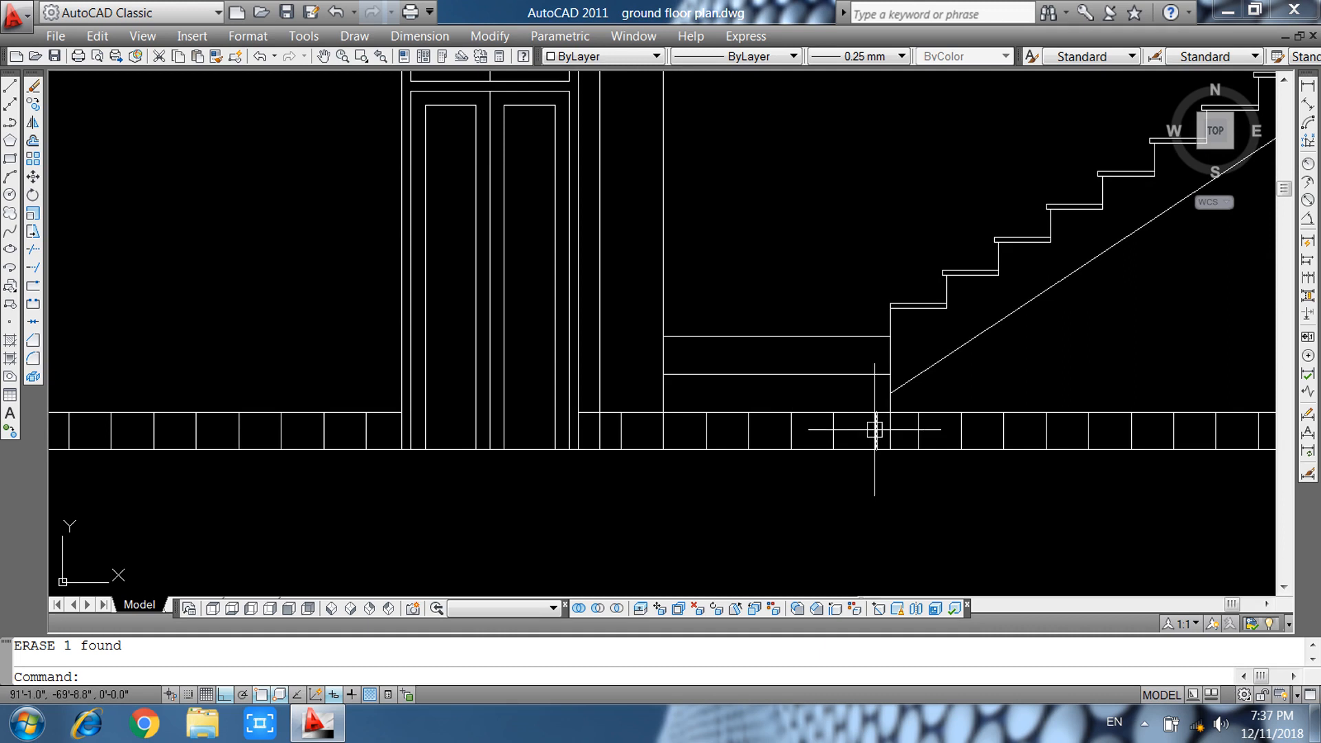
scroll(881, 429, up, 3)
click(896, 413)
click(502, 441)
key(Delete)
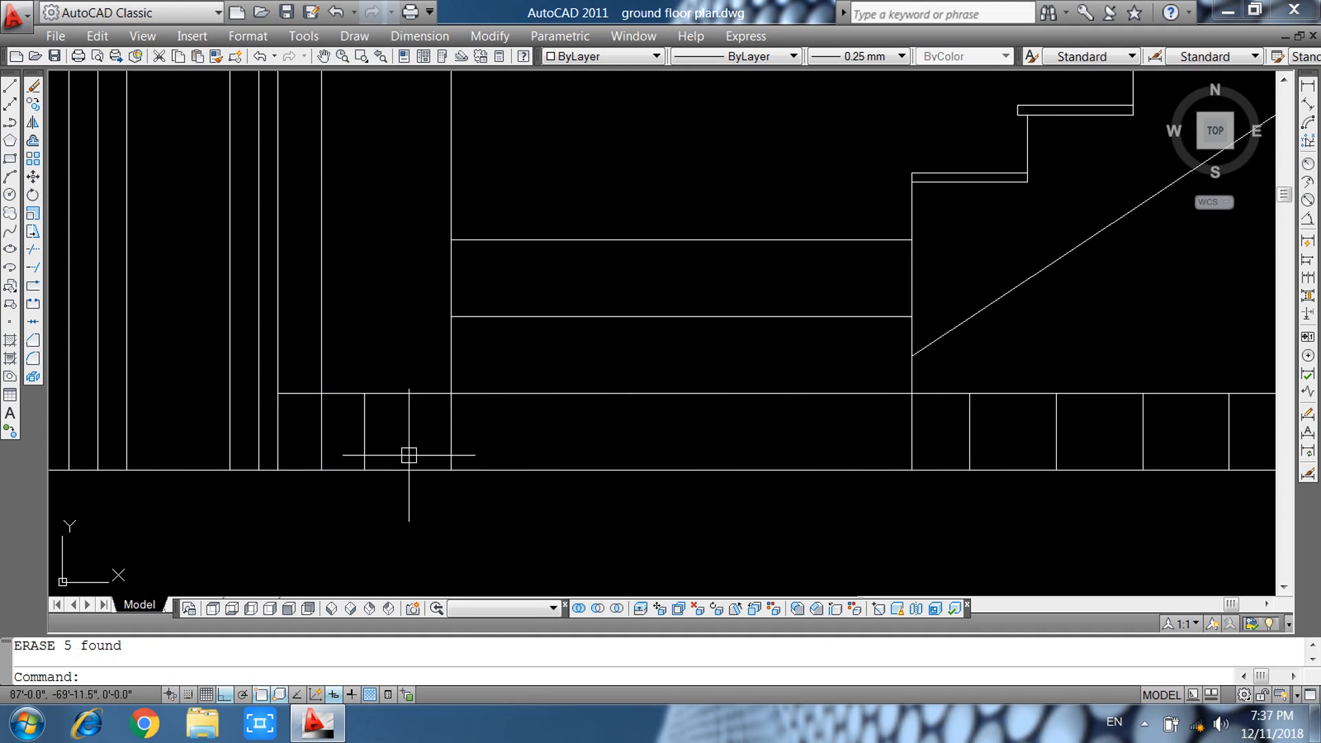
Erase the stray division line inside the wall thickness behind the stair and the divisions beyond the outer line near the thin wall.
scroll(387, 446, down, 2)
middle_drag(850, 452, 599, 444)
scroll(605, 437, up, 3)
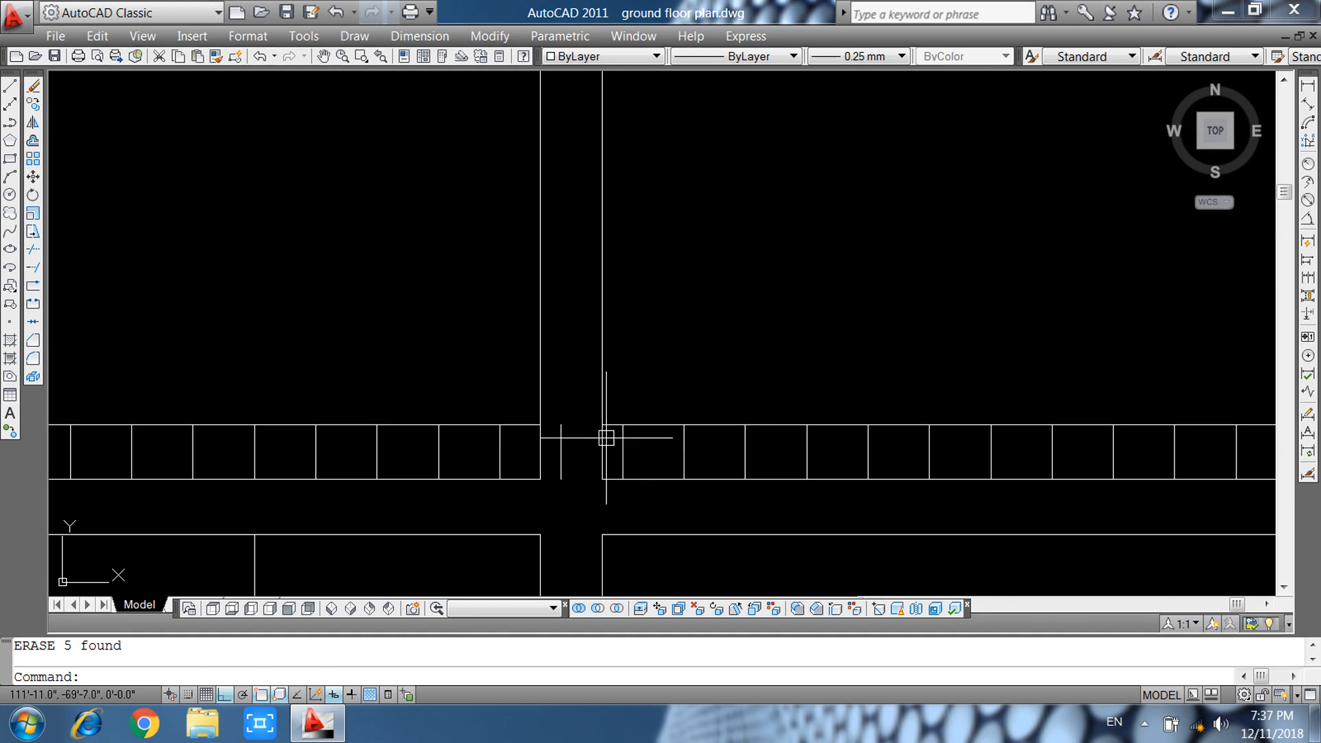
key(Delete)
scroll(571, 443, down, 4)
scroll(965, 453, down, 4)
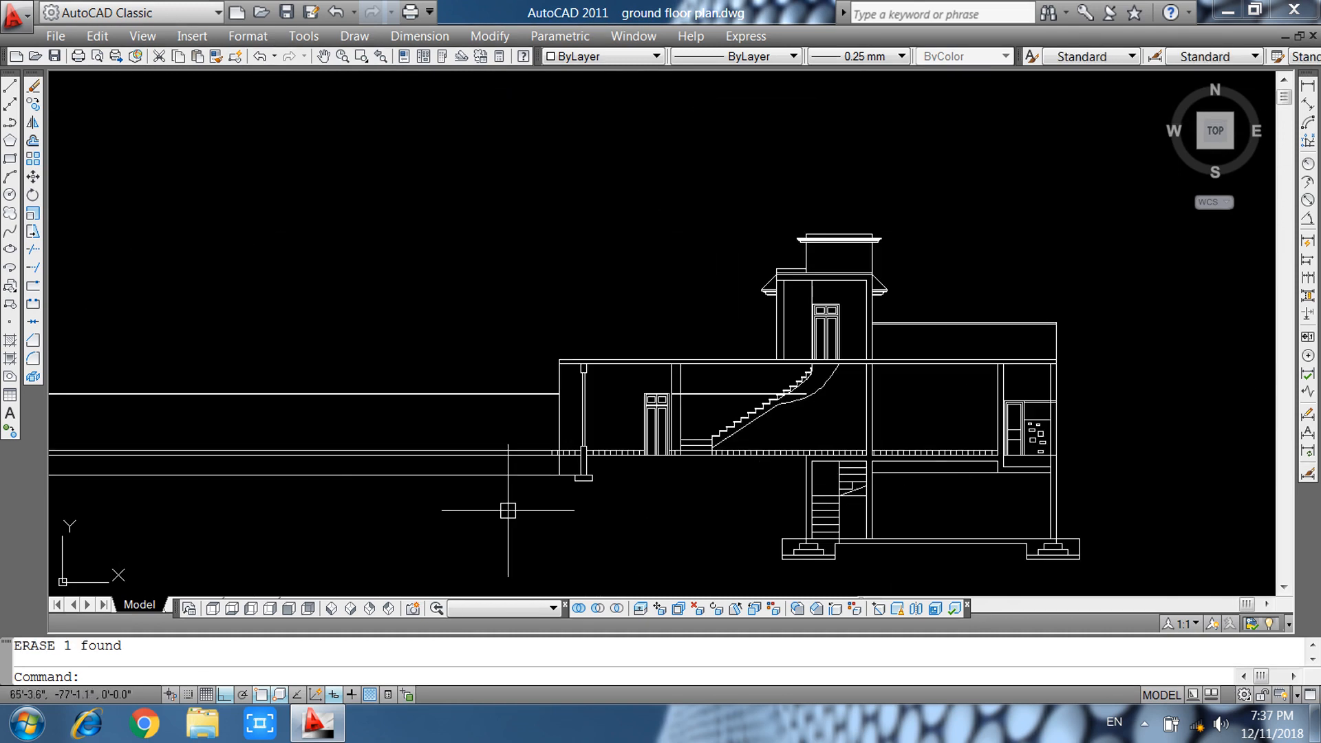
scroll(516, 472, up, 6)
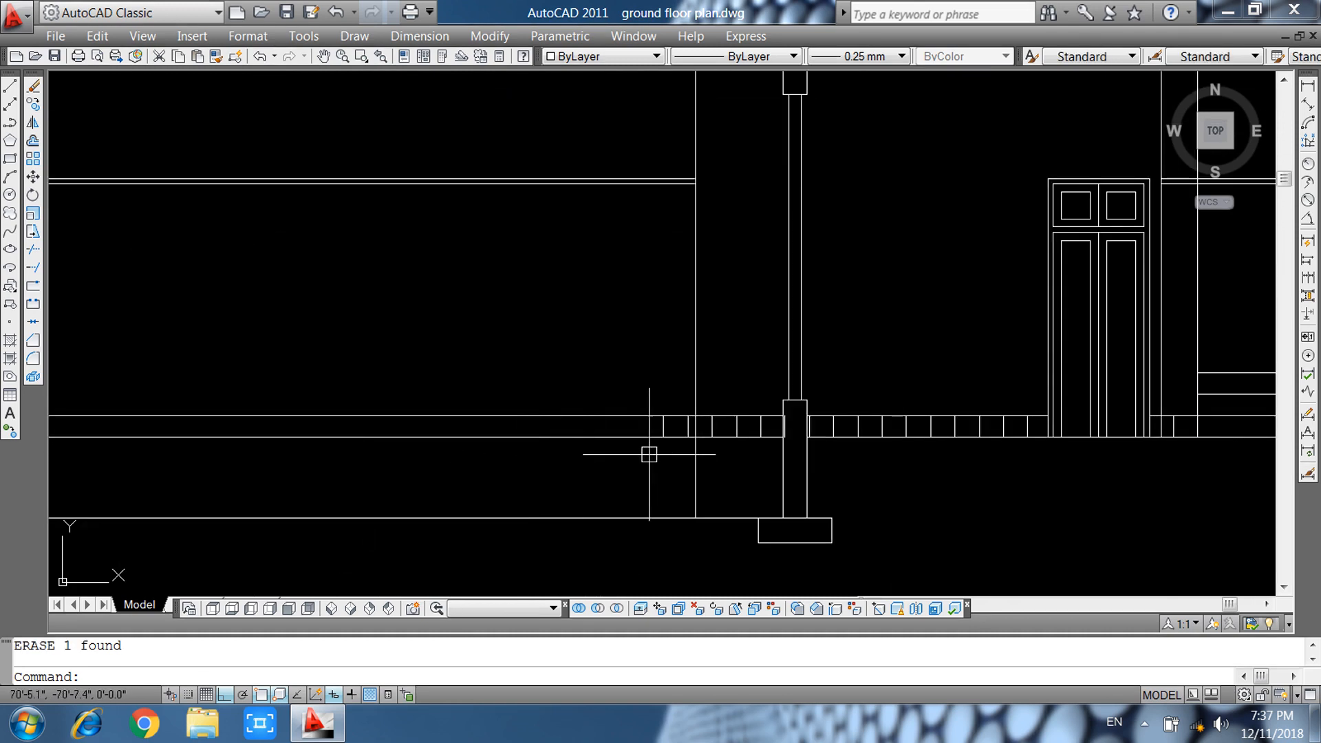
click(714, 409)
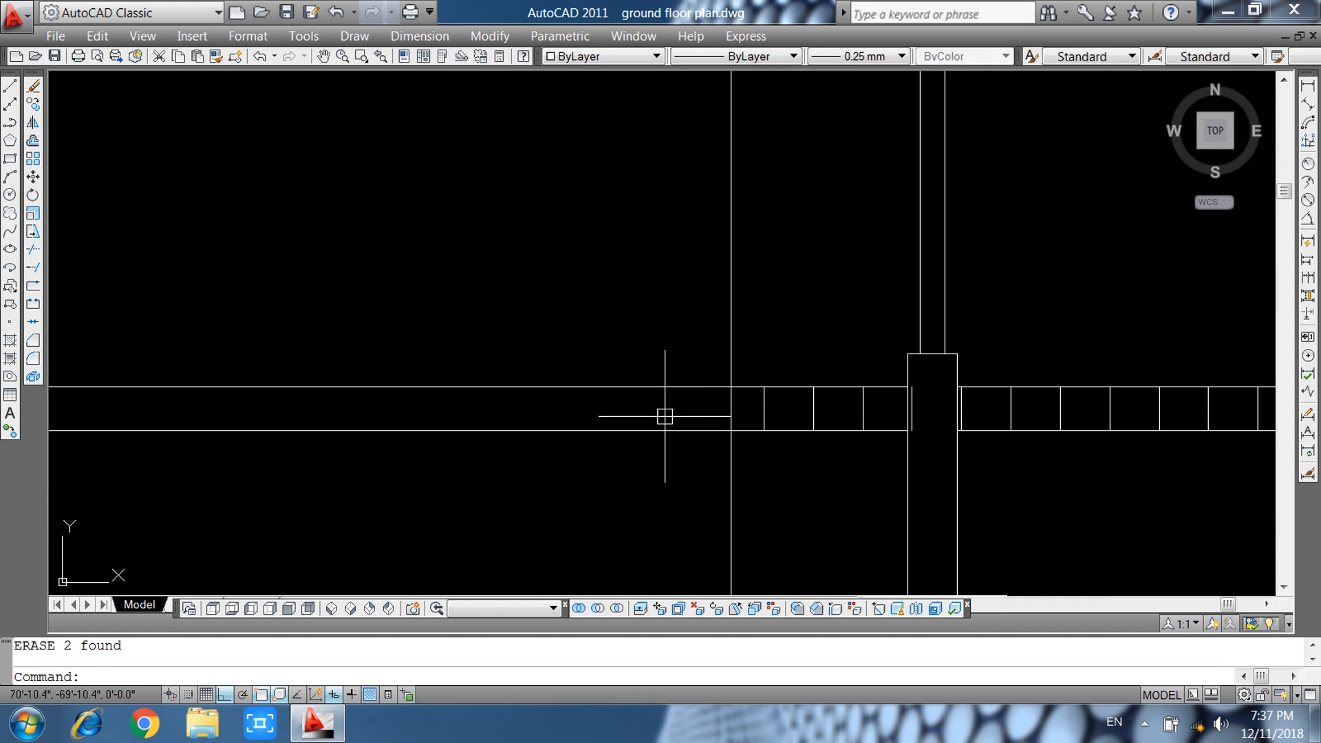
scroll(664, 446, down, 3)
scroll(613, 512, up, 1)
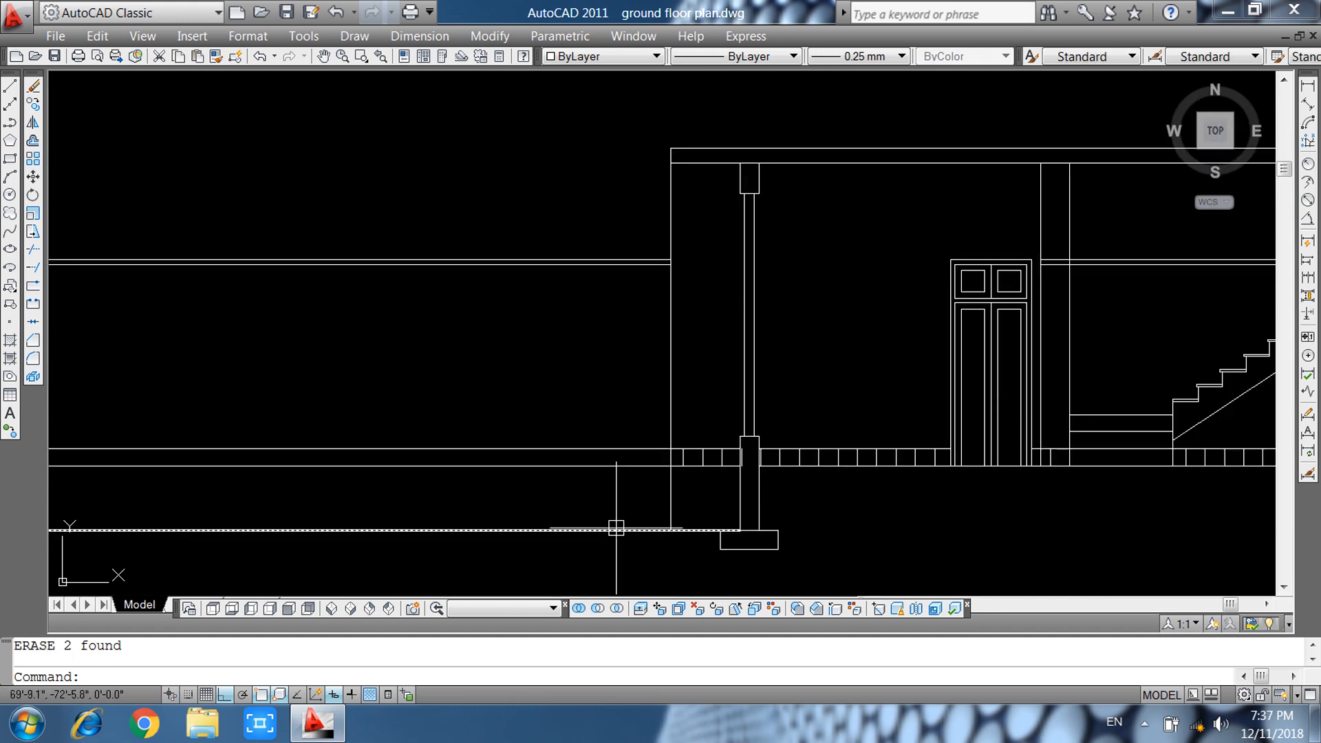
scroll(642, 547, down, 2)
middle_drag(595, 583, 656, 577)
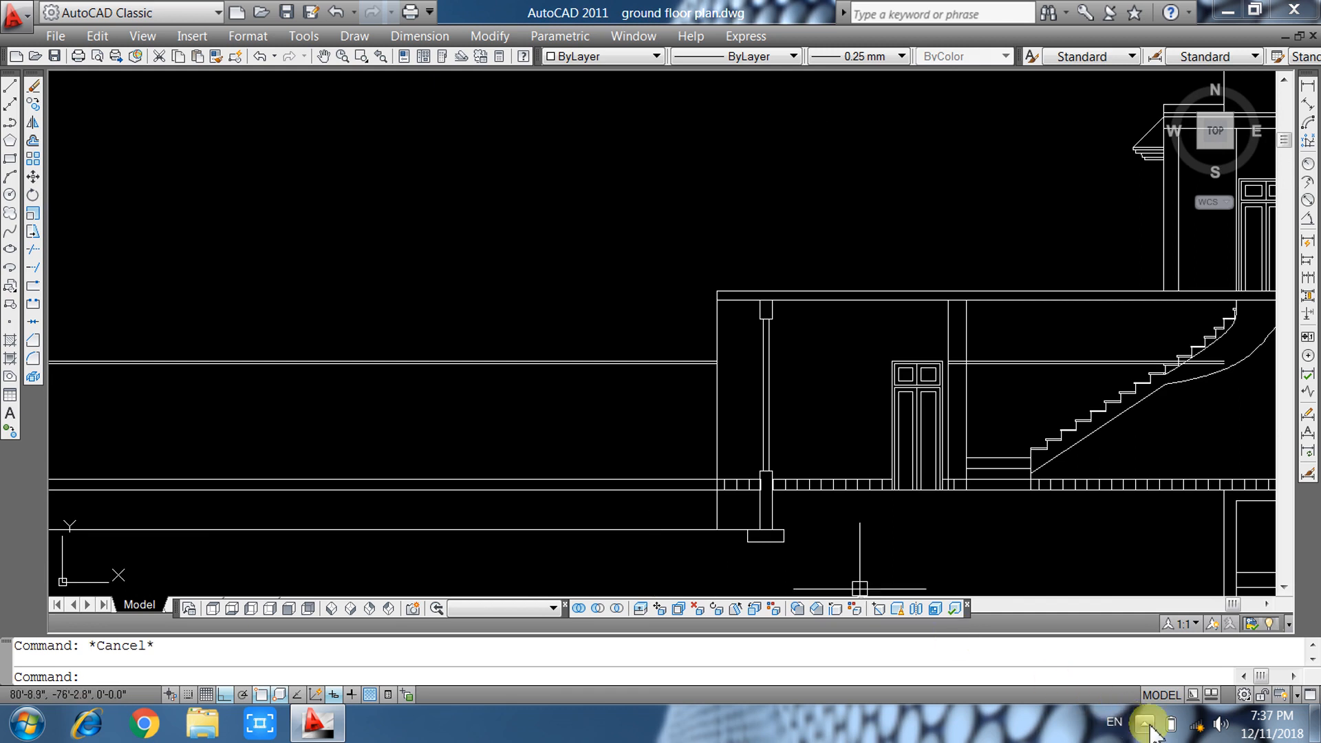
click(1170, 724)
click(1160, 651)
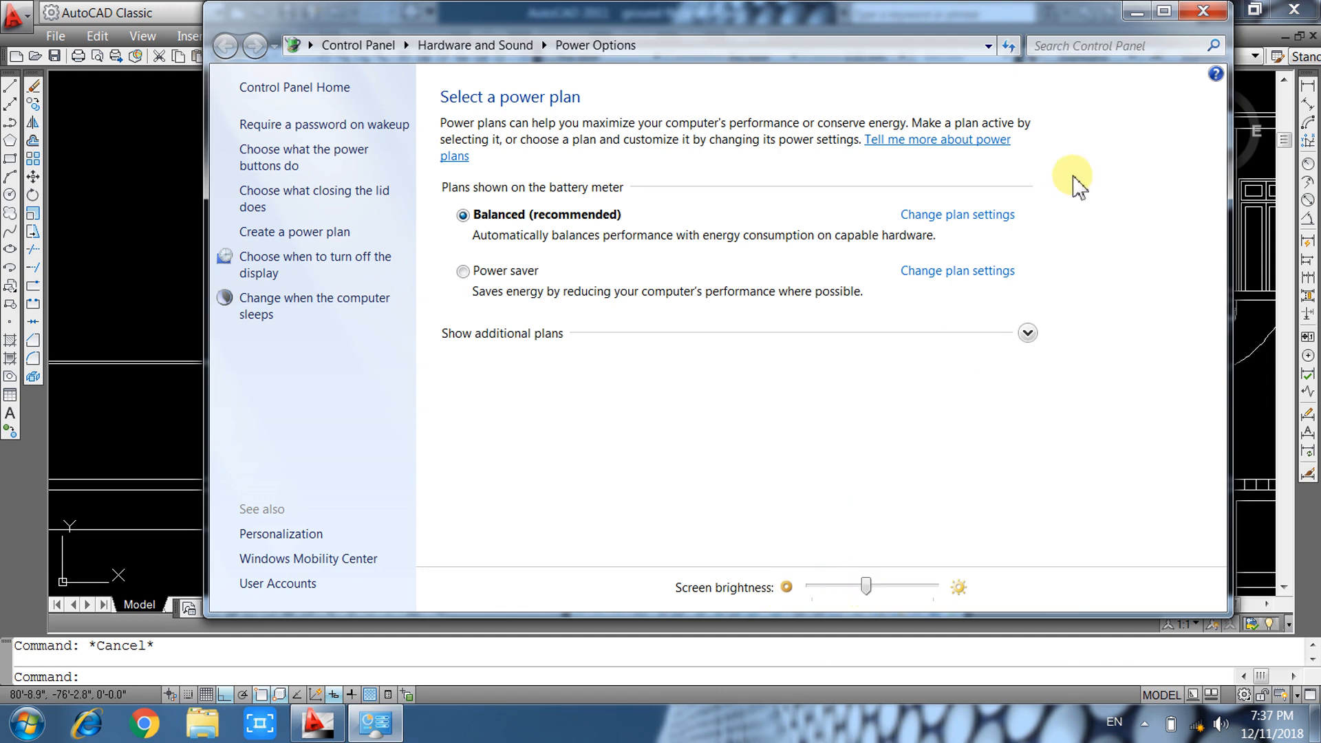
click(1197, 12)
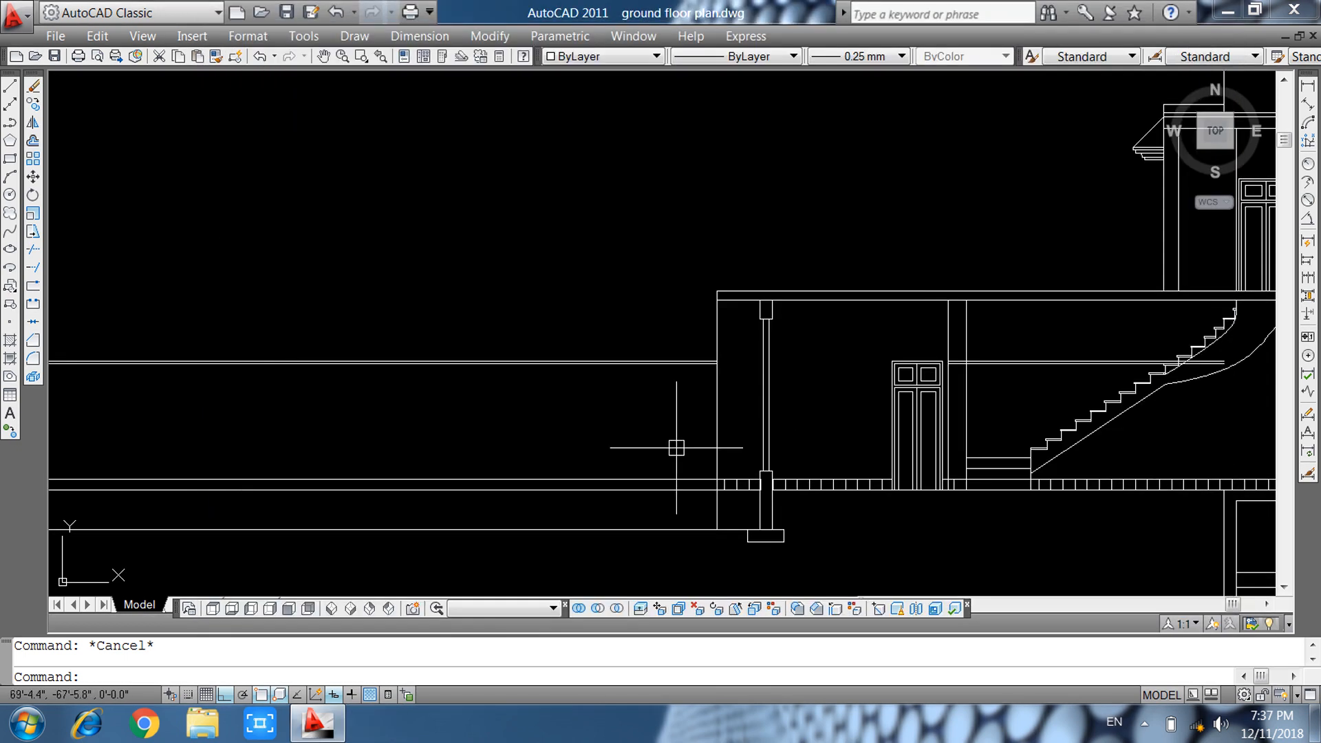
click(334, 731)
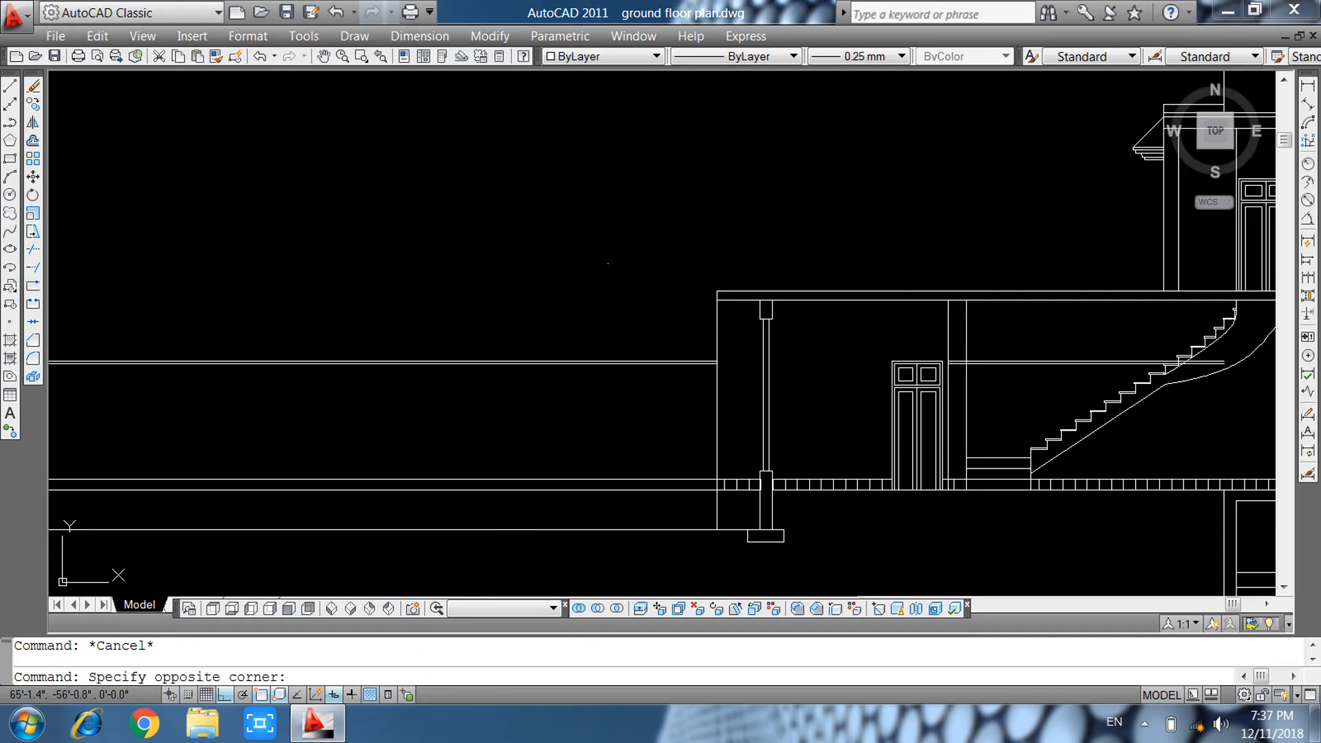
key(Escape)
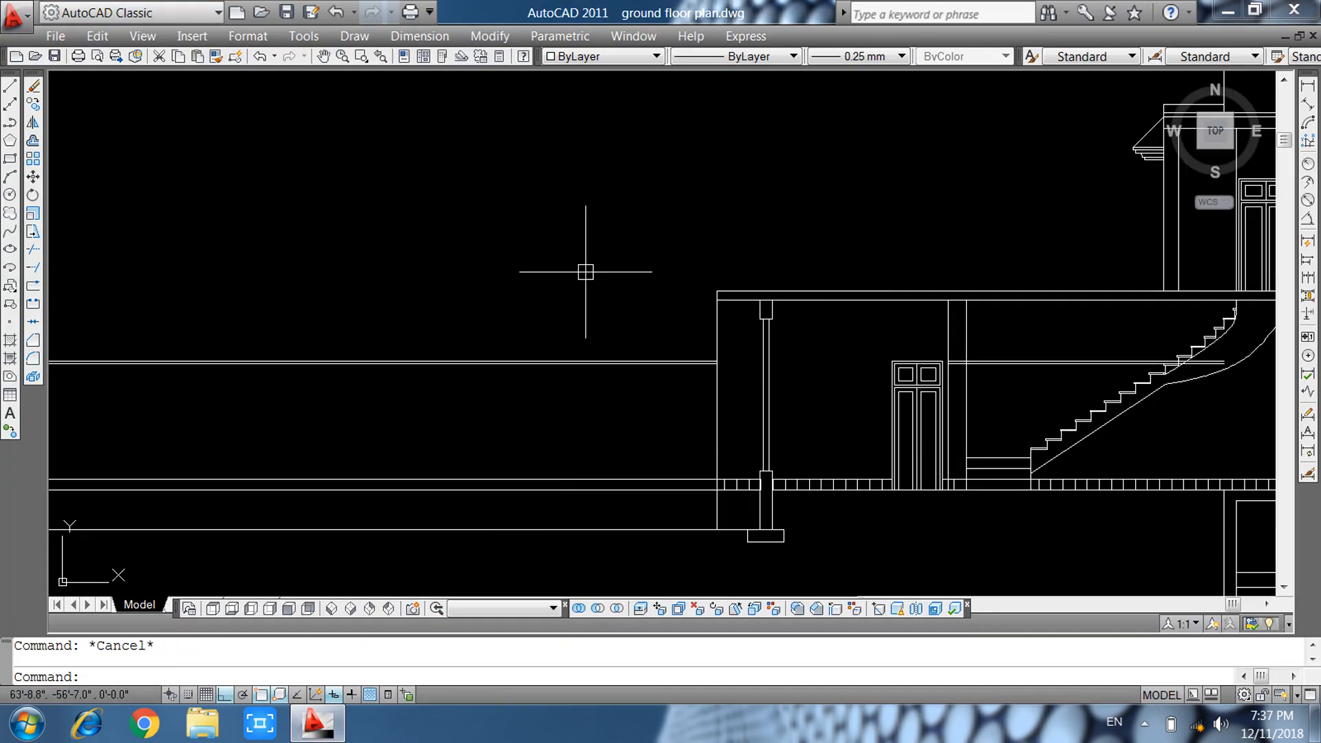
Draw a vertical construction line through the round post where the terrace railing meets the steps in the plan.
scroll(585, 276, down, 3)
middle_drag(788, 423, 703, 220)
text(xl)
key(Return)
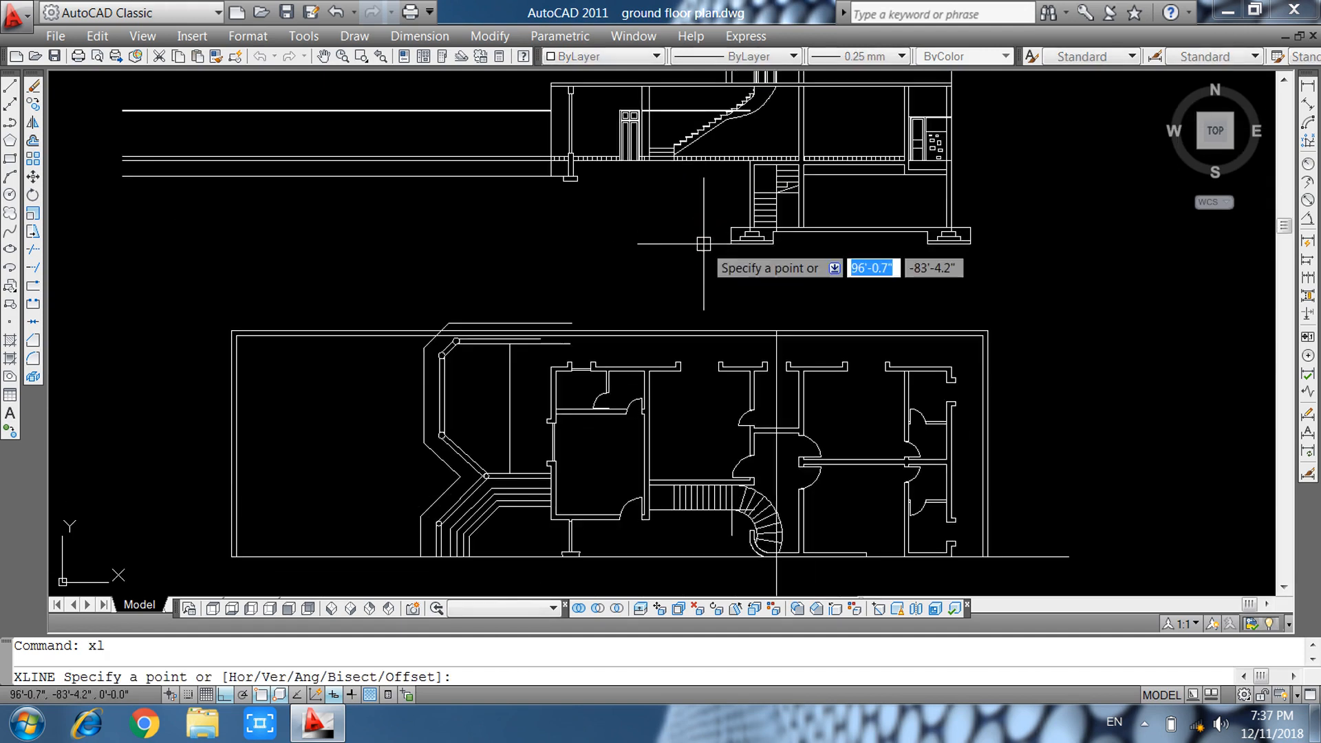
text(v)
key(Return)
middle_drag(534, 540, 533, 252)
middle_drag(497, 342, 502, 591)
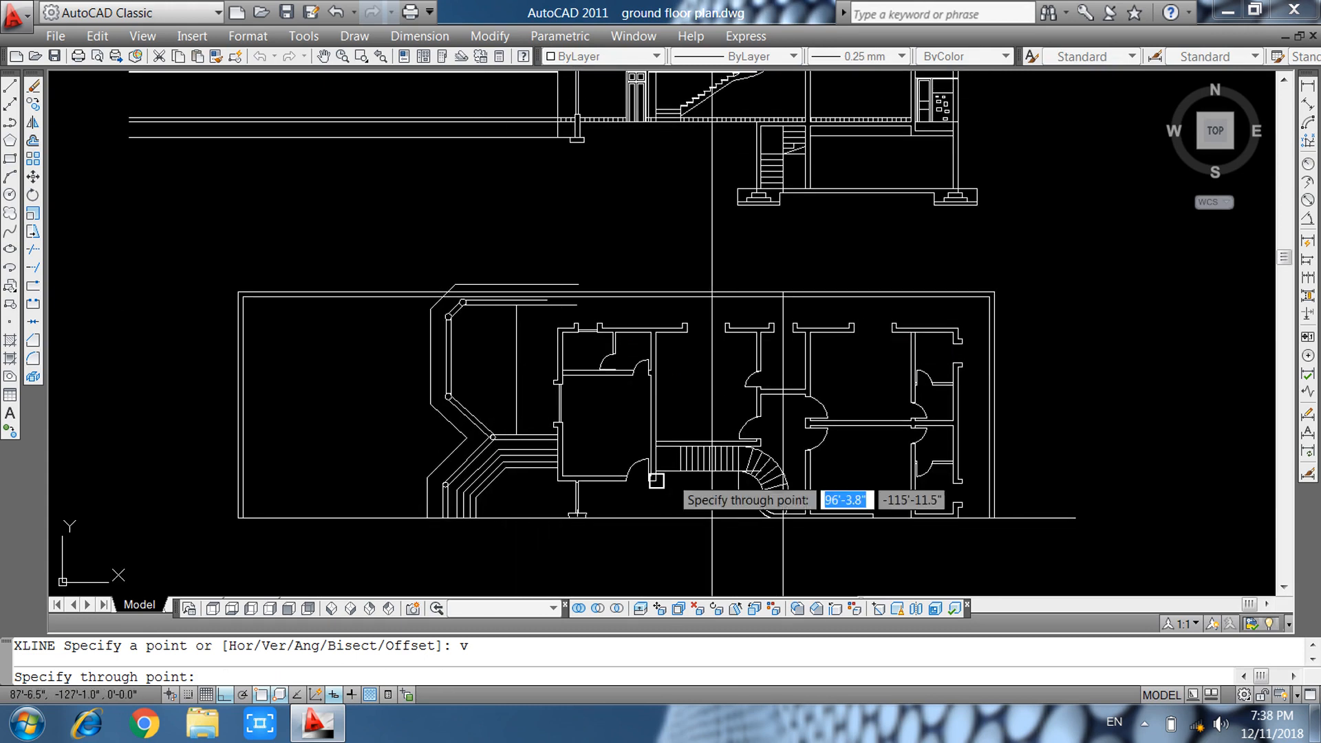
scroll(514, 439, up, 8)
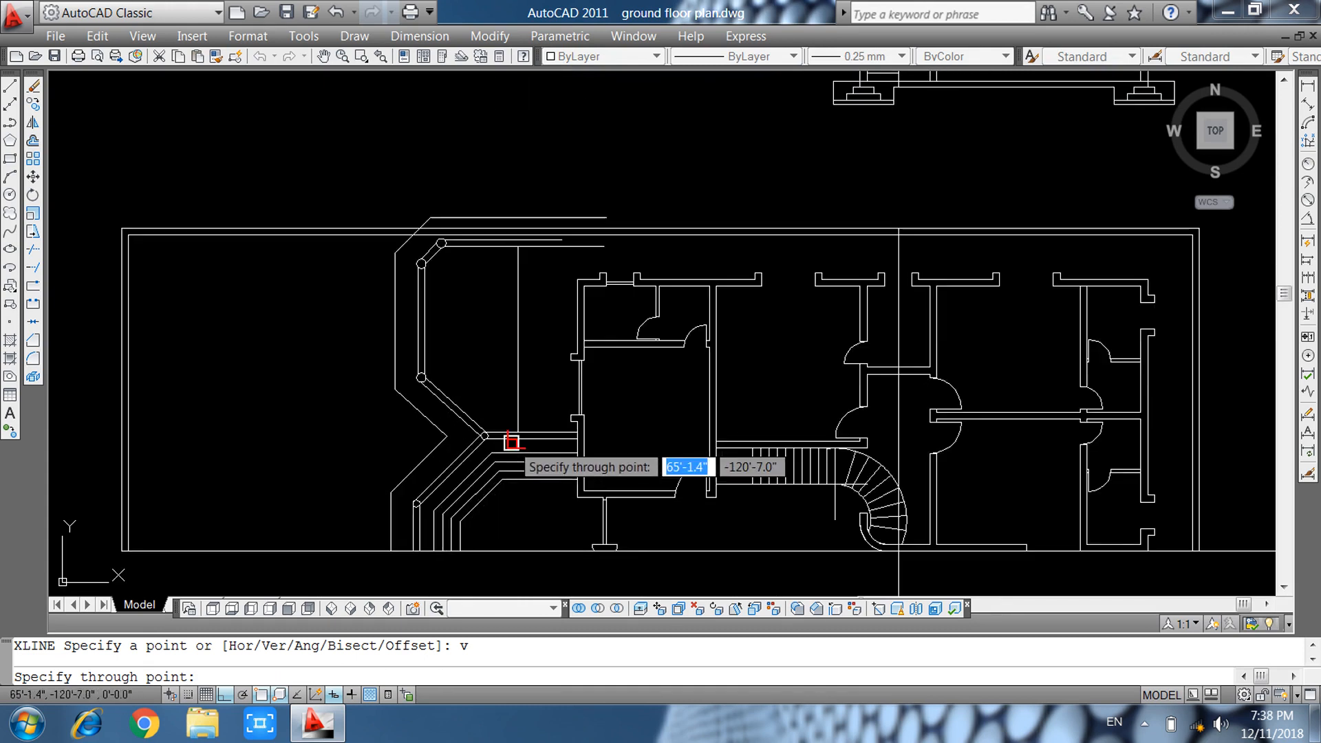
click(512, 410)
Add a vertical construction line through the lower round railing post beside the entrance steps in the plan.
scroll(520, 430, down, 5)
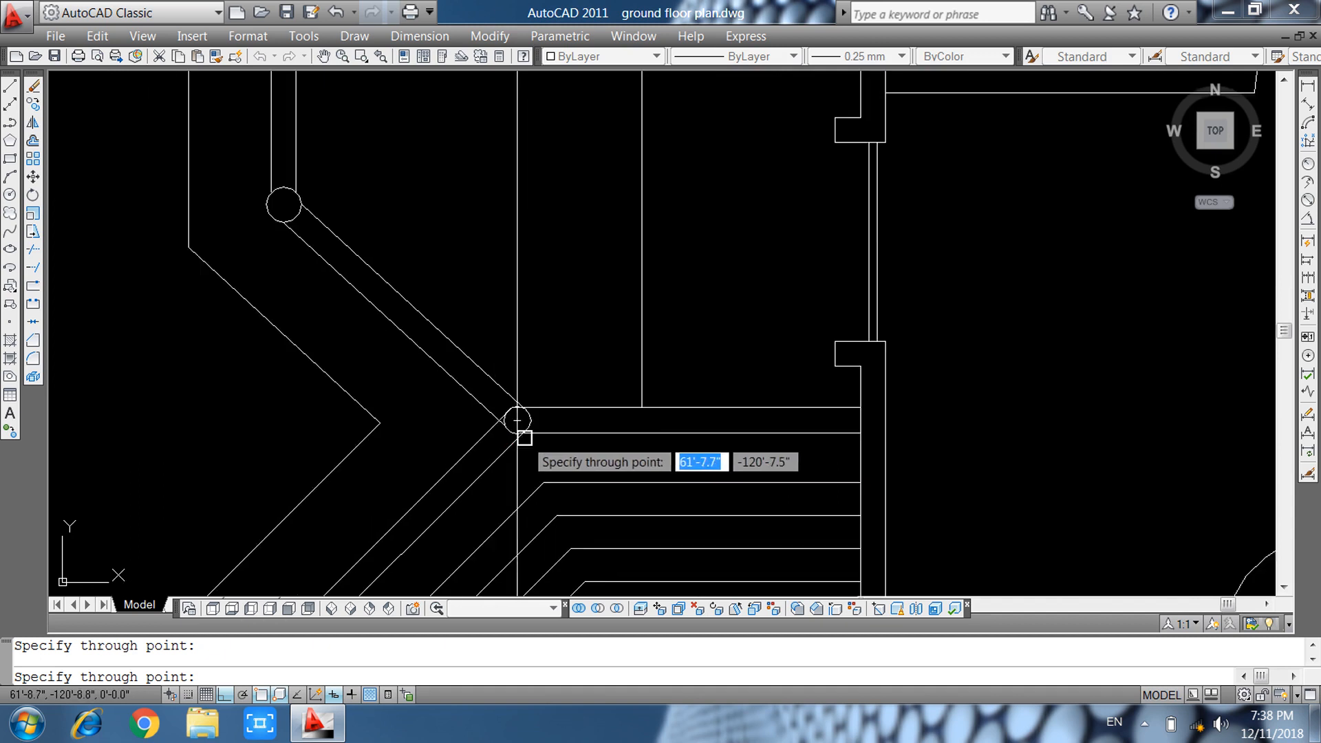
middle_drag(369, 427, 372, 227)
scroll(392, 391, up, 5)
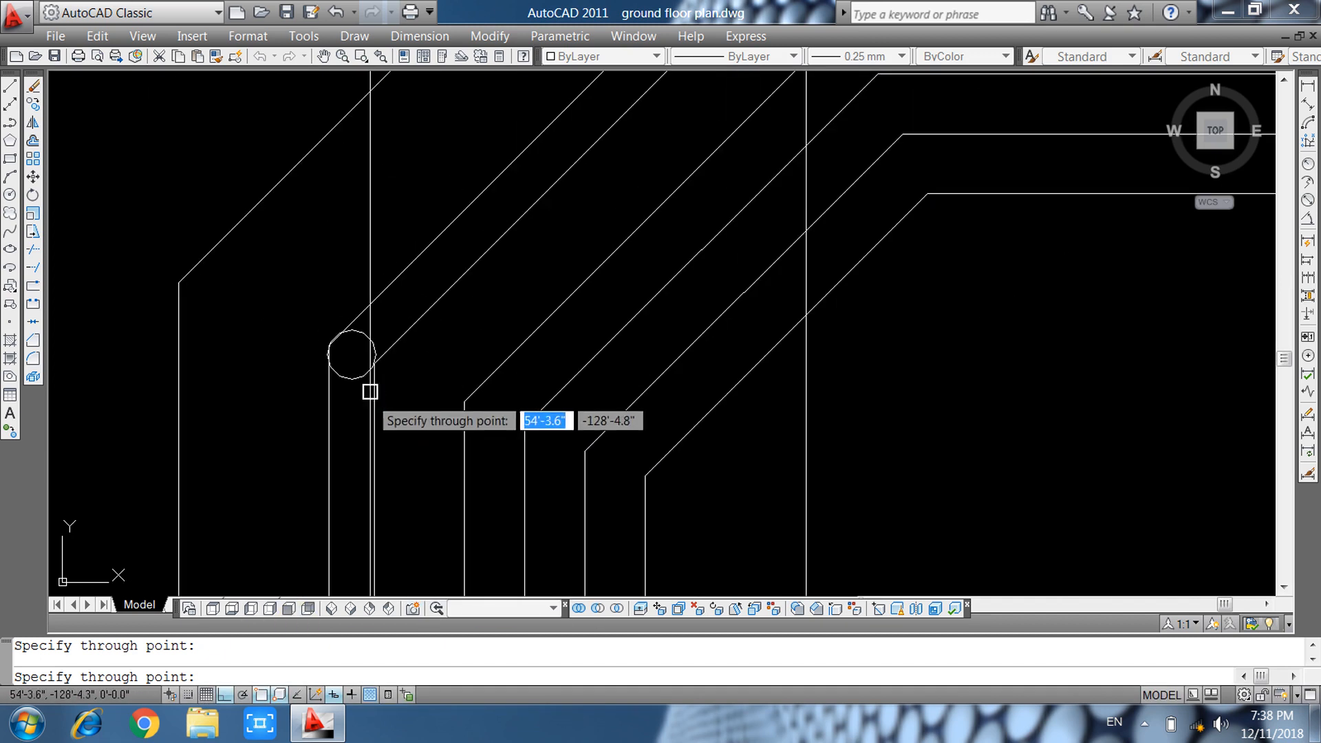
click(363, 384)
scroll(482, 440, down, 4)
scroll(722, 324, down, 4)
middle_drag(725, 331, 602, 592)
key(Escape)
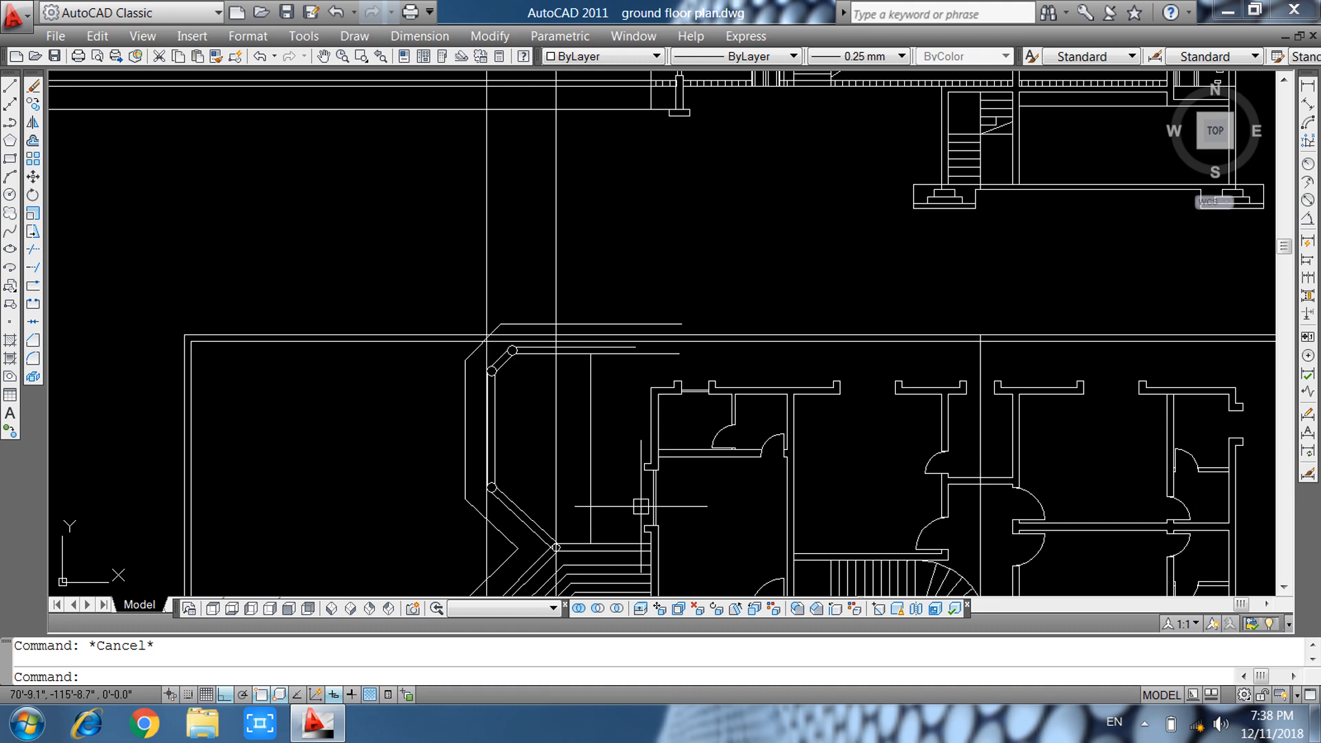
text(o)
key(Return)
scroll(528, 360, up, 6)
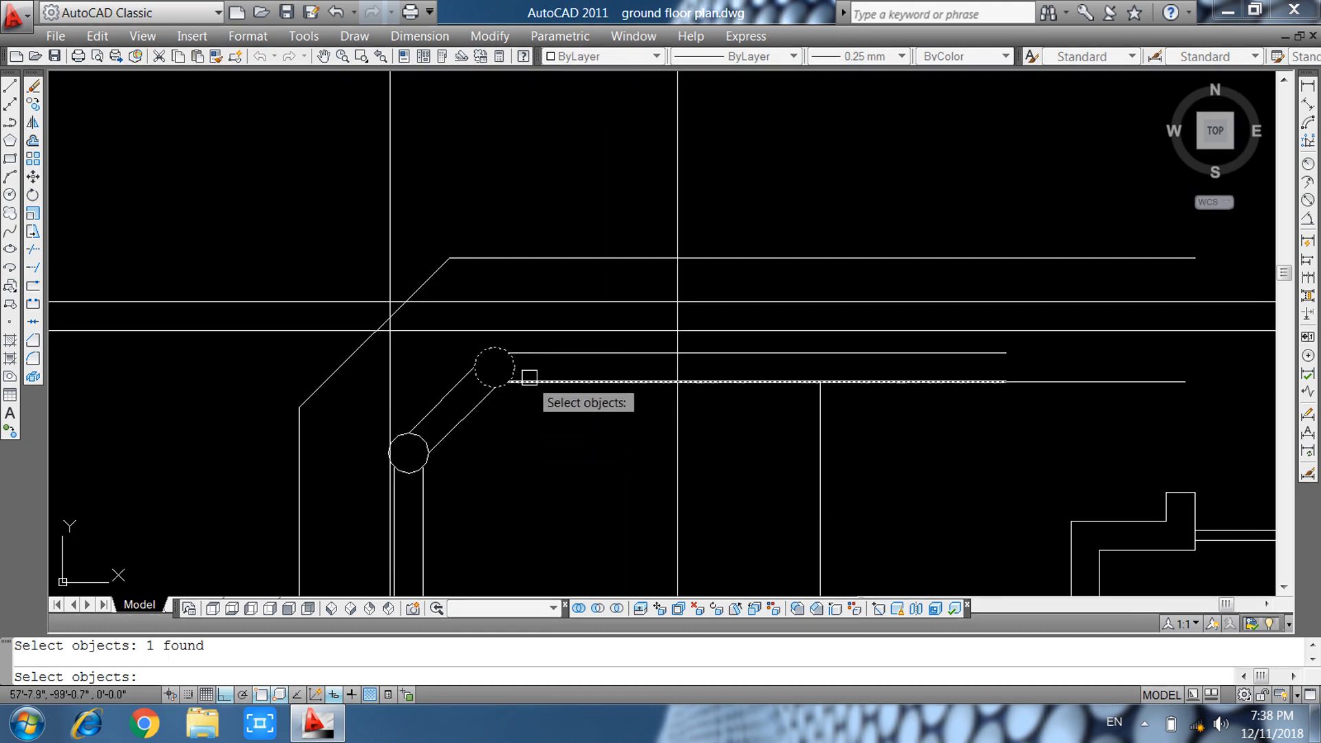
key(Return)
click(508, 362)
key(Escape)
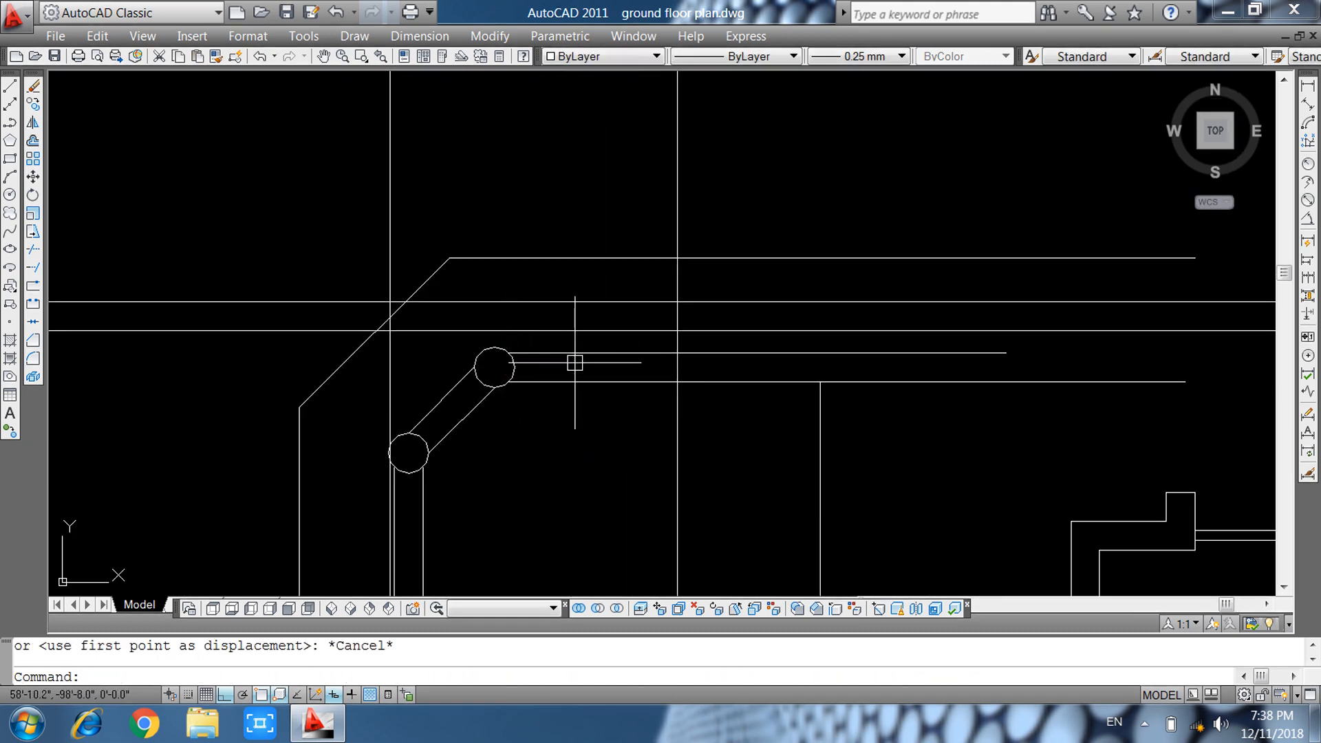
Copy the round post at the start of the terrace's upper railing horizontally to the right by 14'8".
text(co)
key(Return)
click(514, 367)
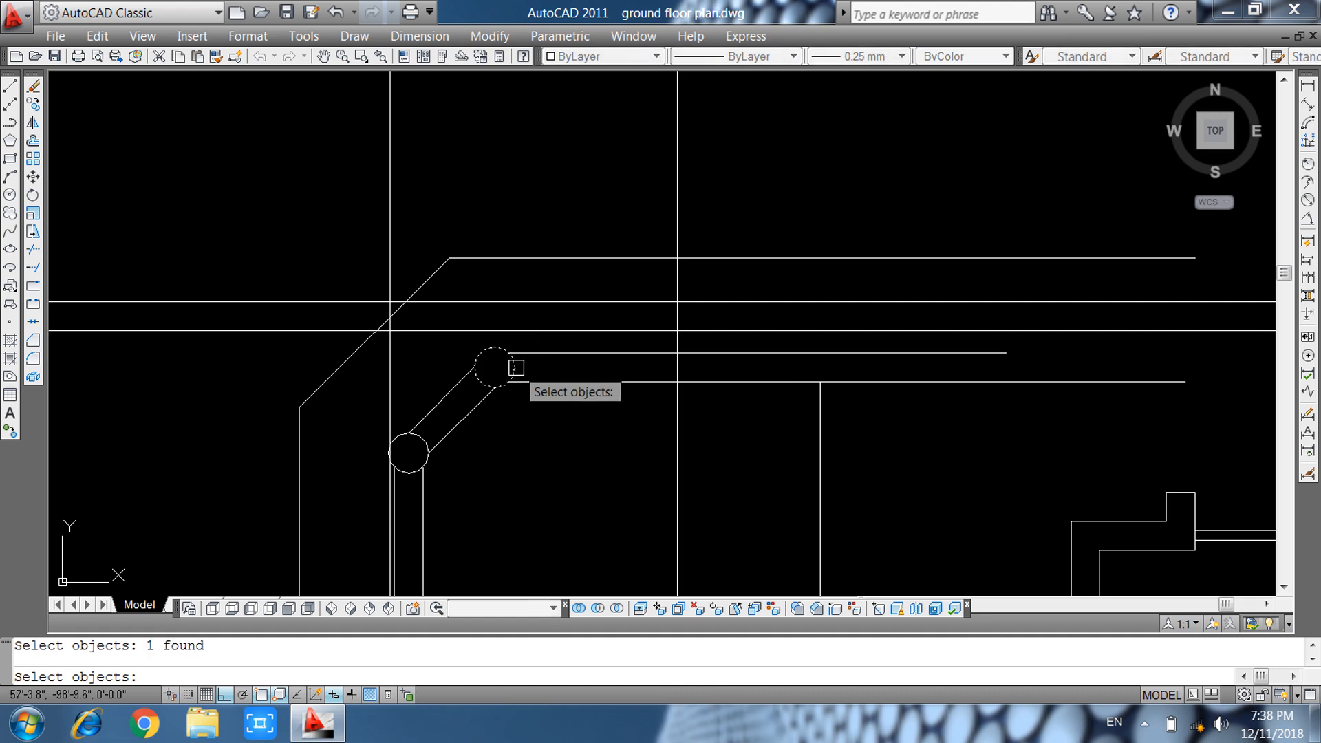
key(Return)
click(514, 367)
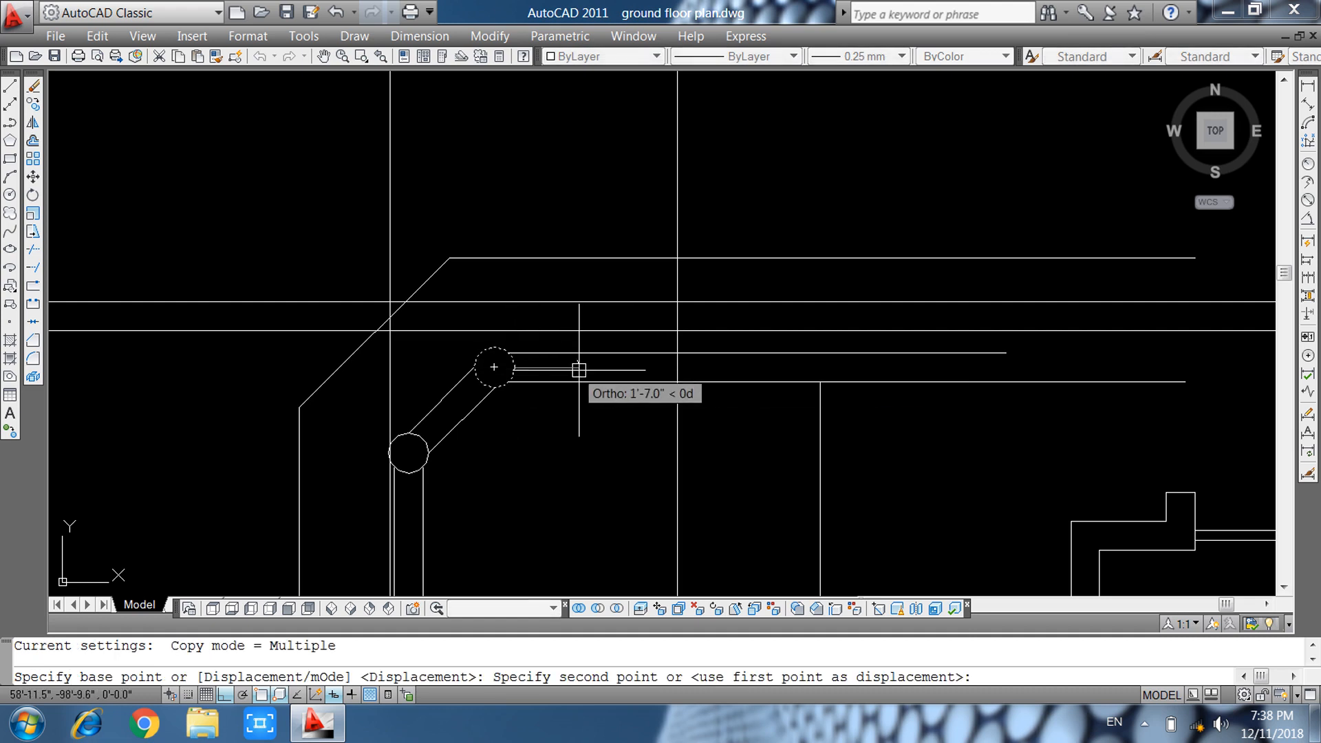
text(14'8)
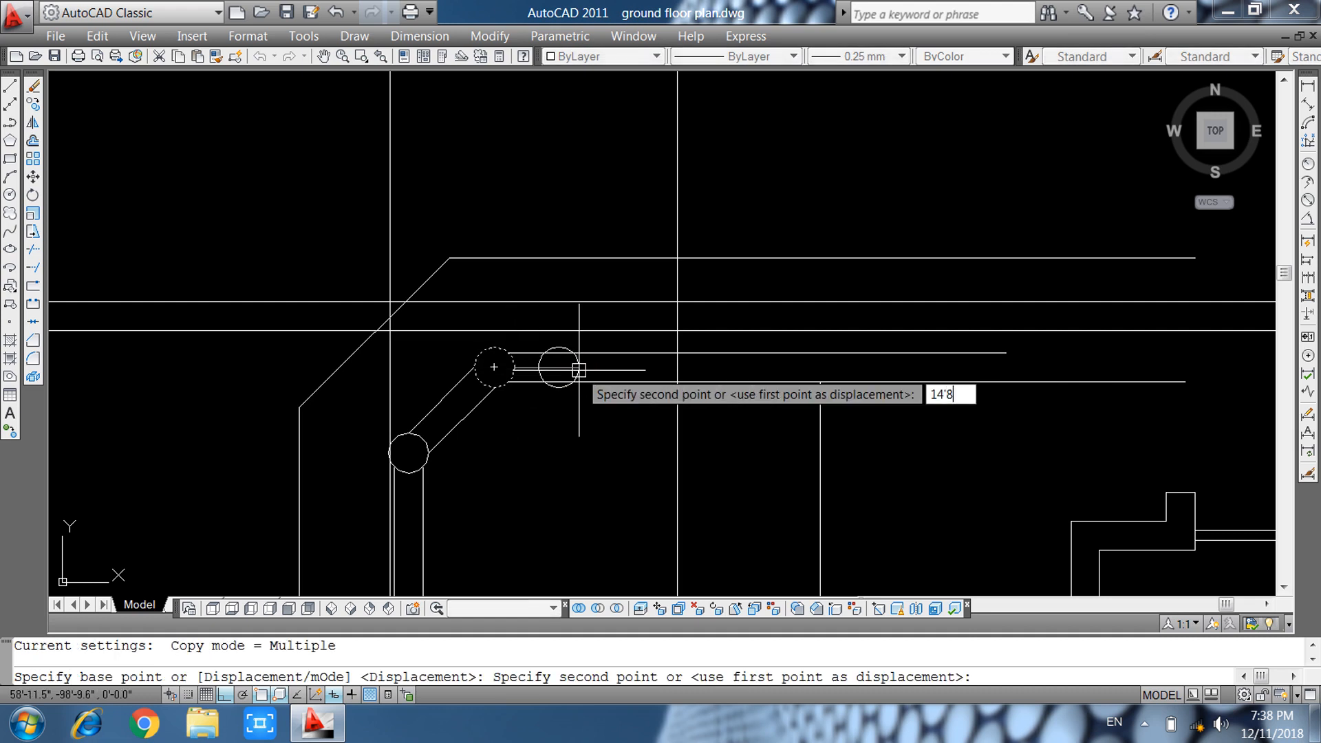
key(Return)
key(Escape)
scroll(690, 285, down, 4)
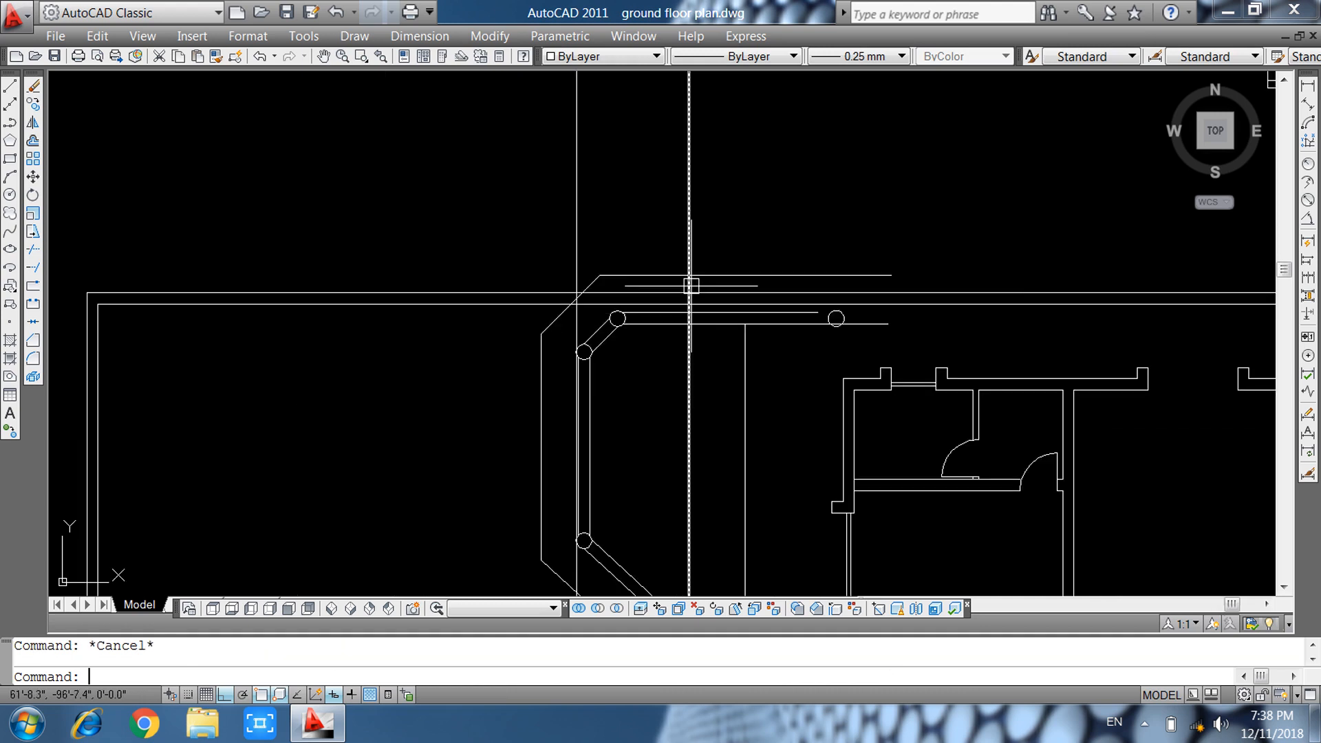
Draw a vertical construction line through the centre of the copied round post at the right end of the upper railing.
text(xl)
key(Return)
text(v)
key(Return)
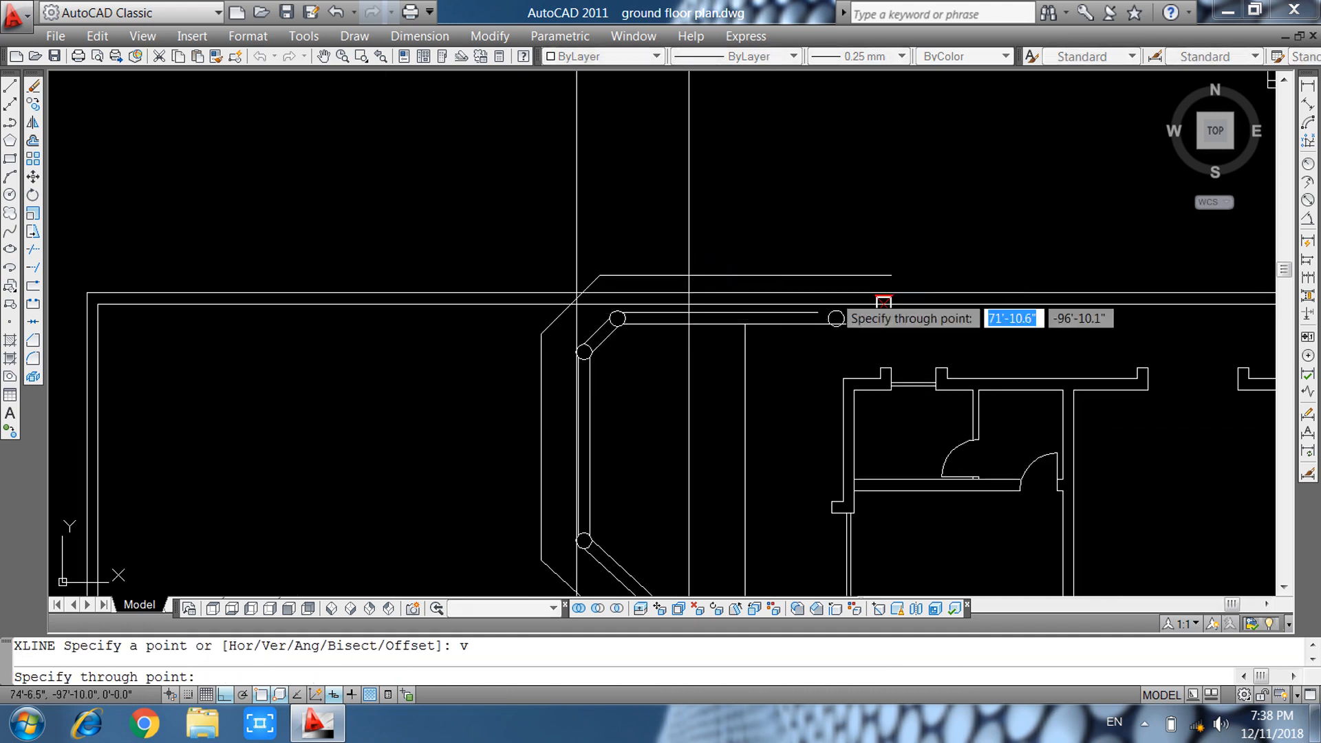
scroll(835, 318, up, 4)
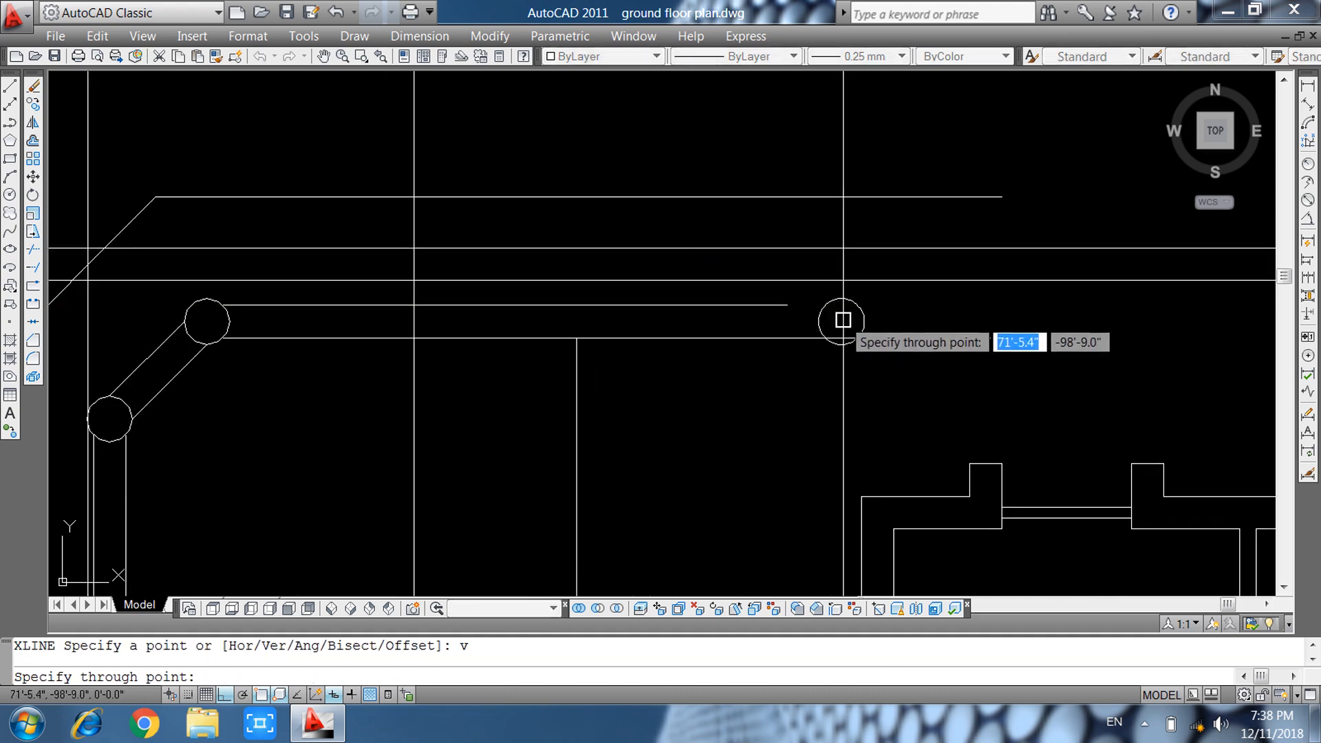
click(842, 321)
scroll(702, 381, down, 5)
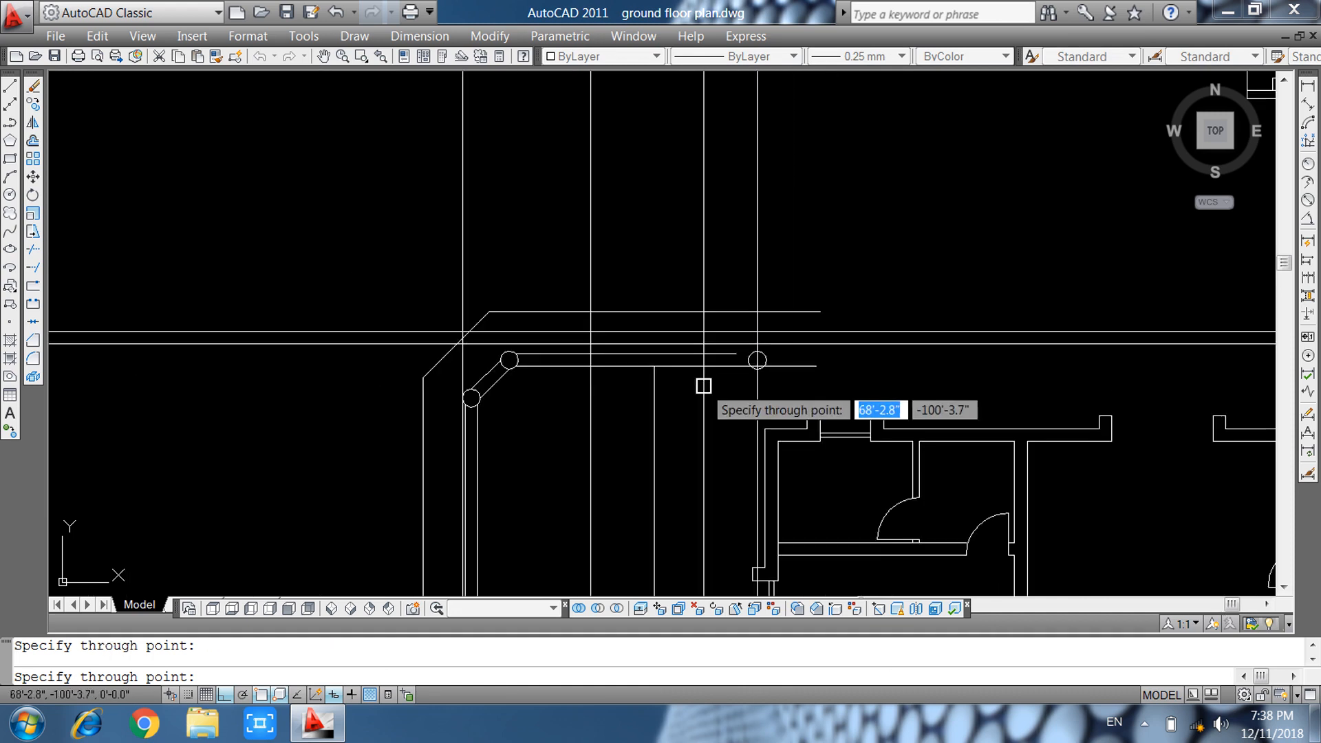
Move the rightmost vertical construction line a short distance away from the section's outer wall.
middle_drag(796, 327, 785, 367)
key(Escape)
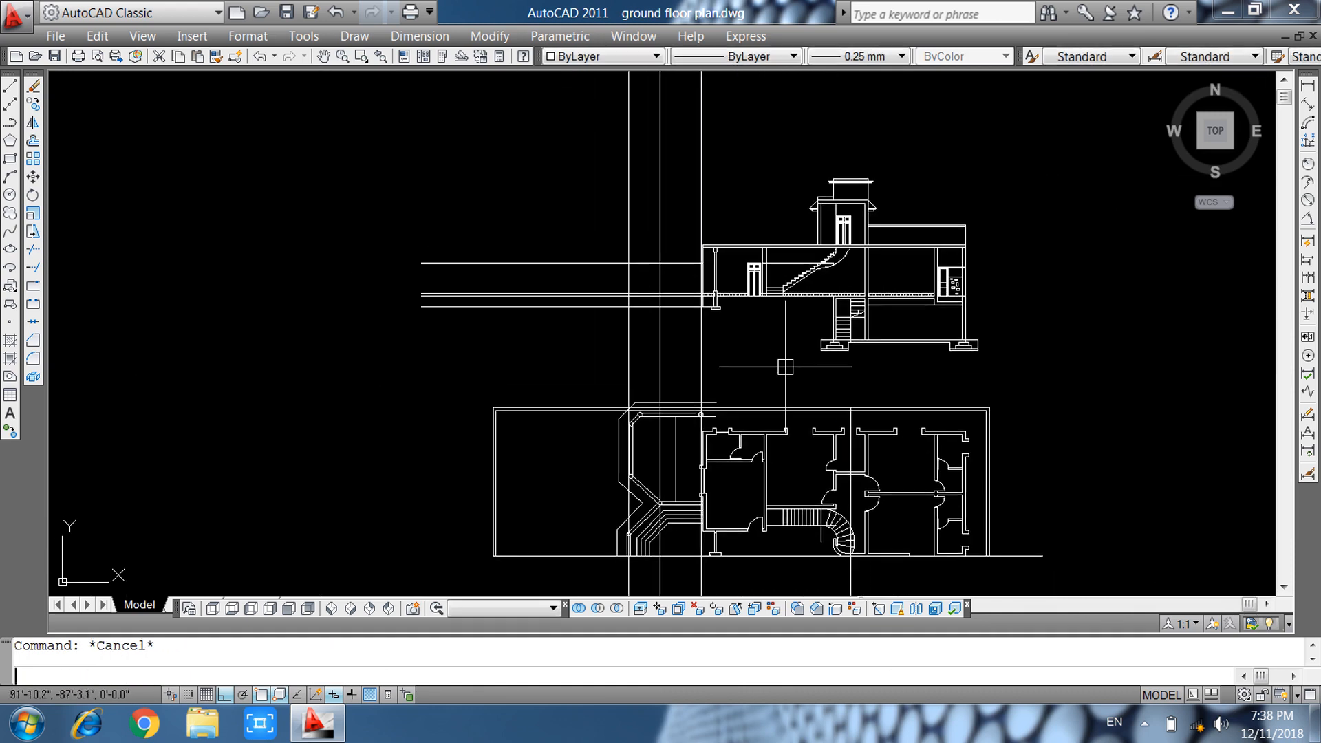
scroll(731, 317, up, 3)
click(716, 354)
click(647, 405)
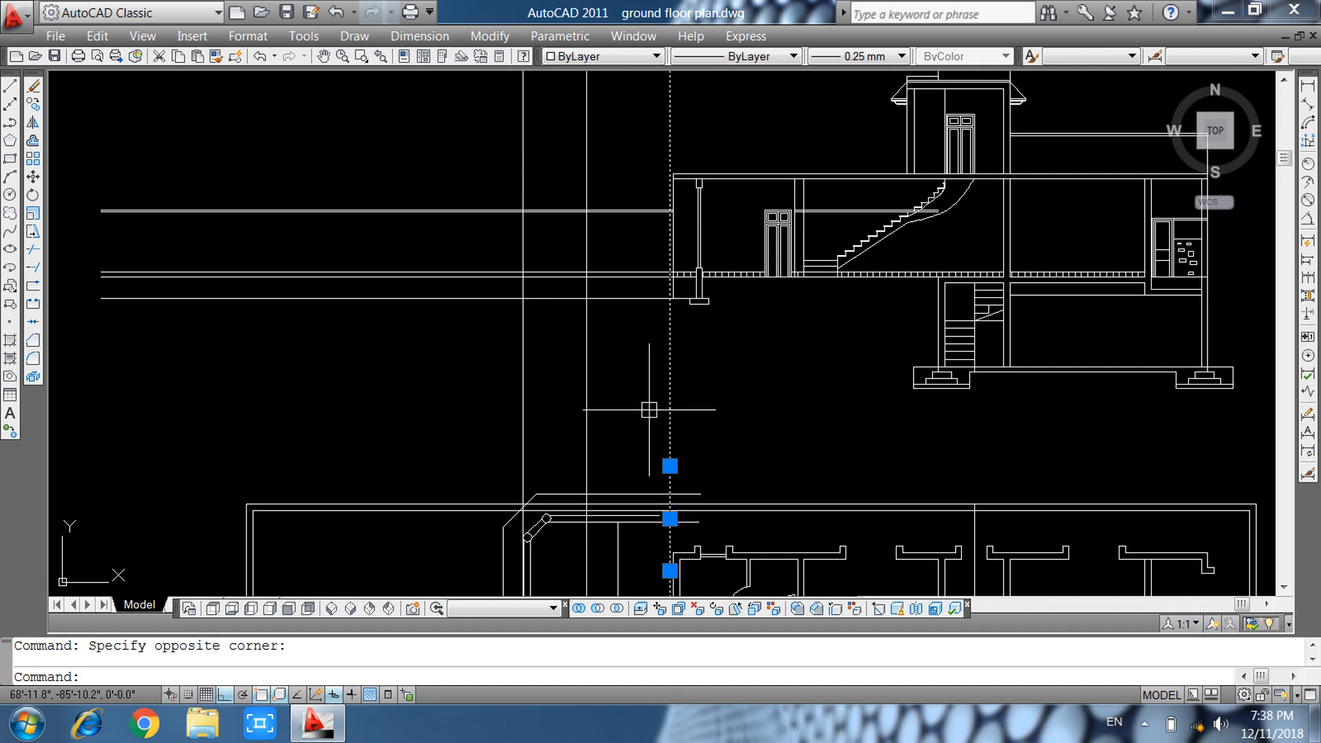
text(m)
key(Return)
click(705, 392)
click(686, 392)
key(Escape)
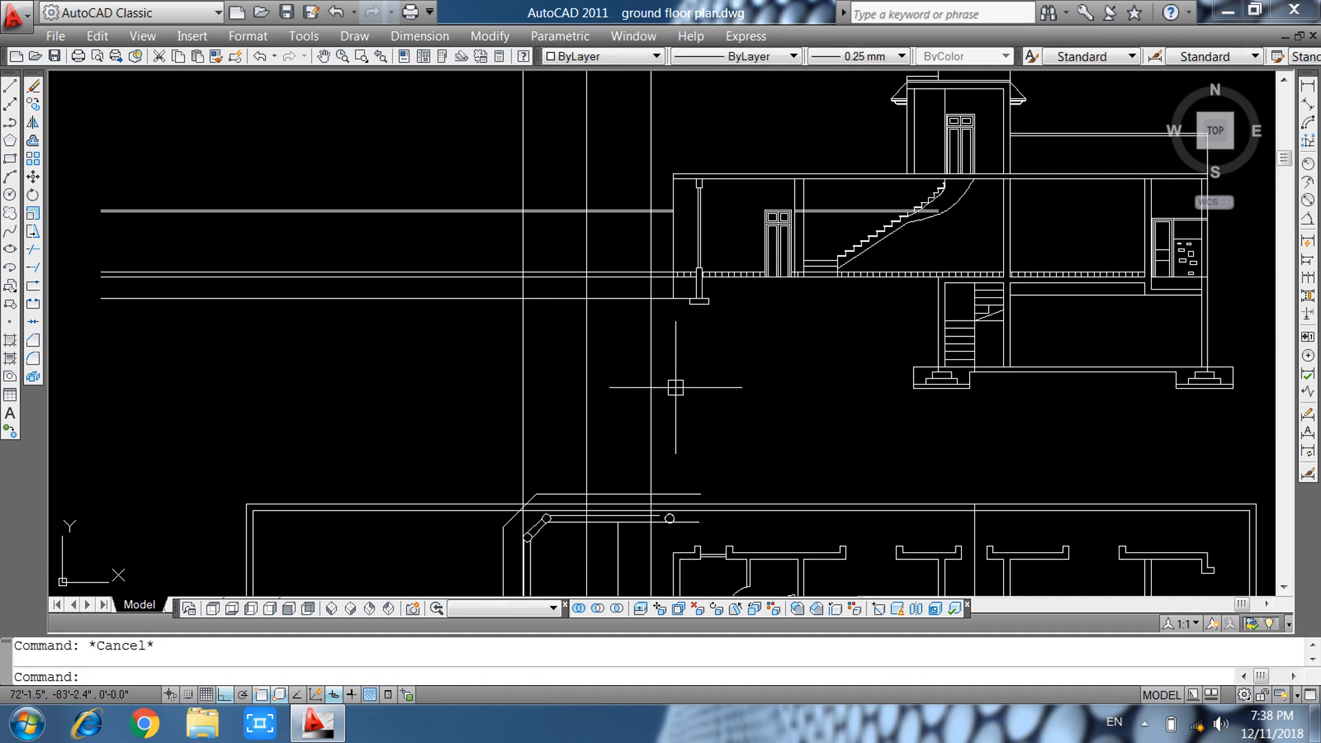
Copy one column from the separate elevation drawing to the empty area below the section's lower ground line.
scroll(707, 368, down, 6)
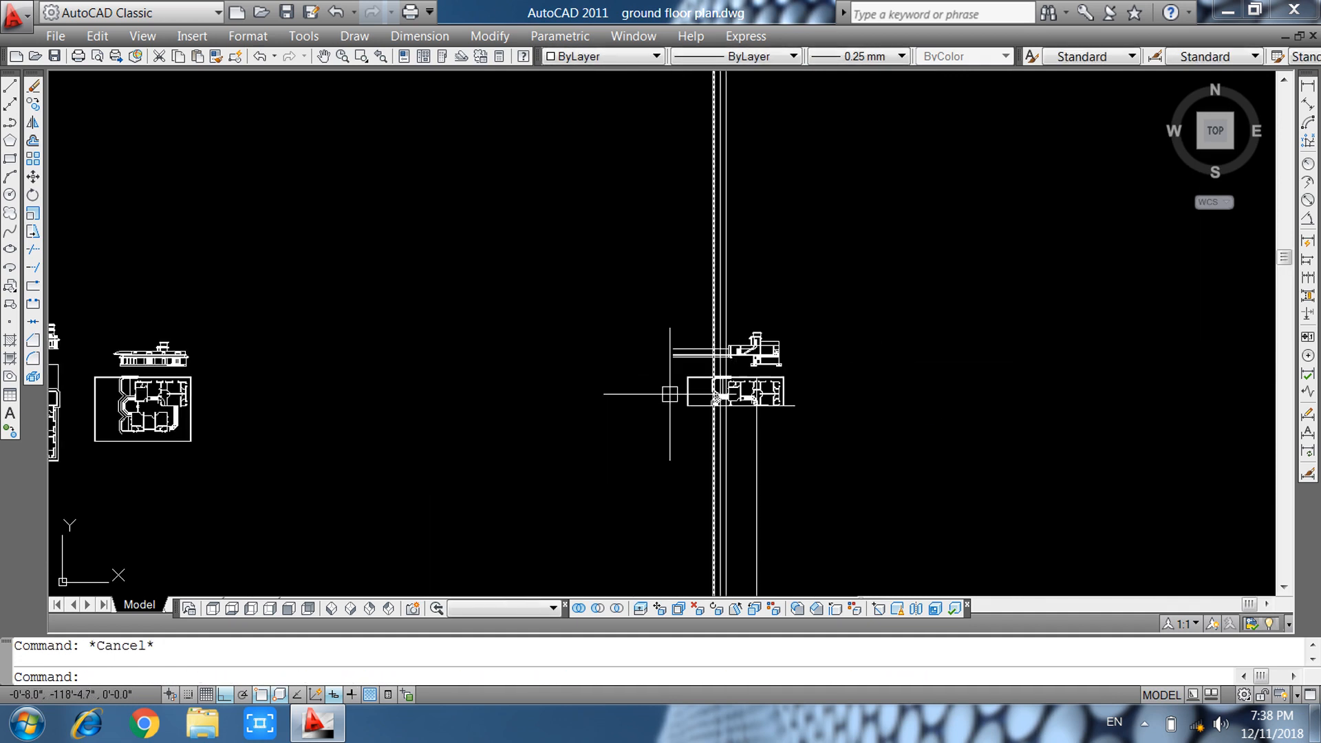
scroll(300, 392, up, 1)
scroll(300, 392, up, 10)
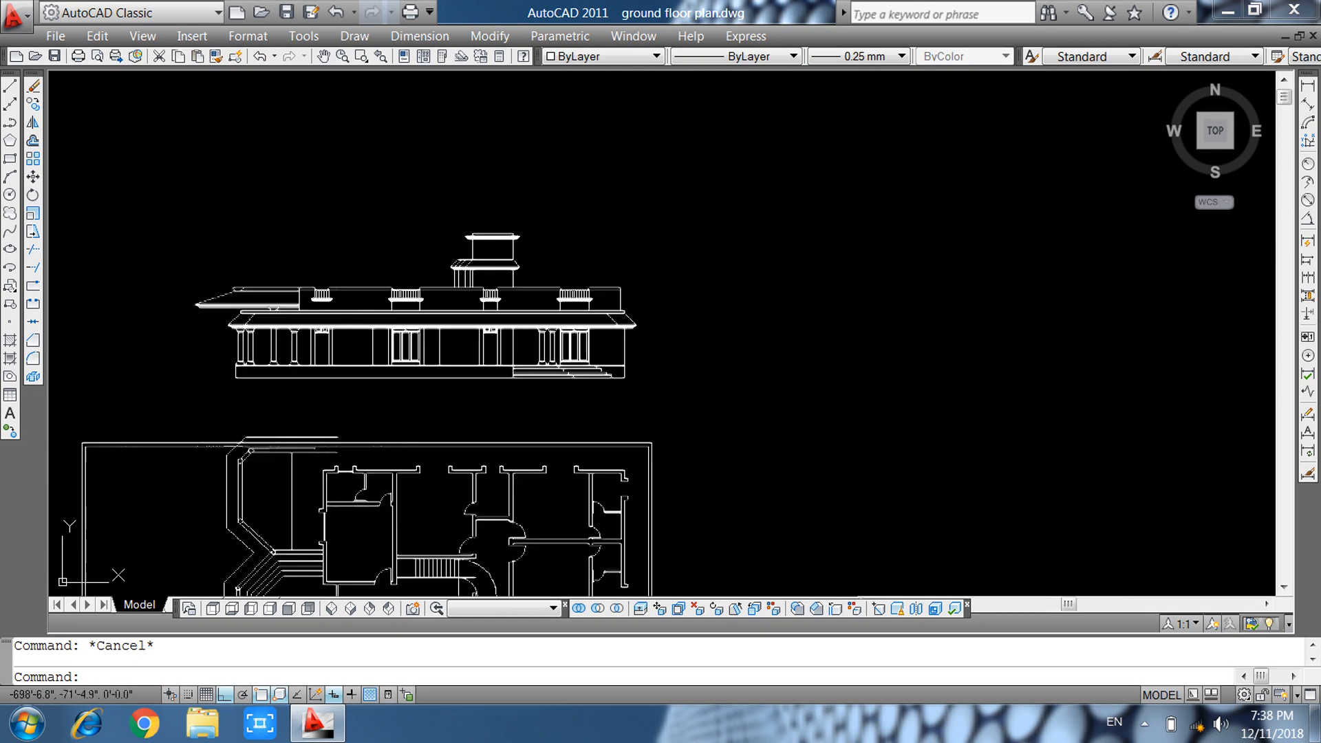
click(421, 206)
click(527, 523)
text(co)
key(Return)
click(520, 527)
scroll(520, 526, down, 4)
middle_drag(1126, 458, 262, 313)
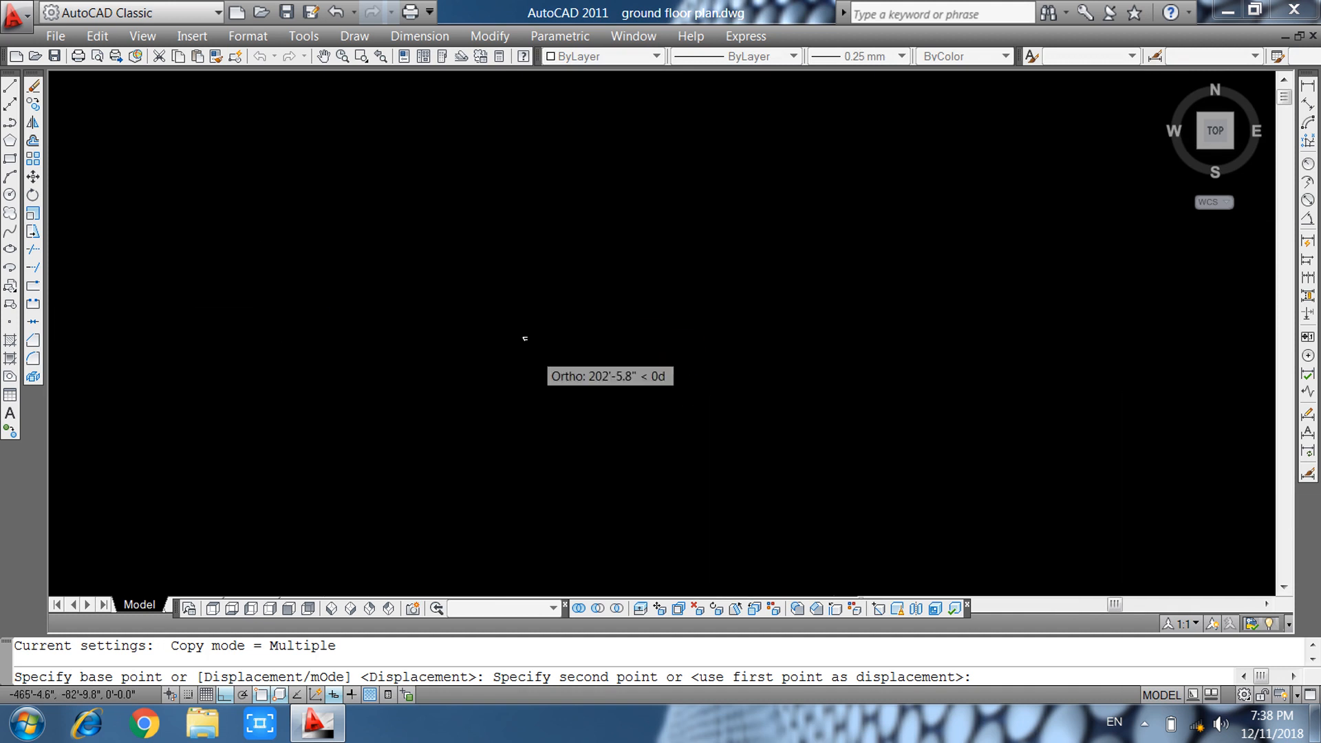
scroll(530, 360, down, 3)
scroll(895, 361, up, 4)
scroll(905, 354, up, 5)
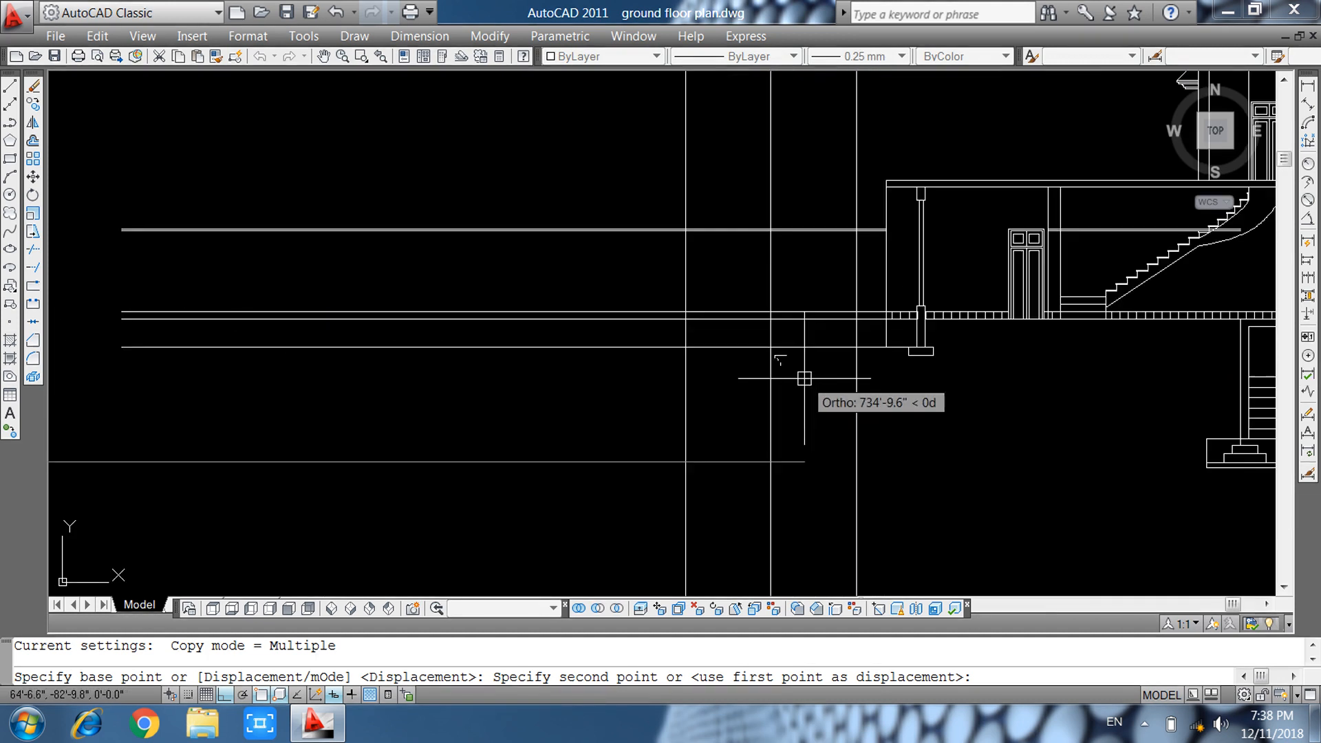
click(842, 388)
key(Escape)
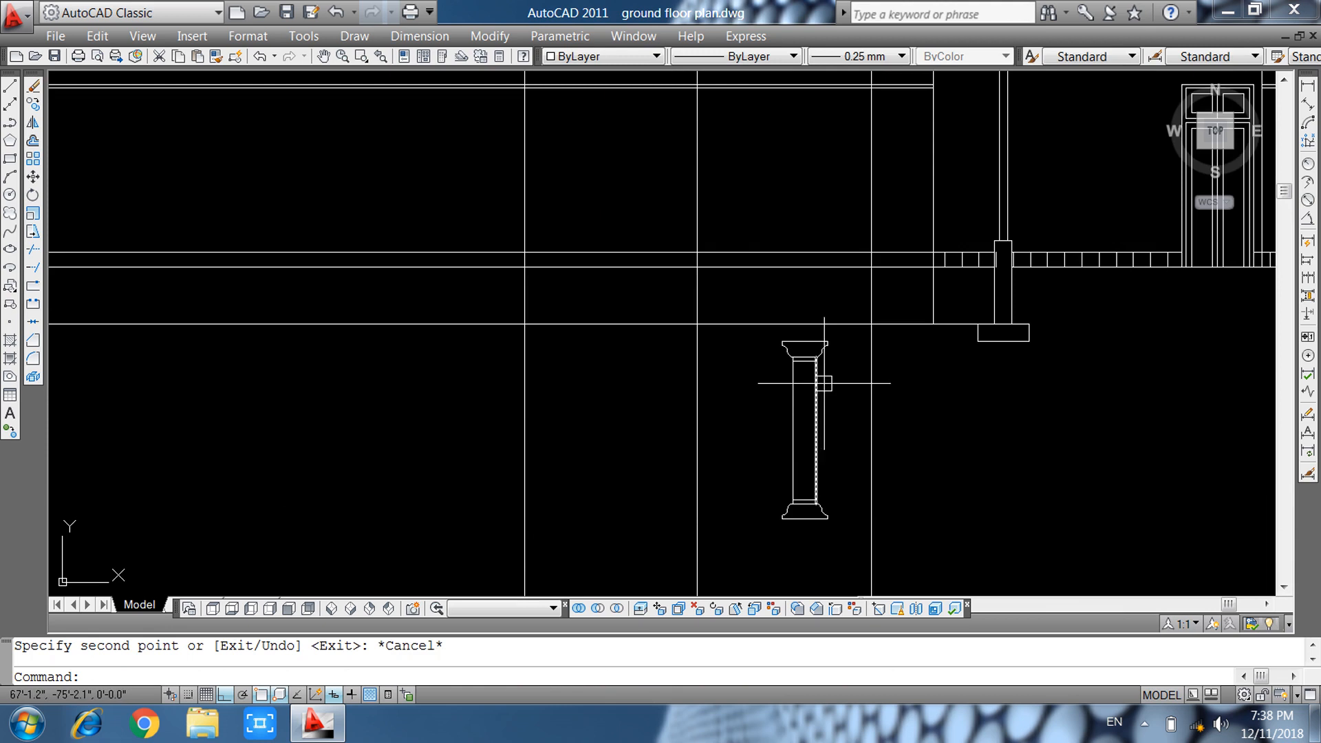
Copy the column by its base midpoint to where the rightmost construction line meets the section's floor line.
middle_drag(826, 378, 726, 310)
click(646, 229)
click(749, 485)
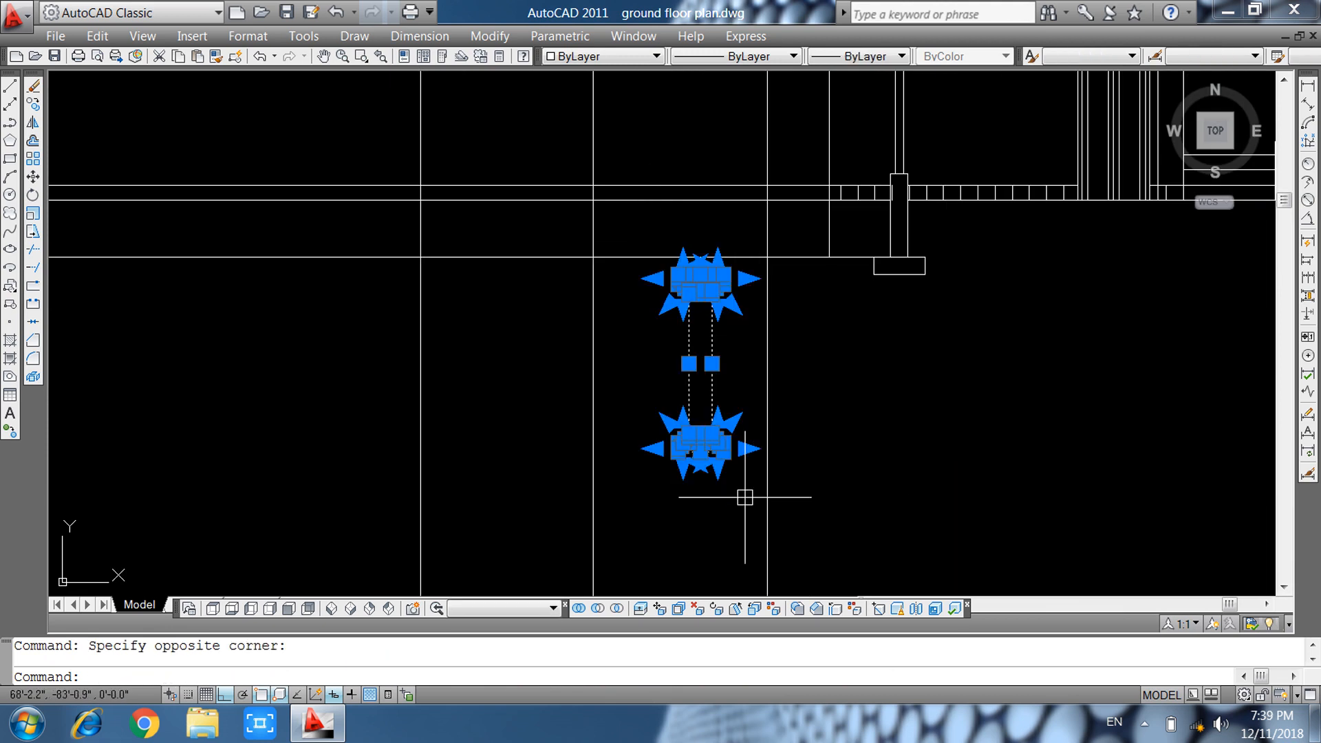
text(co)
key(Return)
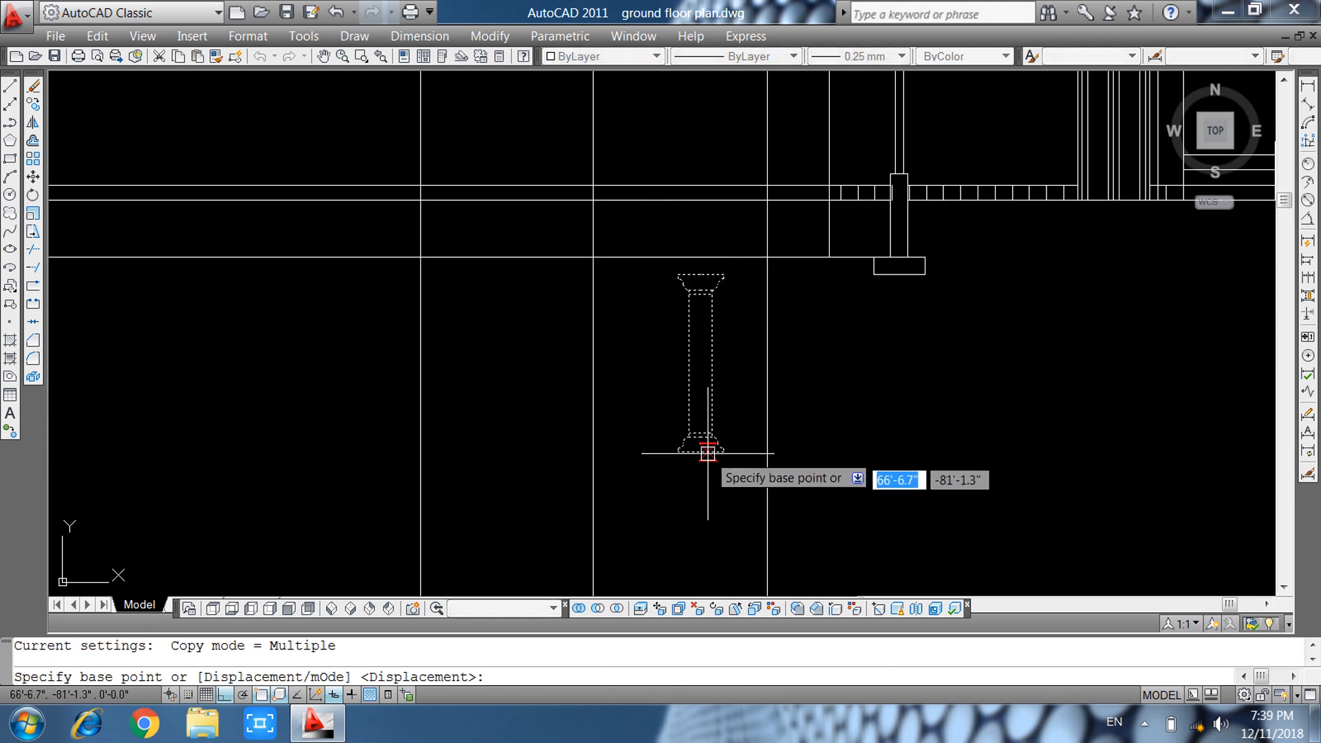
click(701, 452)
middle_drag(847, 344, 763, 553)
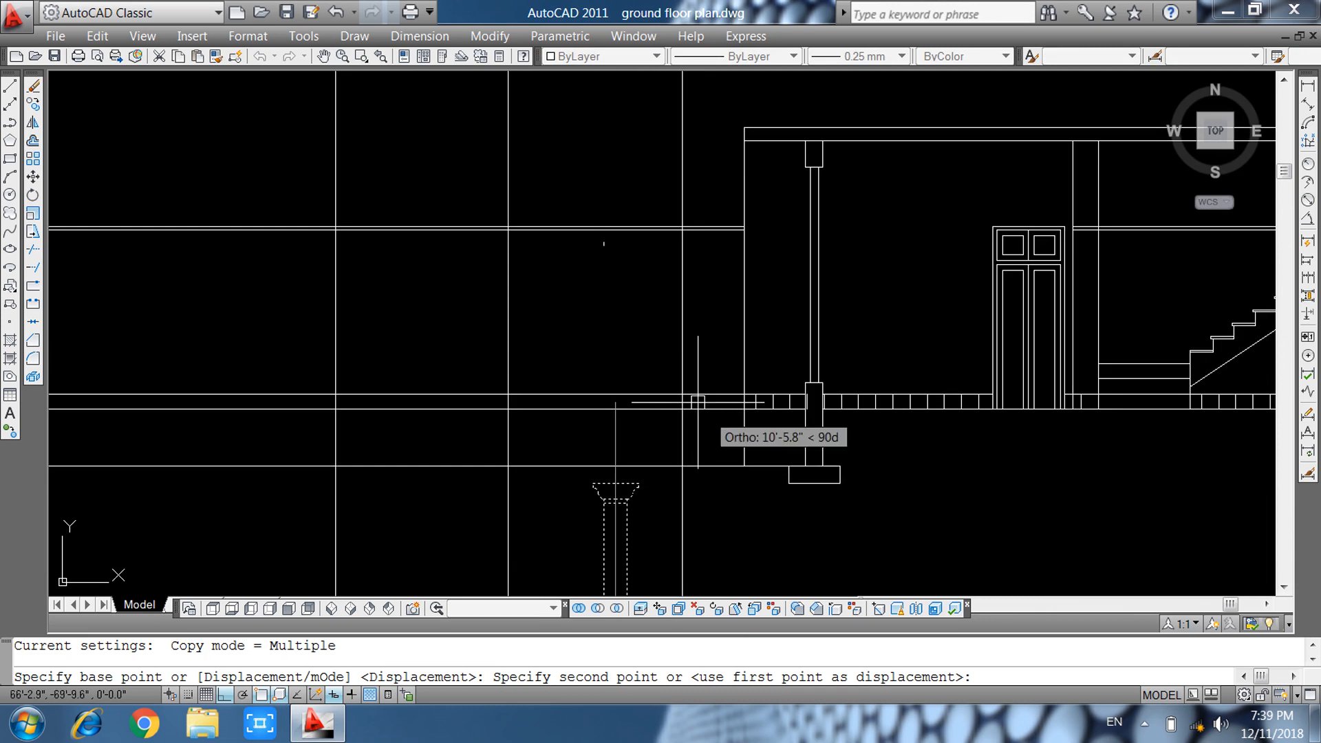
click(683, 402)
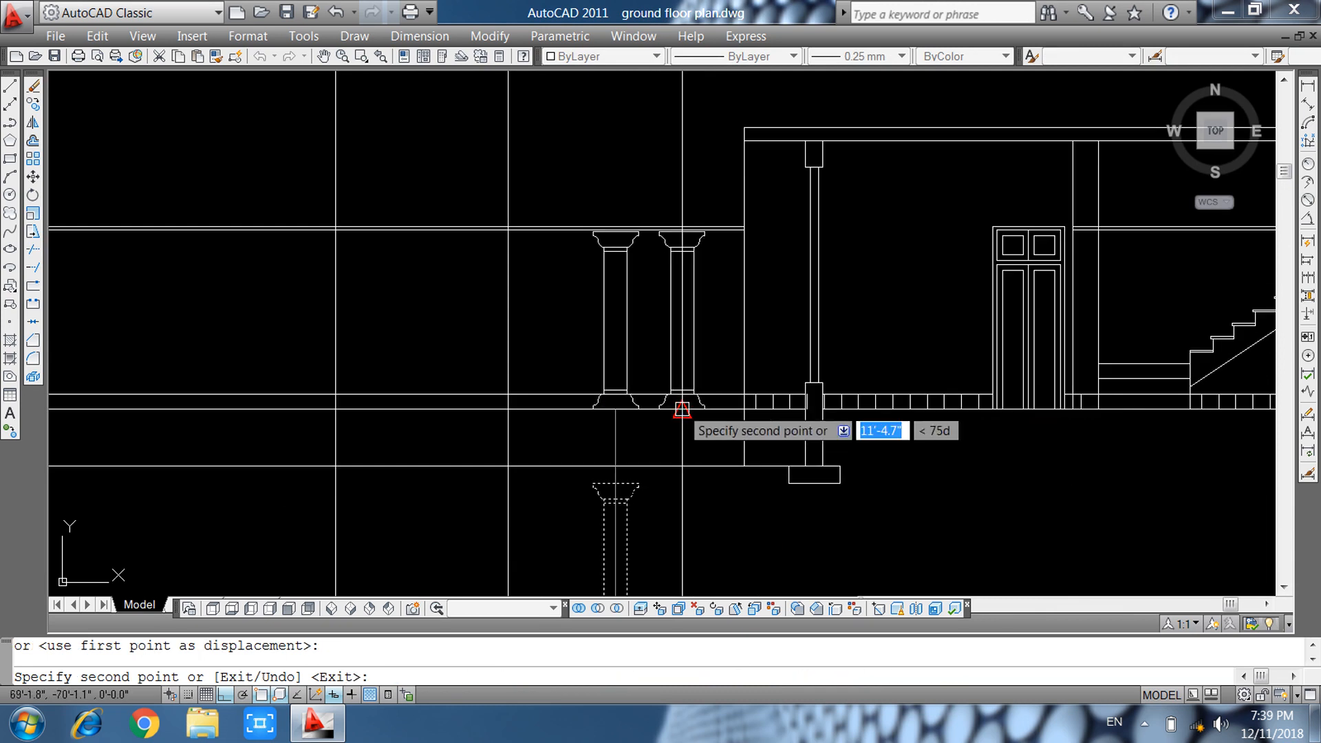
key(Escape)
Move the spare column below the ground line about 39' horizontally away from the section.
scroll(685, 425, down, 3)
scroll(642, 442, up, 5)
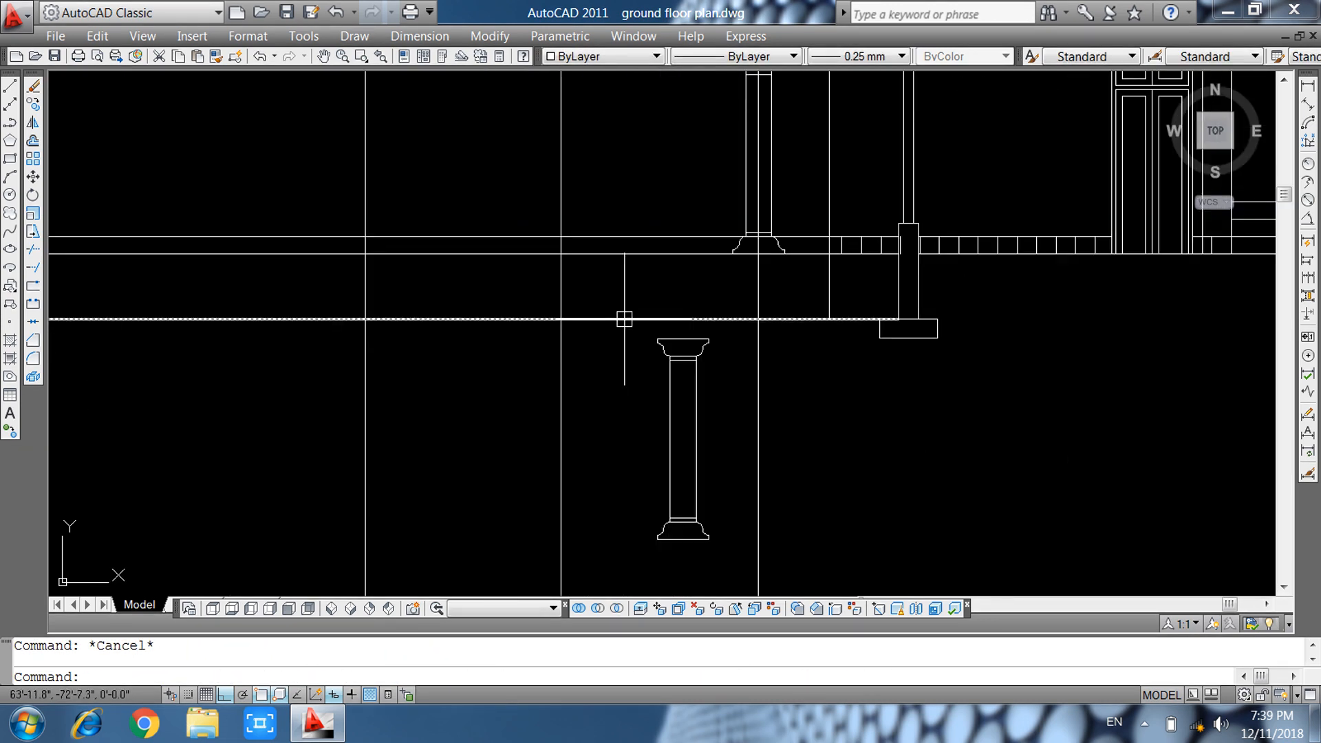
click(615, 296)
click(713, 558)
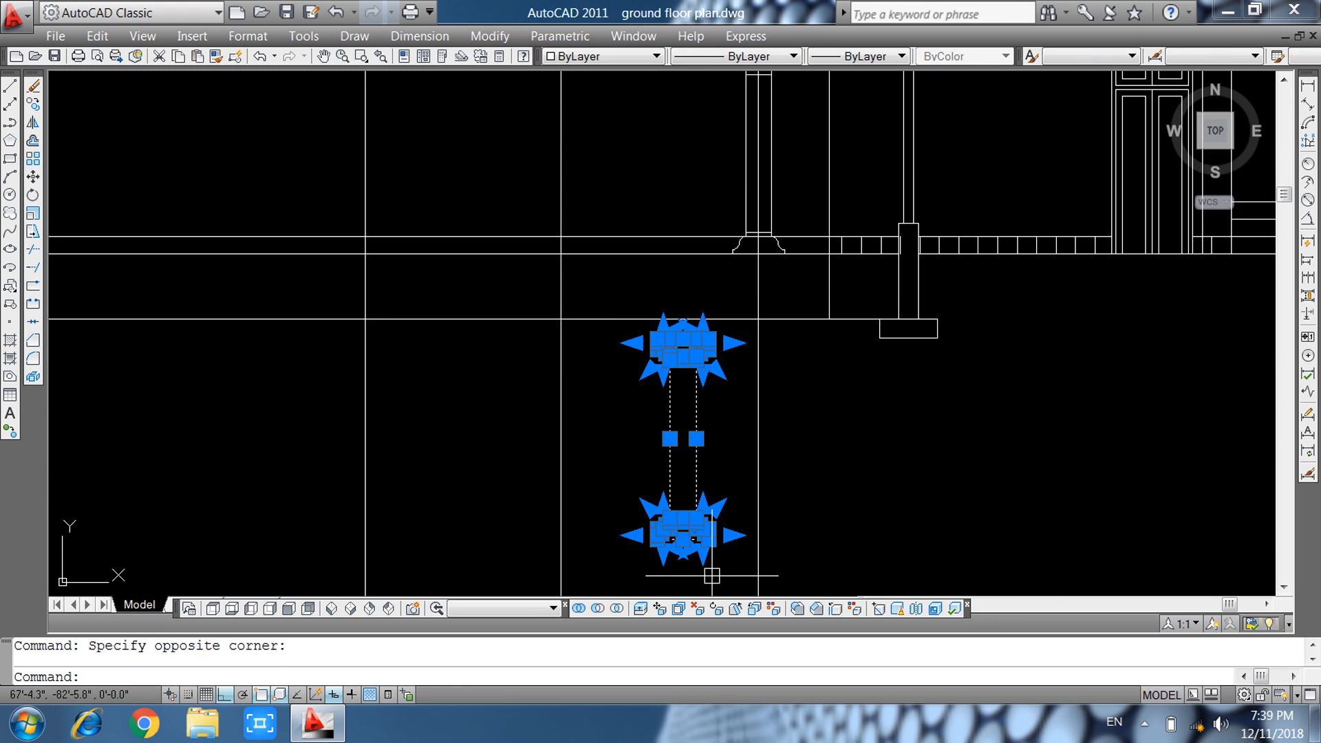
text(m)
key(Return)
click(709, 542)
scroll(708, 542, down, 4)
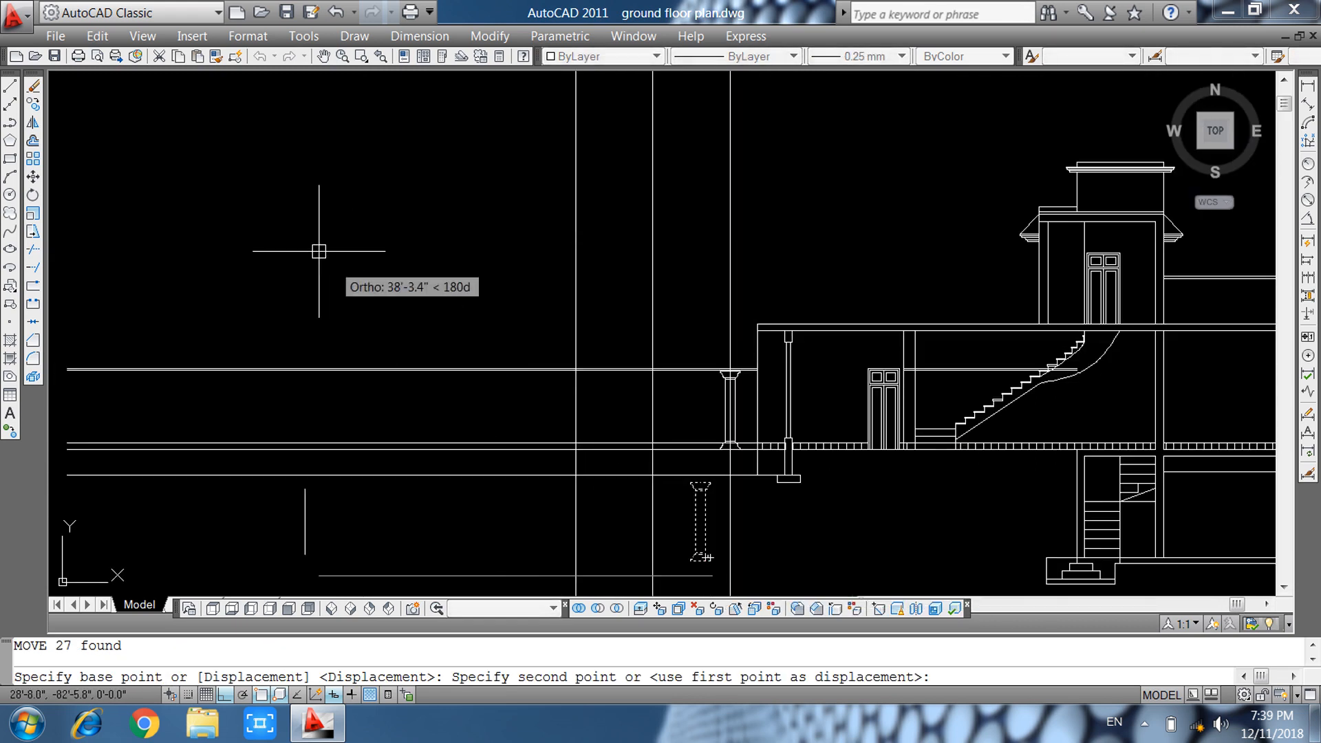
click(307, 249)
key(Escape)
Move the spare column straight up into the empty area above the extended roof line.
click(200, 400)
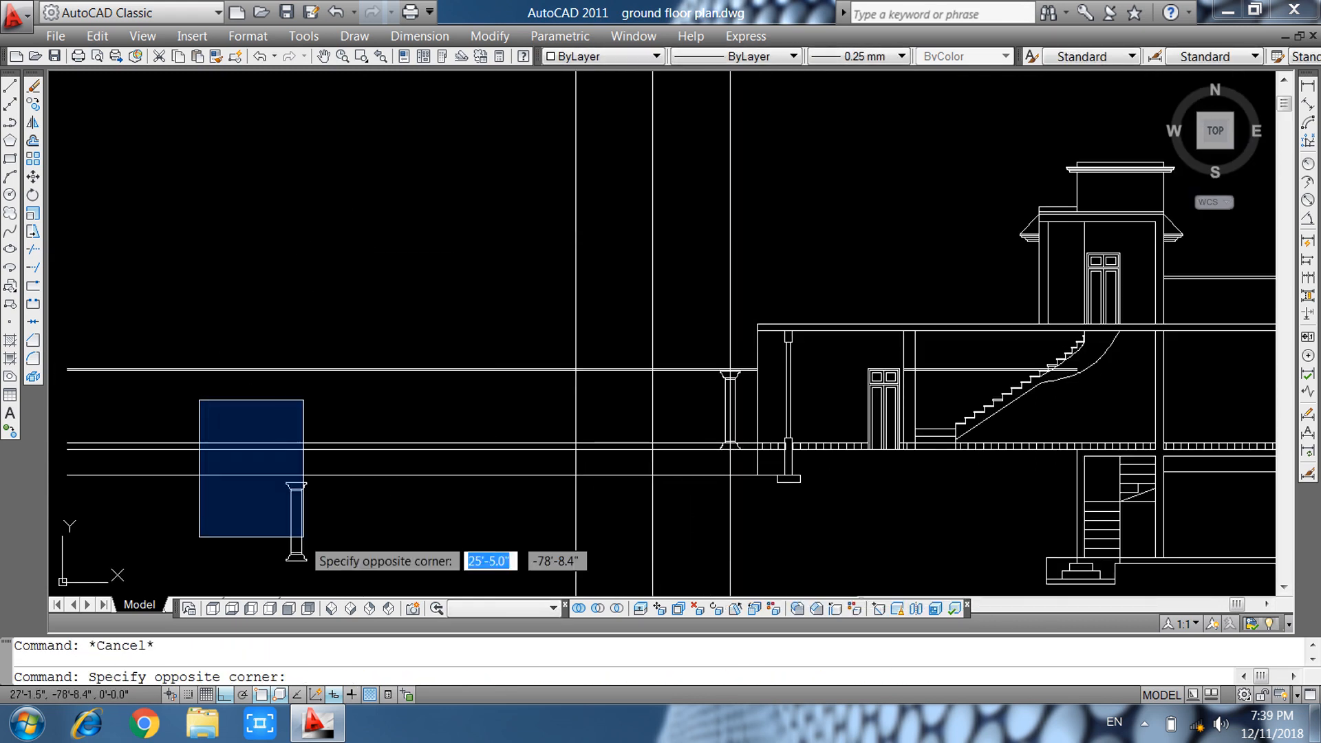
click(352, 571)
text(m)
key(Return)
click(369, 583)
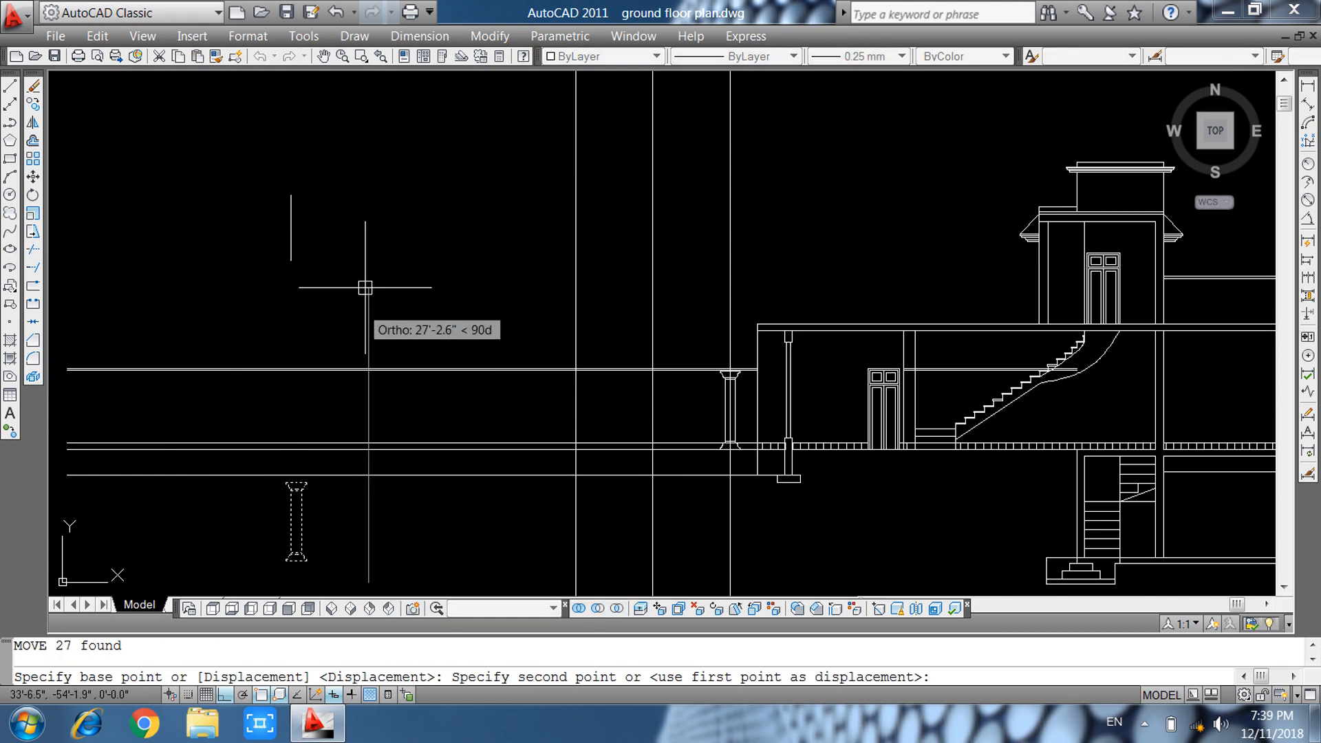
click(371, 271)
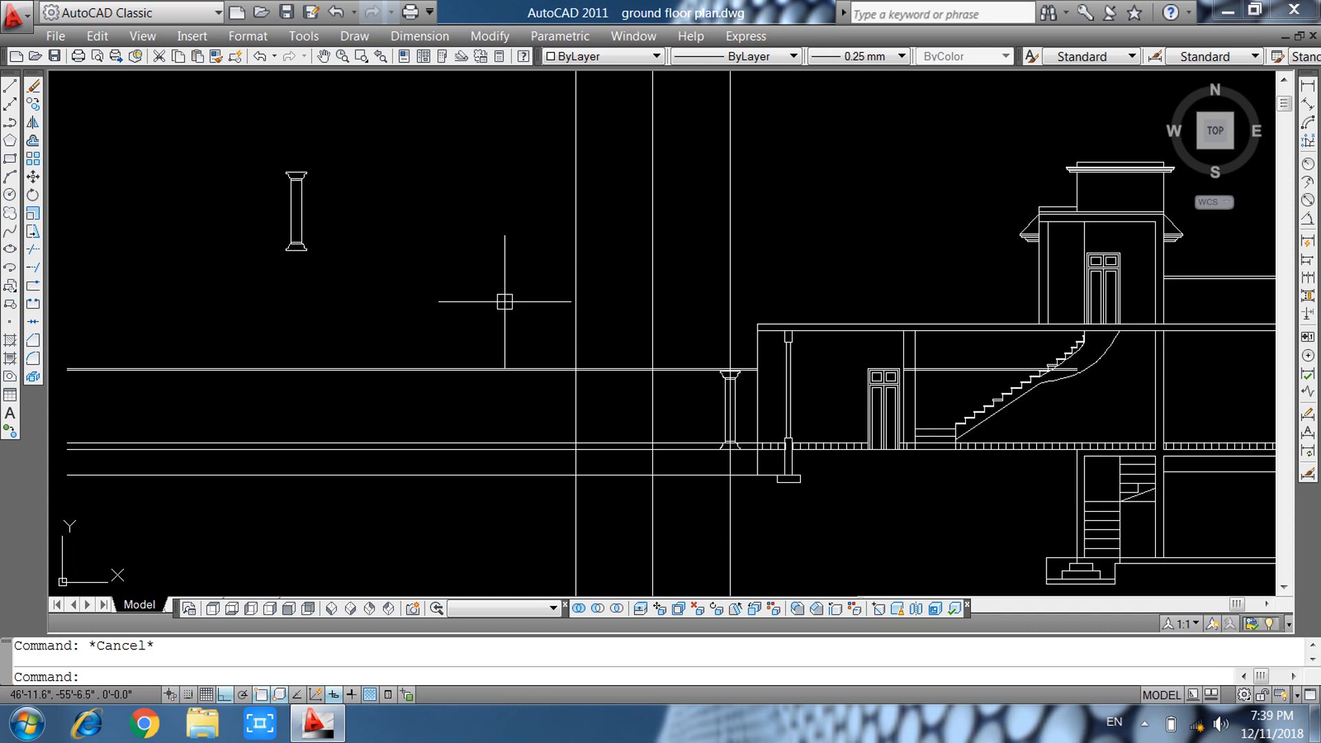
Copy the placed column to the middle construction line on the floor line and to the leftmost one on the lower ground line.
middle_drag(420, 293, 330, 299)
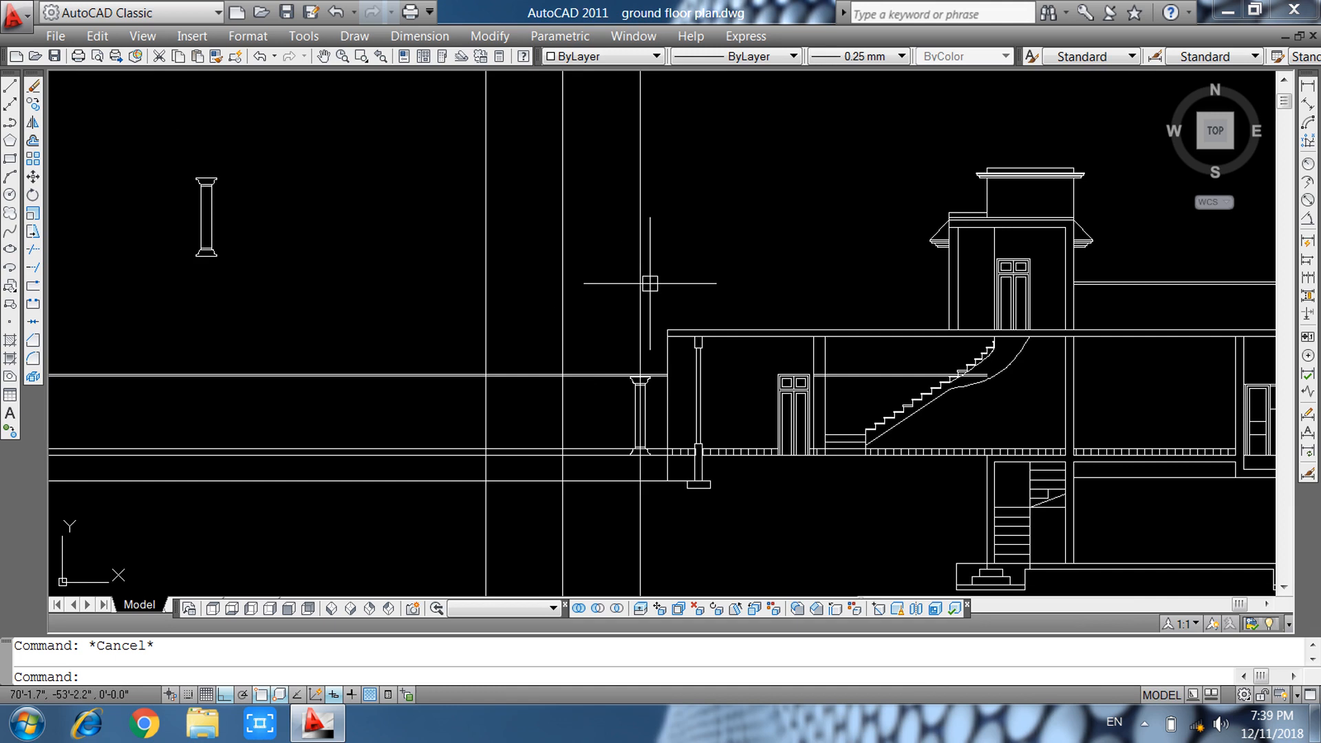
mouse_move(674, 389)
middle_down()
mouse_move(613, 360)
mouse_move(573, 300)
middle_up()
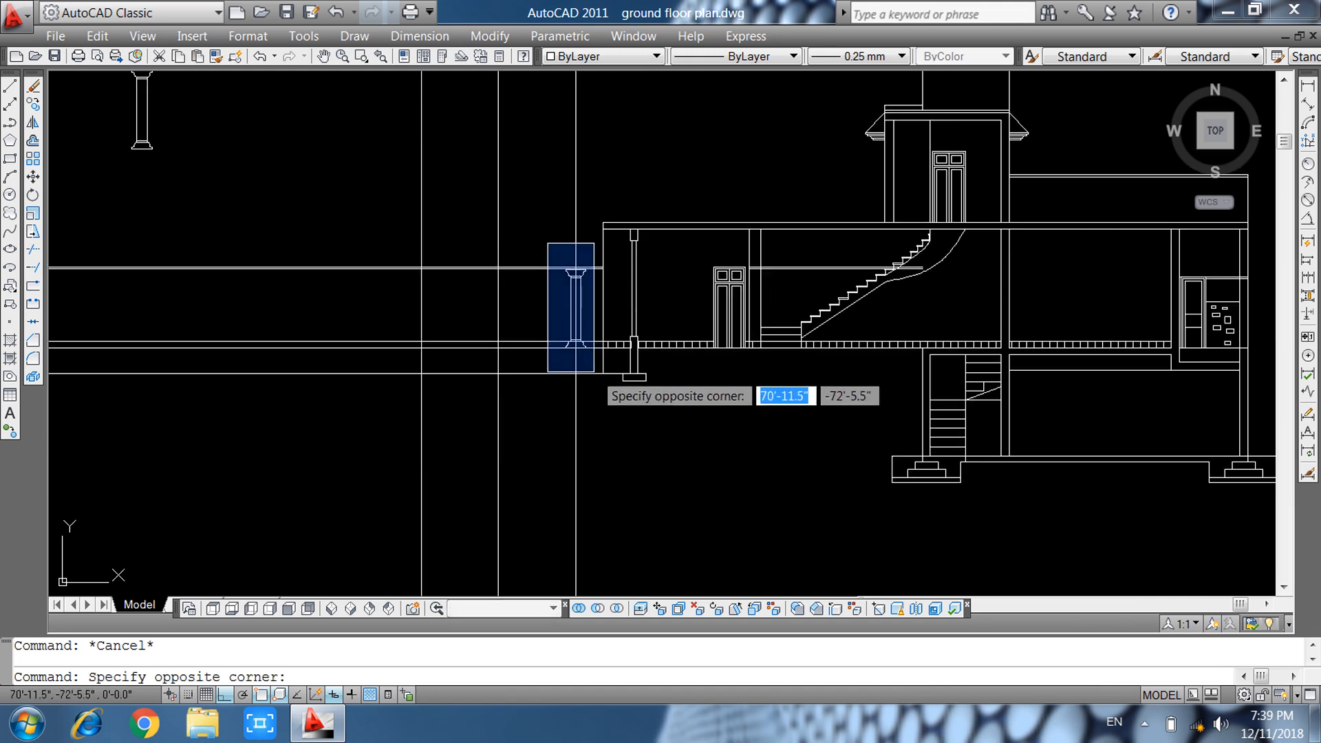
click(595, 371)
text(co)
key(Return)
scroll(581, 344, up, 5)
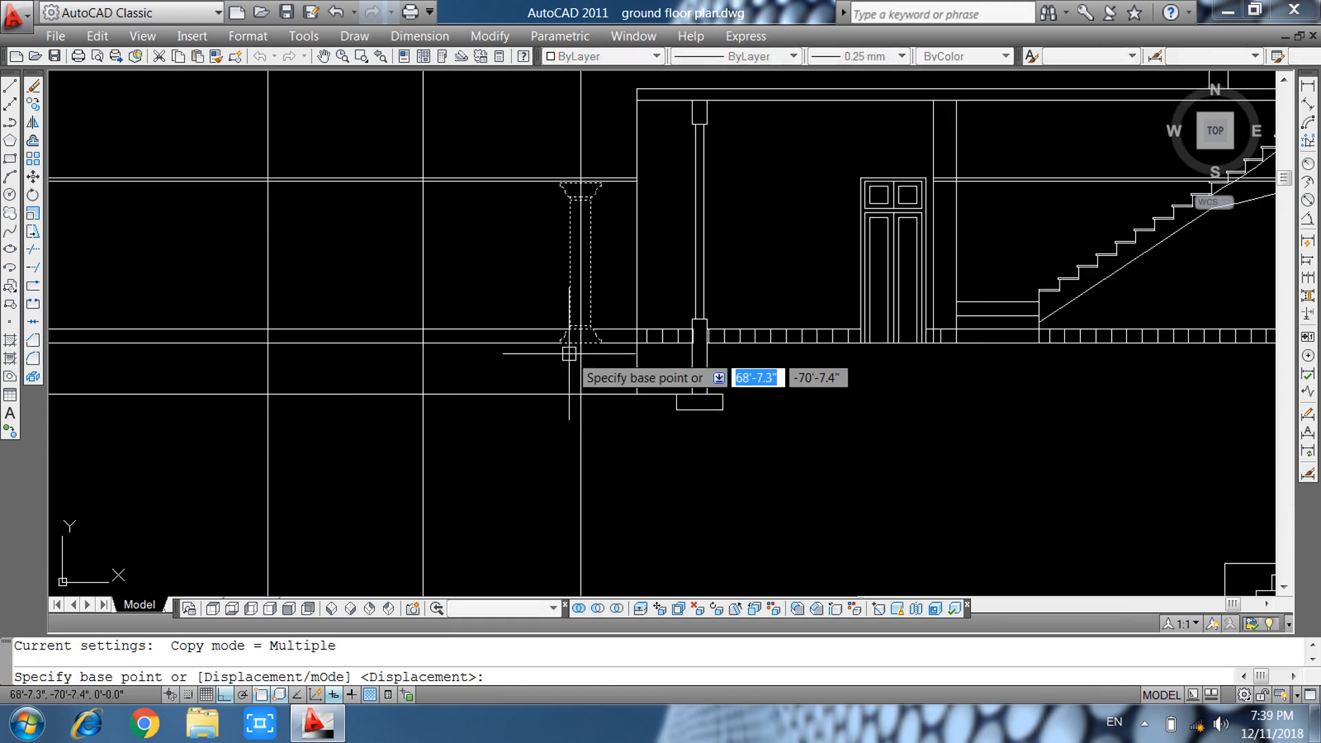
click(269, 333)
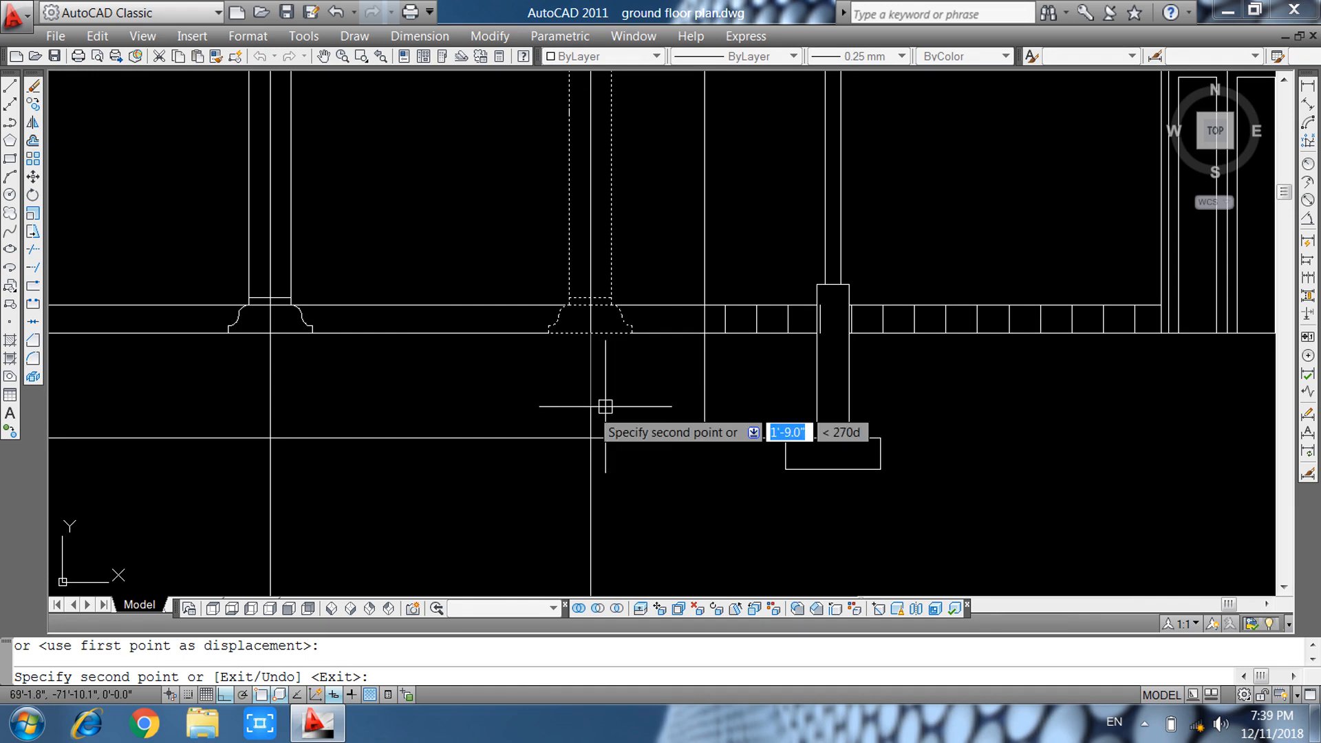
scroll(769, 341, down, 2)
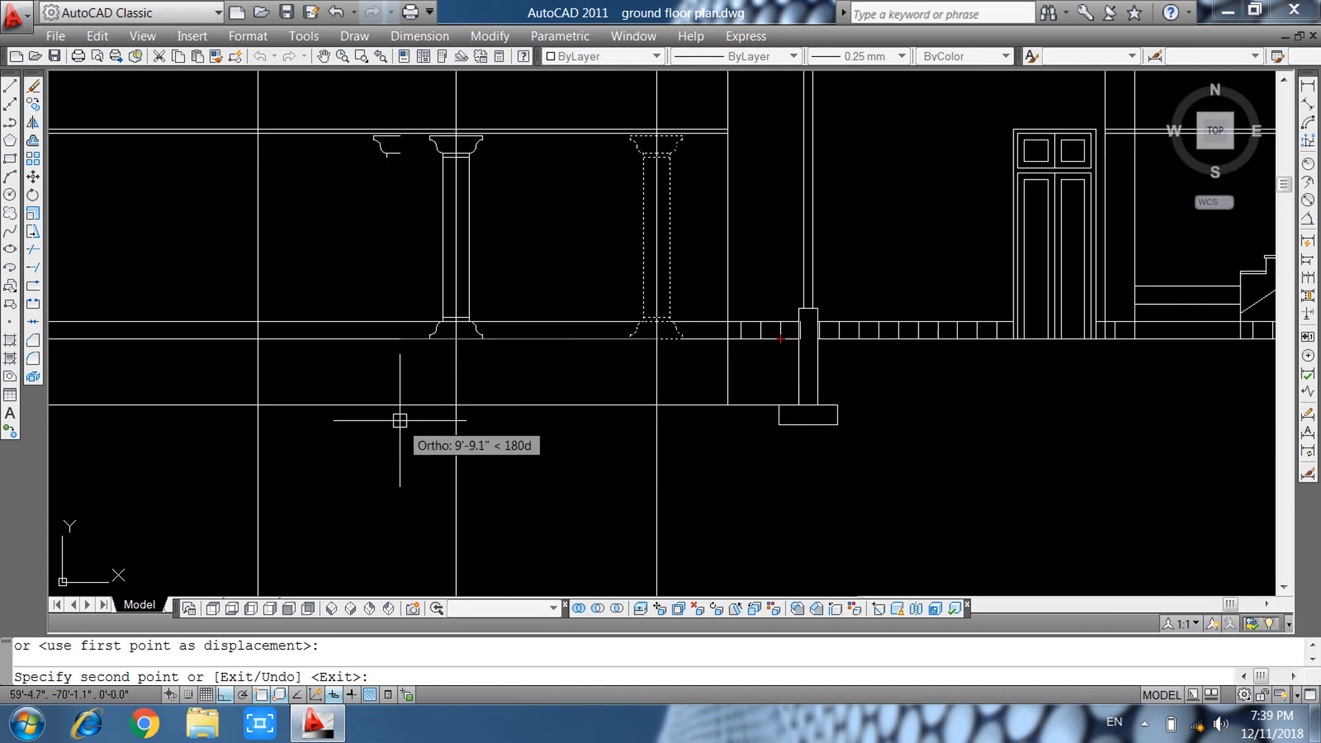
scroll(425, 419, down, 1)
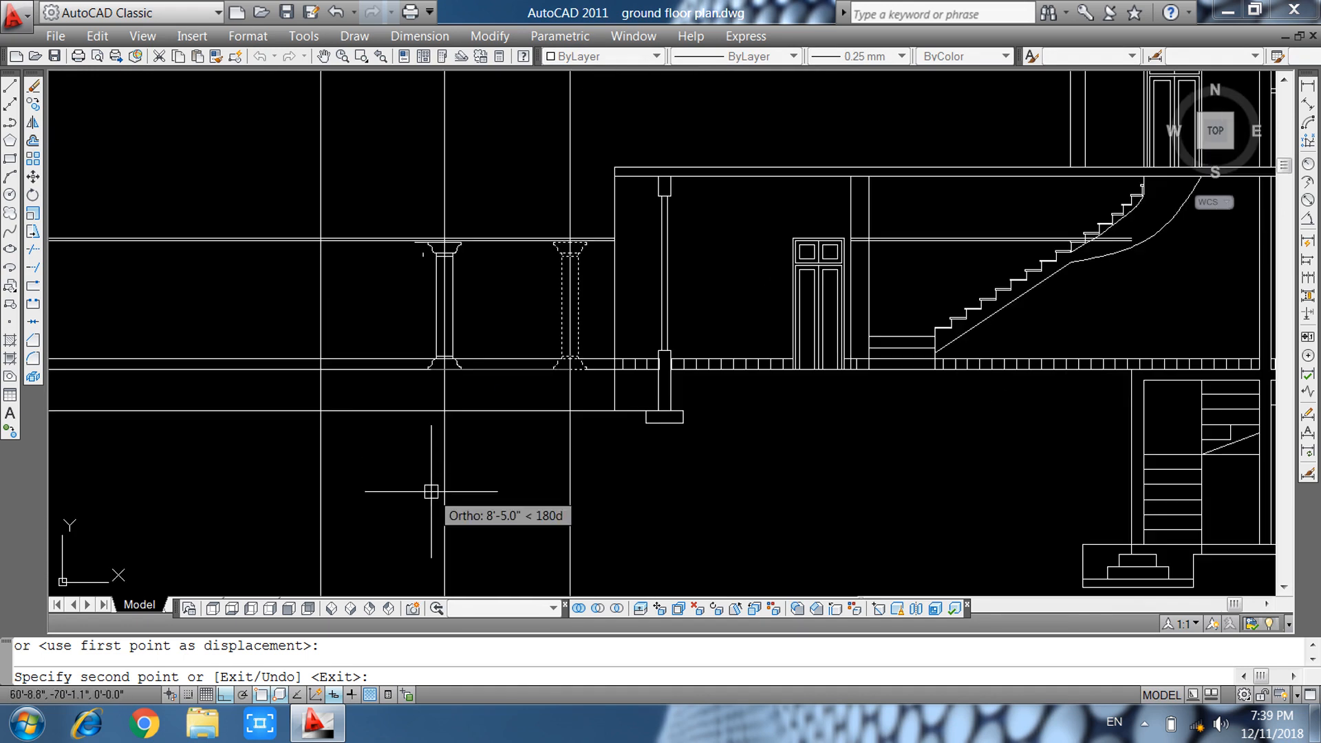
click(321, 411)
key(Escape)
Draw vertical construction lines through the centres of the two column circles at the plan's chamfered corner.
text(xl)
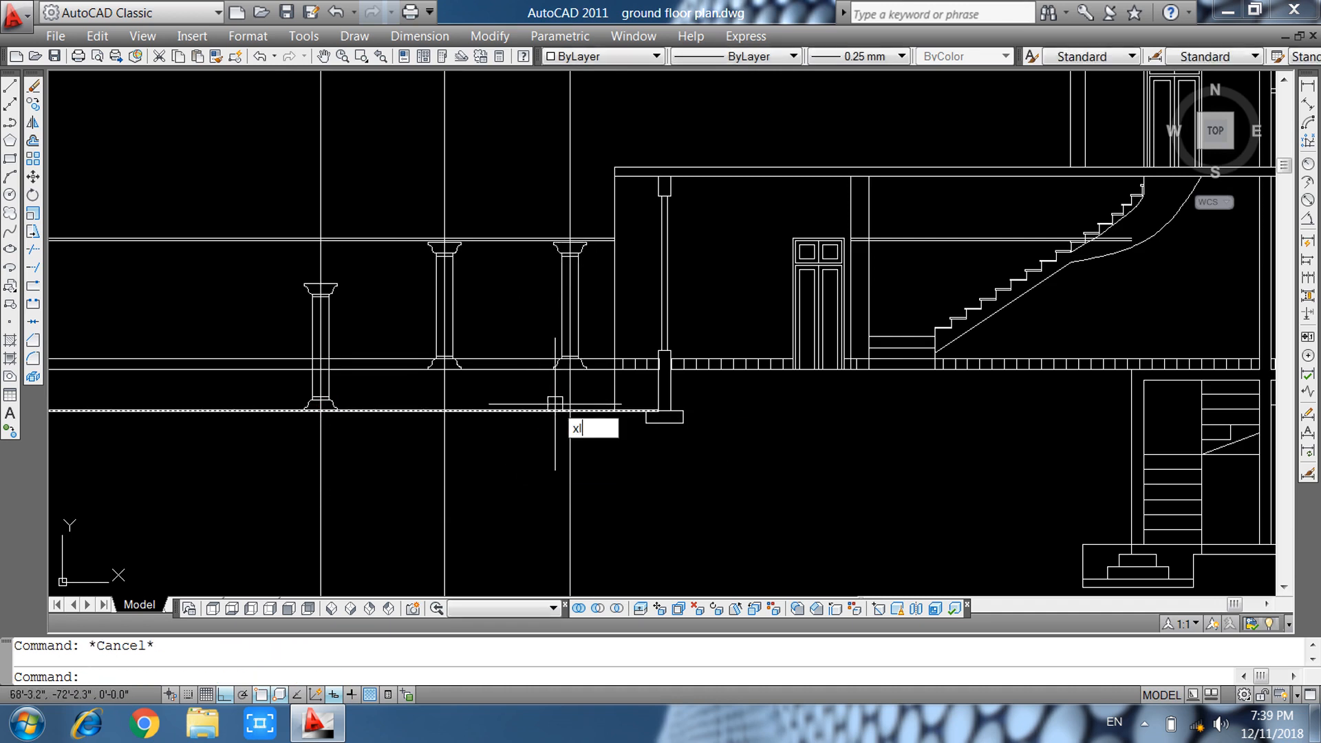
key(Return)
text(v)
key(Return)
scroll(552, 406, down, 3)
scroll(634, 319, up, 5)
scroll(553, 355, up, 5)
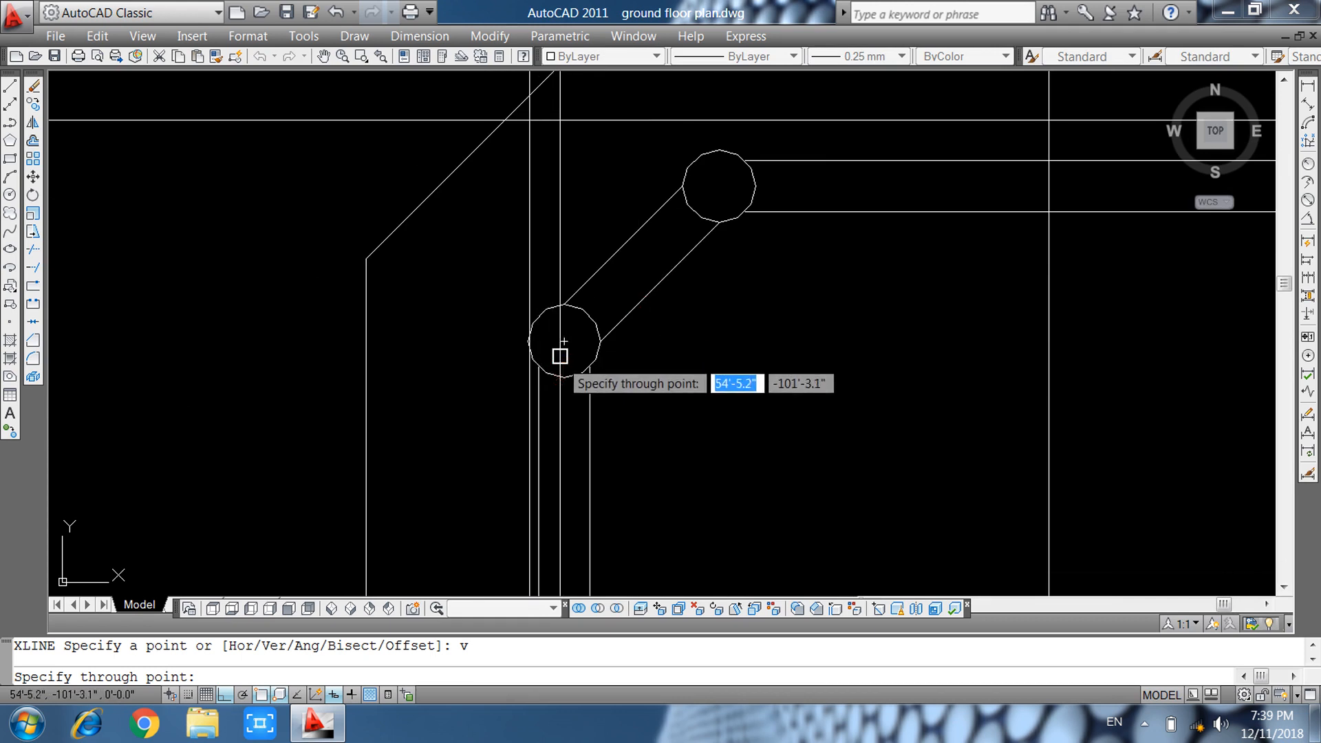
click(564, 342)
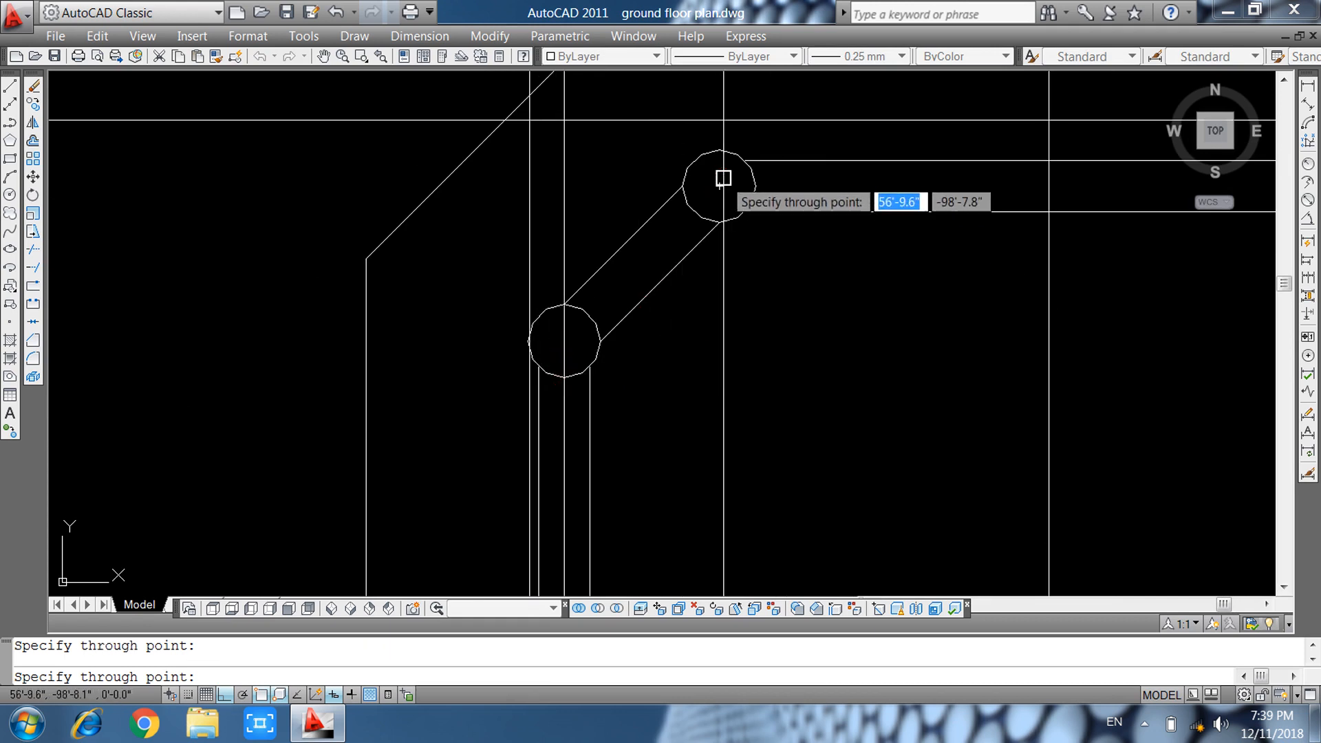
scroll(729, 433, down, 6)
middle_drag(599, 448, 633, 527)
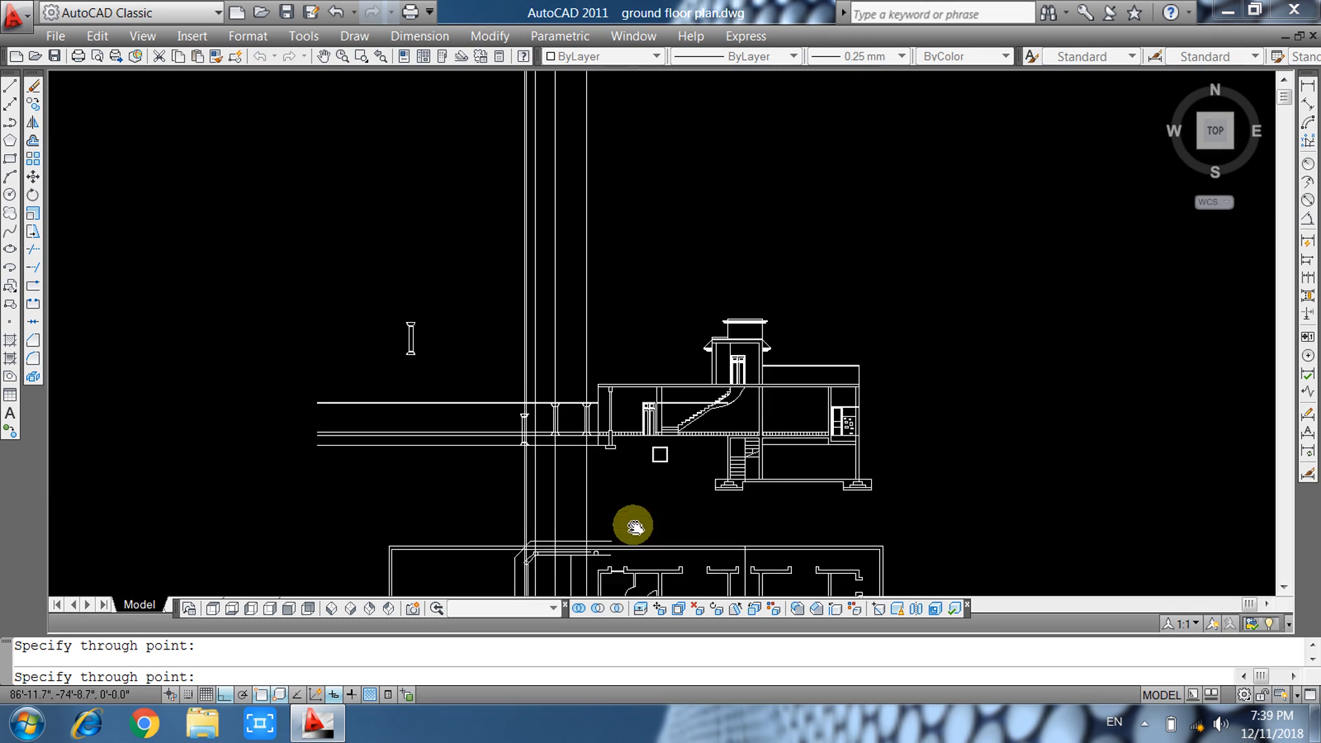
key(Escape)
Try to copy the spare column onto the third and fourth vertical construction lines at the lower ground line.
scroll(408, 296, up, 2)
drag(364, 299, 454, 410)
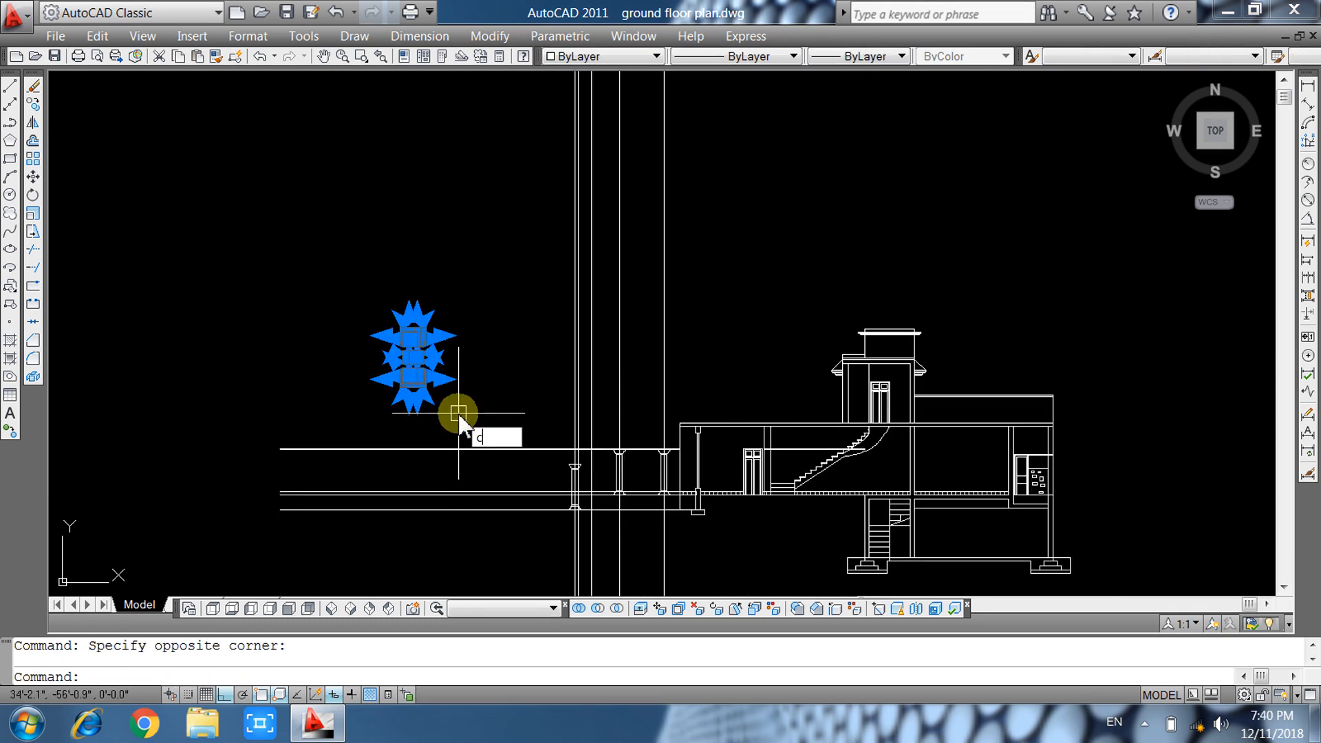
text(co)
key(Return)
scroll(413, 386, up, 5)
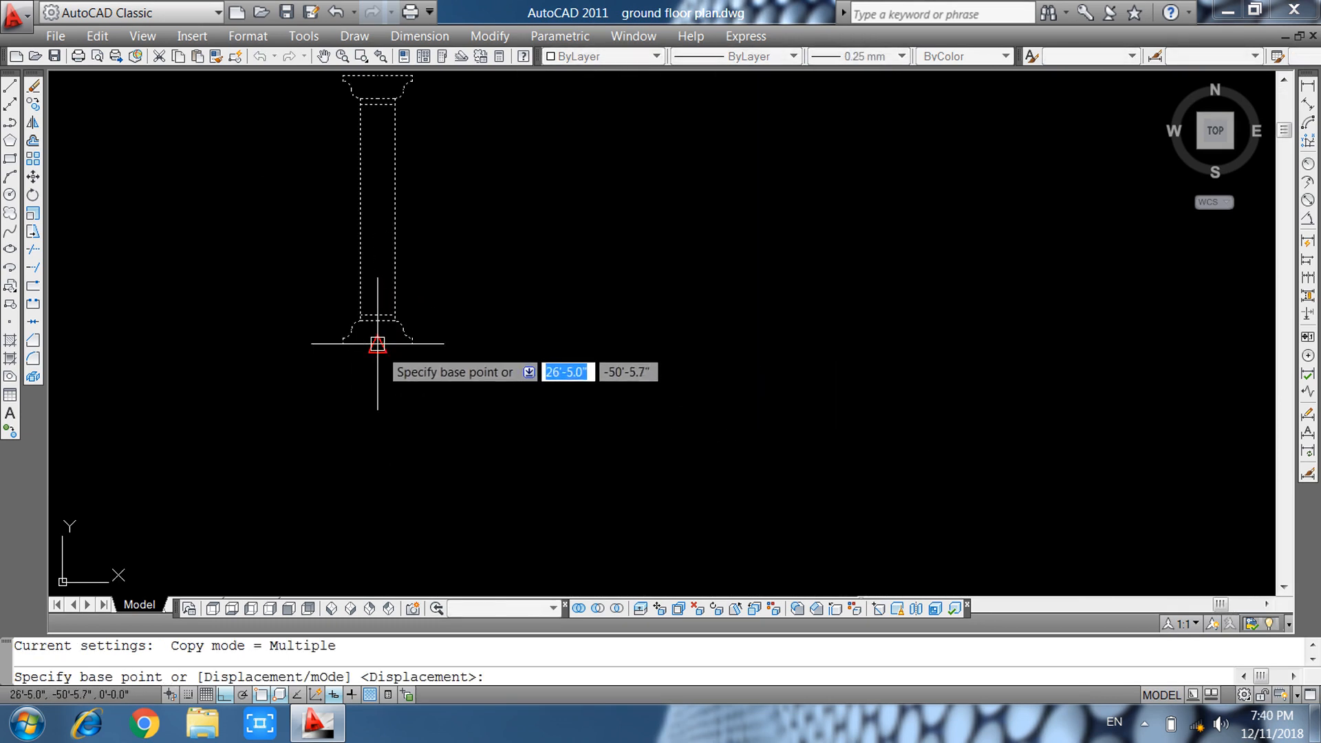
click(378, 351)
scroll(379, 356, down, 4)
middle_drag(605, 504, 492, 400)
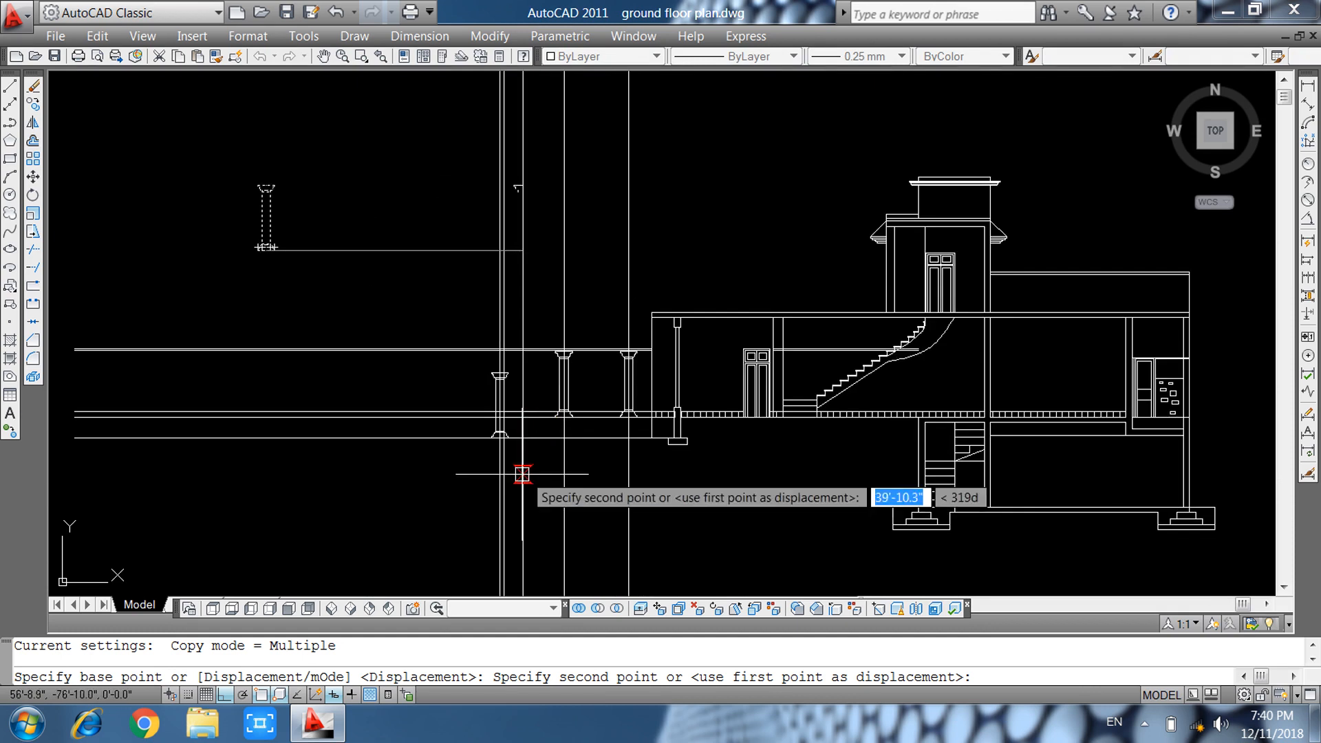
scroll(522, 472, up, 5)
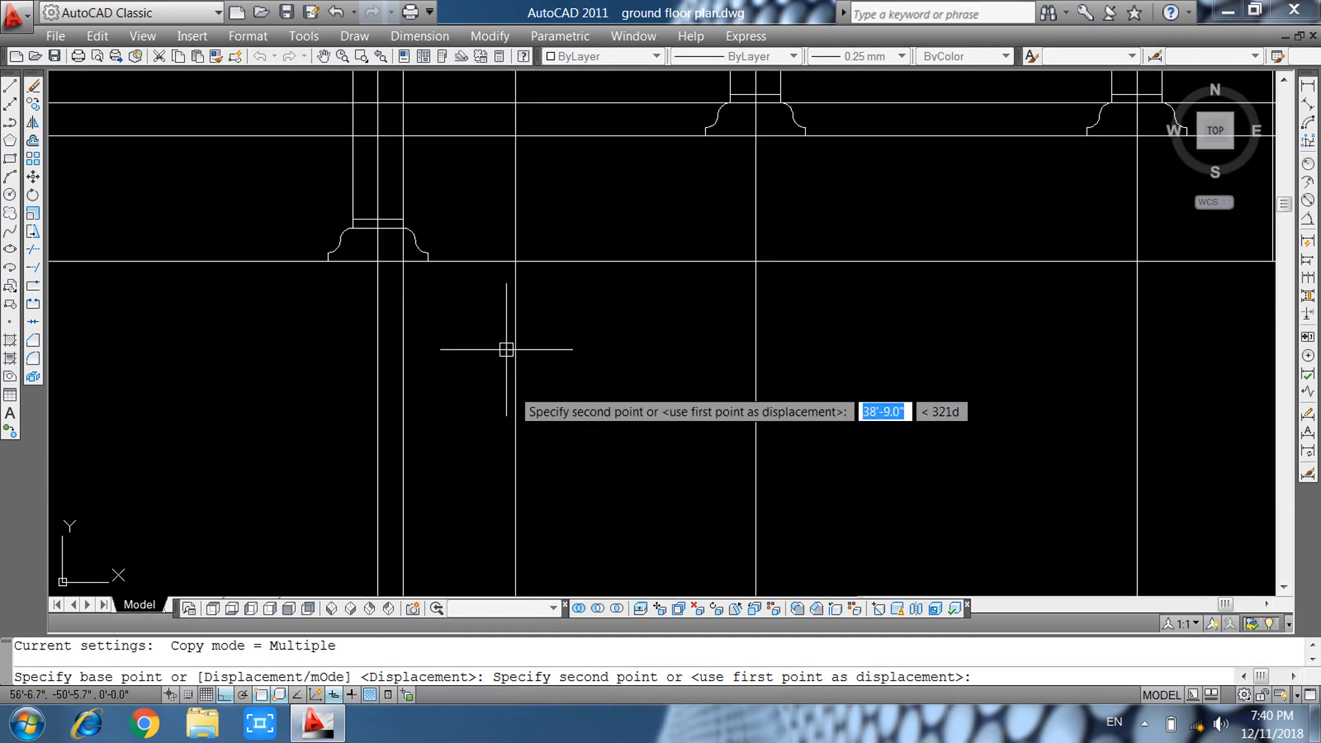
click(508, 261)
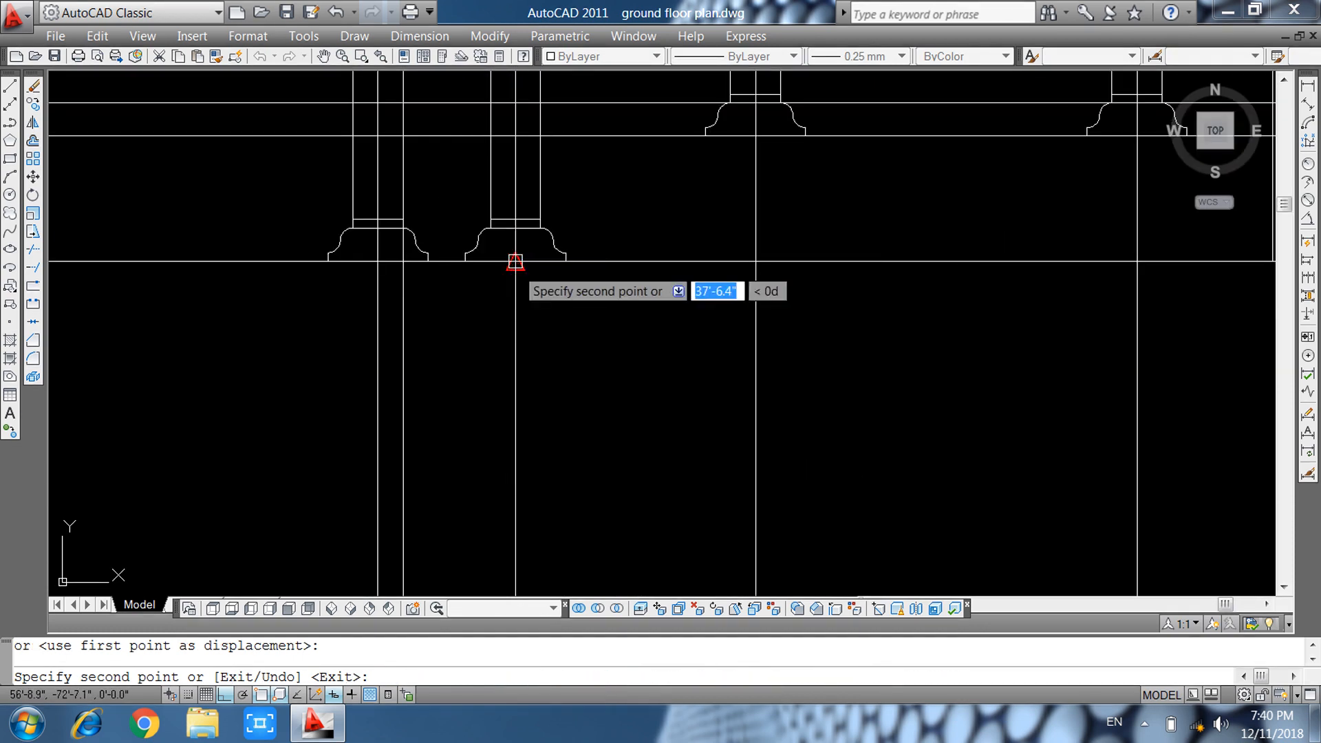
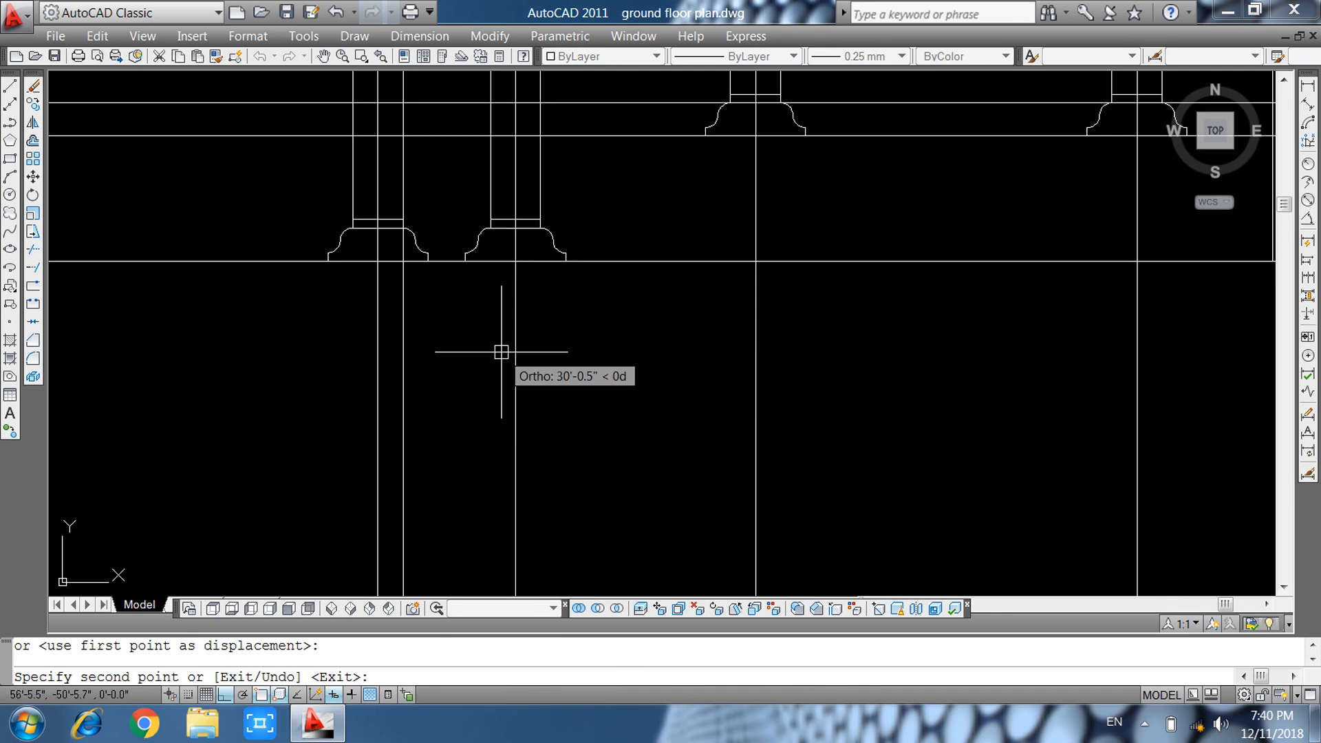
click(755, 261)
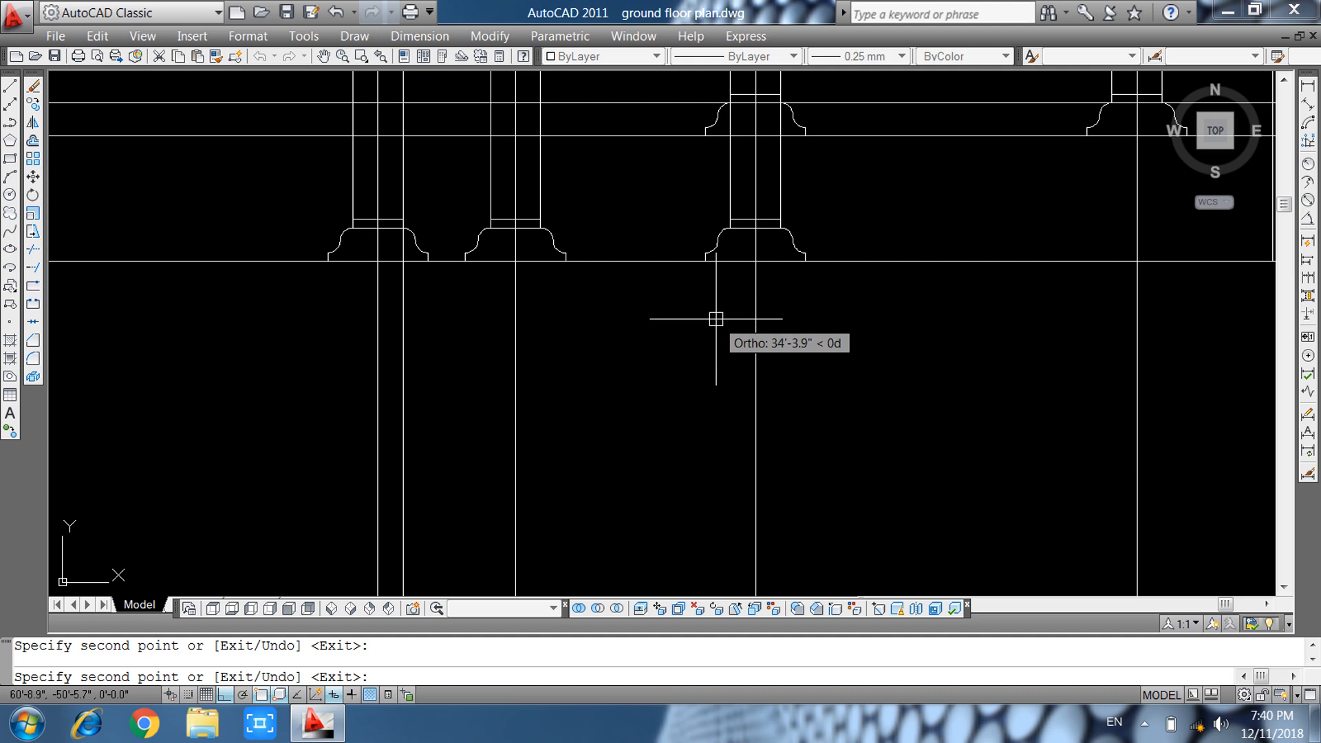
Undo the spare column copies just placed on the lower ground line.
scroll(761, 416, down, 2)
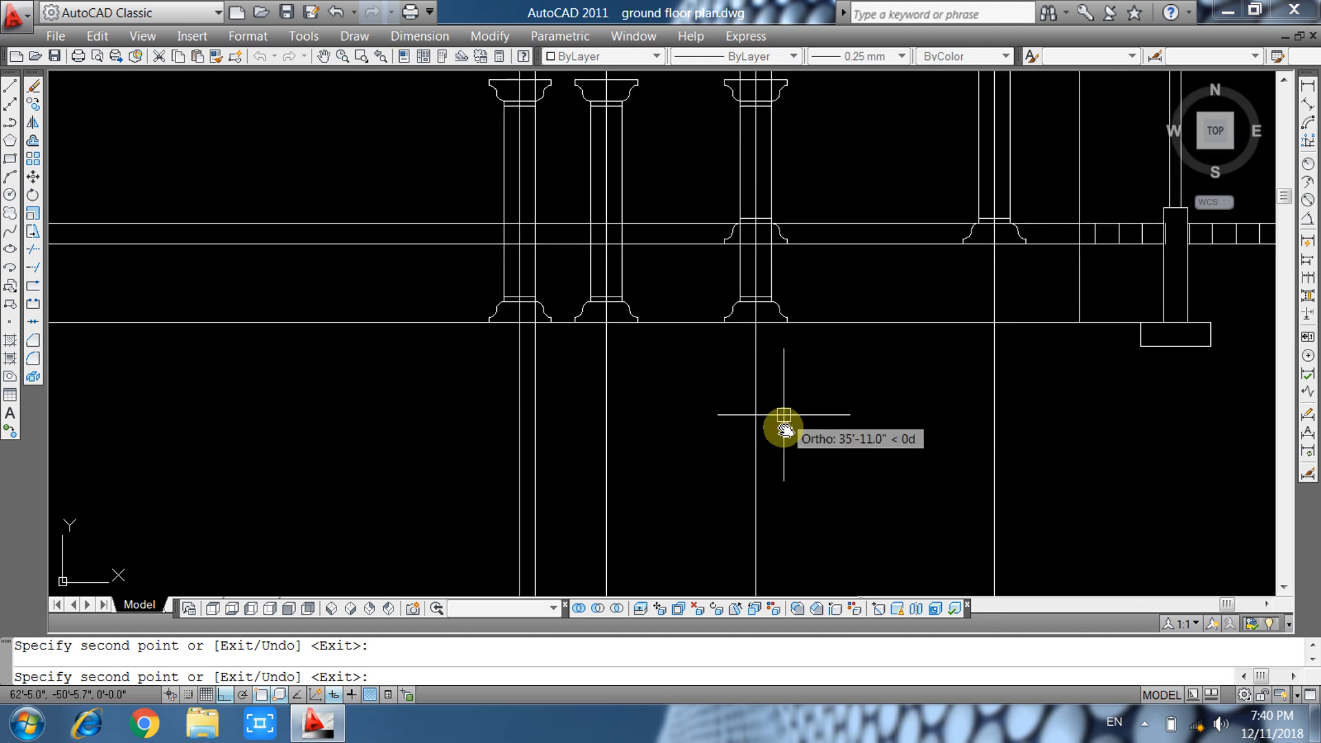
middle_drag(781, 427, 669, 550)
key(Escape)
key(ctrl+z)
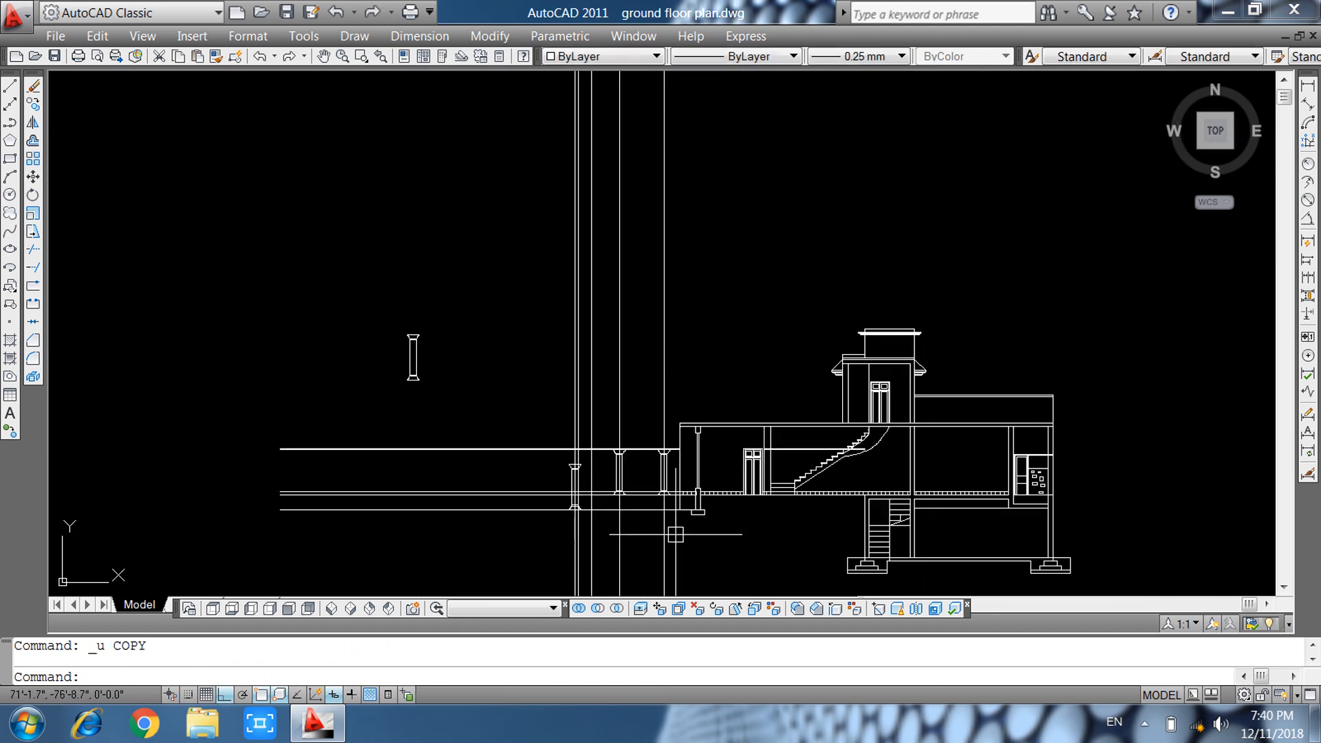
Copy the leftmost porch column along the lower ground line to the third vertical construction line.
middle_drag(671, 495, 653, 423)
scroll(544, 404, up, 6)
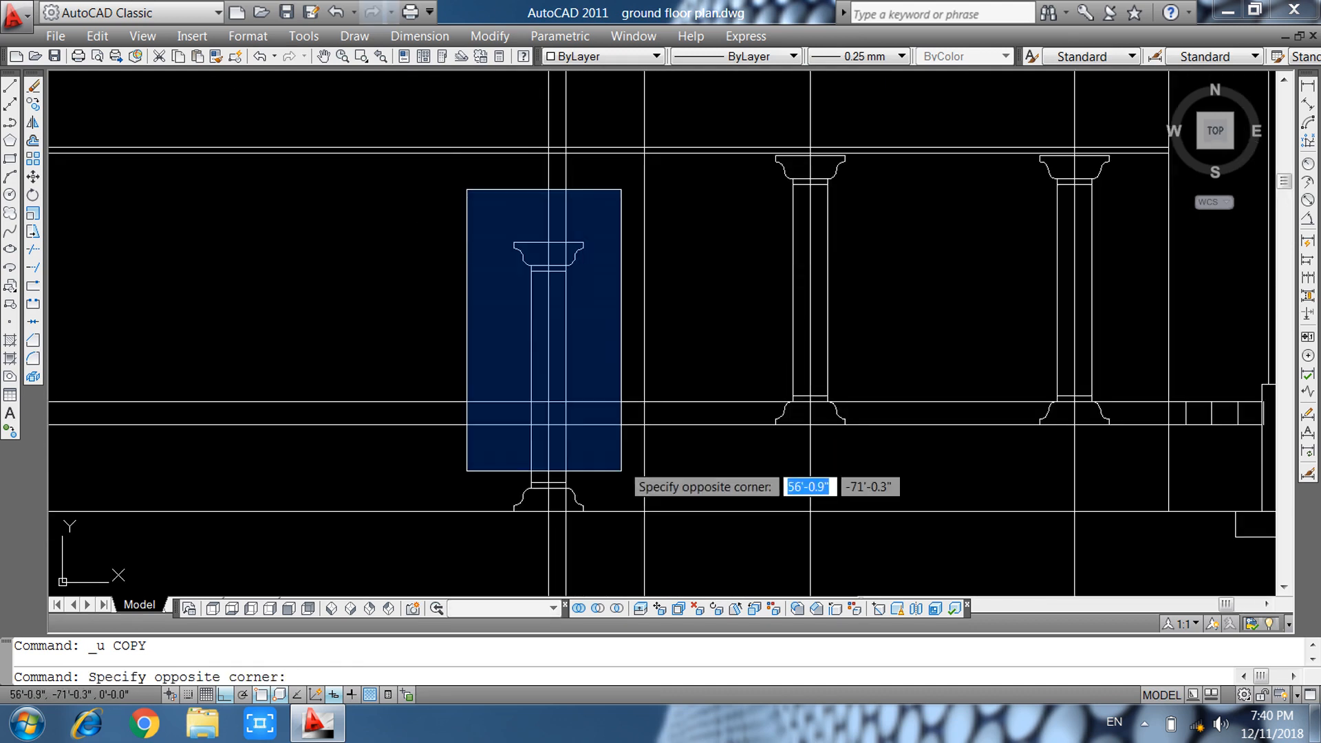
click(614, 539)
text(co)
key(Return)
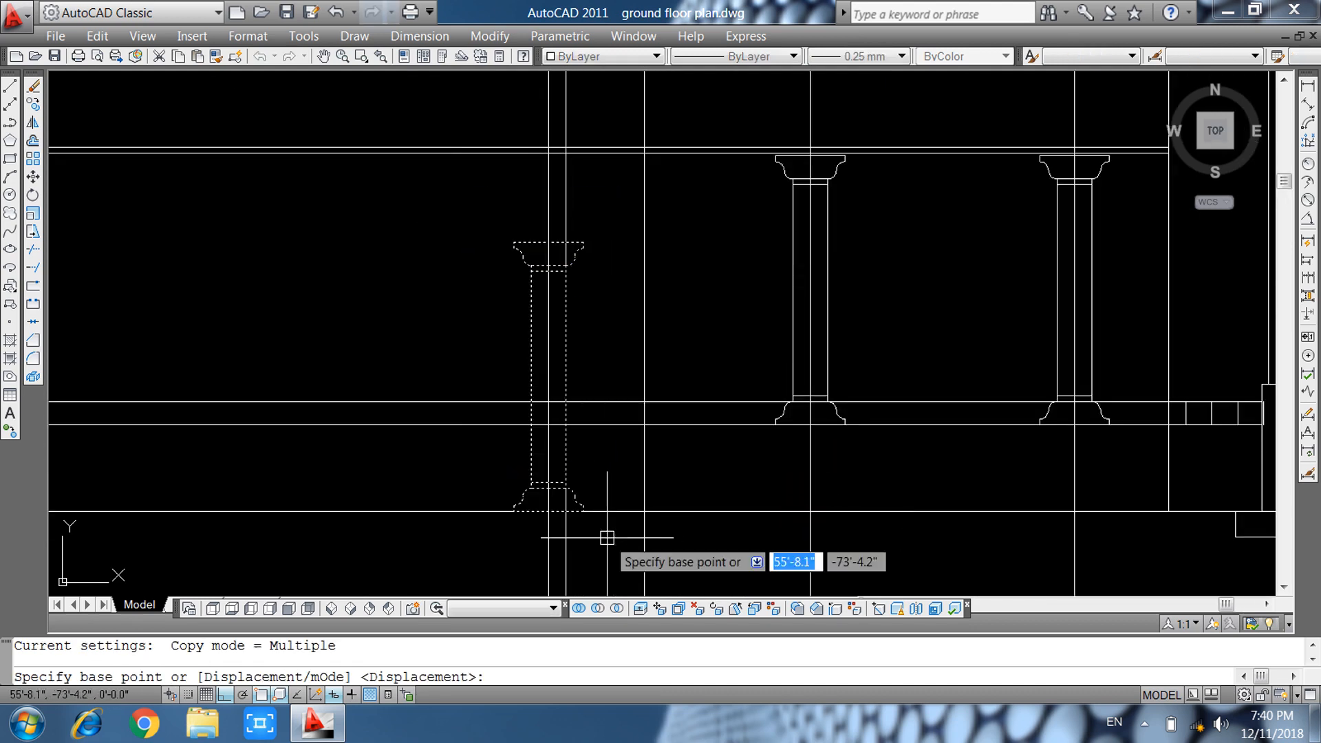
click(549, 512)
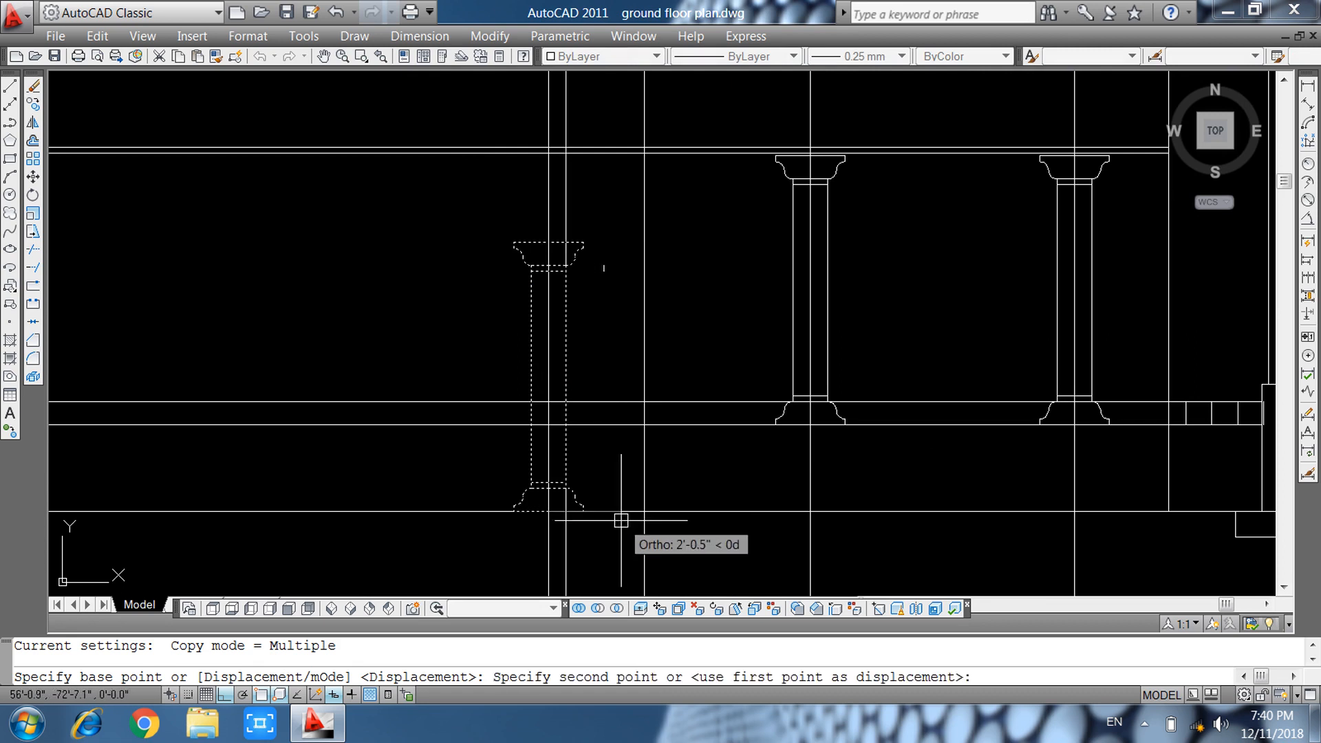
click(644, 512)
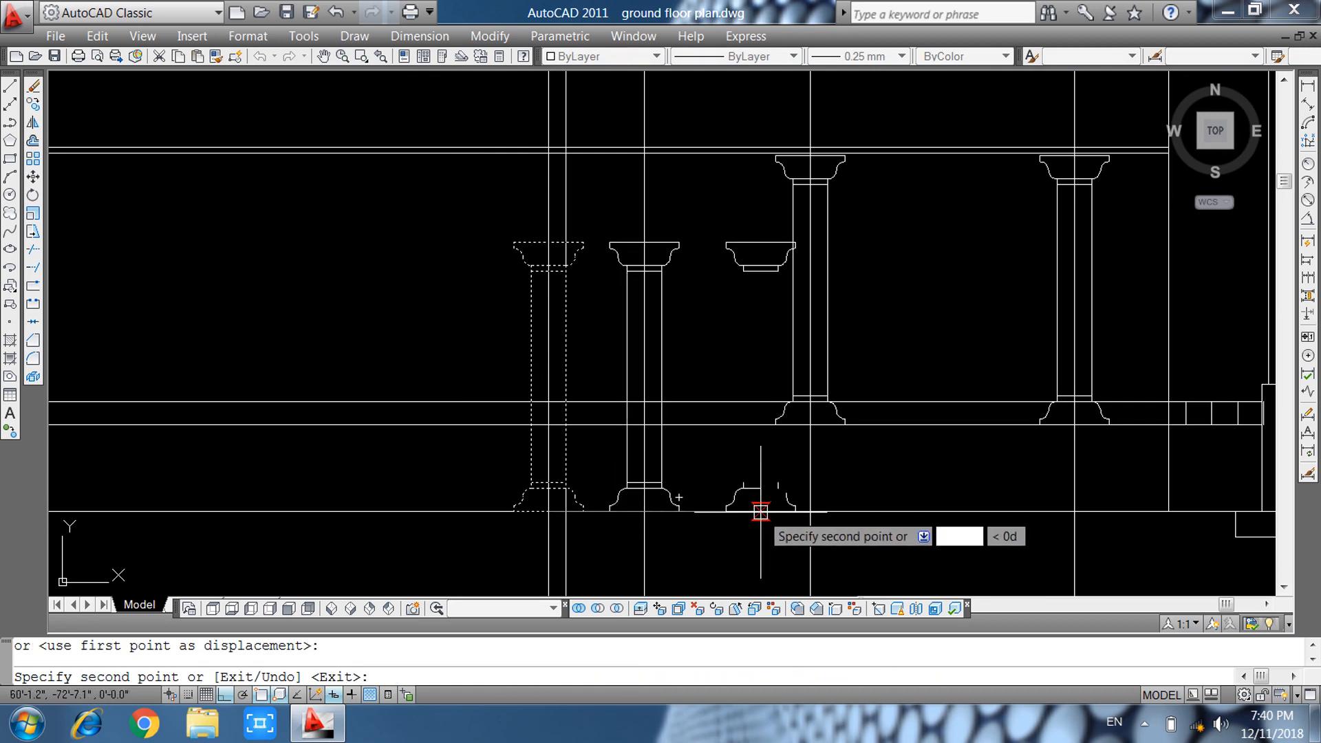
key(Escape)
middle_drag(602, 545, 581, 516)
Copy the leftmost porch column 6" horizontally toward the building, overlapping the original on the lower ground line.
click(384, 157)
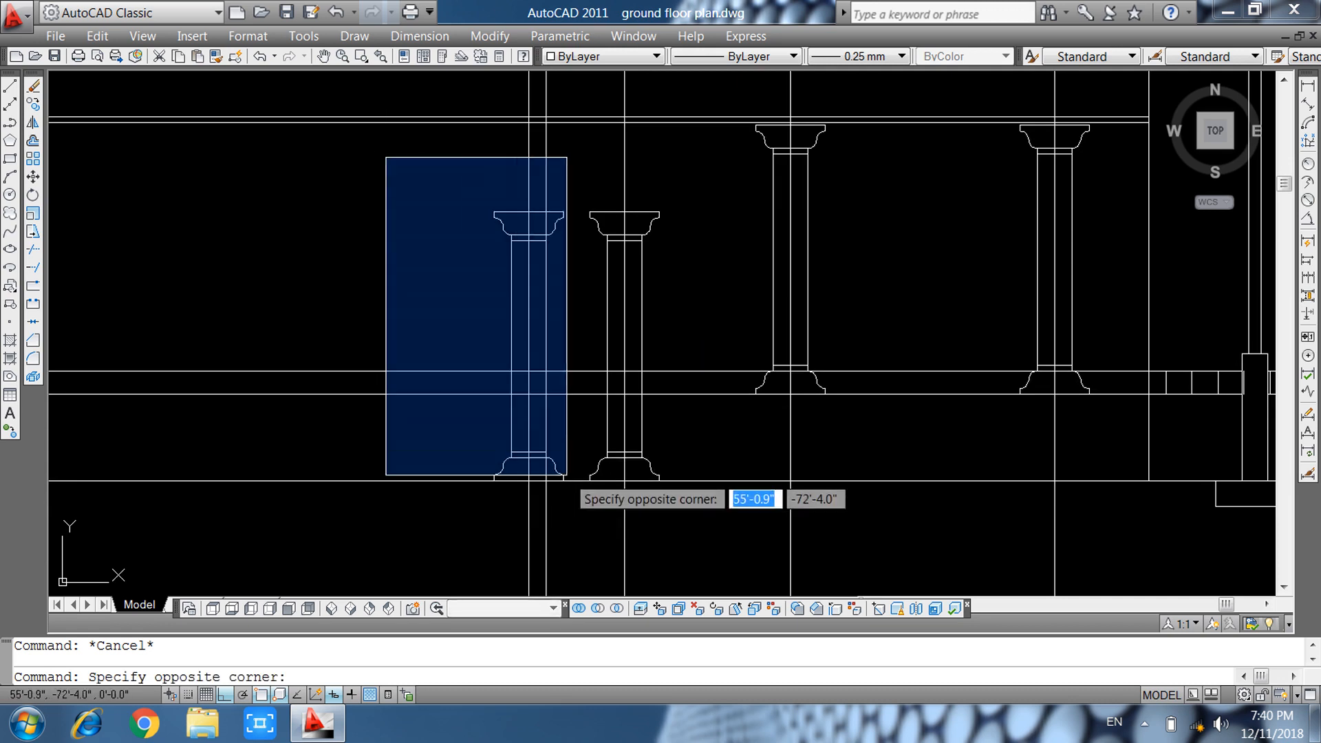
click(571, 515)
text(co)
key(Return)
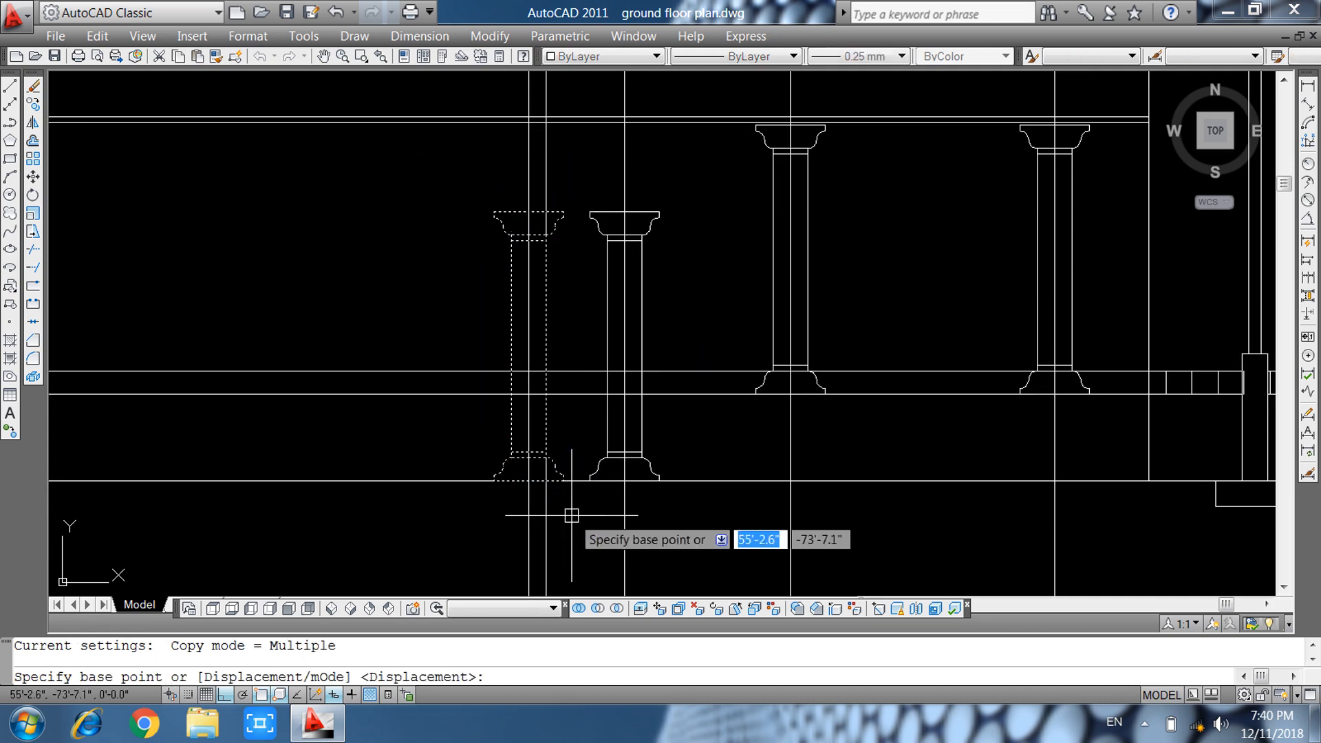
click(544, 479)
click(561, 480)
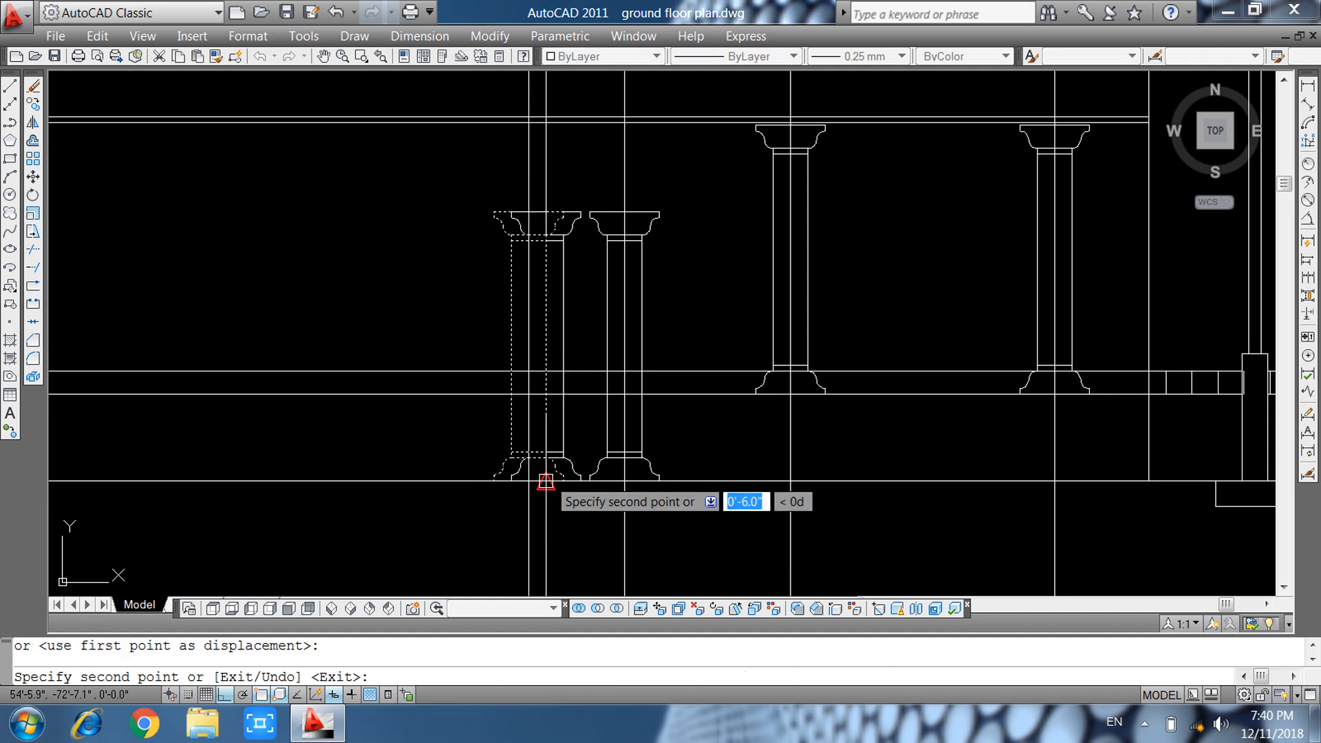
key(Escape)
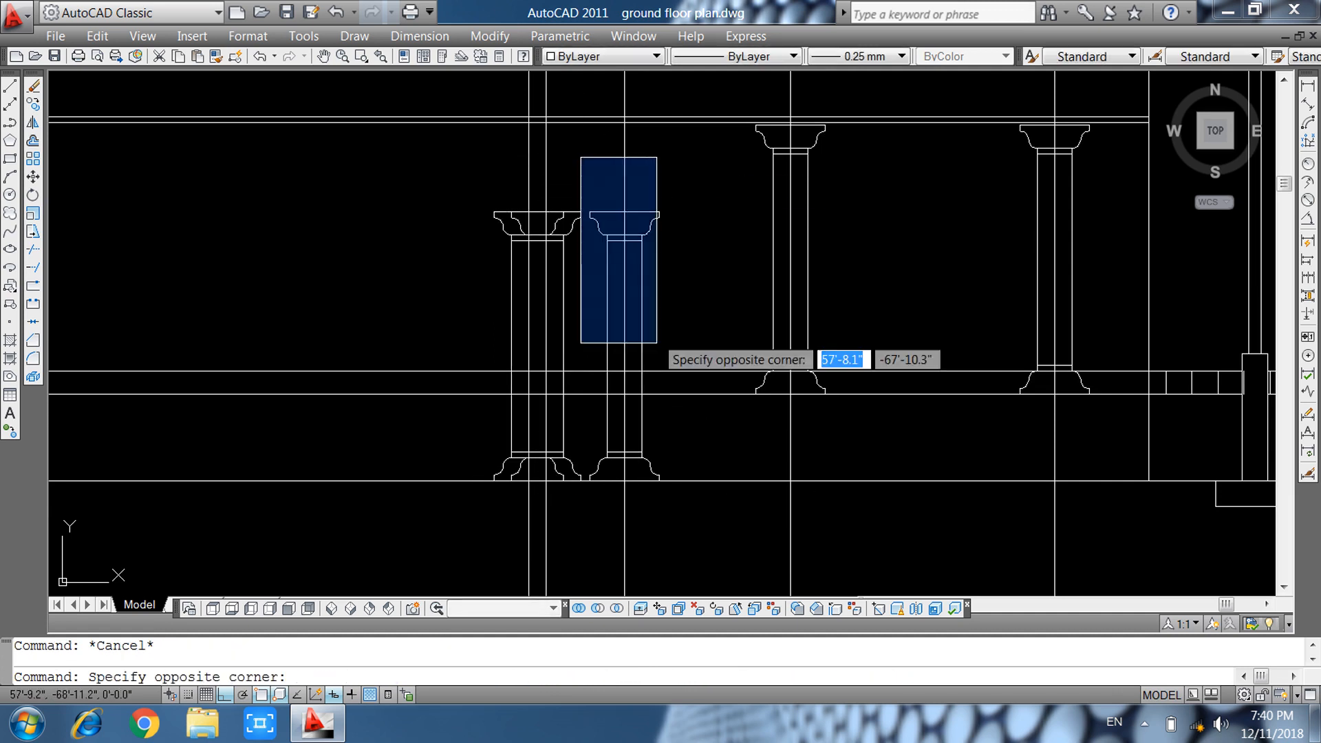
click(697, 522)
key(Escape)
Erase the five vertical construction lines running through the porch columns.
scroll(703, 525, down, 3)
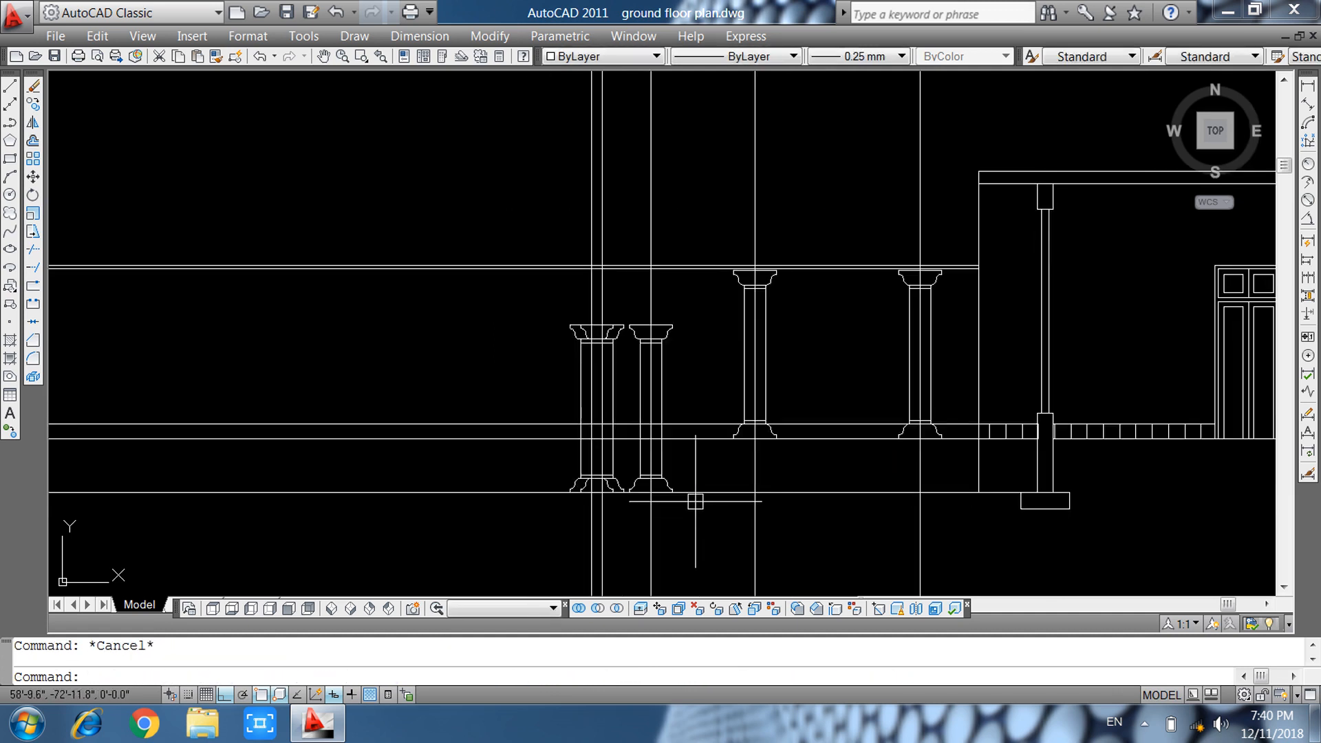
click(790, 372)
click(433, 454)
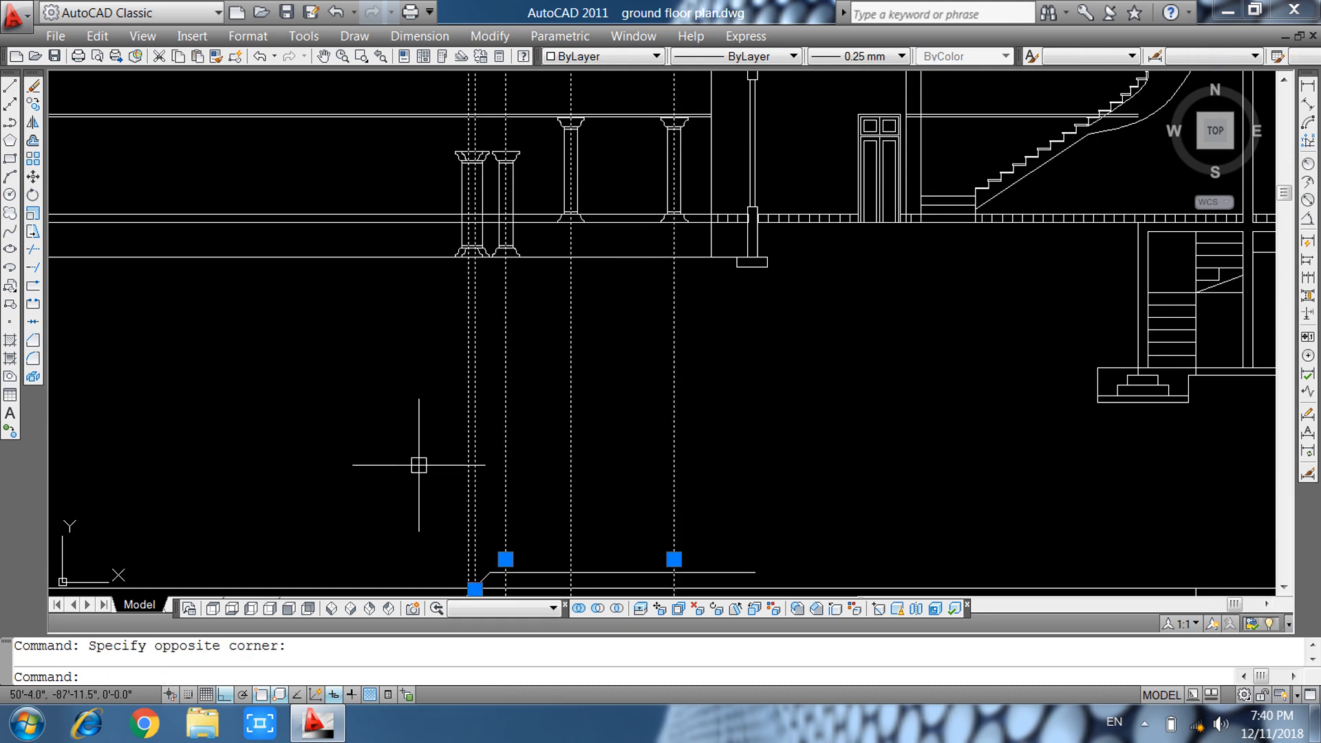
key(Delete)
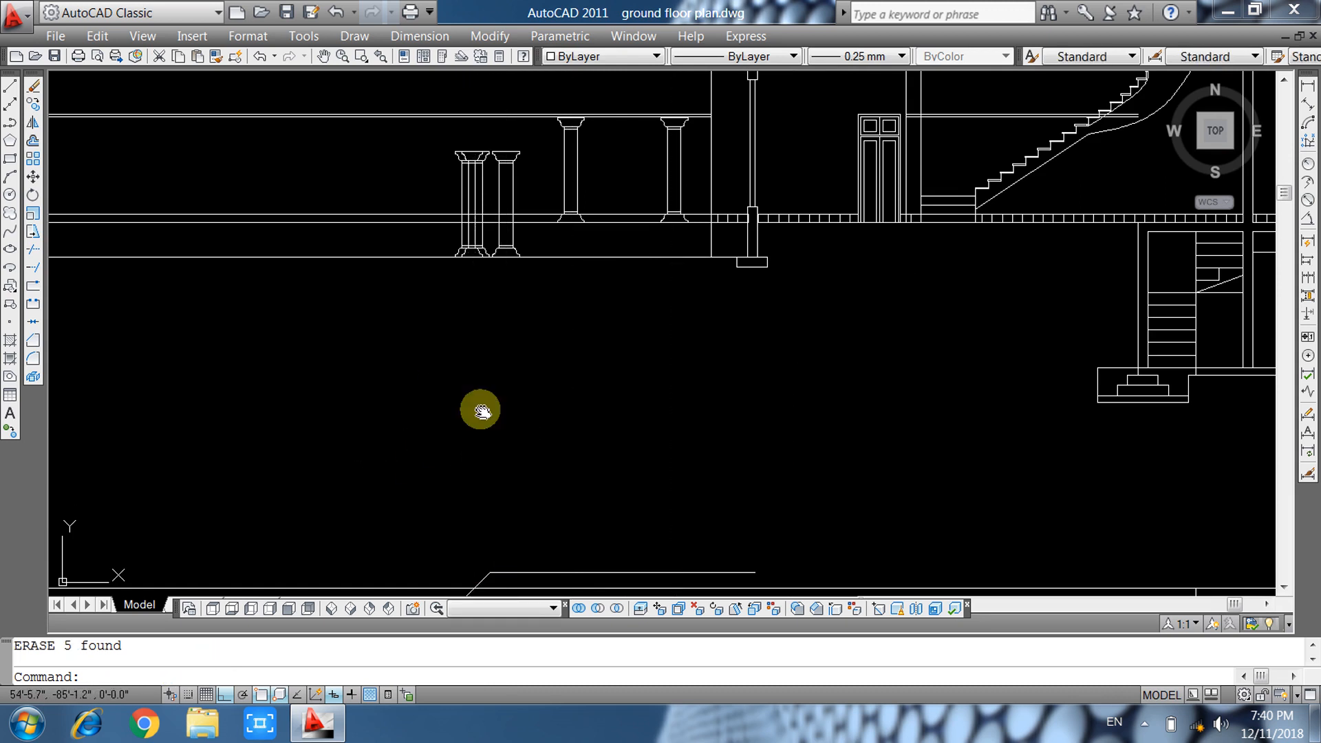
Draw vertical construction lines through the four upper bend corners of the entrance step lines in the plan.
middle_drag(482, 411, 515, 350)
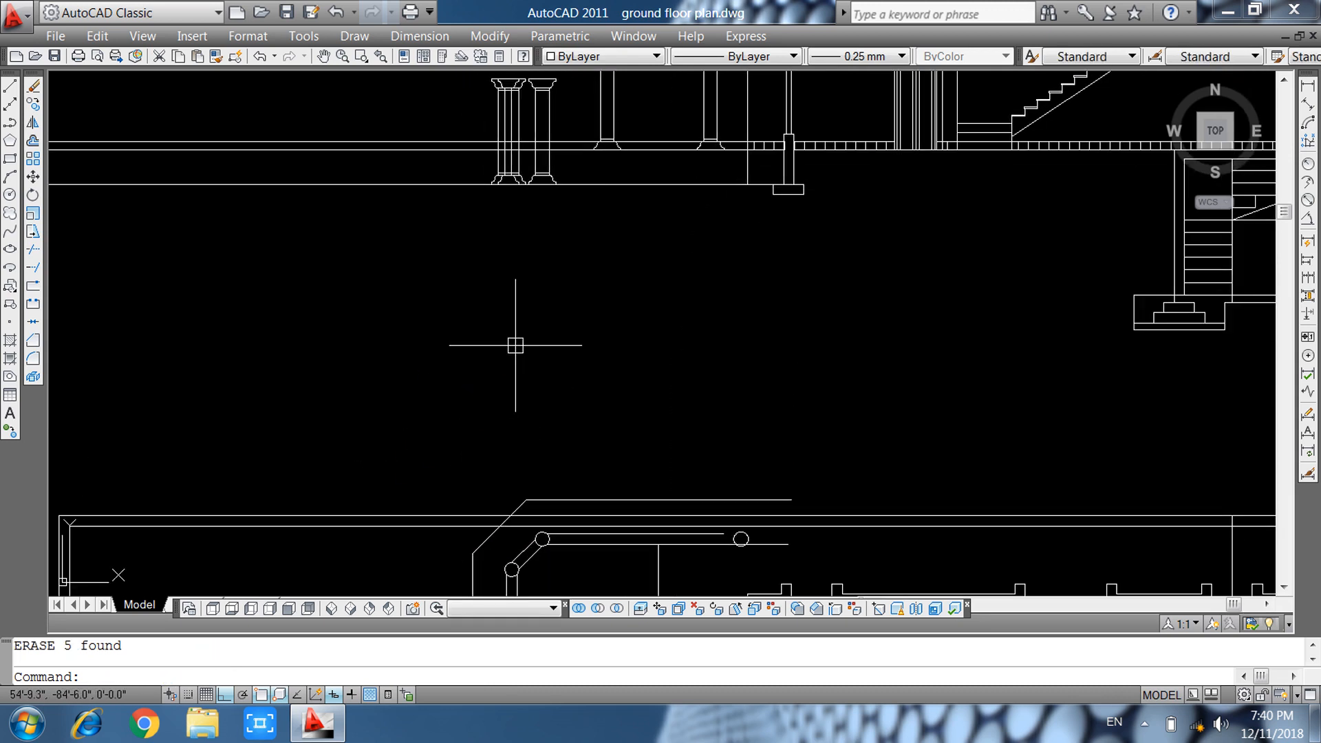
text(x)
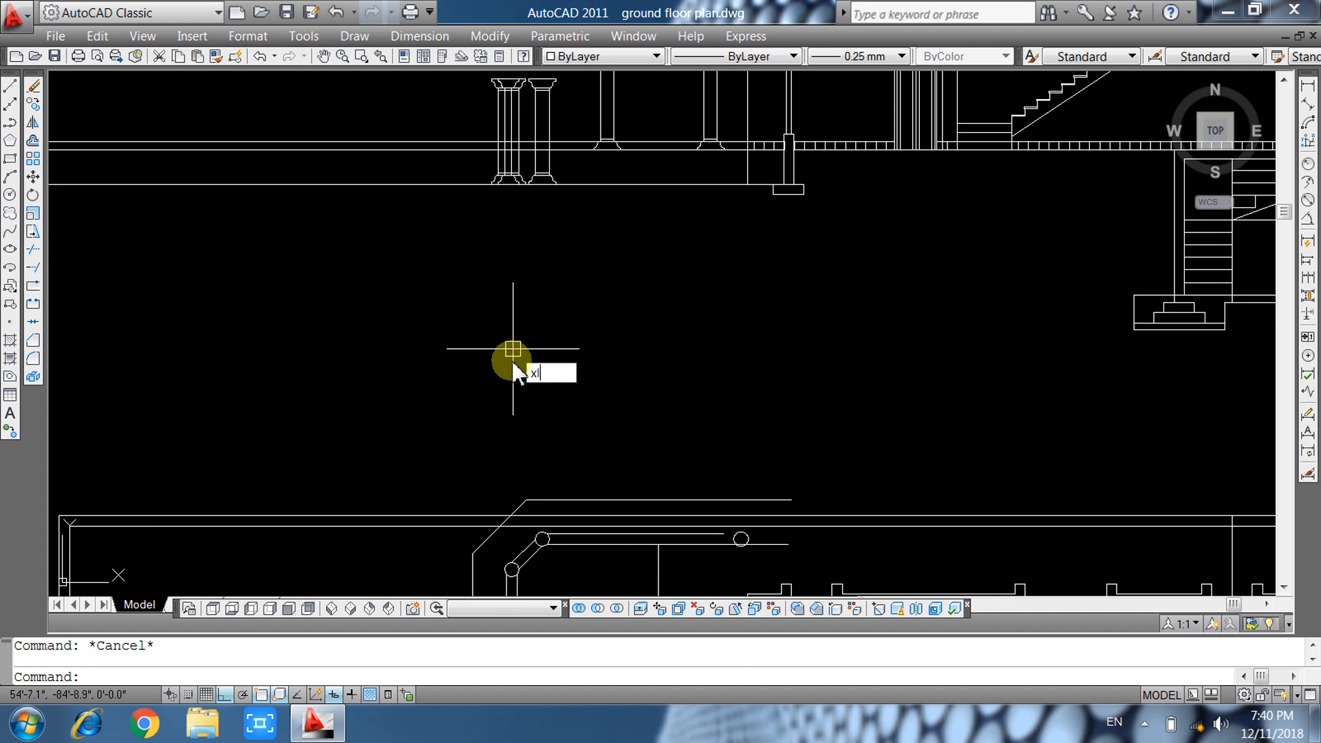
text(l)
key(Return)
text(v)
key(Return)
scroll(619, 420, down, 2)
middle_drag(657, 427, 606, 196)
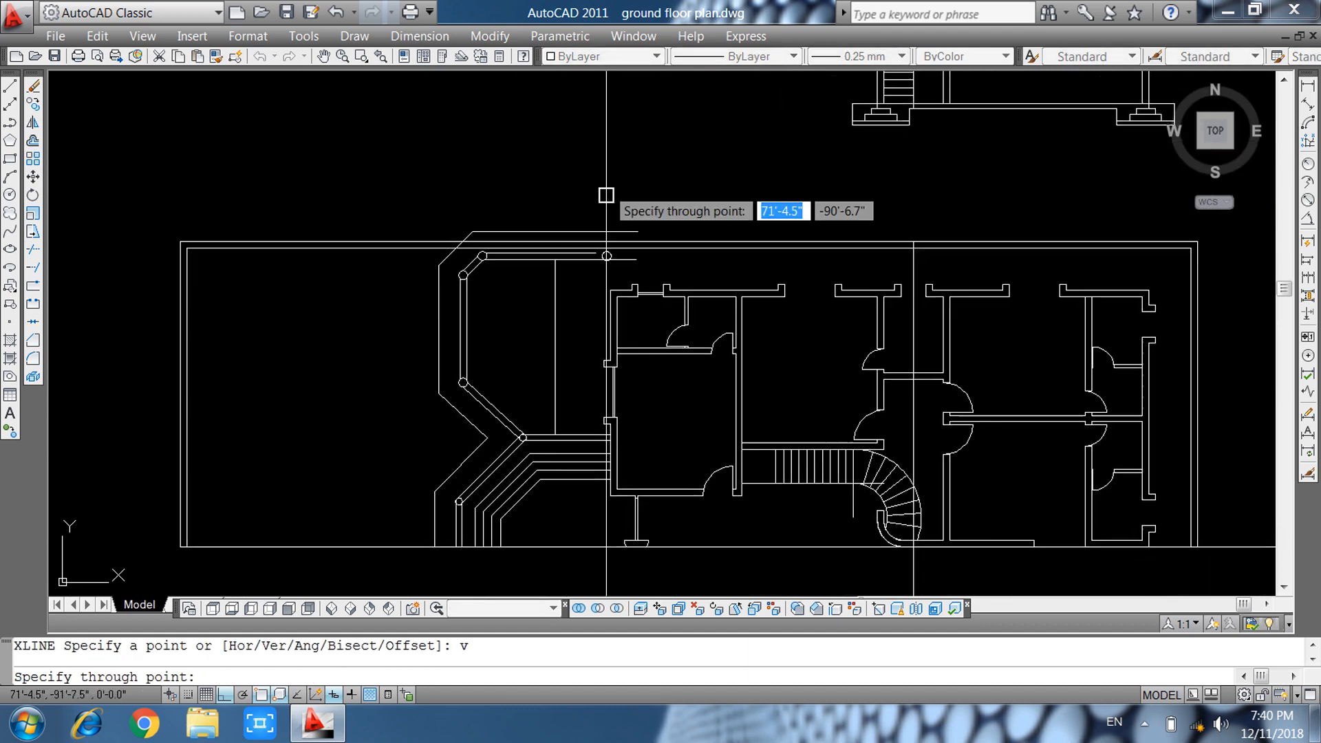
middle_drag(531, 496, 560, 185)
scroll(581, 196, up, 6)
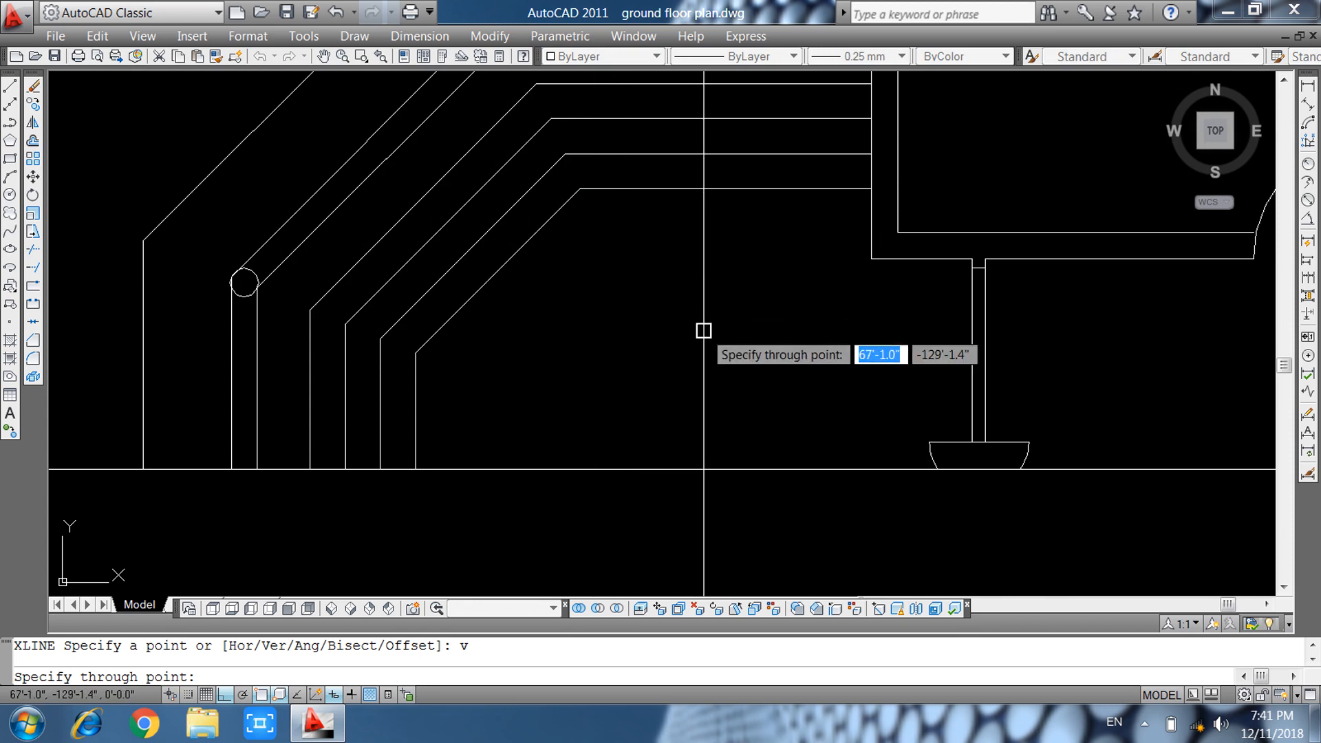
click(580, 188)
click(565, 153)
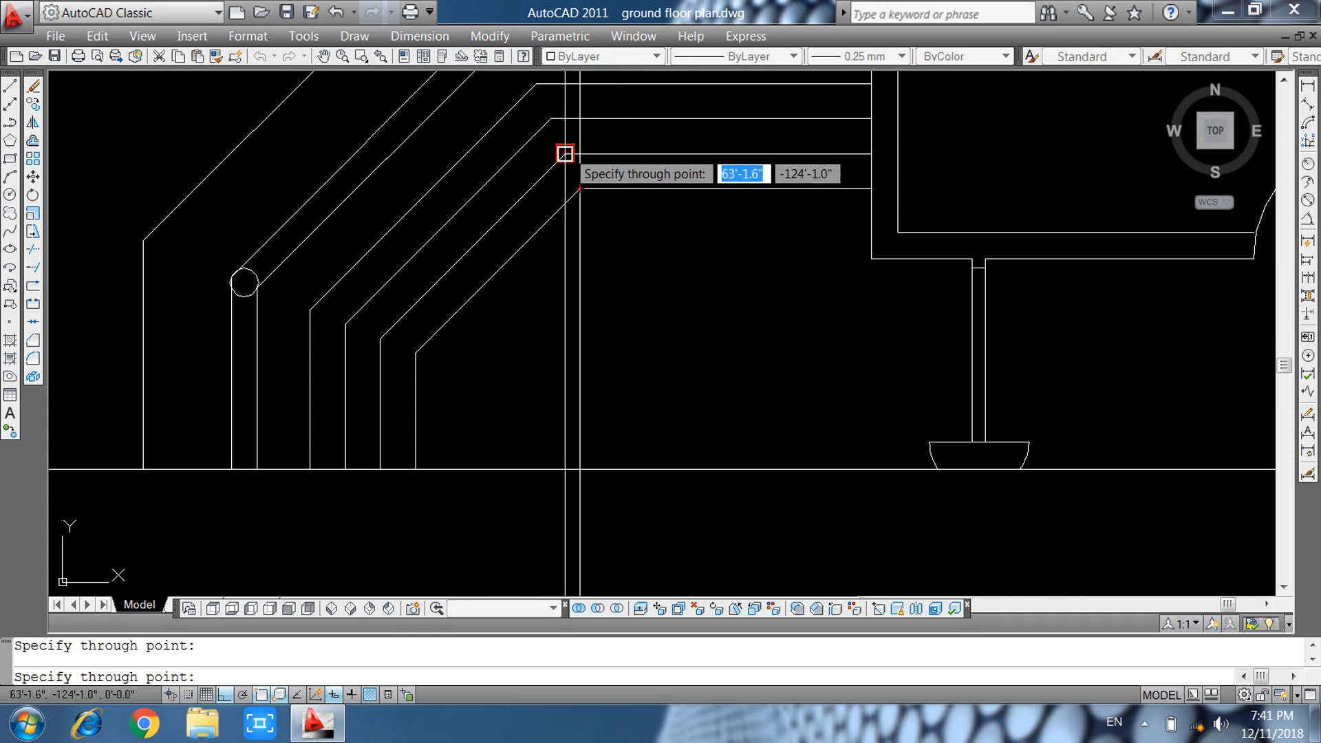
click(552, 118)
middle_drag(563, 165, 660, 463)
click(602, 338)
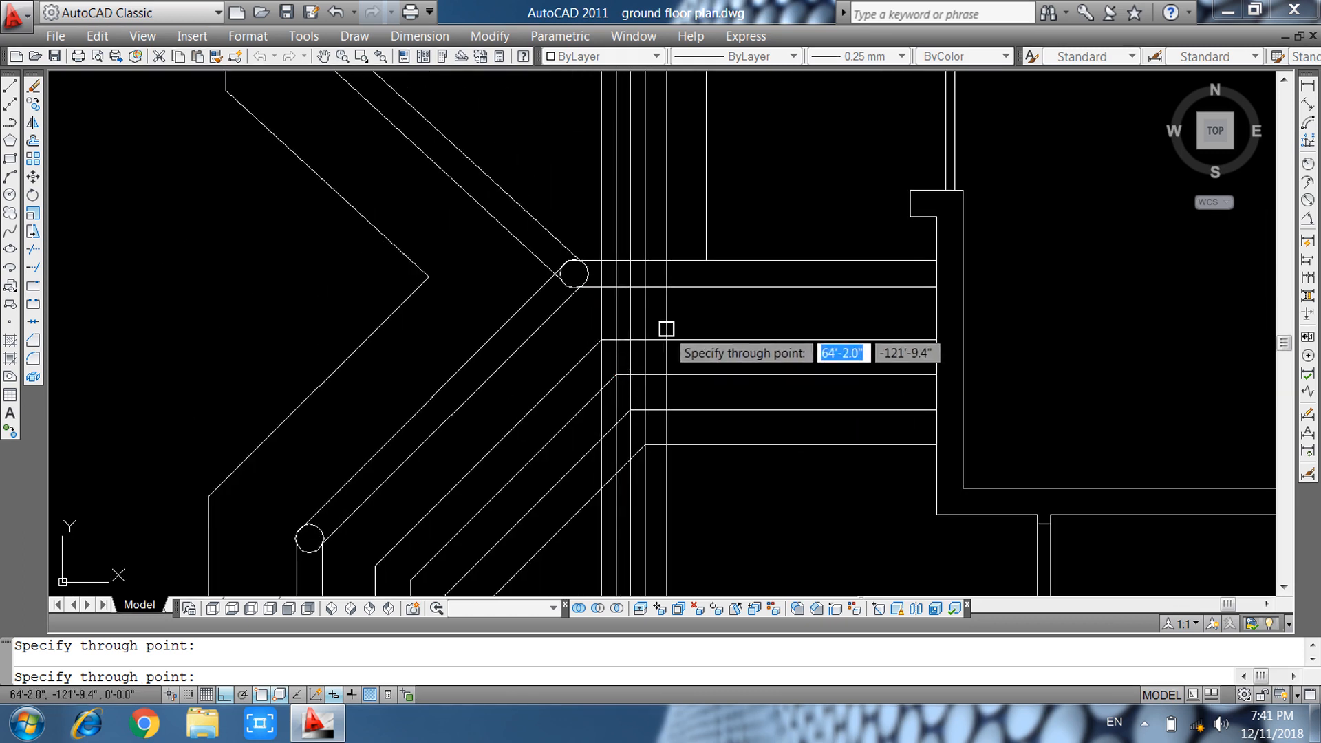
Draw vertical construction lines through the four lower bend corners of the entrance step lines in the plan.
scroll(666, 330, down, 2)
middle_drag(708, 470, 698, 303)
scroll(543, 286, up, 4)
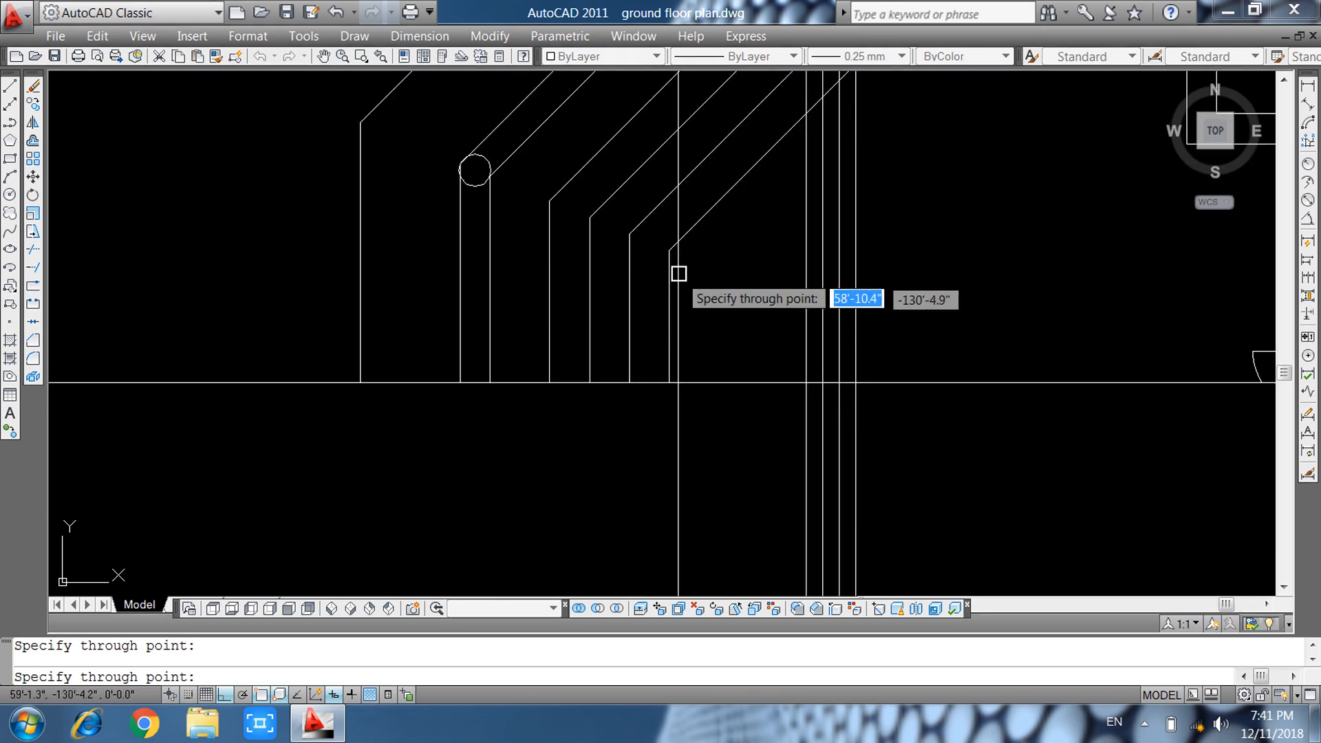
click(670, 250)
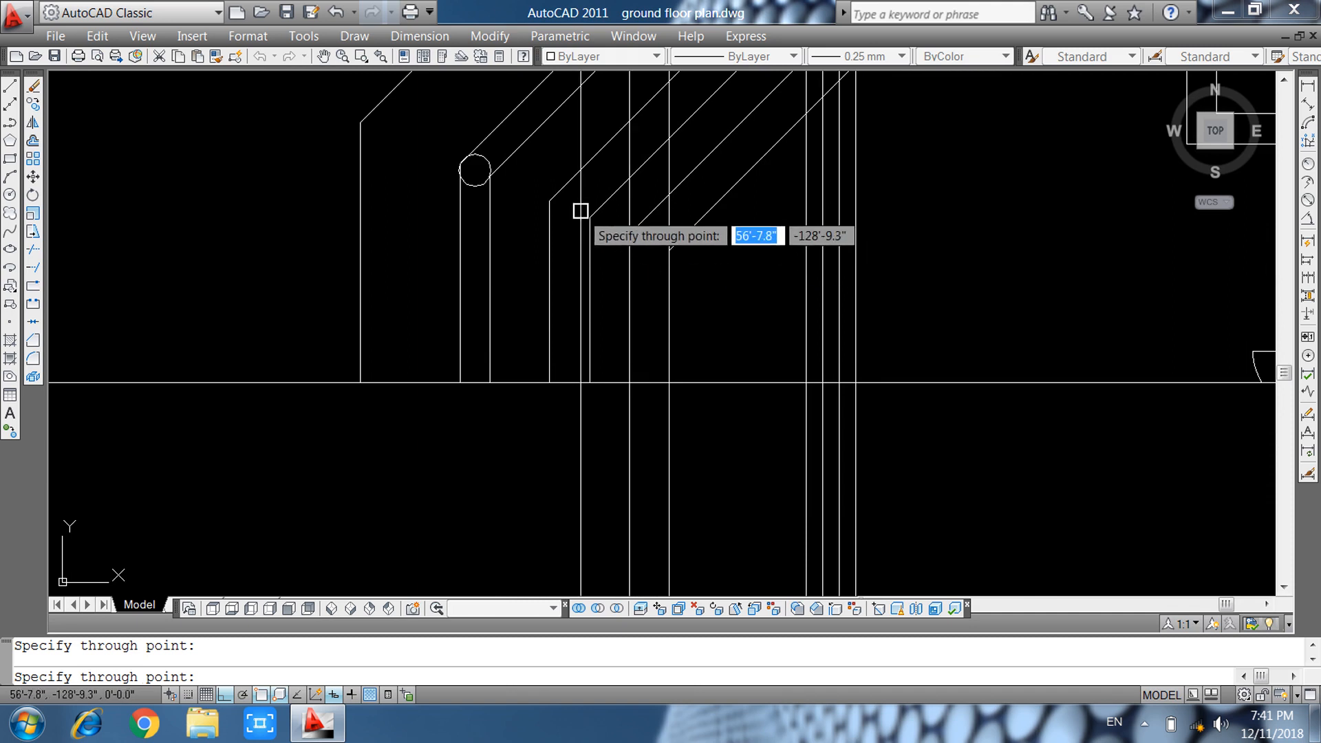
scroll(523, 289, down, 6)
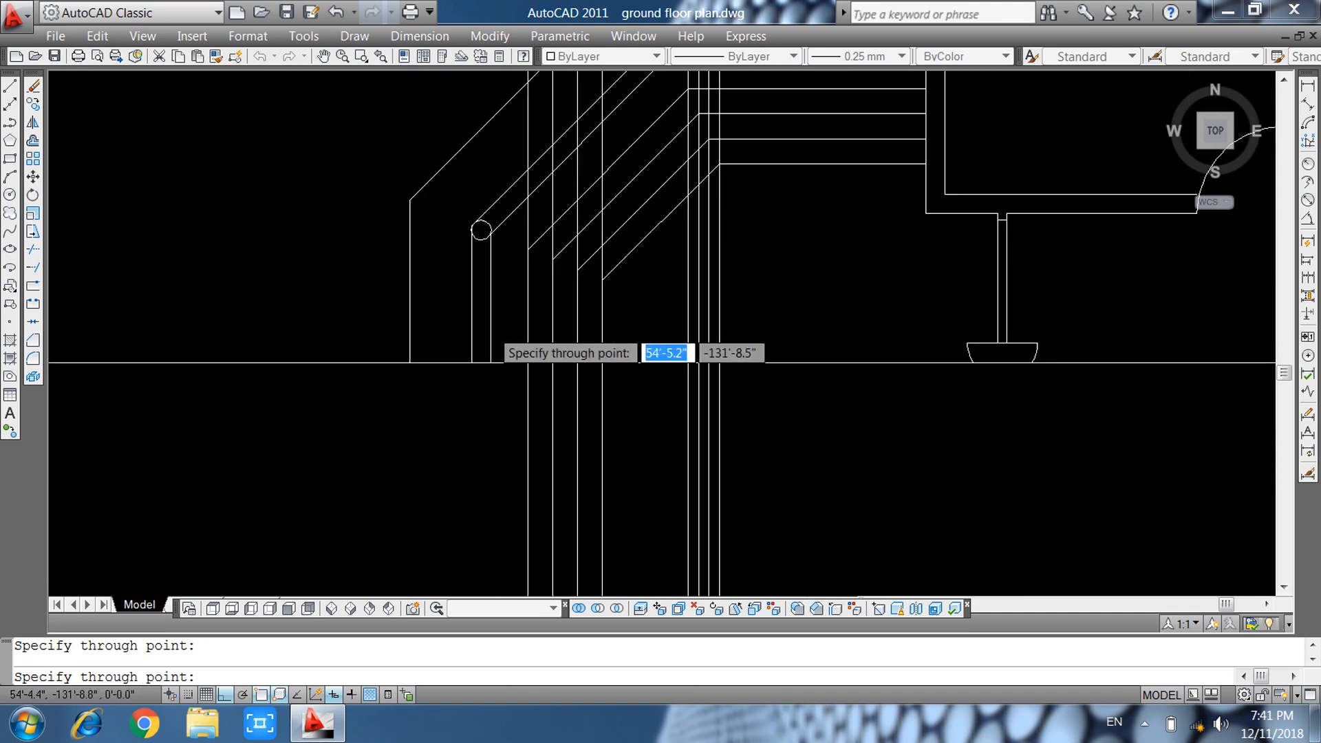
key(Escape)
Offset the section's lower ground line upward by 8" three times in succession to form the step risers' levels.
middle_drag(690, 310, 586, 530)
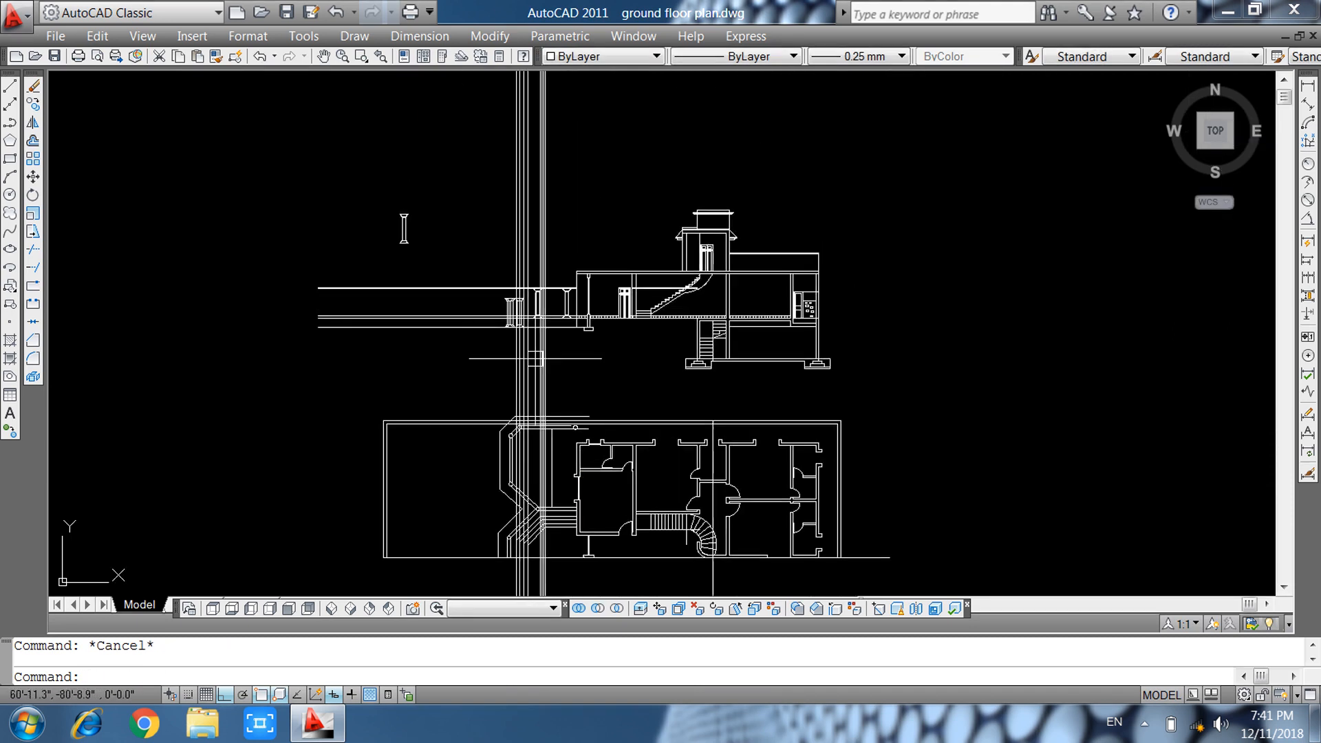
scroll(541, 344, up, 4)
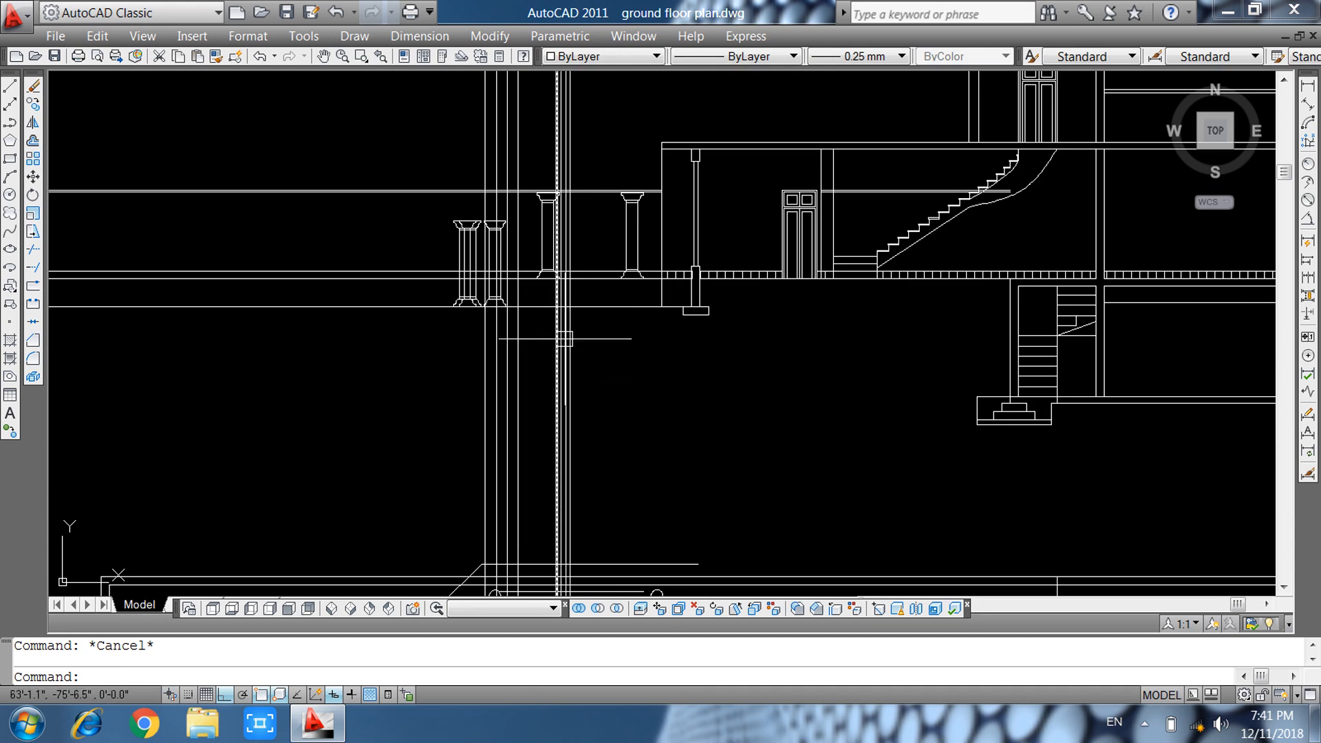
scroll(602, 289, up, 5)
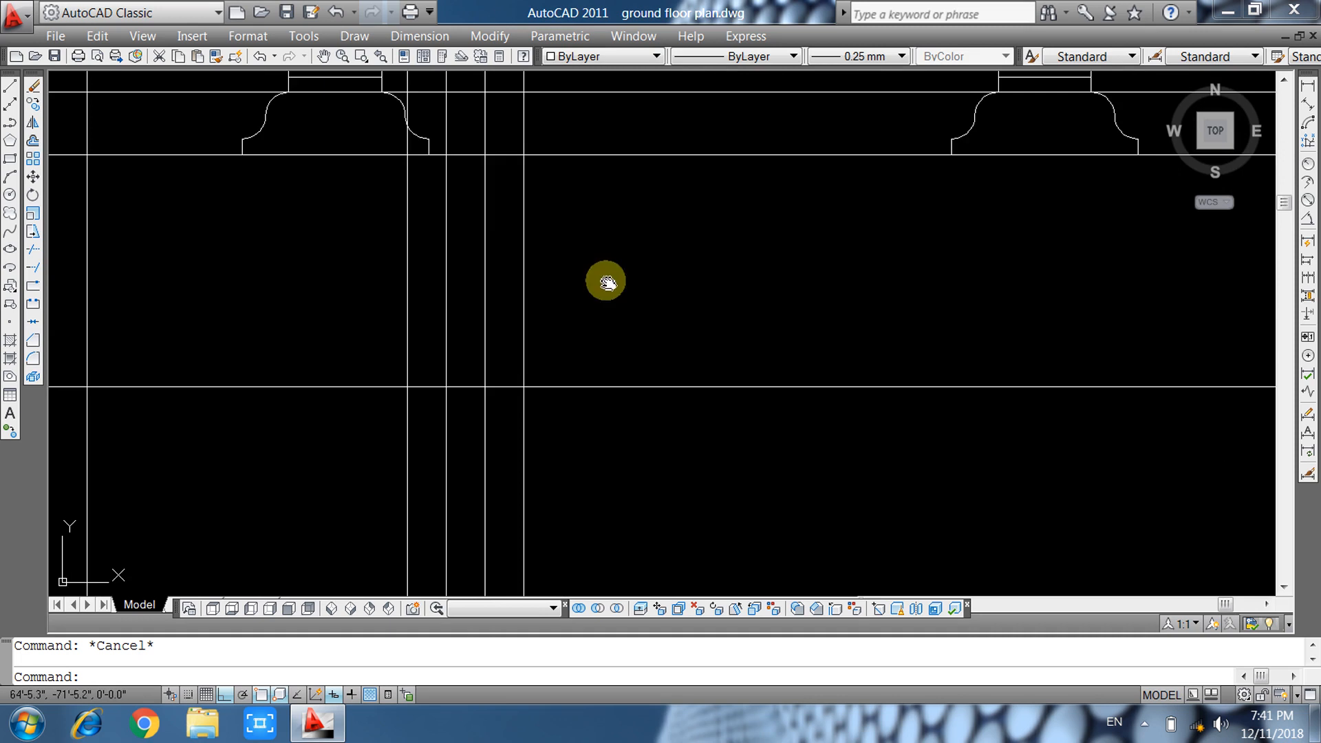
text(o)
key(Return)
text(9)
key(Return)
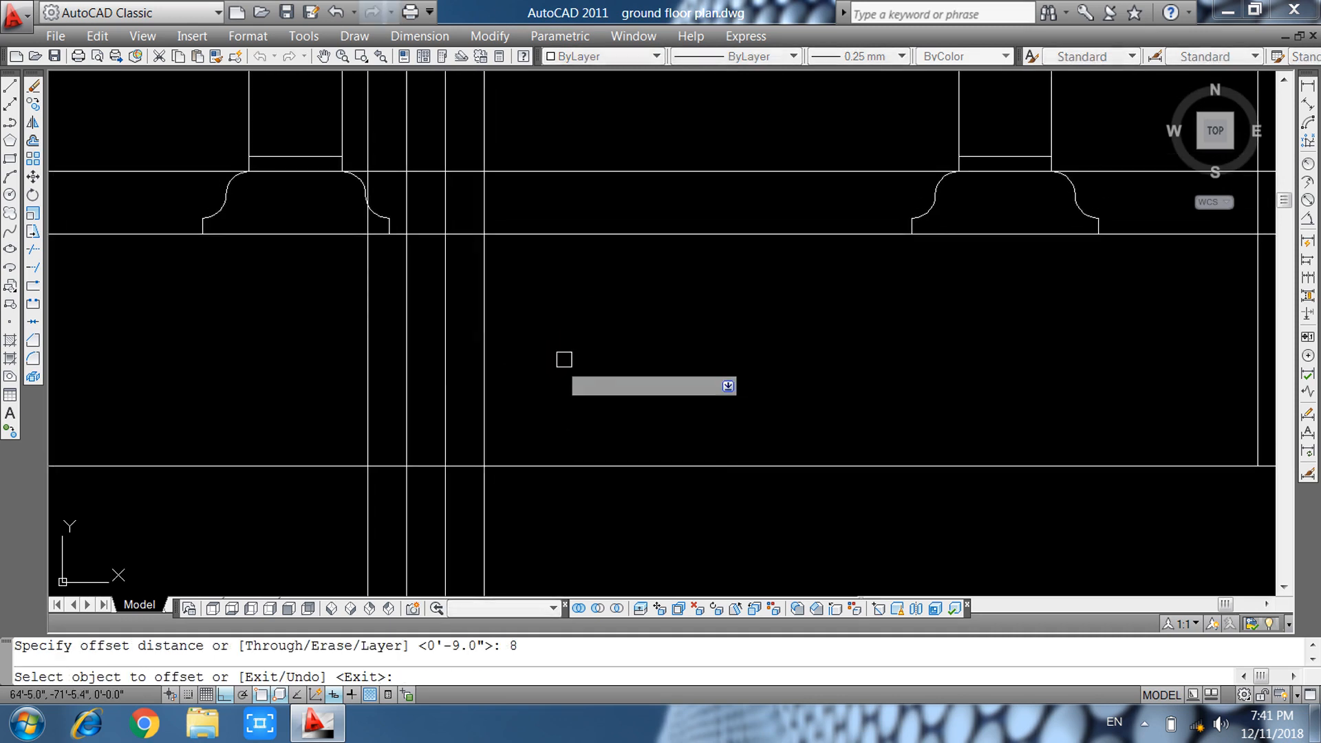
click(540, 465)
click(561, 385)
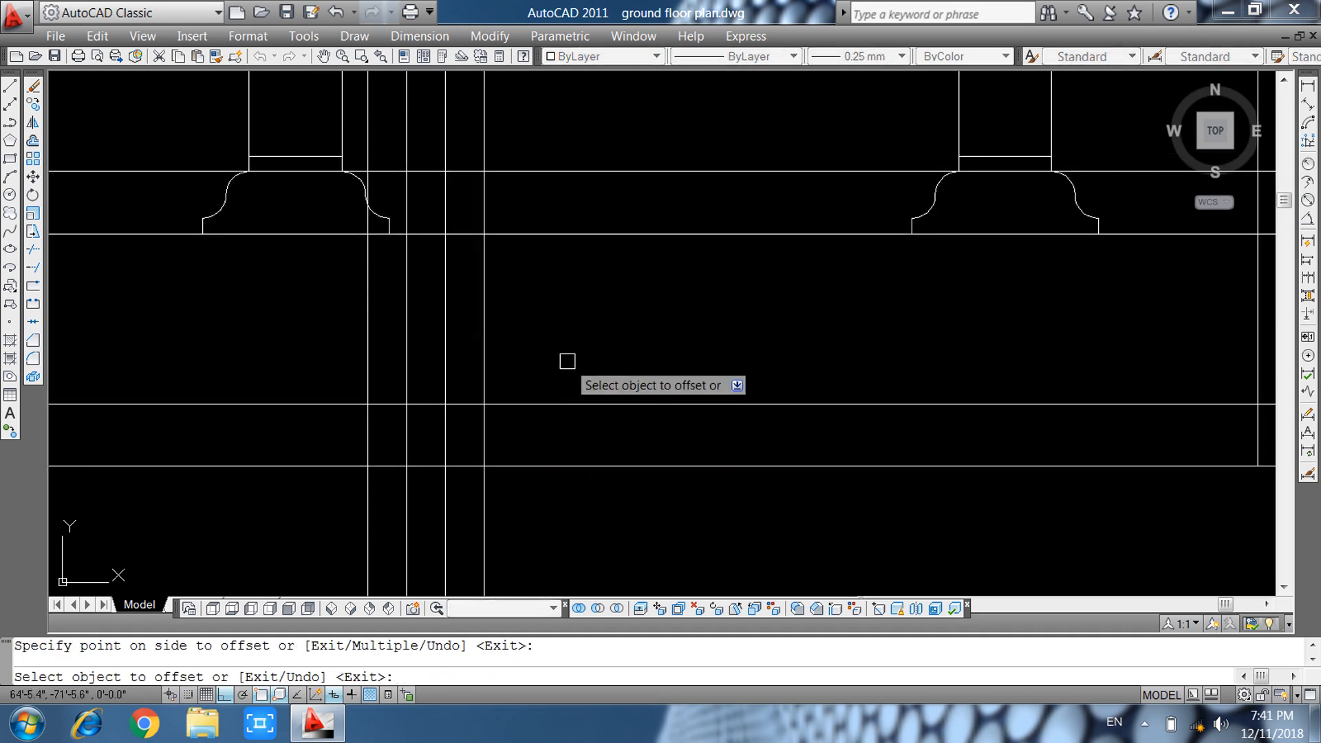
click(560, 404)
click(582, 303)
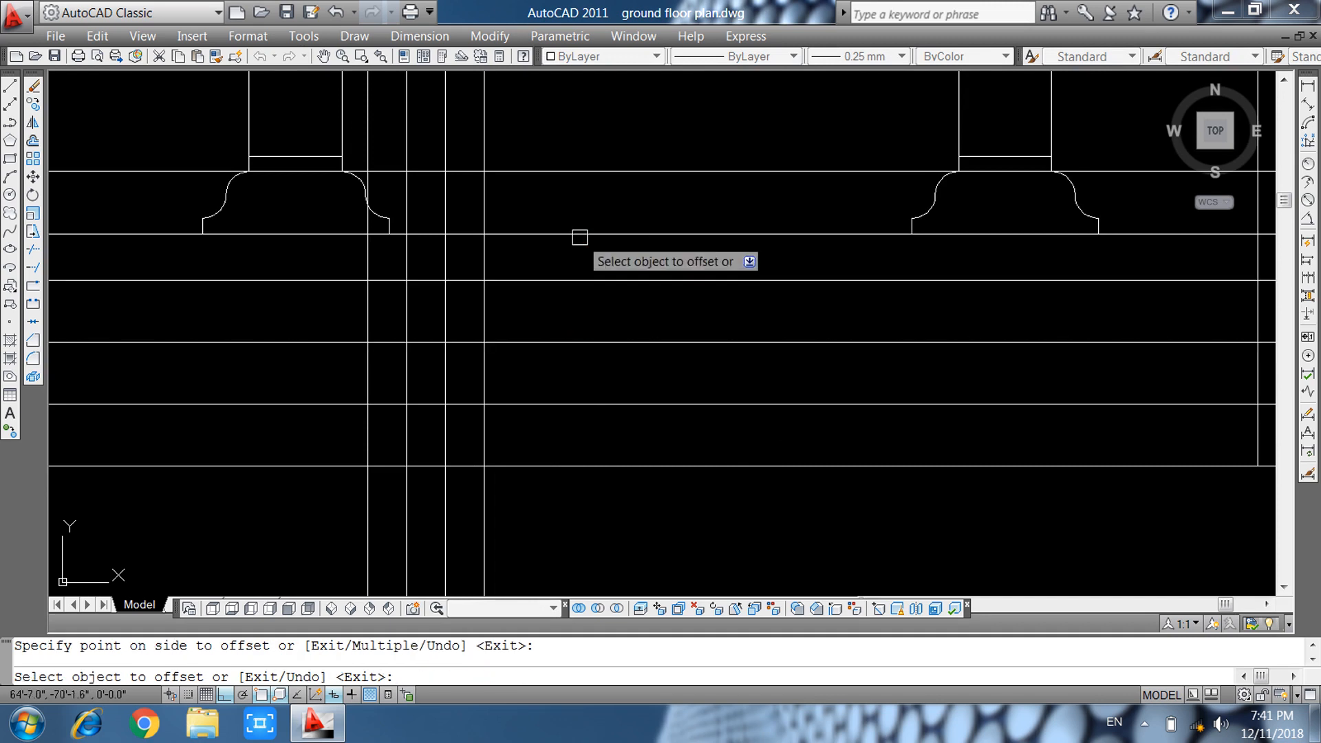
Trim the four vertical step construction lines below the section's lower ground line.
scroll(599, 309, down, 4)
scroll(599, 308, down, 2)
scroll(567, 279, up, 5)
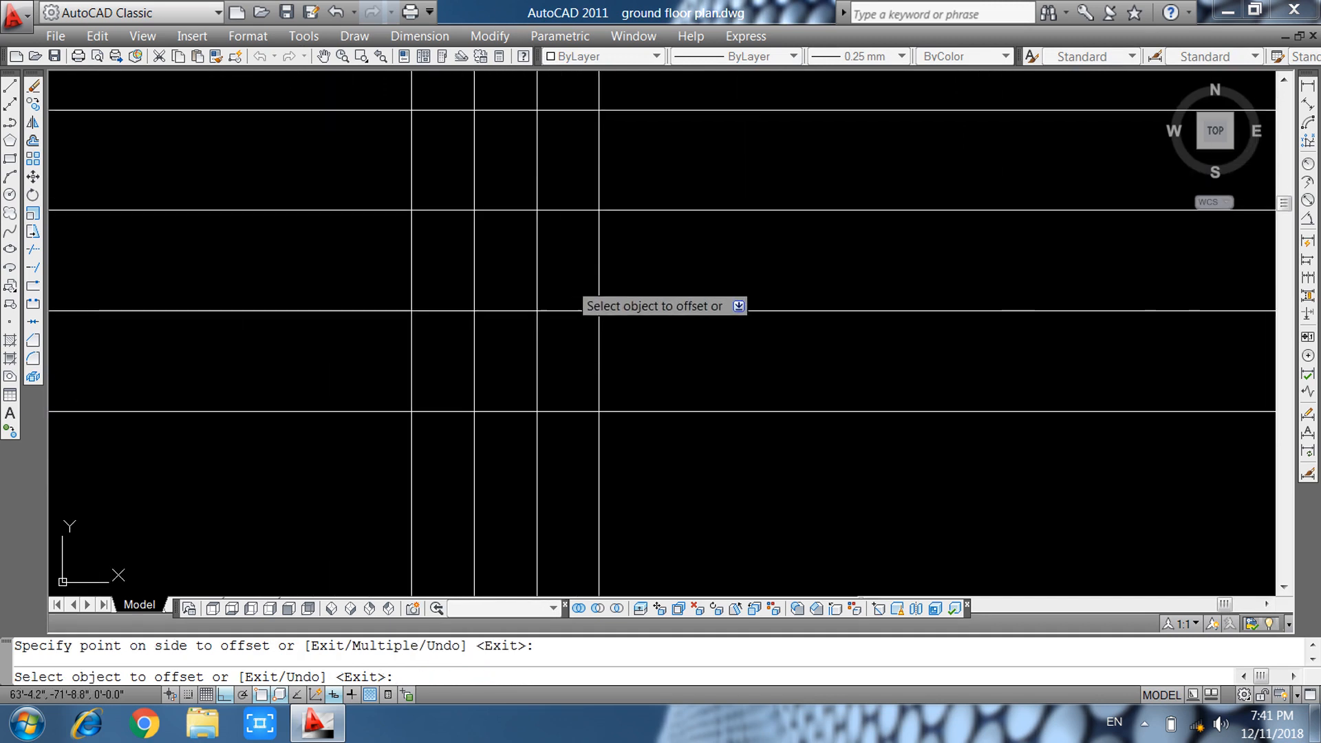
key(Escape)
text(tr)
key(Return)
key(Return)
click(666, 463)
click(396, 534)
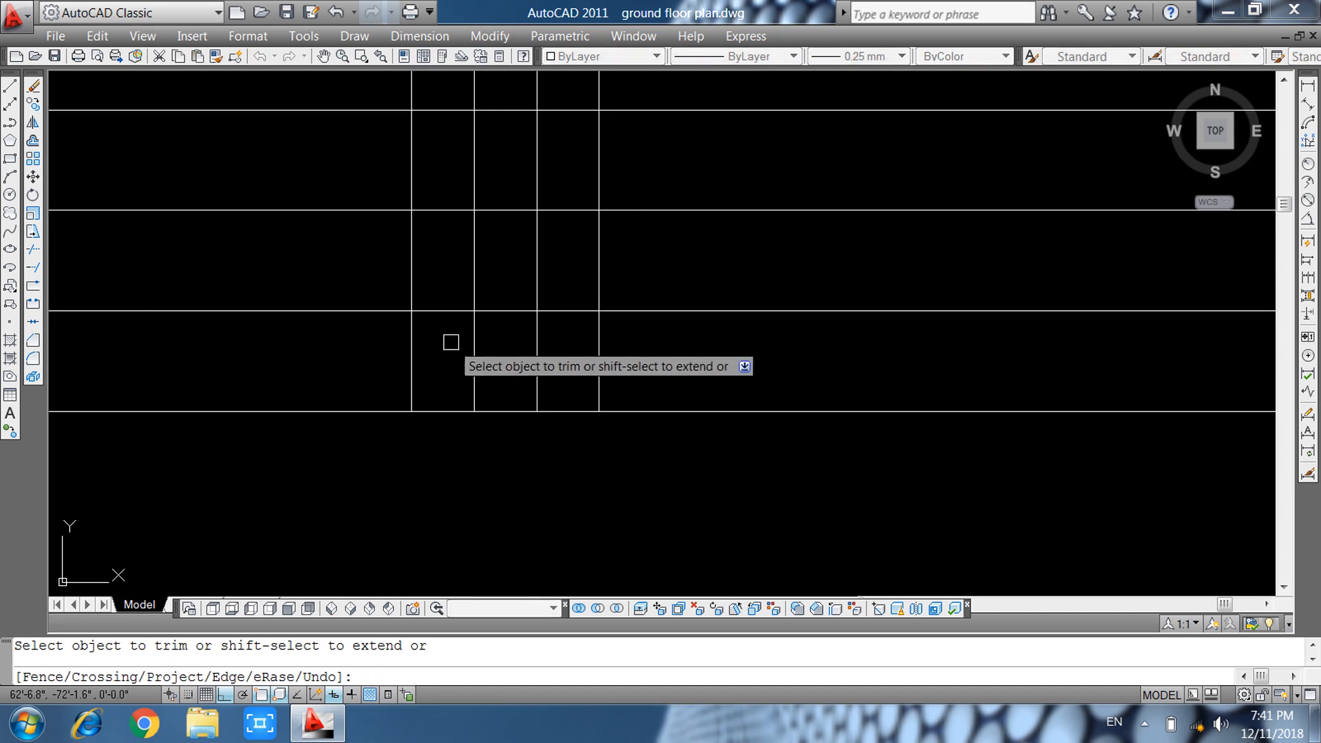
Offset the three horizontal step level lines downward by 1" to form the tread thickness.
key(Escape)
text(o)
key(Return)
text(1)
key(Return)
click(457, 311)
click(441, 351)
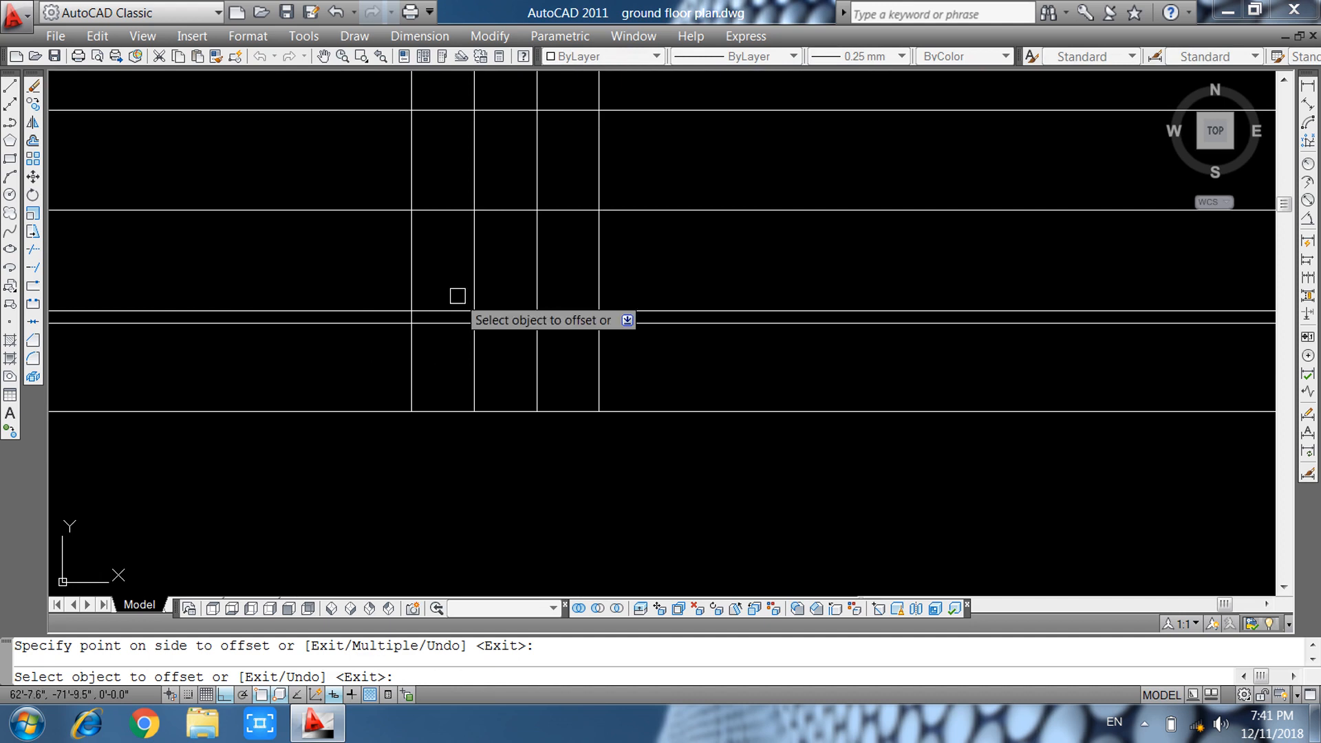
click(457, 208)
click(435, 229)
click(440, 115)
click(450, 197)
Offset the four vertical riser lines 1" outward, away from the building, to form the tread nosings.
click(411, 363)
click(397, 371)
click(474, 370)
click(470, 371)
click(537, 380)
click(506, 385)
click(599, 374)
click(581, 377)
key(Escape)
Trim the lowest tread's lines beyond its nosing and the surplus nosing line above and below the tread.
text(tr)
key(Return)
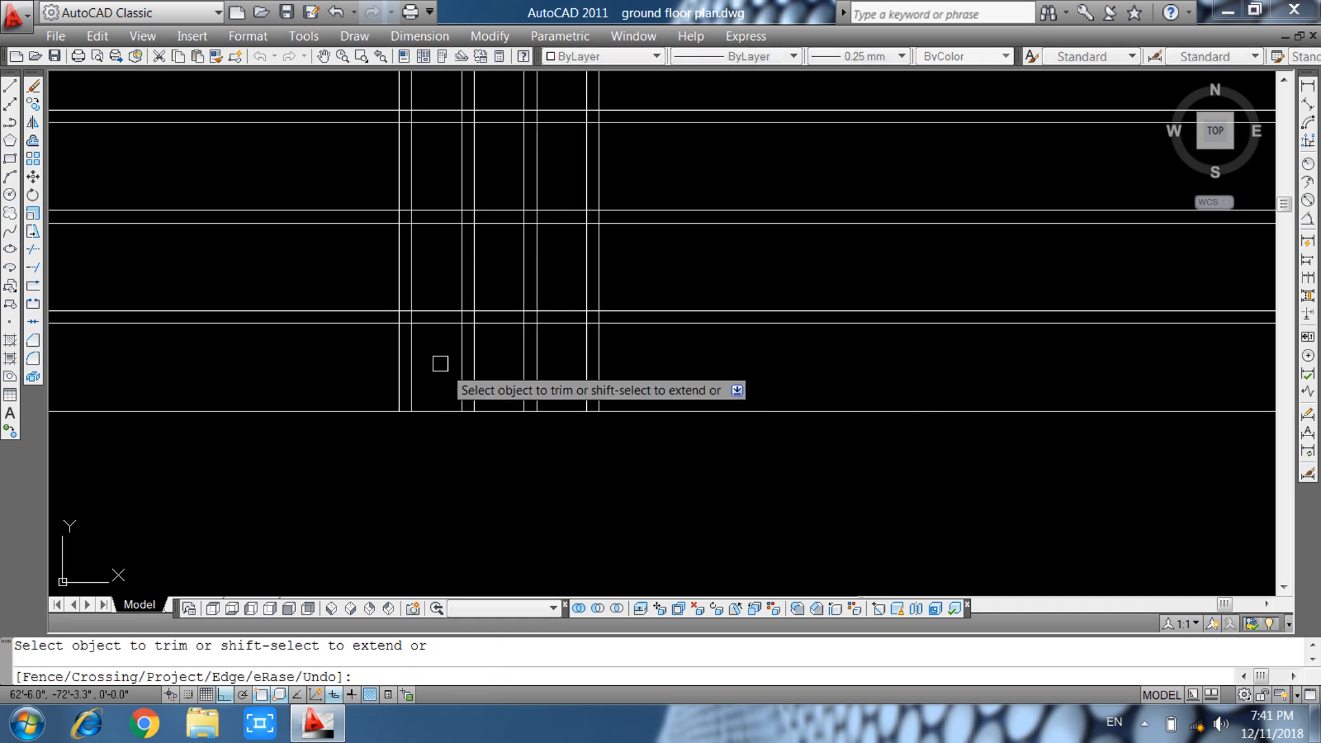
scroll(380, 323, up, 5)
click(410, 227)
click(362, 363)
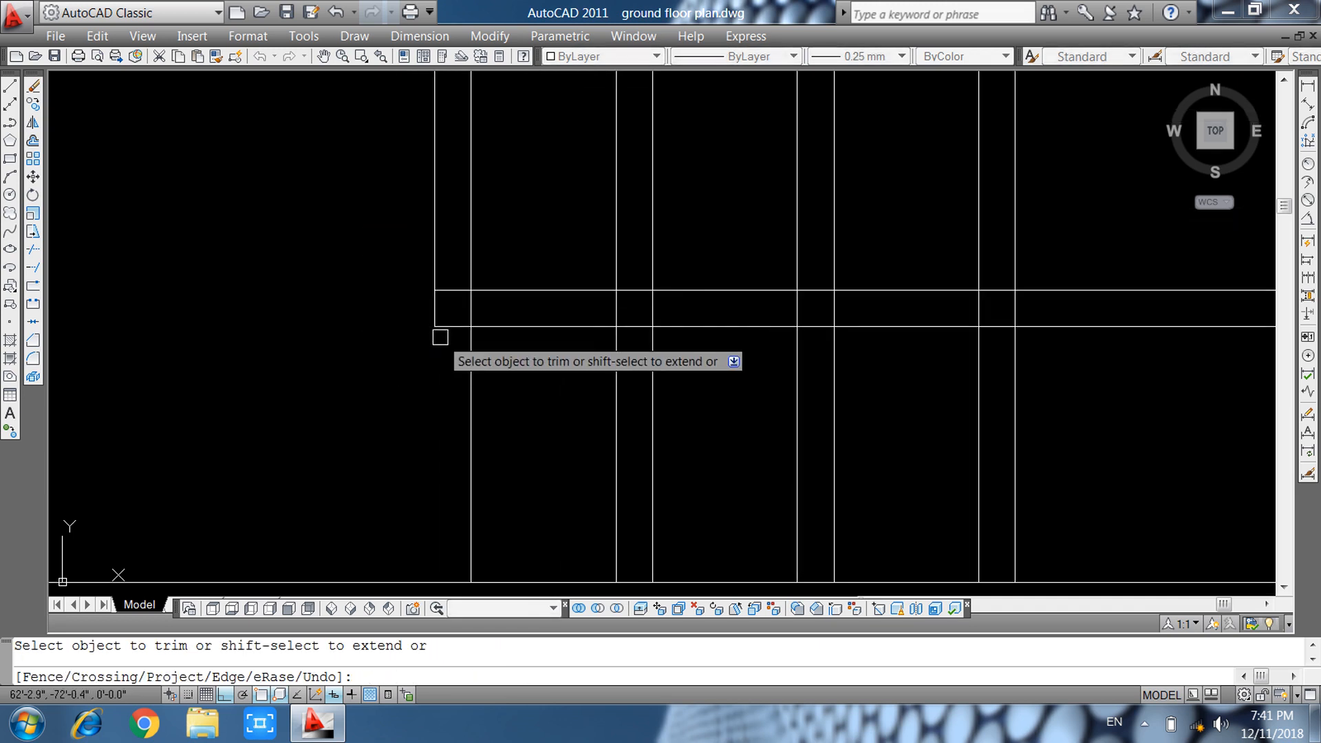
click(435, 251)
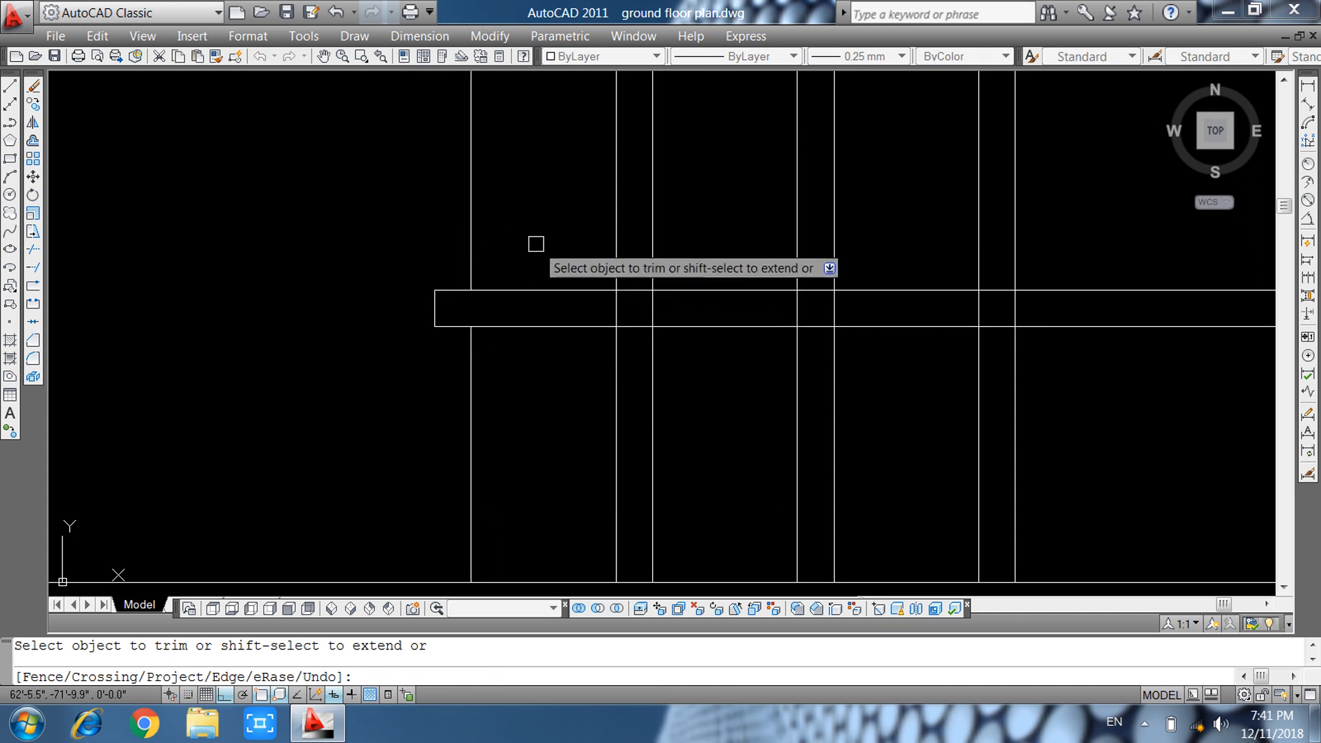
Trim the middle tread's lines beyond its nosing and remove the surplus nosing and riser segments around it.
scroll(524, 268, down, 2)
middle_drag(581, 348, 468, 410)
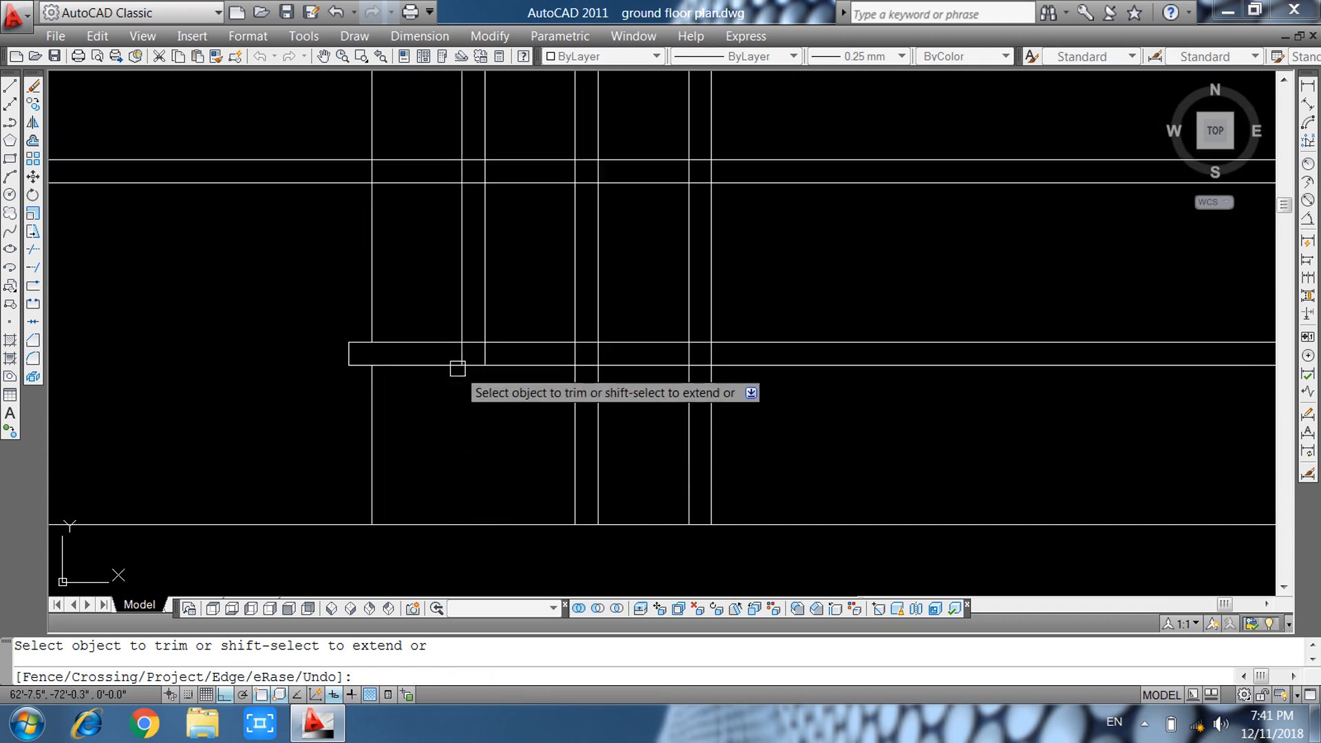
scroll(471, 362, up, 3)
scroll(492, 337, down, 4)
scroll(481, 312, up, 3)
click(446, 242)
click(421, 359)
scroll(519, 300, up, 2)
click(519, 300)
click(540, 212)
click(388, 205)
Trim the third pair of vertical lines where they cross the middle tread.
scroll(459, 314, down, 1)
middle_drag(696, 255, 615, 379)
scroll(534, 413, up, 3)
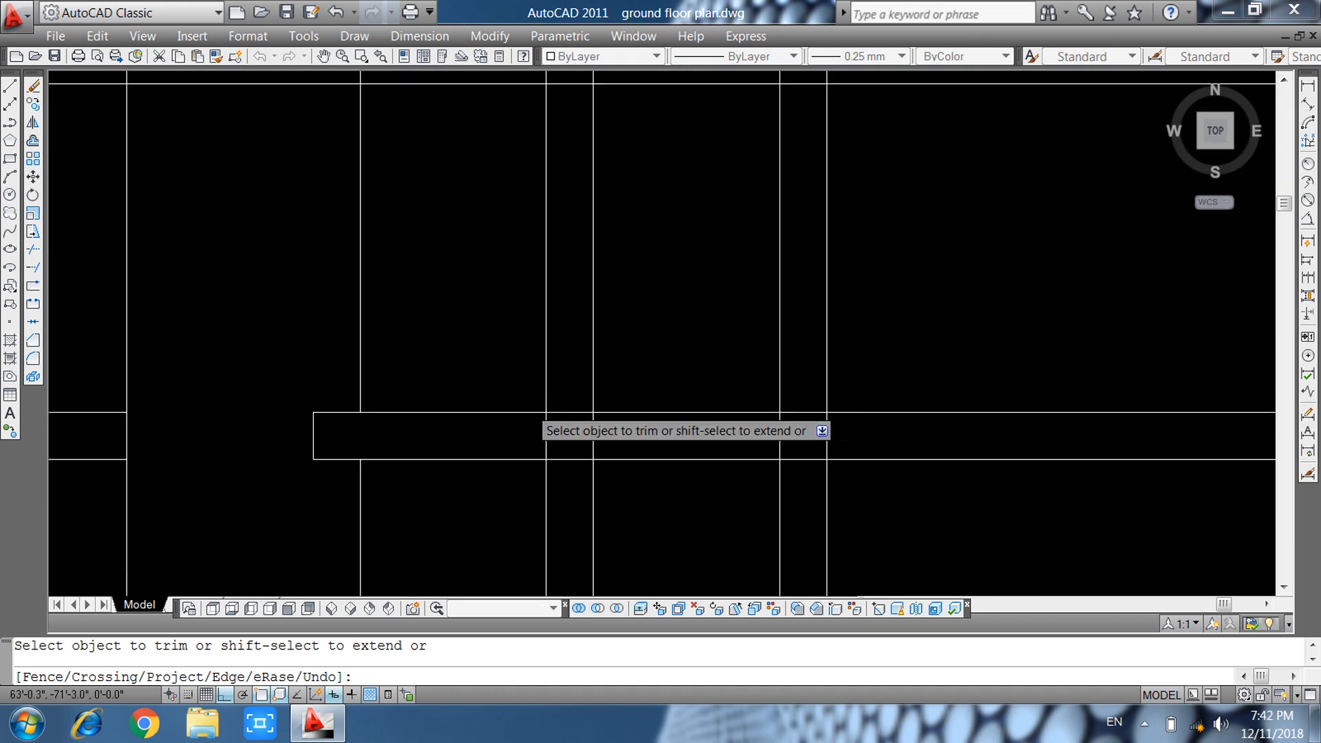
click(630, 439)
click(528, 451)
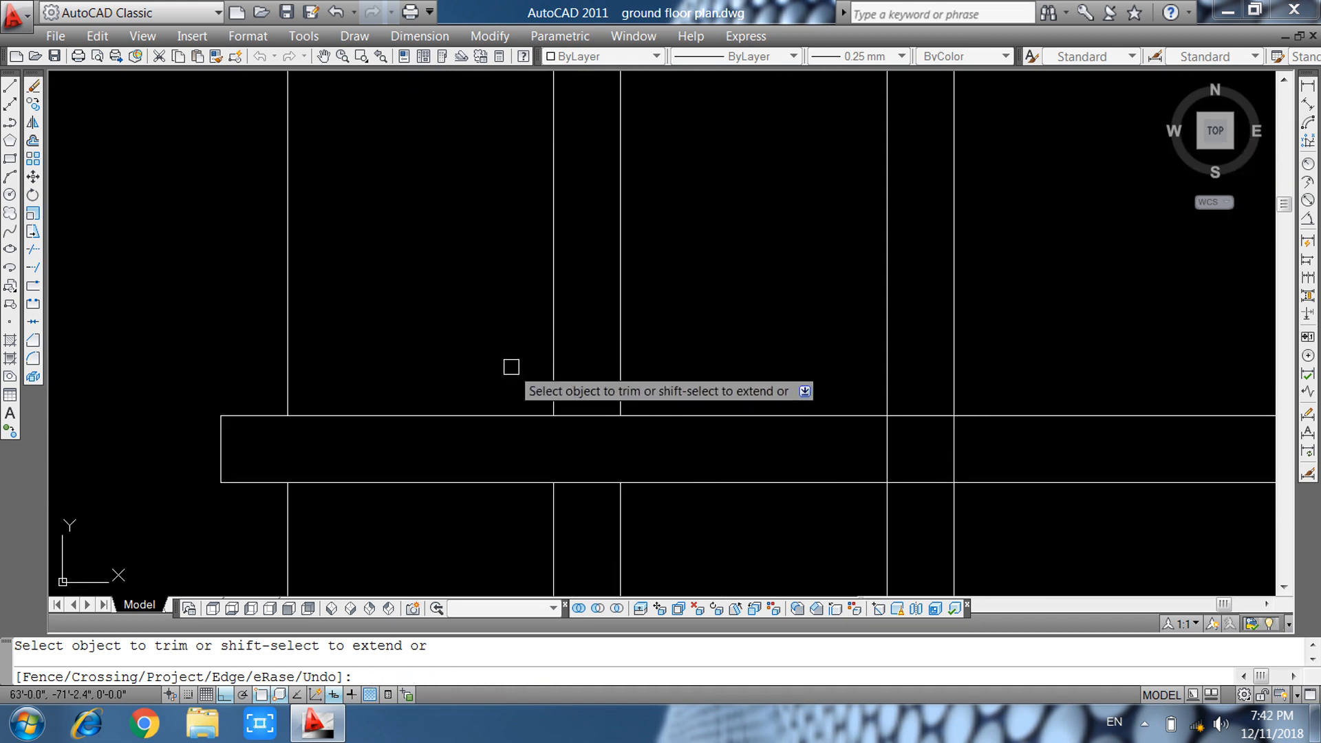
Trim the top tread's lines beyond its nosing and cut the nosing line below the tread.
scroll(549, 365, down, 4)
middle_drag(578, 241, 554, 372)
scroll(518, 308, up, 5)
click(510, 270)
click(473, 433)
click(592, 353)
click(548, 412)
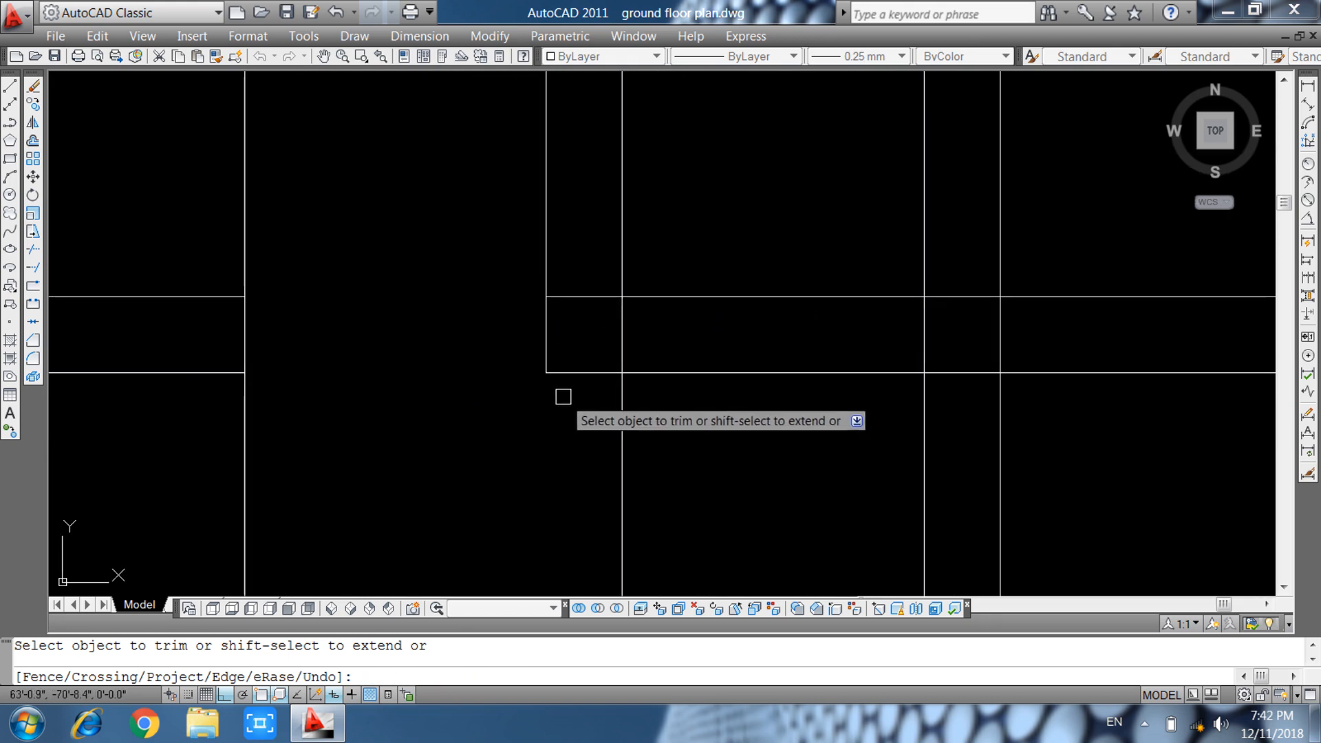
Trim the surplus vertical segments above the top tread and those crossing inside it.
scroll(576, 354, down, 5)
click(632, 288)
click(551, 267)
click(708, 295)
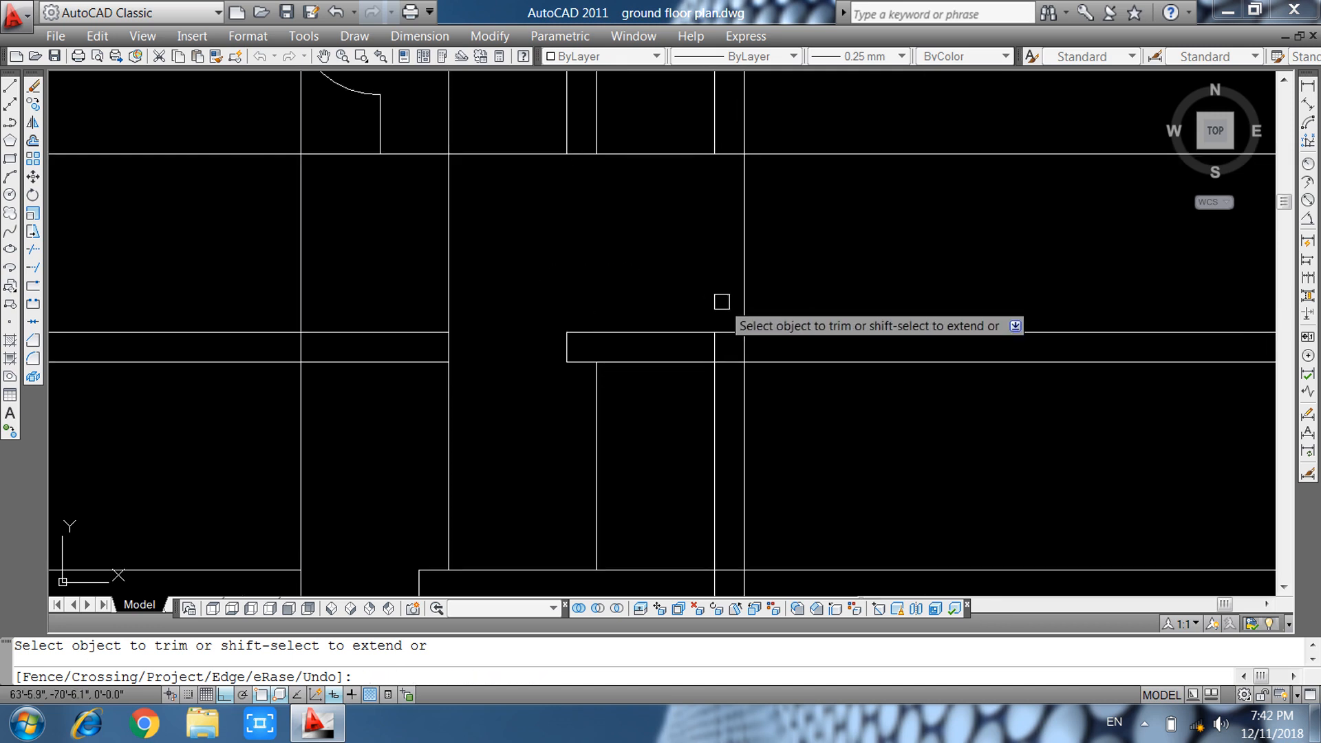
click(732, 348)
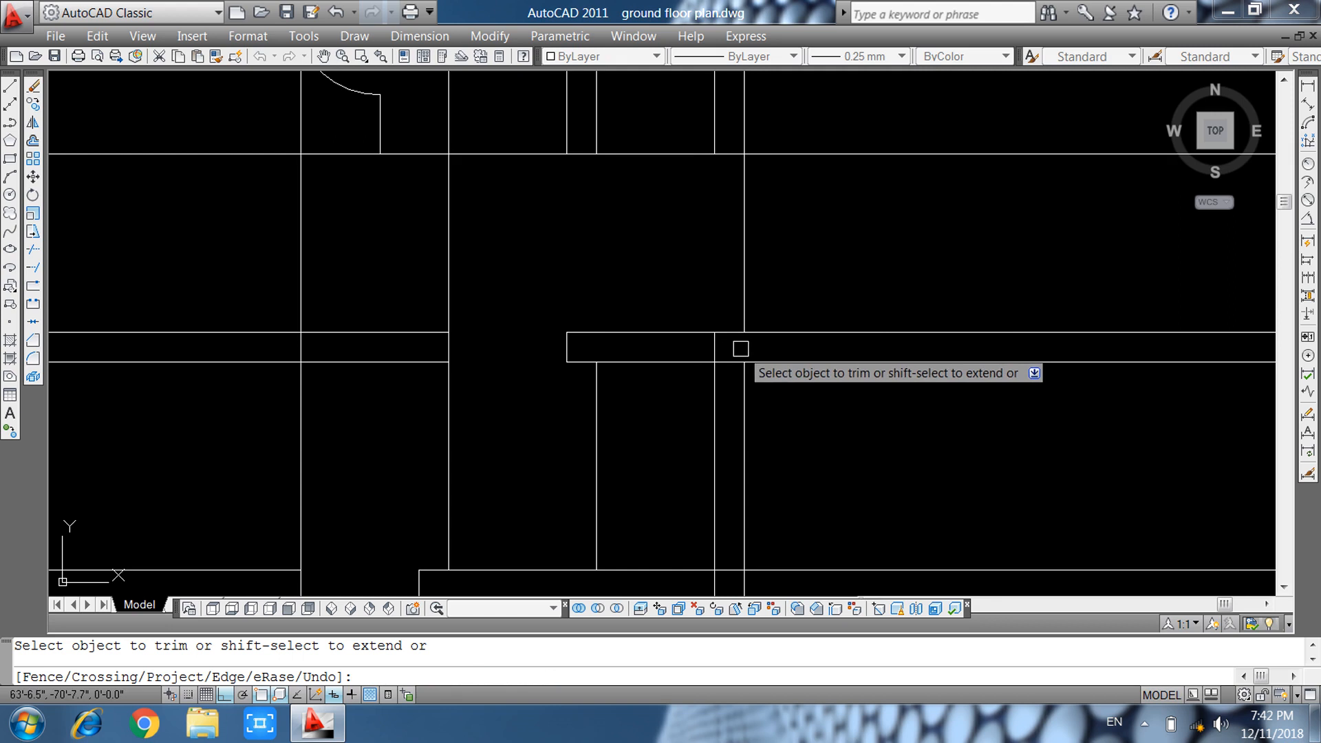
Trim the last pair of vertical lines where they cross the middle tread.
scroll(672, 239, down, 3)
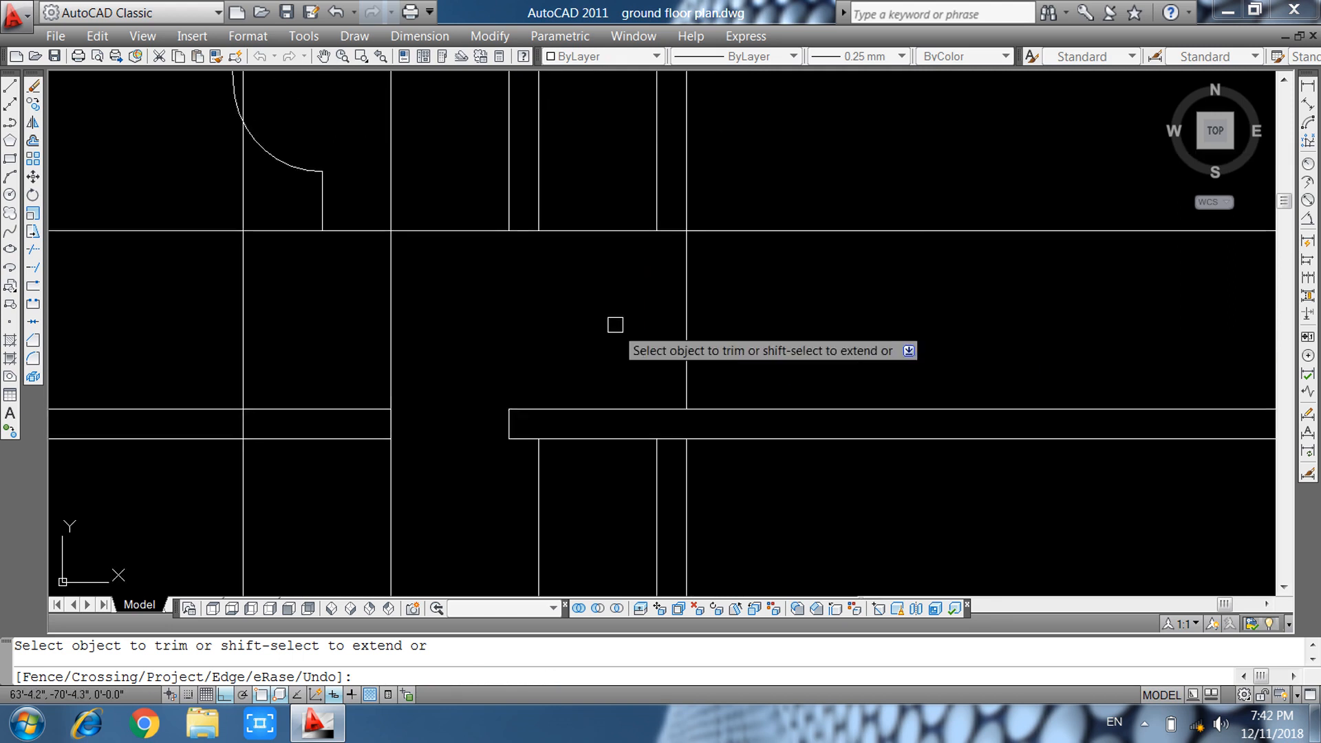
middle_drag(660, 432, 654, 260)
scroll(643, 372, up, 2)
click(696, 384)
click(629, 388)
scroll(619, 383, down, 4)
middle_drag(619, 383, 619, 292)
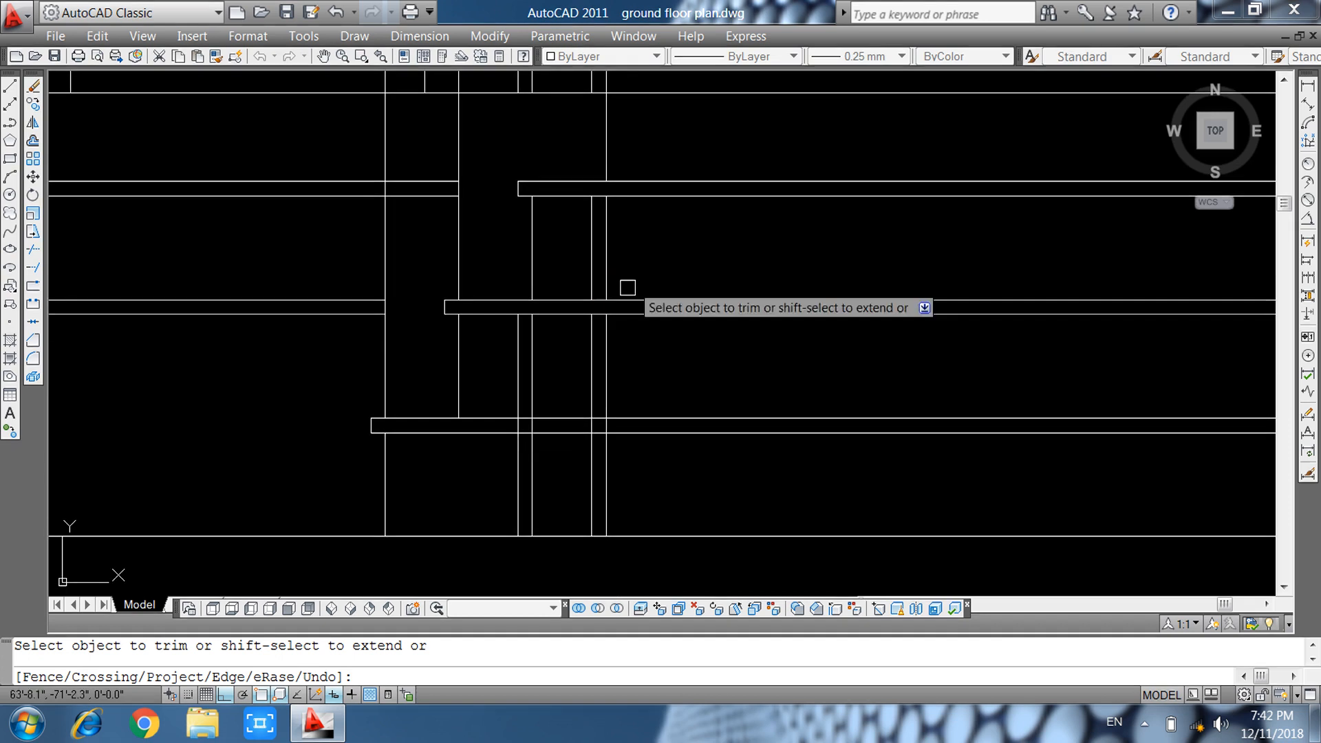
Erase the leftover vertical line pieces beneath the treads, behind the step risers.
key(Escape)
click(662, 221)
click(569, 243)
click(585, 367)
key(space)
click(581, 349)
click(514, 392)
key(space)
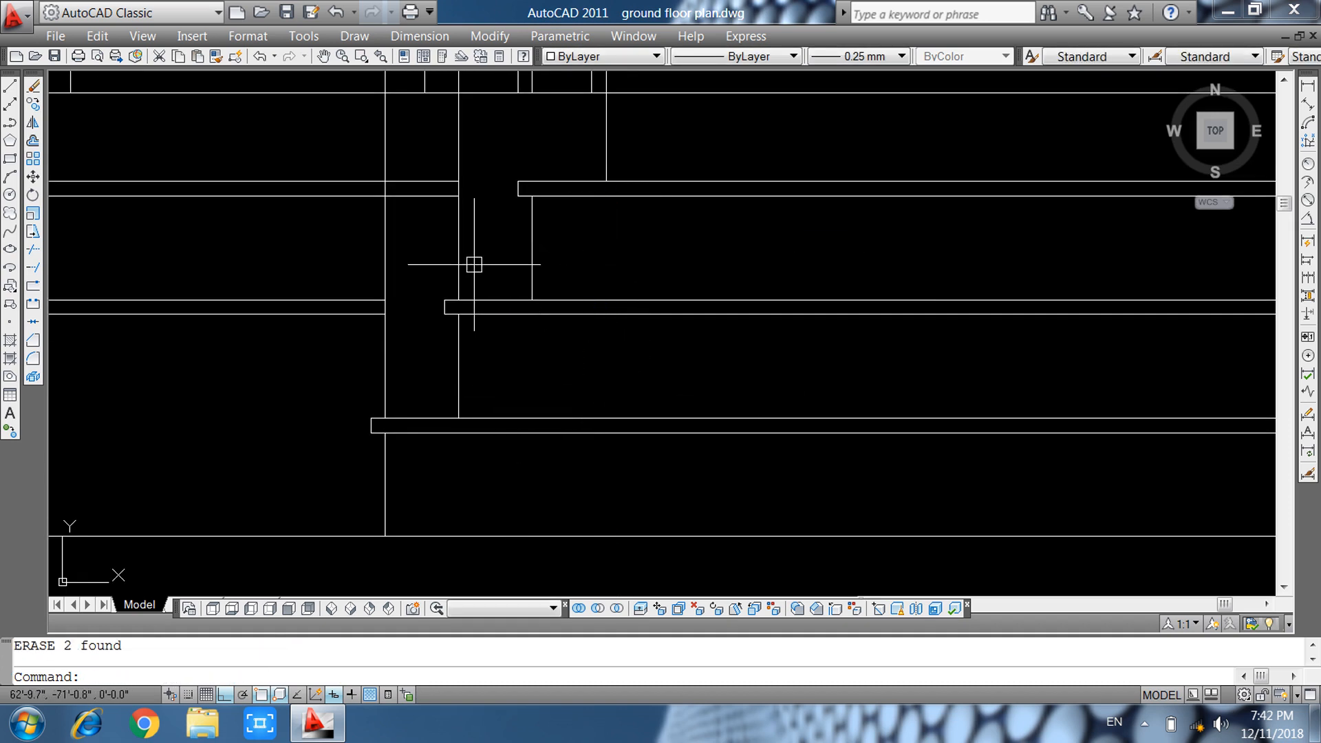
Erase the leftover vertical and tread line pieces outside the stepped outline.
click(342, 210)
text(ee)
key(space)
key(Escape)
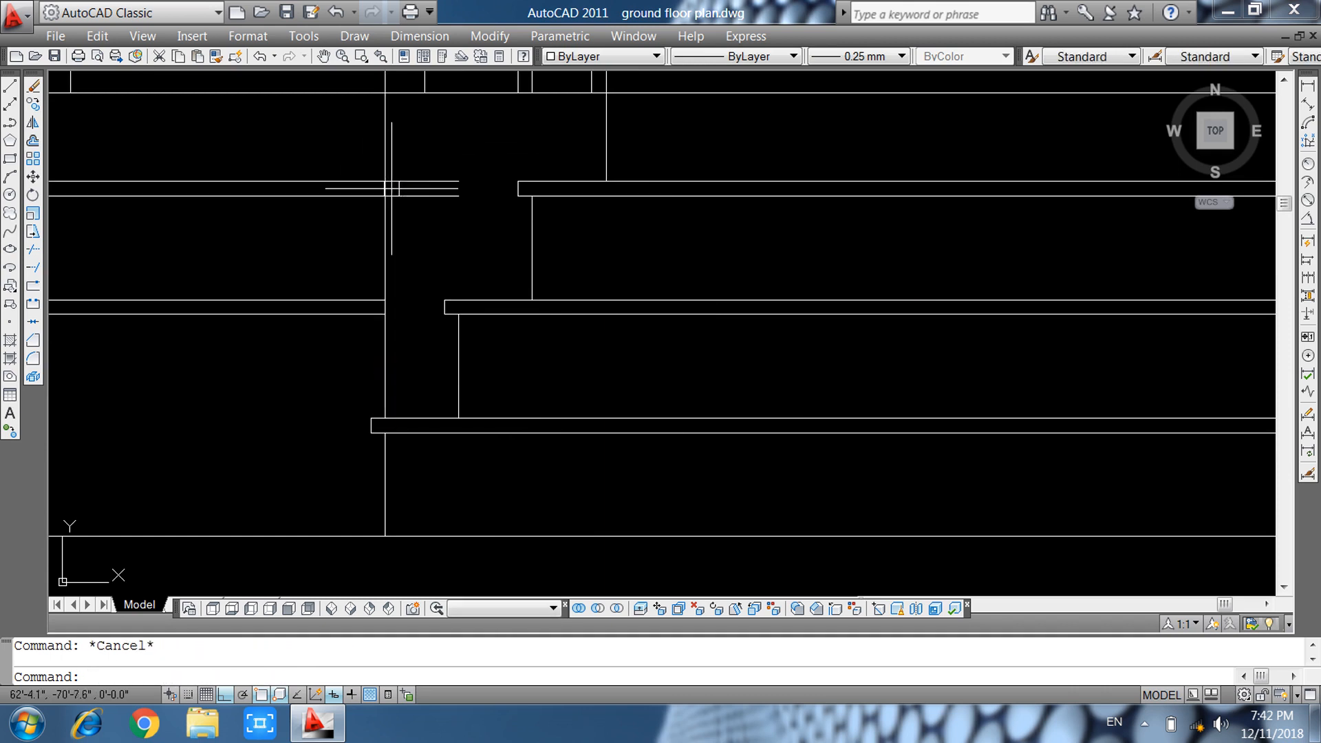
click(455, 157)
click(298, 275)
text(e)
key(space)
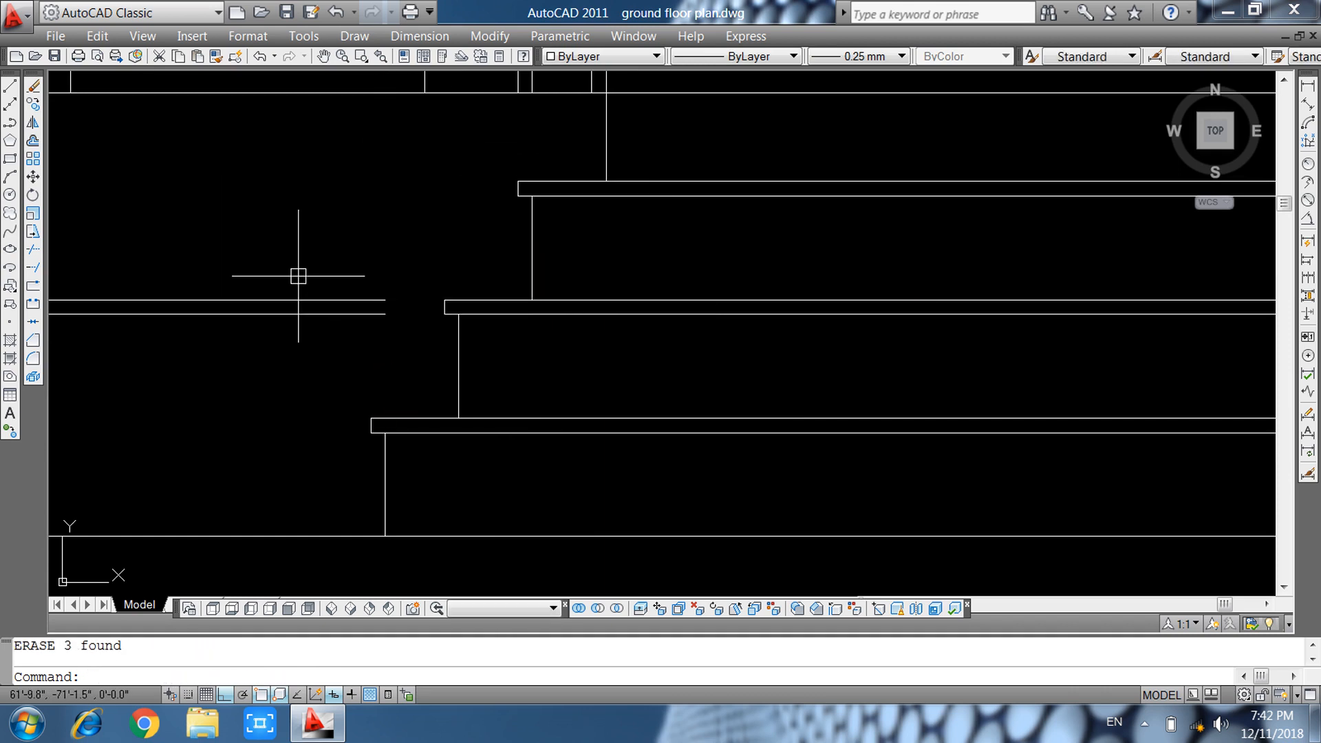
scroll(381, 363, down, 4)
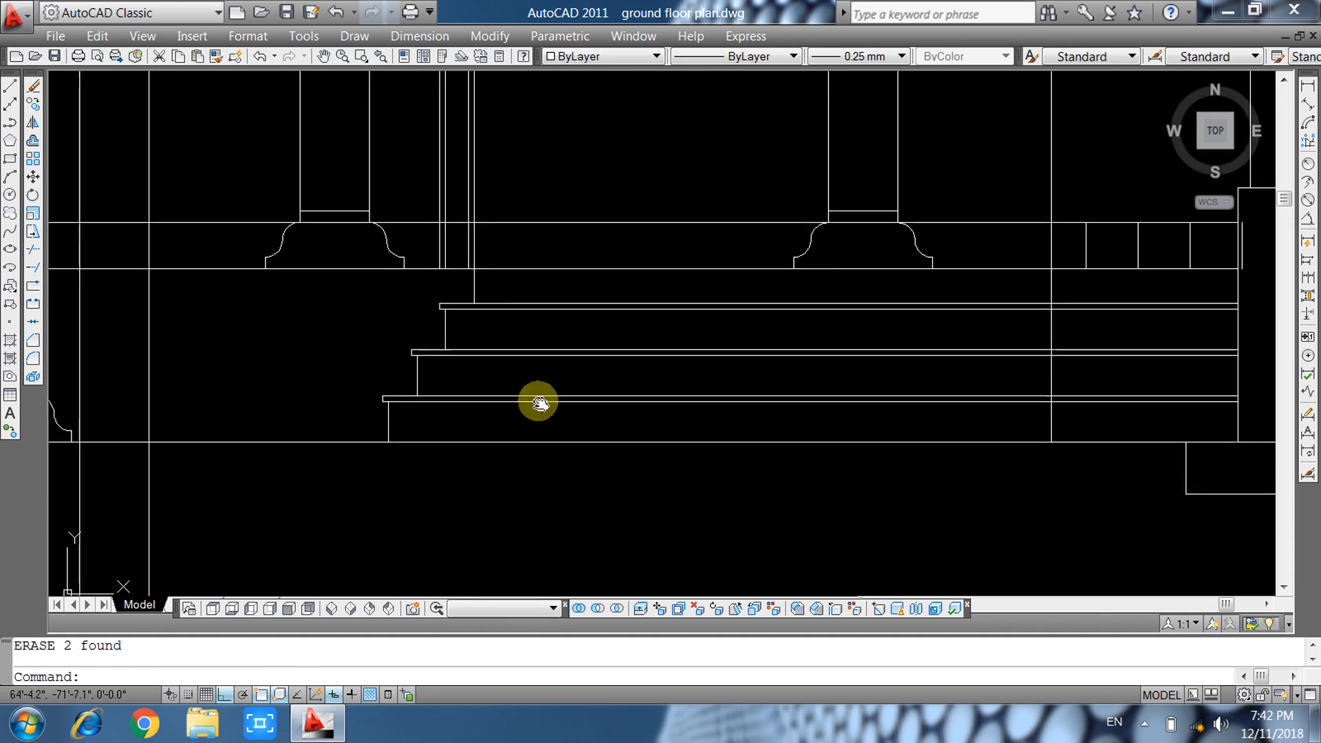
middle_drag(523, 362, 543, 433)
Trim the four vertical construction lines between the two porch floor lines above the top step.
scroll(521, 401, down, 4)
scroll(550, 316, up, 4)
scroll(549, 316, up, 5)
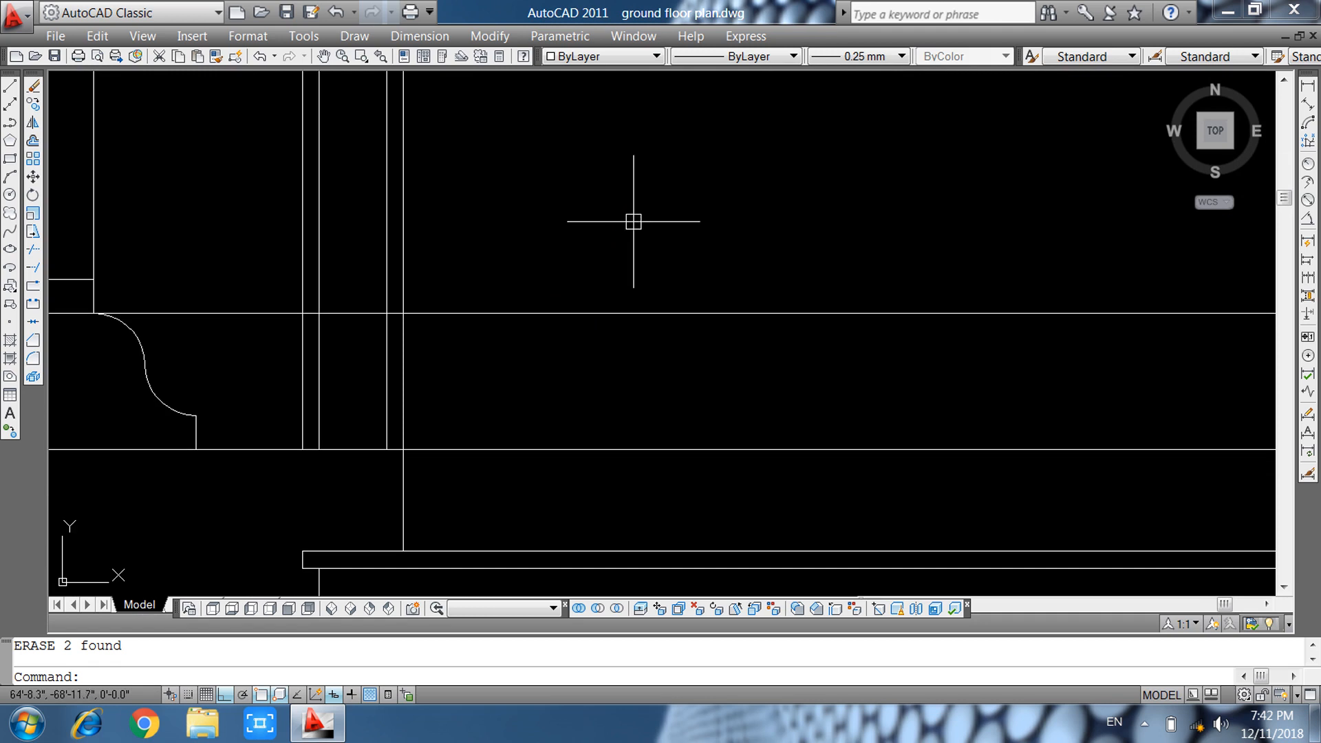
text(r)
key(Return)
key(Return)
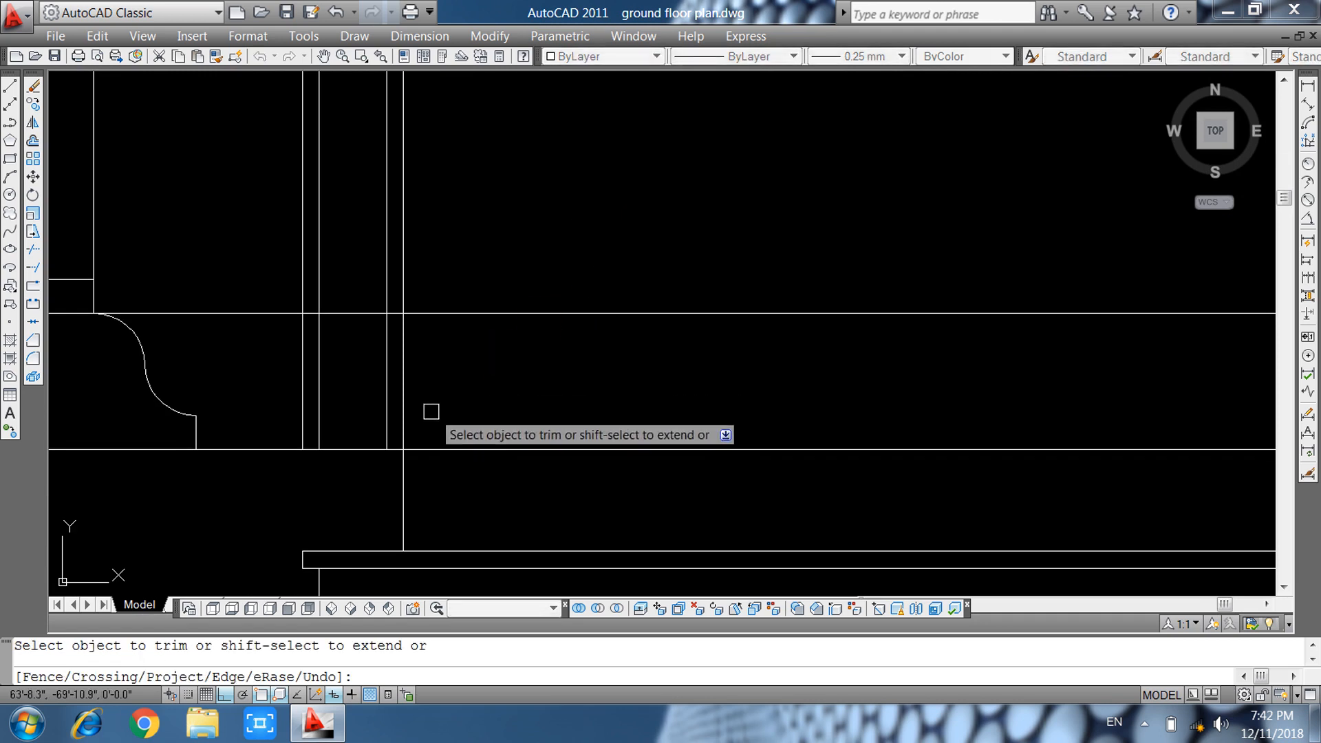
key(Escape)
Erase the upper porch floor line and the short tile divisions on the porch side of the footed wall.
scroll(506, 349, down, 3)
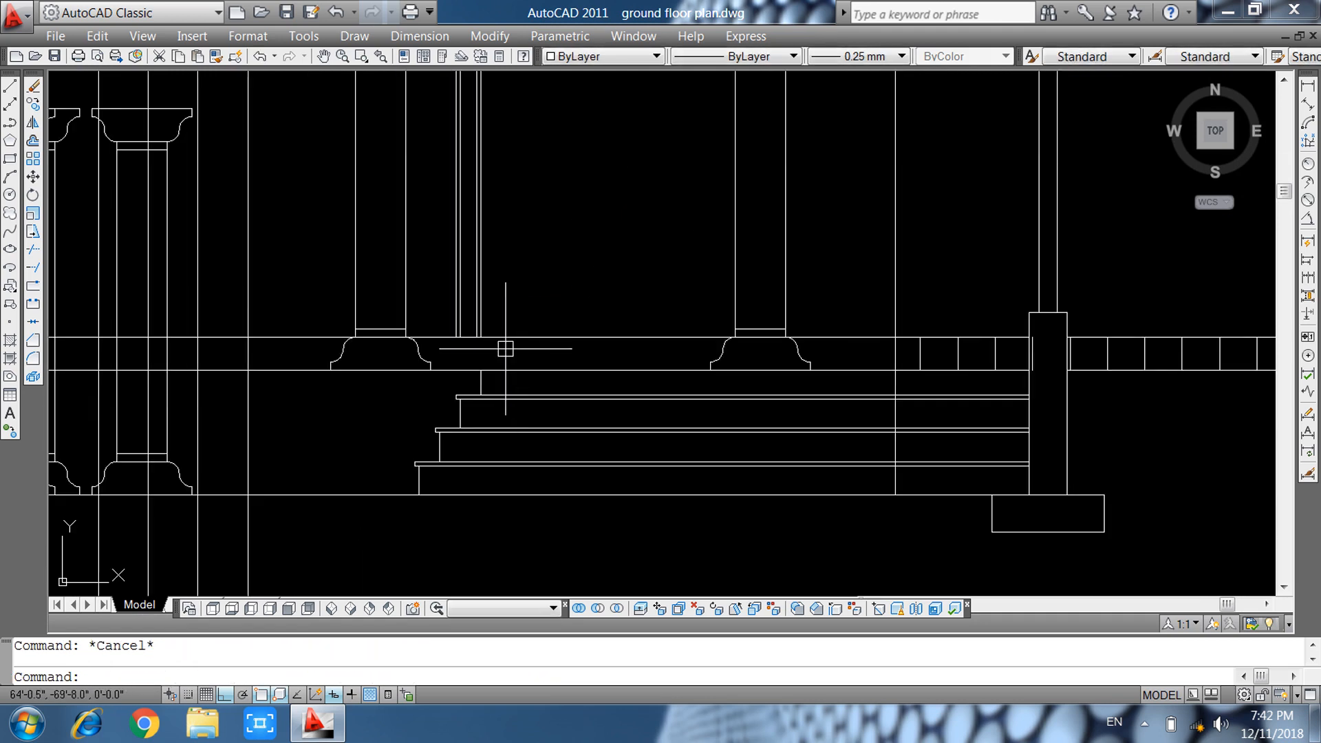
middle_drag(625, 371, 238, 361)
scroll(625, 371, down, 5)
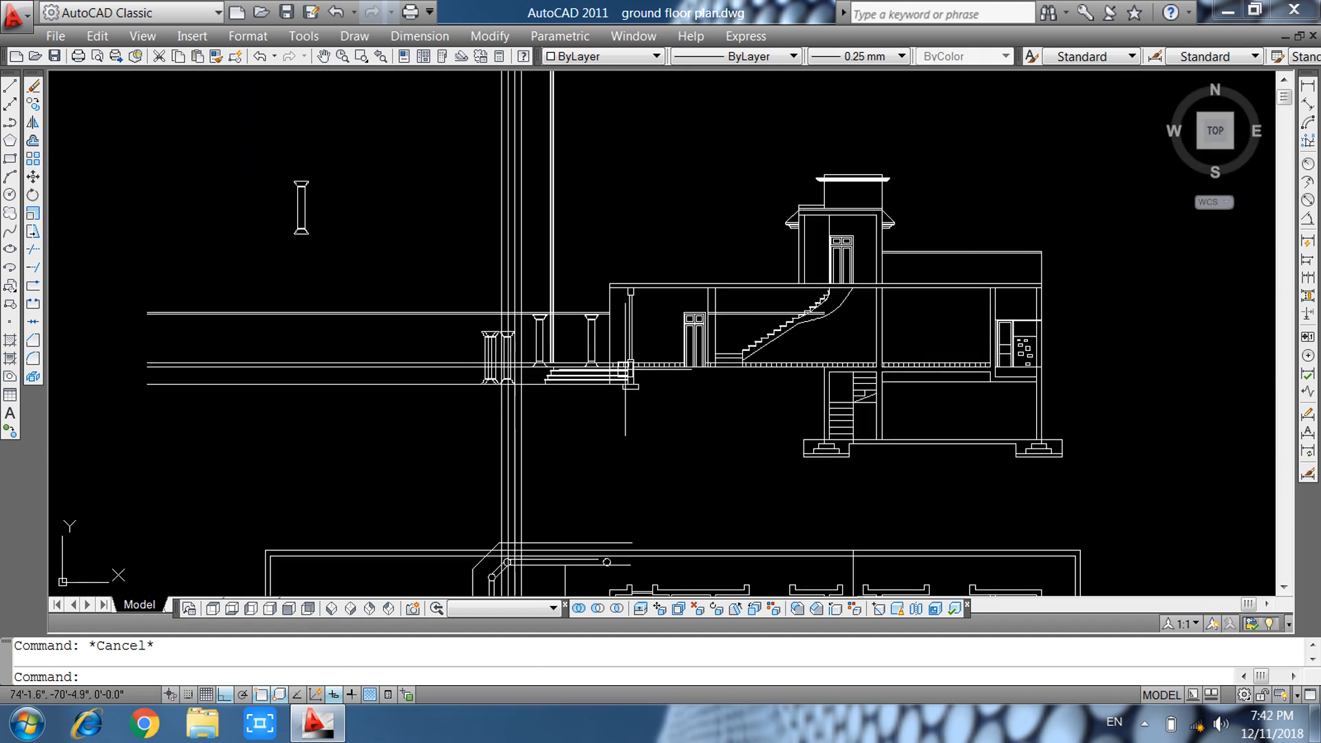
scroll(622, 369, up, 3)
scroll(619, 368, up, 3)
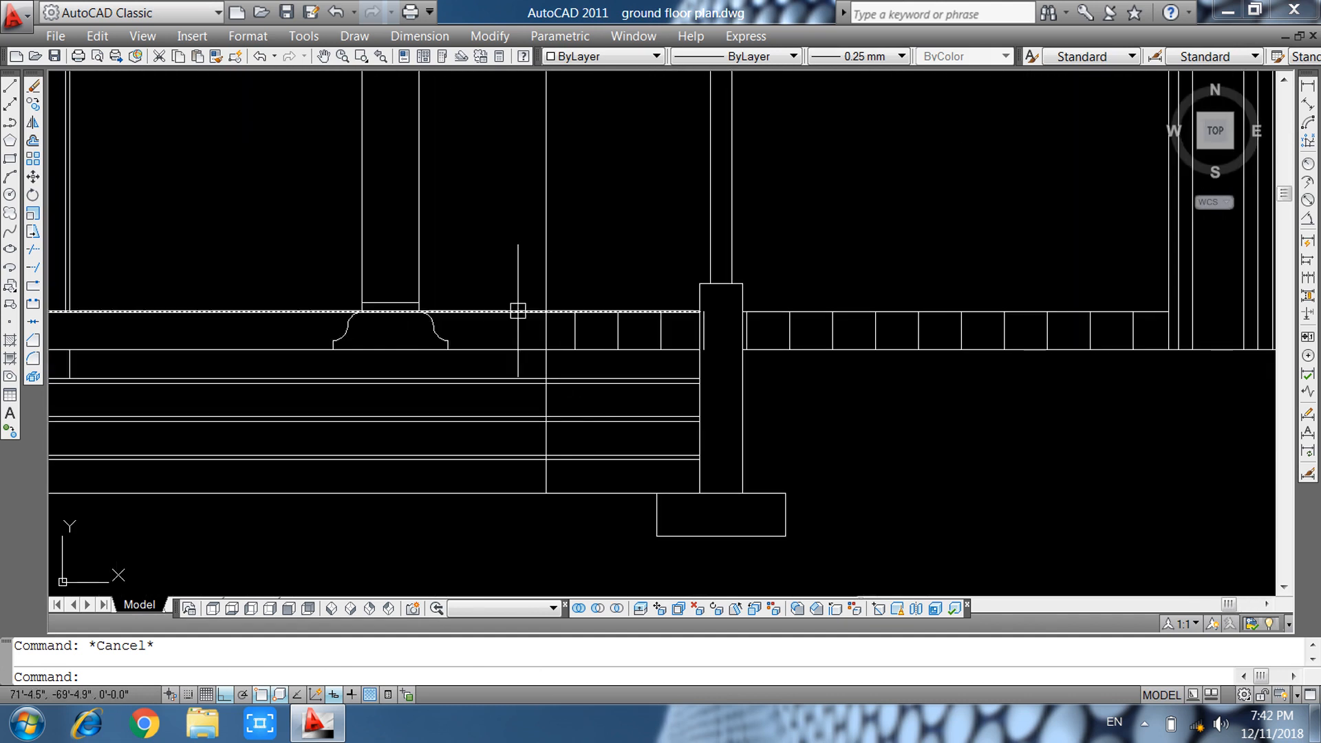
click(495, 285)
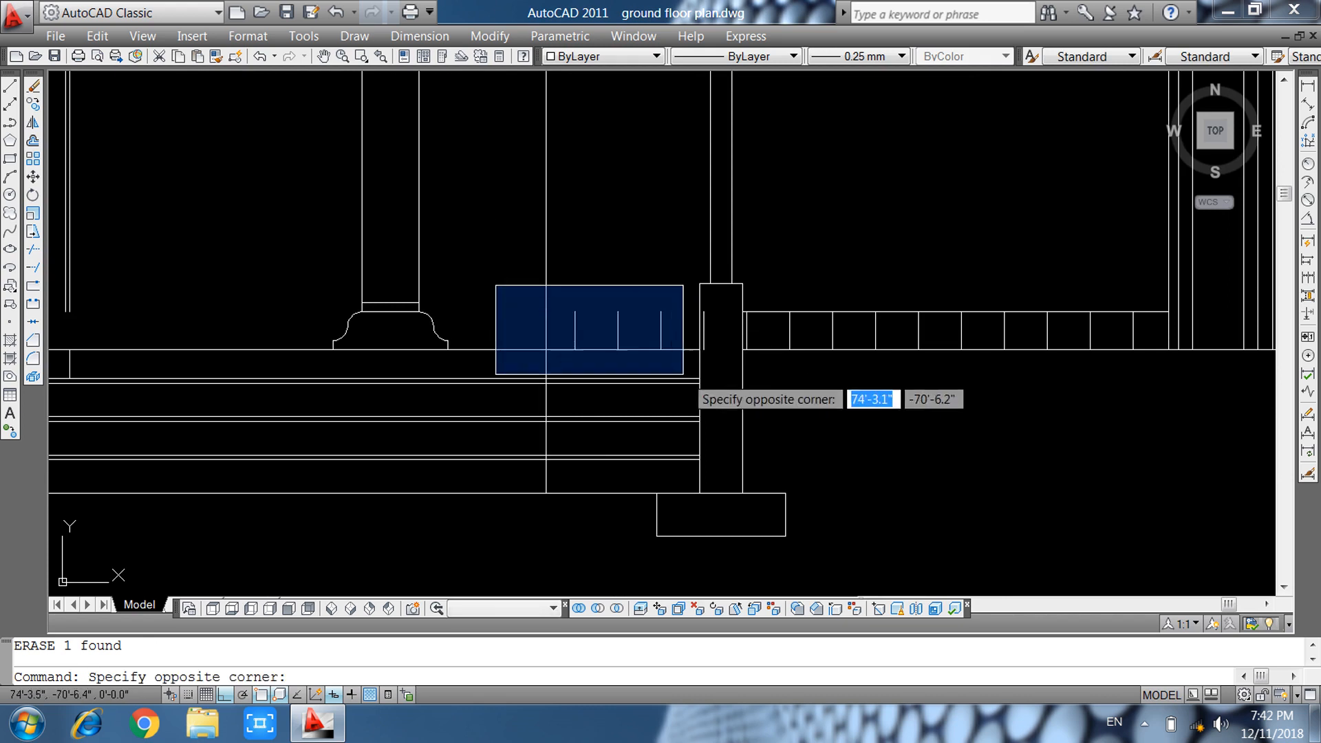
click(719, 387)
key(Delete)
Trim the tread lines between the porch's vertical edge line and the footed wall.
scroll(716, 391, down, 4)
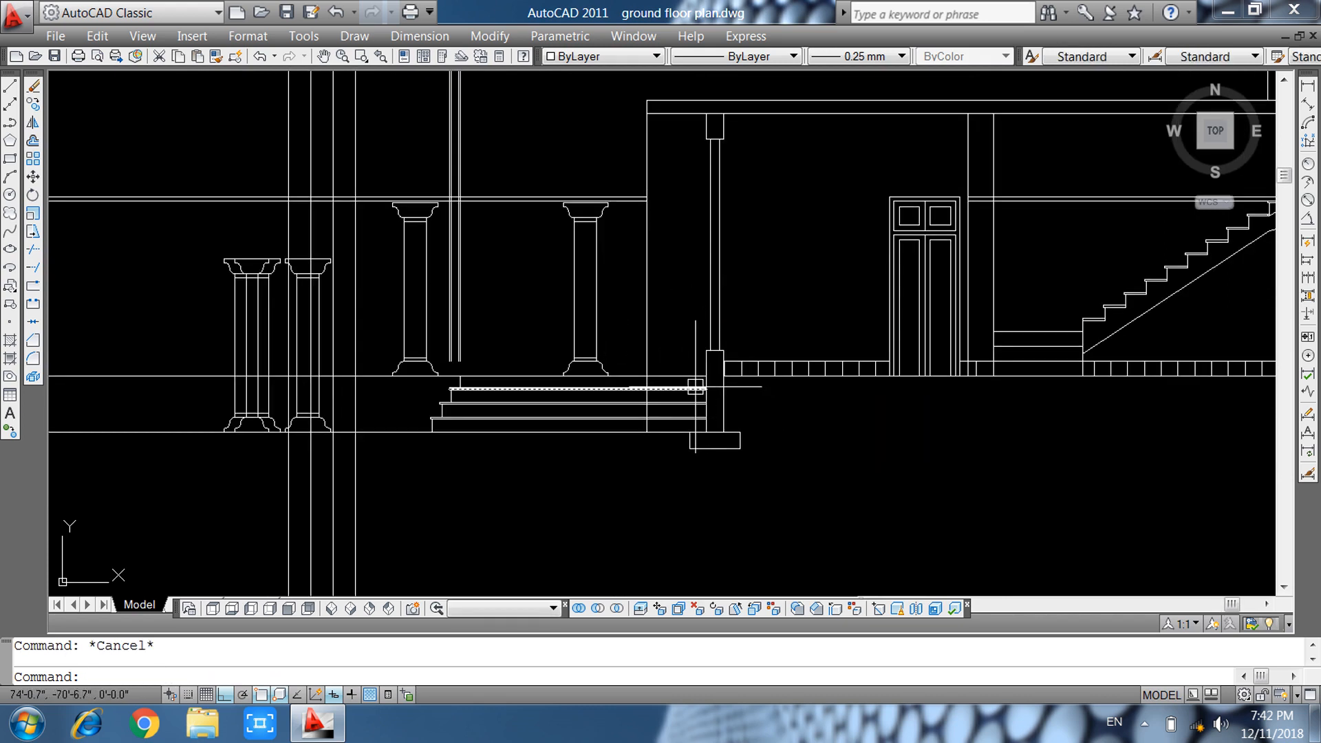
mouse_move(842, 518)
middle_down()
mouse_move(723, 456)
mouse_move(639, 444)
middle_up()
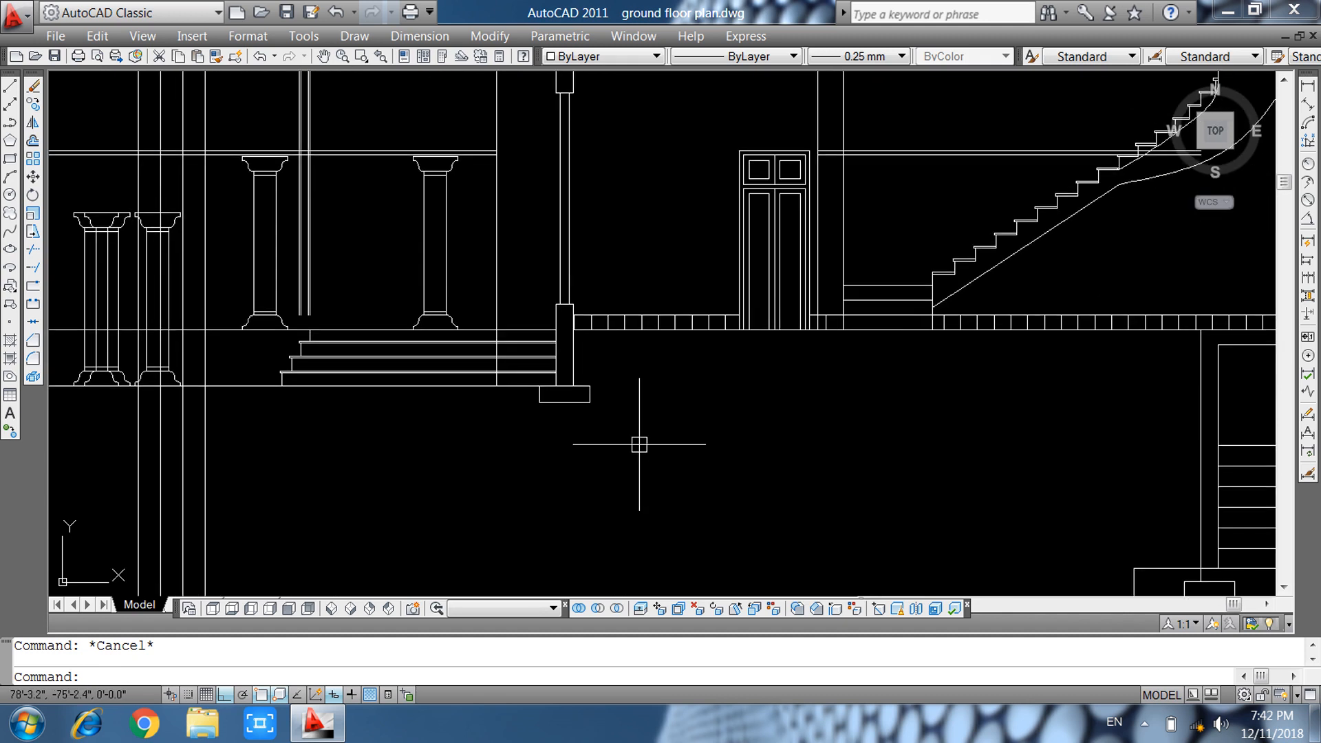
key(Return)
key(Return)
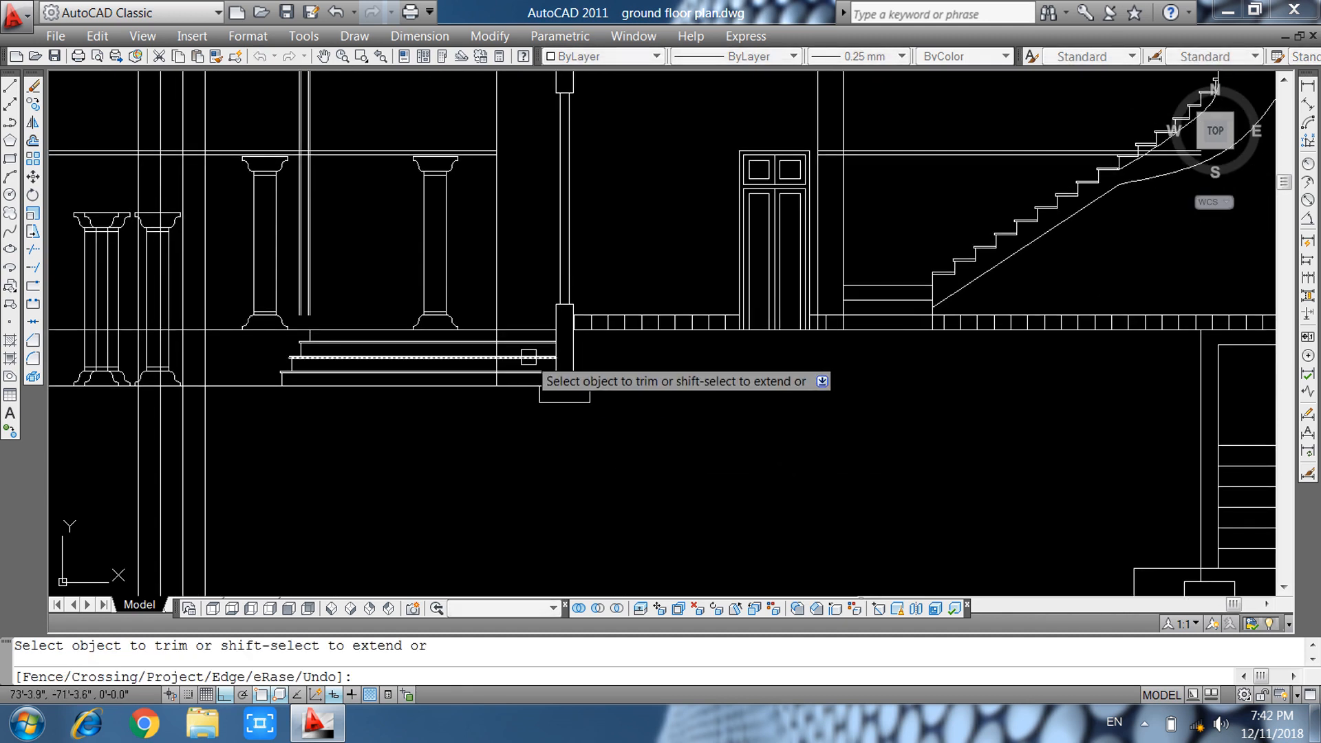
scroll(517, 346, up, 5)
click(529, 312)
click(491, 467)
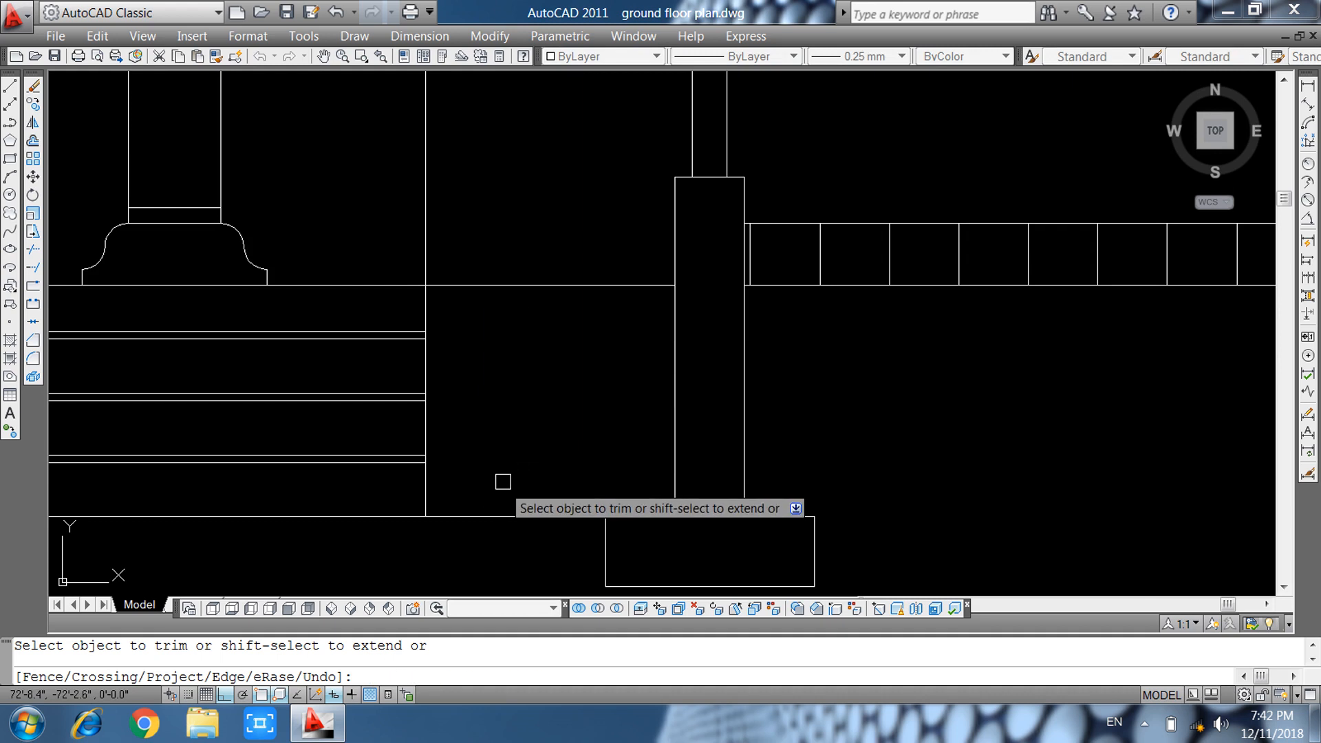
scroll(513, 467, down, 4)
scroll(345, 303, up, 3)
key(Escape)
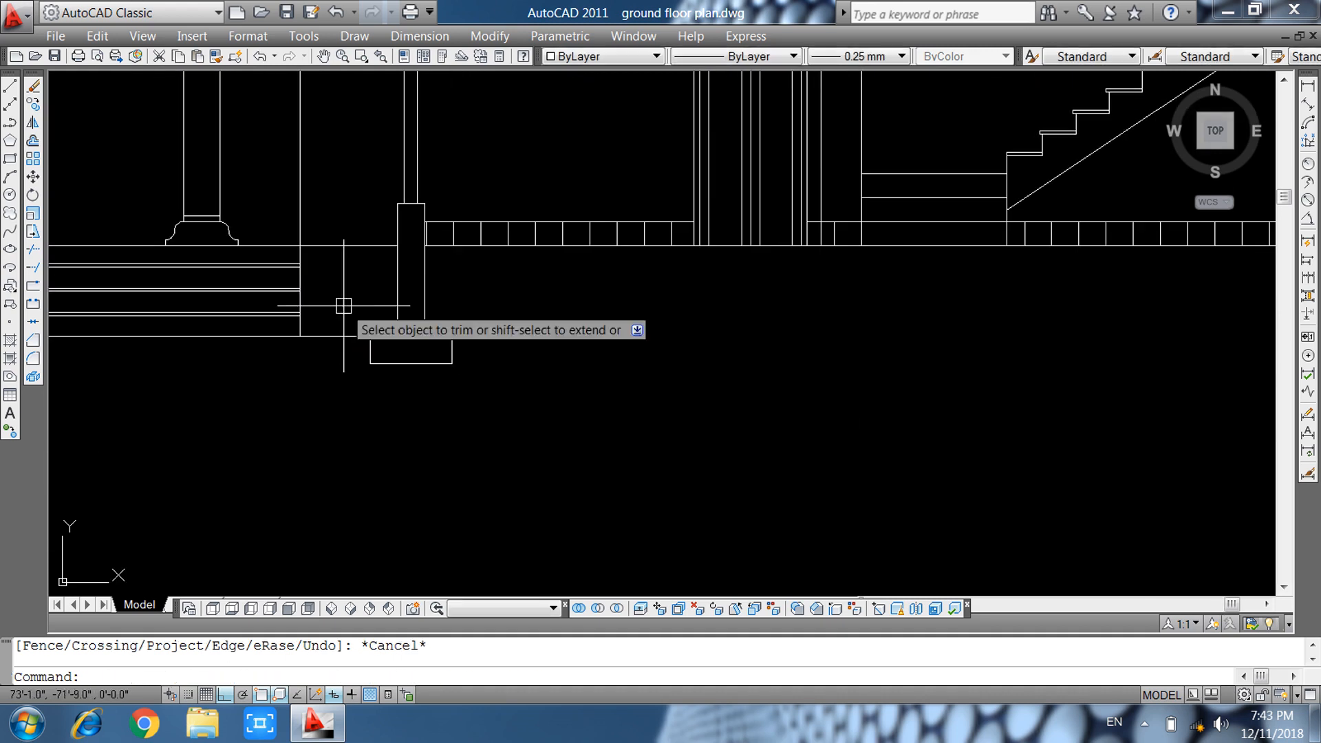
text(ex)
key(Return)
key(Return)
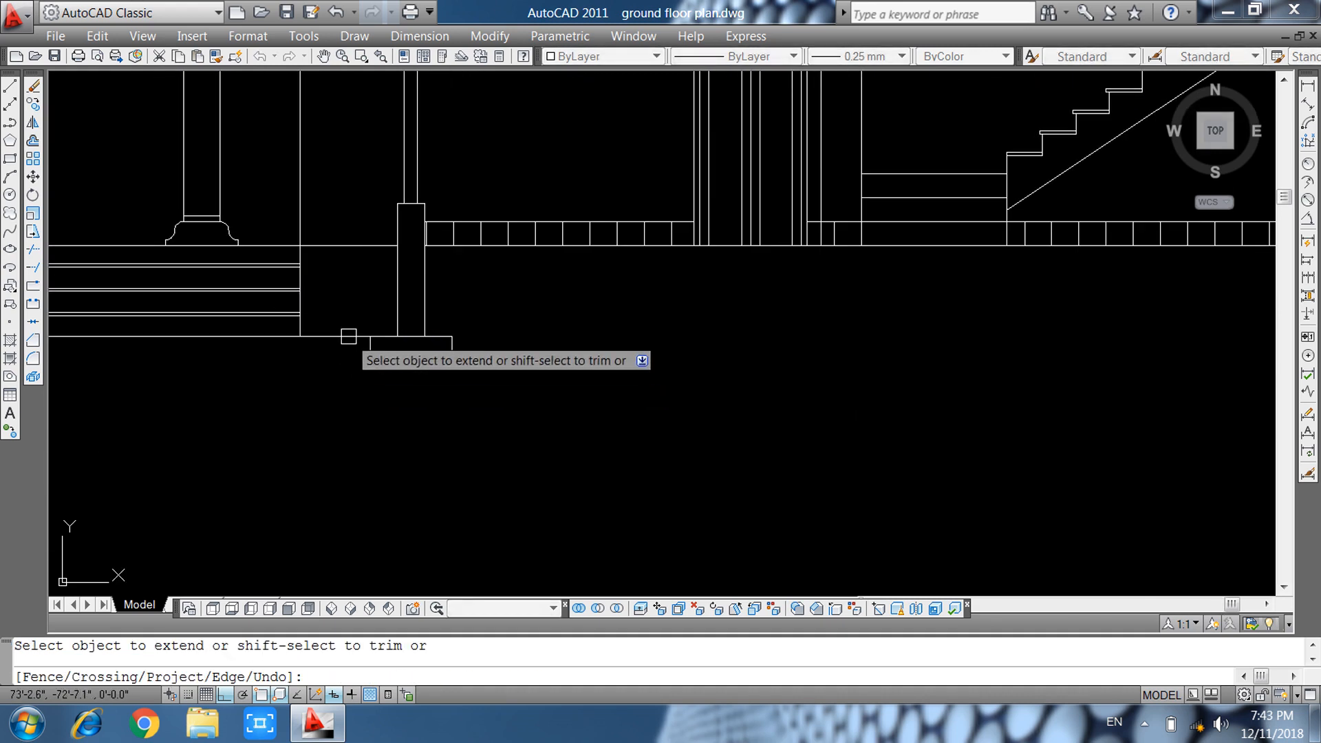
key(Escape)
text(tr)
key(Return)
key(Return)
key(Escape)
text(ex)
key(Return)
key(Return)
scroll(444, 338, up, 2)
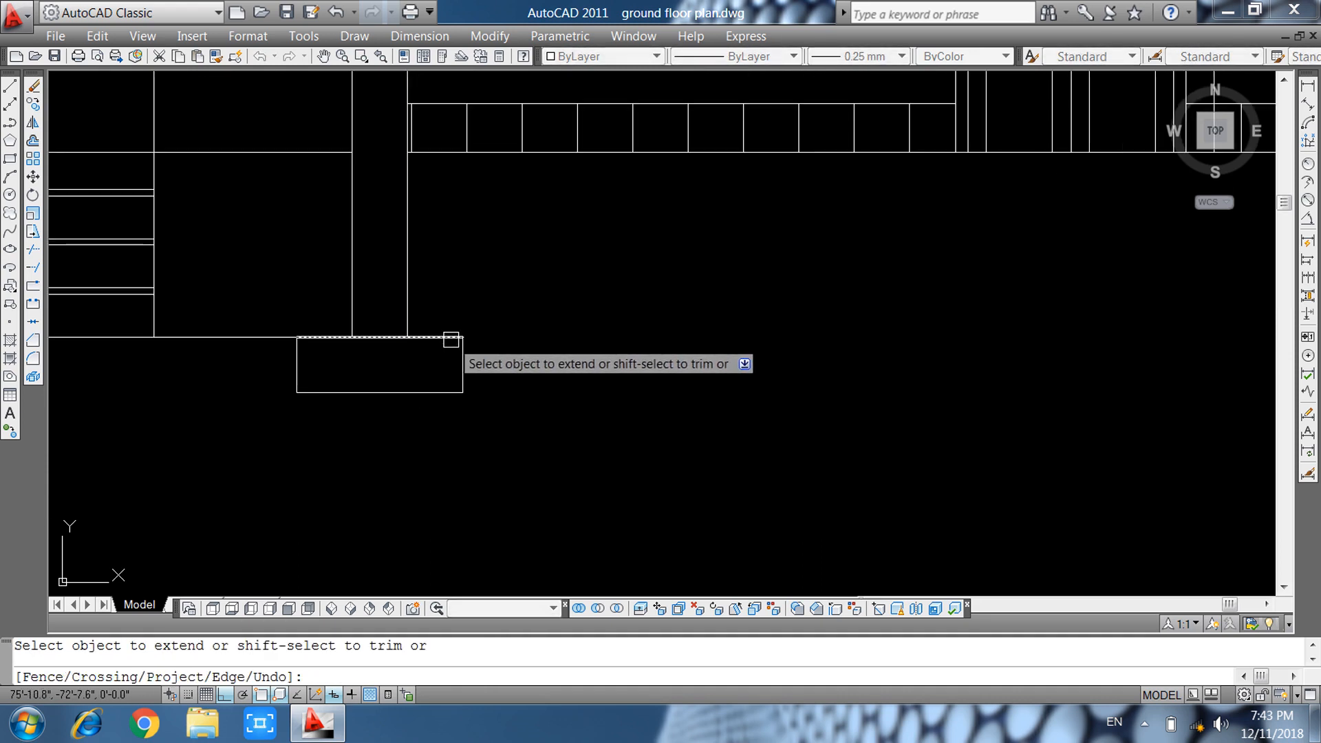
scroll(453, 339, down, 4)
key(Escape)
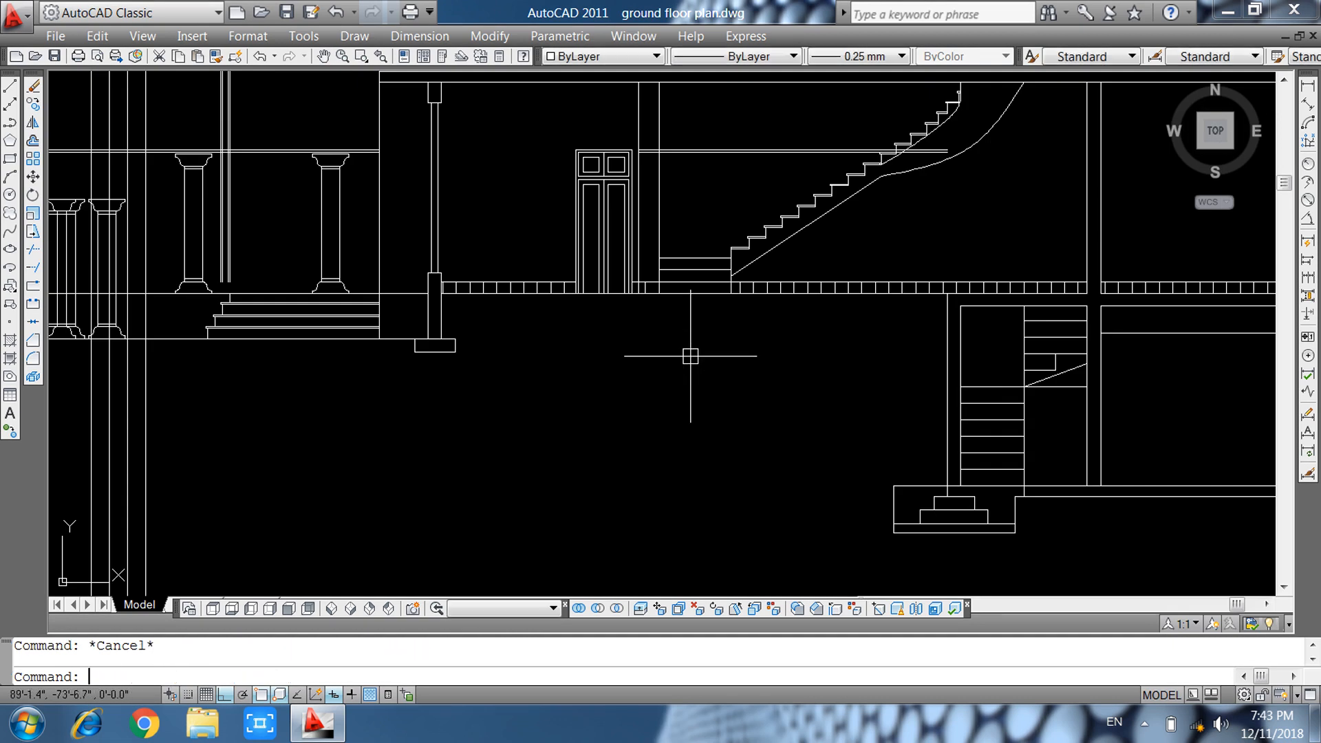
Offset the building's floor line downward by 2'6" to continue the ground line under the building.
text(o)
key(Return)
text(2'6)
key(Return)
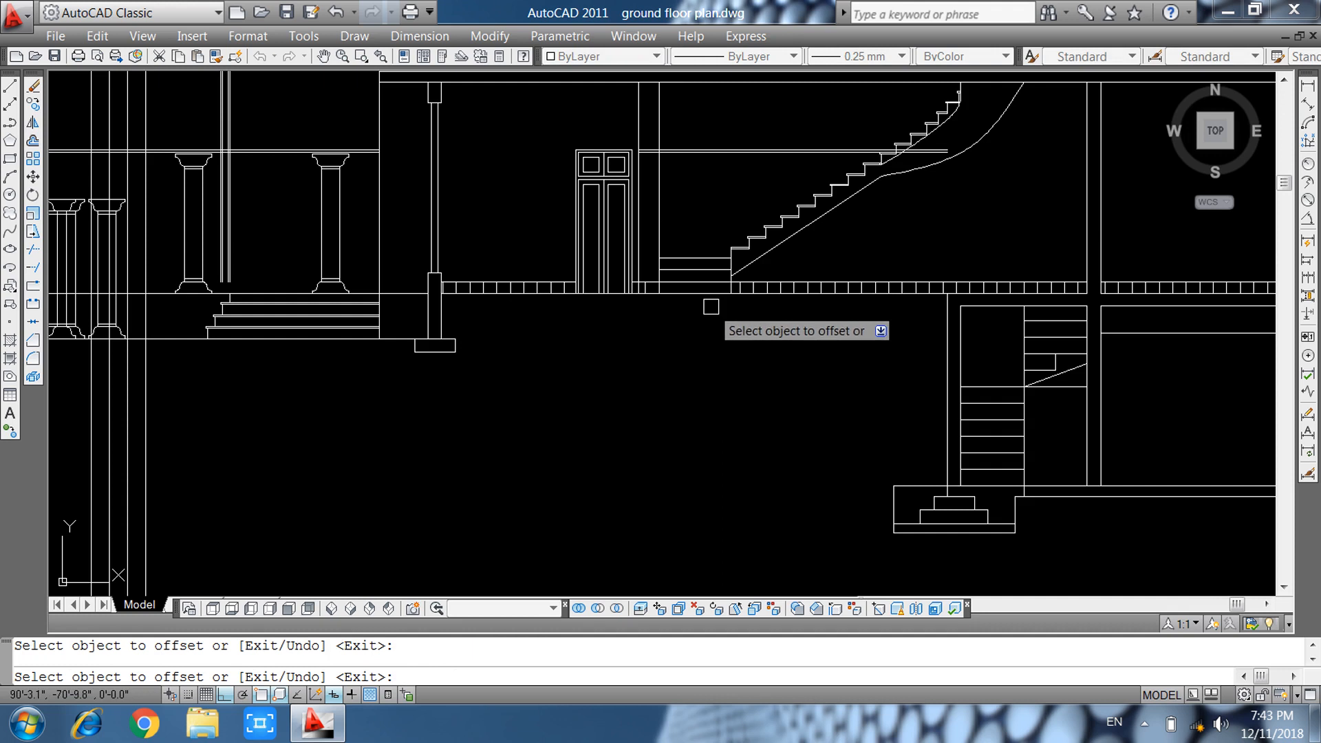
click(712, 294)
click(709, 358)
key(Escape)
scroll(719, 393, down, 2)
mouse_move(546, 415)
middle_down()
mouse_move(639, 426)
mouse_move(634, 406)
mouse_move(657, 404)
middle_up()
scroll(463, 374, up, 3)
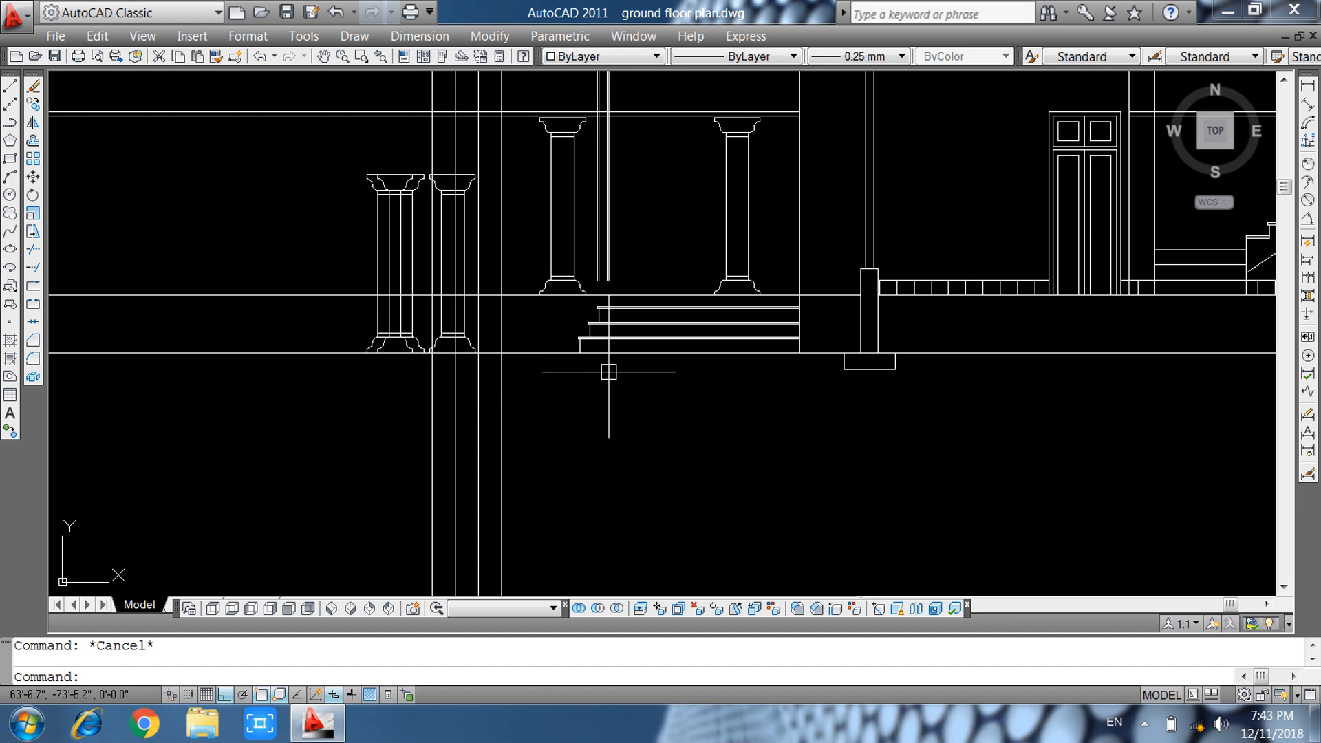
scroll(602, 358, up, 3)
click(534, 231)
click(656, 405)
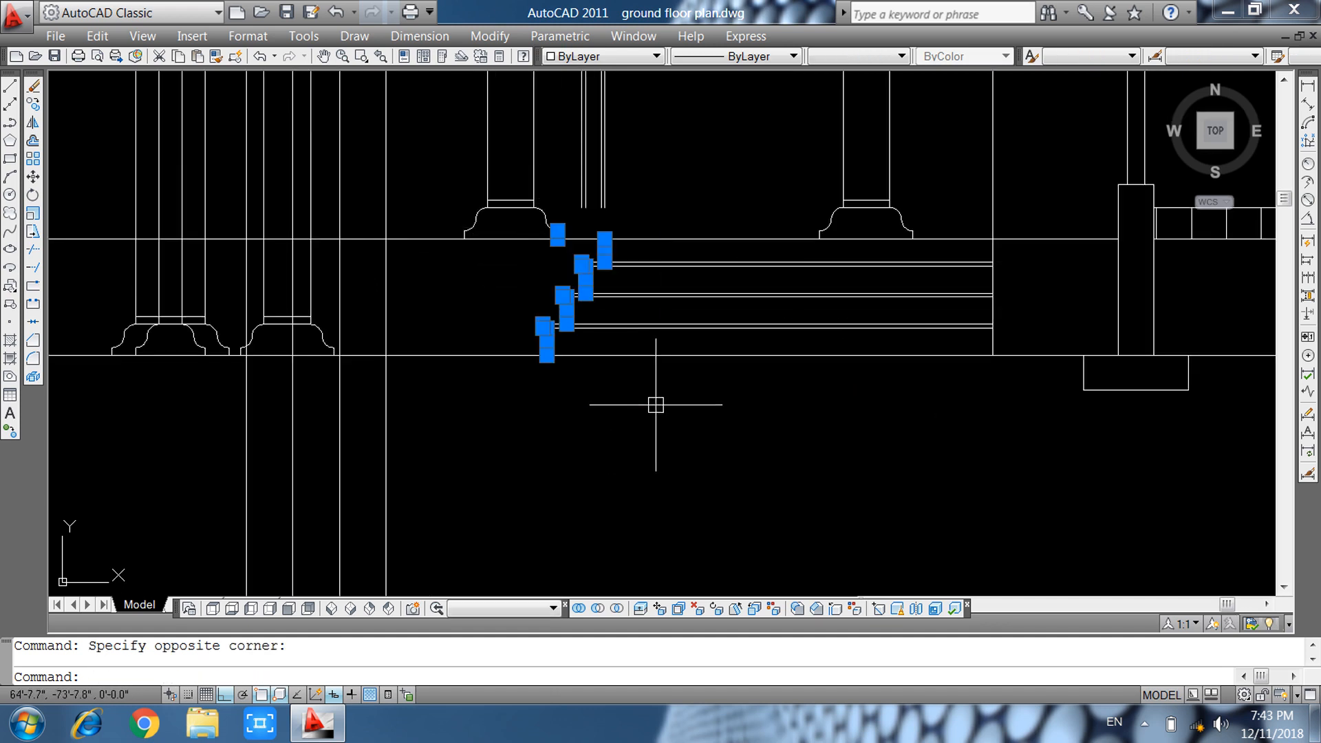
key(Escape)
scroll(535, 262, up, 2)
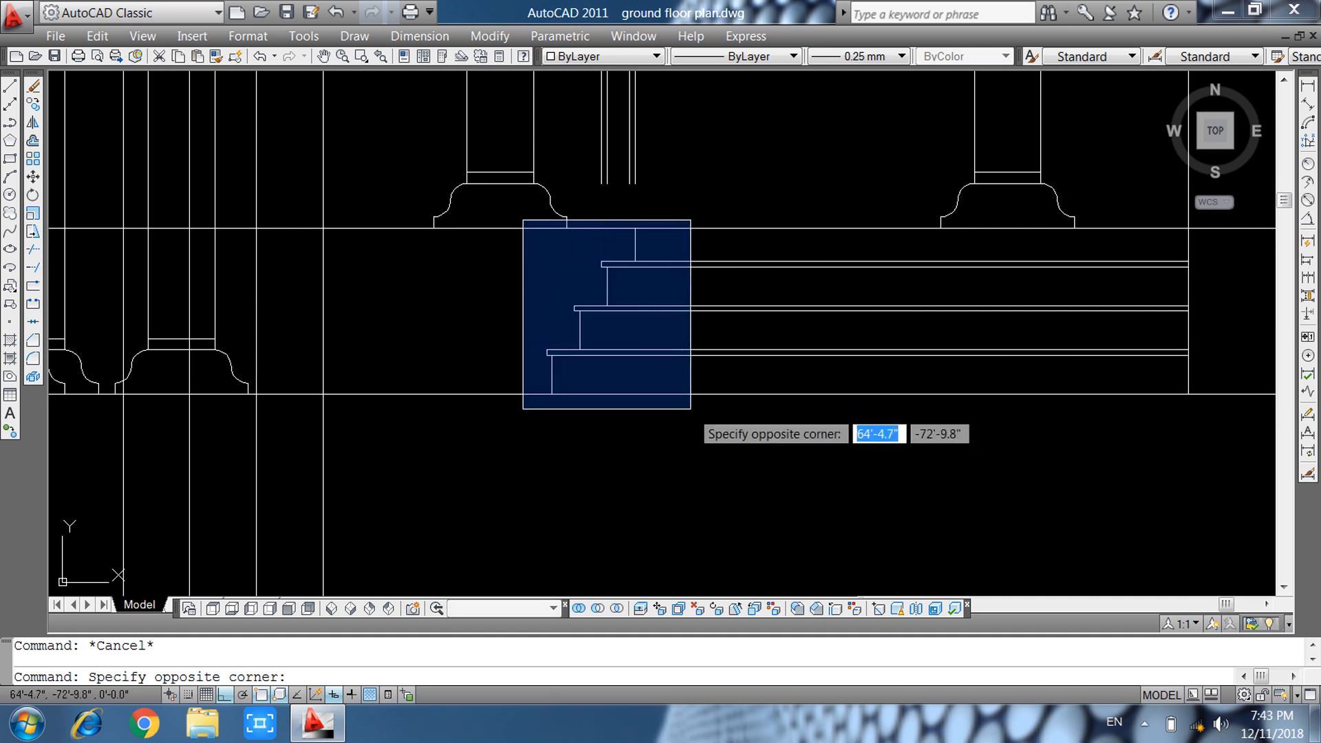
click(689, 423)
text(co)
key(Return)
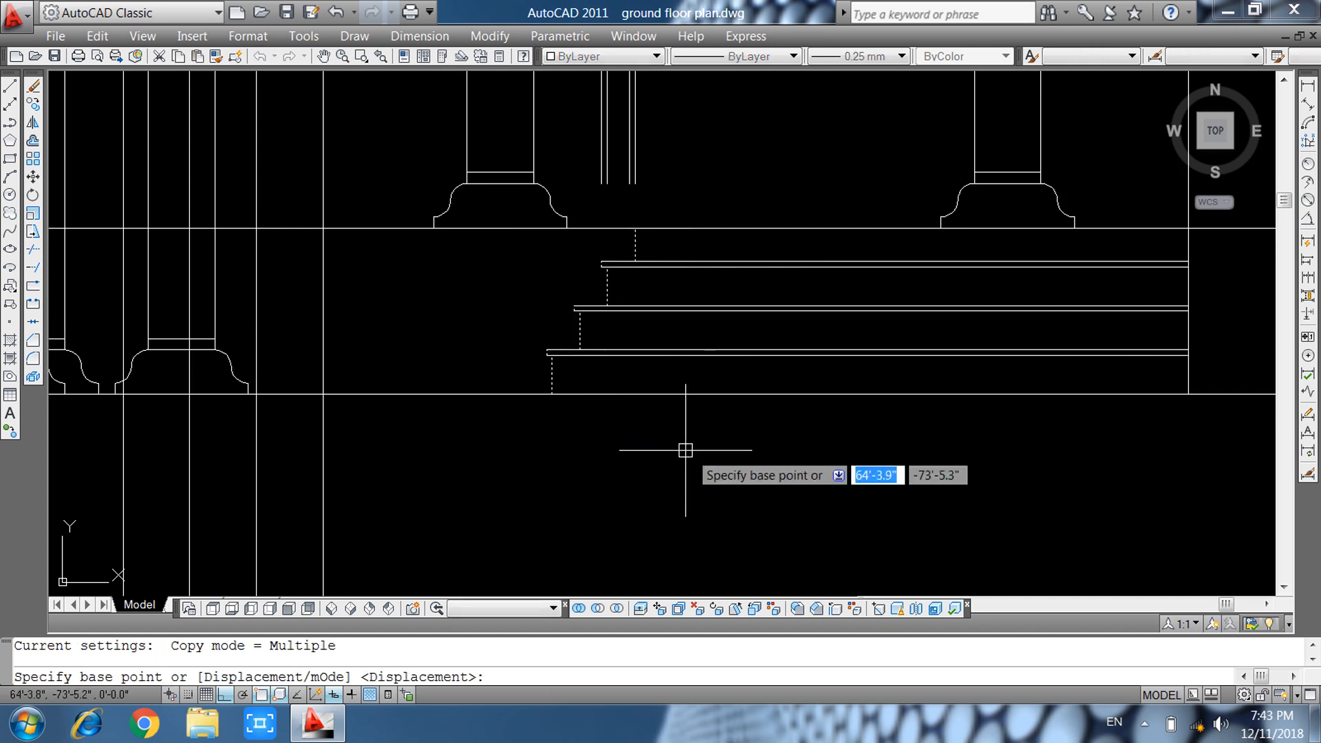
scroll(560, 398, up, 2)
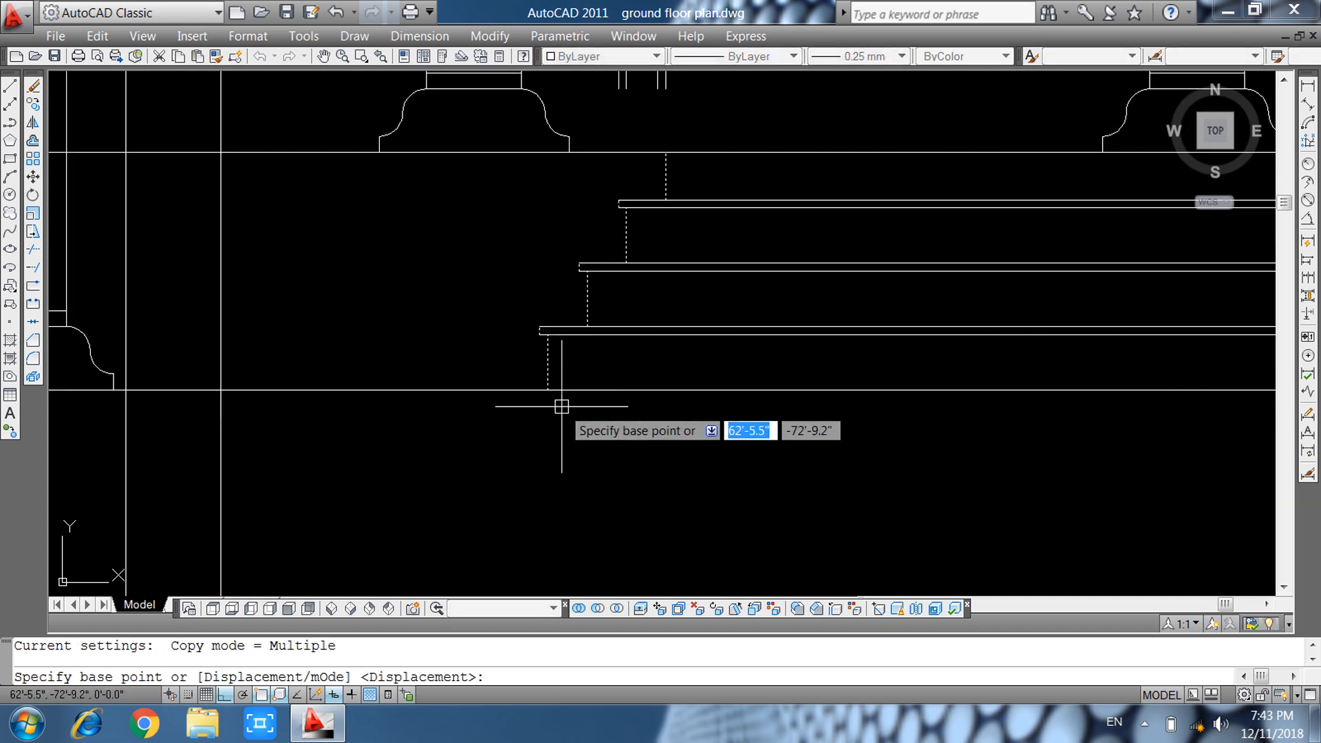
click(665, 151)
scroll(758, 239, down, 5)
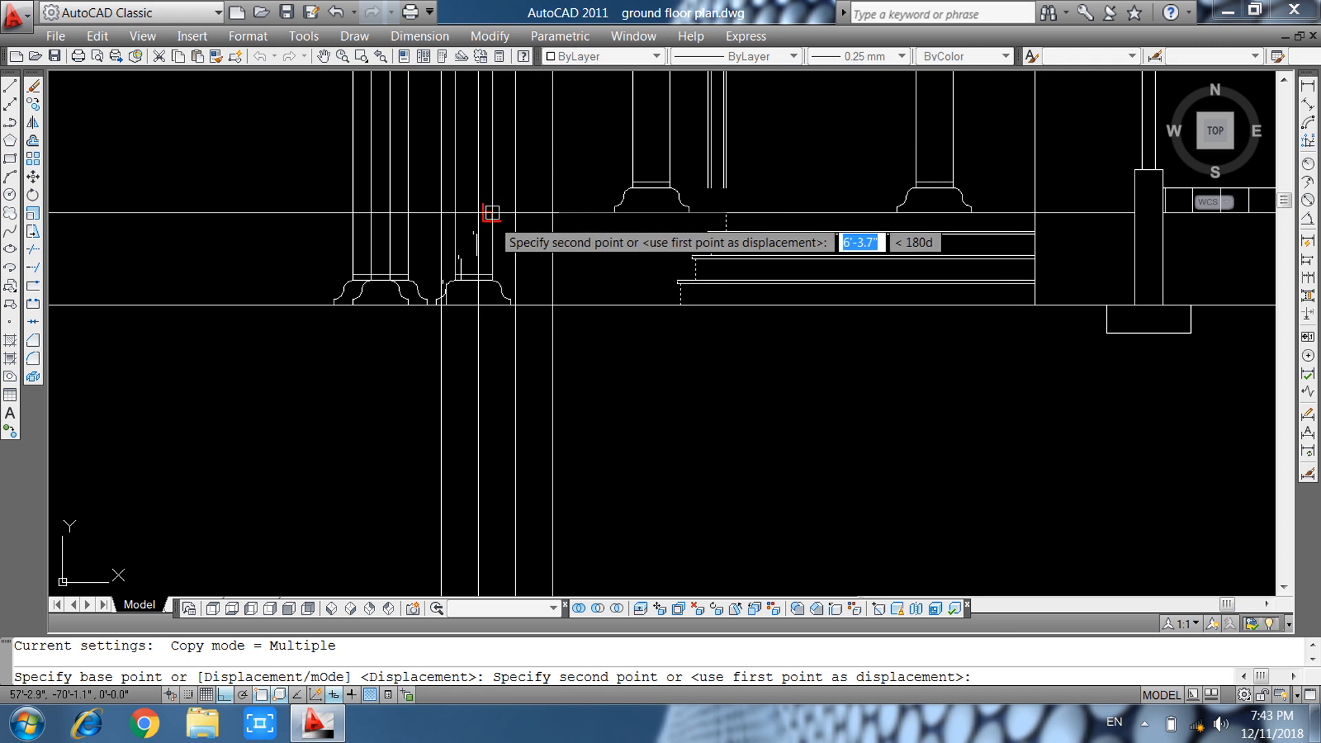
key(Escape)
scroll(693, 237, up, 2)
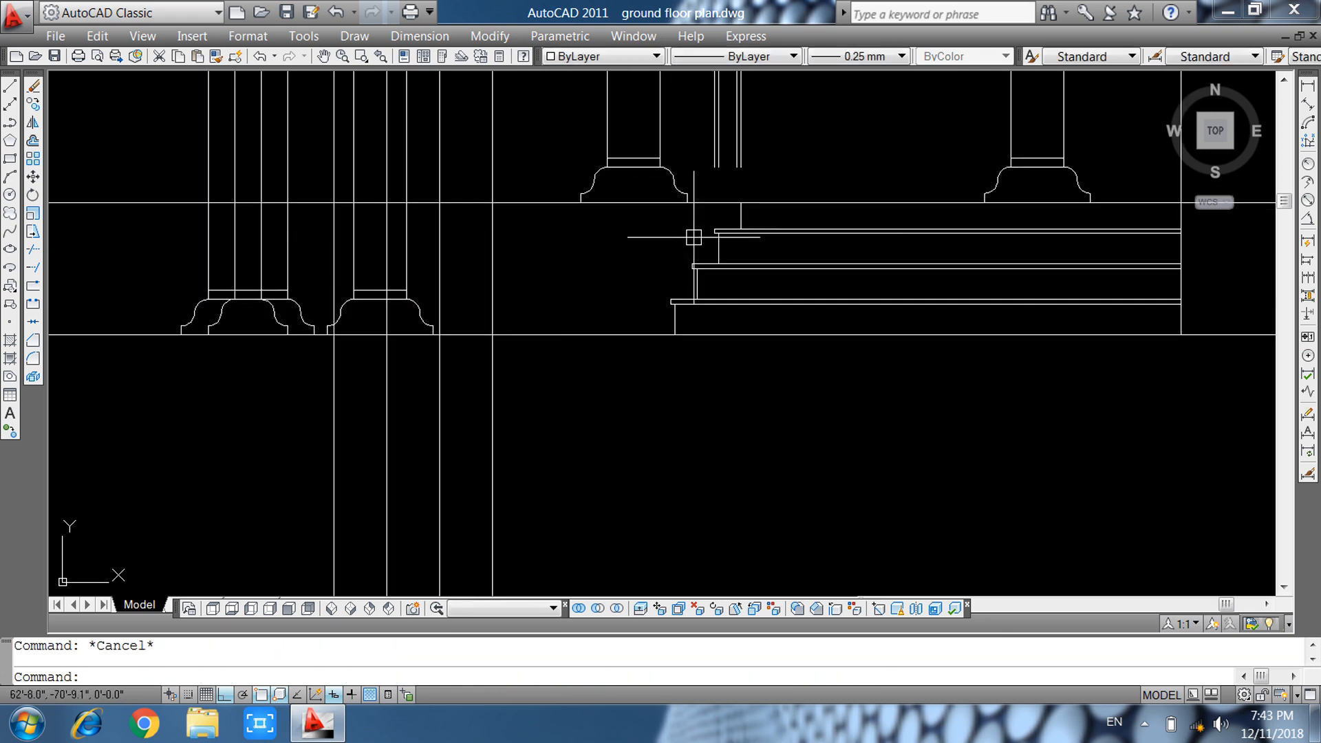
click(636, 181)
key(Escape)
Copy the risers and nosing edges of the porch steps from the lowest riser's foot to the nearest column's base.
scroll(669, 207, up, 3)
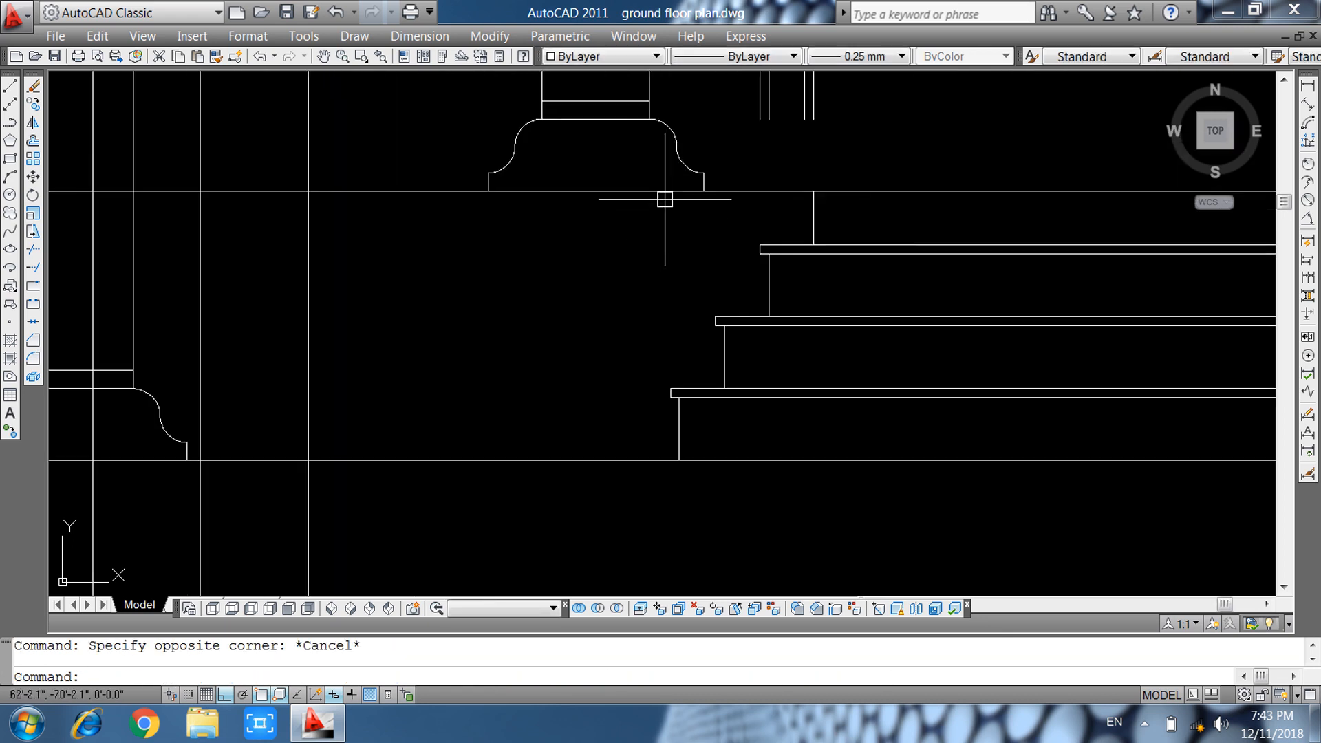
click(643, 174)
click(844, 493)
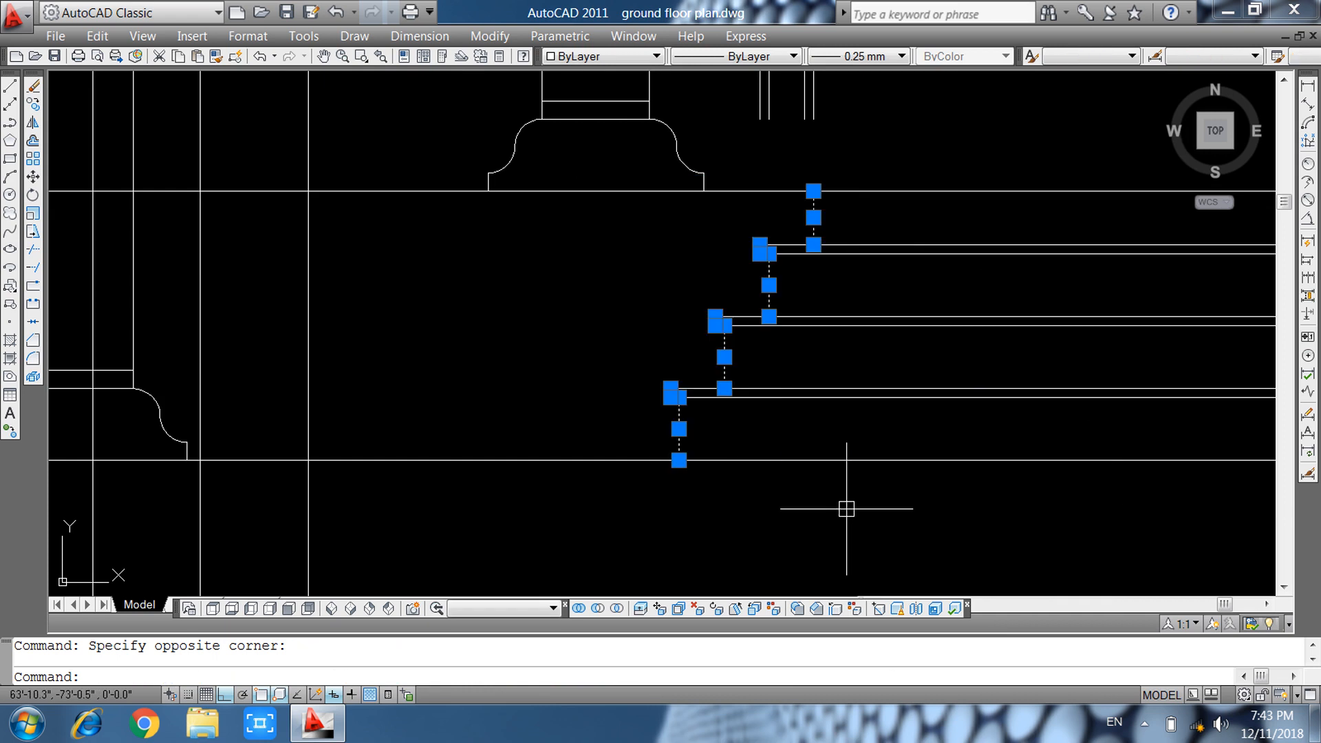
text(co)
key(Return)
scroll(761, 502, down, 4)
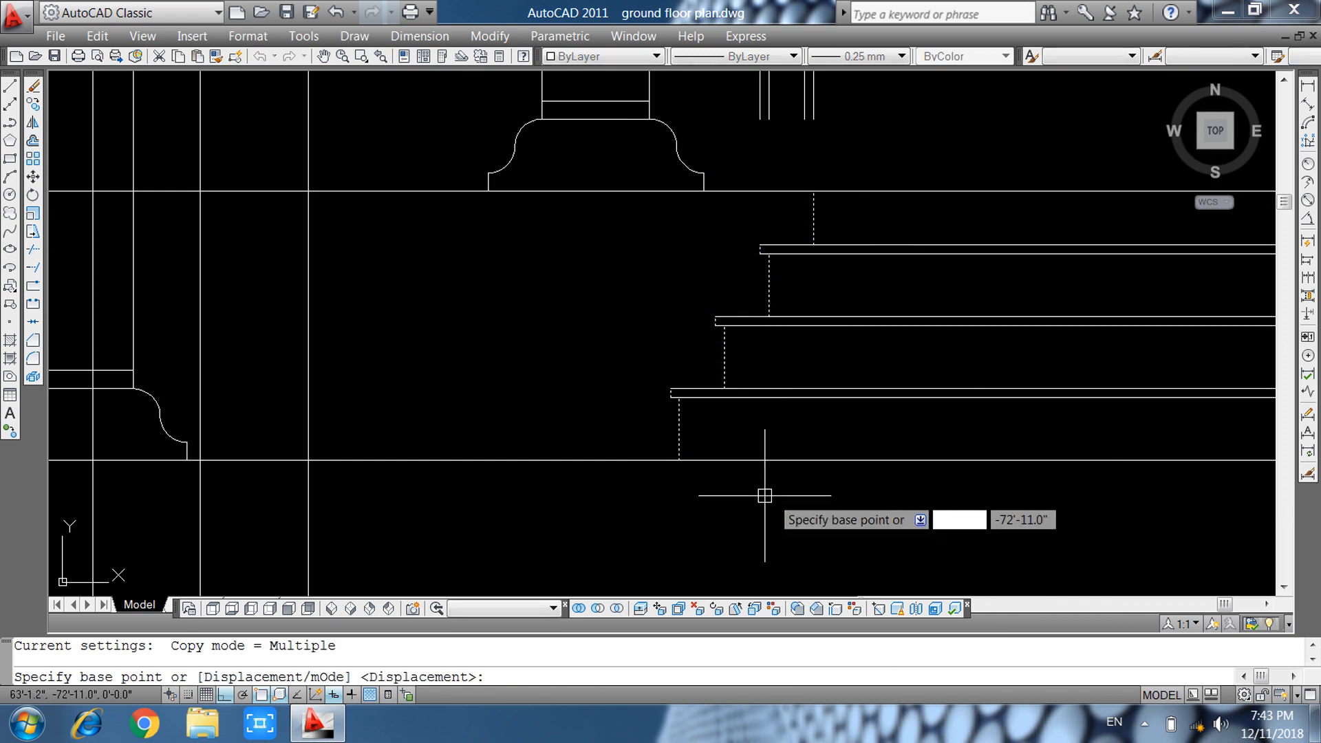
click(683, 459)
scroll(422, 457, up, 4)
click(360, 373)
scroll(633, 422, down, 3)
key(Escape)
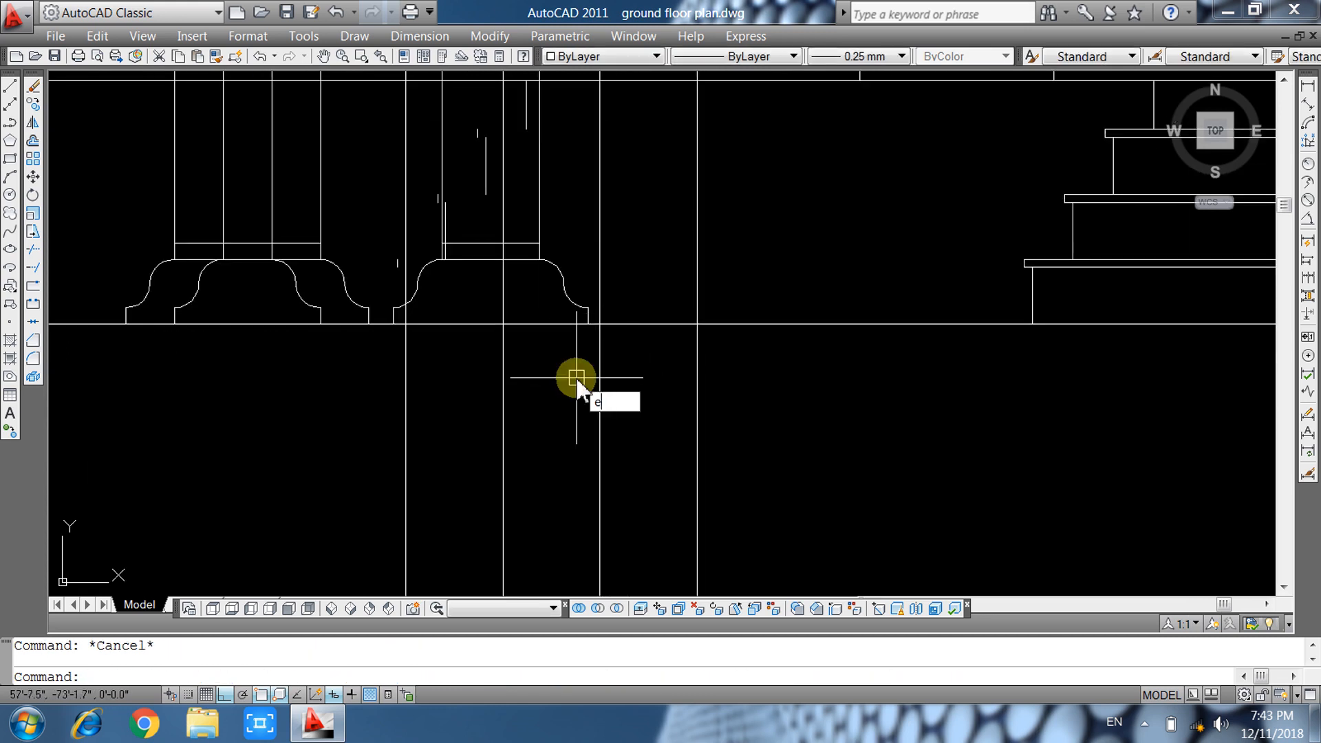
Extend the three tread line pairs to the copied step profile, using the copied profile and column base as boundary edges.
text(ex)
key(Return)
scroll(577, 377, down, 2)
click(432, 161)
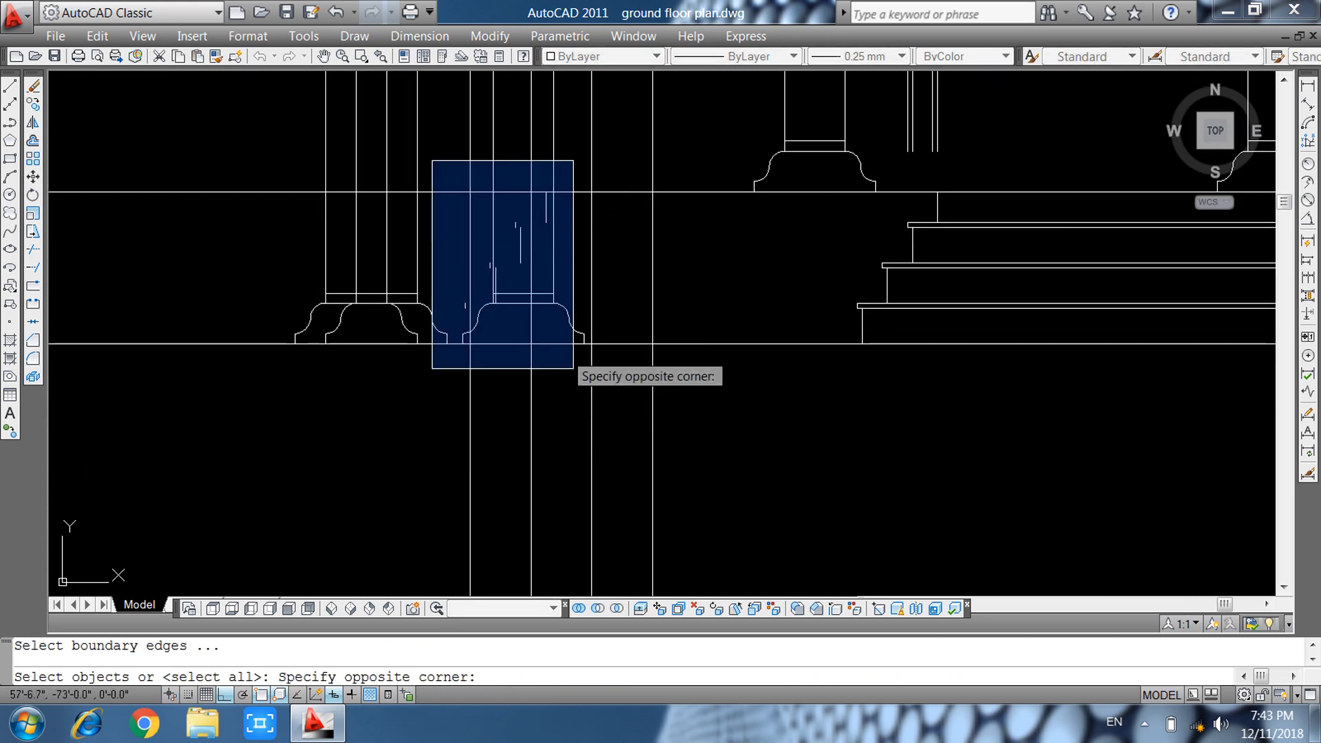
click(637, 475)
key(Return)
click(1031, 114)
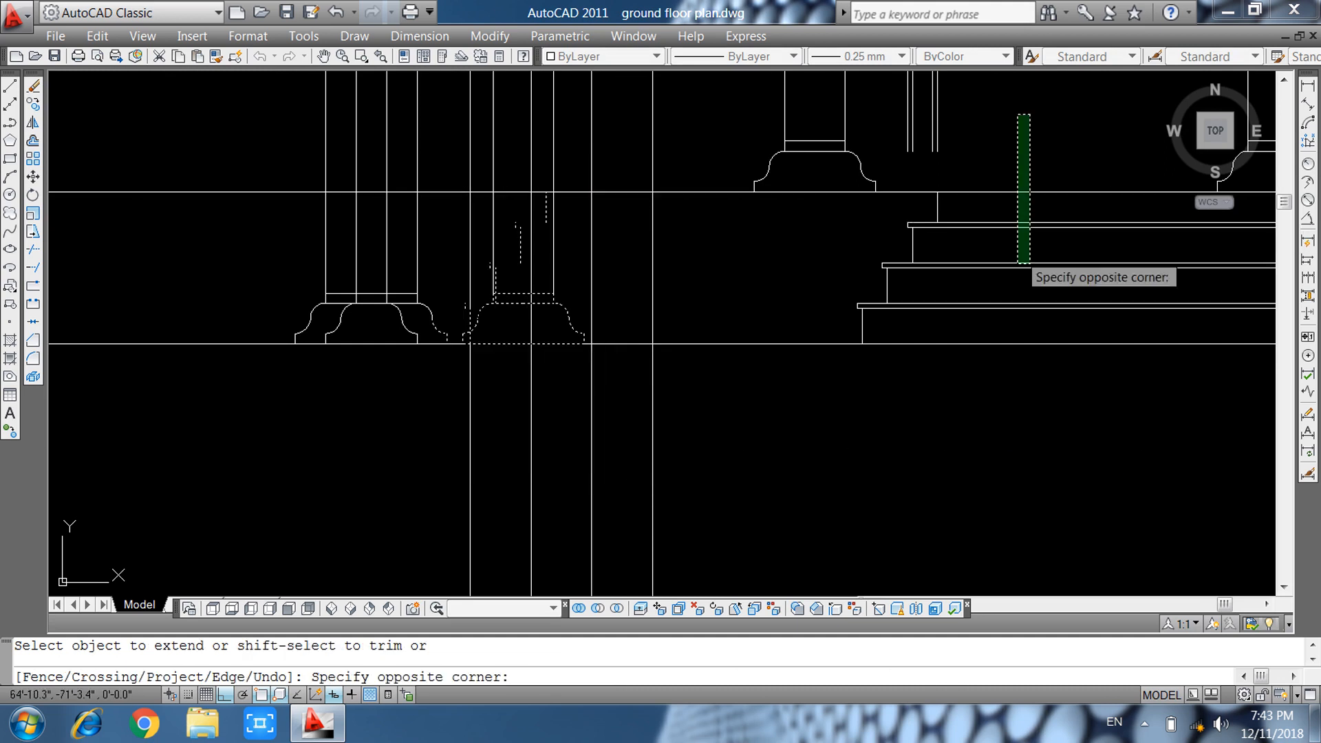
click(990, 429)
key(Escape)
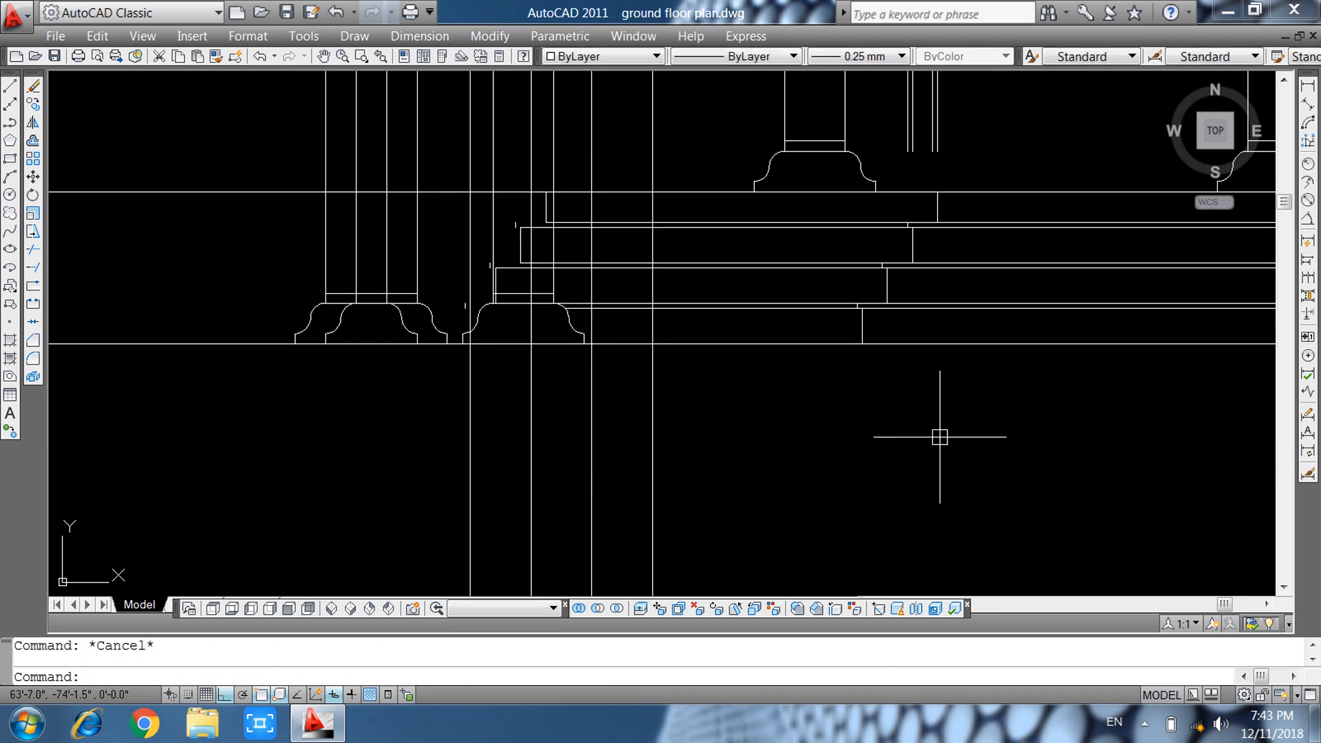
Extend the top and lowest tread lines out to their copied nosing edges.
click(930, 434)
click(380, 511)
middle_drag(550, 446, 496, 505)
key(Escape)
key(Return)
key(Return)
scroll(546, 295, up, 2)
click(543, 245)
click(521, 303)
click(548, 392)
click(558, 489)
click(329, 445)
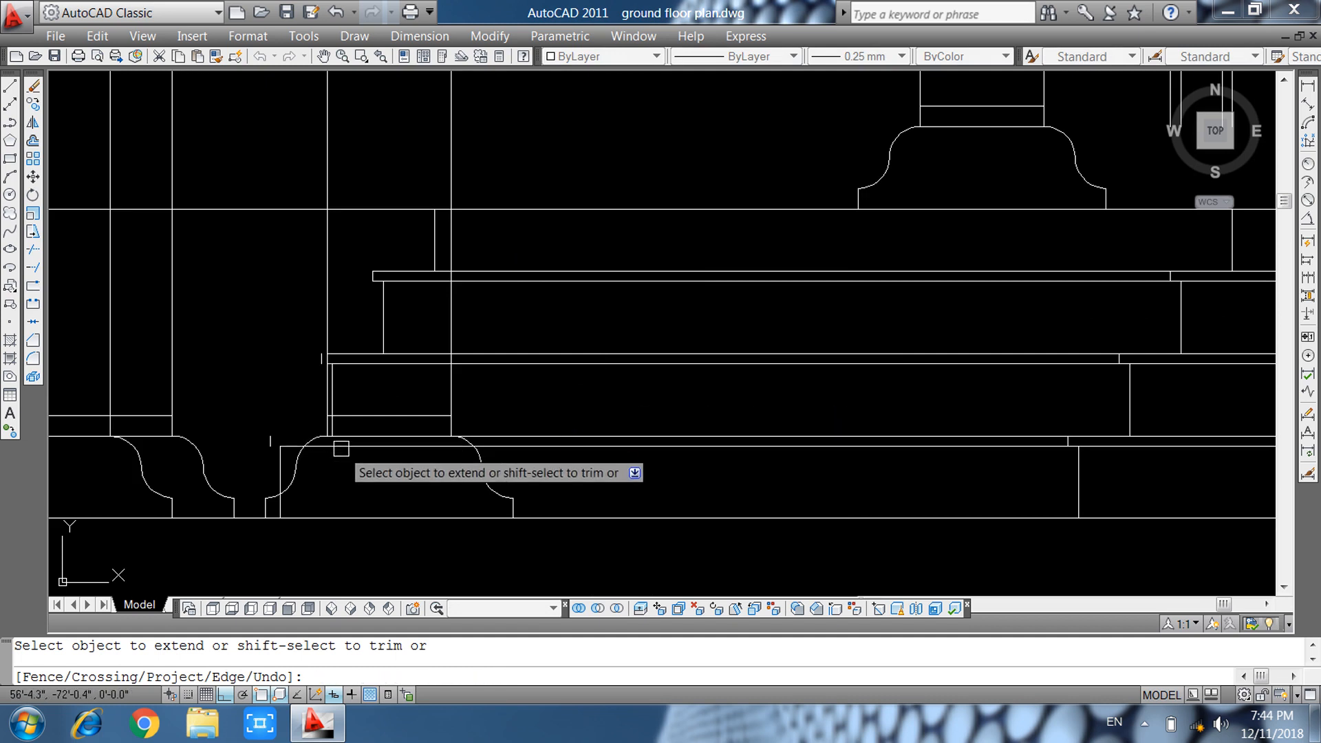
click(480, 436)
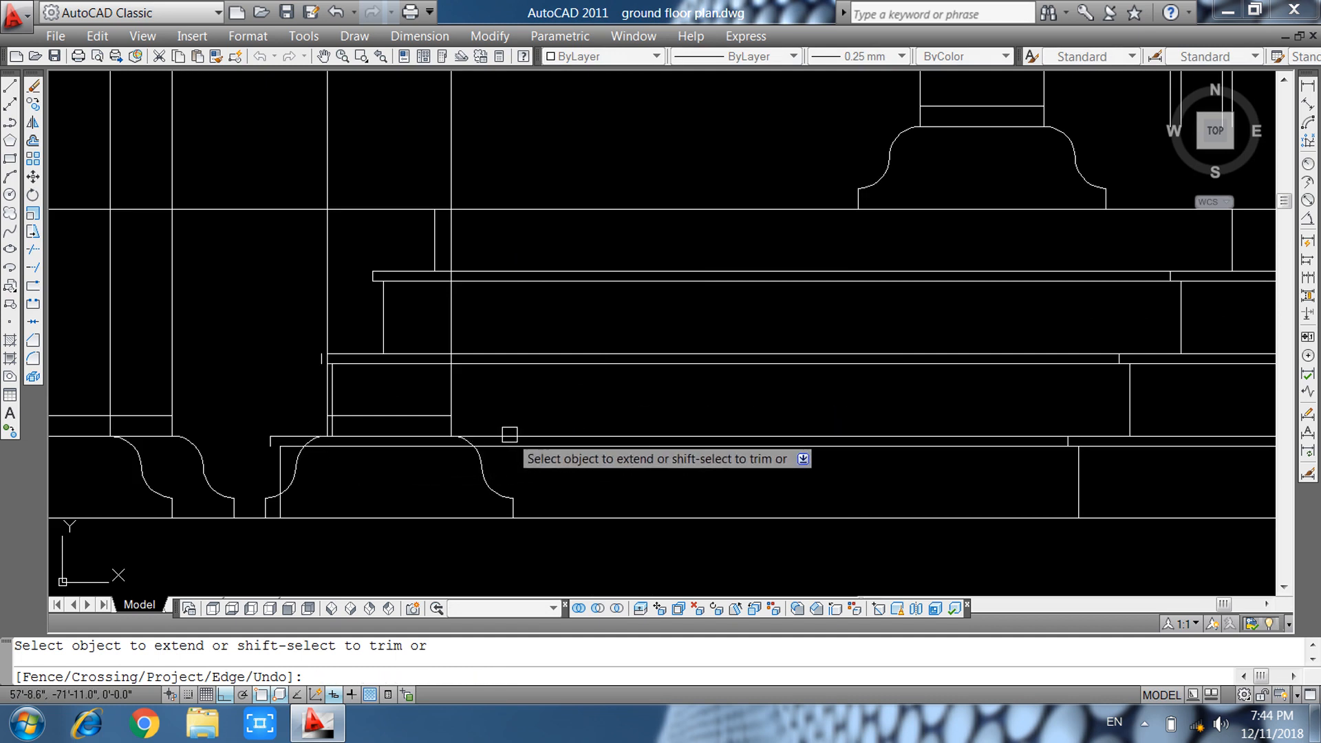
key(Escape)
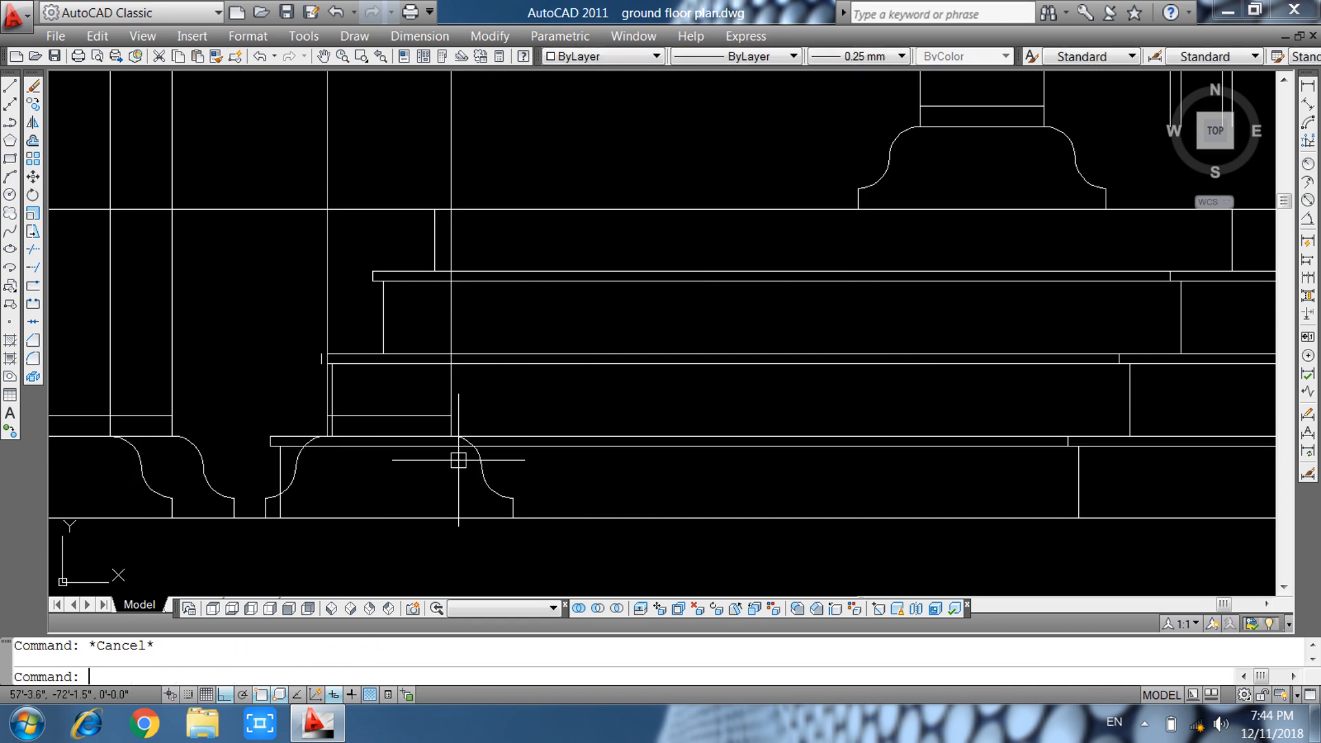
Trim the column base curves where they cross the lowest step and its nosing.
key(Return)
scroll(326, 465, up, 3)
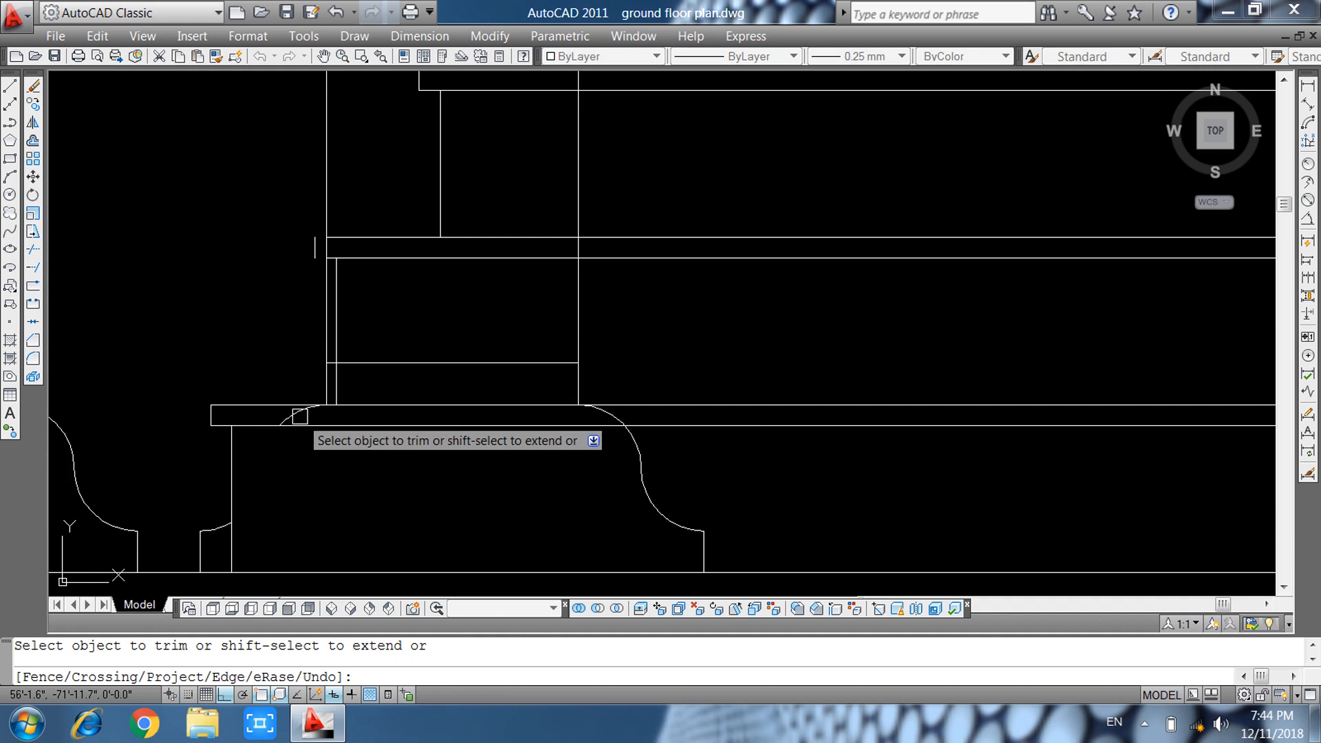
scroll(542, 413, up, 2)
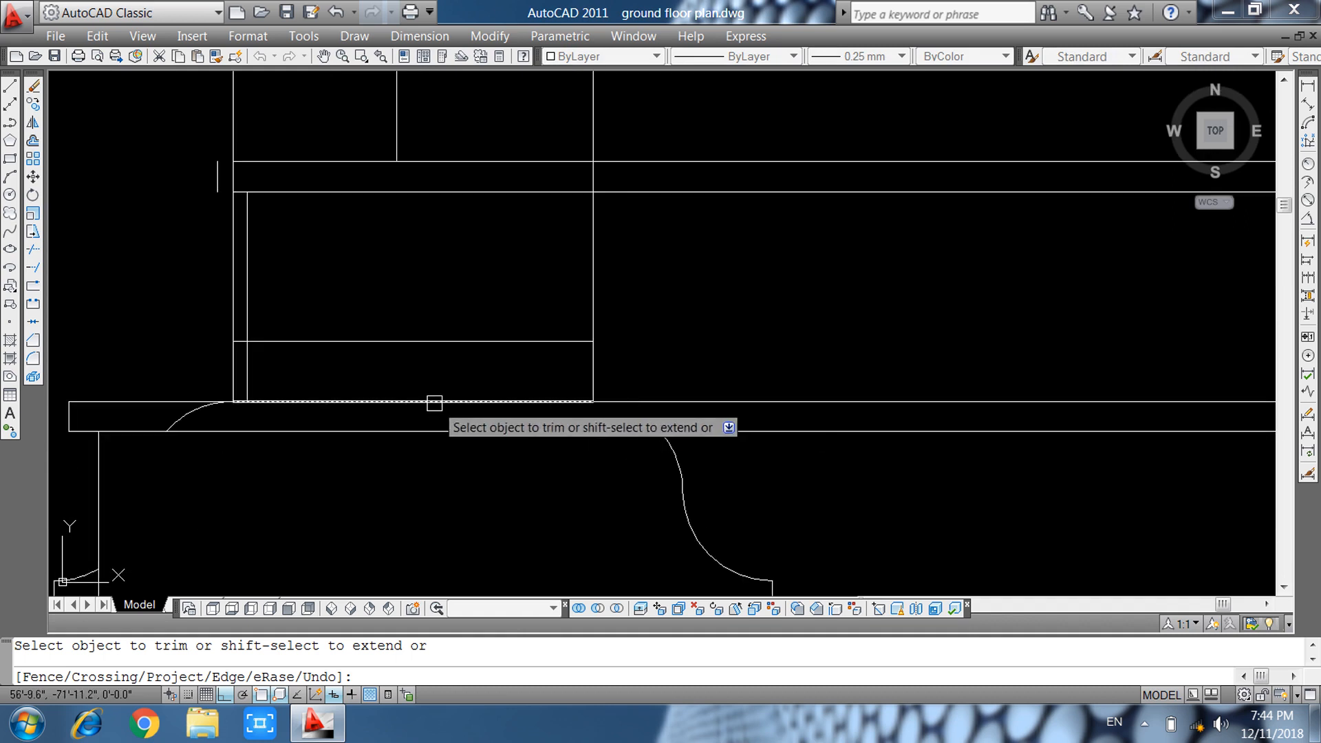
scroll(434, 404, down, 2)
key(Escape)
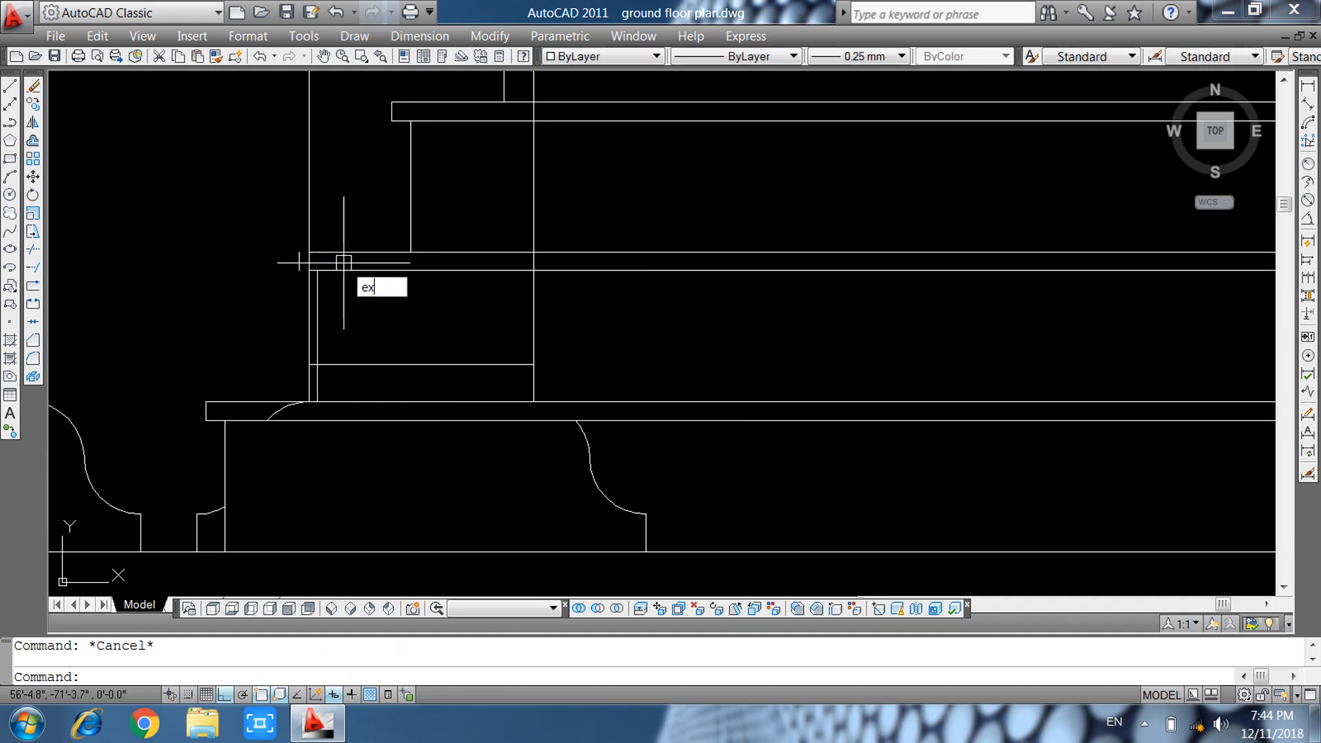
Extend both lines of the middle tread to its copied nosing edge.
text(ex)
key(Return)
key(Return)
click(365, 224)
click(337, 360)
key(Escape)
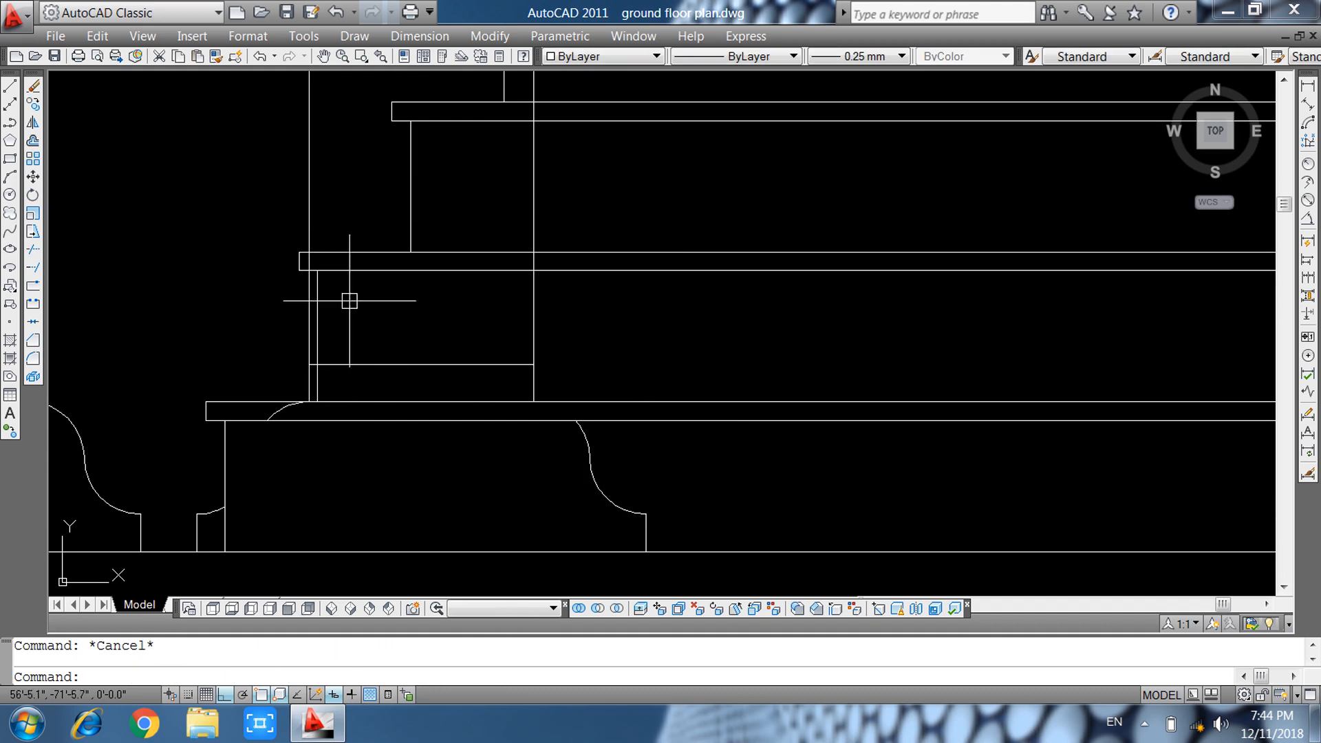
Trim the column shaft lines that cross the extended steps.
scroll(408, 350, down, 3)
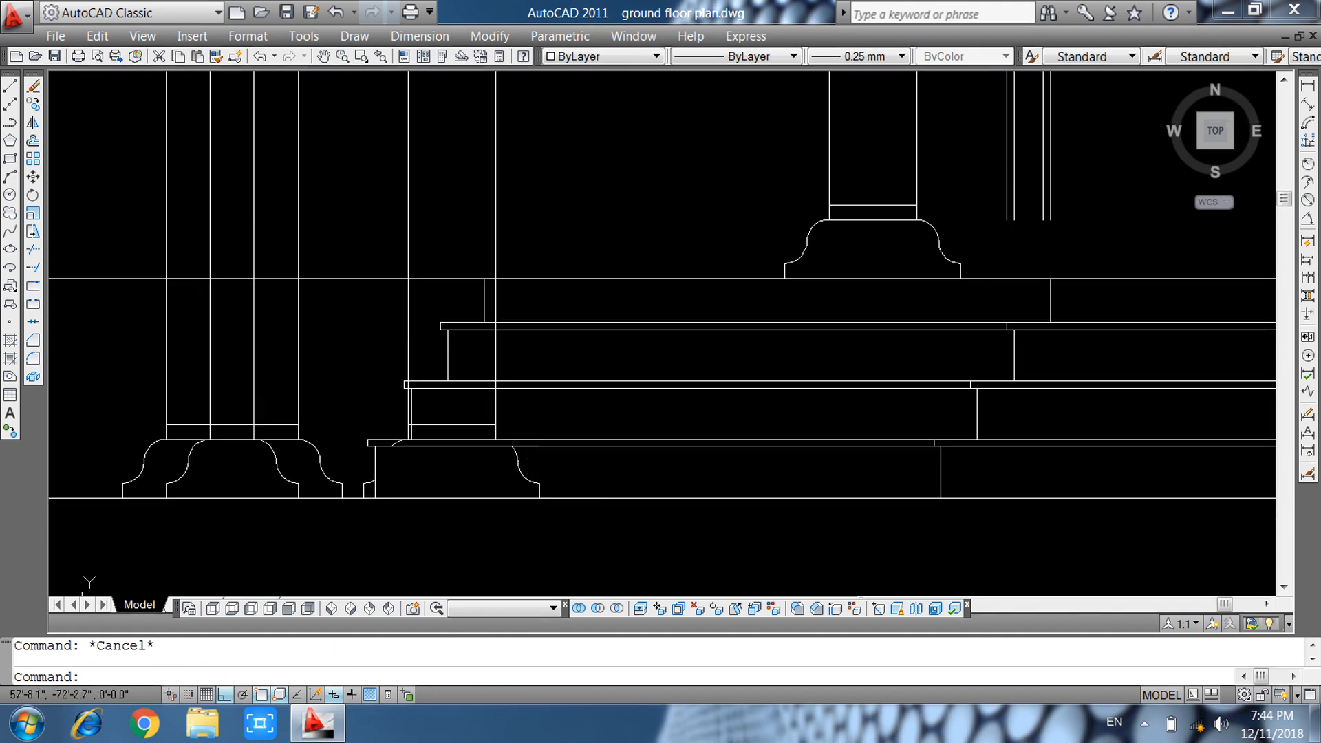
text(tr)
key(Return)
key(Return)
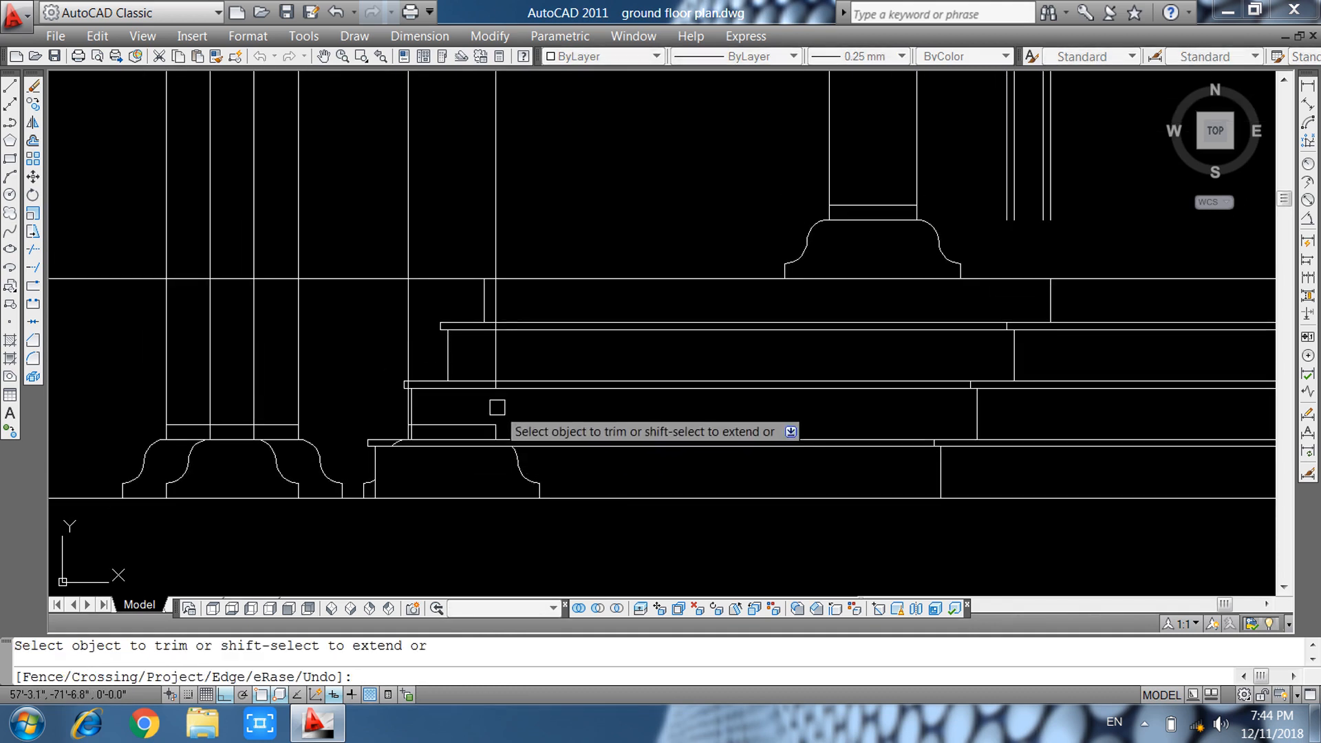
scroll(530, 475, down, 4)
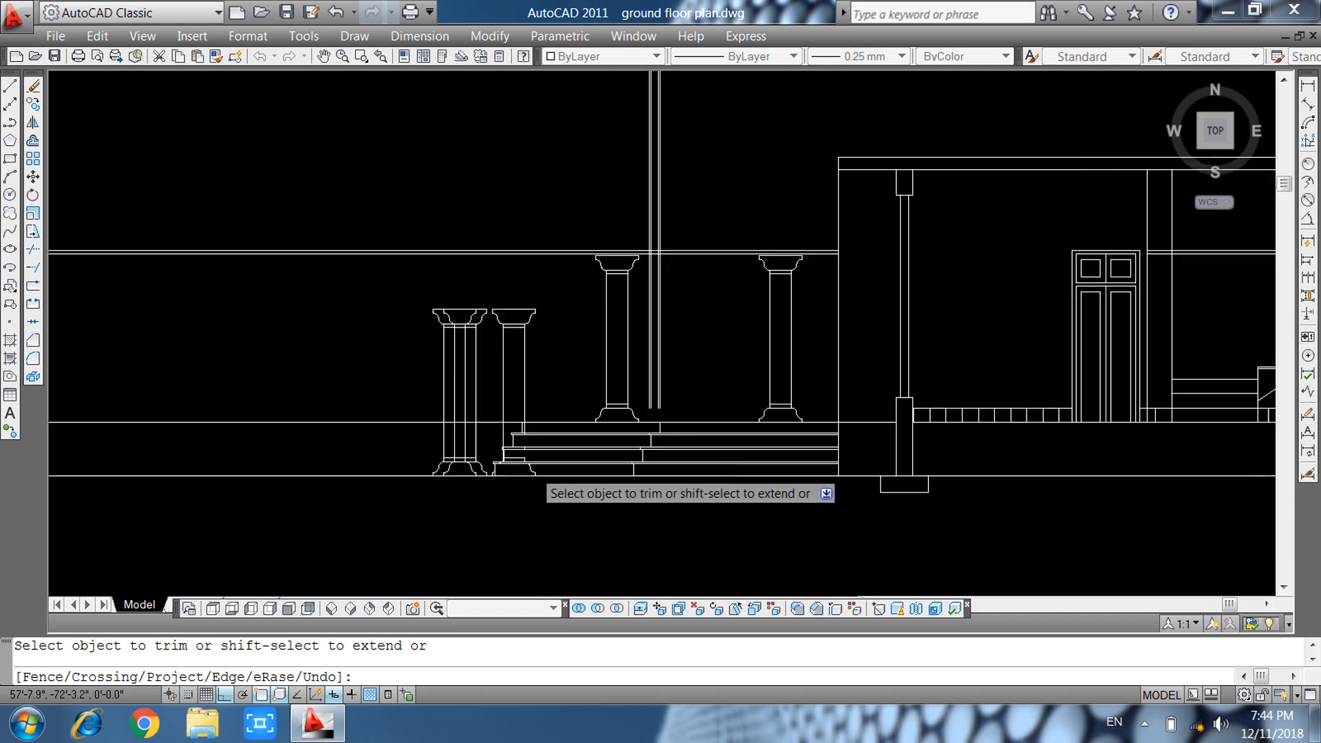
Erase the column that overlaps the extended steps together with the copied risers.
middle_drag(555, 487, 521, 368)
scroll(482, 310, up, 3)
key(Escape)
click(479, 246)
click(553, 531)
key(Delete)
Erase the leftover capital pieces of the removed column.
scroll(485, 281, up, 5)
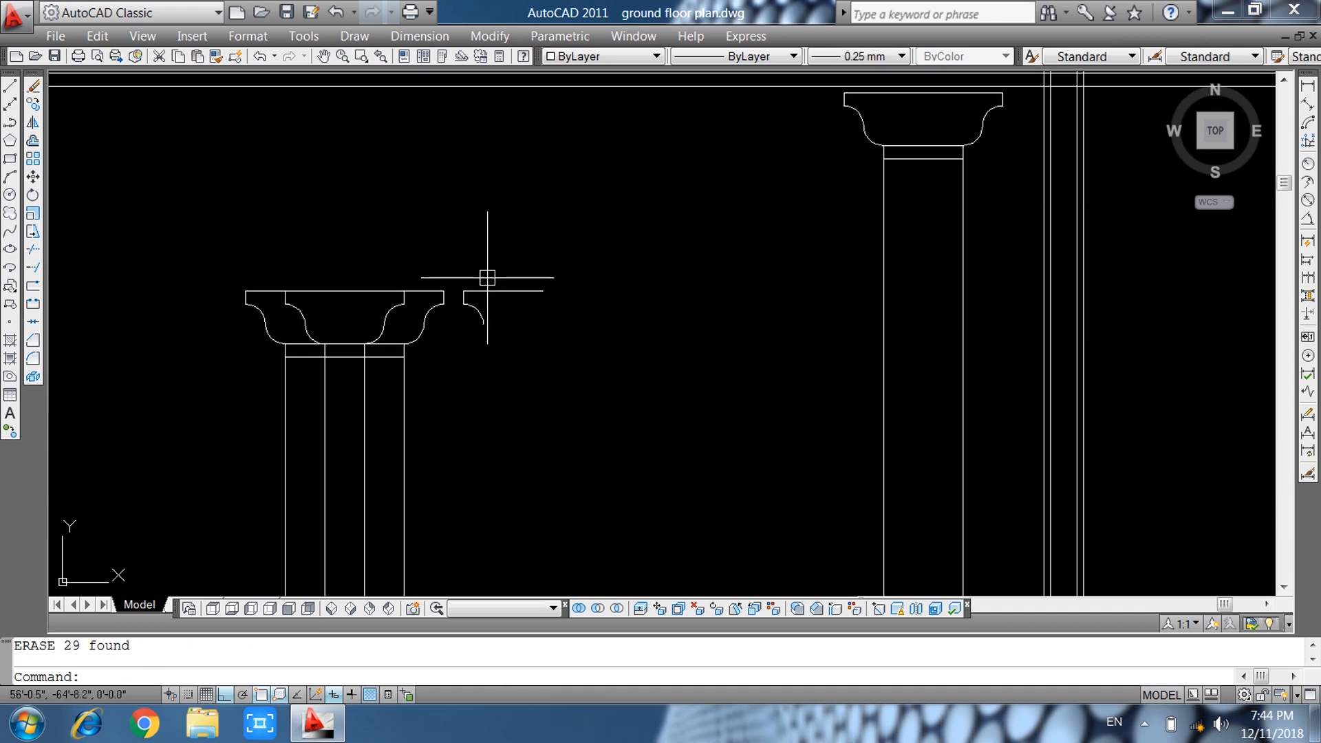
click(463, 256)
click(551, 420)
key(Escape)
click(602, 238)
click(462, 424)
key(Delete)
Erase the leftover column base pieces and the nosing edge at the outer end of the lowest tread.
scroll(496, 378, down, 4)
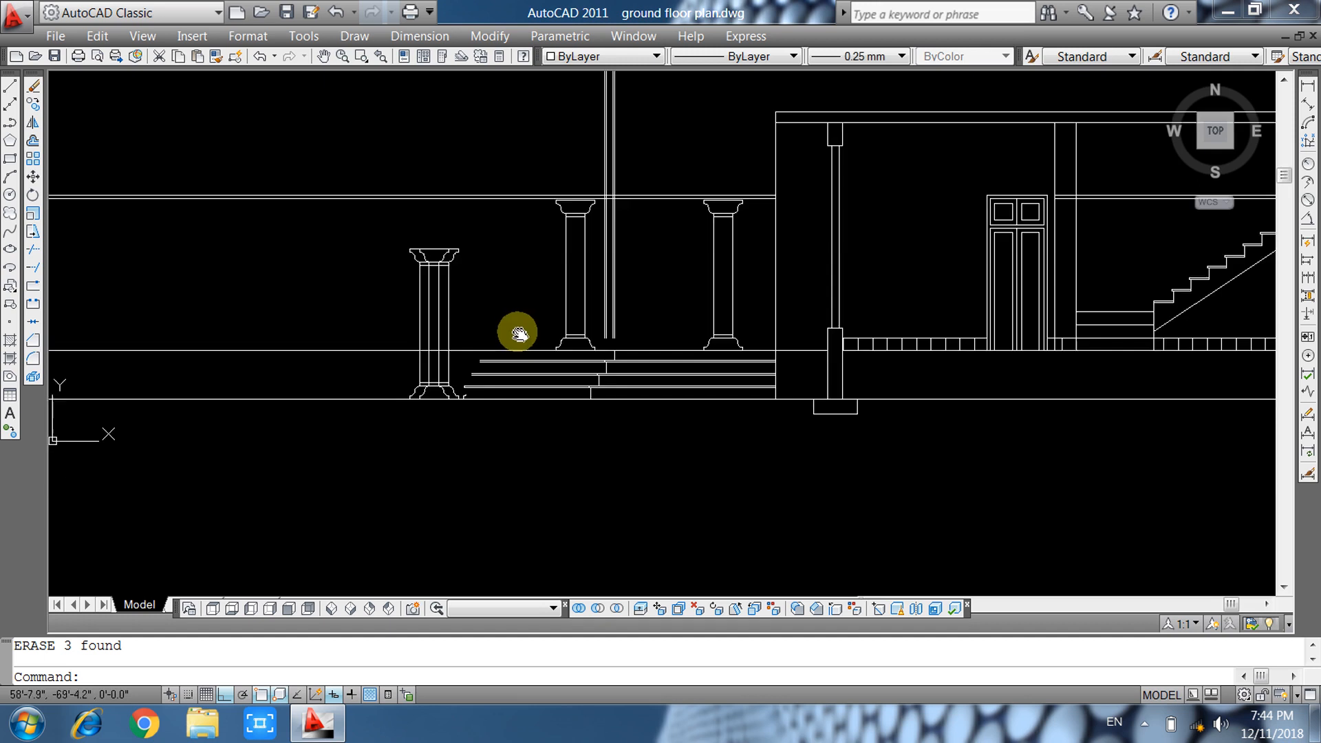
scroll(447, 399, up, 3)
scroll(469, 369, up, 3)
click(469, 370)
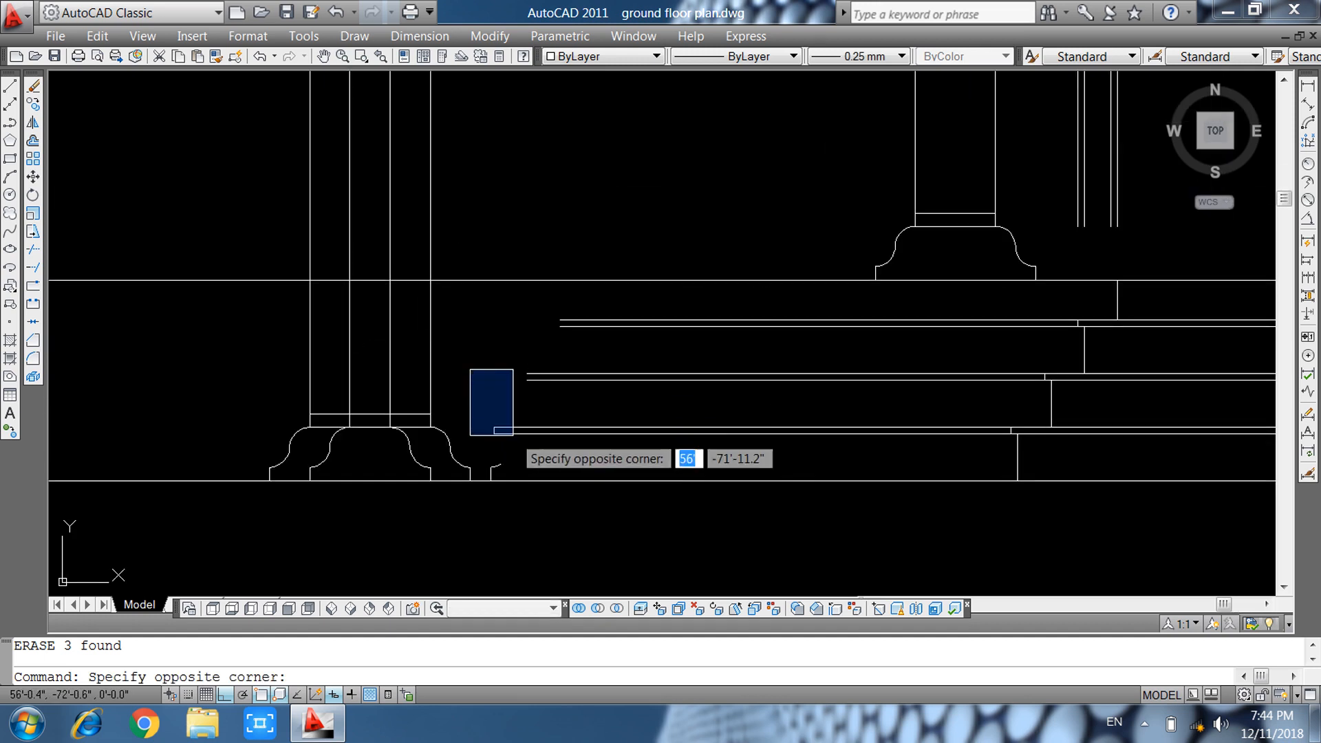
click(547, 495)
key(Delete)
Copy the original riser and nosing profile from the top tread to the outer ends of the extended tread lines.
scroll(495, 441, down, 2)
middle_drag(798, 481, 508, 428)
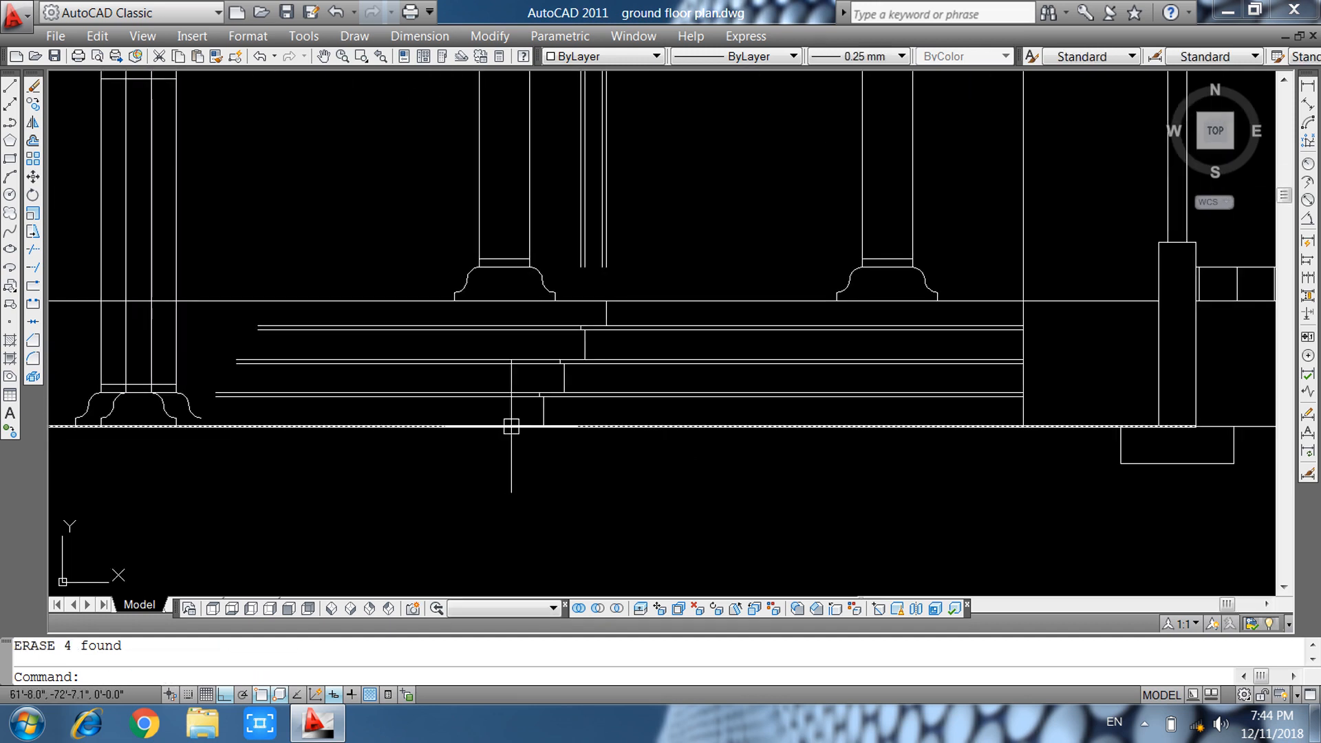
click(573, 287)
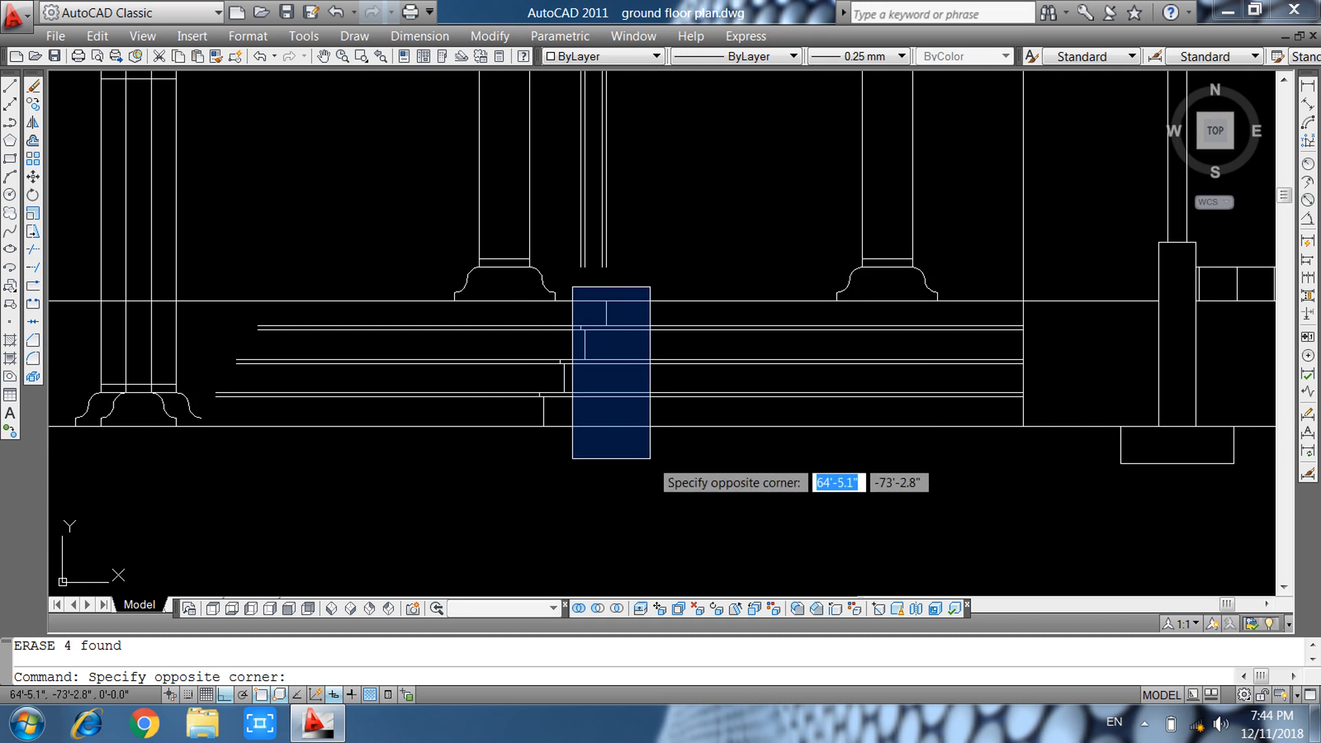
click(648, 458)
click(513, 342)
click(601, 479)
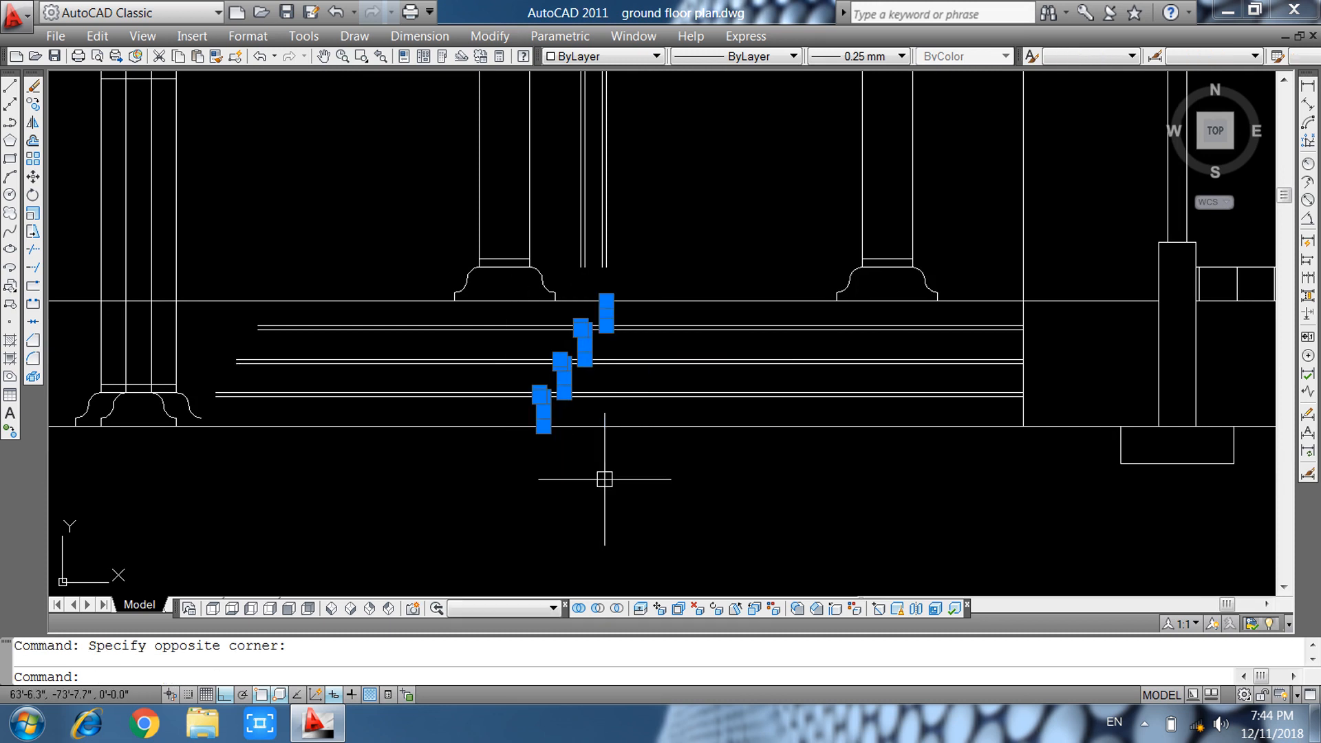
text(co)
key(Return)
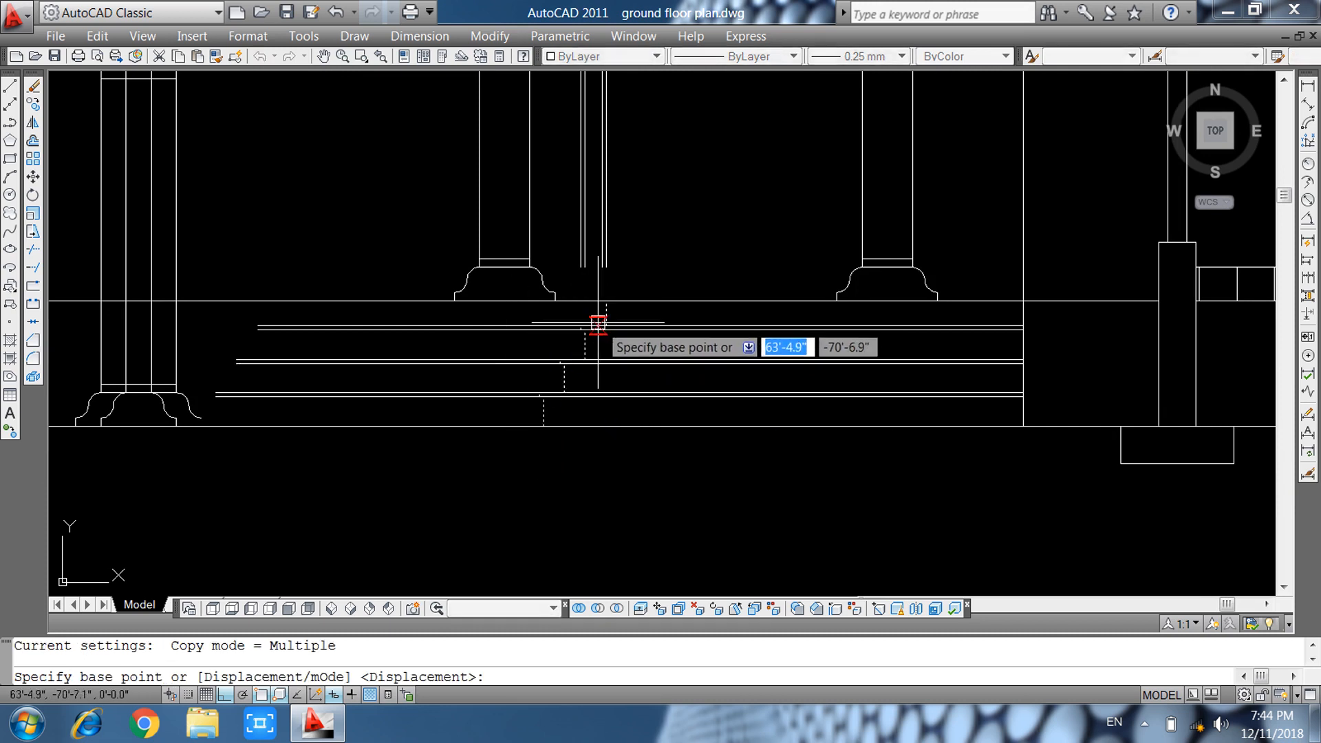
scroll(602, 346, up, 5)
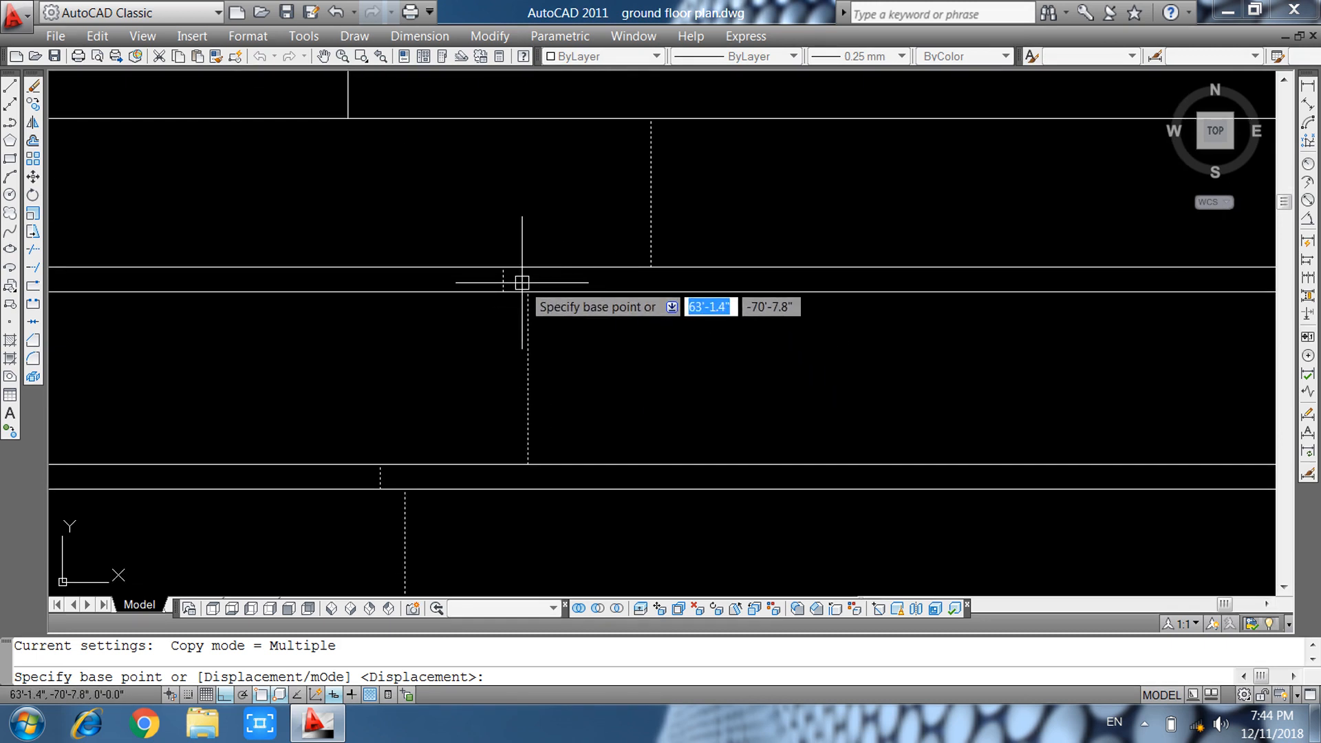
click(512, 267)
scroll(790, 388, down, 4)
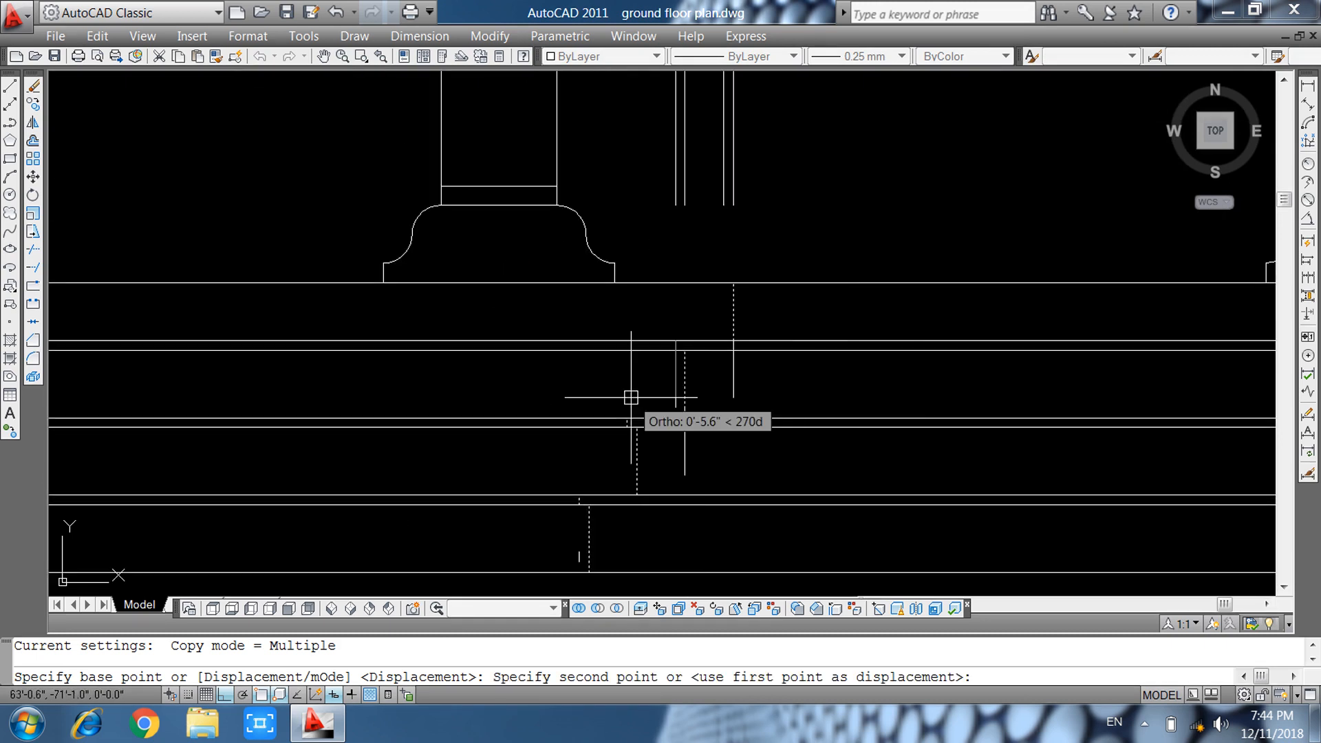
scroll(448, 395, up, 4)
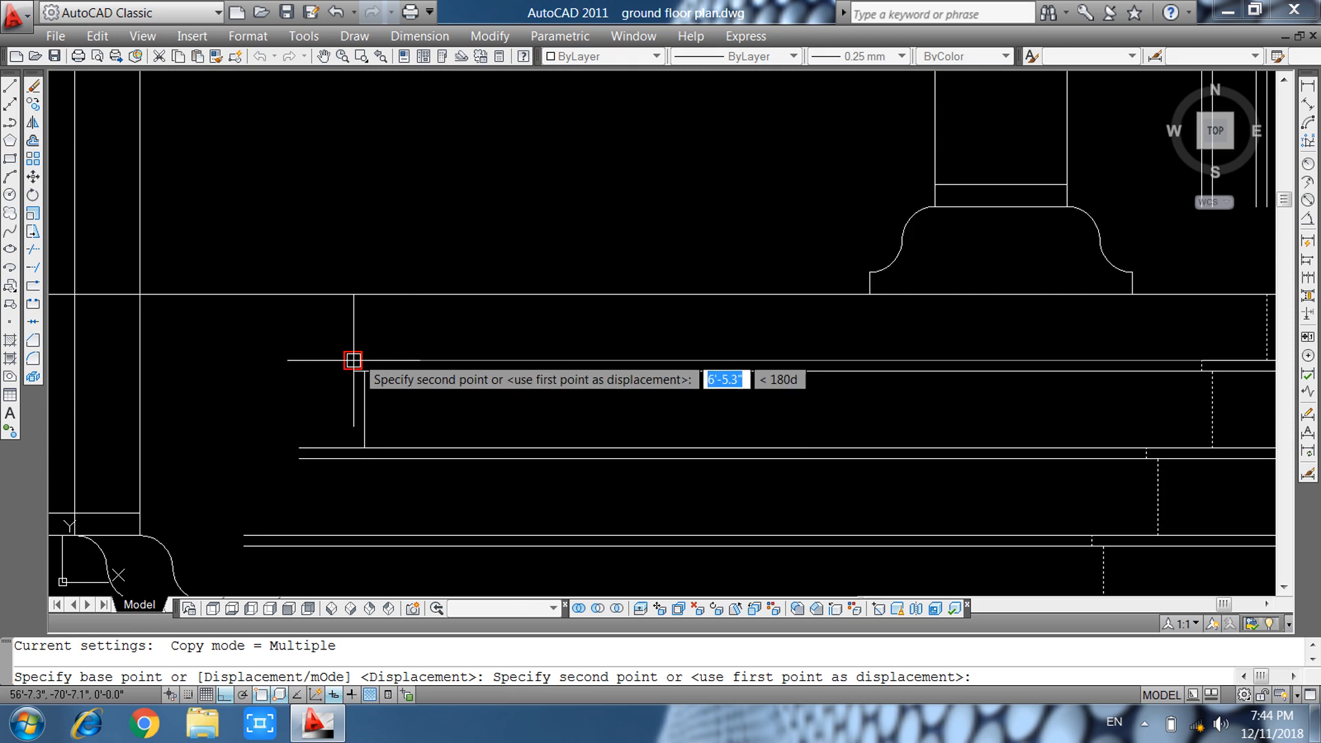
key(Escape)
scroll(549, 413, down, 6)
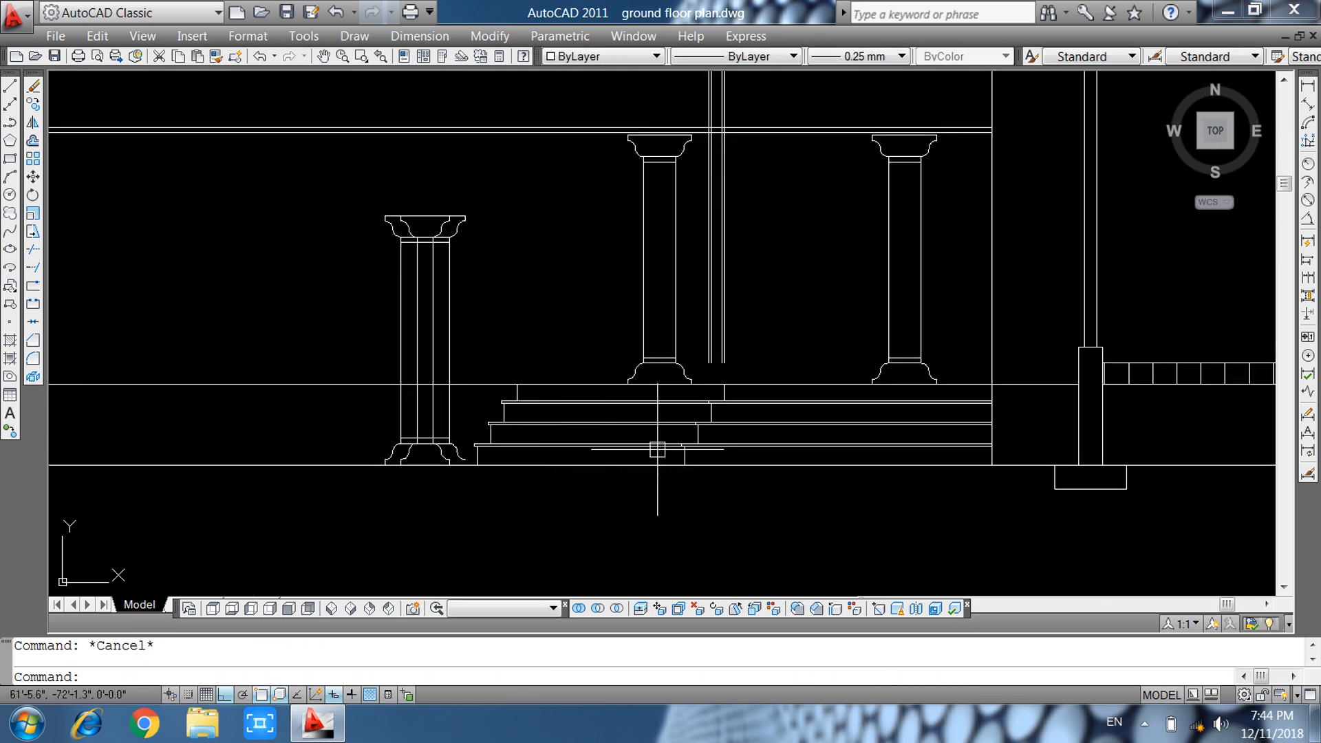
Project a vertical construction line from the edge of the entrance steps in the plan up through the section.
middle_drag(639, 357, 636, 314)
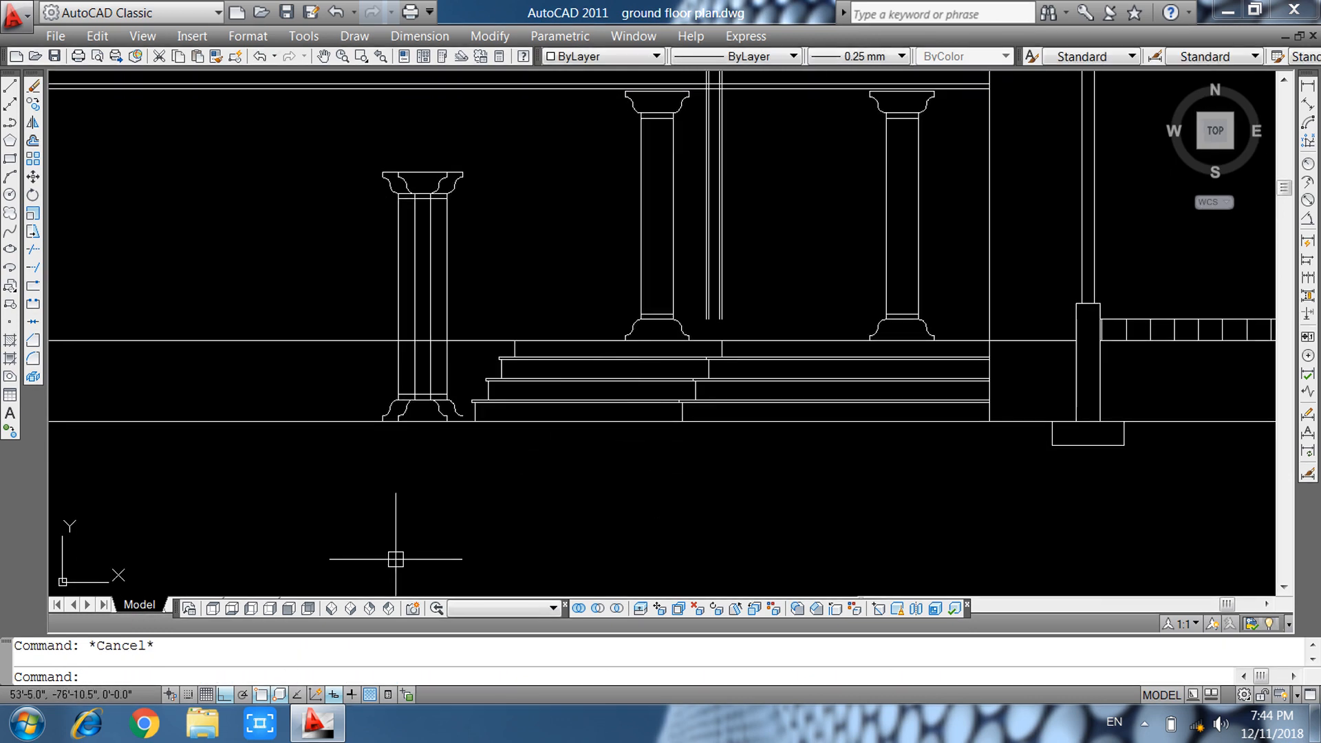
scroll(550, 495, down, 6)
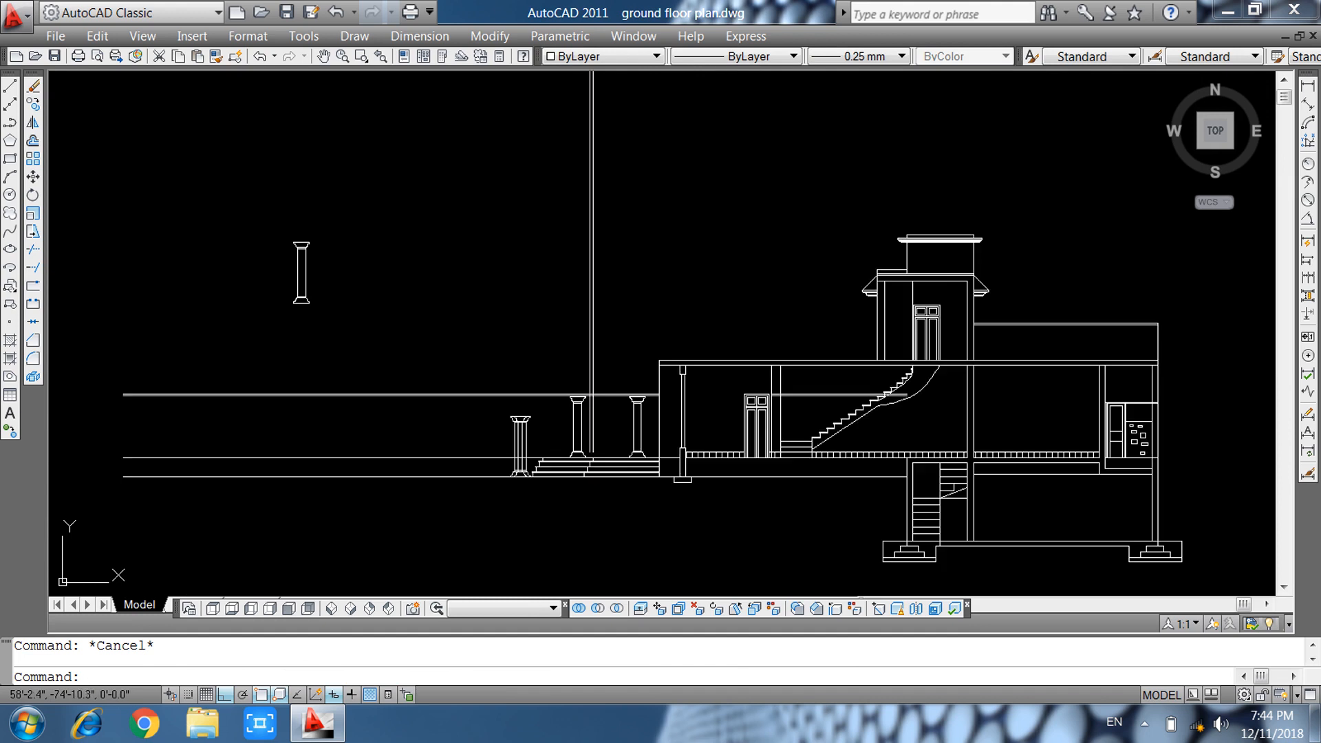
middle_drag(613, 412, 582, 215)
scroll(583, 214, down, 3)
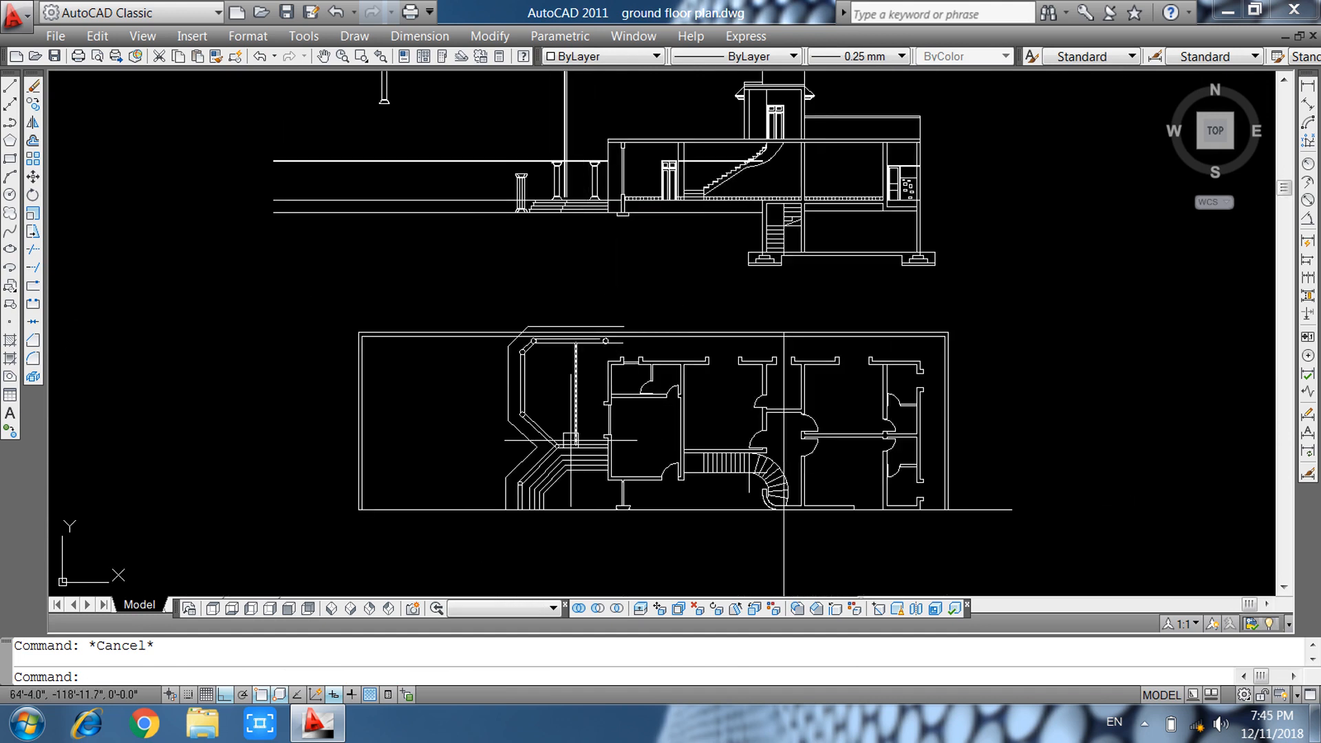
scroll(549, 460, up, 3)
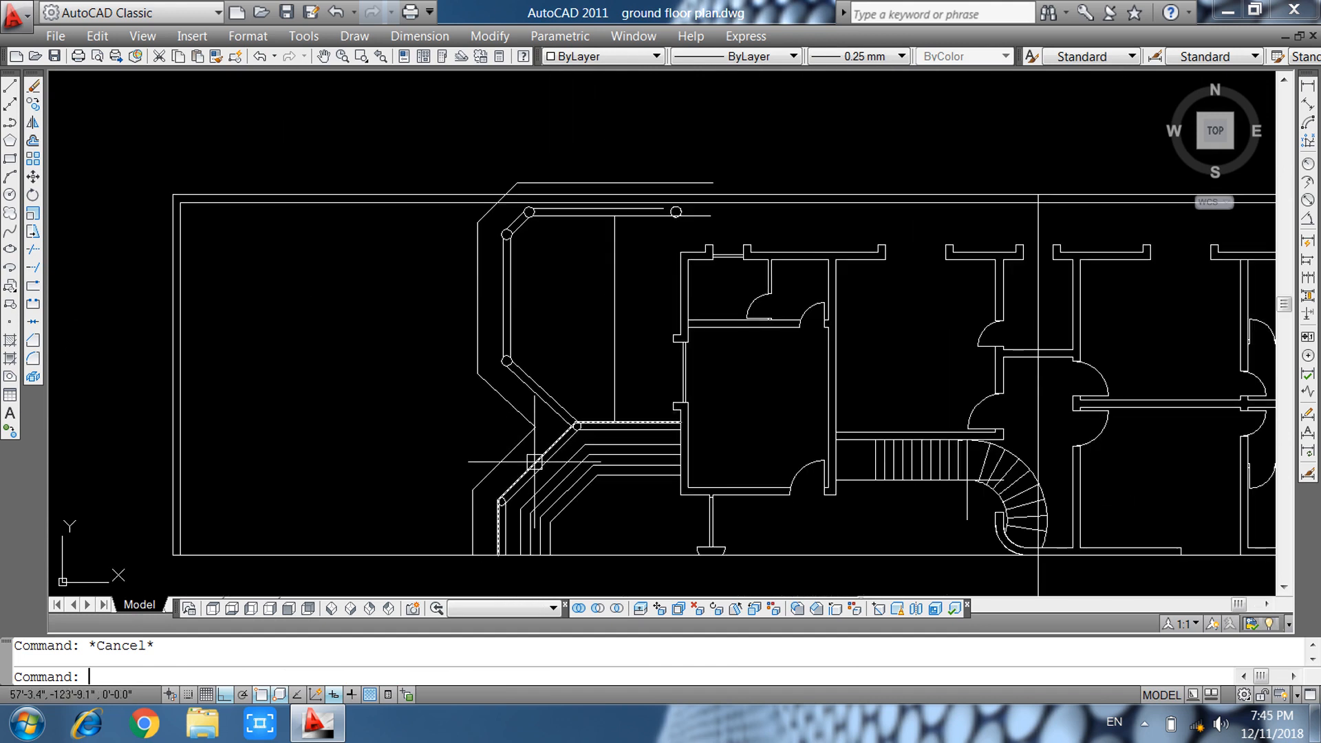
text(l)
key(Return)
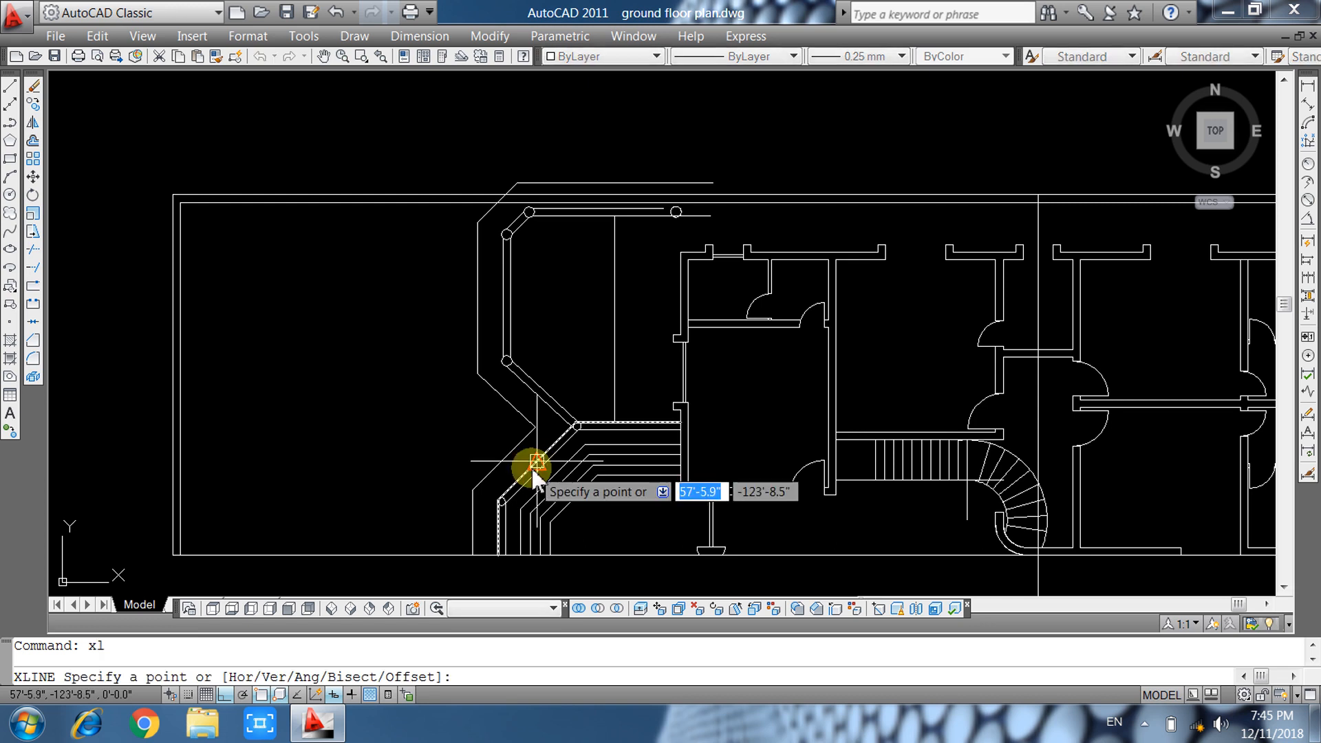
text(v)
key(Return)
scroll(551, 482, down, 1)
middle_drag(644, 300, 585, 485)
scroll(480, 331, up, 4)
click(497, 324)
key(Escape)
Trim the vertical construction line so only the piece between the porch floor line and the ground line is left.
text(tr)
key(Return)
key(Return)
click(527, 191)
click(525, 306)
key(Escape)
Trim away the tread and nosing lines between the new vertical platform edge and the original entrance steps.
text(tr)
key(Return)
key(Return)
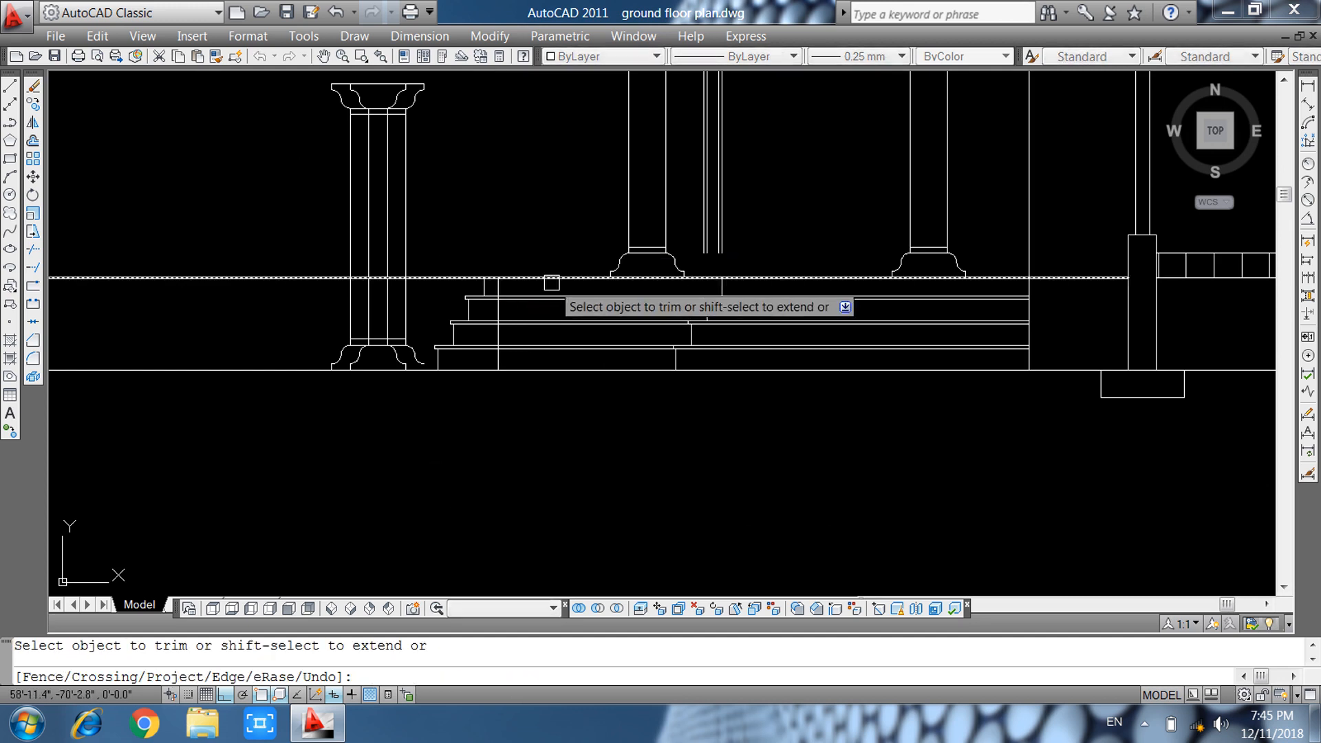
click(544, 298)
click(544, 320)
click(544, 325)
click(545, 331)
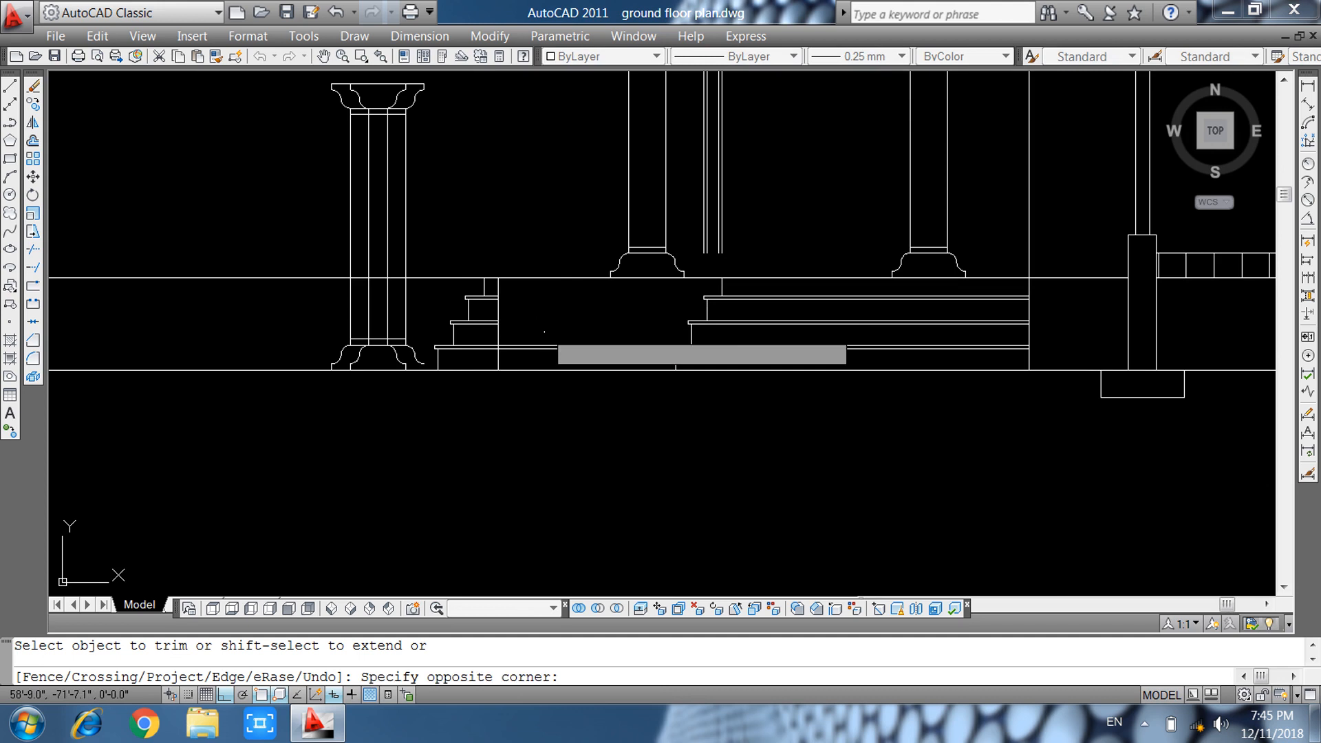
click(541, 345)
click(541, 351)
click(540, 349)
click(540, 346)
key(Escape)
key(Escape)
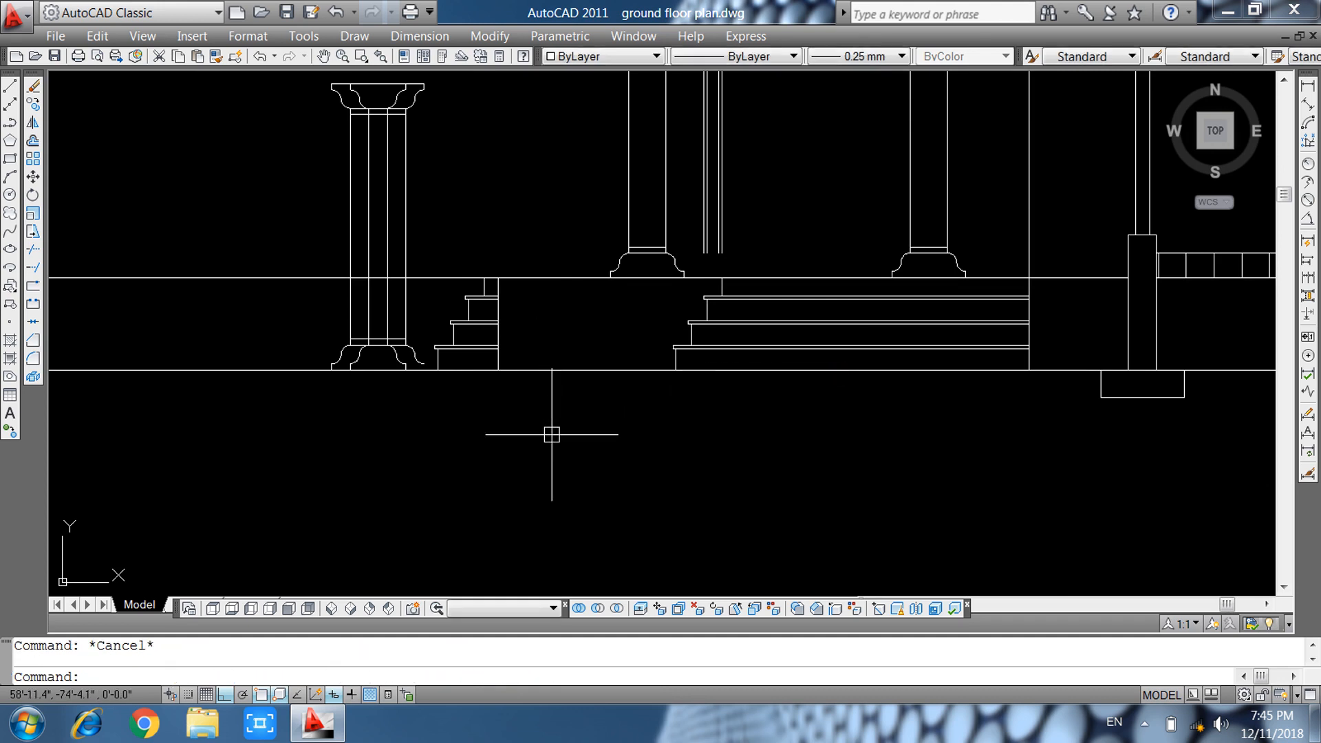
Erase the short top riser of the outer steps, just beside the vertical platform edge.
scroll(546, 447, down, 2)
middle_drag(680, 472, 623, 532)
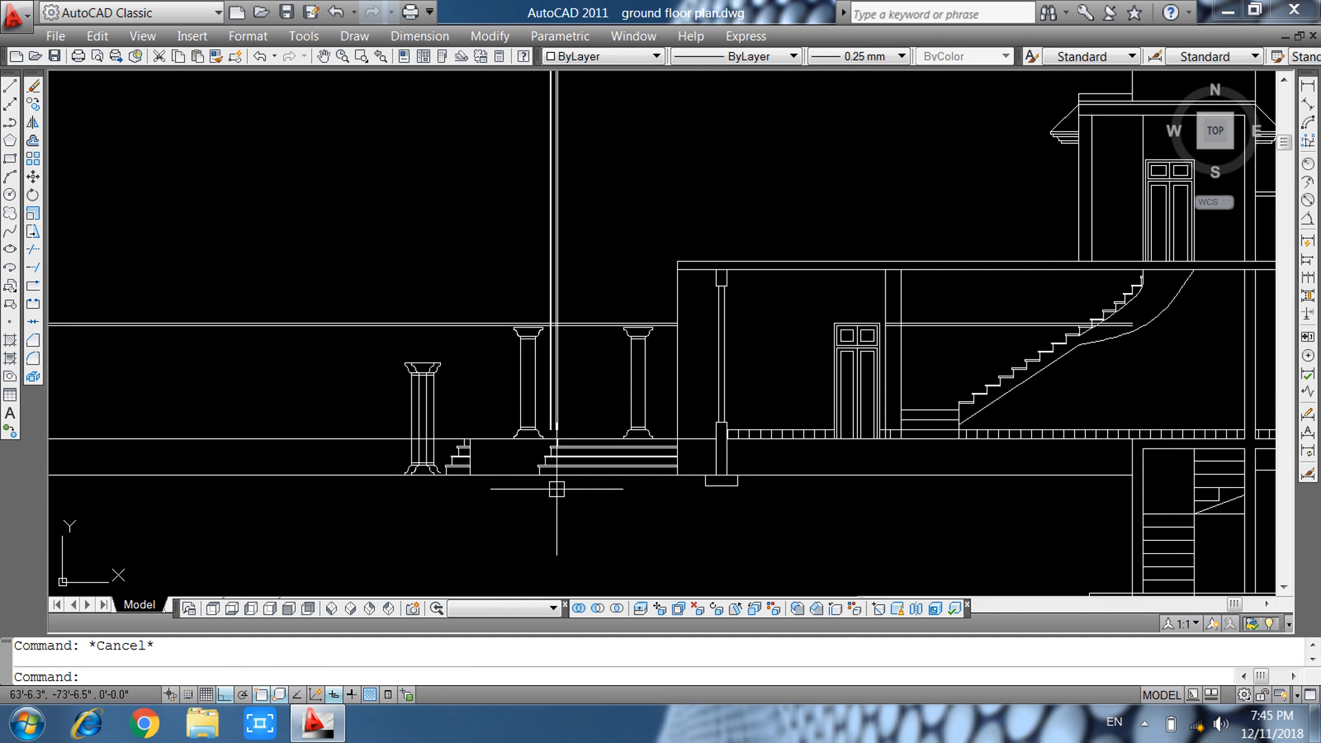
scroll(480, 494, up, 3)
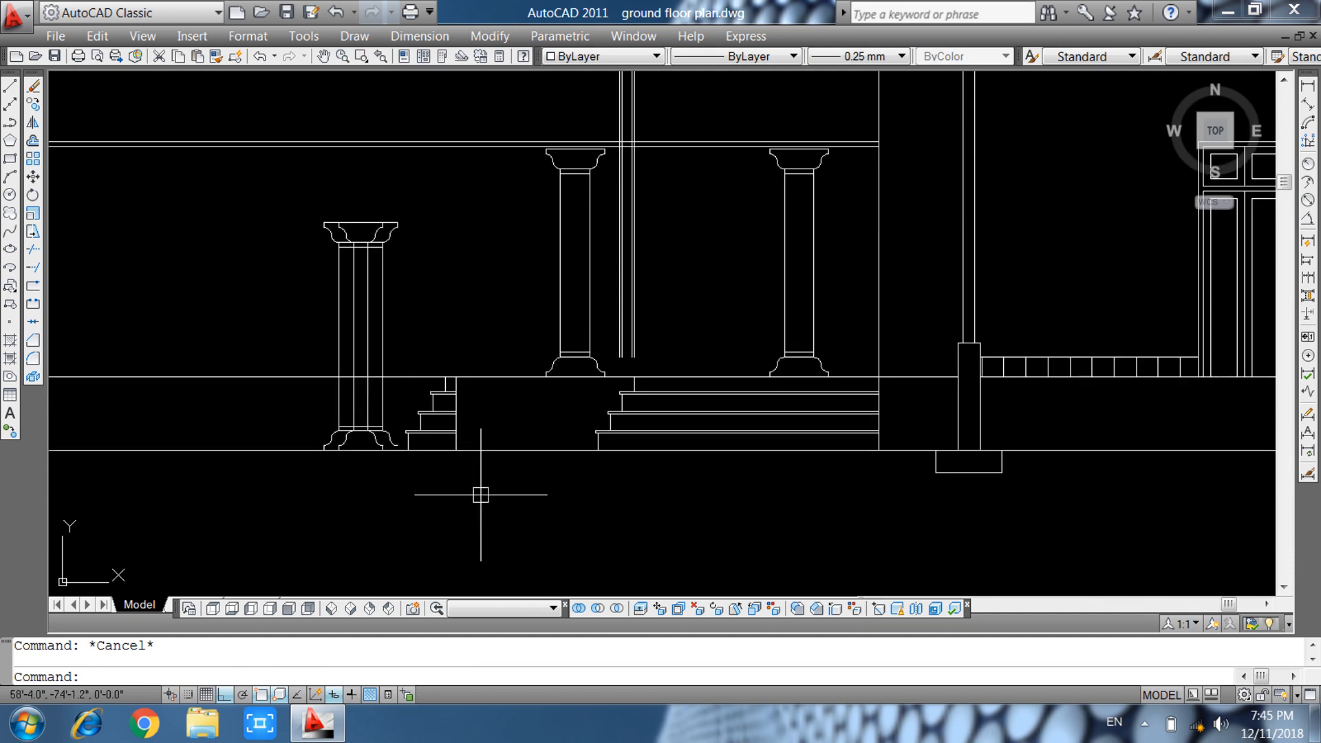
text(tr)
key(Return)
key(Return)
scroll(443, 389, up, 5)
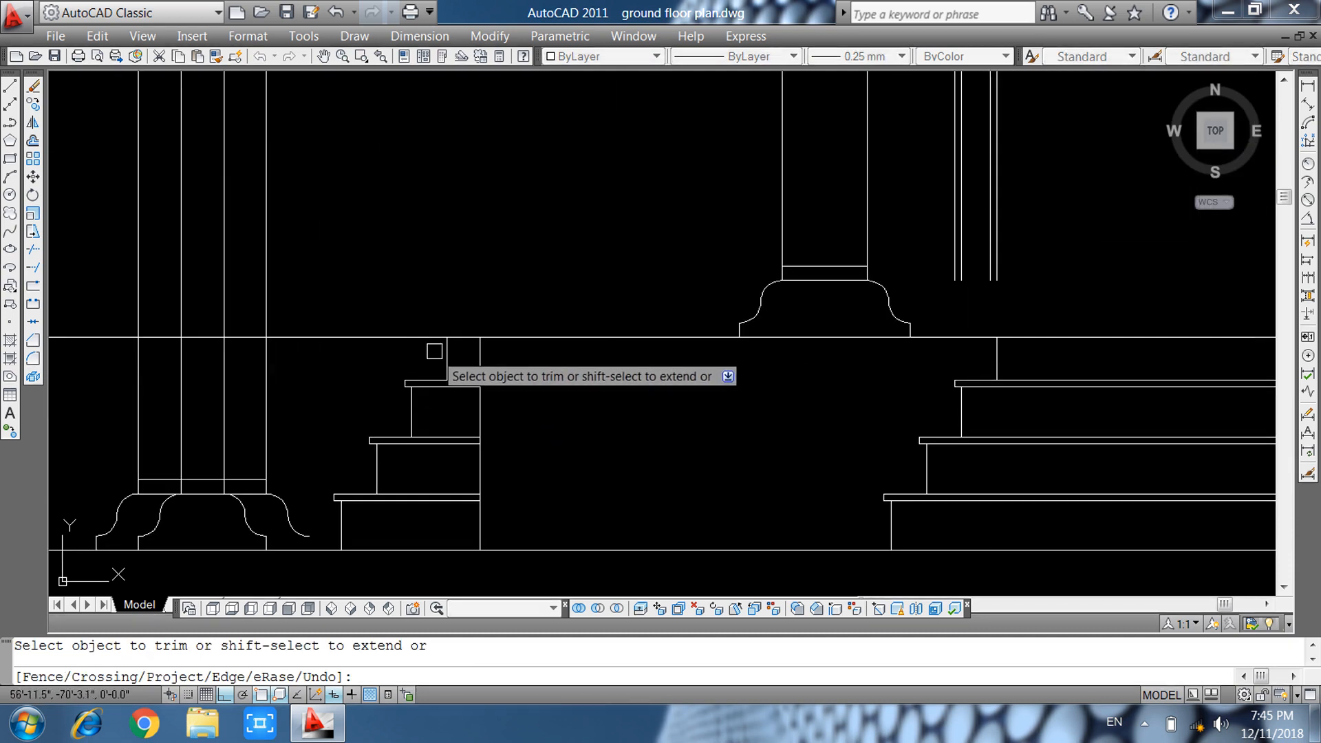
key(Escape)
click(446, 356)
key(Delete)
Trim the porch floor line back to the platform edge and erase its leftover piece beyond the outer column.
text(tr)
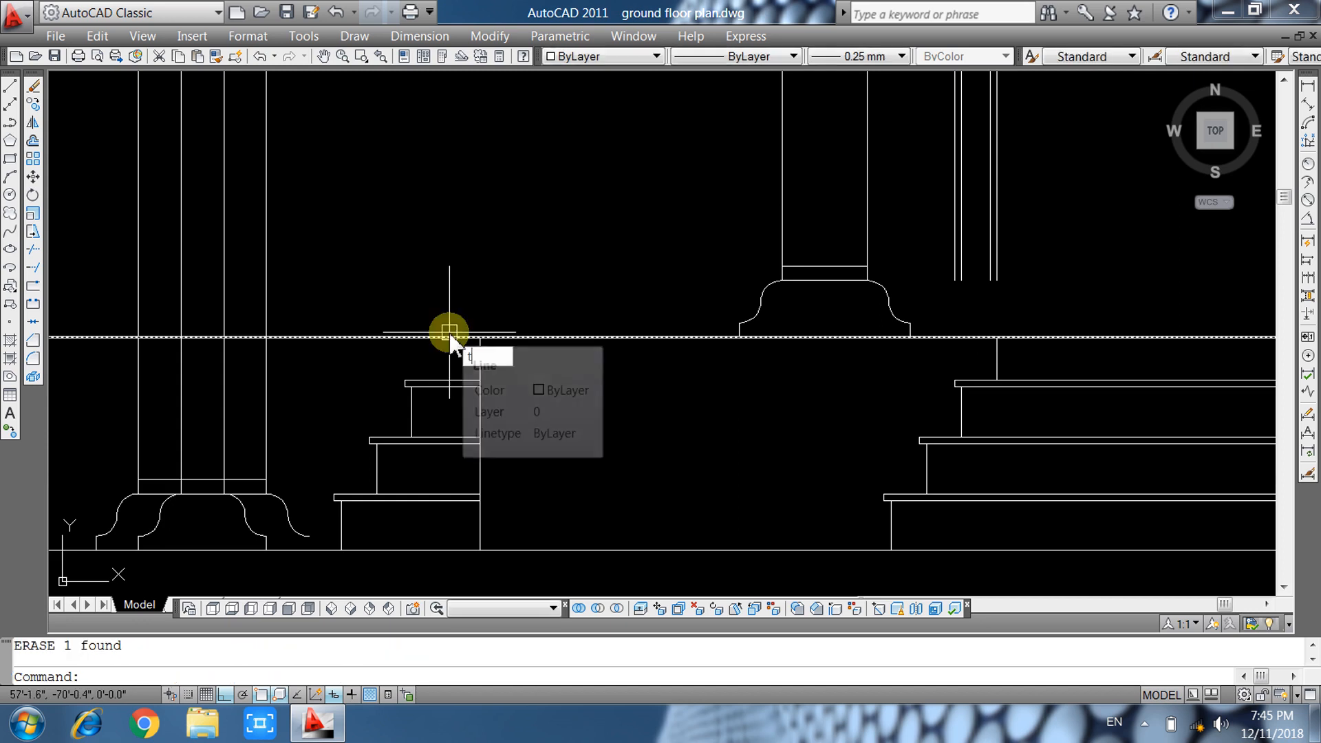
key(Return)
key(Return)
scroll(323, 341, down, 4)
key(Escape)
click(320, 330)
click(251, 365)
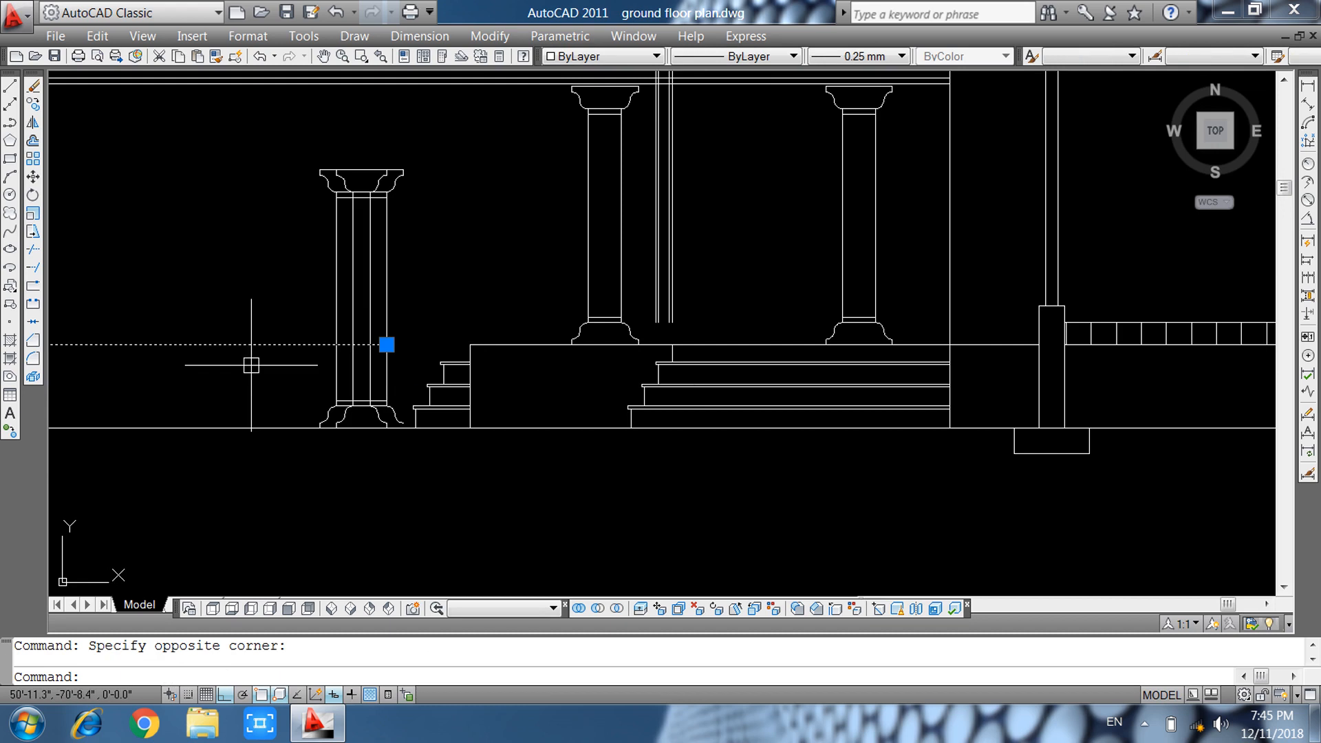
key(Delete)
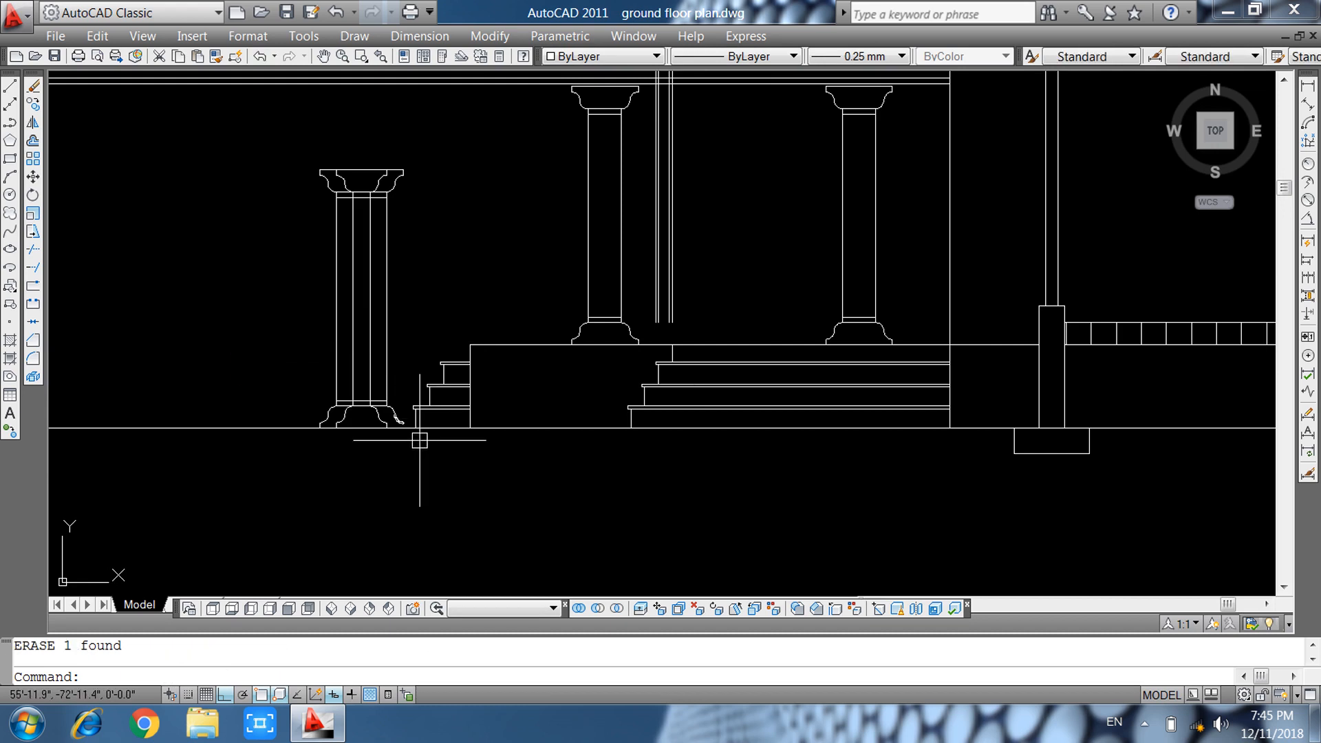
Erase the four leftover vertical lines running up between the two porch columns.
middle_drag(478, 477, 525, 534)
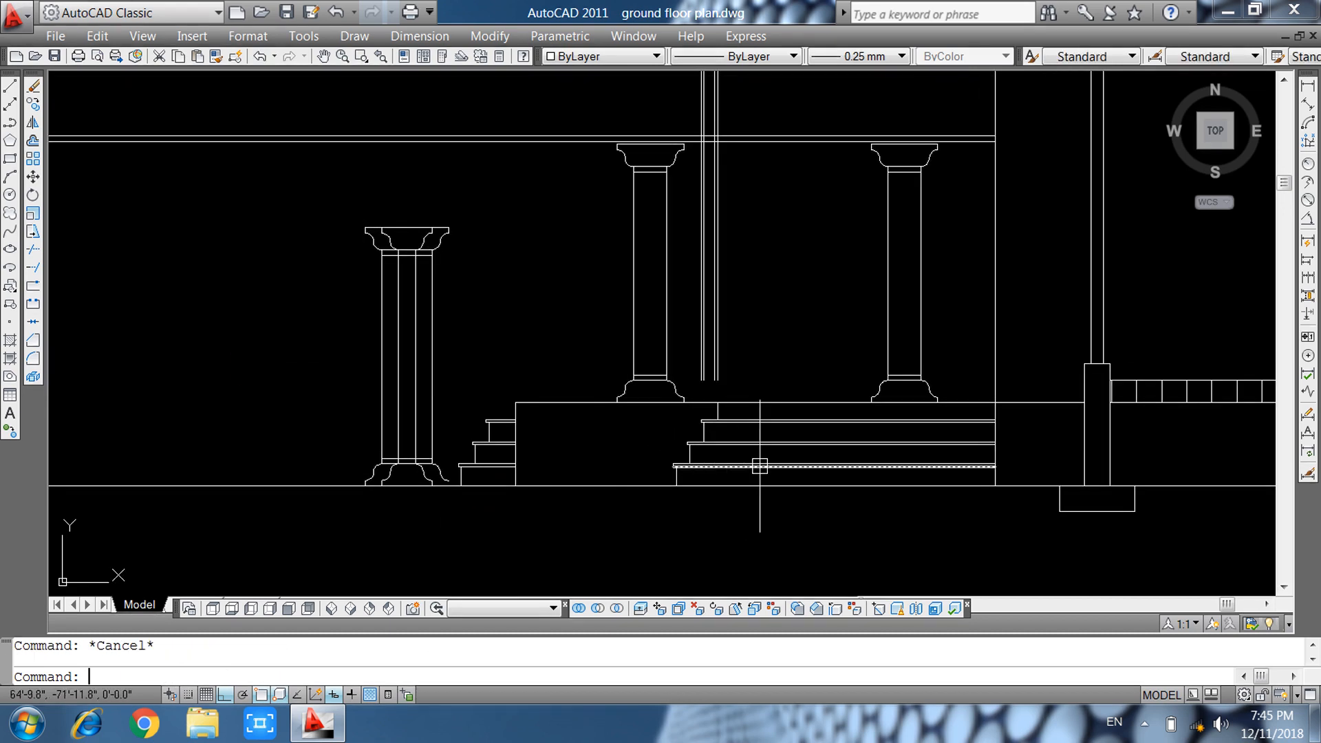
click(780, 316)
click(685, 348)
key(Delete)
scroll(704, 391, down, 2)
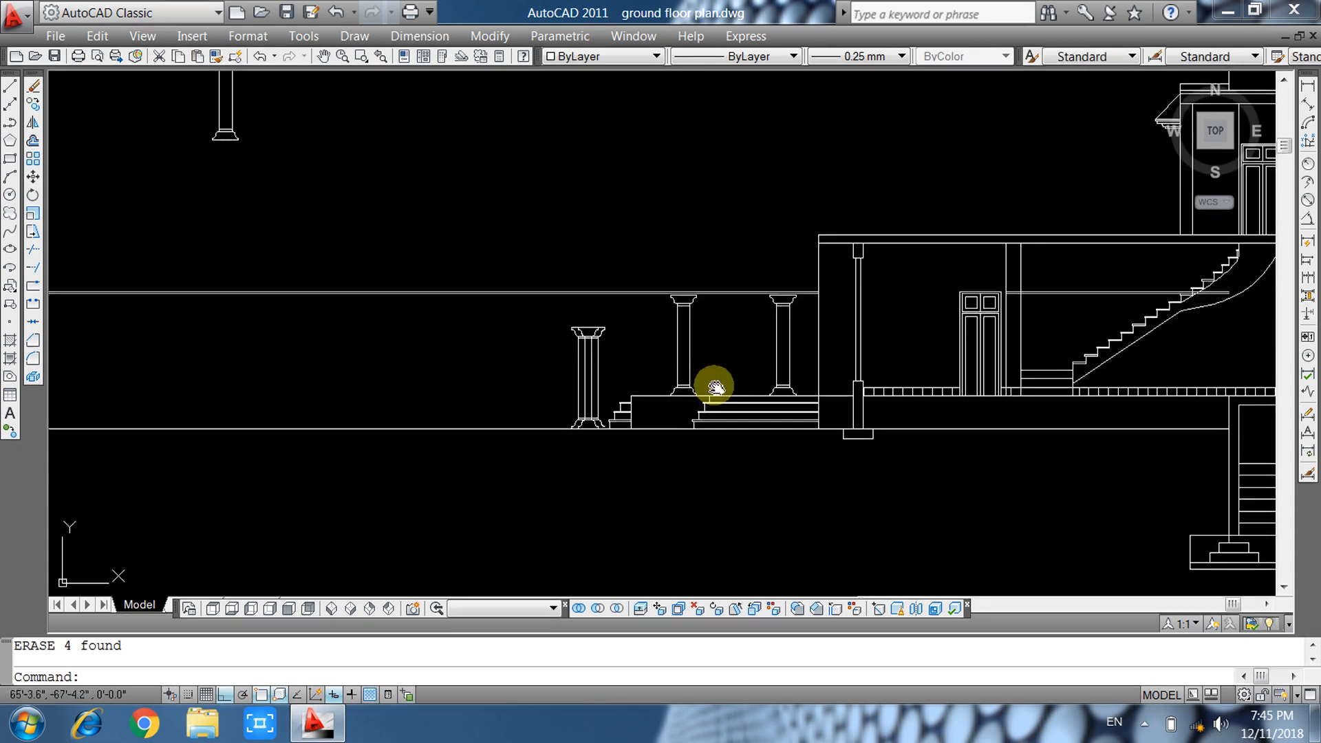
Draw an 8'6" vertical line up from the porch floor, just outside the outer of the two porch columns.
middle_drag(733, 359, 557, 492)
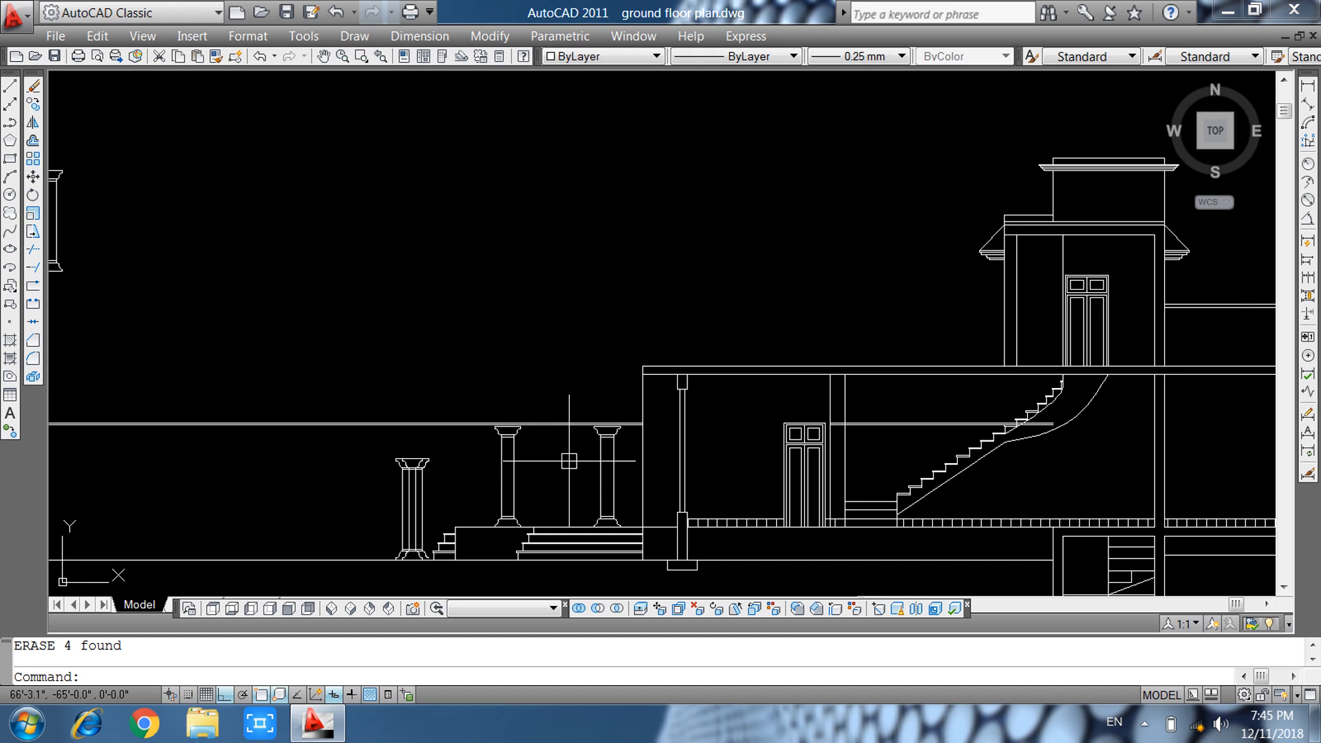
text(l)
key(Return)
scroll(544, 509, up, 5)
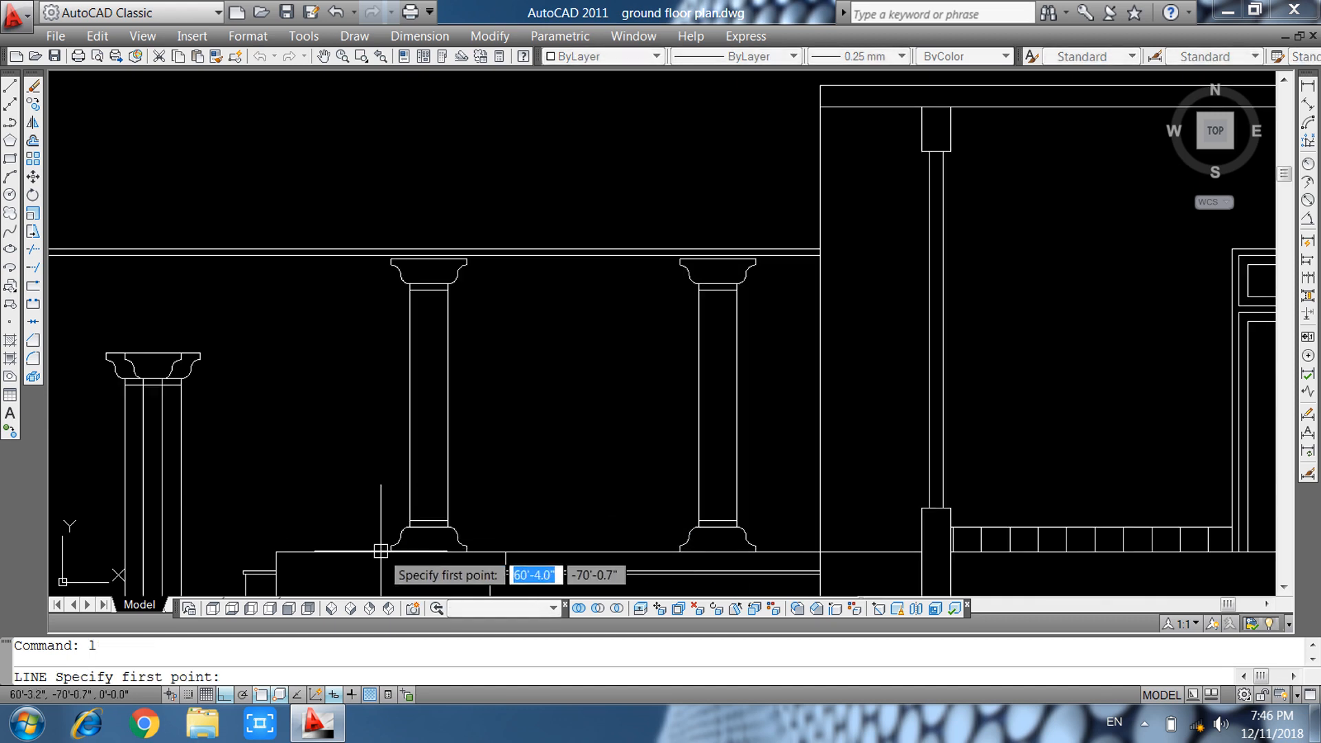
click(359, 552)
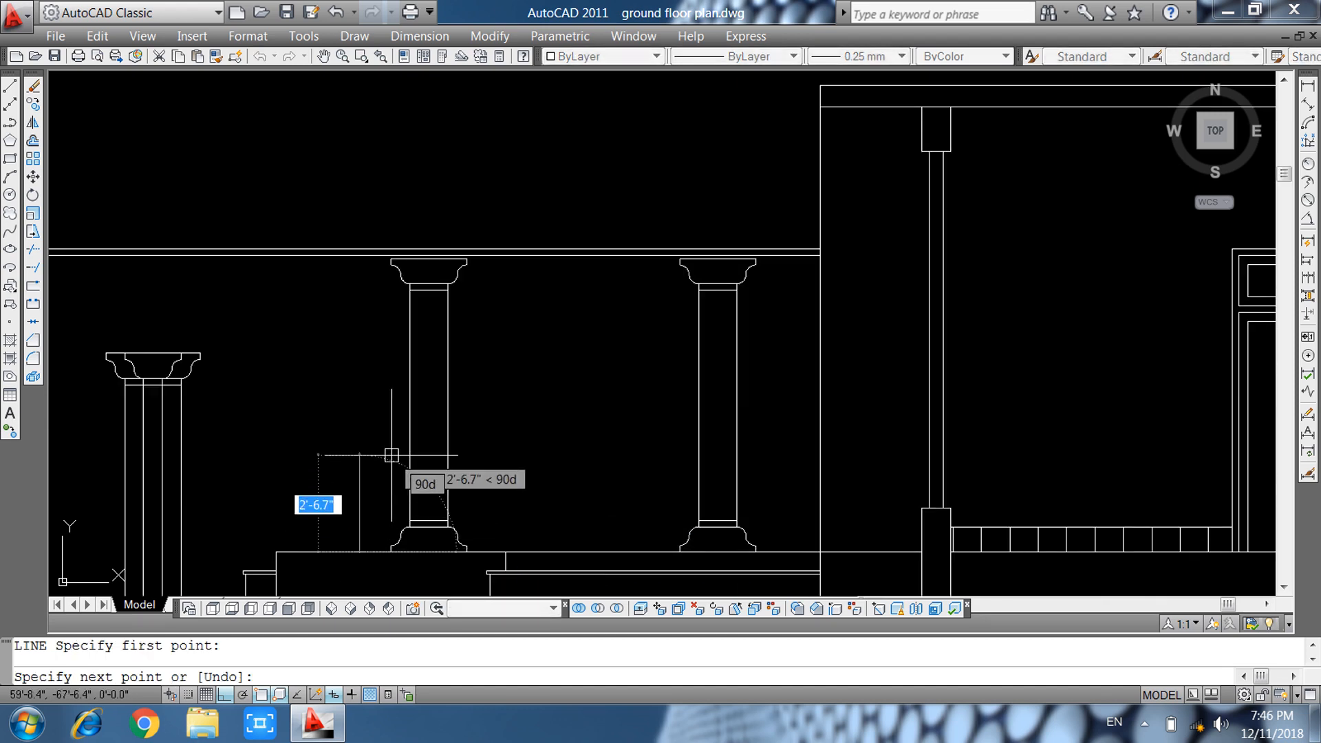
text(8'6)
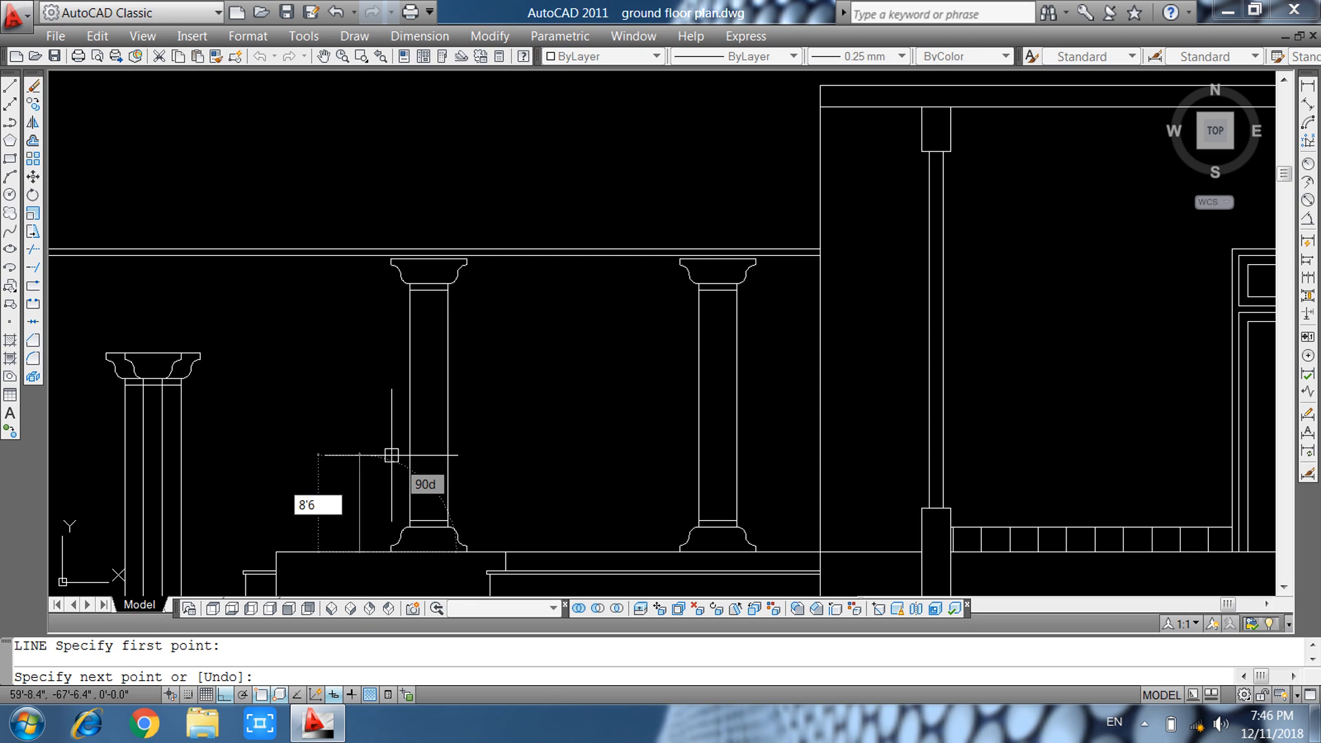
key(Return)
key(Return)
scroll(782, 446, down, 2)
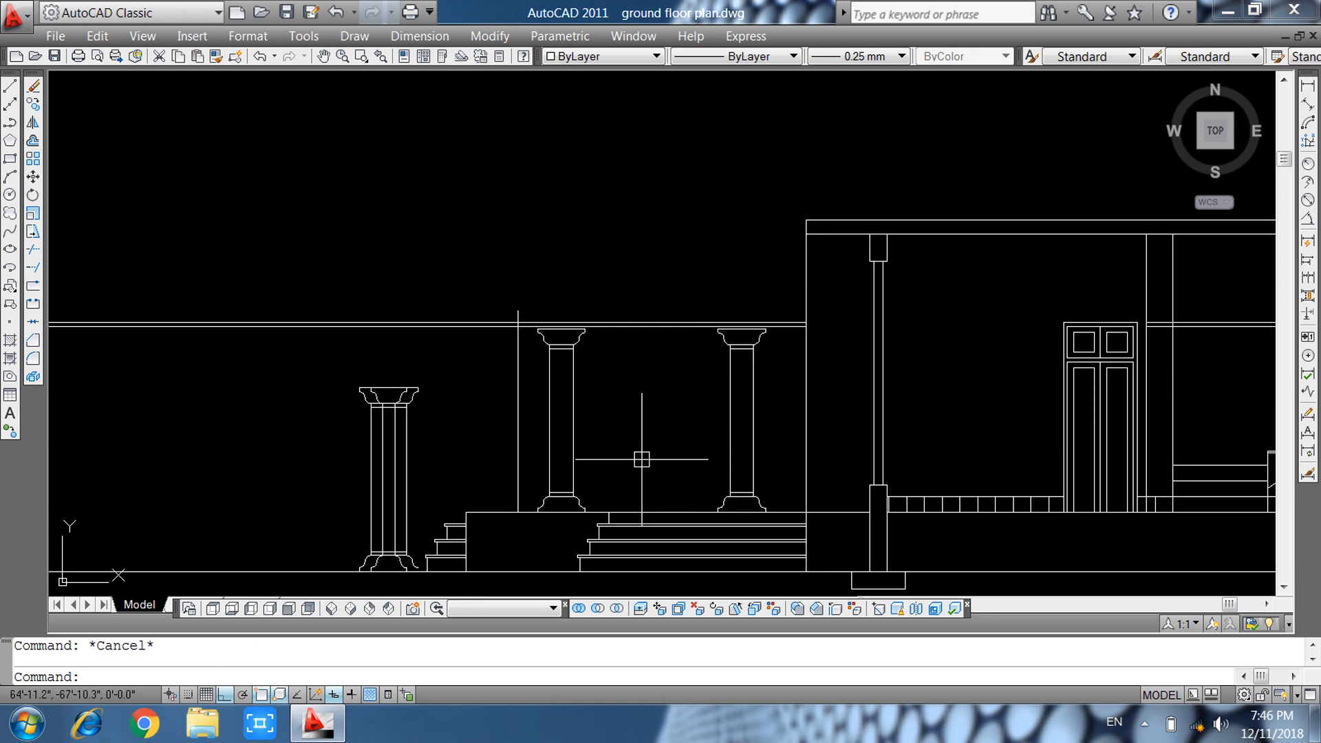
Draw an 11'6" vertical line up from the porch floor, between the platform edge and the 8'6" line.
text(l)
key(Return)
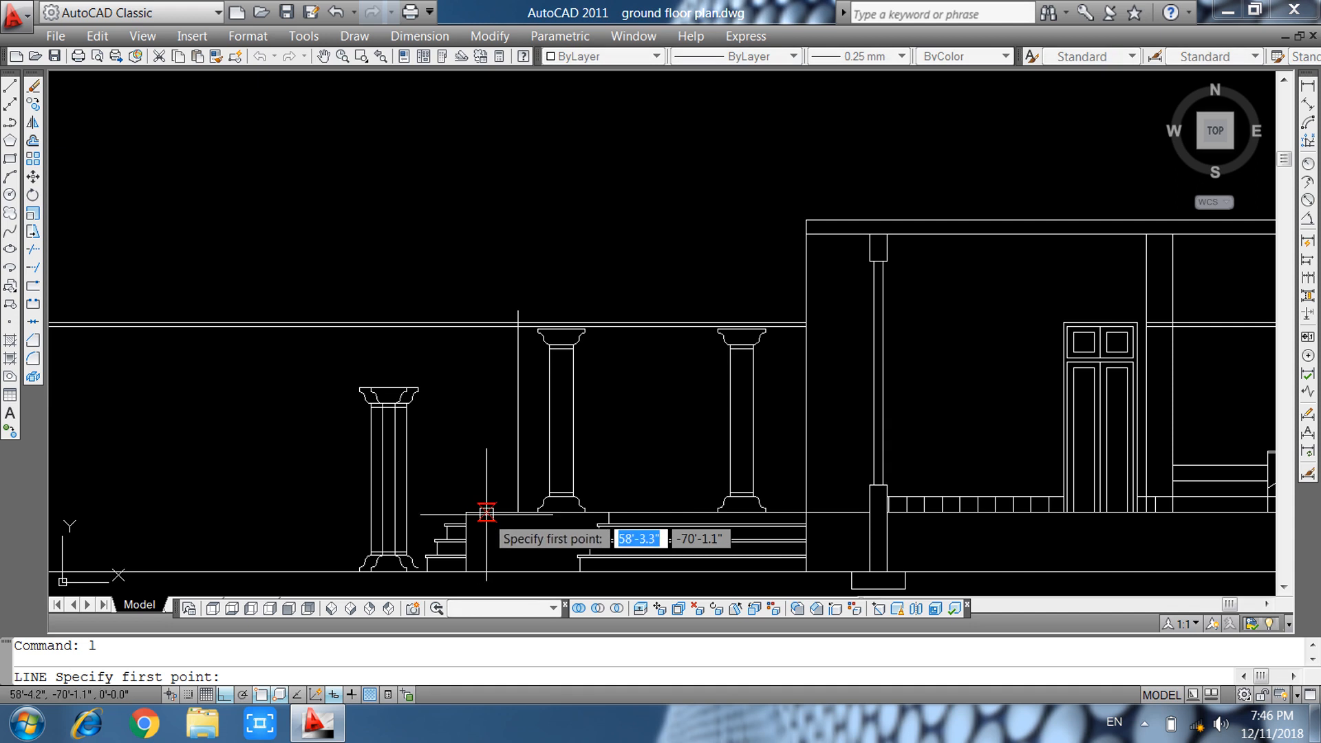
click(488, 474)
text(11)
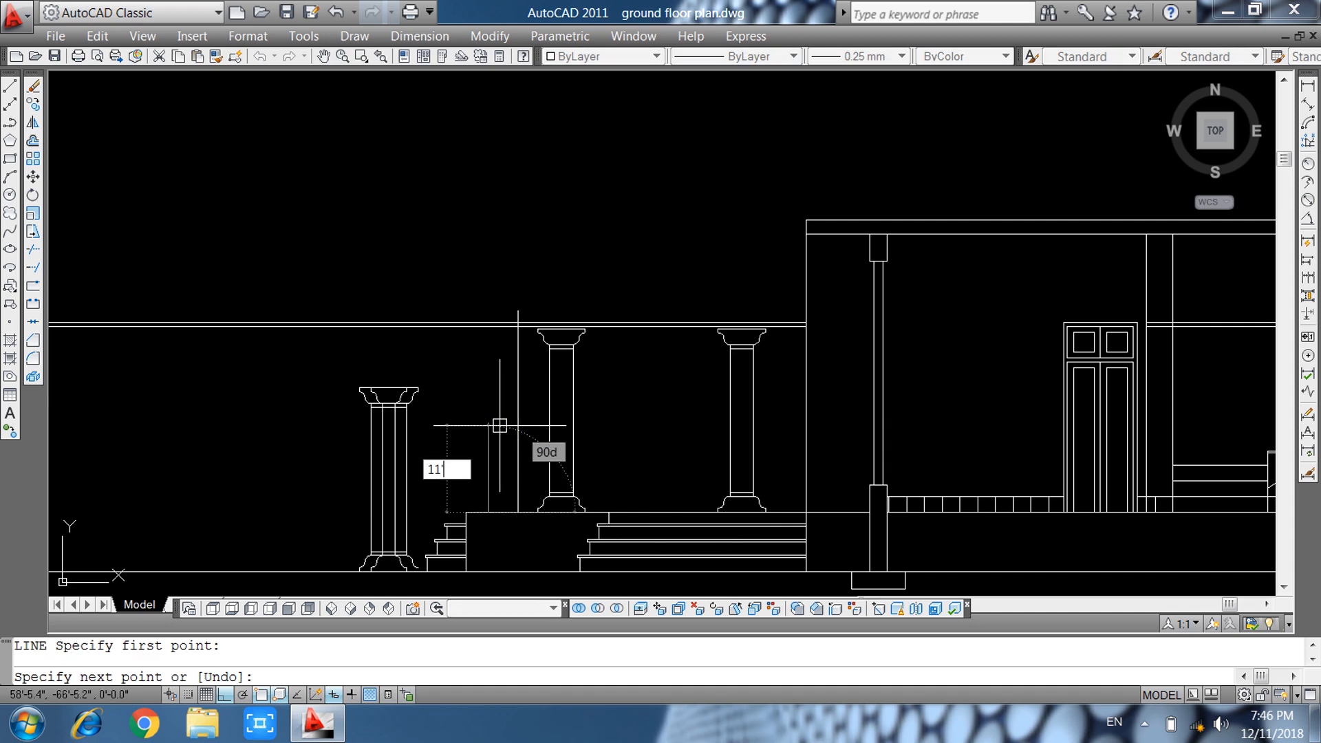
text('6)
key(Return)
key(Escape)
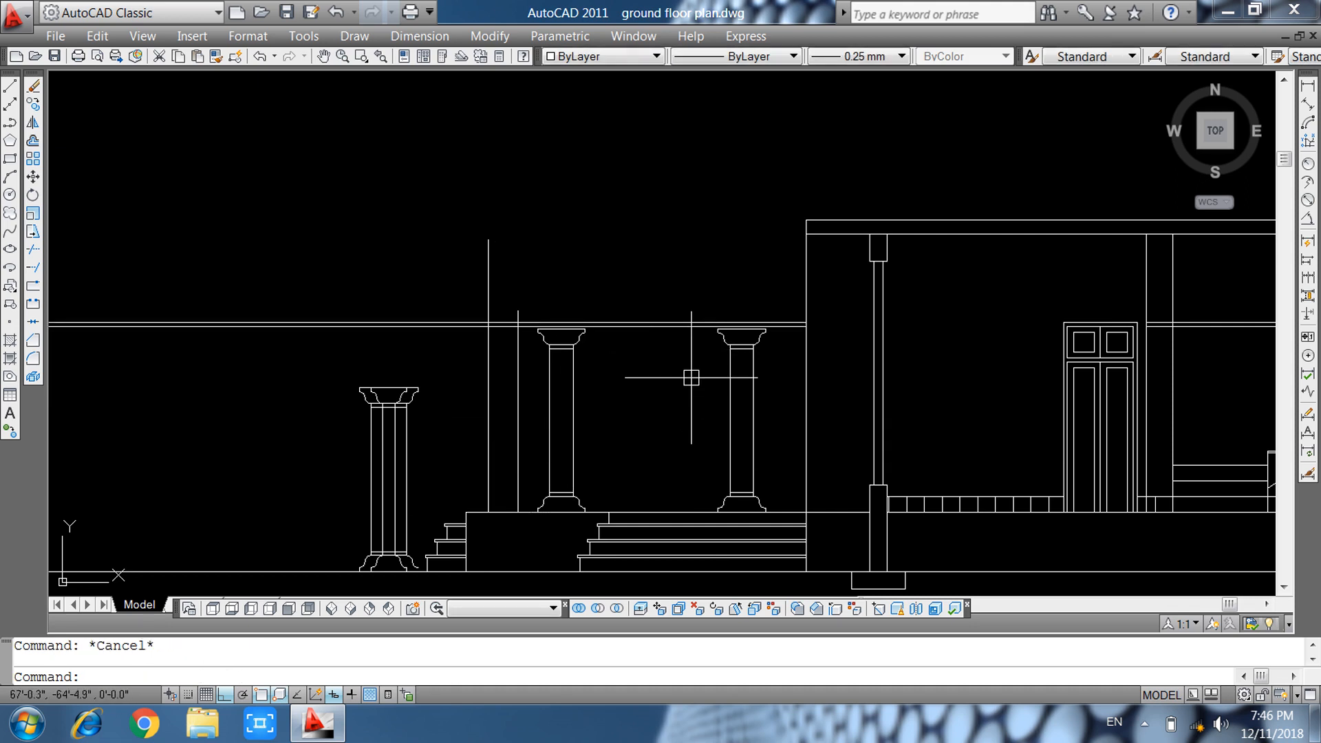
text(o)
key(Return)
text(1'6)
key(Return)
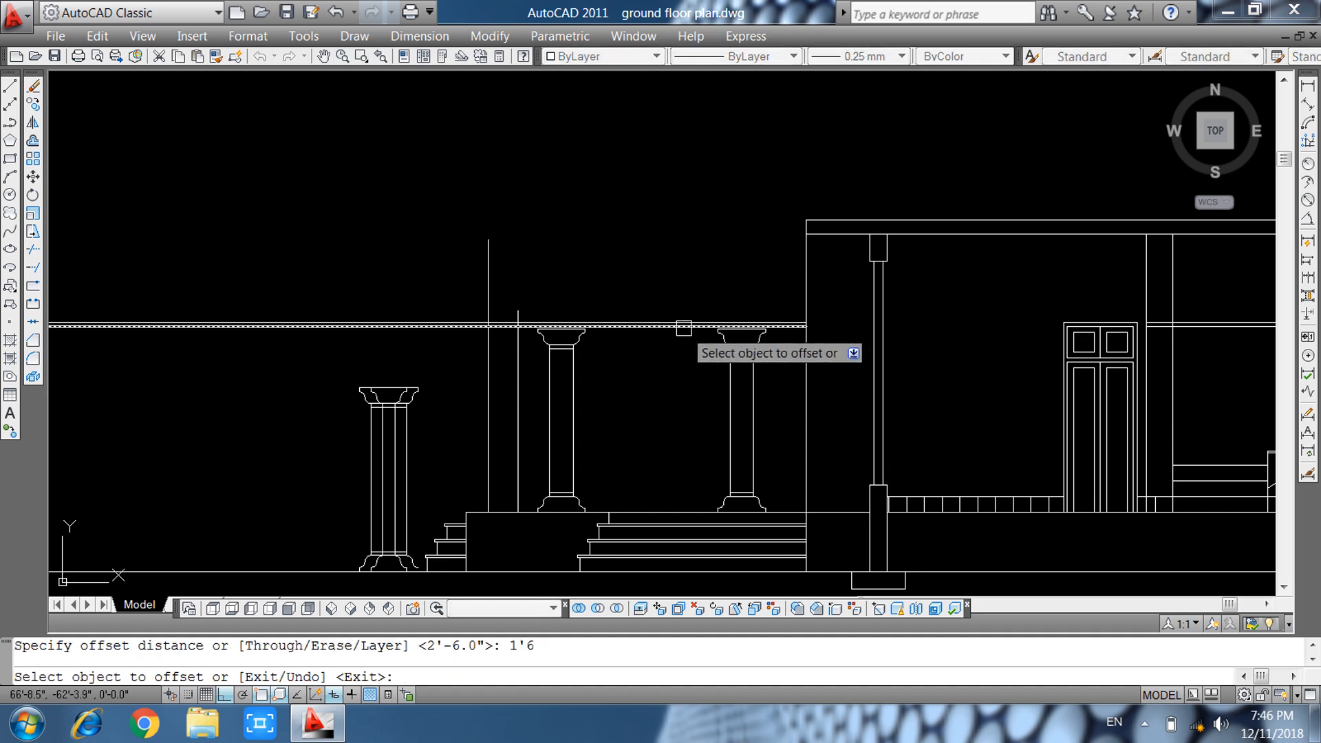
key(Escape)
Draw a horizontal line from the top of the 11'6" vertical line to the building's outer wall.
text(l)
key(Return)
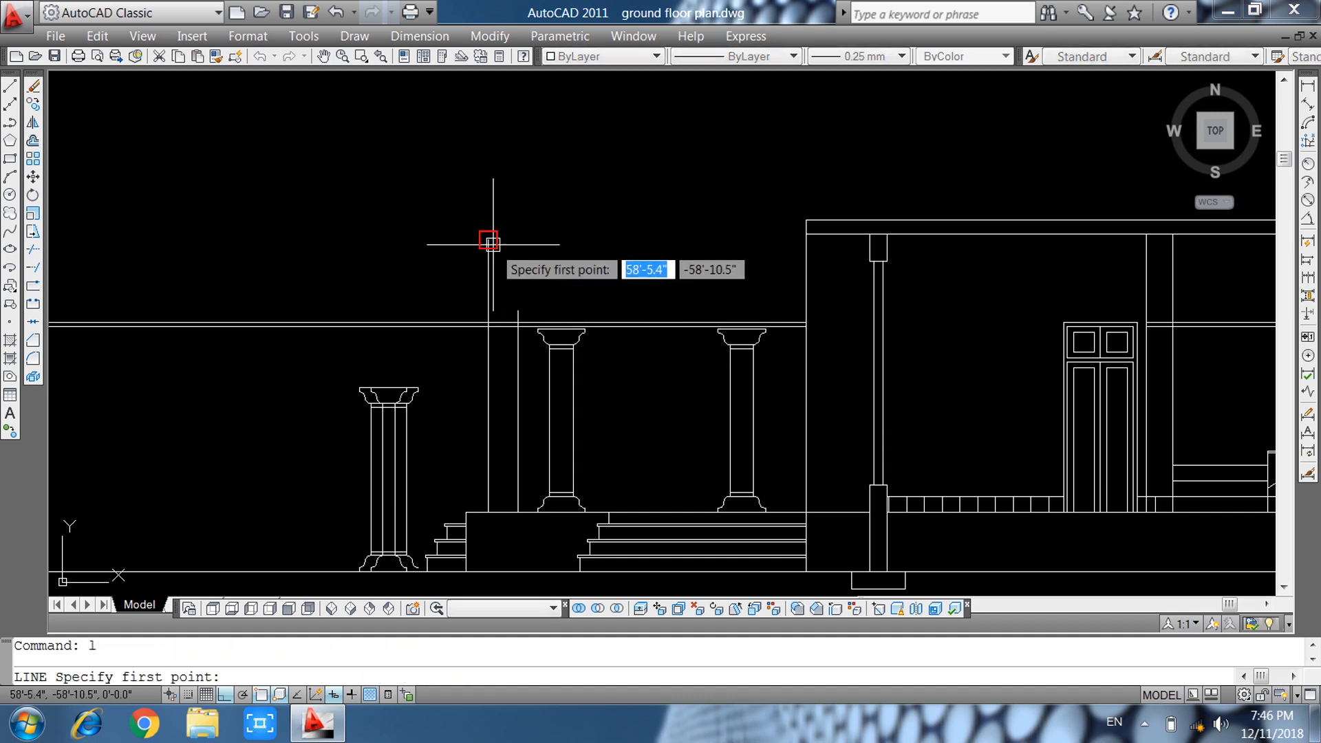
click(488, 240)
click(805, 239)
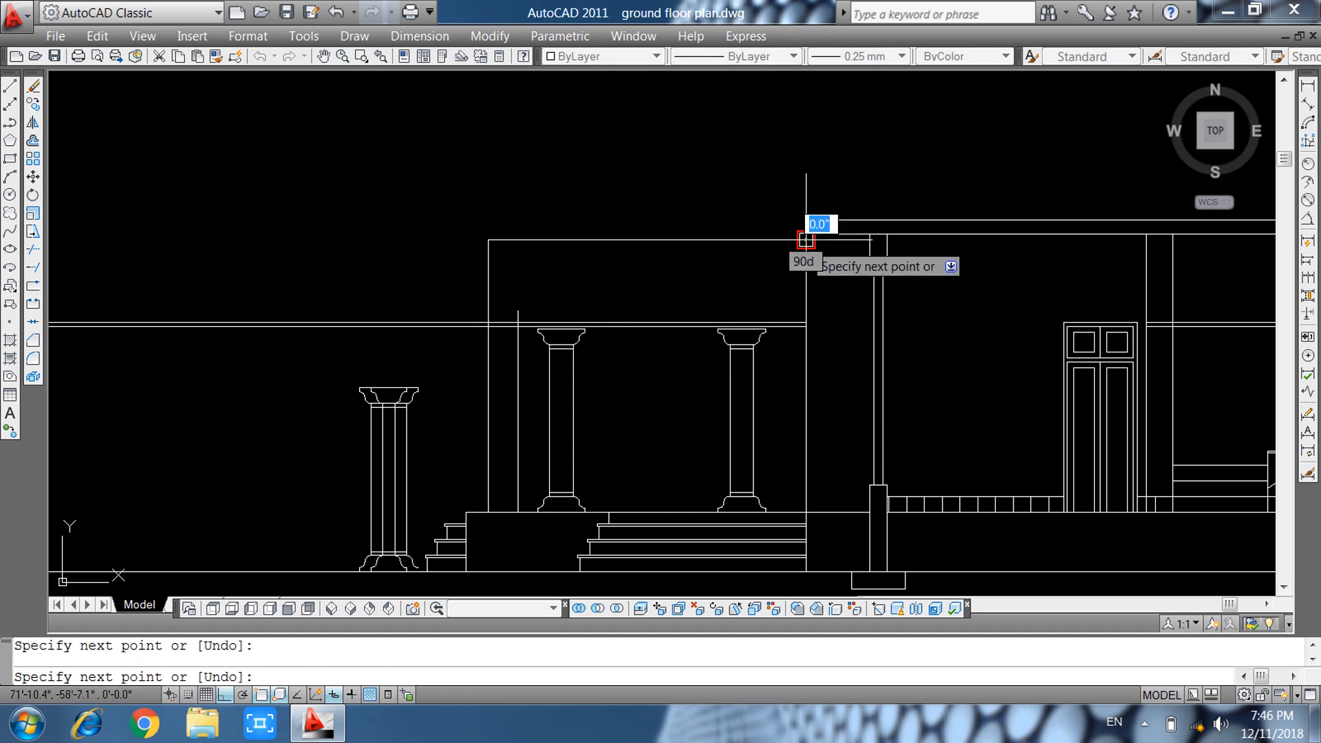
key(Escape)
Offset the horizontal line at the top of the porch upward by 1'6".
text(o)
key(Return)
text(1)
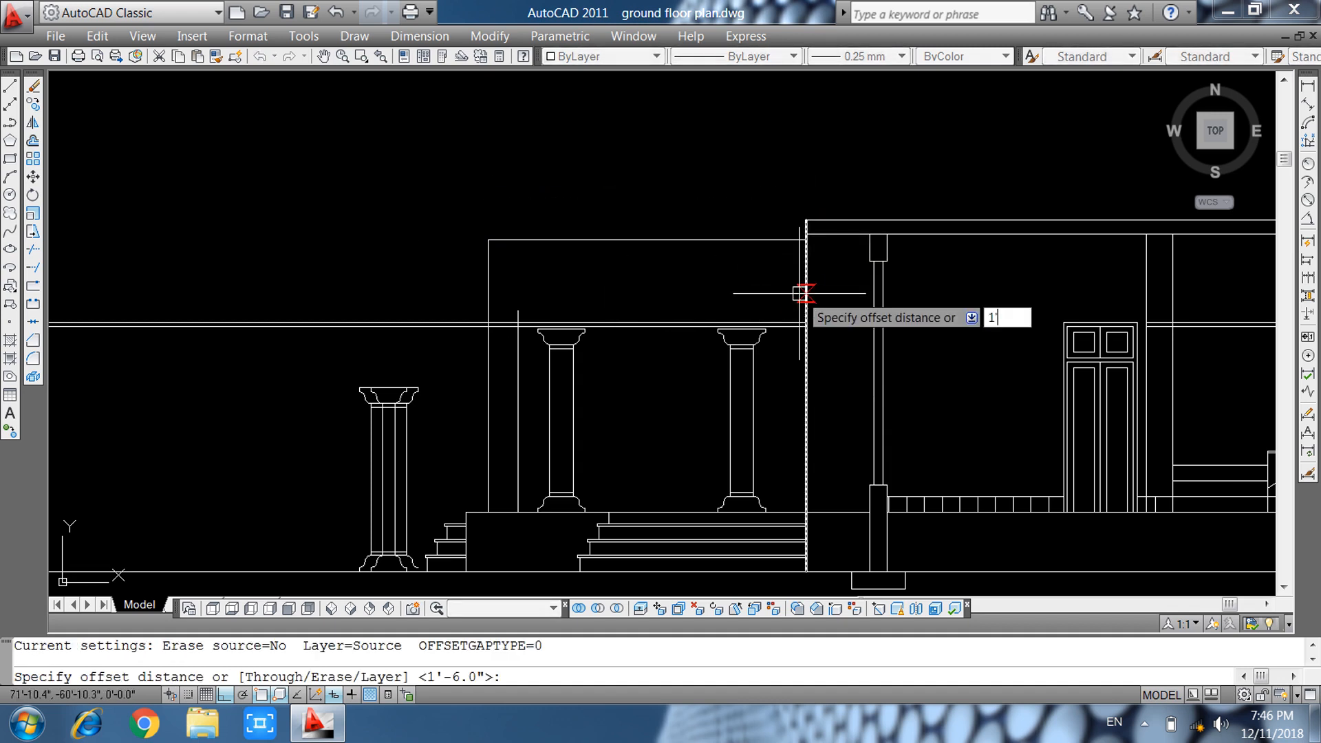
text('6)
key(Return)
click(773, 240)
click(747, 211)
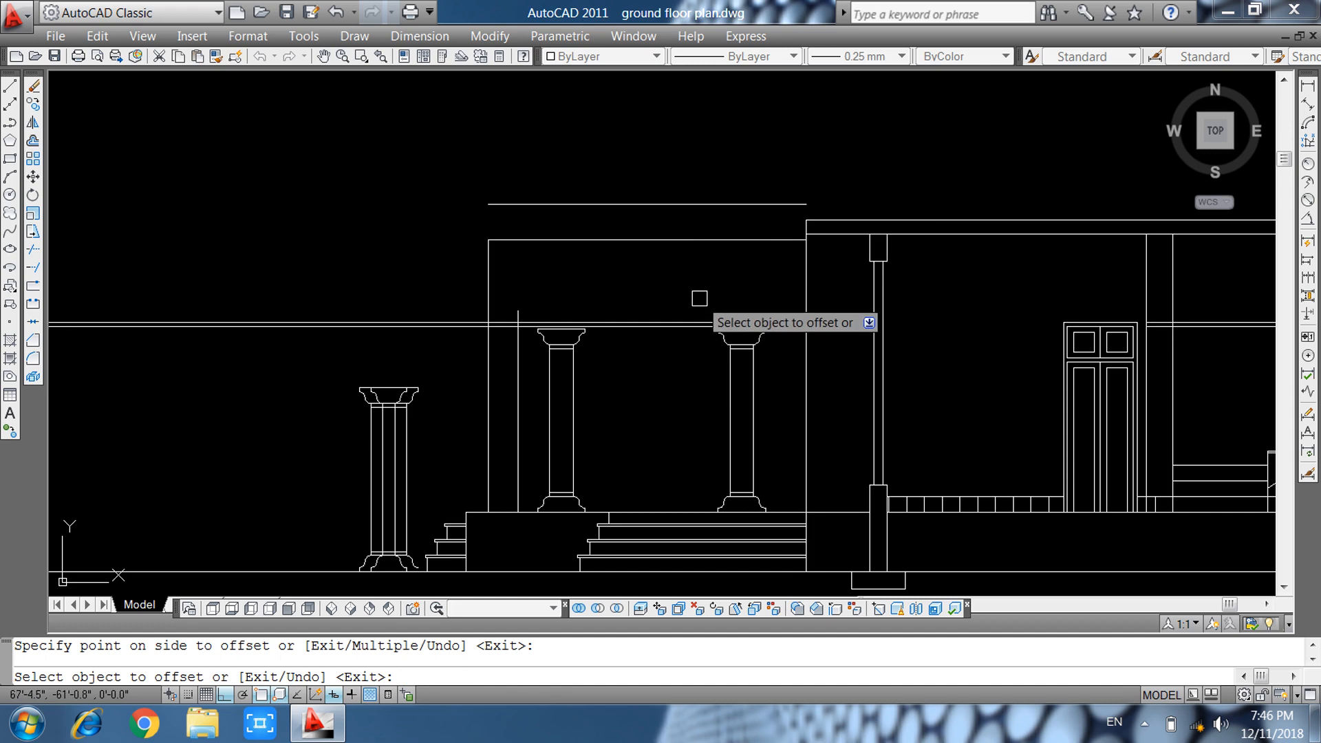
key(Escape)
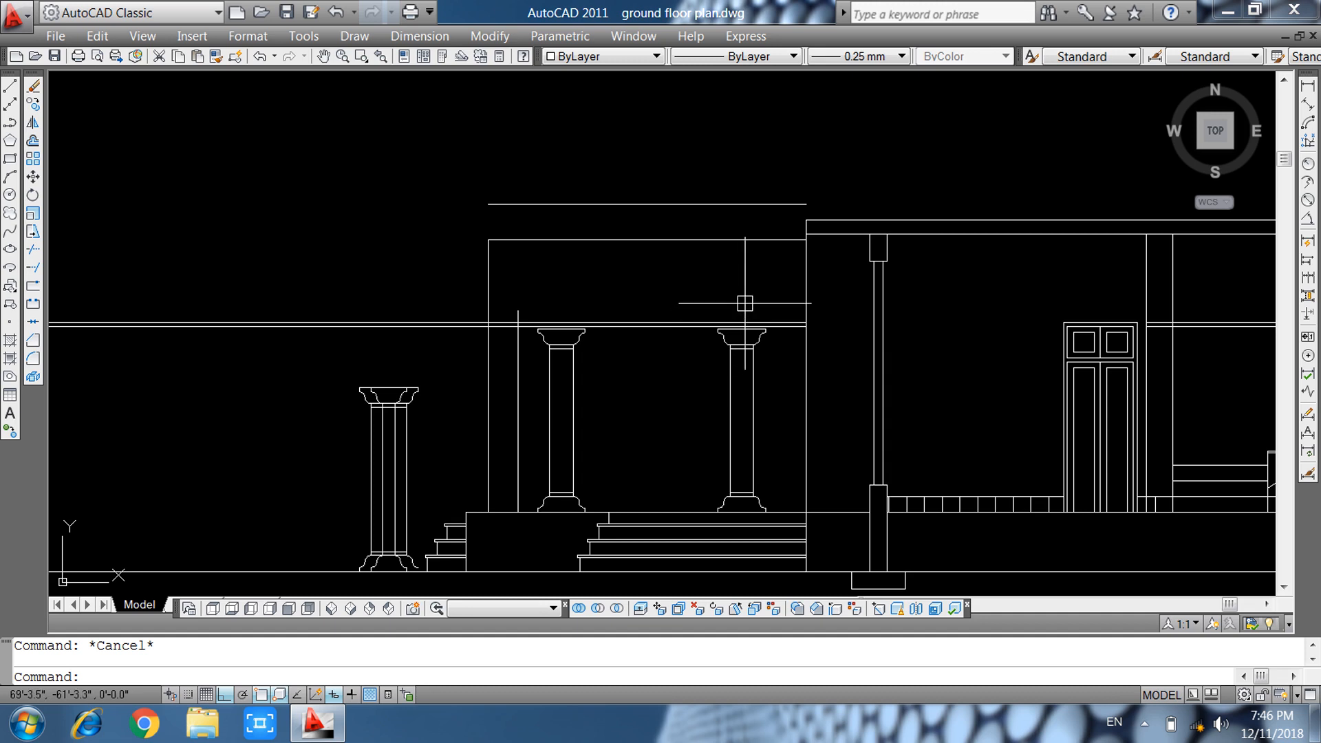
Try to stretch the wall end of the offset line to the roof slab corner, and erase the line.
middle_drag(744, 283, 663, 352)
click(641, 273)
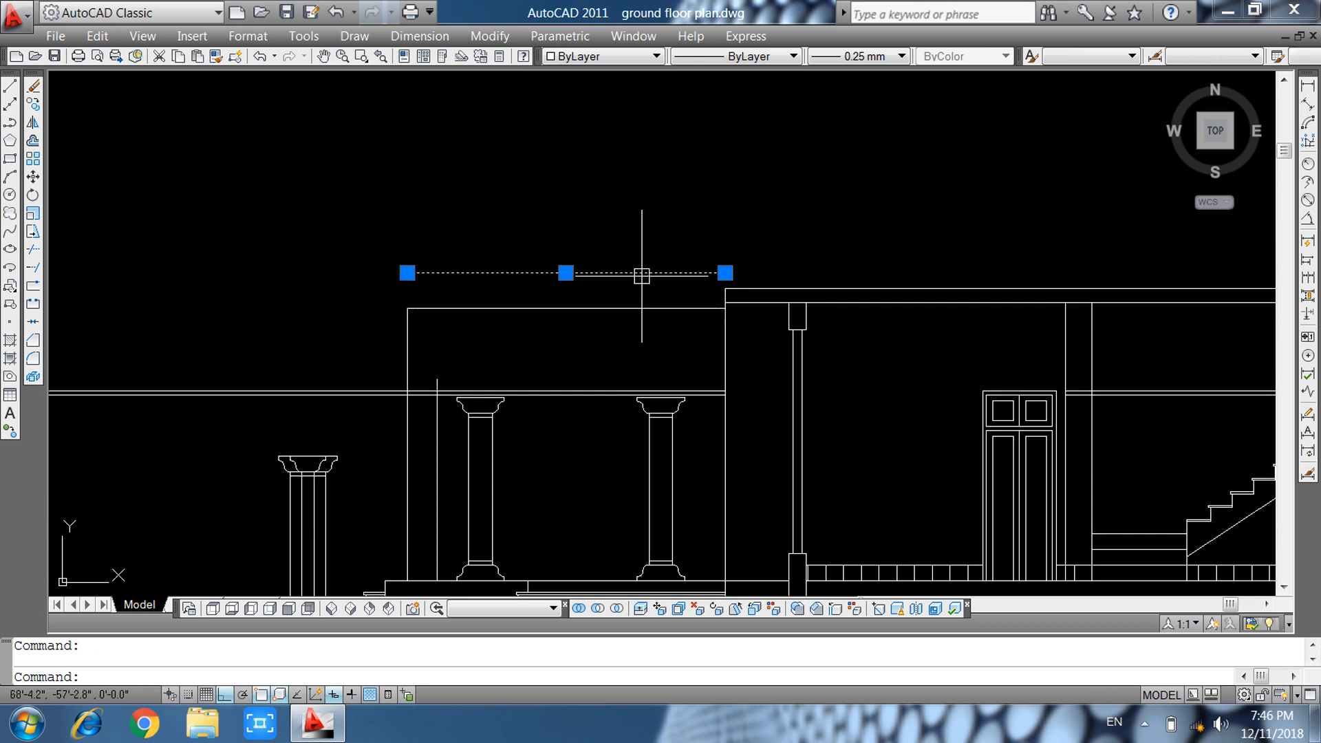
click(725, 273)
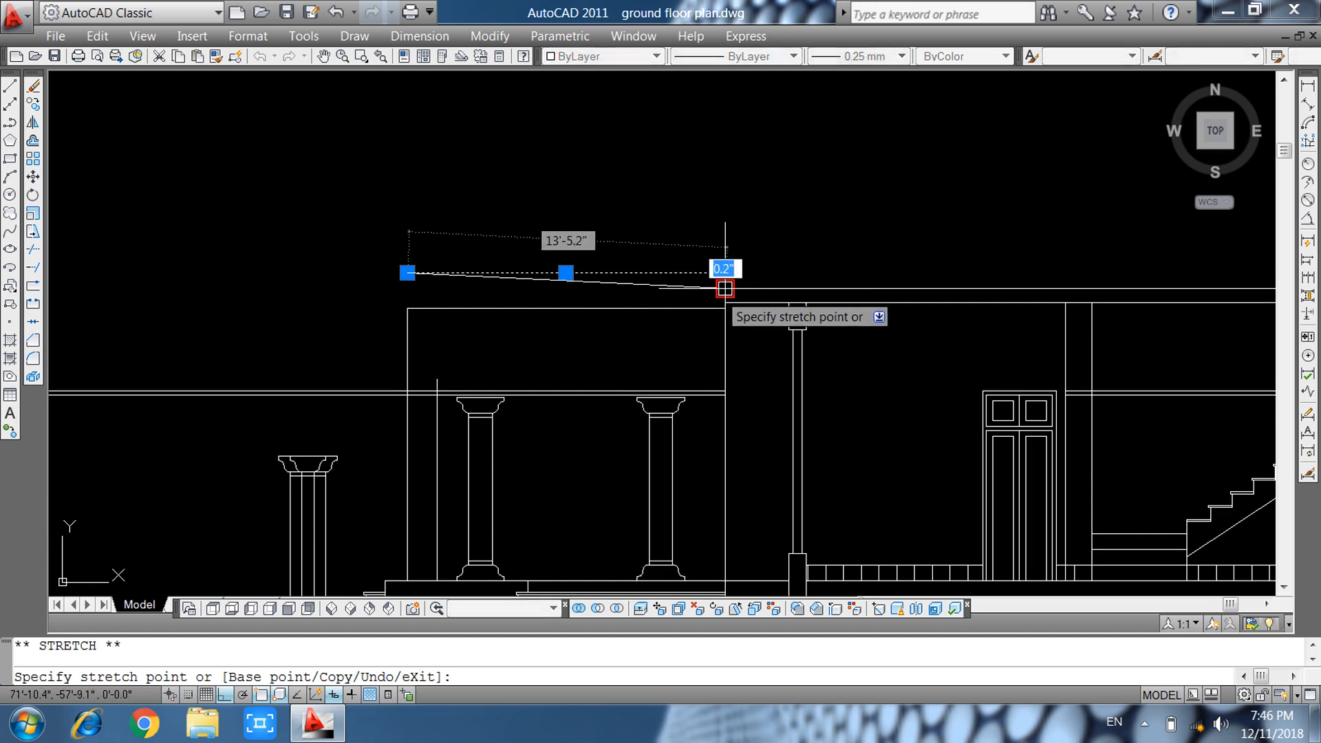
key(Escape)
click(456, 275)
key(Delete)
Draw a horizontal line from the roof slab's upper outer corner across the porch, ending just beyond the 11'6" vertical line.
middle_drag(512, 325, 410, 342)
key(Escape)
click(487, 324)
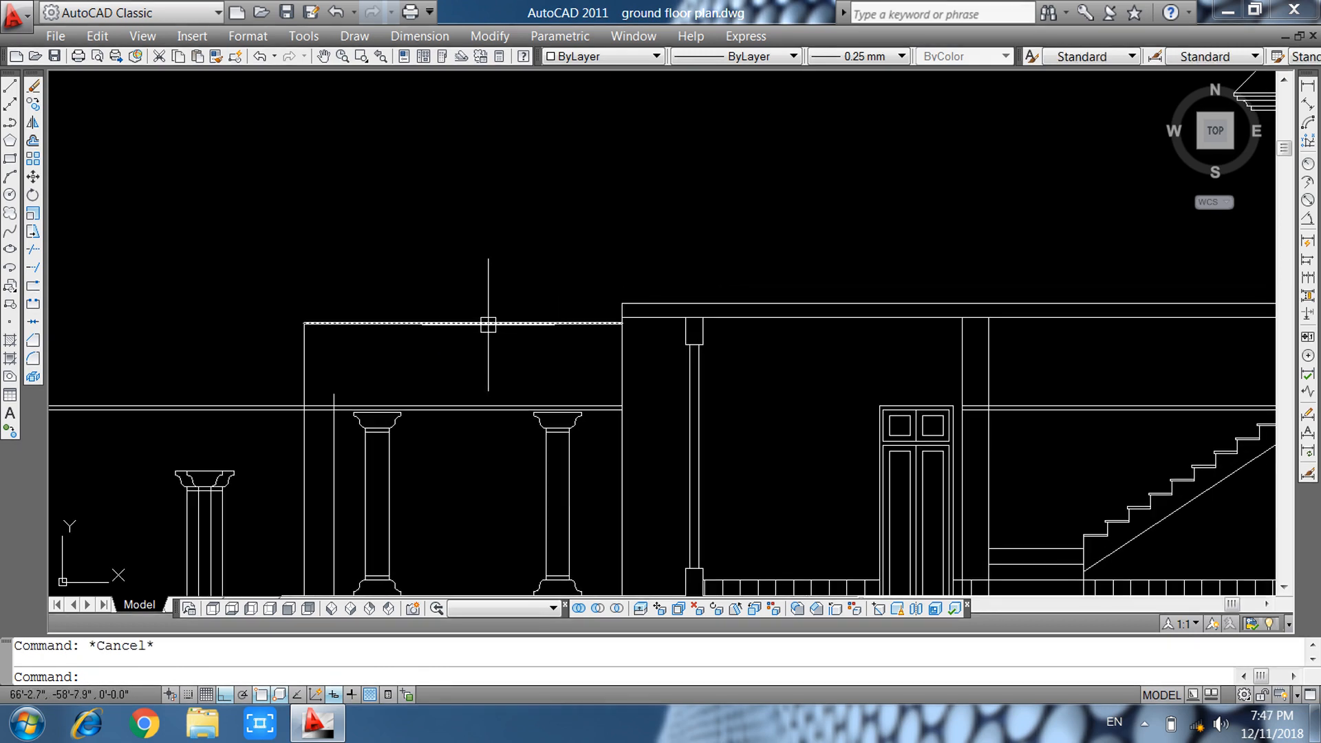
text(l)
key(Return)
scroll(534, 307, up, 3)
click(623, 303)
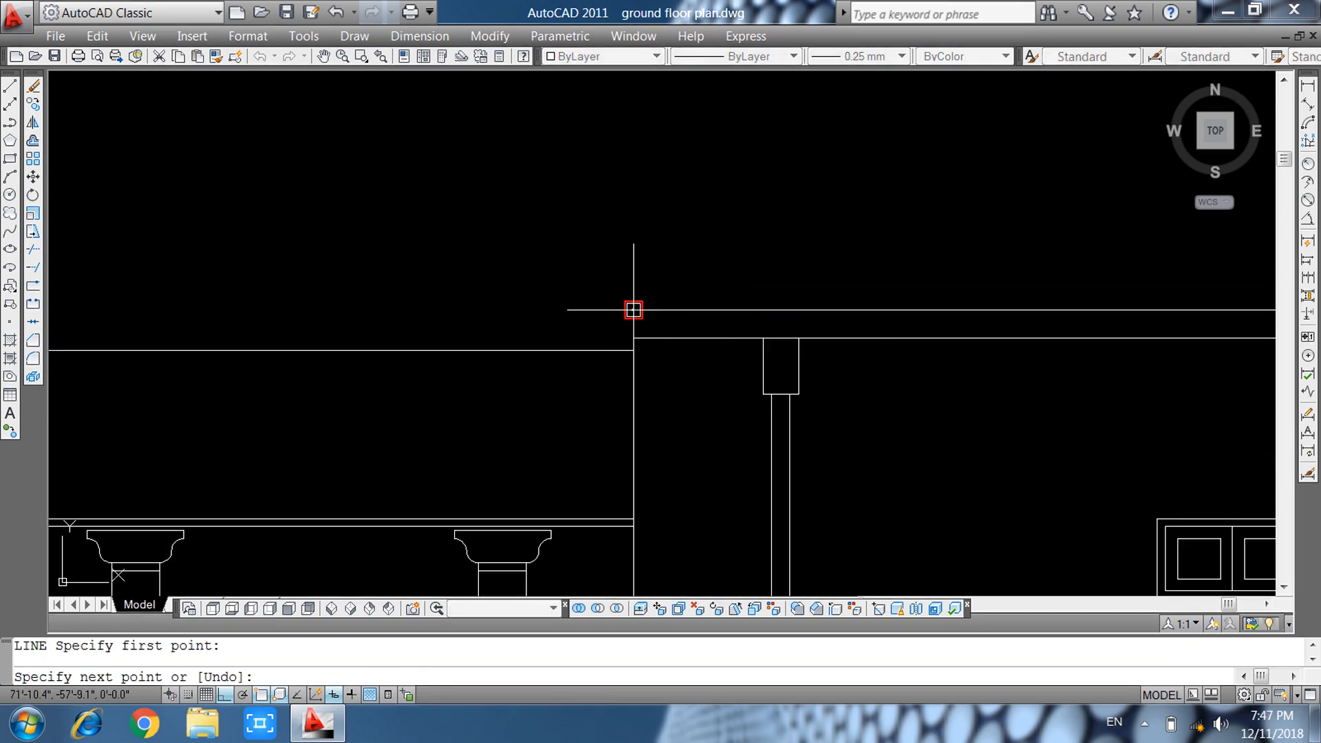
scroll(631, 307, down, 4)
click(323, 312)
key(Return)
key(Escape)
Move the horizontal line at the top of the porch straight down by about 6".
click(452, 328)
text(m)
key(Return)
click(452, 344)
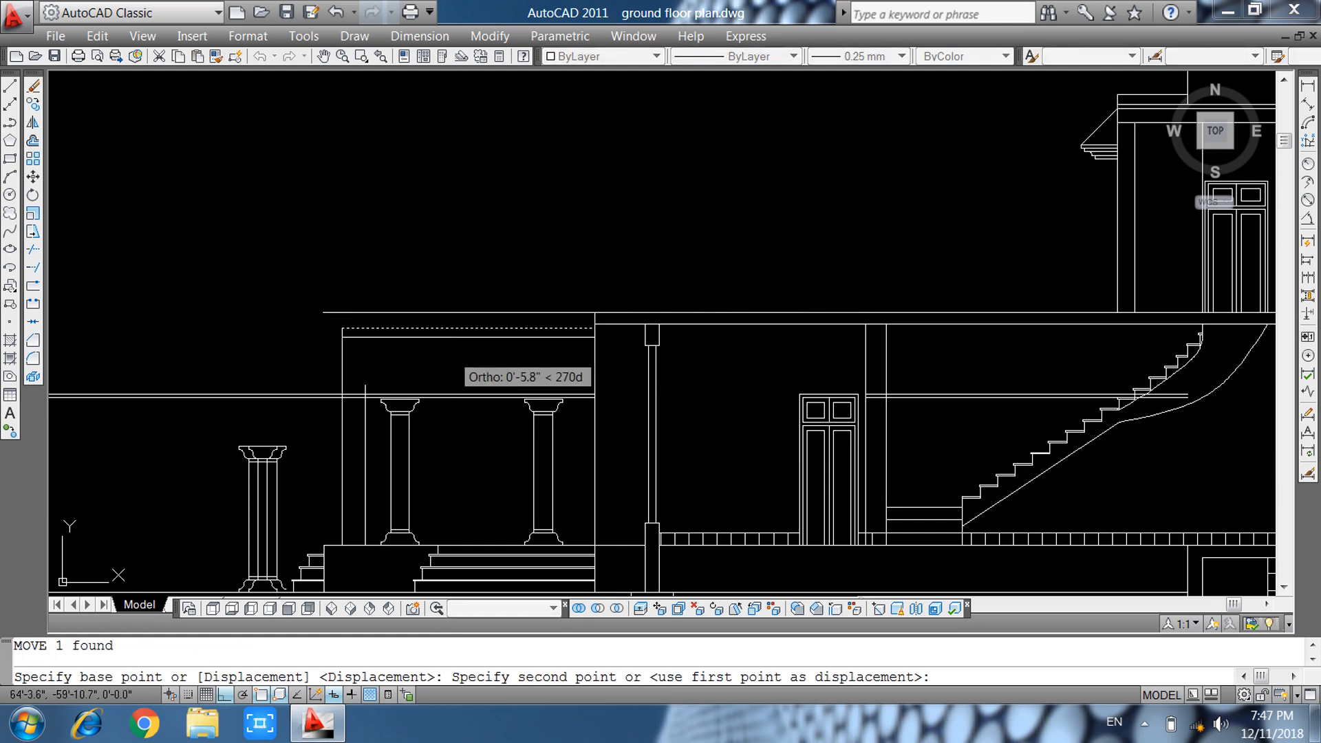
click(451, 353)
key(Escape)
Trim the end of the porch's outer vertical line that projects above the lowered horizontal line.
text(tr)
key(Return)
scroll(358, 341, up, 5)
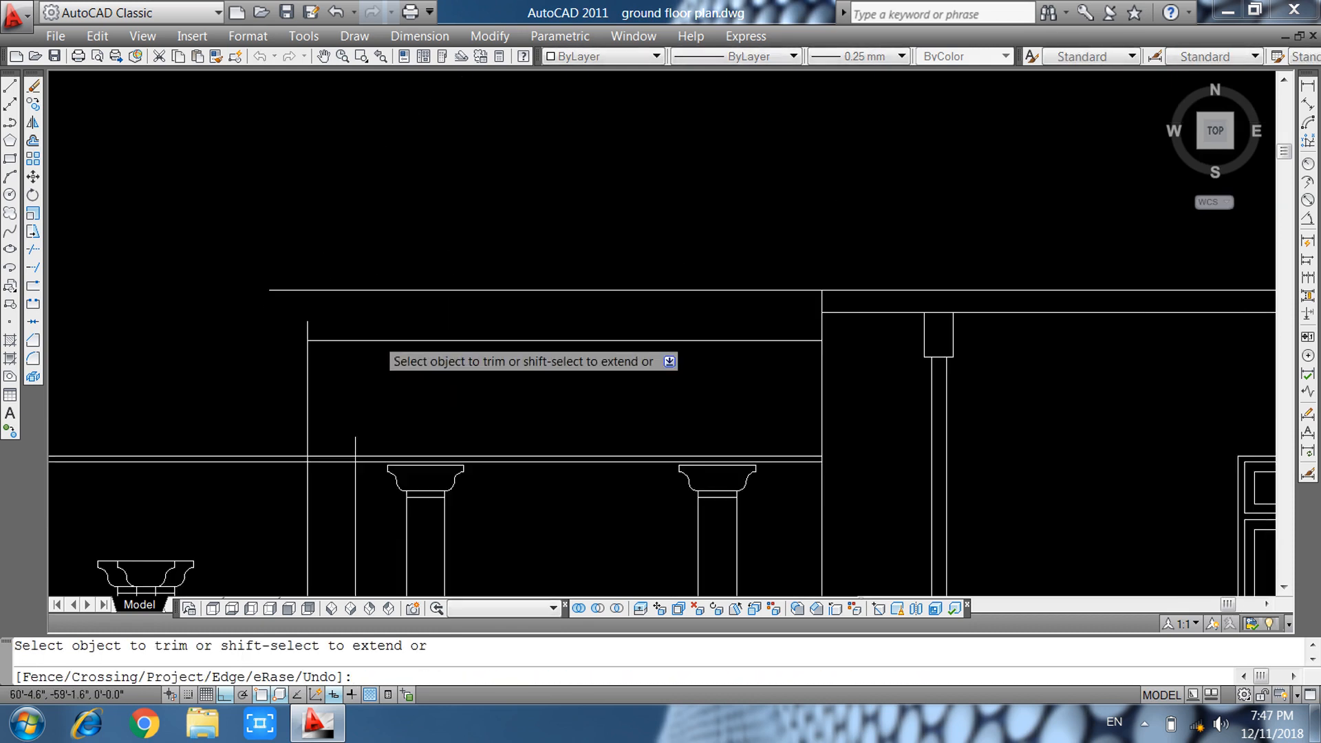
key(Escape)
scroll(539, 378, down, 4)
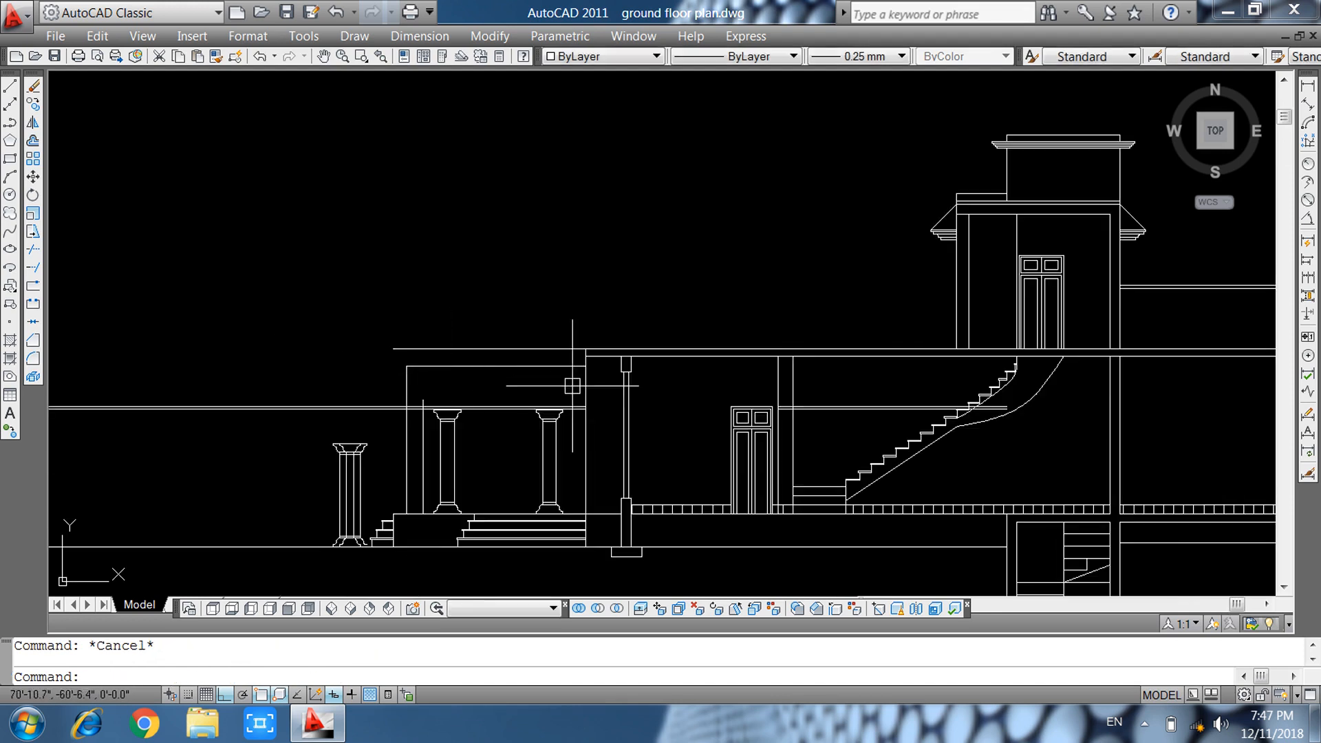
Draw a horizontal line from the parapet's top corner at the stair tower across to the tower's opposite outer wall face.
middle_drag(555, 389, 452, 413)
middle_drag(602, 413, 516, 403)
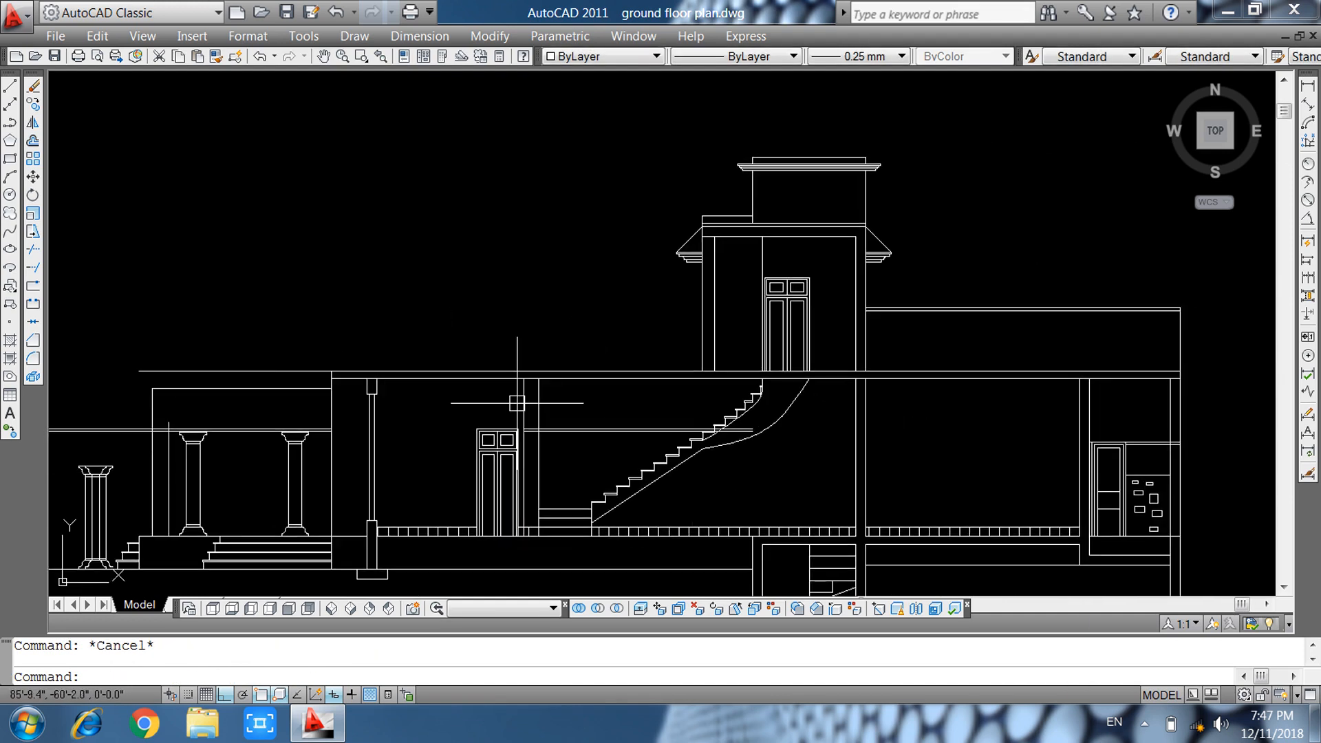
text(l)
key(Return)
scroll(860, 304, up, 6)
click(809, 282)
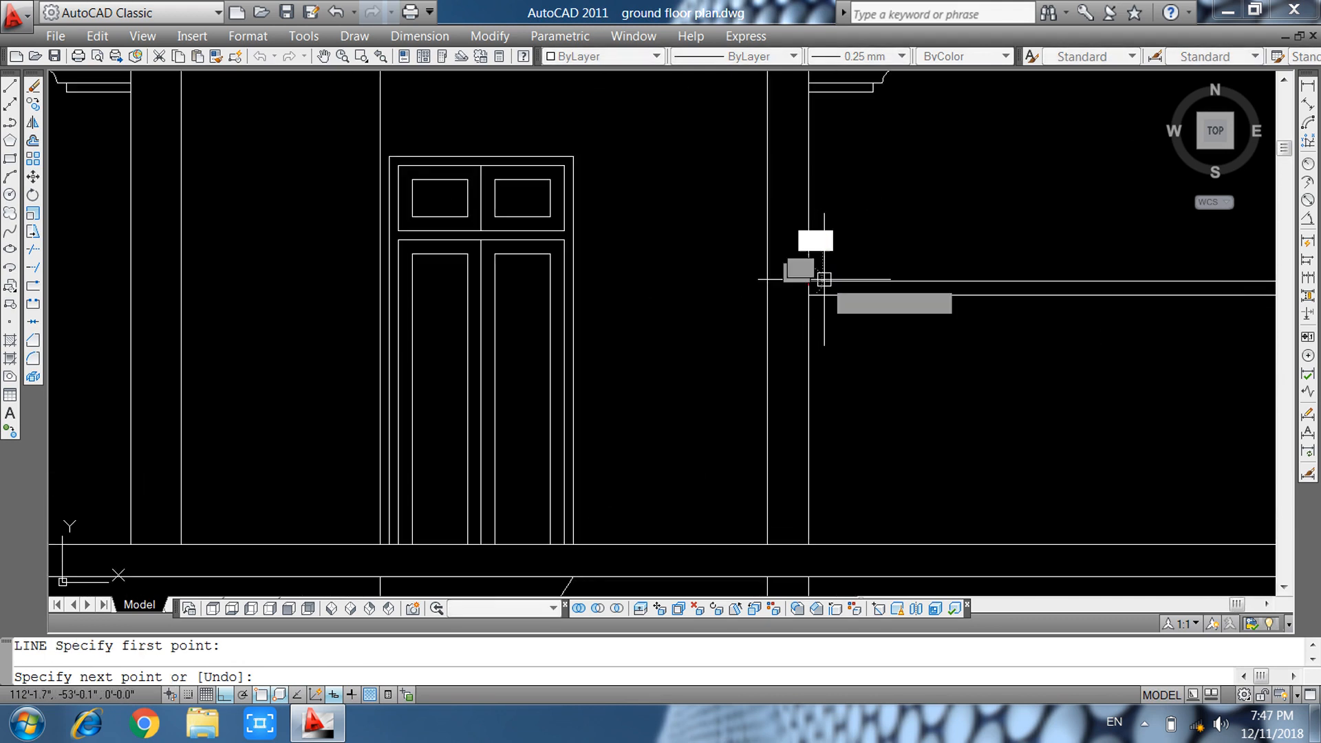
scroll(792, 293, down, 2)
click(394, 282)
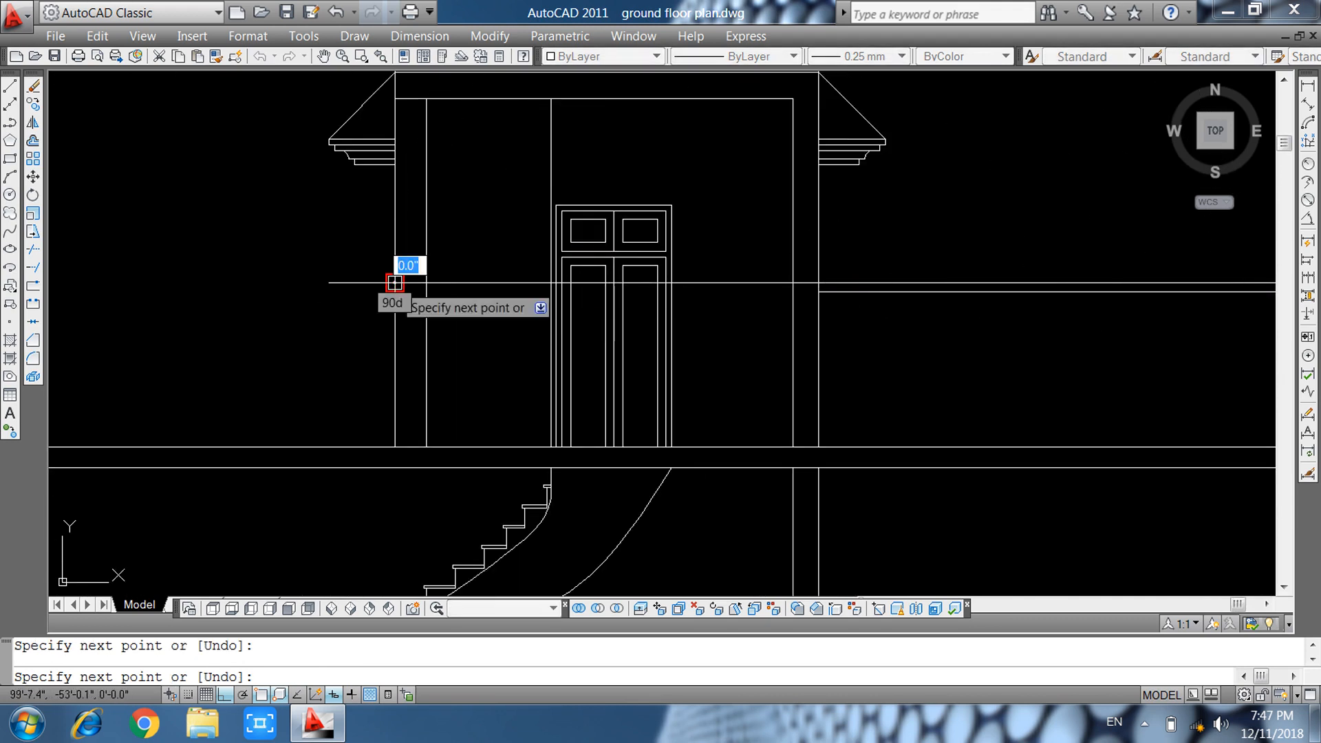
key(Escape)
Offset the horizontal line across the stair tower downward by 3".
text(o)
key(Return)
text(3)
key(Return)
click(463, 284)
click(463, 318)
key(Escape)
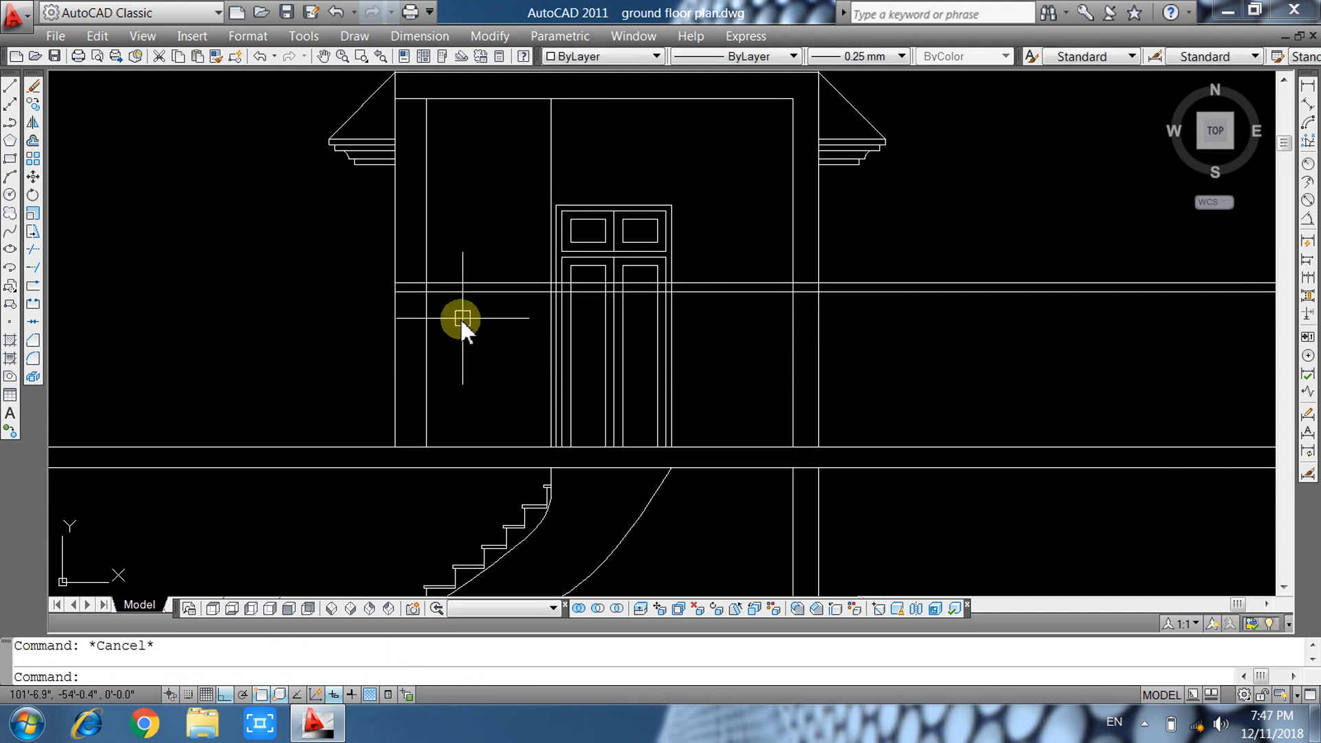
Draw two short horizontal lines outward from the tower's porch-side wall, continuing the two lines across the tower.
scroll(390, 292, up, 3)
text(l)
key(Return)
click(398, 271)
click(348, 271)
key(Escape)
text(l)
key(Return)
click(398, 289)
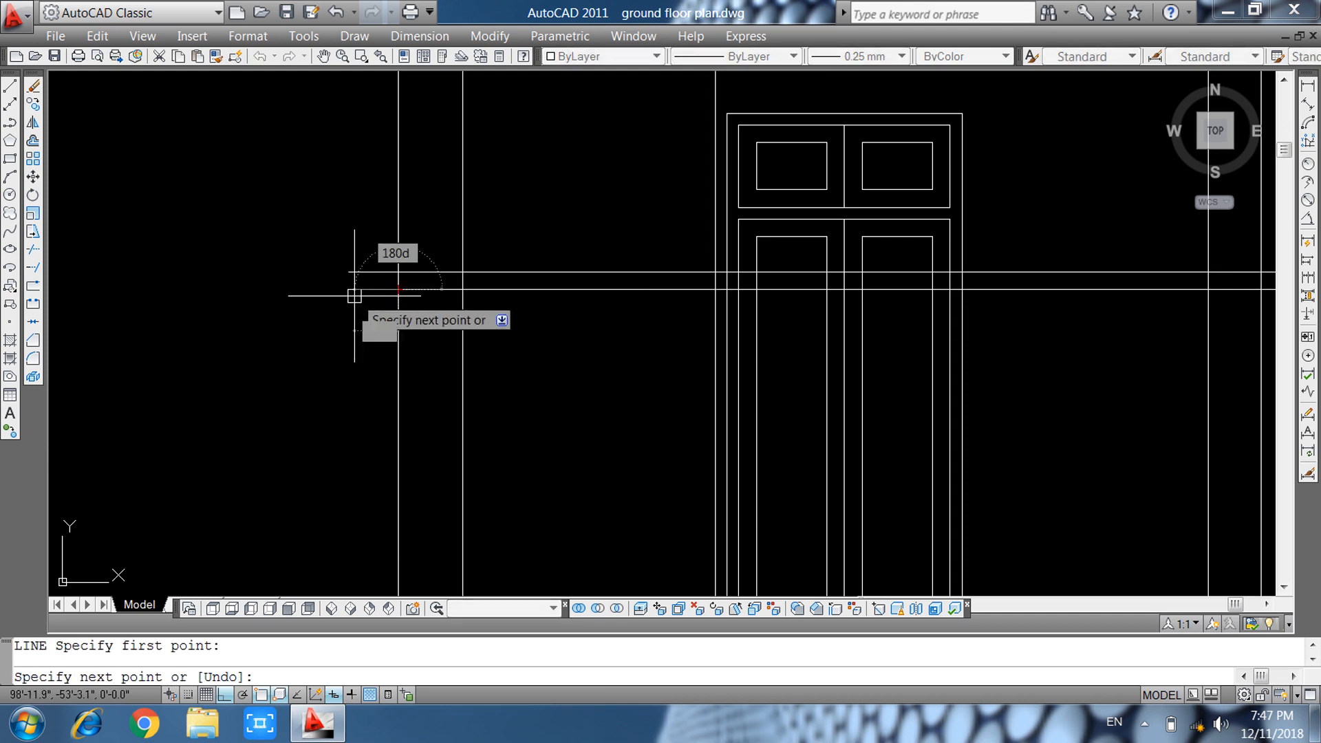
click(352, 289)
key(Escape)
Trim both horizontal lines in the tower between the porch-side wall's inner face and the vertical line beside the door.
text(tr)
key(Return)
key(Return)
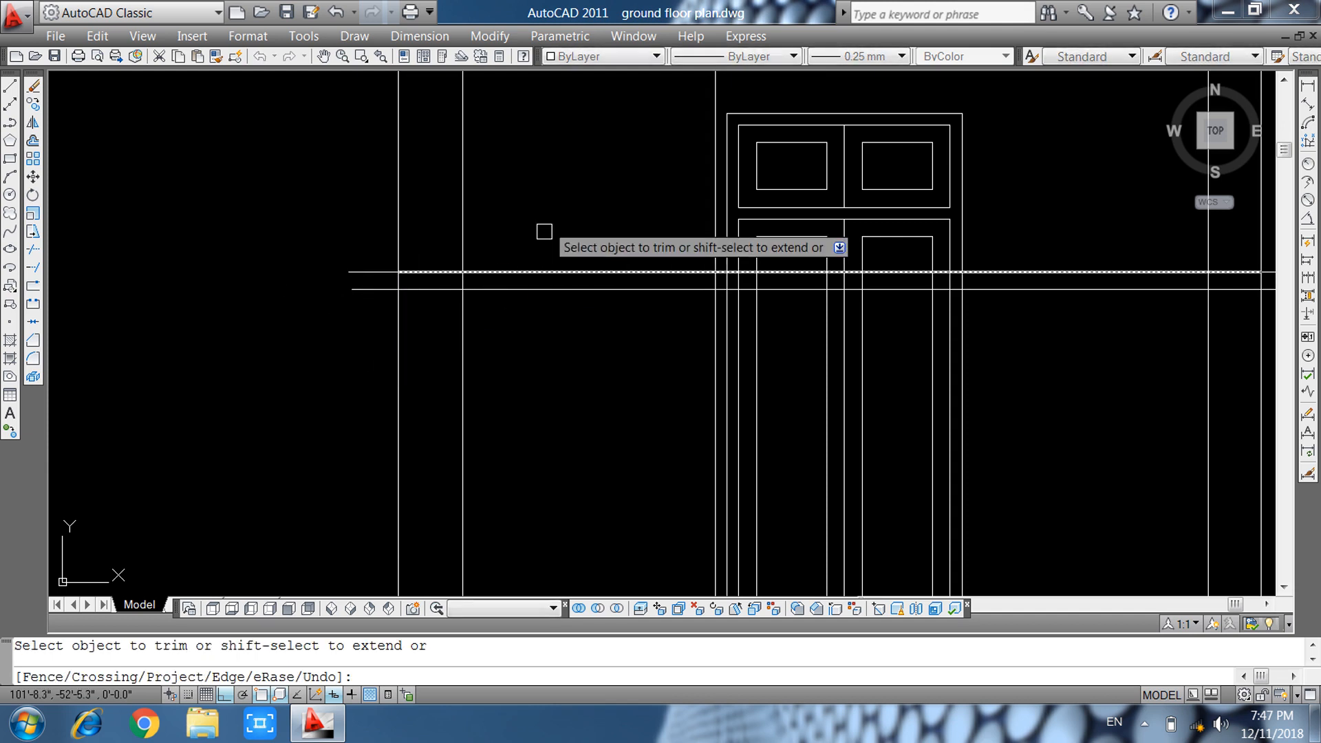
click(545, 227)
click(517, 353)
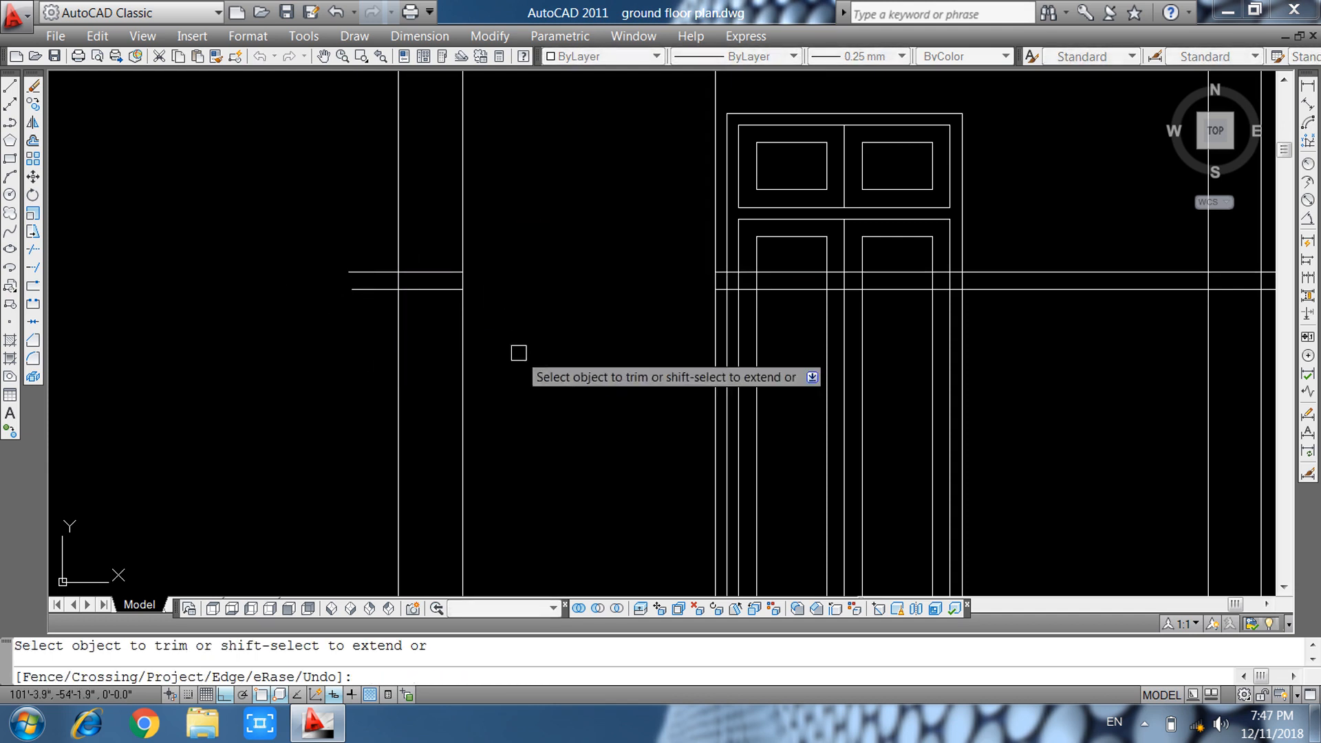
key(Escape)
Erase the remaining pieces of both lines inside the tower's porch-side wall and across the door to the opposite wall.
click(439, 262)
click(428, 306)
key(Delete)
scroll(428, 316, down, 2)
scroll(434, 311, down, 2)
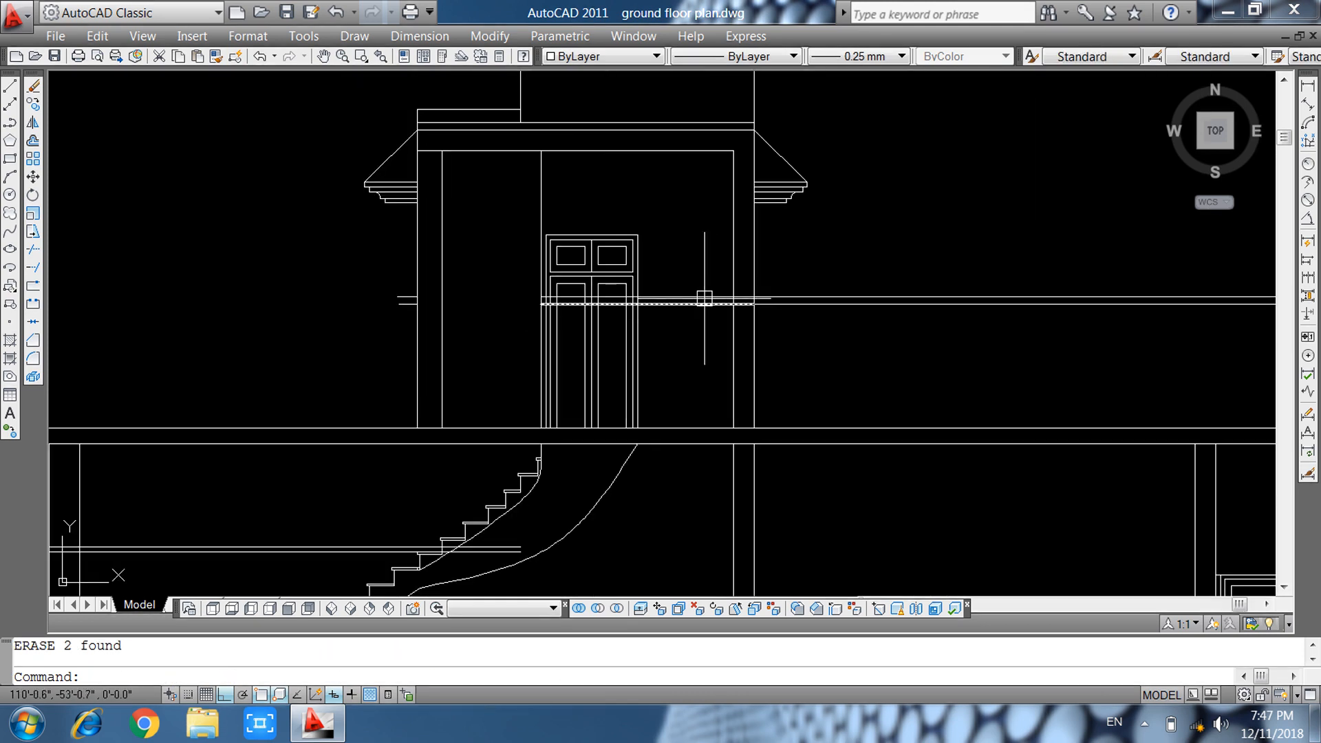
click(692, 267)
click(680, 336)
text(e)
key(Return)
Draw a vertical line about 7'-9" up from the roof slab's upper outer corner beside the porch.
scroll(710, 340, down, 2)
middle_drag(527, 384, 668, 380)
scroll(601, 373, down, 2)
middle_drag(482, 392, 619, 394)
scroll(581, 384, up, 3)
key(Escape)
text(l)
key(Return)
scroll(591, 389, up, 3)
click(614, 340)
scroll(614, 339, down, 3)
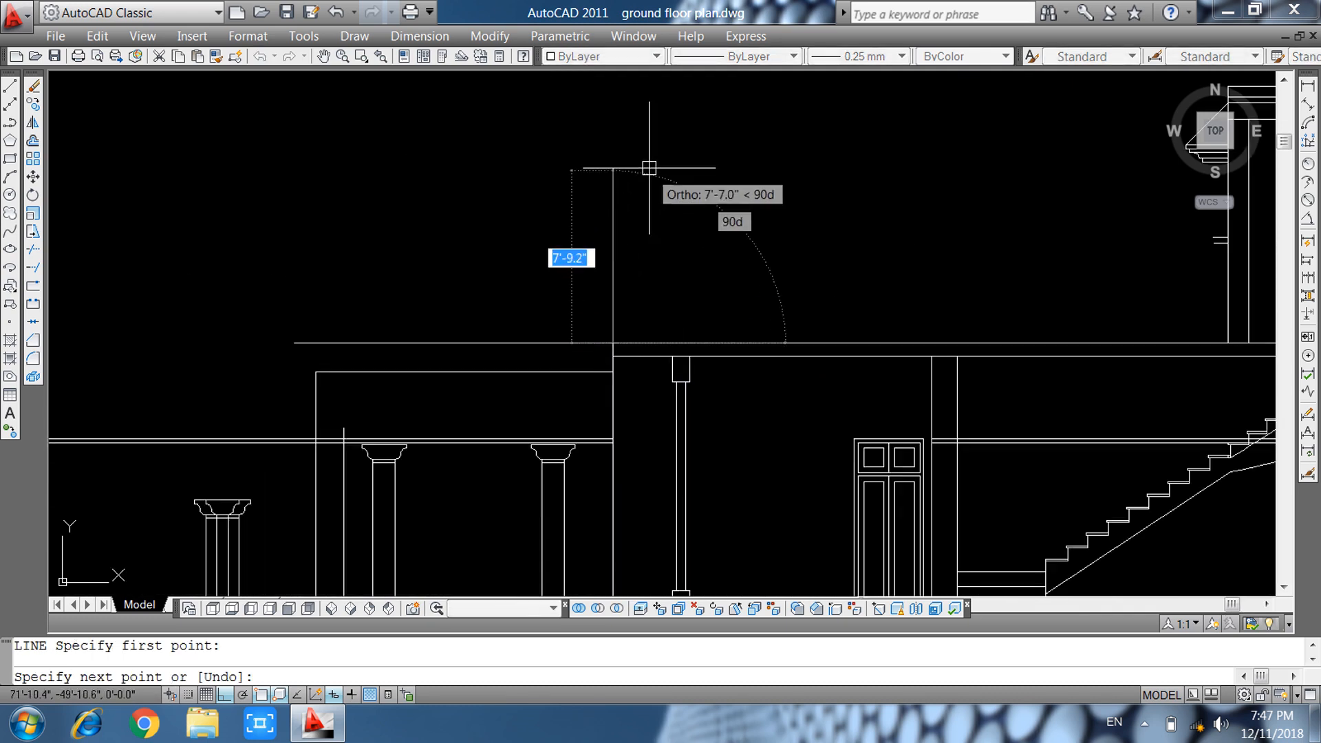
key(Escape)
Extend the two short horizontal lines at the tower to the vertical line at the building's outer wall.
text(ex)
key(Return)
drag(626, 231, 582, 282)
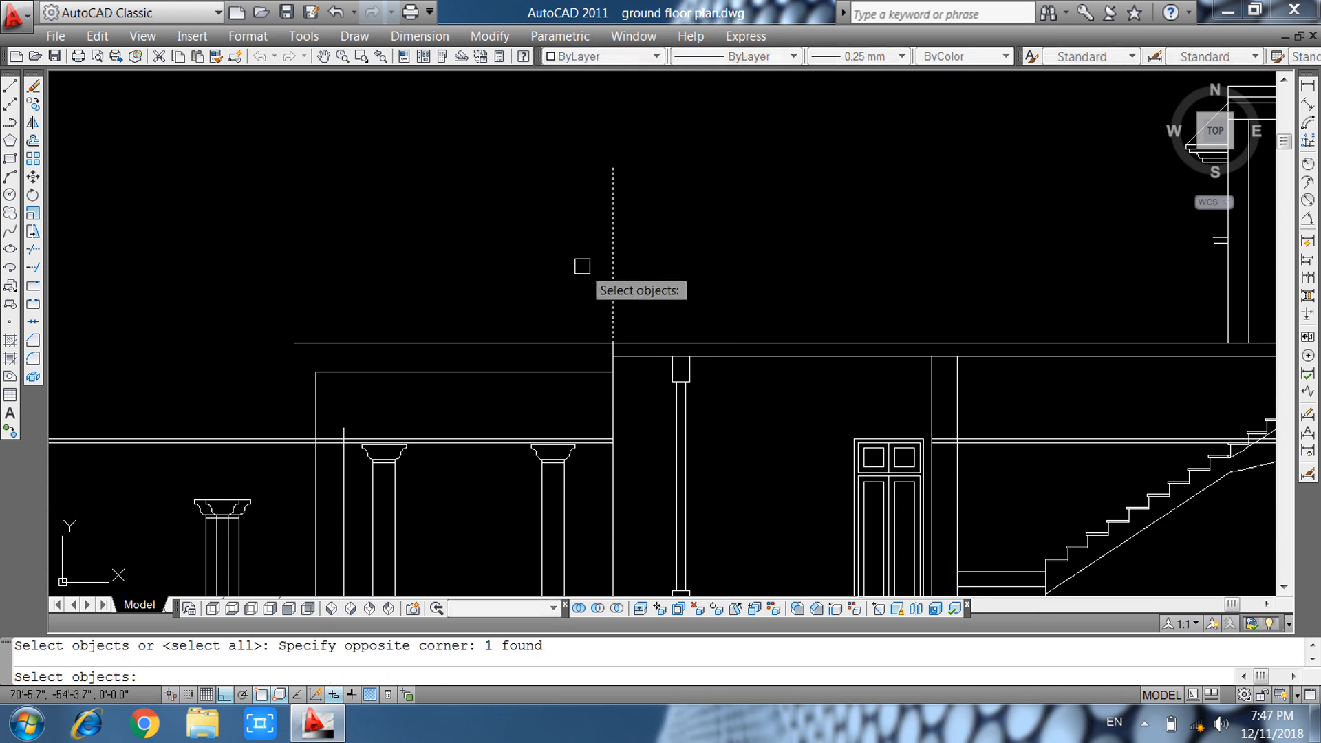
key(Return)
scroll(560, 280, down, 6)
scroll(713, 287, up, 6)
click(798, 219)
click(769, 293)
scroll(695, 346, down, 5)
scroll(523, 354, up, 4)
middle_drag(662, 339, 521, 337)
key(Escape)
Trim the part of the outer wall's vertical line that projects above the parapet's top line.
text(t)
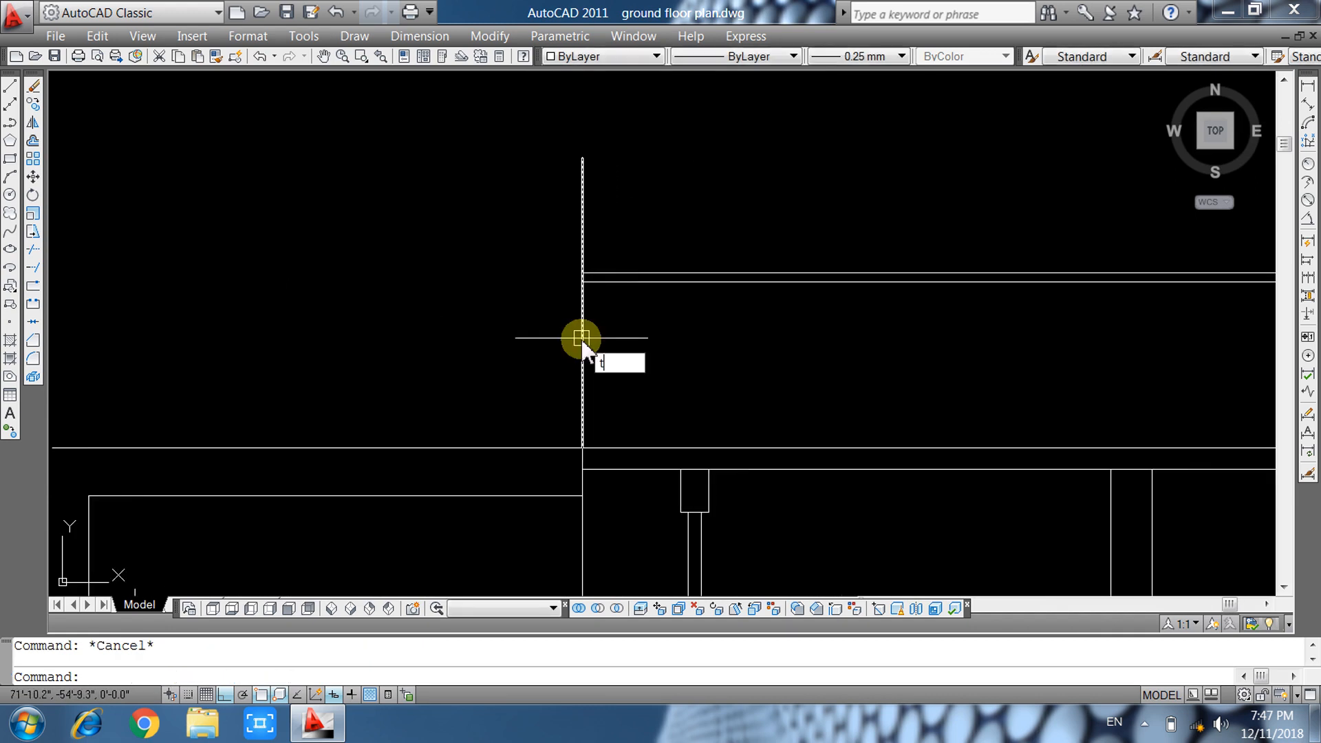
text(r)
key(Return)
scroll(592, 276, down, 4)
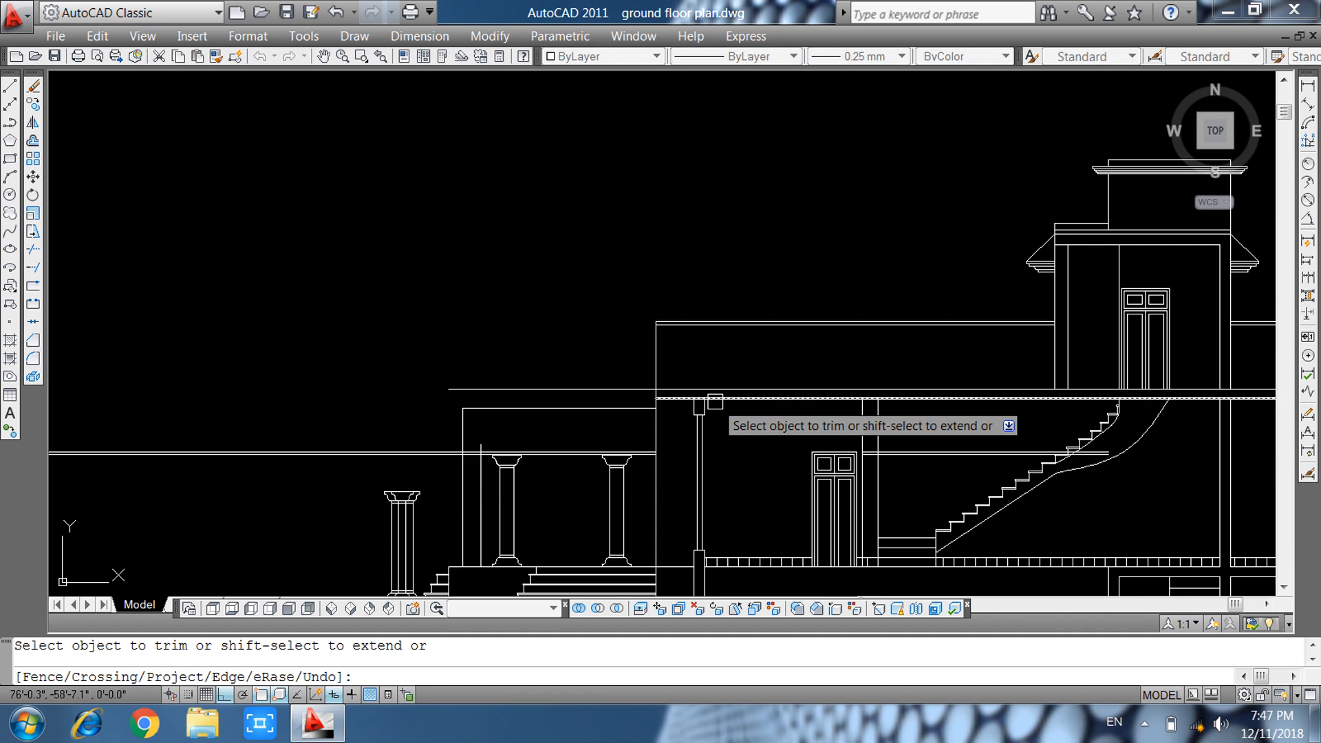
scroll(642, 327, up, 5)
key(Escape)
Offset the lower parapet line between the outer wall and the tower downward by 6".
text(o)
key(Return)
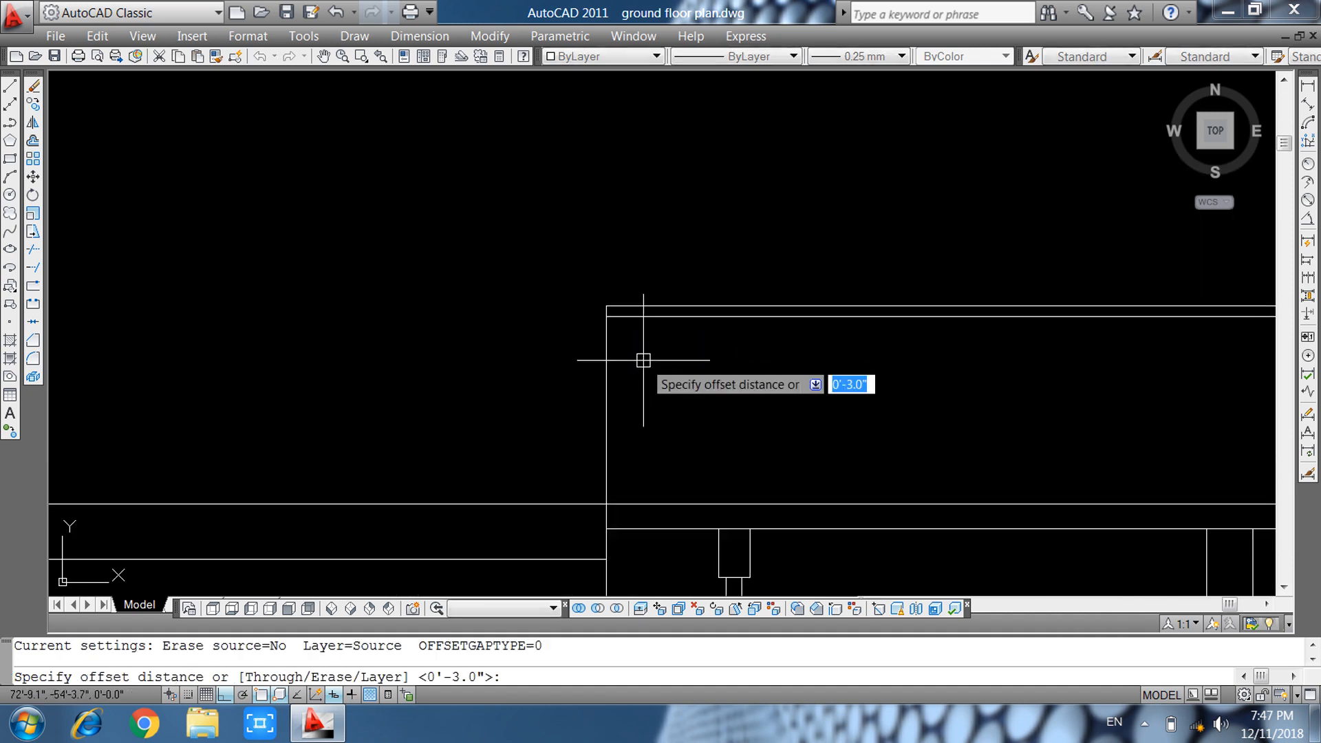
text(6)
key(Return)
click(647, 317)
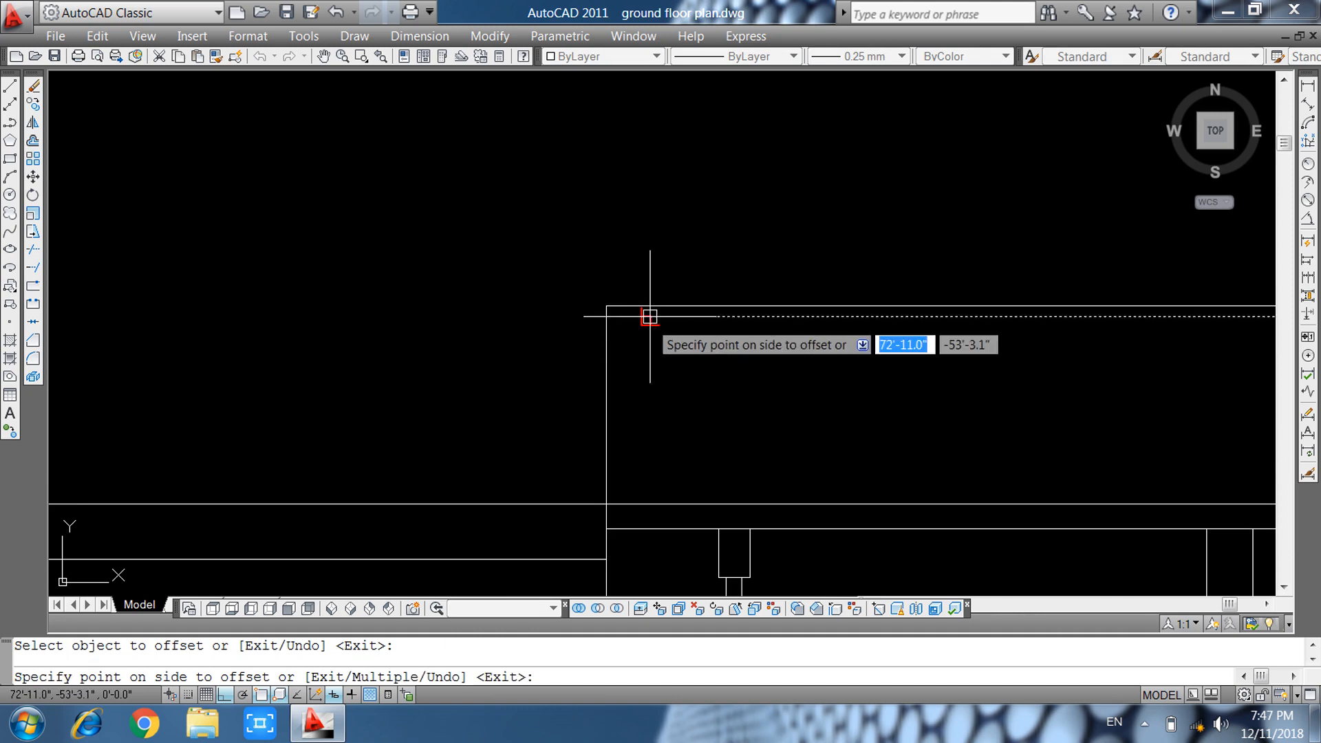
click(653, 355)
key(Escape)
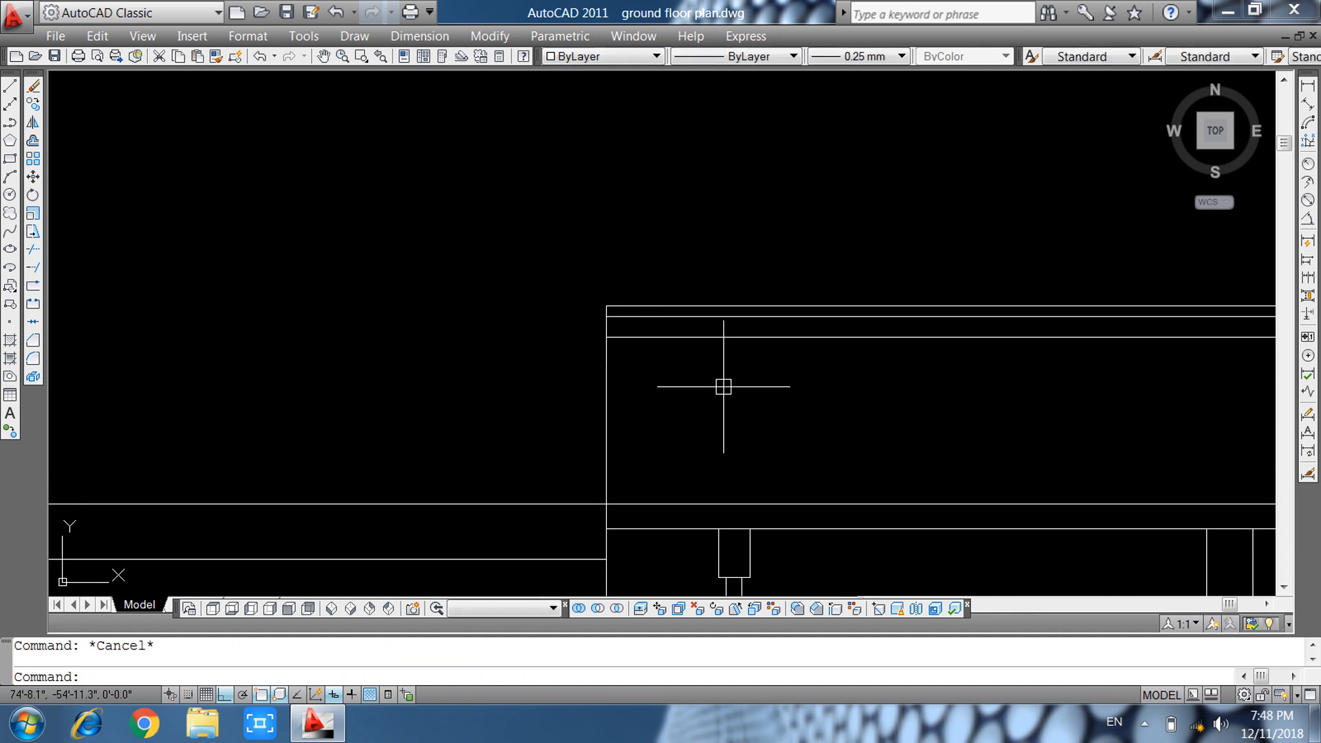
Draw a vertical line from the midpoint of the outer porch column's capital up to the porch's top line.
scroll(721, 388, down, 3)
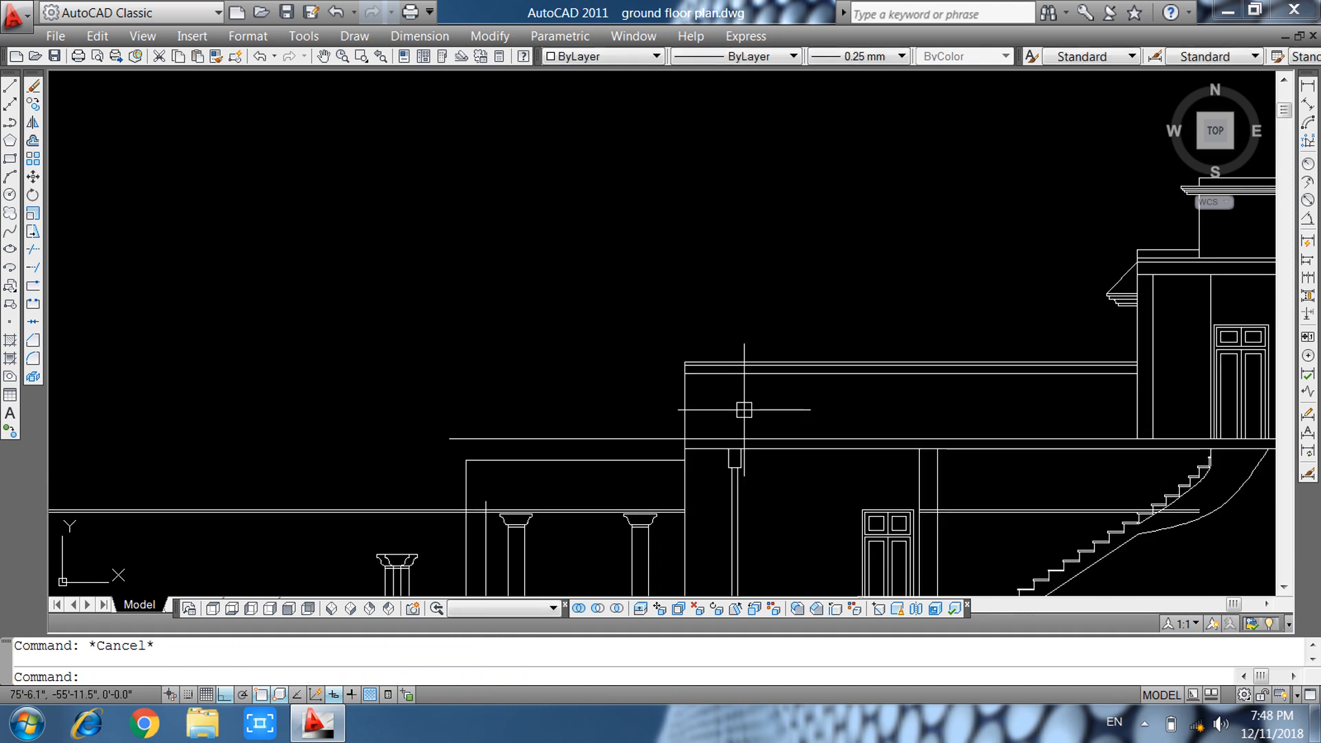
scroll(744, 410, down, 2)
middle_drag(775, 414, 751, 323)
scroll(602, 375, up, 4)
text(l)
key(Return)
scroll(533, 396, up, 4)
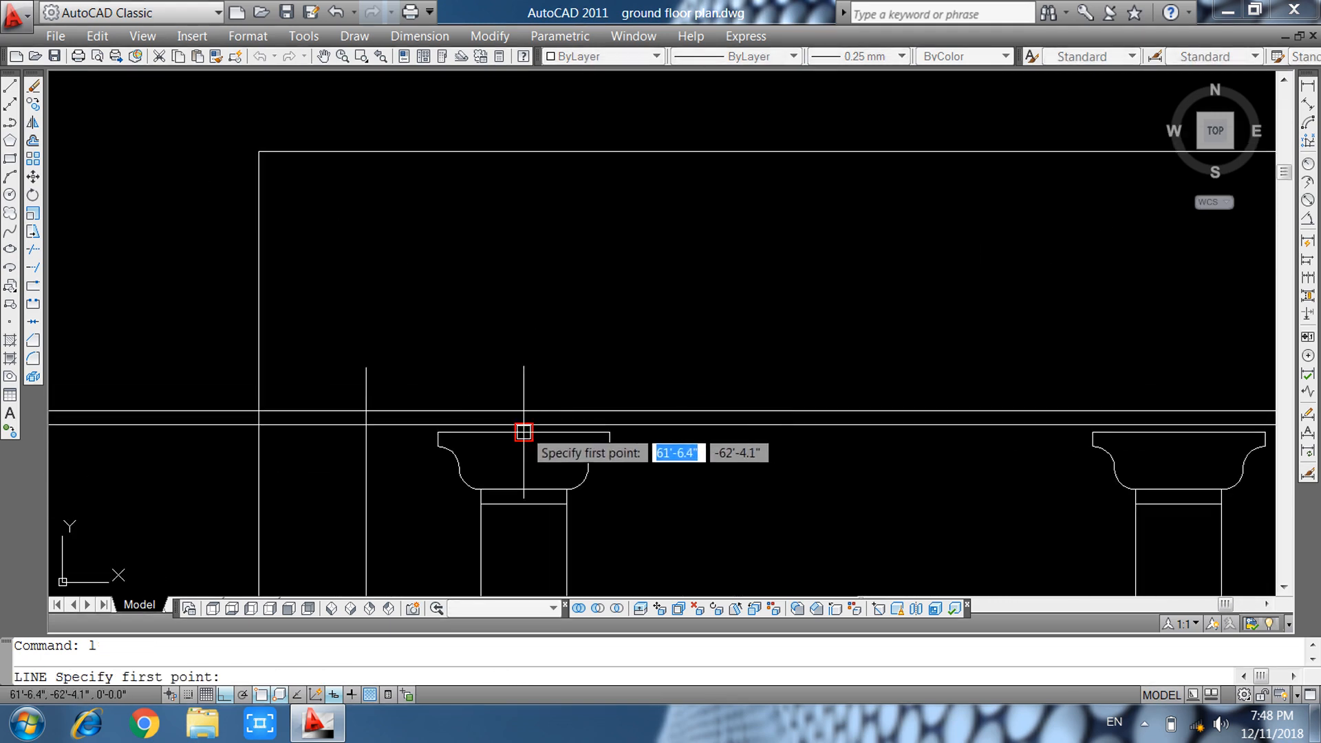
click(524, 432)
click(523, 151)
key(Return)
Draw another vertical line upward from that line's top end, past the height of the main parapet.
scroll(571, 325, down, 7)
middle_drag(653, 337, 593, 476)
scroll(491, 459, up, 5)
key(Escape)
text(l)
key(Return)
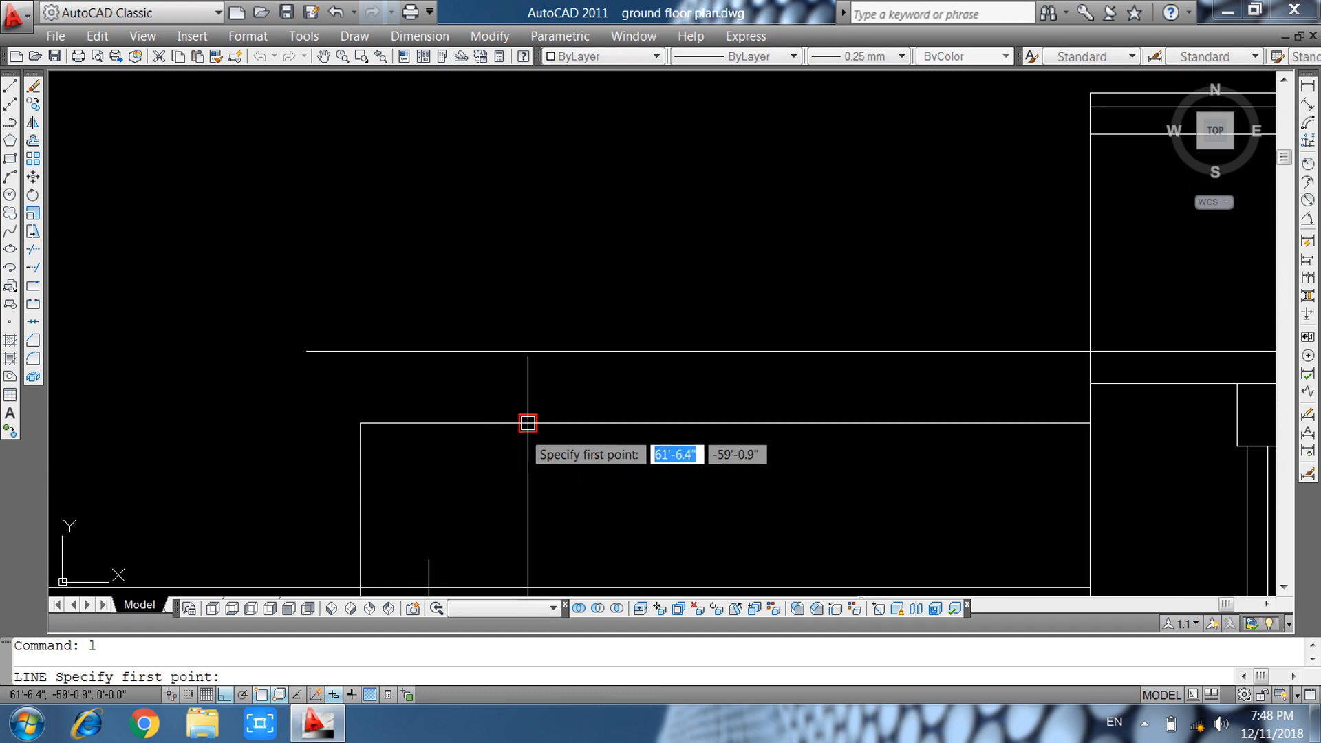
click(528, 422)
scroll(528, 422, down, 5)
click(564, 236)
key(Return)
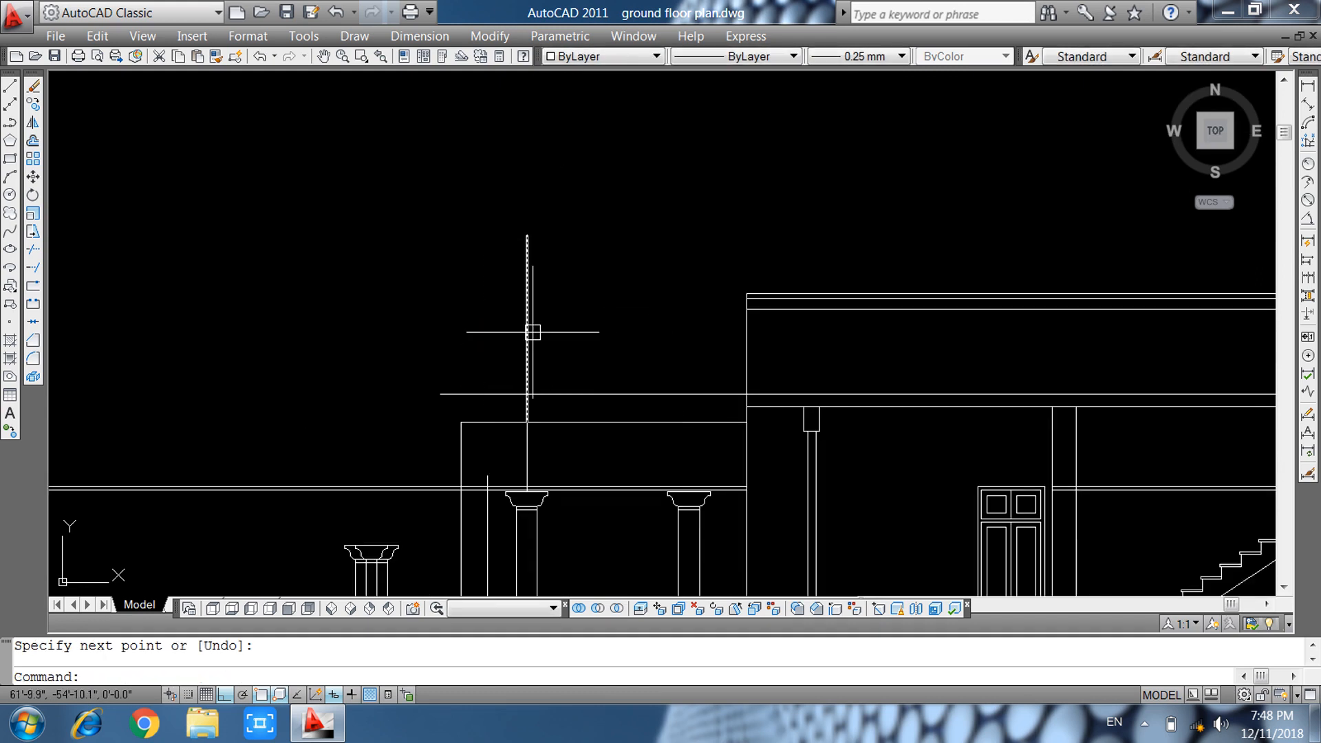
middle_drag(531, 334, 486, 348)
key(Return)
key(Return)
scroll(720, 297, up, 6)
click(748, 290)
click(700, 351)
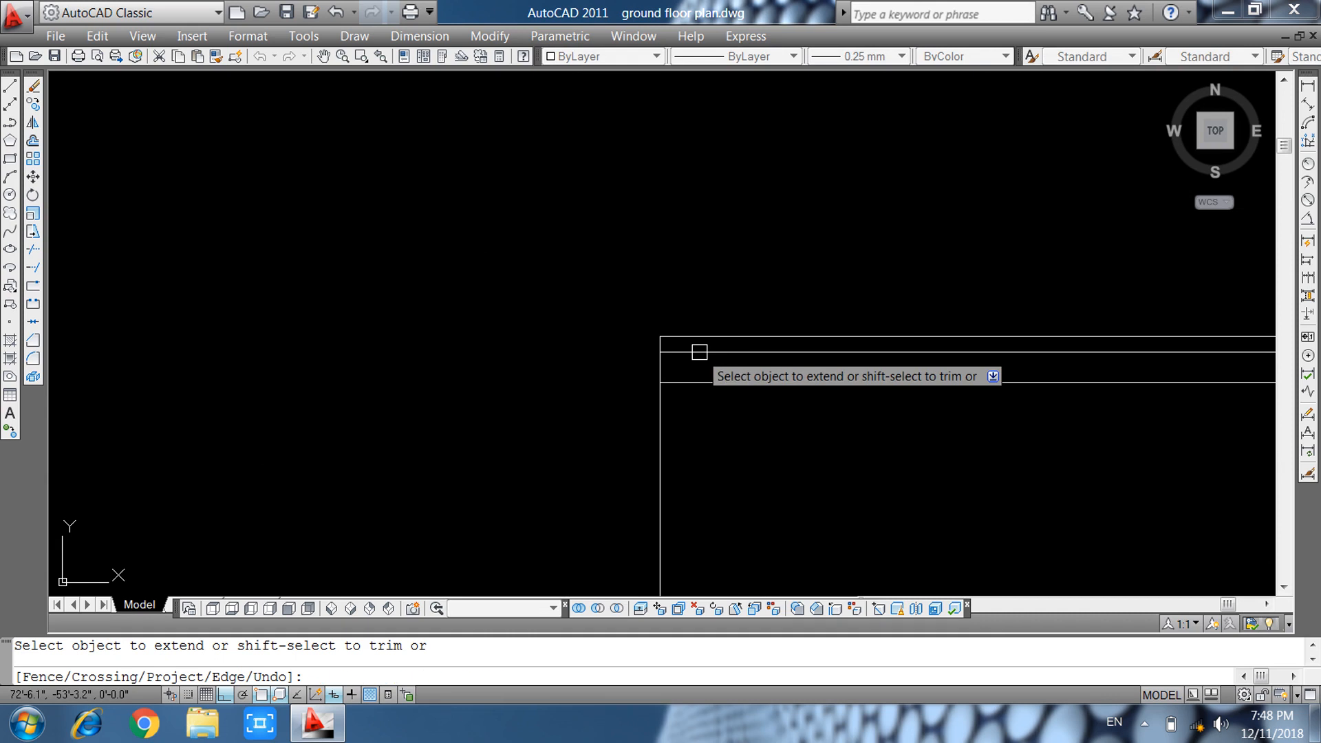
key(Escape)
Extend the upper two parapet lines across the porch to the vertical line above the outer column.
text(ex)
key(Return)
scroll(534, 362, down, 5)
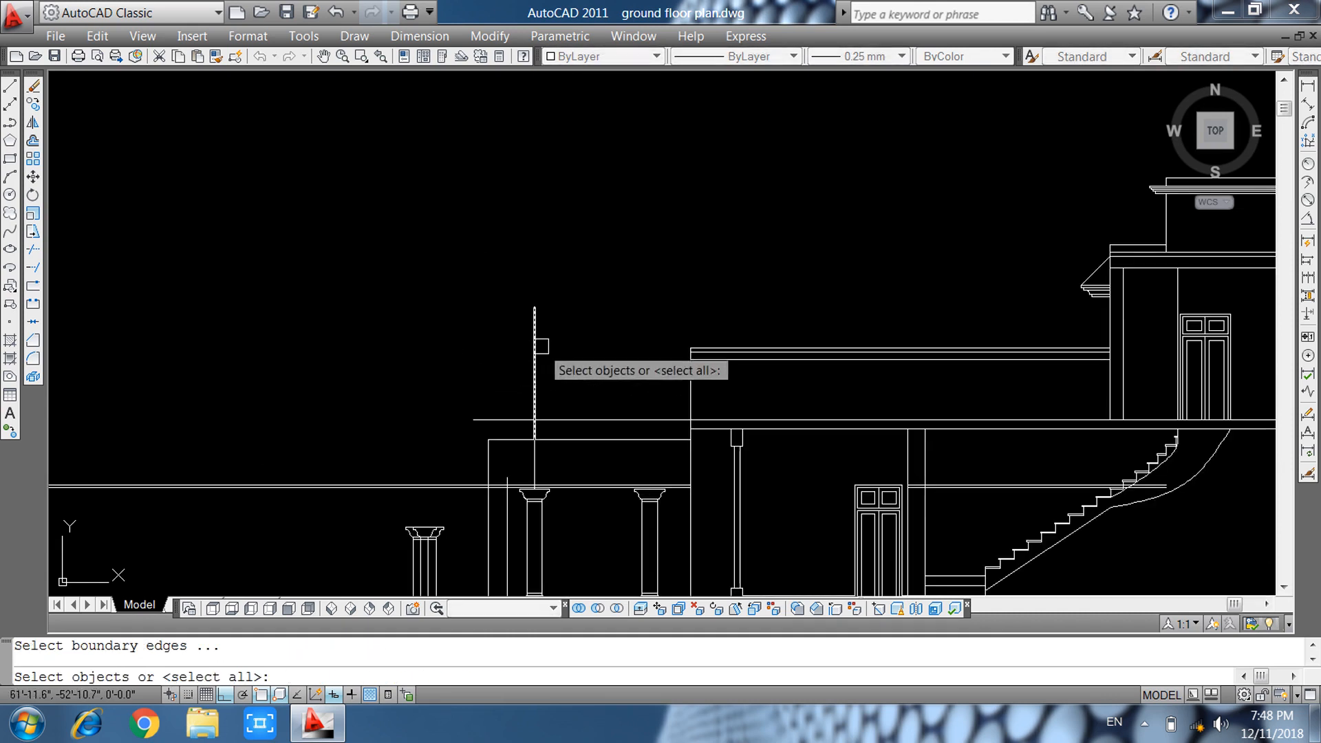
key(Return)
scroll(756, 310, up, 5)
click(787, 260)
click(745, 324)
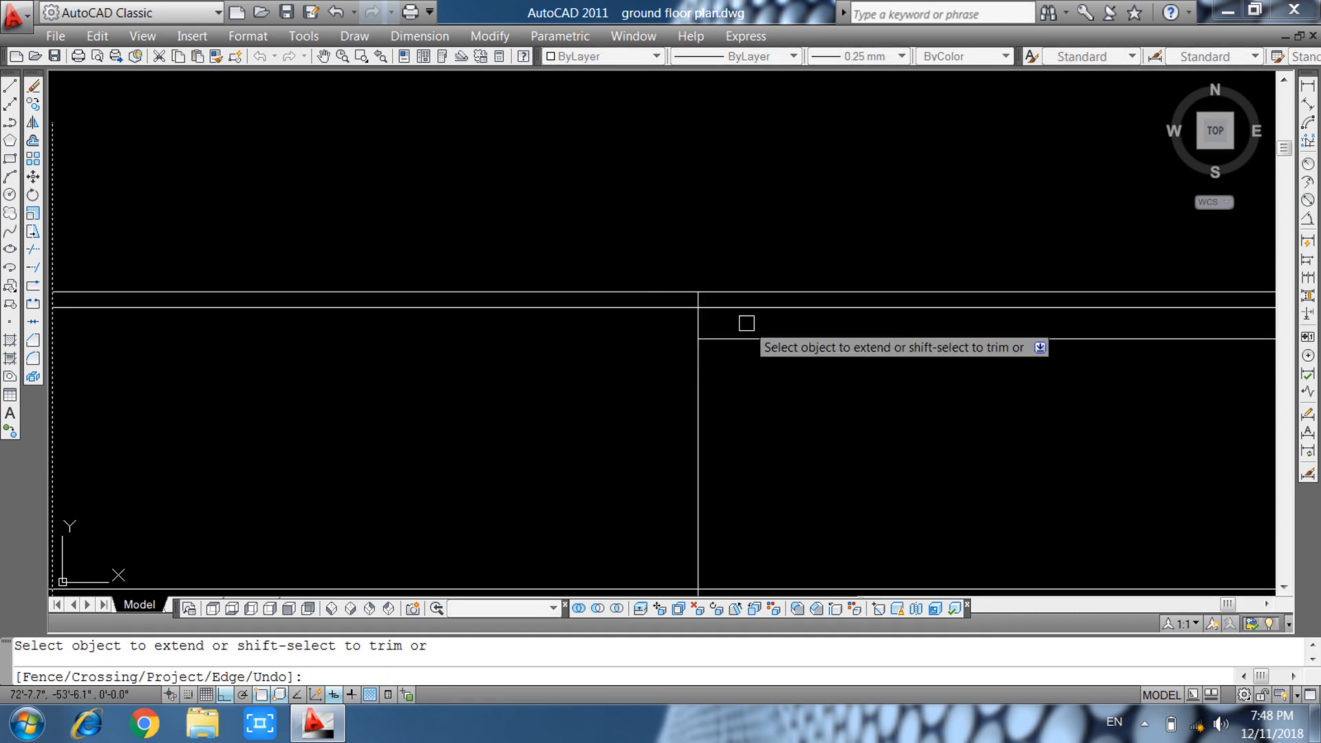
key(Escape)
Extend the lowest parapet line across the porch to the vertical line above the outer column.
text(t)
key(Return)
key(Escape)
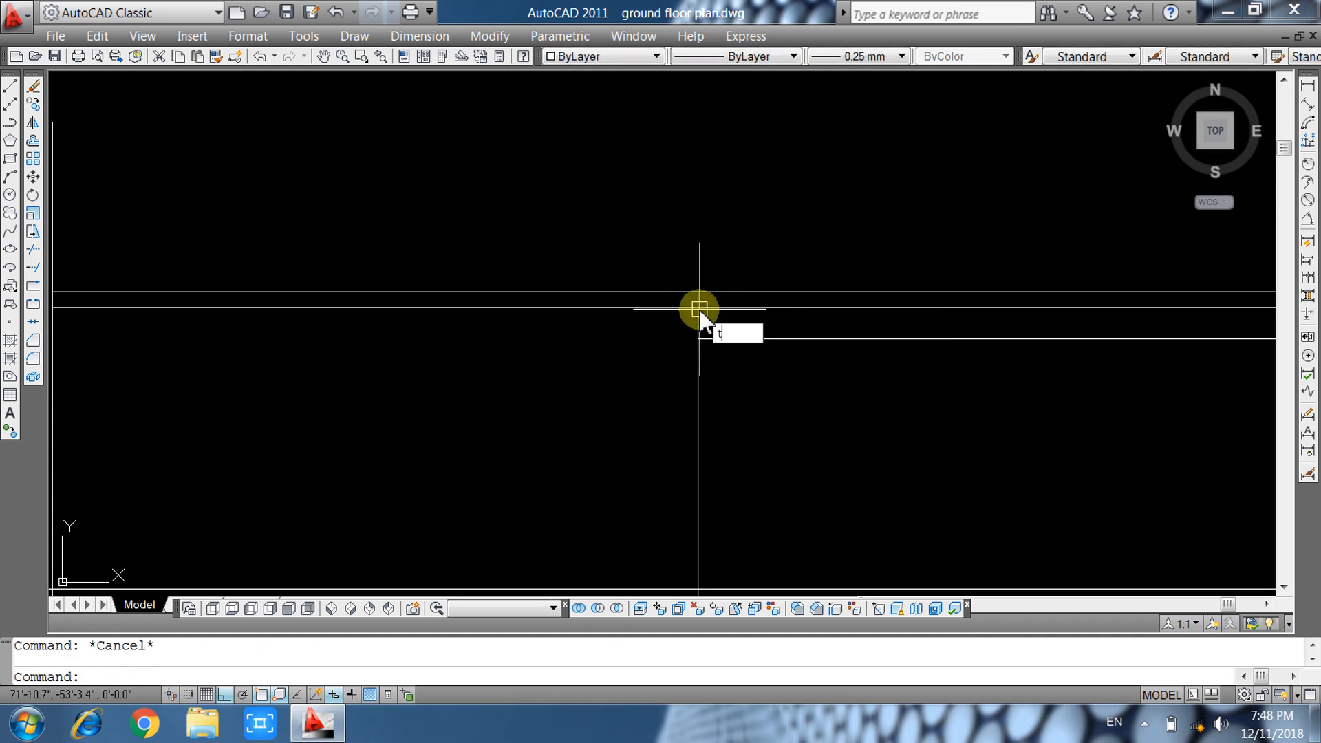
scroll(700, 309, down, 3)
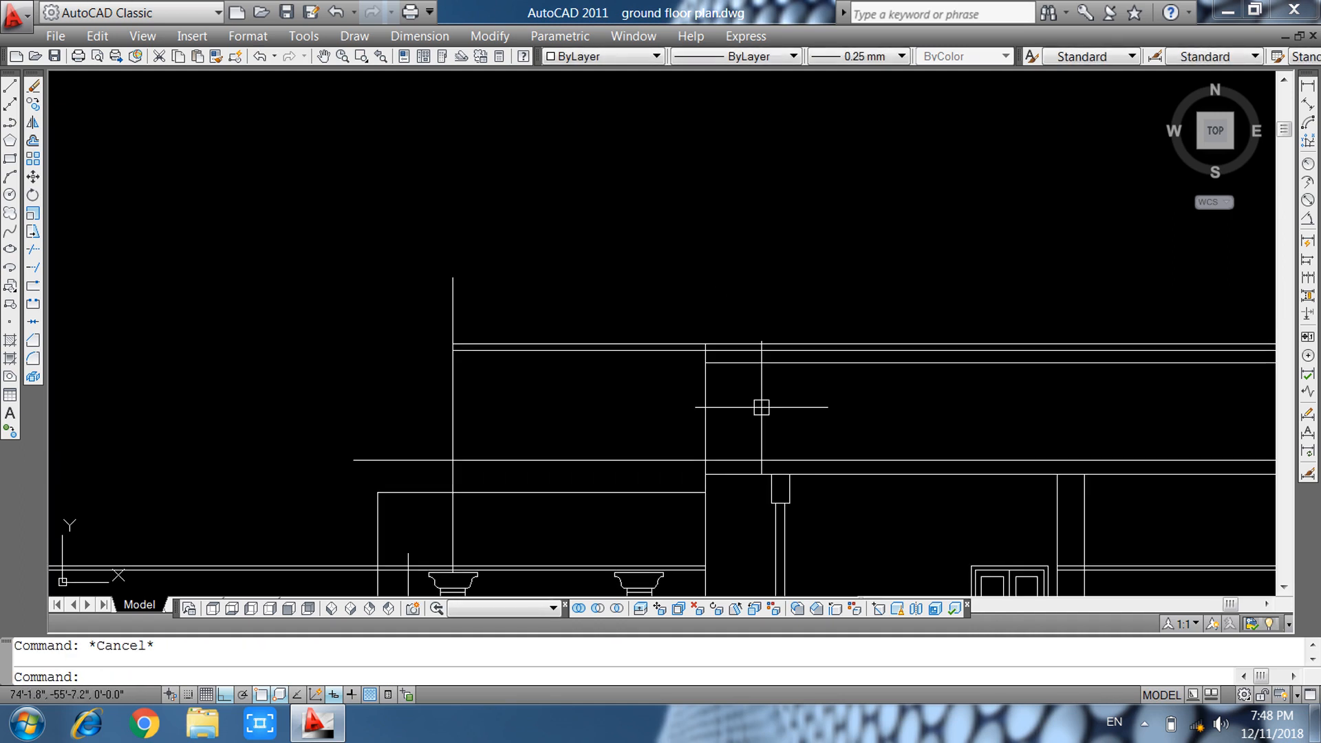
key(Return)
key(Return)
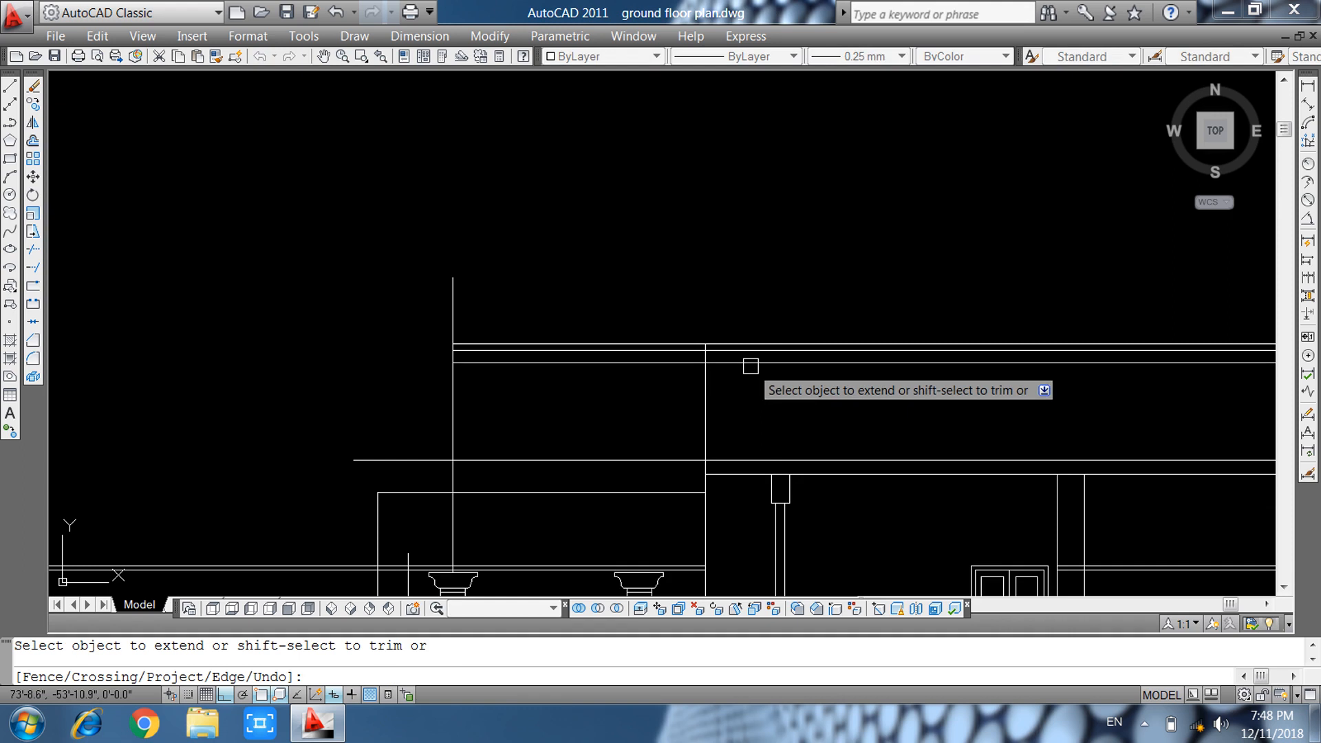
key(Escape)
Trim the lowest parapet line between the building's outer wall and the stair tower, keeping its part over the porch.
text(tr)
key(Return)
key(Return)
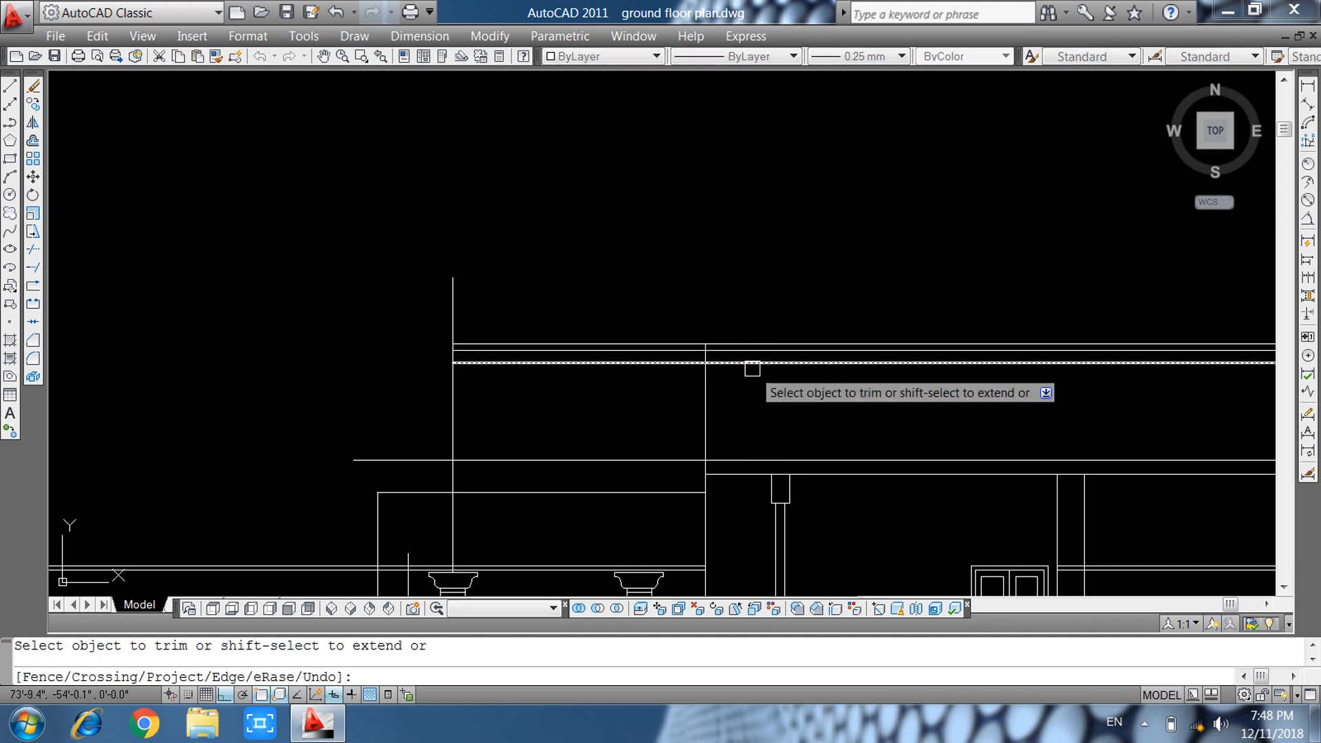
scroll(752, 428, down, 3)
middle_drag(752, 428, 689, 430)
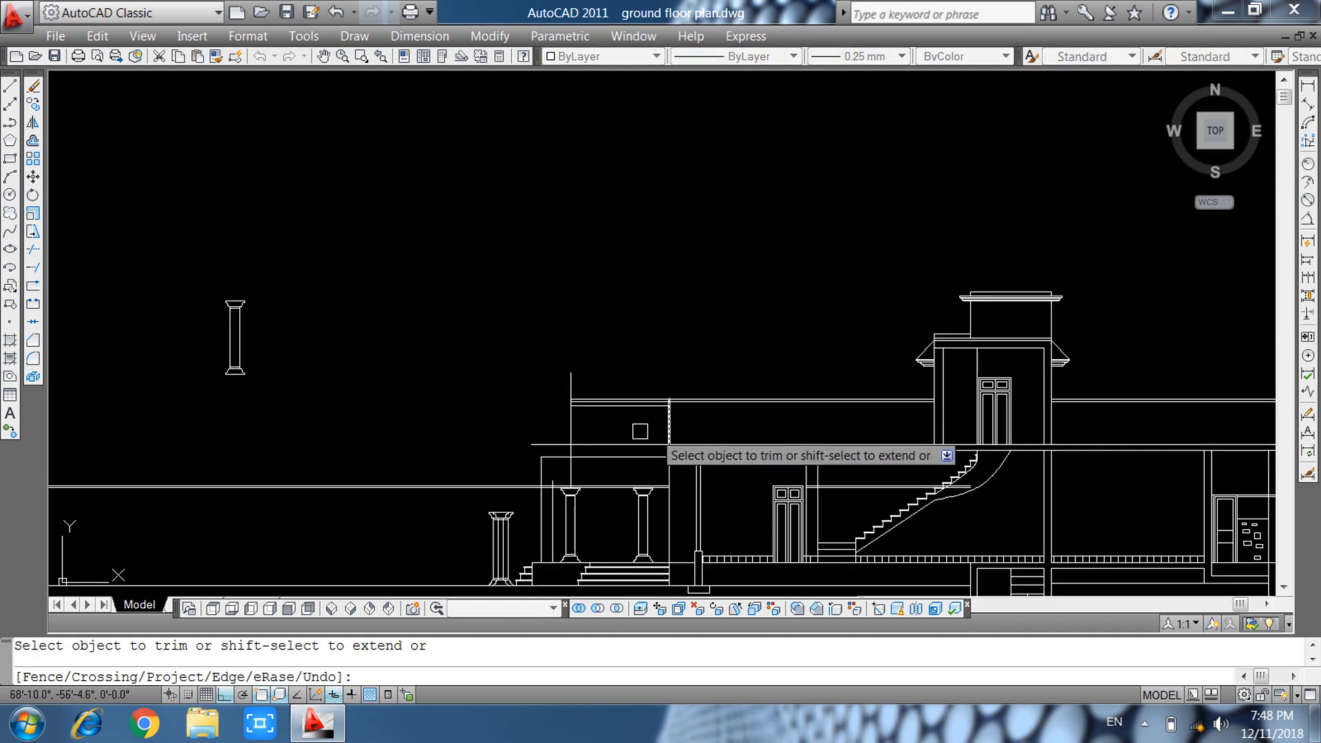
scroll(611, 423, up, 5)
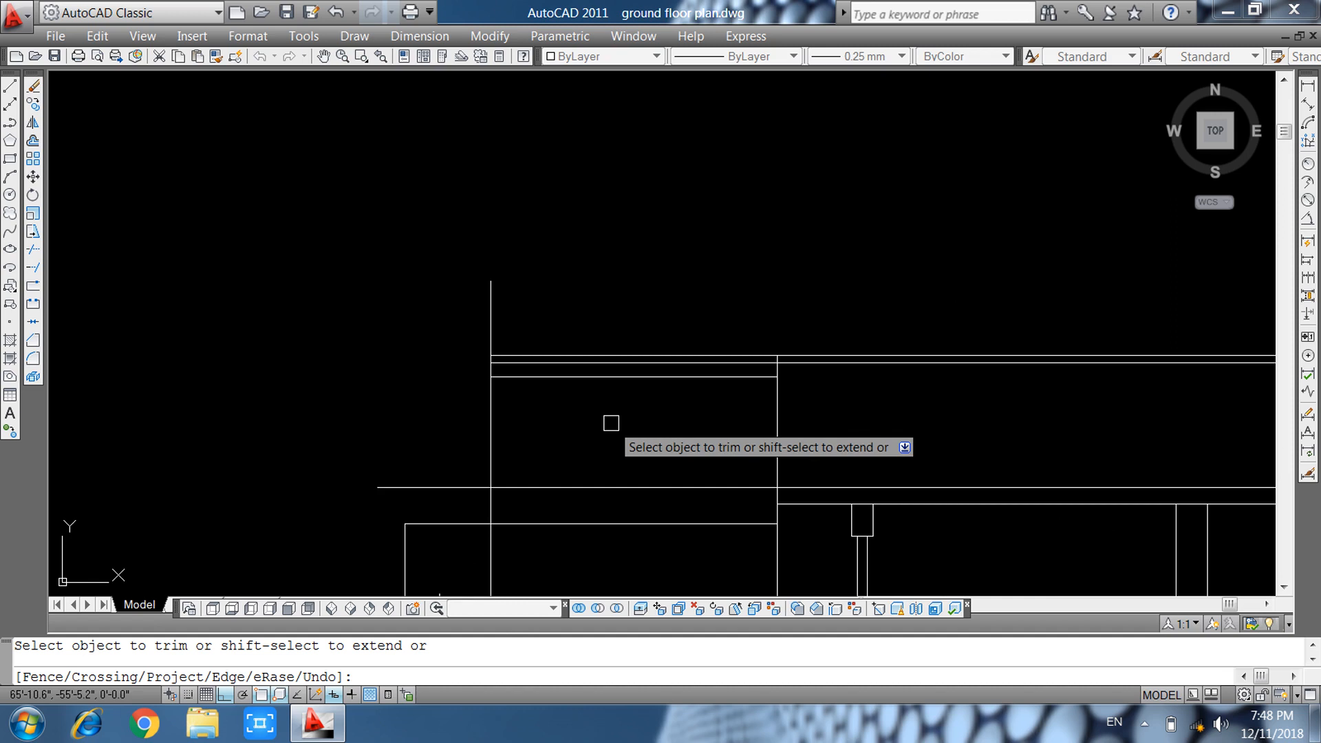
mouse_move(519, 416)
middle_down()
mouse_move(636, 431)
mouse_move(785, 418)
middle_up()
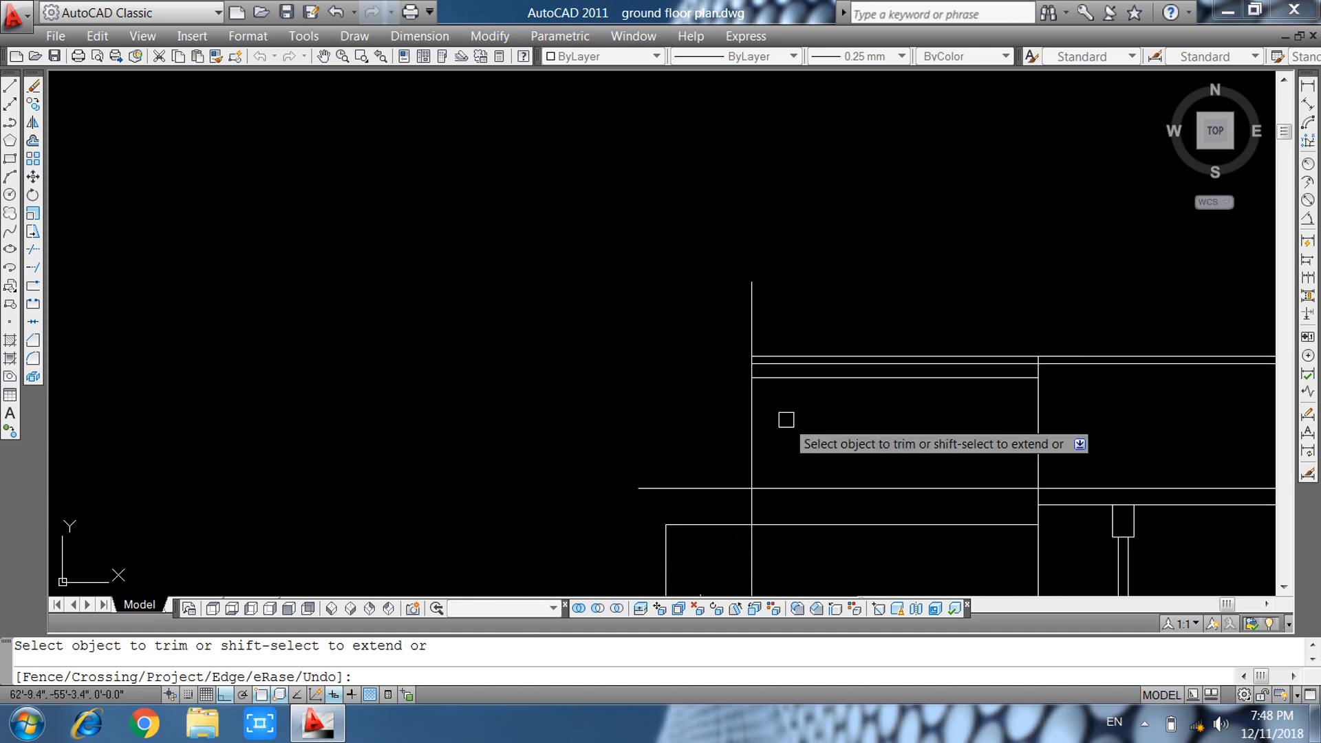
key(Escape)
Draw a line from the lowest parapet line's end above the outer column, 8'5" long at an angle of -18 degrees.
text(l)
key(Return)
click(751, 377)
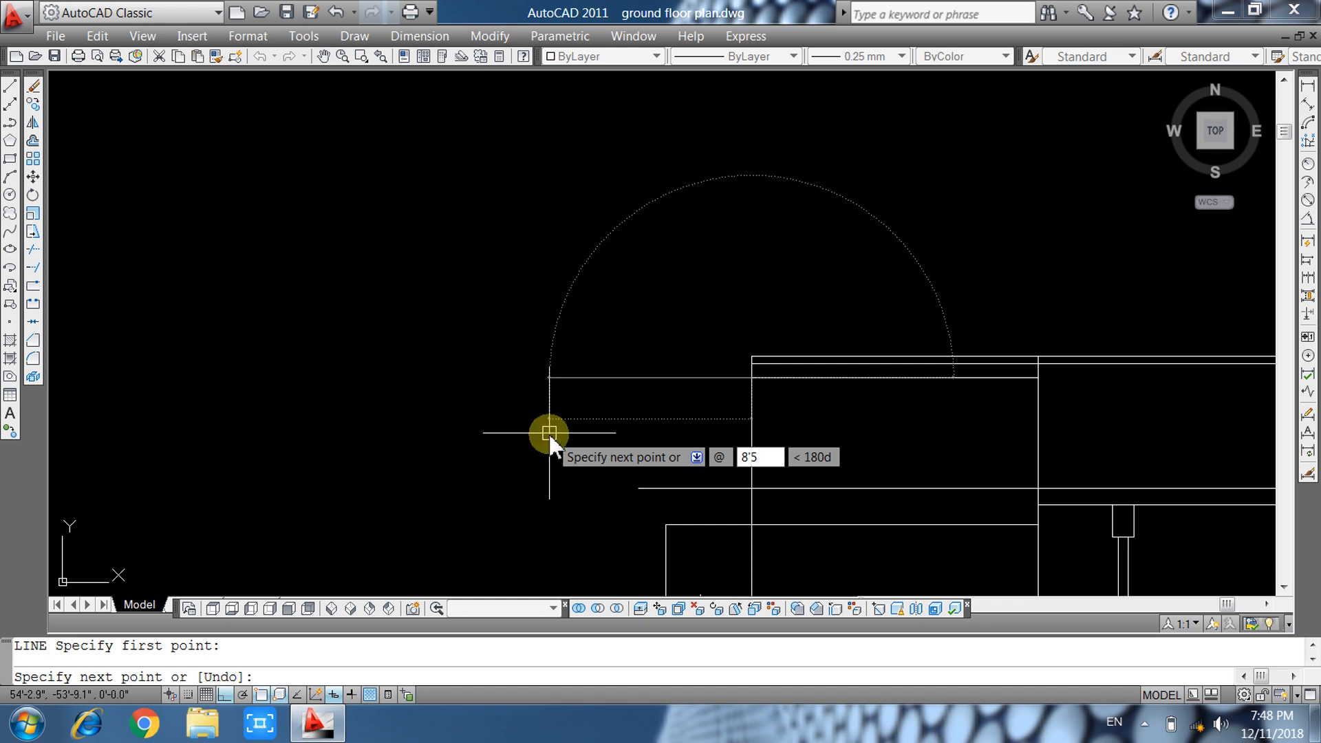
text(8'5)
key(Tab)
text(-)
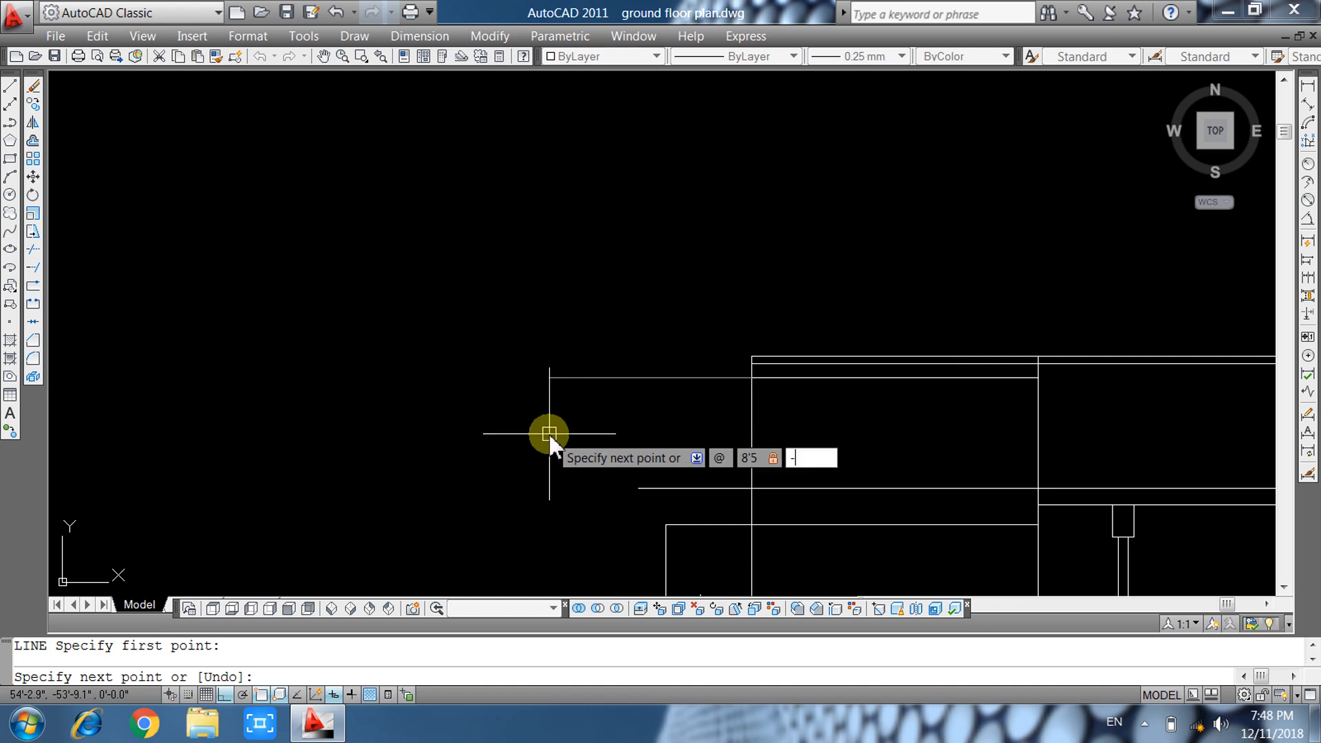
text(18)
key(Return)
key(Return)
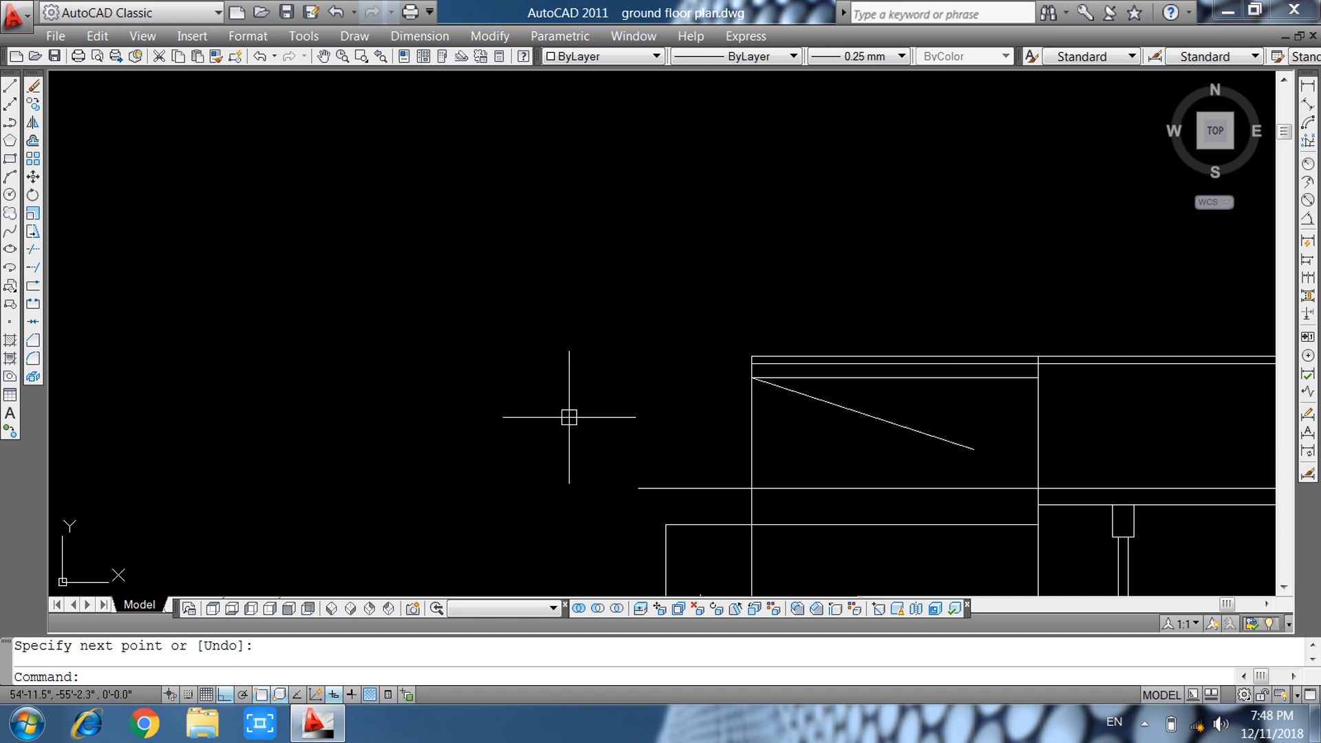
Mirror the sloping roof line about the vertical line above the outer column so it falls outward from the porch.
key(Escape)
text(m)
key(Return)
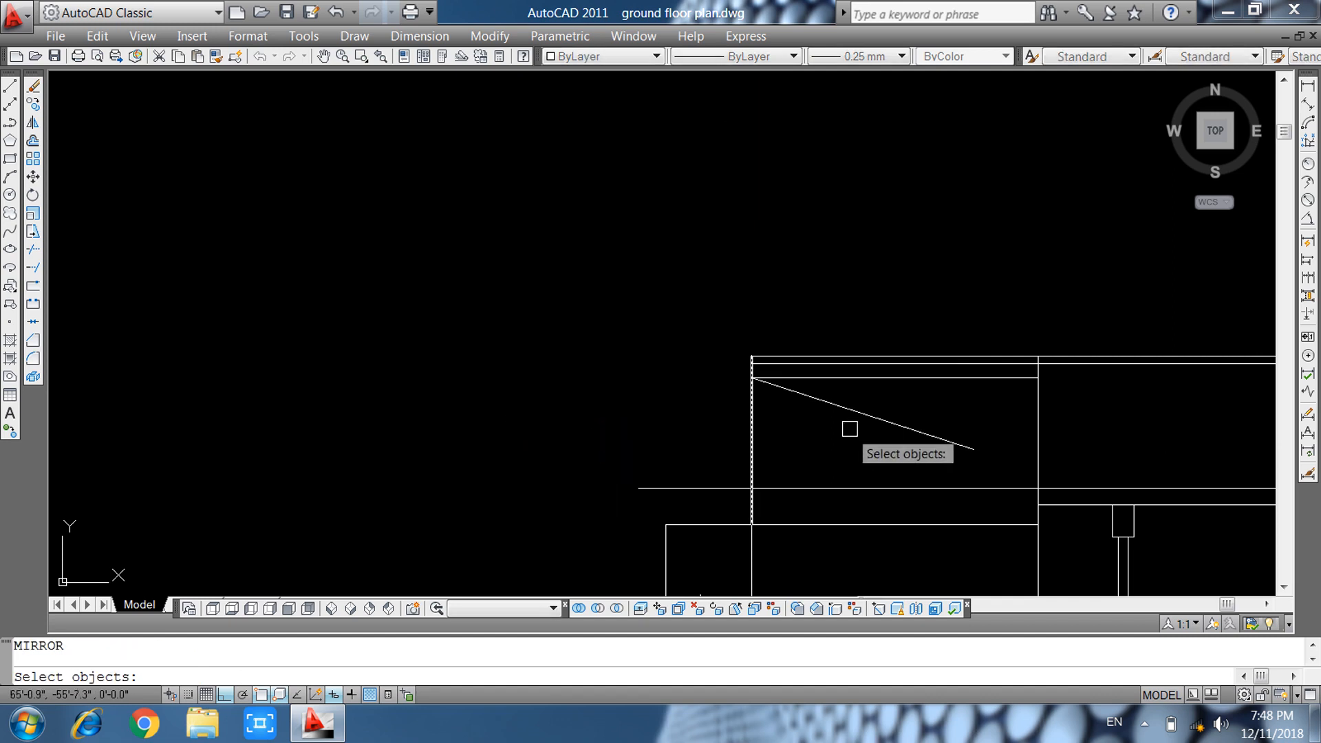
click(857, 433)
click(830, 403)
key(Return)
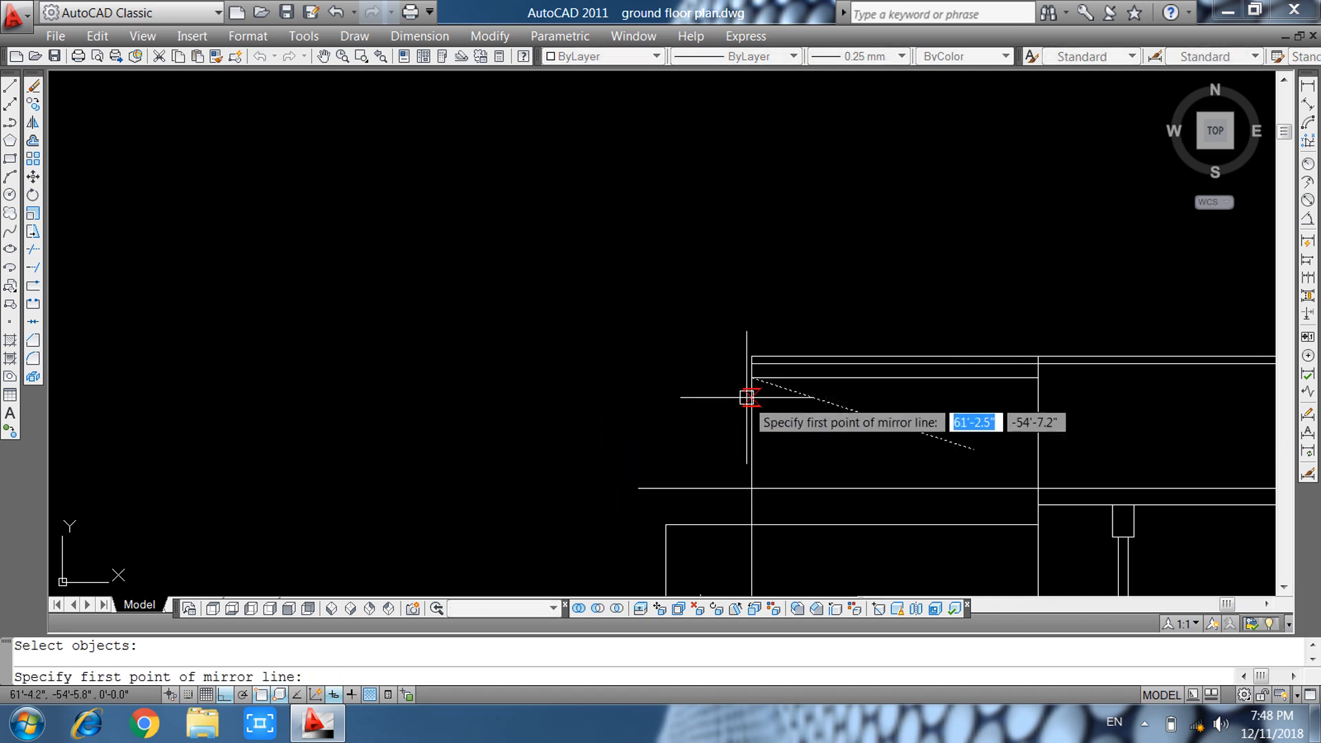
click(752, 377)
click(768, 457)
key(Return)
Erase the original sloping line on the inner side of the vertical line above the outer column.
text(e)
key(Return)
click(856, 410)
key(Return)
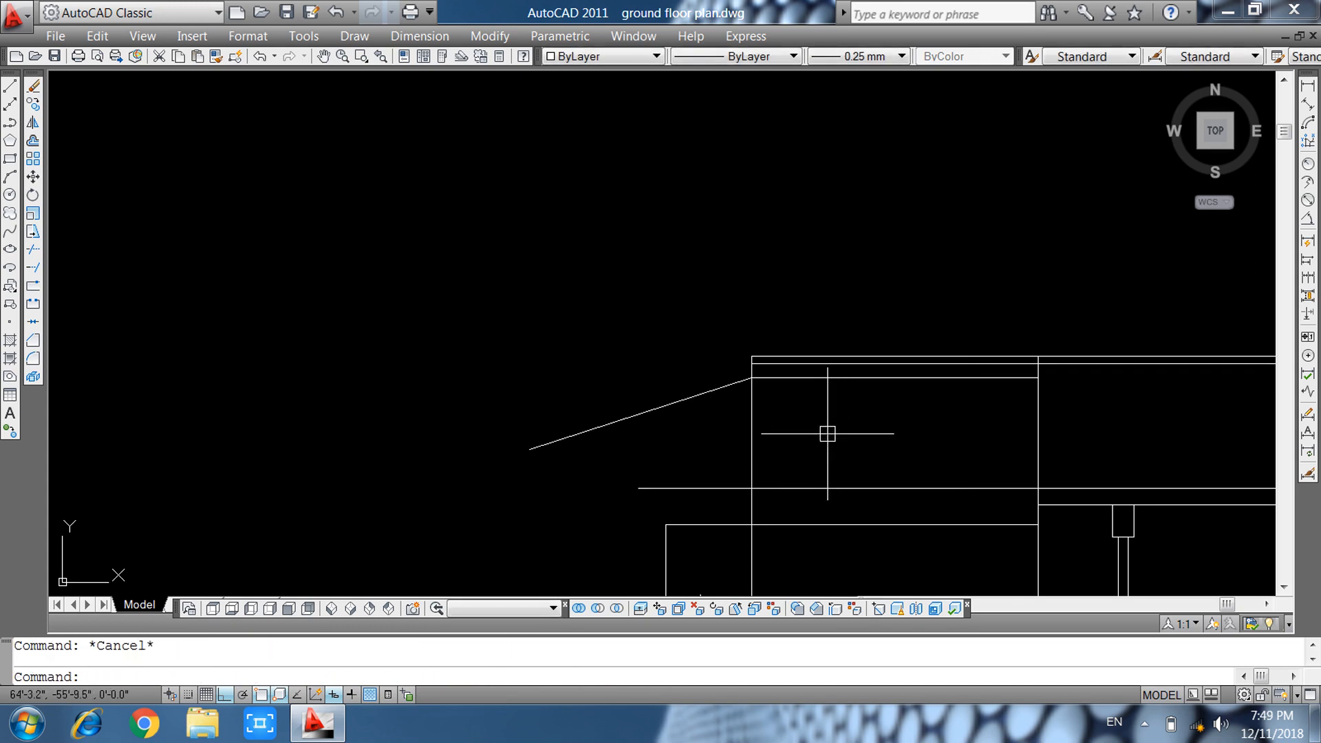
Offset the vertical line above the outer column 8'6" toward the outside of the porch.
text(o)
key(Return)
text(8')
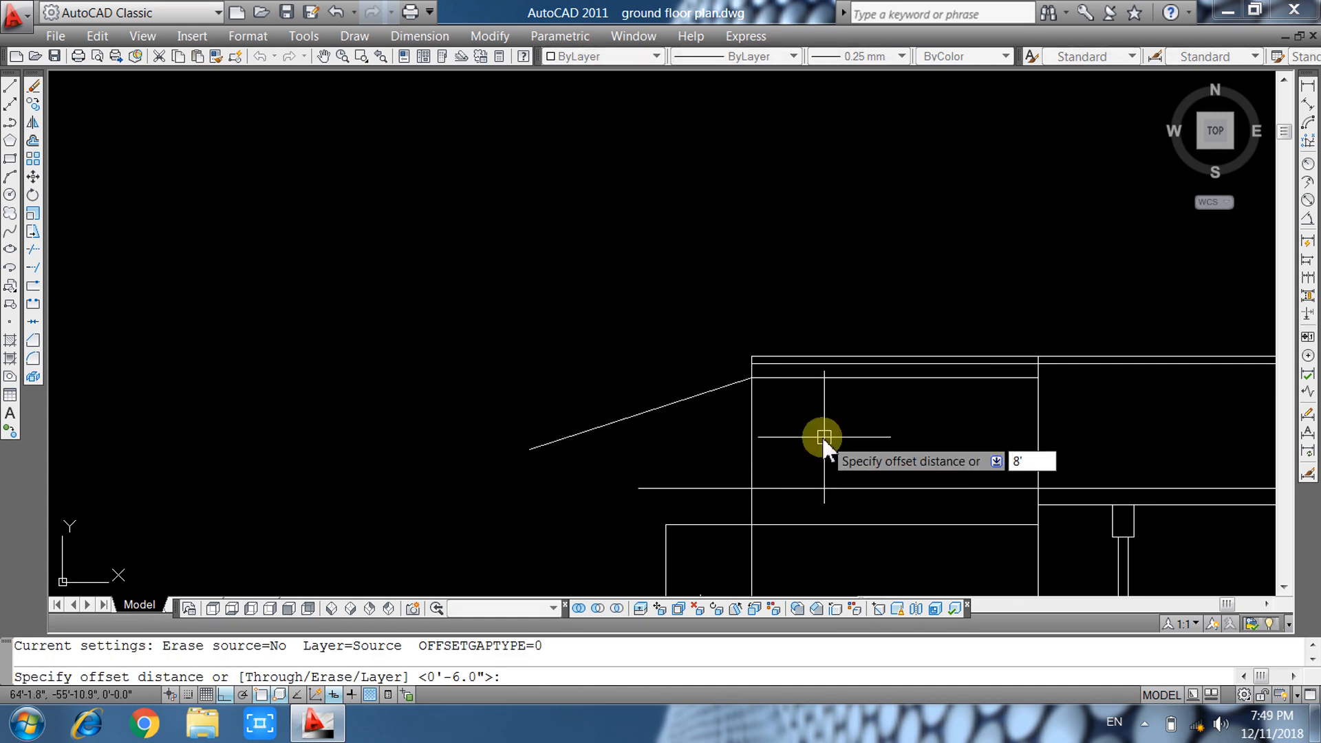
text(6)
key(Return)
click(754, 437)
click(720, 439)
key(Escape)
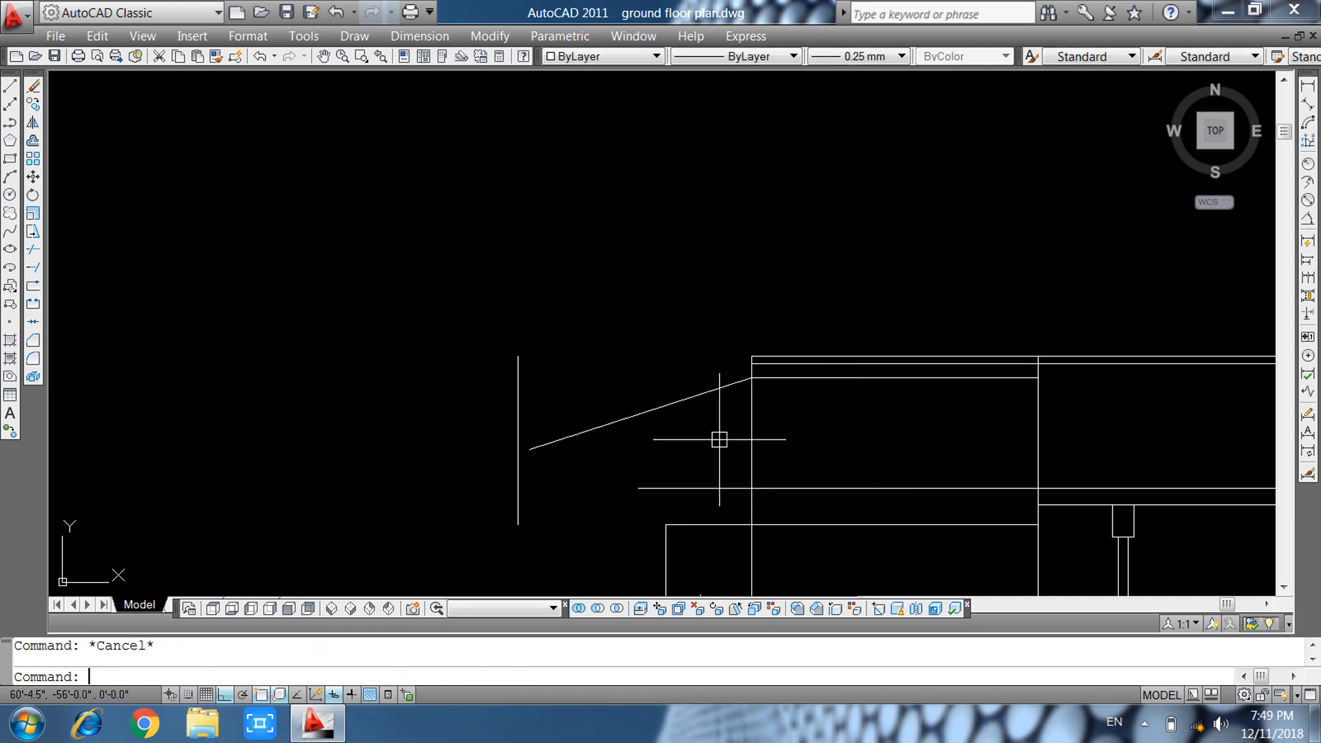
Extend the lower end of the mirrored sloping roof line to the offset vertical line.
text(ex)
key(Return)
key(Return)
click(610, 427)
key(Escape)
Remove the offset vertical line above and below the sloping roof's lower end.
text(tr)
key(Return)
key(Return)
click(519, 416)
key(Escape)
click(516, 476)
key(Delete)
Start the stepped eave at the sloping roof's lower end with lines 2" down, 2" inward and 2" down.
middle_drag(678, 486, 684, 375)
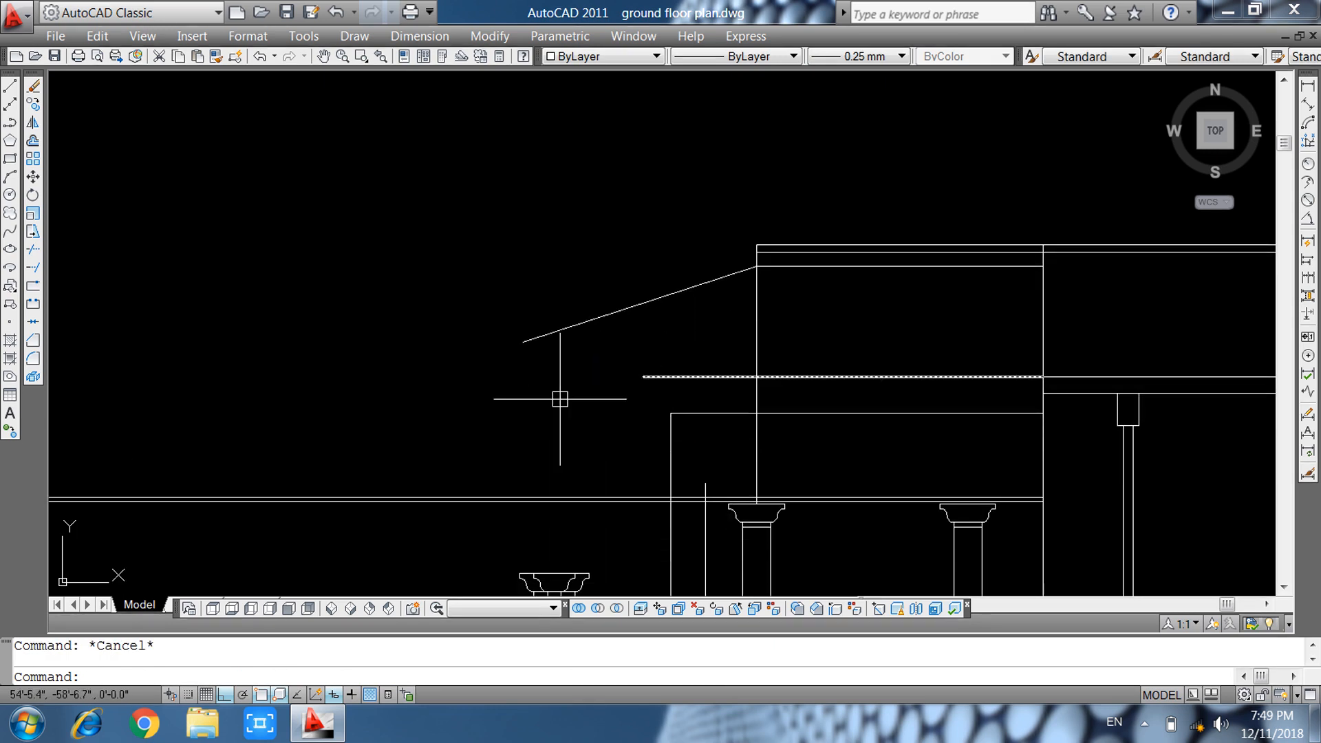
key(Return)
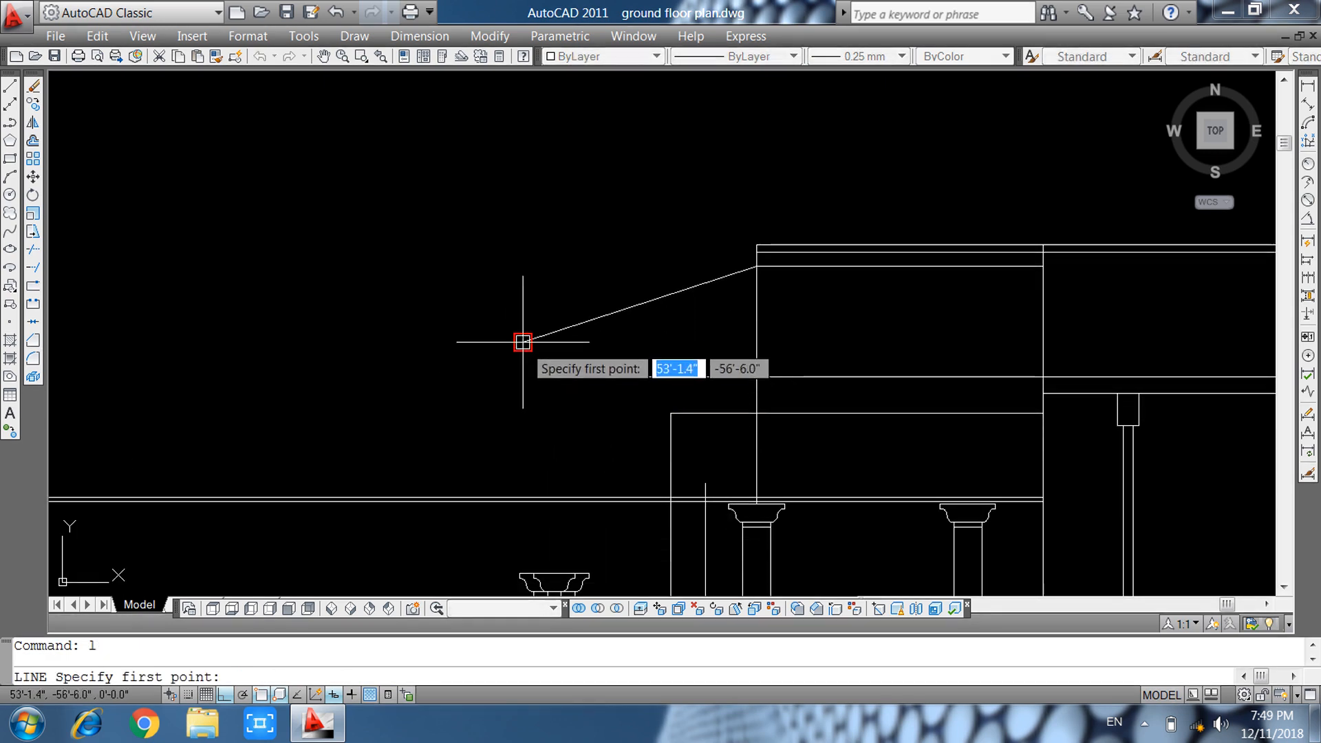
click(524, 340)
text(2)
key(Return)
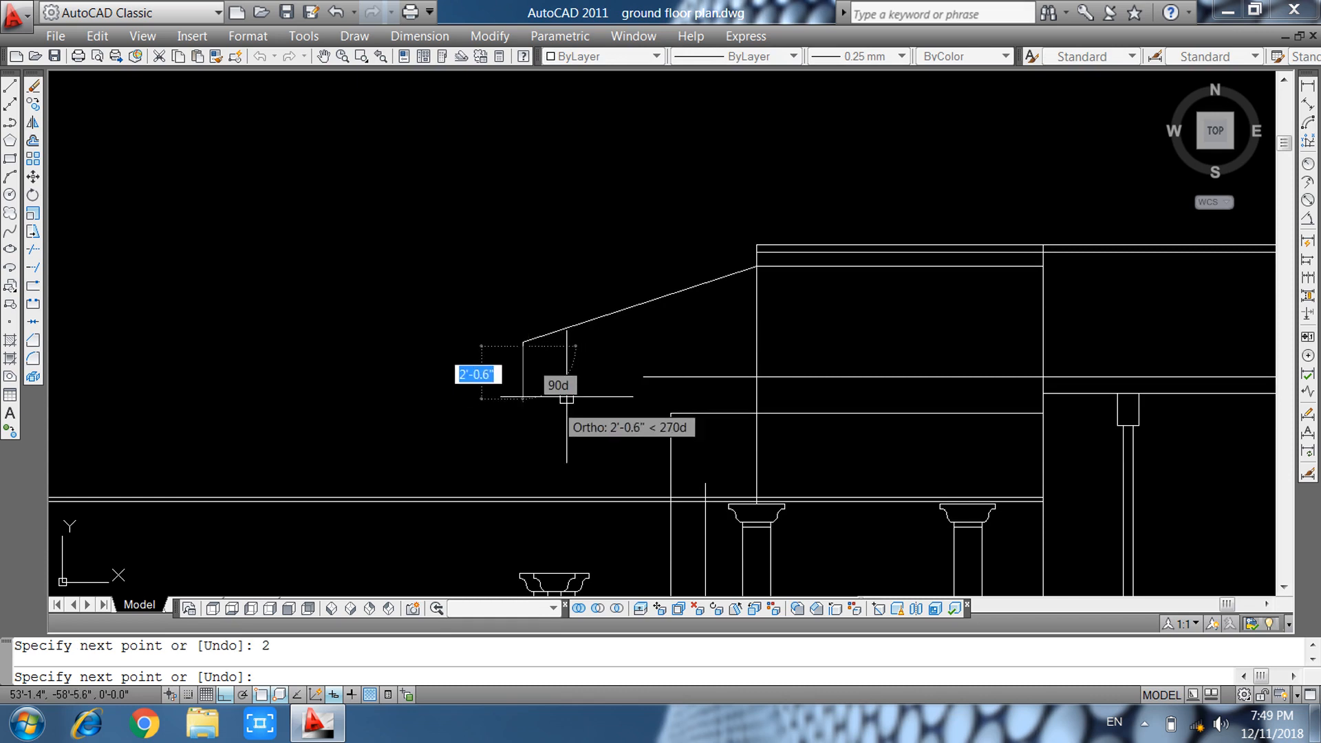
text(2)
key(Return)
scroll(583, 328, up, 5)
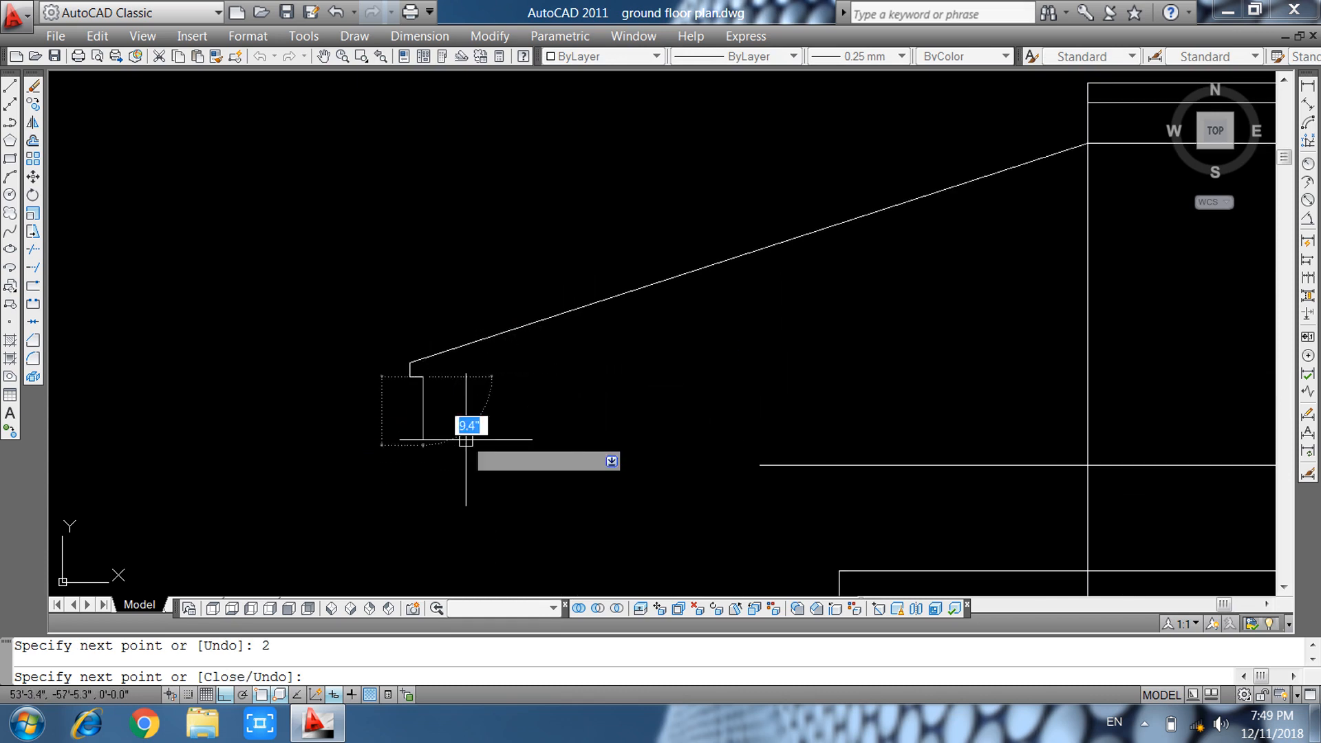
text(2)
key(Return)
Continue the eave profile 2" inward, 3" down, 2" inward and 2" down, ending horizontally at the vertical line above the outer column.
text(2)
key(Return)
text(3)
key(Return)
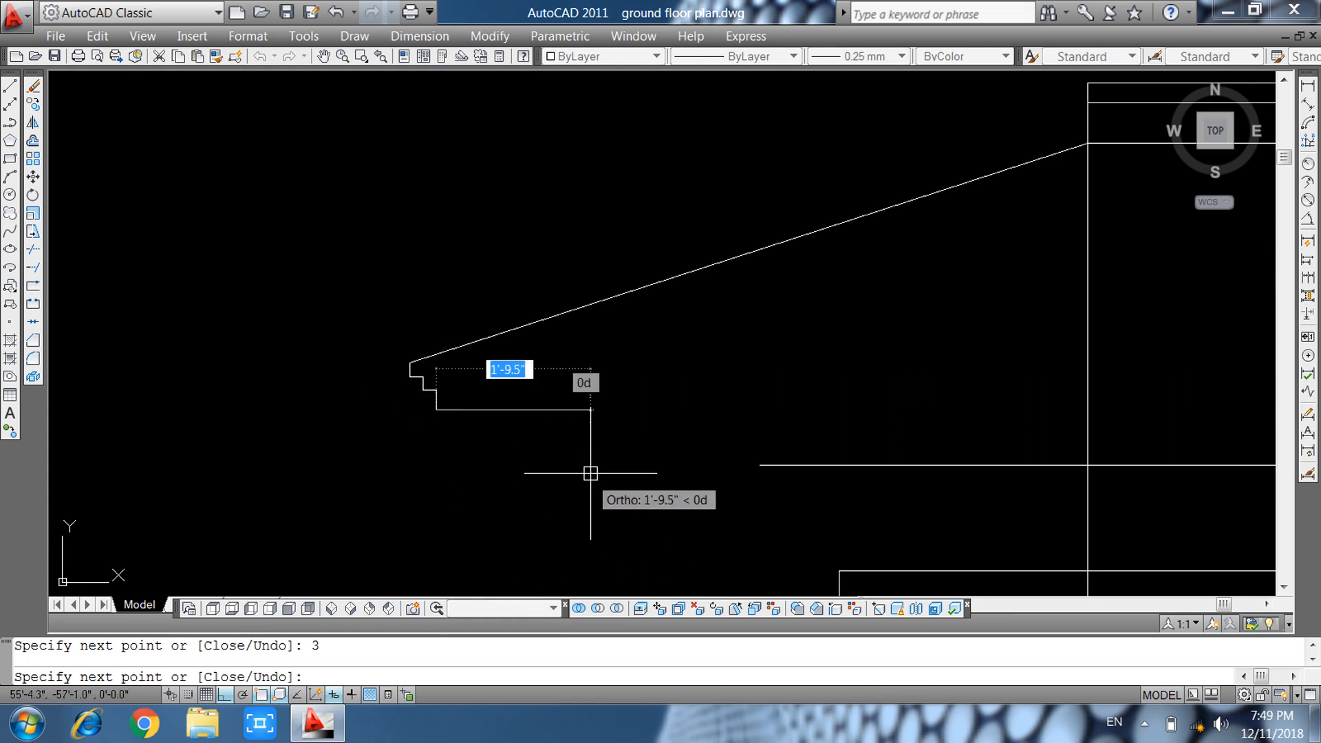
text(2)
key(Return)
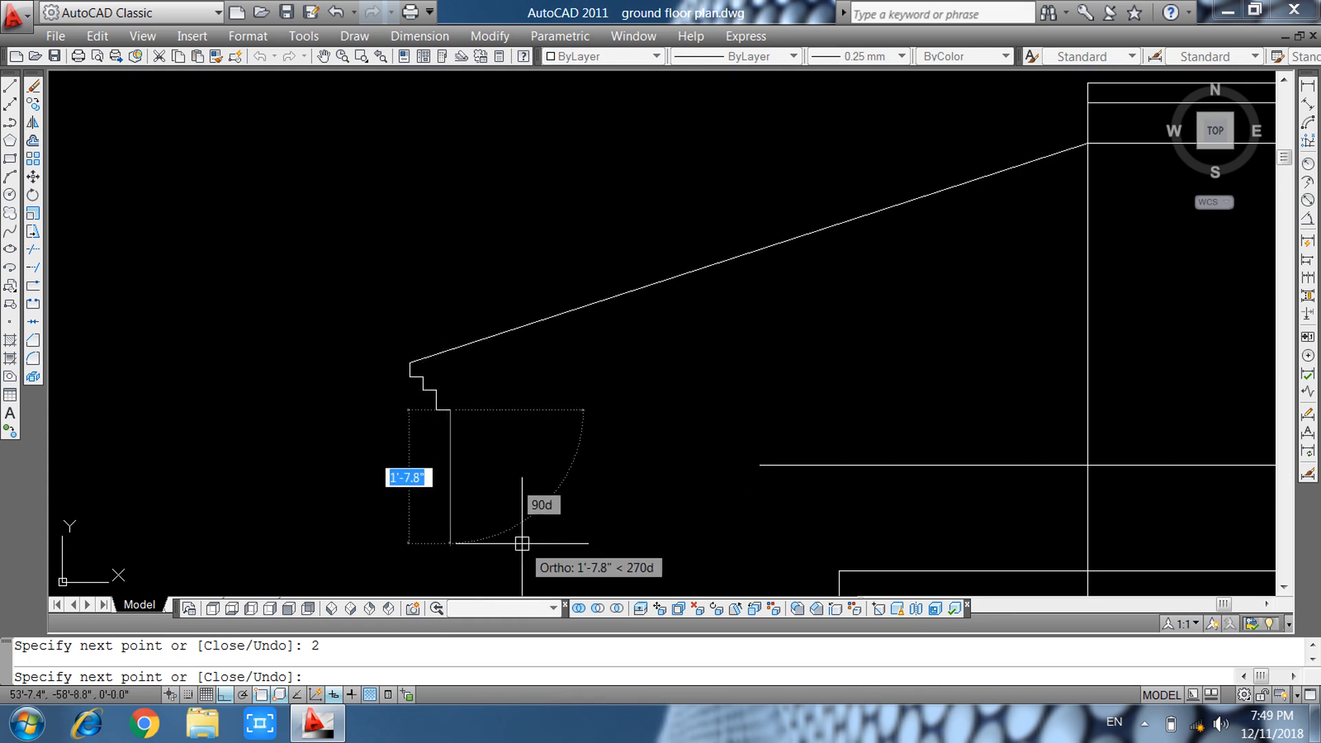
text(2)
key(Return)
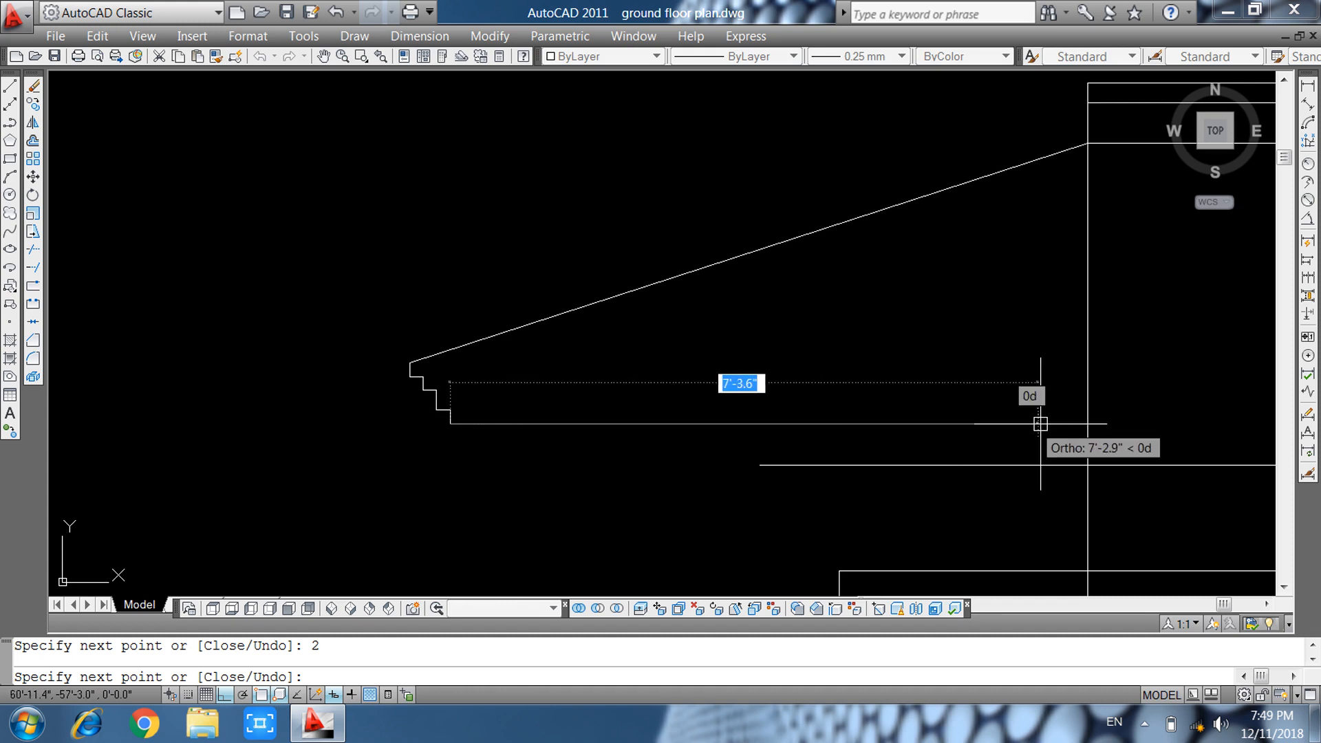
click(1087, 424)
key(Escape)
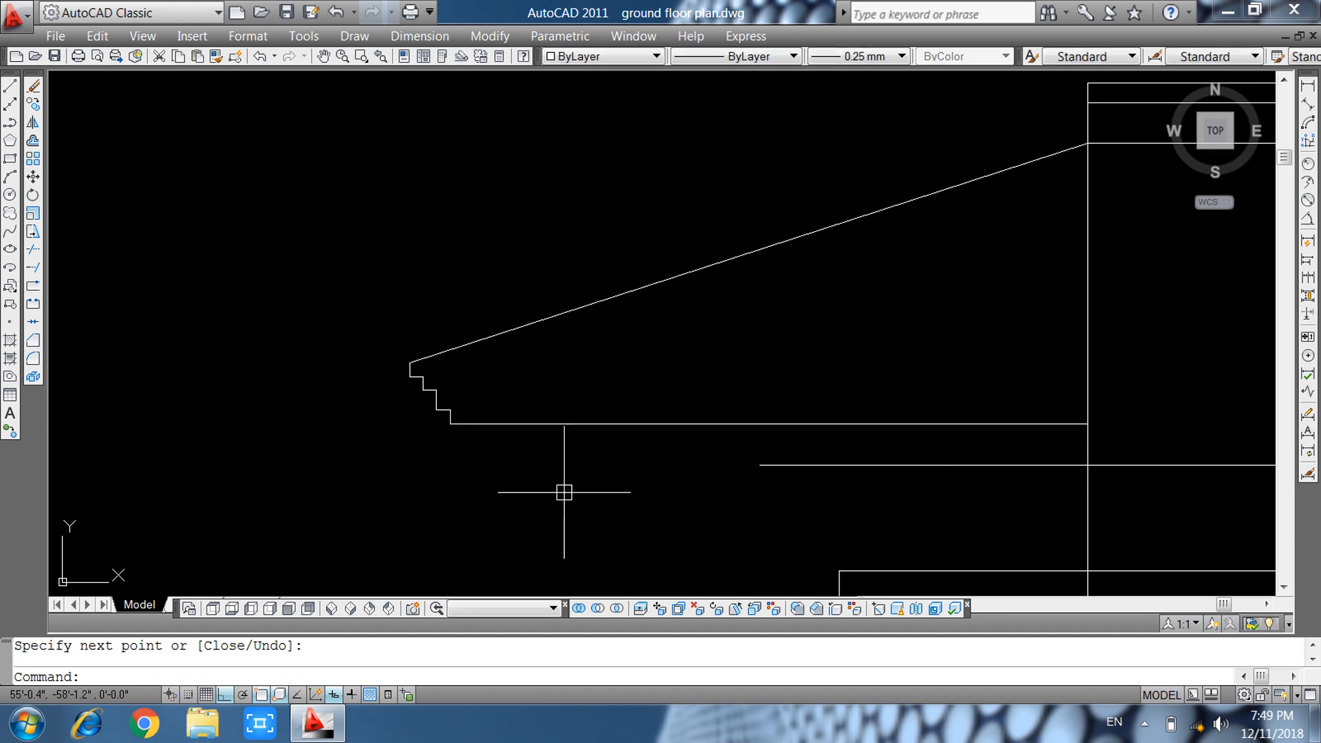
Draw a circle centred on the lower end of the eave's 3" drop, with its radius reaching the top of that drop.
text(c)
key(Return)
scroll(437, 412, up, 4)
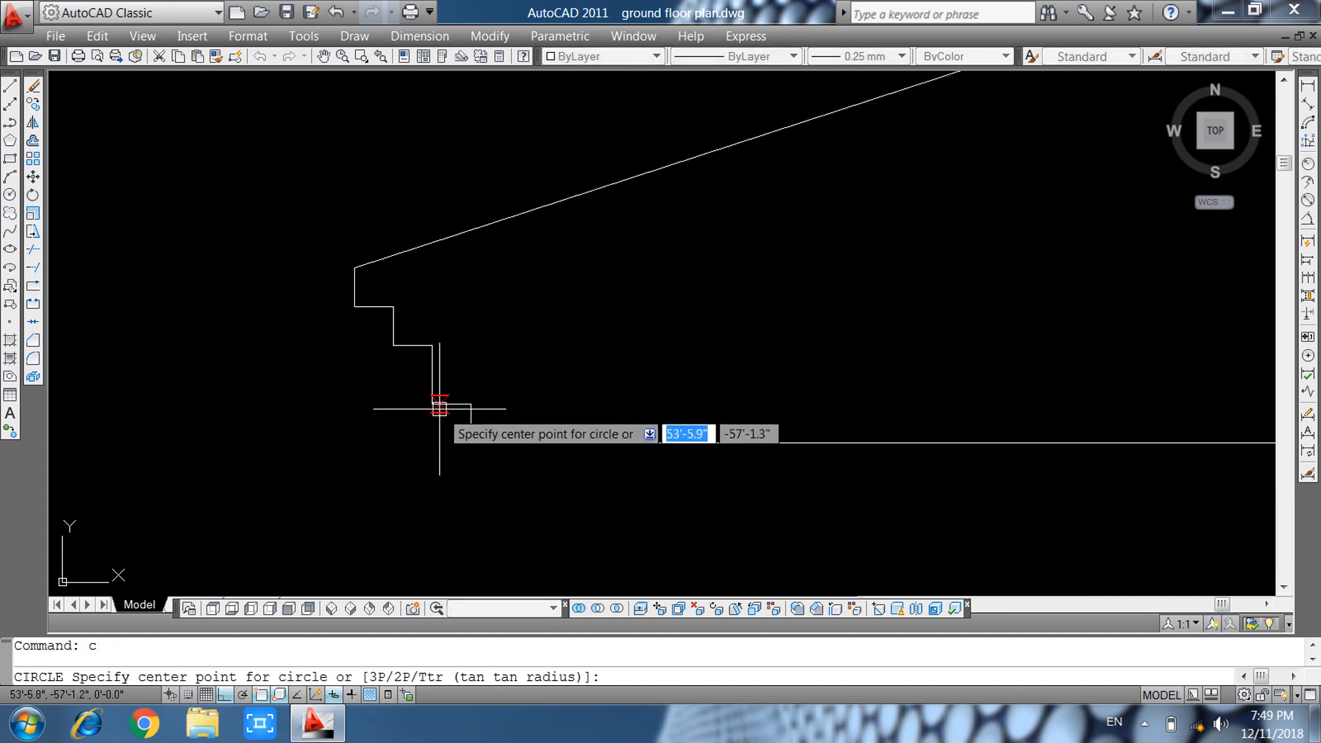
click(434, 405)
key(Return)
key(Escape)
Move the lowest eave step's two lines inward from the circle's centre to its inner edge.
click(423, 400)
click(511, 481)
text(m)
key(Return)
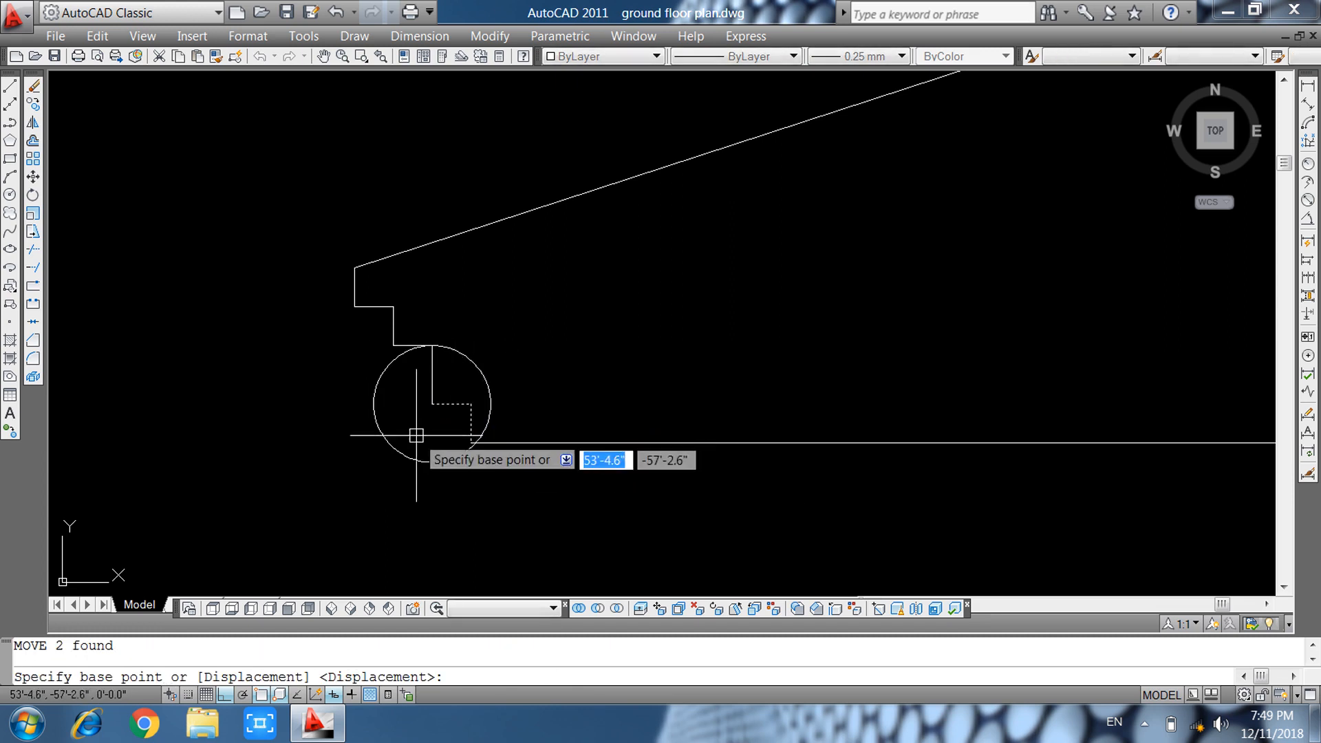
click(432, 404)
click(490, 404)
key(Escape)
Trim the circle to a quarter arc between the eave steps and erase the 3" vertical line and leftover line piece.
text(tr)
key(Return)
key(Return)
click(507, 421)
click(456, 471)
key(Escape)
click(446, 386)
click(421, 406)
key(Delete)
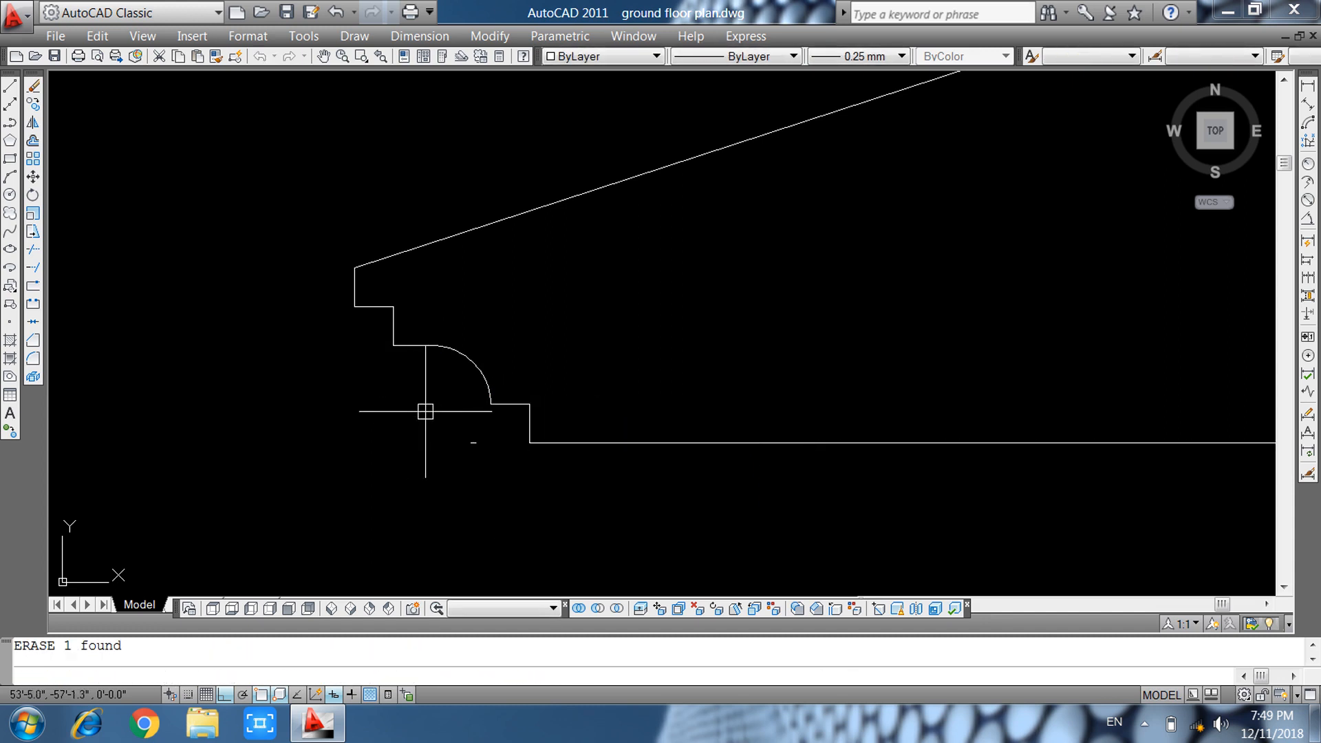
click(492, 417)
click(452, 472)
key(Delete)
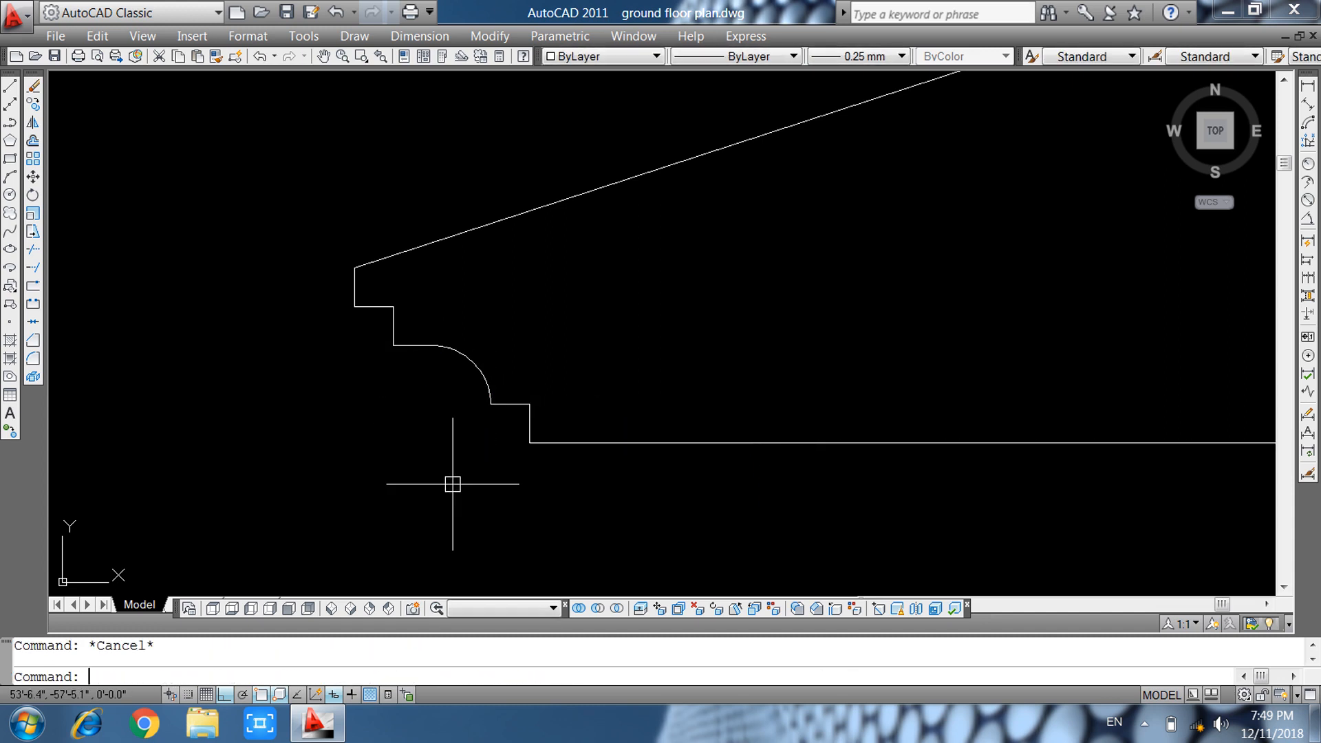
Draw horizontal moulding lines inward from the sloping roof's lower end and from the first eave step.
text(l)
key(Return)
click(354, 267)
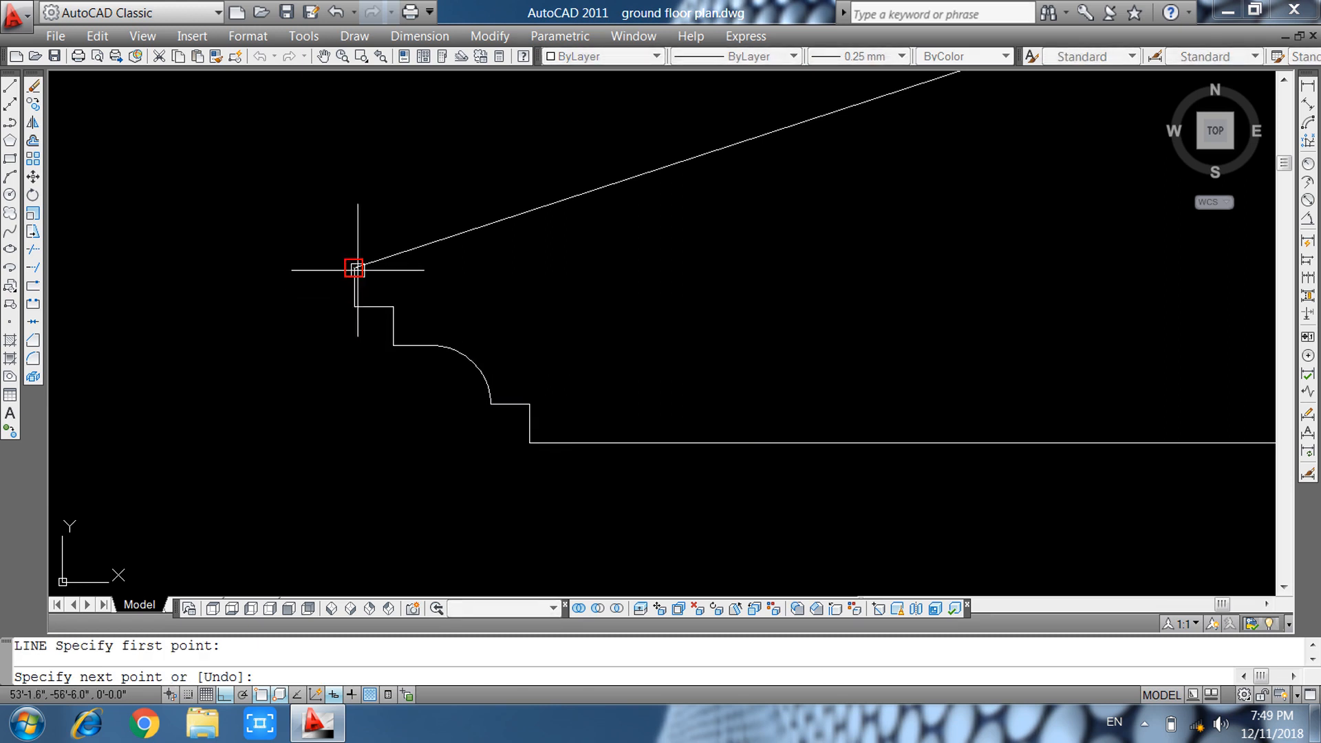
click(629, 274)
key(Escape)
text(l)
key(Return)
click(399, 306)
click(676, 335)
key(Escape)
Draw horizontal moulding lines inward from the eave step above the quarter arc and from the step below it.
text(l)
key(Return)
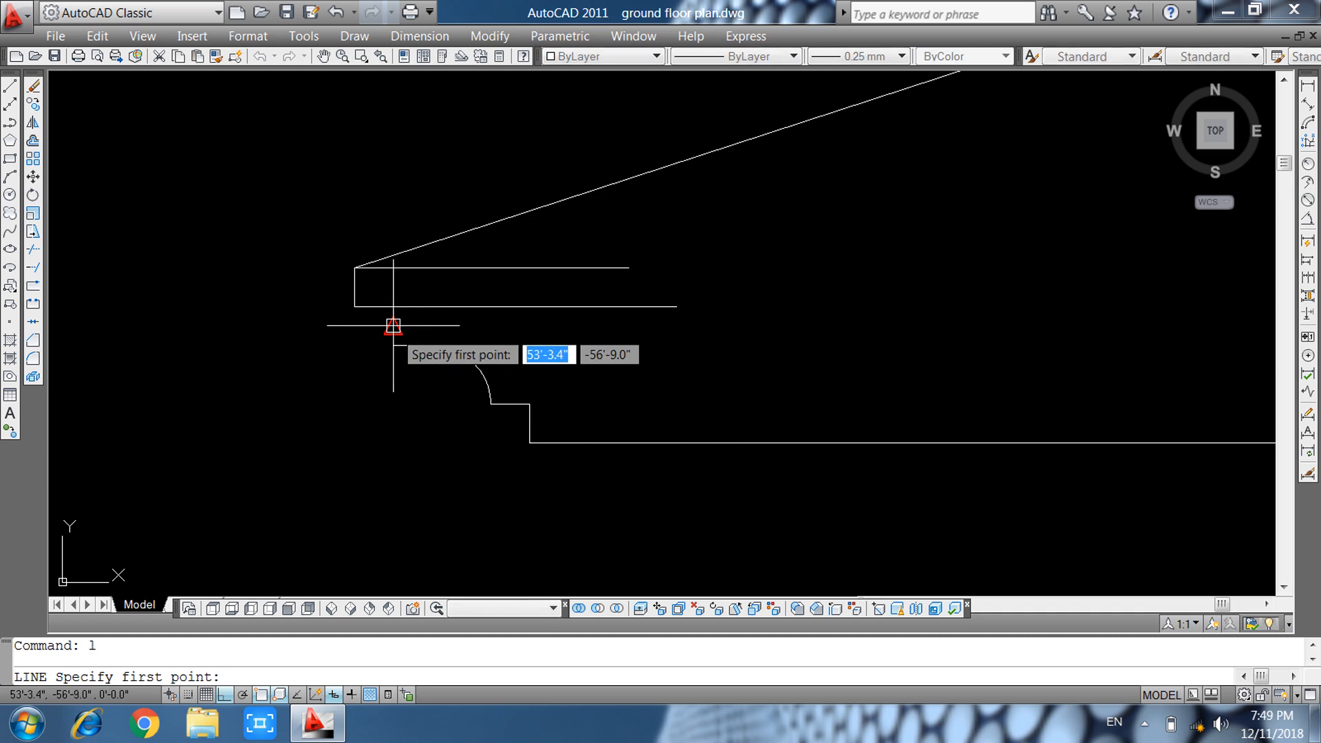
click(394, 345)
click(732, 355)
key(Escape)
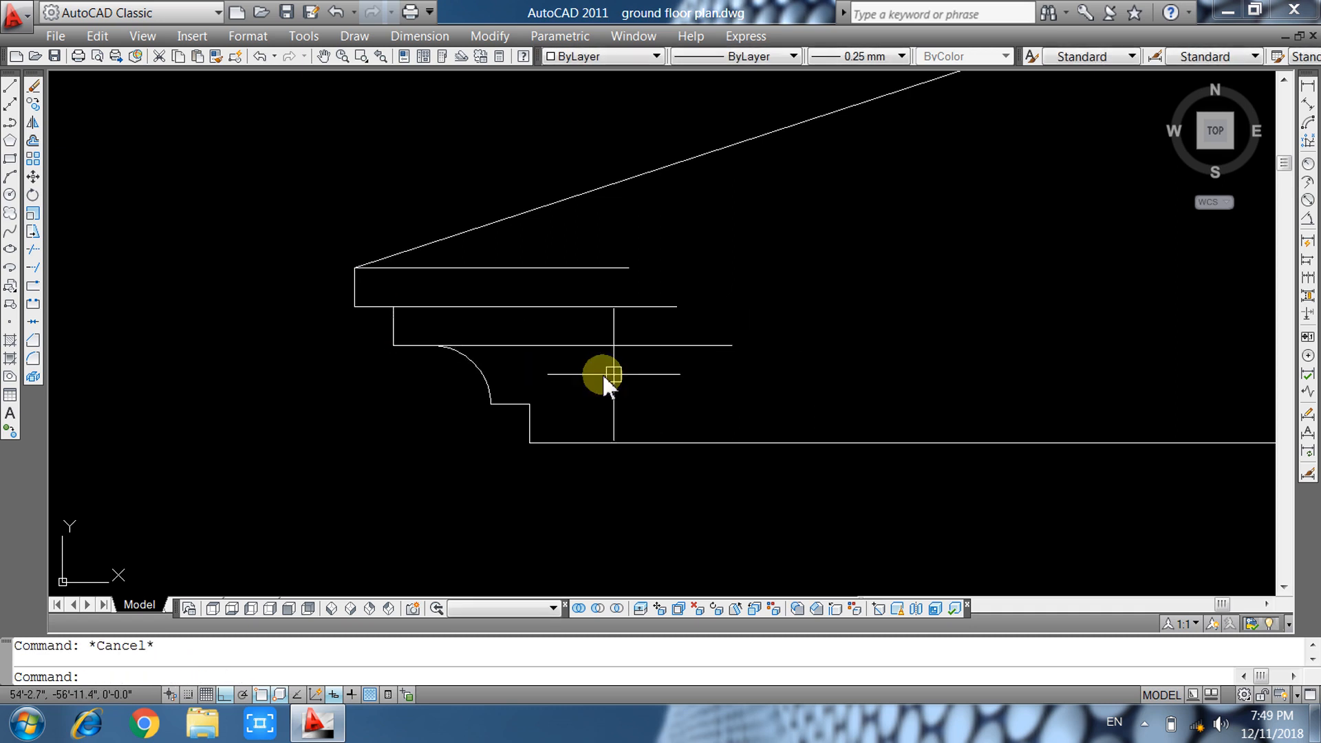
text(l)
key(Return)
click(529, 404)
click(735, 403)
key(Escape)
scroll(560, 409, down, 5)
scroll(559, 409, down, 3)
middle_drag(573, 503, 563, 428)
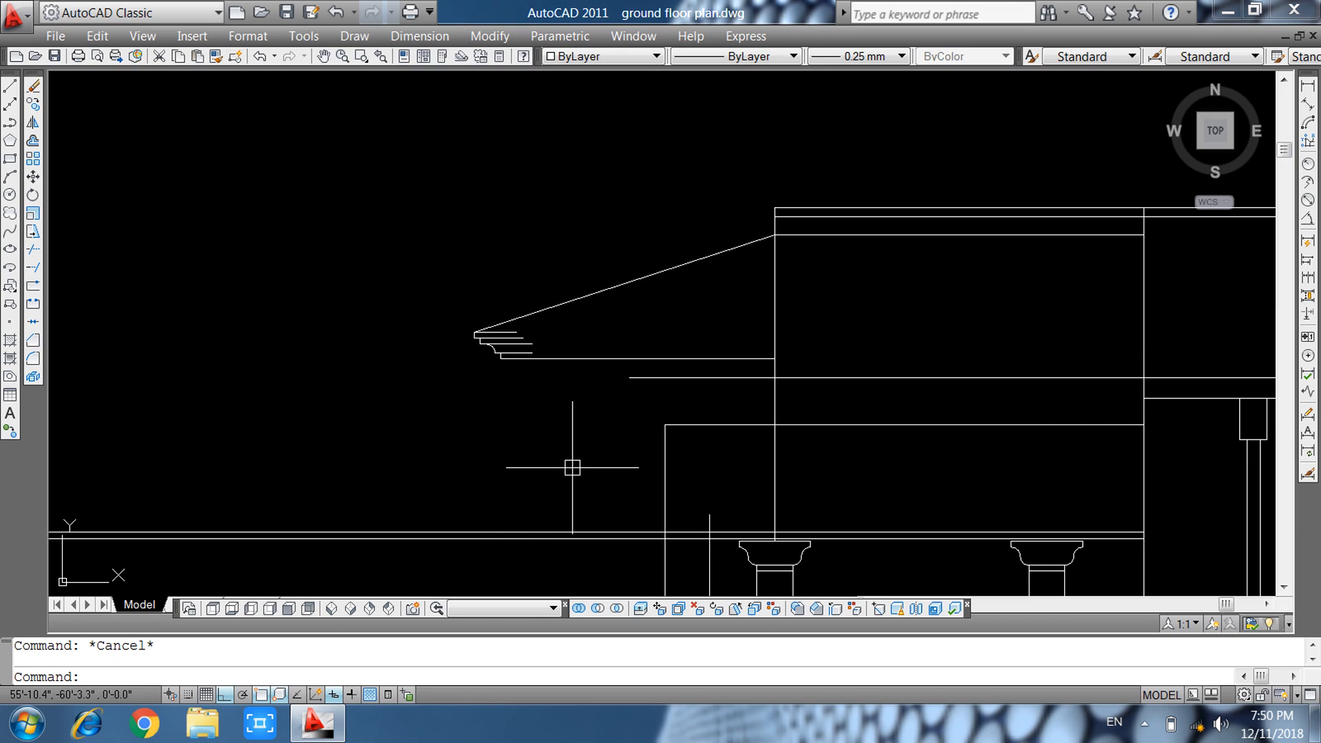
scroll(599, 458, down, 2)
middle_drag(673, 488, 673, 259)
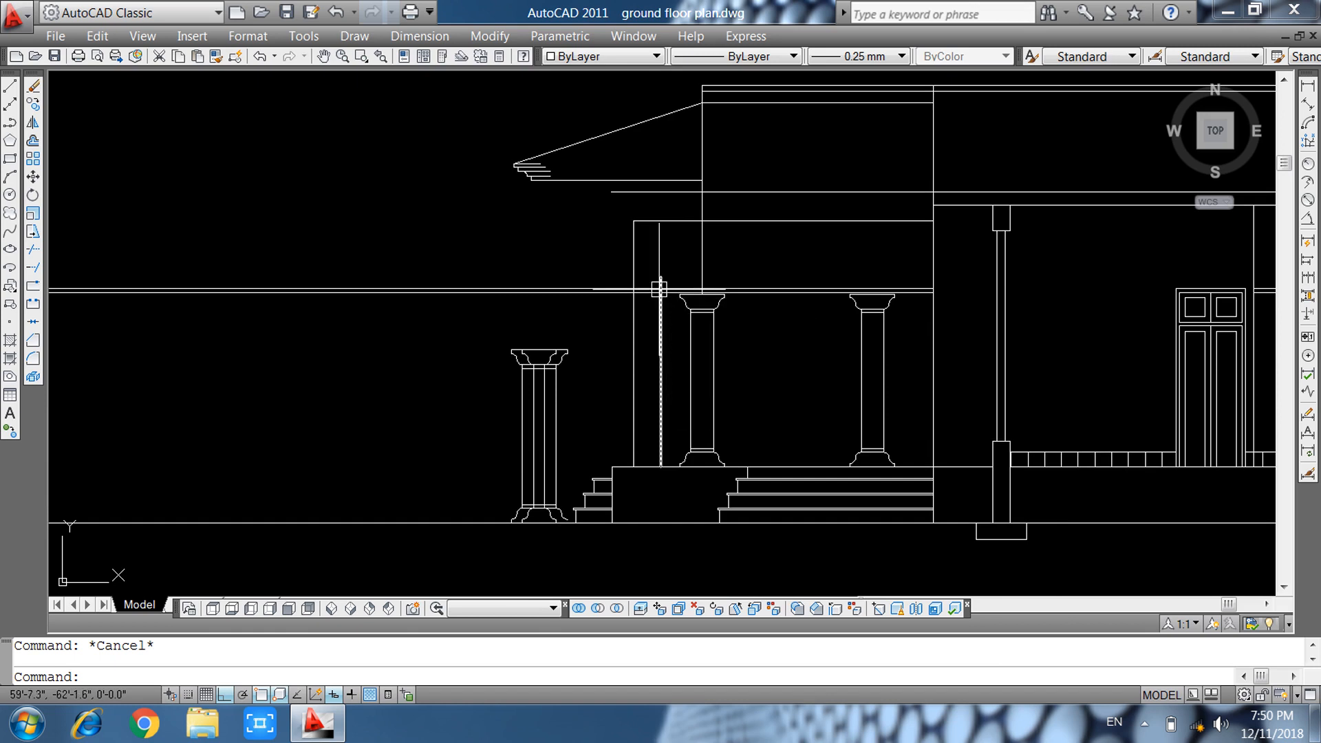
scroll(525, 358, up, 8)
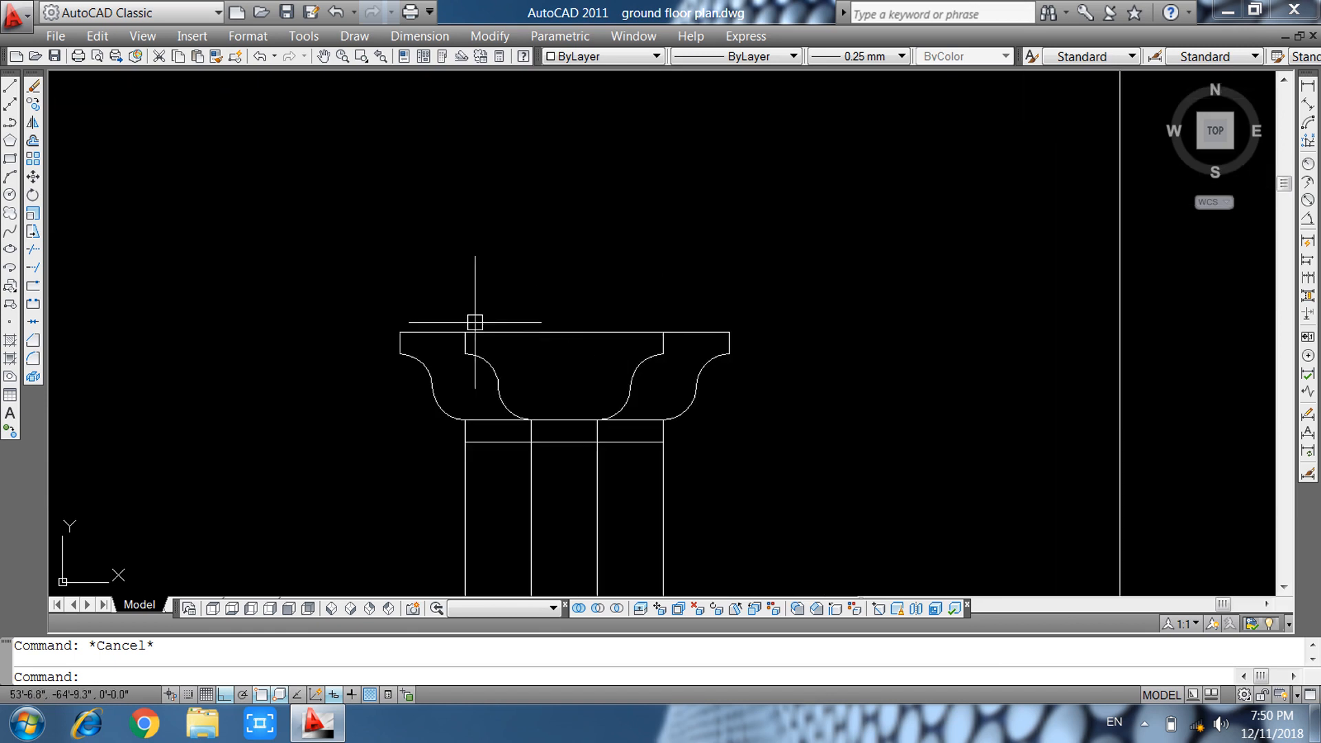
click(482, 365)
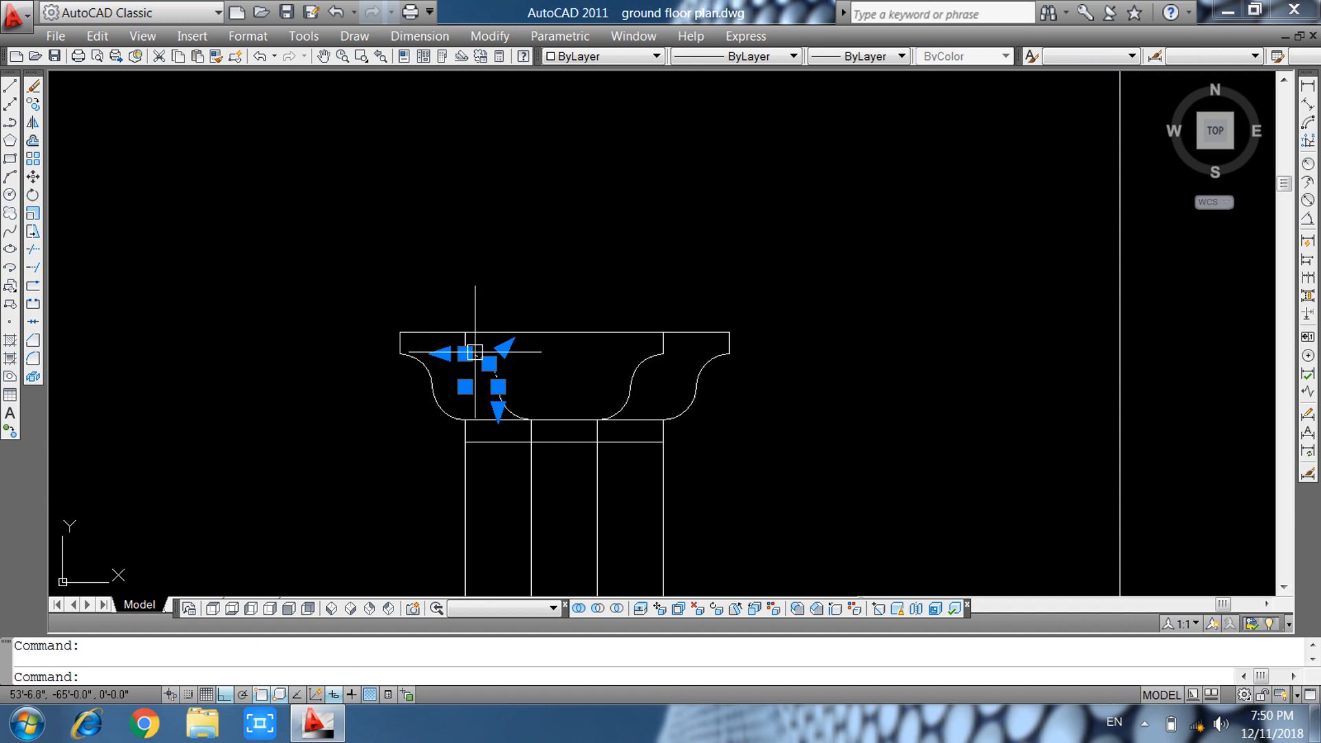
scroll(475, 345, up, 2)
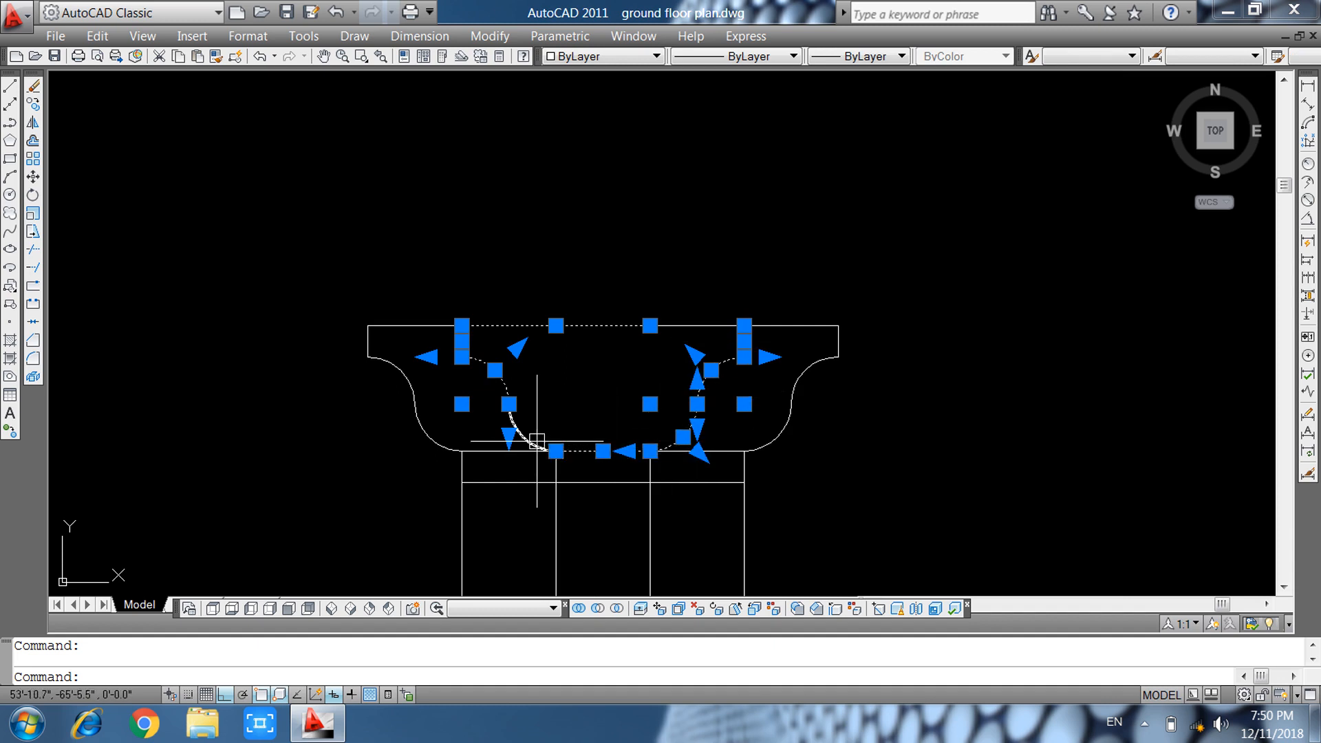
click(676, 518)
click(550, 553)
scroll(638, 457, down, 3)
middle_drag(696, 519, 630, 133)
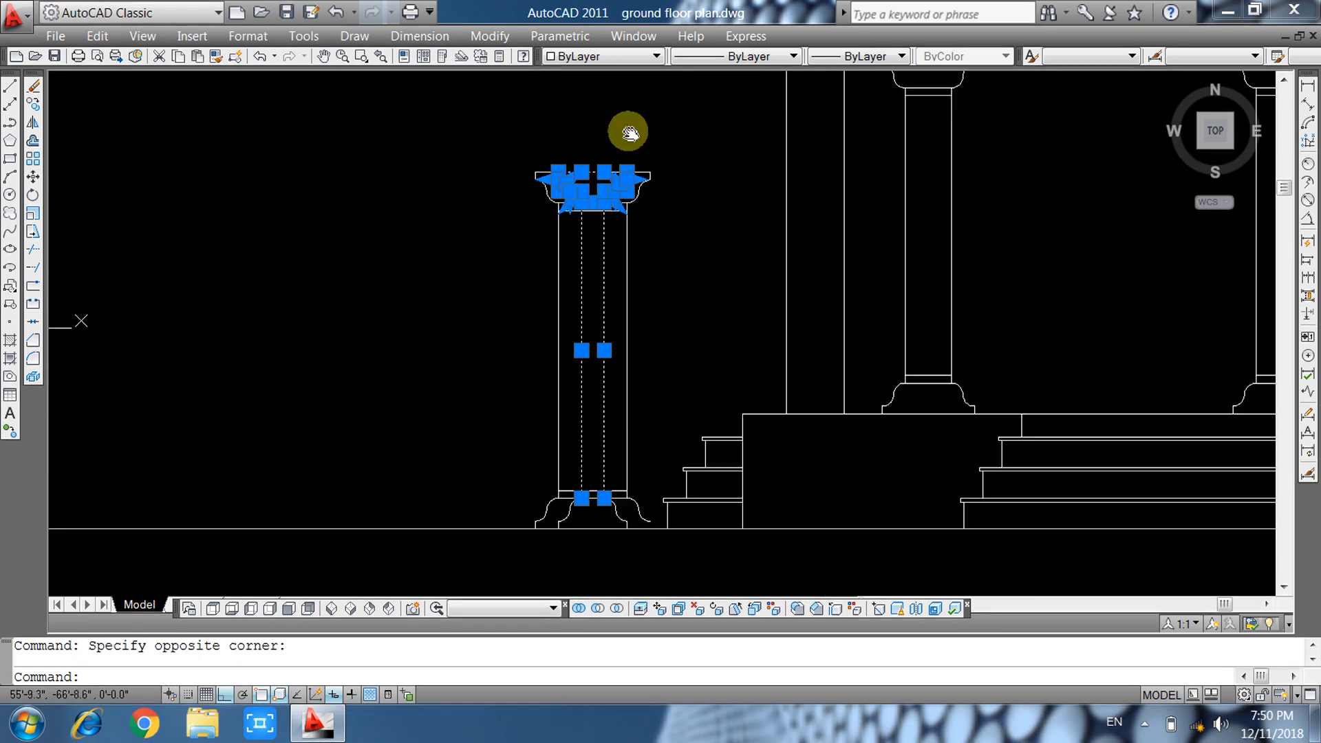
scroll(502, 312, up, 8)
click(448, 242)
click(774, 563)
click(661, 396)
click(832, 541)
click(371, 398)
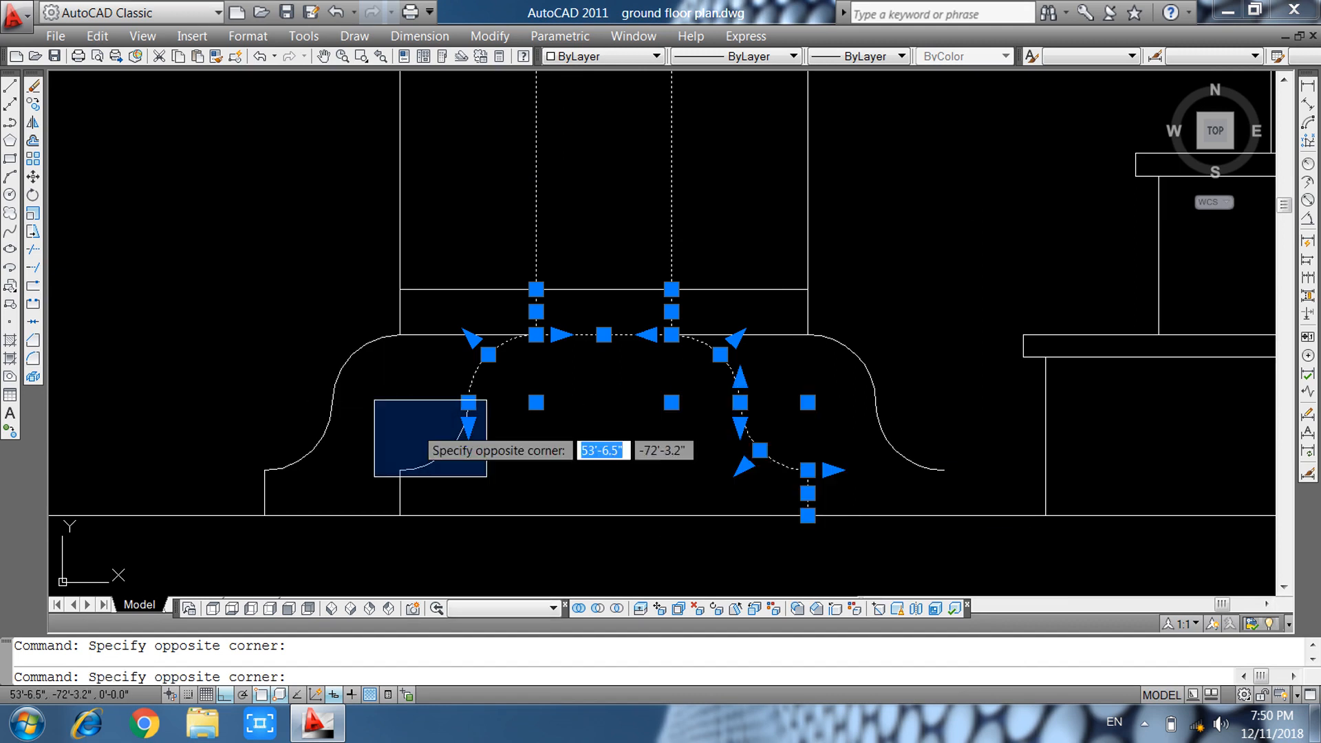
click(570, 536)
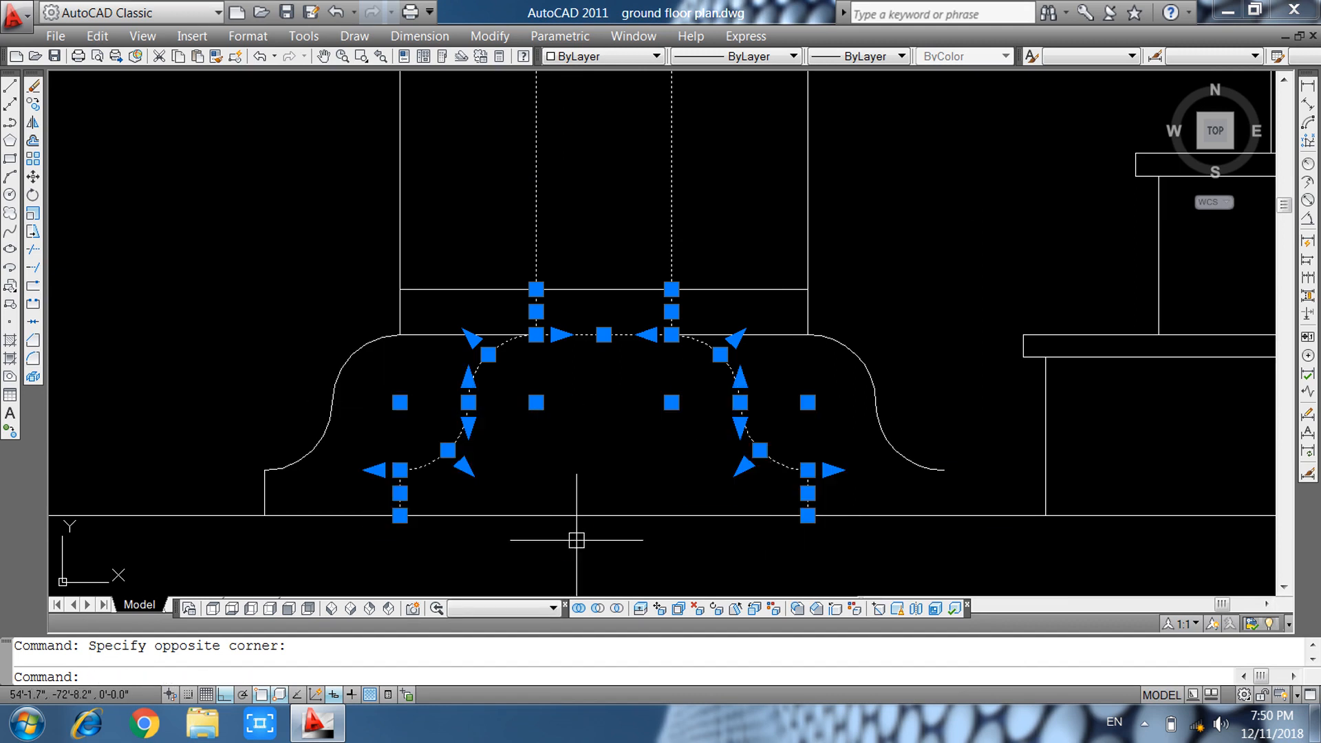
key(Return)
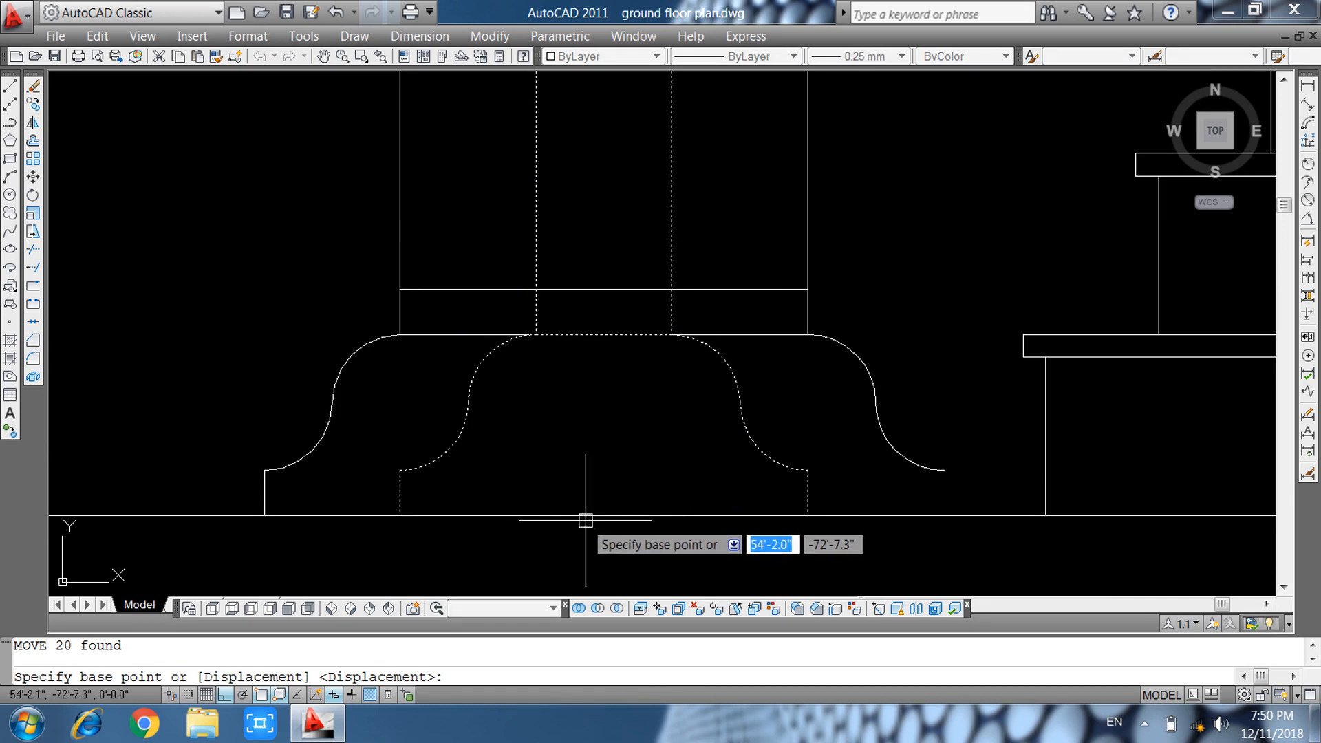
scroll(620, 525, down, 10)
key(Escape)
scroll(624, 443, up, 5)
scroll(604, 383, up, 4)
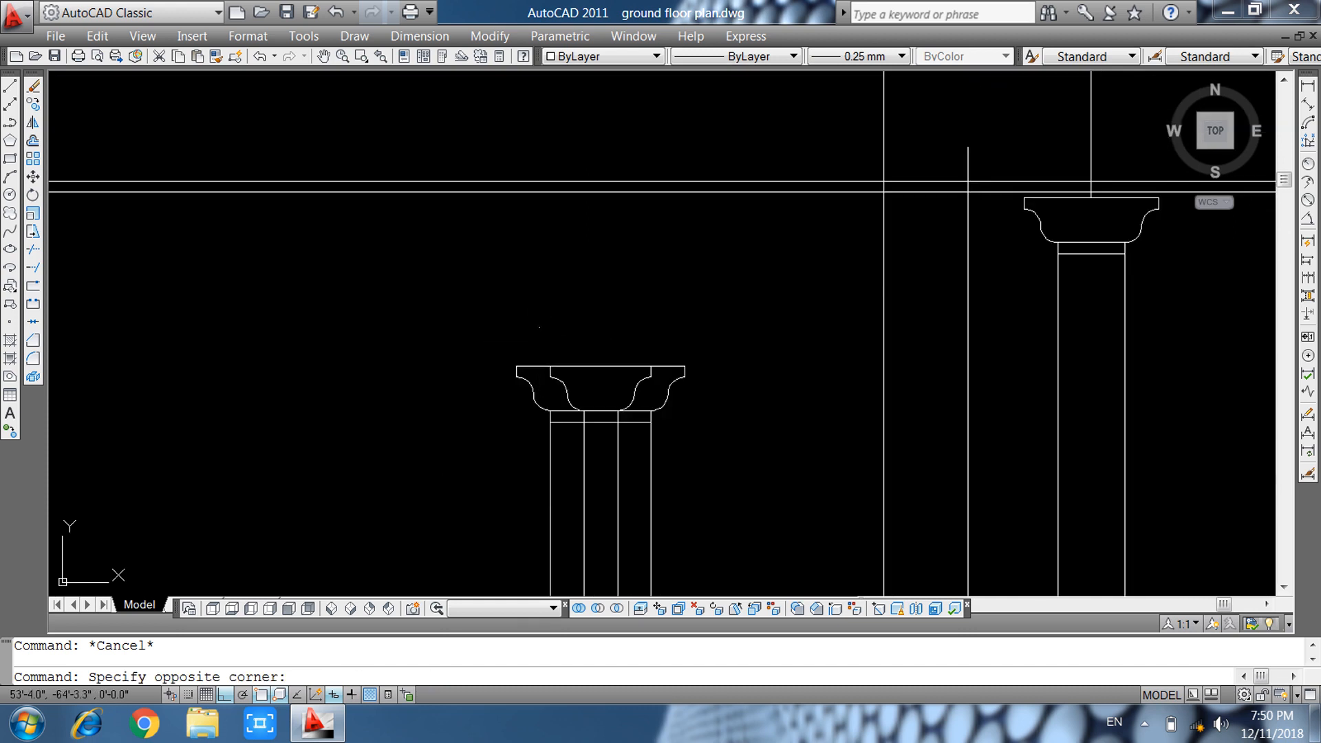
click(647, 428)
key(Escape)
scroll(635, 404, up, 3)
click(442, 280)
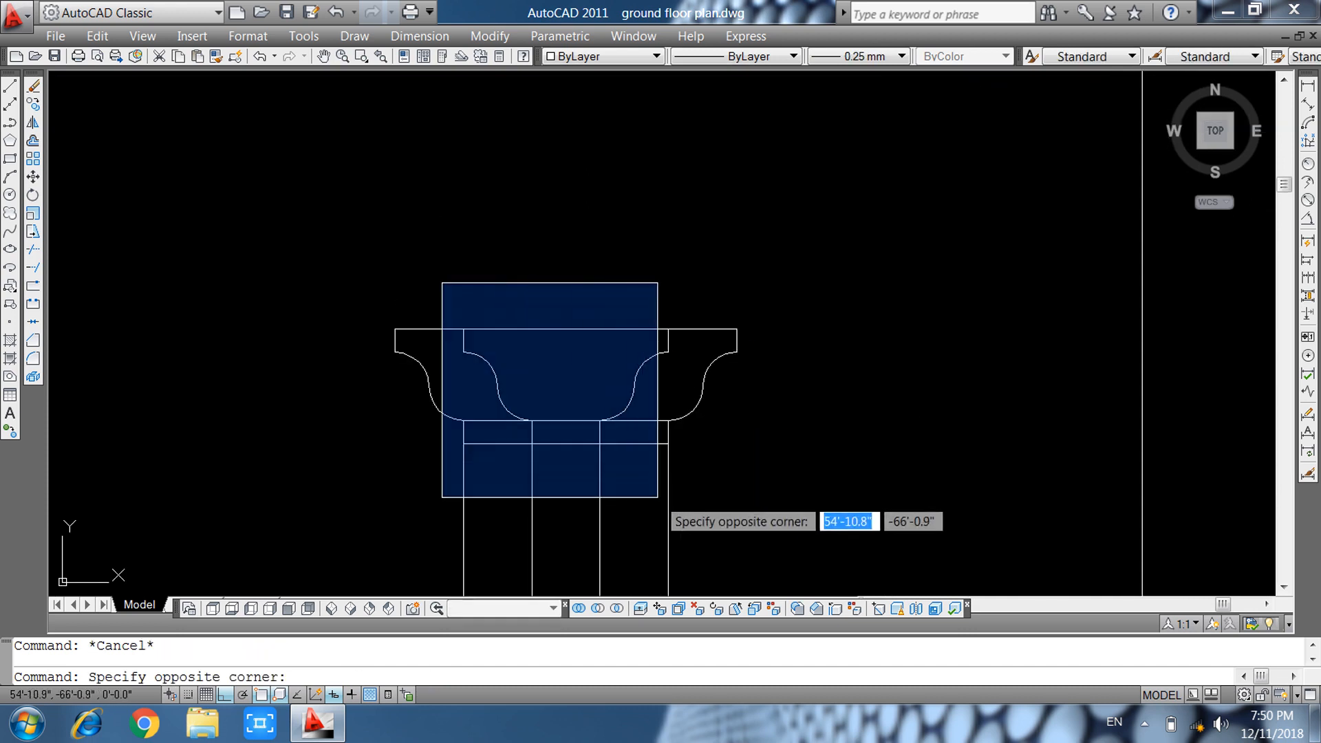
key(Escape)
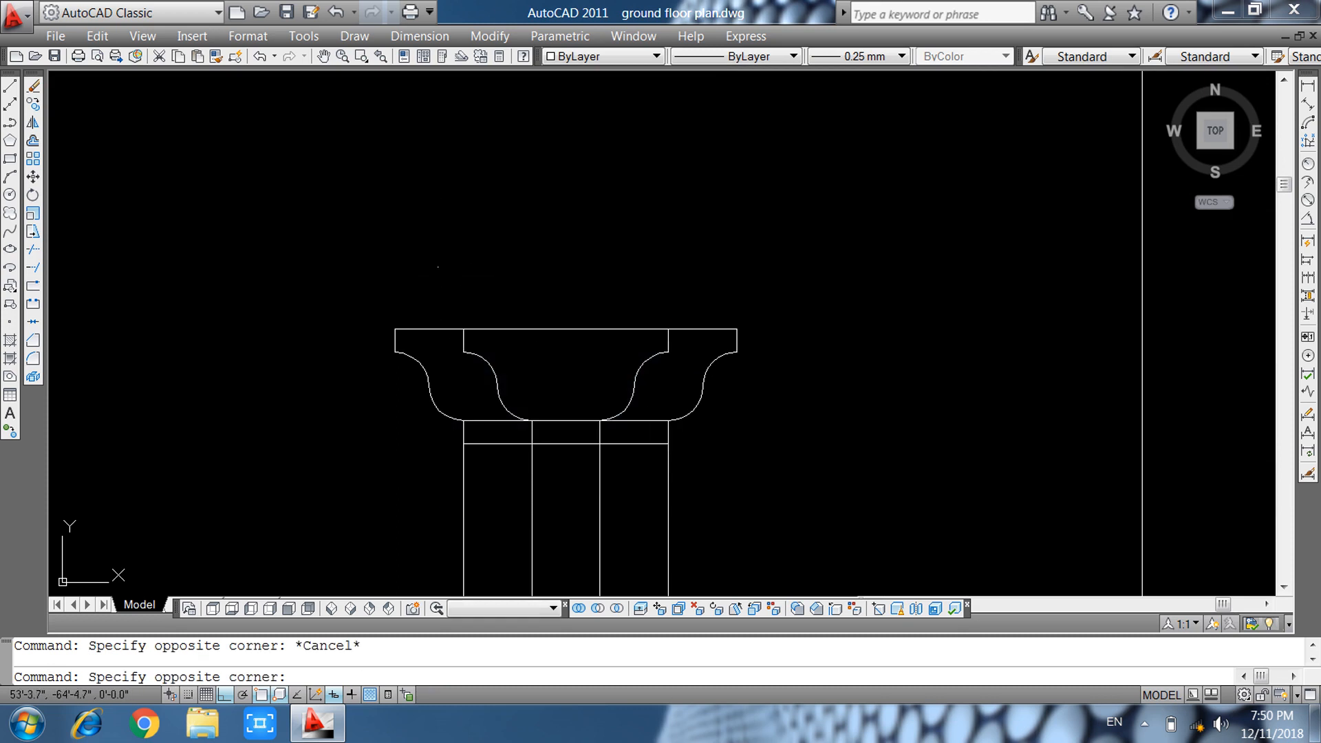
Try to move the inner capital outline of the double column straight up, and undo that move.
click(685, 377)
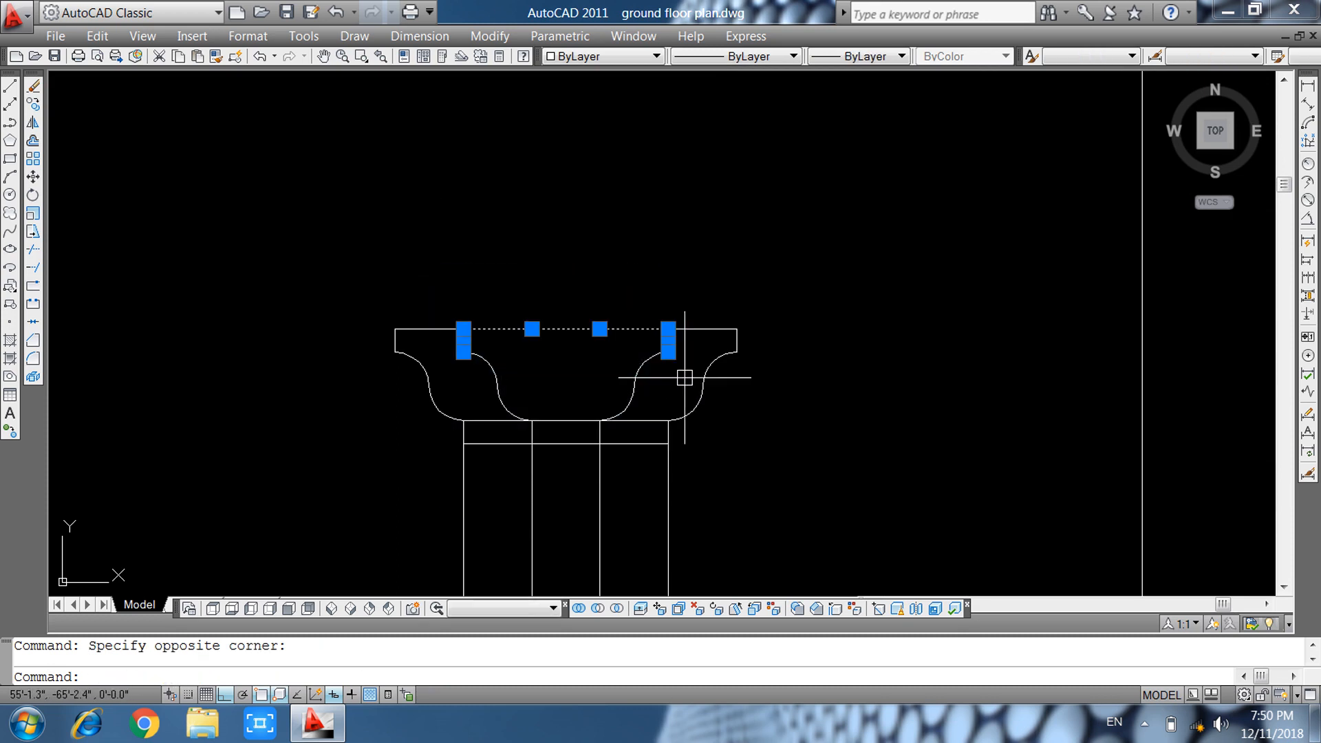
click(494, 359)
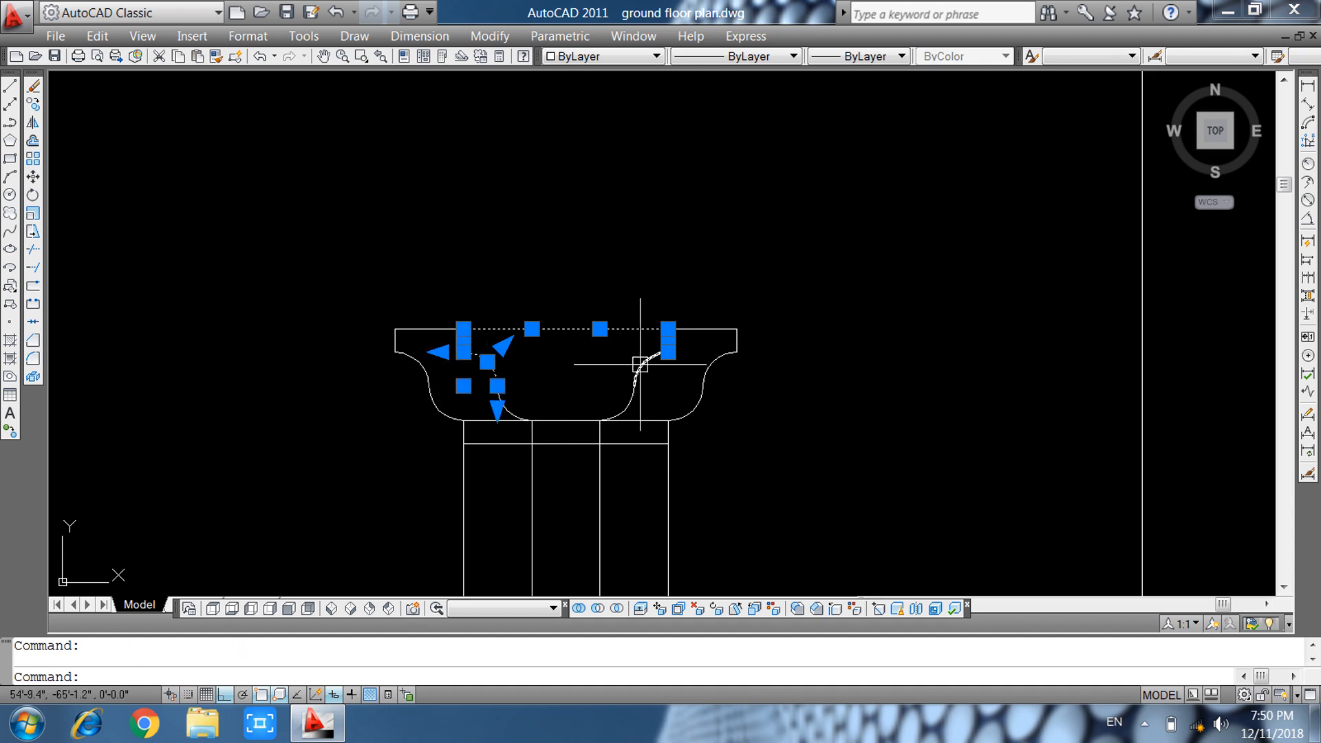
click(474, 398)
click(652, 492)
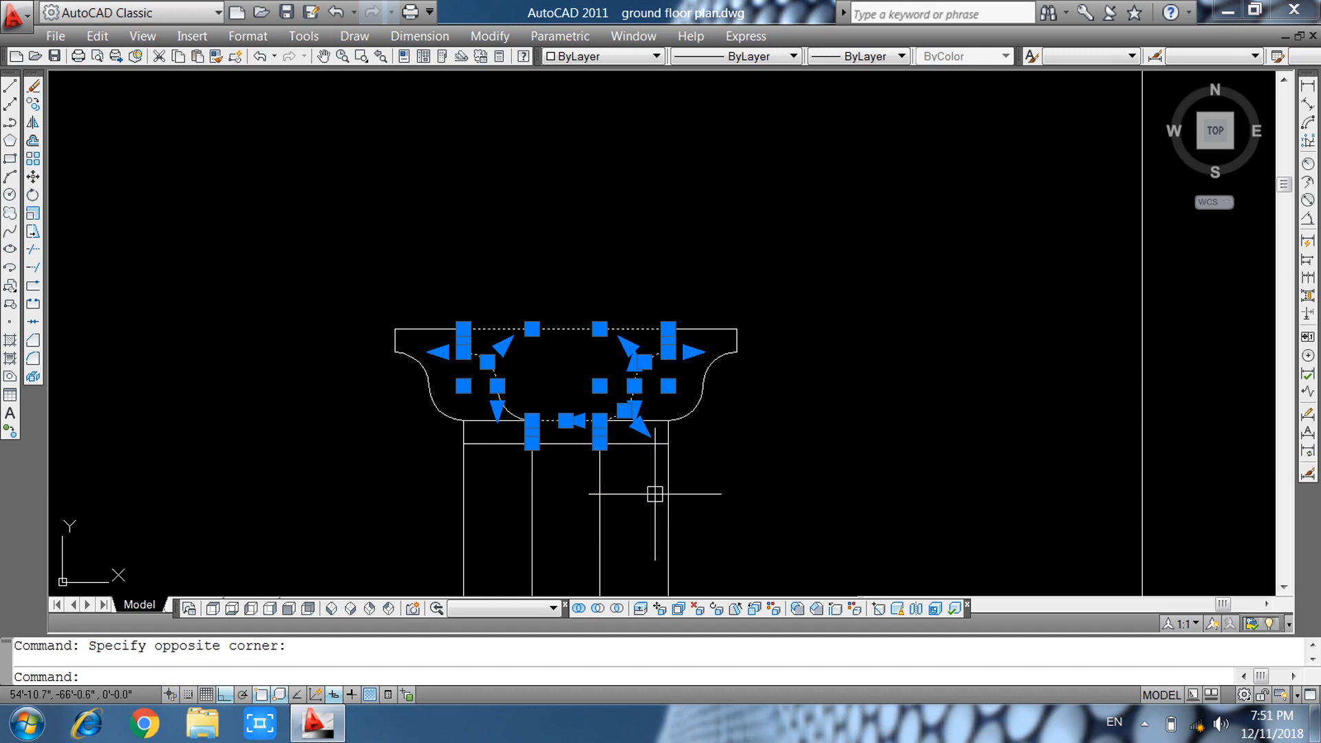
text(m)
key(Return)
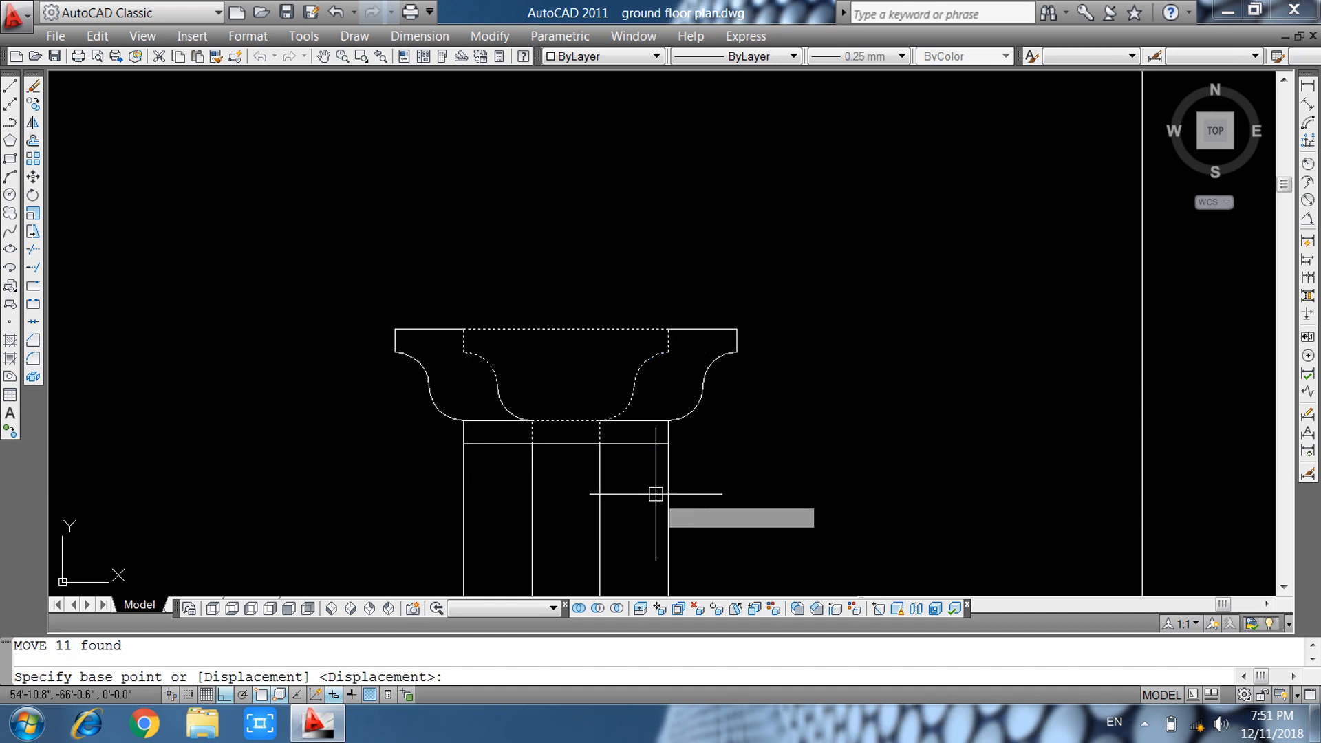
click(572, 329)
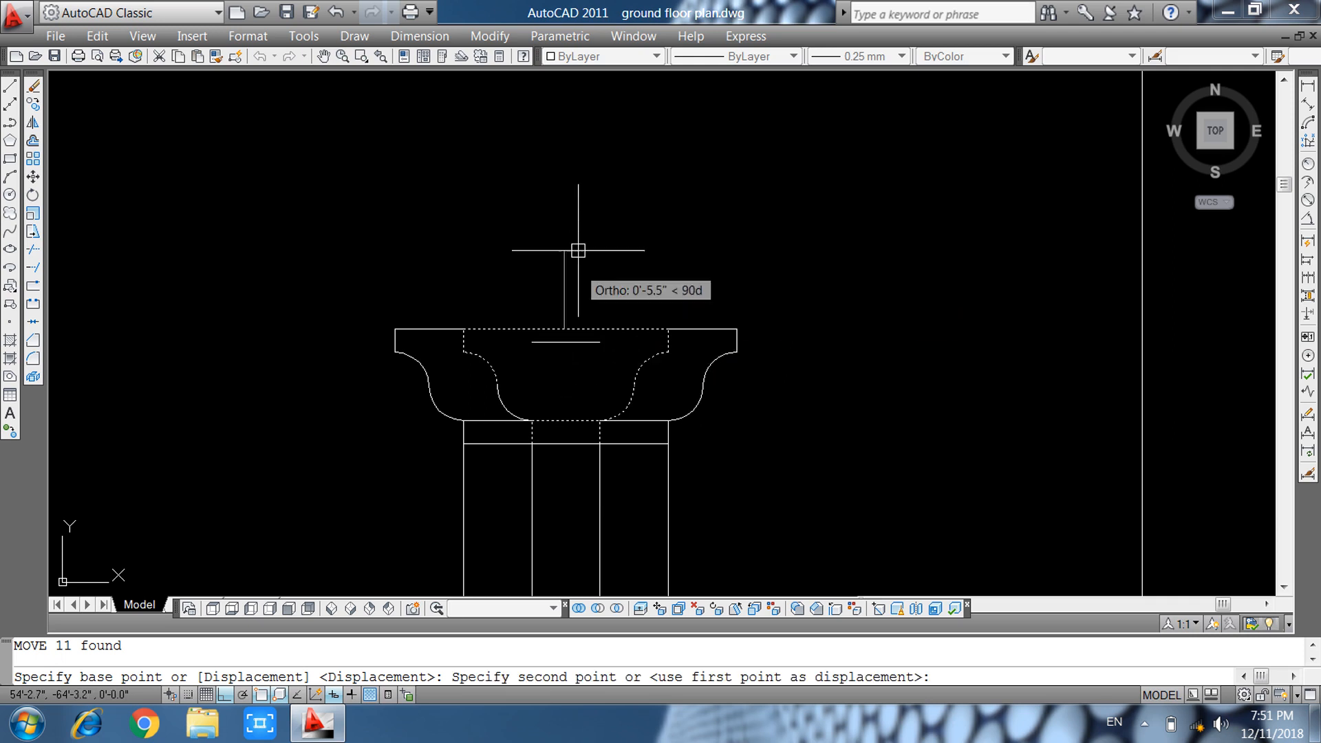
click(573, 200)
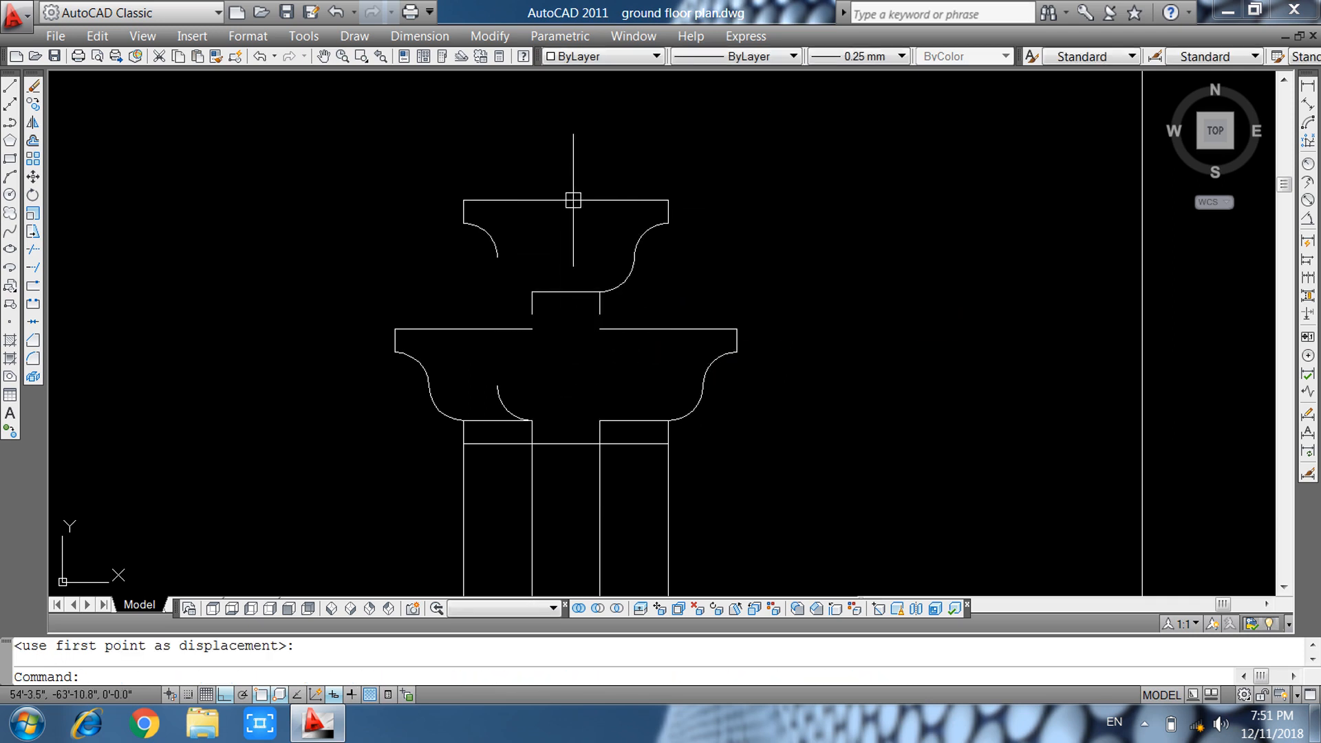
key(ctrl+z)
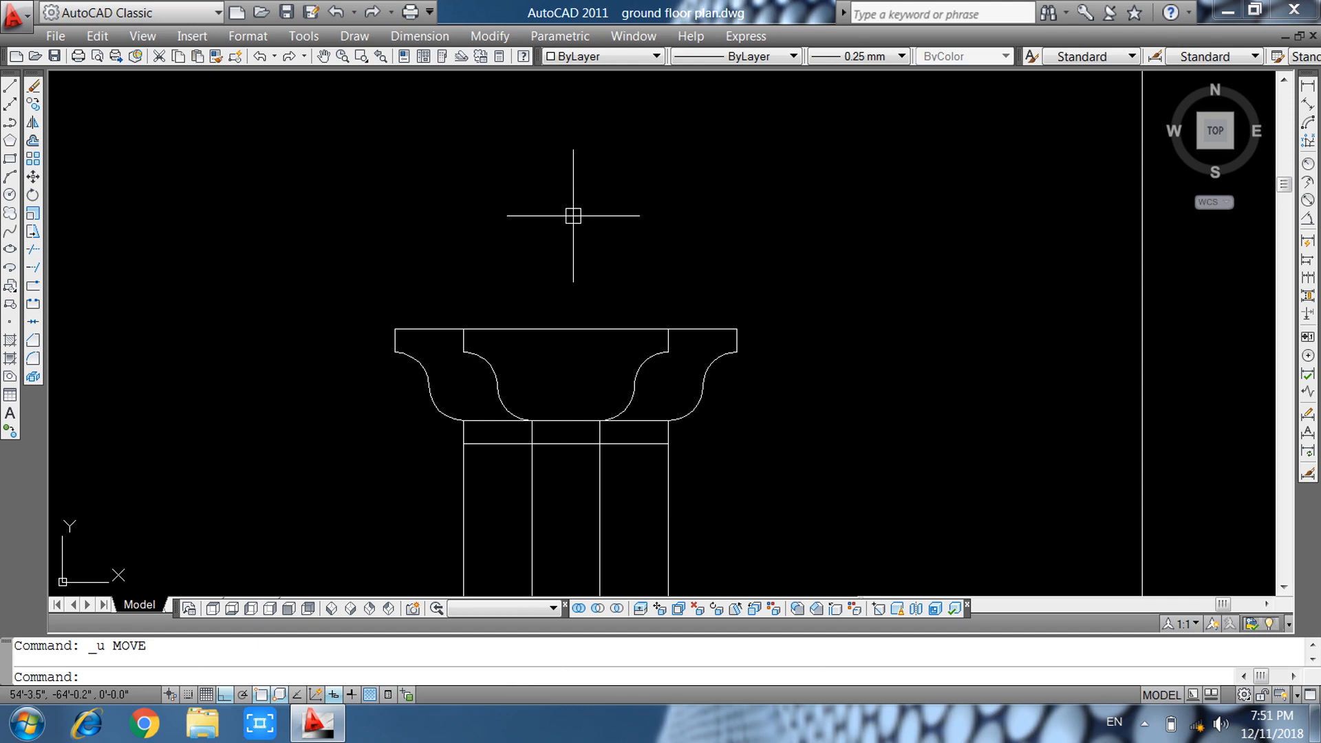
Move the complete inner capital outline, including its short neck lines, straight up to the horizontal line beneath the porch eave.
click(457, 274)
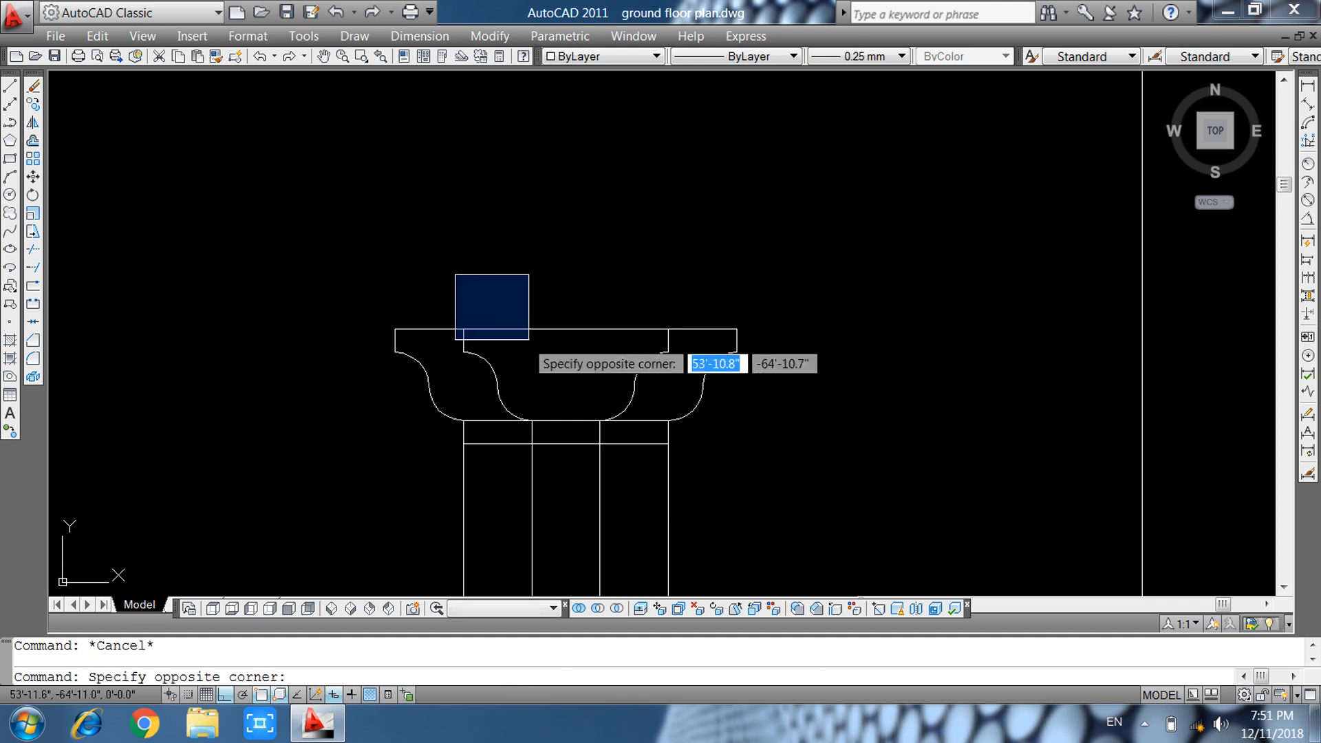
click(673, 368)
click(667, 376)
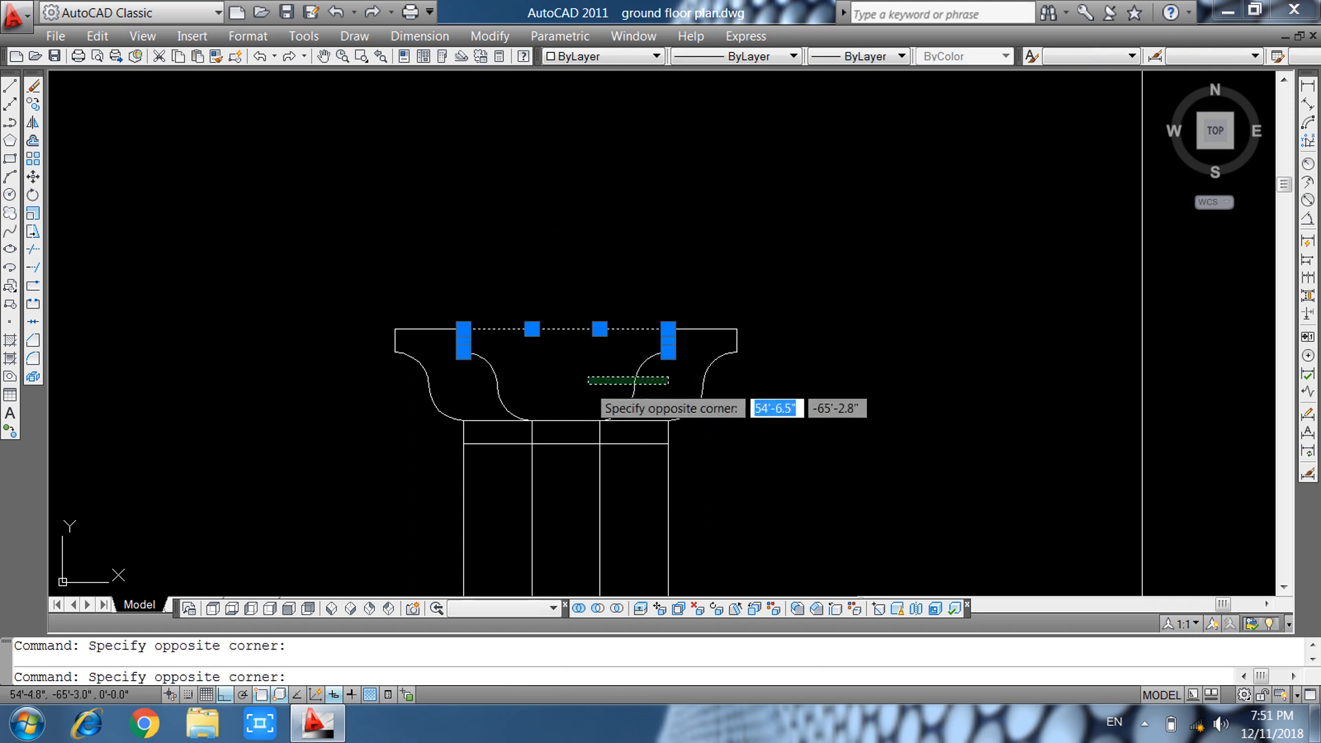
click(507, 411)
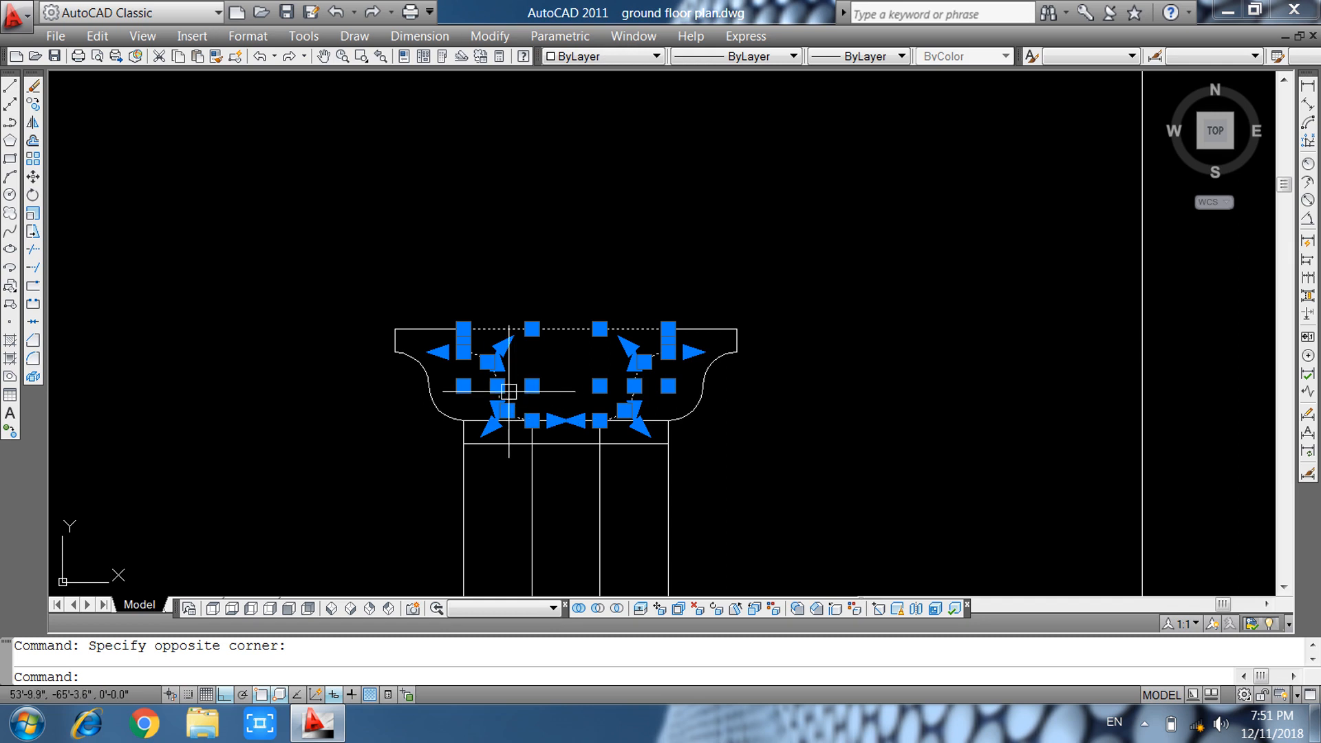
click(638, 486)
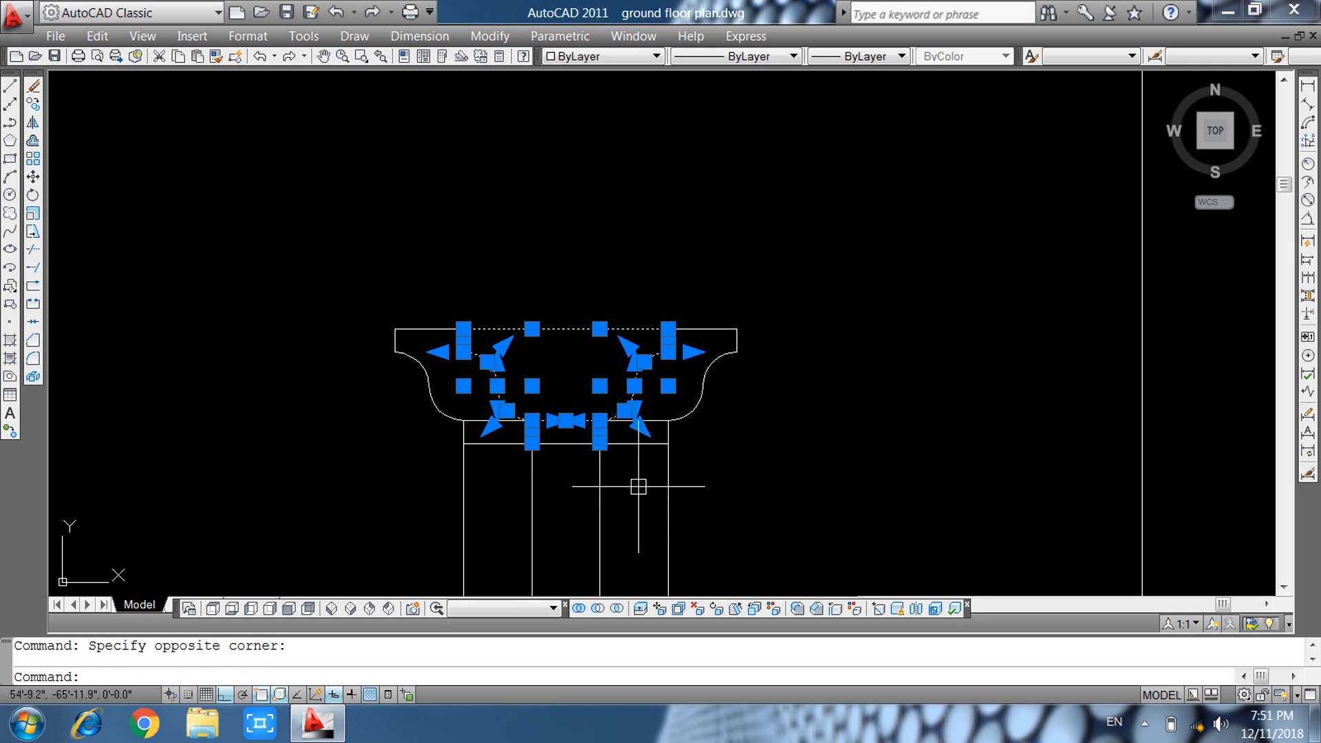
text(m)
key(Return)
click(669, 329)
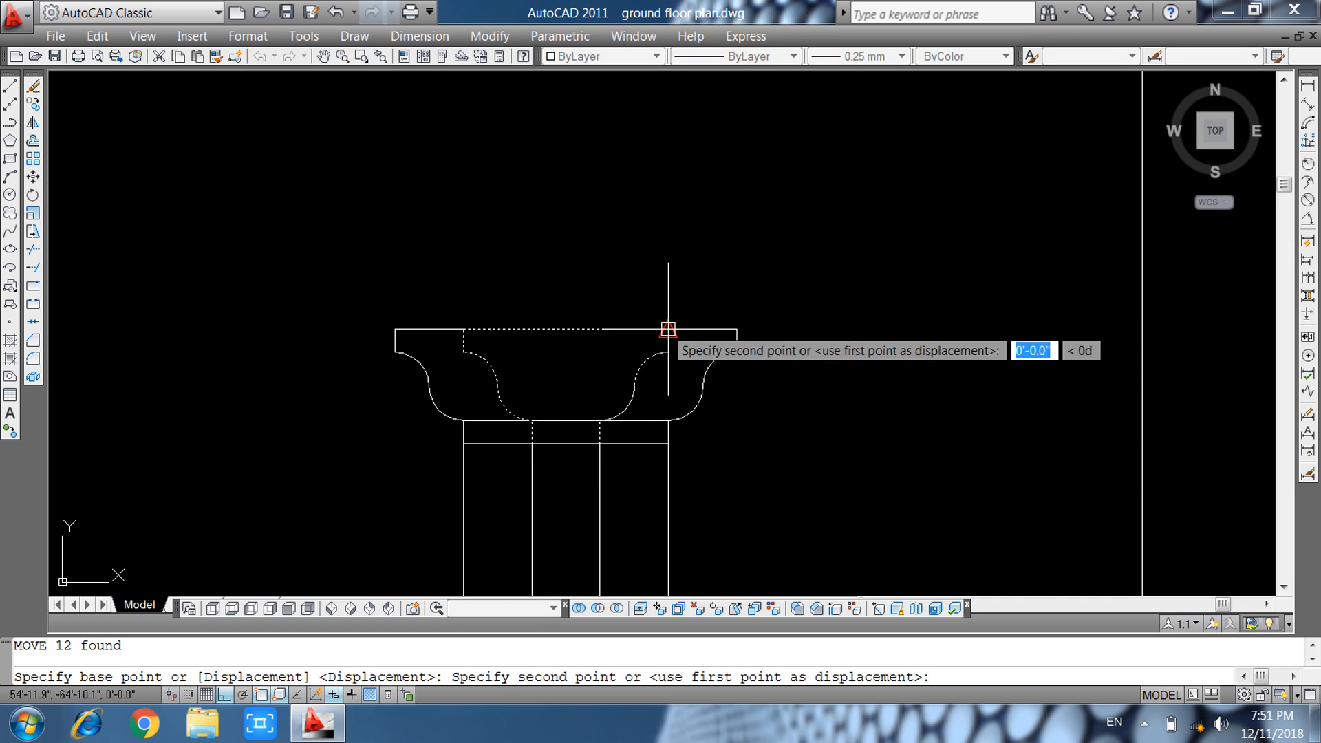
scroll(668, 329, down, 5)
middle_drag(682, 171, 678, 375)
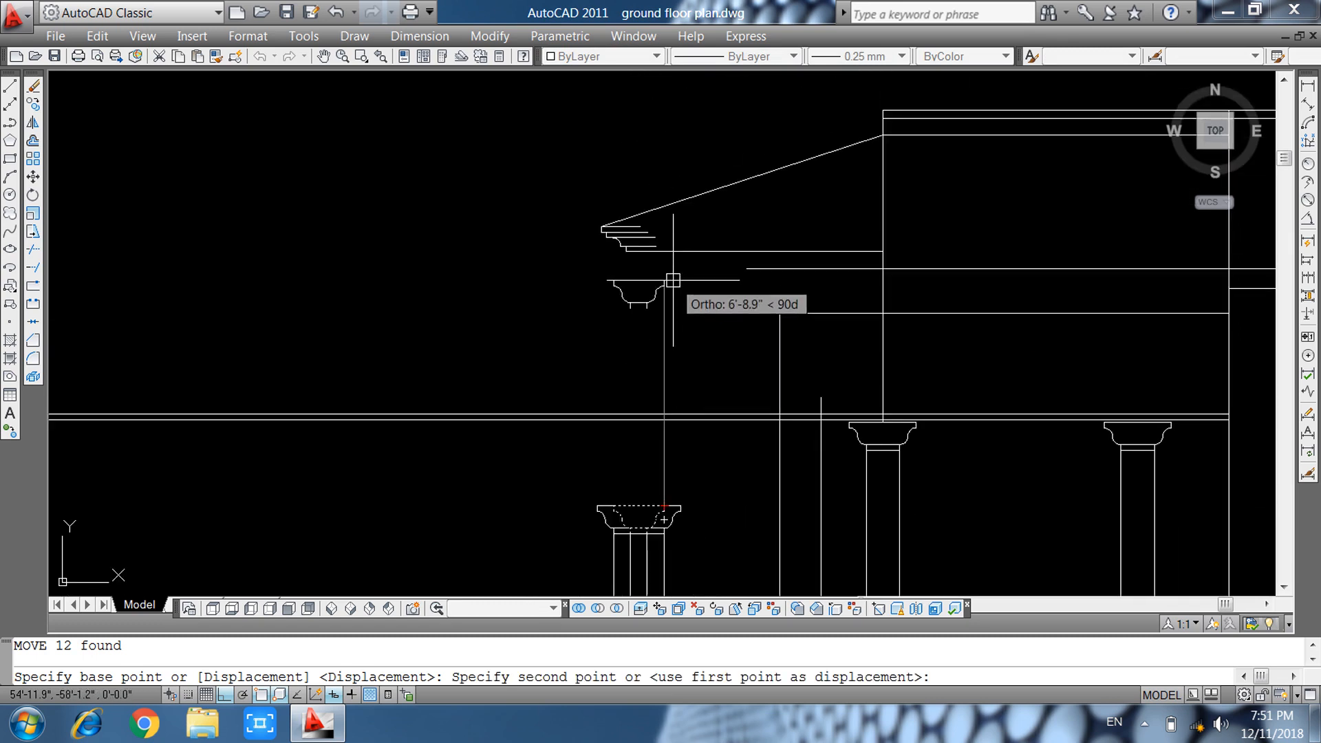
scroll(673, 280, up, 1)
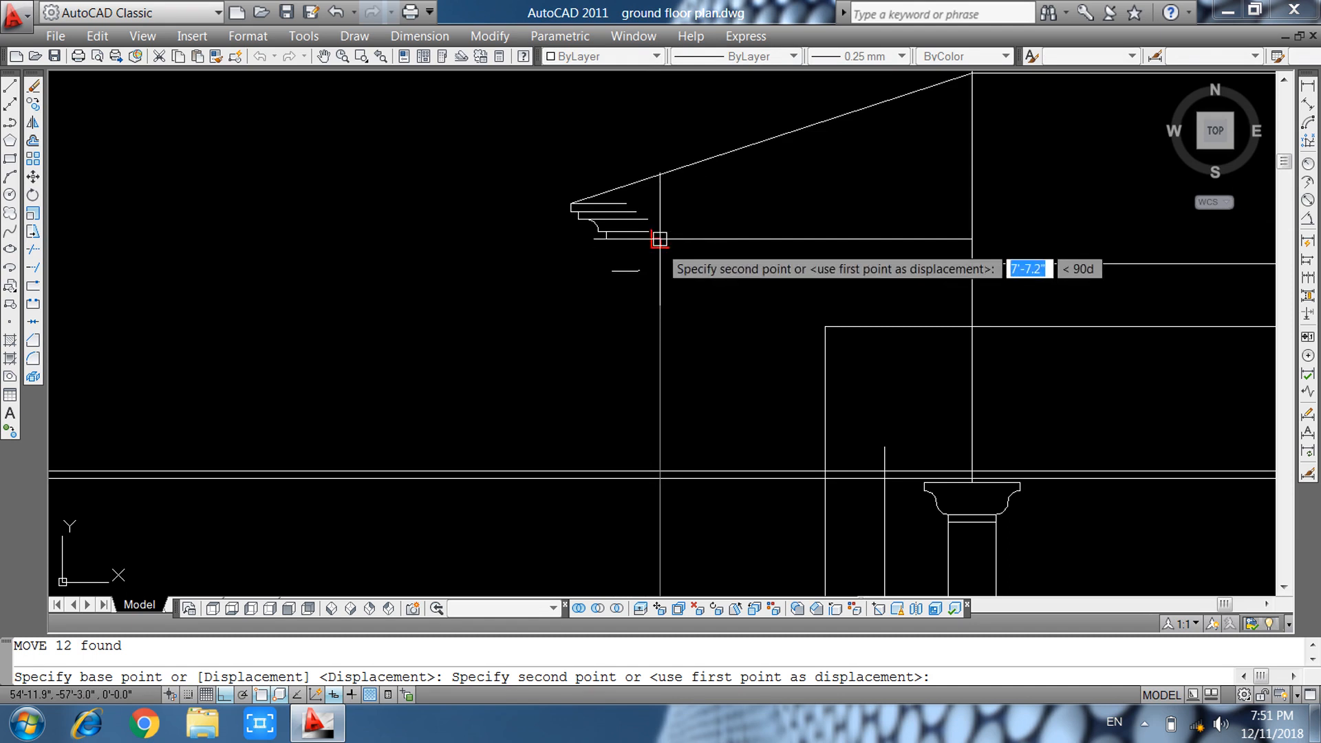
key(Escape)
key(Escape)
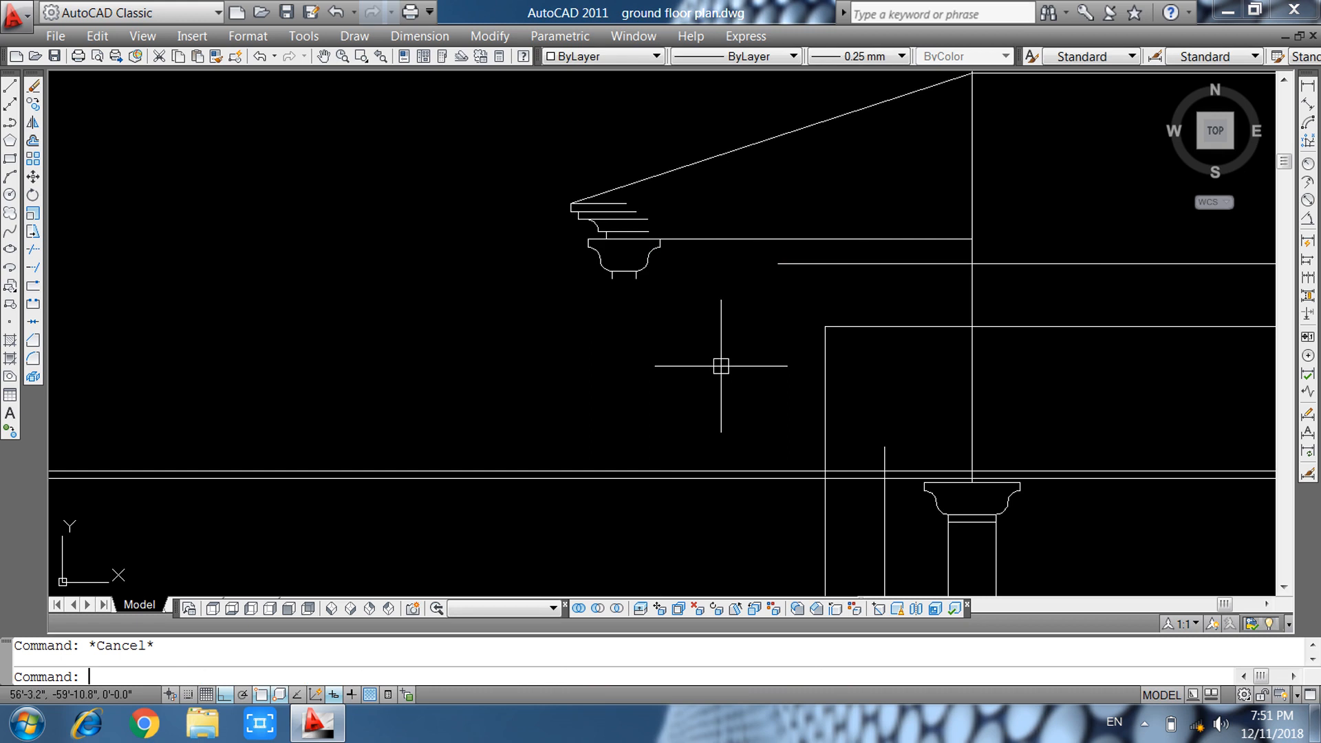
click(1145, 723)
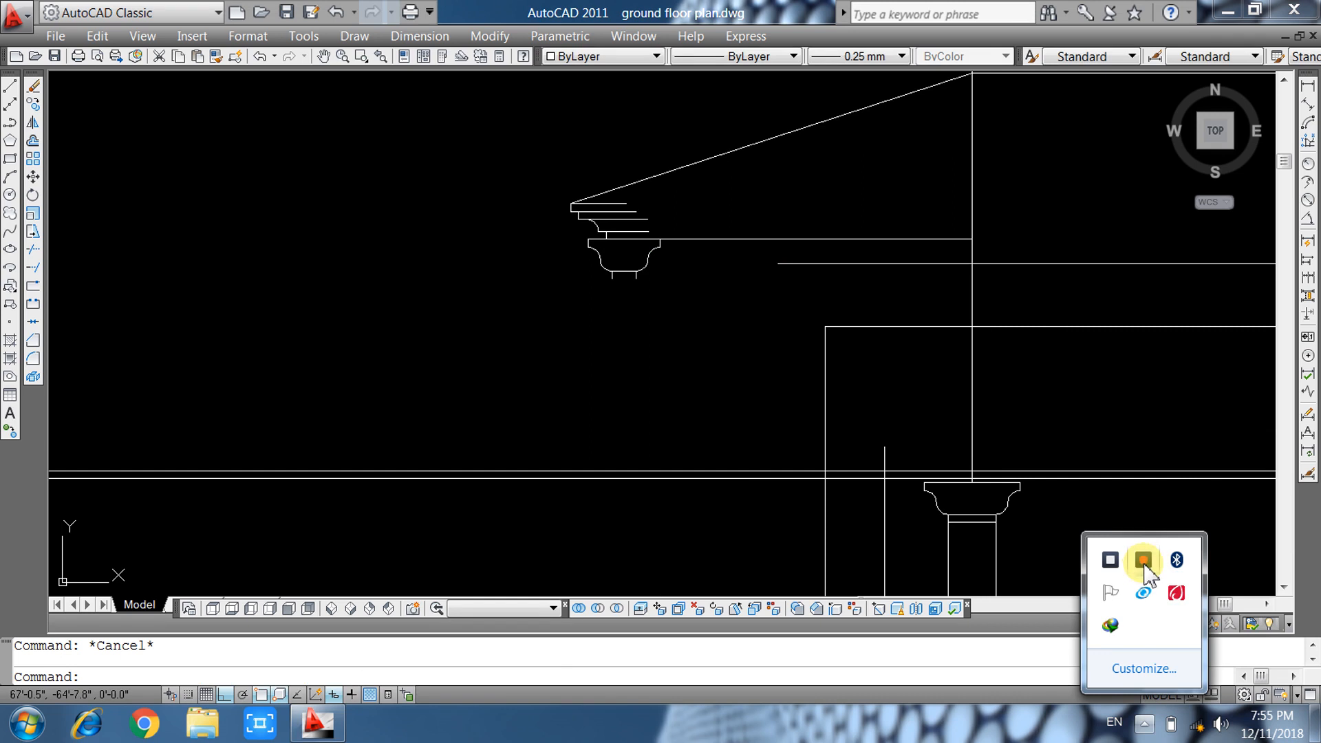
click(318, 724)
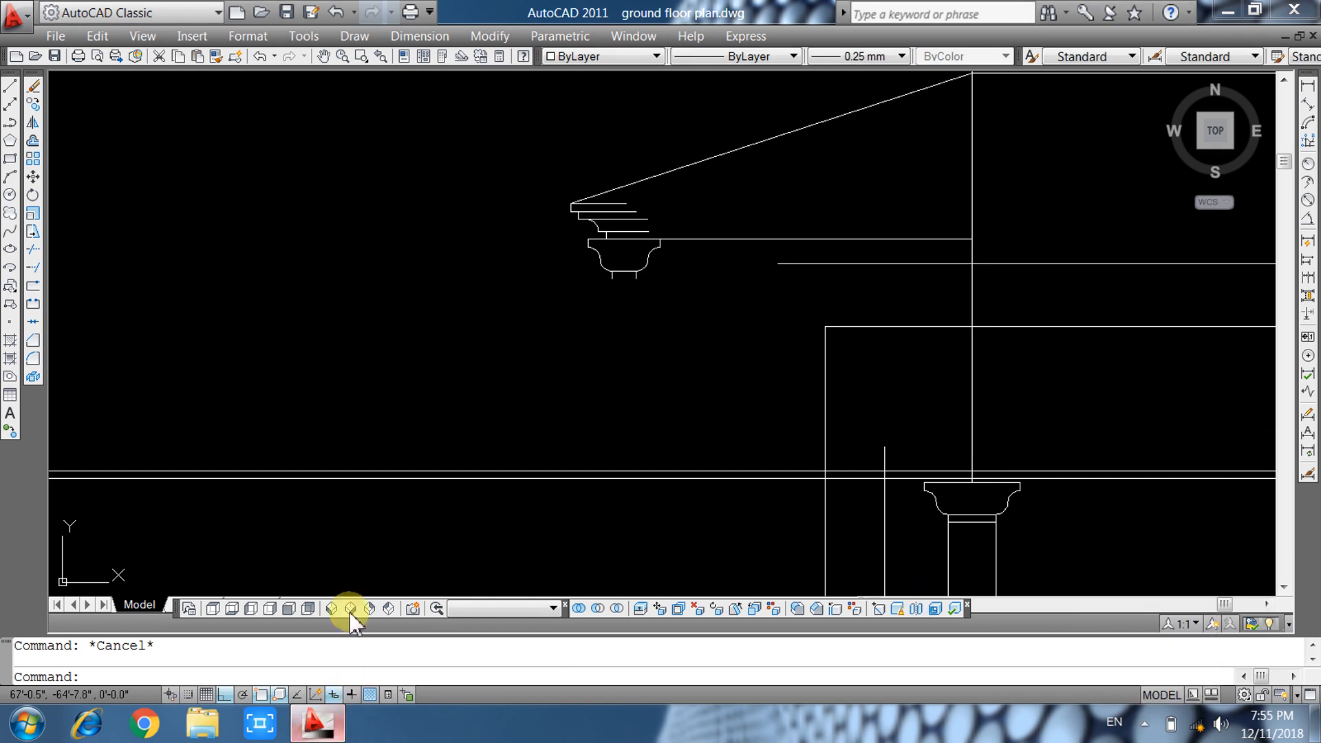
Draw a 2" vertical line from the end of the column base's outer right curve down to the ground line.
scroll(592, 383, down, 3)
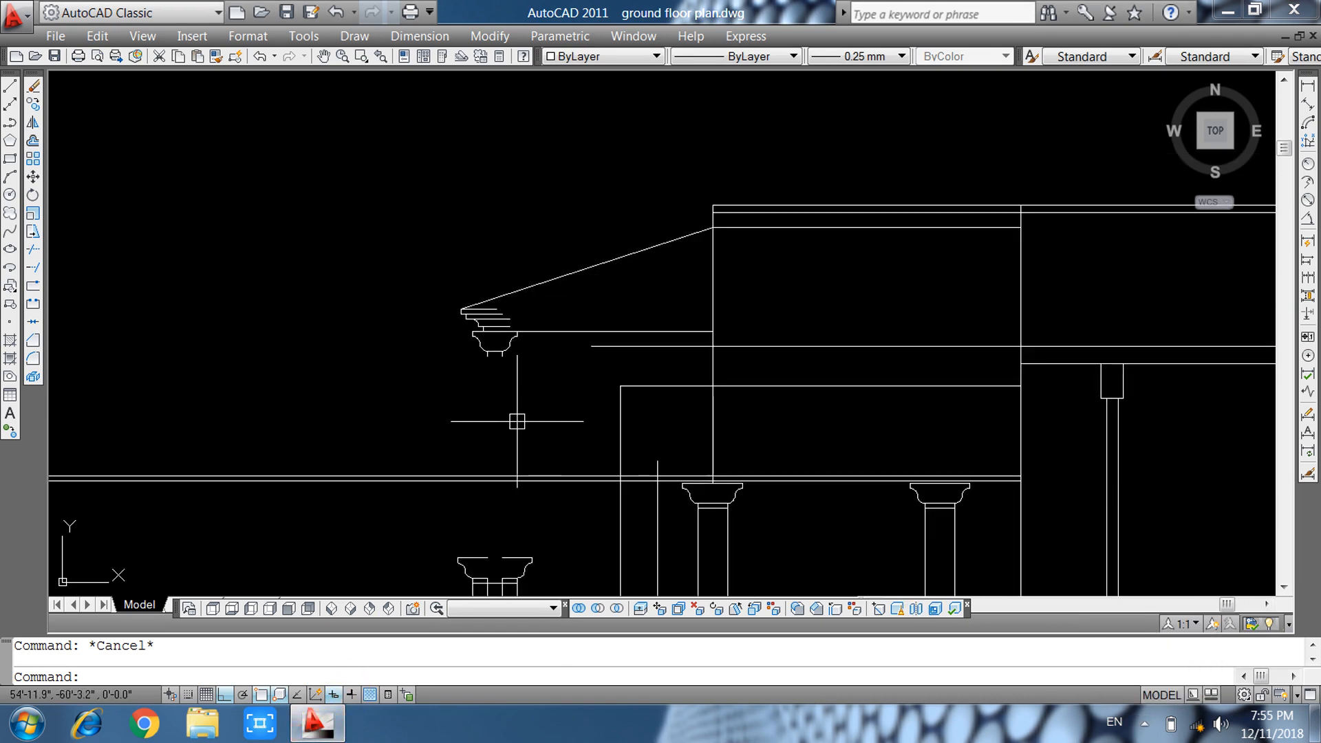
middle_drag(517, 540, 569, 358)
scroll(541, 403, up, 3)
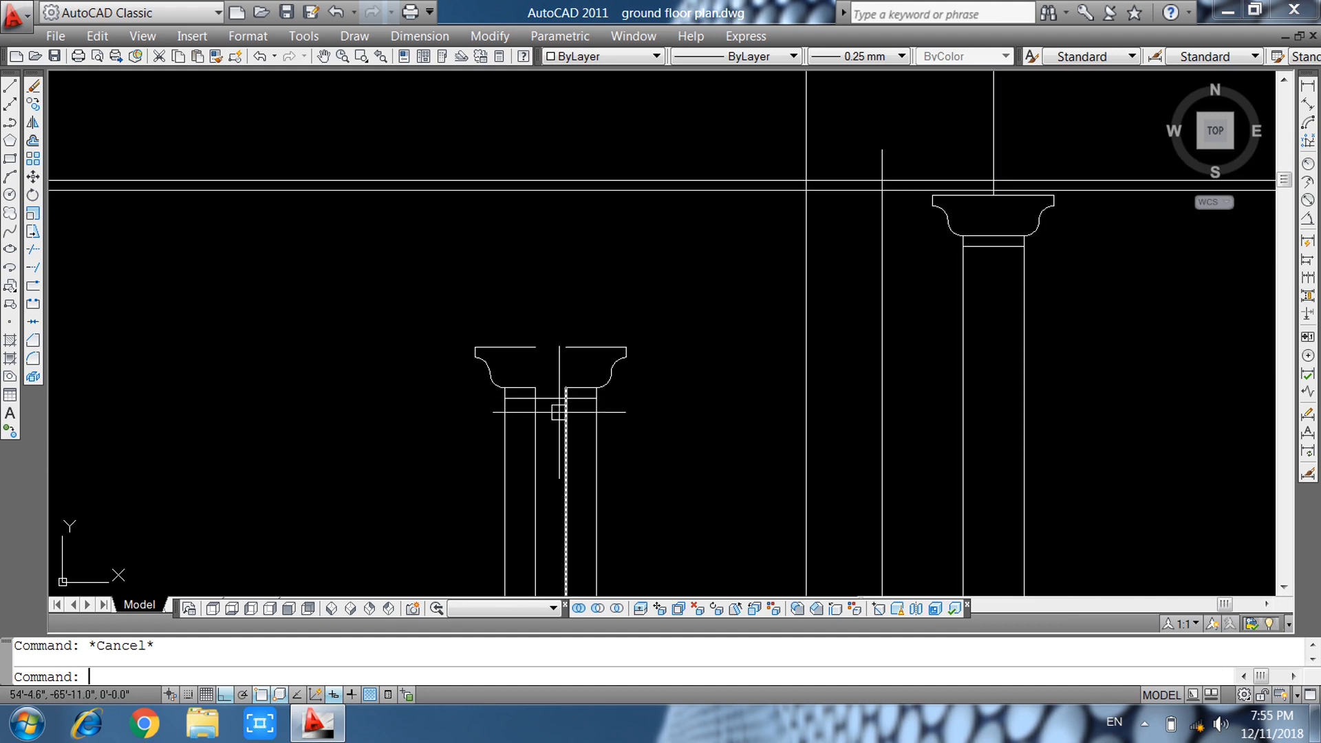
scroll(660, 426, down, 2)
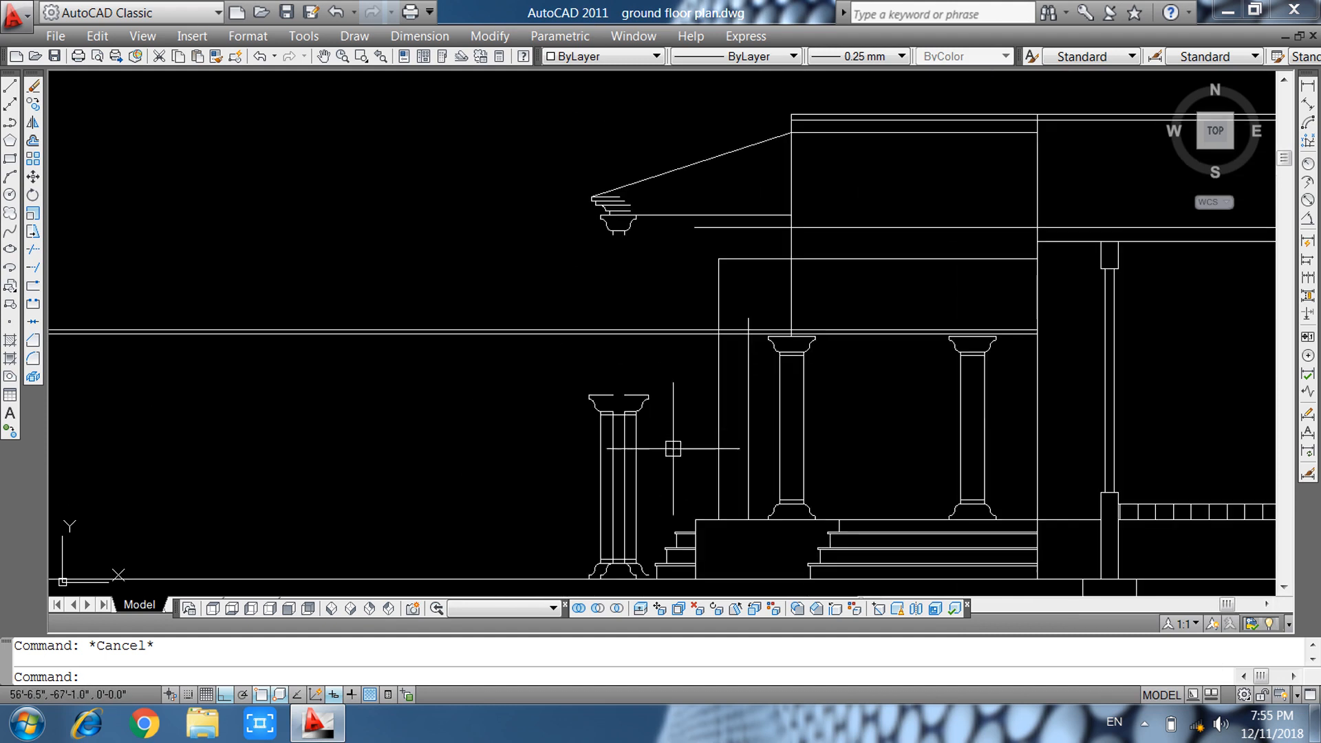
middle_drag(634, 555, 596, 426)
scroll(595, 442, up, 6)
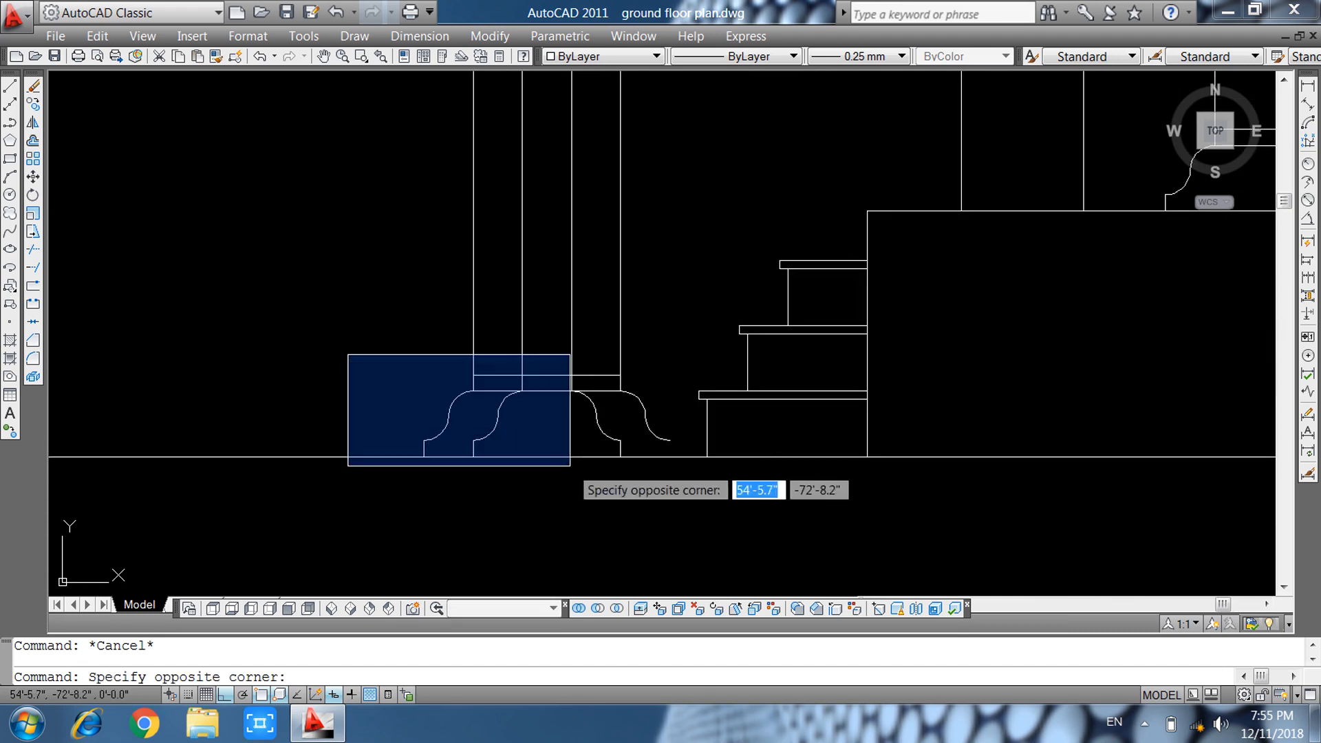
key(Escape)
text(l)
key(Return)
click(669, 440)
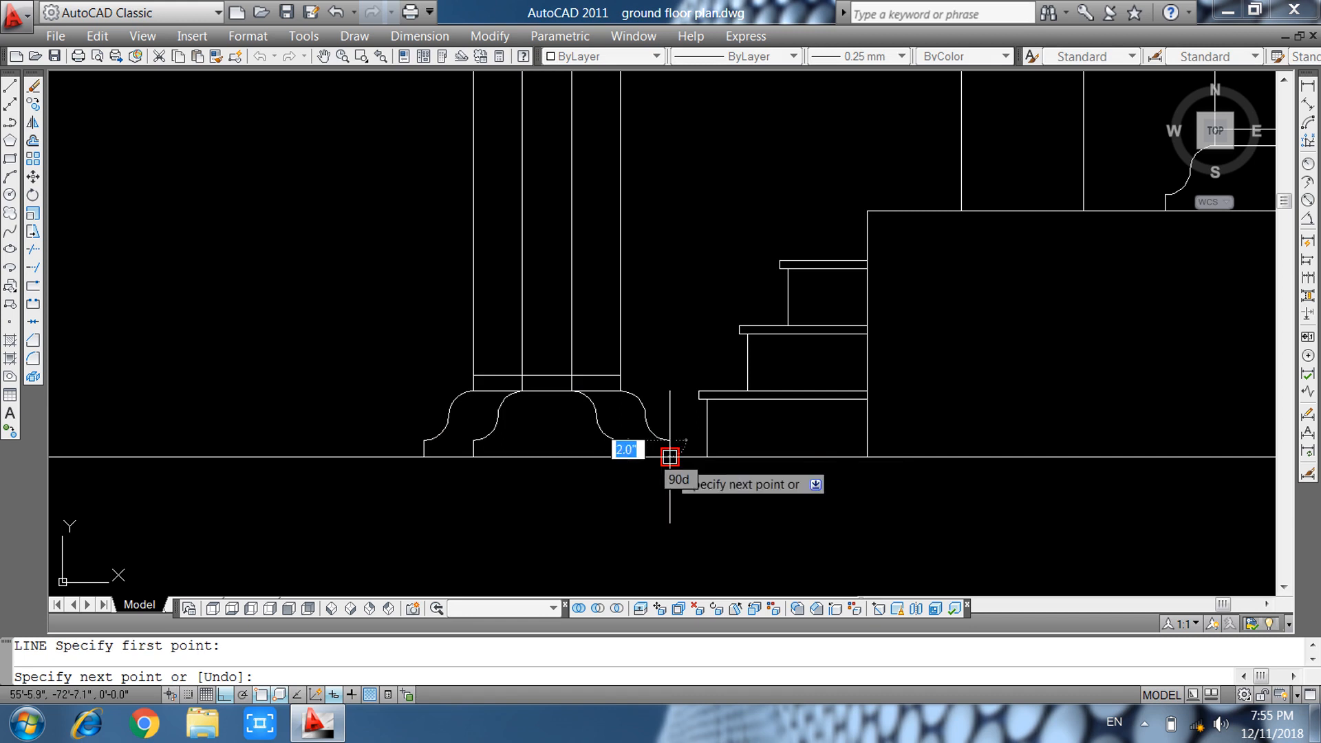
key(Escape)
Mirror the double column's base mouldings about a horizontal line through the shaft's midpoint to restore its capital, keeping the originals.
click(394, 379)
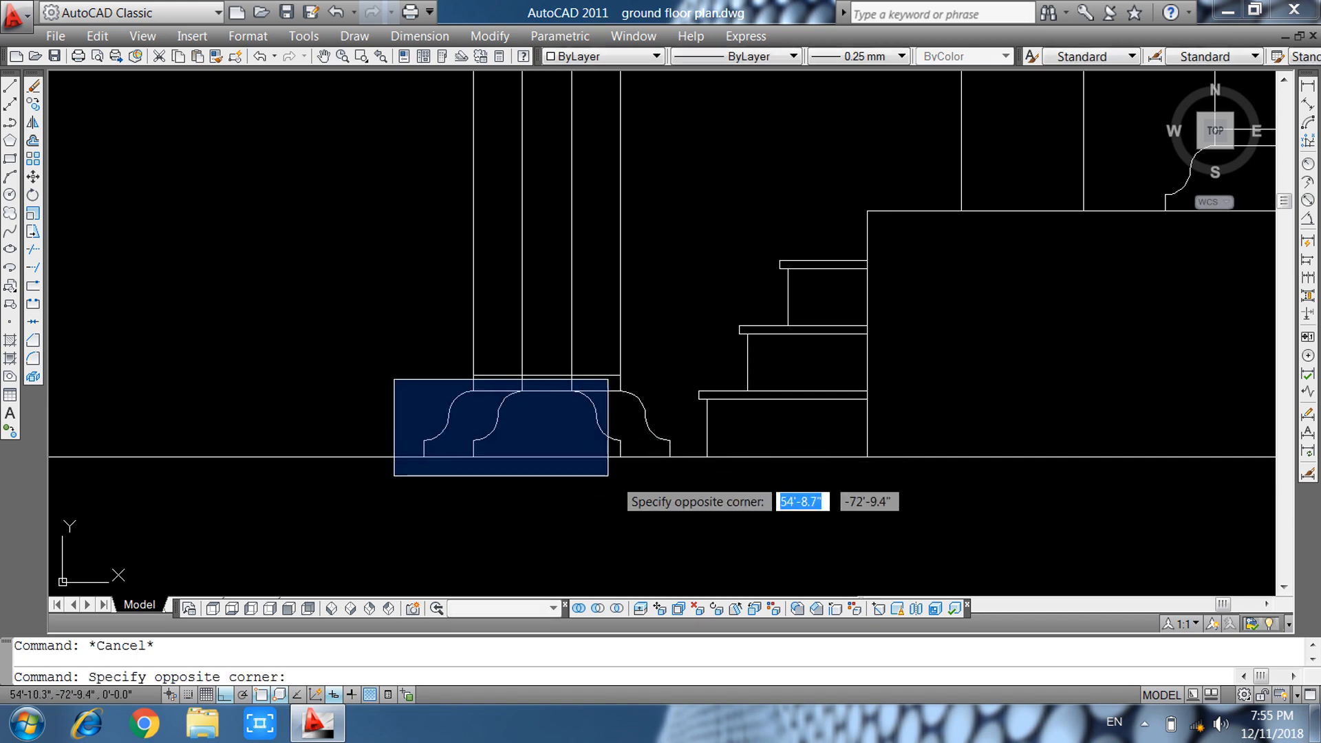
click(687, 500)
text(mi)
key(Return)
scroll(673, 487, down, 5)
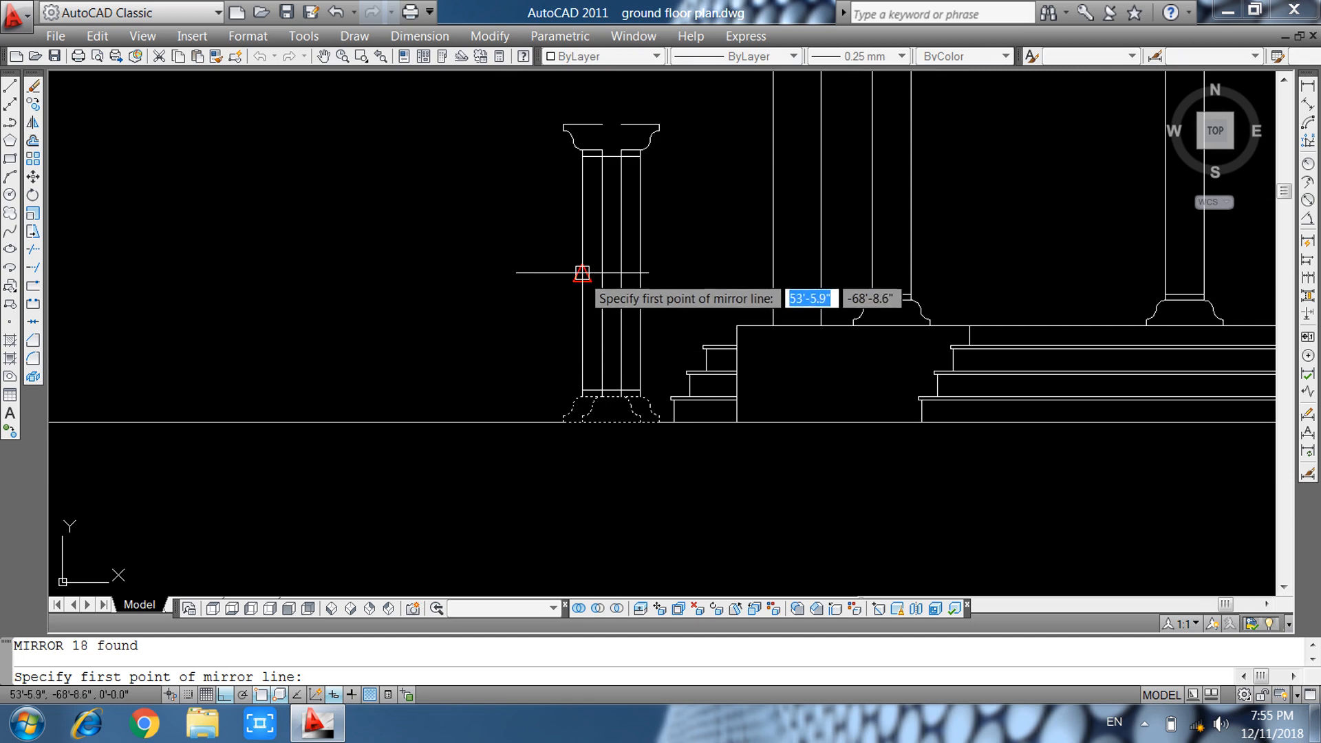
click(534, 274)
click(481, 283)
key(Return)
key(Escape)
Erase the inner curves and short inner vertical lines from the double column's restored capital.
scroll(497, 325, down, 2)
middle_drag(545, 312, 538, 519)
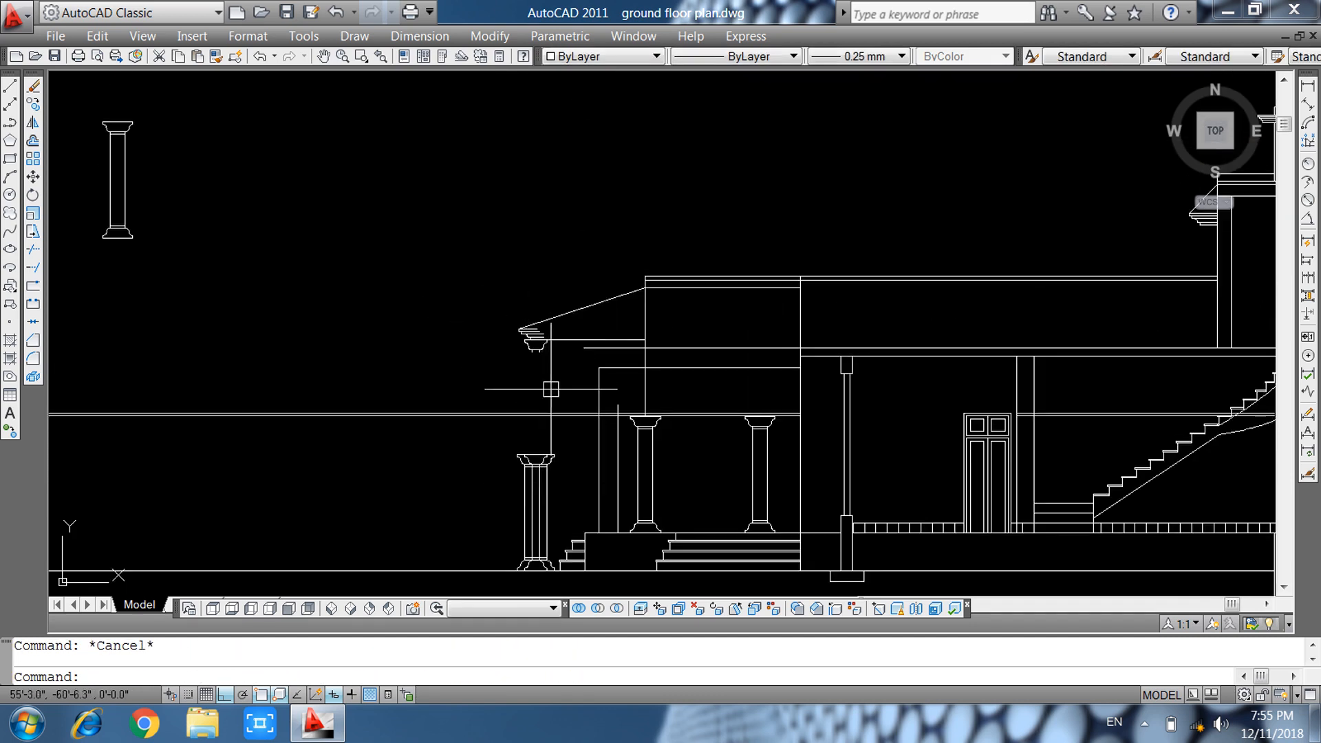
scroll(535, 475, up, 8)
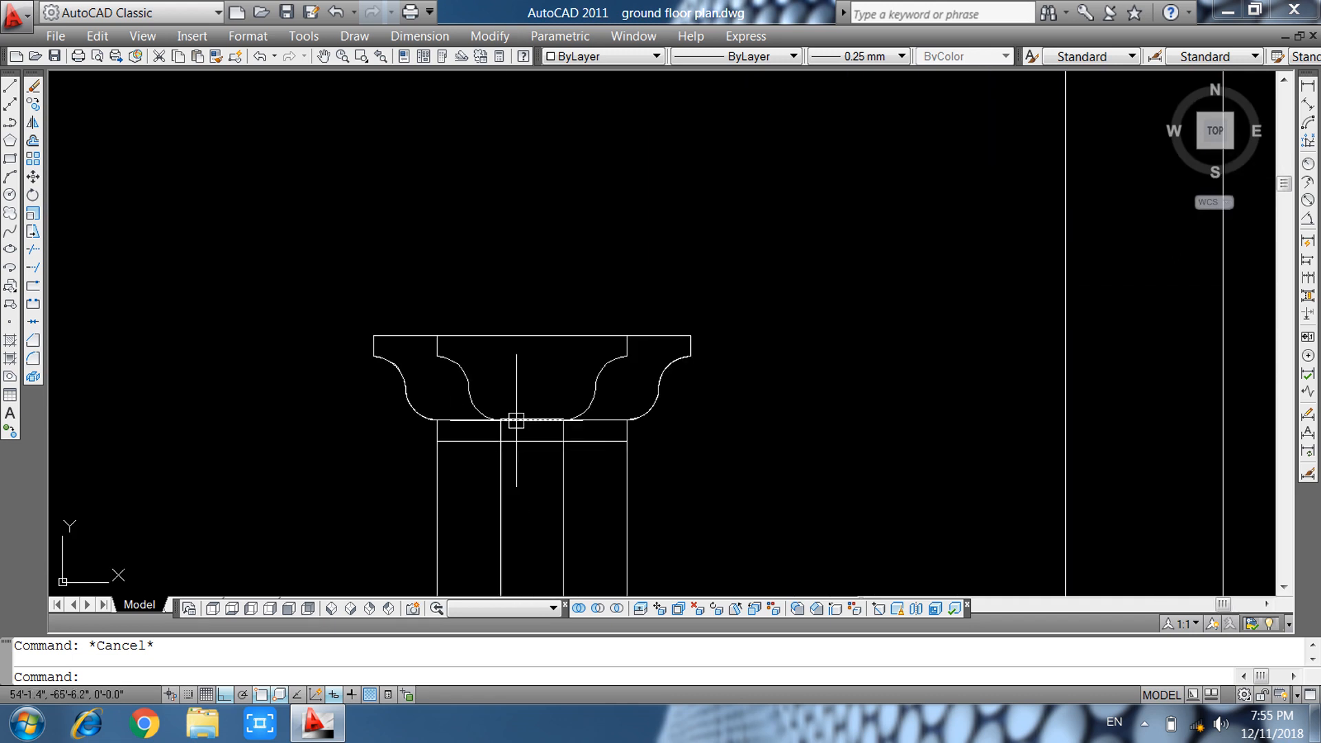
click(630, 386)
click(460, 402)
key(Delete)
click(626, 346)
key(Delete)
click(437, 346)
key(Delete)
click(513, 335)
key(Escape)
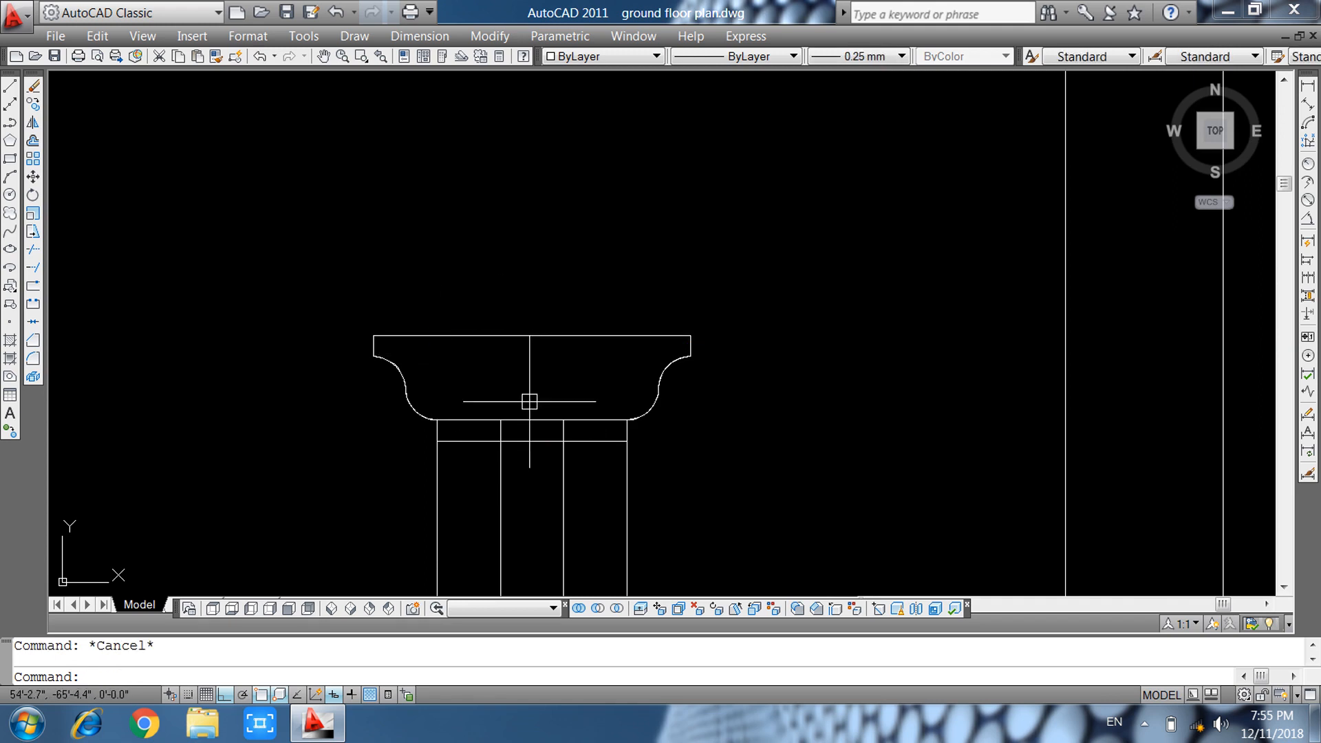
Extend the two inner shaft lines of the double column up to the bottom edge of the capital beneath the eave.
text(ex)
key(Return)
scroll(529, 401, down, 8)
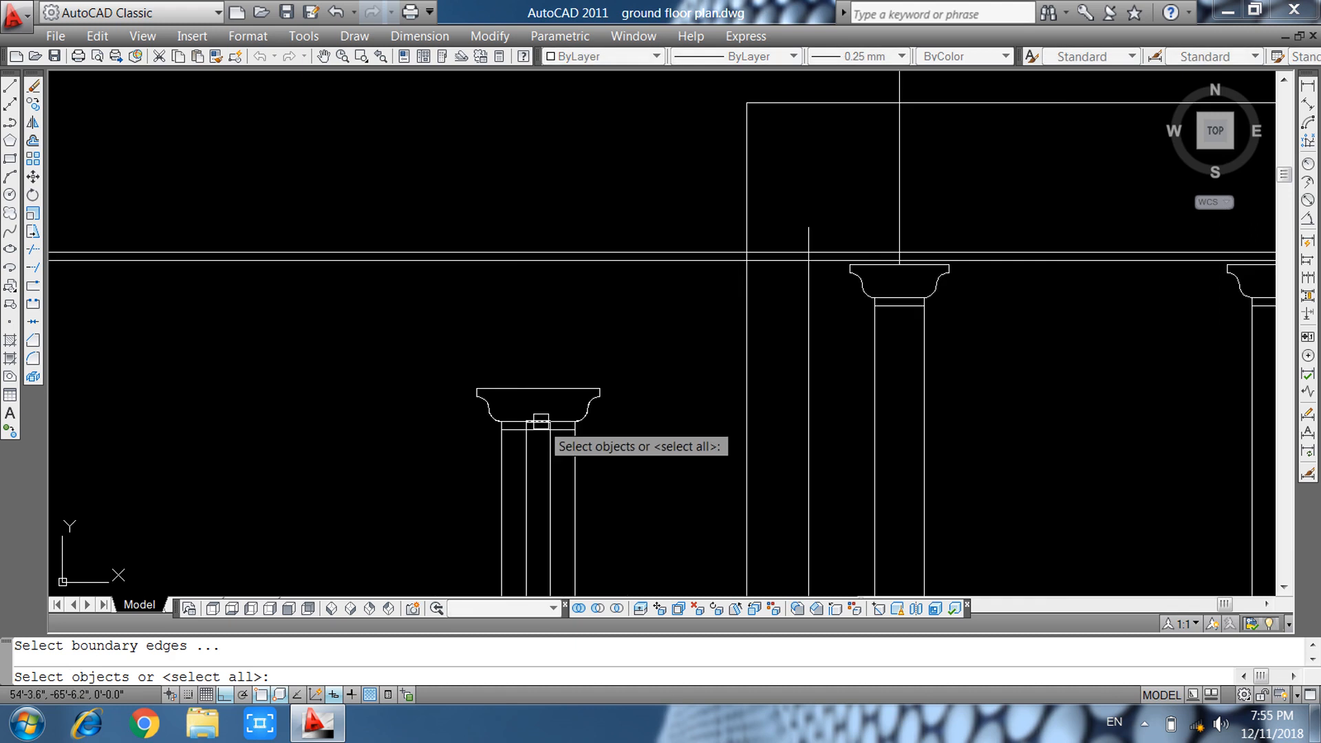
scroll(536, 250, up, 6)
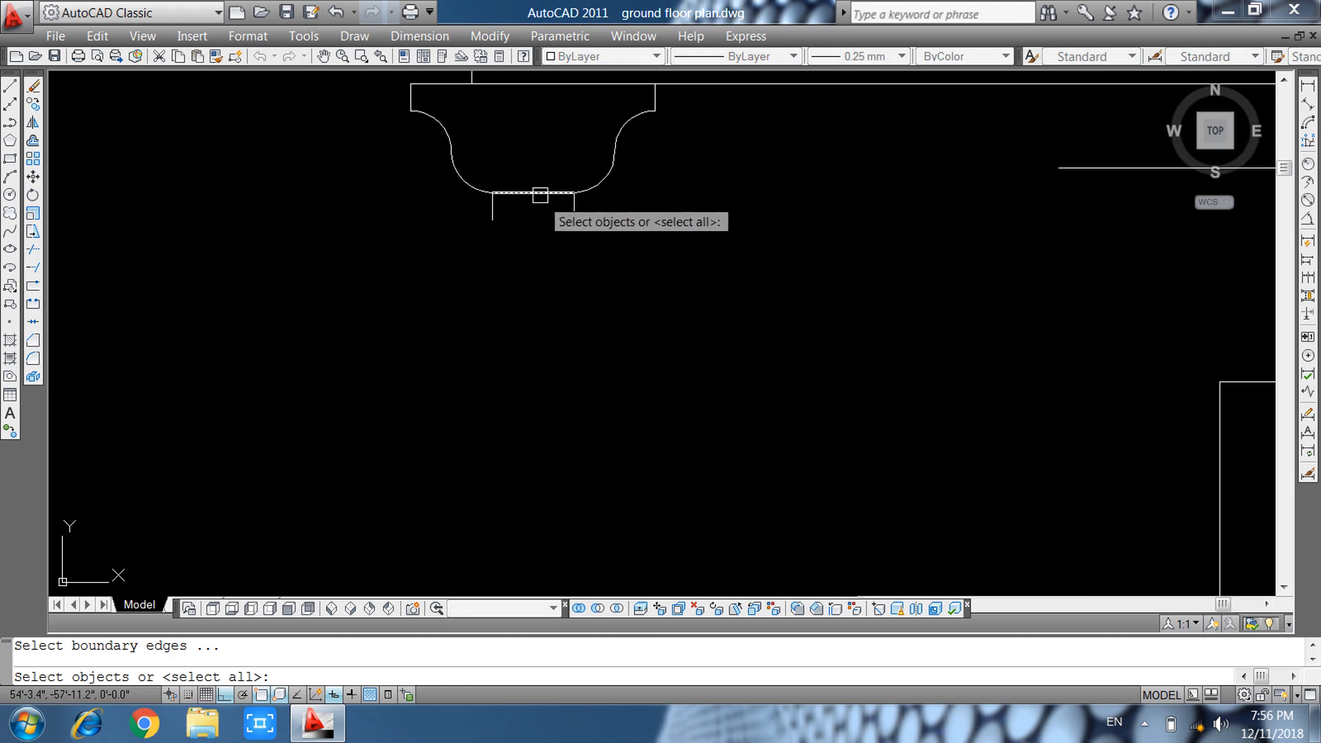
click(541, 193)
key(Return)
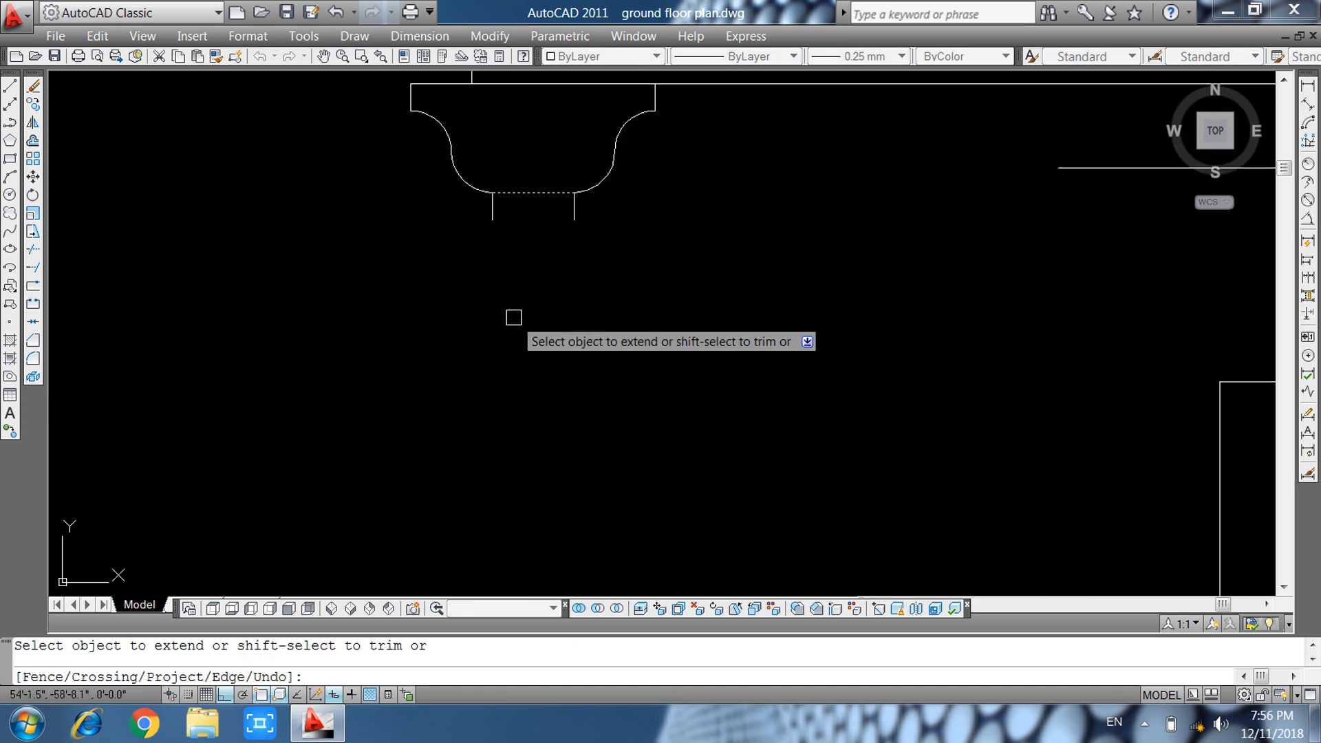
scroll(526, 357, down, 3)
middle_drag(531, 372, 517, 261)
scroll(501, 351, up, 2)
click(485, 366)
click(459, 388)
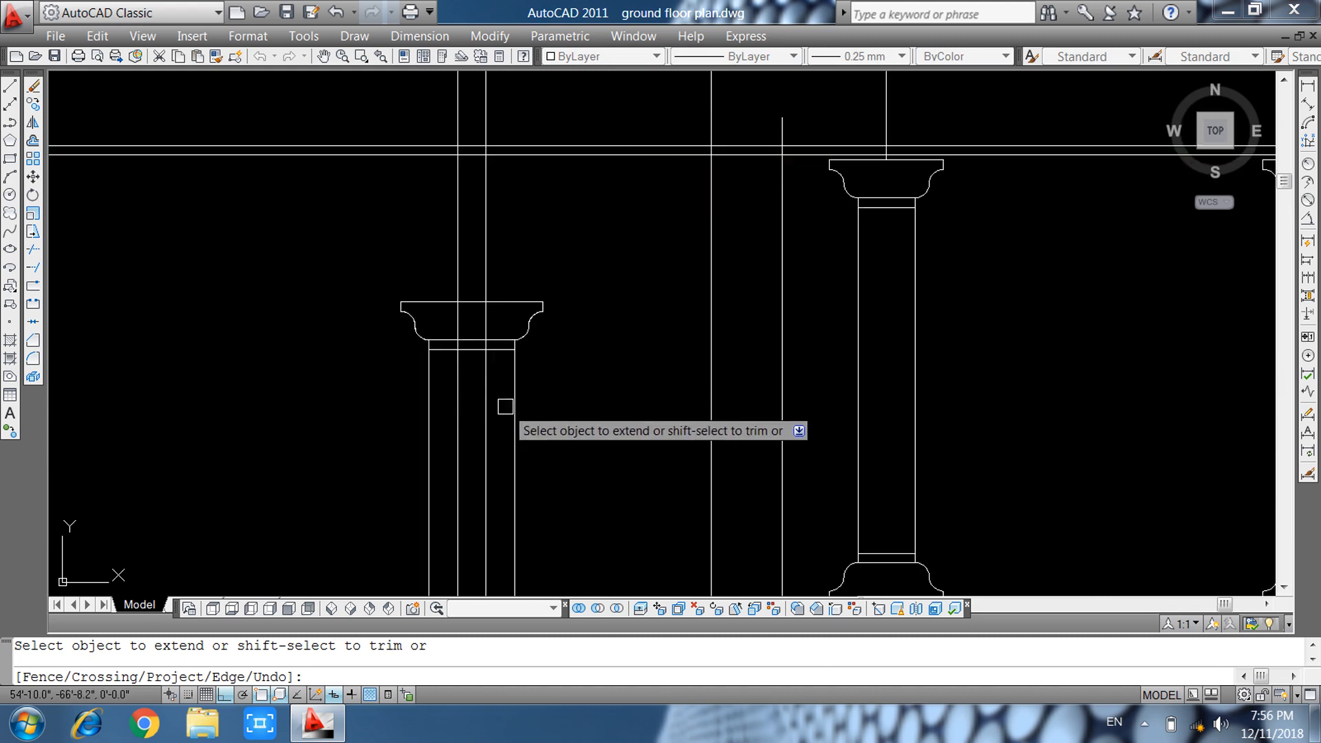
key(Escape)
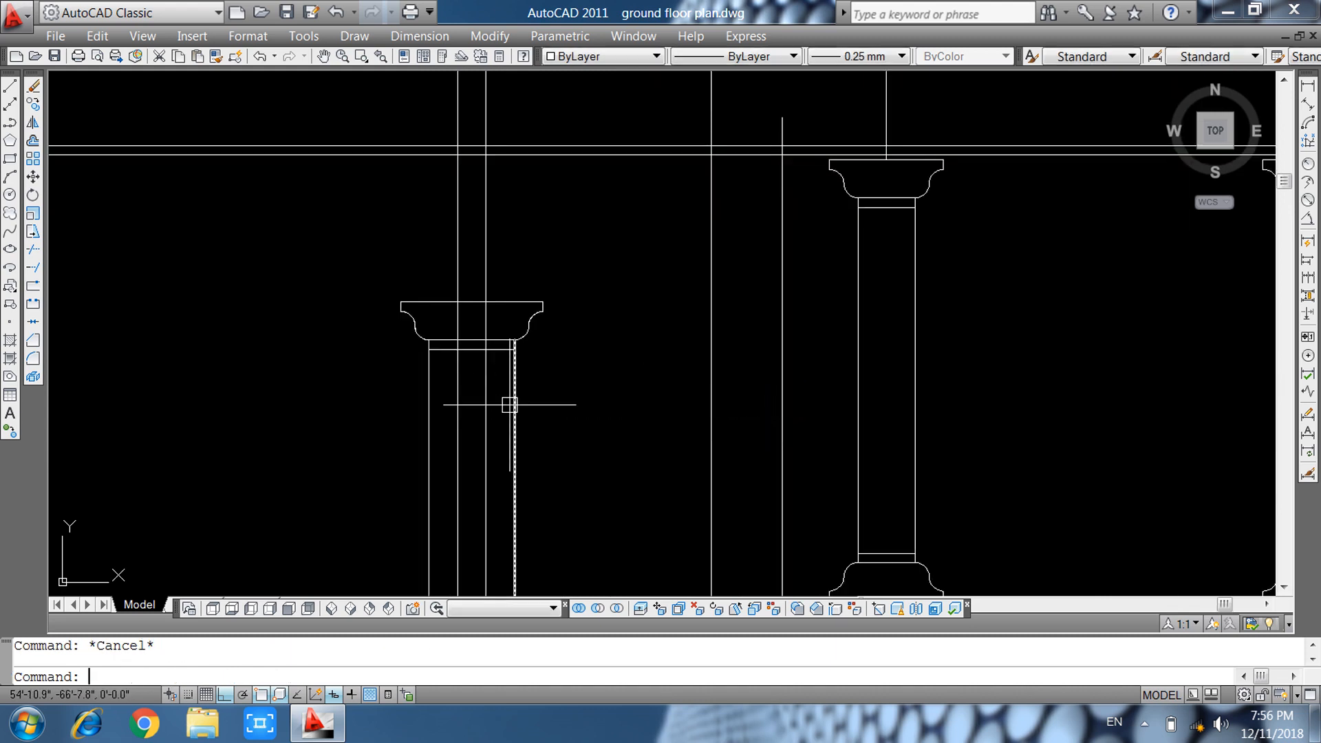
scroll(519, 405, down, 5)
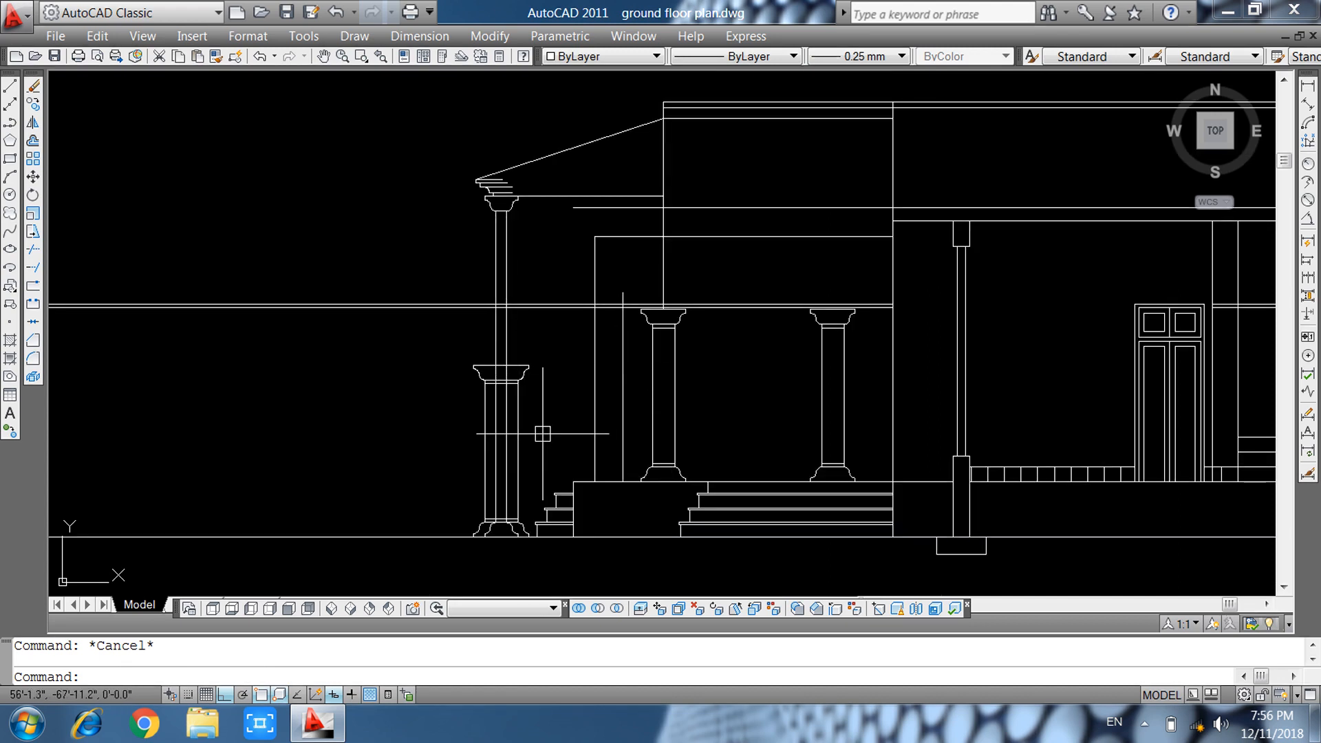
middle_drag(553, 337, 494, 484)
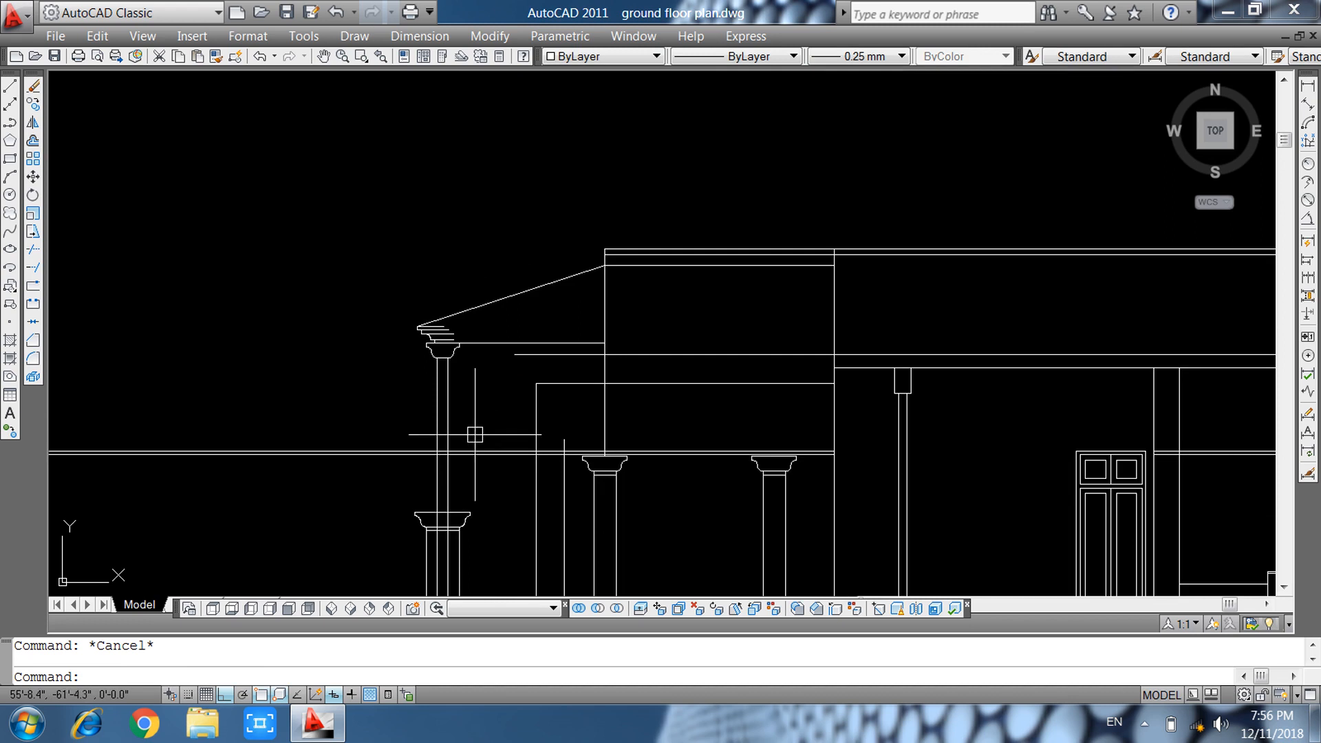
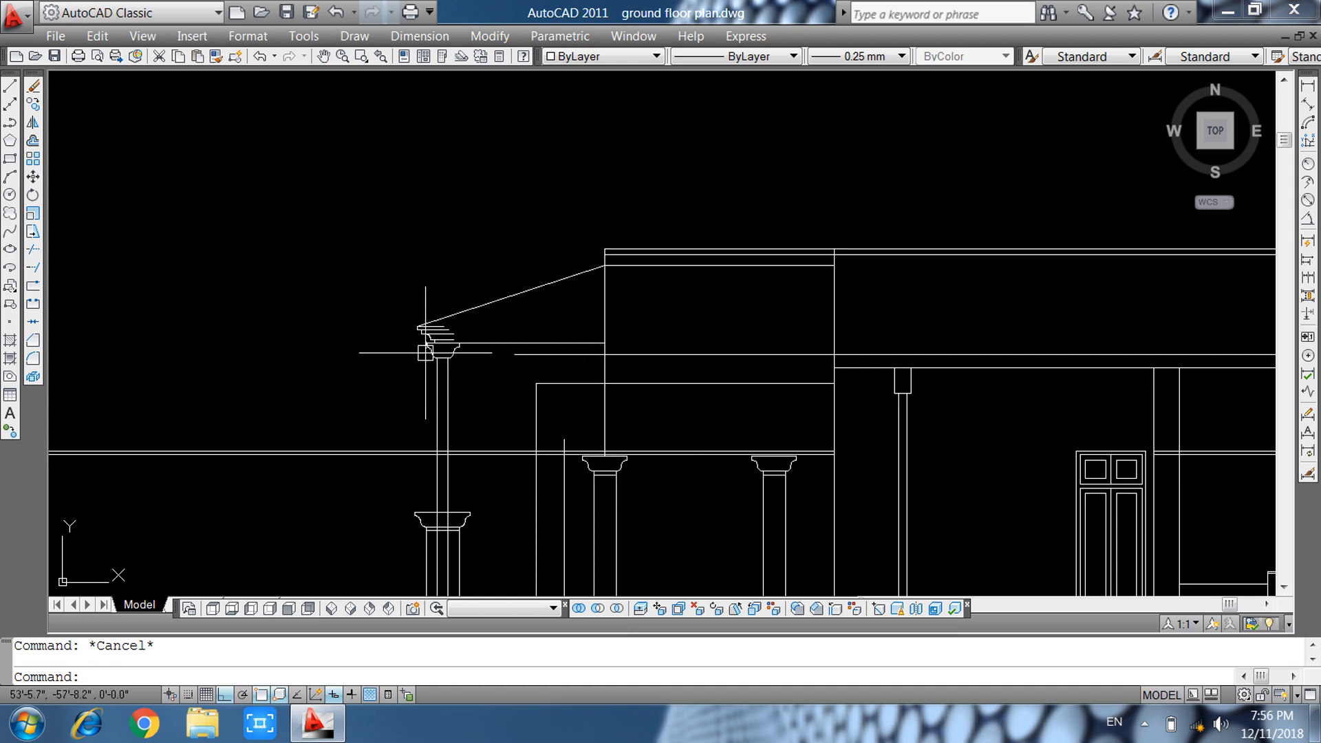
scroll(426, 353, up, 8)
click(373, 279)
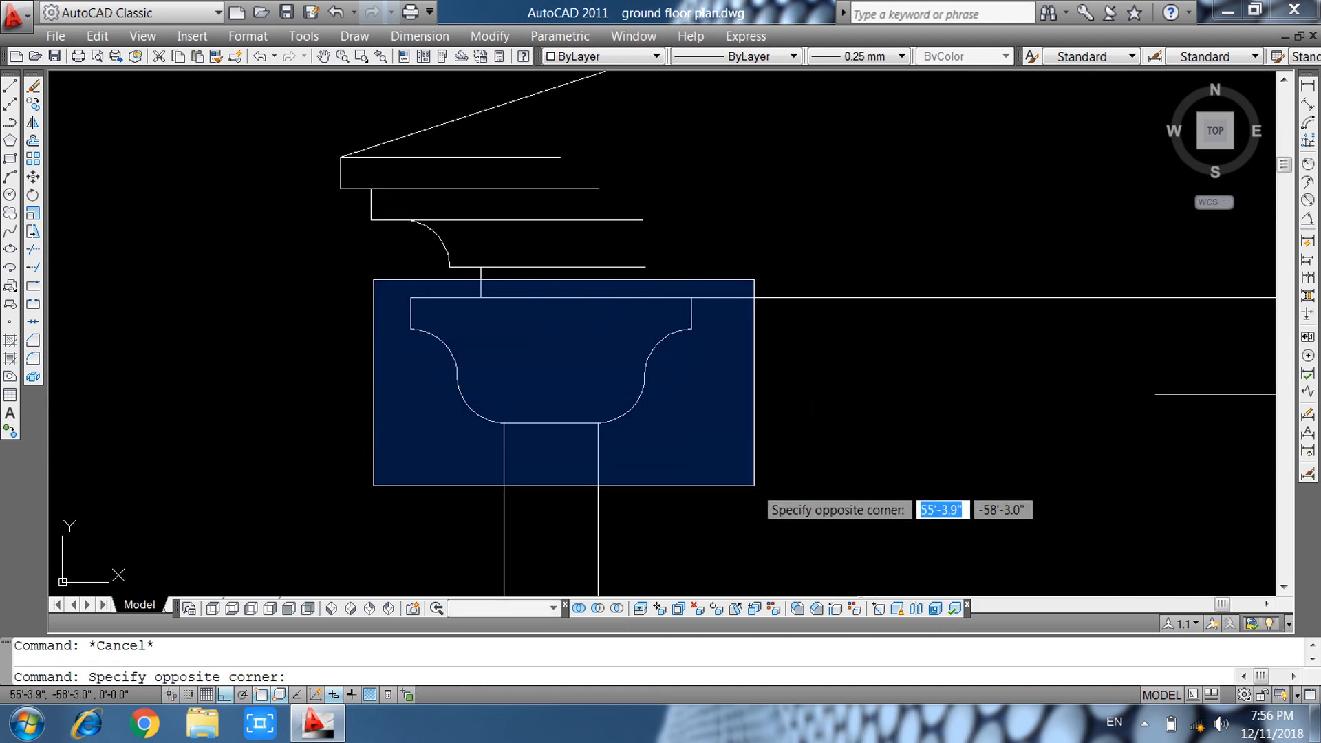
click(754, 485)
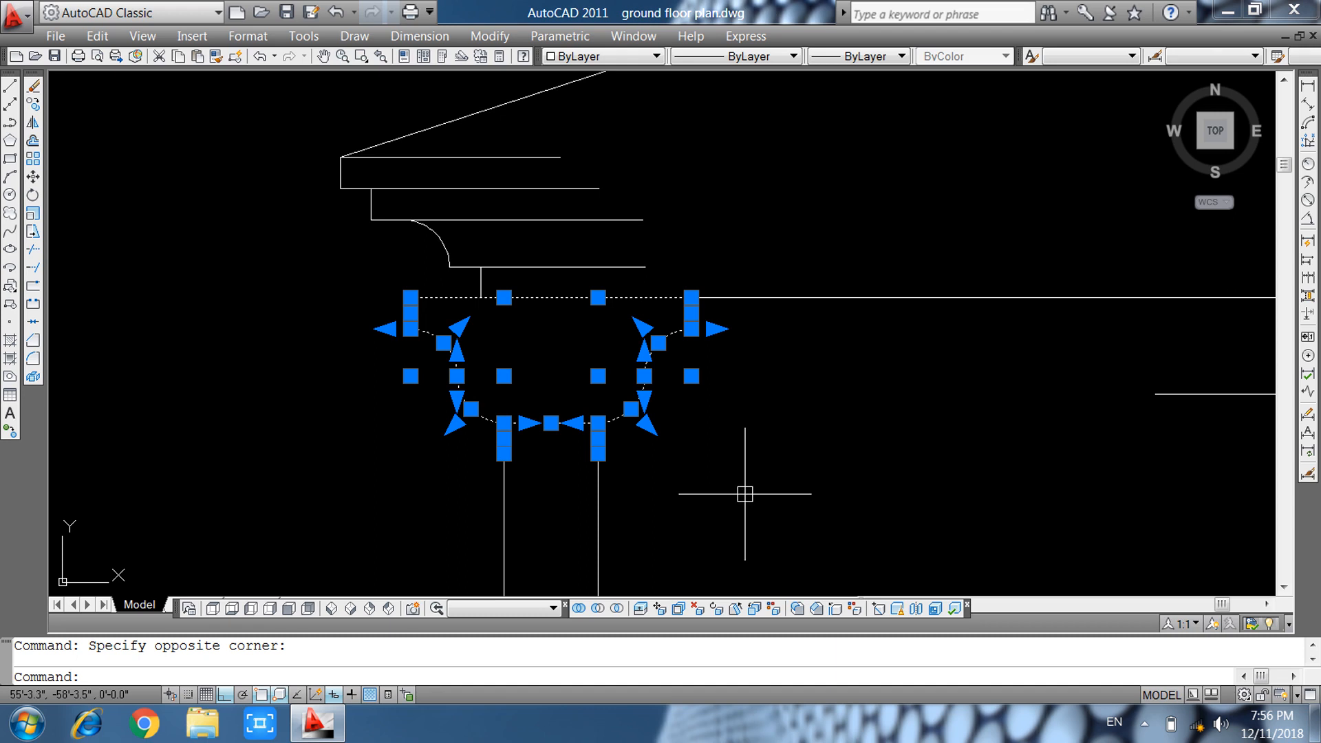
key(Escape)
Move the stepped eave mouldings horizontally outward, away from the wall, so they overhang beyond the porch column's capital.
scroll(746, 492, down, 7)
scroll(745, 489, up, 5)
middle_drag(605, 458, 531, 457)
click(346, 263)
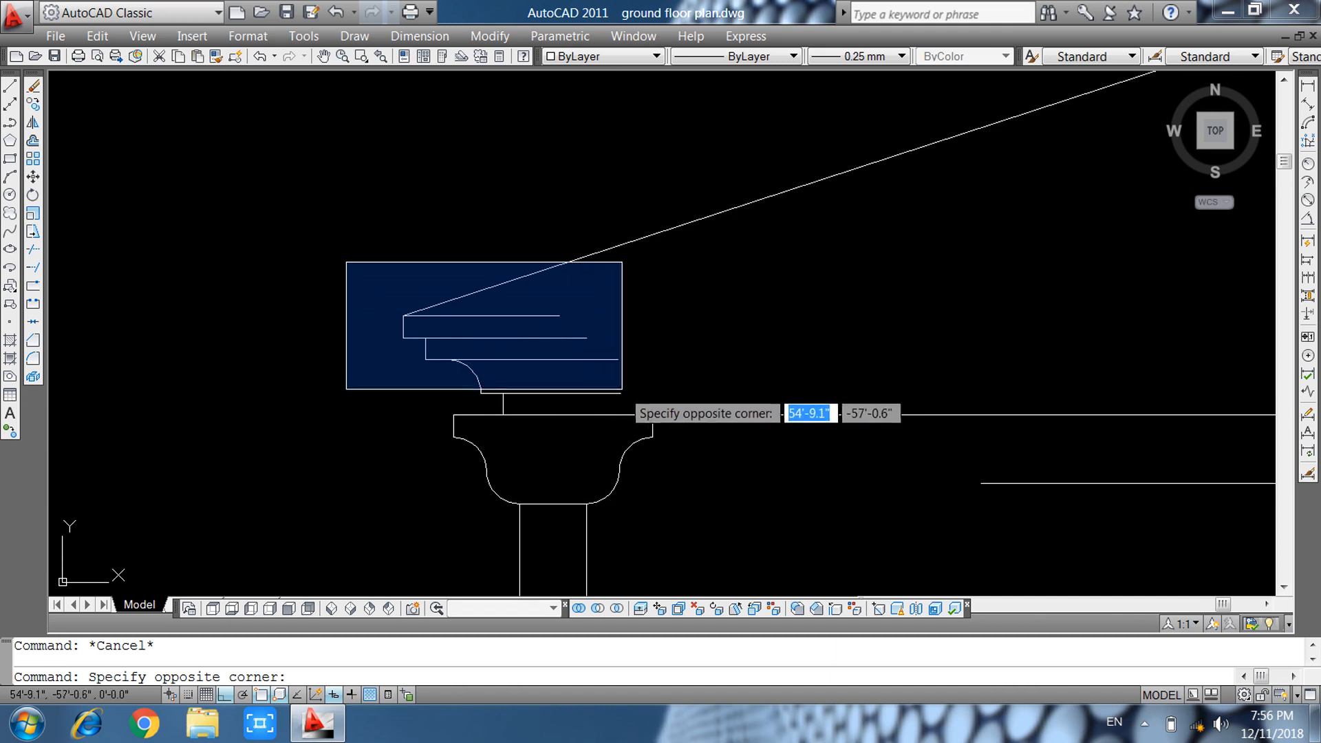
click(653, 405)
scroll(507, 398, up, 5)
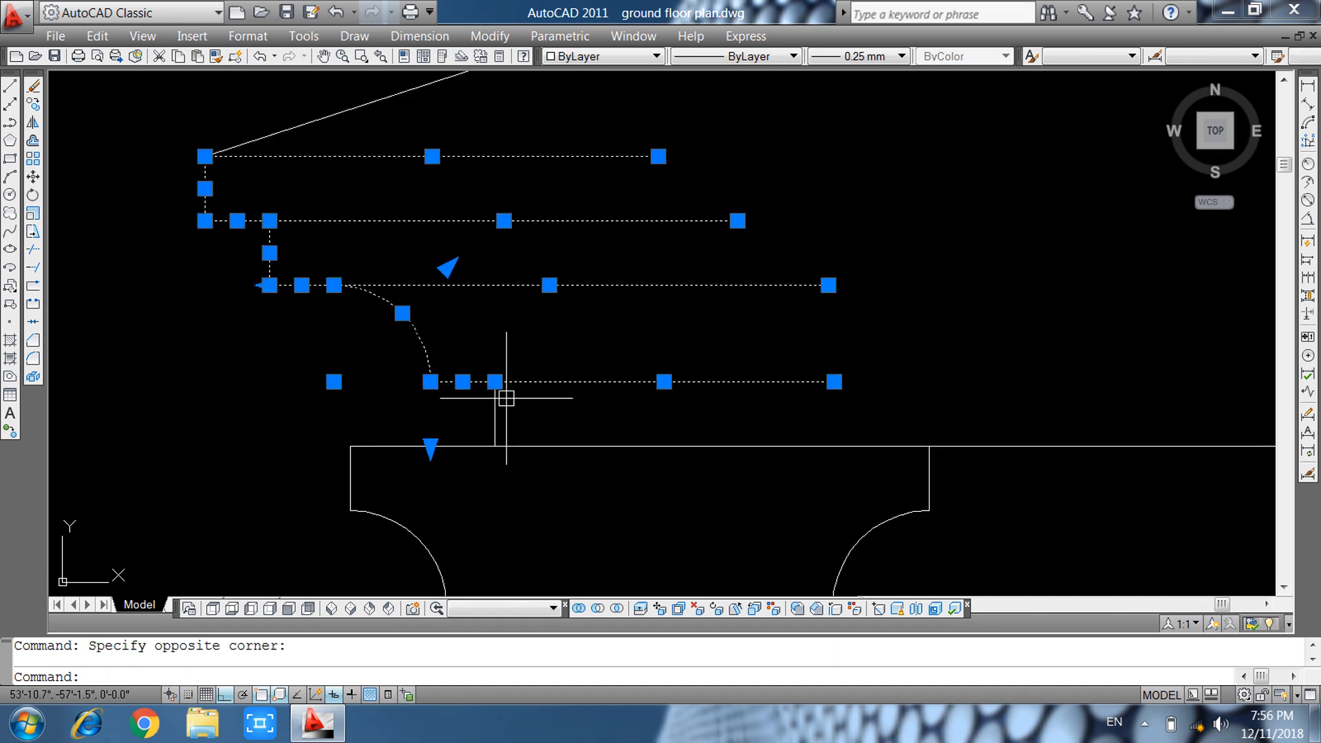
scroll(509, 397, up, 3)
scroll(480, 415, down, 5)
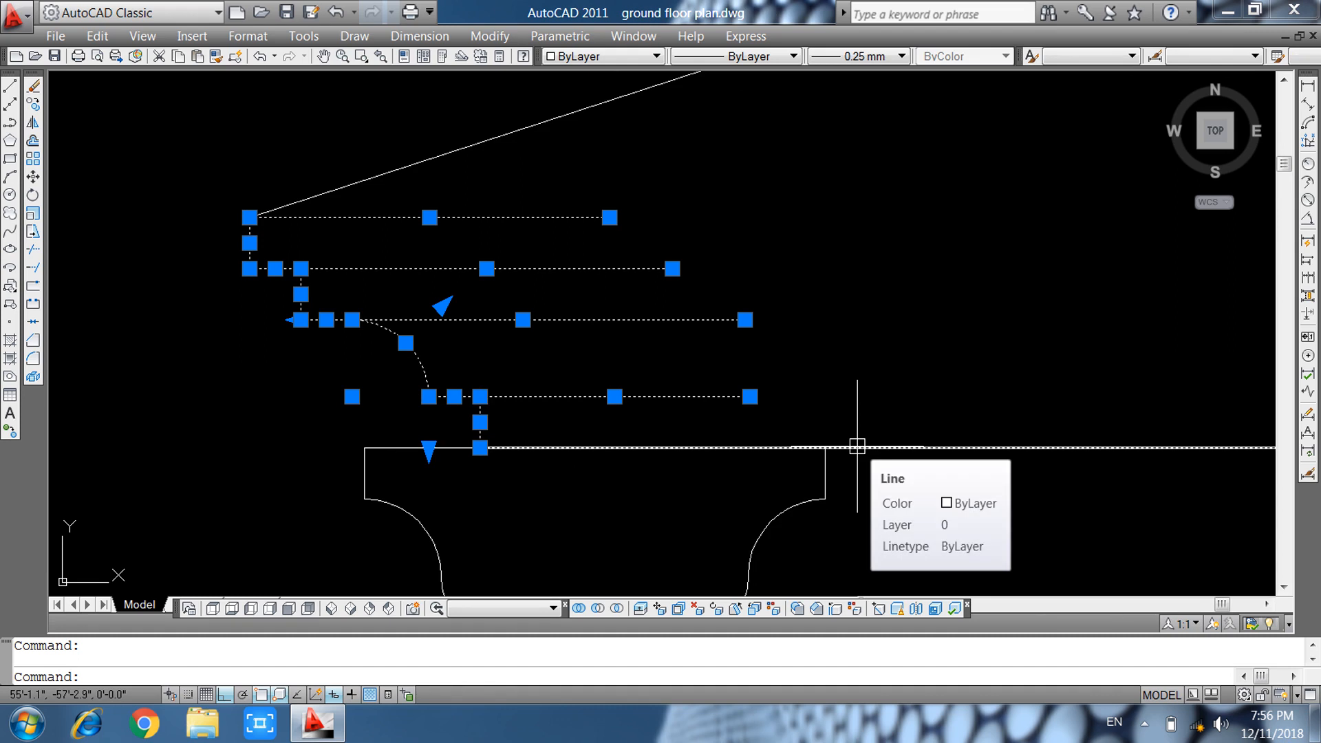
text(m)
key(Return)
click(745, 344)
scroll(744, 346, down, 5)
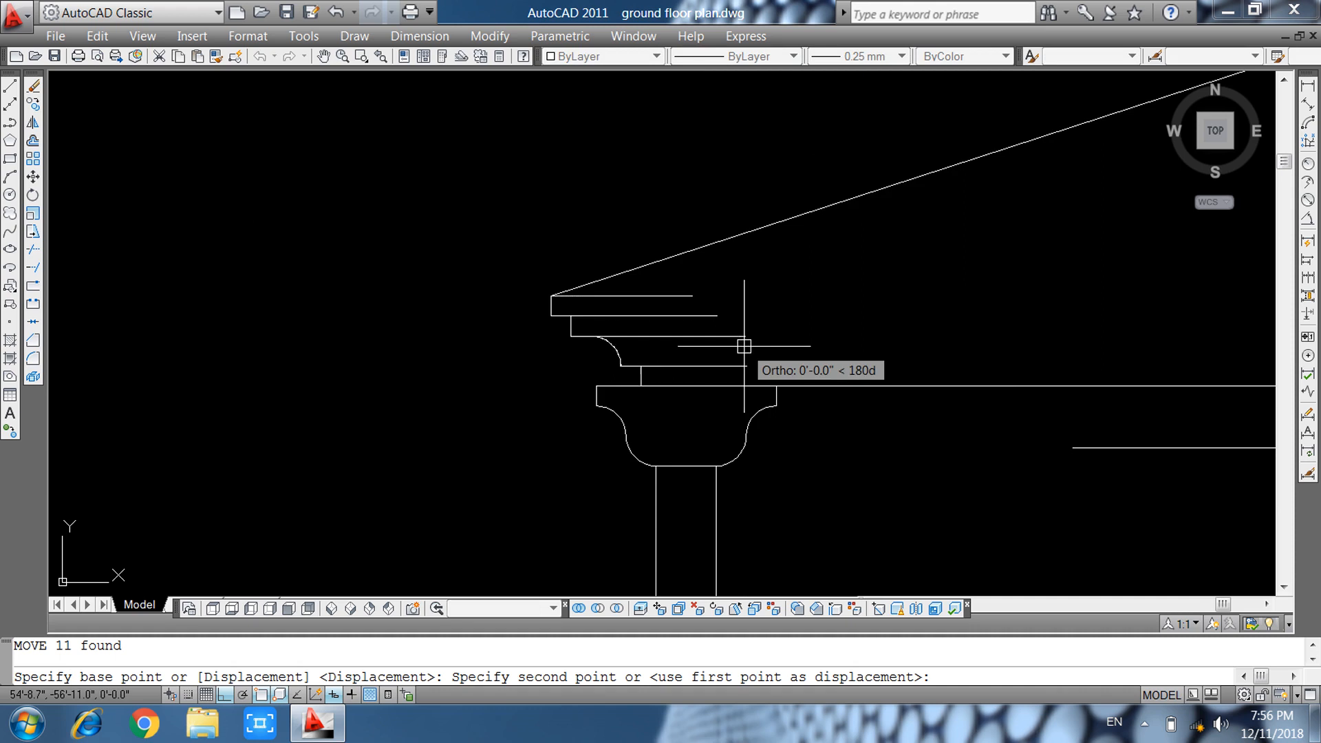
click(598, 355)
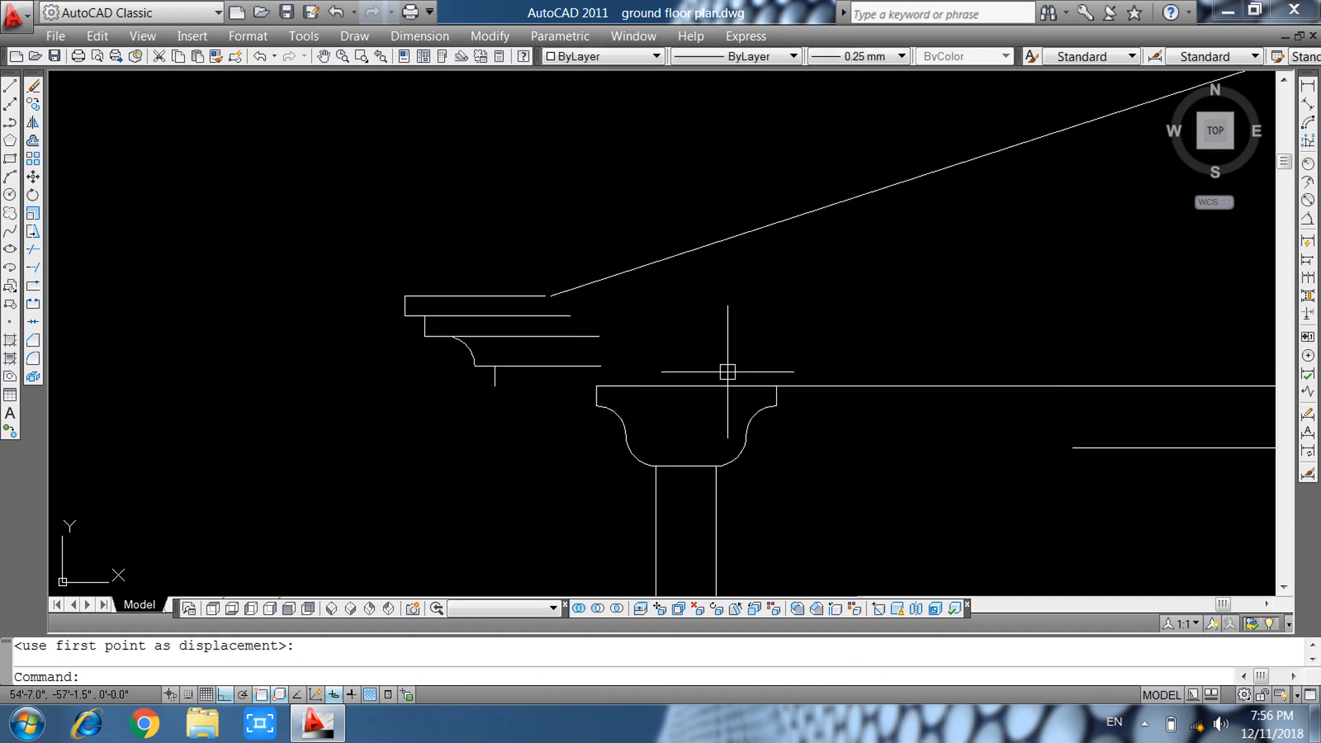
Join the eave's top line to the lower end of the sloping roof line with a zero-radius fillet.
scroll(722, 354, down, 2)
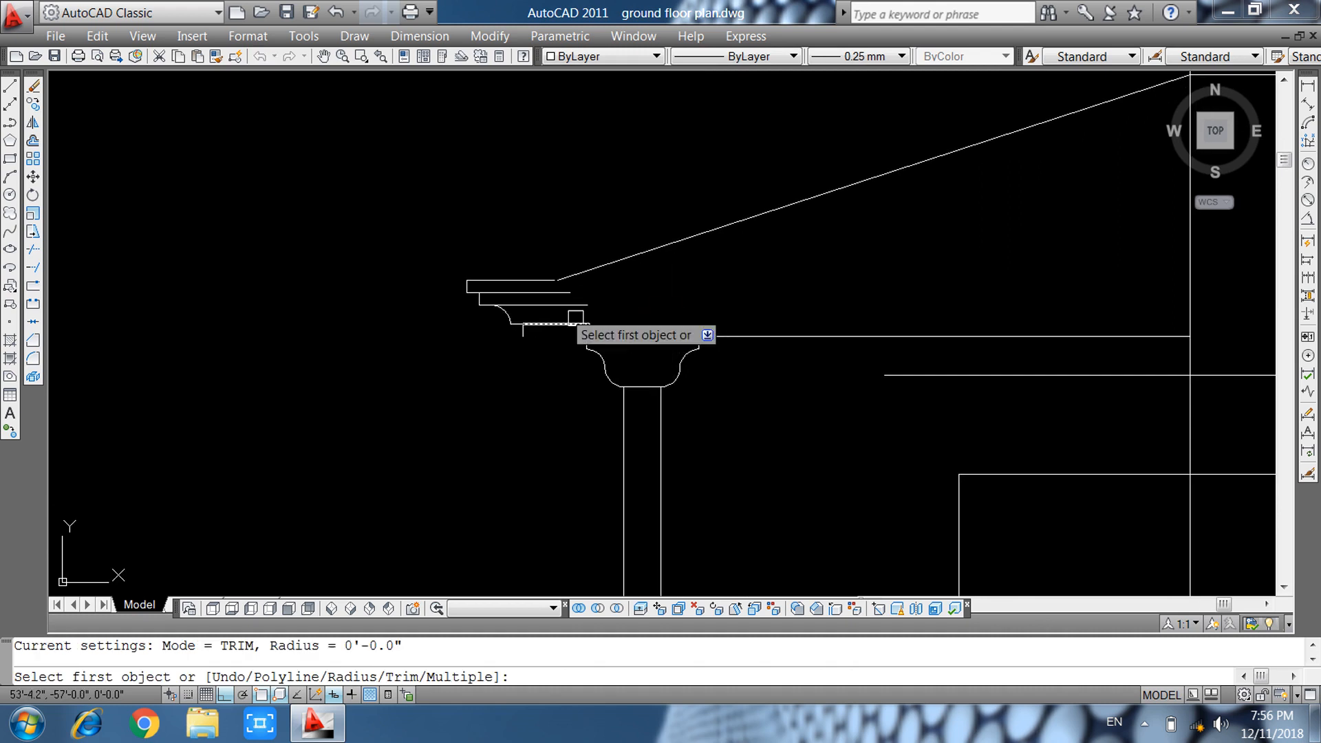
key(Return)
click(530, 278)
click(575, 276)
key(Escape)
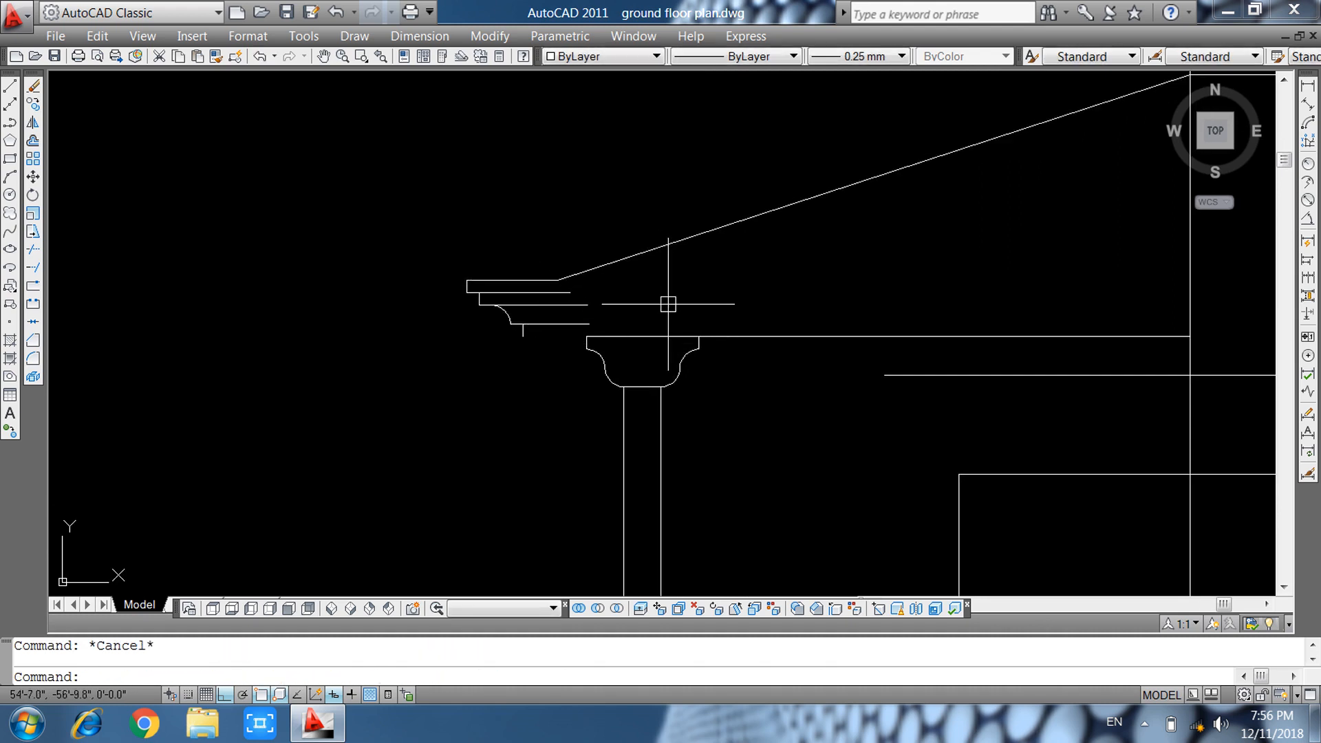
Extend the eave's horizontal moulding lines to the wall line, and its bottom line outward to the lowest moulding edge.
key(Return)
key(Return)
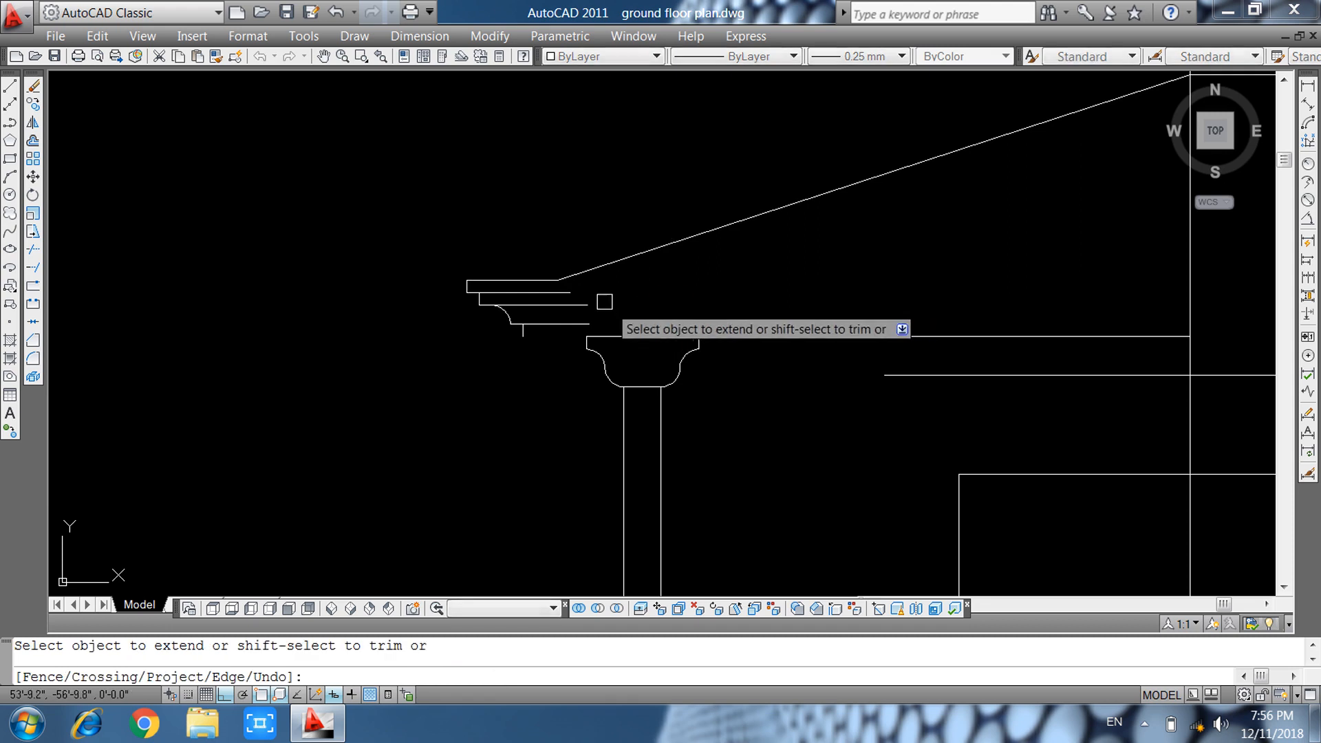
click(578, 305)
click(554, 324)
click(605, 338)
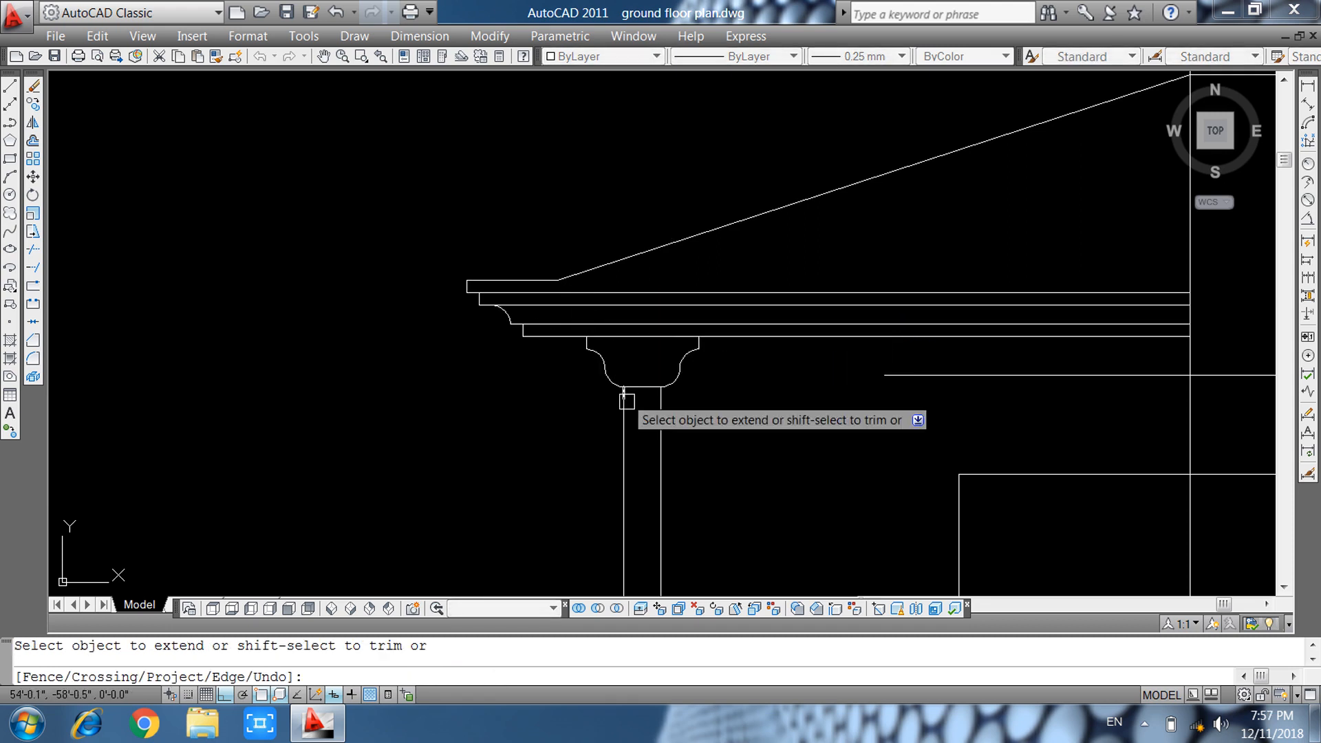
key(Escape)
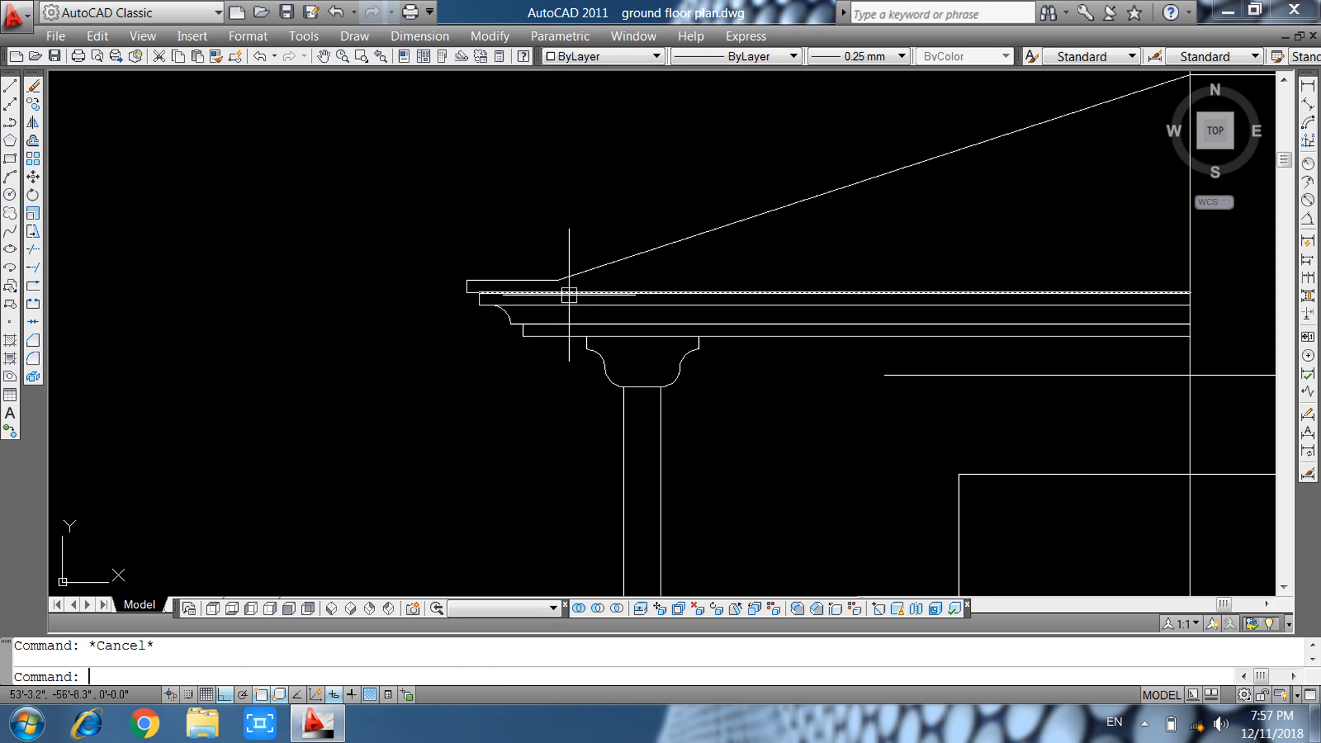
key(Return)
key(Return)
click(546, 281)
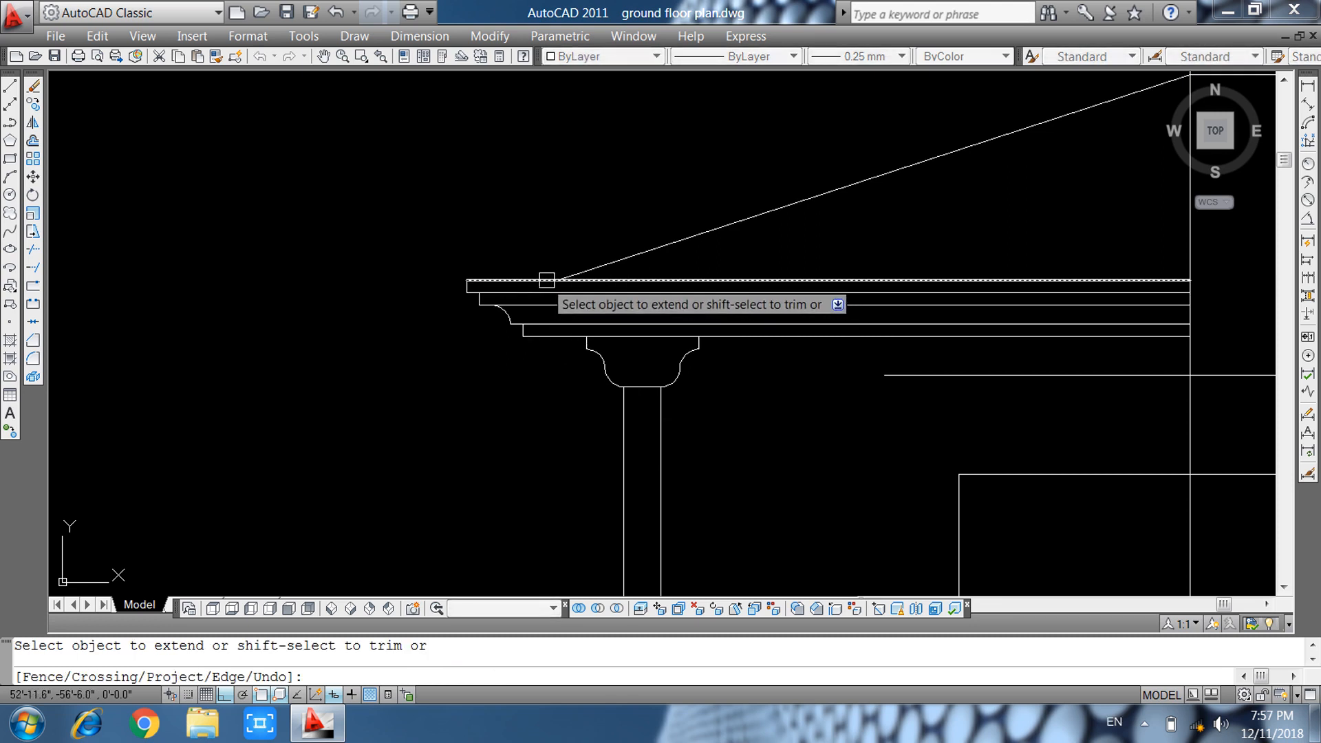
key(Escape)
Stretch the lower end of the sloping roof line to the outer top corner of the relocated eave.
click(587, 270)
click(557, 281)
click(467, 281)
key(Escape)
scroll(468, 289, down, 2)
scroll(620, 351, down, 2)
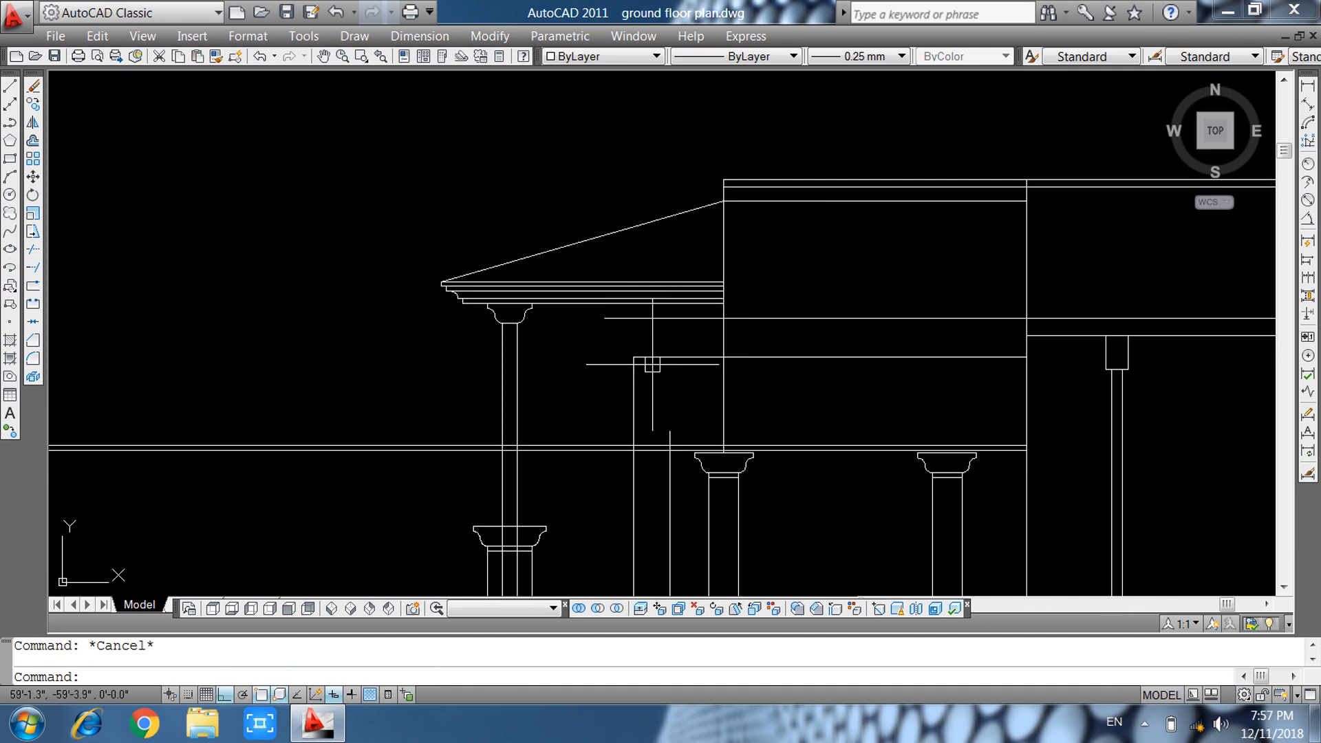
Draw a vertical line from the porch outline's upper outer corner up past the double roof-top lines.
scroll(809, 339, down, 5)
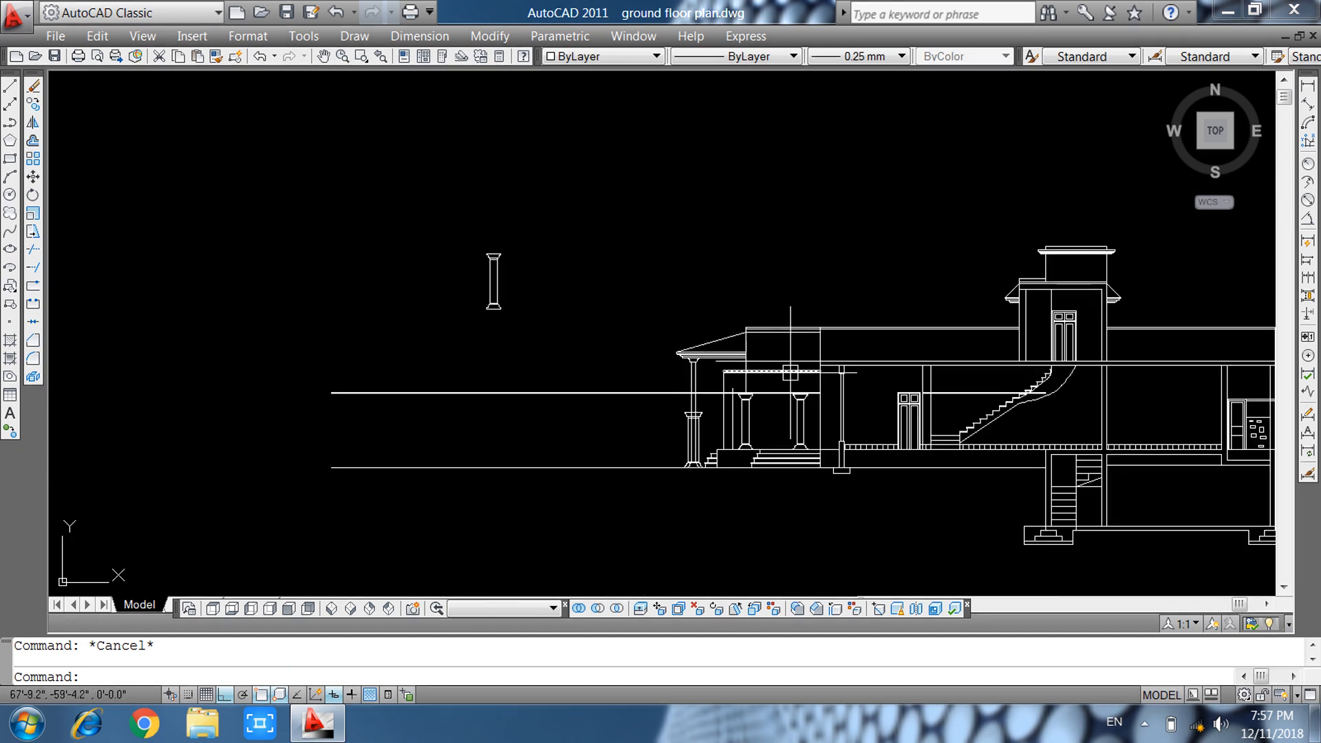
middle_drag(719, 272, 725, 492)
scroll(607, 337, up, 5)
scroll(660, 362, up, 5)
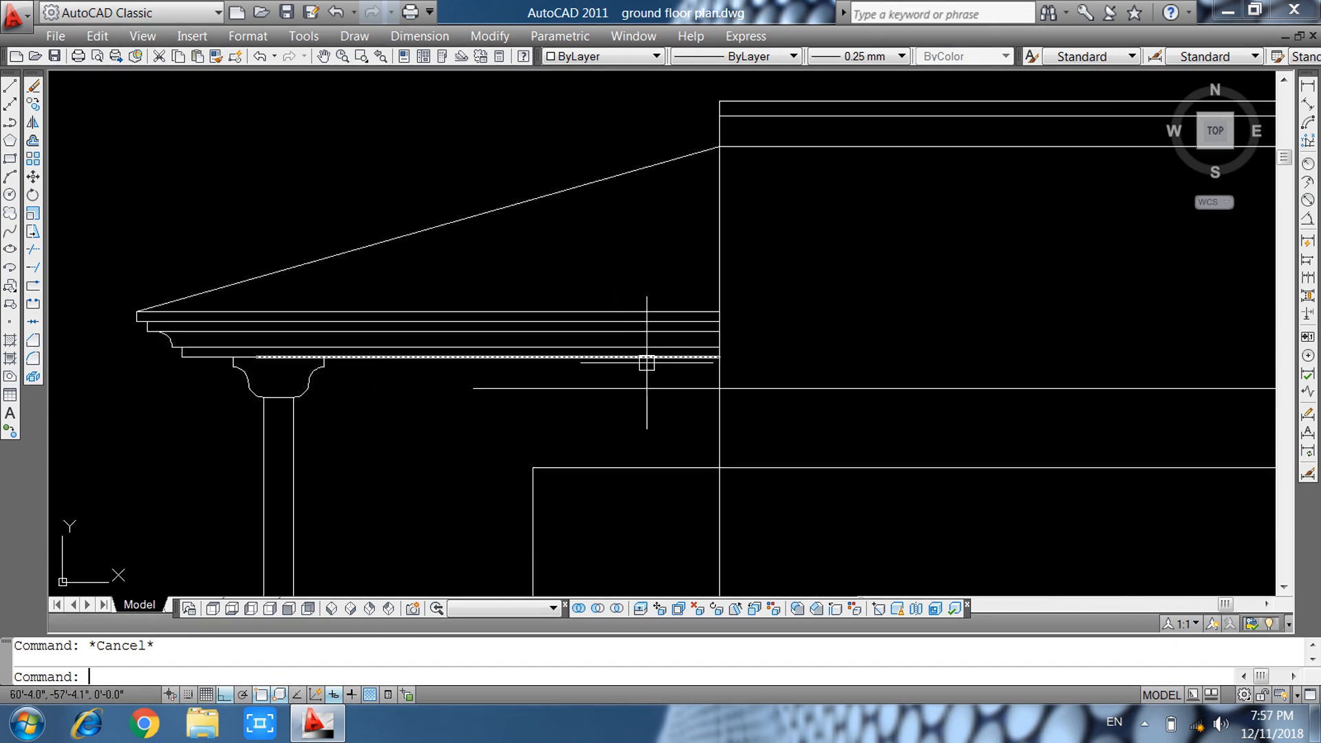
text(l)
key(Return)
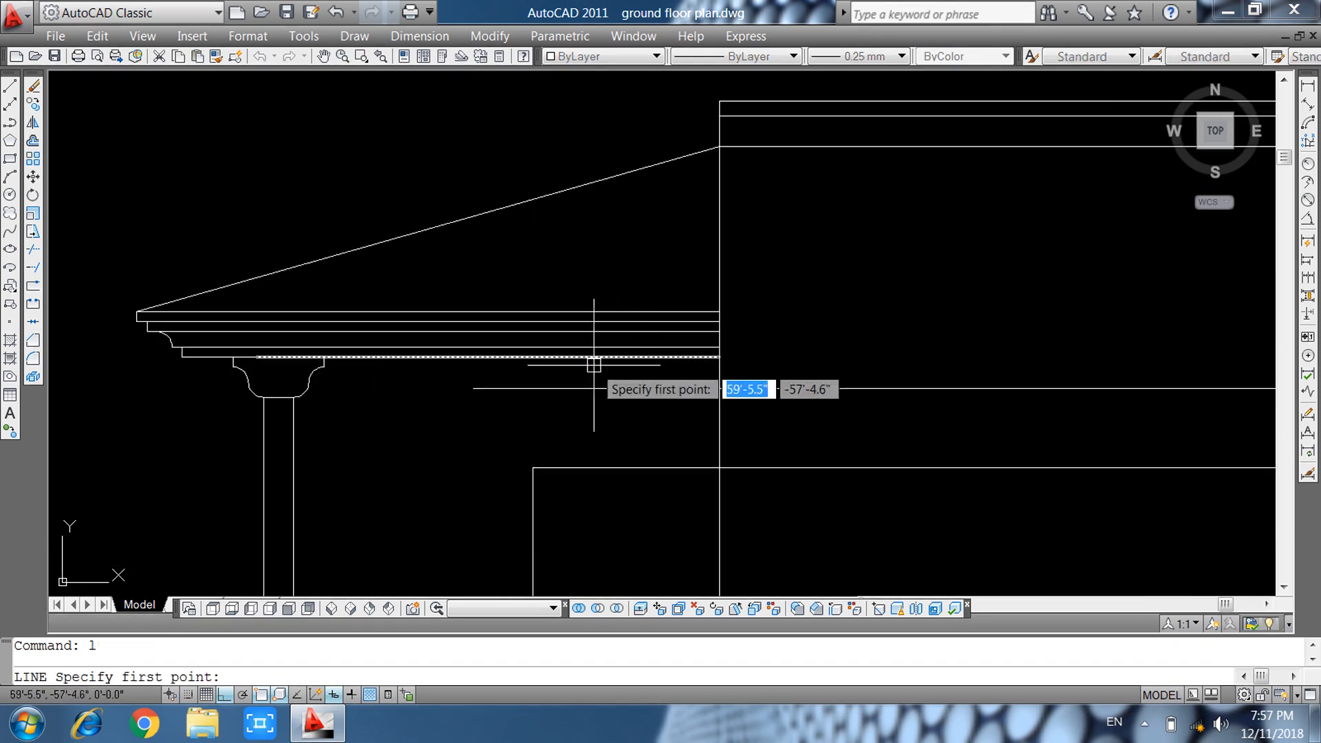
click(532, 459)
middle_drag(561, 142, 525, 268)
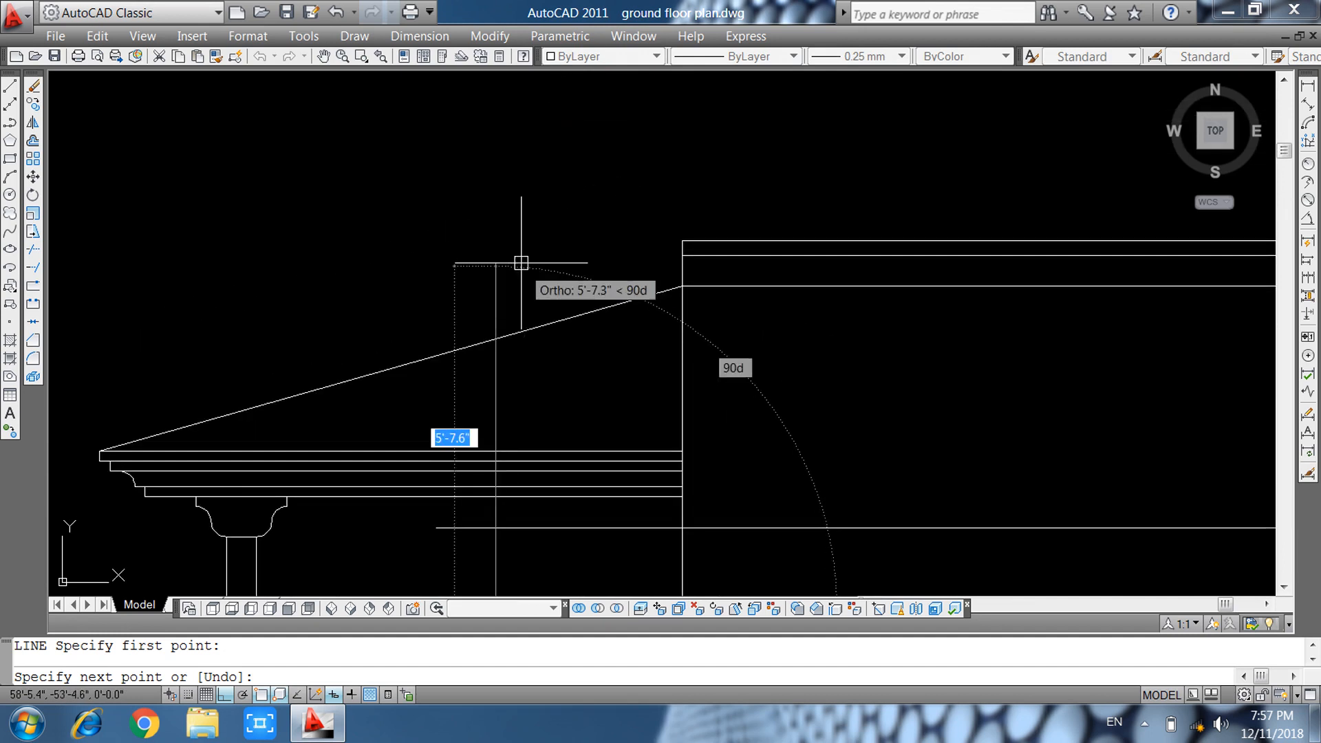
click(524, 217)
key(Return)
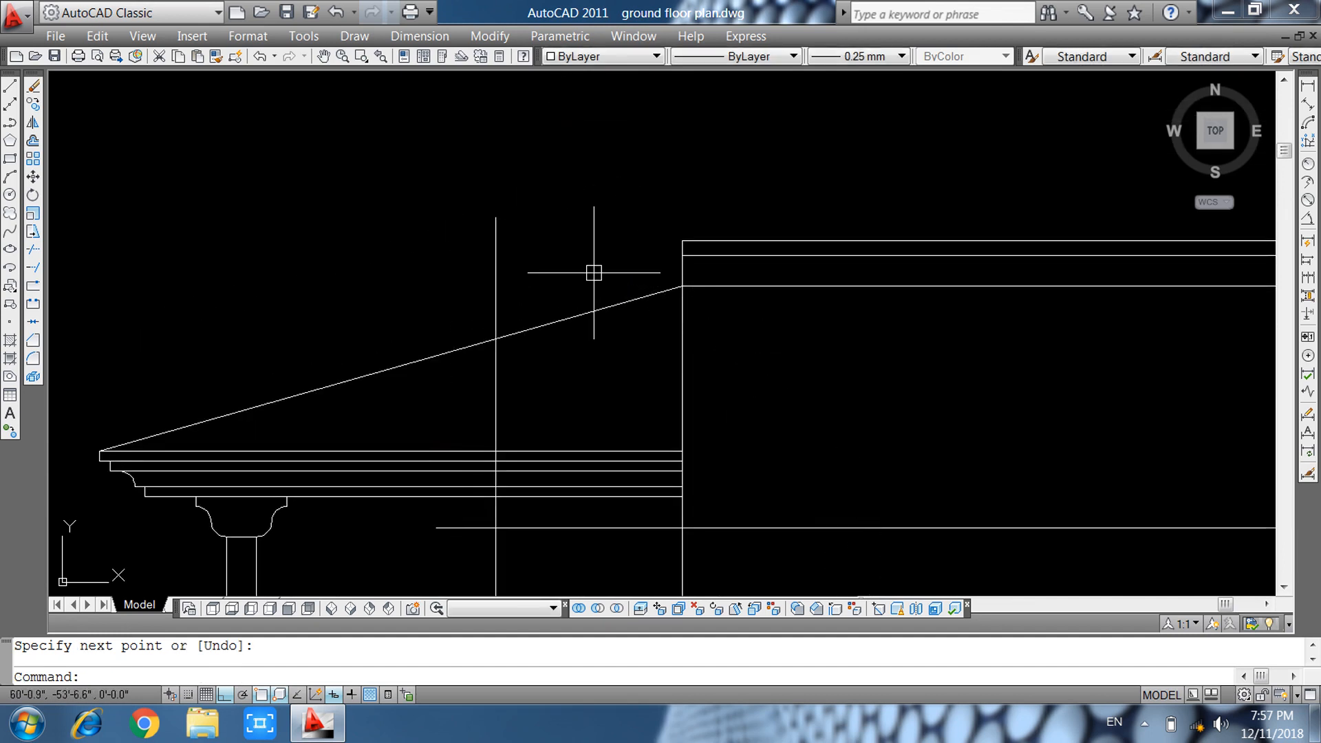
Extend the two parallel roof-top lines outward to the new vertical line.
text(ex)
key(Return)
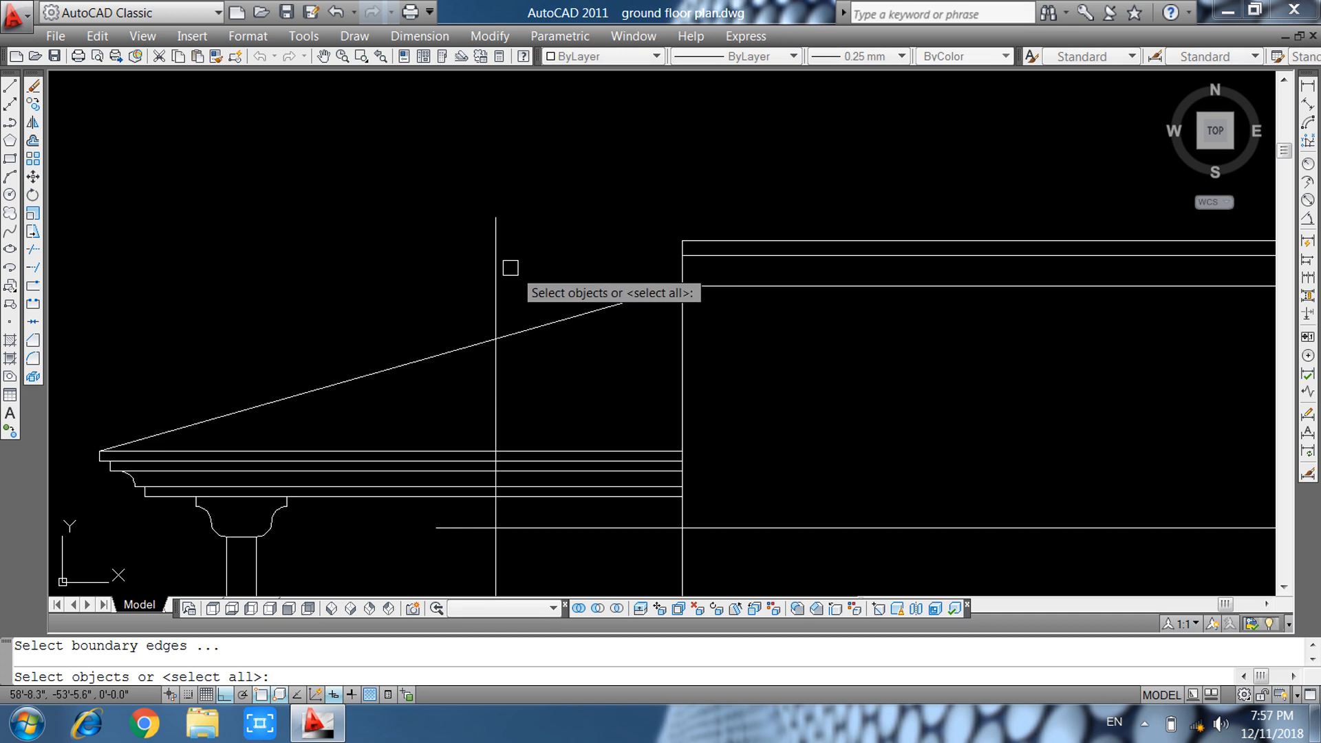
click(510, 264)
click(493, 265)
key(Return)
click(723, 216)
click(711, 272)
key(Escape)
Trim away the part of the new vertical line between the two parallel roof-top lines.
text(tr)
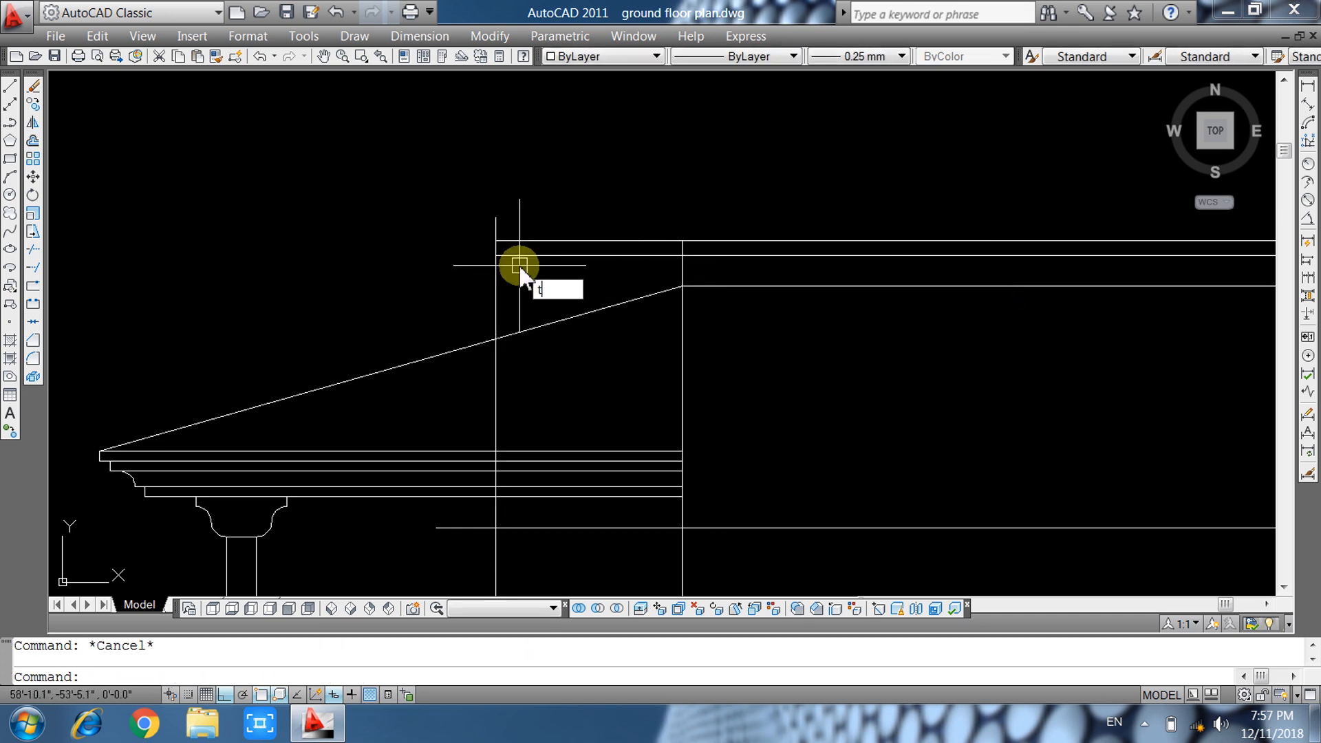
key(Return)
scroll(497, 238, up, 5)
key(Return)
key(Escape)
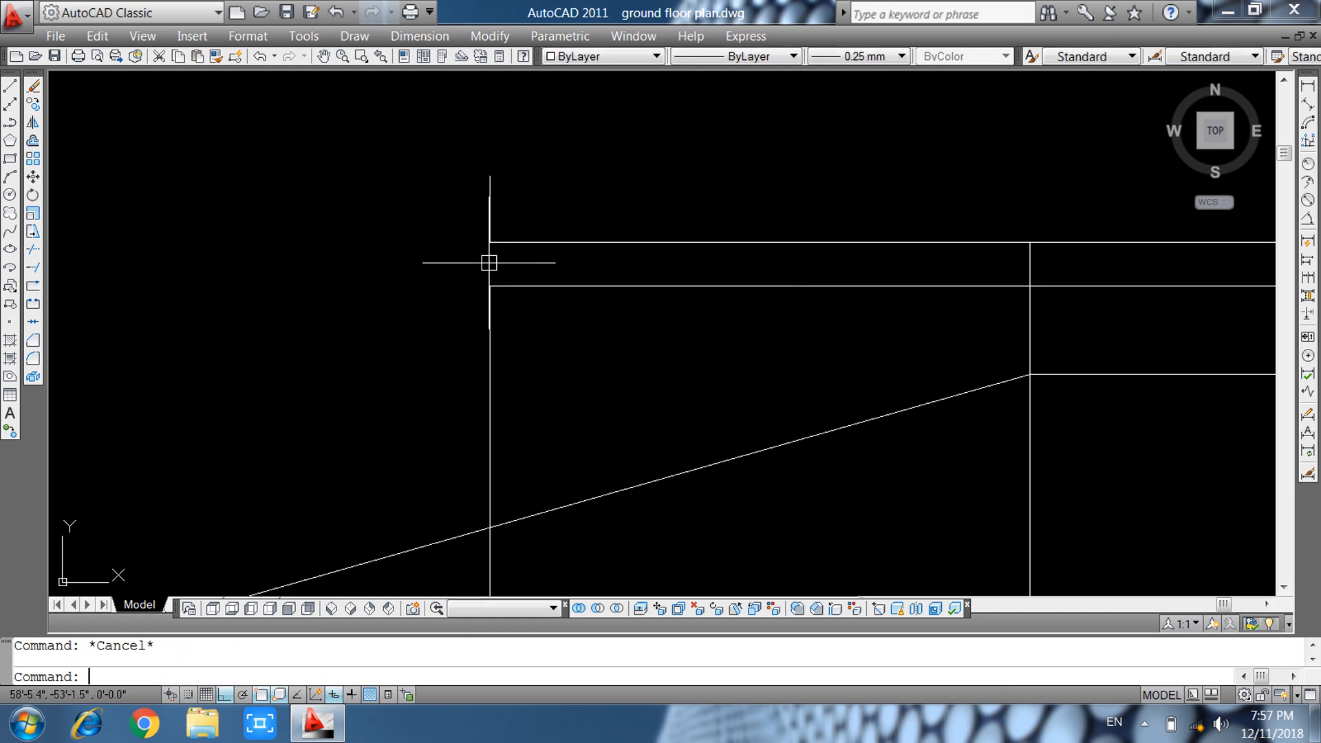
Round off the outer end of the two roof-top lines with a fillet and erase the vertical stub above them.
text(f)
key(Return)
click(509, 243)
click(516, 284)
click(498, 219)
click(450, 222)
key(Delete)
scroll(490, 236, down, 4)
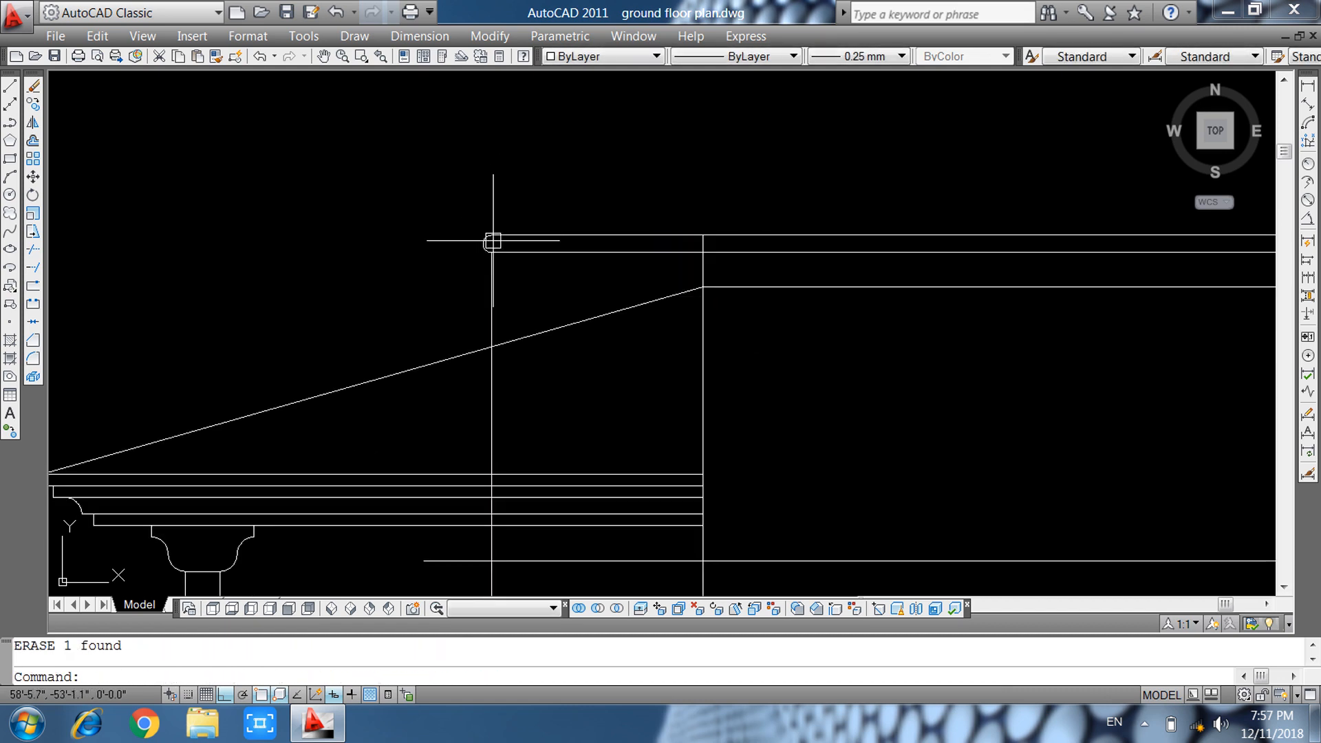
Trim away the wall line's segment between the two roof-top lines above the slope's upper end.
text(tr)
key(Return)
key(Return)
scroll(705, 241, up, 5)
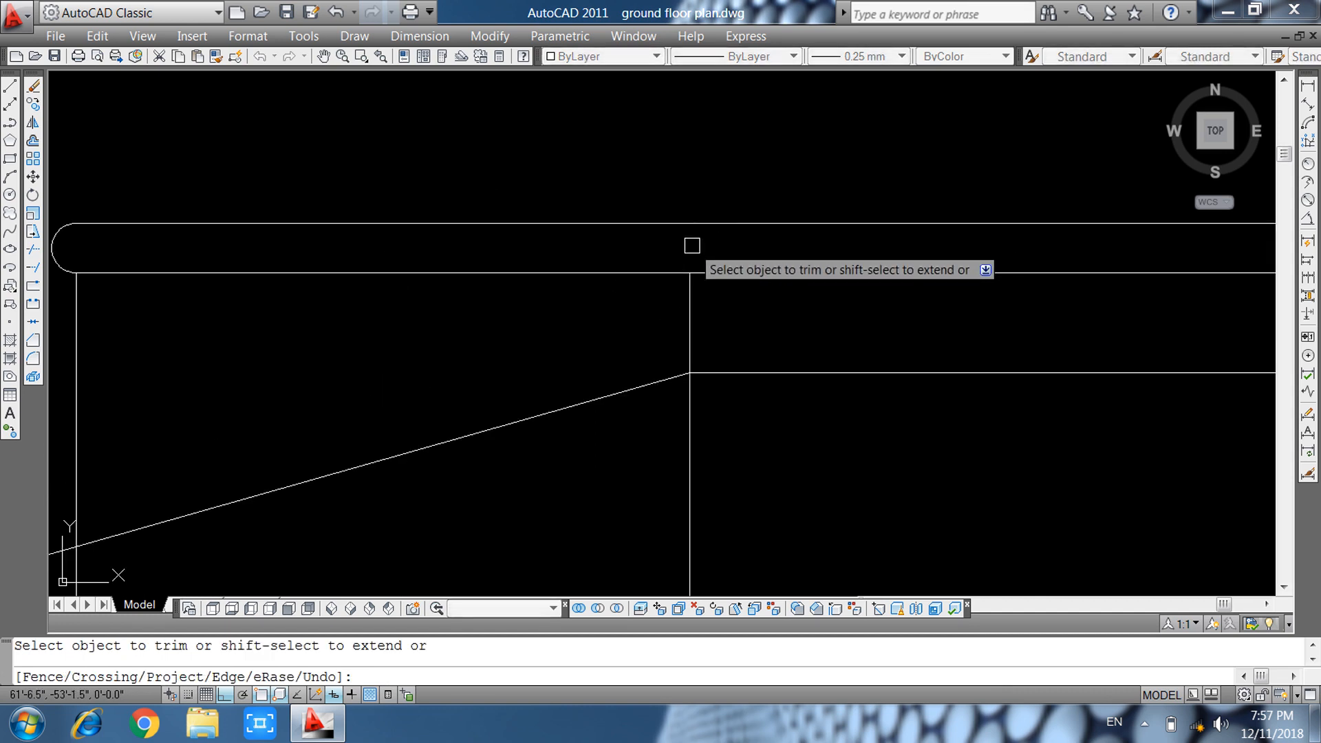
scroll(689, 244, down, 6)
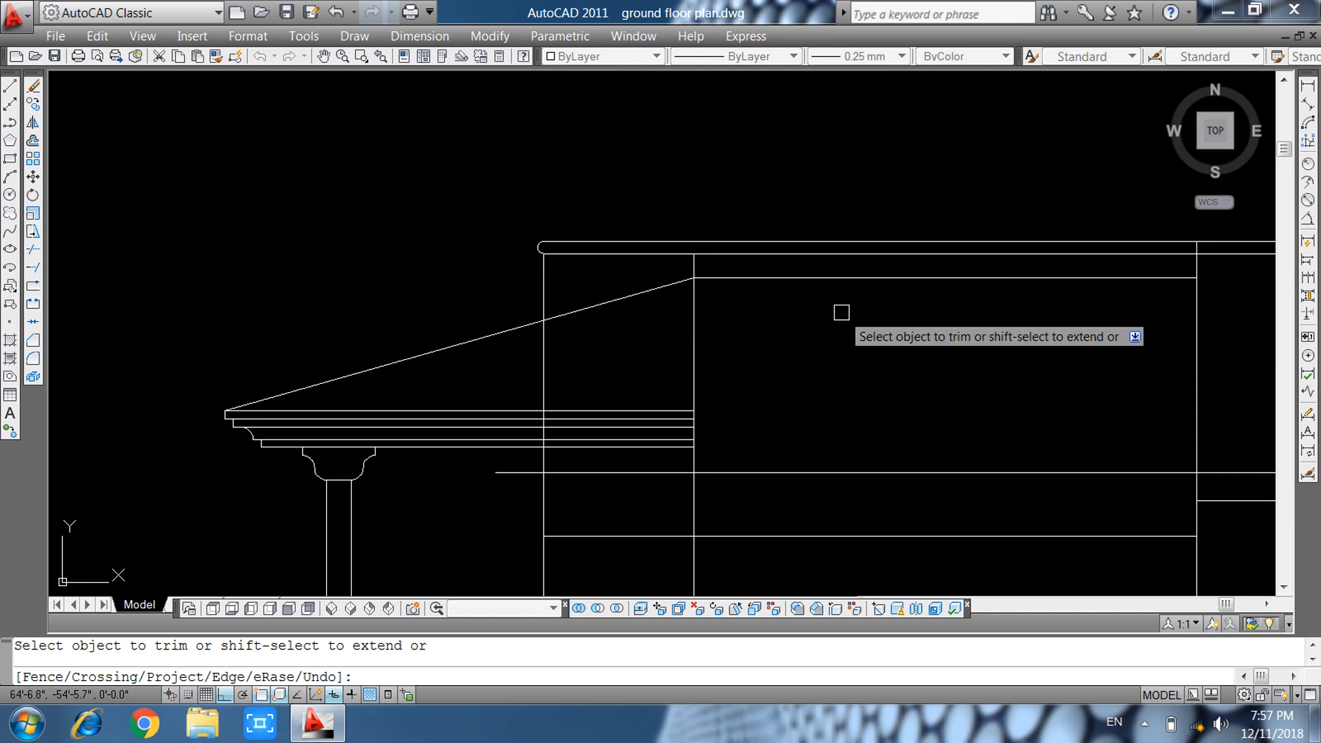
scroll(719, 301, down, 2)
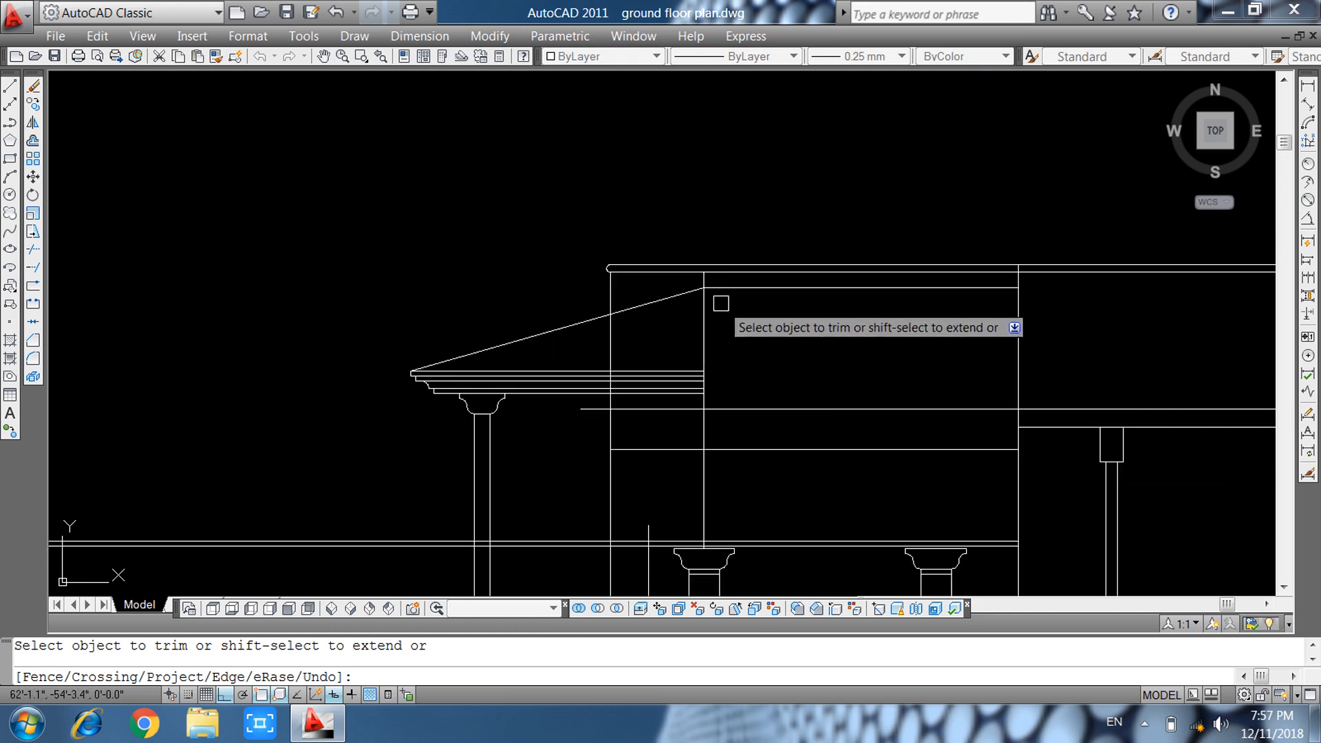
middle_drag(802, 342, 785, 250)
scroll(629, 368, up, 10)
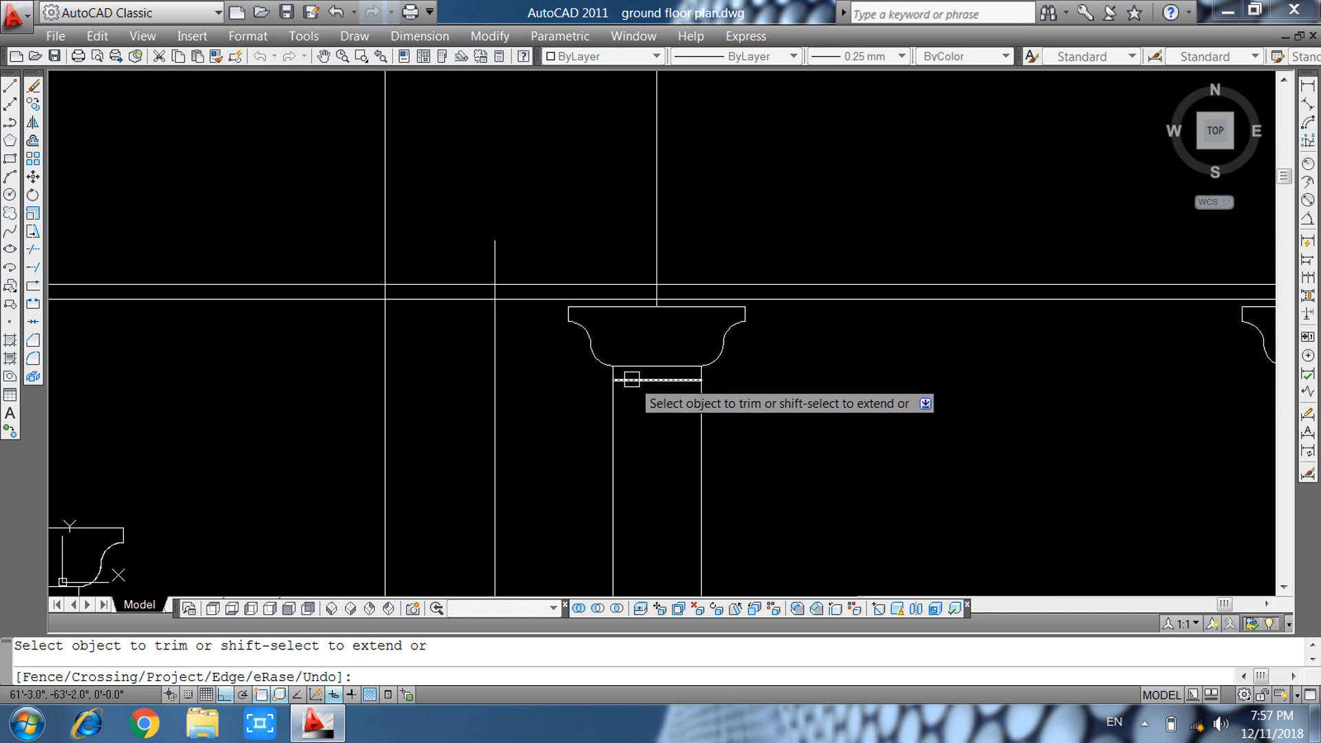
key(Escape)
Copy the lower porch column's capital from its top midpoint to where the wall line meets the rounded band's underside.
click(485, 213)
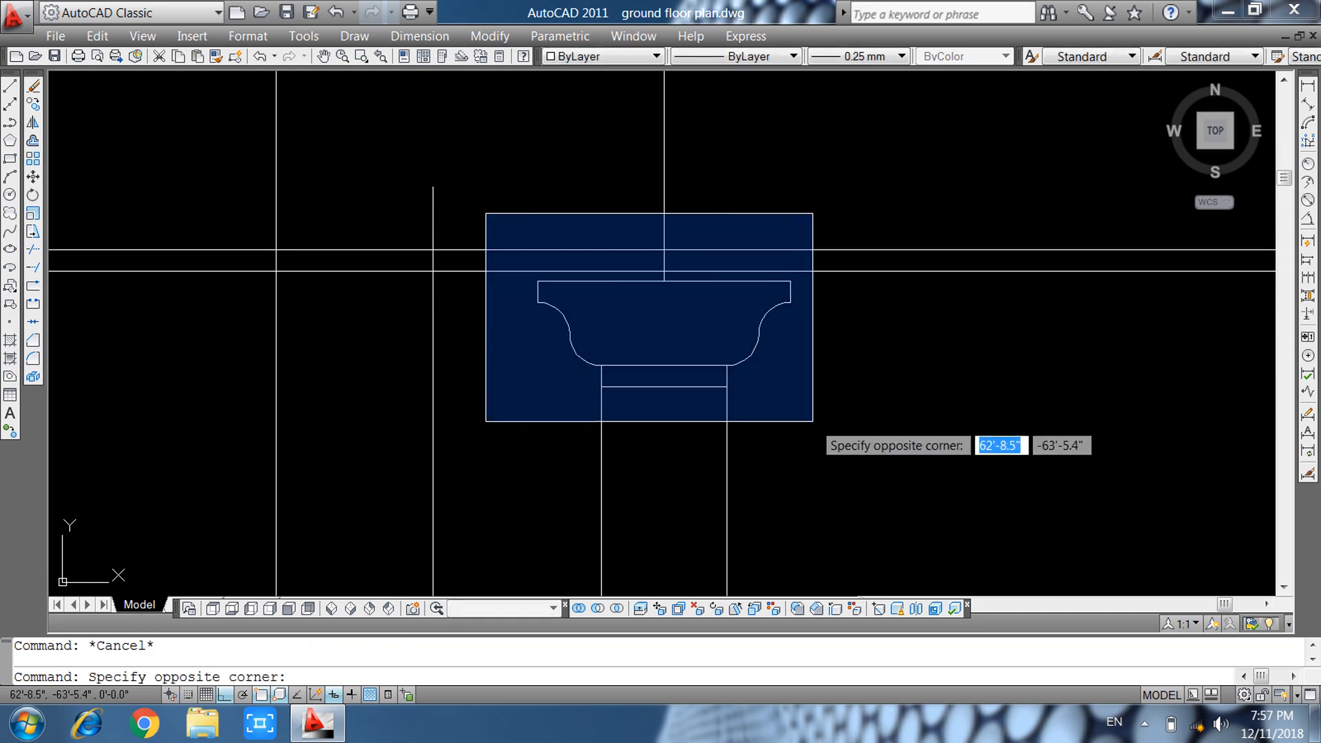
click(826, 421)
text(co)
key(Return)
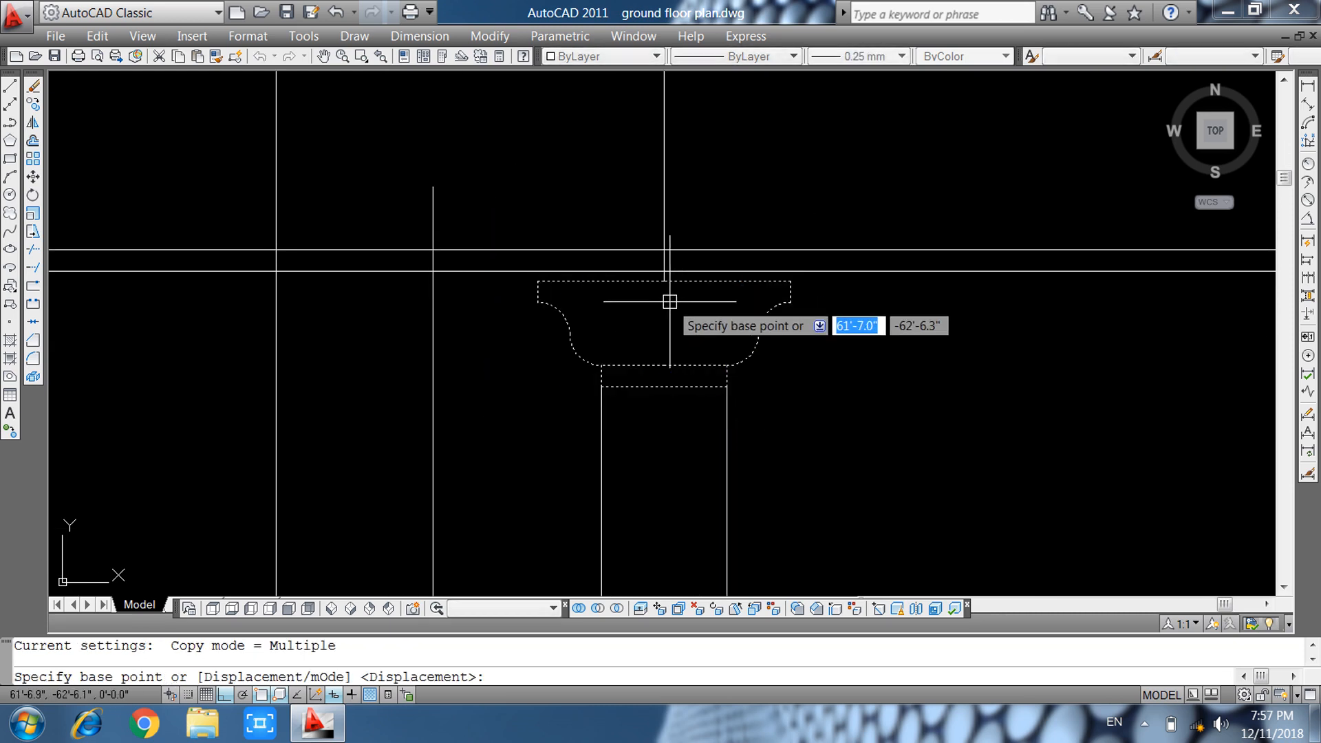
click(664, 281)
scroll(682, 372, down, 8)
scroll(666, 286, up, 10)
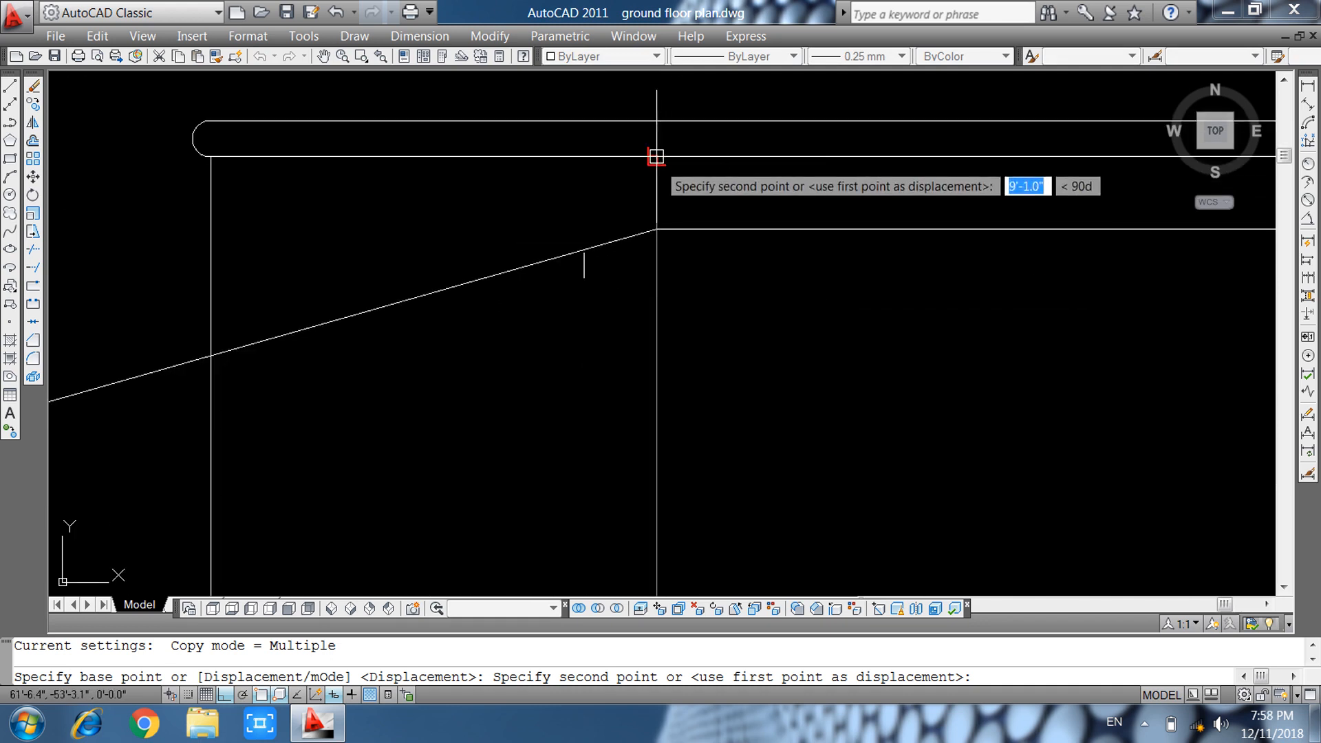
click(657, 160)
key(Escape)
Trim the copied capital's two side curves where they pass below the horizontal and sloping roof lines.
text(t)
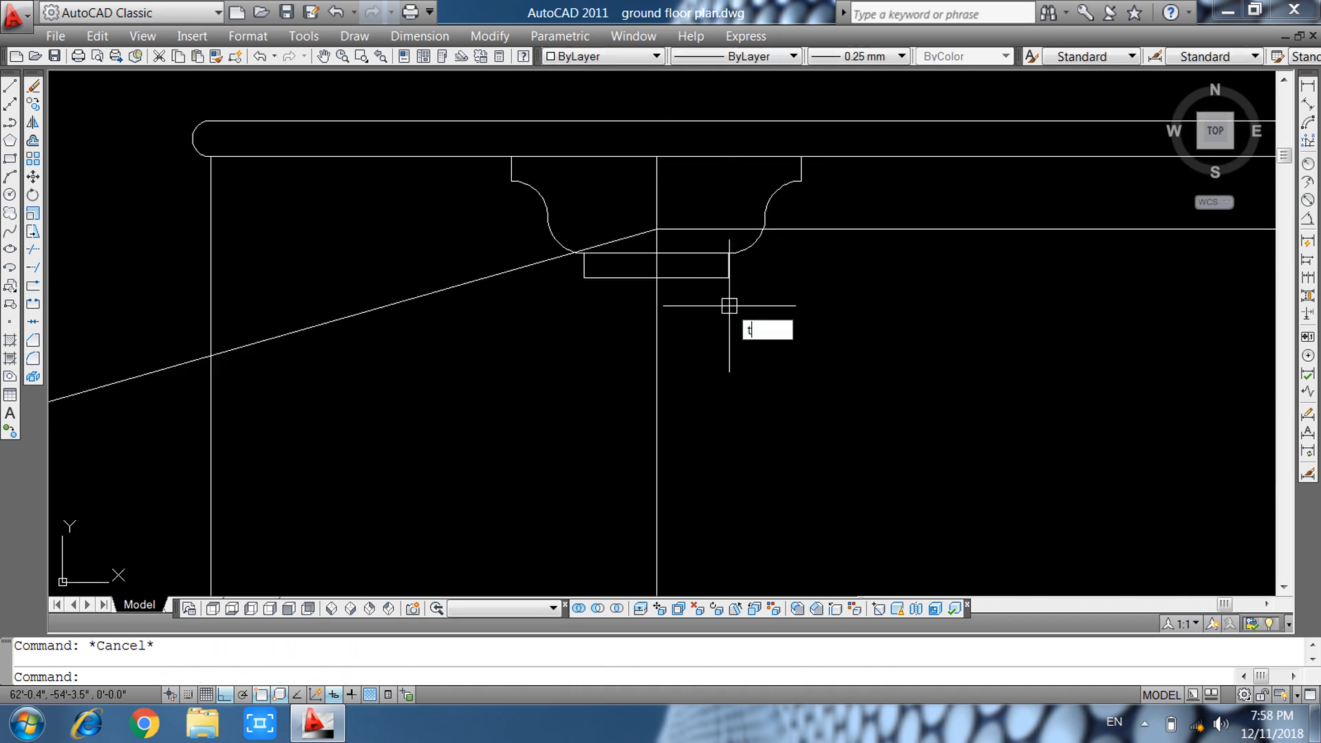
text(r)
key(Return)
key(Return)
scroll(742, 248, up, 4)
click(798, 241)
click(751, 246)
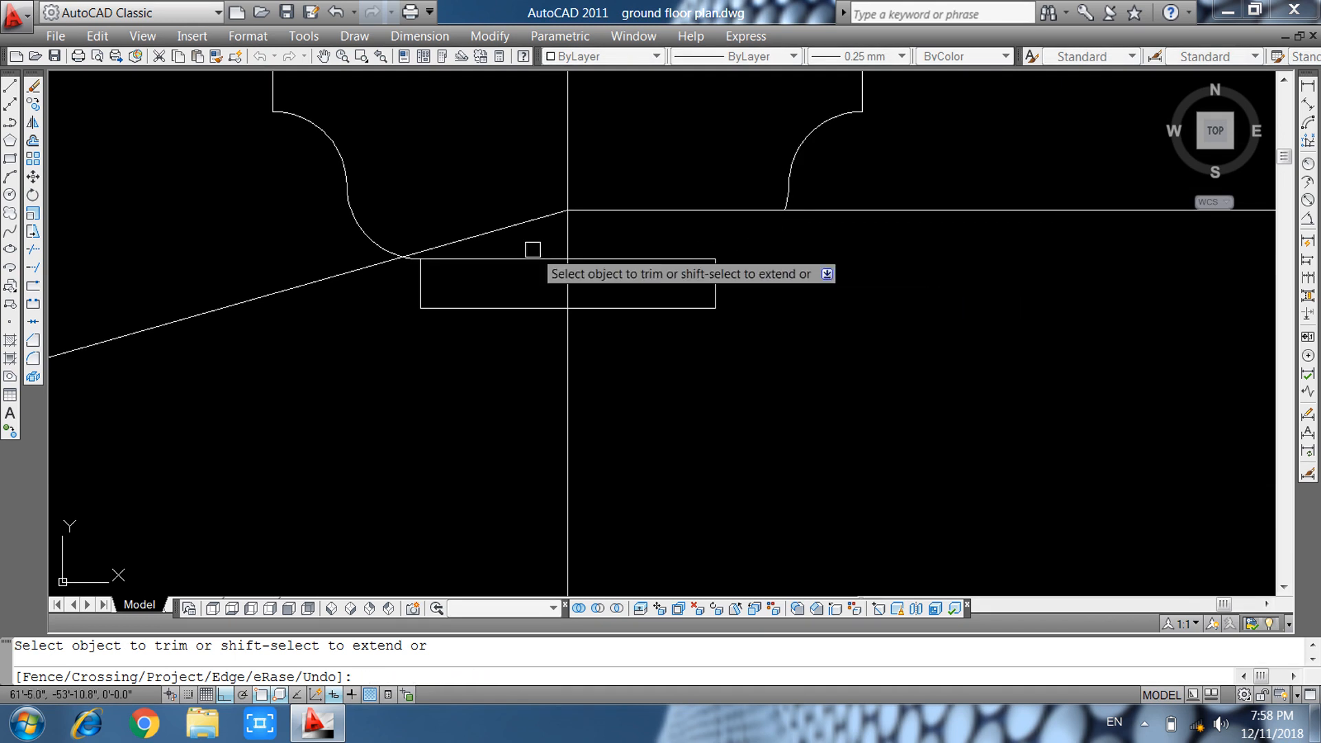
scroll(422, 257, up, 5)
click(397, 280)
click(401, 273)
scroll(415, 284, down, 4)
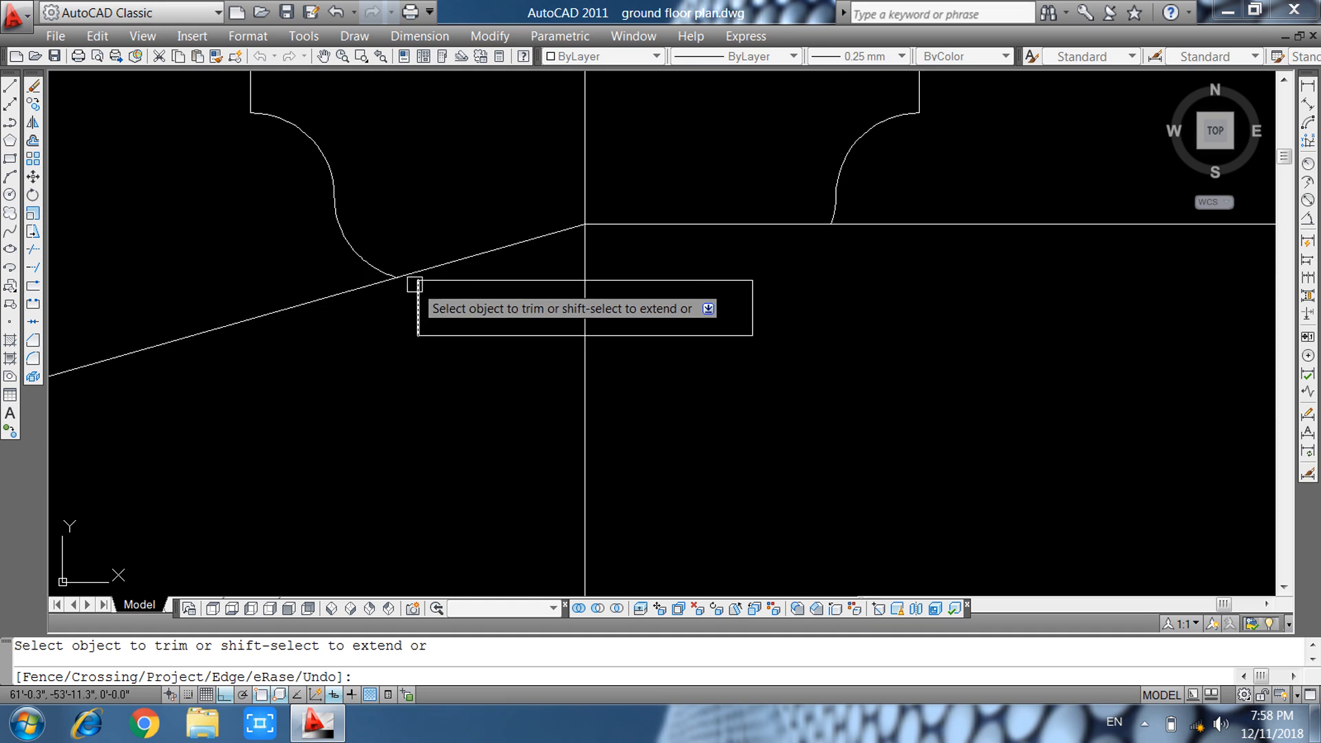
key(Escape)
Erase the copied capital's leftover neck rectangle below the sloping roof line.
click(401, 245)
click(812, 435)
key(Delete)
scroll(813, 436, down, 6)
key(Escape)
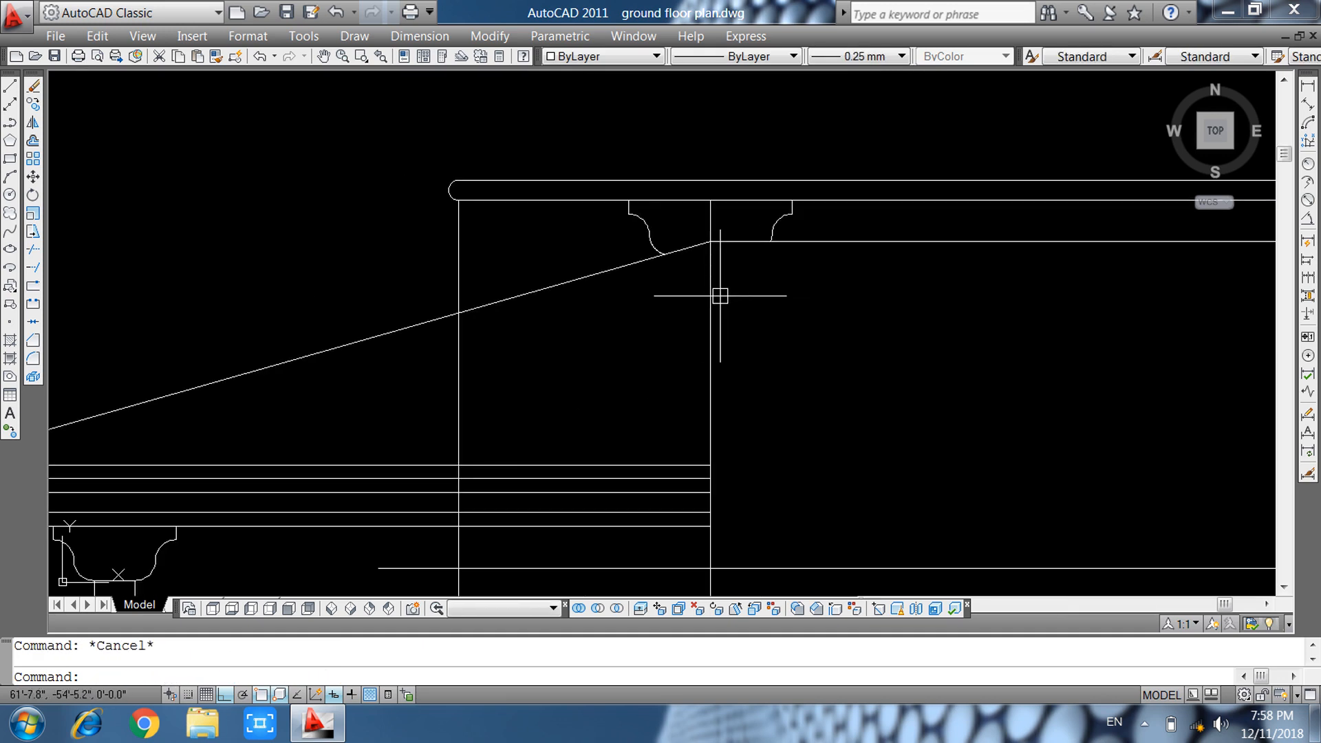
Trim away the wall line's segment inside the copied capital, between the rounded band and the slope's upper end.
text(tr)
key(space)
key(space)
click(701, 221)
click(717, 220)
key(Escape)
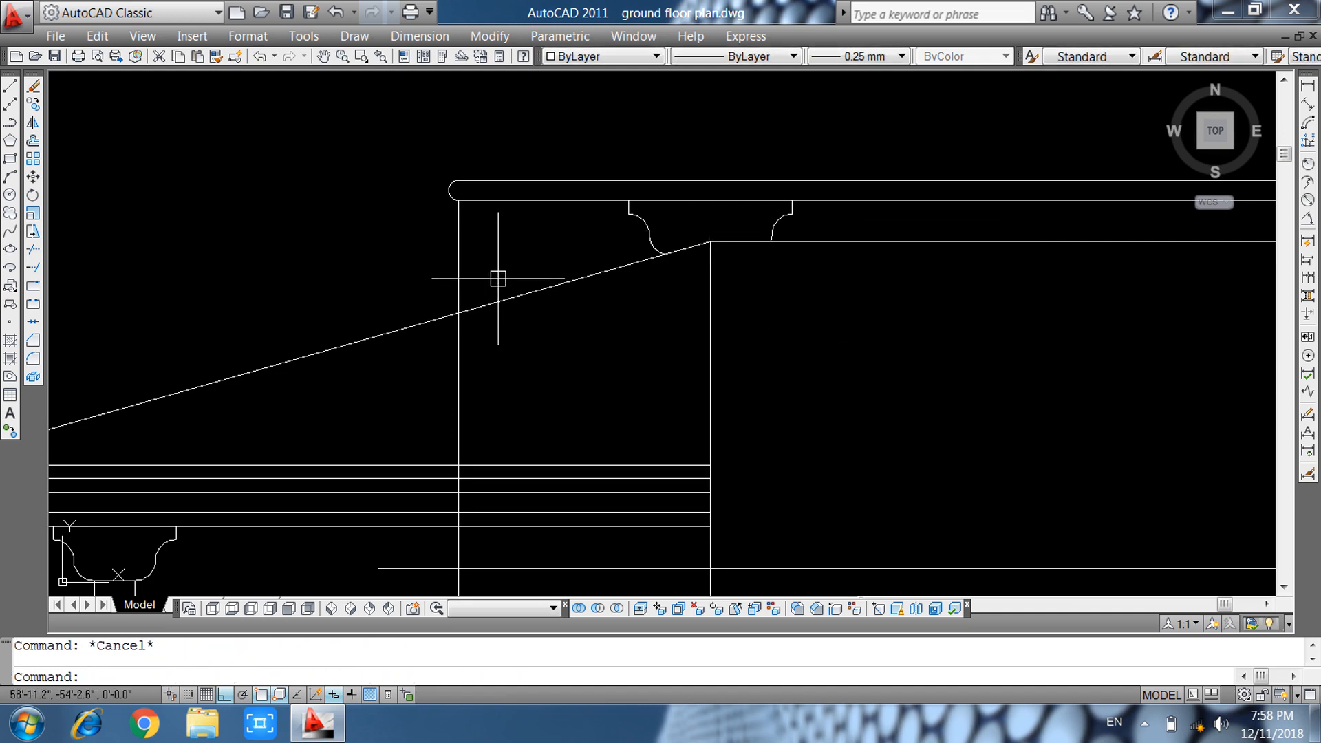
Offset the porch's sloping roof line 6 inches to its lower side.
text(o)
key(space)
text(6)
key(Return)
click(527, 294)
click(537, 318)
key(Escape)
Trim the offset slope line where it passes the wall line and where it crosses the eave's top band.
middle_drag(622, 325, 624, 308)
text(t)
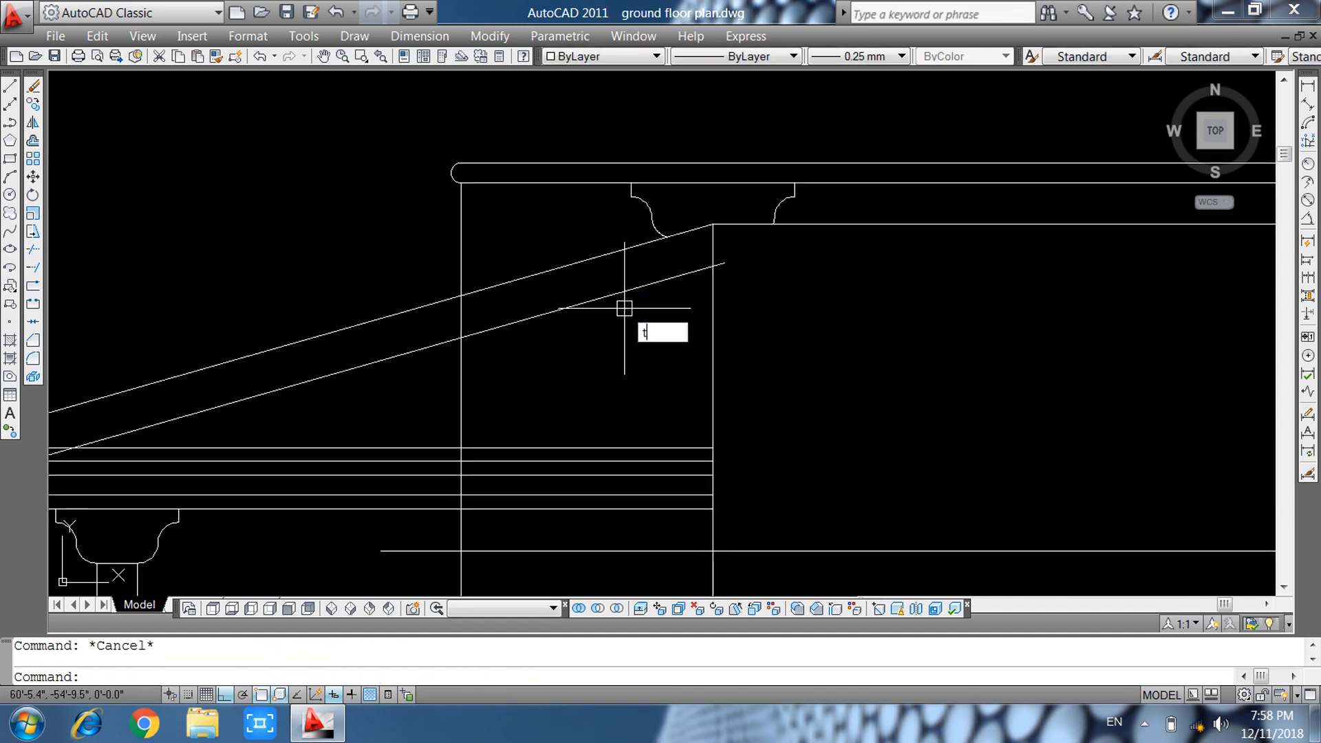
text(r)
key(space)
key(space)
click(722, 265)
scroll(641, 350, down, 2)
scroll(249, 414, up, 3)
scroll(310, 418, up, 1)
scroll(289, 427, down, 4)
key(Escape)
Erase the offset slope line's leftover piece crossing the eave moulding.
scroll(248, 440, up, 4)
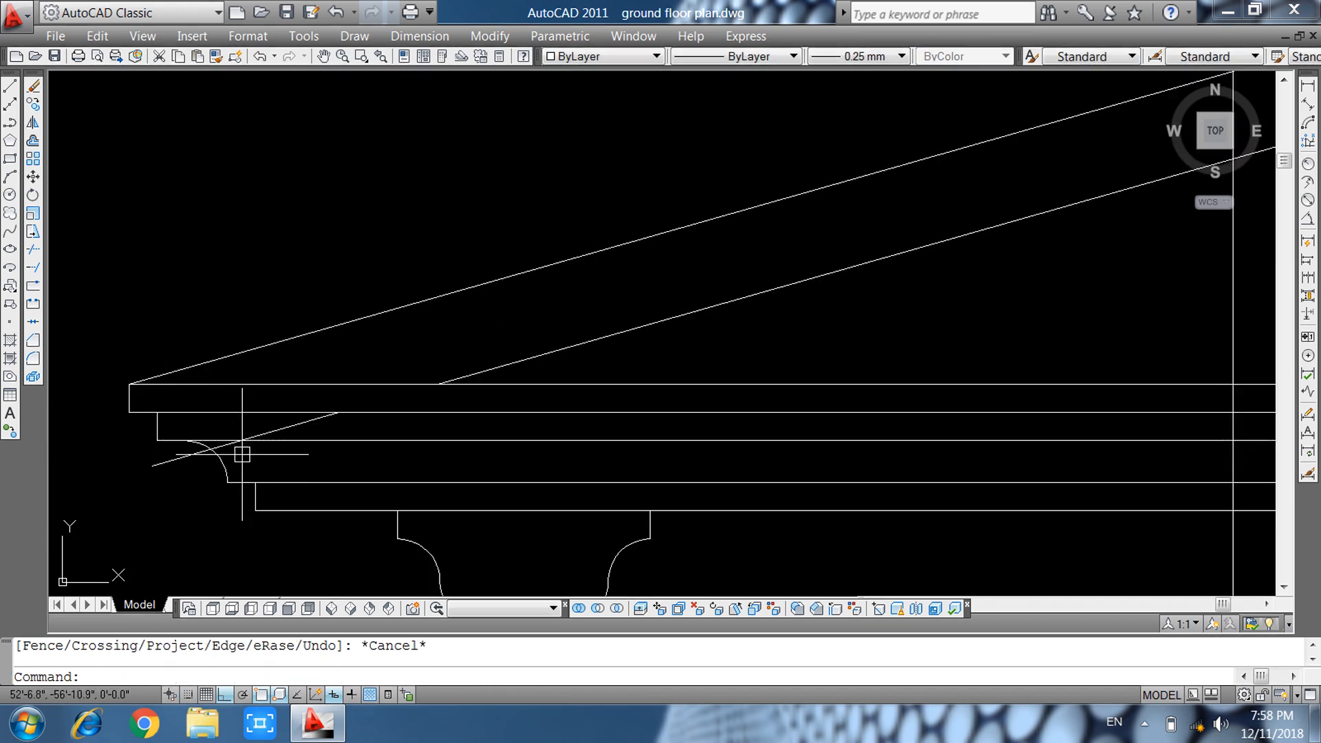
click(181, 459)
key(Delete)
scroll(181, 463, down, 4)
scroll(432, 402, up, 4)
key(Escape)
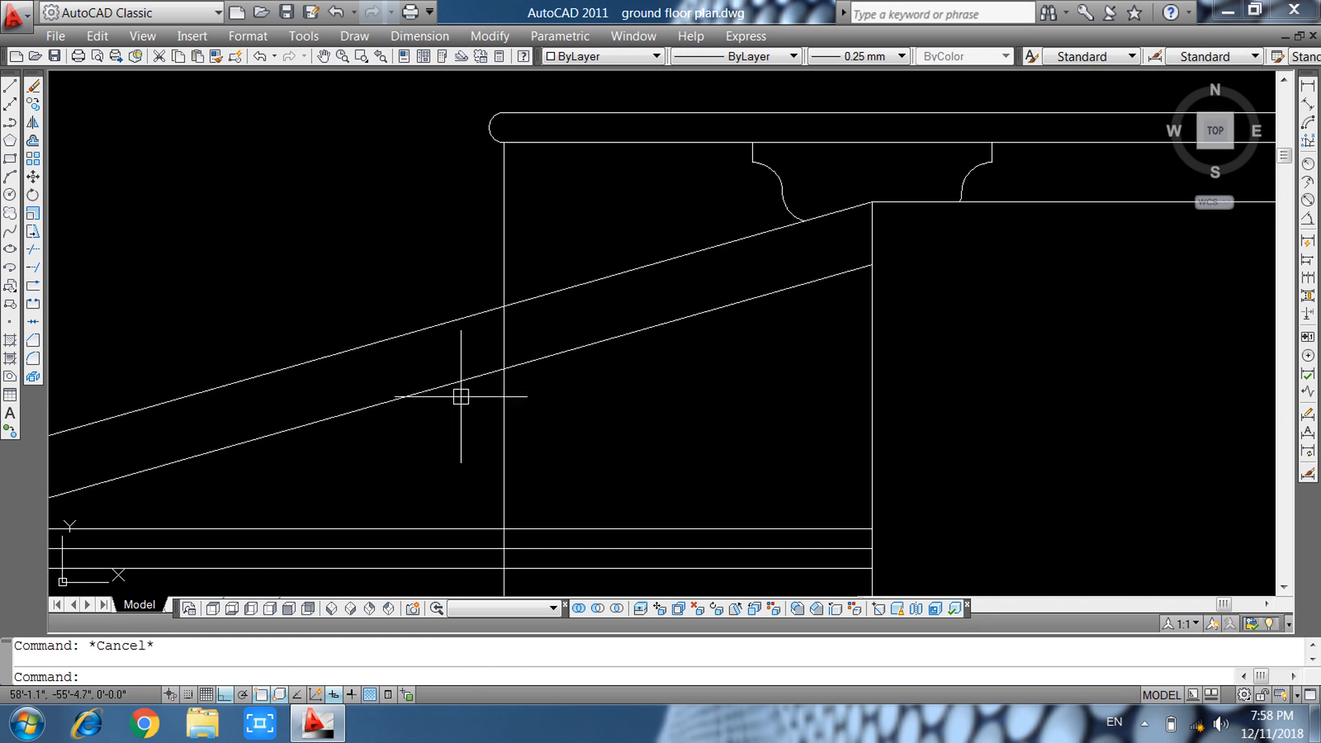
Draw a short vertical line from the lower slope line, near its eave end, down to the eave's top line.
scroll(571, 416, down, 3)
scroll(461, 427, up, 4)
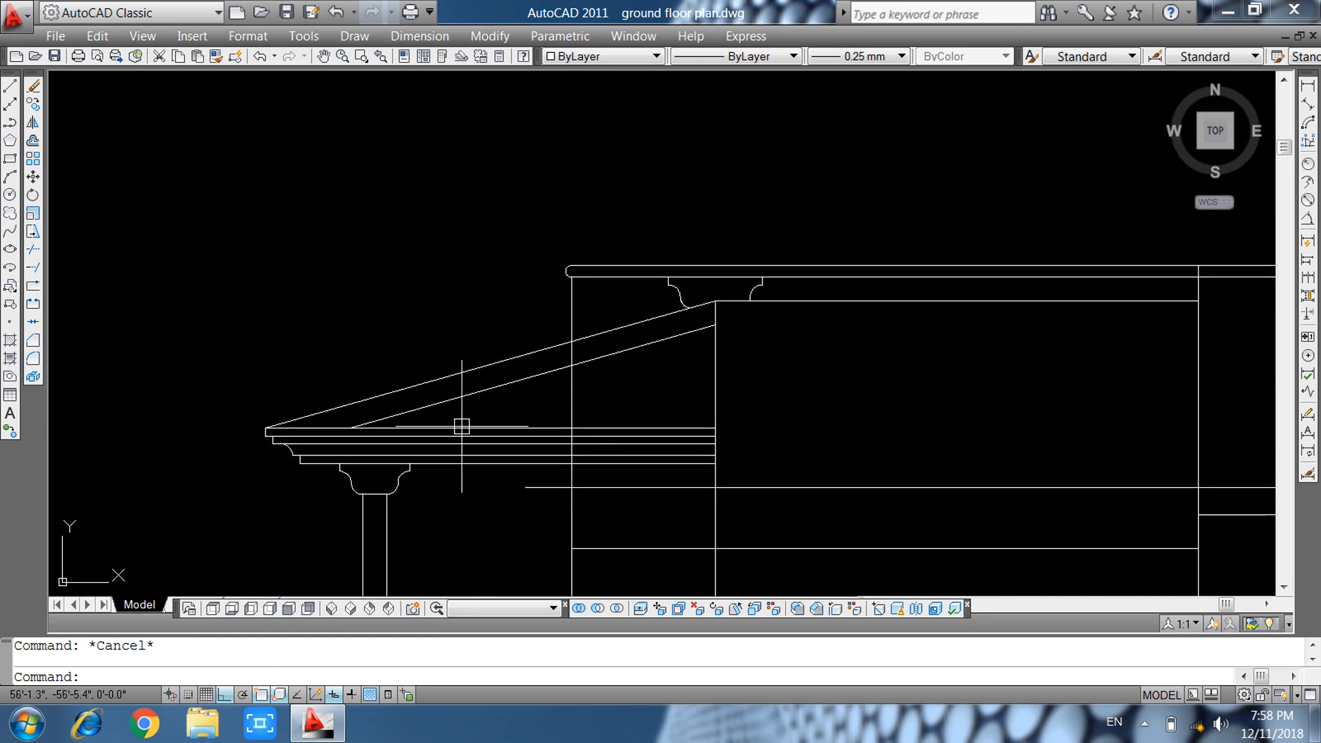
text(l)
key(Return)
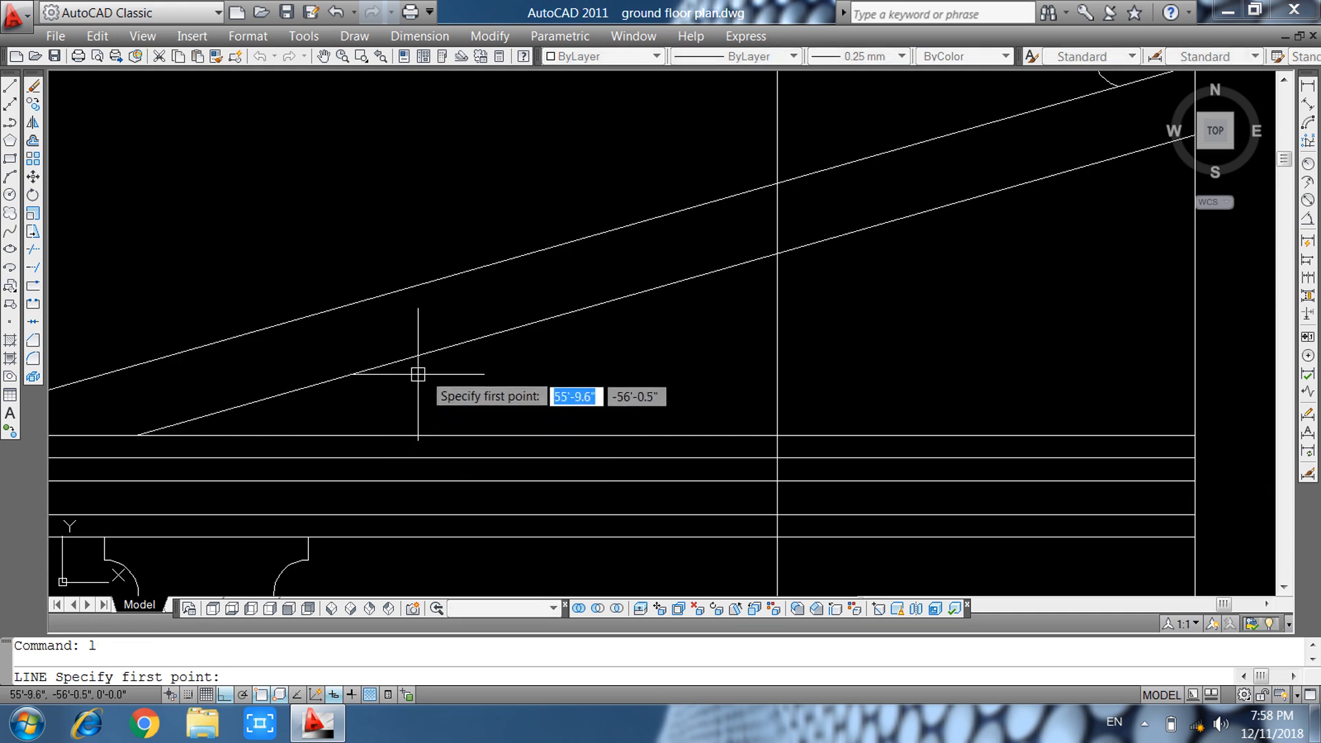
click(366, 372)
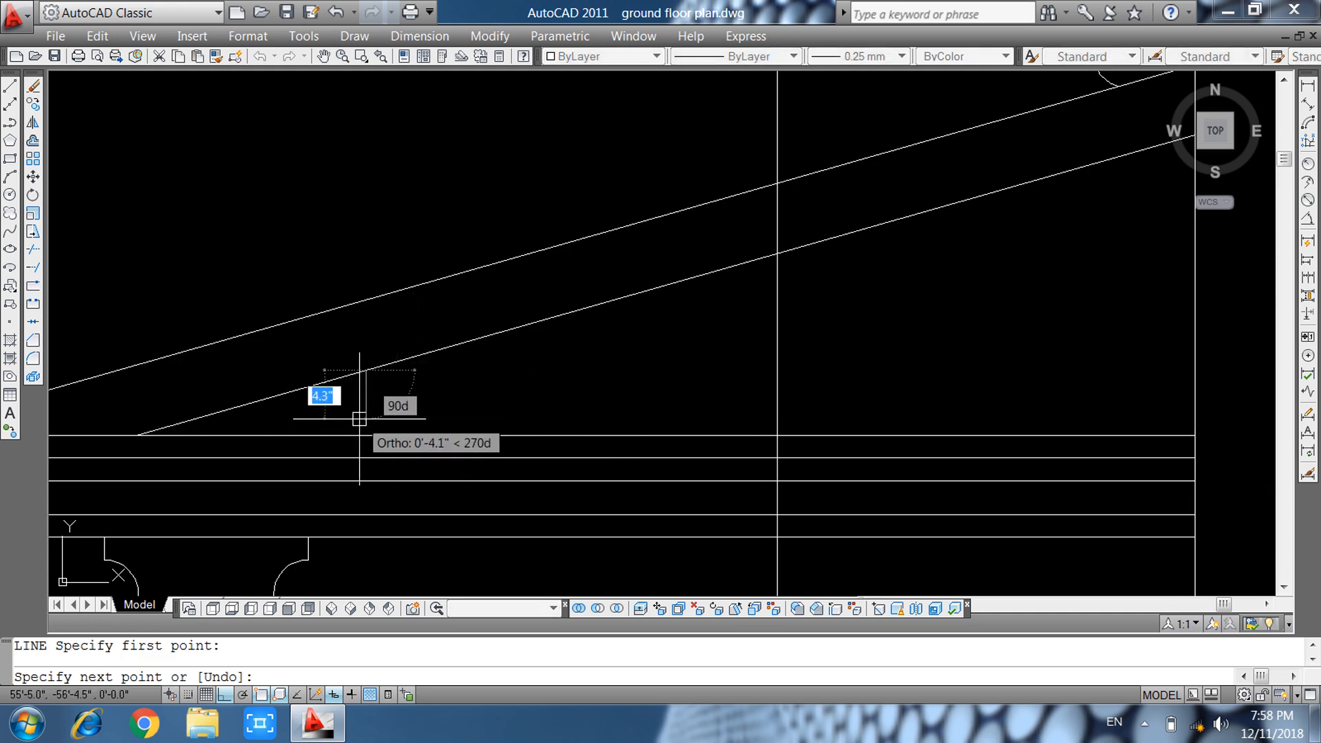
click(367, 435)
key(Escape)
Trim the lower slope line's pointed end beyond the short vertical line.
text(tr)
key(Return)
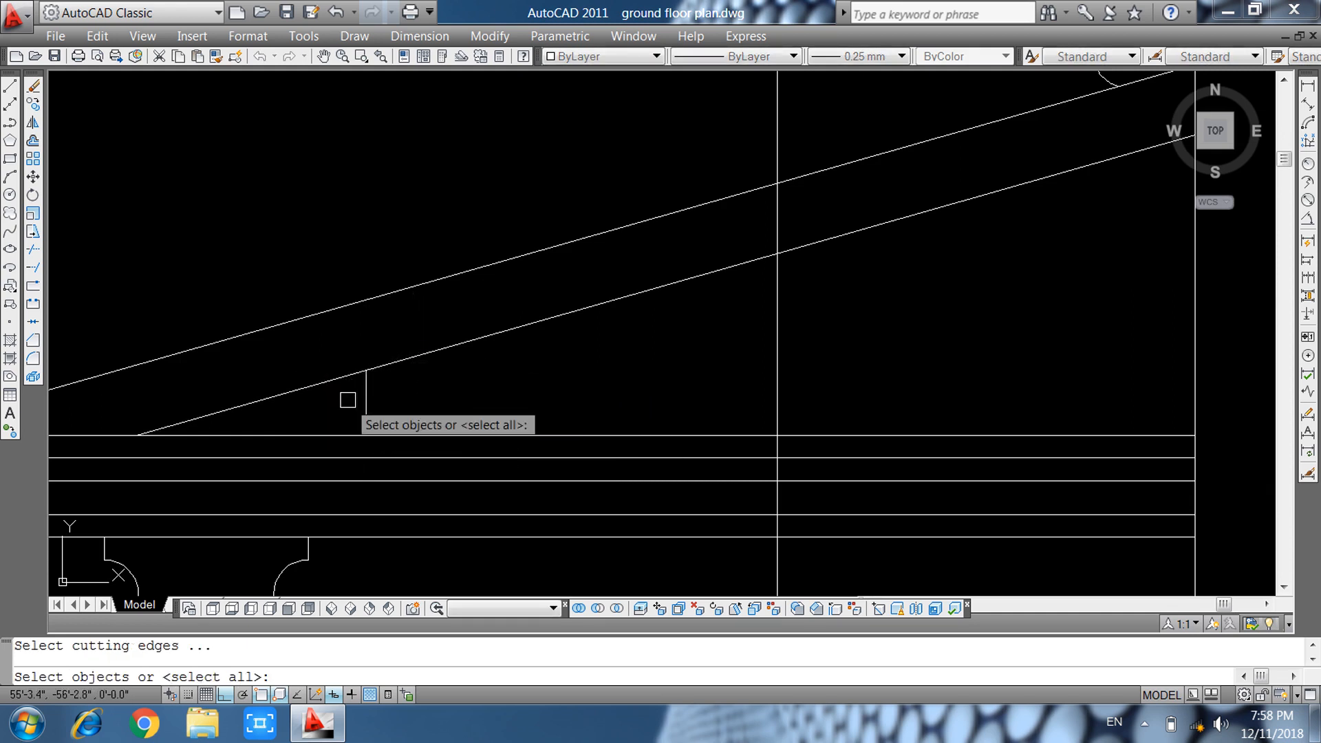
key(Return)
click(342, 378)
scroll(352, 397, down, 2)
key(Escape)
Trim the vertical line under the rounded band's end where it crosses the sloping roof and moulded eave, and erase its leftover segment.
click(618, 371)
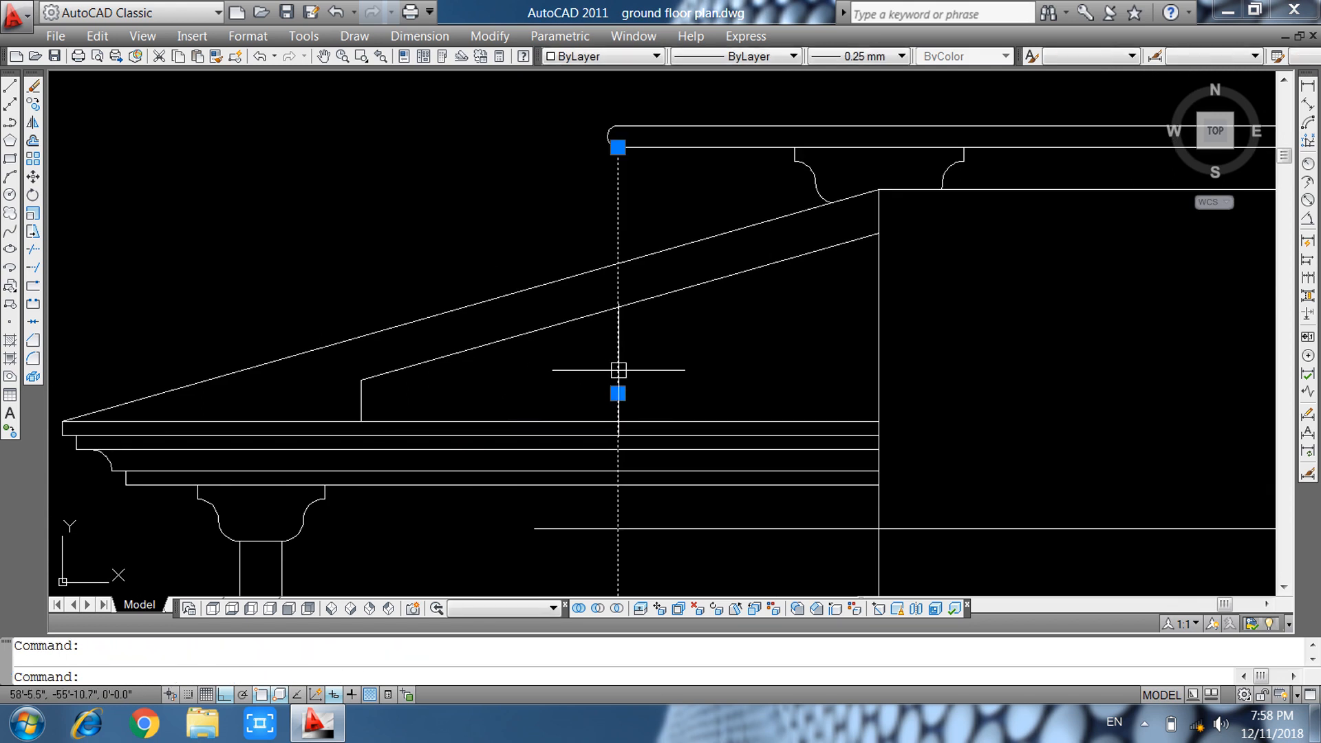
key(Escape)
text(tr)
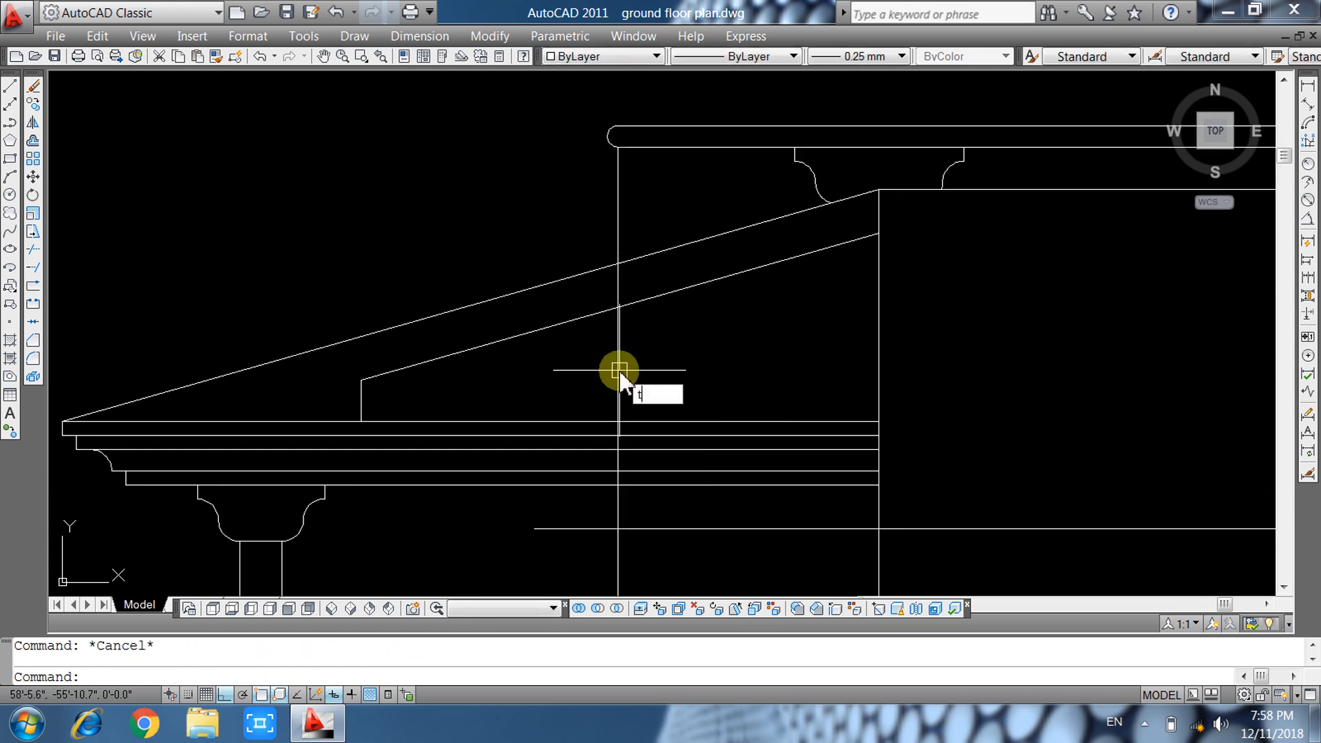
key(Return)
key(Return)
scroll(599, 522, up, 5)
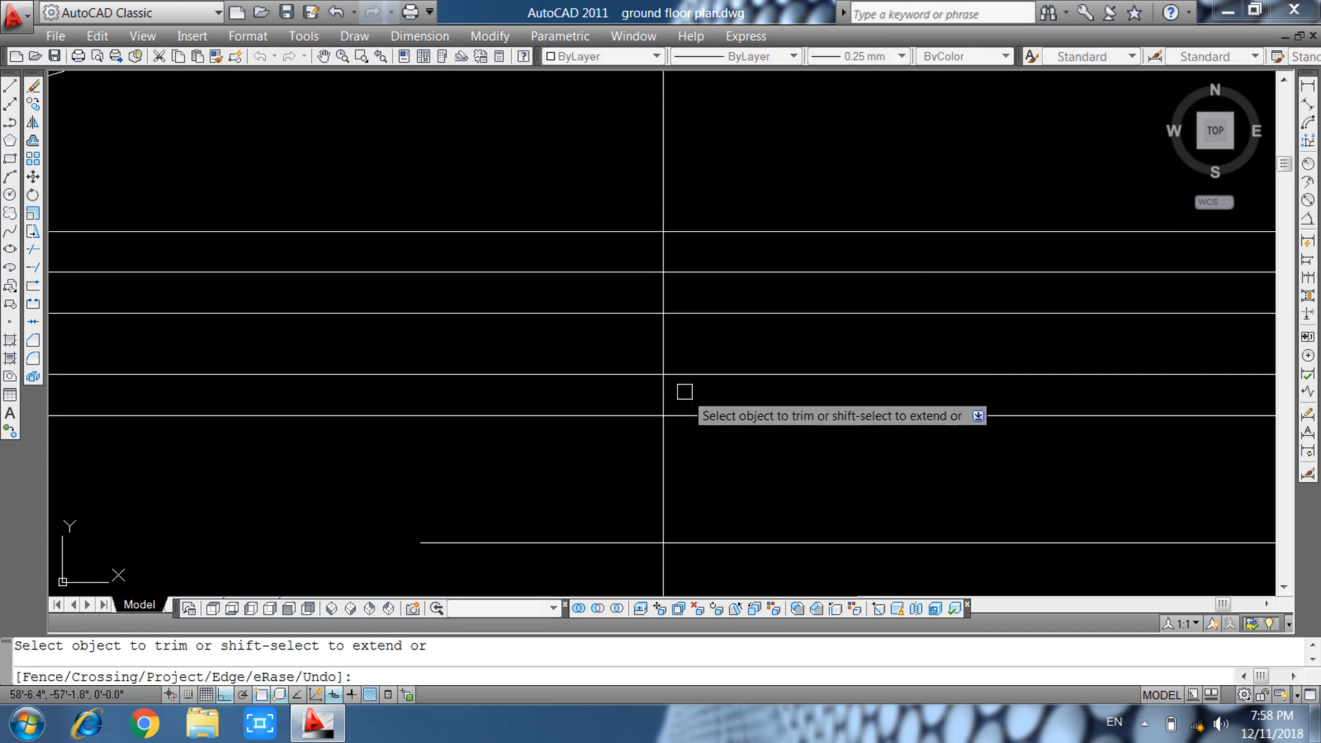
key(Escape)
drag(684, 230, 632, 193)
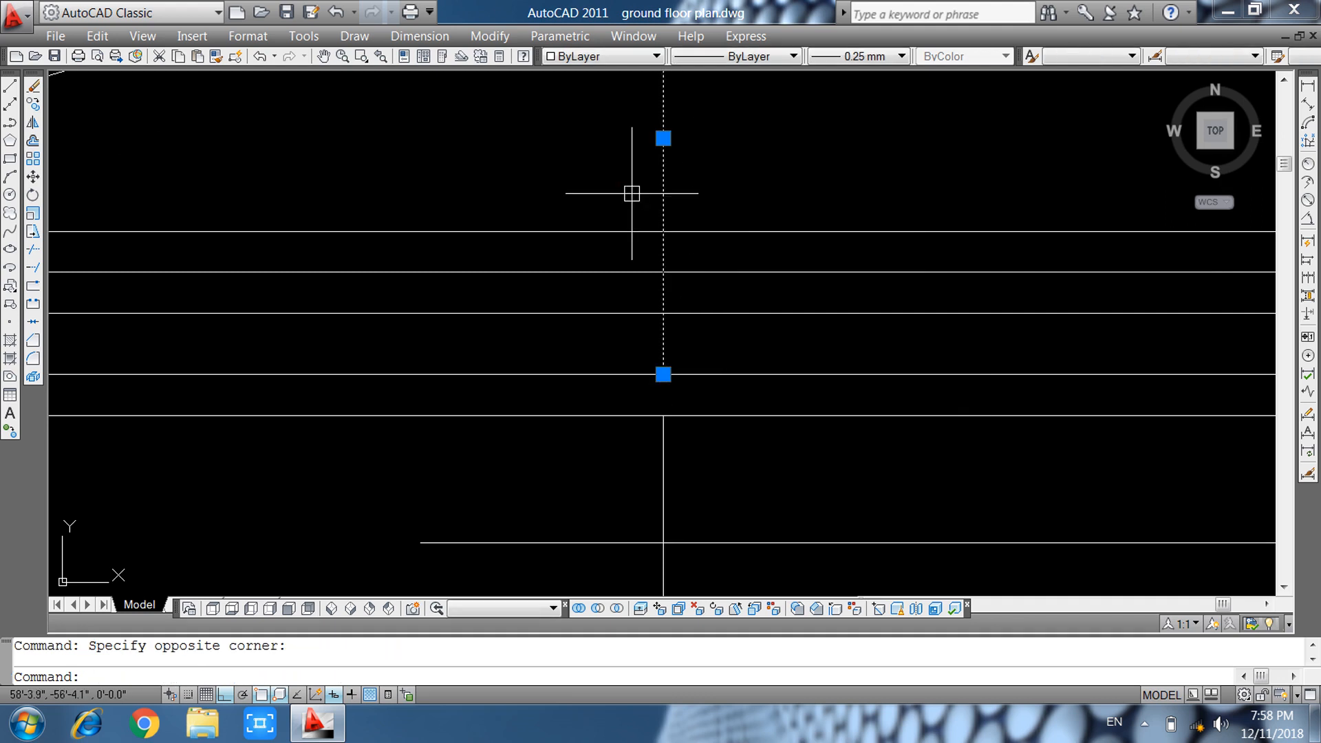
scroll(639, 201, down, 6)
scroll(708, 365, down, 2)
key(Delete)
middle_drag(661, 407, 513, 378)
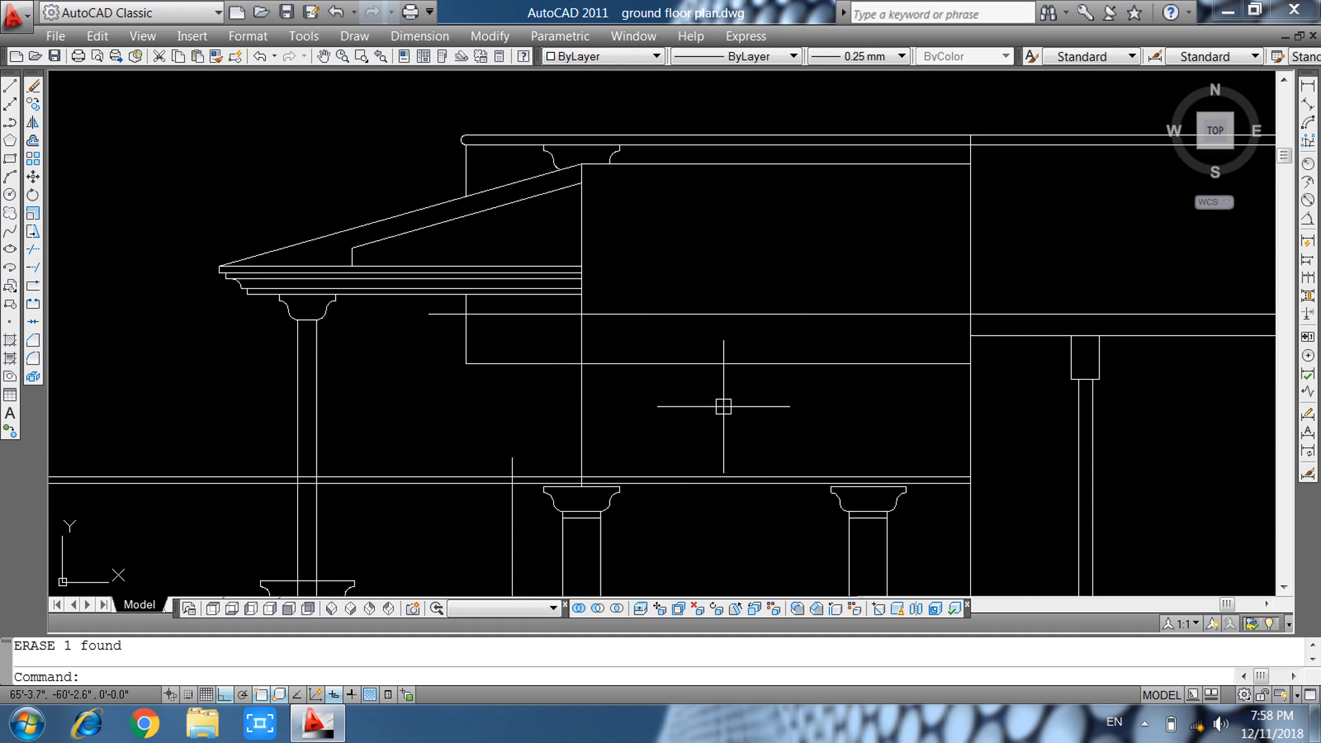
Trim the wall line's segment between the beam's top and bottom lines, above the porch column nearest the steps' outer end.
key(Escape)
text(tr)
key(Return)
key(Return)
scroll(661, 375, down, 3)
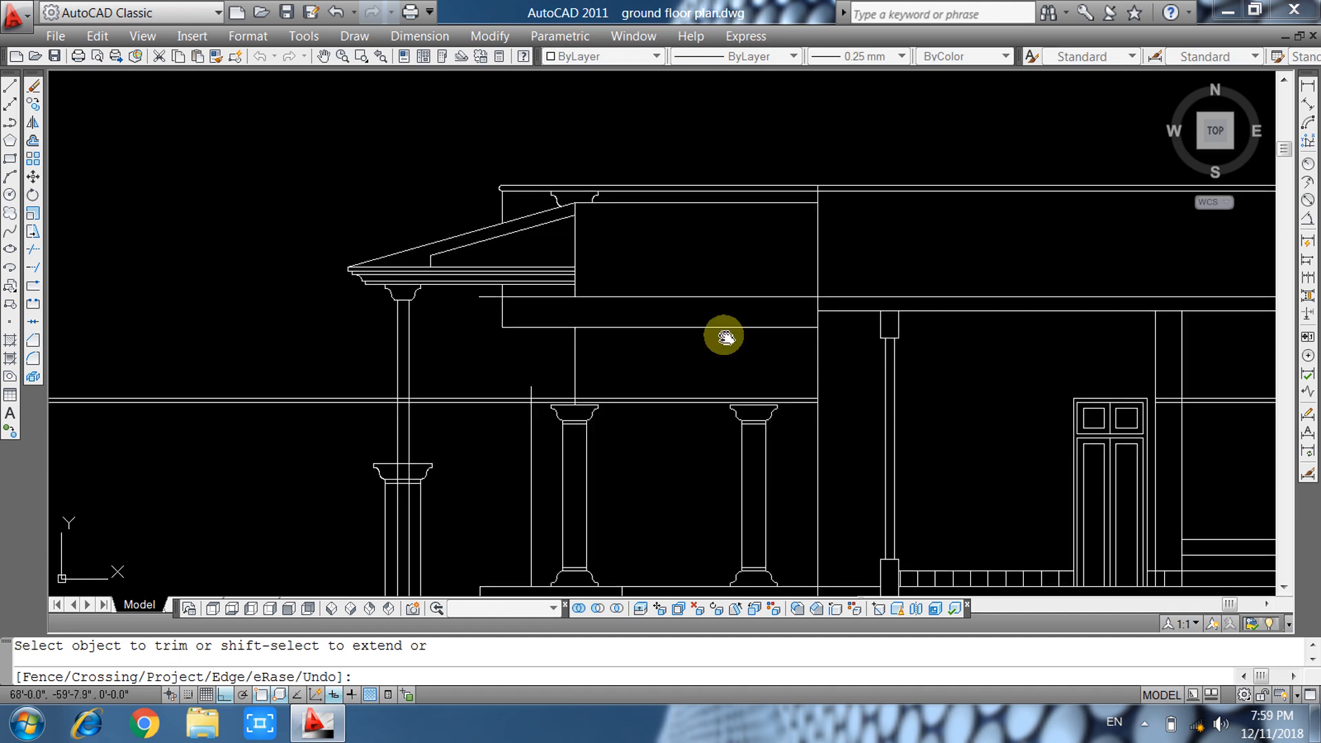
middle_drag(723, 333, 704, 297)
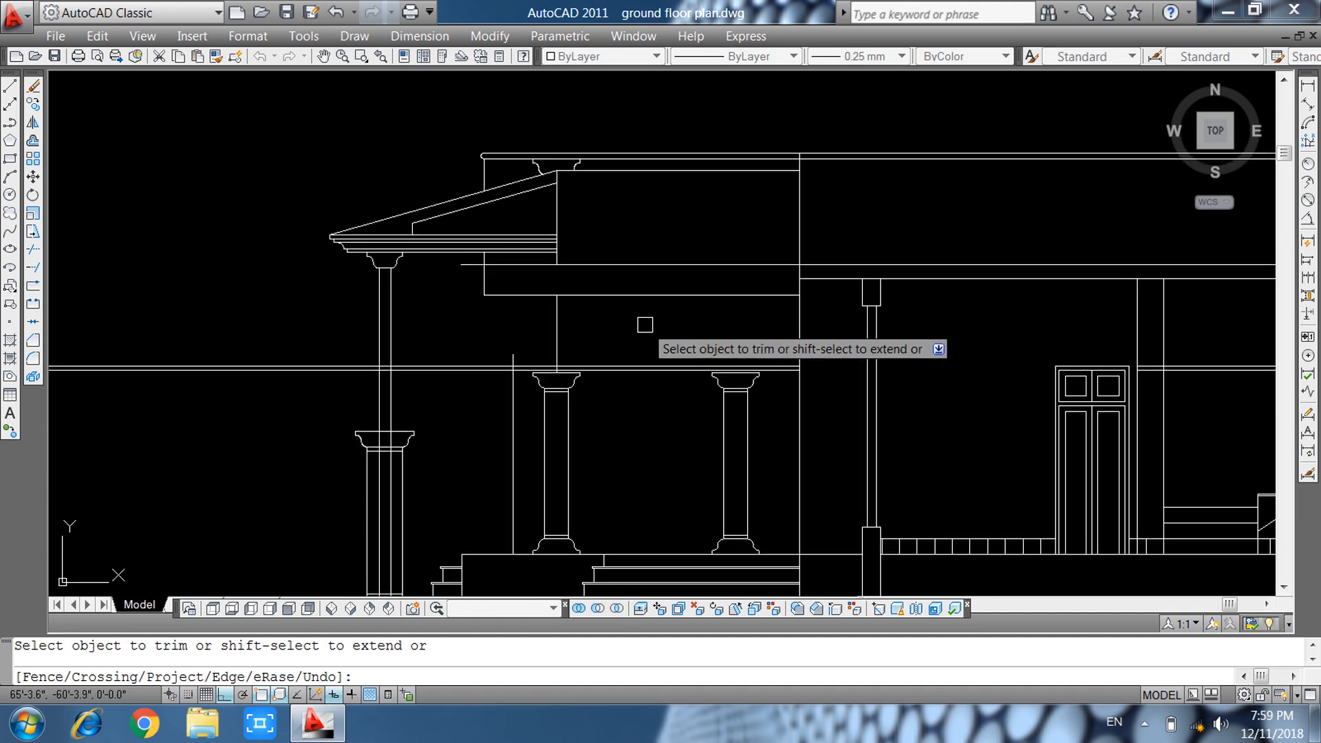
key(Escape)
Move the inner porch column's capital from its top midpoint straight up to the beam's underside.
click(685, 331)
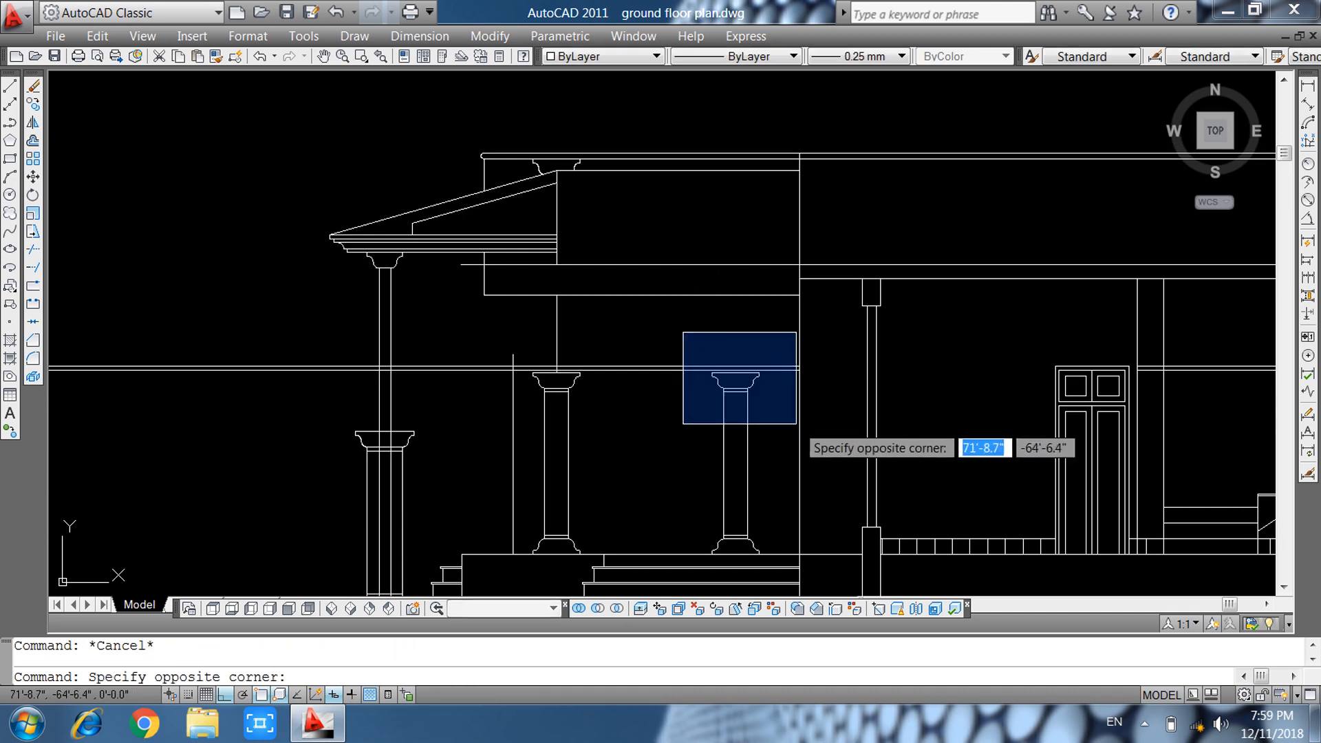
click(796, 425)
text(m)
key(Return)
scroll(750, 413, up, 5)
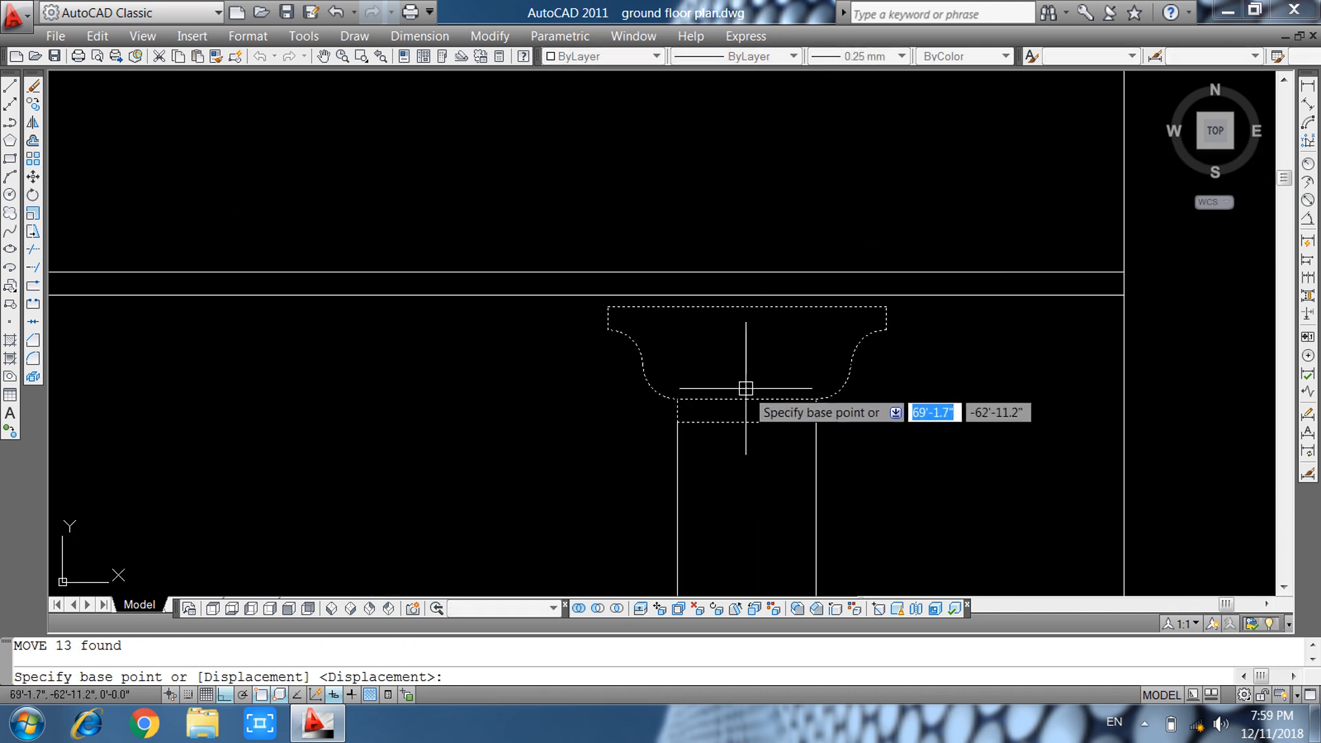
click(746, 306)
scroll(752, 330, down, 5)
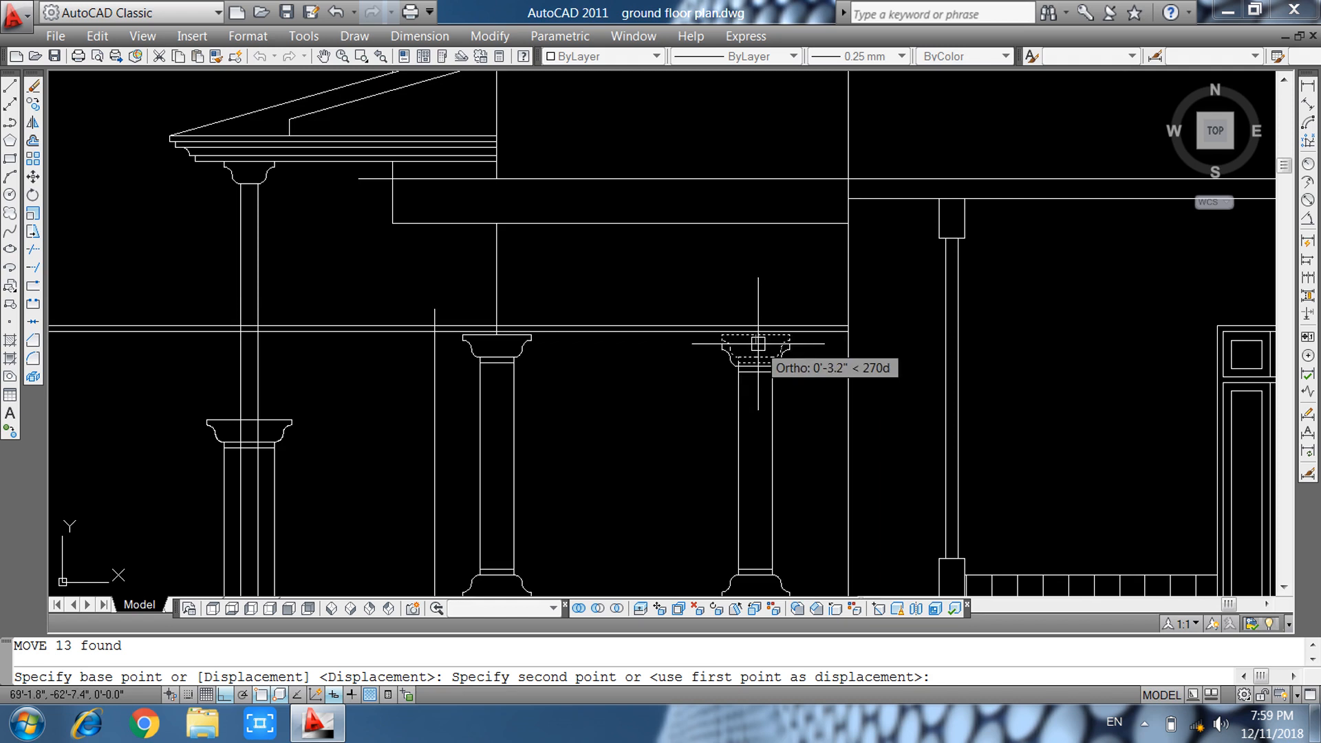
click(755, 223)
key(Escape)
Move the other porch column's capital straight up so that its top meets the beam's underside.
click(465, 311)
click(593, 391)
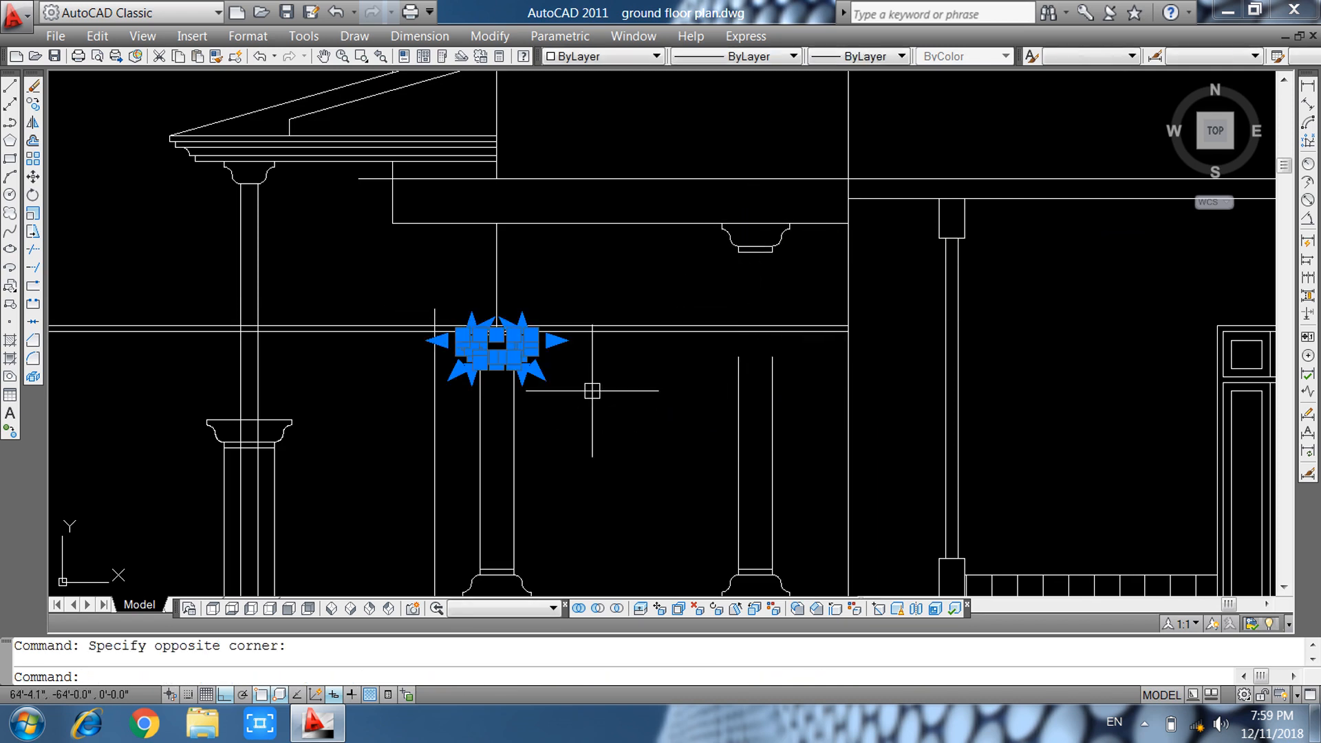
text(m)
key(Return)
scroll(516, 351, up, 5)
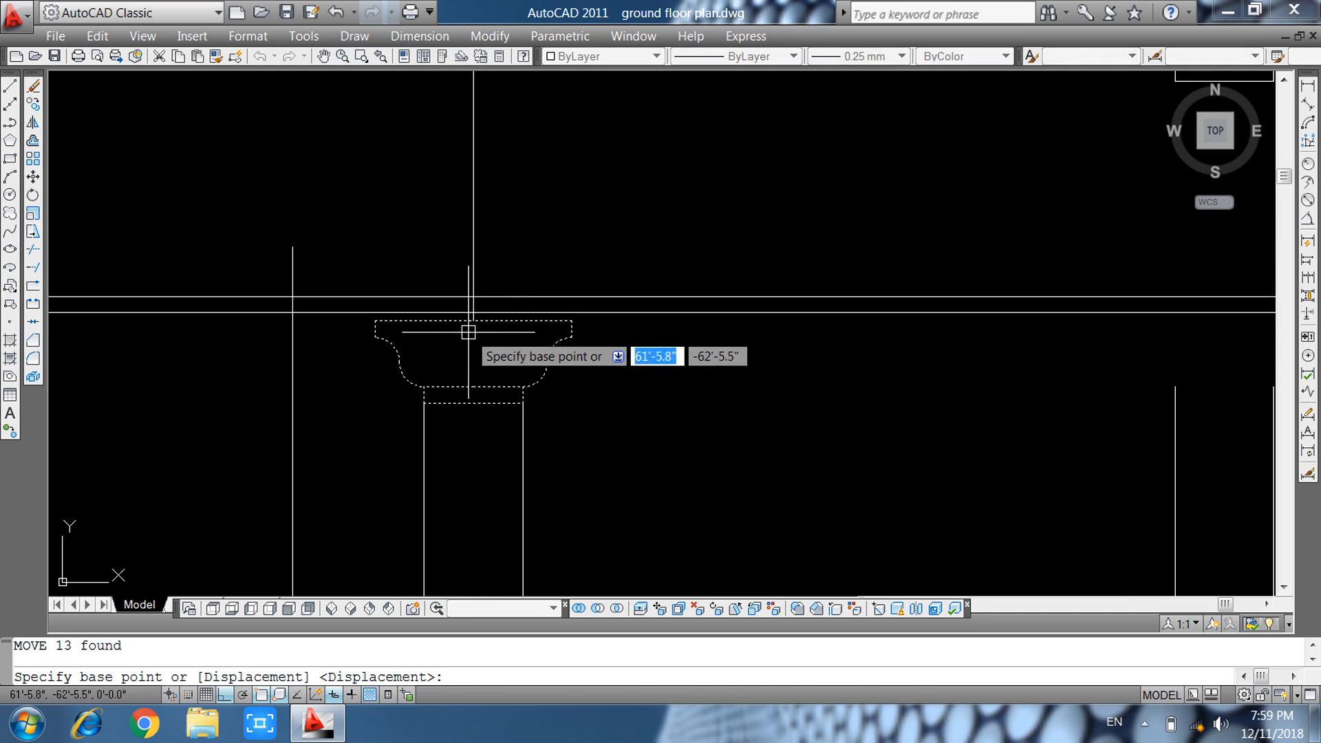
click(523, 404)
scroll(521, 413, down, 2)
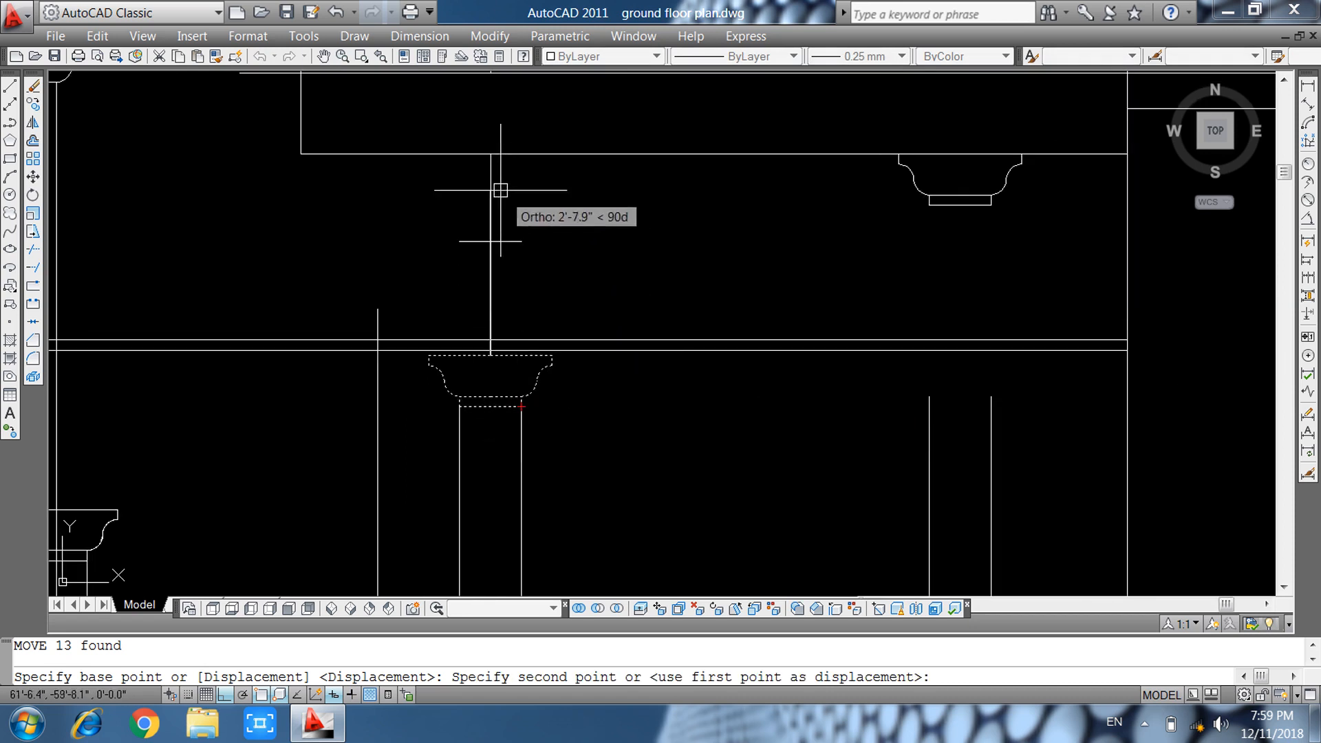
click(490, 153)
key(Escape)
Erase the leftover vertical line between the moved capital and the column shaft below it.
click(546, 251)
click(444, 286)
text(e)
key(Return)
Extend both shaft lines of the outer raised-capital column up to its capital.
text(ex)
key(Return)
key(Return)
click(569, 382)
click(454, 461)
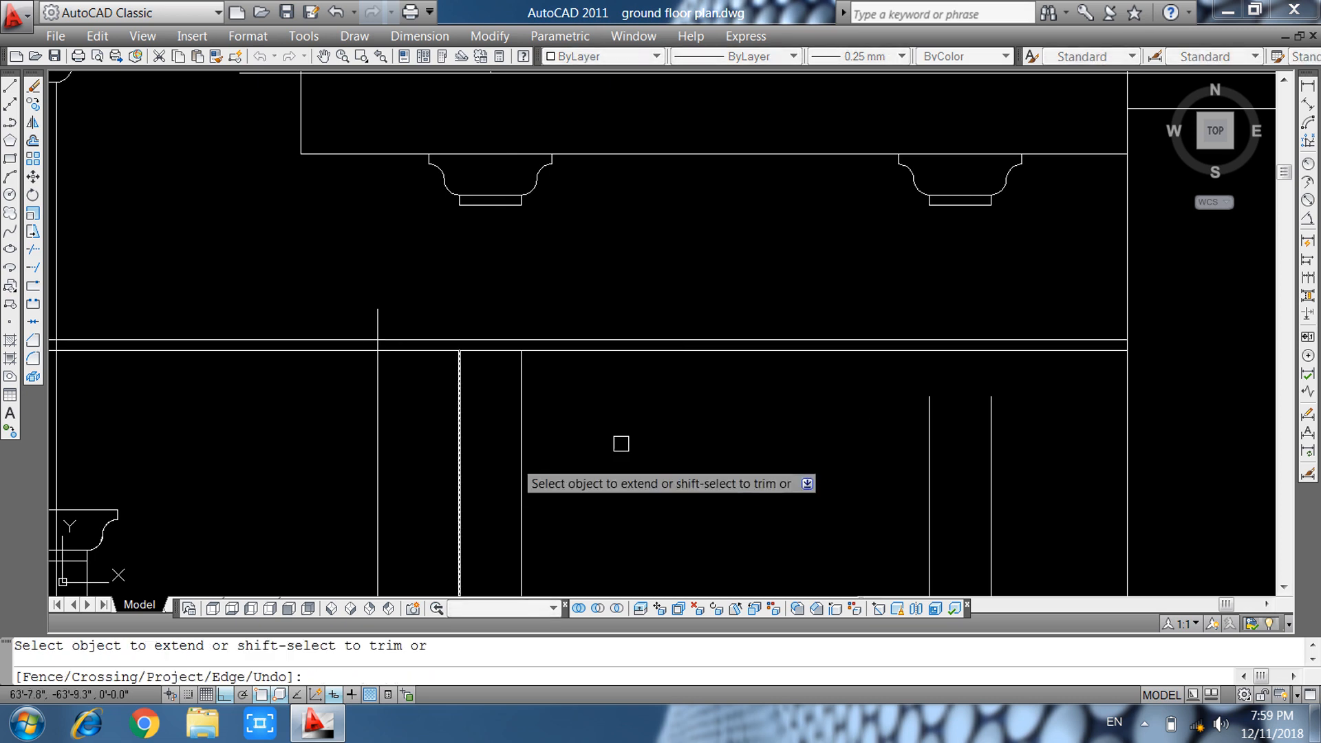
click(520, 383)
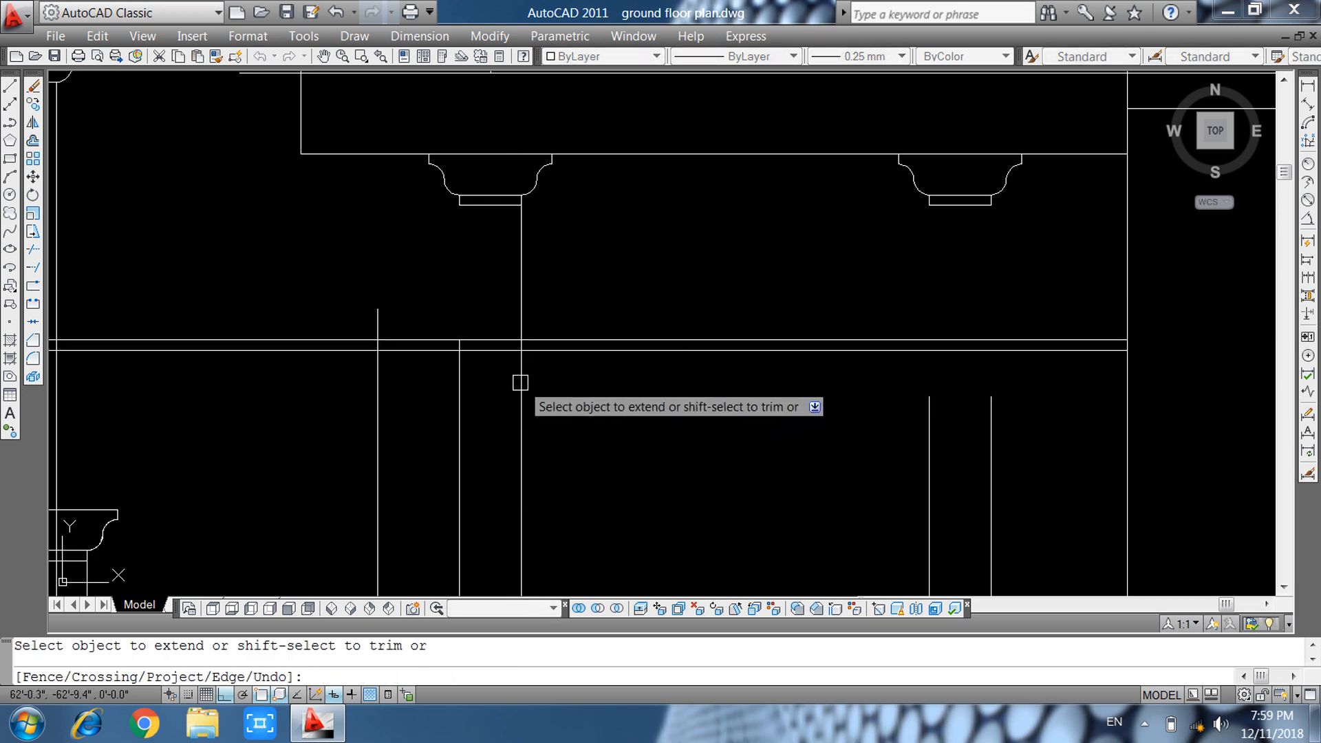
click(460, 375)
Extend both shaft lines of the inner porch column, next to the main wall, up to its raised capital.
click(888, 452)
click(941, 427)
click(942, 428)
click(916, 421)
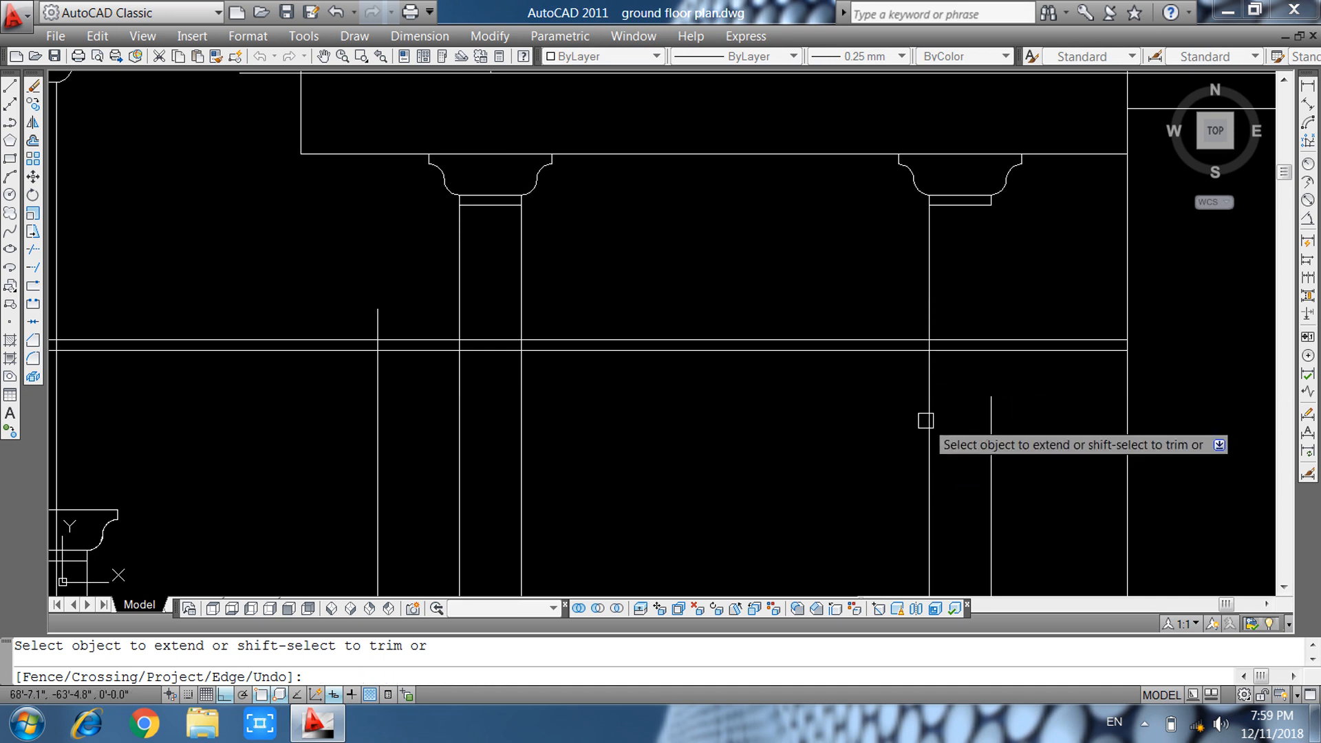
click(984, 425)
click(985, 424)
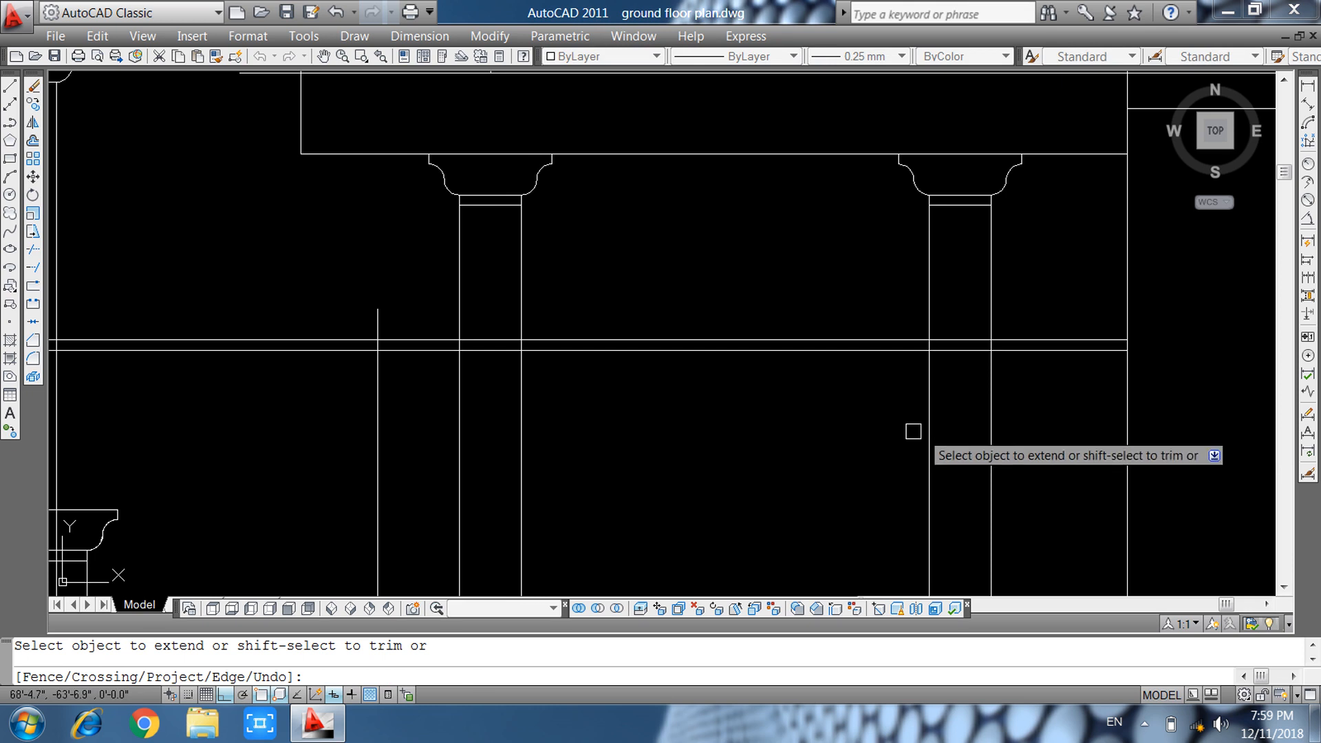
scroll(983, 426, down, 4)
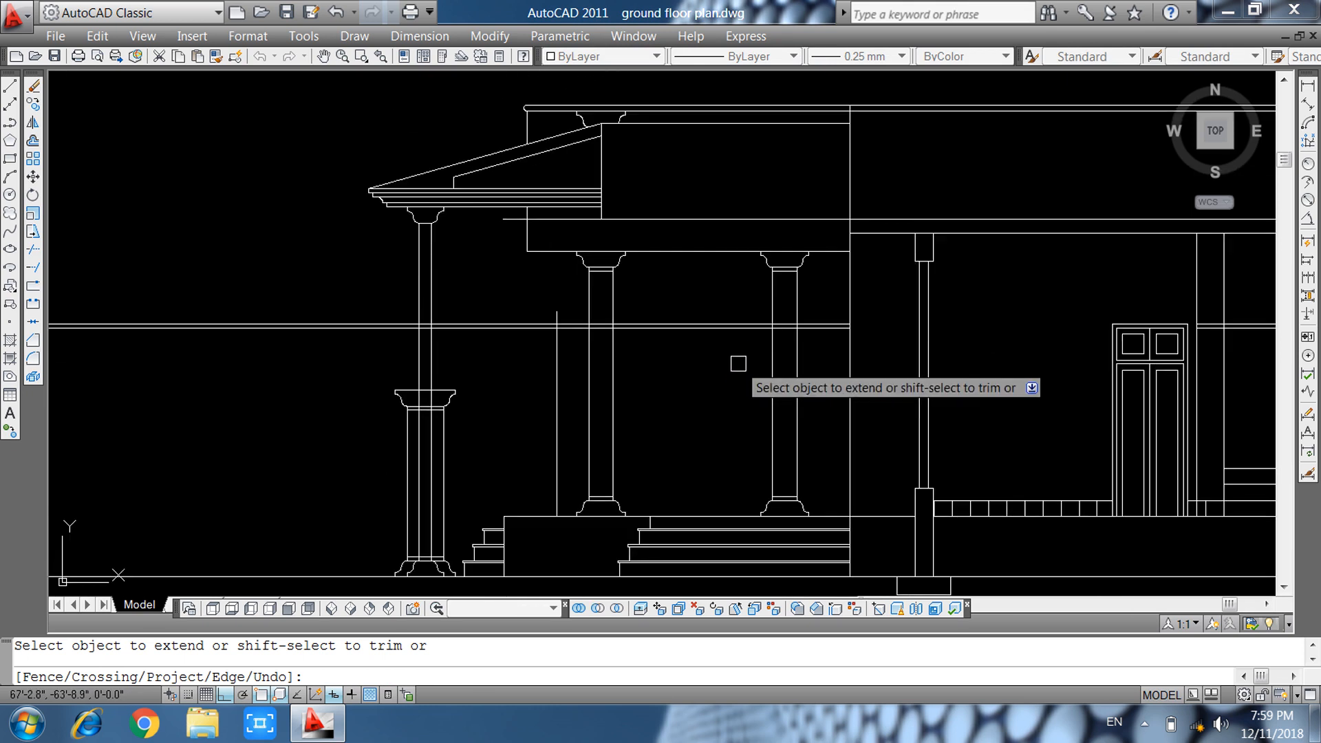
scroll(728, 370, down, 4)
middle_drag(725, 369, 651, 399)
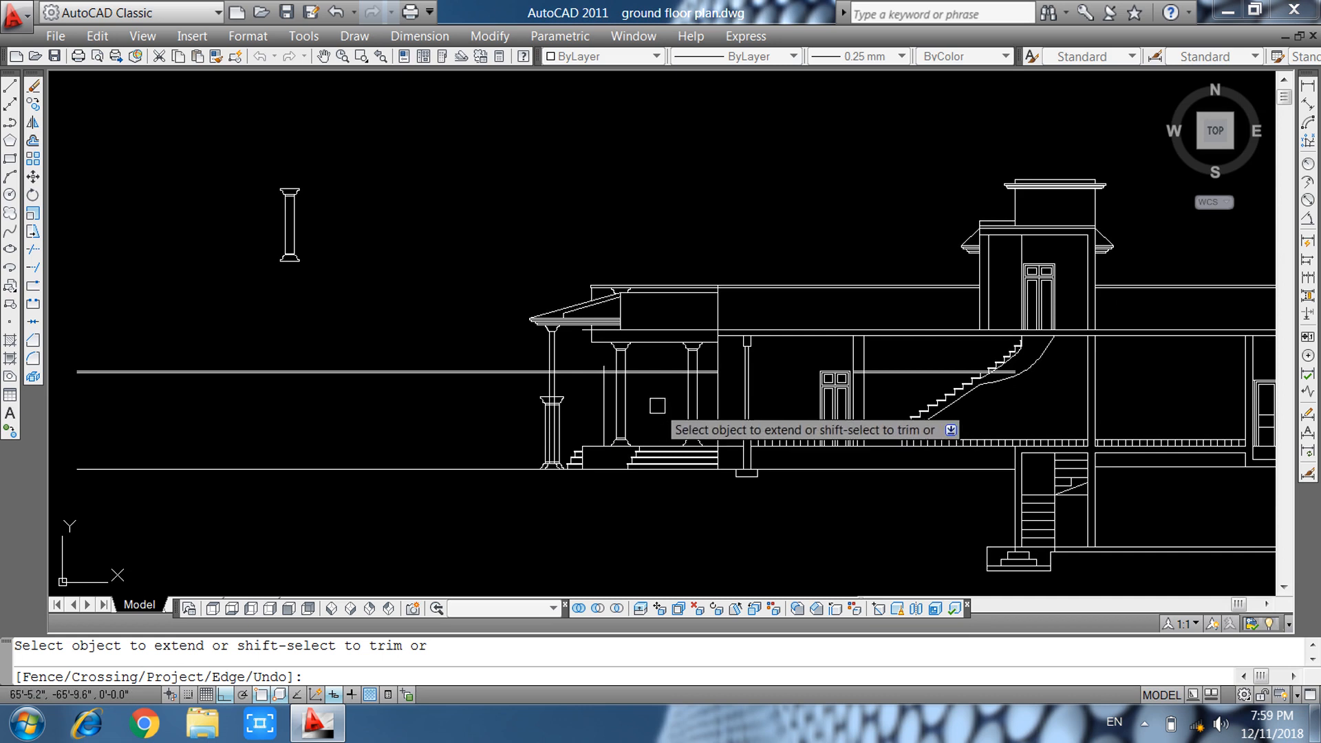
Erase the two long horizontal lines crossing the porch columns and the loose vertical line beside the front steps.
scroll(534, 390, up, 6)
key(Escape)
click(405, 380)
click(405, 380)
key(Delete)
scroll(415, 387, down, 4)
click(562, 390)
click(580, 392)
click(575, 395)
key(Delete)
Extend the beam's top and bottom lines to the front porch column and erase the beam's old vertical end line.
middle_drag(557, 381, 552, 448)
scroll(551, 413, up, 5)
key(Escape)
text(ex)
key(Return)
key(Return)
click(597, 329)
click(603, 251)
key(Escape)
click(587, 271)
click(536, 294)
key(Delete)
Save the drawing.
scroll(564, 313, down, 4)
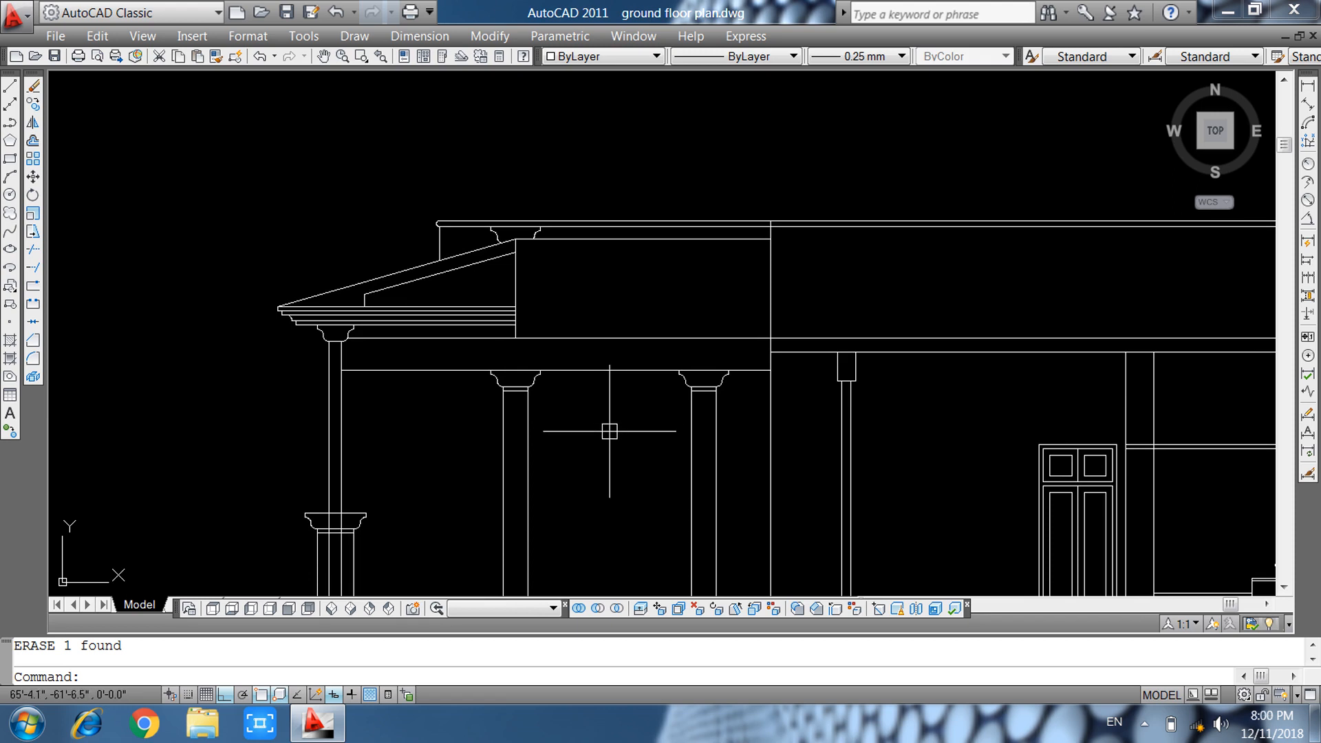
scroll(608, 432, down, 1)
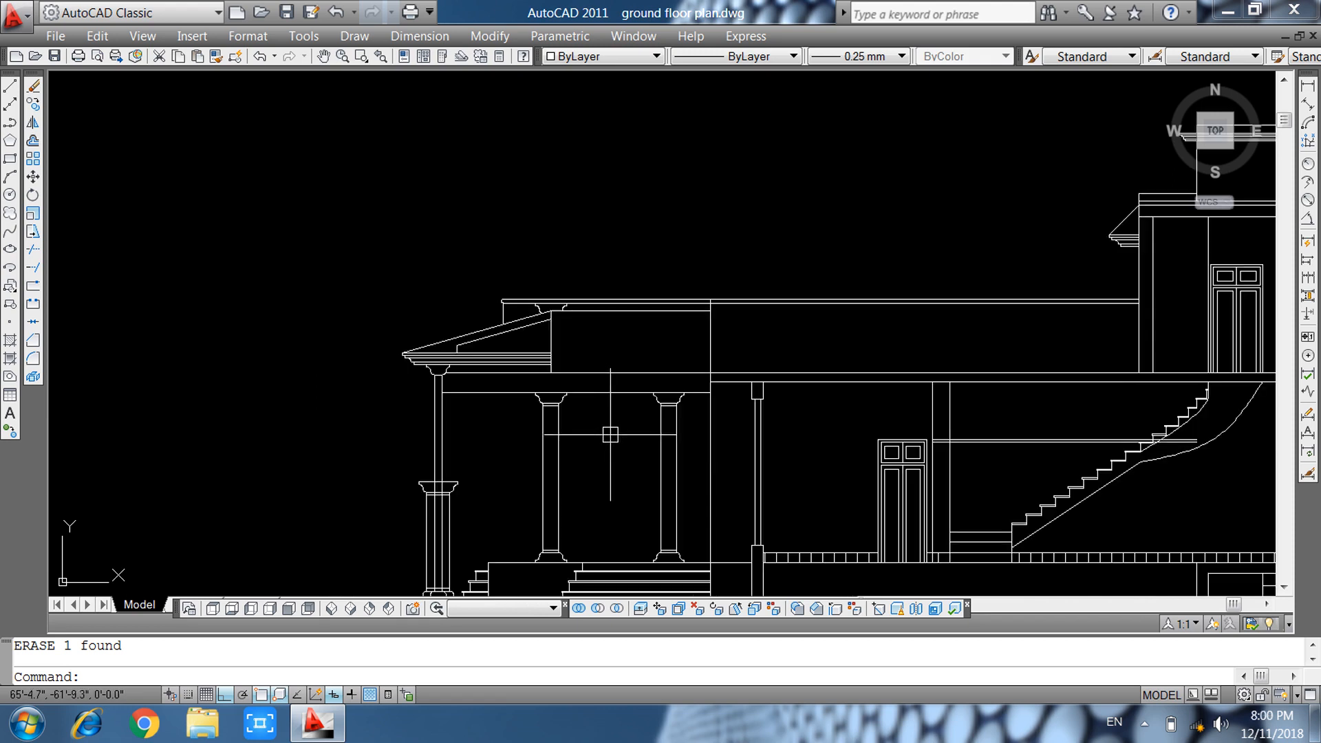
key(Escape)
key(ctrl+s)
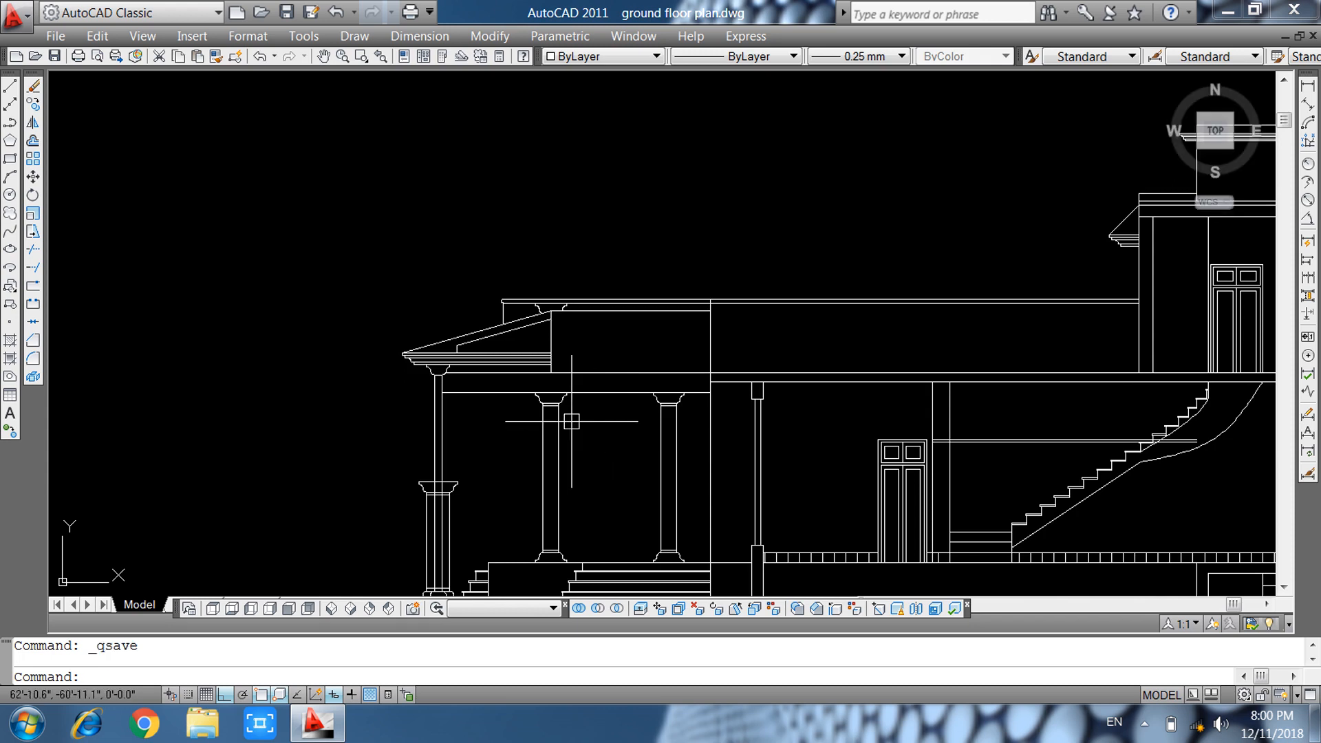
scroll(605, 420, down, 2)
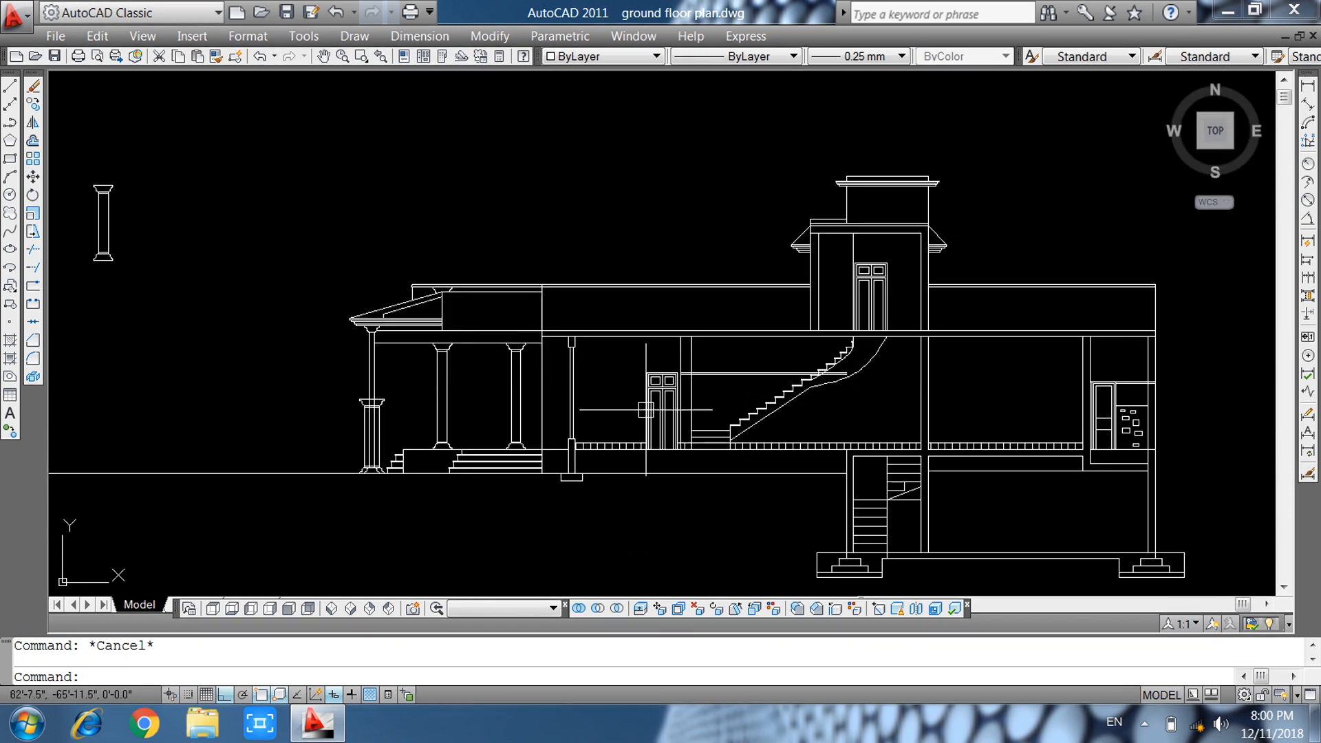
middle_drag(605, 422, 570, 350)
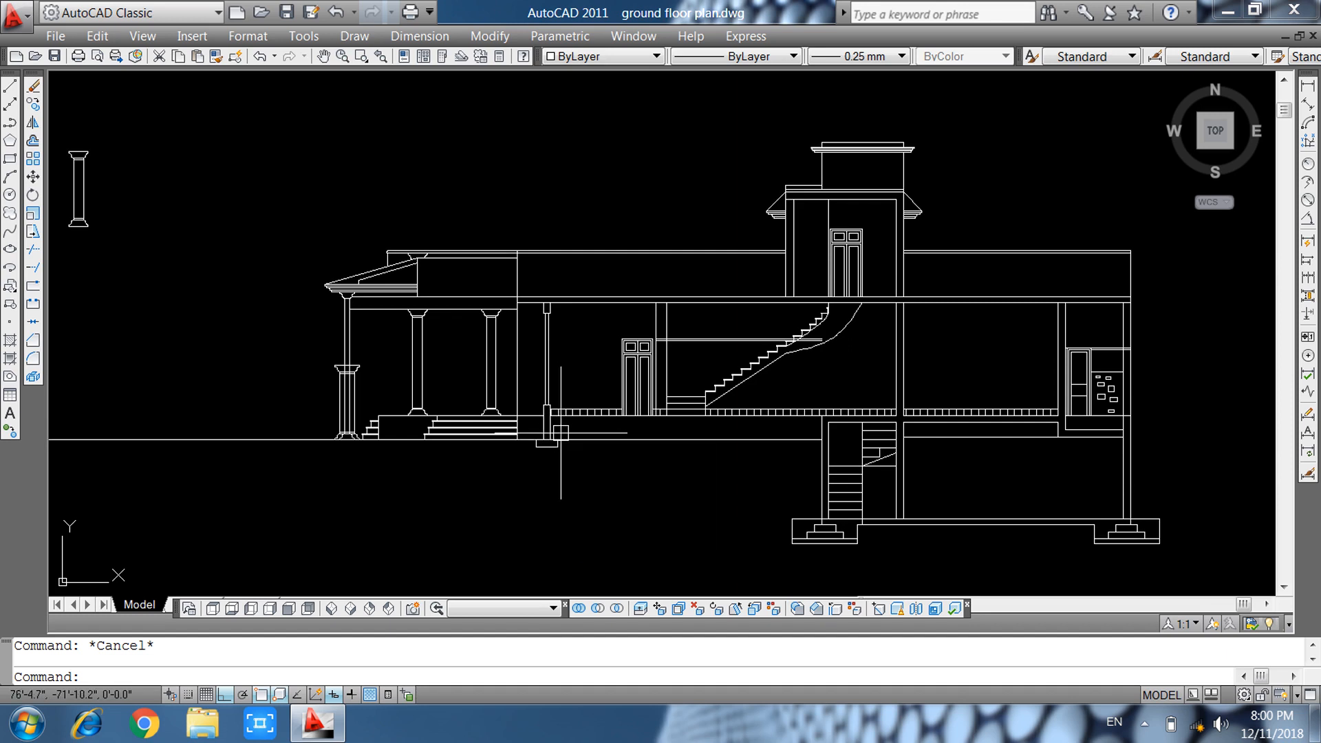
Trim away the ground line where it runs outward past the front porch column's base.
scroll(588, 473, down, 1)
middle_drag(593, 483, 677, 448)
text(tr)
key(Return)
key(Return)
click(494, 404)
click(495, 435)
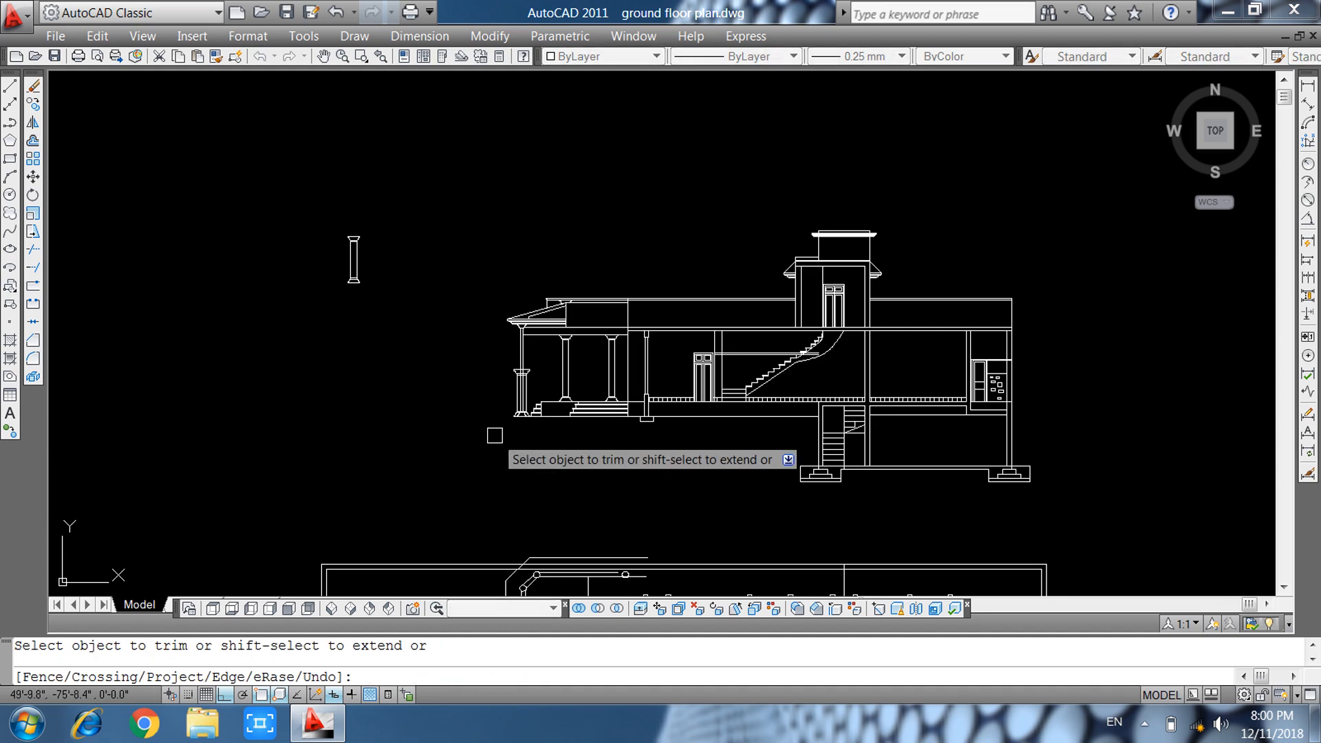
key(Escape)
Erase the two horizontal lintel lines running from the wall beside the ground floor door to the curved staircase.
middle_drag(634, 486, 611, 413)
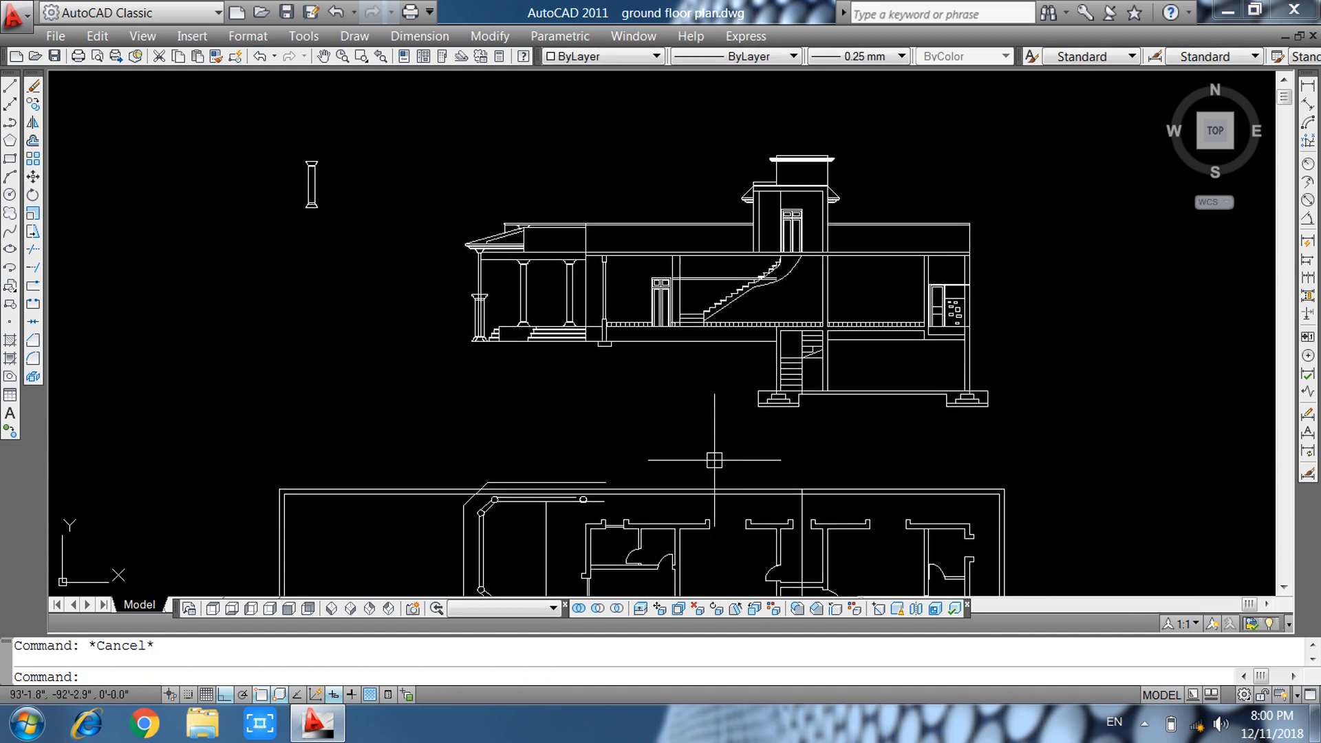
scroll(800, 402, up, 5)
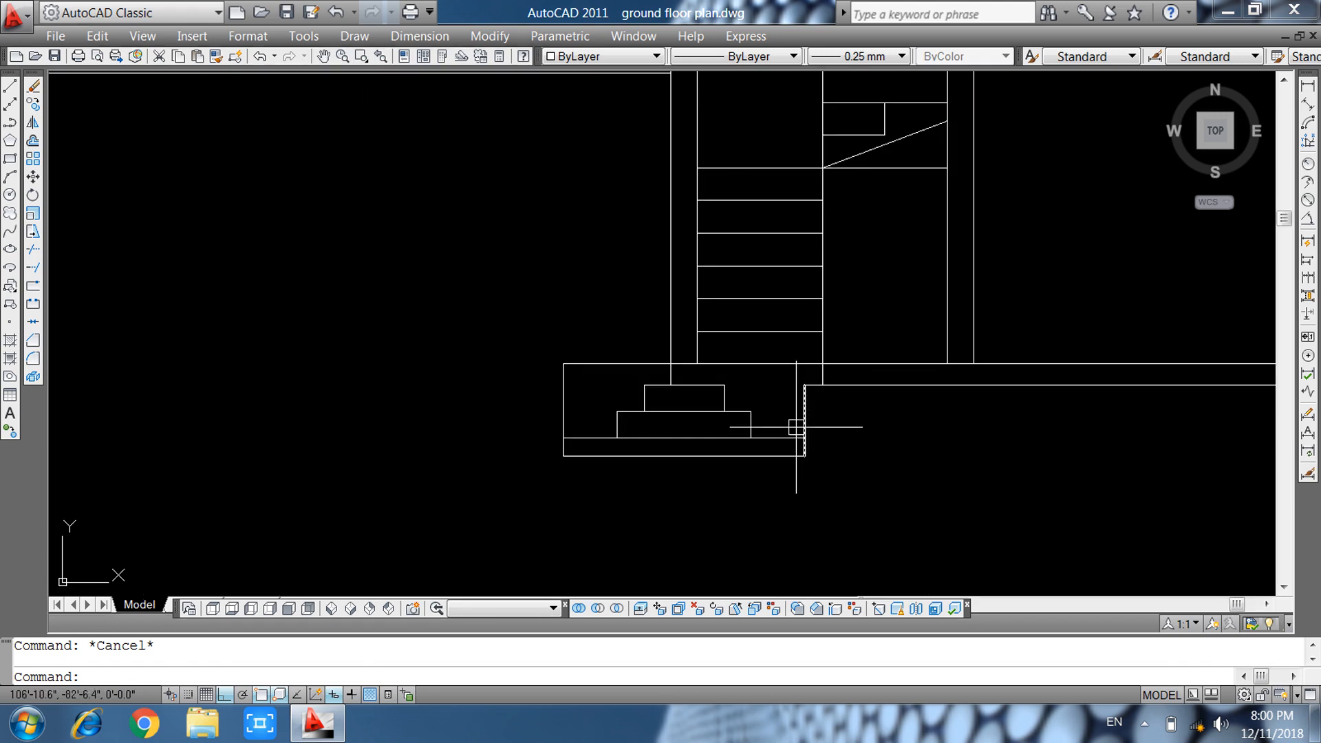
scroll(796, 430, down, 8)
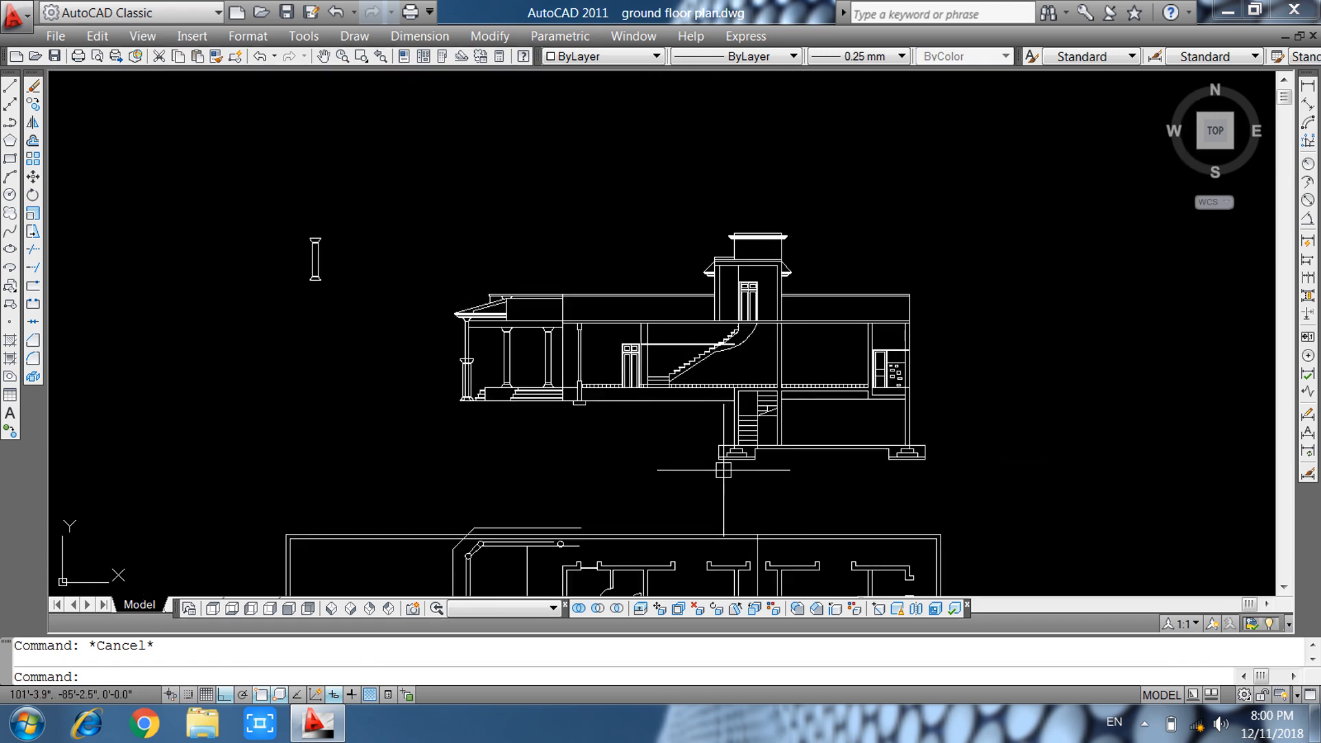
scroll(701, 433, up, 5)
middle_drag(701, 433, 683, 529)
click(581, 285)
key(Delete)
scroll(602, 310, down, 2)
mouse_move(588, 441)
middle_down()
mouse_move(599, 451)
mouse_move(578, 461)
middle_up()
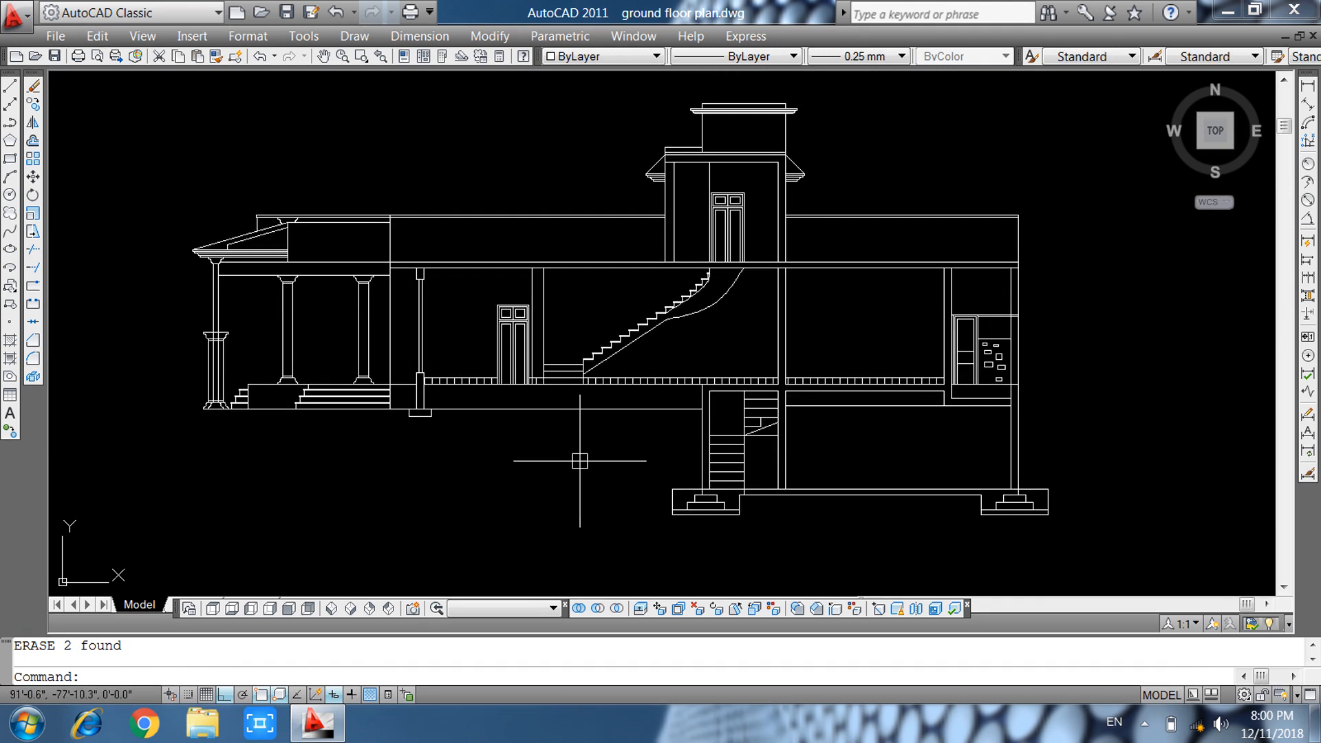